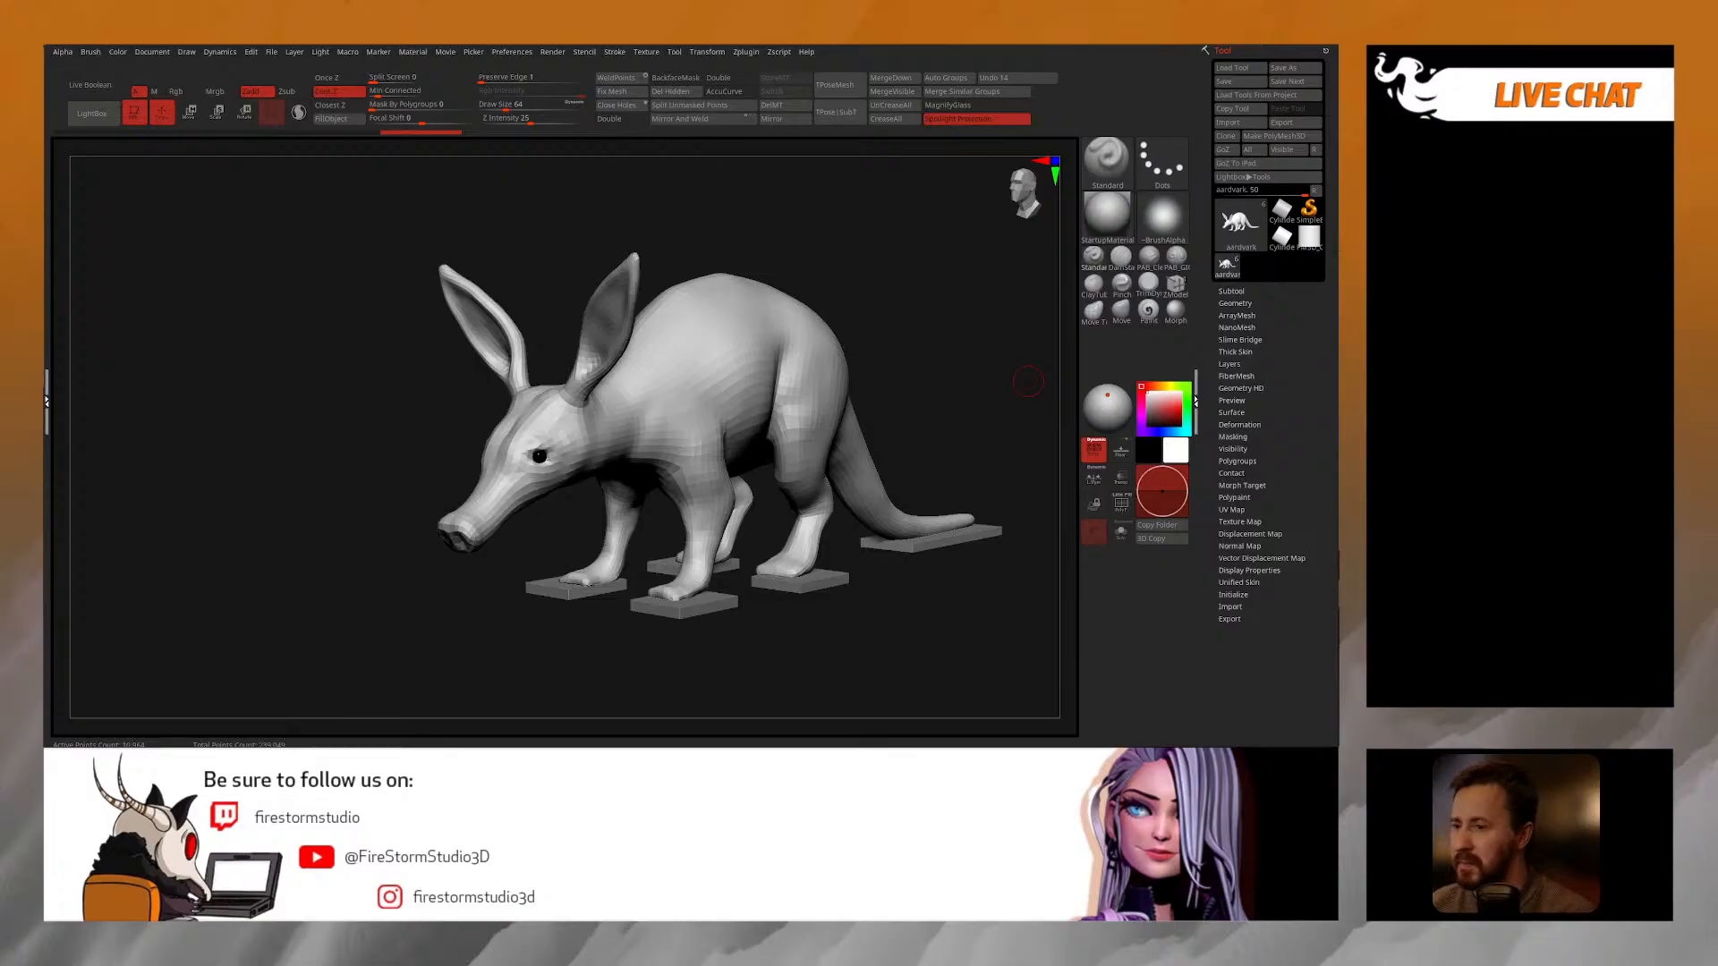
Step: Examine the aardvark's overall proportions from several front three-quarter angles
{"action": "left_click_drag", "start_coordinate": [850, 292], "coordinate": [874, 346]}
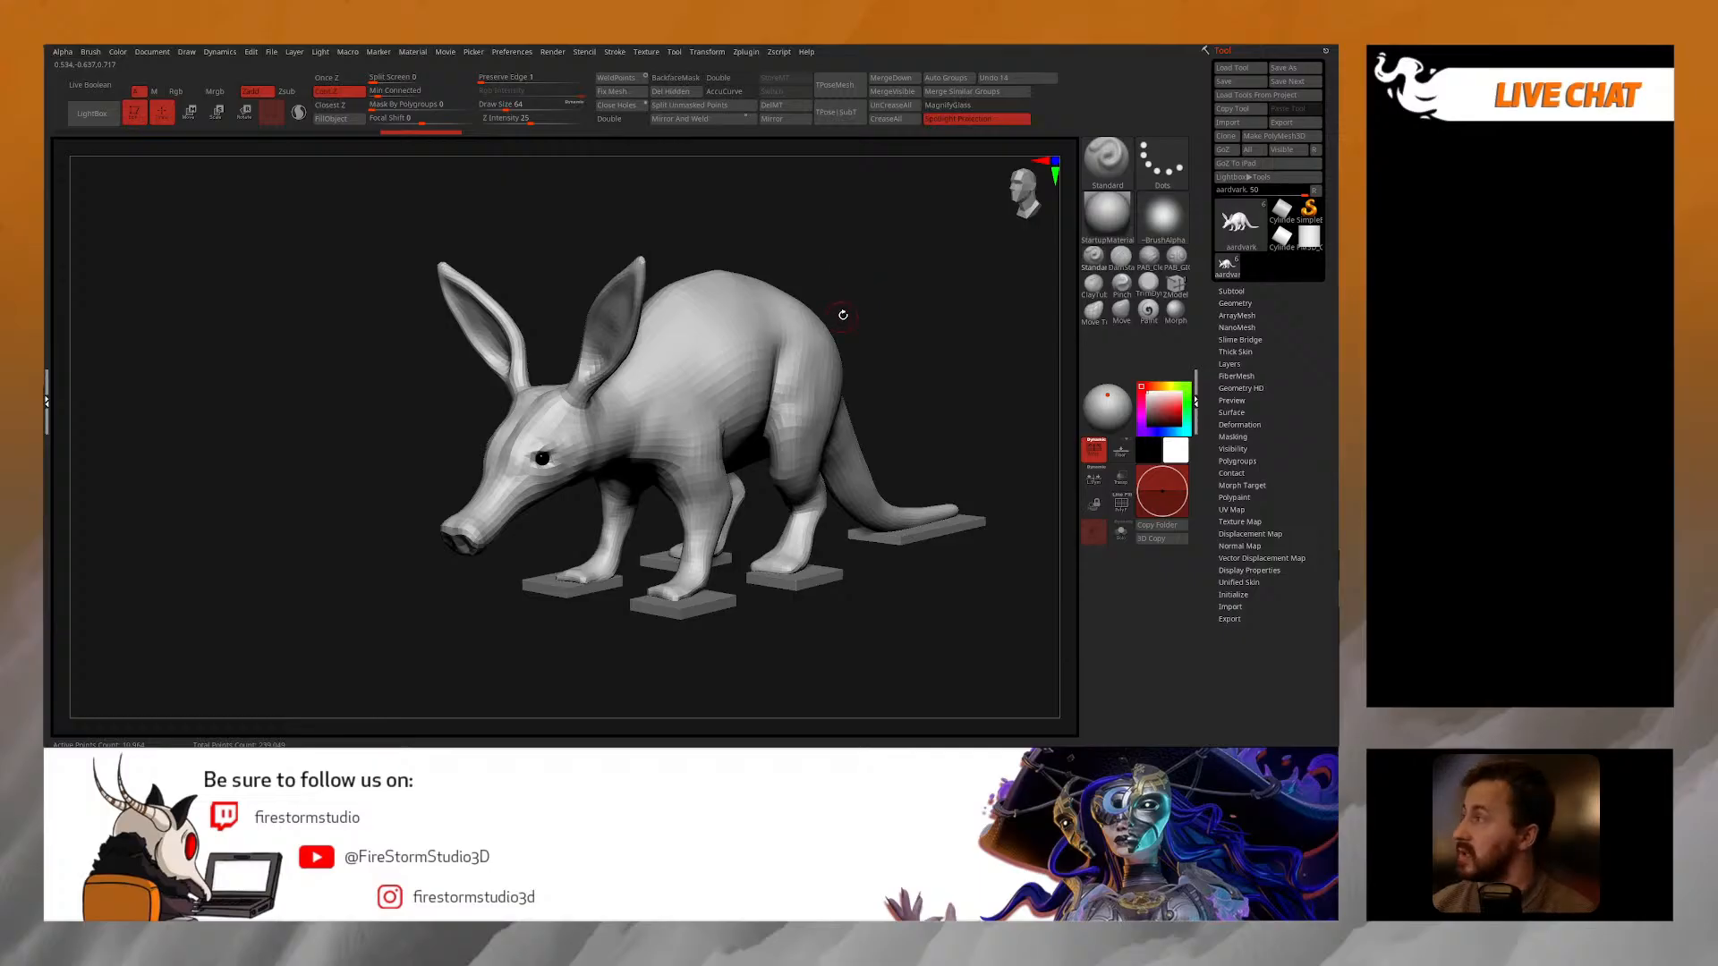
{"action": "left_click_drag", "start_coordinate": [877, 297], "coordinate": [920, 306]}
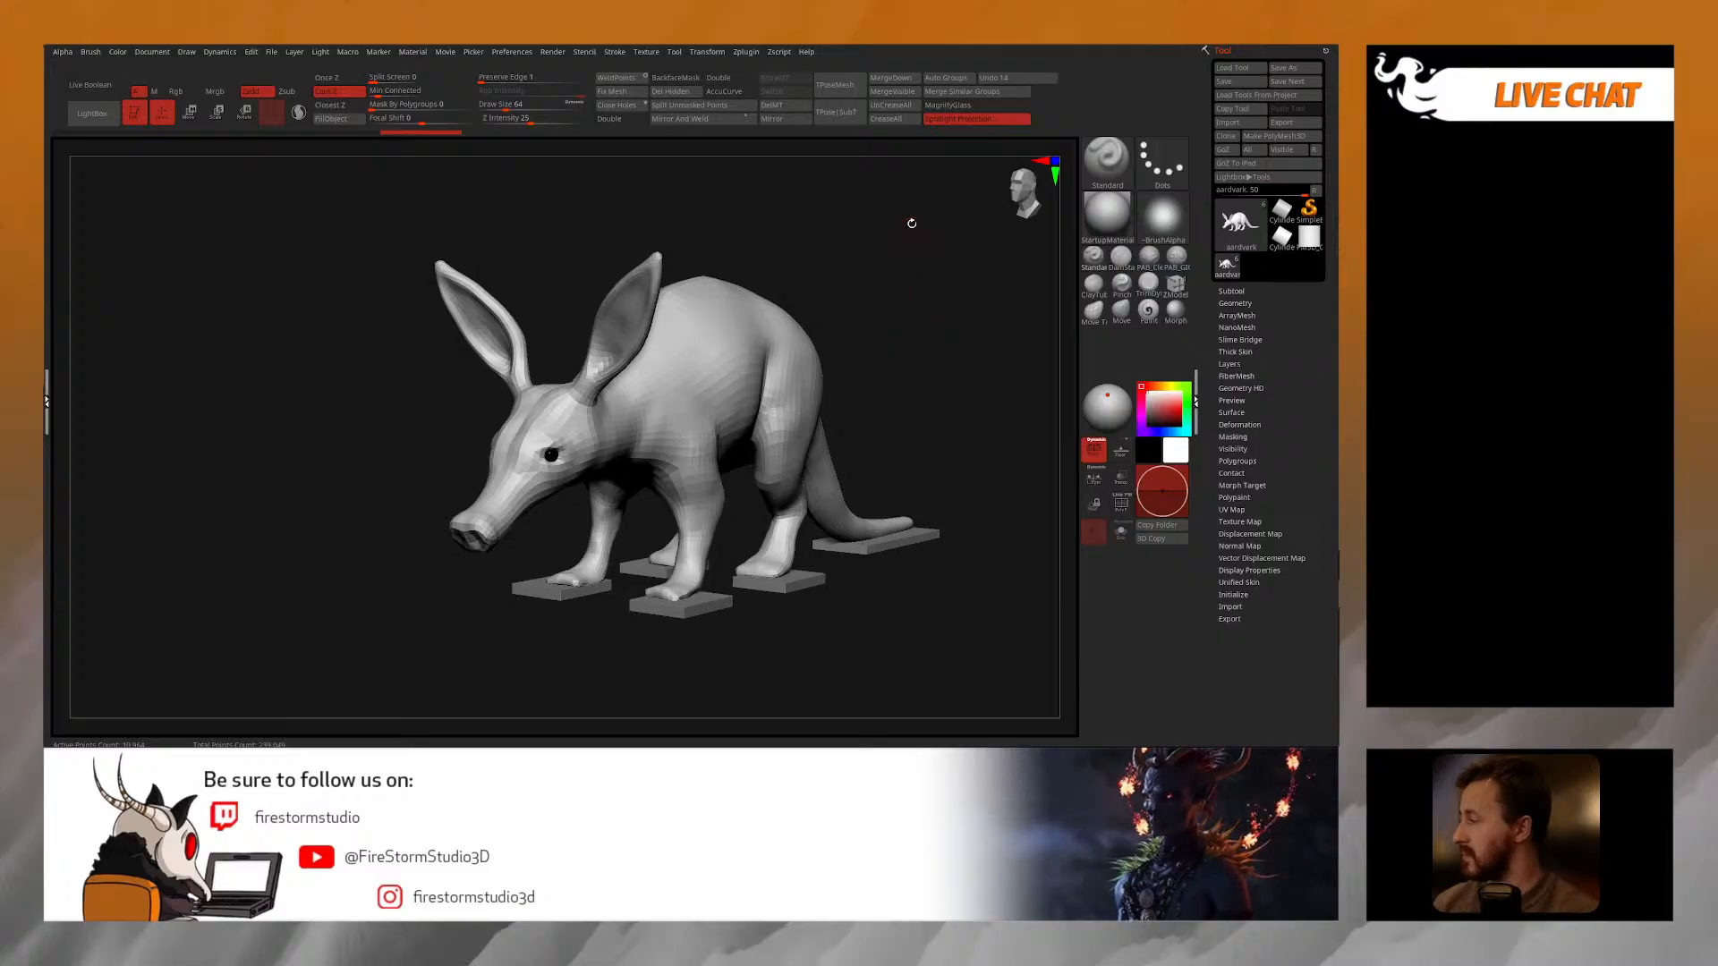
{"action": "left_click_drag", "start_coordinate": [889, 295], "coordinate": [766, 436]}
{"action": "right_click_drag", "start_coordinate": [556, 433], "coordinate": [619, 402]}
{"action": "key", "text": "space"}
{"action": "left_click_drag", "start_coordinate": [615, 404], "coordinate": [619, 405]}
{"action": "mouse_move", "coordinate": [621, 402]}
{"action": "right_mouse_down", "text": "ctrl"}
{"action": "mouse_move", "coordinate": [641, 408]}
{"action": "mouse_move", "coordinate": [634, 363]}
{"action": "right_mouse_up", "text": "ctrl"}
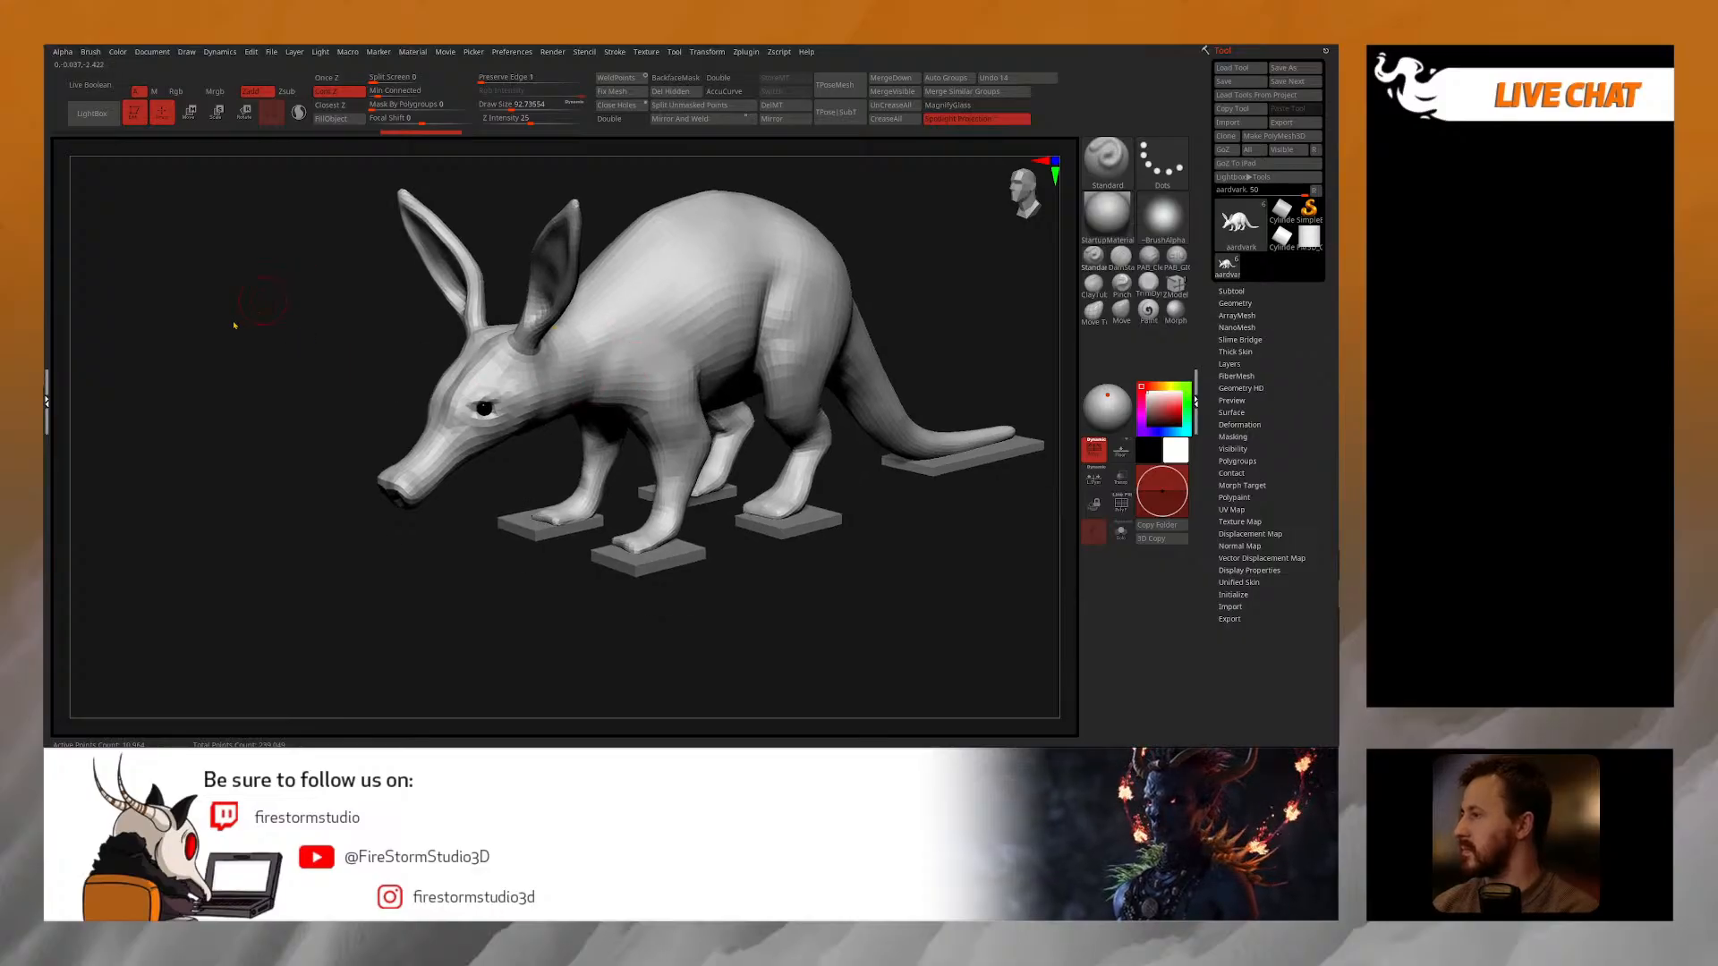
{"action": "right_click_drag", "start_coordinate": [767, 518], "coordinate": [739, 518]}
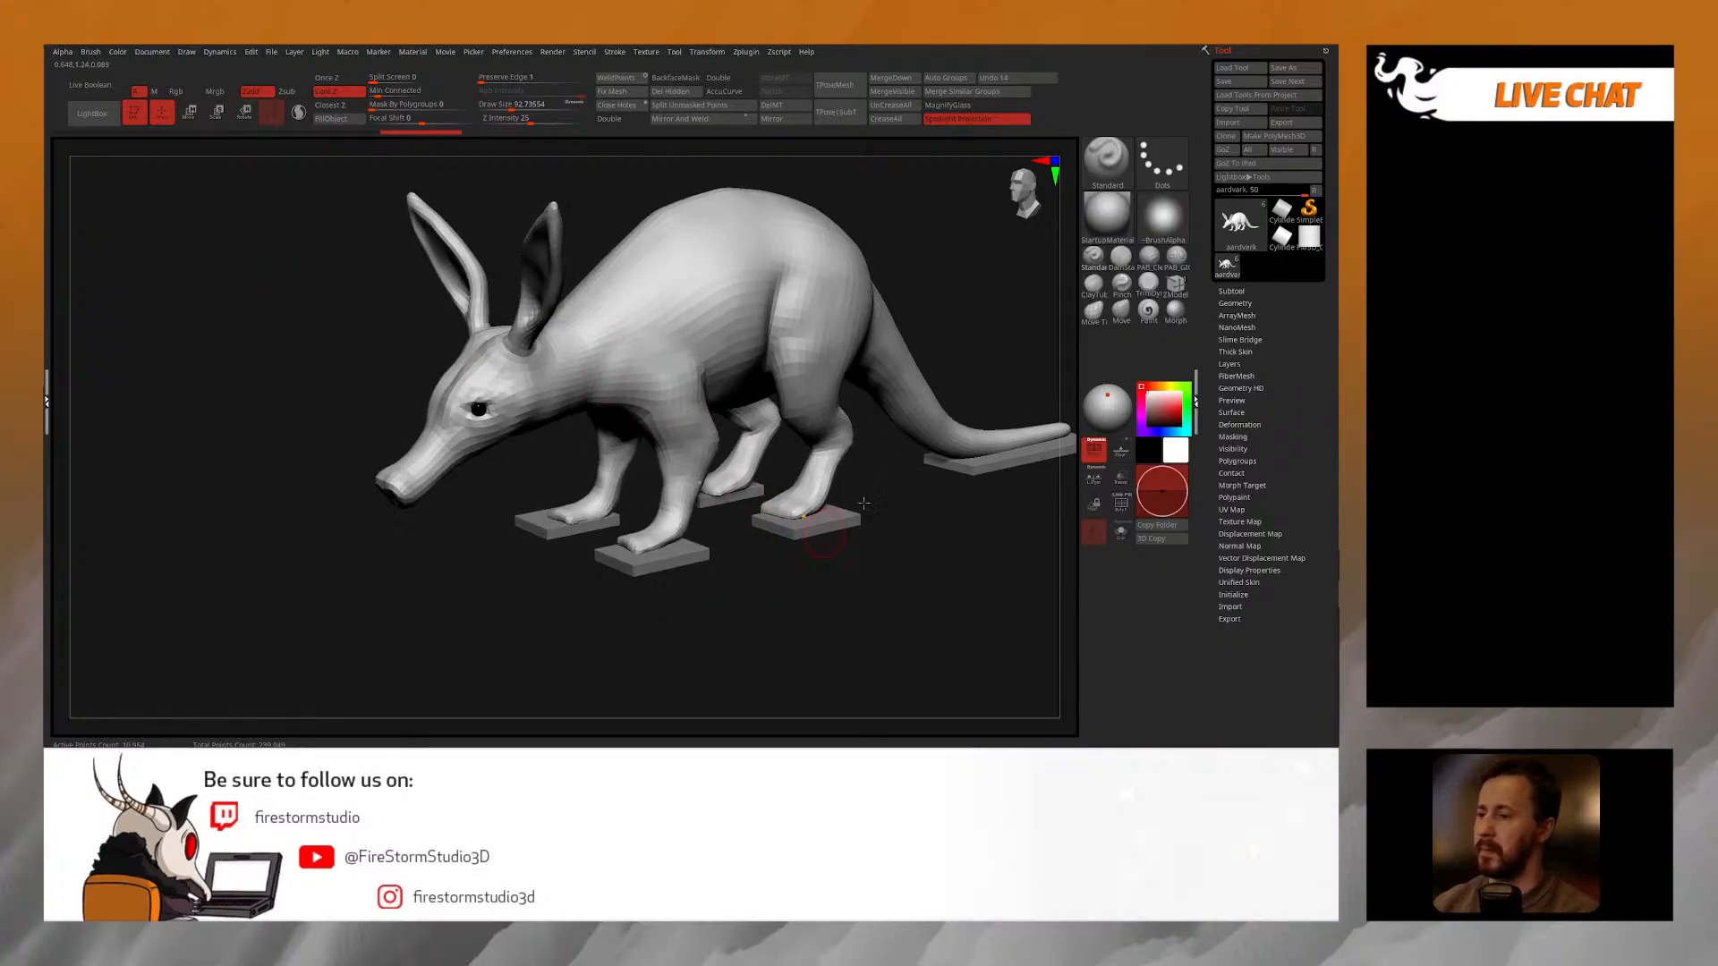
Step: Switch to the Move brush and enlarge it for broad adjustments to the aardvark's body
{"action": "left_click", "coordinate": [1122, 311]}
{"action": "right_click_drag", "start_coordinate": [584, 562], "coordinate": [590, 521]}
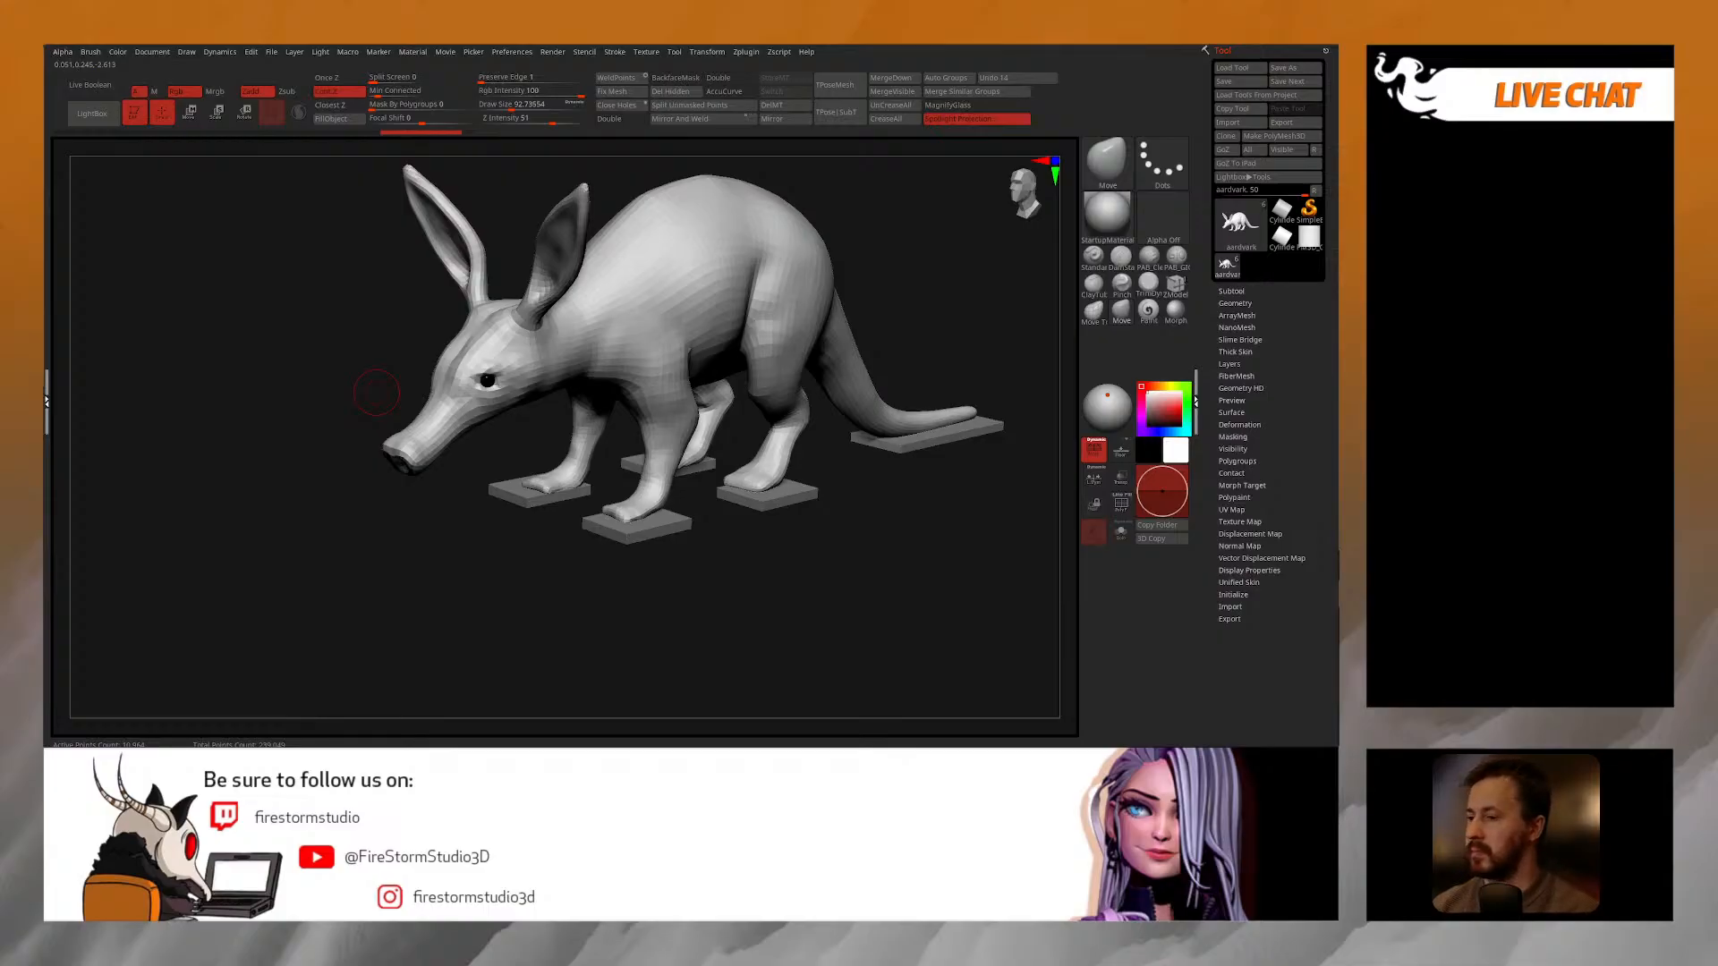
{"action": "mouse_move", "coordinate": [624, 515]}
{"action": "right_mouse_down"}
{"action": "mouse_move", "coordinate": [632, 479]}
{"action": "mouse_move", "coordinate": [669, 469]}
{"action": "mouse_move", "coordinate": [650, 497]}
{"action": "mouse_move", "coordinate": [626, 479]}
{"action": "right_mouse_up"}
{"action": "key", "text": "space"}
{"action": "left_click_drag", "start_coordinate": [626, 483], "coordinate": [636, 484]}
{"action": "right_click_drag", "start_coordinate": [636, 501], "coordinate": [611, 455]}
Step: Mask the aardvark's lower legs, ears and rear part of the tail in side view, leaving the body editable
{"action": "left_click", "coordinate": [625, 454], "text": "ctrl+shift"}
{"action": "mouse_move", "coordinate": [469, 294]}
{"action": "left_mouse_down", "text": "ctrl"}
{"action": "mouse_move", "coordinate": [702, 549]}
{"action": "mouse_move", "coordinate": [871, 537]}
{"action": "mouse_move", "coordinate": [461, 375]}
{"action": "mouse_move", "coordinate": [660, 257]}
{"action": "mouse_move", "coordinate": [631, 259]}
{"action": "left_mouse_up", "text": "ctrl"}
{"action": "left_click", "coordinate": [684, 304], "text": "ctrl+shift"}
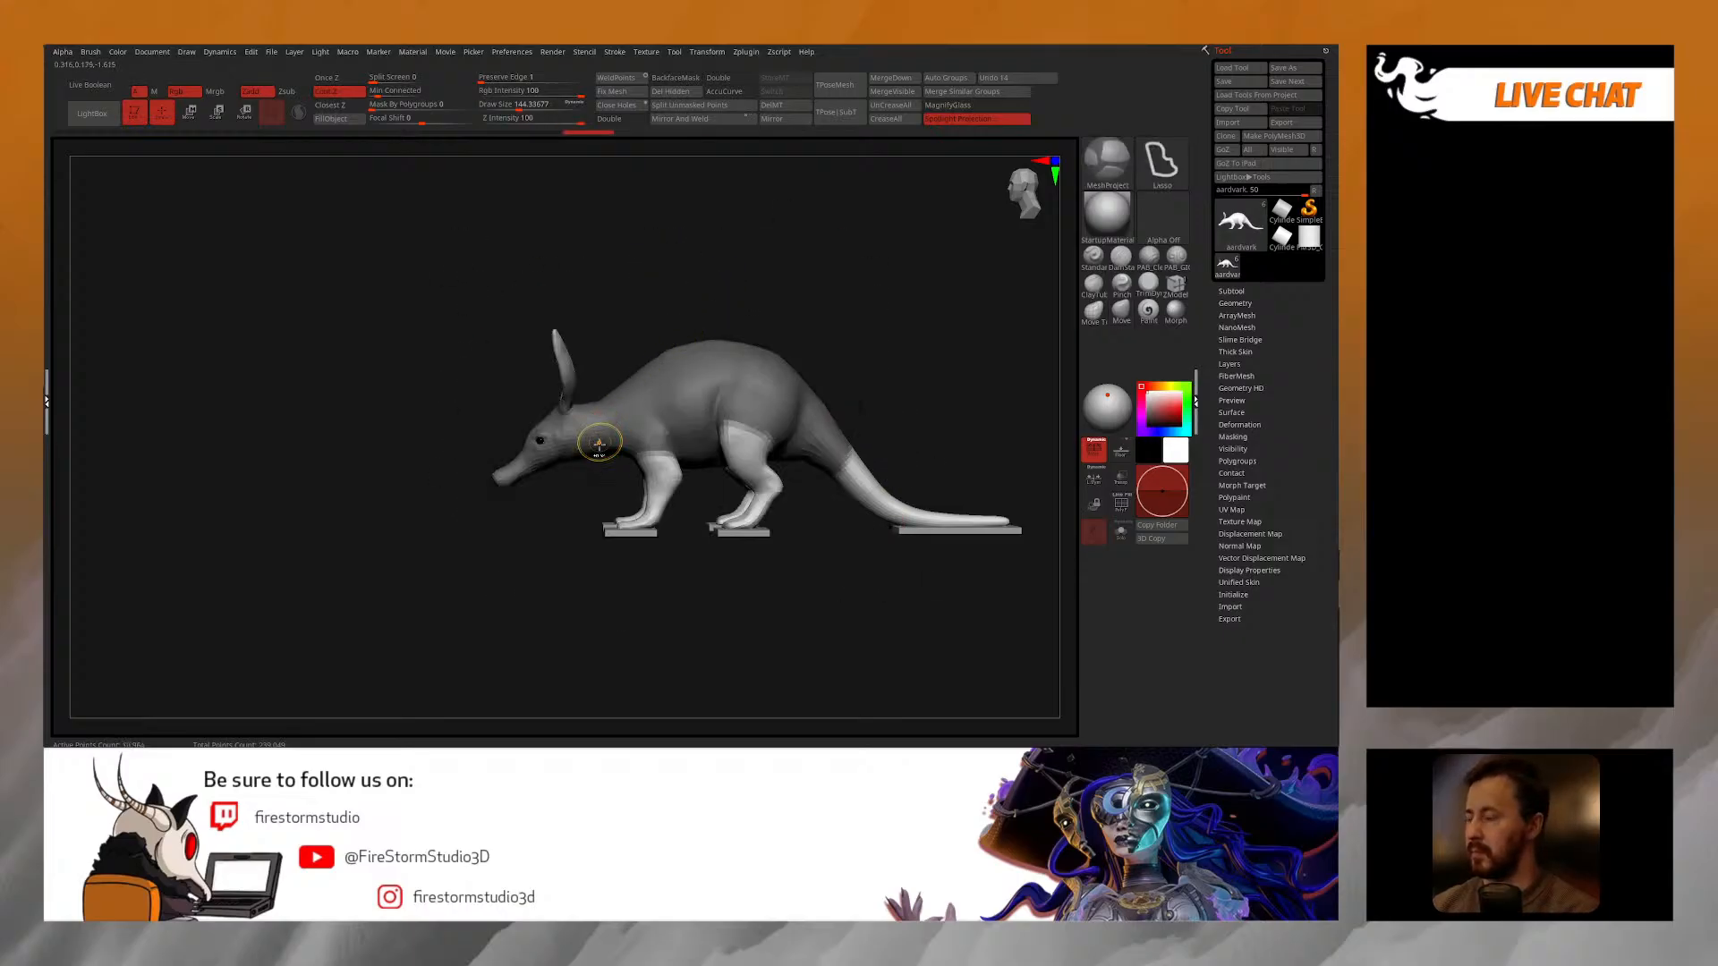
{"action": "left_click", "coordinate": [572, 493], "text": "ctrl"}
{"action": "right_click_drag", "start_coordinate": [573, 494], "coordinate": [609, 457], "text": "ctrl"}
{"action": "key", "text": "space"}
{"action": "left_click_drag", "start_coordinate": [610, 457], "coordinate": [621, 459]}
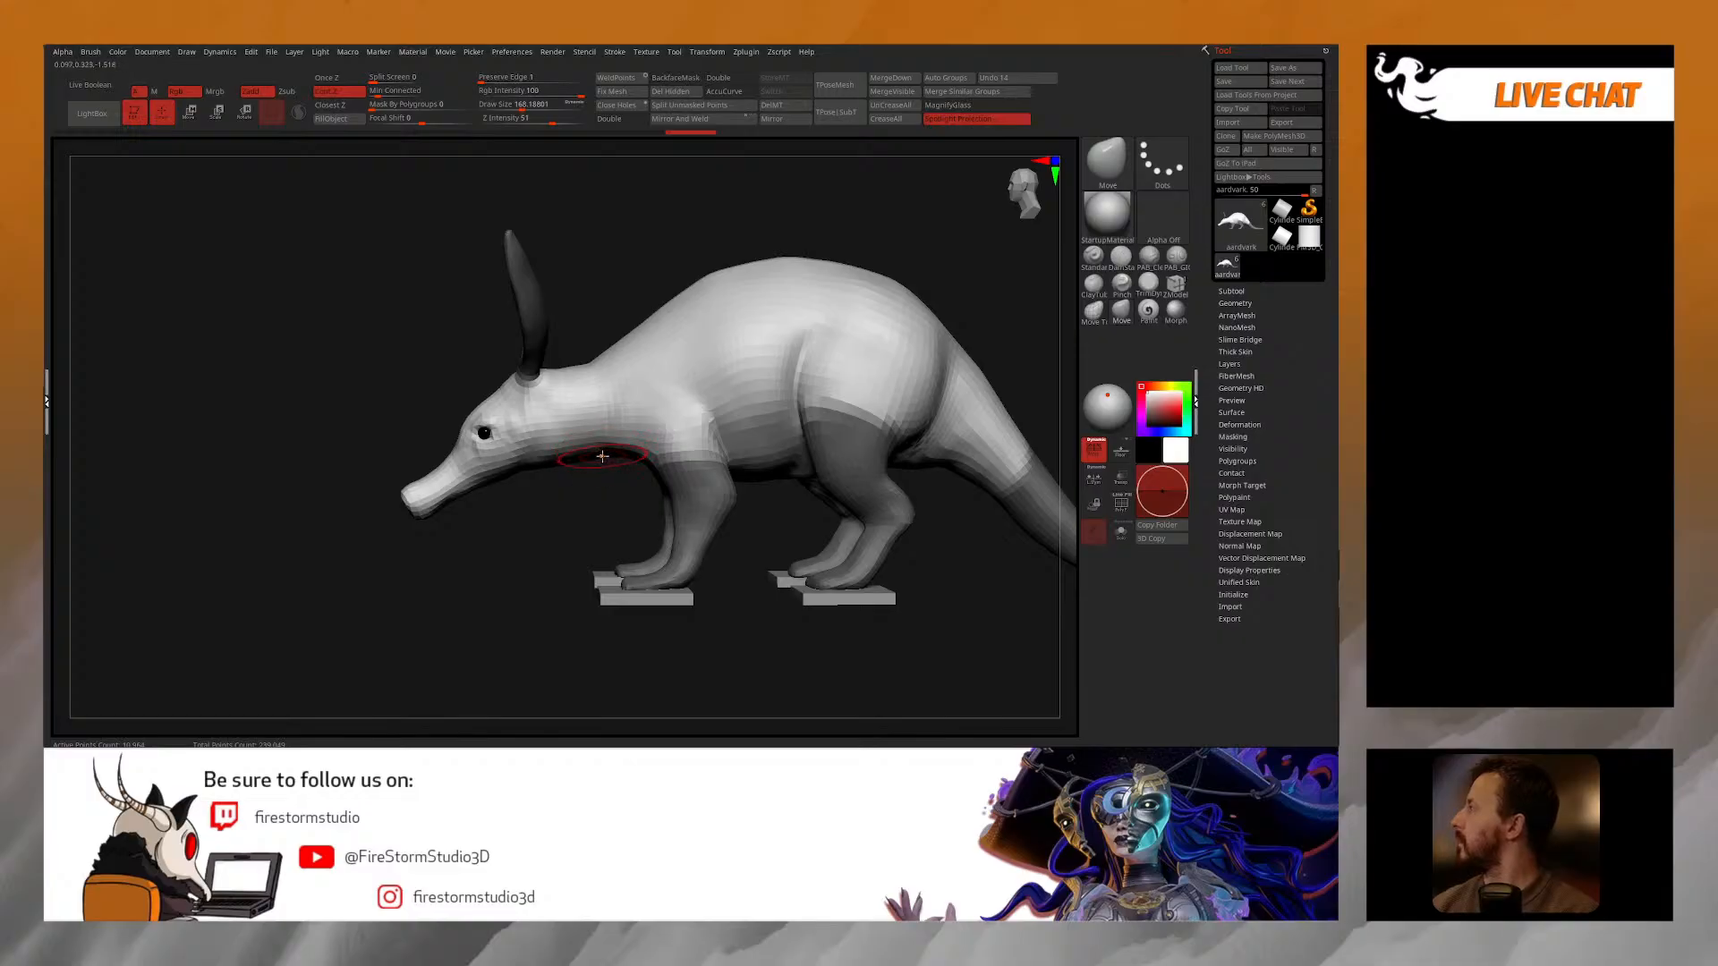
Step: Refine the unmasked neck, chest and shoulder forms with a large Move brush, working from side and front views
{"action": "right_click_drag", "start_coordinate": [620, 468], "coordinate": [837, 474], "text": "alt"}
{"action": "right_click_drag", "start_coordinate": [680, 421], "coordinate": [756, 377]}
{"action": "right_click_drag", "start_coordinate": [706, 515], "coordinate": [780, 503]}
{"action": "mouse_move", "coordinate": [787, 599]}
{"action": "right_mouse_down"}
{"action": "mouse_move", "coordinate": [757, 505]}
{"action": "mouse_move", "coordinate": [805, 496]}
{"action": "mouse_move", "coordinate": [768, 499]}
{"action": "mouse_move", "coordinate": [671, 454]}
{"action": "right_mouse_up"}
{"action": "right_click_drag", "start_coordinate": [672, 454], "coordinate": [715, 448]}
{"action": "right_click_drag", "start_coordinate": [609, 448], "coordinate": [596, 523], "text": "shift"}
{"action": "right_click", "coordinate": [595, 526]}
{"action": "right_click_drag", "start_coordinate": [488, 460], "coordinate": [571, 483]}
{"action": "key", "text": "space"}
{"action": "left_click_drag", "start_coordinate": [580, 499], "coordinate": [590, 501]}
{"action": "right_click_drag", "start_coordinate": [596, 485], "coordinate": [655, 521]}
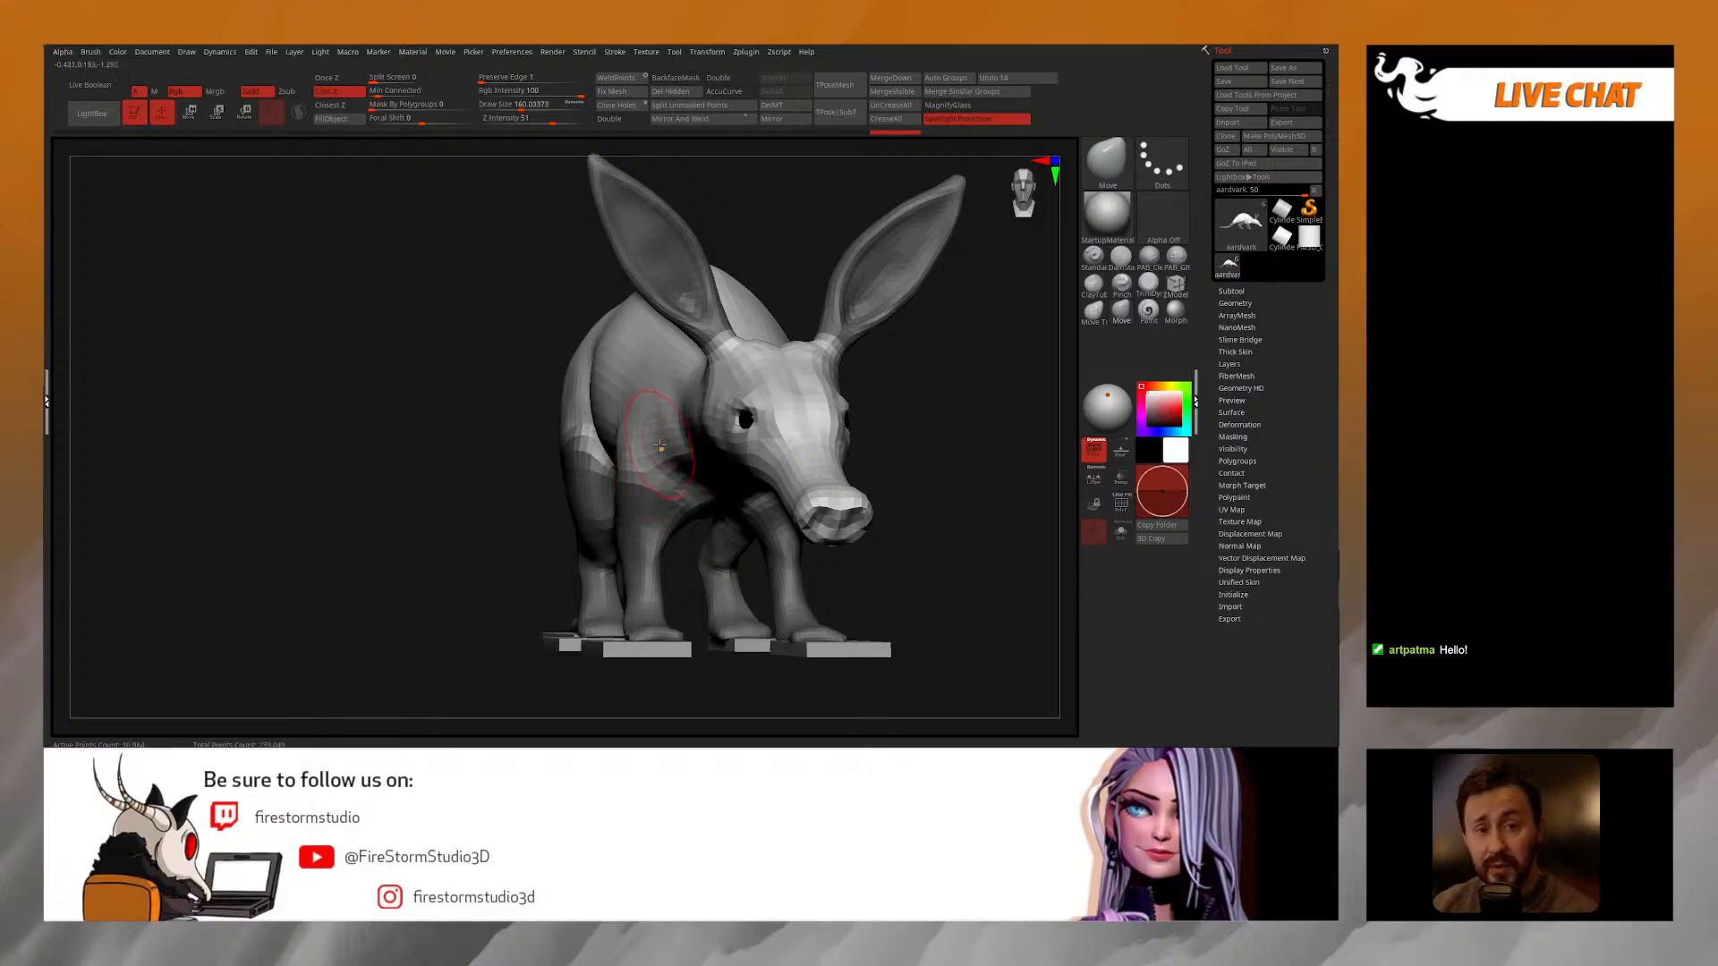
Step: Enlarge the Move brush further and adjust the body's side profile around the chest and shoulders
{"action": "mouse_move", "coordinate": [898, 457]}
{"action": "right_mouse_down"}
{"action": "mouse_move", "coordinate": [635, 474]}
{"action": "mouse_move", "coordinate": [744, 503]}
{"action": "mouse_move", "coordinate": [705, 505]}
{"action": "mouse_move", "coordinate": [704, 469]}
{"action": "right_mouse_up"}
{"action": "right_click", "coordinate": [705, 506]}
{"action": "right_click", "coordinate": [704, 488]}
{"action": "left_click_drag", "start_coordinate": [702, 486], "coordinate": [709, 485]}
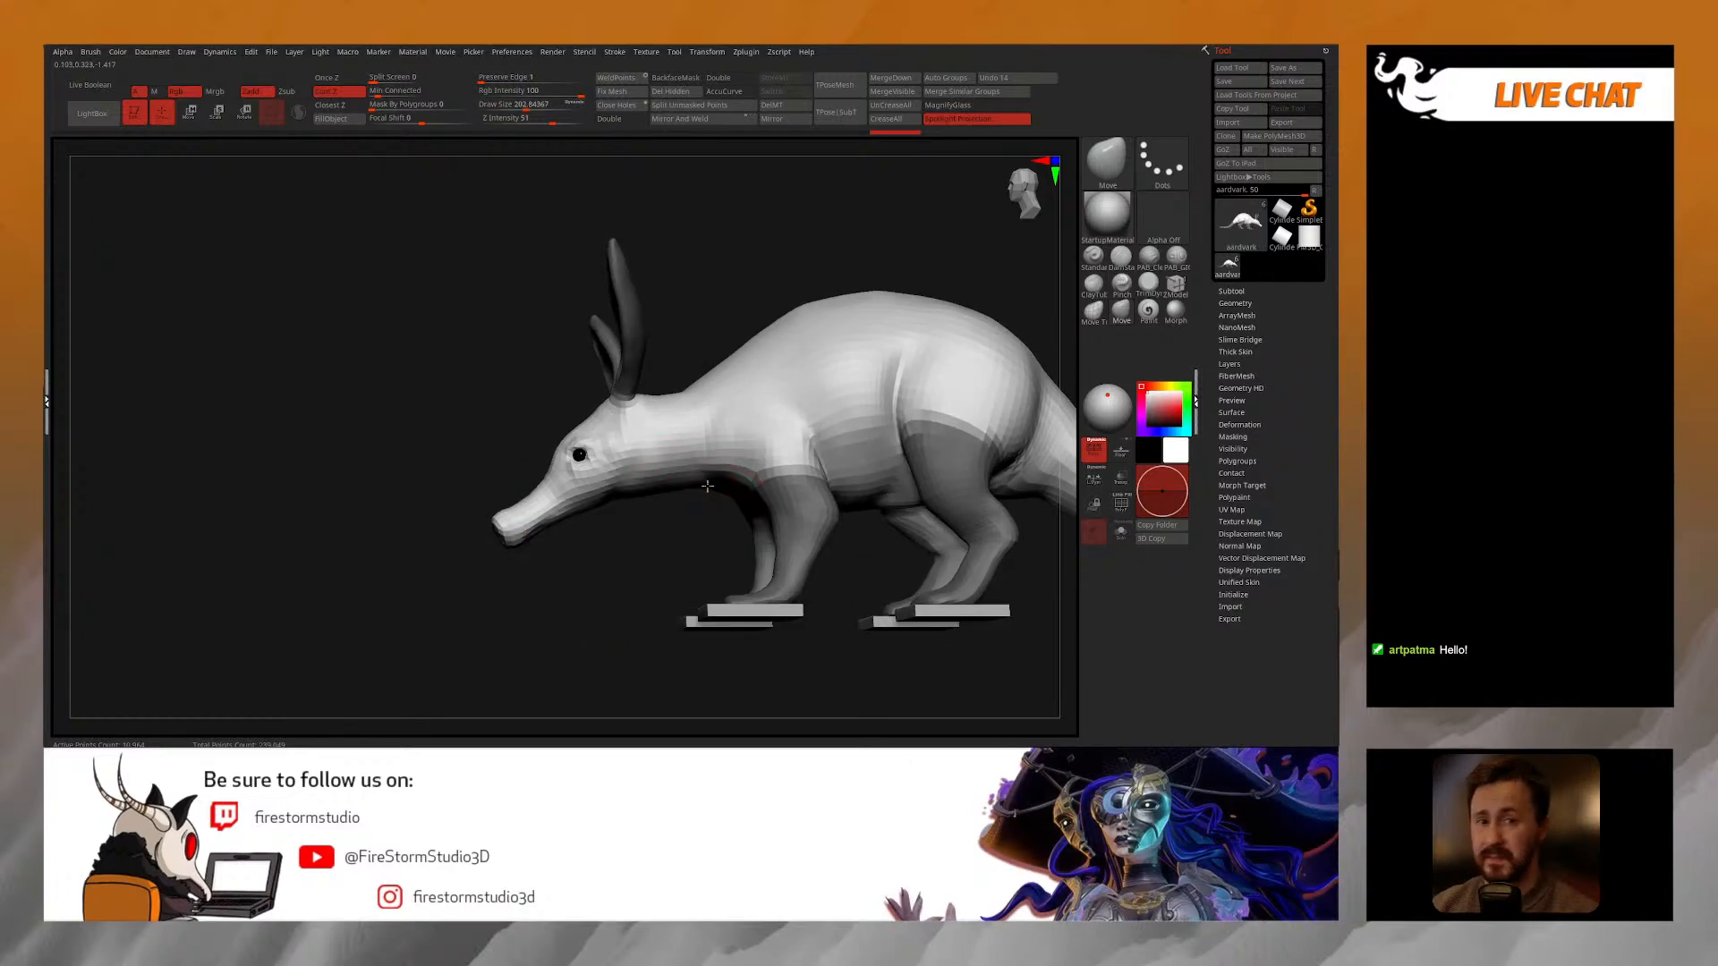
{"action": "right_click_drag", "start_coordinate": [709, 530], "coordinate": [1005, 395]}
Step: Turn off perspective and check the aardvark from front and three-quarter views
{"action": "left_click", "coordinate": [1093, 460]}
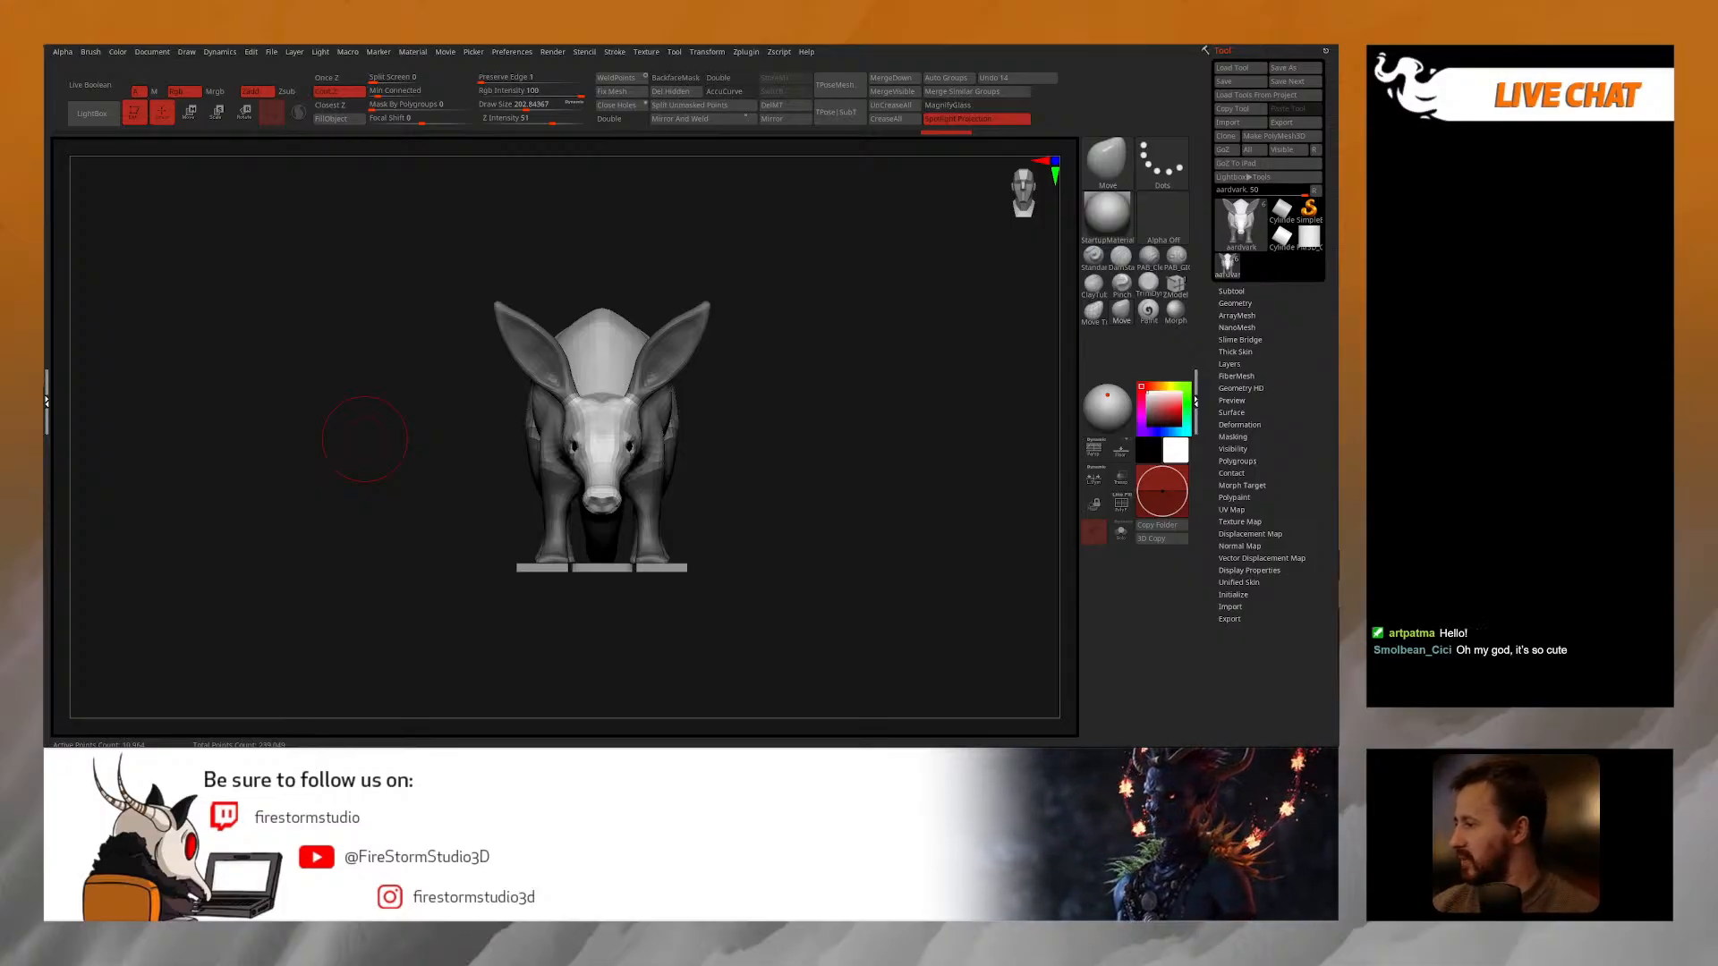
{"action": "mouse_move", "coordinate": [779, 443]}
{"action": "left_mouse_down"}
{"action": "mouse_move", "coordinate": [817, 429]}
{"action": "mouse_move", "coordinate": [798, 436]}
{"action": "left_mouse_up"}
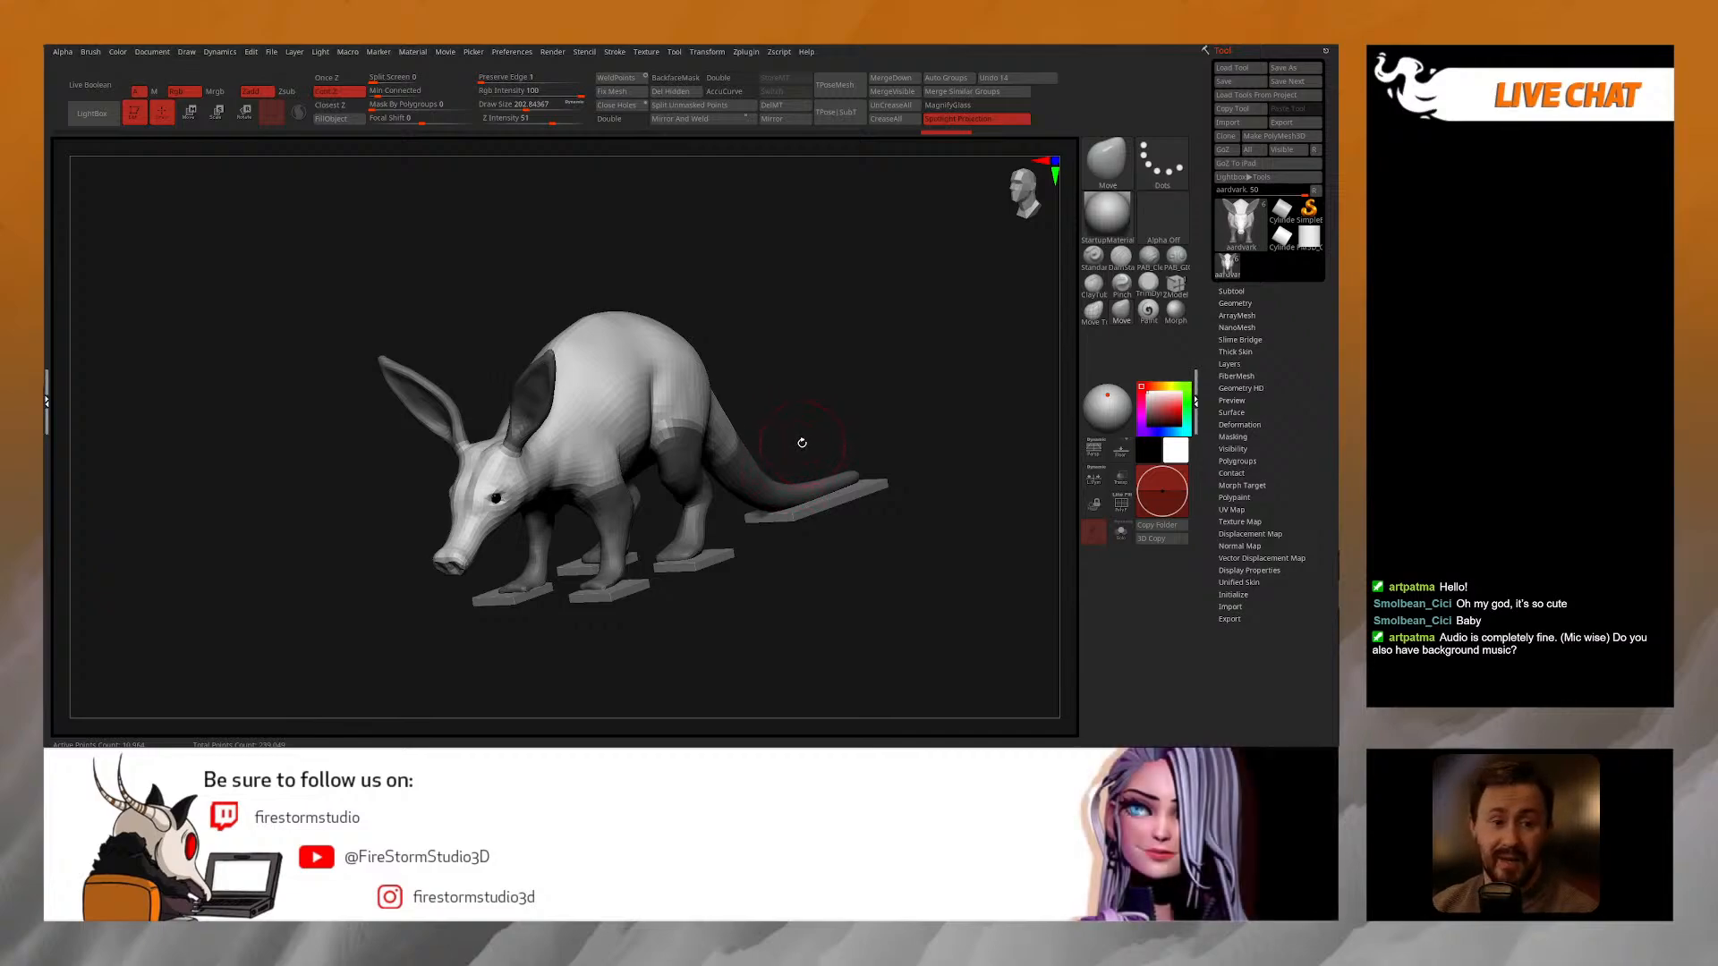
{"action": "left_click_drag", "start_coordinate": [799, 433], "coordinate": [864, 427]}
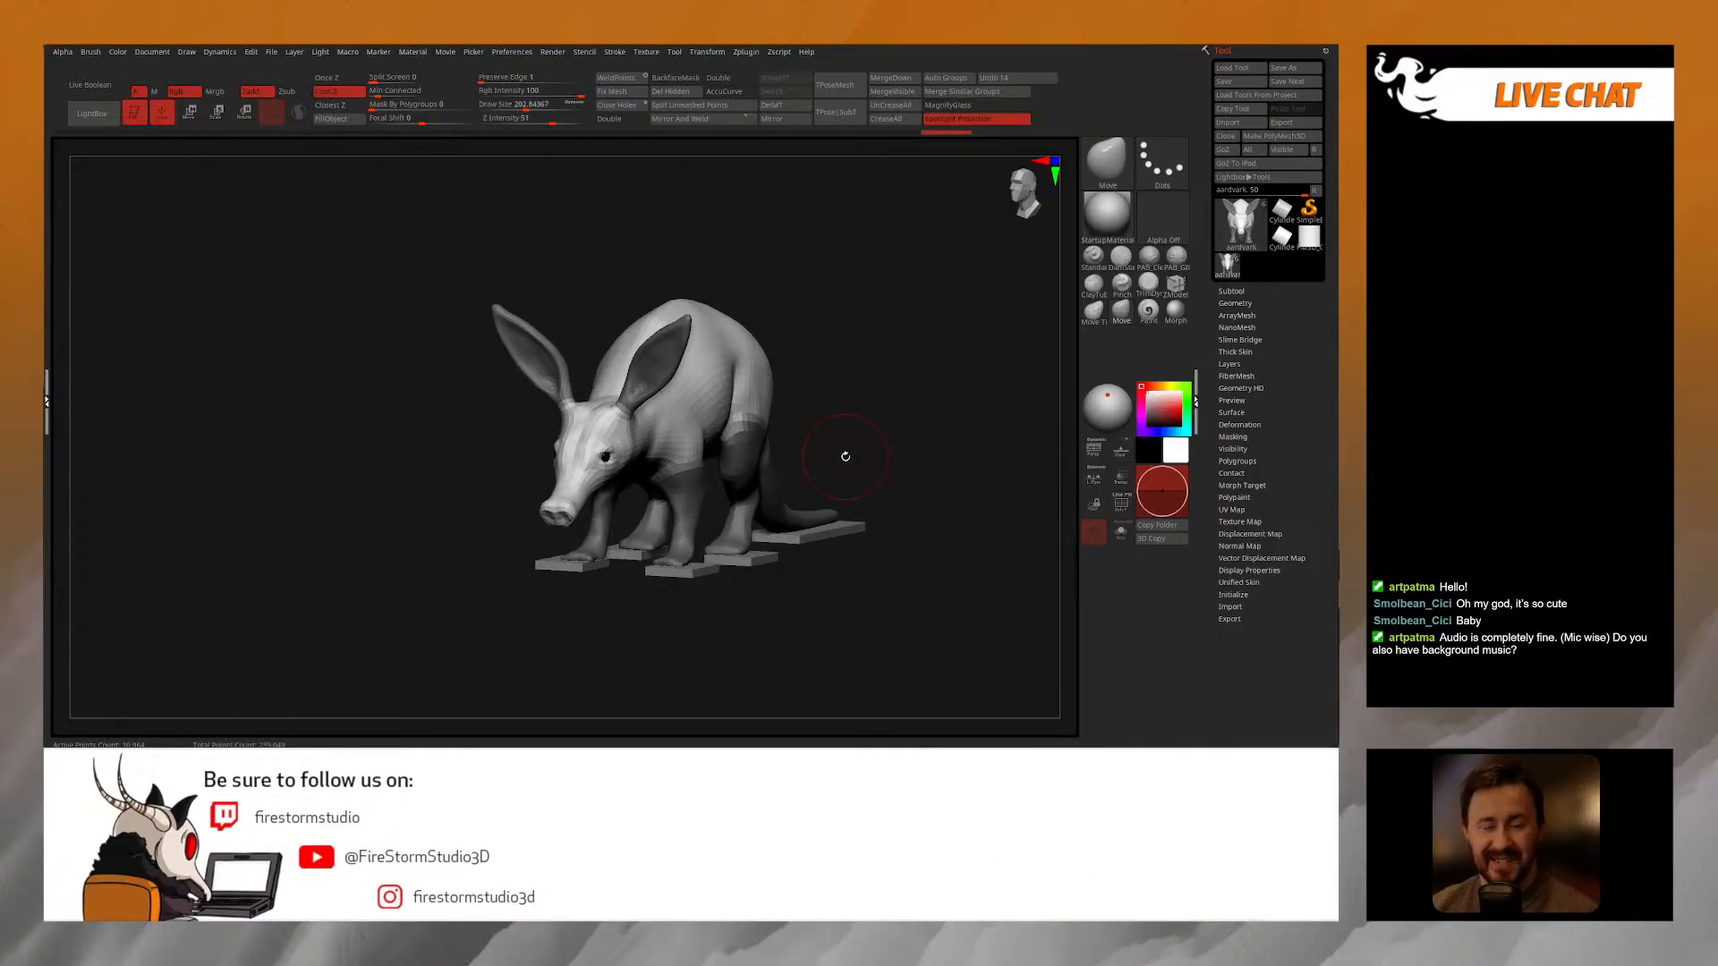
{"action": "mouse_move", "coordinate": [862, 413]}
{"action": "left_mouse_down"}
{"action": "mouse_move", "coordinate": [904, 375]}
{"action": "mouse_move", "coordinate": [836, 318]}
{"action": "mouse_move", "coordinate": [850, 307]}
{"action": "mouse_move", "coordinate": [854, 372]}
{"action": "mouse_move", "coordinate": [898, 337]}
{"action": "mouse_move", "coordinate": [936, 438]}
{"action": "left_mouse_up"}
Step: Invert the mask to protect the body and free the legs, softening the mask's edges
{"action": "key", "text": "d"}
{"action": "left_click", "coordinate": [711, 511], "text": "ctrl"}
{"action": "left_click", "coordinate": [711, 511], "text": "ctrl"}
{"action": "left_click", "coordinate": [711, 511], "text": "ctrl"}
{"action": "left_click", "coordinate": [711, 511], "text": "ctrl"}
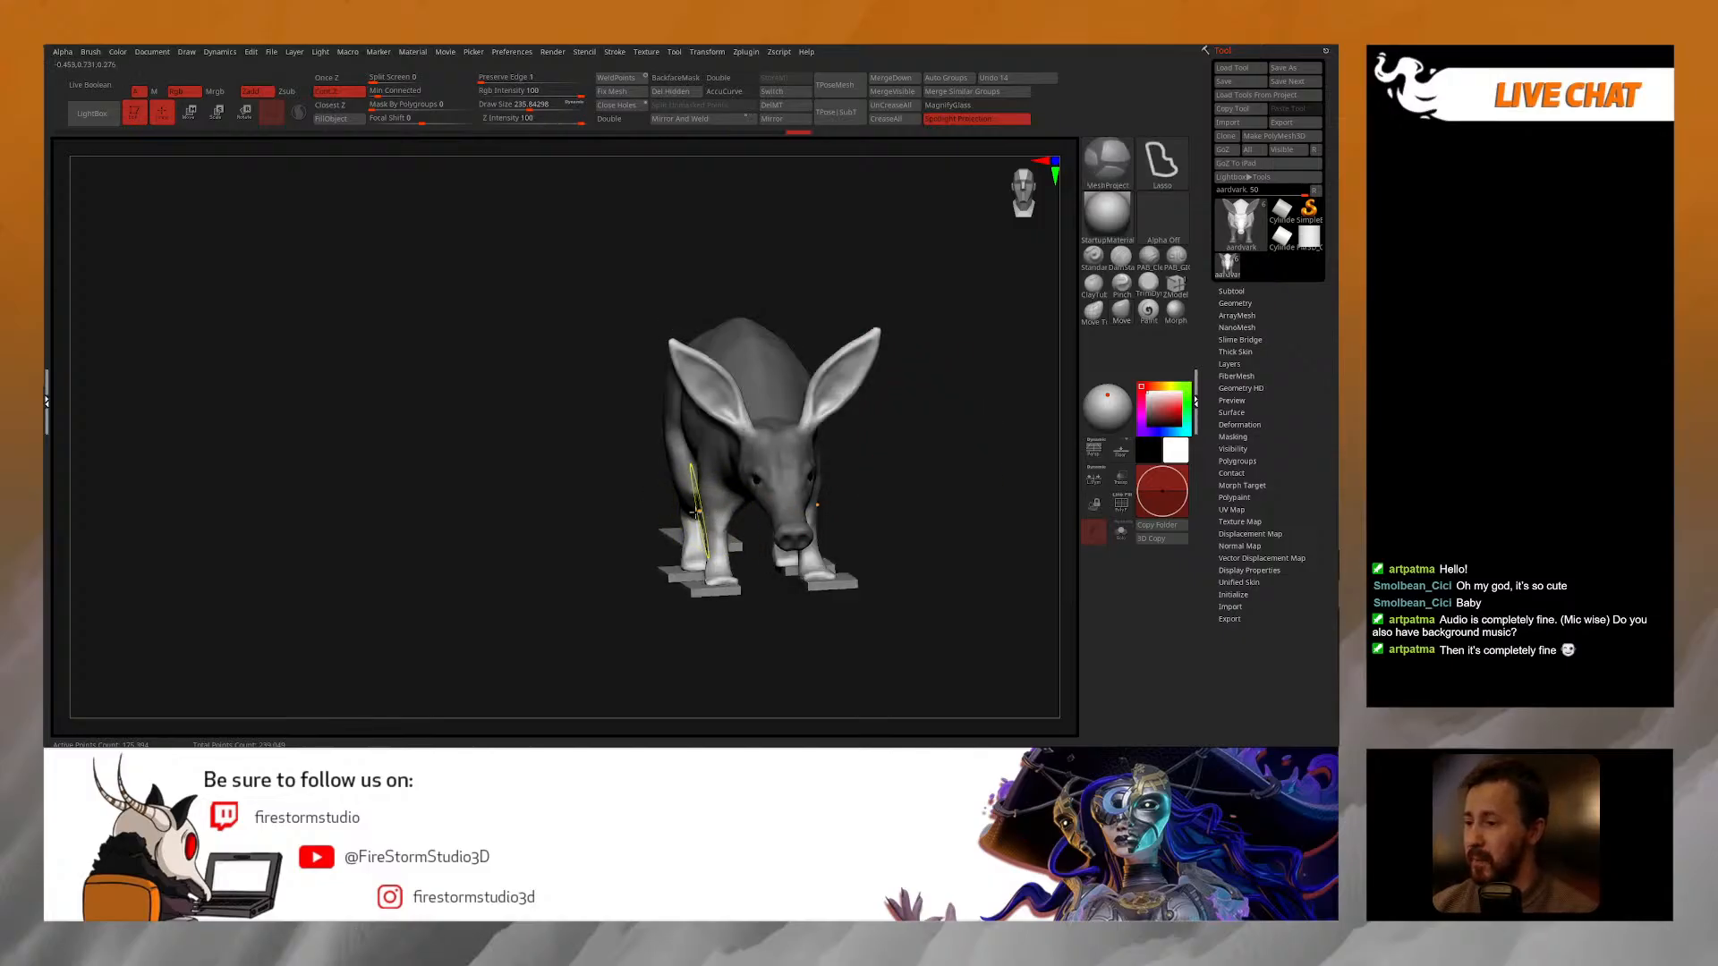
Step: Add the ears and tail to the mask so that only the legs stay editable
{"action": "left_click_drag", "start_coordinate": [630, 497], "coordinate": [743, 498]}
{"action": "mouse_move", "coordinate": [851, 447]}
{"action": "left_mouse_down"}
{"action": "mouse_move", "coordinate": [772, 458]}
{"action": "mouse_move", "coordinate": [876, 452]}
{"action": "left_mouse_up"}
{"action": "mouse_move", "coordinate": [913, 288]}
{"action": "left_mouse_down", "text": "ctrl"}
{"action": "mouse_move", "coordinate": [743, 296]}
{"action": "mouse_move", "coordinate": [756, 288]}
{"action": "left_mouse_up", "text": "ctrl"}
{"action": "left_click_drag", "start_coordinate": [900, 285], "coordinate": [776, 288]}
{"action": "left_click_drag", "start_coordinate": [573, 487], "coordinate": [819, 452]}
{"action": "left_click_drag", "start_coordinate": [819, 451], "coordinate": [698, 457]}
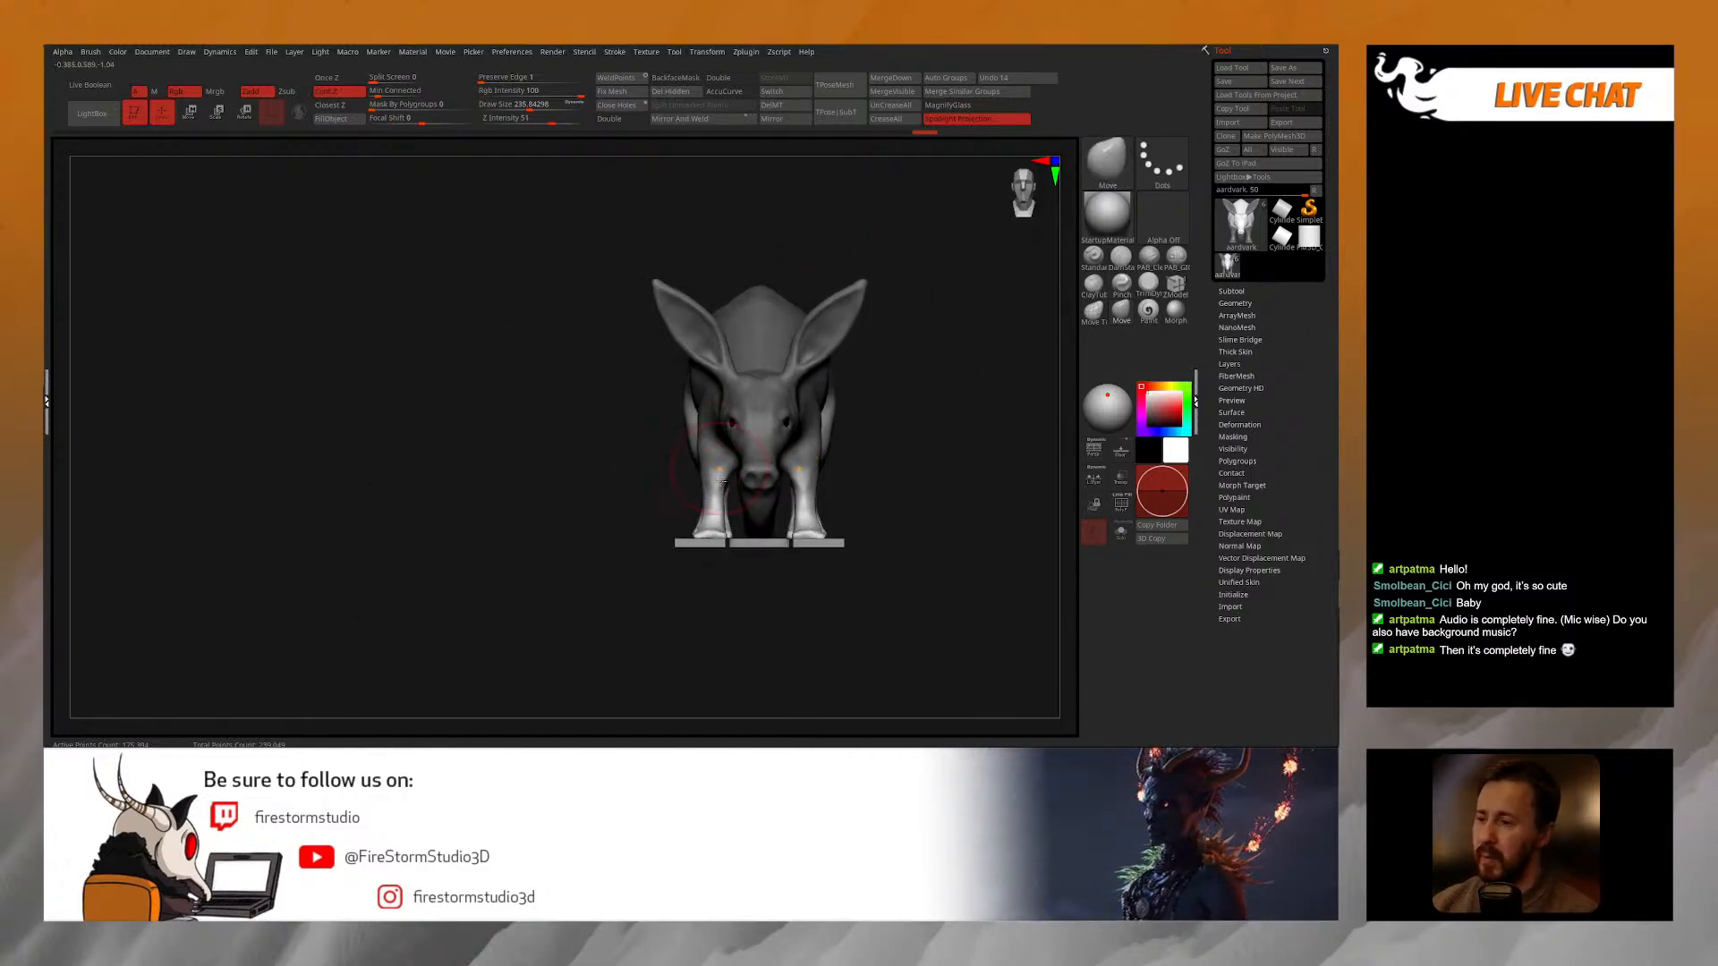
Step: Switch from the gizmo to the transpose line and draw it vertically through a front leg, from shoulder to below the foot
{"action": "left_click", "coordinate": [245, 115]}
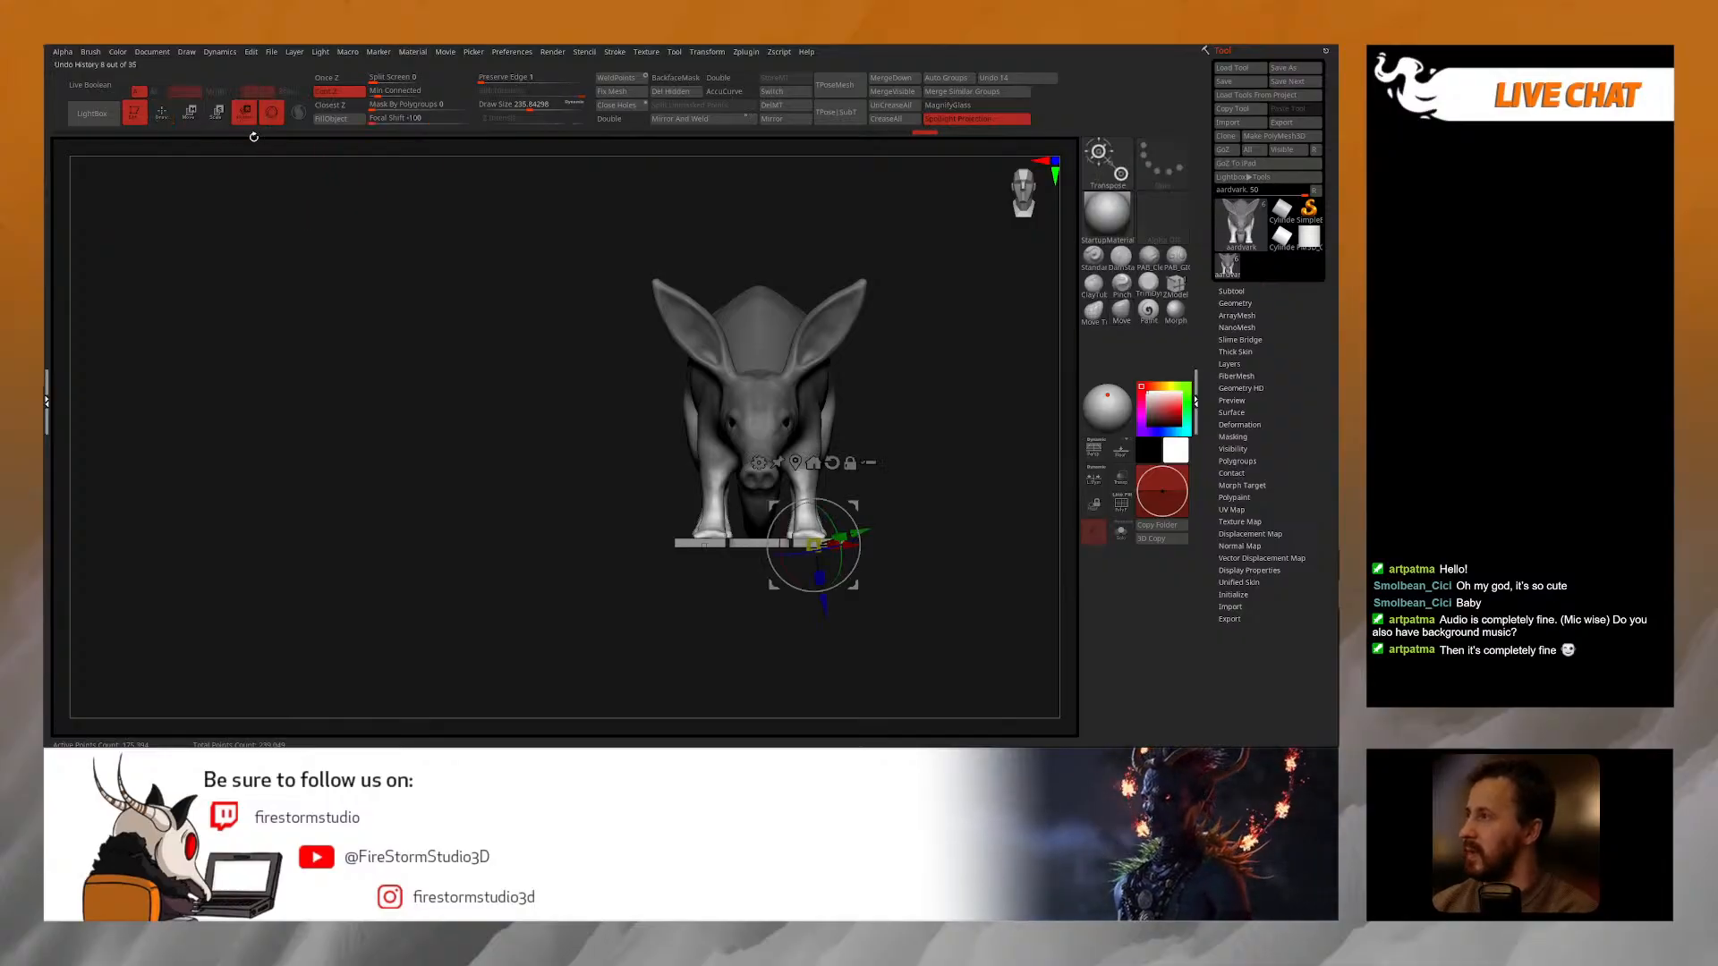
{"action": "left_click", "coordinate": [272, 113]}
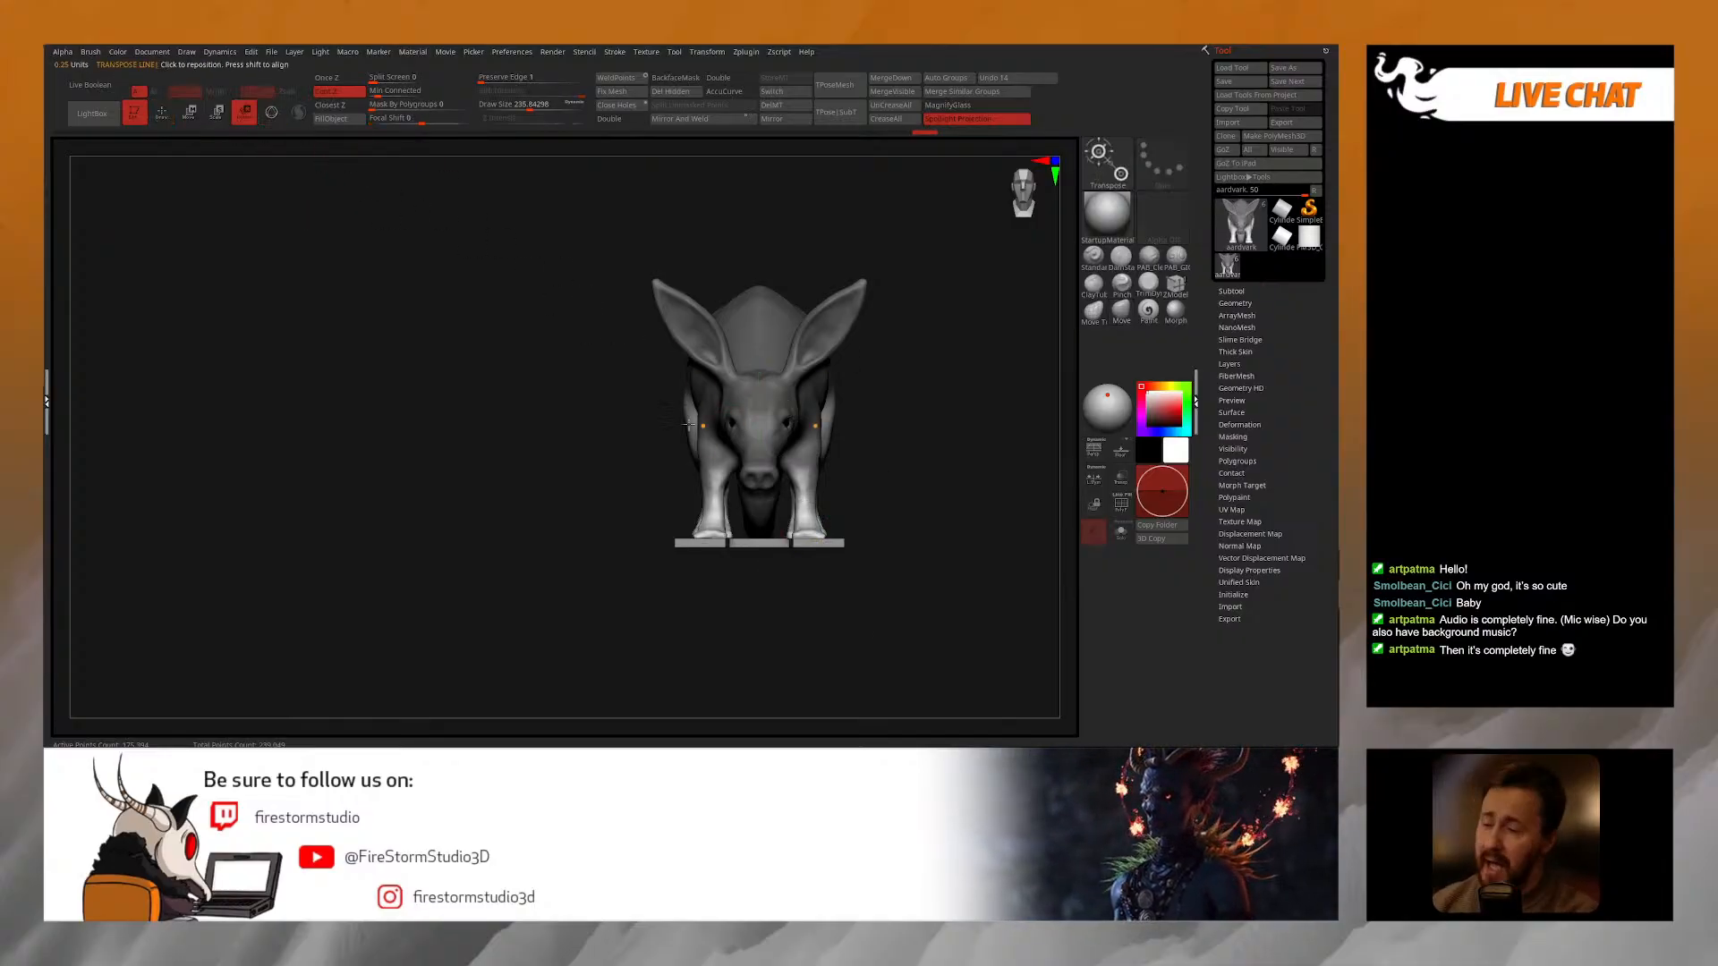
{"action": "left_click_drag", "start_coordinate": [791, 450], "coordinate": [735, 448], "text": "alt"}
{"action": "left_click_drag", "start_coordinate": [749, 389], "coordinate": [748, 608]}
{"action": "left_click", "coordinate": [753, 547], "text": "alt"}
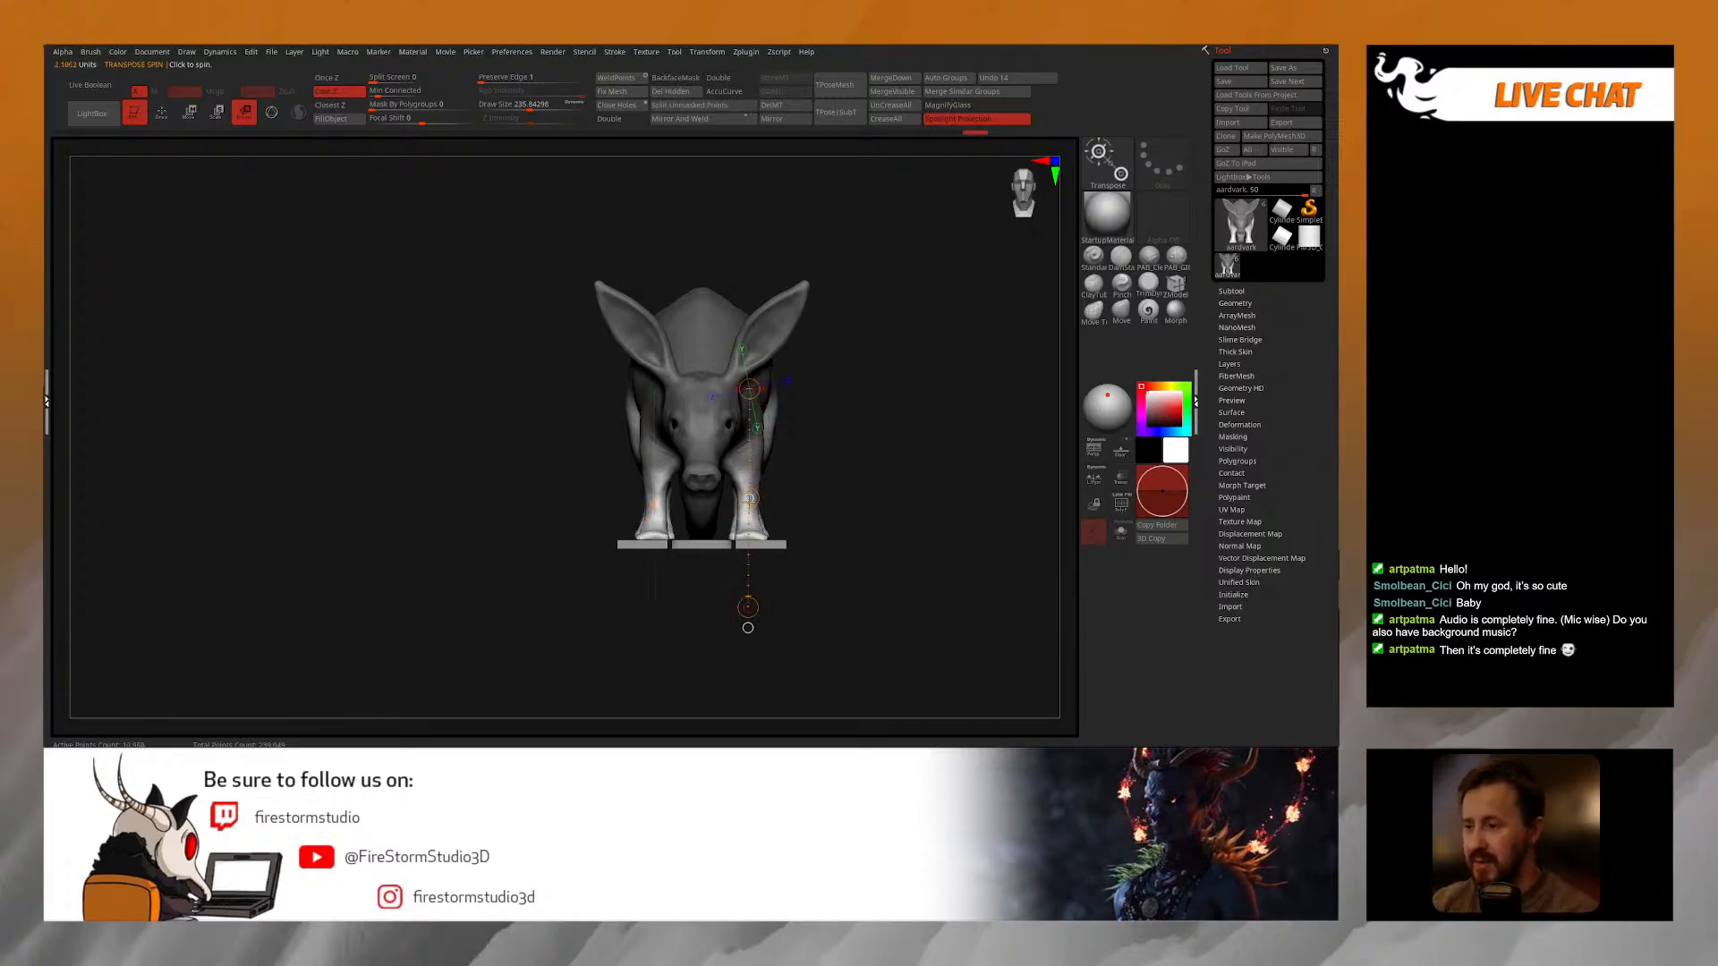
Step: Move the unmasked legs slightly inward with the transpose line, check the side view and return to the Move brush
{"action": "mouse_move", "coordinate": [774, 495]}
{"action": "left_mouse_down"}
{"action": "mouse_move", "coordinate": [718, 294]}
{"action": "mouse_move", "coordinate": [686, 621]}
{"action": "mouse_move", "coordinate": [924, 296]}
{"action": "mouse_move", "coordinate": [881, 294]}
{"action": "left_mouse_up"}
{"action": "left_click_drag", "start_coordinate": [539, 490], "coordinate": [637, 461], "text": "alt"}
{"action": "mouse_move", "coordinate": [637, 462]}
{"action": "left_mouse_down"}
{"action": "mouse_move", "coordinate": [595, 457]}
{"action": "mouse_move", "coordinate": [743, 453]}
{"action": "left_mouse_up"}
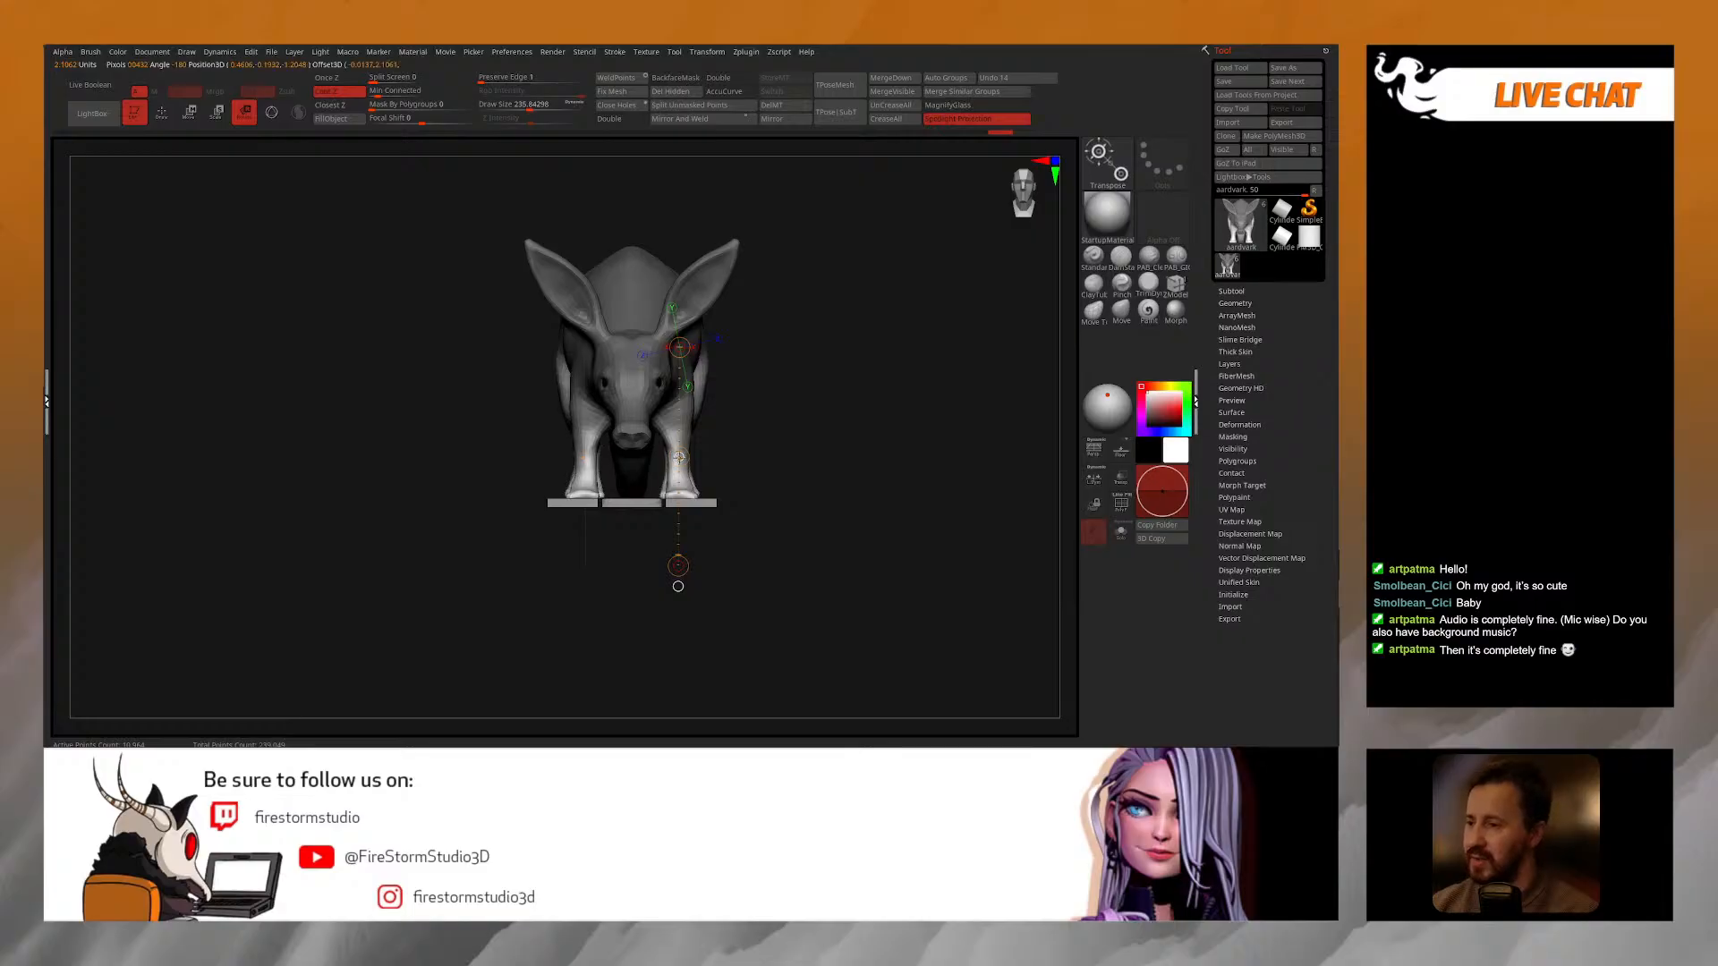
{"action": "key", "text": "w"}
{"action": "left_click_drag", "start_coordinate": [680, 458], "coordinate": [676, 455]}
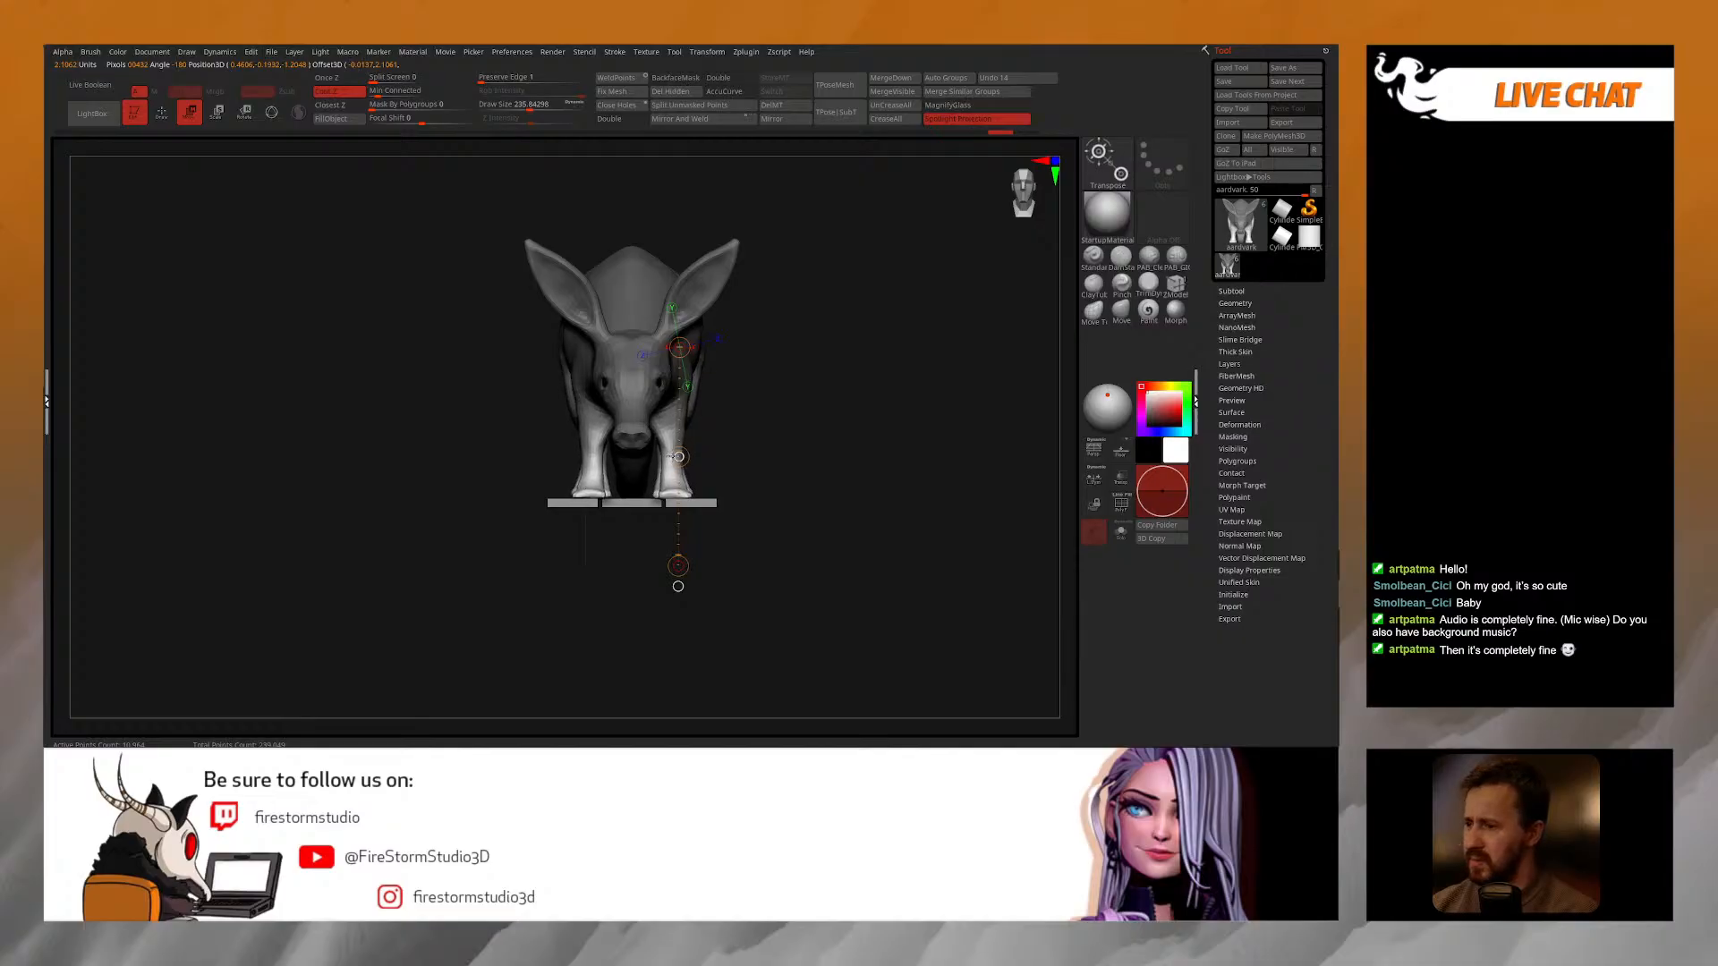
{"action": "left_click_drag", "start_coordinate": [832, 450], "coordinate": [682, 541]}
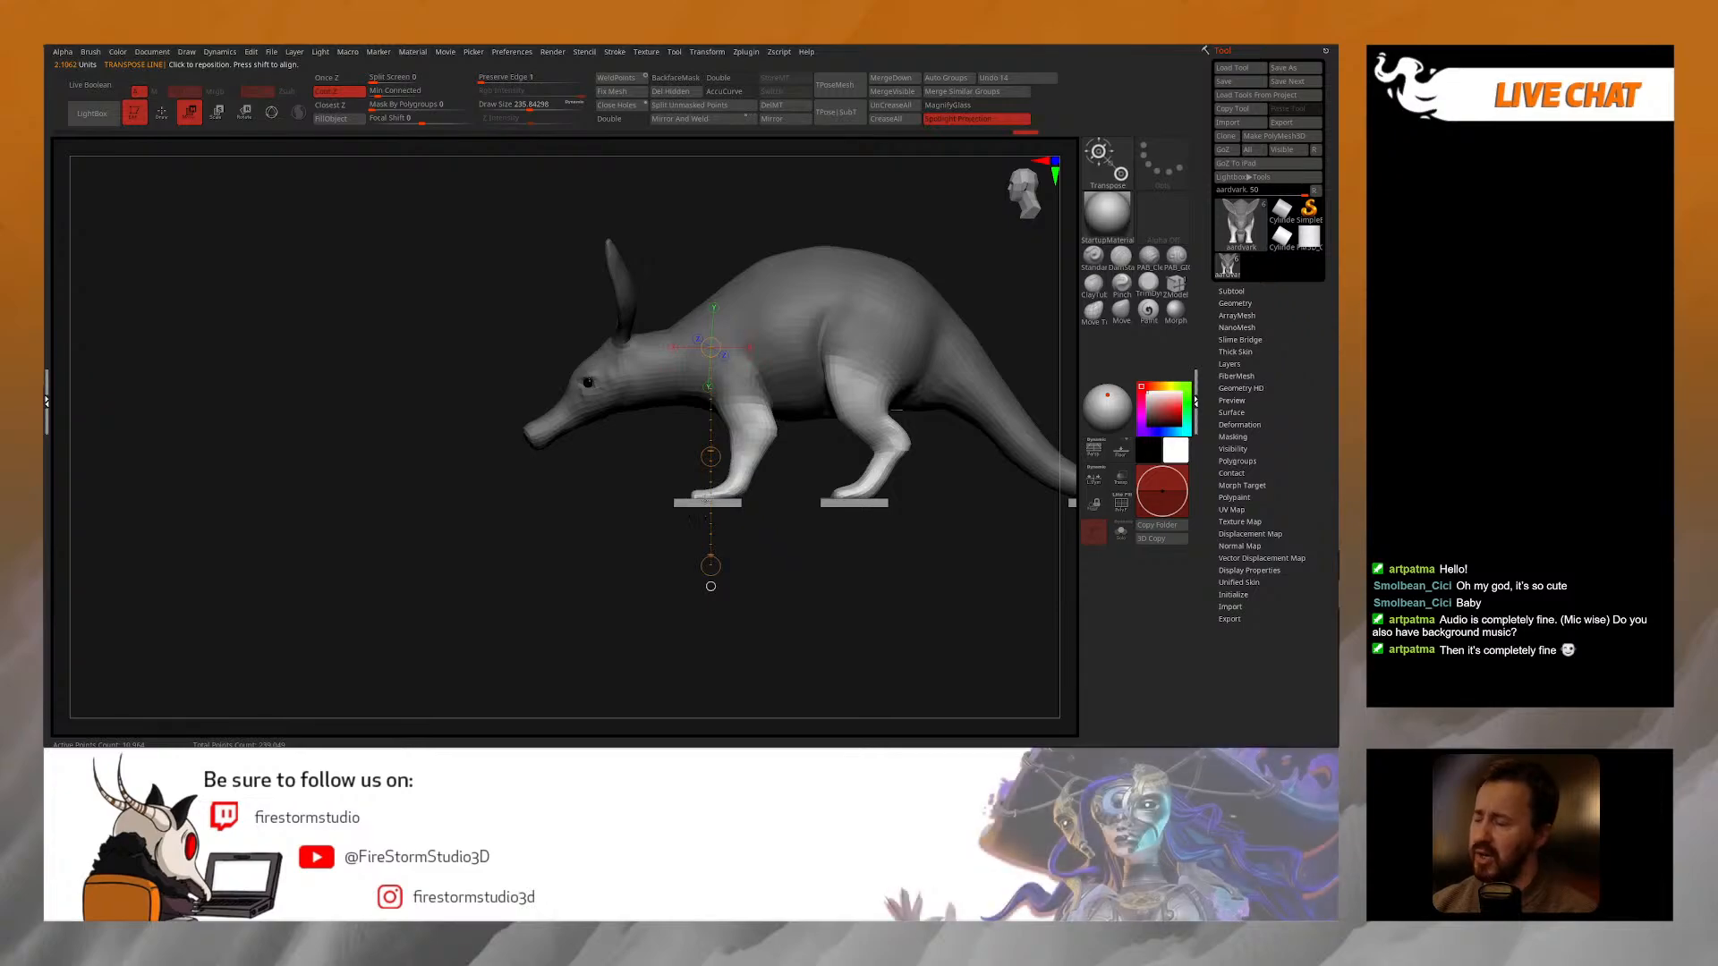
{"action": "key", "text": "q"}
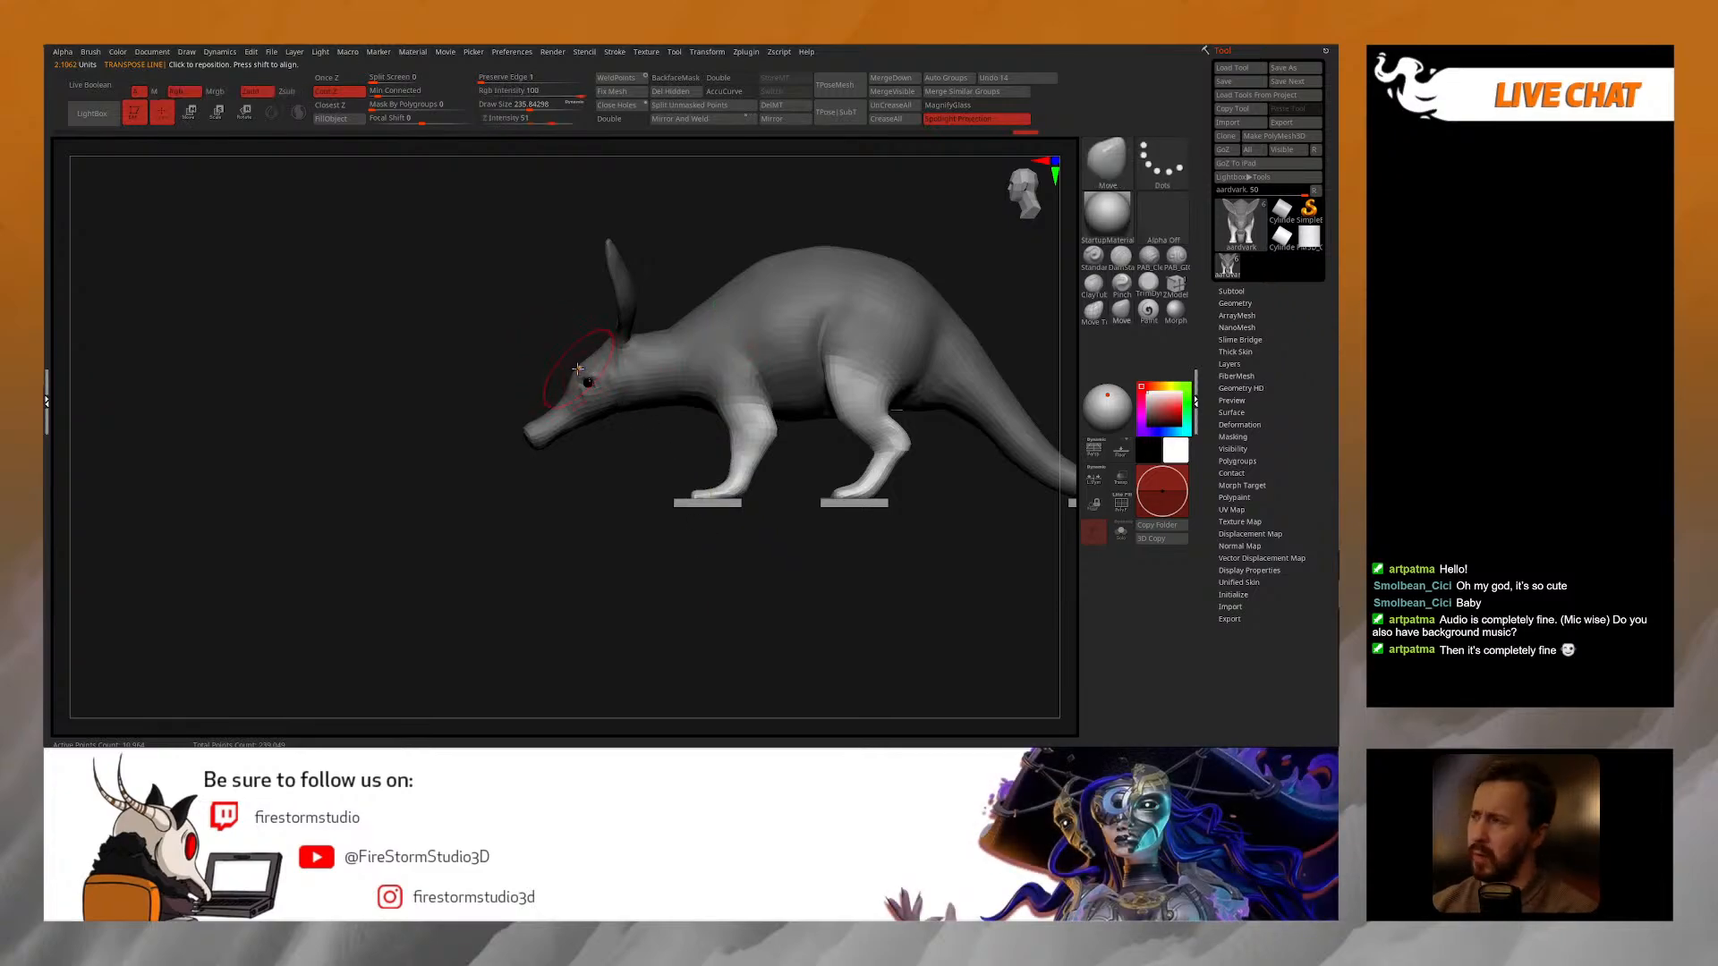
Step: Clear the mask, reduce the Move brush's size and turn the model to work on its underside
{"action": "mouse_move", "coordinate": [639, 472]}
{"action": "left_mouse_down"}
{"action": "mouse_move", "coordinate": [765, 452]}
{"action": "mouse_move", "coordinate": [729, 396]}
{"action": "left_mouse_up"}
{"action": "key", "text": "s"}
{"action": "left_click_drag", "start_coordinate": [1011, 288], "coordinate": [947, 295]}
{"action": "mouse_move", "coordinate": [900, 353]}
{"action": "left_mouse_down"}
{"action": "mouse_move", "coordinate": [887, 356]}
{"action": "mouse_move", "coordinate": [895, 240]}
{"action": "left_mouse_up"}
{"action": "key", "text": "s"}
{"action": "left_click_drag", "start_coordinate": [853, 431], "coordinate": [845, 431]}
{"action": "right_click_drag", "start_coordinate": [839, 434], "coordinate": [837, 474], "text": "ctrl"}
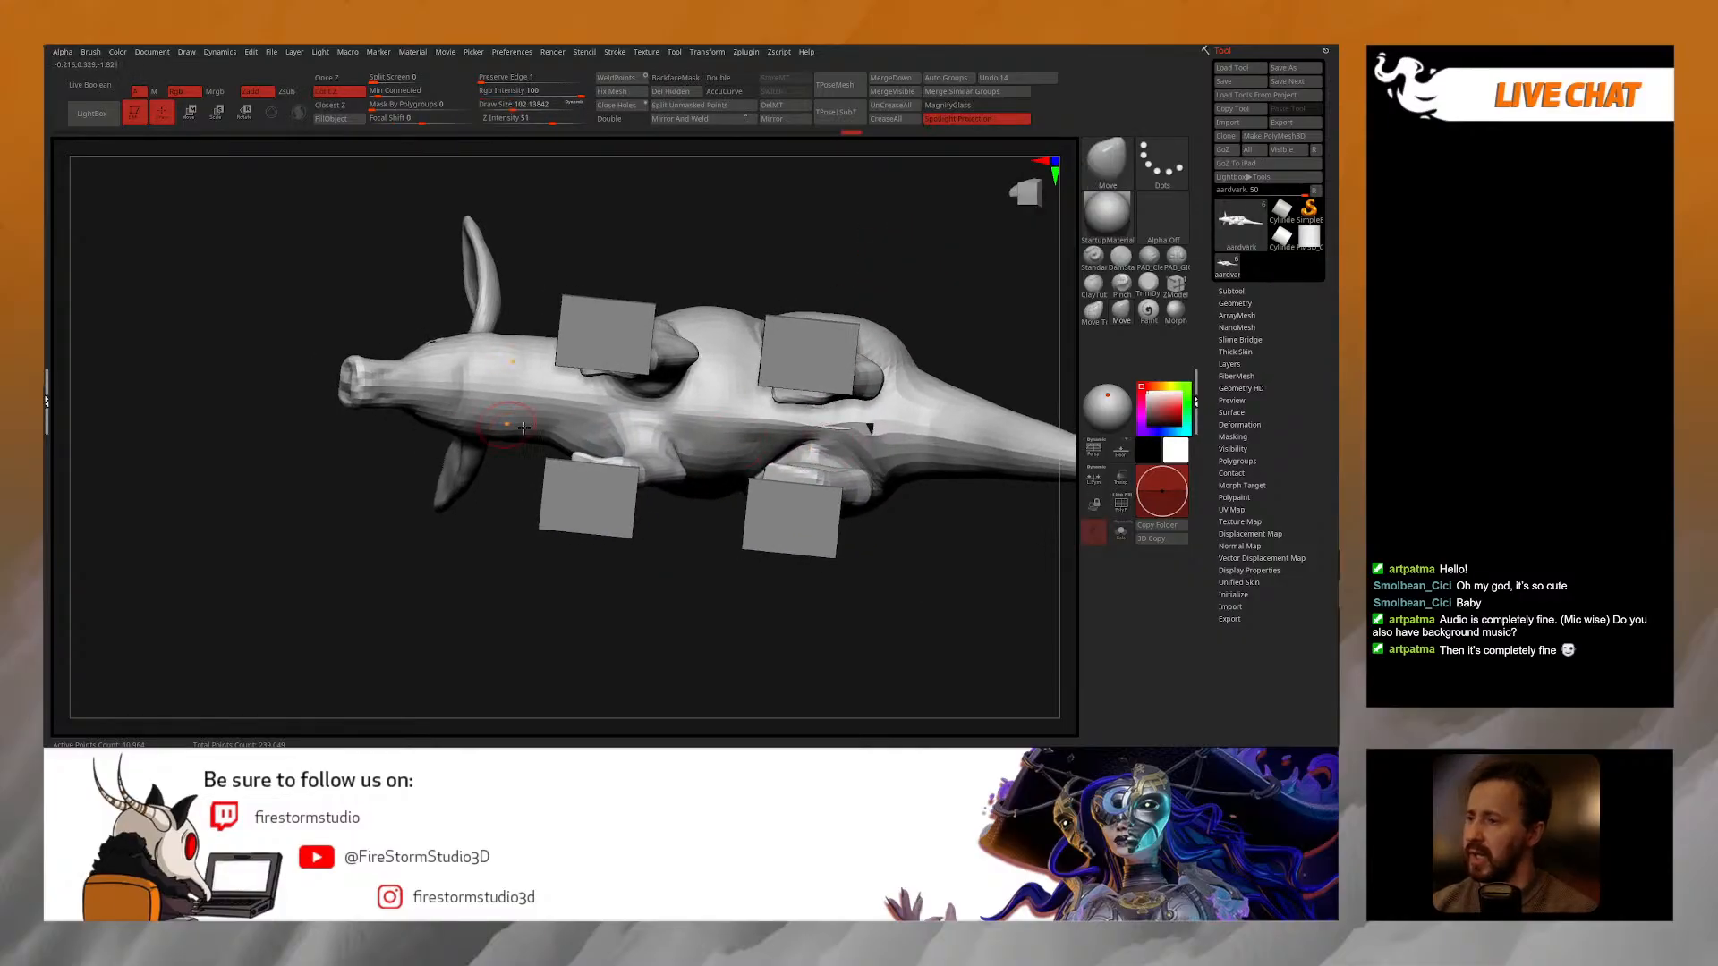
Step: Show the polygon wireframe and smooth the dark crease between the hind legs on the aardvark's underside
{"action": "key", "text": "shift+f"}
{"action": "mouse_move", "coordinate": [583, 411]}
{"action": "right_mouse_down", "text": "alt"}
{"action": "mouse_move", "coordinate": [590, 458]}
{"action": "mouse_move", "coordinate": [416, 446]}
{"action": "right_mouse_up", "text": "alt"}
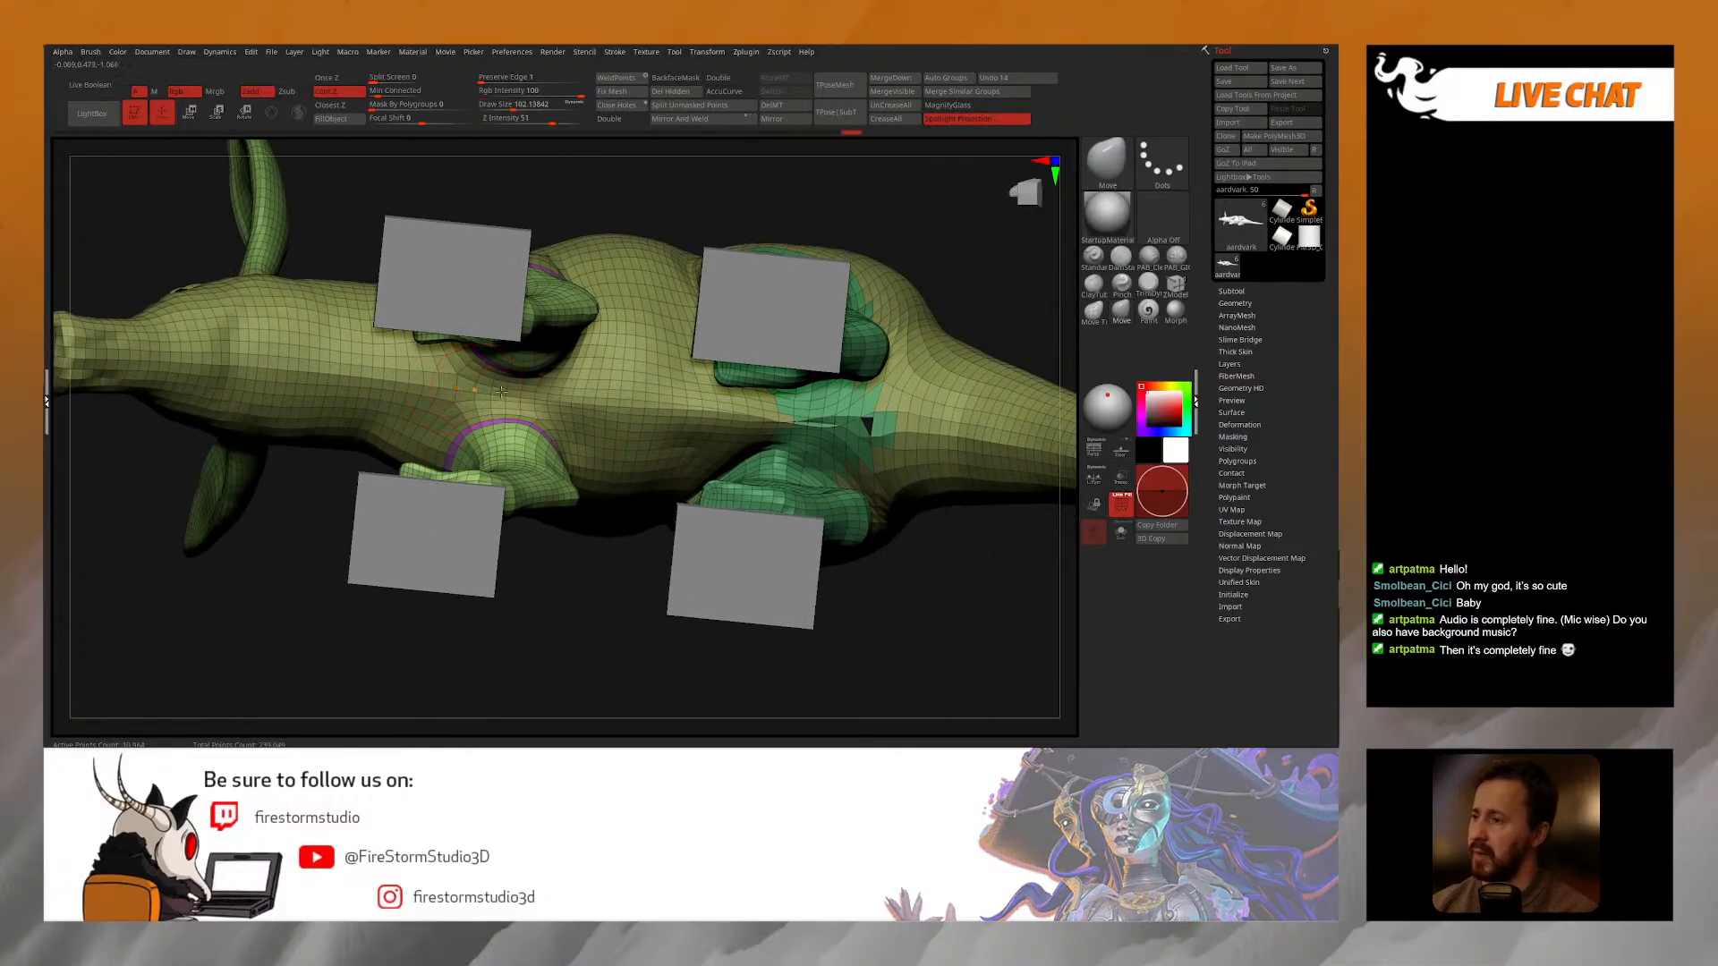
{"action": "left_click_drag", "start_coordinate": [789, 421], "coordinate": [859, 431], "text": "shift"}
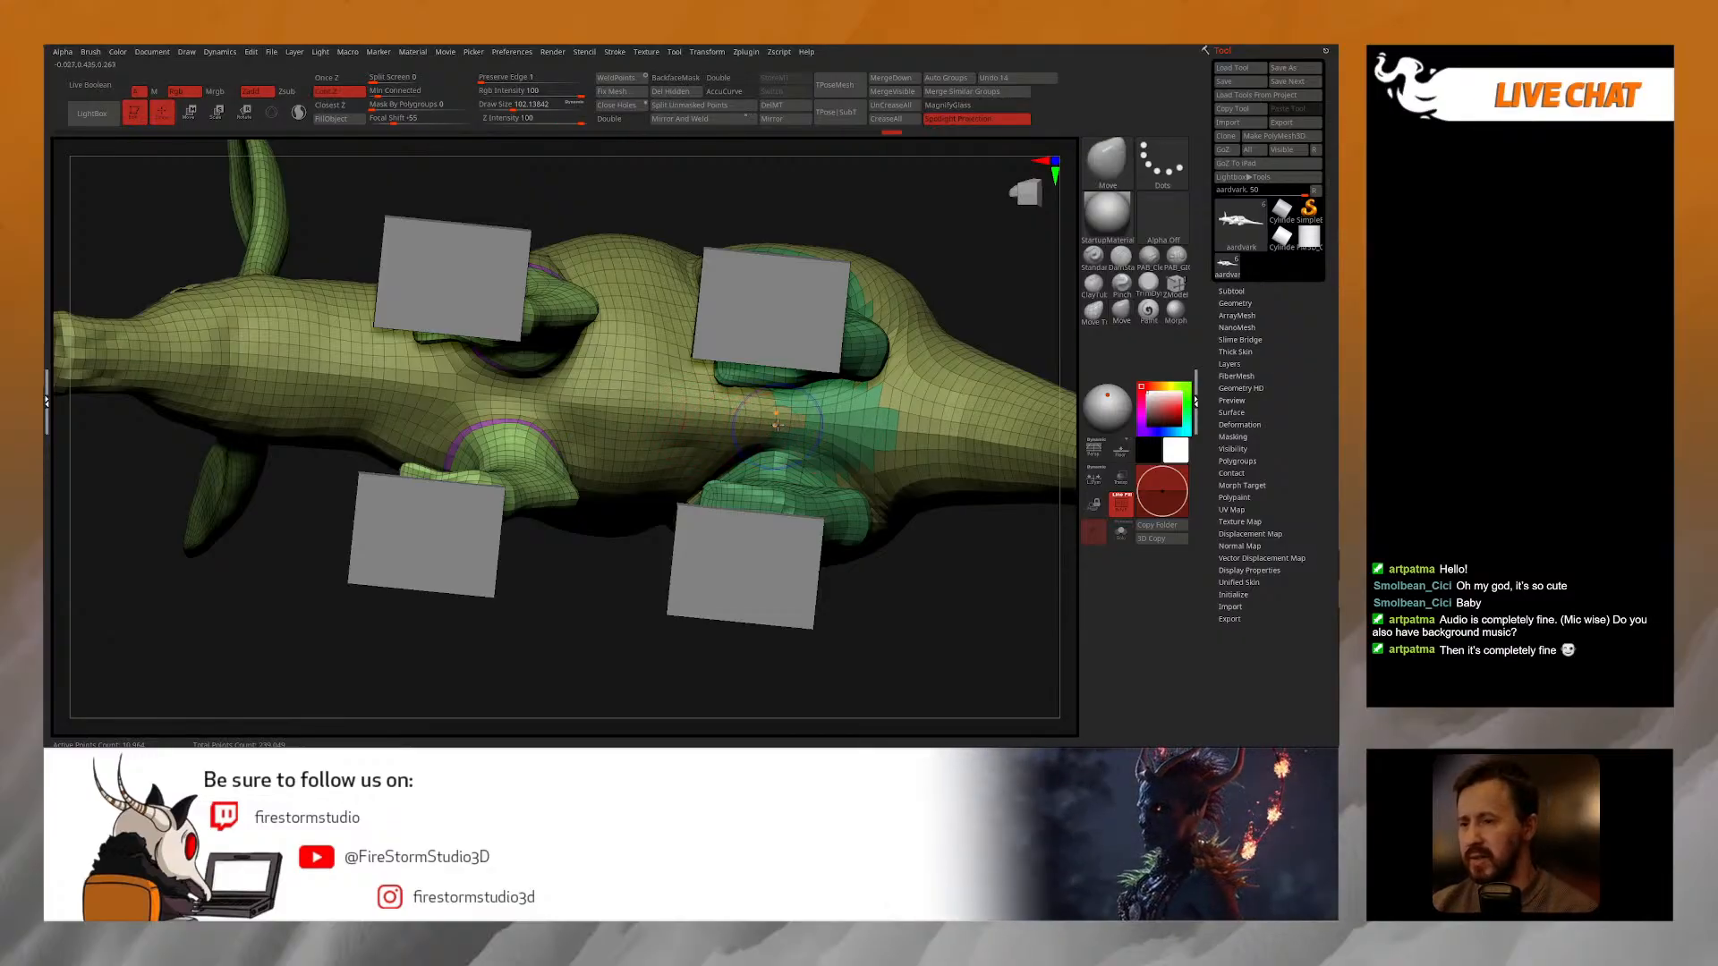
{"action": "mouse_move", "coordinate": [711, 454]}
{"action": "right_mouse_down"}
{"action": "mouse_move", "coordinate": [841, 448]}
{"action": "mouse_move", "coordinate": [761, 488]}
{"action": "mouse_move", "coordinate": [754, 439]}
{"action": "mouse_move", "coordinate": [673, 506]}
{"action": "mouse_move", "coordinate": [715, 474]}
{"action": "mouse_move", "coordinate": [806, 457]}
{"action": "right_mouse_up"}
Step: Hide the subtool containing the platforms under the aardvark's feet
{"action": "left_click", "coordinate": [1231, 291]}
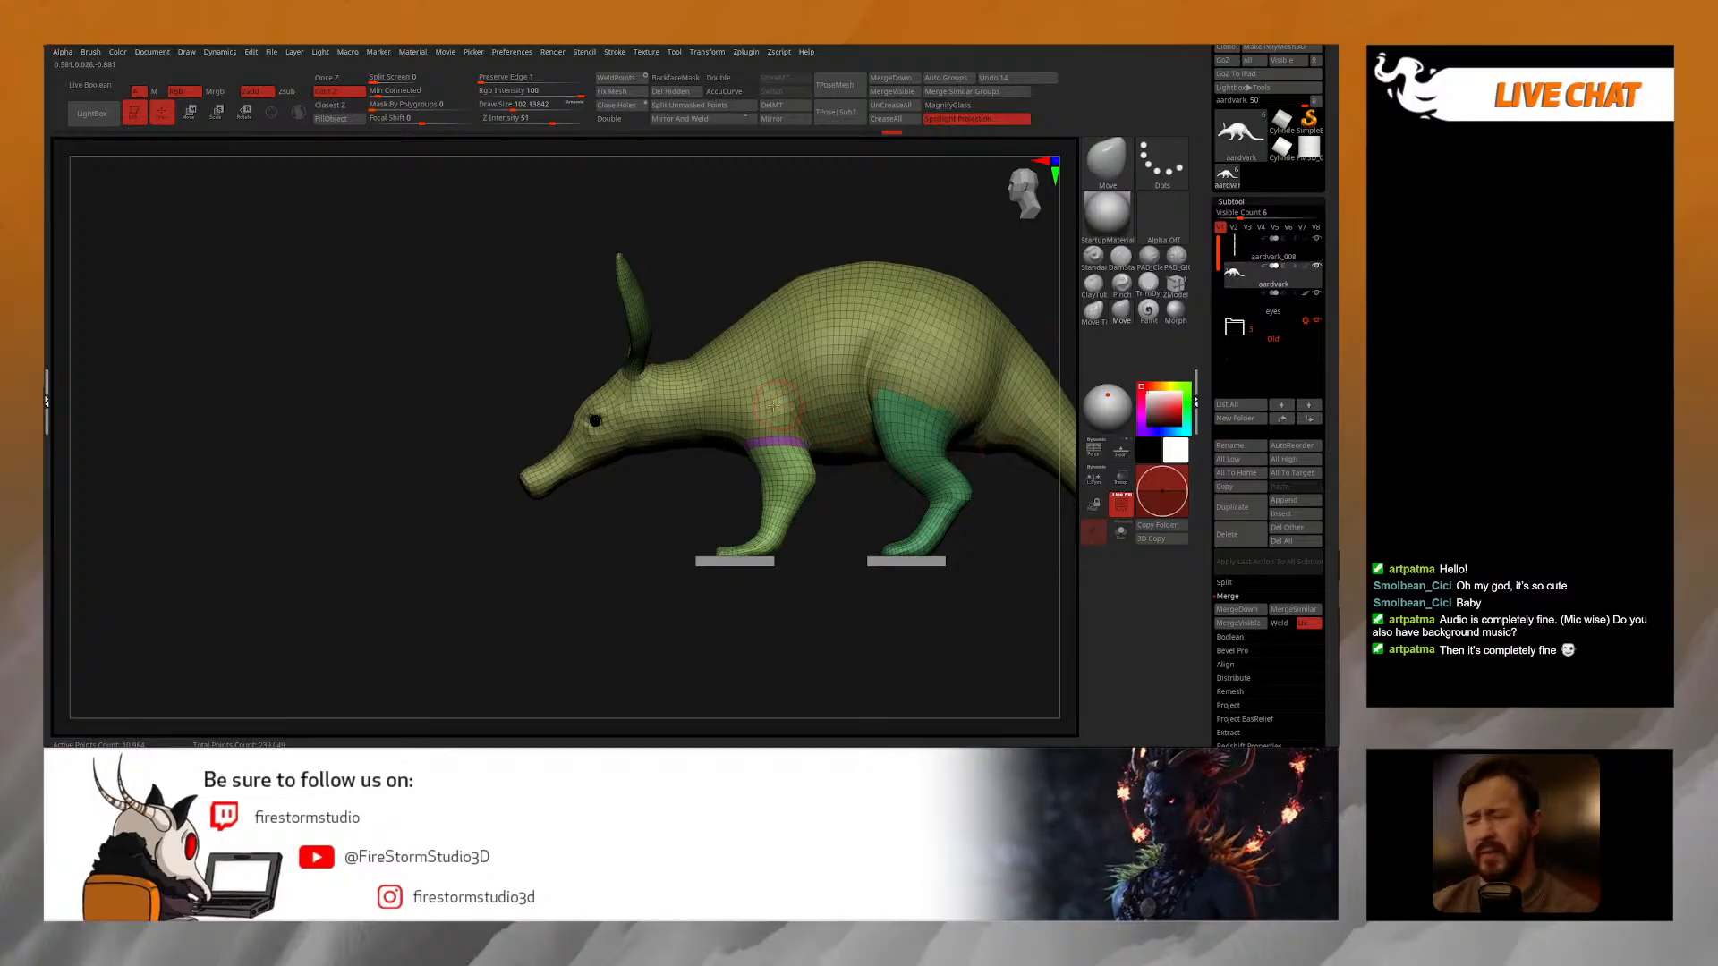
{"action": "right_click_drag", "start_coordinate": [782, 404], "coordinate": [702, 379], "text": "alt"}
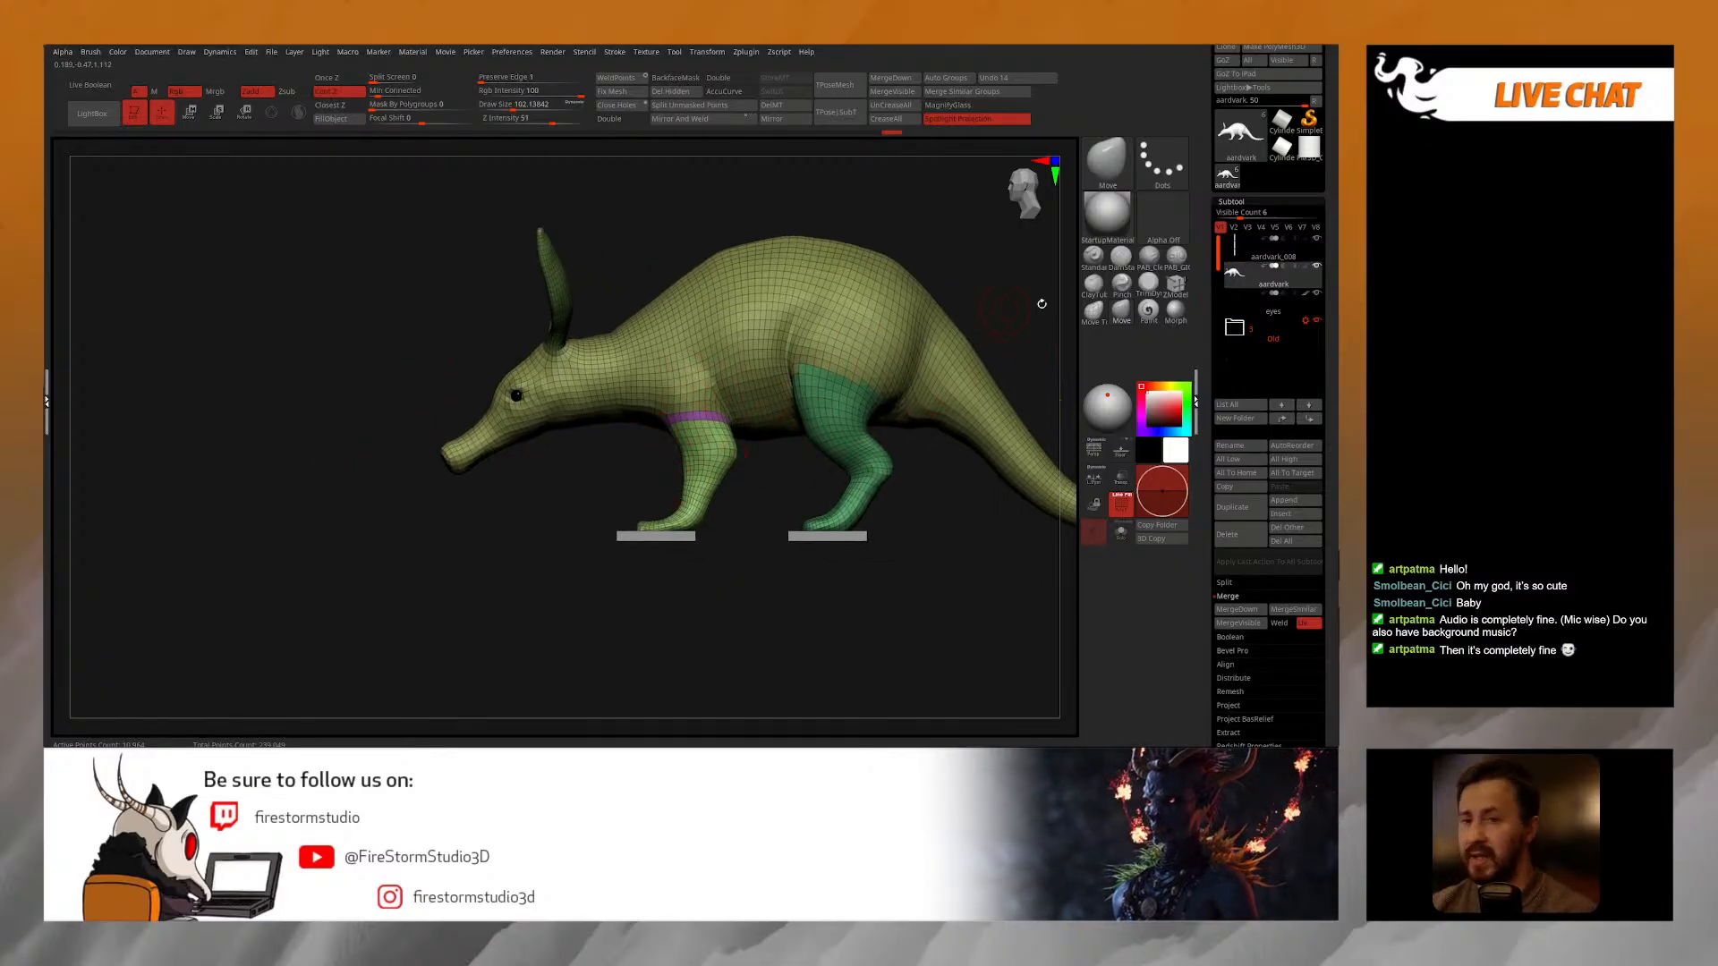
{"action": "left_click", "coordinate": [1317, 238]}
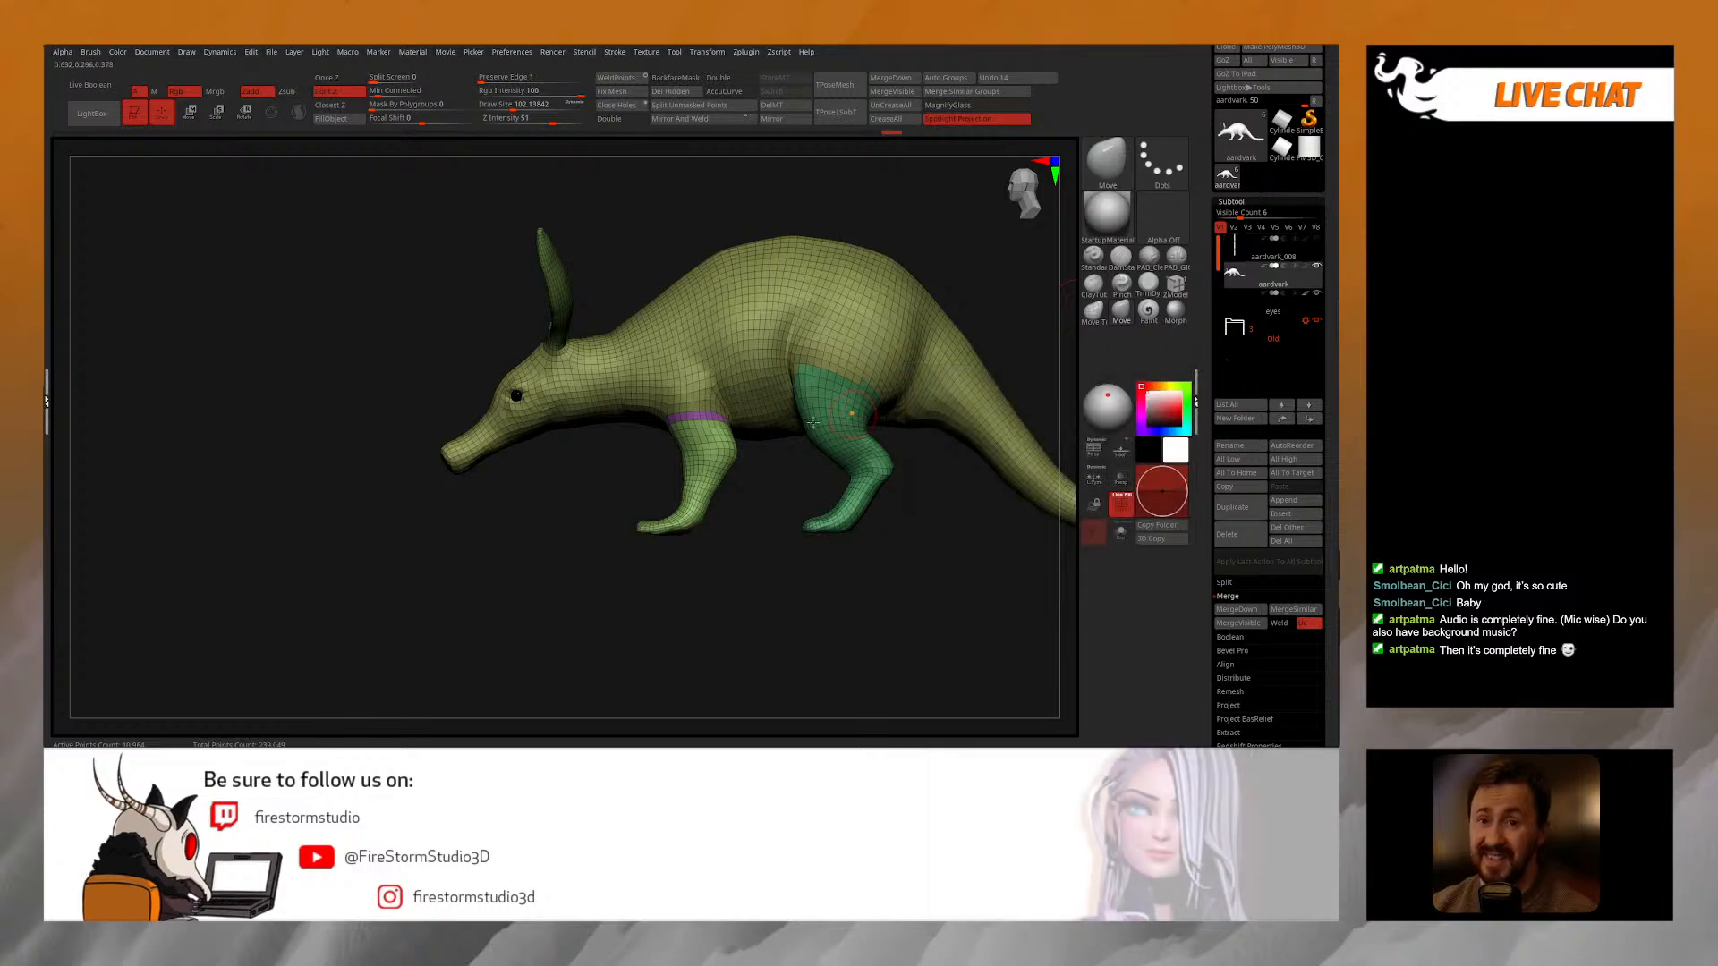
{"action": "right_click", "coordinate": [713, 468]}
{"action": "mouse_move", "coordinate": [713, 468]}
{"action": "right_mouse_down"}
{"action": "mouse_move", "coordinate": [741, 423]}
{"action": "mouse_move", "coordinate": [740, 487]}
{"action": "mouse_move", "coordinate": [717, 475]}
{"action": "mouse_move", "coordinate": [729, 452]}
{"action": "mouse_move", "coordinate": [742, 466]}
{"action": "right_mouse_up"}
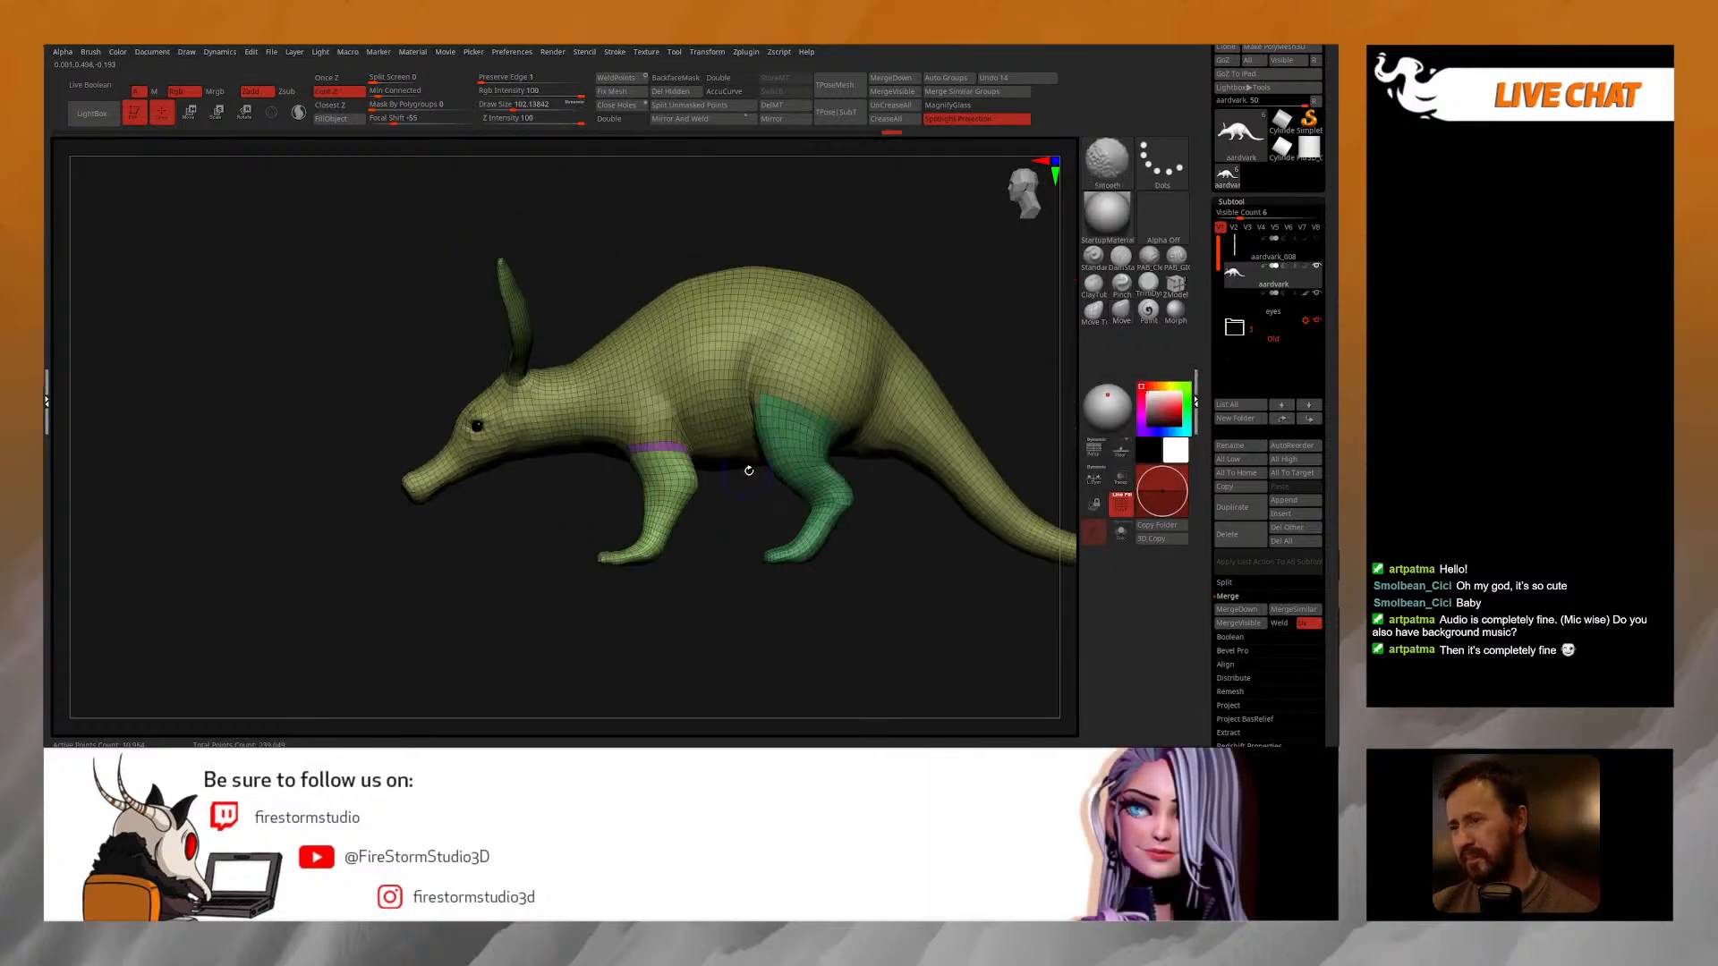
Step: Hide the polygon wireframe and display the aardvark mesh at a higher subdivision
{"action": "key", "text": "shift+f"}
{"action": "right_click_drag", "start_coordinate": [591, 402], "coordinate": [623, 385], "text": "alt"}
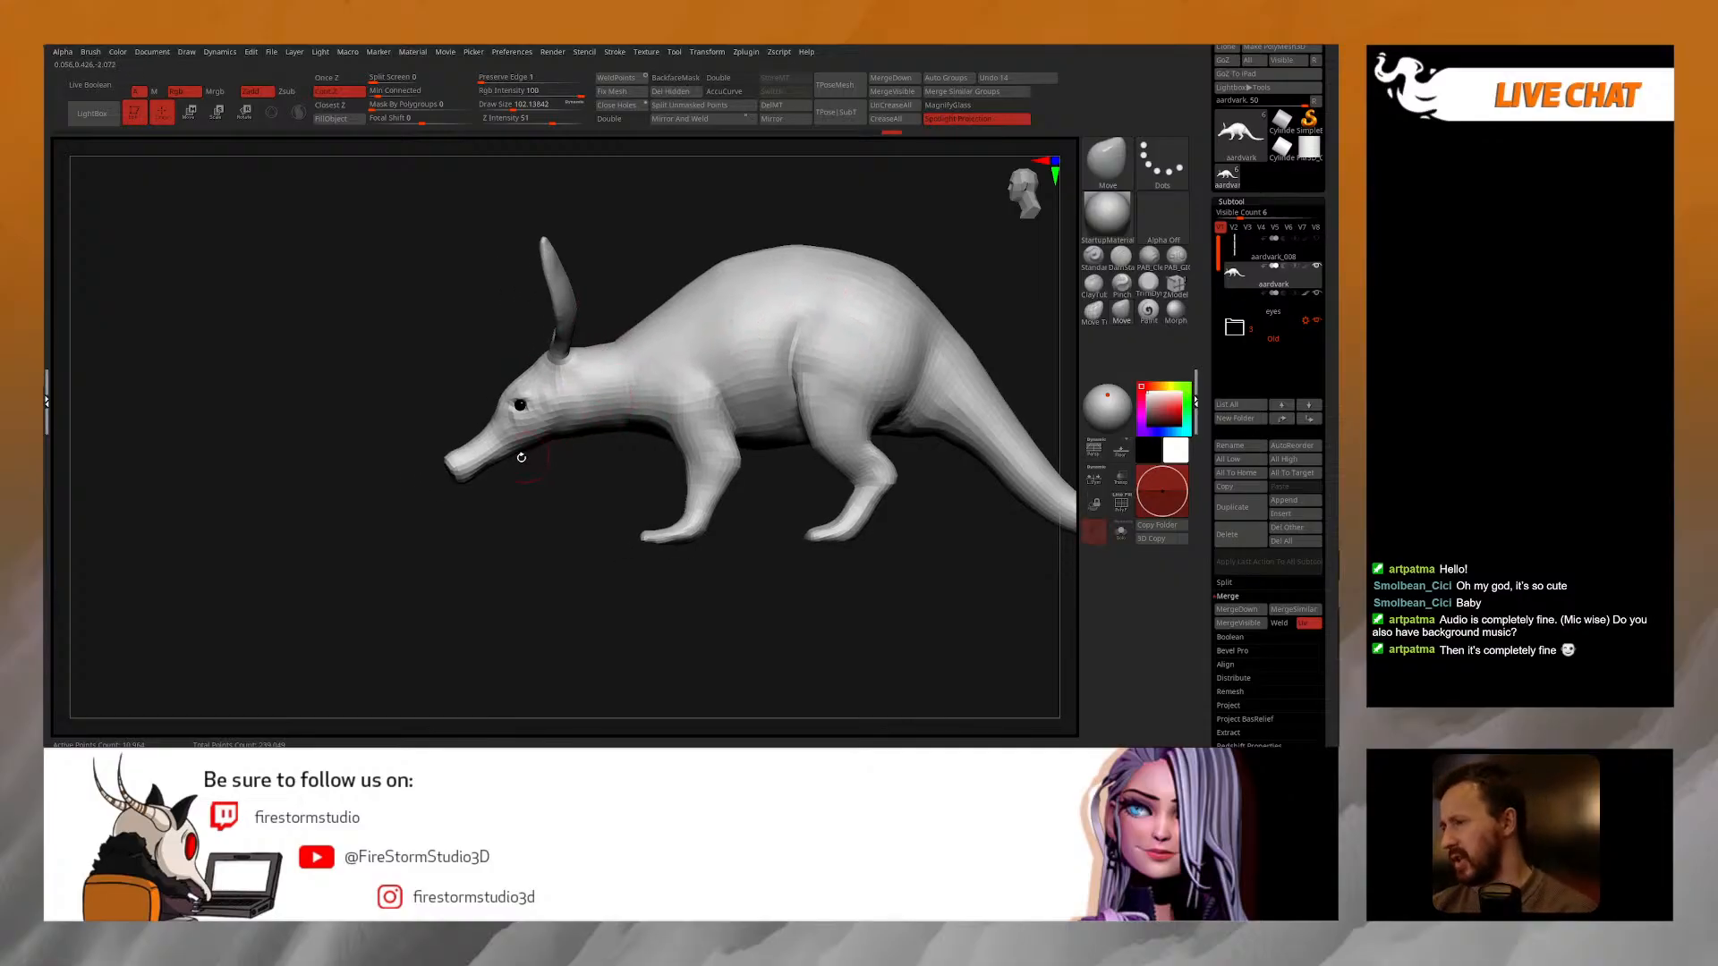
{"action": "key", "text": "d"}
{"action": "right_click_drag", "start_coordinate": [526, 475], "coordinate": [529, 481], "text": "ctrl"}
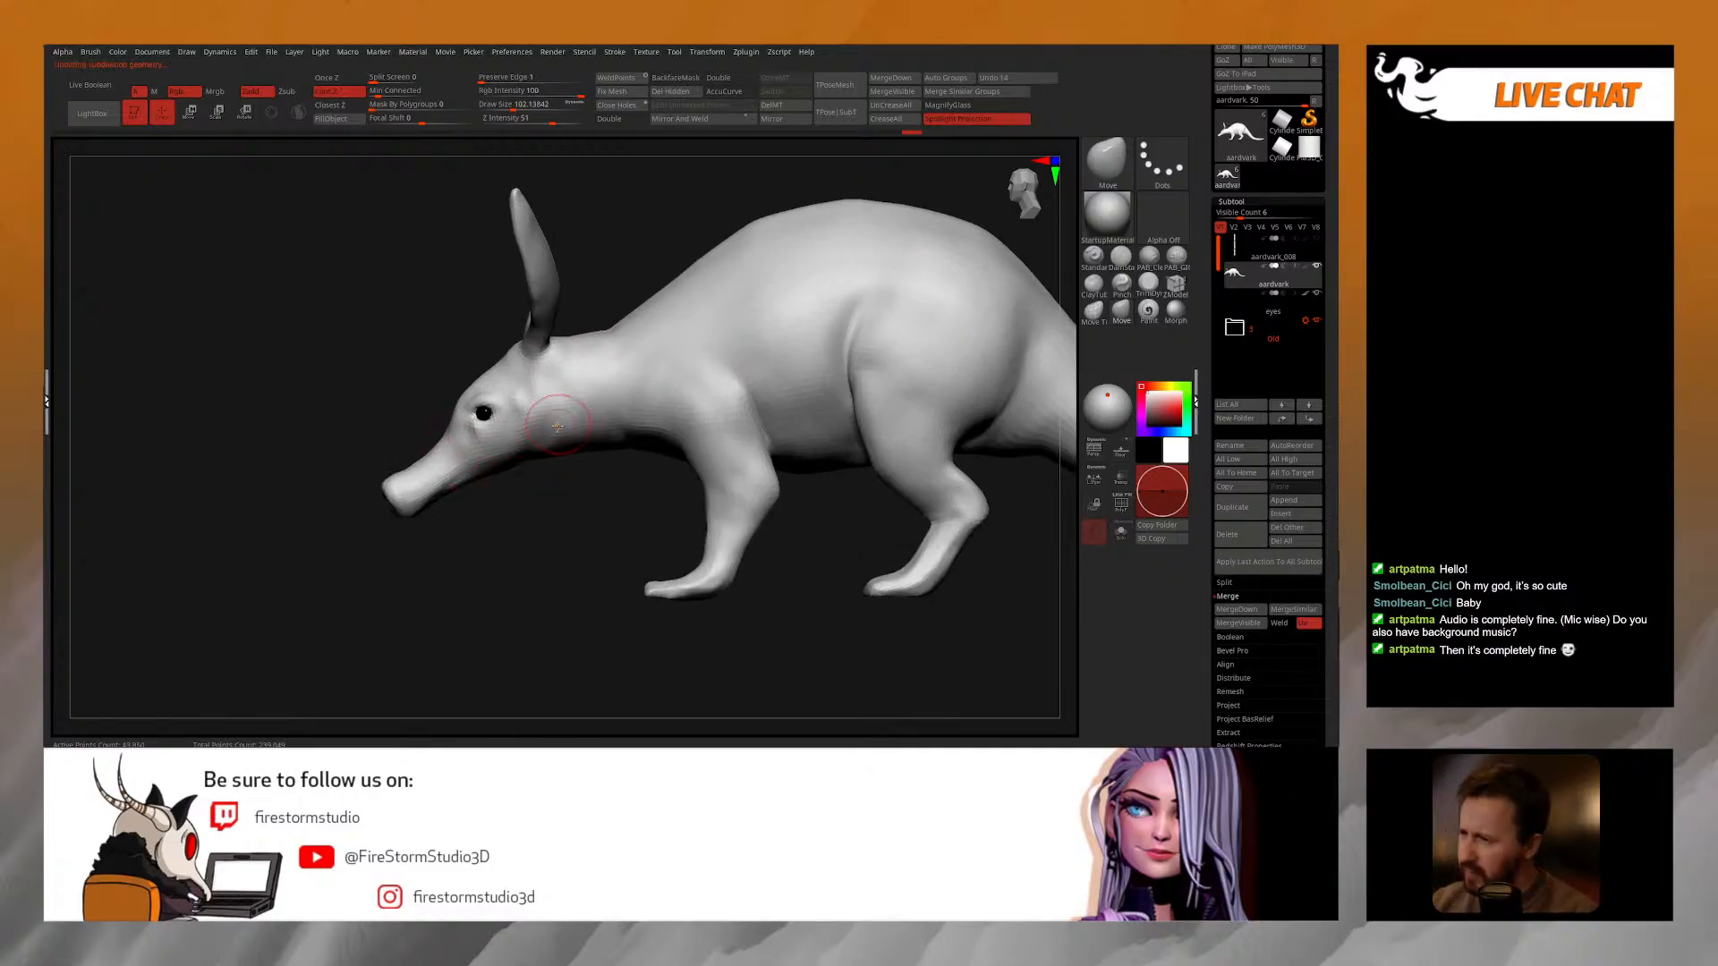
Step: Set the Move brush's draw size to about 122 and refine the aardvark's head and neck profile
{"action": "right_click_drag", "start_coordinate": [691, 527], "coordinate": [715, 506], "text": "alt"}
{"action": "right_click_drag", "start_coordinate": [569, 481], "coordinate": [582, 483]}
{"action": "key", "text": "space"}
{"action": "left_click_drag", "start_coordinate": [617, 458], "coordinate": [624, 458]}
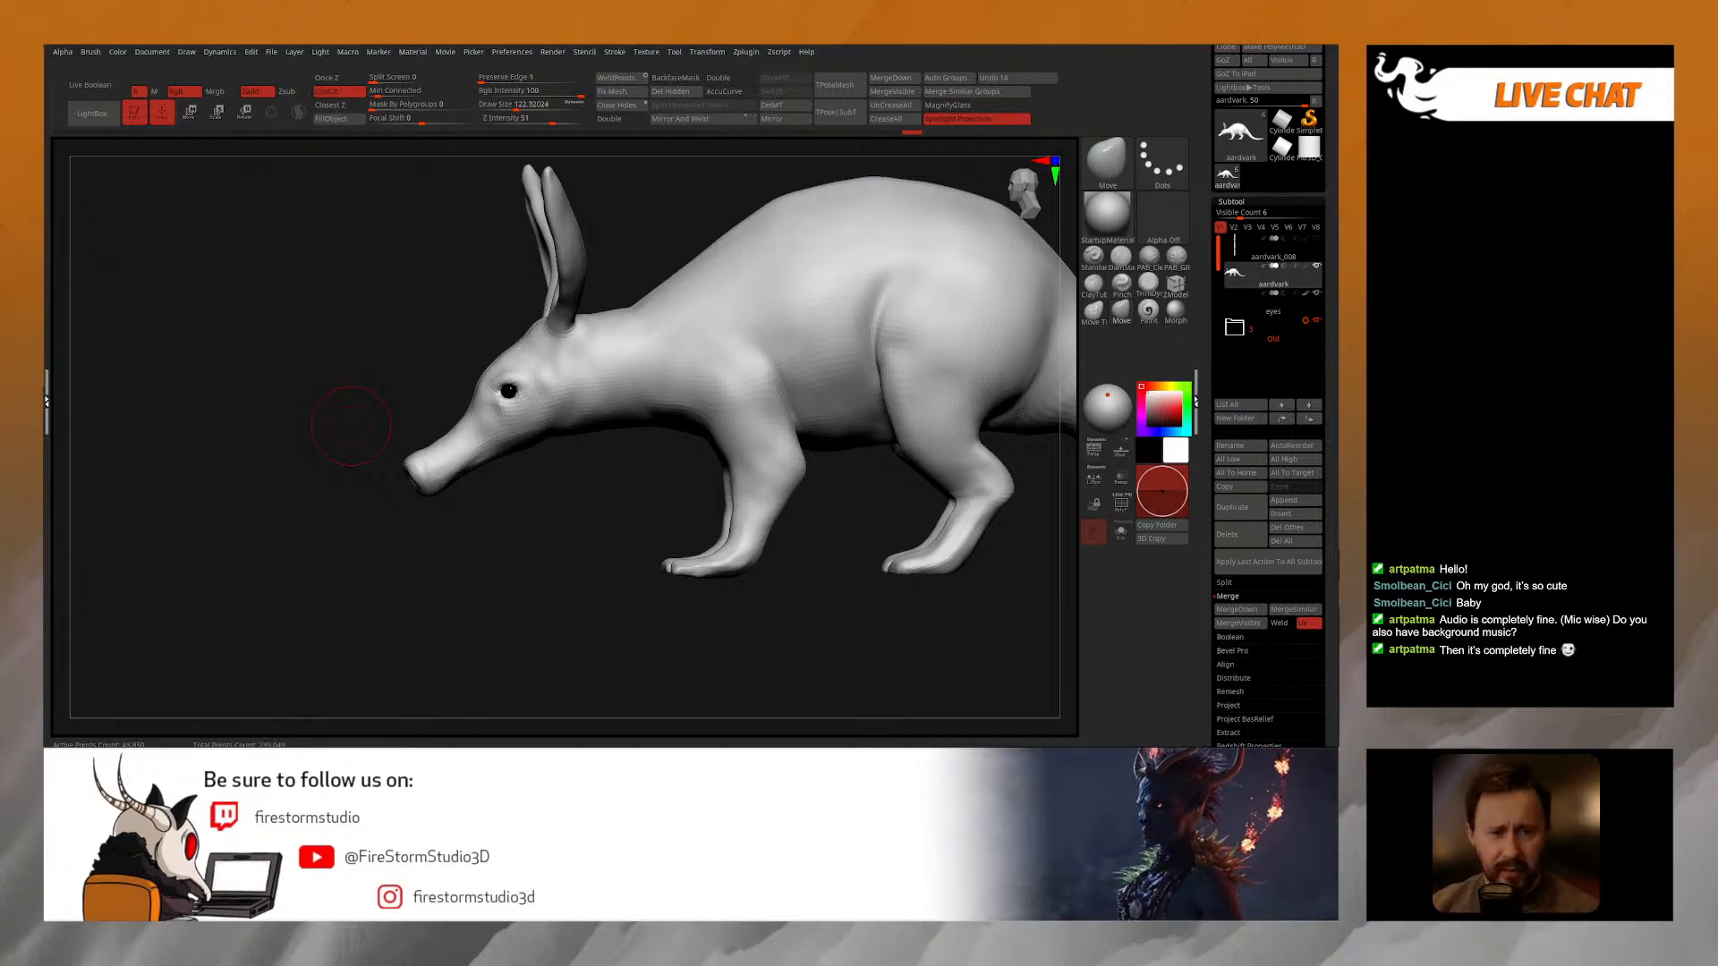
{"action": "left_click_drag", "start_coordinate": [351, 426], "coordinate": [837, 412]}
Step: Enlarge the Move brush's draw size to about 168 and adjust the broad shapes of the neck and shoulders
{"action": "mouse_move", "coordinate": [761, 469]}
{"action": "right_mouse_down"}
{"action": "mouse_move", "coordinate": [693, 452]}
{"action": "mouse_move", "coordinate": [748, 400]}
{"action": "right_mouse_up"}
{"action": "key", "text": "space"}
{"action": "left_click_drag", "start_coordinate": [748, 410], "coordinate": [756, 410]}
{"action": "left_click", "coordinate": [1121, 311]}
{"action": "key", "text": "space"}
{"action": "left_click_drag", "start_coordinate": [679, 313], "coordinate": [647, 301]}
{"action": "key", "text": "space"}
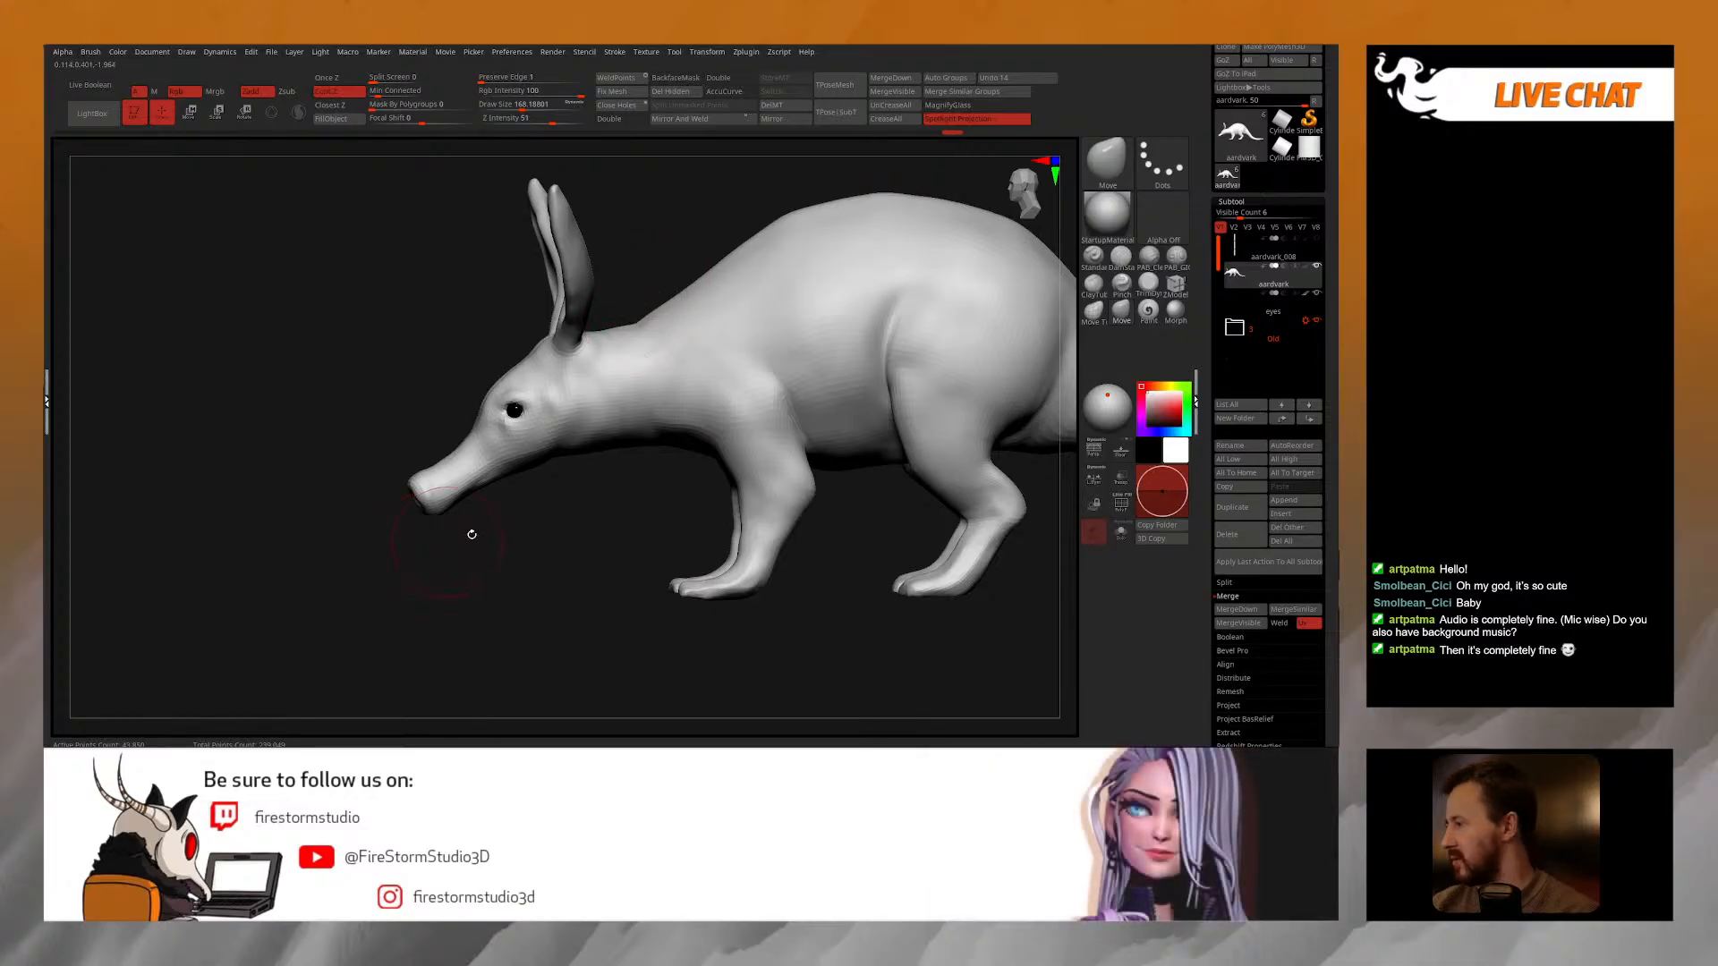
Step: Reduce the Move brush's draw size to about 87 and refine the shape of the aardvark's head and cheeks
{"action": "mouse_move", "coordinate": [626, 461]}
{"action": "right_mouse_down"}
{"action": "mouse_move", "coordinate": [707, 447]}
{"action": "mouse_move", "coordinate": [667, 407]}
{"action": "right_mouse_up"}
{"action": "key", "text": "space"}
{"action": "left_click_drag", "start_coordinate": [657, 435], "coordinate": [649, 435]}
{"action": "mouse_move", "coordinate": [673, 344]}
{"action": "right_mouse_down", "text": "ctrl"}
{"action": "mouse_move", "coordinate": [688, 404]}
{"action": "mouse_move", "coordinate": [632, 419]}
{"action": "right_mouse_up", "text": "ctrl"}
{"action": "key", "text": "space"}
{"action": "left_click_drag", "start_coordinate": [617, 432], "coordinate": [607, 432]}
{"action": "right_click_drag", "start_coordinate": [555, 472], "coordinate": [569, 463]}
{"action": "key", "text": "space"}
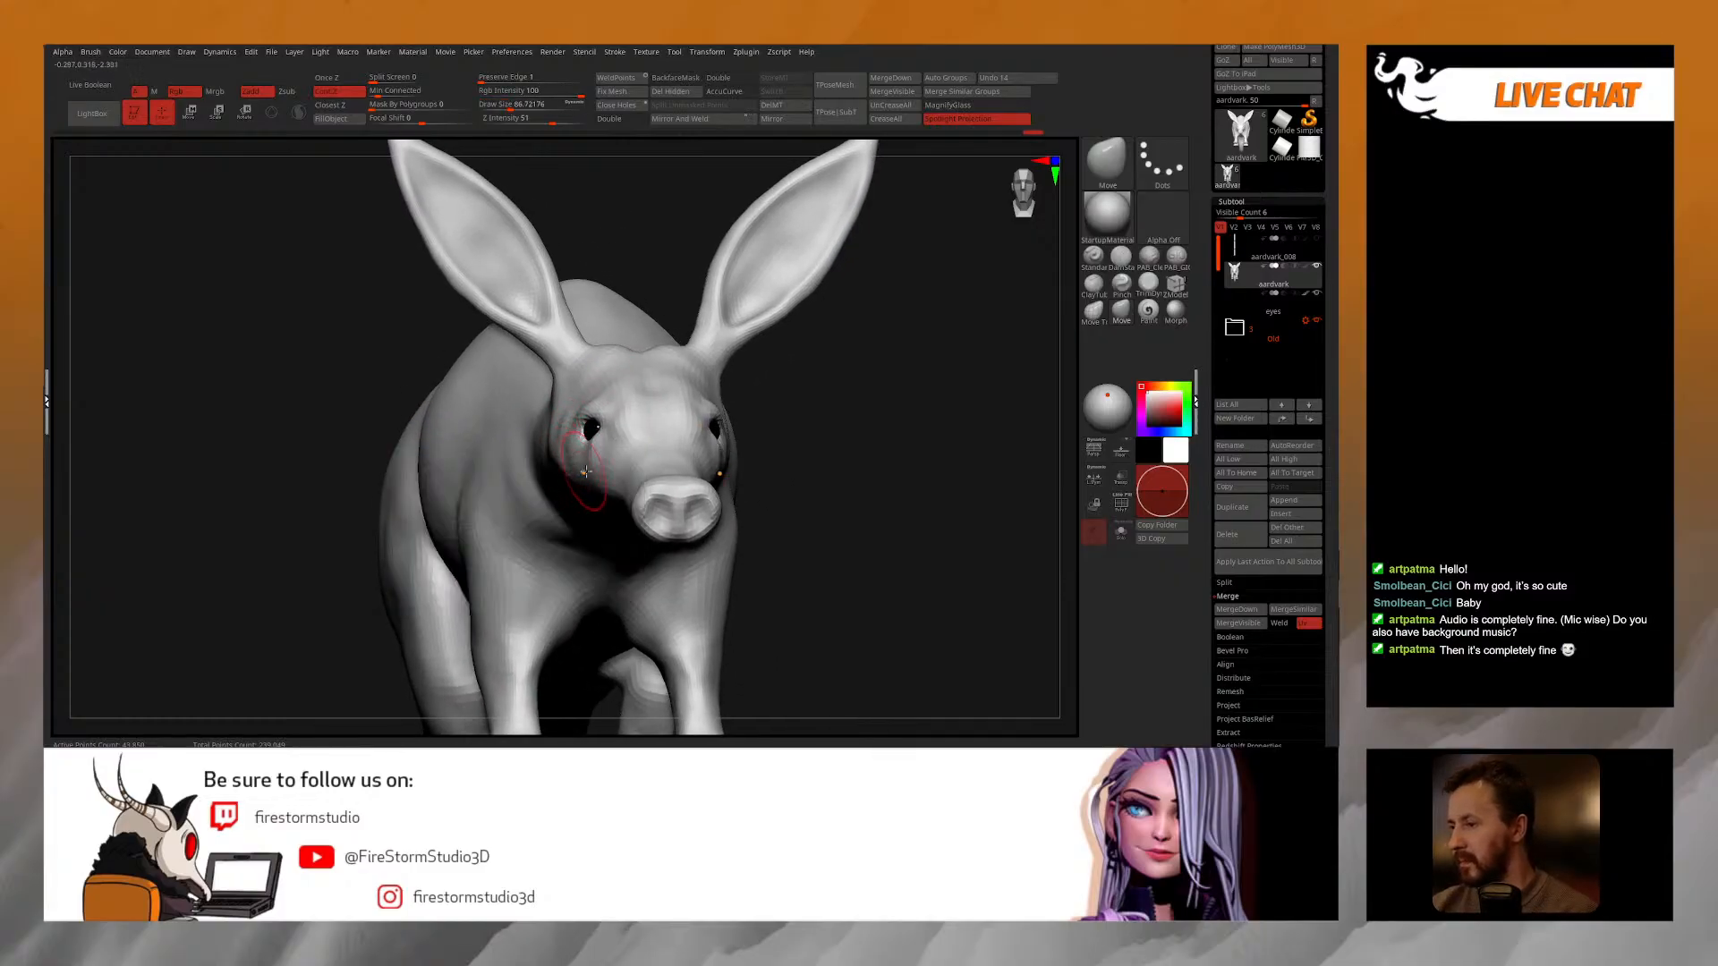
Step: Shape the aardvark's jaw and throat with the Move brush and smooth the side of the face
{"action": "key", "text": "space"}
{"action": "right_click_drag", "start_coordinate": [583, 475], "coordinate": [548, 528]}
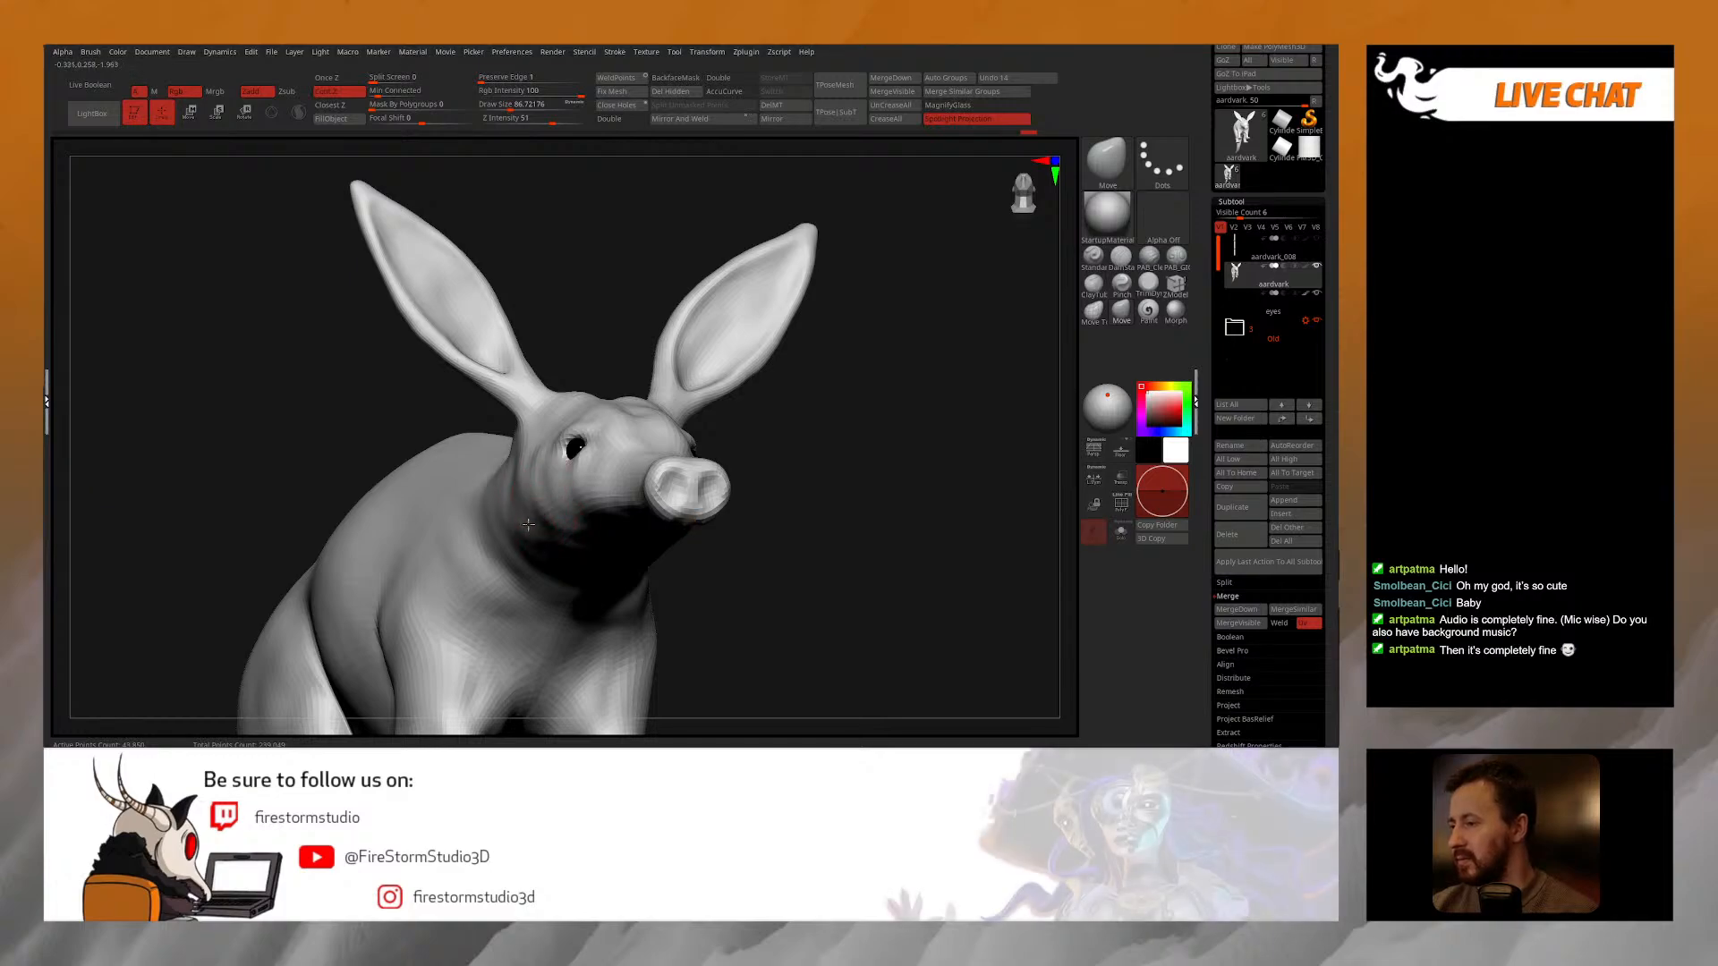
{"action": "right_click_drag", "start_coordinate": [527, 524], "coordinate": [618, 423]}
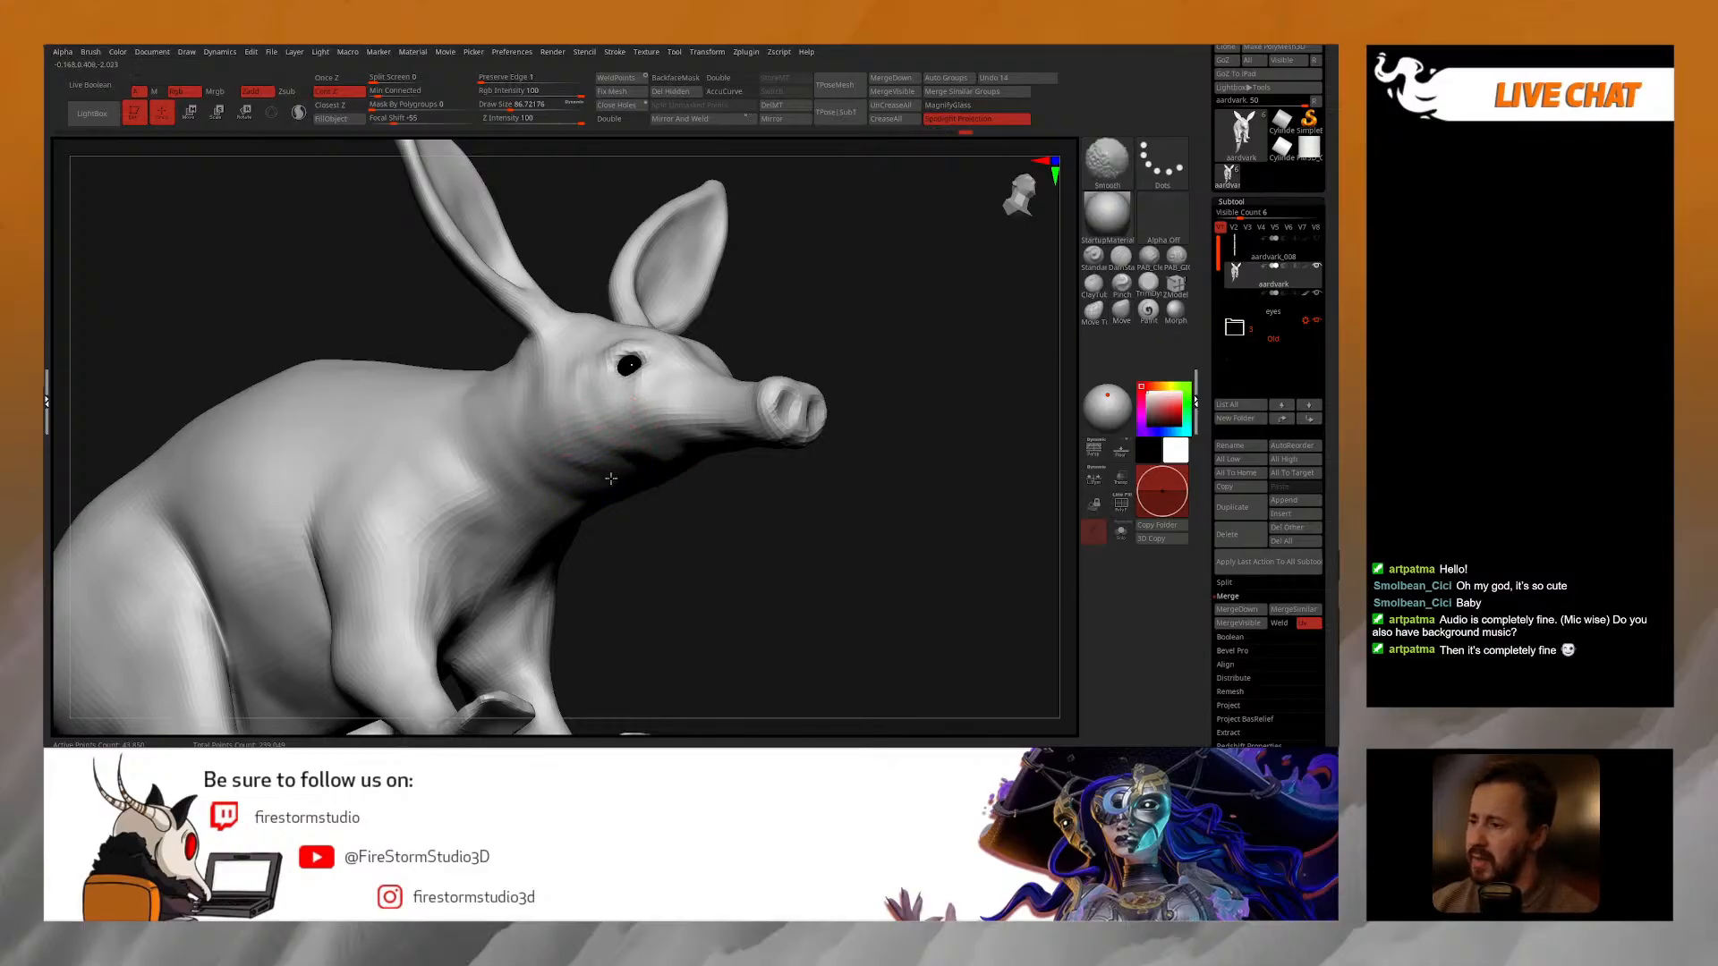
{"action": "mouse_move", "coordinate": [603, 460]}
{"action": "right_mouse_down"}
{"action": "mouse_move", "coordinate": [582, 484]}
{"action": "mouse_move", "coordinate": [652, 424]}
{"action": "right_mouse_up"}
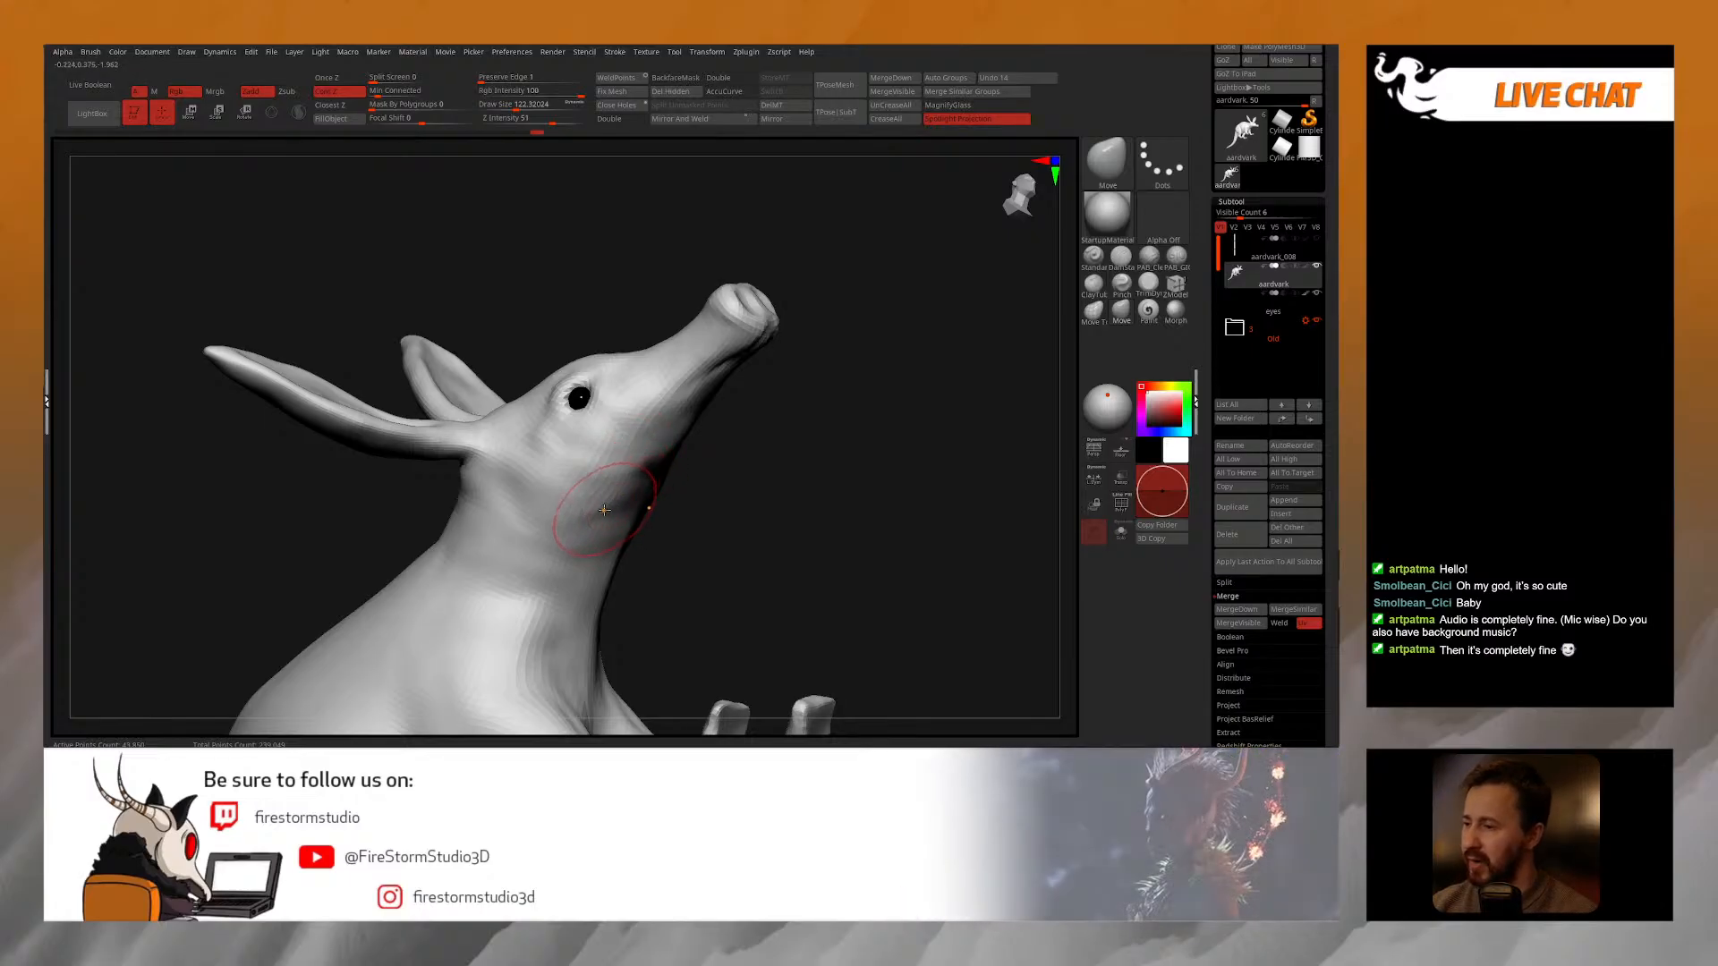
Step: Set the Move brush's draw size to about 90 and adjust the area around the aardvark's ear bases
{"action": "mouse_move", "coordinate": [605, 510]}
{"action": "right_mouse_down"}
{"action": "mouse_move", "coordinate": [631, 414]}
{"action": "mouse_move", "coordinate": [590, 388]}
{"action": "mouse_move", "coordinate": [587, 422]}
{"action": "mouse_move", "coordinate": [598, 380]}
{"action": "right_mouse_up"}
{"action": "key", "text": "space"}
{"action": "left_click_drag", "start_coordinate": [598, 380], "coordinate": [603, 381]}
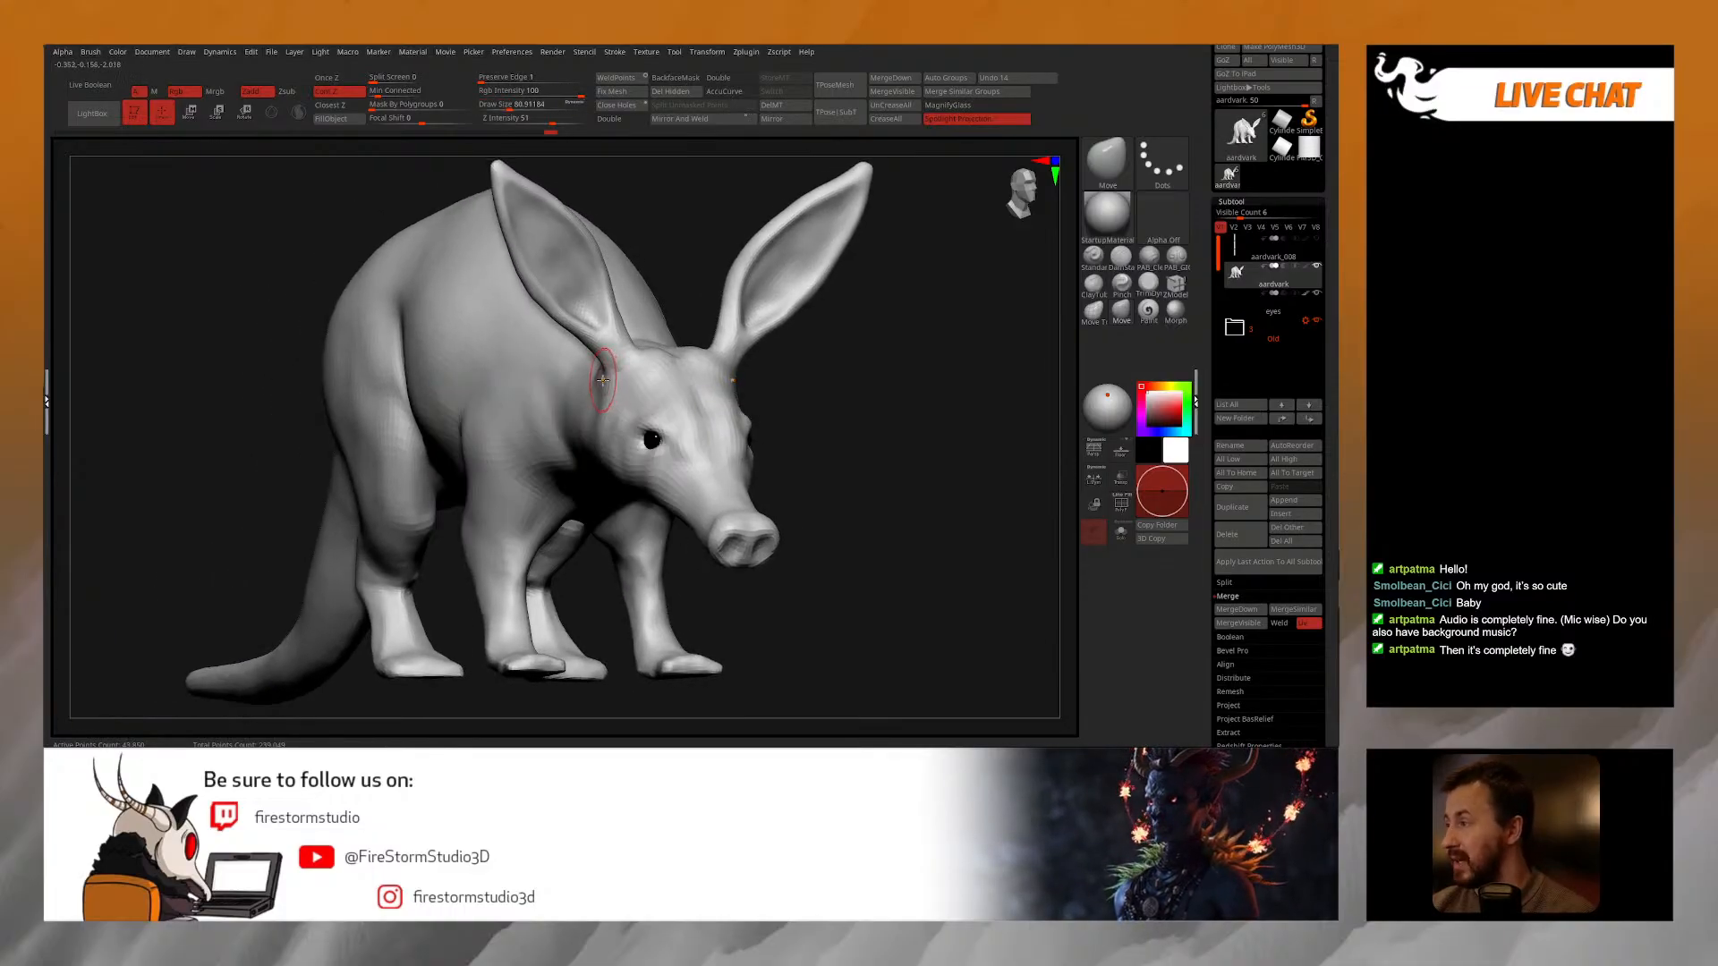
{"action": "mouse_move", "coordinate": [597, 379]}
{"action": "right_mouse_down"}
{"action": "mouse_move", "coordinate": [576, 382]}
{"action": "mouse_move", "coordinate": [624, 385]}
{"action": "right_mouse_up"}
{"action": "key", "text": "space"}
{"action": "left_click_drag", "start_coordinate": [640, 384], "coordinate": [644, 385]}
Step: Refine the ear attachments and the top of the head using smaller Move brush sizes
{"action": "mouse_move", "coordinate": [703, 310]}
{"action": "right_mouse_down"}
{"action": "mouse_move", "coordinate": [749, 283]}
{"action": "mouse_move", "coordinate": [691, 343]}
{"action": "right_mouse_up"}
{"action": "key", "text": "space"}
{"action": "left_click_drag", "start_coordinate": [636, 338], "coordinate": [626, 338]}
{"action": "mouse_move", "coordinate": [626, 338]}
{"action": "right_mouse_down"}
{"action": "mouse_move", "coordinate": [689, 342]}
{"action": "mouse_move", "coordinate": [660, 344]}
{"action": "right_mouse_up"}
{"action": "key", "text": "space"}
{"action": "left_click_drag", "start_coordinate": [661, 344], "coordinate": [653, 343]}
{"action": "right_click_drag", "start_coordinate": [653, 343], "coordinate": [664, 348]}
{"action": "key", "text": "space"}
{"action": "left_click_drag", "start_coordinate": [664, 348], "coordinate": [656, 349]}
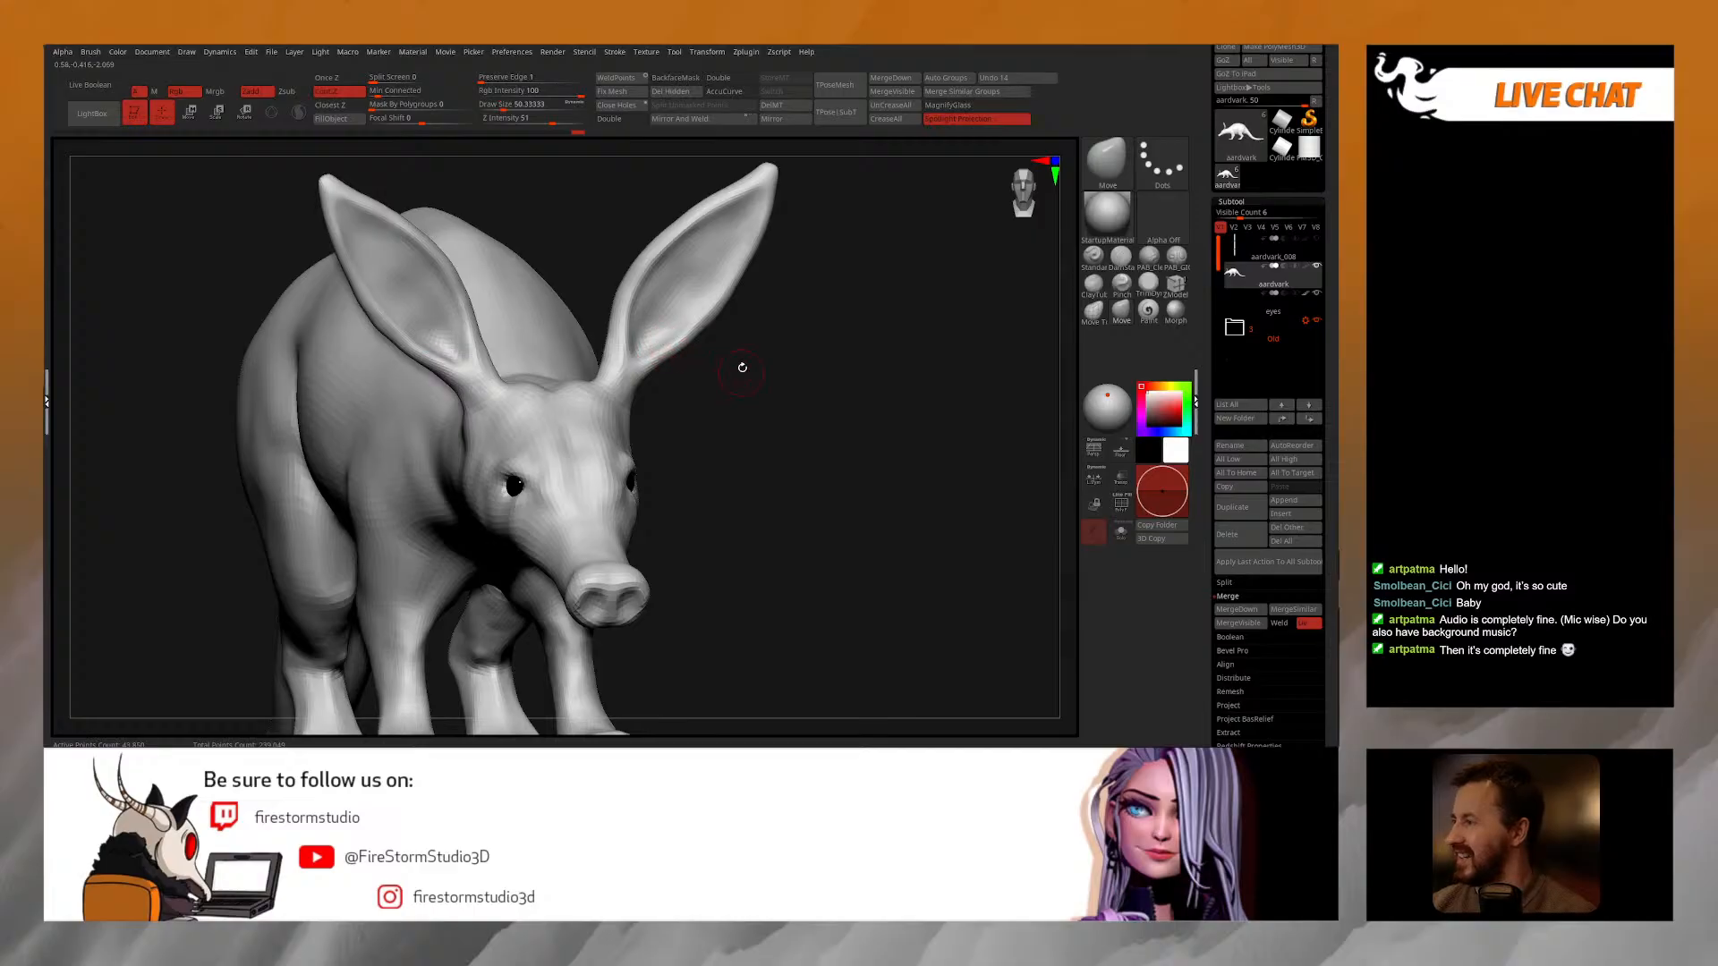
Step: Switch to the soft PAB brush, enlarge its draw size to about 90 and build up the ears' inner edges
{"action": "left_click", "coordinate": [1177, 257]}
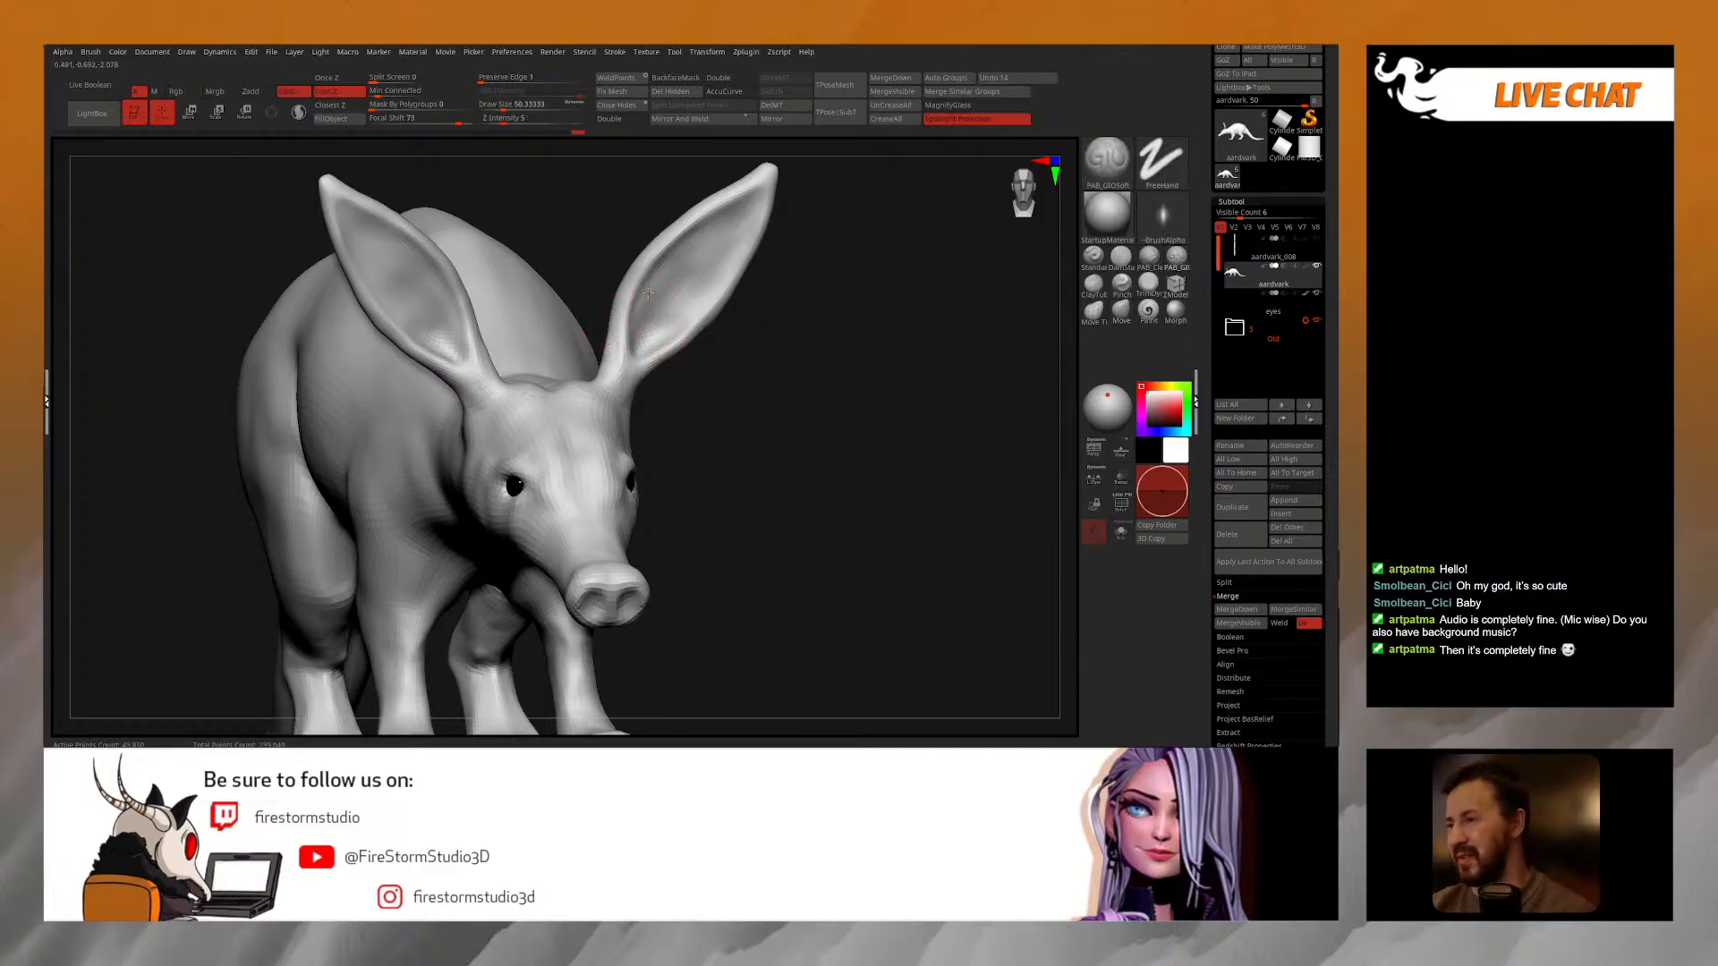
{"action": "right_click_drag", "start_coordinate": [624, 385], "coordinate": [618, 390]}
{"action": "key", "text": "space"}
{"action": "left_click_drag", "start_coordinate": [619, 390], "coordinate": [628, 390]}
{"action": "right_click_drag", "start_coordinate": [628, 390], "coordinate": [618, 382], "text": "shift"}
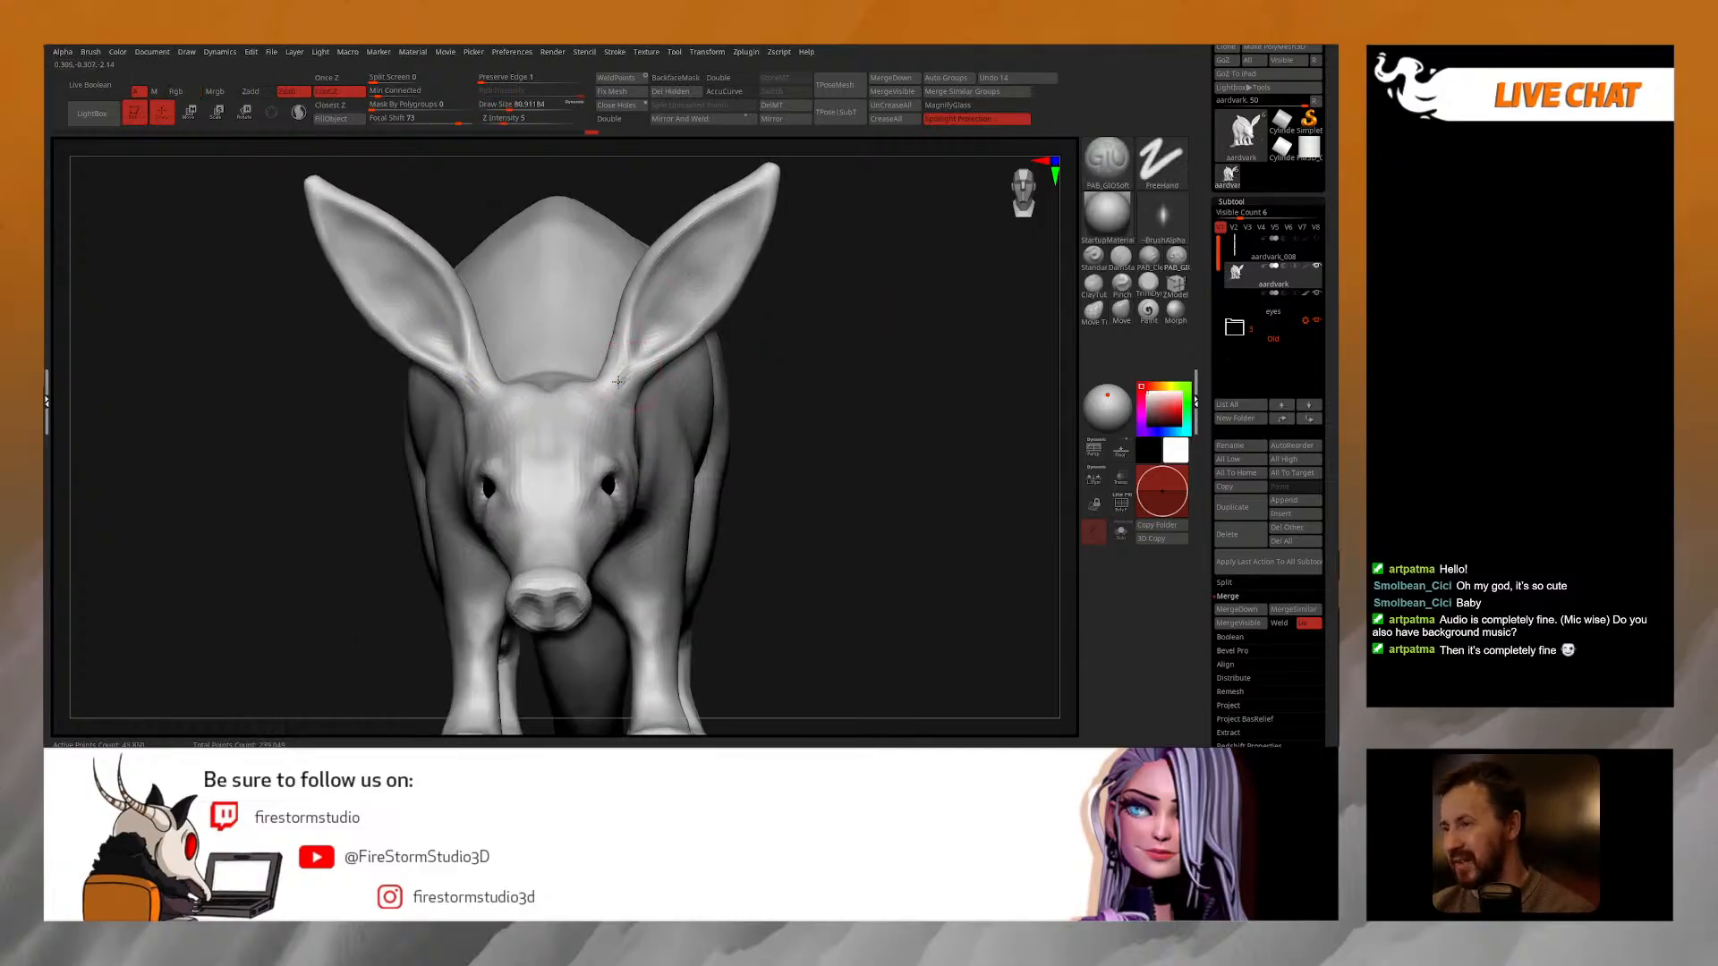
{"action": "left_click_drag", "start_coordinate": [632, 357], "coordinate": [634, 319]}
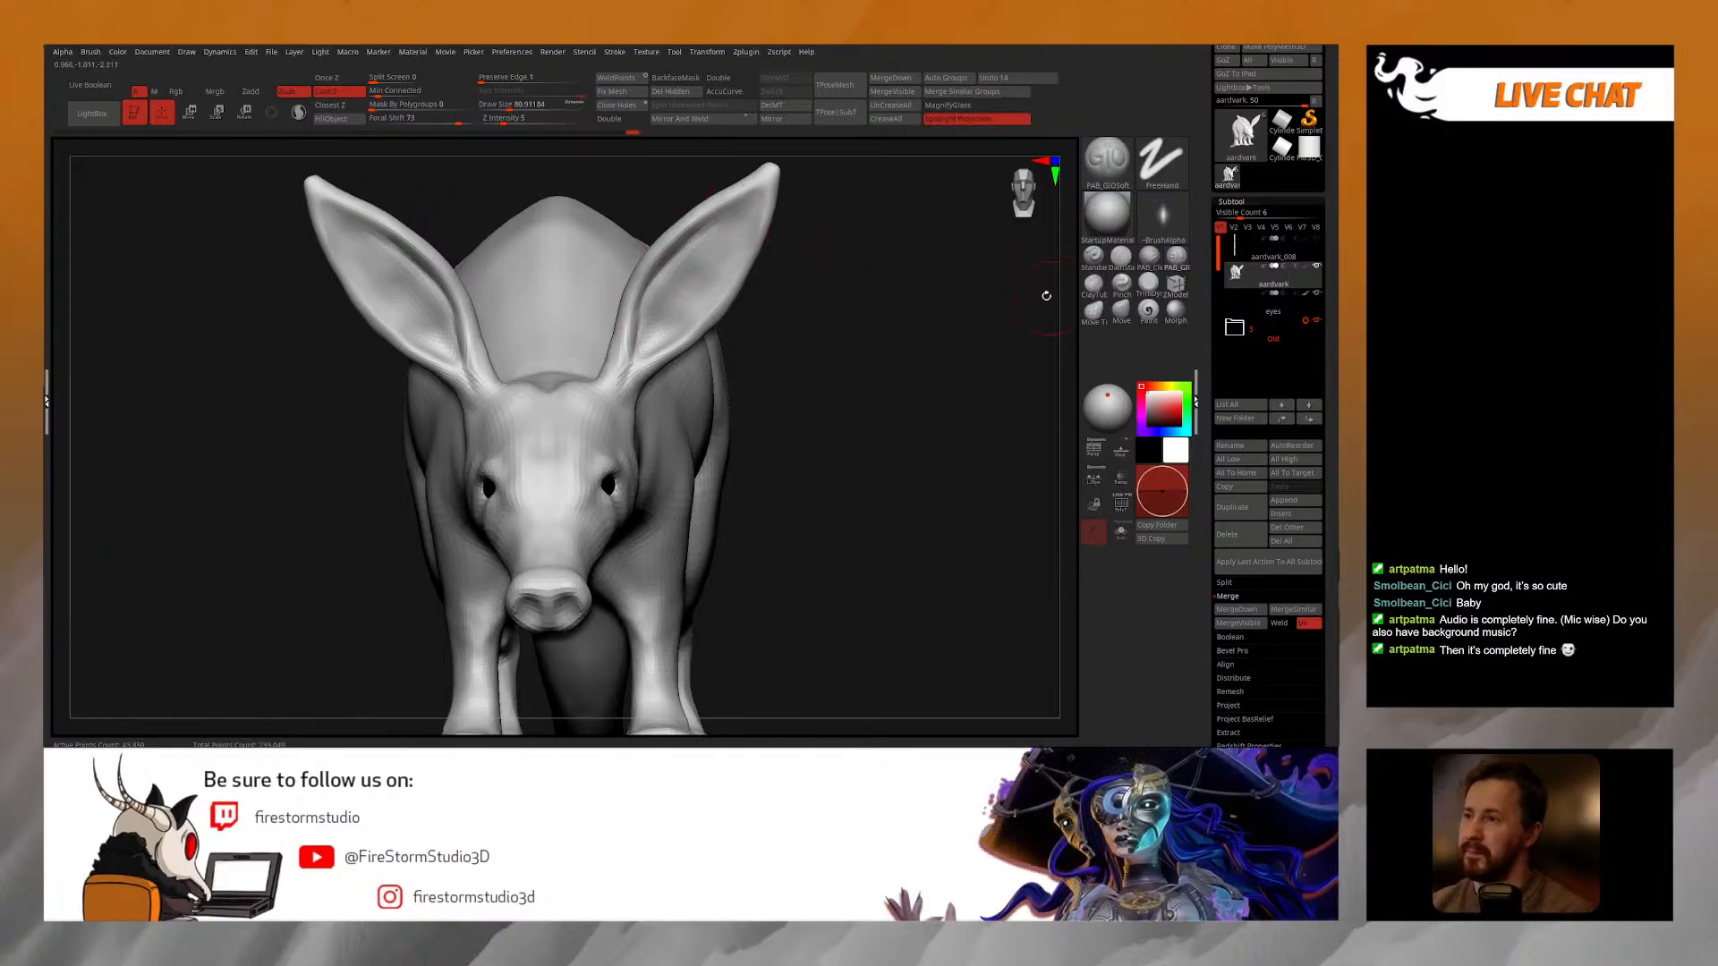
Step: Return to the Move brush and adjust the ear outlines and bases from the front
{"action": "left_click", "coordinate": [1119, 312]}
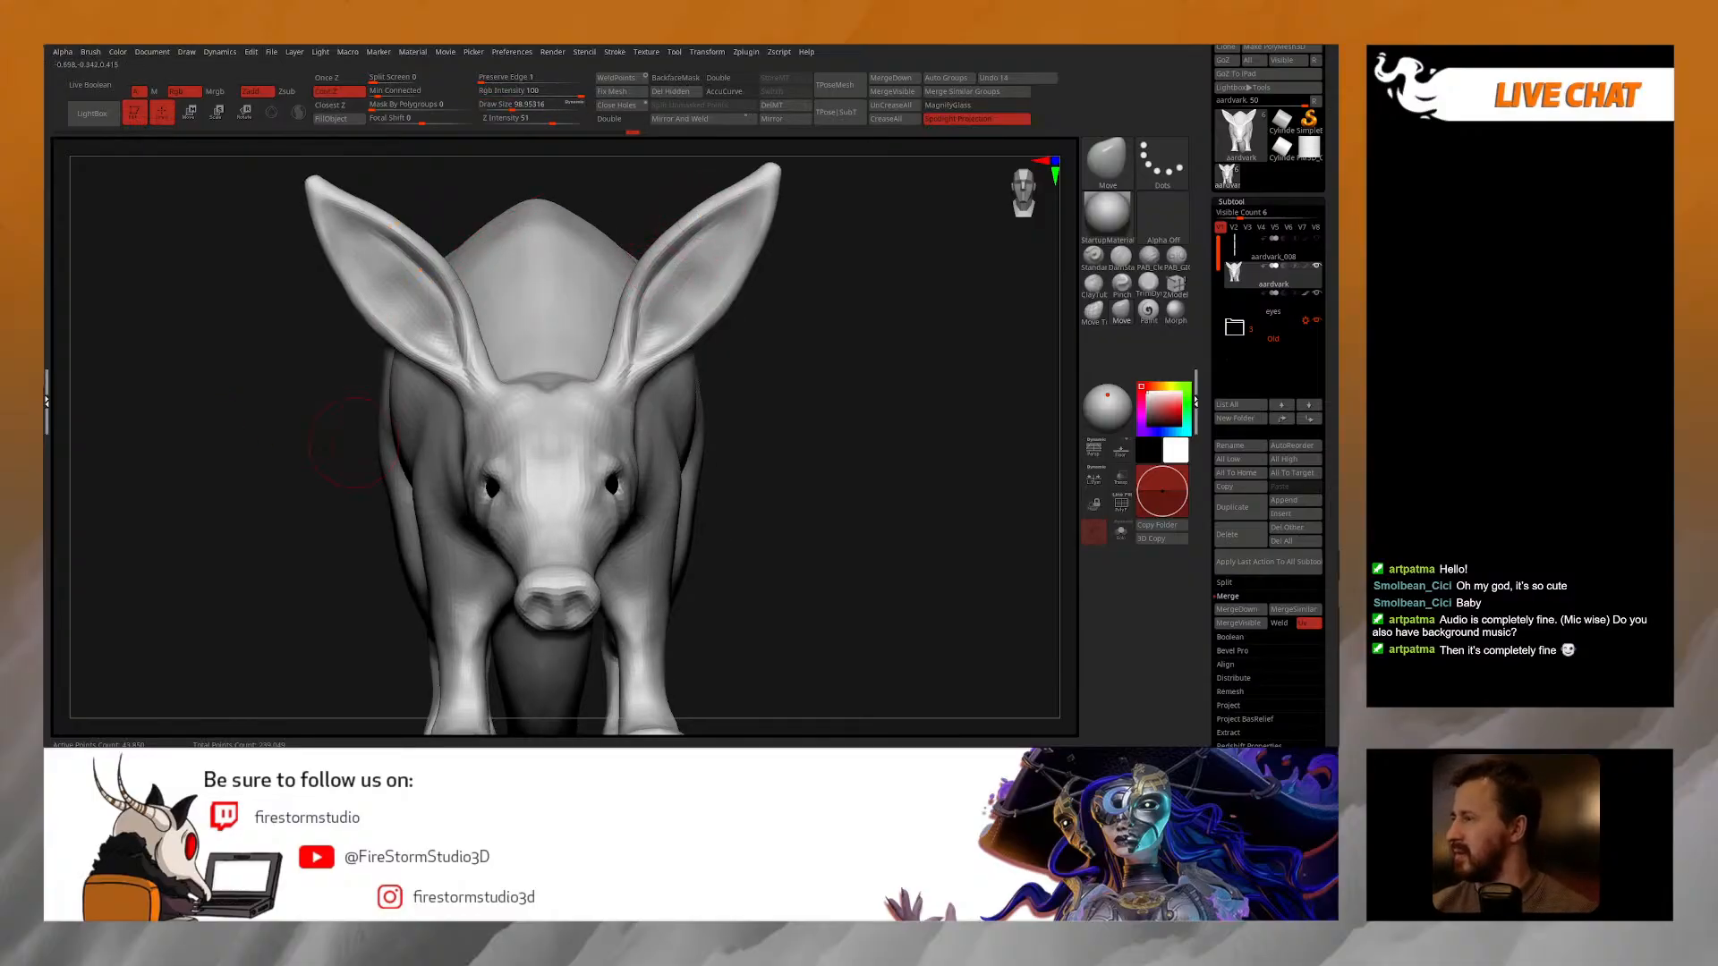
{"action": "left_click_drag", "start_coordinate": [776, 235], "coordinate": [767, 194], "text": "shift"}
{"action": "left_click_drag", "start_coordinate": [811, 222], "coordinate": [832, 235], "text": "alt"}
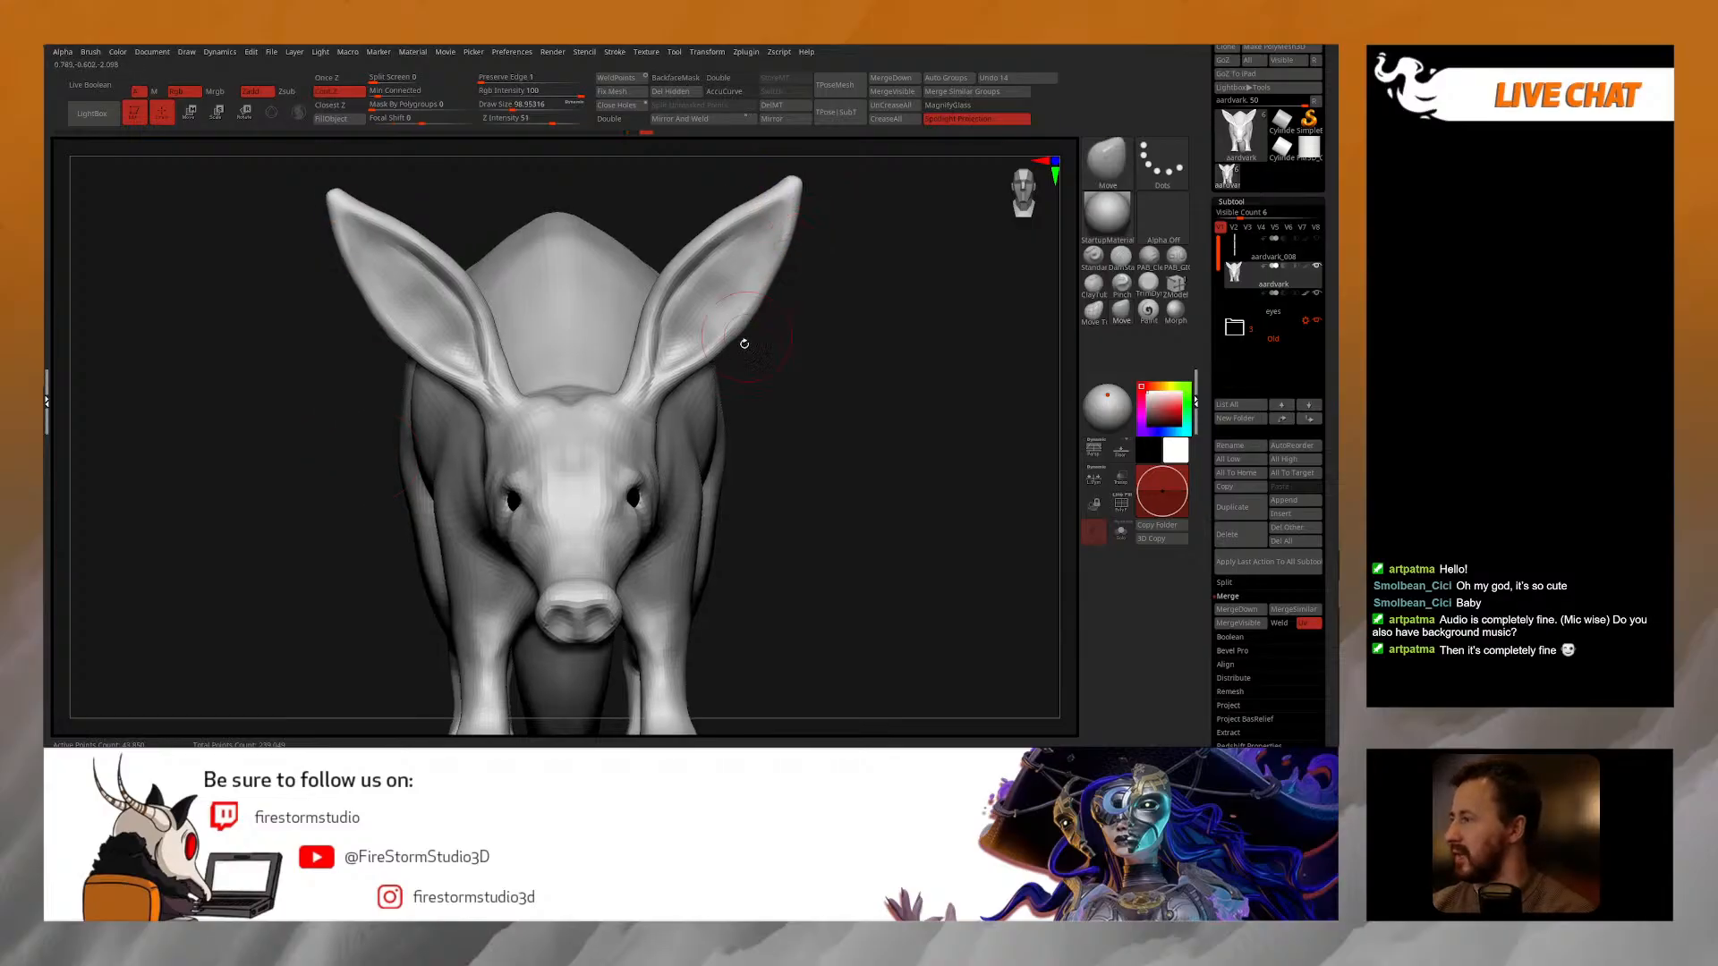
{"action": "left_click_drag", "start_coordinate": [634, 397], "coordinate": [638, 392]}
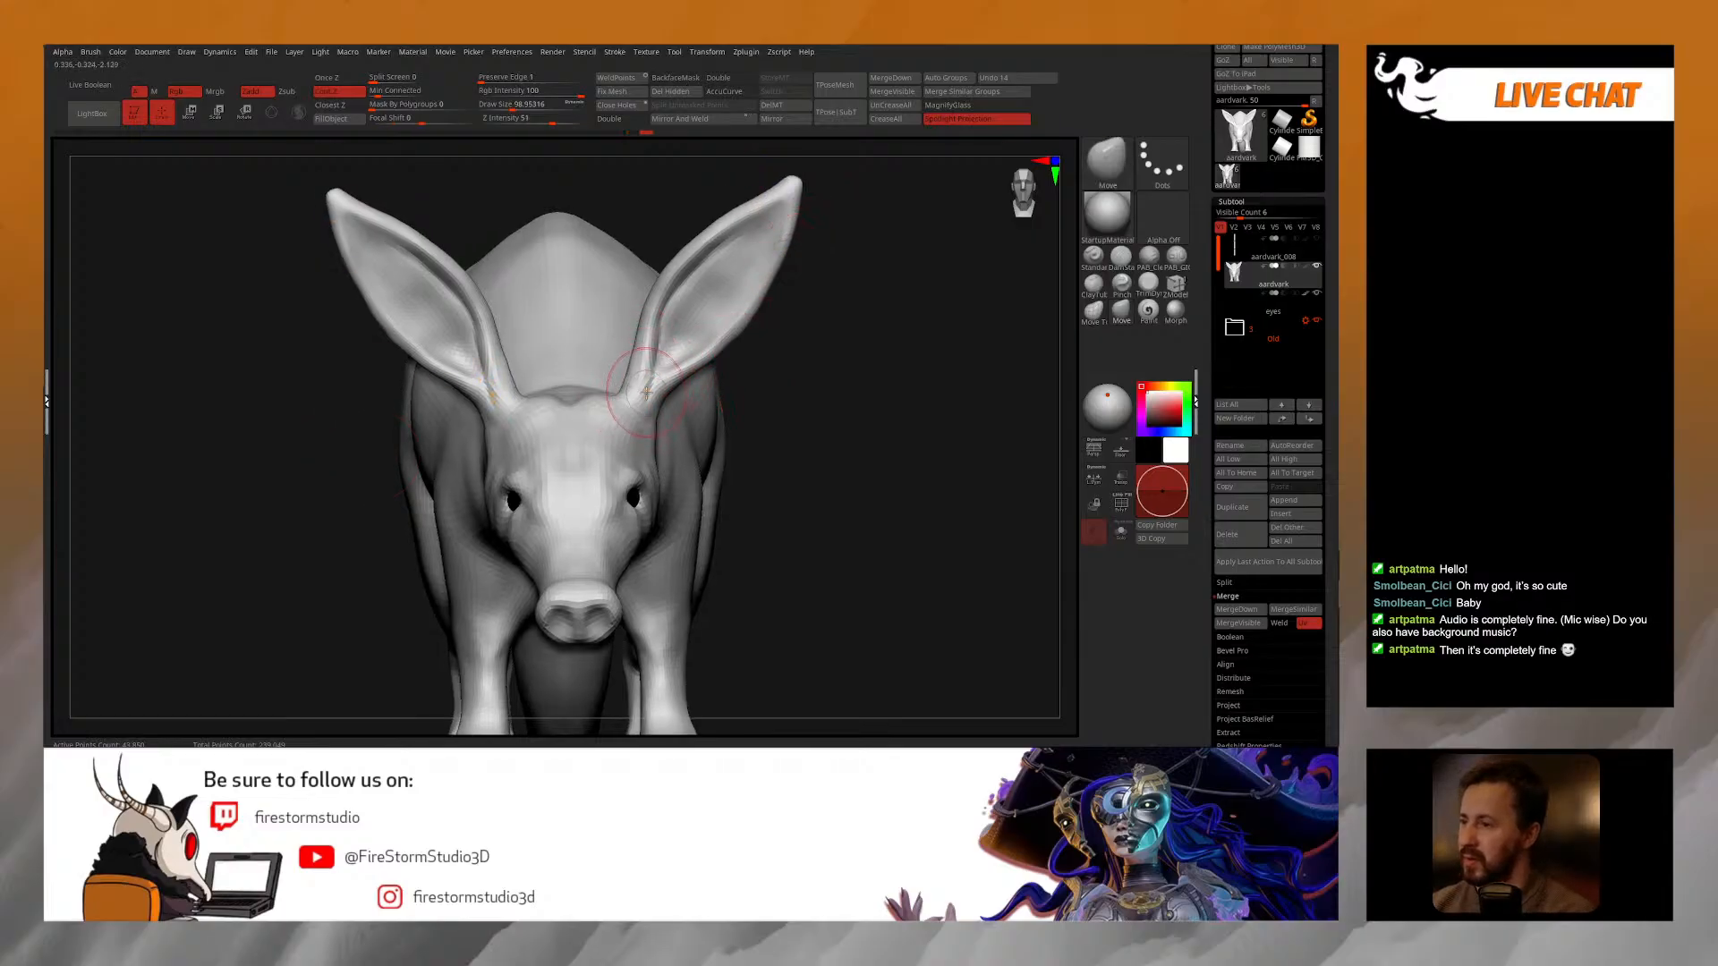
{"action": "right_click_drag", "start_coordinate": [646, 392], "coordinate": [639, 393]}
{"action": "key", "text": "s"}
{"action": "left_click_drag", "start_coordinate": [642, 391], "coordinate": [637, 390]}
Step: Refine the curve of the ears' inner edges with the Move brush, varying the draw size for each area
{"action": "right_click_drag", "start_coordinate": [678, 338], "coordinate": [680, 340]}
{"action": "key", "text": "s"}
{"action": "left_click_drag", "start_coordinate": [682, 338], "coordinate": [679, 335]}
{"action": "mouse_move", "coordinate": [677, 336]}
{"action": "right_mouse_down"}
{"action": "mouse_move", "coordinate": [637, 358]}
{"action": "mouse_move", "coordinate": [664, 344]}
{"action": "right_mouse_up"}
{"action": "key", "text": "s"}
{"action": "left_click_drag", "start_coordinate": [664, 340], "coordinate": [668, 340]}
{"action": "right_click_drag", "start_coordinate": [667, 339], "coordinate": [672, 287]}
{"action": "key", "text": "s"}
{"action": "left_click_drag", "start_coordinate": [676, 319], "coordinate": [669, 319]}
{"action": "mouse_move", "coordinate": [660, 307]}
{"action": "right_mouse_down"}
{"action": "mouse_move", "coordinate": [704, 315]}
{"action": "mouse_move", "coordinate": [648, 323]}
{"action": "right_mouse_up"}
{"action": "key", "text": "s"}
{"action": "left_click_drag", "start_coordinate": [646, 325], "coordinate": [652, 325]}
Step: Switch the masking brush to MaskPen and mask the aardvark except for the inner edges of its ears
{"action": "key", "text": "ctrl+shift"}
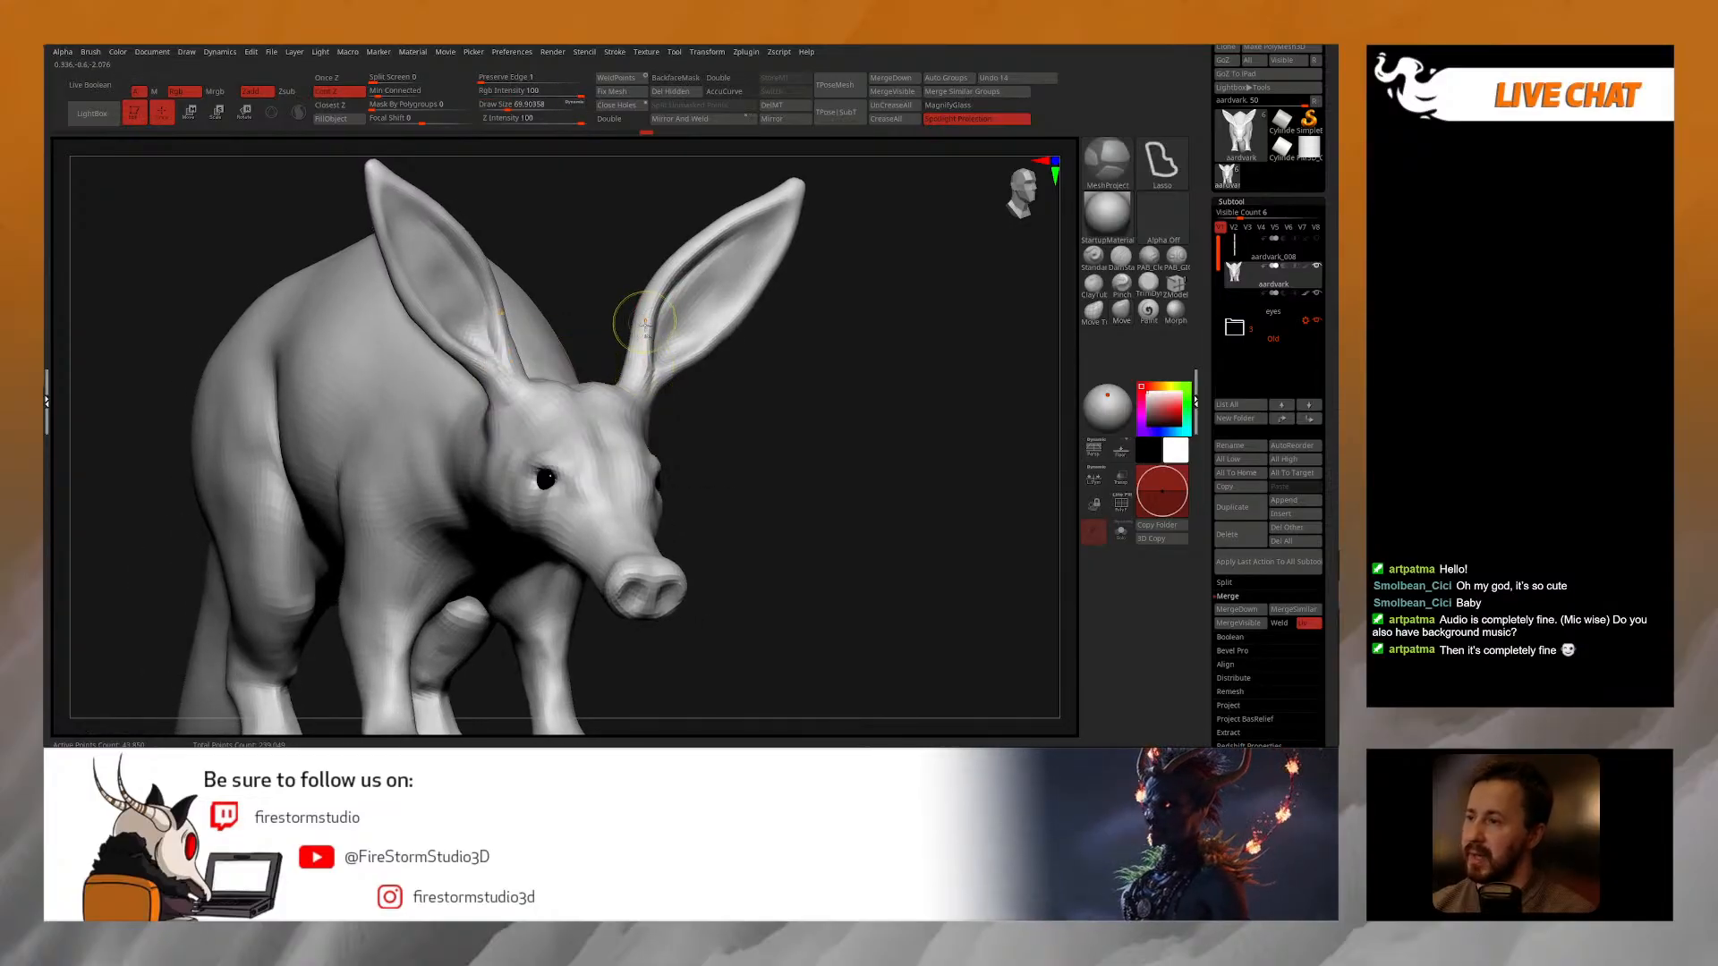
{"action": "key", "text": "b"}
{"action": "key", "text": "m"}
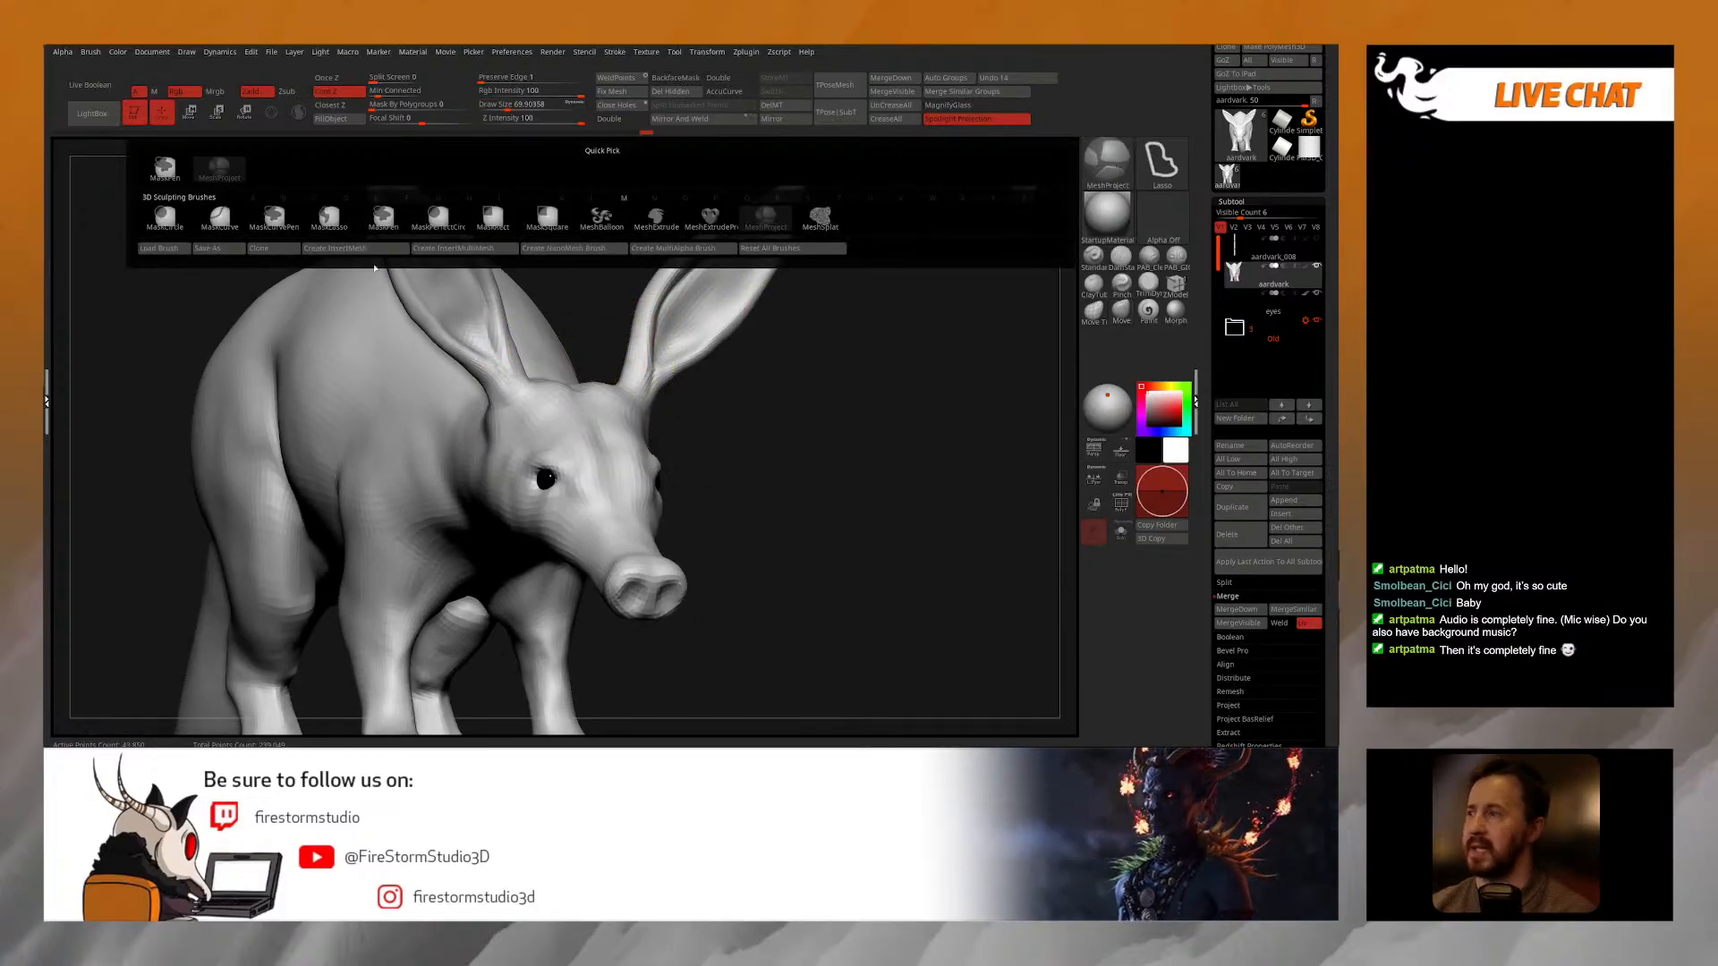
{"action": "key", "text": "p"}
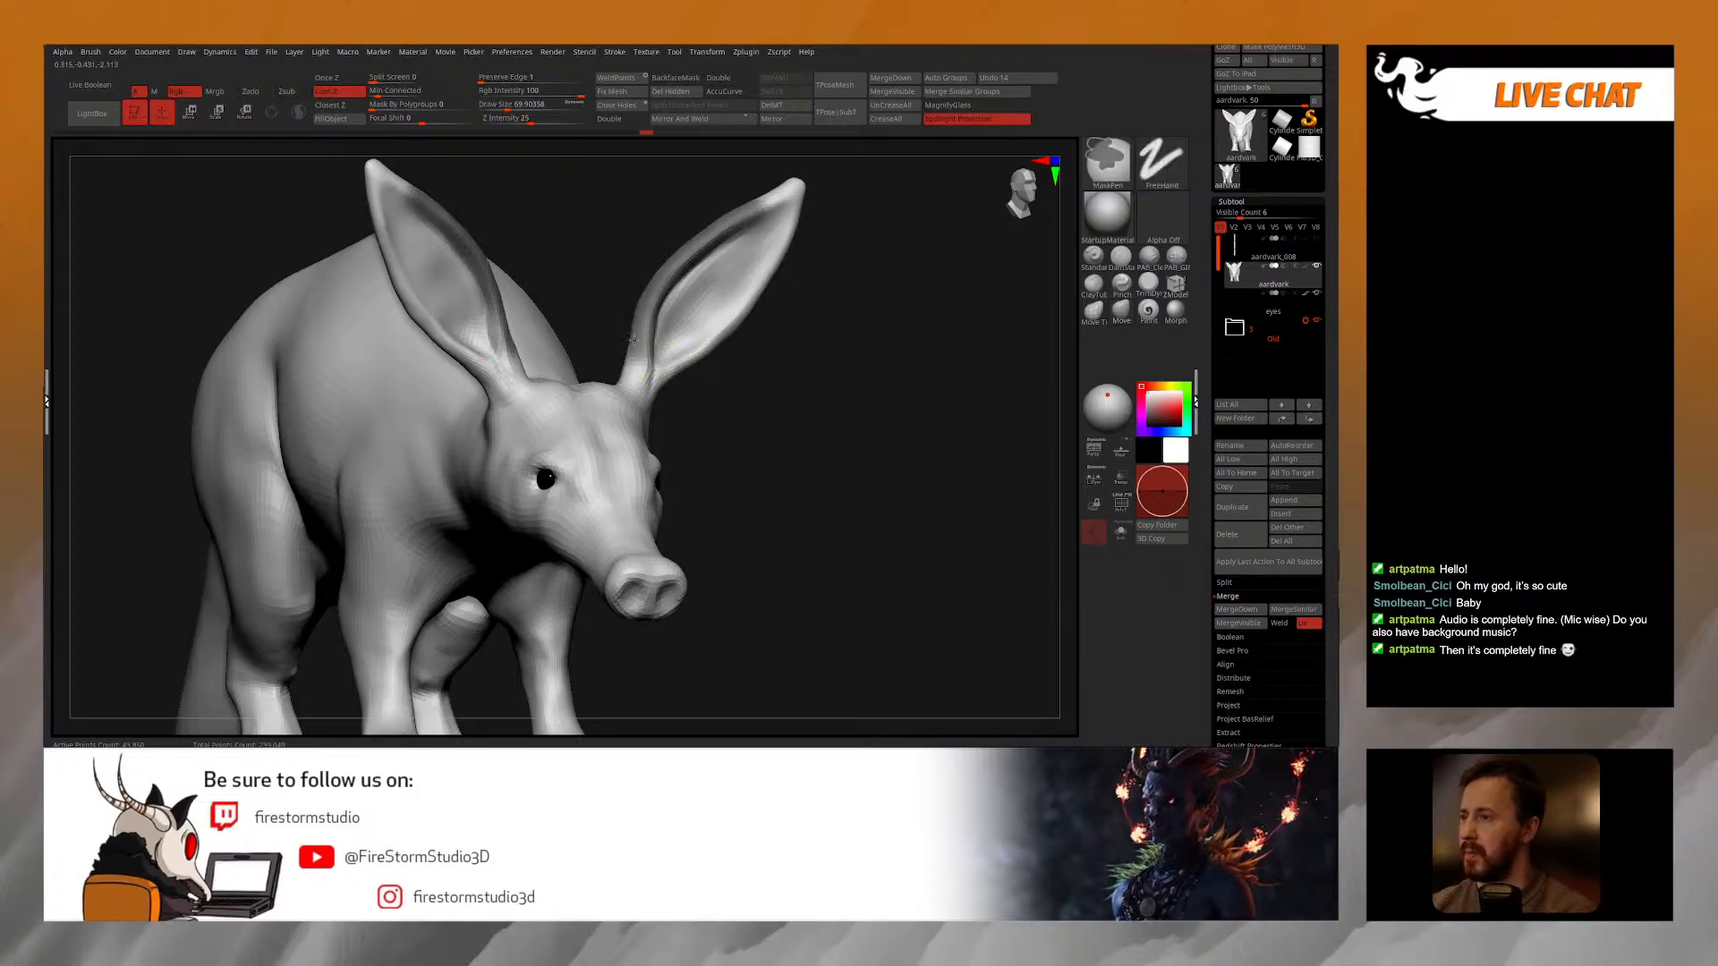
{"action": "left_click", "coordinate": [735, 331], "text": "ctrl"}
{"action": "left_click", "coordinate": [692, 324], "text": "ctrl"}
Step: Enlarge the Move brush's draw size to about 137 and bend the unmasked ear edges into a stronger curve
{"action": "key", "text": "space"}
{"action": "mouse_move", "coordinate": [689, 377]}
{"action": "left_mouse_down"}
{"action": "mouse_move", "coordinate": [634, 386]}
{"action": "mouse_move", "coordinate": [691, 365]}
{"action": "left_mouse_up"}
{"action": "left_click_drag", "start_coordinate": [707, 384], "coordinate": [760, 438]}
{"action": "key", "text": "space"}
{"action": "left_click_drag", "start_coordinate": [593, 383], "coordinate": [670, 367]}
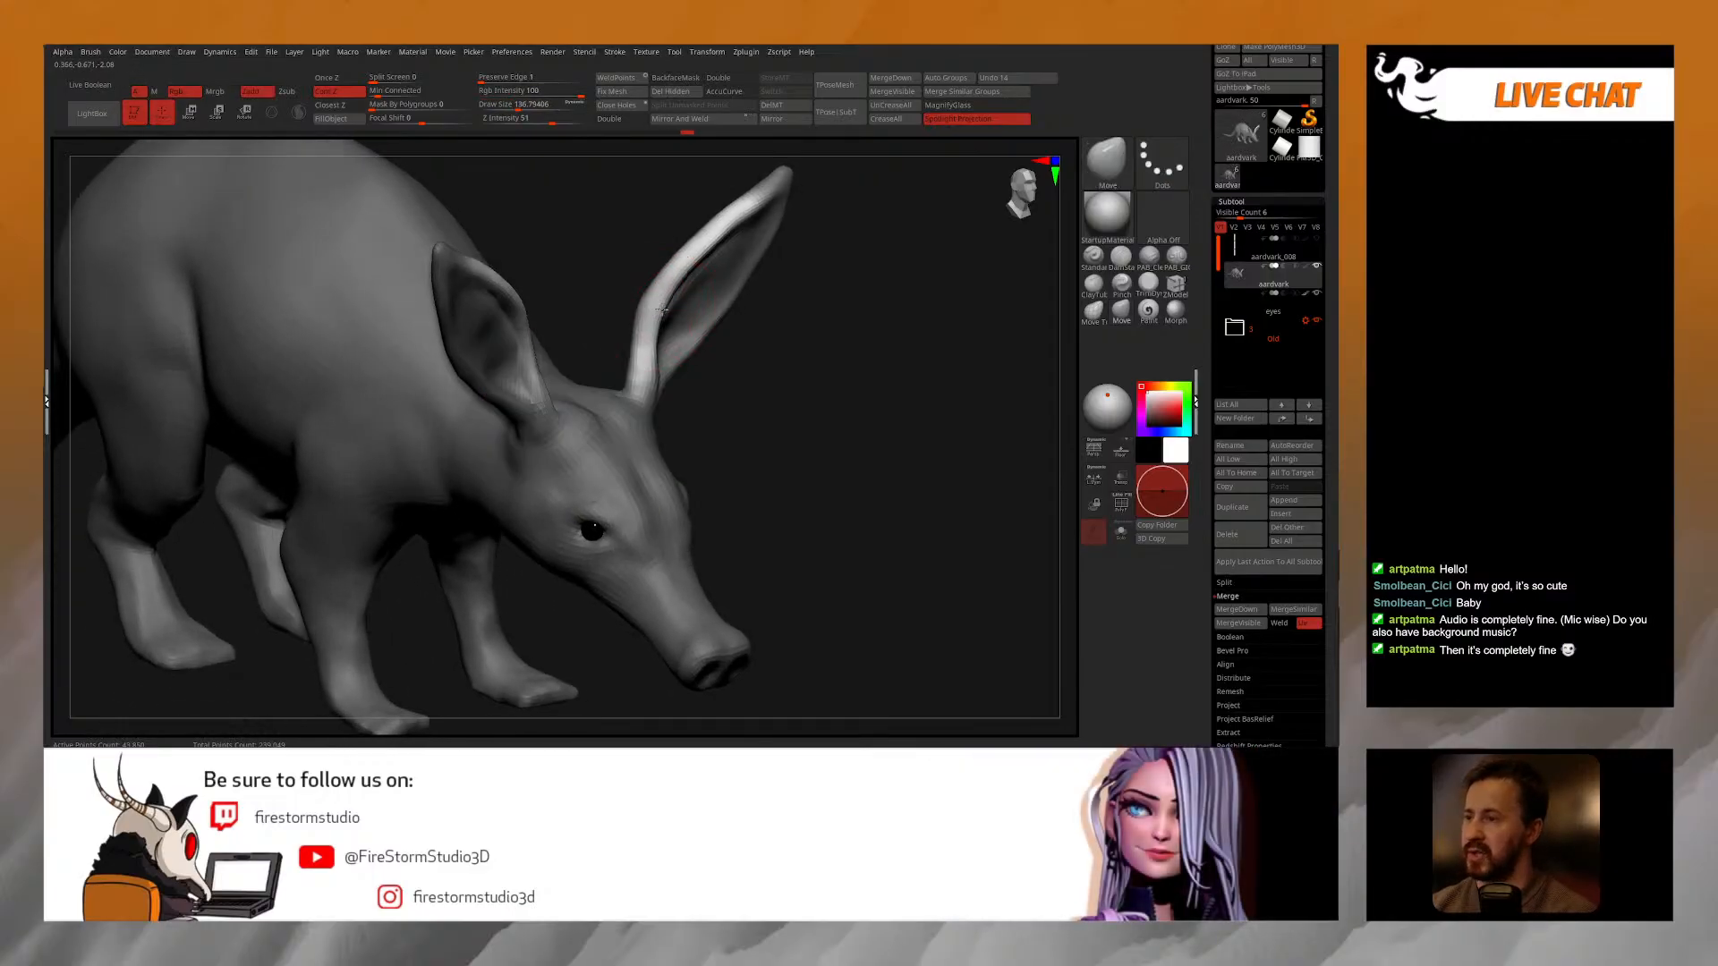
{"action": "right_click_drag", "start_coordinate": [657, 352], "coordinate": [689, 324]}
{"action": "mouse_move", "coordinate": [716, 264]}
{"action": "right_mouse_down"}
{"action": "mouse_move", "coordinate": [720, 343]}
{"action": "mouse_move", "coordinate": [701, 349]}
{"action": "right_mouse_up"}
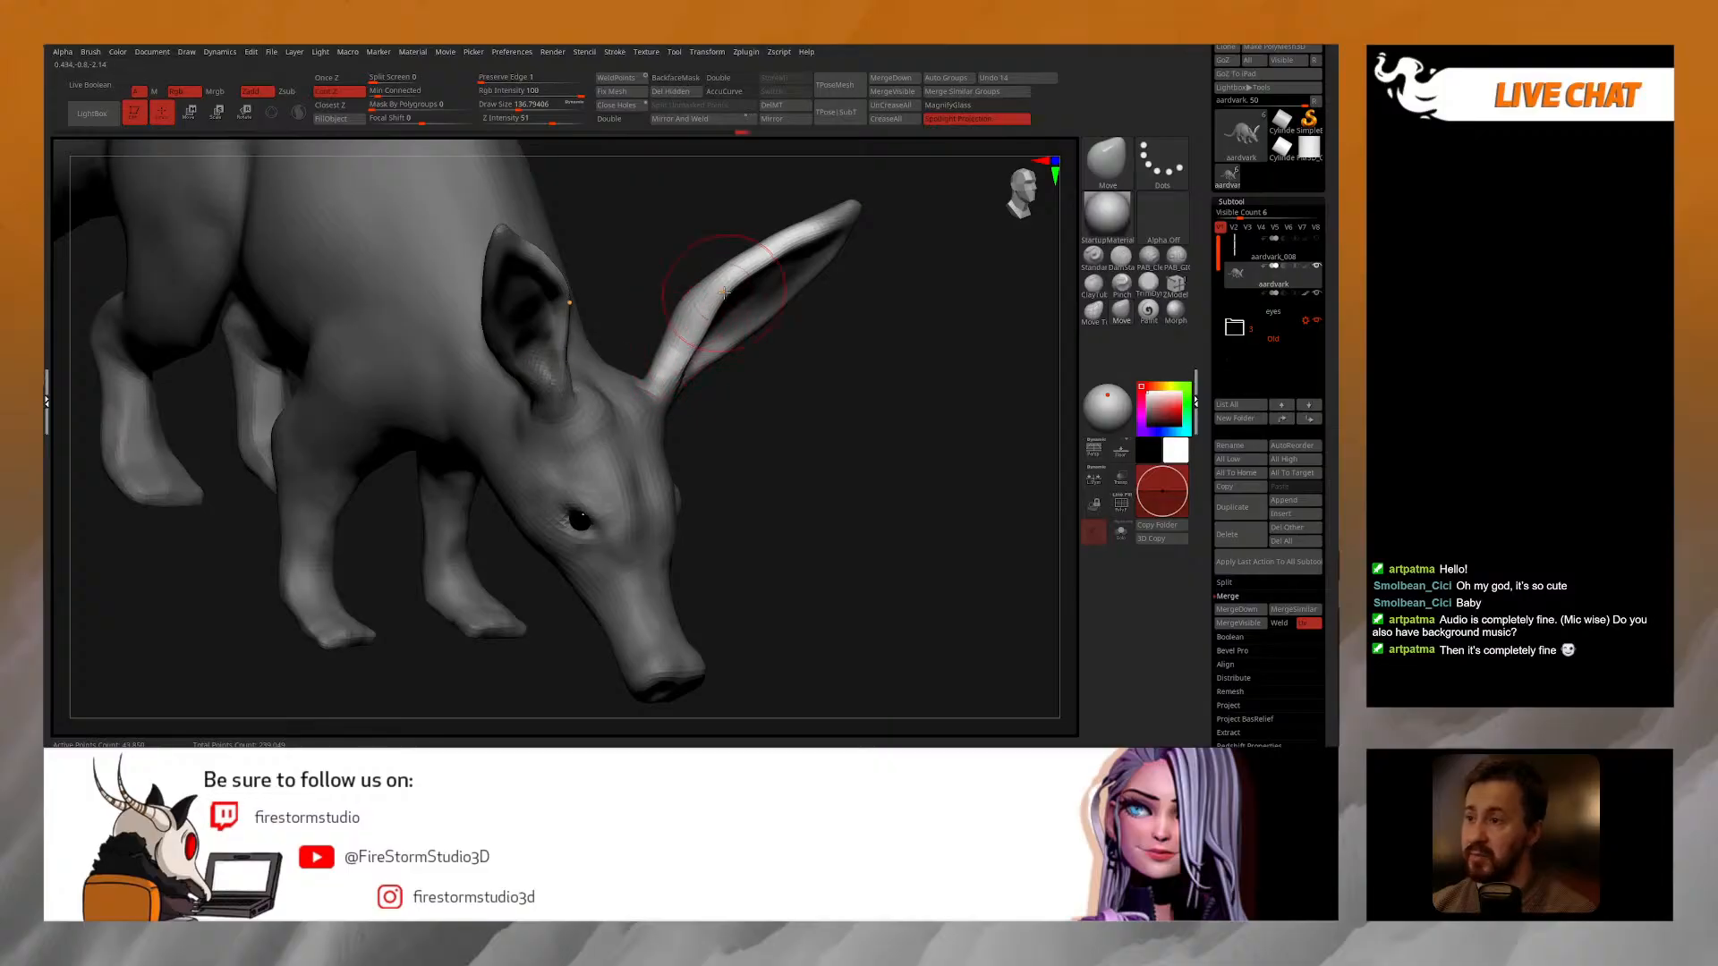
Step: Reduce the Move brush's draw size and refine the unmasked ear edges from the side and front
{"action": "mouse_move", "coordinate": [748, 275]}
{"action": "right_mouse_down"}
{"action": "mouse_move", "coordinate": [688, 268]}
{"action": "mouse_move", "coordinate": [709, 279]}
{"action": "right_mouse_up"}
{"action": "key", "text": "space"}
{"action": "left_click_drag", "start_coordinate": [714, 319], "coordinate": [703, 317]}
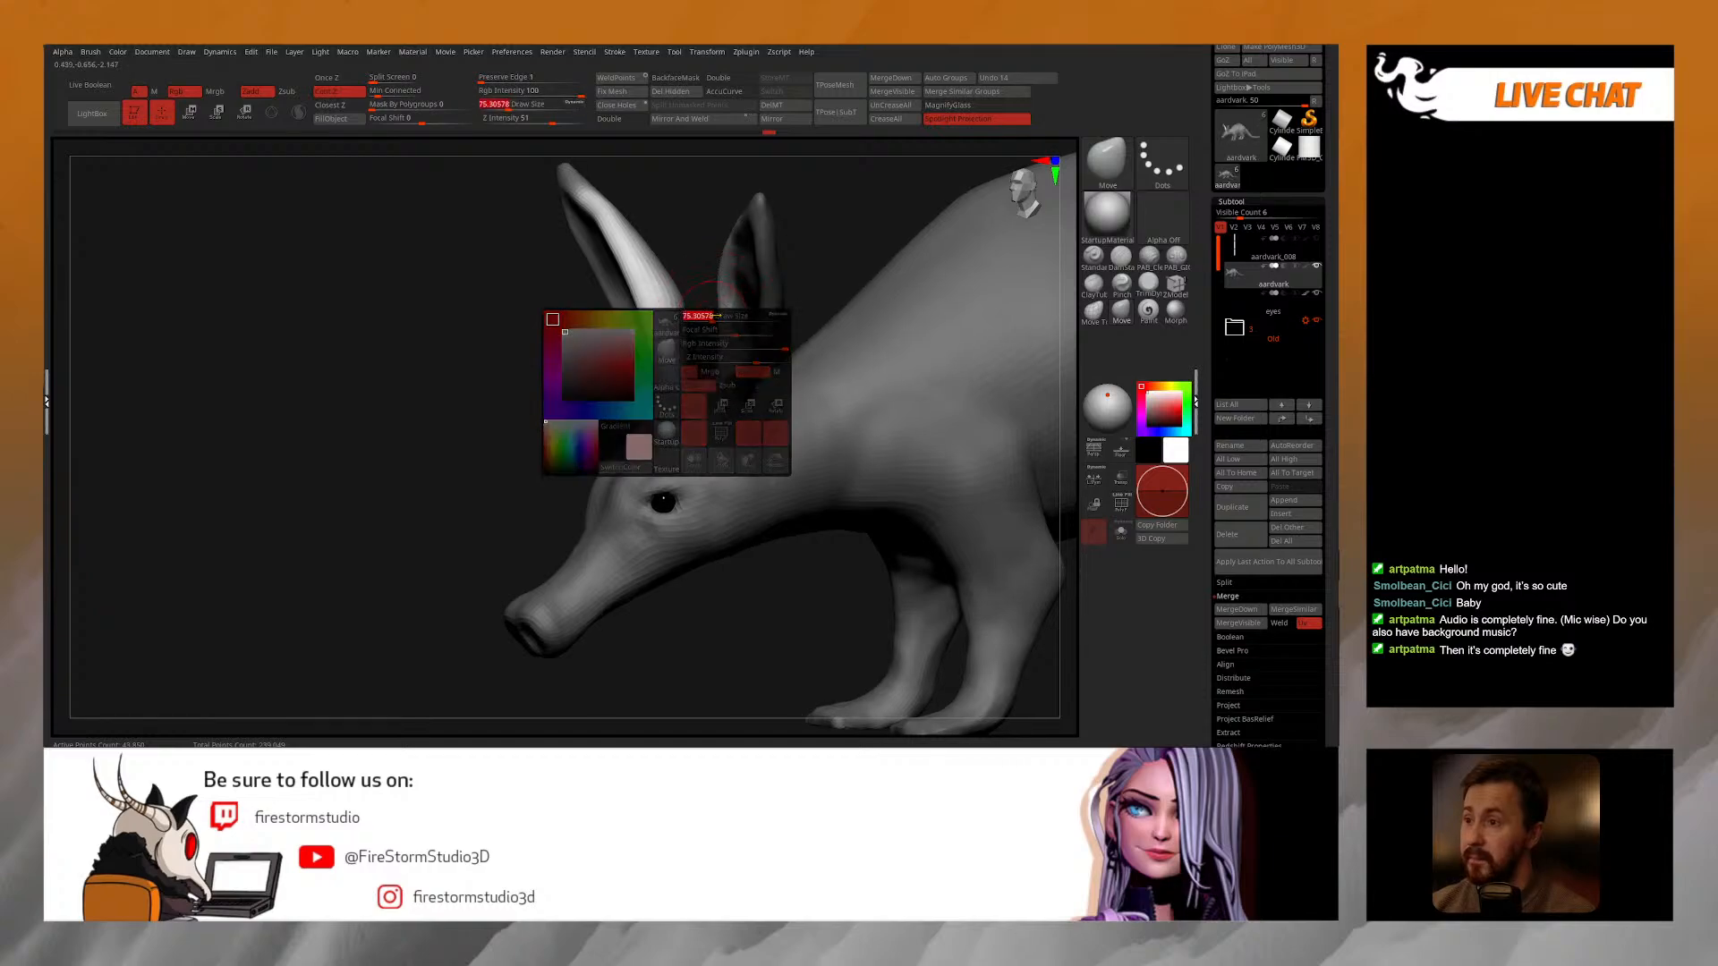
{"action": "right_click_drag", "start_coordinate": [703, 307], "coordinate": [688, 376]}
{"action": "key", "text": "space"}
{"action": "left_click_drag", "start_coordinate": [702, 355], "coordinate": [705, 354]}
{"action": "right_click_drag", "start_coordinate": [752, 347], "coordinate": [709, 342]}
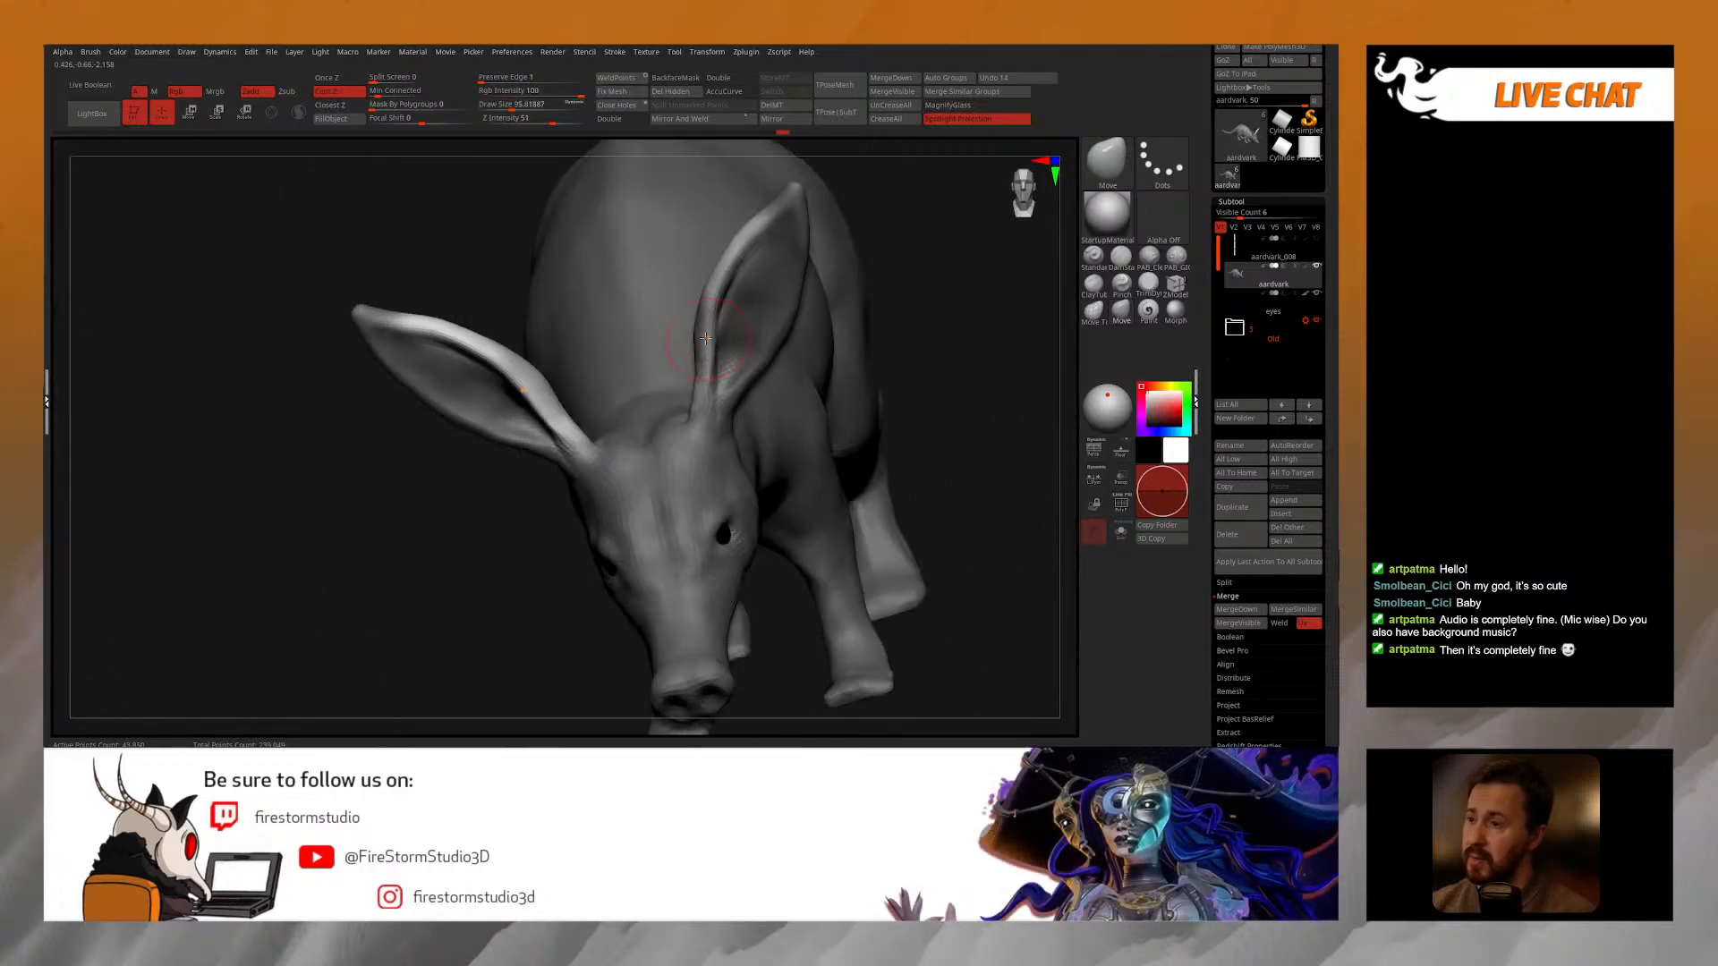
Step: Enlarge the Move brush and fold the unmasked ear edges inward, finishing at a draw size of about 119
{"action": "mouse_move", "coordinate": [694, 380]}
{"action": "right_mouse_down"}
{"action": "mouse_move", "coordinate": [704, 366]}
{"action": "mouse_move", "coordinate": [683, 394]}
{"action": "mouse_move", "coordinate": [672, 358]}
{"action": "mouse_move", "coordinate": [668, 384]}
{"action": "mouse_move", "coordinate": [676, 340]}
{"action": "mouse_move", "coordinate": [729, 312]}
{"action": "right_mouse_up"}
{"action": "right_click", "coordinate": [668, 386]}
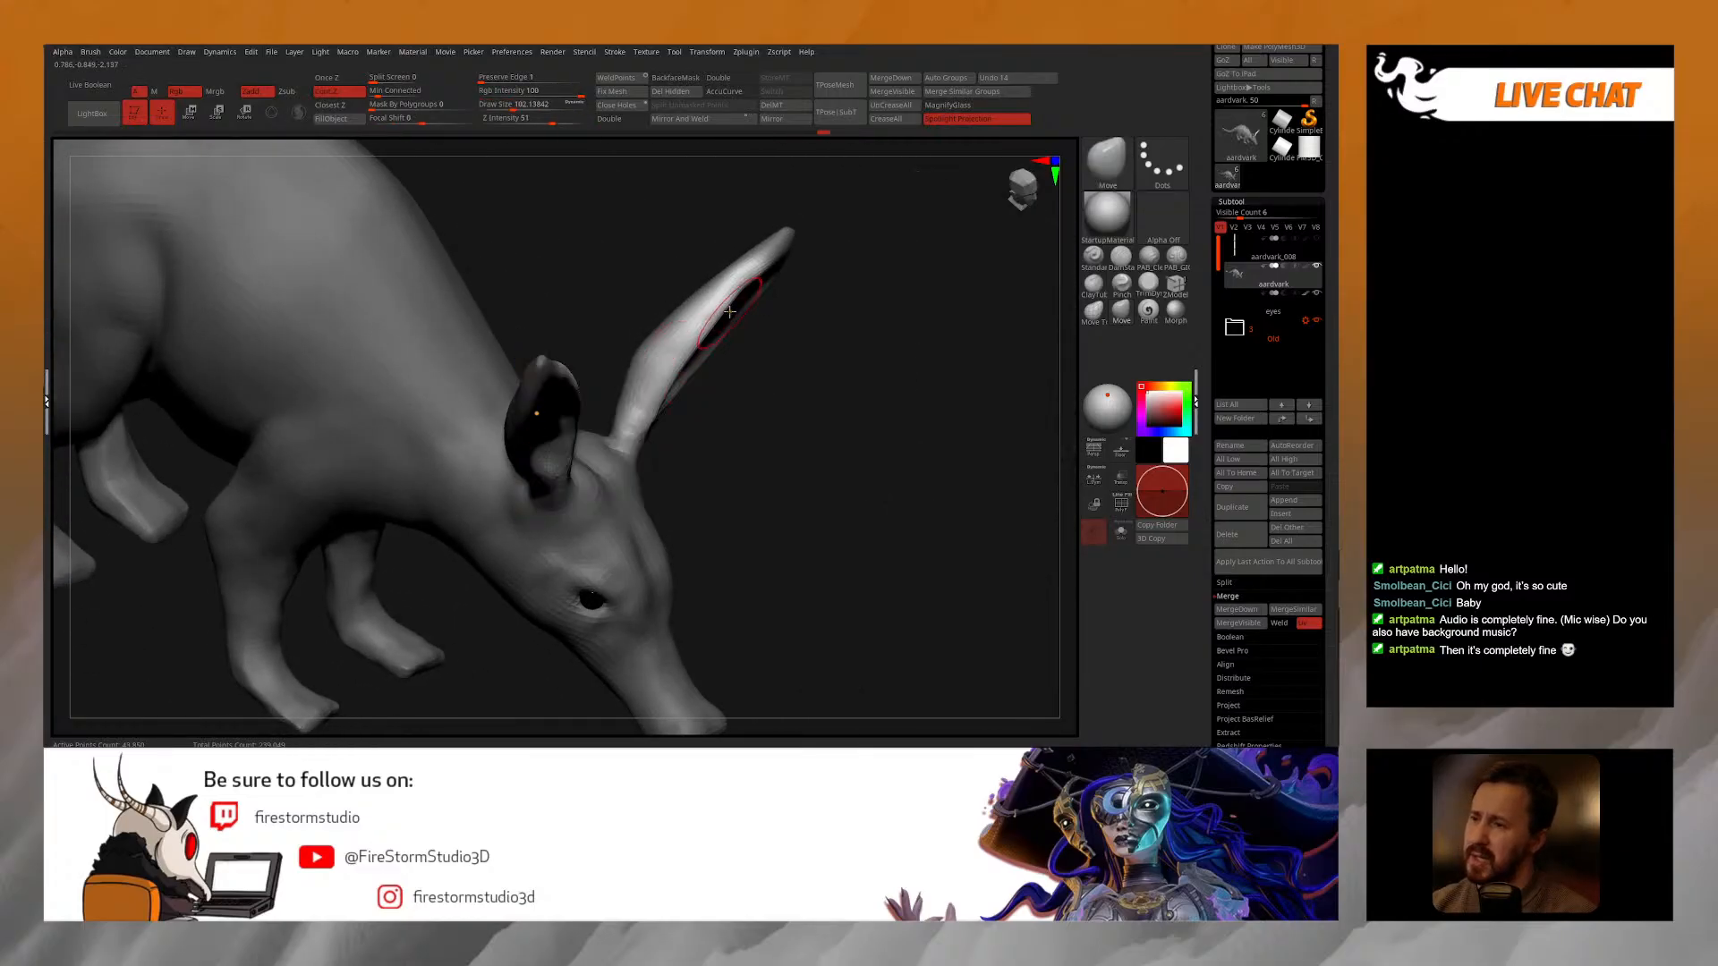
{"action": "left_click_drag", "start_coordinate": [749, 288], "coordinate": [721, 346]}
{"action": "mouse_move", "coordinate": [682, 372]}
{"action": "right_mouse_down"}
{"action": "mouse_move", "coordinate": [646, 379]}
{"action": "mouse_move", "coordinate": [672, 378]}
{"action": "mouse_move", "coordinate": [625, 444]}
{"action": "right_mouse_up"}
{"action": "right_click", "coordinate": [626, 445]}
{"action": "left_click_drag", "start_coordinate": [682, 410], "coordinate": [689, 410]}
{"action": "right_click_drag", "start_coordinate": [689, 409], "coordinate": [687, 389]}
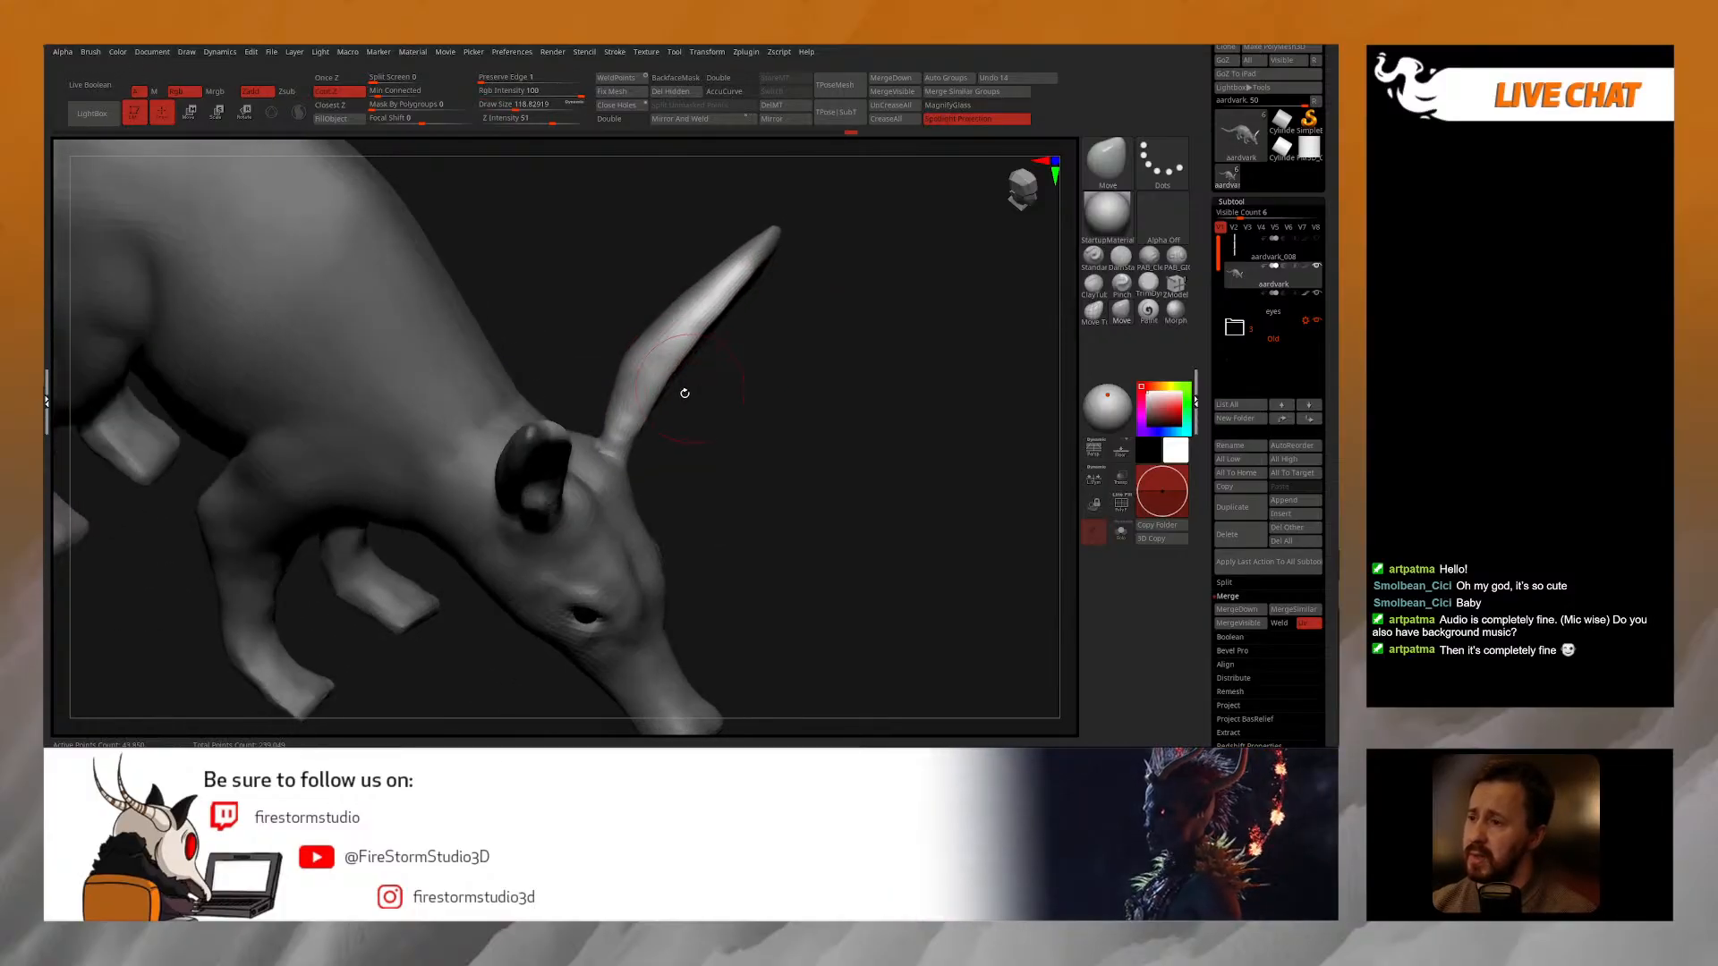
{"action": "mouse_move", "coordinate": [676, 439]}
{"action": "left_mouse_down"}
{"action": "mouse_move", "coordinate": [614, 394]}
{"action": "mouse_move", "coordinate": [721, 394]}
{"action": "mouse_move", "coordinate": [750, 412]}
{"action": "mouse_move", "coordinate": [733, 436]}
{"action": "mouse_move", "coordinate": [693, 426]}
{"action": "left_mouse_up"}
Step: Clear the mask and refine the ears' side profile with the Move brush at draw sizes of about 67 to 73
{"action": "mouse_move", "coordinate": [654, 314]}
{"action": "left_mouse_down", "text": "ctrl"}
{"action": "mouse_move", "coordinate": [621, 283]}
{"action": "mouse_move", "coordinate": [716, 253]}
{"action": "left_mouse_up", "text": "ctrl"}
{"action": "key", "text": "space"}
{"action": "mouse_move", "coordinate": [628, 392]}
{"action": "left_mouse_down"}
{"action": "mouse_move", "coordinate": [656, 364]}
{"action": "mouse_move", "coordinate": [733, 360]}
{"action": "mouse_move", "coordinate": [654, 356]}
{"action": "left_mouse_up"}
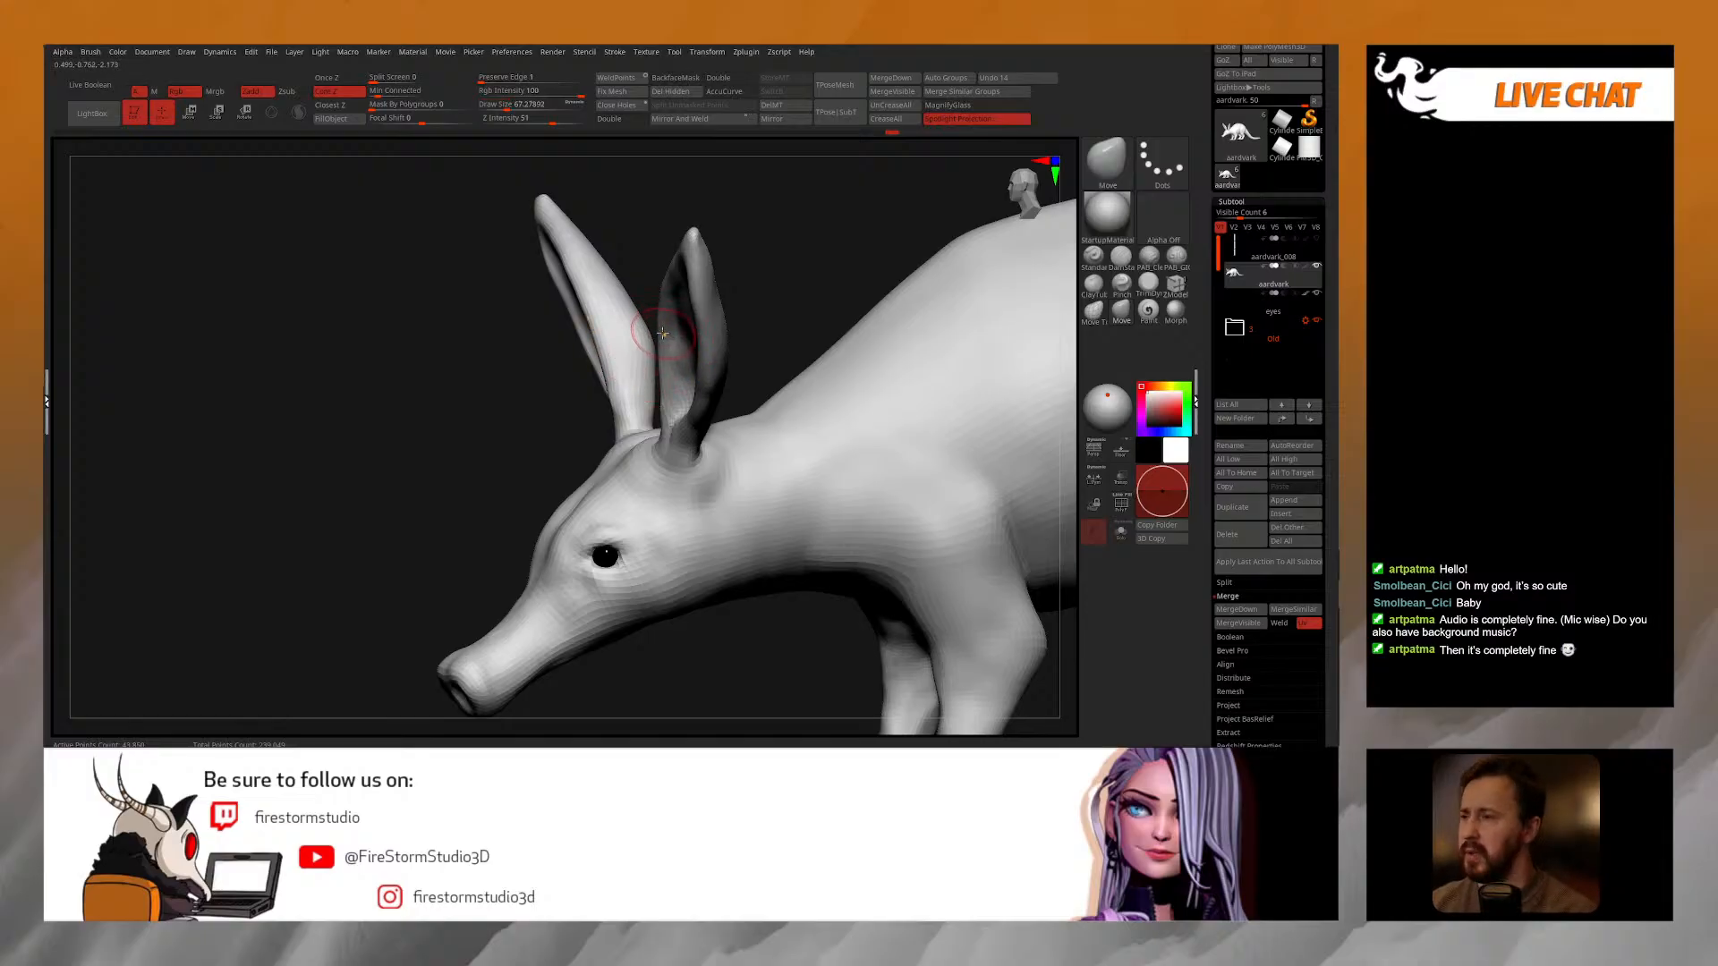
{"action": "key", "text": "space"}
{"action": "left_click_drag", "start_coordinate": [660, 381], "coordinate": [668, 381]}
{"action": "left_click_drag", "start_coordinate": [805, 331], "coordinate": [767, 326]}
{"action": "right_click_drag", "start_coordinate": [690, 457], "coordinate": [682, 340], "text": "alt"}
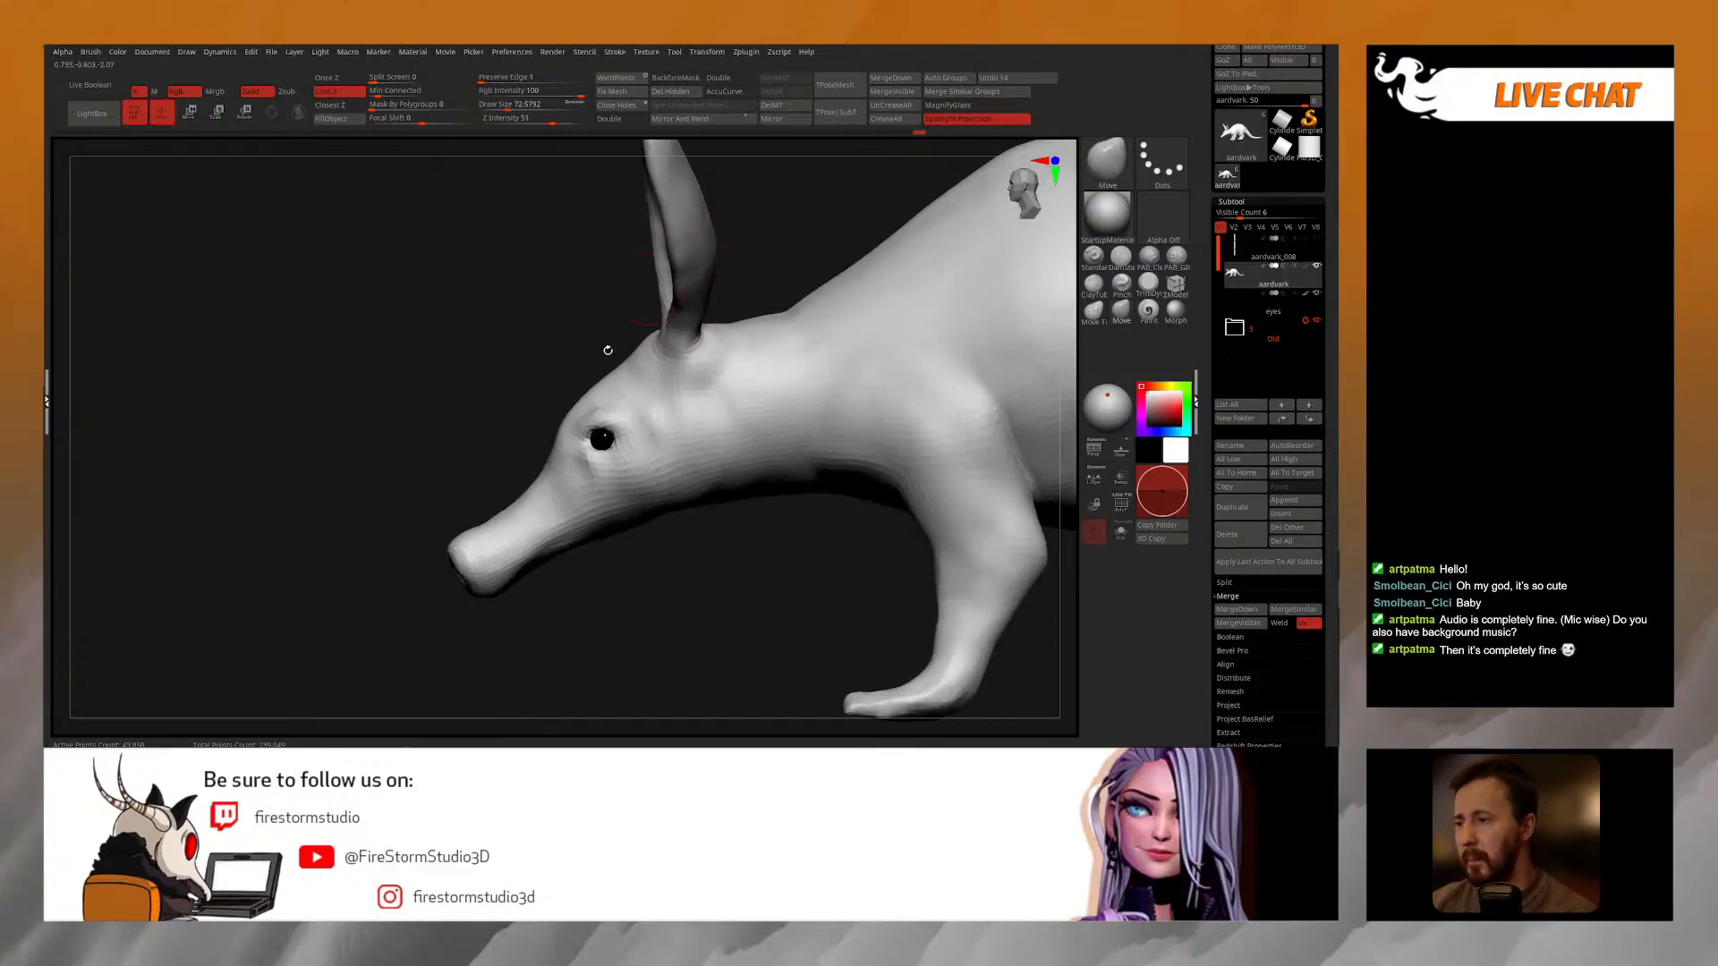
Step: Adjust the tilt and outline of the ears with the Move brush from the side and three-quarter views
{"action": "left_click_drag", "start_coordinate": [517, 468], "coordinate": [575, 195]}
{"action": "right_click_drag", "start_coordinate": [649, 395], "coordinate": [537, 387]}
{"action": "right_click_drag", "start_coordinate": [659, 327], "coordinate": [603, 416], "text": "alt"}
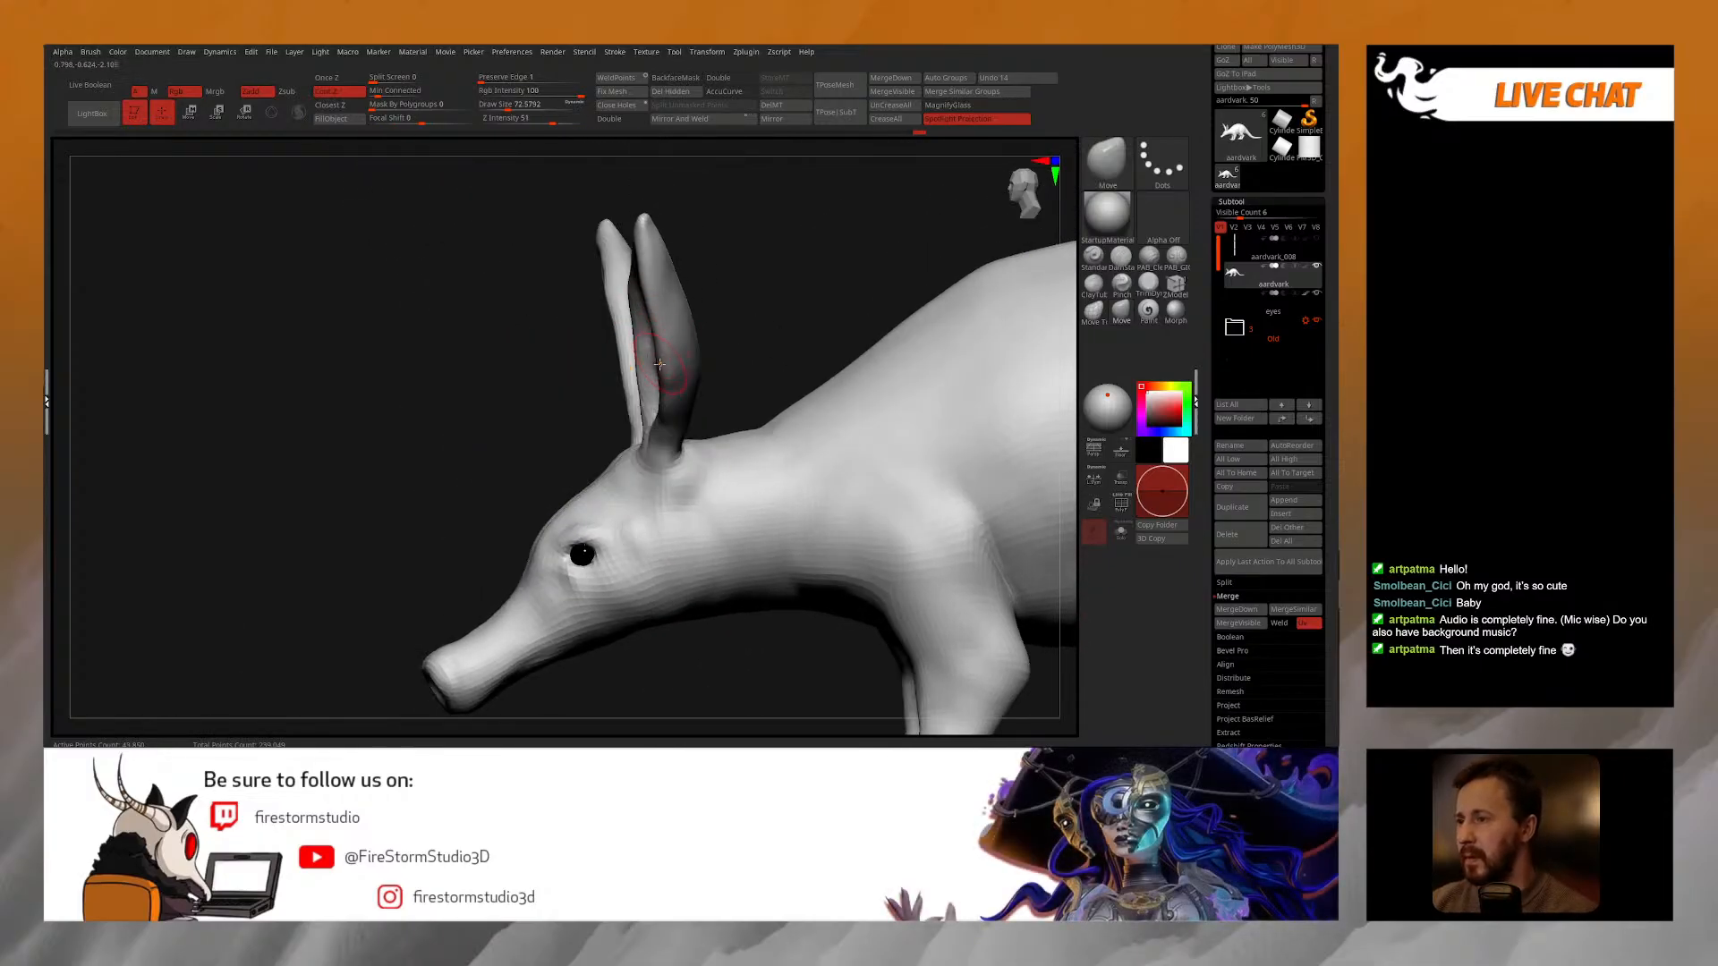
{"action": "mouse_move", "coordinate": [653, 330]}
{"action": "right_mouse_down"}
{"action": "mouse_move", "coordinate": [702, 347]}
{"action": "mouse_move", "coordinate": [660, 341]}
{"action": "mouse_move", "coordinate": [684, 271]}
{"action": "mouse_move", "coordinate": [683, 286]}
{"action": "right_mouse_up"}
{"action": "right_click_drag", "start_coordinate": [684, 357], "coordinate": [596, 385]}
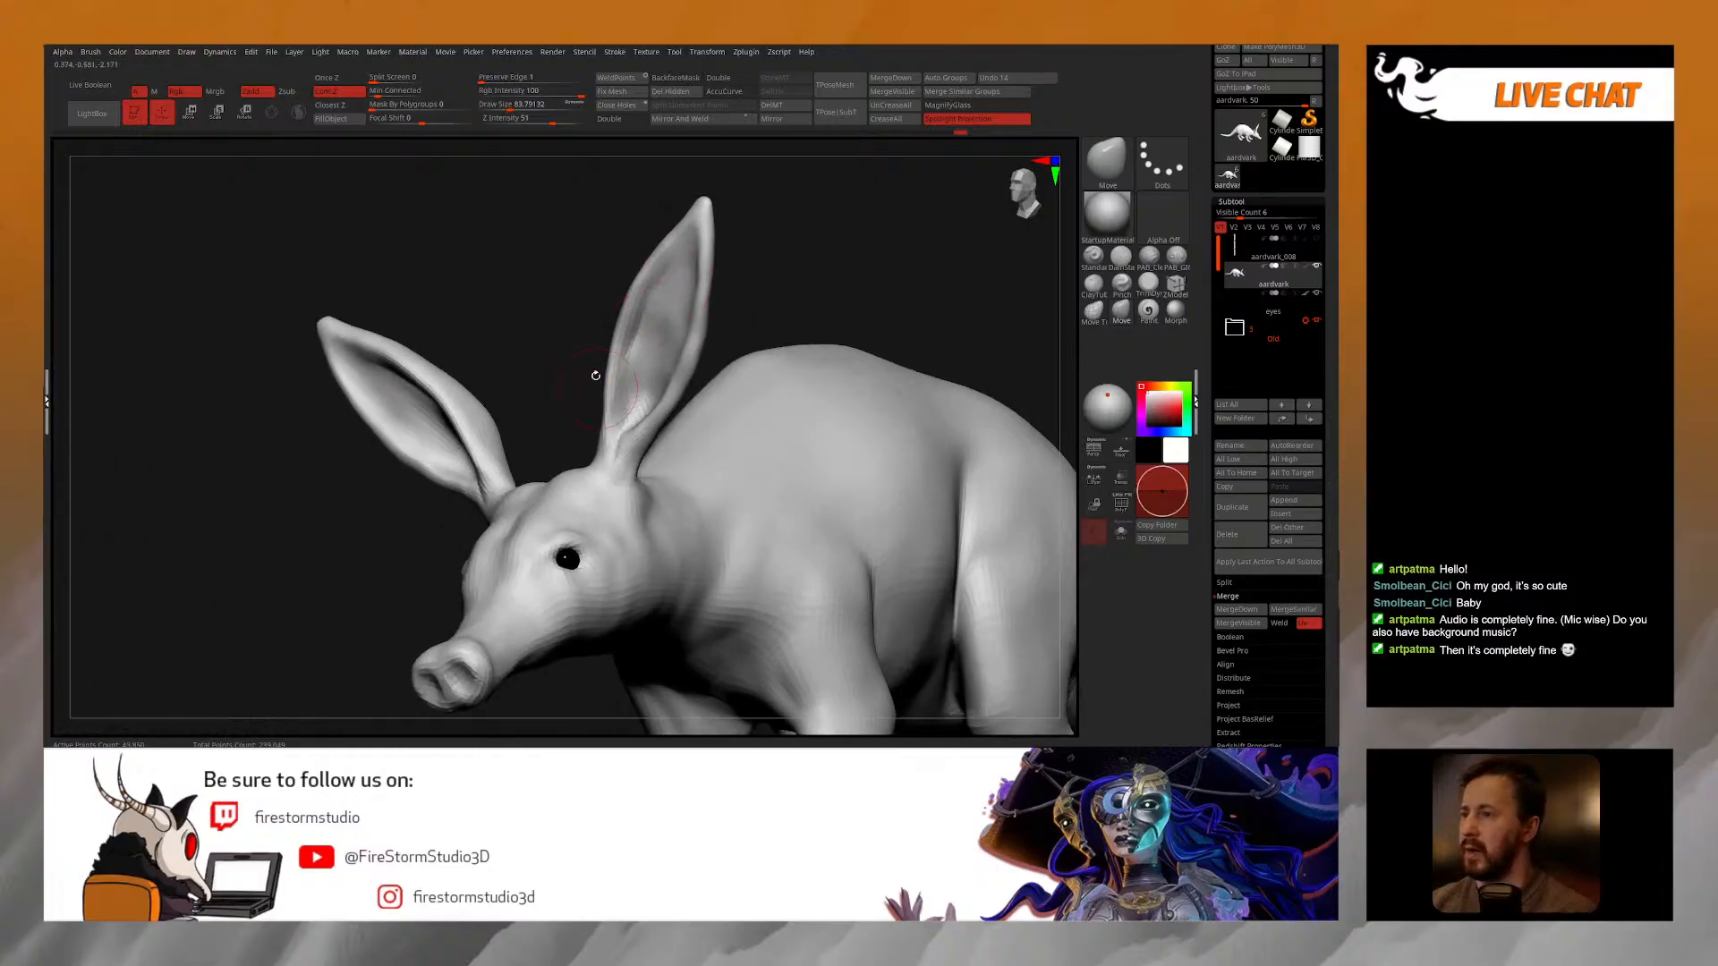
{"action": "right_click_drag", "start_coordinate": [673, 168], "coordinate": [717, 171]}
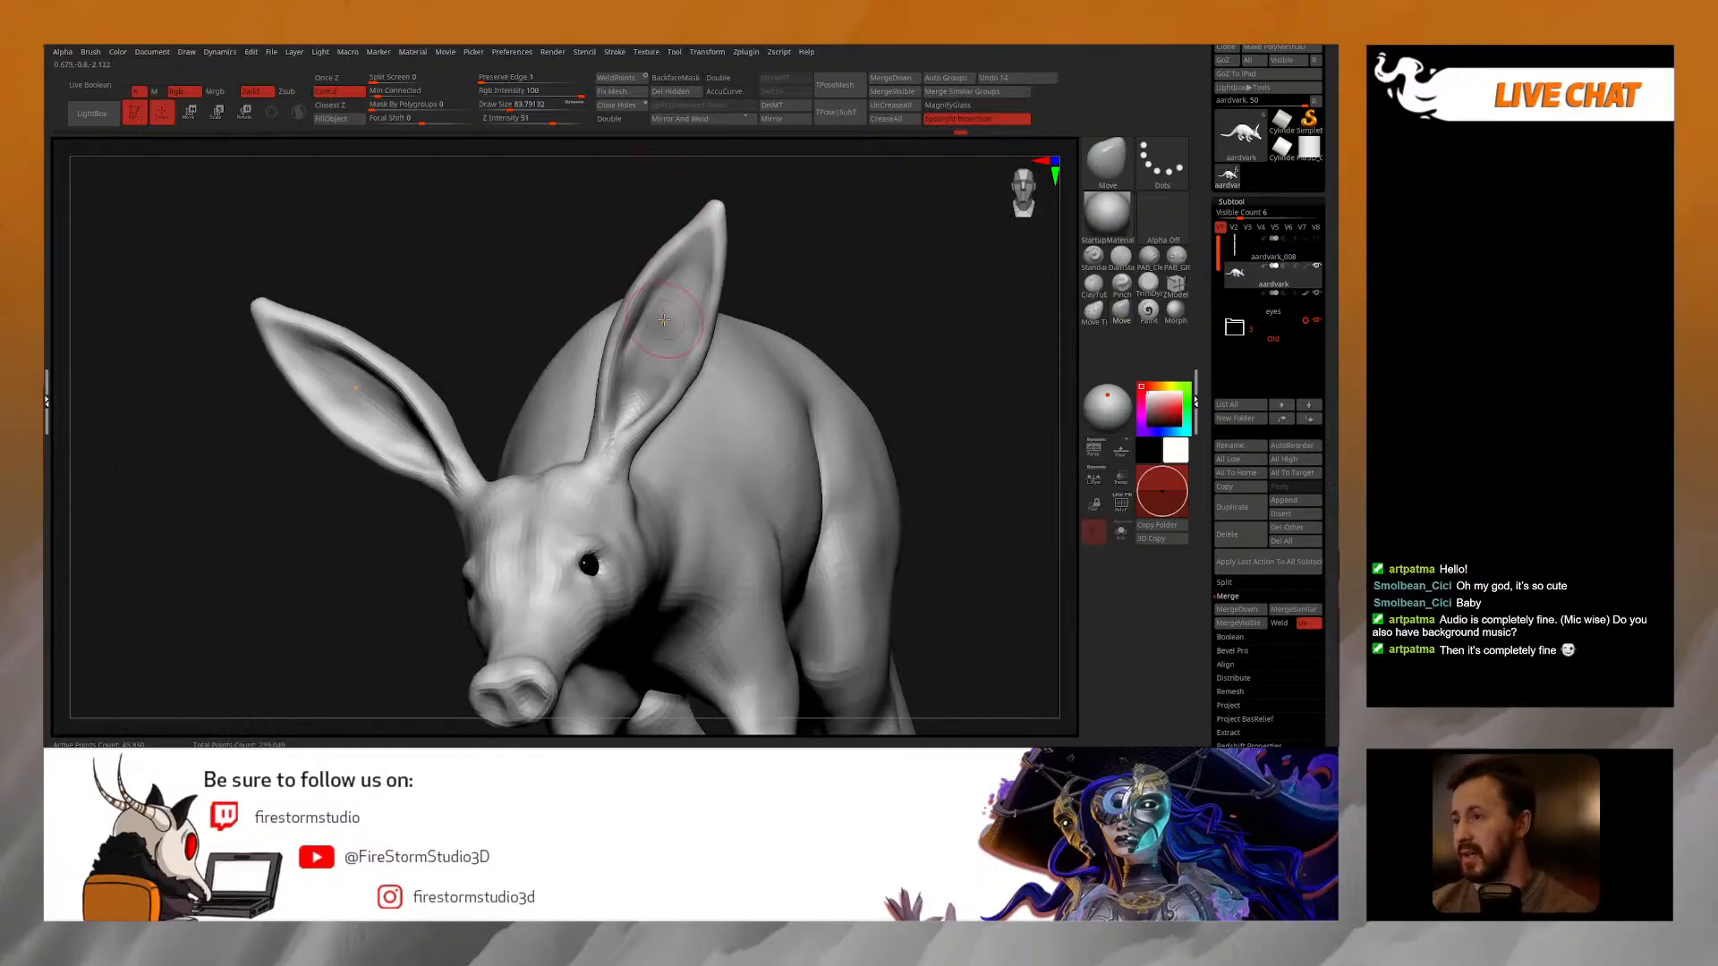
Step: Switch to the Inflate brush with a draw size of about 43 and thicken the lower part of the ears
{"action": "key", "text": "space"}
{"action": "left_click_drag", "start_coordinate": [691, 368], "coordinate": [666, 368]}
{"action": "key", "text": "b"}
{"action": "key", "text": "i"}
{"action": "key", "text": "n"}
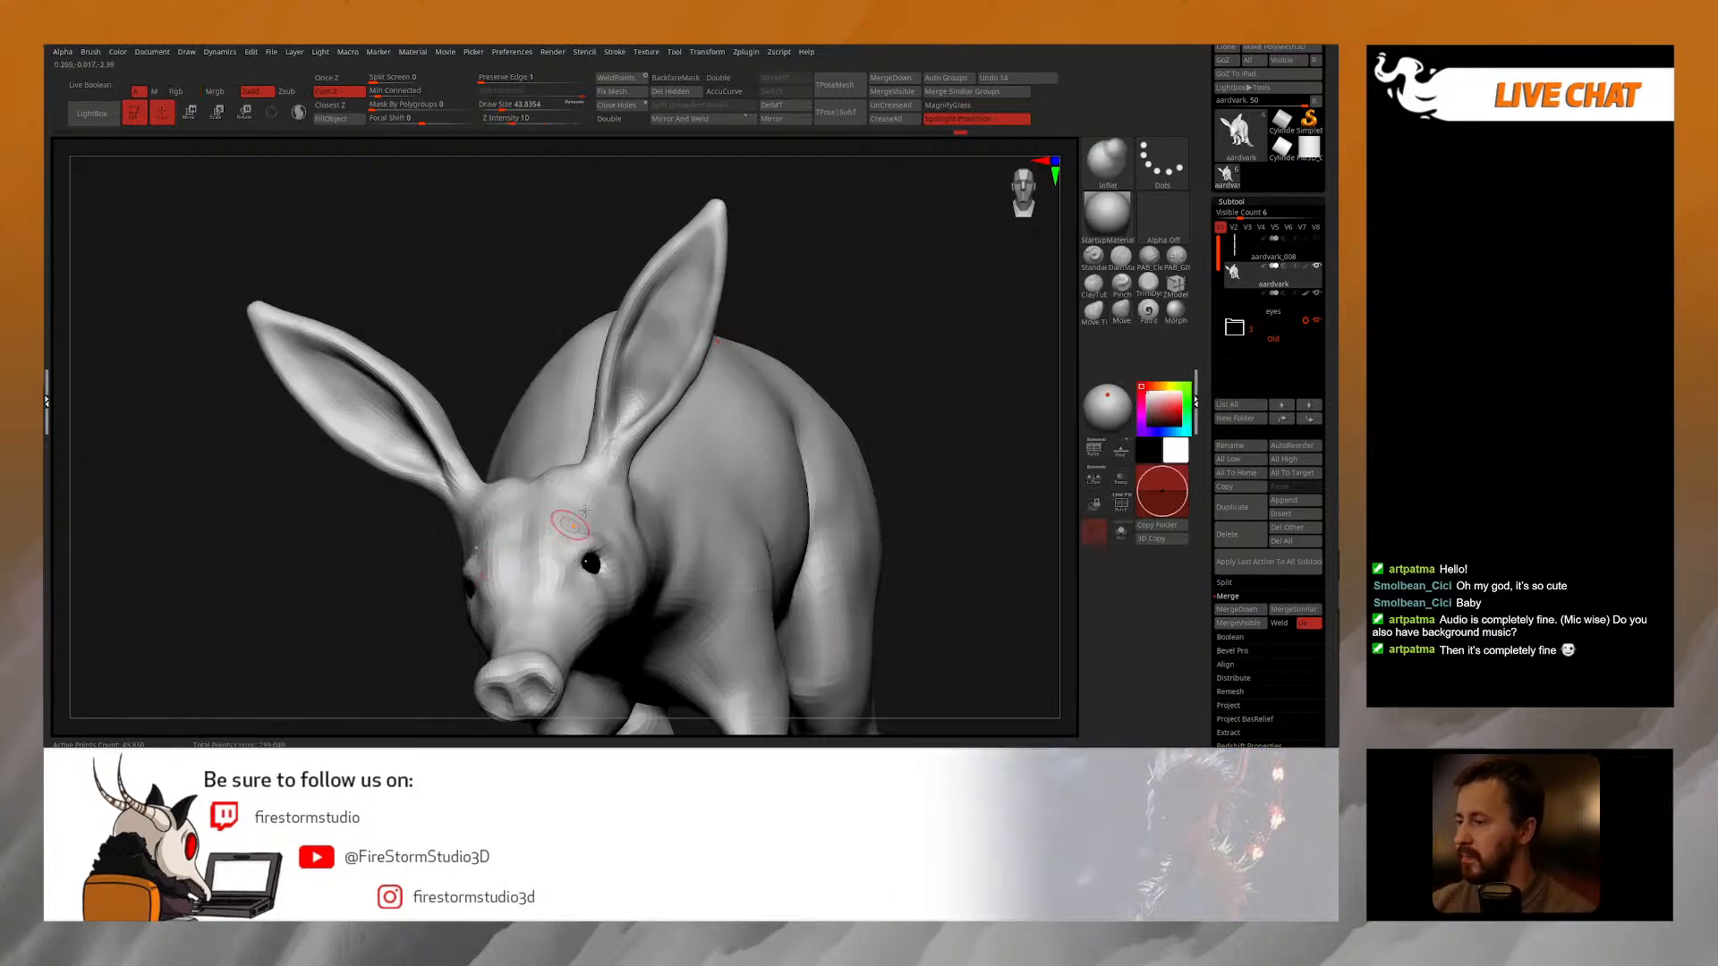
{"action": "right_click_drag", "start_coordinate": [649, 369], "coordinate": [710, 356], "text": "shift"}
{"action": "right_click_drag", "start_coordinate": [618, 452], "coordinate": [646, 458]}
Step: Enlarge the Inflate brush's draw size to about 90 and thicken the rims of the ears from tip to base
{"action": "key", "text": "space"}
{"action": "left_click_drag", "start_coordinate": [680, 388], "coordinate": [692, 388]}
{"action": "mouse_move", "coordinate": [719, 385]}
{"action": "right_mouse_down"}
{"action": "mouse_move", "coordinate": [656, 419]}
{"action": "mouse_move", "coordinate": [644, 383]}
{"action": "right_mouse_up"}
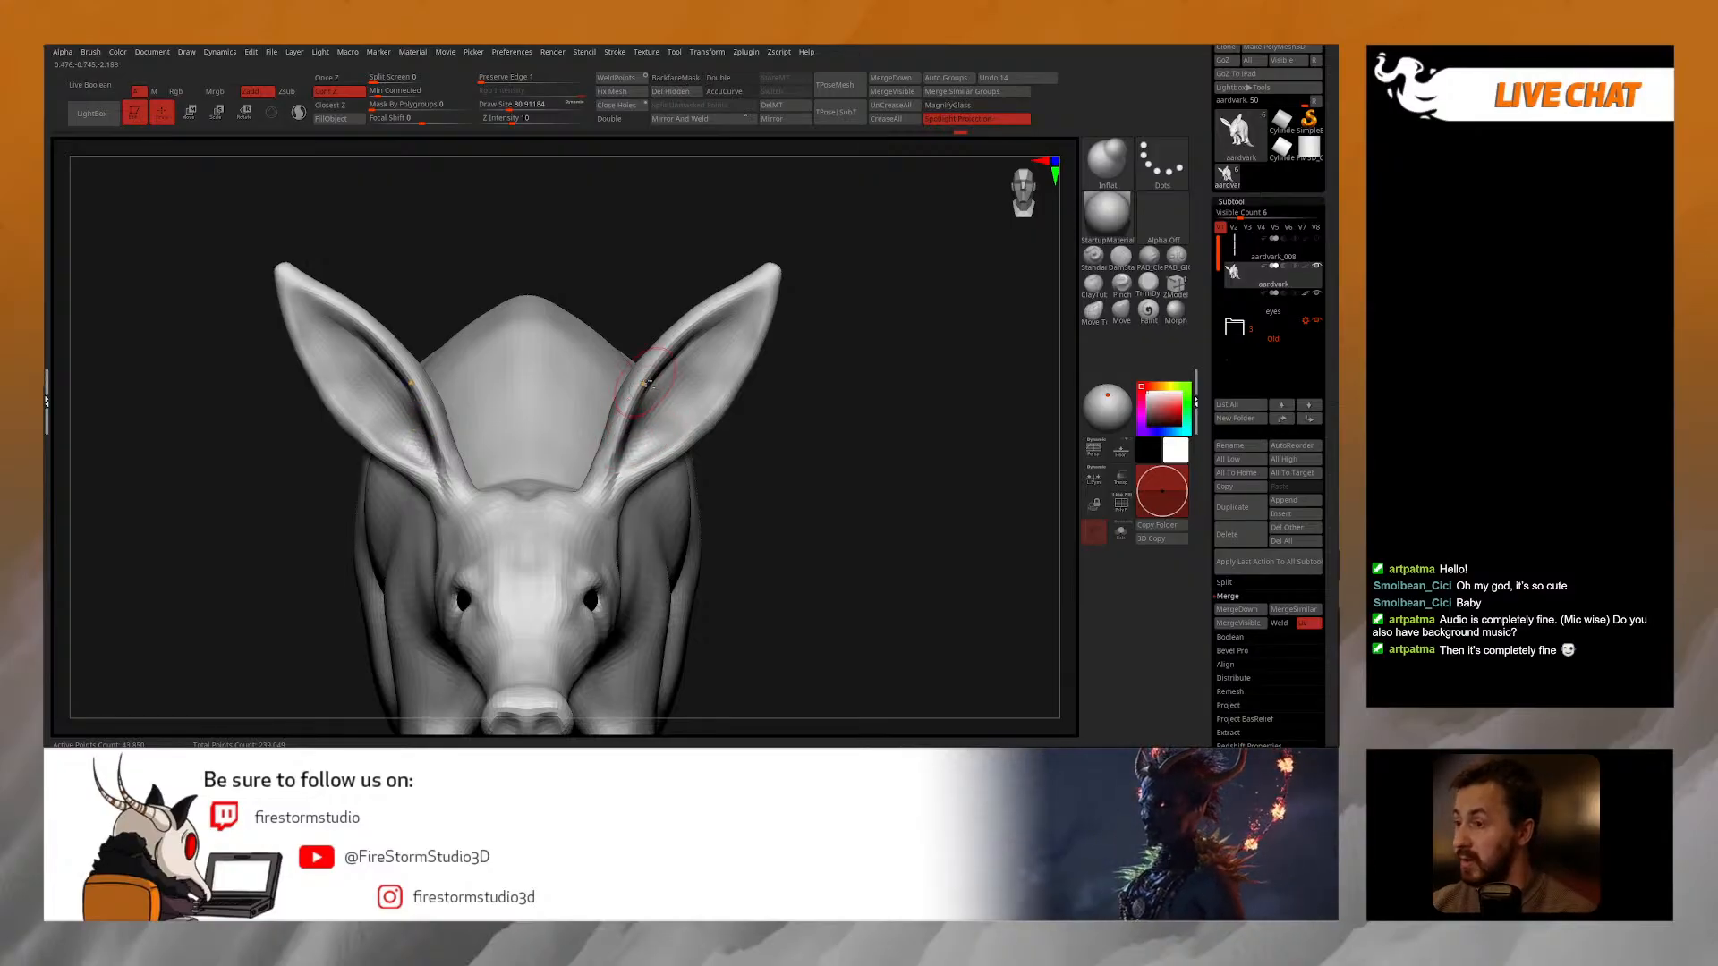
{"action": "left_click_drag", "start_coordinate": [730, 293], "coordinate": [767, 273]}
{"action": "left_click_drag", "start_coordinate": [744, 365], "coordinate": [673, 446]}
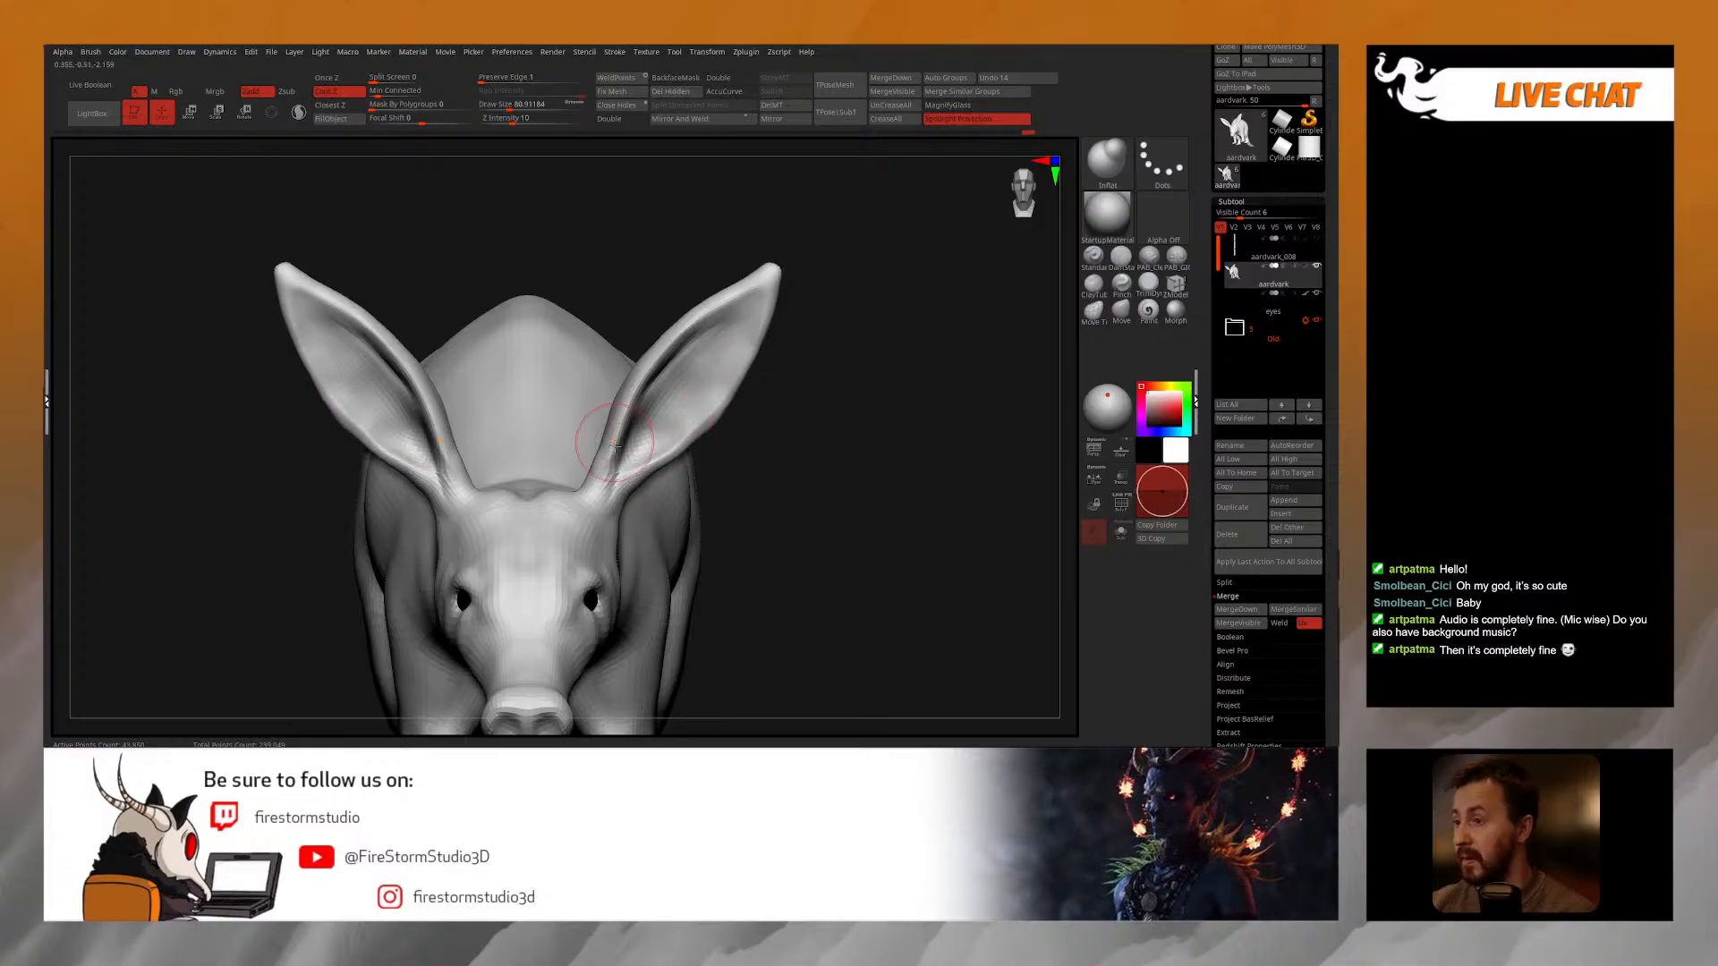
{"action": "mouse_move", "coordinate": [725, 332]}
{"action": "right_mouse_down"}
{"action": "mouse_move", "coordinate": [689, 359]}
{"action": "mouse_move", "coordinate": [711, 393]}
{"action": "right_mouse_up"}
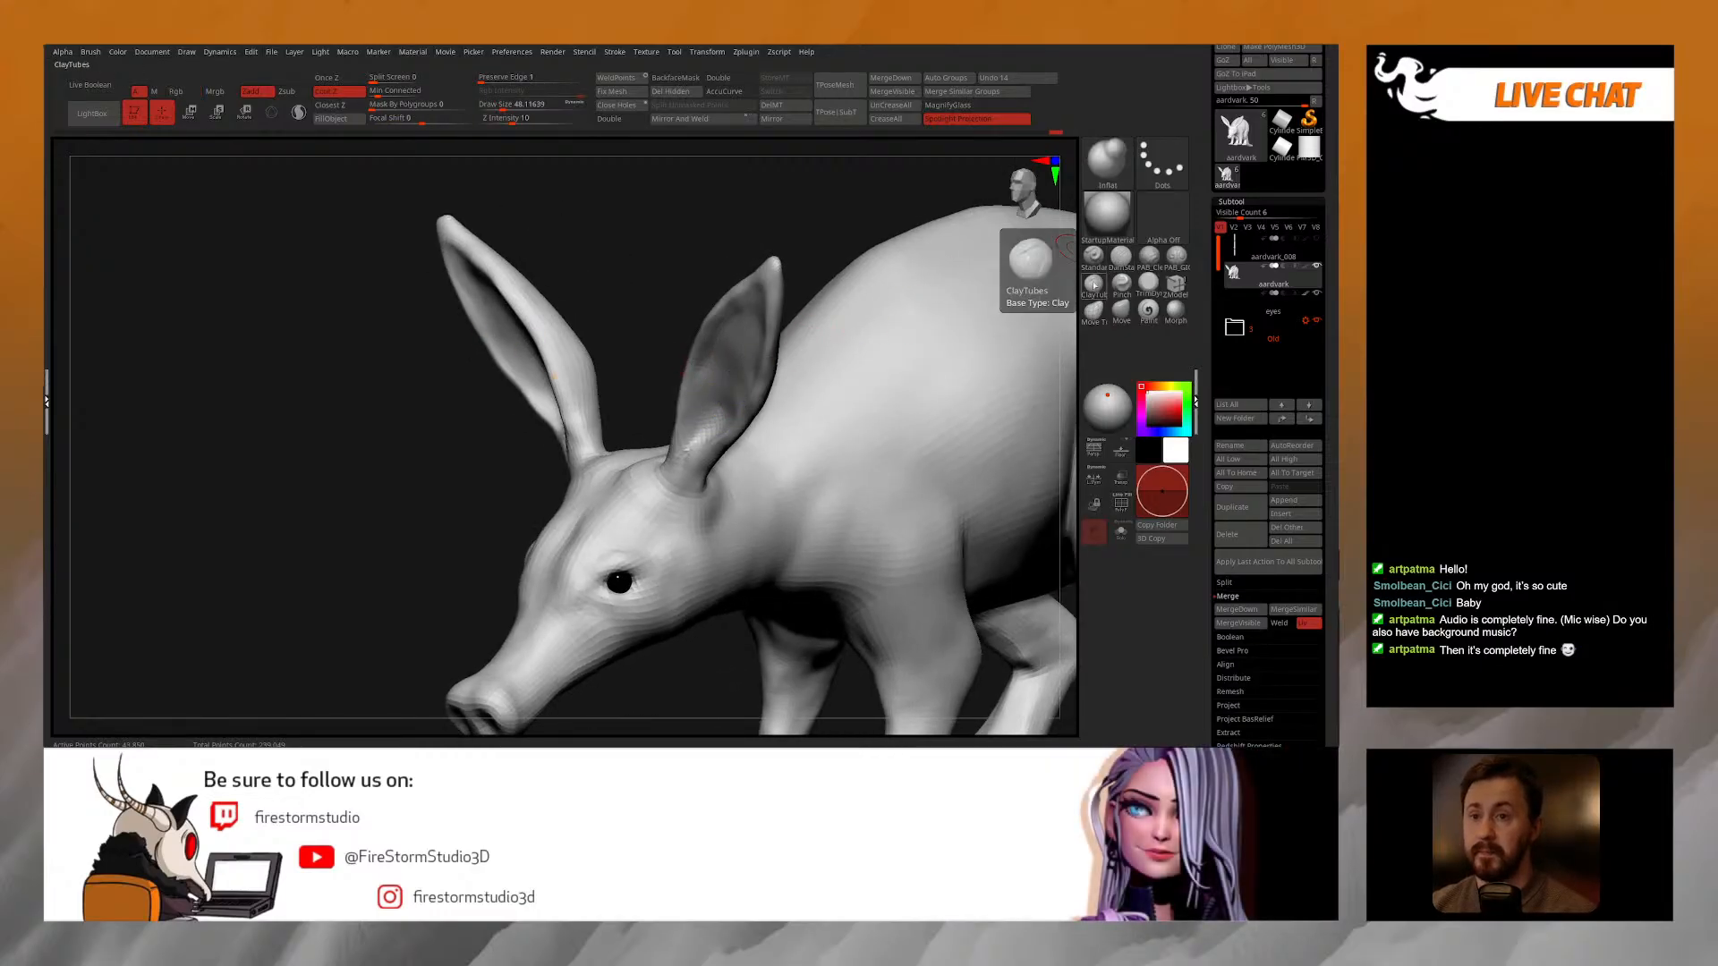
Step: Switch to the PAB_CleanBuild brush and build up forms inside the lower part of the ears
{"action": "left_click", "coordinate": [1149, 257]}
{"action": "mouse_move", "coordinate": [761, 358]}
{"action": "right_mouse_down"}
{"action": "mouse_move", "coordinate": [712, 368]}
{"action": "mouse_move", "coordinate": [696, 401]}
{"action": "mouse_move", "coordinate": [799, 320]}
{"action": "mouse_move", "coordinate": [680, 420]}
{"action": "right_mouse_up"}
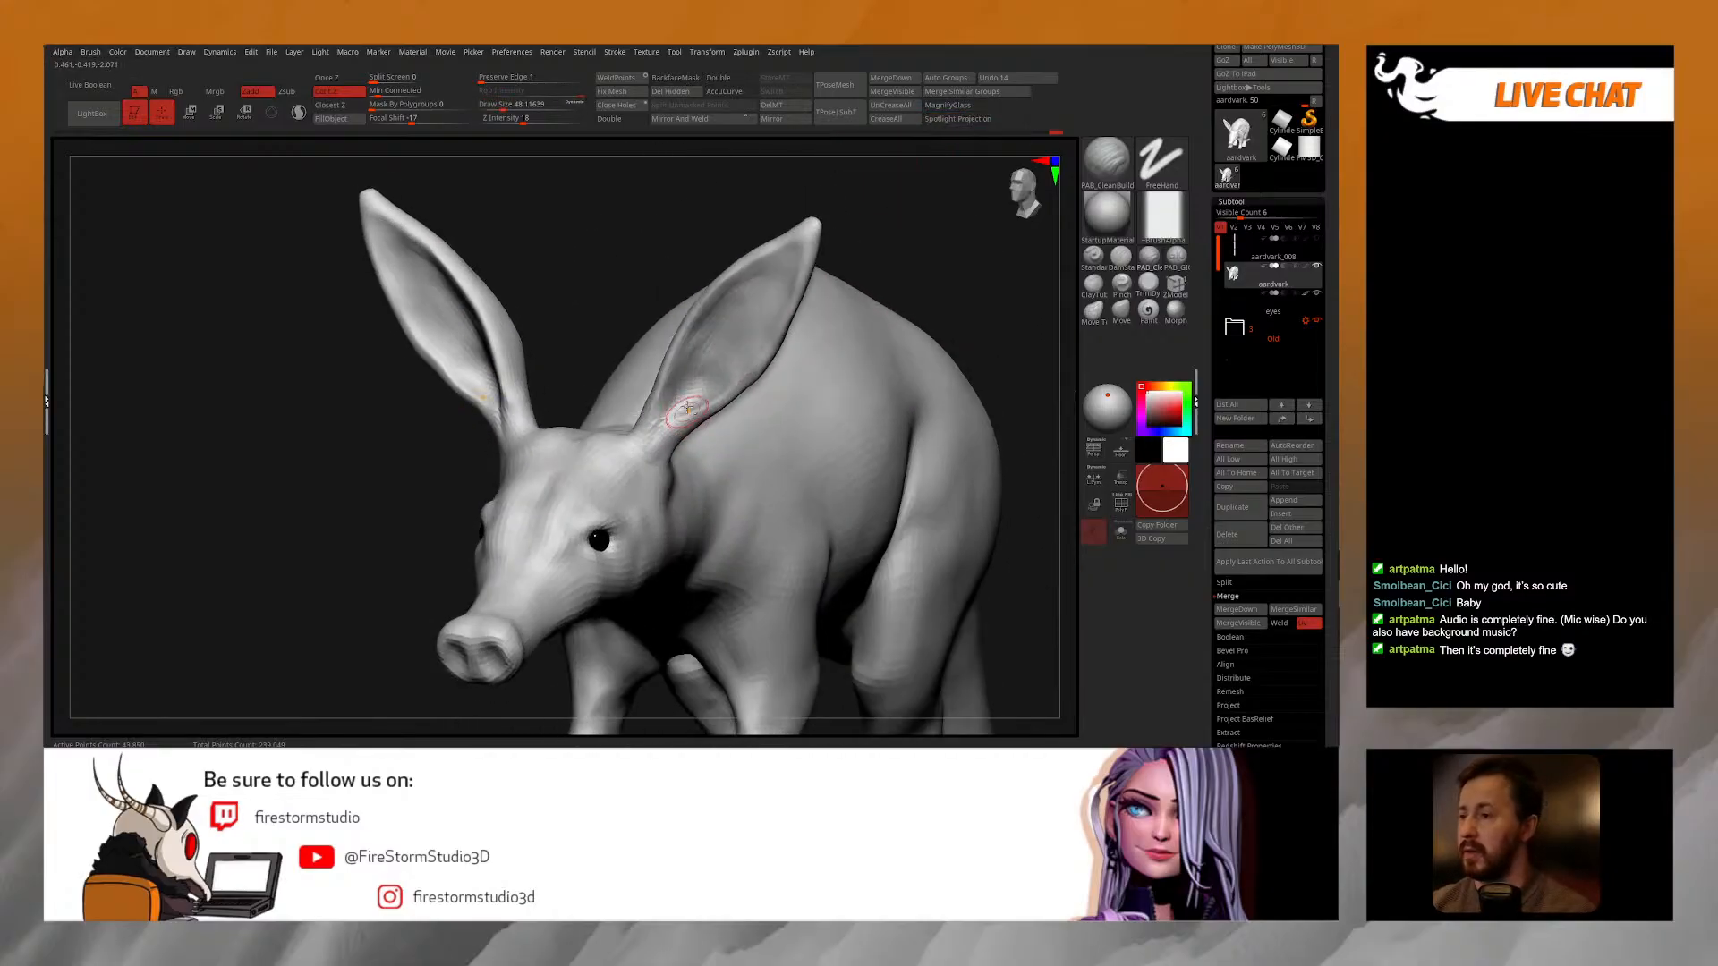
{"action": "right_click_drag", "start_coordinate": [721, 316], "coordinate": [743, 381]}
{"action": "left_click_drag", "start_coordinate": [678, 386], "coordinate": [687, 398]}
{"action": "mouse_move", "coordinate": [690, 394]}
{"action": "right_mouse_down"}
{"action": "mouse_move", "coordinate": [729, 394]}
{"action": "mouse_move", "coordinate": [699, 376]}
{"action": "right_mouse_up"}
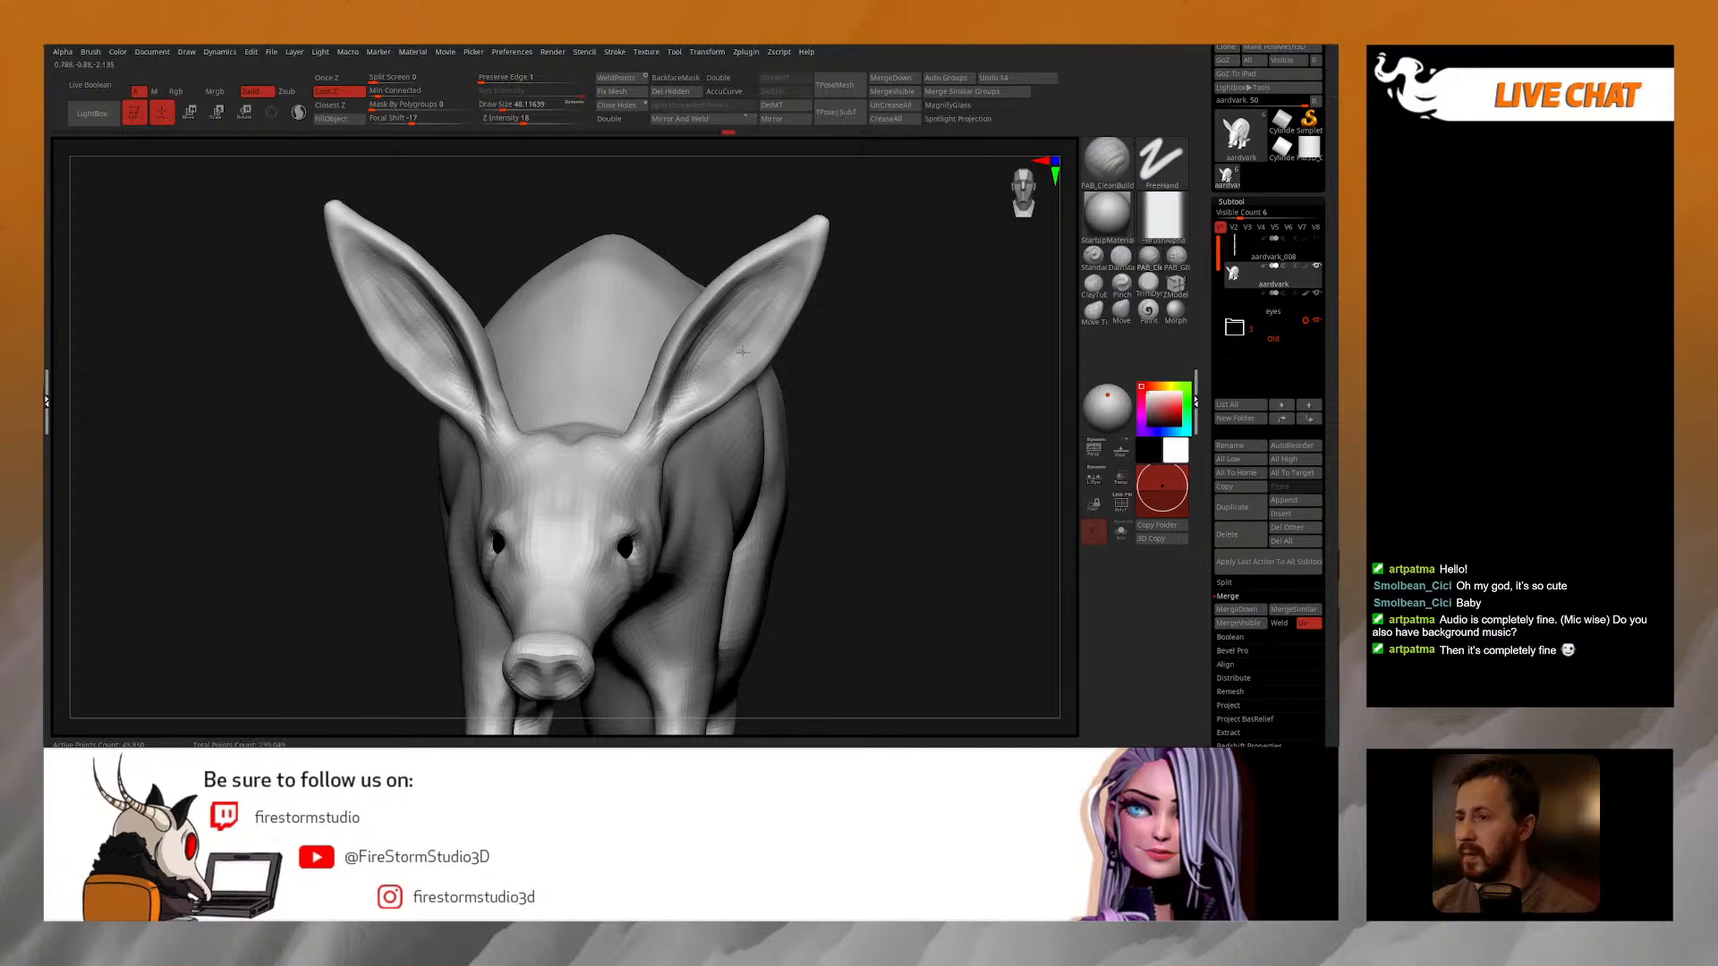
Step: Sculpt ridges and folds across the inner surface of the ears with the PAB_CleanBuild brush
{"action": "left_click_drag", "start_coordinate": [766, 344], "coordinate": [750, 365]}
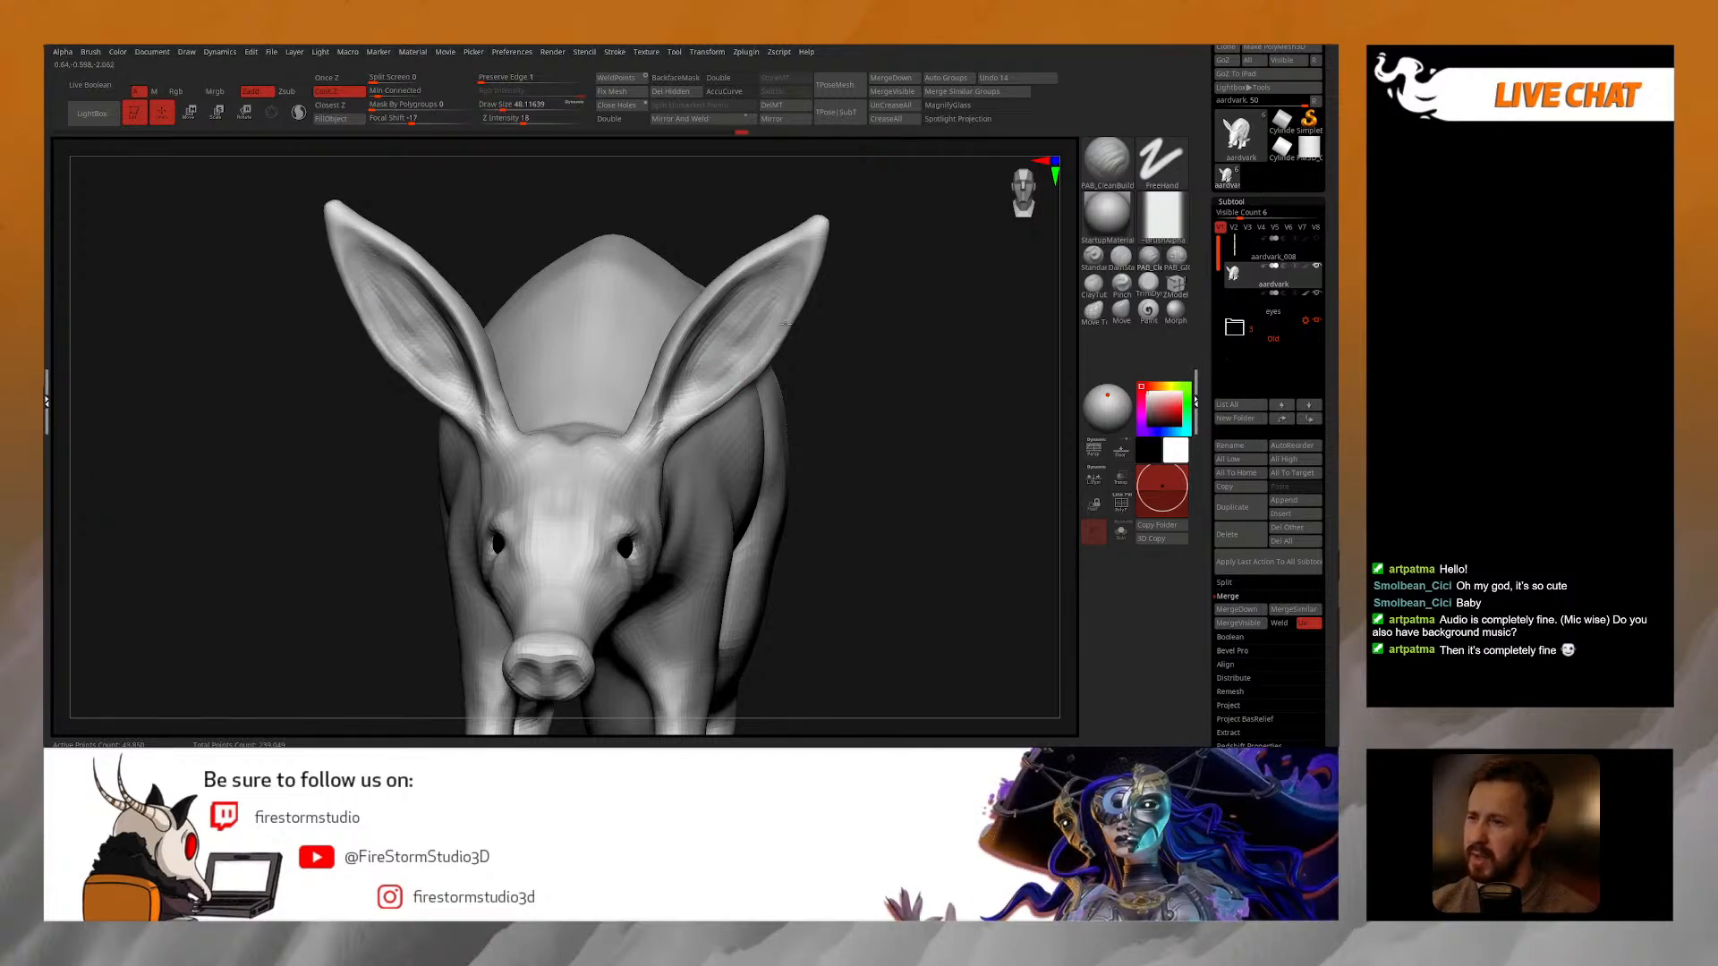
{"action": "mouse_move", "coordinate": [699, 394]}
{"action": "right_mouse_down"}
{"action": "mouse_move", "coordinate": [661, 449]}
{"action": "mouse_move", "coordinate": [695, 409]}
{"action": "right_mouse_up"}
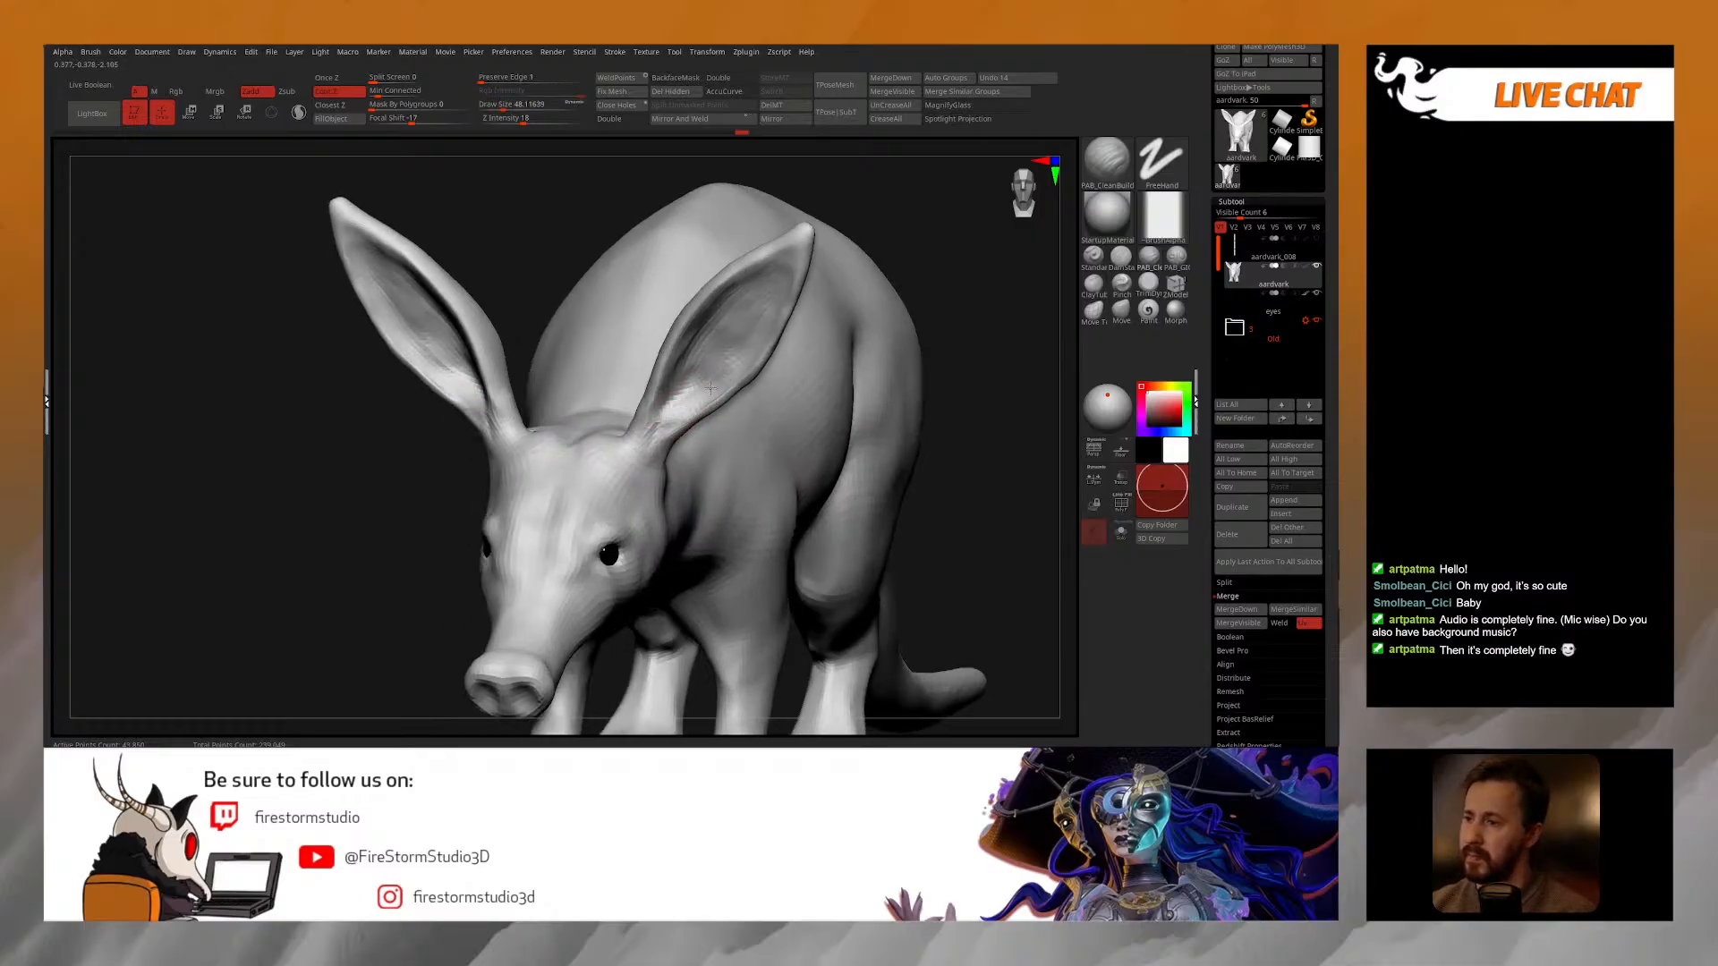
{"action": "right_click_drag", "start_coordinate": [703, 381], "coordinate": [700, 363]}
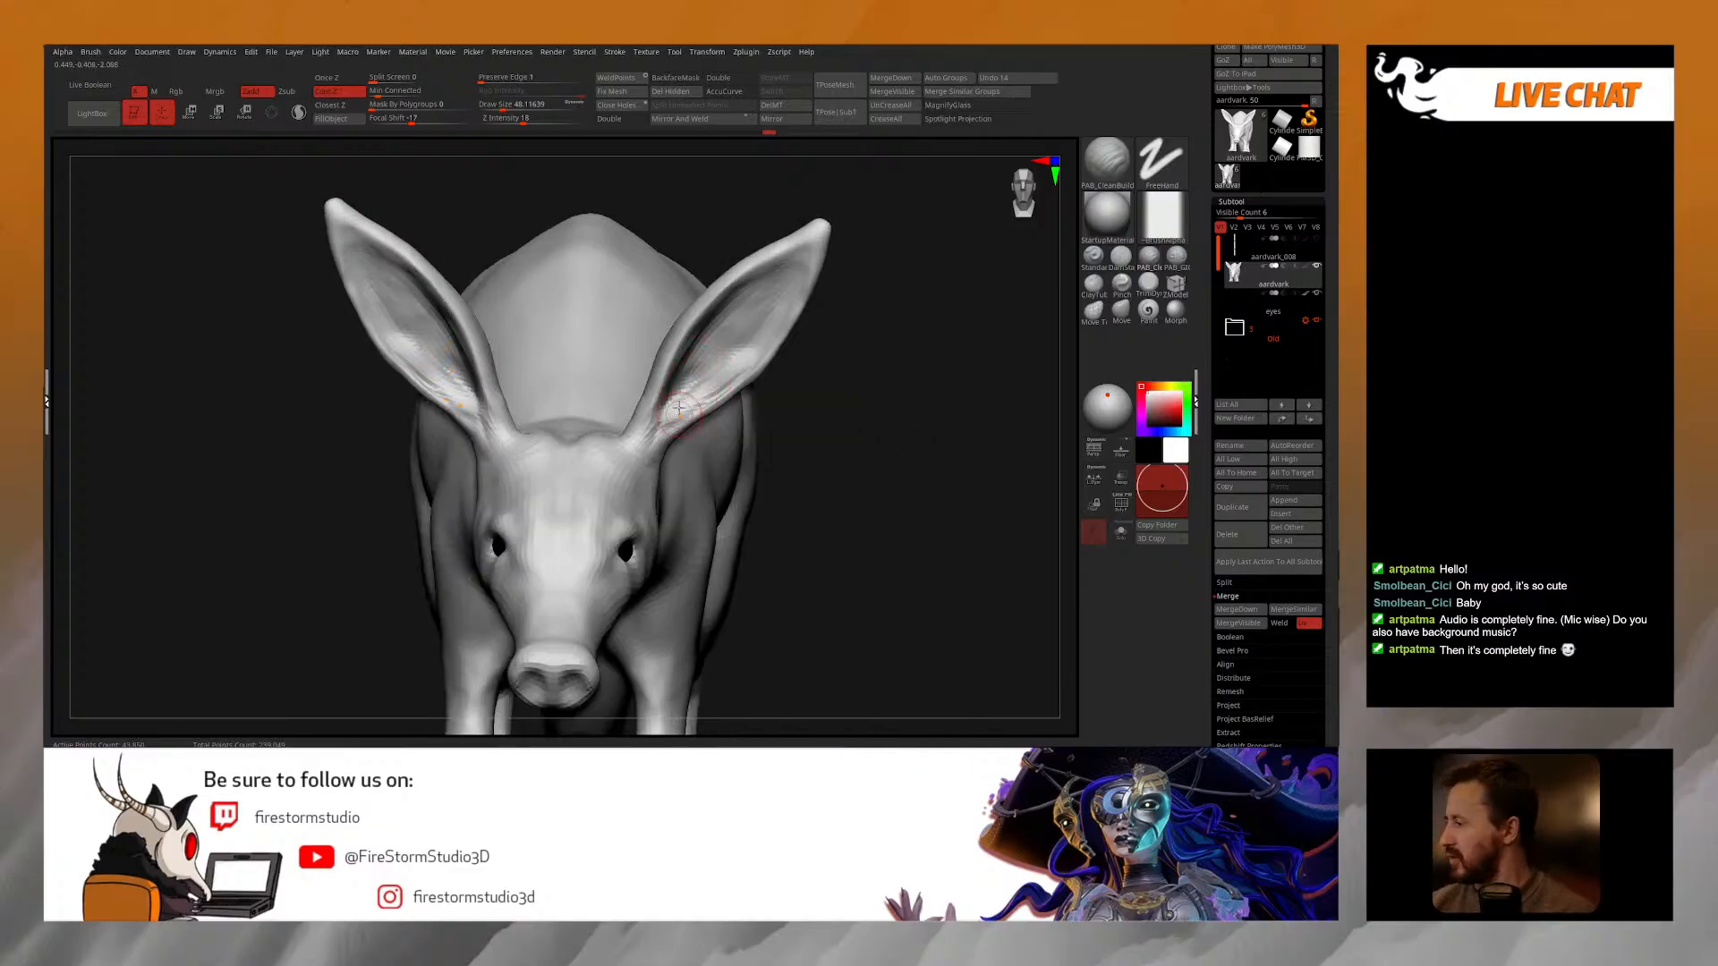
Step: Set the PAB_CleanBuild draw size to about 60 and build up the crown of the head between the ear bases
{"action": "mouse_move", "coordinate": [671, 407]}
{"action": "right_mouse_down"}
{"action": "mouse_move", "coordinate": [707, 397]}
{"action": "mouse_move", "coordinate": [673, 405]}
{"action": "mouse_move", "coordinate": [705, 361]}
{"action": "right_mouse_up"}
{"action": "key", "text": "space"}
{"action": "left_click_drag", "start_coordinate": [691, 396], "coordinate": [697, 397]}
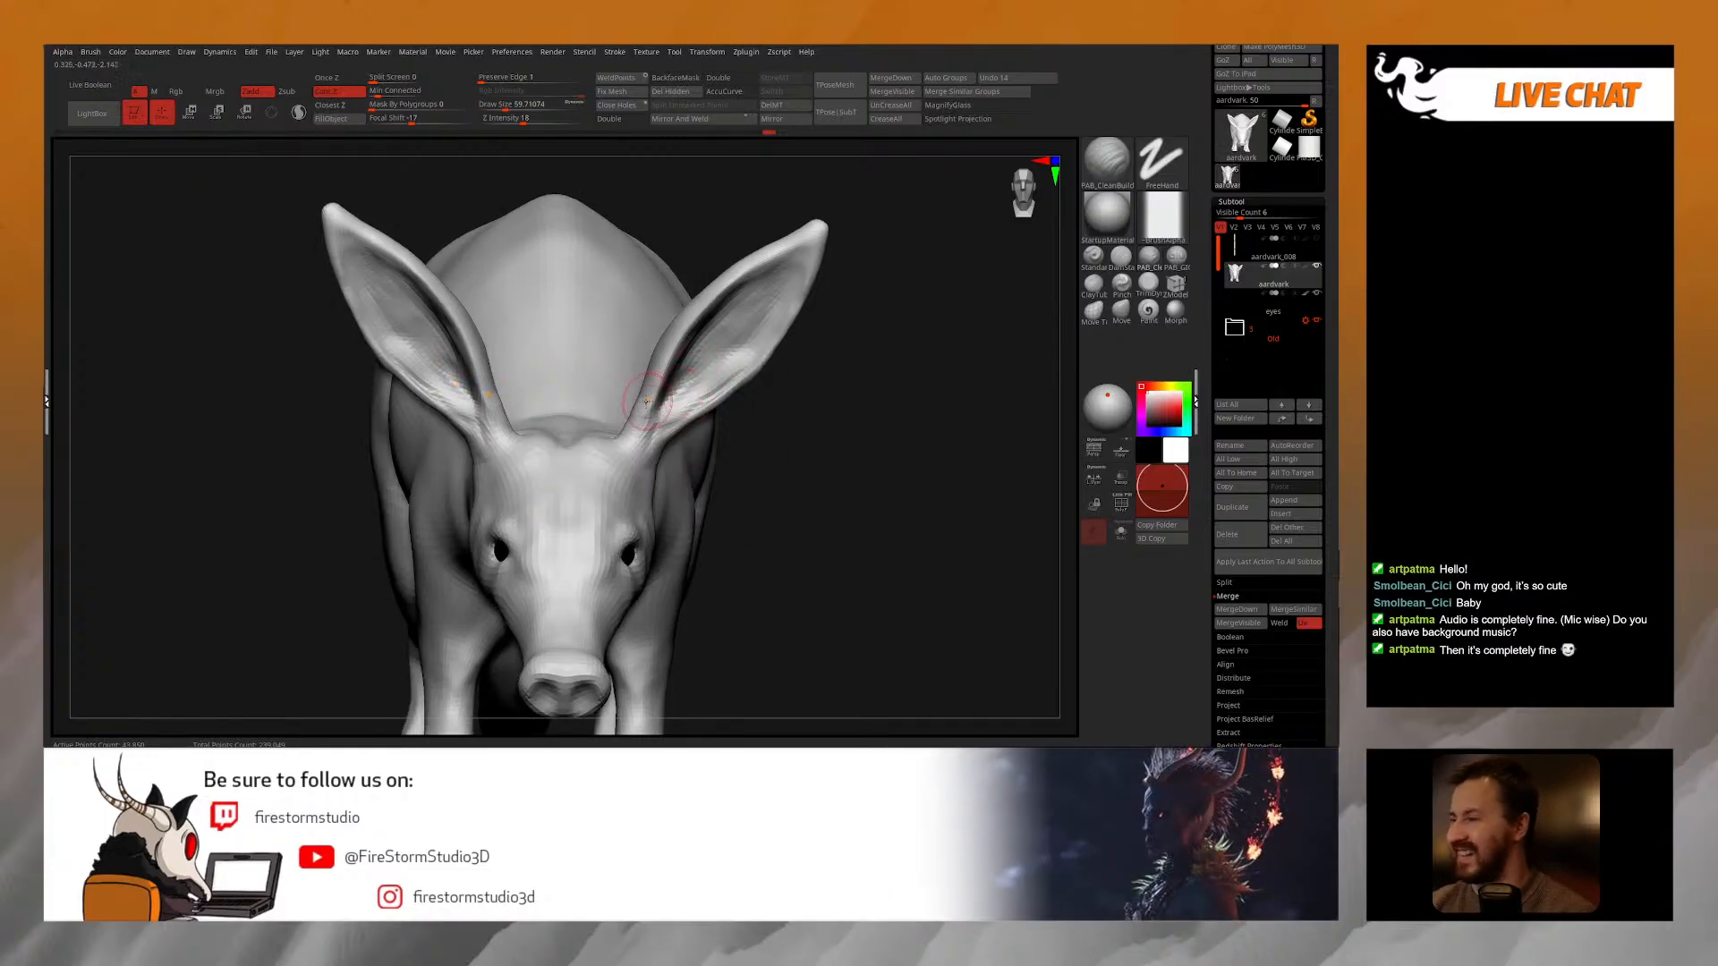
{"action": "mouse_move", "coordinate": [627, 416]}
{"action": "right_mouse_down"}
{"action": "mouse_move", "coordinate": [607, 434]}
{"action": "mouse_move", "coordinate": [622, 422]}
{"action": "mouse_move", "coordinate": [623, 453]}
{"action": "mouse_move", "coordinate": [631, 400]}
{"action": "right_mouse_up"}
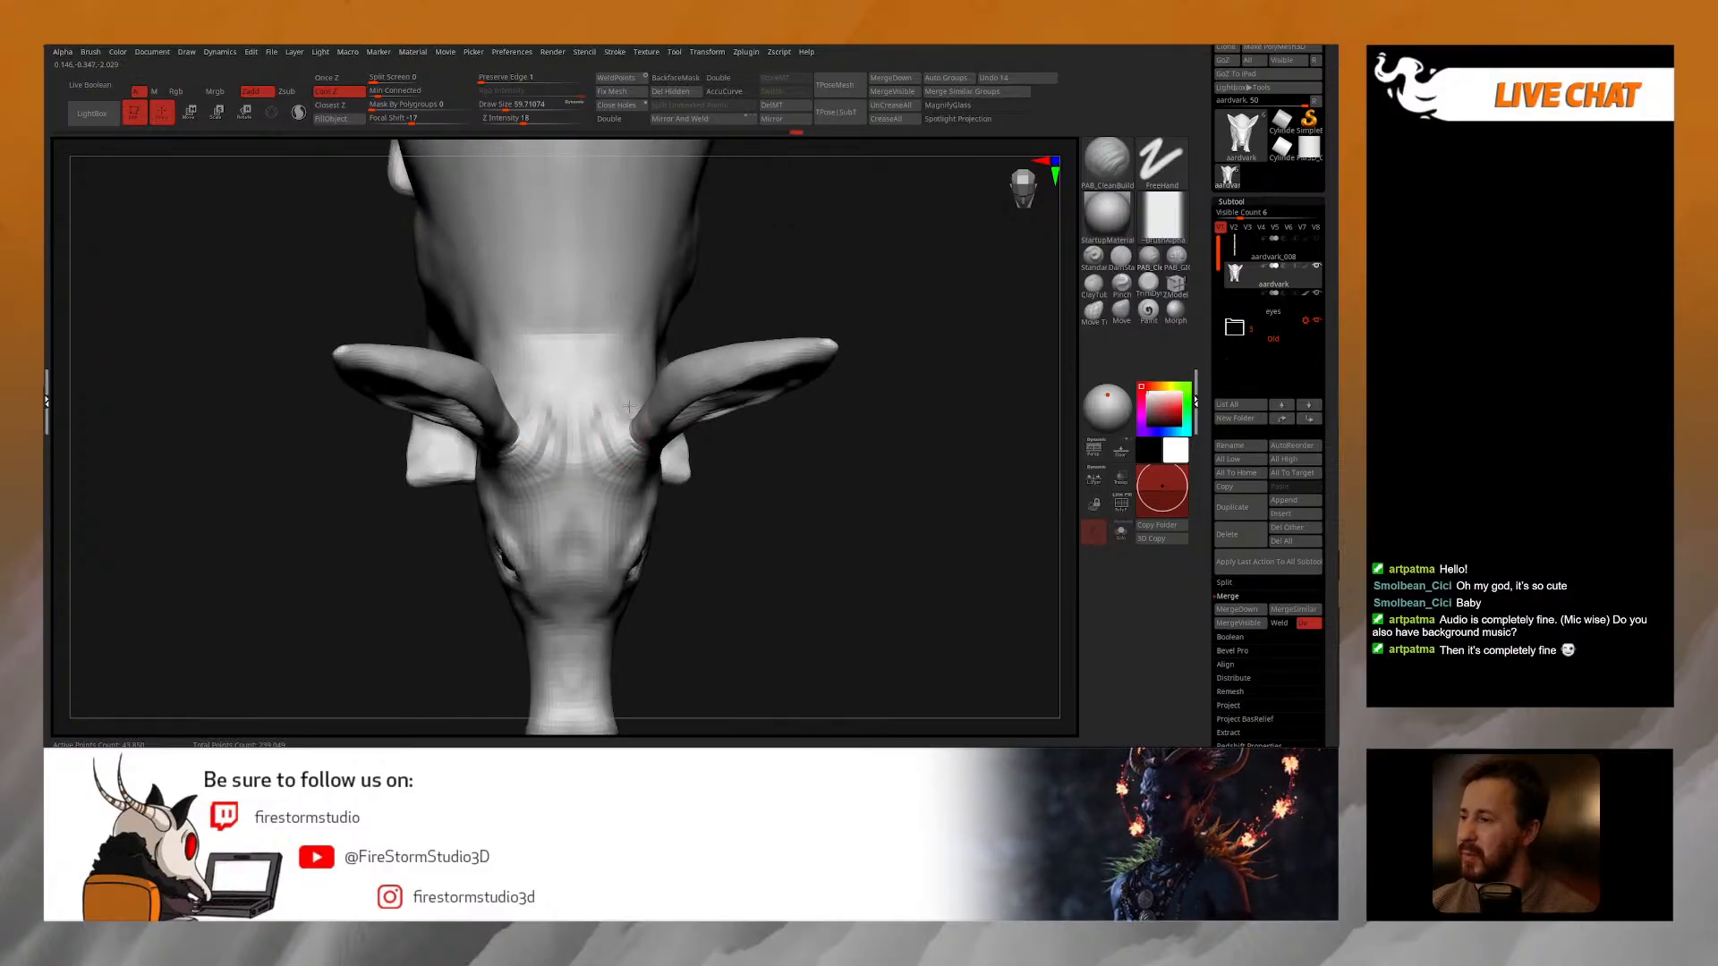
{"action": "right_click_drag", "start_coordinate": [614, 460], "coordinate": [595, 392]}
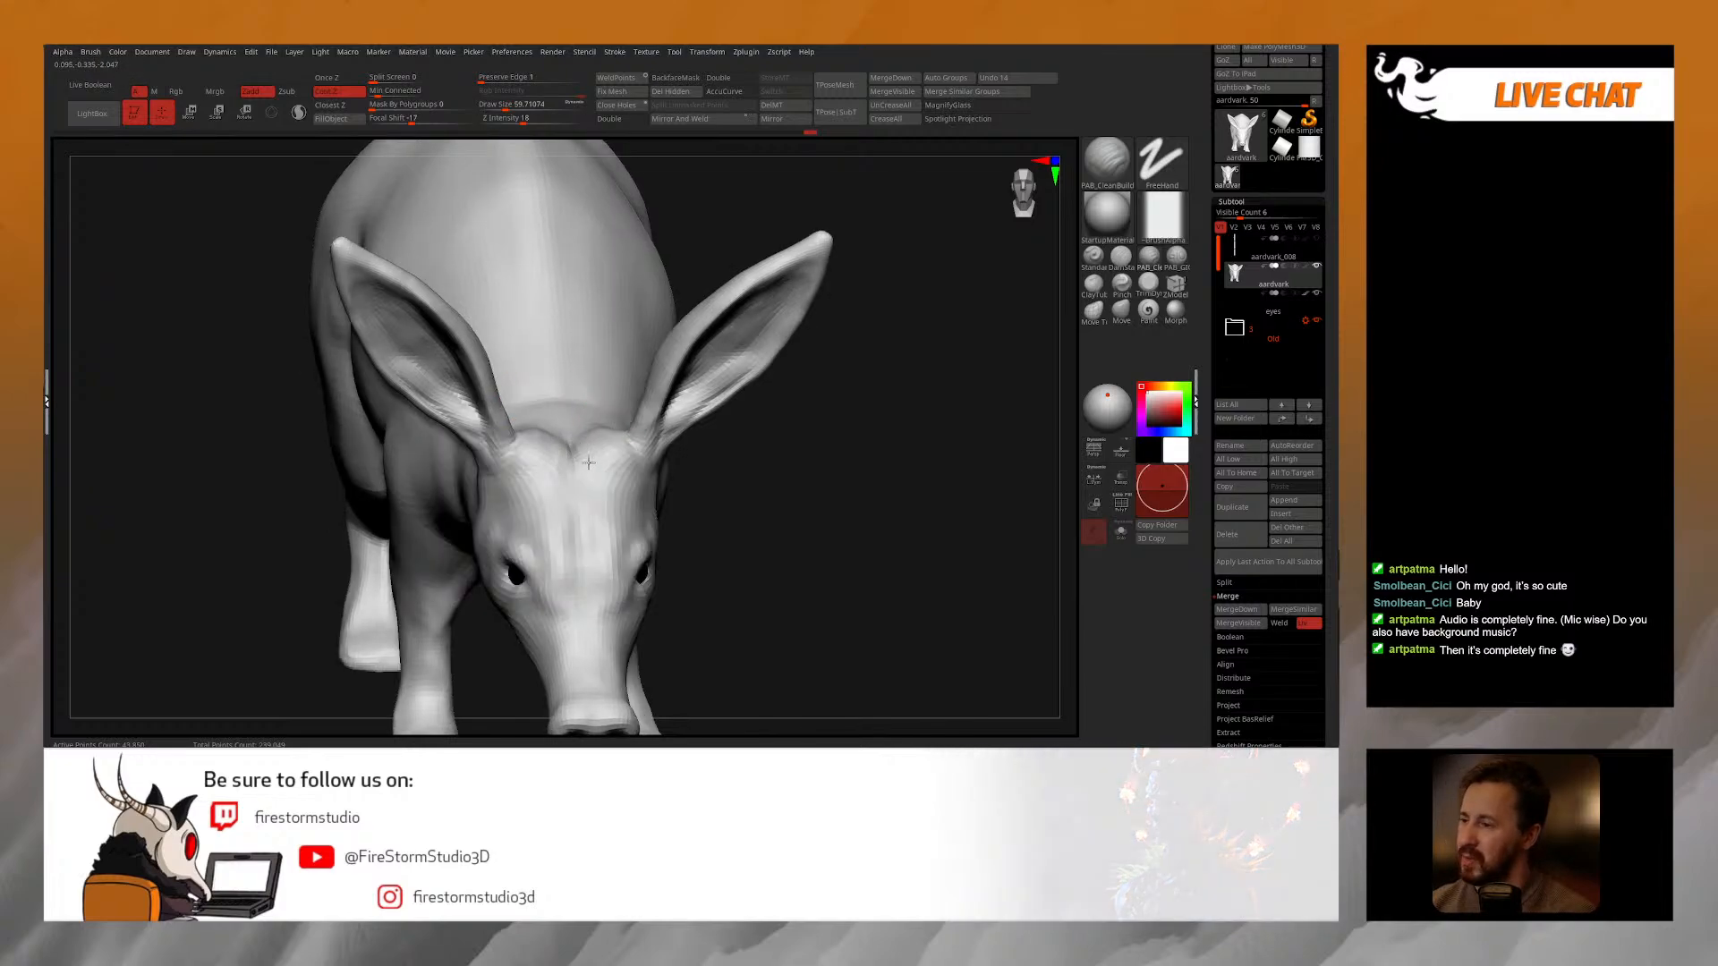
Step: Reduce the draw size to about 46, then sculpt and smooth the area where the ear bases join the head
{"action": "mouse_move", "coordinate": [598, 465]}
{"action": "right_mouse_down", "text": "shift"}
{"action": "mouse_move", "coordinate": [607, 481]}
{"action": "mouse_move", "coordinate": [666, 425]}
{"action": "right_mouse_up", "text": "shift"}
{"action": "right_click_drag", "start_coordinate": [694, 366], "coordinate": [730, 357]}
{"action": "key", "text": "bracketleft"}
{"action": "left_click_drag", "start_coordinate": [729, 356], "coordinate": [727, 365]}
{"action": "mouse_move", "coordinate": [727, 365]}
{"action": "right_mouse_down"}
{"action": "mouse_move", "coordinate": [713, 369]}
{"action": "mouse_move", "coordinate": [733, 367]}
{"action": "right_mouse_up"}
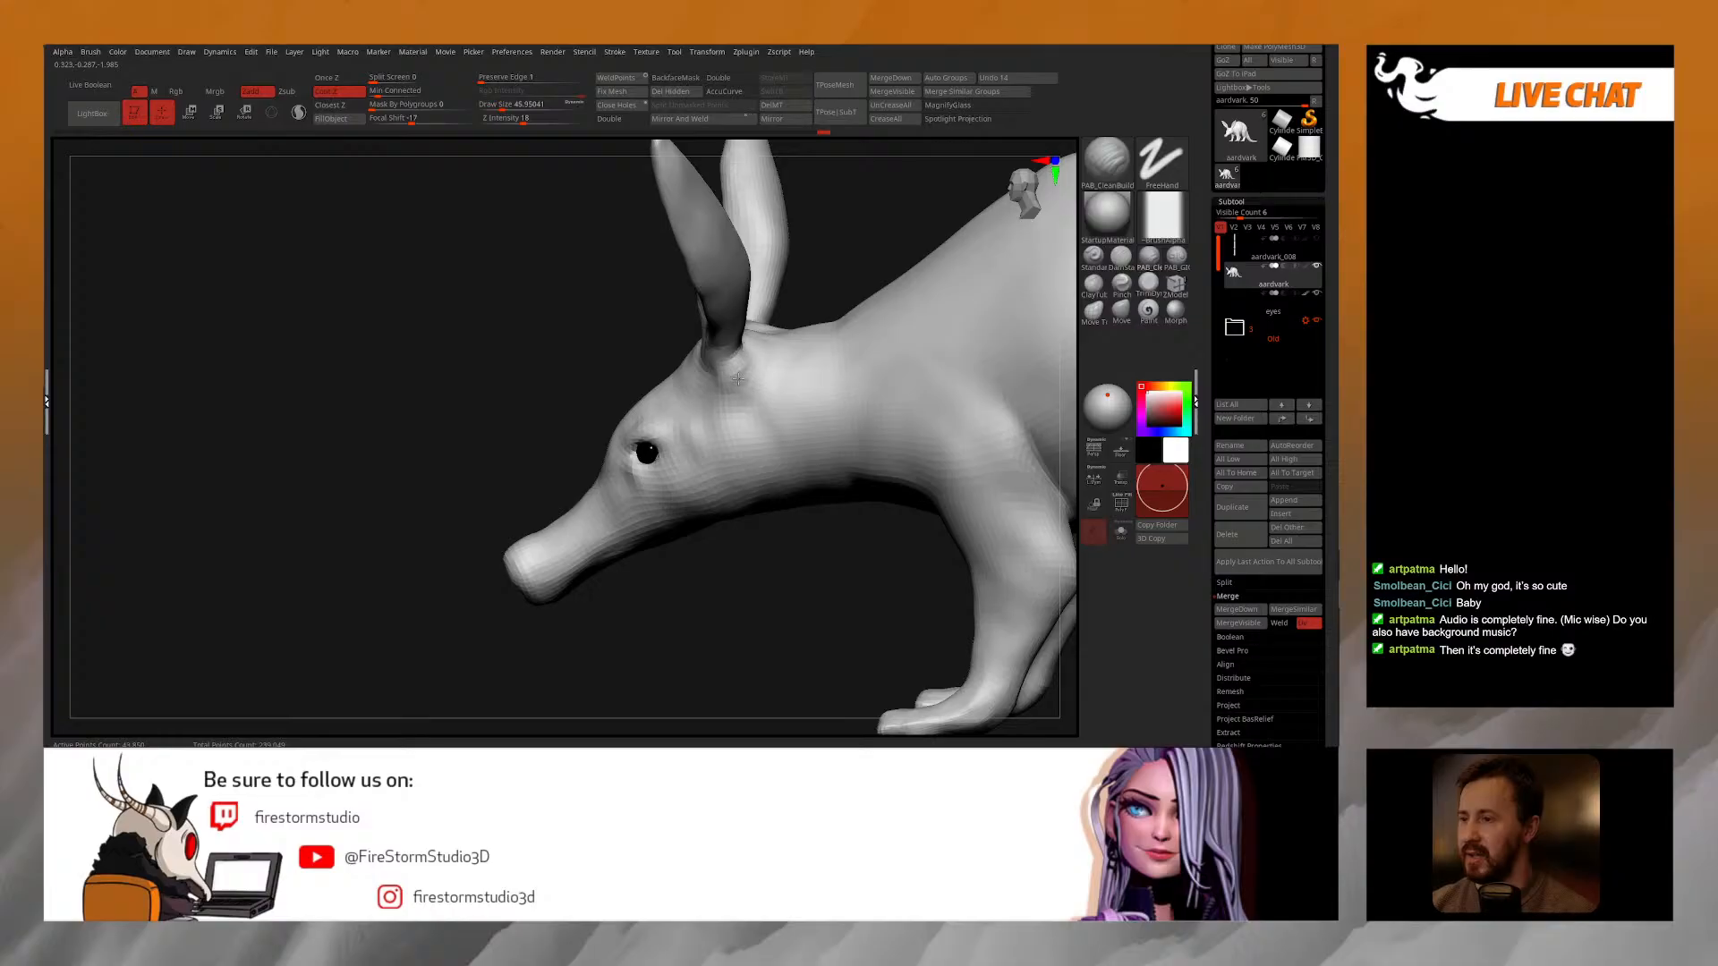
{"action": "right_click_drag", "start_coordinate": [737, 394], "coordinate": [729, 431]}
{"action": "left_click_drag", "start_coordinate": [716, 460], "coordinate": [733, 436]}
{"action": "right_click_drag", "start_coordinate": [733, 436], "coordinate": [762, 420]}
{"action": "left_click_drag", "start_coordinate": [752, 421], "coordinate": [737, 427], "text": "shift"}
{"action": "mouse_move", "coordinate": [836, 352]}
{"action": "right_mouse_down", "text": "alt"}
{"action": "mouse_move", "coordinate": [767, 379]}
{"action": "mouse_move", "coordinate": [785, 326]}
{"action": "mouse_move", "coordinate": [771, 391]}
{"action": "right_mouse_up", "text": "alt"}
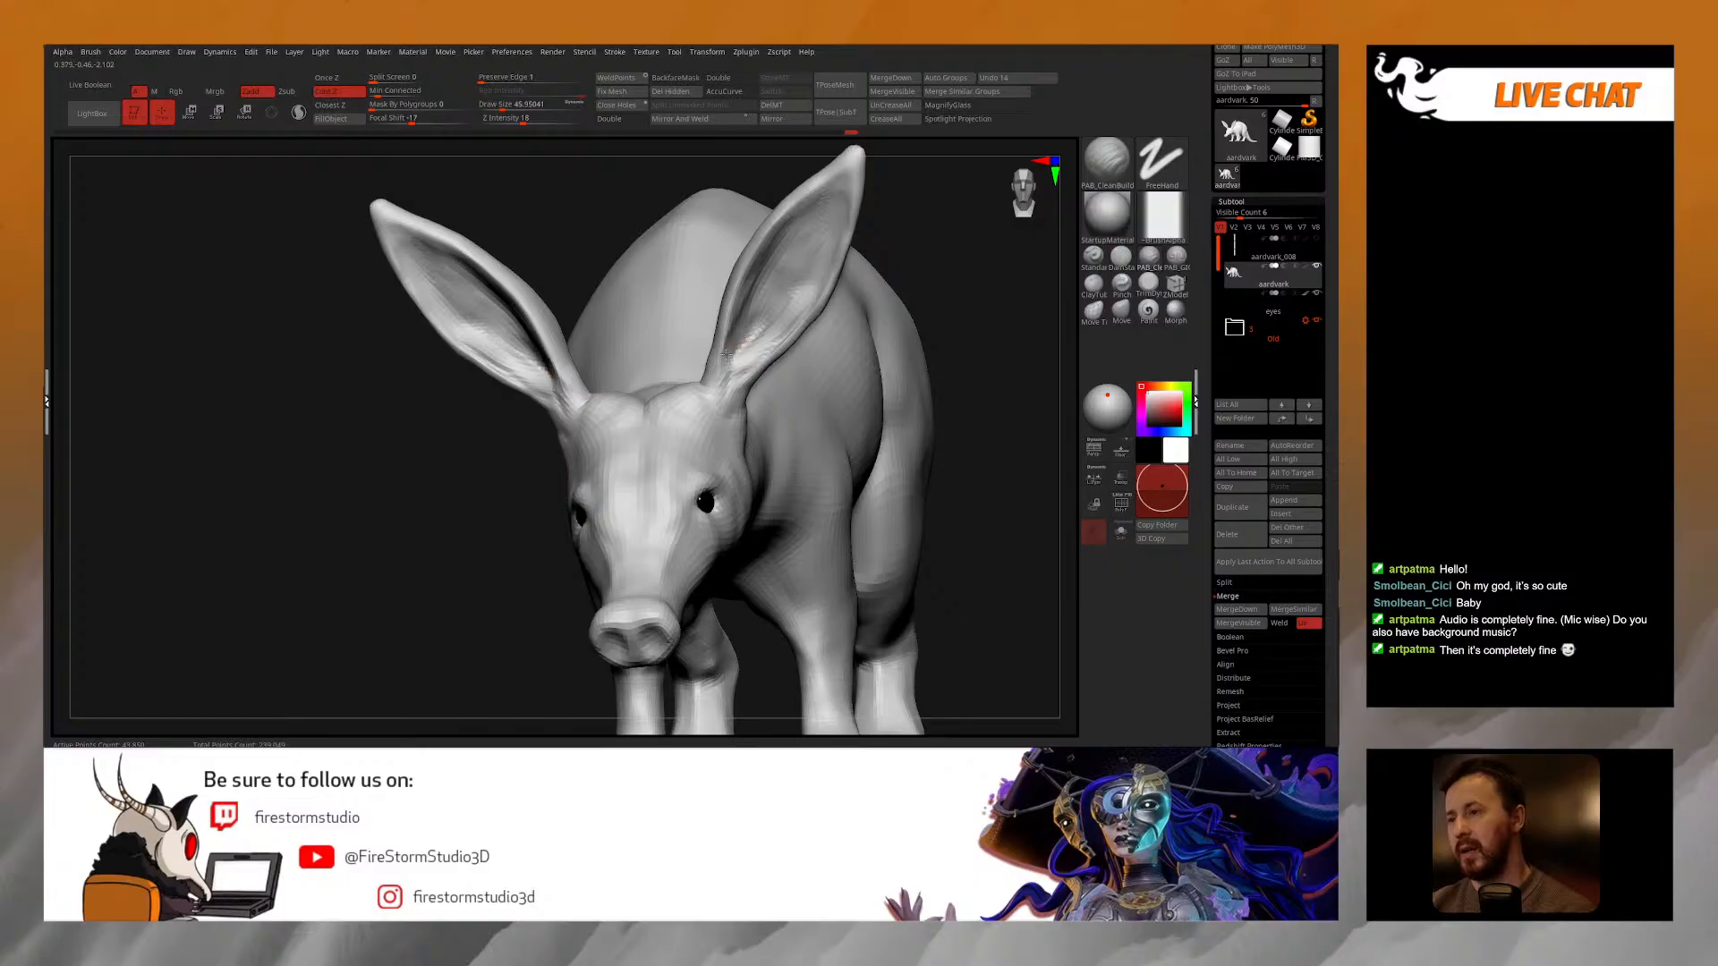
Step: Smooth the inner surface of the ears along their lower and middle parts
{"action": "right_click_drag", "start_coordinate": [732, 320], "coordinate": [730, 334]}
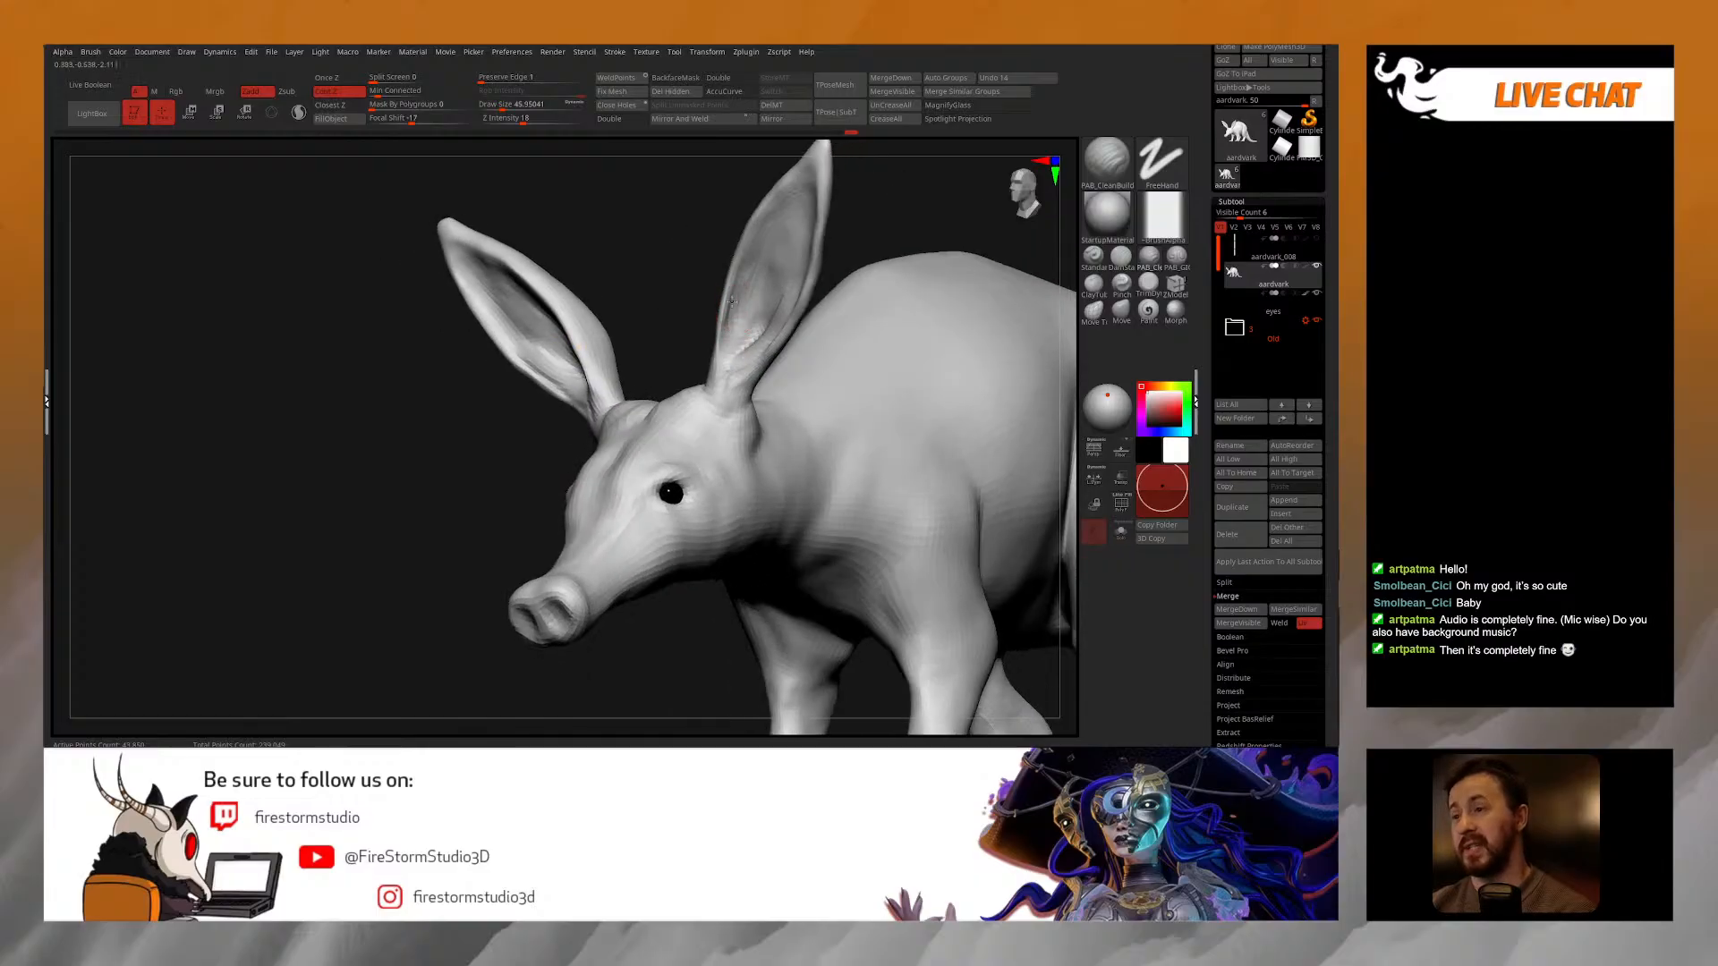
{"action": "key", "text": "shift"}
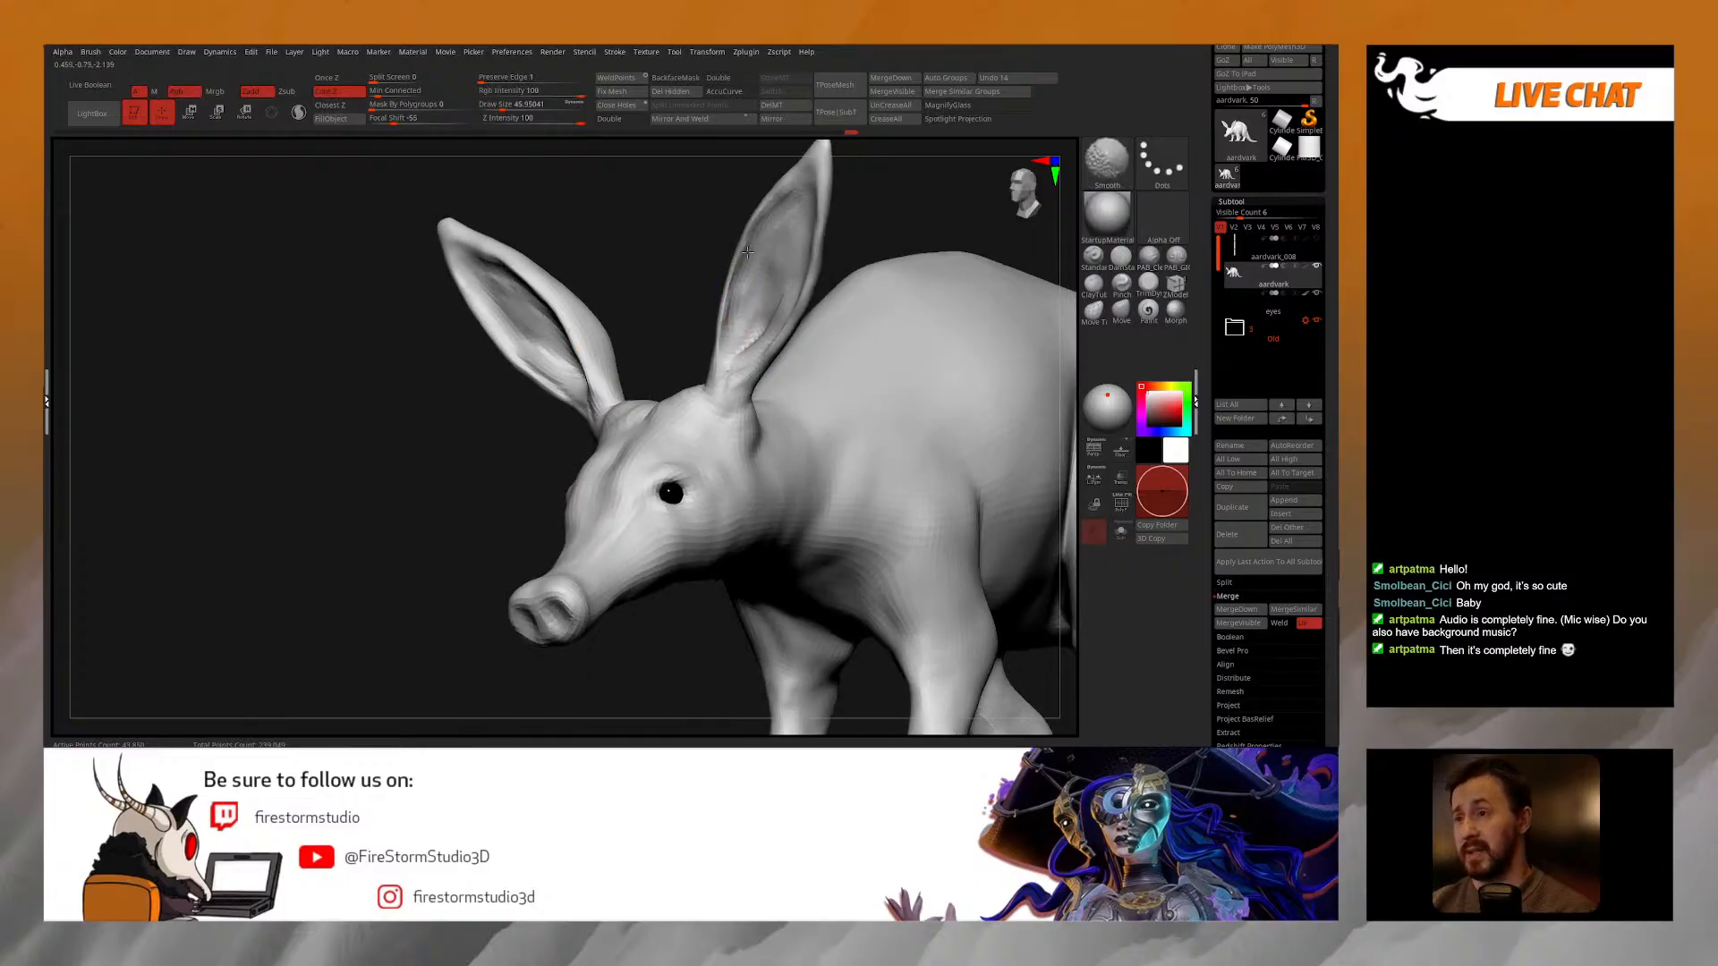
{"action": "right_click_drag", "start_coordinate": [752, 277], "coordinate": [832, 296]}
{"action": "left_click_drag", "start_coordinate": [757, 300], "coordinate": [749, 327], "text": "shift"}
{"action": "mouse_move", "coordinate": [750, 313]}
{"action": "right_mouse_down"}
{"action": "mouse_move", "coordinate": [832, 309]}
{"action": "mouse_move", "coordinate": [809, 303]}
{"action": "right_mouse_up"}
Step: Switch to the Move brush, enlarge its draw size to about 140 and reshape the back contour of the ears in profile
{"action": "key", "text": "s"}
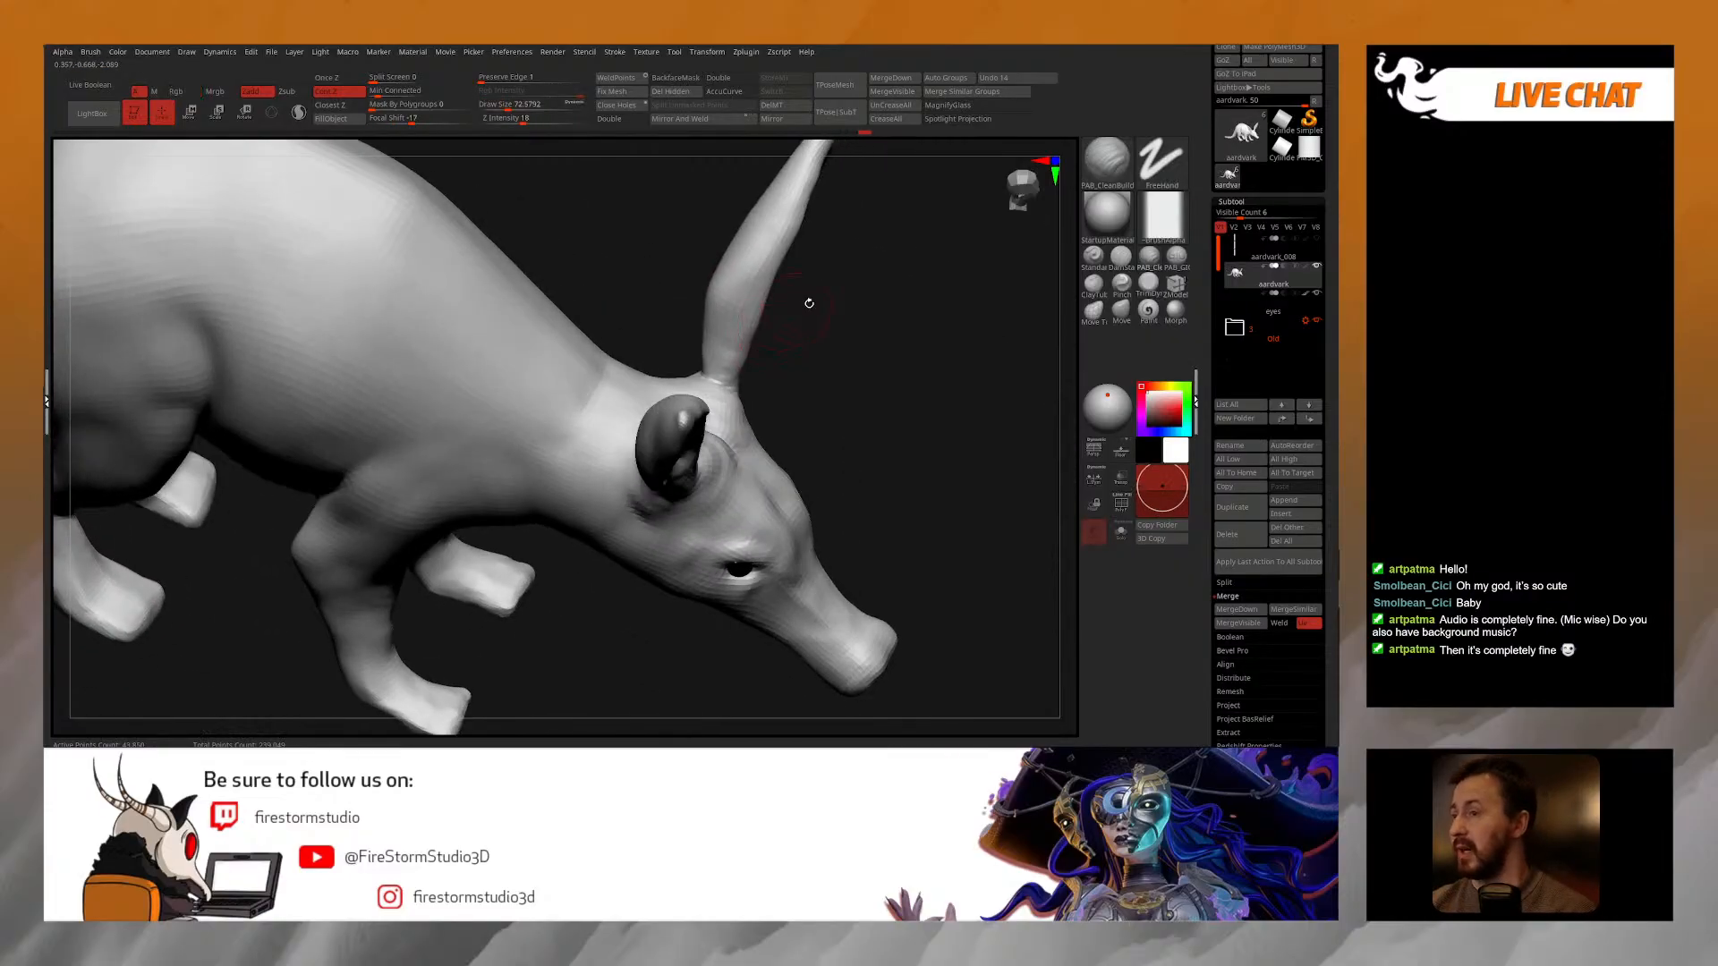
{"action": "left_click", "coordinate": [1113, 315]}
{"action": "left_click_drag", "start_coordinate": [725, 258], "coordinate": [733, 265]}
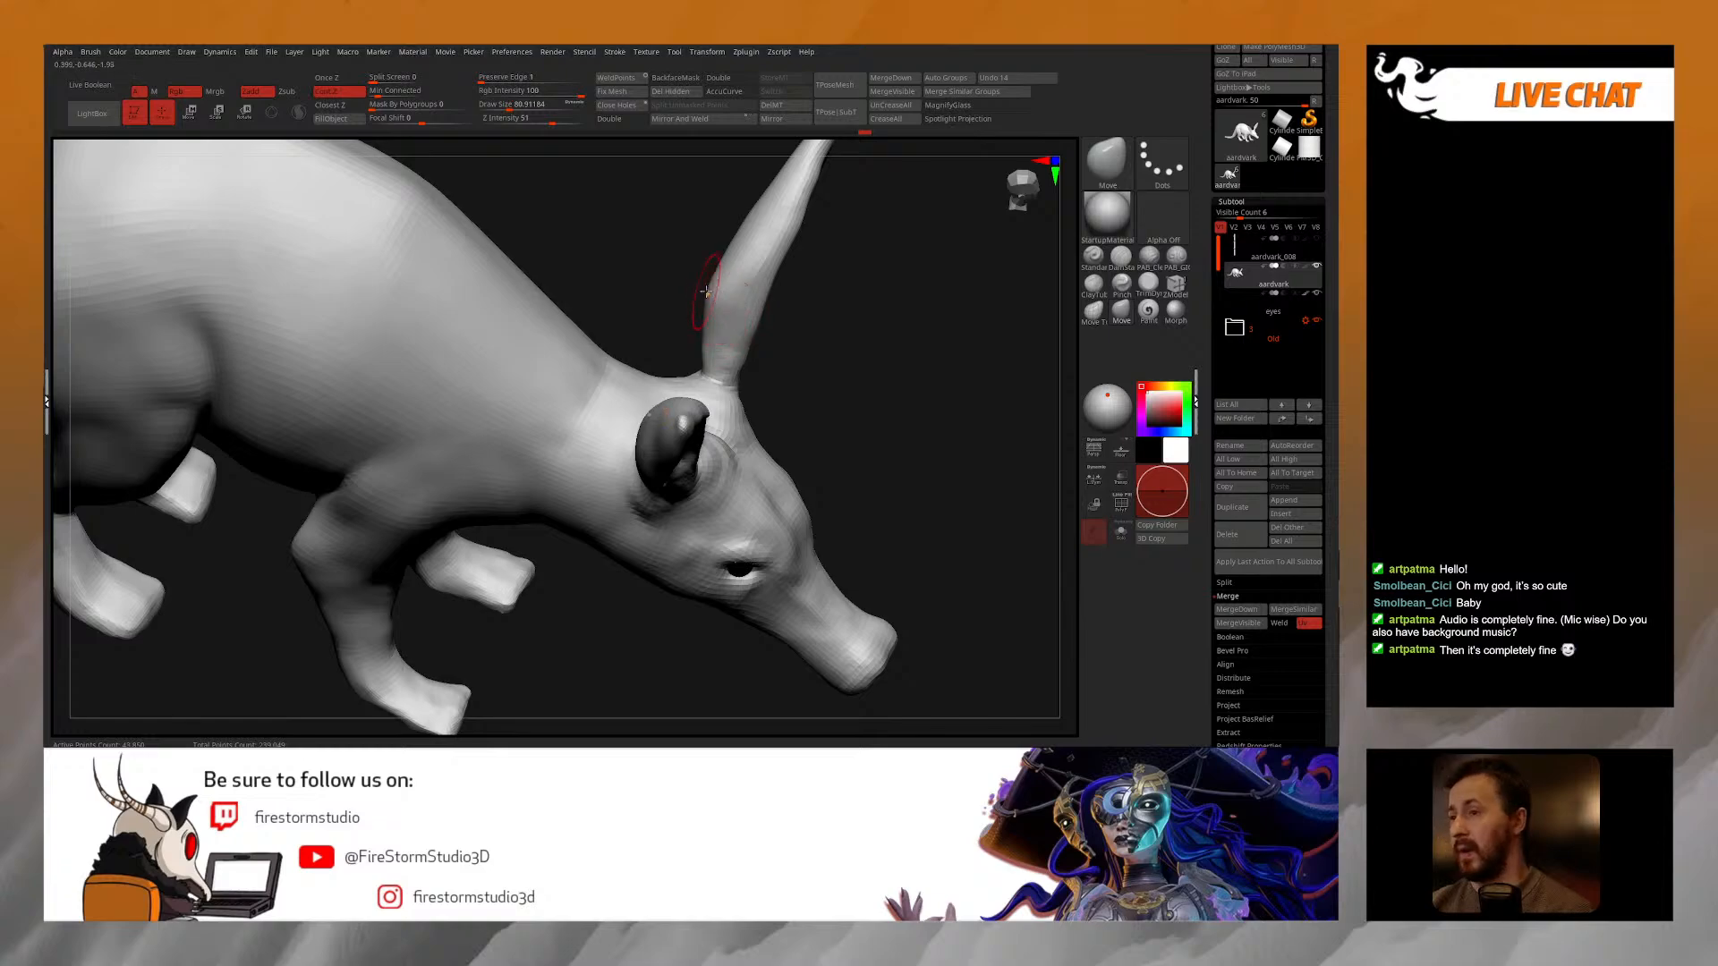
{"action": "right_click_drag", "start_coordinate": [682, 358], "coordinate": [668, 369]}
{"action": "key", "text": "space"}
{"action": "left_click_drag", "start_coordinate": [716, 350], "coordinate": [726, 350]}
{"action": "right_click_drag", "start_coordinate": [729, 236], "coordinate": [707, 312], "text": "alt"}
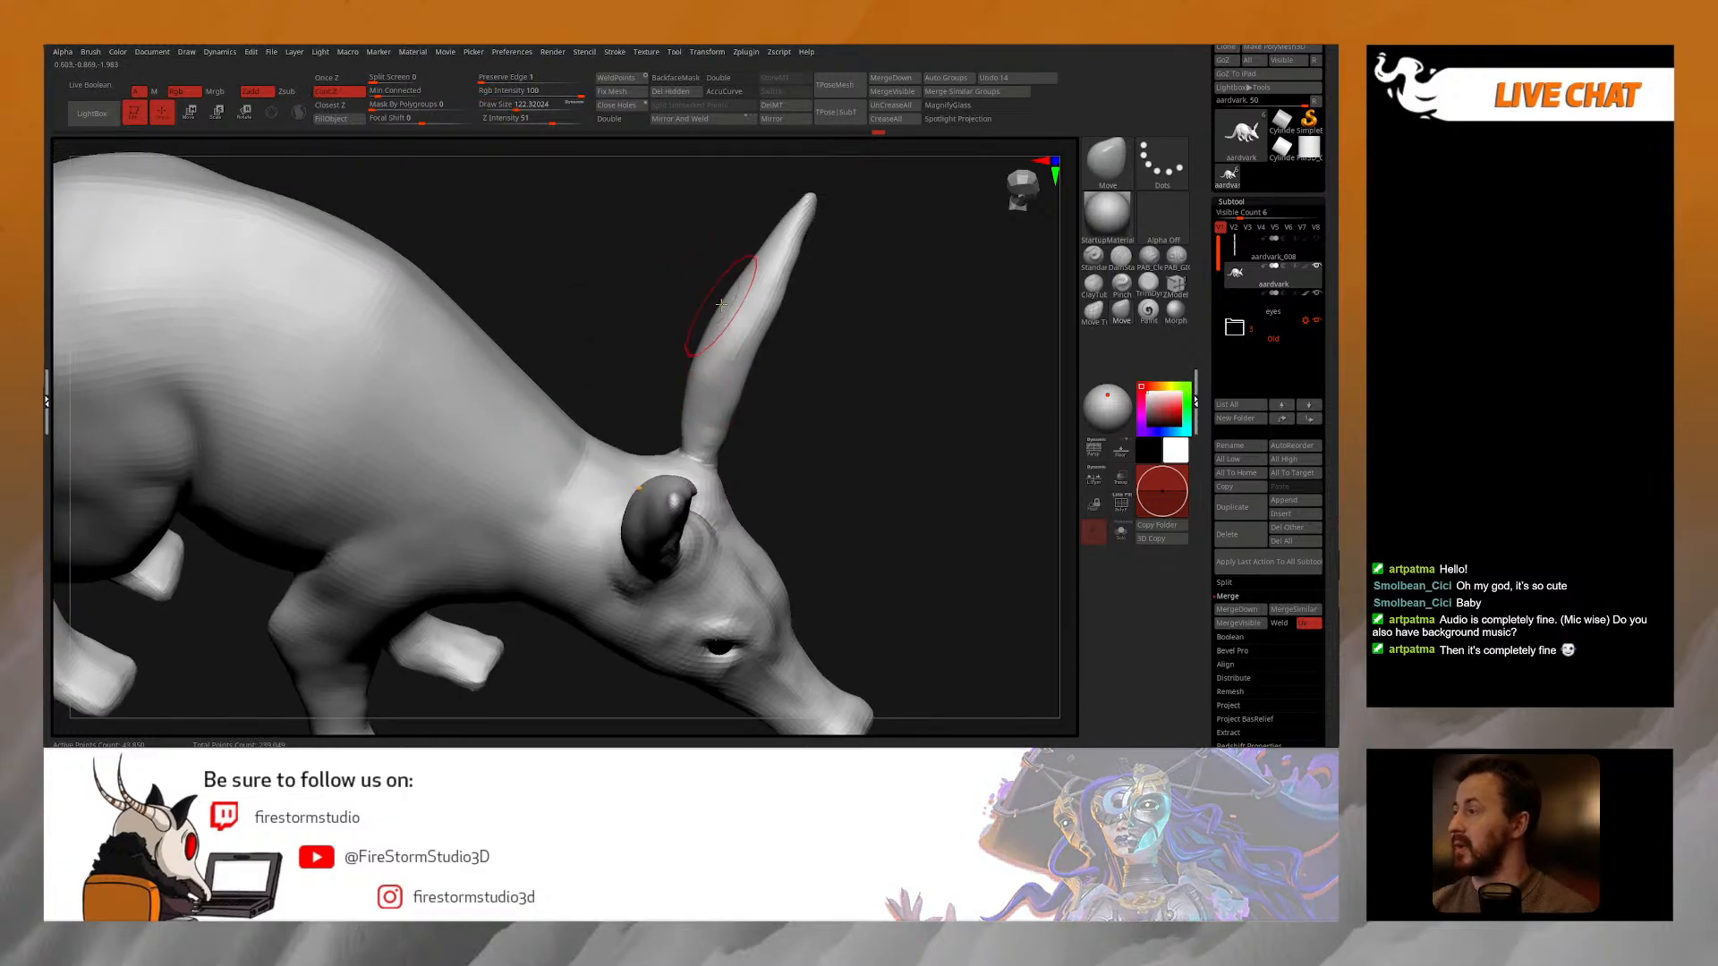
{"action": "left_click_drag", "start_coordinate": [755, 258], "coordinate": [748, 253]}
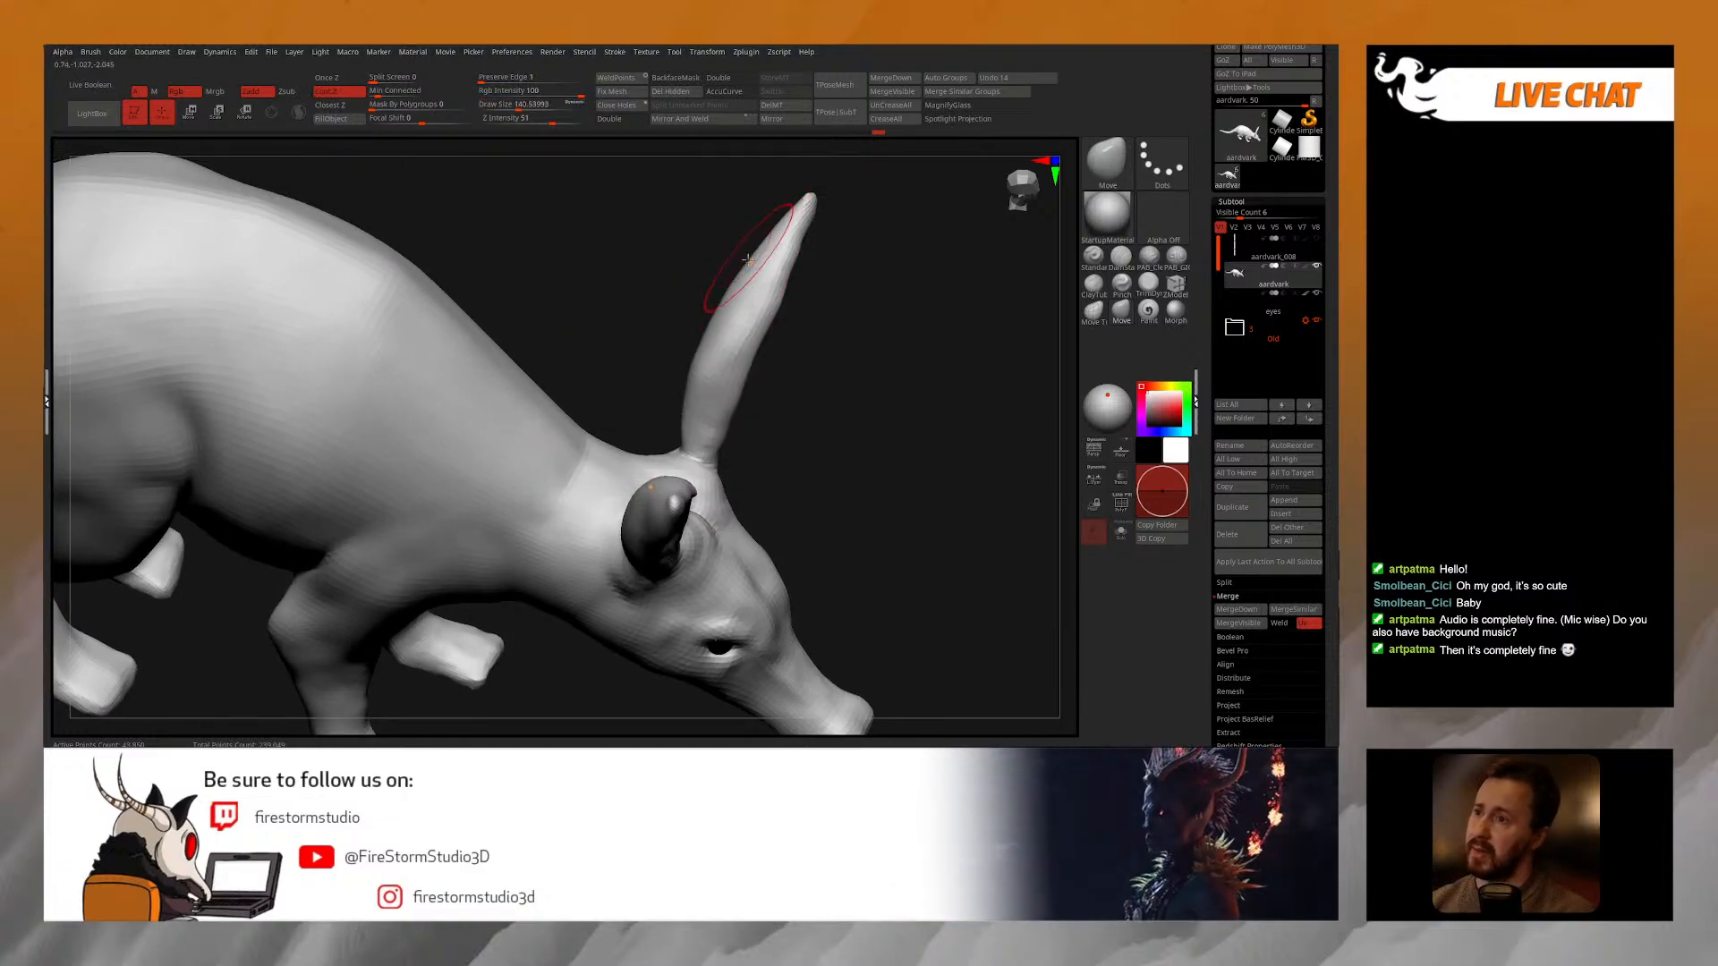
{"action": "right_click_drag", "start_coordinate": [714, 313], "coordinate": [806, 301]}
{"action": "key", "text": "space"}
{"action": "left_click_drag", "start_coordinate": [847, 304], "coordinate": [836, 304]}
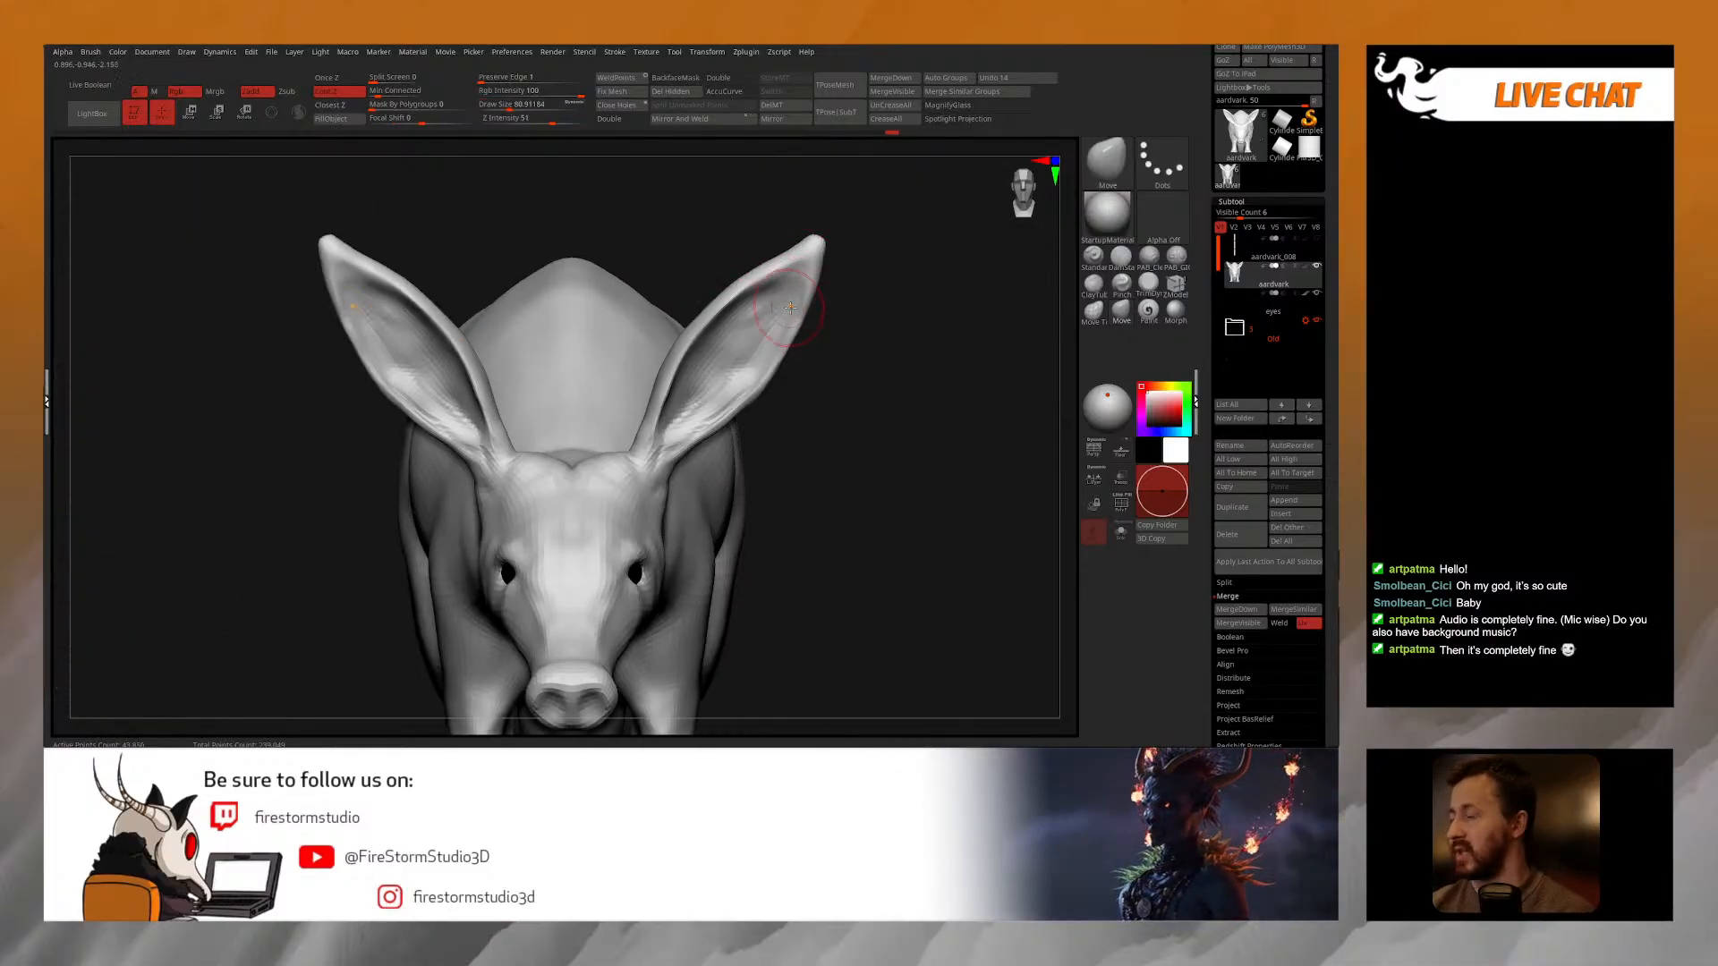
Step: Switch to the PAB_CleanBuild brush with a draw size of about 55 and sculpt the inner ear surface from tip to base
{"action": "right_click_drag", "start_coordinate": [850, 295], "coordinate": [852, 289]}
{"action": "key", "text": "space"}
{"action": "left_click_drag", "start_coordinate": [853, 288], "coordinate": [844, 288]}
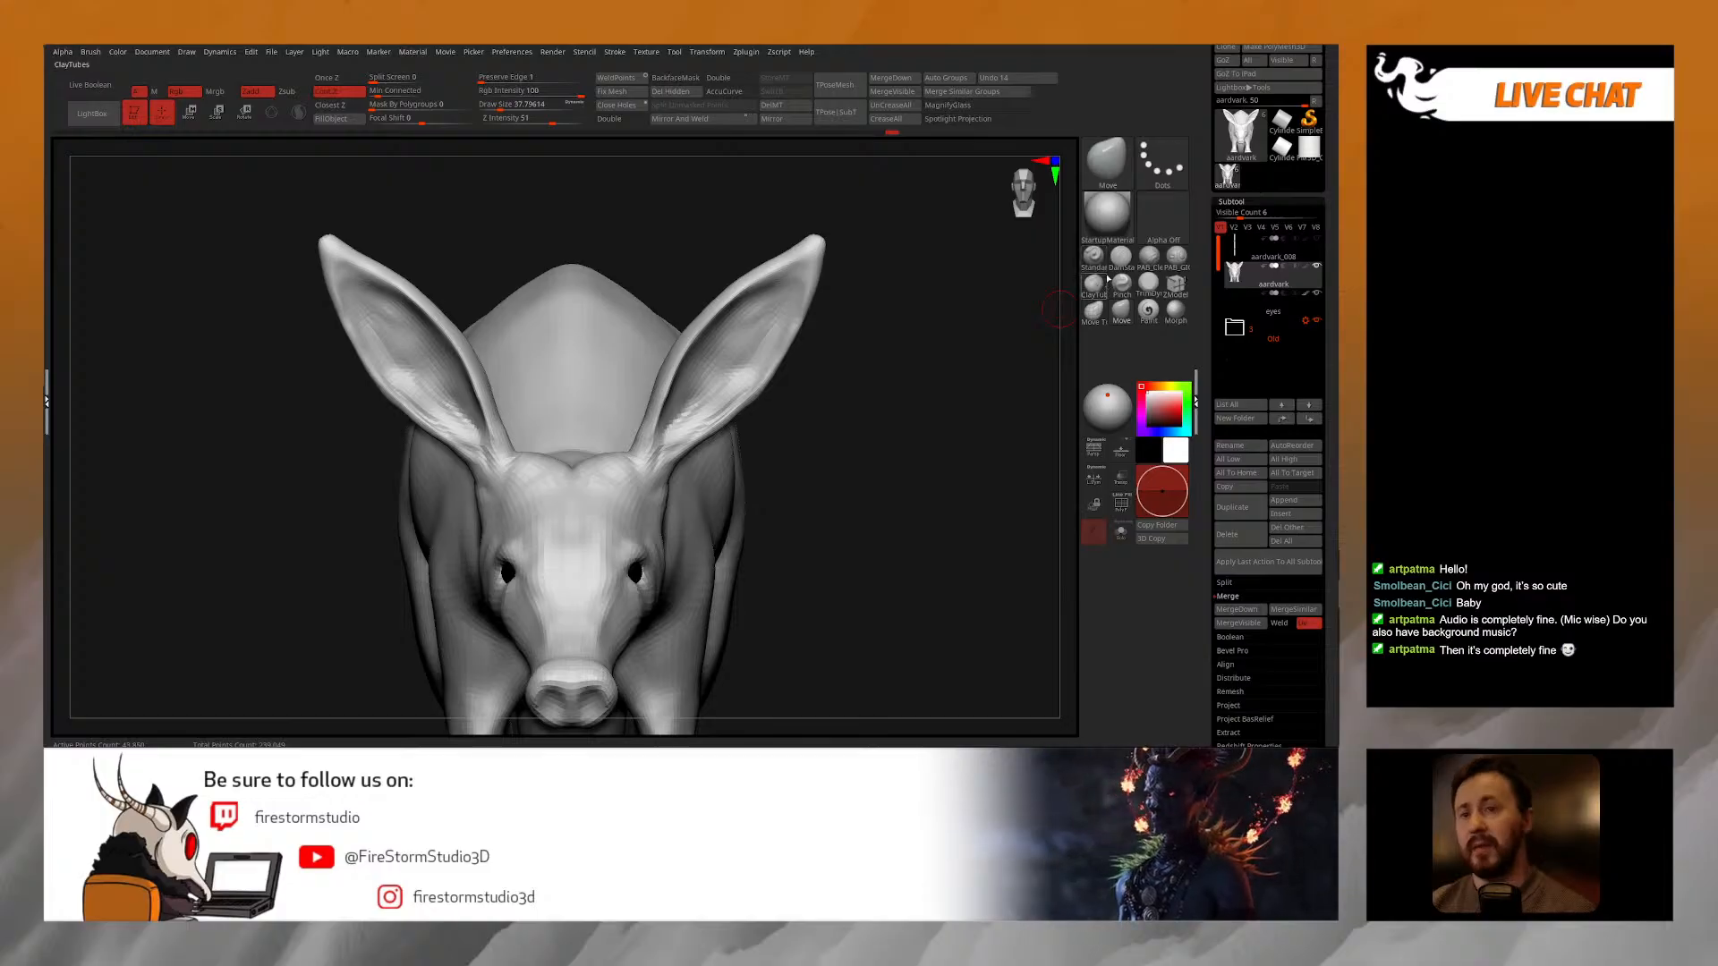
{"action": "left_click", "coordinate": [1148, 259]}
{"action": "key", "text": "space"}
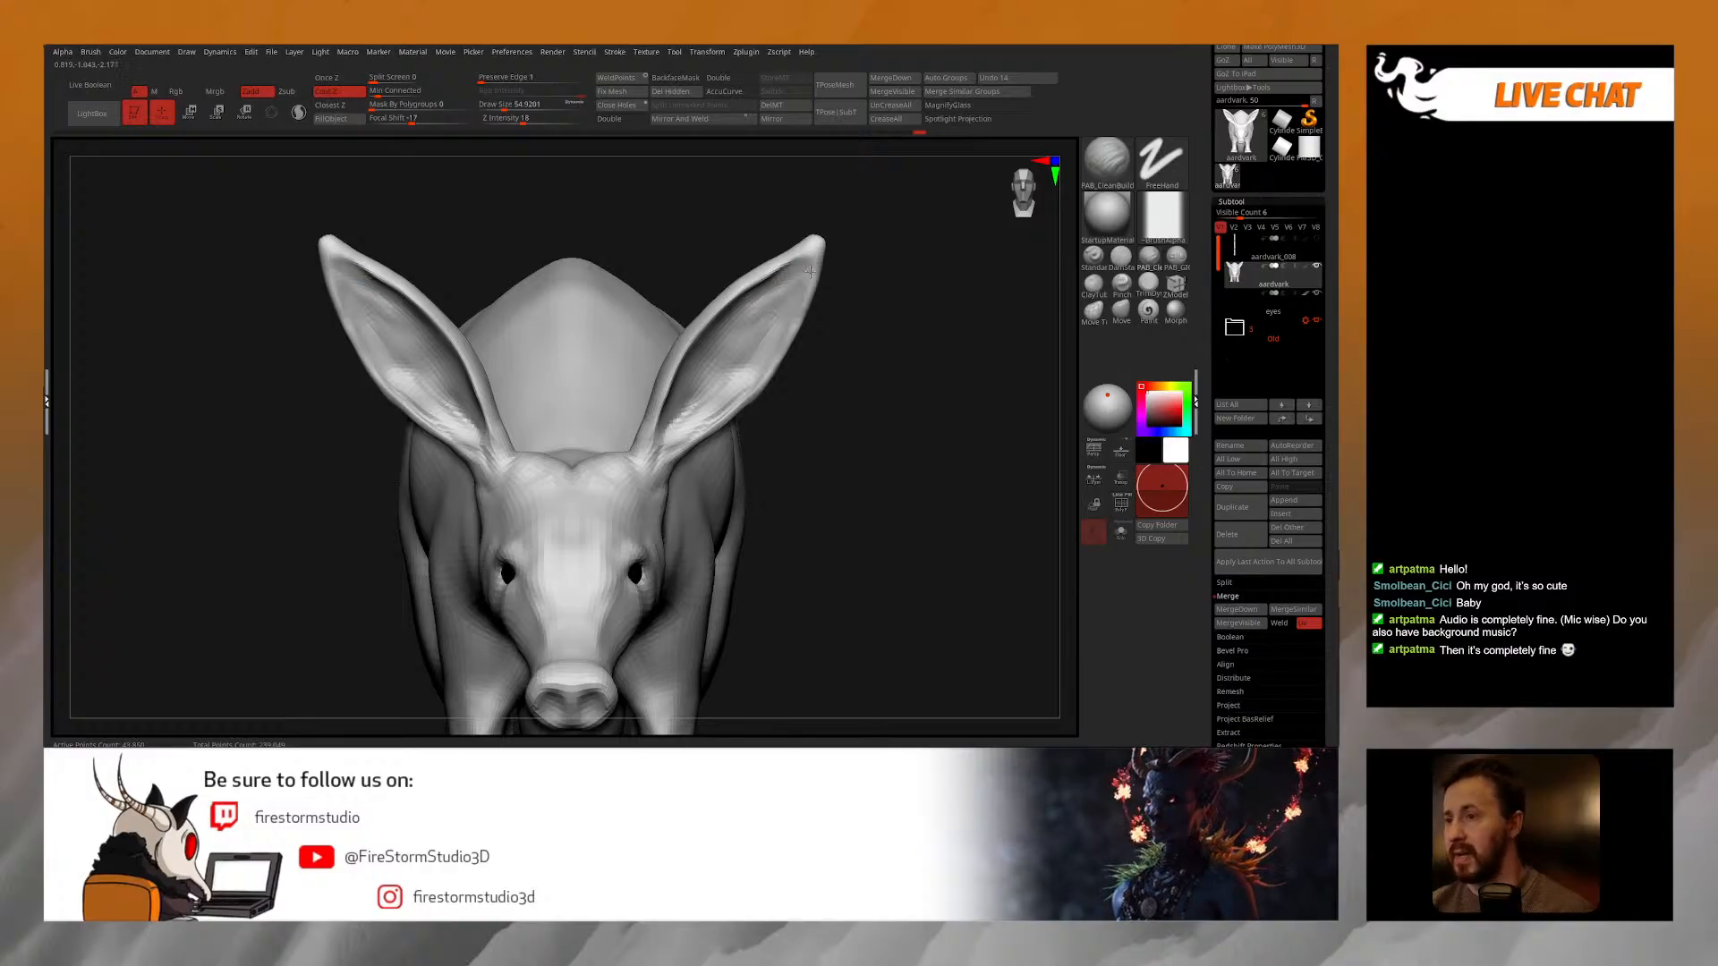
{"action": "mouse_move", "coordinate": [783, 283]}
{"action": "left_mouse_down"}
{"action": "mouse_move", "coordinate": [759, 310]}
{"action": "mouse_move", "coordinate": [792, 267]}
{"action": "left_mouse_up"}
{"action": "mouse_move", "coordinate": [930, 278]}
{"action": "left_mouse_down"}
{"action": "mouse_move", "coordinate": [819, 282]}
{"action": "mouse_move", "coordinate": [825, 260]}
{"action": "mouse_move", "coordinate": [791, 260]}
{"action": "mouse_move", "coordinate": [817, 245]}
{"action": "left_mouse_up"}
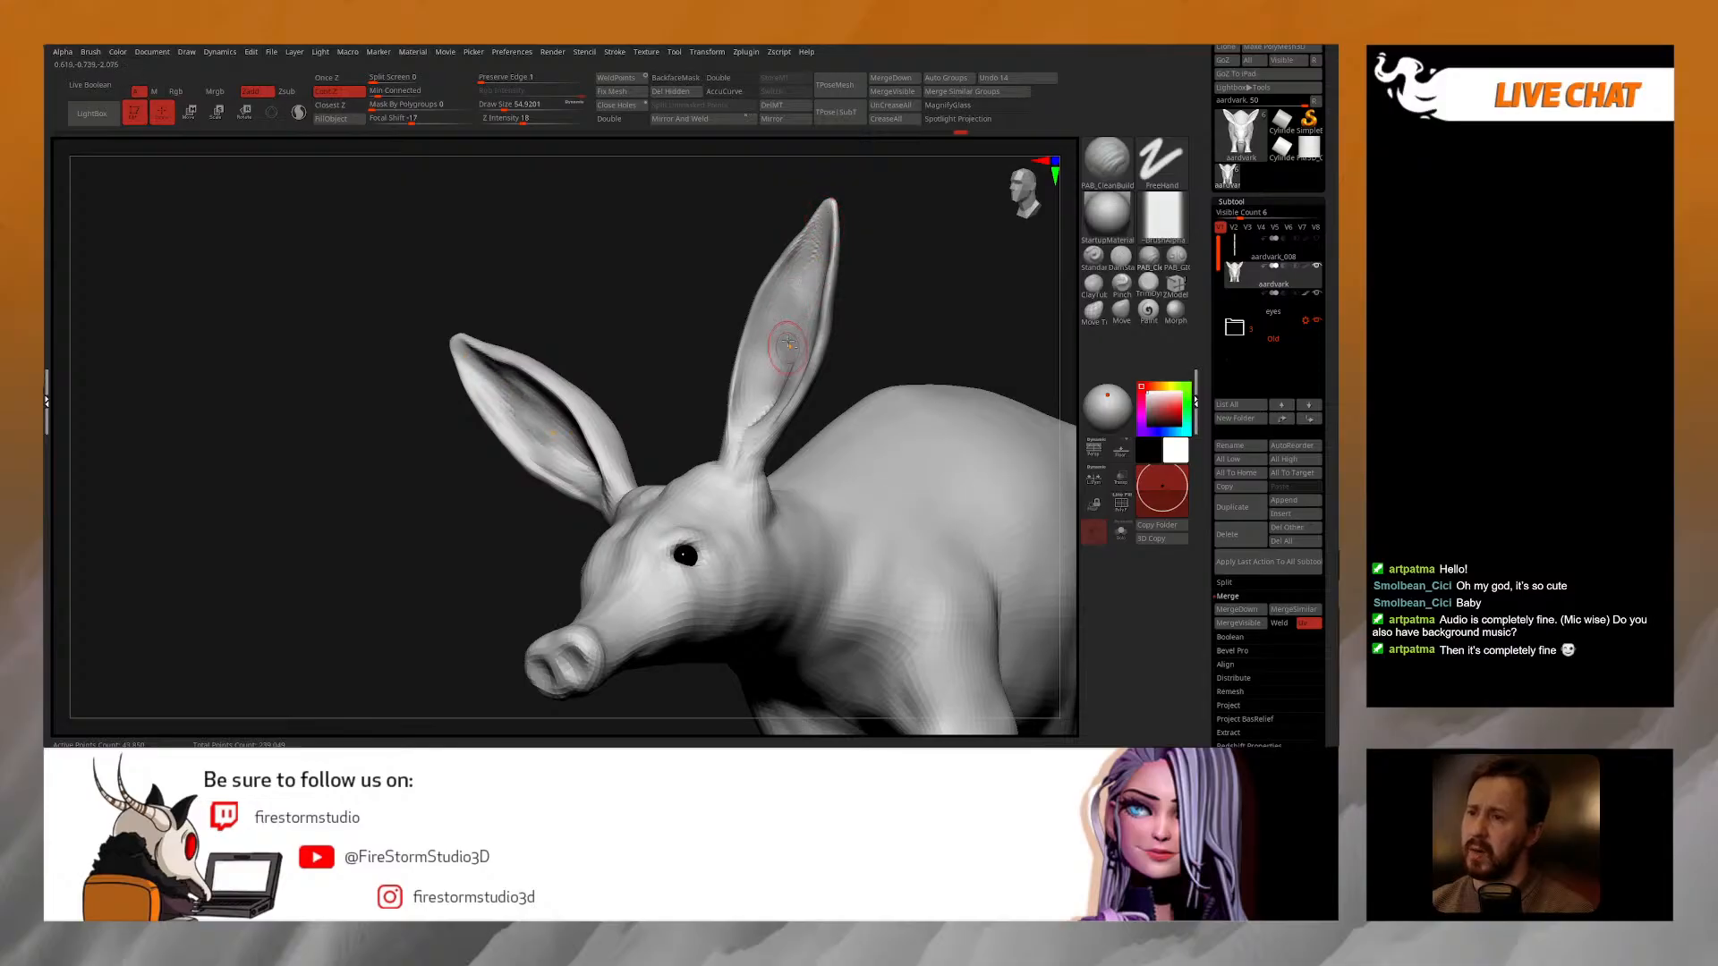
{"action": "left_click_drag", "start_coordinate": [788, 349], "coordinate": [814, 281]}
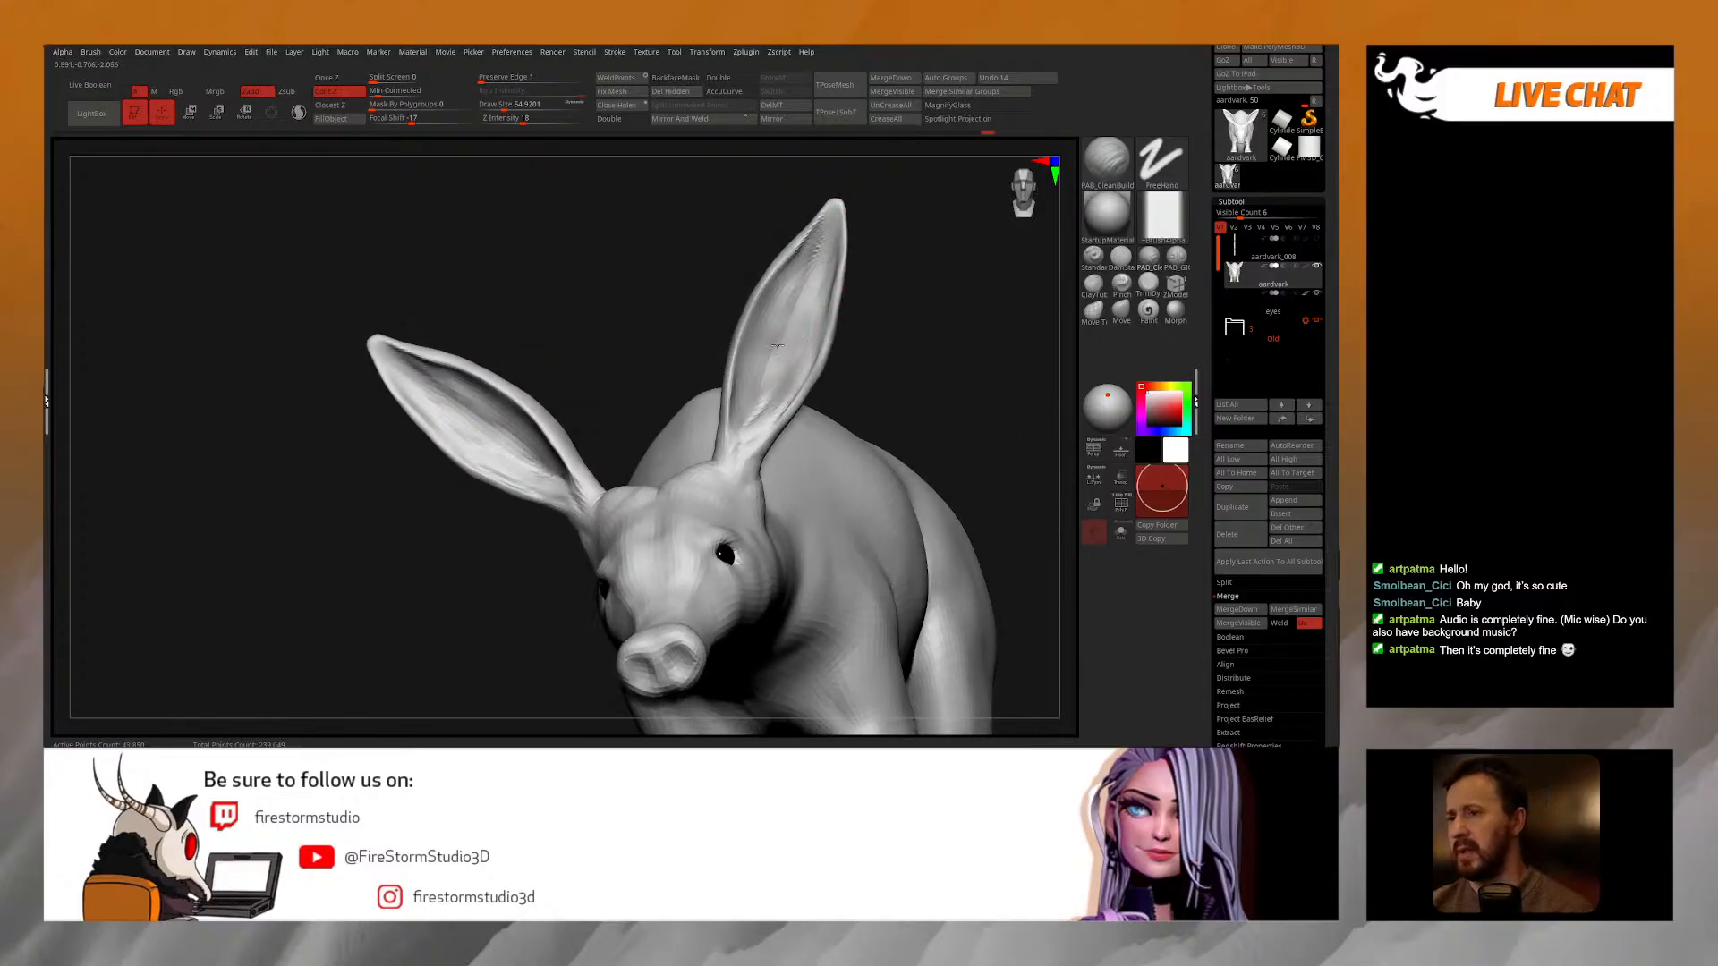
{"action": "left_click_drag", "start_coordinate": [754, 335], "coordinate": [733, 425]}
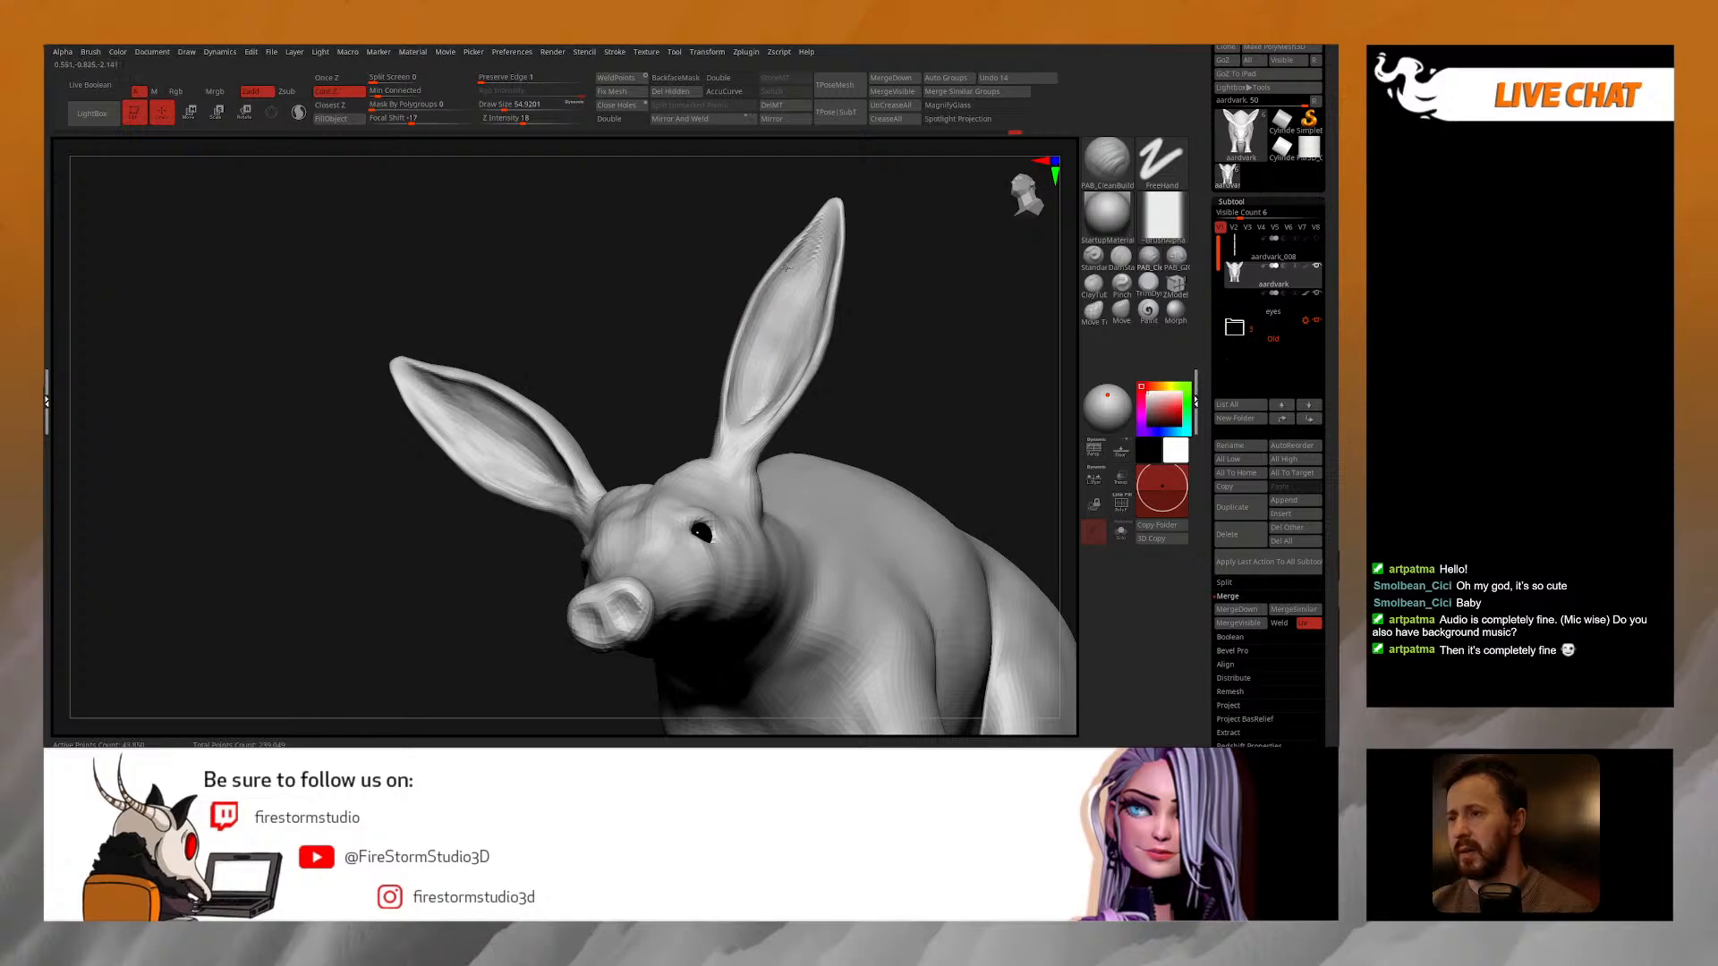
{"action": "left_click_drag", "start_coordinate": [795, 253], "coordinate": [787, 385]}
{"action": "right_click_drag", "start_coordinate": [787, 385], "coordinate": [765, 402], "text": "shift"}
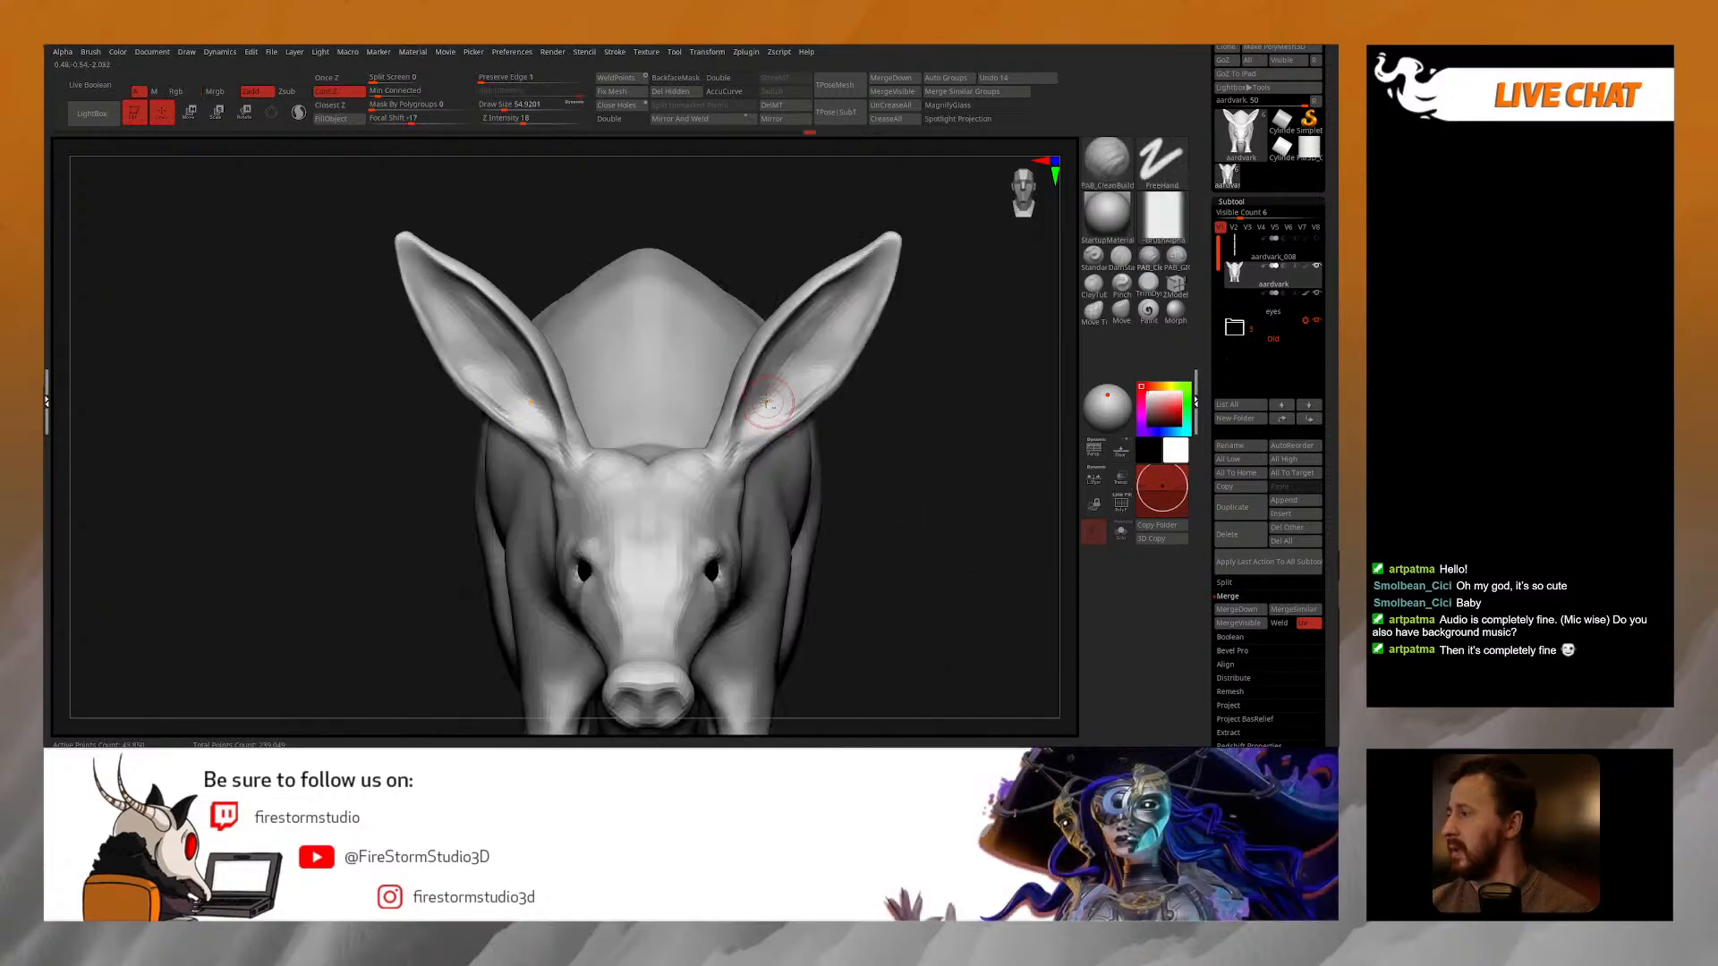
Step: Switch to the Move brush with a draw size of about 99 and pull the upper parts of the ears into shape
{"action": "left_click", "coordinate": [1121, 311]}
{"action": "right_click_drag", "start_coordinate": [839, 314], "coordinate": [859, 318]}
{"action": "right_click_drag", "start_coordinate": [797, 268], "coordinate": [806, 281]}
{"action": "left_click_drag", "start_coordinate": [809, 279], "coordinate": [838, 273]}
{"action": "right_click_drag", "start_coordinate": [838, 273], "coordinate": [834, 294], "text": "shift"}
{"action": "key", "text": "s"}
{"action": "left_click_drag", "start_coordinate": [833, 296], "coordinate": [837, 273]}
{"action": "mouse_move", "coordinate": [756, 358]}
{"action": "right_mouse_down"}
{"action": "mouse_move", "coordinate": [722, 411]}
{"action": "mouse_move", "coordinate": [679, 416]}
{"action": "mouse_move", "coordinate": [722, 403]}
{"action": "mouse_move", "coordinate": [671, 393]}
{"action": "right_mouse_up"}
Step: Mask the whole body except the ears, using the polygroup display and partial visibility to isolate them
{"action": "right_click_drag", "start_coordinate": [585, 322], "coordinate": [632, 421]}
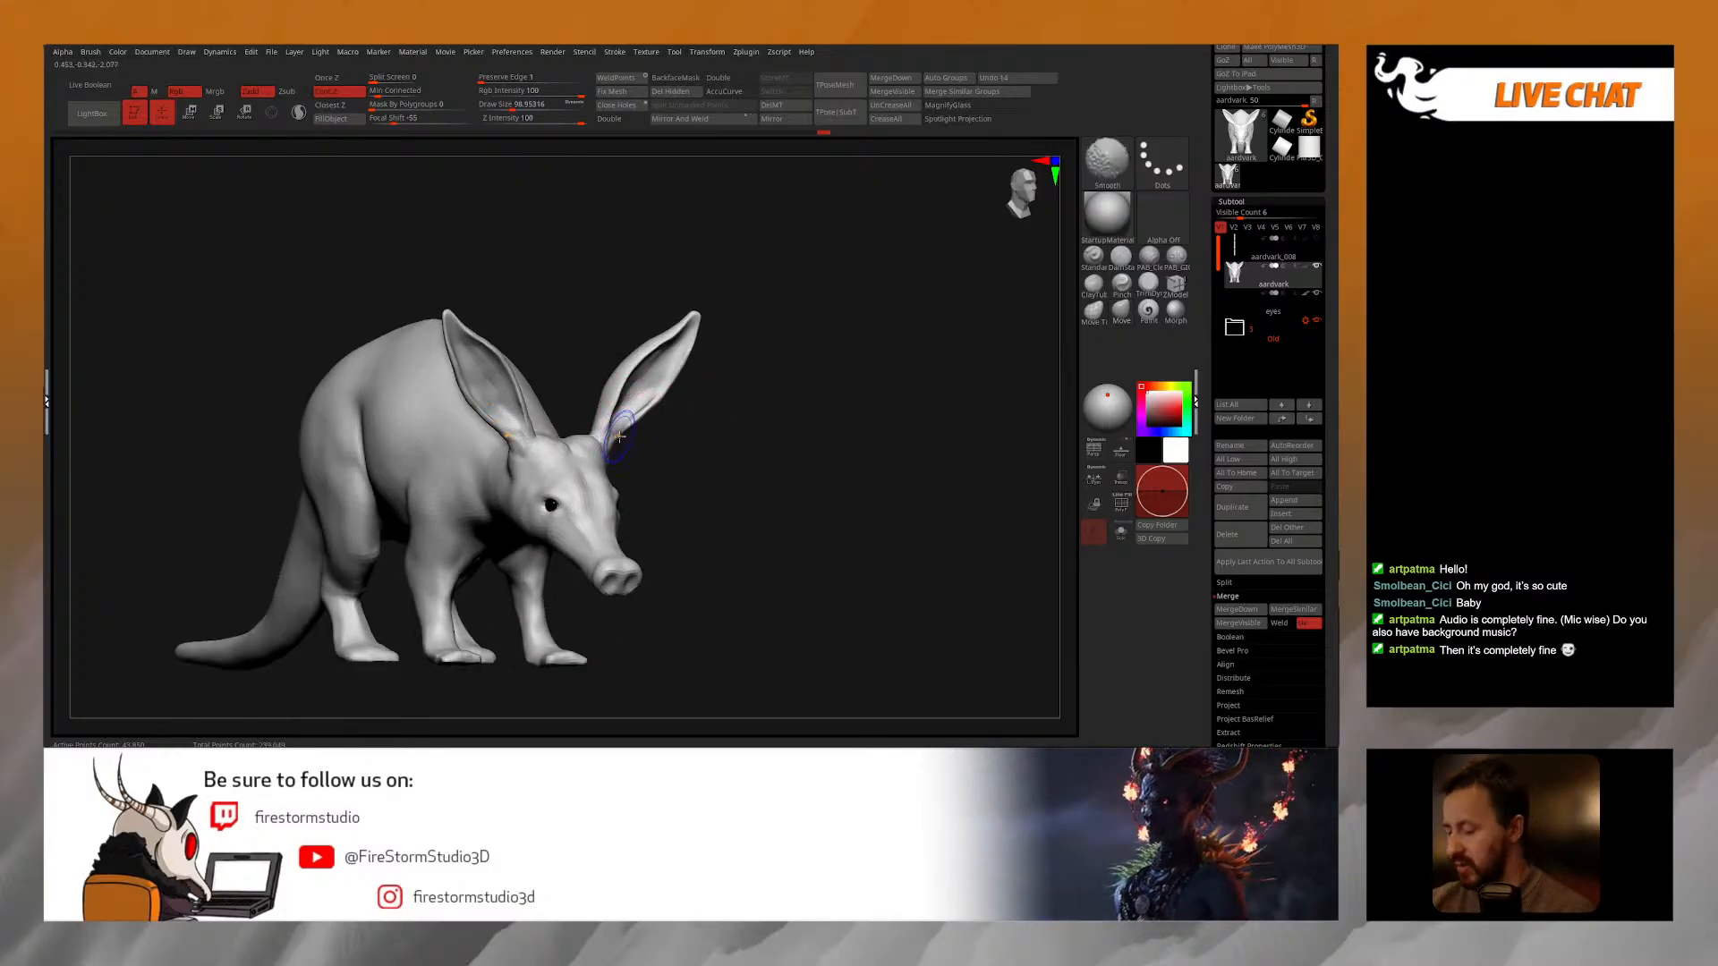
{"action": "key", "text": "shift+f"}
{"action": "right_click_drag", "start_coordinate": [632, 437], "coordinate": [612, 434]}
{"action": "left_click", "coordinate": [612, 434], "text": "ctrl+shift"}
{"action": "left_click_drag", "start_coordinate": [789, 254], "coordinate": [531, 508], "text": "ctrl"}
{"action": "left_click", "coordinate": [713, 453], "text": "ctrl+shift"}
{"action": "left_click", "coordinate": [718, 446], "text": "ctrl"}
{"action": "left_click", "coordinate": [598, 477], "text": "ctrl"}
{"action": "key", "text": "shift+f"}
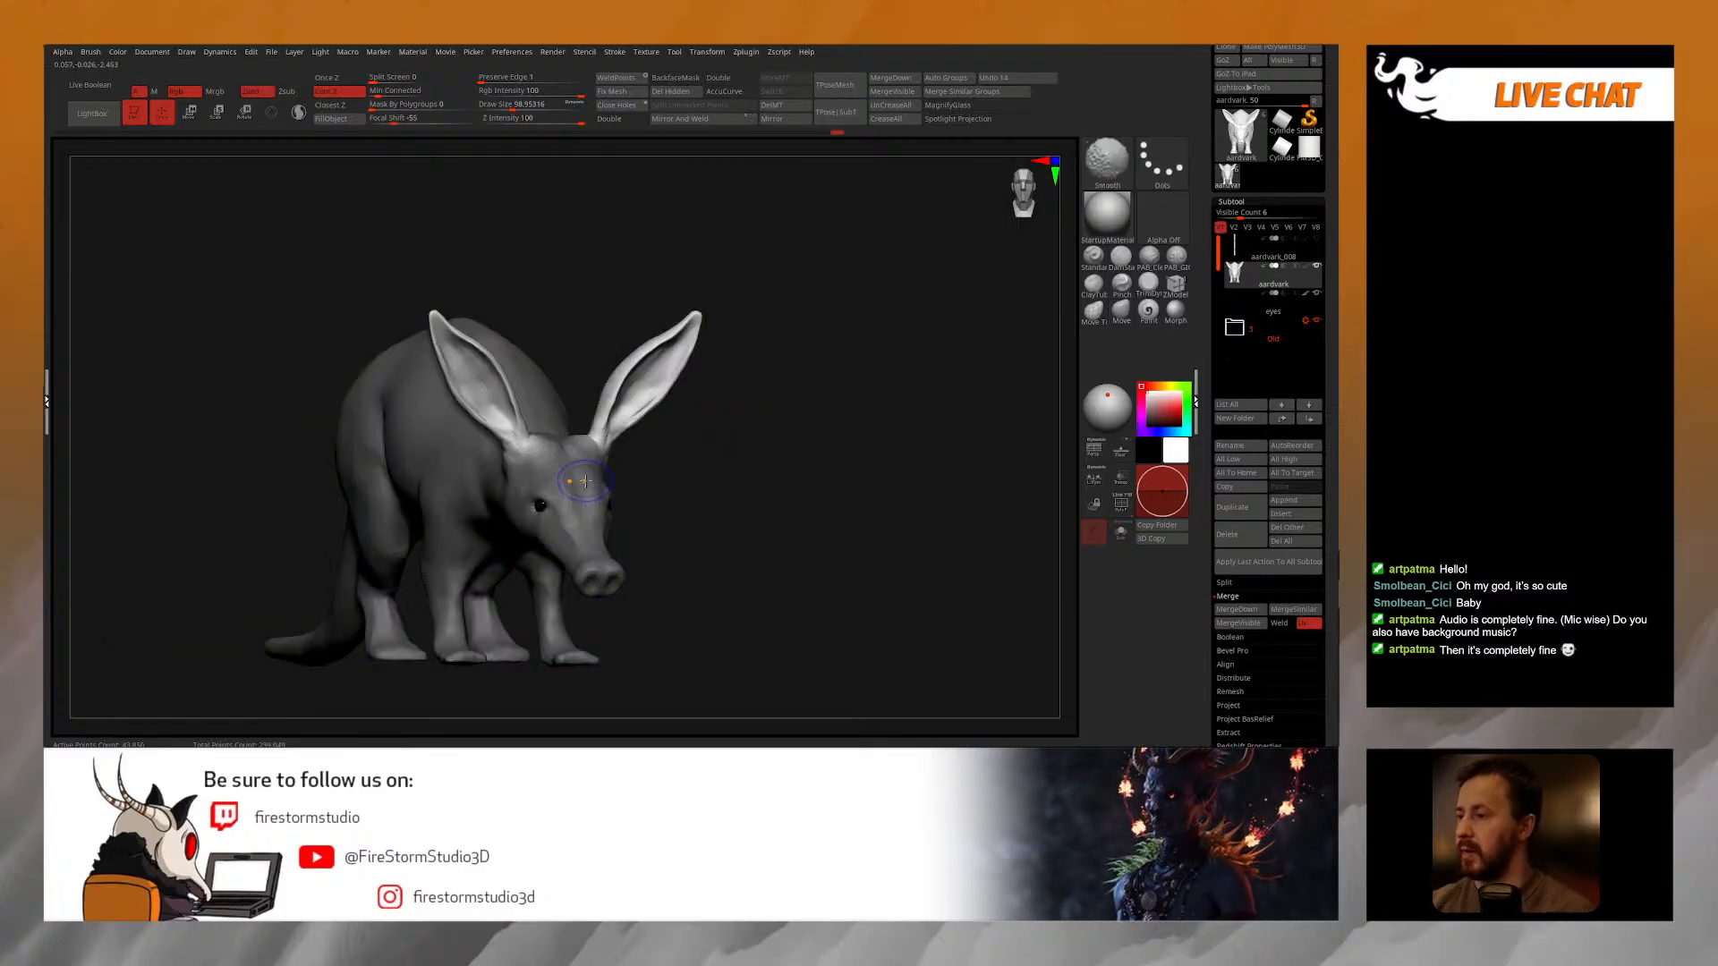
Step: Place a transpose line along one ear from base to beyond the tip and scale the unmasked ears
{"action": "mouse_move", "coordinate": [698, 452]}
{"action": "left_mouse_down"}
{"action": "mouse_move", "coordinate": [848, 412]}
{"action": "mouse_move", "coordinate": [925, 421]}
{"action": "mouse_move", "coordinate": [836, 388]}
{"action": "mouse_move", "coordinate": [890, 375]}
{"action": "mouse_move", "coordinate": [899, 400]}
{"action": "mouse_move", "coordinate": [874, 414]}
{"action": "left_mouse_up"}
{"action": "key", "text": "w"}
{"action": "mouse_move", "coordinate": [727, 385]}
{"action": "left_mouse_down"}
{"action": "mouse_move", "coordinate": [820, 238]}
{"action": "mouse_move", "coordinate": [813, 308]}
{"action": "mouse_move", "coordinate": [924, 270]}
{"action": "left_mouse_up"}
{"action": "key", "text": "w"}
{"action": "key", "text": "e"}
{"action": "key", "text": "w"}
{"action": "key", "text": "e"}
{"action": "left_click_drag", "start_coordinate": [833, 248], "coordinate": [821, 259]}
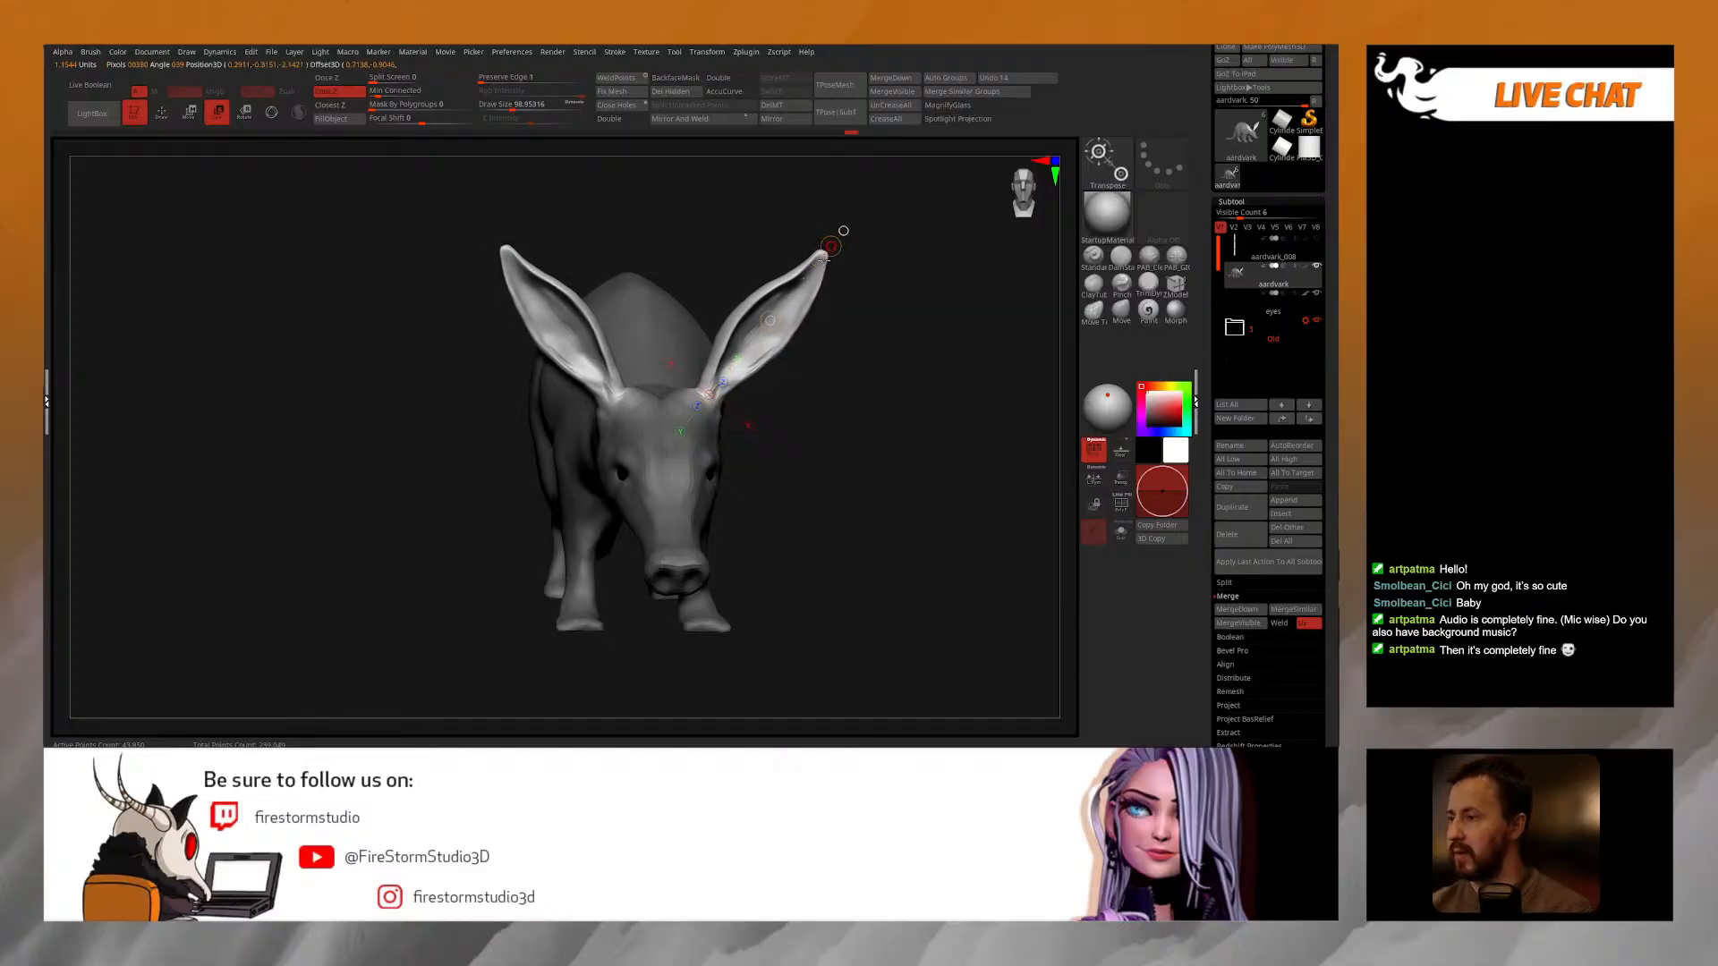
{"action": "left_click_drag", "start_coordinate": [831, 247], "coordinate": [829, 252]}
{"action": "key", "text": "q"}
{"action": "left_click_drag", "start_coordinate": [849, 351], "coordinate": [838, 350]}
Step: Rotate the unmasked ears slightly more upright about their bases and adjust their scale with the transpose line
{"action": "key", "text": "r"}
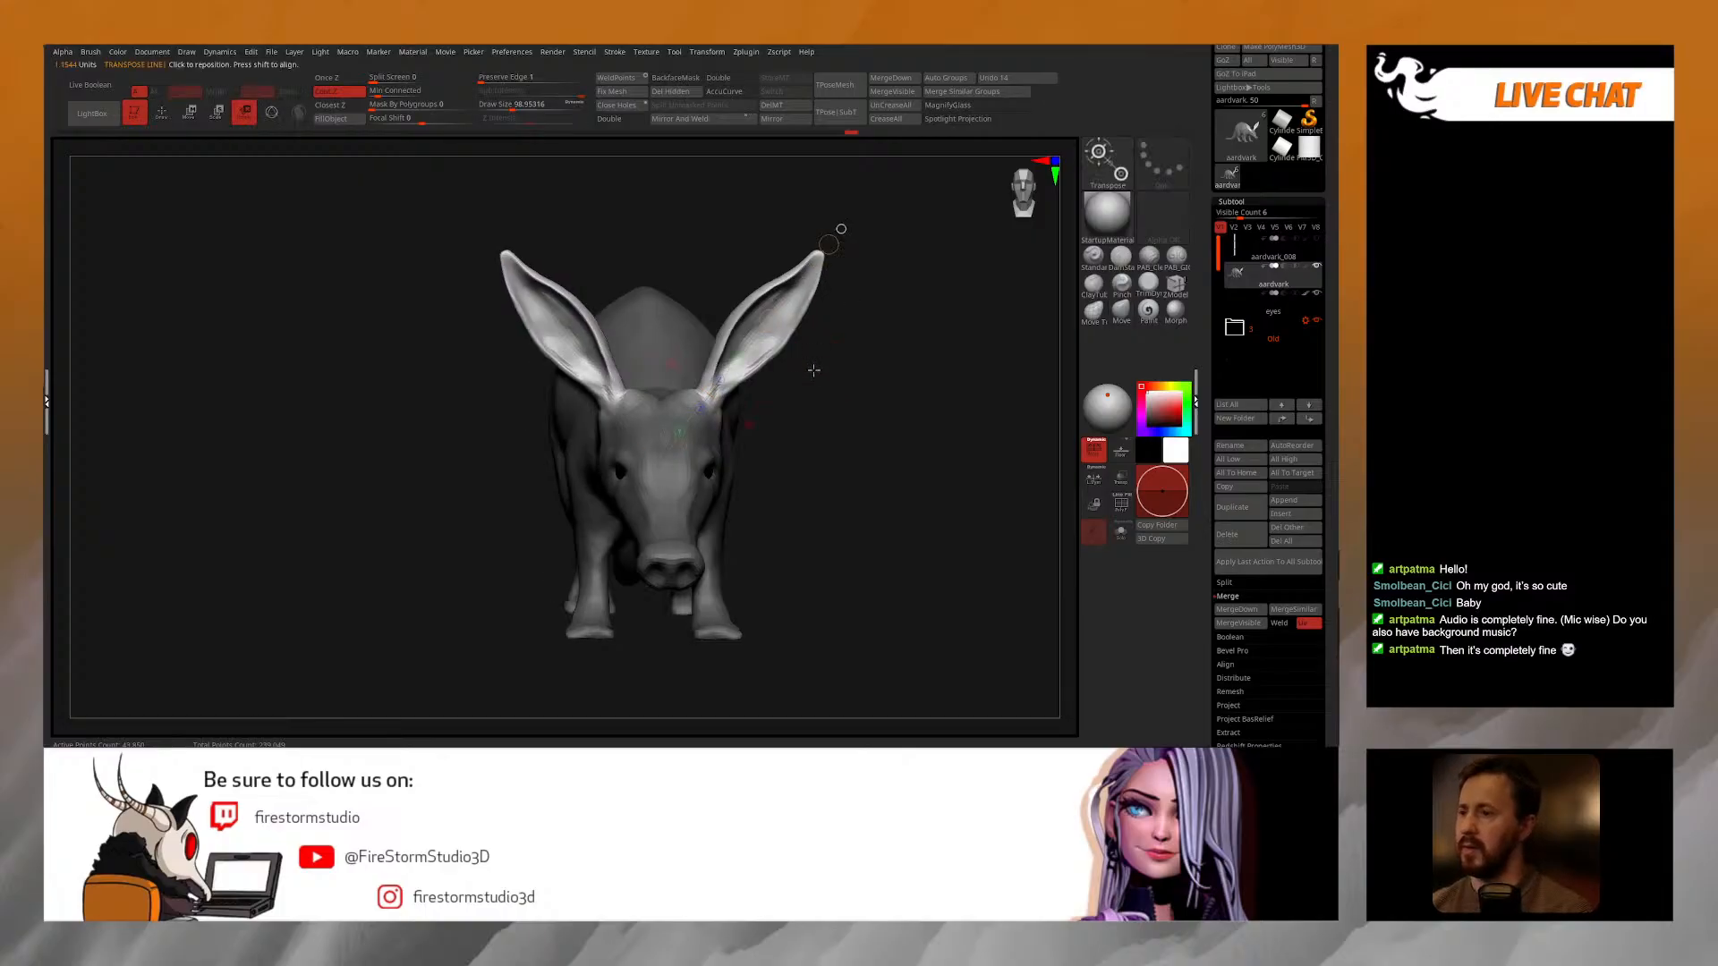
{"action": "left_click_drag", "start_coordinate": [828, 245], "coordinate": [816, 240]}
{"action": "key", "text": "w"}
{"action": "key", "text": "e"}
{"action": "left_click_drag", "start_coordinate": [768, 320], "coordinate": [808, 291]}
Step: Realign the transpose line through the ears and spin them about their length to redirect their openings, then return to drawing mode
{"action": "key", "text": "r"}
{"action": "left_click_drag", "start_coordinate": [819, 358], "coordinate": [832, 461]}
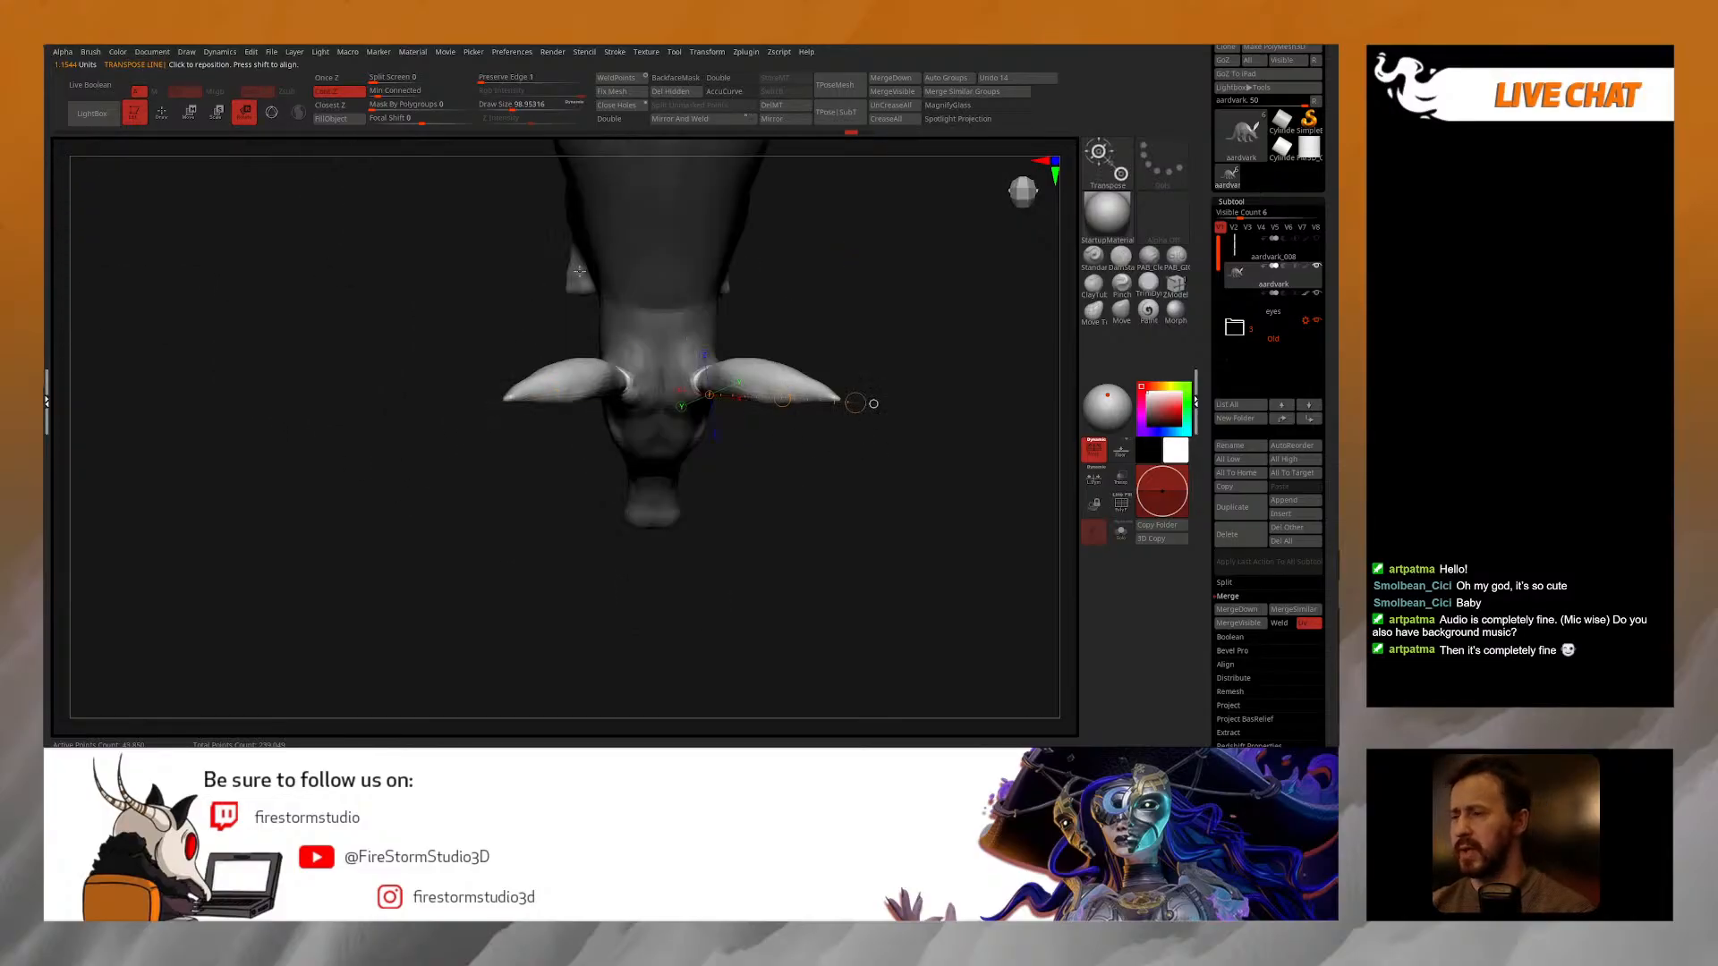
{"action": "left_click_drag", "start_coordinate": [873, 403], "coordinate": [874, 387]}
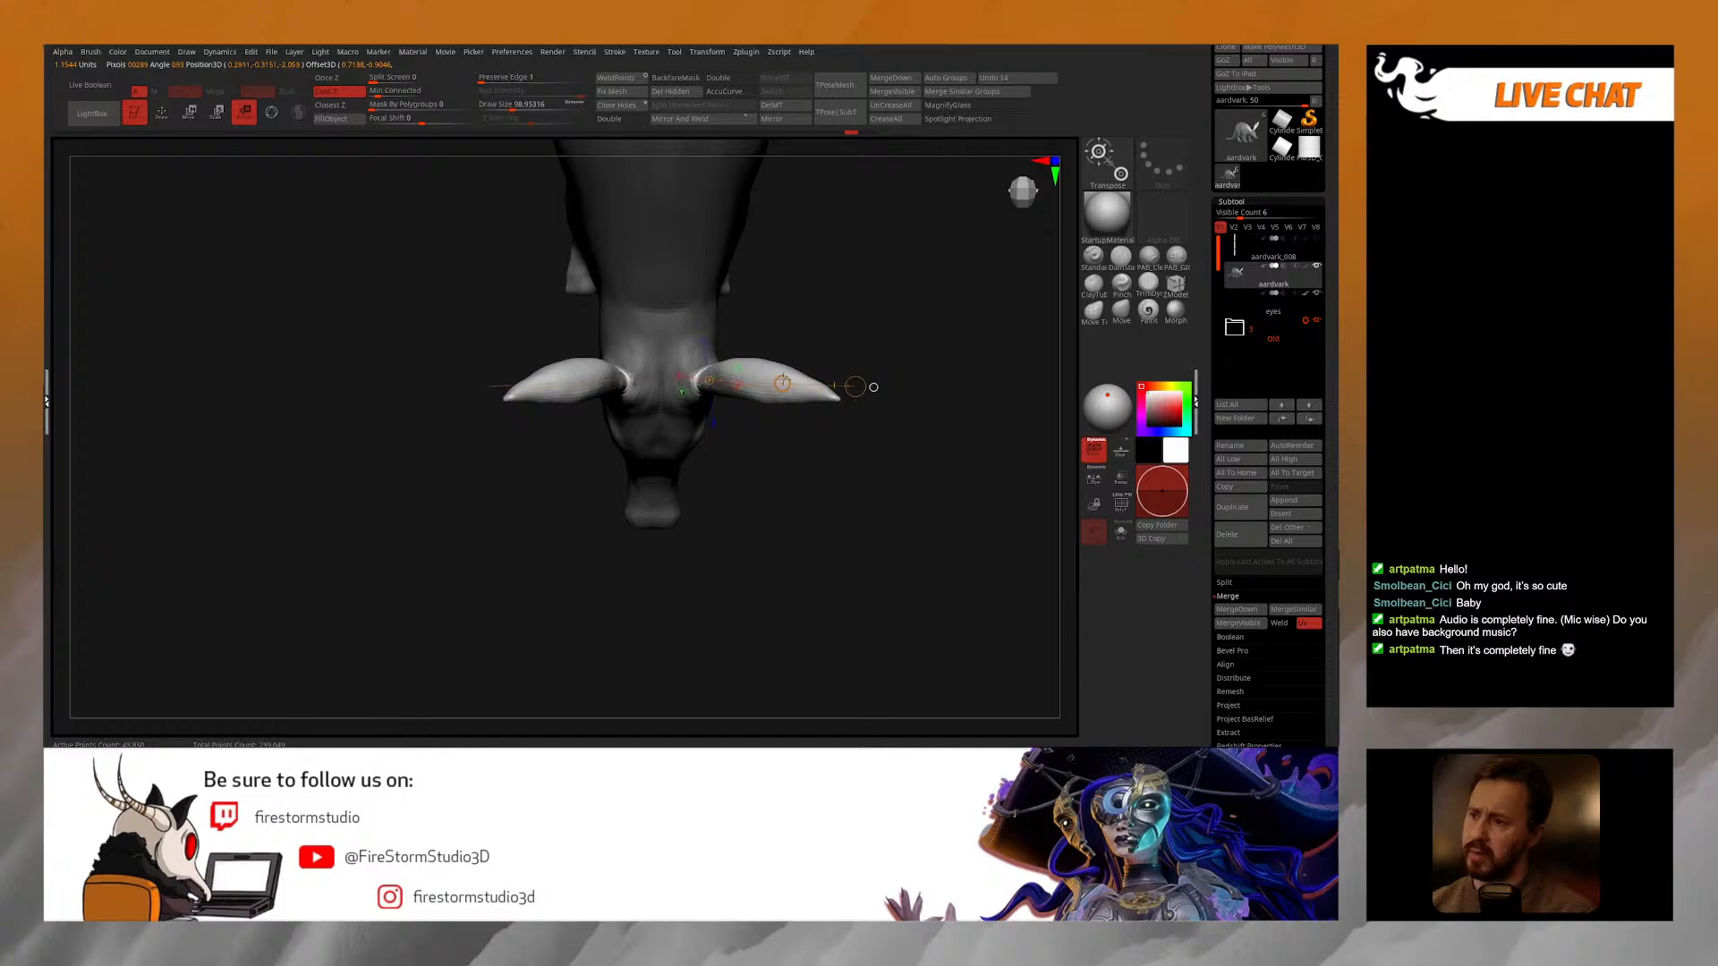
{"action": "left_click_drag", "start_coordinate": [787, 438], "coordinate": [811, 295]}
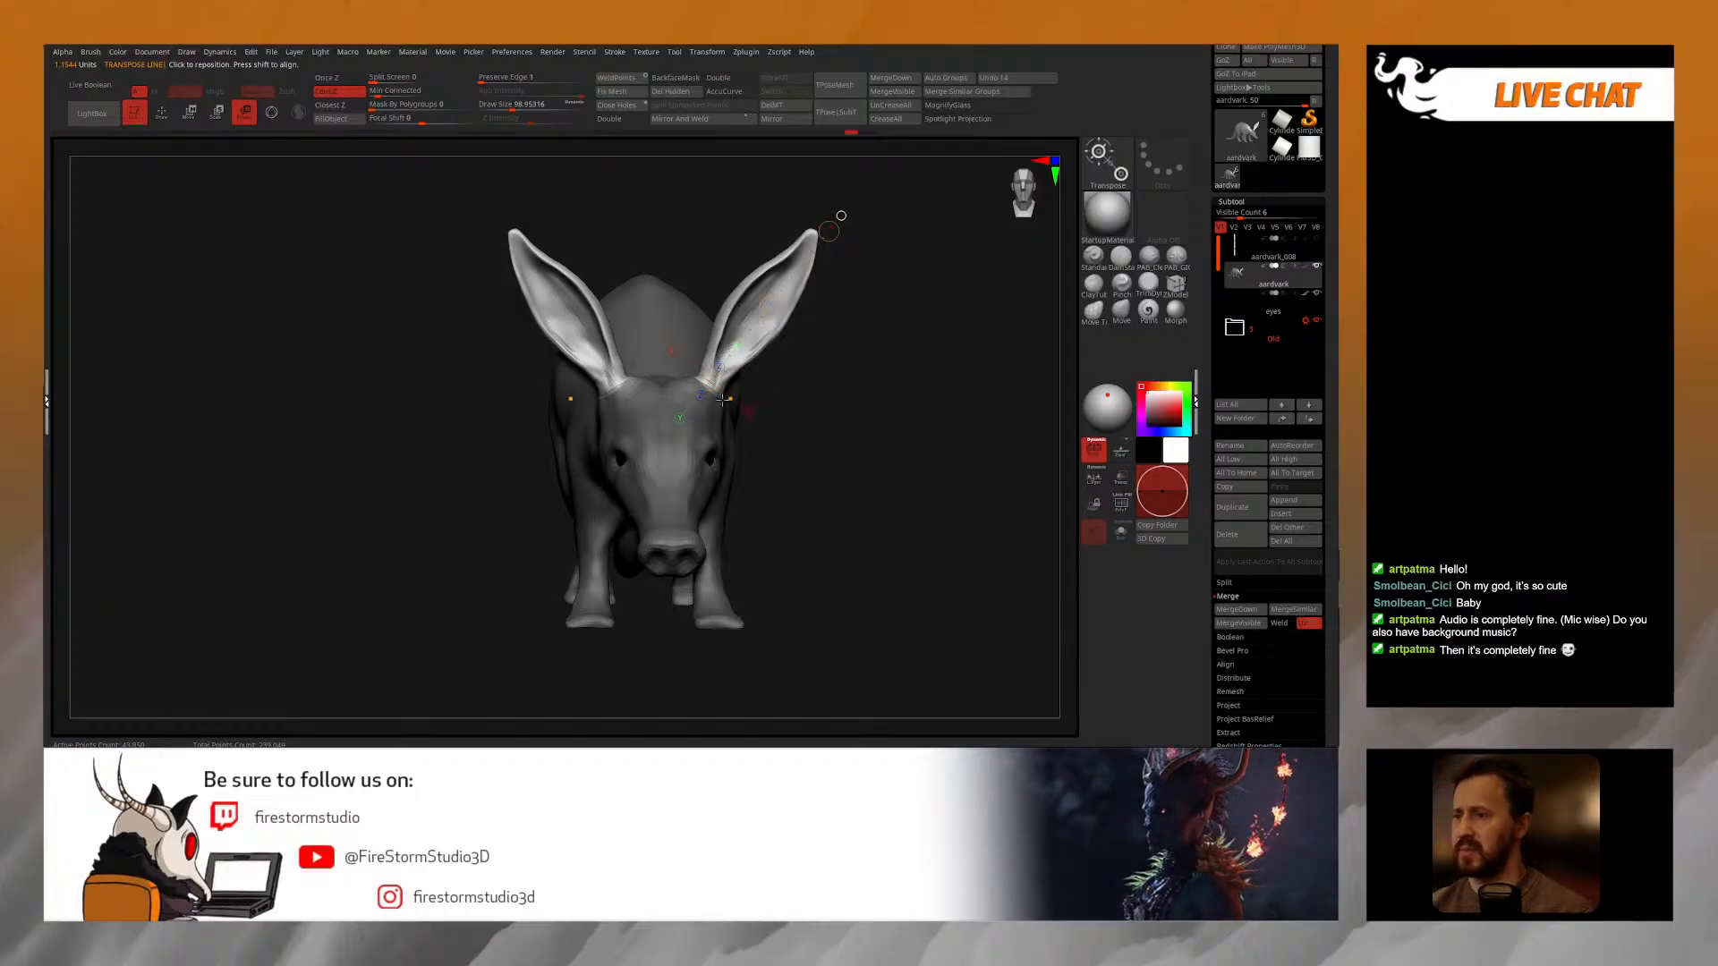
{"action": "left_click_drag", "start_coordinate": [725, 399], "coordinate": [742, 386]}
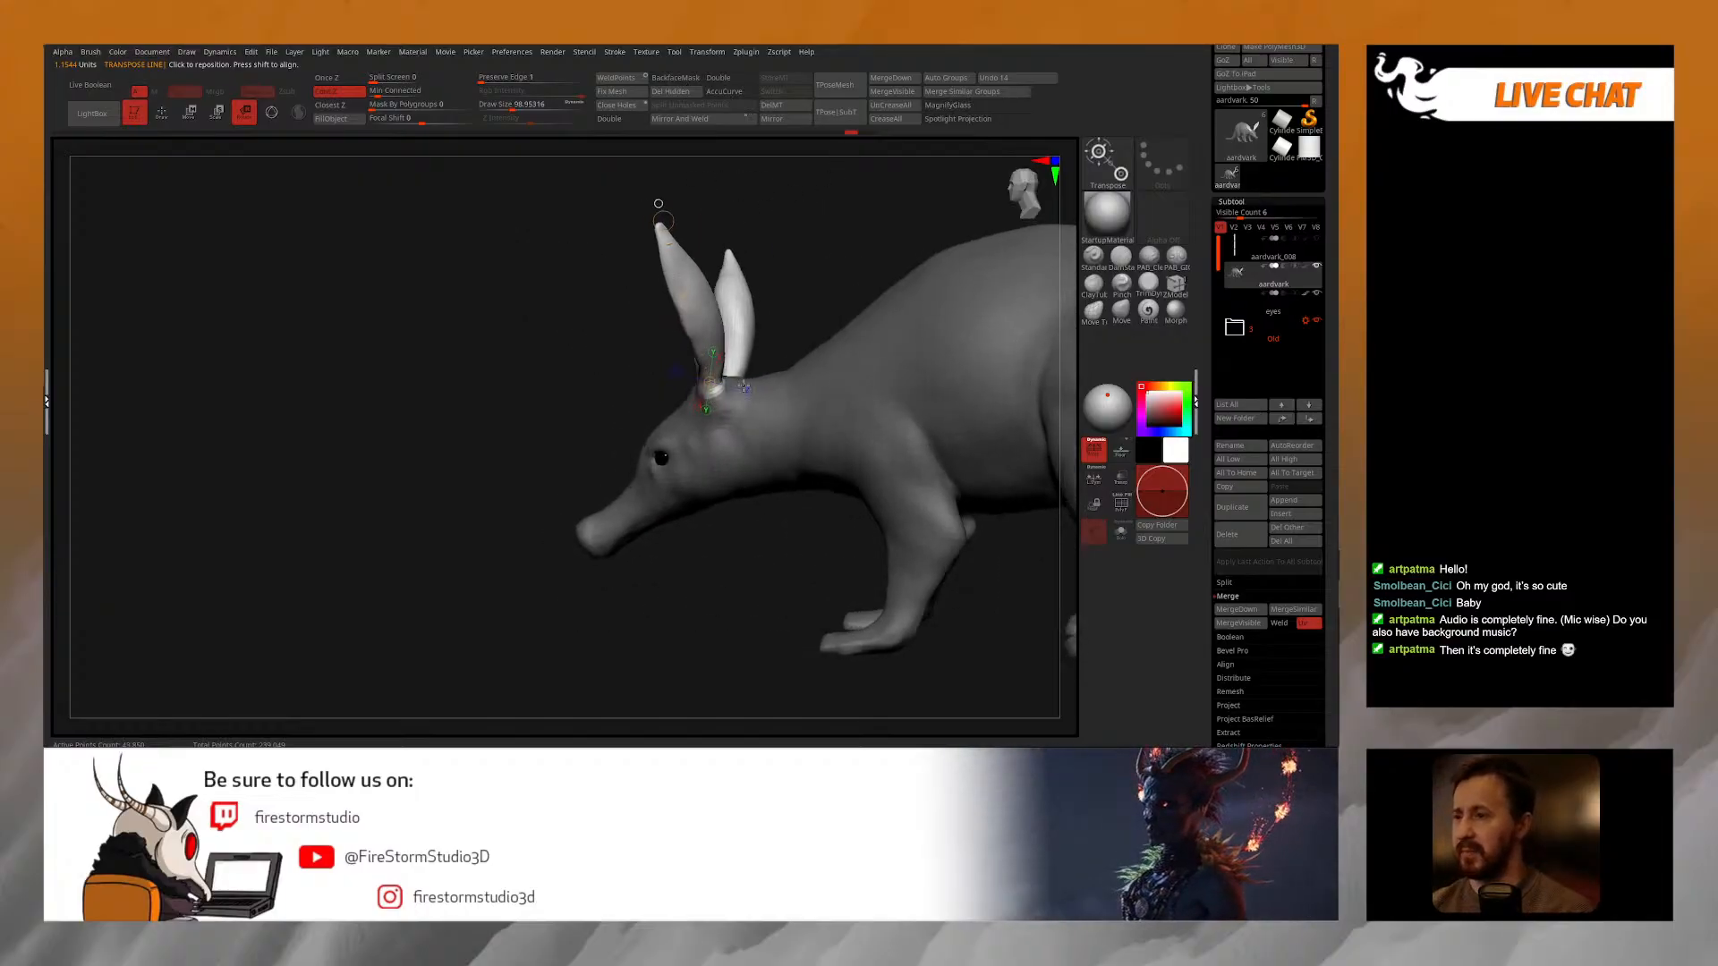
{"action": "right_click_drag", "start_coordinate": [743, 386], "coordinate": [726, 383]}
{"action": "right_click_drag", "start_coordinate": [749, 307], "coordinate": [770, 312]}
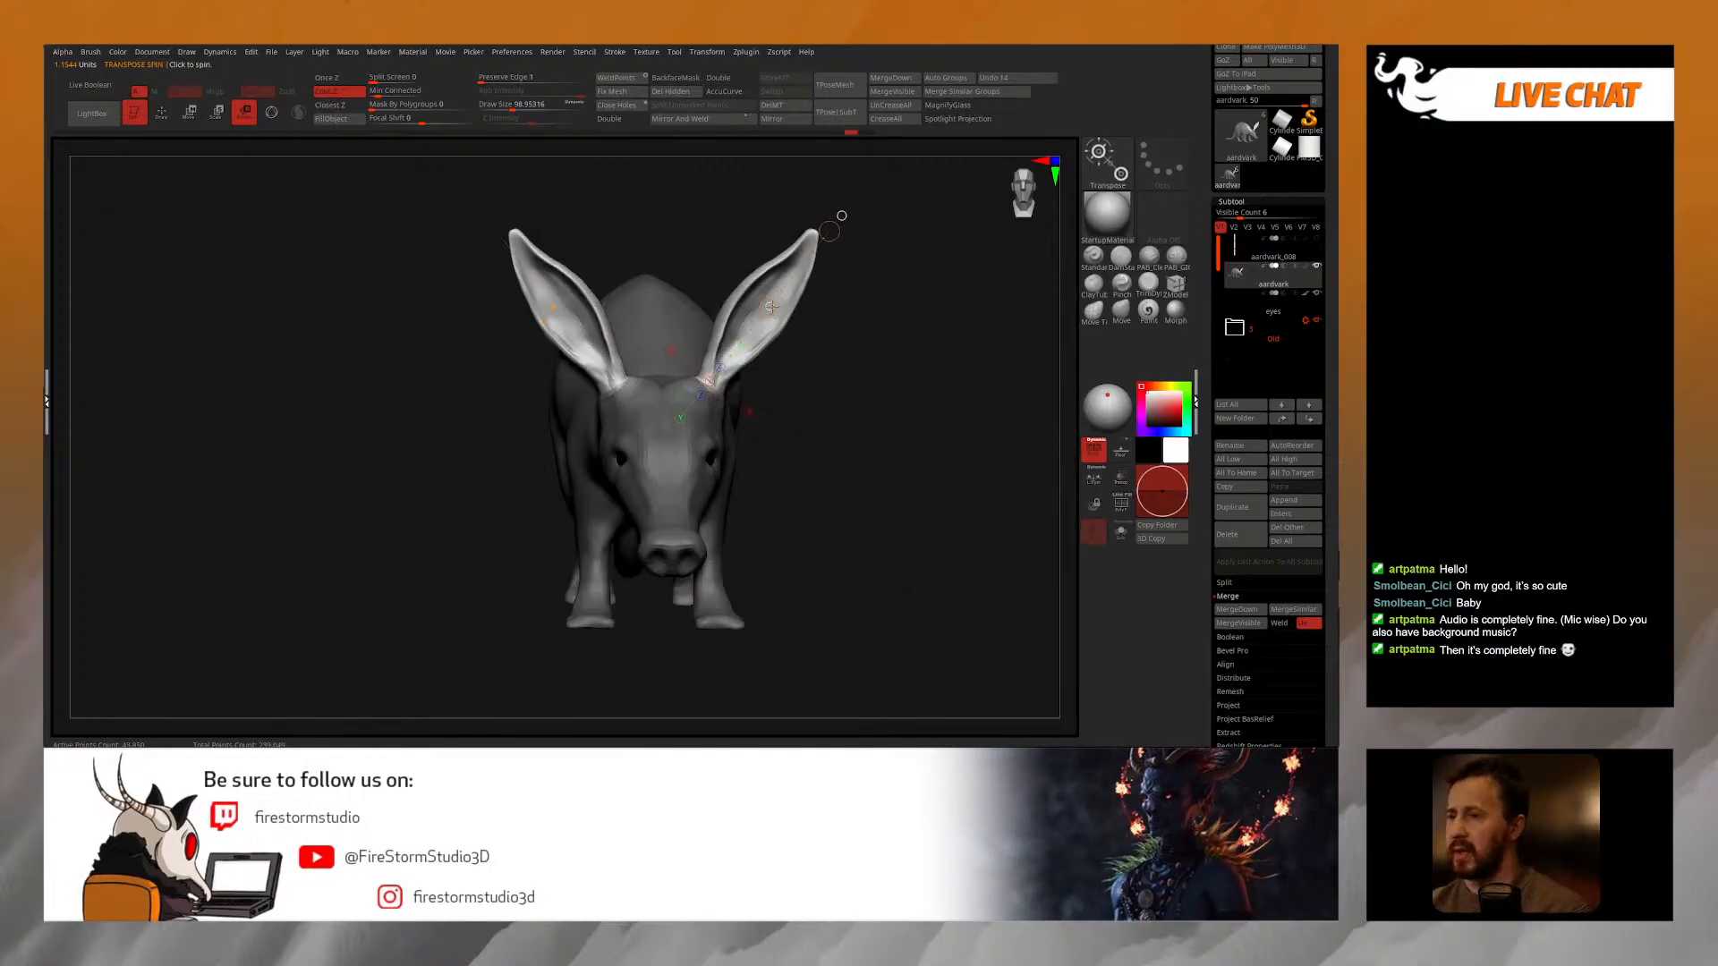
{"action": "left_click_drag", "start_coordinate": [793, 253], "coordinate": [807, 215]}
{"action": "key", "text": "q"}
Step: Clear the mask, reduce the draw size to about 60 and smooth the head surface around the ear bases
{"action": "mouse_move", "coordinate": [845, 283]}
{"action": "right_mouse_down"}
{"action": "mouse_move", "coordinate": [785, 300]}
{"action": "mouse_move", "coordinate": [804, 297]}
{"action": "right_mouse_up"}
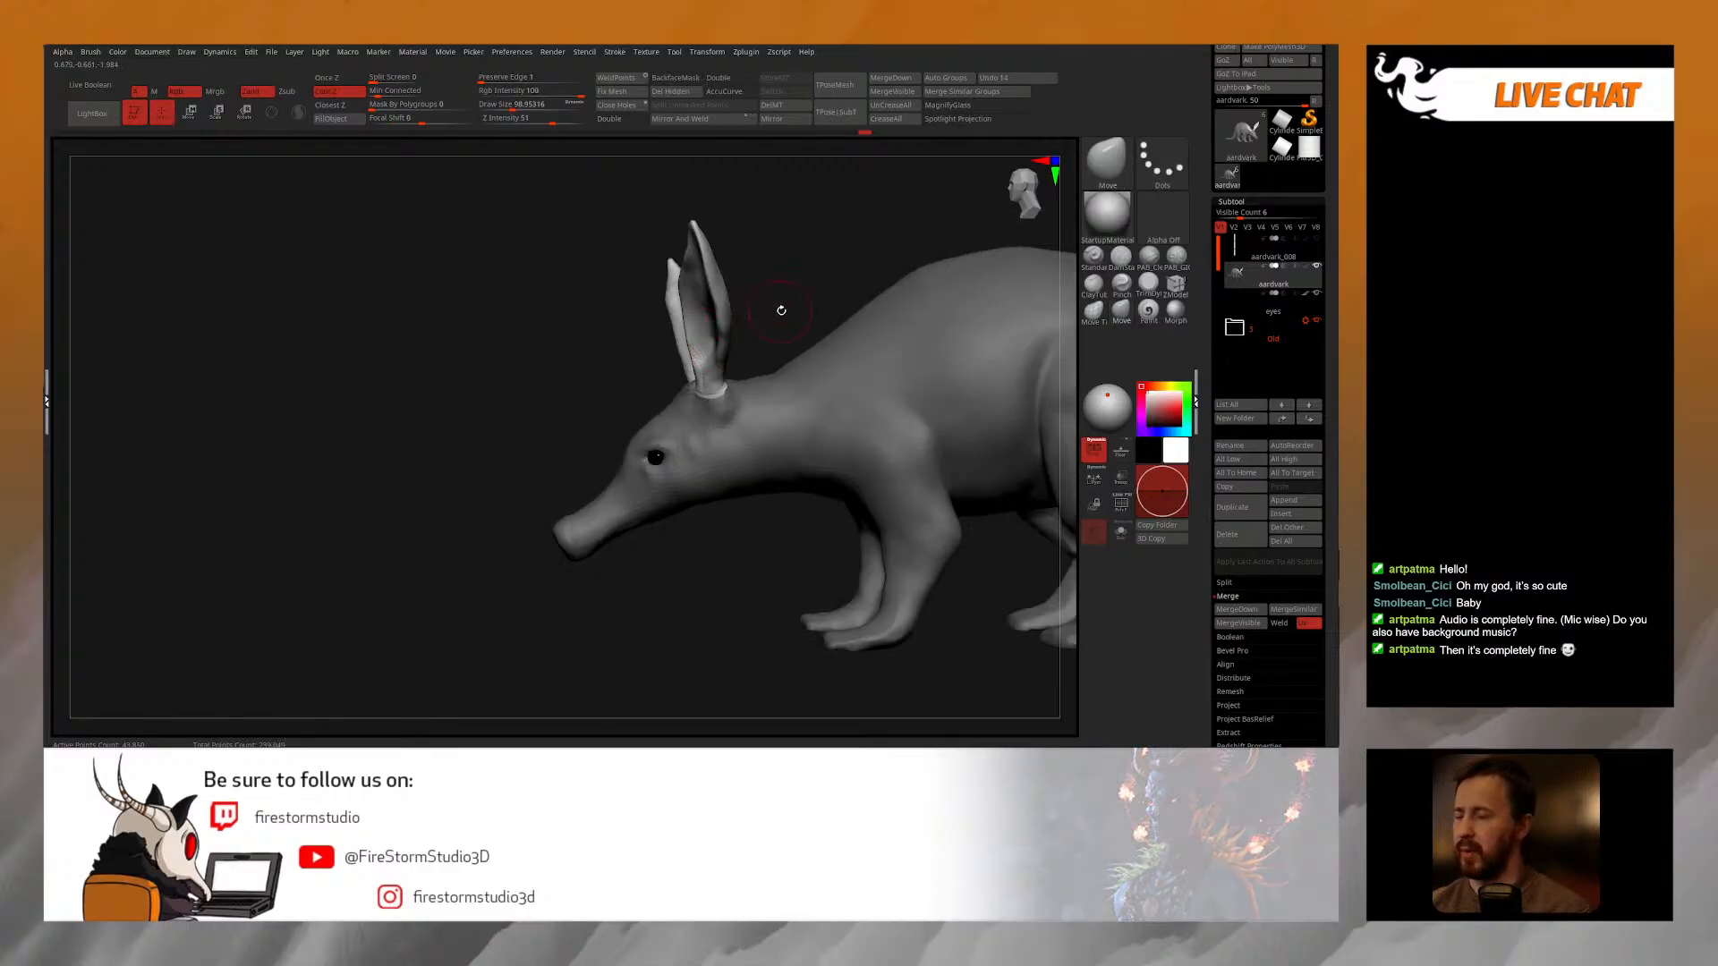
{"action": "left_click_drag", "start_coordinate": [778, 314], "coordinate": [790, 324], "text": "ctrl"}
{"action": "right_click_drag", "start_coordinate": [788, 308], "coordinate": [813, 292]}
{"action": "right_click_drag", "start_coordinate": [680, 416], "coordinate": [702, 420]}
{"action": "key", "text": "space"}
{"action": "left_click_drag", "start_coordinate": [702, 421], "coordinate": [690, 420]}
{"action": "mouse_move", "coordinate": [637, 324]}
{"action": "right_mouse_down"}
{"action": "mouse_move", "coordinate": [676, 313]}
{"action": "mouse_move", "coordinate": [645, 376]}
{"action": "mouse_move", "coordinate": [617, 376]}
{"action": "mouse_move", "coordinate": [693, 403]}
{"action": "right_mouse_up"}
{"action": "left_click_drag", "start_coordinate": [701, 408], "coordinate": [704, 397], "text": "shift"}
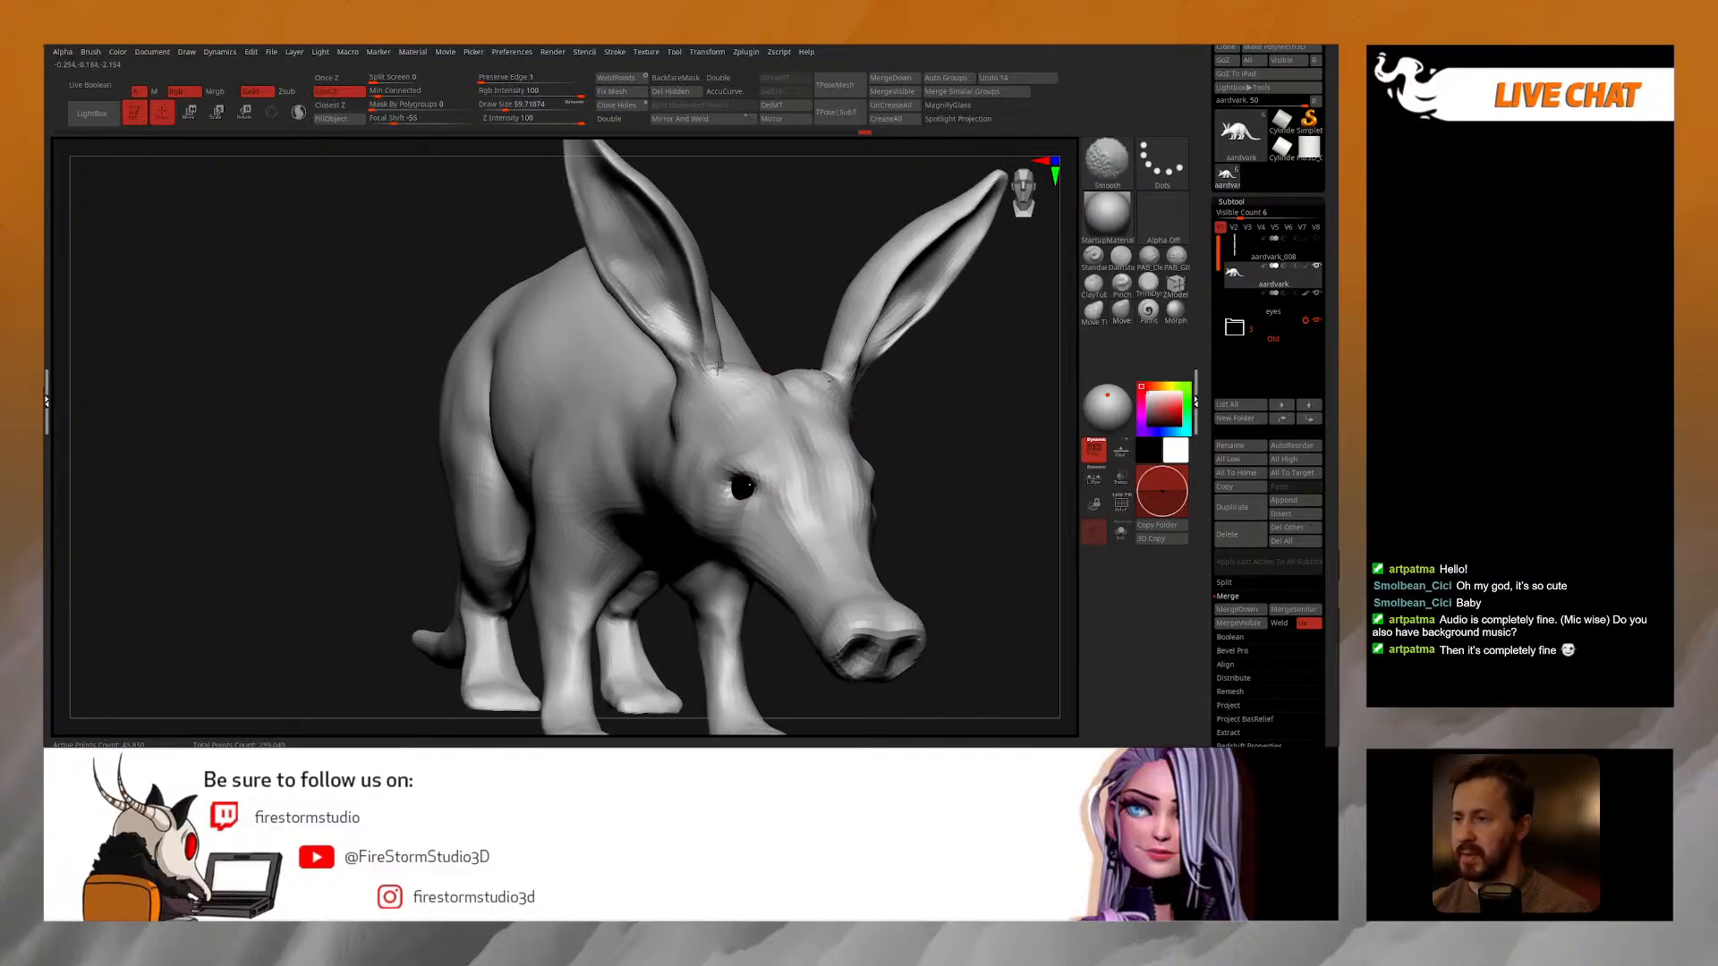
{"action": "right_click_drag", "start_coordinate": [756, 383], "coordinate": [739, 418]}
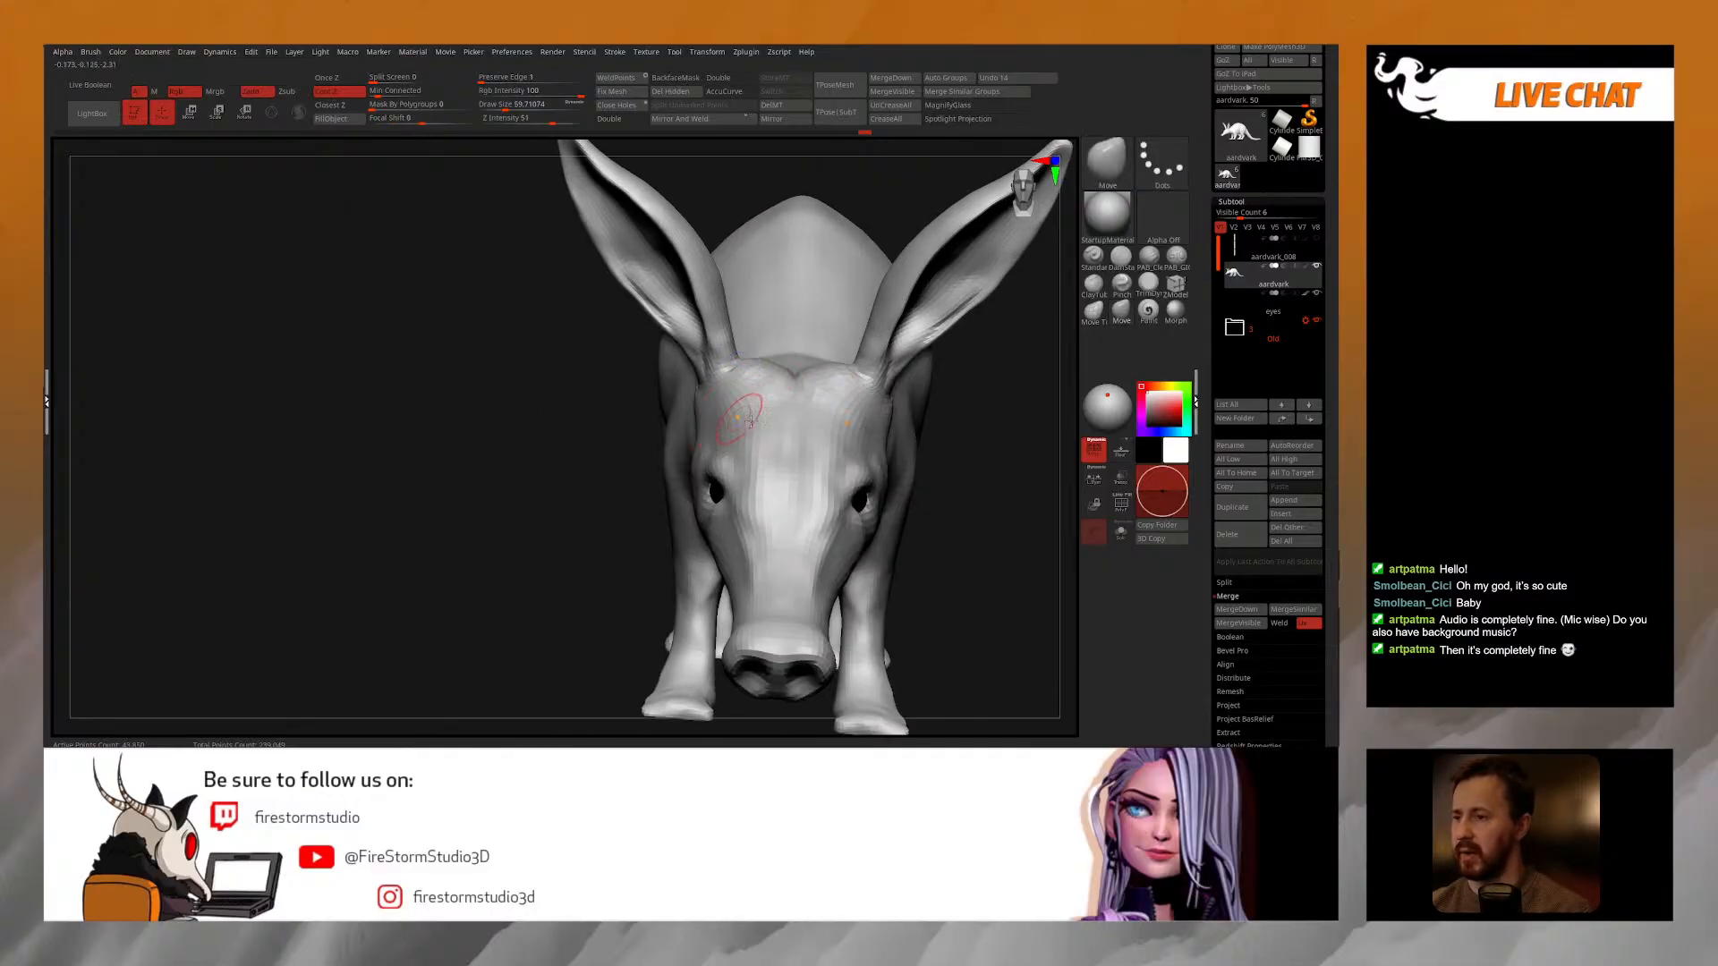
Step: Adjust the ear bases and the crown between them with the Move brush at a draw size of about 75
{"action": "mouse_move", "coordinate": [870, 380]}
{"action": "right_mouse_down"}
{"action": "mouse_move", "coordinate": [855, 361]}
{"action": "mouse_move", "coordinate": [790, 438]}
{"action": "mouse_move", "coordinate": [841, 362]}
{"action": "right_mouse_up"}
{"action": "left_click", "coordinate": [1119, 312]}
{"action": "left_click_drag", "start_coordinate": [844, 356], "coordinate": [845, 360]}
{"action": "mouse_move", "coordinate": [881, 356]}
{"action": "right_mouse_down"}
{"action": "mouse_move", "coordinate": [765, 367]}
{"action": "mouse_move", "coordinate": [712, 405]}
{"action": "mouse_move", "coordinate": [672, 397]}
{"action": "mouse_move", "coordinate": [662, 437]}
{"action": "mouse_move", "coordinate": [759, 387]}
{"action": "mouse_move", "coordinate": [675, 398]}
{"action": "mouse_move", "coordinate": [671, 427]}
{"action": "mouse_move", "coordinate": [744, 431]}
{"action": "mouse_move", "coordinate": [700, 437]}
{"action": "right_mouse_up"}
{"action": "right_click", "coordinate": [701, 436]}
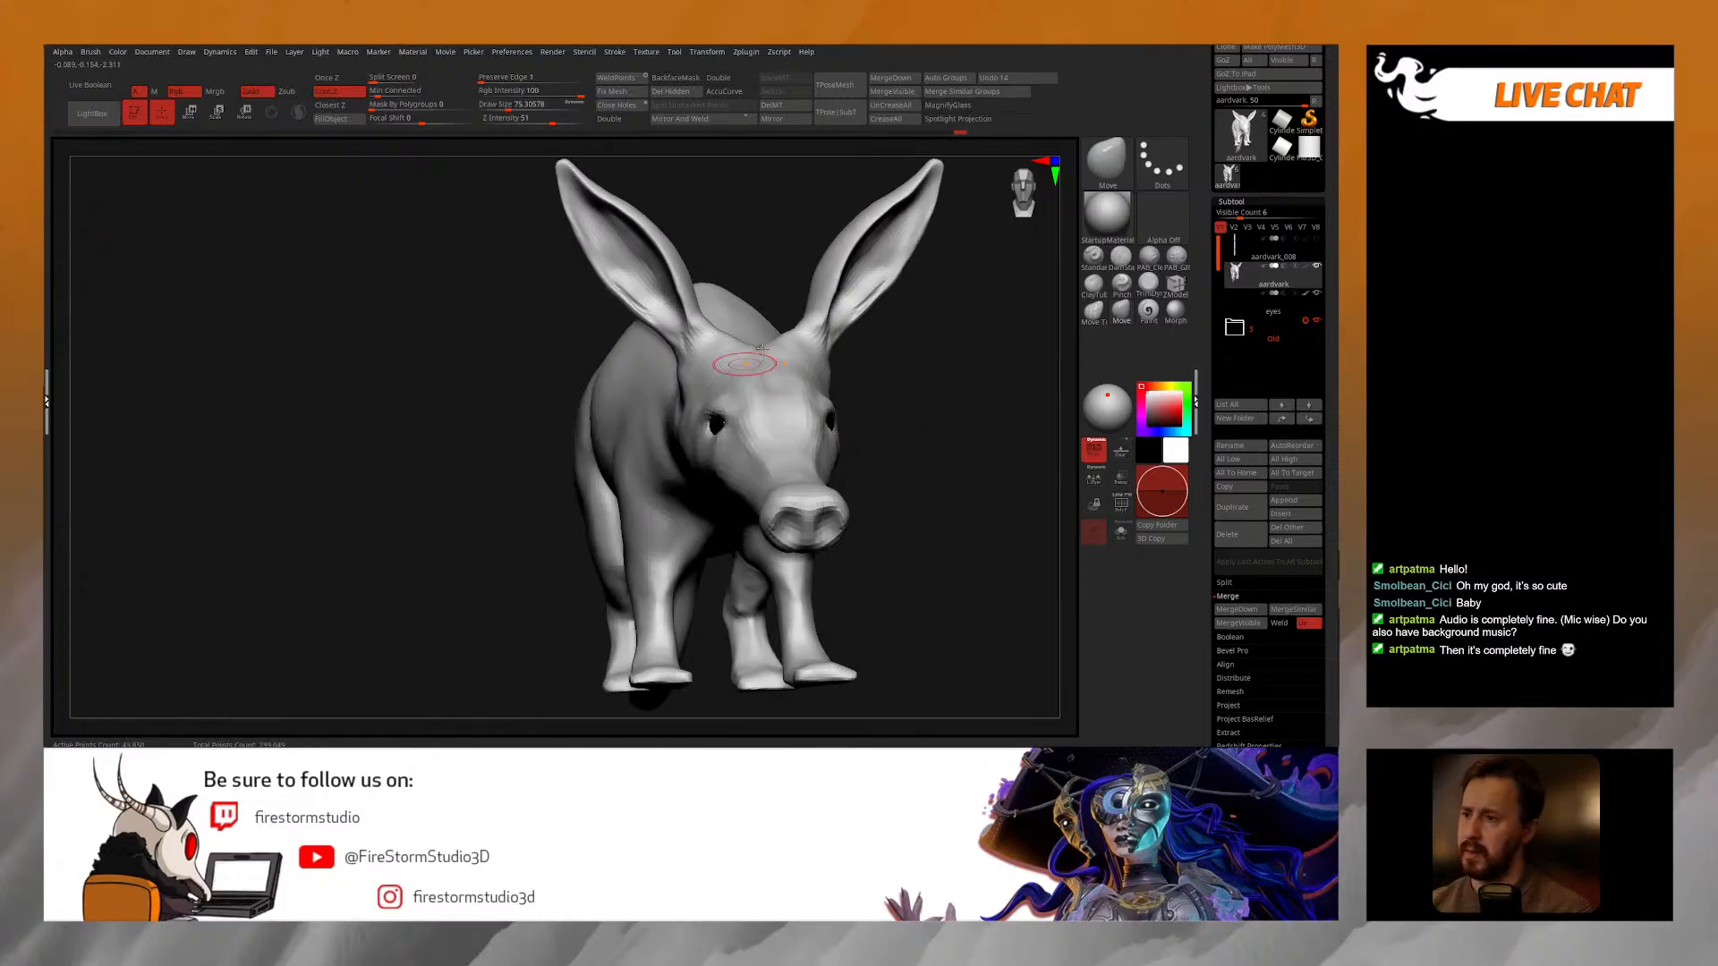
{"action": "right_click_drag", "start_coordinate": [778, 352], "coordinate": [707, 356]}
{"action": "right_click_drag", "start_coordinate": [707, 356], "coordinate": [646, 414], "text": "ctrl"}
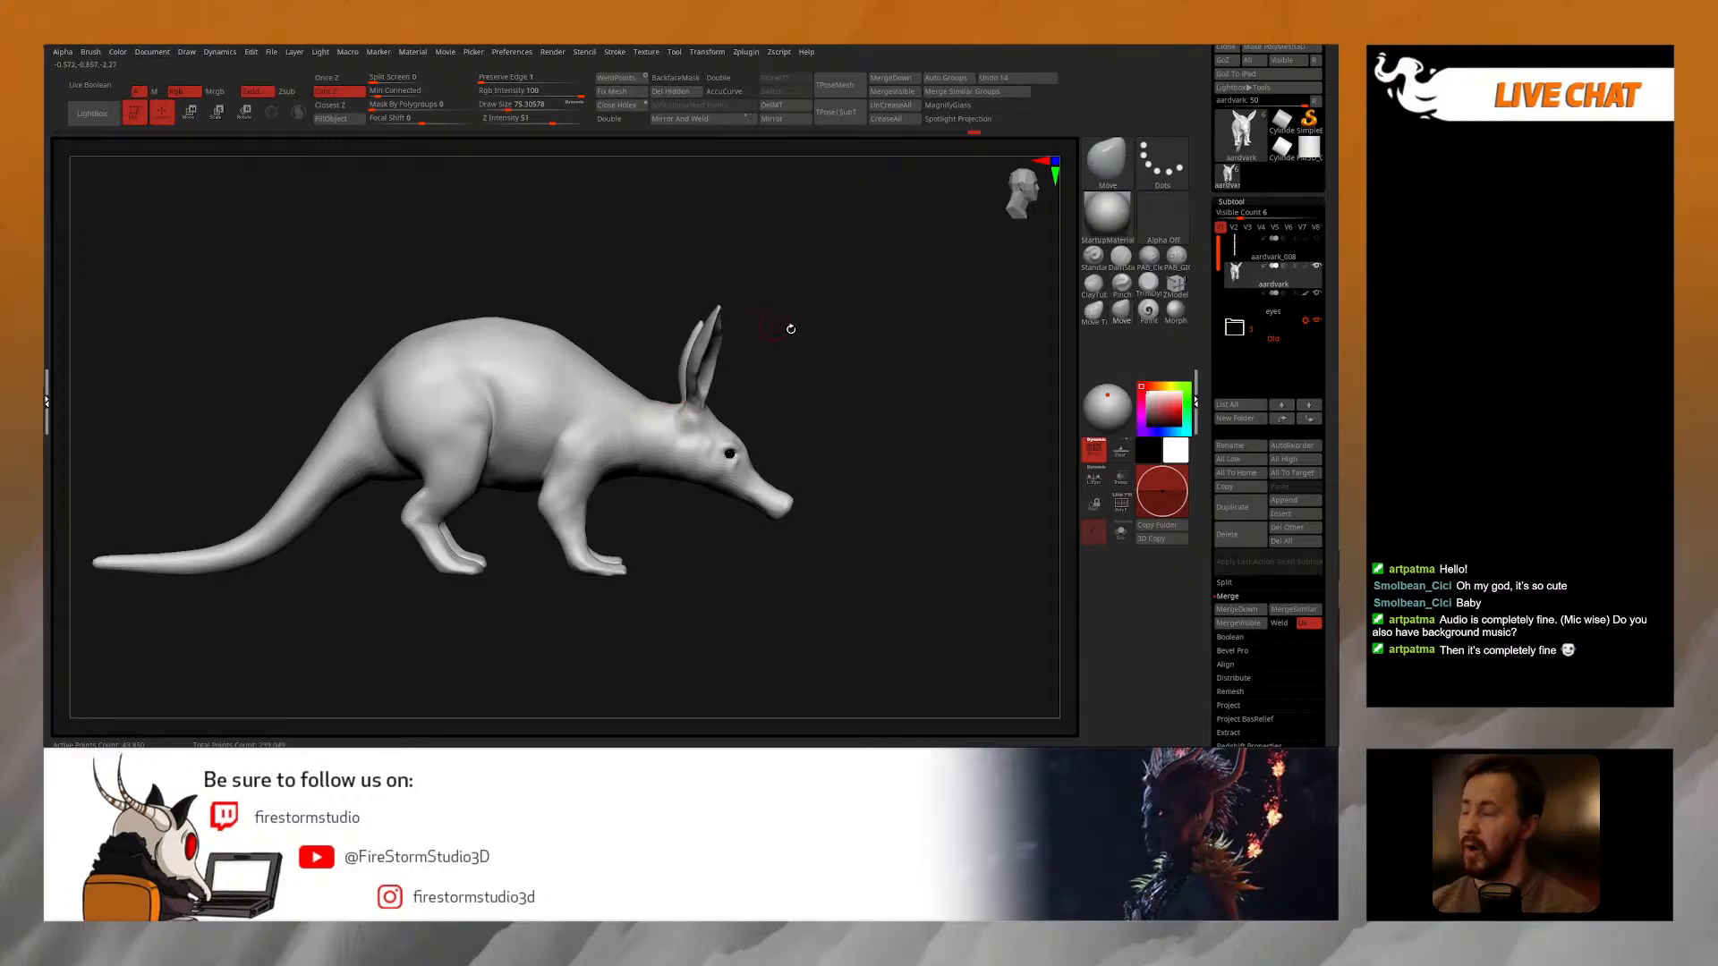
Step: Reduce the draw size to about 44 and smooth the inside of the ears from the lower part toward the middle
{"action": "mouse_move", "coordinate": [825, 384]}
{"action": "right_mouse_down"}
{"action": "mouse_move", "coordinate": [636, 360]}
{"action": "mouse_move", "coordinate": [632, 392]}
{"action": "right_mouse_up"}
{"action": "right_click_drag", "start_coordinate": [632, 392], "coordinate": [683, 383]}
{"action": "key", "text": "space"}
{"action": "left_click_drag", "start_coordinate": [641, 424], "coordinate": [621, 425]}
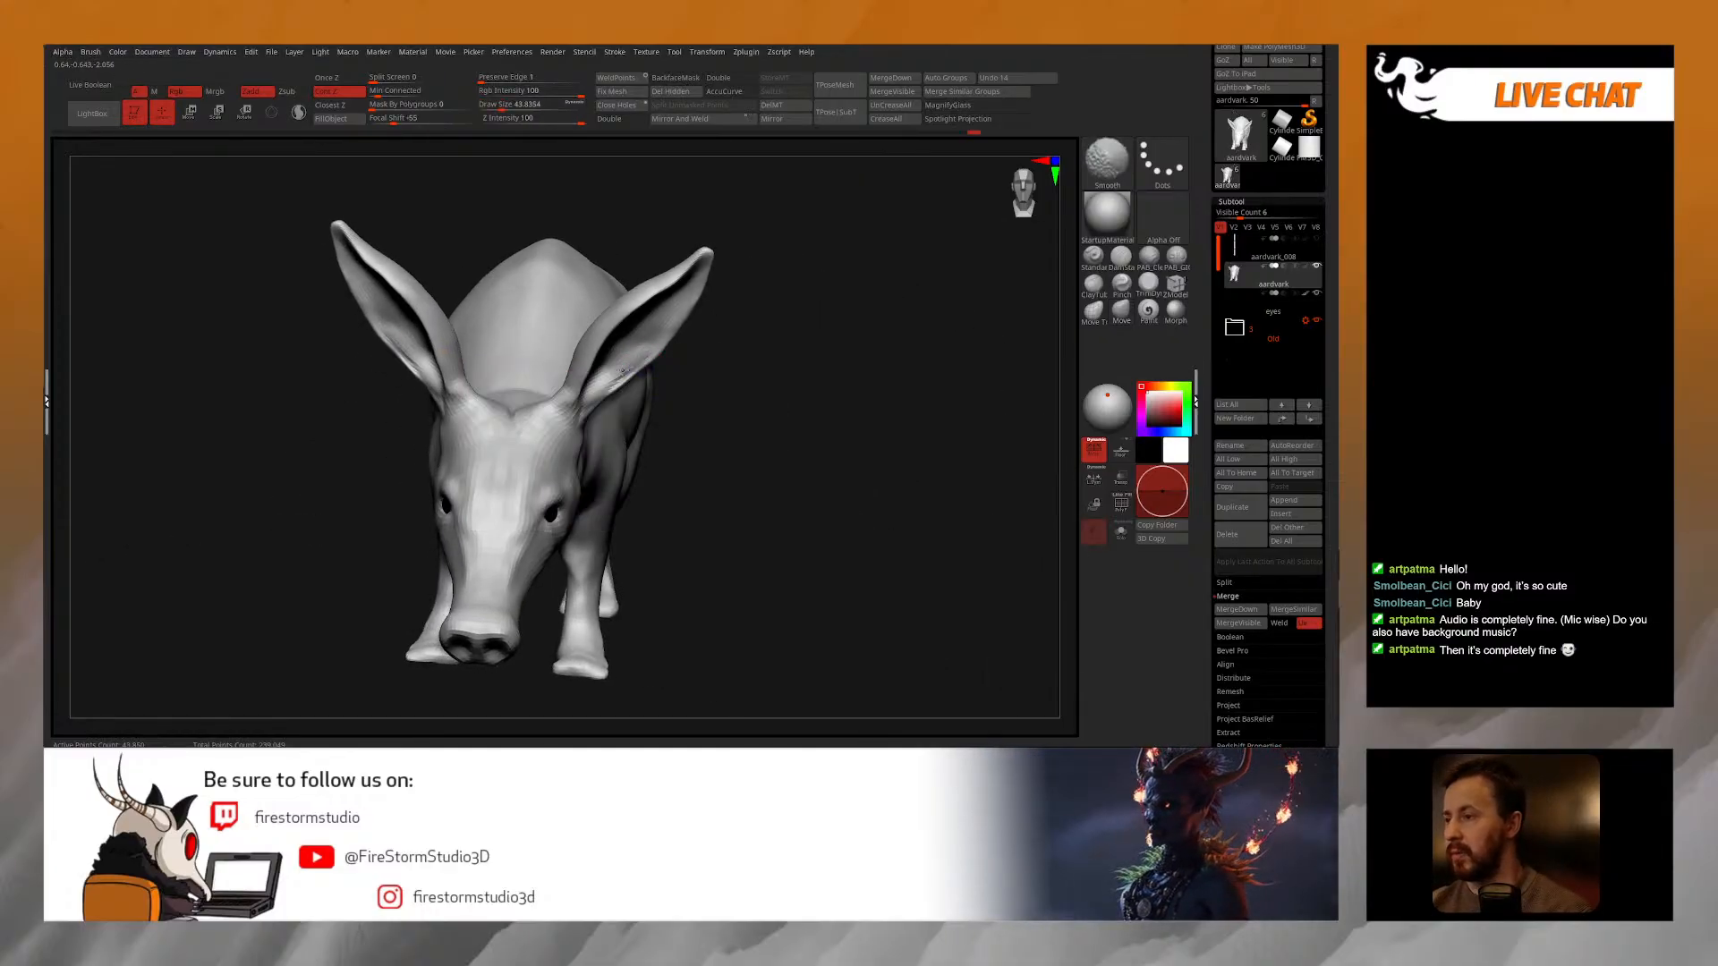
{"action": "left_click_drag", "start_coordinate": [646, 351], "coordinate": [661, 321], "text": "shift"}
Step: Enlarge the Move brush's draw size to about 52 and refine the outer edges of the ears near their tips
{"action": "mouse_move", "coordinate": [661, 321]}
{"action": "right_mouse_down"}
{"action": "mouse_move", "coordinate": [568, 331]}
{"action": "mouse_move", "coordinate": [587, 368]}
{"action": "mouse_move", "coordinate": [571, 368]}
{"action": "mouse_move", "coordinate": [698, 349]}
{"action": "mouse_move", "coordinate": [766, 315]}
{"action": "right_mouse_up"}
{"action": "key", "text": "space"}
{"action": "left_click_drag", "start_coordinate": [716, 399], "coordinate": [723, 399]}
{"action": "right_click_drag", "start_coordinate": [827, 352], "coordinate": [820, 318], "text": "alt"}
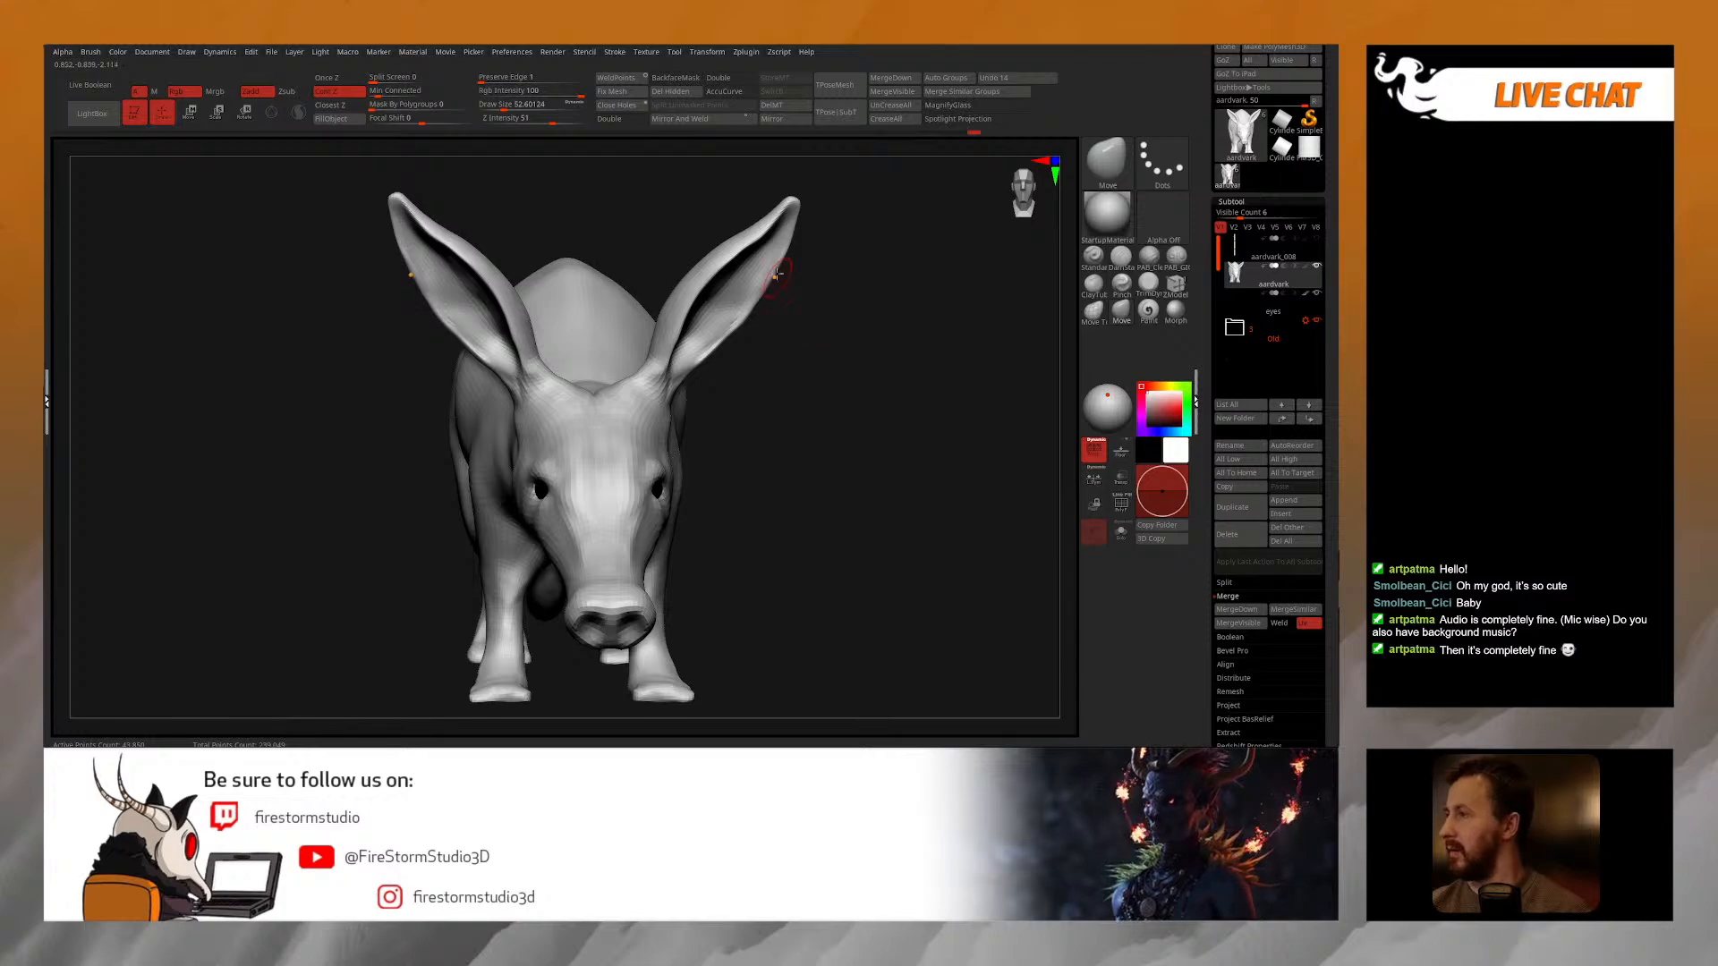
{"action": "right_click_drag", "start_coordinate": [797, 256], "coordinate": [795, 259]}
{"action": "key", "text": "space"}
{"action": "left_click_drag", "start_coordinate": [791, 242], "coordinate": [799, 240]}
{"action": "mouse_move", "coordinate": [781, 235]}
{"action": "right_mouse_down"}
{"action": "mouse_move", "coordinate": [768, 224]}
{"action": "mouse_move", "coordinate": [783, 262]}
{"action": "mouse_move", "coordinate": [899, 293]}
{"action": "right_mouse_up"}
{"action": "right_click", "coordinate": [652, 409]}
{"action": "left_click_drag", "start_coordinate": [653, 438], "coordinate": [614, 394]}
{"action": "right_click_drag", "start_coordinate": [632, 419], "coordinate": [588, 443]}
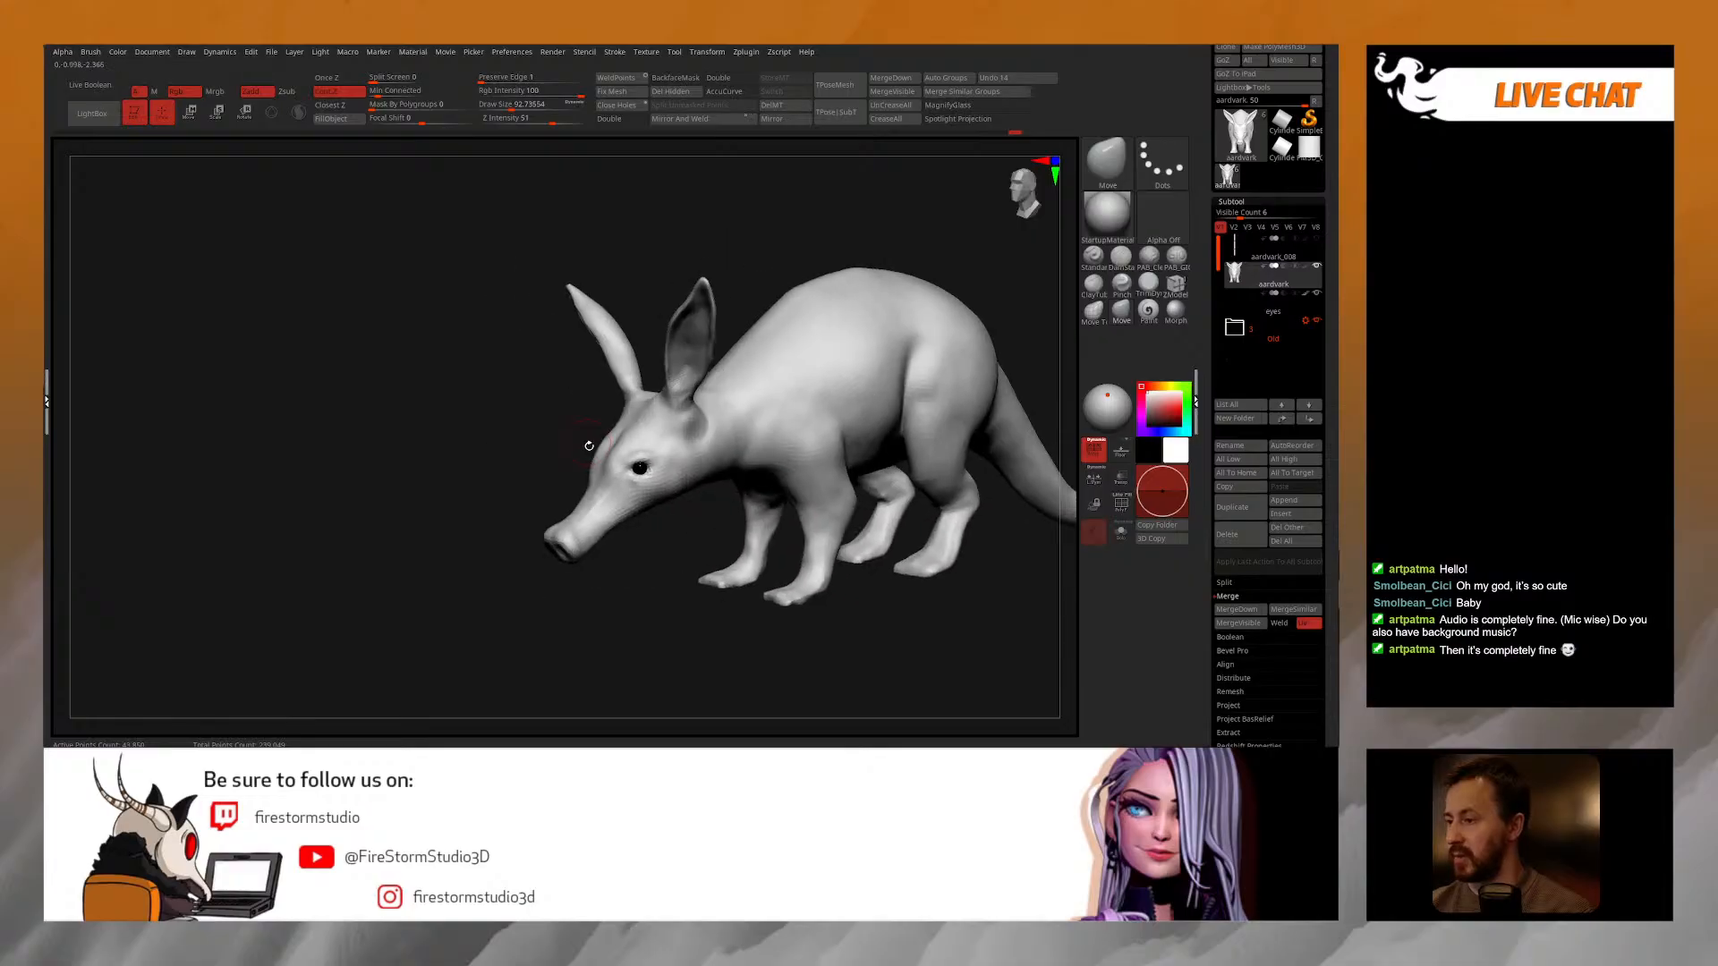
Step: Reduce the draw size, then build up and smooth the neck and cheek behind the ear with the PAB Clay Buildup brush
{"action": "right_click_drag", "start_coordinate": [687, 508], "coordinate": [592, 441], "text": "ctrl"}
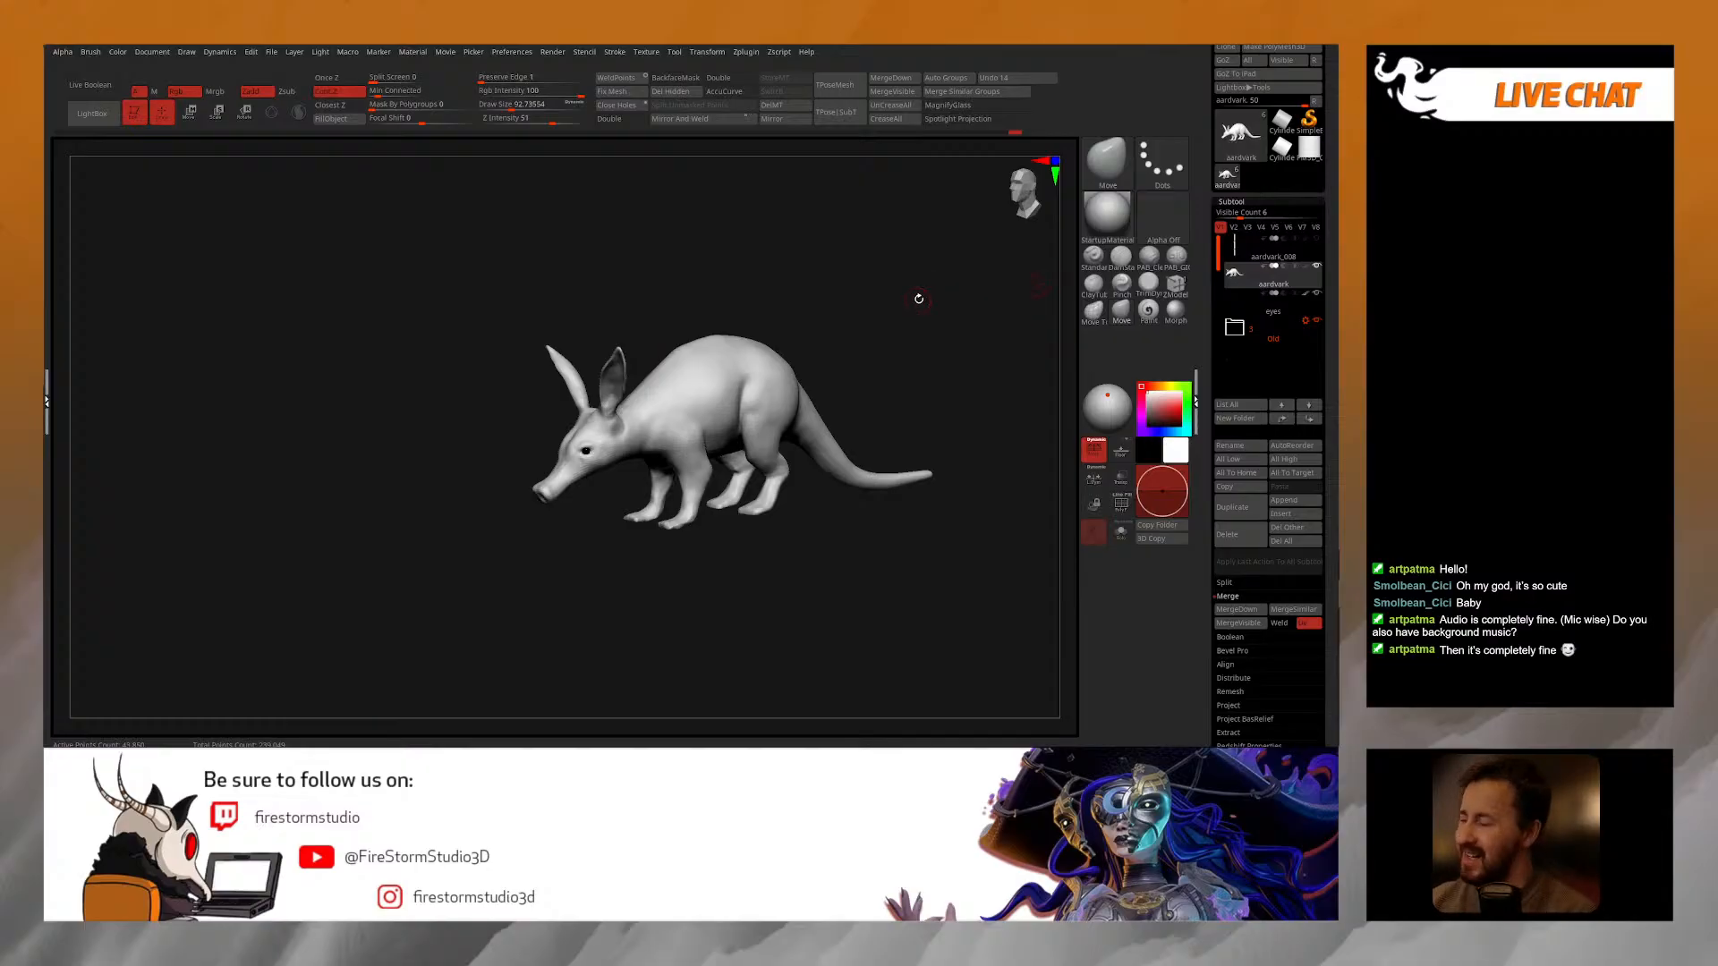
{"action": "left_click_drag", "start_coordinate": [886, 352], "coordinate": [954, 320], "text": "alt"}
{"action": "left_click_drag", "start_coordinate": [826, 278], "coordinate": [850, 274]}
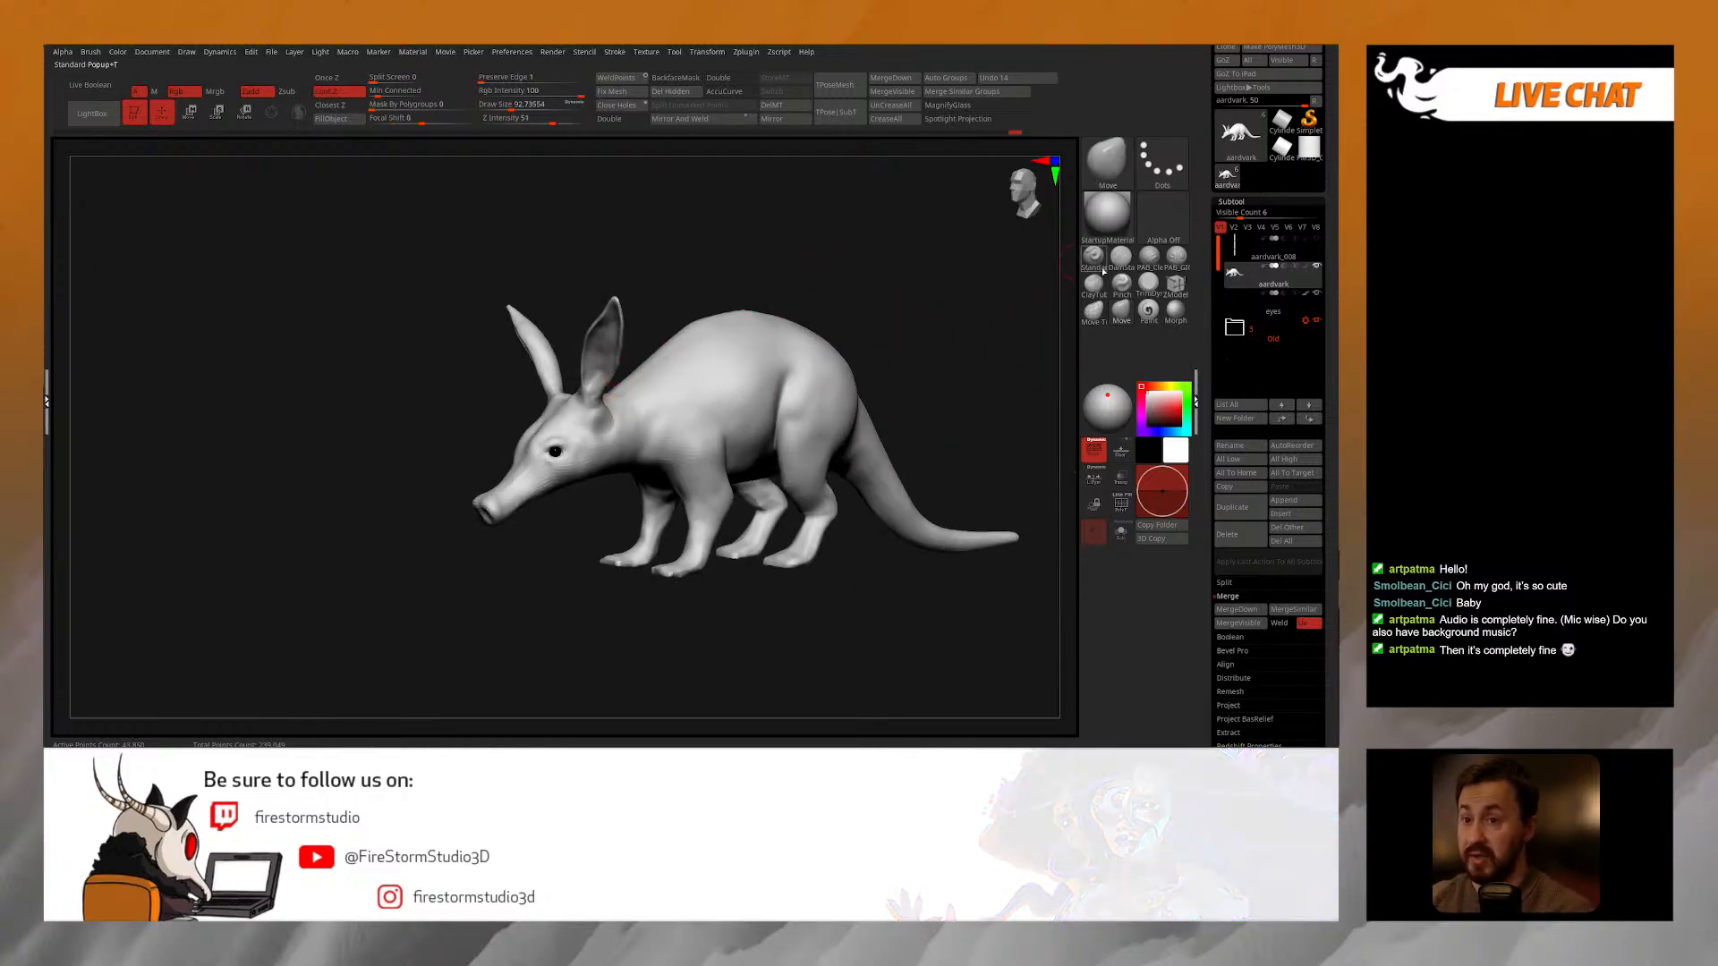
{"action": "left_click", "coordinate": [1148, 265]}
{"action": "right_click_drag", "start_coordinate": [597, 451], "coordinate": [597, 501], "text": "ctrl"}
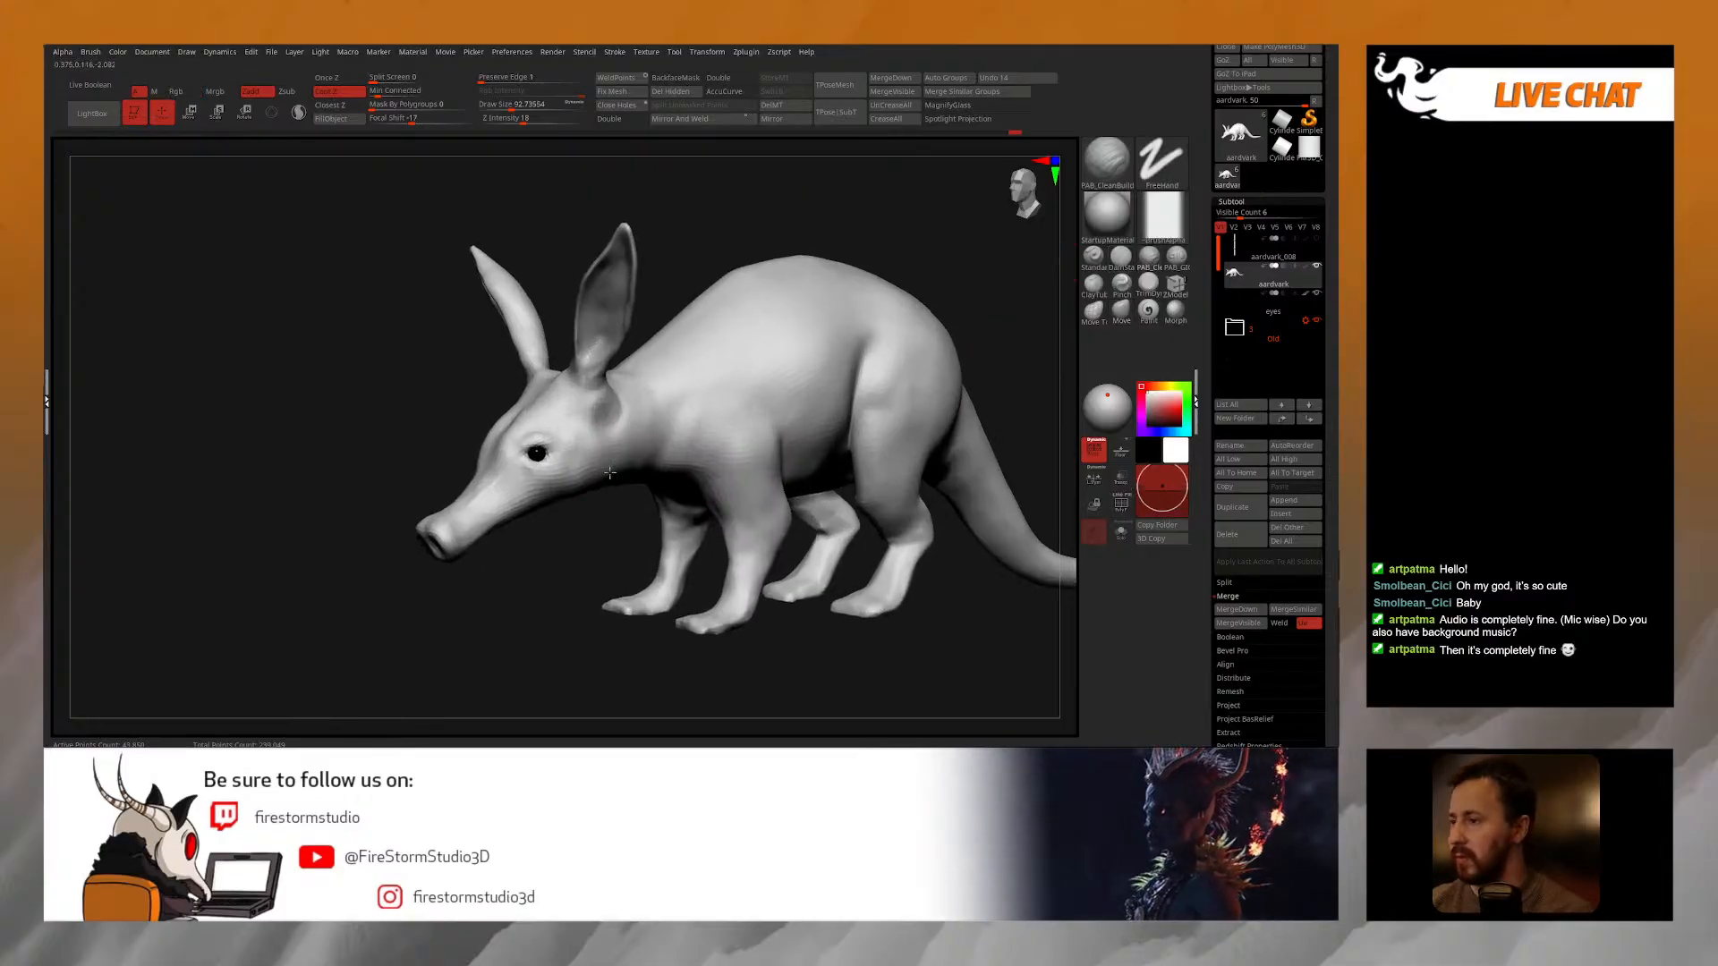
{"action": "key", "text": "space"}
{"action": "left_click_drag", "start_coordinate": [617, 454], "coordinate": [602, 453]}
{"action": "right_click_drag", "start_coordinate": [622, 410], "coordinate": [589, 406]}
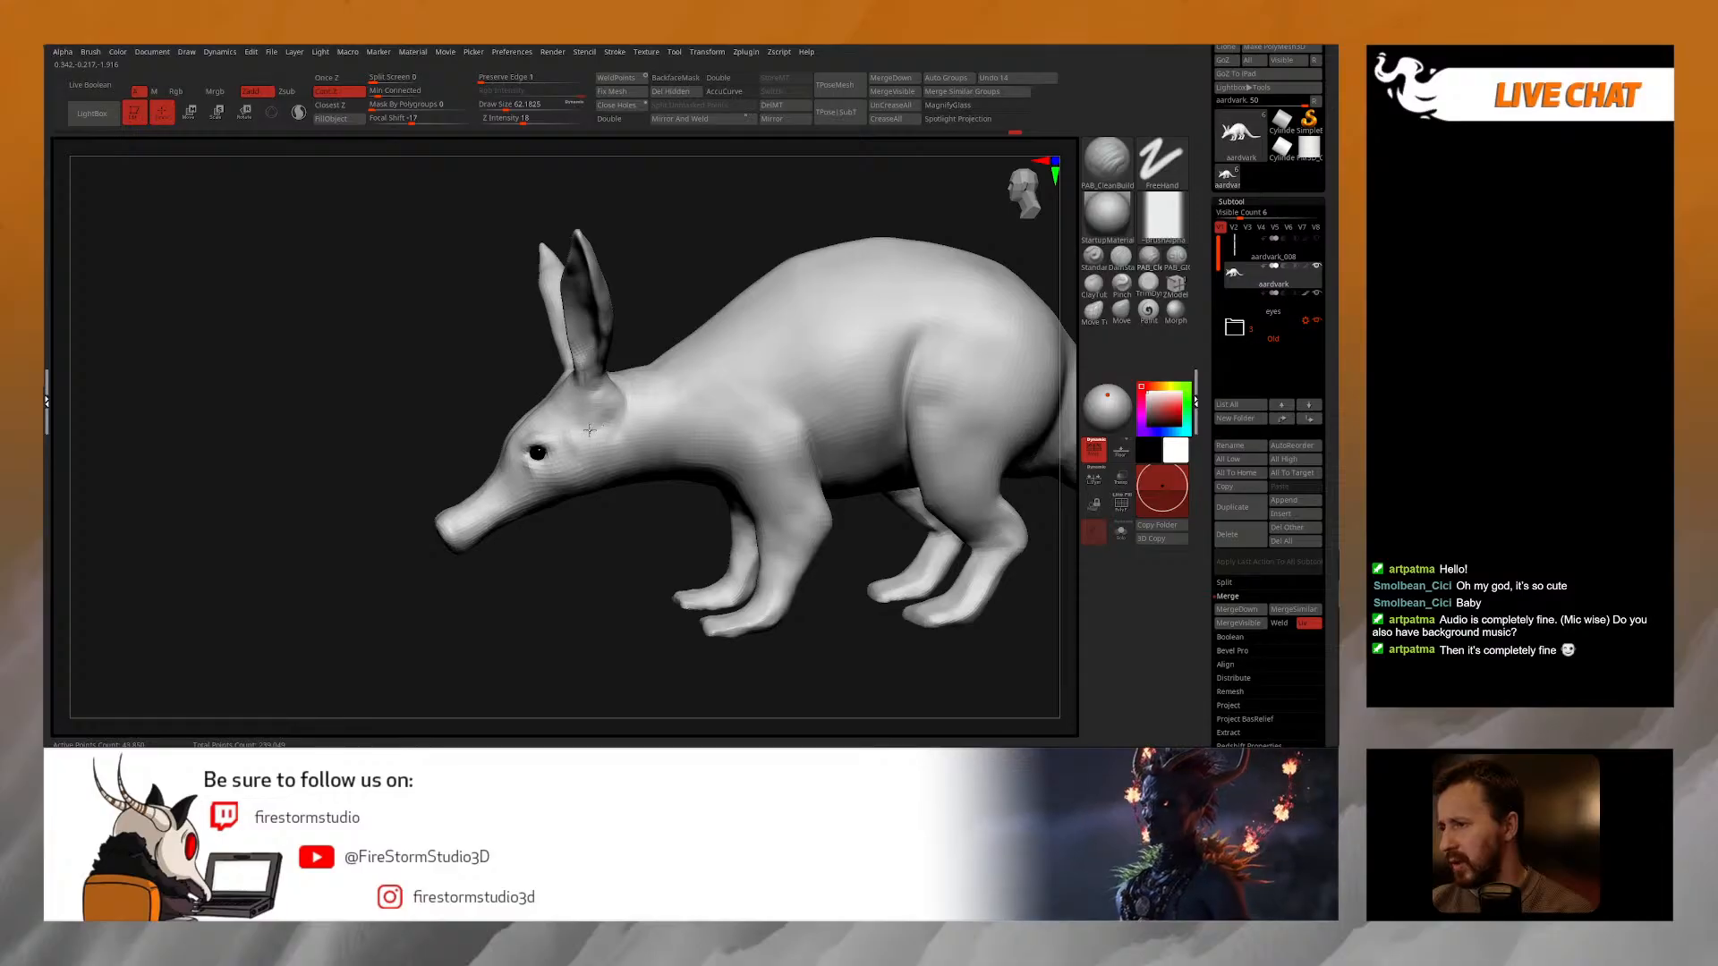
{"action": "right_click_drag", "start_coordinate": [604, 437], "coordinate": [635, 385]}
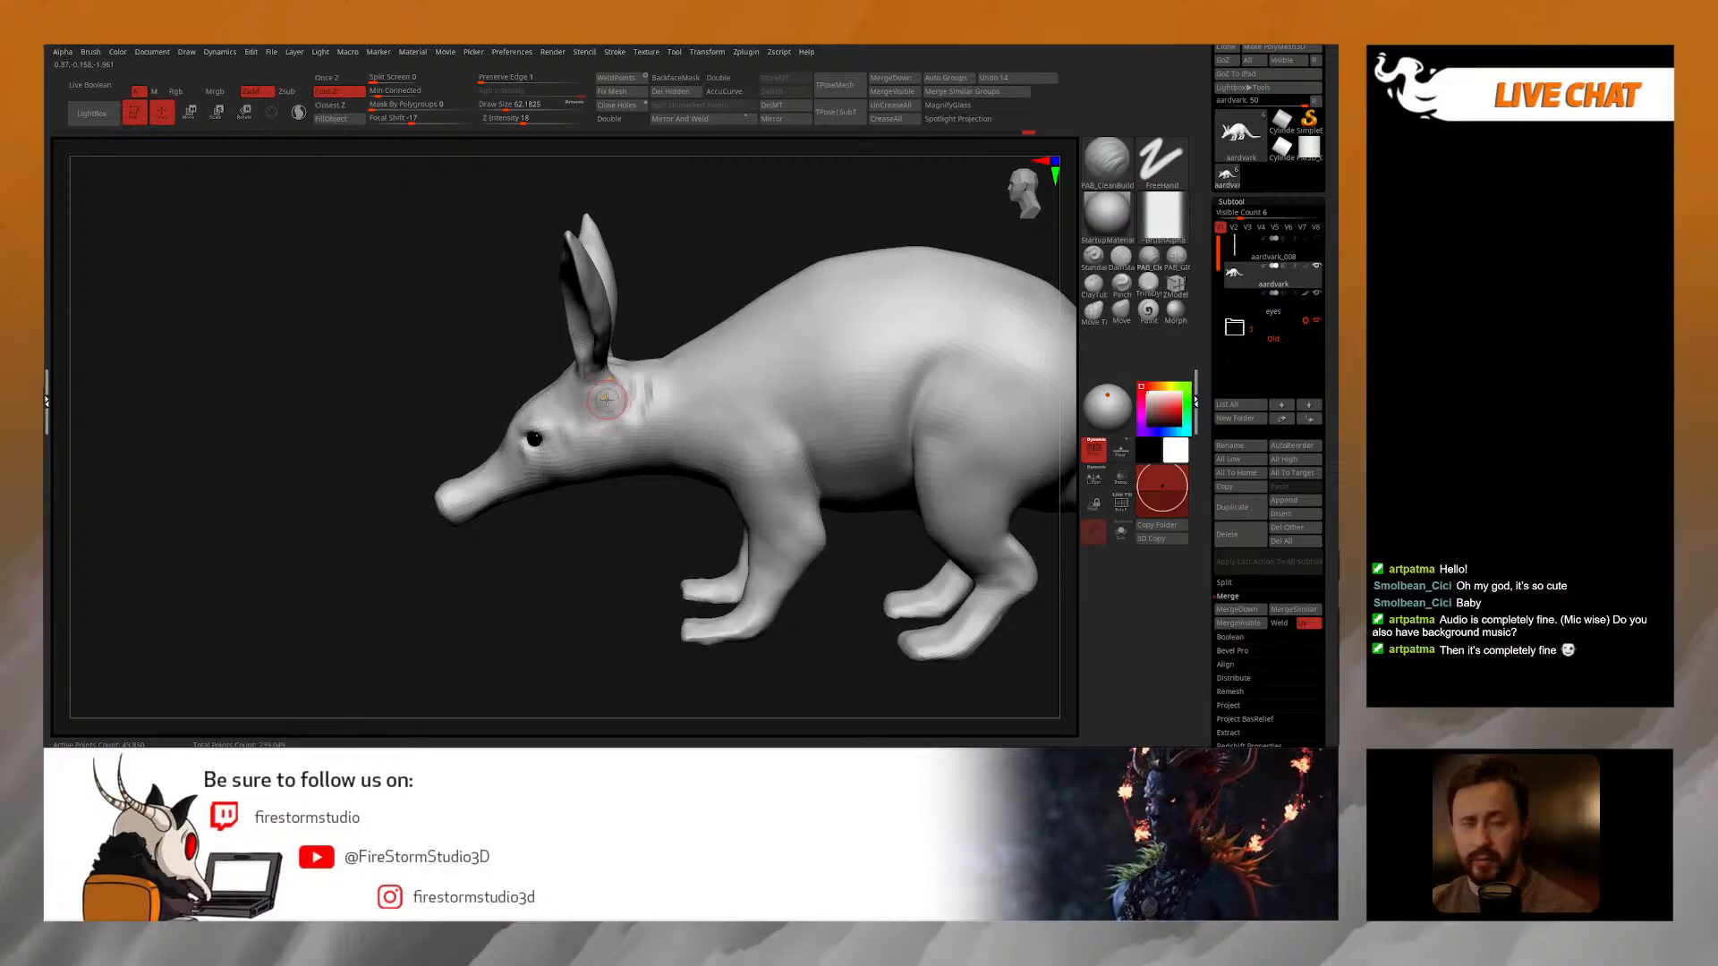
{"action": "key", "text": "shift"}
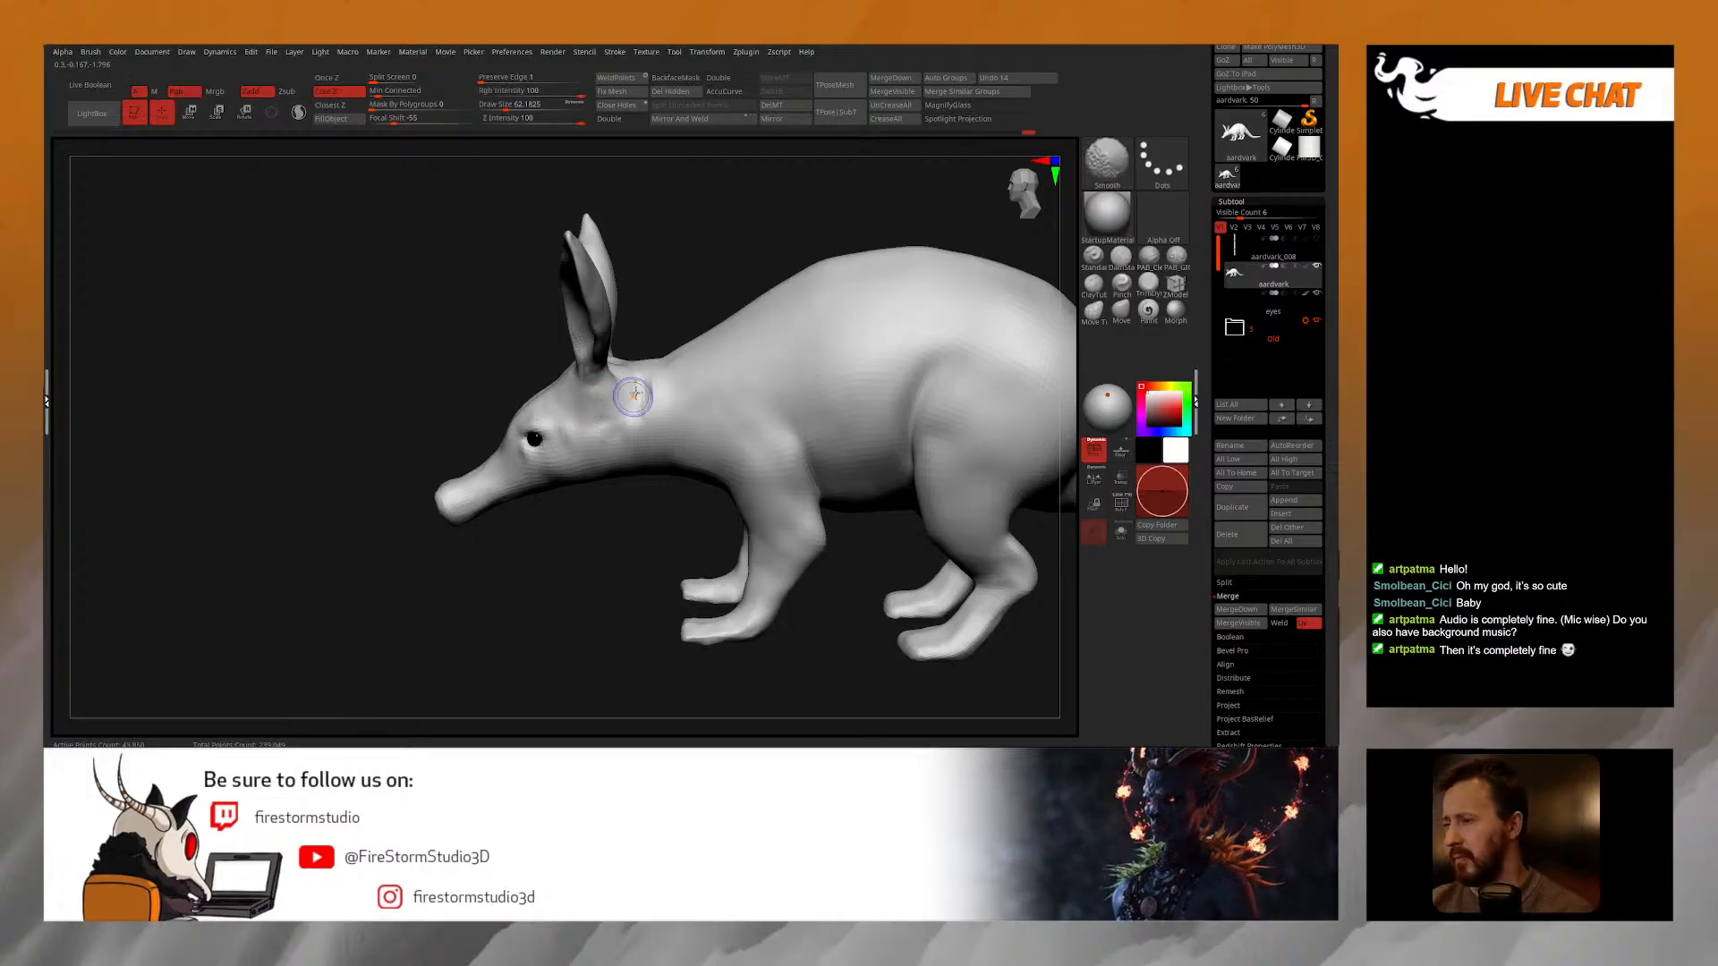
{"action": "mouse_move", "coordinate": [663, 432]}
{"action": "right_mouse_down"}
{"action": "mouse_move", "coordinate": [620, 404]}
{"action": "mouse_move", "coordinate": [624, 418]}
{"action": "mouse_move", "coordinate": [646, 381]}
{"action": "mouse_move", "coordinate": [632, 384]}
{"action": "right_mouse_up"}
Step: Enlarge the draw size and build up, then smooth, the chest between the front legs and the shoulder area
{"action": "right_click_drag", "start_coordinate": [597, 440], "coordinate": [621, 586]}
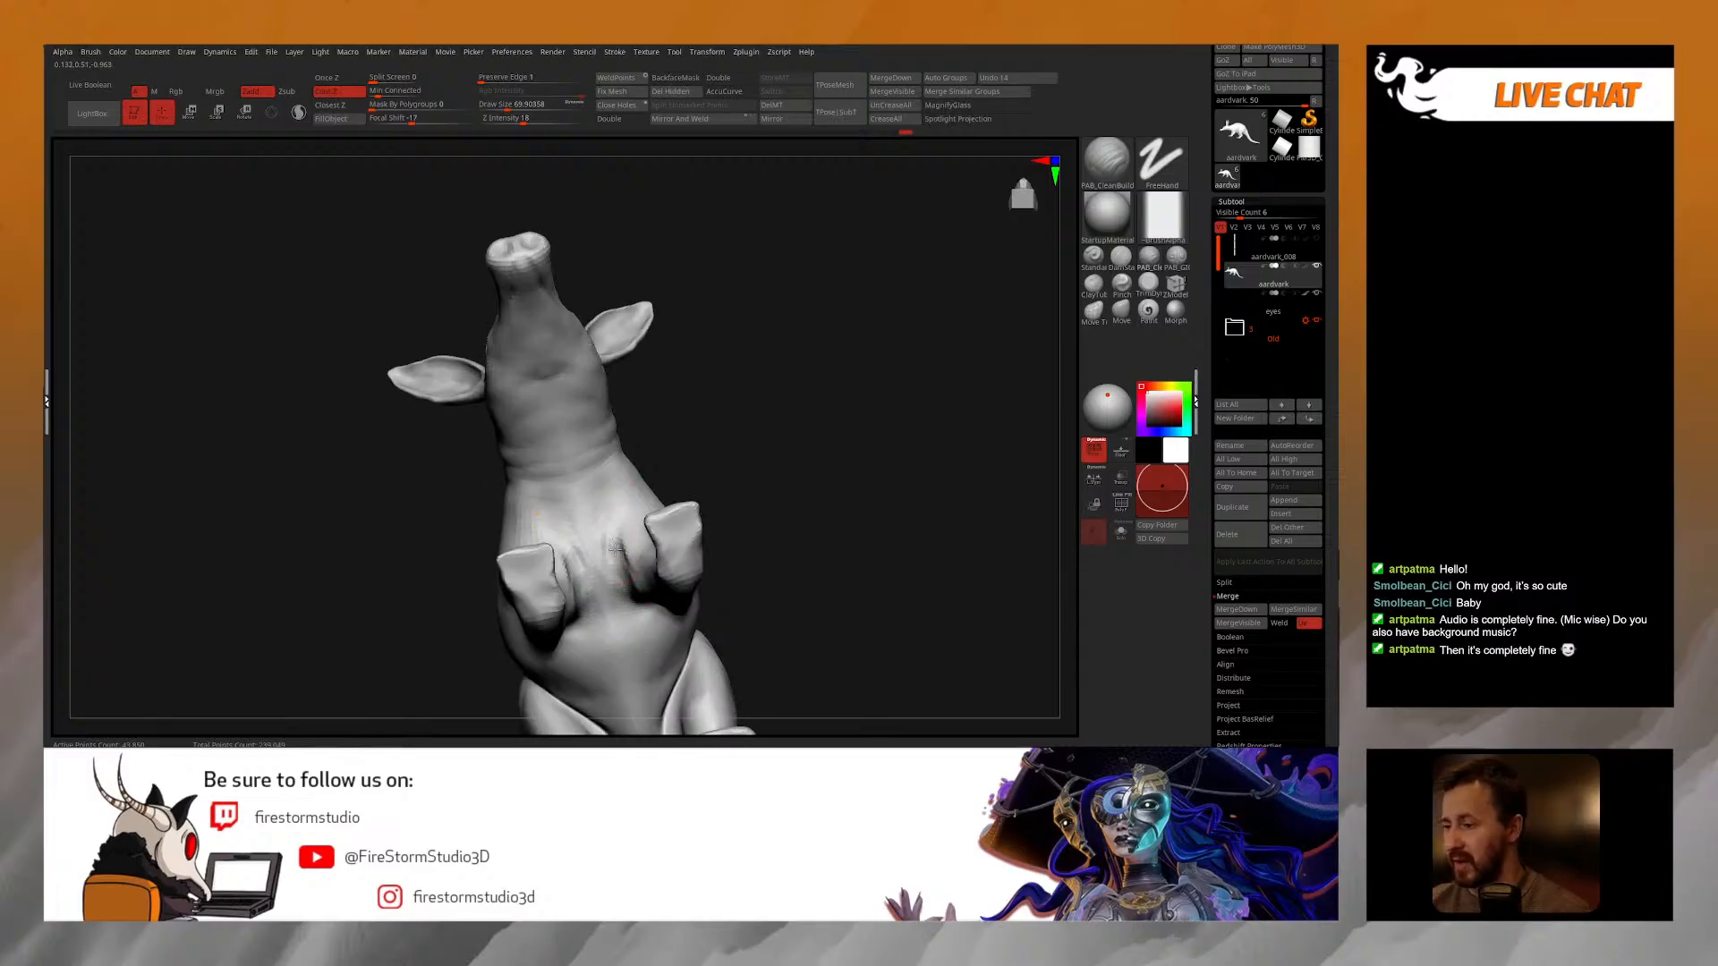
{"action": "right_click_drag", "start_coordinate": [621, 548], "coordinate": [588, 430]}
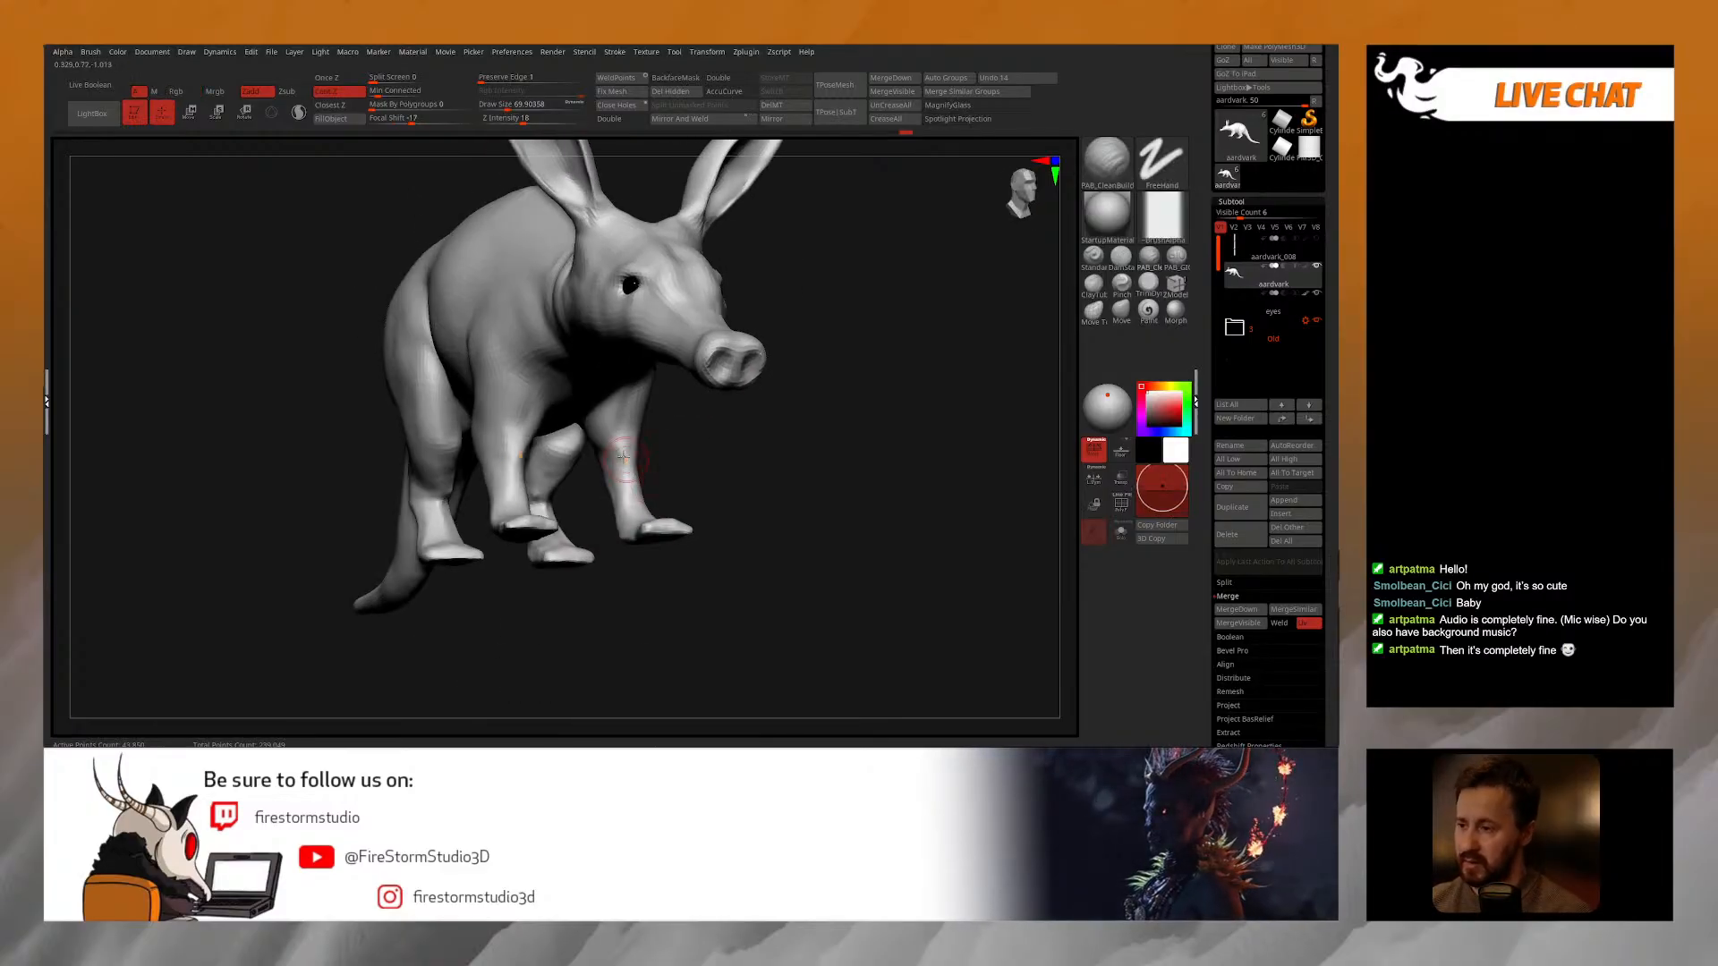
{"action": "key", "text": "shift"}
{"action": "mouse_move", "coordinate": [614, 459]}
{"action": "right_mouse_down"}
{"action": "mouse_move", "coordinate": [615, 482]}
{"action": "mouse_move", "coordinate": [575, 448]}
{"action": "mouse_move", "coordinate": [630, 376]}
{"action": "right_mouse_up"}
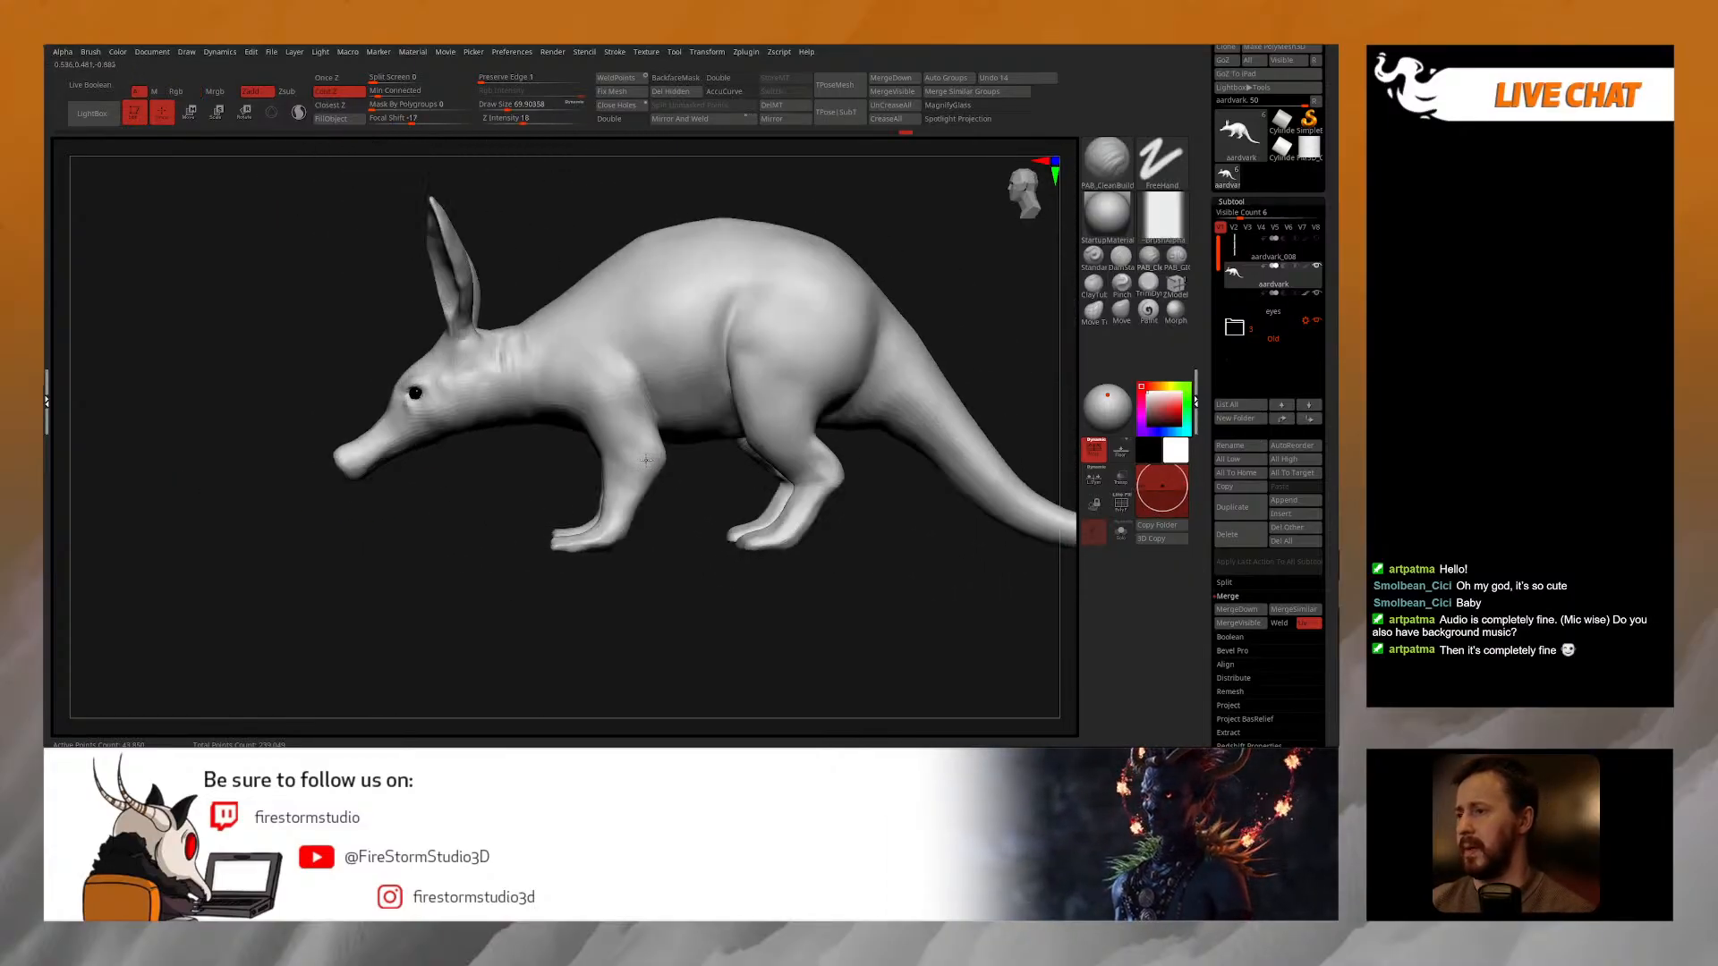
{"action": "right_click_drag", "start_coordinate": [630, 457], "coordinate": [684, 411]}
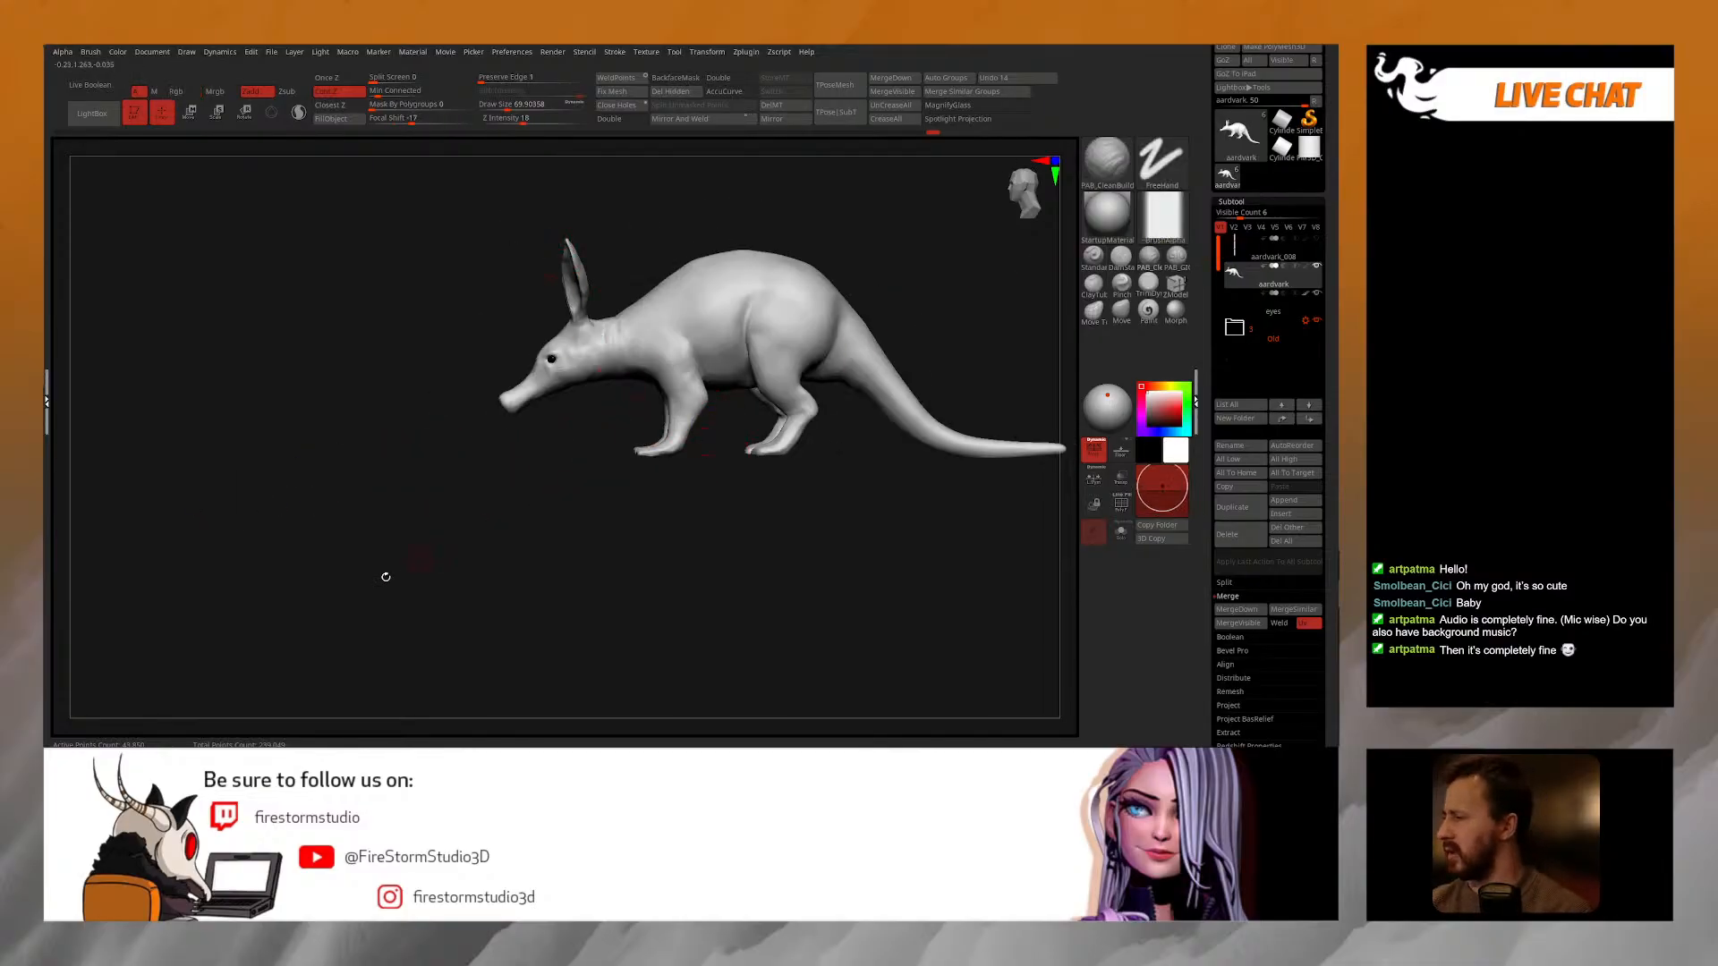
Step: Duplicate the aardvark subtool, set the copy to SDiv level 3 and delete its lower subdivision levels
{"action": "right_click_drag", "start_coordinate": [898, 396], "coordinate": [903, 403], "text": "ctrl"}
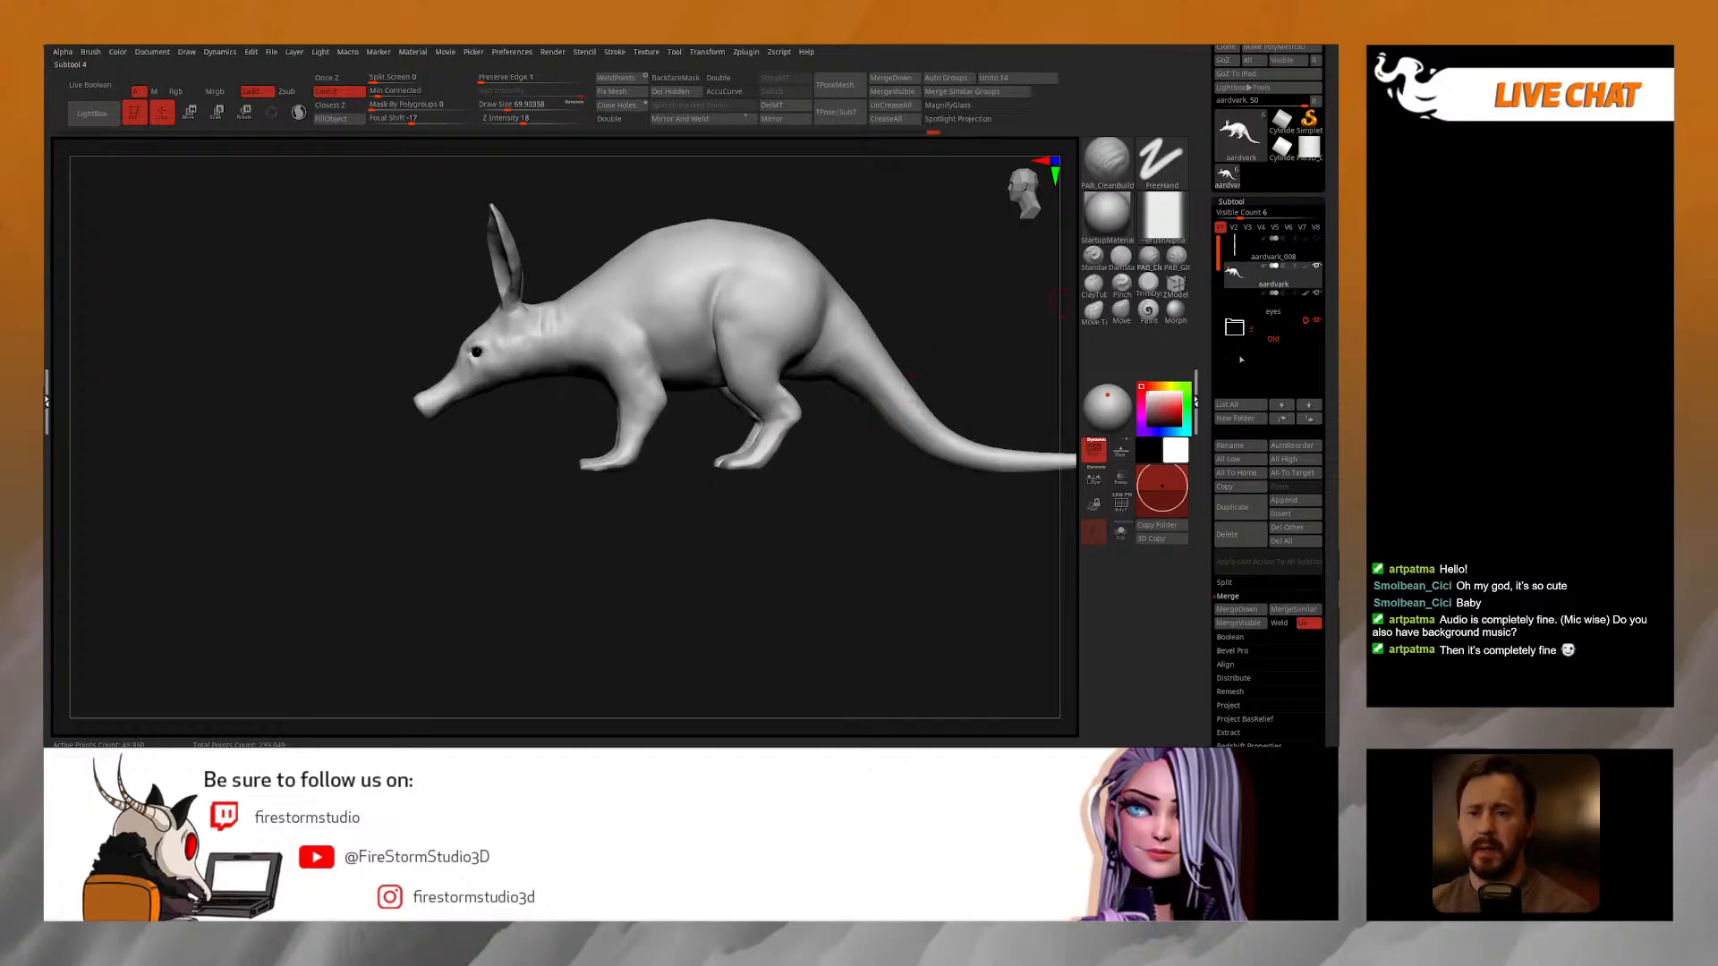
{"action": "left_click", "coordinate": [1233, 508]}
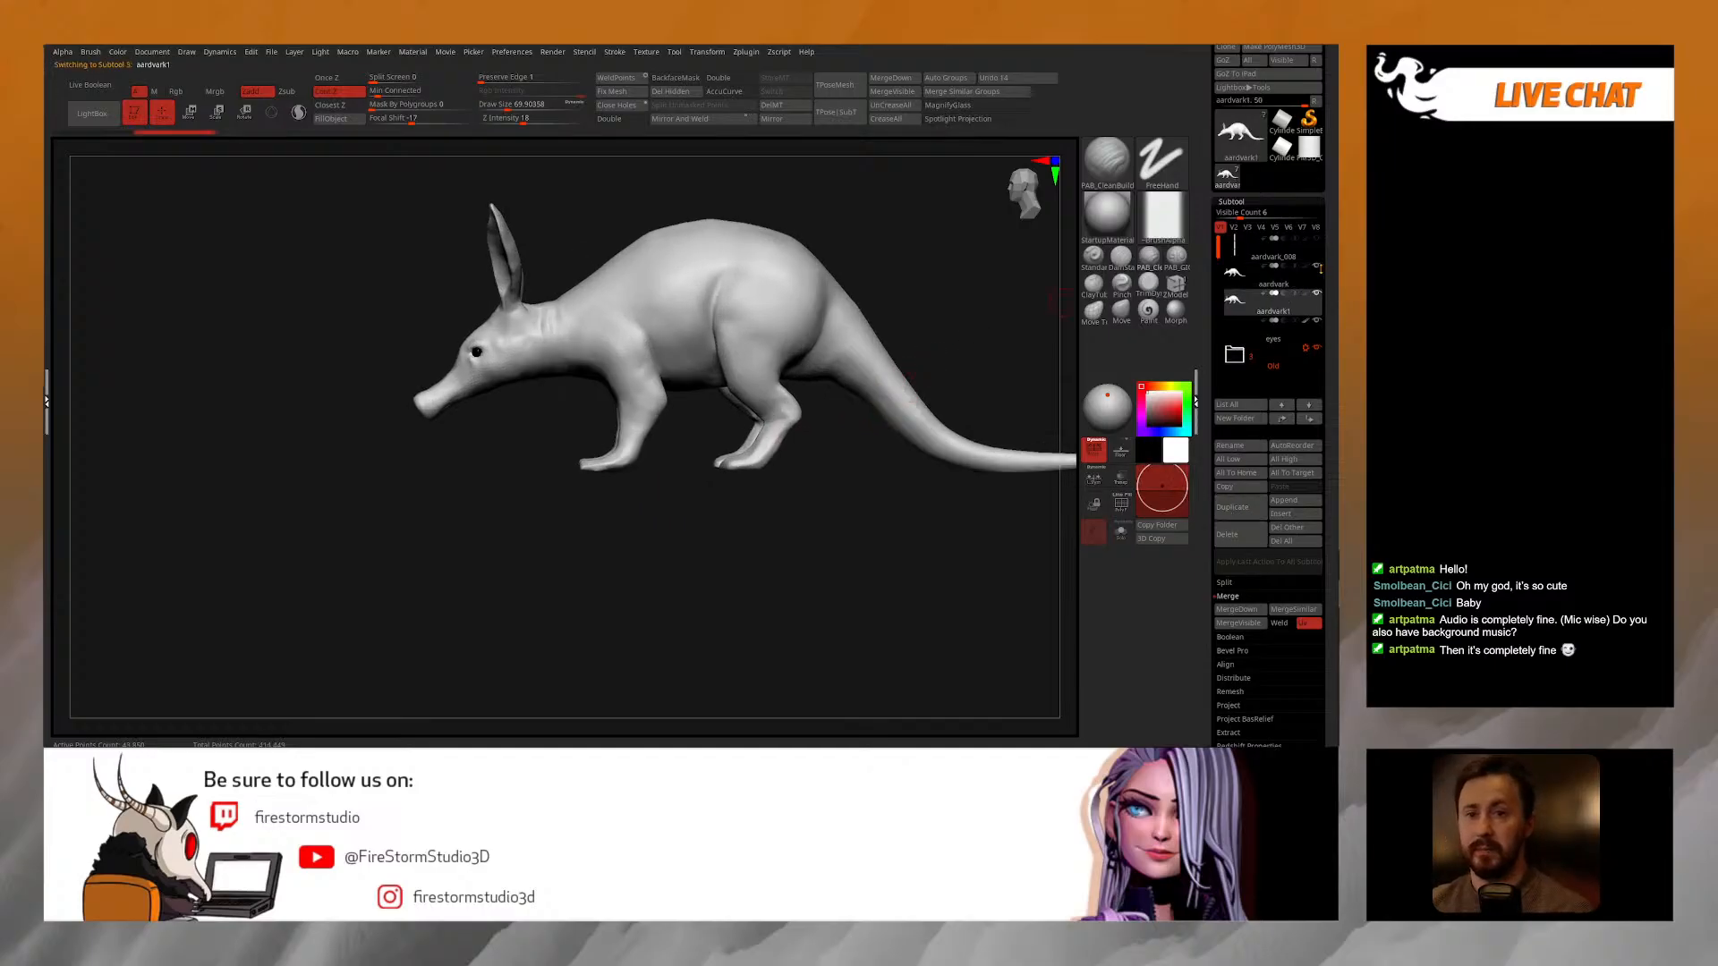
{"action": "left_click", "coordinate": [1218, 202]}
{"action": "left_click", "coordinate": [1233, 214]}
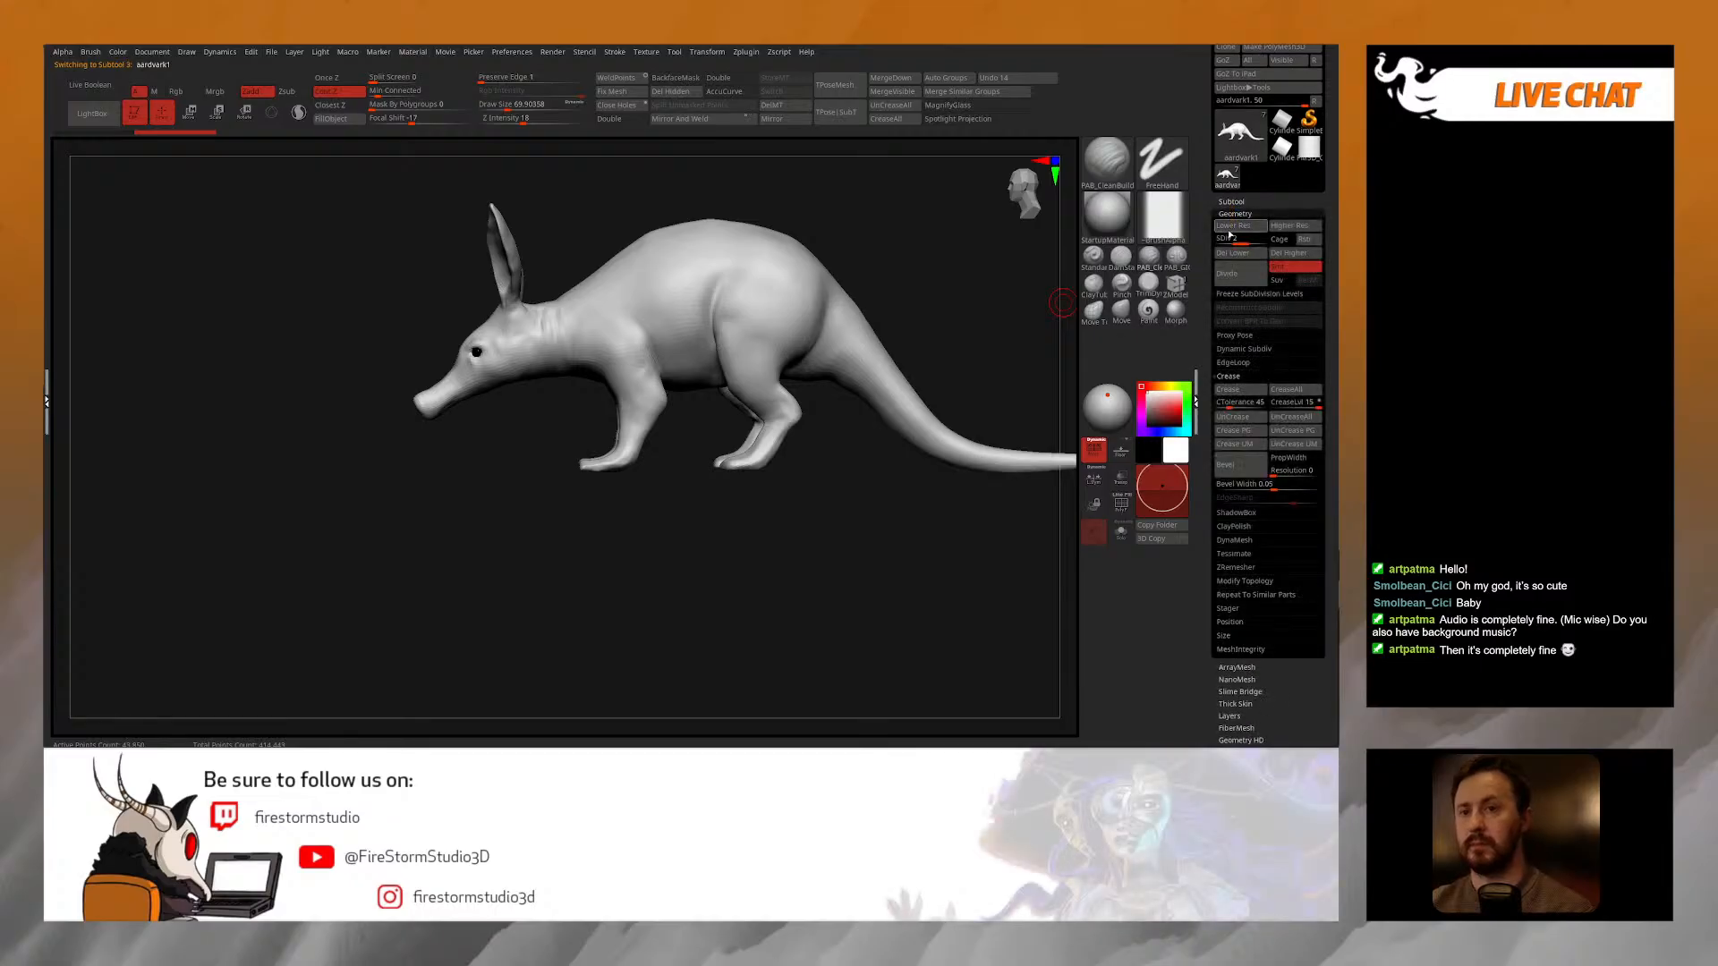
{"action": "left_click_drag", "start_coordinate": [874, 331], "coordinate": [921, 316]}
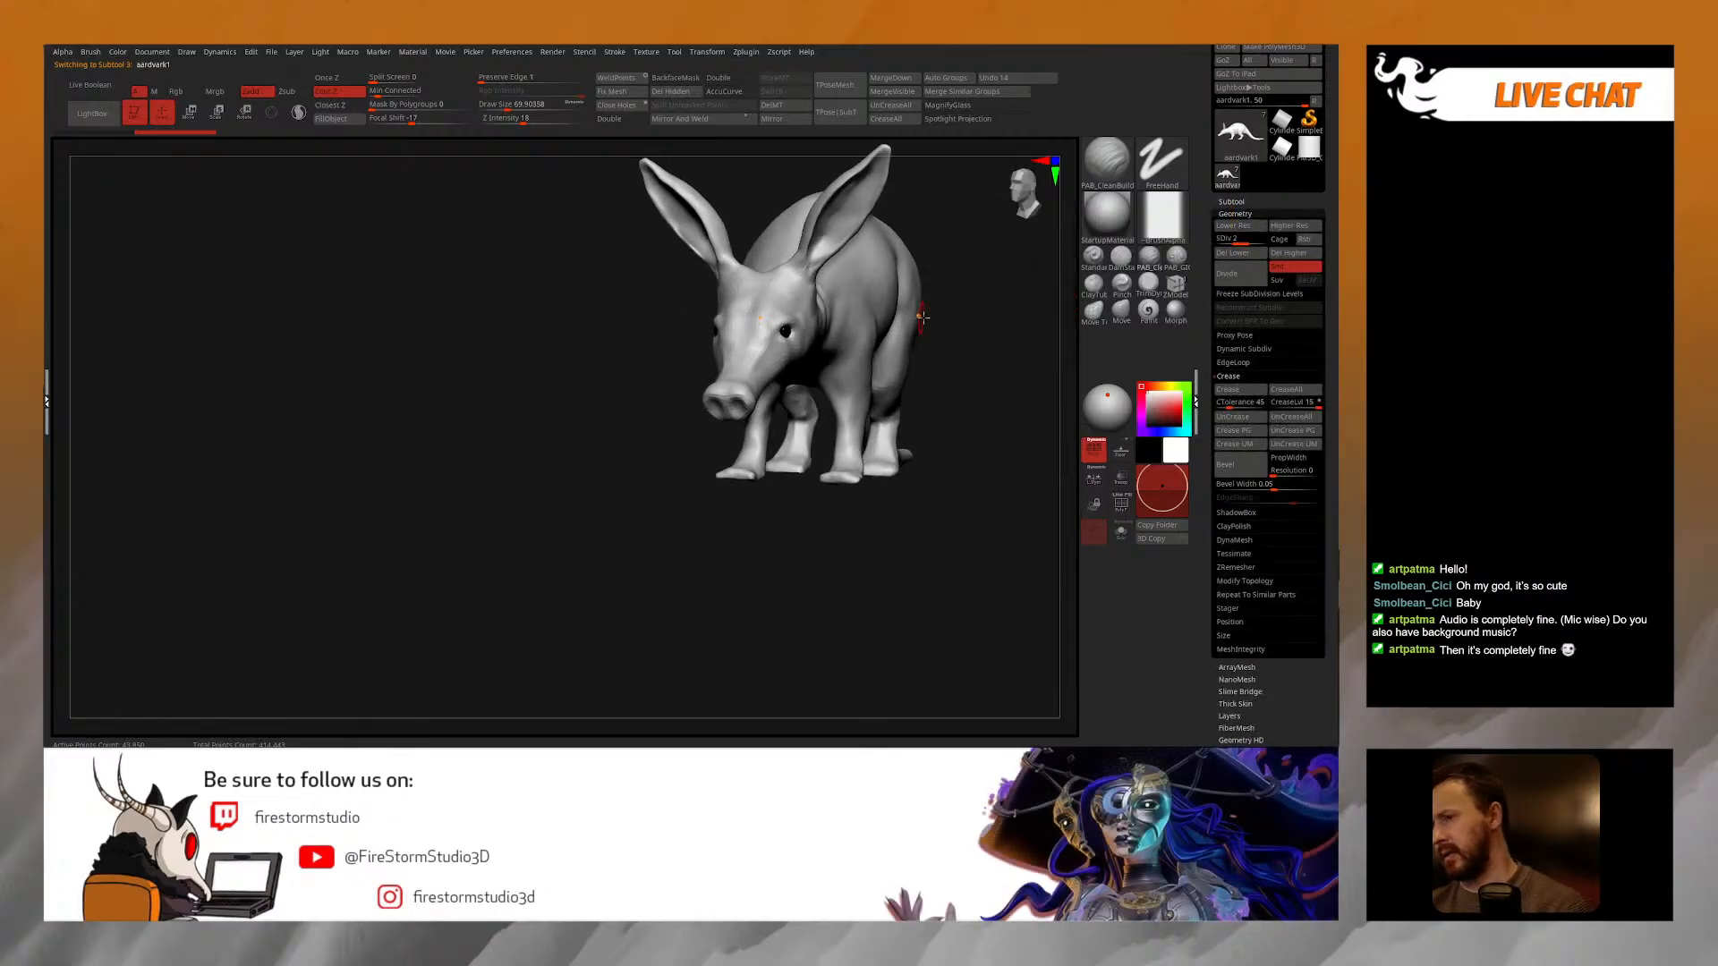
{"action": "left_click_drag", "start_coordinate": [940, 406], "coordinate": [924, 420], "text": "alt"}
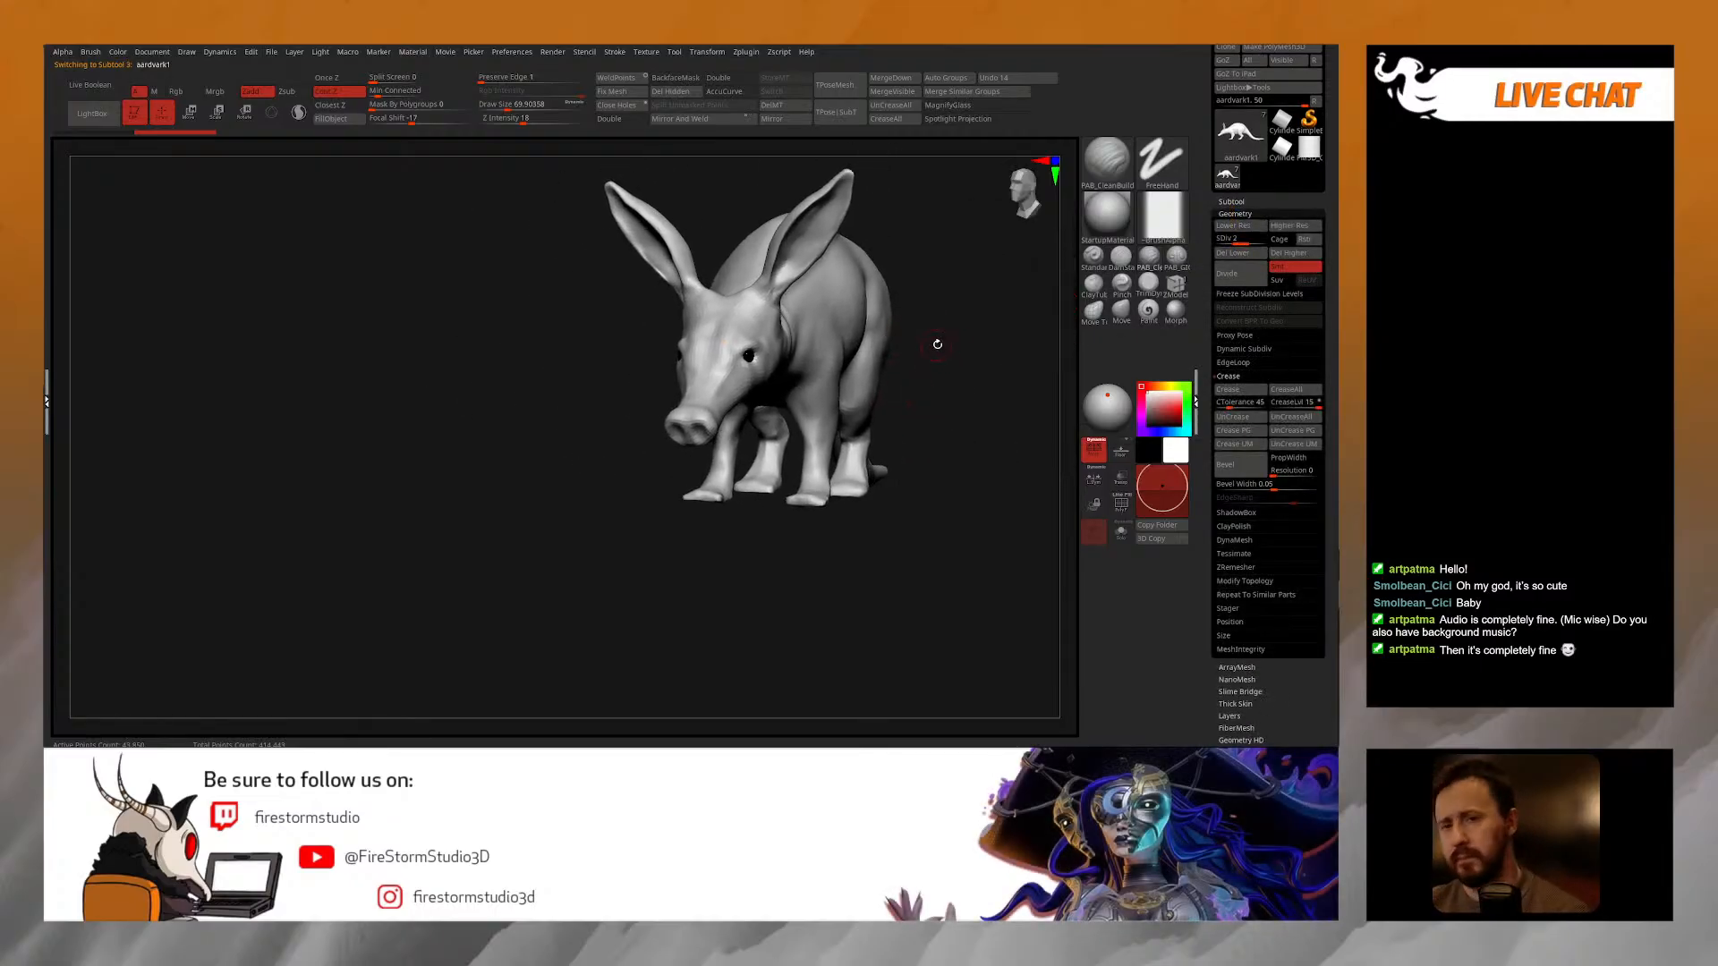
{"action": "left_click_drag", "start_coordinate": [944, 343], "coordinate": [1029, 327]}
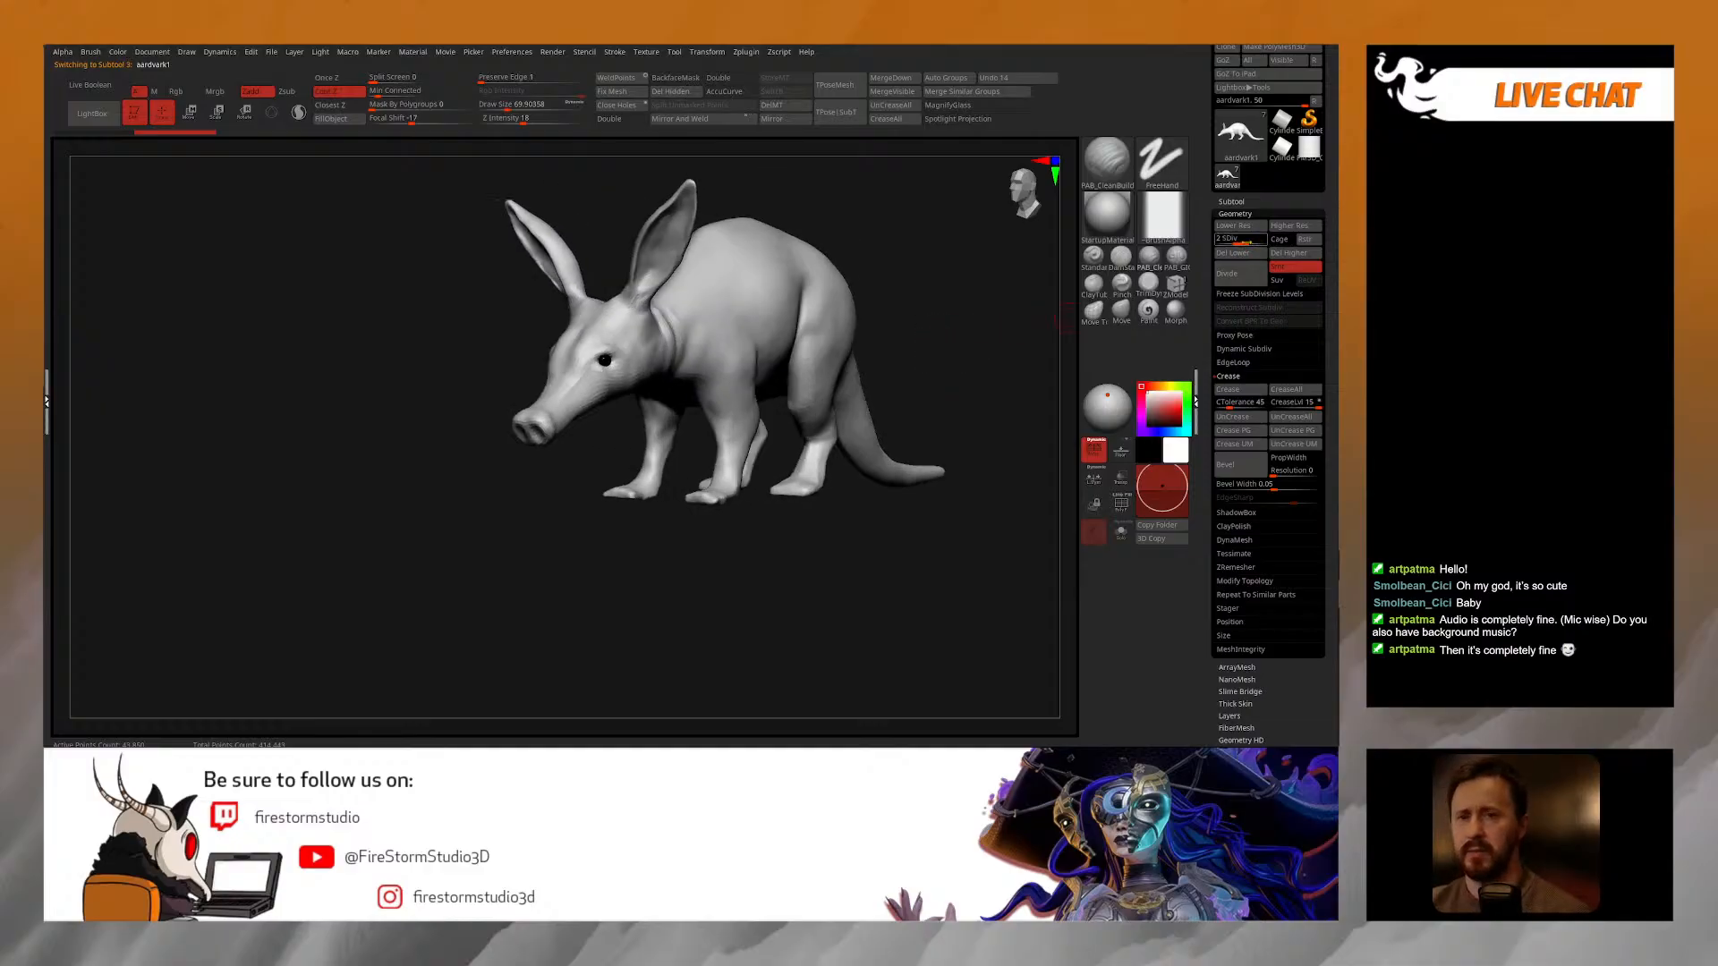
{"action": "left_click", "coordinate": [1259, 243]}
{"action": "left_click_drag", "start_coordinate": [924, 386], "coordinate": [861, 389]}
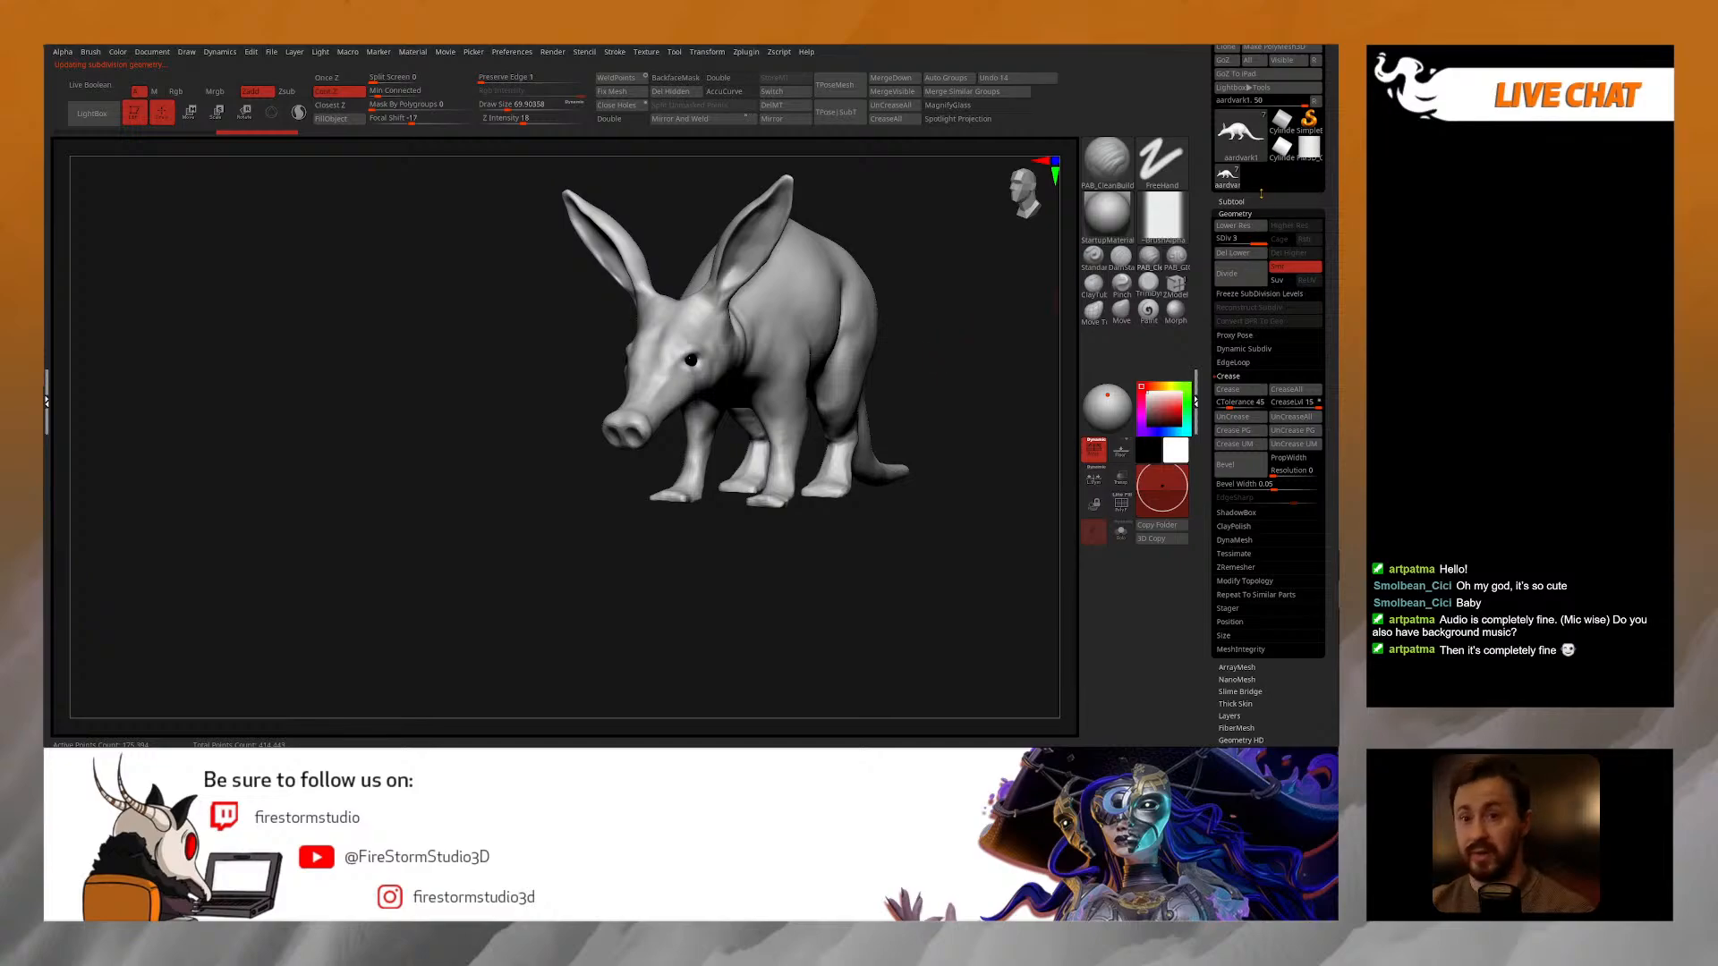
{"action": "left_click", "coordinate": [1233, 254]}
Step: Use the polygroups to isolate the lower front legs of the duplicated aardvark, hiding the rest of the body
{"action": "key", "text": "shift+f"}
{"action": "left_click_drag", "start_coordinate": [932, 372], "coordinate": [682, 433]}
{"action": "left_click", "coordinate": [686, 426], "text": "ctrl+shift"}
{"action": "left_click", "coordinate": [688, 424], "text": "ctrl+shift"}
{"action": "left_click", "coordinate": [686, 432], "text": "ctrl+shift"}
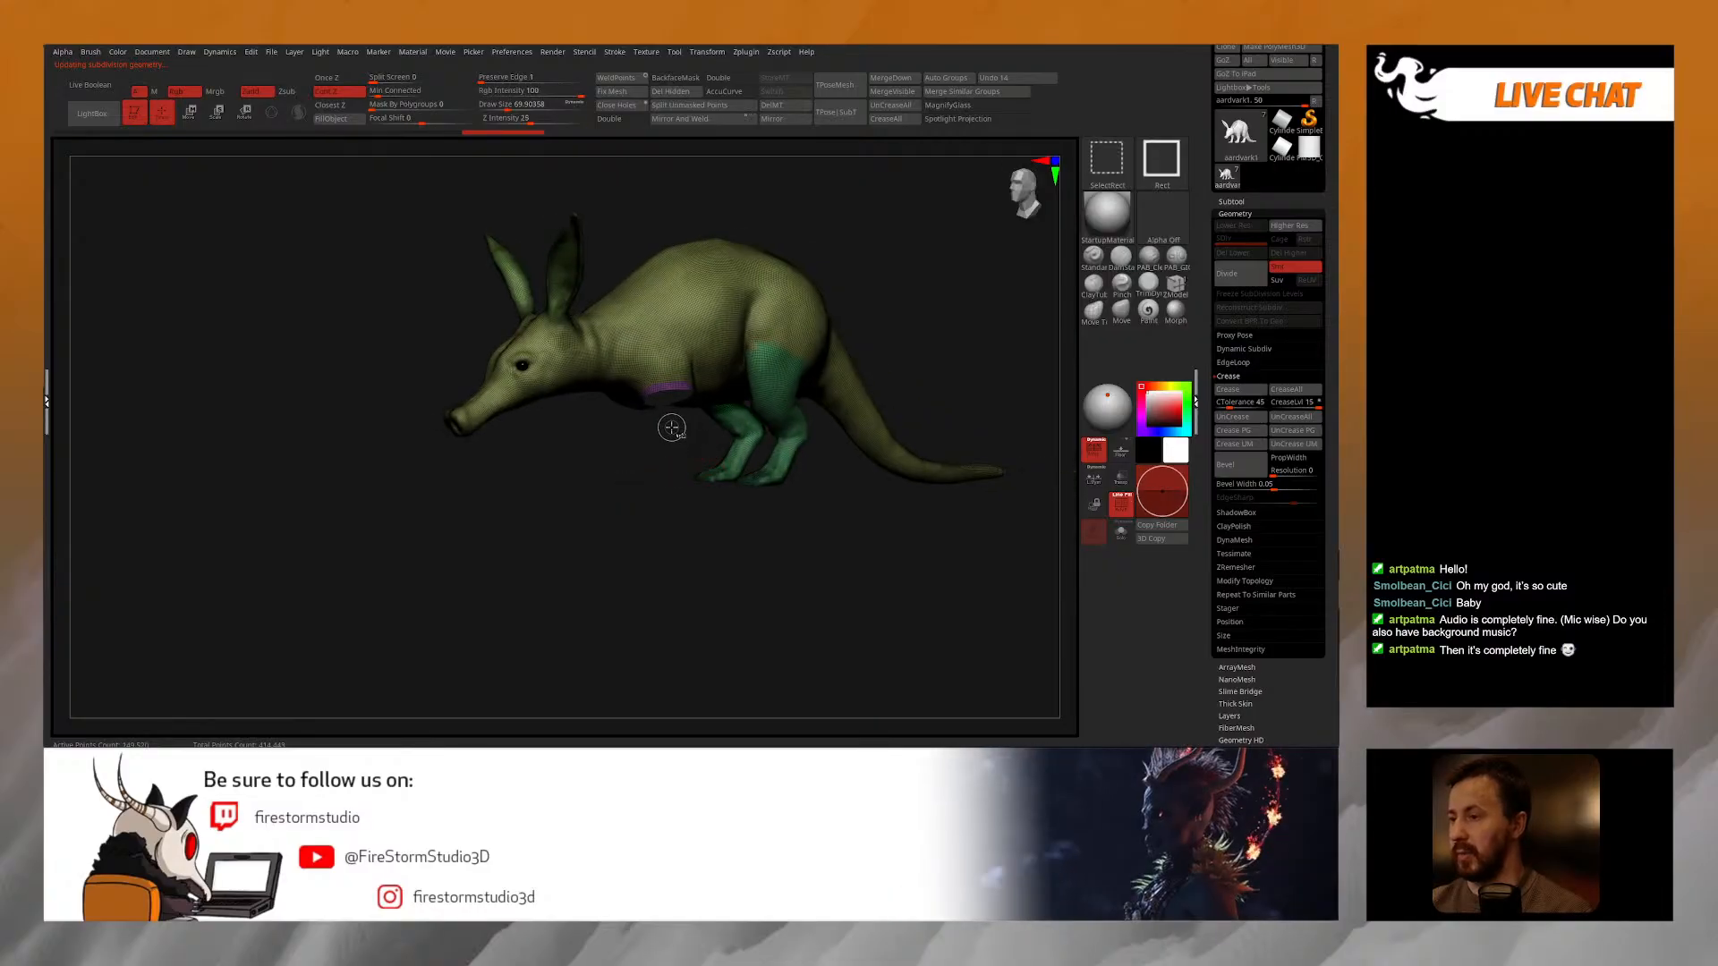
{"action": "left_click", "coordinate": [673, 431], "text": "ctrl+shift"}
{"action": "left_click", "coordinate": [672, 445], "text": "ctrl+shift"}
{"action": "left_click_drag", "start_coordinate": [757, 501], "coordinate": [717, 507]}
{"action": "key", "text": "shift+f"}
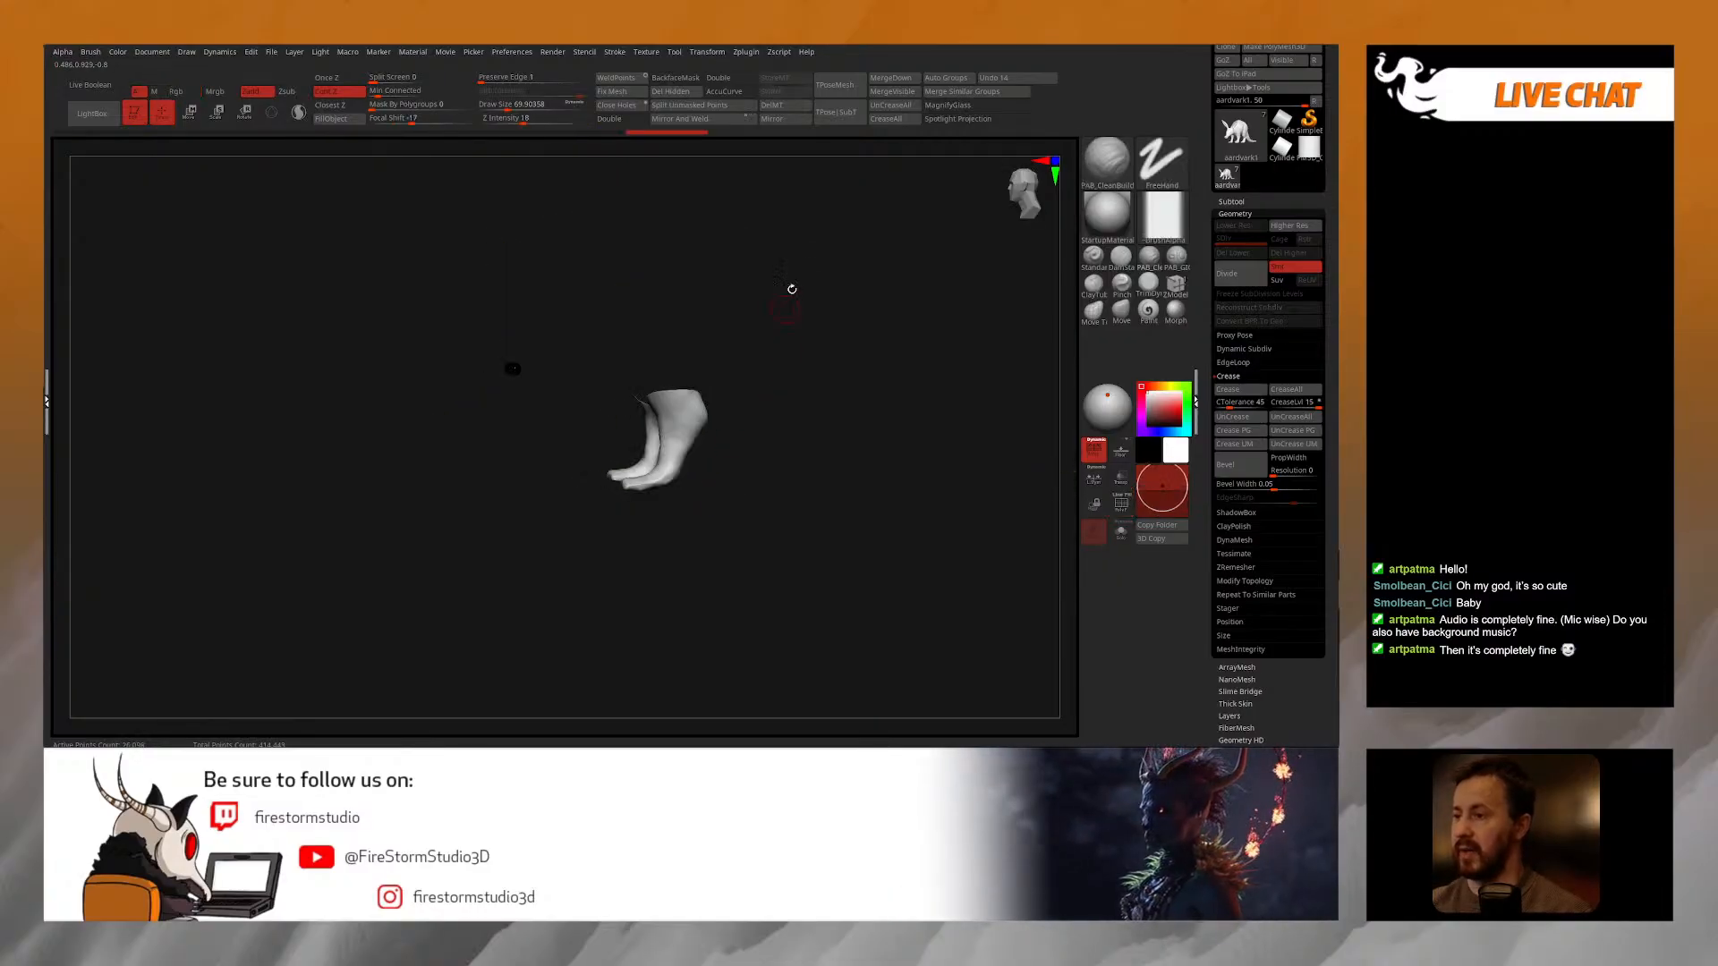
Step: Isolate a single lower front leg and delete all the hidden geometry of the copy
{"action": "left_click_drag", "start_coordinate": [782, 399], "coordinate": [730, 422]}
{"action": "left_click_drag", "start_coordinate": [417, 338], "coordinate": [607, 591], "text": "ctrl+alt+shift"}
{"action": "left_click_drag", "start_coordinate": [447, 336], "coordinate": [617, 593], "text": "ctrl+shift"}
{"action": "left_click_drag", "start_coordinate": [761, 393], "coordinate": [819, 414]}
Step: Reconstruct the leg's lower subdivision levels and return it to SDiv level 1
{"action": "left_click", "coordinate": [1249, 307]}
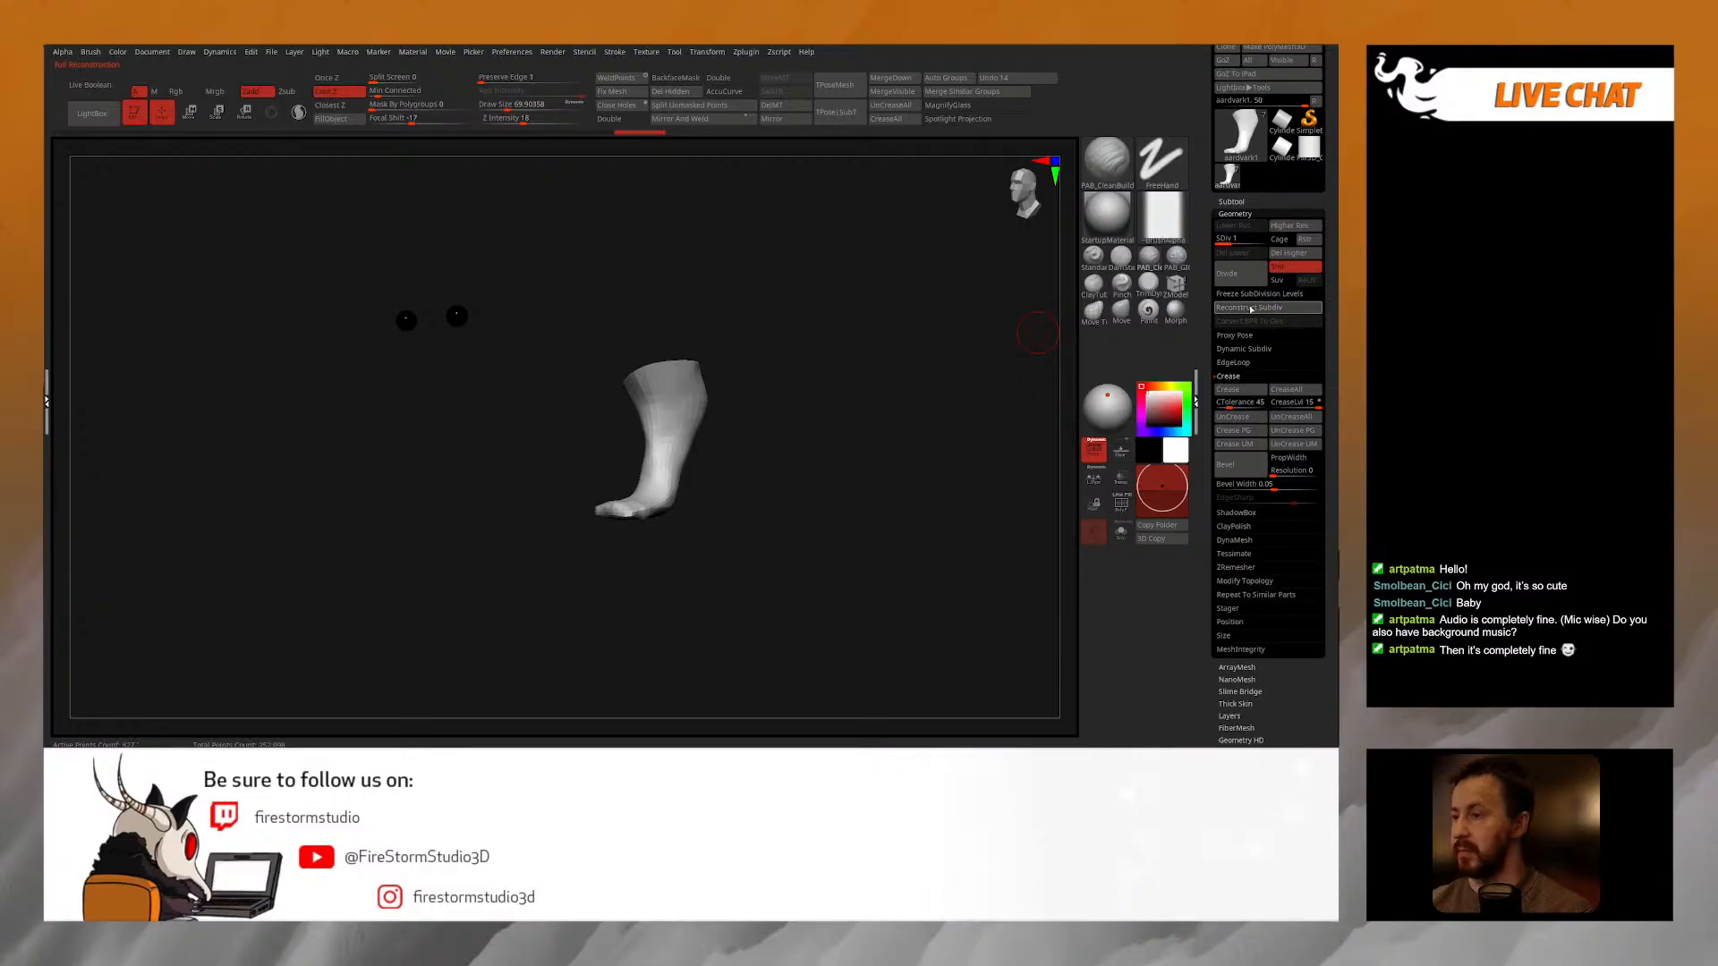
{"action": "key", "text": "shift+f"}
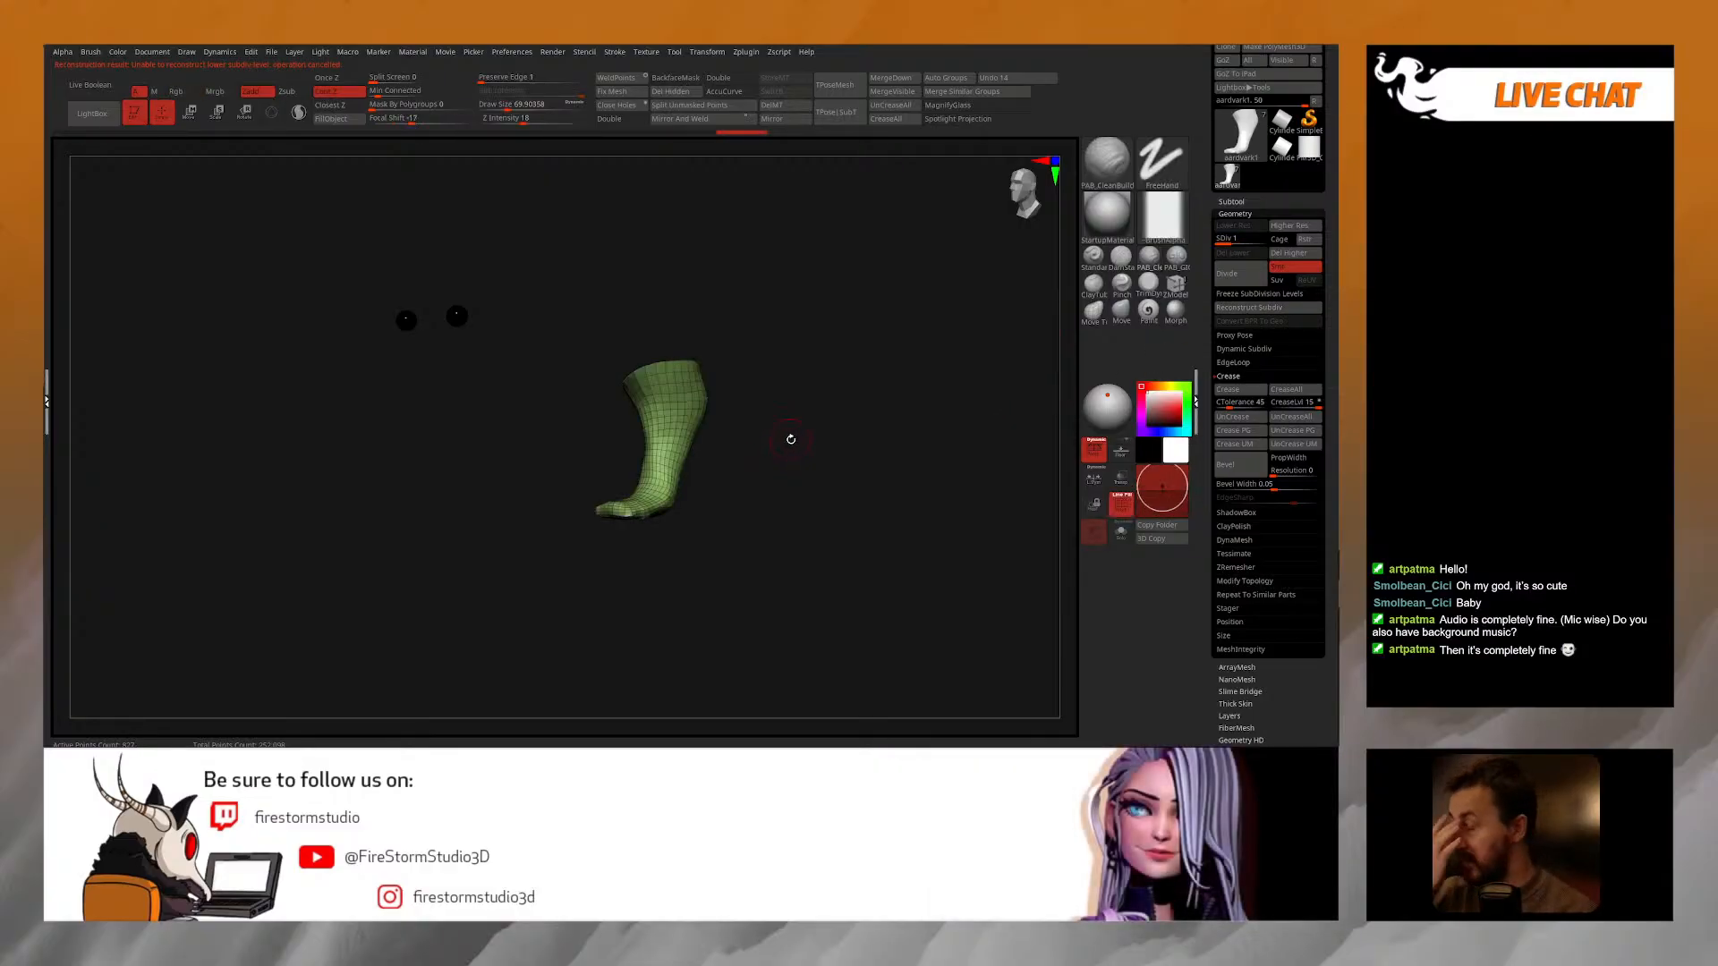
{"action": "left_click", "coordinate": [1263, 244]}
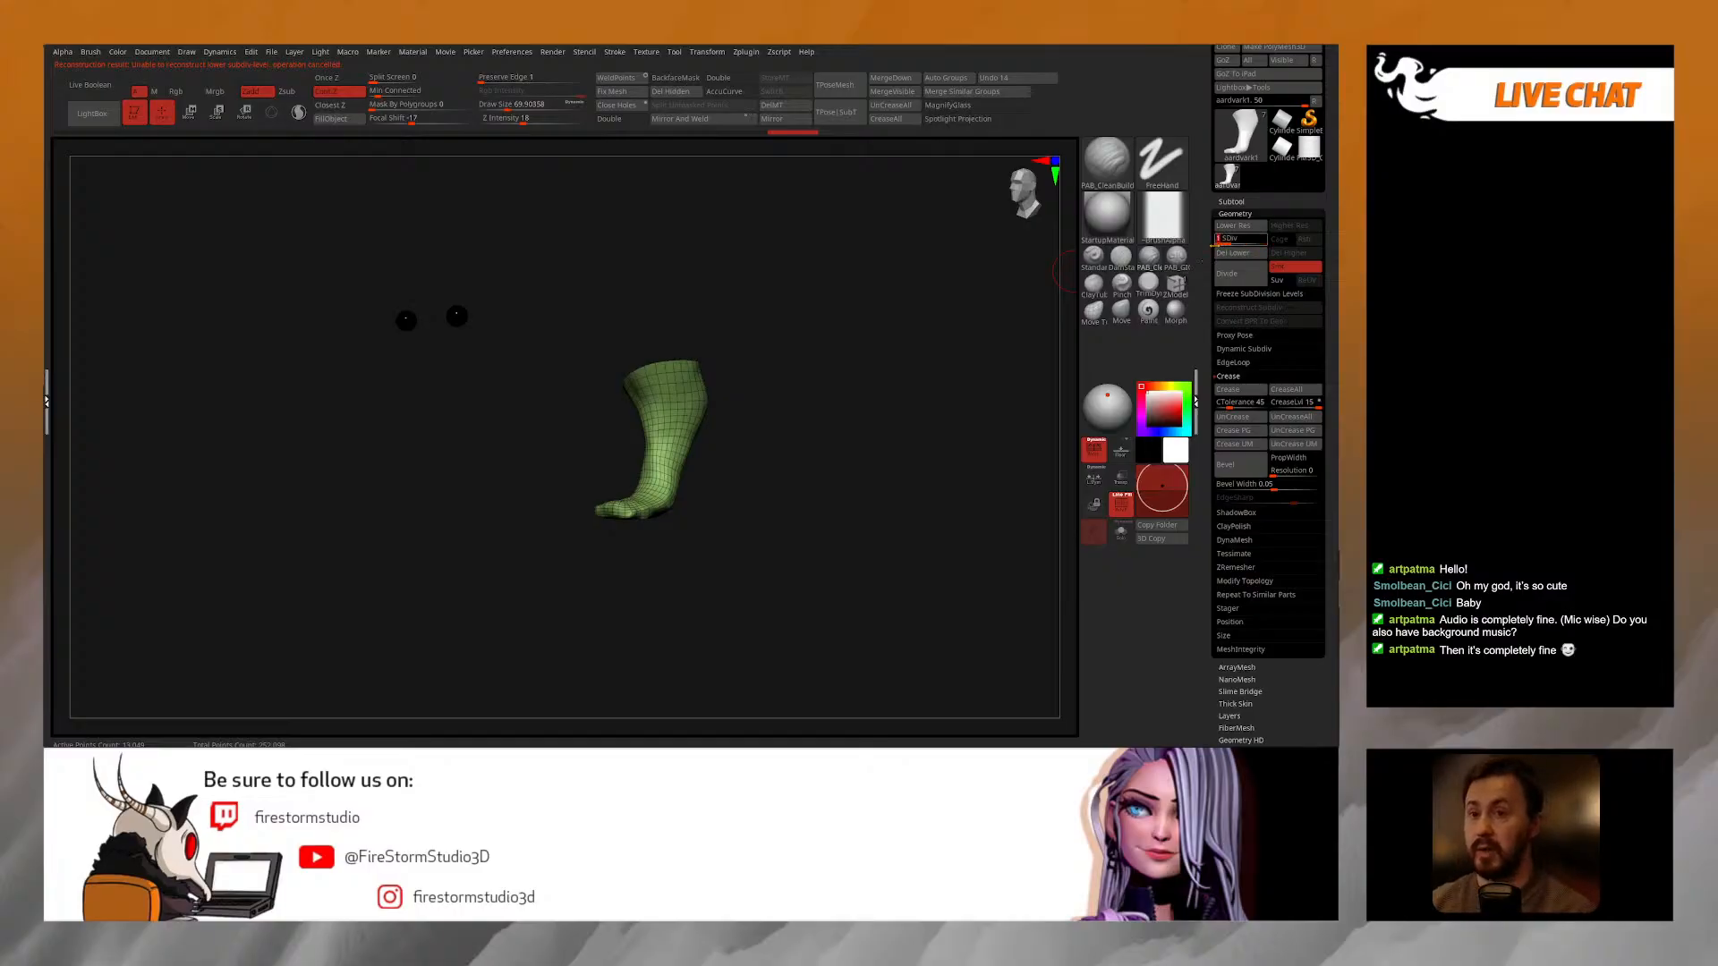
{"action": "key", "text": "shift+d"}
{"action": "key", "text": "shift+d"}
Step: Adjust the draw size and smooth the toes into a plain foot shape at the lowest subdivision level
{"action": "mouse_move", "coordinate": [763, 383]}
{"action": "left_mouse_down"}
{"action": "mouse_move", "coordinate": [809, 388]}
{"action": "mouse_move", "coordinate": [745, 398]}
{"action": "mouse_move", "coordinate": [797, 391]}
{"action": "mouse_move", "coordinate": [756, 443]}
{"action": "mouse_move", "coordinate": [740, 410]}
{"action": "mouse_move", "coordinate": [763, 448]}
{"action": "mouse_move", "coordinate": [682, 500]}
{"action": "left_mouse_up"}
{"action": "key", "text": "space"}
{"action": "left_click_drag", "start_coordinate": [641, 565], "coordinate": [652, 566]}
{"action": "mouse_move", "coordinate": [765, 510]}
{"action": "left_mouse_down"}
{"action": "mouse_move", "coordinate": [733, 521]}
{"action": "mouse_move", "coordinate": [750, 468]}
{"action": "left_mouse_up"}
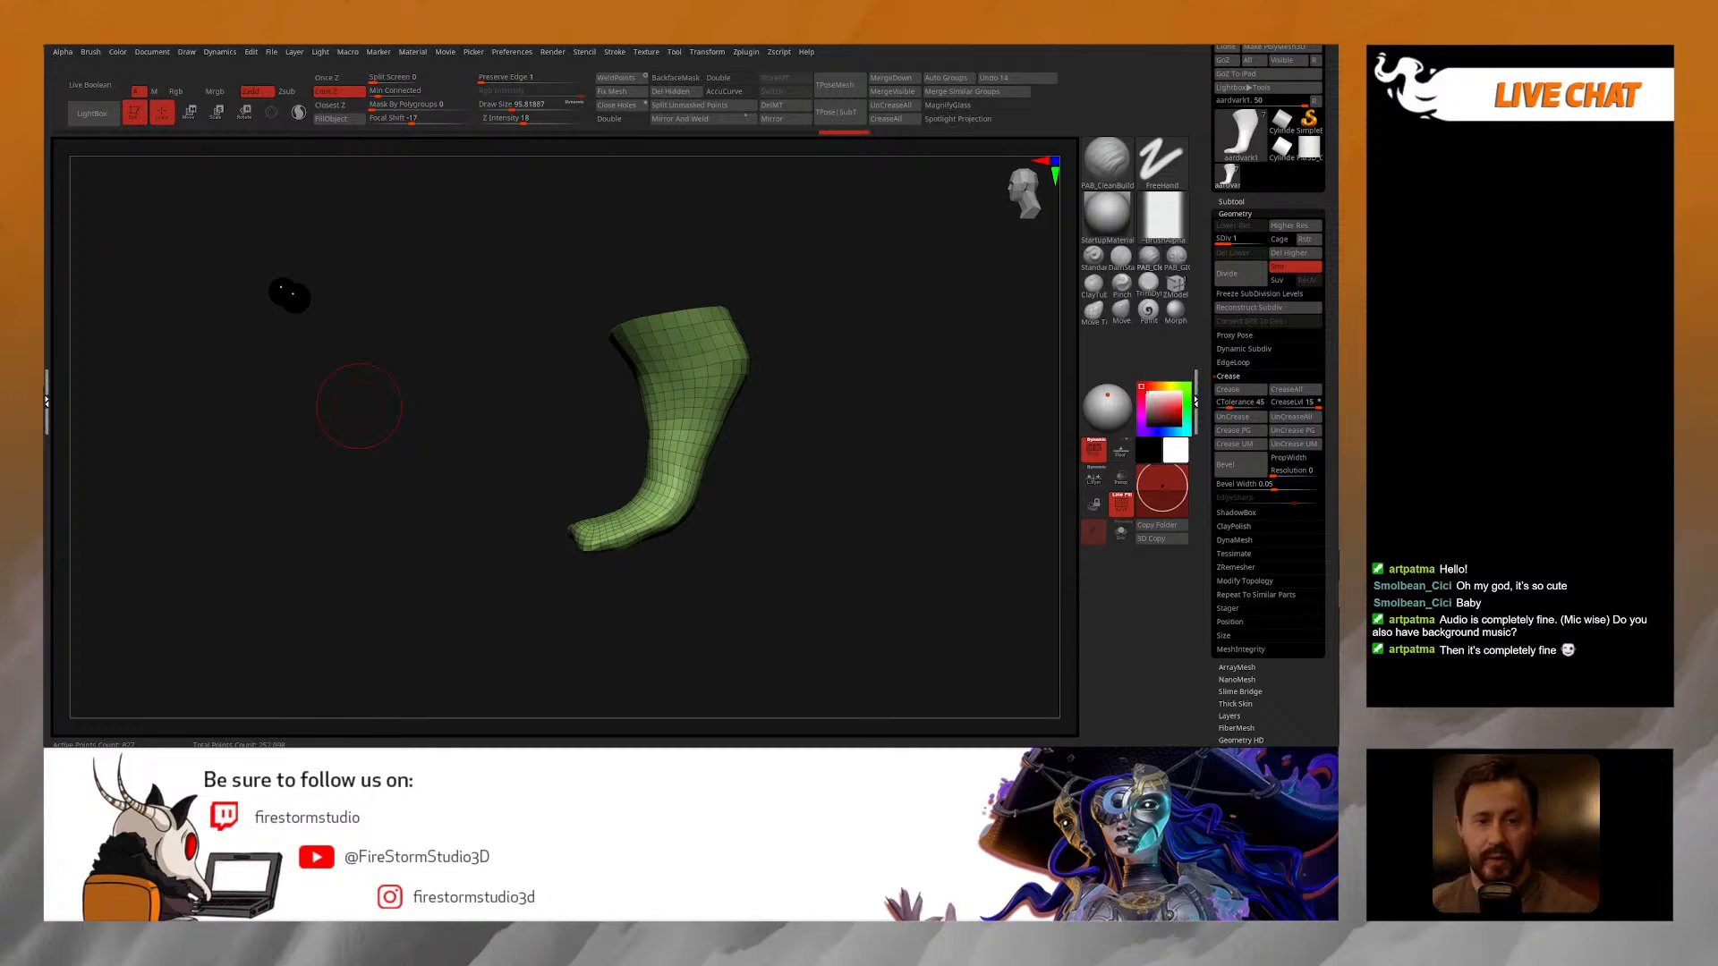
{"action": "left_click_drag", "start_coordinate": [756, 503], "coordinate": [790, 475]}
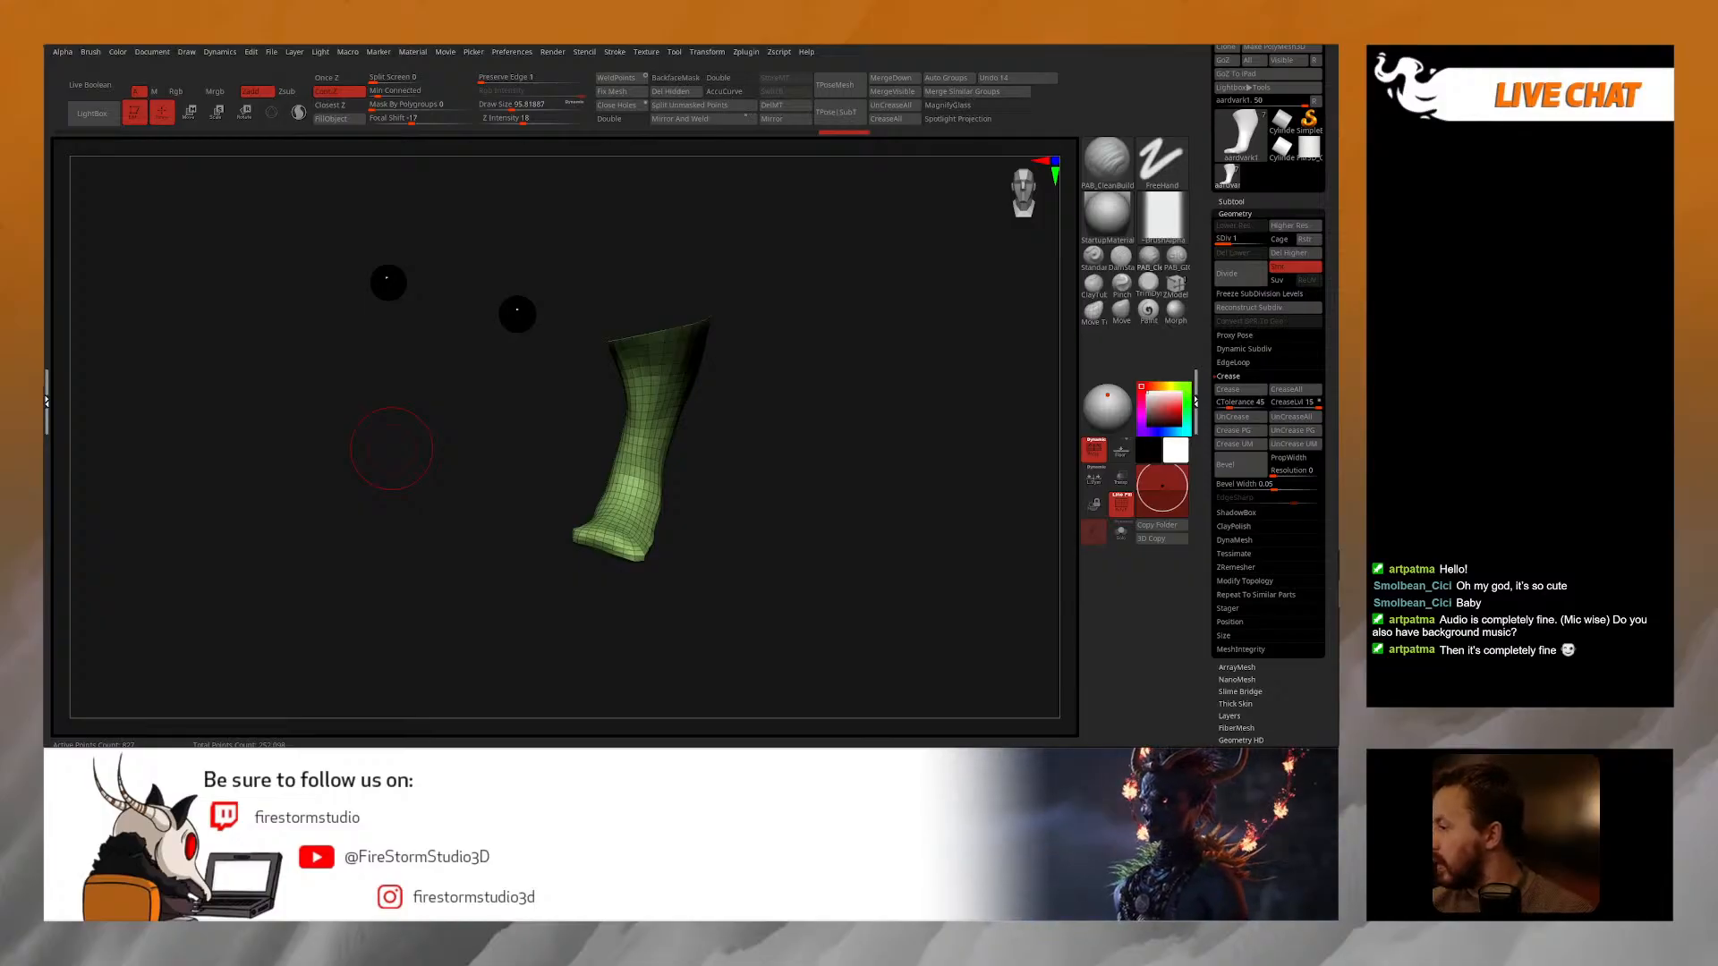
{"action": "mouse_move", "coordinate": [778, 502]}
{"action": "left_mouse_down"}
{"action": "mouse_move", "coordinate": [776, 529]}
{"action": "mouse_move", "coordinate": [750, 487]}
{"action": "mouse_move", "coordinate": [683, 445]}
{"action": "mouse_move", "coordinate": [701, 426]}
{"action": "mouse_move", "coordinate": [748, 434]}
{"action": "mouse_move", "coordinate": [762, 464]}
{"action": "mouse_move", "coordinate": [748, 453]}
{"action": "mouse_move", "coordinate": [820, 456]}
{"action": "left_mouse_up"}
Step: Hide the polyframe, raise the leg's subdivision level and plane its surface with the TrimDynamic brush
{"action": "key", "text": "shift+f"}
{"action": "key", "text": "d"}
{"action": "key", "text": "d"}
{"action": "left_click", "coordinate": [1148, 286]}
{"action": "right_click_drag", "start_coordinate": [621, 418], "coordinate": [690, 430]}
{"action": "right_click", "coordinate": [658, 461]}
Step: Delete the leg's subdivision levels below SDiv 2 and close the open hole at its cut upper end
{"action": "key", "text": "shift+d"}
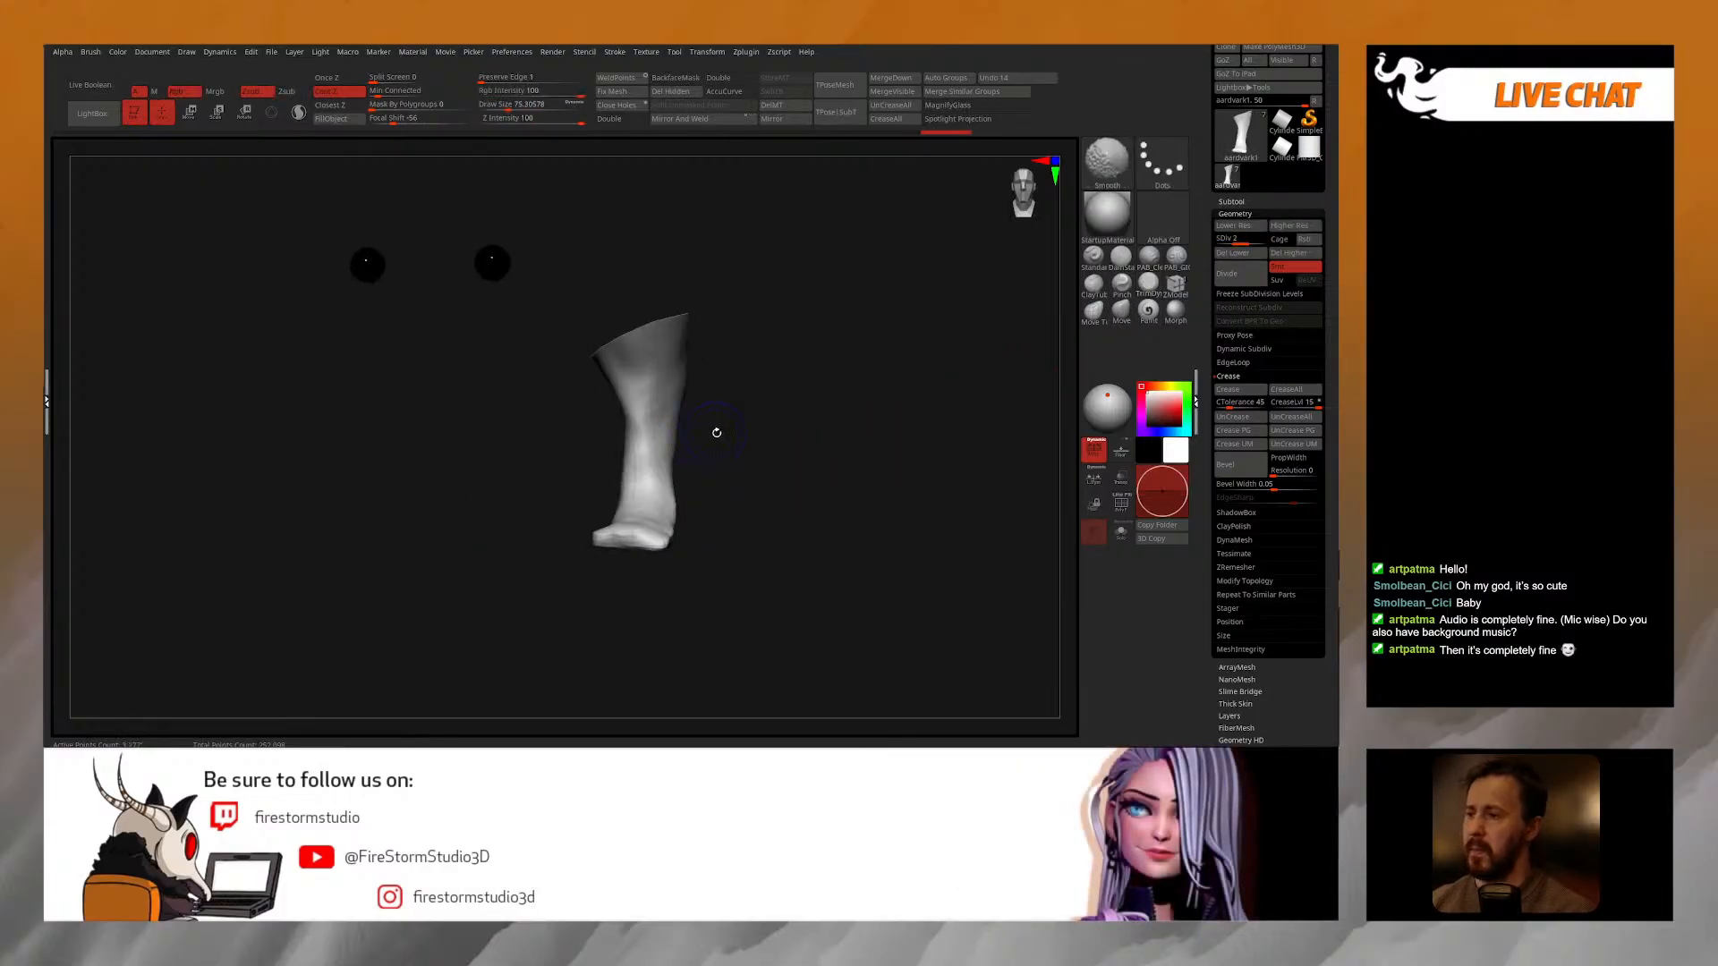
{"action": "key", "text": "d"}
{"action": "key", "text": "shift+d"}
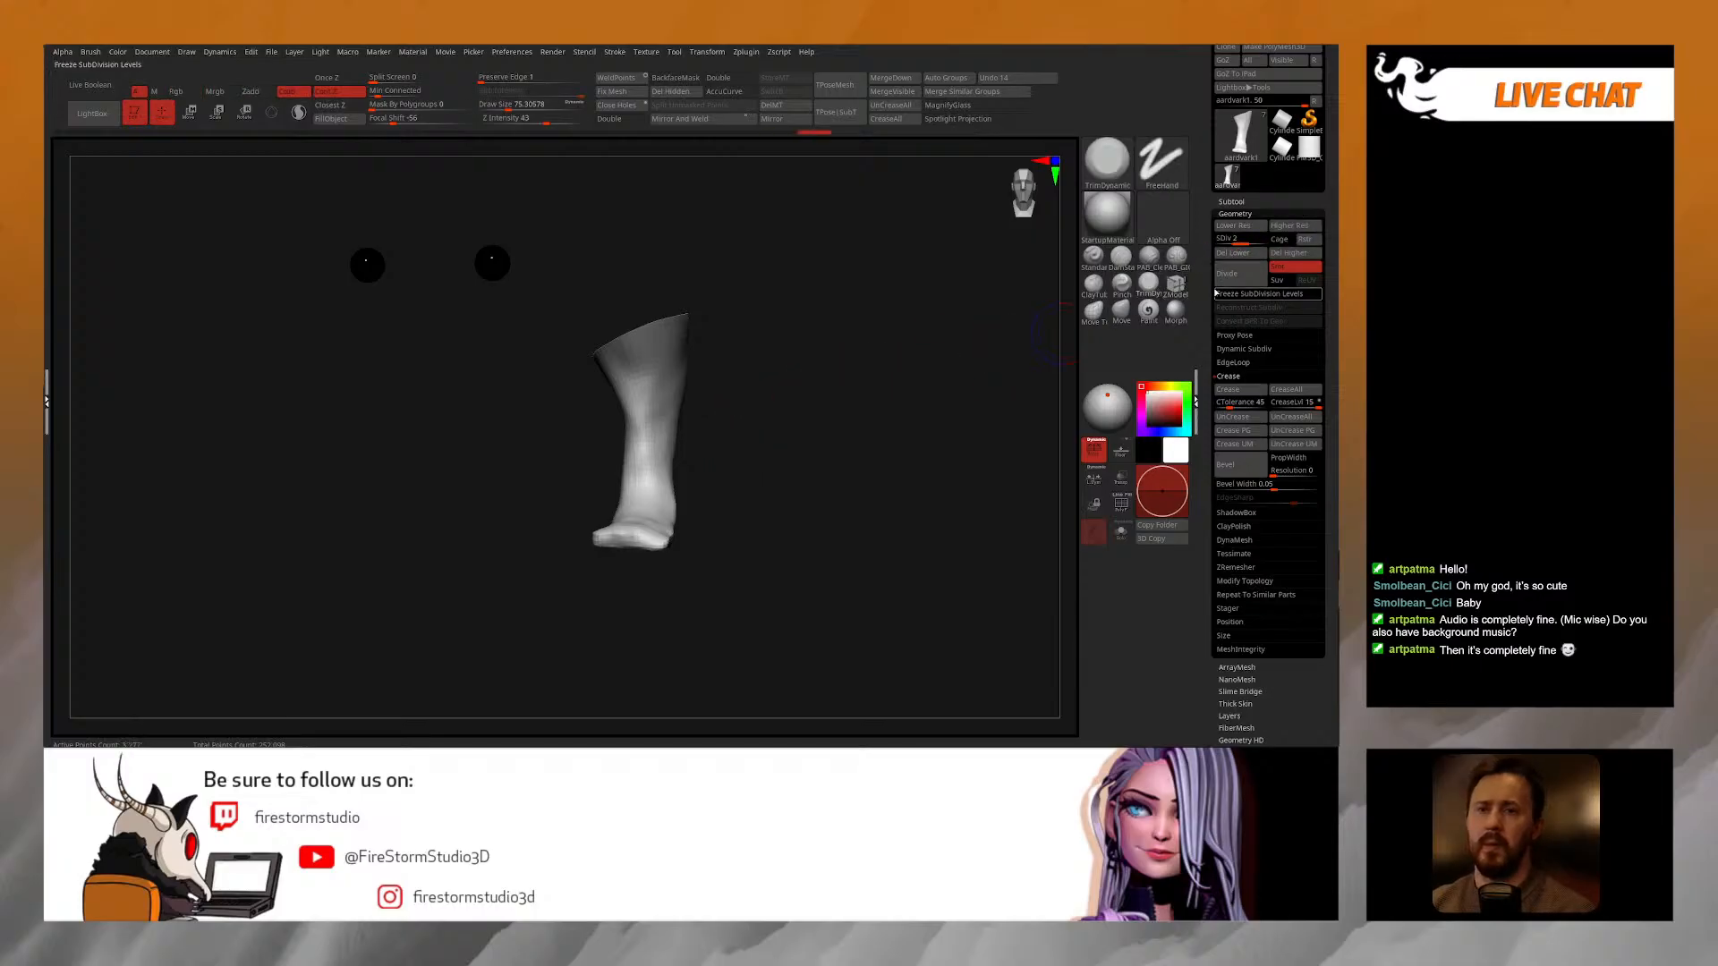
{"action": "left_click", "coordinate": [1224, 257]}
{"action": "right_click_drag", "start_coordinate": [748, 372], "coordinate": [795, 424]}
{"action": "left_click", "coordinate": [626, 106]}
Step: Adjust the draw size and flatten the front and sides of the leg with the TrimDynamic brush
{"action": "right_click", "coordinate": [655, 456]}
{"action": "right_click_drag", "start_coordinate": [646, 399], "coordinate": [656, 398]}
{"action": "key", "text": "space"}
{"action": "left_click_drag", "start_coordinate": [652, 394], "coordinate": [646, 422]}
{"action": "key", "text": "space"}
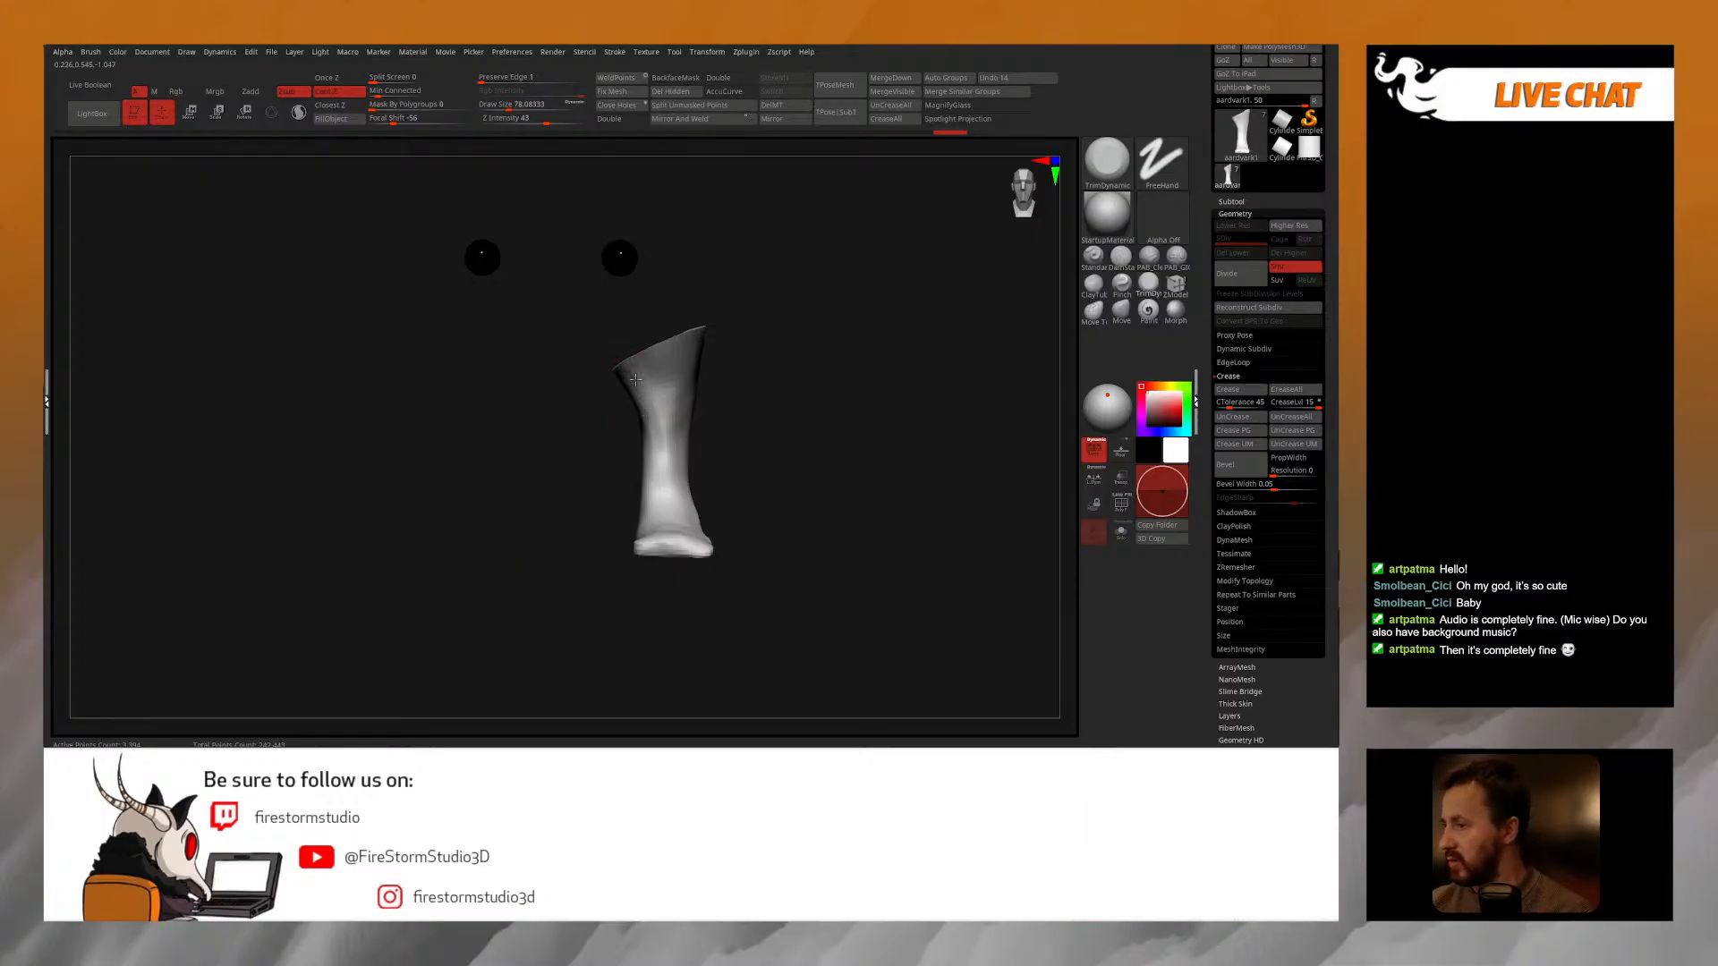
{"action": "right_click_drag", "start_coordinate": [626, 442], "coordinate": [660, 458]}
{"action": "left_click_drag", "start_coordinate": [643, 471], "coordinate": [462, 387]}
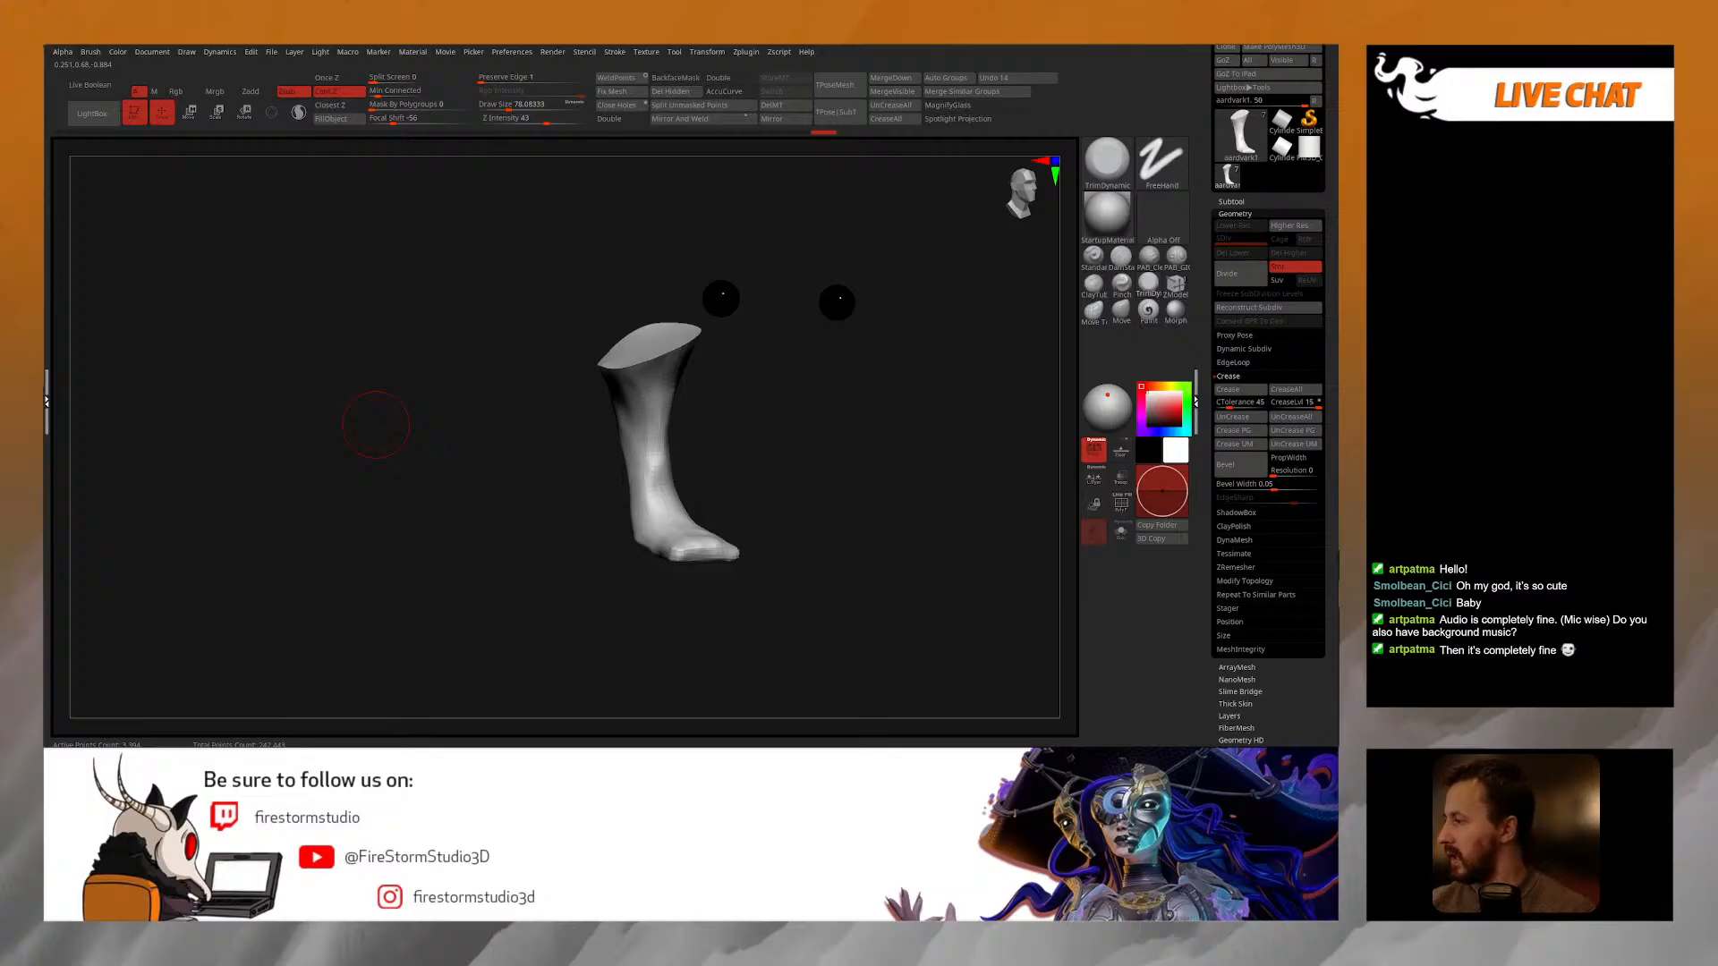
Step: Reshape the contour of the upper leg with the Move brush, adjusting the draw size between strokes
{"action": "mouse_move", "coordinate": [376, 425]}
{"action": "left_mouse_down"}
{"action": "mouse_move", "coordinate": [780, 399]}
{"action": "mouse_move", "coordinate": [562, 403]}
{"action": "mouse_move", "coordinate": [700, 342]}
{"action": "left_mouse_up"}
{"action": "left_click", "coordinate": [1122, 310]}
{"action": "mouse_move", "coordinate": [850, 349]}
{"action": "left_mouse_down"}
{"action": "mouse_move", "coordinate": [703, 347]}
{"action": "mouse_move", "coordinate": [809, 295]}
{"action": "mouse_move", "coordinate": [764, 333]}
{"action": "left_mouse_up"}
{"action": "mouse_move", "coordinate": [855, 345]}
{"action": "left_mouse_down"}
{"action": "mouse_move", "coordinate": [720, 347]}
{"action": "mouse_move", "coordinate": [804, 331]}
{"action": "mouse_move", "coordinate": [838, 340]}
{"action": "mouse_move", "coordinate": [756, 349]}
{"action": "mouse_move", "coordinate": [863, 347]}
{"action": "mouse_move", "coordinate": [862, 303]}
{"action": "mouse_move", "coordinate": [846, 309]}
{"action": "left_mouse_up"}
{"action": "mouse_move", "coordinate": [746, 362]}
{"action": "left_mouse_down"}
{"action": "mouse_move", "coordinate": [741, 410]}
{"action": "mouse_move", "coordinate": [757, 364]}
{"action": "left_mouse_up"}
{"action": "key", "text": "space"}
{"action": "mouse_move", "coordinate": [875, 430]}
{"action": "left_mouse_down"}
{"action": "mouse_move", "coordinate": [850, 406]}
{"action": "mouse_move", "coordinate": [886, 402]}
{"action": "mouse_move", "coordinate": [844, 406]}
{"action": "left_mouse_up"}
{"action": "key", "text": "space"}
{"action": "left_click_drag", "start_coordinate": [847, 387], "coordinate": [838, 397]}
Step: Refine the silhouette of the ankle, heel and foot in side view with the Move brush
{"action": "left_click_drag", "start_coordinate": [975, 403], "coordinate": [848, 432]}
{"action": "left_click_drag", "start_coordinate": [929, 477], "coordinate": [909, 480], "text": "shift"}
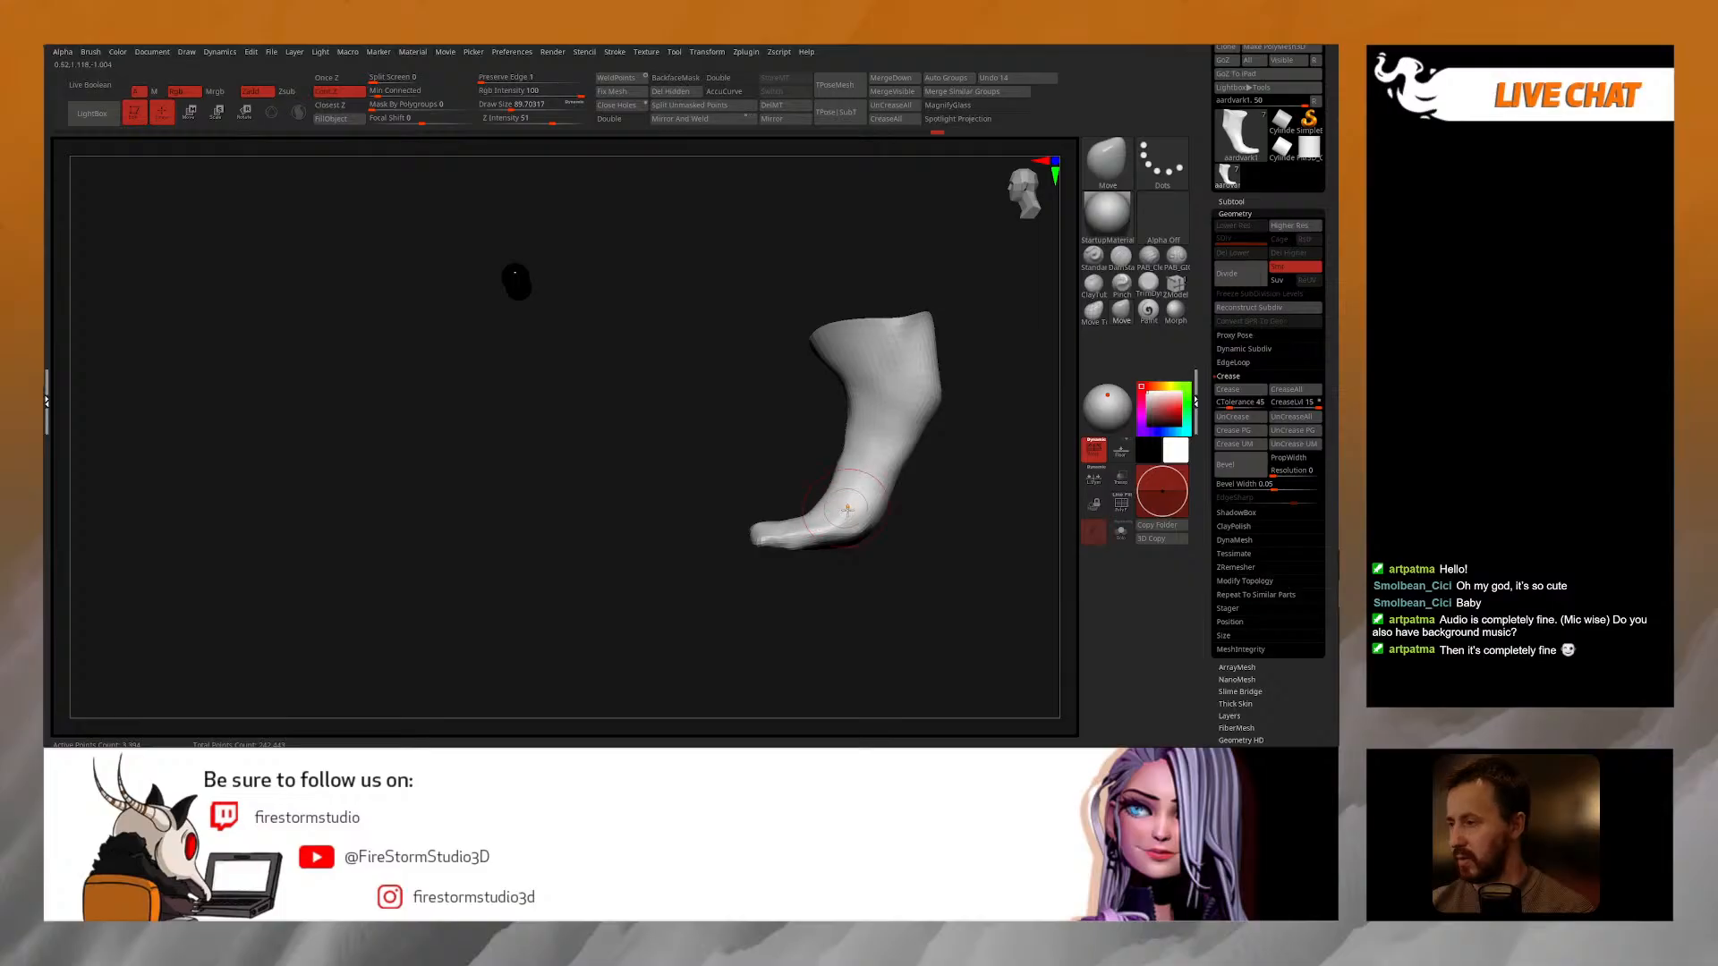
{"action": "left_click_drag", "start_coordinate": [841, 510], "coordinate": [850, 512]}
{"action": "mouse_move", "coordinate": [977, 502]}
{"action": "left_mouse_down"}
{"action": "mouse_move", "coordinate": [921, 508]}
{"action": "mouse_move", "coordinate": [888, 535]}
{"action": "left_mouse_up"}
{"action": "left_click_drag", "start_coordinate": [971, 523], "coordinate": [832, 510]}
{"action": "left_click_drag", "start_coordinate": [948, 487], "coordinate": [960, 526]}
{"action": "mouse_move", "coordinate": [960, 526]}
{"action": "left_mouse_down", "text": "alt"}
{"action": "mouse_move", "coordinate": [921, 468]}
{"action": "mouse_move", "coordinate": [845, 507]}
{"action": "mouse_move", "coordinate": [863, 563]}
{"action": "mouse_move", "coordinate": [967, 417]}
{"action": "left_mouse_up", "text": "alt"}
Step: Carve the grooves that separate the toes with the DamStandard brush at a draw size of about 25
{"action": "left_click", "coordinate": [1128, 265]}
{"action": "mouse_move", "coordinate": [935, 430]}
{"action": "right_mouse_down"}
{"action": "mouse_move", "coordinate": [796, 501]}
{"action": "mouse_move", "coordinate": [761, 572]}
{"action": "mouse_move", "coordinate": [833, 486]}
{"action": "mouse_move", "coordinate": [804, 426]}
{"action": "right_mouse_up"}
{"action": "right_click", "coordinate": [792, 537]}
{"action": "right_click", "coordinate": [792, 523]}
{"action": "left_click_drag", "start_coordinate": [828, 526], "coordinate": [810, 526]}
{"action": "mouse_move", "coordinate": [797, 488]}
{"action": "right_mouse_down"}
{"action": "mouse_move", "coordinate": [905, 418]}
{"action": "mouse_move", "coordinate": [734, 525]}
{"action": "right_mouse_up"}
{"action": "left_click_drag", "start_coordinate": [731, 529], "coordinate": [763, 501]}
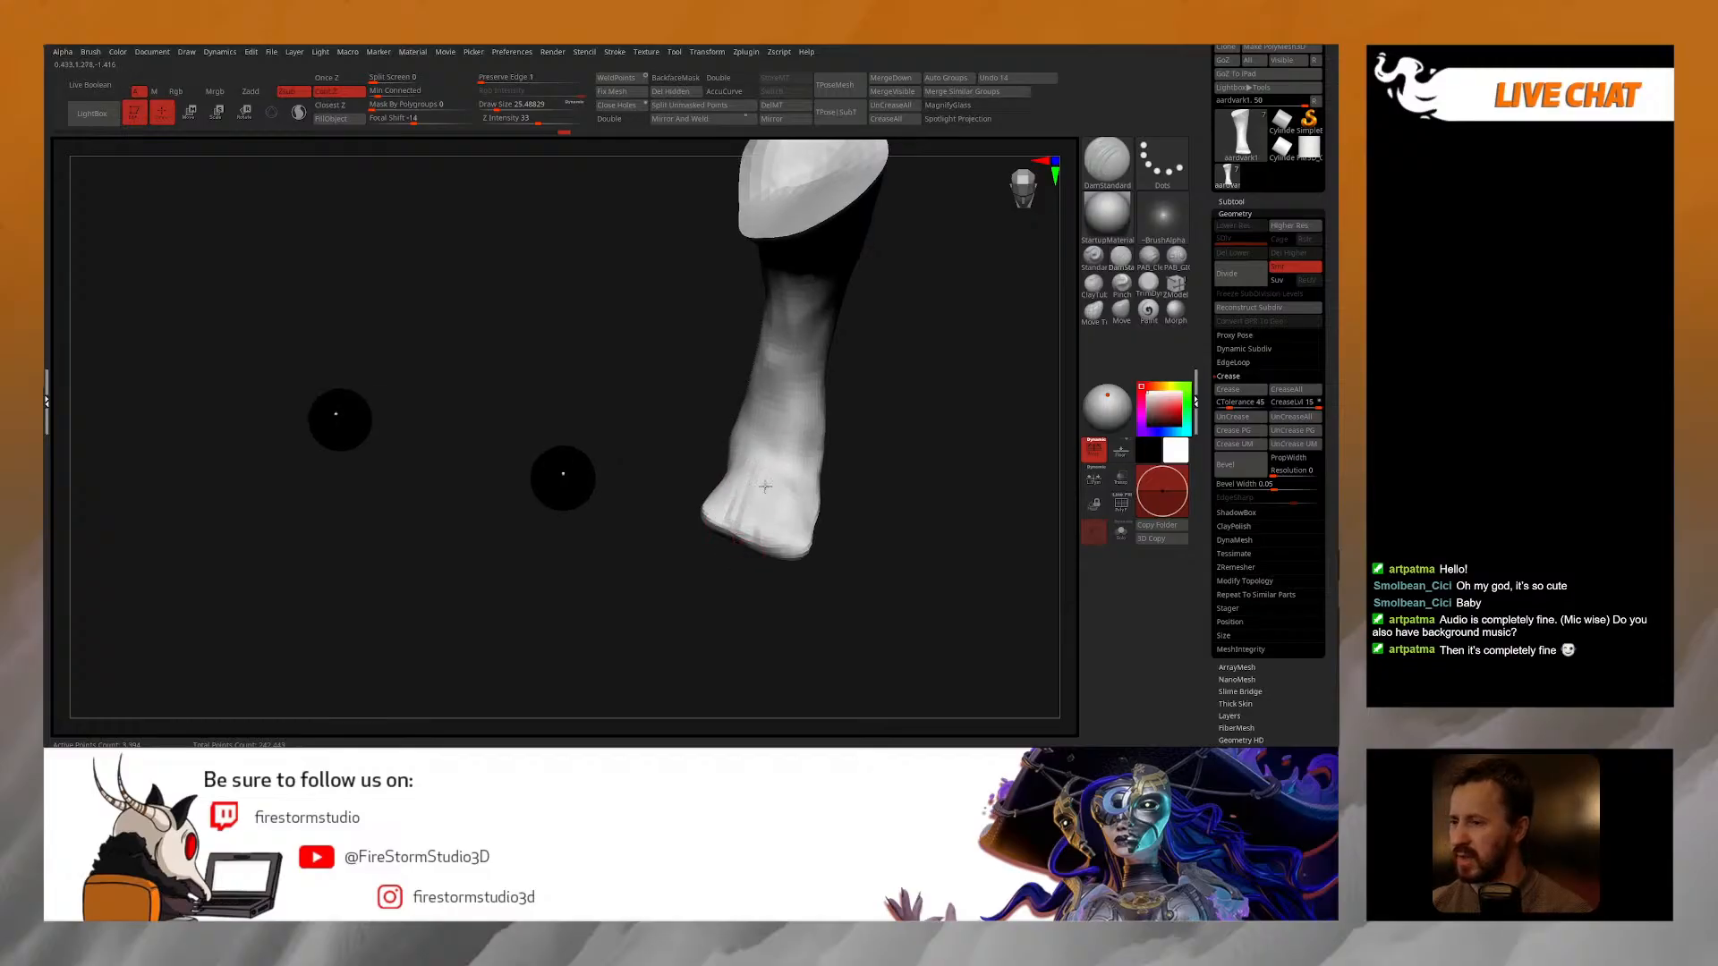
Step: Carve a skin crease across the bend of the upper leg with the DamStandard brush
{"action": "right_click_drag", "start_coordinate": [784, 456], "coordinate": [792, 271]}
{"action": "left_click_drag", "start_coordinate": [792, 270], "coordinate": [823, 266]}
{"action": "right_click_drag", "start_coordinate": [823, 266], "coordinate": [814, 272]}
{"action": "mouse_move", "coordinate": [816, 272]}
{"action": "left_mouse_down"}
{"action": "mouse_move", "coordinate": [852, 266]}
{"action": "mouse_move", "coordinate": [777, 261]}
{"action": "left_mouse_up"}
{"action": "right_click_drag", "start_coordinate": [776, 262], "coordinate": [810, 267]}
{"action": "mouse_move", "coordinate": [792, 267]}
{"action": "left_mouse_down"}
{"action": "mouse_move", "coordinate": [833, 259]}
{"action": "mouse_move", "coordinate": [781, 268]}
{"action": "left_mouse_up"}
{"action": "right_click_drag", "start_coordinate": [780, 267], "coordinate": [832, 260]}
{"action": "left_click_drag", "start_coordinate": [802, 260], "coordinate": [762, 282]}
{"action": "right_click_drag", "start_coordinate": [762, 282], "coordinate": [779, 277]}
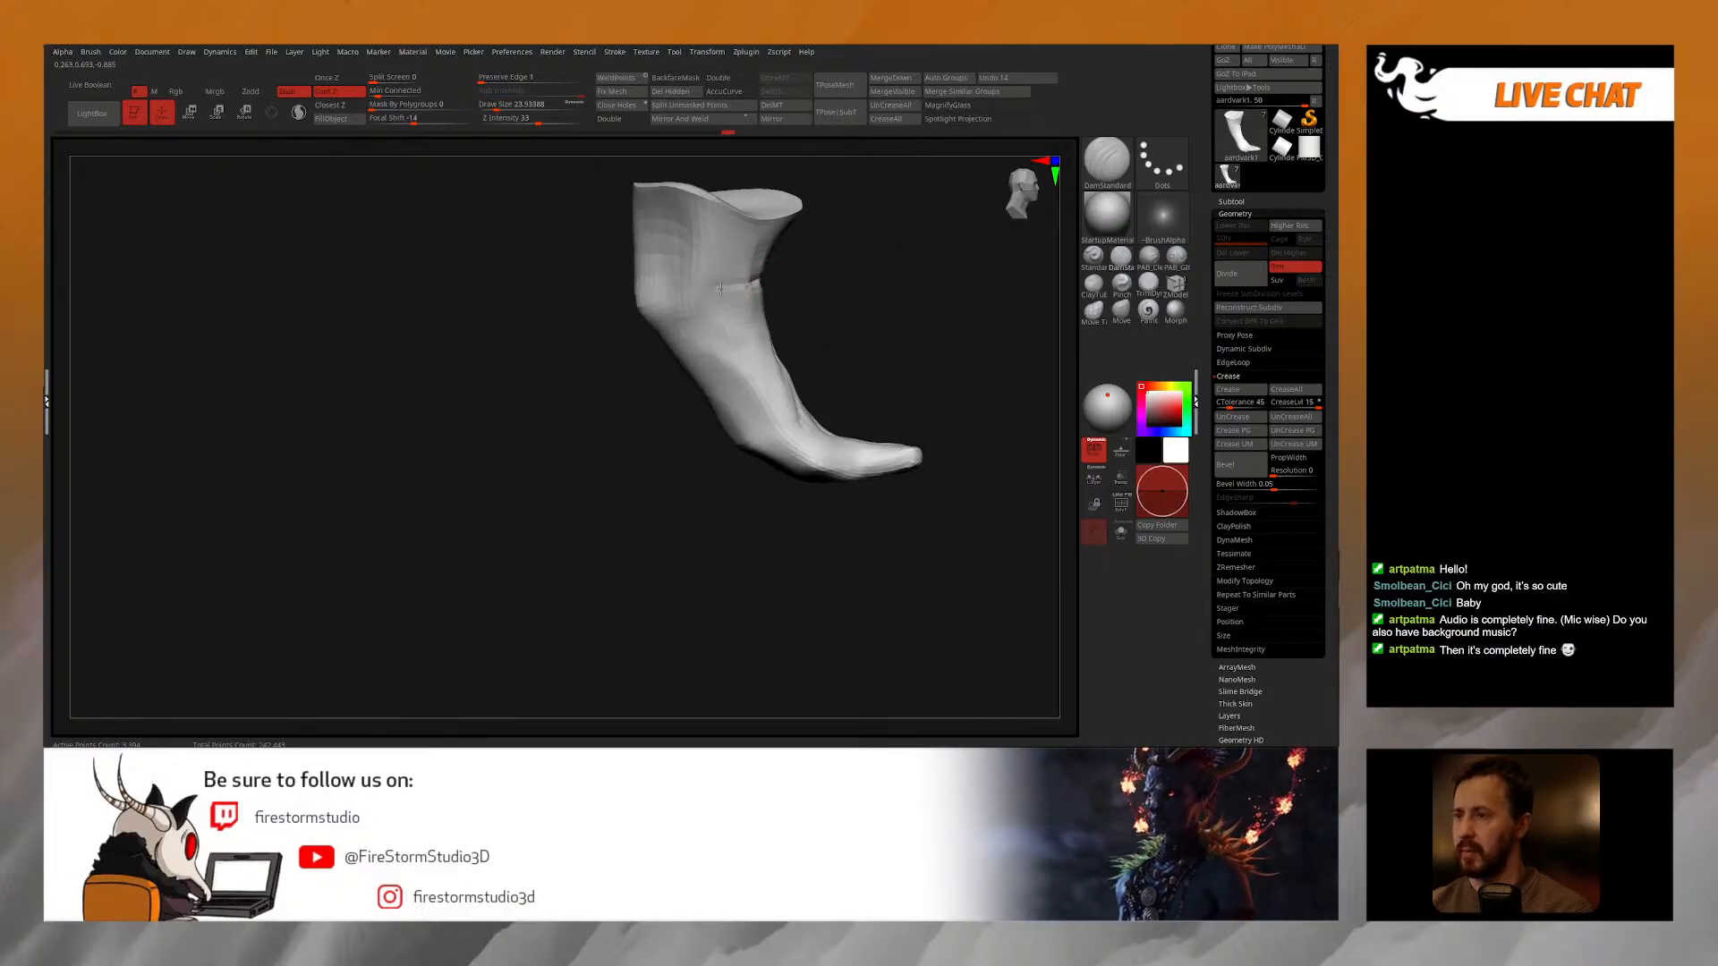
Step: Adjust the back contour and upper end of the leg with the Move brush at a draw size of about 126
{"action": "key", "text": "b"}
{"action": "key", "text": "m"}
{"action": "key", "text": "v"}
{"action": "key", "text": "space"}
{"action": "left_click_drag", "start_coordinate": [634, 249], "coordinate": [639, 230]}
{"action": "right_click_drag", "start_coordinate": [639, 230], "coordinate": [632, 221]}
{"action": "left_click_drag", "start_coordinate": [634, 222], "coordinate": [641, 220]}
{"action": "left_click_drag", "start_coordinate": [633, 284], "coordinate": [645, 278]}
{"action": "left_click_drag", "start_coordinate": [647, 211], "coordinate": [654, 208]}
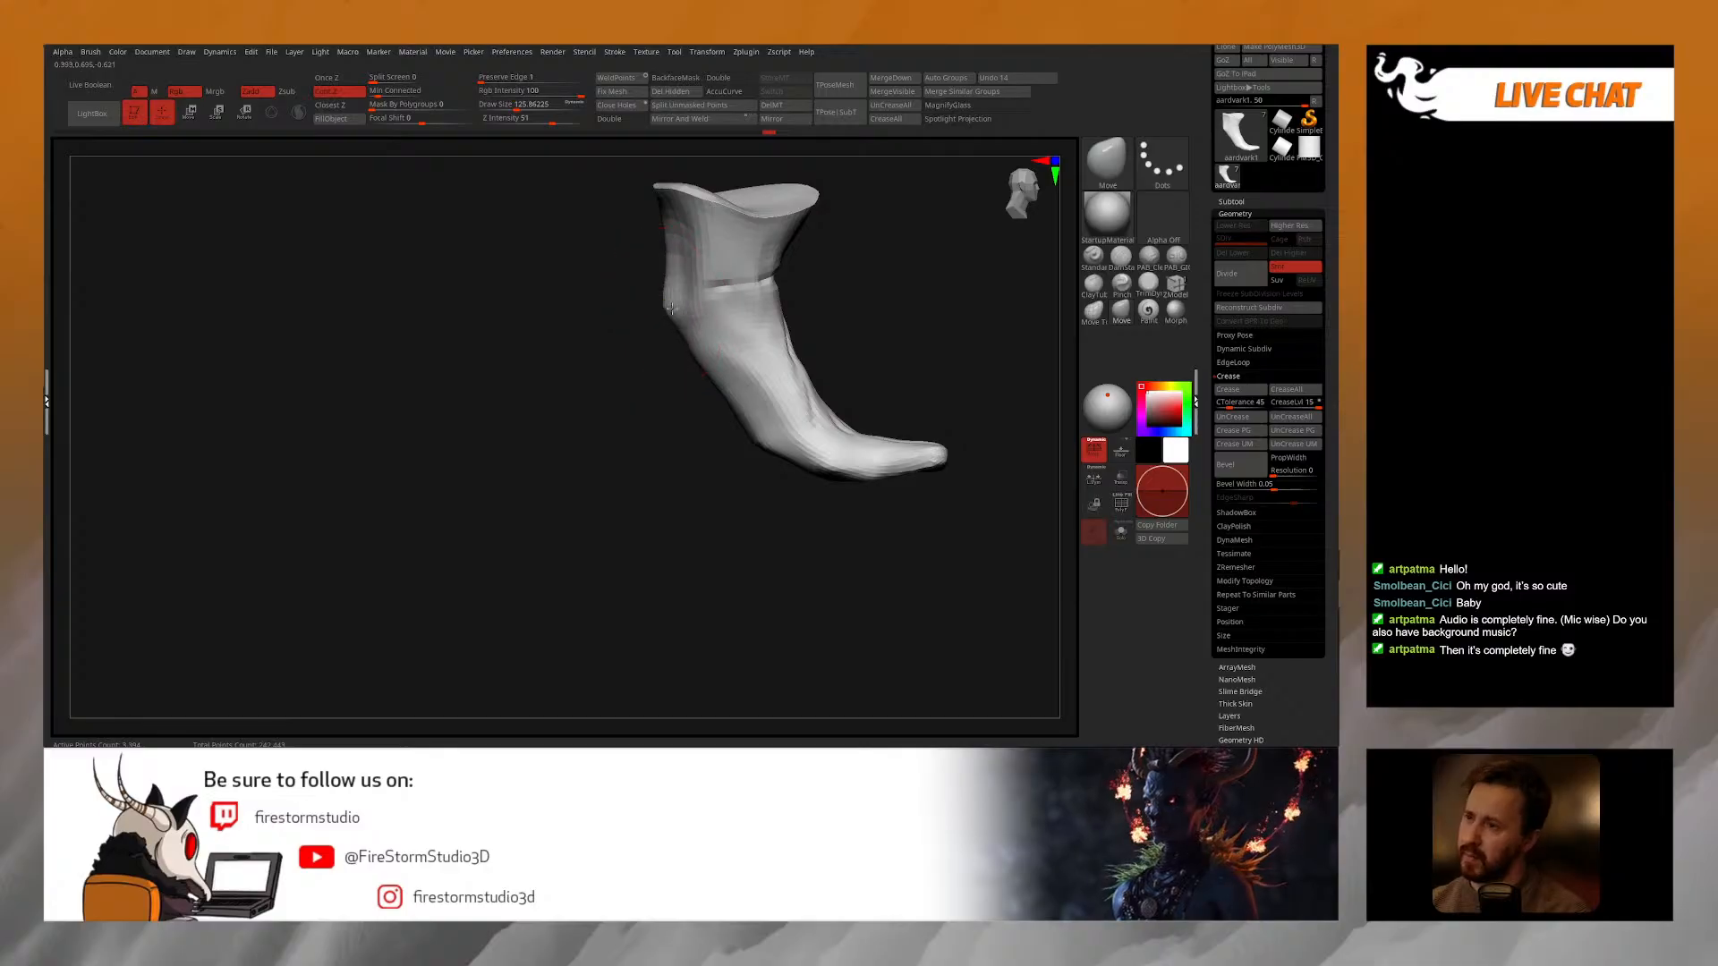
{"action": "left_click_drag", "start_coordinate": [807, 193], "coordinate": [785, 201]}
Step: Reduce the Move brush's draw size to about 97 and reshape the leg's front contour around the crease
{"action": "key", "text": "space"}
{"action": "mouse_move", "coordinate": [895, 228]}
{"action": "left_mouse_down"}
{"action": "mouse_move", "coordinate": [763, 238]}
{"action": "mouse_move", "coordinate": [775, 268]}
{"action": "mouse_move", "coordinate": [687, 372]}
{"action": "left_mouse_up"}
{"action": "key", "text": "space"}
{"action": "left_click_drag", "start_coordinate": [757, 347], "coordinate": [727, 377]}
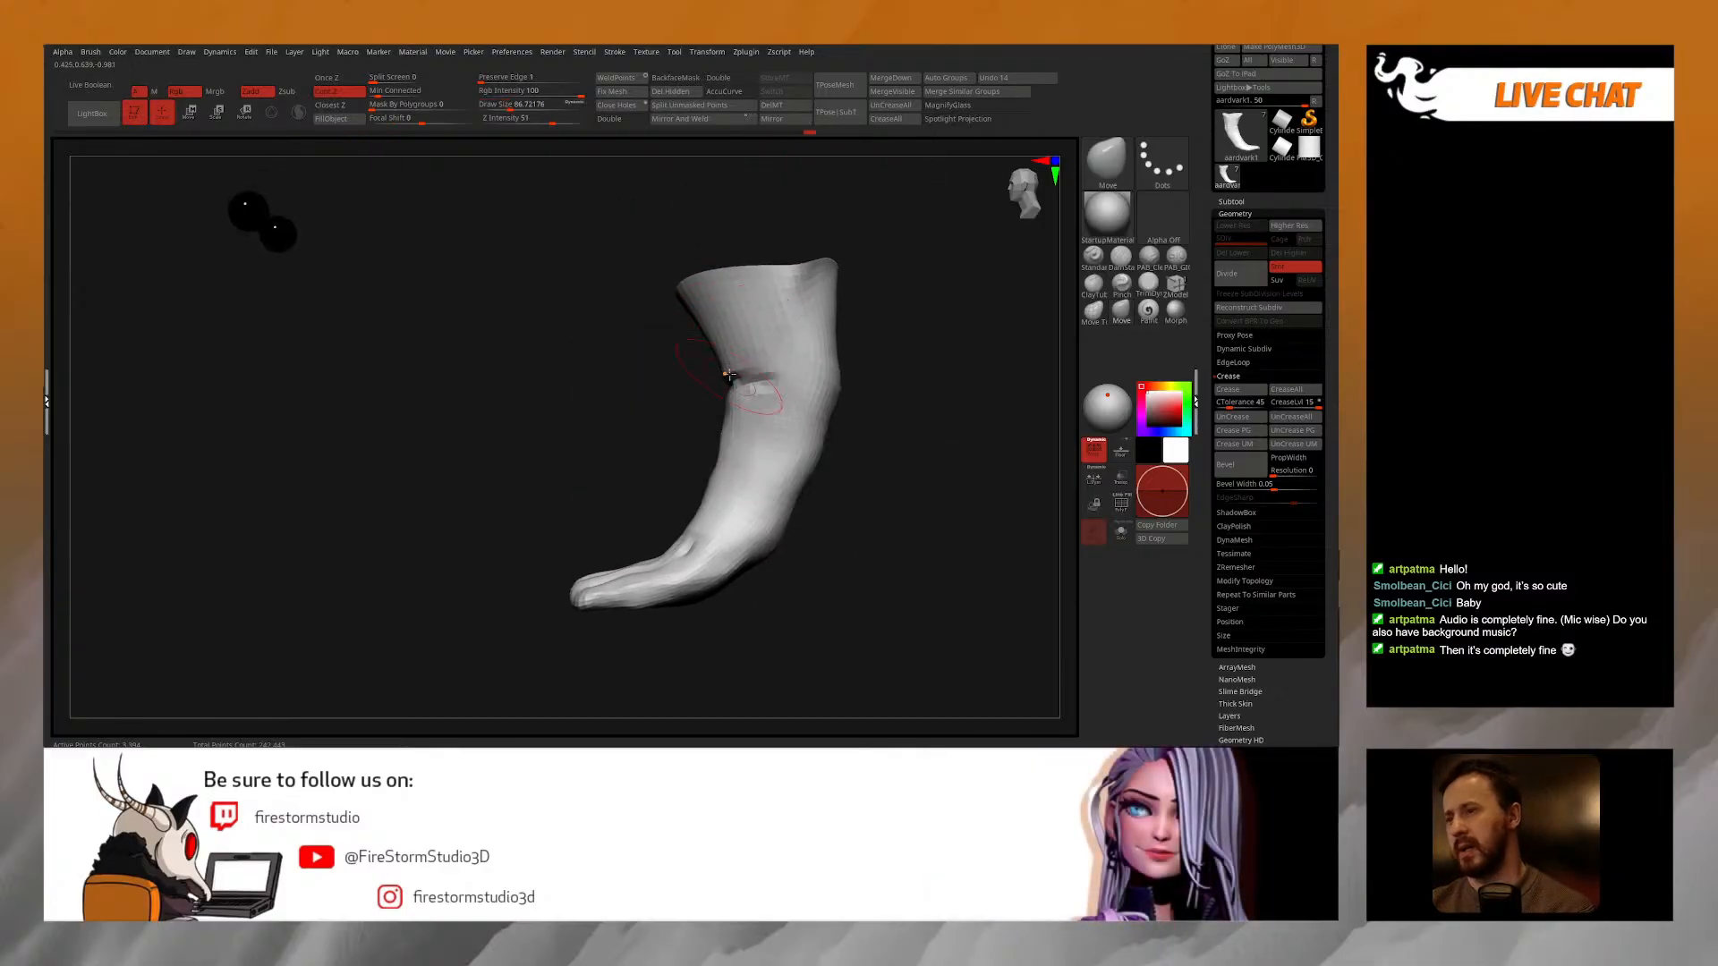
{"action": "mouse_move", "coordinate": [573, 311]}
{"action": "left_mouse_down"}
{"action": "mouse_move", "coordinate": [631, 344]}
{"action": "mouse_move", "coordinate": [662, 289]}
{"action": "left_mouse_up"}
Step: Enlarge the Move brush's draw size to about 126 and reshape the rim of the leg's upper end
{"action": "key", "text": "space"}
{"action": "mouse_move", "coordinate": [785, 270]}
{"action": "left_mouse_down"}
{"action": "mouse_move", "coordinate": [747, 268]}
{"action": "mouse_move", "coordinate": [790, 256]}
{"action": "left_mouse_up"}
{"action": "left_click_drag", "start_coordinate": [841, 247], "coordinate": [795, 251]}
{"action": "mouse_move", "coordinate": [821, 261]}
{"action": "left_mouse_down"}
{"action": "mouse_move", "coordinate": [854, 252]}
{"action": "mouse_move", "coordinate": [641, 303]}
{"action": "left_mouse_up"}
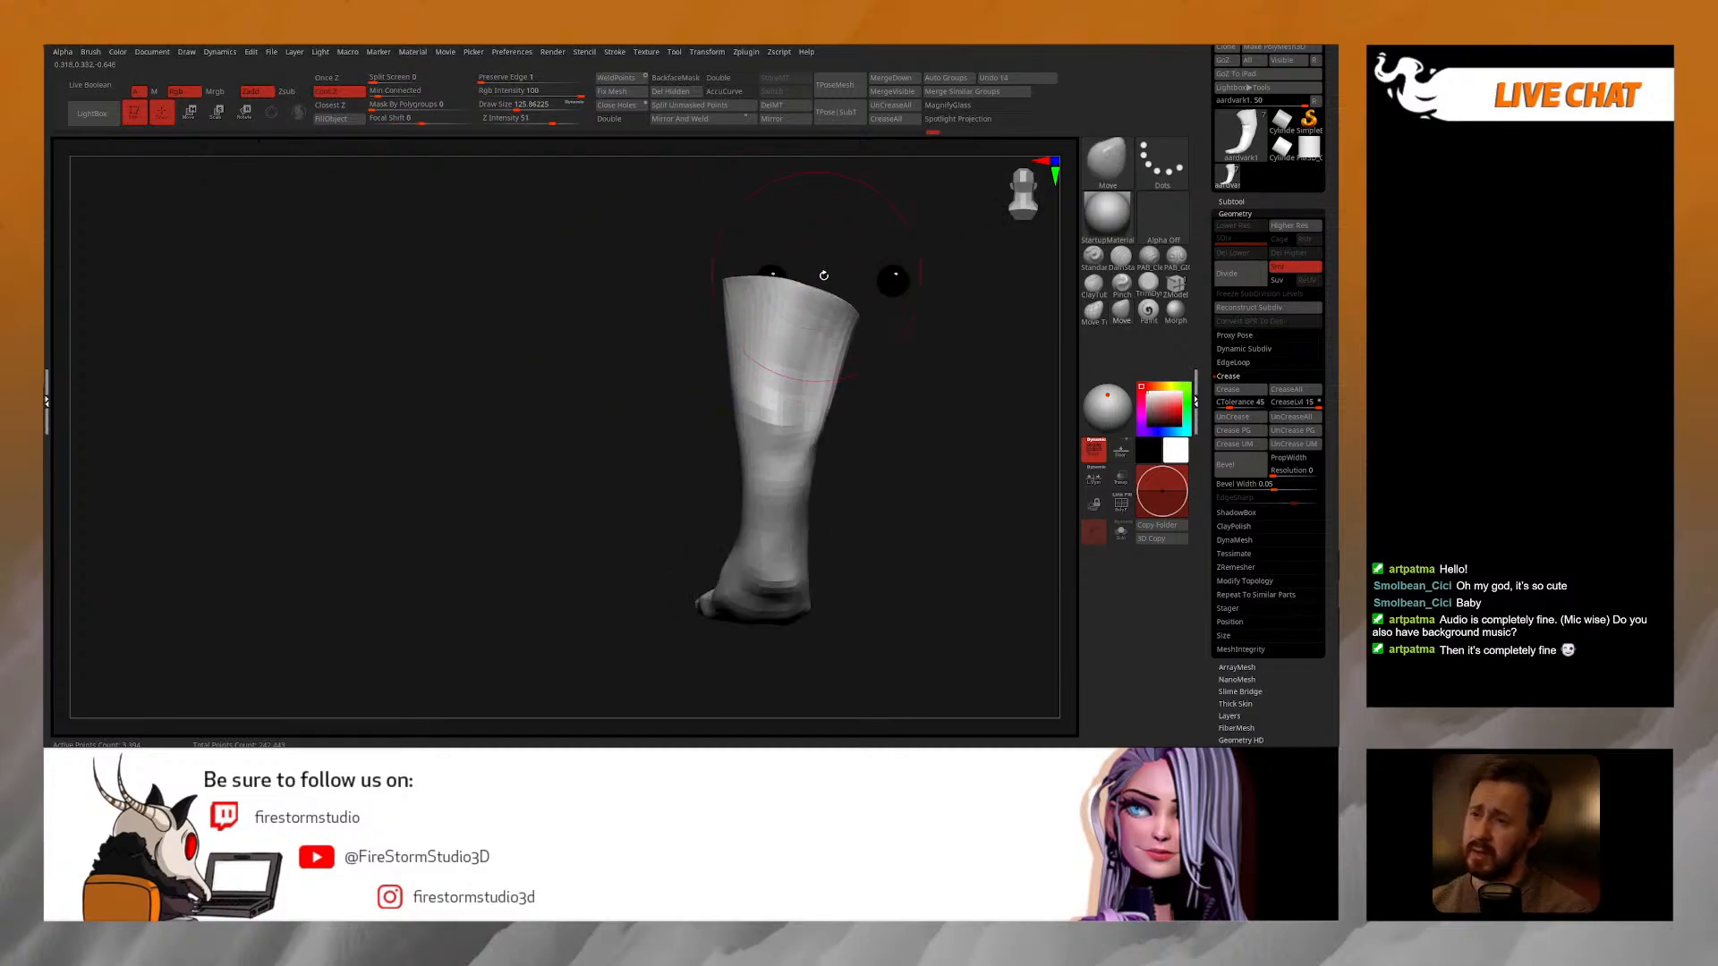
{"action": "mouse_move", "coordinate": [871, 318]}
{"action": "left_mouse_down"}
{"action": "mouse_move", "coordinate": [782, 319]}
{"action": "mouse_move", "coordinate": [713, 352]}
{"action": "left_mouse_up"}
Step: Refine the upper leg's thickness from several angles with the Move brush, varying the draw size
{"action": "key", "text": "space"}
{"action": "left_click_drag", "start_coordinate": [799, 389], "coordinate": [781, 389]}
{"action": "left_click_drag", "start_coordinate": [685, 349], "coordinate": [694, 380]}
{"action": "key", "text": "space"}
{"action": "mouse_move", "coordinate": [793, 306]}
{"action": "left_mouse_down"}
{"action": "mouse_move", "coordinate": [810, 306]}
{"action": "mouse_move", "coordinate": [779, 314]}
{"action": "mouse_move", "coordinate": [767, 356]}
{"action": "left_mouse_up"}
{"action": "key", "text": "space"}
{"action": "left_click_drag", "start_coordinate": [802, 234], "coordinate": [845, 256]}
{"action": "left_click_drag", "start_coordinate": [760, 295], "coordinate": [772, 300], "text": "shift"}
Step: Refine the shape of the lower leg and ankle with the Move brush, varying the draw size
{"action": "mouse_move", "coordinate": [707, 447]}
{"action": "left_mouse_down"}
{"action": "mouse_move", "coordinate": [682, 444]}
{"action": "mouse_move", "coordinate": [660, 394]}
{"action": "mouse_move", "coordinate": [716, 424]}
{"action": "left_mouse_up"}
{"action": "key", "text": "space"}
{"action": "left_click_drag", "start_coordinate": [772, 369], "coordinate": [775, 334]}
{"action": "mouse_move", "coordinate": [707, 435]}
{"action": "left_mouse_down"}
{"action": "mouse_move", "coordinate": [657, 437]}
{"action": "mouse_move", "coordinate": [674, 374]}
{"action": "left_mouse_up"}
{"action": "key", "text": "space"}
{"action": "left_click_drag", "start_coordinate": [786, 379], "coordinate": [778, 381]}
{"action": "mouse_move", "coordinate": [731, 466]}
{"action": "left_mouse_down"}
{"action": "mouse_move", "coordinate": [758, 534]}
{"action": "mouse_move", "coordinate": [748, 514]}
{"action": "left_mouse_up"}
{"action": "key", "text": "space"}
{"action": "mouse_move", "coordinate": [712, 512]}
{"action": "left_mouse_down"}
{"action": "mouse_move", "coordinate": [717, 540]}
{"action": "mouse_move", "coordinate": [697, 407]}
{"action": "mouse_move", "coordinate": [740, 430]}
{"action": "mouse_move", "coordinate": [698, 386]}
{"action": "mouse_move", "coordinate": [733, 385]}
{"action": "mouse_move", "coordinate": [683, 388]}
{"action": "mouse_move", "coordinate": [684, 367]}
{"action": "mouse_move", "coordinate": [727, 346]}
{"action": "mouse_move", "coordinate": [805, 353]}
{"action": "mouse_move", "coordinate": [728, 357]}
{"action": "mouse_move", "coordinate": [758, 347]}
{"action": "left_mouse_up"}
Step: Flatten the planes of the lower leg and heel with the TrimDynamic brush
{"action": "key", "text": "space"}
{"action": "left_click", "coordinate": [1148, 283]}
{"action": "left_click_drag", "start_coordinate": [716, 408], "coordinate": [741, 342]}
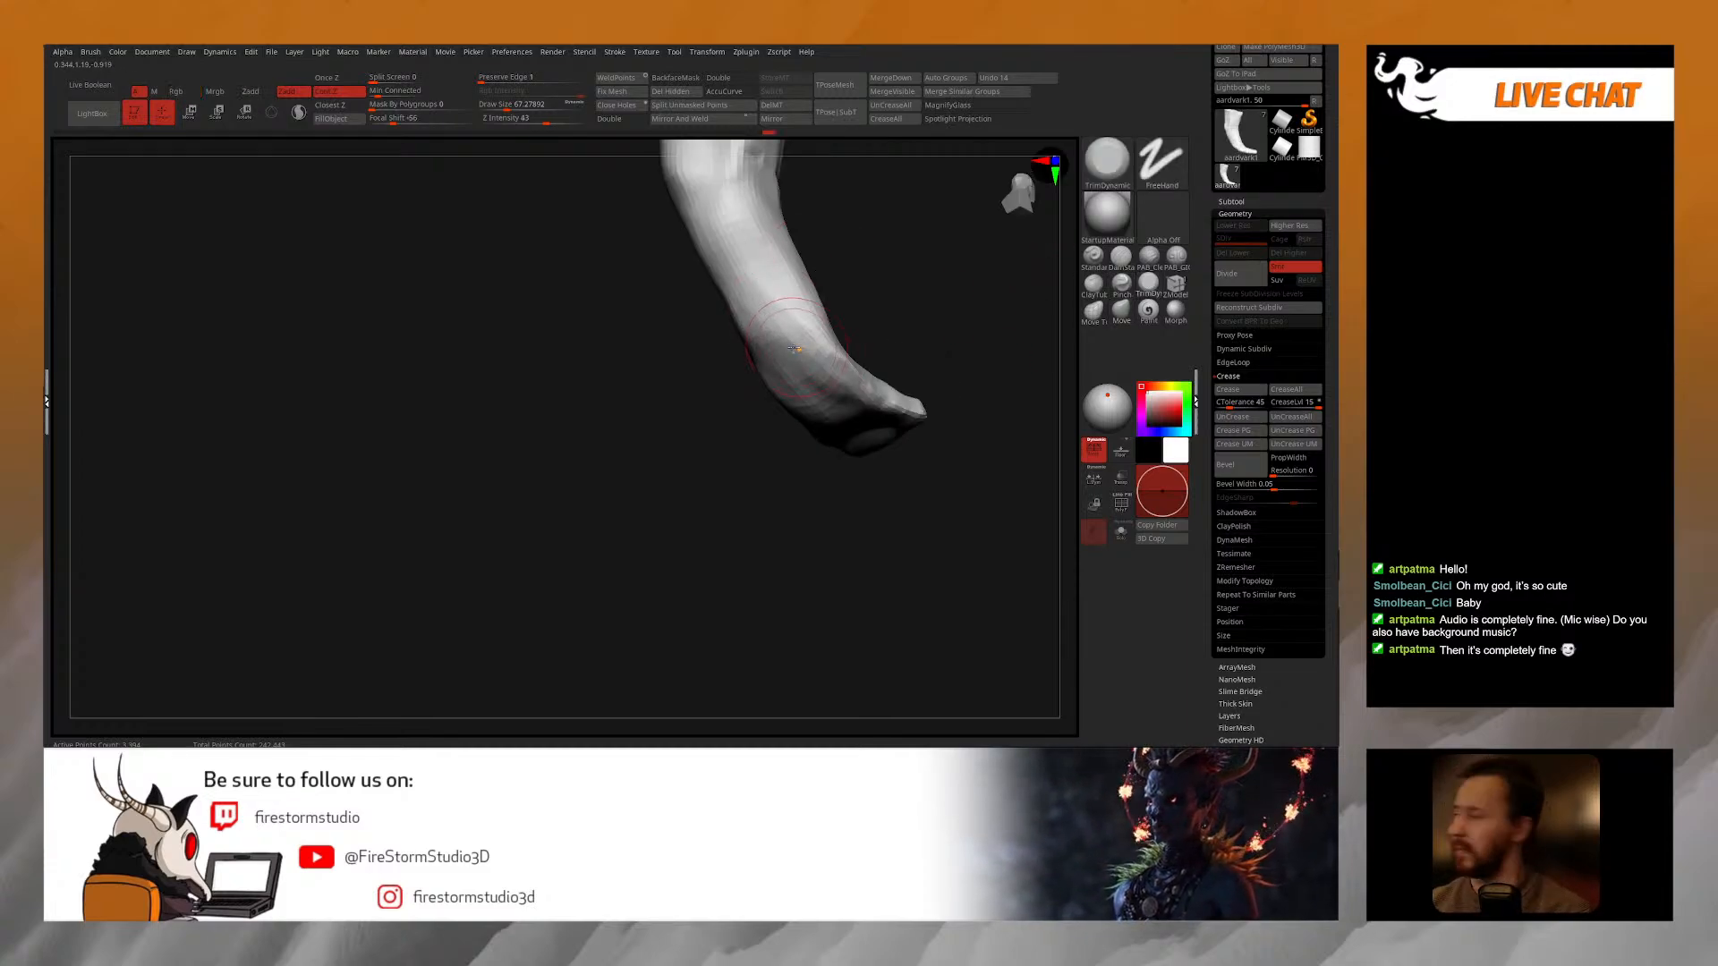
{"action": "left_click_drag", "start_coordinate": [908, 280], "coordinate": [611, 411]}
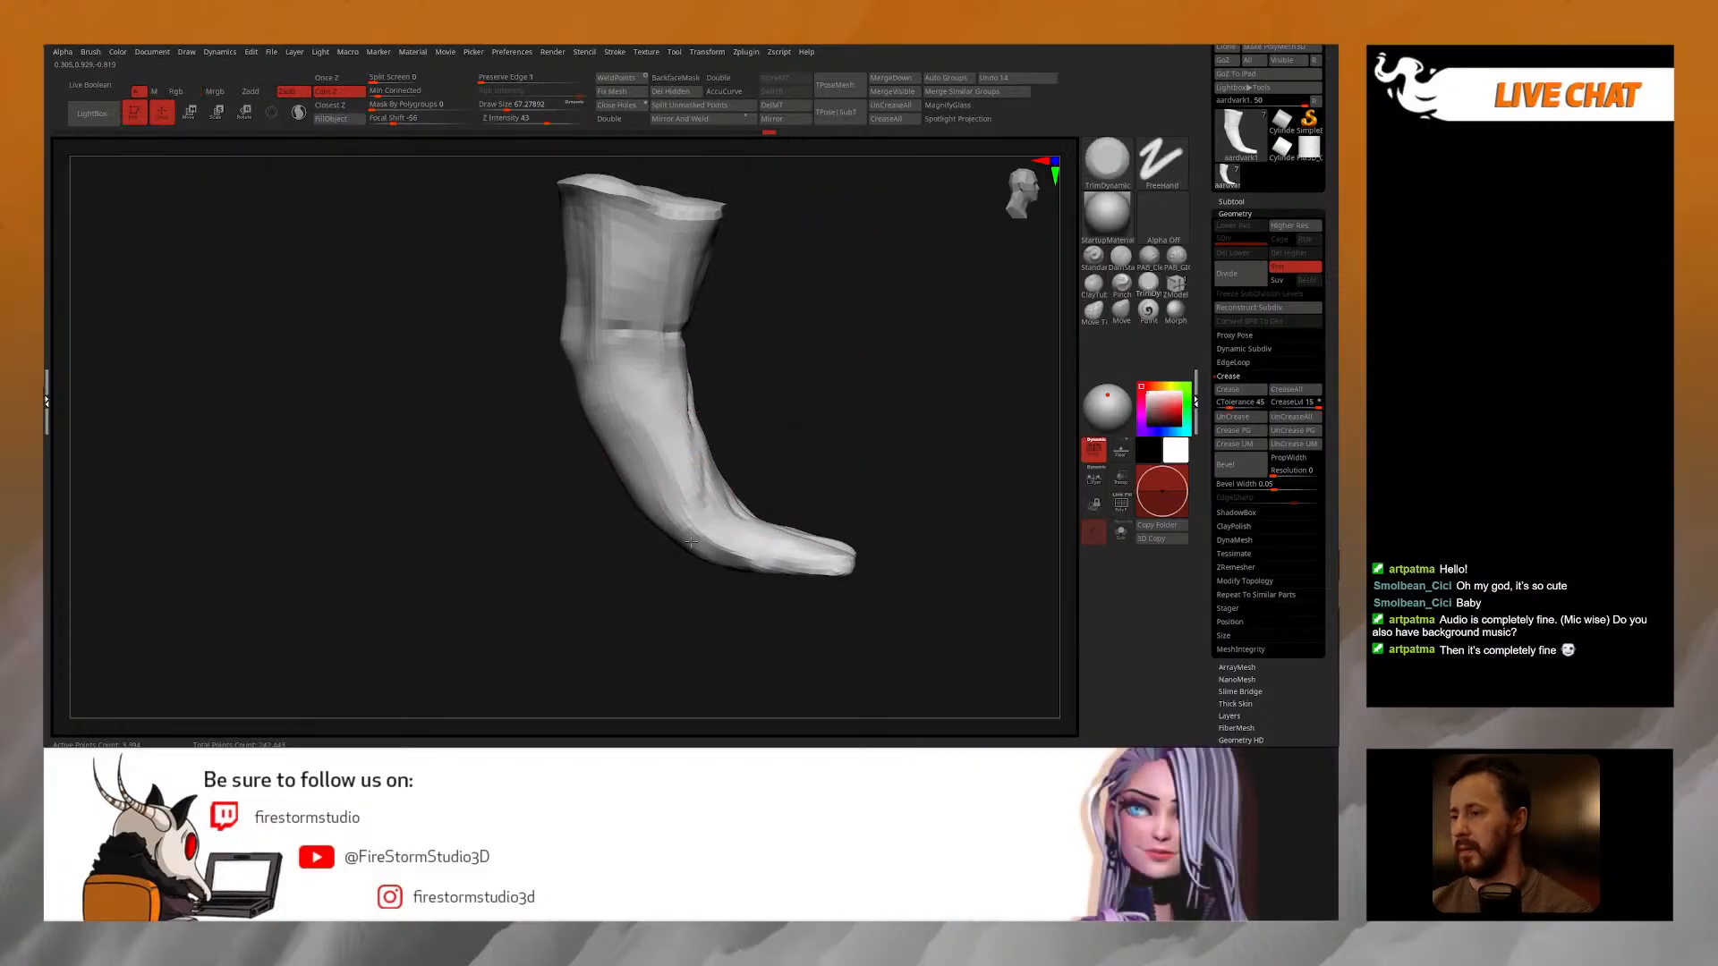
{"action": "left_click_drag", "start_coordinate": [844, 483], "coordinate": [670, 457]}
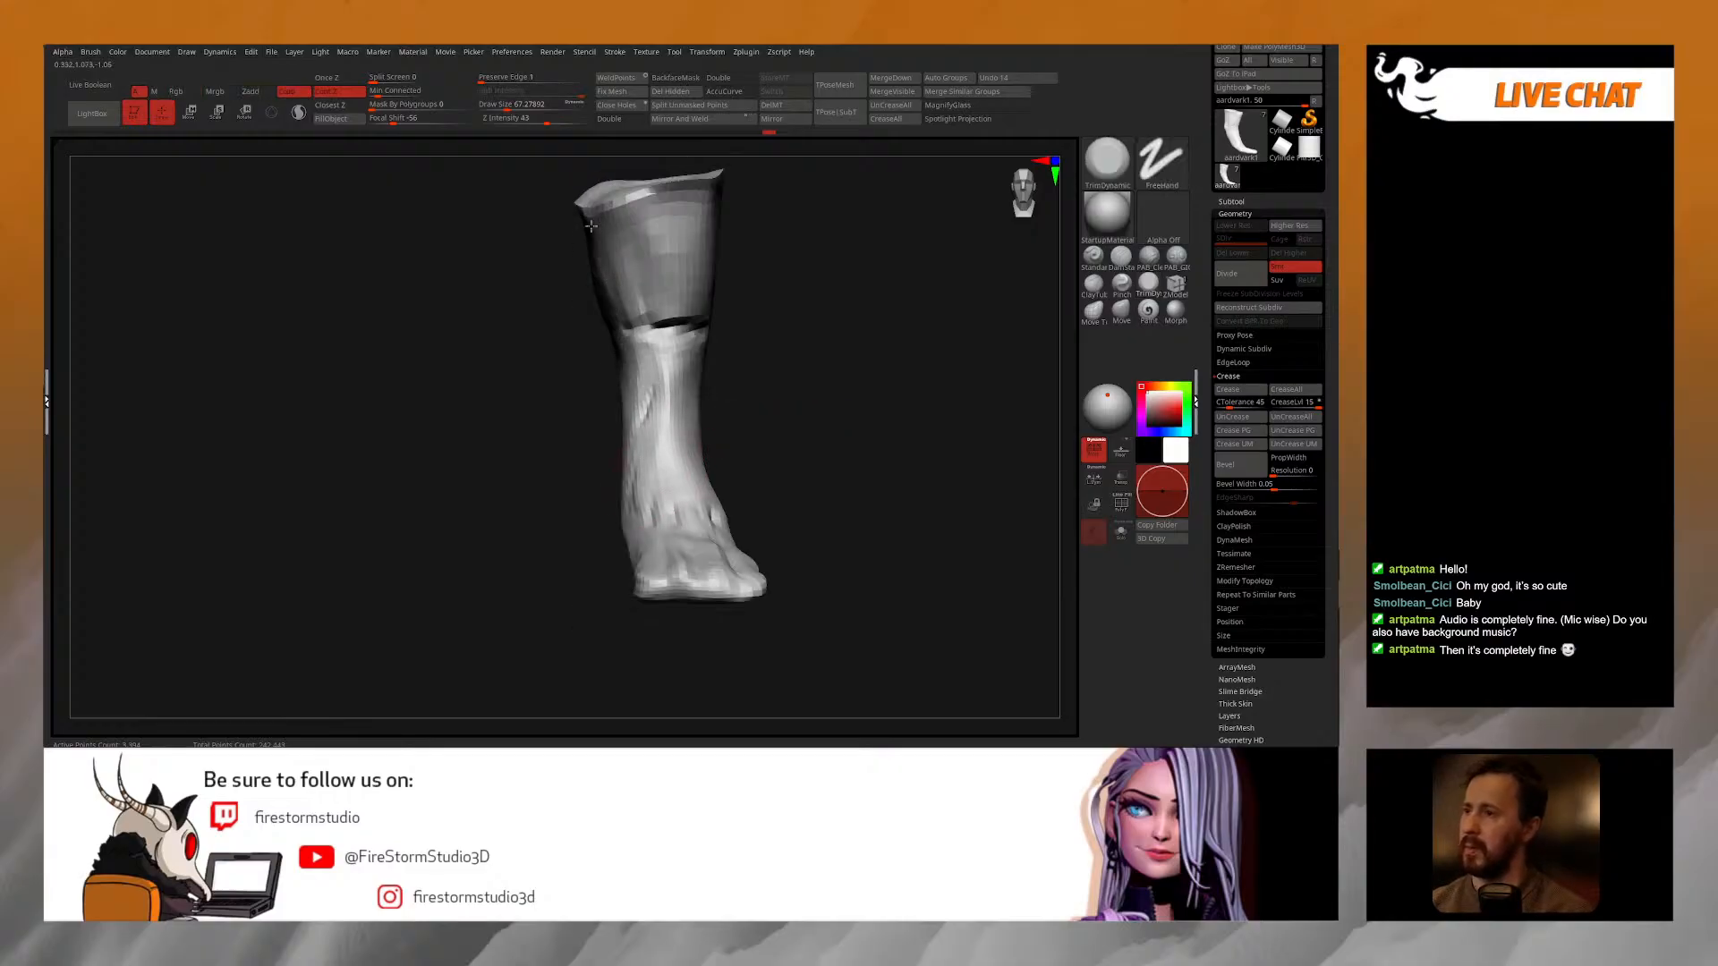
Step: Flatten the front and side planes of the upper leg with the TrimDynamic brush
{"action": "left_click_drag", "start_coordinate": [586, 222], "coordinate": [594, 318]}
{"action": "mouse_move", "coordinate": [790, 307]}
{"action": "left_mouse_down"}
{"action": "mouse_move", "coordinate": [719, 299]}
{"action": "mouse_move", "coordinate": [711, 252]}
{"action": "mouse_move", "coordinate": [798, 287]}
{"action": "left_mouse_up"}
{"action": "mouse_move", "coordinate": [864, 336]}
{"action": "left_mouse_down"}
{"action": "mouse_move", "coordinate": [930, 291]}
{"action": "mouse_move", "coordinate": [810, 286]}
{"action": "mouse_move", "coordinate": [868, 266]}
{"action": "left_mouse_up"}
{"action": "left_click_drag", "start_coordinate": [908, 260], "coordinate": [970, 255]}
{"action": "left_click_drag", "start_coordinate": [854, 269], "coordinate": [911, 271]}
{"action": "left_click_drag", "start_coordinate": [881, 231], "coordinate": [761, 268]}
{"action": "left_click_drag", "start_coordinate": [882, 350], "coordinate": [689, 349]}
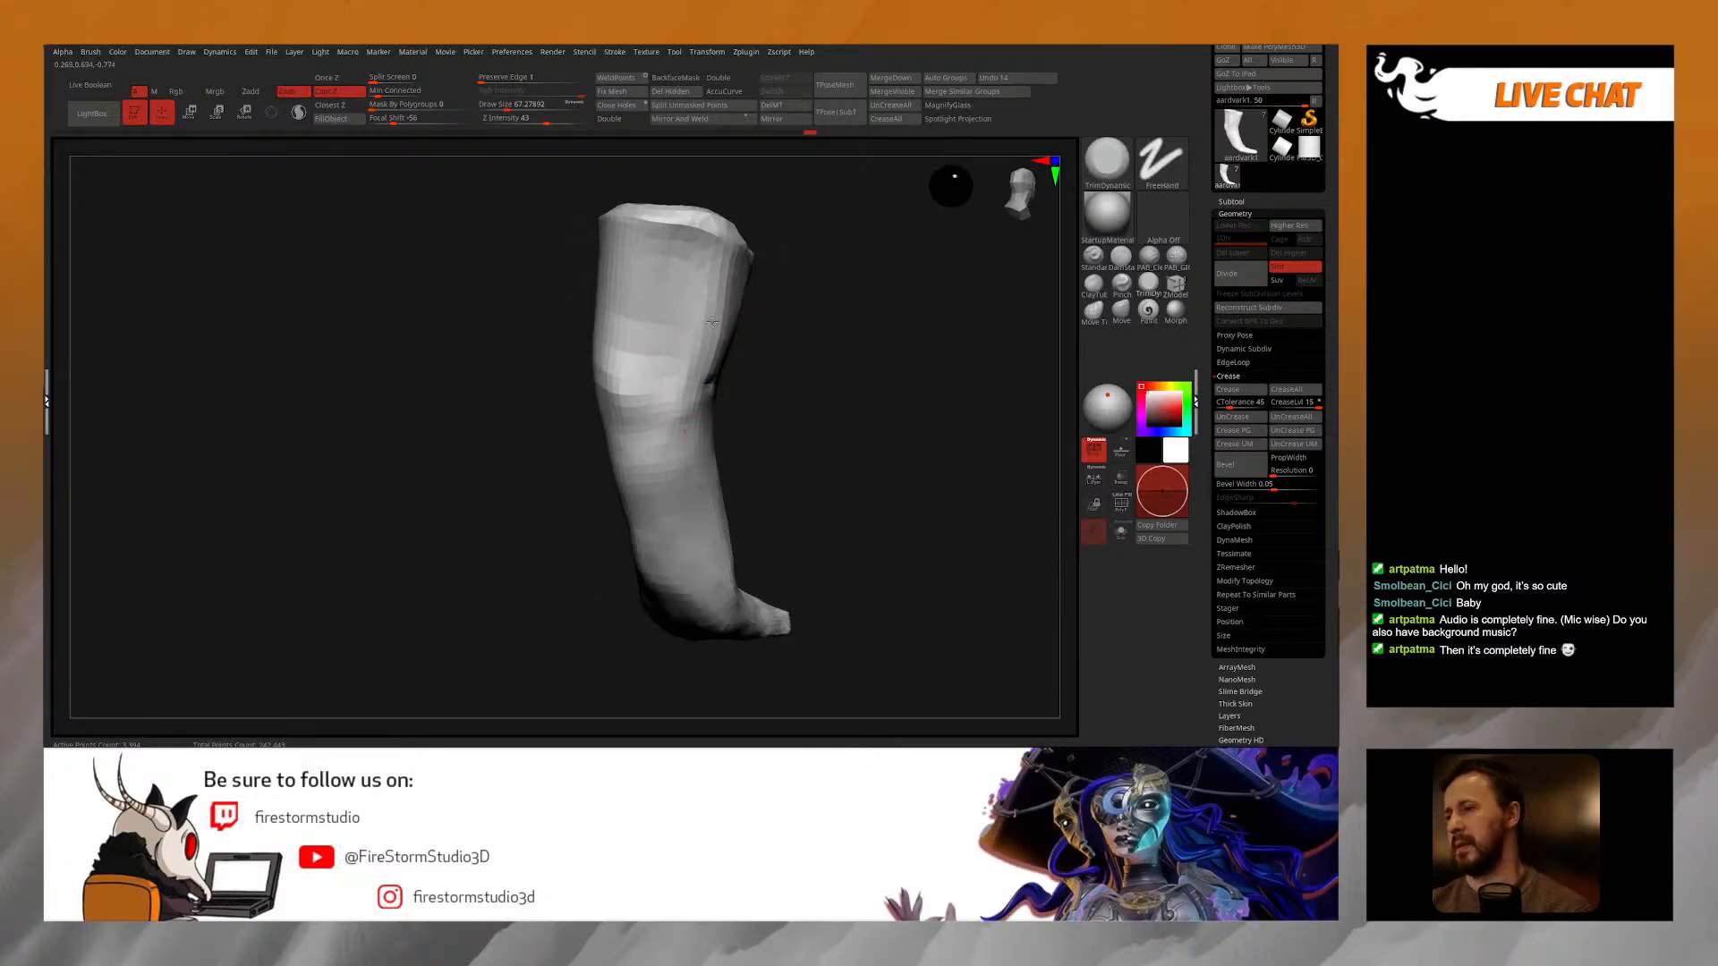
Step: Flatten the surfaces around the knee and above the crease from both sides with the TrimDynamic brush
{"action": "left_click_drag", "start_coordinate": [697, 342], "coordinate": [740, 359]}
{"action": "left_click_drag", "start_coordinate": [892, 326], "coordinate": [663, 233]}
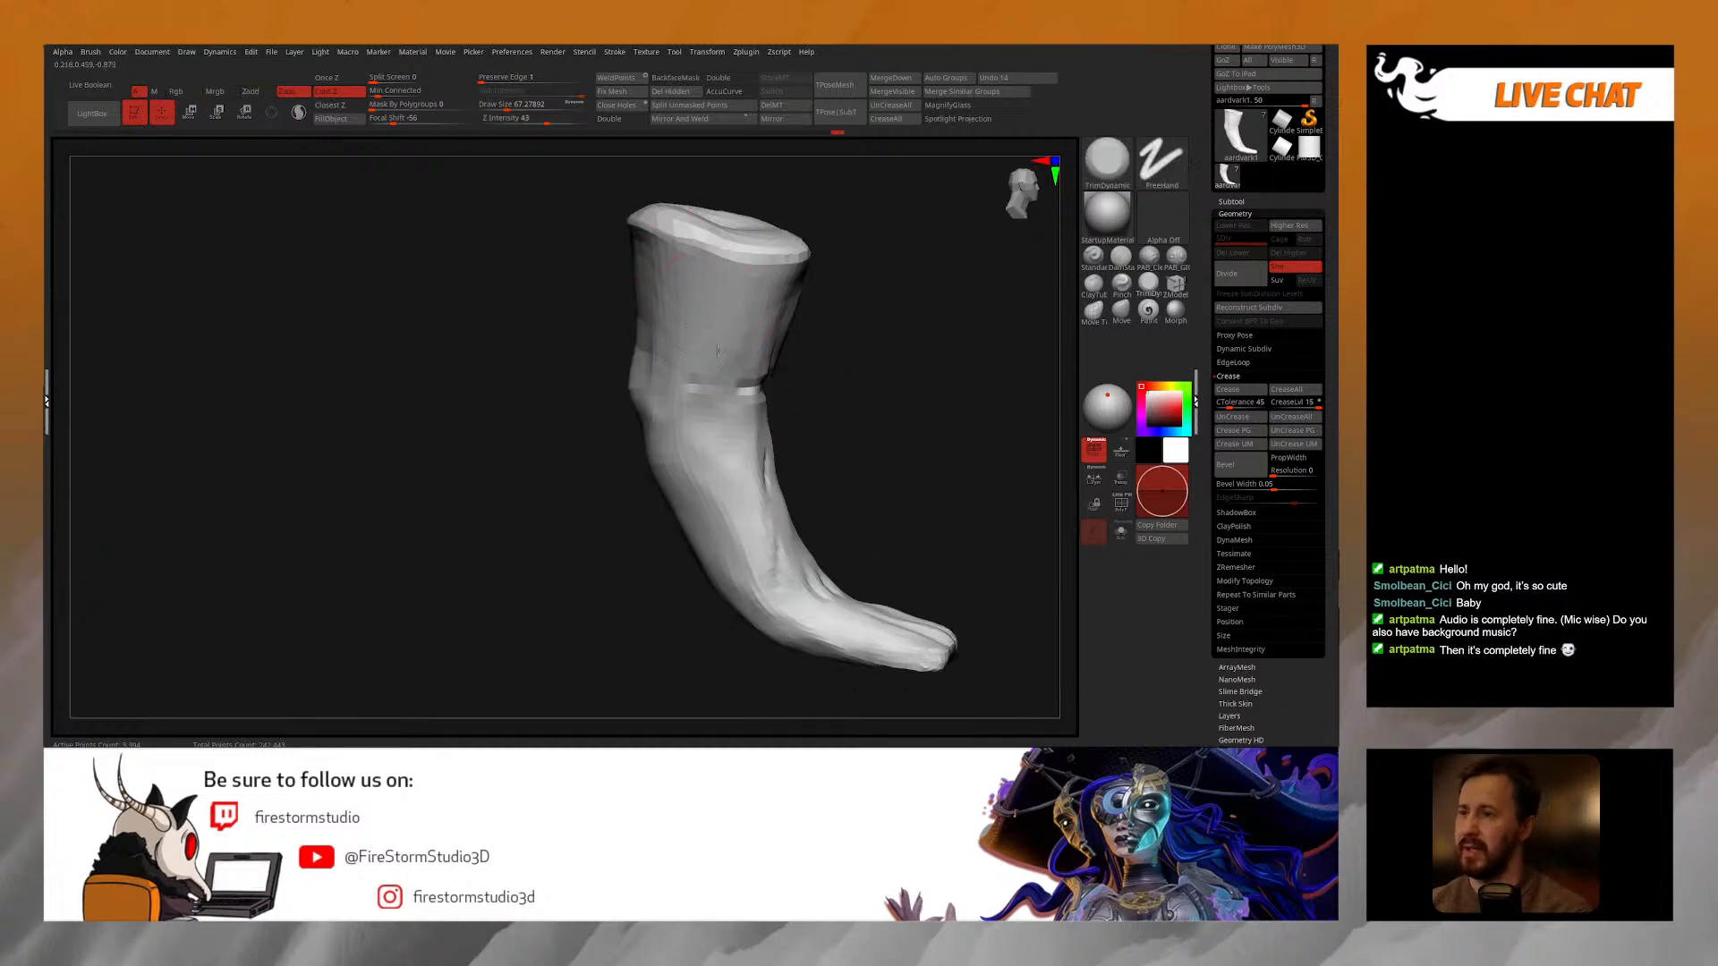
{"action": "left_click_drag", "start_coordinate": [750, 355], "coordinate": [749, 322]}
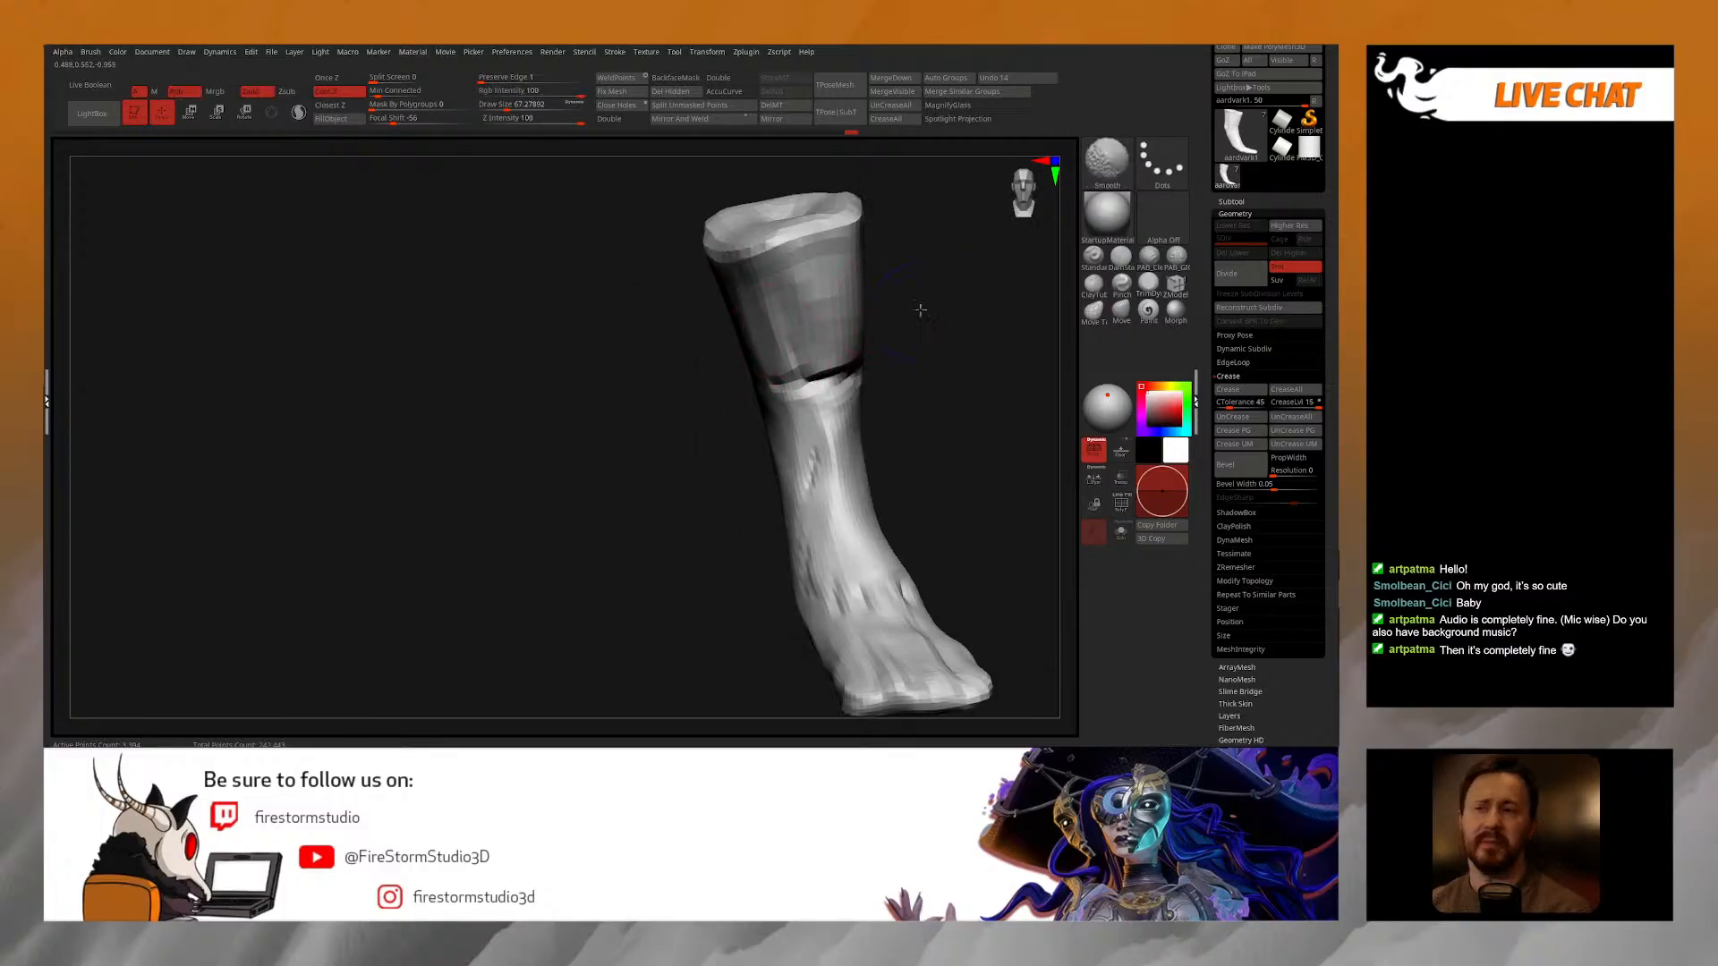
{"action": "left_click_drag", "start_coordinate": [920, 307], "coordinate": [835, 268]}
{"action": "mouse_move", "coordinate": [643, 227]}
{"action": "left_mouse_down"}
{"action": "mouse_move", "coordinate": [646, 284]}
{"action": "mouse_move", "coordinate": [616, 314]}
{"action": "left_mouse_up"}
{"action": "left_click_drag", "start_coordinate": [859, 350], "coordinate": [734, 368]}
{"action": "left_click_drag", "start_coordinate": [841, 394], "coordinate": [836, 322]}
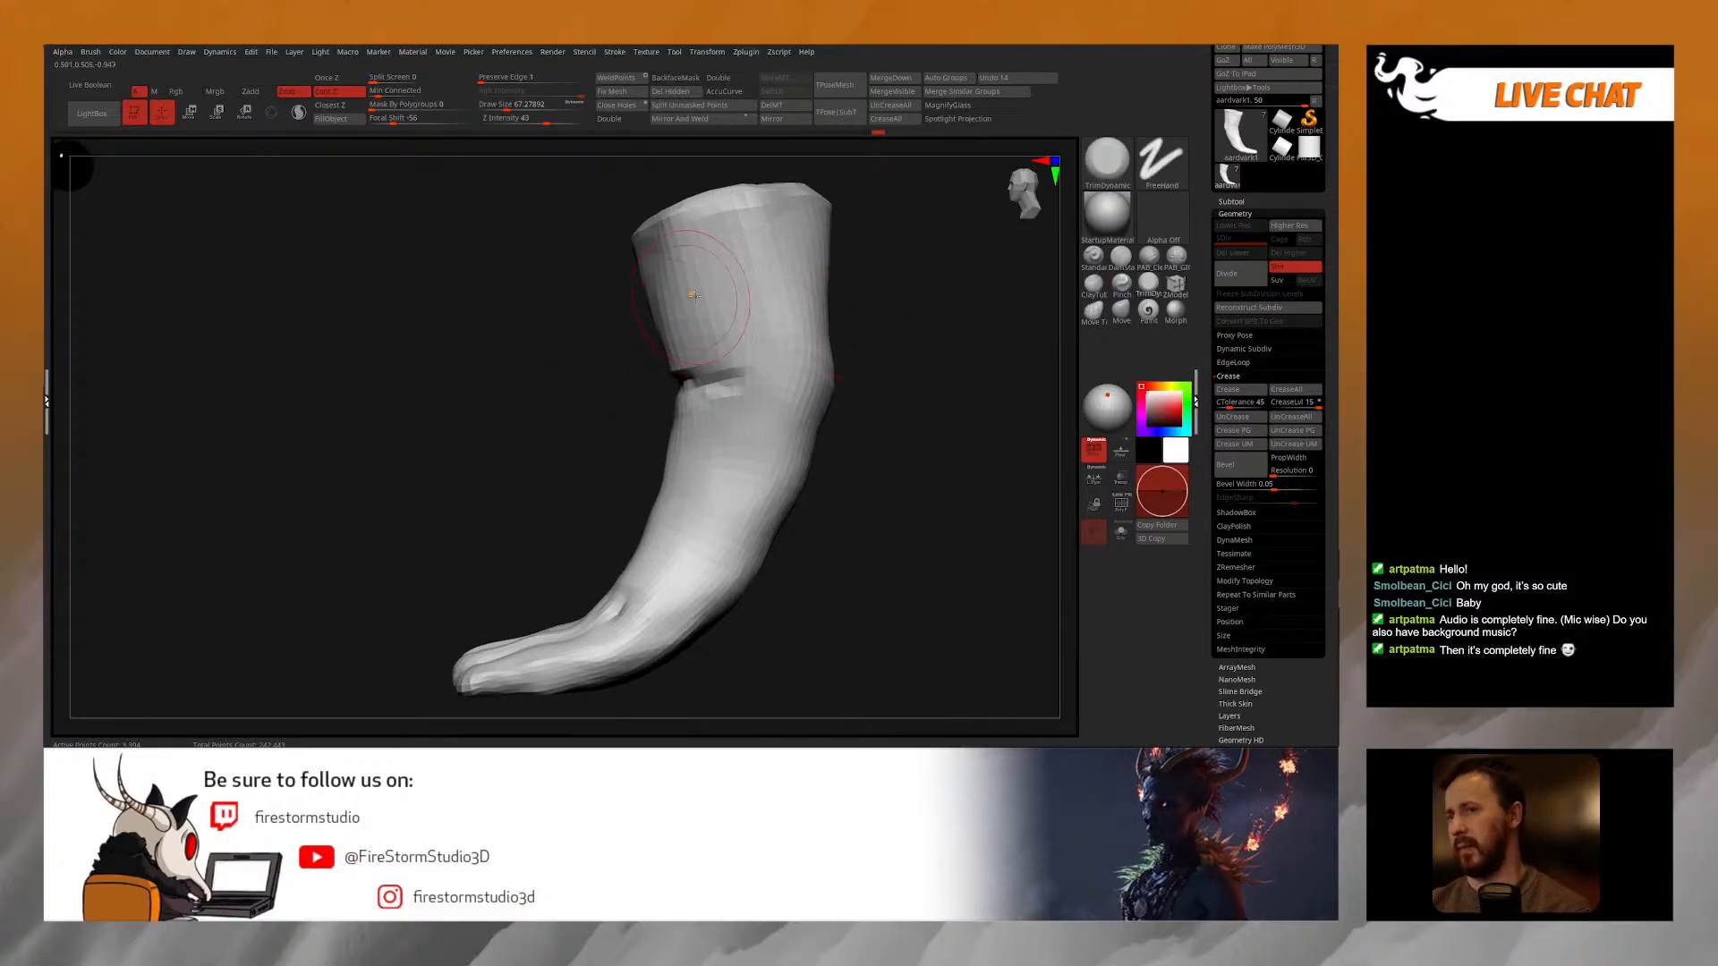
Step: Adjust the leg's front contour around the crease with the Move brush, varying the draw size
{"action": "left_click", "coordinate": [1121, 310]}
{"action": "key", "text": "space"}
{"action": "mouse_move", "coordinate": [680, 347]}
{"action": "left_mouse_down"}
{"action": "mouse_move", "coordinate": [696, 347]}
{"action": "mouse_move", "coordinate": [665, 340]}
{"action": "left_mouse_up"}
{"action": "key", "text": "space"}
{"action": "left_click_drag", "start_coordinate": [667, 407], "coordinate": [653, 408]}
Step: Reshape the sides of the foot from the front with the Move brush at a draw size of about 60
{"action": "mouse_move", "coordinate": [836, 483]}
{"action": "left_mouse_down", "text": "alt"}
{"action": "mouse_move", "coordinate": [825, 428]}
{"action": "mouse_move", "coordinate": [774, 440]}
{"action": "left_mouse_up", "text": "alt"}
{"action": "mouse_move", "coordinate": [971, 497]}
{"action": "left_mouse_down"}
{"action": "mouse_move", "coordinate": [875, 501]}
{"action": "mouse_move", "coordinate": [859, 390]}
{"action": "left_mouse_up"}
{"action": "mouse_move", "coordinate": [870, 475]}
{"action": "left_mouse_down"}
{"action": "mouse_move", "coordinate": [875, 415]}
{"action": "mouse_move", "coordinate": [874, 465]}
{"action": "mouse_move", "coordinate": [939, 403]}
{"action": "mouse_move", "coordinate": [883, 452]}
{"action": "left_mouse_up"}
{"action": "mouse_move", "coordinate": [765, 590]}
{"action": "left_mouse_down"}
{"action": "mouse_move", "coordinate": [824, 568]}
{"action": "mouse_move", "coordinate": [838, 531]}
{"action": "left_mouse_up"}
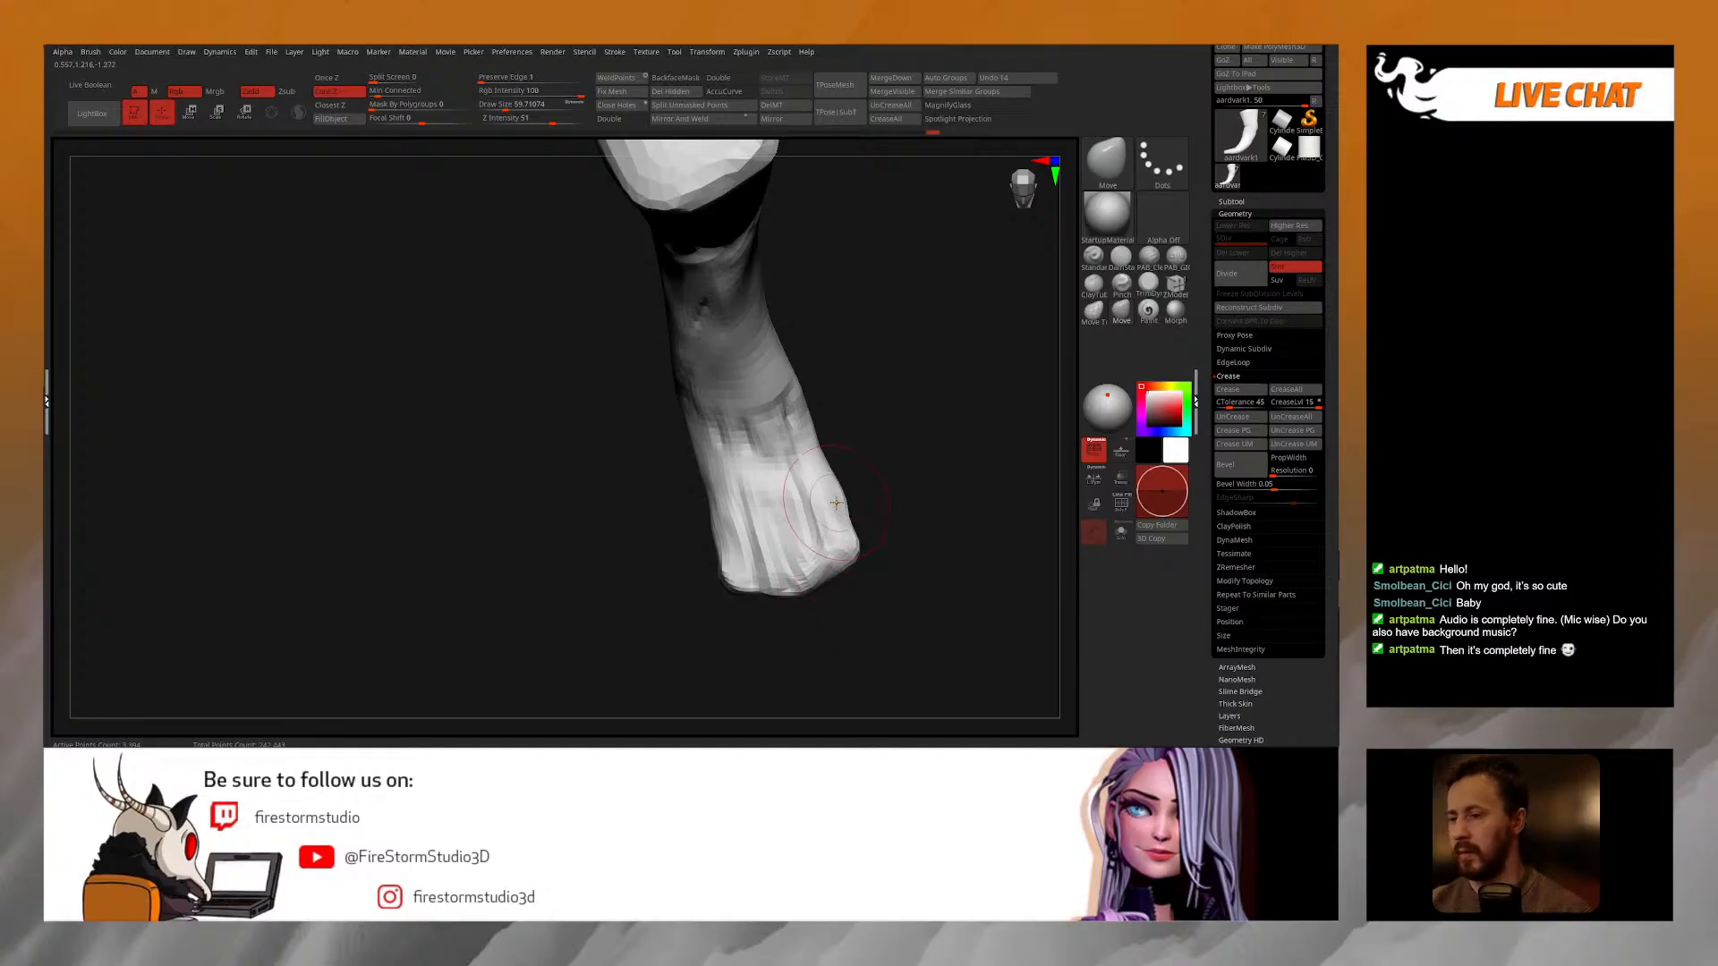
{"action": "mouse_move", "coordinate": [830, 452]}
{"action": "left_mouse_down"}
{"action": "mouse_move", "coordinate": [854, 449]}
{"action": "mouse_move", "coordinate": [829, 491]}
{"action": "left_mouse_up"}
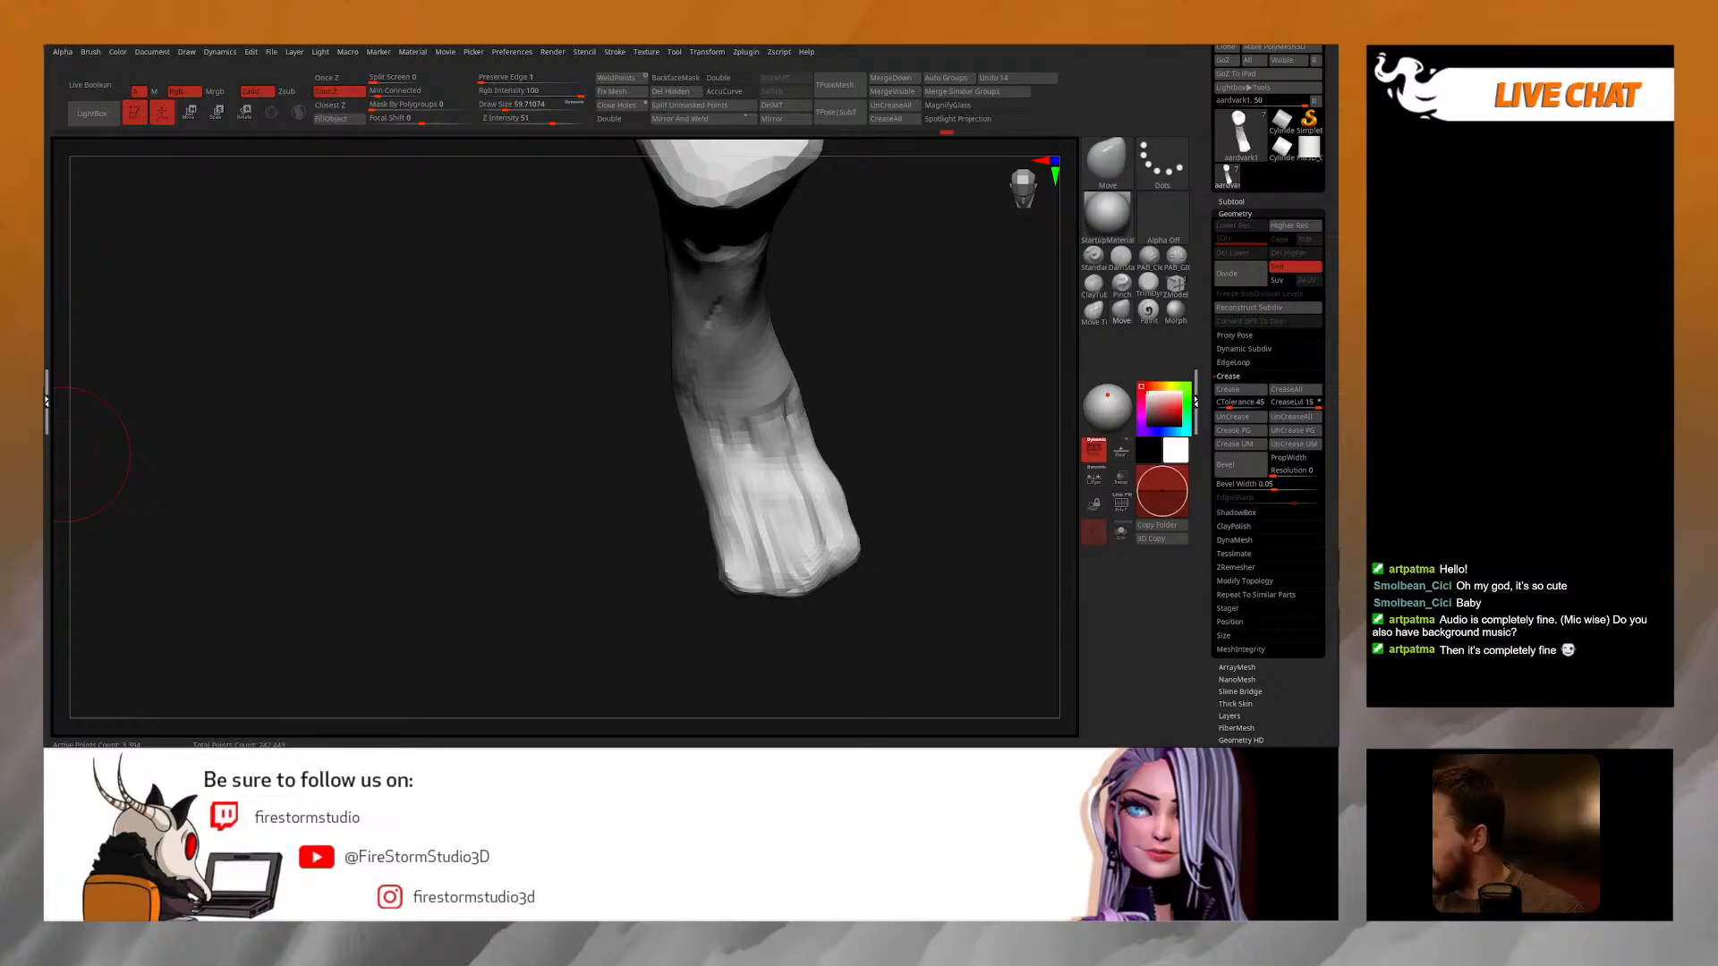
{"action": "mouse_move", "coordinate": [928, 460]}
{"action": "left_mouse_down"}
{"action": "mouse_move", "coordinate": [844, 411]}
{"action": "mouse_move", "coordinate": [872, 374]}
{"action": "left_mouse_up"}
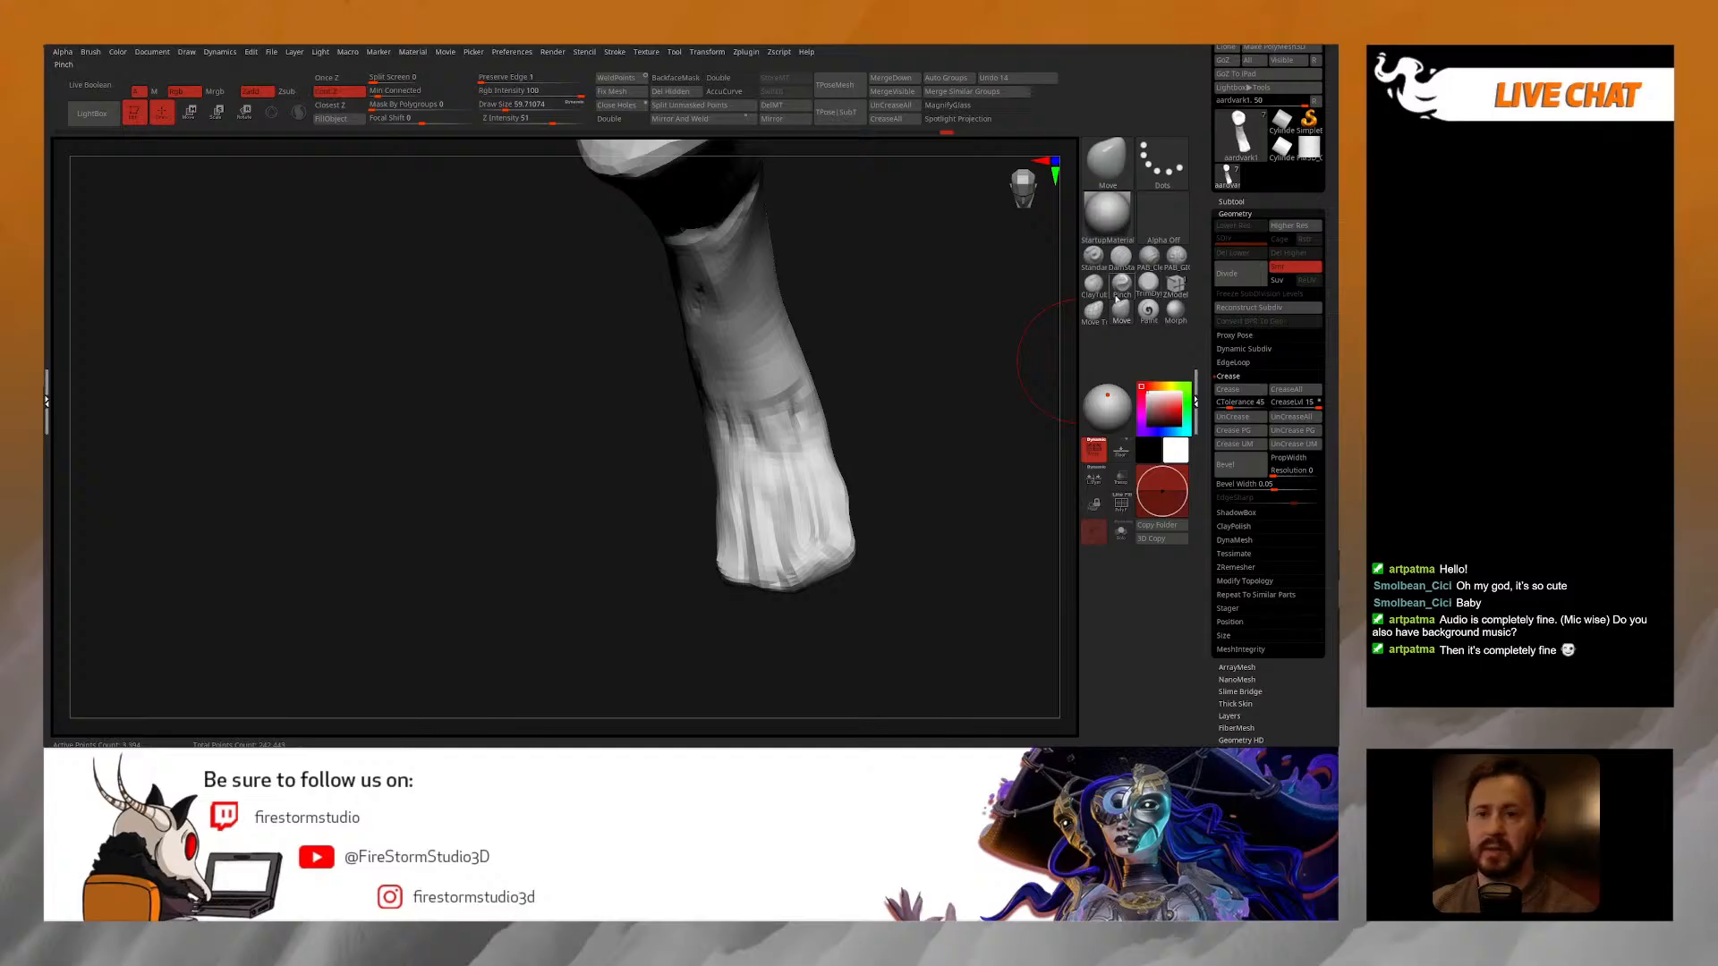
Step: Carve the grooves between the toes with the DamStandard brush at a draw size of about 24
{"action": "left_click", "coordinate": [1121, 260]}
{"action": "left_click_drag", "start_coordinate": [843, 456], "coordinate": [872, 460]}
{"action": "right_click_drag", "start_coordinate": [730, 436], "coordinate": [732, 451]}
{"action": "left_click_drag", "start_coordinate": [726, 423], "coordinate": [746, 557]}
{"action": "right_click_drag", "start_coordinate": [746, 558], "coordinate": [751, 445]}
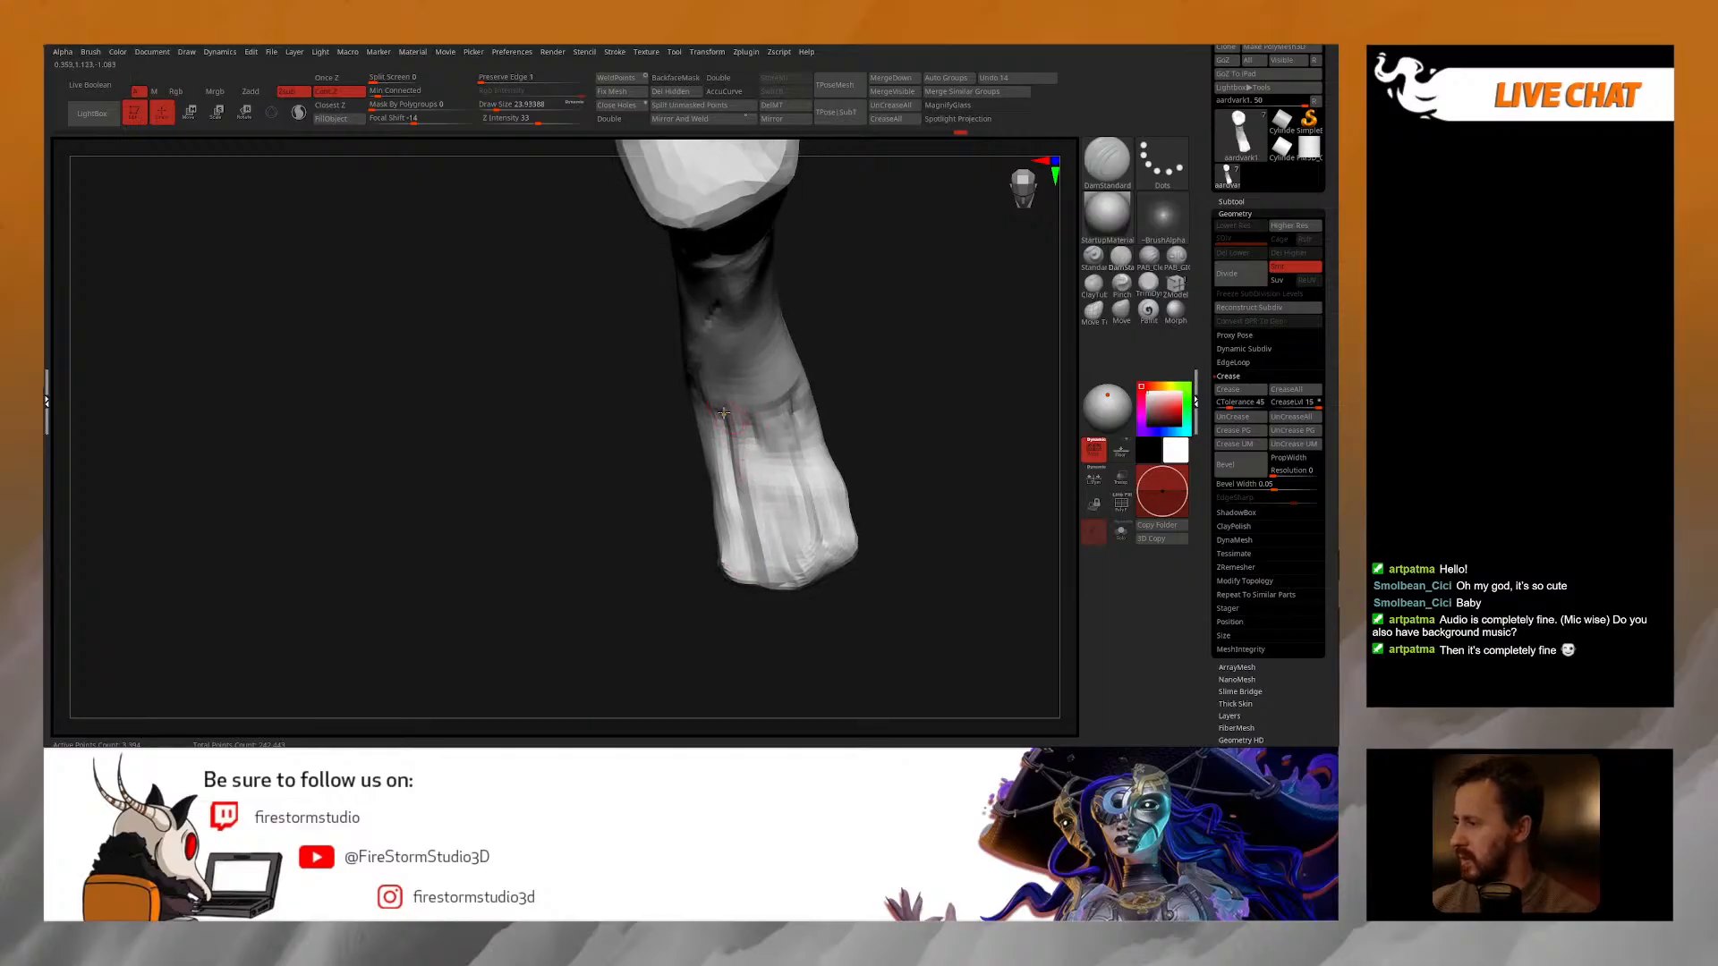
{"action": "mouse_move", "coordinate": [711, 436]}
{"action": "left_mouse_down"}
{"action": "mouse_move", "coordinate": [743, 547]}
{"action": "mouse_move", "coordinate": [774, 473]}
{"action": "left_mouse_up"}
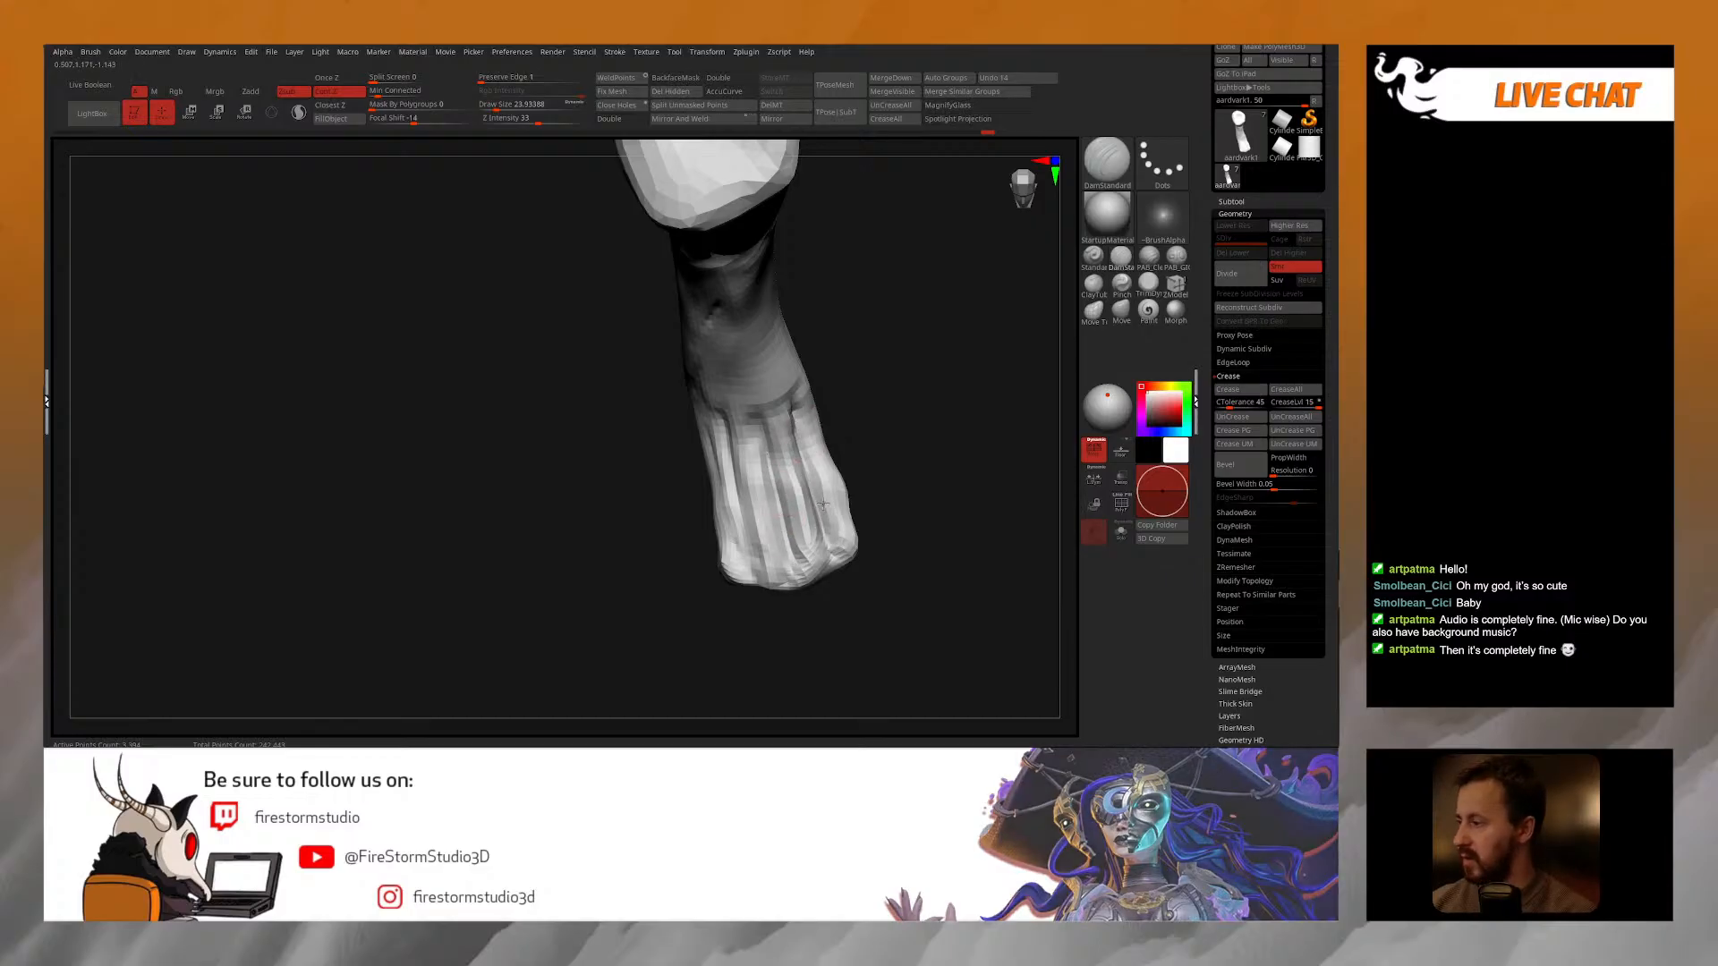
{"action": "mouse_move", "coordinate": [837, 536]}
{"action": "right_mouse_down"}
{"action": "mouse_move", "coordinate": [837, 467]}
{"action": "mouse_move", "coordinate": [880, 420]}
{"action": "mouse_move", "coordinate": [866, 429]}
{"action": "right_mouse_up"}
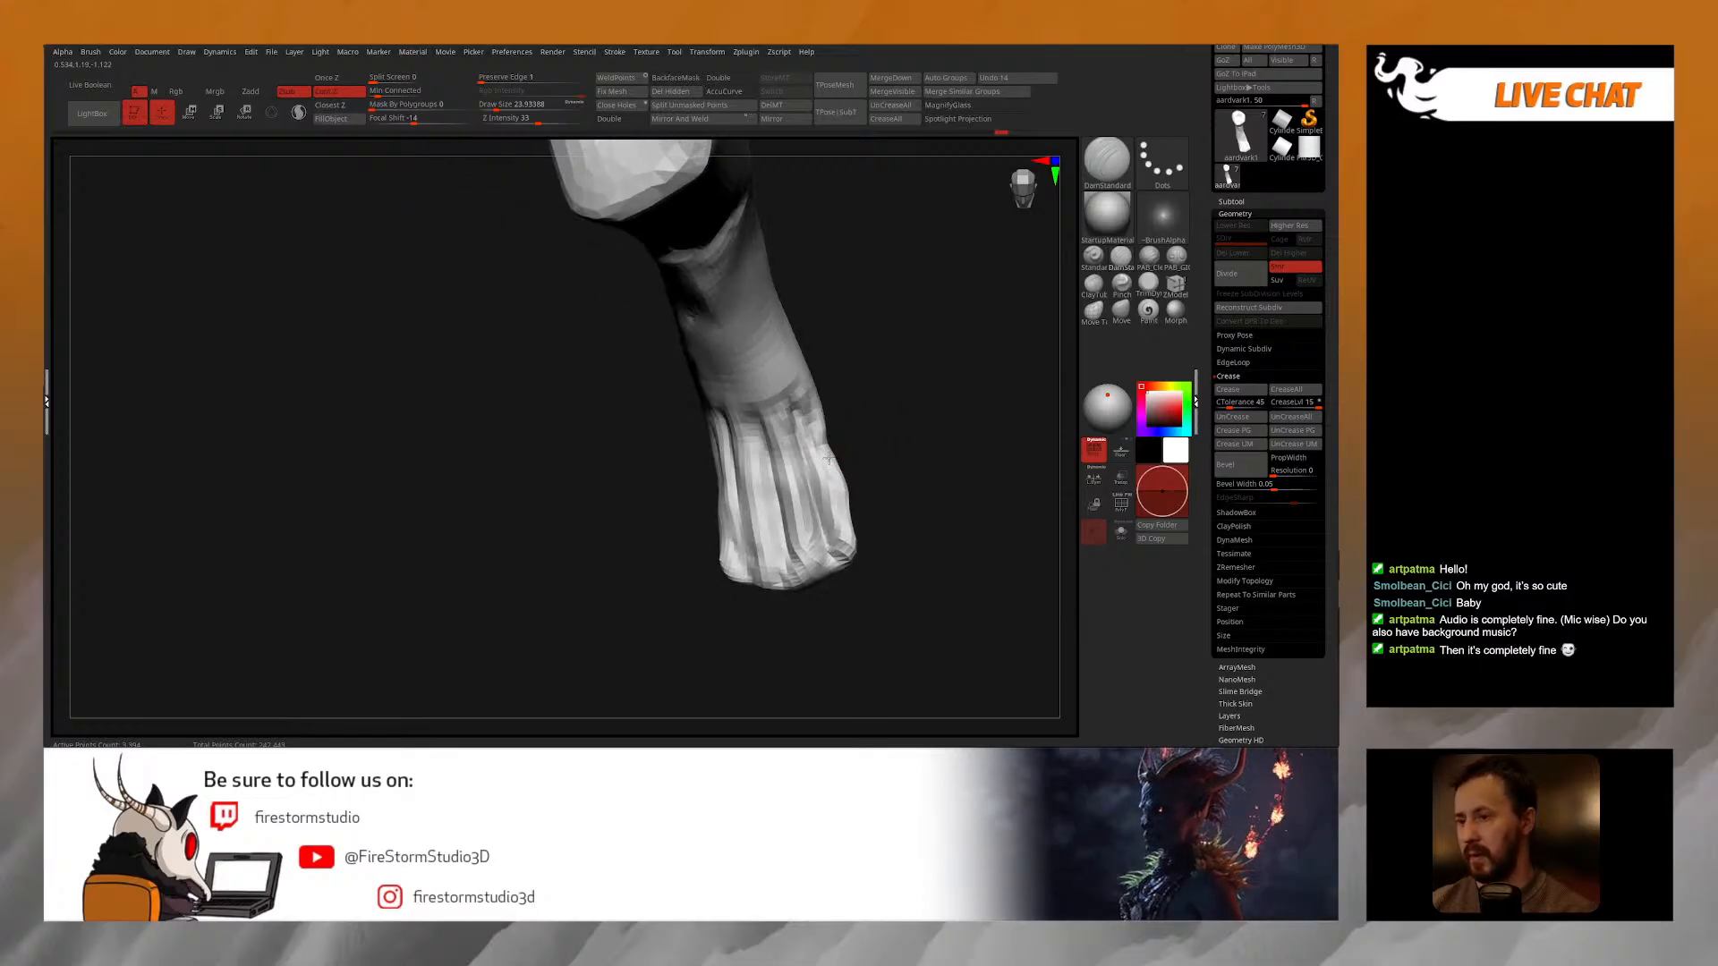
Step: Flatten the outer toe and the top and side of the foot with the TrimDynamic brush at a draw size of about 52
{"action": "left_click", "coordinate": [1149, 284]}
{"action": "mouse_move", "coordinate": [767, 496]}
{"action": "right_mouse_down"}
{"action": "mouse_move", "coordinate": [761, 470]}
{"action": "mouse_move", "coordinate": [752, 492]}
{"action": "right_mouse_up"}
{"action": "key", "text": "space"}
{"action": "key", "text": "space"}
{"action": "left_click_drag", "start_coordinate": [796, 408], "coordinate": [805, 432]}
{"action": "left_click_drag", "start_coordinate": [799, 407], "coordinate": [807, 483]}
{"action": "right_click_drag", "start_coordinate": [809, 452], "coordinate": [768, 447]}
{"action": "left_click_drag", "start_coordinate": [807, 434], "coordinate": [811, 476]}
{"action": "mouse_move", "coordinate": [767, 399]}
{"action": "right_mouse_down"}
{"action": "mouse_move", "coordinate": [804, 392]}
{"action": "mouse_move", "coordinate": [832, 461]}
{"action": "right_mouse_up"}
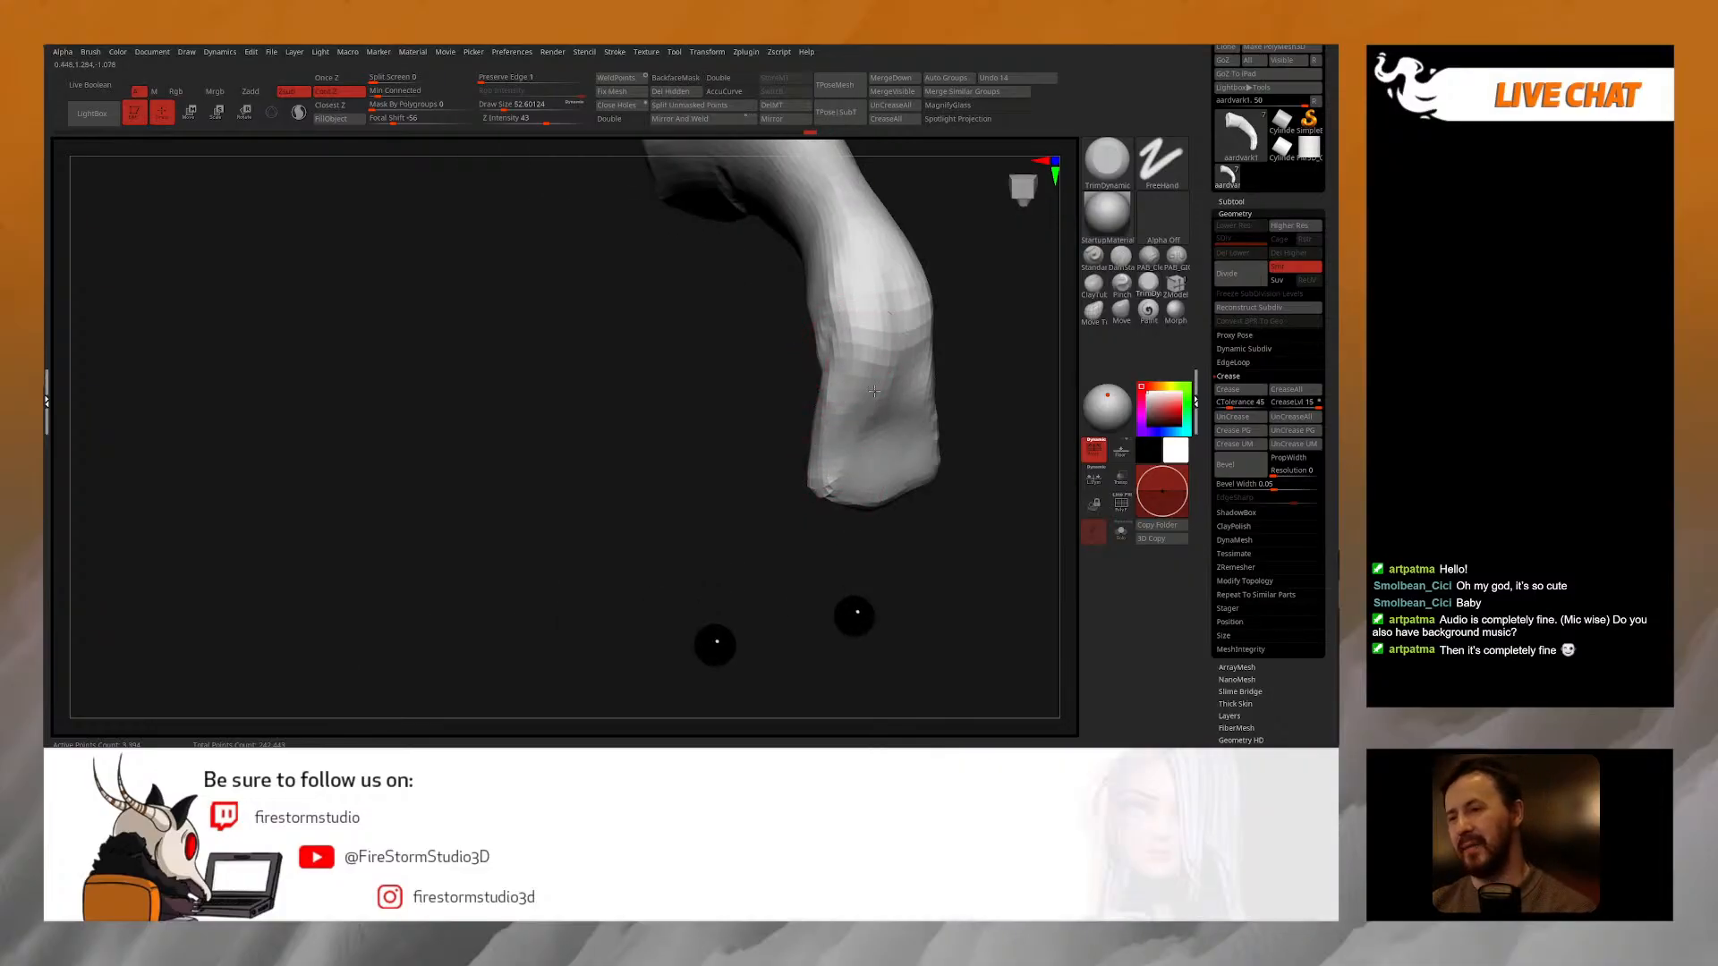
{"action": "right_click_drag", "start_coordinate": [871, 506], "coordinate": [847, 493]}
{"action": "right_click_drag", "start_coordinate": [831, 428], "coordinate": [727, 402]}
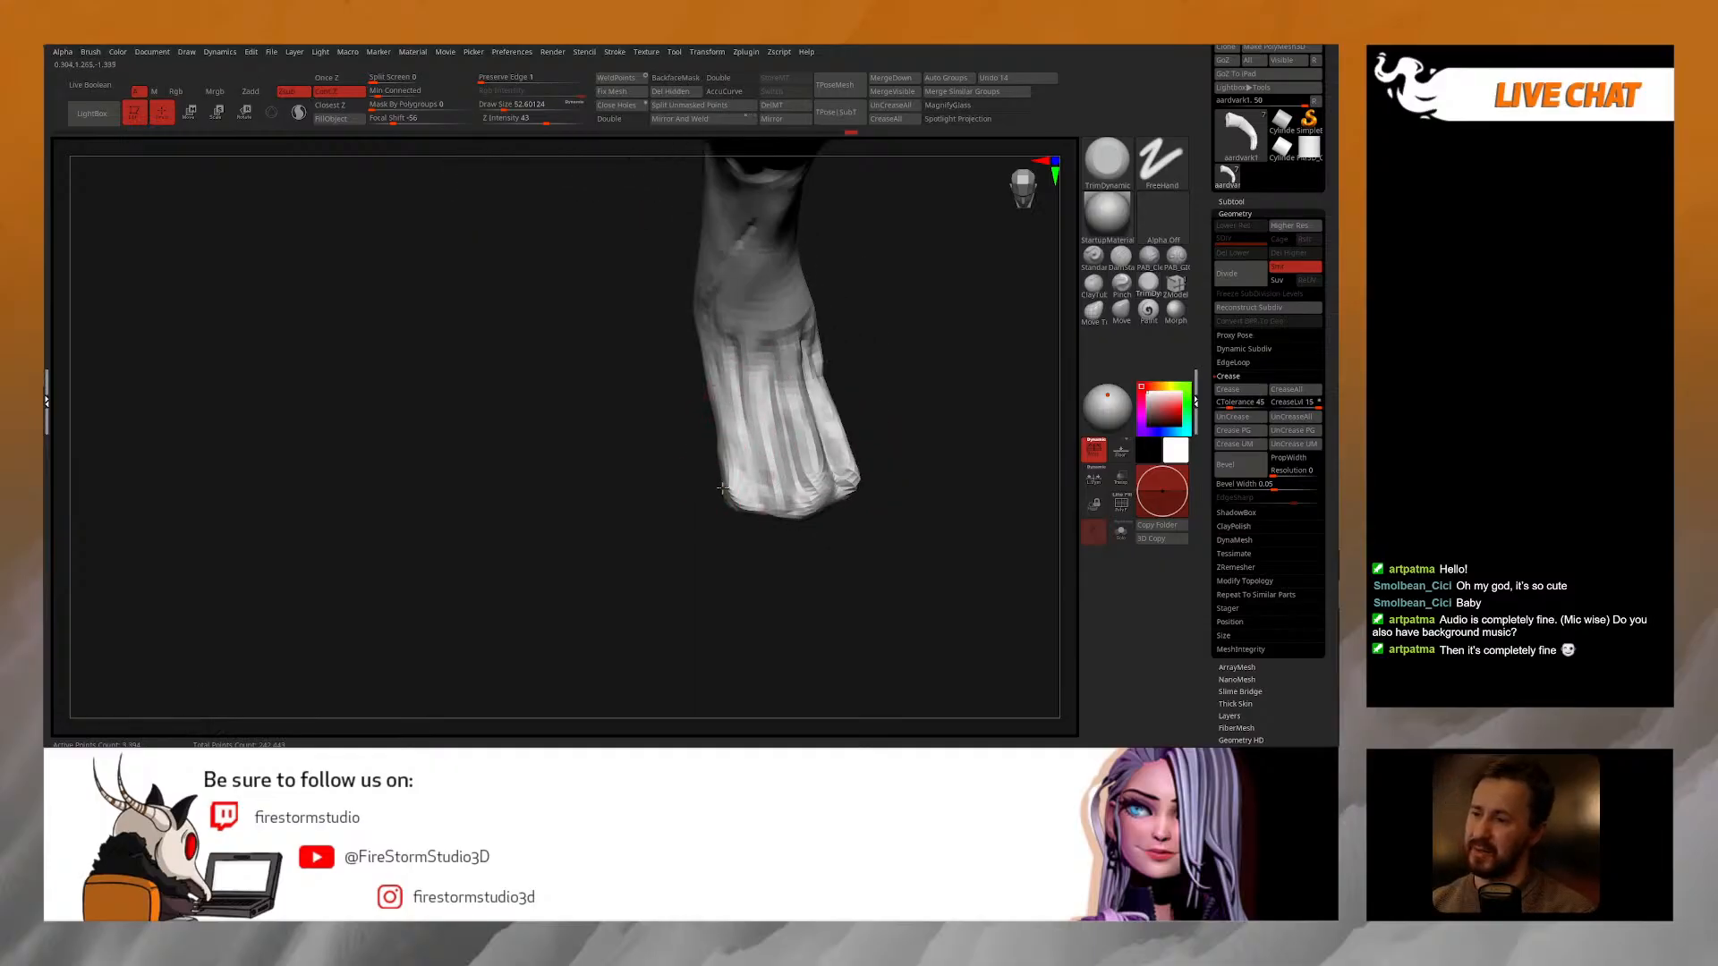
Step: Reshape the outer toes and the foot's side contours with the Move Topological brush, varying the draw size
{"action": "left_click", "coordinate": [1093, 312]}
{"action": "right_click_drag", "start_coordinate": [1012, 418], "coordinate": [998, 497]}
{"action": "key", "text": "space"}
{"action": "left_click_drag", "start_coordinate": [814, 540], "coordinate": [810, 542]}
{"action": "left_click_drag", "start_coordinate": [793, 305], "coordinate": [793, 295]}
{"action": "key", "text": "space"}
{"action": "left_click_drag", "start_coordinate": [713, 573], "coordinate": [700, 573]}
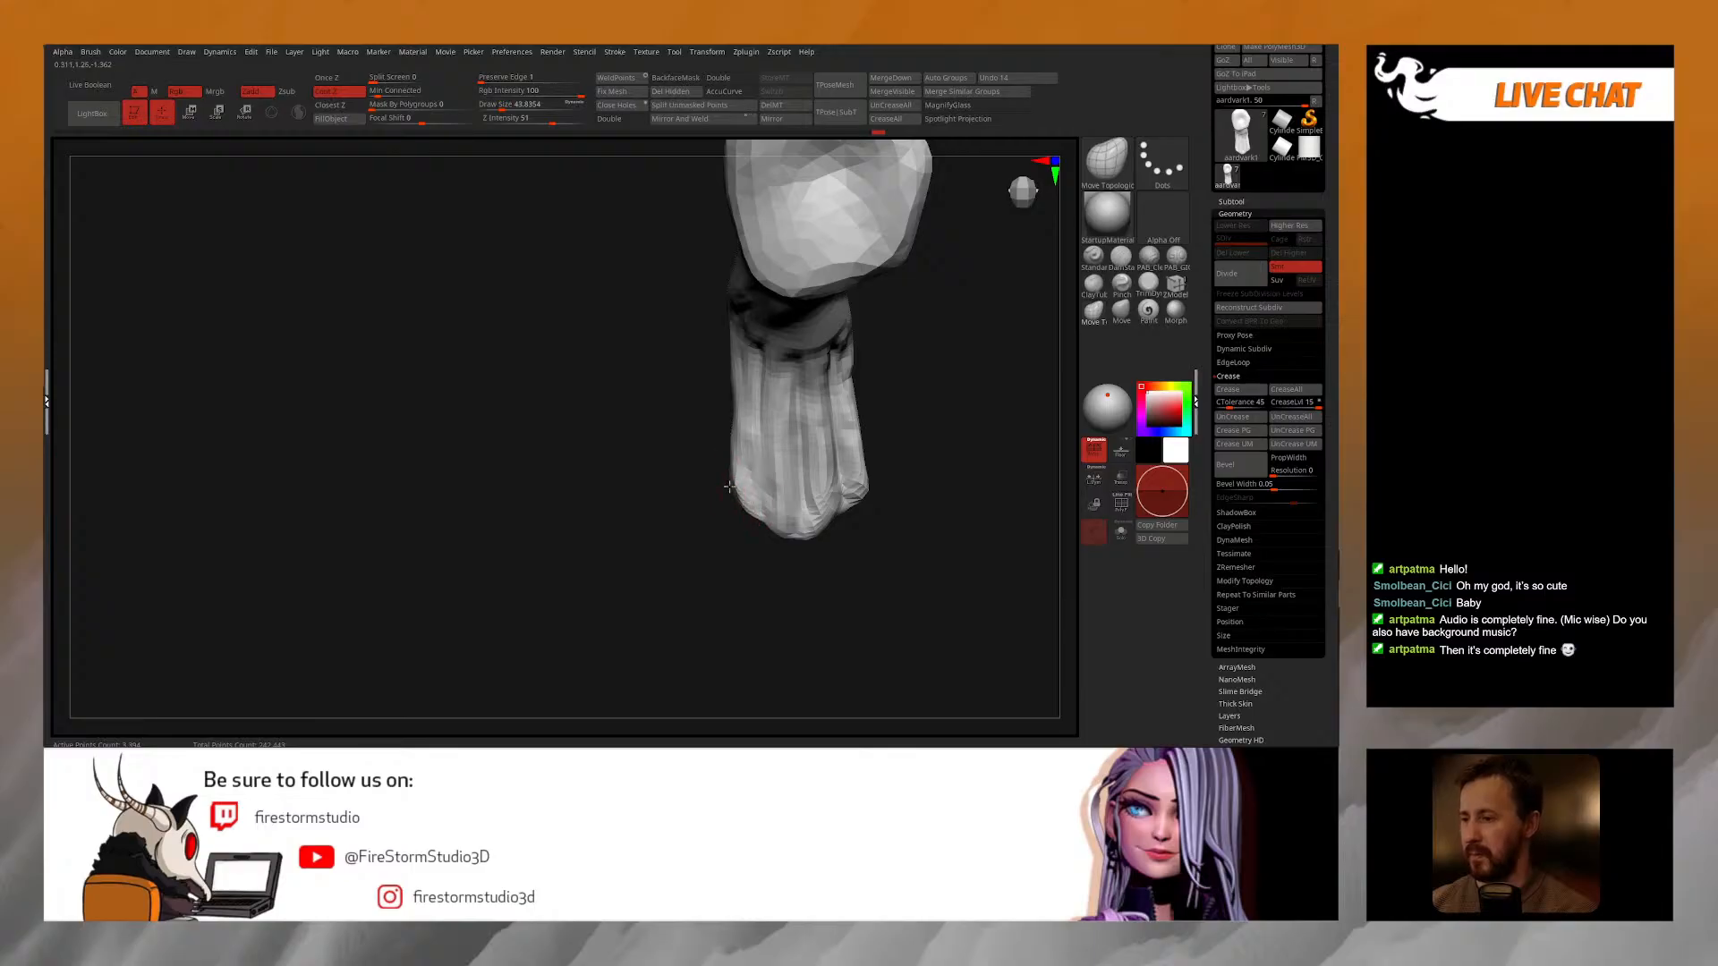
{"action": "left_click_drag", "start_coordinate": [738, 433], "coordinate": [740, 435]}
{"action": "right_click_drag", "start_coordinate": [888, 412], "coordinate": [901, 453]}
{"action": "left_click_drag", "start_coordinate": [871, 461], "coordinate": [861, 458]}
{"action": "mouse_move", "coordinate": [857, 448]}
{"action": "right_mouse_down"}
{"action": "mouse_move", "coordinate": [848, 426]}
{"action": "mouse_move", "coordinate": [797, 492]}
{"action": "mouse_move", "coordinate": [844, 468]}
{"action": "mouse_move", "coordinate": [728, 518]}
{"action": "mouse_move", "coordinate": [782, 504]}
{"action": "mouse_move", "coordinate": [760, 526]}
{"action": "mouse_move", "coordinate": [717, 506]}
{"action": "right_mouse_up"}
Step: Refine the toe tips with the Move Topological brush at a draw size of about 27, and smooth them
{"action": "key", "text": "space"}
{"action": "left_click_drag", "start_coordinate": [717, 502], "coordinate": [717, 492]}
{"action": "mouse_move", "coordinate": [720, 536]}
{"action": "right_mouse_down"}
{"action": "mouse_move", "coordinate": [744, 537]}
{"action": "mouse_move", "coordinate": [707, 590]}
{"action": "right_mouse_up"}
{"action": "key", "text": "space"}
{"action": "left_click", "coordinate": [671, 613]}
{"action": "mouse_move", "coordinate": [692, 472]}
{"action": "right_mouse_down"}
{"action": "mouse_move", "coordinate": [690, 414]}
{"action": "mouse_move", "coordinate": [685, 501]}
{"action": "mouse_move", "coordinate": [657, 537]}
{"action": "mouse_move", "coordinate": [689, 582]}
{"action": "right_mouse_up"}
{"action": "left_click_drag", "start_coordinate": [757, 507], "coordinate": [744, 512], "text": "shift"}
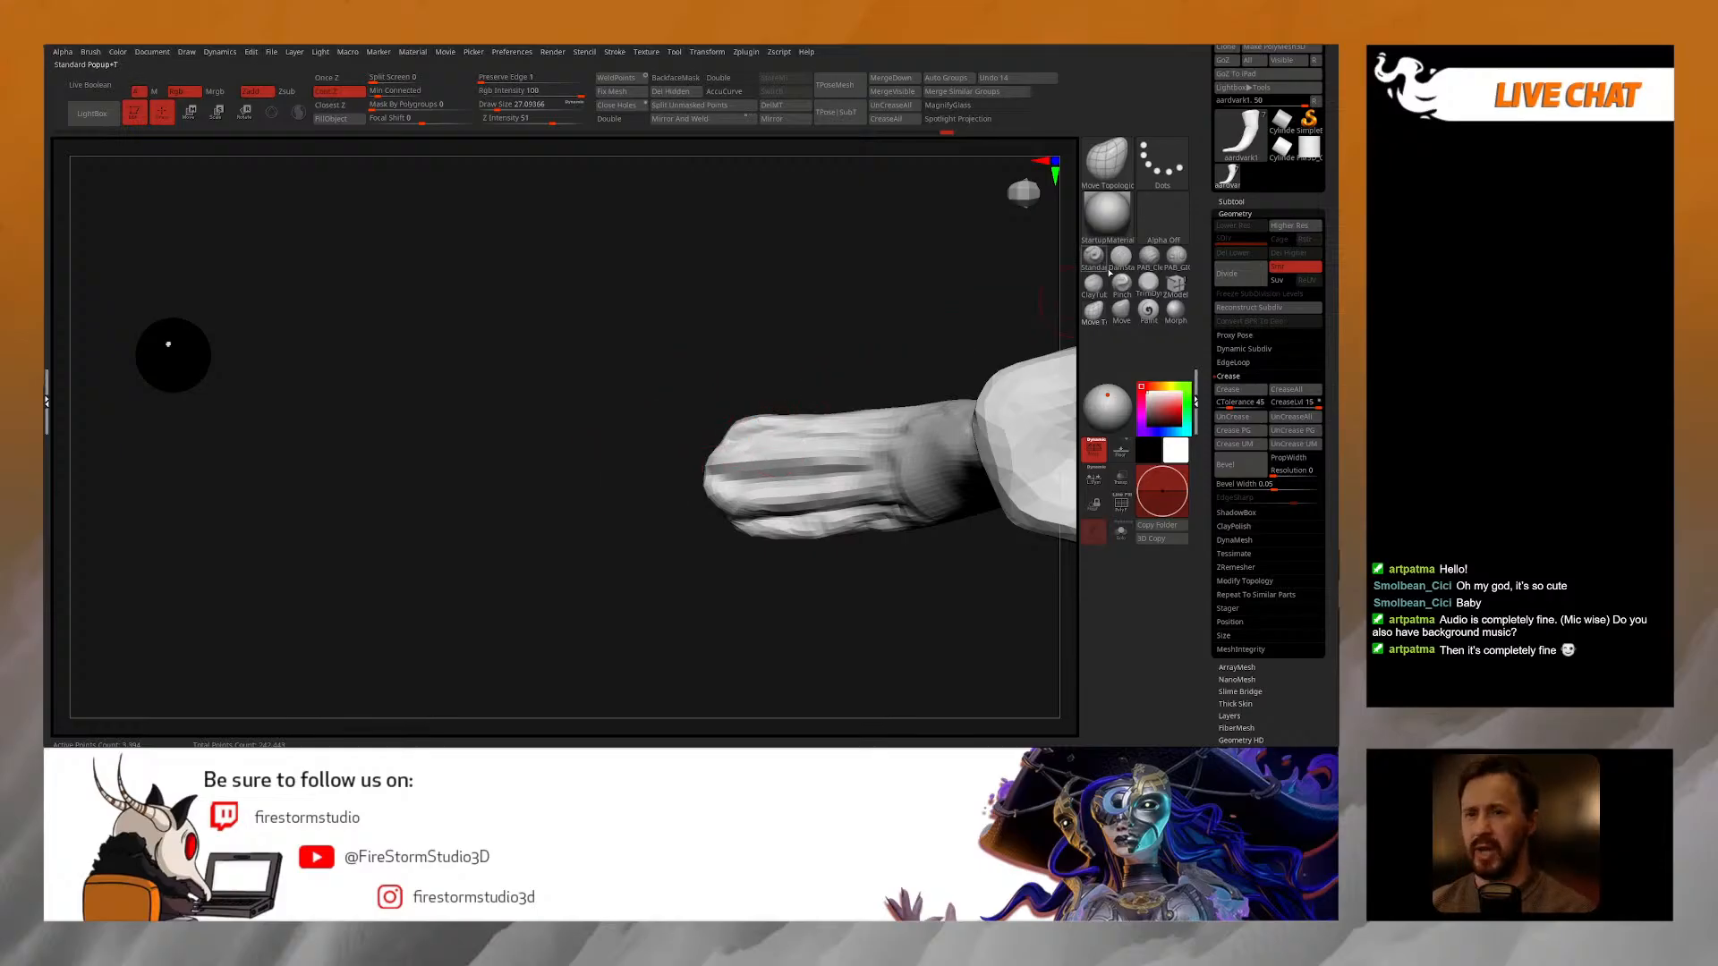
Step: Reshape the foot's outline with the Move brush at a draw size of about 55
{"action": "left_click", "coordinate": [1116, 311]}
{"action": "right_click_drag", "start_coordinate": [682, 488], "coordinate": [702, 484]}
{"action": "key", "text": "space"}
{"action": "left_click", "coordinate": [682, 504]}
{"action": "right_click_drag", "start_coordinate": [762, 405], "coordinate": [752, 411]}
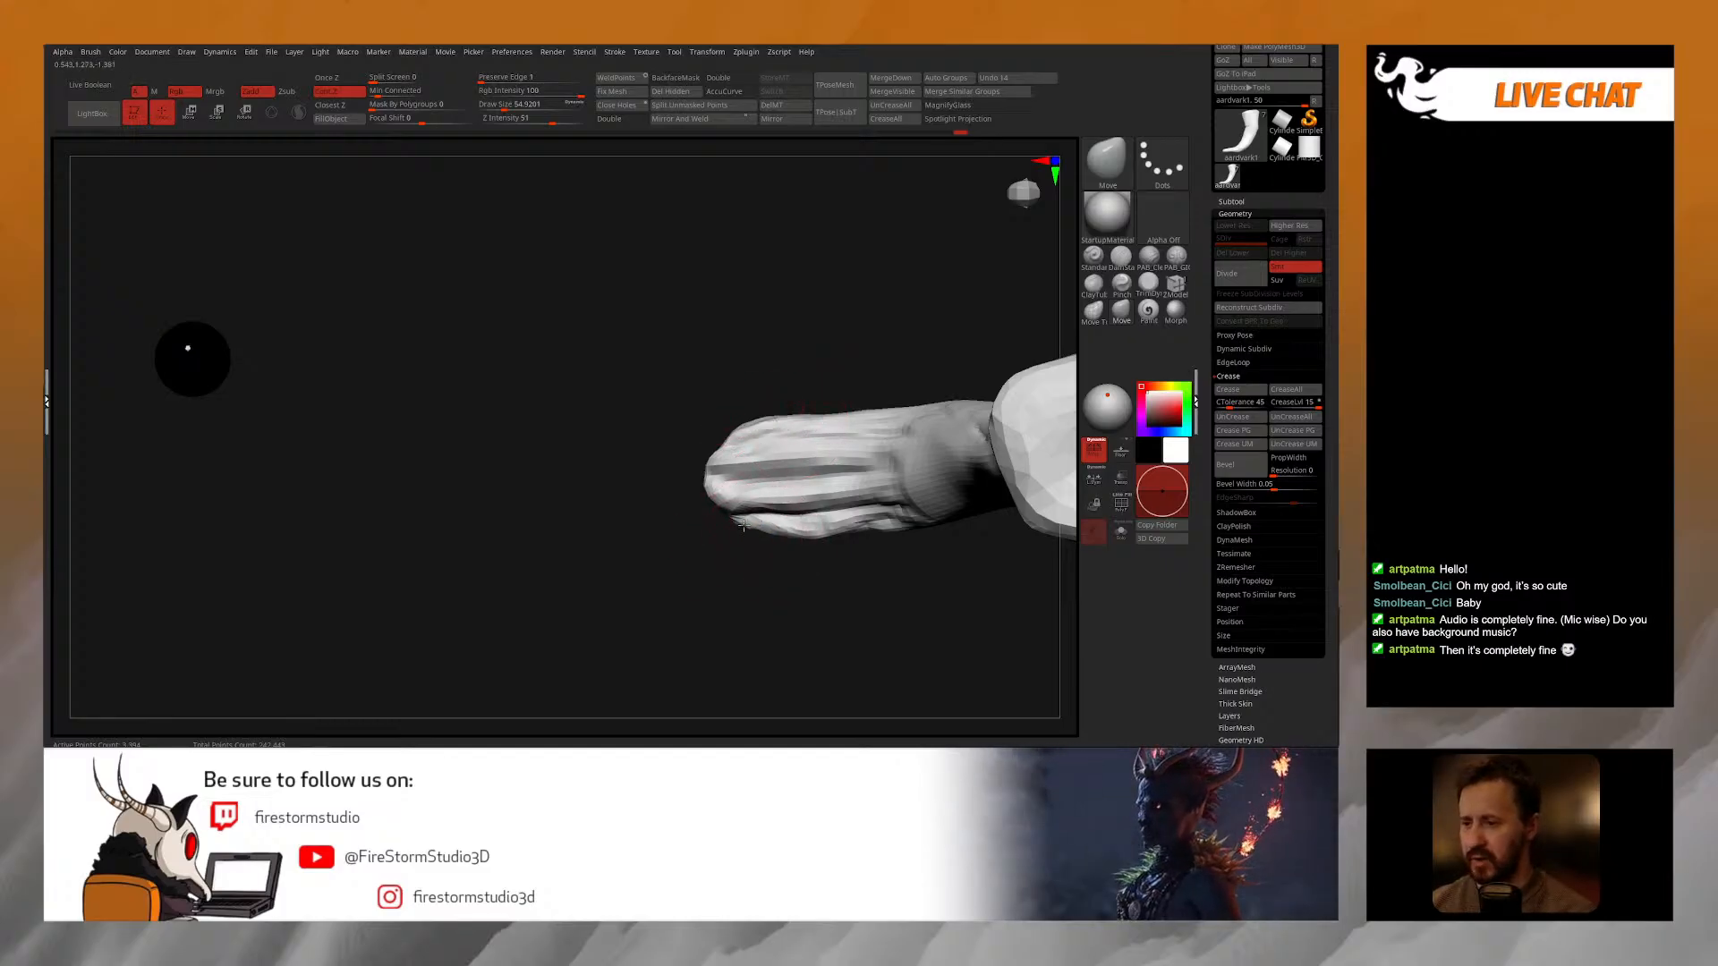
{"action": "right_click_drag", "start_coordinate": [765, 414], "coordinate": [765, 428]}
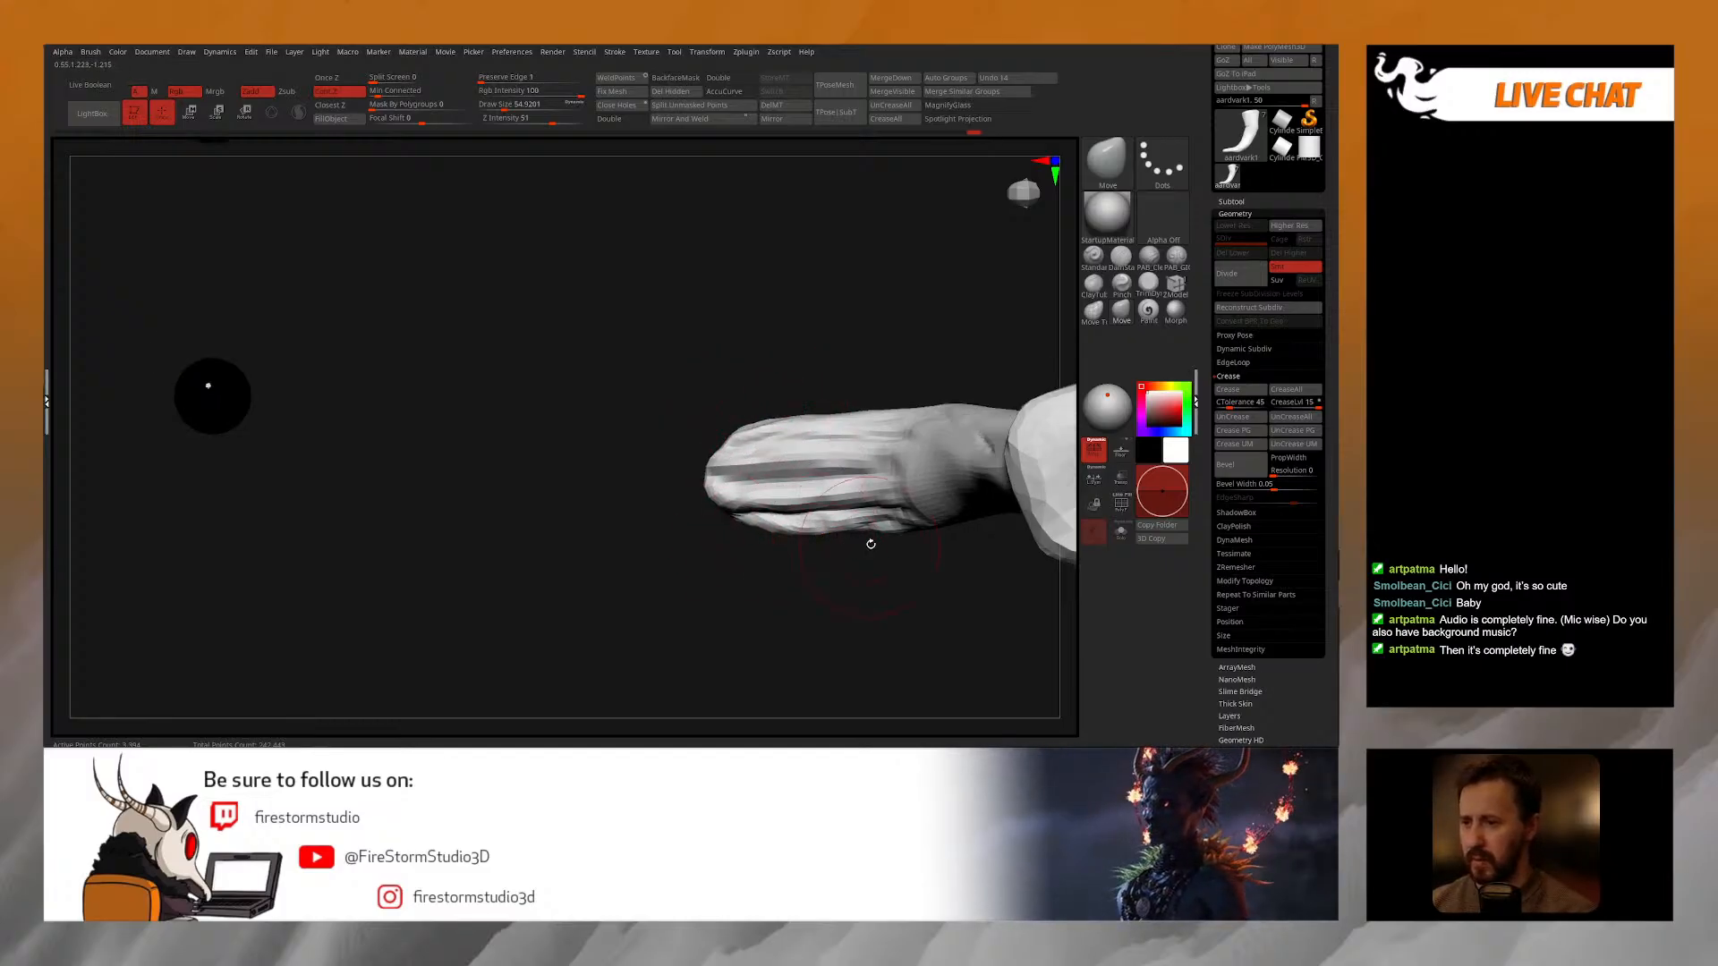
{"action": "right_click_drag", "start_coordinate": [880, 569], "coordinate": [732, 544]}
Step: Refine the shape of the toes and foot from several angles with the Move brush, varying the draw size
{"action": "key", "text": "space"}
{"action": "left_click_drag", "start_coordinate": [705, 553], "coordinate": [732, 575]}
{"action": "key", "text": "space"}
{"action": "left_click_drag", "start_coordinate": [760, 522], "coordinate": [758, 534]}
{"action": "mouse_move", "coordinate": [757, 534]}
{"action": "right_mouse_down"}
{"action": "mouse_move", "coordinate": [722, 480]}
{"action": "mouse_move", "coordinate": [713, 545]}
{"action": "mouse_move", "coordinate": [717, 525]}
{"action": "mouse_move", "coordinate": [841, 464]}
{"action": "mouse_move", "coordinate": [775, 429]}
{"action": "mouse_move", "coordinate": [735, 439]}
{"action": "right_mouse_up"}
{"action": "key", "text": "space"}
{"action": "left_click_drag", "start_coordinate": [687, 507], "coordinate": [669, 507]}
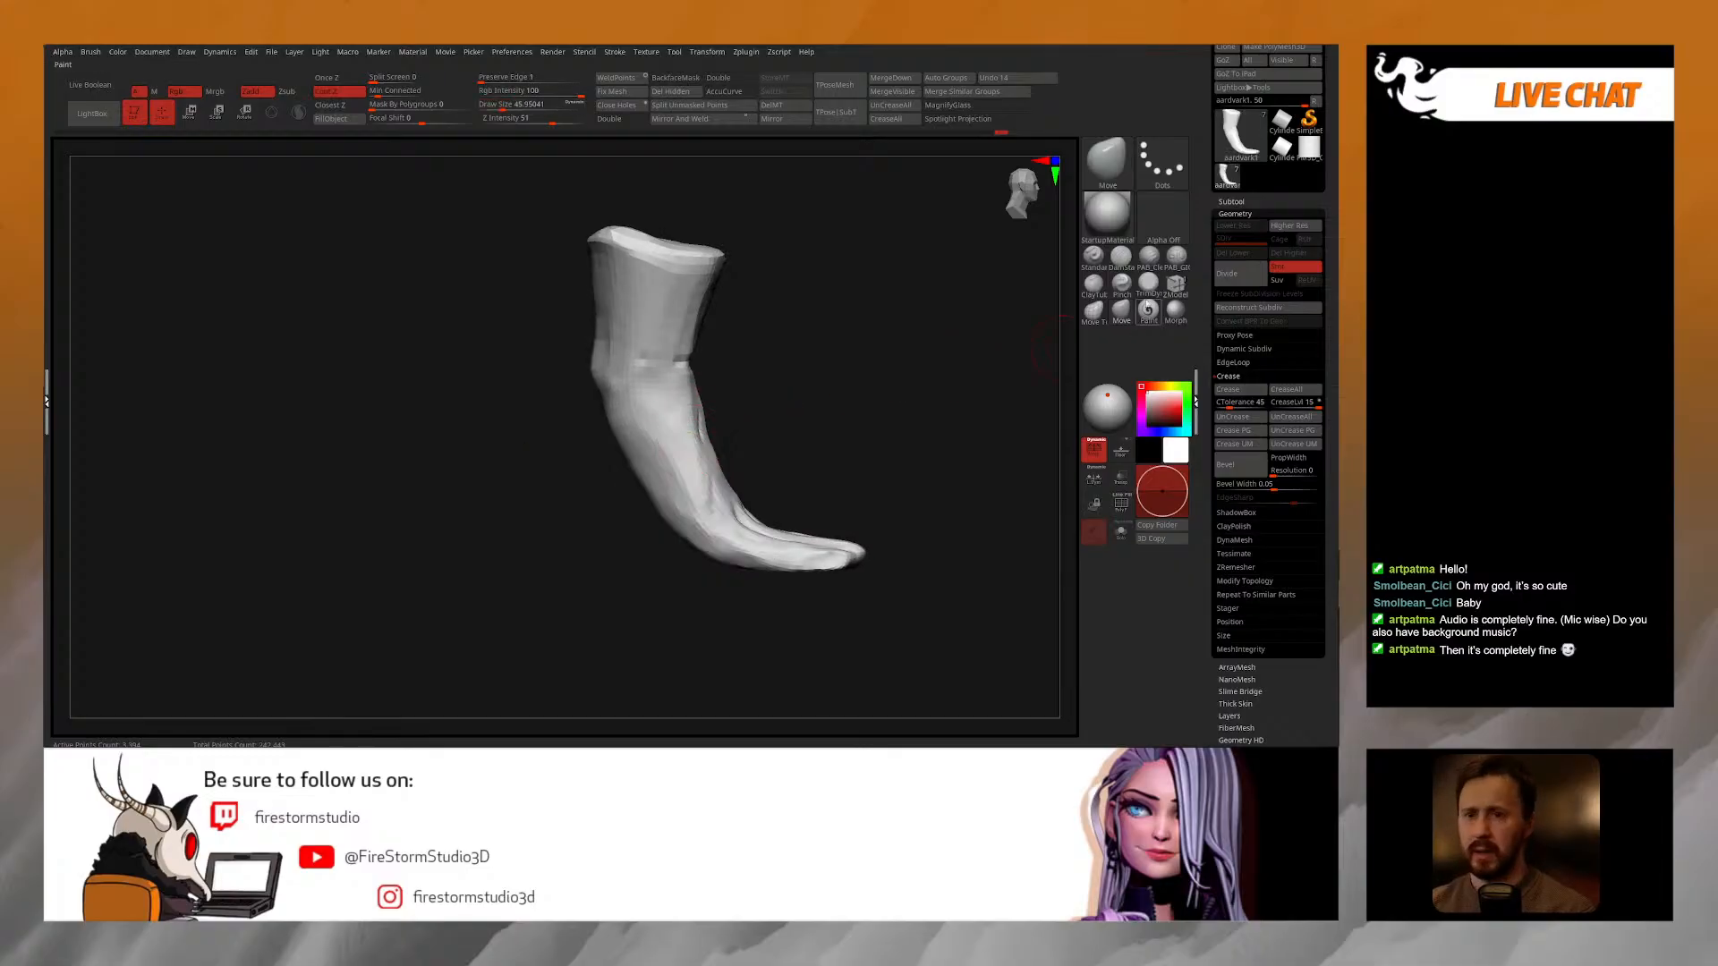
Step: Flatten the lower leg's front and side planes with the TrimDynamic brush and smooth the shin
{"action": "left_click", "coordinate": [1149, 284]}
{"action": "left_click_drag", "start_coordinate": [664, 402], "coordinate": [673, 466]}
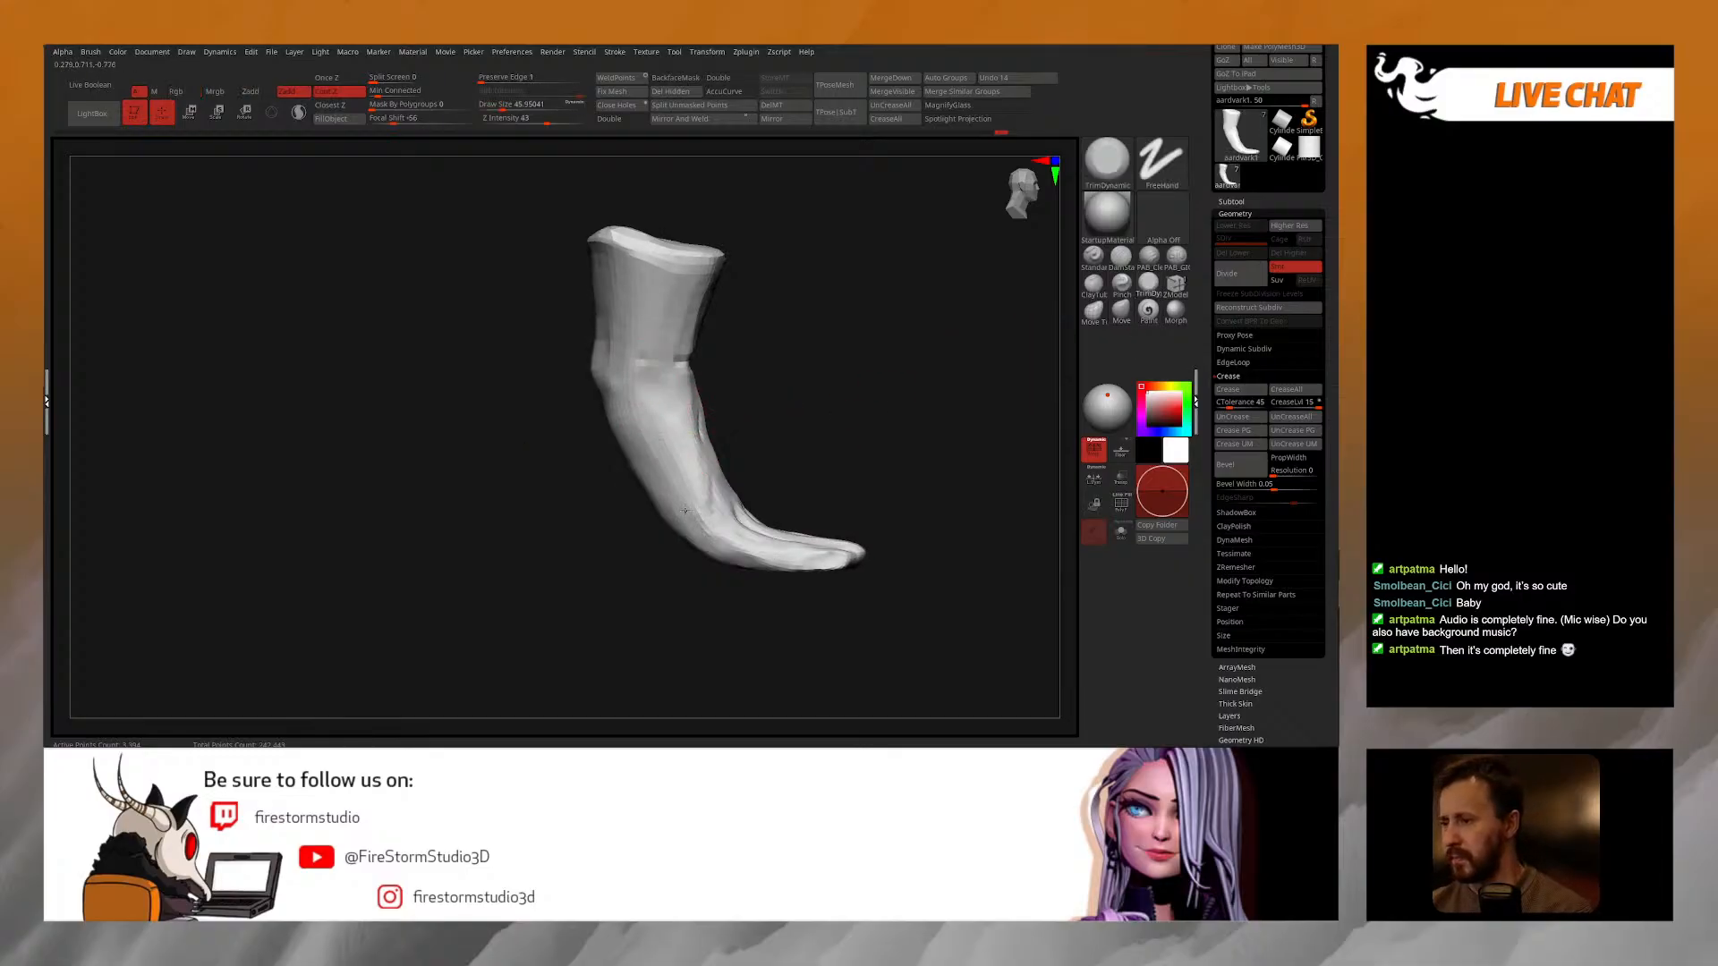
{"action": "mouse_move", "coordinate": [773, 453]}
{"action": "right_mouse_down"}
{"action": "mouse_move", "coordinate": [649, 417]}
{"action": "mouse_move", "coordinate": [677, 392]}
{"action": "mouse_move", "coordinate": [689, 418]}
{"action": "right_mouse_up"}
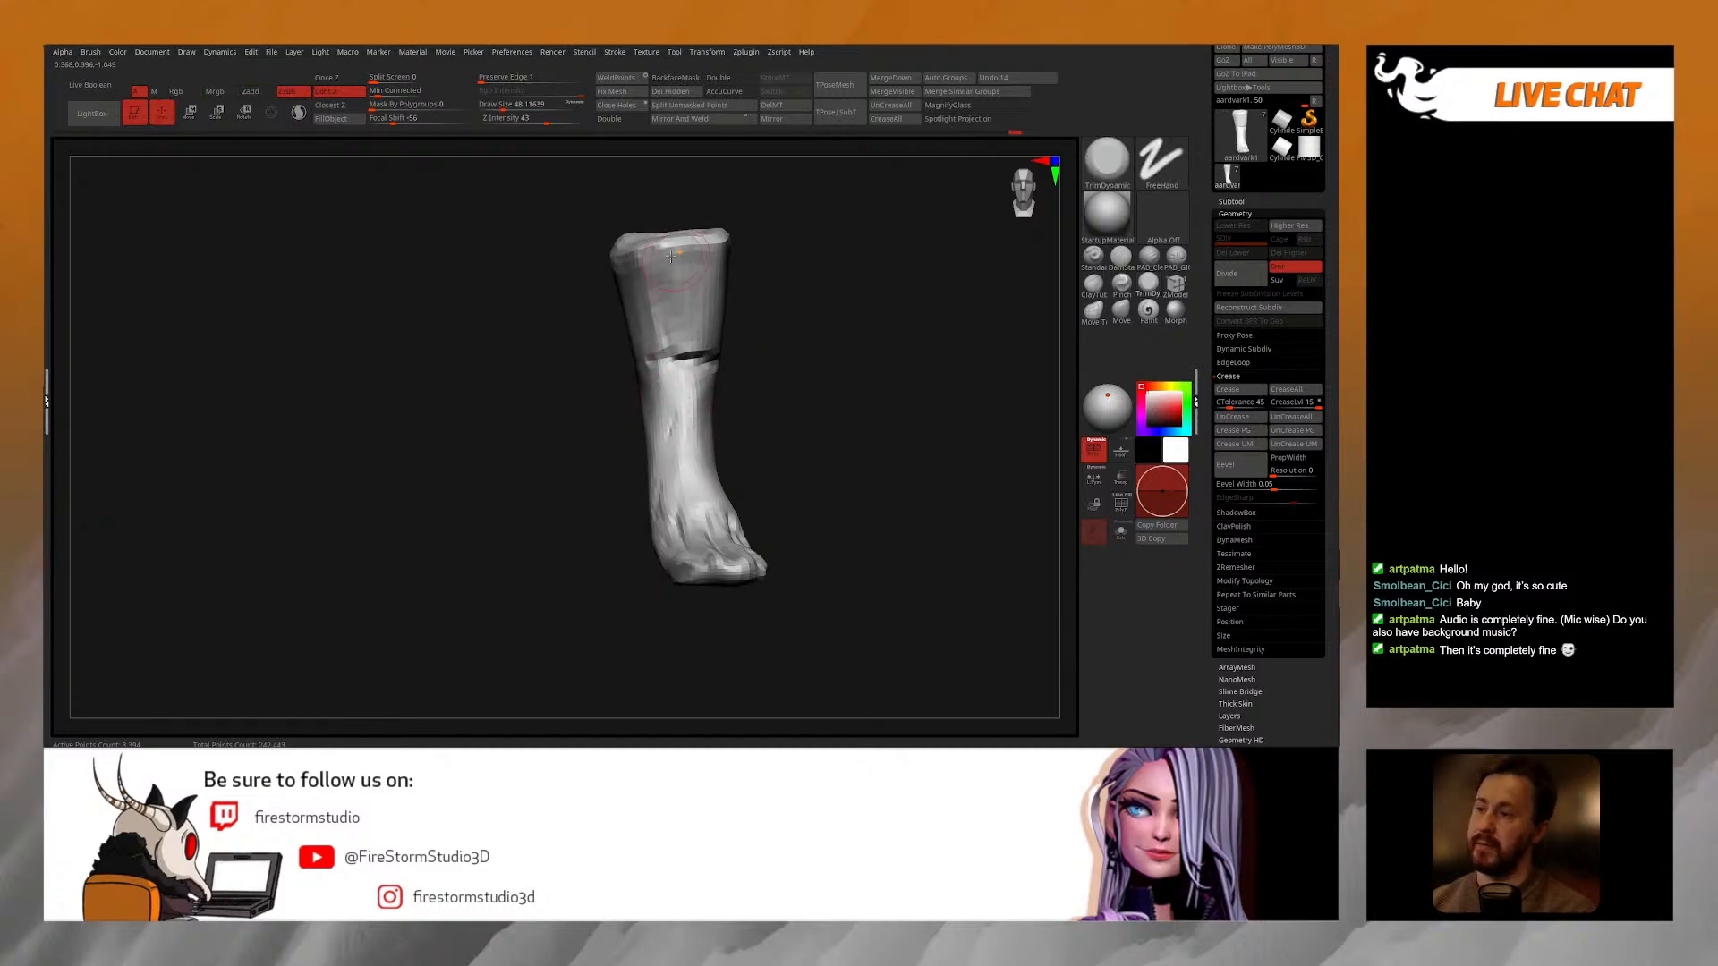
{"action": "right_click_drag", "start_coordinate": [658, 310], "coordinate": [794, 349]}
{"action": "right_click", "coordinate": [682, 442]}
{"action": "left_click_drag", "start_coordinate": [691, 408], "coordinate": [703, 452], "text": "shift"}
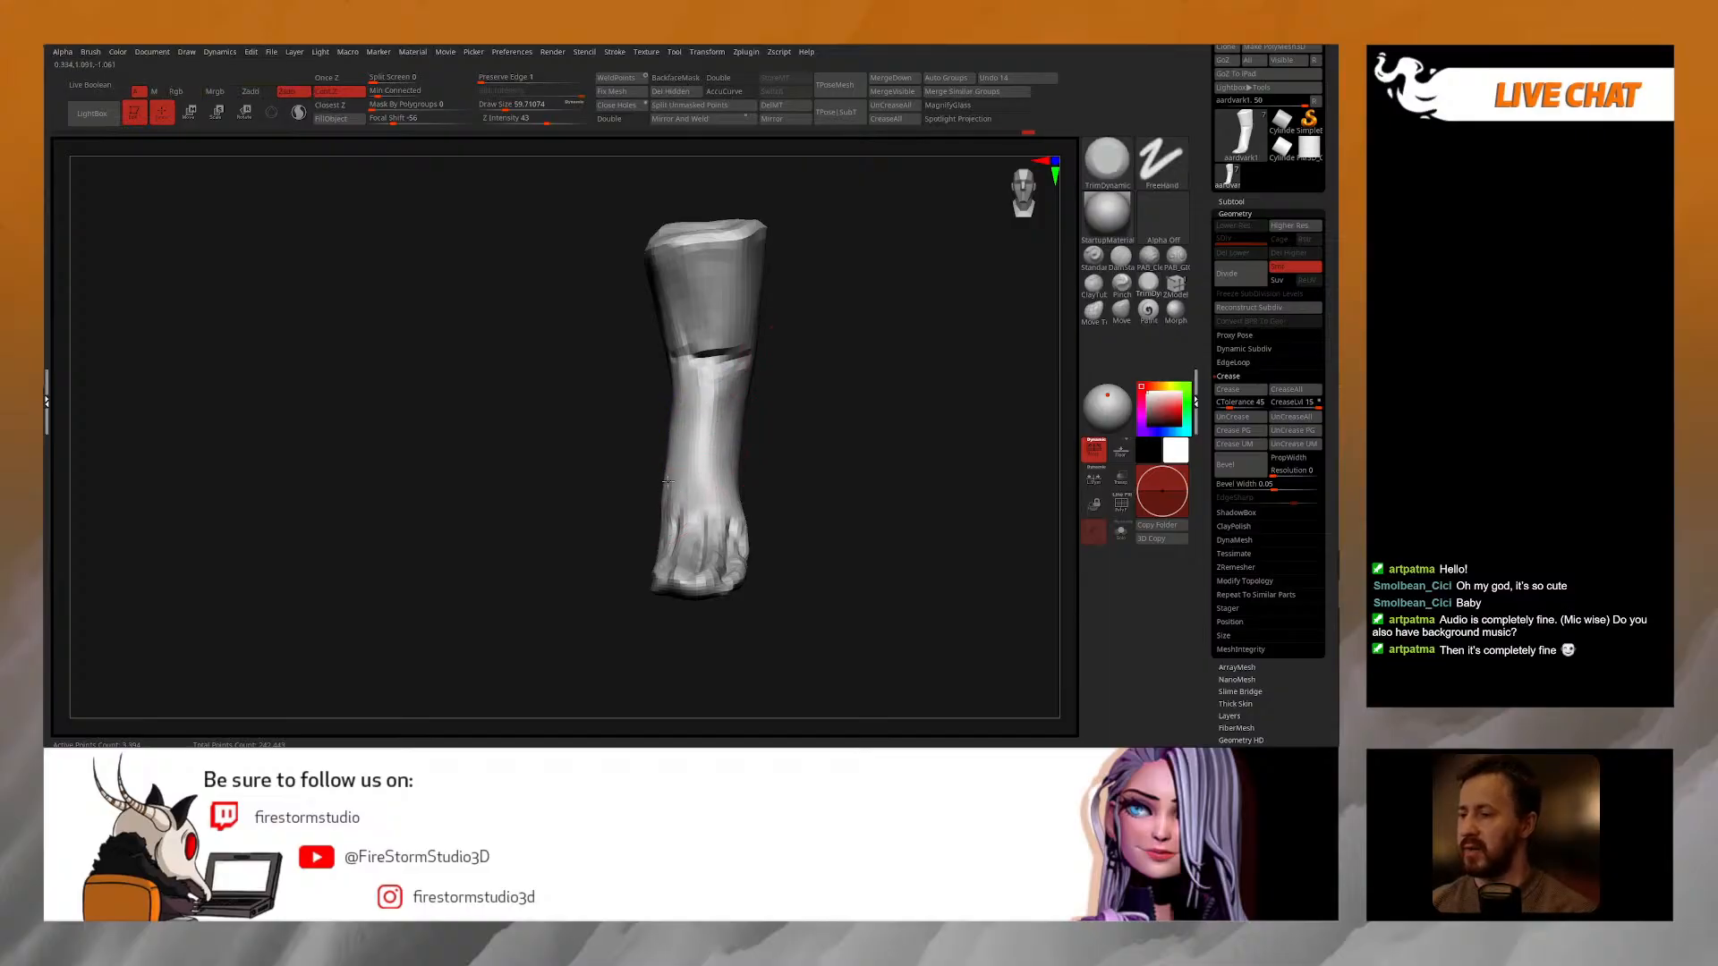
{"action": "right_click_drag", "start_coordinate": [674, 431], "coordinate": [673, 474]}
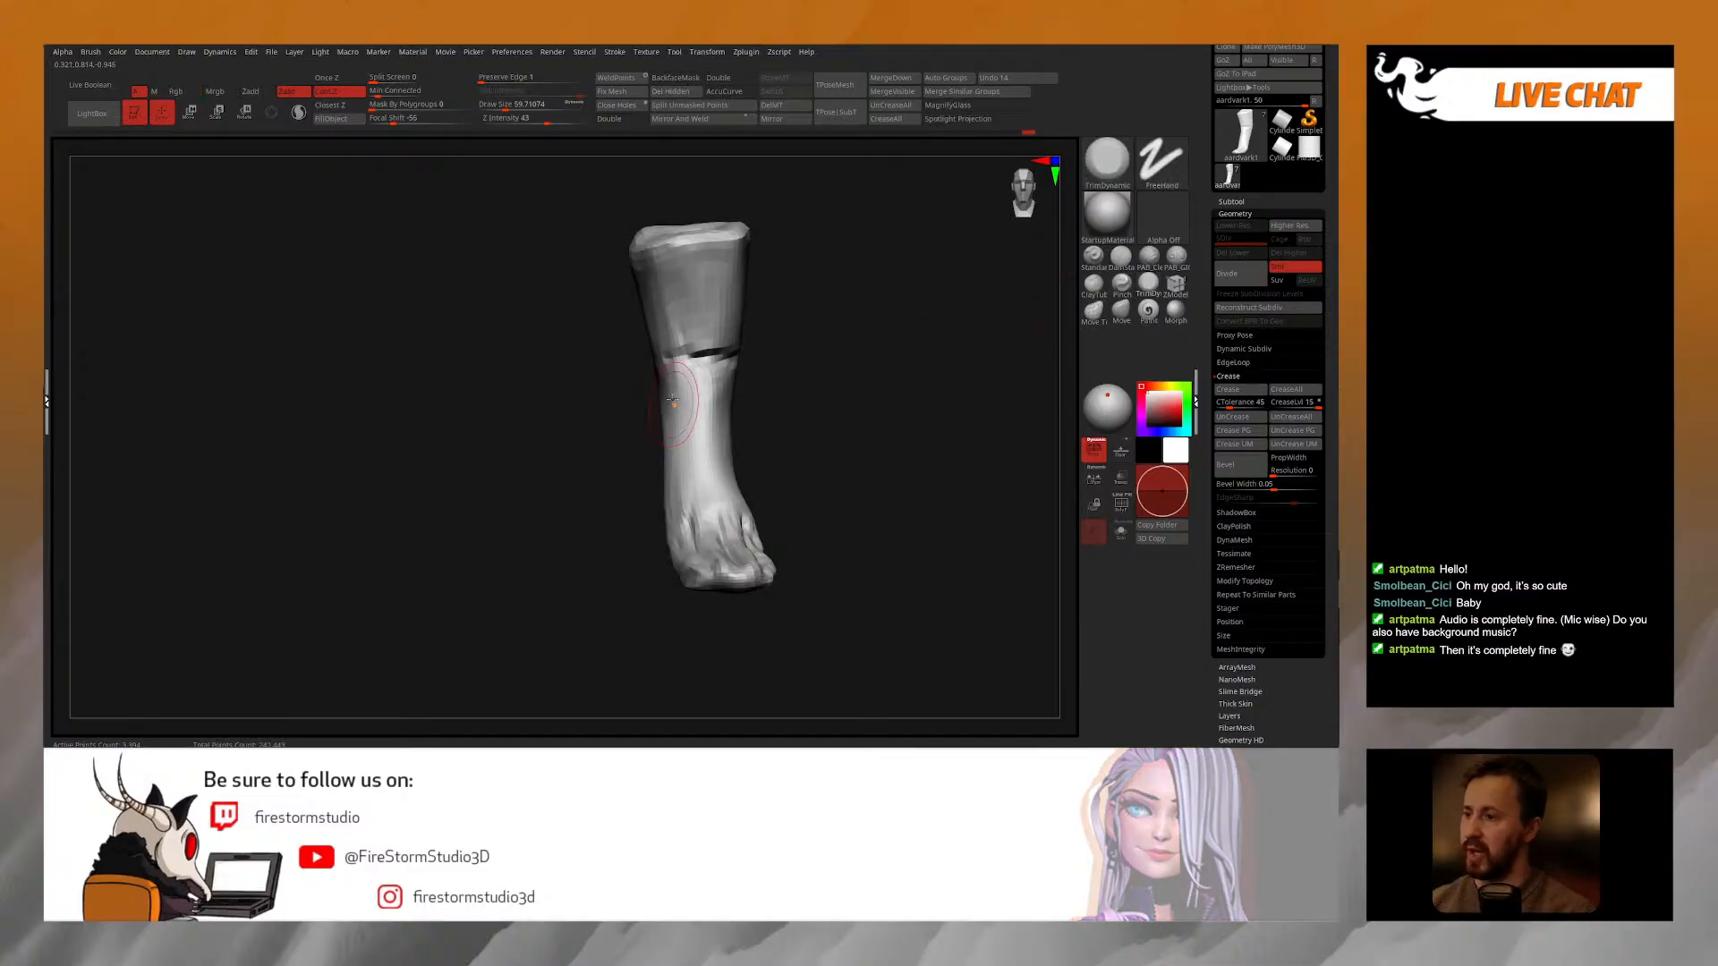
Step: Trim down the hard crease between the upper and lower leg with the TrimDynamic brush at a draw size of about 60
{"action": "left_click_drag", "start_coordinate": [881, 421], "coordinate": [787, 425]}
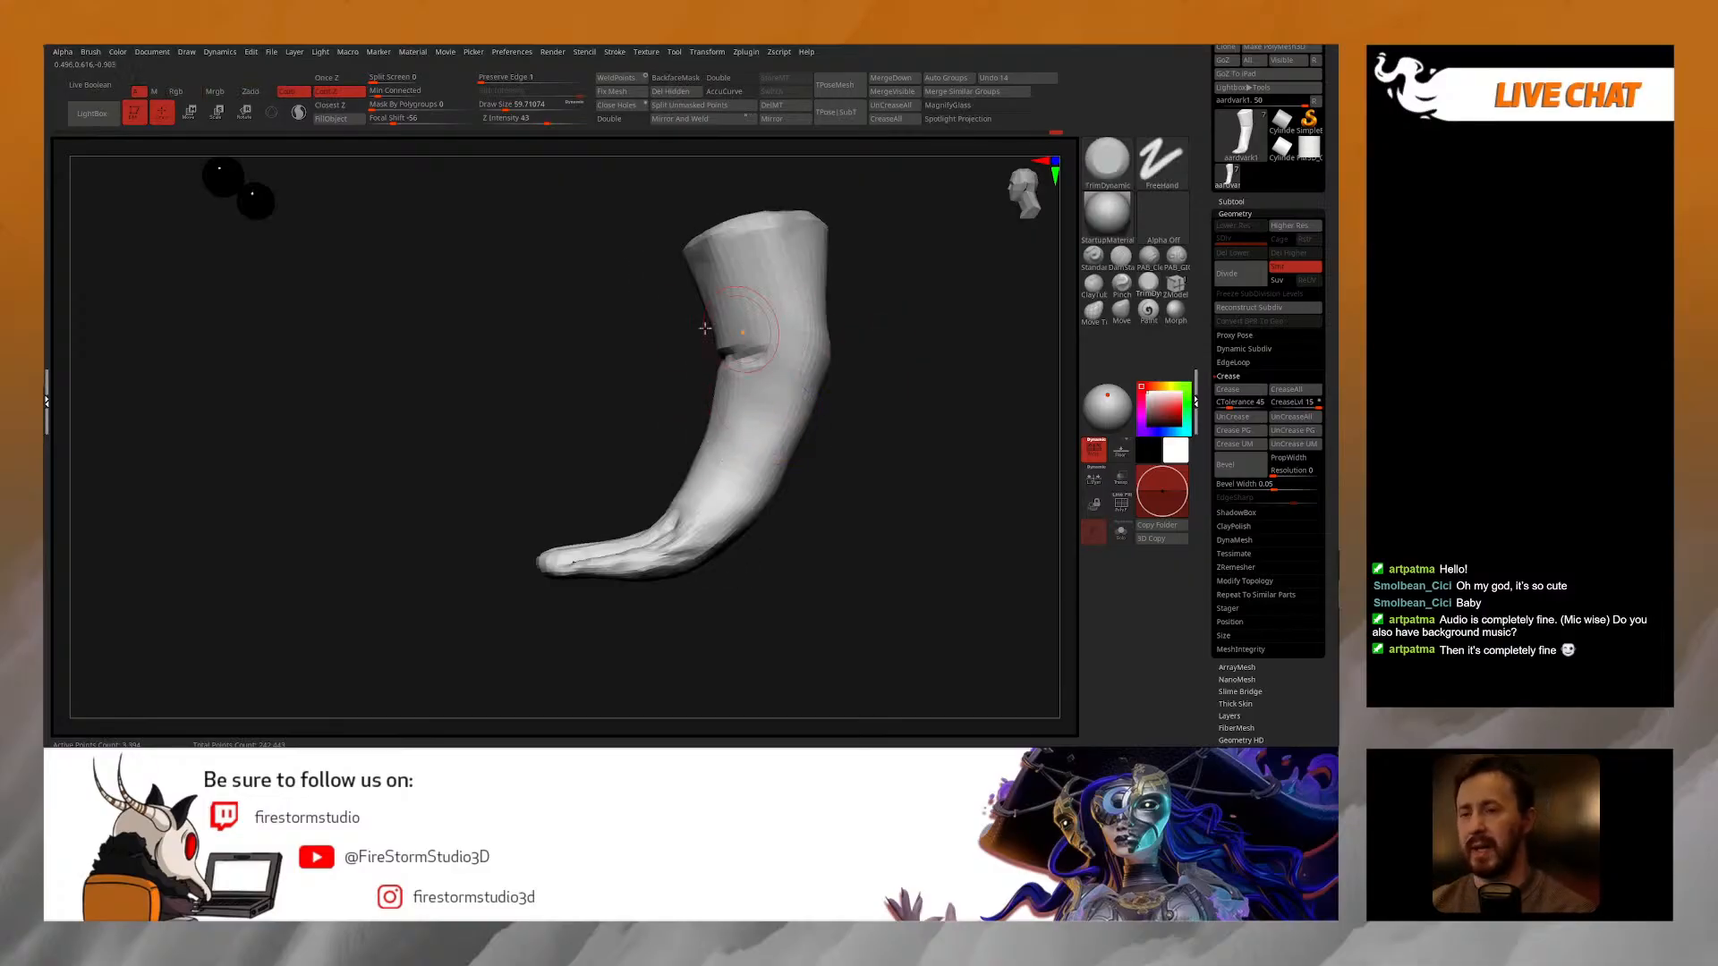
{"action": "left_click_drag", "start_coordinate": [943, 323], "coordinate": [1003, 319]}
{"action": "left_click_drag", "start_coordinate": [619, 270], "coordinate": [660, 267]}
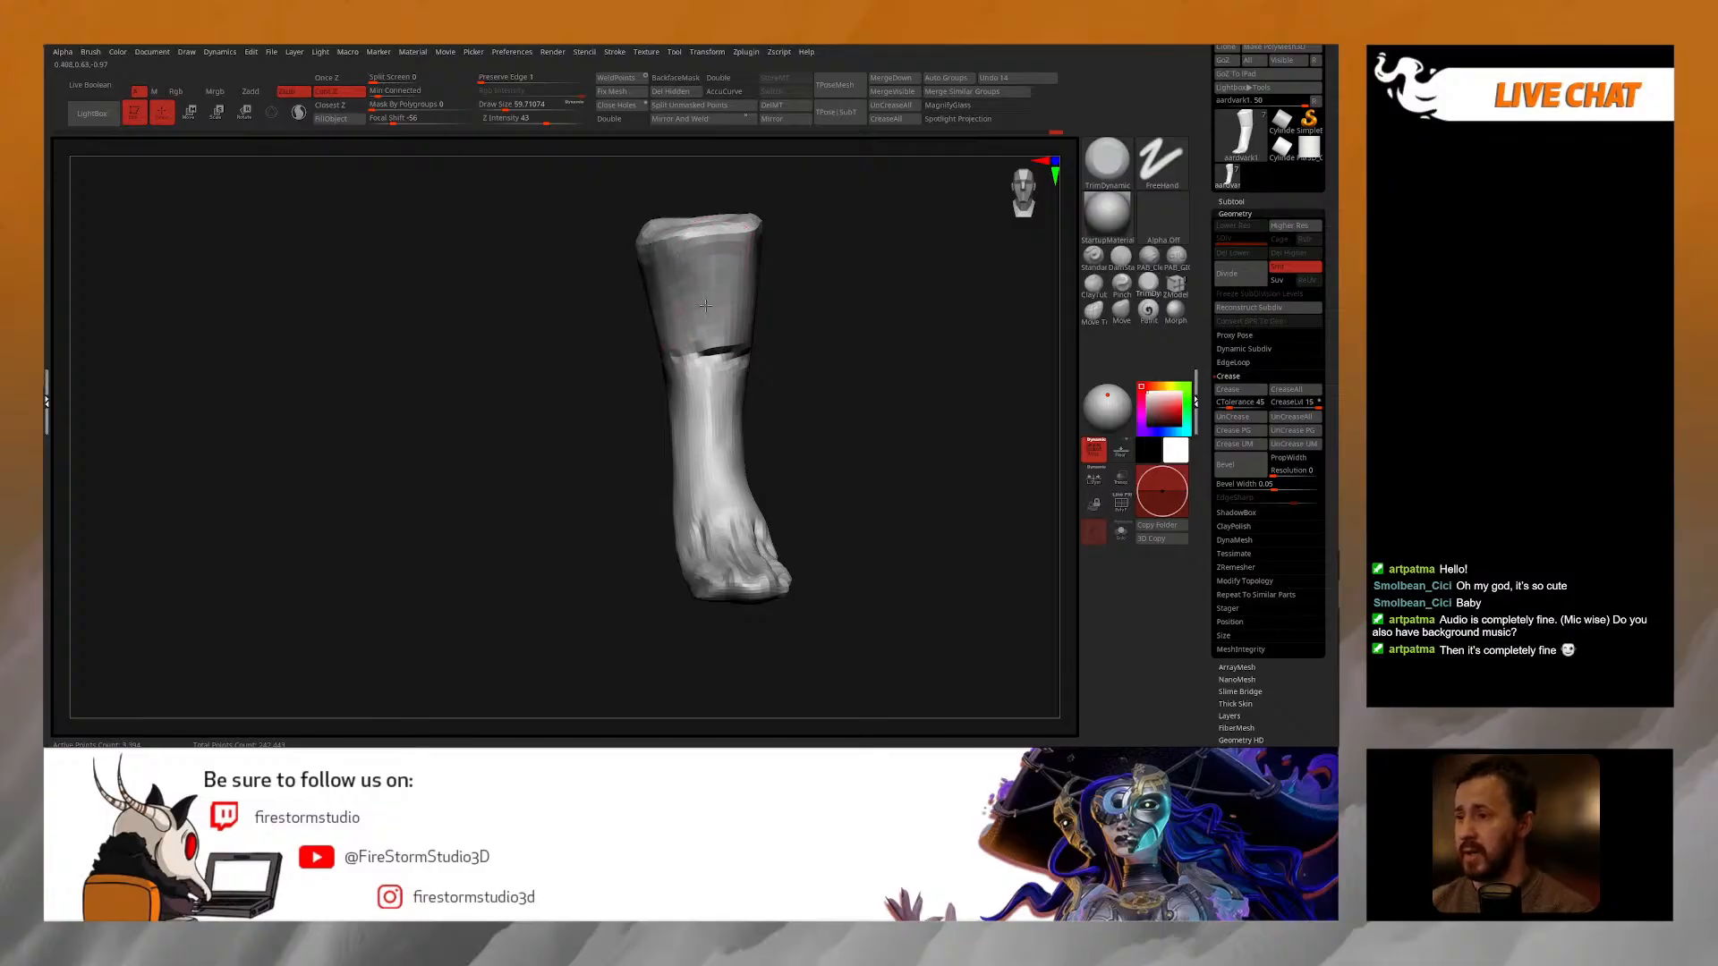
{"action": "left_click_drag", "start_coordinate": [720, 329], "coordinate": [678, 255]}
{"action": "left_click_drag", "start_coordinate": [664, 338], "coordinate": [672, 335]}
{"action": "right_click_drag", "start_coordinate": [672, 335], "coordinate": [698, 308]}
{"action": "left_click_drag", "start_coordinate": [701, 355], "coordinate": [716, 448]}
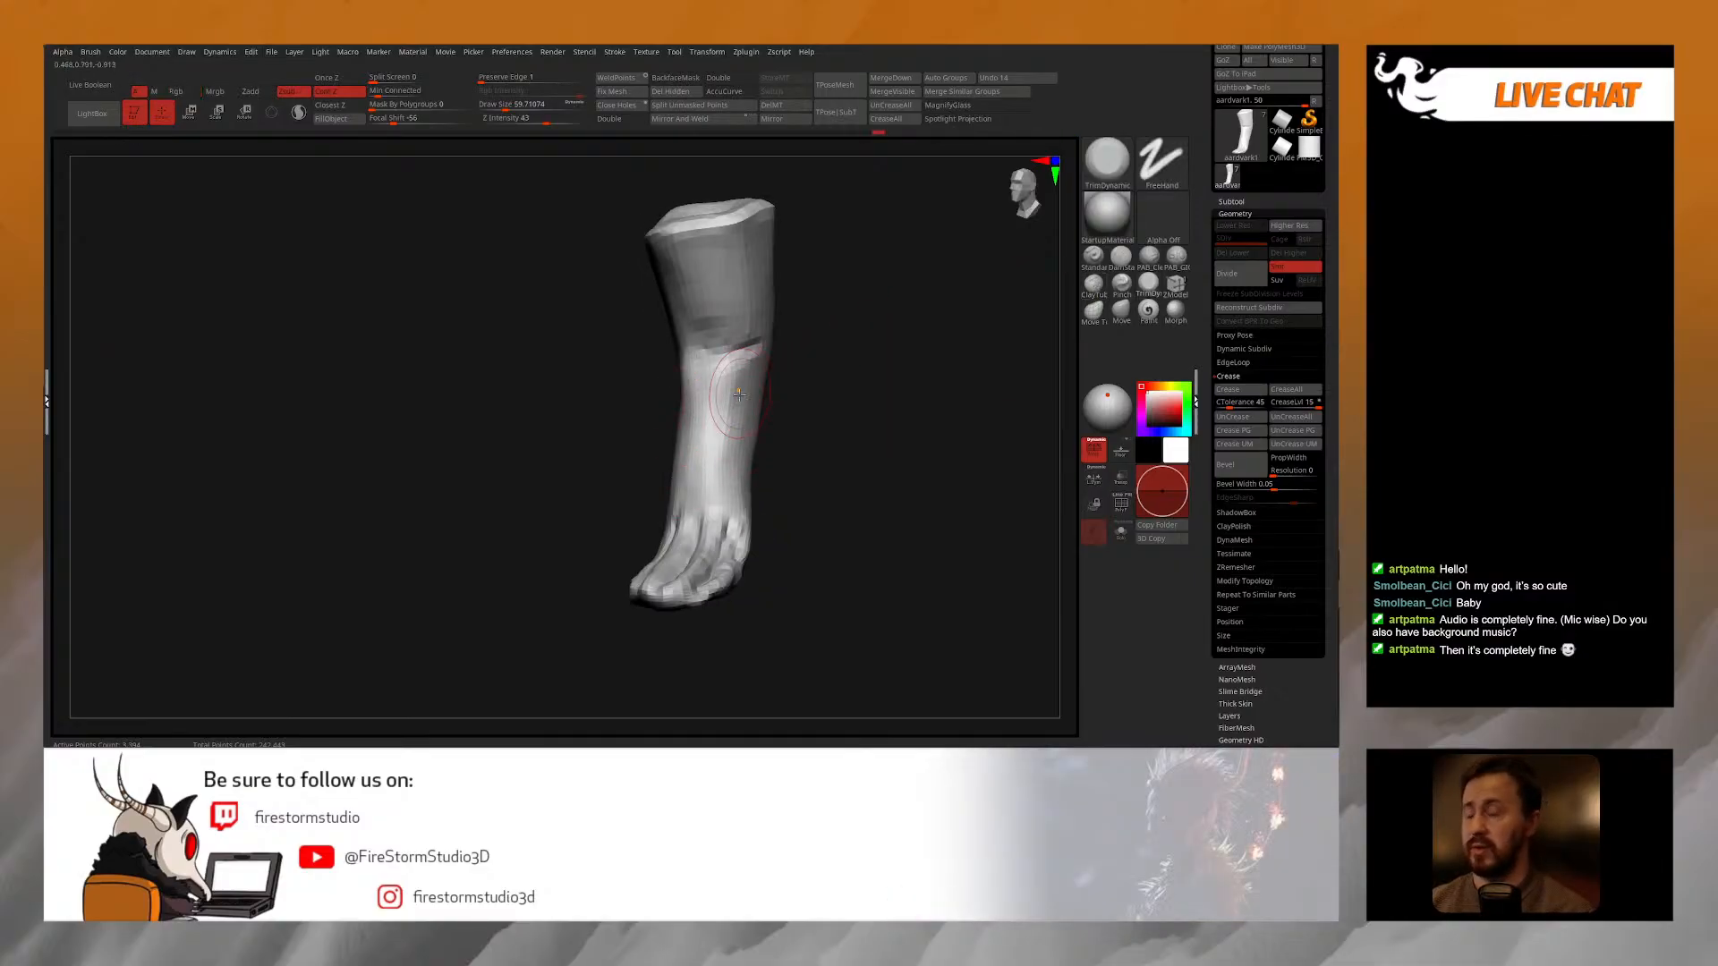
{"action": "right_click_drag", "start_coordinate": [723, 473], "coordinate": [794, 422]}
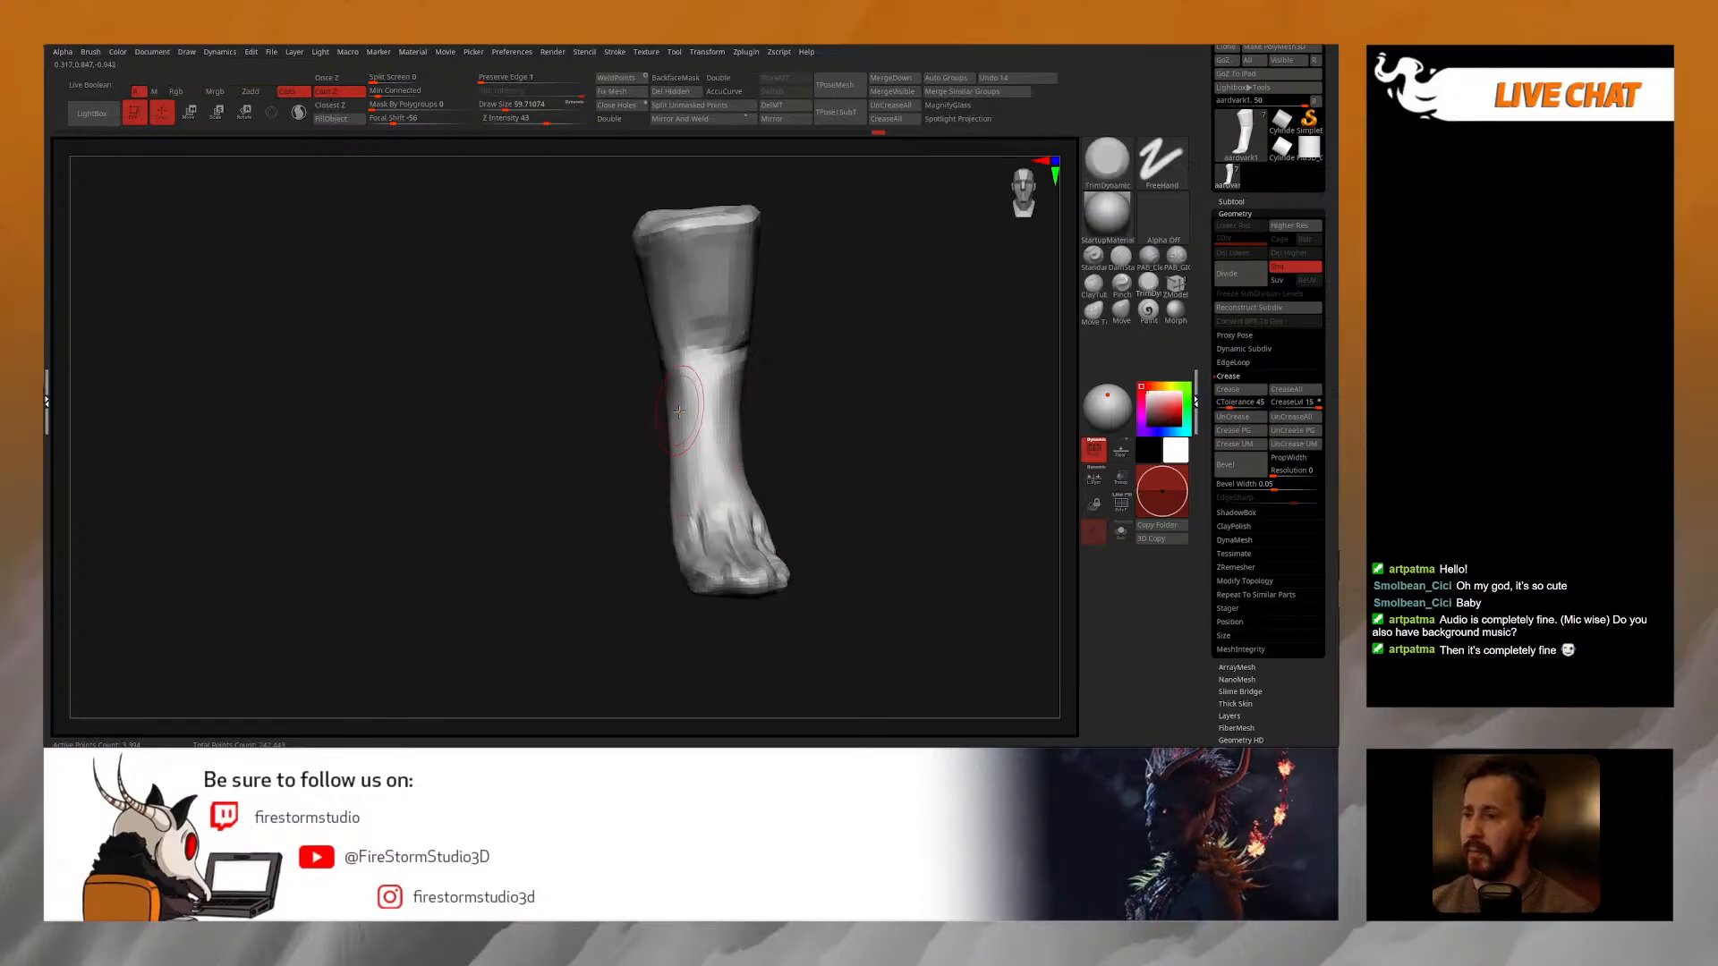
Step: Enlarge the TrimDynamic brush's draw size to about 84 and flatten the broad planes of the lower leg
{"action": "right_click_drag", "start_coordinate": [683, 493], "coordinate": [680, 375]}
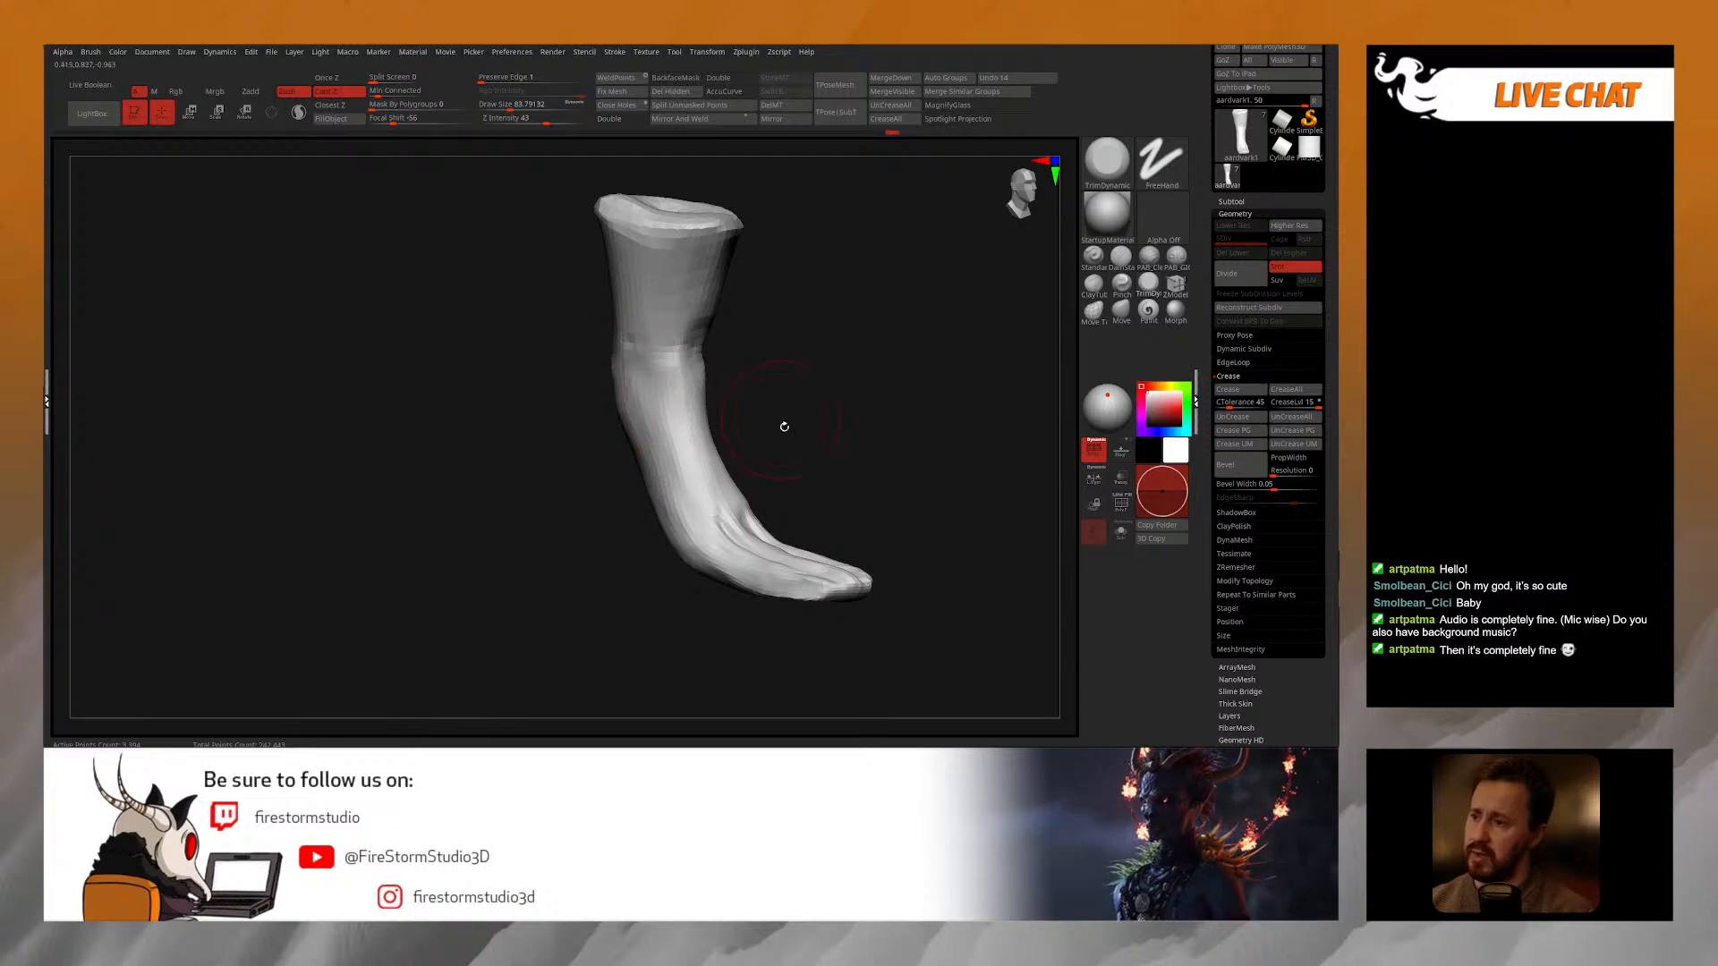
{"action": "right_click_drag", "start_coordinate": [784, 423], "coordinate": [850, 403]}
{"action": "right_click_drag", "start_coordinate": [693, 361], "coordinate": [618, 363]}
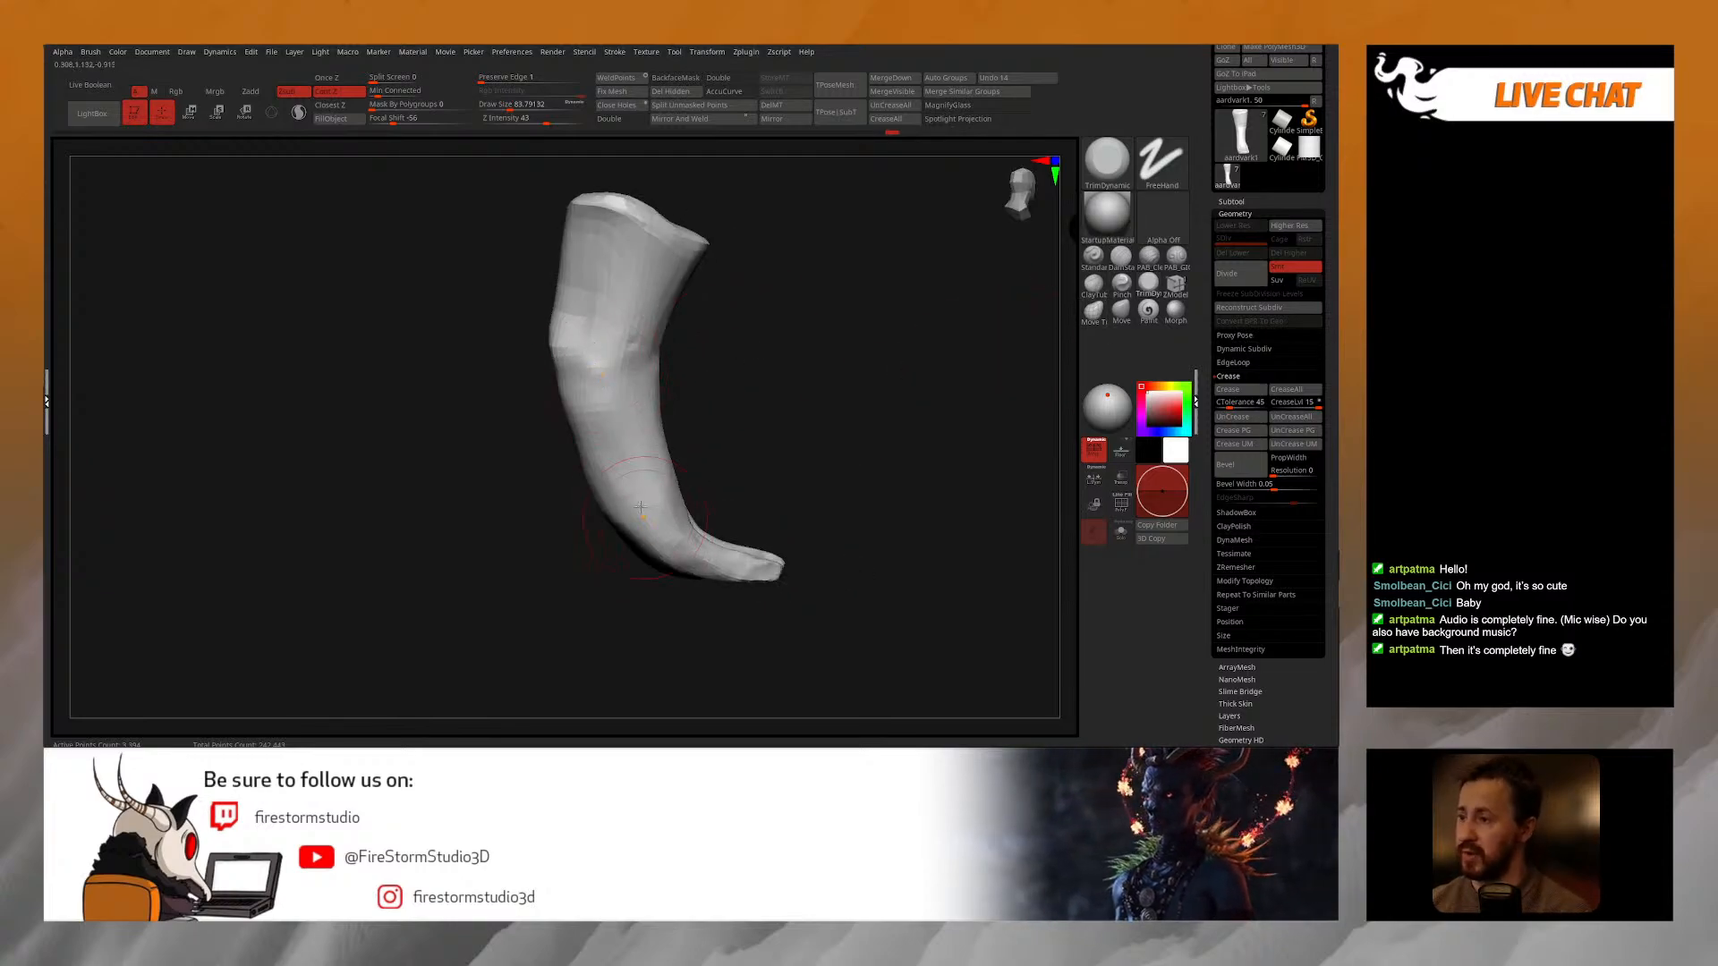
{"action": "right_click_drag", "start_coordinate": [626, 312], "coordinate": [685, 433]}
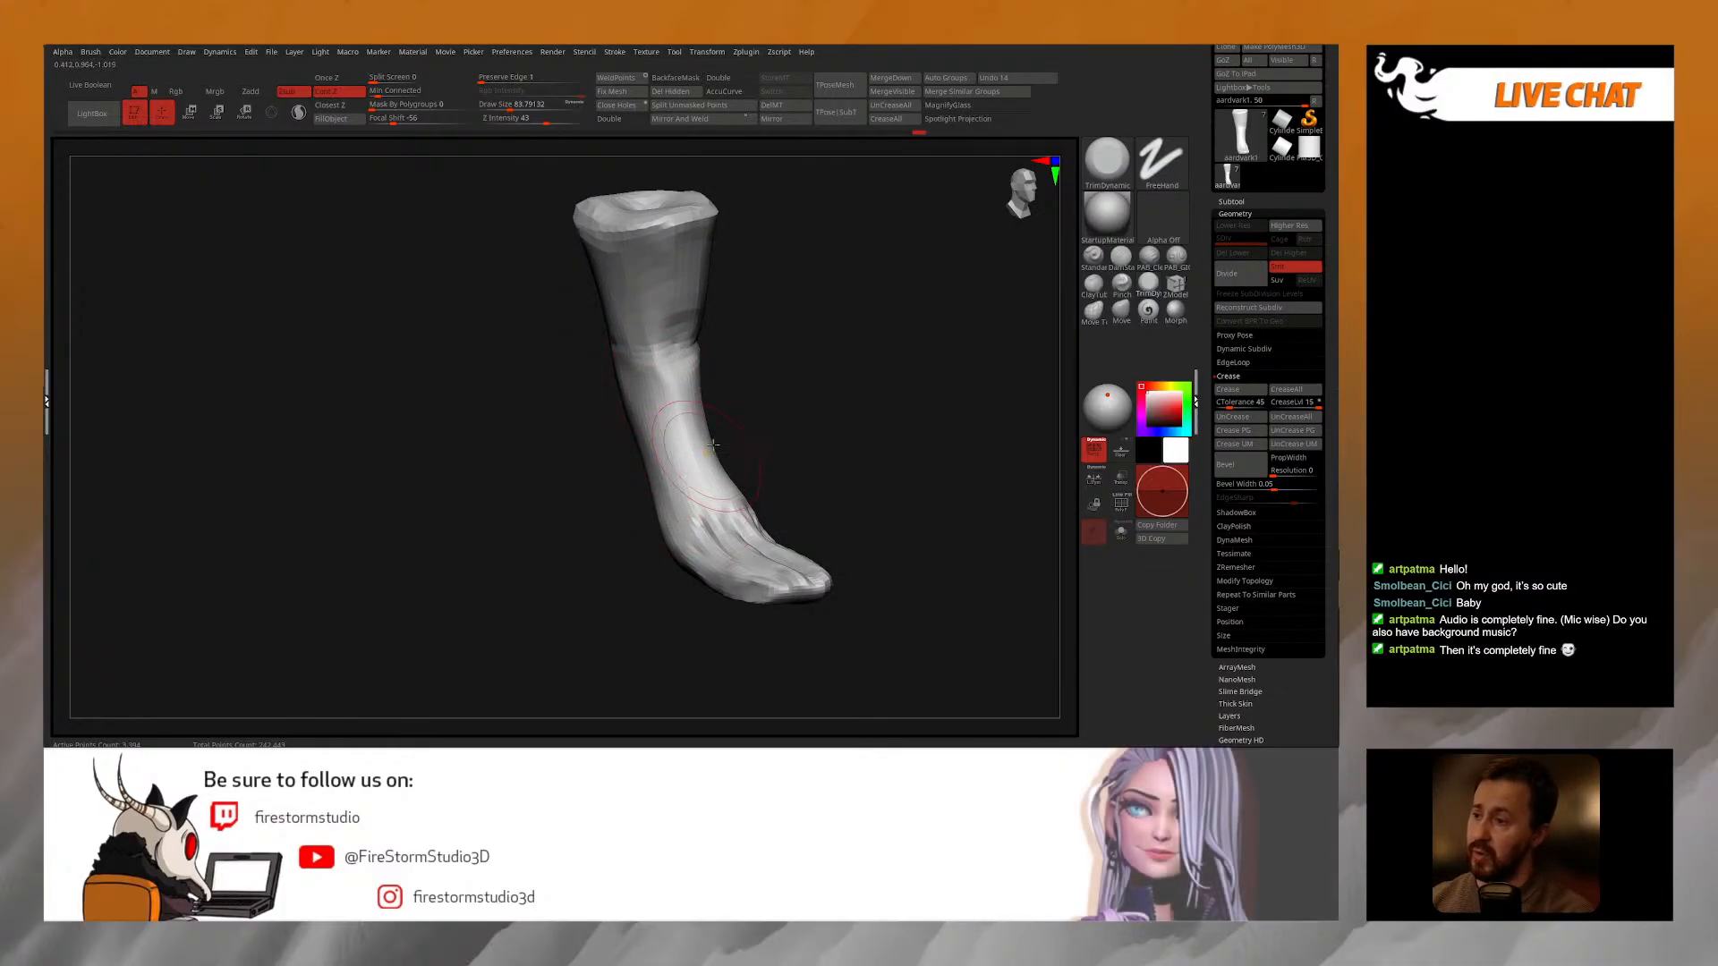
{"action": "right_click_drag", "start_coordinate": [714, 445], "coordinate": [677, 390]}
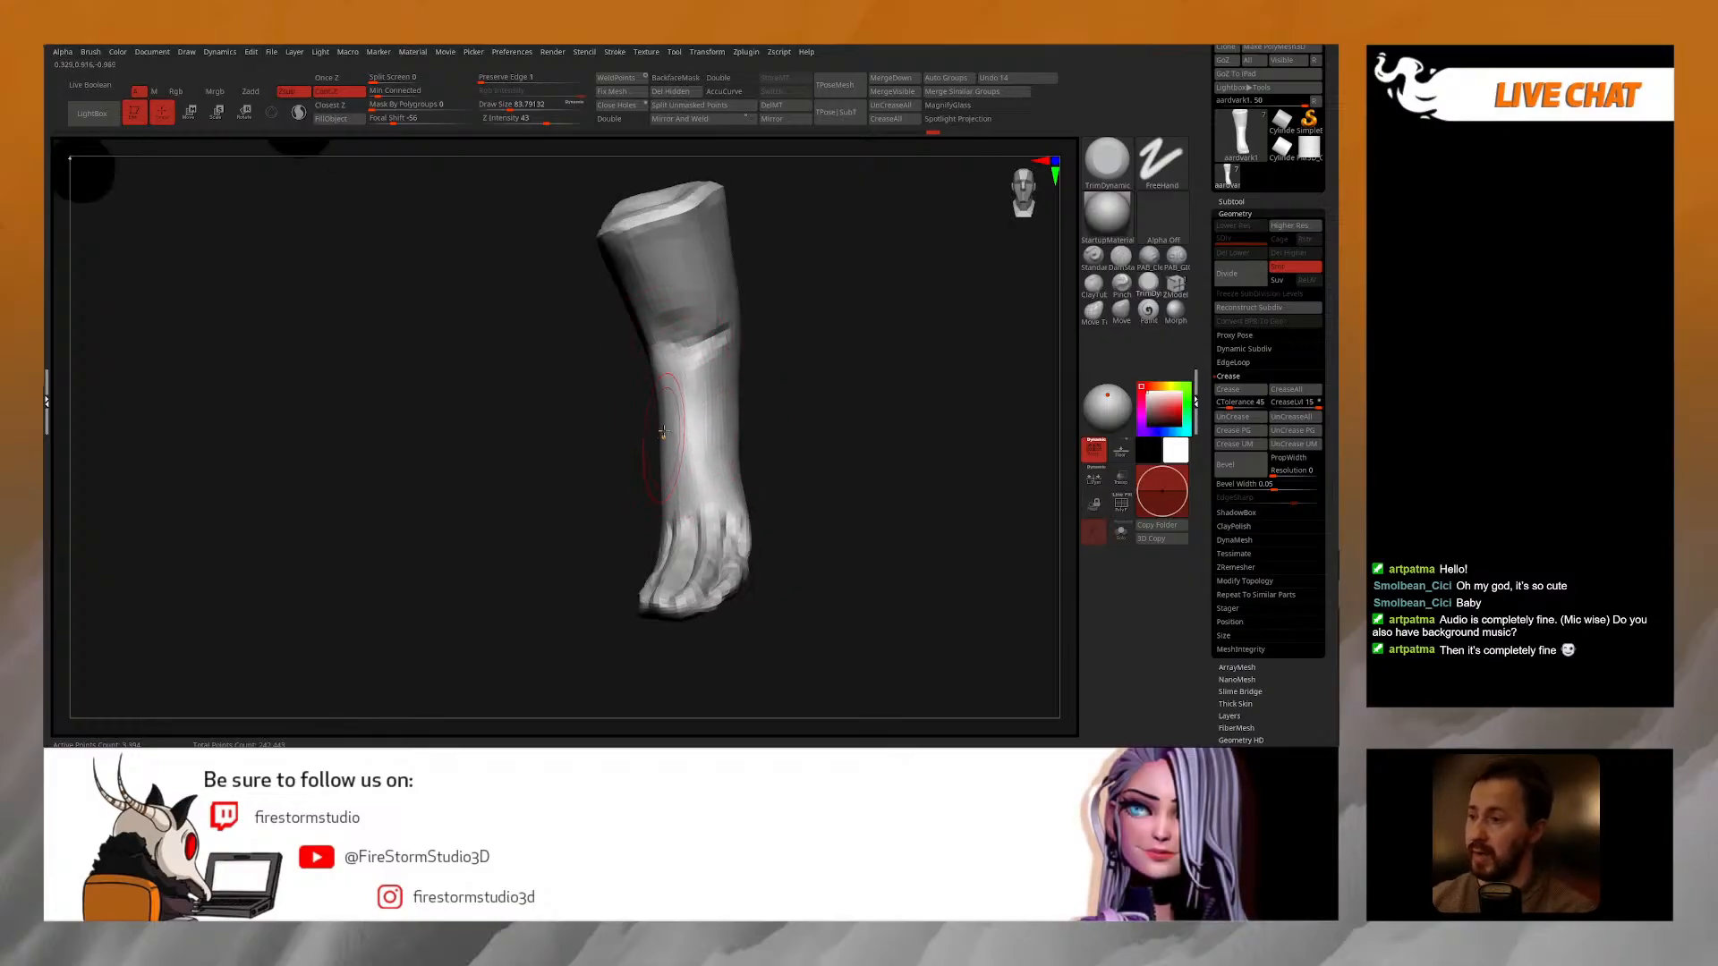
{"action": "right_click_drag", "start_coordinate": [754, 399], "coordinate": [721, 386]}
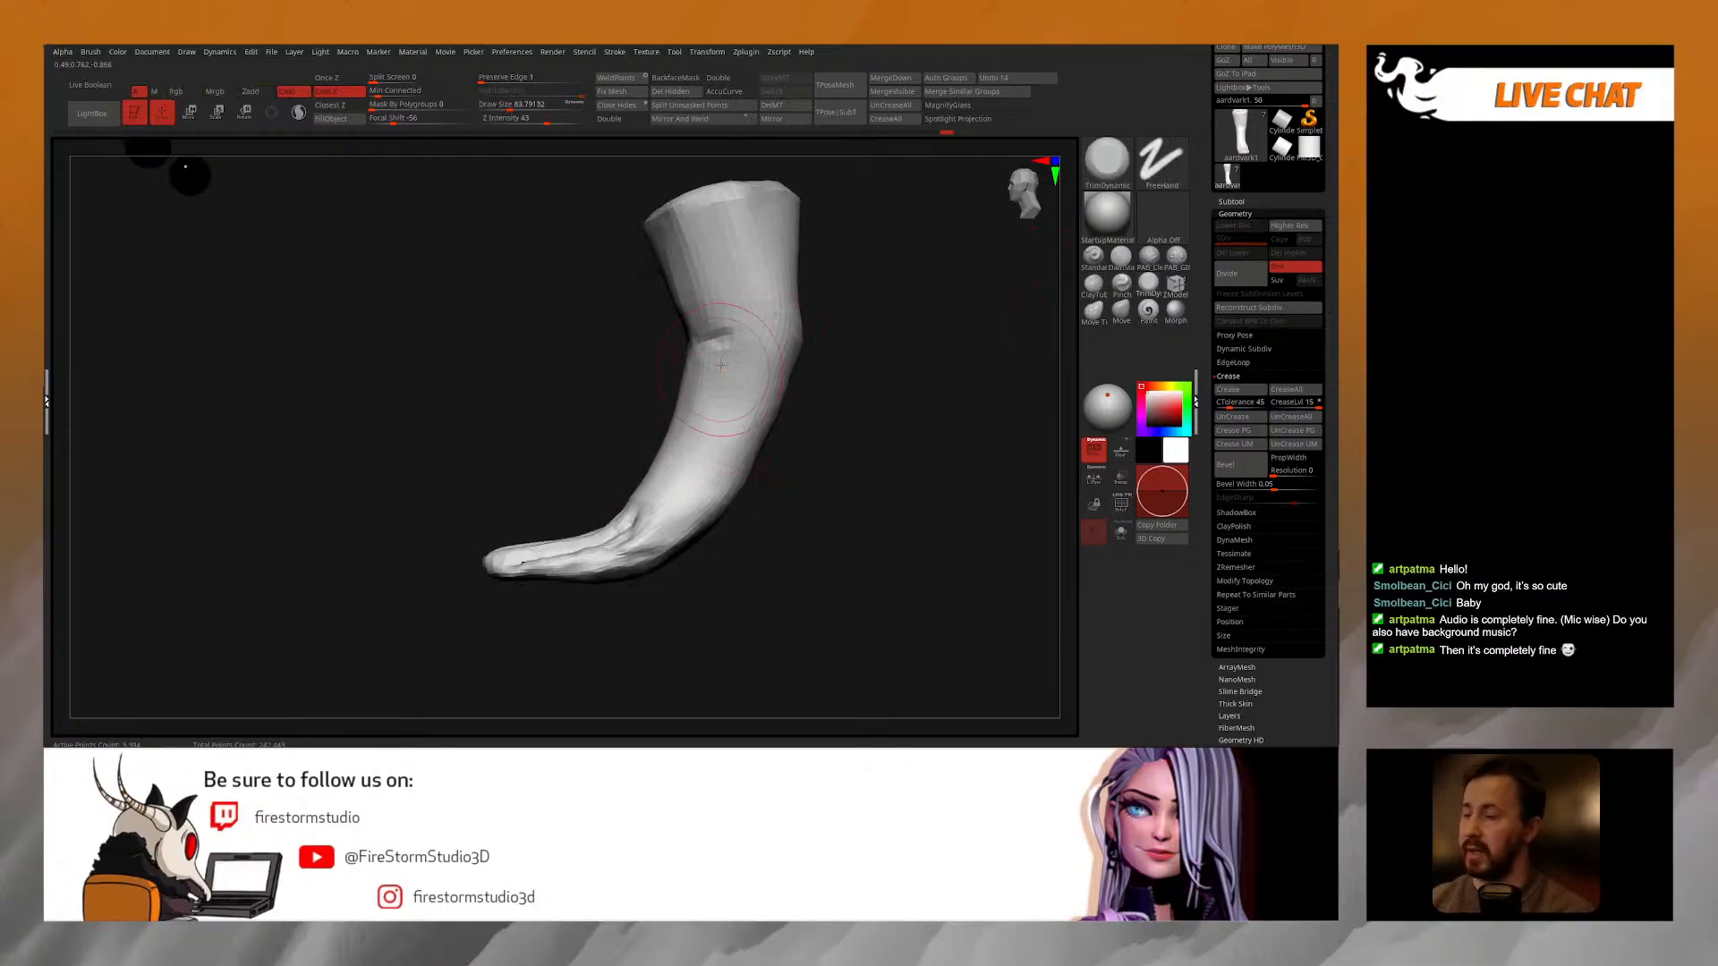
Step: Flatten the planes around the crease and upper leg with the TrimDynamic brush, working around the leg from several angles
{"action": "right_click_drag", "start_coordinate": [671, 398], "coordinate": [668, 418]}
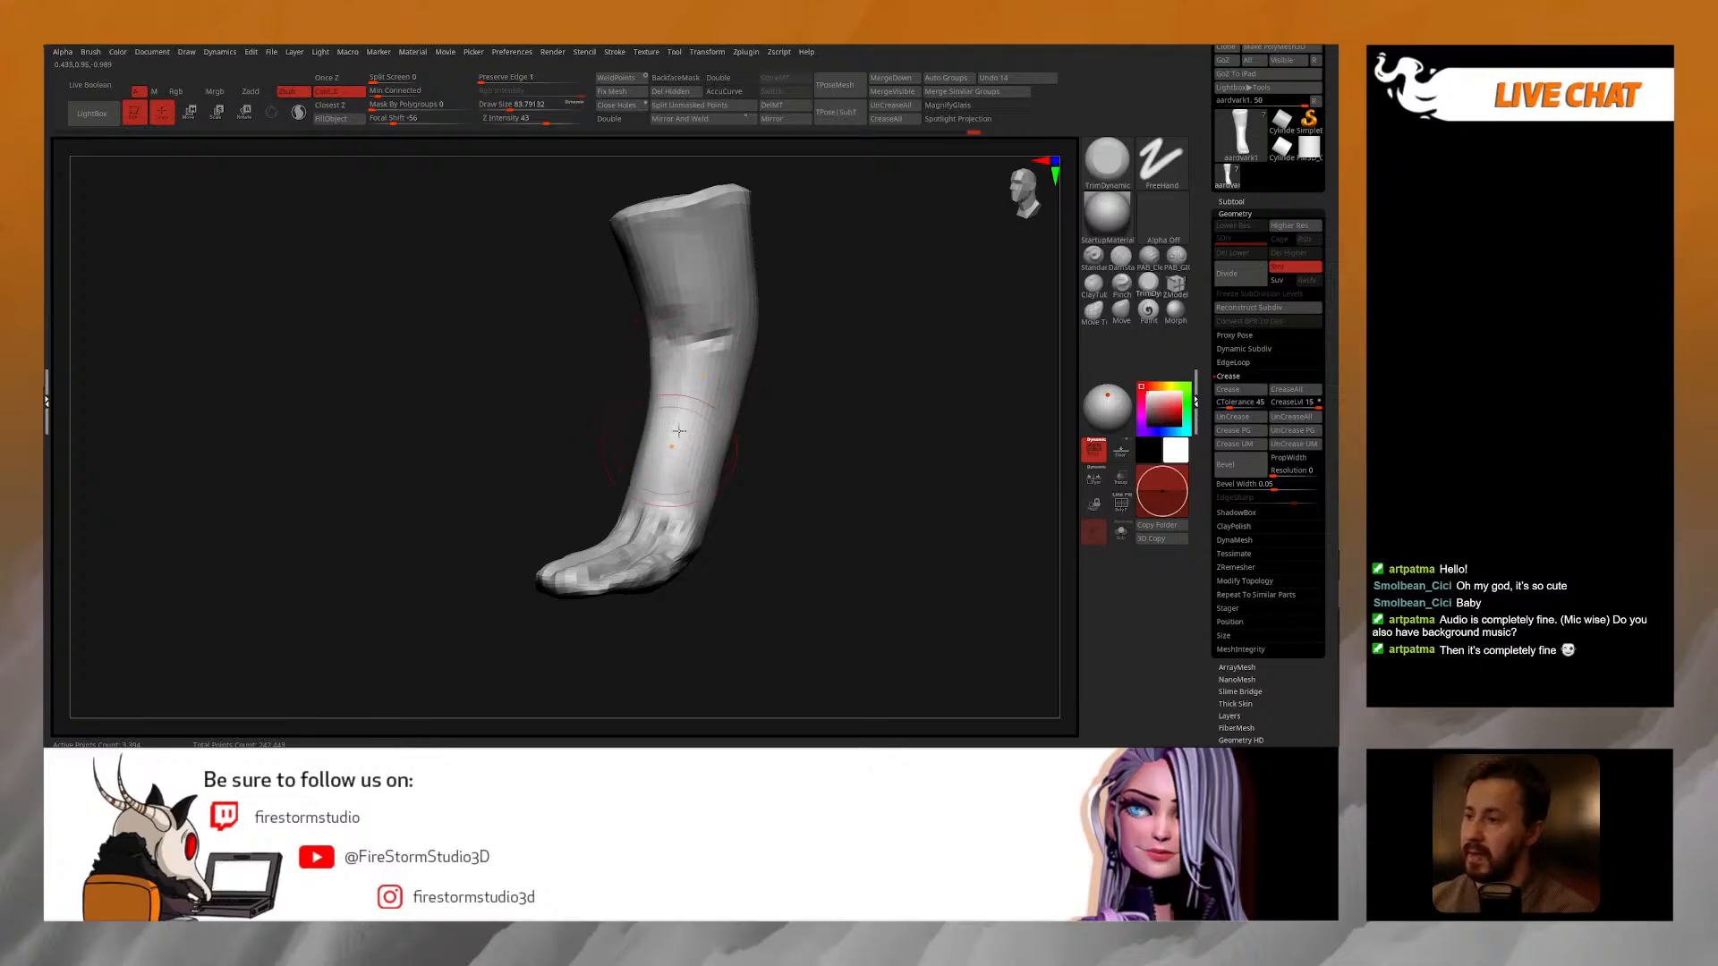
{"action": "right_click_drag", "start_coordinate": [672, 444], "coordinate": [719, 430]}
{"action": "left_click_drag", "start_coordinate": [646, 288], "coordinate": [670, 342]}
{"action": "right_click_drag", "start_coordinate": [792, 284], "coordinate": [663, 314]}
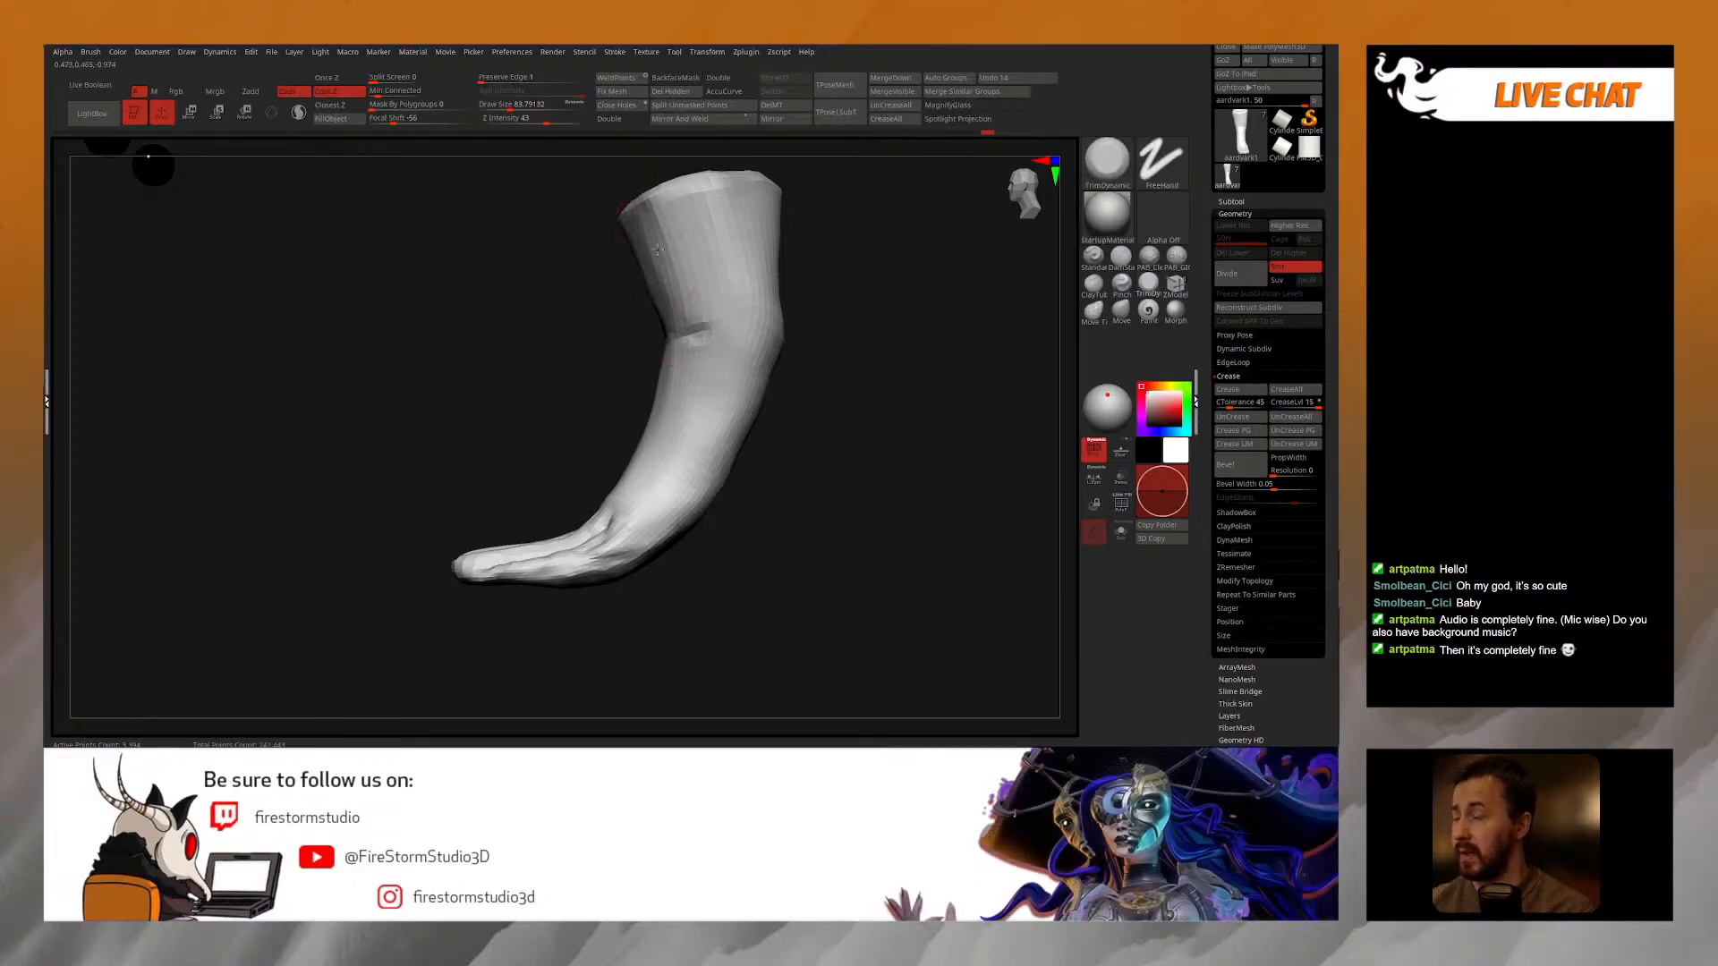
{"action": "mouse_move", "coordinate": [654, 270]}
{"action": "right_mouse_down"}
{"action": "mouse_move", "coordinate": [614, 239]}
{"action": "mouse_move", "coordinate": [594, 292]}
{"action": "right_mouse_up"}
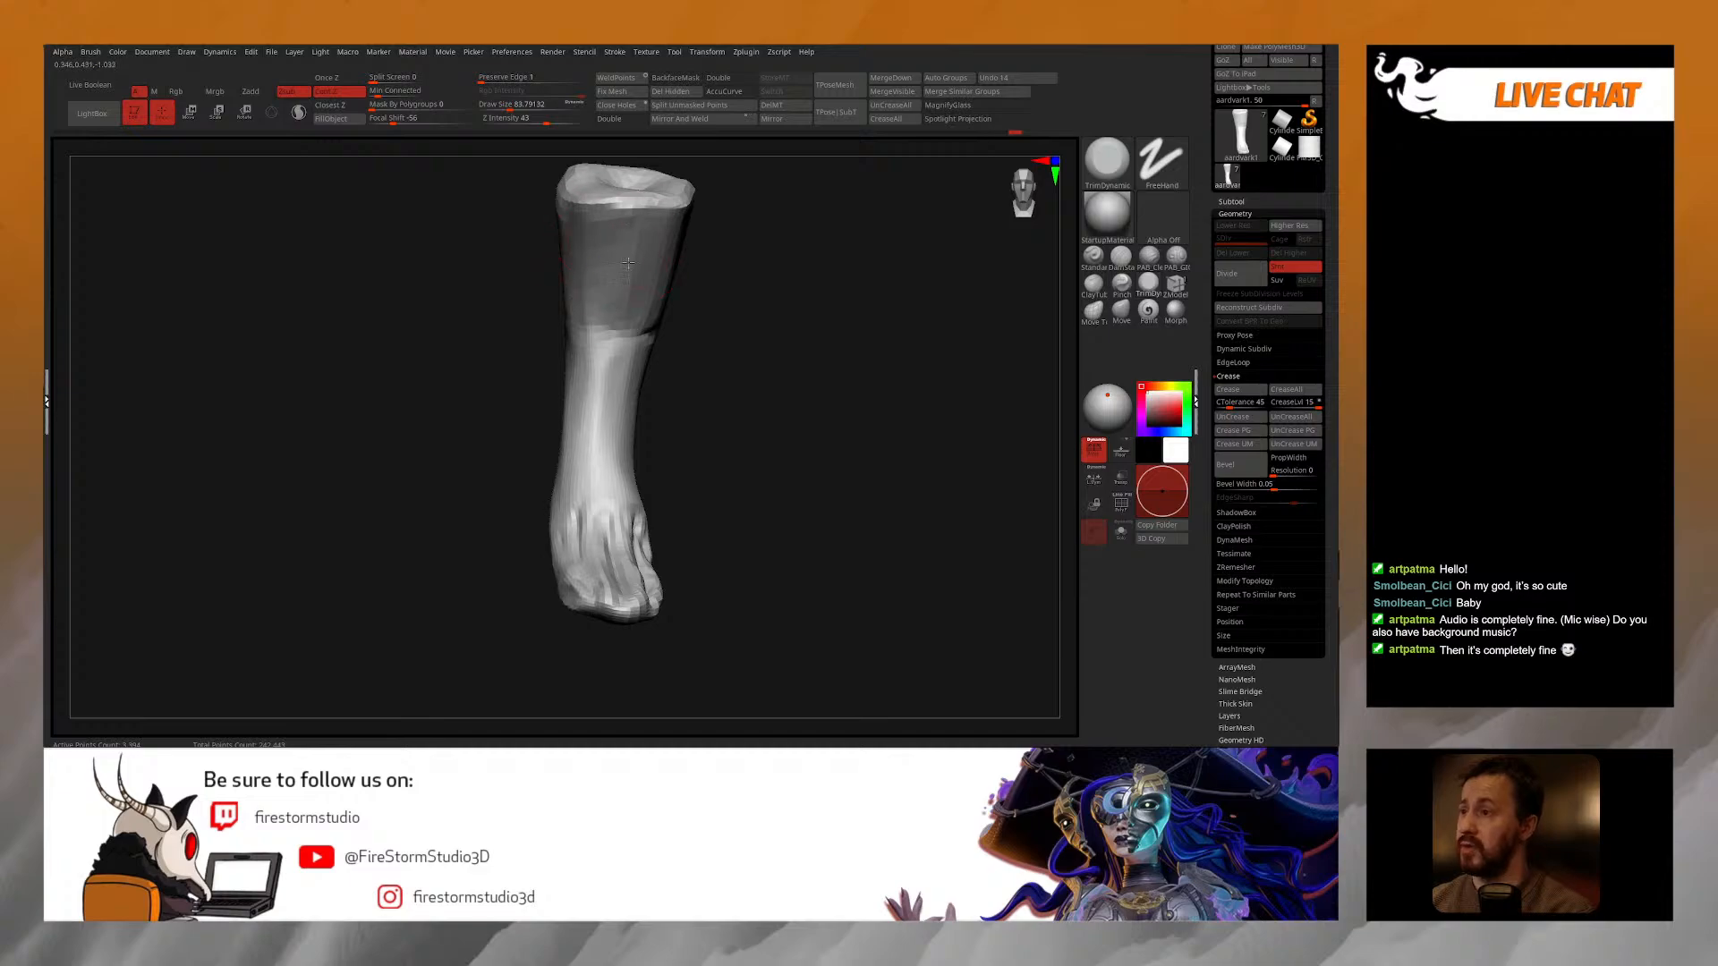
{"action": "right_click_drag", "start_coordinate": [688, 320], "coordinate": [643, 442]}
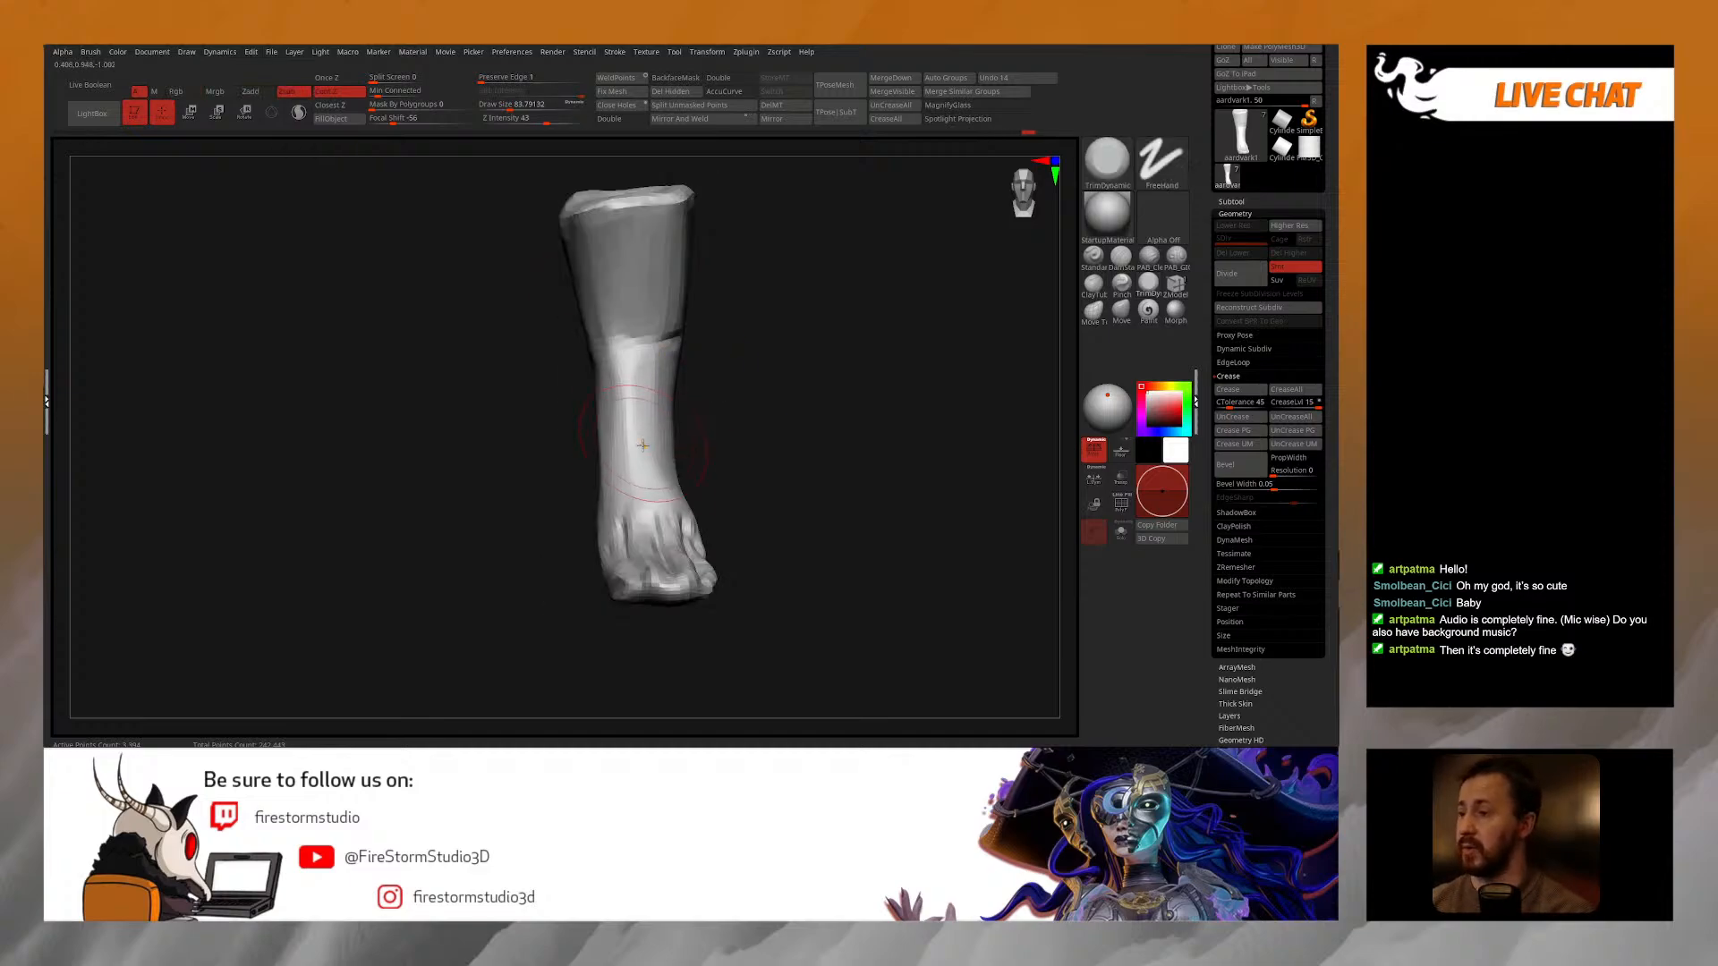
{"action": "right_click_drag", "start_coordinate": [600, 269], "coordinate": [509, 354]}
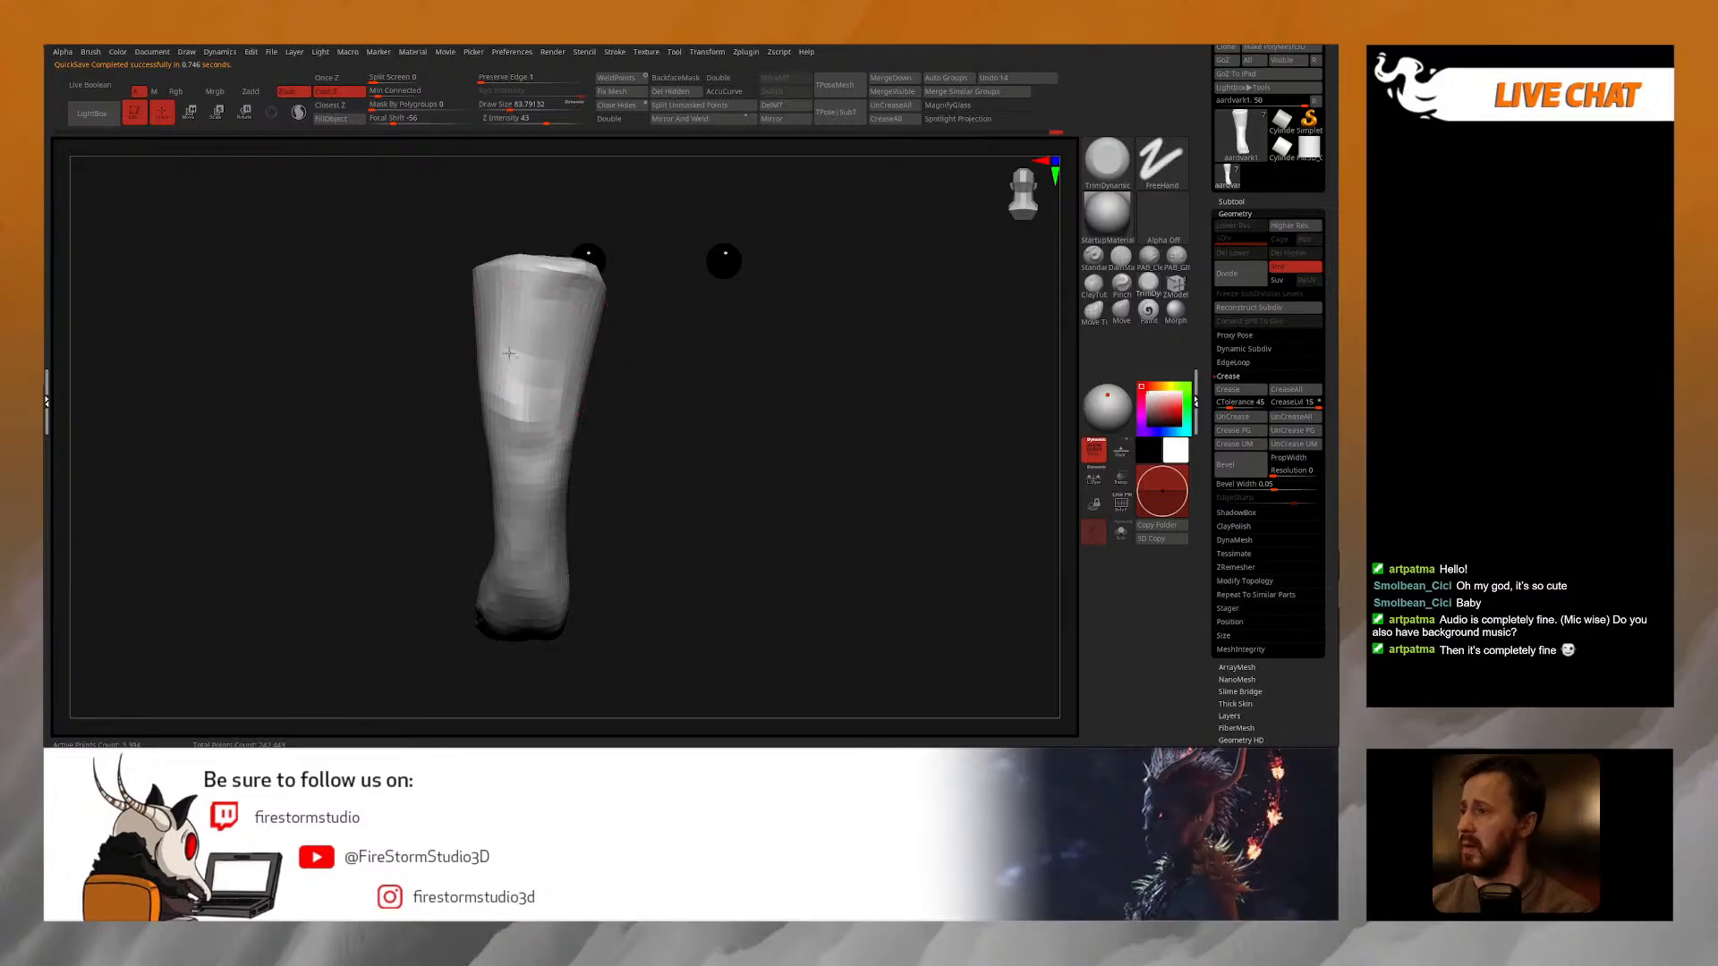
{"action": "right_click_drag", "start_coordinate": [484, 340], "coordinate": [514, 367]}
Step: Adjust the leg's rear outline with the Move brush at a draw size of about 60
{"action": "left_click", "coordinate": [1094, 311]}
{"action": "left_click", "coordinate": [1121, 311]}
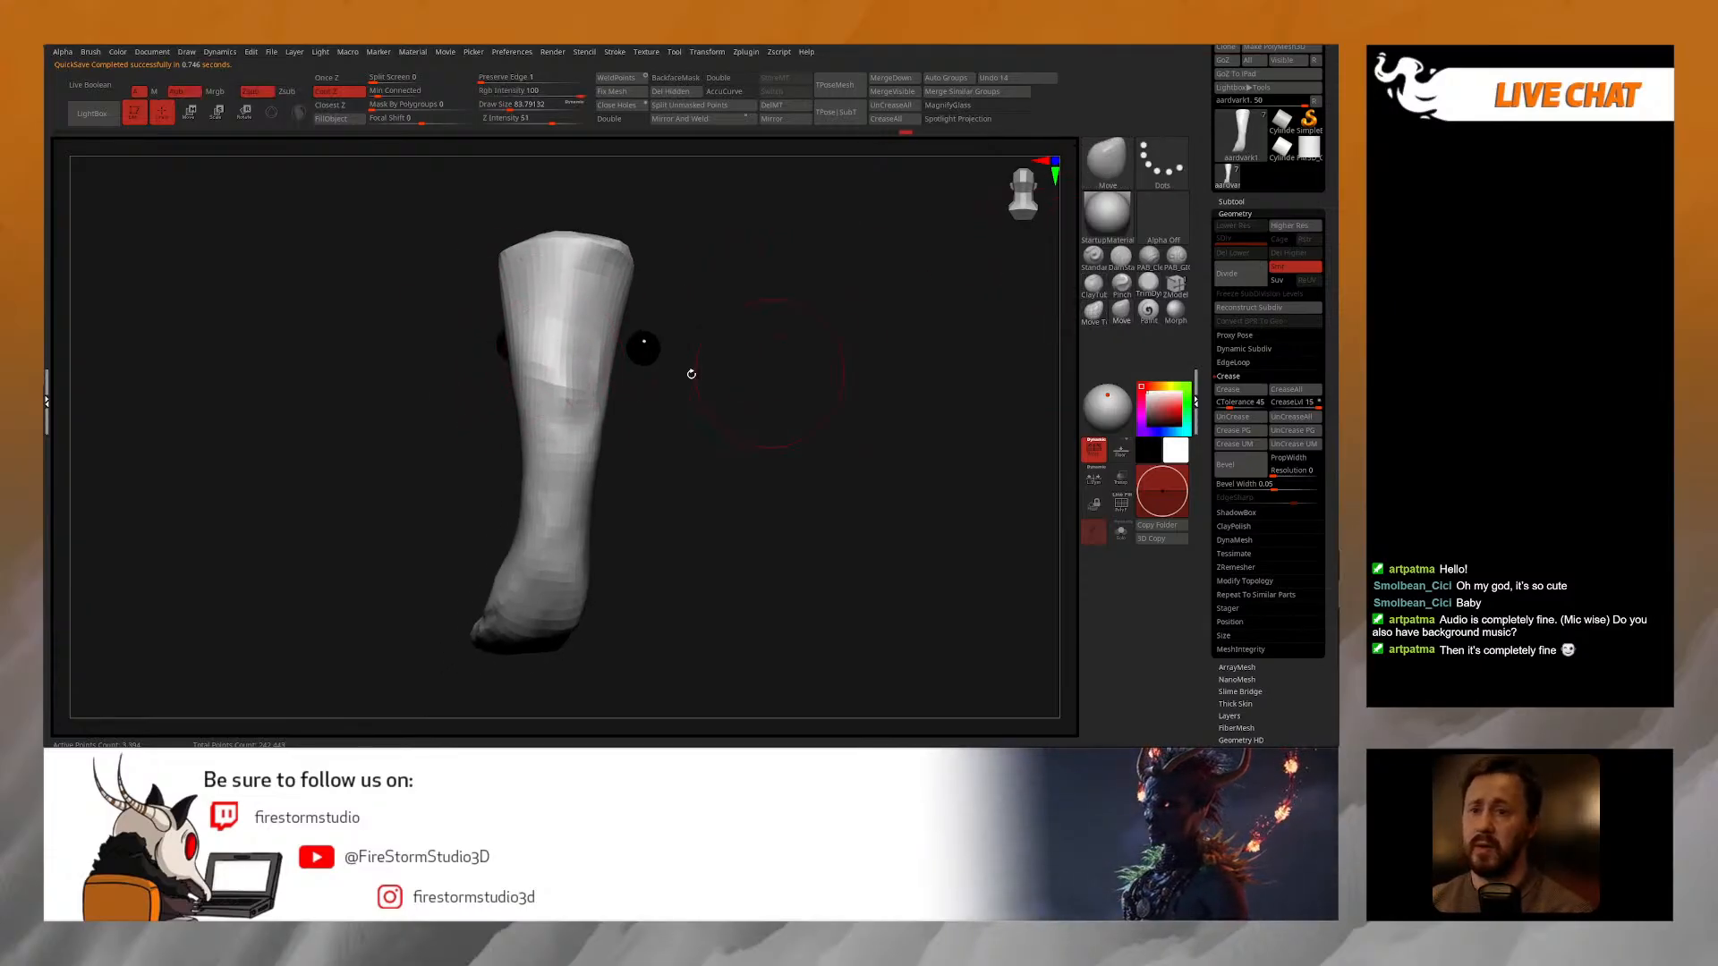
{"action": "right_click_drag", "start_coordinate": [729, 372], "coordinate": [545, 380]}
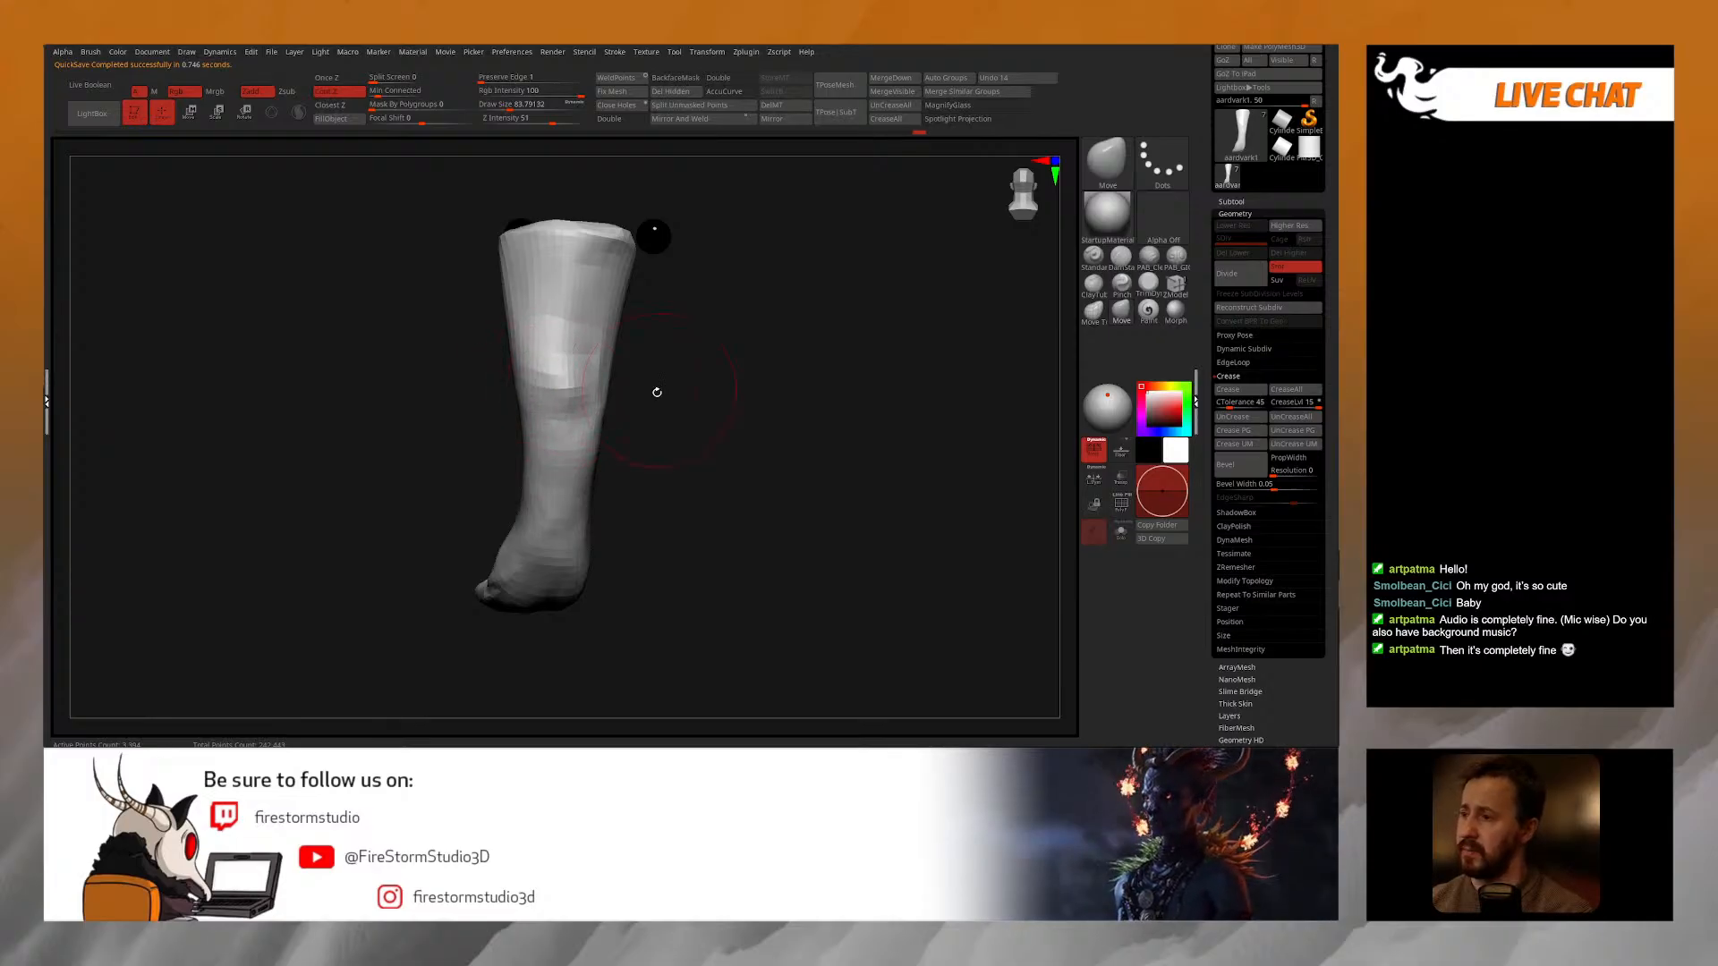
{"action": "right_click_drag", "start_coordinate": [660, 388], "coordinate": [559, 393]}
{"action": "key", "text": "space"}
{"action": "left_click_drag", "start_coordinate": [560, 394], "coordinate": [578, 393]}
{"action": "right_click_drag", "start_coordinate": [590, 398], "coordinate": [556, 411]}
{"action": "key", "text": "space"}
{"action": "left_click_drag", "start_coordinate": [556, 411], "coordinate": [581, 398]}
{"action": "right_click_drag", "start_coordinate": [583, 397], "coordinate": [552, 379]}
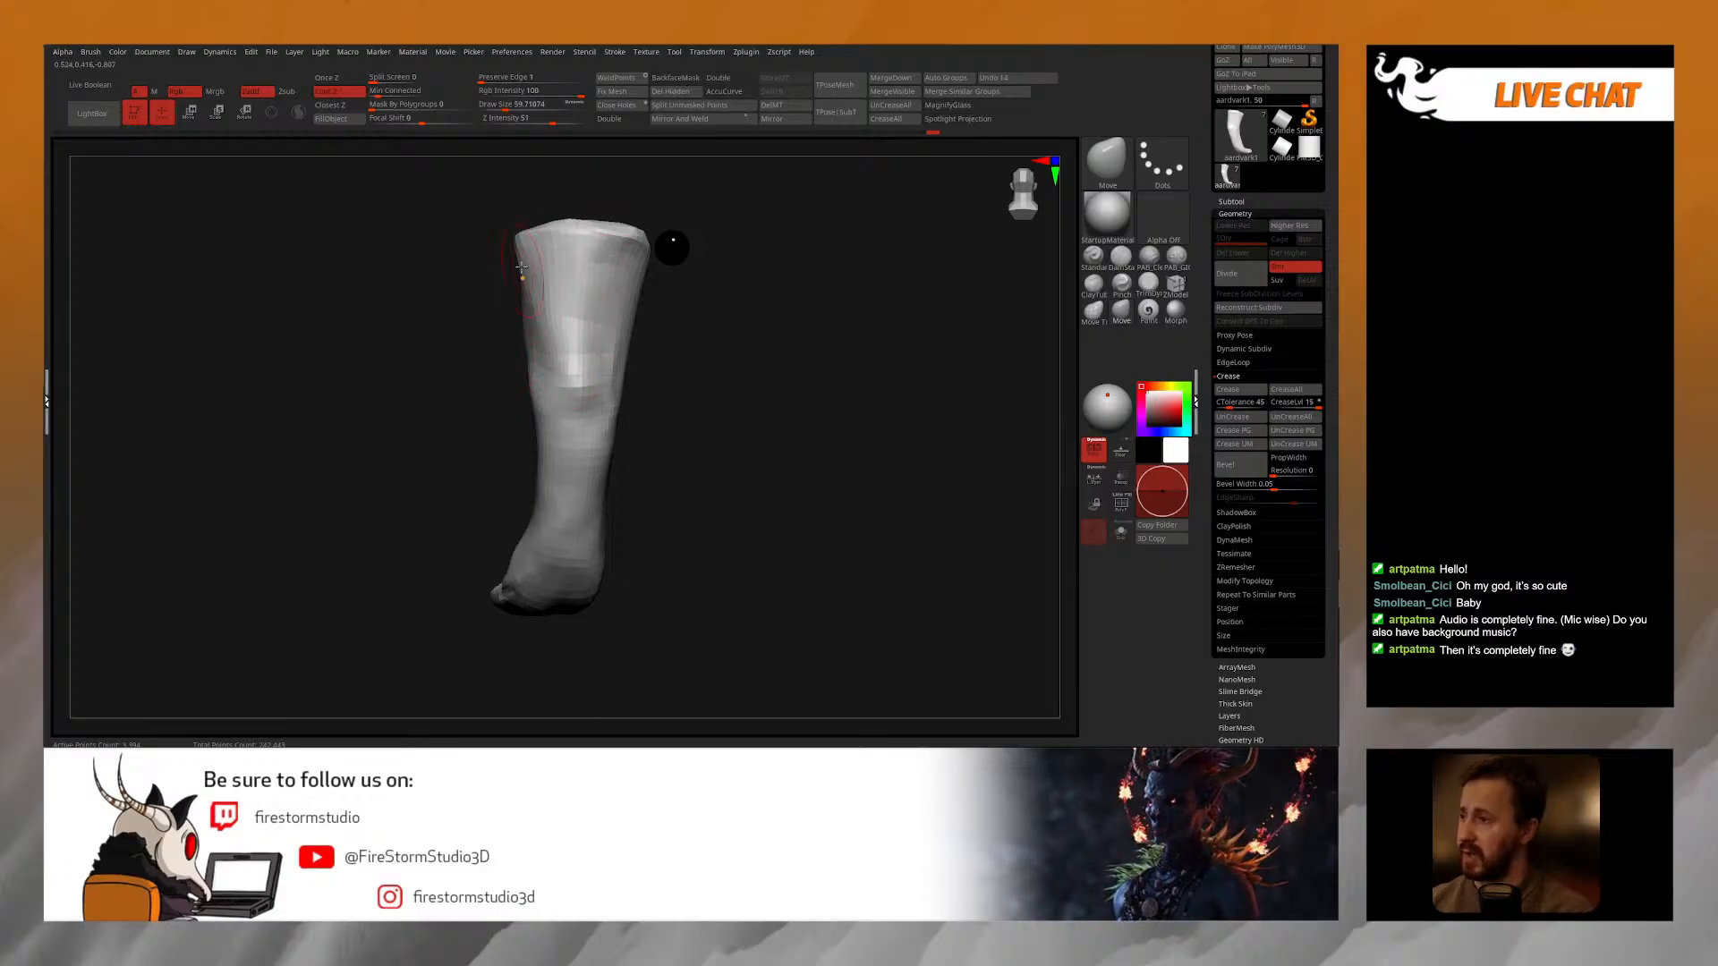
{"action": "right_click_drag", "start_coordinate": [543, 402], "coordinate": [580, 394]}
{"action": "left_click_drag", "start_coordinate": [536, 356], "coordinate": [546, 351]}
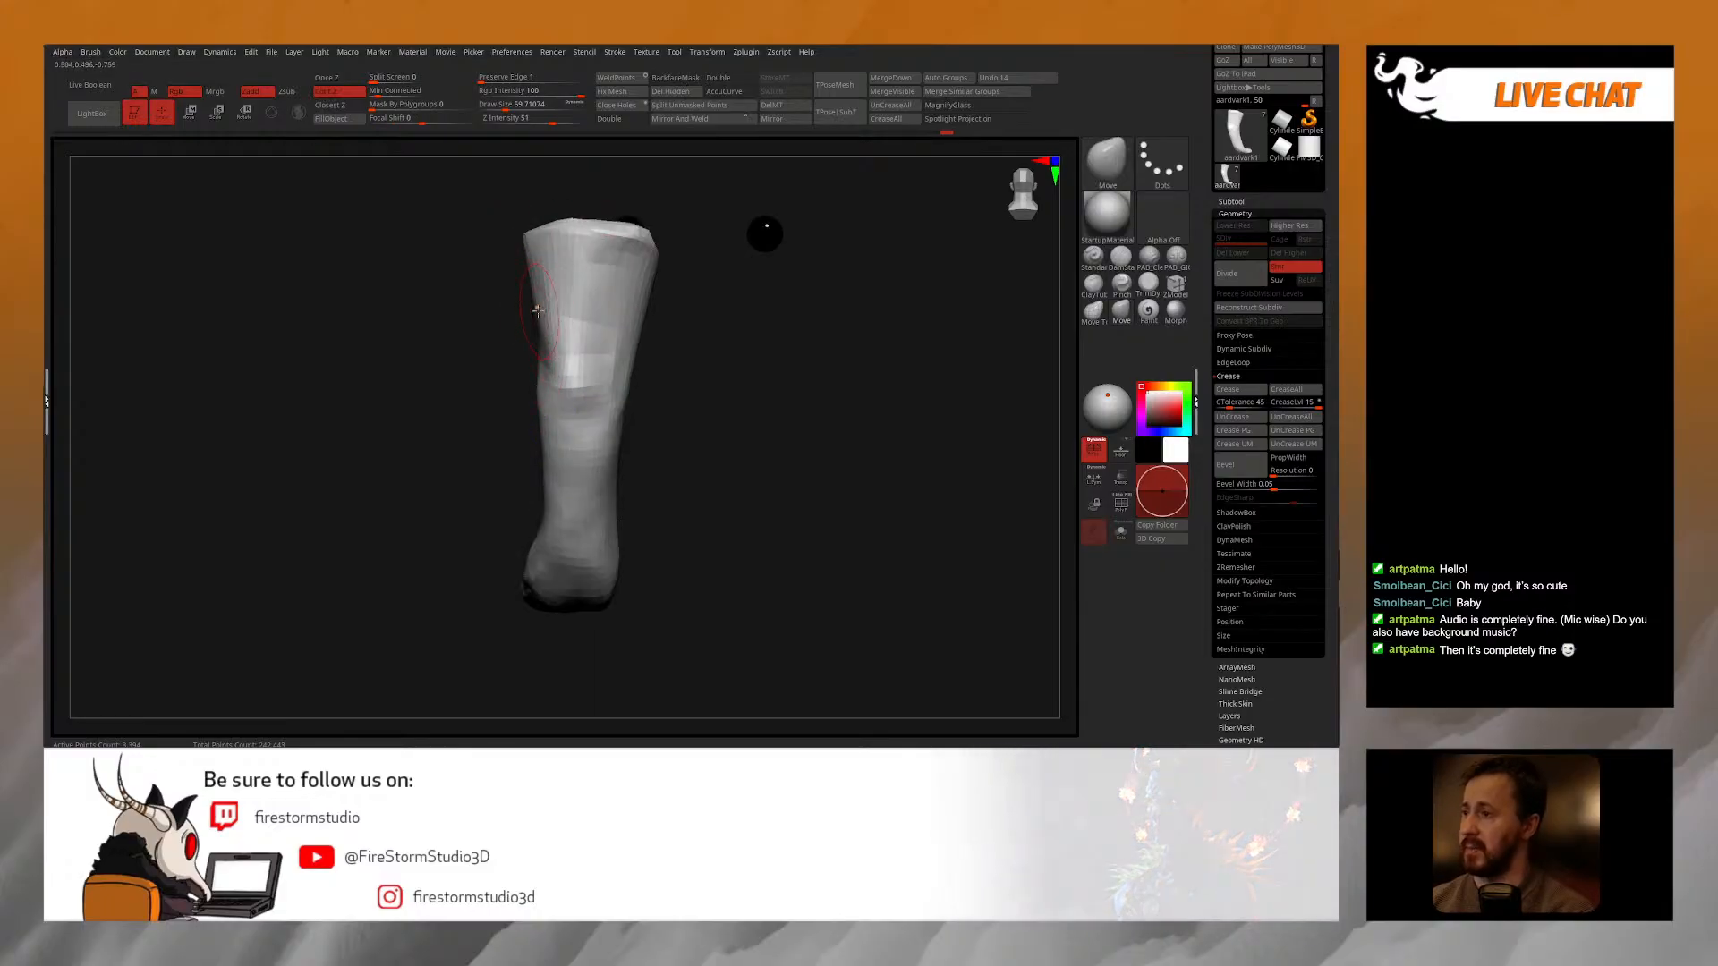
Step: Reshape the sides of the upper leg and joint with the Move brush, varying the draw size between strokes
{"action": "right_click_drag", "start_coordinate": [573, 356], "coordinate": [563, 360]}
{"action": "key", "text": "space"}
{"action": "left_click_drag", "start_coordinate": [562, 360], "coordinate": [577, 360]}
{"action": "right_click_drag", "start_coordinate": [695, 324], "coordinate": [573, 380]}
{"action": "key", "text": "space"}
{"action": "left_click_drag", "start_coordinate": [566, 392], "coordinate": [550, 392]}
{"action": "mouse_move", "coordinate": [754, 354]}
{"action": "right_mouse_down"}
{"action": "mouse_move", "coordinate": [702, 371]}
{"action": "mouse_move", "coordinate": [728, 371]}
{"action": "right_mouse_up"}
{"action": "key", "text": "shift"}
{"action": "right_click_drag", "start_coordinate": [633, 401], "coordinate": [651, 396]}
{"action": "key", "text": "space"}
{"action": "left_click_drag", "start_coordinate": [622, 388], "coordinate": [636, 388]}
{"action": "left_click_drag", "start_coordinate": [570, 338], "coordinate": [578, 335]}
Step: Refine the leg's profile in side view with the Move brush, enlarging the draw size from about 55 to 87
{"action": "right_click_drag", "start_coordinate": [749, 340], "coordinate": [660, 381]}
{"action": "key", "text": "space"}
{"action": "left_click_drag", "start_coordinate": [715, 403], "coordinate": [682, 393]}
{"action": "right_click_drag", "start_coordinate": [675, 389], "coordinate": [659, 376]}
{"action": "key", "text": "space"}
{"action": "left_click_drag", "start_coordinate": [645, 355], "coordinate": [655, 354]}
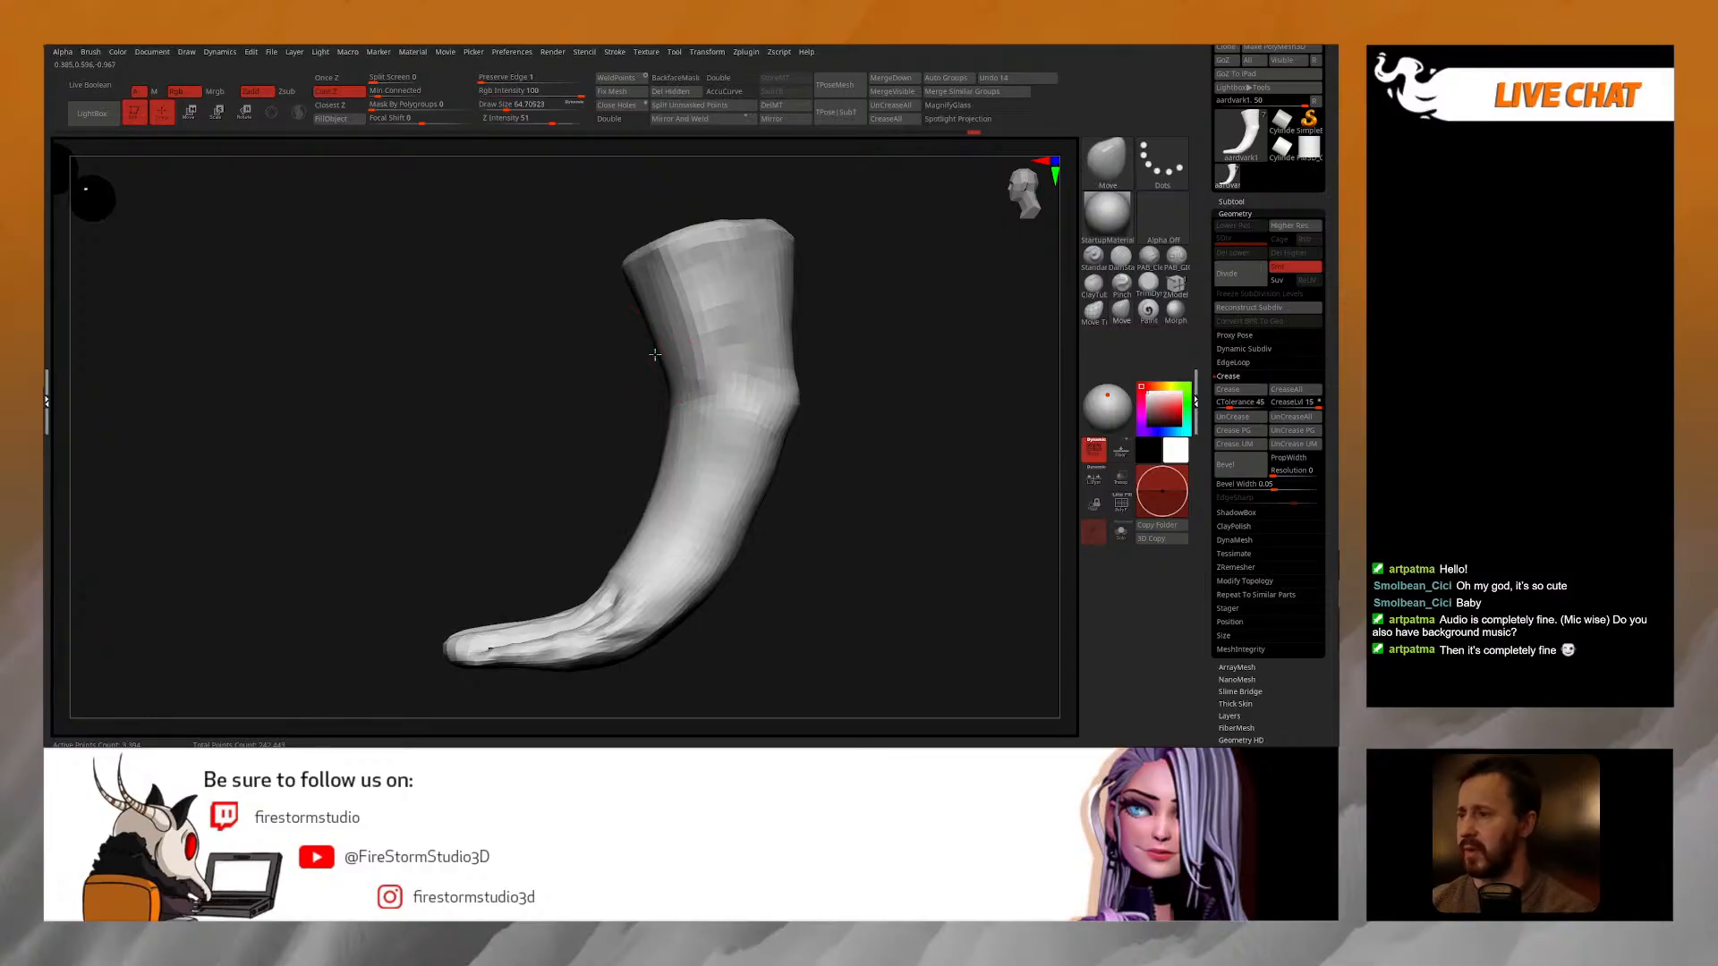
{"action": "right_click_drag", "start_coordinate": [667, 488], "coordinate": [644, 383], "text": "alt"}
{"action": "key", "text": "space"}
{"action": "left_click_drag", "start_coordinate": [673, 403], "coordinate": [682, 402]}
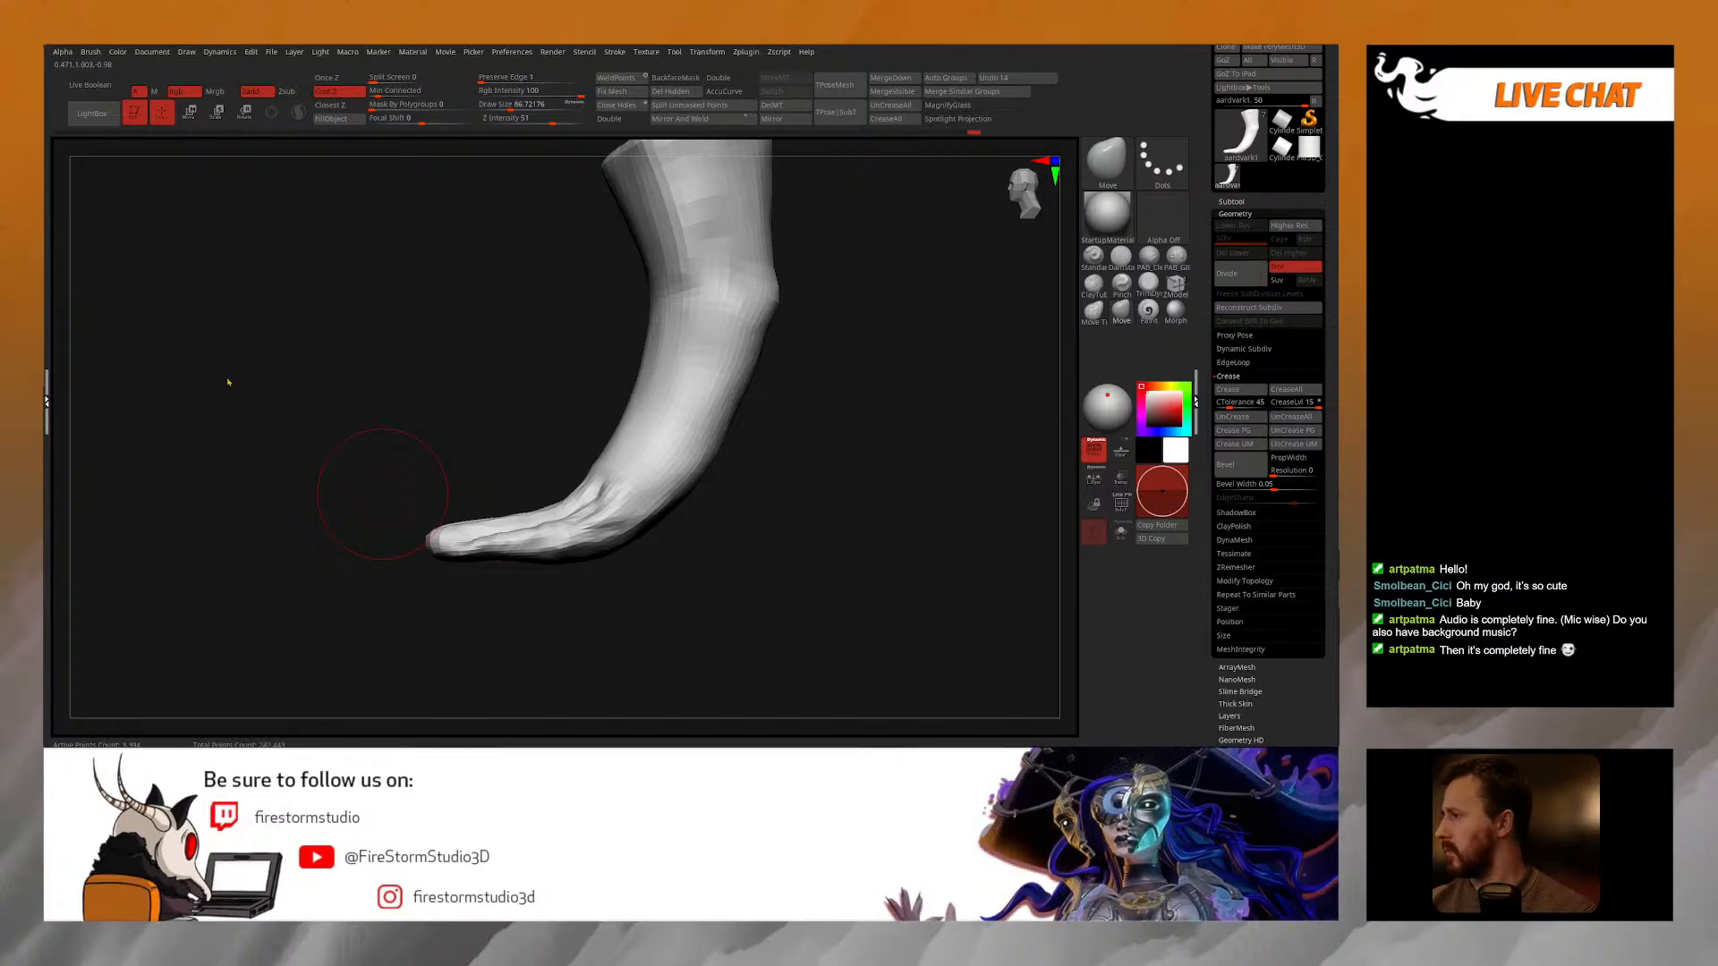
Step: Pull out the back corner of the leg joint and shape the contour below it, using Move draw sizes of about 109 and 89
{"action": "right_click_drag", "start_coordinate": [788, 447], "coordinate": [713, 433]}
{"action": "key", "text": "space"}
{"action": "left_click_drag", "start_coordinate": [741, 453], "coordinate": [751, 453]}
{"action": "mouse_move", "coordinate": [760, 357]}
{"action": "right_mouse_down"}
{"action": "mouse_move", "coordinate": [817, 303]}
{"action": "mouse_move", "coordinate": [791, 340]}
{"action": "right_mouse_up"}
{"action": "right_click_drag", "start_coordinate": [791, 340], "coordinate": [786, 378], "text": "alt"}
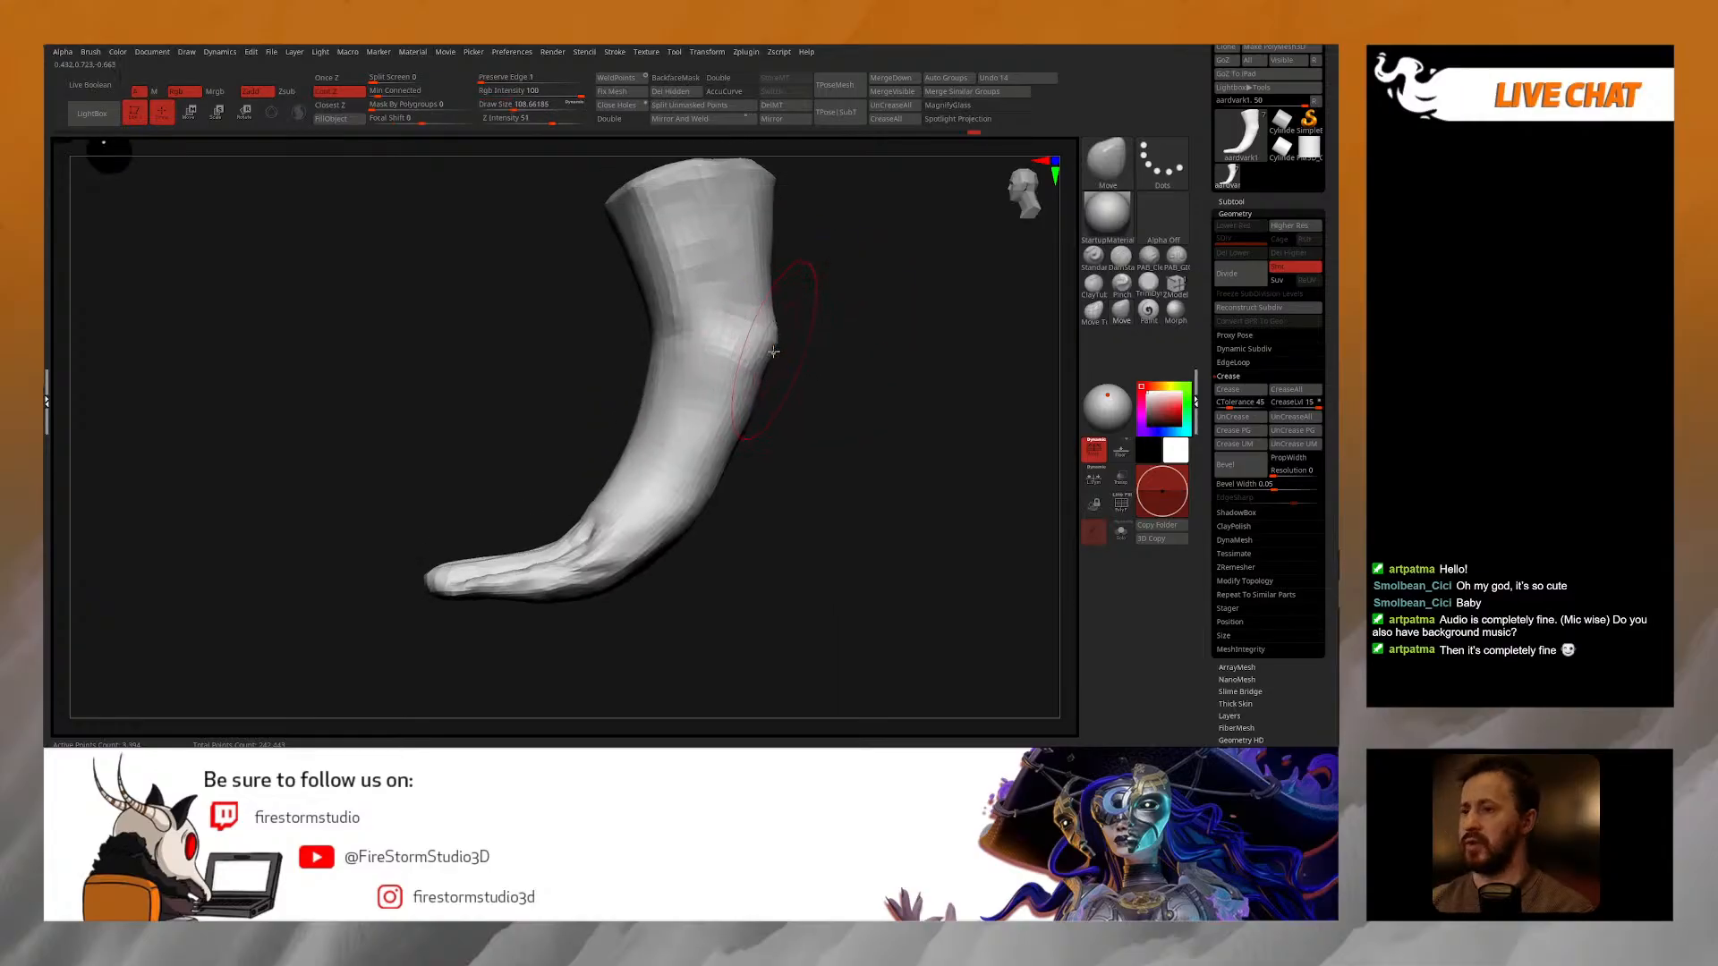
{"action": "left_click_drag", "start_coordinate": [756, 356], "coordinate": [776, 344]}
{"action": "key", "text": "space"}
{"action": "left_click_drag", "start_coordinate": [750, 439], "coordinate": [738, 439]}
{"action": "left_click_drag", "start_coordinate": [777, 345], "coordinate": [783, 344]}
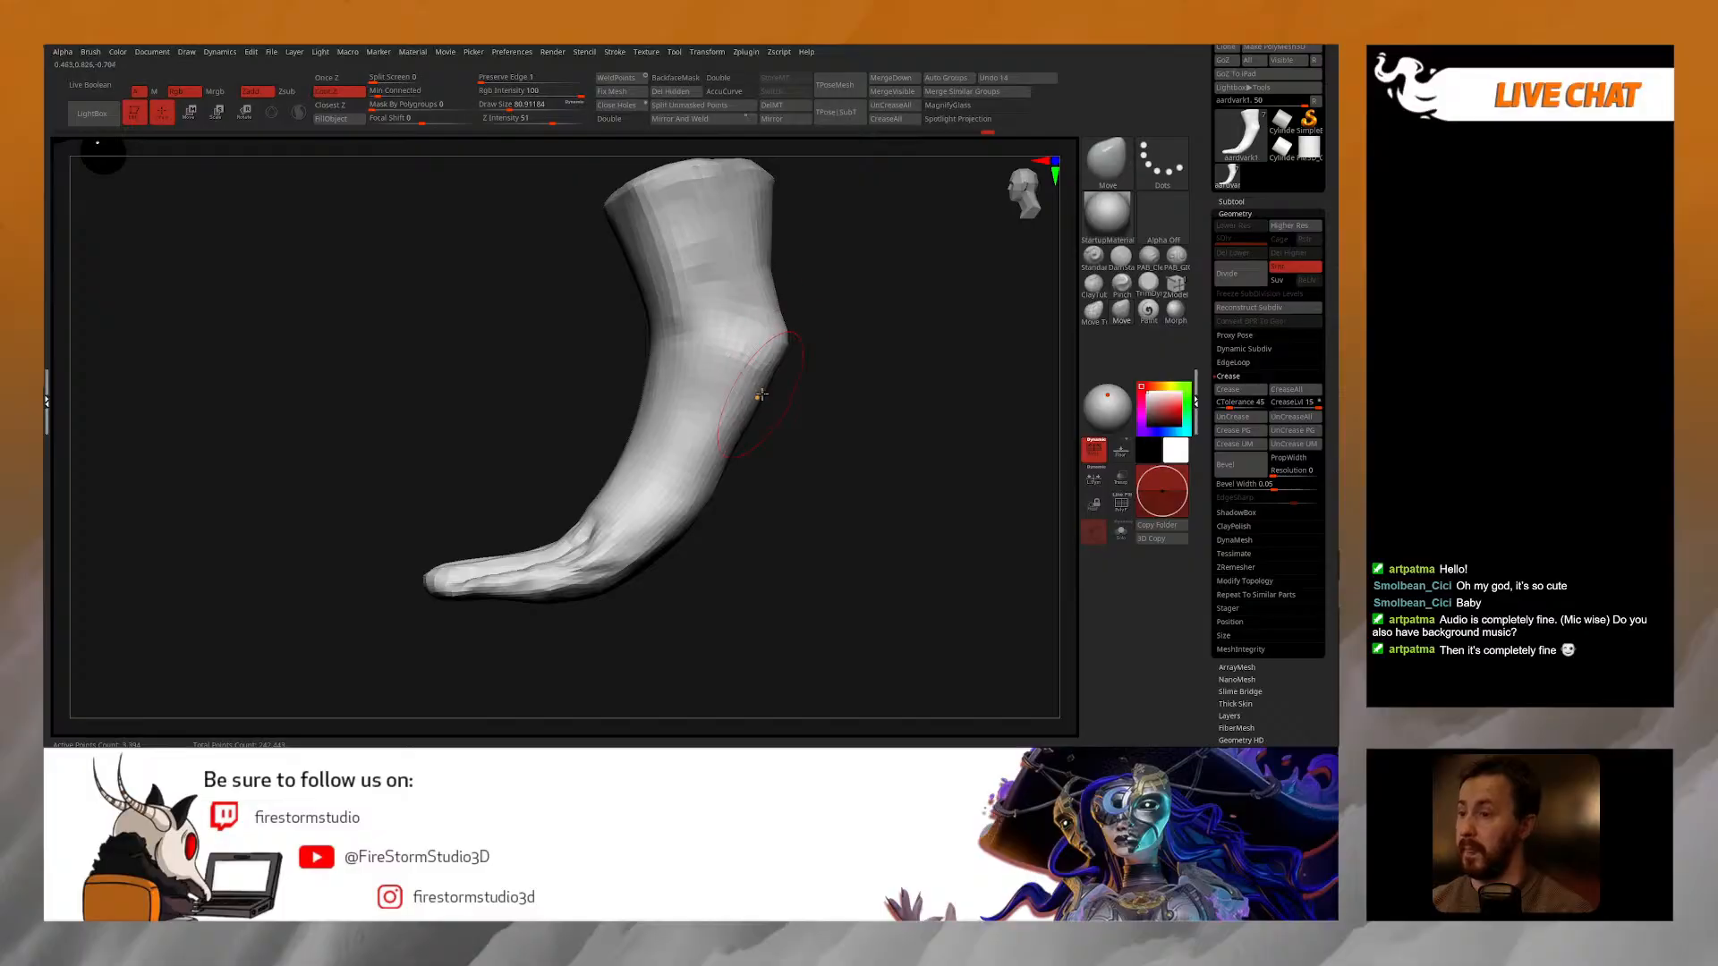
{"action": "left_click_drag", "start_coordinate": [740, 427], "coordinate": [735, 454]}
{"action": "left_click_drag", "start_coordinate": [759, 398], "coordinate": [767, 399]}
Step: Refine the top rim and upper front edge of the leg with the Move brush at a draw size of about 52
{"action": "right_click_drag", "start_coordinate": [752, 295], "coordinate": [751, 354], "text": "alt"}
{"action": "key", "text": "space"}
{"action": "left_click_drag", "start_coordinate": [753, 369], "coordinate": [741, 368]}
{"action": "left_click_drag", "start_coordinate": [766, 238], "coordinate": [763, 228]}
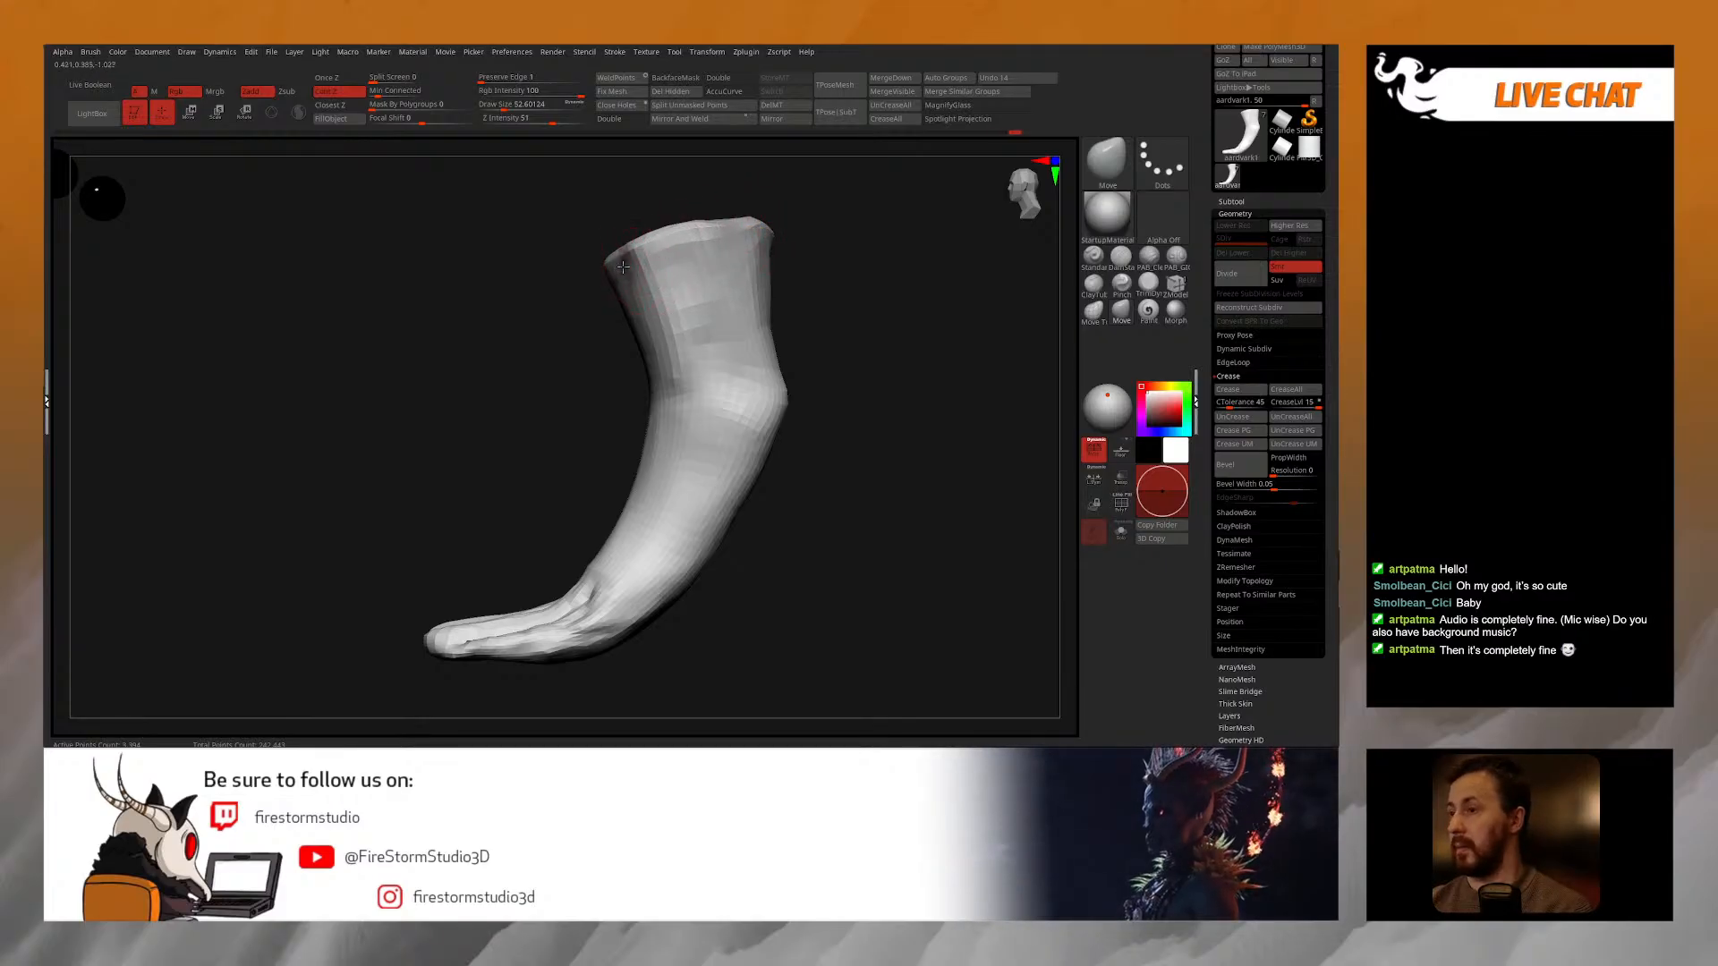
{"action": "left_click_drag", "start_coordinate": [631, 310], "coordinate": [626, 285], "text": "shift"}
Step: Push in the upper leg's front and side contours with the Move brush at a draw size of about 89
{"action": "key", "text": "space"}
{"action": "left_click_drag", "start_coordinate": [597, 358], "coordinate": [609, 358]}
{"action": "left_click_drag", "start_coordinate": [624, 297], "coordinate": [631, 300]}
{"action": "right_click_drag", "start_coordinate": [637, 313], "coordinate": [671, 344]}
{"action": "mouse_move", "coordinate": [671, 344]}
{"action": "right_mouse_down", "text": "ctrl"}
{"action": "mouse_move", "coordinate": [678, 407]}
{"action": "mouse_move", "coordinate": [702, 384]}
{"action": "right_mouse_up", "text": "ctrl"}
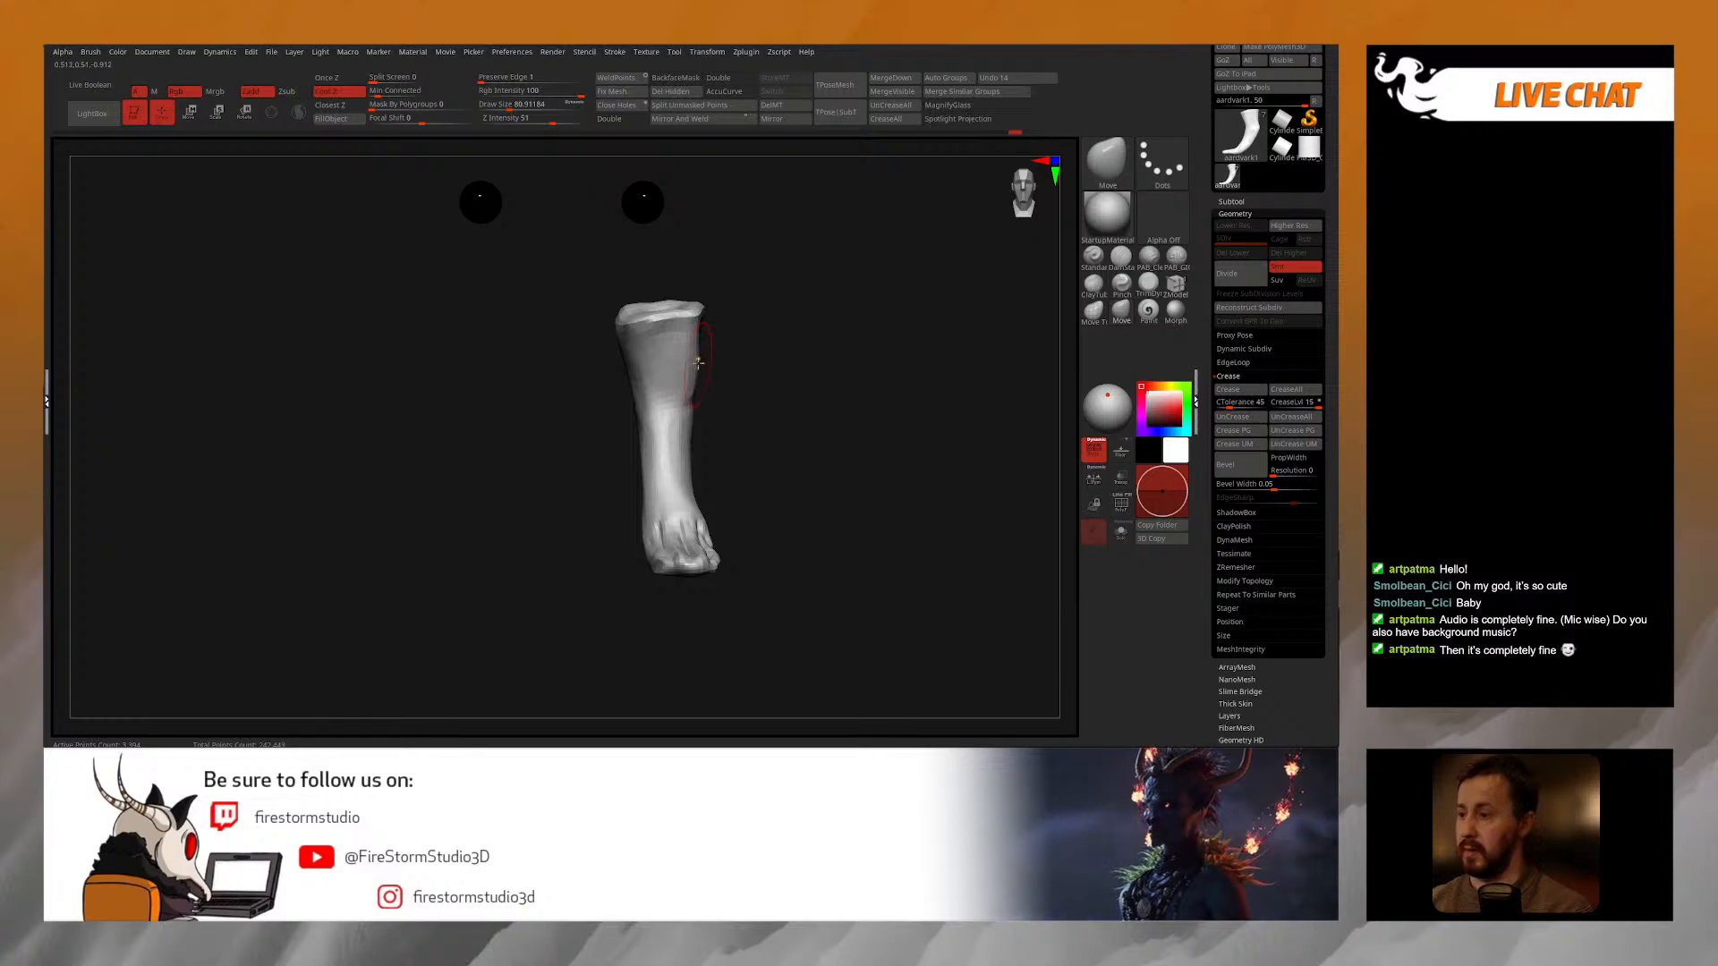
{"action": "left_click_drag", "start_coordinate": [698, 368], "coordinate": [692, 367]}
{"action": "mouse_move", "coordinate": [622, 317]}
{"action": "right_mouse_down"}
{"action": "mouse_move", "coordinate": [633, 355]}
{"action": "mouse_move", "coordinate": [713, 314]}
{"action": "right_mouse_up"}
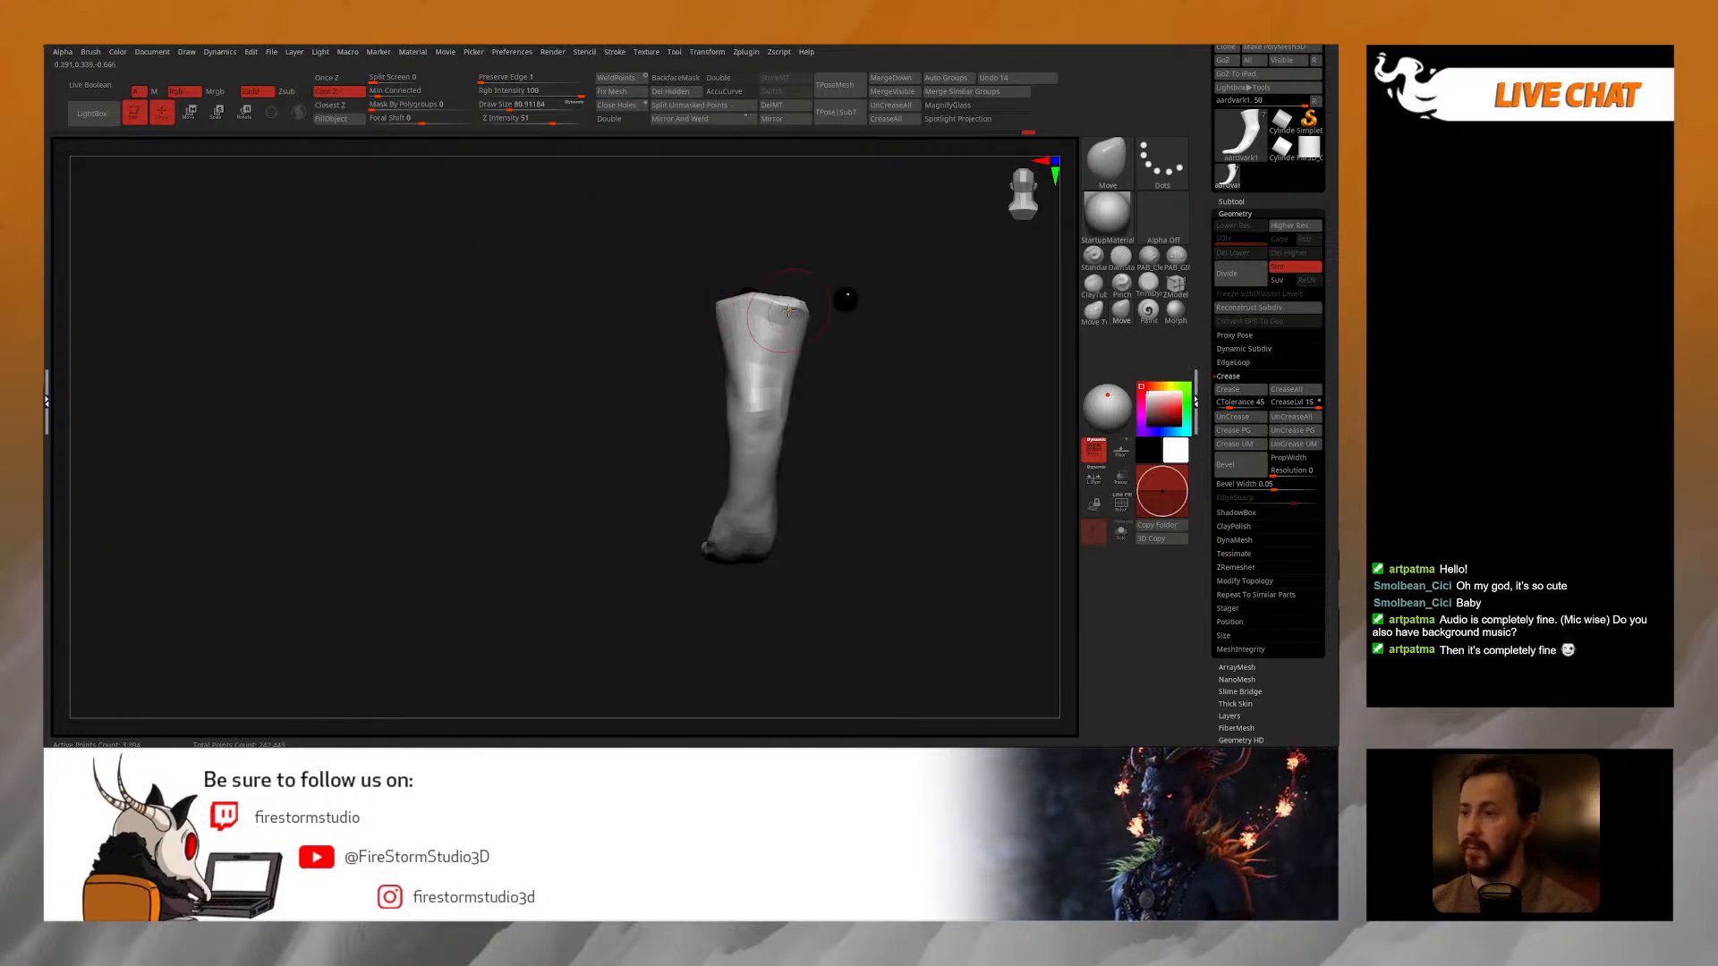
Step: Select the aardvark body subtool and turn off Solo mode to bring back the whole model
{"action": "left_click", "coordinate": [1235, 212]}
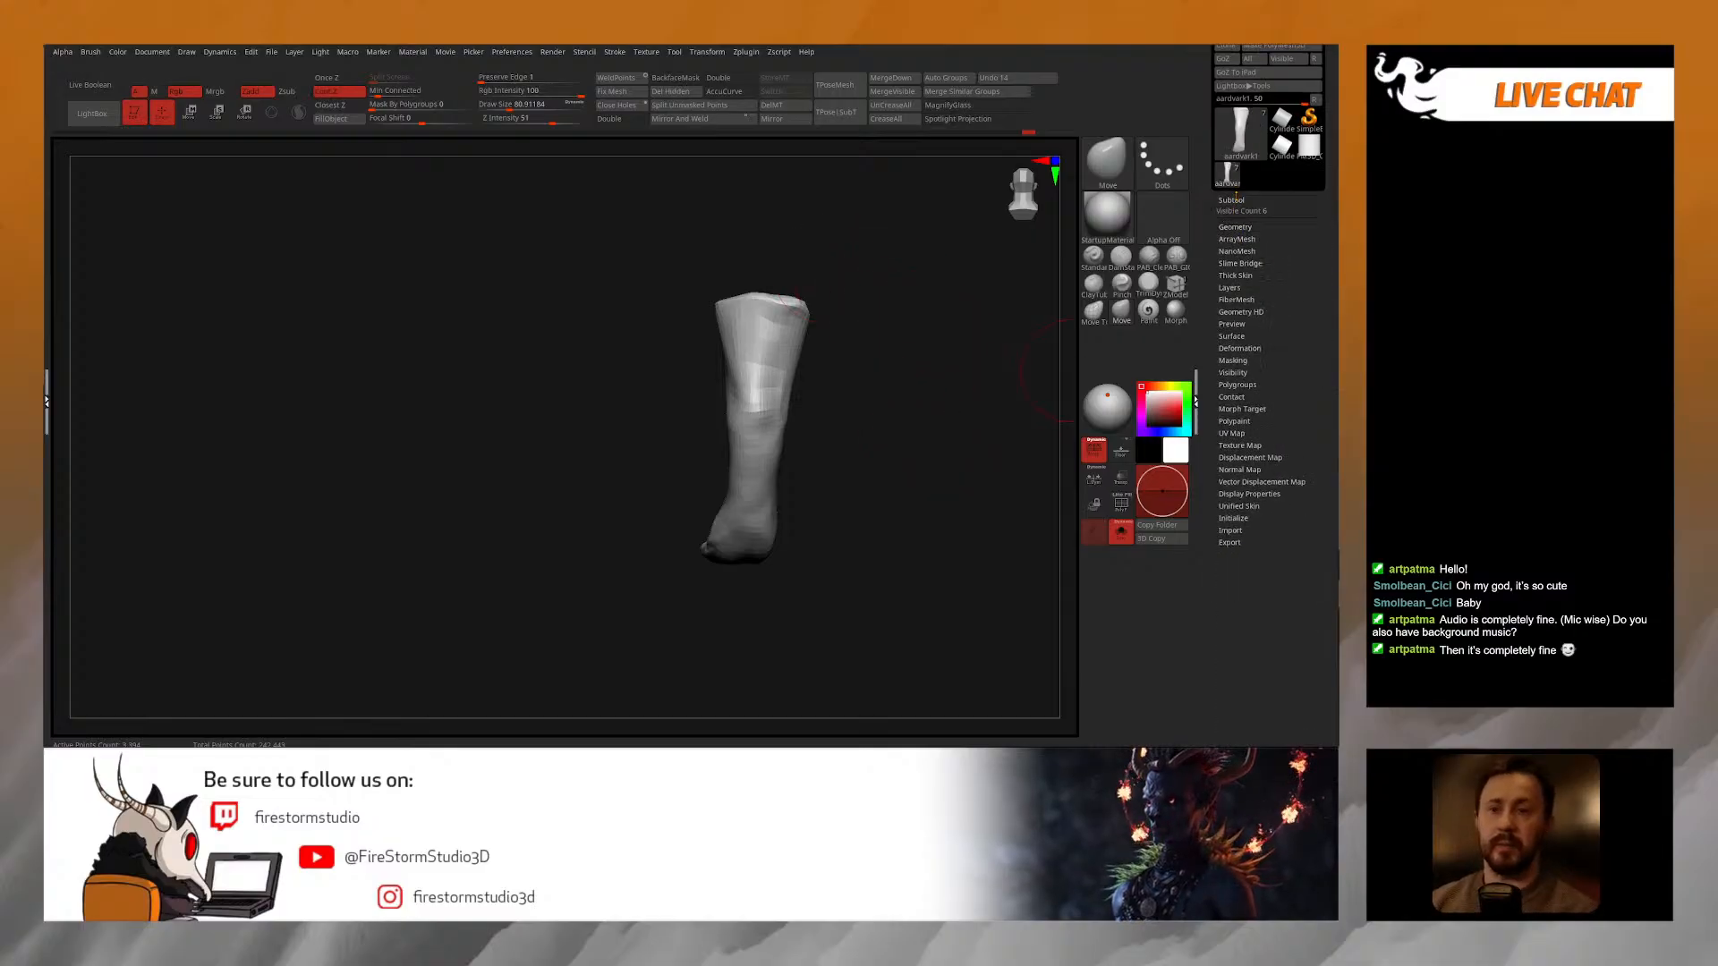
{"action": "left_click", "coordinate": [1232, 200]}
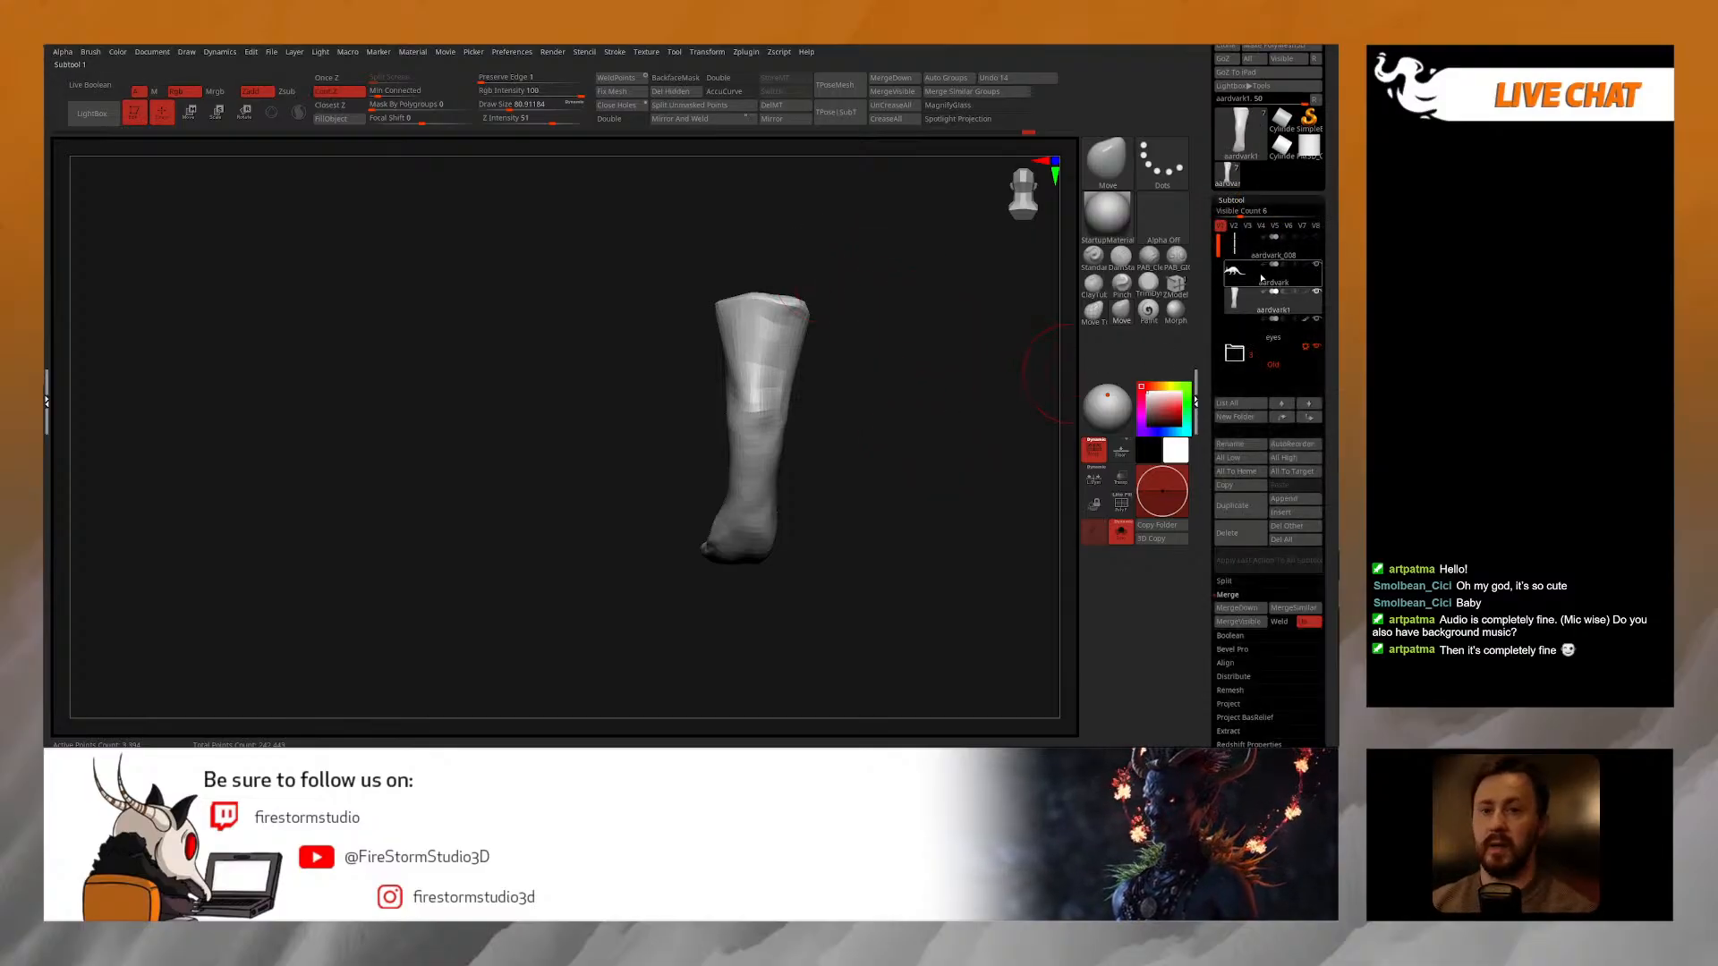
{"action": "left_click", "coordinate": [1259, 280]}
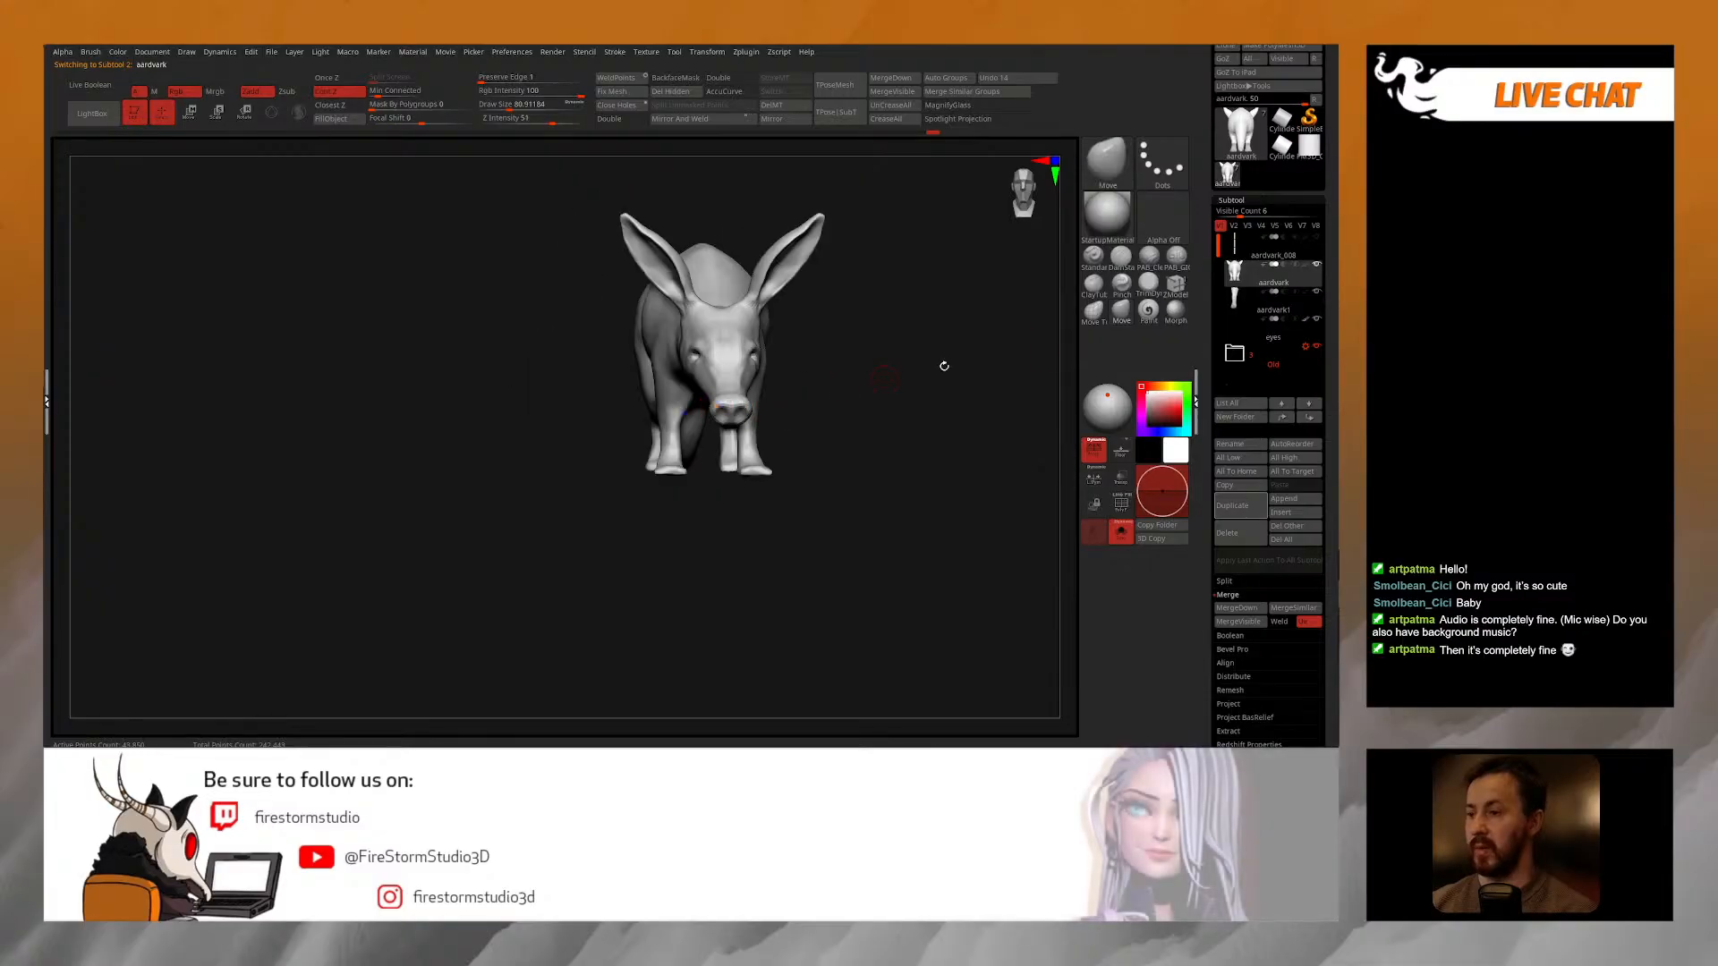
{"action": "left_click", "coordinate": [1121, 532]}
{"action": "left_click_drag", "start_coordinate": [900, 465], "coordinate": [874, 397]}
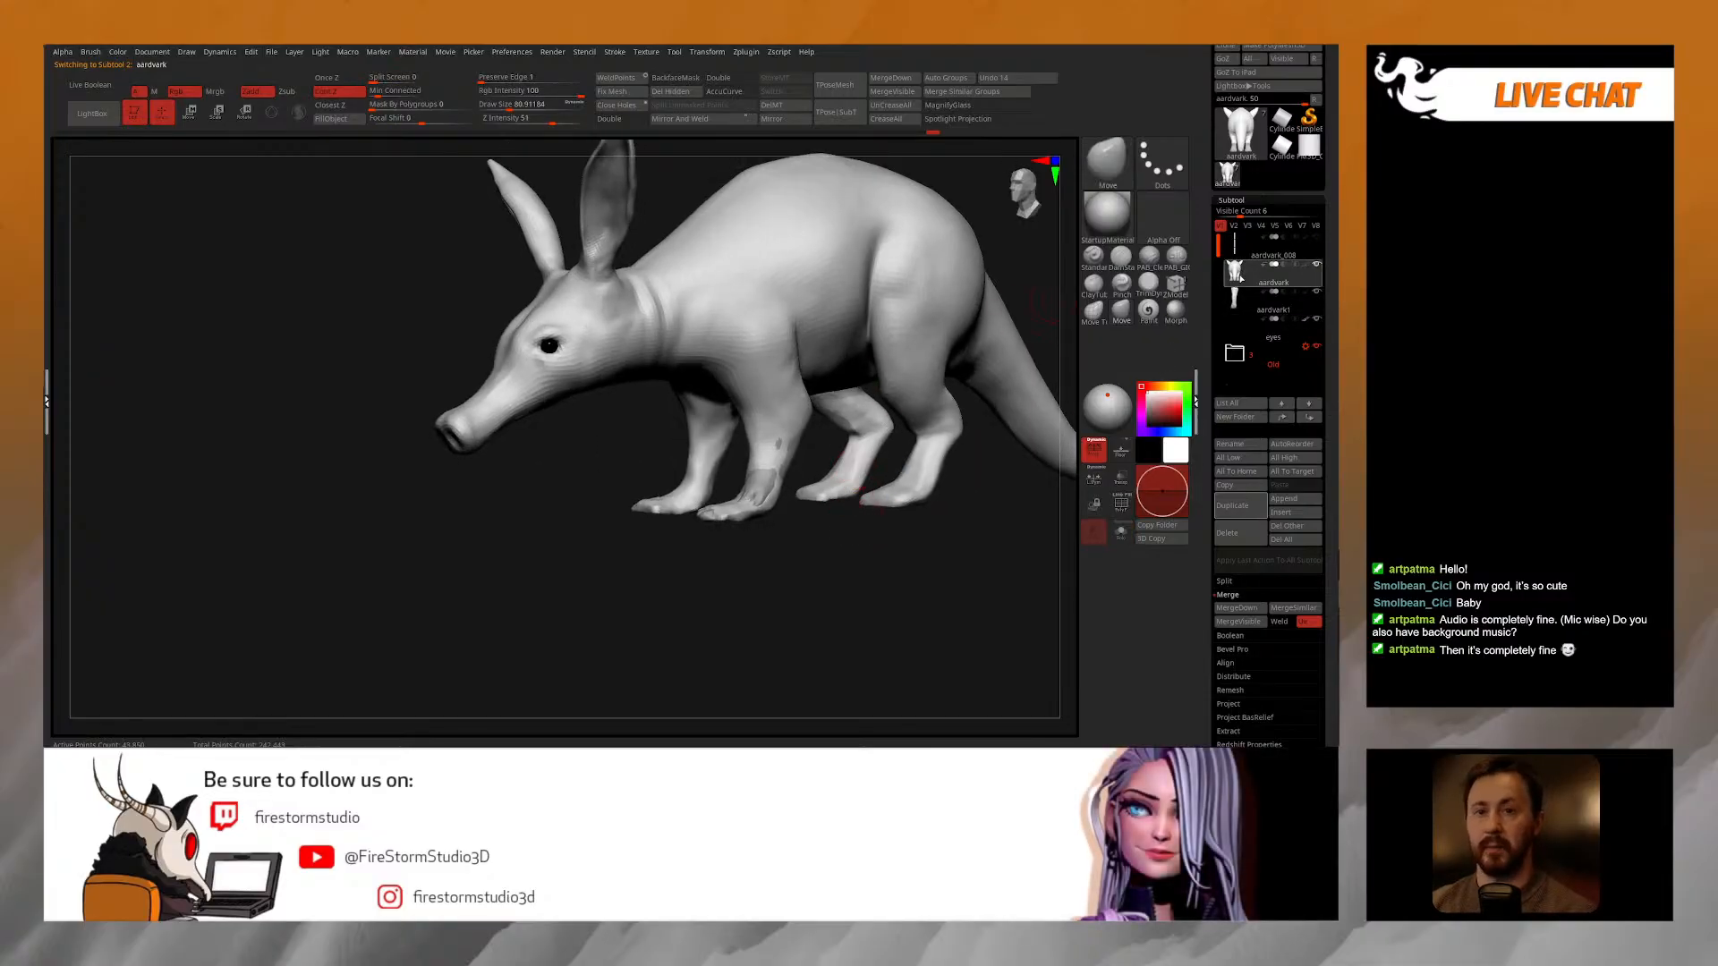
Step: Turn on the polyframe display and hide the body's front leg polygroup so only the separate leg mesh shows there
{"action": "key", "text": "shift+f"}
{"action": "left_click", "coordinate": [777, 410], "text": "ctrl+shift"}
{"action": "left_click", "coordinate": [777, 408], "text": "ctrl+shift"}
{"action": "left_click", "coordinate": [772, 373], "text": "ctrl+shift"}
{"action": "mouse_move", "coordinate": [842, 543]}
{"action": "left_mouse_down"}
{"action": "mouse_move", "coordinate": [794, 565]}
{"action": "mouse_move", "coordinate": [841, 517]}
{"action": "mouse_move", "coordinate": [916, 518]}
{"action": "mouse_move", "coordinate": [808, 531]}
{"action": "left_mouse_up"}
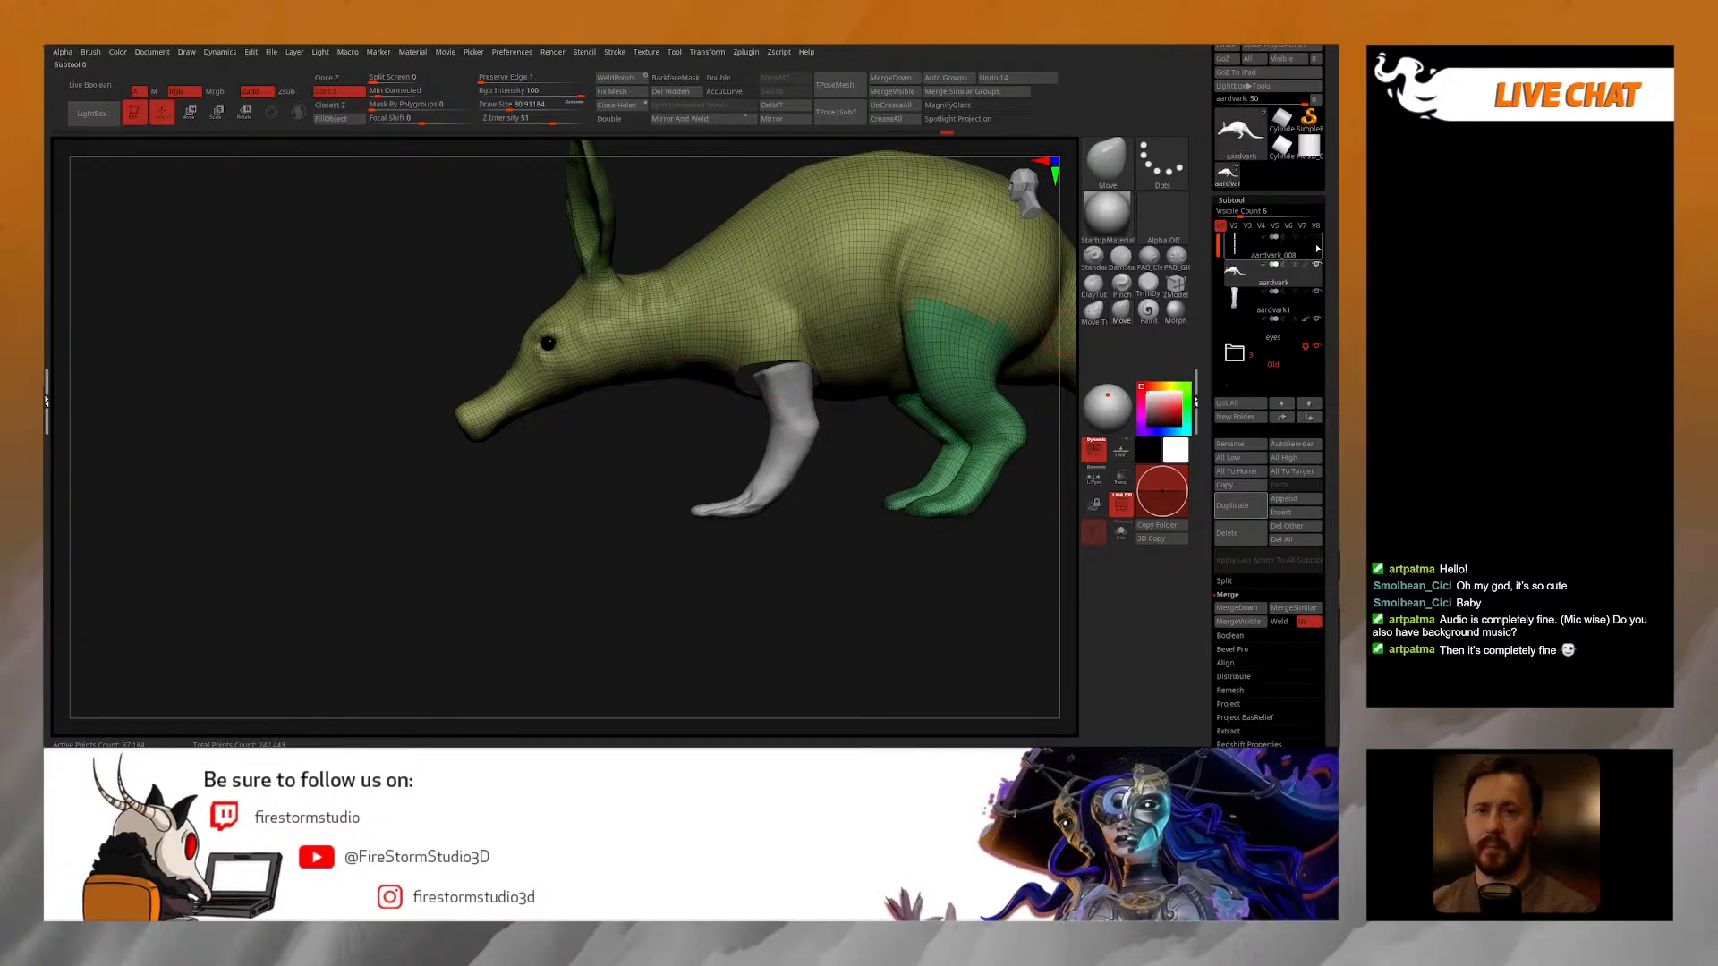
Step: Select the block subtool beneath the feet, and then isolate the separate front leg subtool in Solo mode
{"action": "left_click", "coordinate": [1318, 249]}
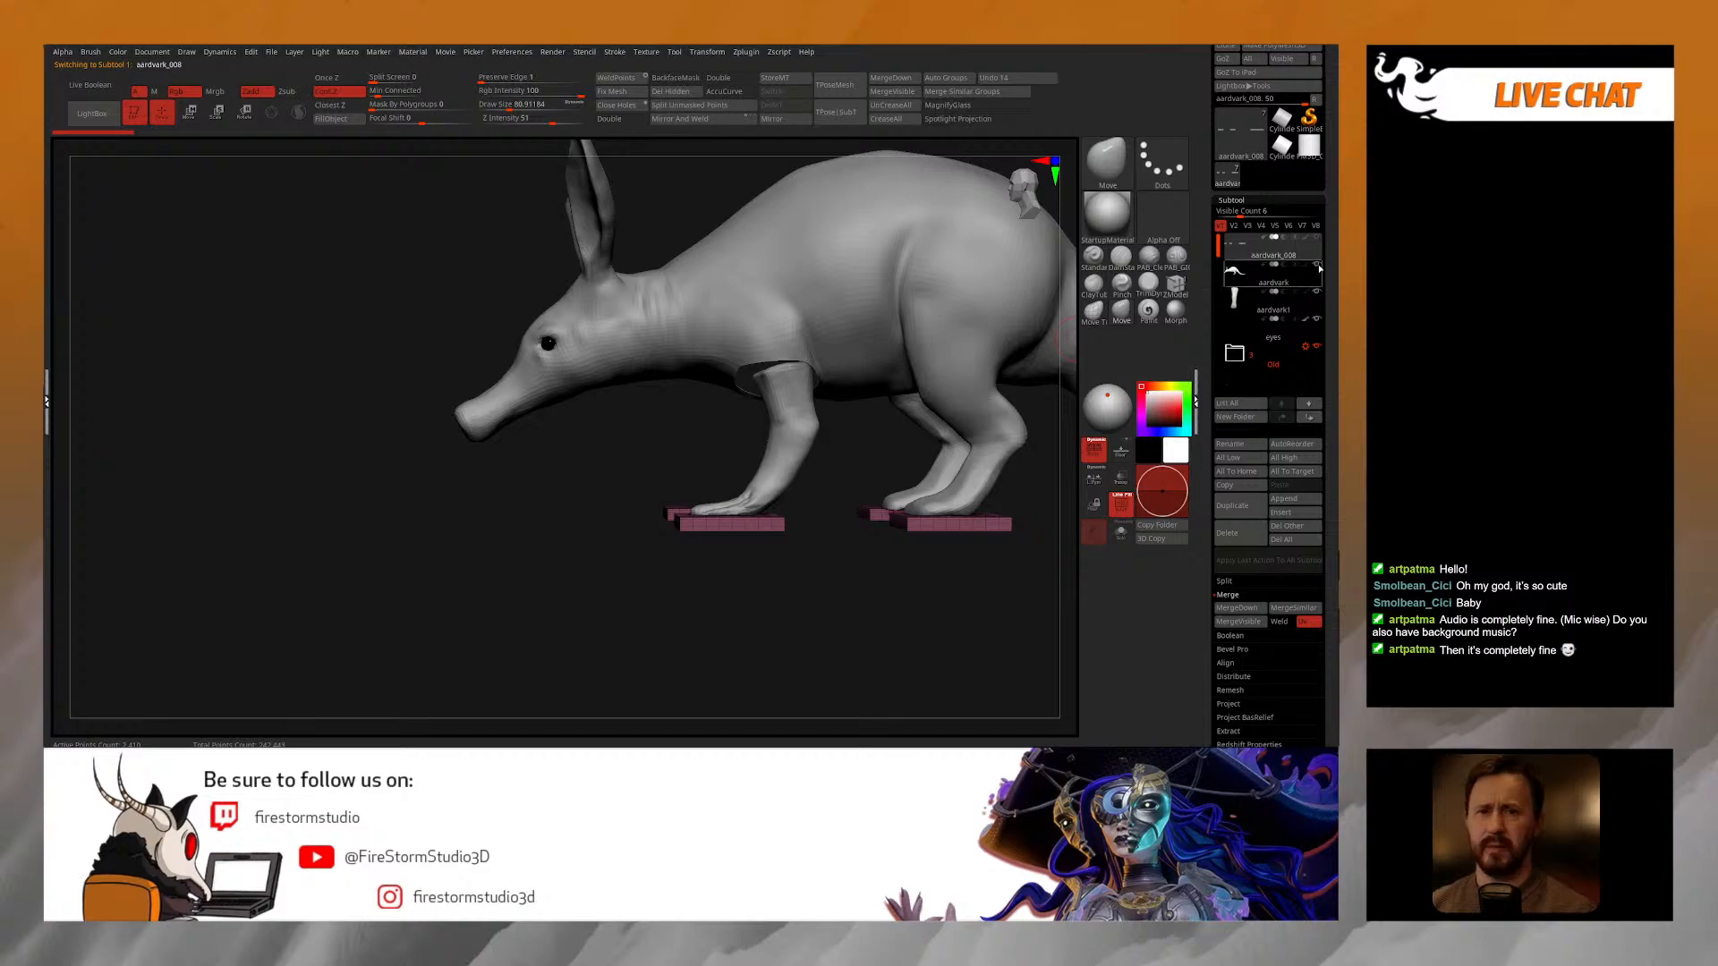
{"action": "left_click", "coordinate": [1316, 289]}
{"action": "left_click", "coordinate": [1308, 309]}
{"action": "left_click", "coordinate": [1316, 265]}
{"action": "left_click_drag", "start_coordinate": [811, 542], "coordinate": [714, 548]}
{"action": "left_click", "coordinate": [1316, 293]}
{"action": "mouse_move", "coordinate": [597, 578]}
{"action": "left_mouse_down"}
{"action": "mouse_move", "coordinate": [847, 563]}
{"action": "mouse_move", "coordinate": [537, 491]}
{"action": "mouse_move", "coordinate": [796, 637]}
{"action": "mouse_move", "coordinate": [781, 640]}
{"action": "left_mouse_up"}
{"action": "left_click", "coordinate": [716, 530], "text": "ctrl"}
{"action": "left_click", "coordinate": [811, 491], "text": "ctrl"}
{"action": "left_click_drag", "start_coordinate": [811, 490], "coordinate": [756, 604]}
{"action": "key", "text": "r"}
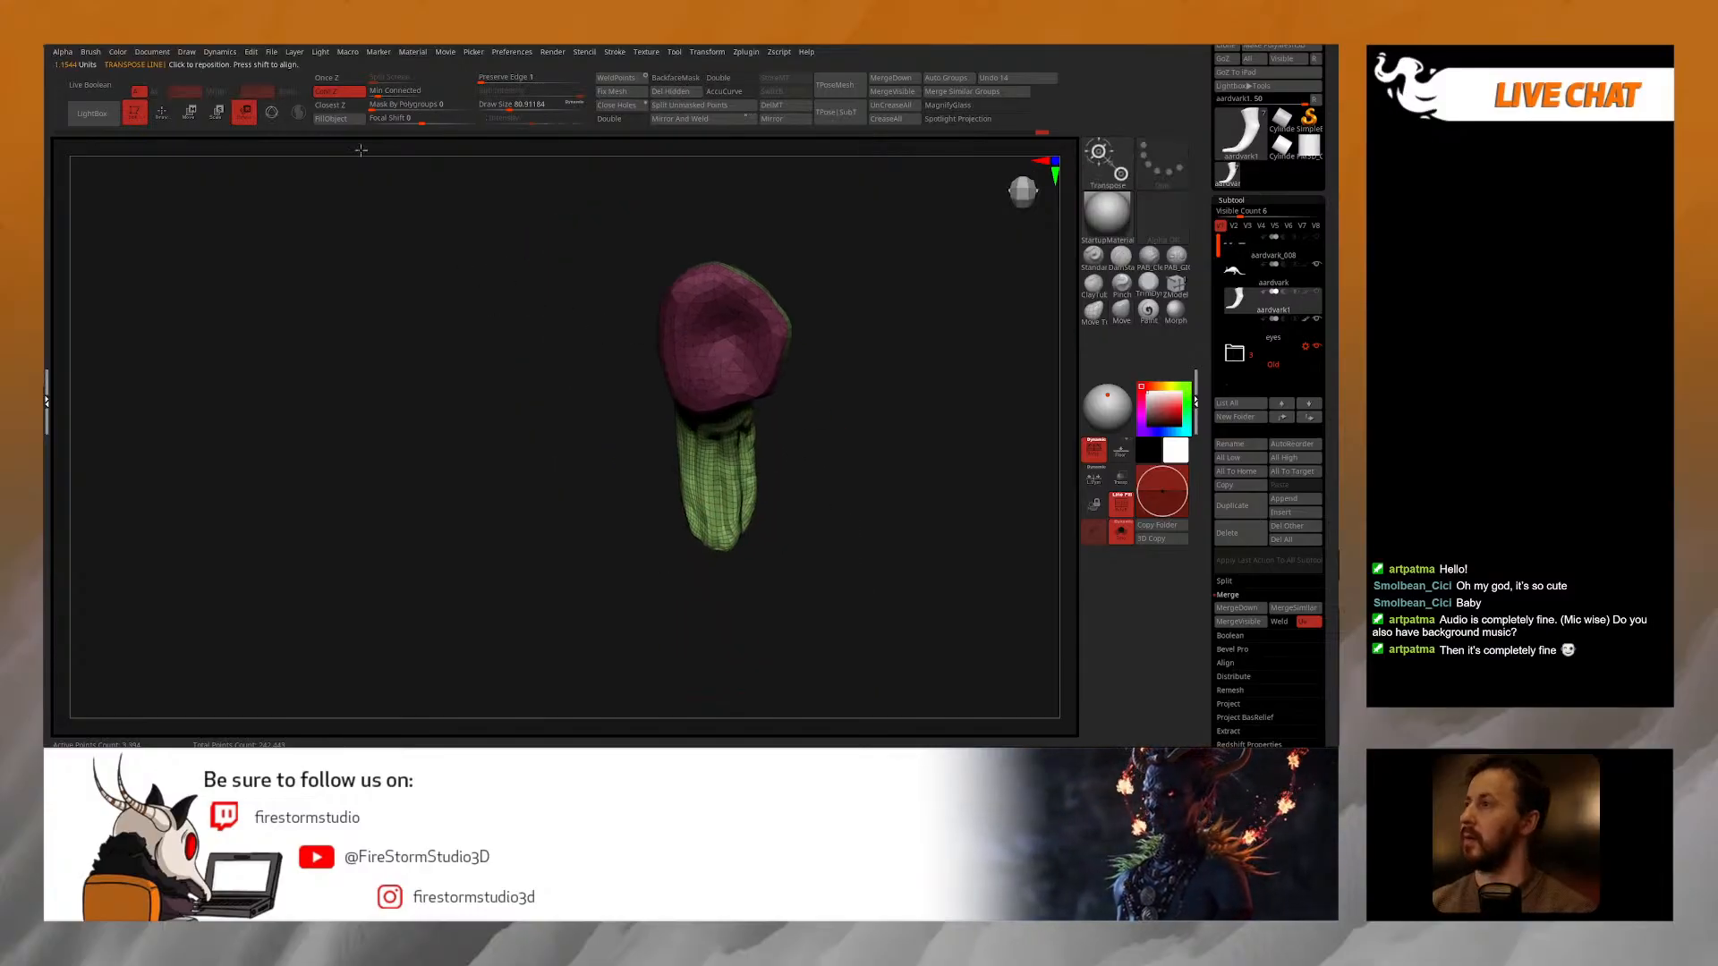
{"action": "mouse_move", "coordinate": [669, 424]}
{"action": "left_mouse_down", "text": "alt"}
{"action": "mouse_move", "coordinate": [647, 347]}
{"action": "mouse_move", "coordinate": [699, 363]}
{"action": "mouse_move", "coordinate": [667, 358]}
{"action": "mouse_move", "coordinate": [696, 472]}
{"action": "mouse_move", "coordinate": [743, 376]}
{"action": "mouse_move", "coordinate": [753, 295]}
{"action": "mouse_move", "coordinate": [859, 304]}
{"action": "left_mouse_up", "text": "alt"}
{"action": "left_click_drag", "start_coordinate": [840, 401], "coordinate": [810, 403]}
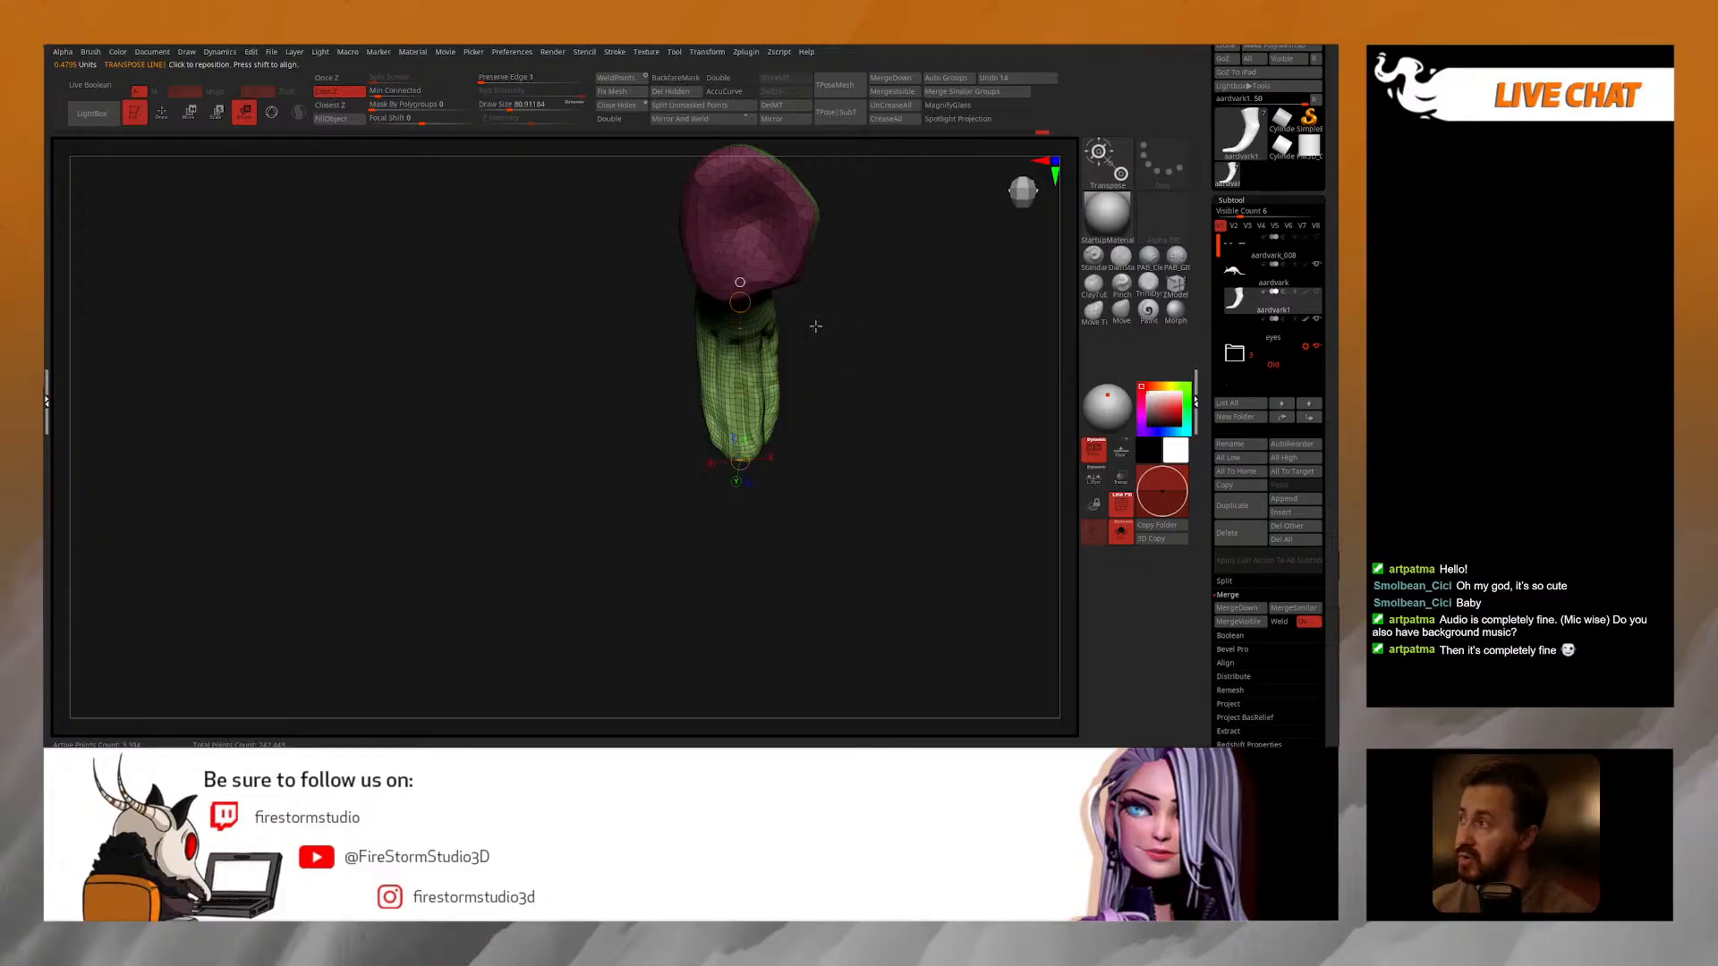
{"action": "left_click", "coordinate": [90, 115]}
{"action": "left_click", "coordinate": [92, 114]}
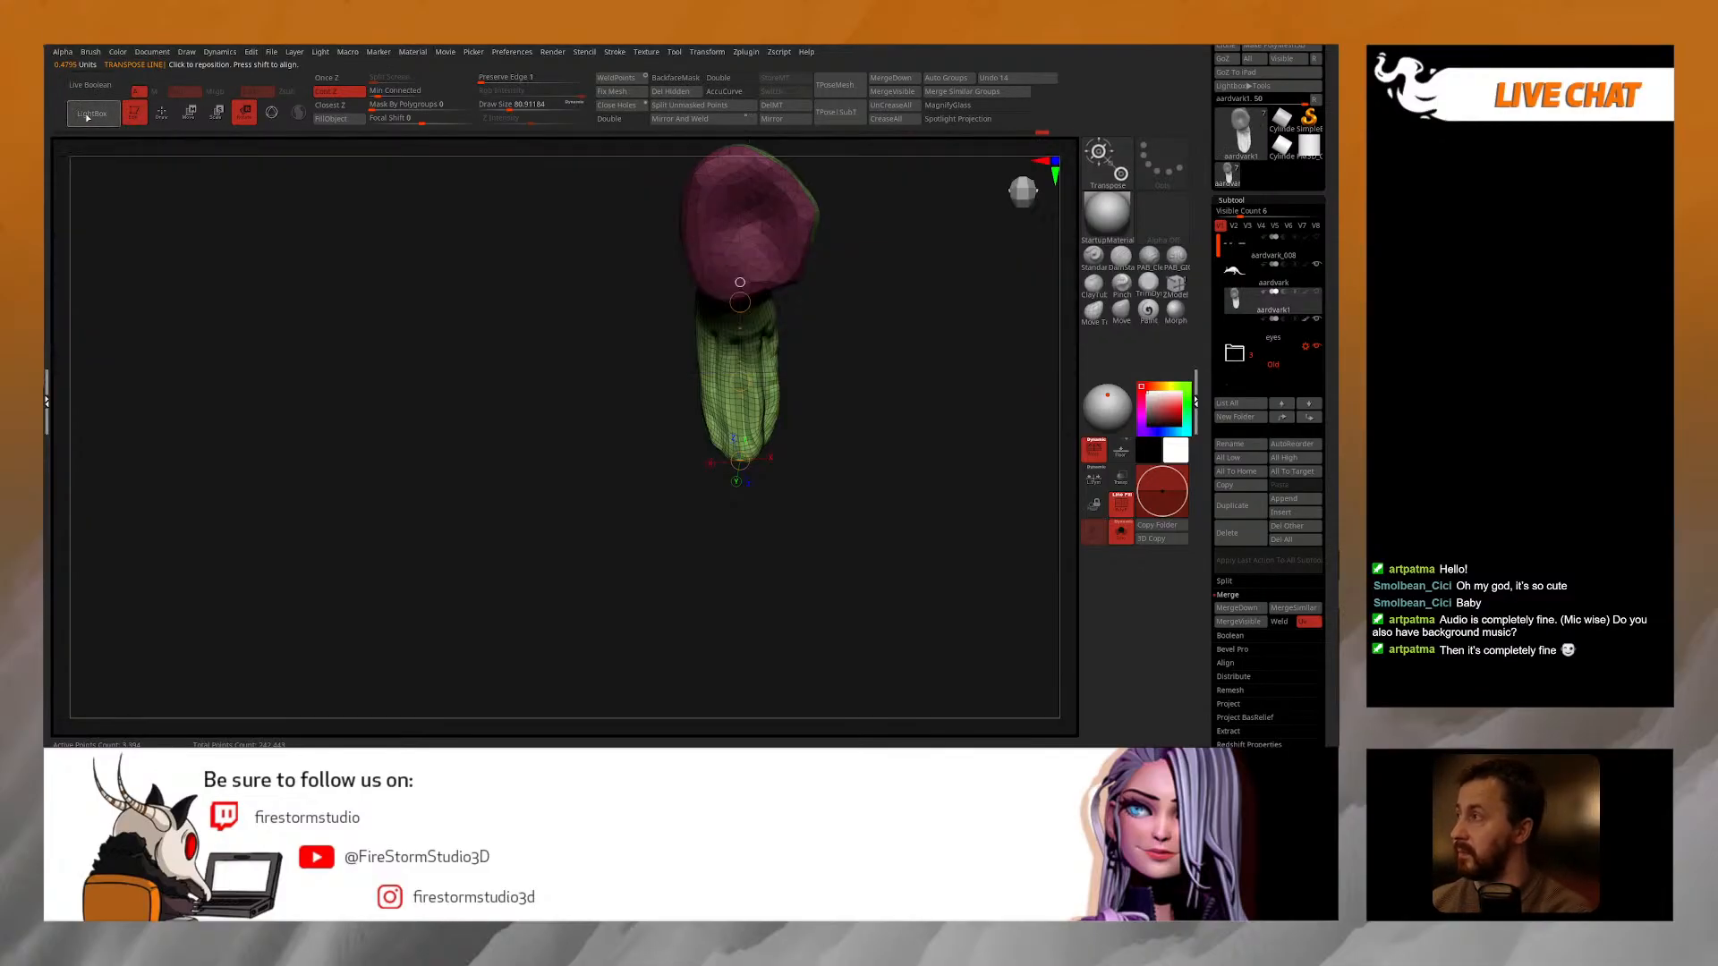
{"action": "key", "text": "q"}
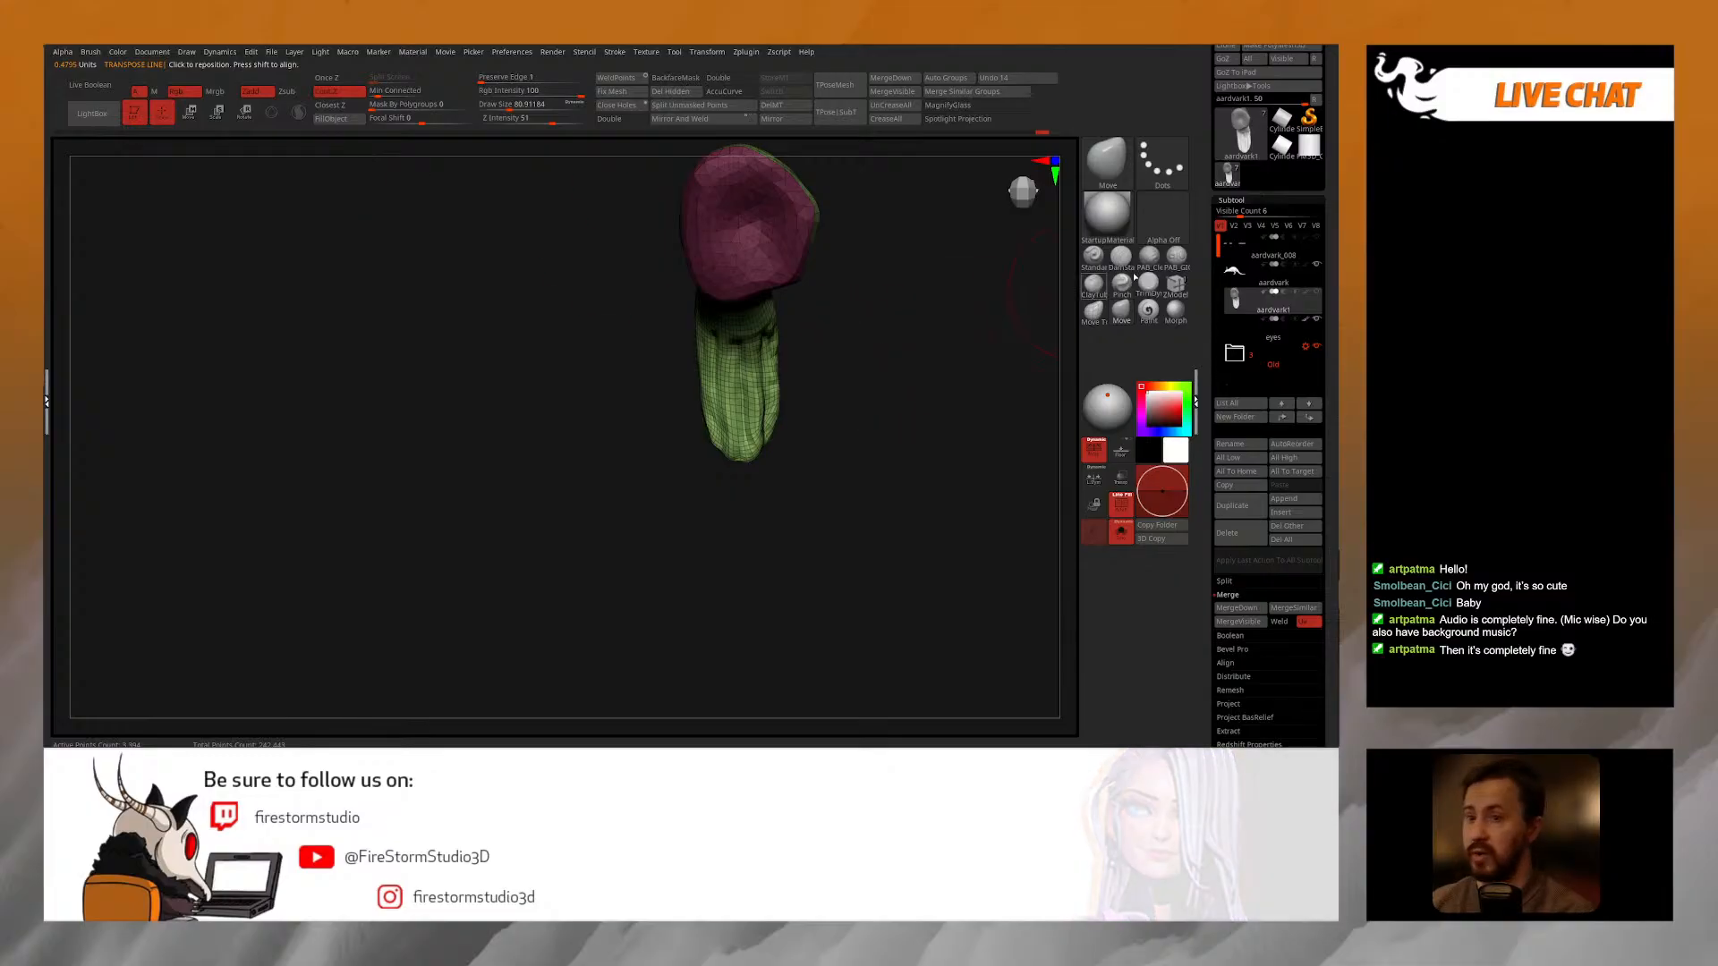
Step: Choose the AnchorsClassic brush and use its Scale mode to enlarge the toe end of the foot from below
{"action": "left_click", "coordinate": [1103, 161]}
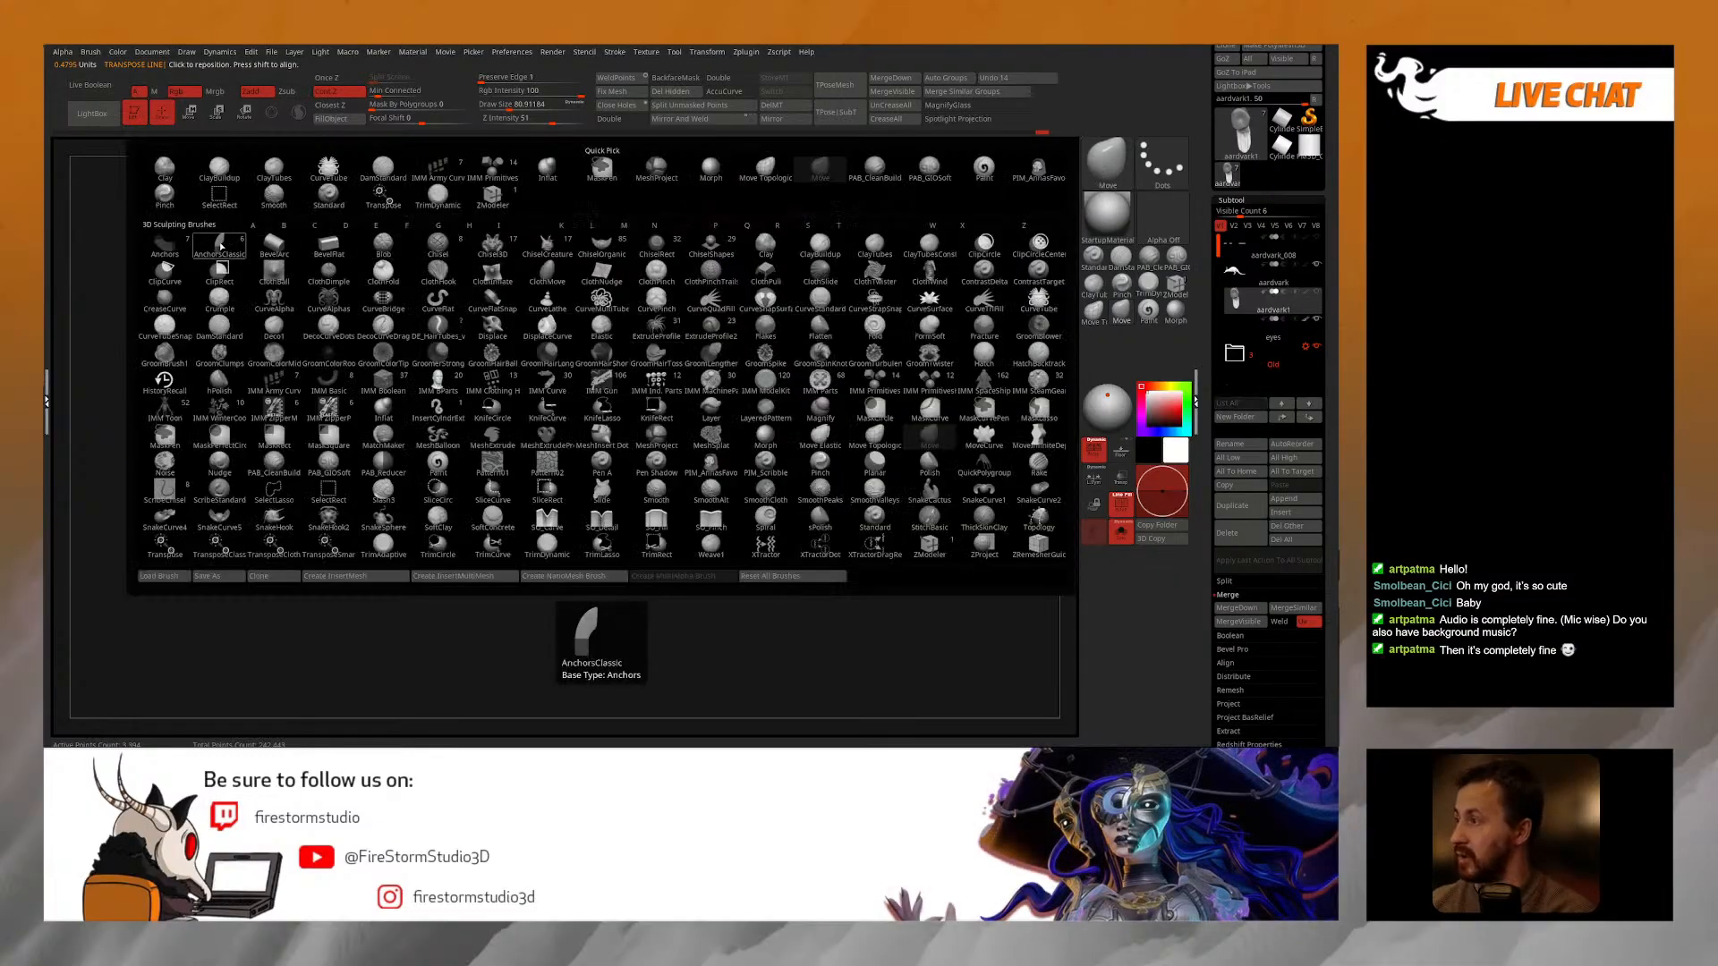
{"action": "left_click", "coordinate": [219, 245]}
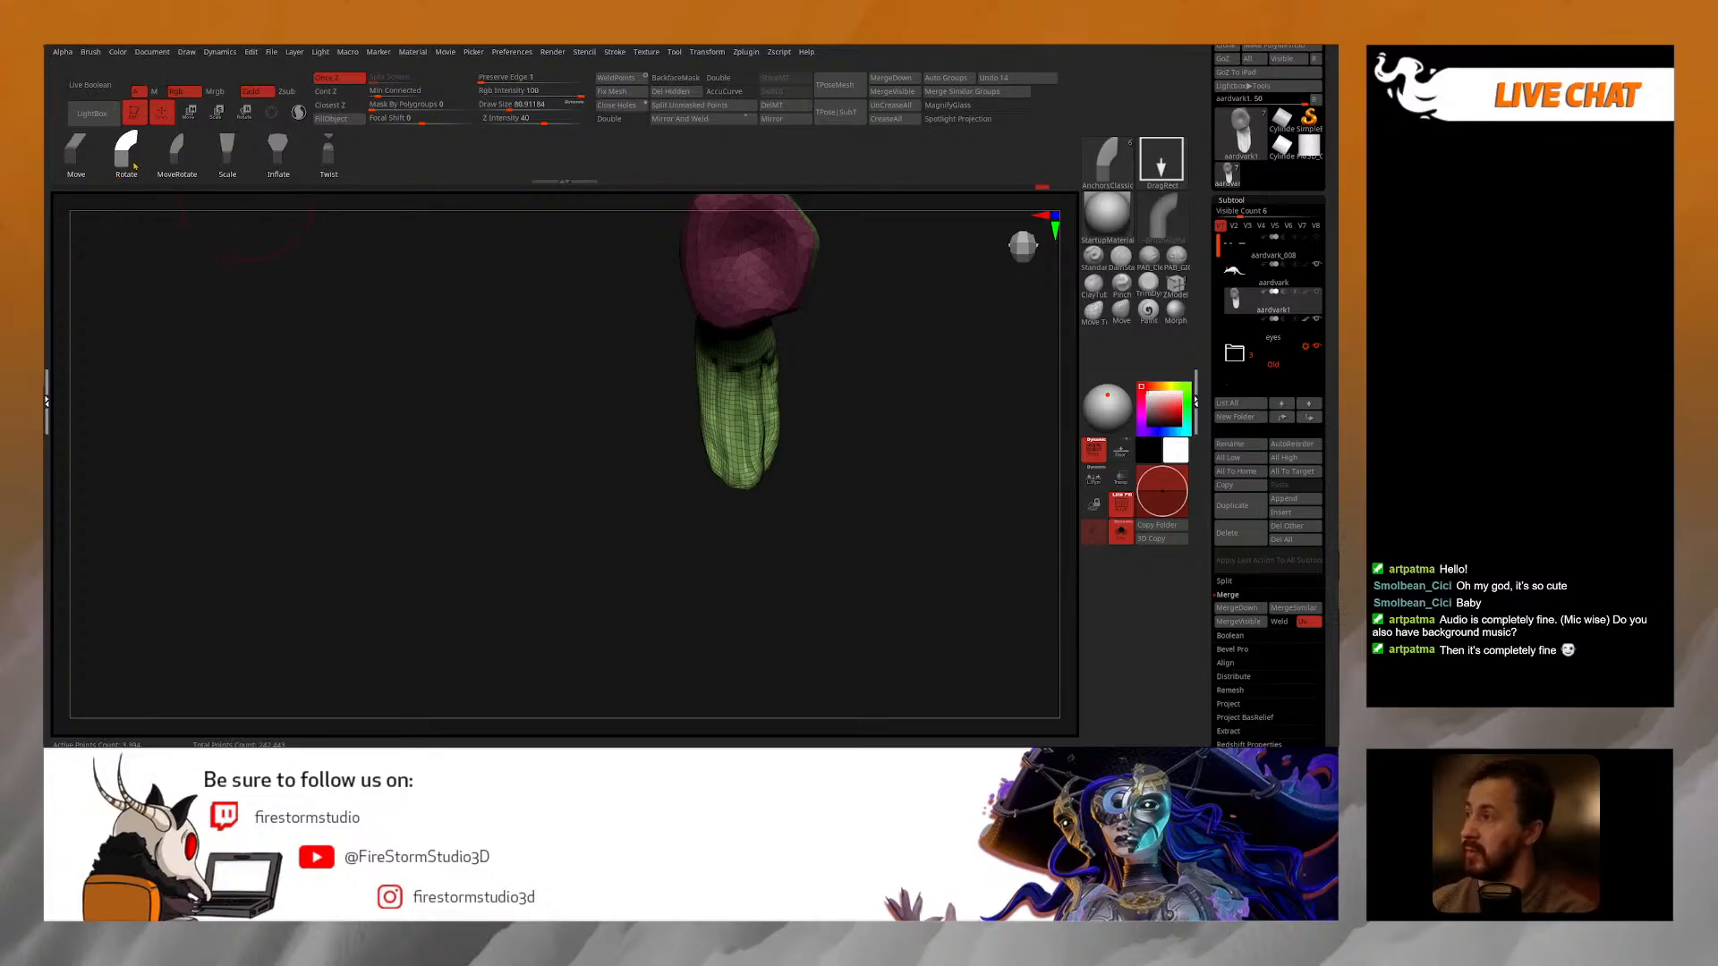
{"action": "mouse_move", "coordinate": [675, 491]}
{"action": "left_mouse_down"}
{"action": "mouse_move", "coordinate": [663, 277]}
{"action": "mouse_move", "coordinate": [760, 292]}
{"action": "mouse_move", "coordinate": [797, 322]}
{"action": "mouse_move", "coordinate": [682, 499]}
{"action": "left_mouse_up"}
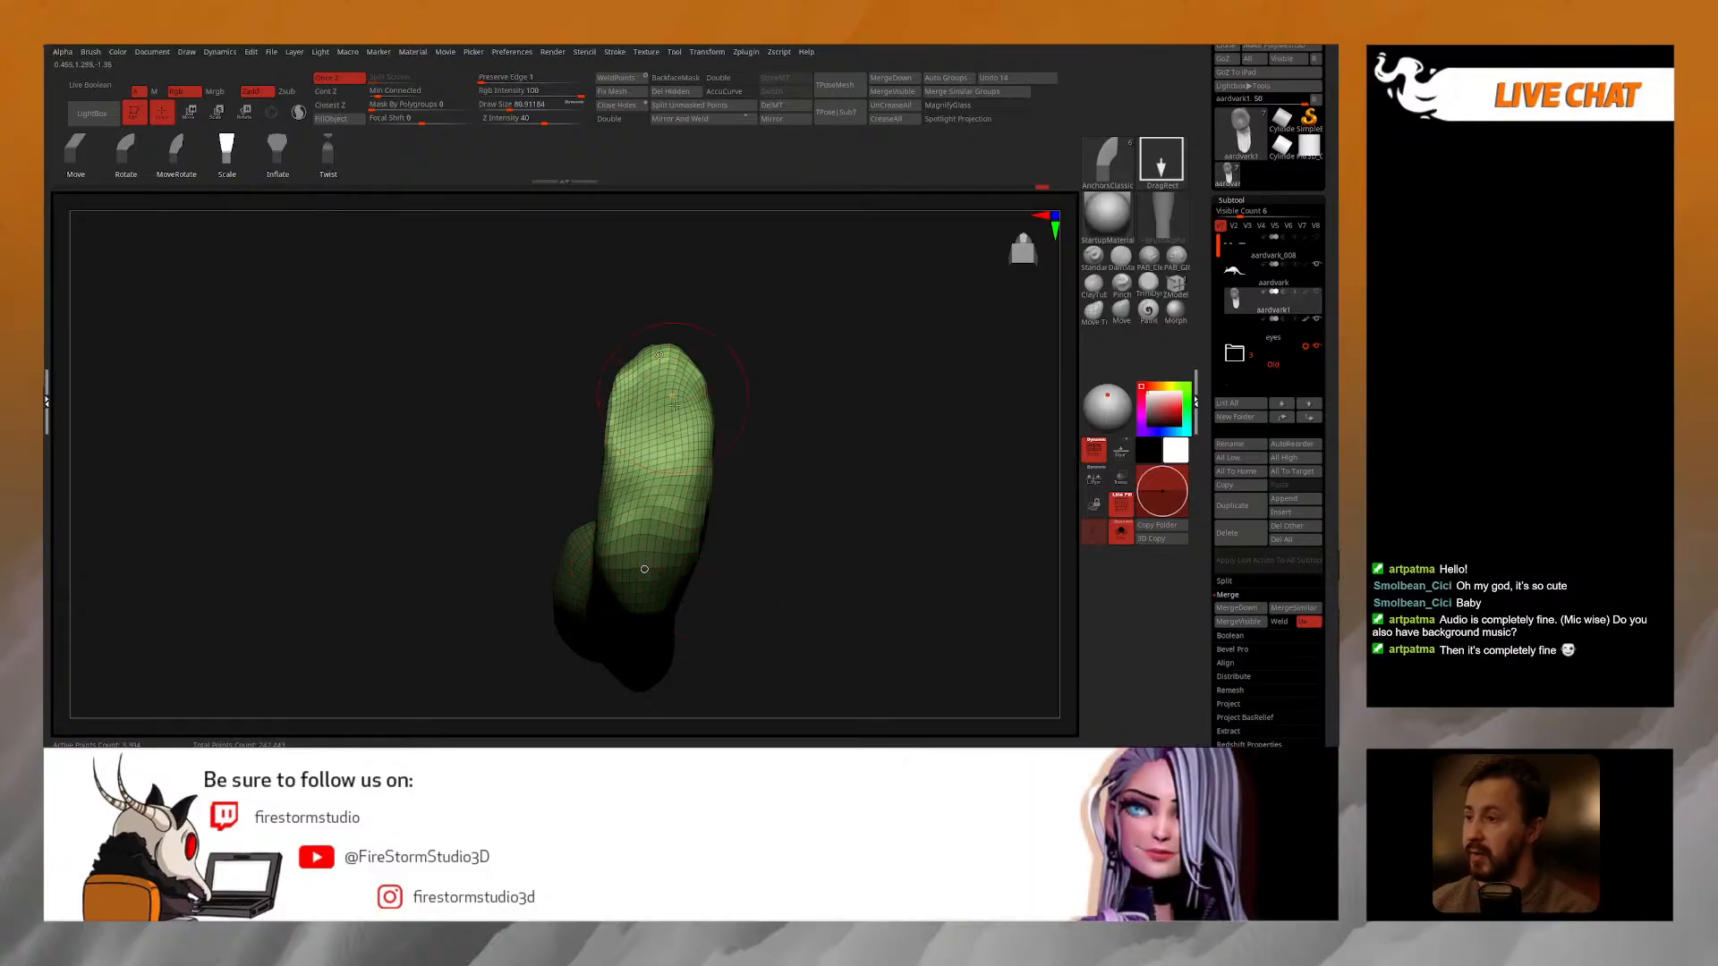
{"action": "left_click_drag", "start_coordinate": [659, 355], "coordinate": [695, 302]}
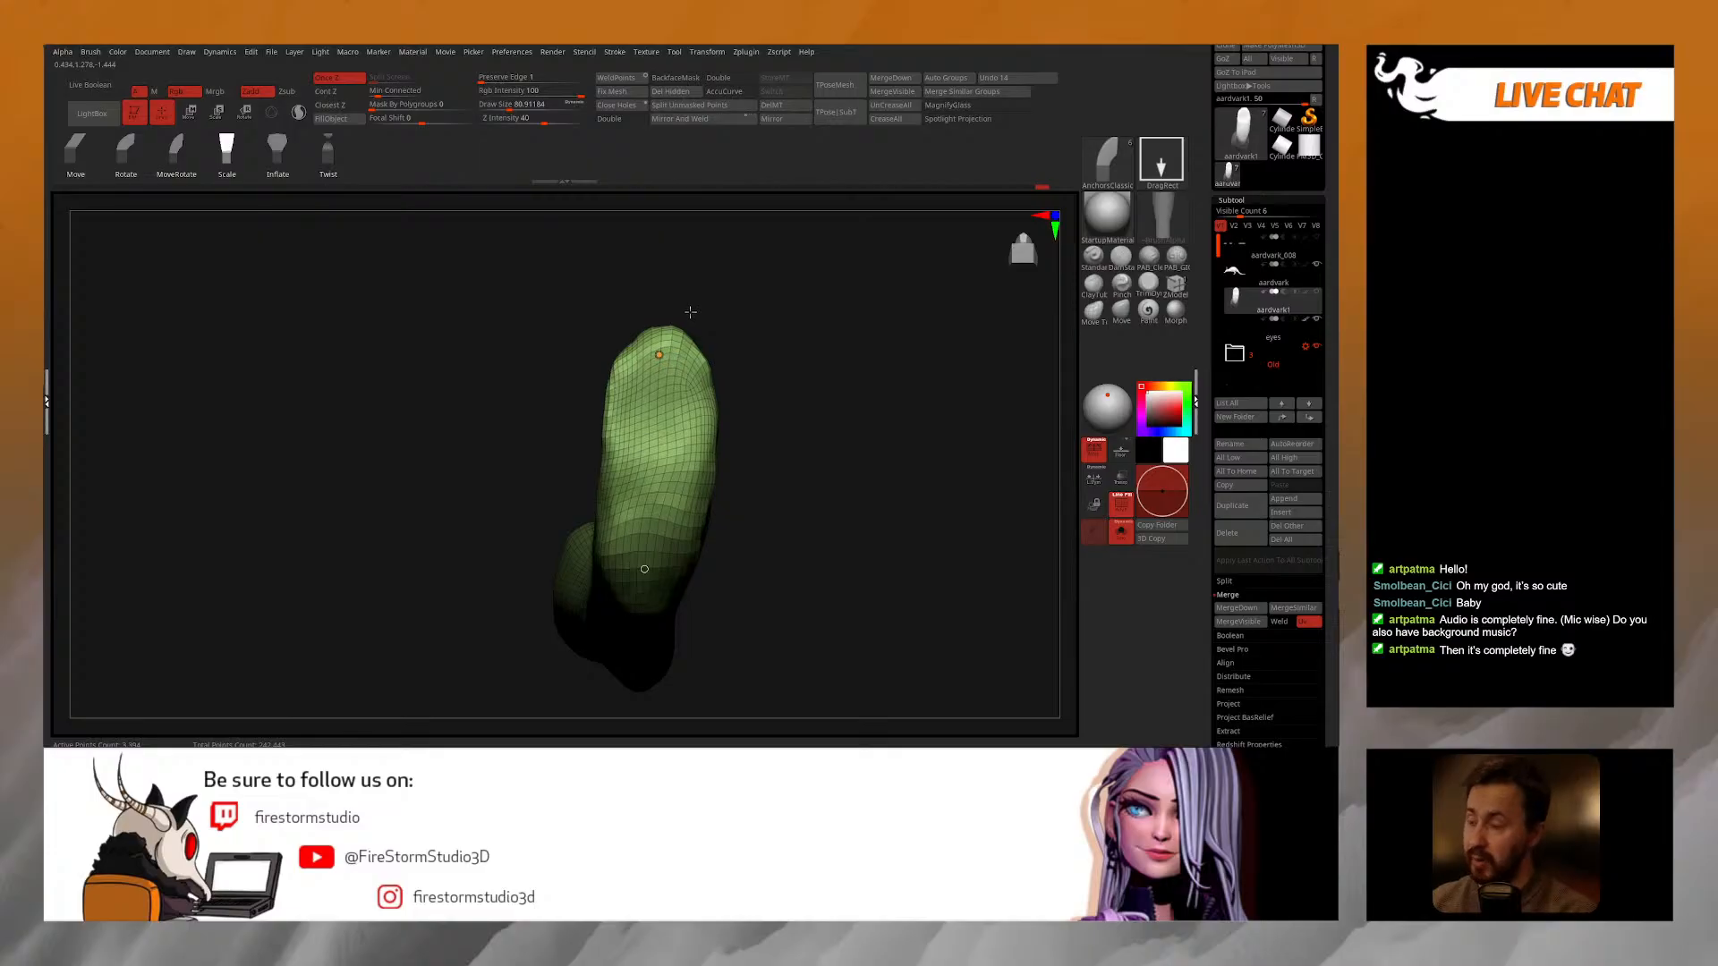
Step: Adjust the foot's thickness with the anchor brush's Inflate mode and switch back to Scale mode for the toe end
{"action": "mouse_move", "coordinate": [740, 287]}
{"action": "left_mouse_down"}
{"action": "mouse_move", "coordinate": [744, 433]}
{"action": "mouse_move", "coordinate": [725, 387]}
{"action": "mouse_move", "coordinate": [372, 237]}
{"action": "left_mouse_up"}
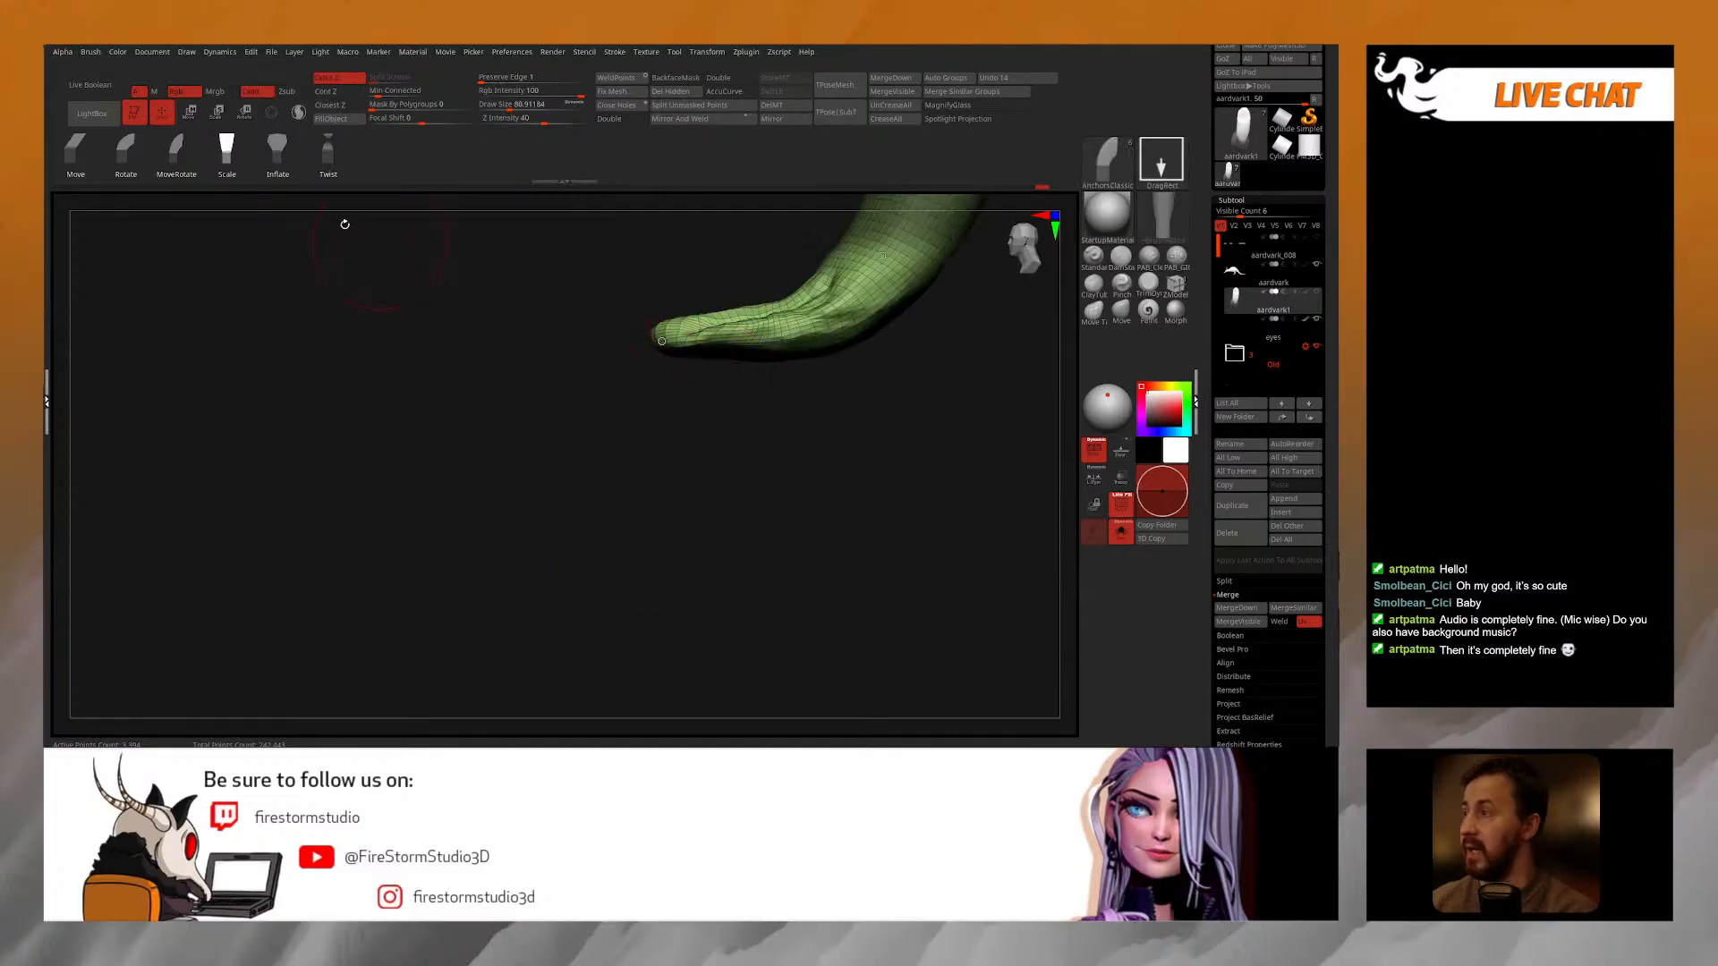
{"action": "mouse_move", "coordinate": [537, 337]}
{"action": "left_mouse_down"}
{"action": "mouse_move", "coordinate": [702, 326]}
{"action": "mouse_move", "coordinate": [645, 318]}
{"action": "mouse_move", "coordinate": [638, 347]}
{"action": "left_mouse_up"}
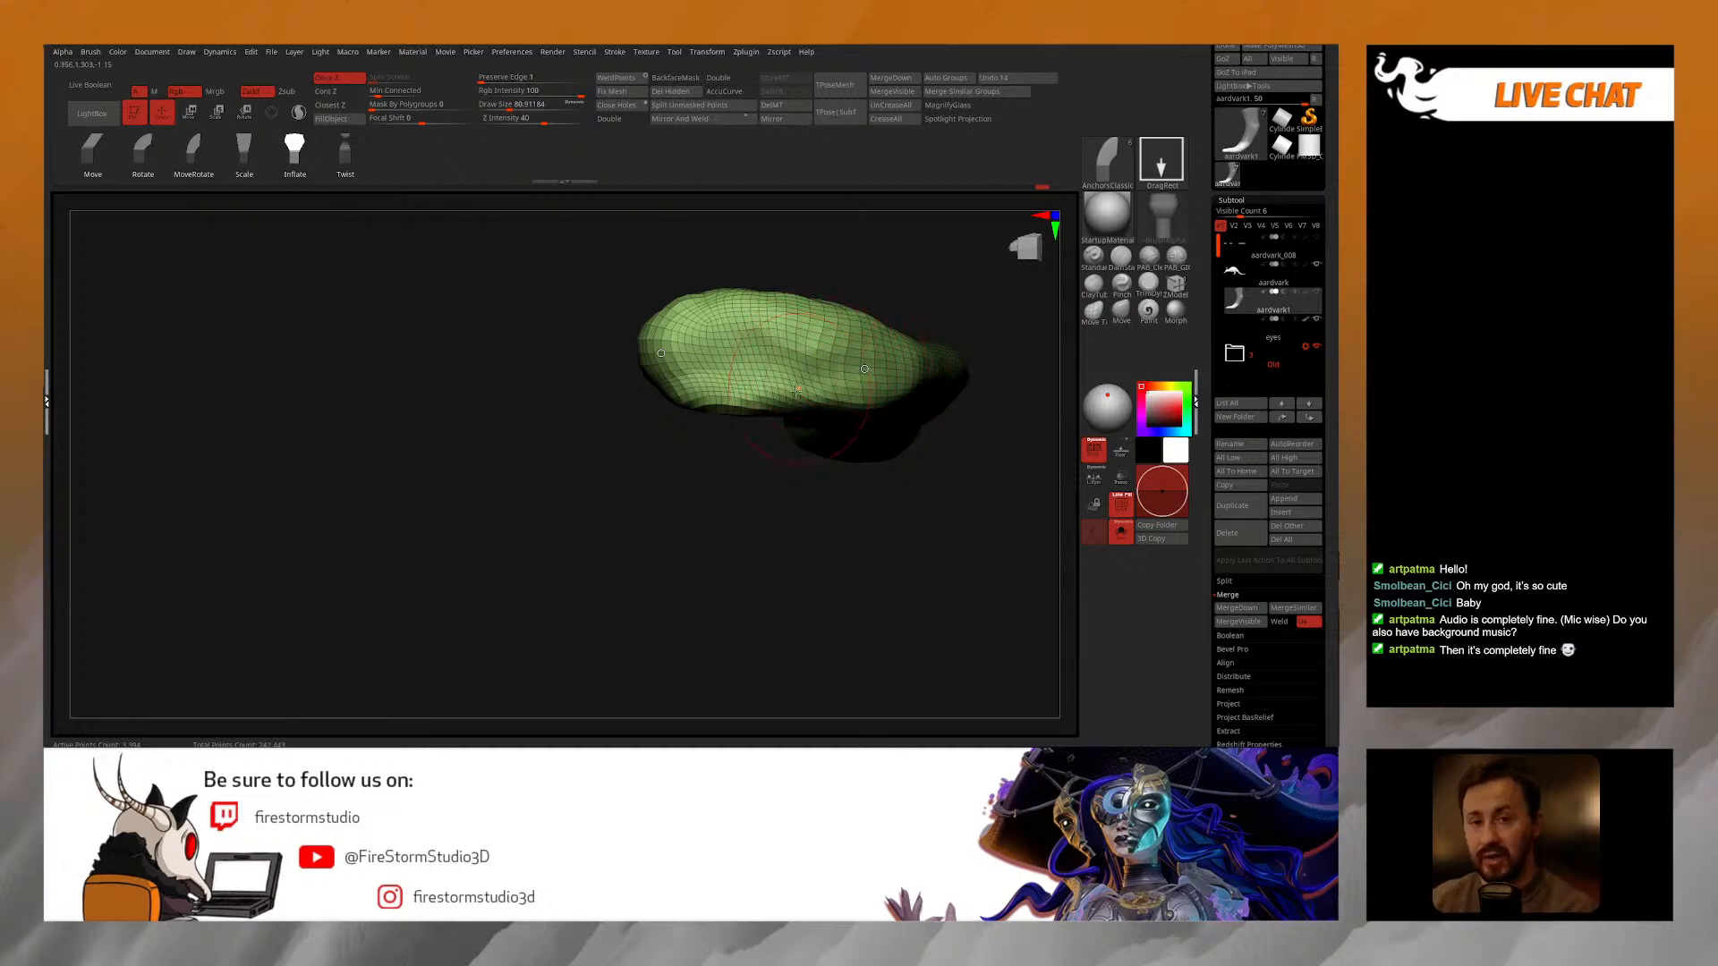
{"action": "left_click_drag", "start_coordinate": [762, 411], "coordinate": [752, 414]}
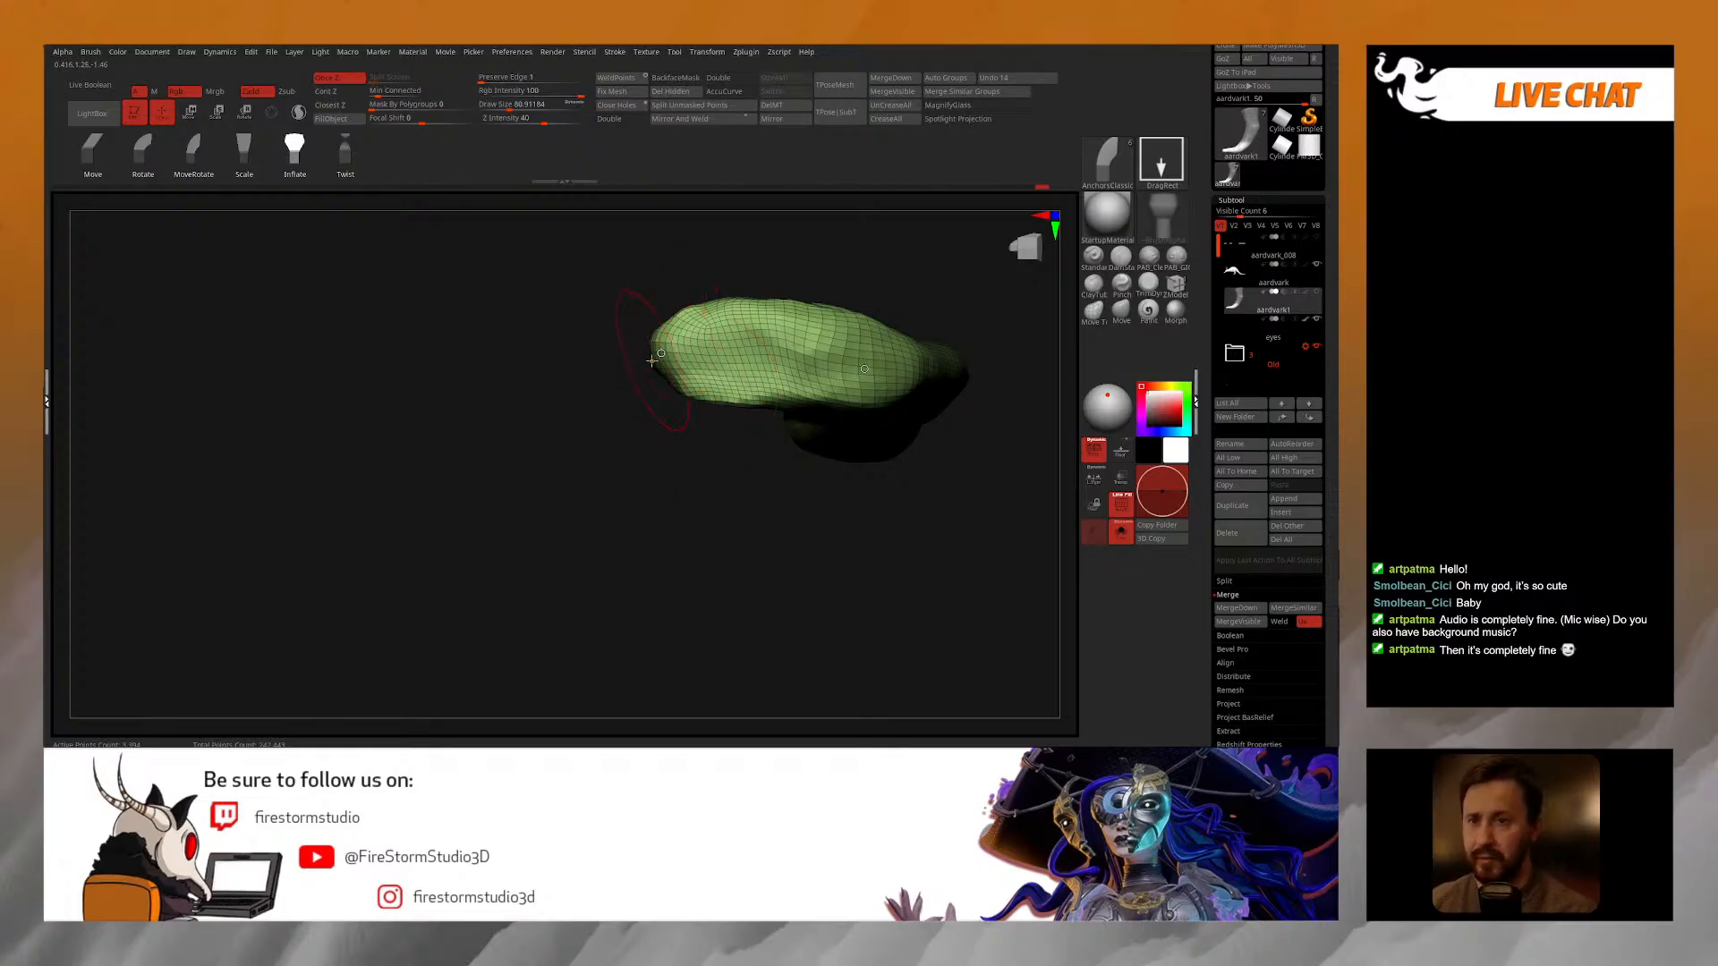
{"action": "left_click", "coordinate": [243, 154]}
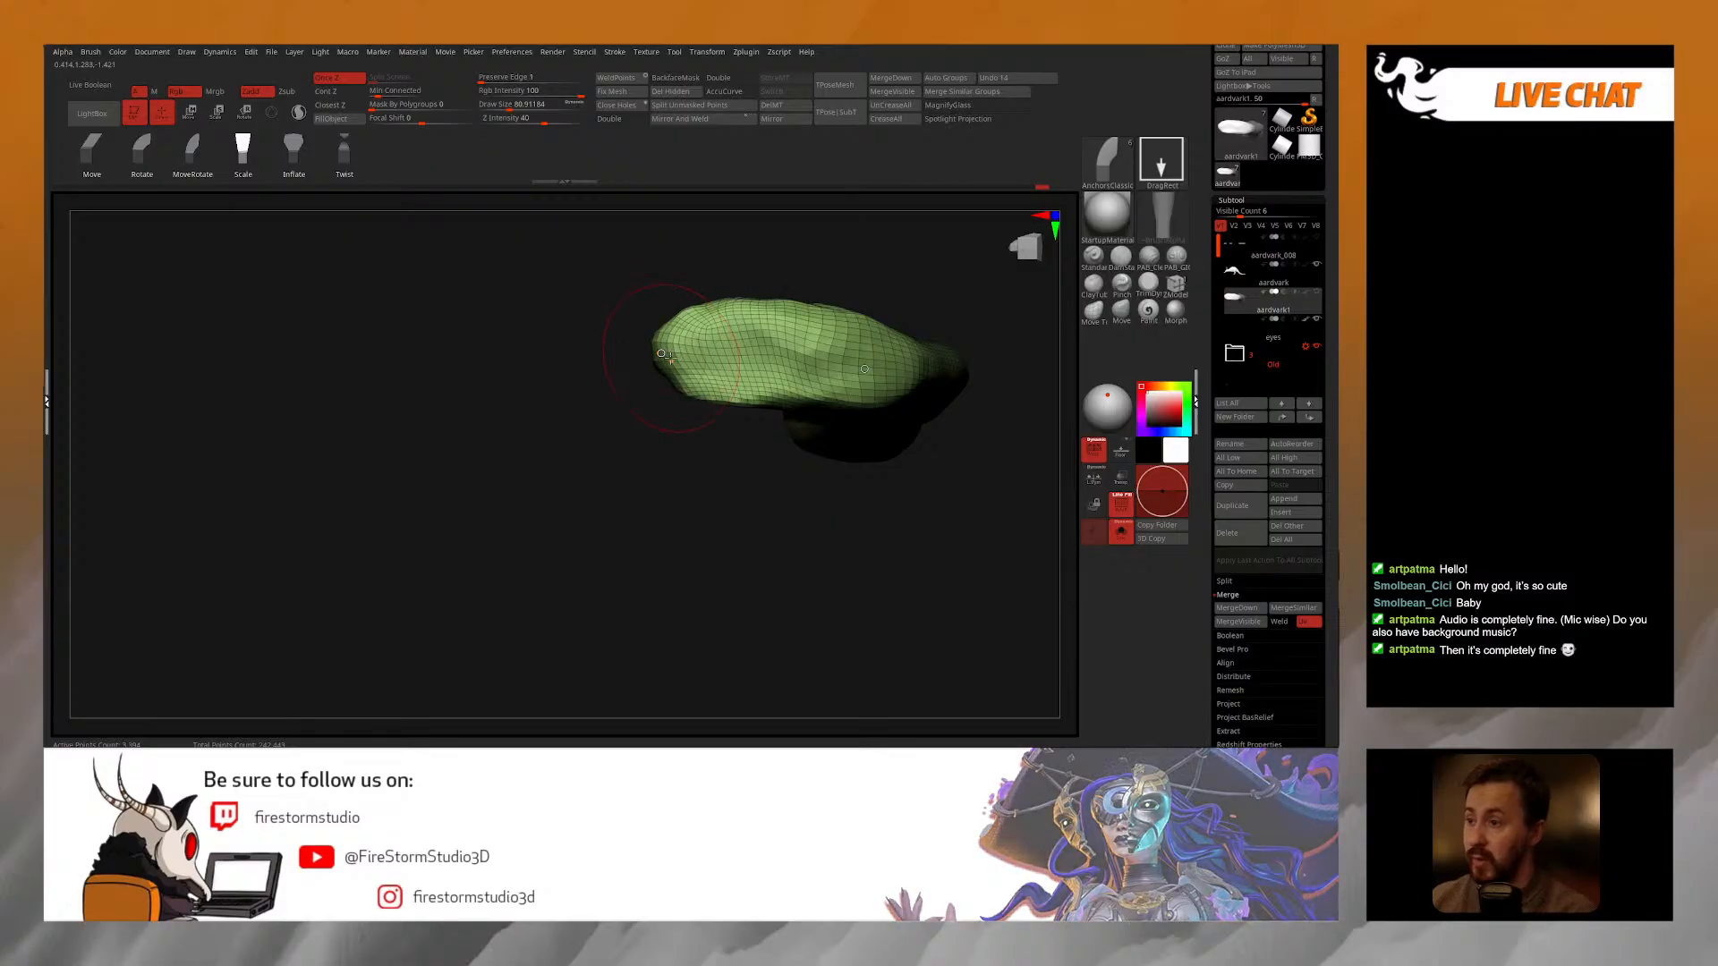
{"action": "mouse_move", "coordinate": [661, 352]}
{"action": "left_mouse_down"}
{"action": "mouse_move", "coordinate": [614, 338]}
{"action": "mouse_move", "coordinate": [668, 480]}
{"action": "left_mouse_up"}
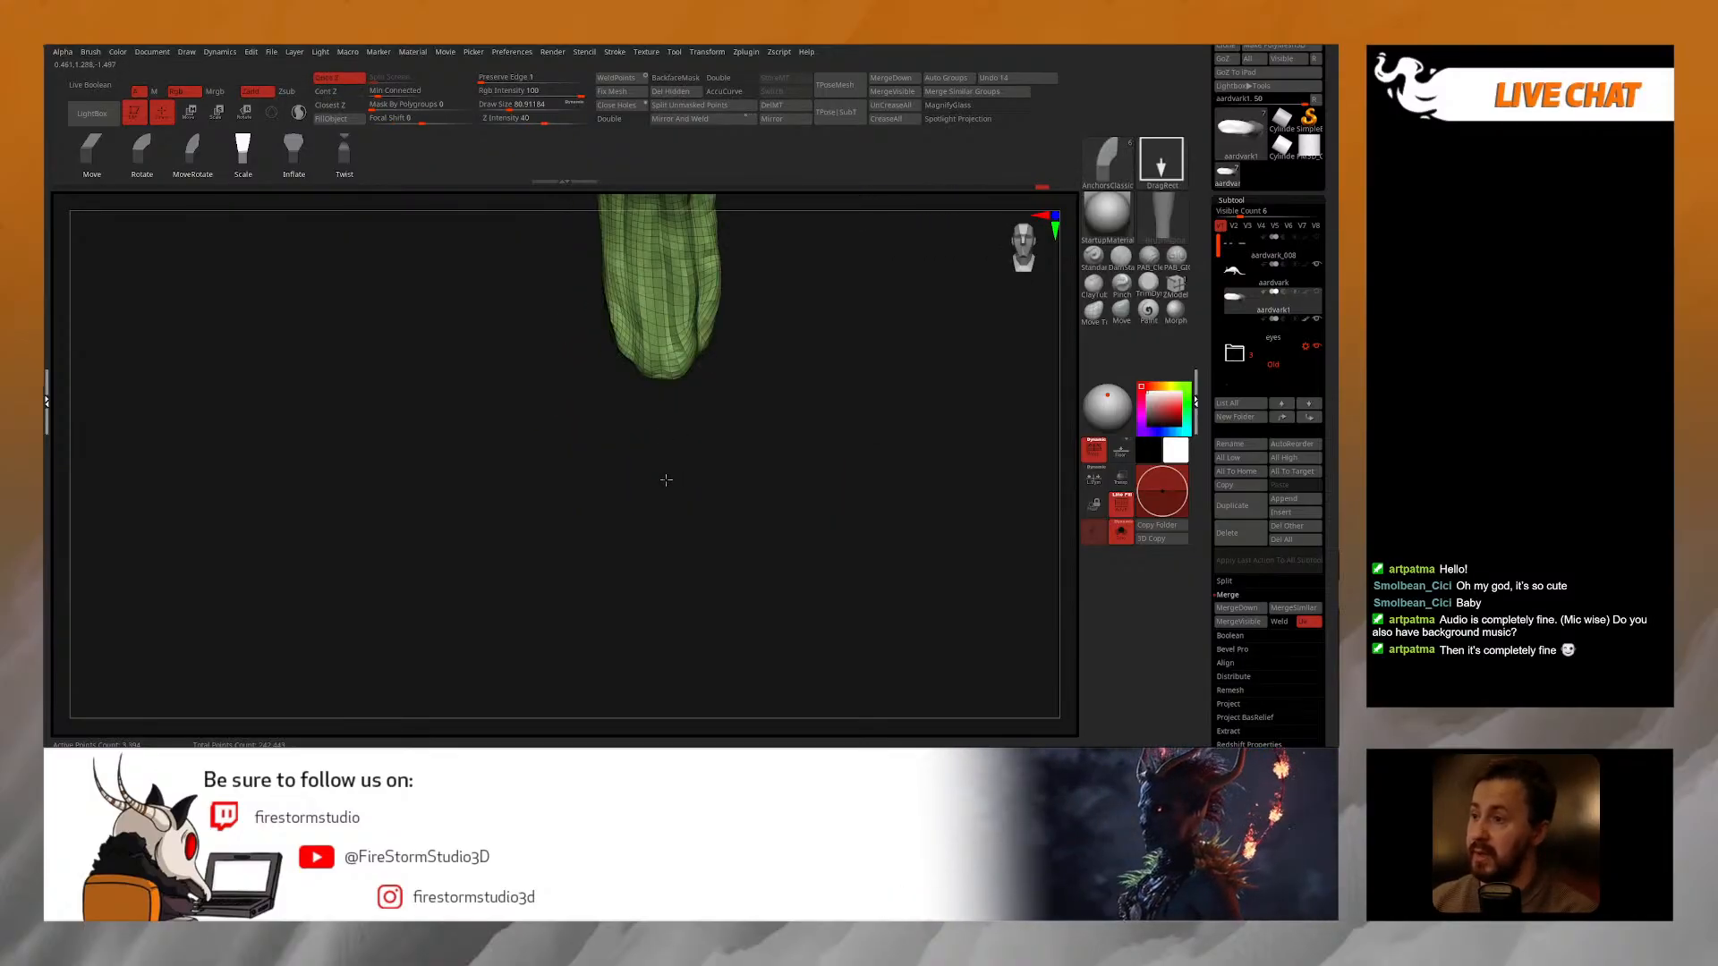
Step: Reposition the toe end of the foot with the anchor brush's Move mode
{"action": "mouse_move", "coordinate": [749, 371]}
{"action": "left_mouse_down", "text": "alt"}
{"action": "mouse_move", "coordinate": [741, 444]}
{"action": "mouse_move", "coordinate": [652, 398]}
{"action": "mouse_move", "coordinate": [650, 371]}
{"action": "left_mouse_up", "text": "alt"}
{"action": "left_click", "coordinate": [92, 152]}
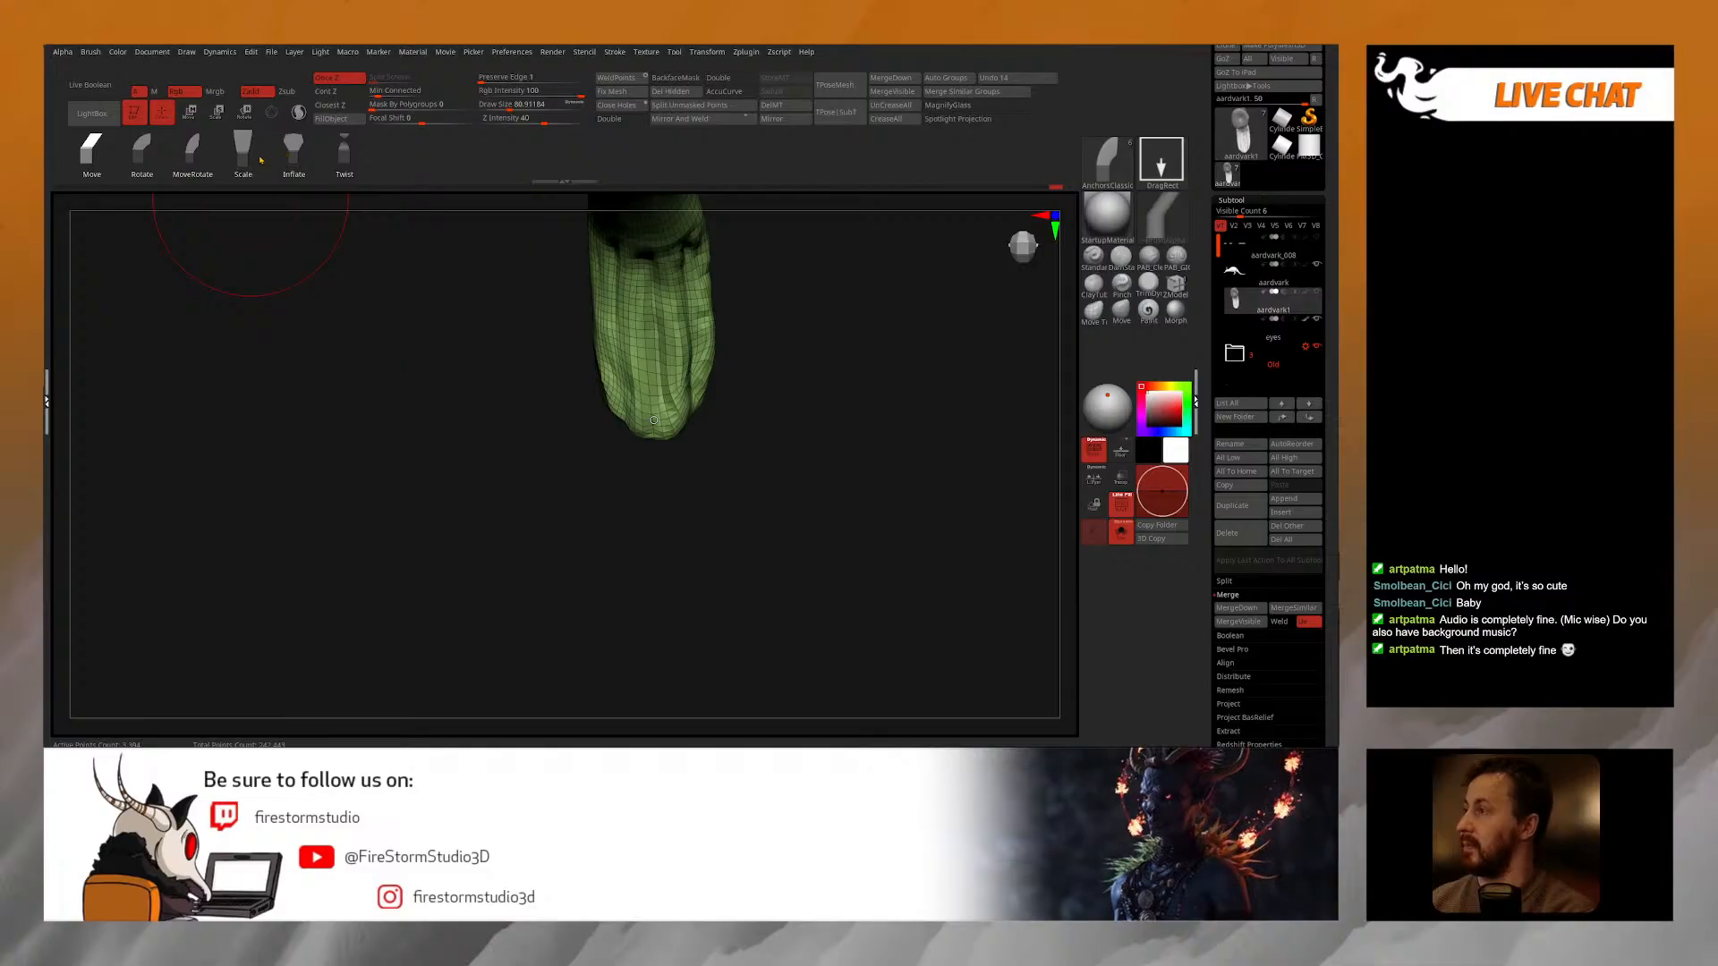
{"action": "mouse_move", "coordinate": [654, 421]}
{"action": "left_mouse_down"}
{"action": "mouse_move", "coordinate": [668, 478]}
{"action": "mouse_move", "coordinate": [652, 391]}
{"action": "left_mouse_up"}
{"action": "mouse_move", "coordinate": [785, 450]}
{"action": "left_mouse_down"}
{"action": "mouse_move", "coordinate": [786, 269]}
{"action": "mouse_move", "coordinate": [740, 325]}
{"action": "left_mouse_up"}
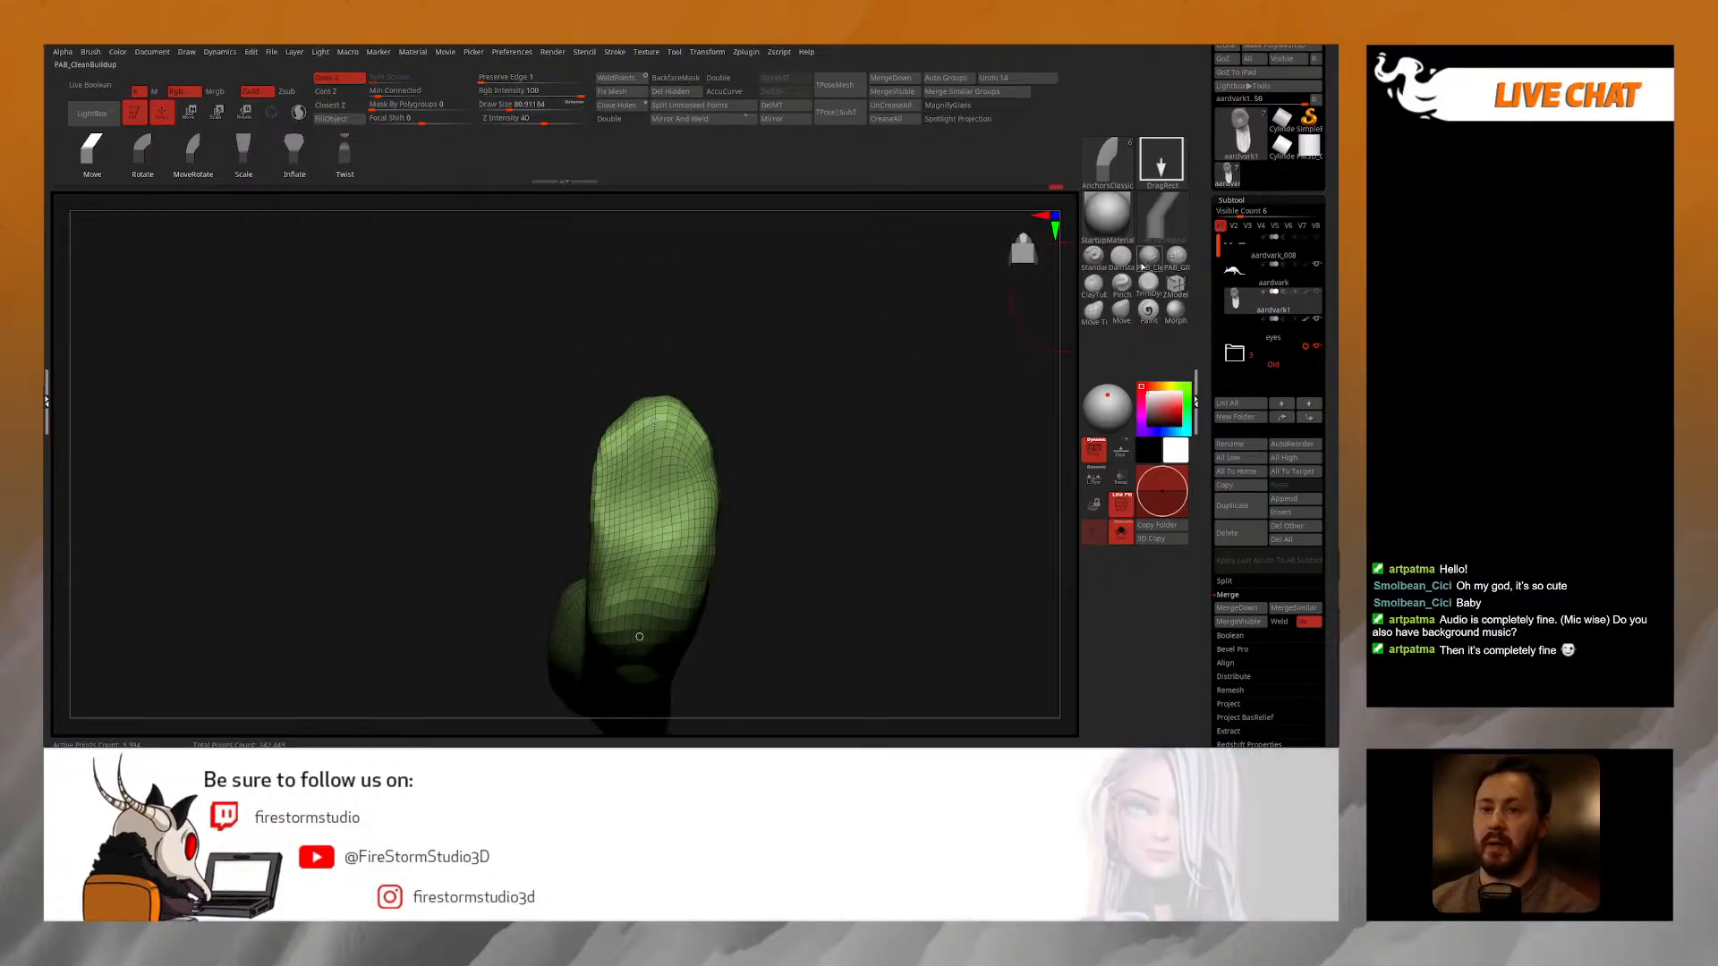
Step: Widen and reshape the sole's outline from below with the Move brush, working along both sides of the foot
{"action": "left_click", "coordinate": [1116, 315]}
{"action": "key", "text": "space"}
{"action": "left_click_drag", "start_coordinate": [537, 510], "coordinate": [548, 510]}
{"action": "left_click_drag", "start_coordinate": [598, 440], "coordinate": [580, 441]}
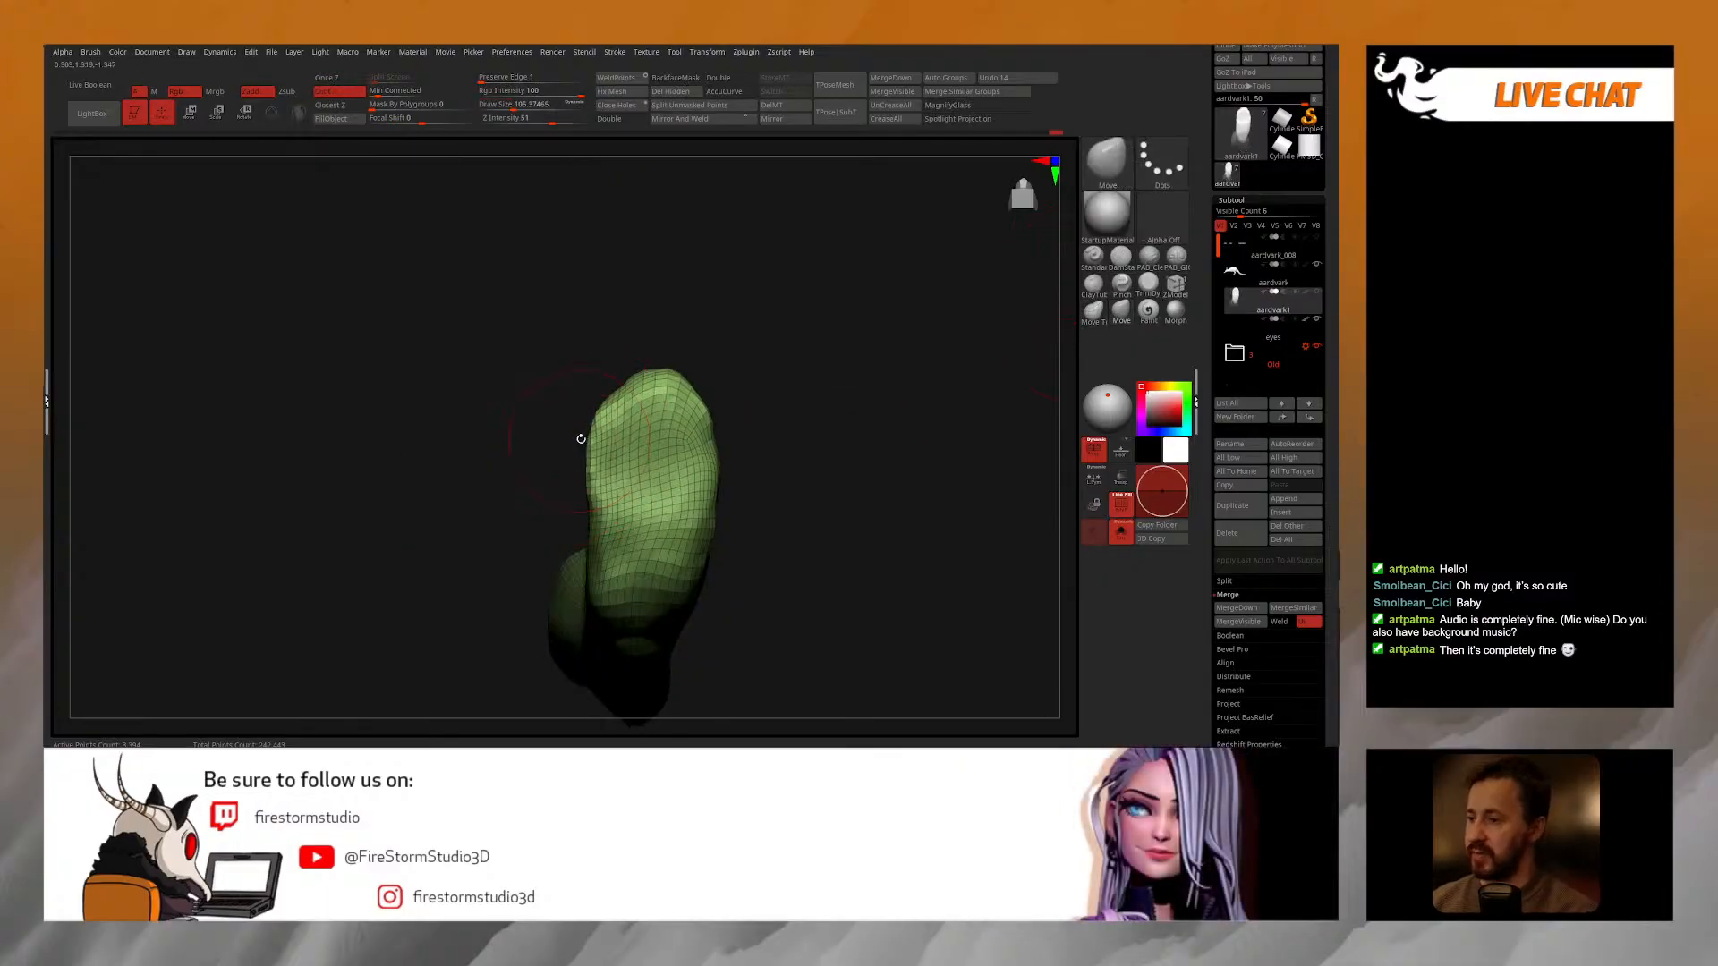
{"action": "left_click_drag", "start_coordinate": [709, 445], "coordinate": [723, 436]}
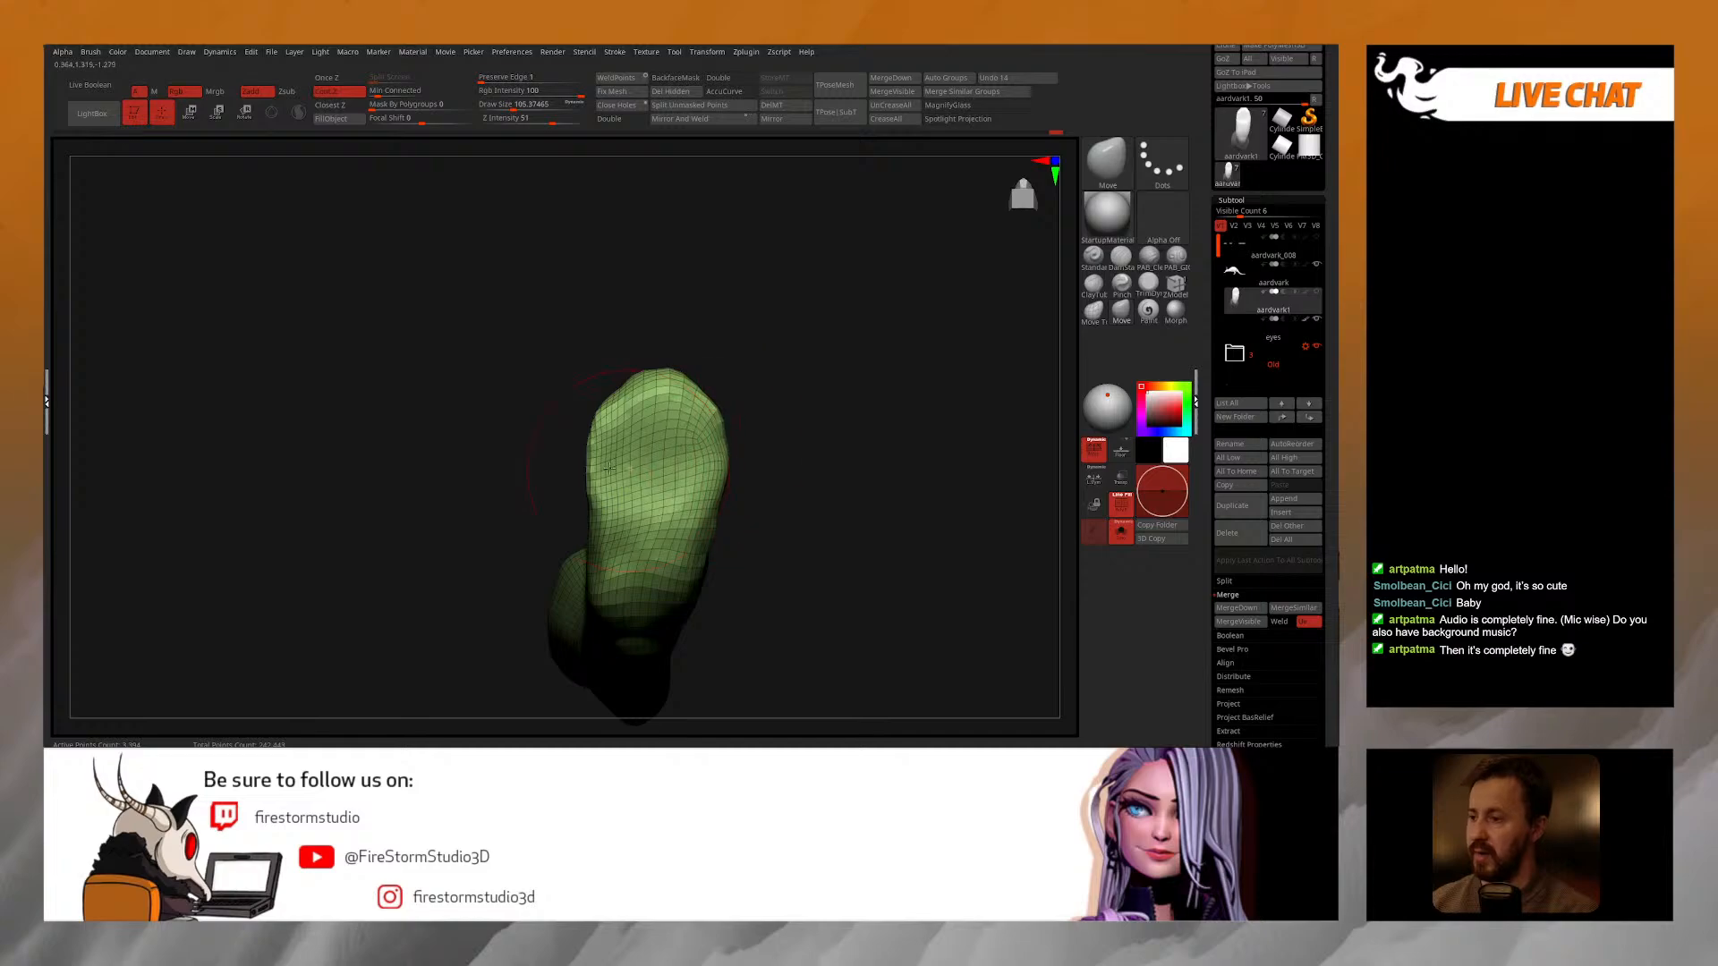
{"action": "mouse_move", "coordinate": [608, 498]}
{"action": "left_mouse_down"}
{"action": "mouse_move", "coordinate": [778, 480]}
{"action": "mouse_move", "coordinate": [588, 465]}
{"action": "left_mouse_up"}
{"action": "left_click_drag", "start_coordinate": [599, 546], "coordinate": [612, 542]}
{"action": "mouse_move", "coordinate": [777, 528]}
{"action": "left_mouse_down"}
{"action": "mouse_move", "coordinate": [750, 517]}
{"action": "mouse_move", "coordinate": [757, 537]}
{"action": "left_mouse_up"}
{"action": "left_click_drag", "start_coordinate": [718, 463], "coordinate": [727, 461]}
{"action": "left_click_drag", "start_coordinate": [704, 570], "coordinate": [742, 579]}
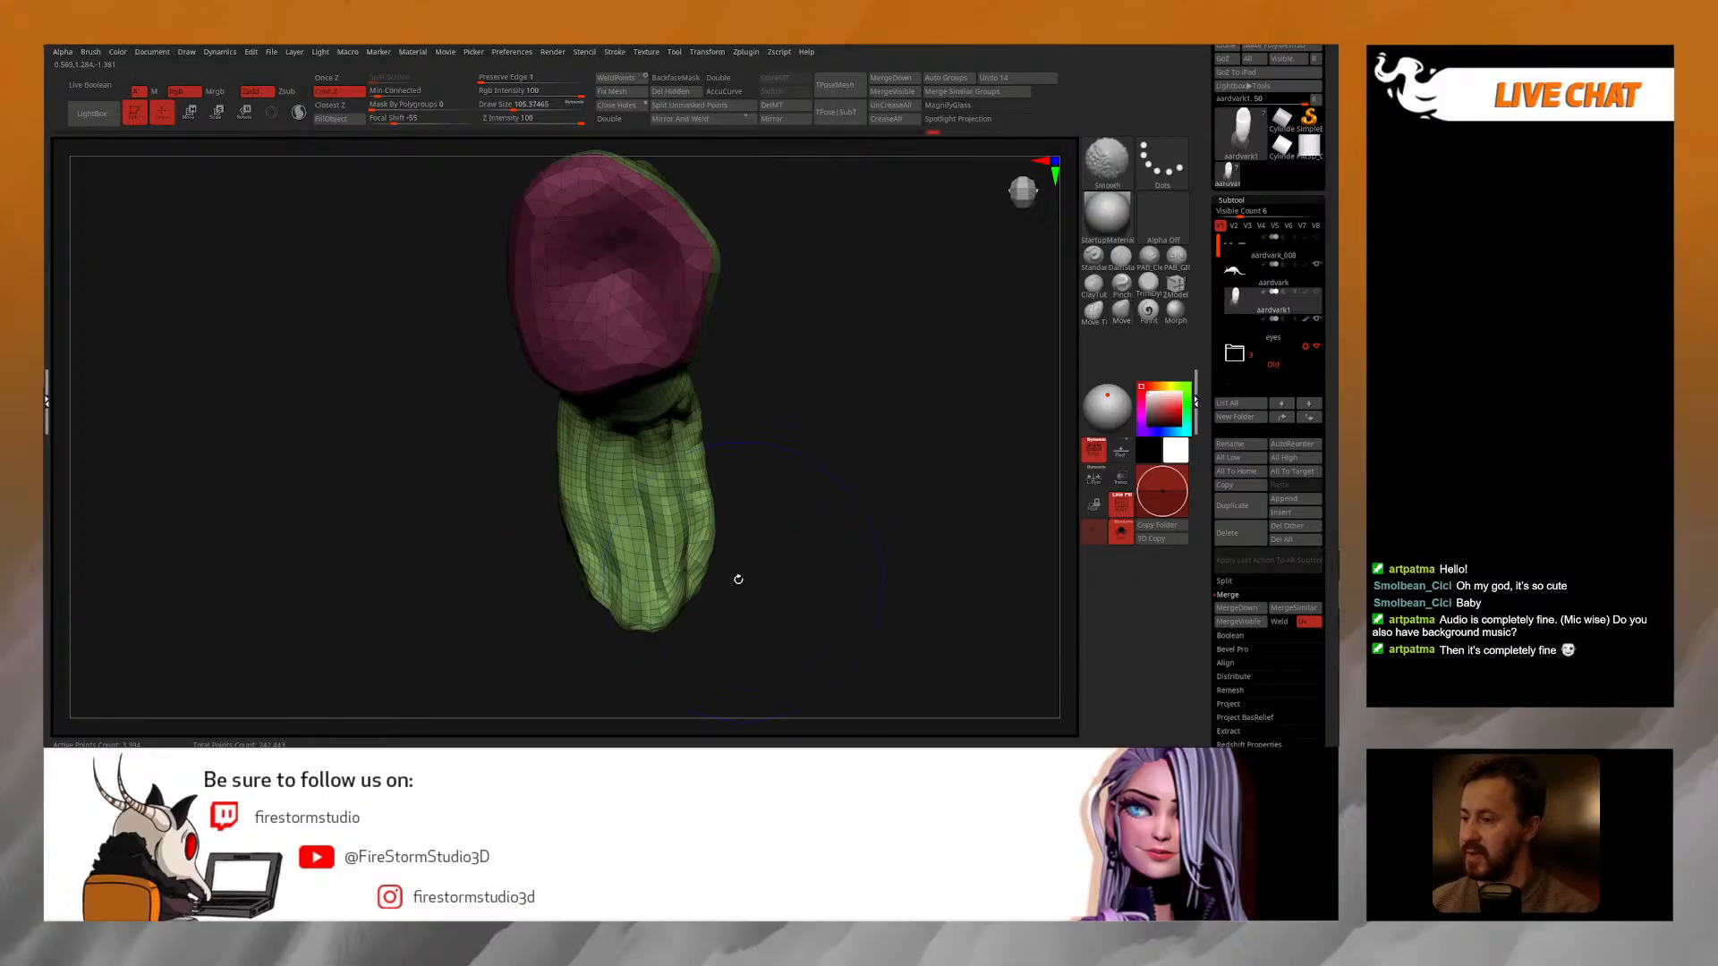
Step: Refine the foot's side contours and toe outline from the front with a smaller Move brush
{"action": "key", "text": "space"}
{"action": "mouse_move", "coordinate": [603, 577]}
{"action": "left_mouse_down"}
{"action": "mouse_move", "coordinate": [587, 577]}
{"action": "mouse_move", "coordinate": [617, 606]}
{"action": "left_mouse_up"}
{"action": "right_click_drag", "start_coordinate": [701, 574], "coordinate": [704, 544]}
{"action": "key", "text": "space"}
{"action": "left_click_drag", "start_coordinate": [704, 544], "coordinate": [712, 545]}
{"action": "right_click_drag", "start_coordinate": [712, 544], "coordinate": [702, 441]}
{"action": "key", "text": "space"}
{"action": "left_click_drag", "start_coordinate": [709, 445], "coordinate": [704, 445]}
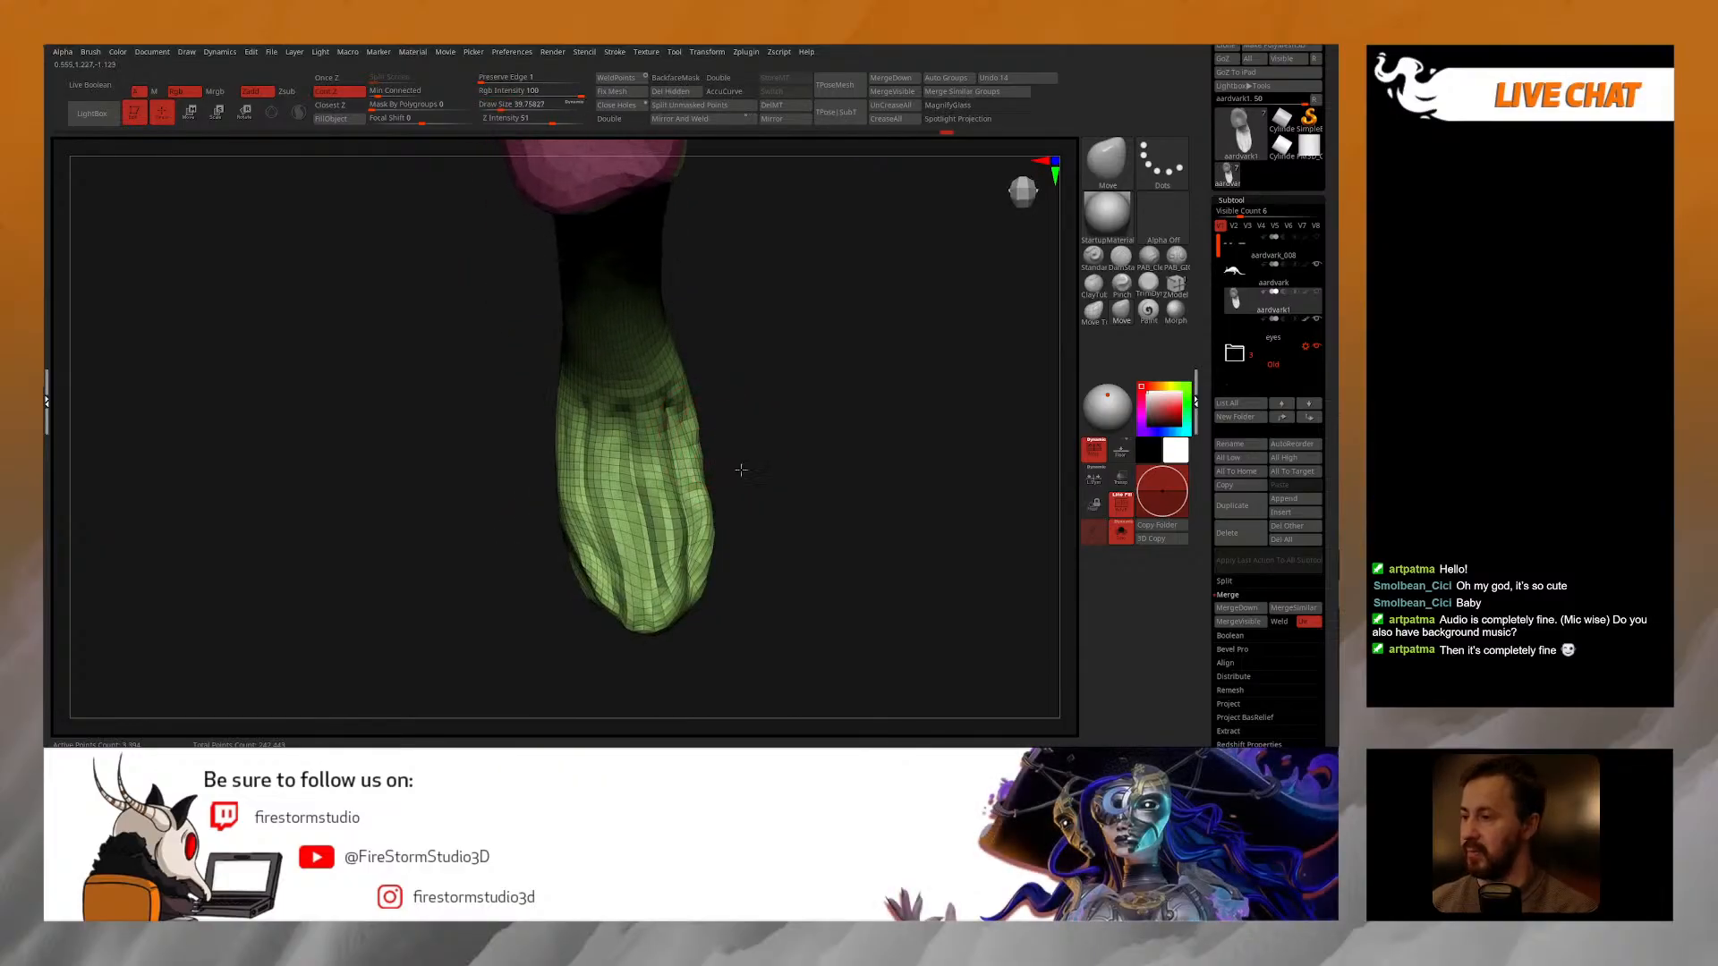
{"action": "right_click_drag", "start_coordinate": [742, 469], "coordinate": [734, 413]}
Step: Place the Gizmo beneath the foot in side view and flatten the sole along its Y axis
{"action": "mouse_move", "coordinate": [741, 551]}
{"action": "right_mouse_down"}
{"action": "mouse_move", "coordinate": [712, 553]}
{"action": "mouse_move", "coordinate": [836, 487]}
{"action": "mouse_move", "coordinate": [955, 479]}
{"action": "mouse_move", "coordinate": [963, 510]}
{"action": "mouse_move", "coordinate": [877, 441]}
{"action": "right_mouse_up"}
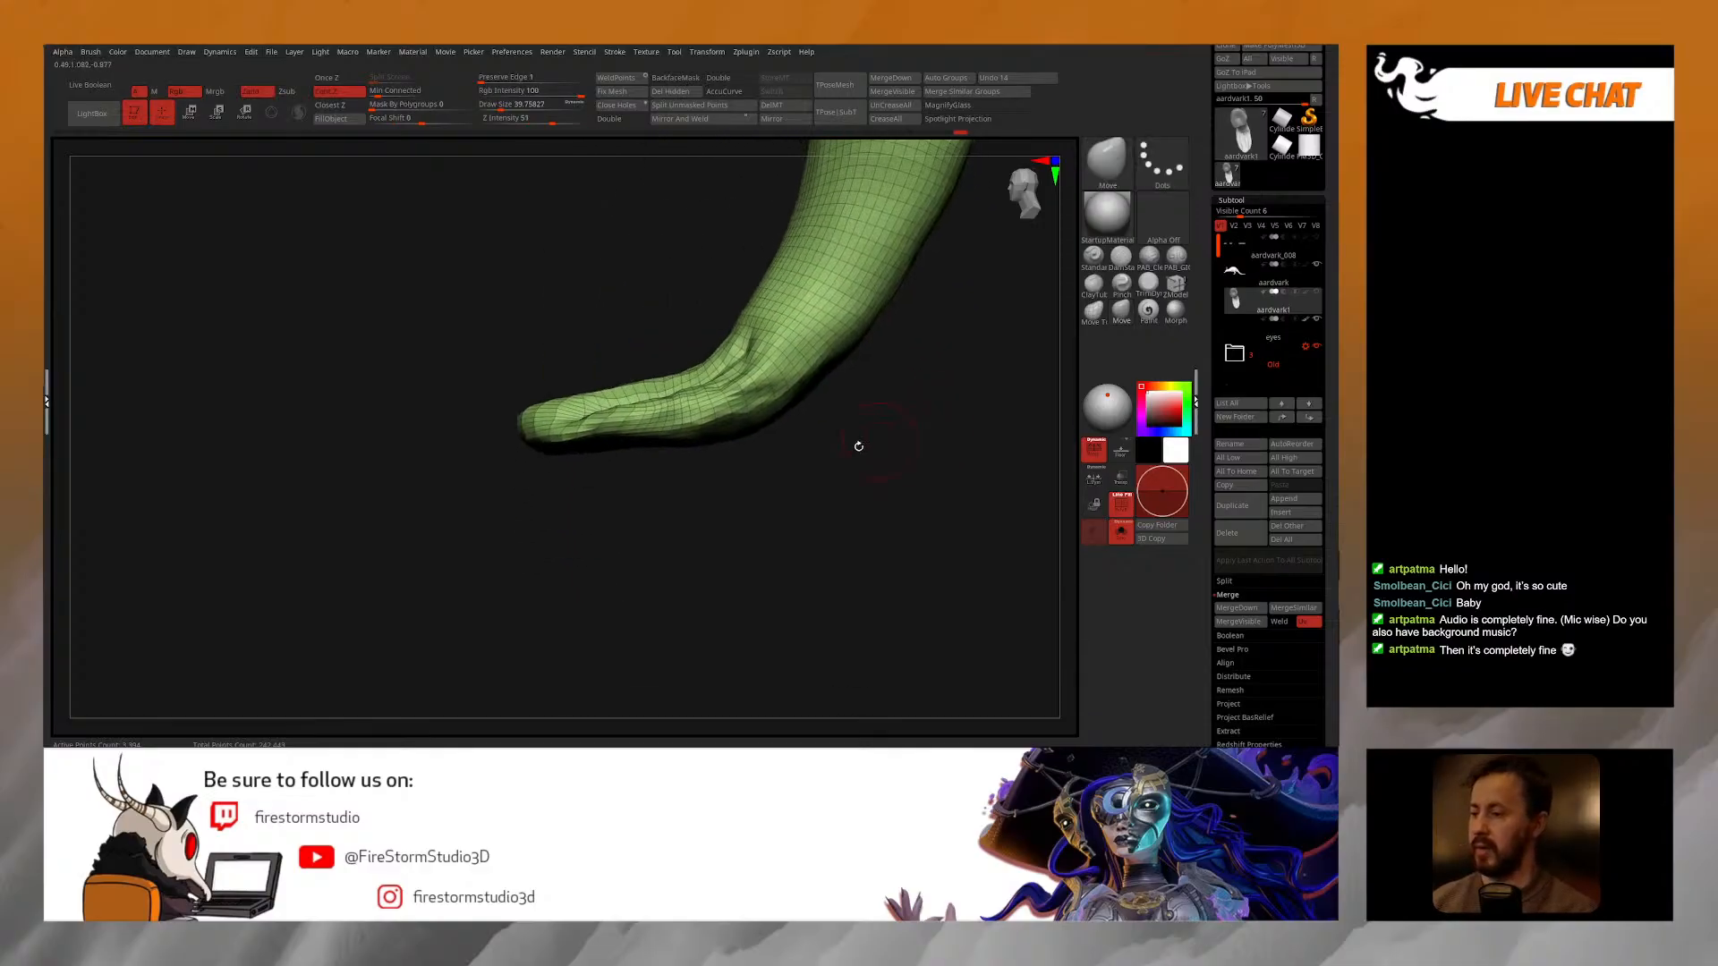
{"action": "left_click_drag", "start_coordinate": [470, 521], "coordinate": [753, 505], "text": "ctrl"}
{"action": "key", "text": "w"}
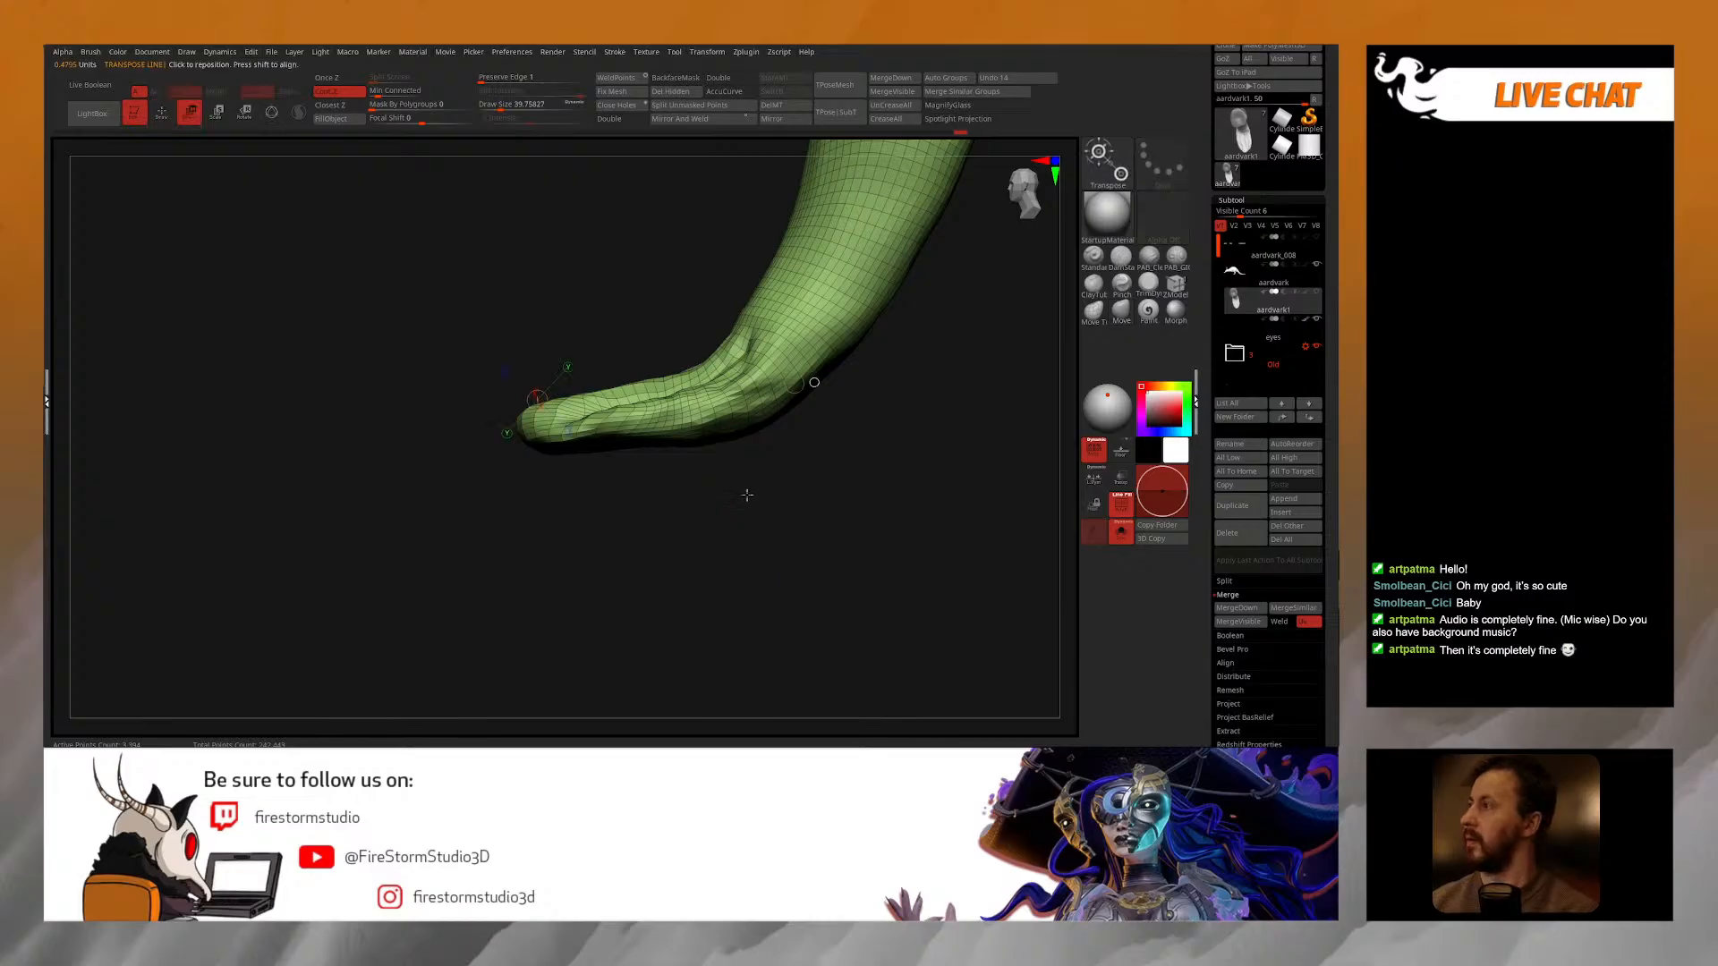
{"action": "left_click", "coordinate": [269, 118]}
{"action": "right_click_drag", "start_coordinate": [624, 557], "coordinate": [648, 501]}
{"action": "left_click", "coordinate": [644, 263]}
{"action": "left_click_drag", "start_coordinate": [642, 356], "coordinate": [643, 380], "text": "ctrl"}
{"action": "key", "text": "ctrl+z"}
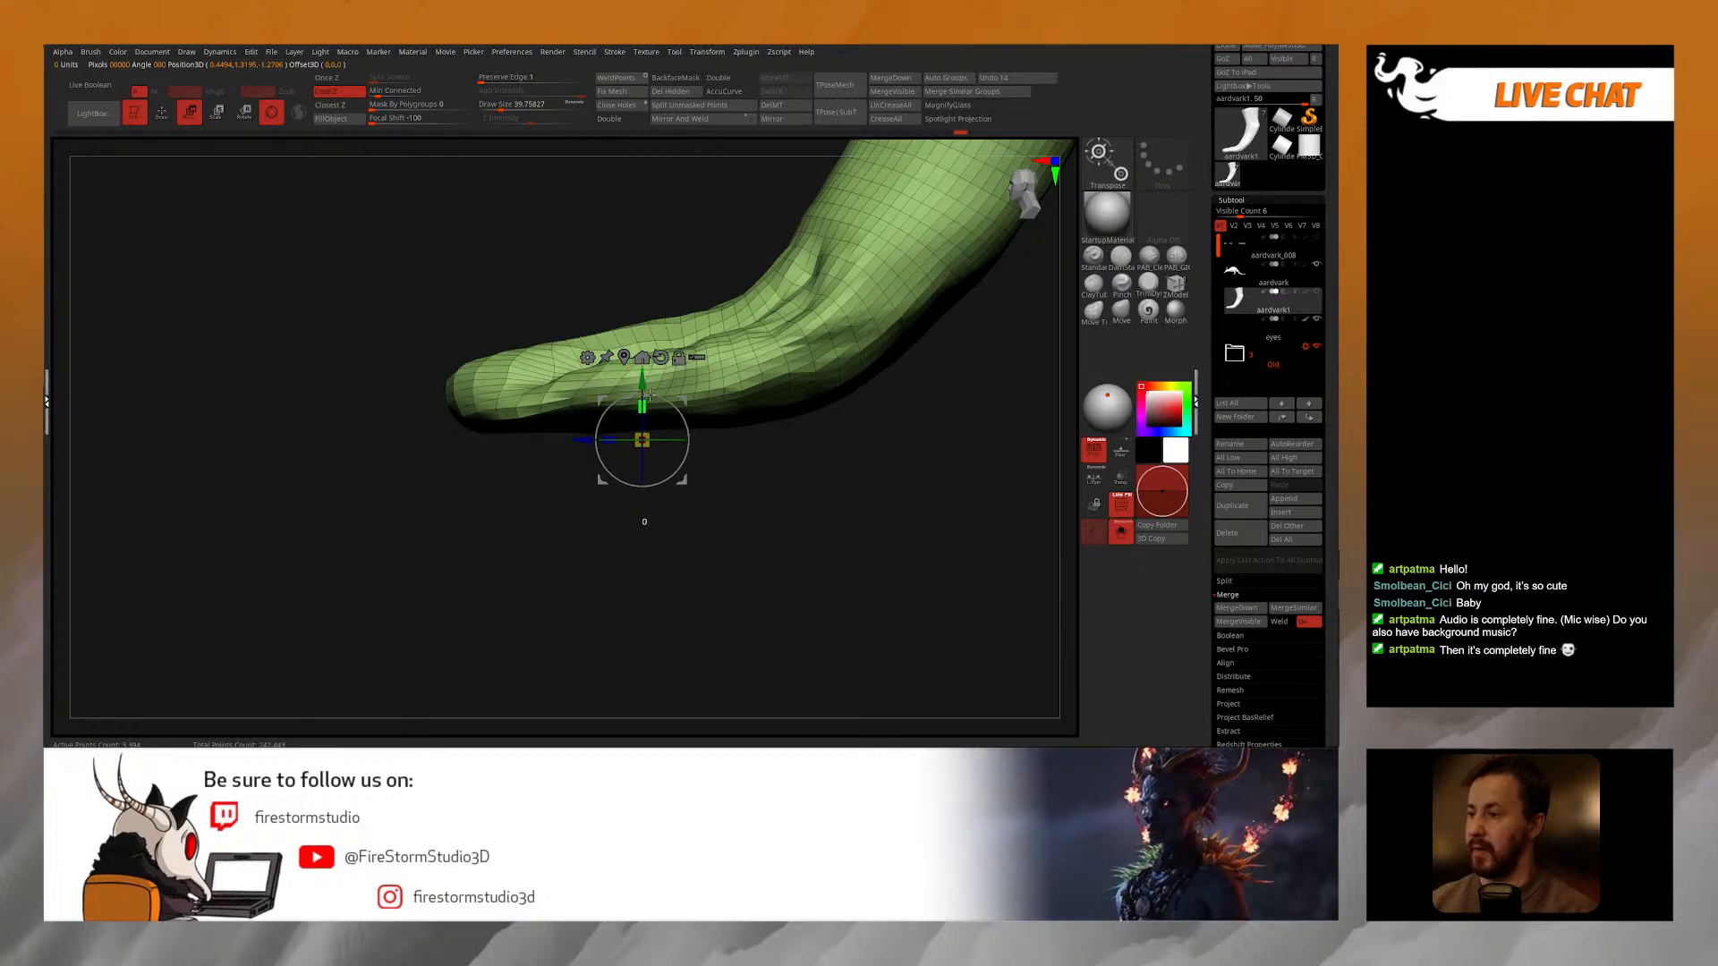
{"action": "mouse_move", "coordinate": [687, 542]}
{"action": "right_mouse_down"}
{"action": "mouse_move", "coordinate": [769, 519]}
{"action": "mouse_move", "coordinate": [693, 516]}
{"action": "mouse_move", "coordinate": [691, 553]}
{"action": "right_mouse_up"}
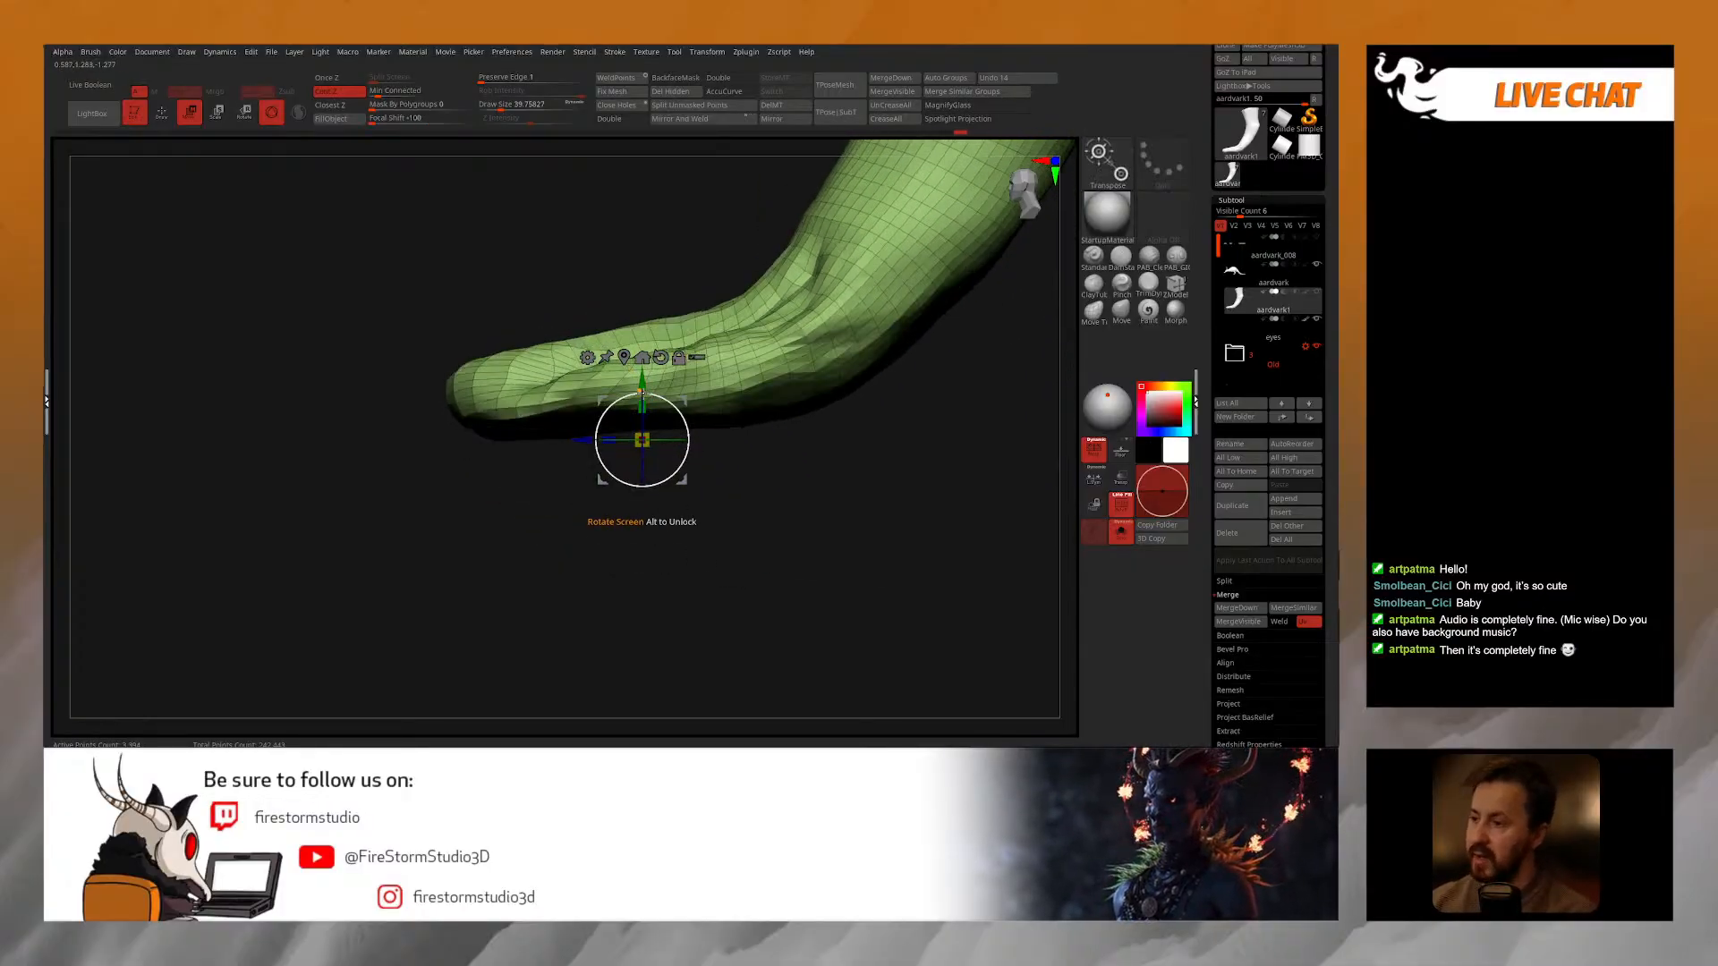
{"action": "left_click", "coordinate": [642, 407]}
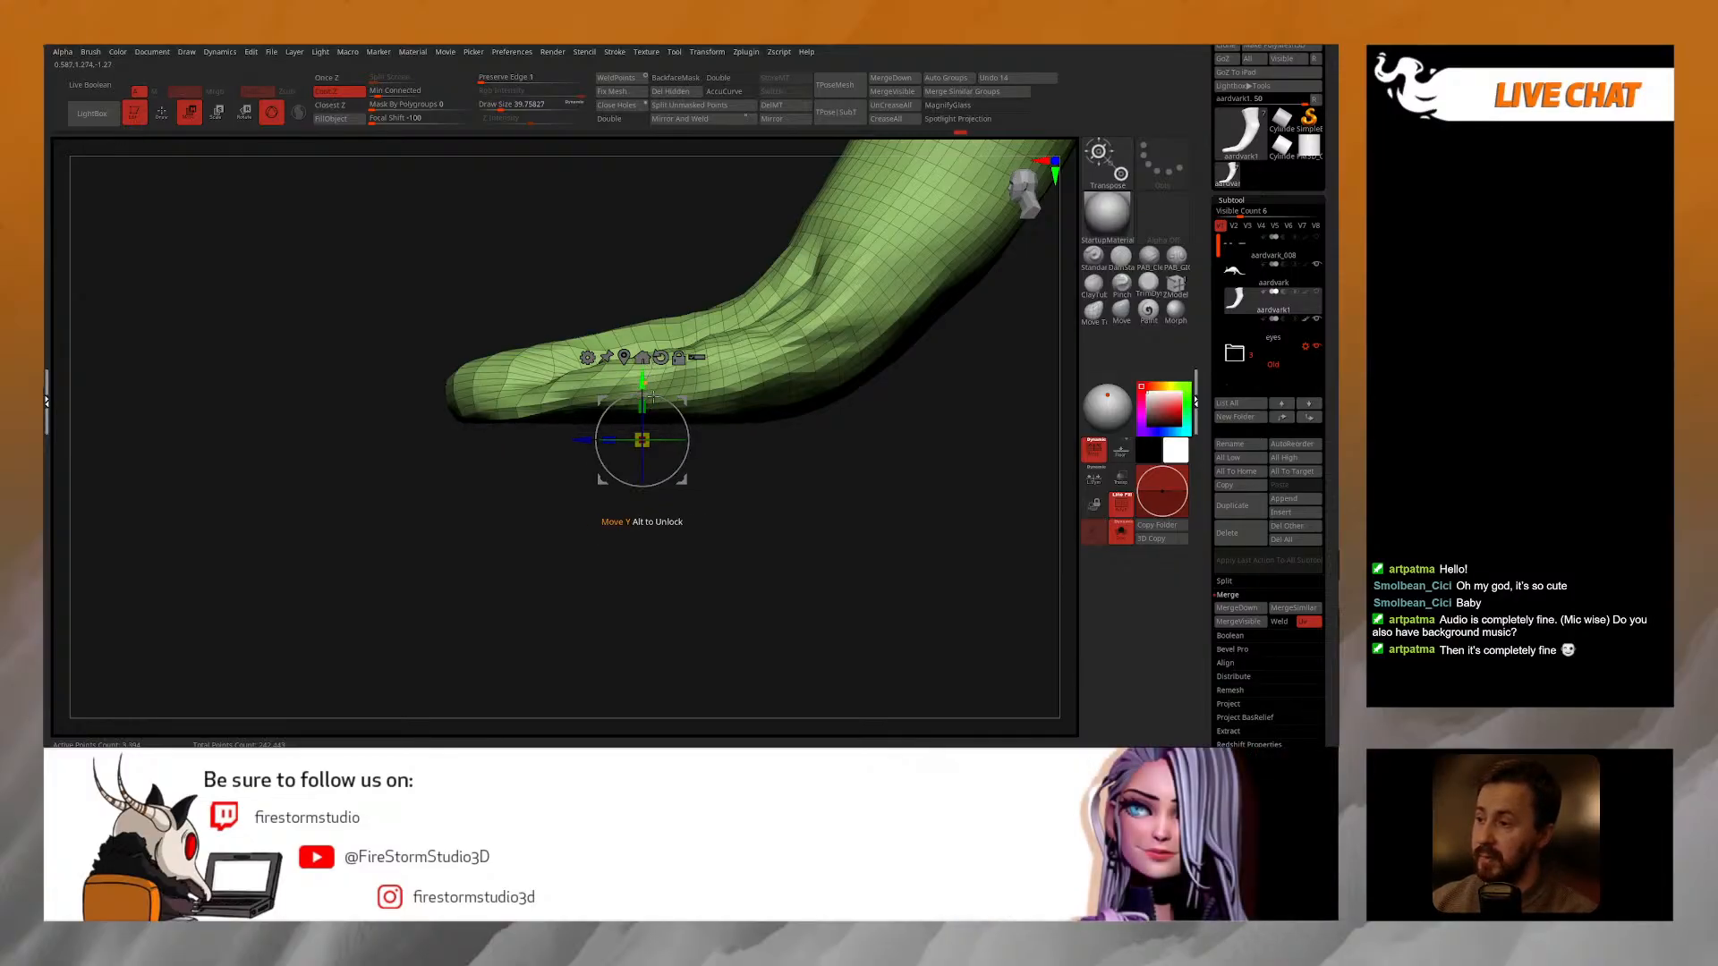
{"action": "mouse_move", "coordinate": [752, 556]}
{"action": "right_mouse_down"}
{"action": "mouse_move", "coordinate": [752, 534]}
{"action": "mouse_move", "coordinate": [764, 573]}
{"action": "mouse_move", "coordinate": [728, 506]}
{"action": "mouse_move", "coordinate": [750, 543]}
{"action": "mouse_move", "coordinate": [722, 537]}
{"action": "mouse_move", "coordinate": [787, 632]}
{"action": "mouse_move", "coordinate": [750, 579]}
{"action": "right_mouse_up"}
{"action": "key", "text": "q"}
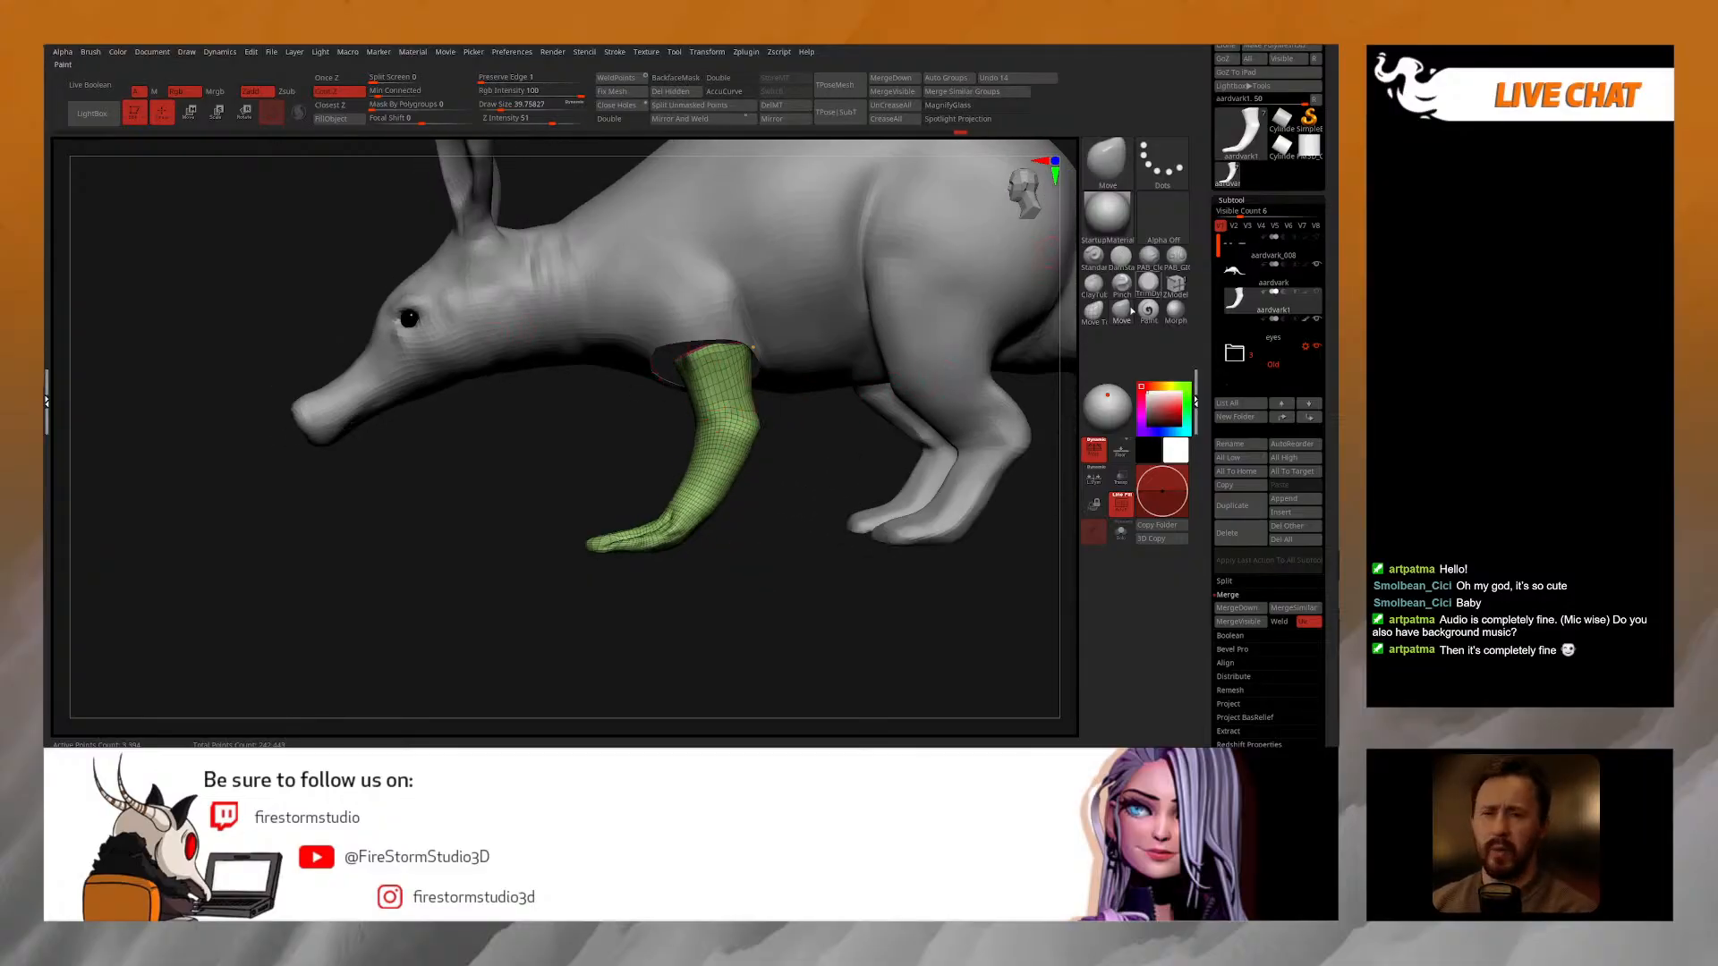
Step: Pull the leg's upper edge toward the body's leg opening in side view with an enlarged Move brush
{"action": "left_click", "coordinate": [1112, 315]}
{"action": "right_click_drag", "start_coordinate": [663, 427], "coordinate": [670, 426]}
{"action": "key", "text": "space"}
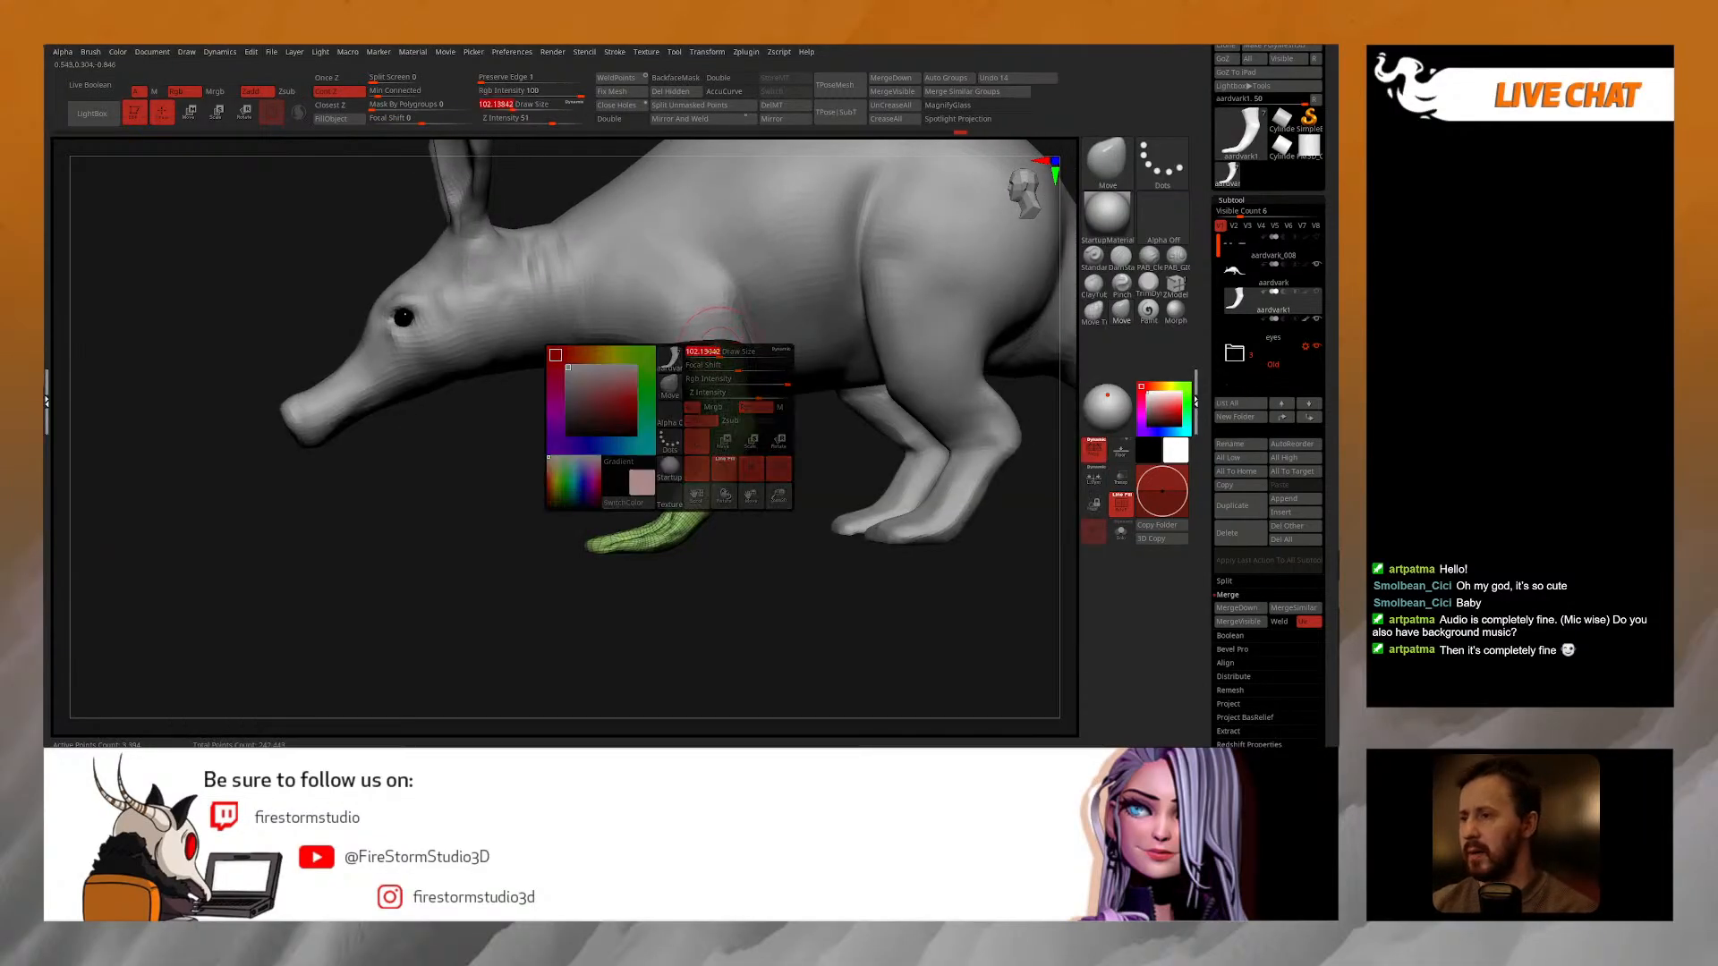
{"action": "left_click_drag", "start_coordinate": [694, 410], "coordinate": [710, 410]}
{"action": "right_click_drag", "start_coordinate": [680, 365], "coordinate": [676, 365]}
{"action": "key", "text": "space"}
{"action": "left_click_drag", "start_coordinate": [676, 365], "coordinate": [664, 350]}
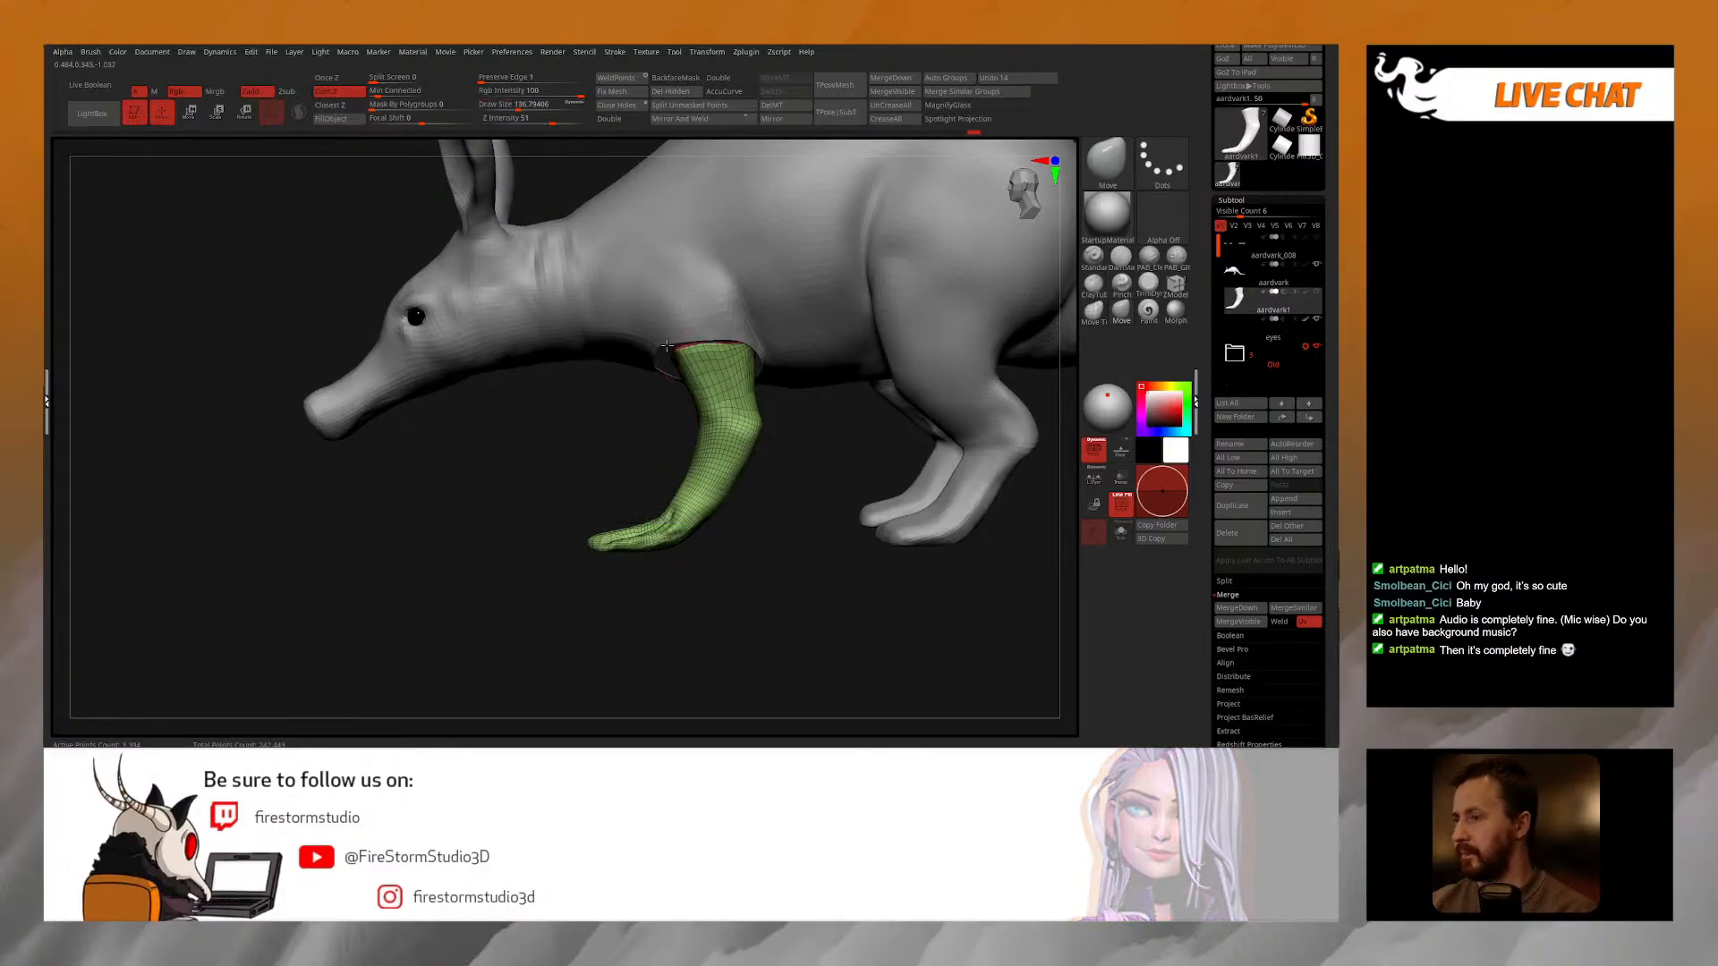
{"action": "right_click_drag", "start_coordinate": [689, 358], "coordinate": [747, 380]}
{"action": "key", "text": "space"}
{"action": "left_click_drag", "start_coordinate": [747, 380], "coordinate": [755, 381]}
Step: Adjust the leg's upper end against the body opening from underneath with the Move brush
{"action": "right_click_drag", "start_coordinate": [705, 331], "coordinate": [685, 240]}
{"action": "key", "text": "space"}
{"action": "left_click_drag", "start_coordinate": [682, 421], "coordinate": [669, 420]}
{"action": "mouse_move", "coordinate": [669, 421]}
{"action": "right_mouse_down"}
{"action": "mouse_move", "coordinate": [664, 374]}
{"action": "mouse_move", "coordinate": [660, 448]}
{"action": "right_mouse_up"}
{"action": "key", "text": "space"}
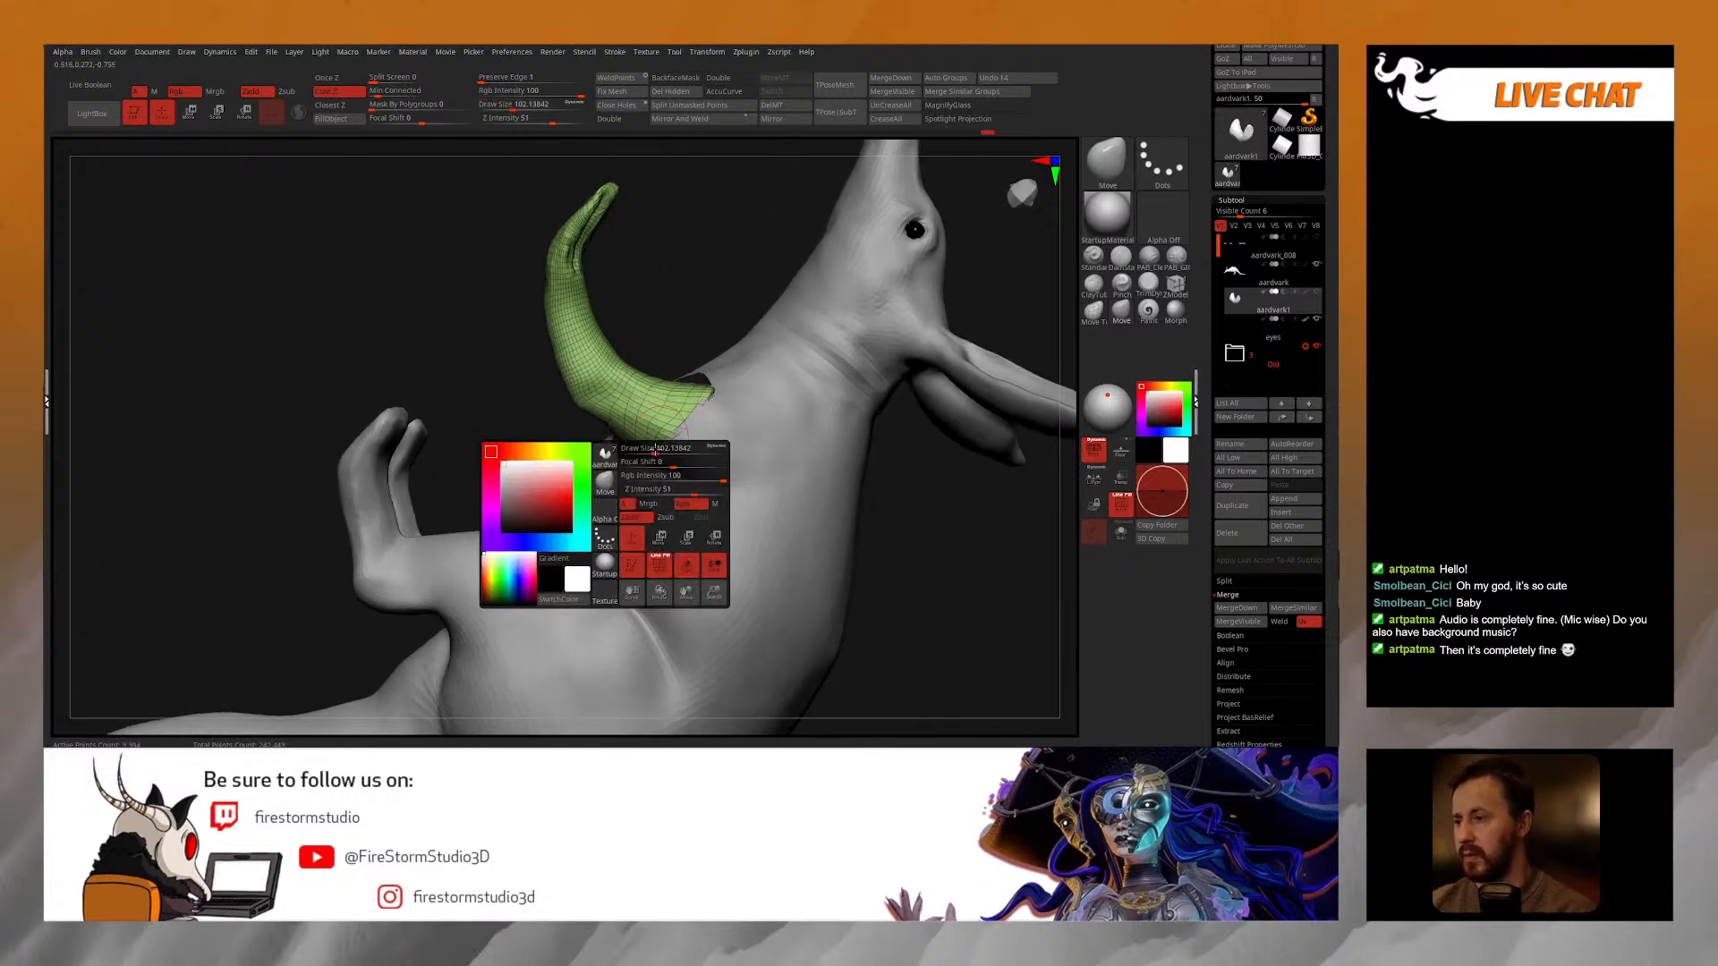
{"action": "left_click_drag", "start_coordinate": [659, 449], "coordinate": [661, 448]}
{"action": "right_click_drag", "start_coordinate": [661, 448], "coordinate": [657, 460]}
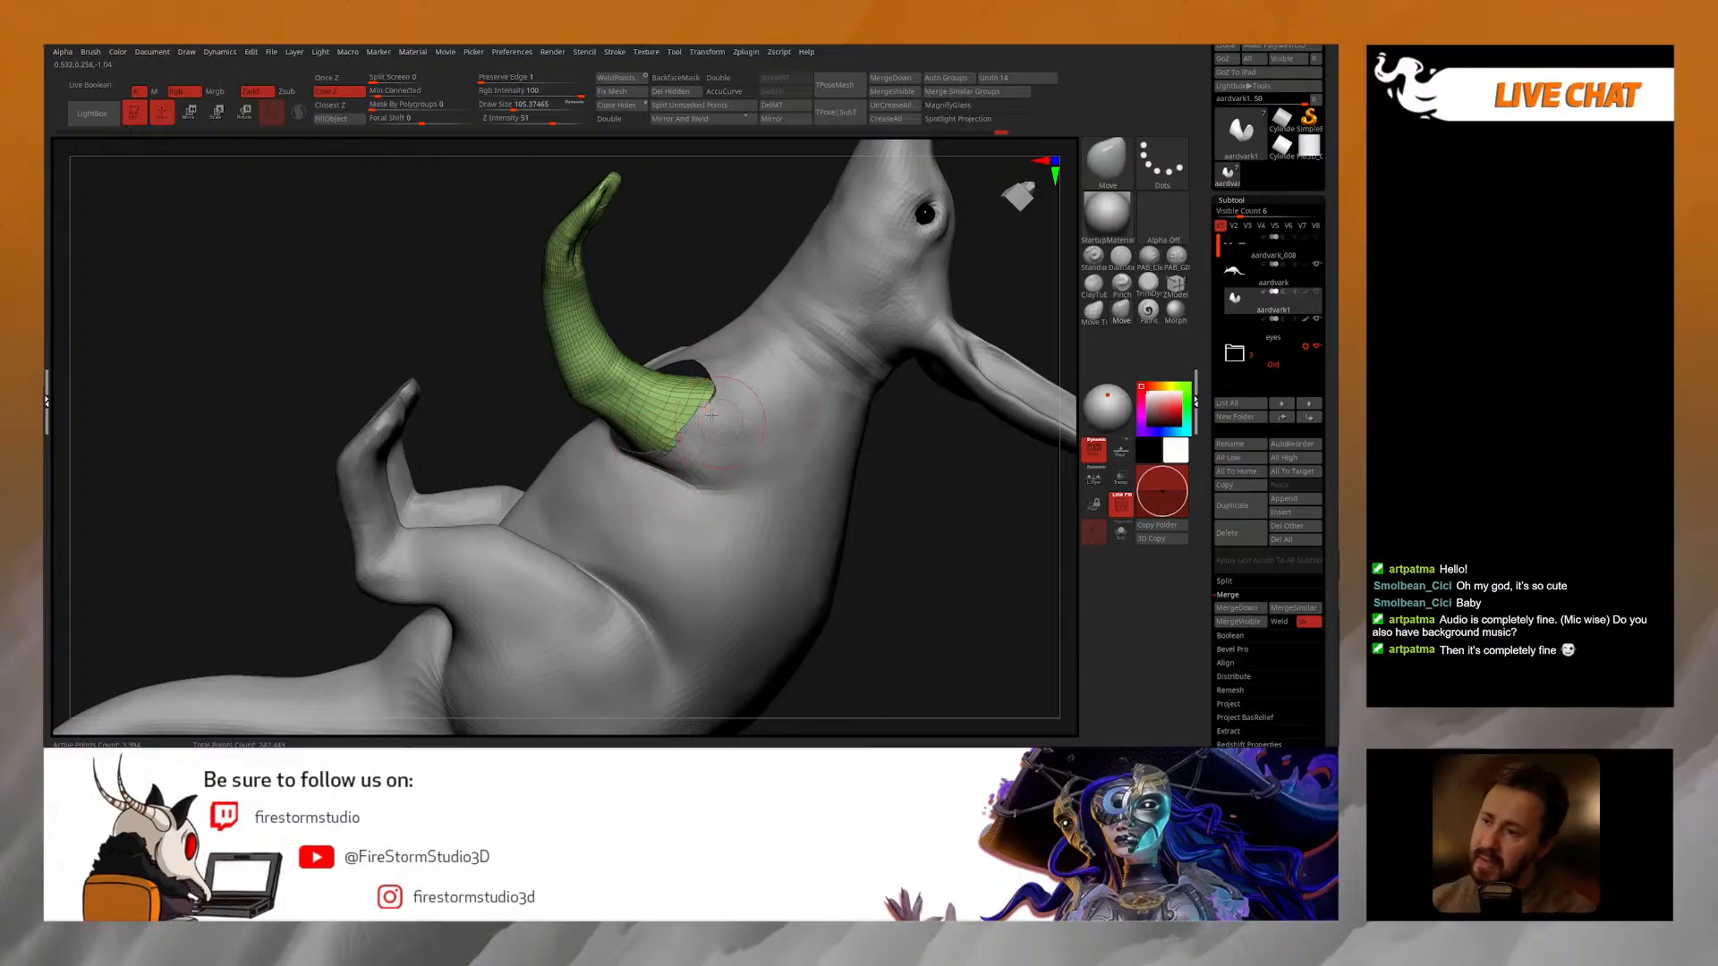
Step: Select the body subtool, hide its rear part so only the head and chest remain, and reselect the separate leg subtool
{"action": "right_click_drag", "start_coordinate": [713, 400], "coordinate": [655, 398]}
{"action": "left_click", "coordinate": [655, 398], "text": "alt"}
{"action": "right_click_drag", "start_coordinate": [537, 250], "coordinate": [483, 260], "text": "ctrl"}
{"action": "left_click_drag", "start_coordinate": [473, 281], "coordinate": [706, 519], "text": "ctrl+alt+shift"}
{"action": "right_click_drag", "start_coordinate": [668, 492], "coordinate": [694, 419]}
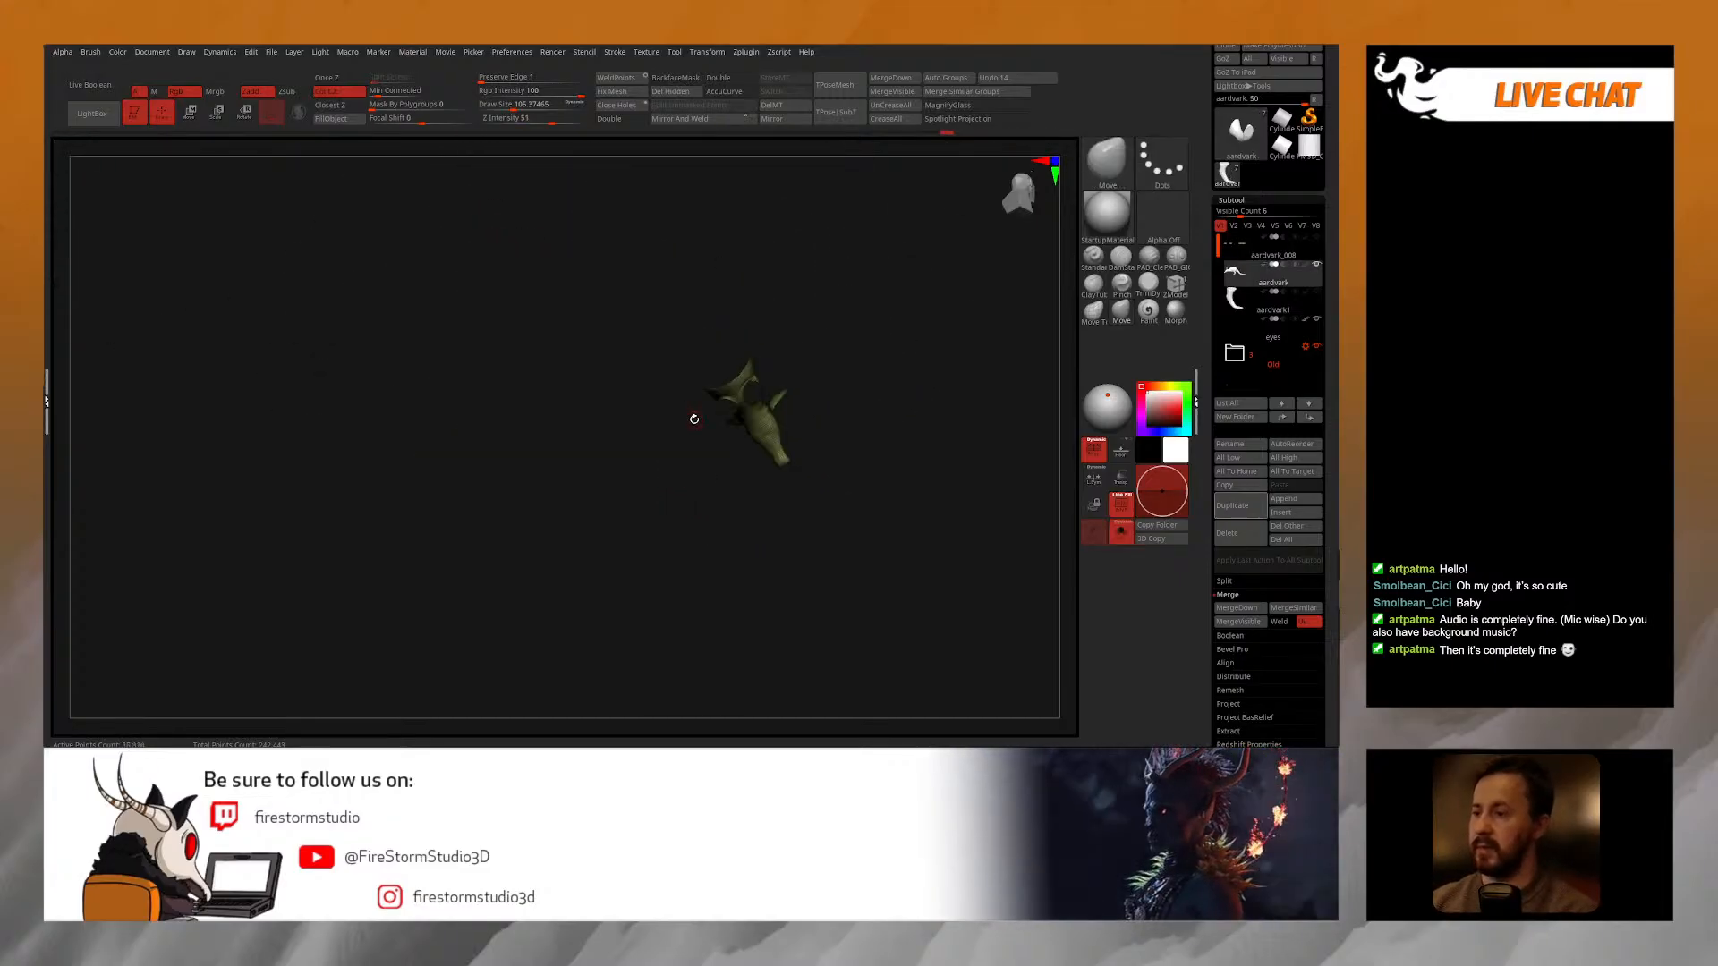
{"action": "left_click", "coordinate": [1262, 303]}
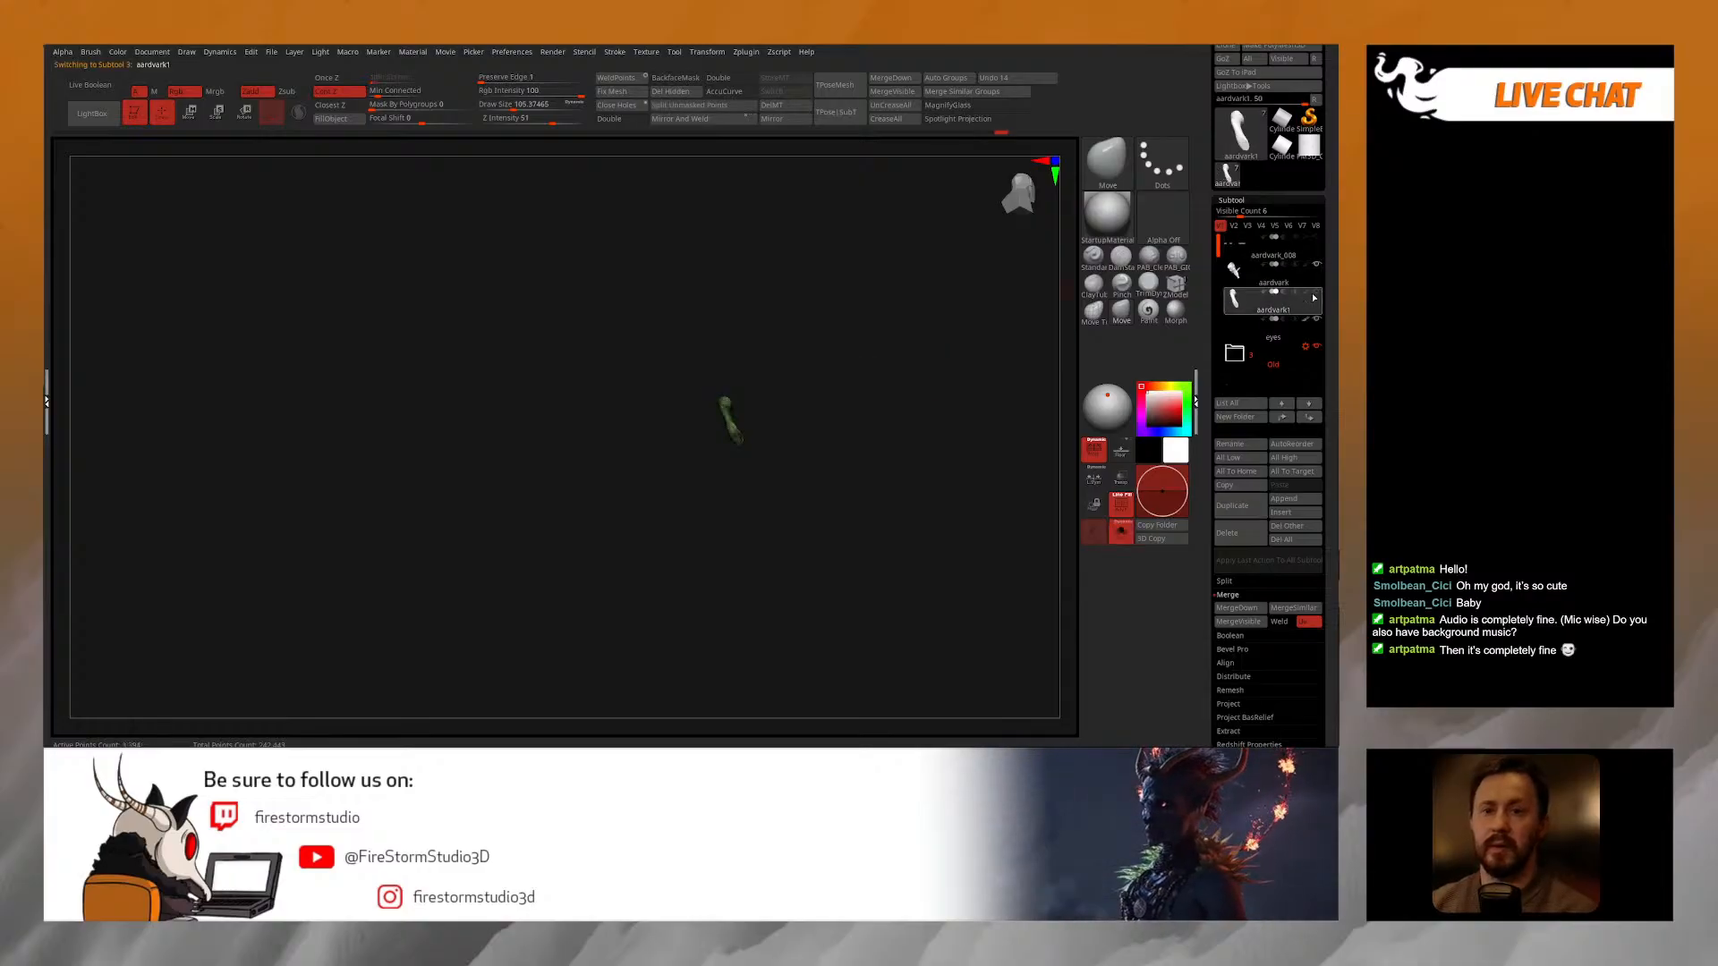
{"action": "right_click_drag", "start_coordinate": [782, 464], "coordinate": [761, 434]}
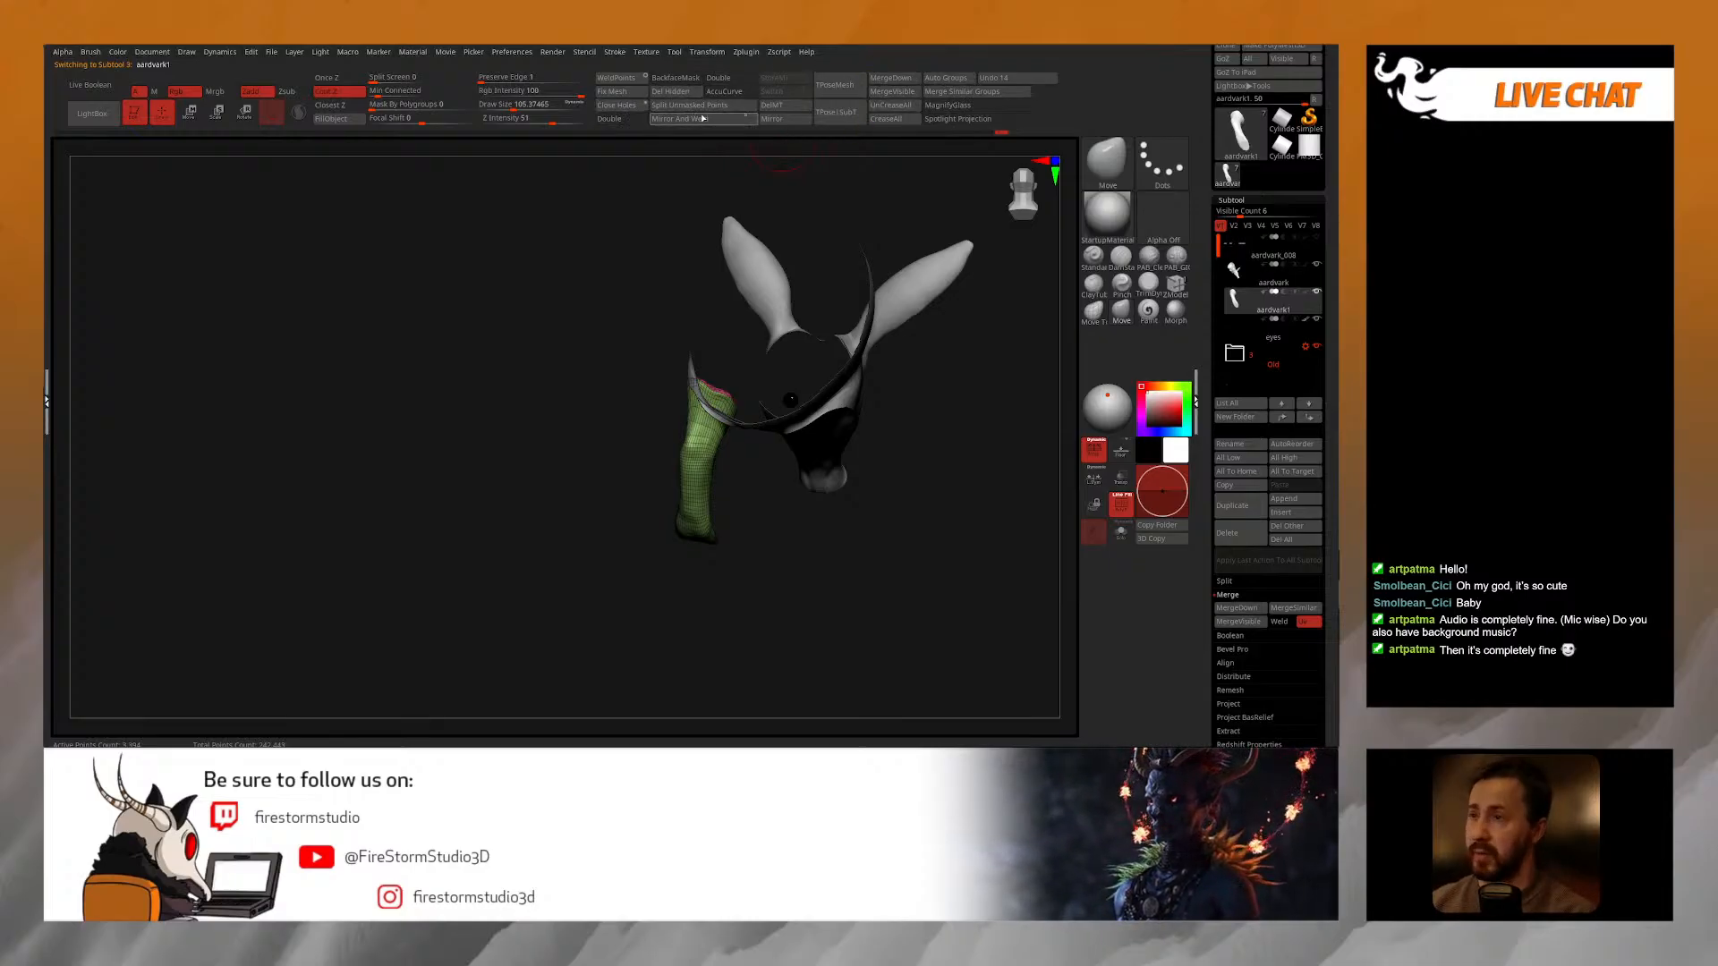
Step: Turn on Double-sided display for the leg and body subtools, and make the leg active again
{"action": "left_click", "coordinate": [725, 81]}
{"action": "right_click_drag", "start_coordinate": [827, 398], "coordinate": [736, 430]}
{"action": "left_click", "coordinate": [1270, 274]}
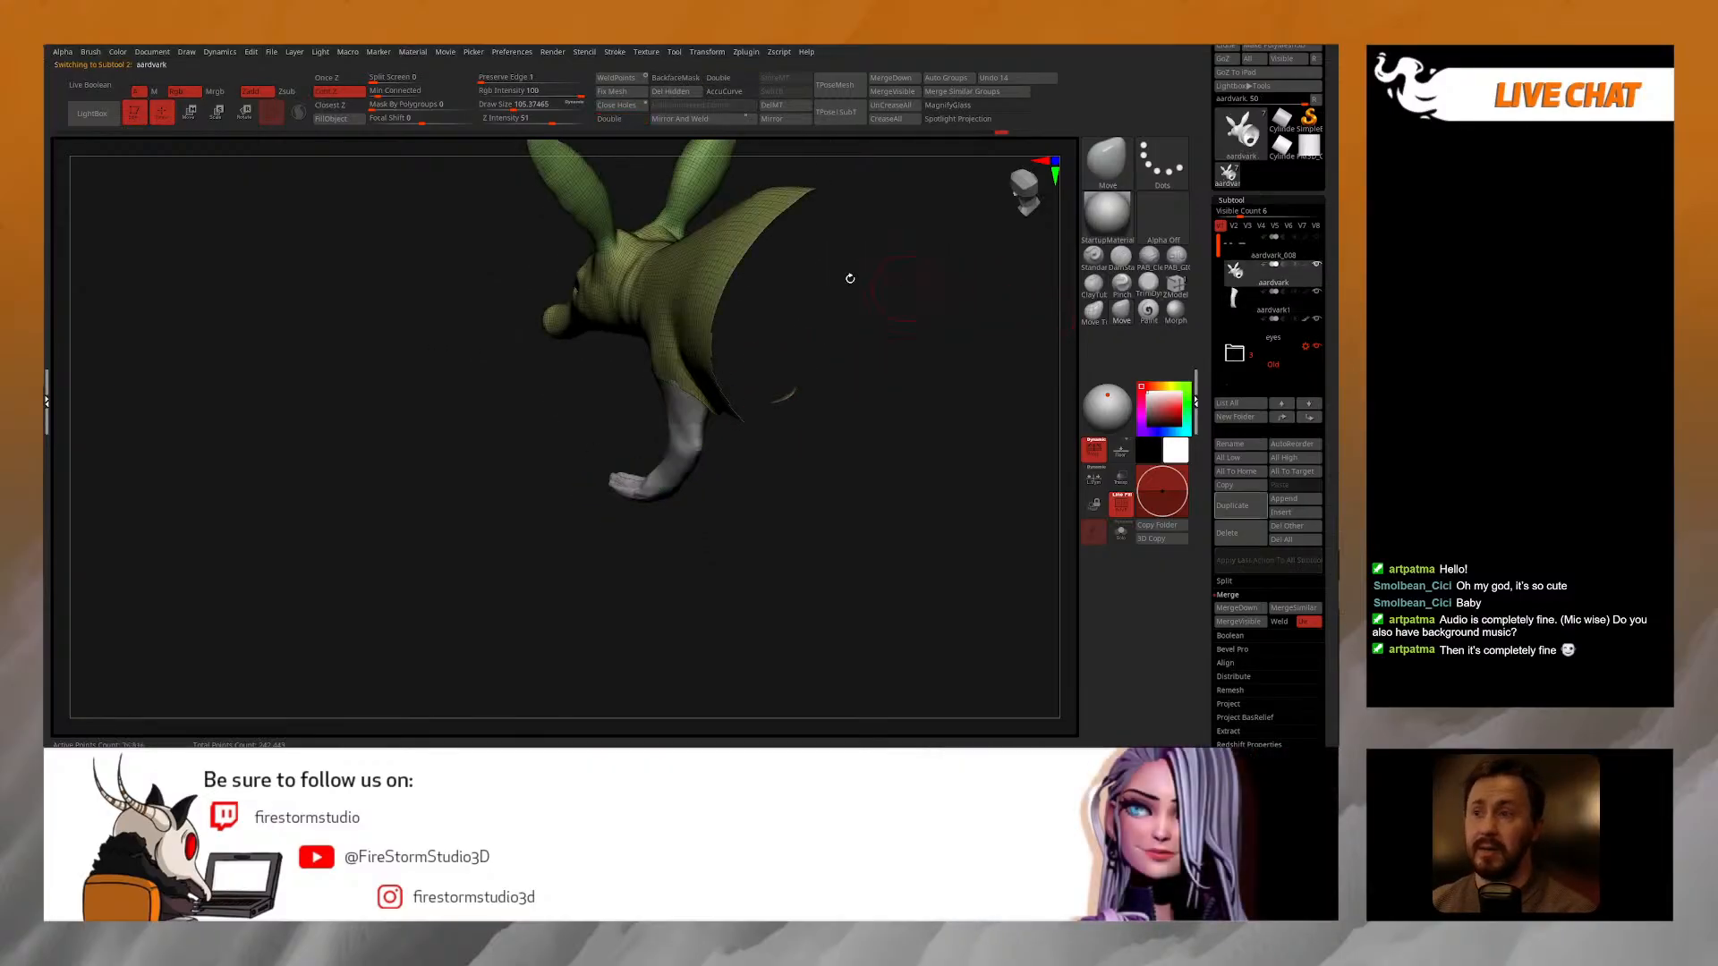
{"action": "left_click", "coordinate": [737, 82]}
{"action": "right_click_drag", "start_coordinate": [882, 345], "coordinate": [881, 403]}
{"action": "left_click", "coordinate": [1249, 297]}
Step: Fit the leg's upper rim to the body opening from the inner side with the Move brush
{"action": "right_click_drag", "start_coordinate": [671, 394], "coordinate": [763, 243], "text": "alt"}
{"action": "key", "text": "space"}
{"action": "key", "text": "space"}
{"action": "mouse_move", "coordinate": [726, 170]}
{"action": "right_mouse_down"}
{"action": "mouse_move", "coordinate": [765, 340]}
{"action": "mouse_move", "coordinate": [751, 345]}
{"action": "mouse_move", "coordinate": [813, 361]}
{"action": "mouse_move", "coordinate": [711, 352]}
{"action": "mouse_move", "coordinate": [744, 333]}
{"action": "mouse_move", "coordinate": [750, 356]}
{"action": "mouse_move", "coordinate": [754, 328]}
{"action": "right_mouse_up"}
{"action": "key", "text": "space"}
{"action": "left_click_drag", "start_coordinate": [754, 324], "coordinate": [762, 324]}
{"action": "mouse_move", "coordinate": [763, 324]}
{"action": "right_mouse_down"}
{"action": "mouse_move", "coordinate": [724, 341]}
{"action": "mouse_move", "coordinate": [721, 365]}
{"action": "mouse_move", "coordinate": [700, 356]}
{"action": "right_mouse_up"}
{"action": "key", "text": "s"}
{"action": "left_click_drag", "start_coordinate": [700, 356], "coordinate": [664, 361]}
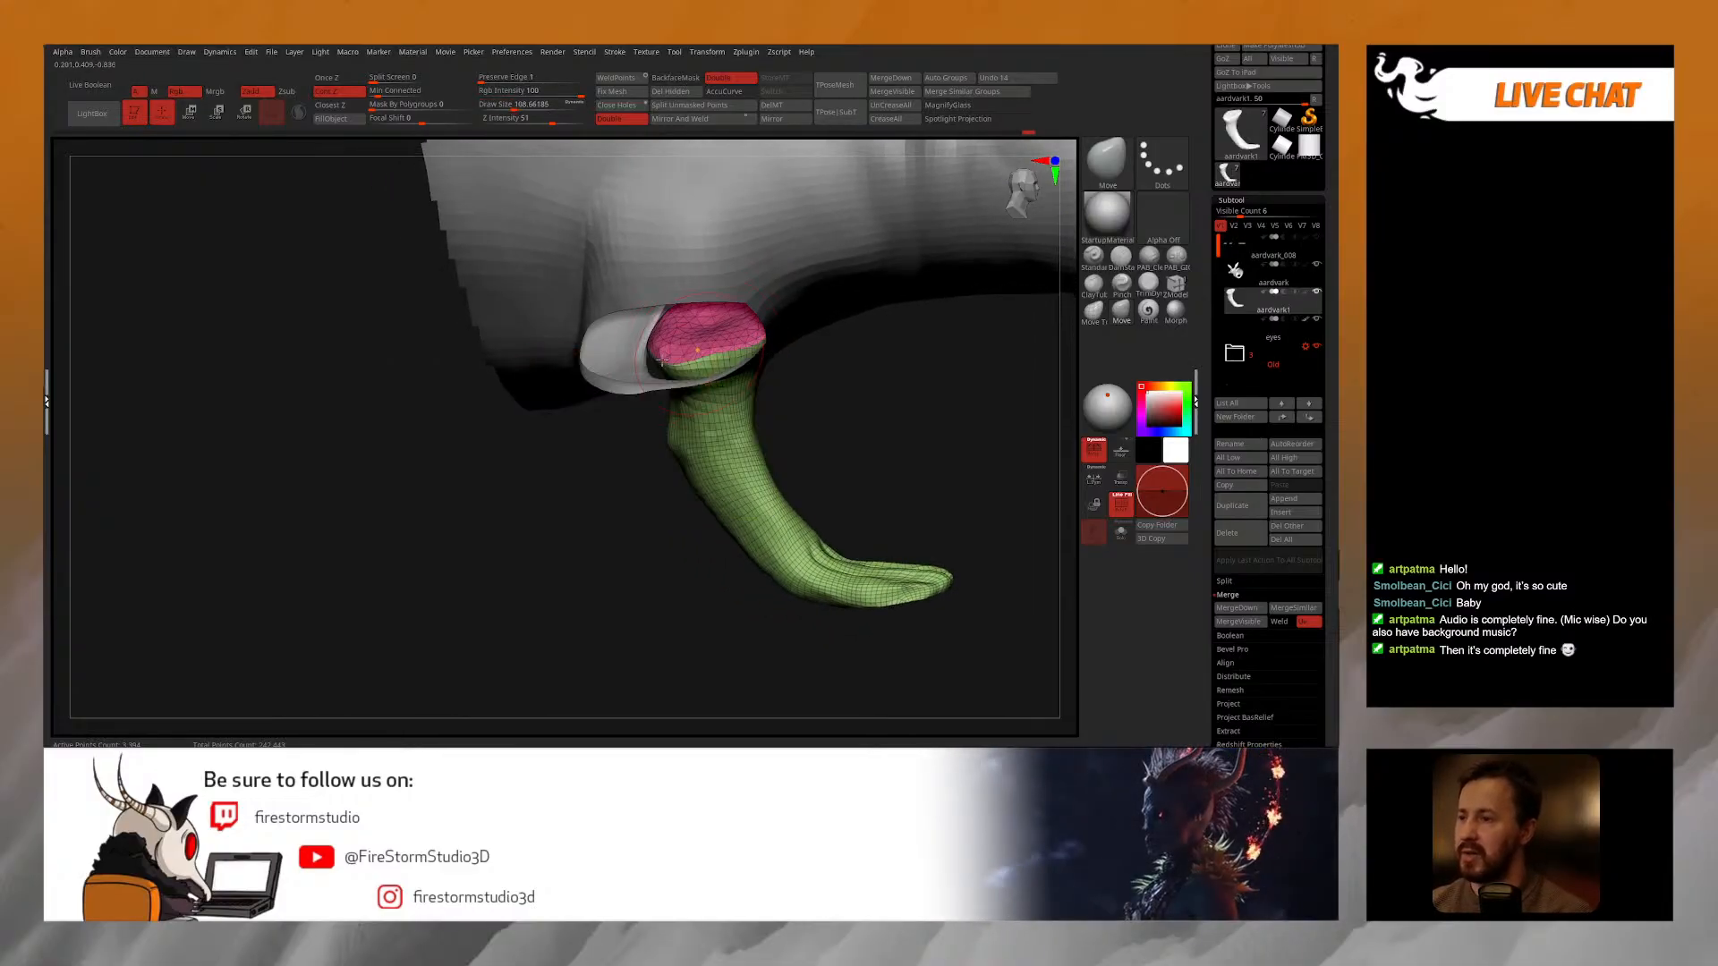
{"action": "mouse_move", "coordinate": [659, 361]}
{"action": "right_mouse_down"}
{"action": "mouse_move", "coordinate": [725, 313]}
{"action": "mouse_move", "coordinate": [787, 325]}
{"action": "right_mouse_up"}
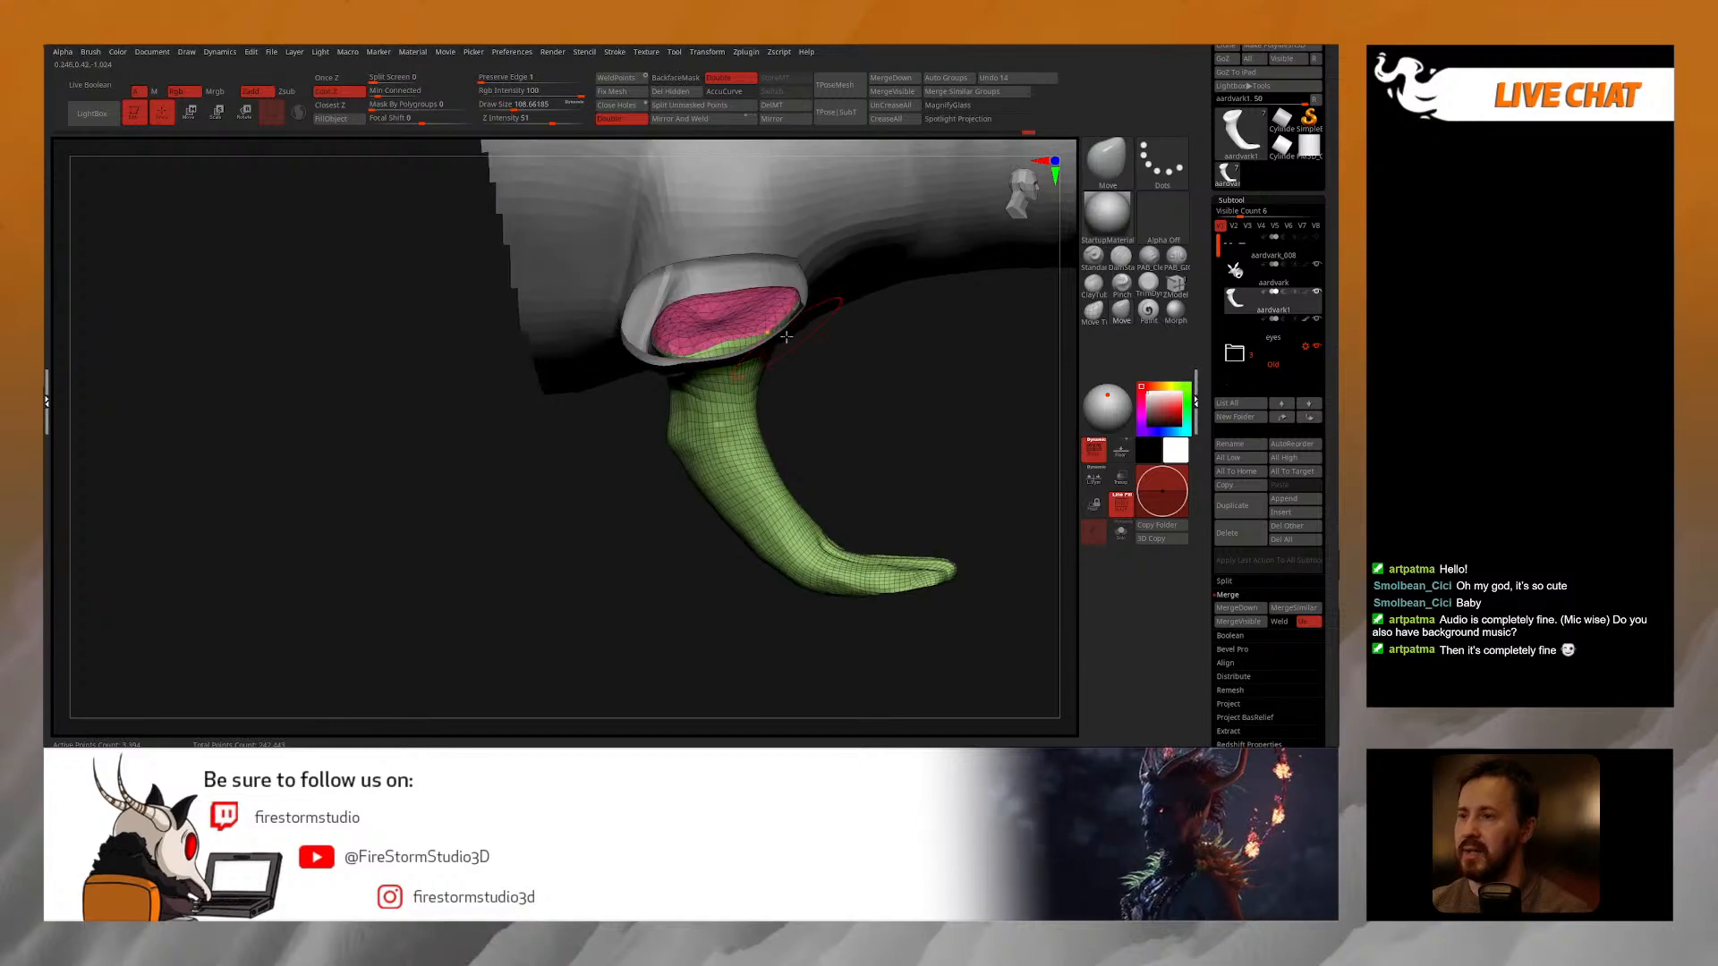
{"action": "key", "text": "s"}
{"action": "left_click_drag", "start_coordinate": [787, 324], "coordinate": [790, 324]}
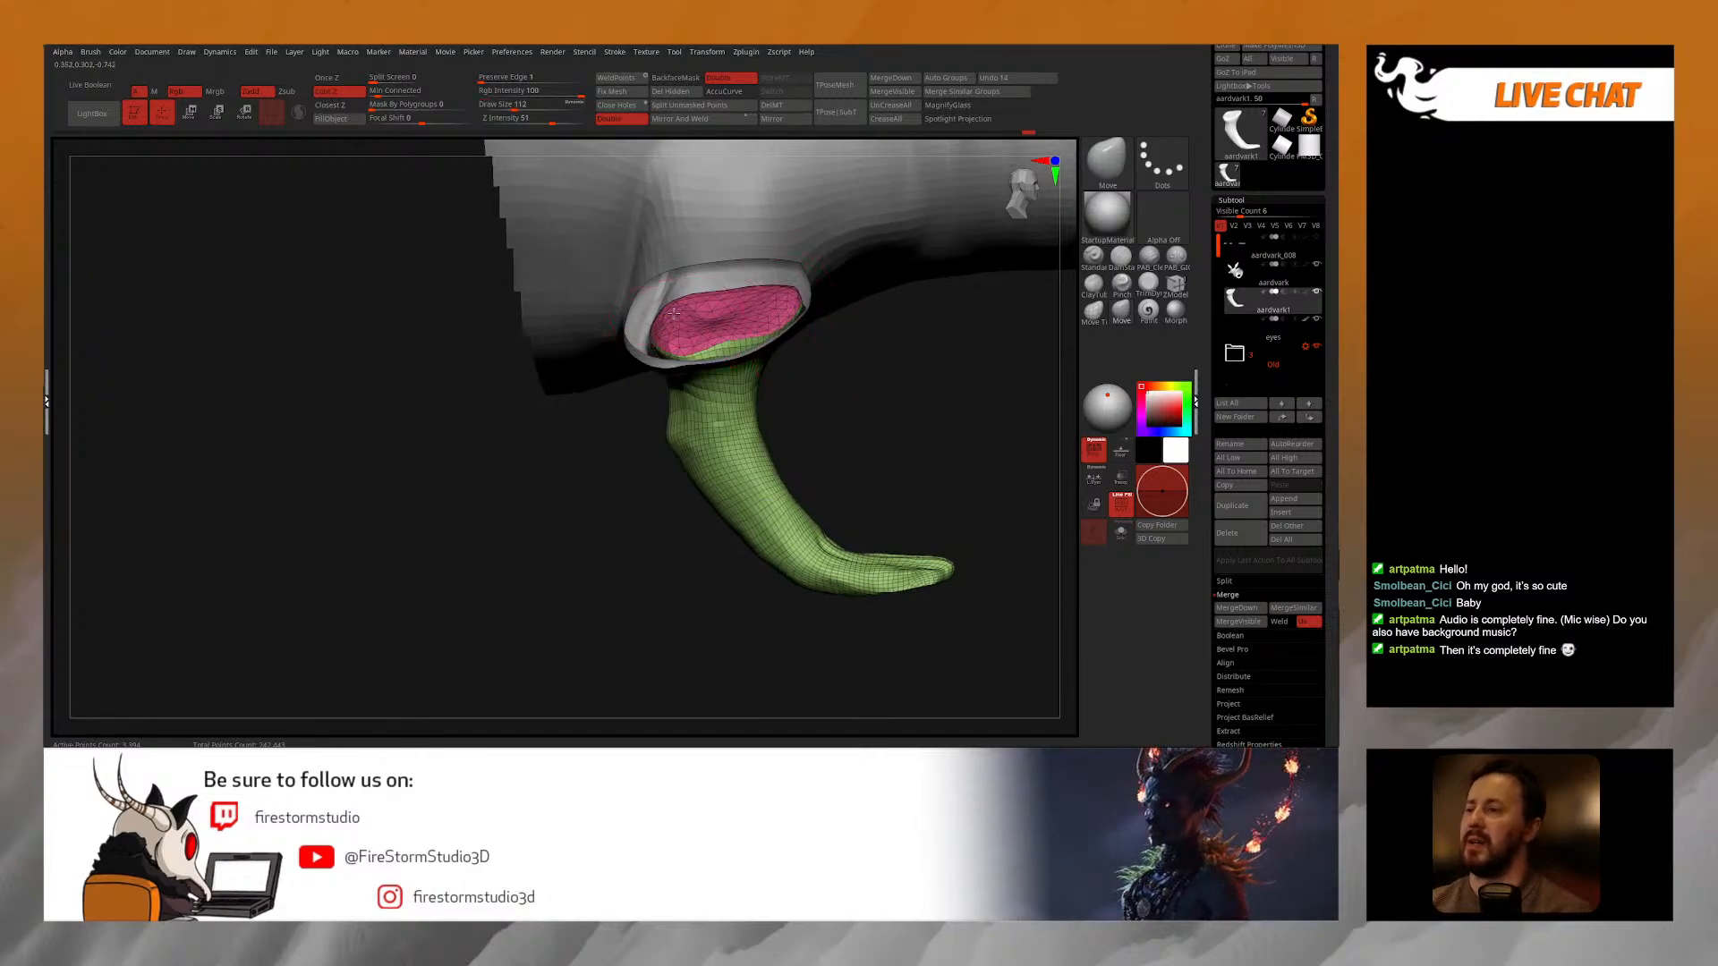
Step: Reshape the upper leg from the front and side with the Move brush so it lines up with the shoulder opening
{"action": "right_click", "coordinate": [712, 325]}
{"action": "right_click_drag", "start_coordinate": [711, 325], "coordinate": [707, 367]}
{"action": "mouse_move", "coordinate": [707, 367]}
{"action": "right_mouse_down"}
{"action": "mouse_move", "coordinate": [783, 354]}
{"action": "mouse_move", "coordinate": [751, 387]}
{"action": "mouse_move", "coordinate": [662, 380]}
{"action": "mouse_move", "coordinate": [684, 367]}
{"action": "right_mouse_up"}
{"action": "key", "text": "space"}
{"action": "left_click_drag", "start_coordinate": [673, 392], "coordinate": [682, 392]}
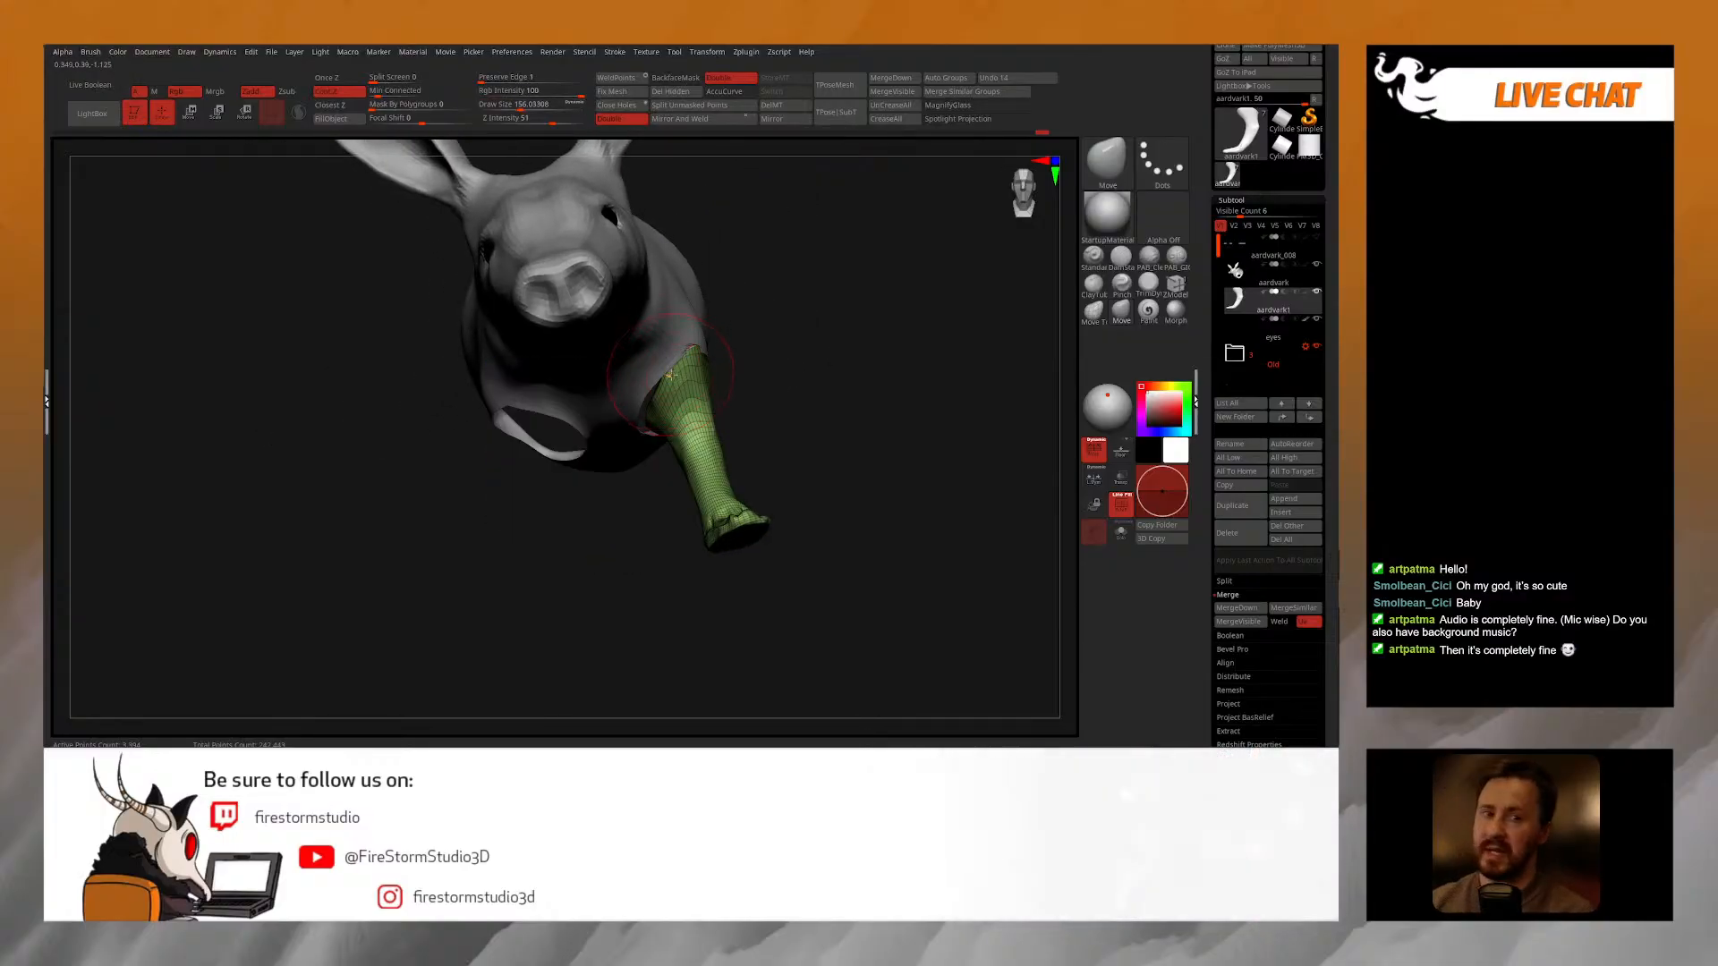
{"action": "mouse_move", "coordinate": [658, 366]}
{"action": "right_mouse_down"}
{"action": "mouse_move", "coordinate": [671, 379]}
{"action": "mouse_move", "coordinate": [646, 396]}
{"action": "mouse_move", "coordinate": [660, 367]}
{"action": "mouse_move", "coordinate": [621, 422]}
{"action": "mouse_move", "coordinate": [682, 449]}
{"action": "right_mouse_up"}
{"action": "key", "text": "space"}
{"action": "mouse_move", "coordinate": [782, 400]}
{"action": "left_mouse_down"}
{"action": "mouse_move", "coordinate": [707, 416]}
{"action": "mouse_move", "coordinate": [736, 416]}
{"action": "mouse_move", "coordinate": [728, 564]}
{"action": "mouse_move", "coordinate": [710, 510]}
{"action": "mouse_move", "coordinate": [770, 490]}
{"action": "mouse_move", "coordinate": [689, 521]}
{"action": "left_mouse_up"}
{"action": "key", "text": "space"}
{"action": "left_click", "coordinate": [743, 586]}
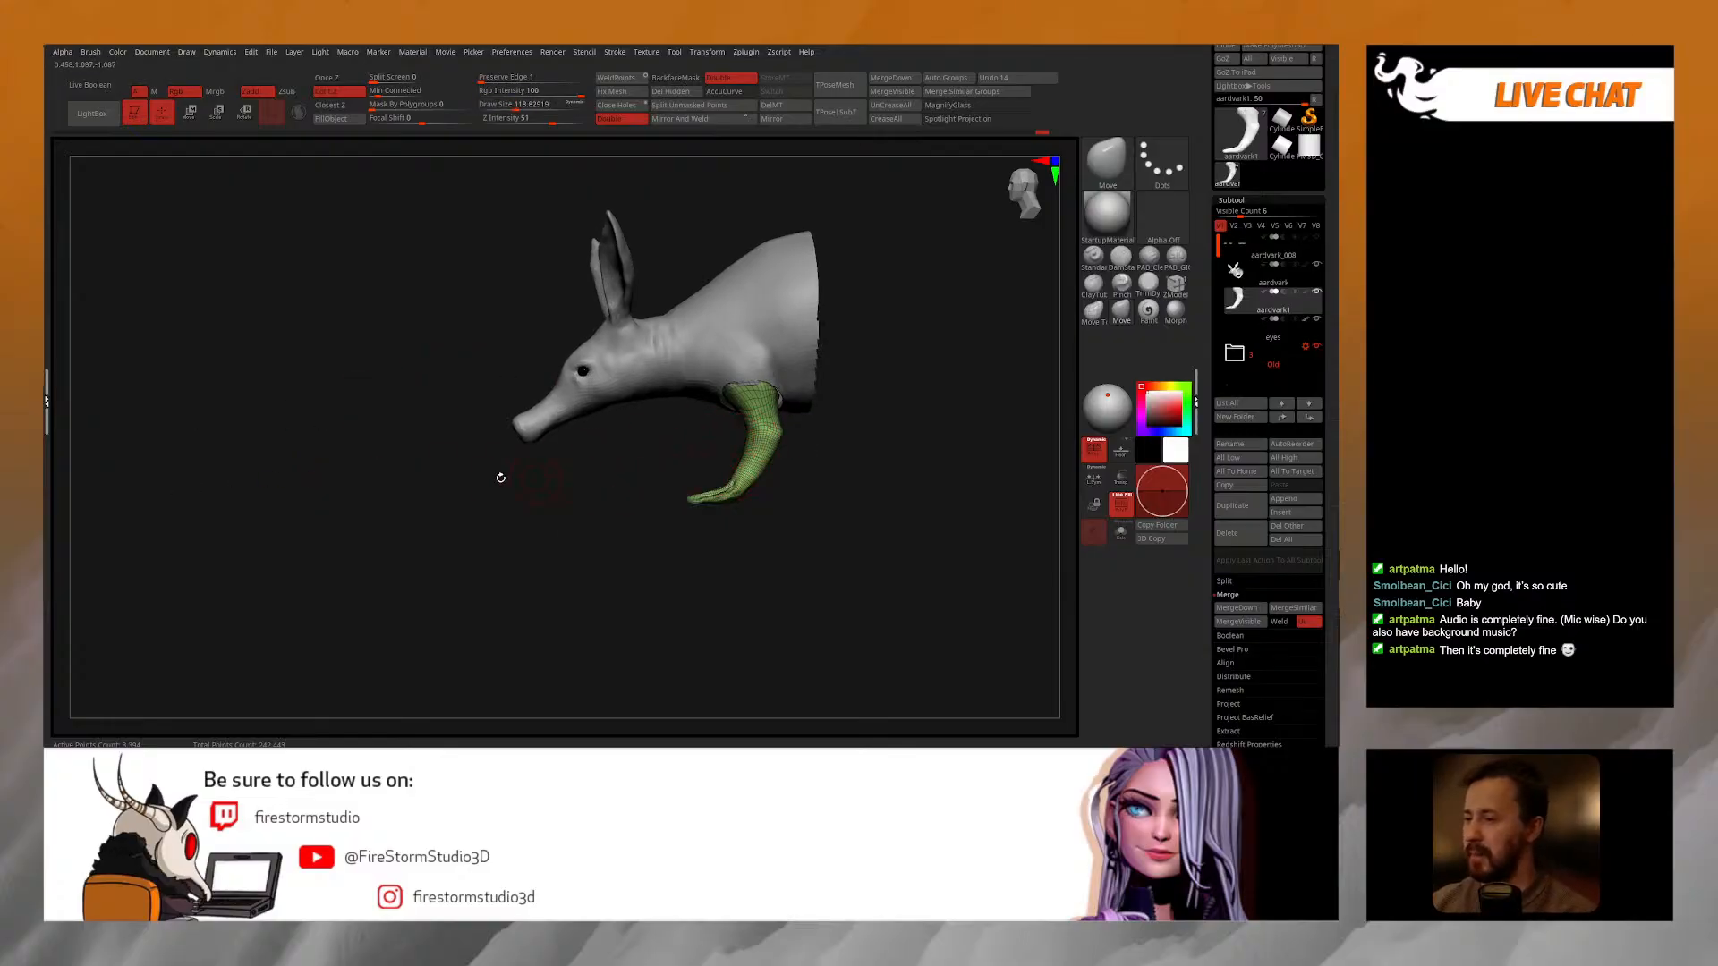
Step: Open the leg's ZRemesher settings within its geometry options
{"action": "left_click_drag", "start_coordinate": [604, 466], "coordinate": [626, 546], "text": "alt"}
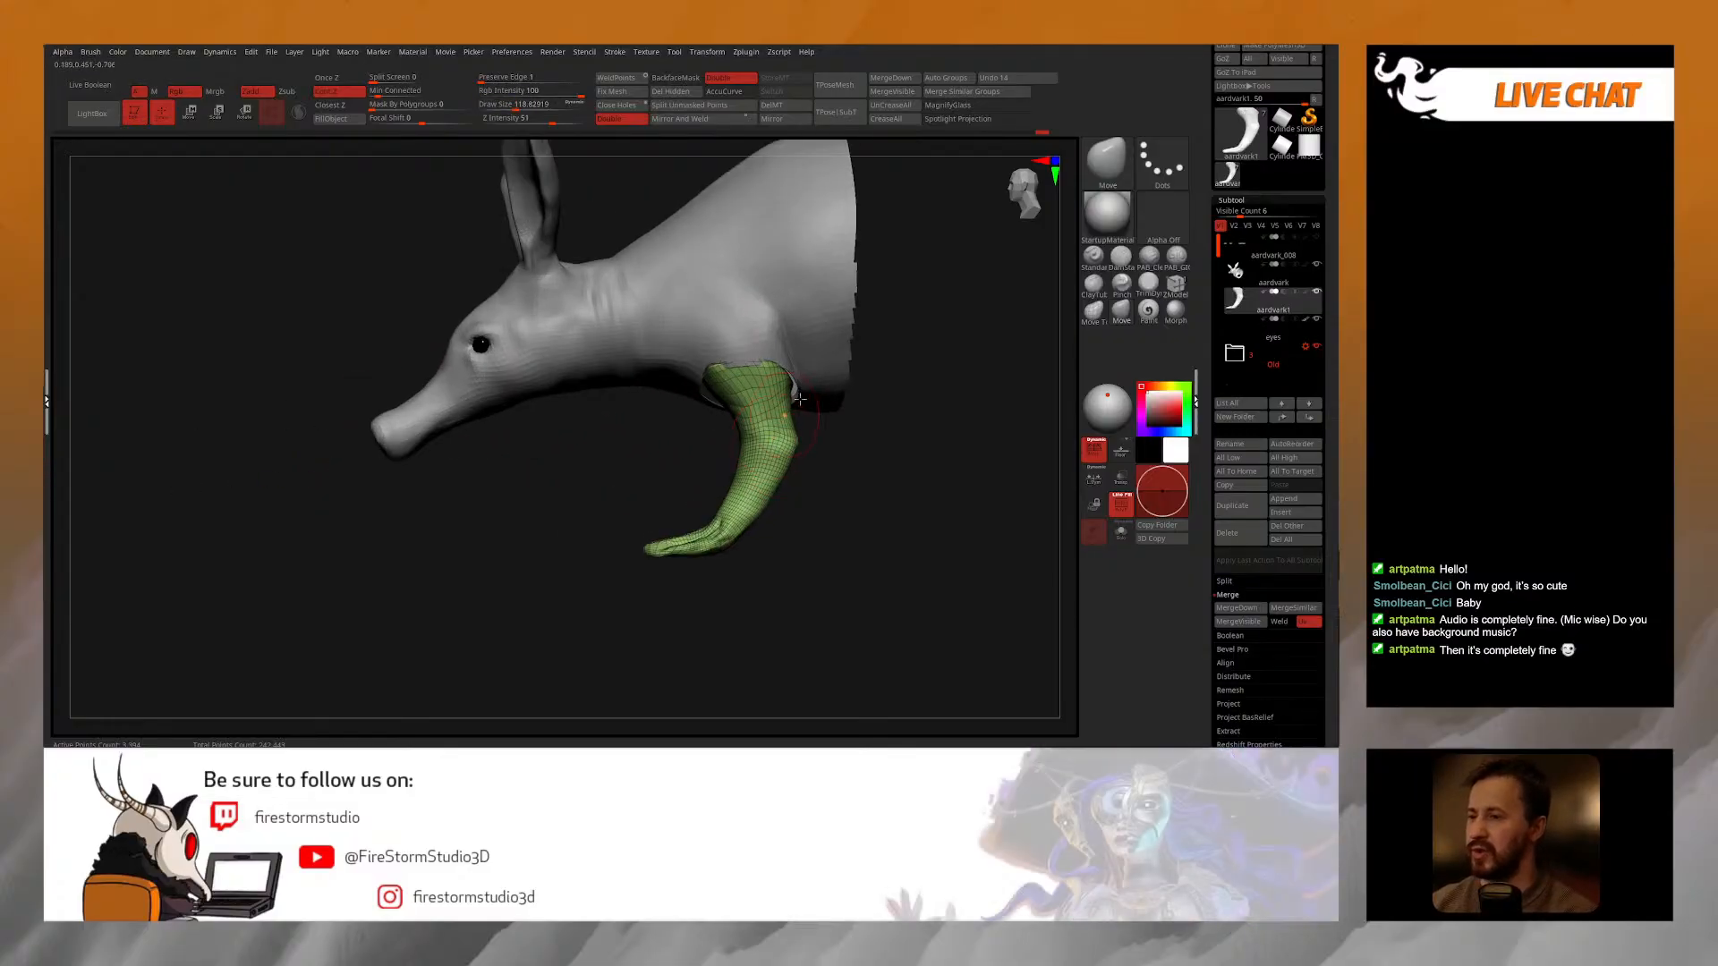
{"action": "left_click", "coordinate": [1253, 201]}
{"action": "left_click", "coordinate": [1244, 213]}
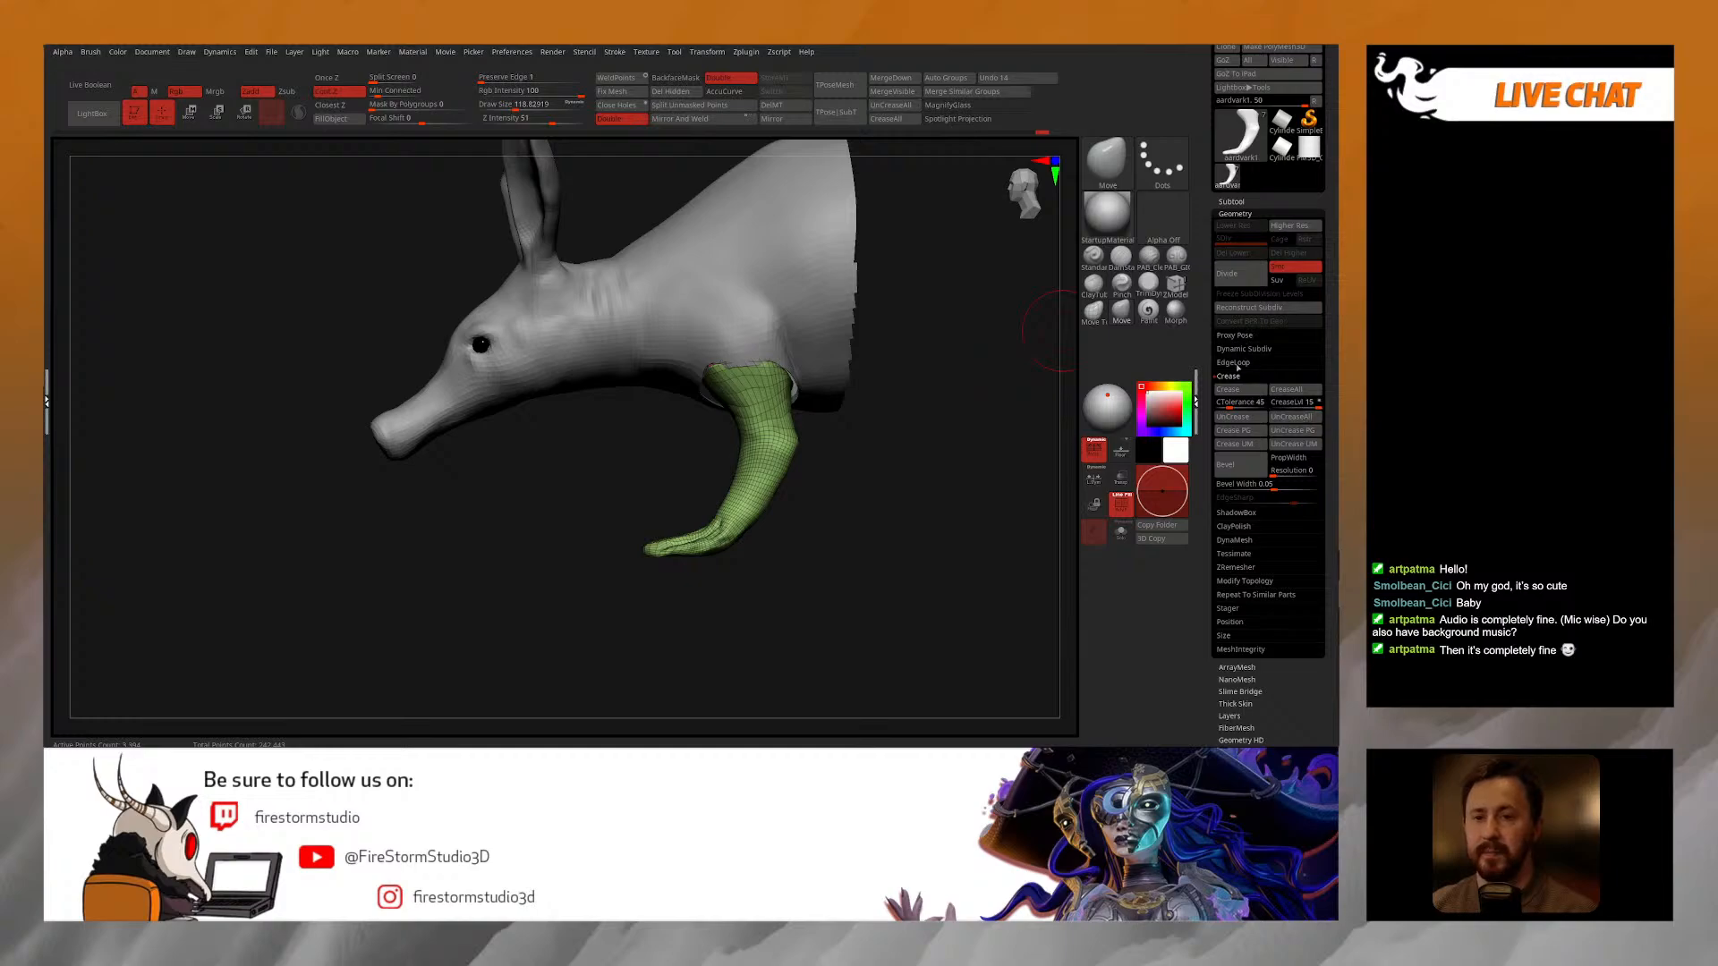
{"action": "scroll", "coordinate": [1329, 382], "scroll_direction": "down", "scroll_amount": 2}
{"action": "scroll", "coordinate": [1328, 382], "scroll_direction": "down", "scroll_amount": 2}
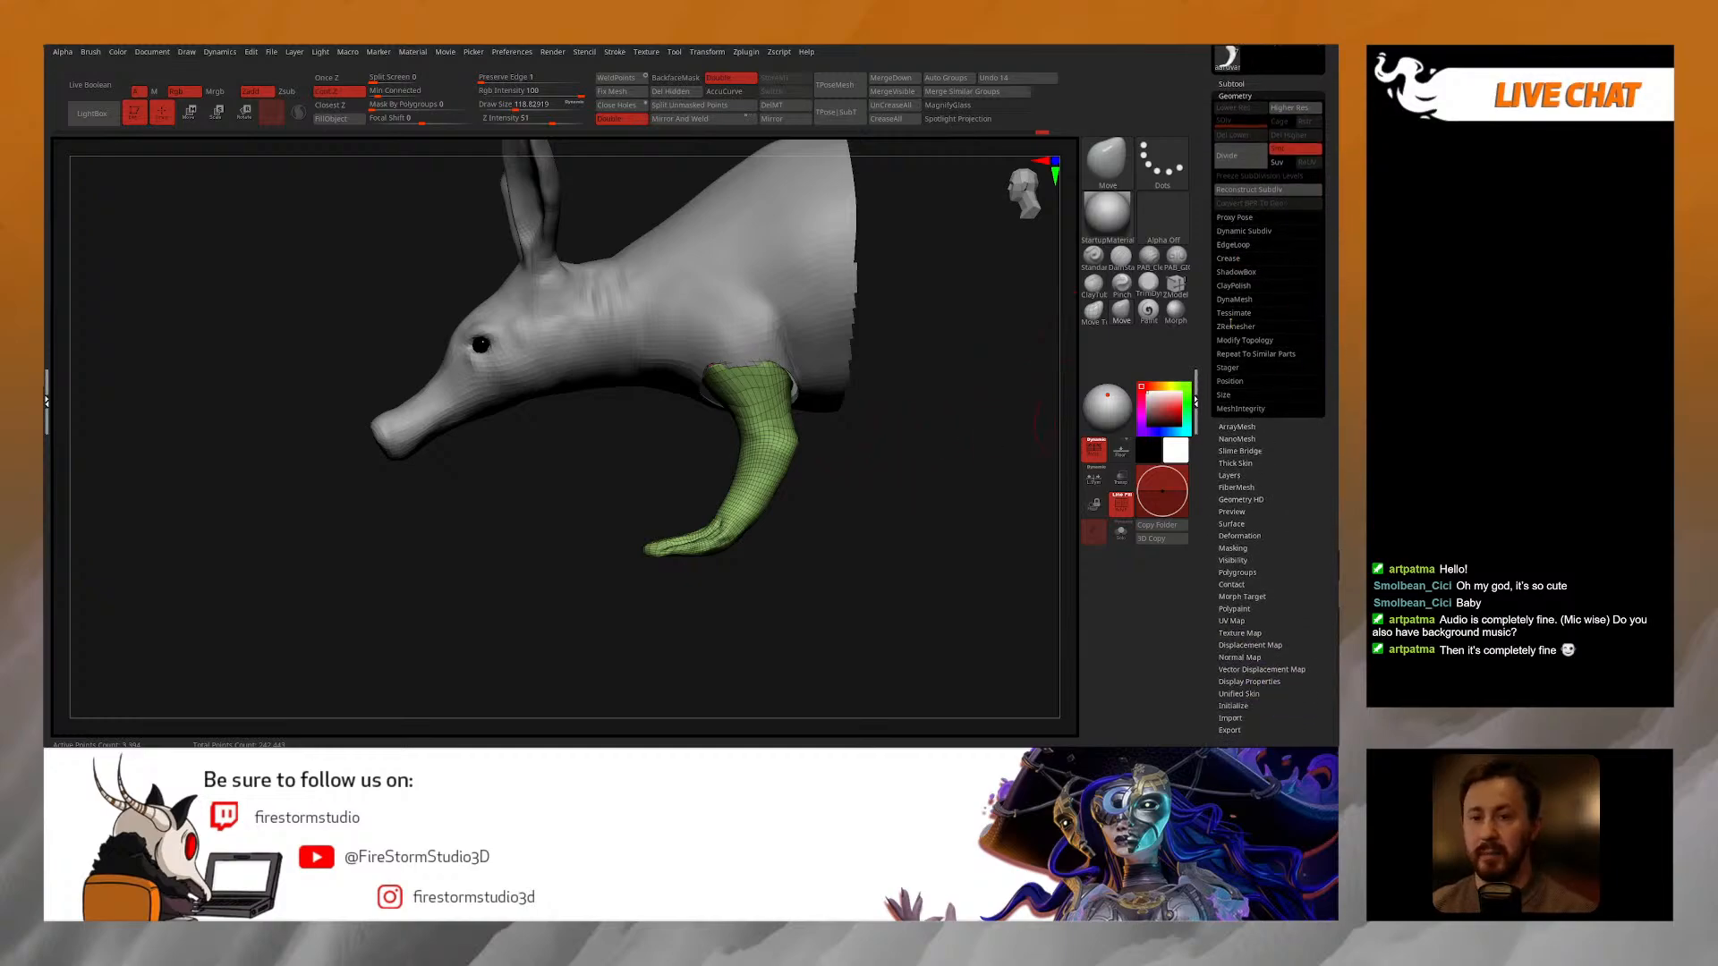
{"action": "left_click", "coordinate": [1235, 326]}
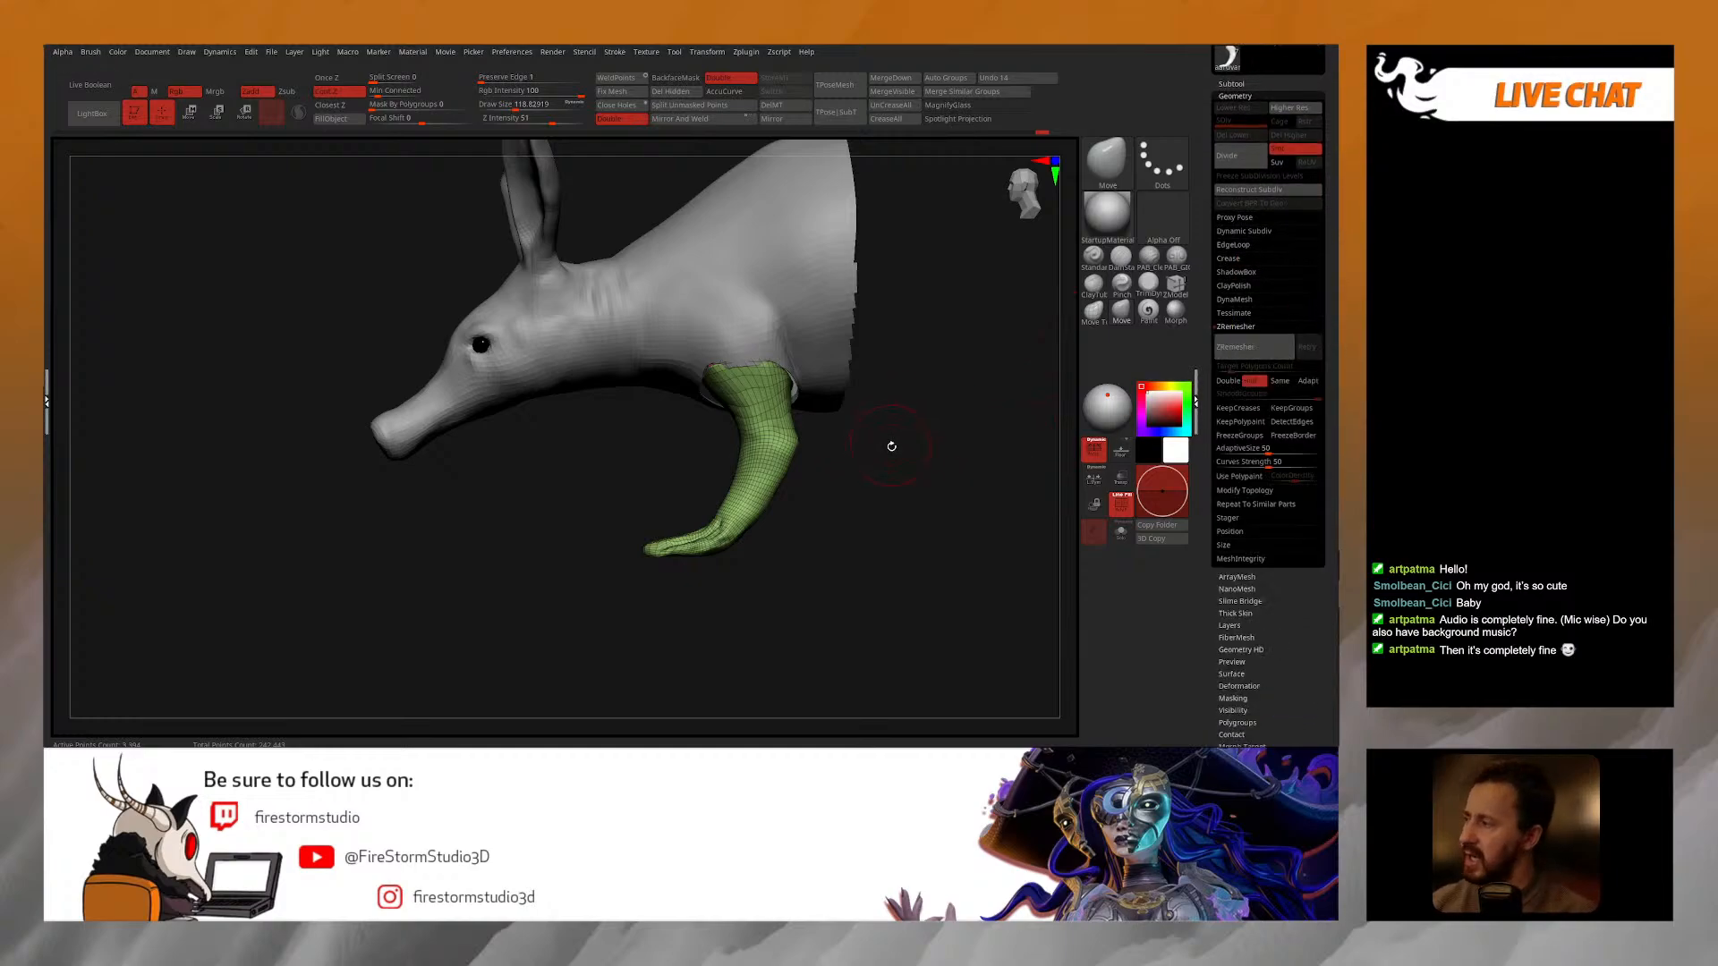
Step: Choose the ZRemesherGuides brush and isolate the leg subtool
{"action": "key", "text": "b"}
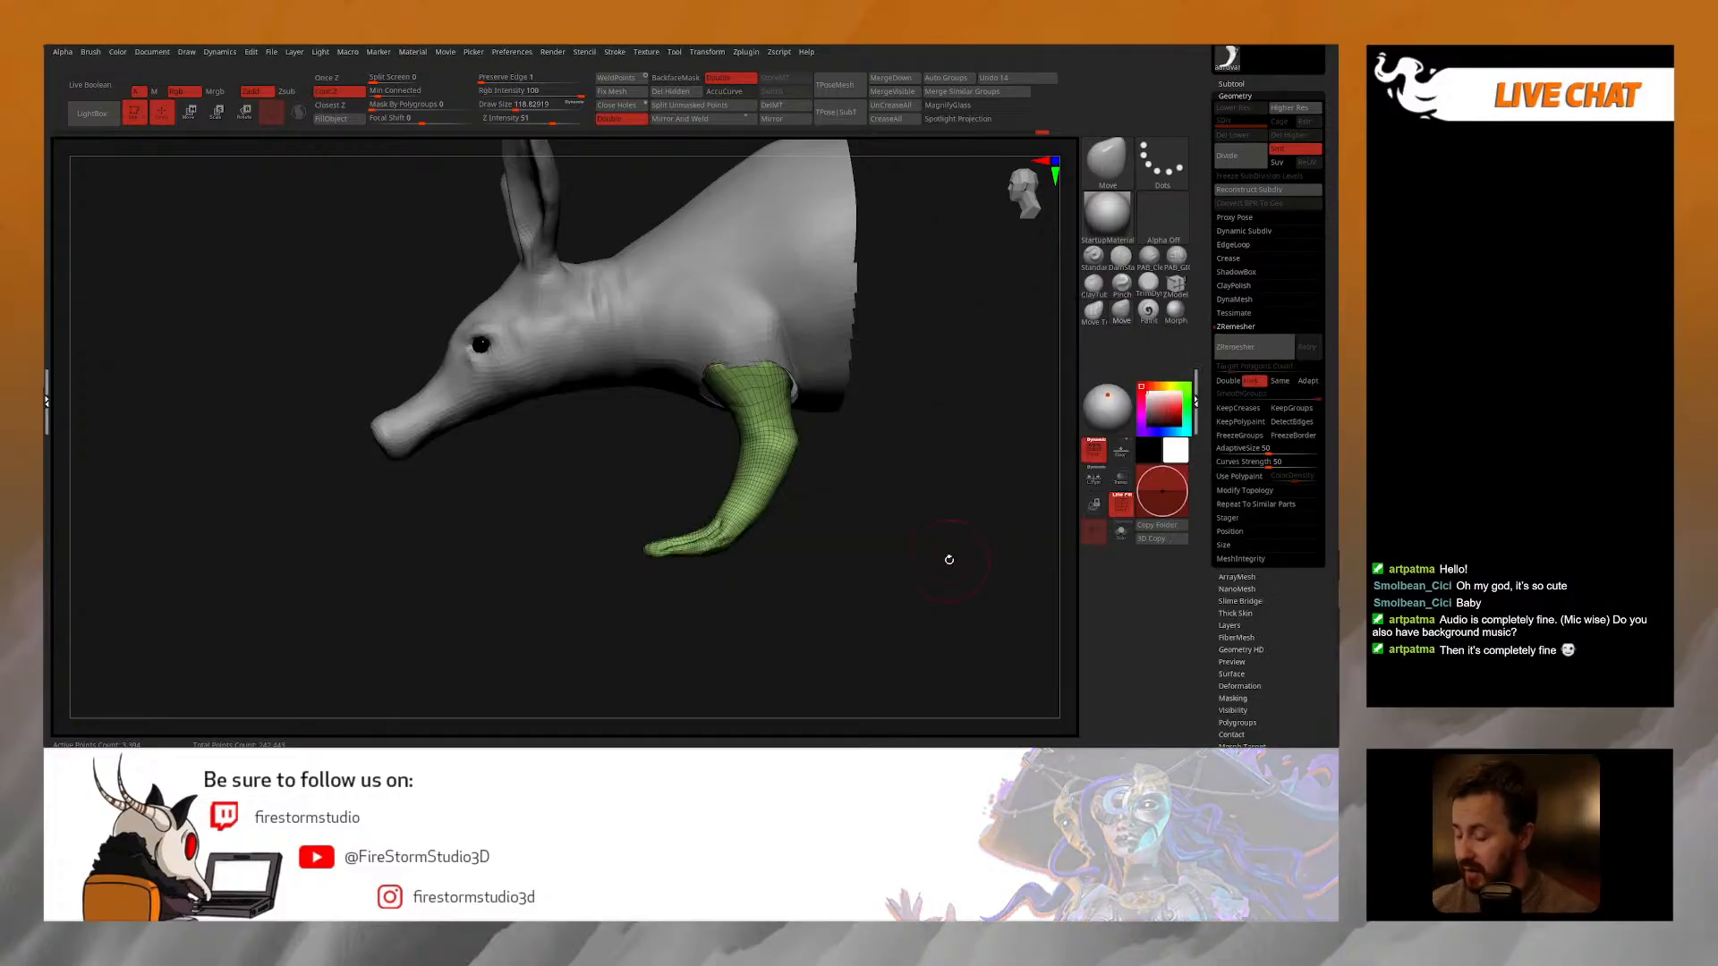
{"action": "key", "text": "b"}
{"action": "key", "text": "z"}
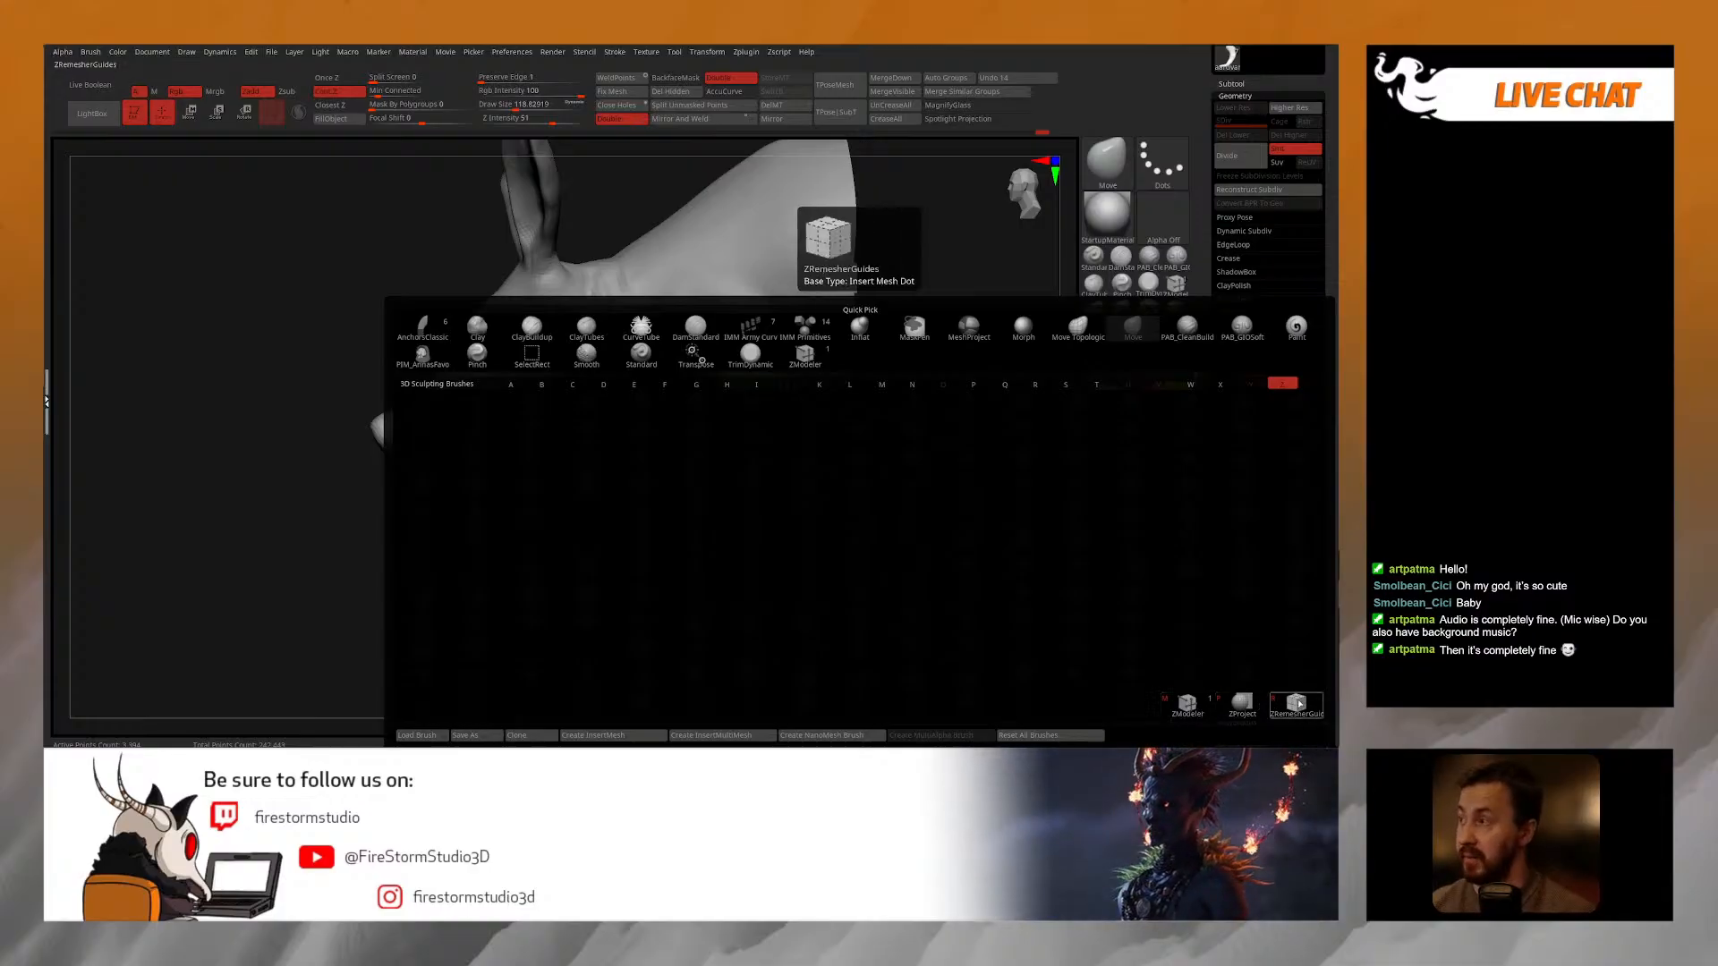
{"action": "left_click", "coordinate": [1298, 703]}
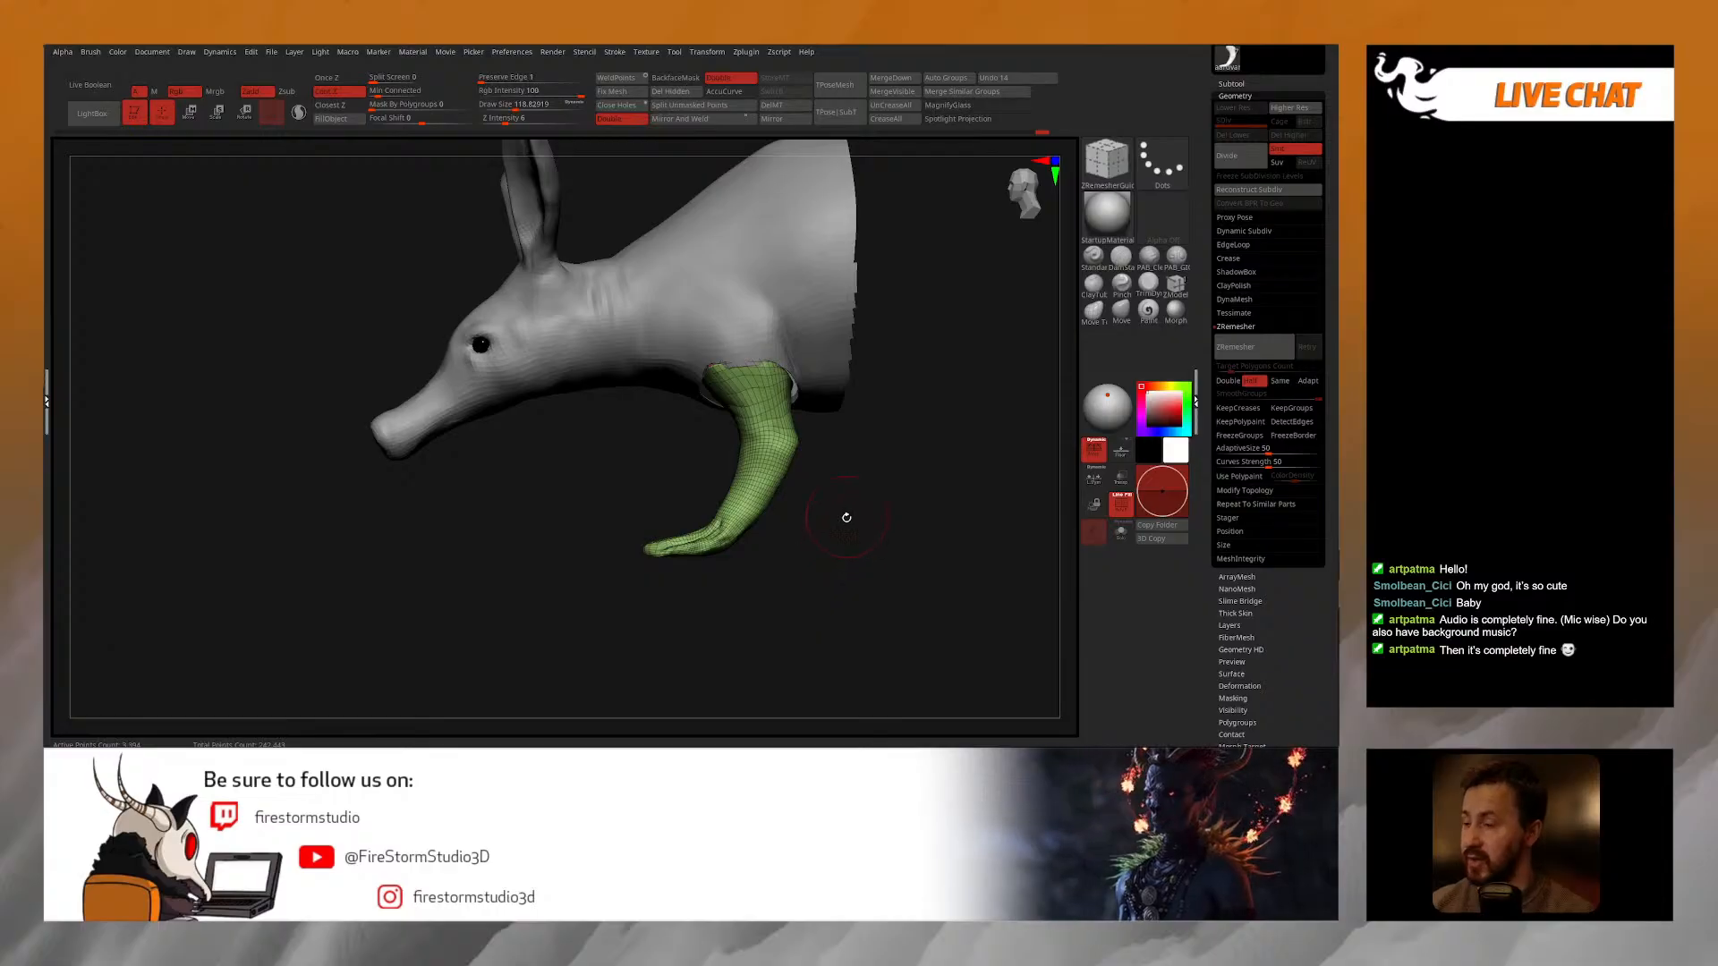
{"action": "key", "text": "alt+s"}
{"action": "mouse_move", "coordinate": [855, 502]}
{"action": "left_mouse_down"}
{"action": "mouse_move", "coordinate": [886, 503]}
{"action": "mouse_move", "coordinate": [861, 495]}
{"action": "mouse_move", "coordinate": [856, 513]}
{"action": "left_mouse_up"}
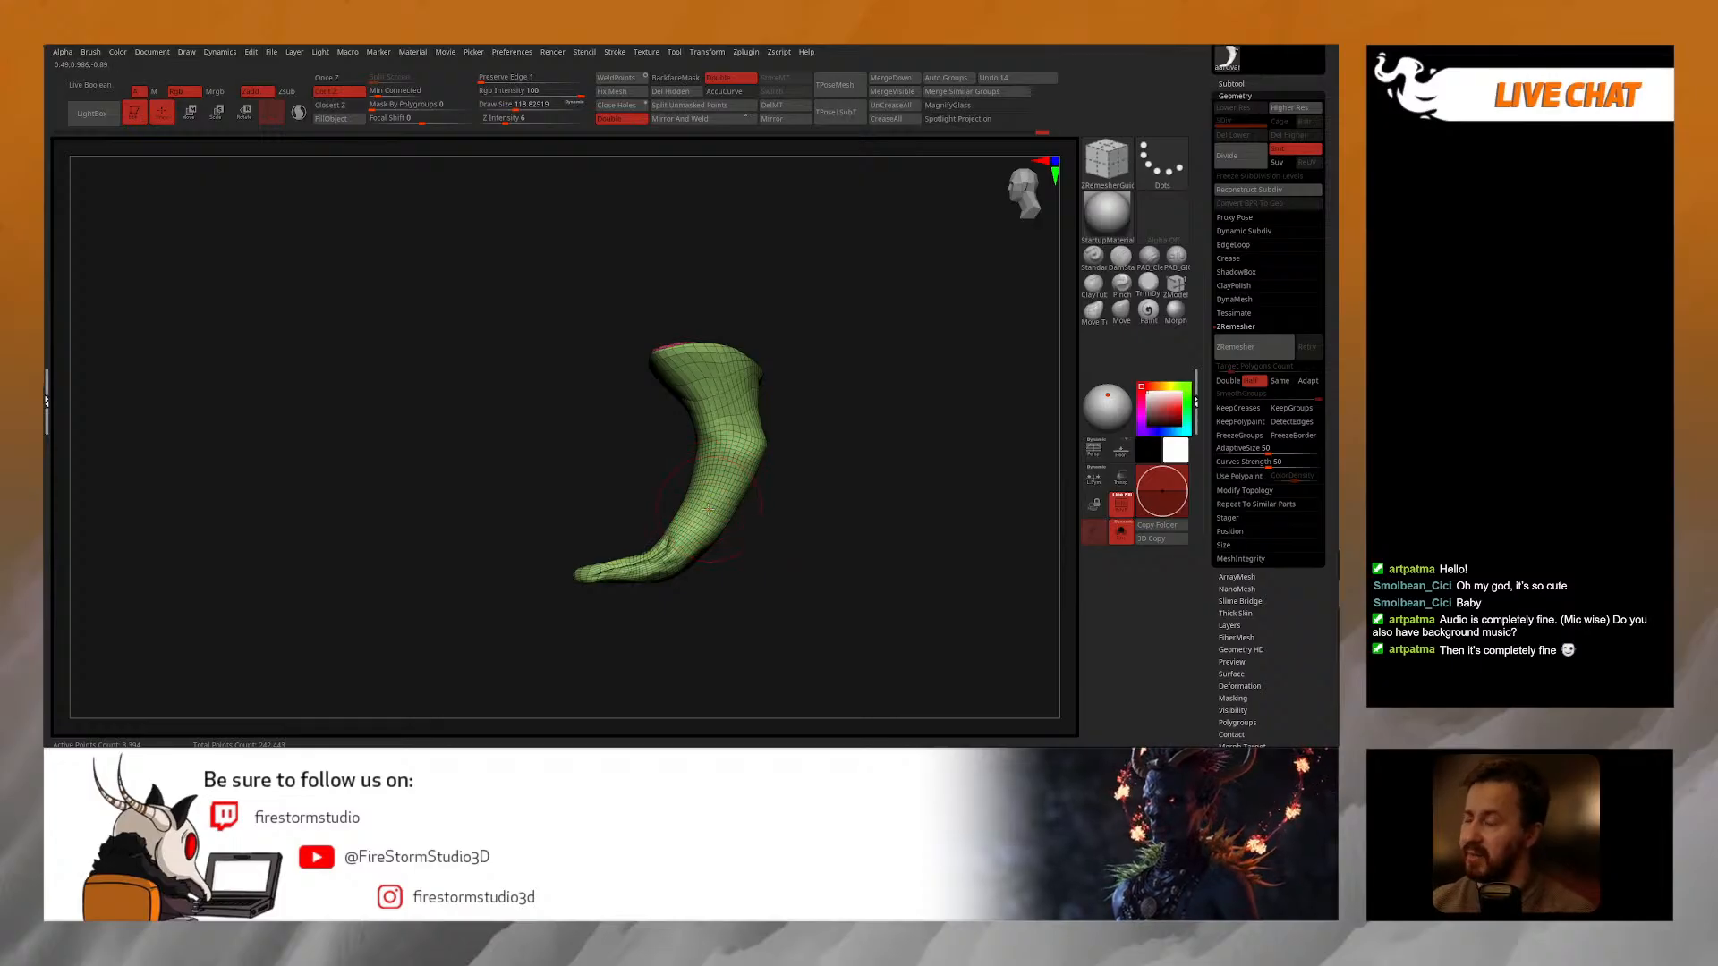
Step: Reduce the guide brush's draw size to about 24
{"action": "left_click_drag", "start_coordinate": [706, 506], "coordinate": [755, 521]}
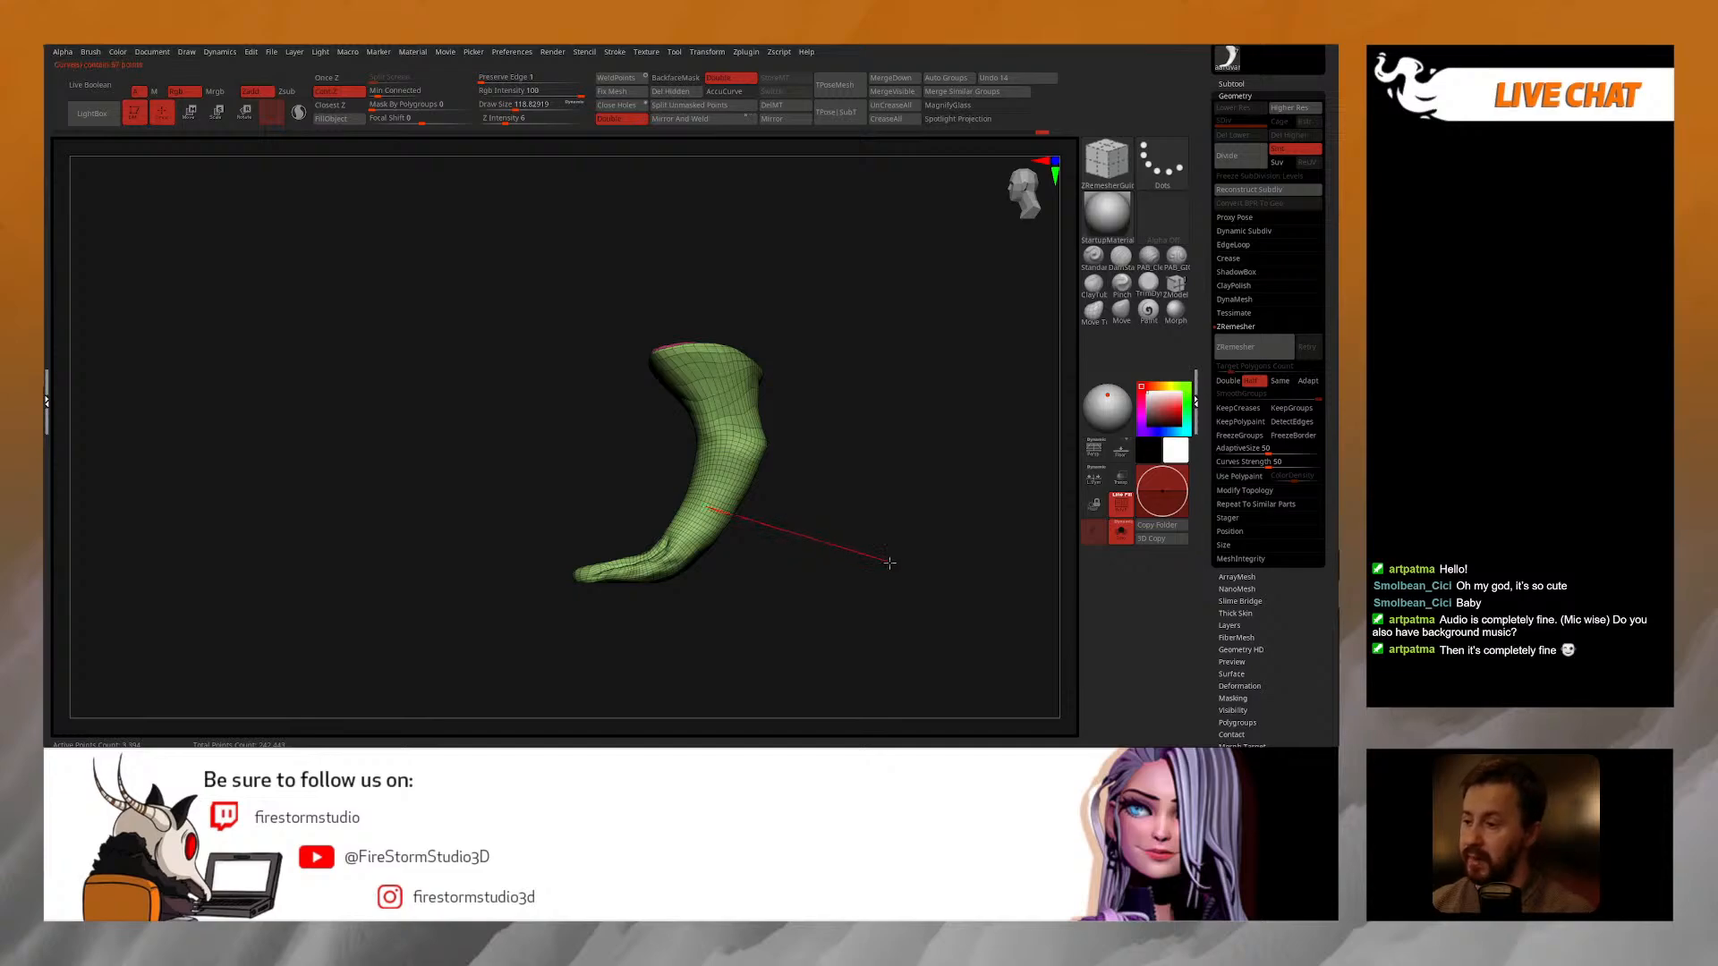
{"action": "key", "text": "space"}
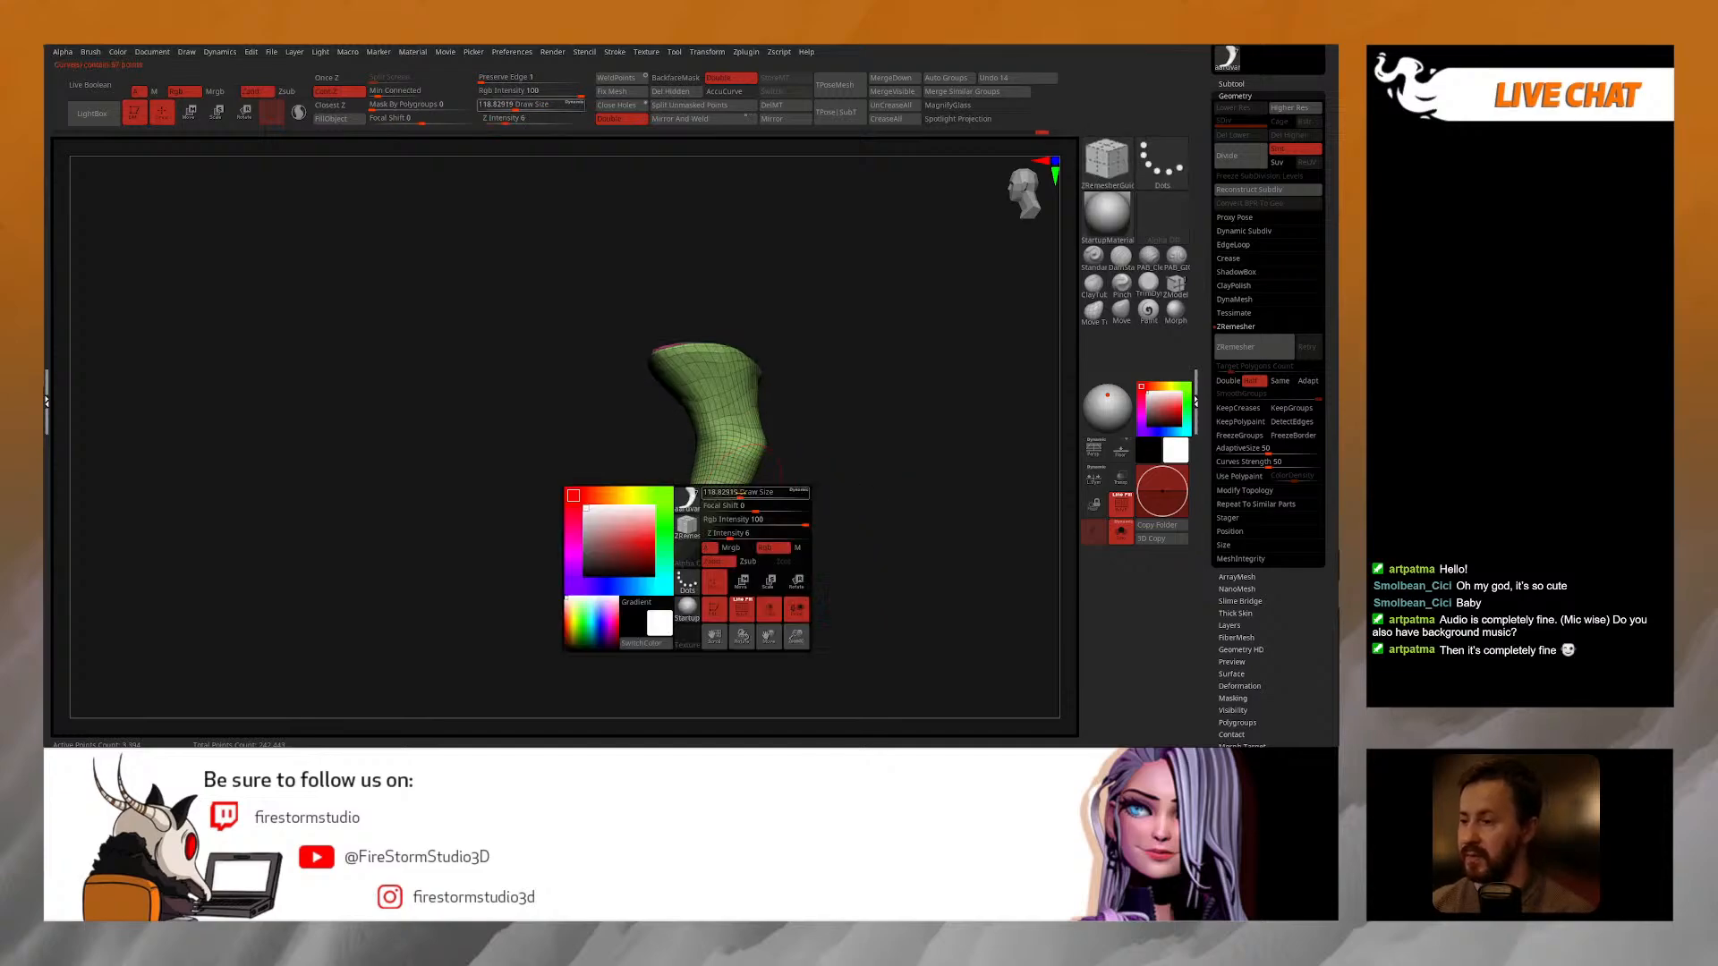
{"action": "mouse_move", "coordinate": [768, 530]}
{"action": "left_mouse_down", "text": "alt"}
{"action": "mouse_move", "coordinate": [723, 465]}
{"action": "mouse_move", "coordinate": [802, 528]}
{"action": "left_mouse_up", "text": "alt"}
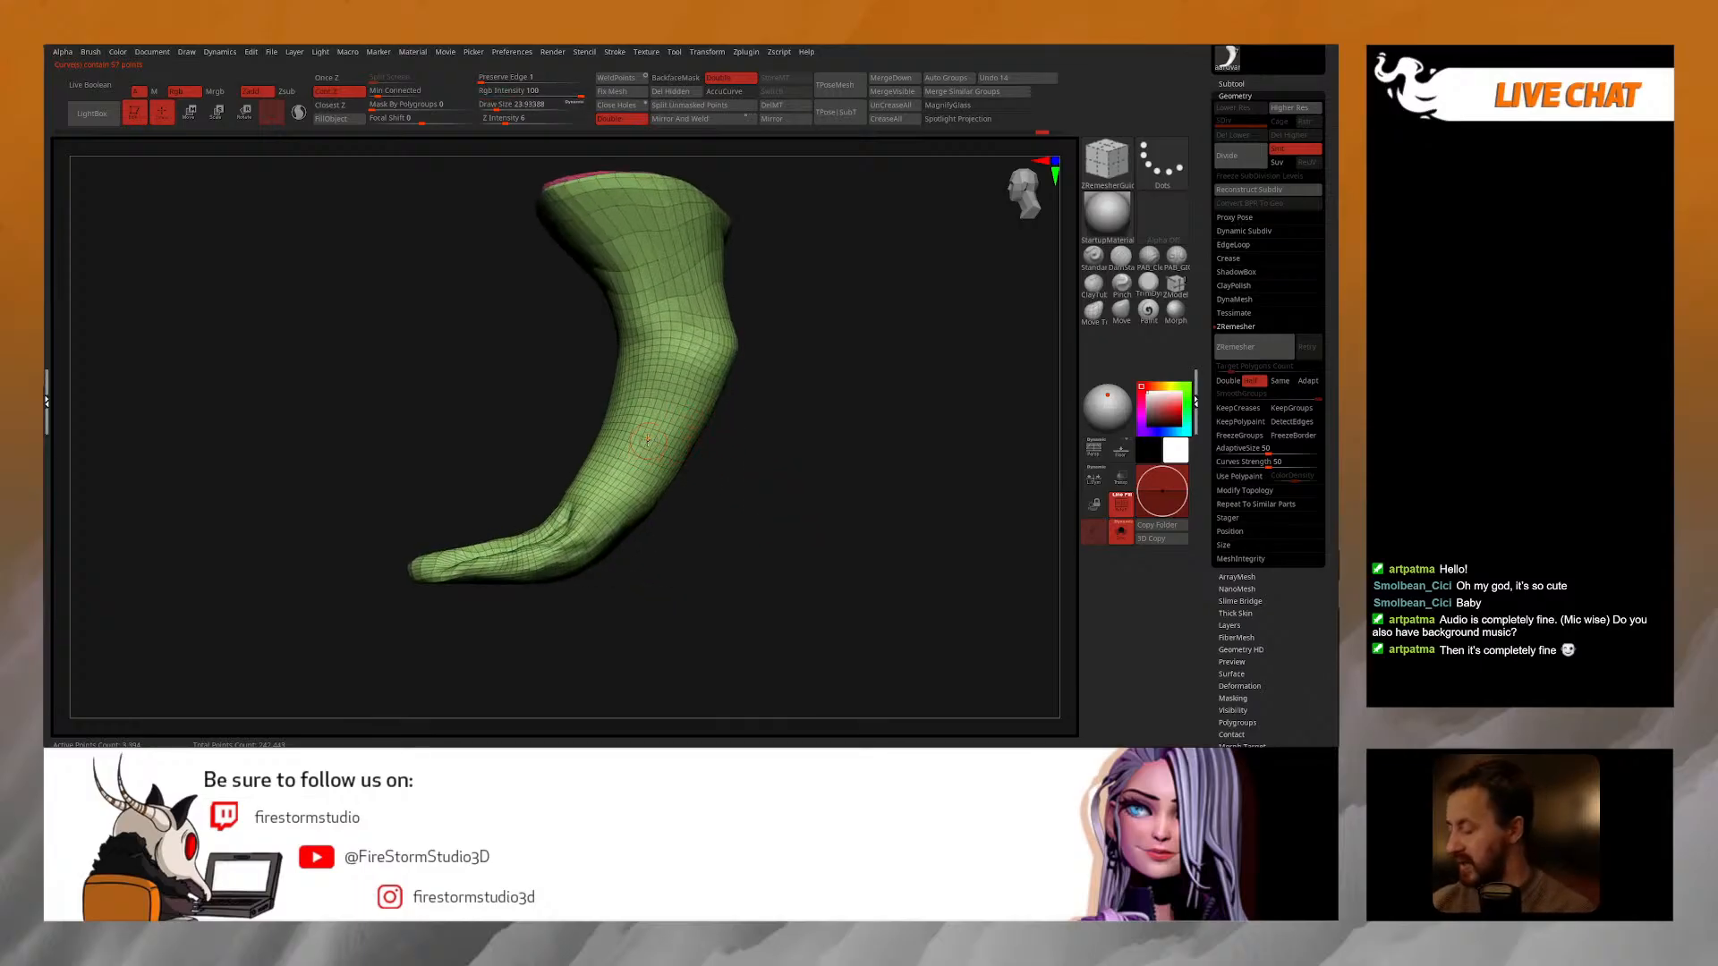
{"action": "key", "text": "shift"}
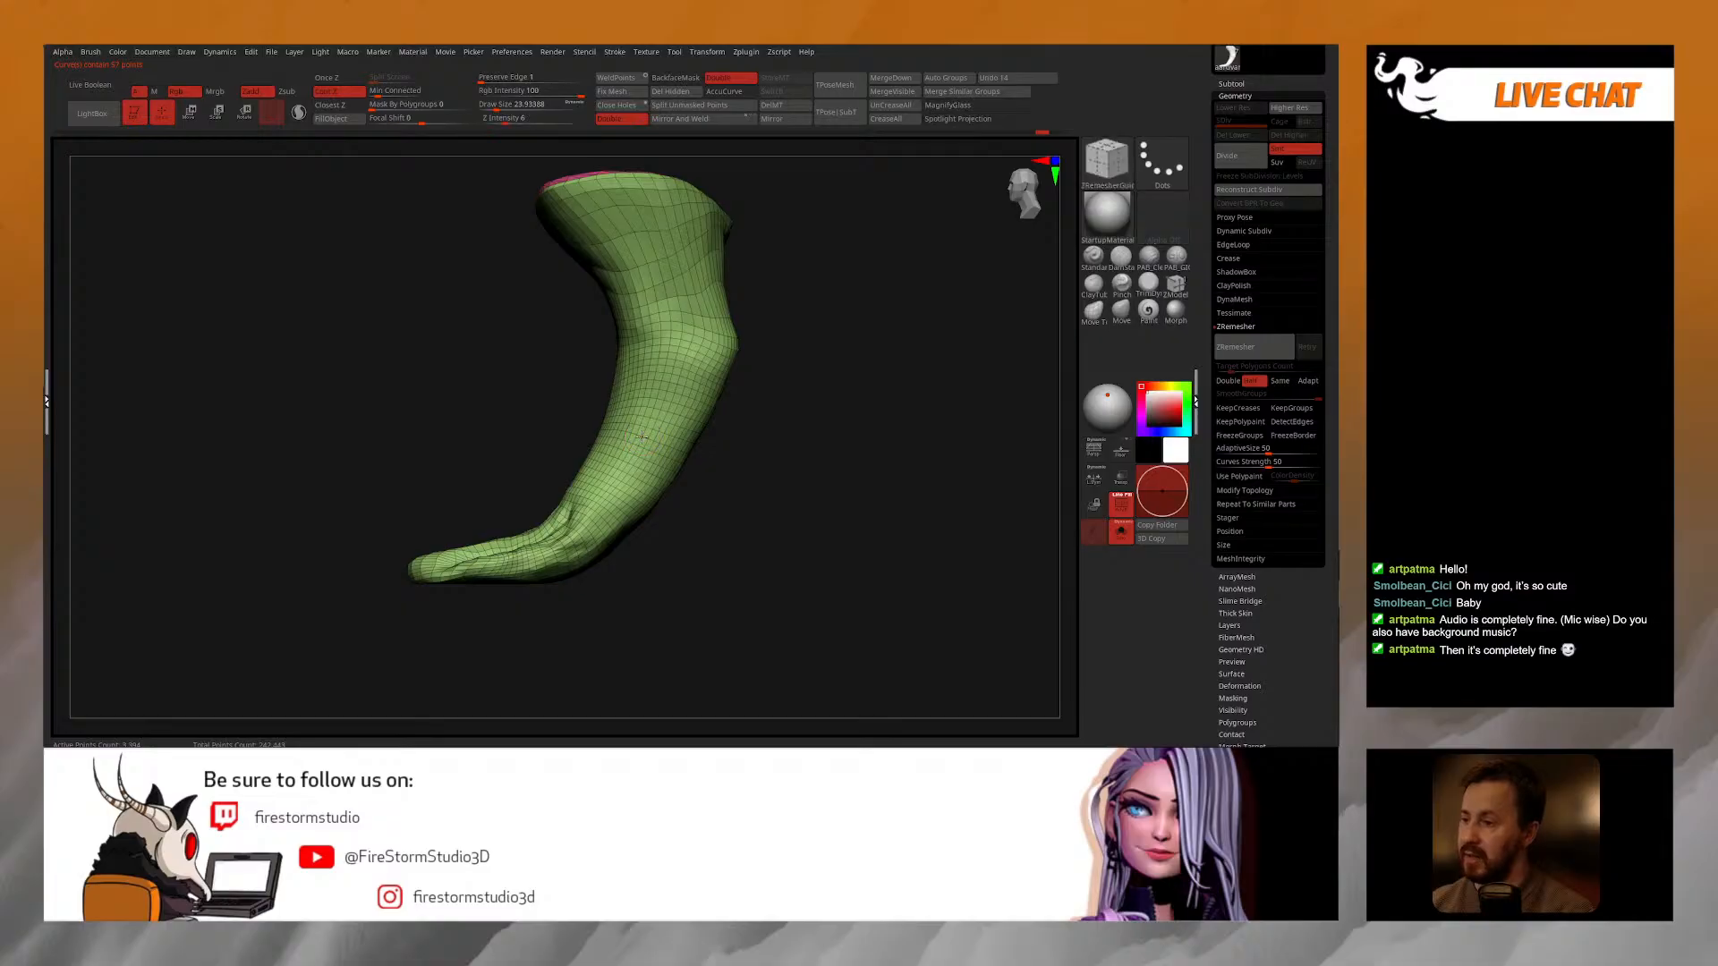
Step: Draw a guide curve around the lower leg above the foot, undoing the badly placed strokes
{"action": "mouse_move", "coordinate": [839, 525]}
{"action": "left_mouse_down"}
{"action": "mouse_move", "coordinate": [798, 587]}
{"action": "mouse_move", "coordinate": [882, 504]}
{"action": "mouse_move", "coordinate": [874, 540]}
{"action": "left_mouse_up"}
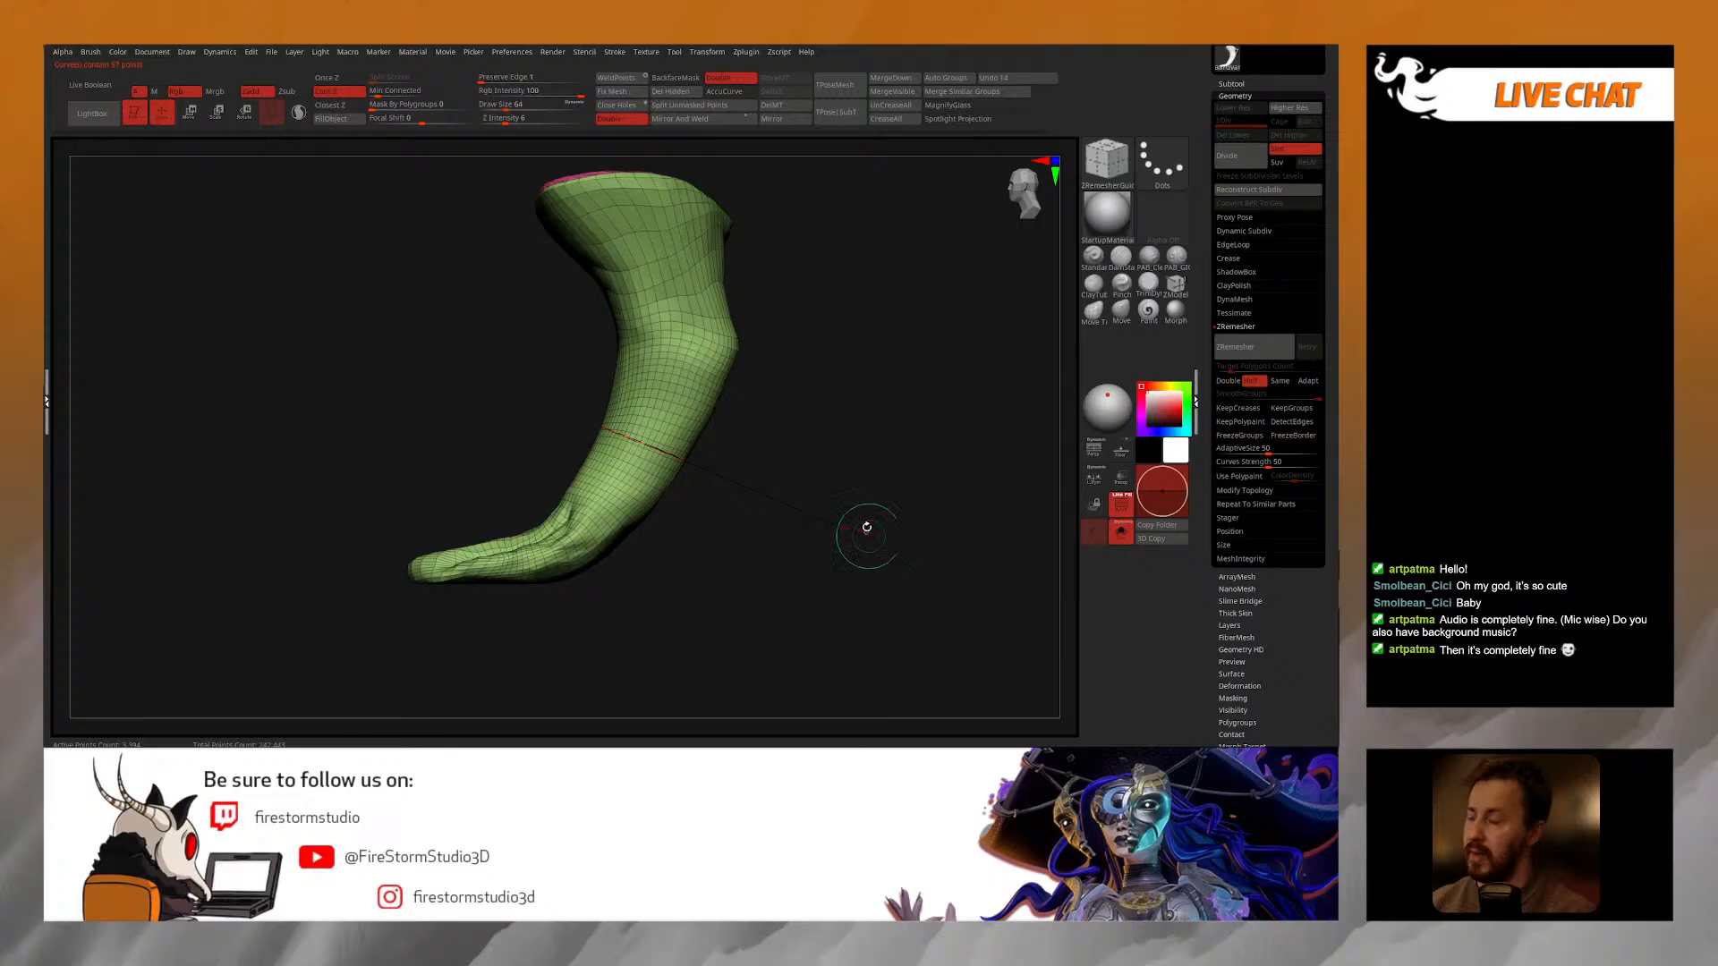
{"action": "left_click_drag", "start_coordinate": [875, 487], "coordinate": [793, 449]}
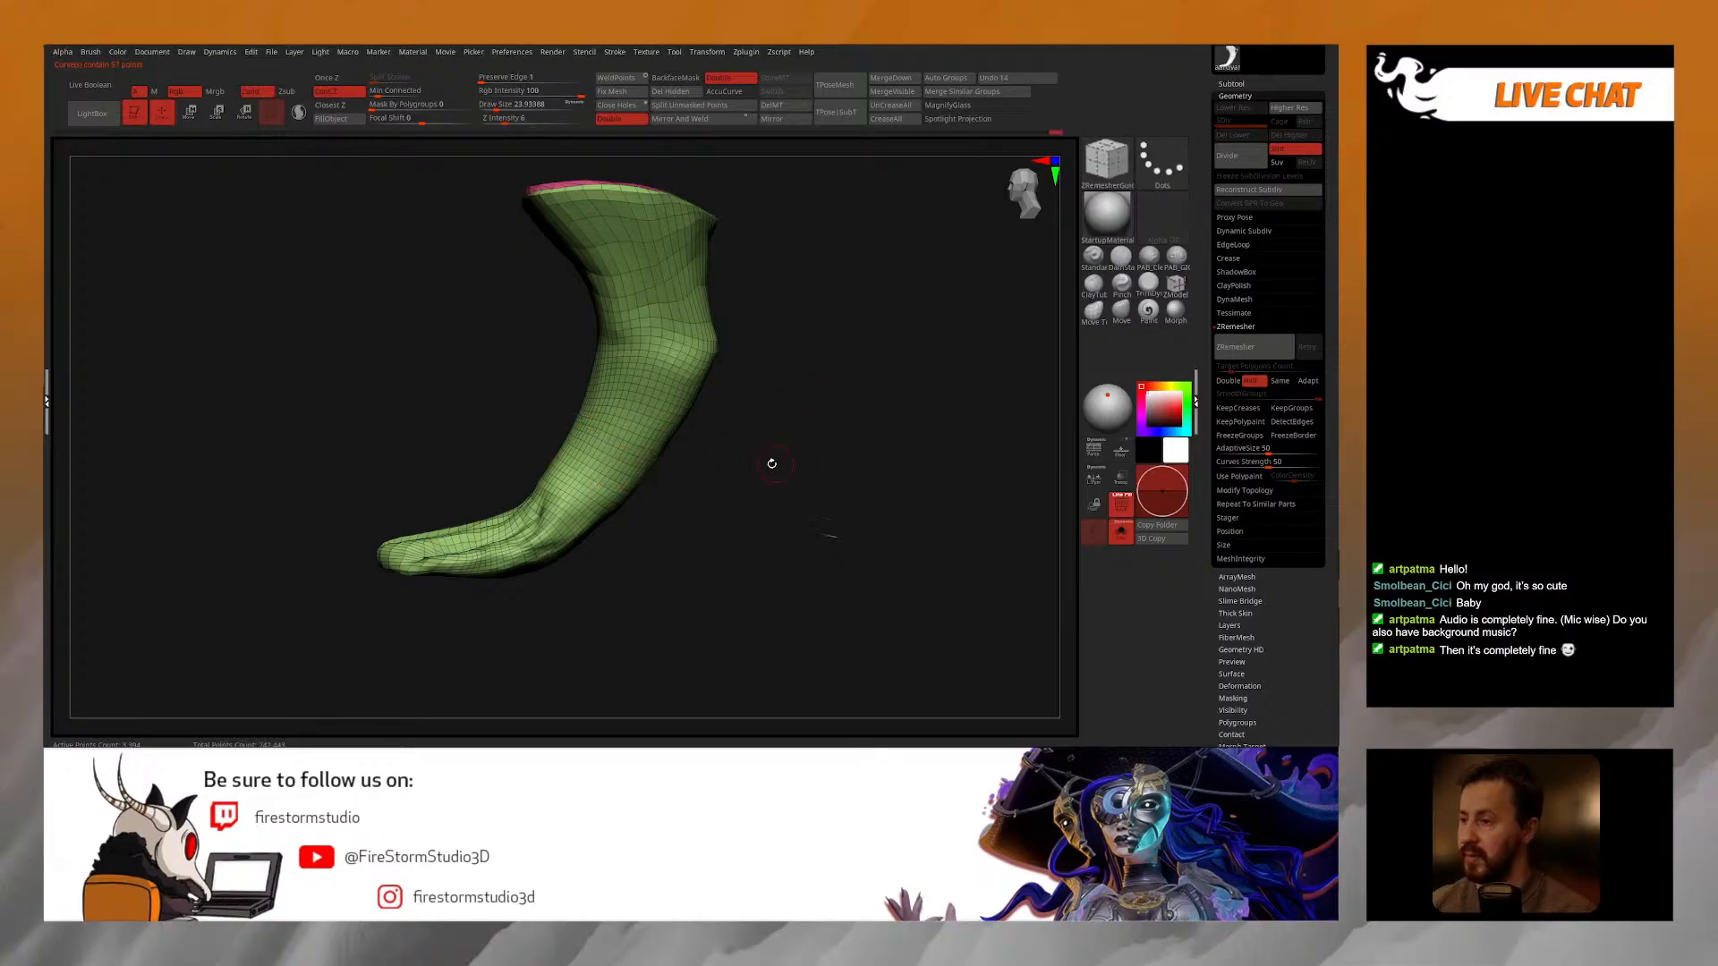
{"action": "left_click_drag", "start_coordinate": [798, 476], "coordinate": [836, 461], "text": "shift"}
{"action": "mouse_move", "coordinate": [609, 445]}
{"action": "left_mouse_down"}
{"action": "mouse_move", "coordinate": [820, 532]}
{"action": "mouse_move", "coordinate": [767, 498]}
{"action": "mouse_move", "coordinate": [725, 498]}
{"action": "left_mouse_up"}
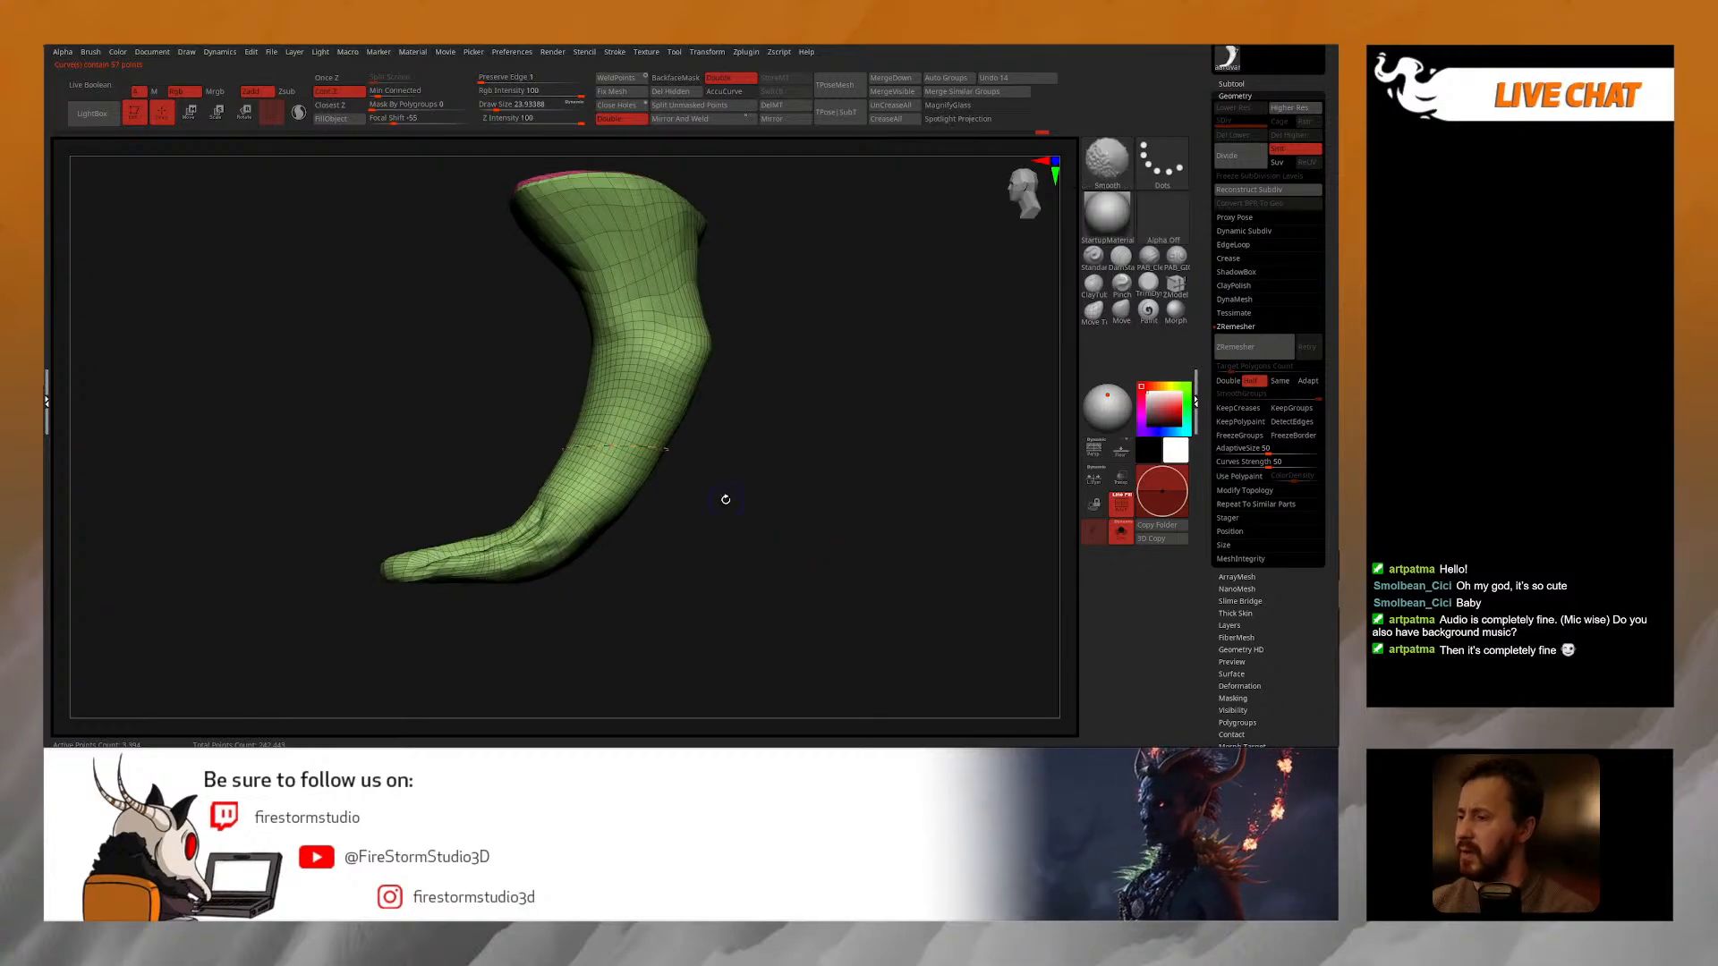
{"action": "key", "text": "ctrl+z"}
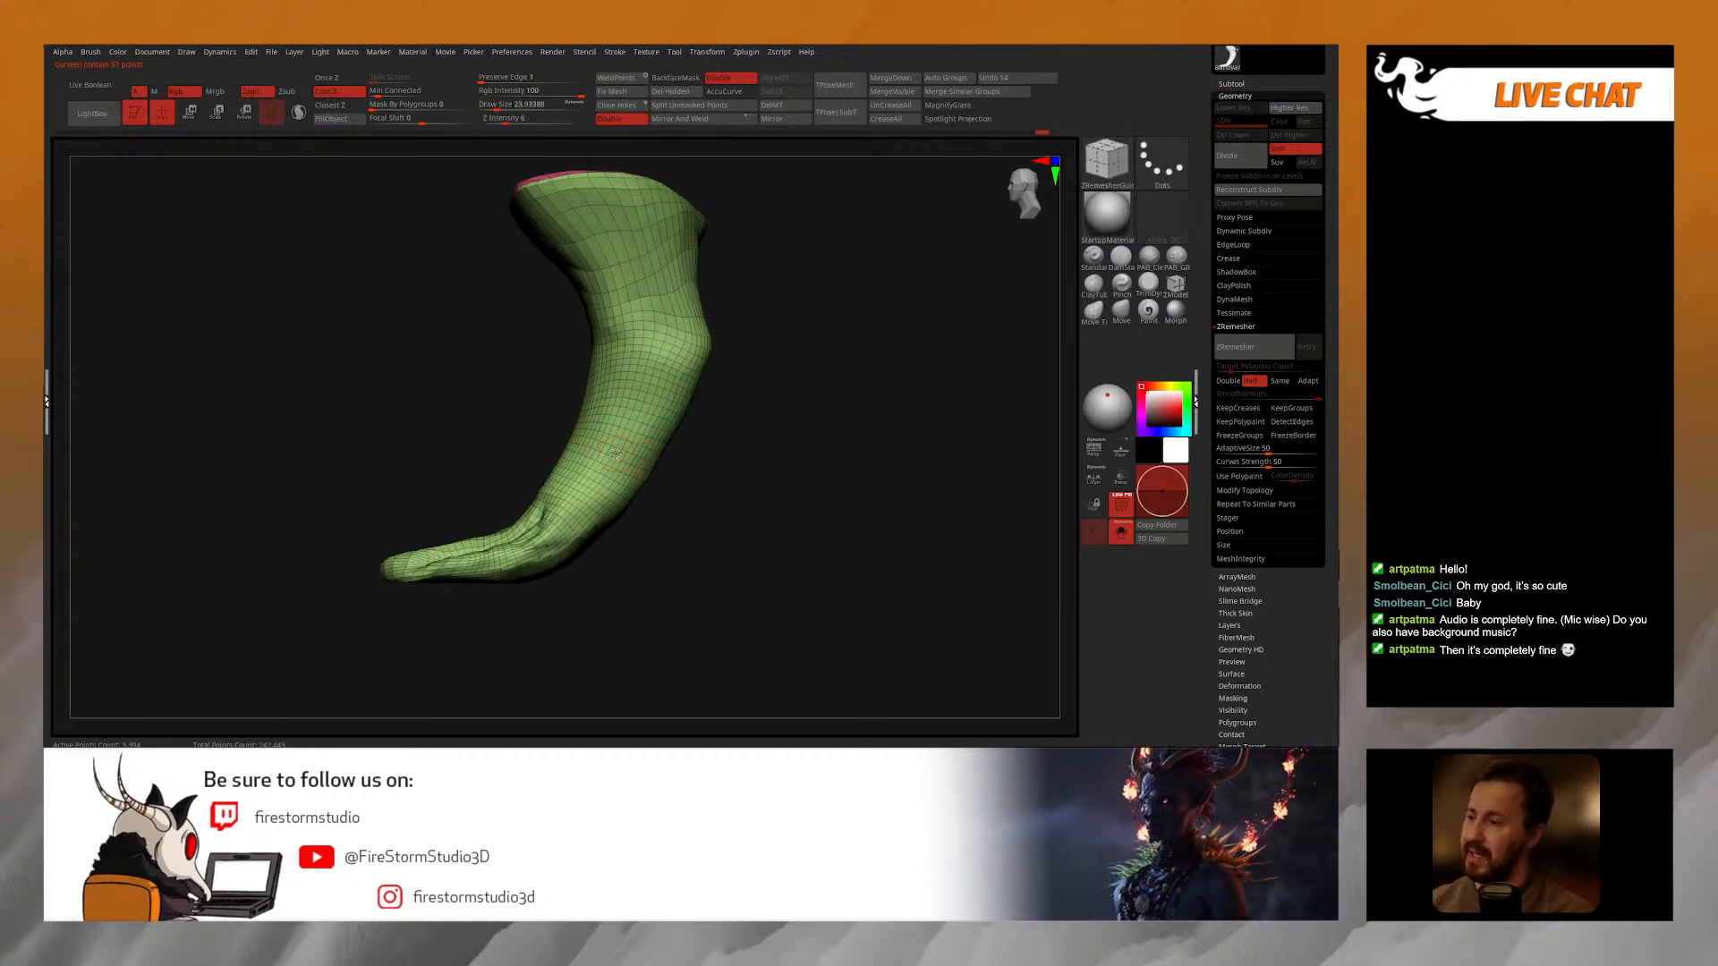
{"action": "mouse_move", "coordinate": [574, 440]}
{"action": "left_mouse_down"}
{"action": "mouse_move", "coordinate": [694, 502]}
{"action": "mouse_move", "coordinate": [642, 517]}
{"action": "mouse_move", "coordinate": [692, 436]}
{"action": "mouse_move", "coordinate": [808, 391]}
{"action": "mouse_move", "coordinate": [740, 436]}
{"action": "mouse_move", "coordinate": [627, 423]}
{"action": "mouse_move", "coordinate": [704, 453]}
{"action": "left_mouse_up"}
{"action": "key", "text": "ctrl+z"}
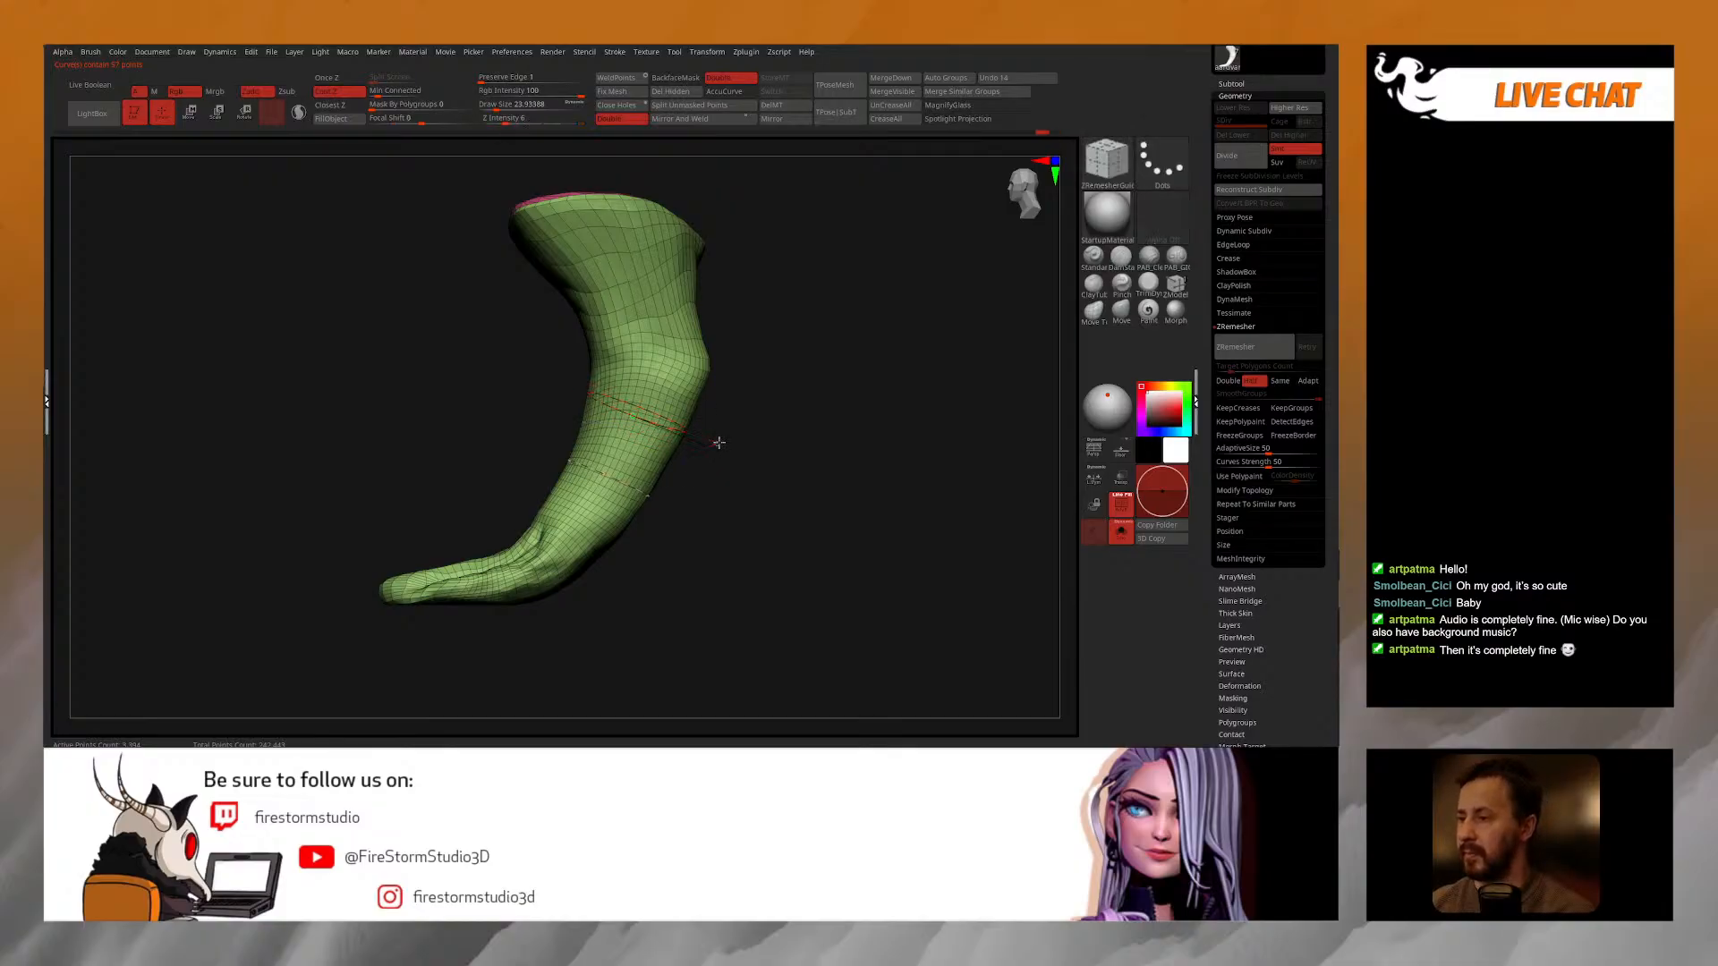
Step: Add guide curves around the middle and upper leg, plus a lengthwise one down the back of the leg
{"action": "left_click_drag", "start_coordinate": [675, 436], "coordinate": [680, 437]}
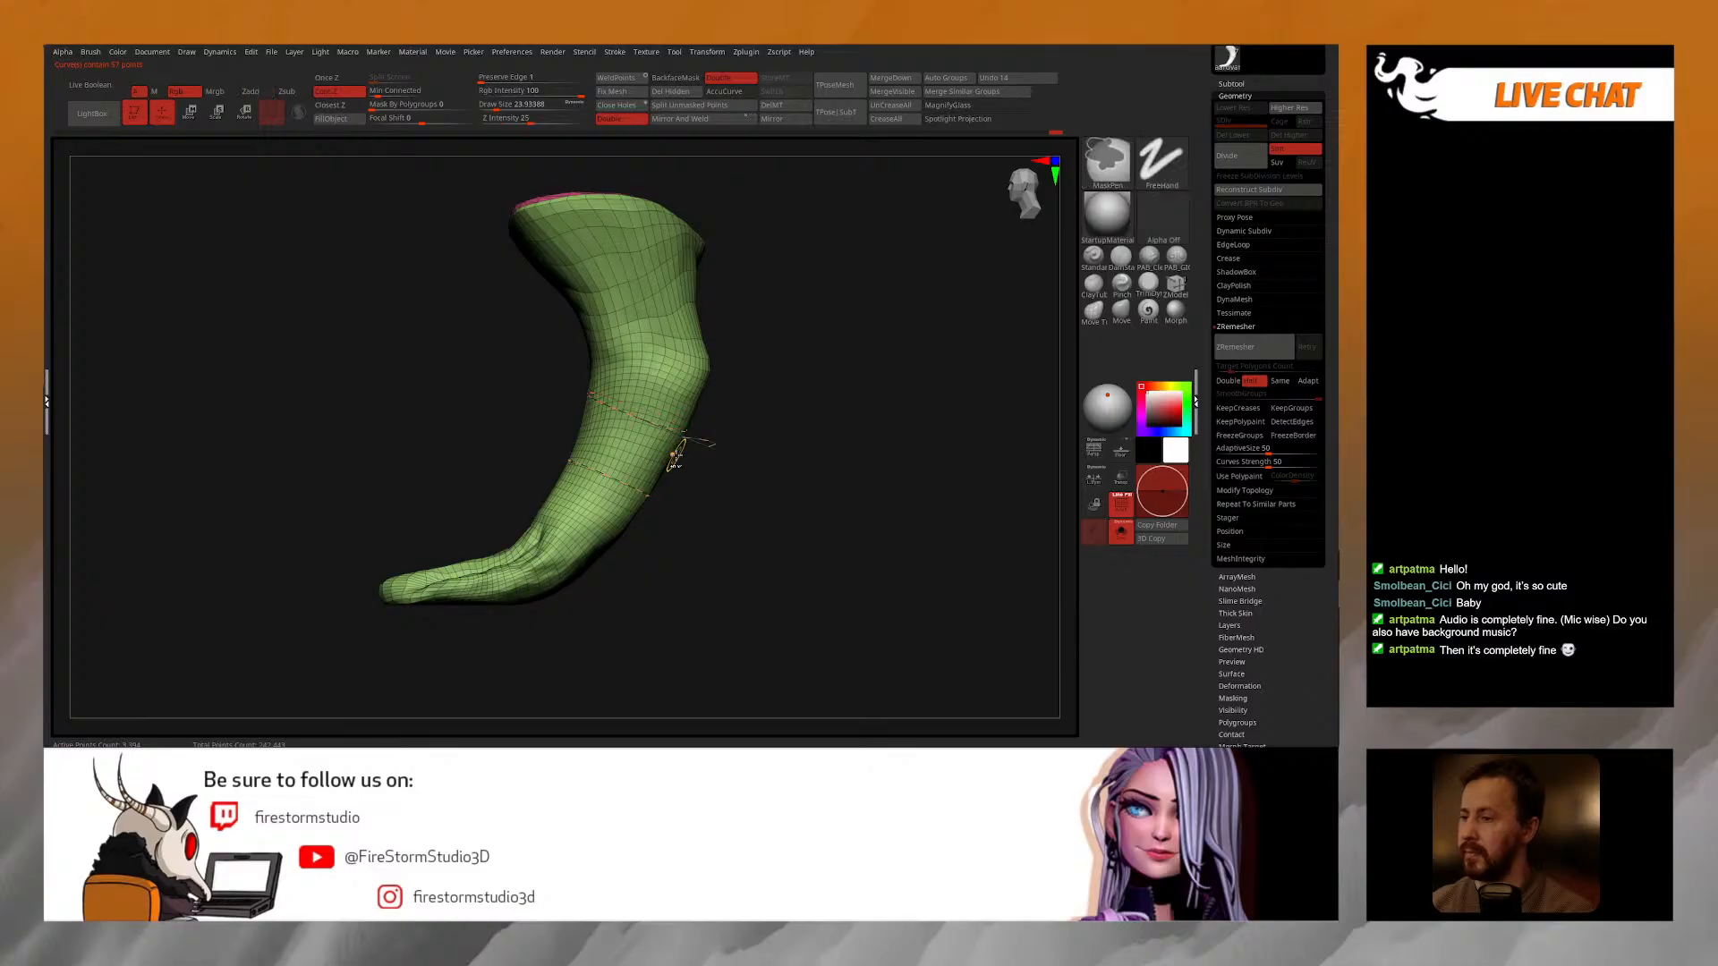
{"action": "key", "text": "ctrl+z"}
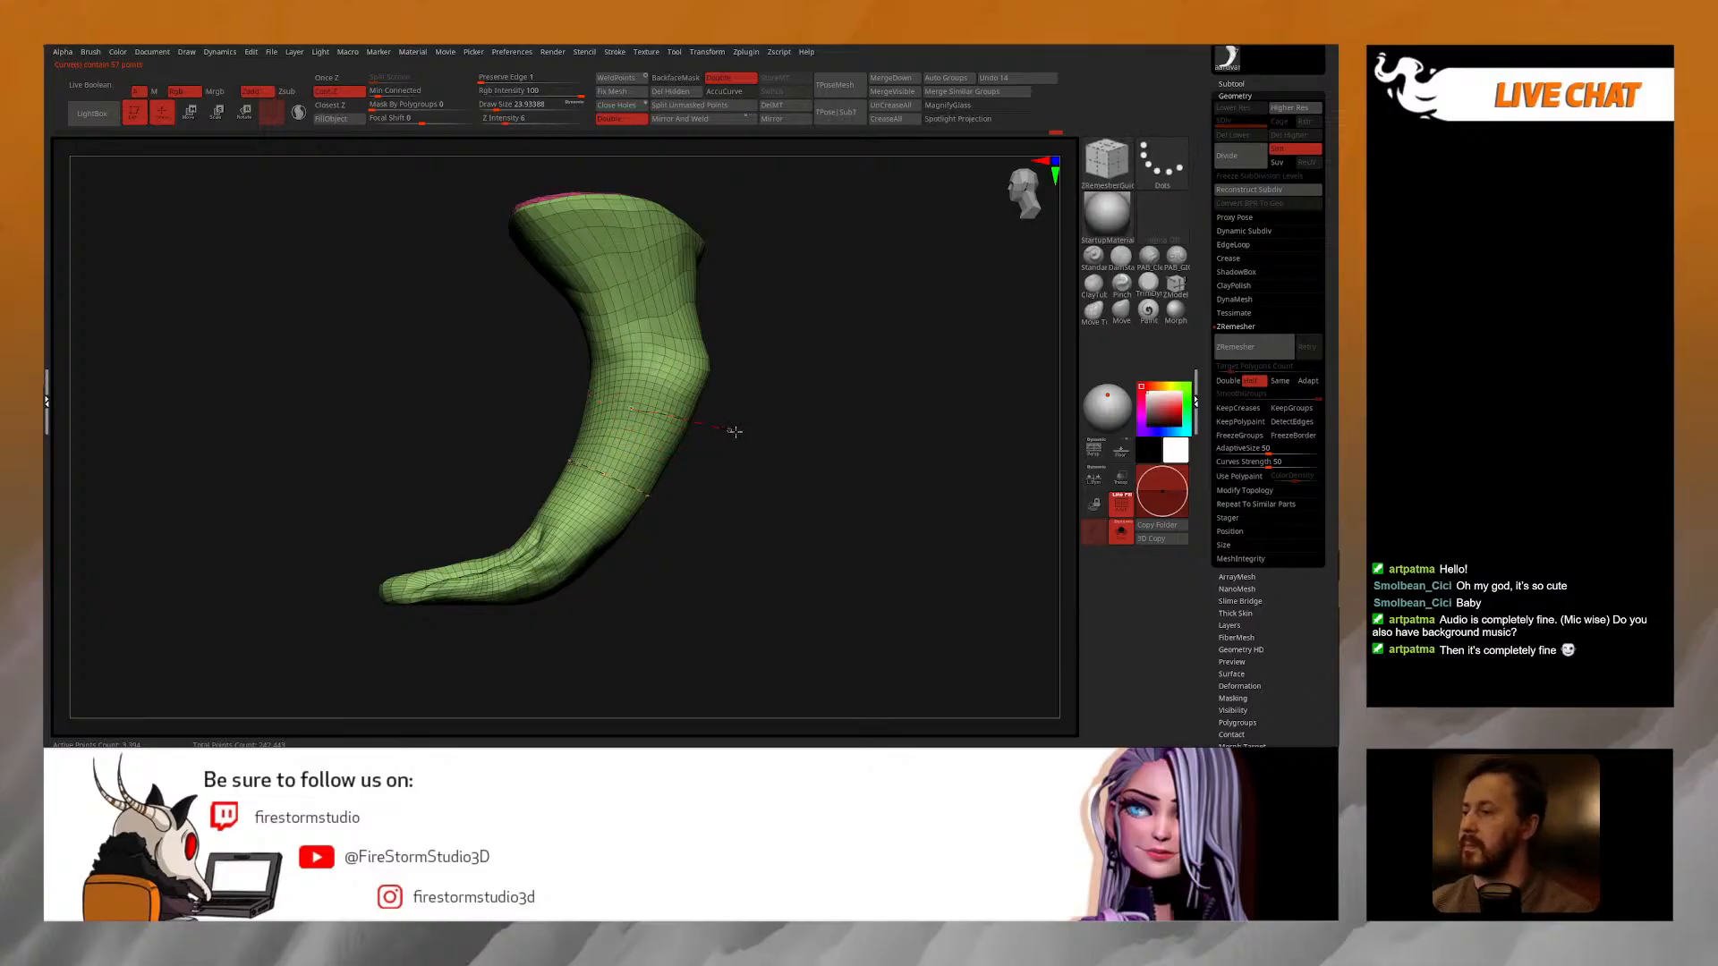
{"action": "mouse_move", "coordinate": [748, 458]}
{"action": "left_mouse_down"}
{"action": "mouse_move", "coordinate": [733, 391]}
{"action": "mouse_move", "coordinate": [760, 437]}
{"action": "left_mouse_up"}
{"action": "mouse_move", "coordinate": [666, 384]}
{"action": "left_mouse_down"}
{"action": "mouse_move", "coordinate": [782, 422]}
{"action": "mouse_move", "coordinate": [807, 411]}
{"action": "mouse_move", "coordinate": [790, 425]}
{"action": "mouse_move", "coordinate": [774, 392]}
{"action": "mouse_move", "coordinate": [817, 295]}
{"action": "mouse_move", "coordinate": [763, 464]}
{"action": "left_mouse_up"}
{"action": "left_click_drag", "start_coordinate": [699, 528], "coordinate": [594, 563]}
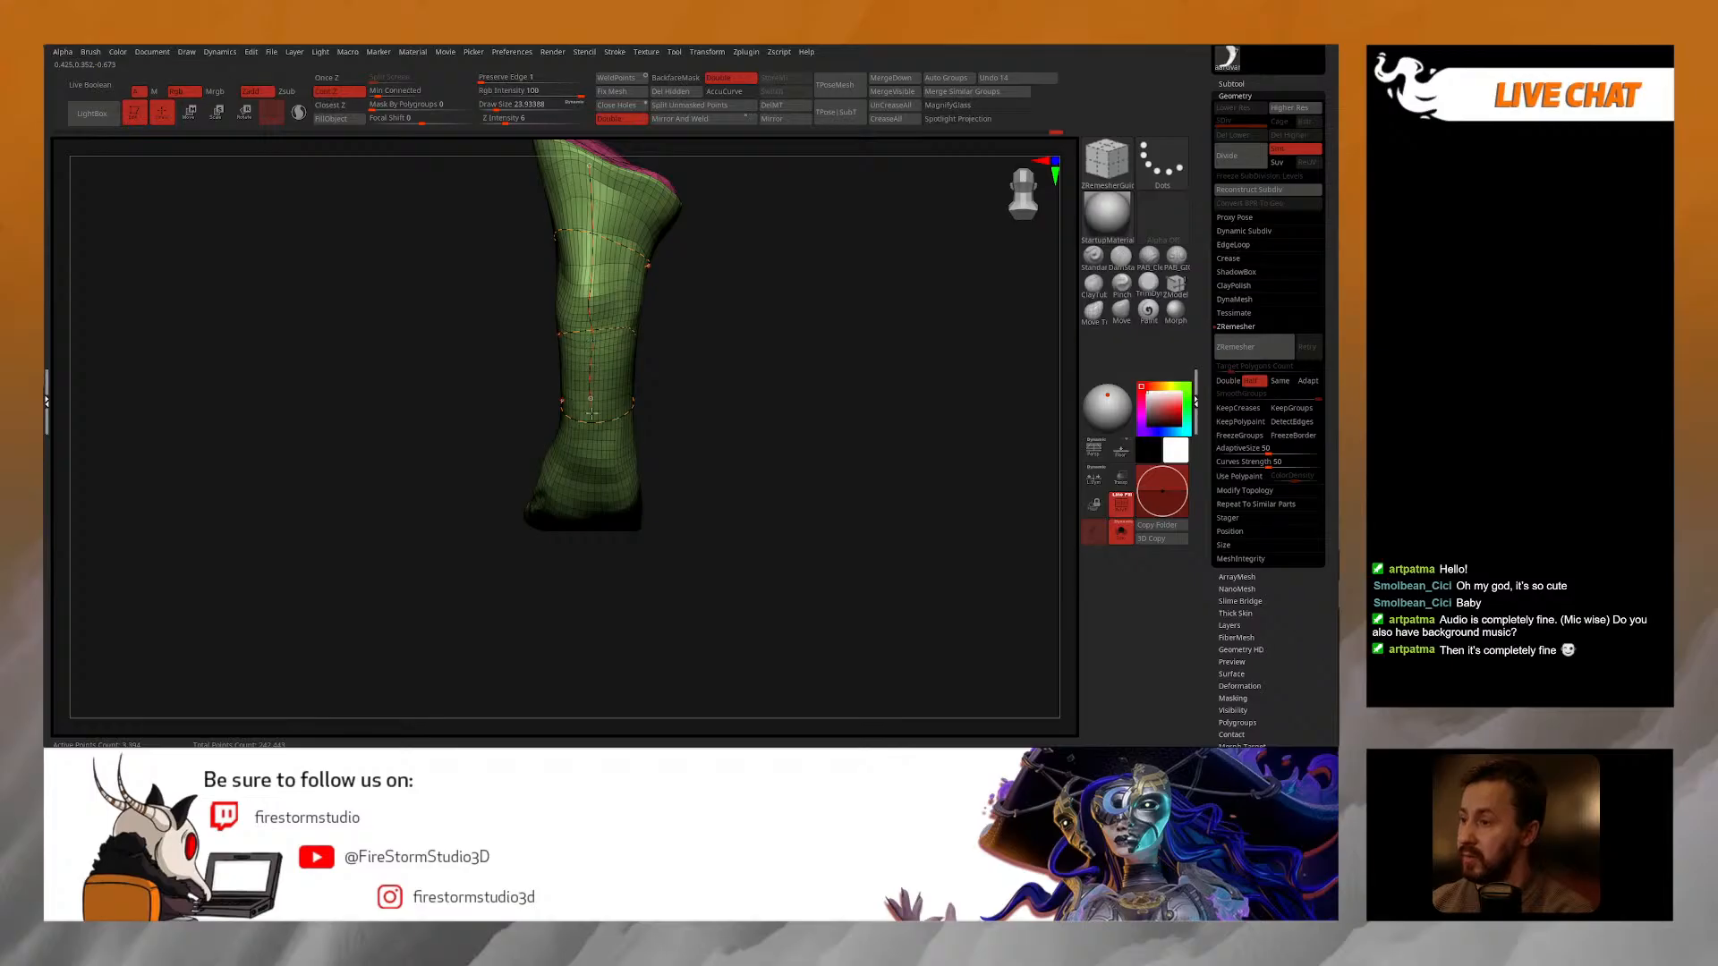
Step: Continue the guide curves over the heel and around the outline of the foot's sole
{"action": "left_click_drag", "start_coordinate": [592, 507], "coordinate": [591, 527]}
{"action": "left_click_drag", "start_coordinate": [619, 612], "coordinate": [612, 501]}
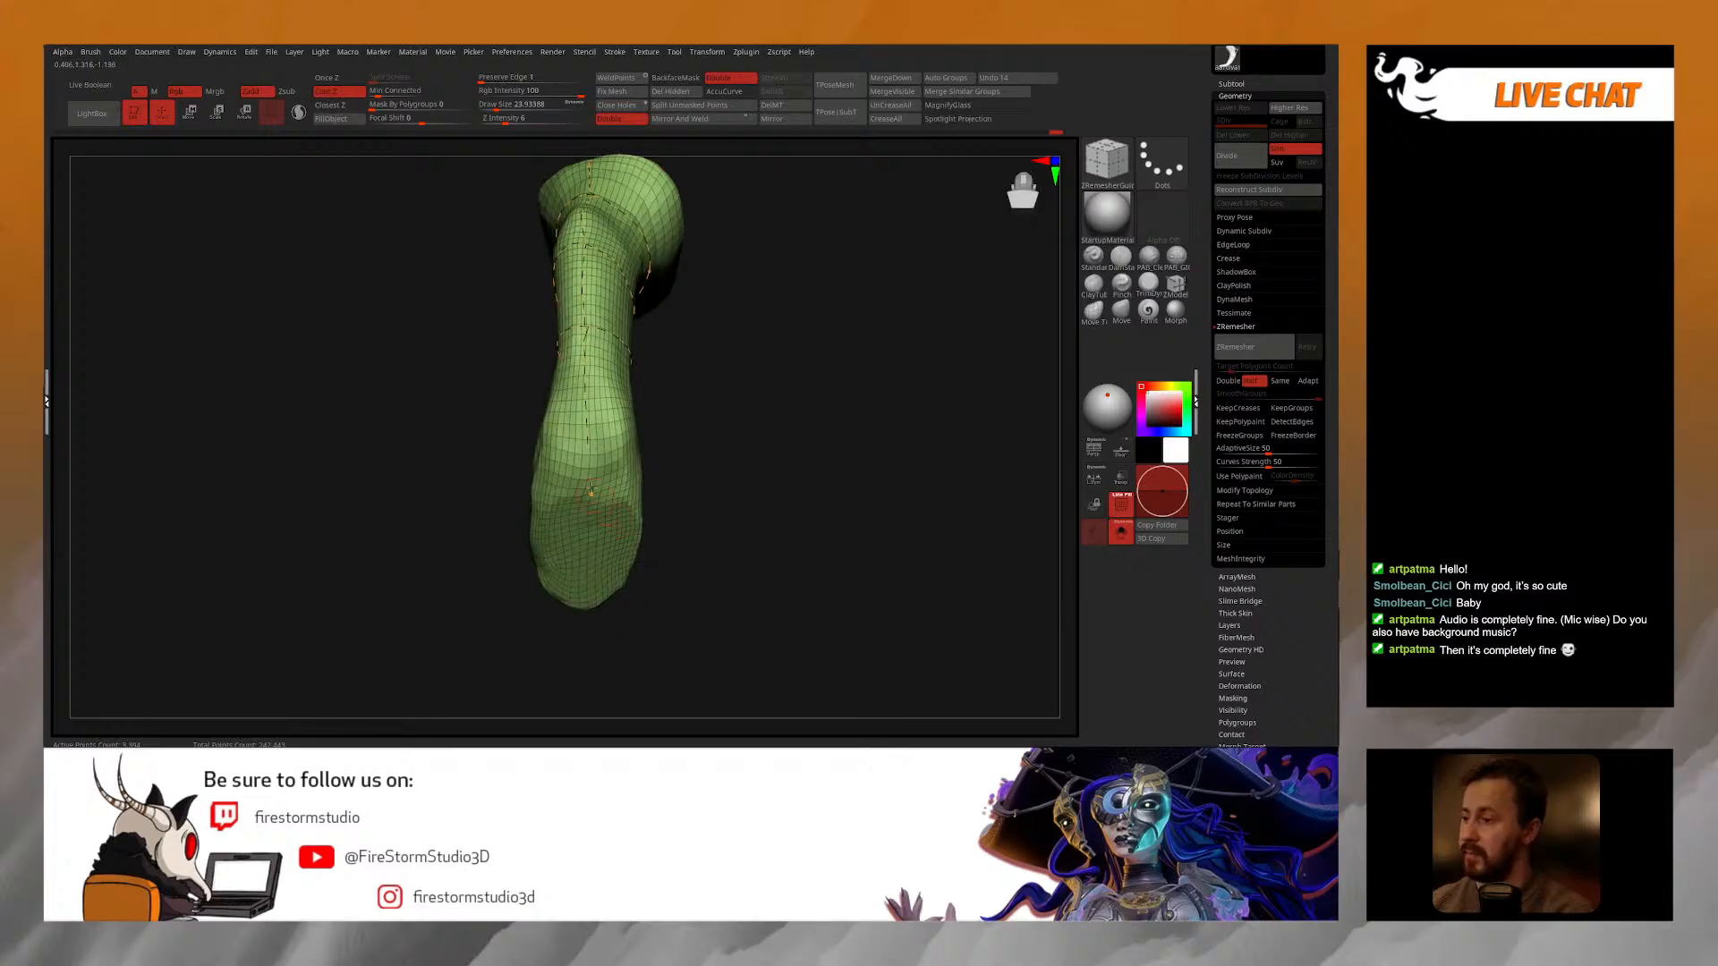
{"action": "left_click_drag", "start_coordinate": [689, 564], "coordinate": [738, 519]}
{"action": "left_click_drag", "start_coordinate": [690, 453], "coordinate": [602, 379]}
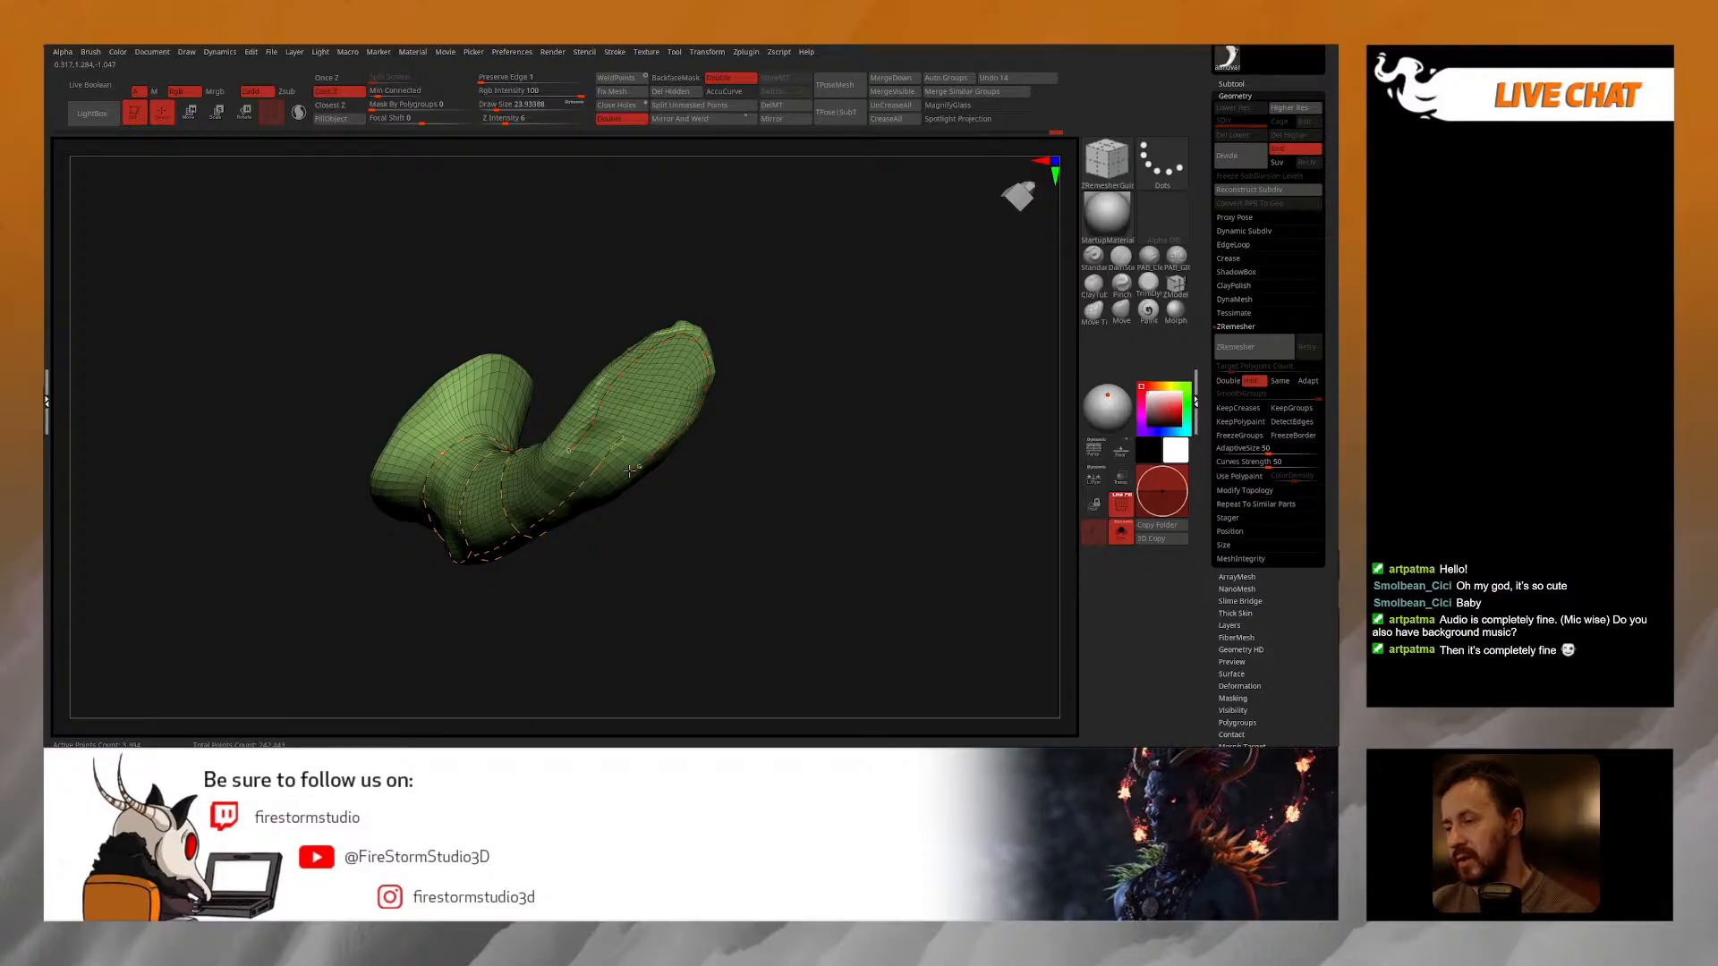
Step: Draw a lengthwise guide curve down the front of the leg, undoing the first attempt
{"action": "left_click_drag", "start_coordinate": [564, 314], "coordinate": [551, 446]}
{"action": "left_click_drag", "start_coordinate": [691, 323], "coordinate": [702, 382], "text": "alt"}
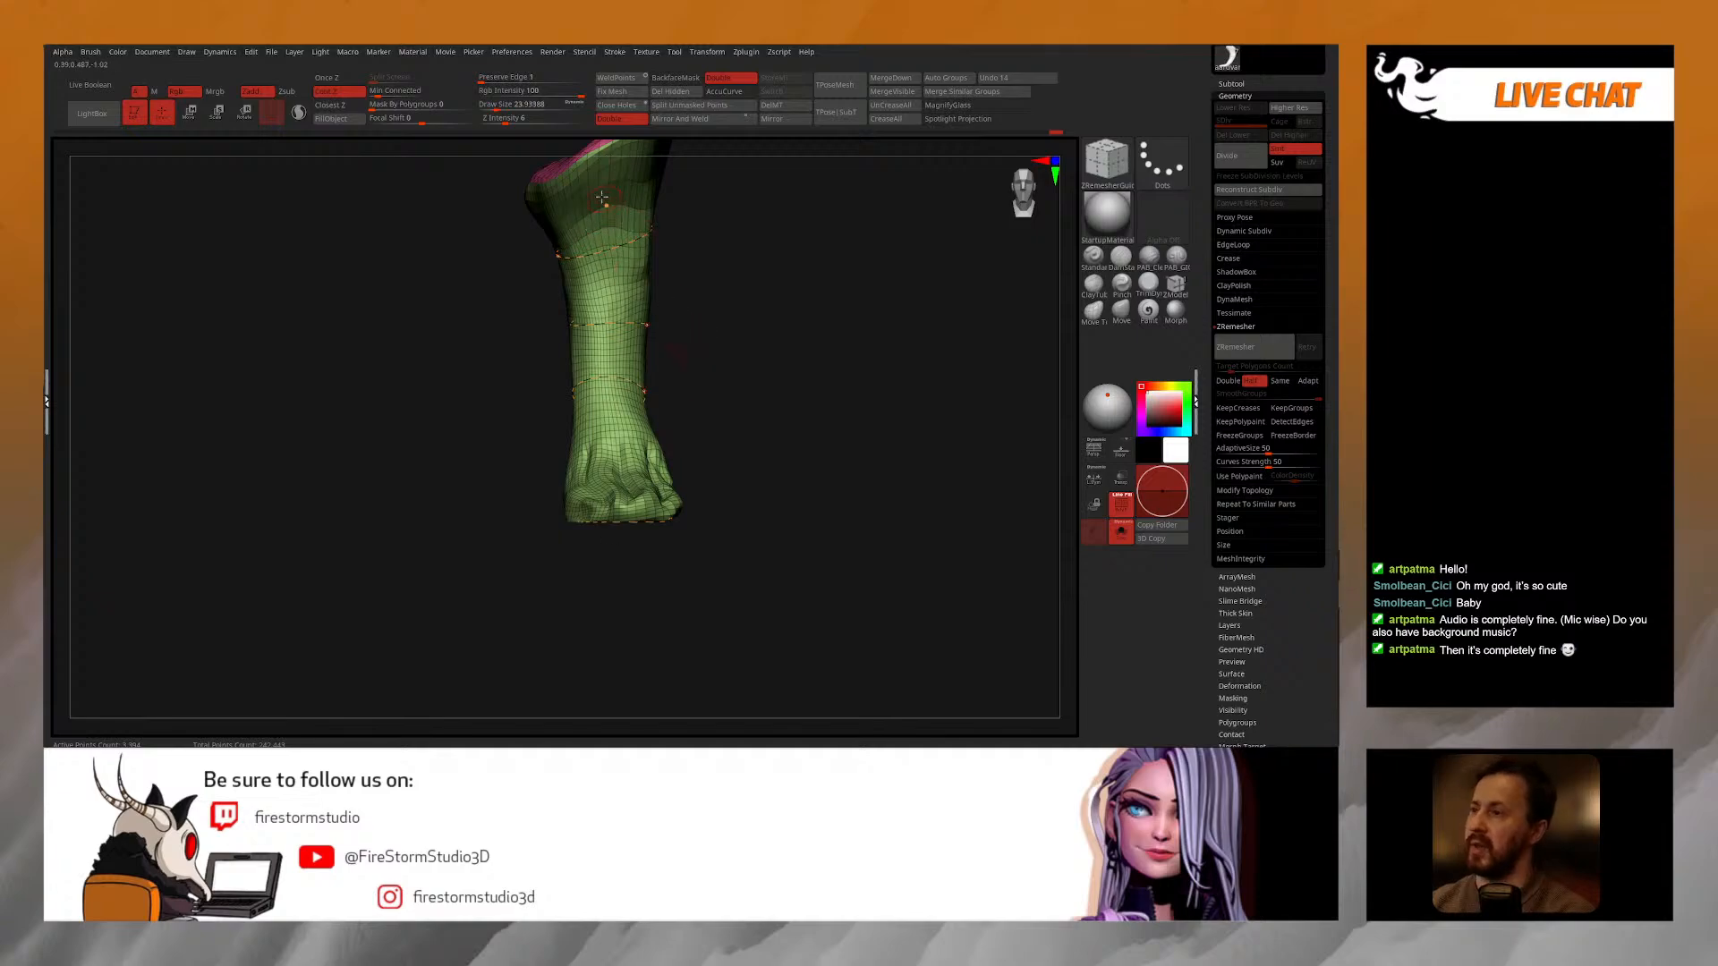
{"action": "key", "text": "ctrl+z"}
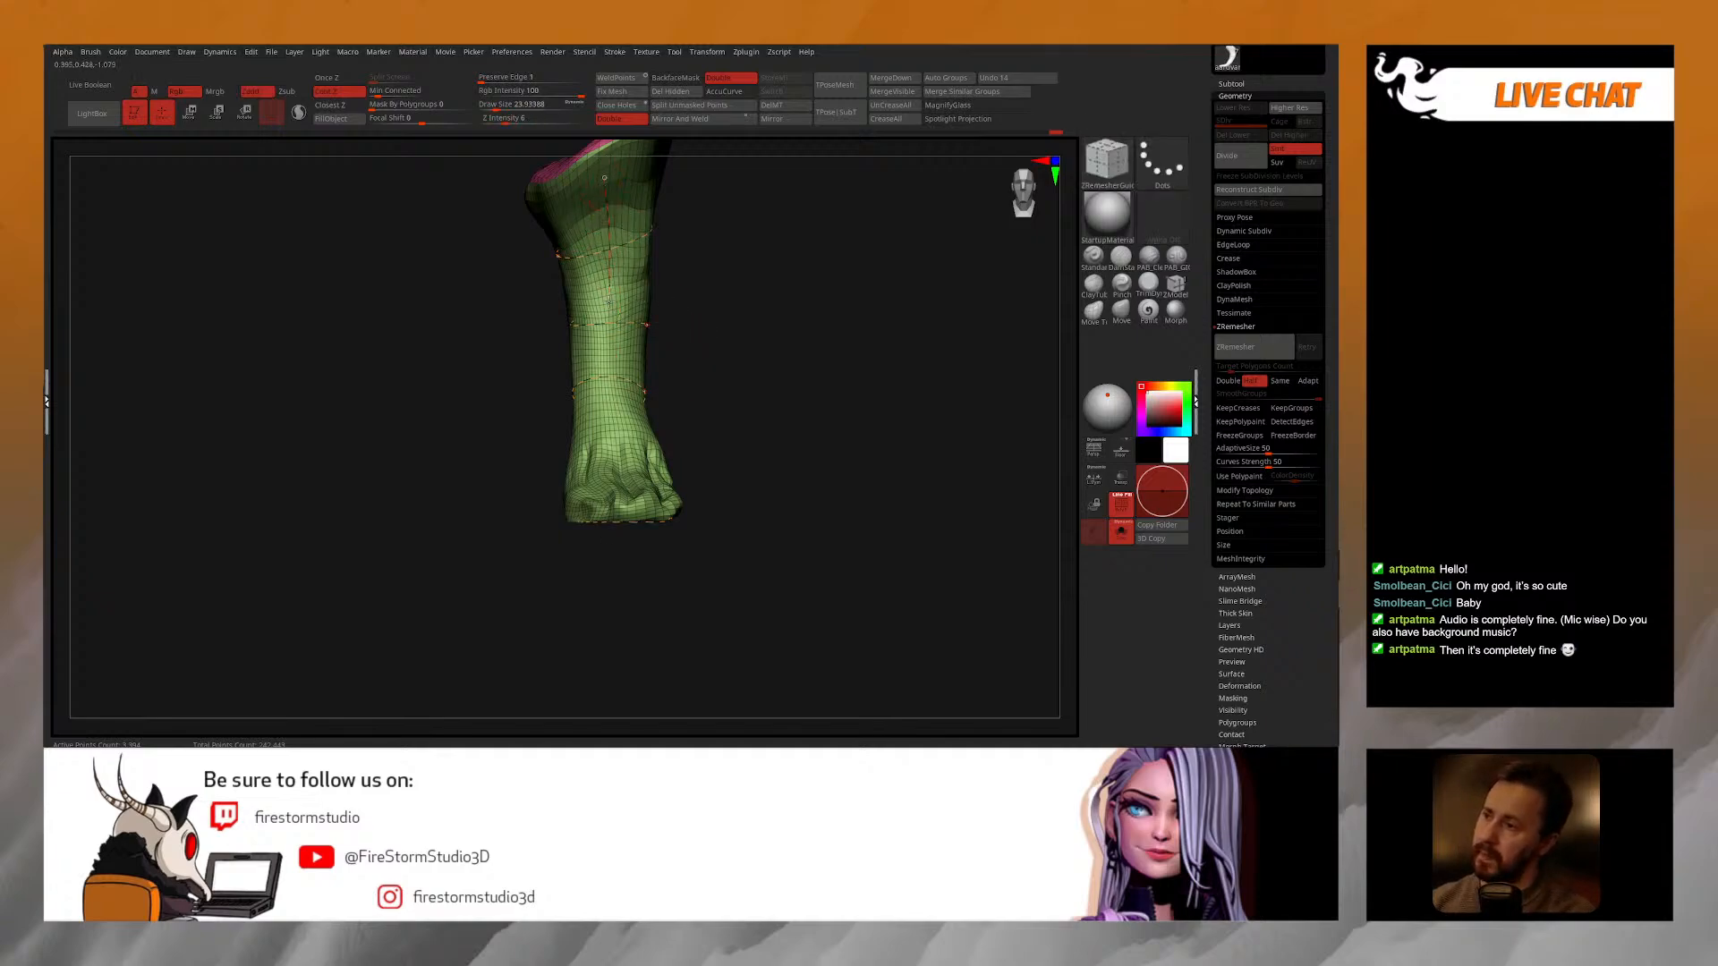
{"action": "left_click_drag", "start_coordinate": [728, 430], "coordinate": [761, 349]}
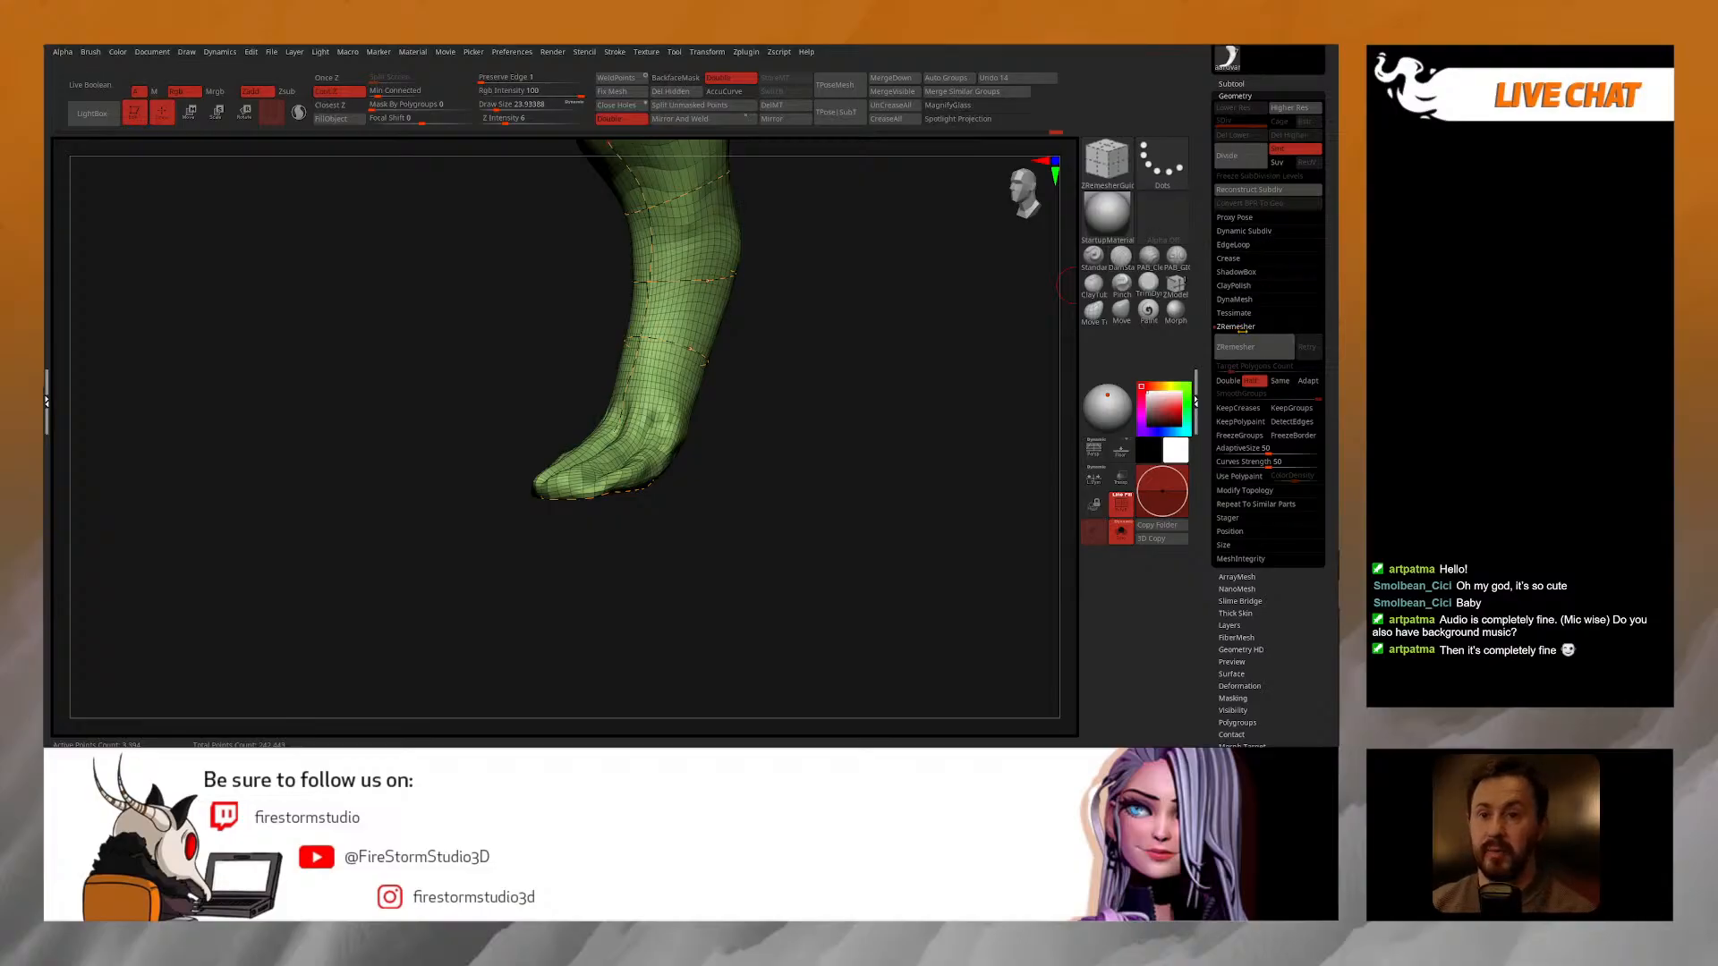
Step: Turn off Half and set the ZRemesher Target Polygons Count to 1.5
{"action": "left_click_drag", "start_coordinate": [1329, 289], "coordinate": [1329, 267]}
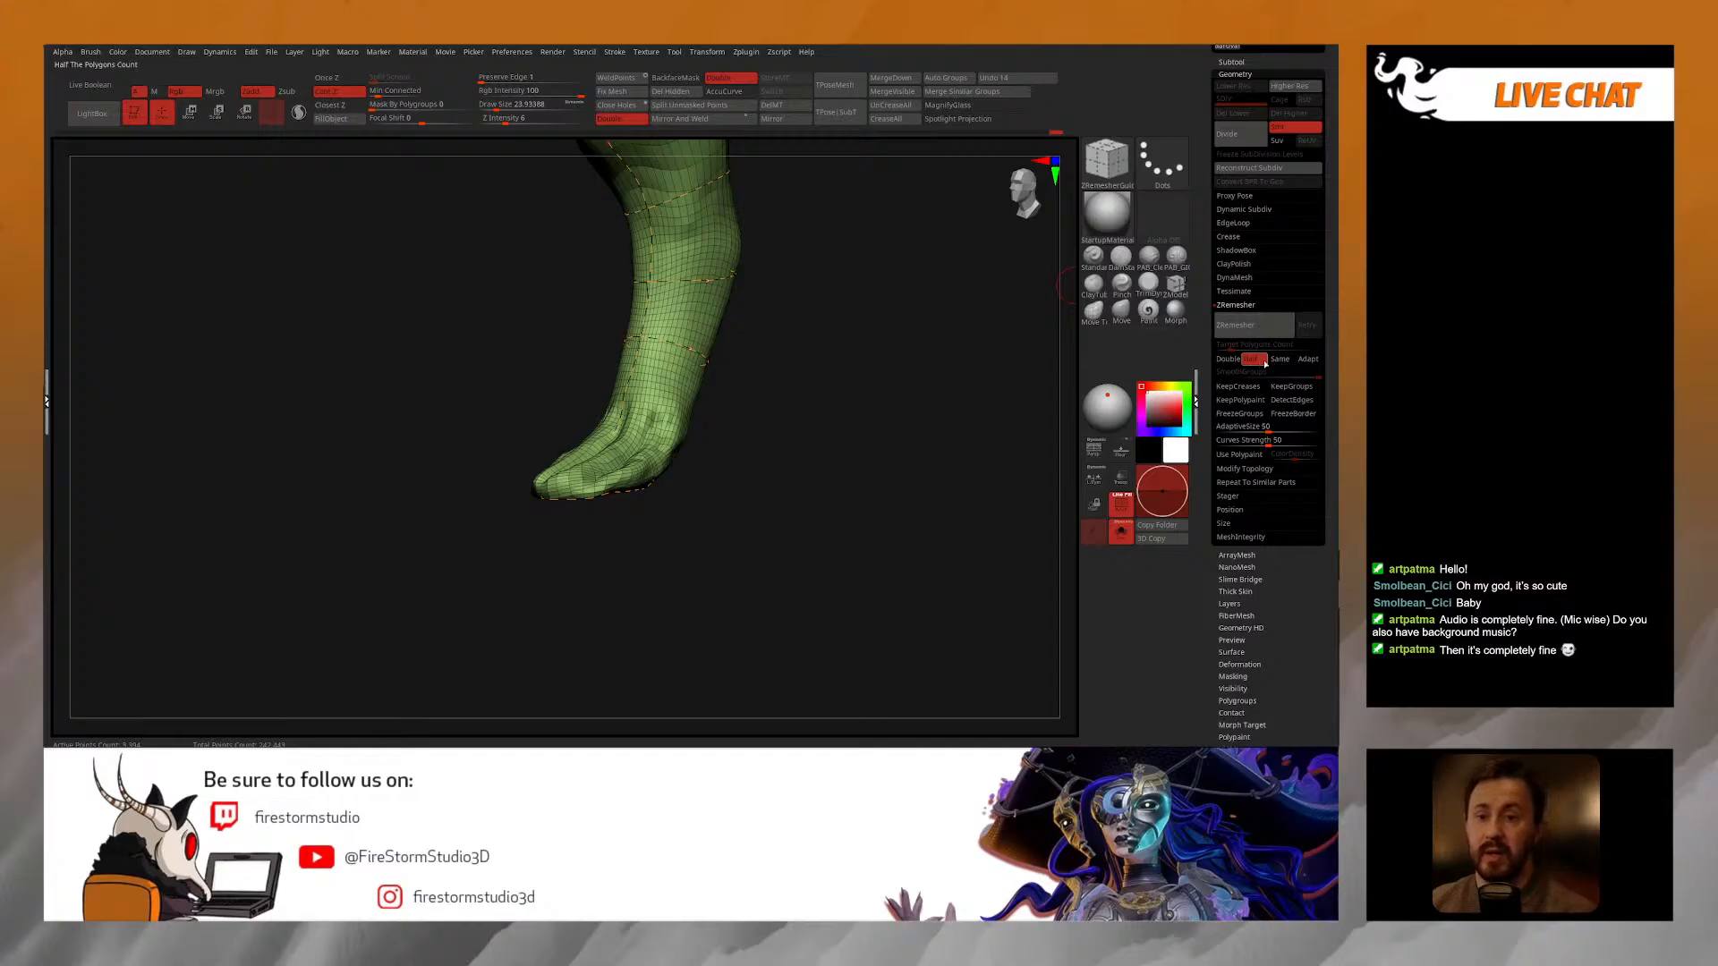
{"action": "left_click", "coordinate": [1226, 359]}
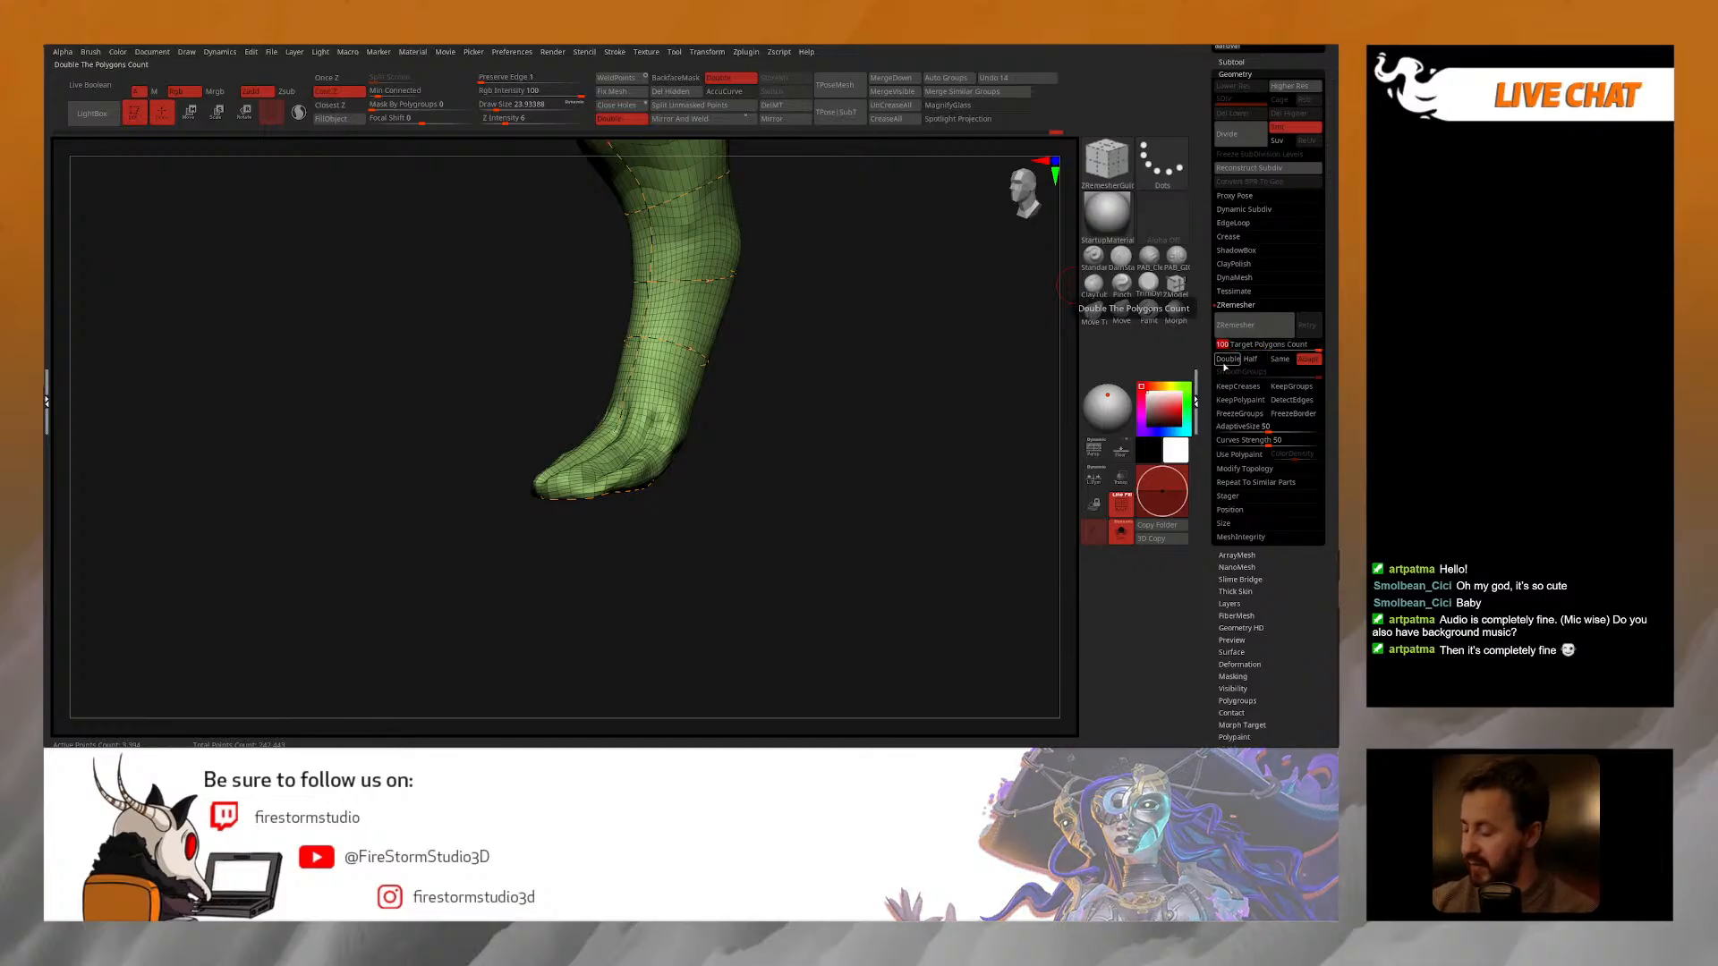
{"action": "type", "text": "150"}
{"action": "key", "text": "Return"}
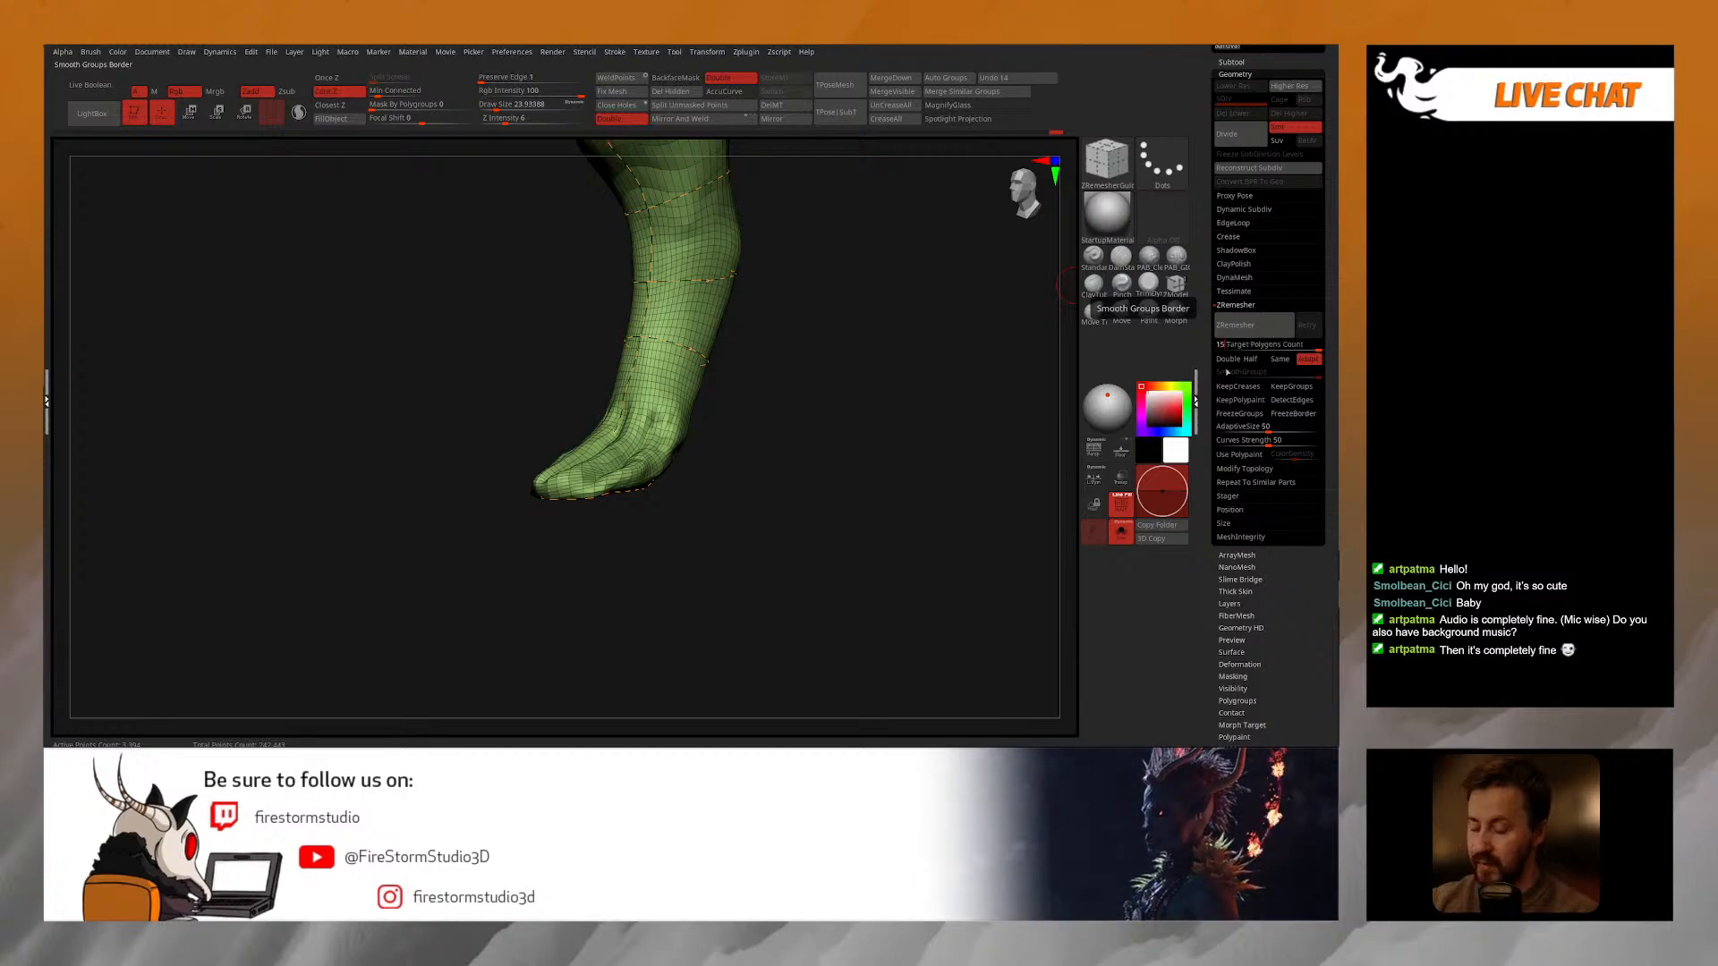
{"action": "left_click_drag", "start_coordinate": [1228, 348], "coordinate": [1233, 351]}
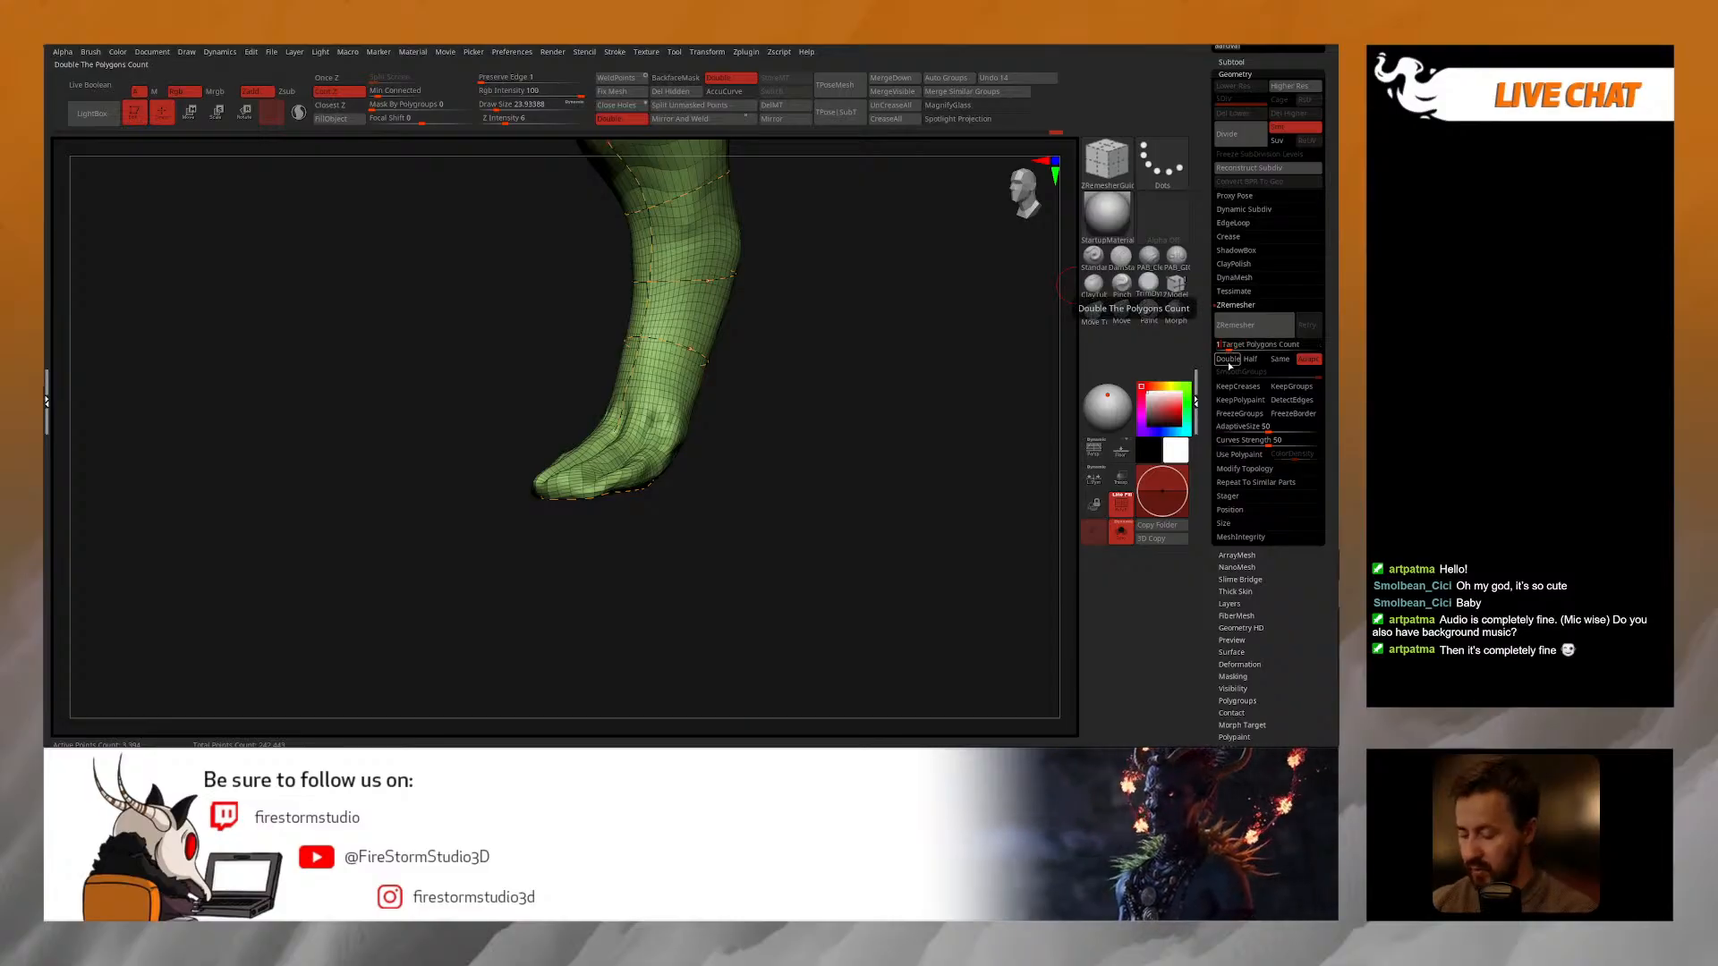
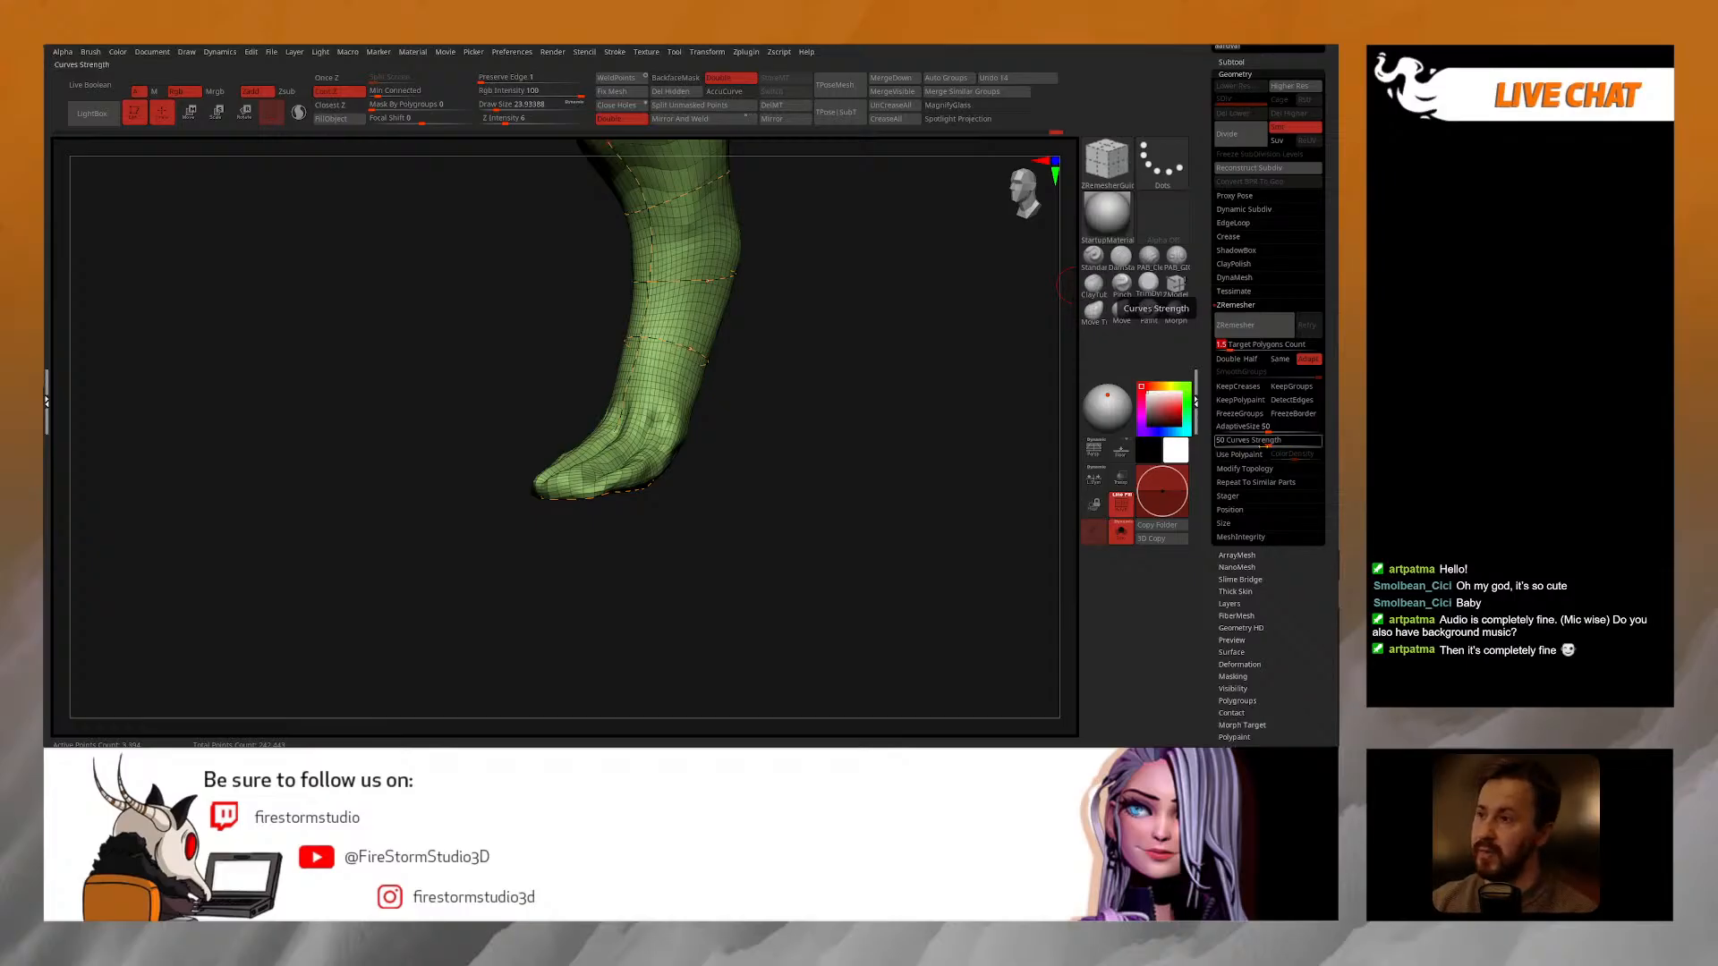
Step: Remesh the leg with ZRemesher along the guide curves and check the new topology down to the sole
{"action": "left_click_drag", "start_coordinate": [958, 382], "coordinate": [591, 380]}
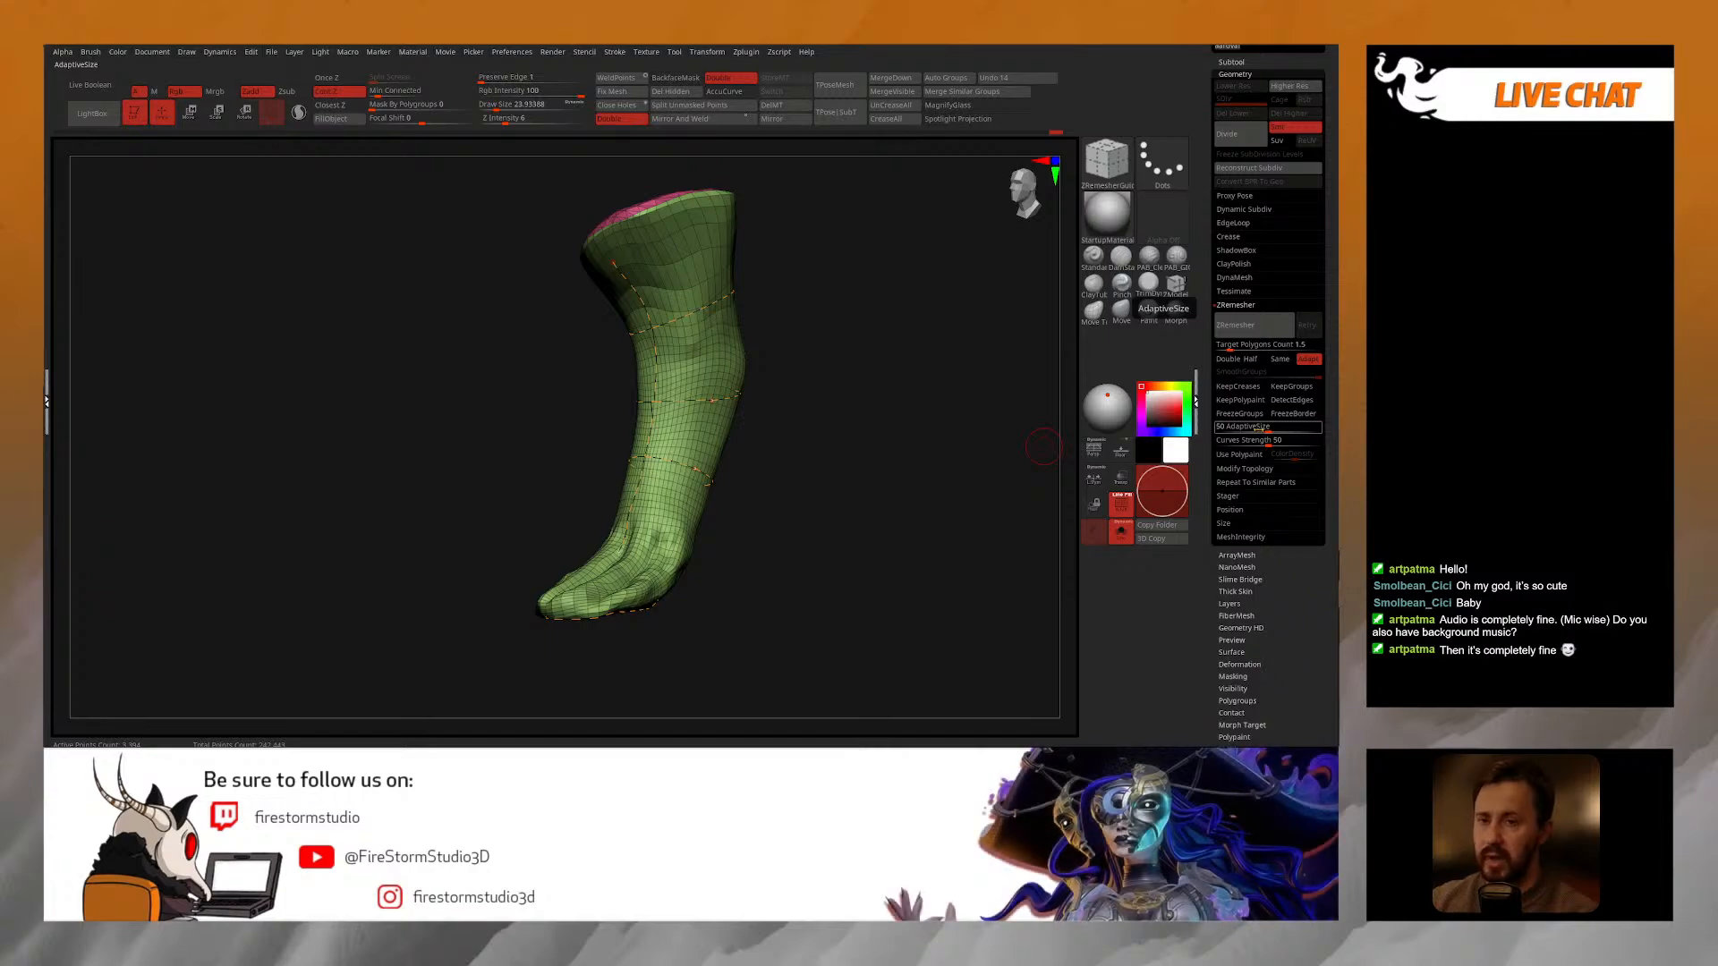
{"action": "left_click", "coordinate": [1253, 325]}
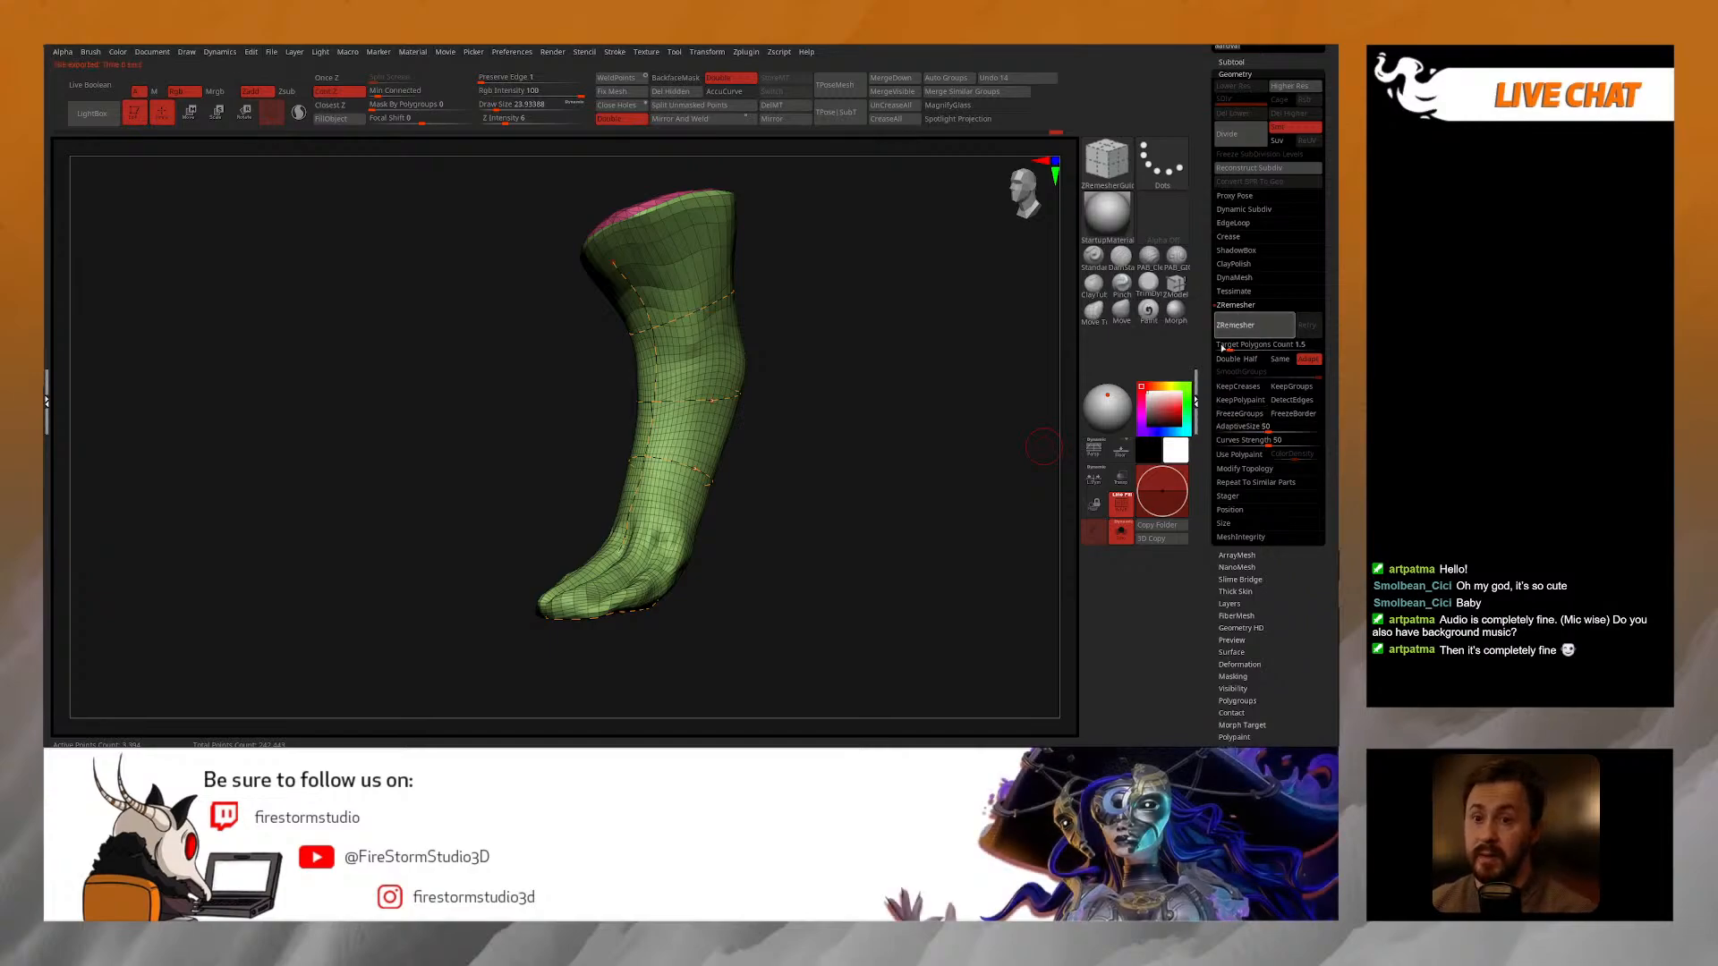
{"action": "mouse_move", "coordinate": [775, 432]}
{"action": "left_mouse_down"}
{"action": "mouse_move", "coordinate": [755, 433]}
{"action": "mouse_move", "coordinate": [863, 445]}
{"action": "mouse_move", "coordinate": [805, 465]}
{"action": "mouse_move", "coordinate": [828, 443]}
{"action": "left_mouse_up"}
{"action": "key", "text": "shift+f"}
{"action": "key", "text": "shift+f"}
{"action": "left_click_drag", "start_coordinate": [795, 411], "coordinate": [816, 369]}
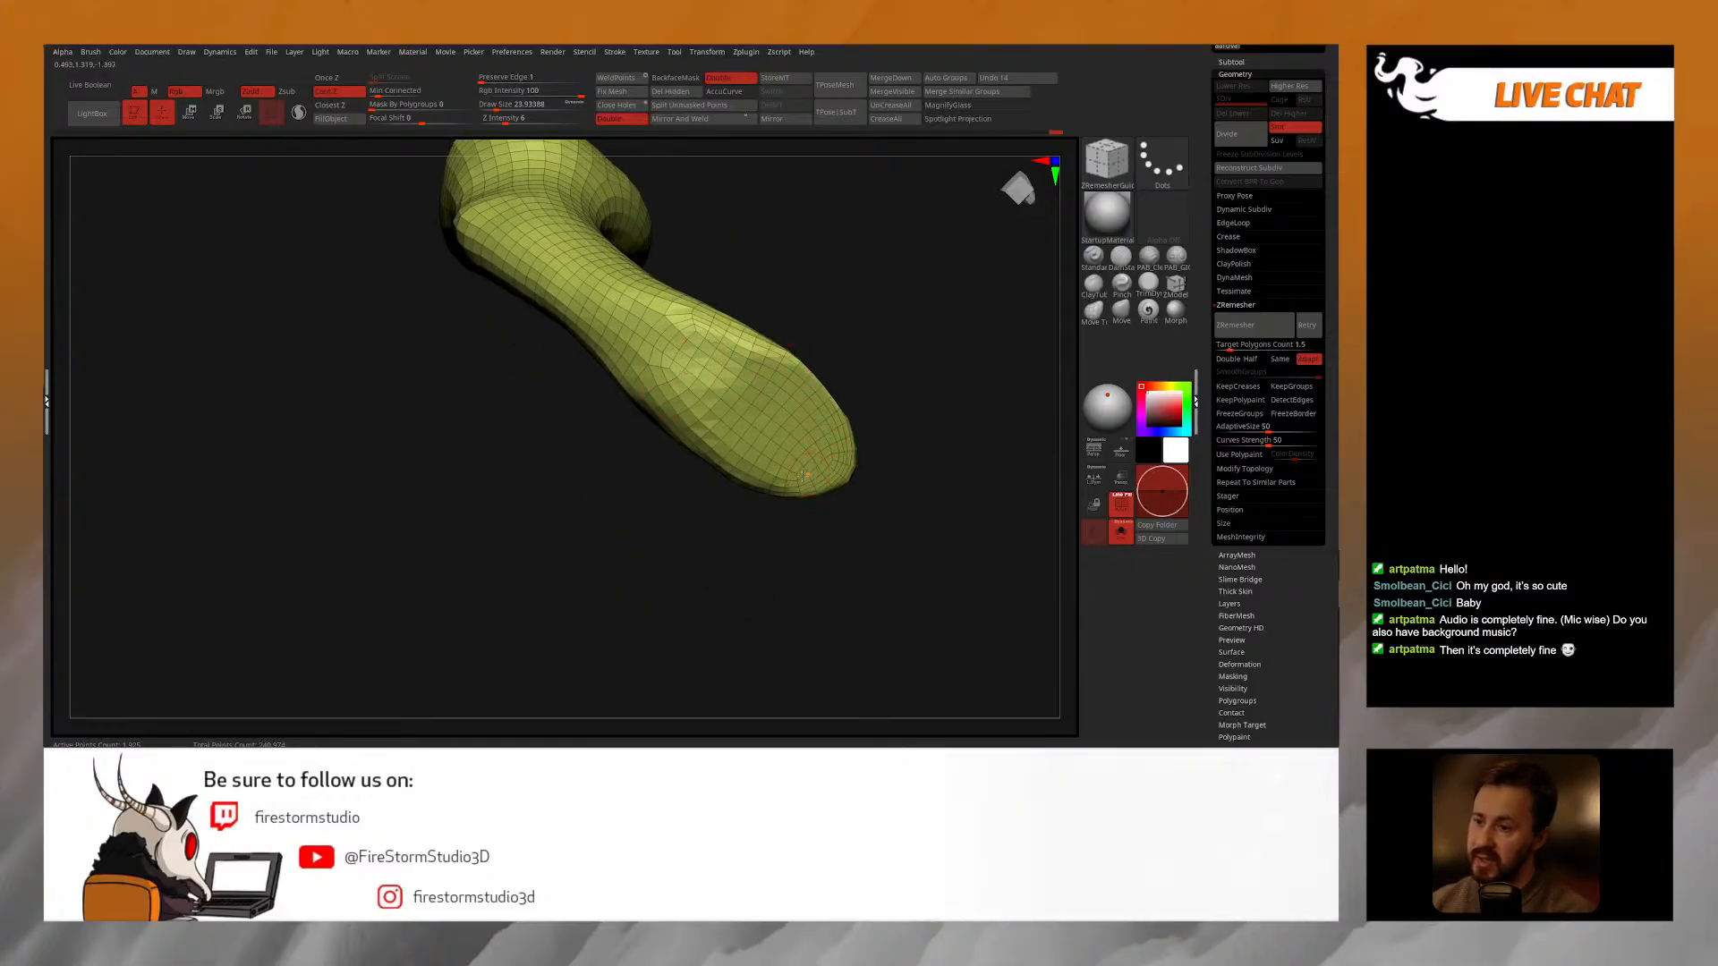
Step: Smooth the remeshed foot around the sole, toes and ankle with the Smooth brush
{"action": "mouse_move", "coordinate": [779, 280]}
{"action": "left_mouse_down"}
{"action": "mouse_move", "coordinate": [780, 431]}
{"action": "mouse_move", "coordinate": [740, 349]}
{"action": "mouse_move", "coordinate": [646, 403]}
{"action": "mouse_move", "coordinate": [658, 530]}
{"action": "mouse_move", "coordinate": [626, 546]}
{"action": "mouse_move", "coordinate": [685, 502]}
{"action": "left_mouse_up"}
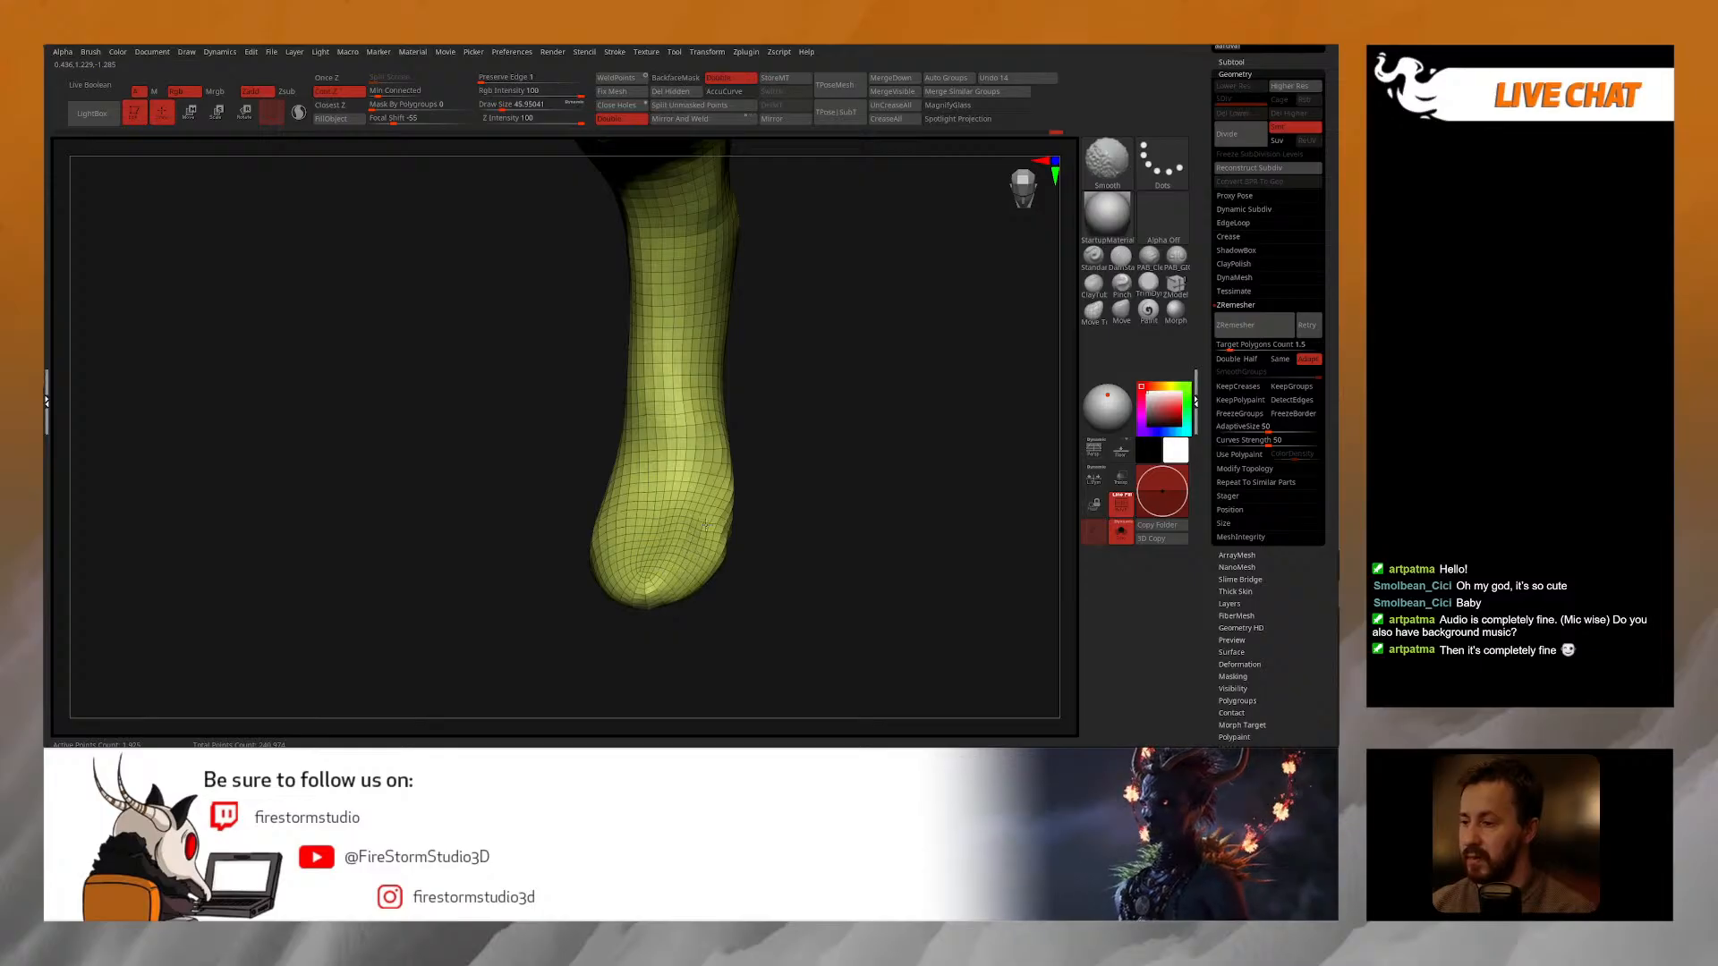
{"action": "left_click_drag", "start_coordinate": [801, 407], "coordinate": [739, 438]}
{"action": "right_click_drag", "start_coordinate": [643, 562], "coordinate": [702, 506]}
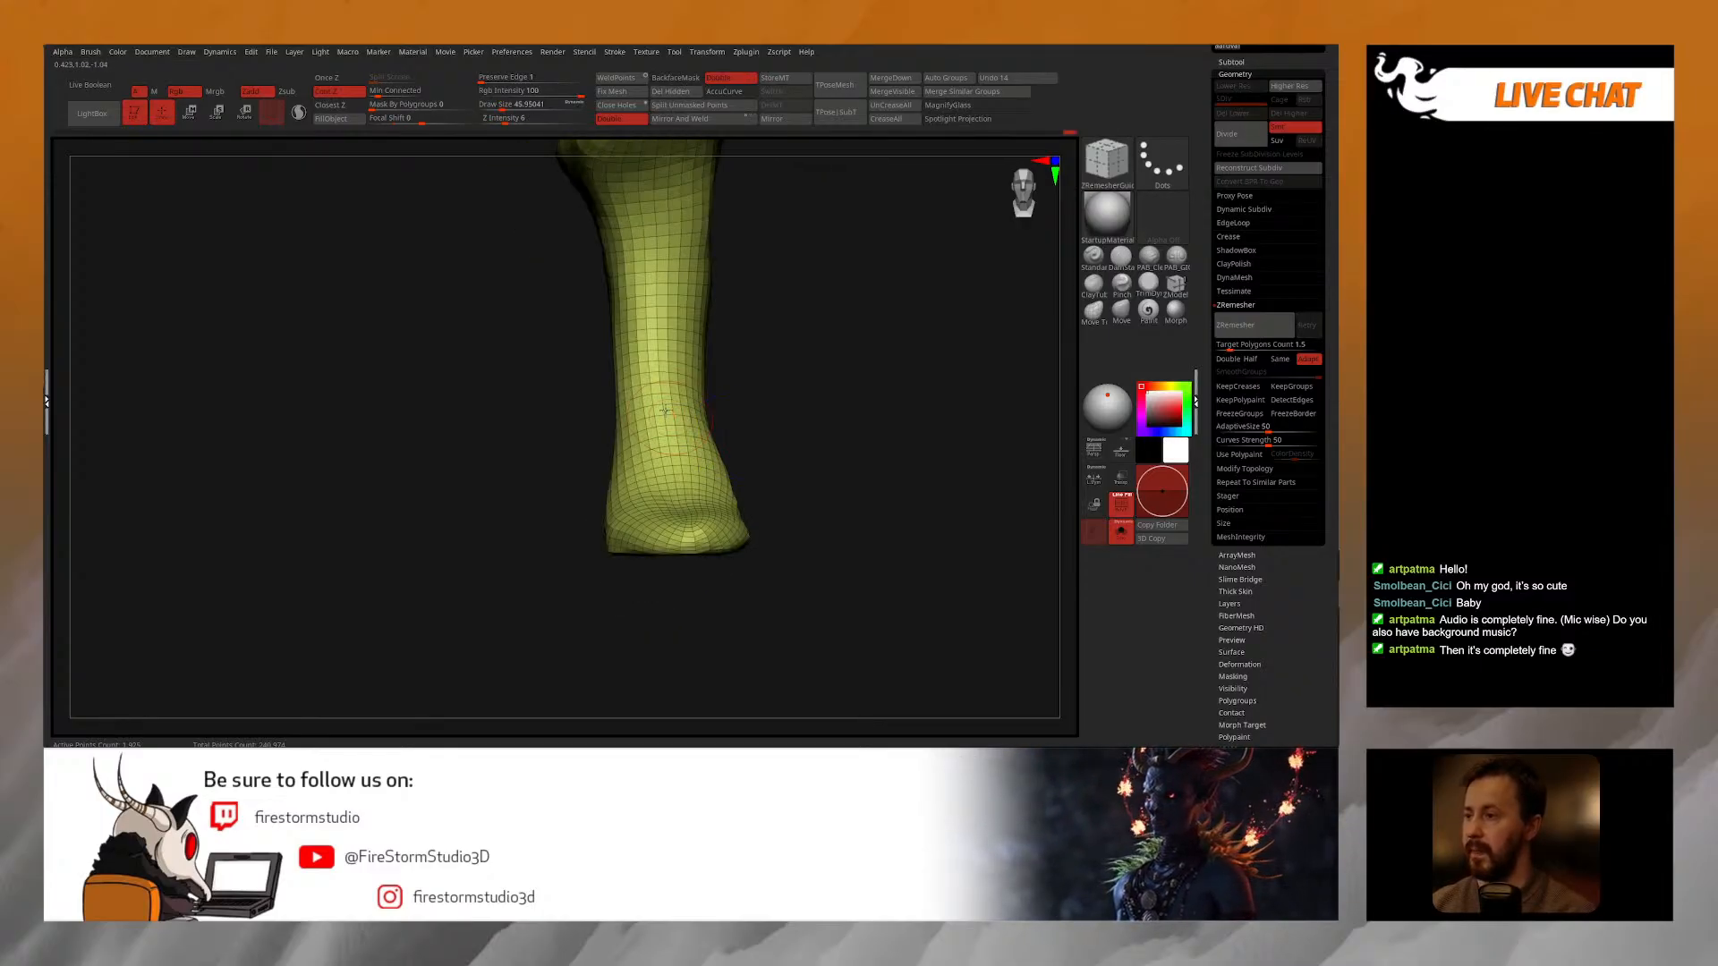
{"action": "right_click_drag", "start_coordinate": [654, 319], "coordinate": [664, 431], "text": "alt"}
Step: Select the Move Topological brush and check the remeshed leg's silhouette against the body from the front and side
{"action": "mouse_move", "coordinate": [714, 325]}
{"action": "right_mouse_down"}
{"action": "mouse_move", "coordinate": [885, 372]}
{"action": "mouse_move", "coordinate": [763, 379]}
{"action": "mouse_move", "coordinate": [721, 357]}
{"action": "right_mouse_up"}
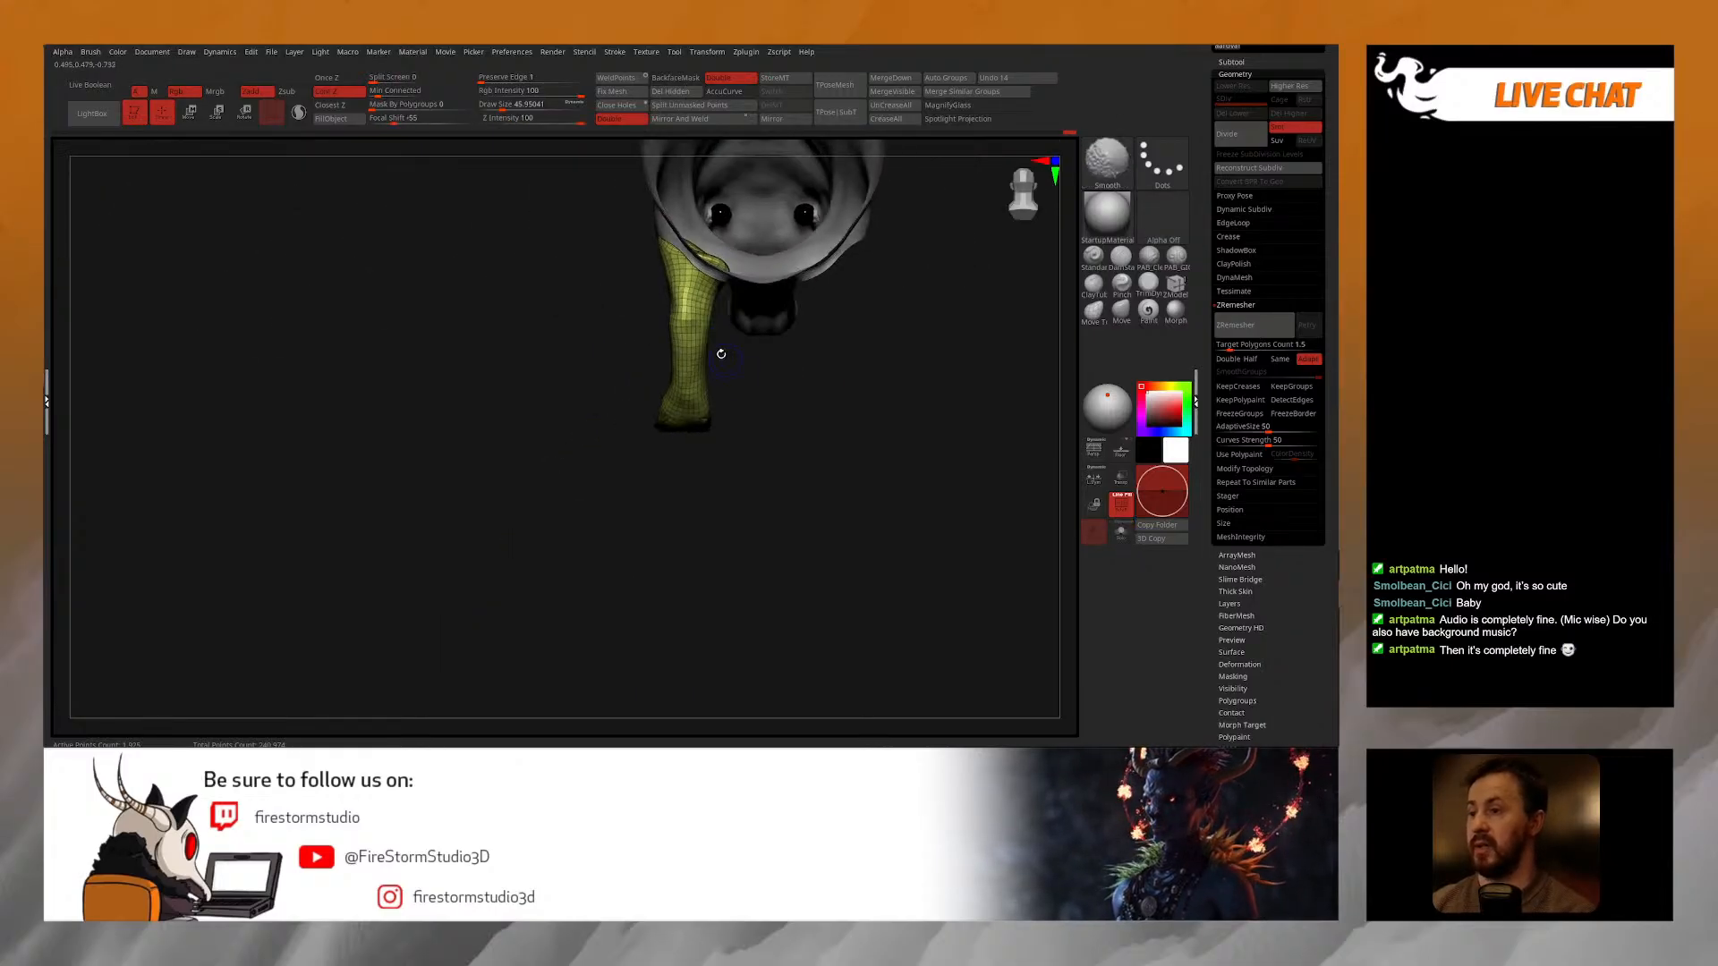
{"action": "left_click", "coordinate": [1095, 312]}
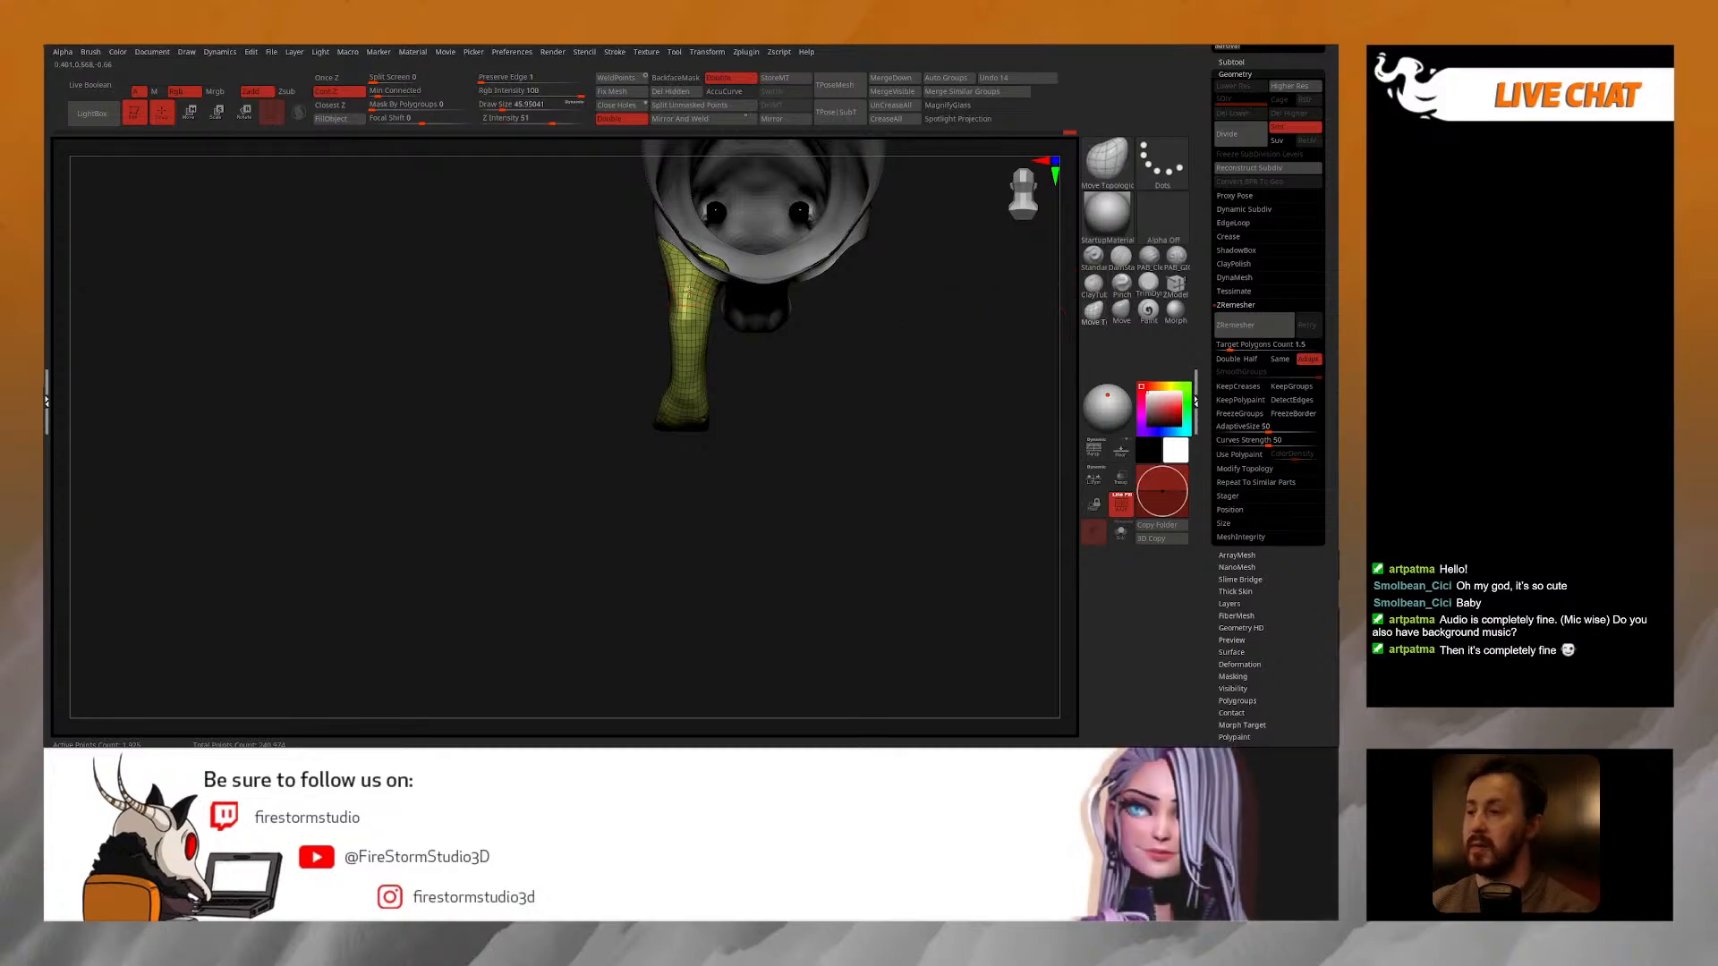
{"action": "right_click_drag", "start_coordinate": [716, 288], "coordinate": [689, 284]}
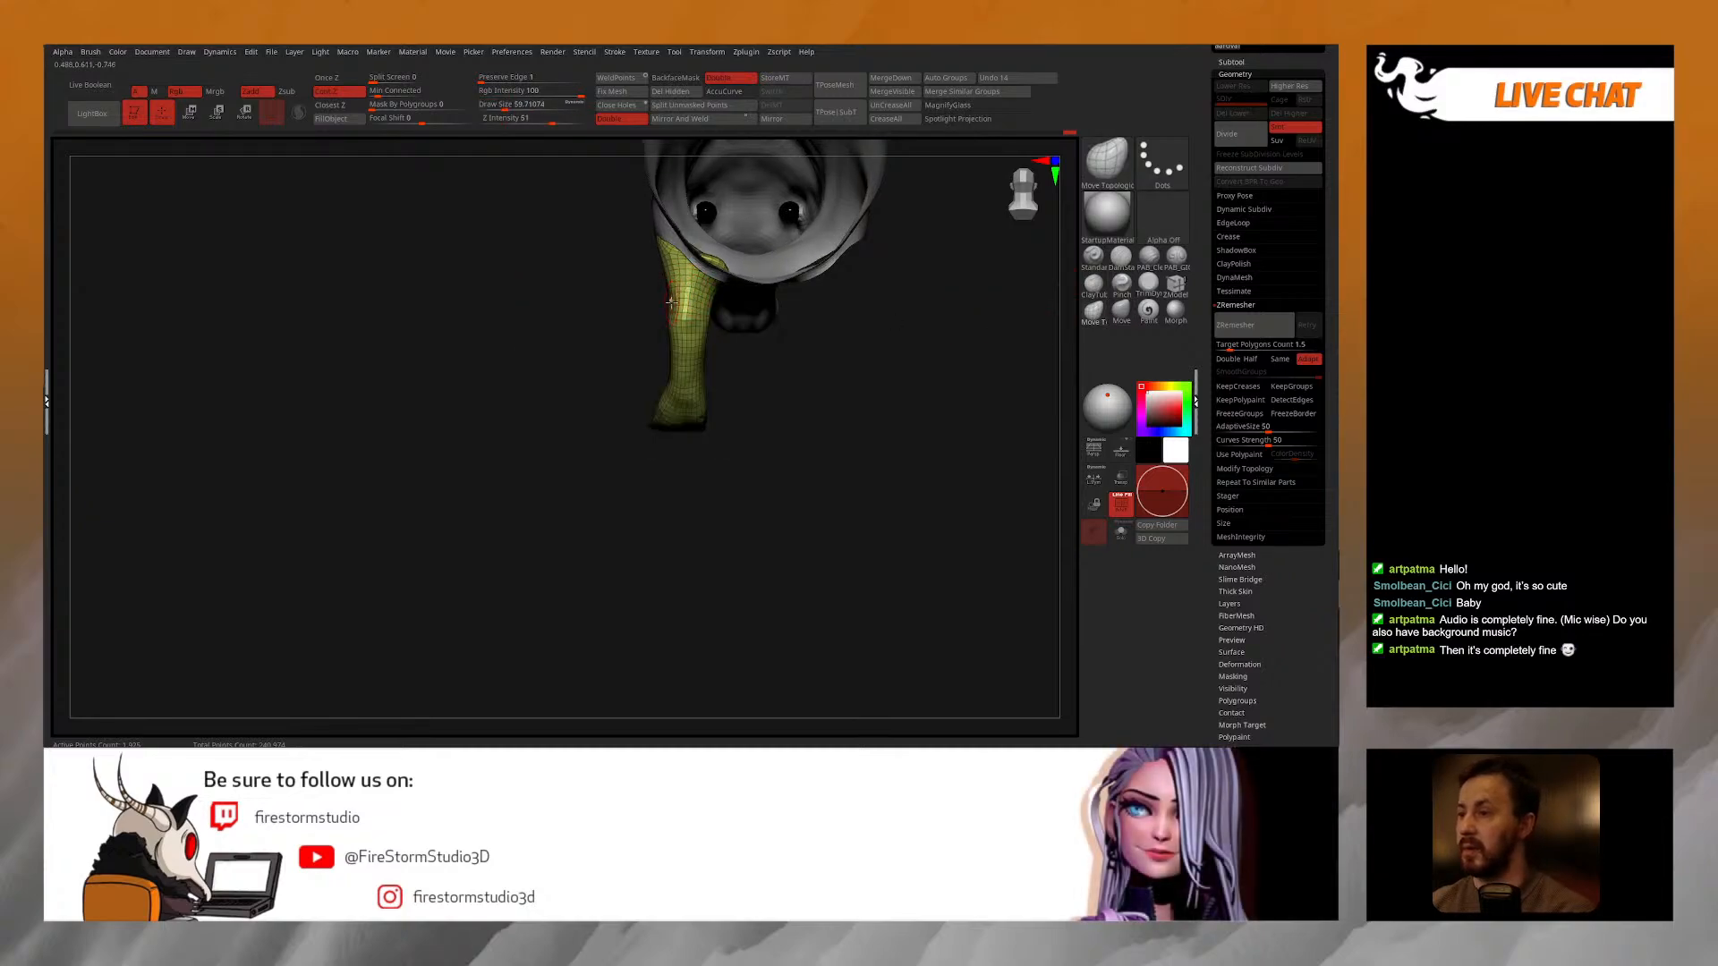
{"action": "right_click_drag", "start_coordinate": [675, 384], "coordinate": [803, 468]}
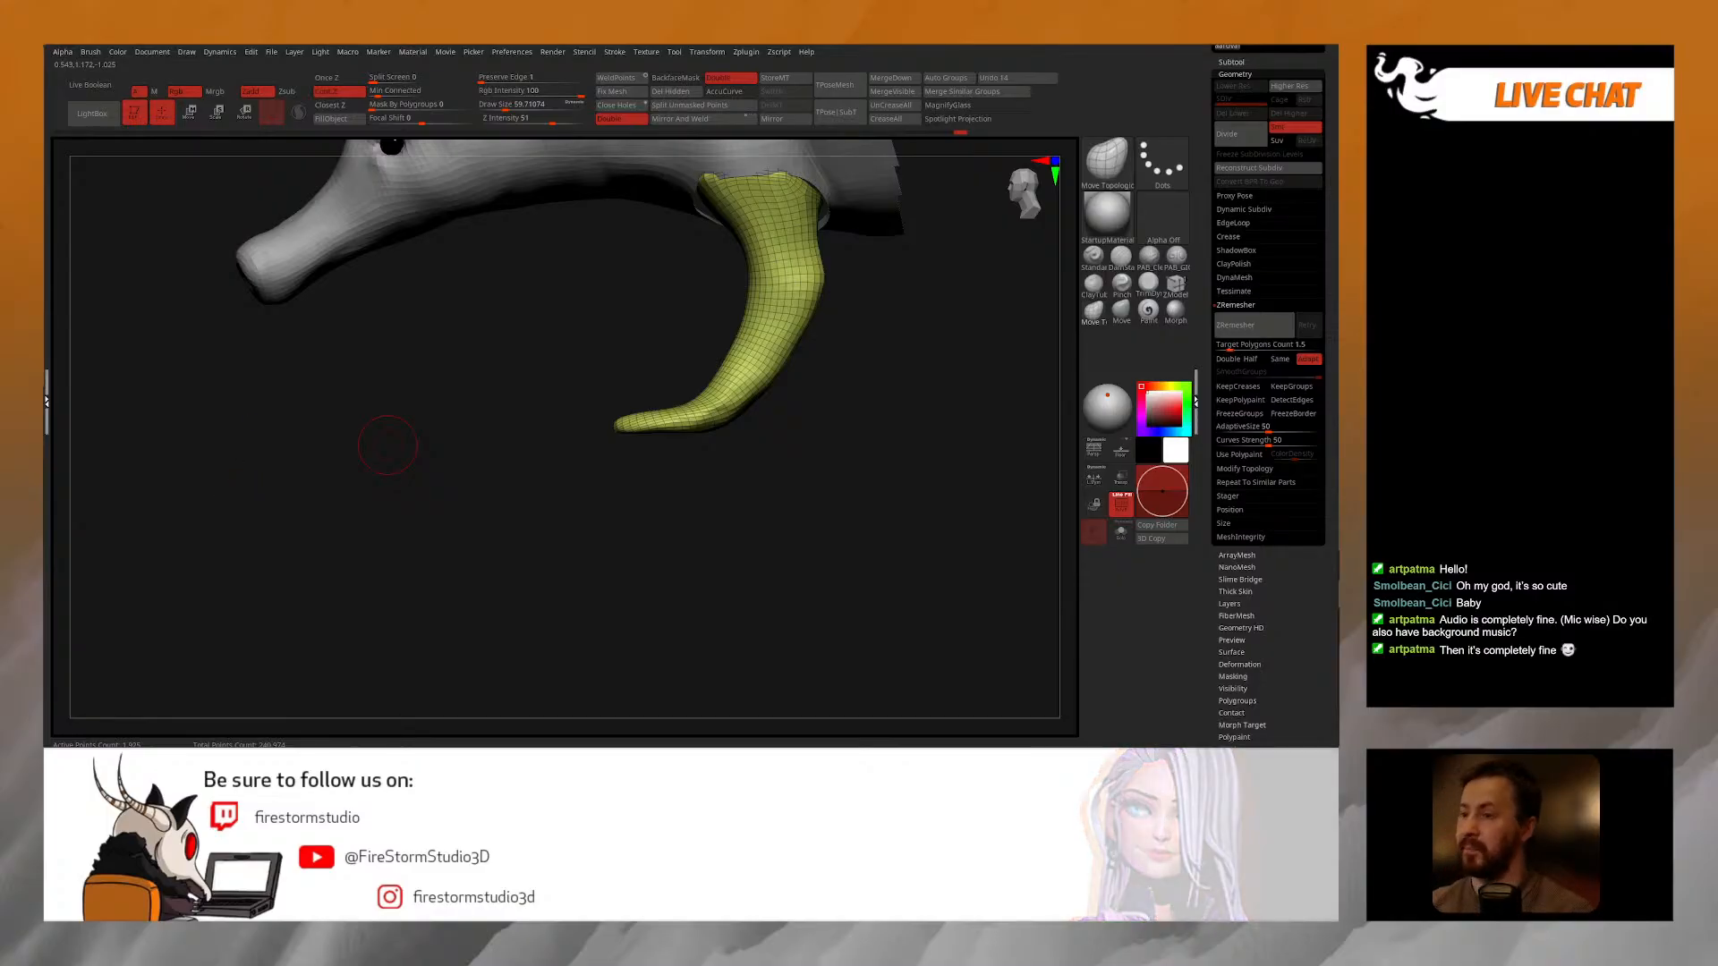
Step: Insert a Cube3D as a new subtool and make it the active subtool
{"action": "left_click", "coordinate": [1271, 304]}
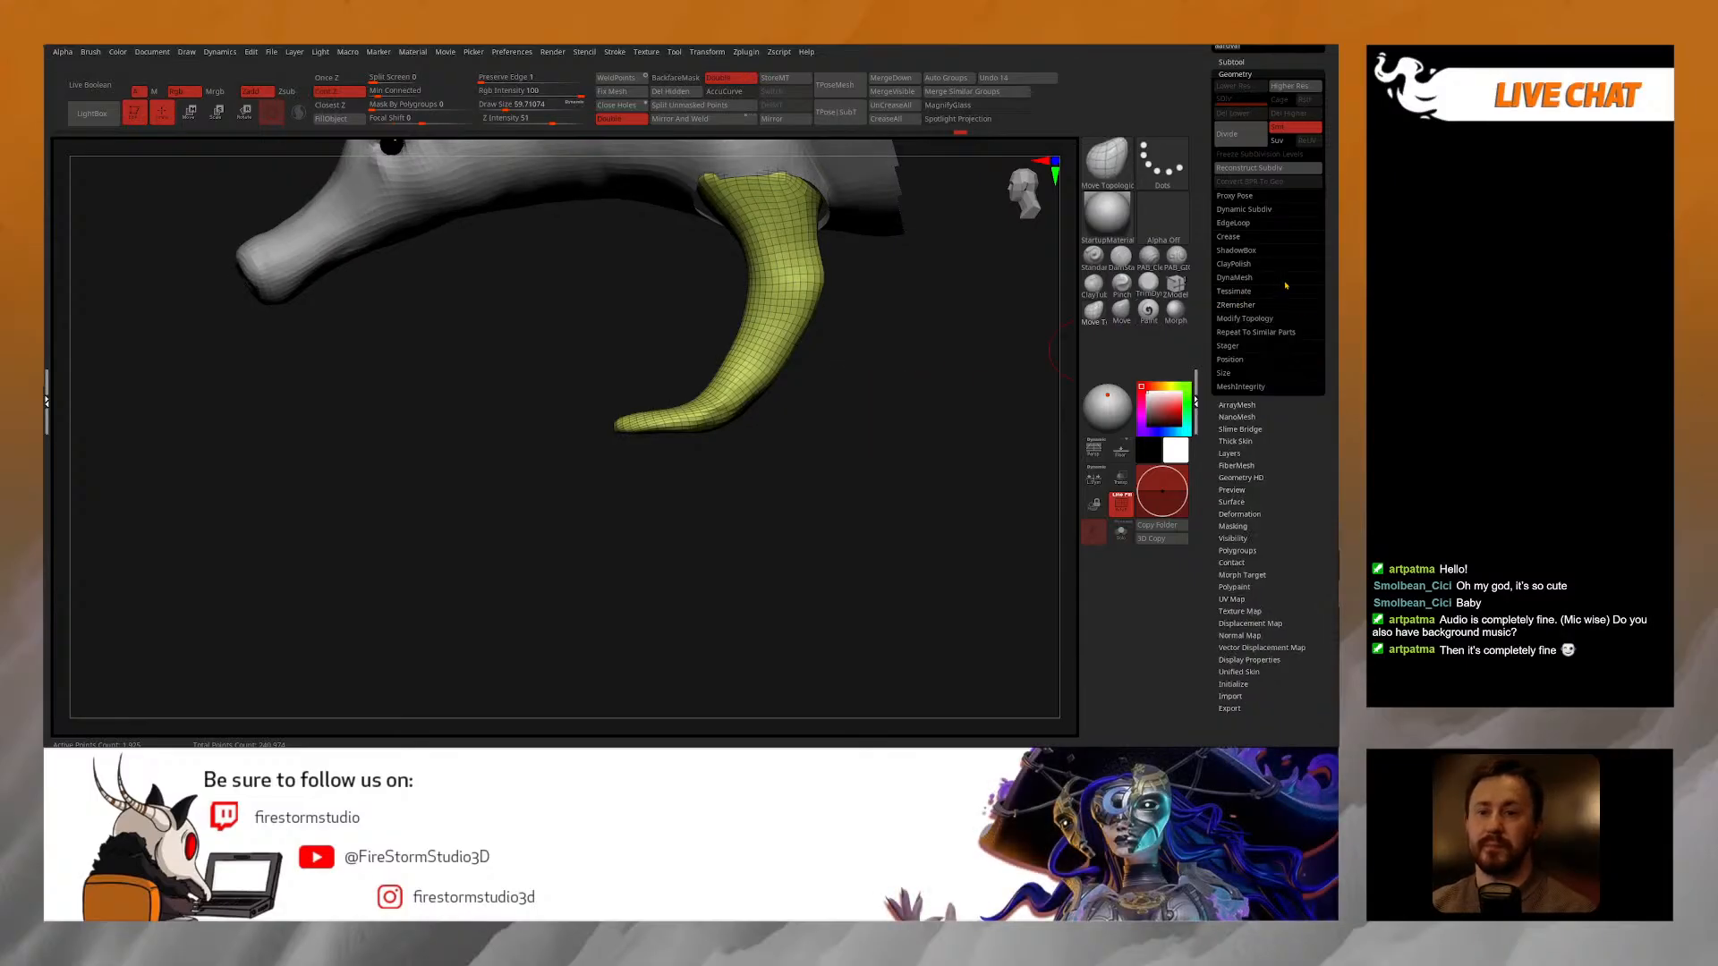
{"action": "scroll", "coordinate": [1332, 372], "scroll_direction": "up", "scroll_amount": 5}
{"action": "left_click", "coordinate": [1232, 291]}
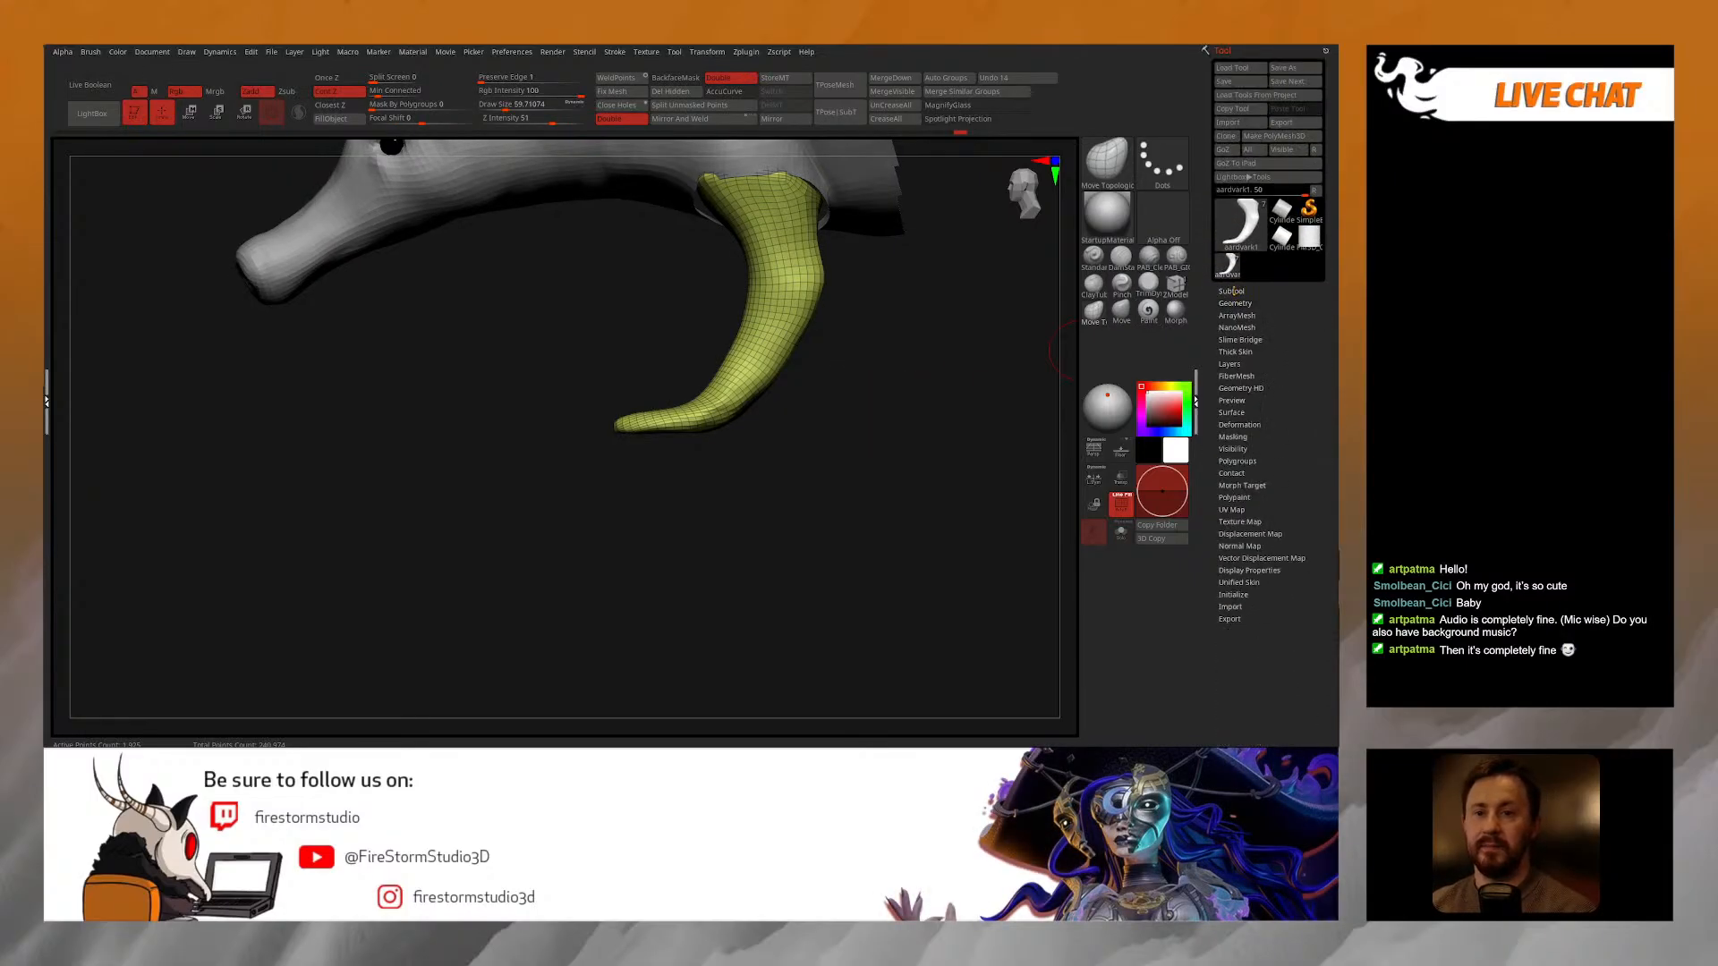
{"action": "scroll", "coordinate": [1306, 537], "scroll_direction": "down", "scroll_amount": 2}
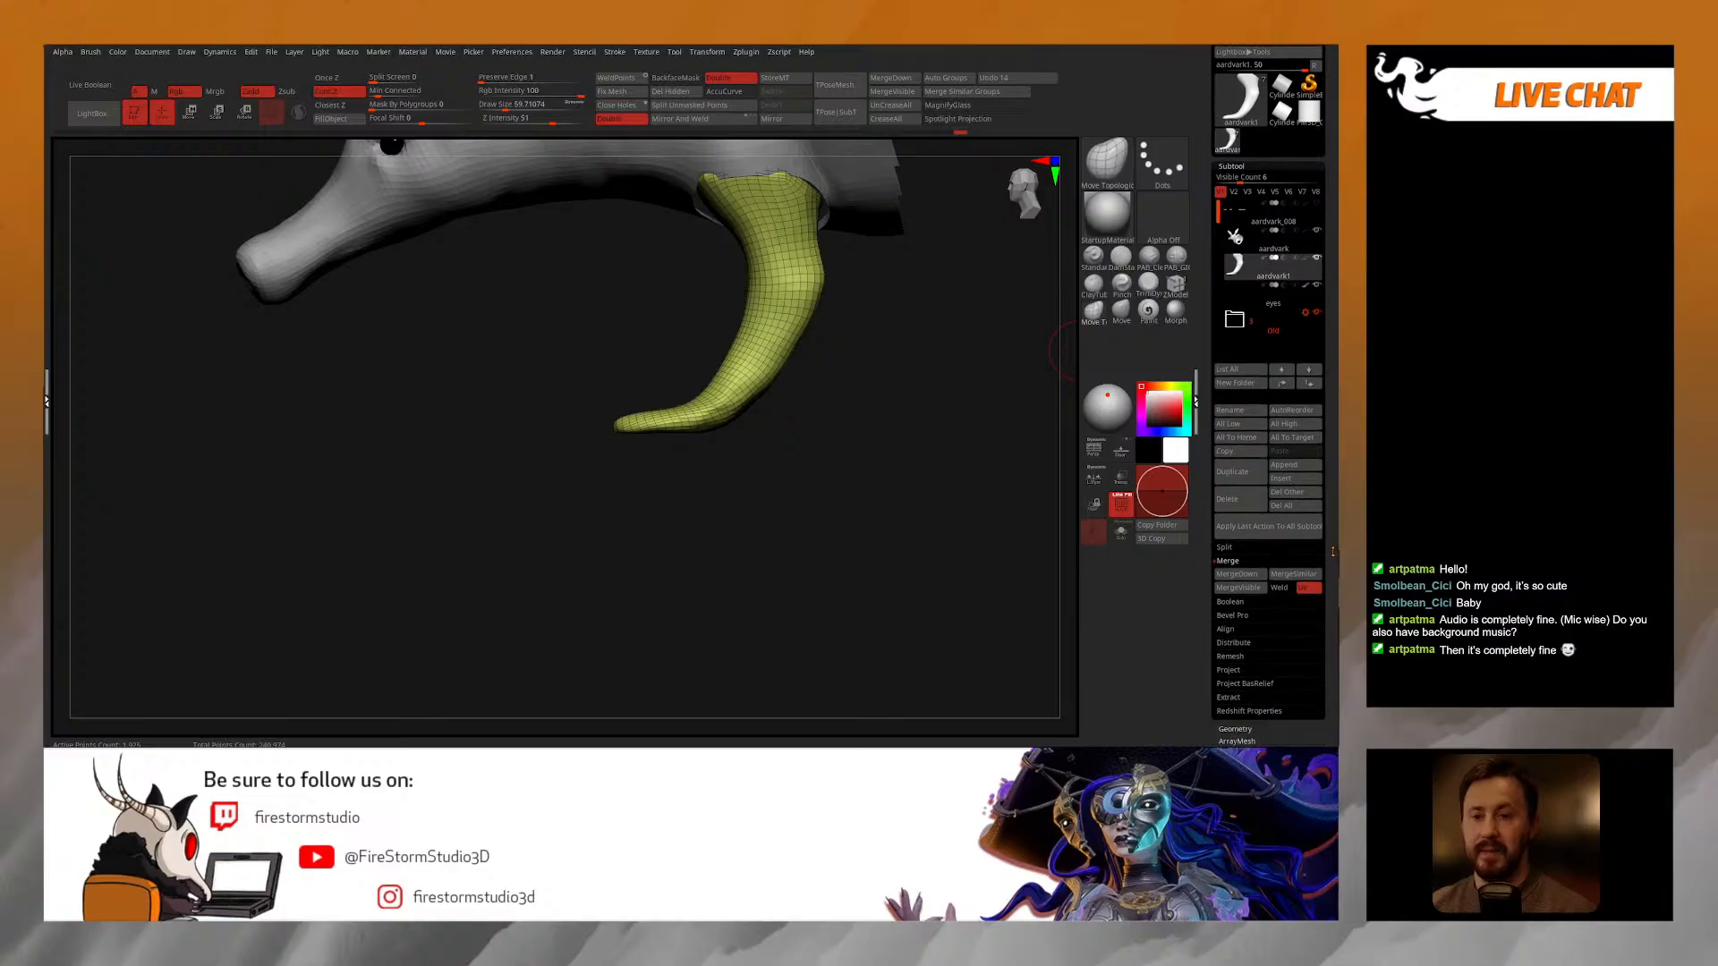
{"action": "left_click", "coordinate": [1285, 478]}
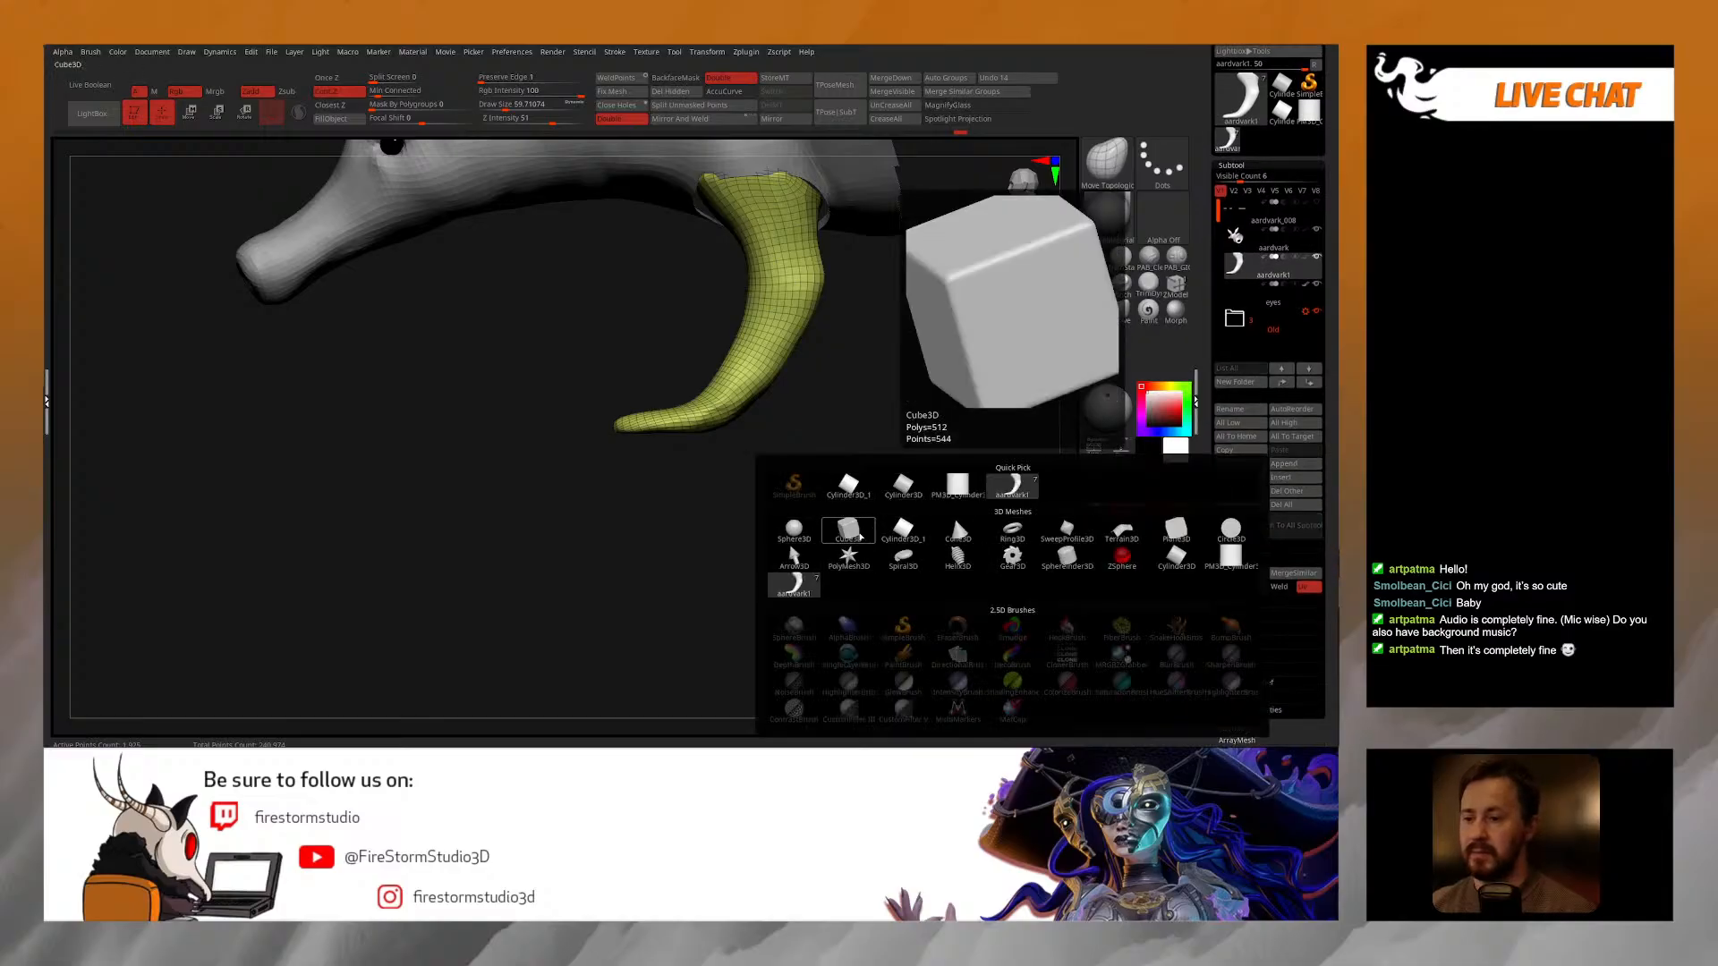
{"action": "left_click", "coordinate": [848, 531]}
{"action": "left_click", "coordinate": [1300, 328]}
{"action": "scroll", "coordinate": [1323, 289], "scroll_direction": "down", "scroll_amount": 10}
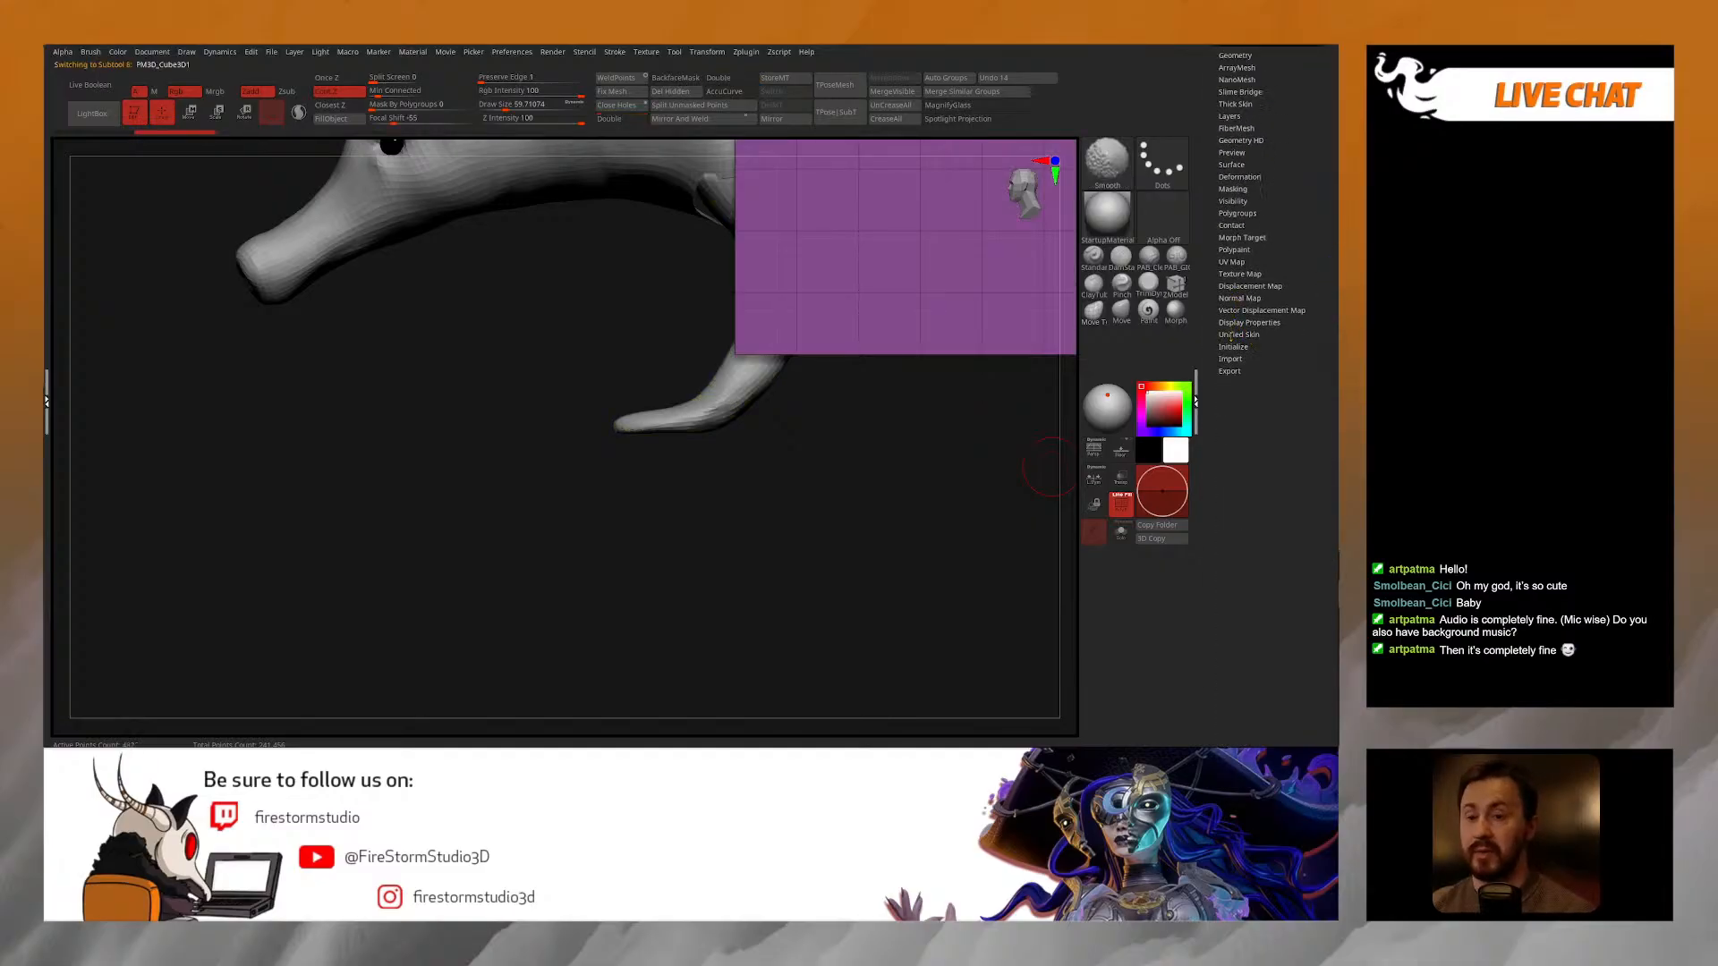
Step: Initialize the inserted cube as a QCube with X, Y and Z Res of 2
{"action": "mouse_move", "coordinate": [984, 487]}
{"action": "left_mouse_down", "text": "alt"}
{"action": "mouse_move", "coordinate": [921, 433]}
{"action": "mouse_move", "coordinate": [852, 486]}
{"action": "left_mouse_up", "text": "alt"}
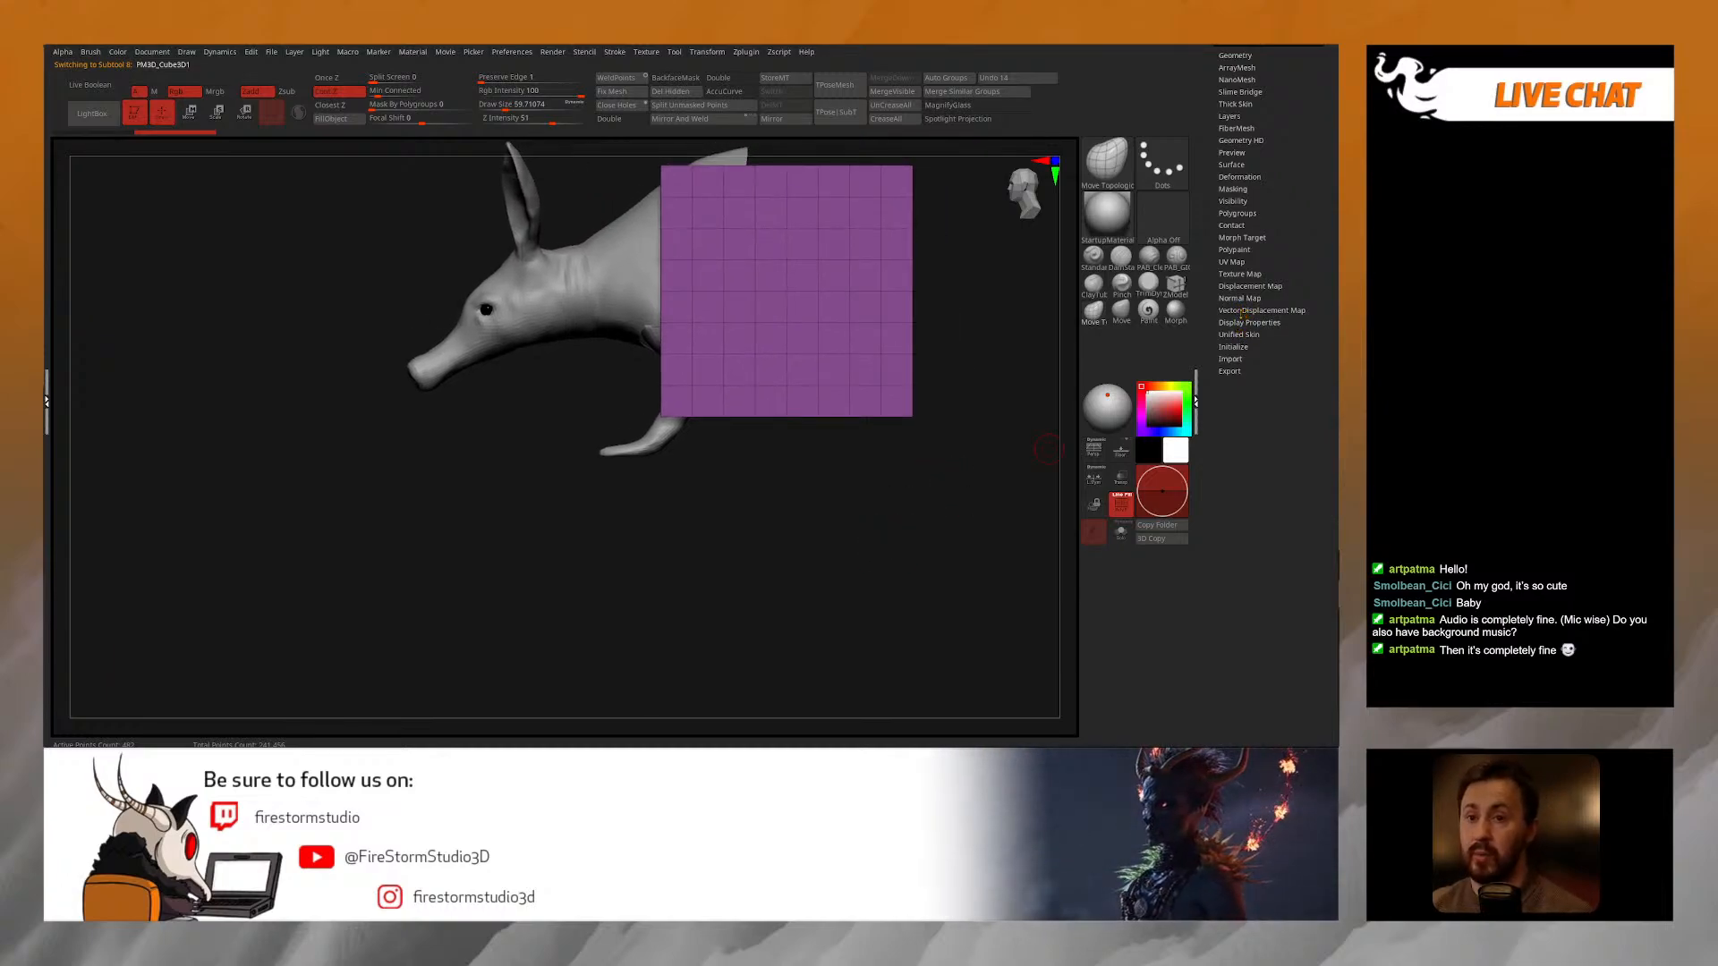
{"action": "scroll", "coordinate": [1239, 296], "scroll_direction": "up", "scroll_amount": 2}
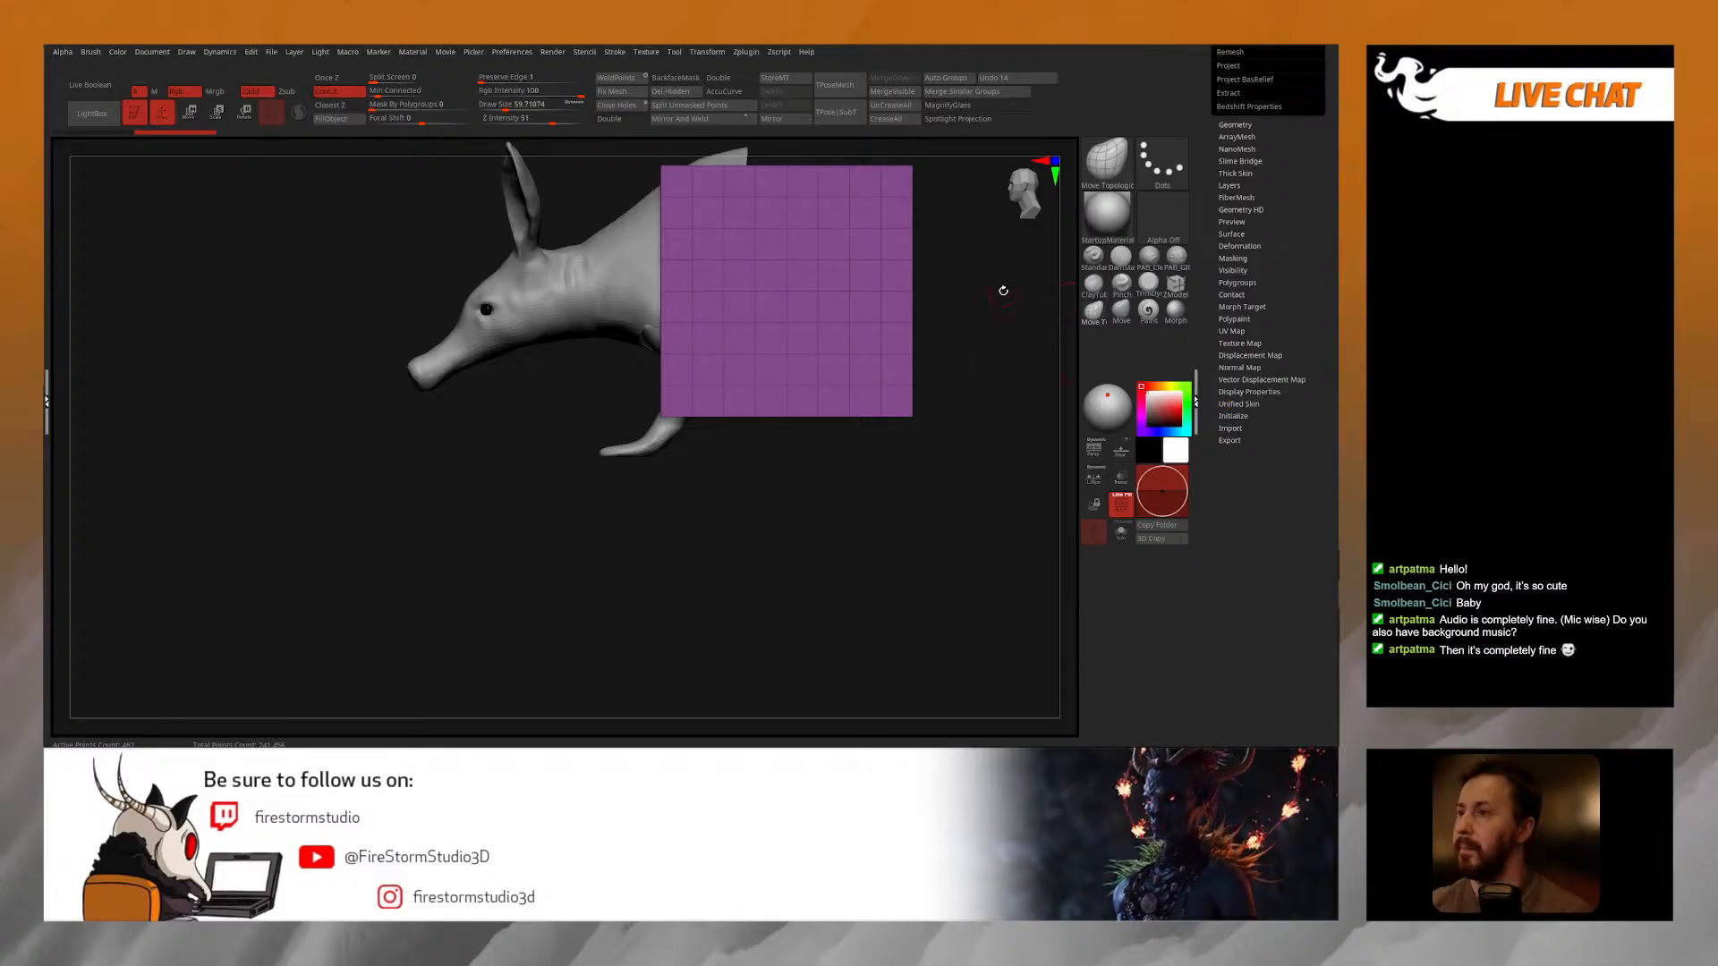
{"action": "left_click_drag", "start_coordinate": [1003, 291], "coordinate": [949, 302], "text": "alt"}
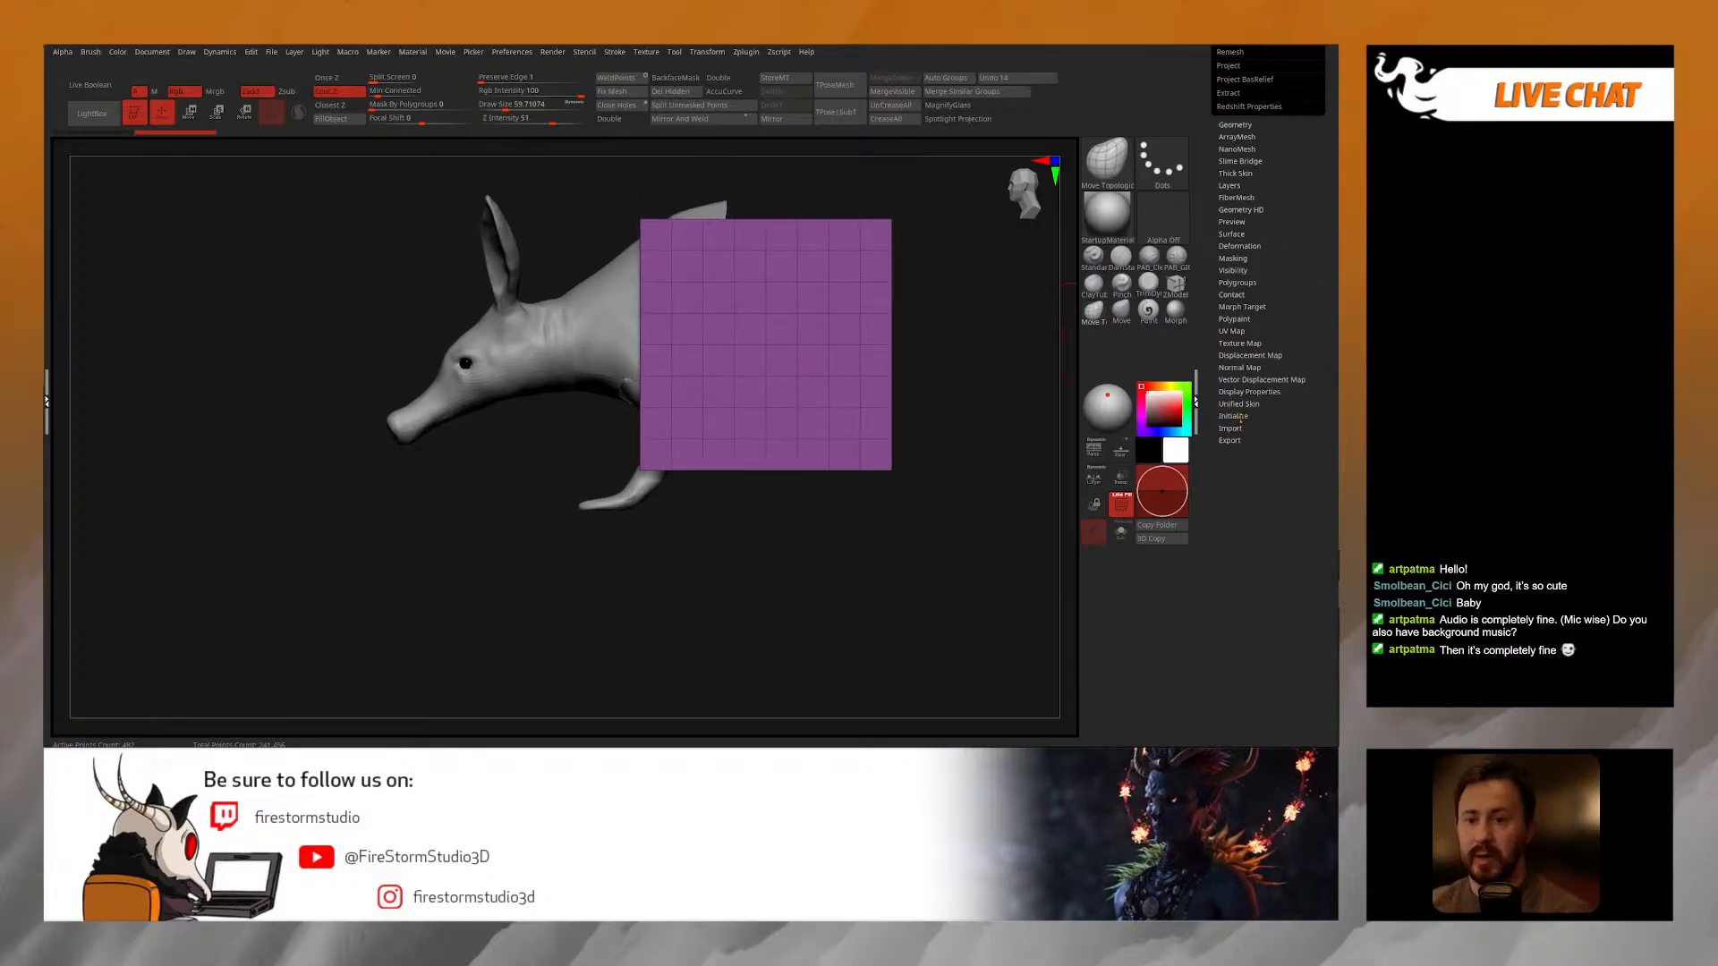
{"action": "left_click", "coordinate": [1235, 417]}
{"action": "left_click", "coordinate": [1247, 356]}
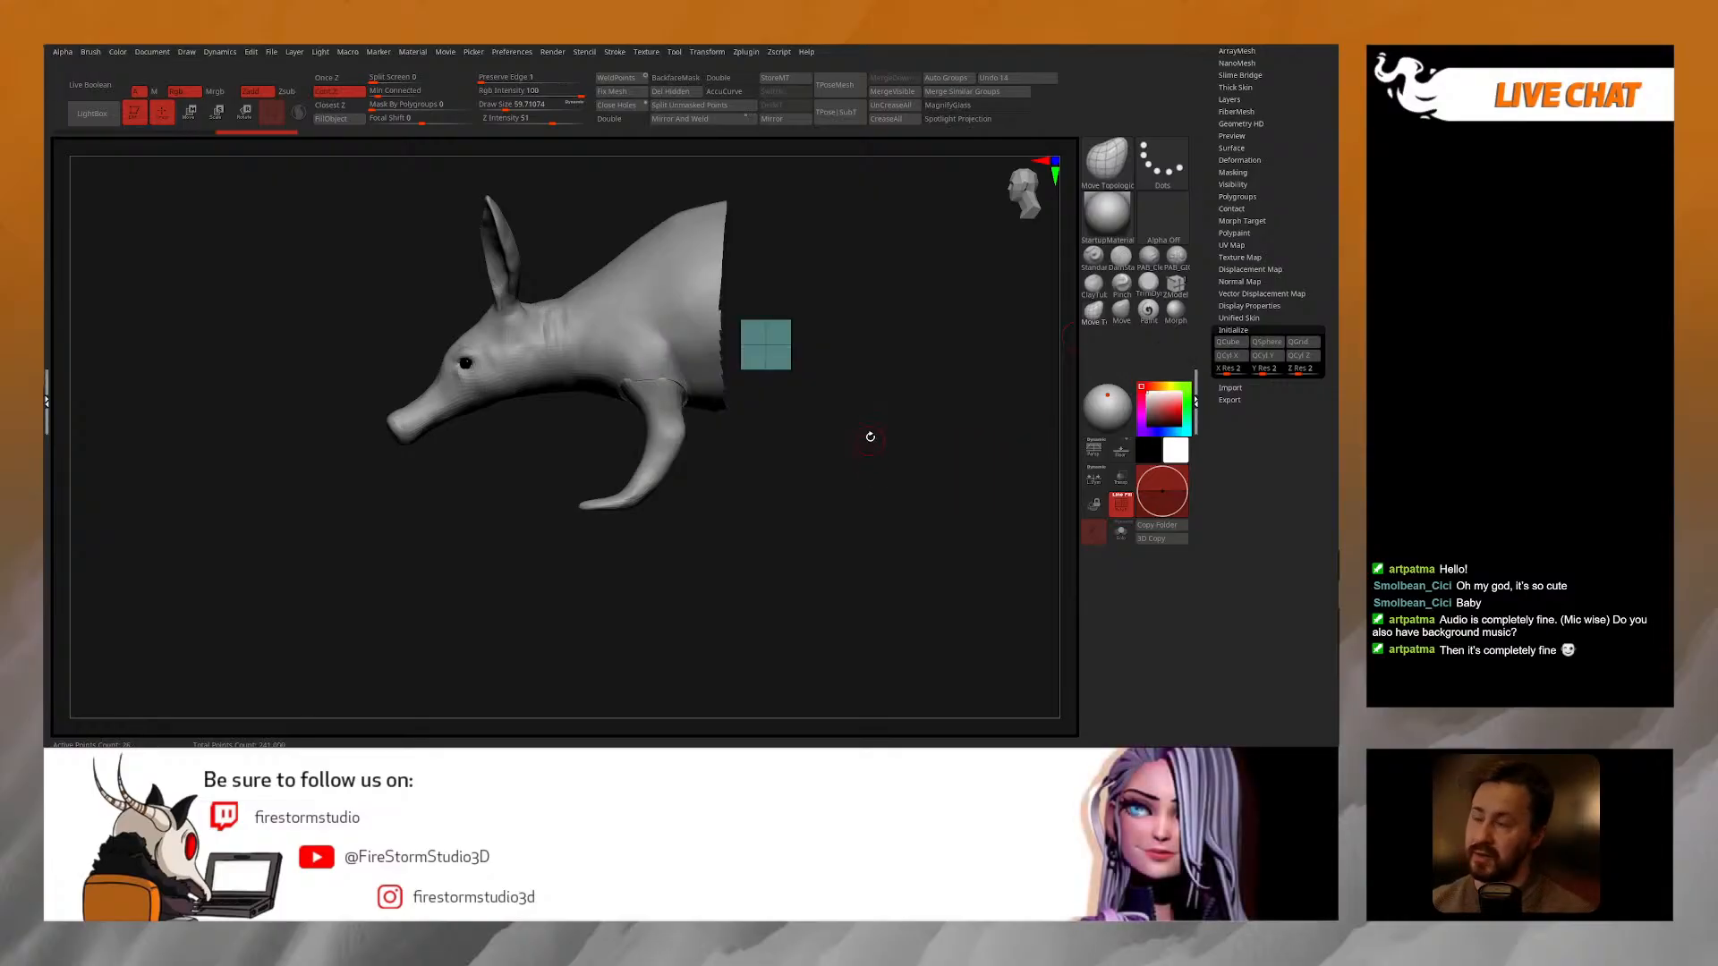
Step: Isolate the small cube in Solo mode, trying a subdivision on it and undoing it
{"action": "left_click_drag", "start_coordinate": [848, 340], "coordinate": [923, 410]}
{"action": "key", "text": "w"}
{"action": "key", "text": "alt+s"}
{"action": "mouse_move", "coordinate": [935, 399]}
{"action": "left_mouse_down"}
{"action": "mouse_move", "coordinate": [895, 390]}
{"action": "mouse_move", "coordinate": [893, 406]}
{"action": "left_mouse_up"}
{"action": "key", "text": "shift+f"}
{"action": "key", "text": "shift+f"}
{"action": "key", "text": "ctrl+d"}
{"action": "key", "text": "ctrl+z"}
{"action": "key", "text": "q"}
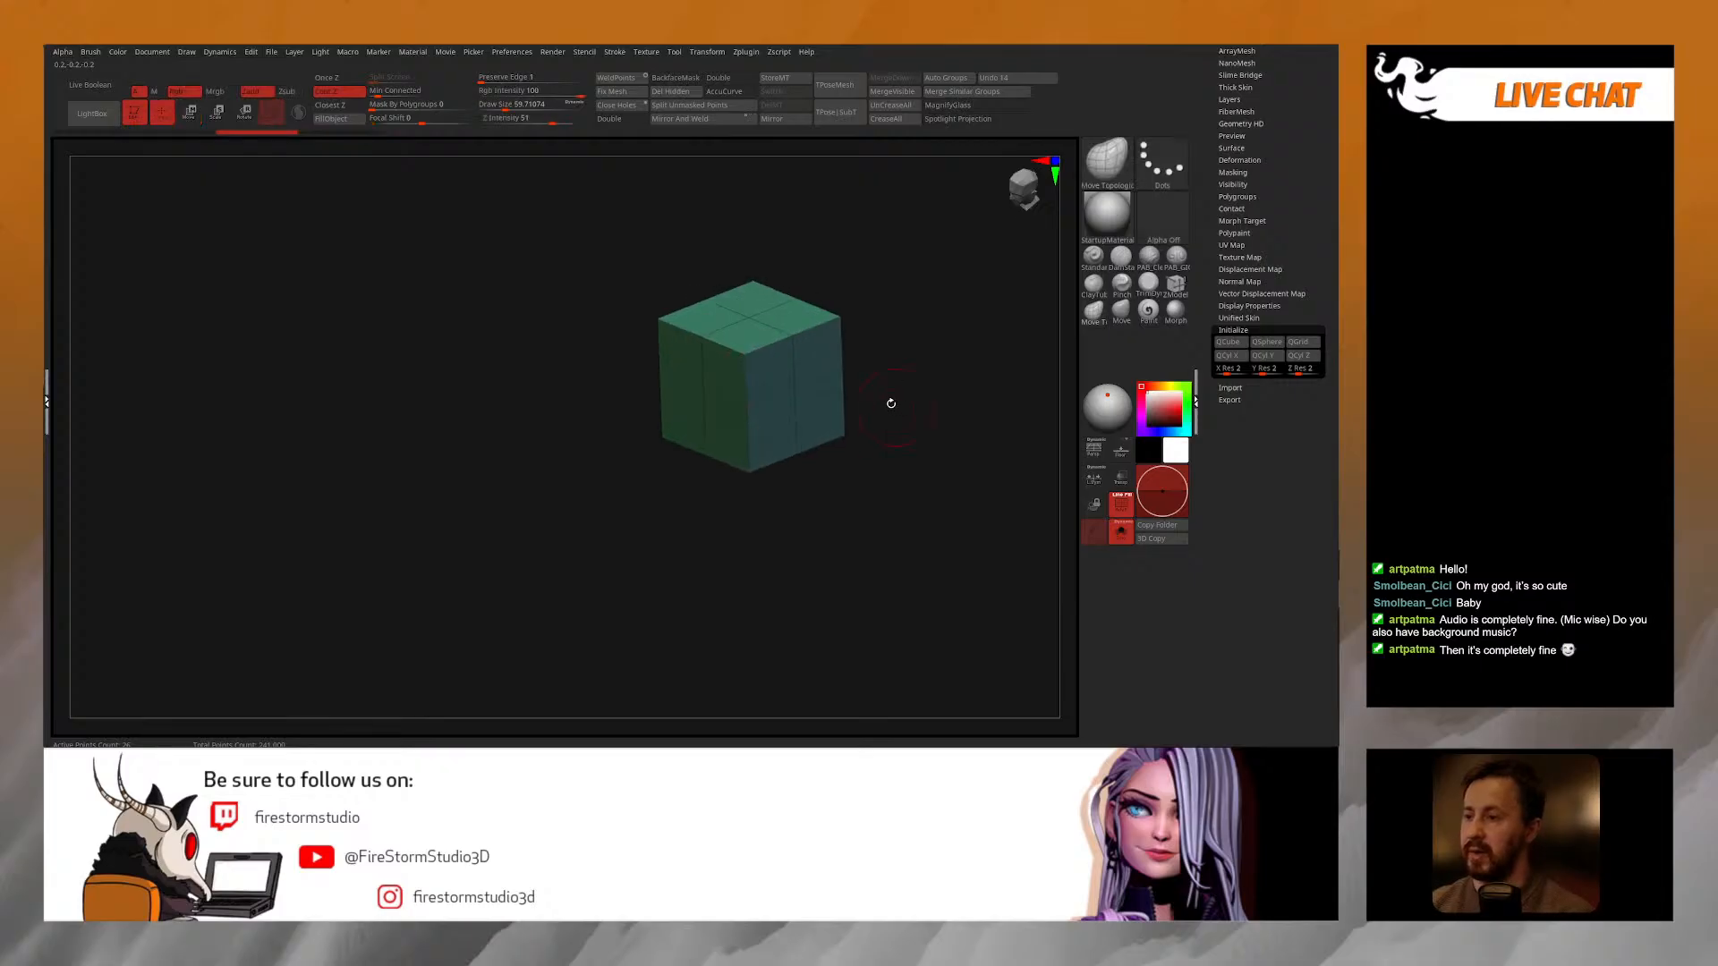
Step: Delete the cube's middle edge loops with the ZModeler brush
{"action": "left_click", "coordinate": [1176, 285]}
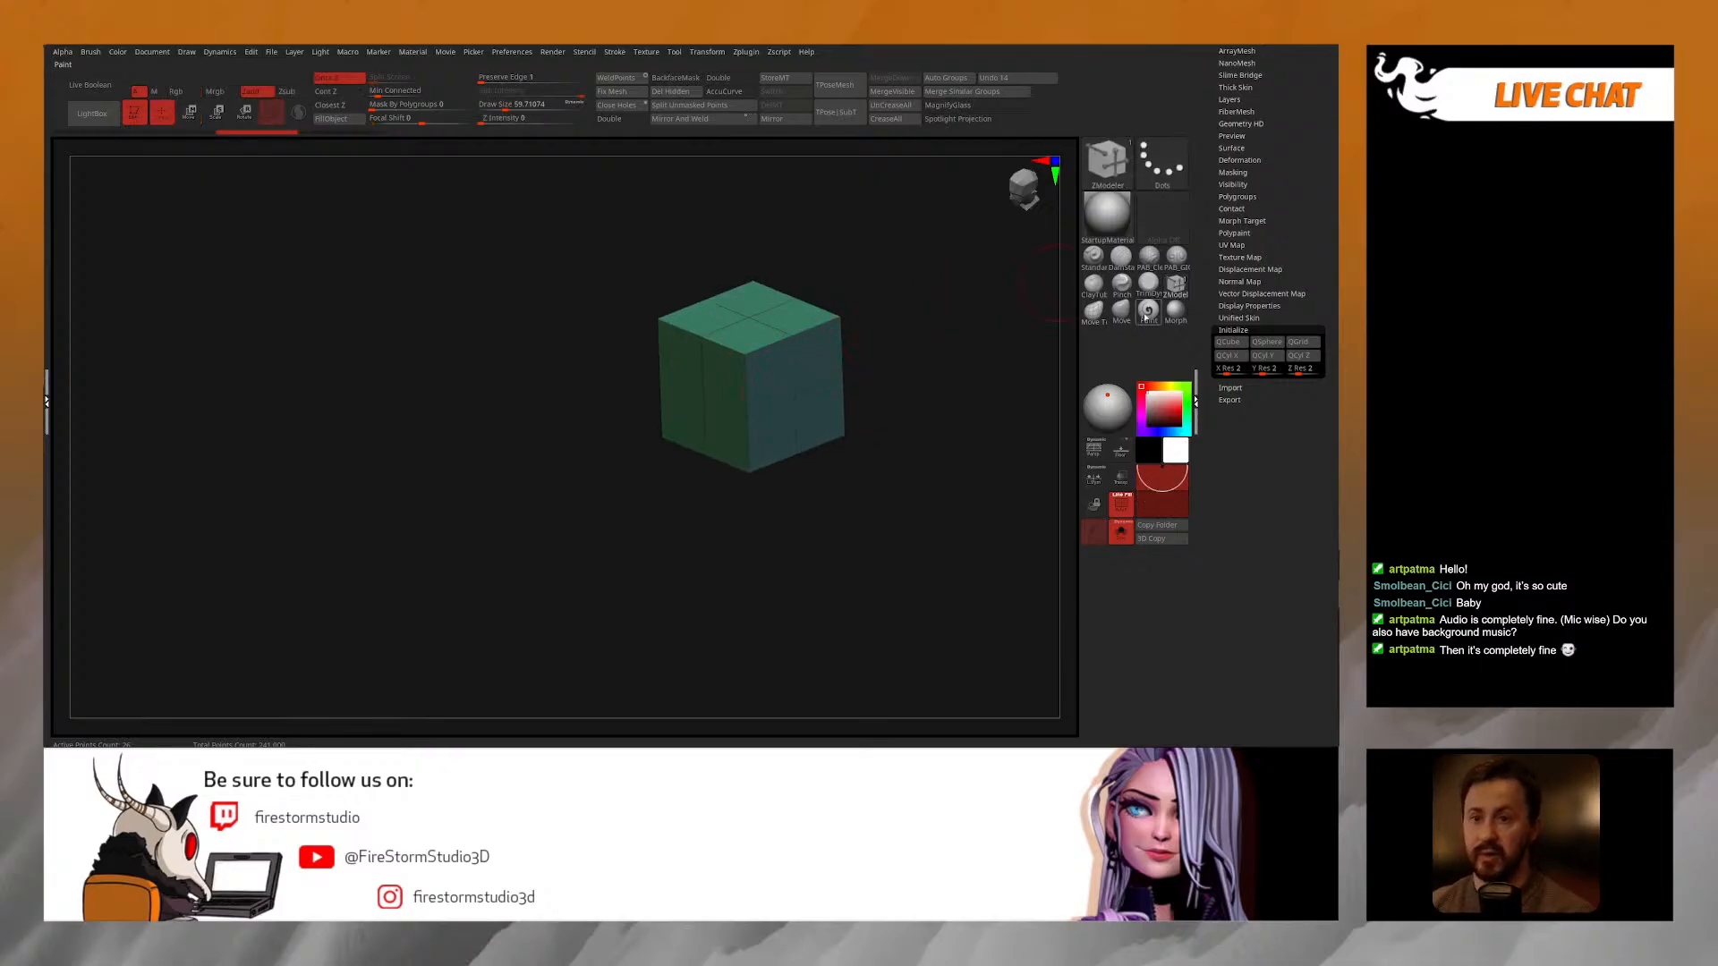
{"action": "left_click", "coordinate": [774, 407], "text": "alt"}
{"action": "left_click", "coordinate": [703, 390], "text": "alt"}
{"action": "mouse_move", "coordinate": [634, 462]}
{"action": "left_mouse_down"}
{"action": "mouse_move", "coordinate": [706, 465]}
{"action": "mouse_move", "coordinate": [775, 394]}
{"action": "mouse_move", "coordinate": [832, 419]}
{"action": "mouse_move", "coordinate": [794, 447]}
{"action": "mouse_move", "coordinate": [874, 376]}
{"action": "mouse_move", "coordinate": [882, 410]}
{"action": "mouse_move", "coordinate": [836, 379]}
{"action": "mouse_move", "coordinate": [841, 426]}
{"action": "mouse_move", "coordinate": [778, 338]}
{"action": "mouse_move", "coordinate": [824, 379]}
{"action": "mouse_move", "coordinate": [863, 368]}
{"action": "left_mouse_up"}
Step: Subdivide the simplified cube twice into a rounded form
{"action": "key", "text": "ctrl+d"}
{"action": "key", "text": "ctrl"}
{"action": "key", "text": "ctrl+d"}
{"action": "key", "text": "shift+f"}
{"action": "key", "text": "shift+f"}
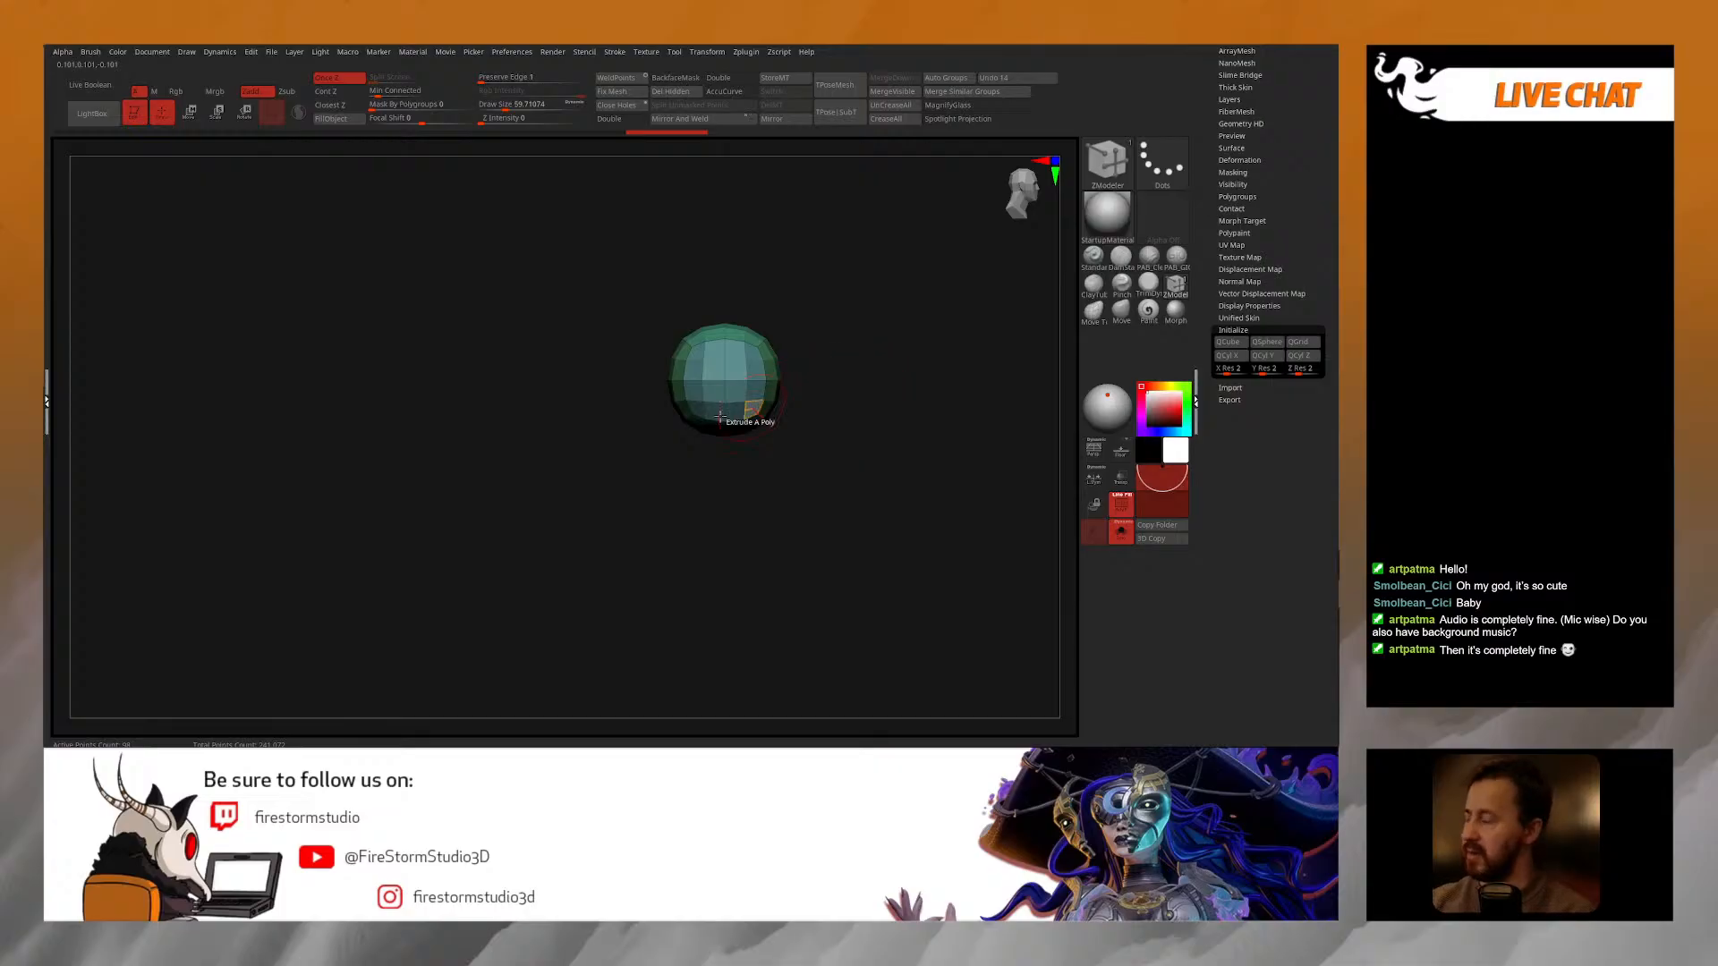
Step: Flatten the rounded form vertically with the scale gizmo, undoing the first scaling attempt
{"action": "left_click", "coordinate": [1237, 328]}
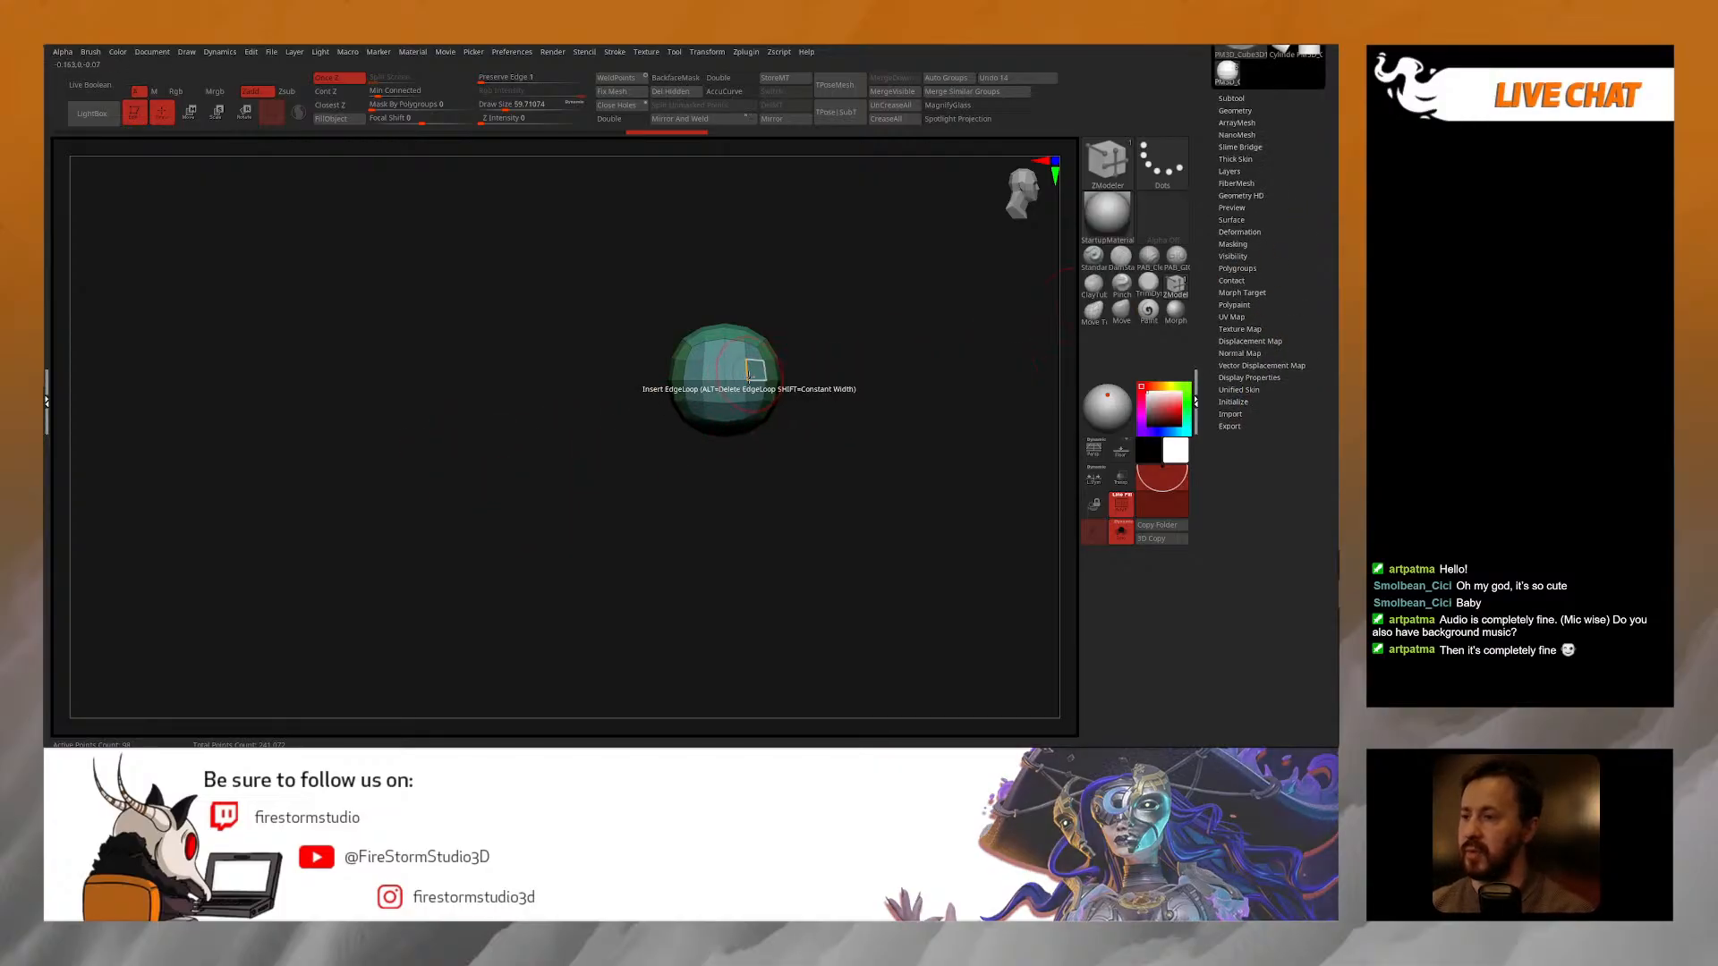
{"action": "right_click_drag", "start_coordinate": [726, 367], "coordinate": [777, 358], "text": "shift"}
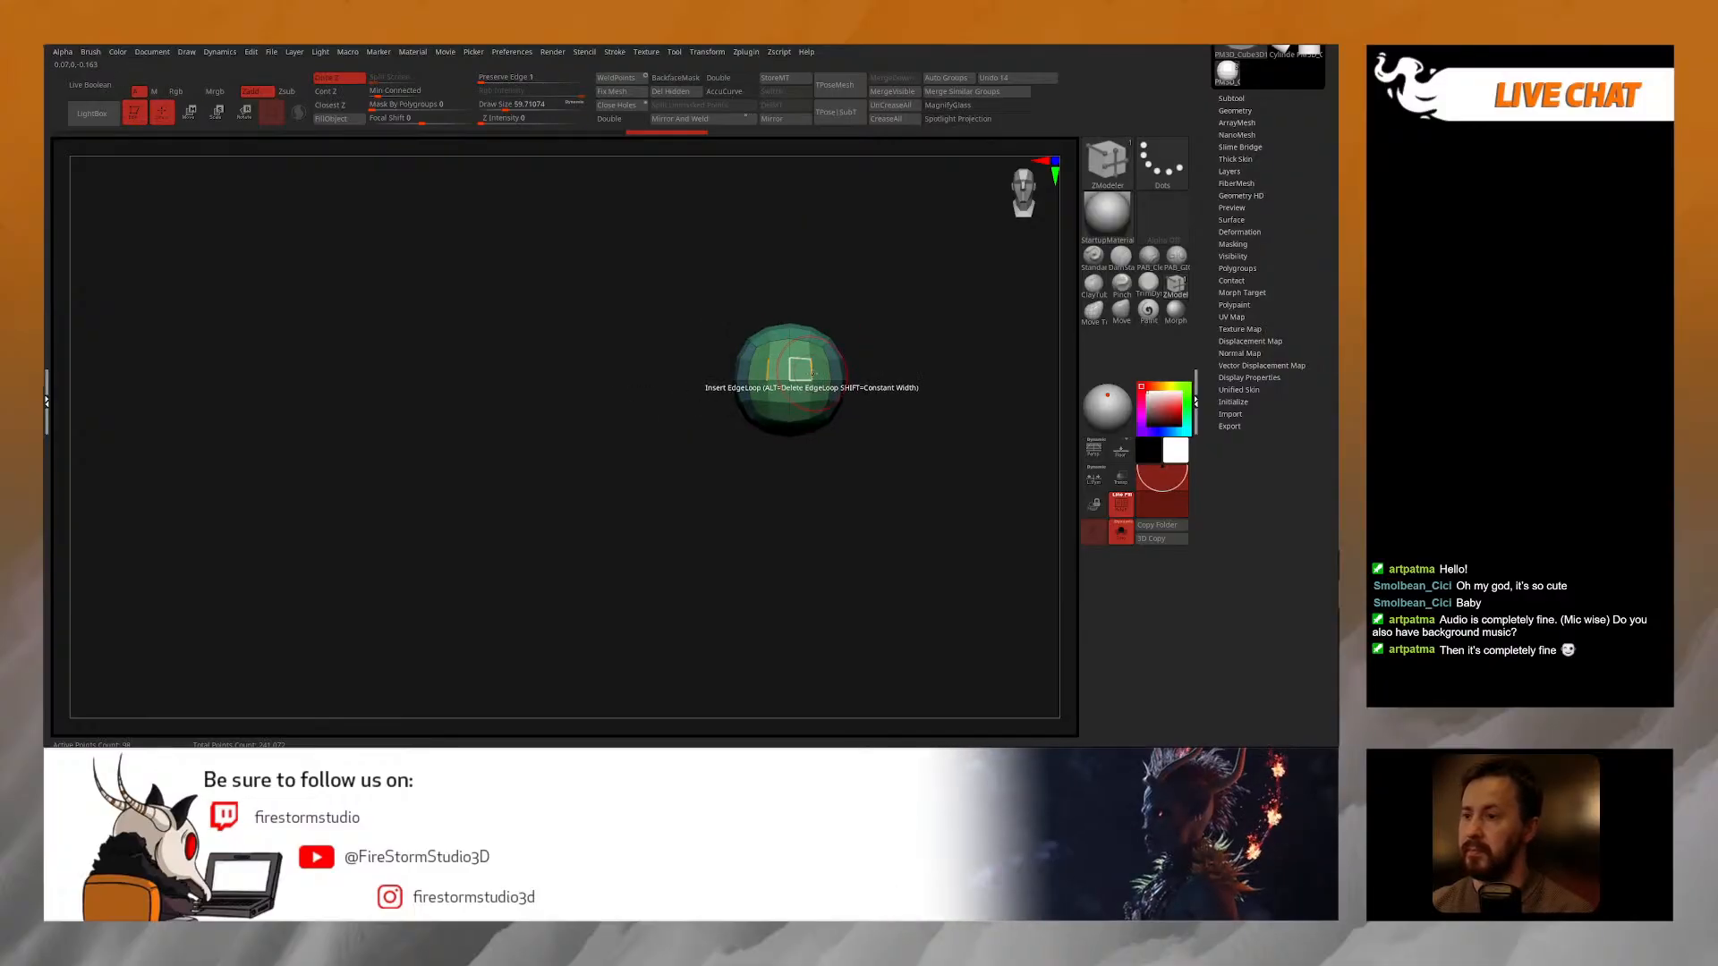
{"action": "left_click_drag", "start_coordinate": [903, 362], "coordinate": [733, 455], "text": "shift"}
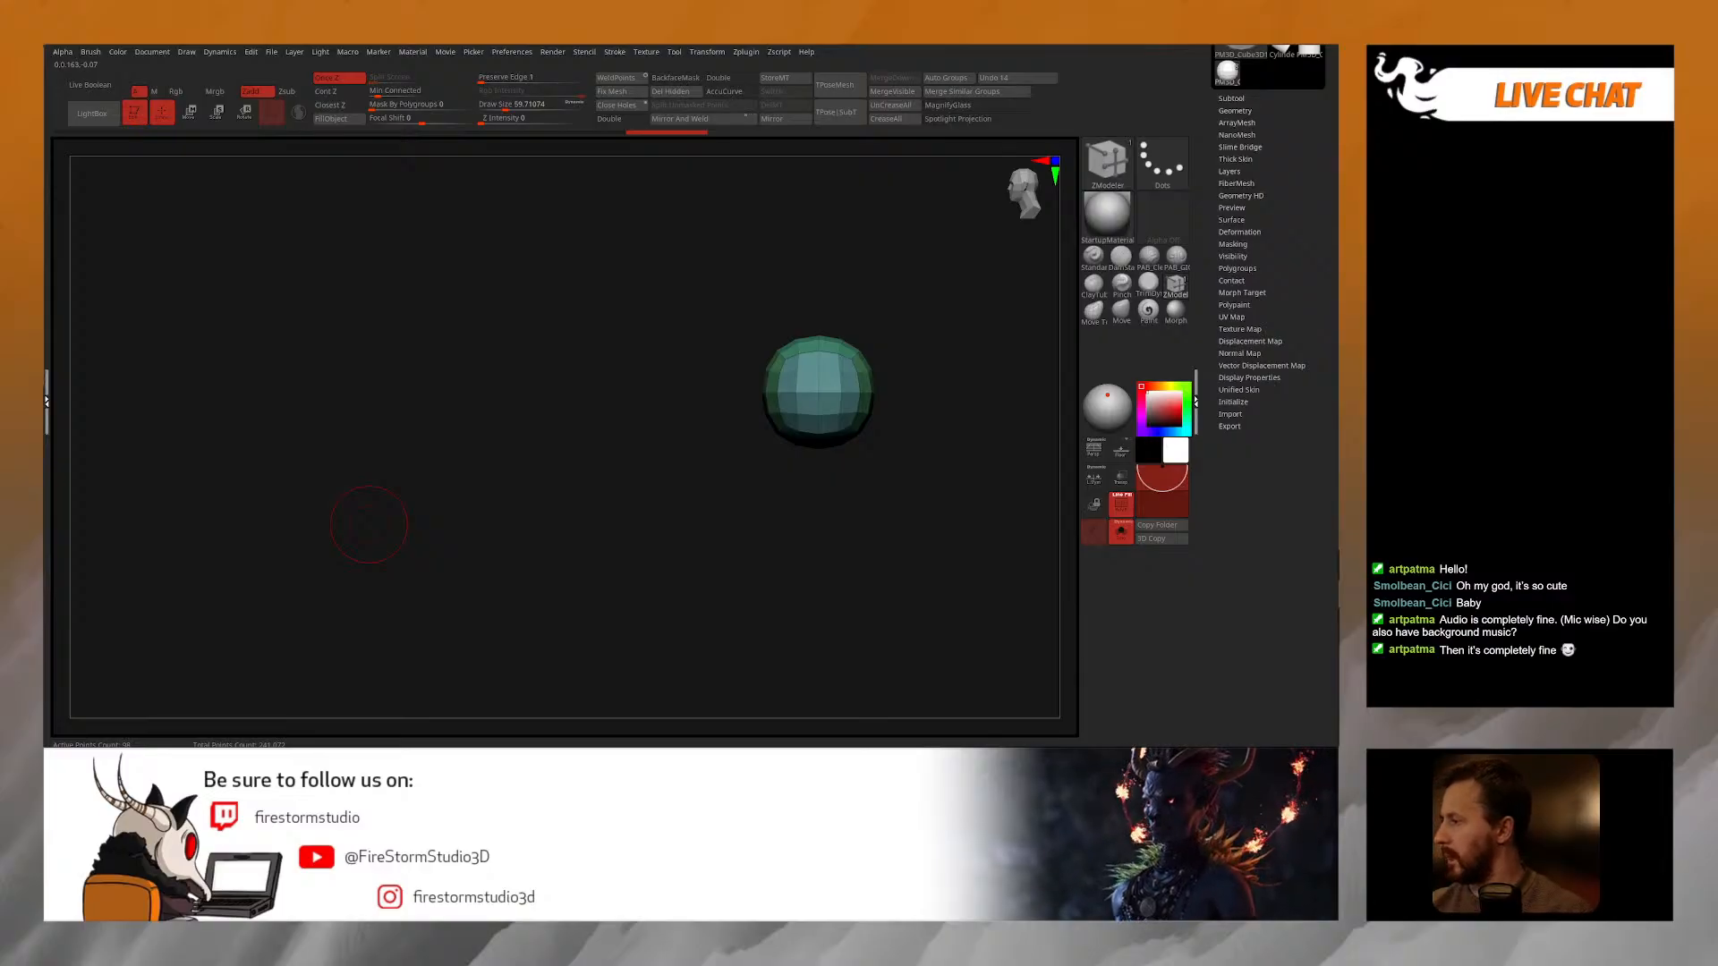
{"action": "left_click_drag", "start_coordinate": [874, 475], "coordinate": [535, 444]}
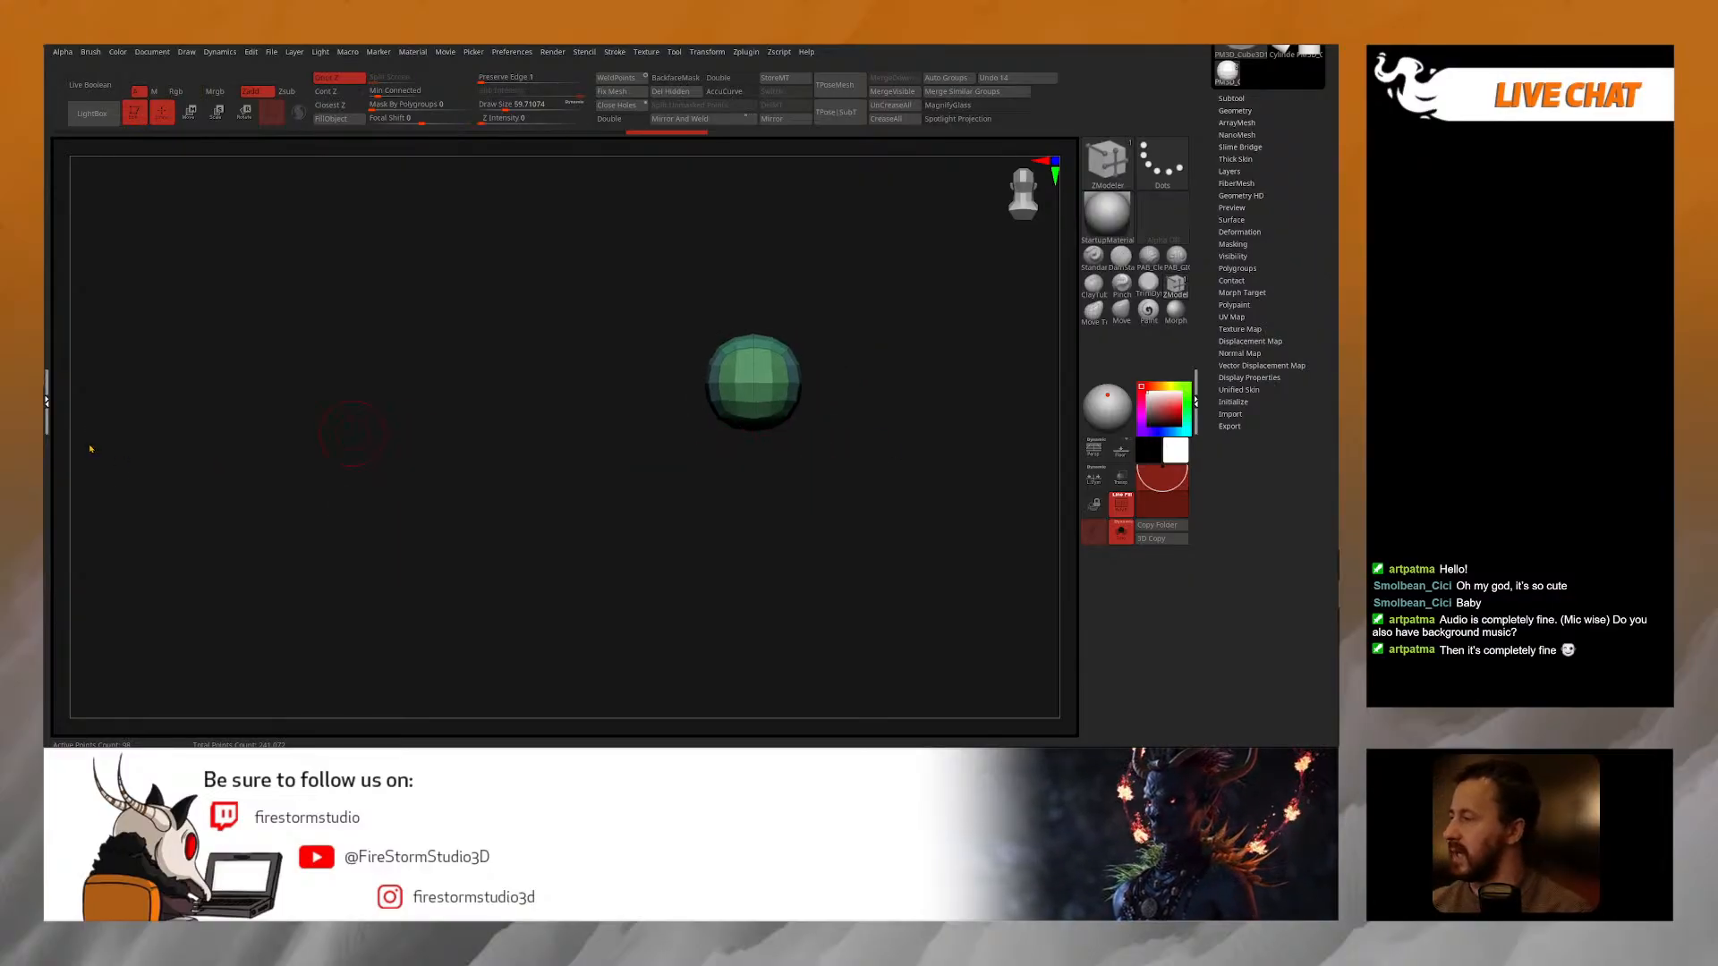
{"action": "left_click_drag", "start_coordinate": [698, 448], "coordinate": [701, 483], "text": "alt"}
{"action": "key", "text": "space"}
{"action": "left_click_drag", "start_coordinate": [705, 459], "coordinate": [713, 459]}
{"action": "key", "text": "r"}
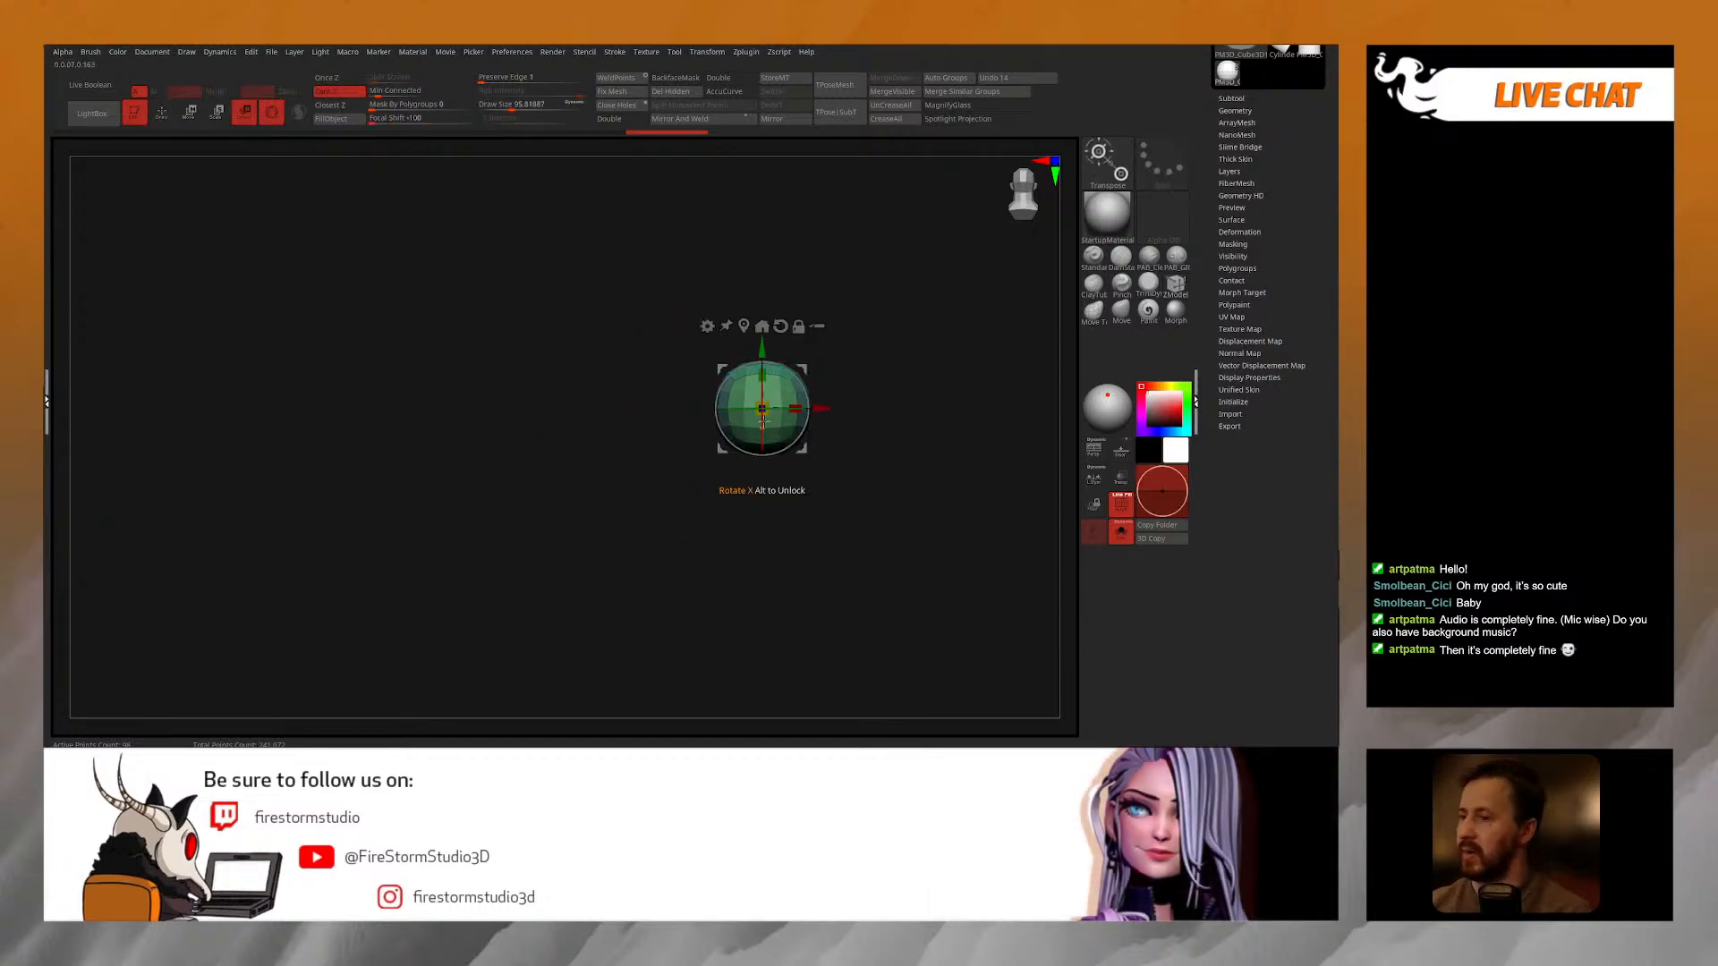
{"action": "left_click_drag", "start_coordinate": [766, 376], "coordinate": [771, 390]}
{"action": "left_click_drag", "start_coordinate": [807, 507], "coordinate": [721, 468], "text": "shift"}
{"action": "key", "text": "ctrl+z"}
{"action": "left_click_drag", "start_coordinate": [763, 375], "coordinate": [764, 392]}
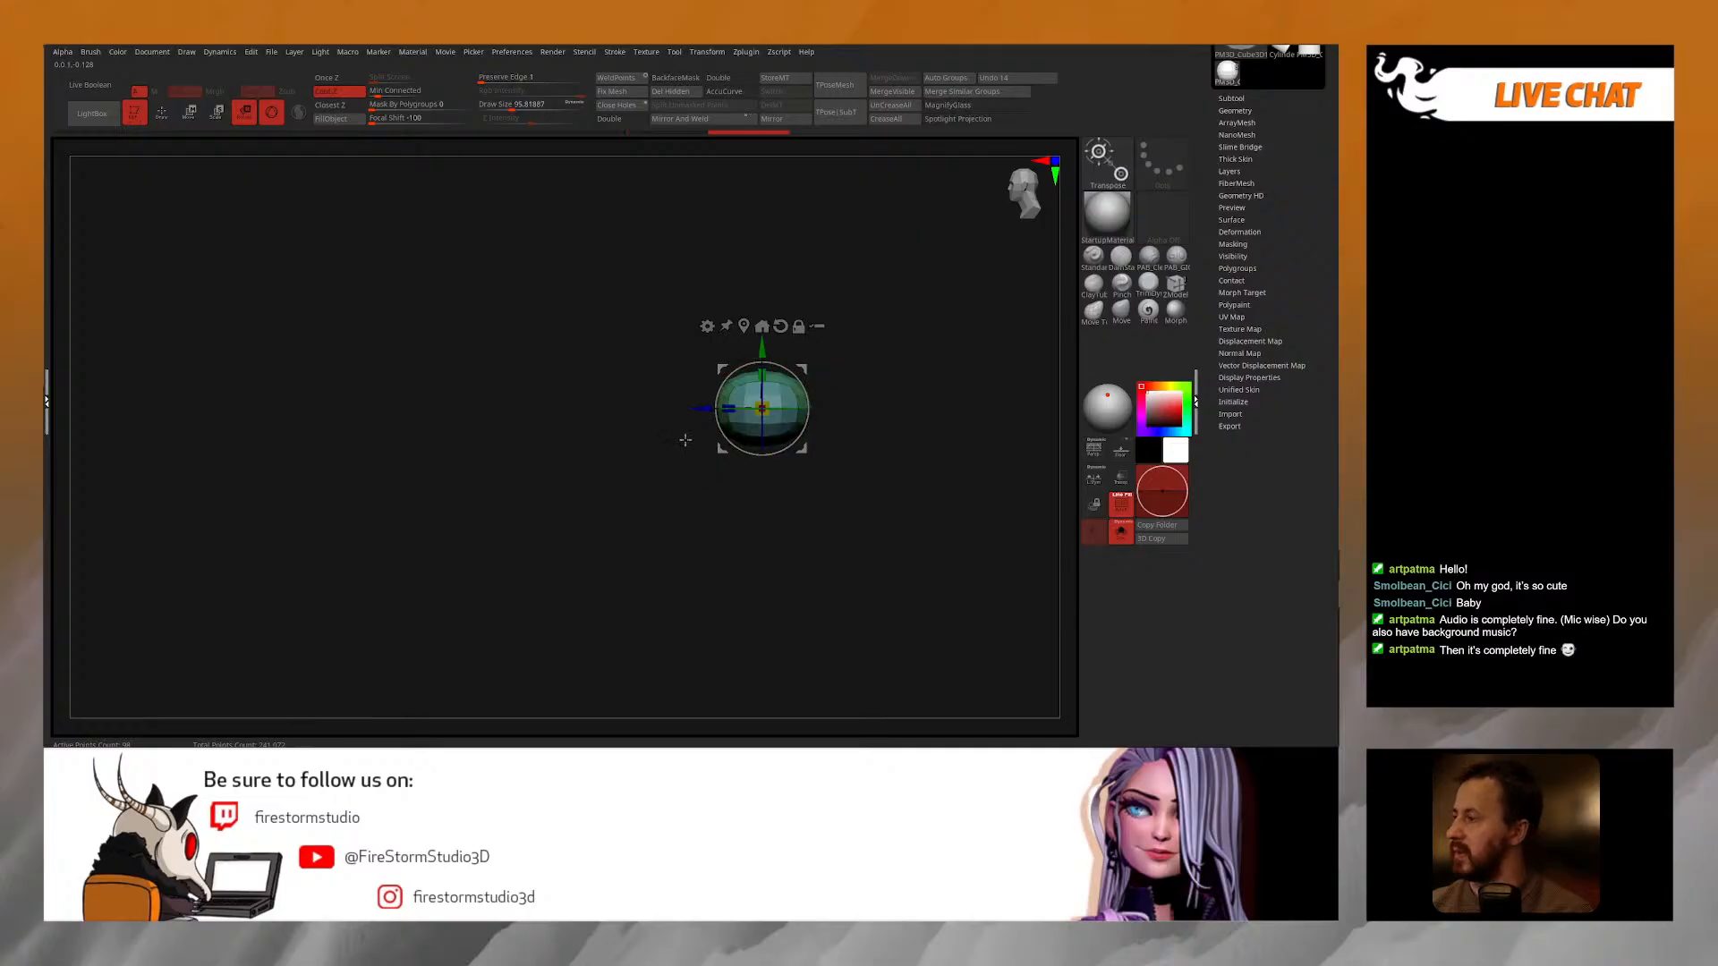
Step: Hide the lower half of the flattened form and try to delete the hidden geometry
{"action": "key", "text": "q"}
{"action": "key", "text": "s"}
{"action": "left_click_drag", "start_coordinate": [682, 444], "coordinate": [665, 448]}
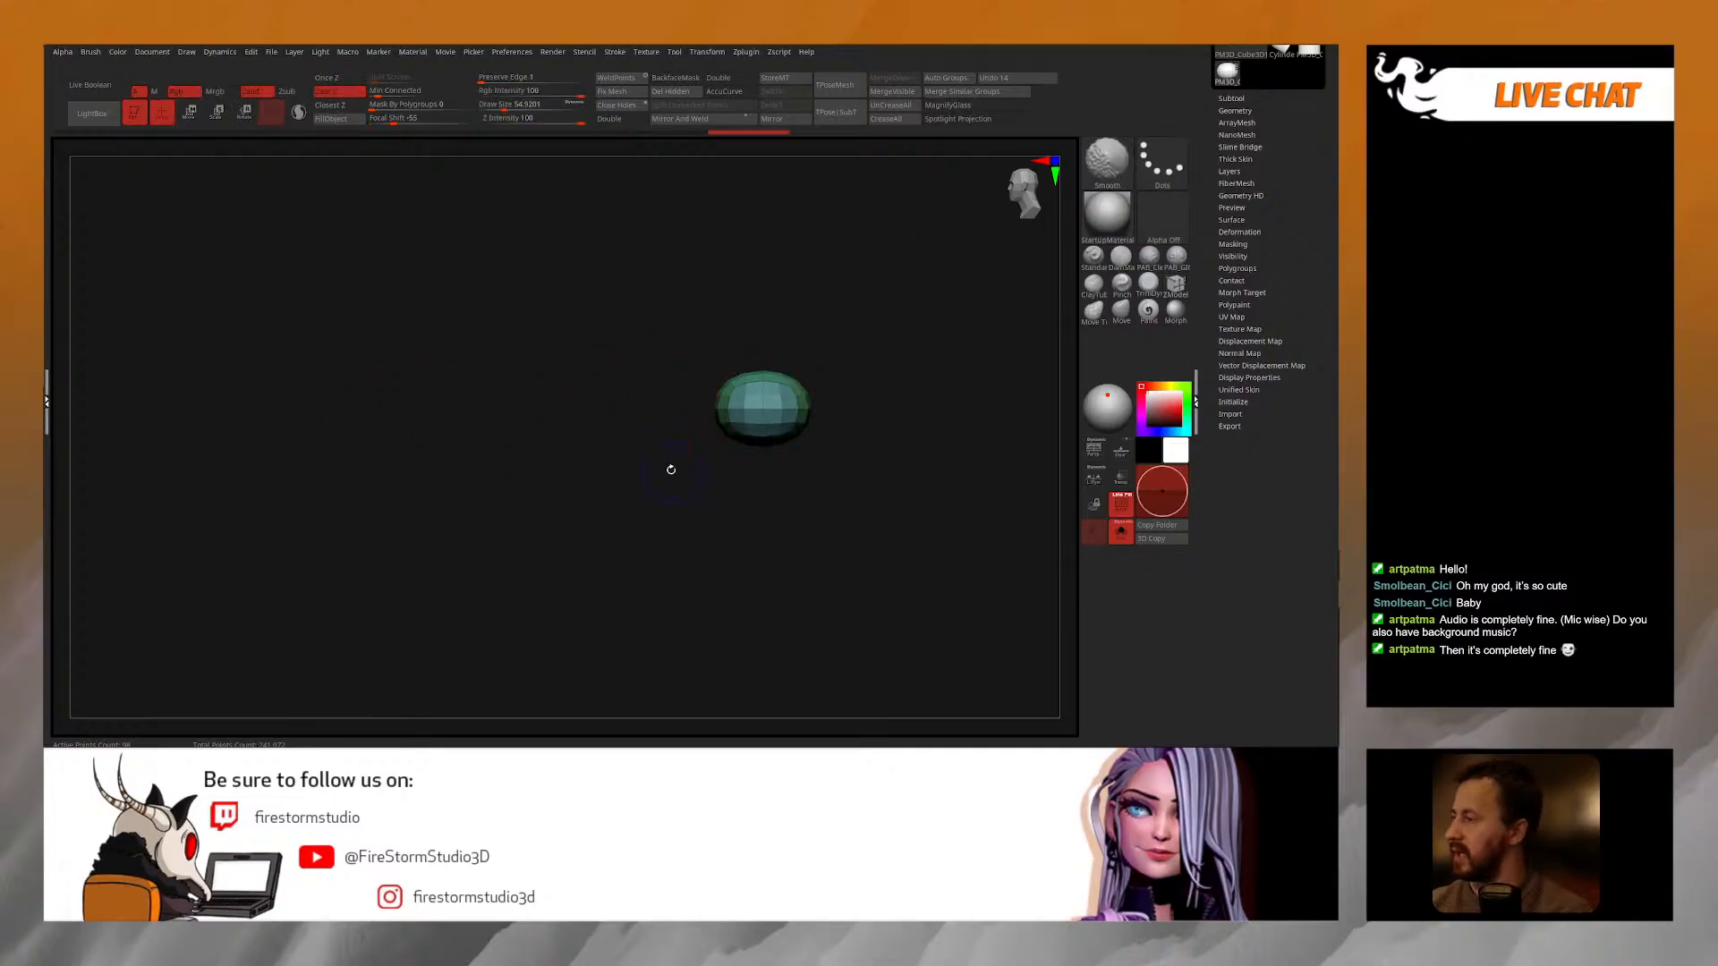
{"action": "left_click_drag", "start_coordinate": [690, 485], "coordinate": [828, 426], "text": "ctrl+alt+shift"}
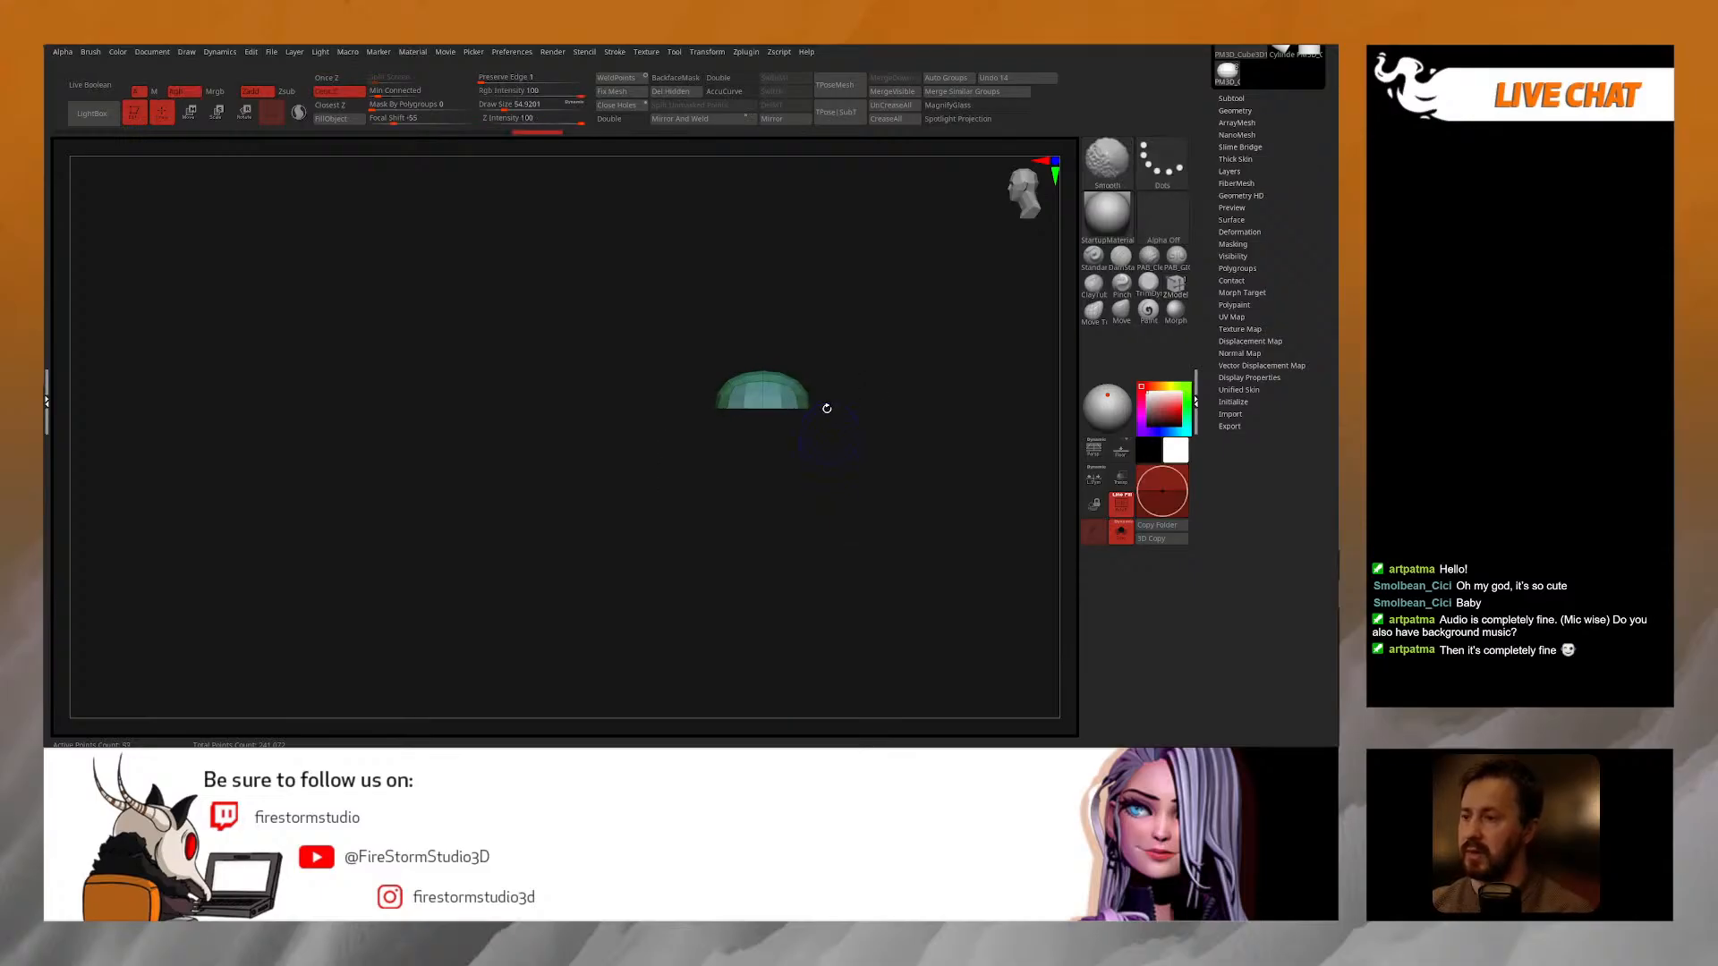
{"action": "left_click", "coordinate": [675, 91]}
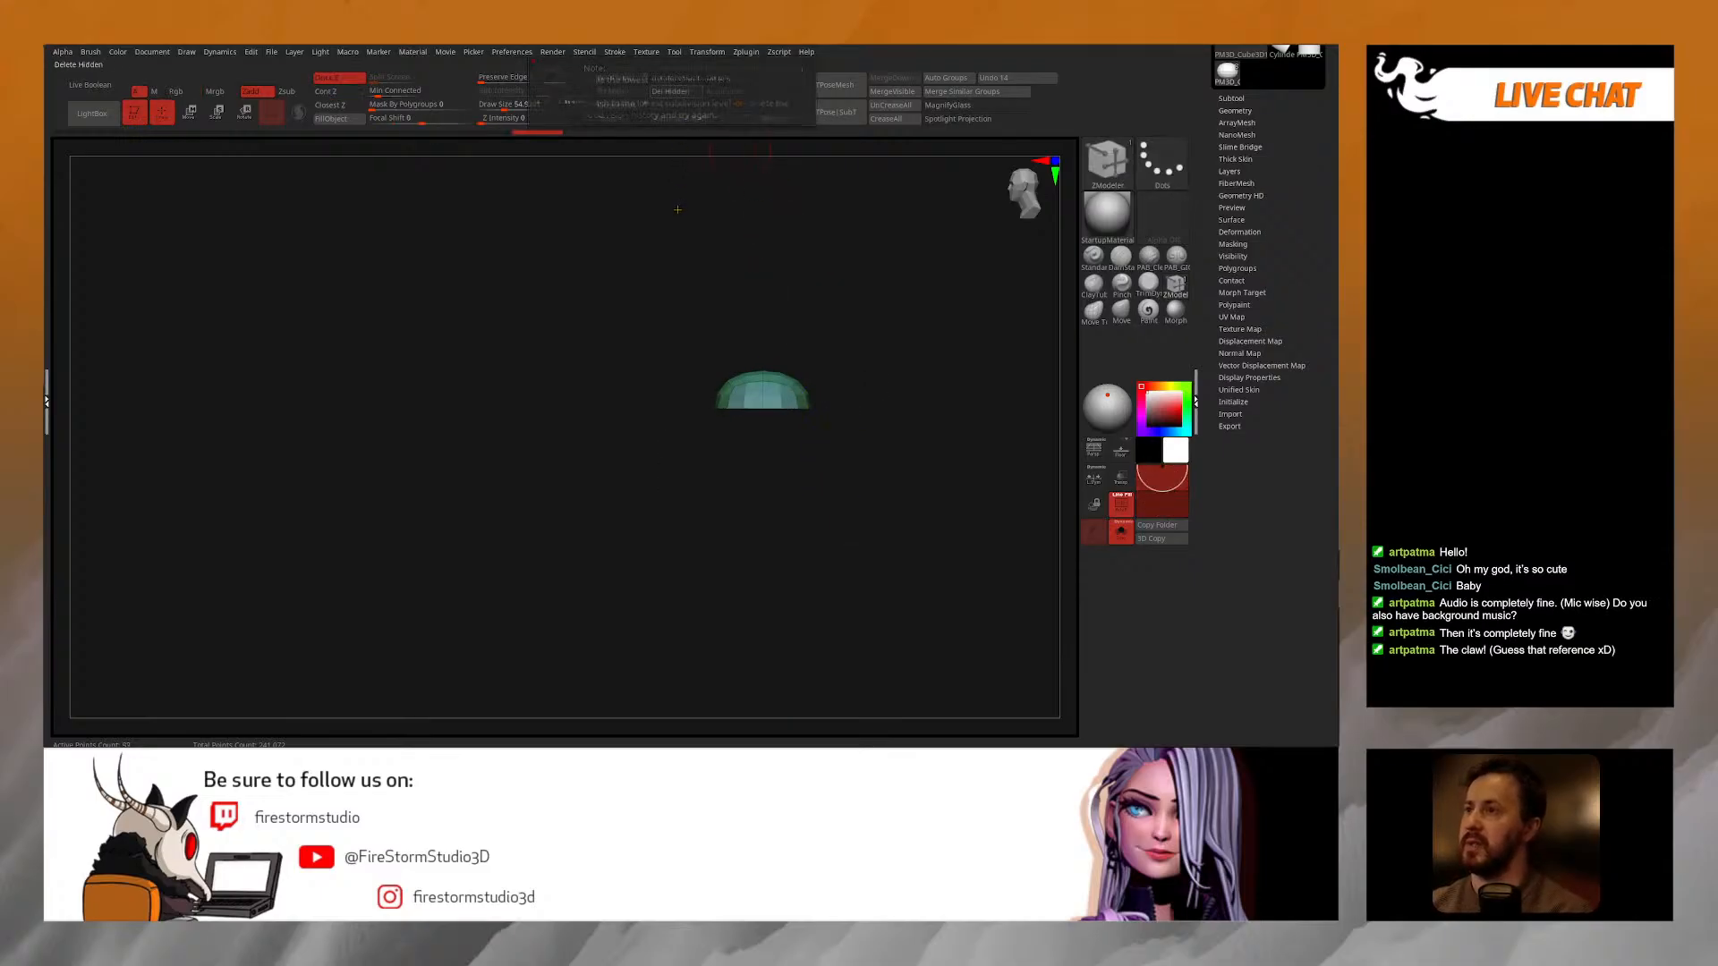
{"action": "left_click", "coordinate": [670, 91]}
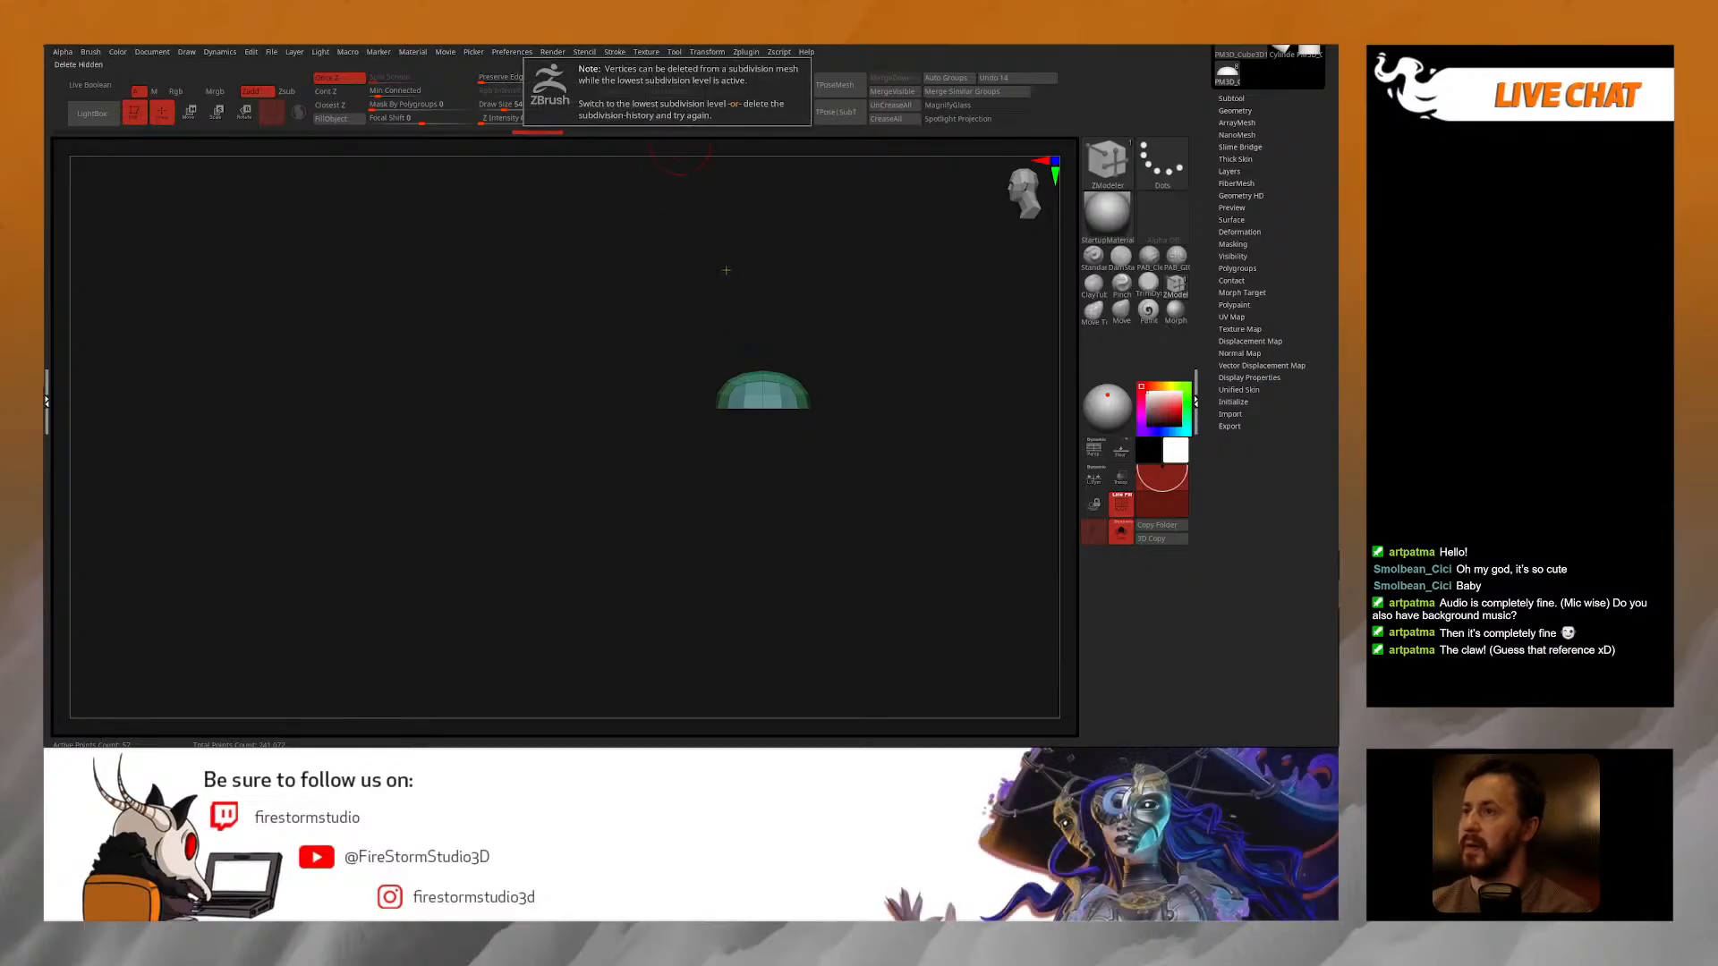
{"action": "left_click", "coordinate": [845, 353]}
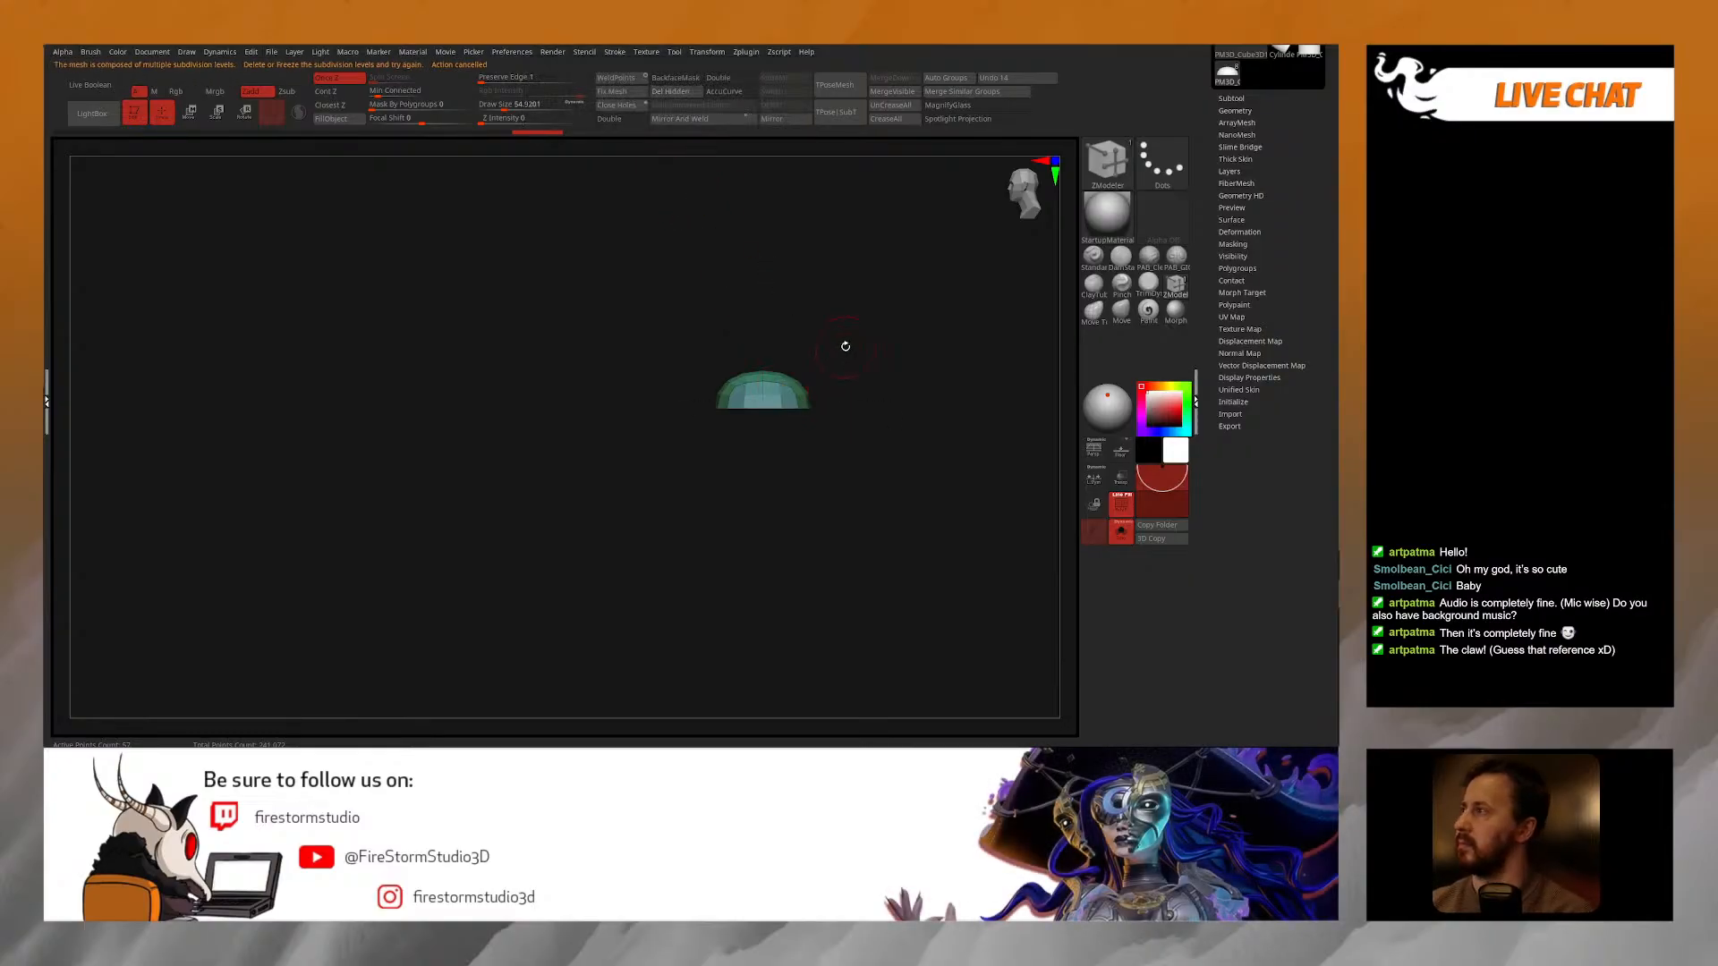
Step: Step down through the half form's subdivision levels, return to the higher level and undo the hiding
{"action": "key", "text": "shift+d"}
{"action": "key", "text": "shift+d"}
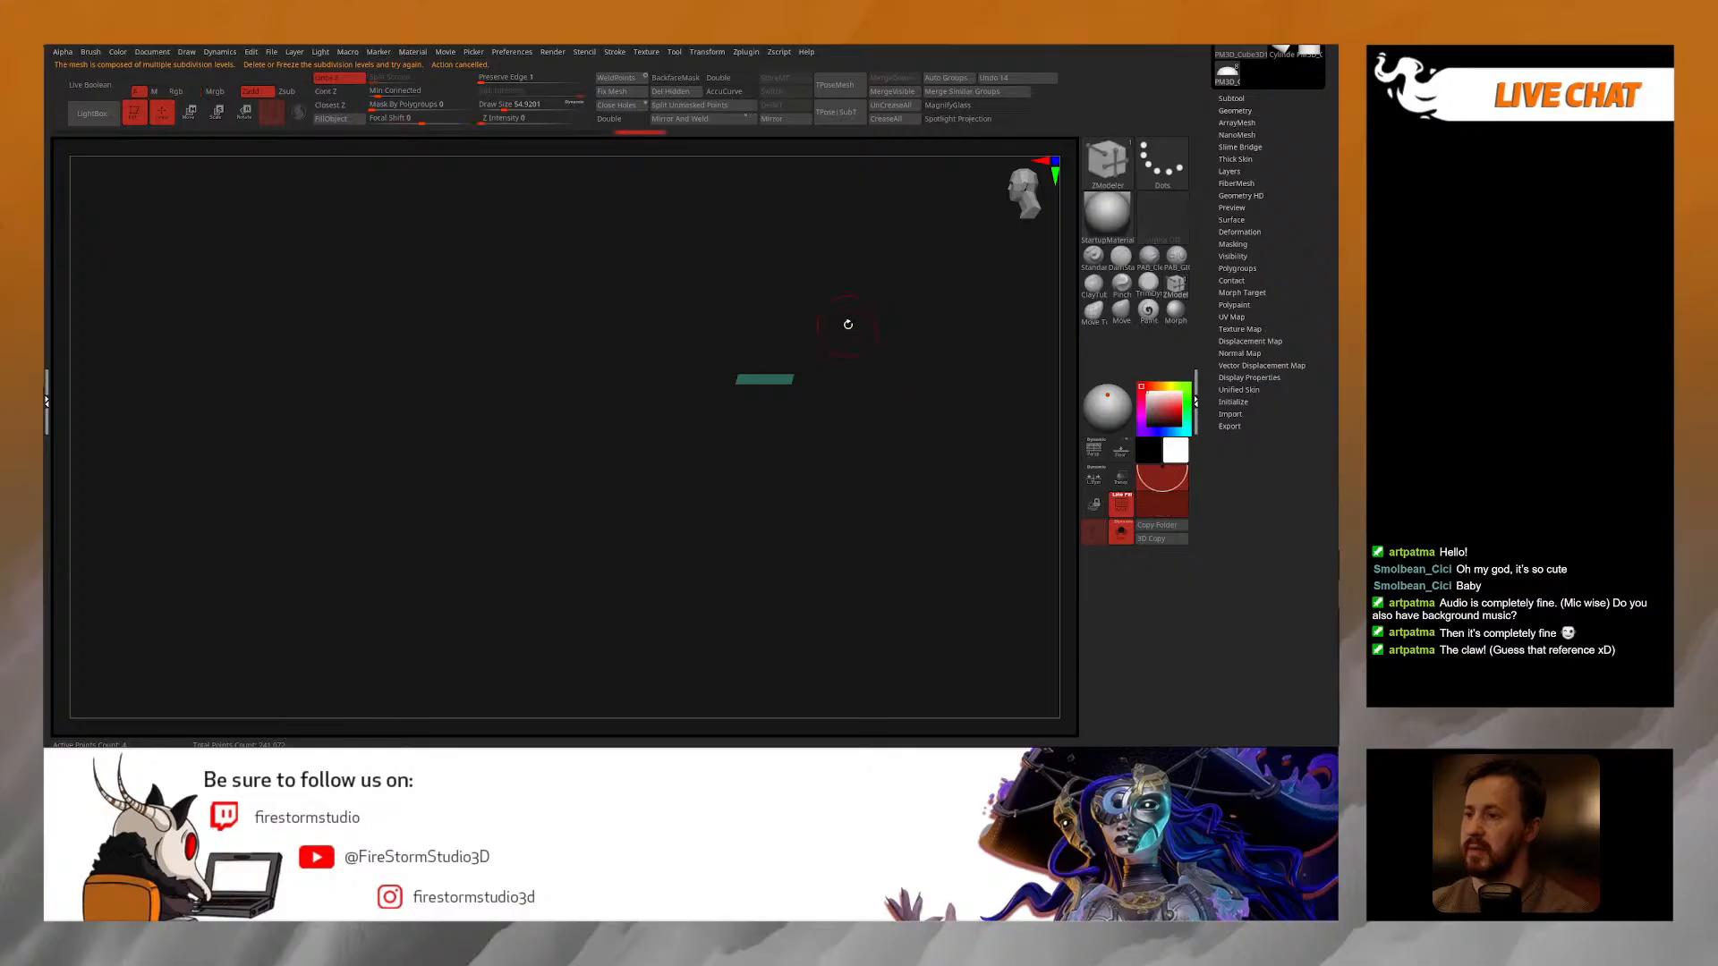
{"action": "left_click_drag", "start_coordinate": [848, 325], "coordinate": [853, 390]}
{"action": "key", "text": "d"}
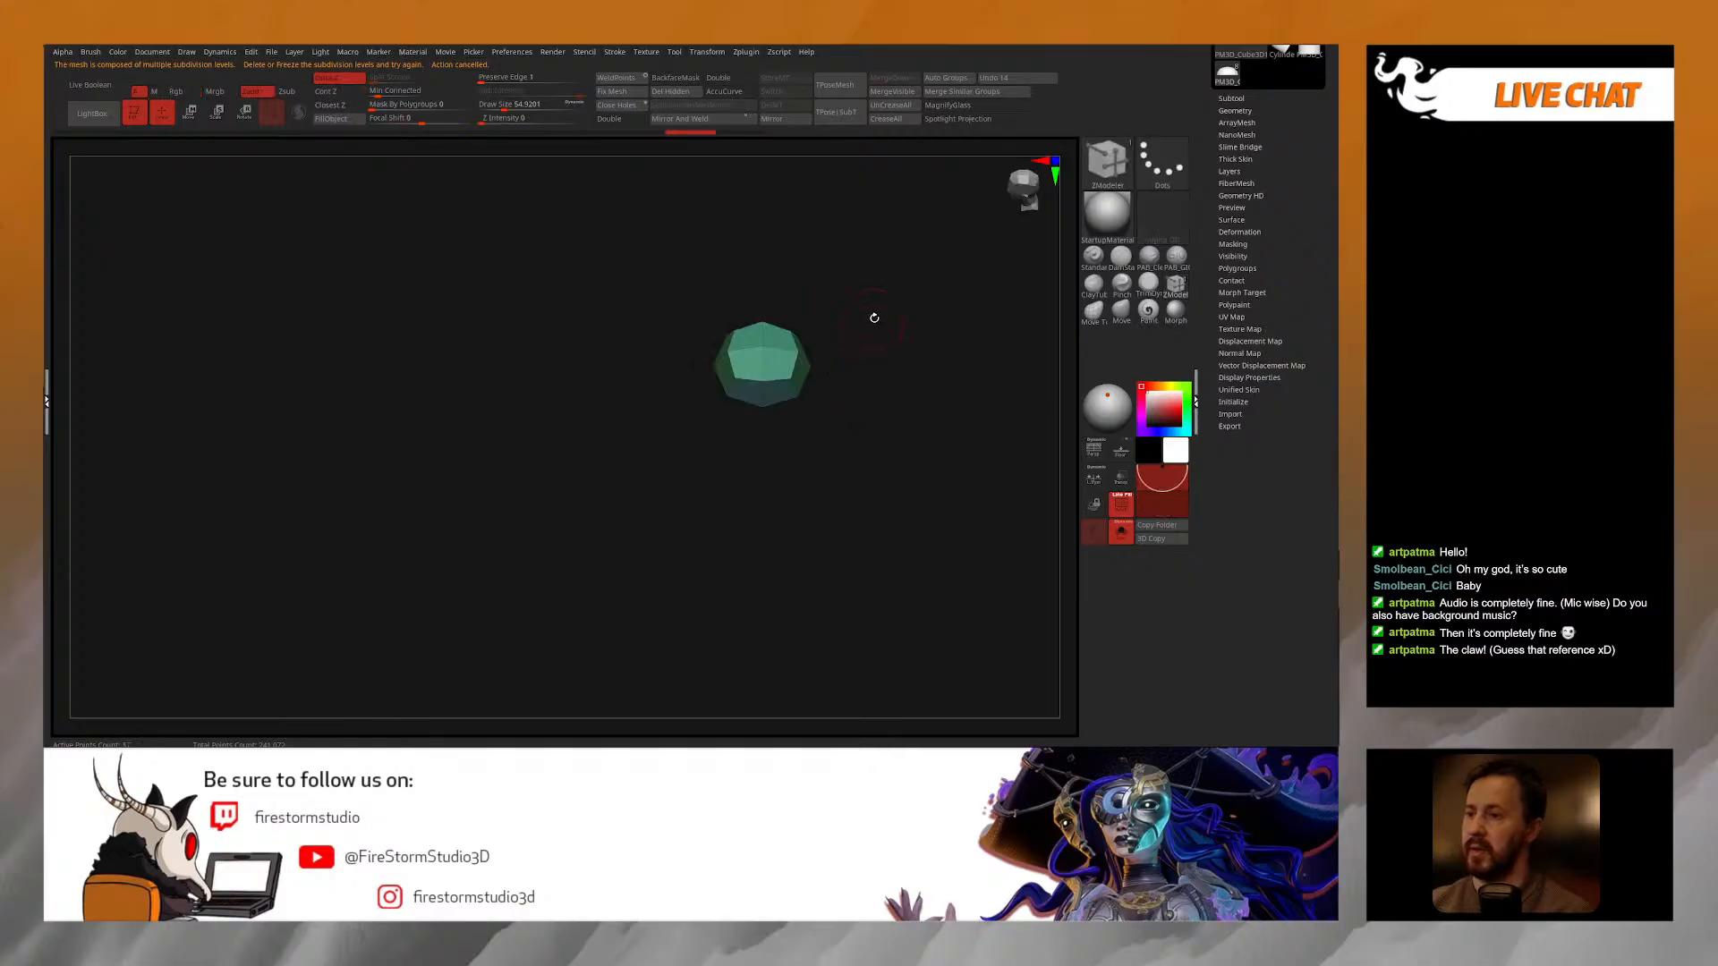
{"action": "left_click_drag", "start_coordinate": [879, 292], "coordinate": [874, 261]}
{"action": "key", "text": "ctrl+shift+z"}
{"action": "key", "text": "ctrl+shift+z"}
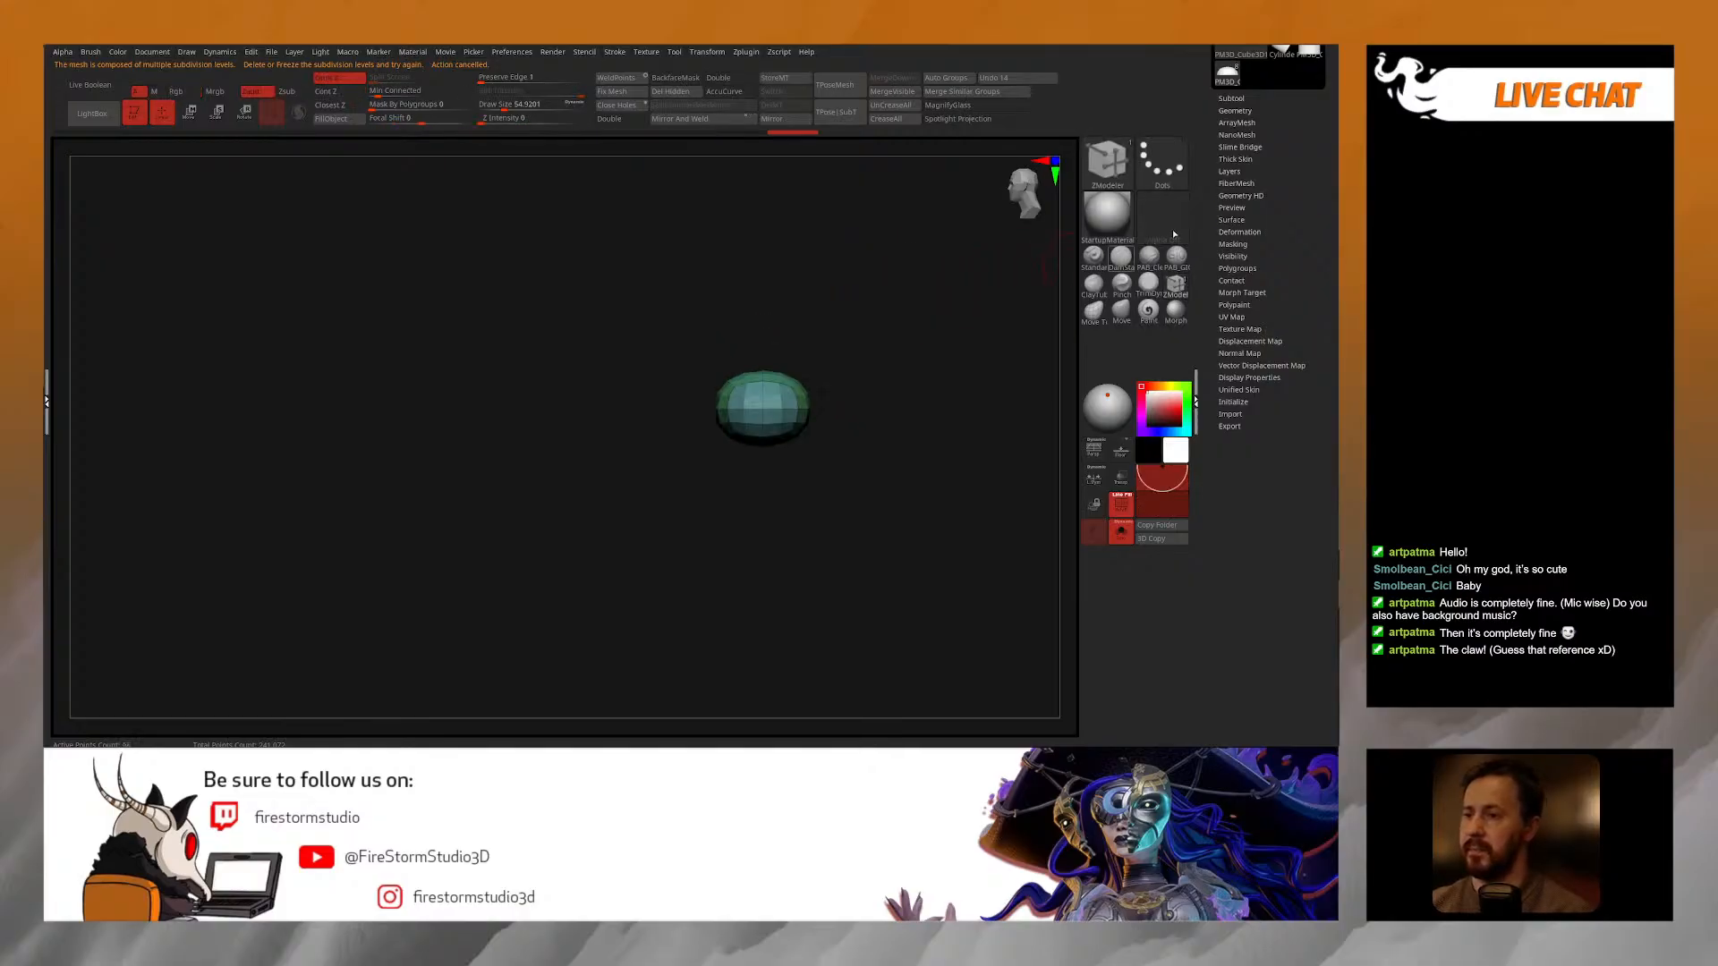
Step: Delete the lower subdivision levels, then hide the form's lower half and delete the hidden geometry
{"action": "left_click", "coordinate": [1237, 111]}
{"action": "left_click", "coordinate": [1237, 150]}
{"action": "mouse_move", "coordinate": [867, 384]}
{"action": "left_mouse_down"}
{"action": "mouse_move", "coordinate": [908, 387]}
{"action": "mouse_move", "coordinate": [874, 394]}
{"action": "left_mouse_up"}
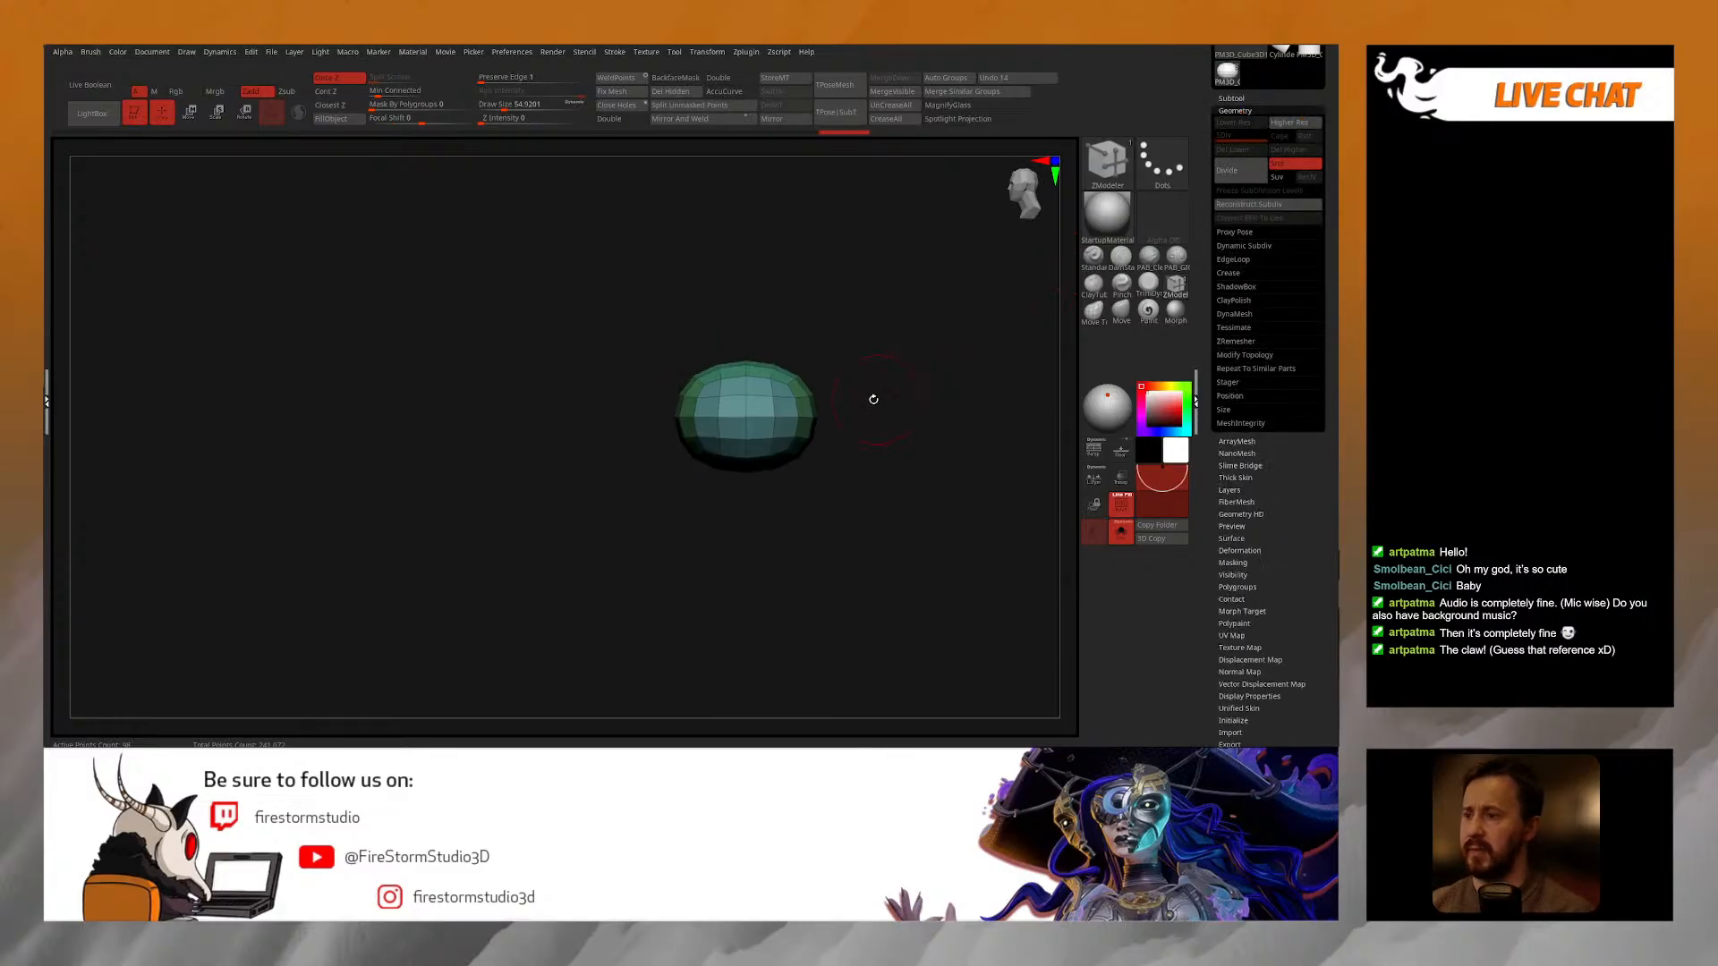
{"action": "left_click_drag", "start_coordinate": [647, 510], "coordinate": [874, 421], "text": "ctrl+alt+shift"}
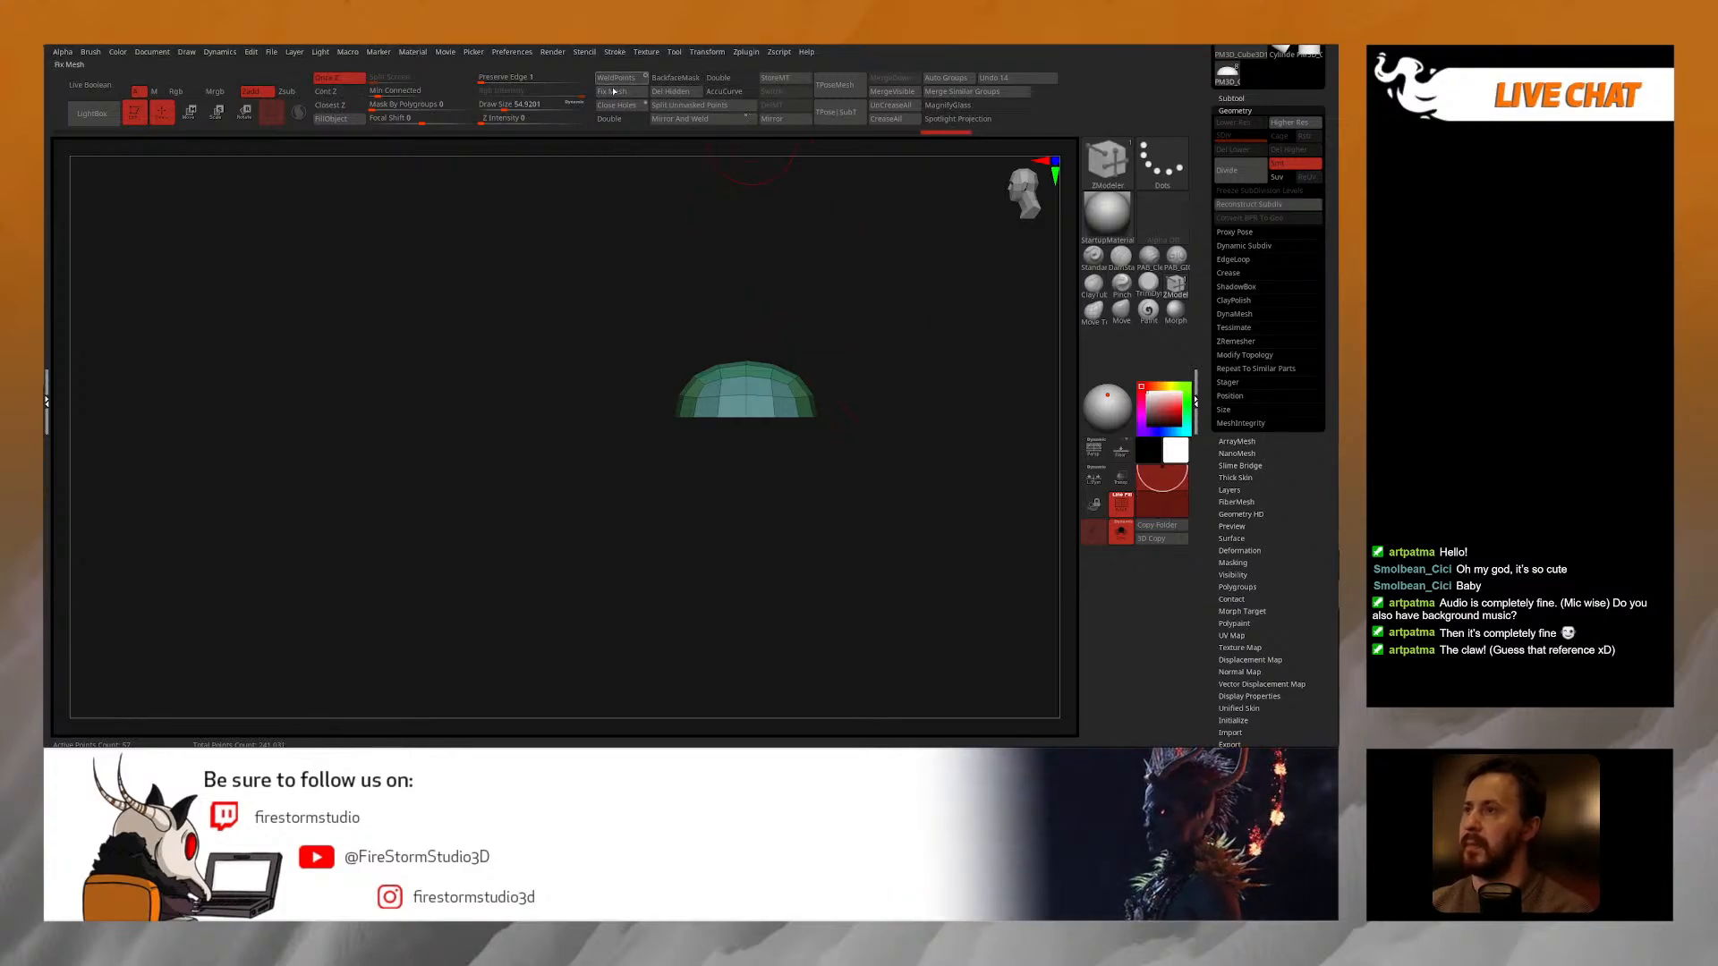
{"action": "left_click_drag", "start_coordinate": [771, 237], "coordinate": [850, 411]}
{"action": "key", "text": "ctrl+shift"}
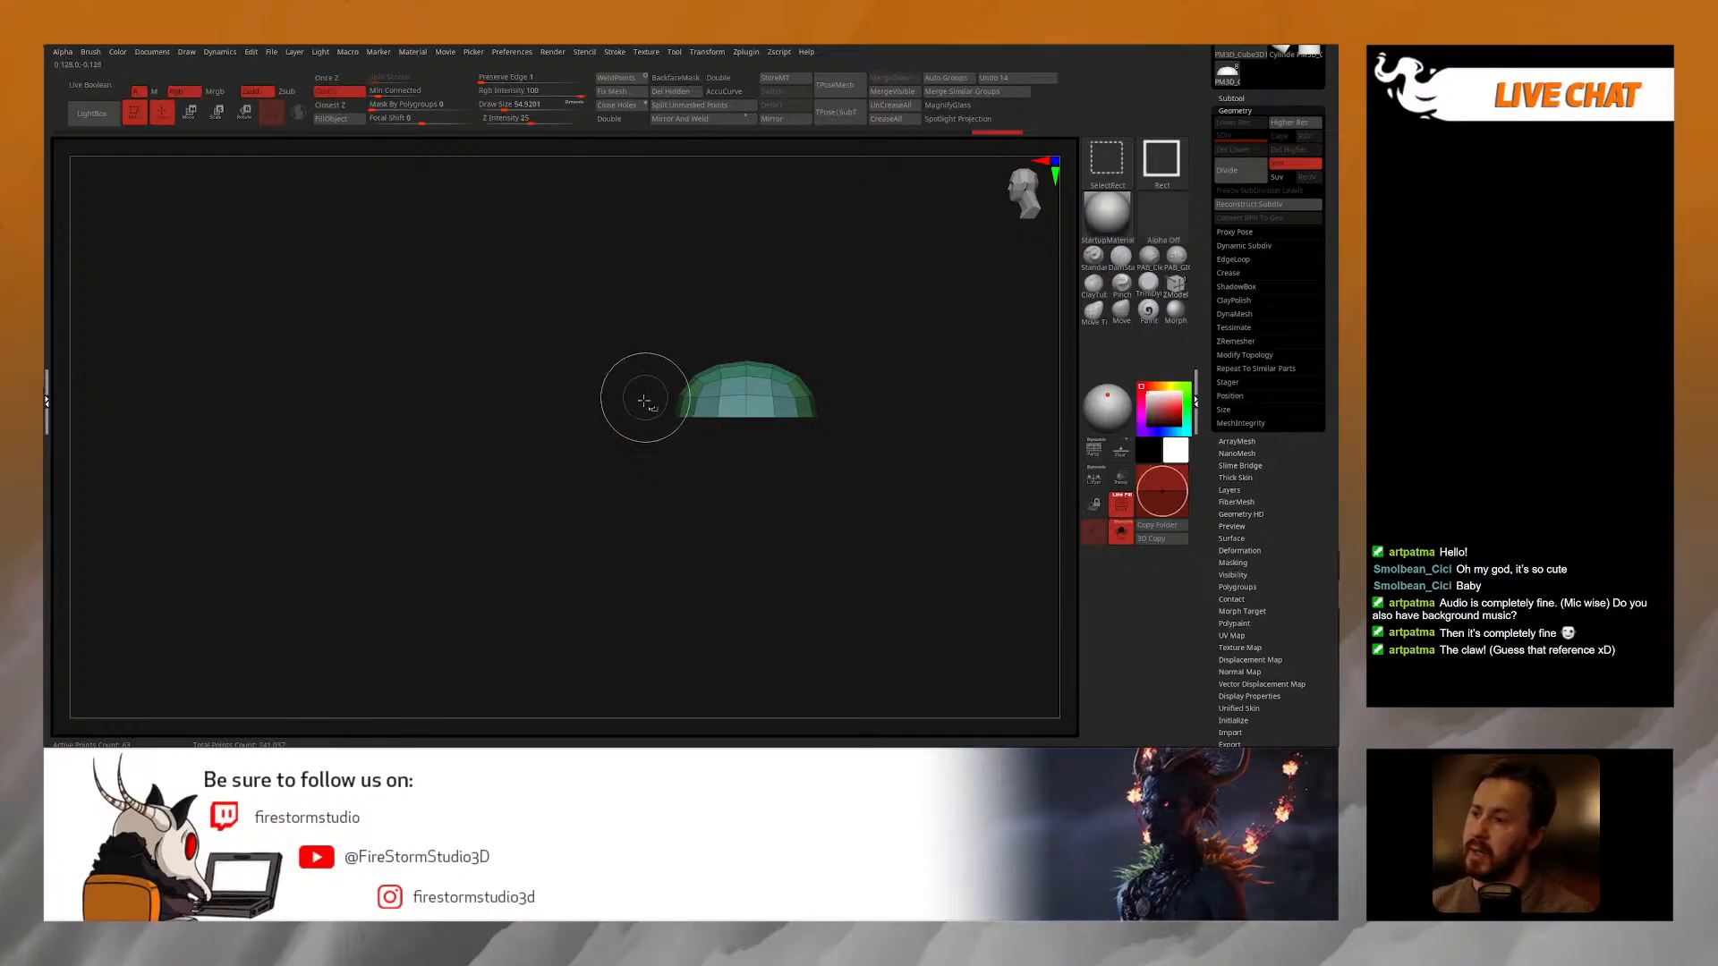
Step: Mask one end of the half form and move the unmasked end away to stretch it into a long capsule shape
{"action": "left_click_drag", "start_coordinate": [642, 476], "coordinate": [712, 390], "text": "ctrl+shift"}
{"action": "key", "text": "ctrl+z"}
{"action": "left_click_drag", "start_coordinate": [647, 460], "coordinate": [624, 399], "text": "ctrl"}
{"action": "key", "text": "w"}
{"action": "mouse_move", "coordinate": [695, 315]}
{"action": "left_mouse_down"}
{"action": "mouse_move", "coordinate": [717, 326]}
{"action": "mouse_move", "coordinate": [774, 284]}
{"action": "mouse_move", "coordinate": [774, 373]}
{"action": "left_mouse_up"}
Step: Finish stretching the half form into a capsule and scale its pulled-out end so the height tapers toward it
{"action": "key", "text": "q"}
{"action": "key", "text": "w"}
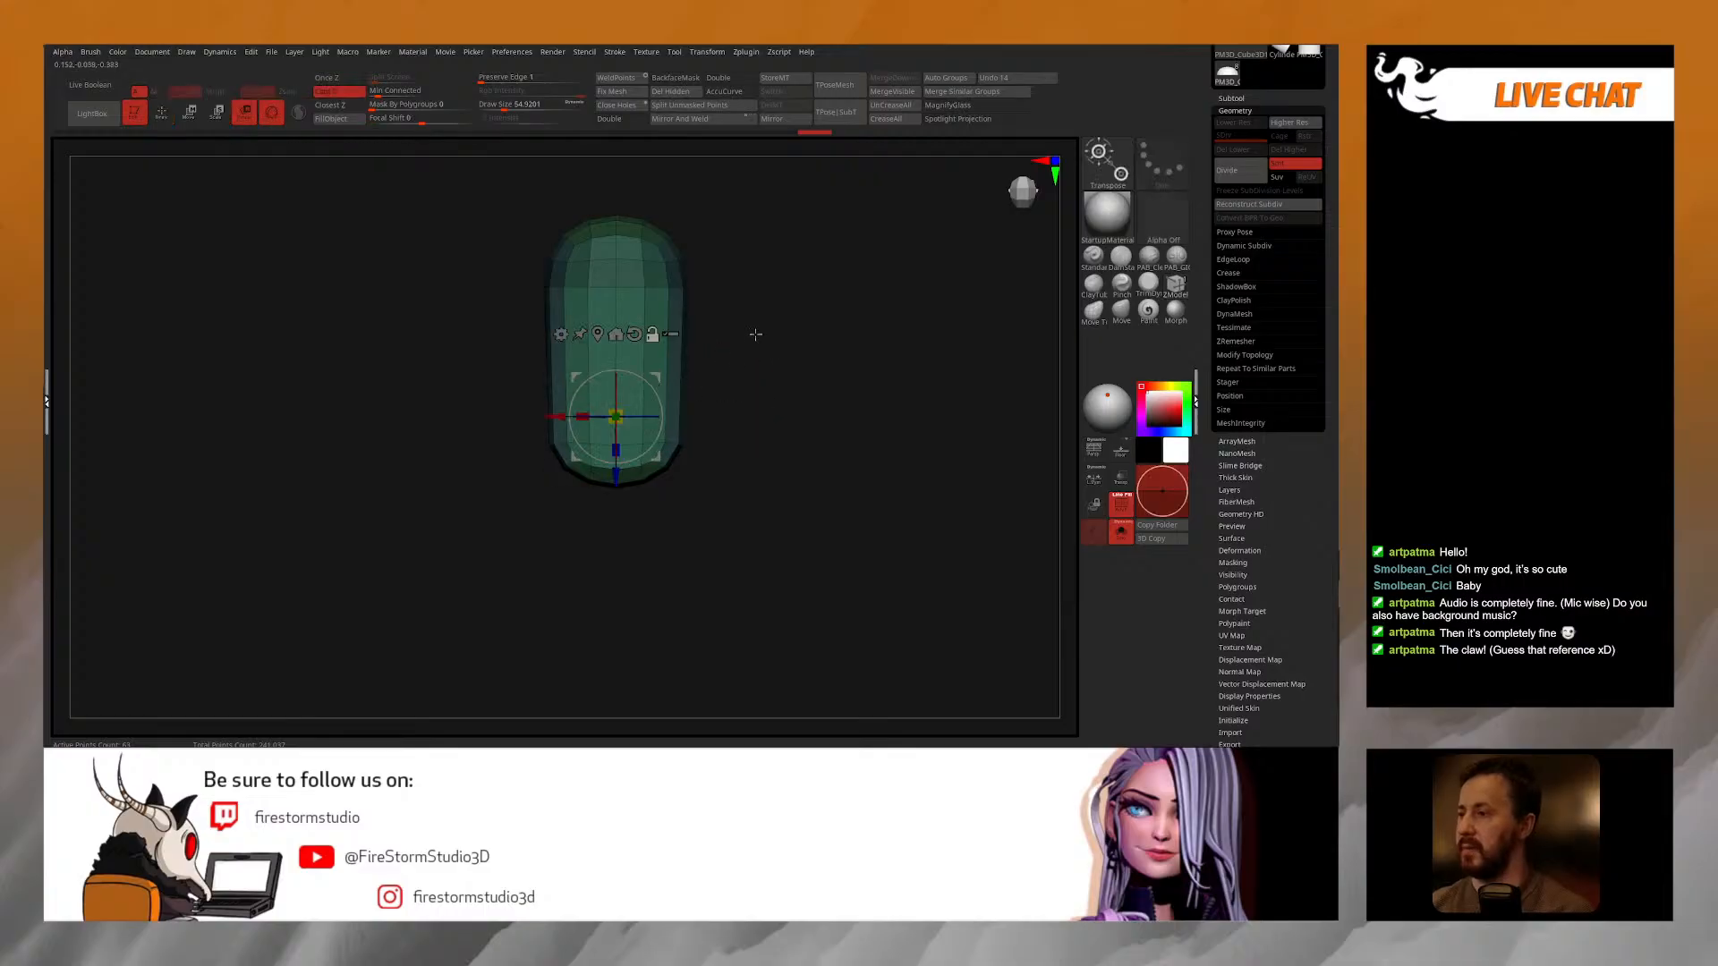
{"action": "key", "text": "q"}
{"action": "key", "text": "r"}
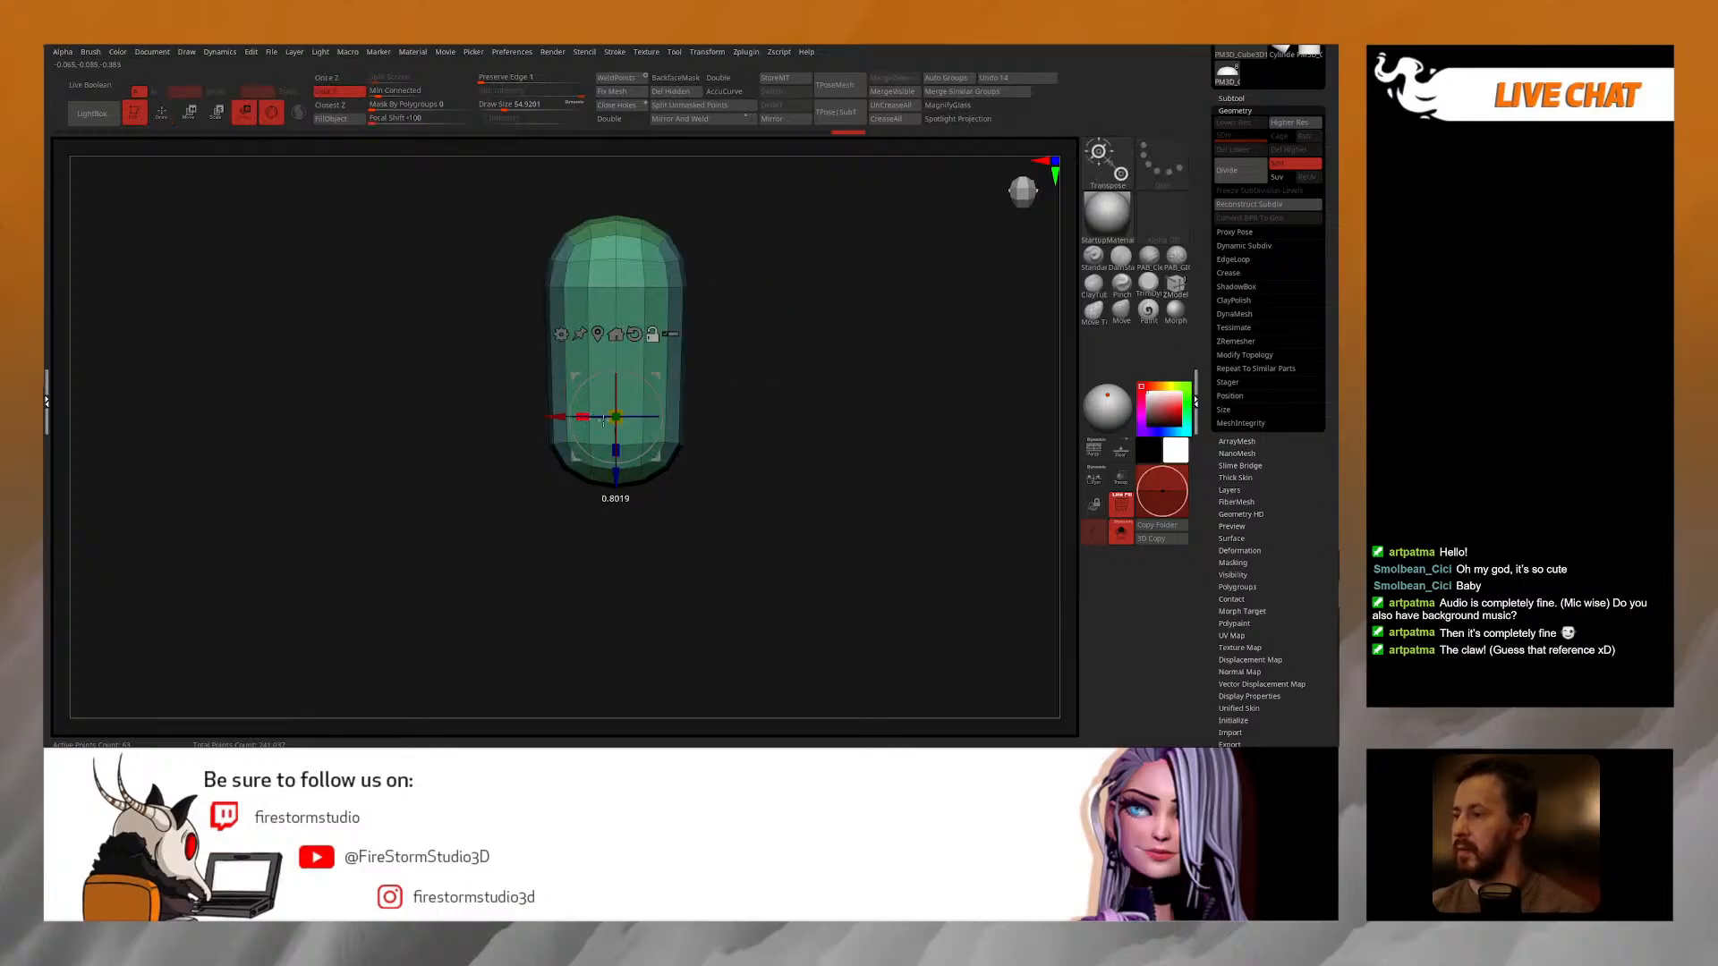
{"action": "left_click_drag", "start_coordinate": [769, 328], "coordinate": [757, 312]}
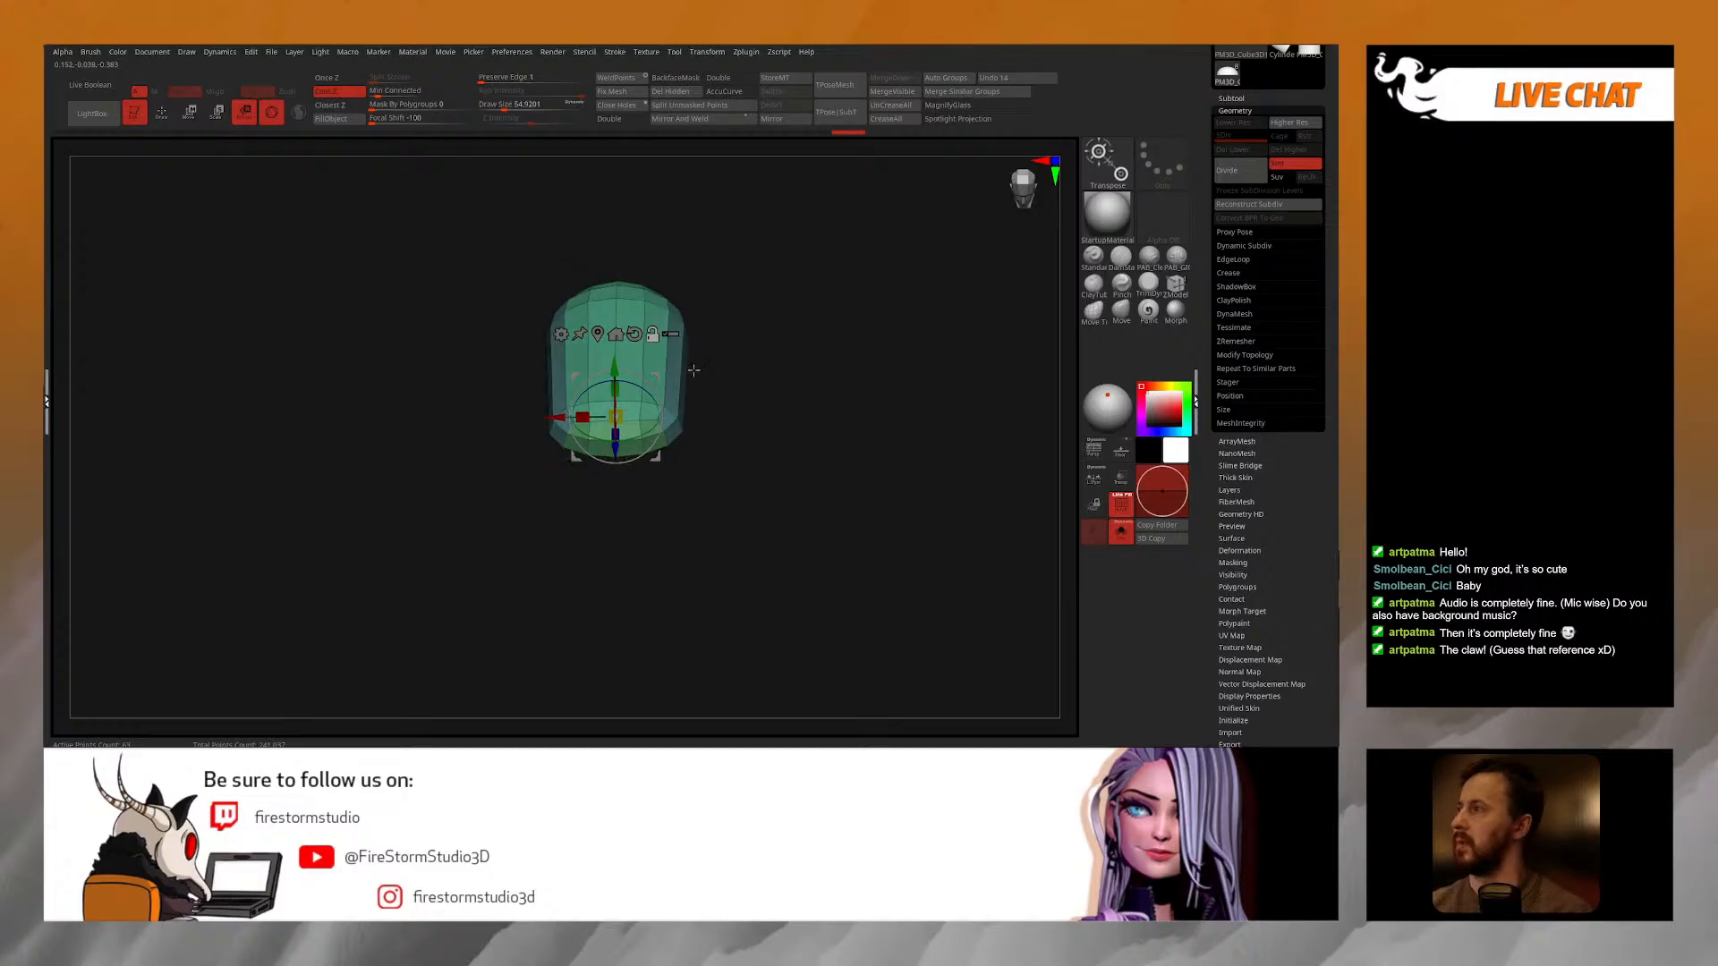
{"action": "left_click_drag", "start_coordinate": [595, 419], "coordinate": [594, 420]}
{"action": "mouse_move", "coordinate": [718, 434]}
{"action": "left_mouse_down"}
{"action": "mouse_move", "coordinate": [722, 360]}
{"action": "mouse_move", "coordinate": [744, 330]}
{"action": "left_mouse_up"}
Step: Try to reposition the capsule's end with the move gizmo and undo the change
{"action": "key", "text": "q"}
{"action": "mouse_move", "coordinate": [767, 399]}
{"action": "left_mouse_down"}
{"action": "mouse_move", "coordinate": [752, 530]}
{"action": "mouse_move", "coordinate": [723, 487]}
{"action": "left_mouse_up"}
{"action": "key", "text": "w"}
{"action": "left_click_drag", "start_coordinate": [619, 381], "coordinate": [631, 277], "text": "alt"}
{"action": "key", "text": "ctrl+z"}
{"action": "mouse_move", "coordinate": [664, 340]}
{"action": "left_mouse_down"}
{"action": "mouse_move", "coordinate": [662, 425]}
{"action": "mouse_move", "coordinate": [615, 417]}
{"action": "mouse_move", "coordinate": [745, 313]}
{"action": "left_mouse_up"}
Step: Insert crosswise edge loops with ZModeler along the capsule's long middle section
{"action": "key", "text": "q"}
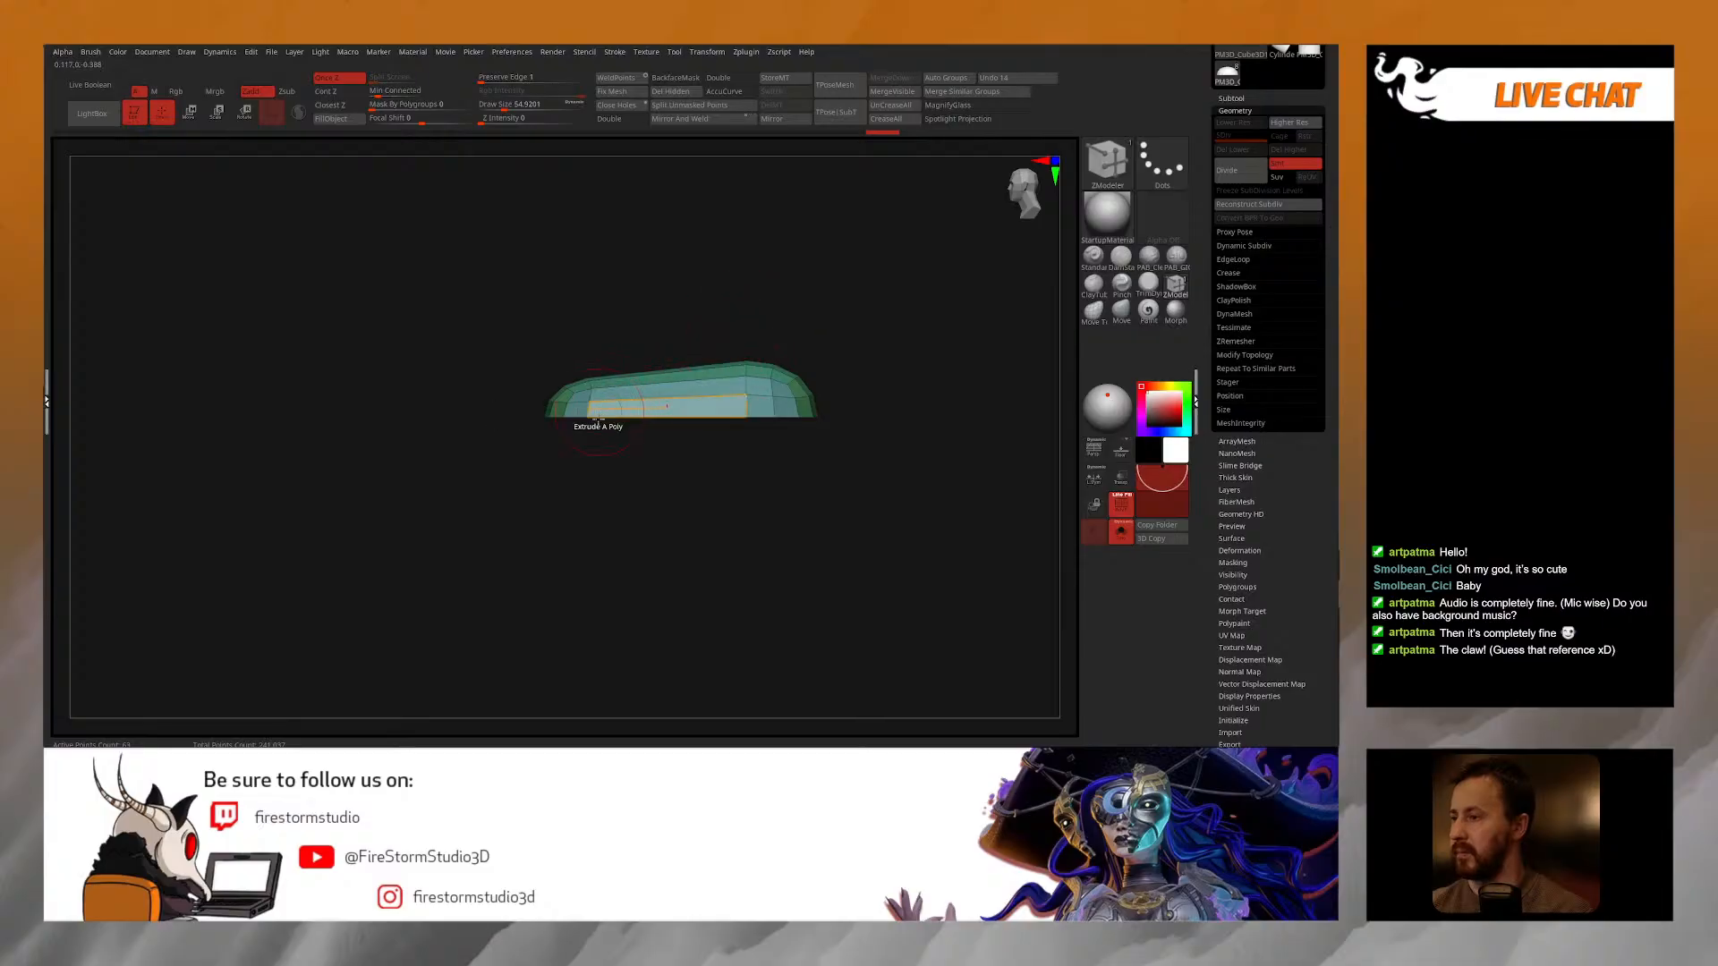
{"action": "left_click_drag", "start_coordinate": [599, 432], "coordinate": [602, 499]}
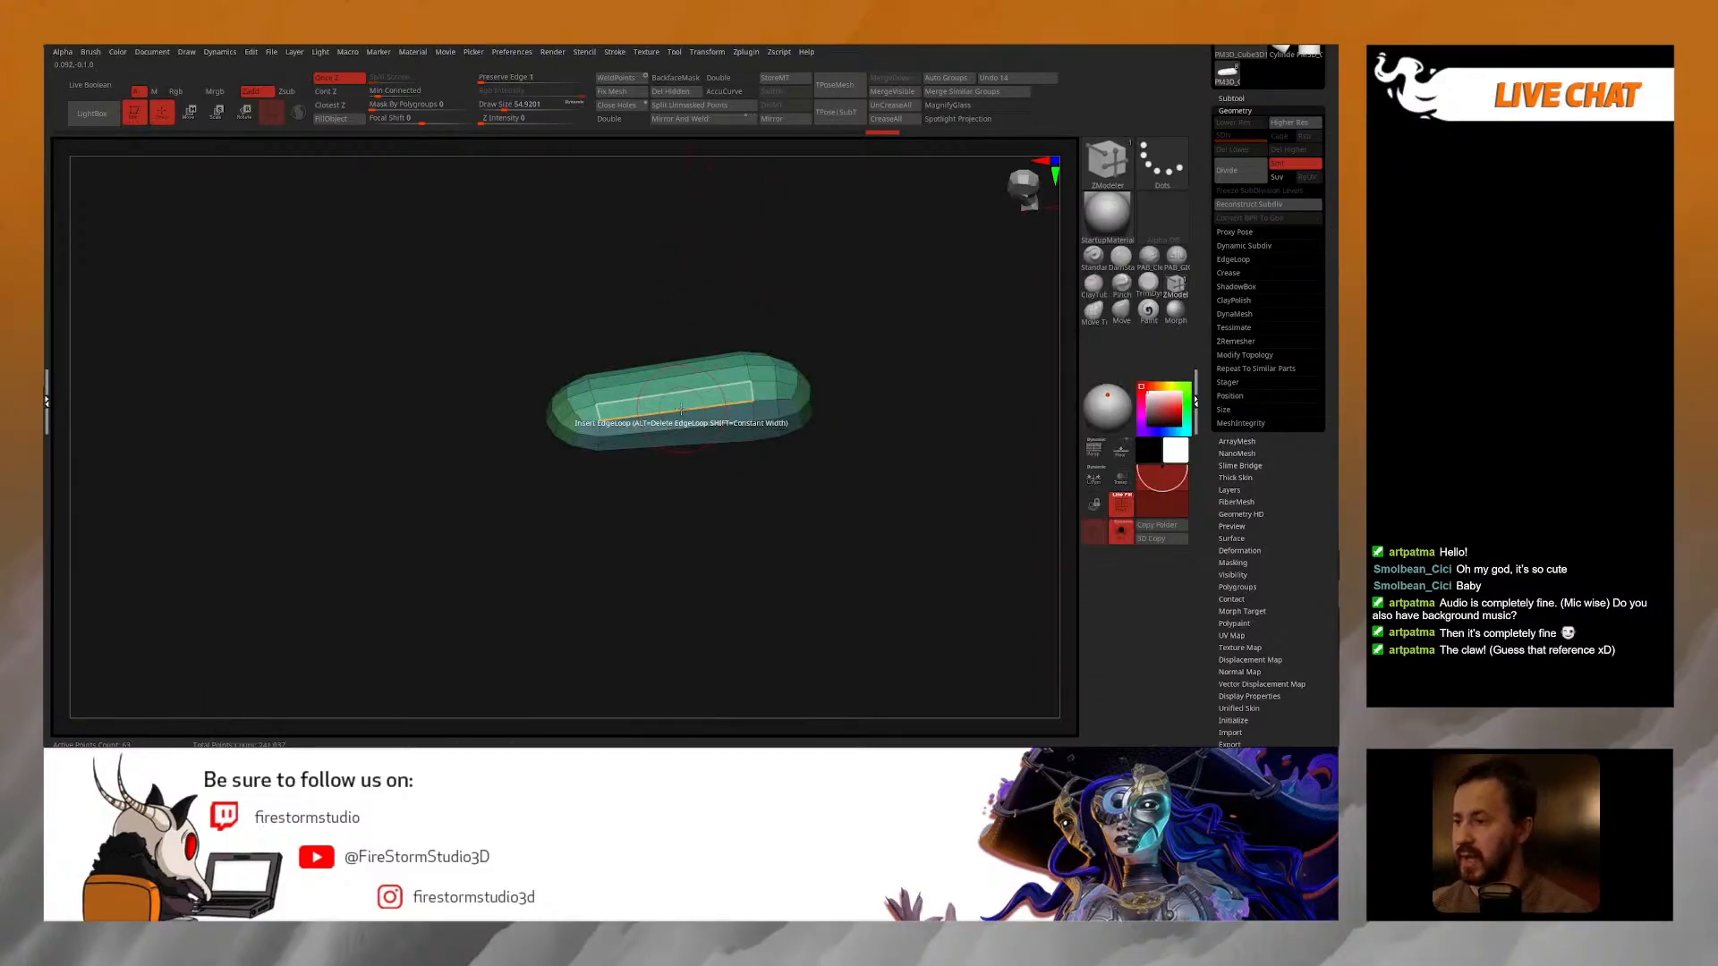
{"action": "left_click", "coordinate": [632, 416]}
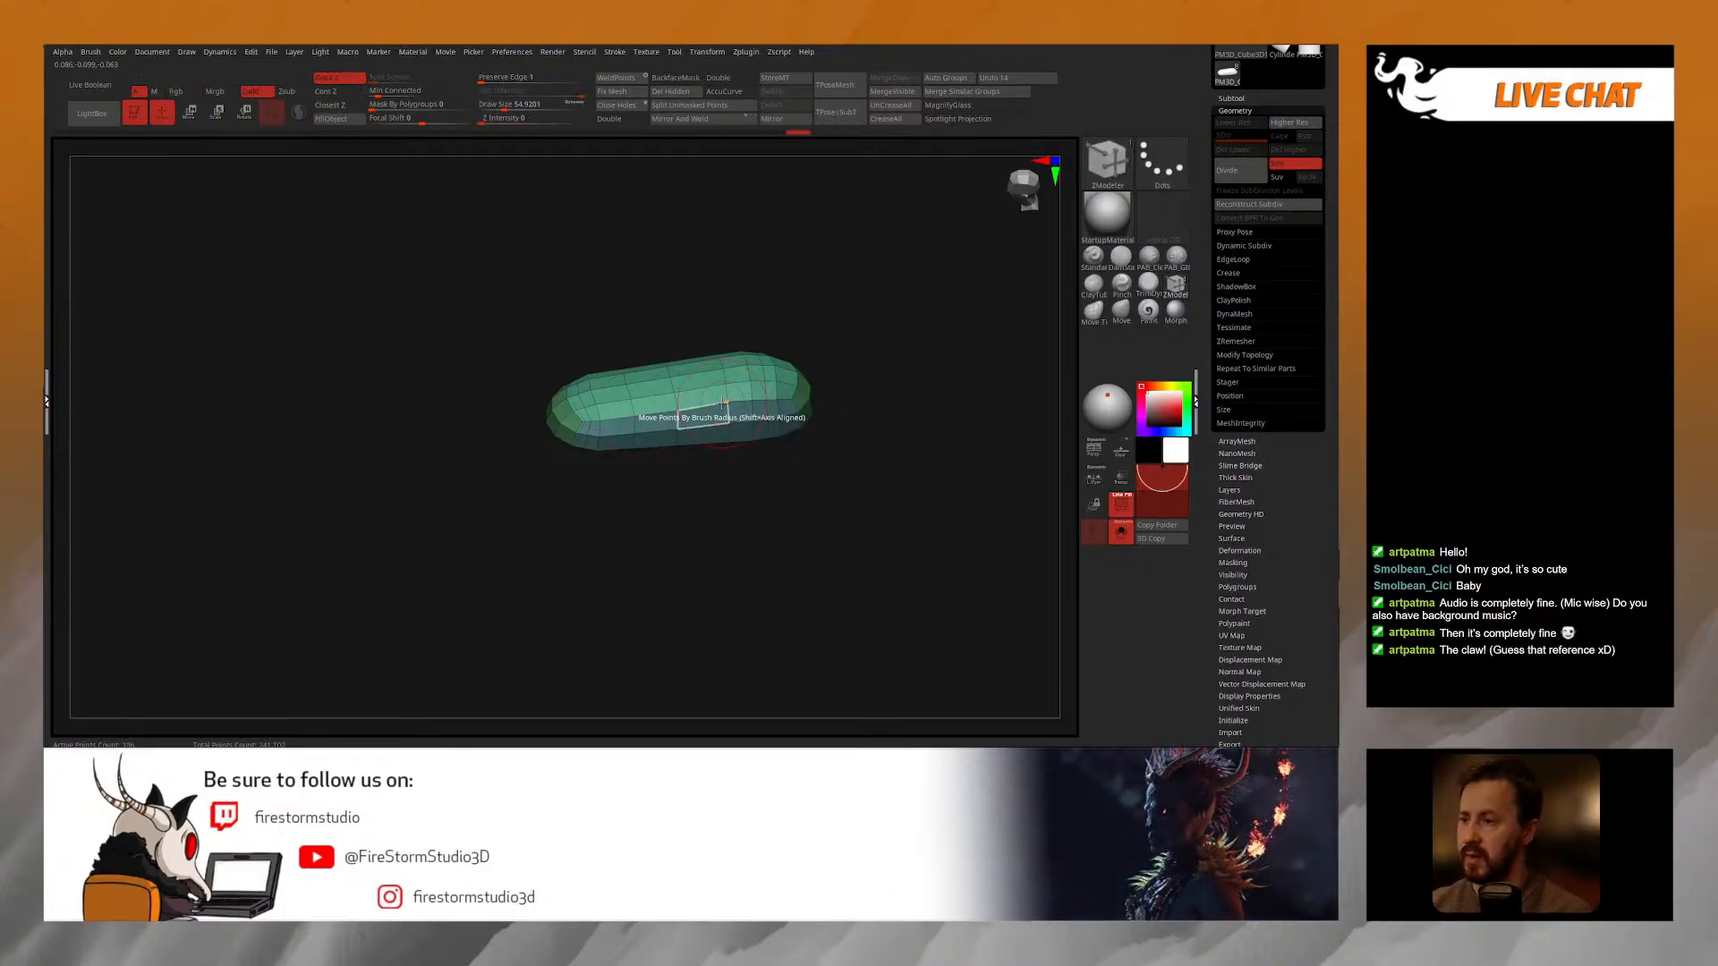
{"action": "left_click_drag", "start_coordinate": [827, 430], "coordinate": [801, 391]}
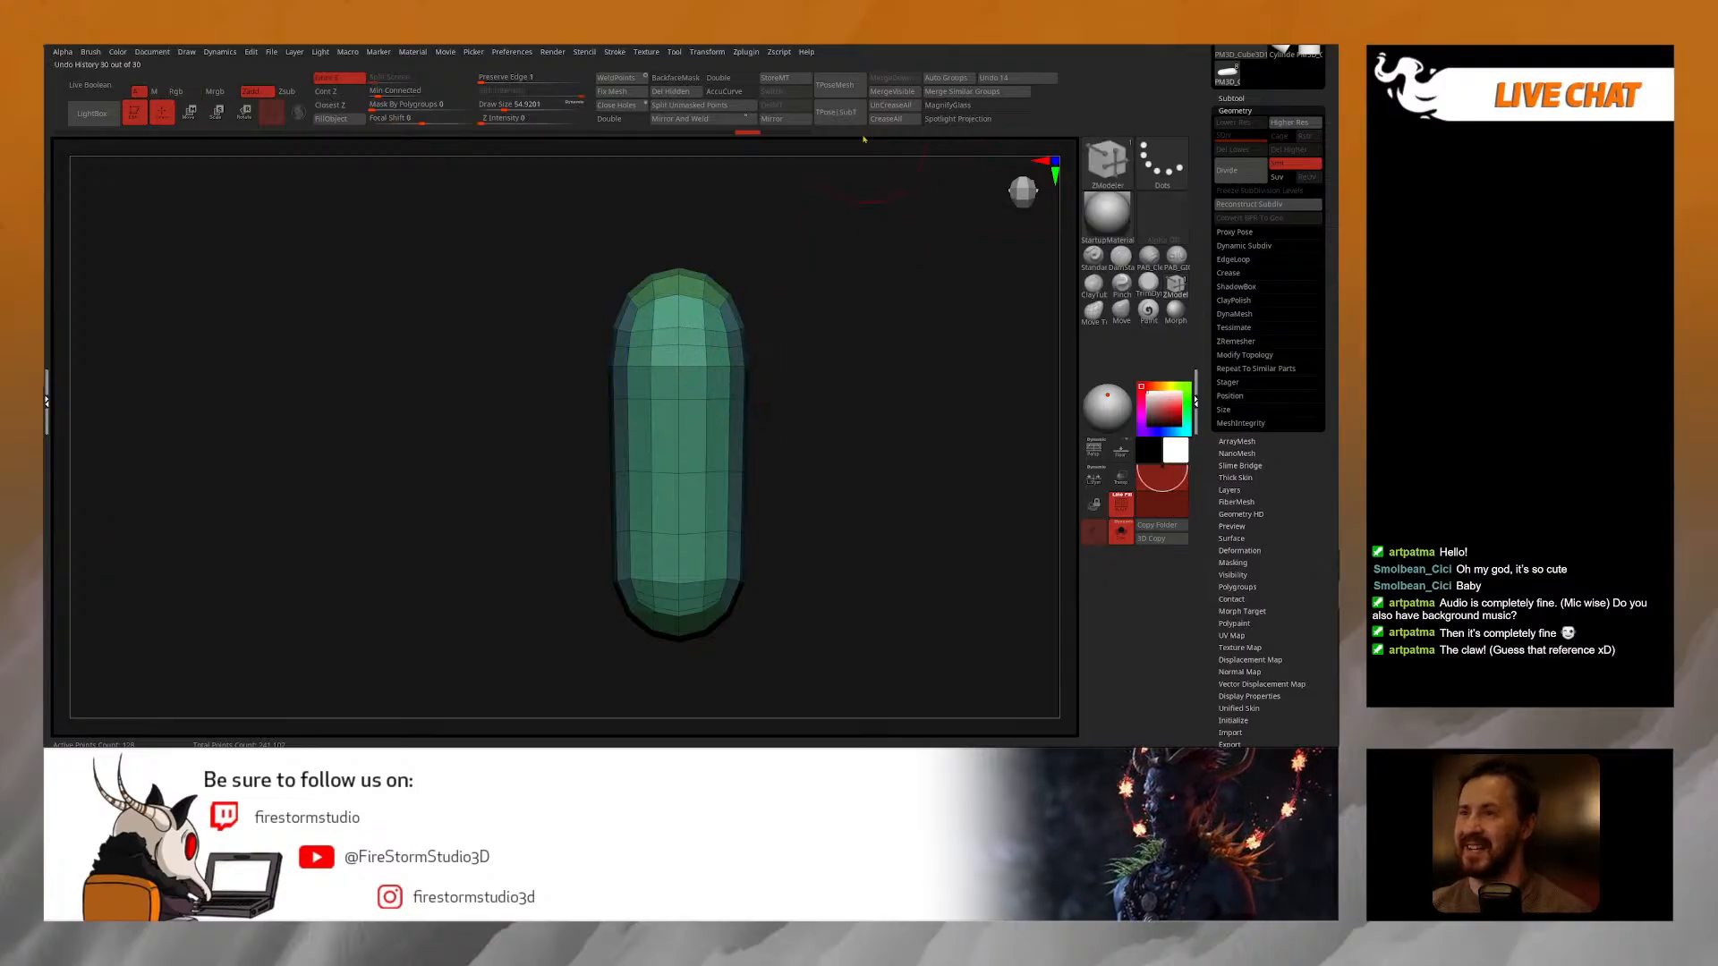
Step: Try smoothing the taller rounded end of the capsule and undo the smoothing
{"action": "key", "text": "shift"}
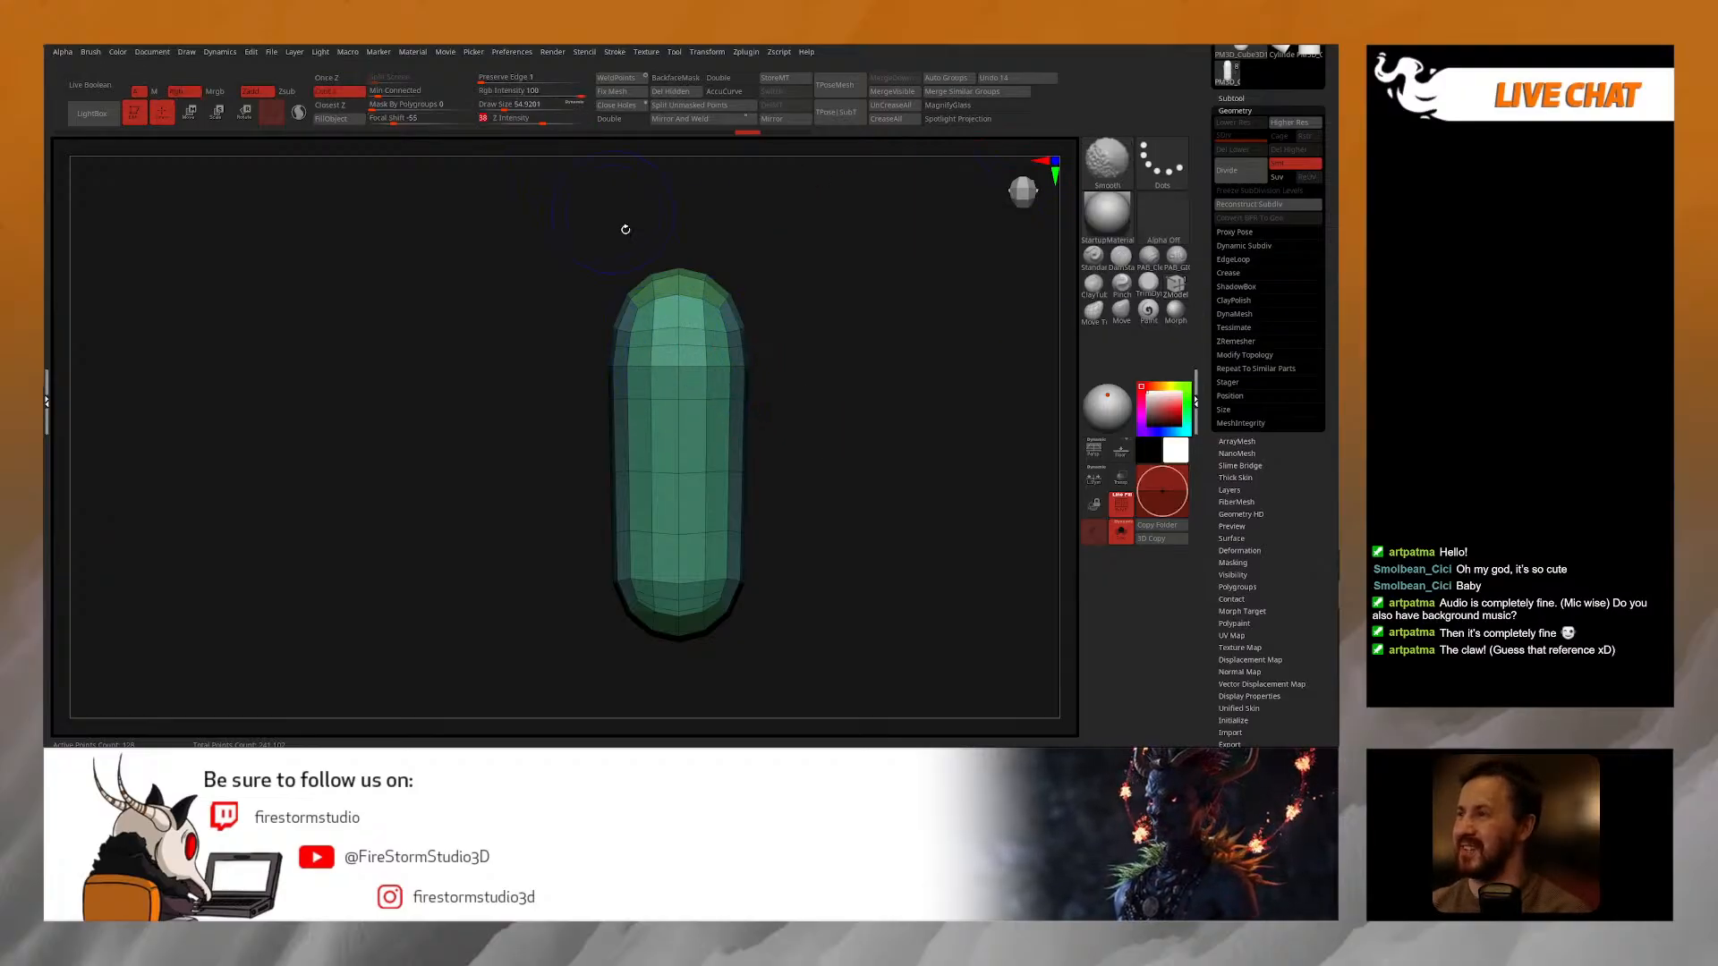
{"action": "mouse_move", "coordinate": [723, 324]}
{"action": "left_mouse_down", "text": "shift"}
{"action": "mouse_move", "coordinate": [618, 355]}
{"action": "mouse_move", "coordinate": [630, 311]}
{"action": "left_mouse_up", "text": "shift"}
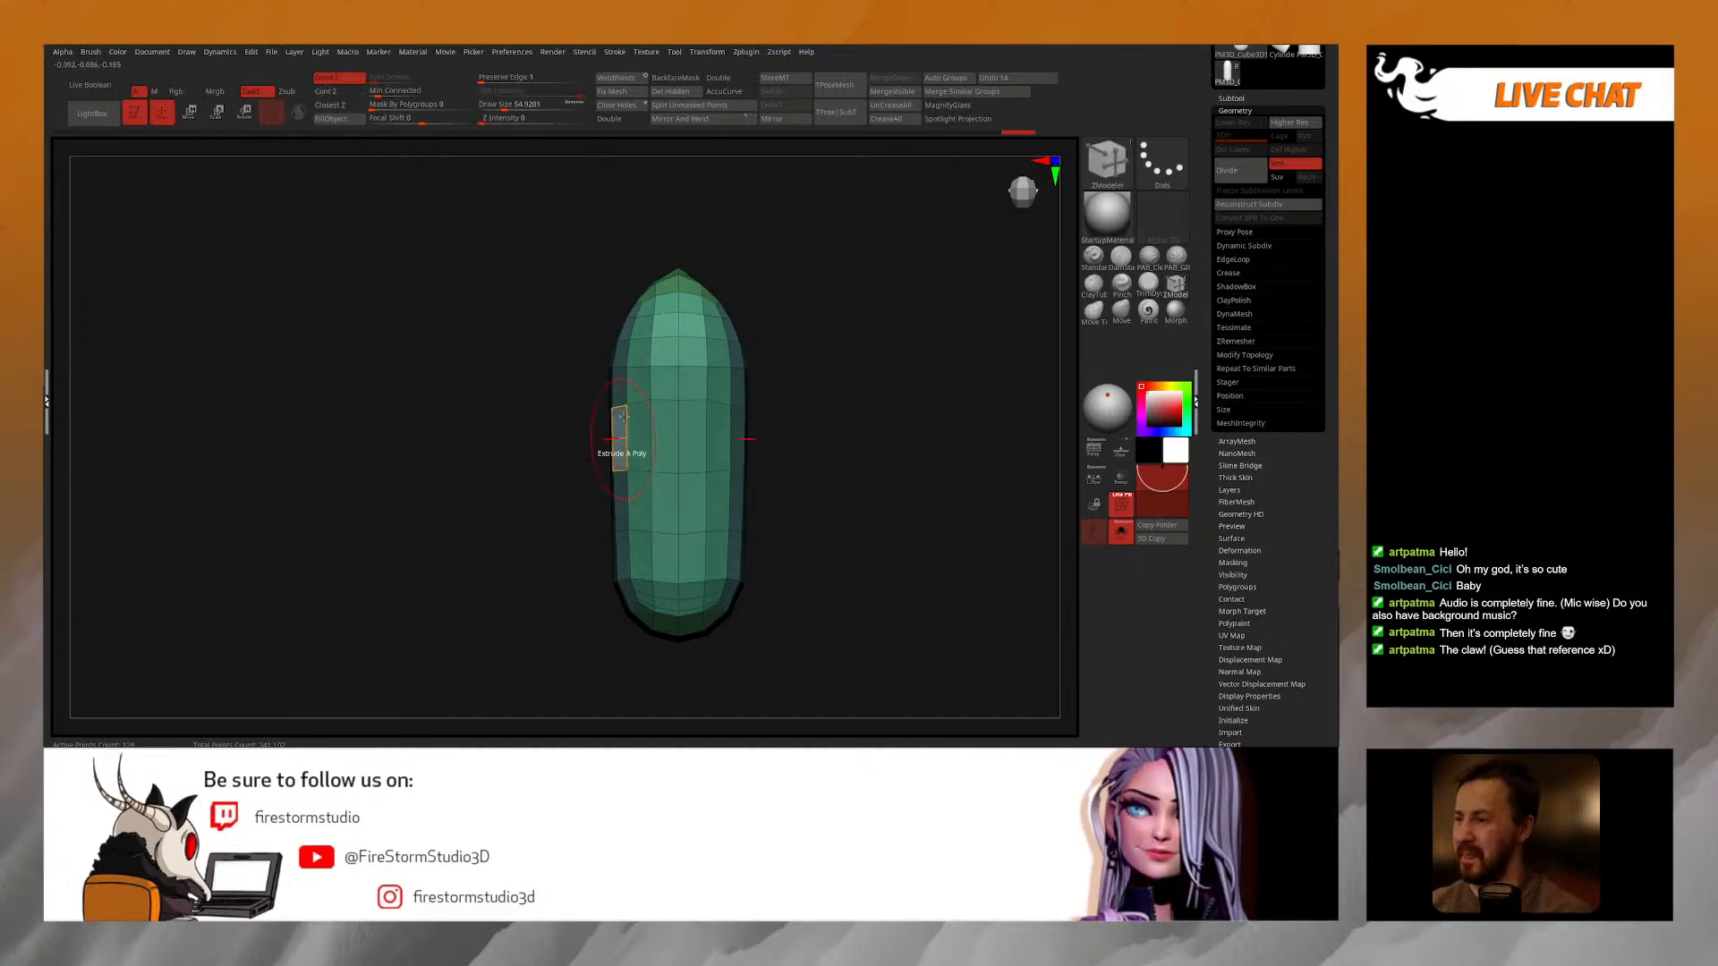
{"action": "key", "text": "ctrl+z"}
{"action": "key", "text": "ctrl+z"}
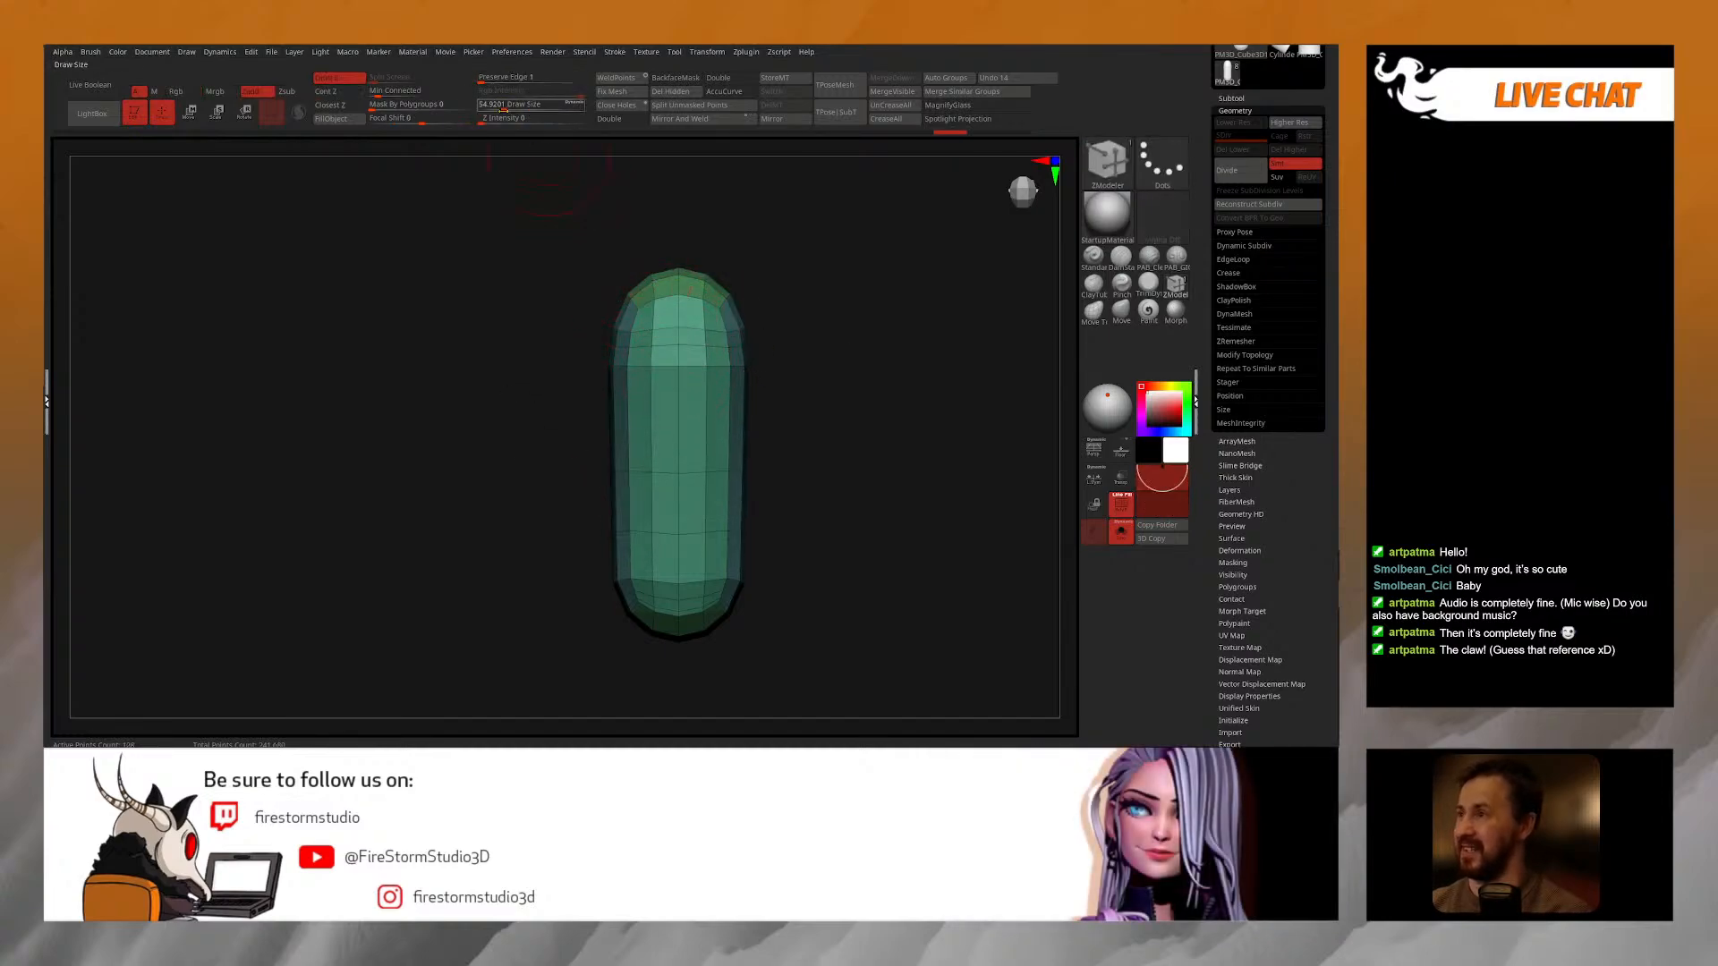
{"action": "key", "text": "shift"}
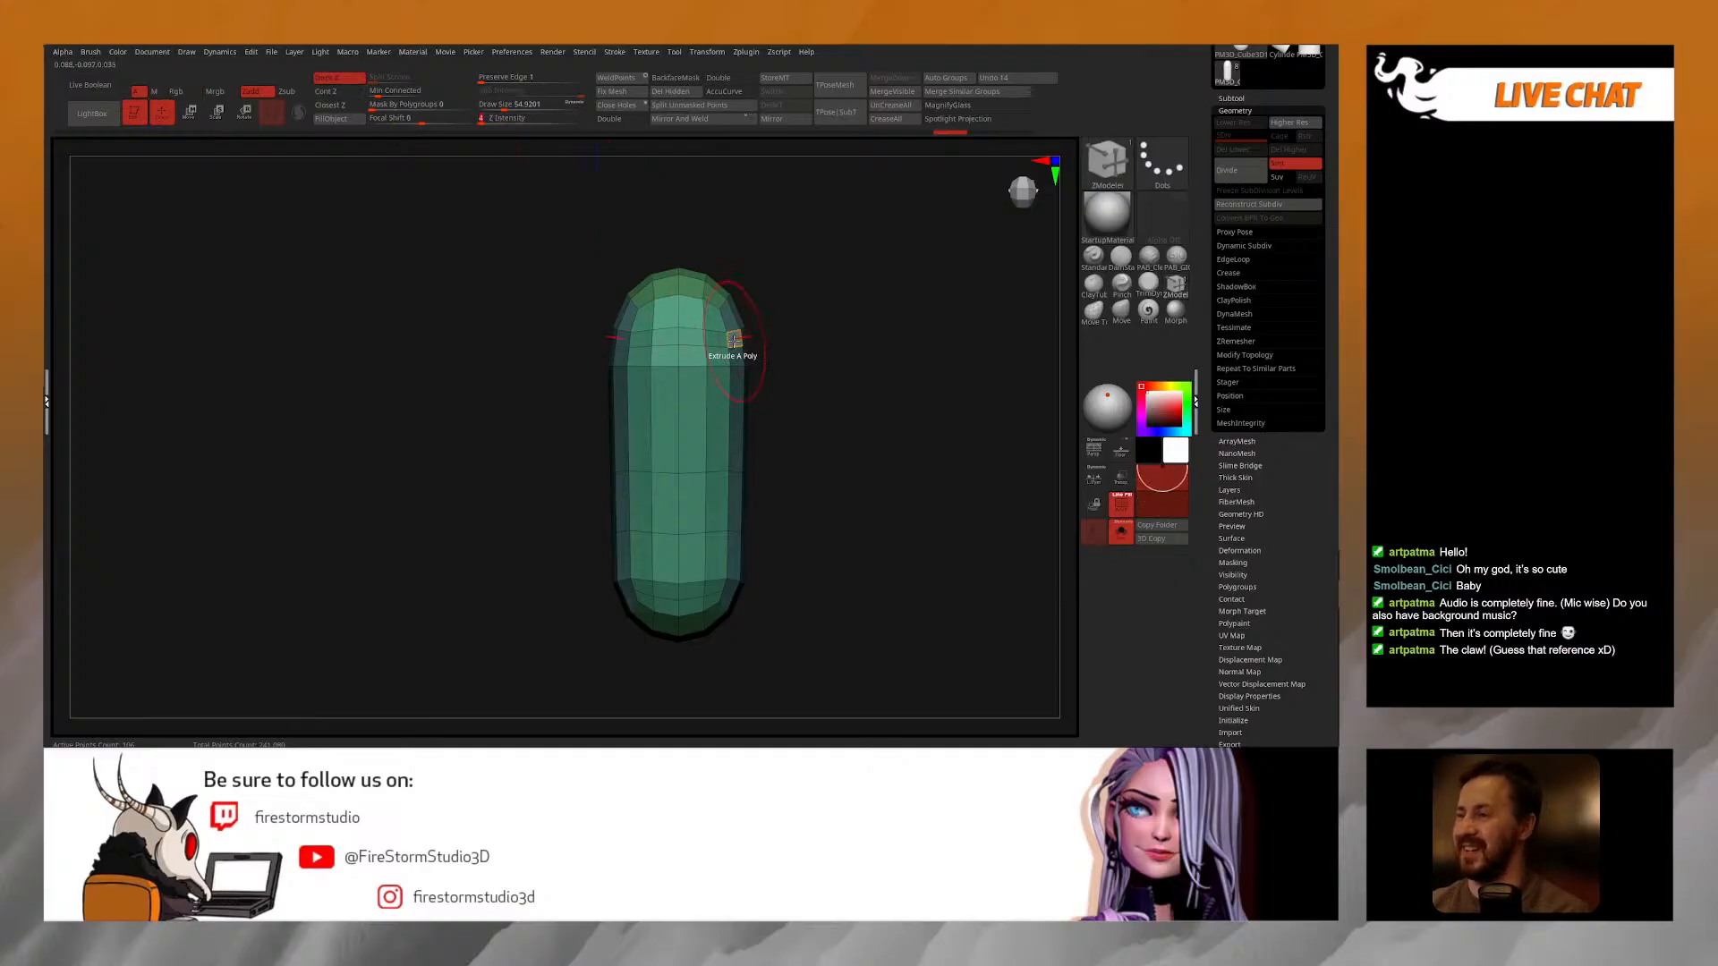
Step: Smooth the low-poly claw's side edges and spread its cross loops evenly into a more rounded outline
{"action": "mouse_move", "coordinate": [804, 329]}
{"action": "left_mouse_down"}
{"action": "mouse_move", "coordinate": [821, 360]}
{"action": "mouse_move", "coordinate": [671, 398]}
{"action": "mouse_move", "coordinate": [859, 383]}
{"action": "mouse_move", "coordinate": [790, 372]}
{"action": "left_mouse_up"}
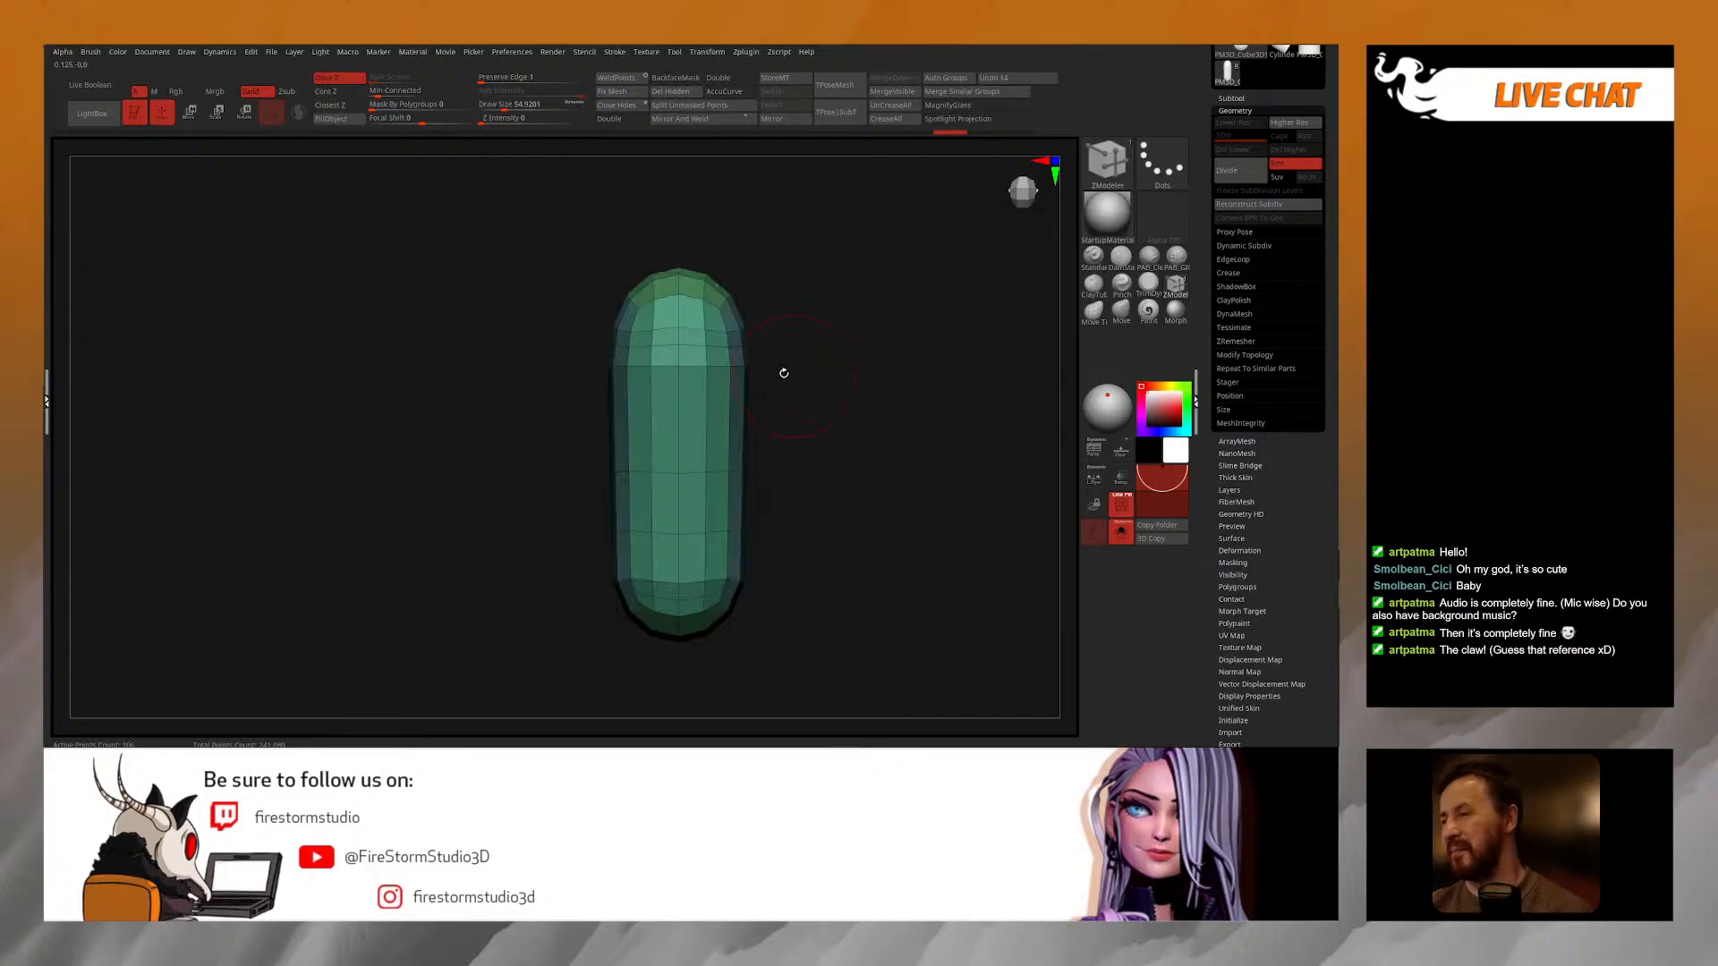
{"action": "key", "text": "shift"}
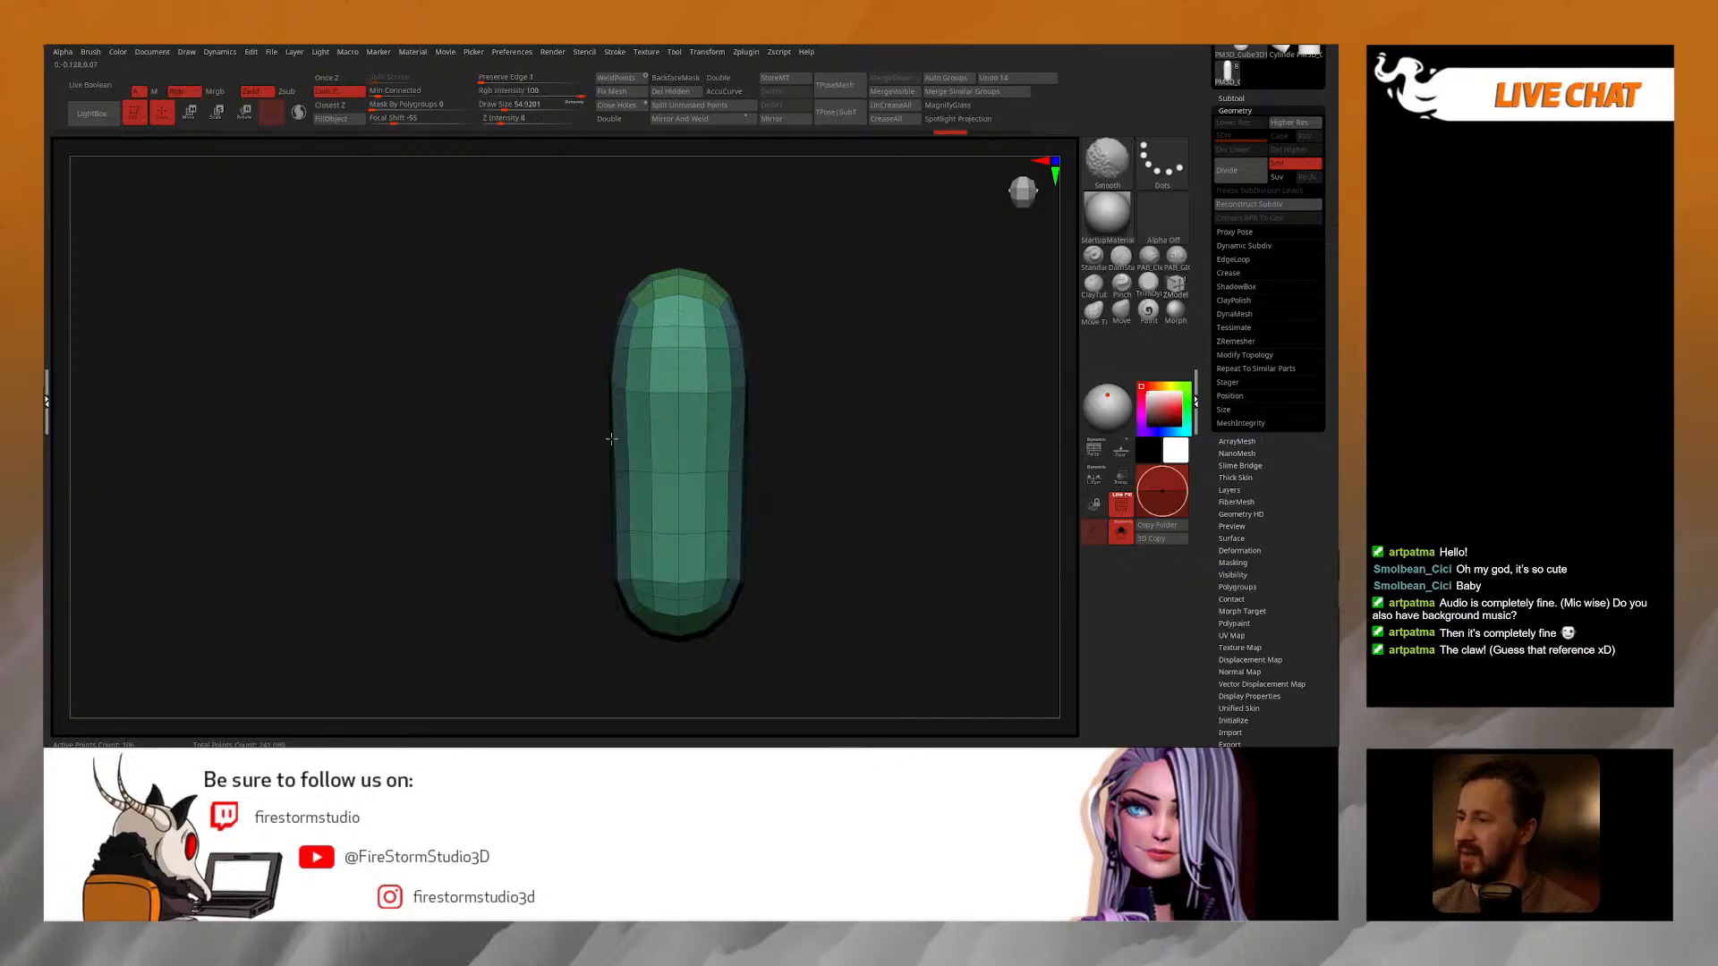
{"action": "left_click_drag", "start_coordinate": [612, 371], "coordinate": [622, 394]}
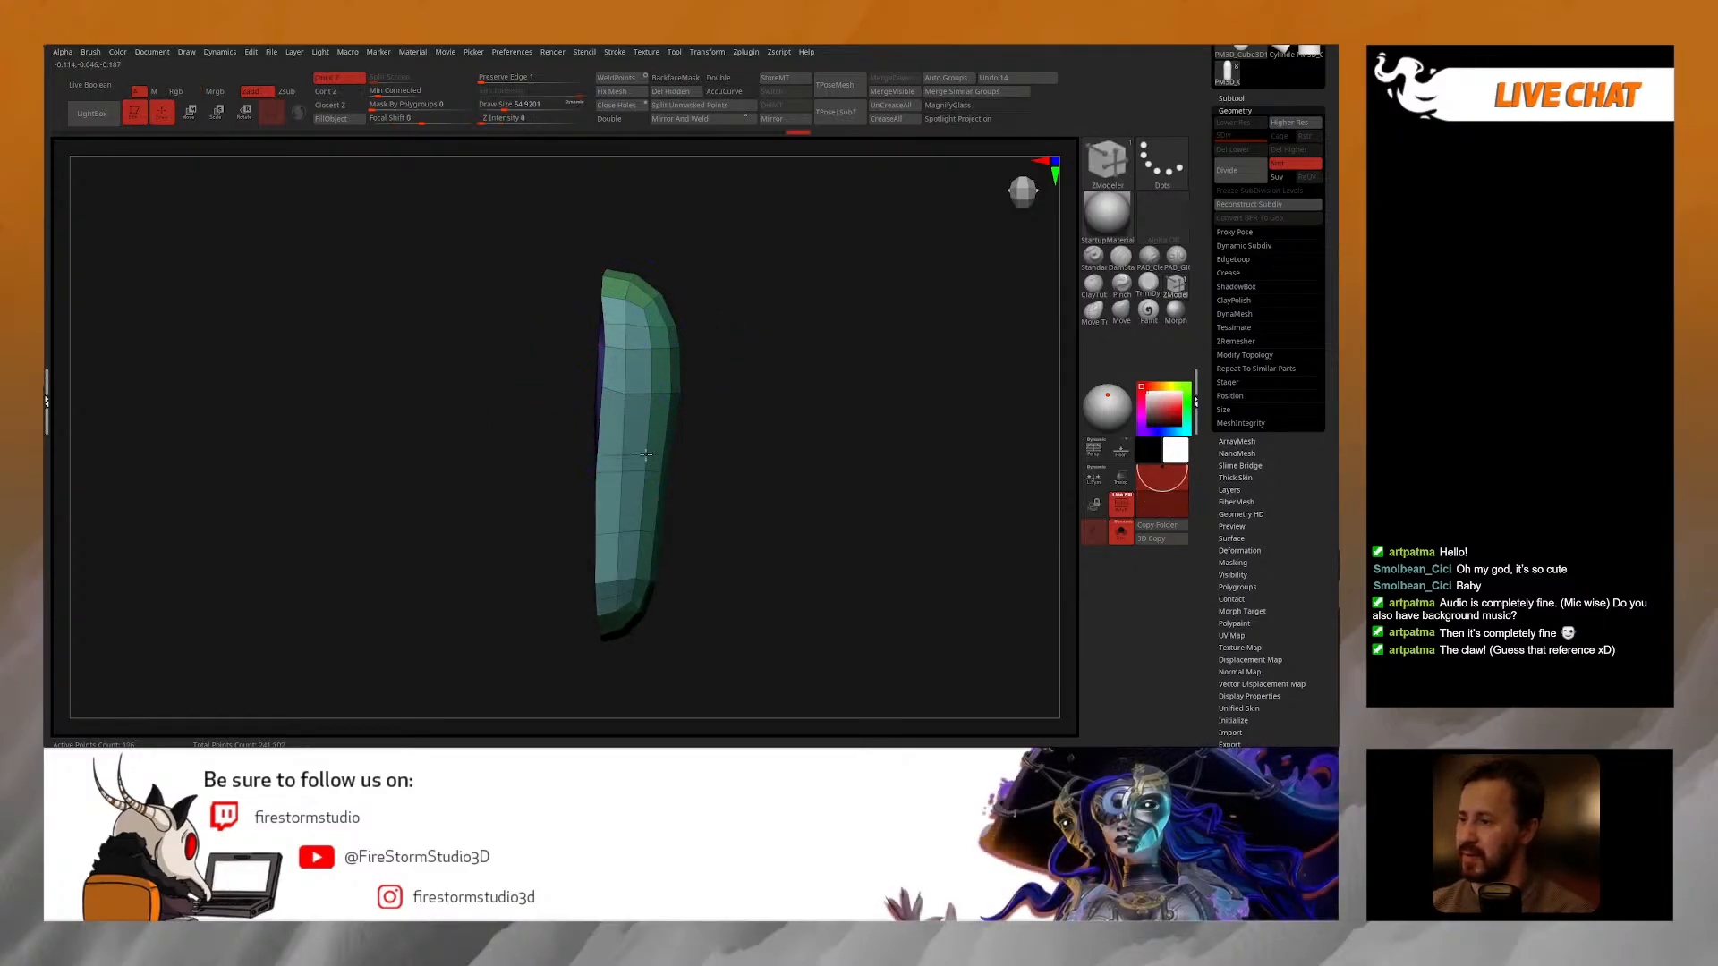
{"action": "left_click_drag", "start_coordinate": [742, 461], "coordinate": [678, 481], "text": "shift"}
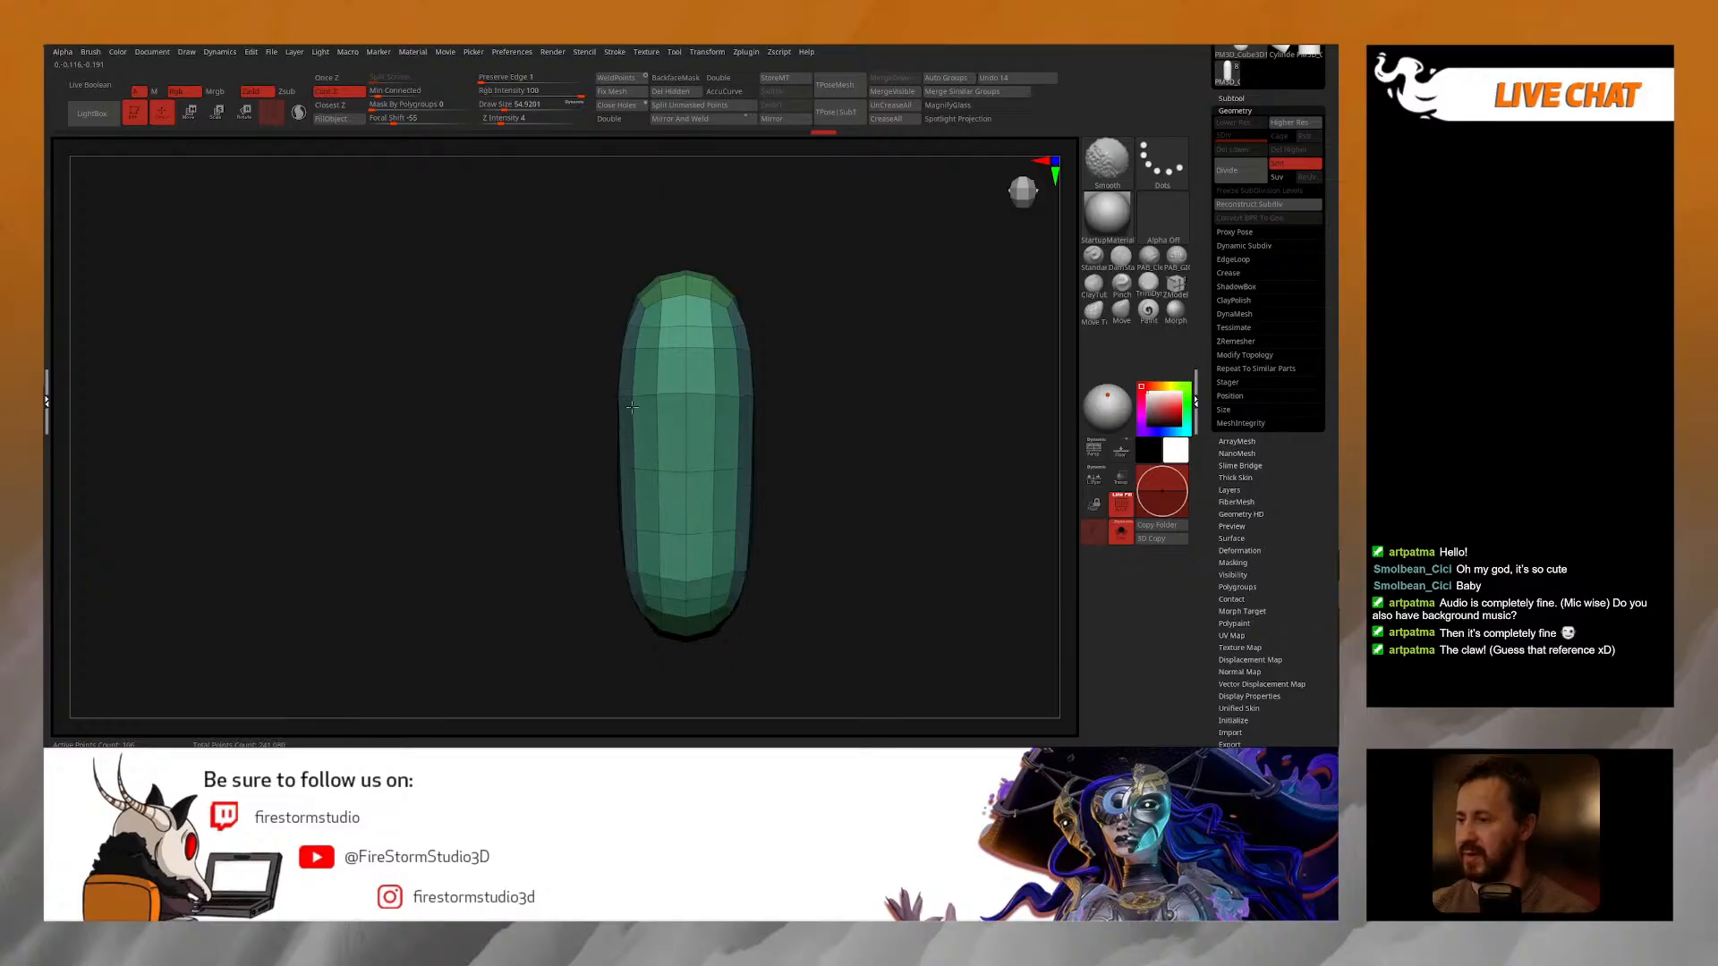
{"action": "mouse_move", "coordinate": [809, 384]}
{"action": "left_mouse_down"}
{"action": "mouse_move", "coordinate": [851, 391]}
{"action": "mouse_move", "coordinate": [811, 403]}
{"action": "mouse_move", "coordinate": [725, 380]}
{"action": "mouse_move", "coordinate": [733, 239]}
{"action": "mouse_move", "coordinate": [721, 433]}
{"action": "left_mouse_up"}
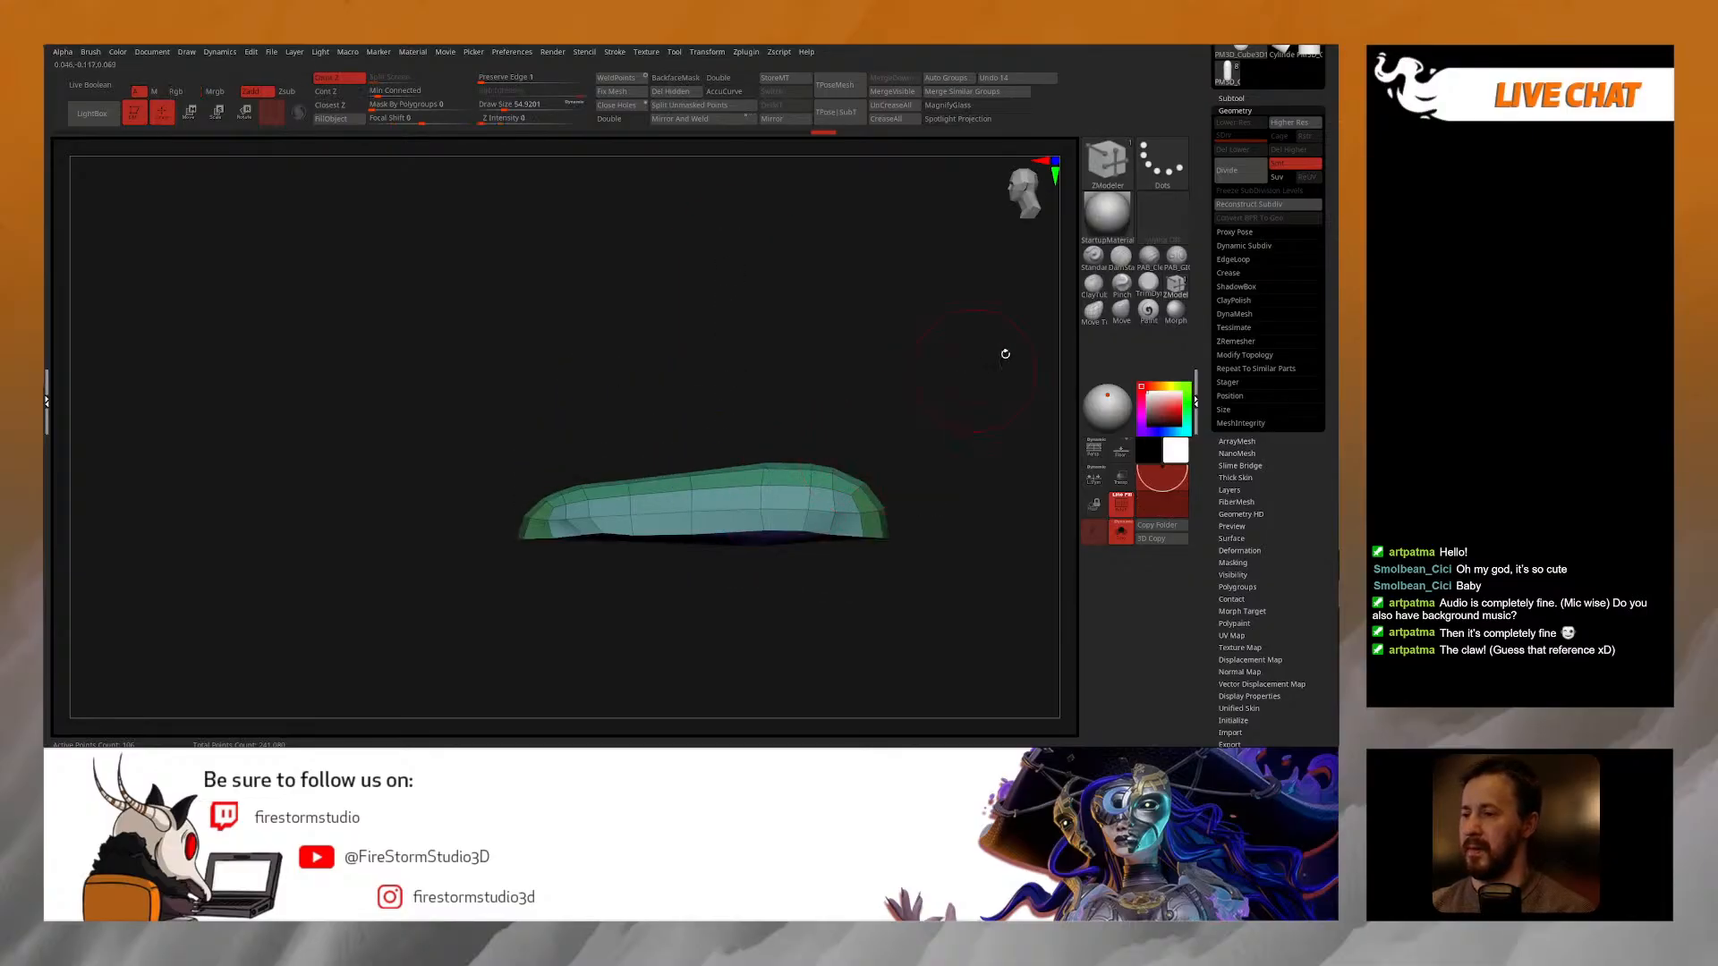
Step: Remesh the claw with ZRemesher at a target polygon count of 5
{"action": "left_click", "coordinate": [1235, 341]}
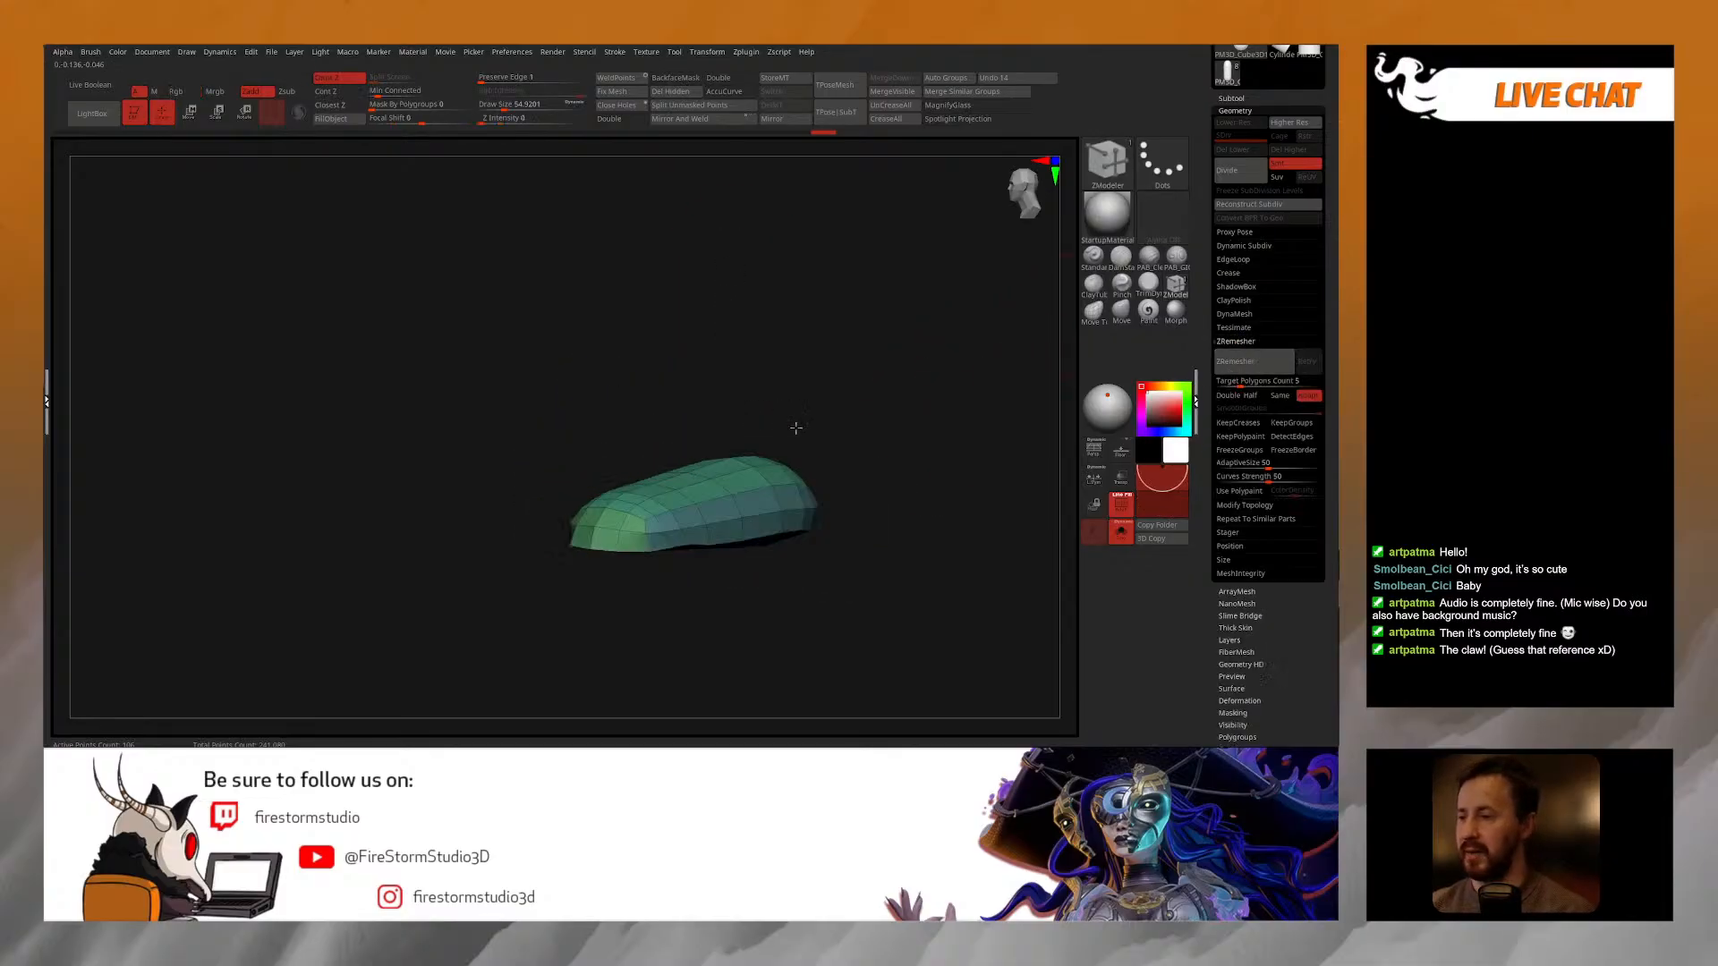
{"action": "left_click_drag", "start_coordinate": [787, 429], "coordinate": [814, 537]}
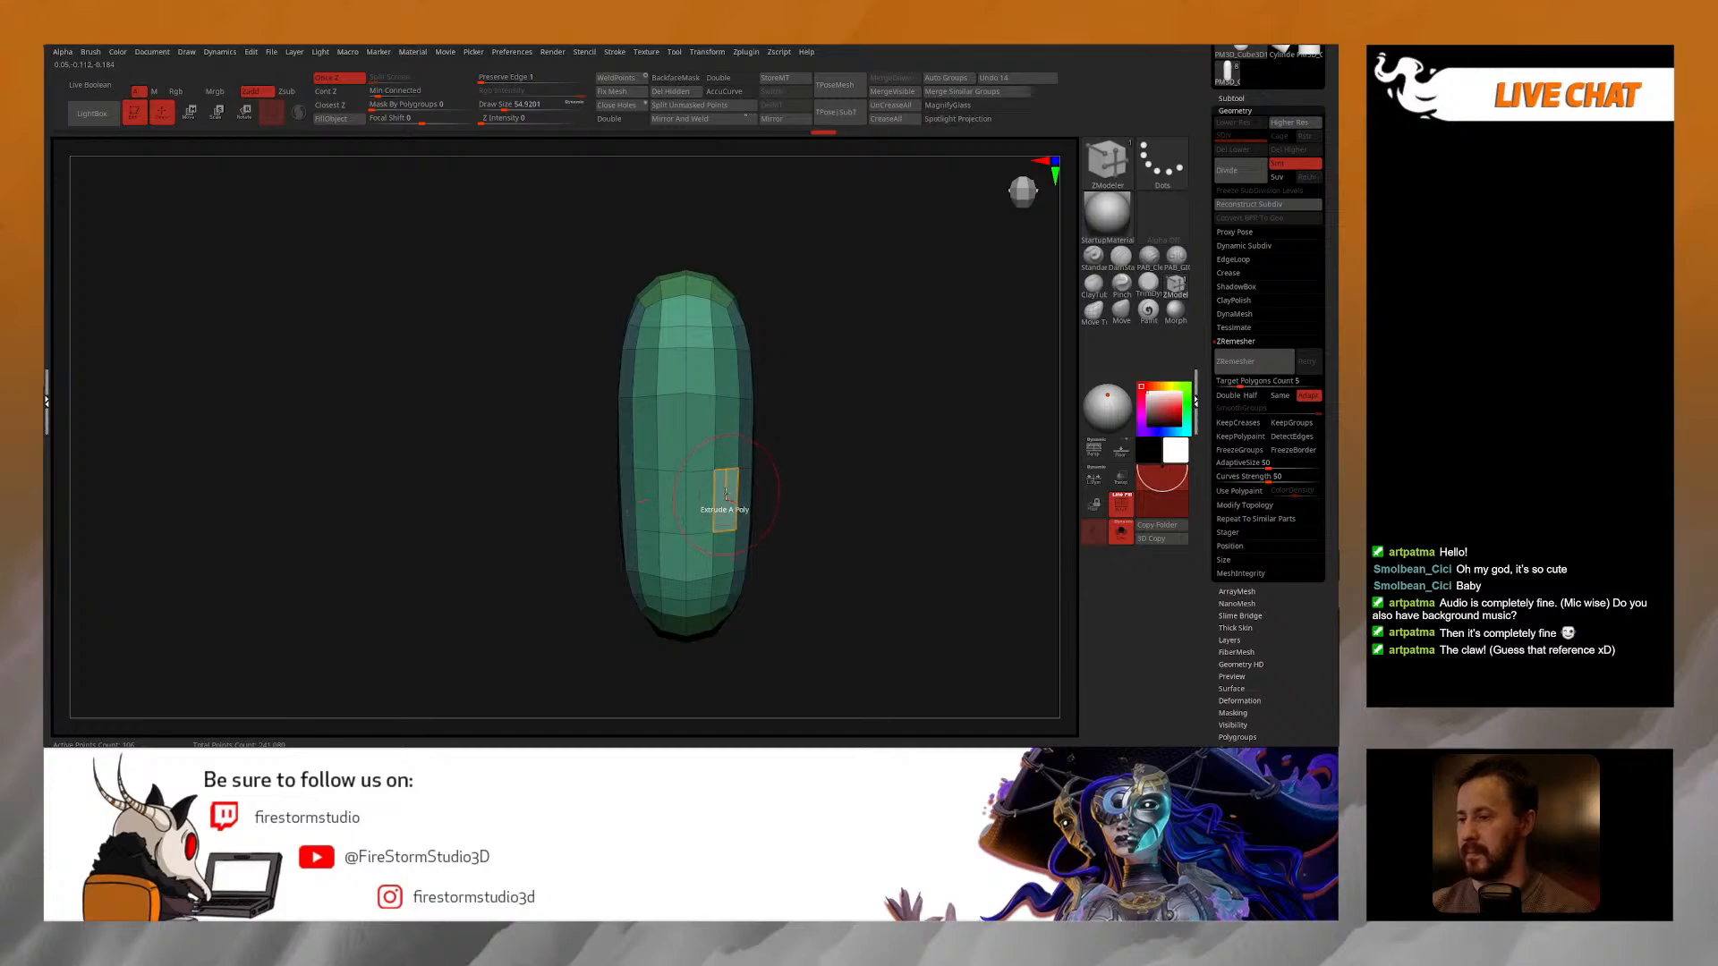
{"action": "left_click", "coordinate": [1237, 362]}
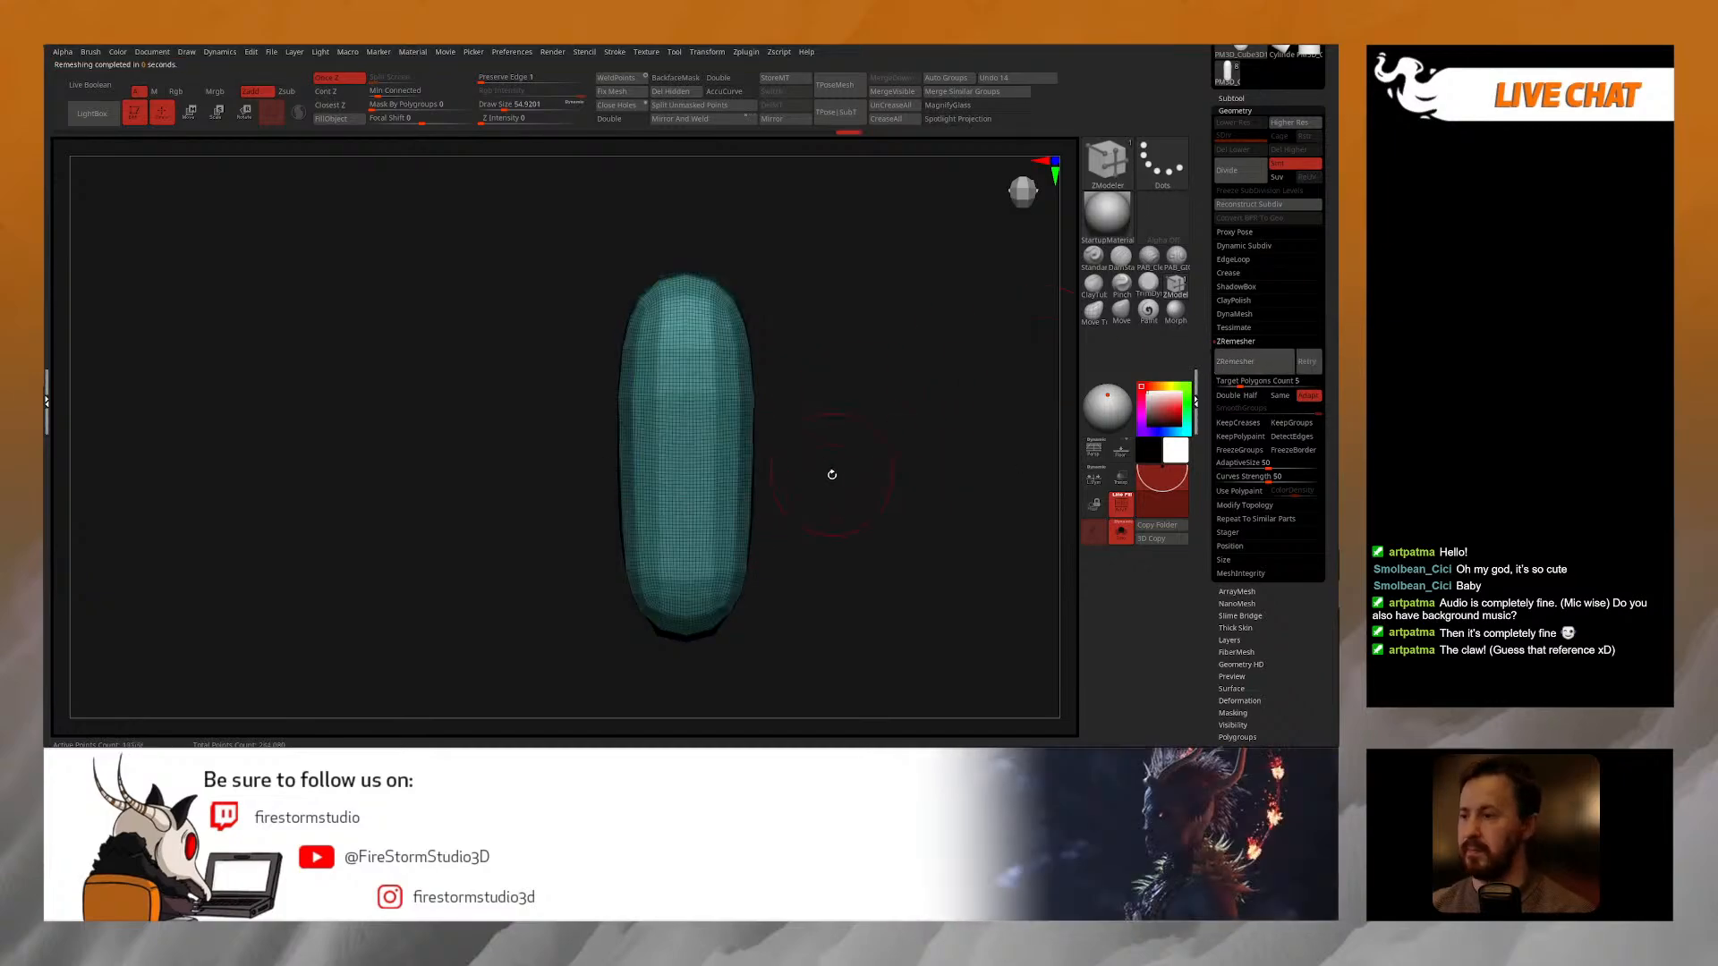
Step: Remesh the claw with the target polygon count set to 1, and again with the Half option on
{"action": "type", "text": "1"}
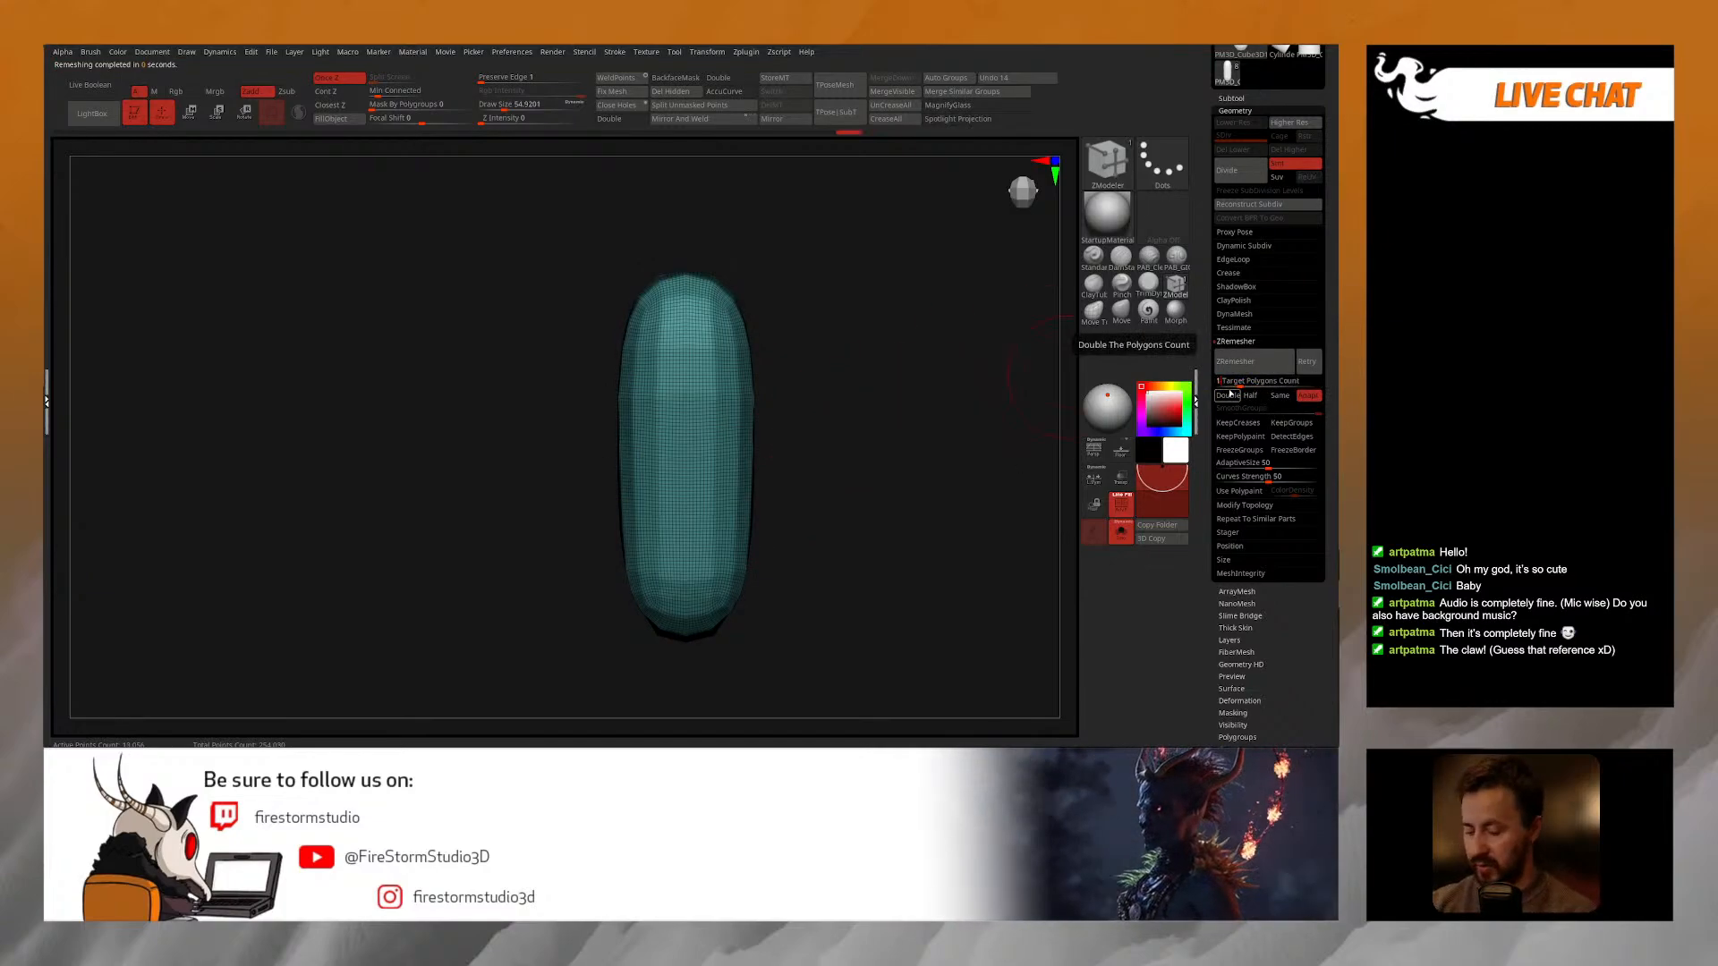
{"action": "key", "text": "Return"}
{"action": "left_click", "coordinate": [1238, 363]}
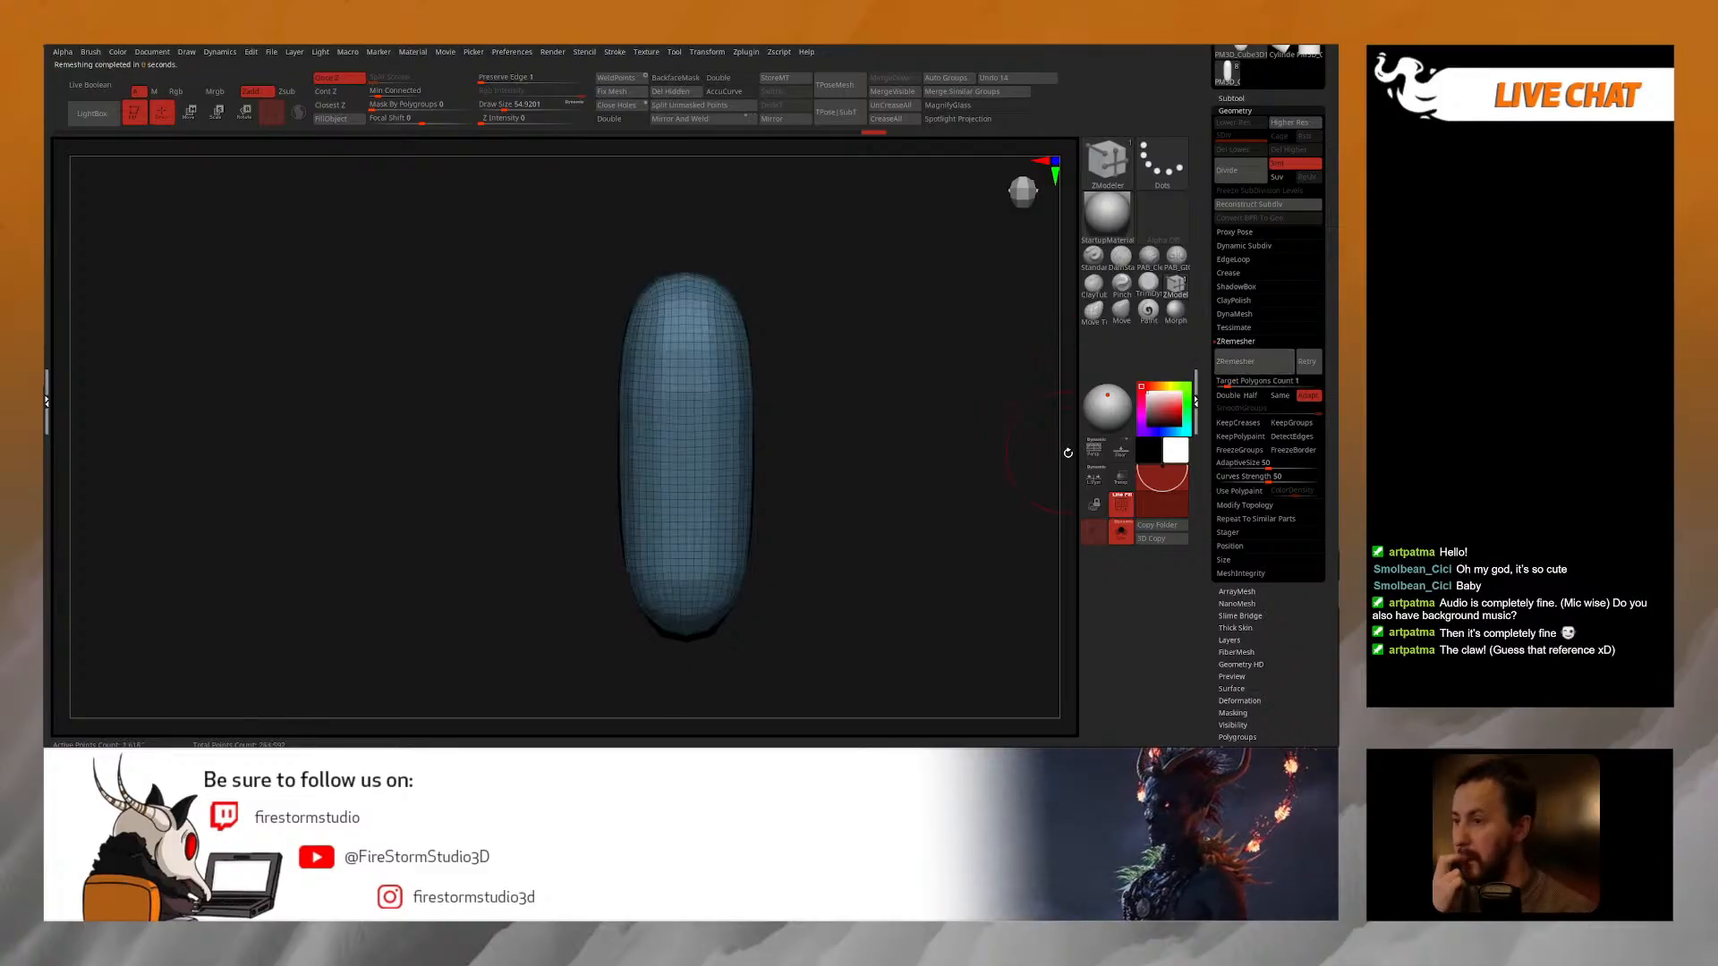
{"action": "left_click", "coordinate": [1254, 395]}
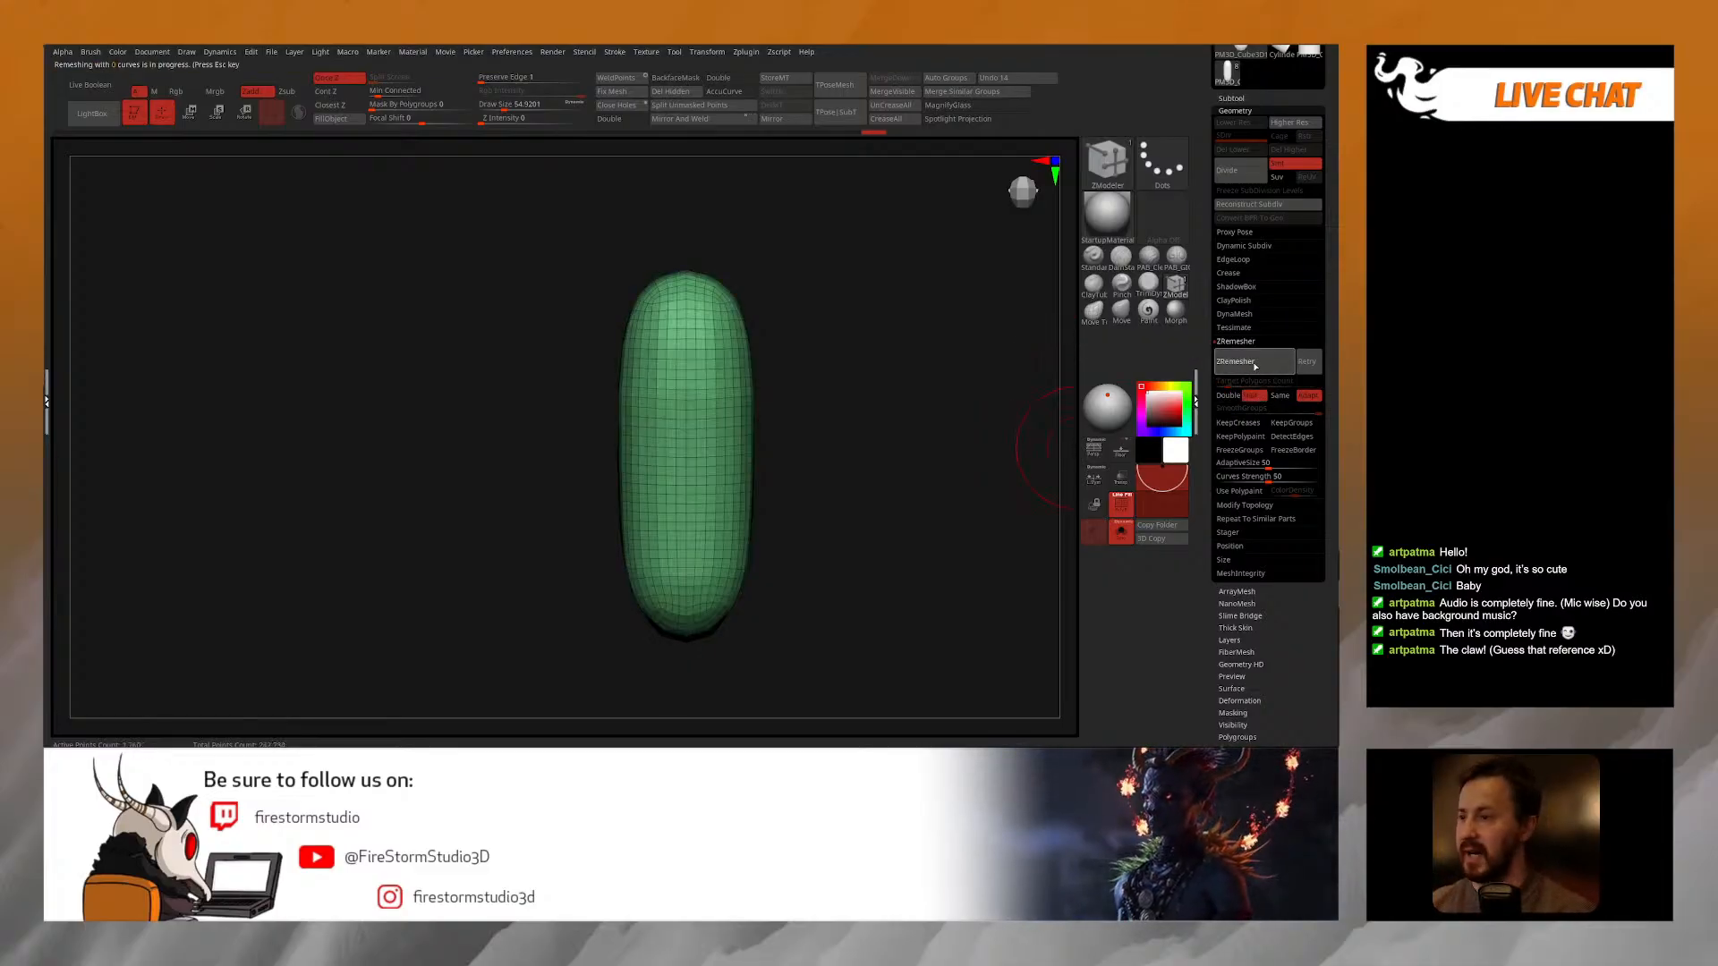
{"action": "left_click", "coordinate": [1253, 362]}
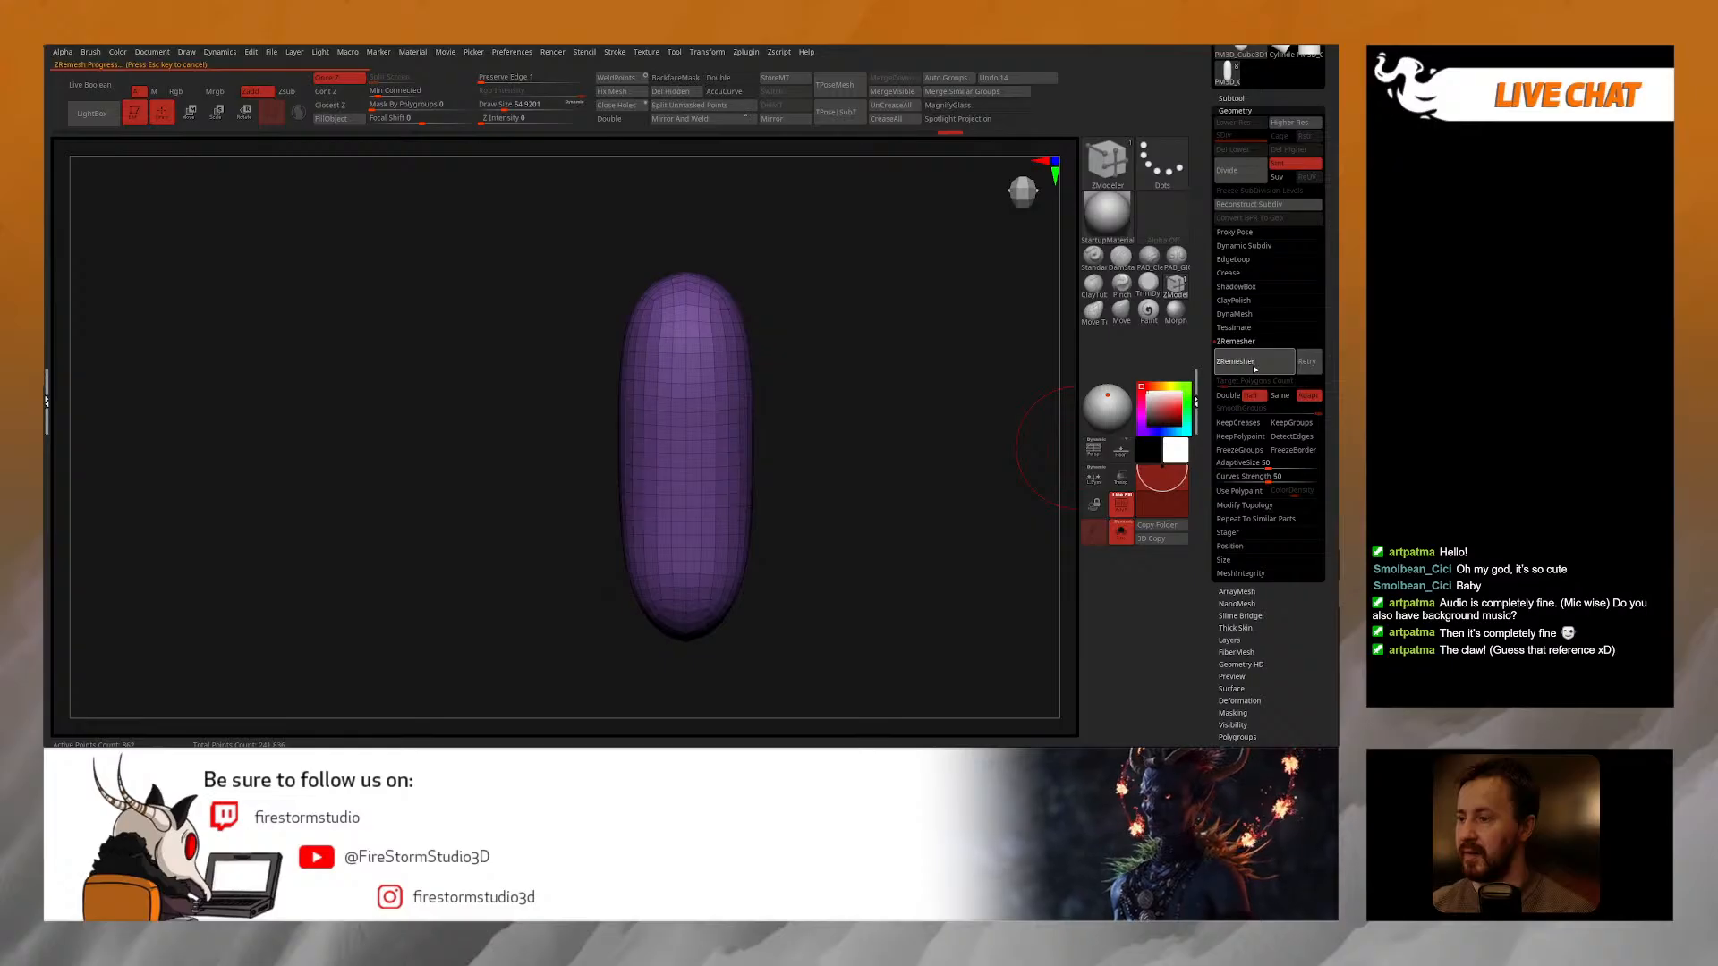
Step: Narrow the claw's sides slightly with the Move brush
{"action": "left_click_drag", "start_coordinate": [882, 464], "coordinate": [791, 549]}
{"action": "key", "text": "space"}
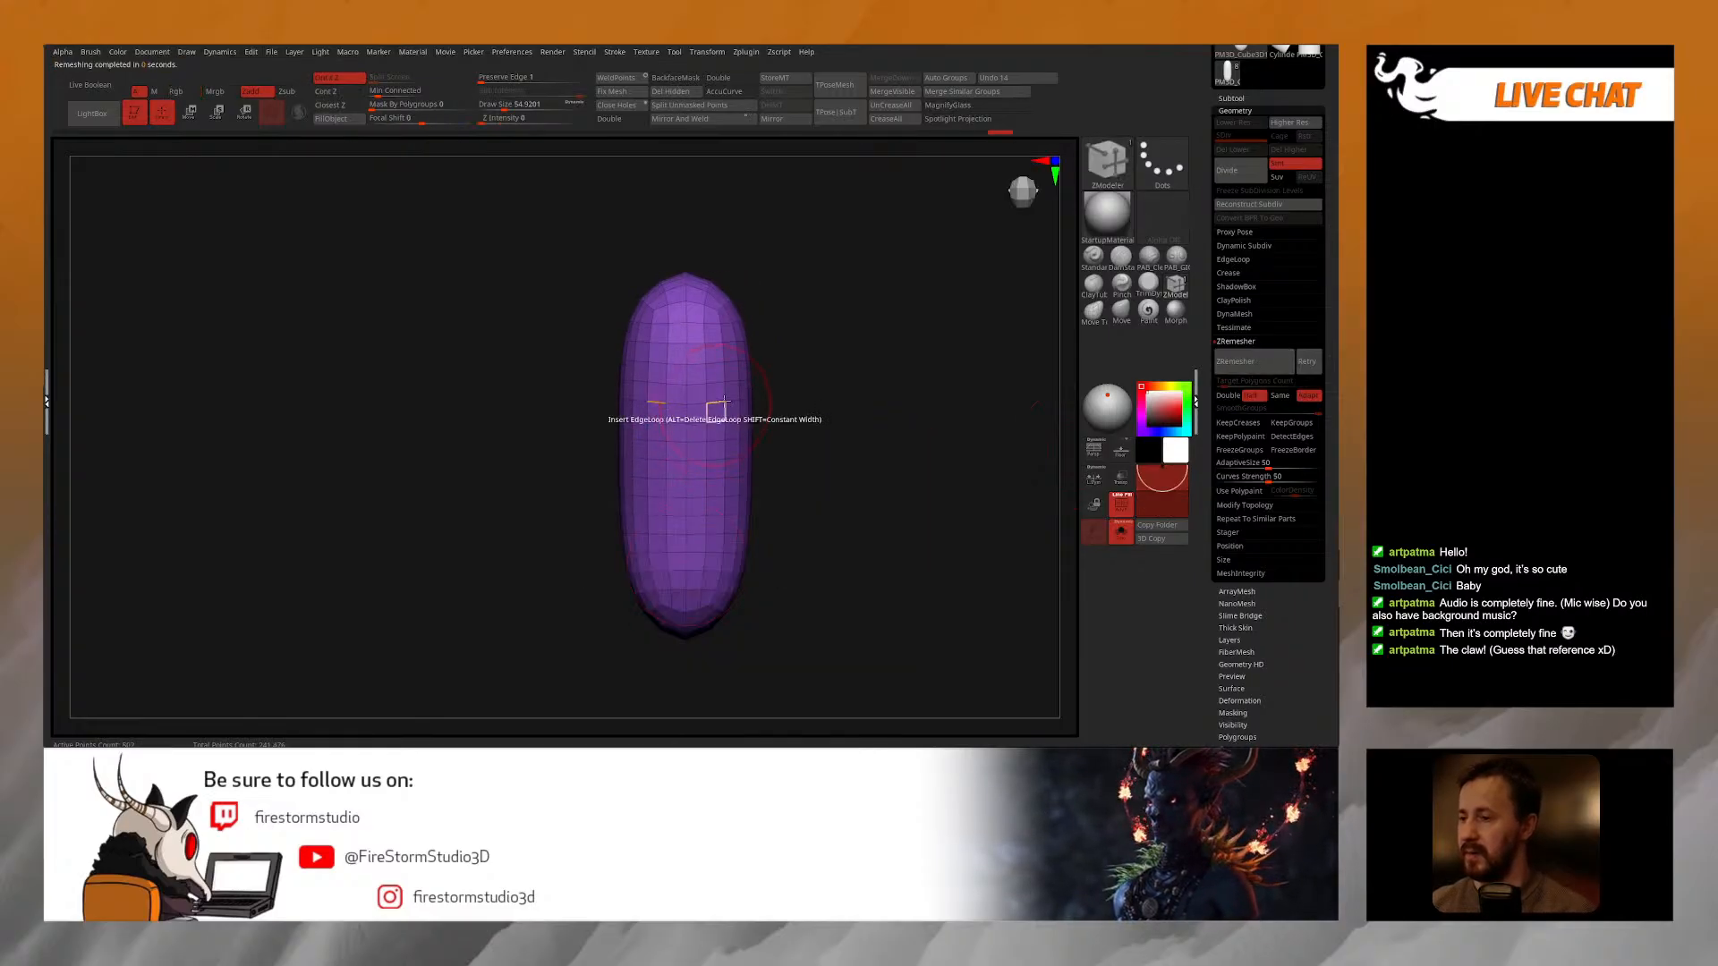
{"action": "left_click", "coordinate": [1121, 308]}
{"action": "key", "text": "space"}
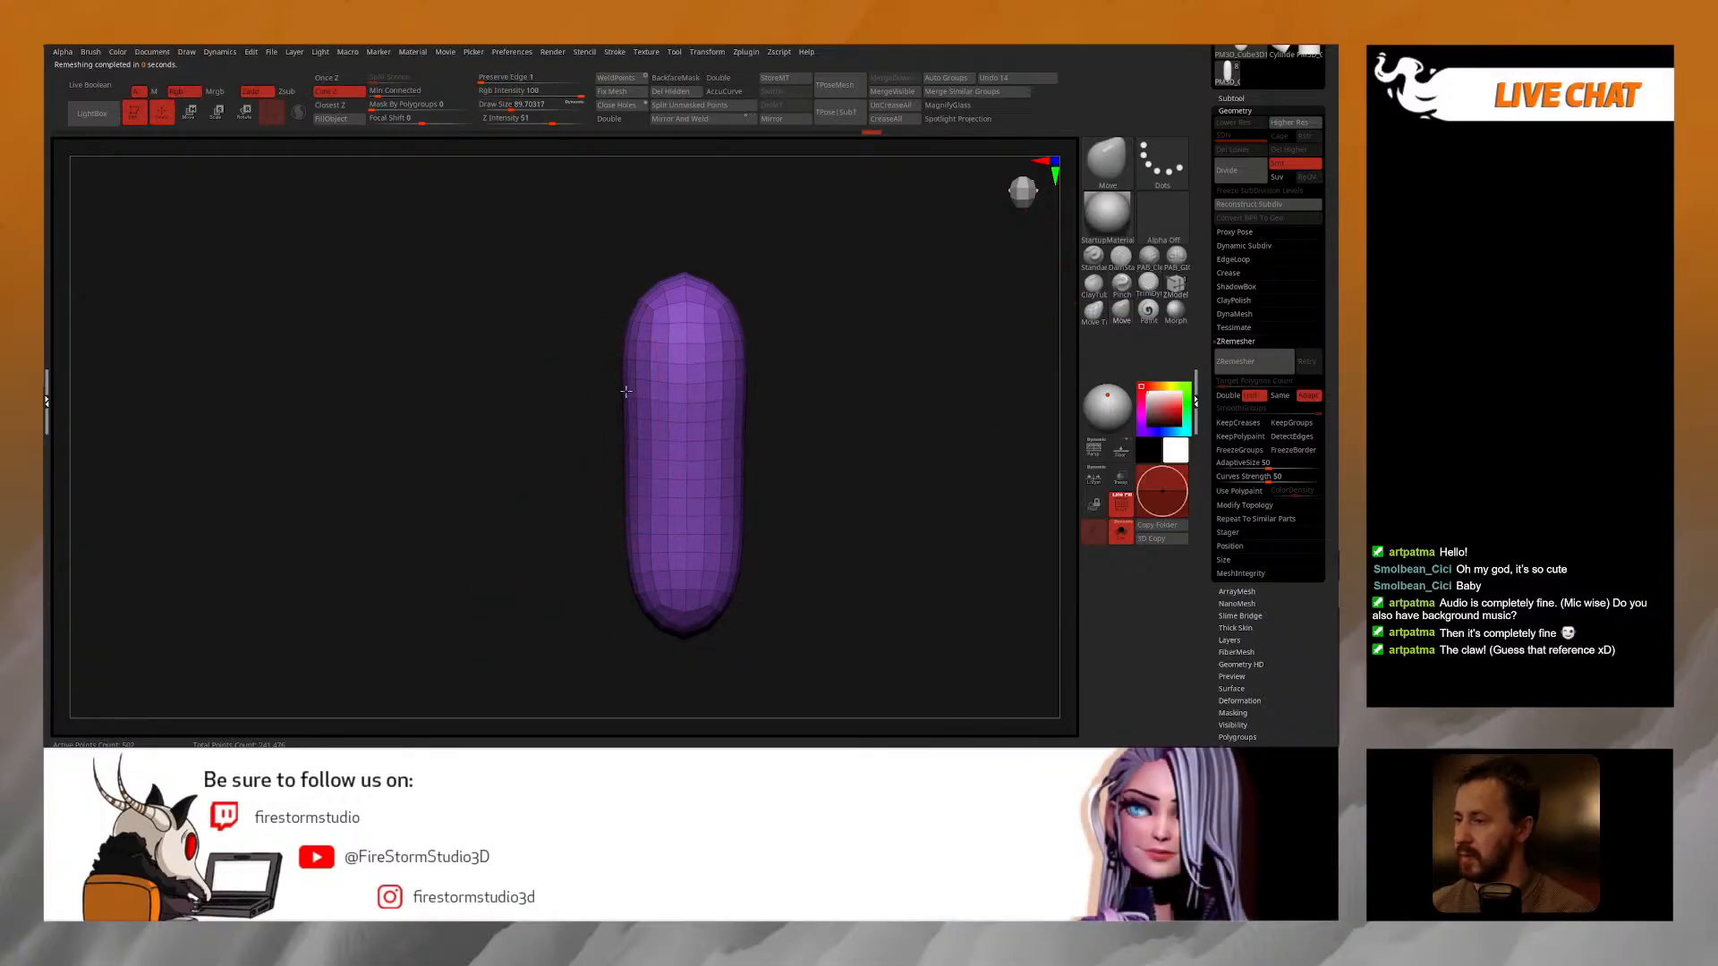
{"action": "left_click_drag", "start_coordinate": [783, 528], "coordinate": [662, 400], "text": "shift"}
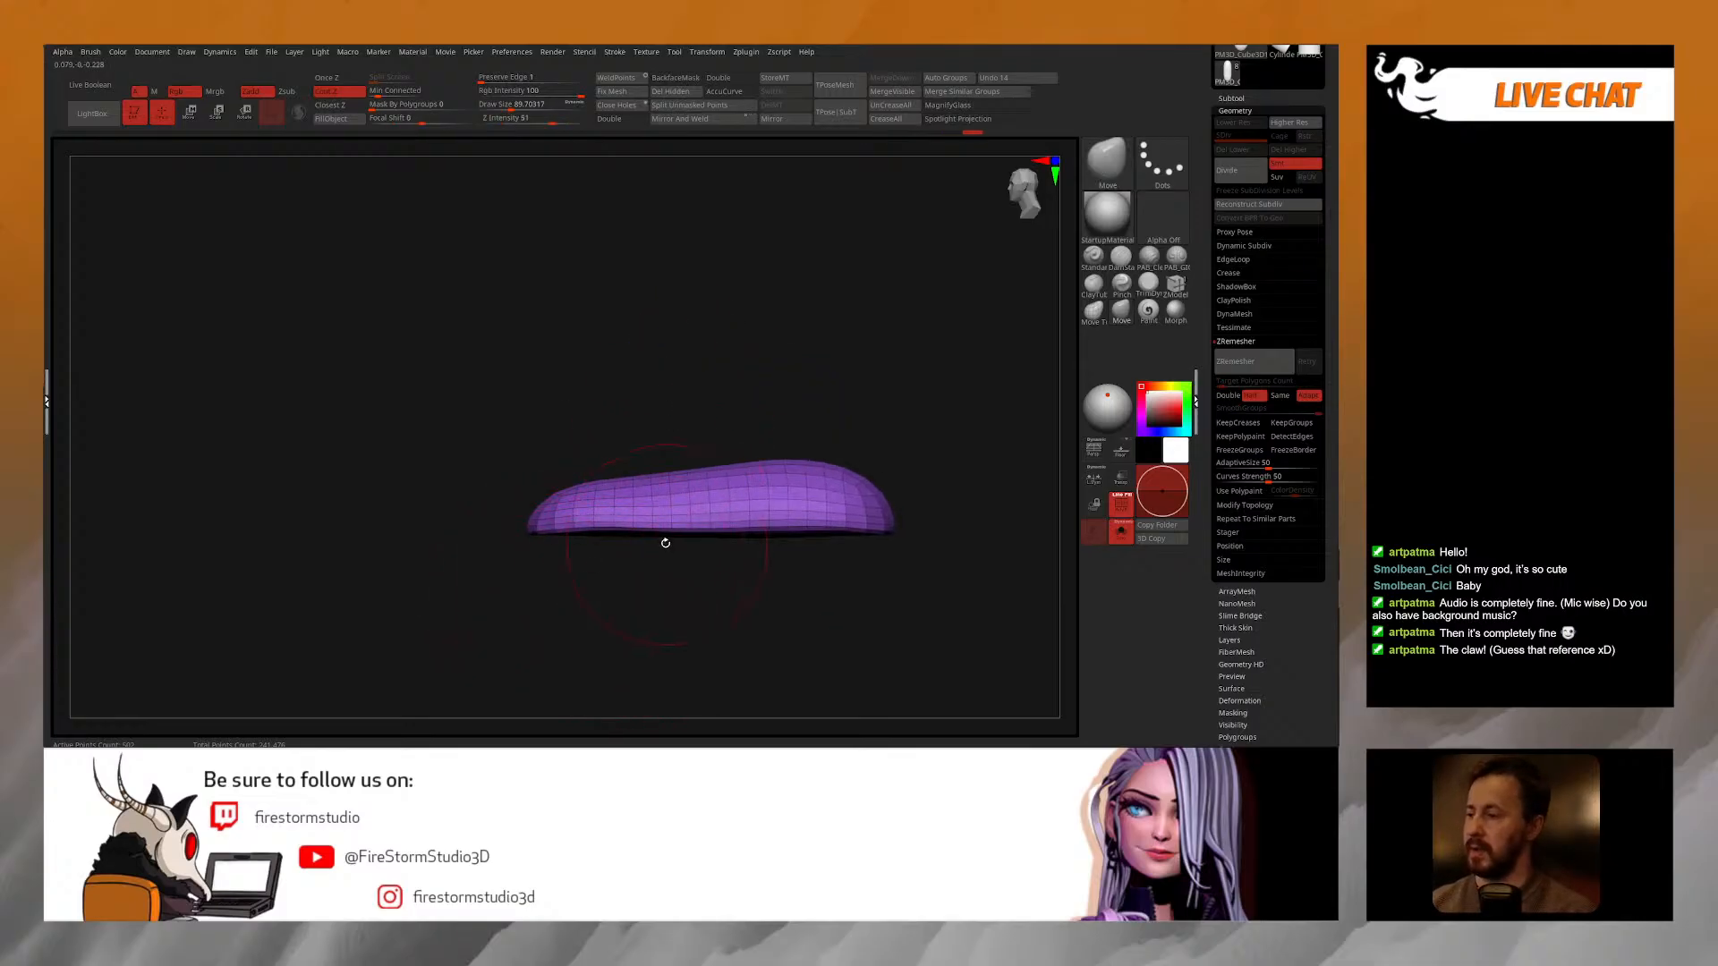
Step: Flatten the claw's underside with the transform gizmo and remesh it with ZRemesher using the Half option
{"action": "key", "text": "w"}
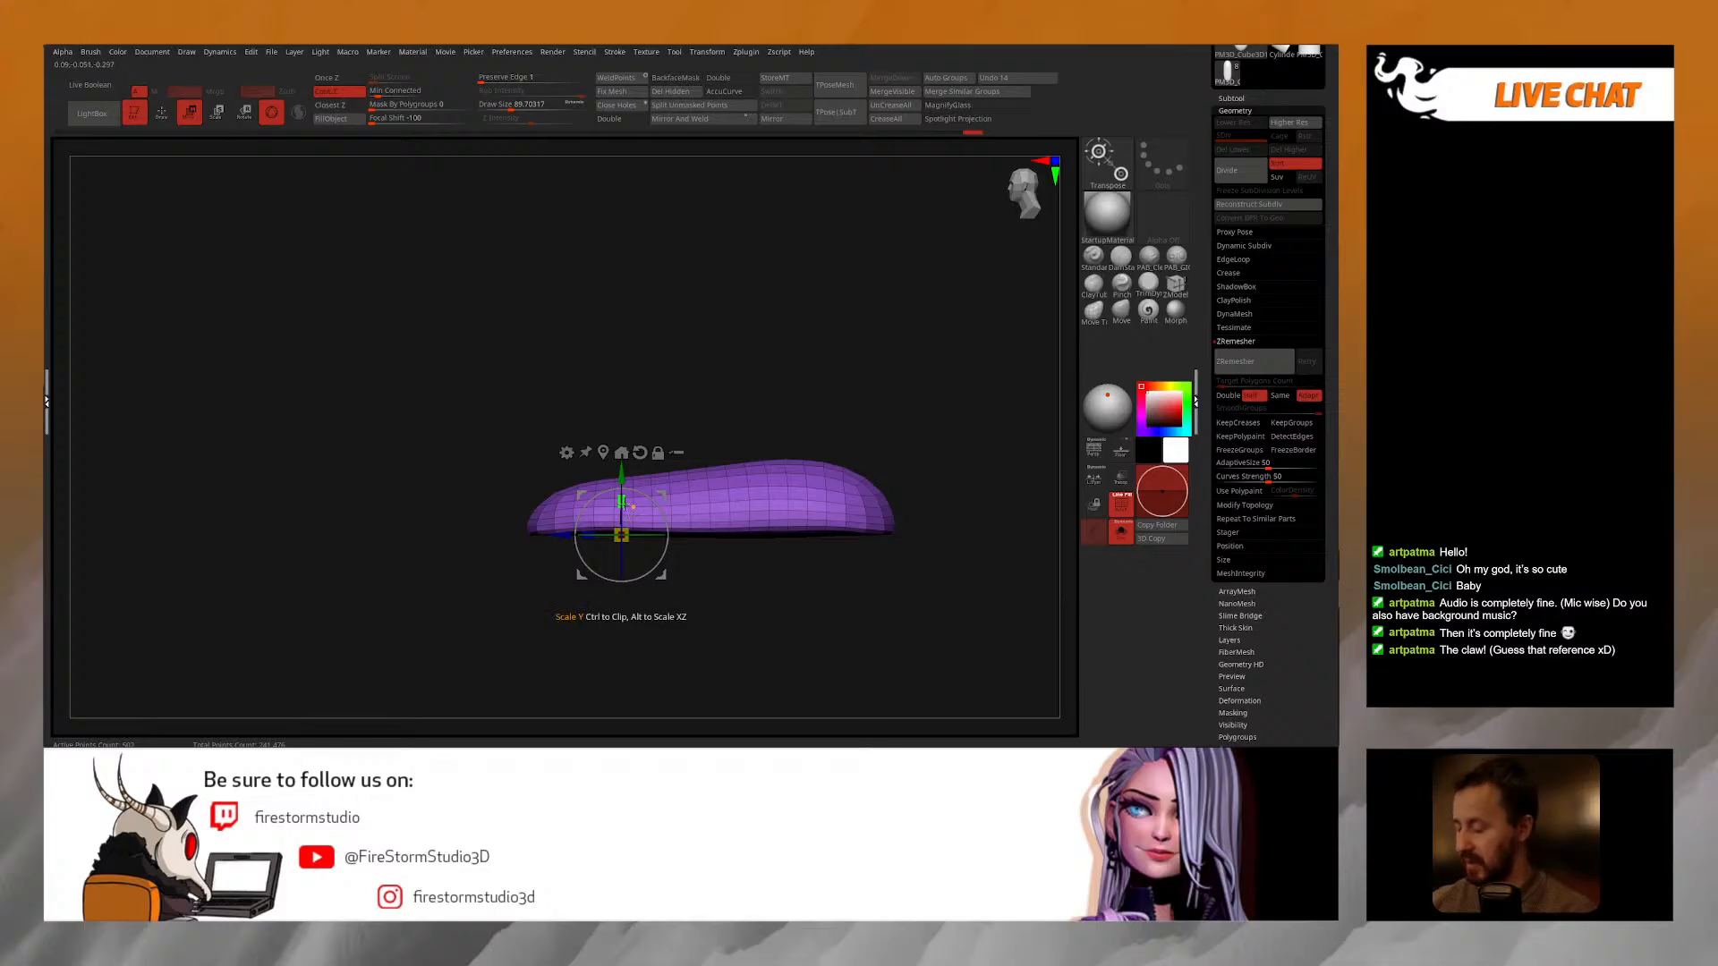
{"action": "left_click_drag", "start_coordinate": [624, 502], "coordinate": [625, 508], "text": "alt"}
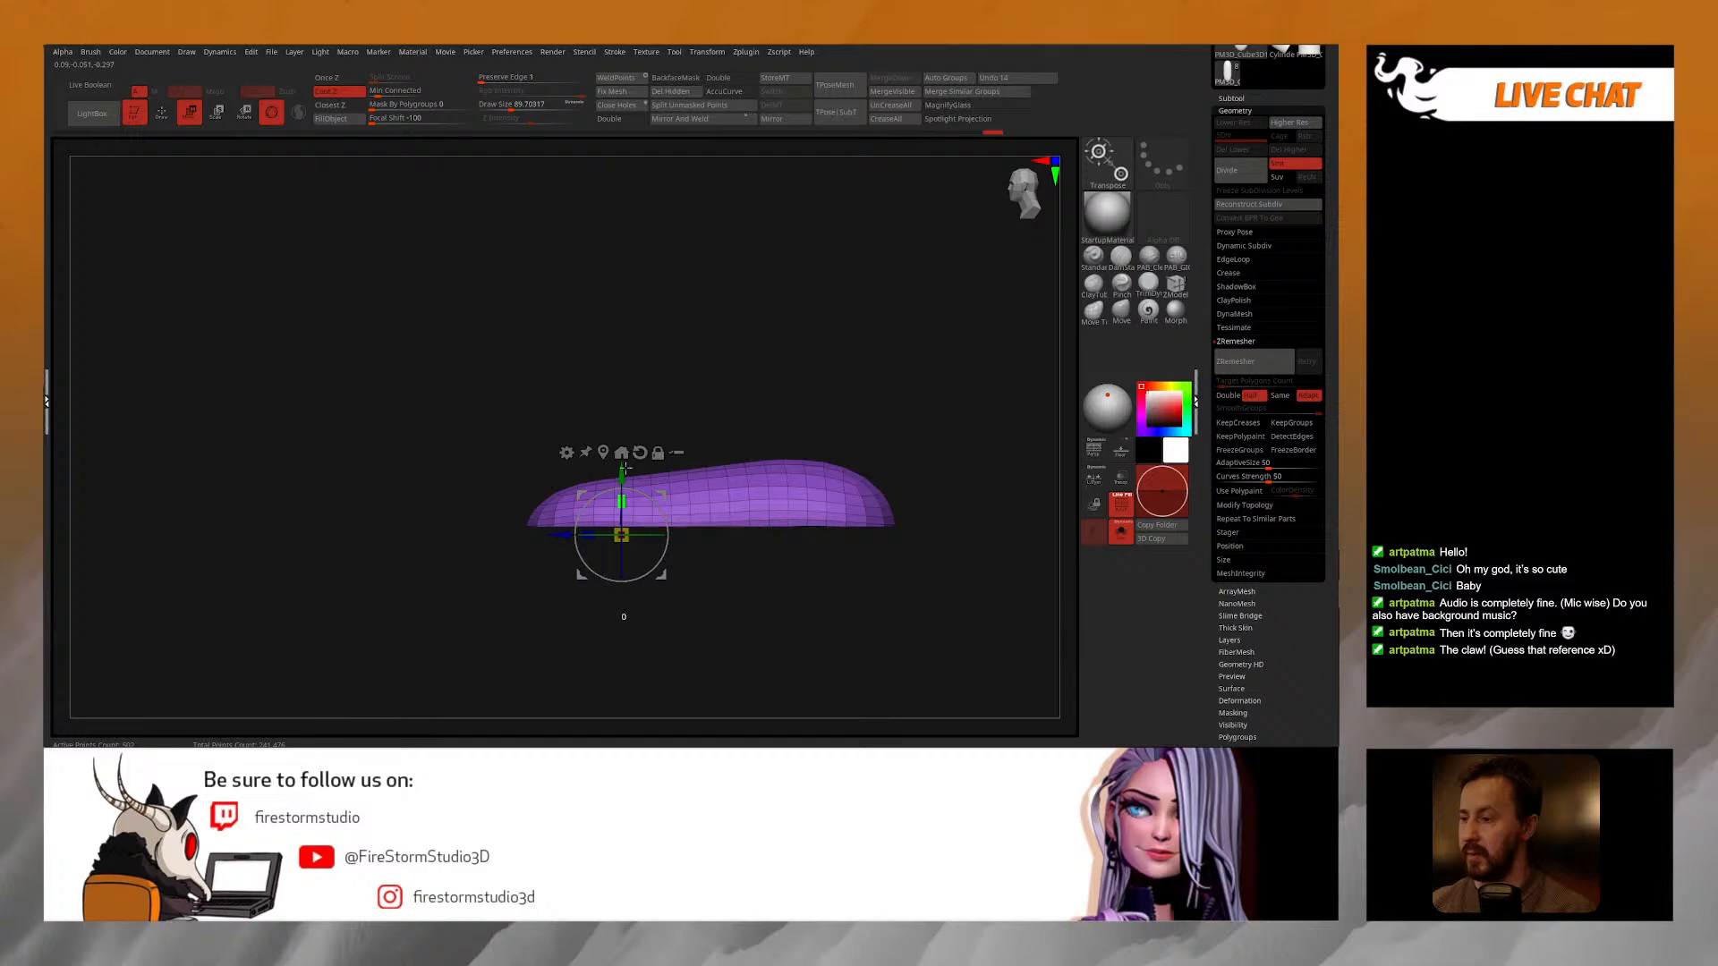
{"action": "left_click", "coordinate": [1235, 367]}
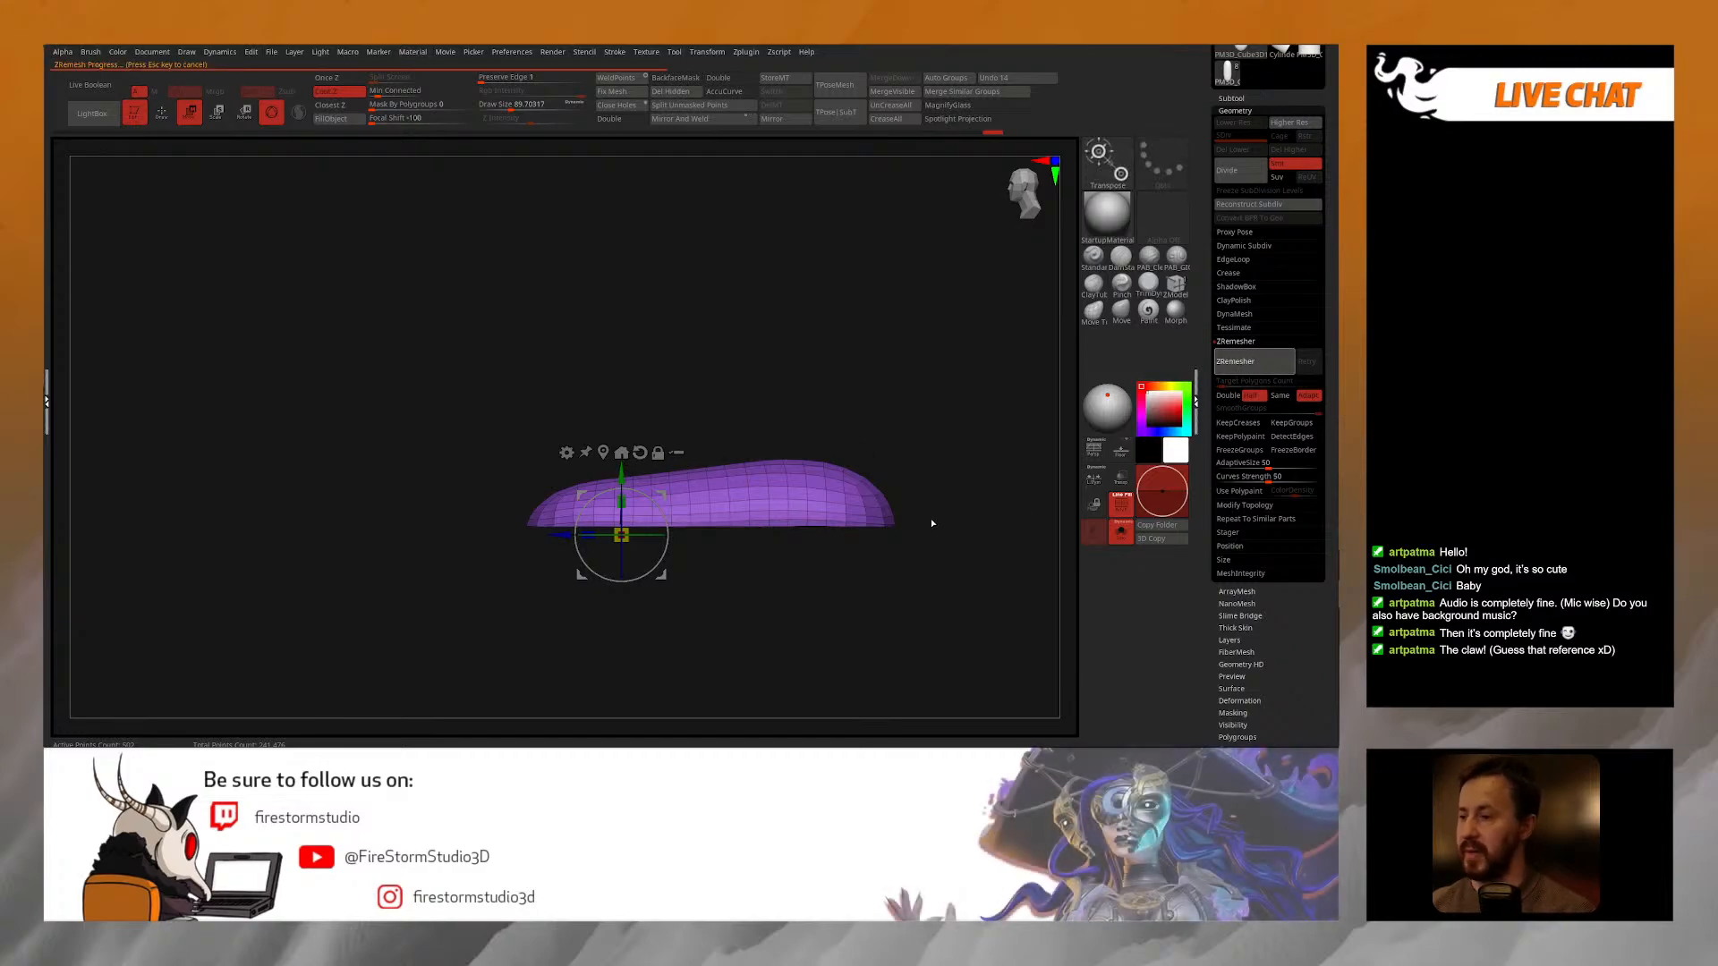
{"action": "key", "text": "q"}
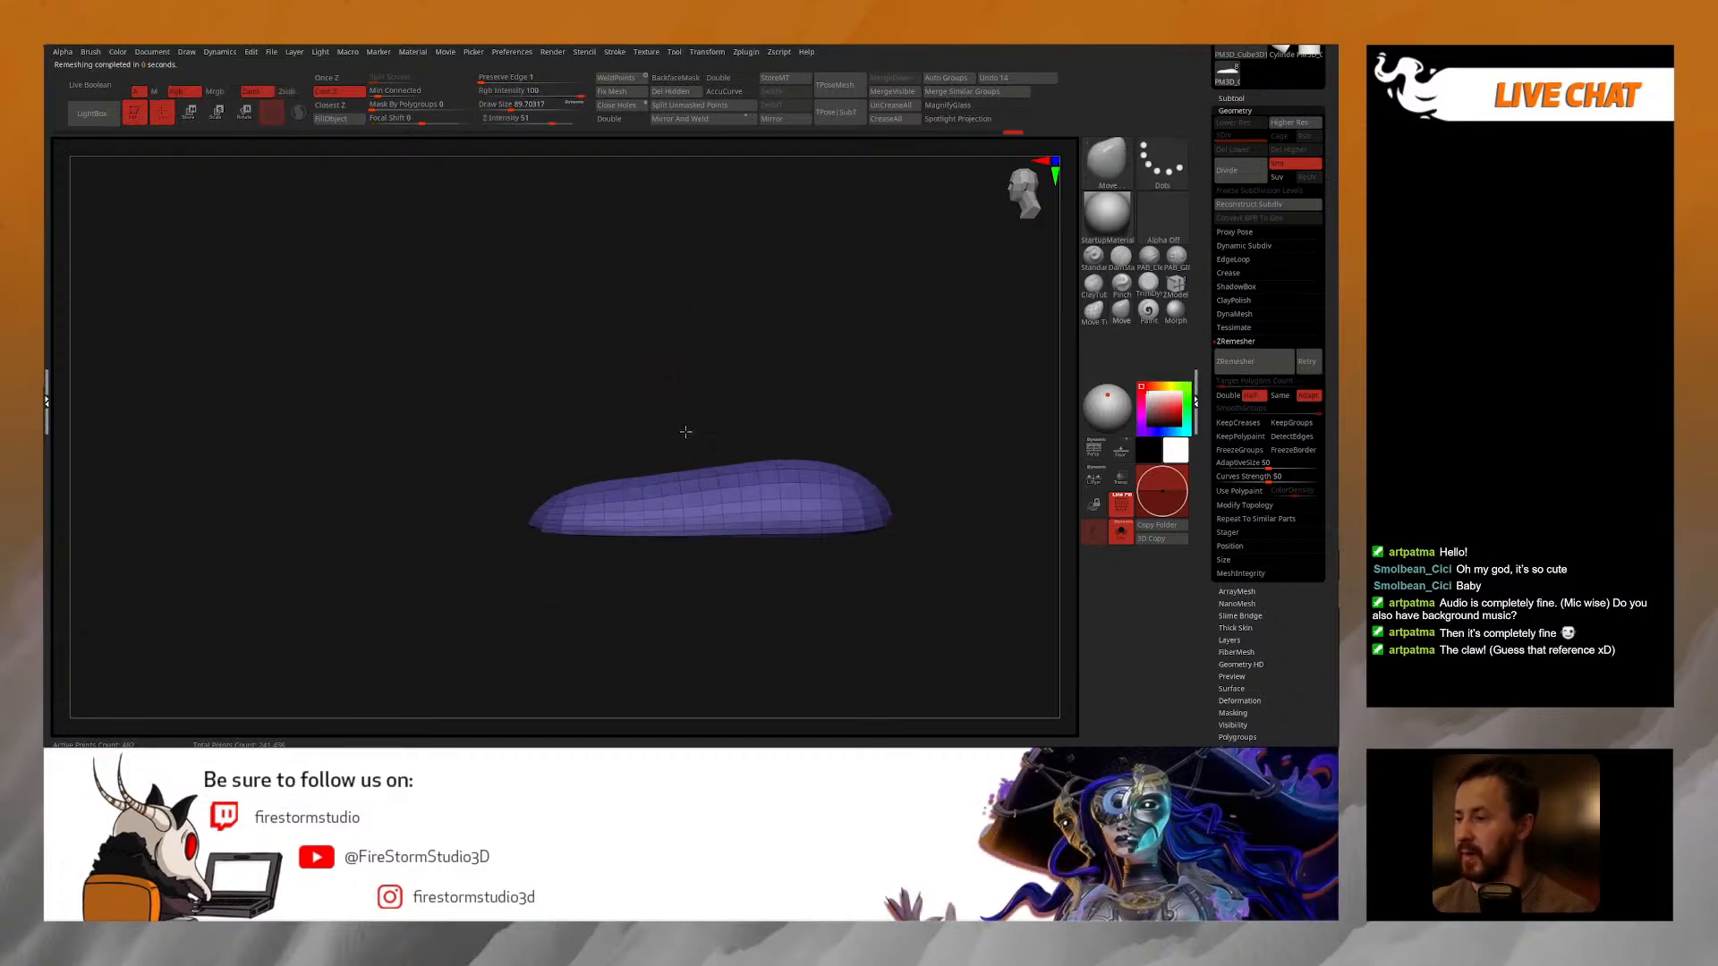
Step: Show the rest of the aardvark, scale the claw down and move it just in front of the front paw
{"action": "key", "text": "alt+s"}
{"action": "left_click_drag", "start_coordinate": [737, 375], "coordinate": [872, 398]}
{"action": "key", "text": "w"}
{"action": "left_click_drag", "start_coordinate": [689, 429], "coordinate": [469, 429]}
{"action": "left_click_drag", "start_coordinate": [531, 368], "coordinate": [531, 528]}
{"action": "left_click_drag", "start_coordinate": [474, 592], "coordinate": [522, 594]}
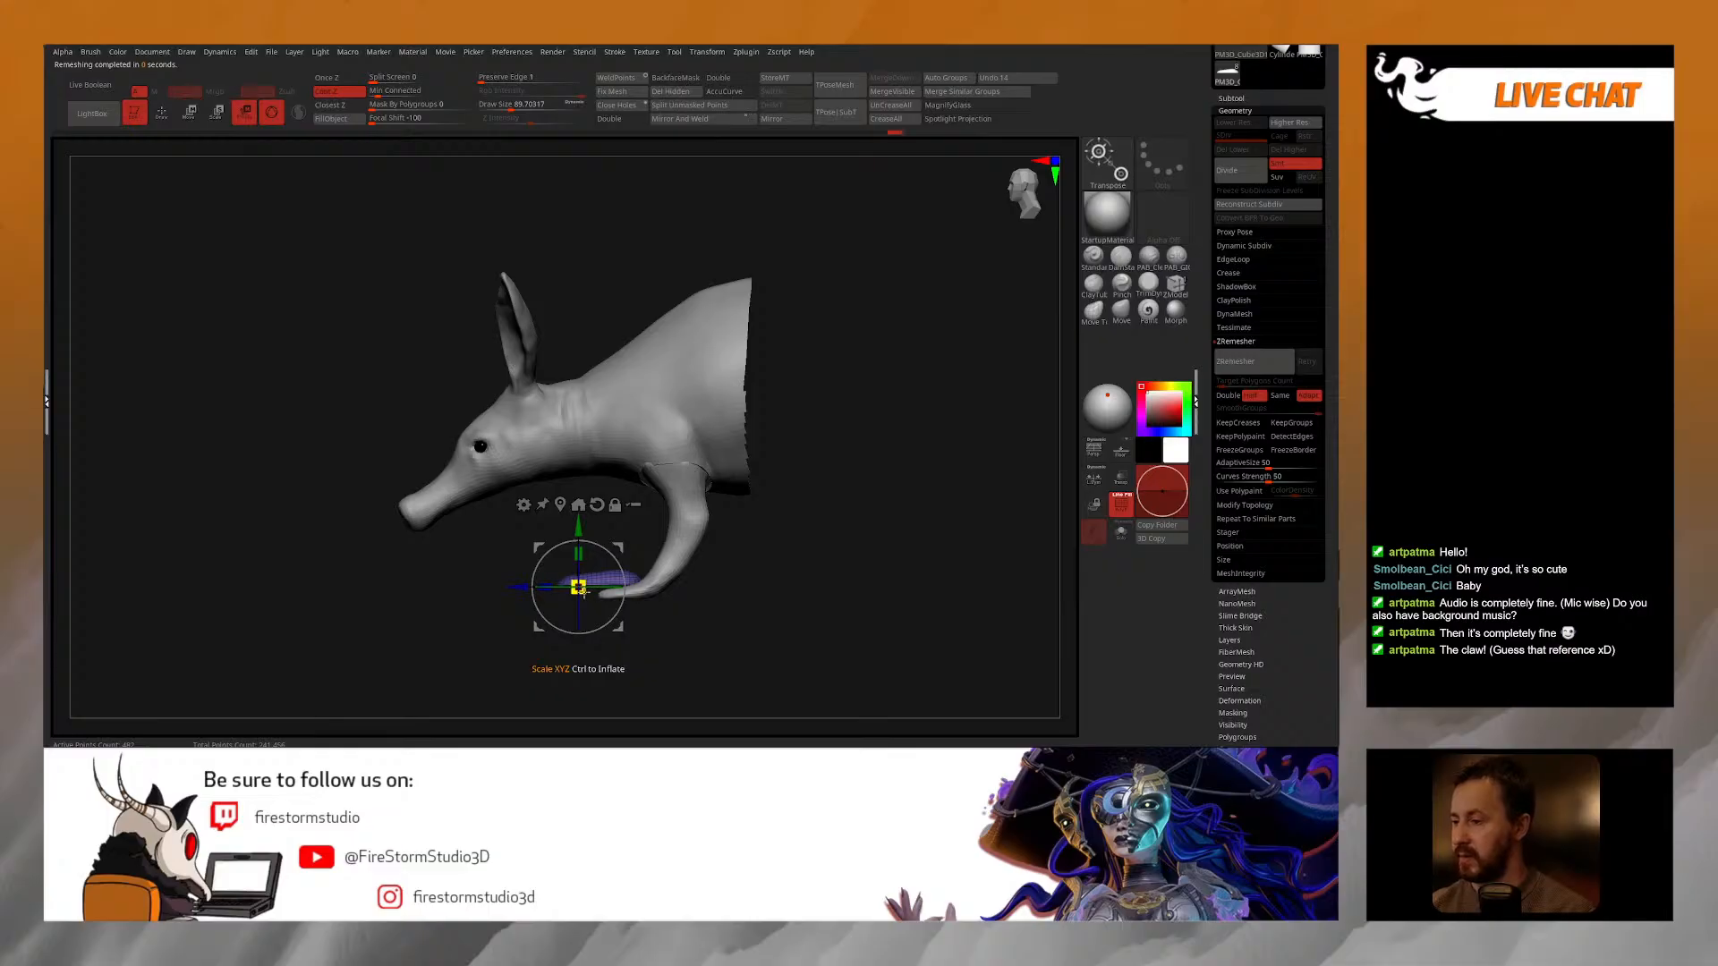
Step: Hide the aardvark body subtool so that only the front leg and claw are shown
{"action": "left_click_drag", "start_coordinate": [810, 519], "coordinate": [948, 537]}
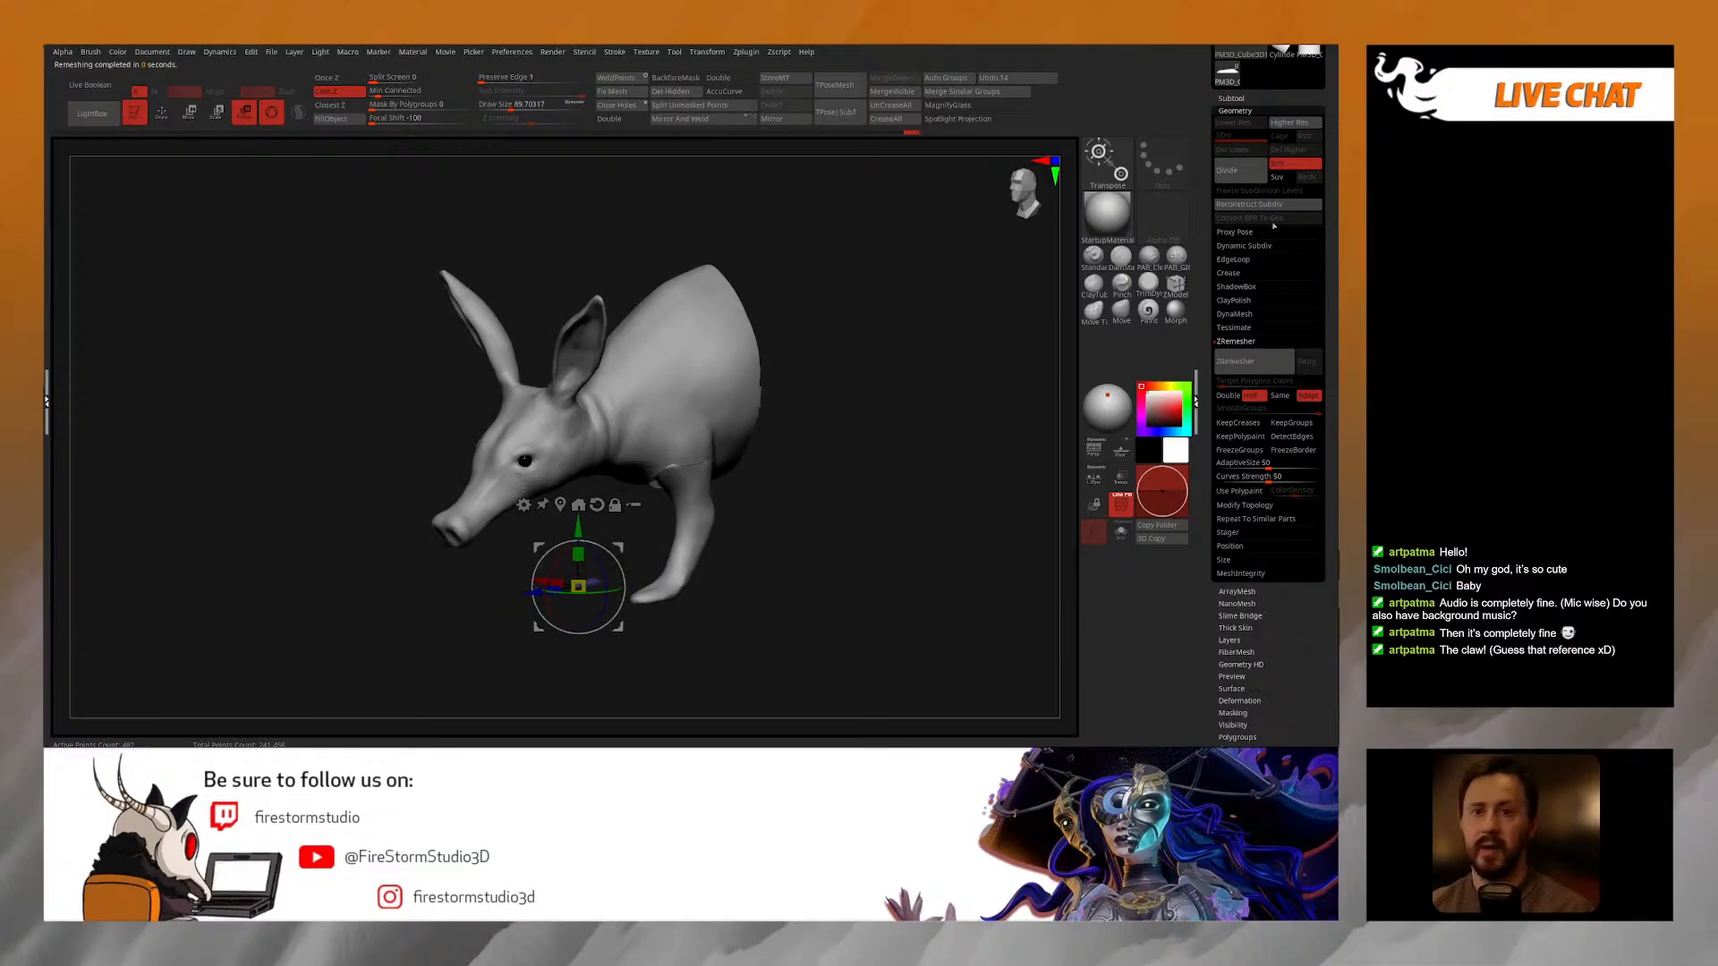
{"action": "left_click", "coordinate": [1231, 98]}
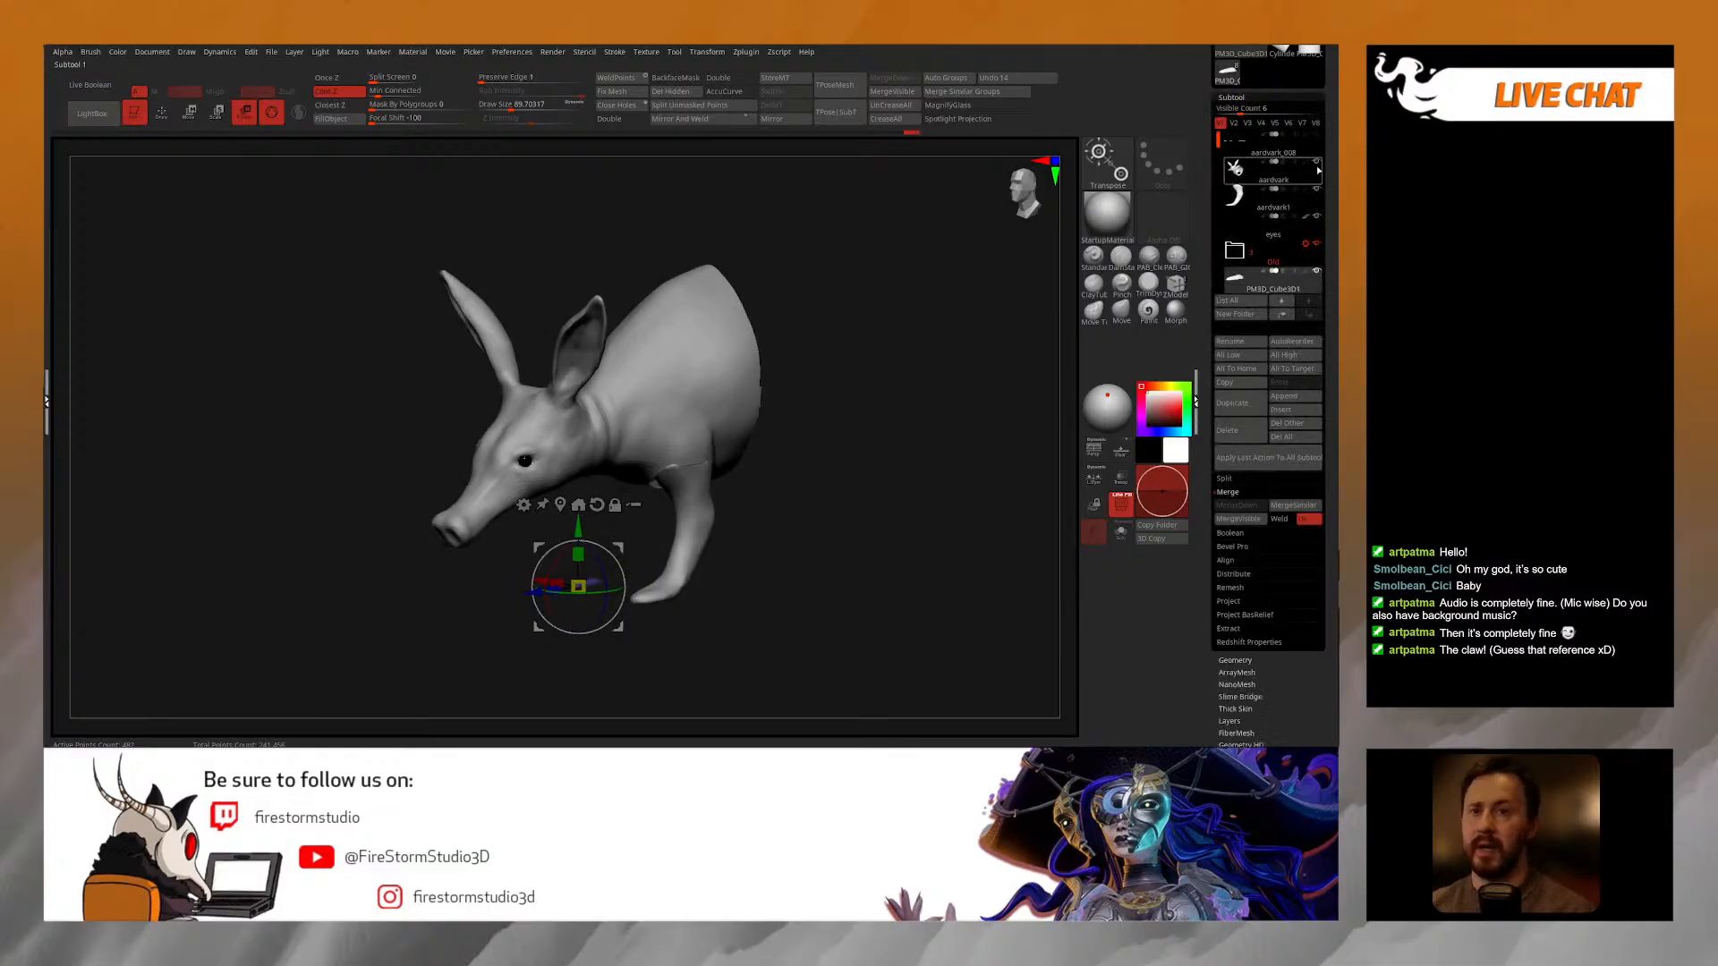
{"action": "left_click", "coordinate": [1316, 163]}
Step: Try to rotate, scale and move the claw onto the outer side of the front paw's tip
{"action": "left_click_drag", "start_coordinate": [793, 422], "coordinate": [740, 513]}
{"action": "left_click_drag", "start_coordinate": [525, 520], "coordinate": [664, 480]}
{"action": "left_click_drag", "start_coordinate": [787, 539], "coordinate": [826, 476]}
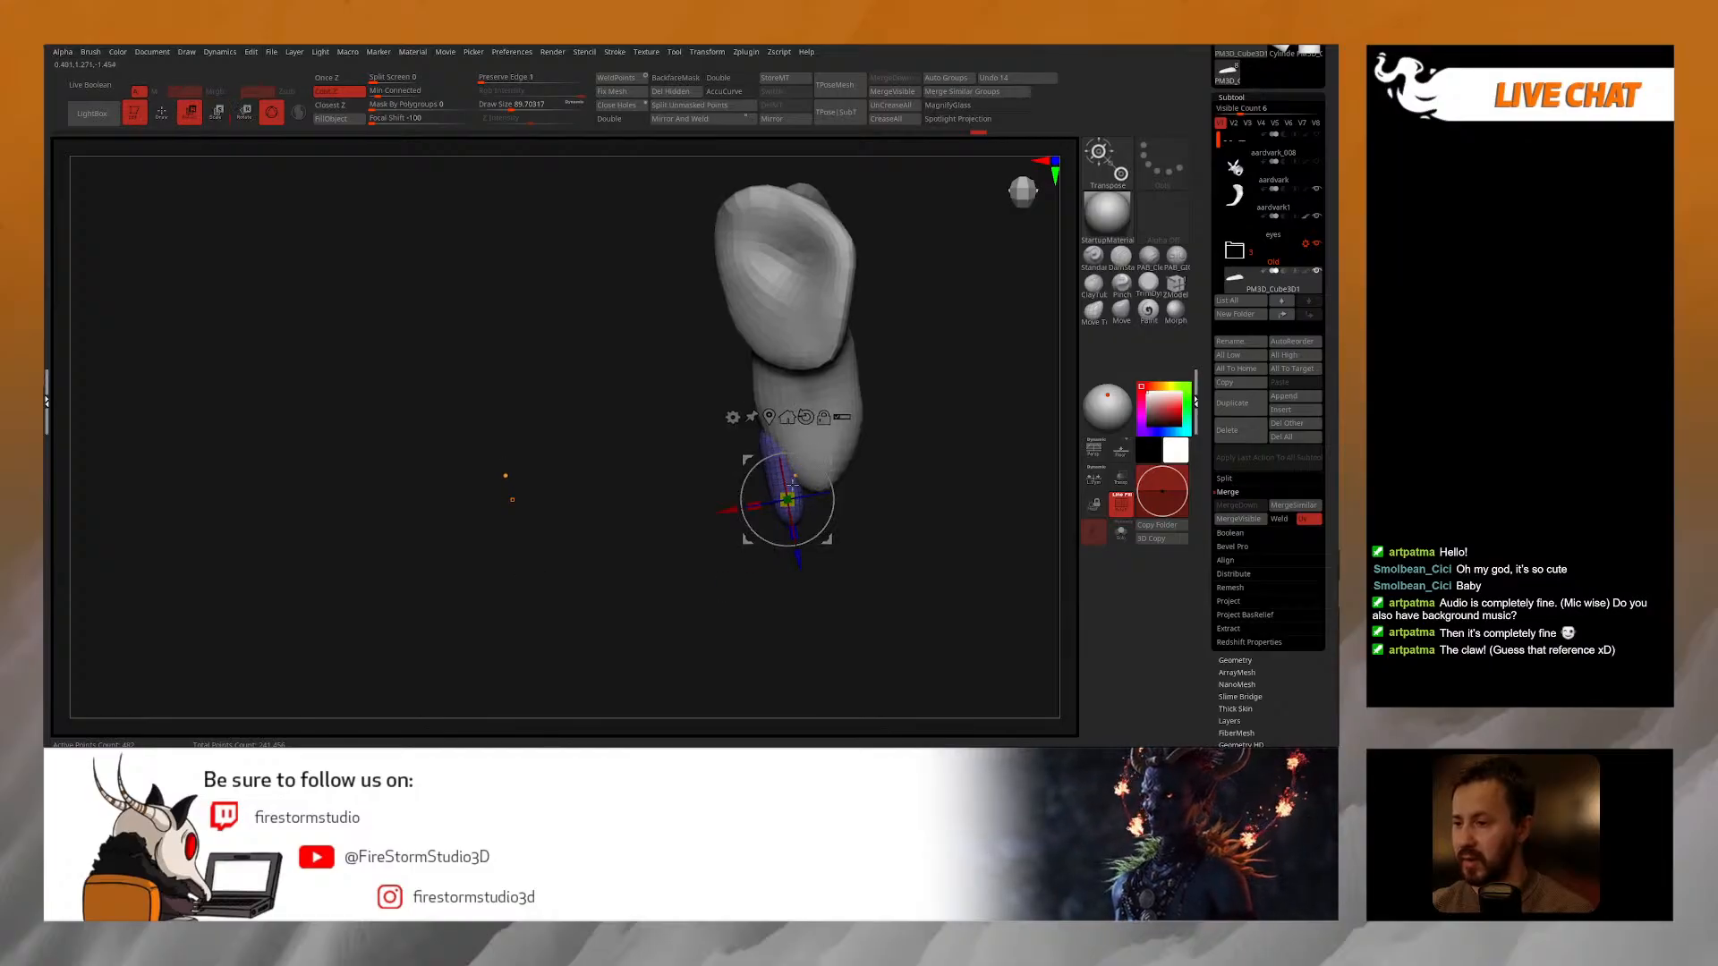
{"action": "left_click_drag", "start_coordinate": [732, 510], "coordinate": [774, 524]}
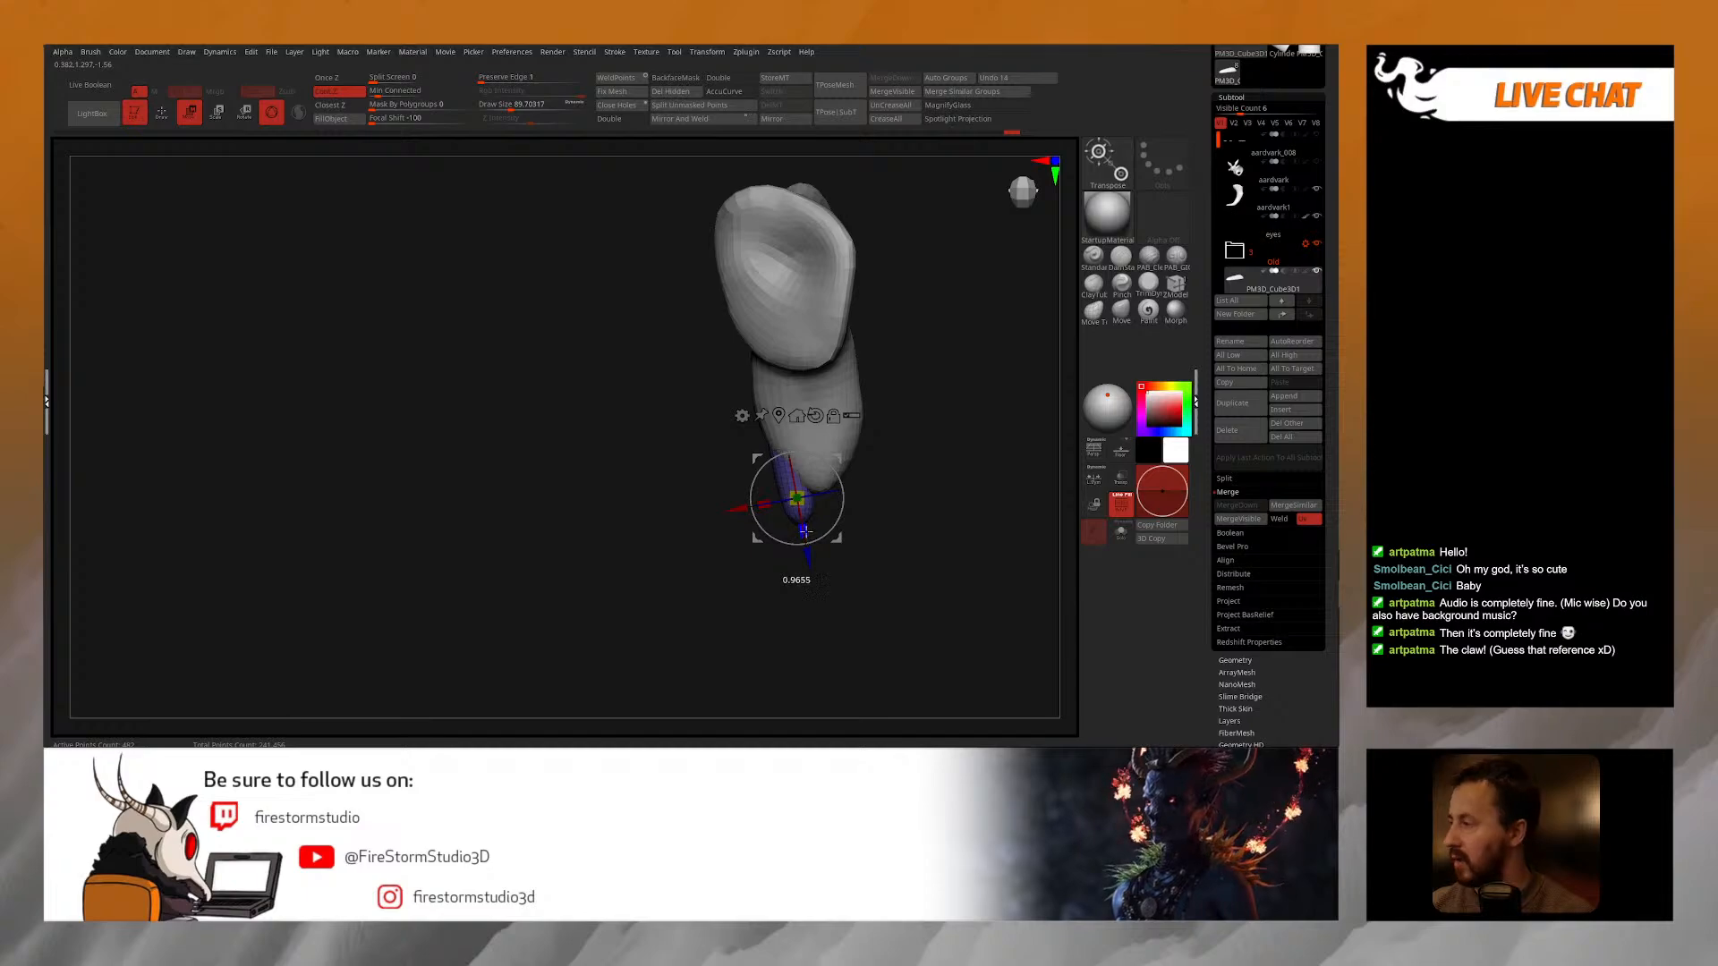
{"action": "mouse_move", "coordinate": [749, 508]}
{"action": "left_mouse_down"}
{"action": "mouse_move", "coordinate": [771, 505]}
{"action": "mouse_move", "coordinate": [749, 509]}
{"action": "left_mouse_up"}
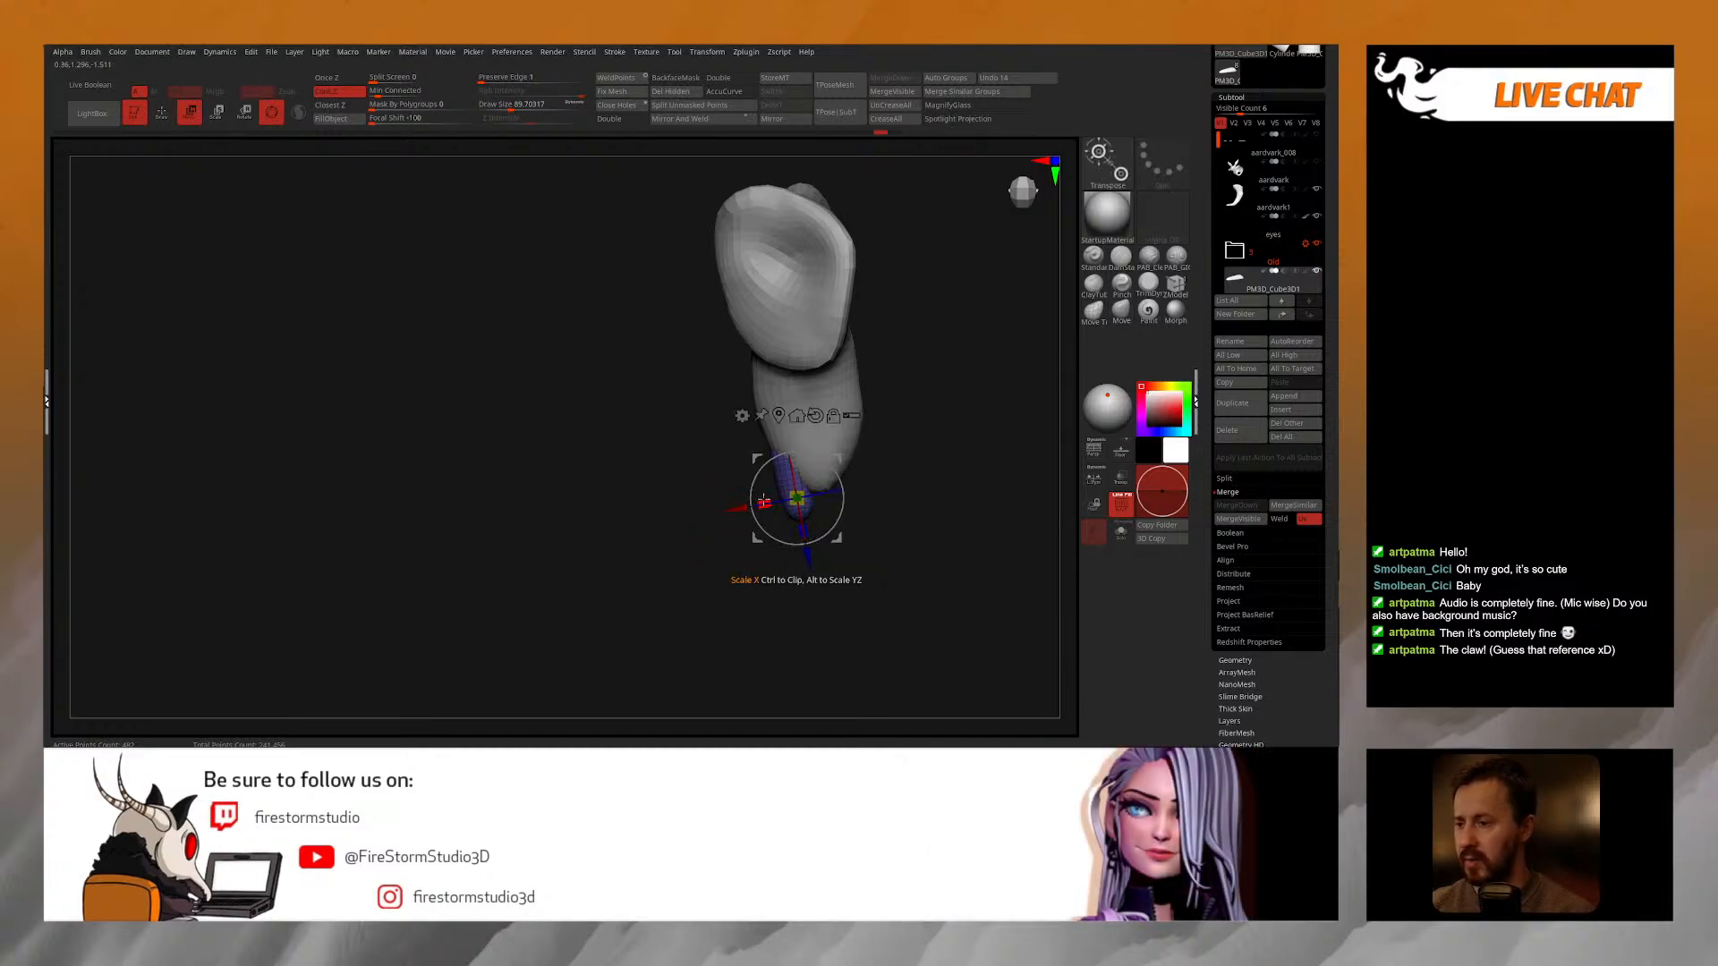
{"action": "right_click_drag", "start_coordinate": [771, 499], "coordinate": [809, 537], "text": "alt"}
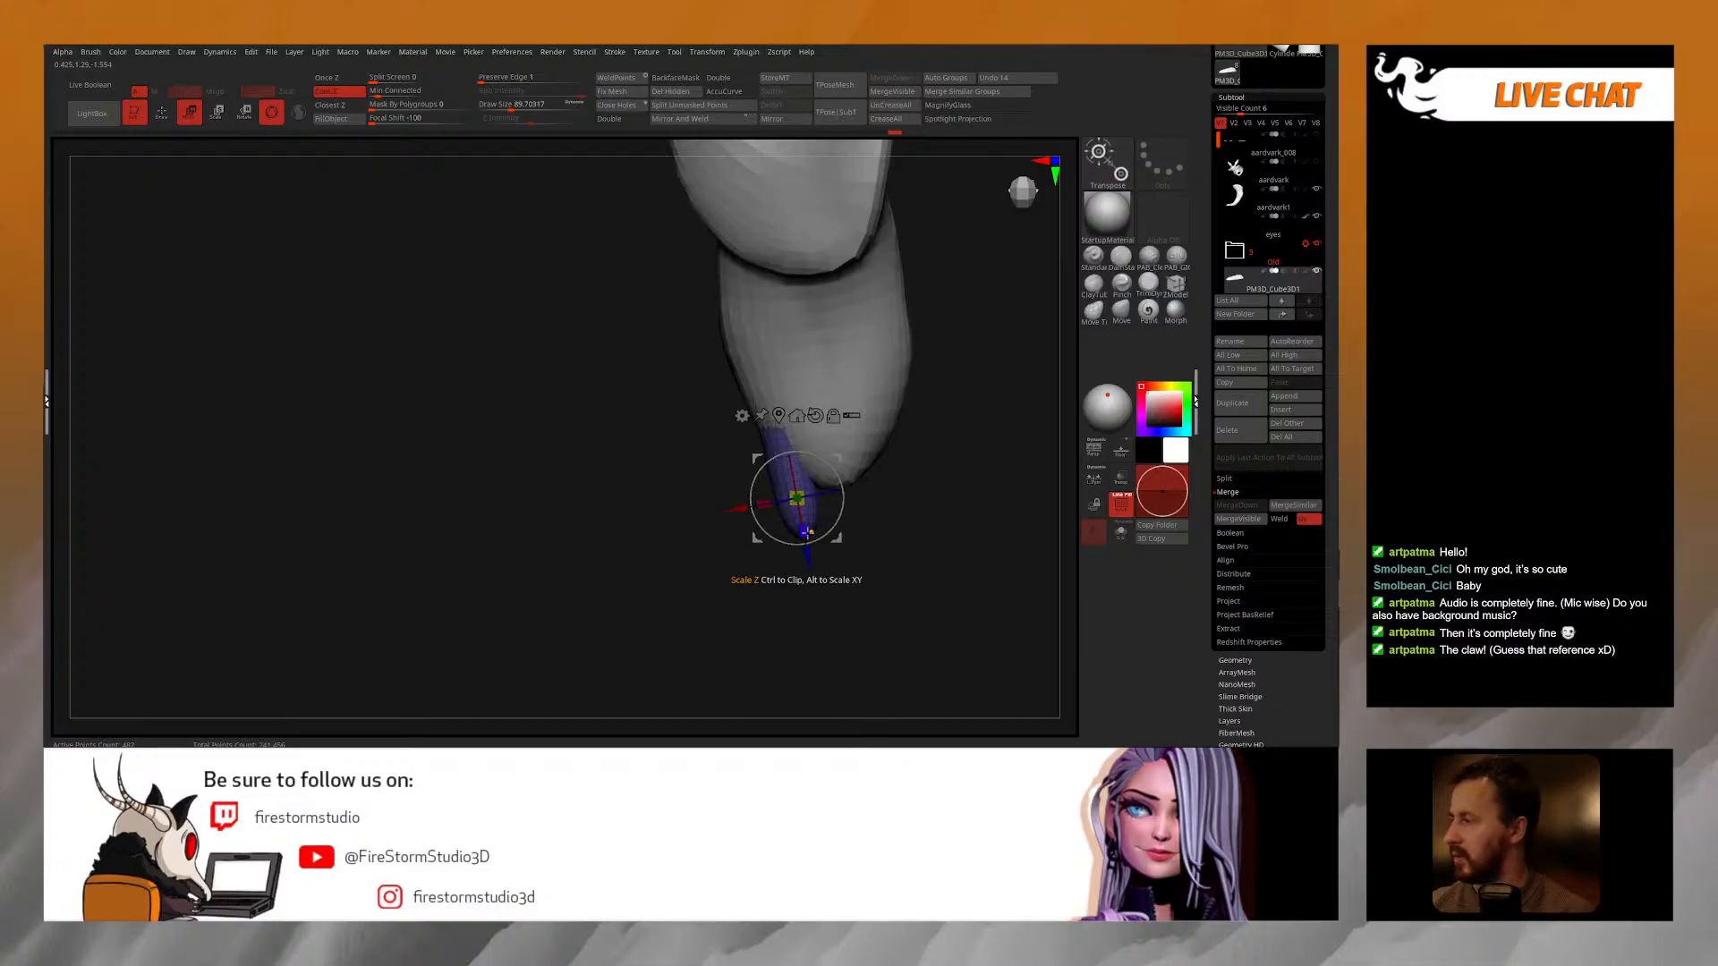
{"action": "left_click_drag", "start_coordinate": [813, 566], "coordinate": [803, 537]}
{"action": "left_click_drag", "start_coordinate": [737, 489], "coordinate": [721, 490]}
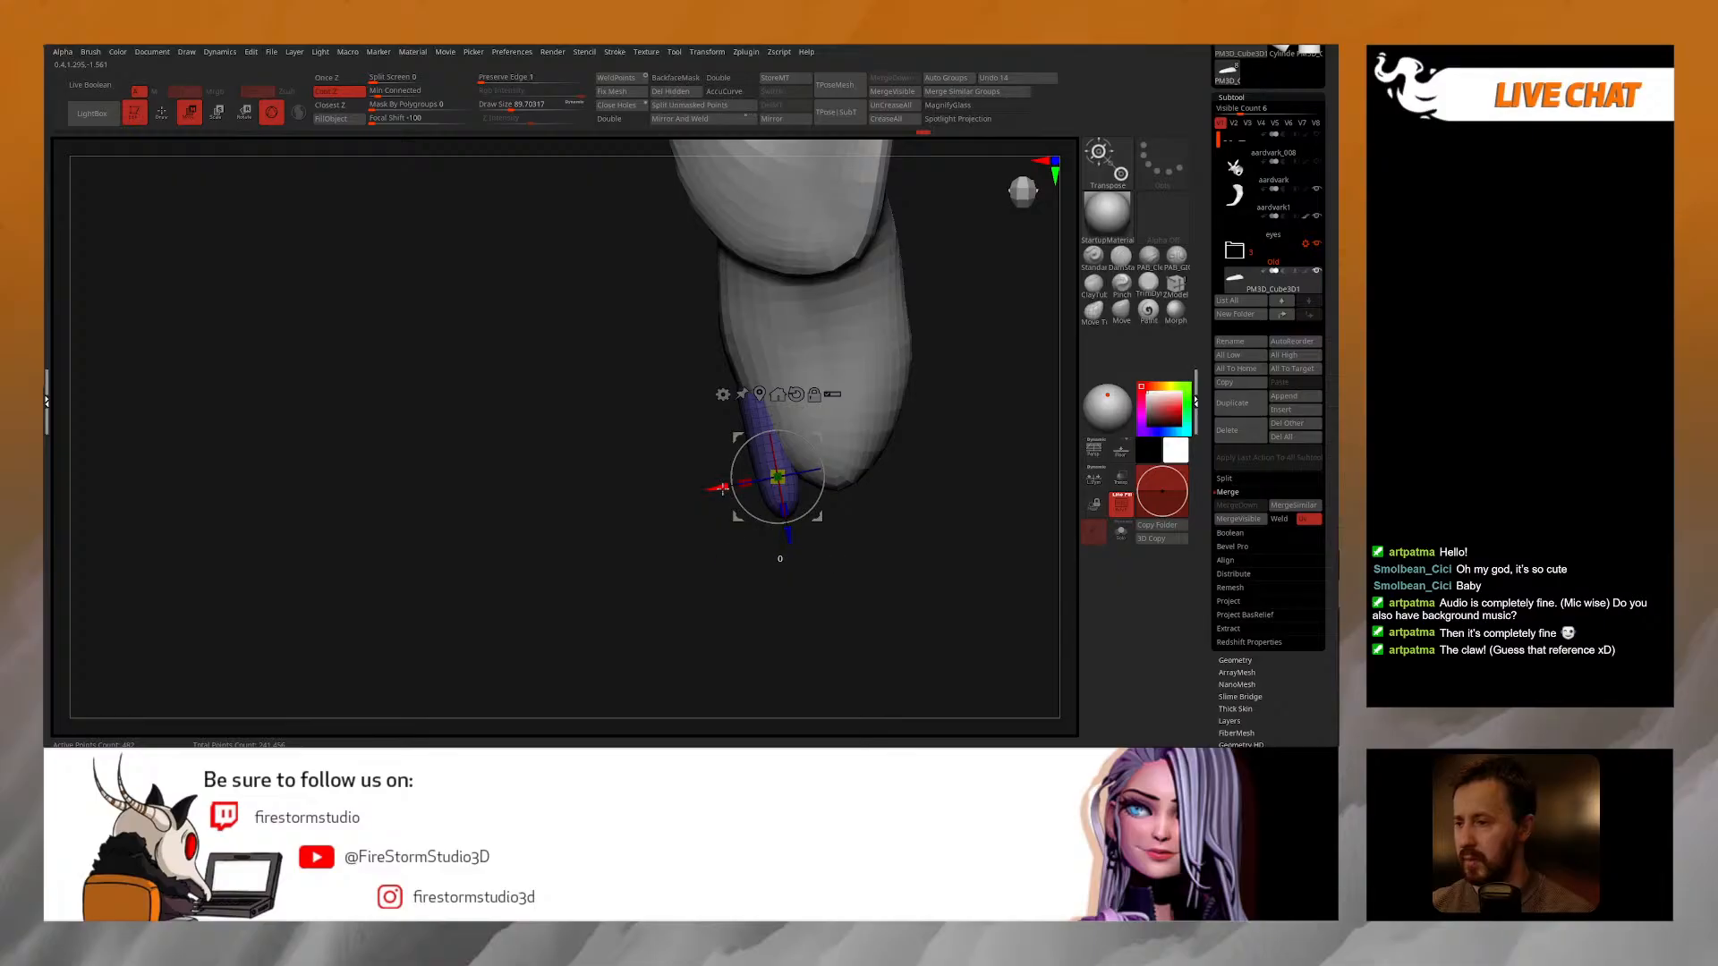
Step: Revert the claw to its upright, unrotated placement away from the paw, with the leg shown beside it
{"action": "key", "text": "q"}
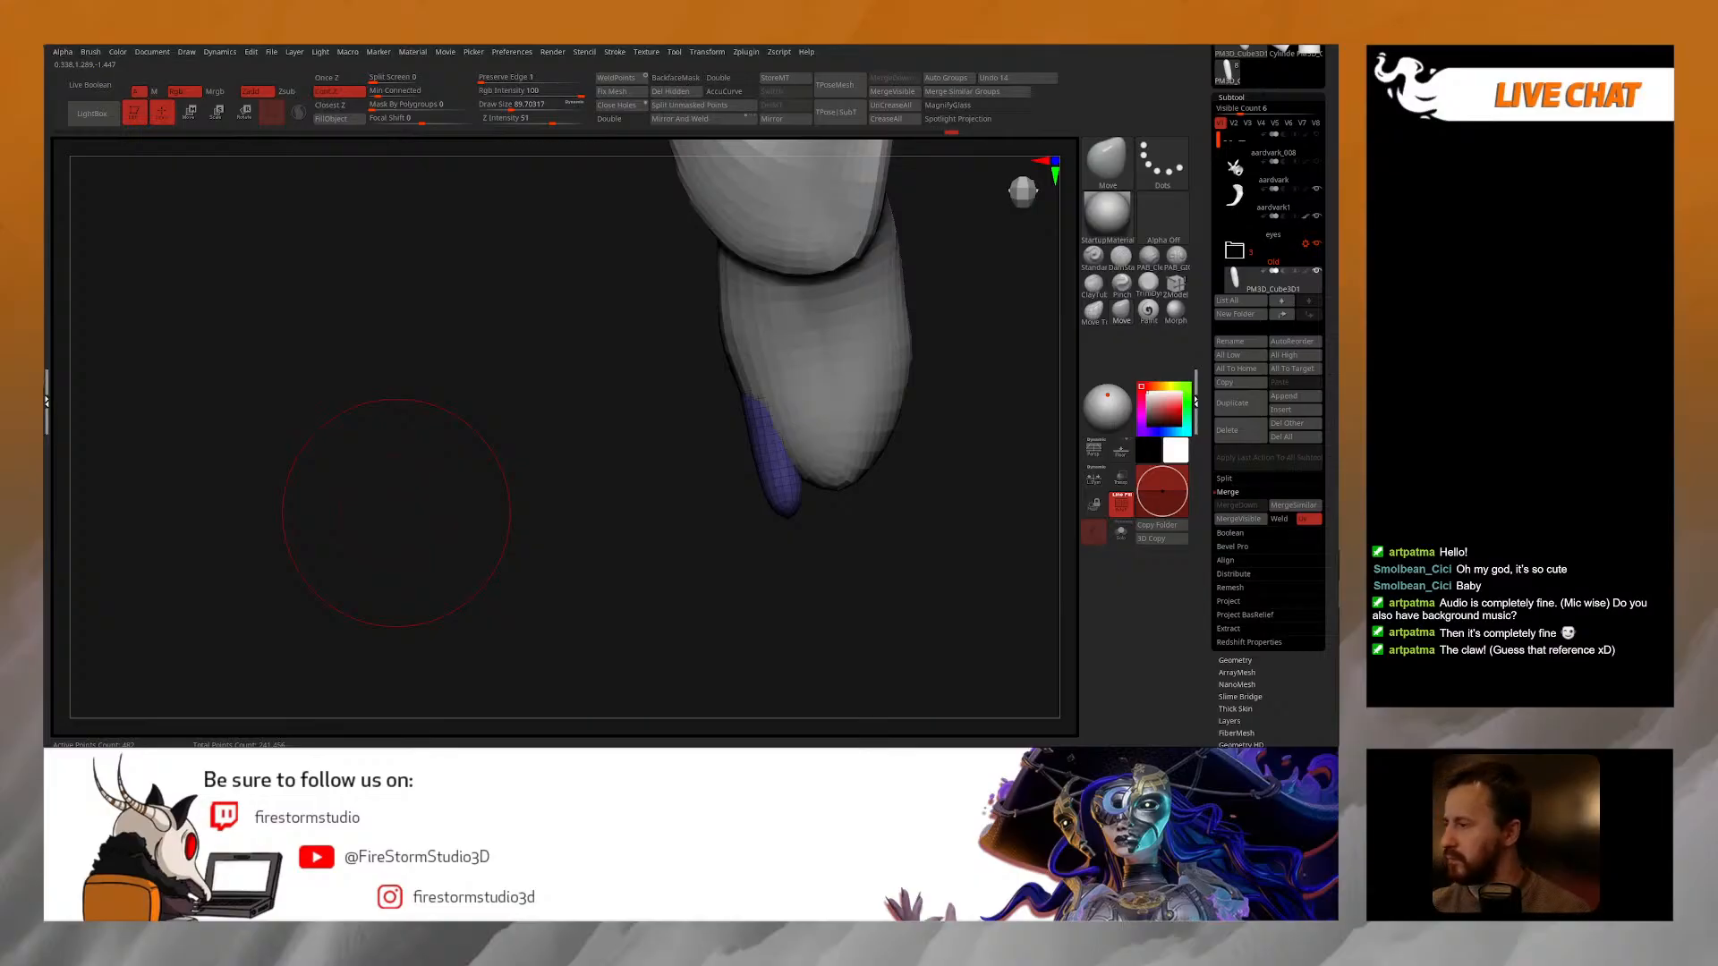
{"action": "left_click_drag", "start_coordinate": [734, 541], "coordinate": [836, 369]}
{"action": "key", "text": "shift+s"}
{"action": "left_click_drag", "start_coordinate": [840, 299], "coordinate": [954, 314]}
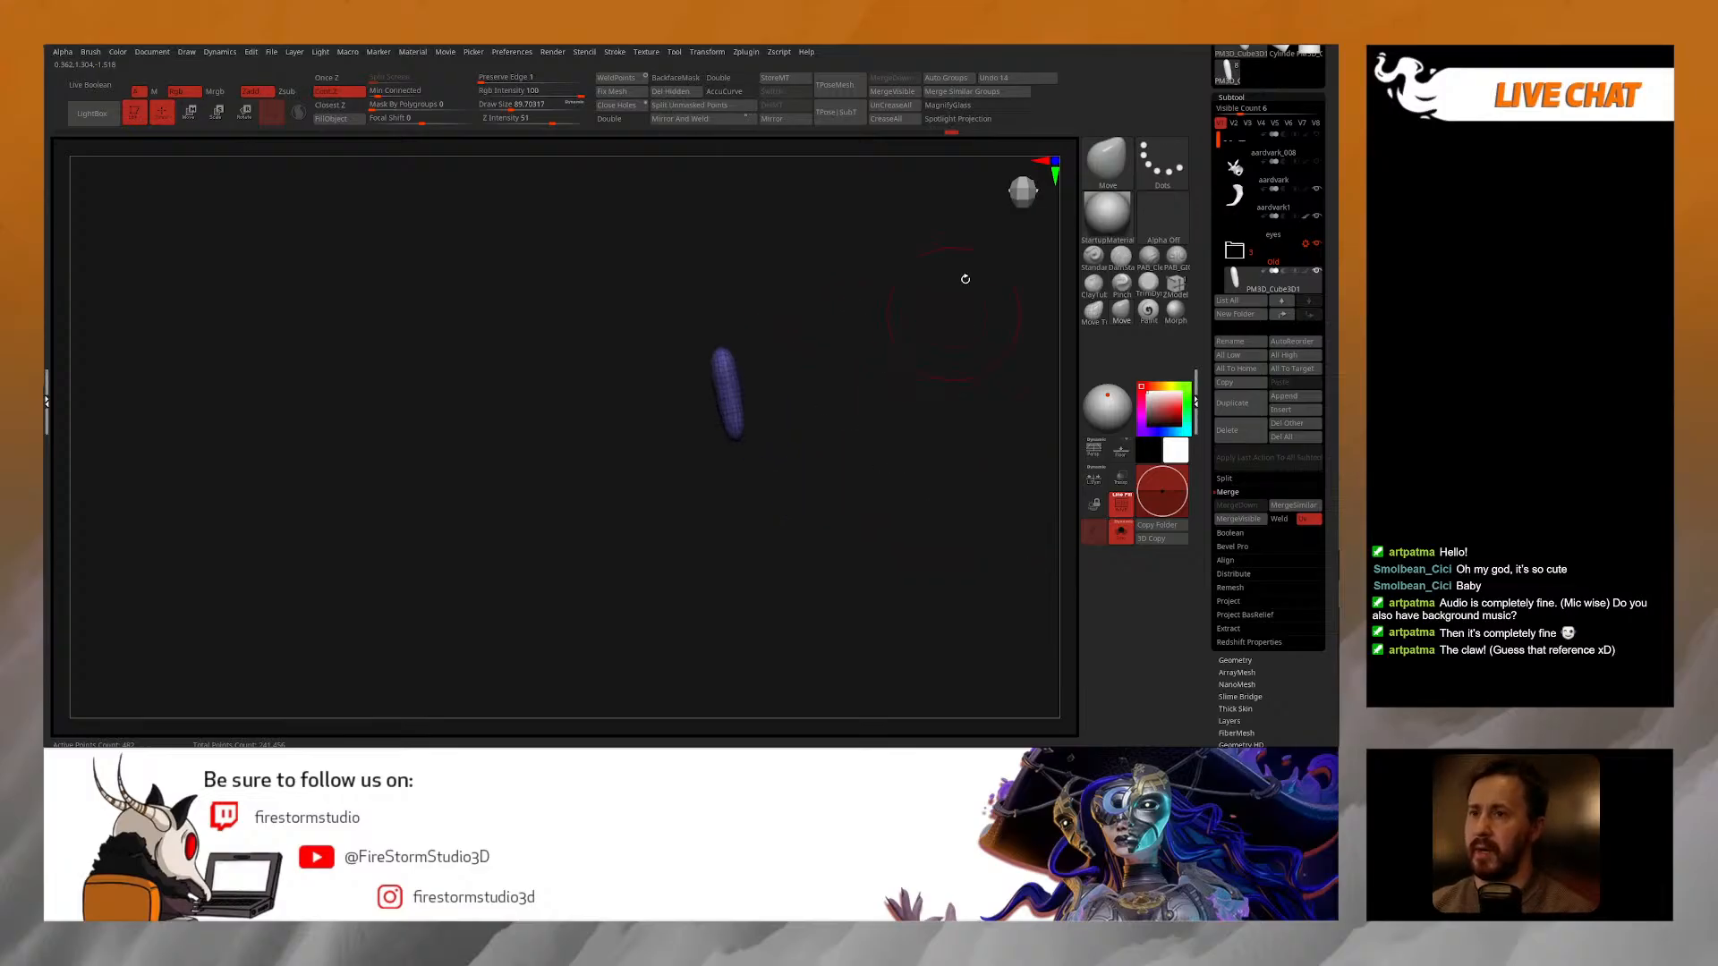
{"action": "mouse_move", "coordinate": [952, 138]}
{"action": "left_mouse_down"}
{"action": "mouse_move", "coordinate": [763, 158]}
{"action": "mouse_move", "coordinate": [783, 161]}
{"action": "left_mouse_up"}
{"action": "key", "text": "alt+s"}
{"action": "key", "text": "p"}
{"action": "key", "text": "p"}
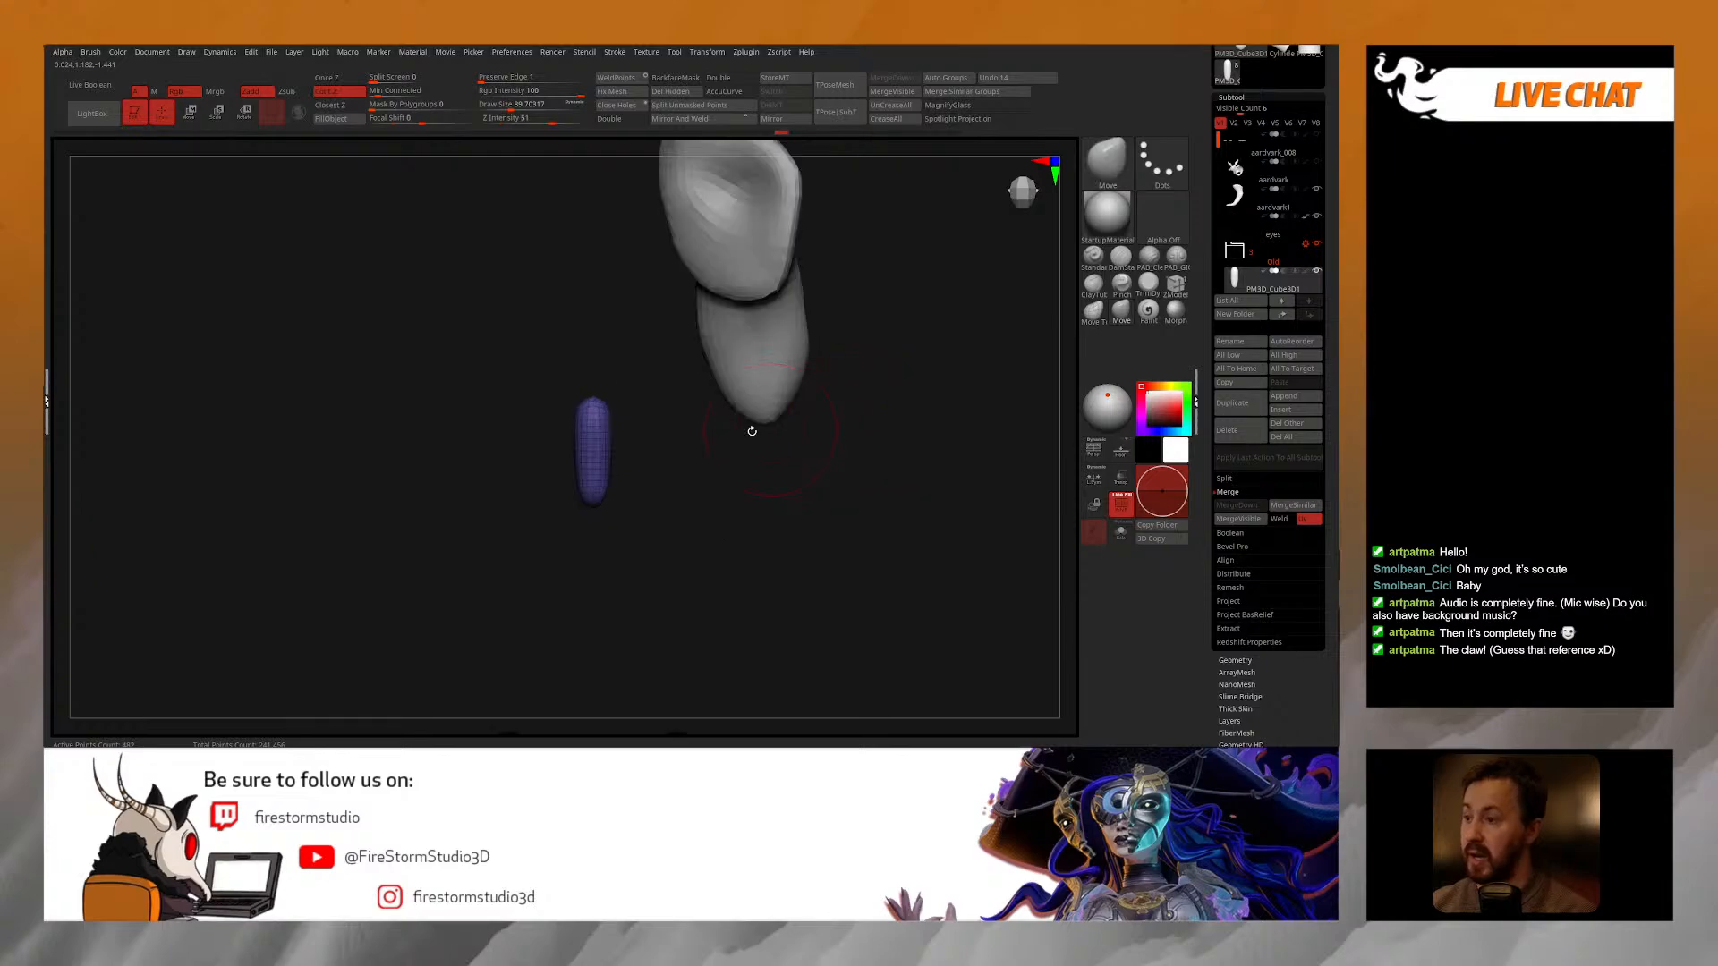
Step: Flatten the claw's underside along its vertical axis with the gizmo in side view
{"action": "mouse_move", "coordinate": [743, 426]}
{"action": "left_mouse_down"}
{"action": "mouse_move", "coordinate": [617, 452]}
{"action": "mouse_move", "coordinate": [629, 472]}
{"action": "mouse_move", "coordinate": [679, 406]}
{"action": "mouse_move", "coordinate": [707, 413]}
{"action": "left_mouse_up"}
{"action": "key", "text": "w"}
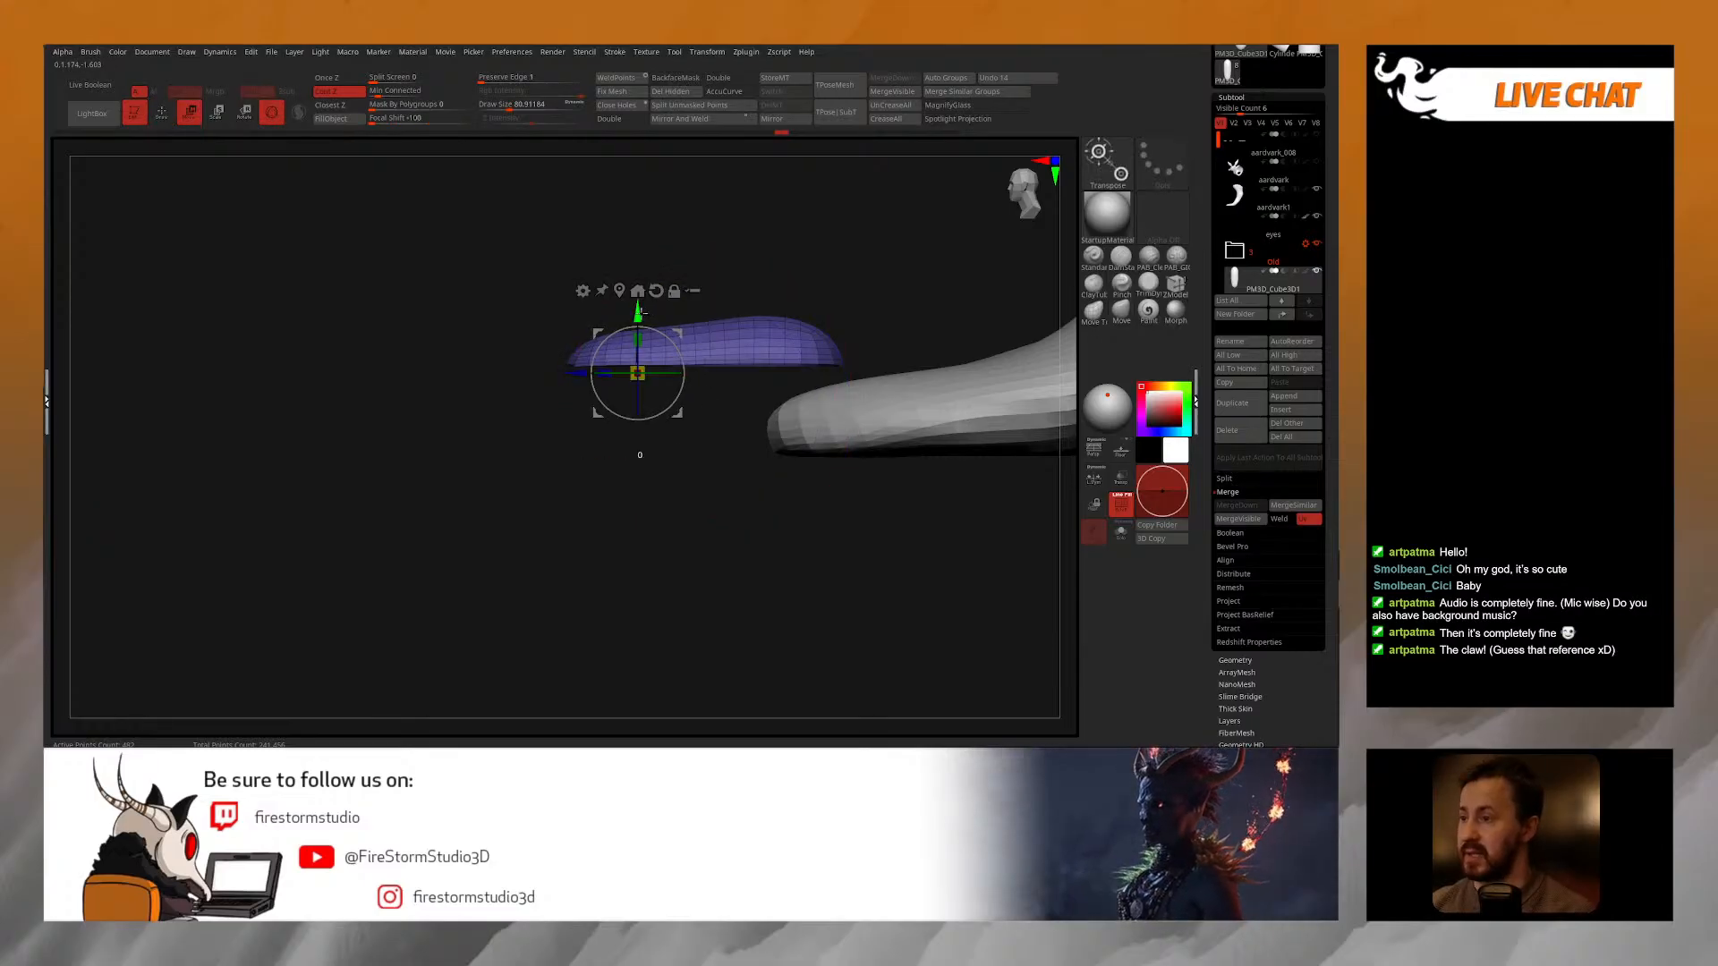
{"action": "key", "text": "q"}
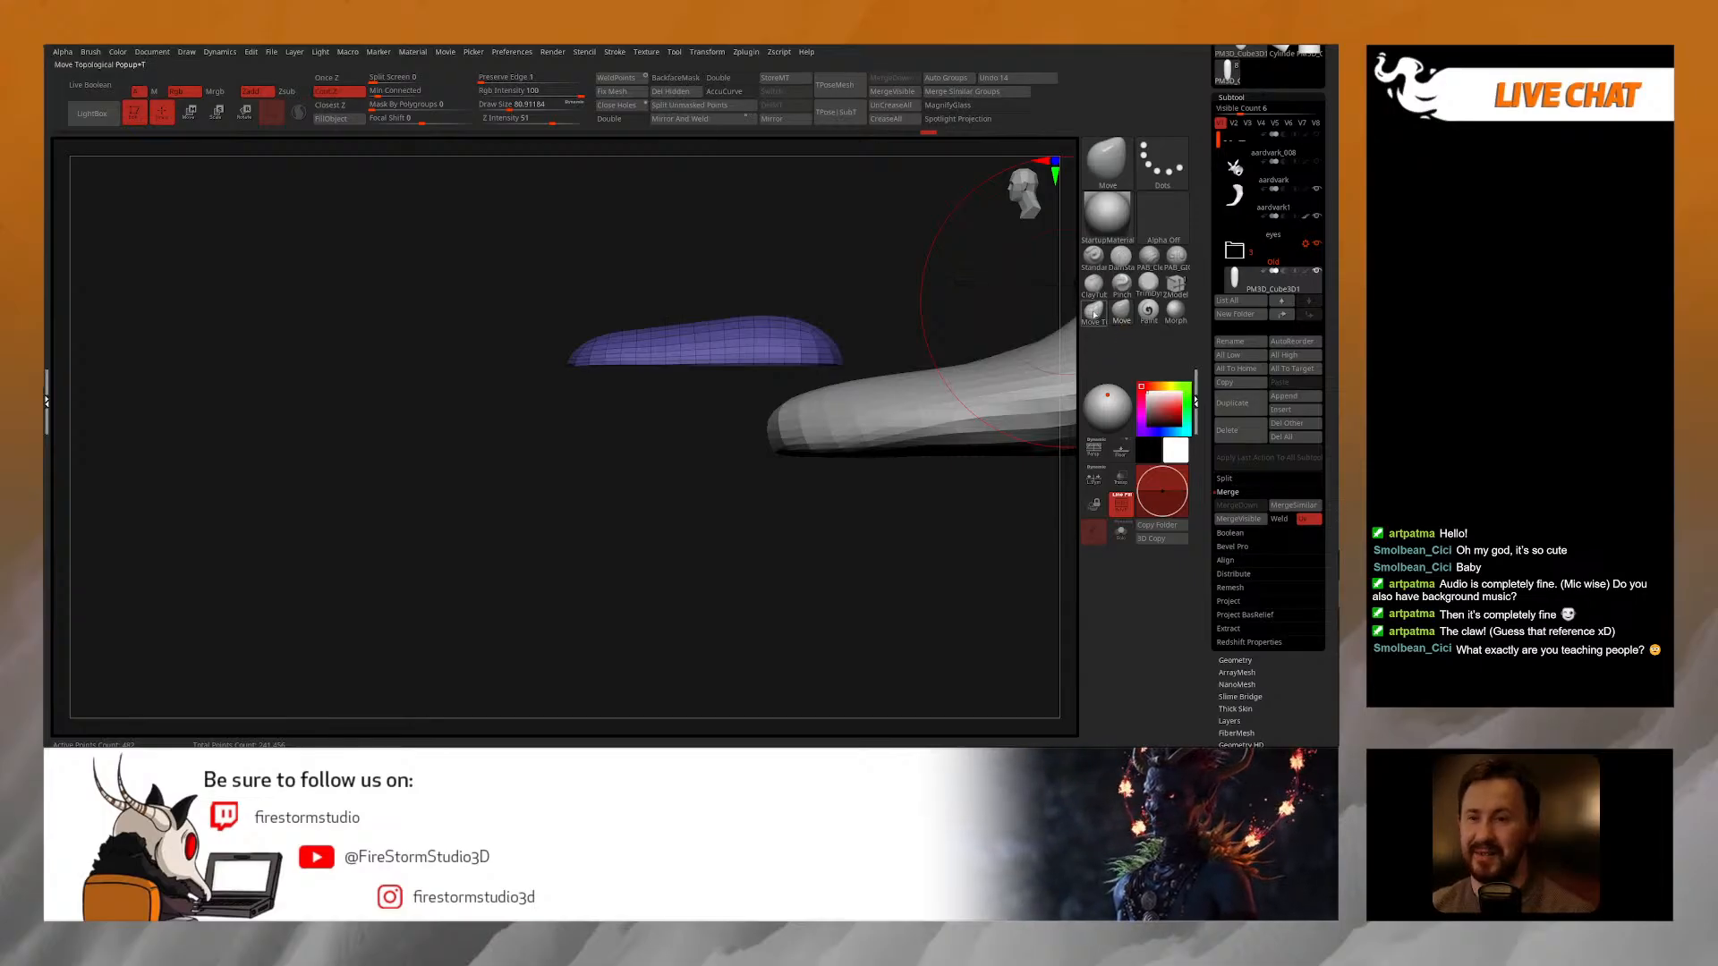
Step: Bend the claw into an upward arch with a large Move brush, undoing the last two strokes
{"action": "key", "text": "space"}
{"action": "mouse_move", "coordinate": [700, 369]}
{"action": "left_mouse_down"}
{"action": "mouse_move", "coordinate": [695, 347]}
{"action": "mouse_move", "coordinate": [681, 406]}
{"action": "mouse_move", "coordinate": [688, 352]}
{"action": "mouse_move", "coordinate": [663, 367]}
{"action": "mouse_move", "coordinate": [663, 346]}
{"action": "mouse_move", "coordinate": [698, 342]}
{"action": "mouse_move", "coordinate": [616, 357]}
{"action": "mouse_move", "coordinate": [655, 308]}
{"action": "left_mouse_up"}
{"action": "key", "text": "space"}
{"action": "key", "text": "space"}
{"action": "key", "text": "ctrl+z"}
{"action": "key", "text": "ctrl+z"}
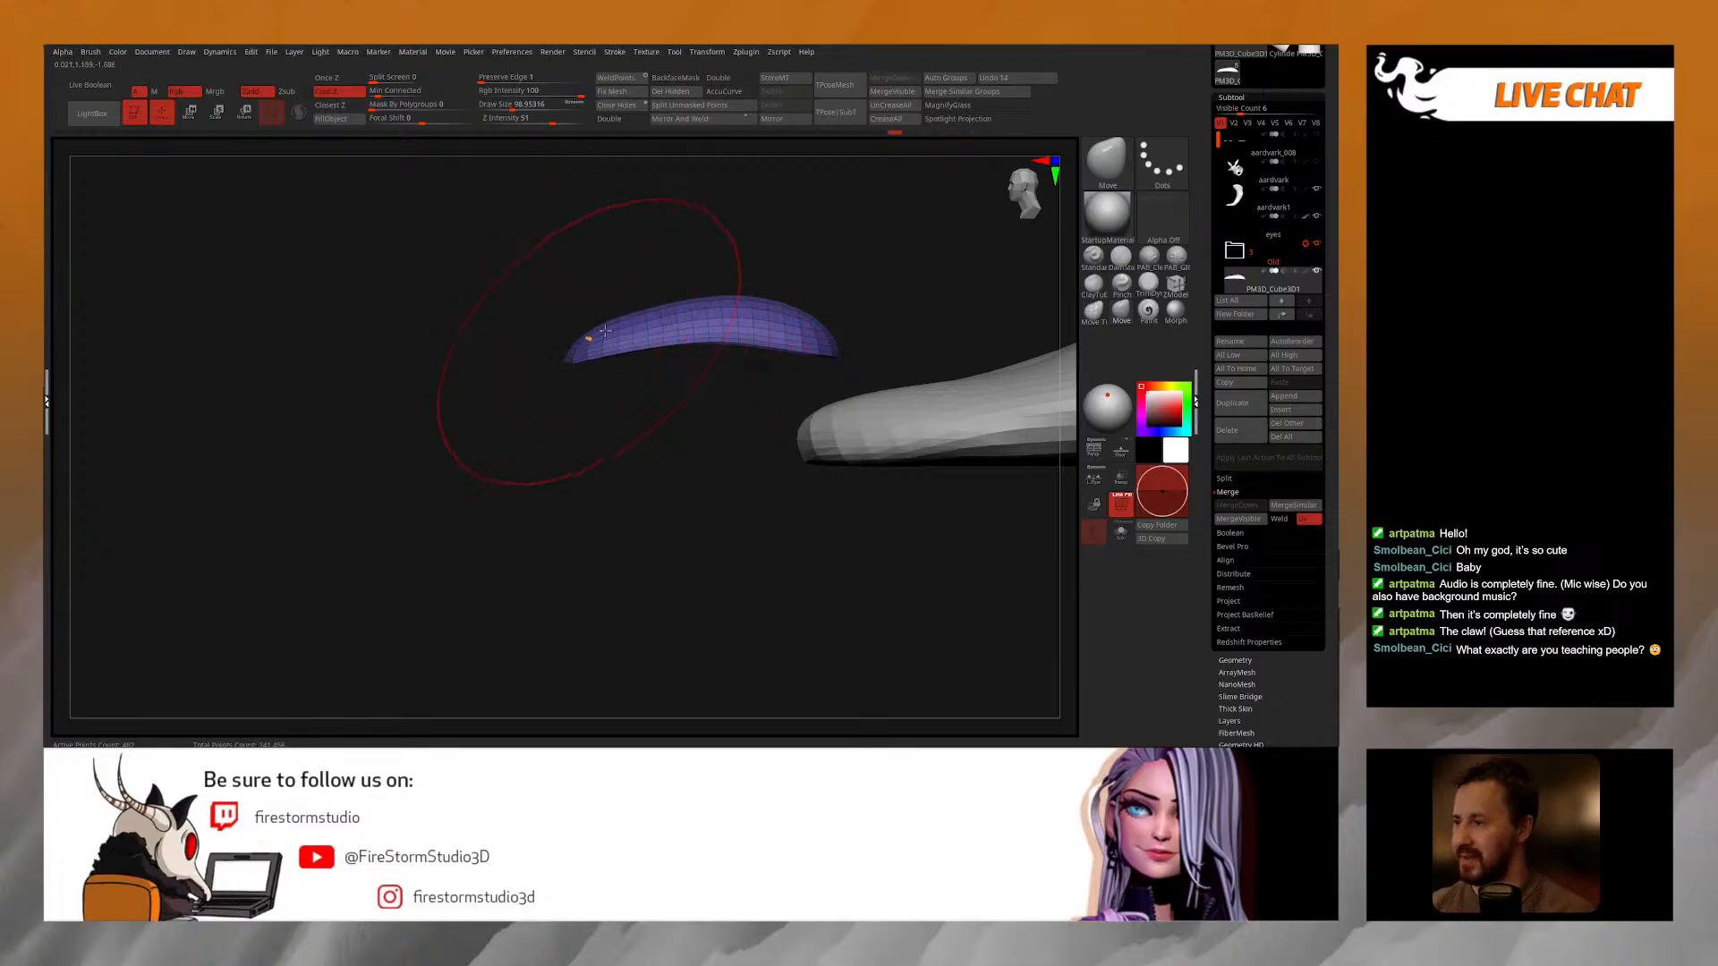
Step: Refine the claw's arch and curved underside in side view with a smaller Move brush
{"action": "left_click_drag", "start_coordinate": [774, 347], "coordinate": [767, 345]}
{"action": "mouse_move", "coordinate": [864, 319]}
{"action": "left_mouse_down"}
{"action": "mouse_move", "coordinate": [803, 338]}
{"action": "mouse_move", "coordinate": [863, 295]}
{"action": "mouse_move", "coordinate": [874, 338]}
{"action": "mouse_move", "coordinate": [843, 370]}
{"action": "left_mouse_up"}
{"action": "key", "text": "space"}
{"action": "left_click_drag", "start_coordinate": [830, 293], "coordinate": [667, 378]}
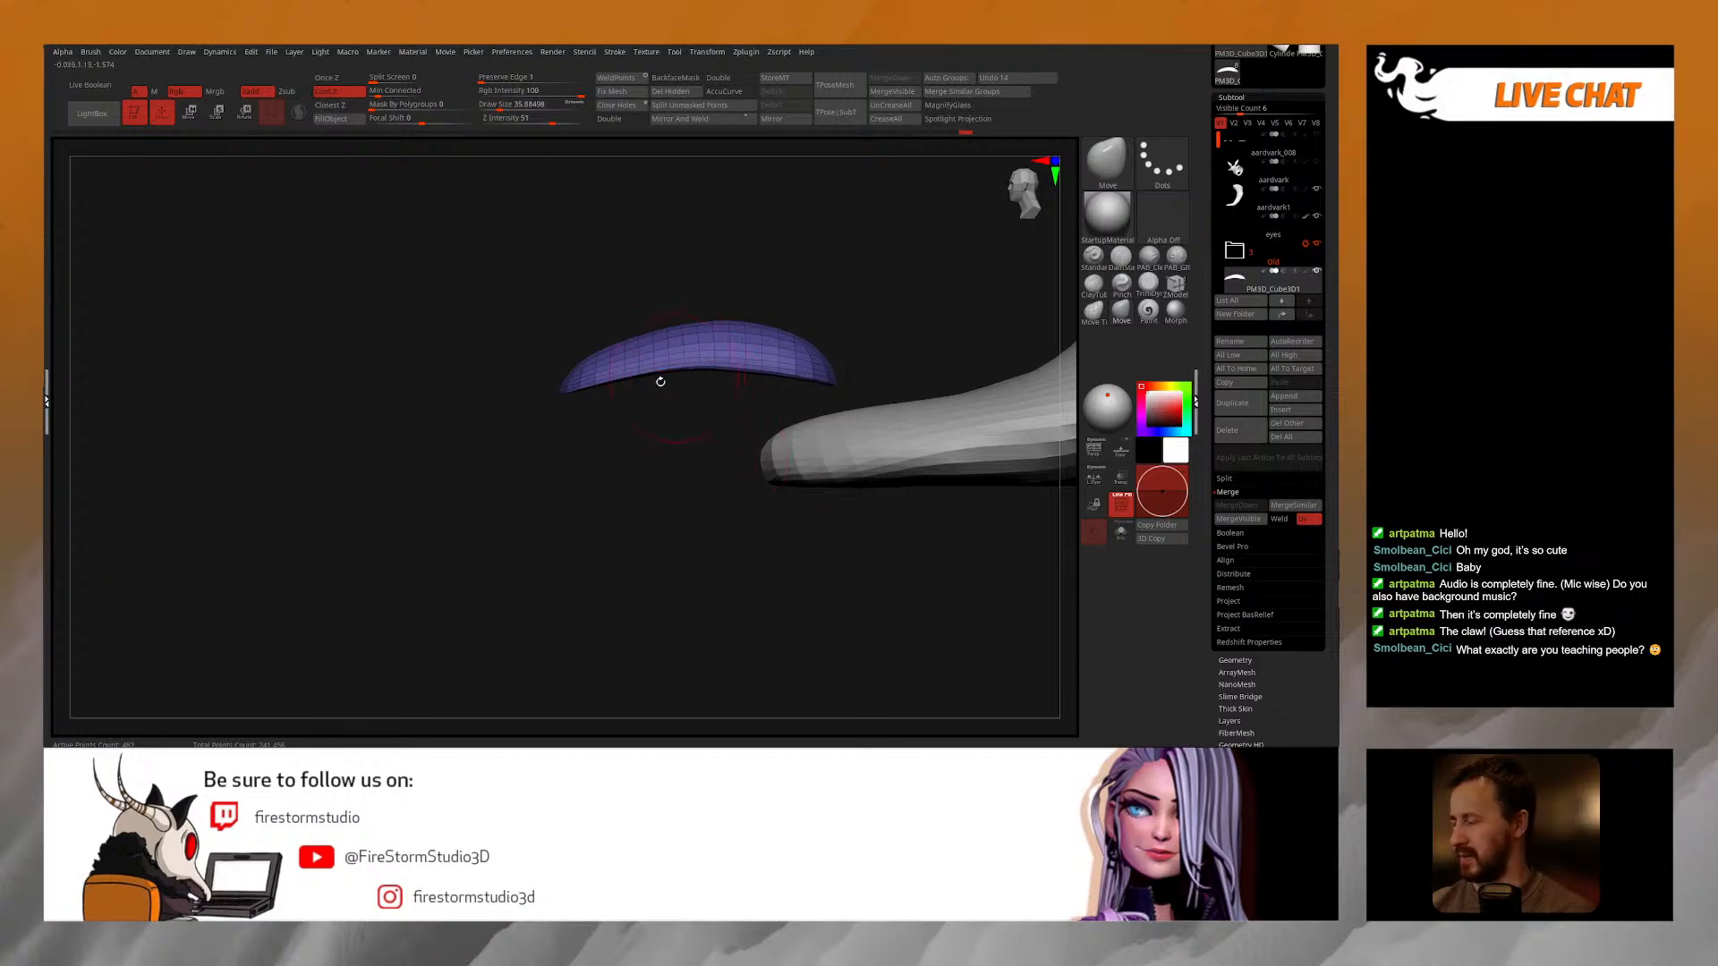
{"action": "left_click_drag", "start_coordinate": [663, 302], "coordinate": [680, 309]}
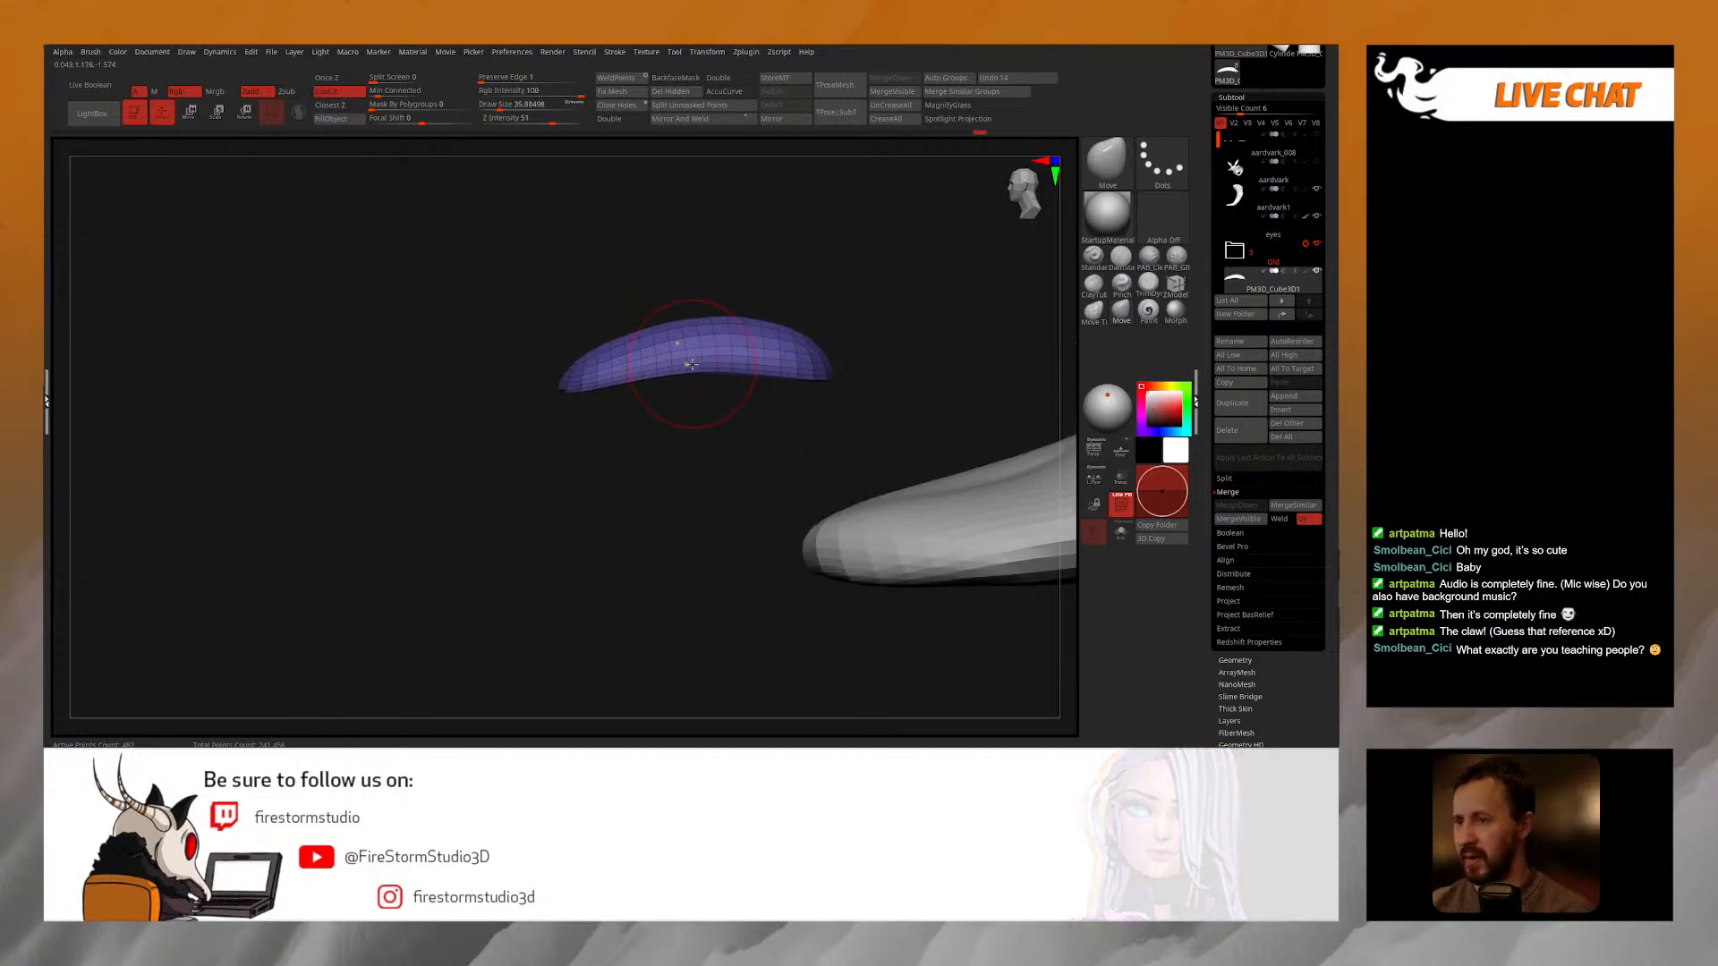
Step: Subdivide the claw to level 2 and hide its wireframe
{"action": "key", "text": "f"}
{"action": "left_click_drag", "start_coordinate": [883, 273], "coordinate": [795, 226], "text": "alt"}
{"action": "key", "text": "f"}
{"action": "key", "text": "shift+f"}
{"action": "mouse_move", "coordinate": [659, 492]}
{"action": "left_mouse_down"}
{"action": "mouse_move", "coordinate": [697, 448]}
{"action": "mouse_move", "coordinate": [676, 465]}
{"action": "left_mouse_up"}
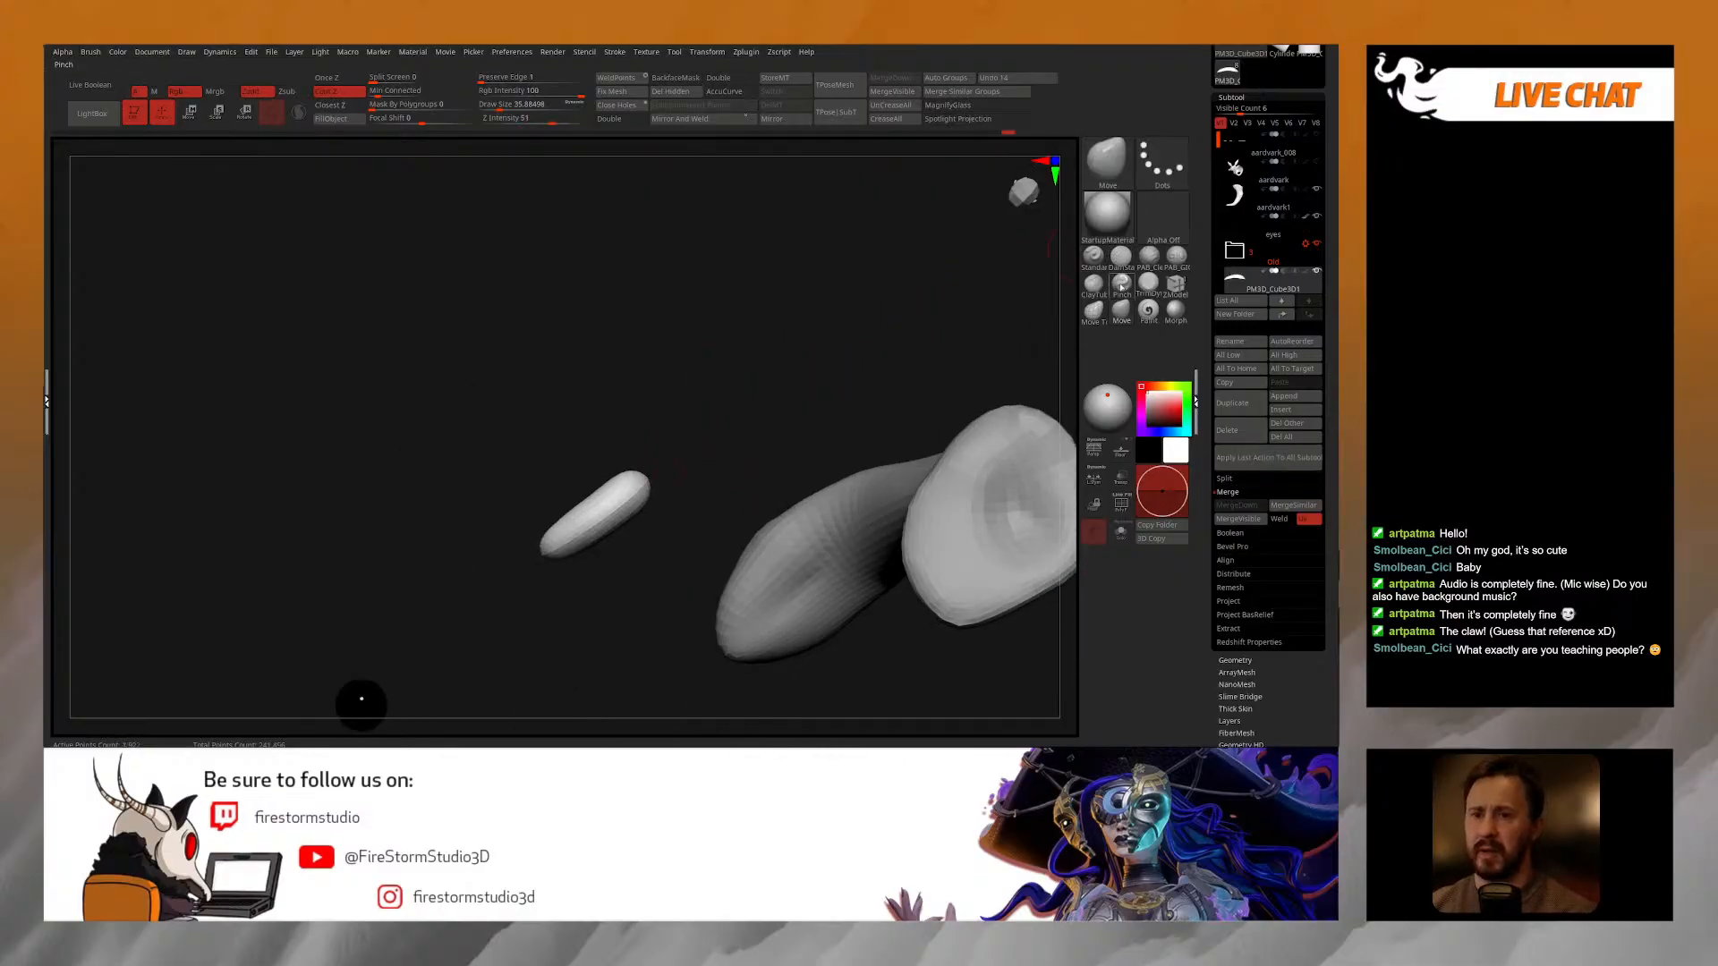
Step: Switch to the Standard brush, open its Lazy Mouse stroke settings, and inspect the subdivided claw from above and the side
{"action": "left_click", "coordinate": [1098, 263]}
{"action": "key", "text": "space"}
{"action": "left_click", "coordinate": [638, 455]}
{"action": "left_click_drag", "start_coordinate": [687, 394], "coordinate": [716, 344]}
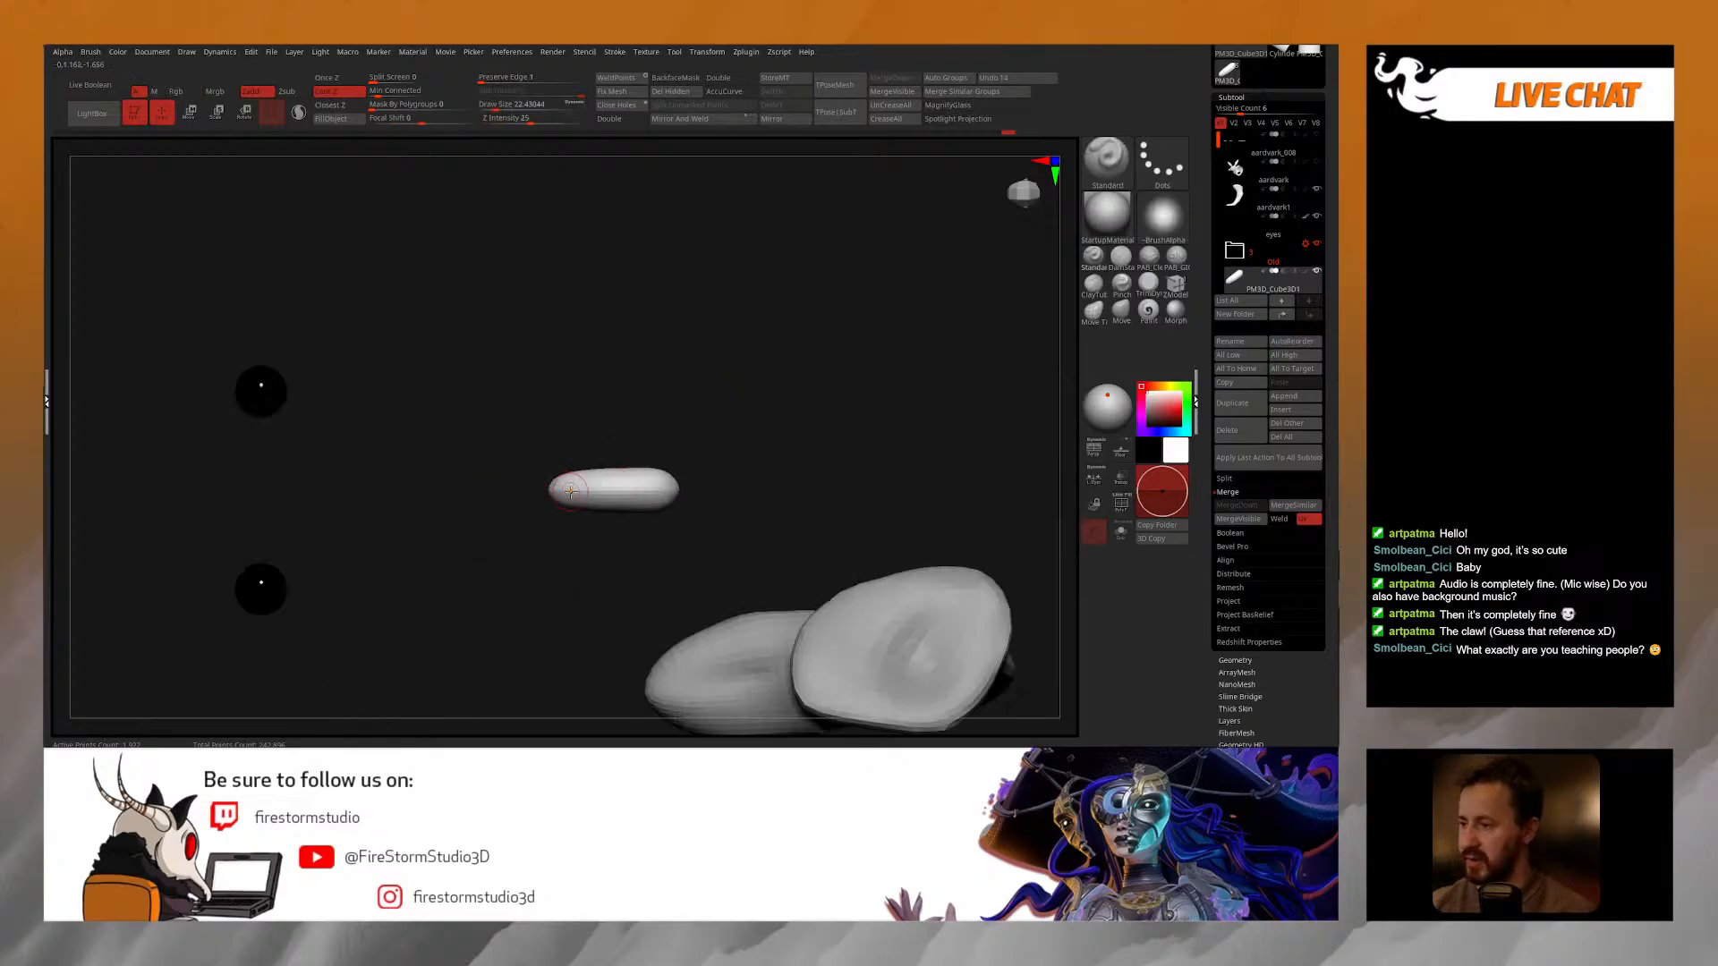
{"action": "left_click", "coordinate": [618, 52]}
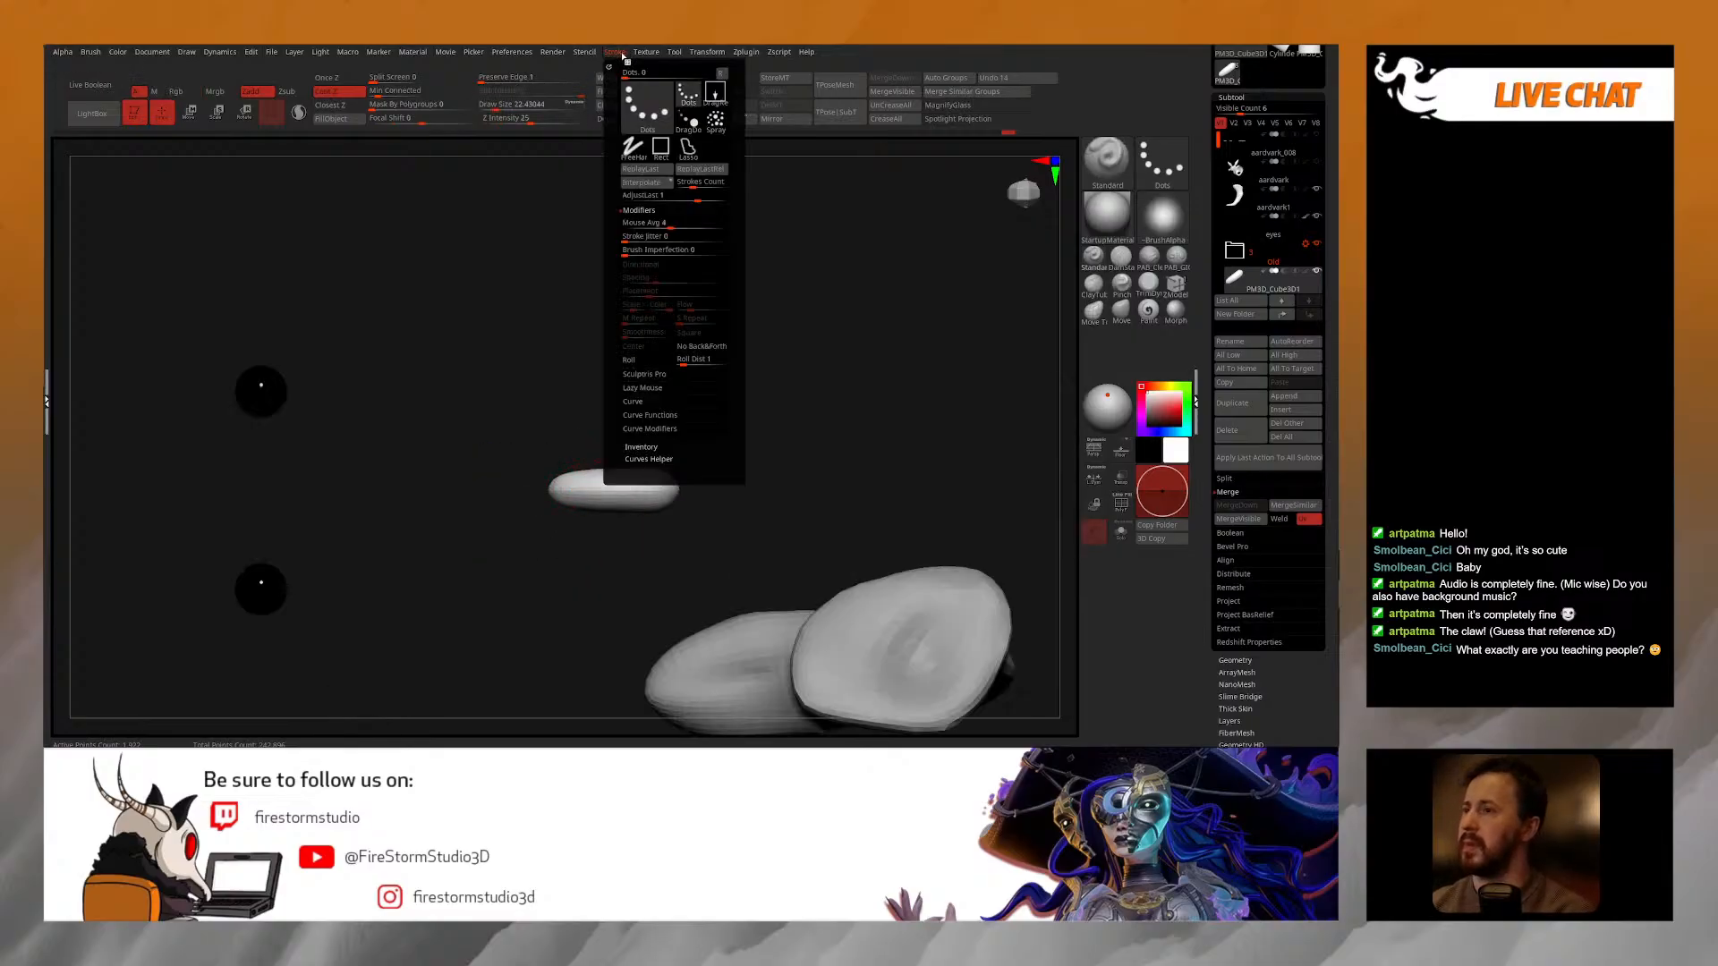
{"action": "left_click", "coordinate": [642, 390]}
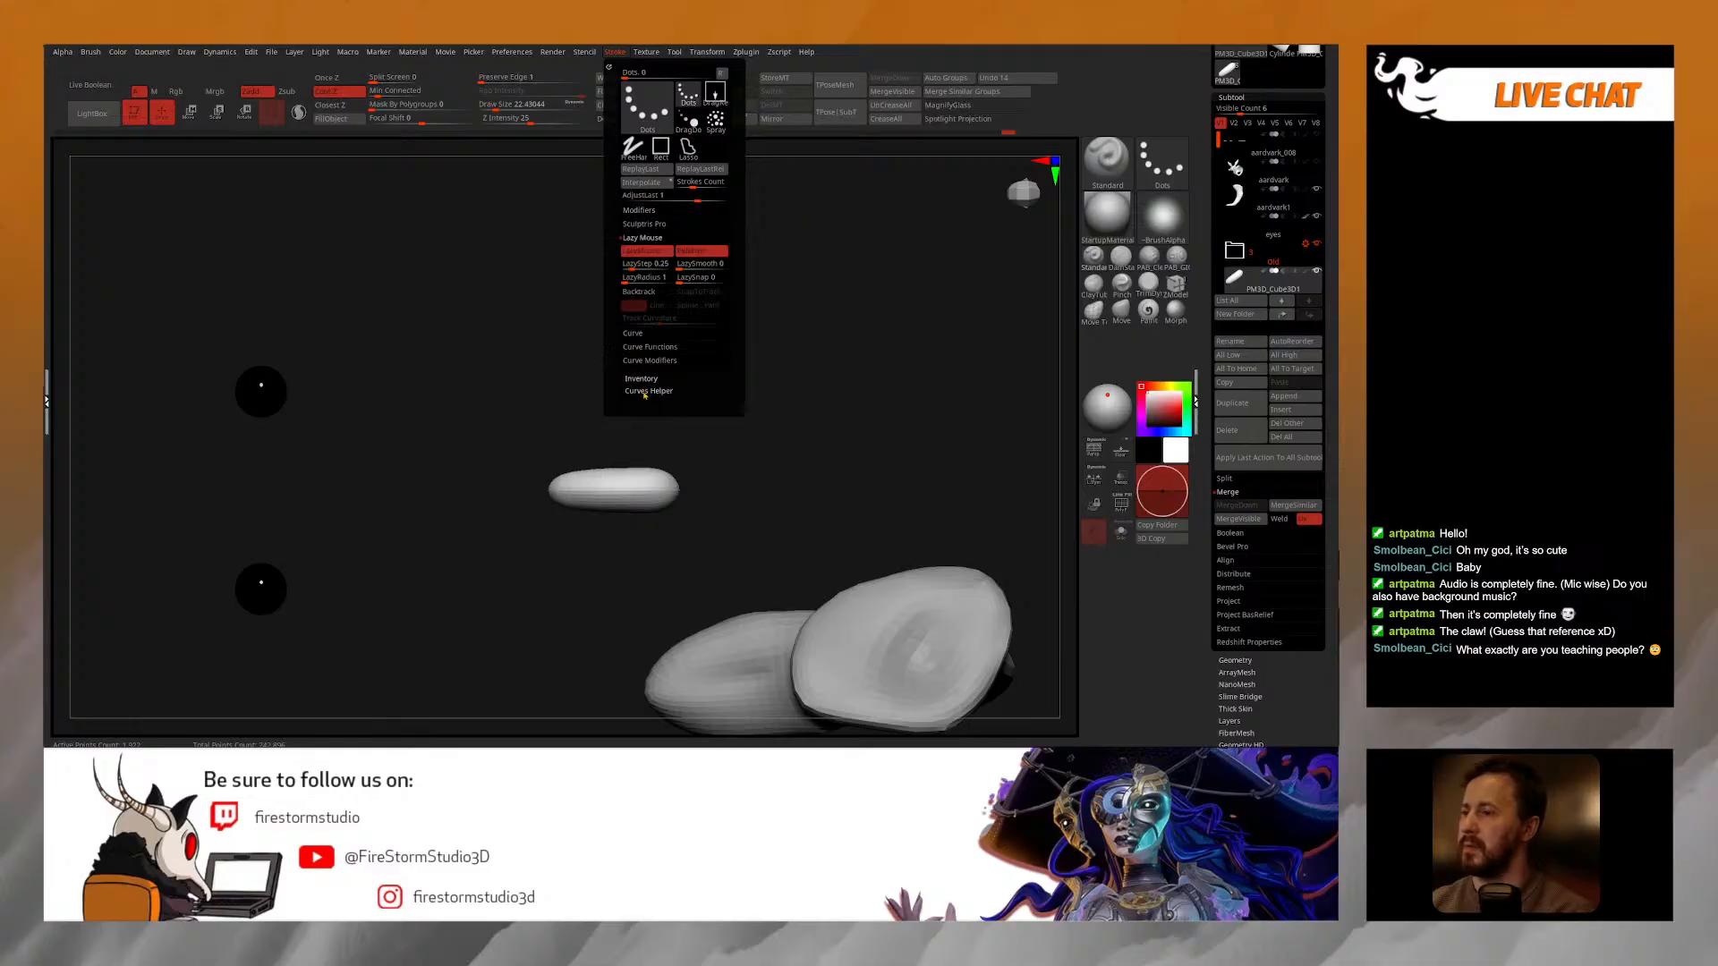
{"action": "mouse_move", "coordinate": [591, 541]}
{"action": "left_mouse_down", "text": "alt"}
{"action": "mouse_move", "coordinate": [656, 475]}
{"action": "mouse_move", "coordinate": [643, 528]}
{"action": "left_mouse_up", "text": "alt"}
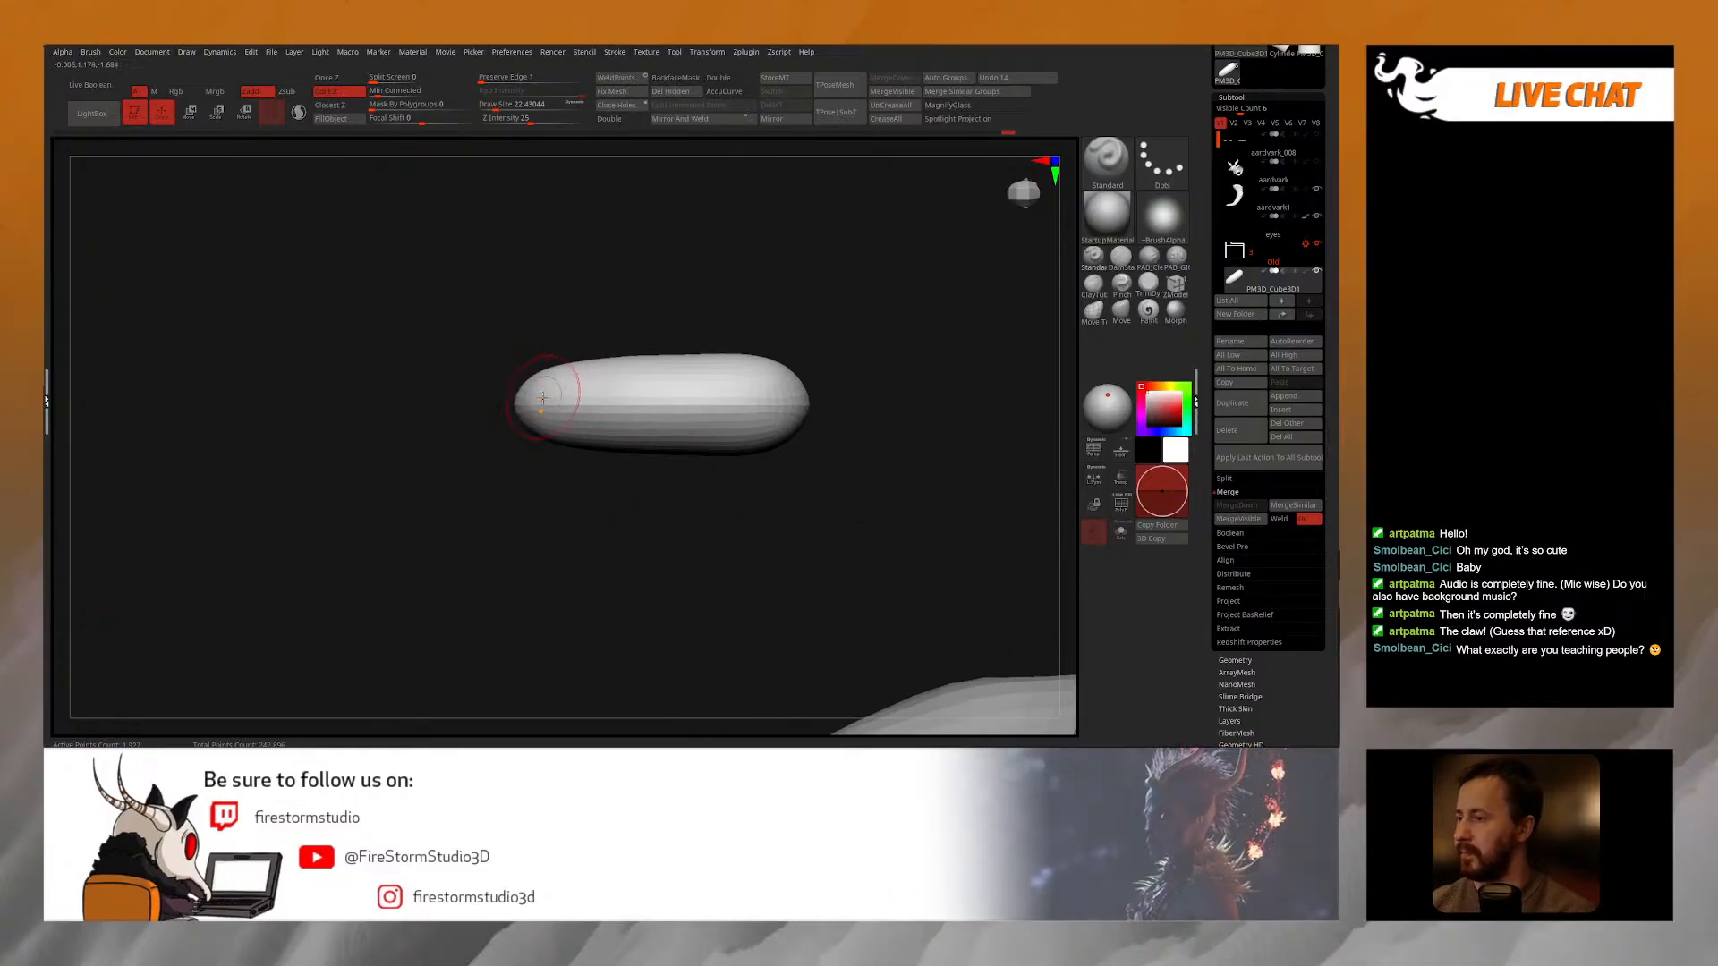
{"action": "mouse_move", "coordinate": [748, 408]}
{"action": "left_mouse_down"}
{"action": "mouse_move", "coordinate": [844, 406]}
{"action": "mouse_move", "coordinate": [847, 357]}
{"action": "mouse_move", "coordinate": [871, 337]}
{"action": "mouse_move", "coordinate": [812, 369]}
{"action": "left_mouse_up"}
{"action": "left_click_drag", "start_coordinate": [607, 343], "coordinate": [541, 385]}
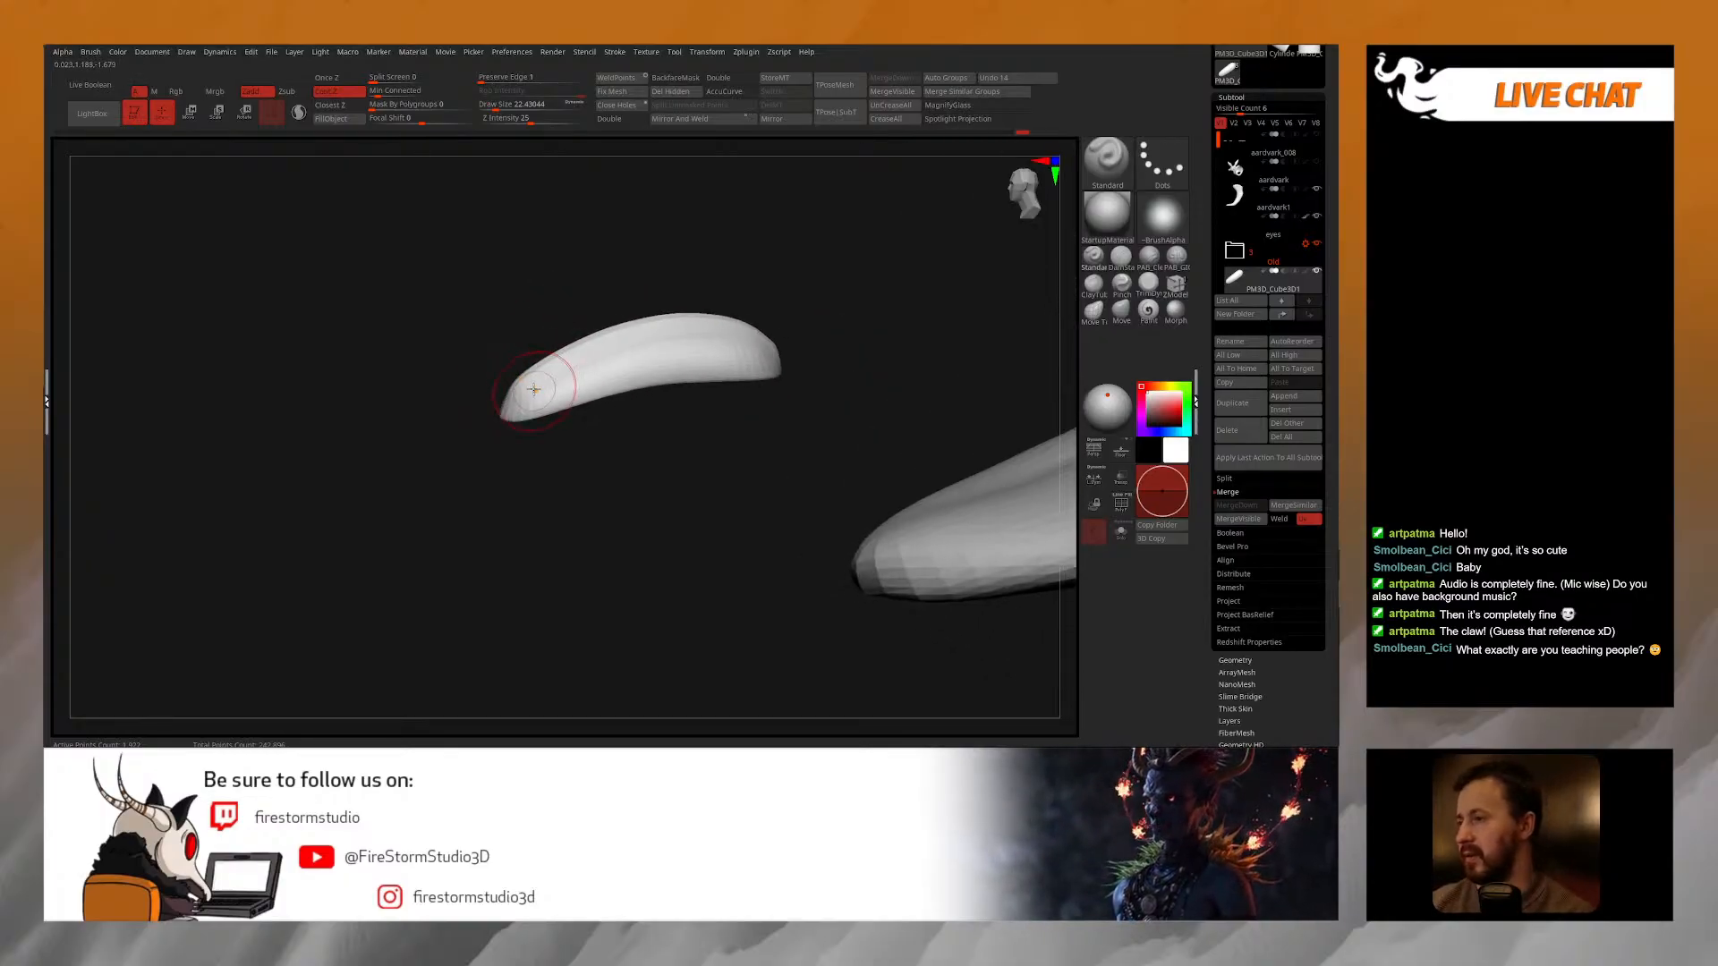
{"action": "left_click_drag", "start_coordinate": [537, 319], "coordinate": [598, 335]}
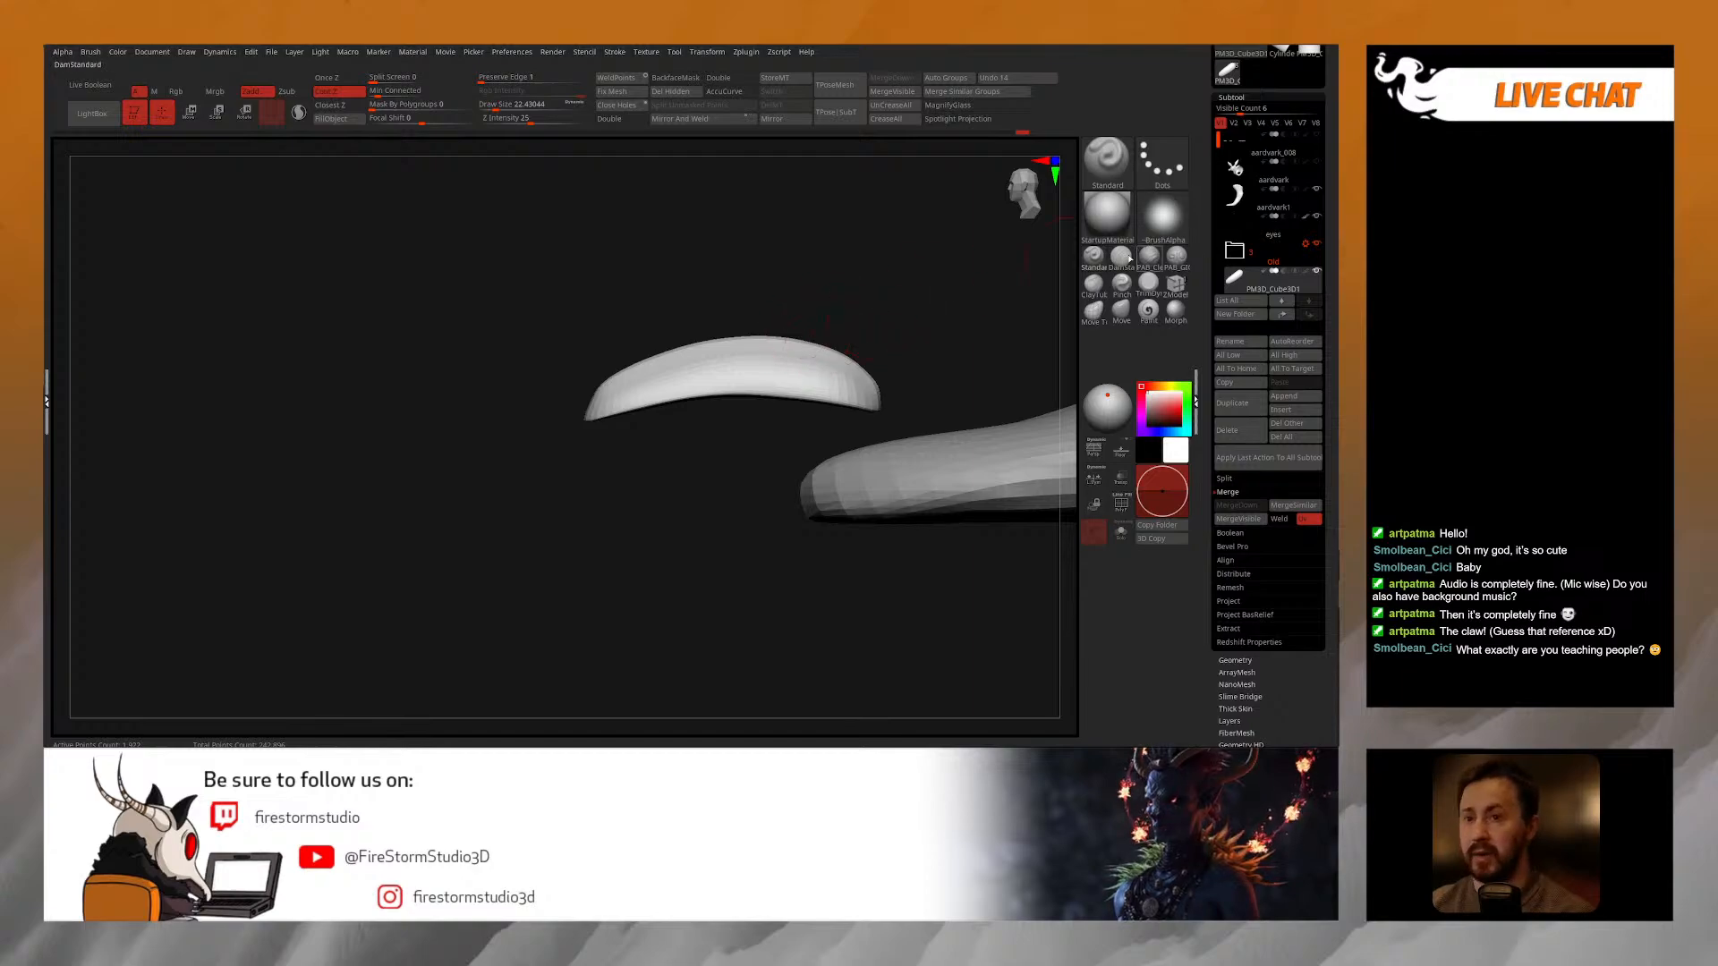
Step: Taper the claw's front end into a narrower tip in top view with the Move brush
{"action": "left_click", "coordinate": [1122, 309]}
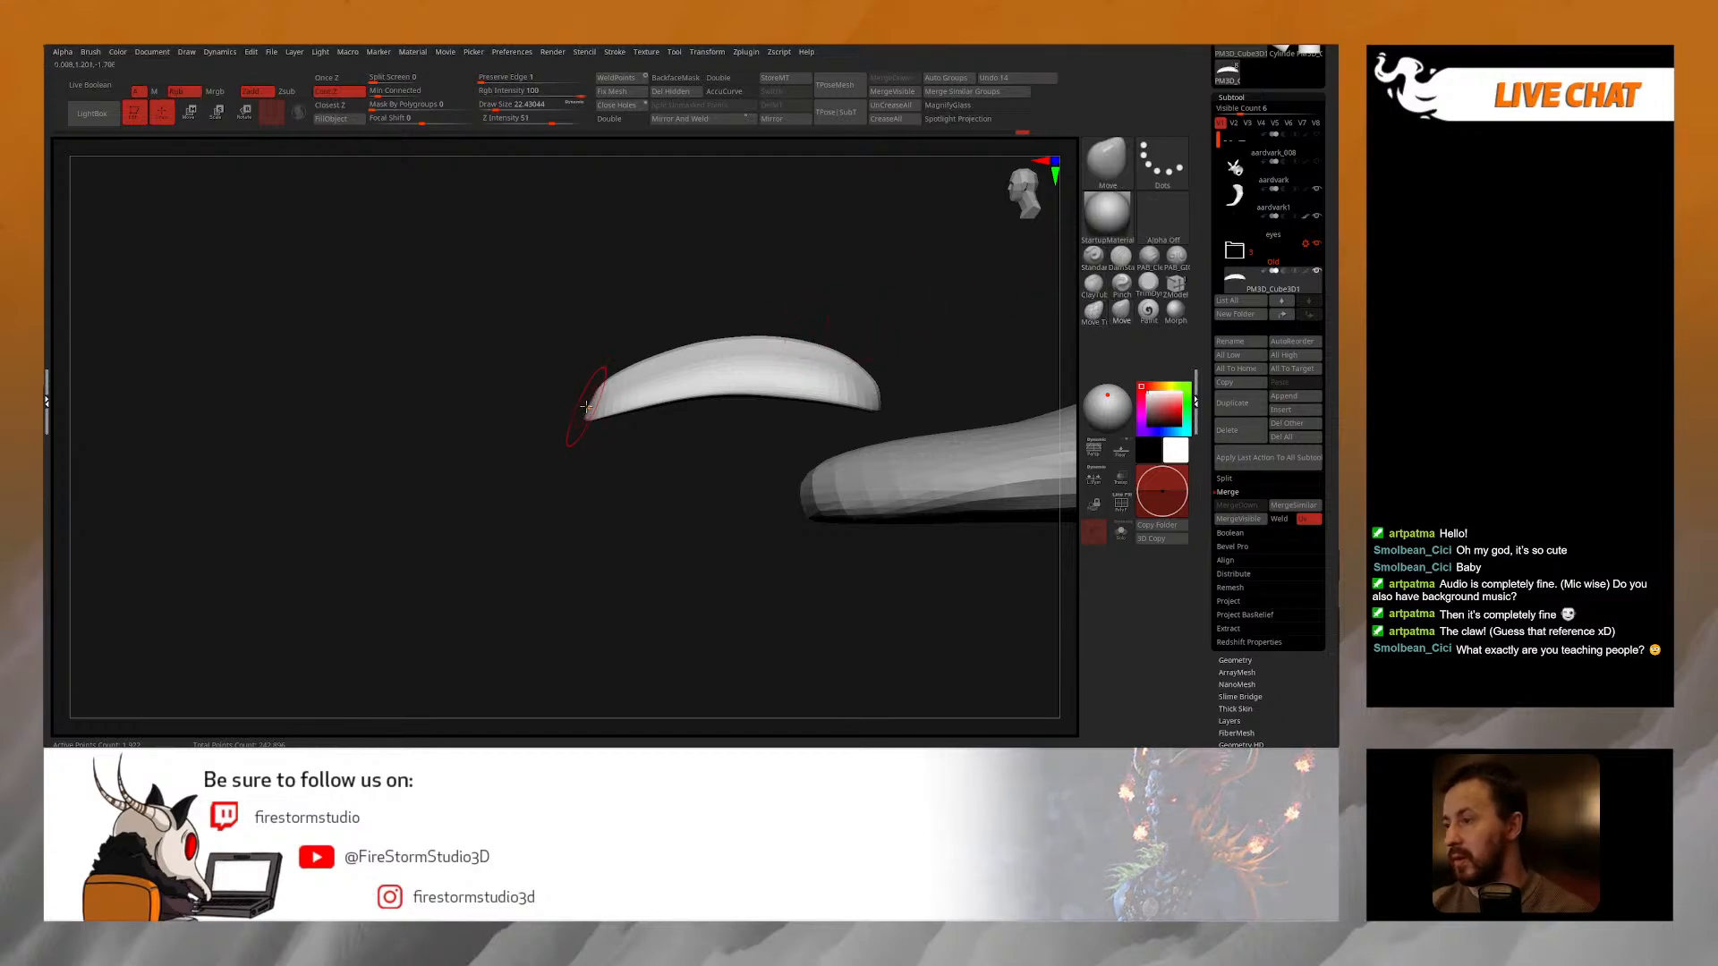
{"action": "left_click_drag", "start_coordinate": [560, 363], "coordinate": [564, 443]}
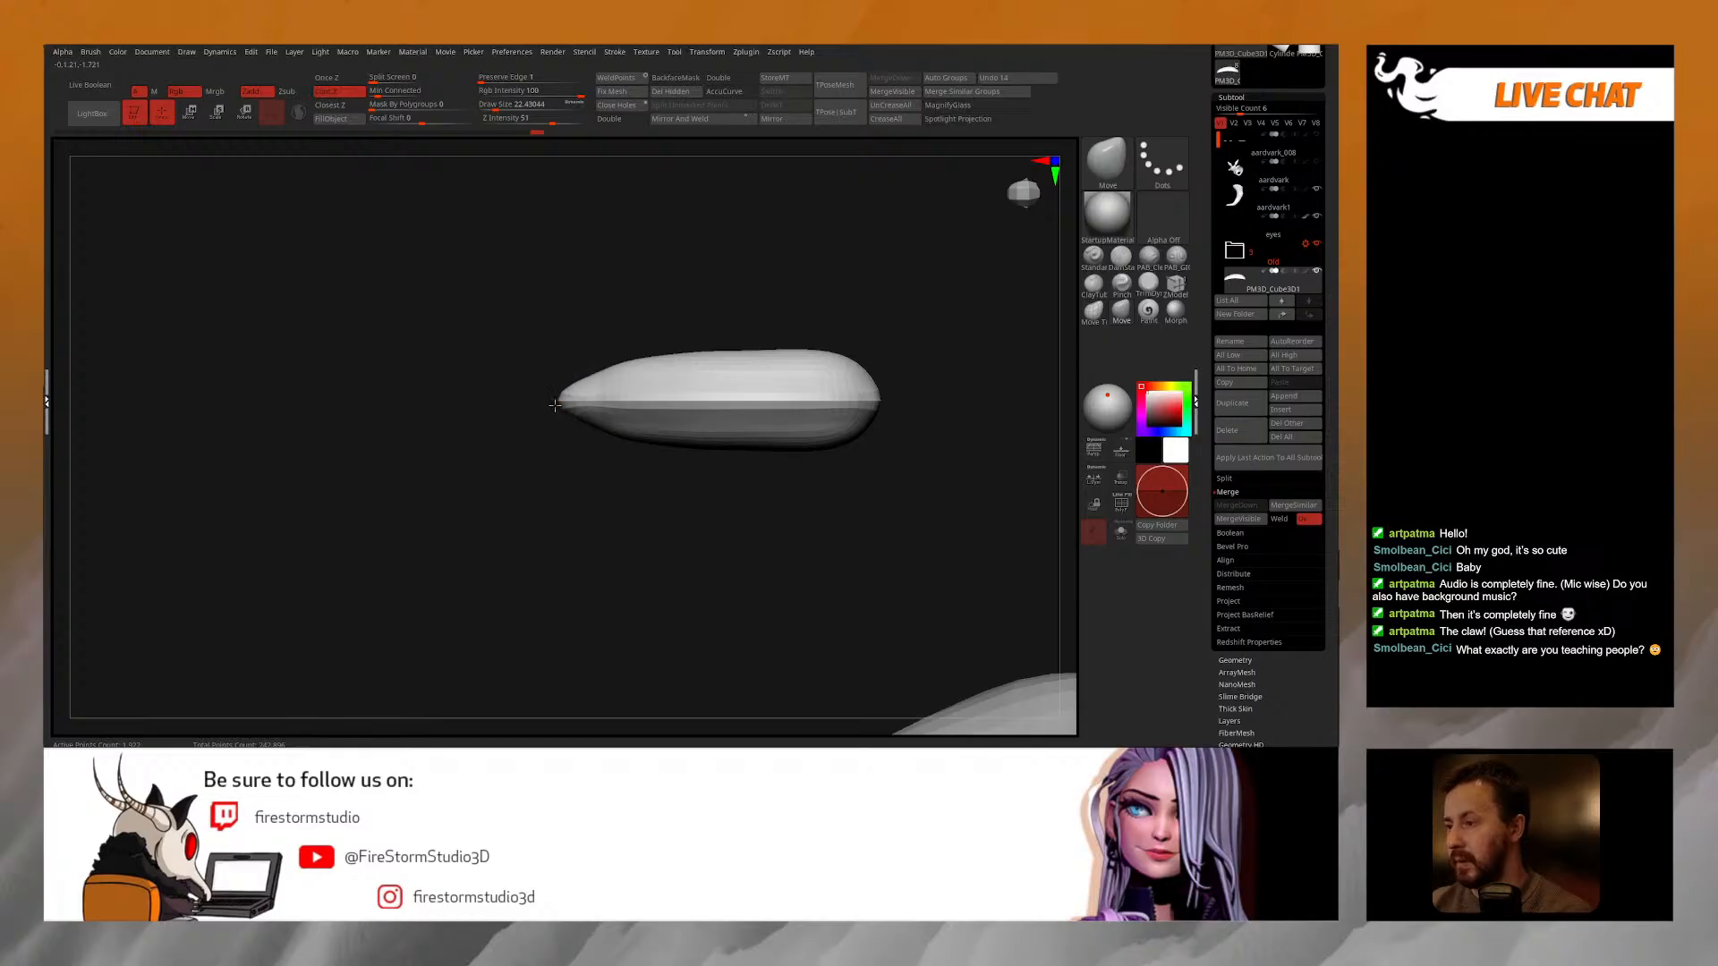
{"action": "key", "text": "space"}
{"action": "left_click_drag", "start_coordinate": [600, 410], "coordinate": [609, 410]}
{"action": "right_click_drag", "start_coordinate": [614, 366], "coordinate": [616, 360]}
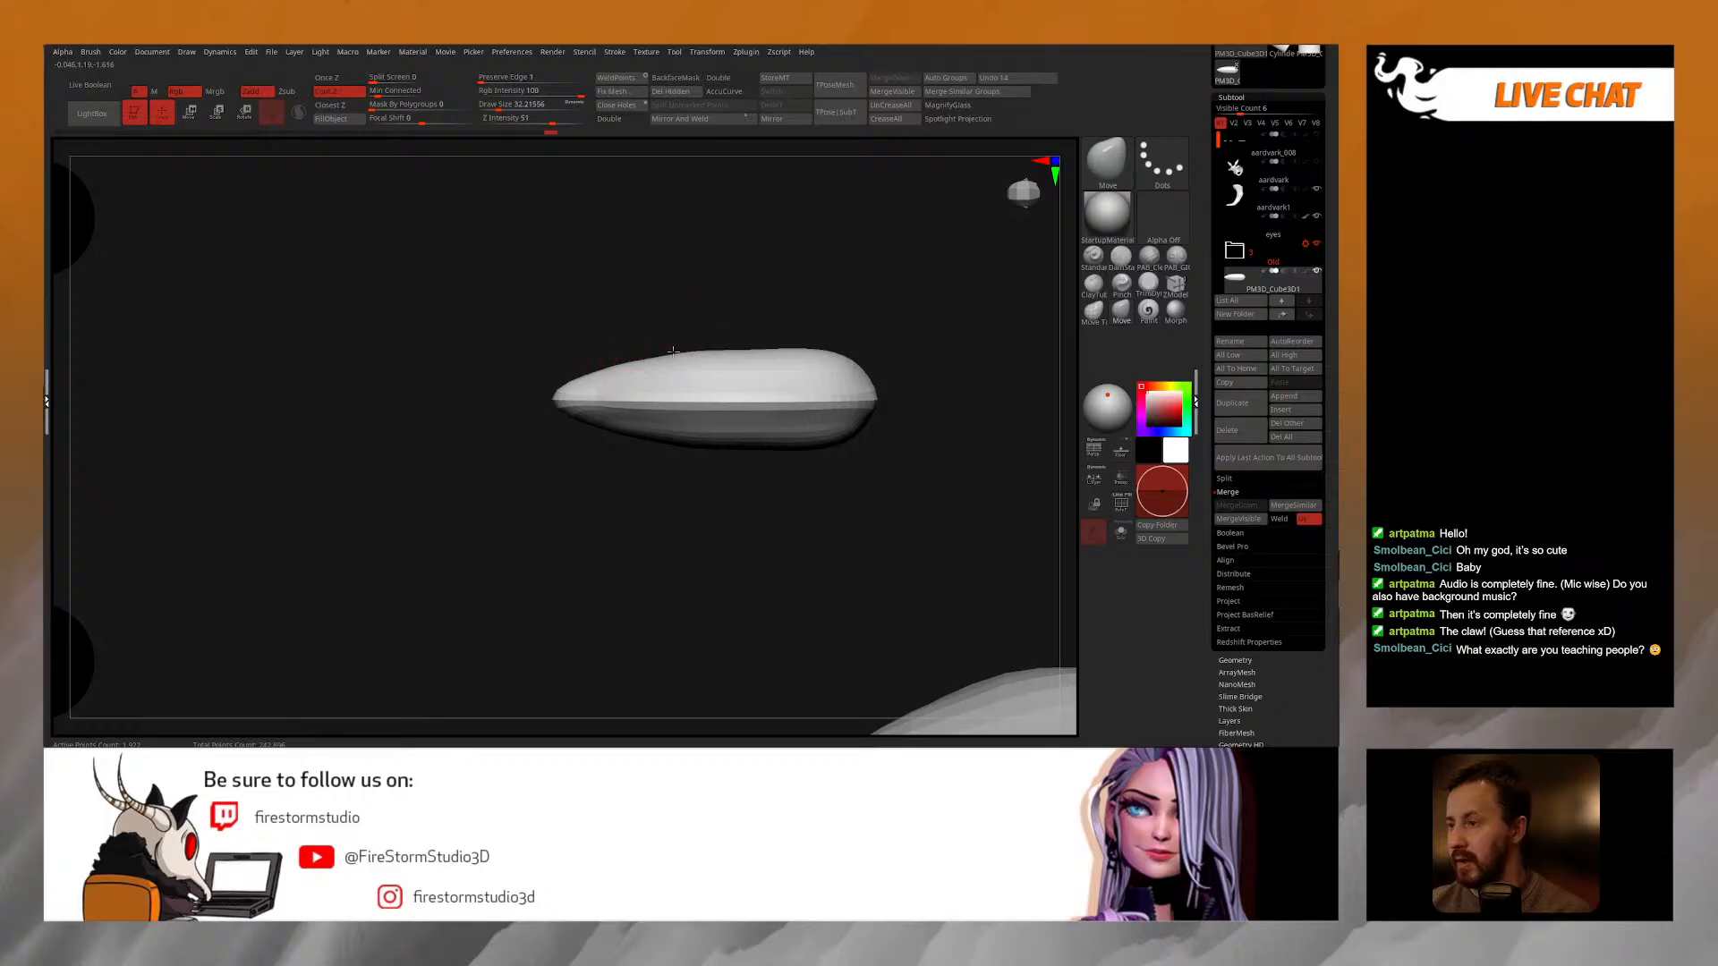
{"action": "left_click_drag", "start_coordinate": [695, 343], "coordinate": [687, 350], "text": "shift"}
{"action": "right_click_drag", "start_coordinate": [620, 358], "coordinate": [624, 354]}
Step: Smooth the claw's upper surface near the tip in side view
{"action": "right_click_drag", "start_coordinate": [746, 357], "coordinate": [583, 349]}
{"action": "key", "text": "space"}
{"action": "left_click_drag", "start_coordinate": [591, 346], "coordinate": [591, 347]}
{"action": "mouse_move", "coordinate": [591, 347]}
{"action": "right_mouse_down"}
{"action": "mouse_move", "coordinate": [583, 331]}
{"action": "mouse_move", "coordinate": [587, 347]}
{"action": "right_mouse_up"}
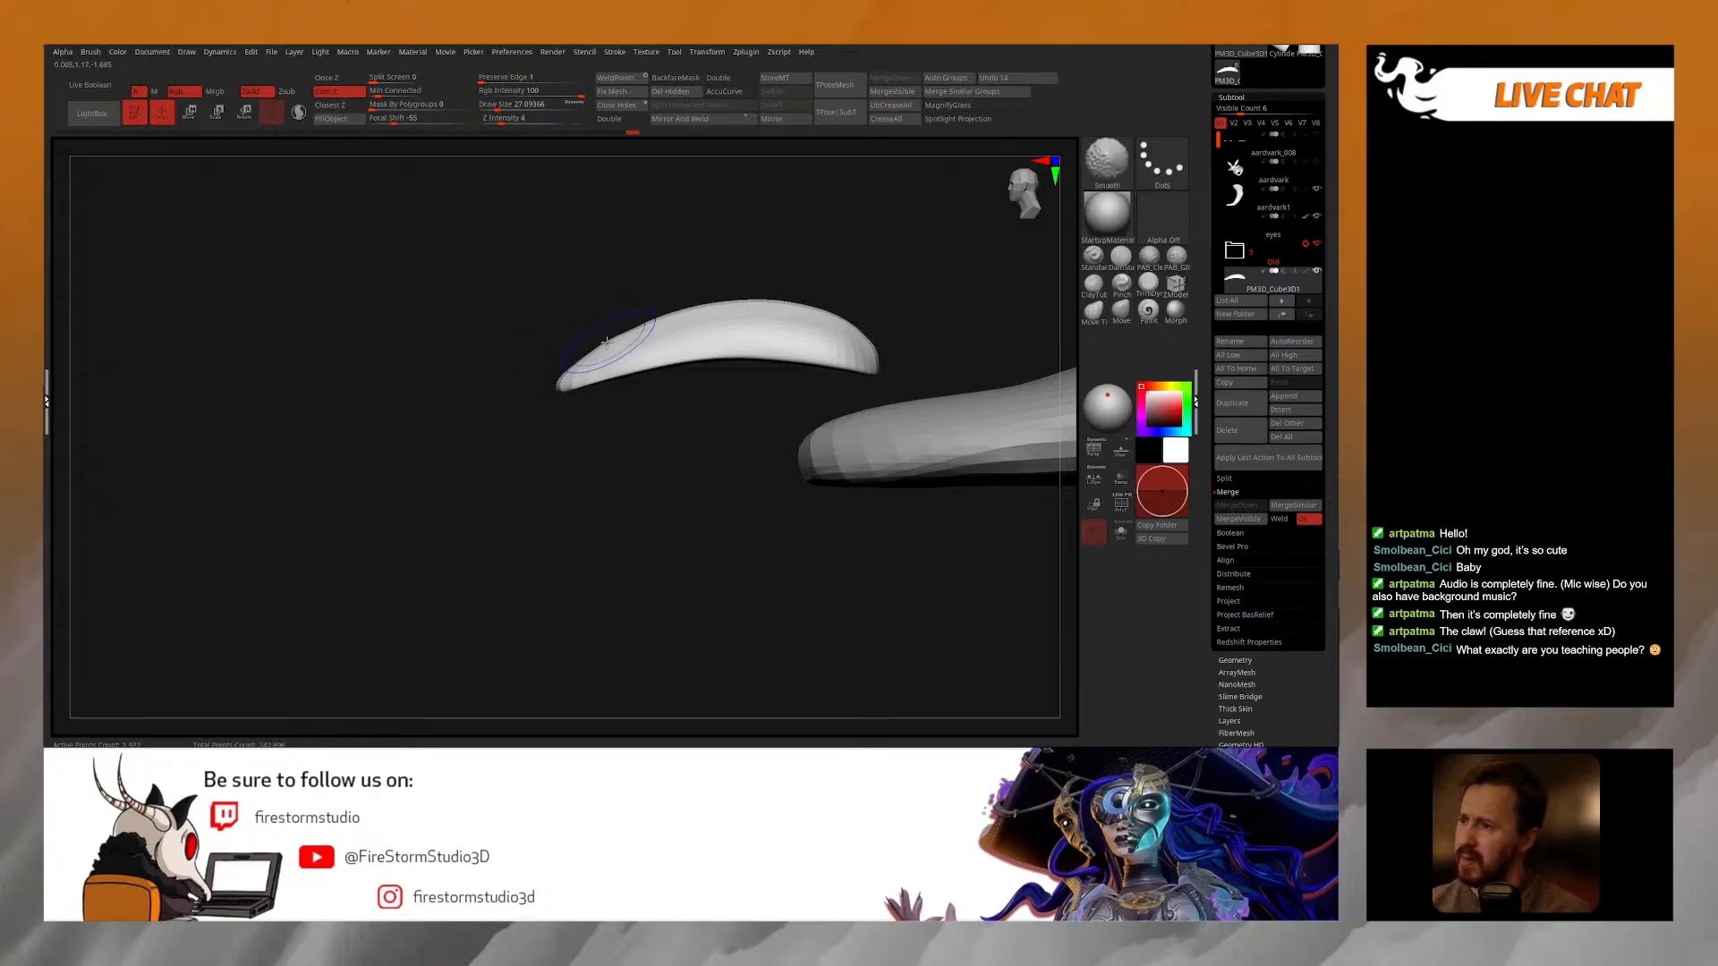
Step: Narrow and lengthen the claw's tip with a smaller Move brush, working from the front
{"action": "left_click_drag", "start_coordinate": [641, 295], "coordinate": [761, 313]}
{"action": "key", "text": "s"}
{"action": "left_click_drag", "start_coordinate": [632, 380], "coordinate": [625, 380]}
{"action": "mouse_move", "coordinate": [710, 288]}
{"action": "left_mouse_down", "text": "shift"}
{"action": "mouse_move", "coordinate": [703, 376]}
{"action": "mouse_move", "coordinate": [651, 403]}
{"action": "mouse_move", "coordinate": [628, 373]}
{"action": "left_mouse_up", "text": "shift"}
{"action": "key", "text": "s"}
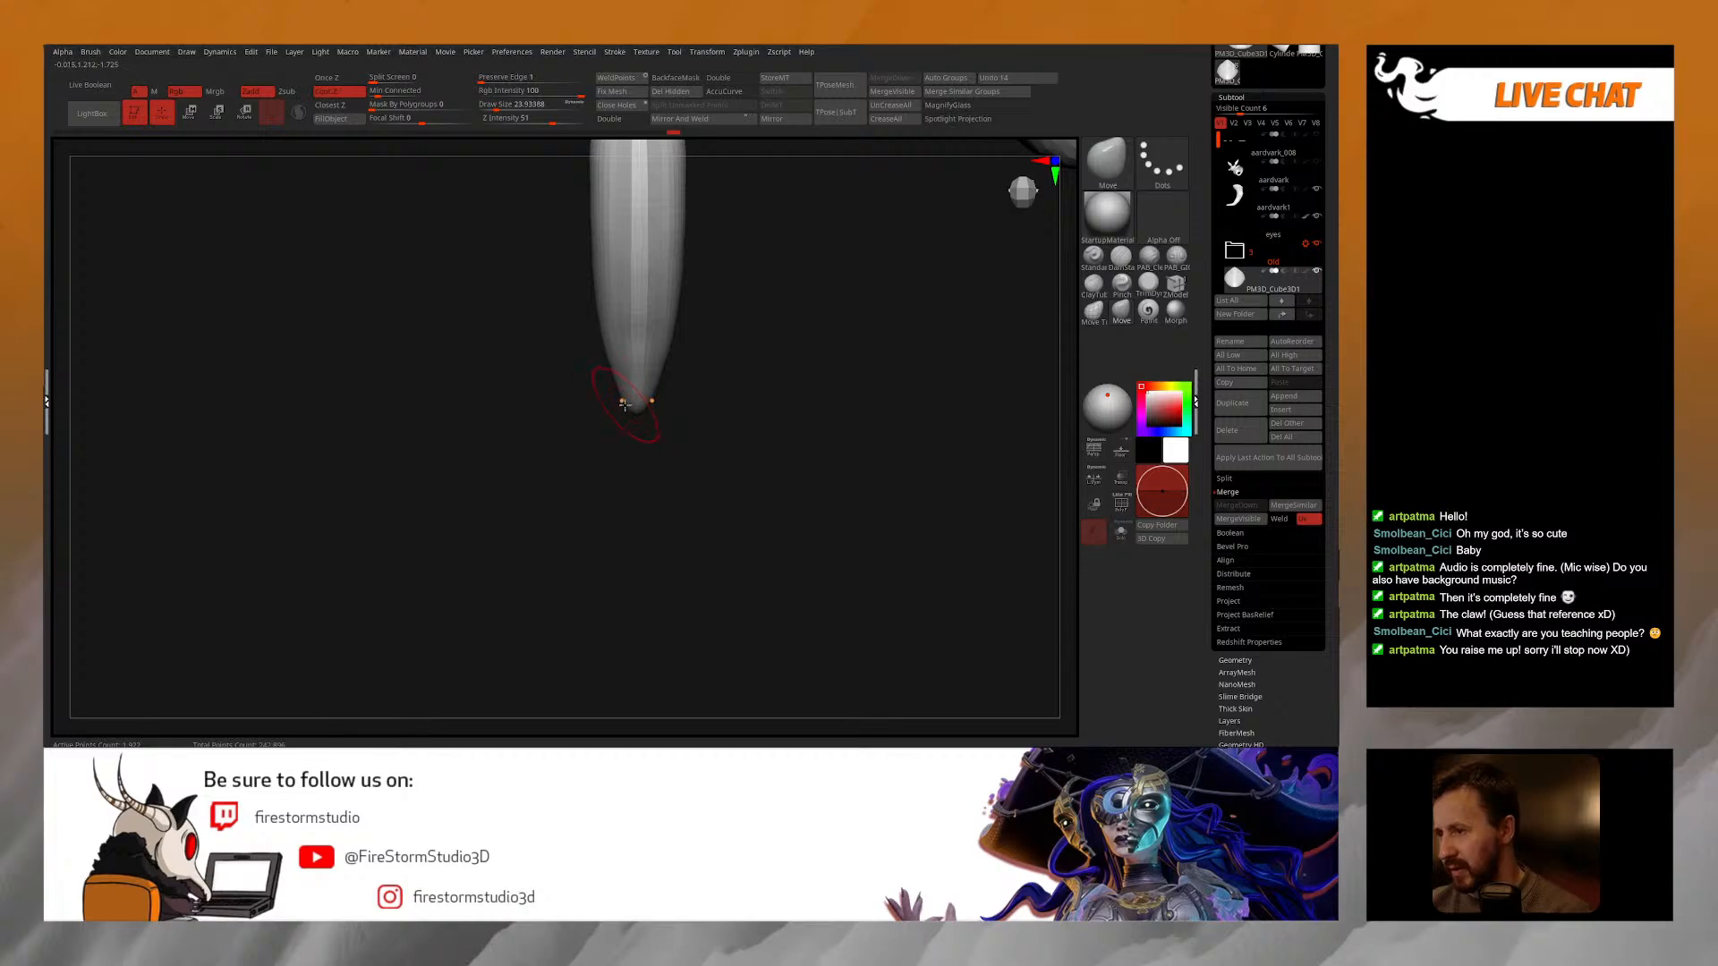
{"action": "left_click_drag", "start_coordinate": [601, 323], "coordinate": [587, 361]}
{"action": "left_click_drag", "start_coordinate": [601, 454], "coordinate": [572, 460]}
Step: Adjust the lower edge of the claw's base in side view with a Move brush enlarged to about 65
{"action": "key", "text": "space"}
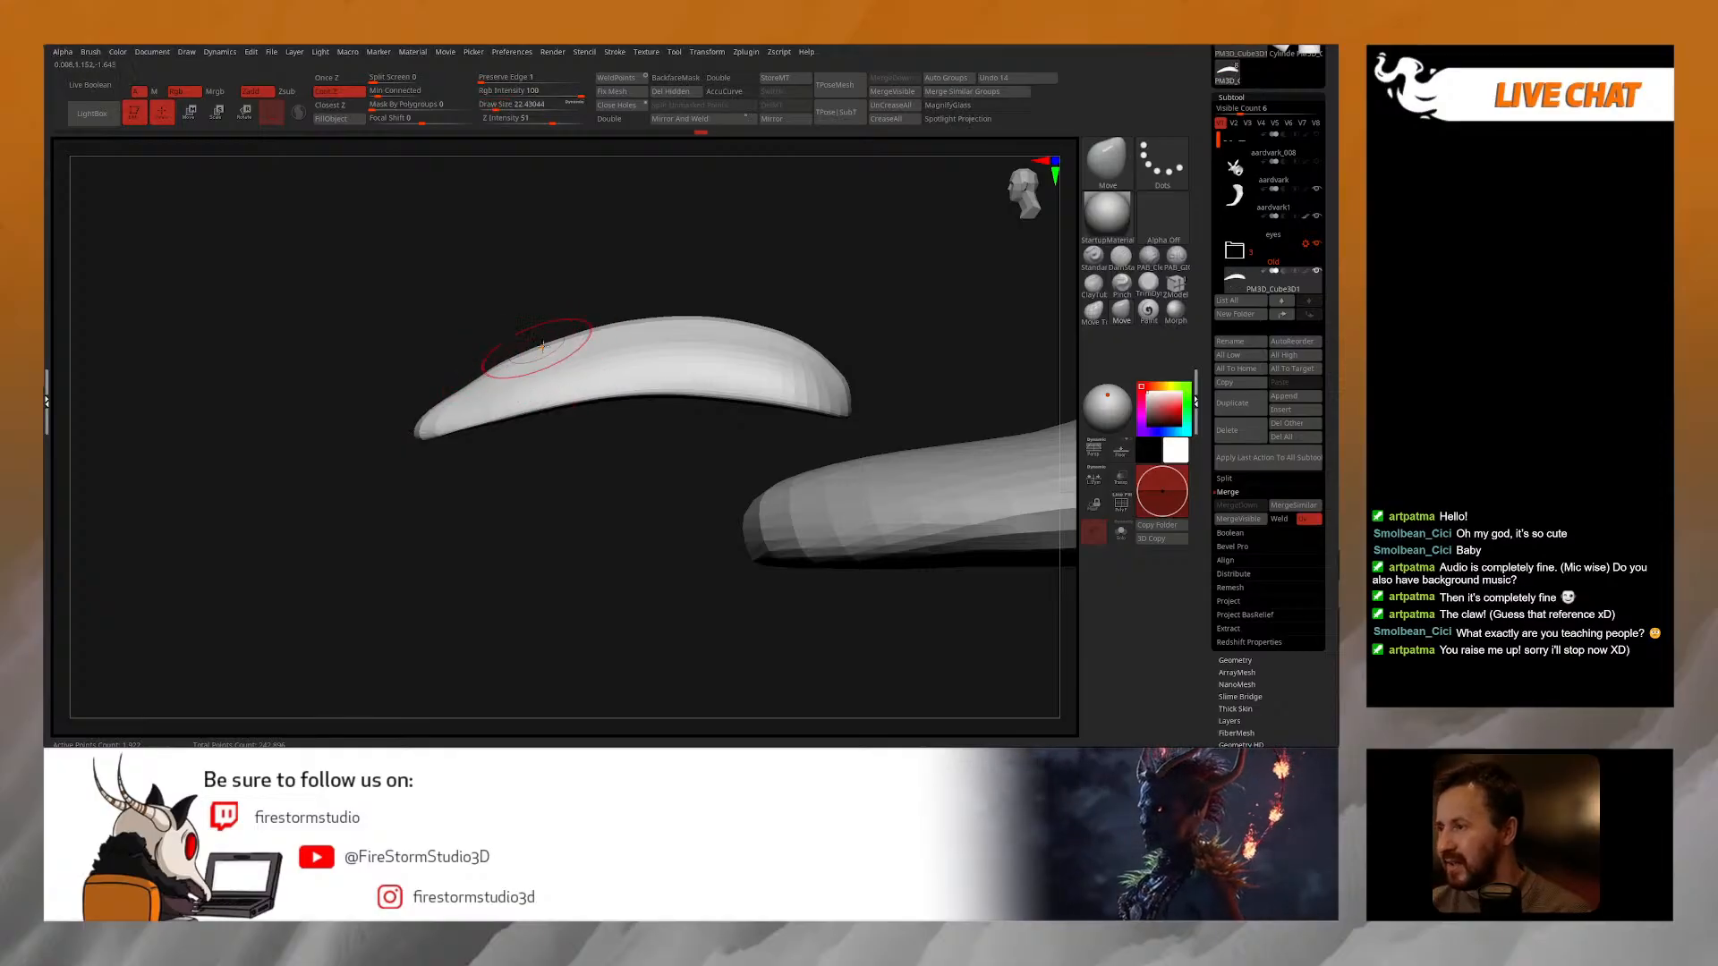
{"action": "key", "text": "space"}
{"action": "left_click_drag", "start_coordinate": [673, 330], "coordinate": [685, 331]}
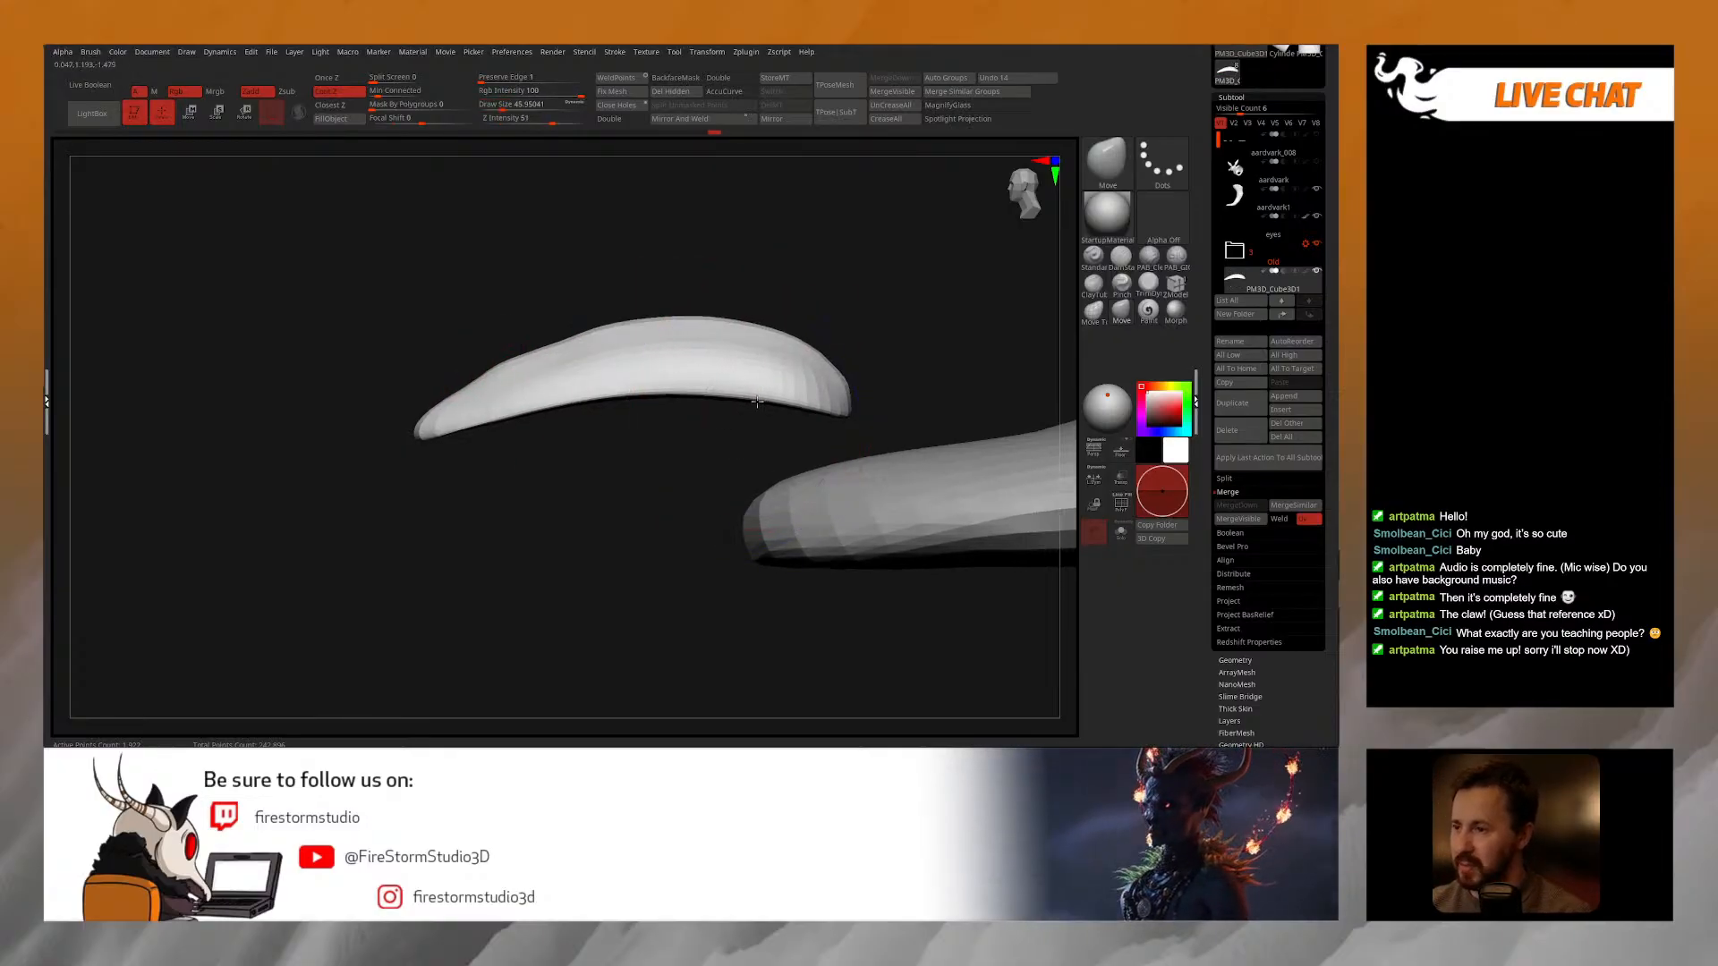
{"action": "left_click_drag", "start_coordinate": [825, 403], "coordinate": [823, 393]}
Step: Slim the claw's outline toward the tip from above and refine the tip's profile in side view with a small Move brush
{"action": "key", "text": "space"}
{"action": "left_click_drag", "start_coordinate": [469, 440], "coordinate": [457, 441]}
{"action": "left_click_drag", "start_coordinate": [458, 436], "coordinate": [453, 453]}
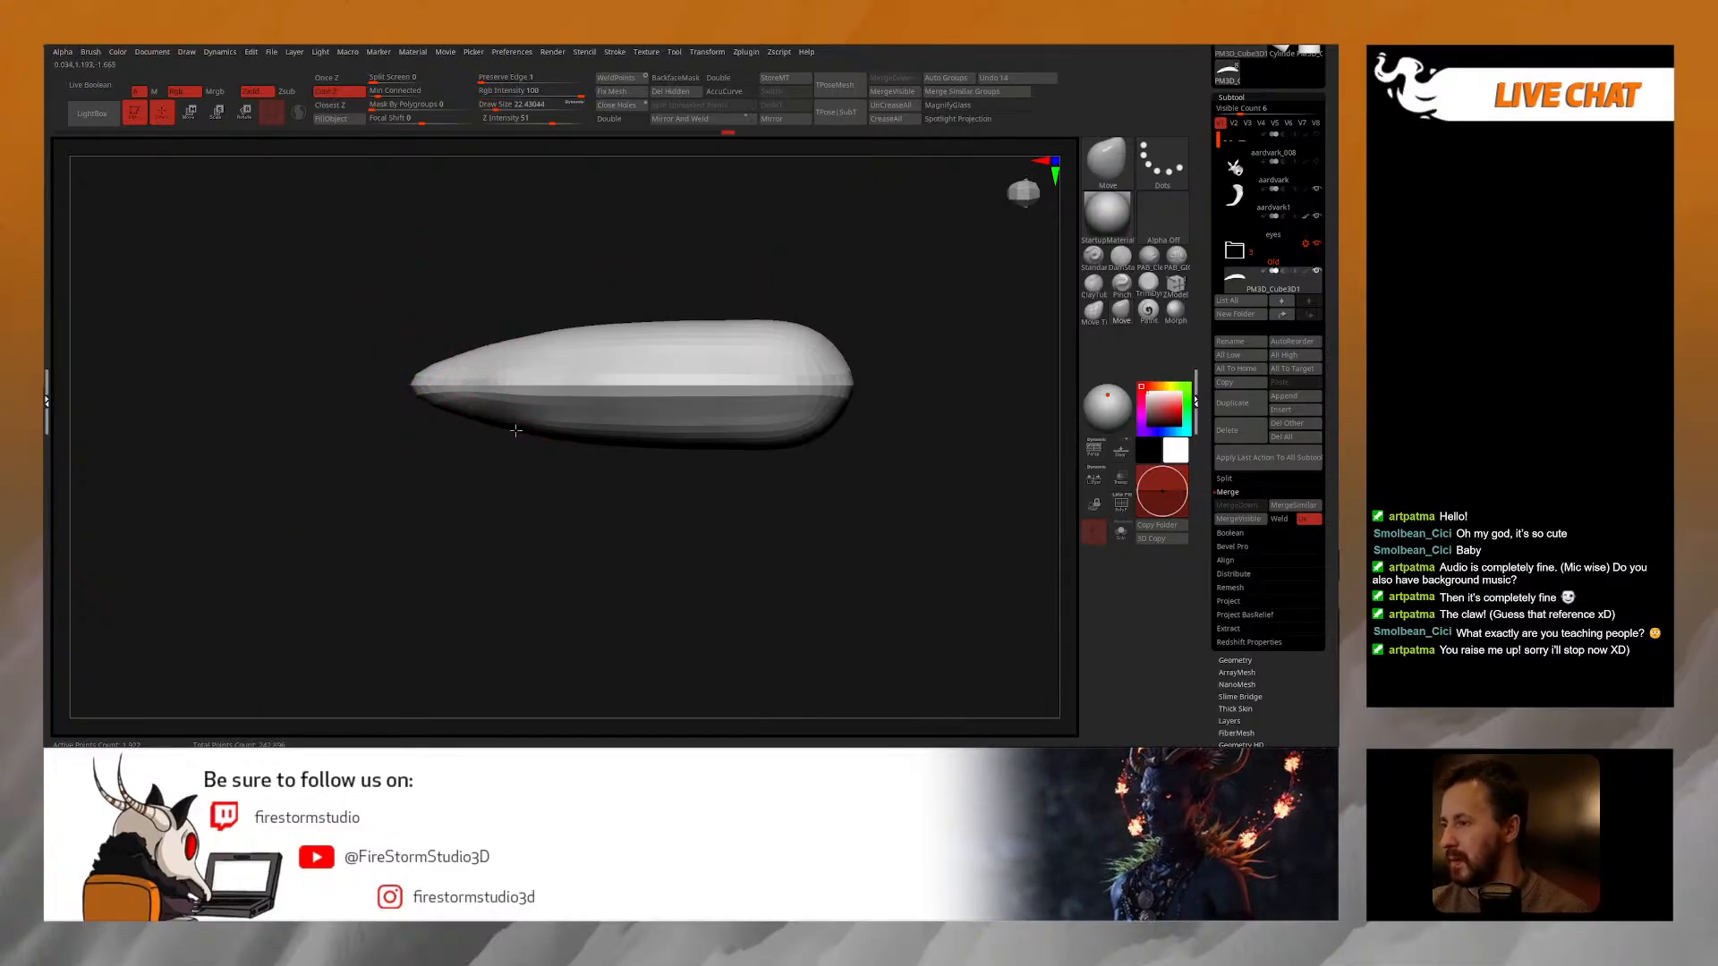
{"action": "key", "text": "space"}
{"action": "mouse_move", "coordinate": [556, 340]}
{"action": "left_mouse_down"}
{"action": "mouse_move", "coordinate": [626, 320]}
{"action": "mouse_move", "coordinate": [612, 326]}
{"action": "left_mouse_up"}
{"action": "key", "text": "space"}
{"action": "key", "text": "space"}
{"action": "mouse_move", "coordinate": [633, 291]}
{"action": "left_mouse_down", "text": "alt"}
{"action": "mouse_move", "coordinate": [635, 257]}
{"action": "mouse_move", "coordinate": [644, 307]}
{"action": "mouse_move", "coordinate": [679, 333]}
{"action": "mouse_move", "coordinate": [637, 410]}
{"action": "mouse_move", "coordinate": [602, 380]}
{"action": "mouse_move", "coordinate": [575, 476]}
{"action": "mouse_move", "coordinate": [553, 407]}
{"action": "left_mouse_up", "text": "alt"}
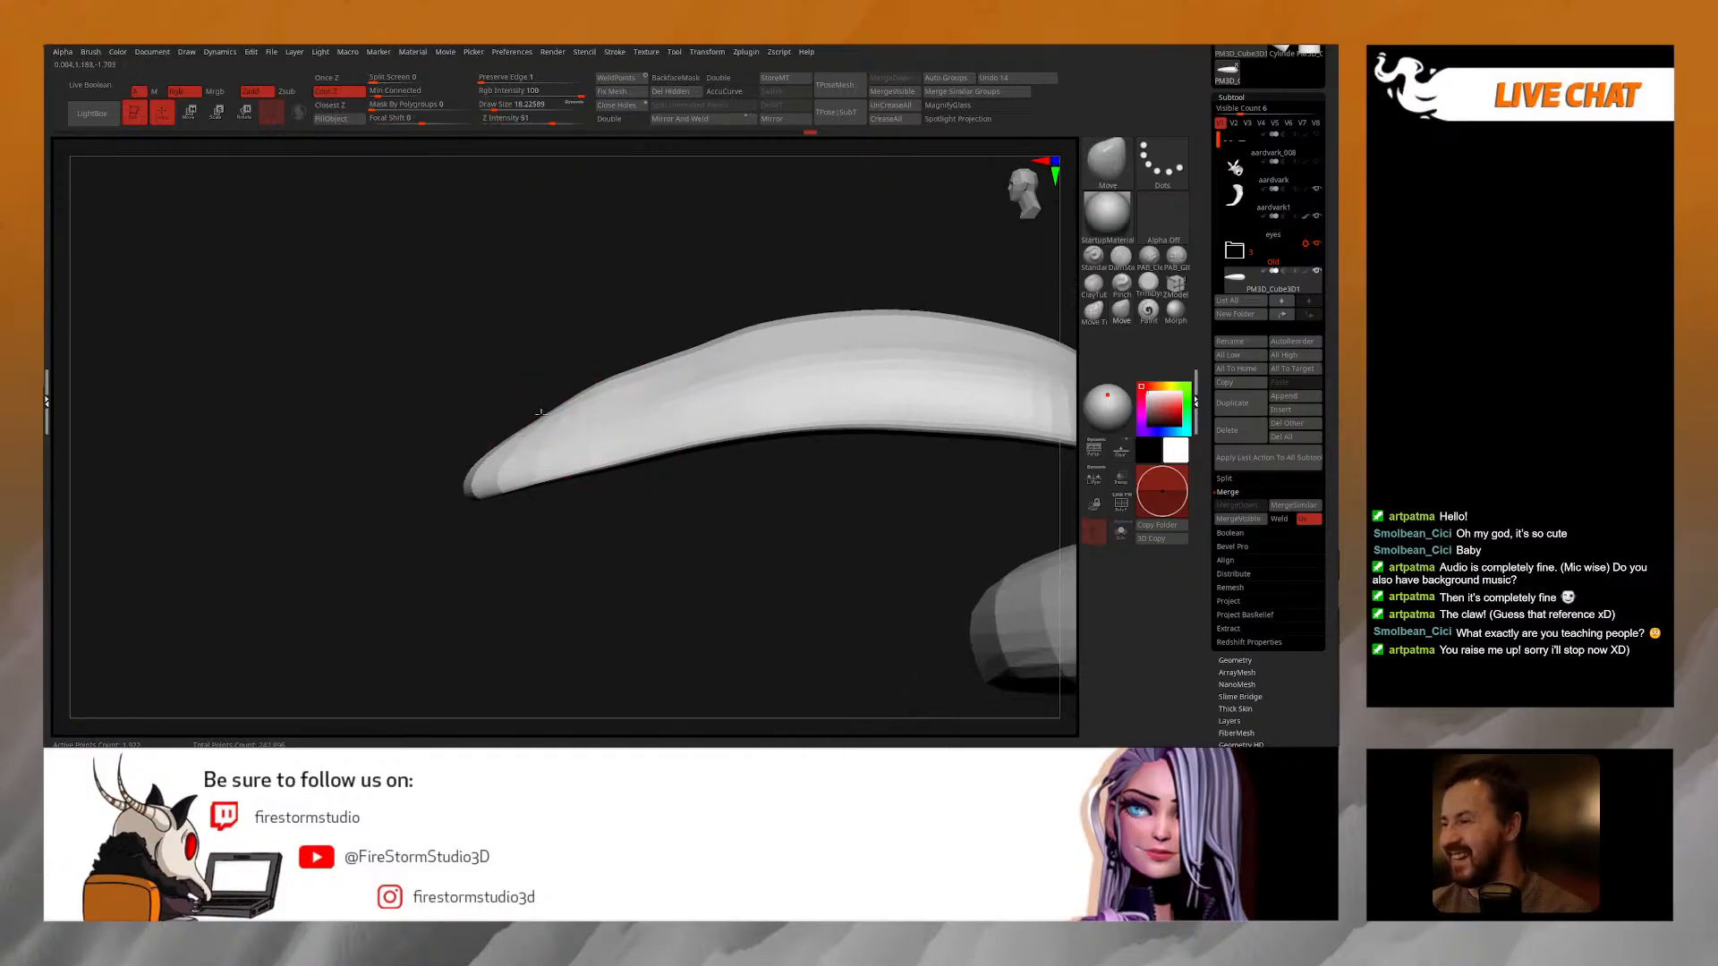
Step: Mask the inner area of the claw's underside up to its rim with the wireframe shown, and invert the mask
{"action": "mouse_move", "coordinate": [676, 366]}
{"action": "left_mouse_down"}
{"action": "mouse_move", "coordinate": [633, 442]}
{"action": "mouse_move", "coordinate": [659, 491]}
{"action": "mouse_move", "coordinate": [647, 424]}
{"action": "left_mouse_up"}
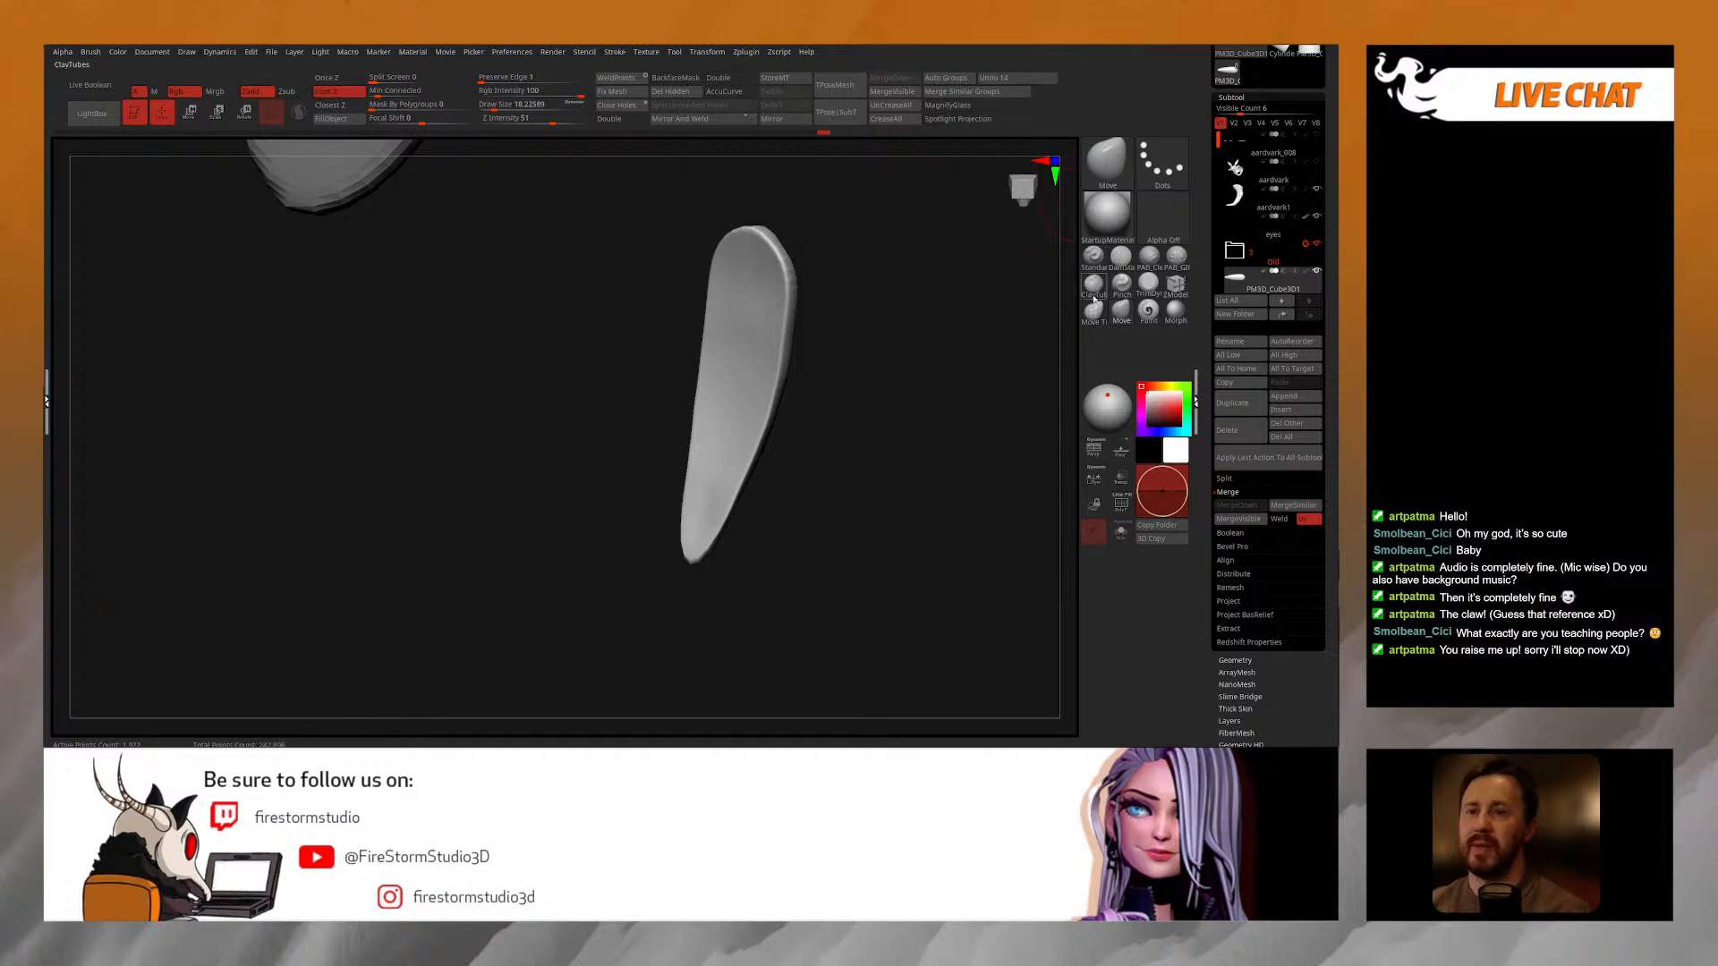
{"action": "key", "text": "ctrl"}
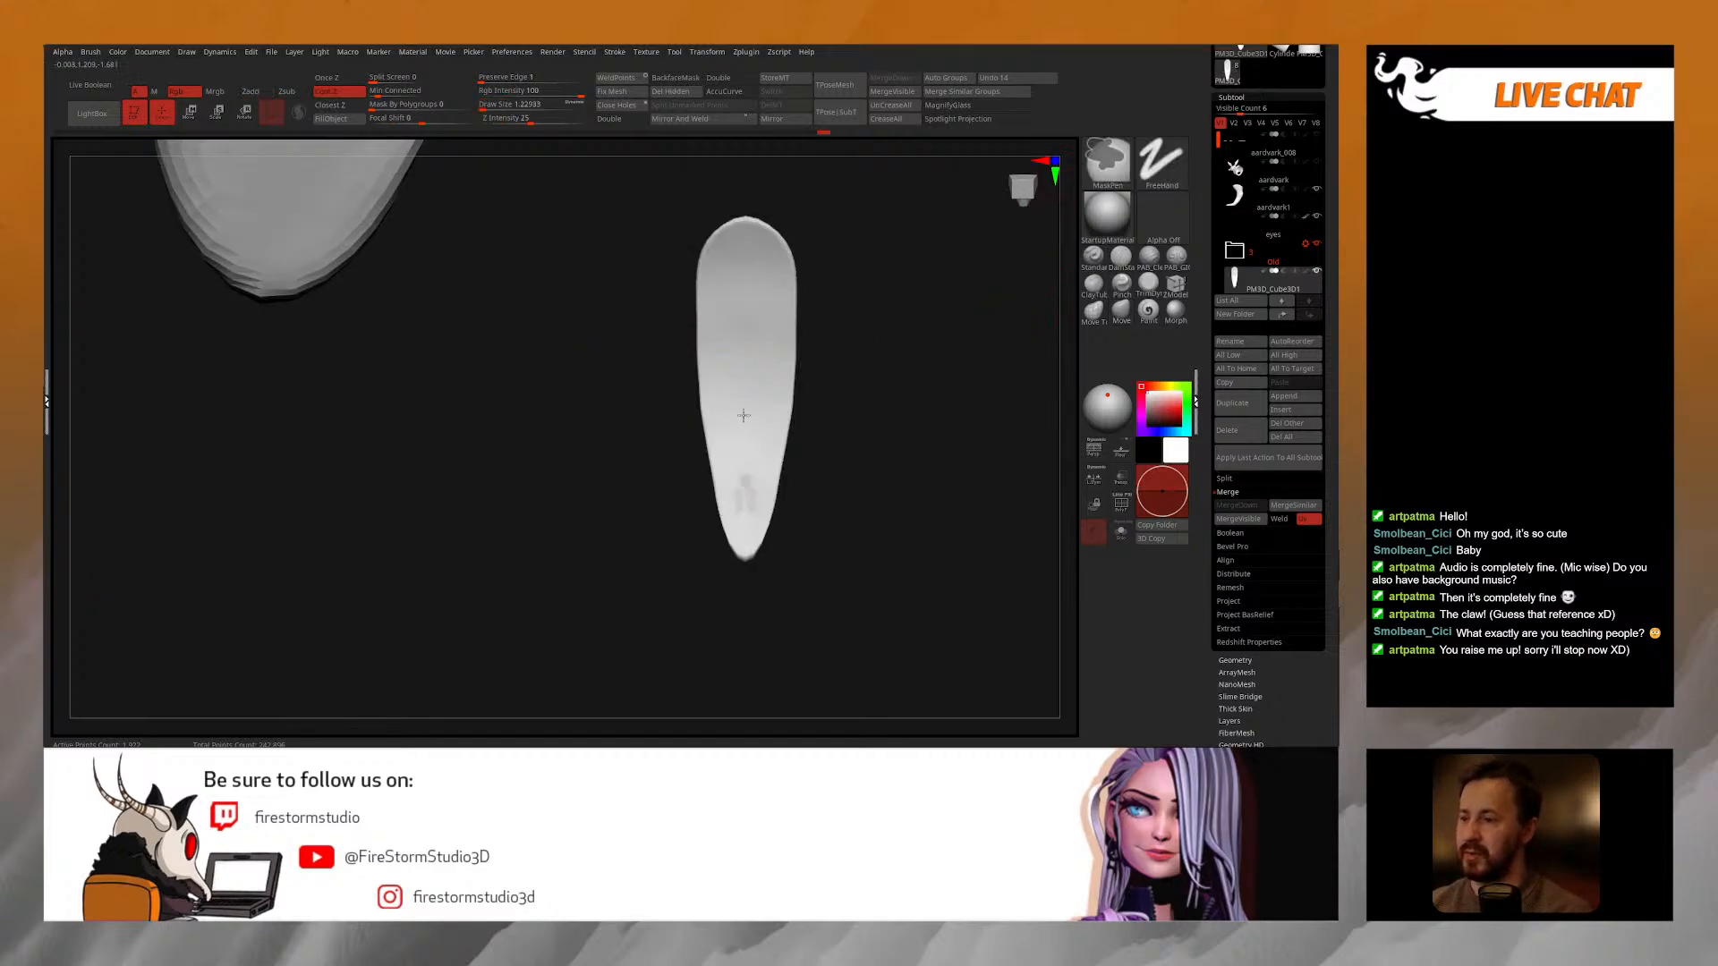
{"action": "key", "text": "shift+f"}
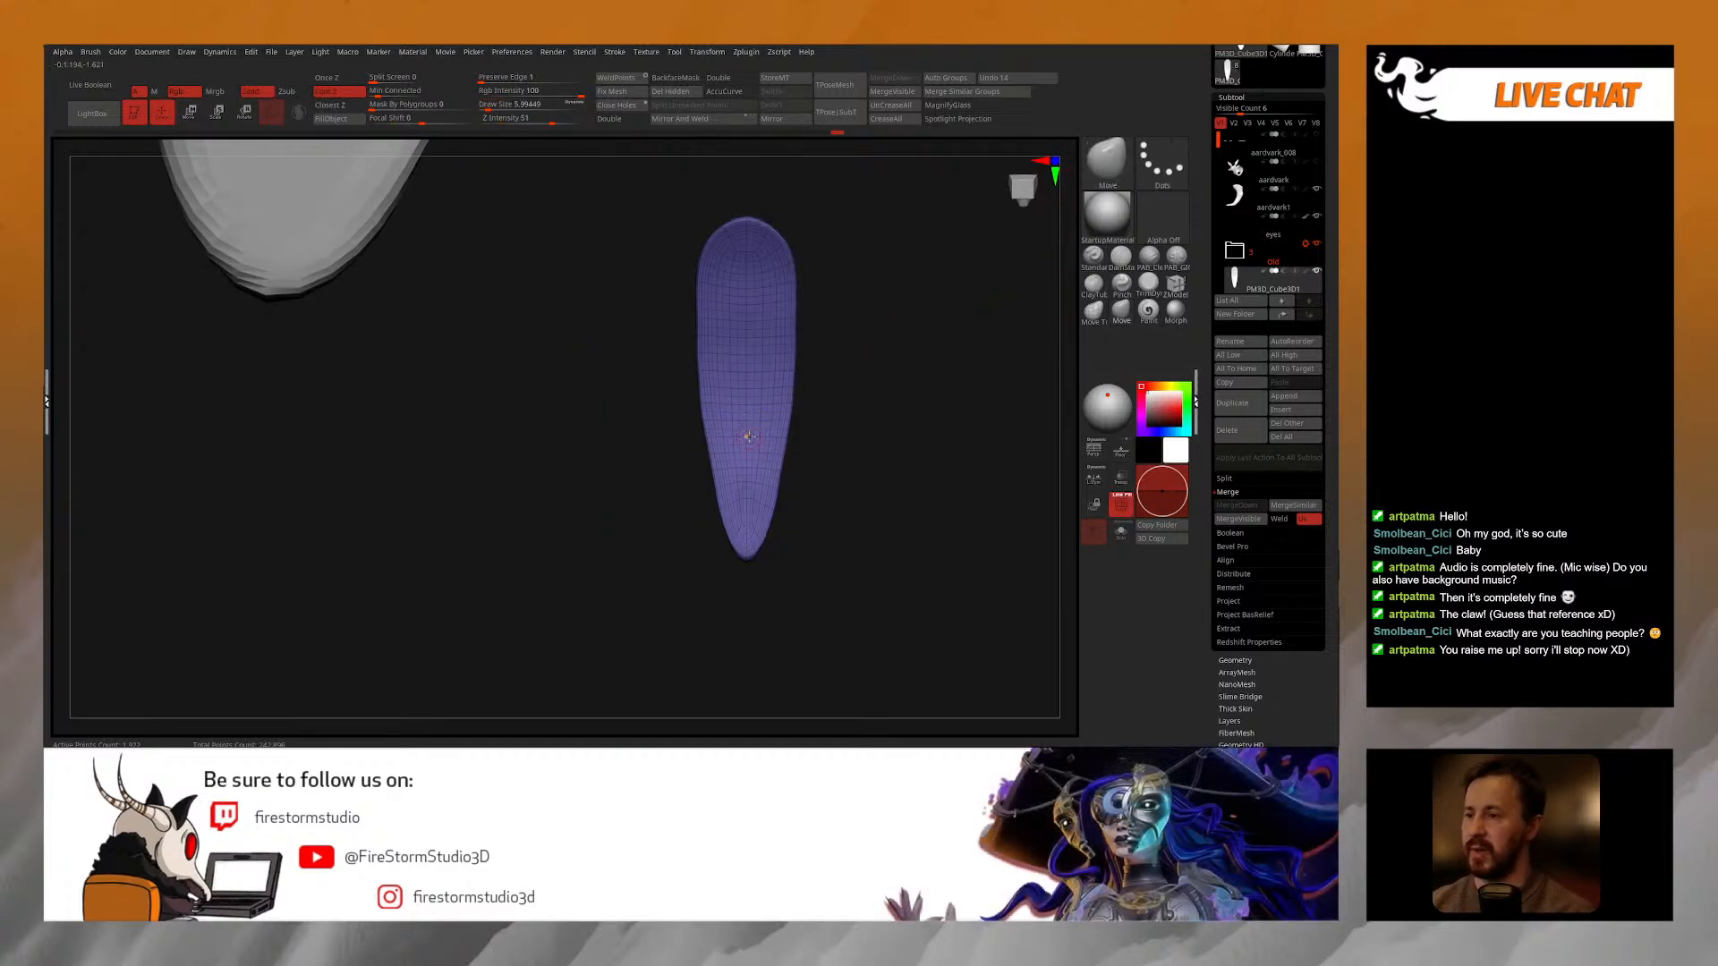
{"action": "key", "text": "ctrl"}
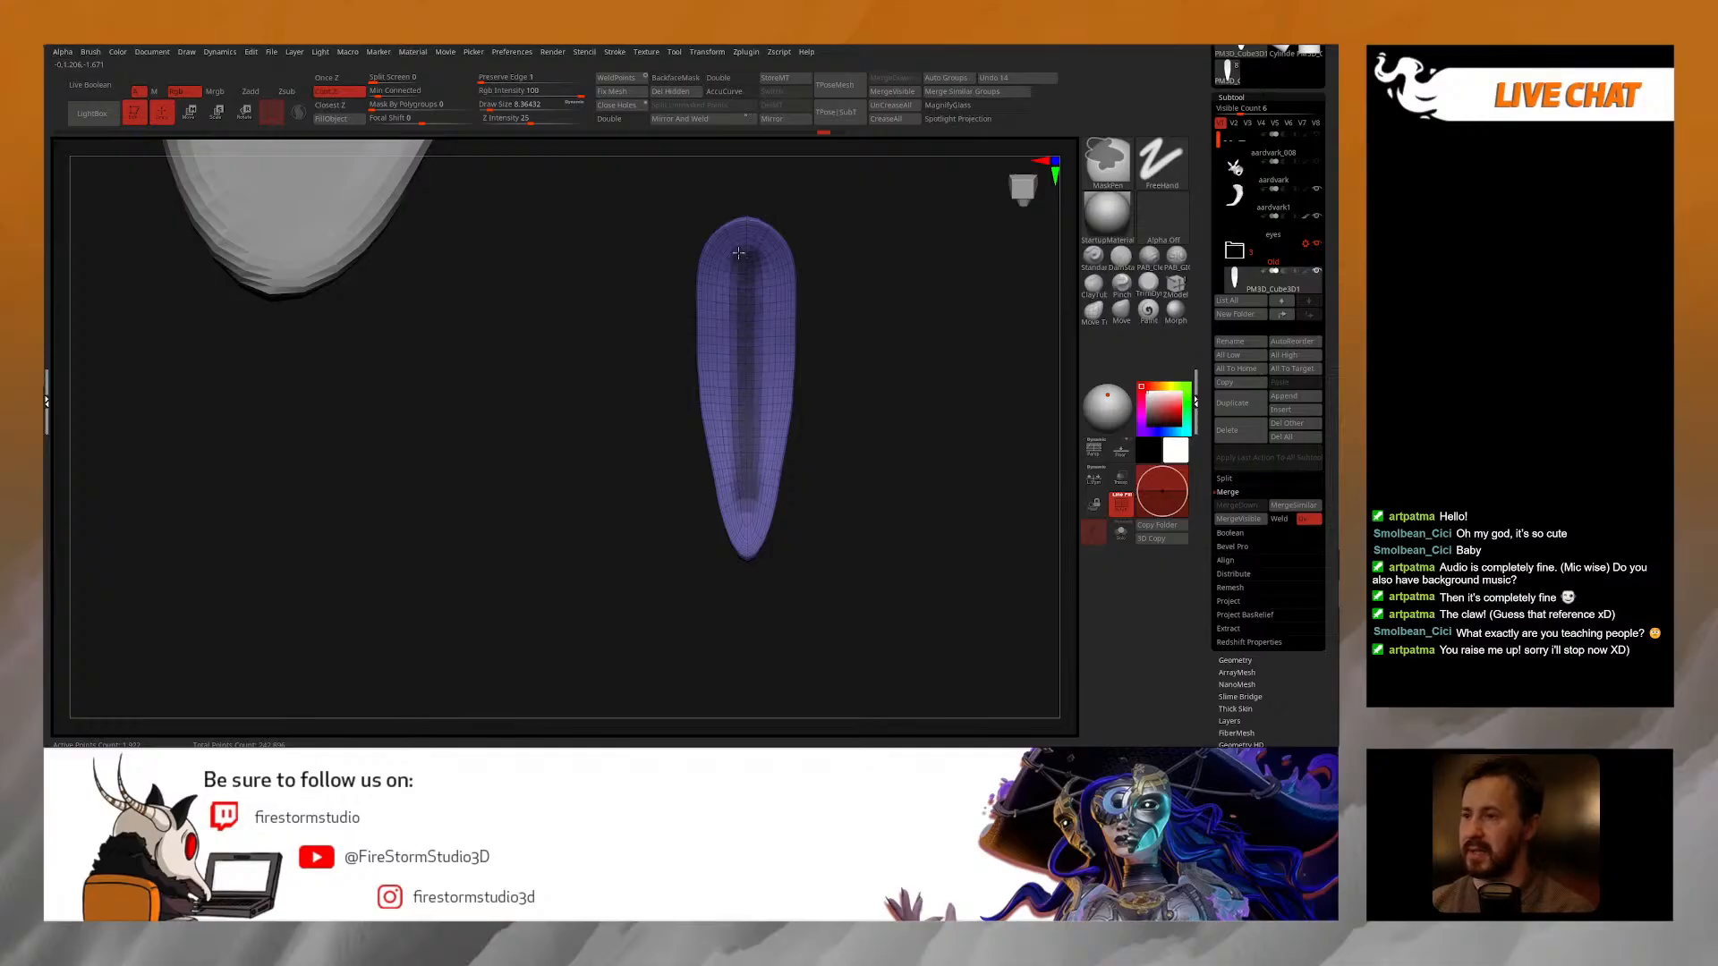
{"action": "left_click_drag", "start_coordinate": [718, 283], "coordinate": [724, 358], "text": "ctrl"}
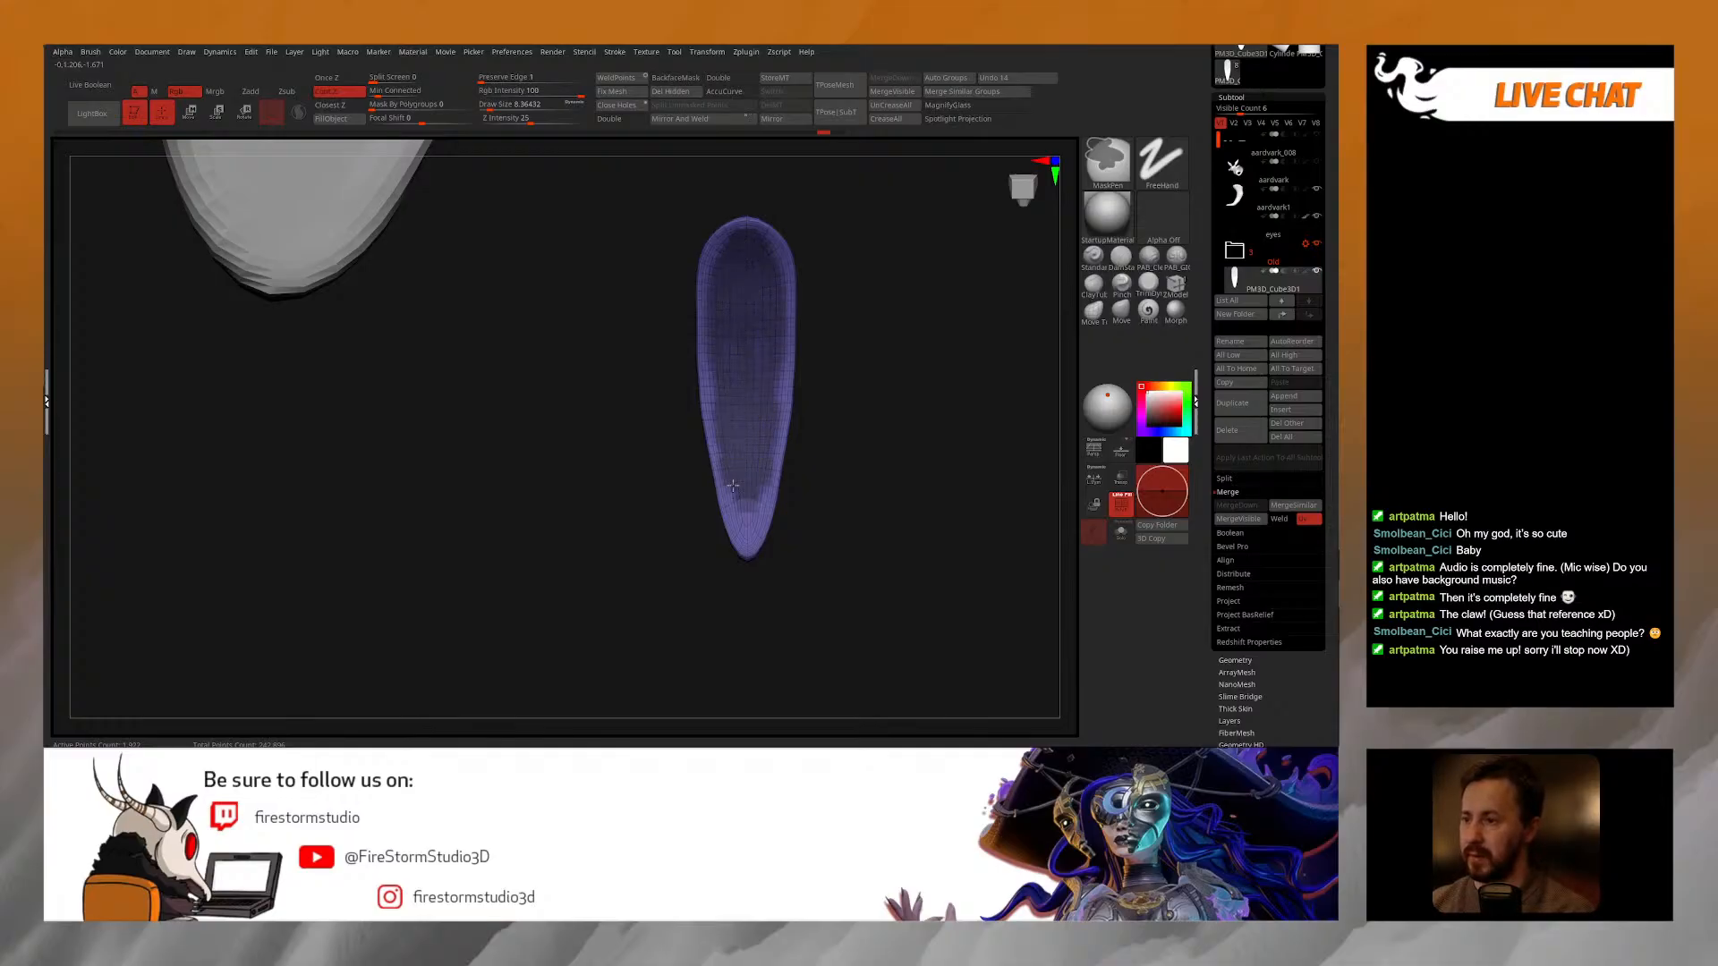
{"action": "left_click", "coordinate": [839, 287], "text": "ctrl"}
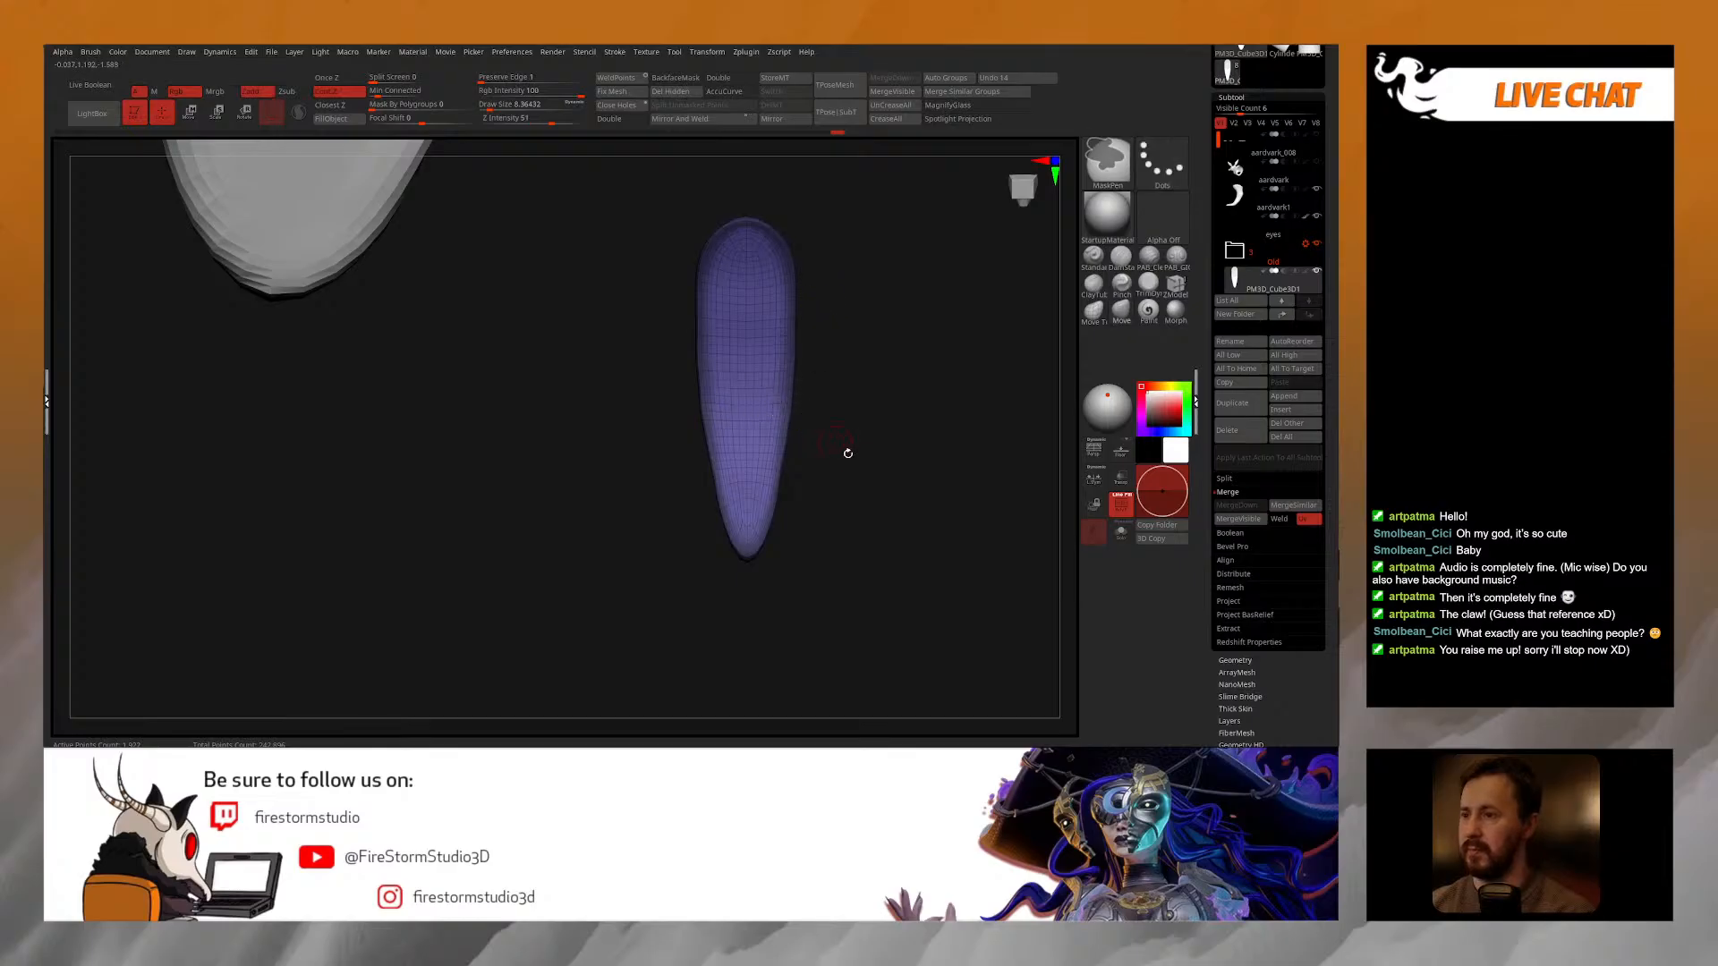
Step: Push the unmasked underside of the claw inward with the gizmo to hollow it
{"action": "key", "text": "w"}
{"action": "mouse_move", "coordinate": [864, 370]}
{"action": "left_mouse_down"}
{"action": "mouse_move", "coordinate": [890, 421]}
{"action": "mouse_move", "coordinate": [827, 451]}
{"action": "left_mouse_up"}
{"action": "left_click_drag", "start_coordinate": [689, 449], "coordinate": [774, 347]}
{"action": "left_click_drag", "start_coordinate": [770, 466], "coordinate": [770, 469]}
{"action": "mouse_move", "coordinate": [812, 407]}
{"action": "left_mouse_down"}
{"action": "mouse_move", "coordinate": [821, 465]}
{"action": "mouse_move", "coordinate": [815, 443]}
{"action": "left_mouse_up"}
{"action": "key", "text": "q"}
Step: Smooth the claw's hollowed underside, clear the mask, hide the wireframe and return to the Move brush
{"action": "key", "text": "s"}
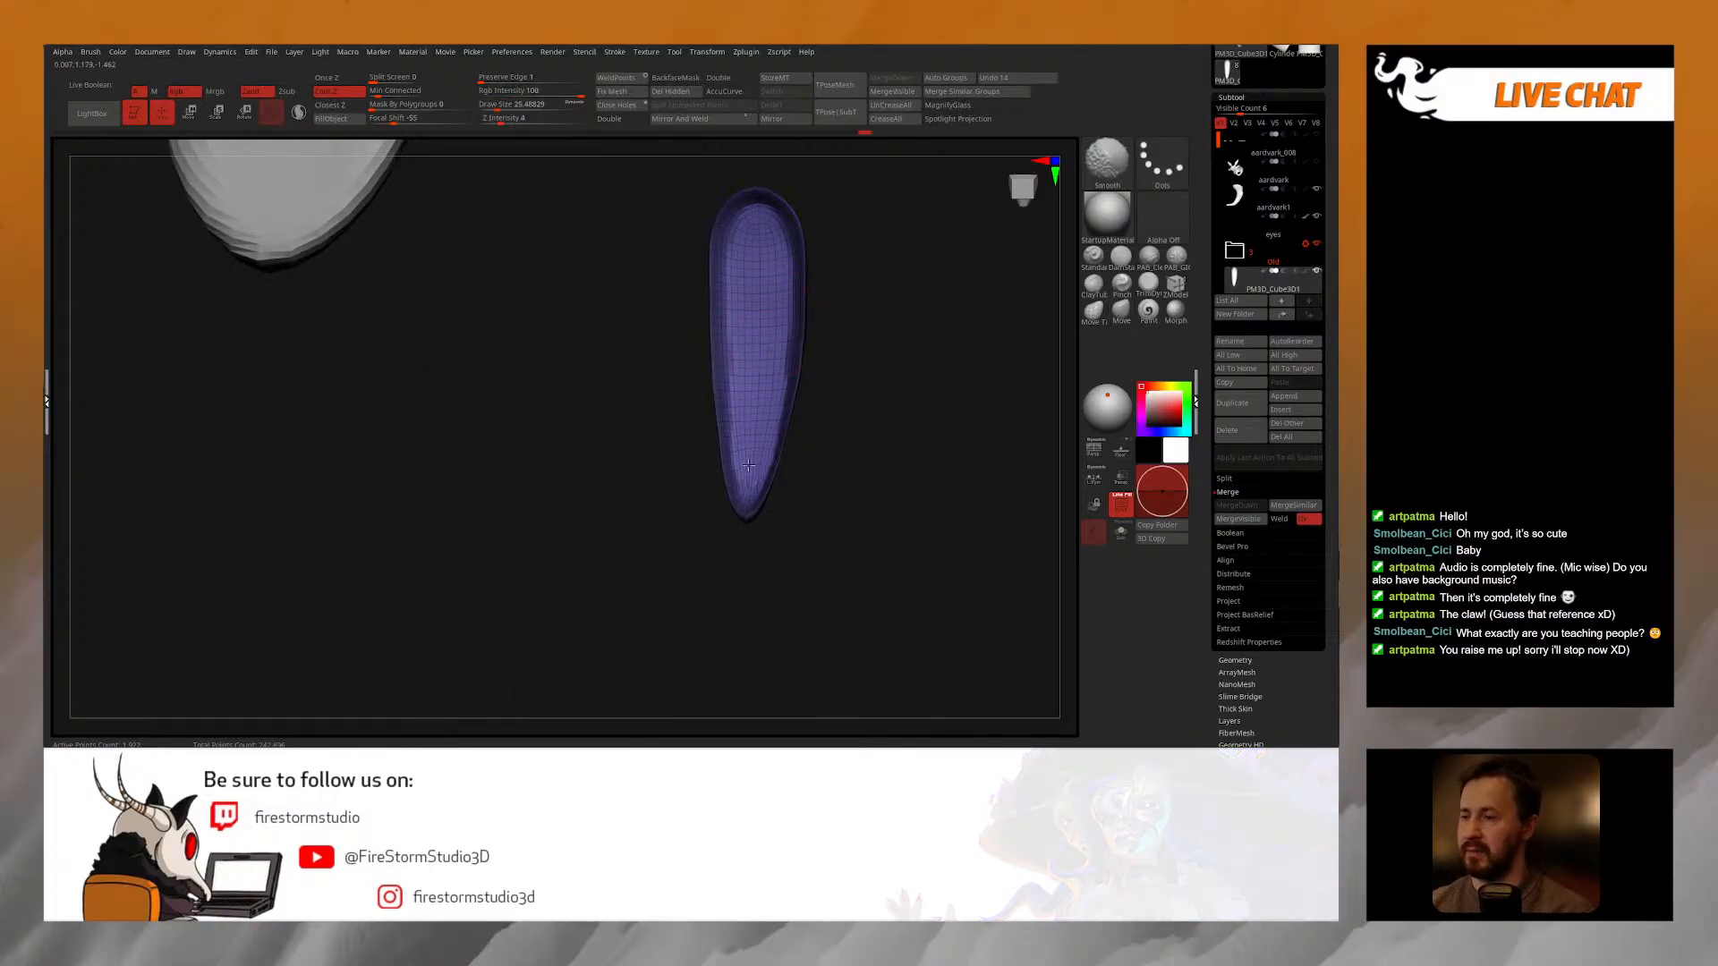
{"action": "key", "text": "b"}
{"action": "key", "text": "m"}
{"action": "key", "text": "v"}
{"action": "mouse_move", "coordinate": [859, 307]}
{"action": "left_mouse_down"}
{"action": "mouse_move", "coordinate": [903, 304]}
{"action": "mouse_move", "coordinate": [920, 426]}
{"action": "mouse_move", "coordinate": [802, 379]}
{"action": "mouse_move", "coordinate": [690, 513]}
{"action": "mouse_move", "coordinate": [898, 434]}
{"action": "left_mouse_up"}
{"action": "left_click_drag", "start_coordinate": [661, 431], "coordinate": [658, 468], "text": "shift"}
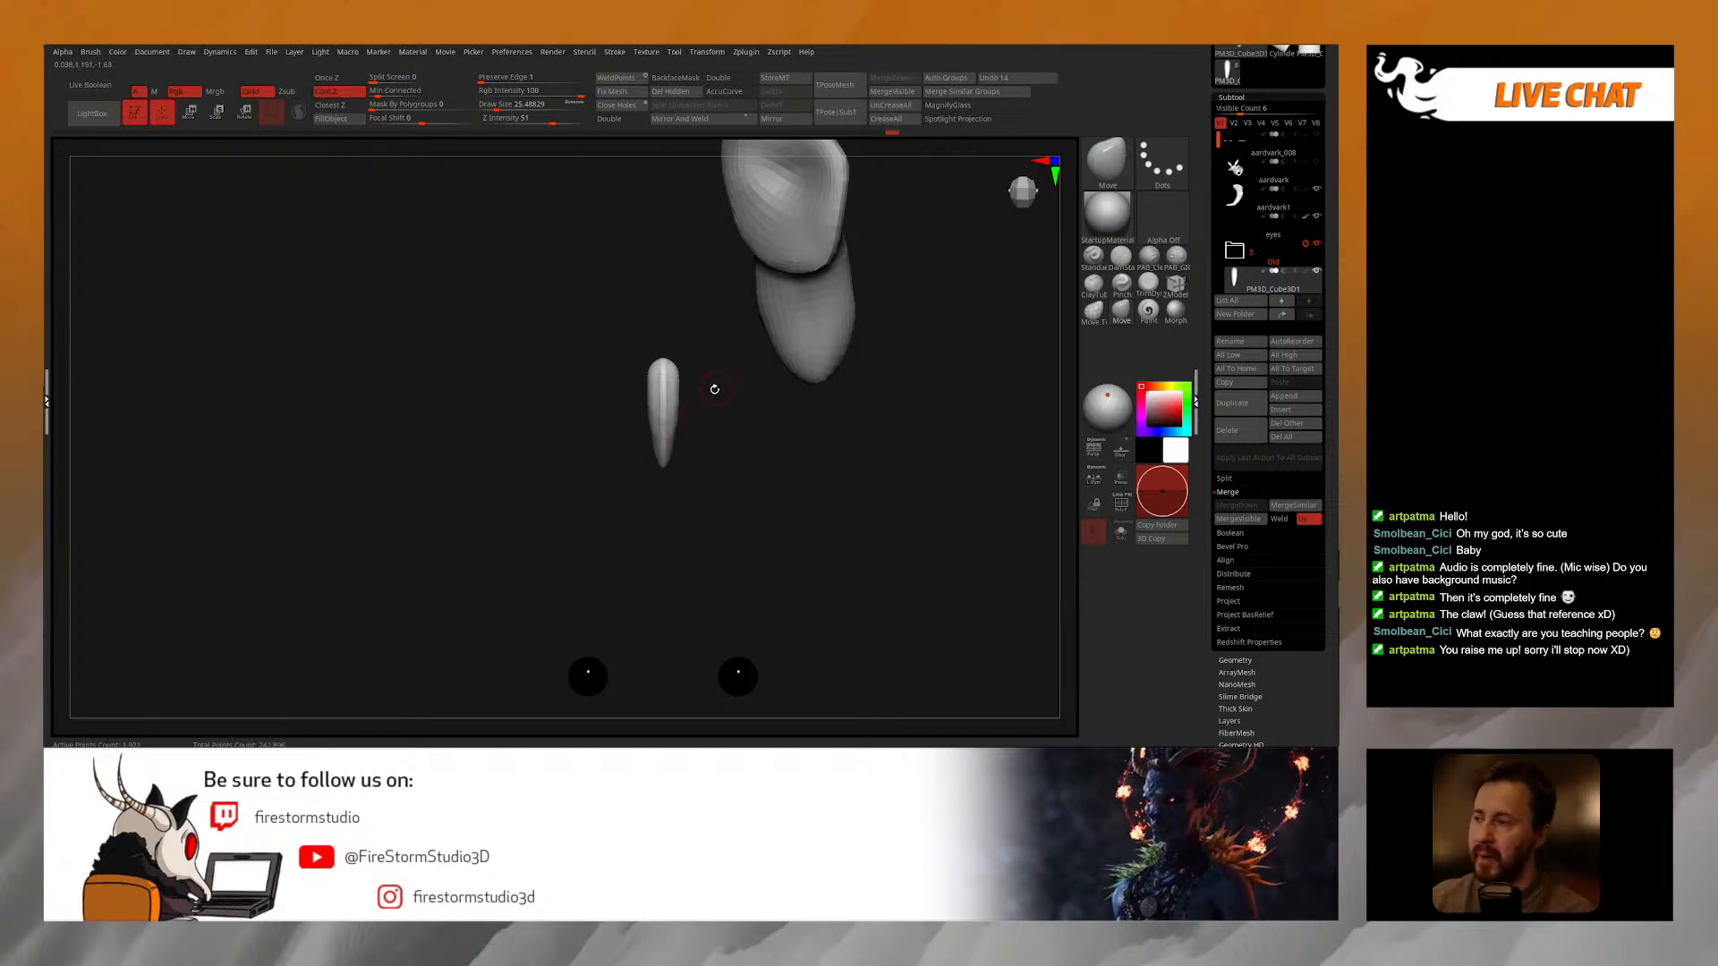
Step: Open the claw's Stager geometry settings and store its current placement as the Home Stage
{"action": "left_click_drag", "start_coordinate": [726, 383], "coordinate": [776, 307]}
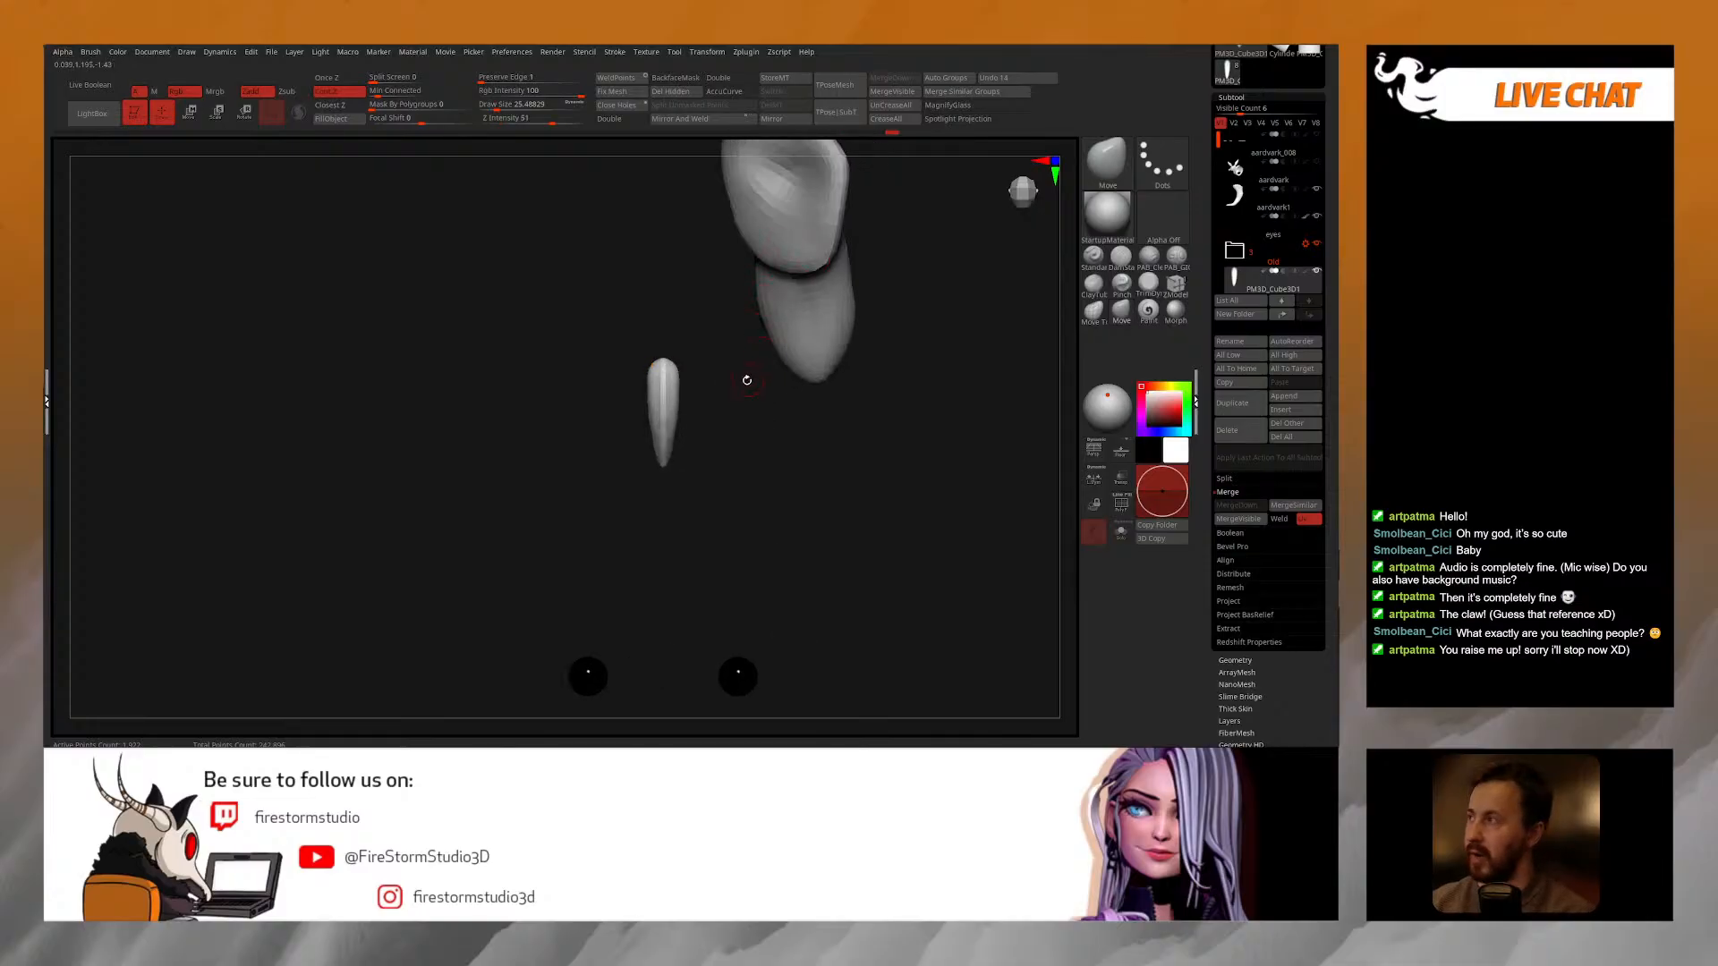
{"action": "left_click", "coordinate": [1232, 98]}
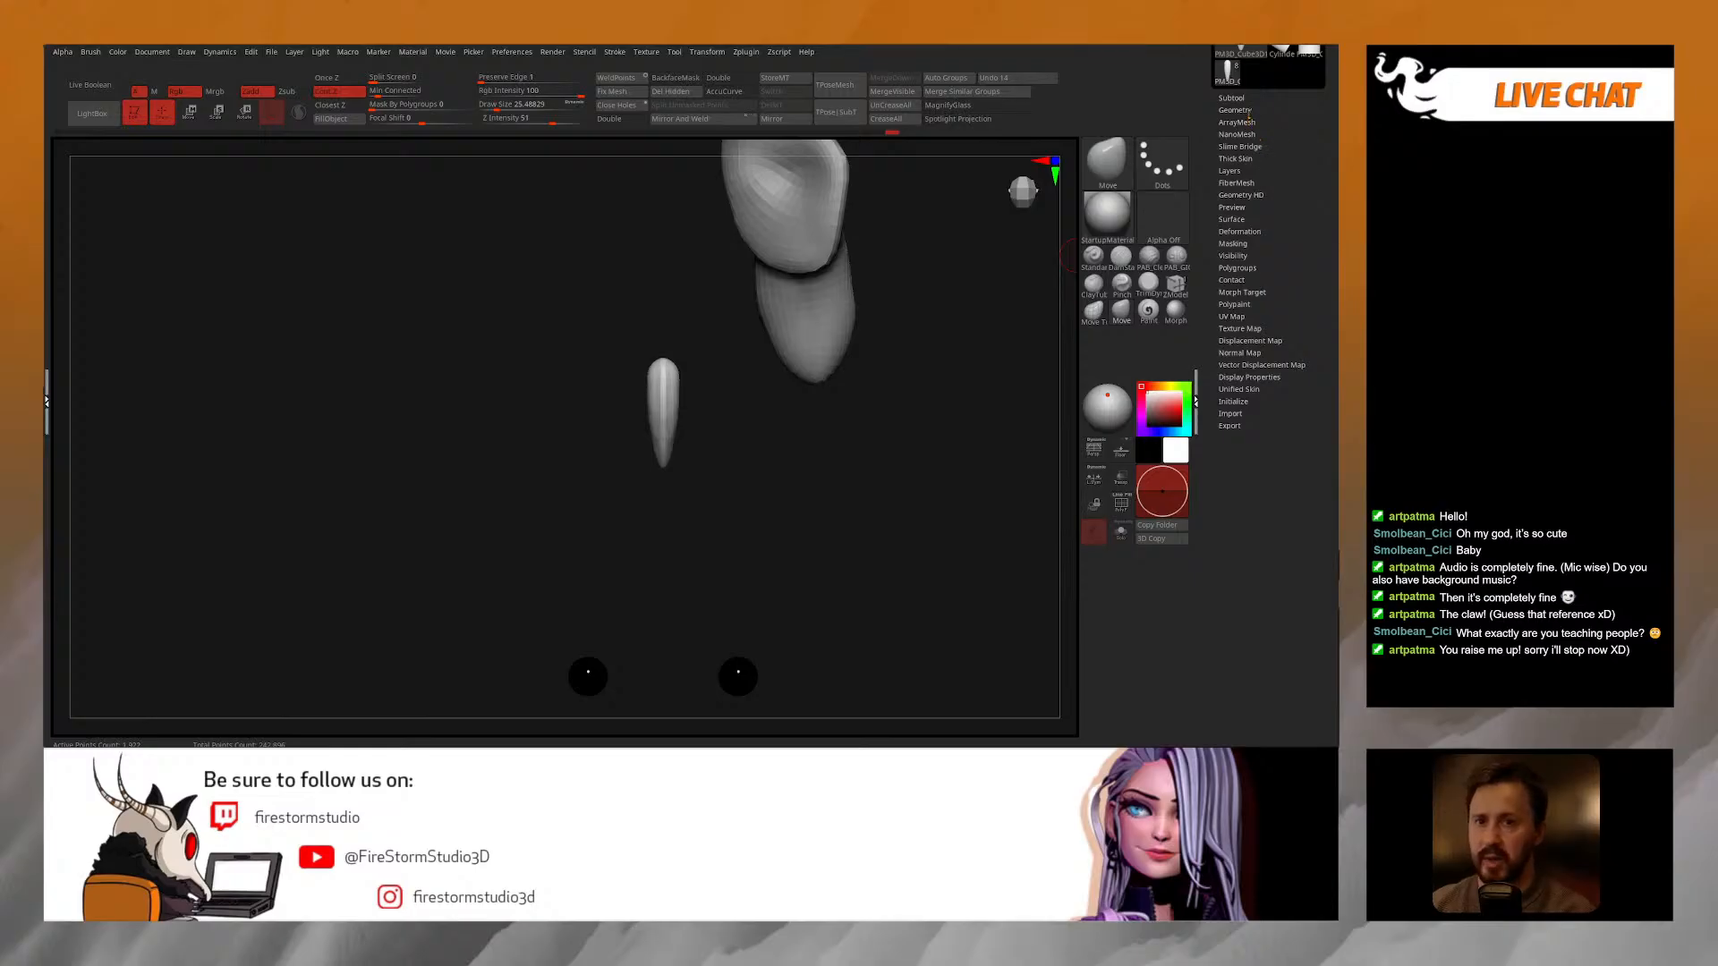
{"action": "left_click", "coordinate": [1244, 110]}
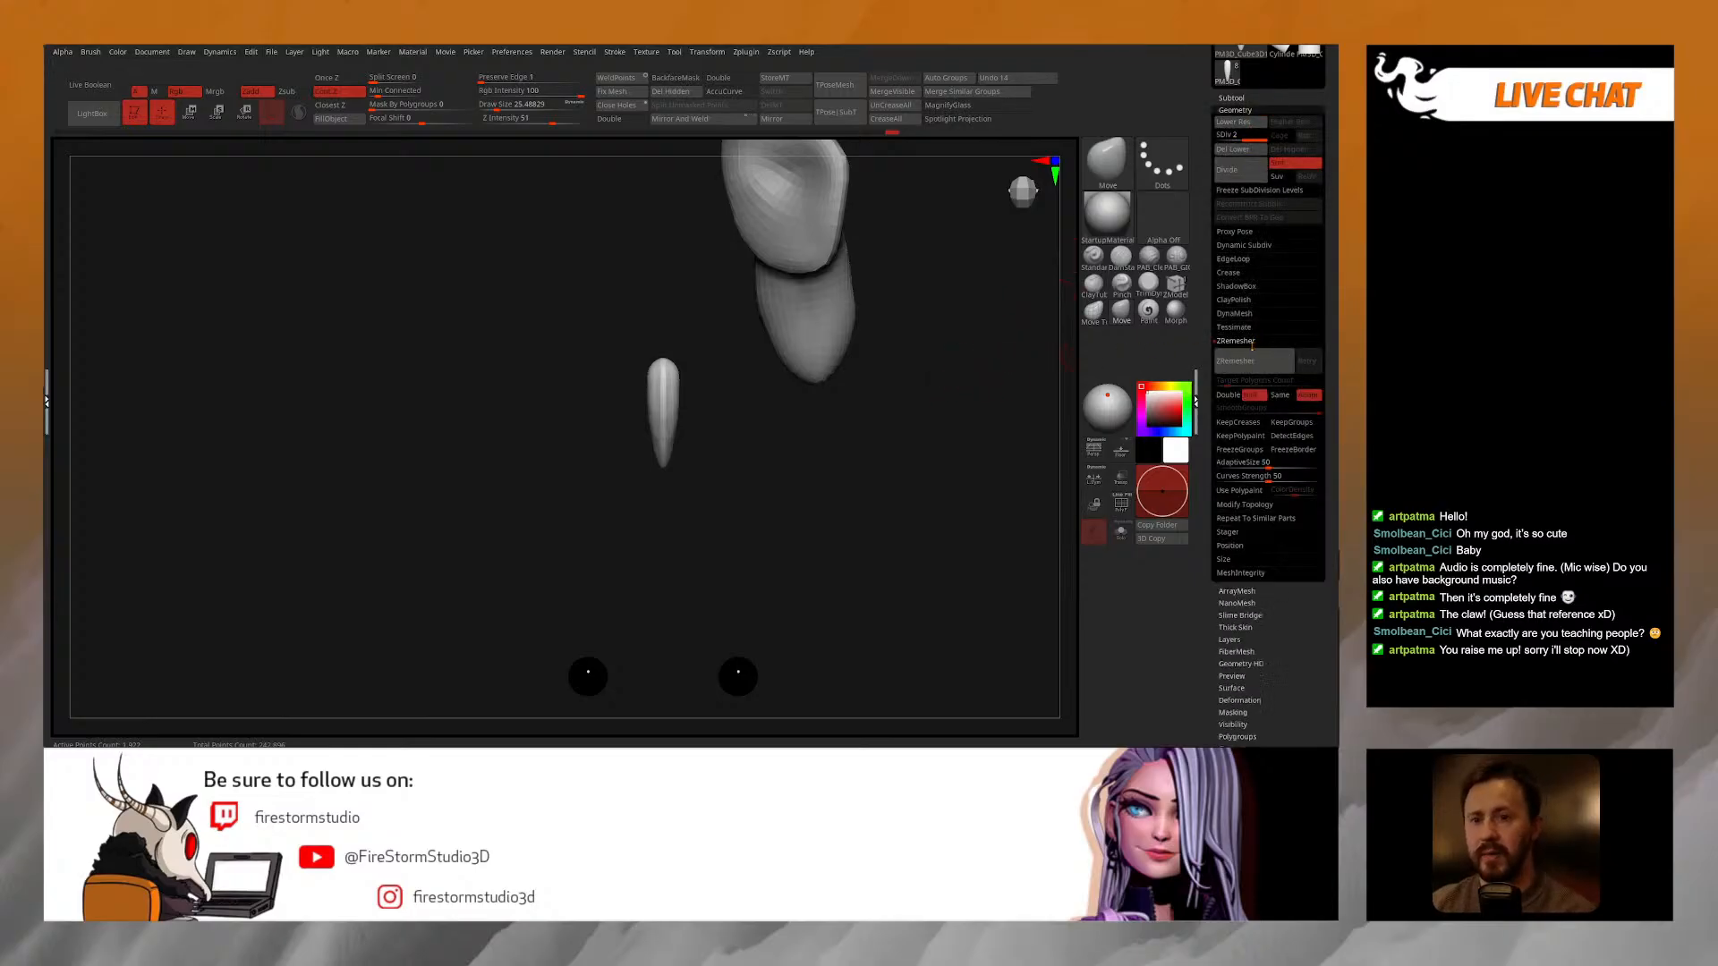
{"action": "left_click", "coordinate": [1251, 342]}
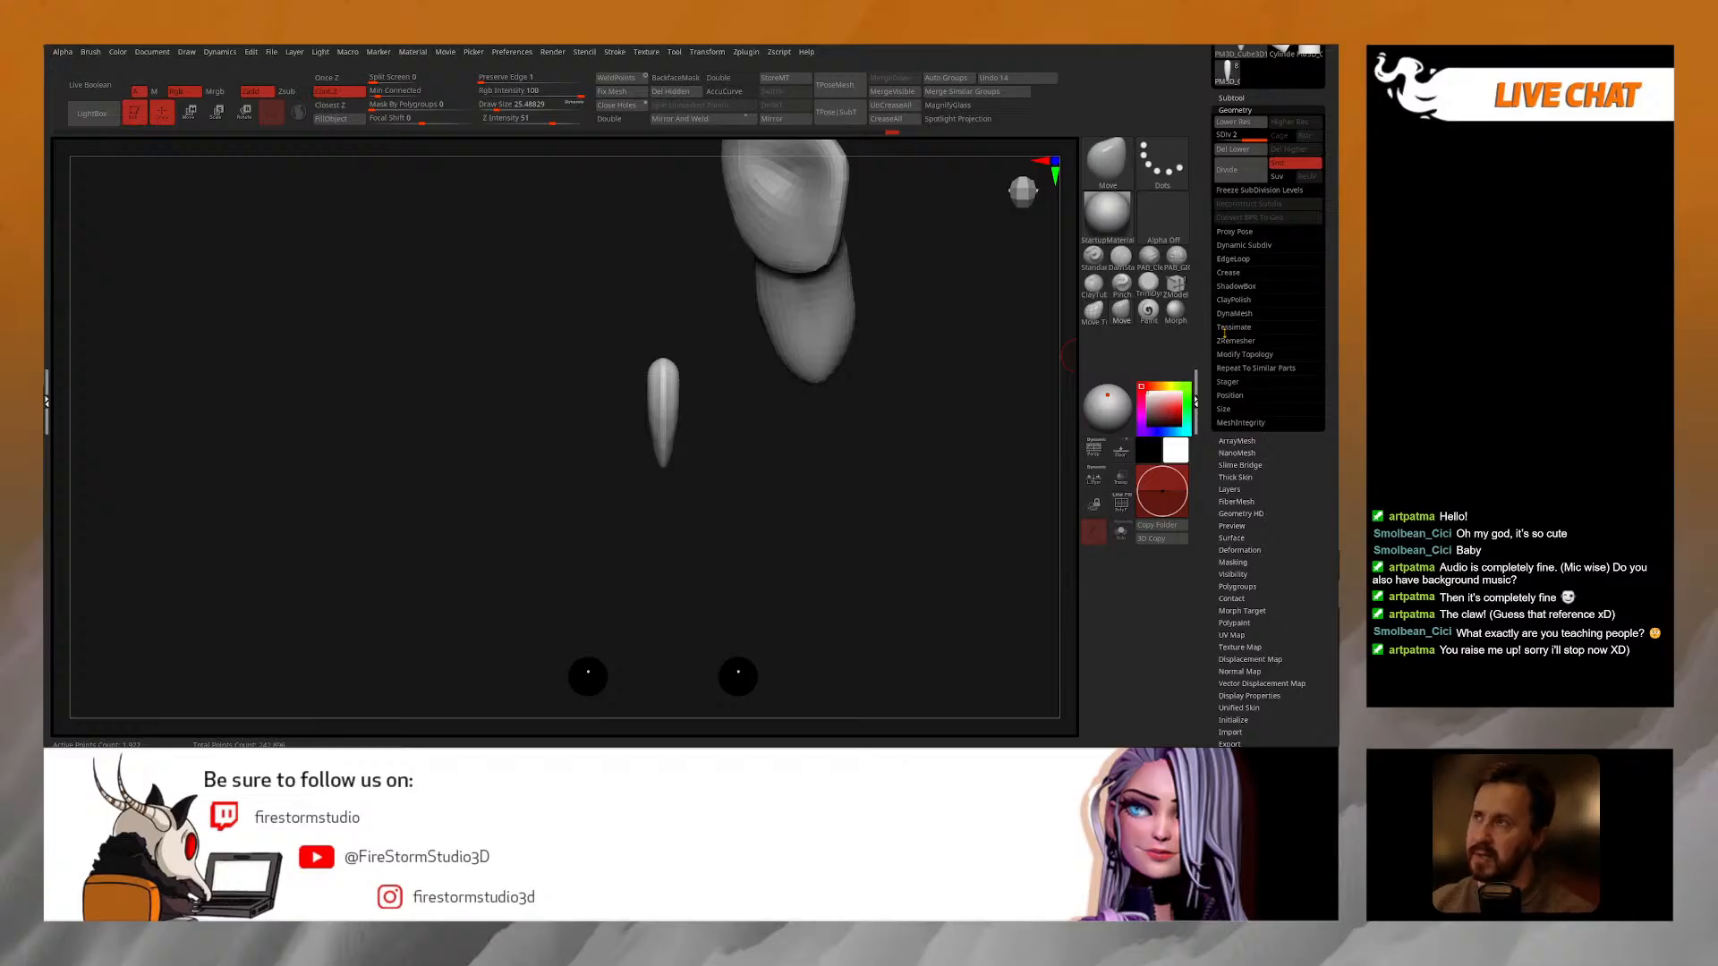
{"action": "left_click", "coordinate": [1235, 383]}
{"action": "left_click", "coordinate": [1236, 383]}
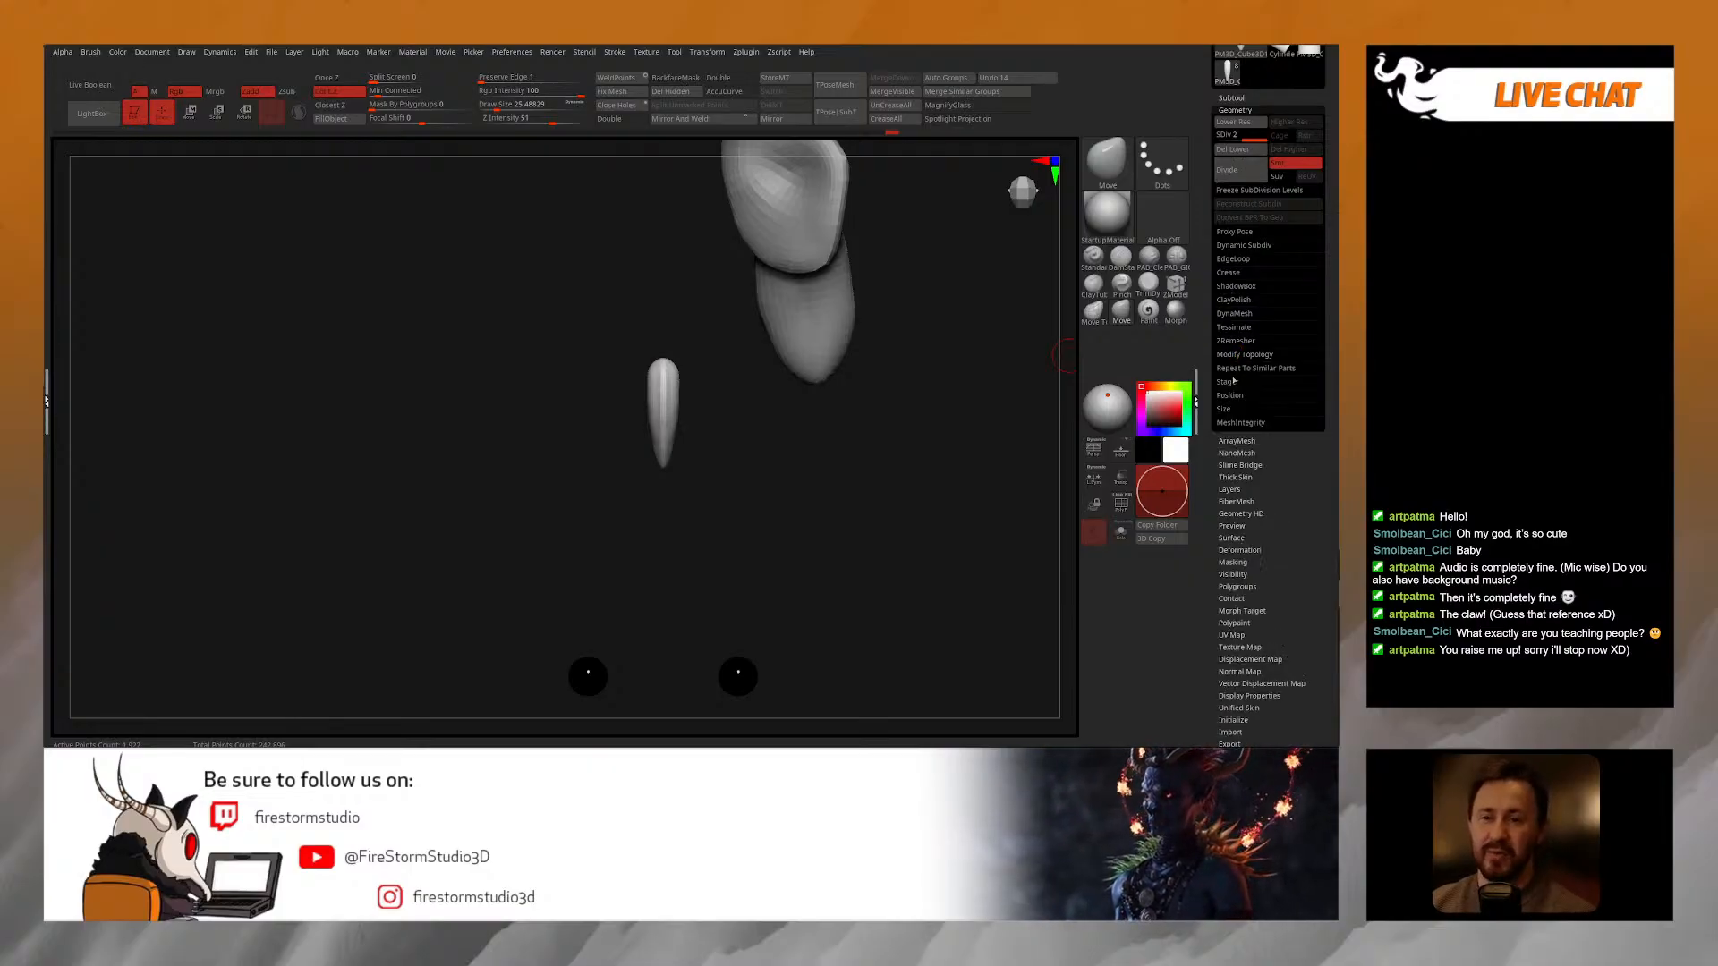
{"action": "left_click", "coordinate": [1227, 382]}
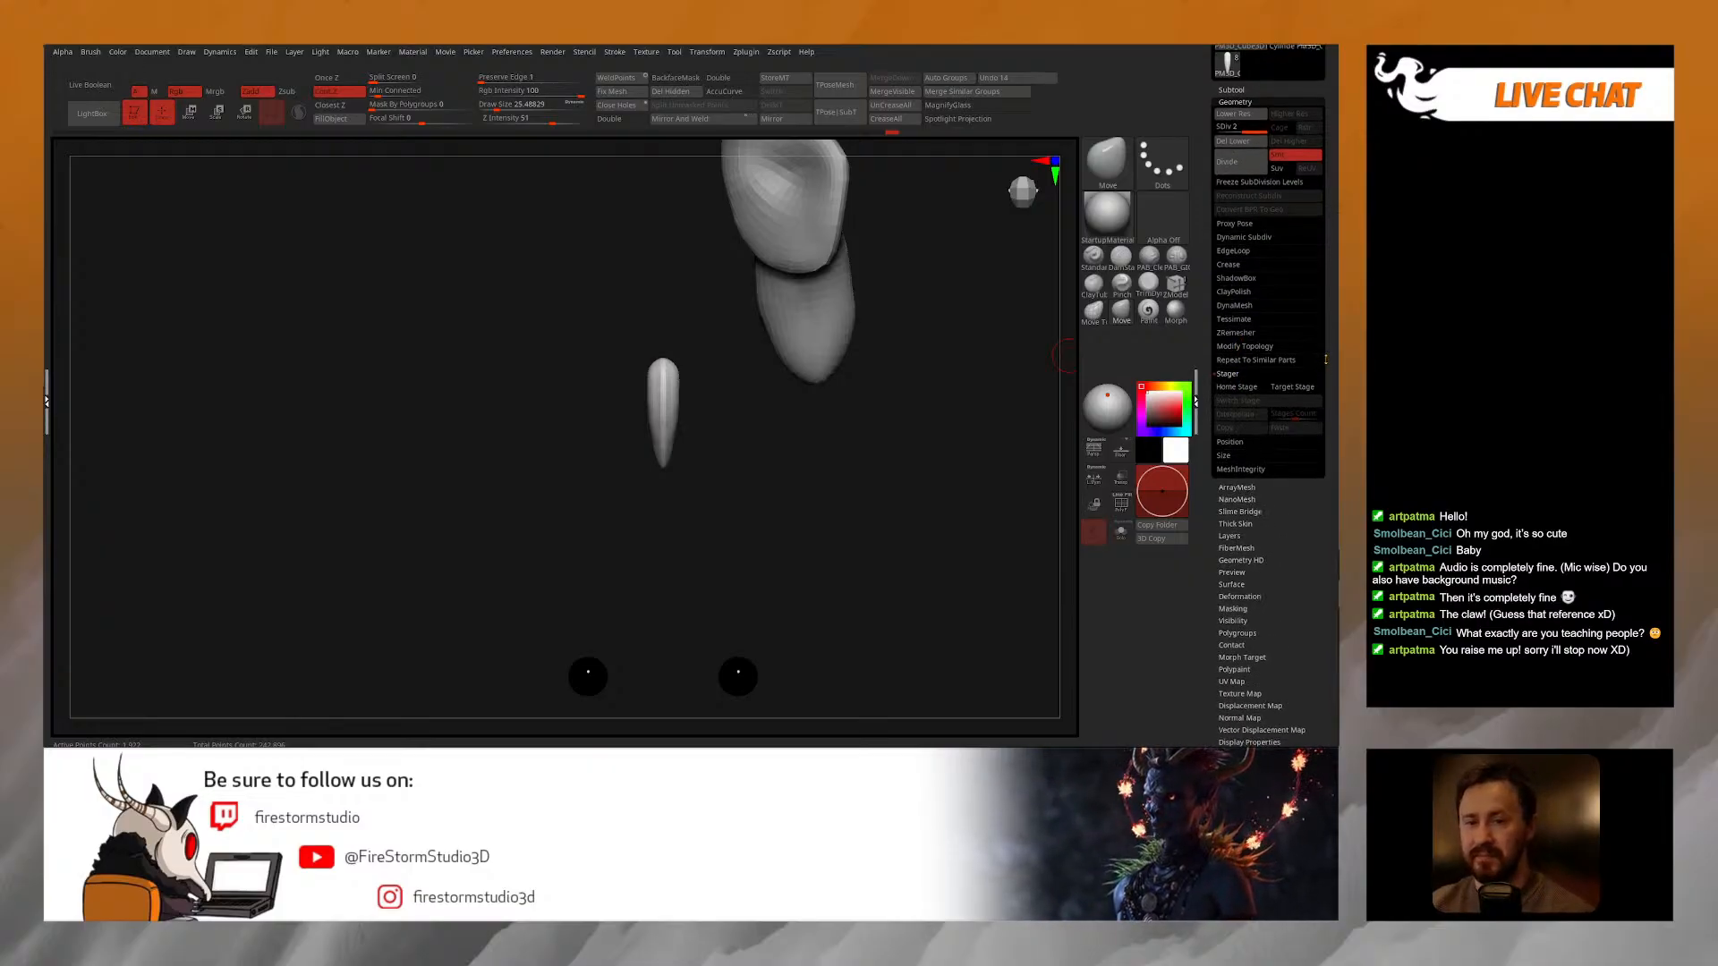
{"action": "left_click_drag", "start_coordinate": [662, 332], "coordinate": [709, 402]}
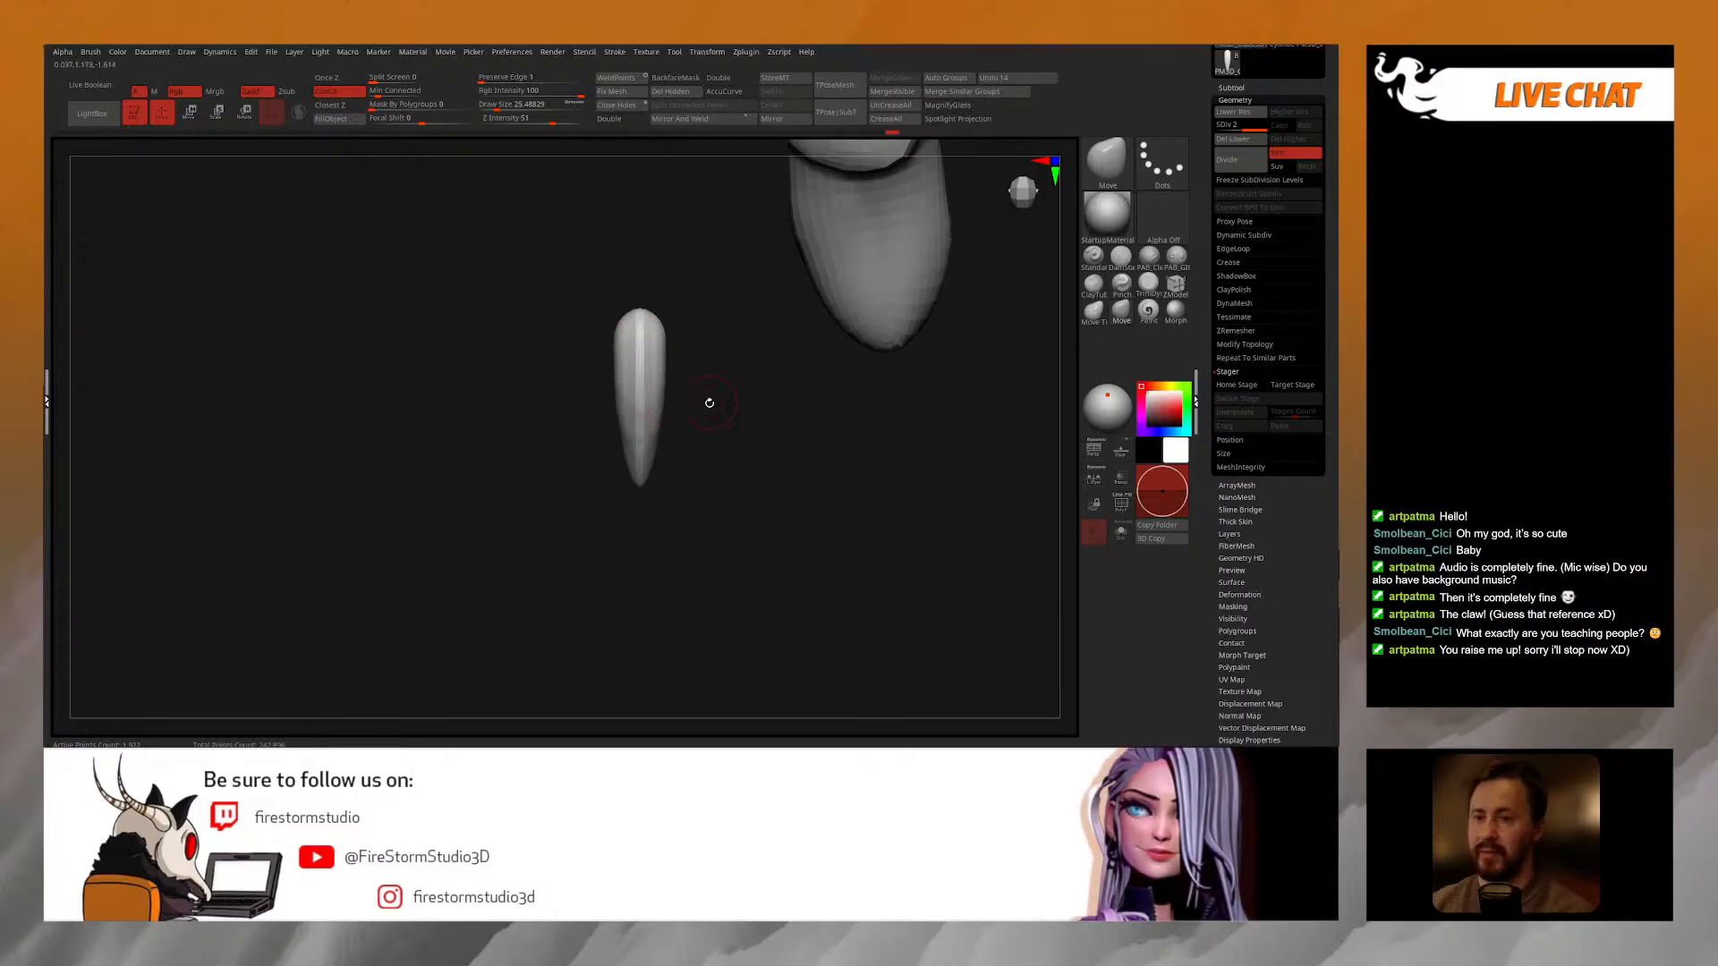
{"action": "left_click", "coordinate": [1231, 386]}
{"action": "left_click", "coordinate": [1232, 391]}
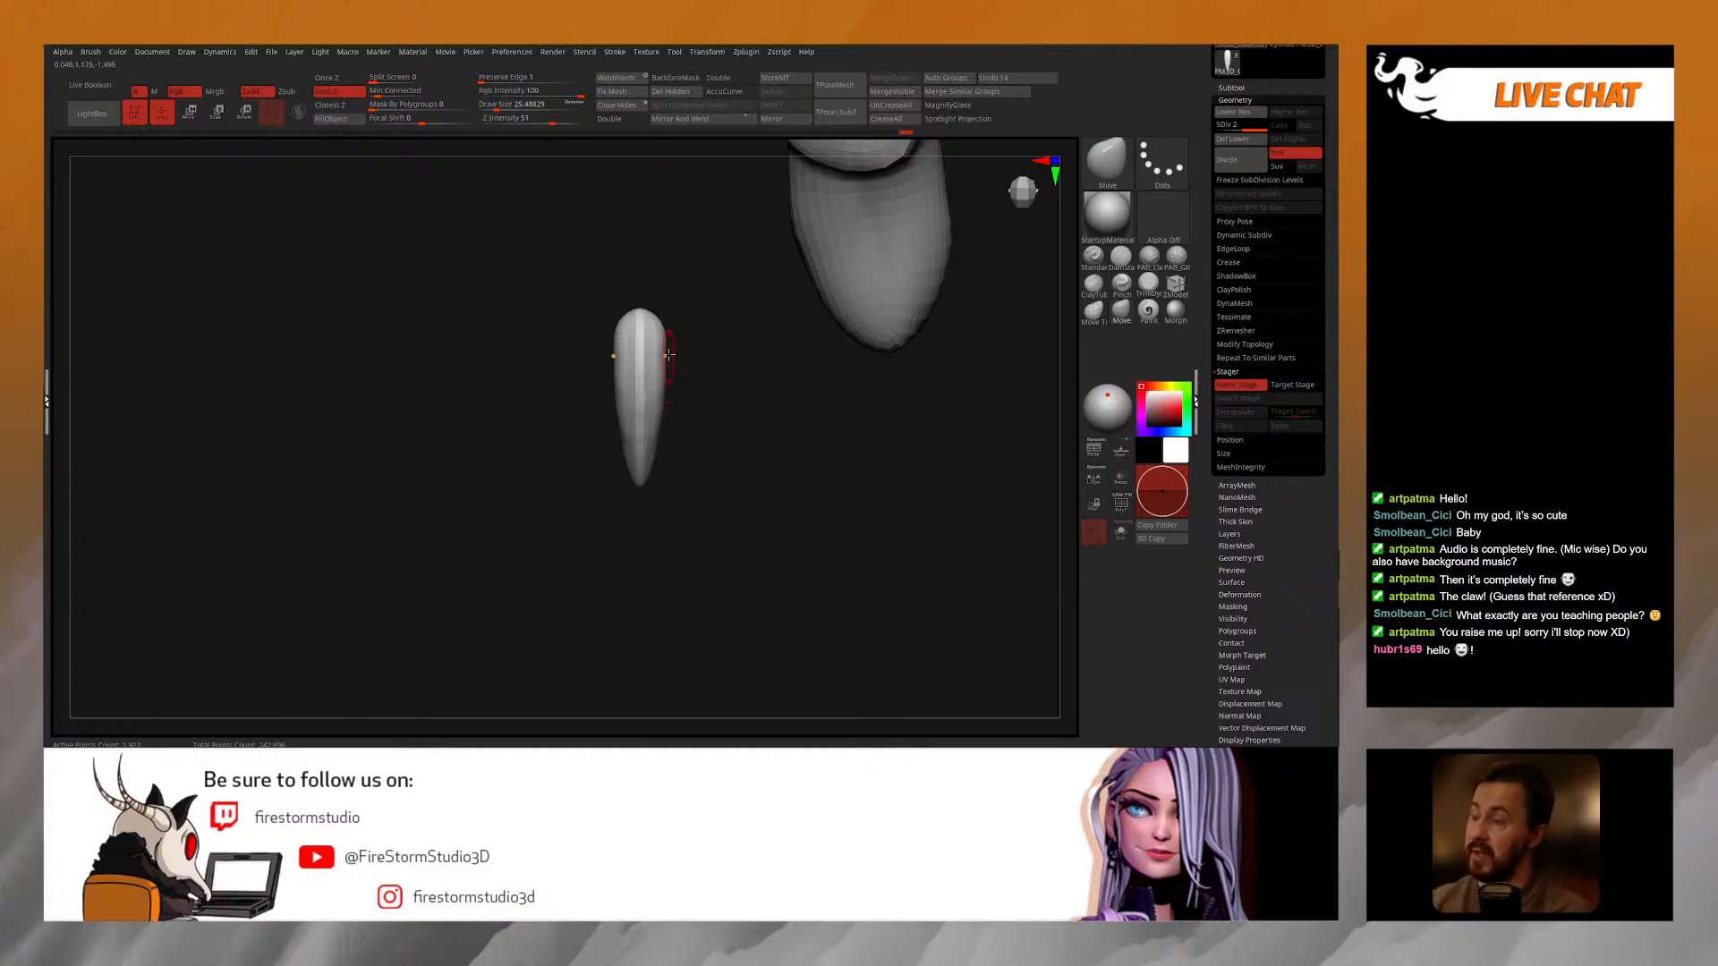
Step: Move the claw with the gizmo from its home position to the tip of the front paw and adjust its height there
{"action": "mouse_move", "coordinate": [706, 402]}
{"action": "left_mouse_down"}
{"action": "mouse_move", "coordinate": [701, 315]}
{"action": "mouse_move", "coordinate": [703, 371]}
{"action": "left_mouse_up"}
{"action": "key", "text": "w"}
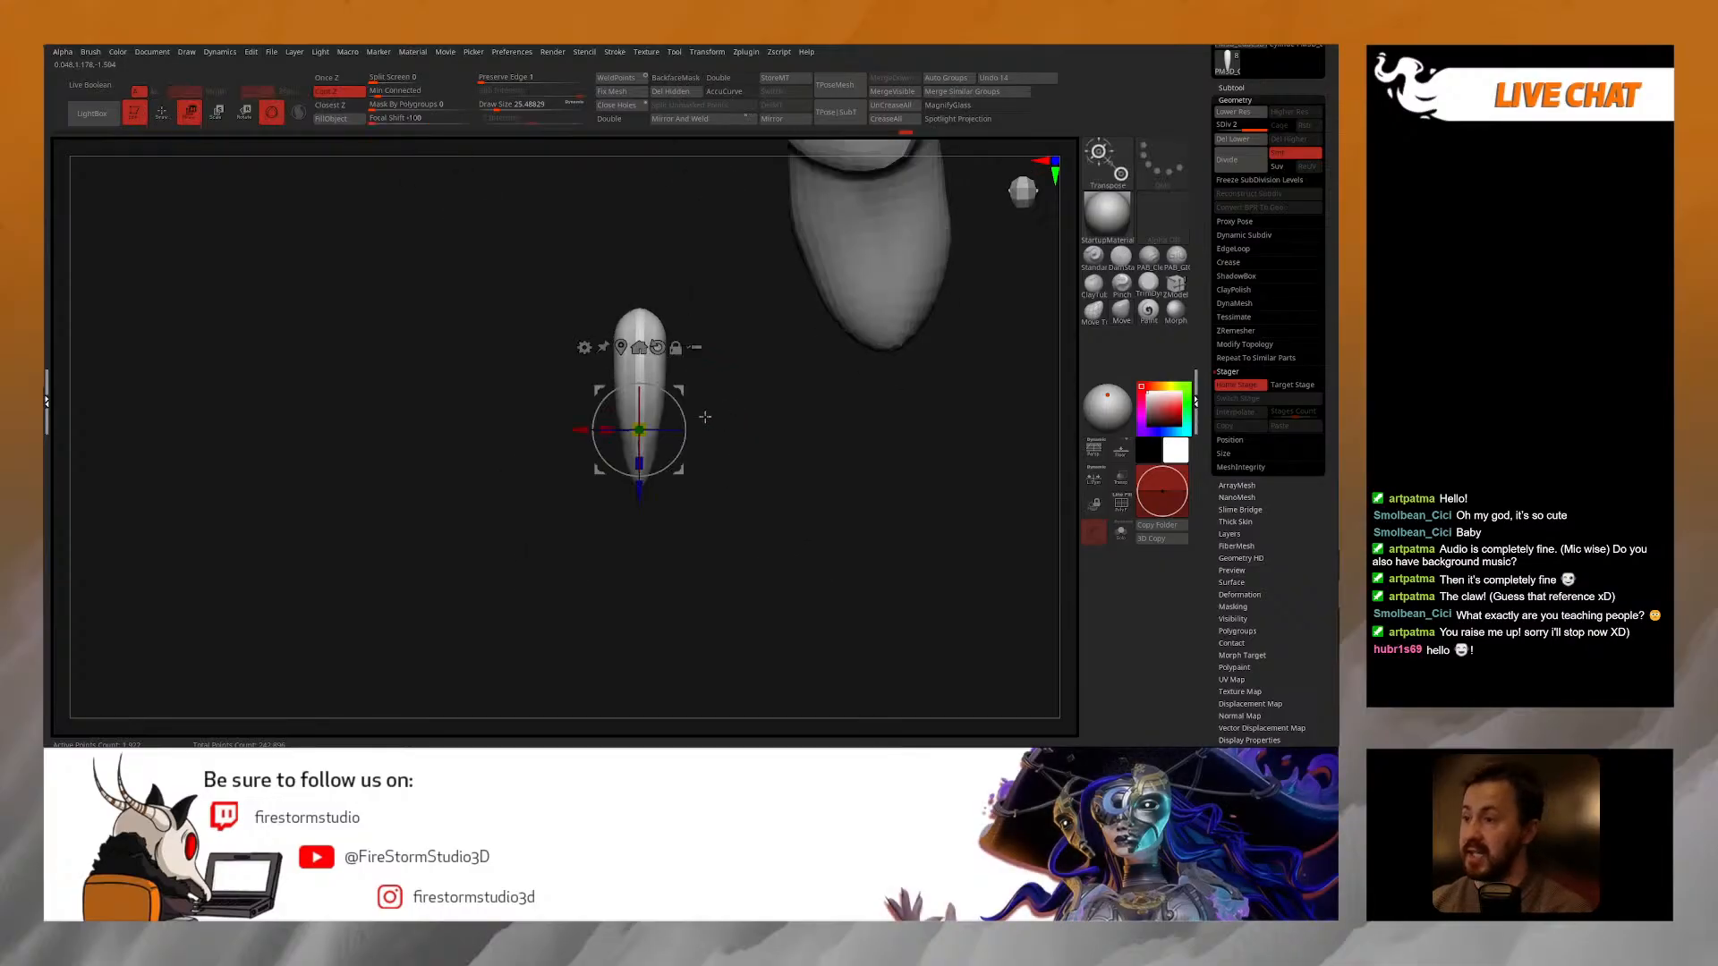
{"action": "left_click_drag", "start_coordinate": [582, 428], "coordinate": [776, 429]}
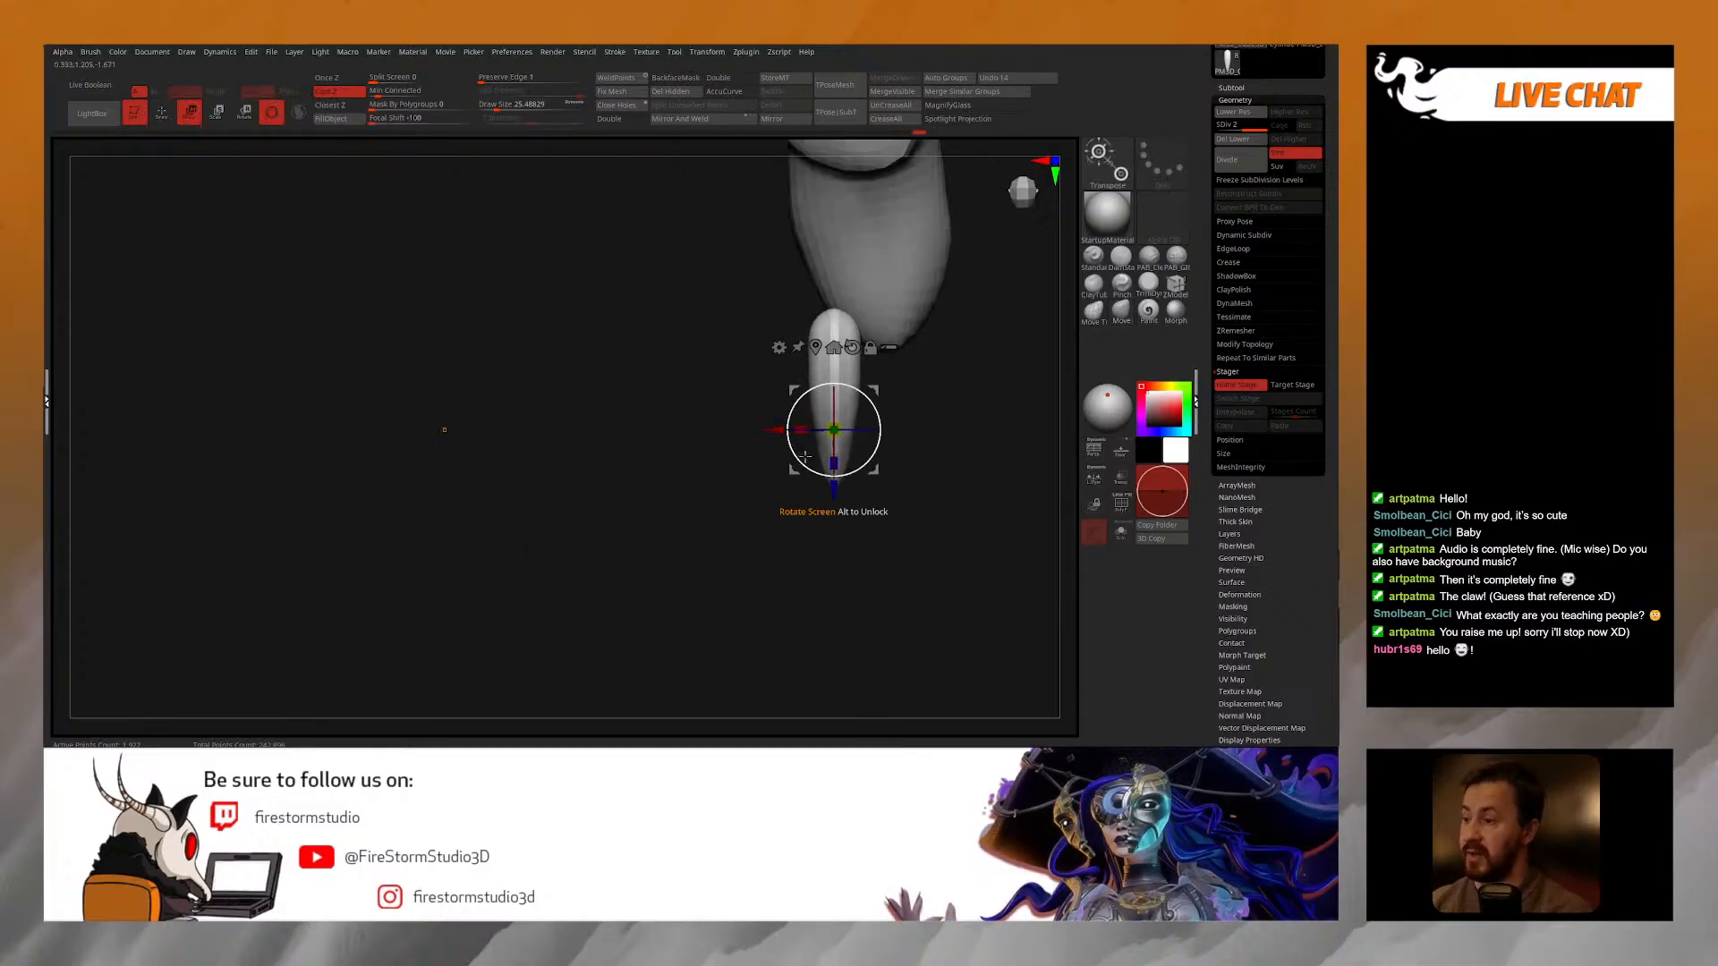
{"action": "left_click_drag", "start_coordinate": [837, 482], "coordinate": [837, 417]}
{"action": "left_click_drag", "start_coordinate": [775, 363], "coordinate": [793, 363]}
{"action": "left_click_drag", "start_coordinate": [761, 322], "coordinate": [762, 403]}
{"action": "right_click_drag", "start_coordinate": [810, 362], "coordinate": [895, 351]}
{"action": "left_click_drag", "start_coordinate": [937, 293], "coordinate": [937, 345]}
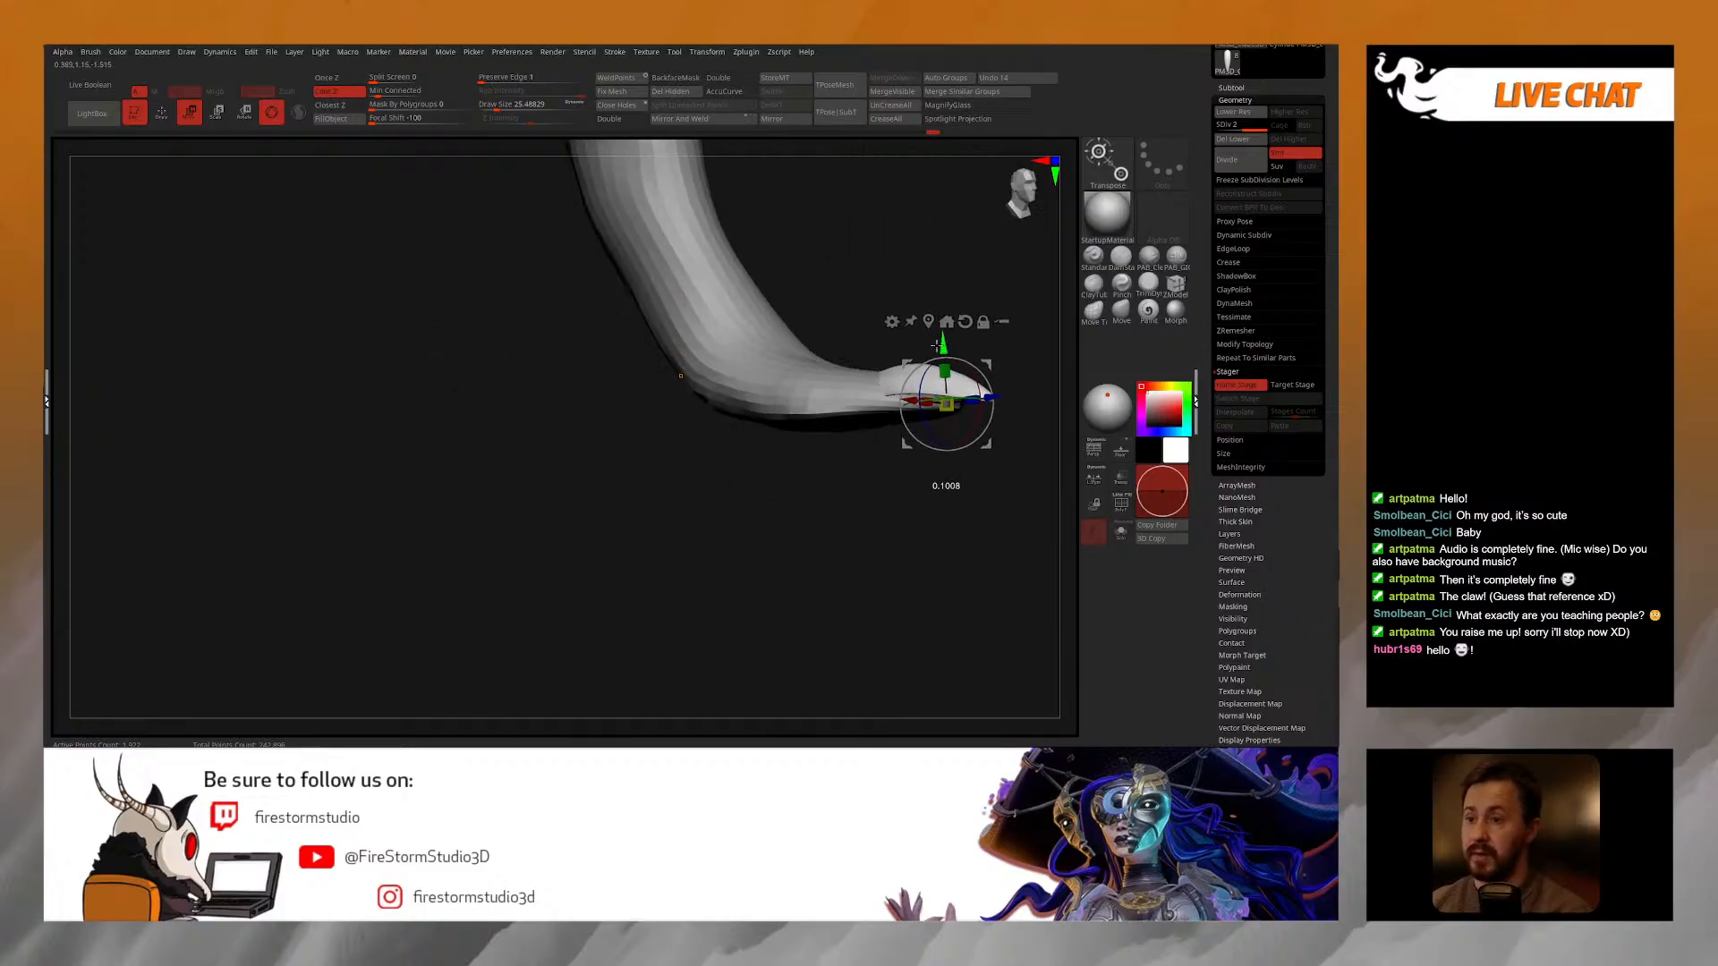
Step: Undo the stray gizmo adjustment, angle the claw to follow the toe and shift it across the paw's front edge
{"action": "left_click_drag", "start_coordinate": [946, 405], "coordinate": [936, 397]}
{"action": "key", "text": "ctrl+z"}
{"action": "right_click_drag", "start_coordinate": [904, 302], "coordinate": [741, 461]}
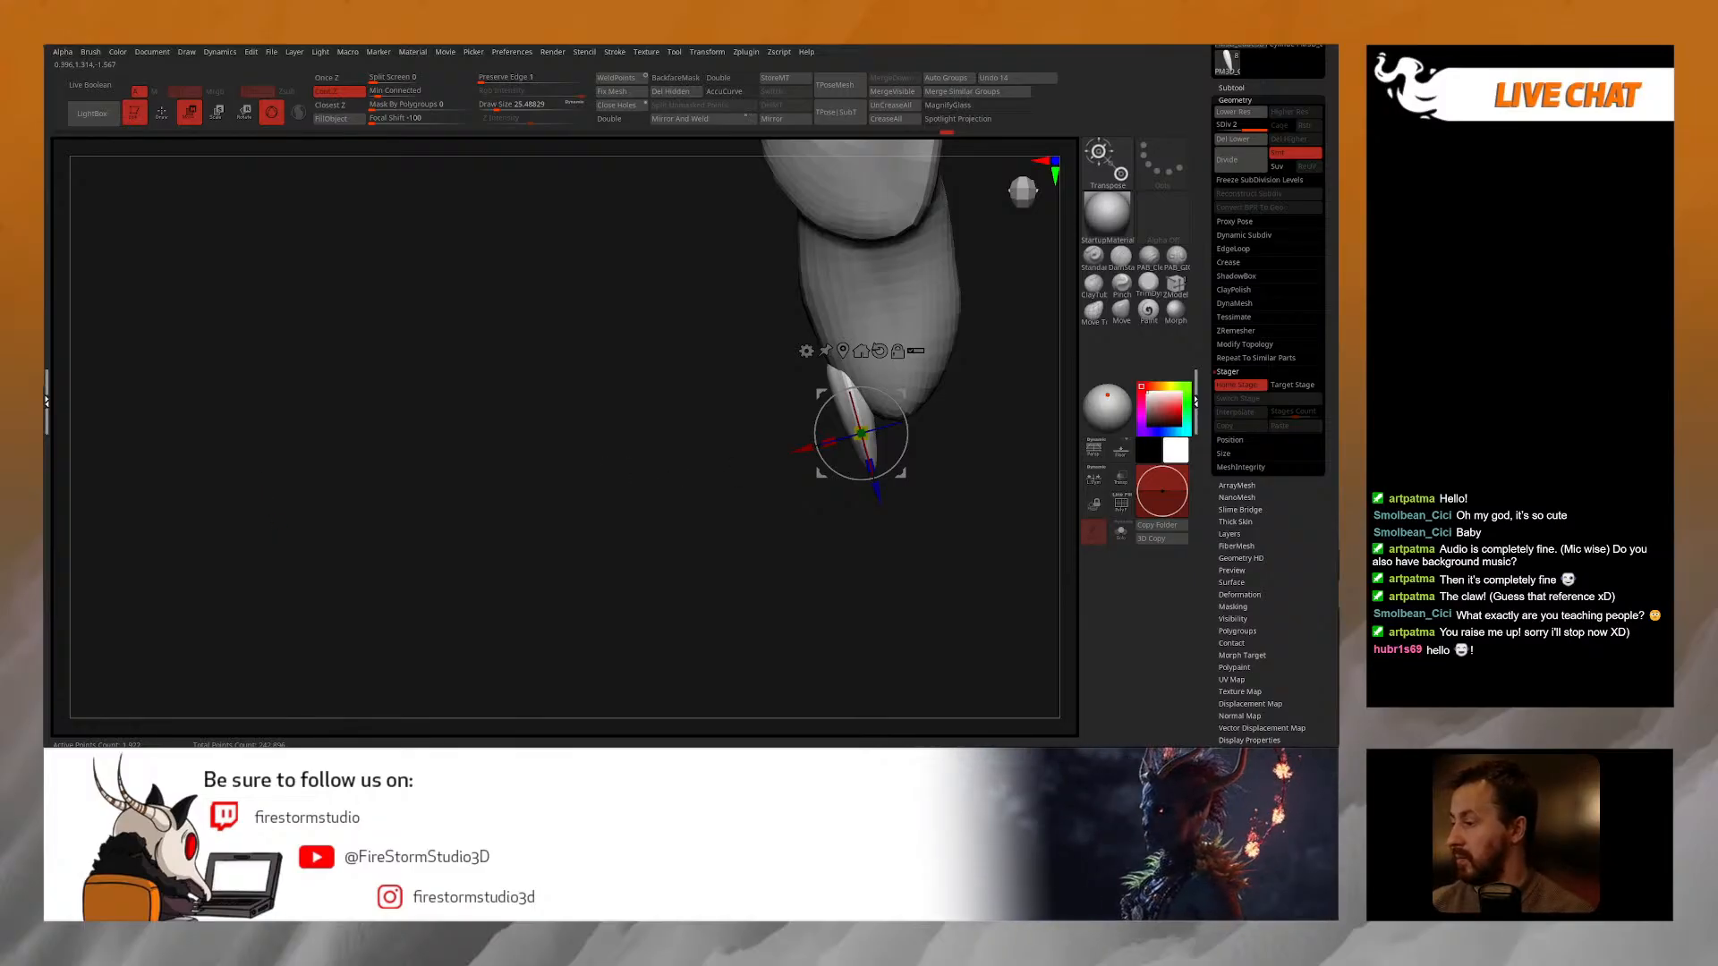
{"action": "left_click_drag", "start_coordinate": [808, 446], "coordinate": [922, 525]}
{"action": "left_click_drag", "start_coordinate": [928, 424], "coordinate": [933, 427]}
{"action": "left_click_drag", "start_coordinate": [916, 528], "coordinate": [917, 532]}
{"action": "right_click_drag", "start_coordinate": [916, 531], "coordinate": [912, 450], "text": "shift"}
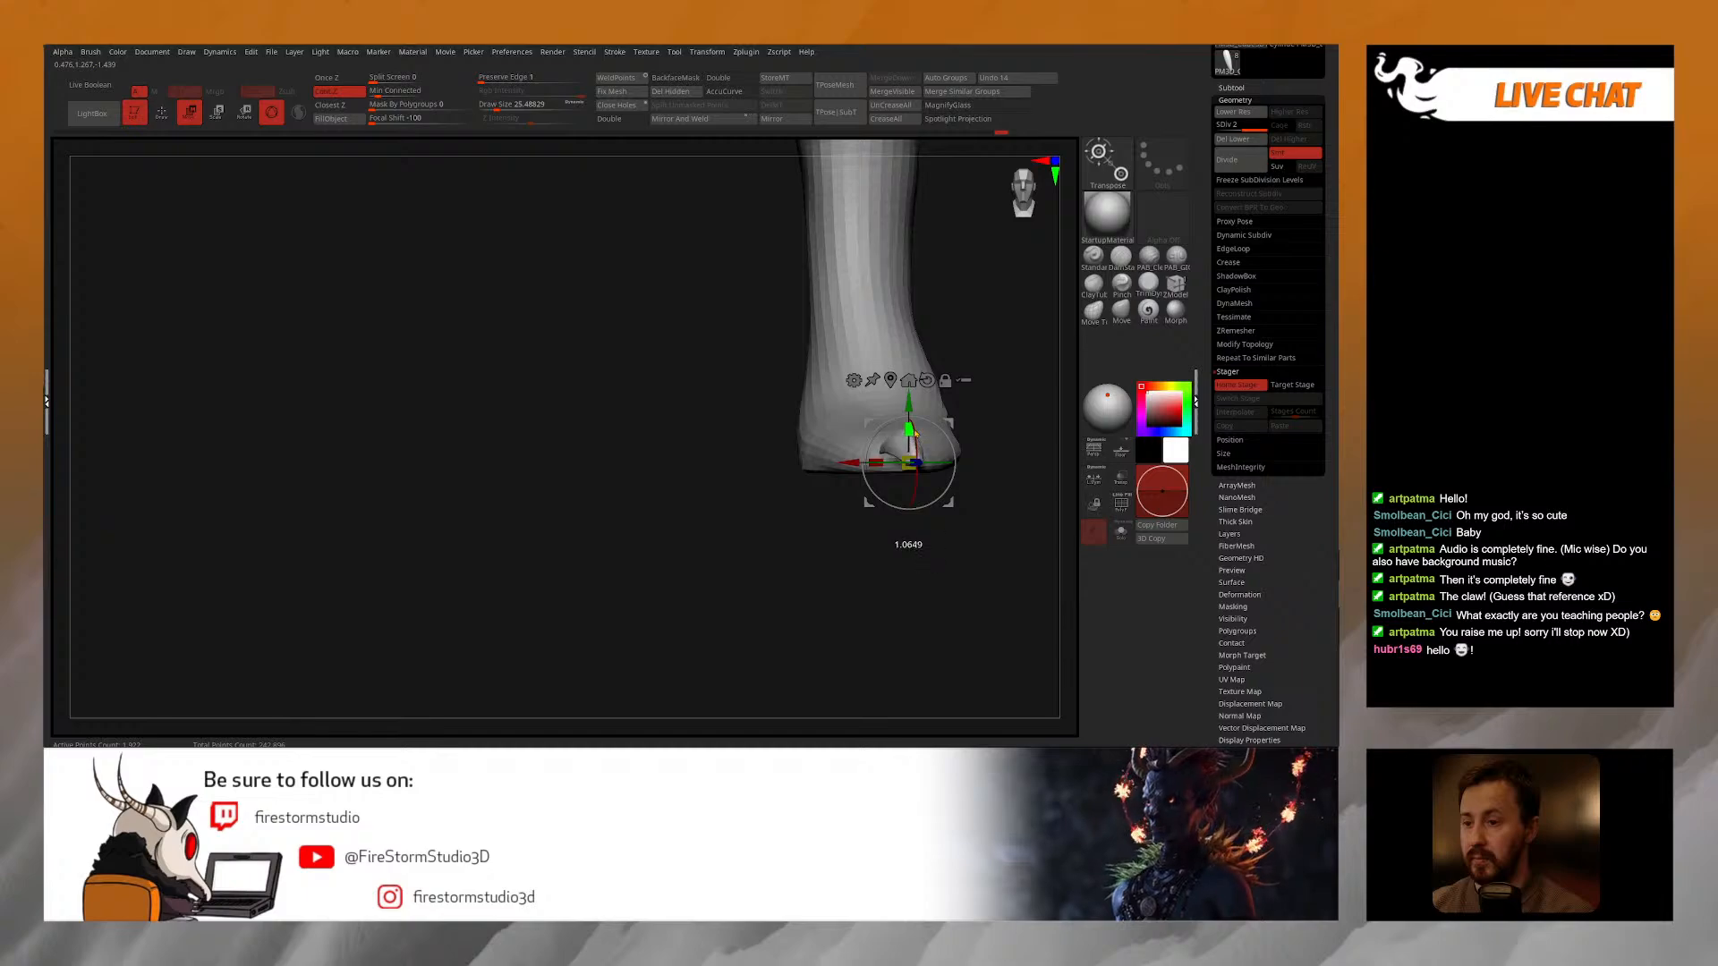
{"action": "right_click_drag", "start_coordinate": [916, 445], "coordinate": [910, 540], "text": "shift"}
Step: Reposition the claw at the middle of the paw's tip and adjust its depth and height against the toe
{"action": "right_click_drag", "start_coordinate": [854, 474], "coordinate": [850, 521]}
{"action": "right_click_drag", "start_coordinate": [849, 521], "coordinate": [810, 470], "text": "alt"}
{"action": "left_click_drag", "start_coordinate": [830, 451], "coordinate": [820, 452]}
{"action": "right_click_drag", "start_coordinate": [802, 470], "coordinate": [798, 530]}
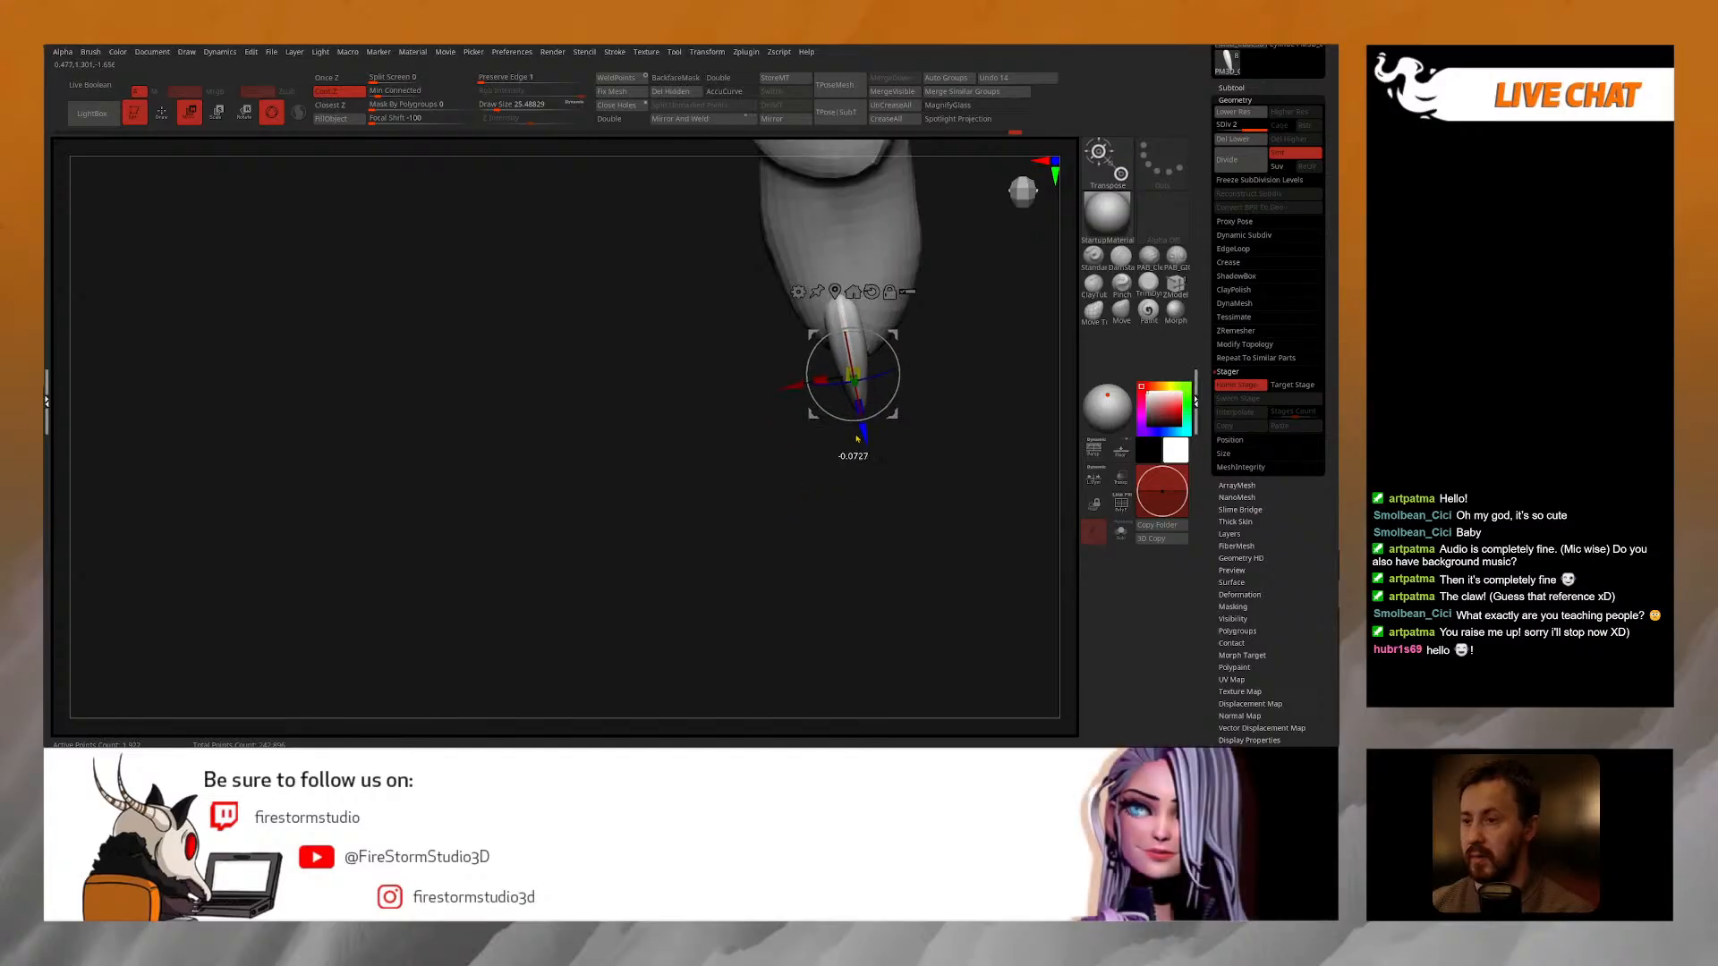
{"action": "right_click_drag", "start_coordinate": [787, 390], "coordinate": [876, 378]}
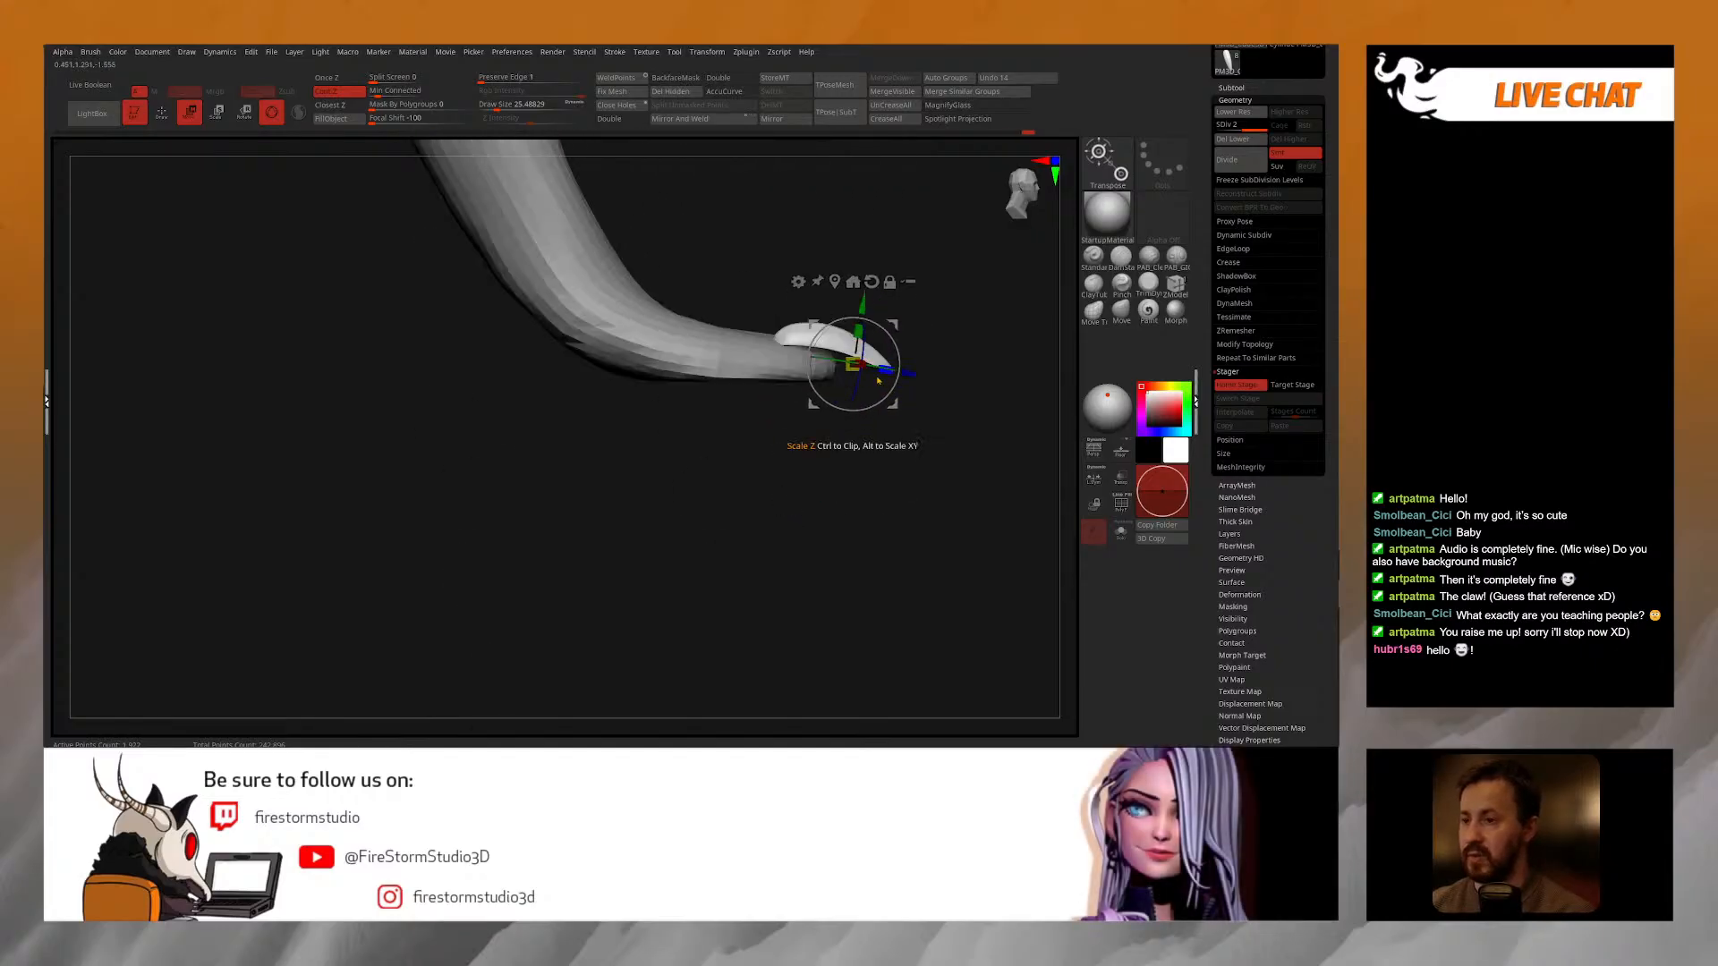
{"action": "left_click_drag", "start_coordinate": [863, 309], "coordinate": [834, 325]}
Step: Move the claw to the paw's inner edge and fine-tune its angle and depth so it follows the paw's side
{"action": "right_click_drag", "start_coordinate": [834, 324], "coordinate": [826, 483]}
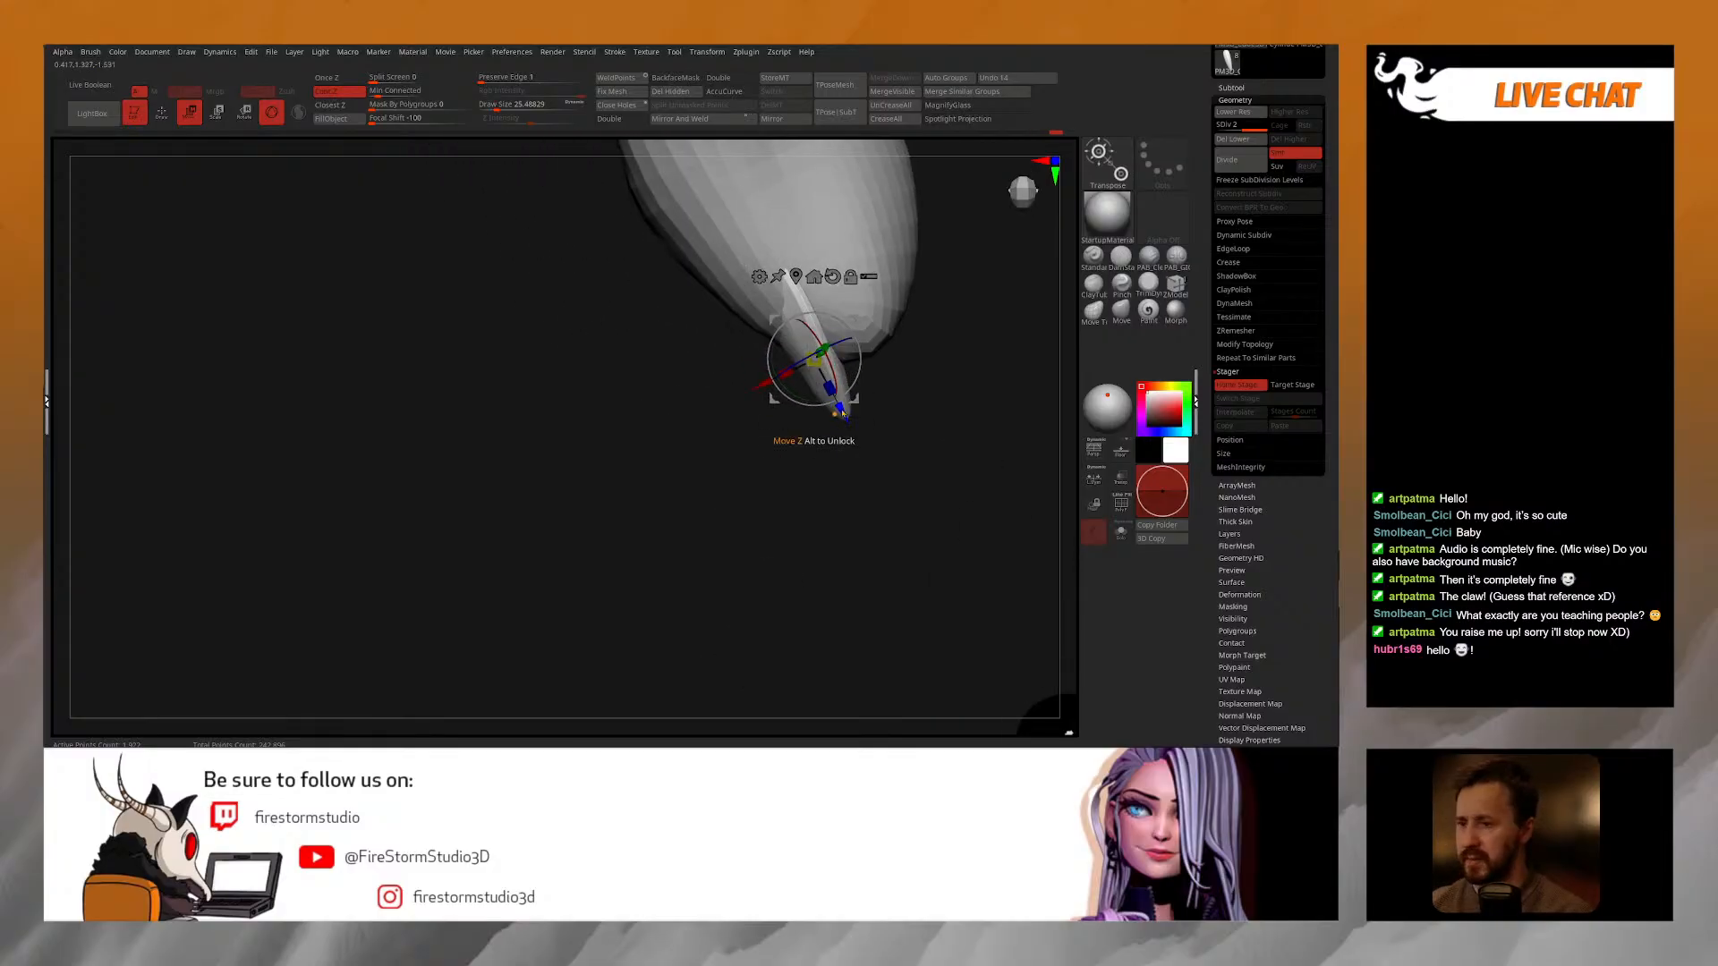
{"action": "left_click_drag", "start_coordinate": [781, 383], "coordinate": [801, 431]}
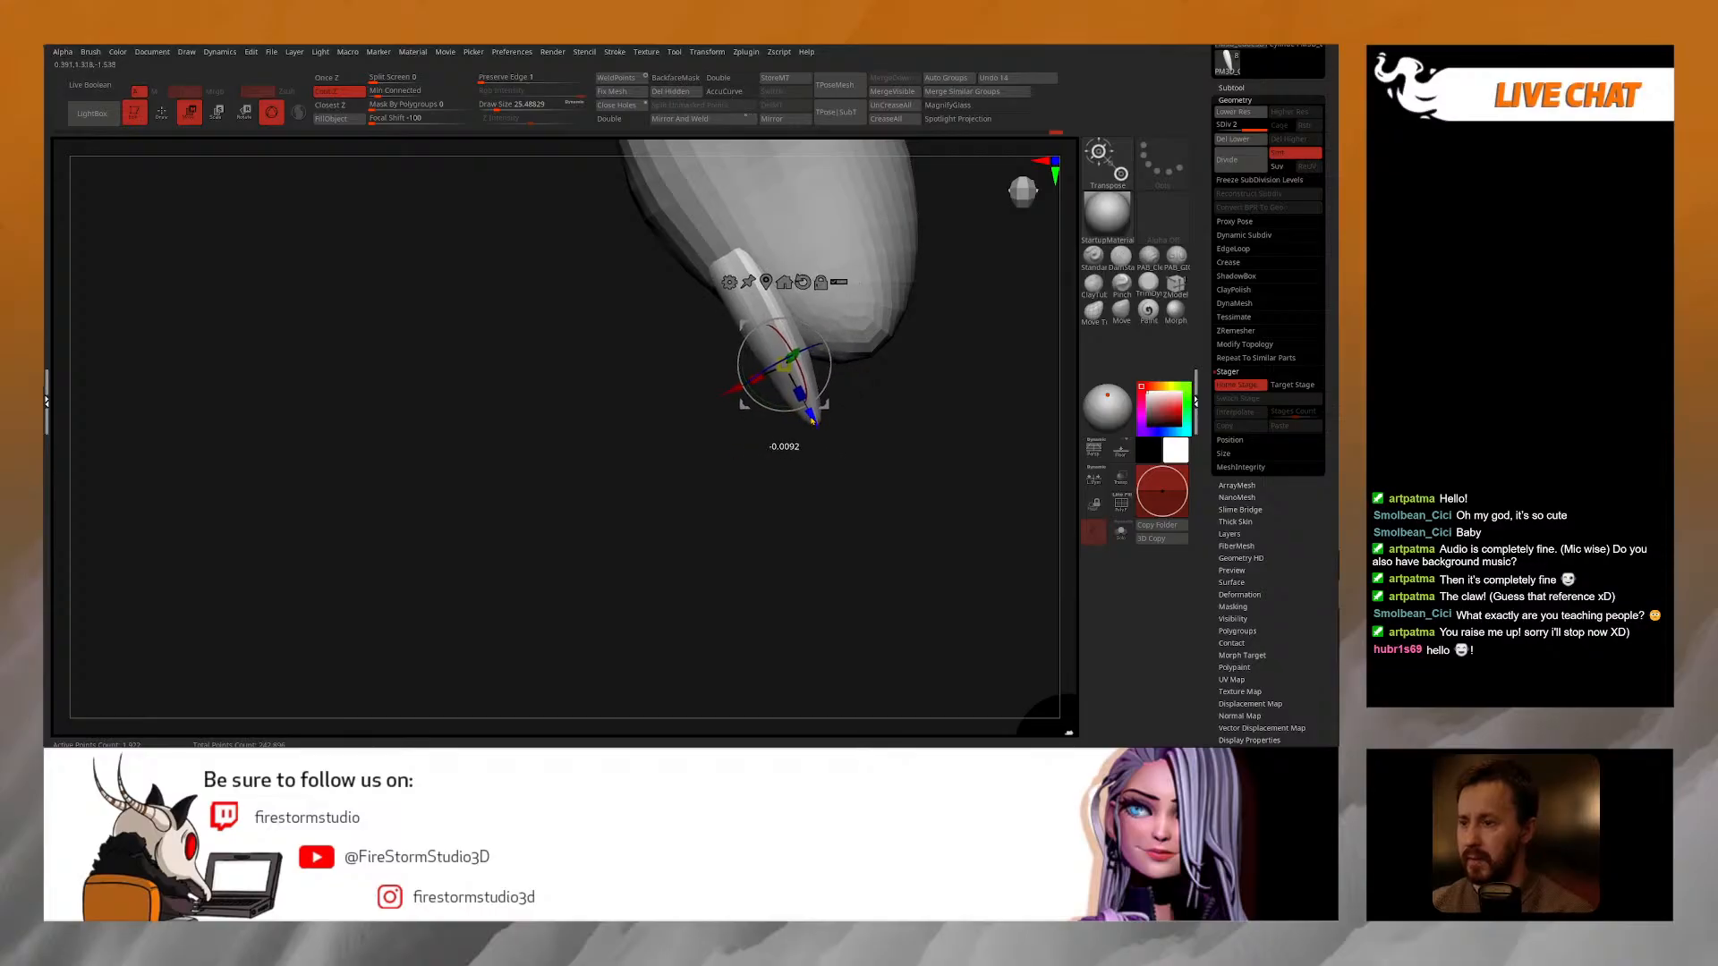
{"action": "left_click_drag", "start_coordinate": [830, 367], "coordinate": [829, 375]}
{"action": "right_click_drag", "start_coordinate": [829, 385], "coordinate": [811, 431]}
{"action": "right_click_drag", "start_coordinate": [810, 431], "coordinate": [804, 509], "text": "alt"}
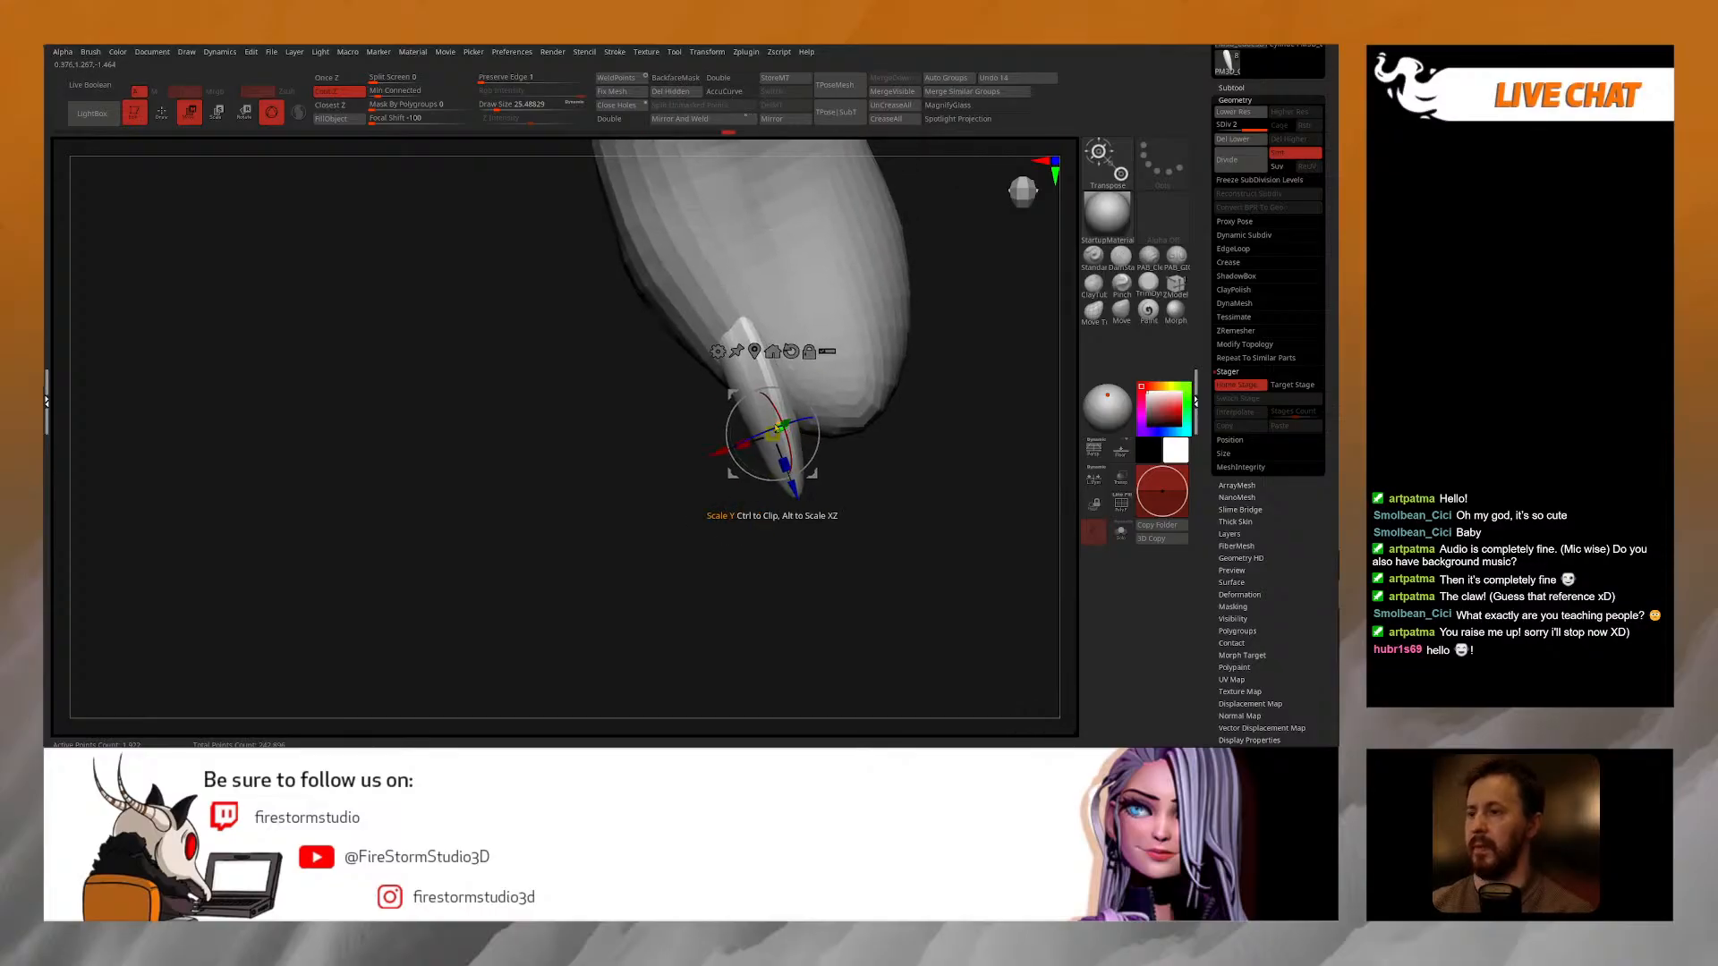
{"action": "left_click_drag", "start_coordinate": [801, 422], "coordinate": [780, 437]}
{"action": "right_click_drag", "start_coordinate": [787, 492], "coordinate": [732, 502]}
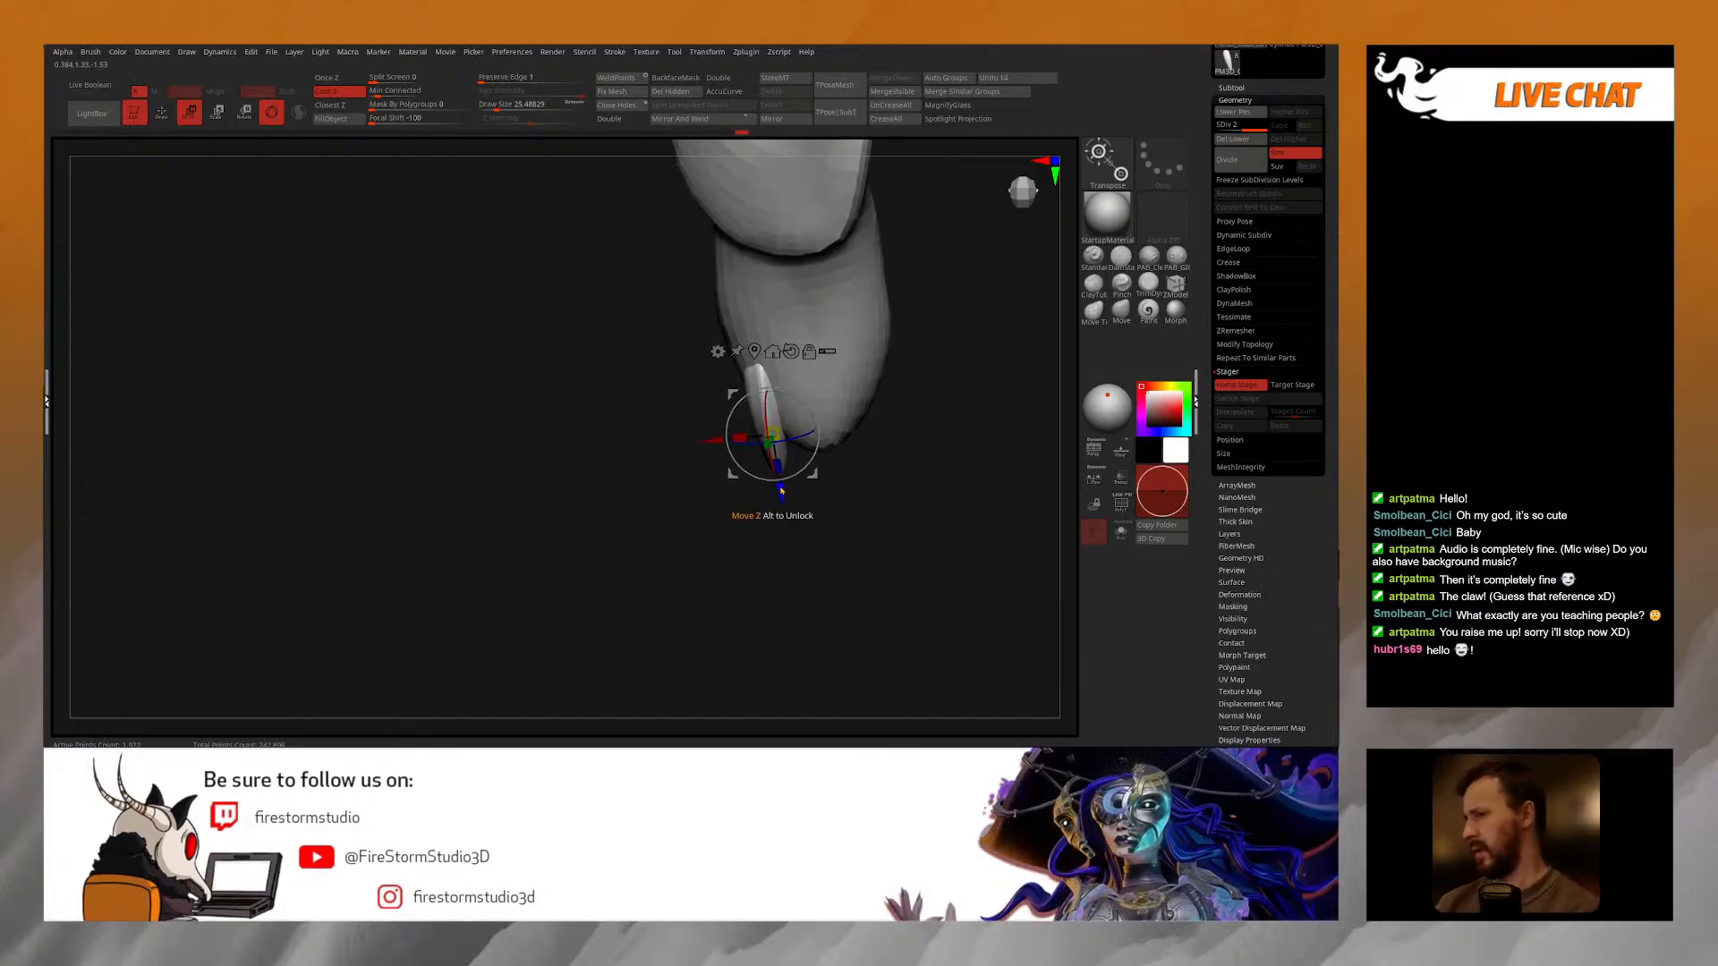
Step: Leave the gizmo and store the claw's placement on the paw as its Target Stage
{"action": "key", "text": "q"}
{"action": "mouse_move", "coordinate": [797, 514]}
{"action": "right_mouse_down"}
{"action": "mouse_move", "coordinate": [864, 418]}
{"action": "mouse_move", "coordinate": [876, 438]}
{"action": "mouse_move", "coordinate": [913, 387]}
{"action": "mouse_move", "coordinate": [908, 471]}
{"action": "mouse_move", "coordinate": [787, 441]}
{"action": "mouse_move", "coordinate": [742, 362]}
{"action": "right_mouse_up"}
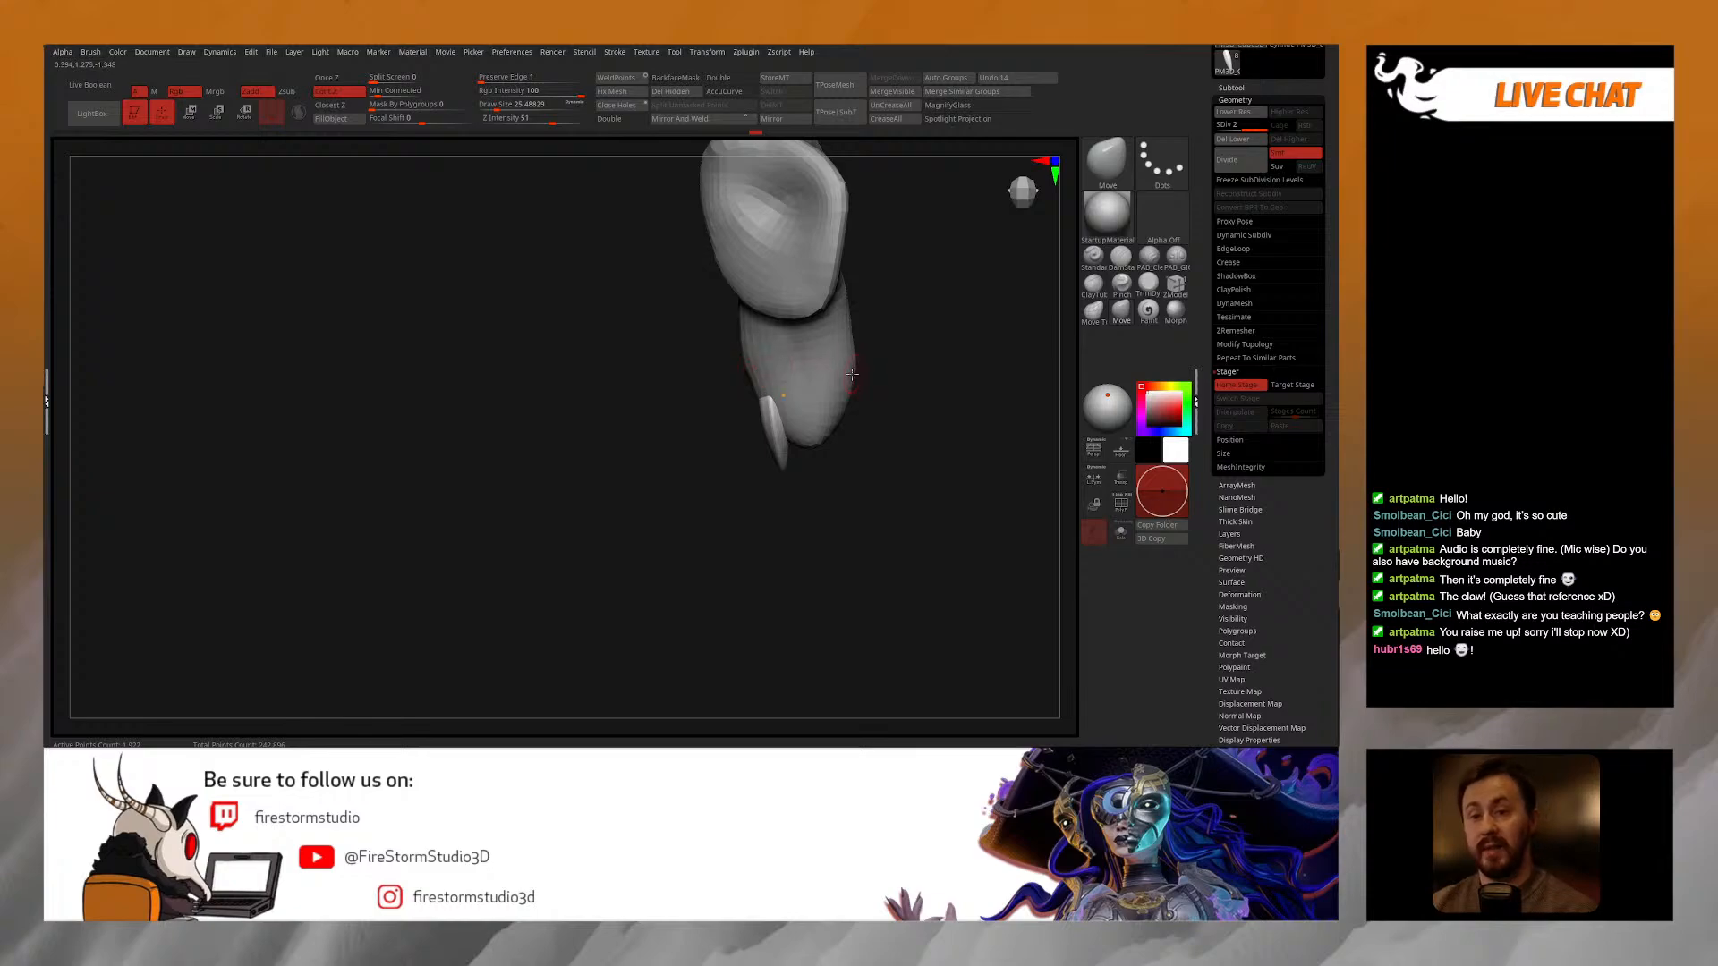
{"action": "left_click", "coordinate": [1292, 386]}
{"action": "left_click_drag", "start_coordinate": [908, 484], "coordinate": [868, 471]}
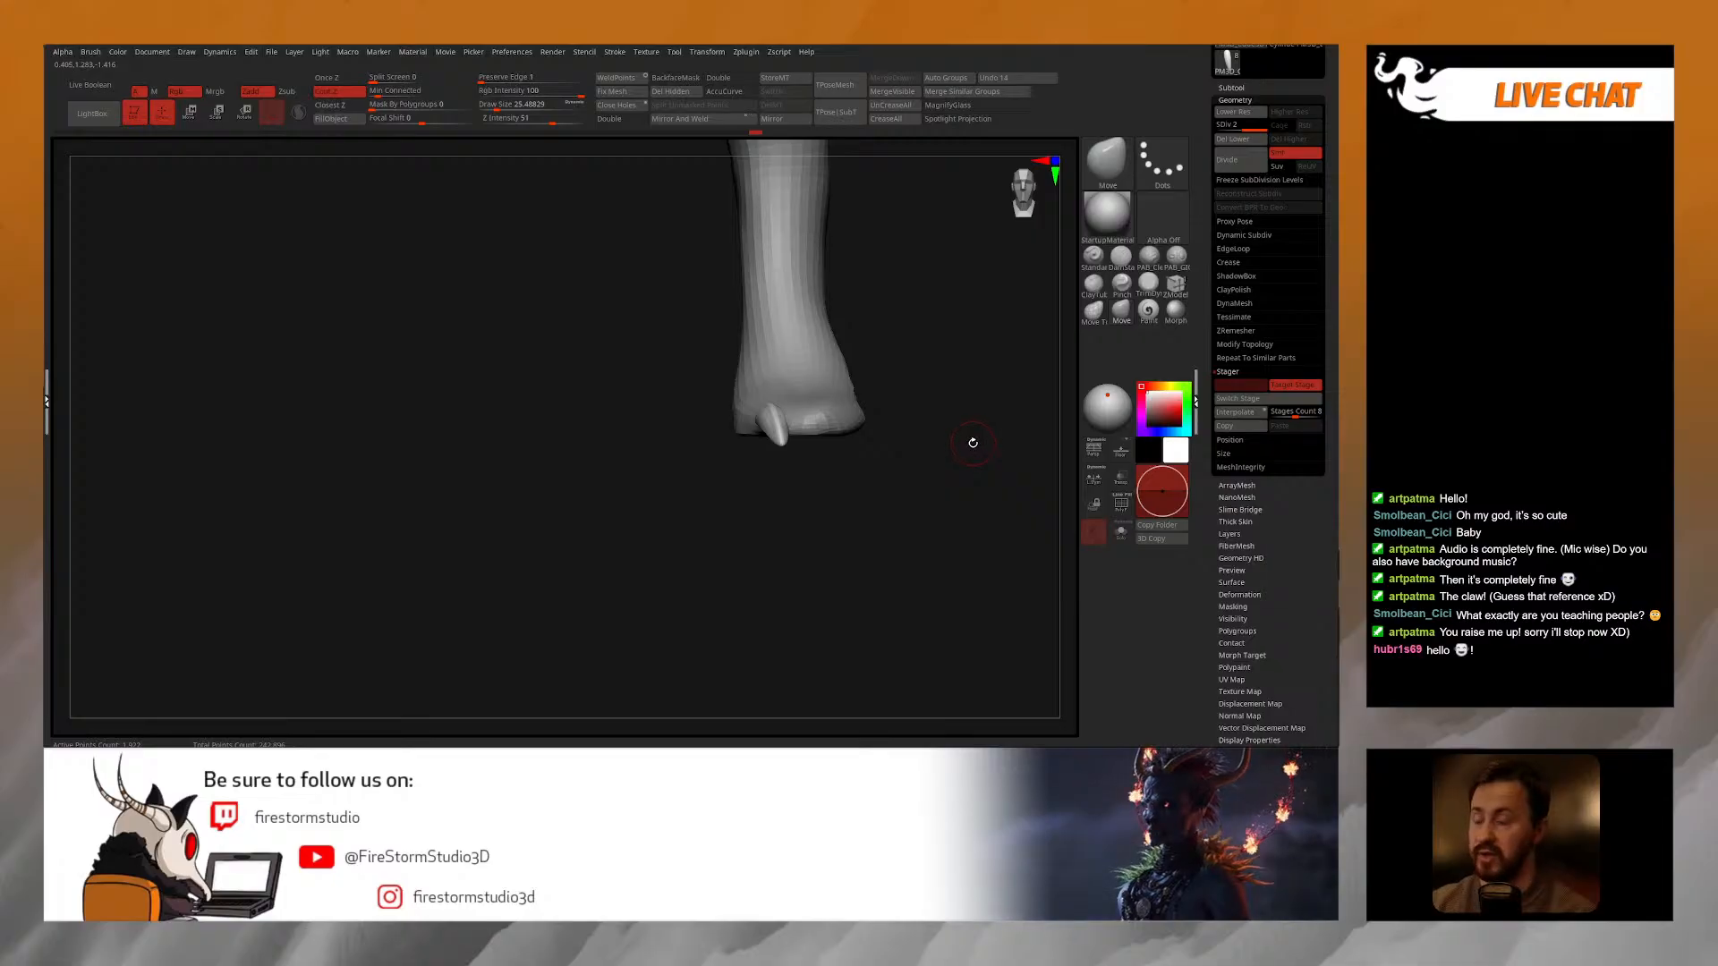
Step: Switch the claw back and forth between its two stages, ending at the home placement
{"action": "left_click", "coordinate": [1243, 400]}
{"action": "left_click", "coordinate": [1242, 400]}
{"action": "left_click", "coordinate": [1244, 400]}
{"action": "left_click", "coordinate": [1244, 400]}
{"action": "left_click", "coordinate": [1245, 401]}
{"action": "mouse_move", "coordinate": [684, 371]}
{"action": "left_mouse_down"}
{"action": "mouse_move", "coordinate": [664, 483]}
{"action": "mouse_move", "coordinate": [779, 394]}
{"action": "left_mouse_up"}
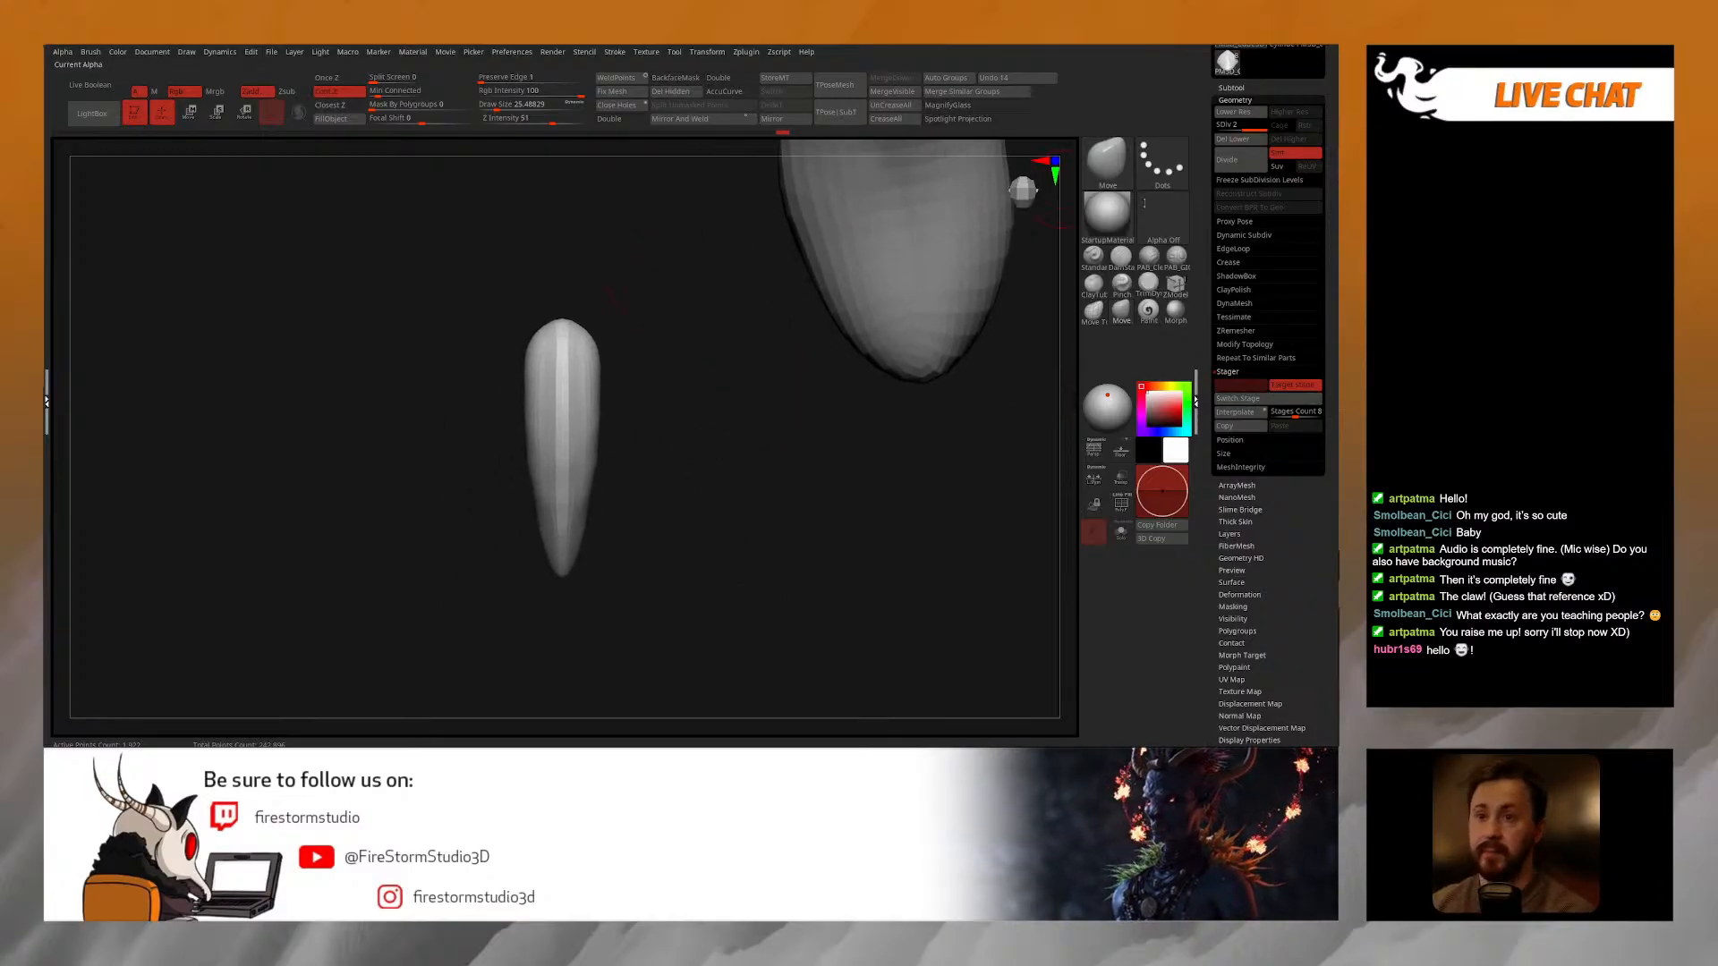
Step: Subdivide the claw once and carve fine lengthwise grooves into its surface with a detail brush at draw size about 13
{"action": "key", "text": "ctrl+d"}
{"action": "left_click", "coordinate": [1148, 282]}
{"action": "left_click", "coordinate": [1151, 259]}
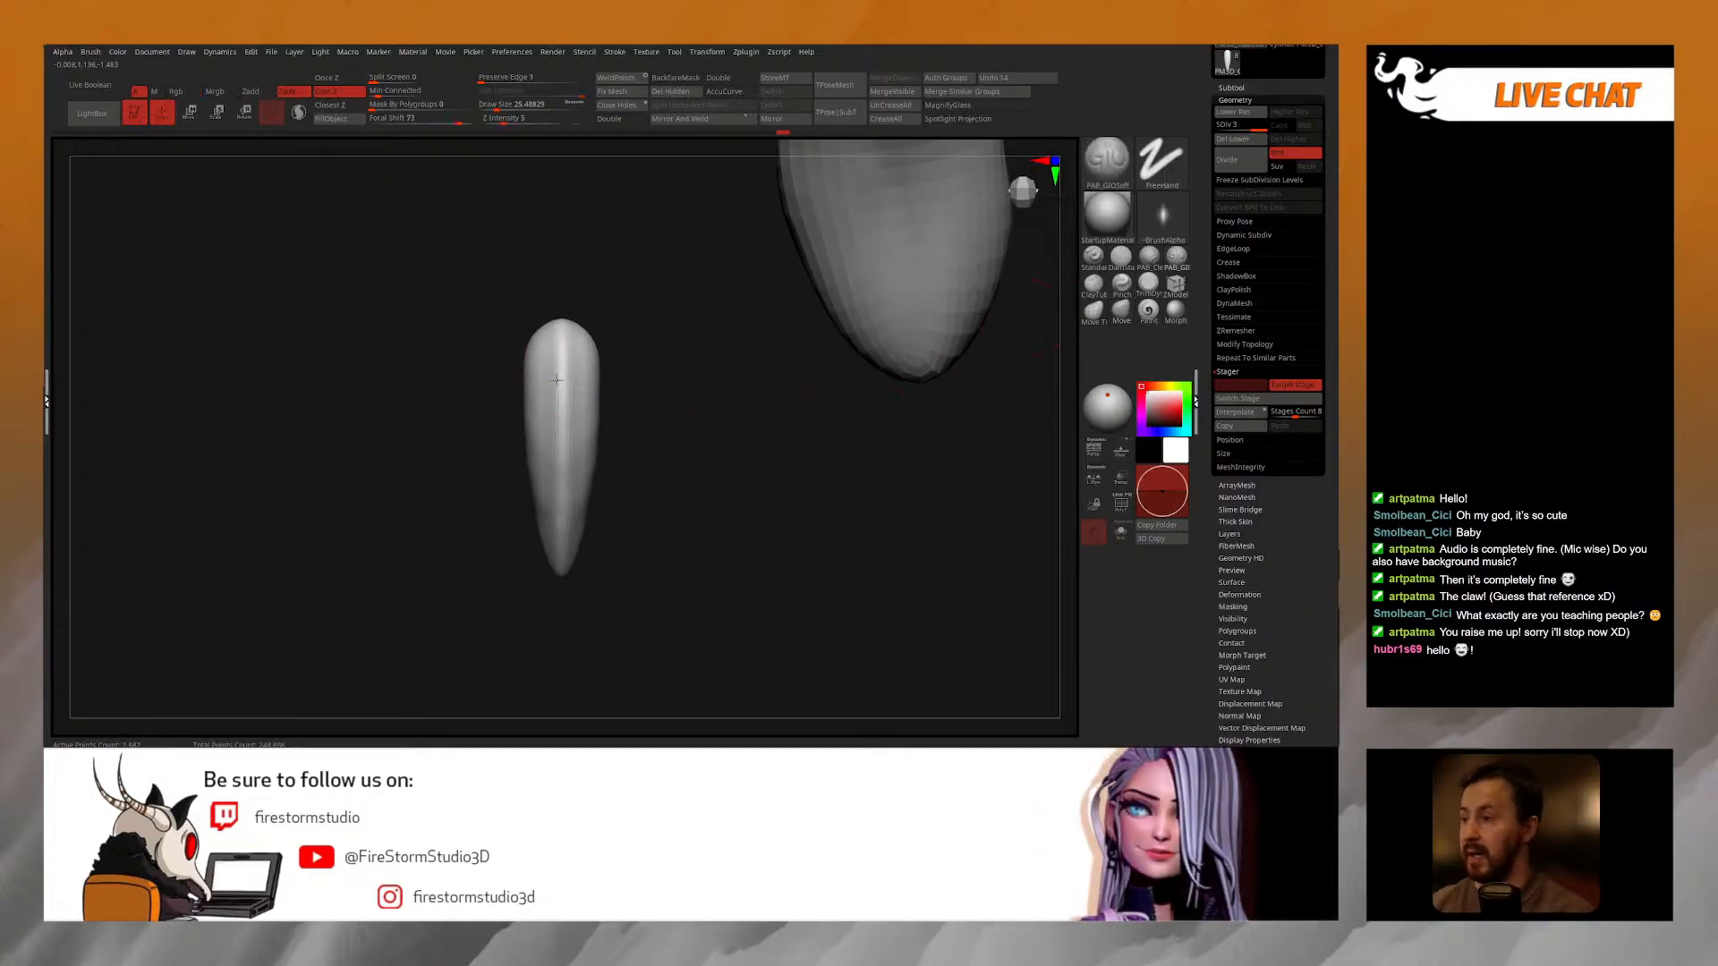
{"action": "key", "text": "ctrl+z"}
{"action": "key", "text": "s"}
{"action": "left_click_drag", "start_coordinate": [541, 484], "coordinate": [546, 483]}
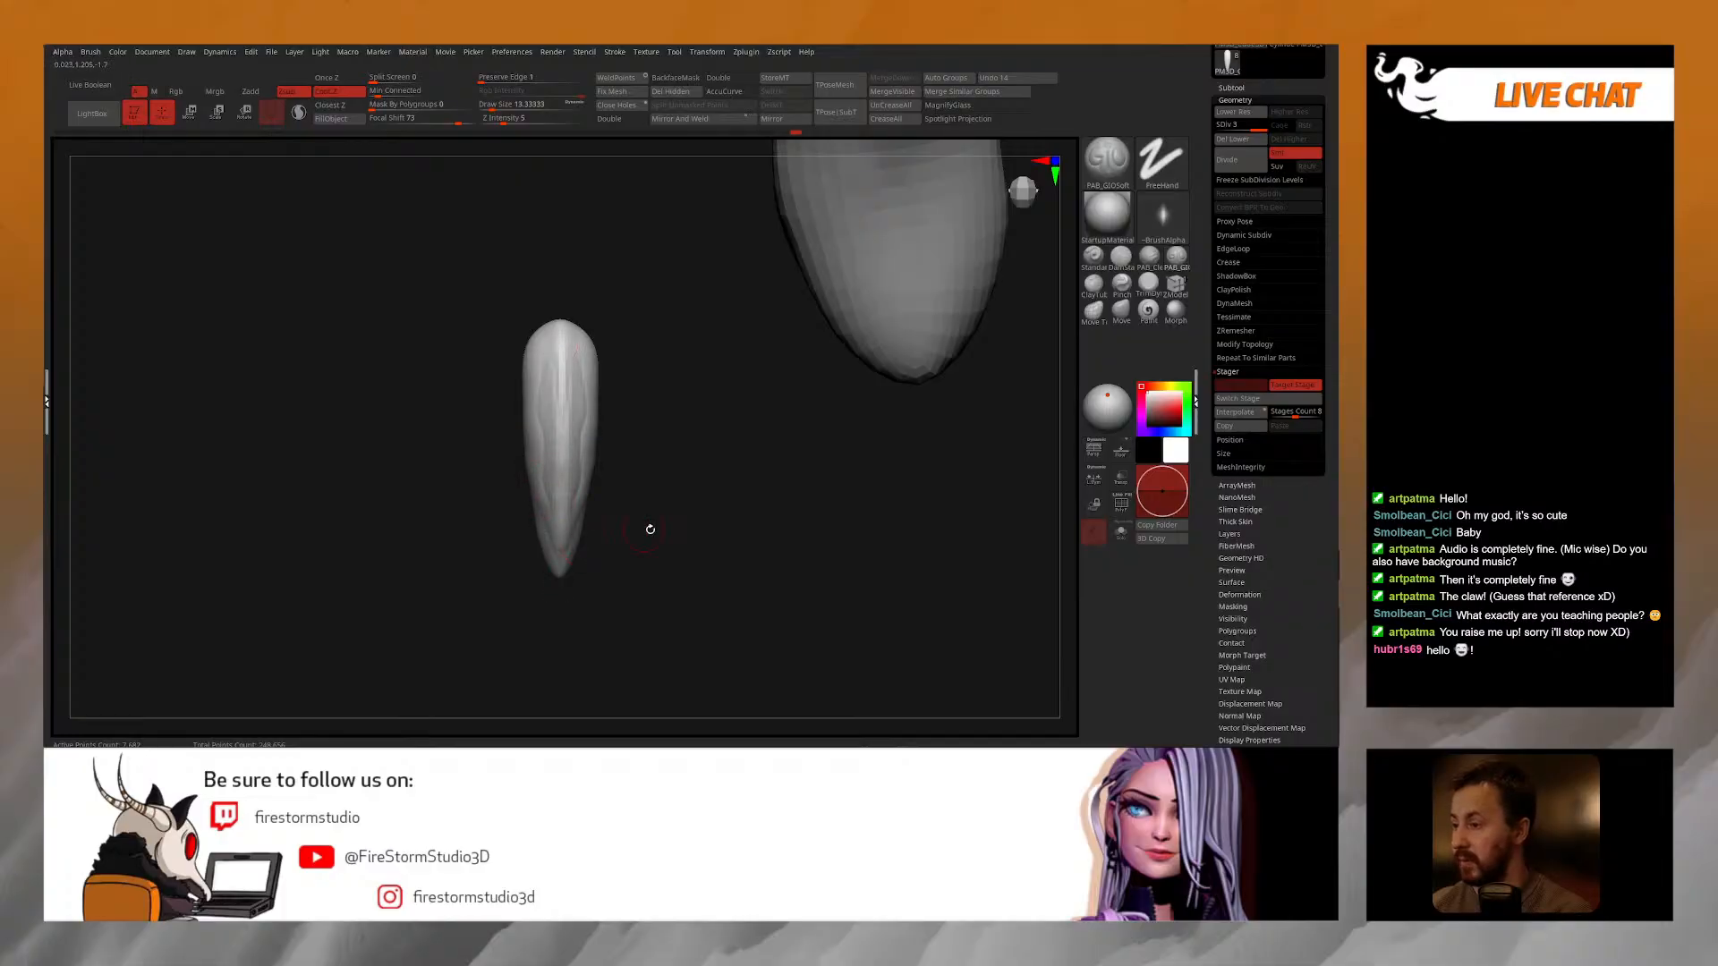
Step: Switch the claw's stages and inspect it at its paw and home placements from several angles
{"action": "left_click", "coordinate": [1248, 399]}
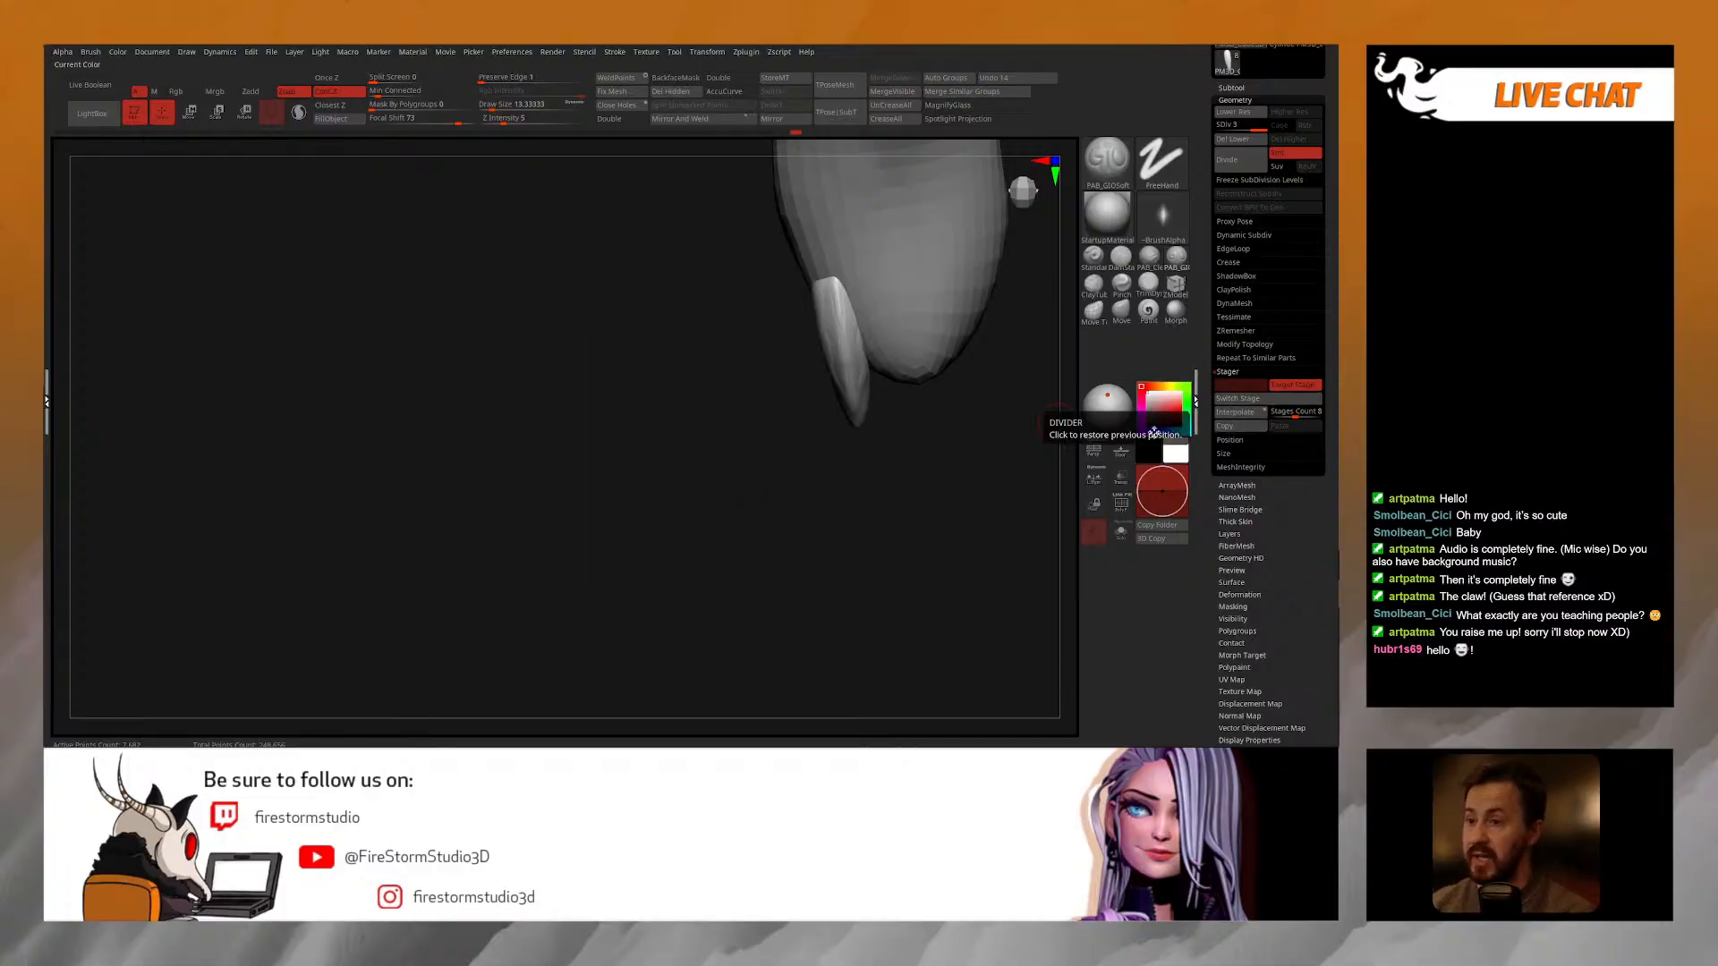
{"action": "right_click_drag", "start_coordinate": [837, 283], "coordinate": [846, 383]}
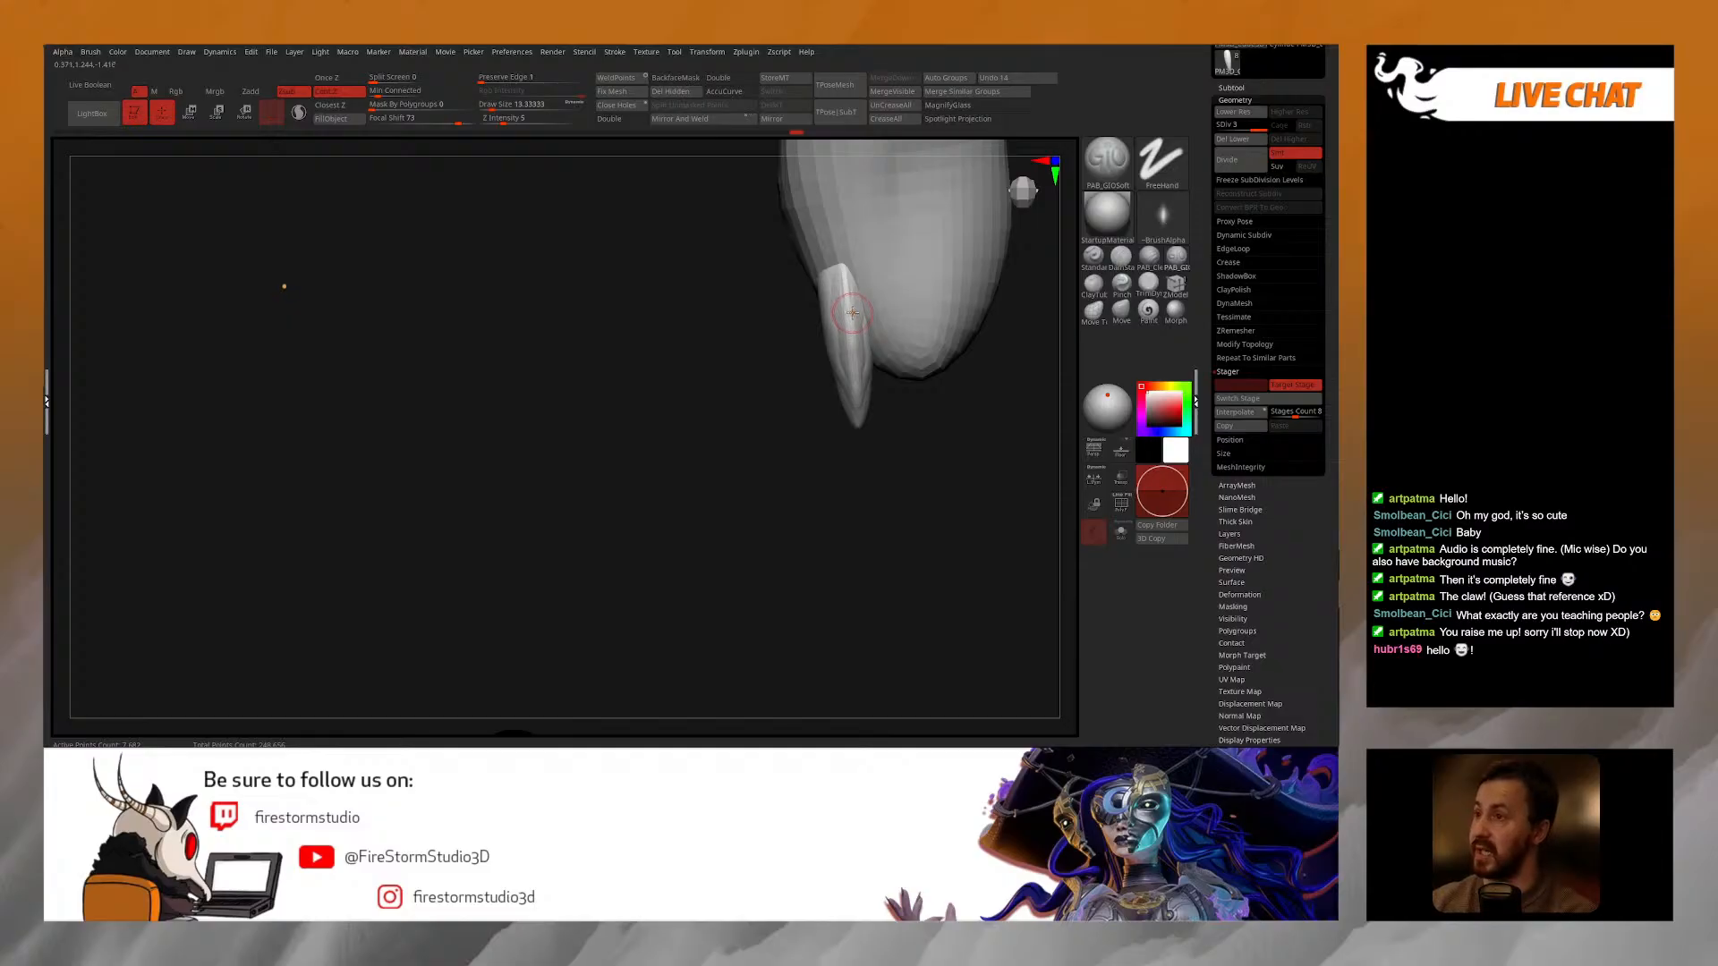
{"action": "right_click_drag", "start_coordinate": [844, 310], "coordinate": [692, 282]}
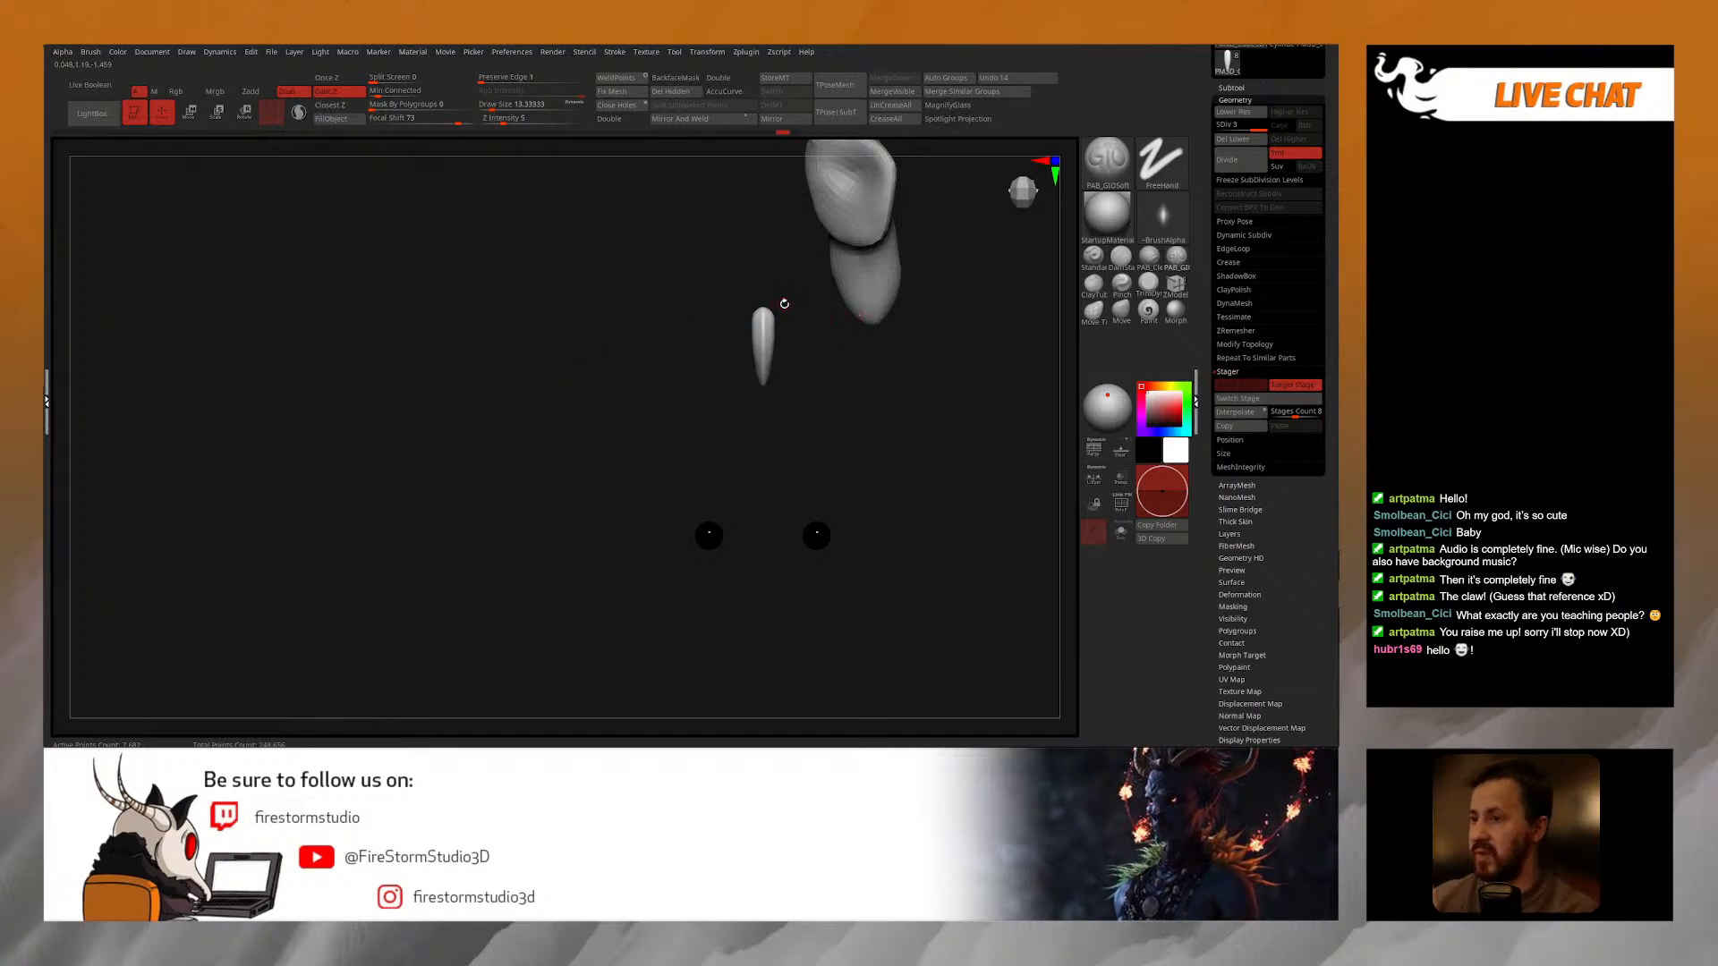
{"action": "mouse_move", "coordinate": [806, 343]}
{"action": "left_mouse_down"}
{"action": "mouse_move", "coordinate": [803, 389]}
{"action": "mouse_move", "coordinate": [868, 392]}
{"action": "mouse_move", "coordinate": [824, 400]}
{"action": "mouse_move", "coordinate": [793, 437]}
{"action": "left_mouse_up"}
{"action": "key", "text": "space"}
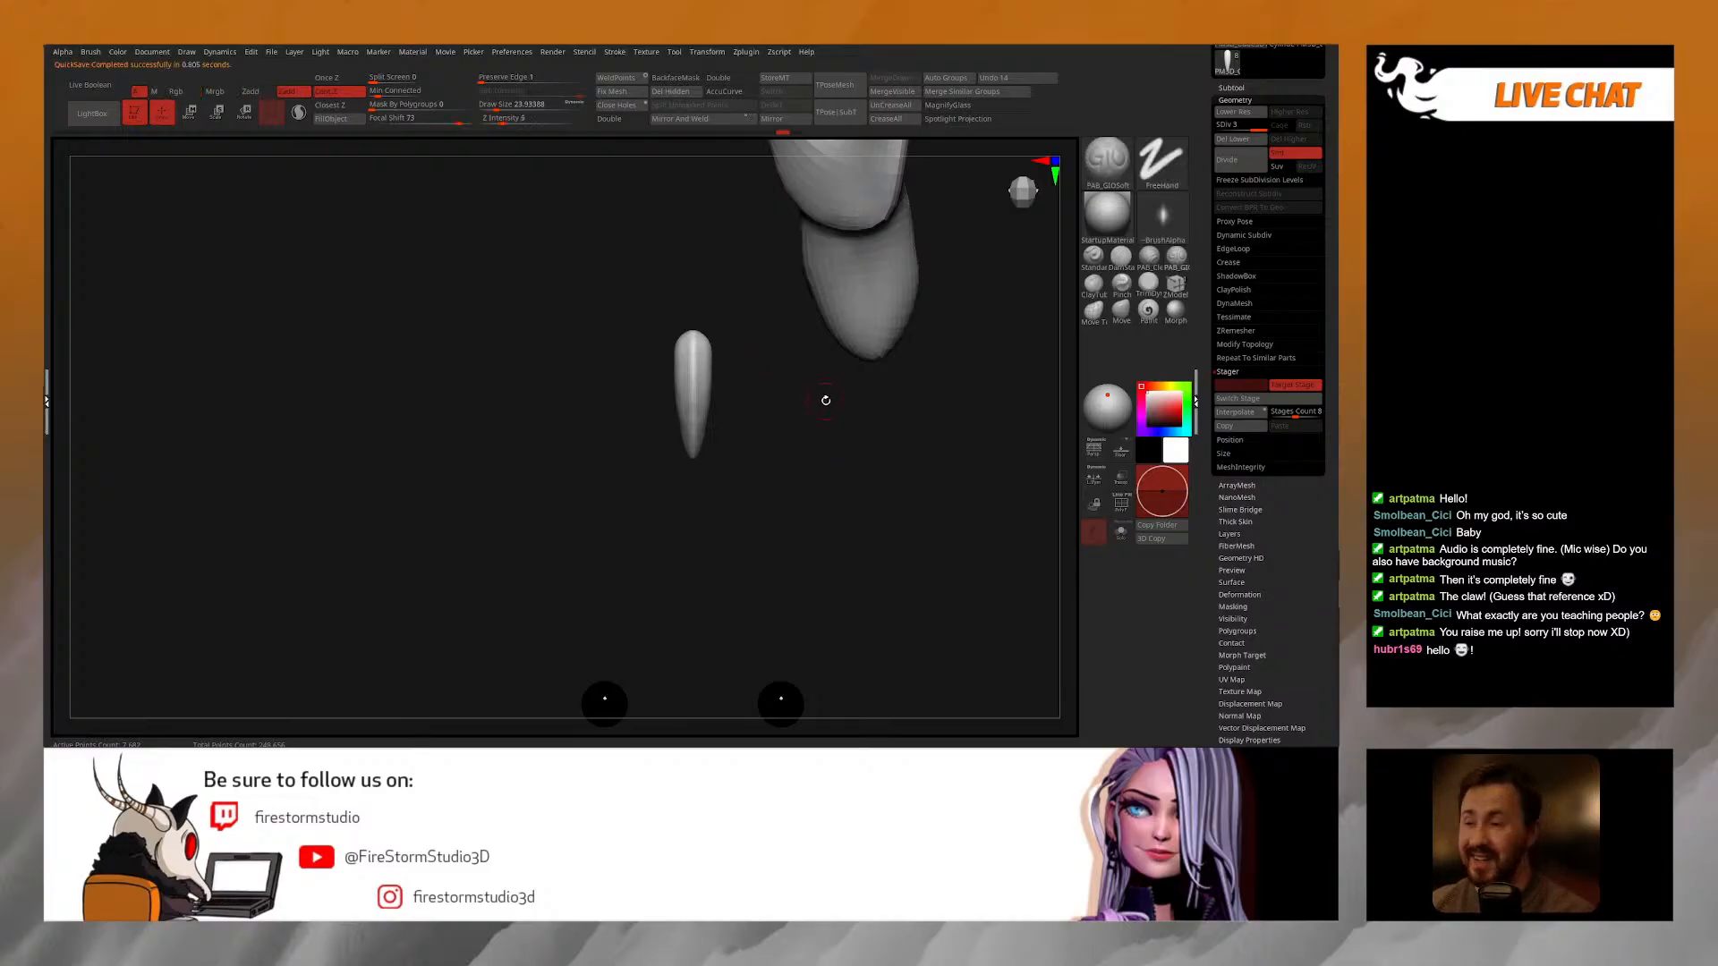
{"action": "left_click_drag", "start_coordinate": [894, 480], "coordinate": [899, 384]}
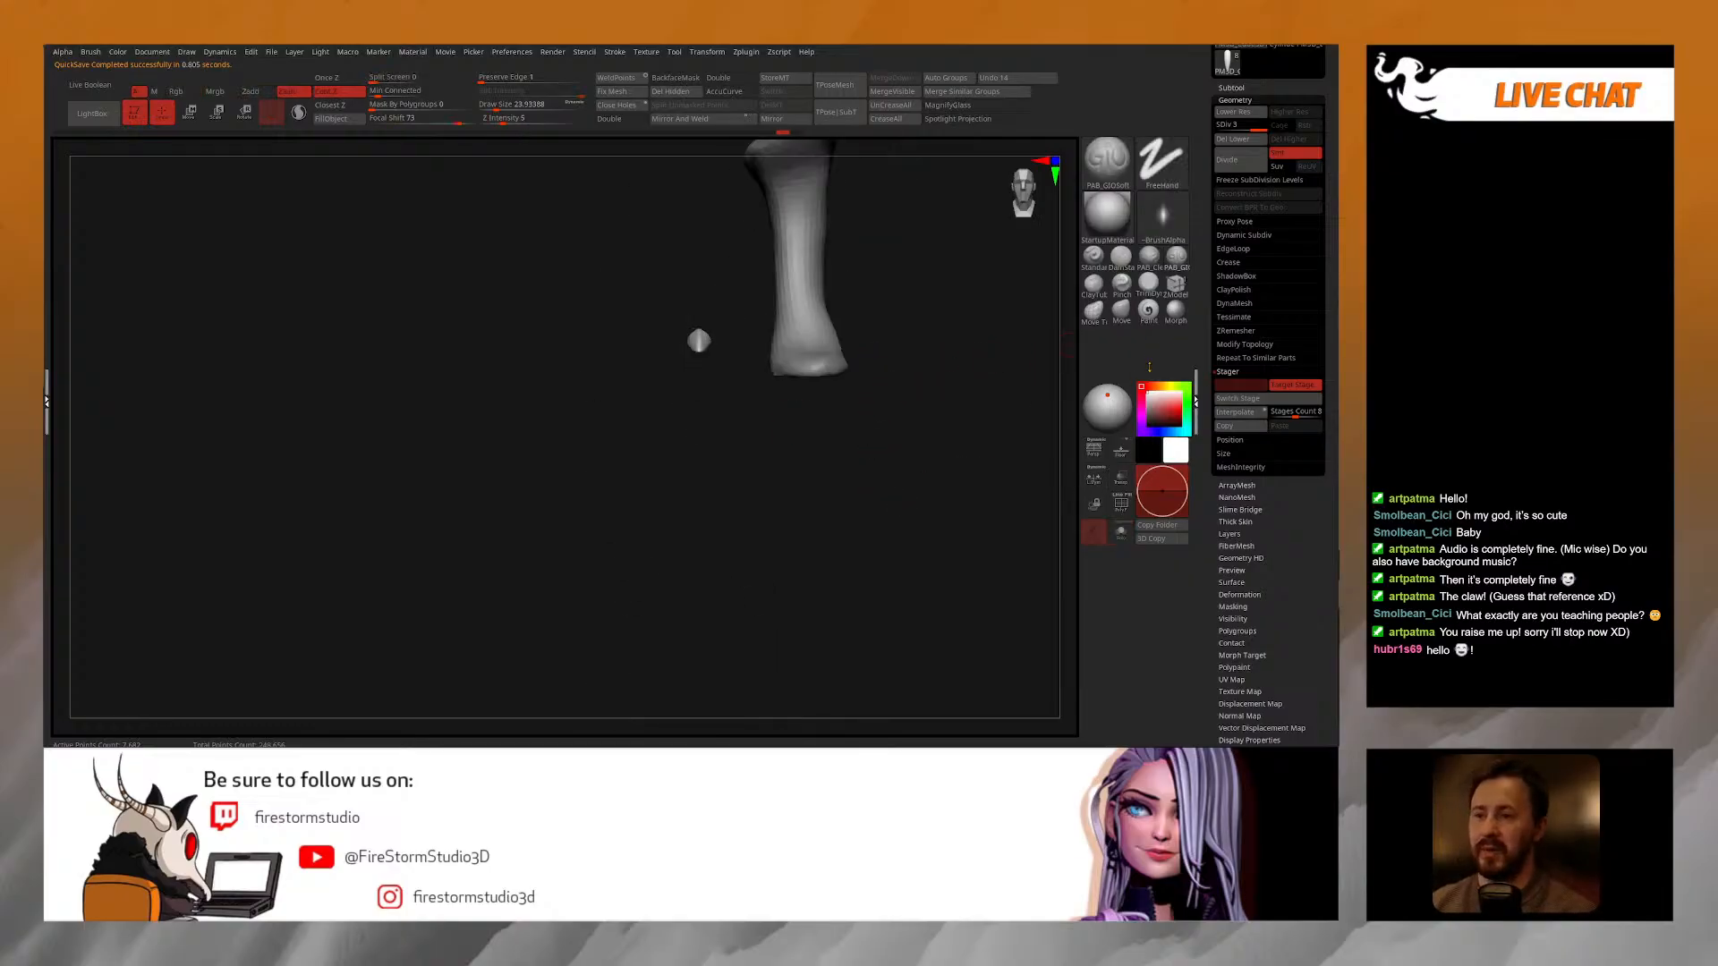
{"action": "left_click", "coordinate": [1259, 399]}
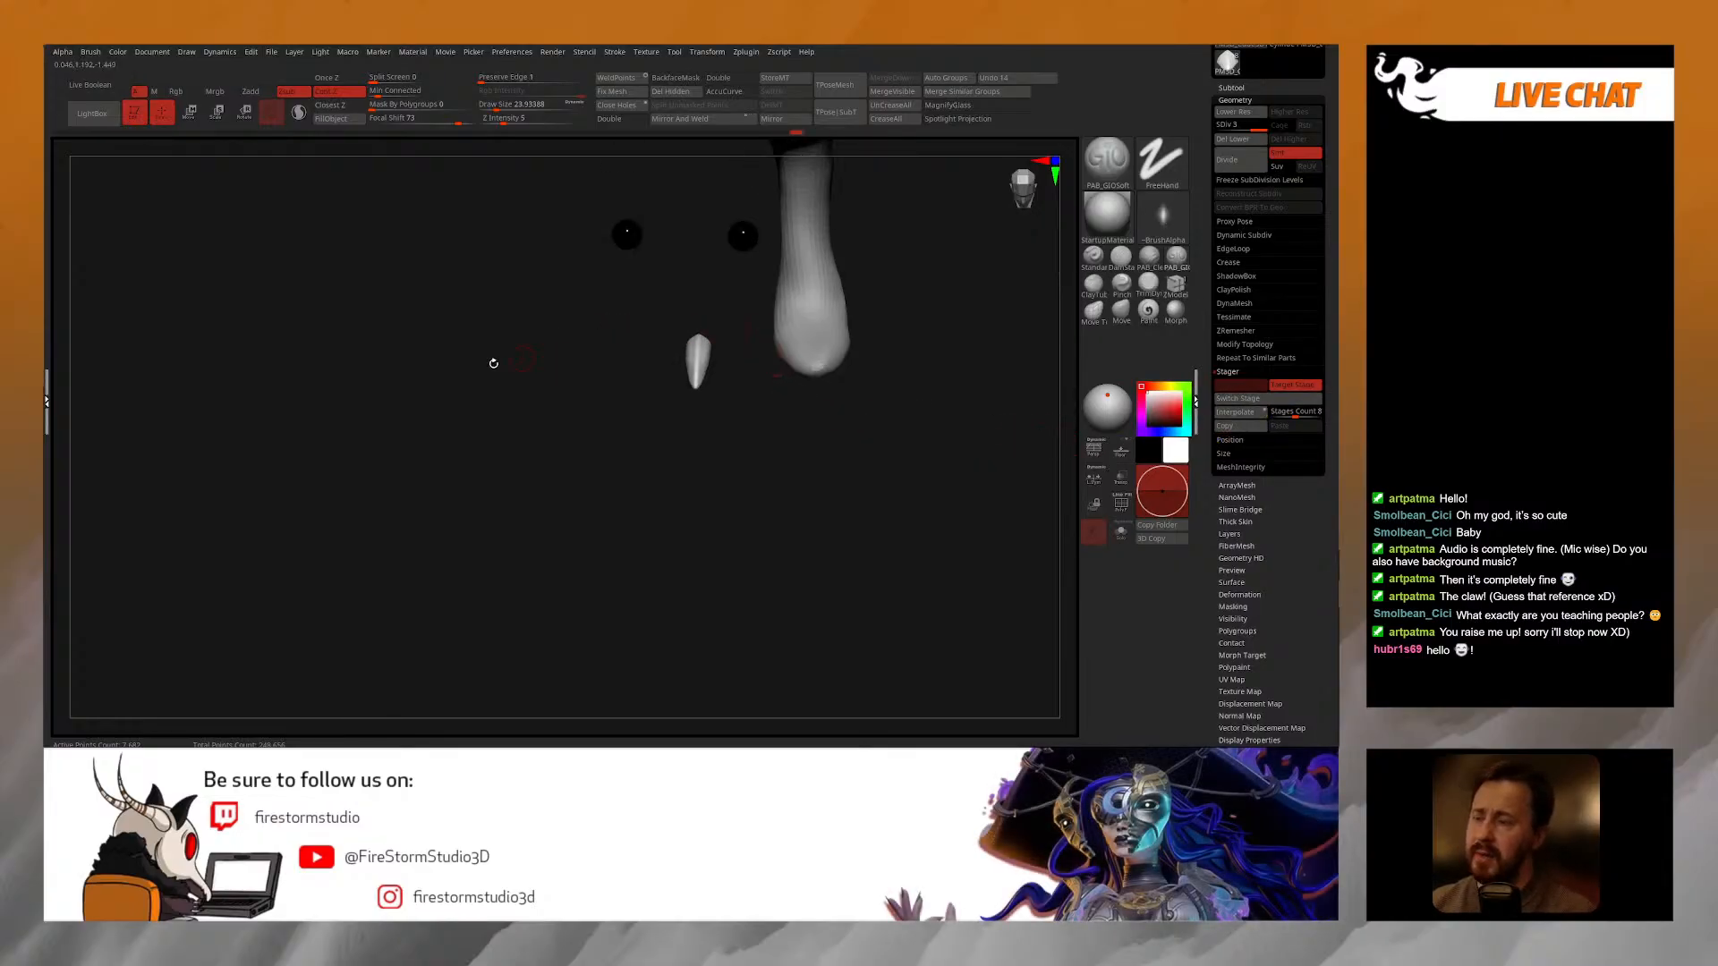
Step: Try to interpolate the claw between its home and target stages
{"action": "left_click", "coordinate": [1266, 414]}
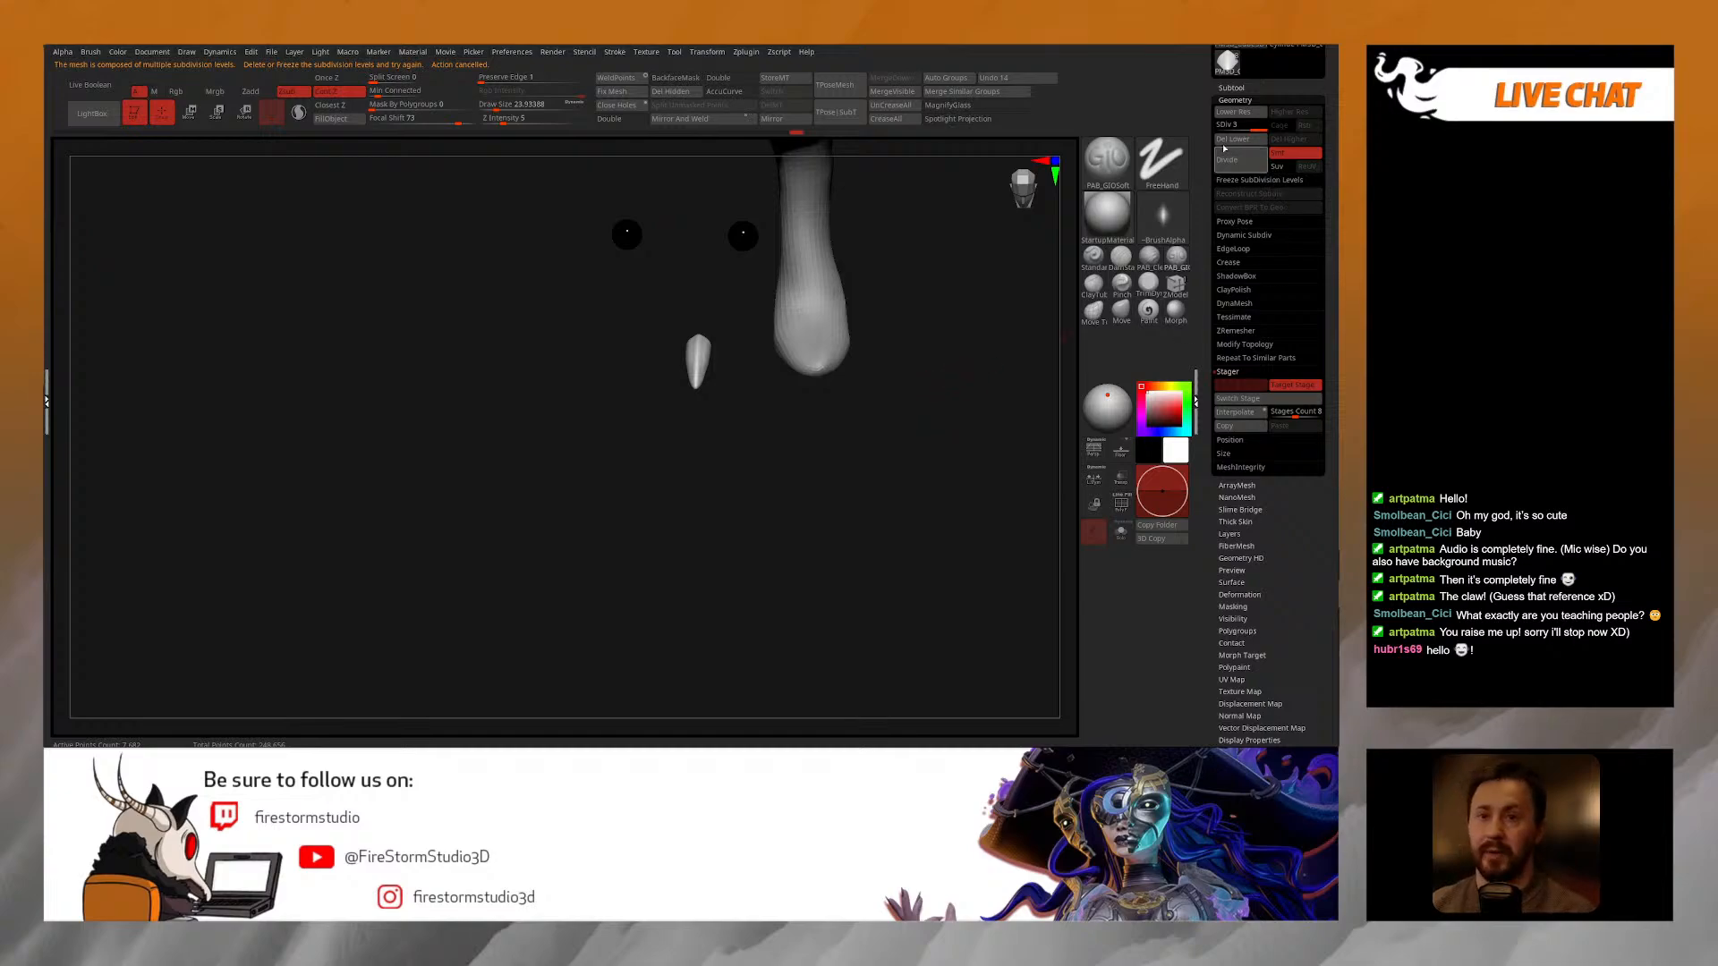
{"action": "left_click_drag", "start_coordinate": [877, 397], "coordinate": [711, 448]}
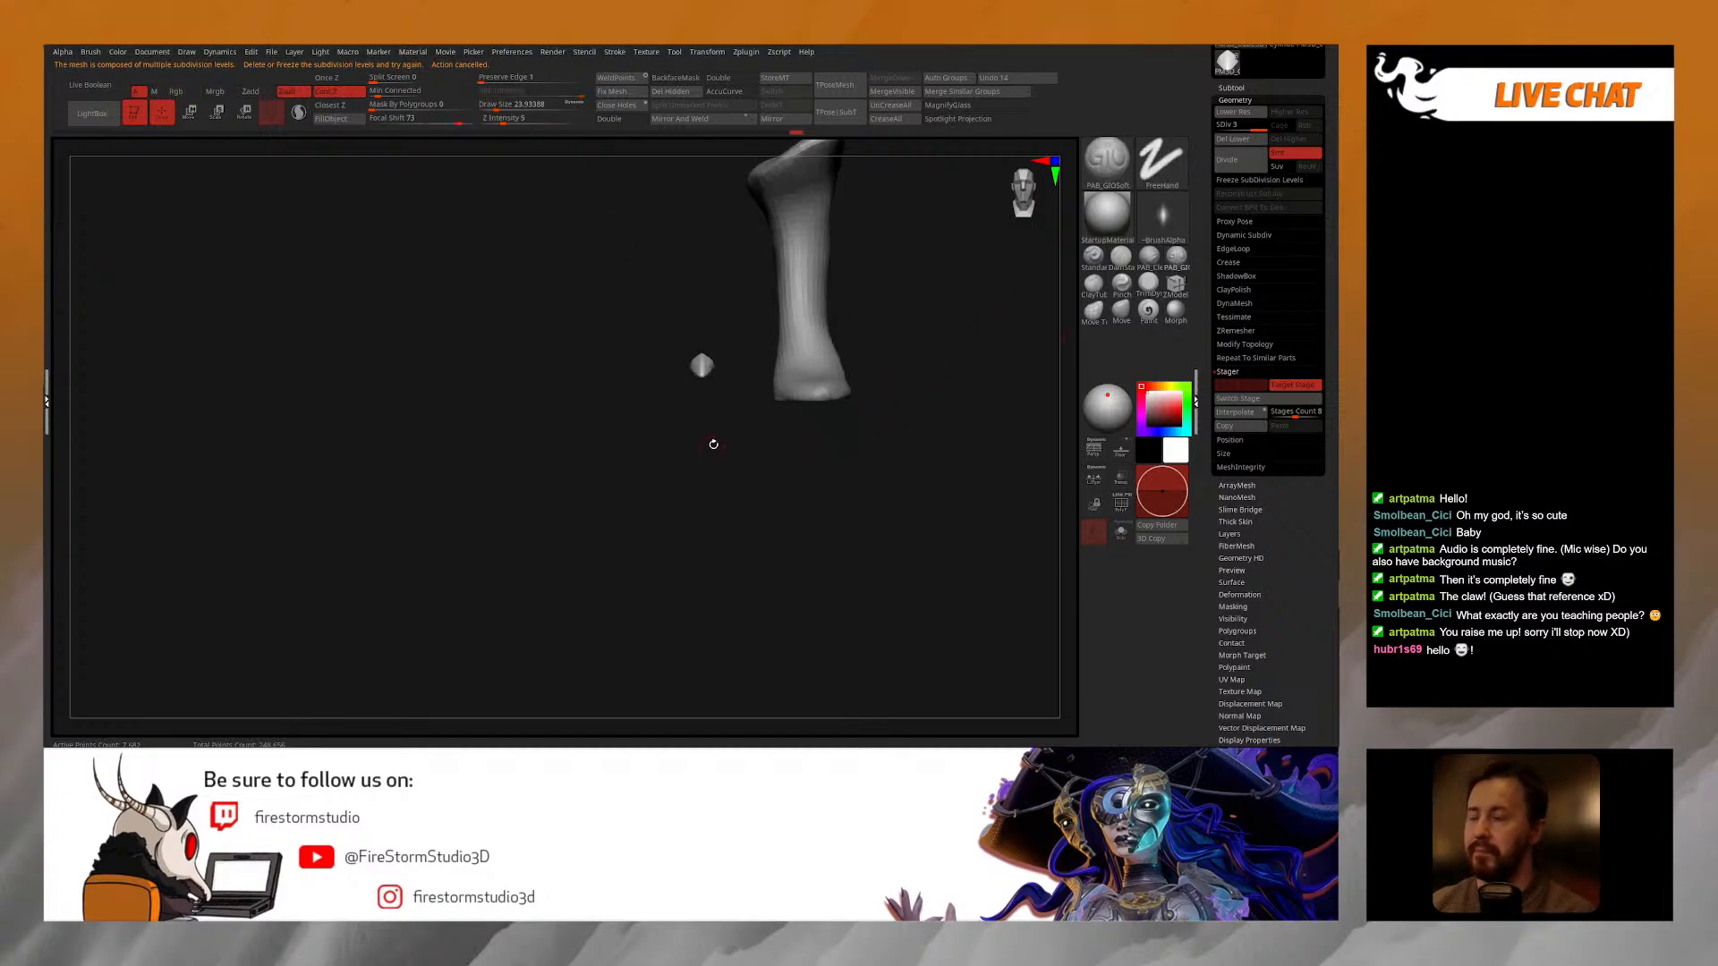
{"action": "left_click_drag", "start_coordinate": [926, 400], "coordinate": [949, 393]}
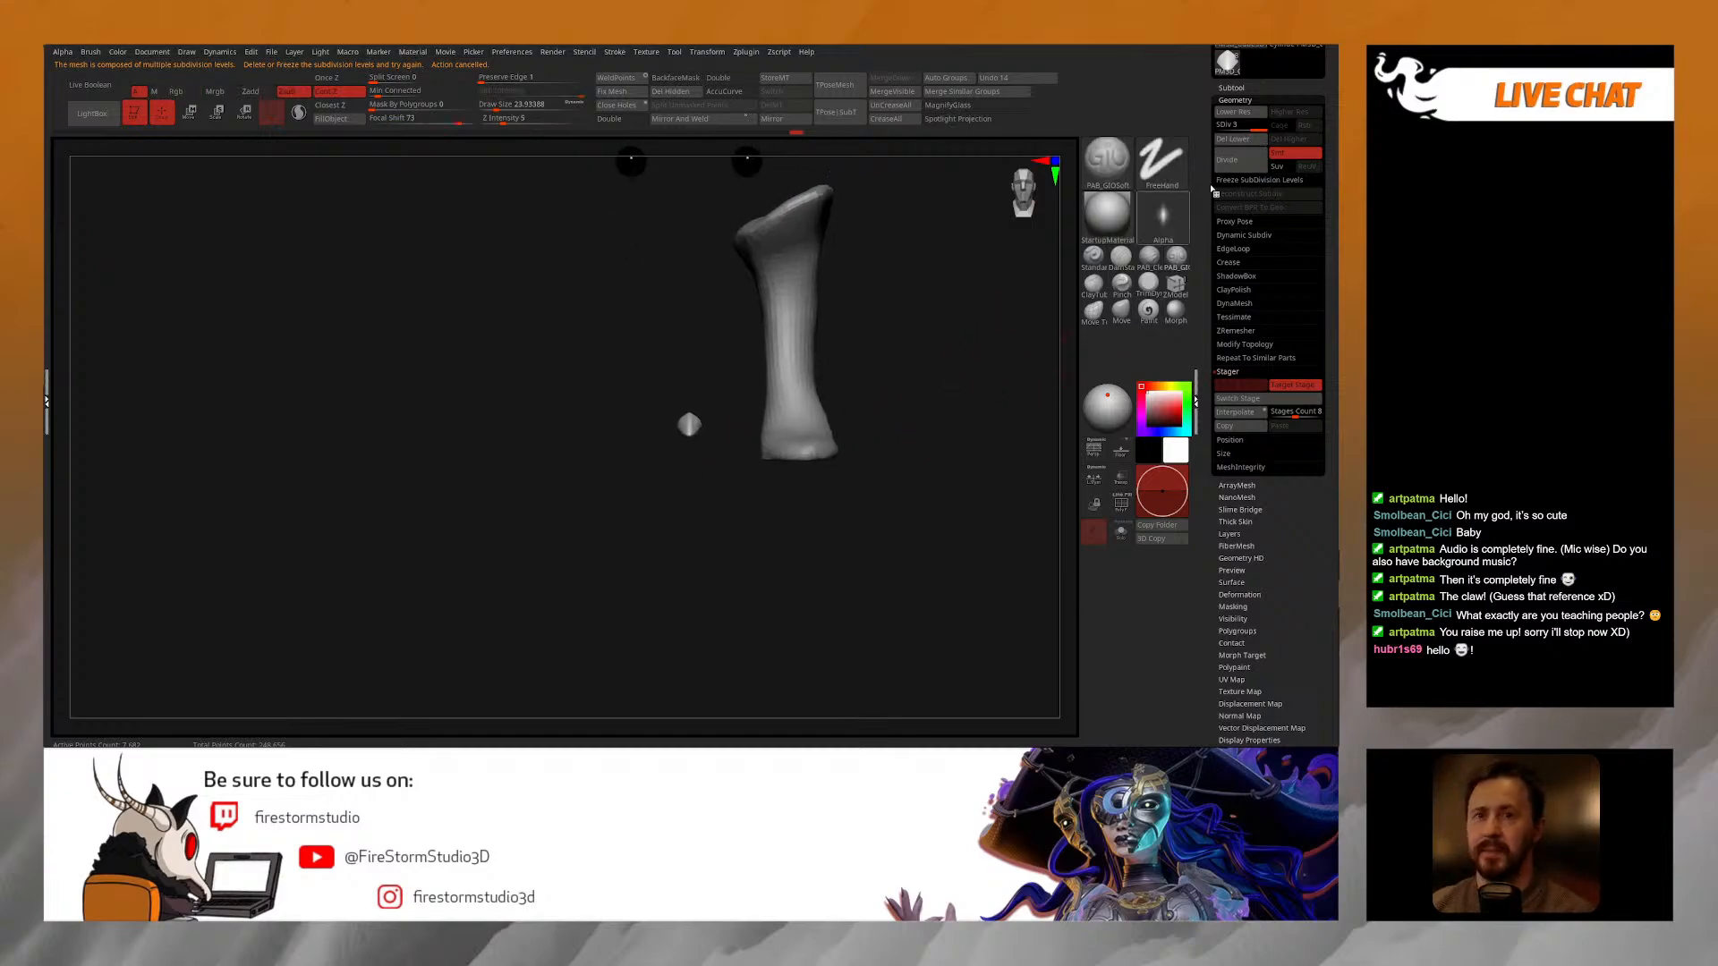
Step: Append a cube as a new subtool below the claw in the subtool list
{"action": "left_click", "coordinate": [1231, 88]}
{"action": "left_click_drag", "start_coordinate": [1240, 103], "coordinate": [1254, 102]}
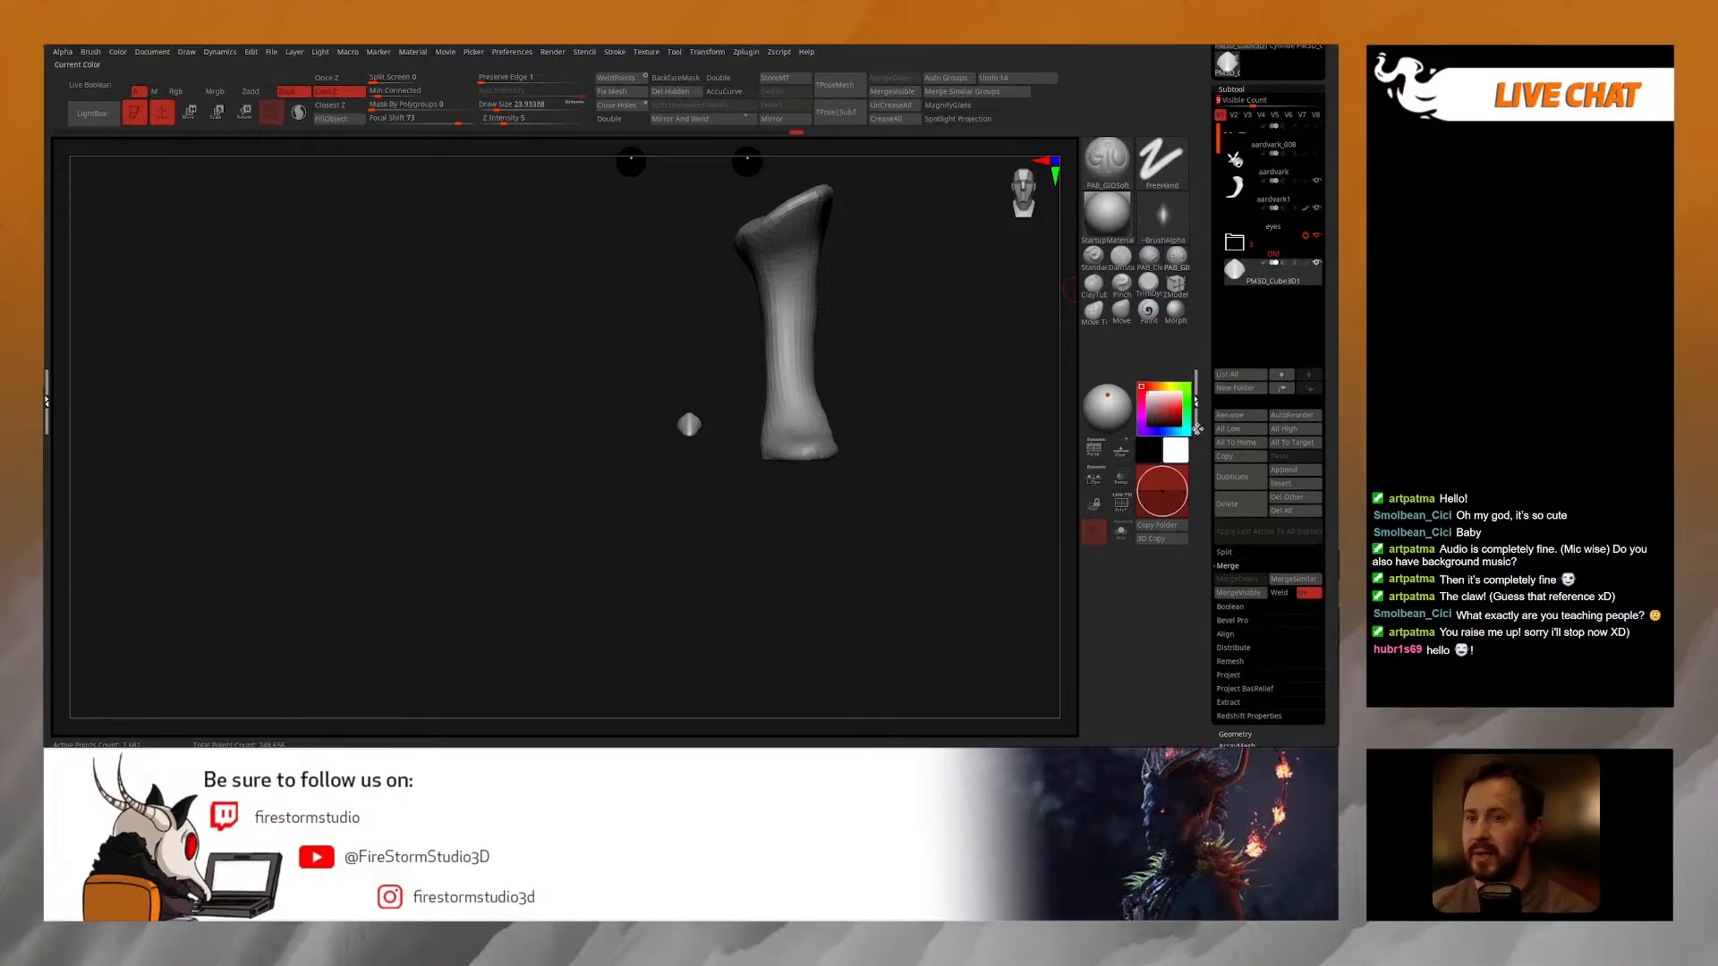
{"action": "left_click", "coordinate": [1291, 470]}
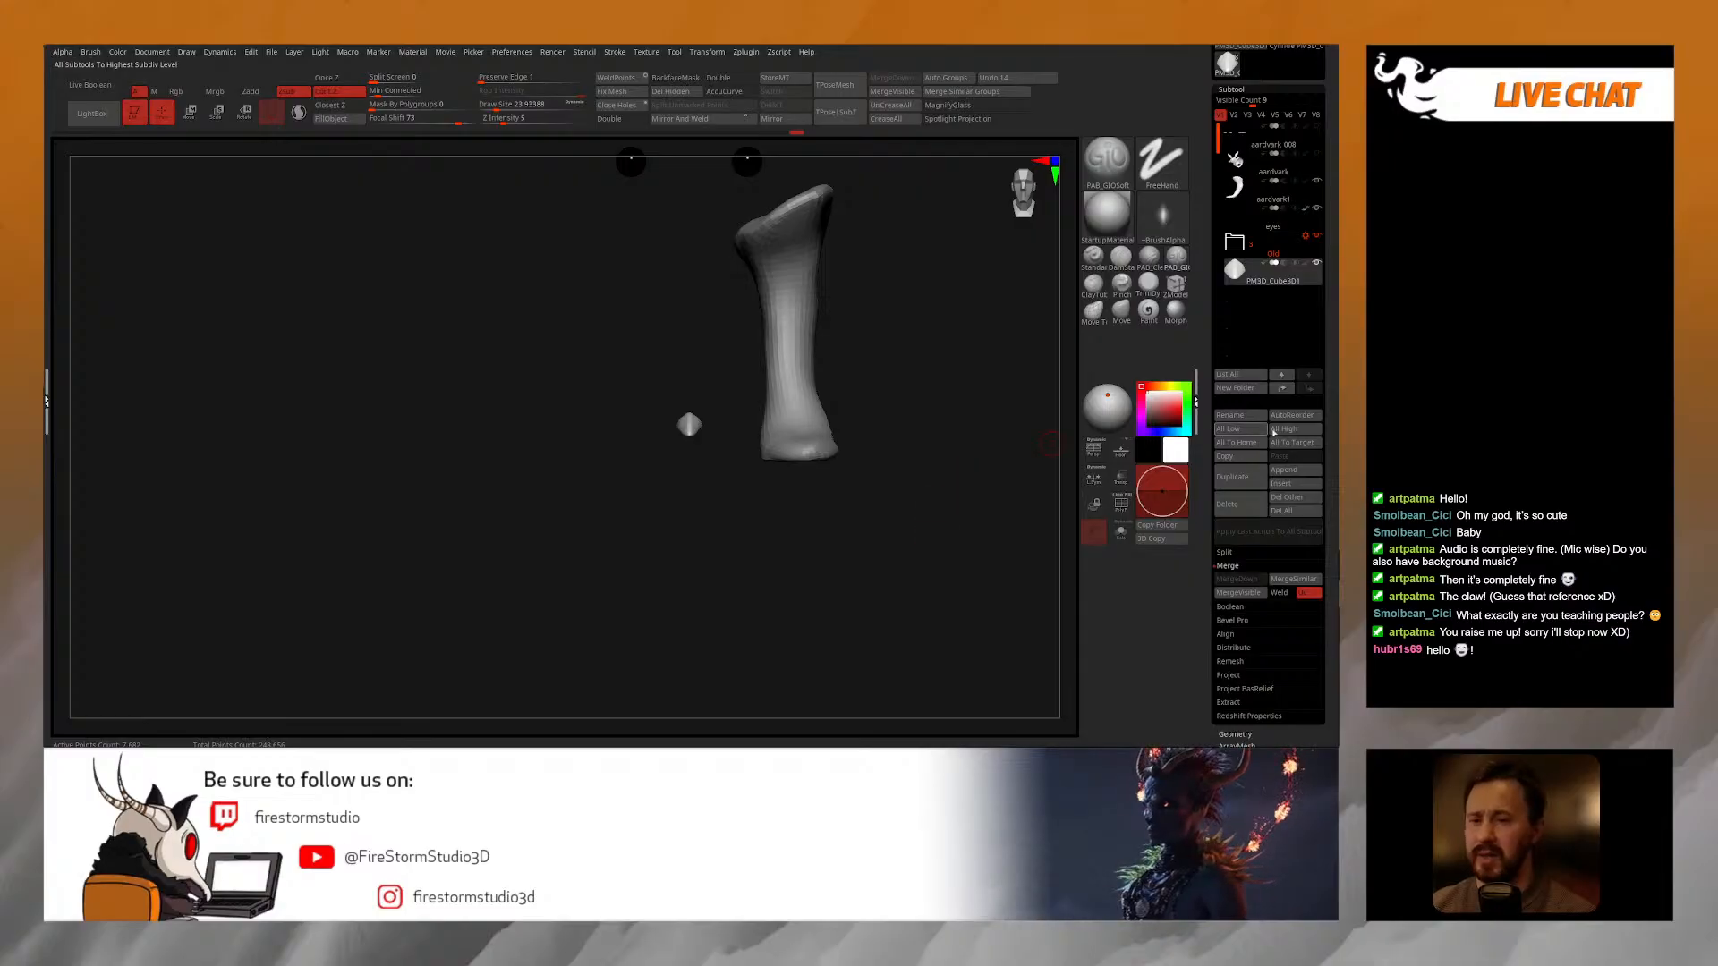
{"action": "left_click", "coordinate": [1292, 471]}
{"action": "left_click", "coordinate": [850, 537]}
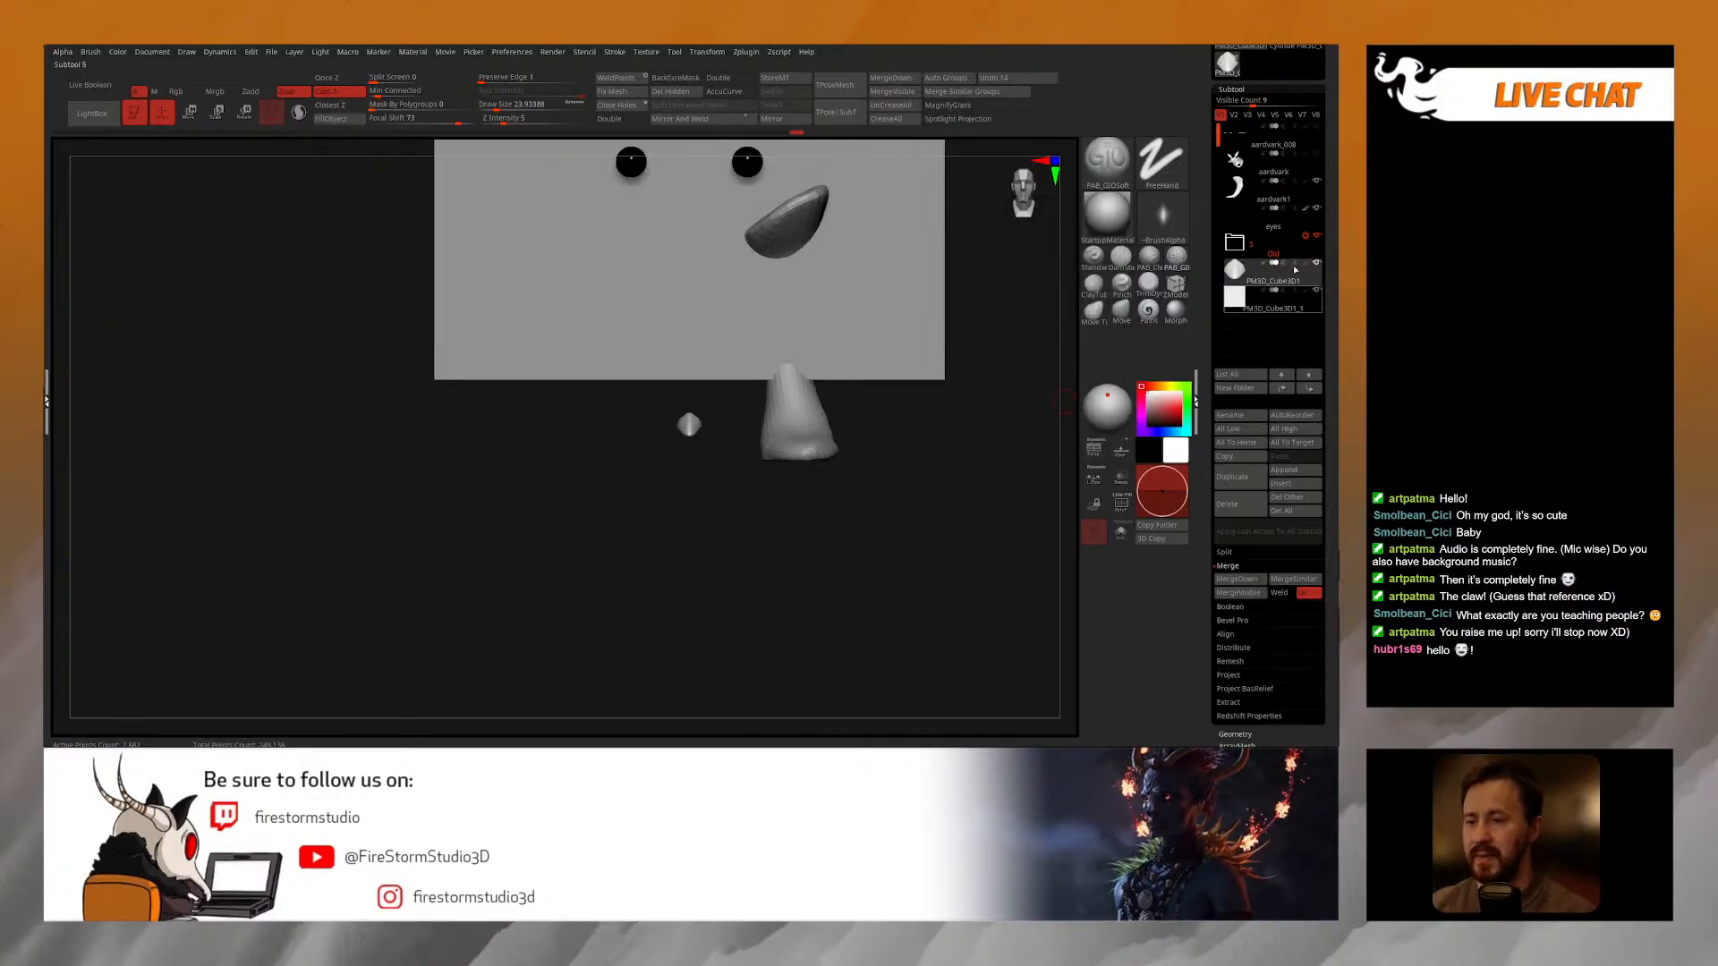
Step: Shrink the cube, move it up and away from the sculpt, and set that placement as its Home Stage
{"action": "key", "text": "w"}
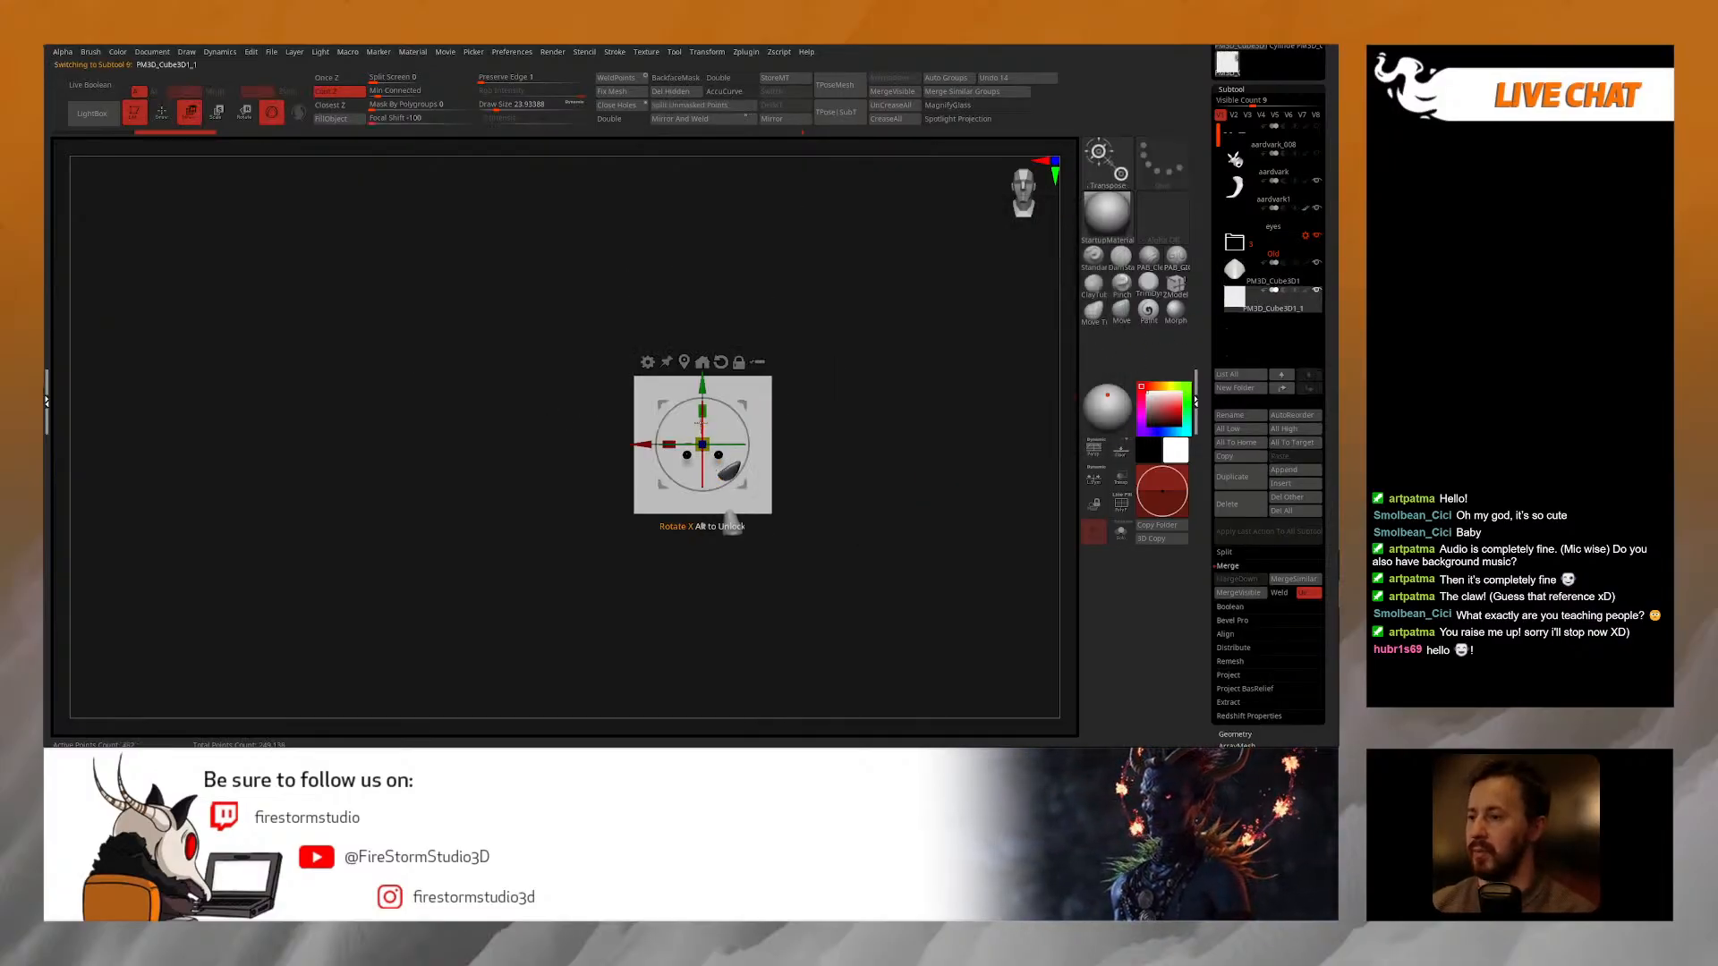
{"action": "mouse_move", "coordinate": [701, 426]}
{"action": "left_mouse_down"}
{"action": "mouse_move", "coordinate": [452, 322]}
{"action": "mouse_move", "coordinate": [452, 288]}
{"action": "mouse_move", "coordinate": [443, 313]}
{"action": "left_mouse_up"}
{"action": "key", "text": "q"}
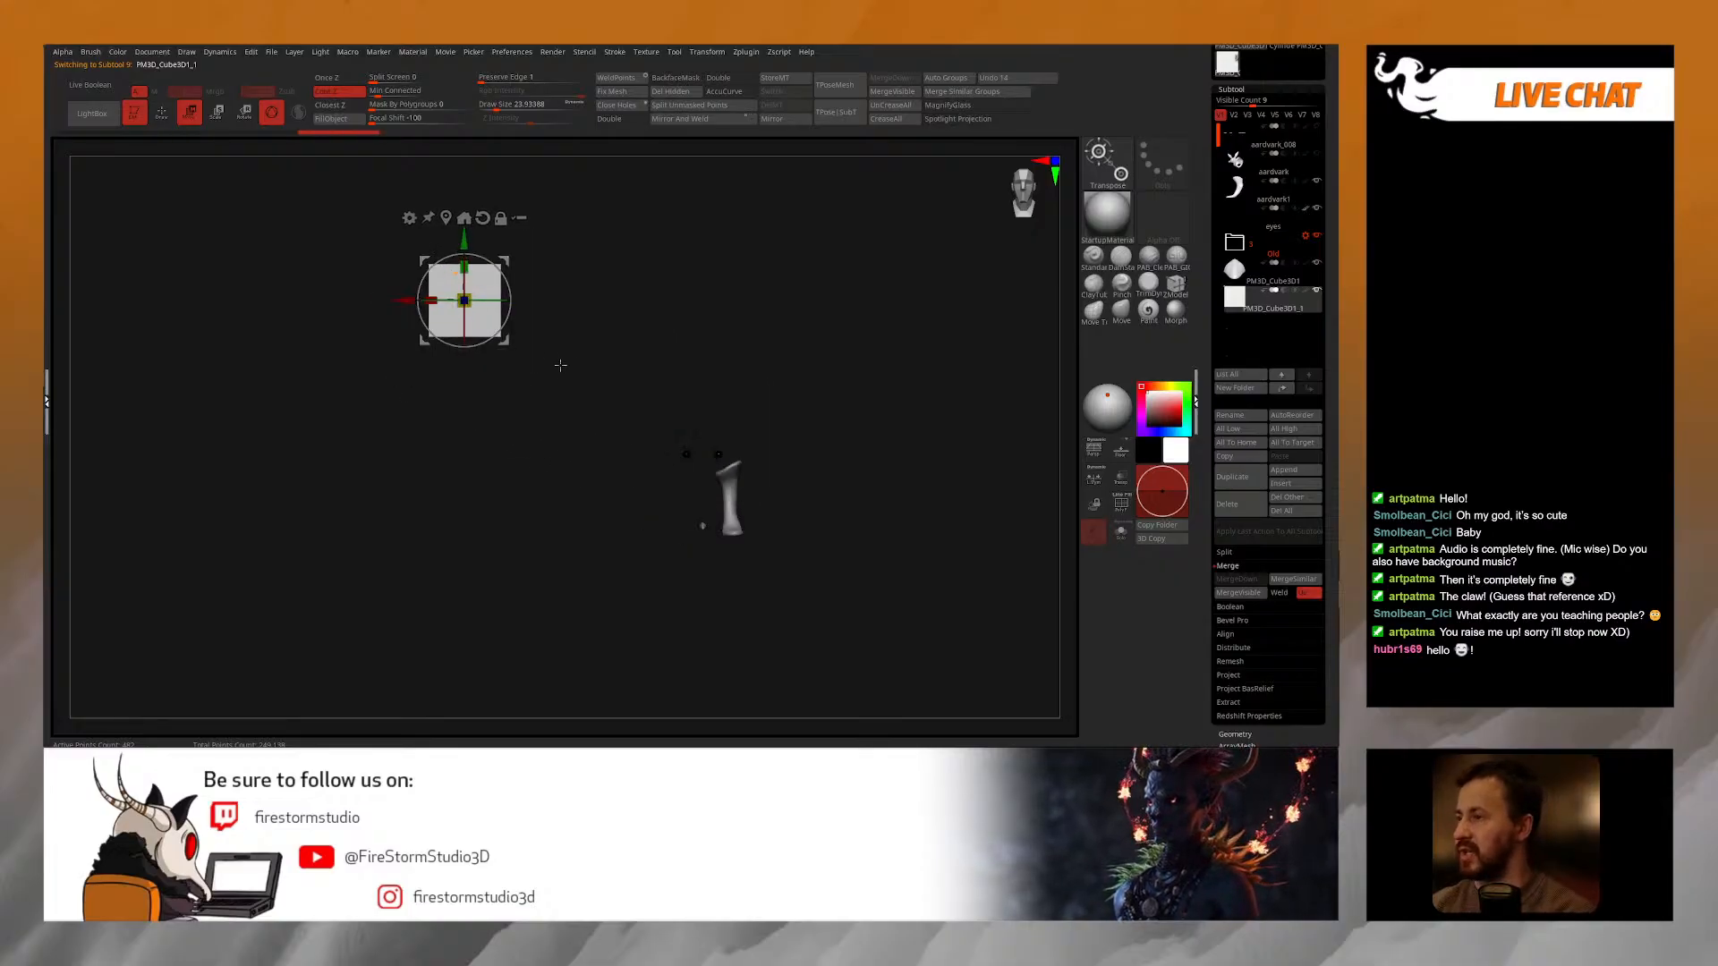
{"action": "key", "text": "w"}
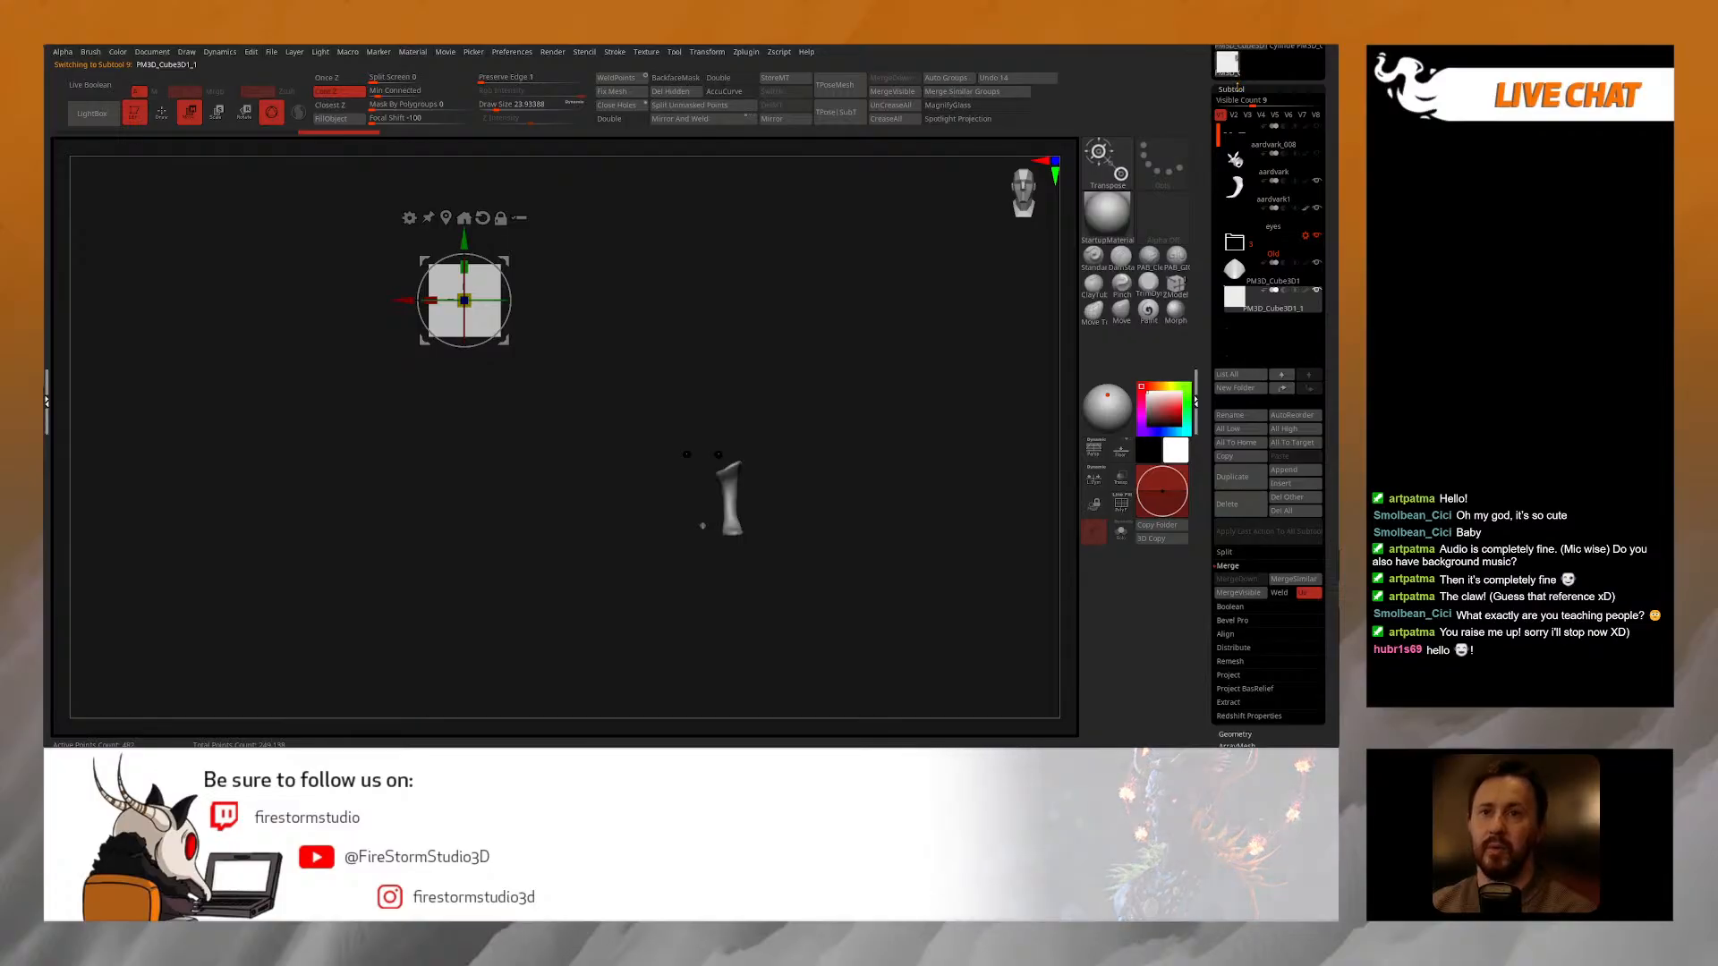
{"action": "left_click", "coordinate": [1233, 90]}
{"action": "left_click", "coordinate": [1235, 101]}
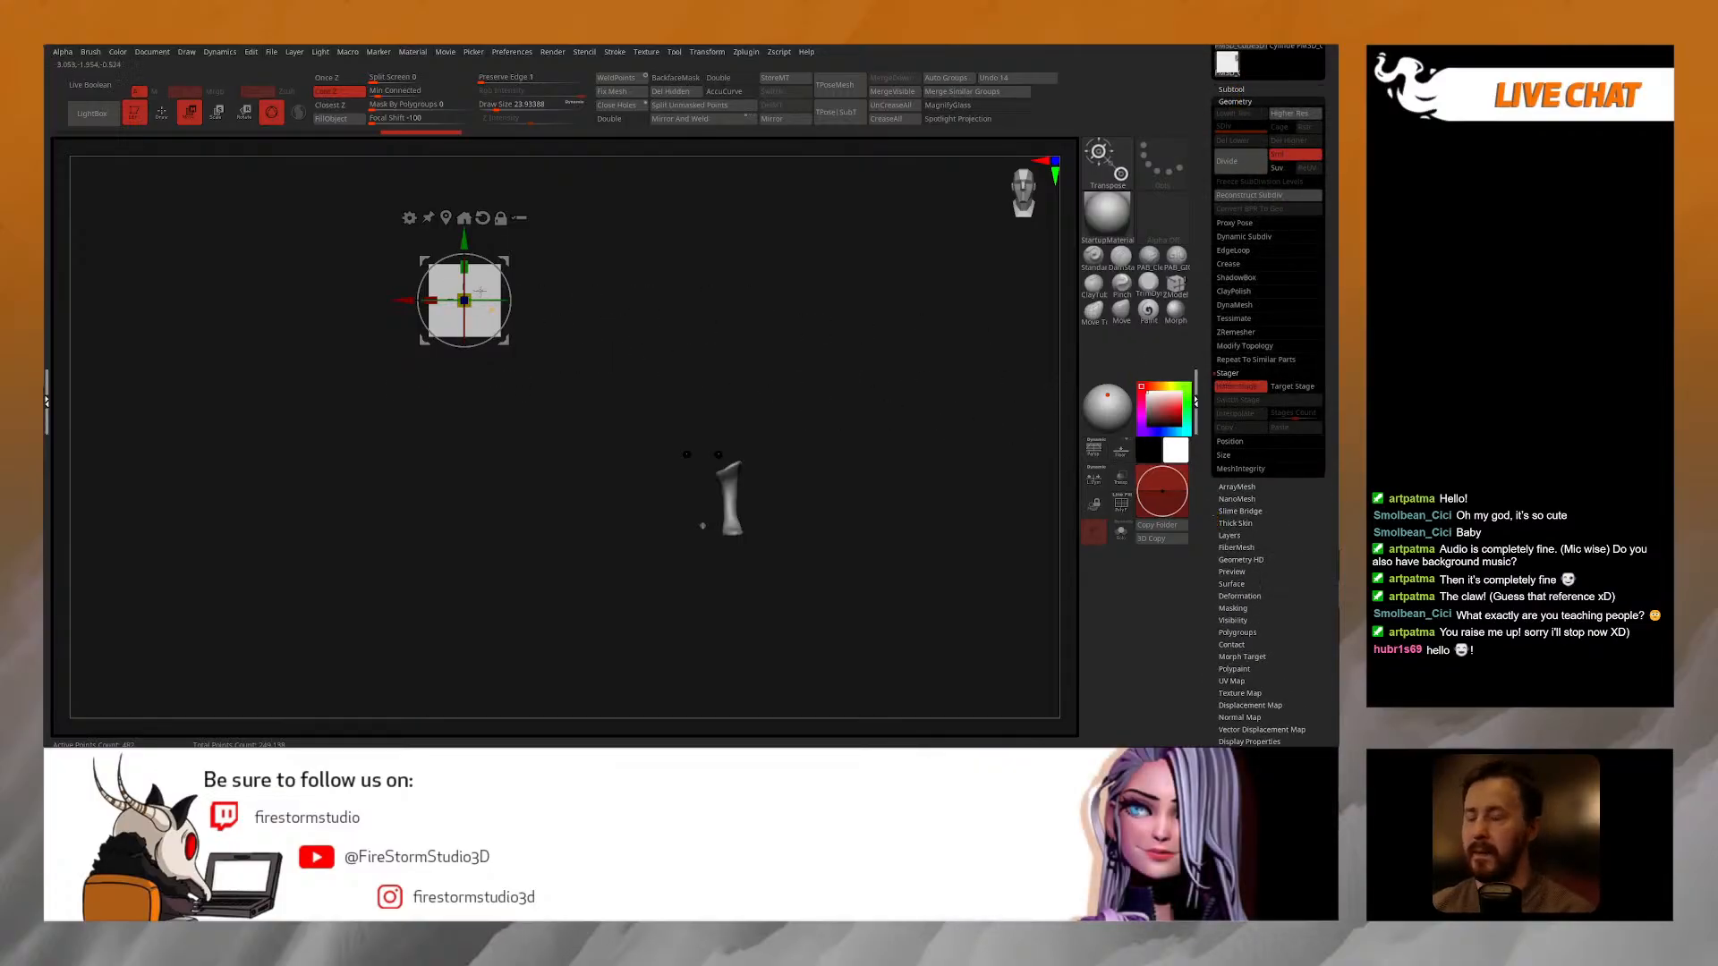
Step: Move the cube across the sculpt, rotated and smaller, store this as its Target Stage and switch back to the home placement
{"action": "left_click_drag", "start_coordinate": [406, 299], "coordinate": [896, 328]}
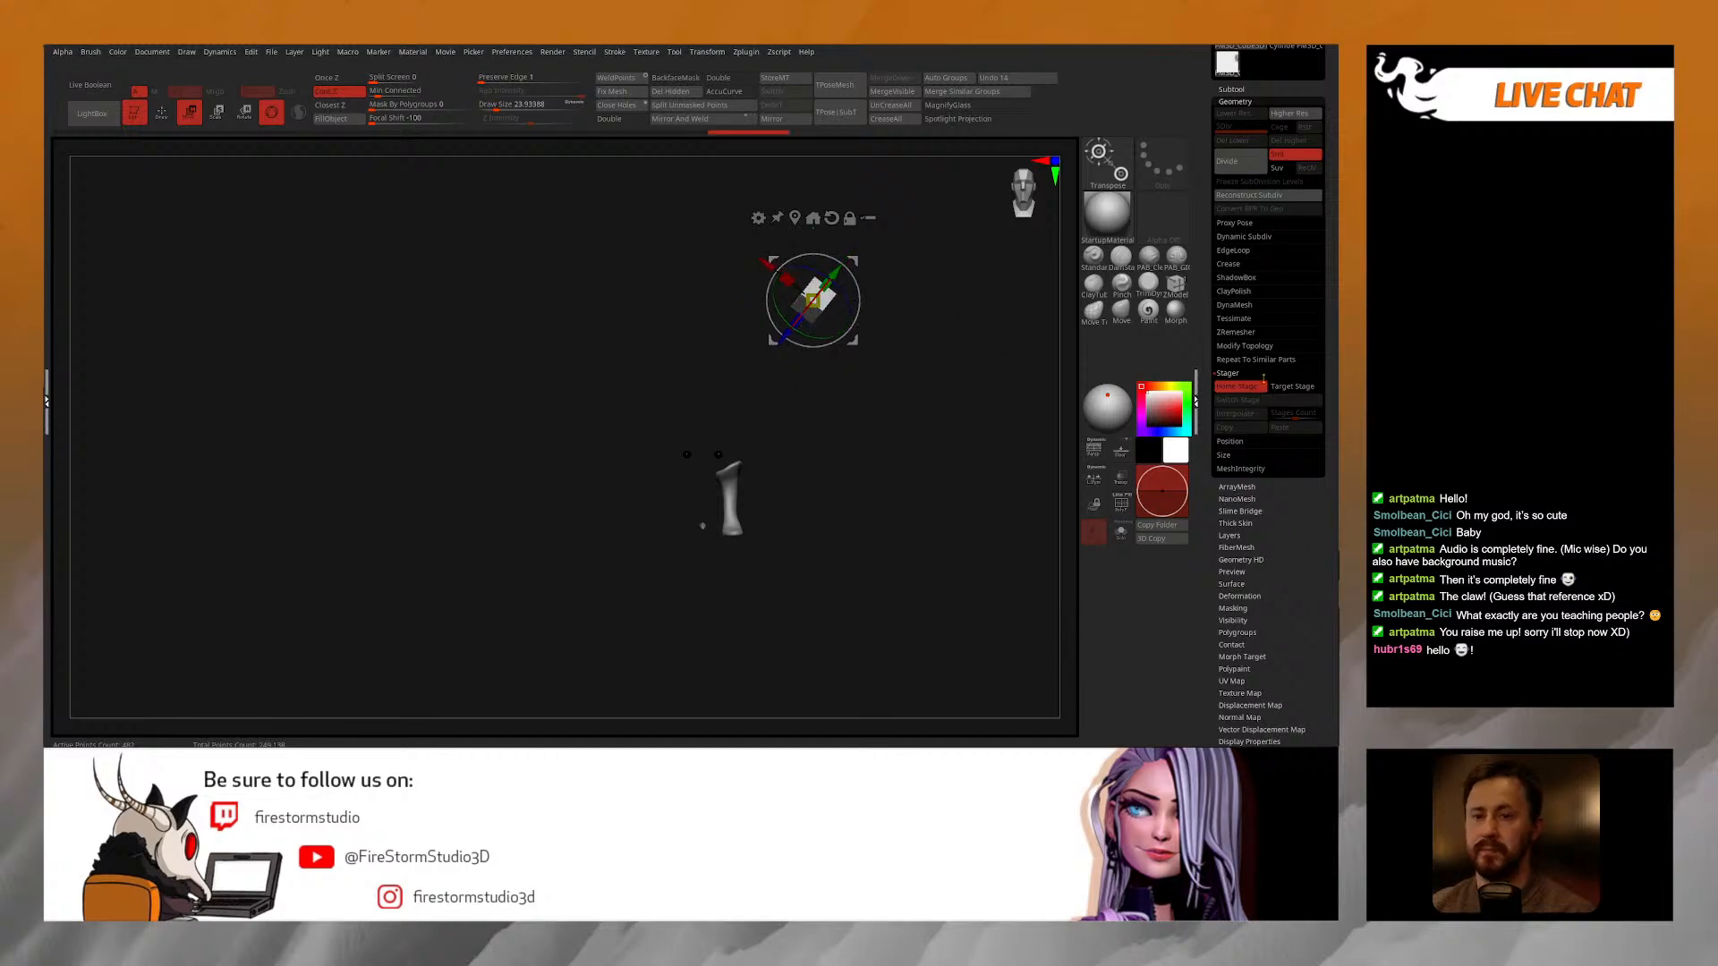
{"action": "left_click", "coordinate": [1286, 387]}
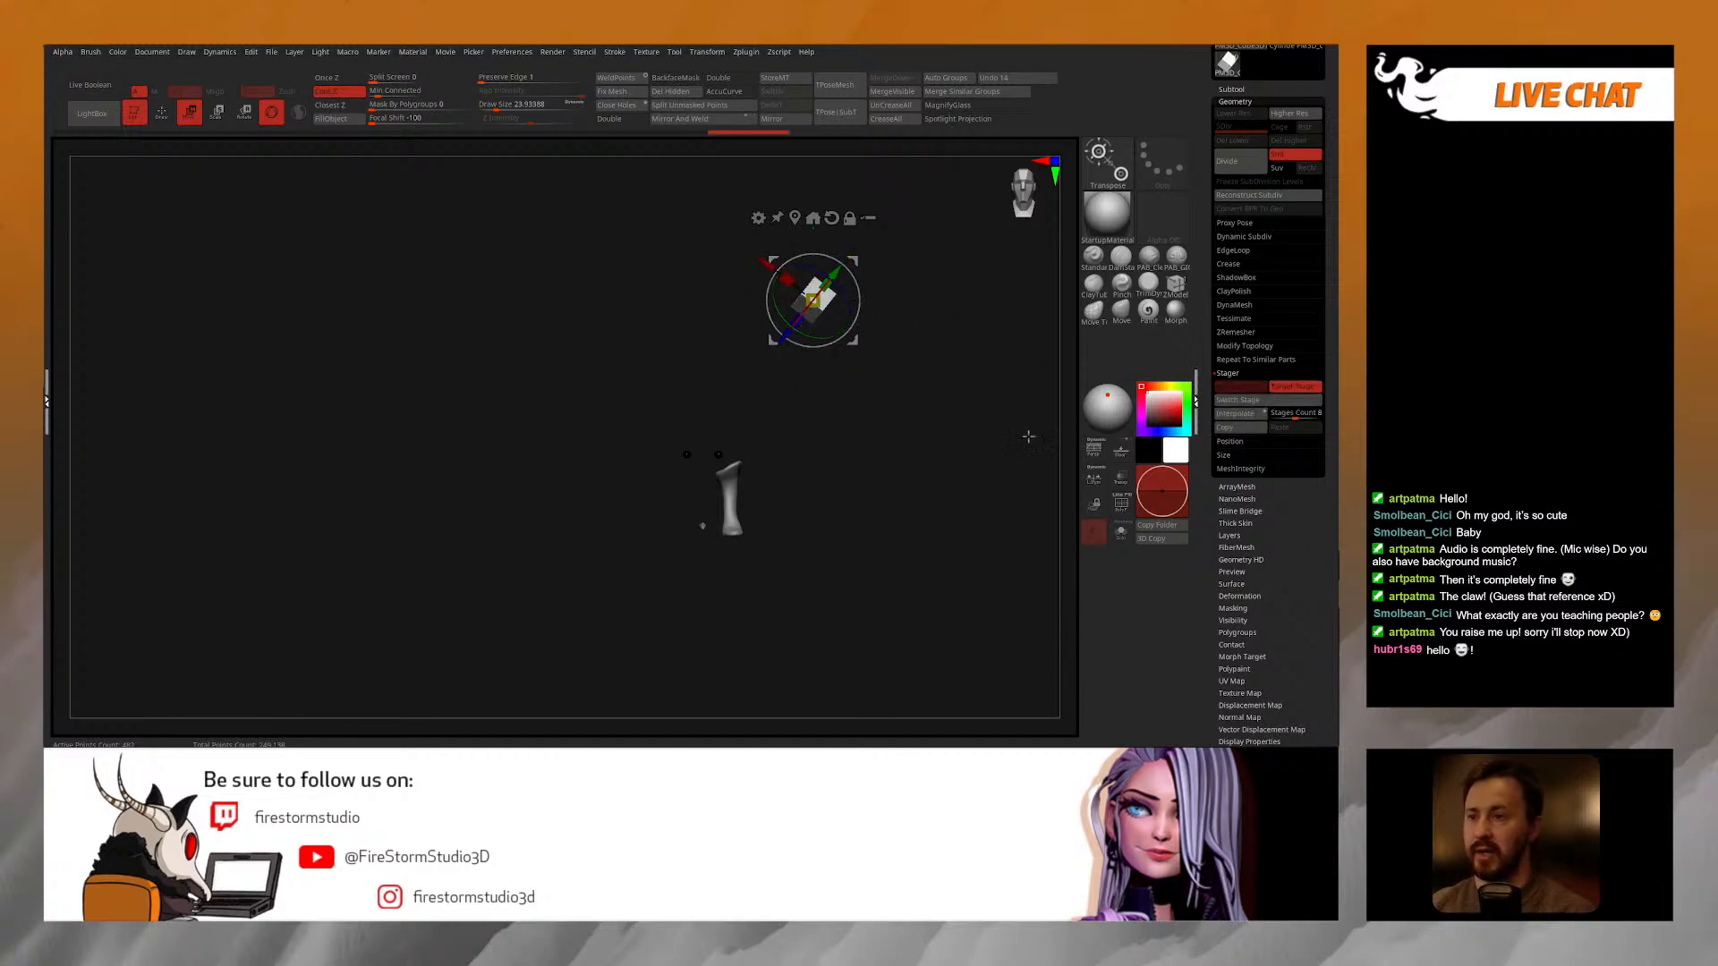
{"action": "left_click", "coordinate": [1246, 401]}
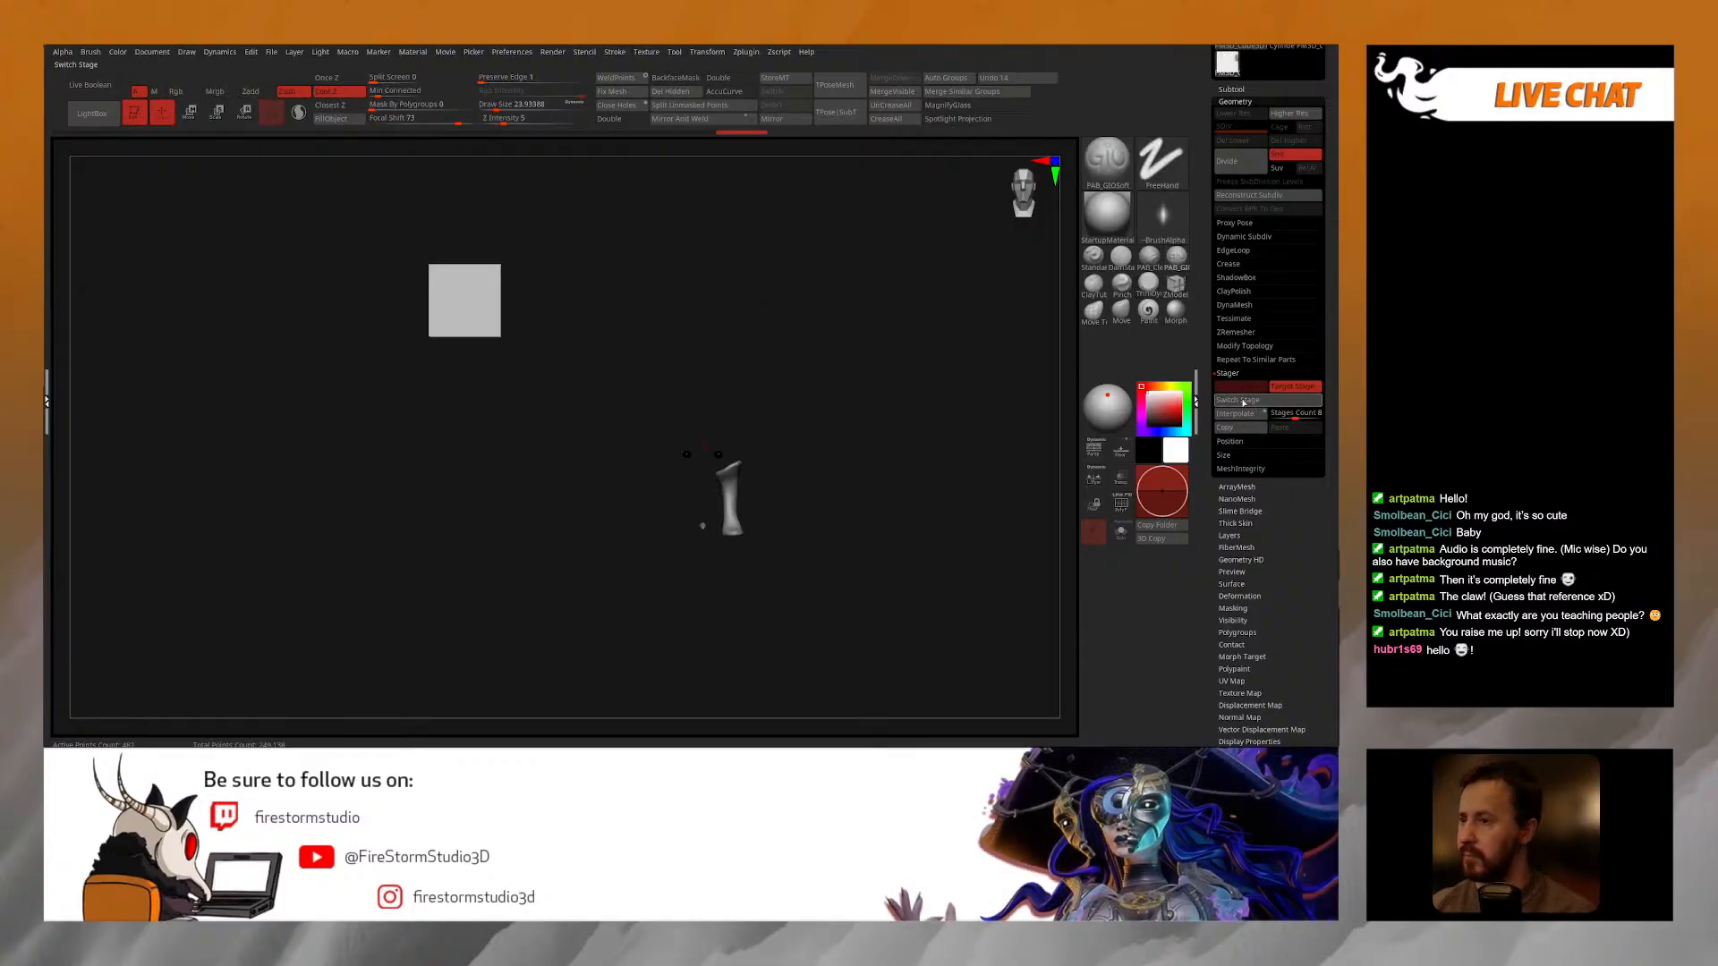
Step: Interpolate the cube between its home and target stages with a Stages Count of 15 and inspect the chain of copies
{"action": "left_click", "coordinate": [1239, 414]}
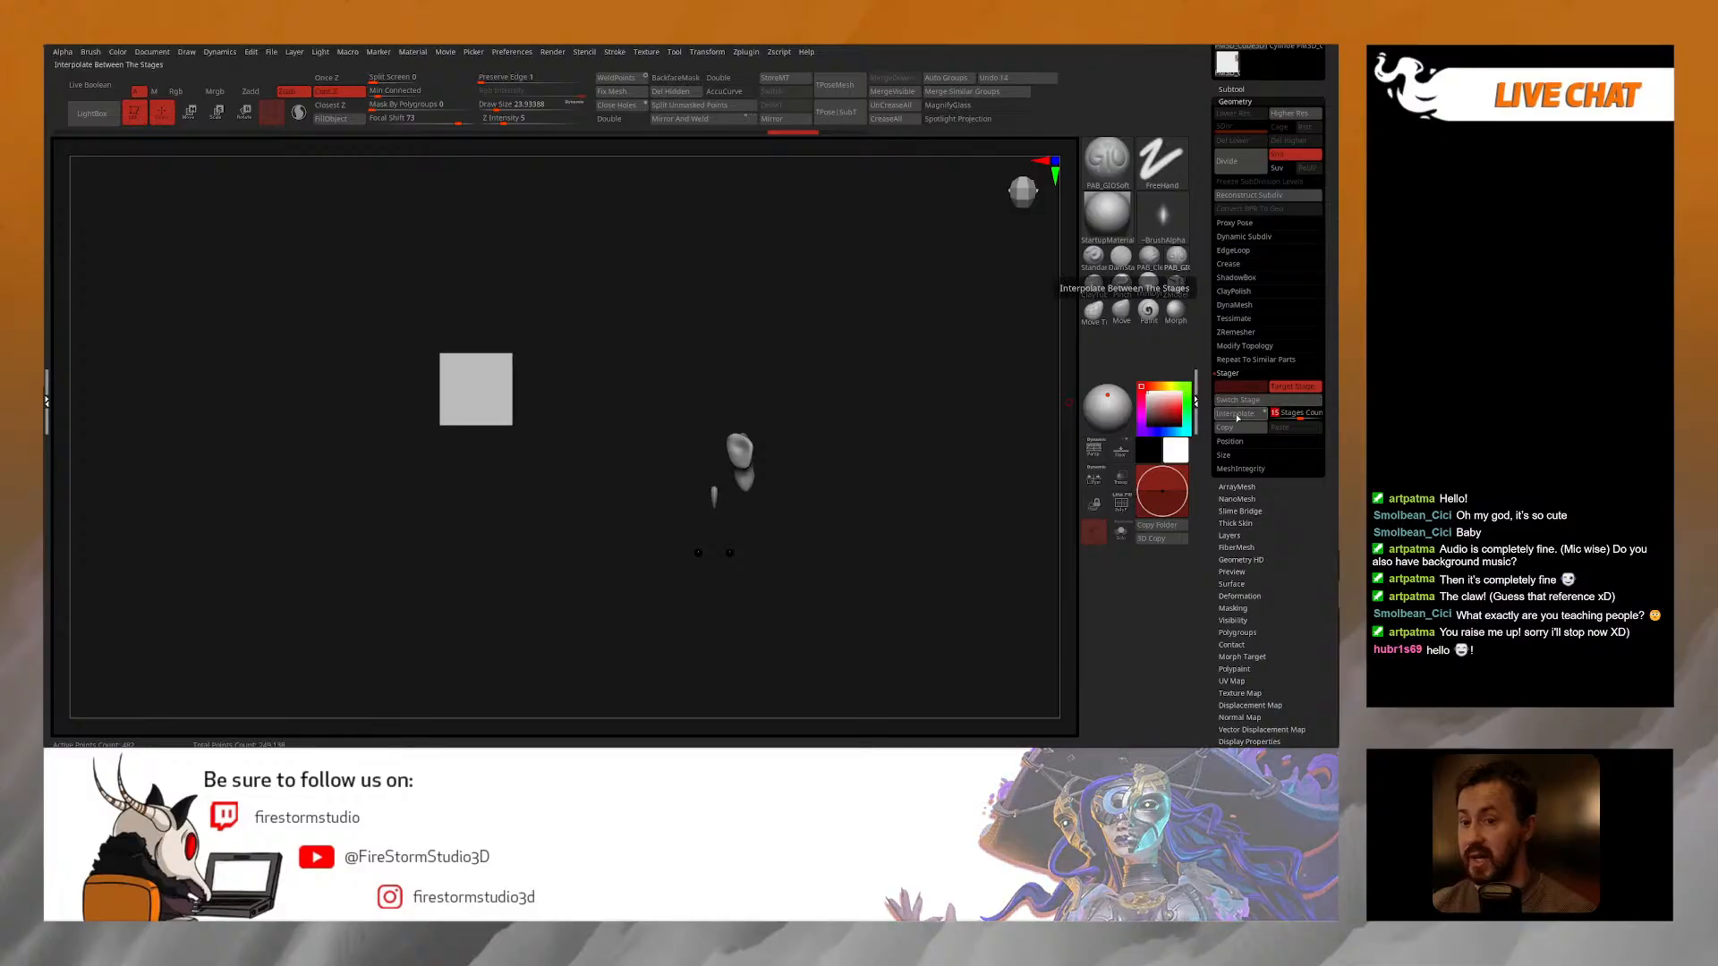
{"action": "left_click", "coordinate": [1241, 413]}
{"action": "left_click_drag", "start_coordinate": [753, 323], "coordinate": [673, 356]}
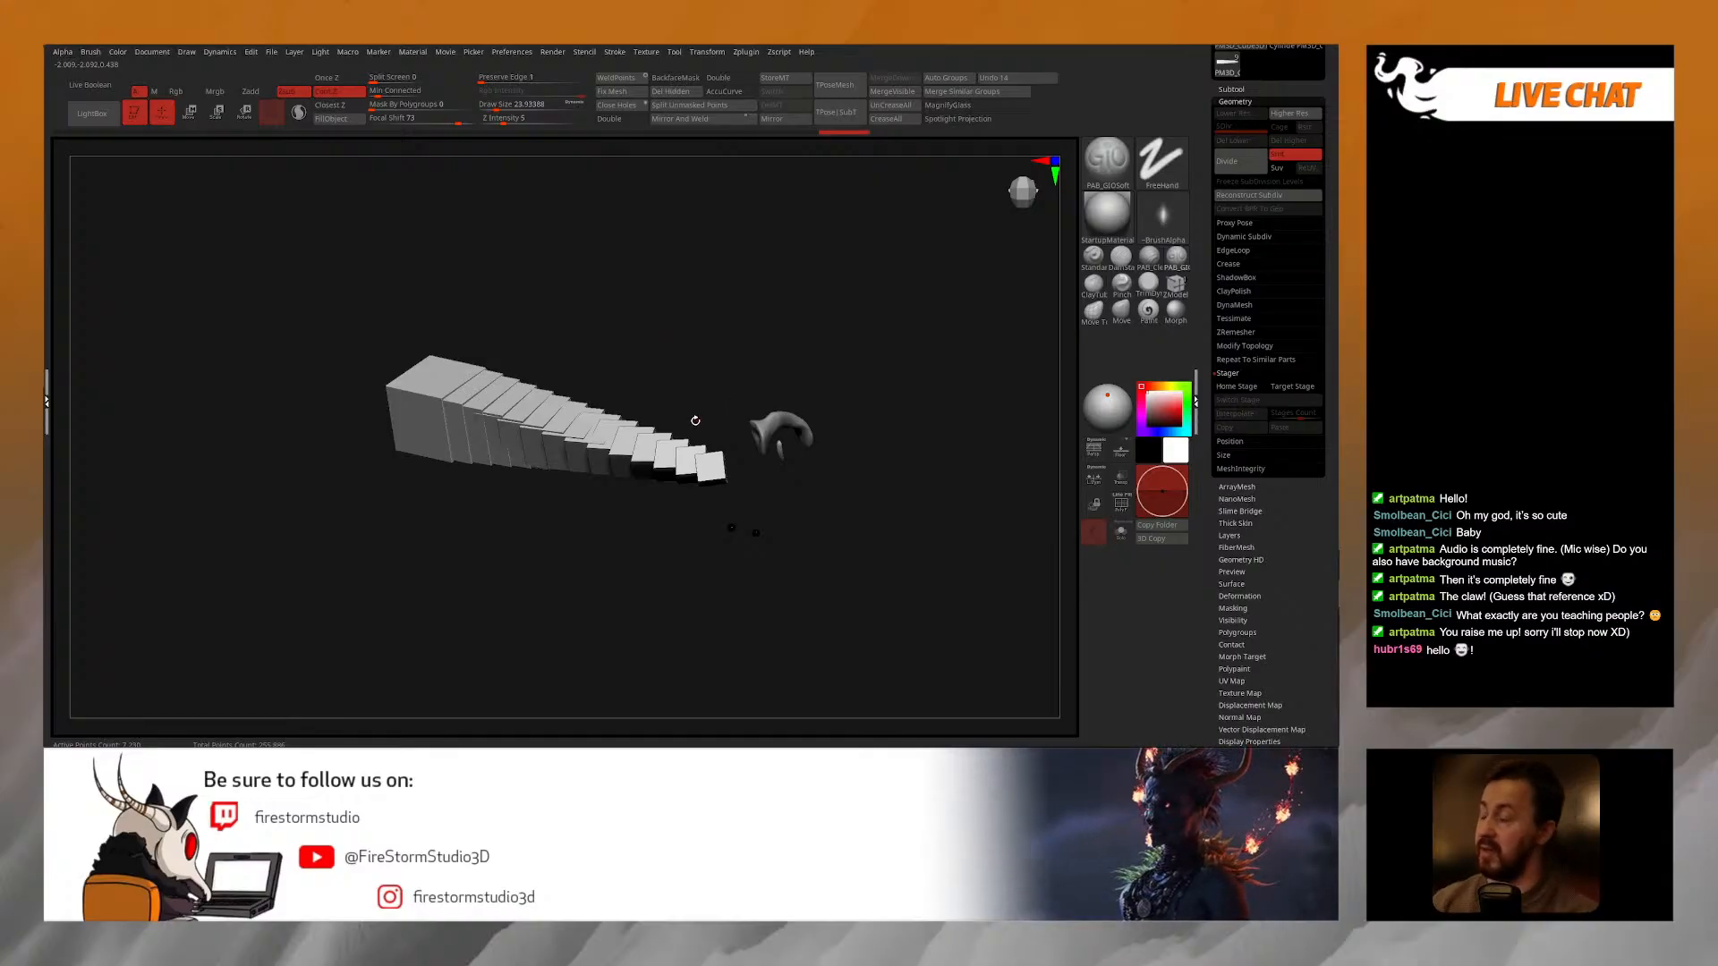
{"action": "left_click_drag", "start_coordinate": [695, 420], "coordinate": [712, 409]}
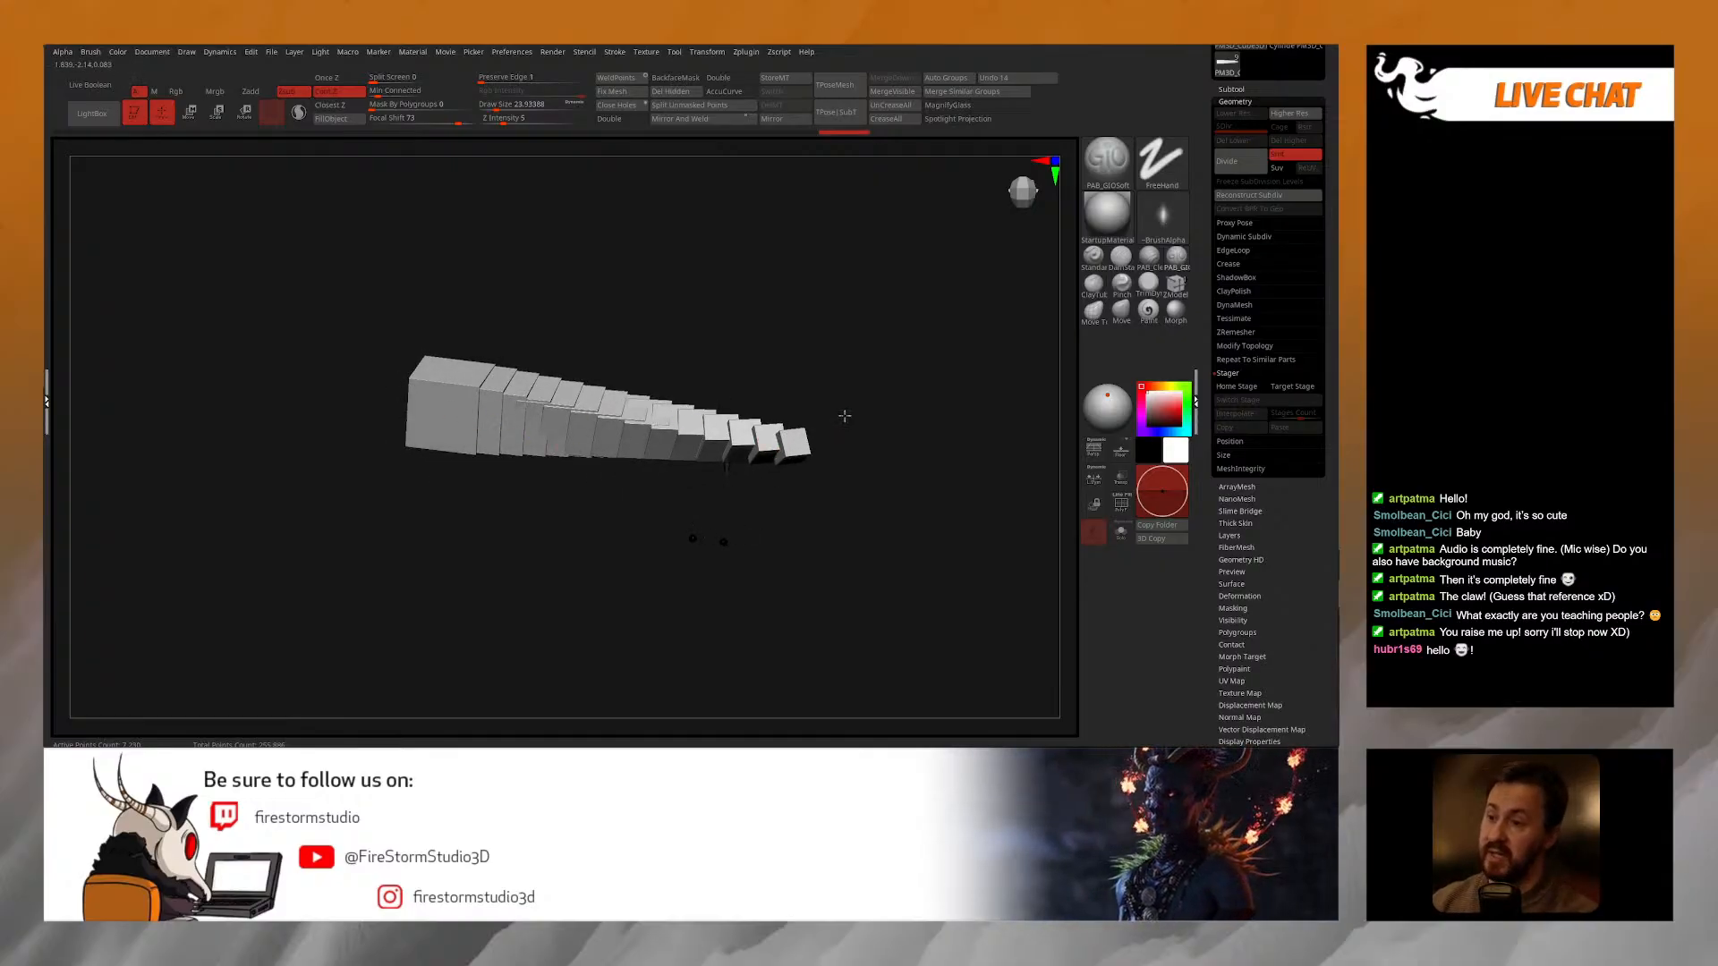
{"action": "left_click_drag", "start_coordinate": [845, 421], "coordinate": [874, 404]}
{"action": "left_click_drag", "start_coordinate": [1066, 432], "coordinate": [402, 365], "text": "shift"}
{"action": "left_click_drag", "start_coordinate": [703, 382], "coordinate": [627, 440]}
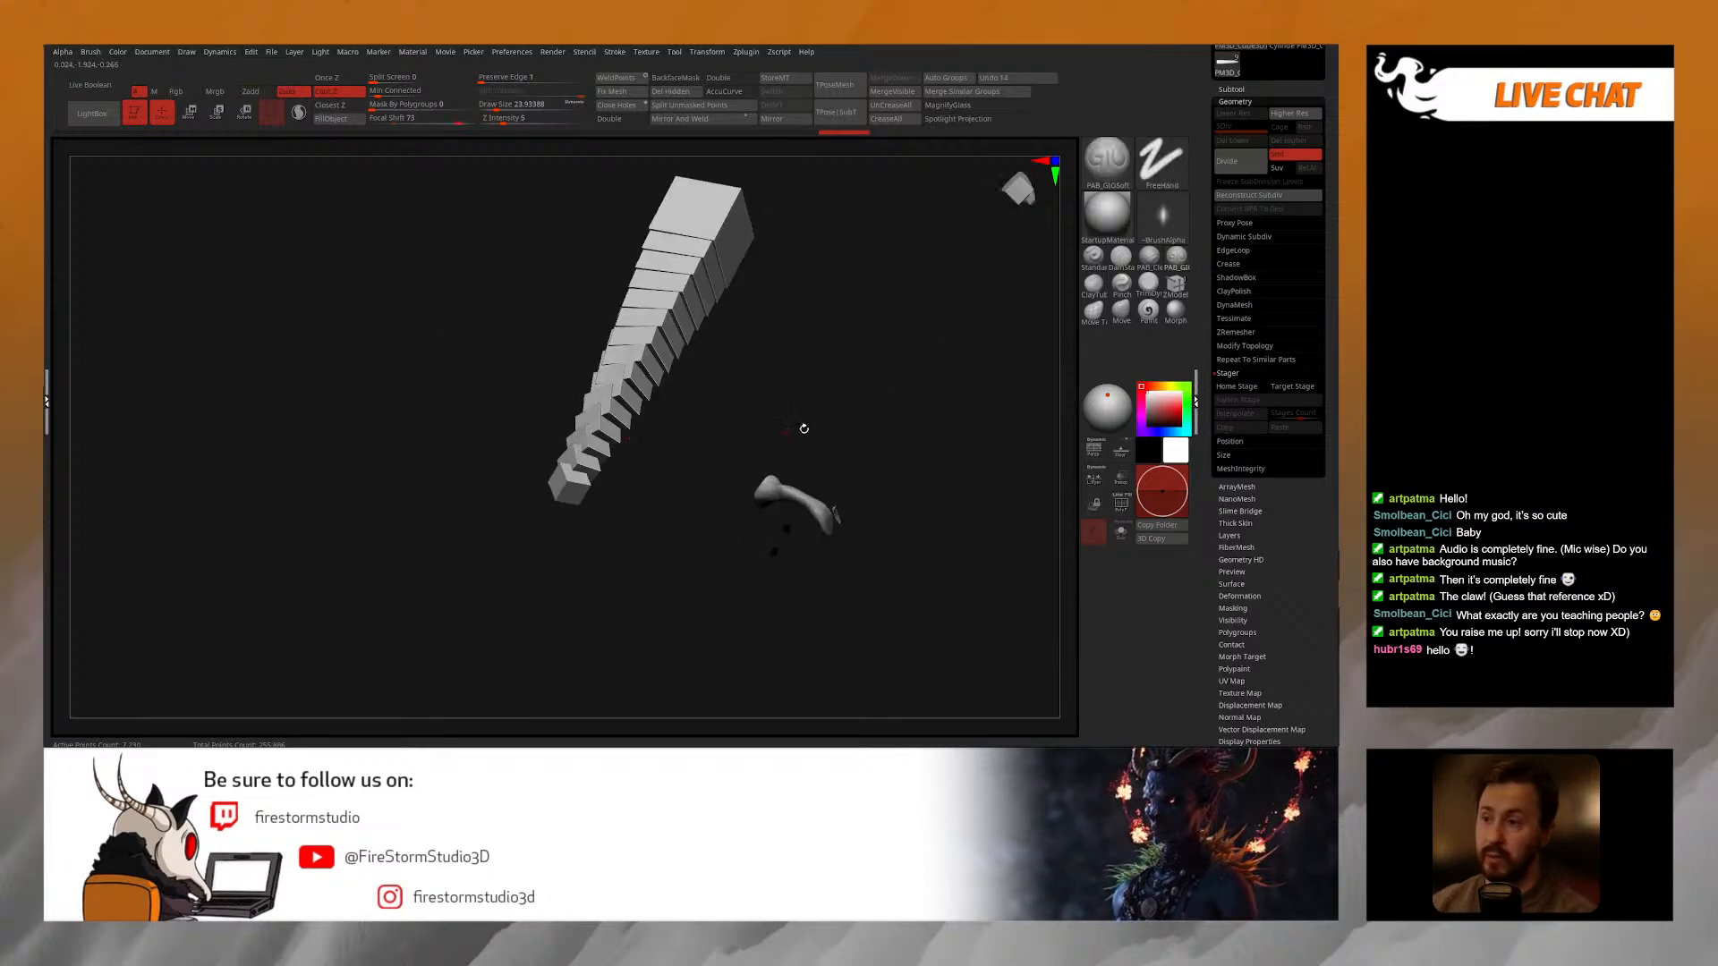
{"action": "left_click_drag", "start_coordinate": [798, 429], "coordinate": [817, 458], "text": "shift"}
Step: Undo the interpolation and step back through the cube's recent stage changes
{"action": "left_click", "coordinate": [1251, 385]}
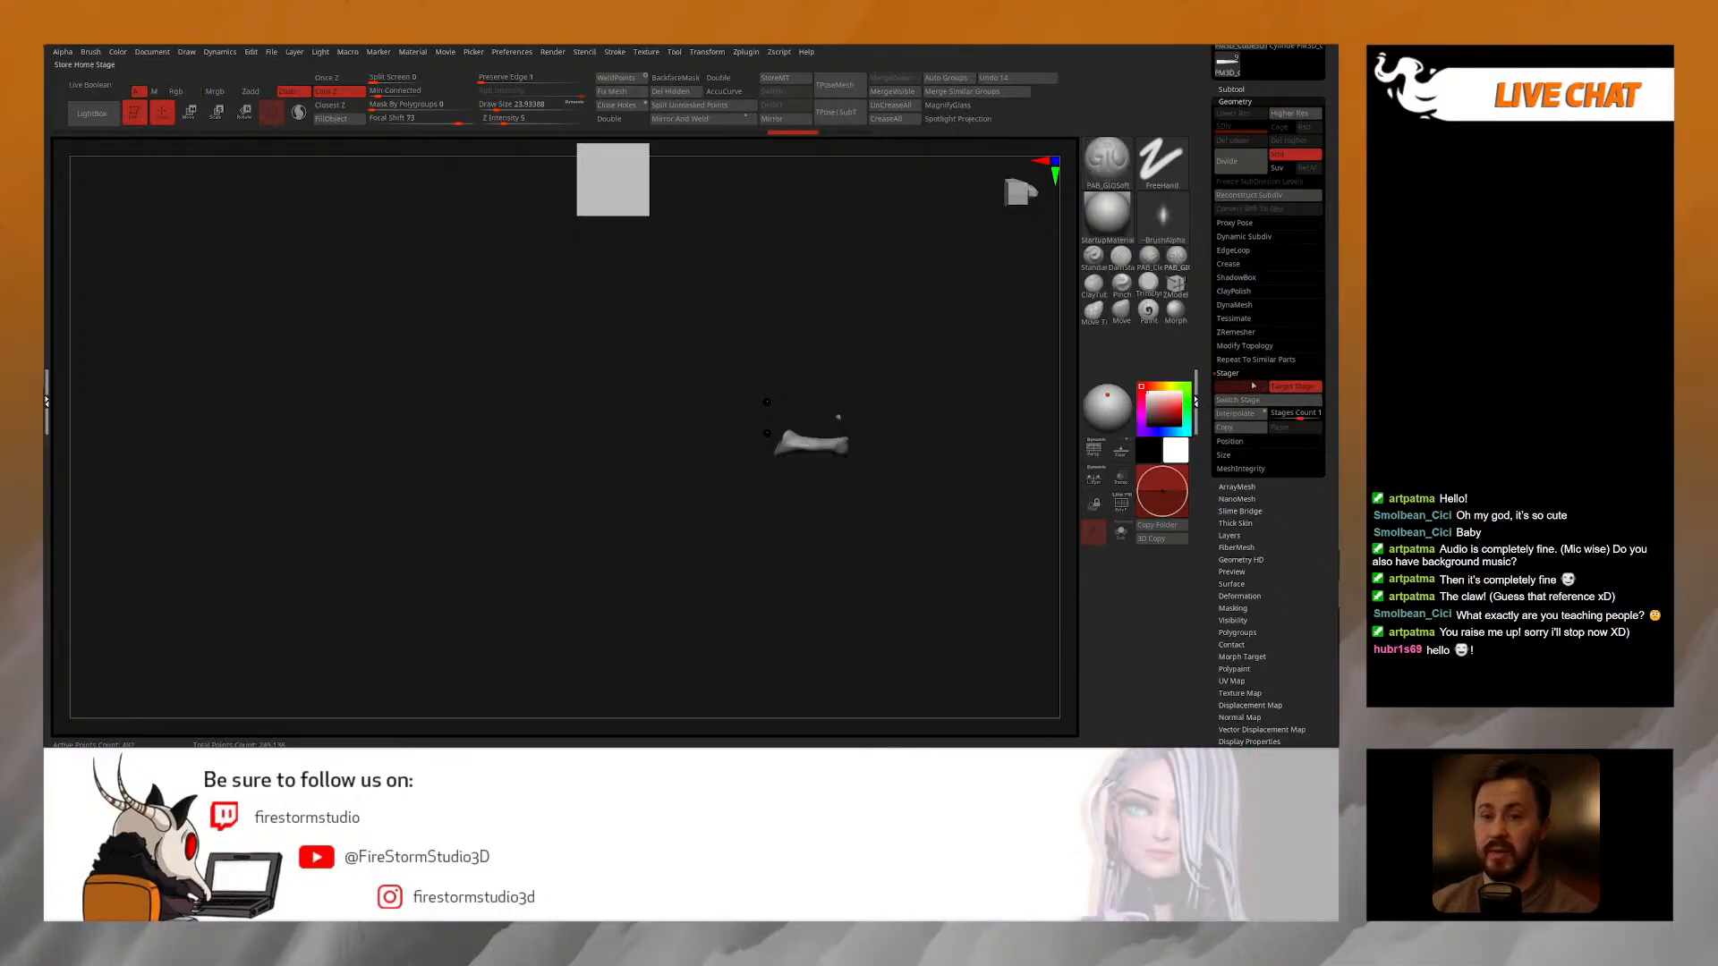
{"action": "key", "text": "ctrl"}
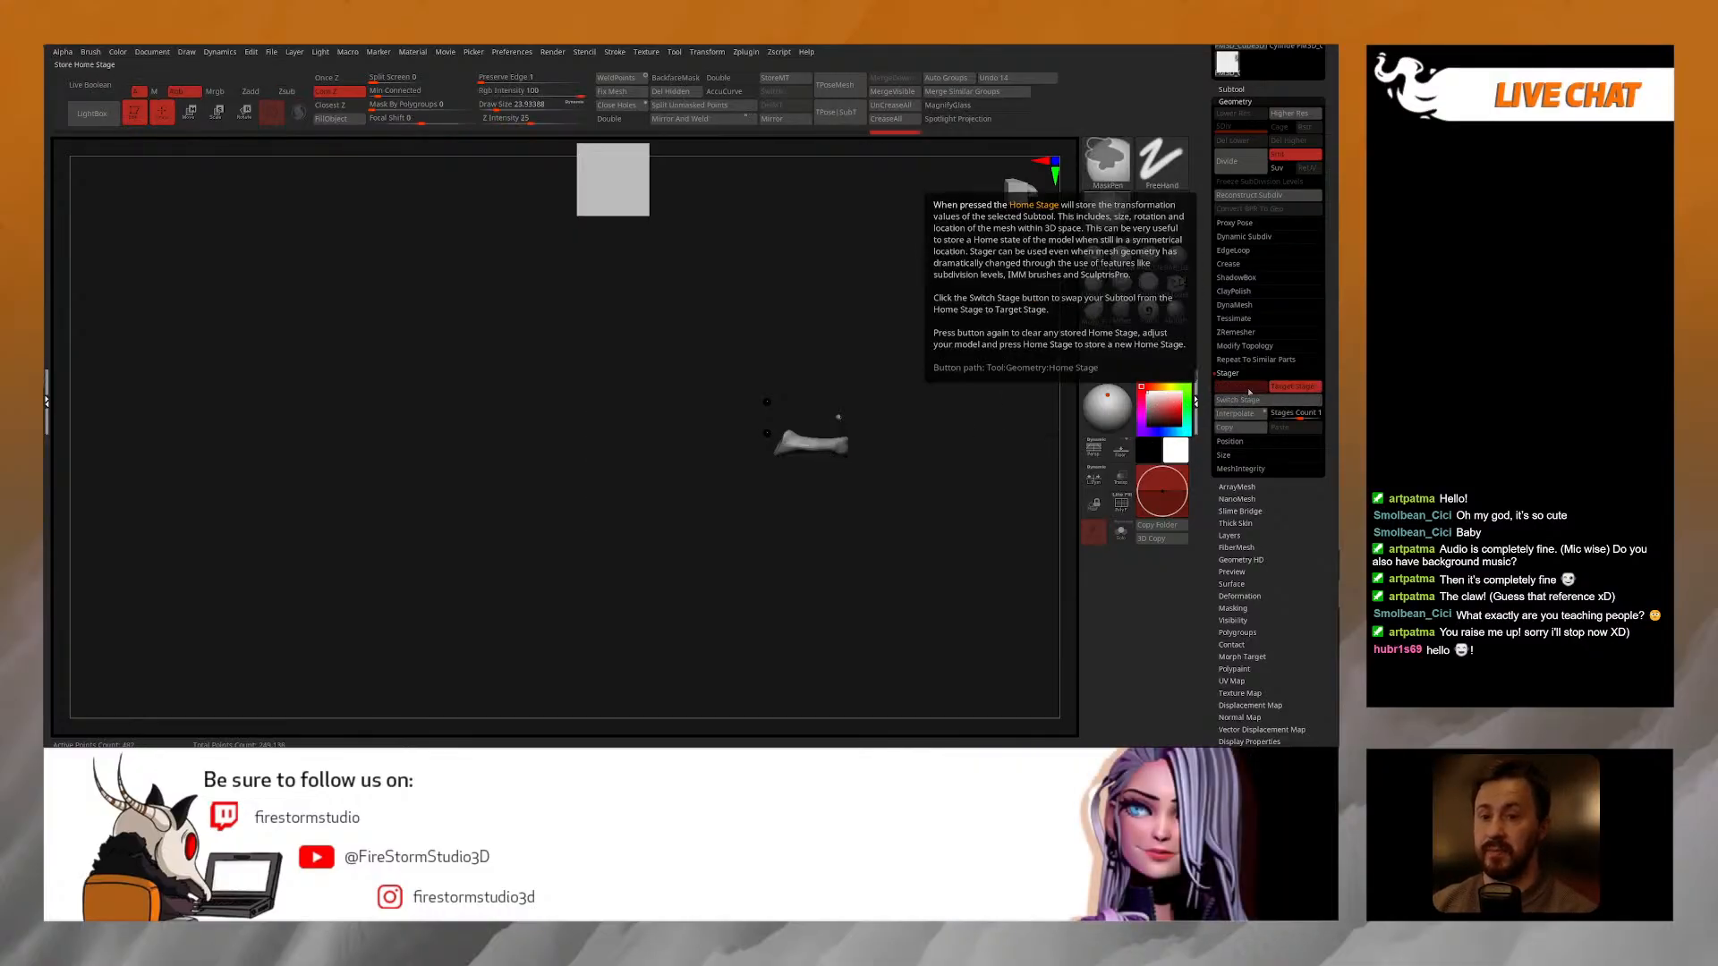
{"action": "key", "text": "ctrl+z"}
{"action": "key", "text": "ctrl+z"}
{"action": "key", "text": "ctrl+z"}
{"action": "key", "text": "ctrl+z"}
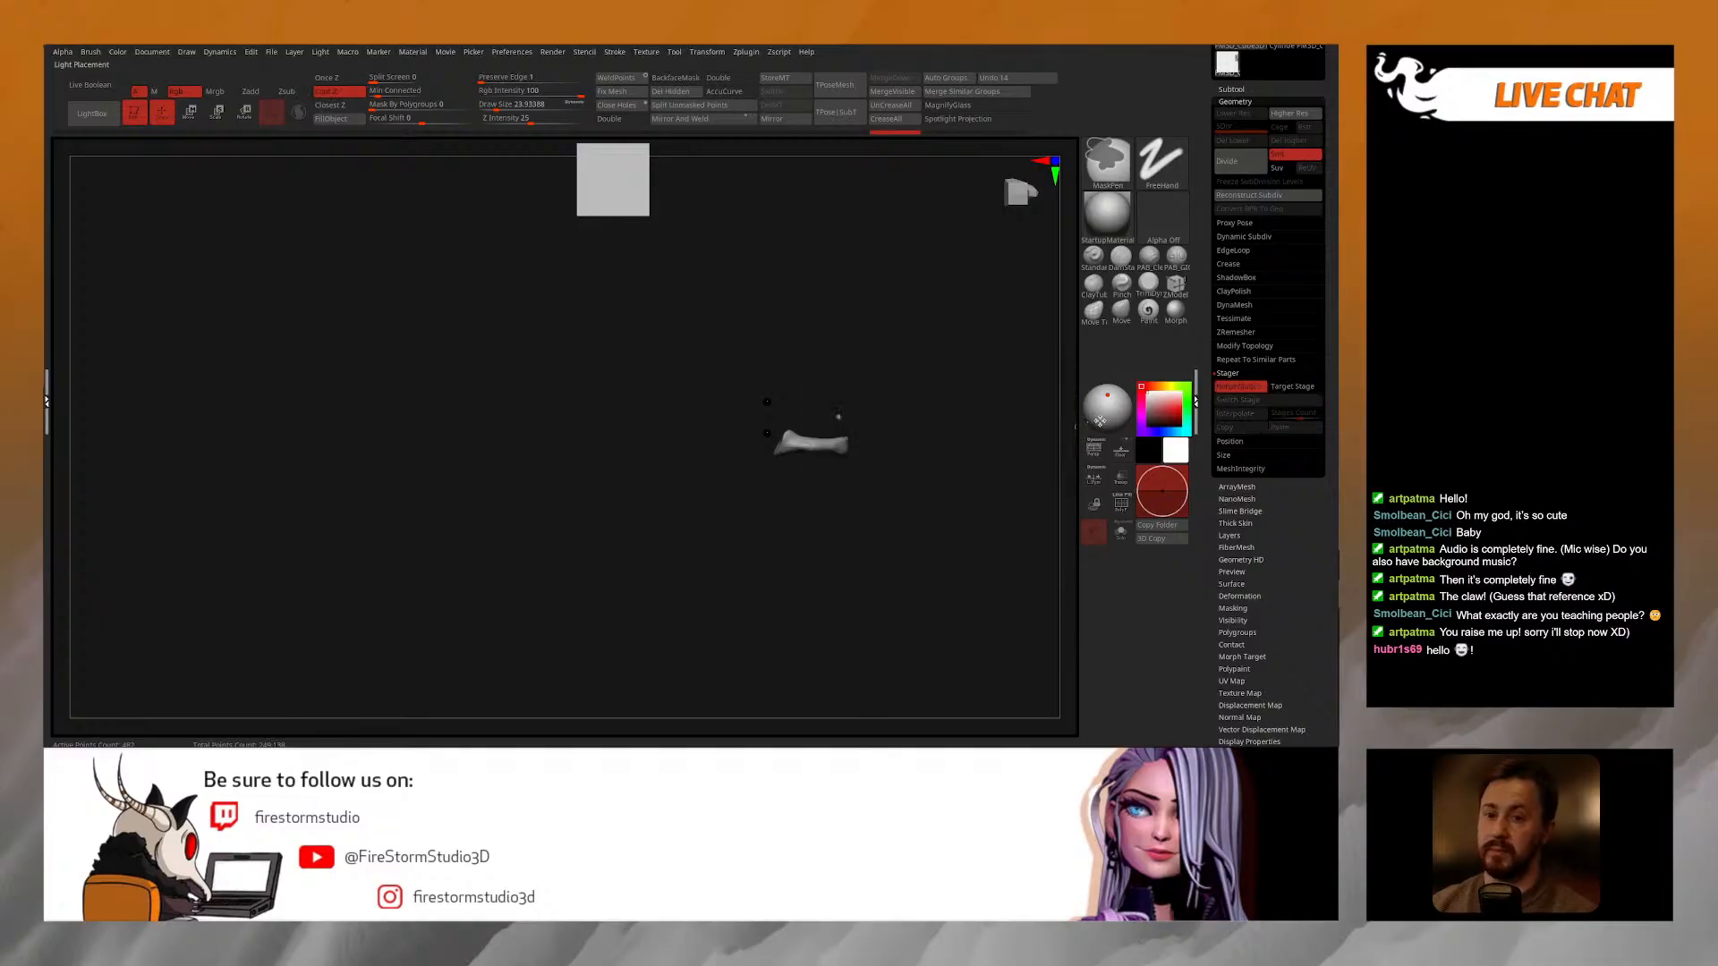
Step: Move the small rotated cube beyond the claw, store this placement as its Target Stage, and switch between its two stages
{"action": "key", "text": "w"}
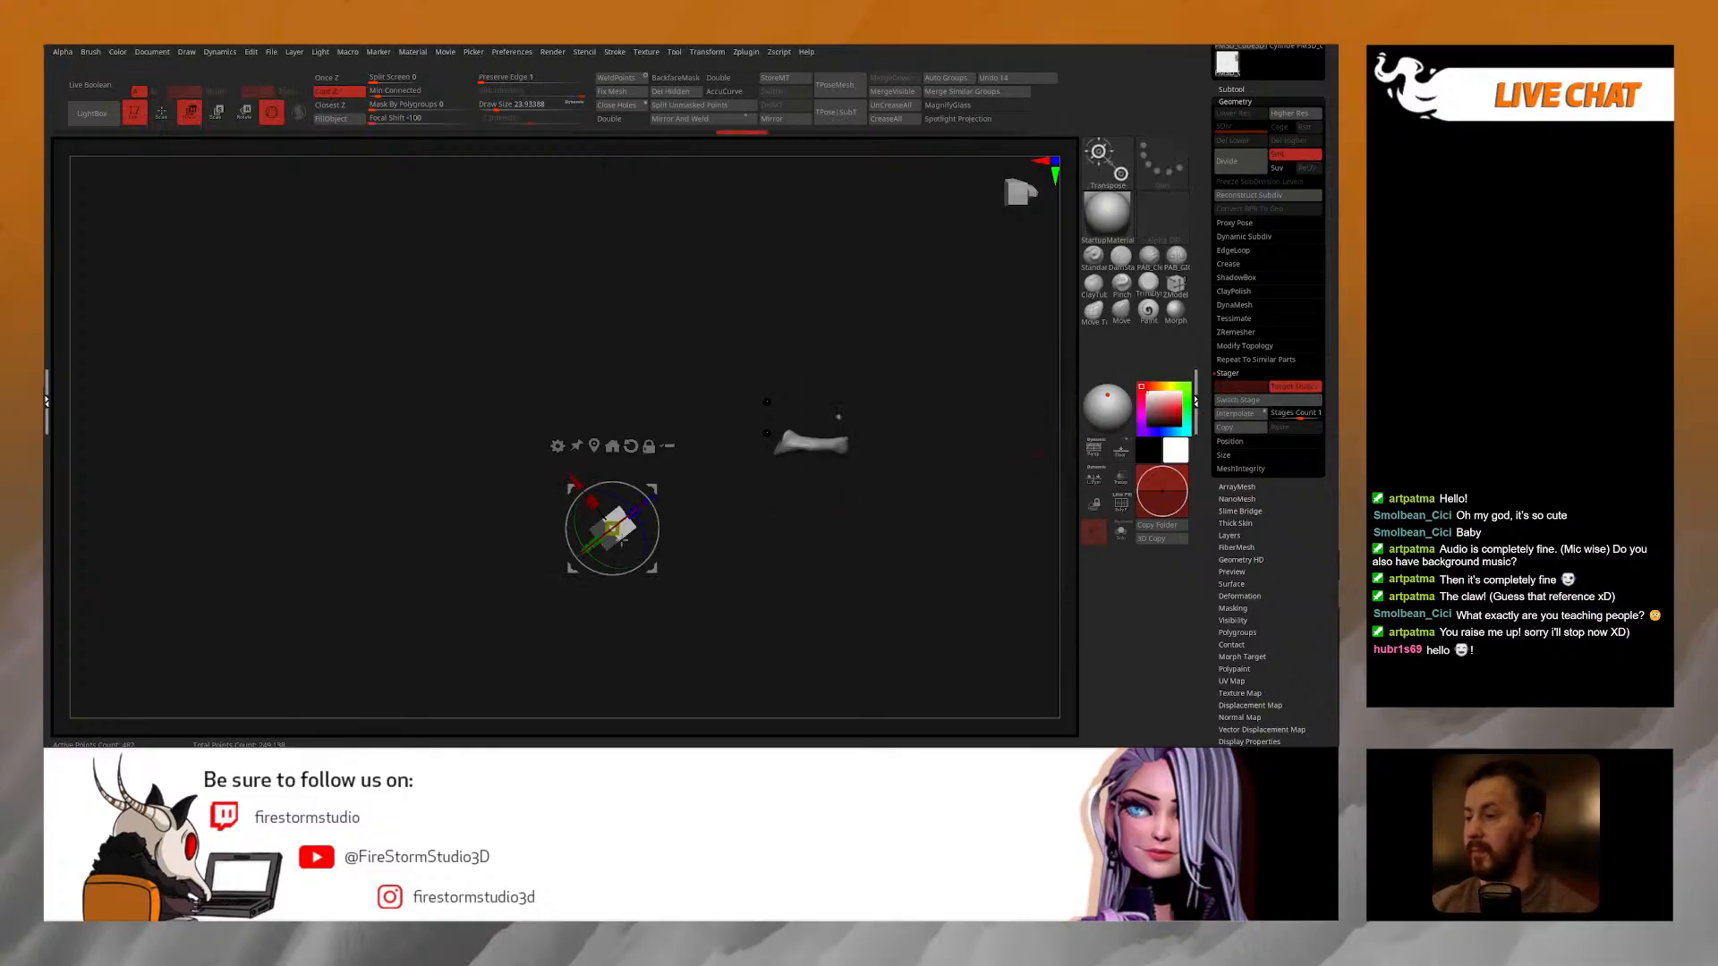
{"action": "left_click", "coordinate": [631, 447], "text": "alt"}
{"action": "left_click_drag", "start_coordinate": [551, 528], "coordinate": [859, 509]}
{"action": "left_click", "coordinate": [1297, 387]}
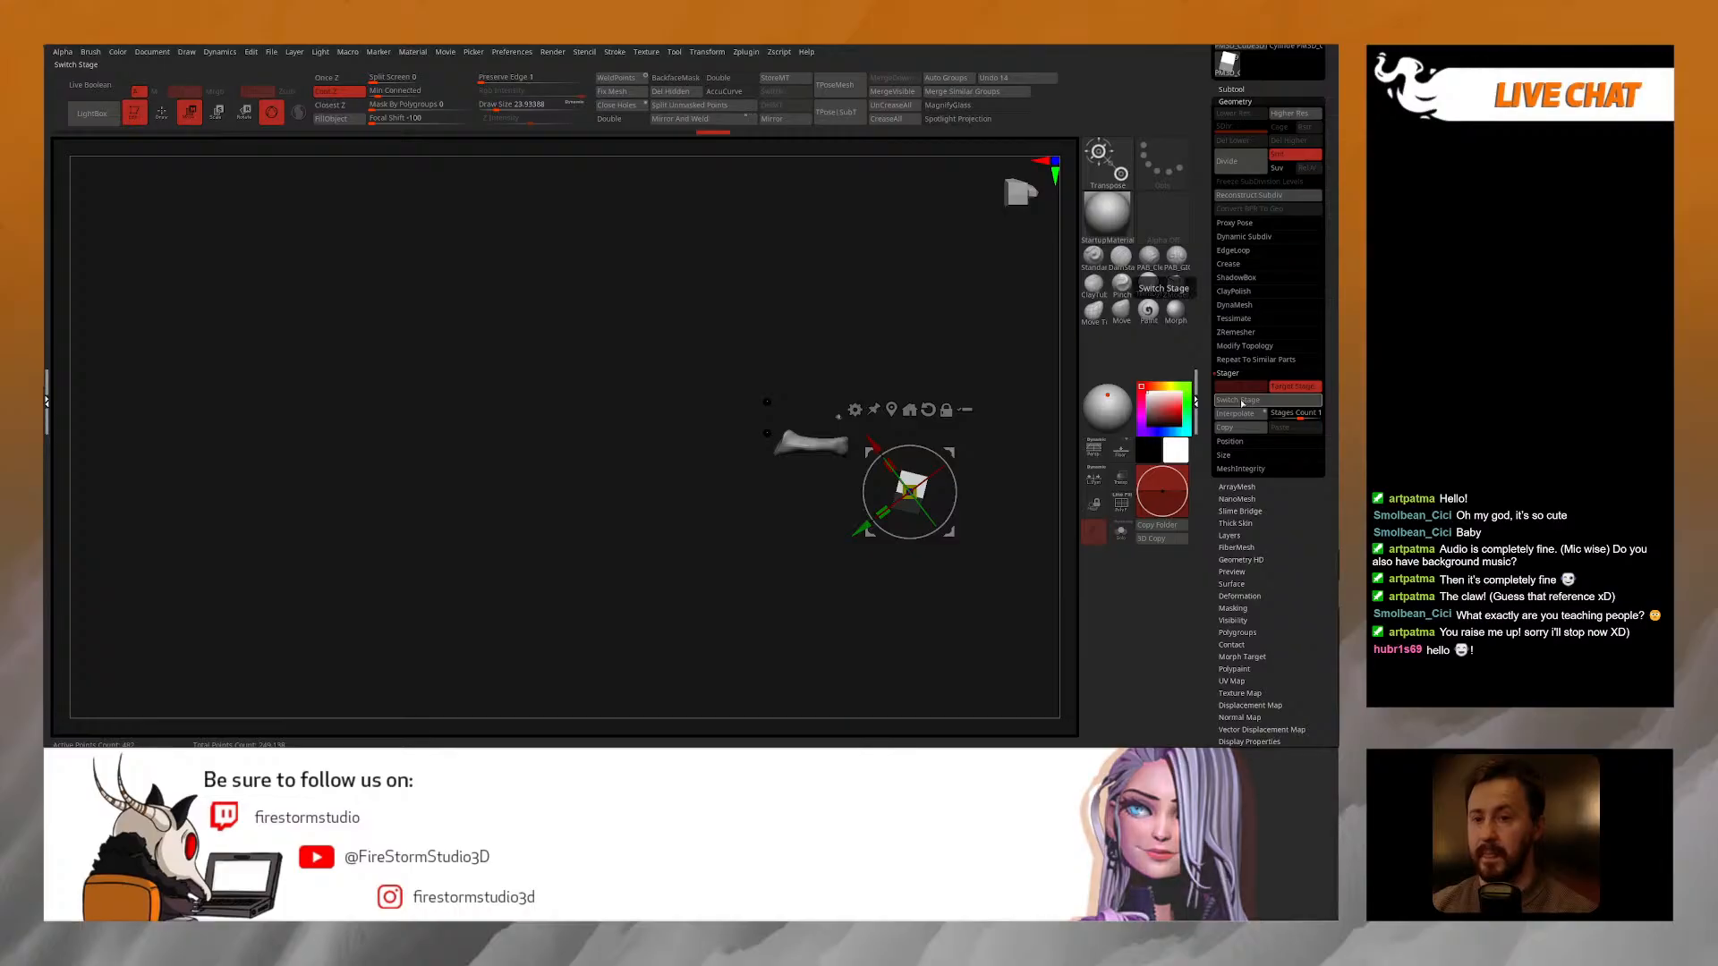
{"action": "left_click", "coordinate": [1241, 403]}
{"action": "left_click", "coordinate": [1241, 403]}
{"action": "left_click", "coordinate": [1241, 404]}
{"action": "left_click", "coordinate": [1241, 404]}
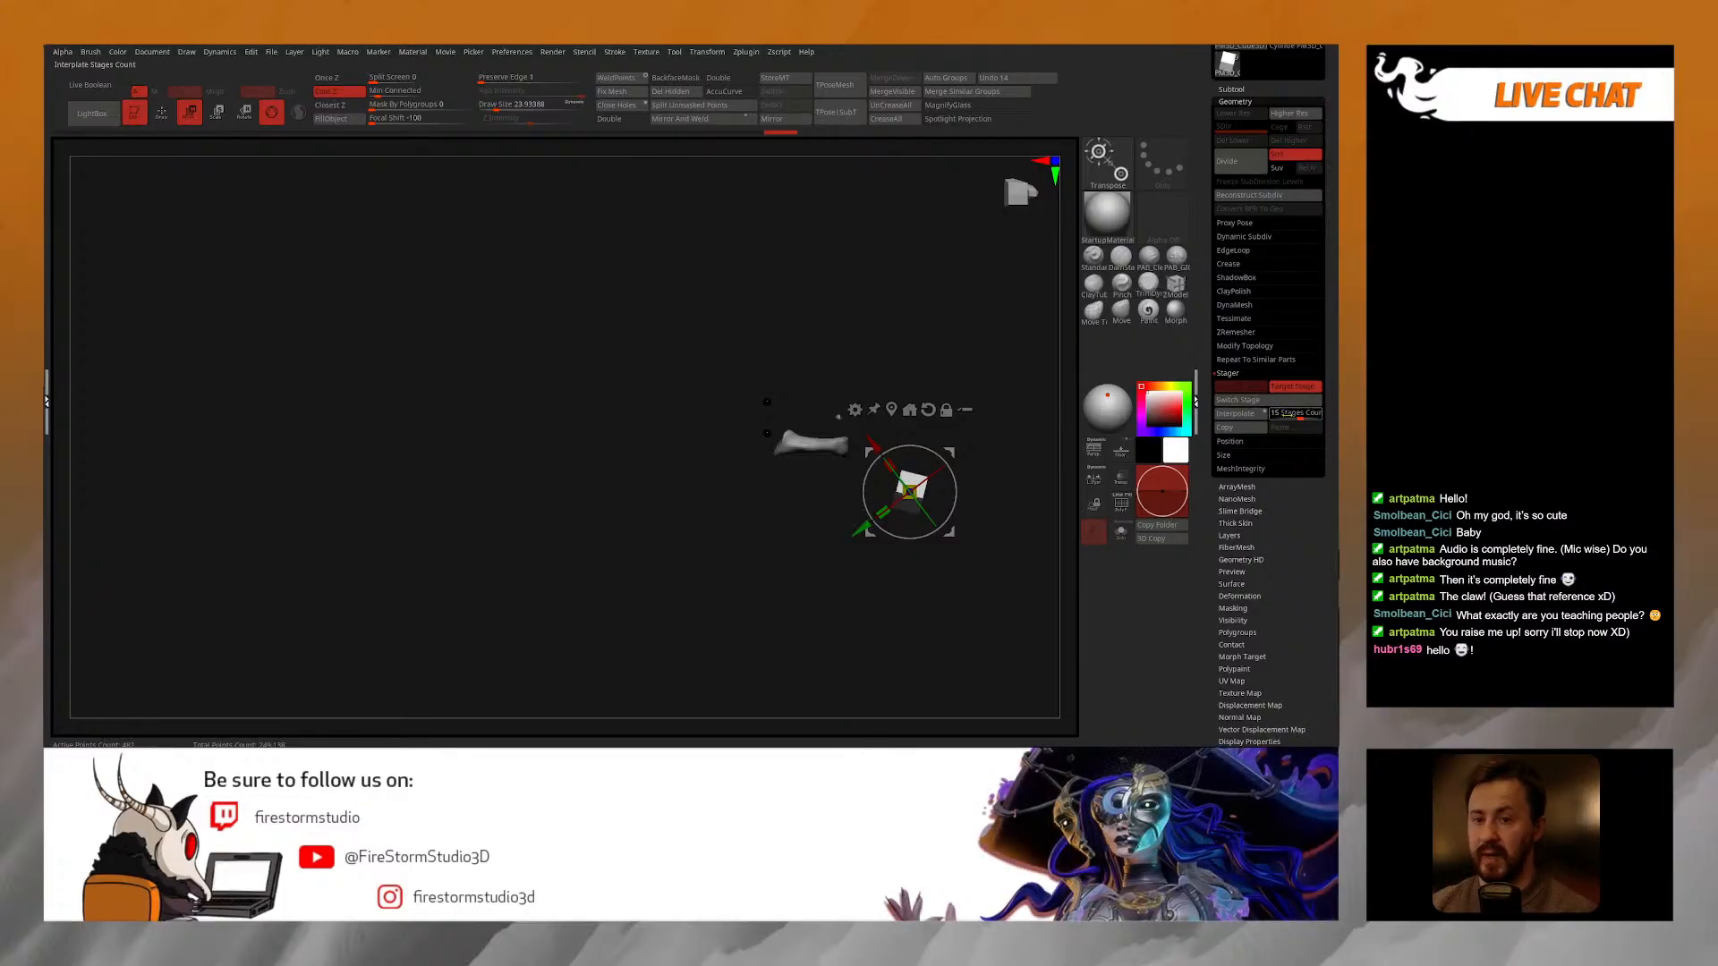
Step: Interpolate the cube between its stages again with many more copies and inspect the chain from several angles
{"action": "left_click", "coordinate": [1236, 414]}
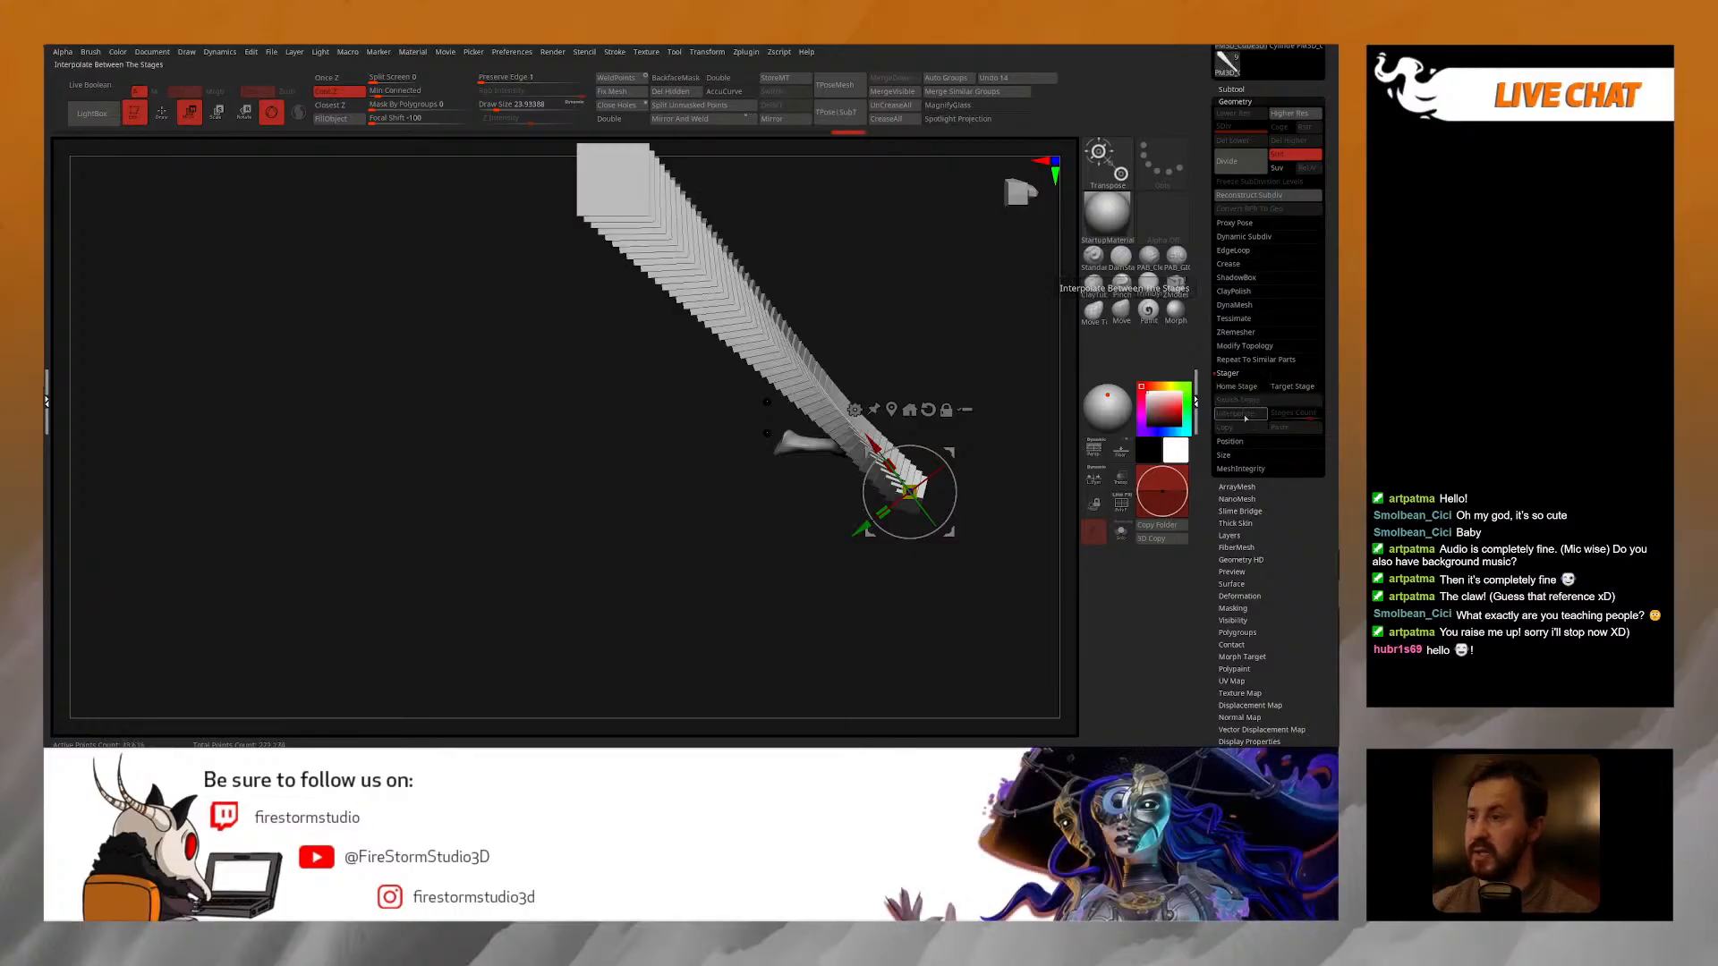
{"action": "left_click_drag", "start_coordinate": [954, 378], "coordinate": [938, 290]}
{"action": "left_click_drag", "start_coordinate": [886, 385], "coordinate": [850, 431], "text": "alt"}
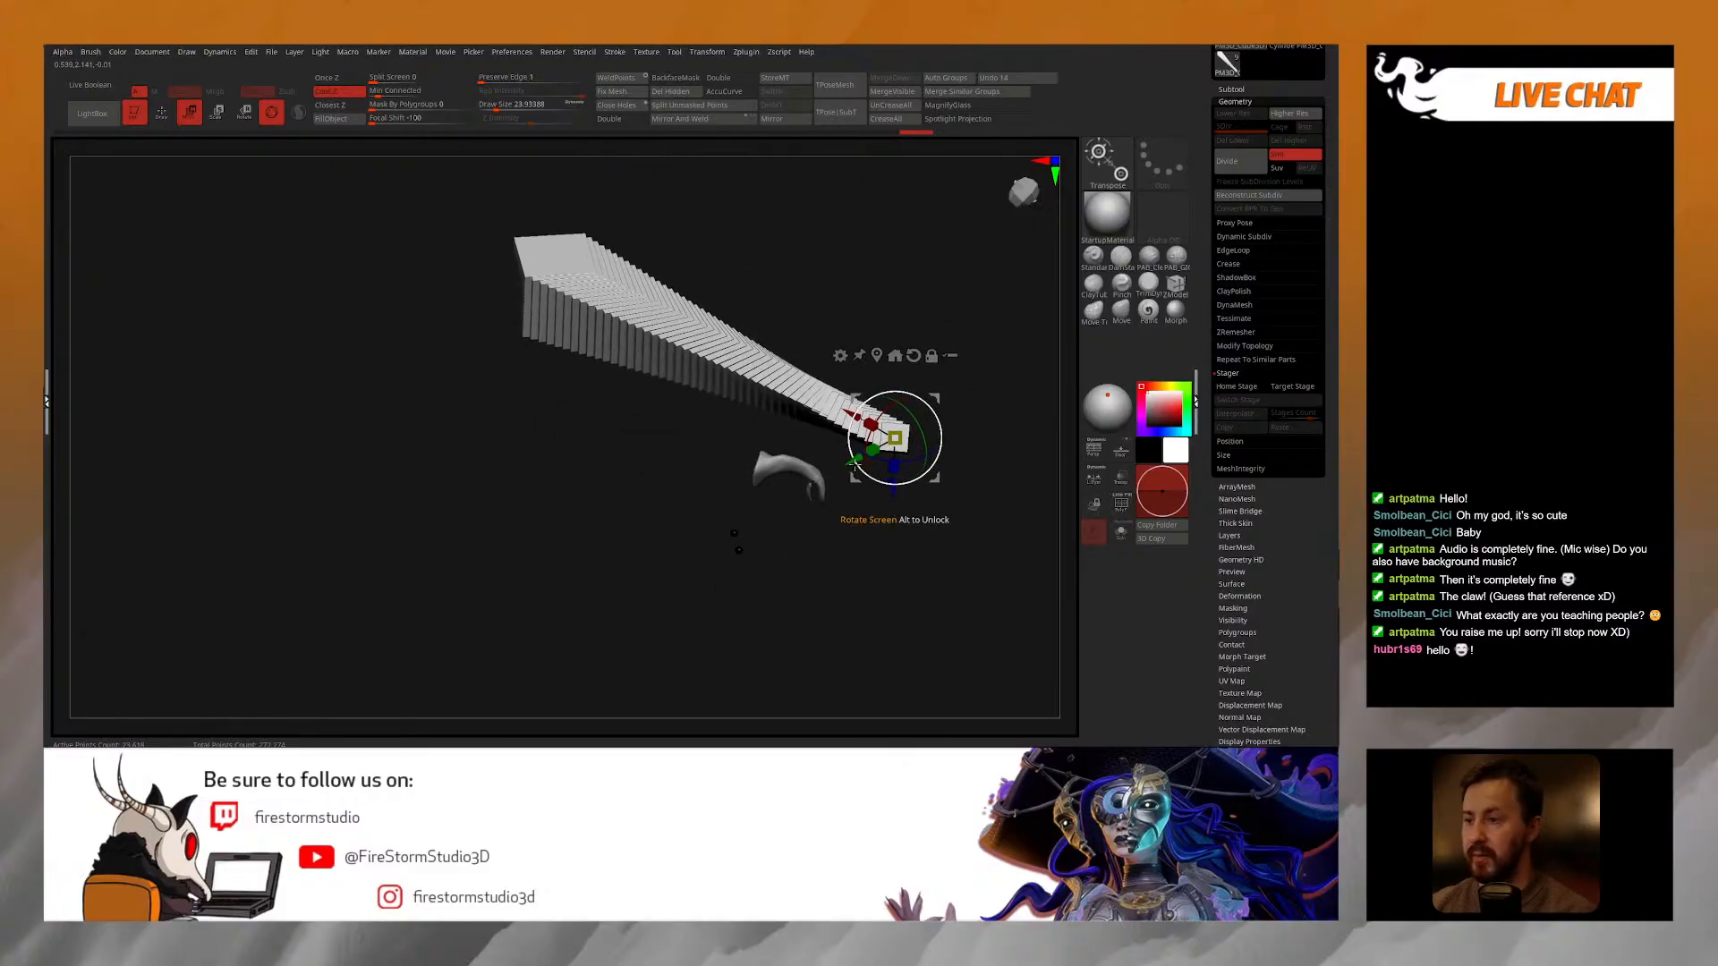
{"action": "left_click_drag", "start_coordinate": [702, 420], "coordinate": [686, 275]}
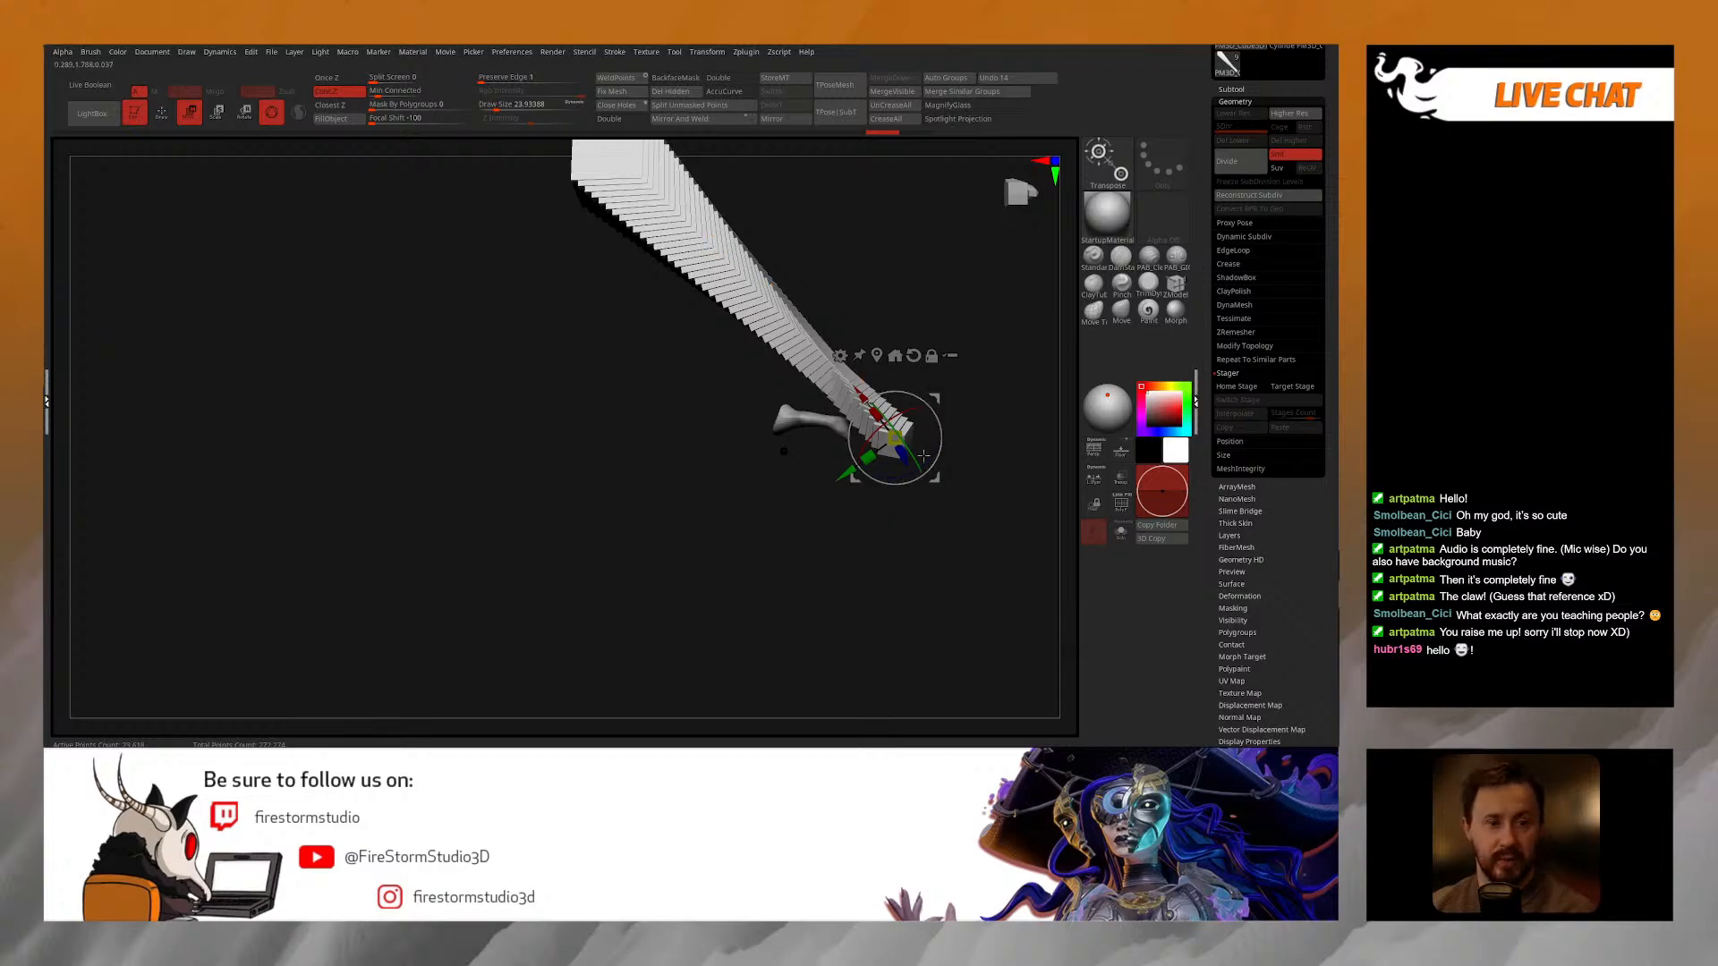
Step: Undo the interpolation and delete the demonstration cube's subtool, PM3D_Cube3D1_1
{"action": "key", "text": "ctrl+z"}
{"action": "key", "text": "ctrl+z"}
{"action": "key", "text": "ctrl+z"}
{"action": "left_click_drag", "start_coordinate": [836, 579], "coordinate": [901, 525]}
{"action": "left_click", "coordinate": [1233, 374]}
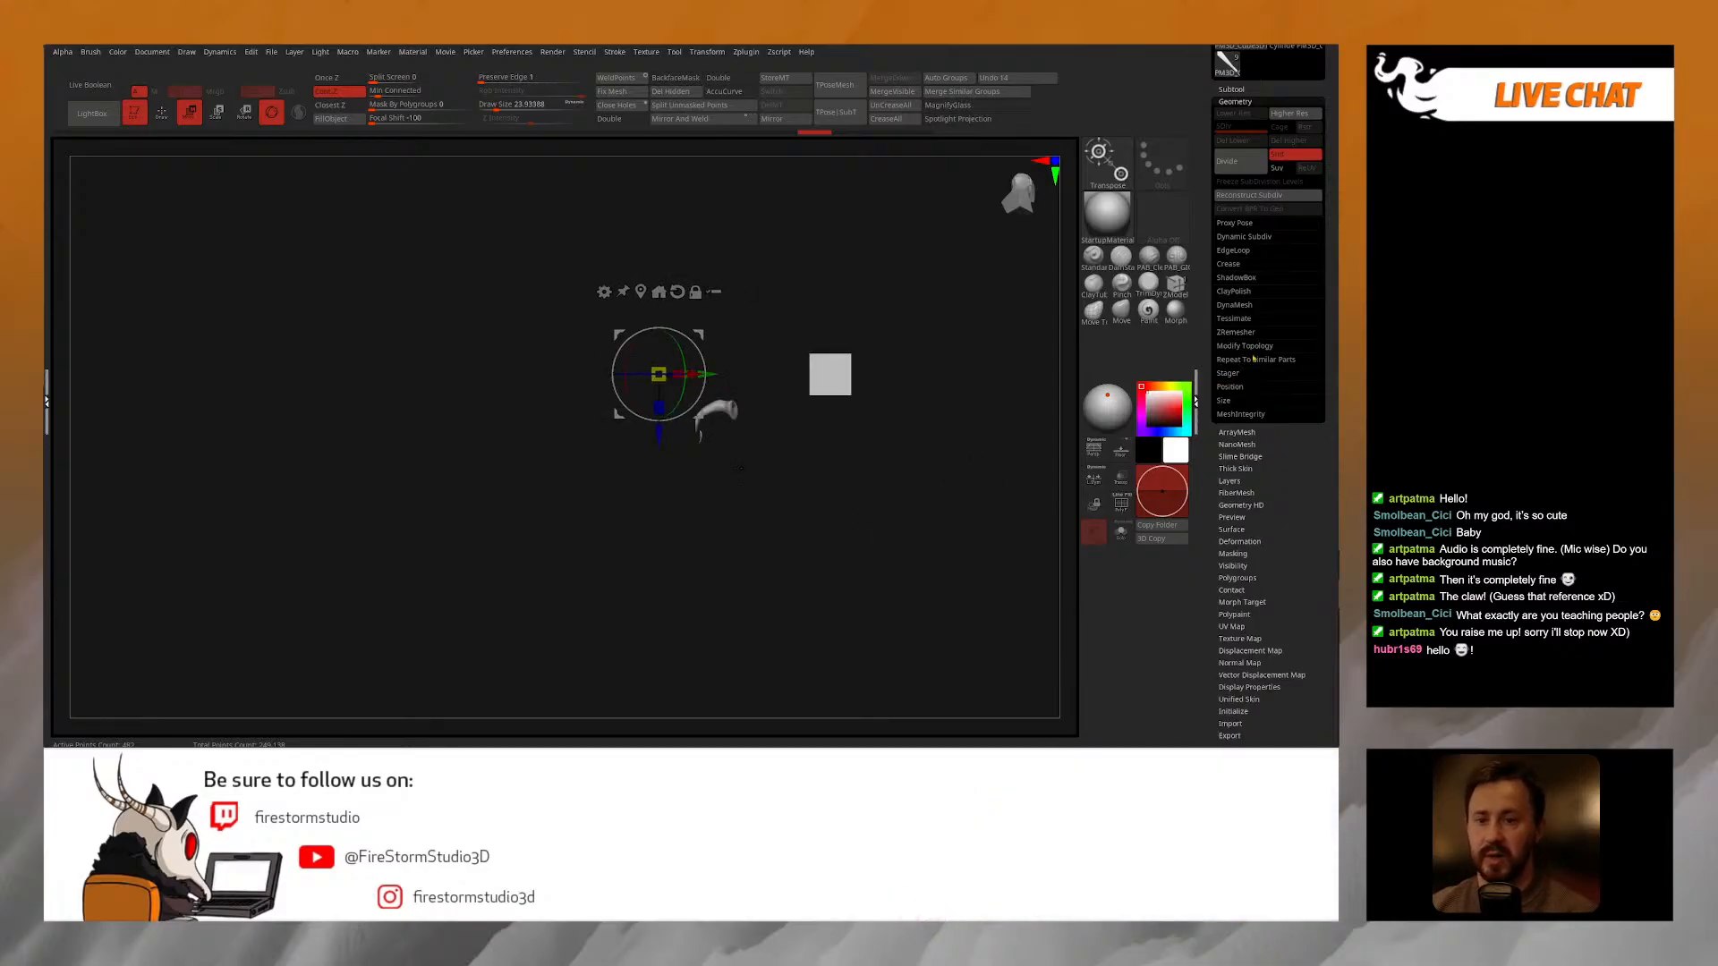
{"action": "left_click", "coordinate": [1232, 89]}
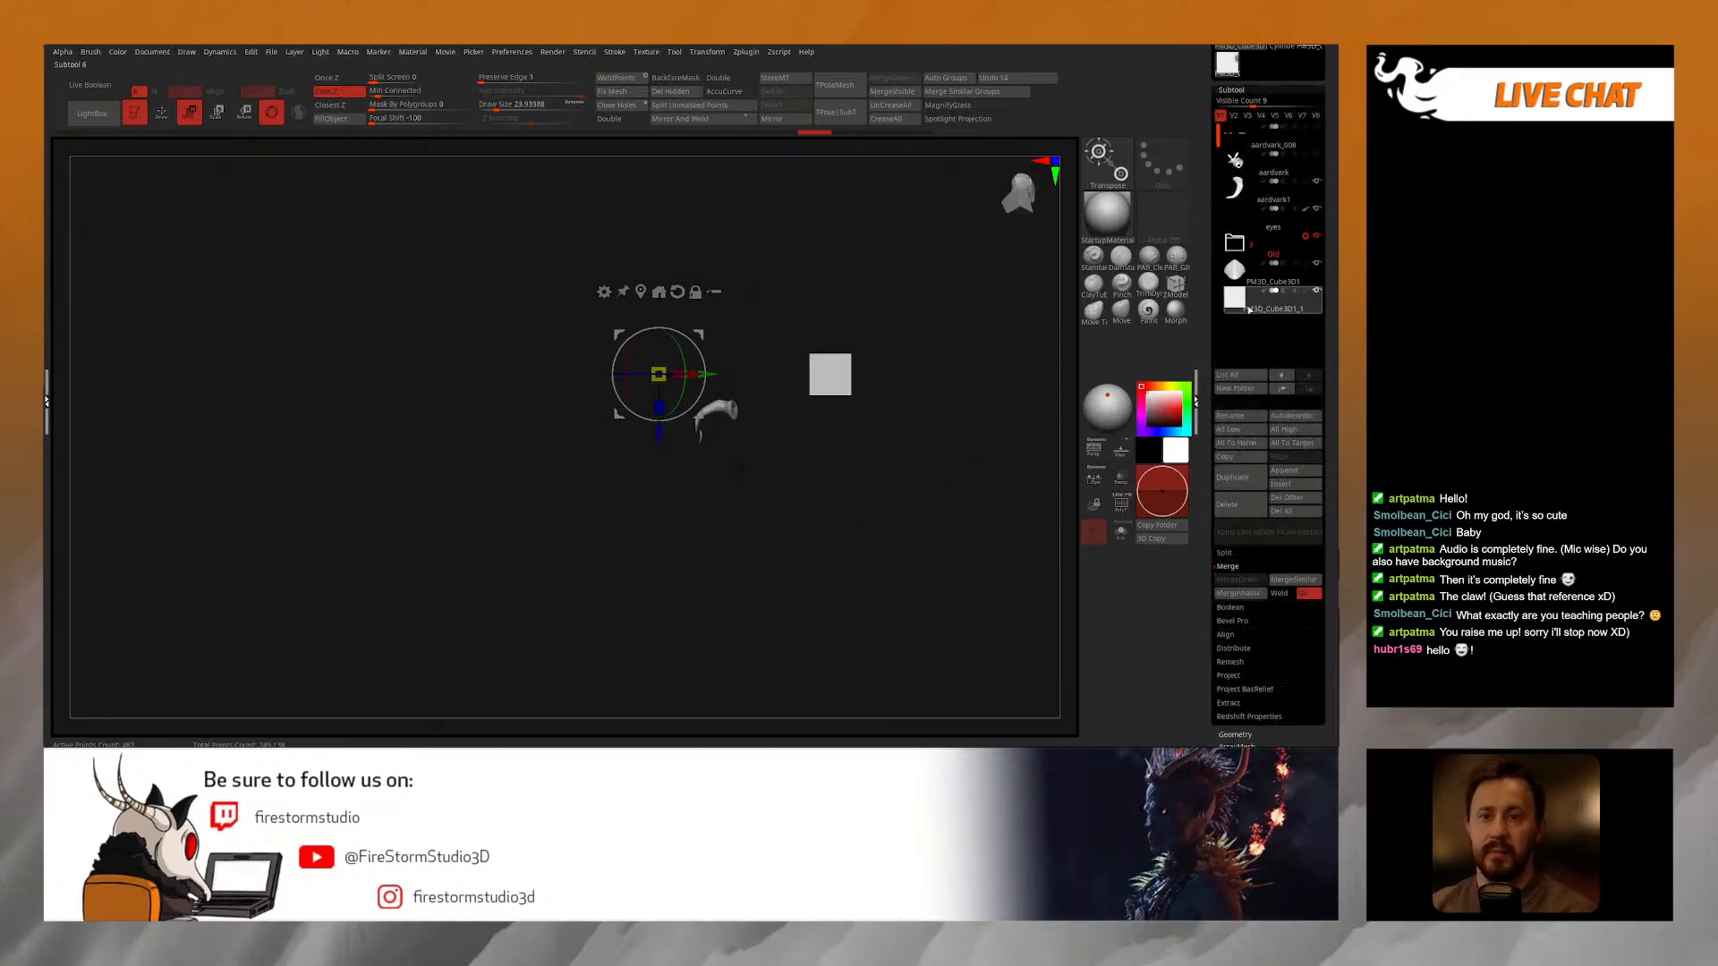
{"action": "left_click", "coordinate": [1227, 504]}
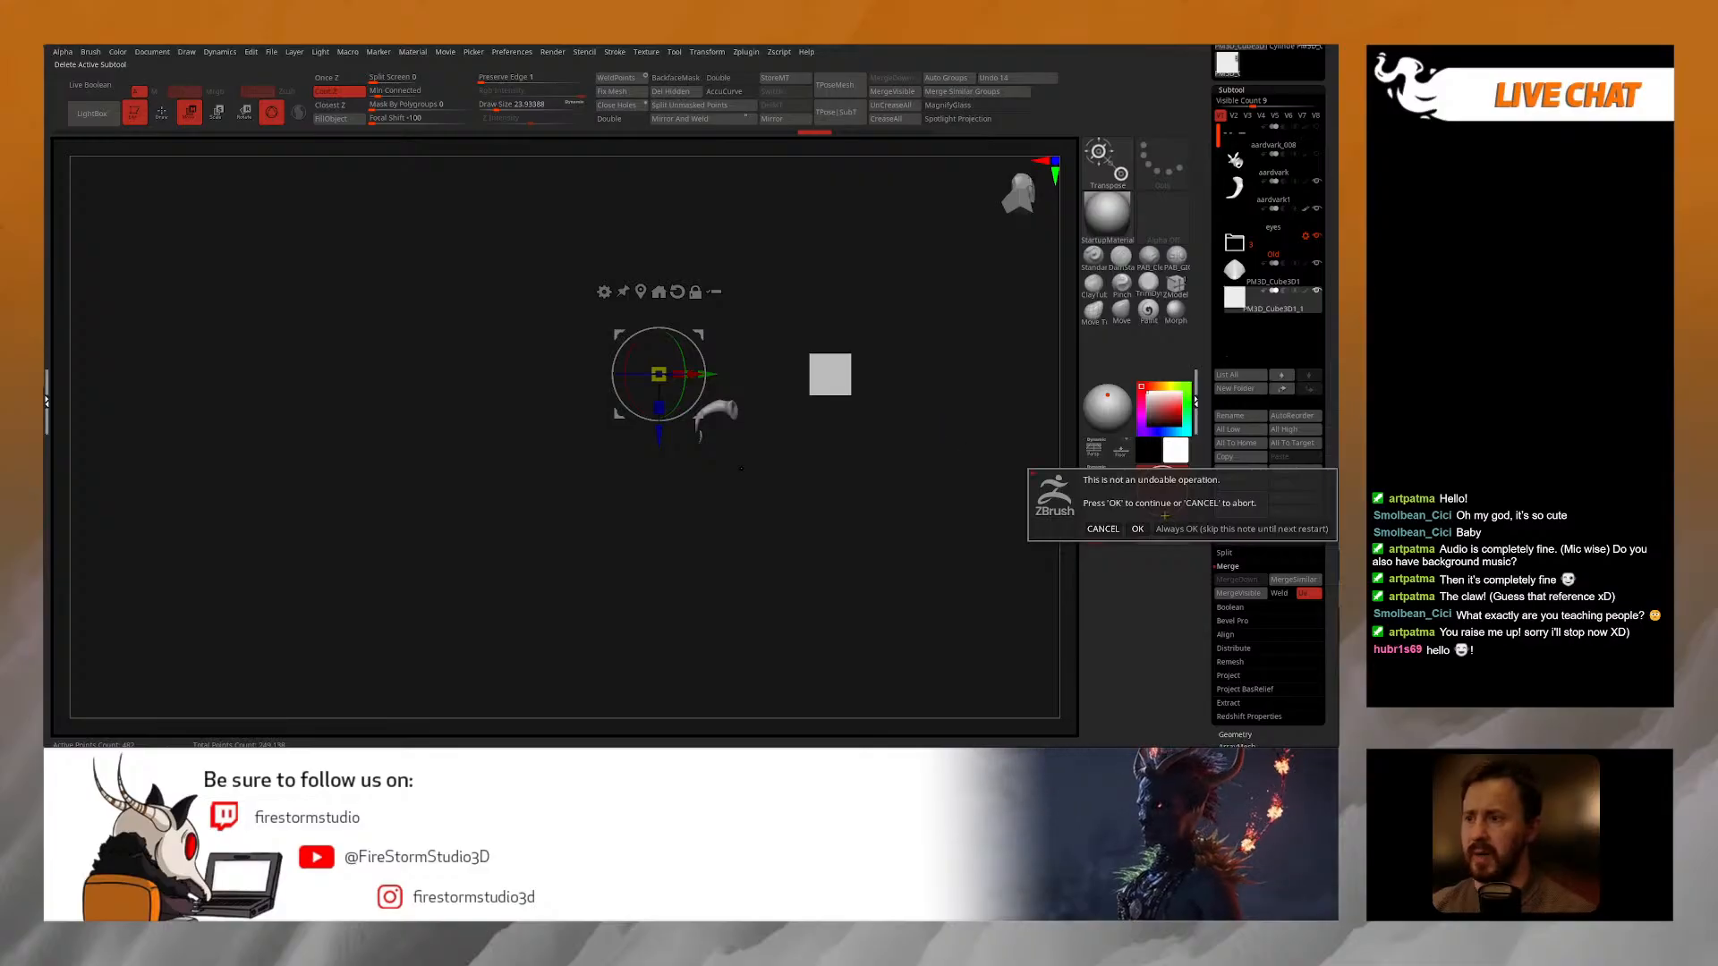
{"action": "left_click", "coordinate": [1138, 529]}
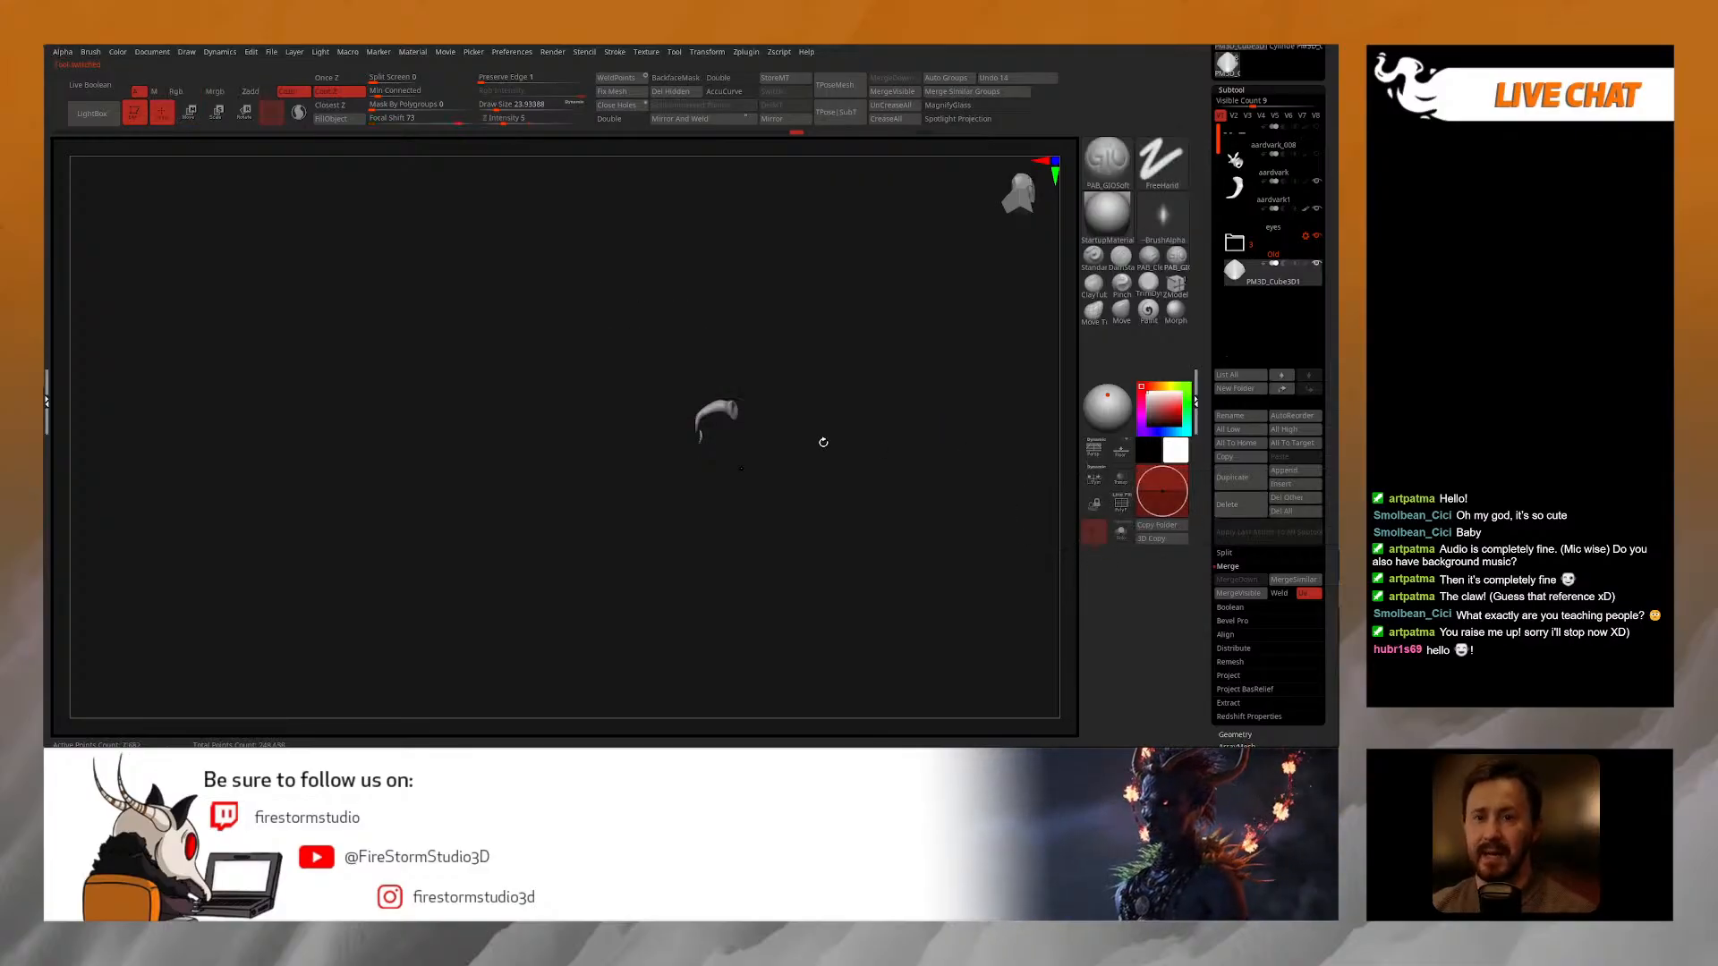
Step: Select the aardvark body subtool and unhide all of its geometry
{"action": "left_click_drag", "start_coordinate": [850, 470], "coordinate": [878, 365]}
{"action": "left_click_drag", "start_coordinate": [873, 430], "coordinate": [940, 392]}
{"action": "left_click", "coordinate": [1316, 157]}
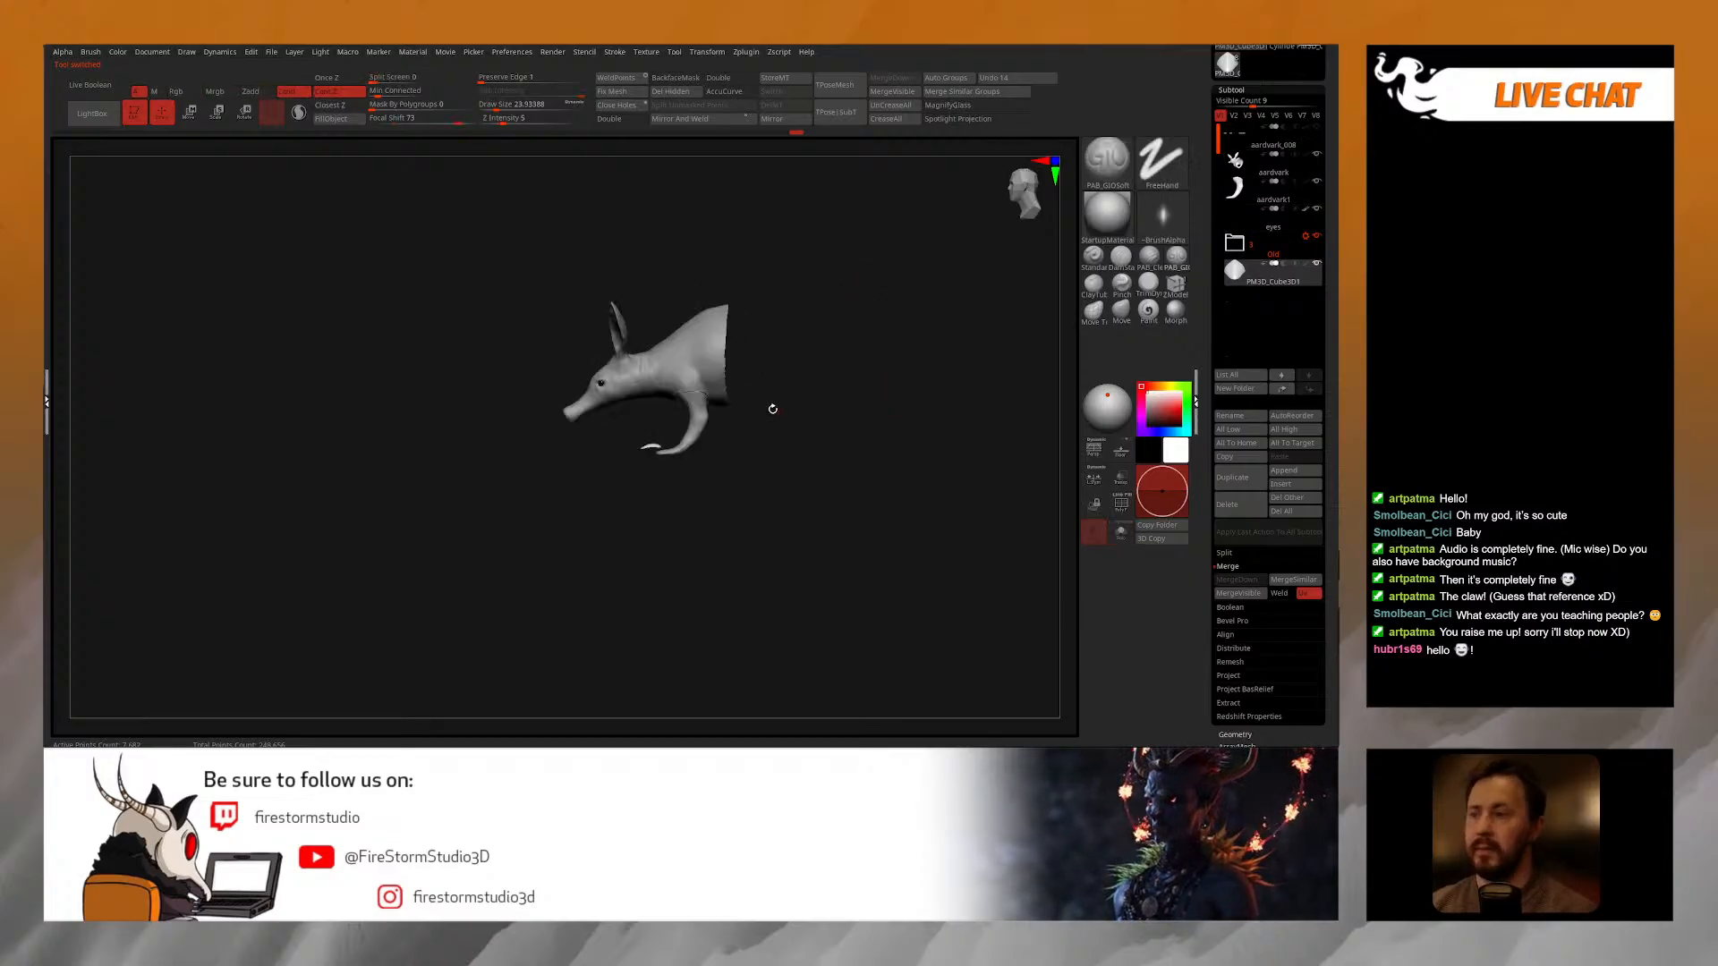
{"action": "left_click", "coordinate": [714, 353], "text": "alt"}
{"action": "left_click", "coordinate": [776, 268], "text": "ctrl+shift"}
{"action": "left_click_drag", "start_coordinate": [785, 253], "coordinate": [810, 325]}
{"action": "right_click_drag", "start_coordinate": [810, 325], "coordinate": [787, 486], "text": "ctrl"}
{"action": "right_click", "coordinate": [767, 433]}
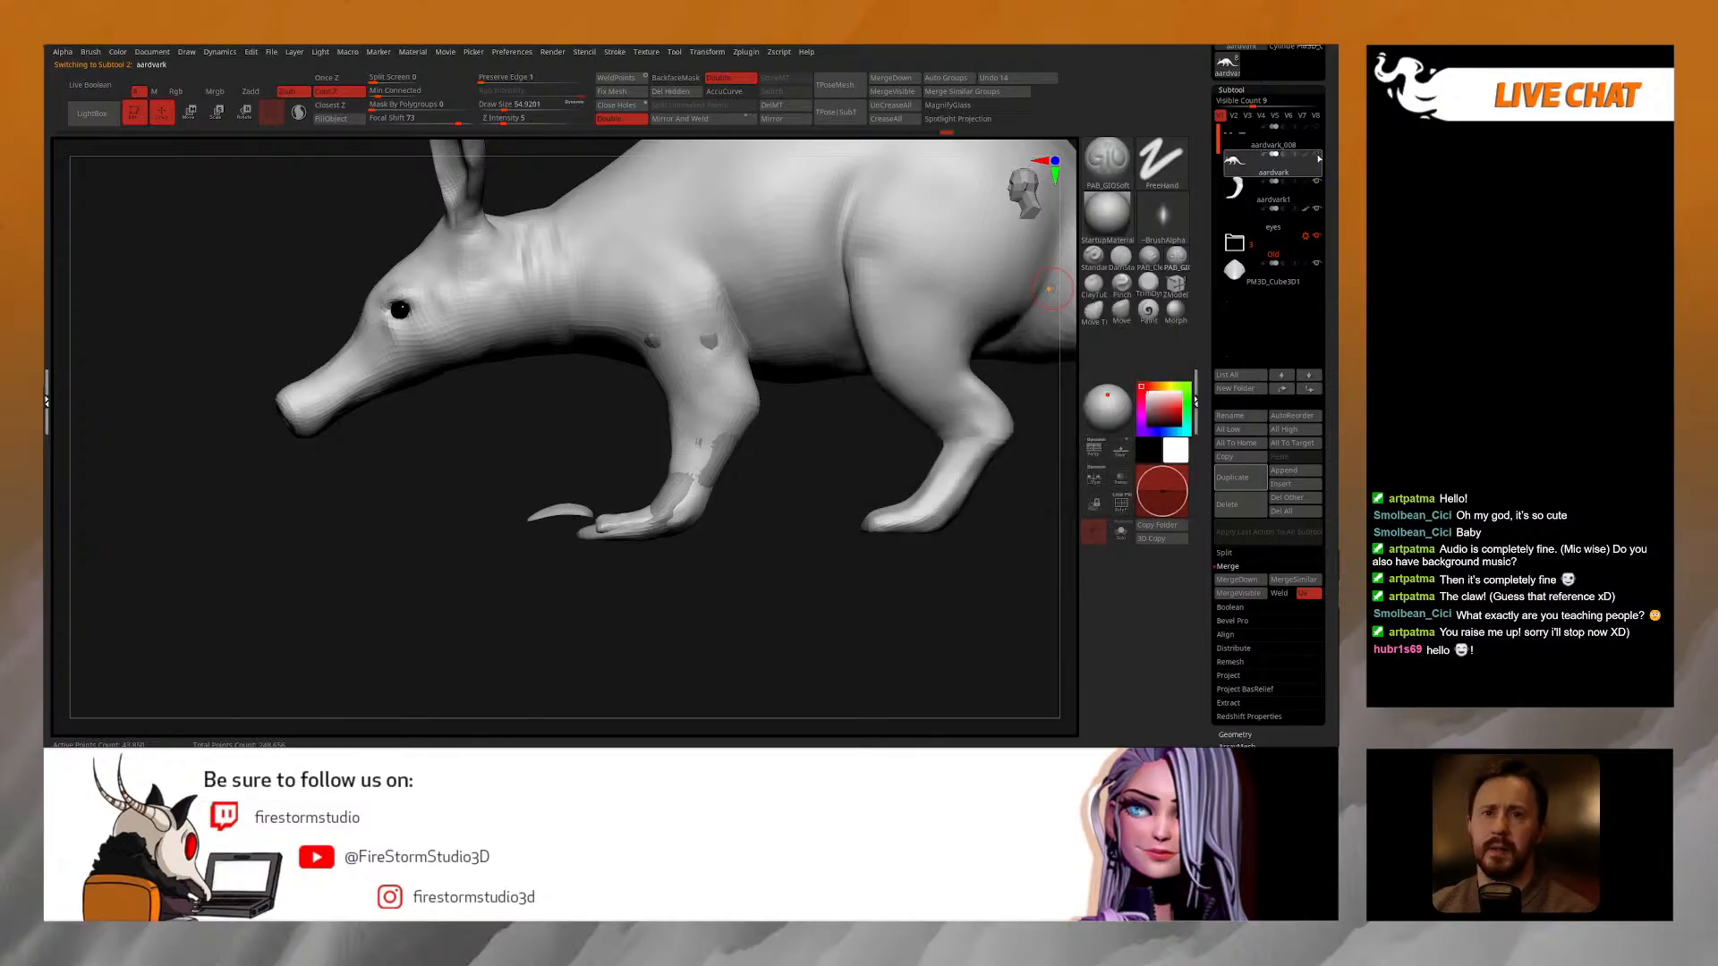
Step: Examine the leg piece aardvark1 and the foot blocks aardvark_008 against the body, using transparent display
{"action": "left_click", "coordinate": [1122, 481]}
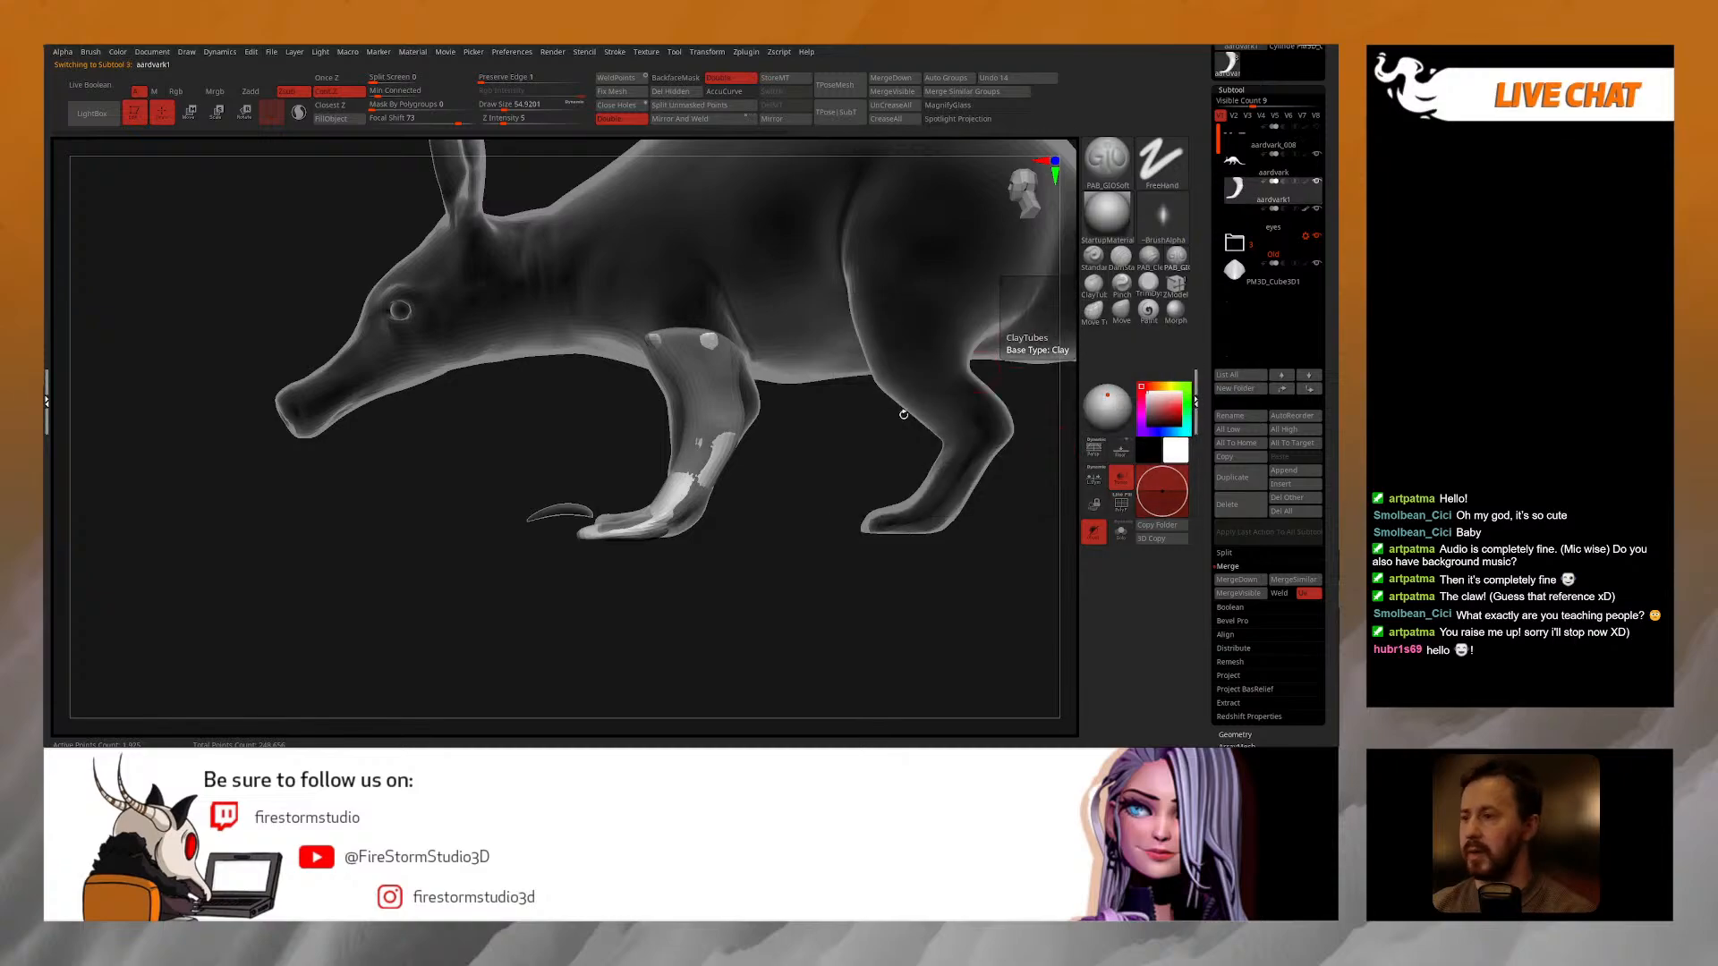
{"action": "key", "text": "space"}
{"action": "left_click_drag", "start_coordinate": [797, 444], "coordinate": [809, 448]}
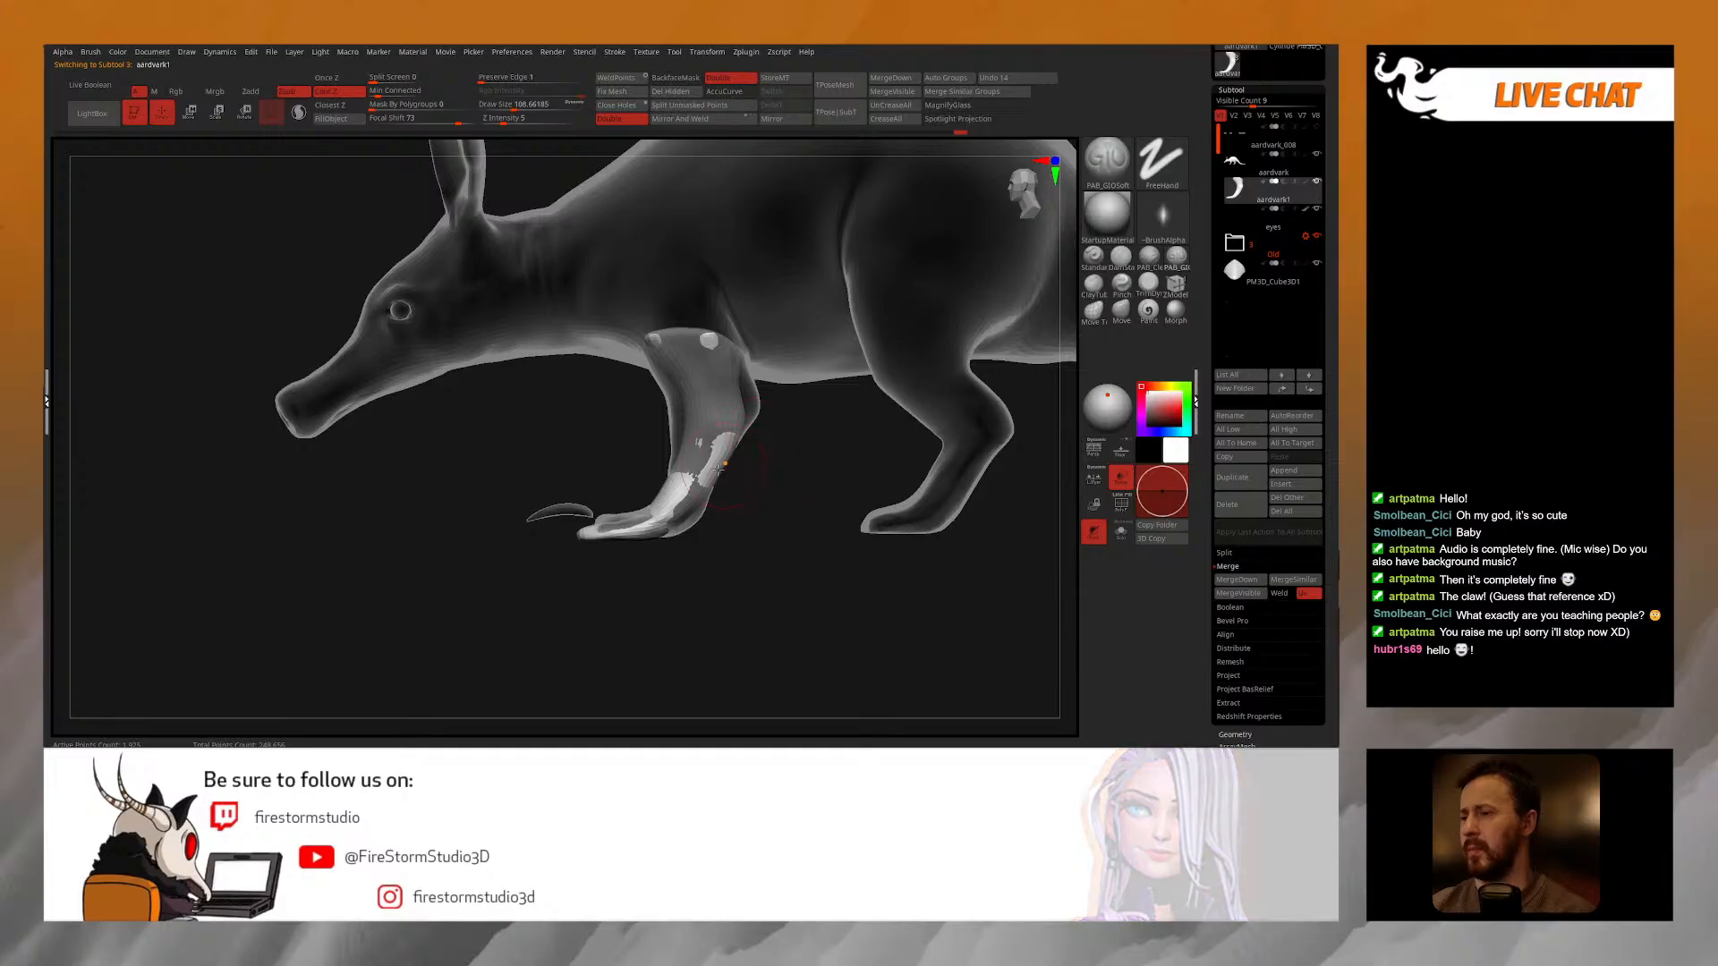
{"action": "left_click_drag", "start_coordinate": [768, 438], "coordinate": [740, 509]}
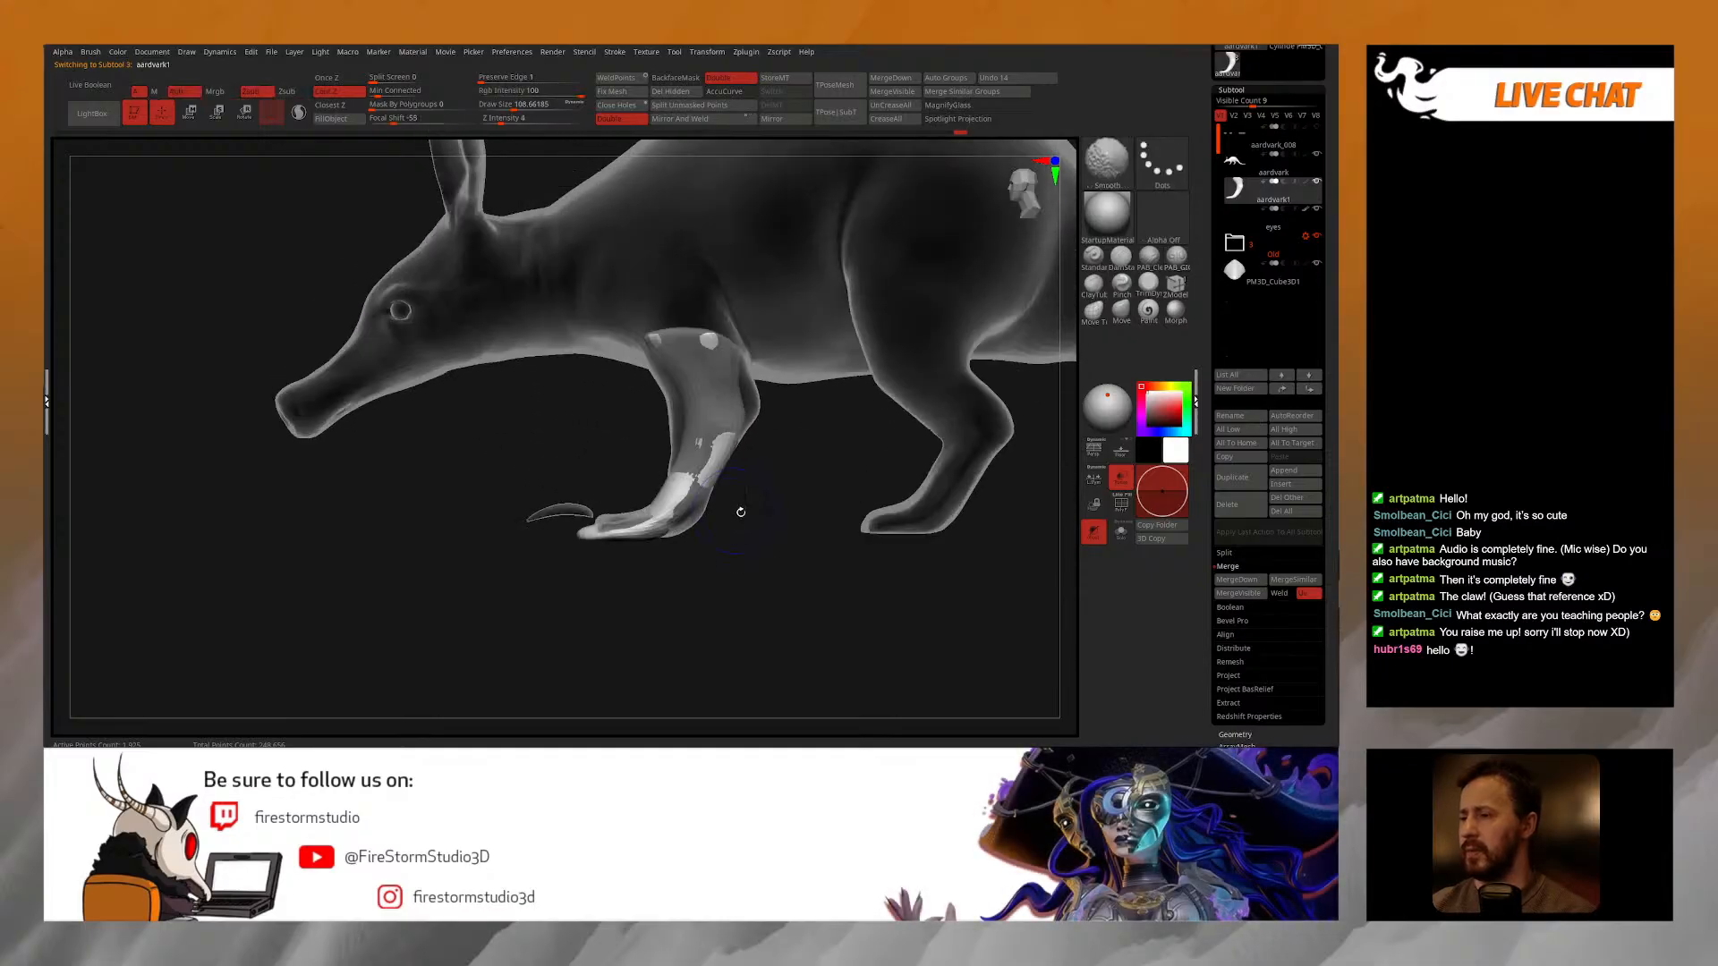
{"action": "left_click", "coordinate": [1317, 182]}
{"action": "left_click", "coordinate": [1279, 140]}
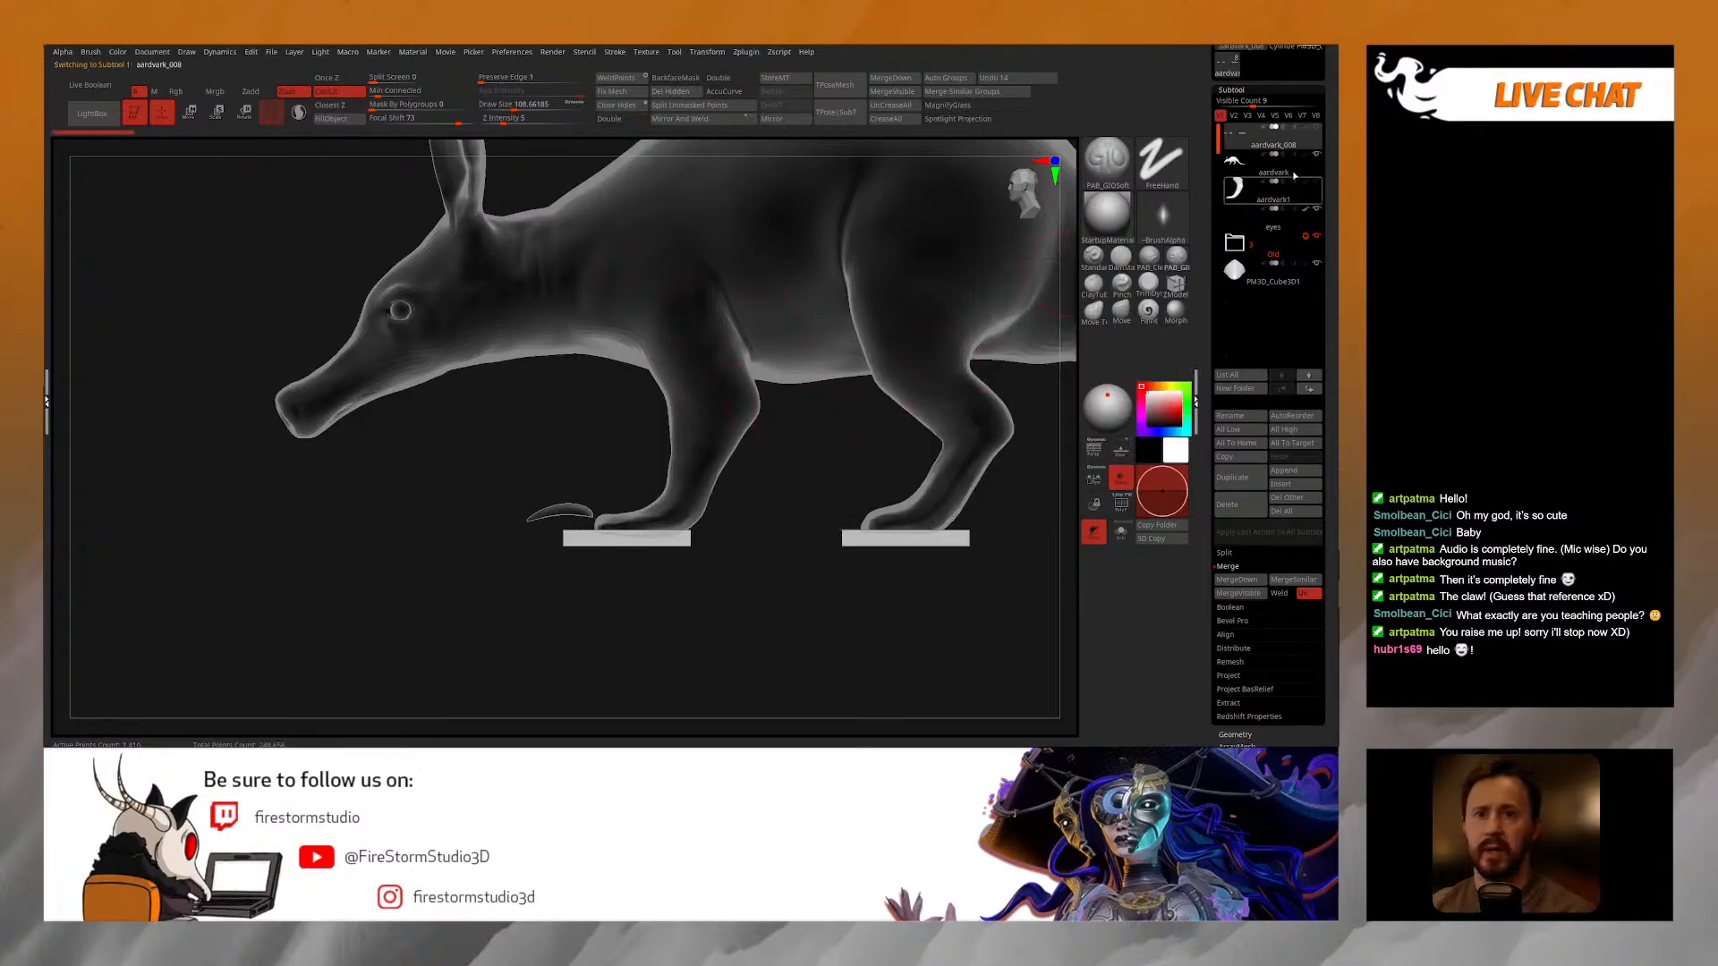
{"action": "left_click", "coordinate": [1118, 480]}
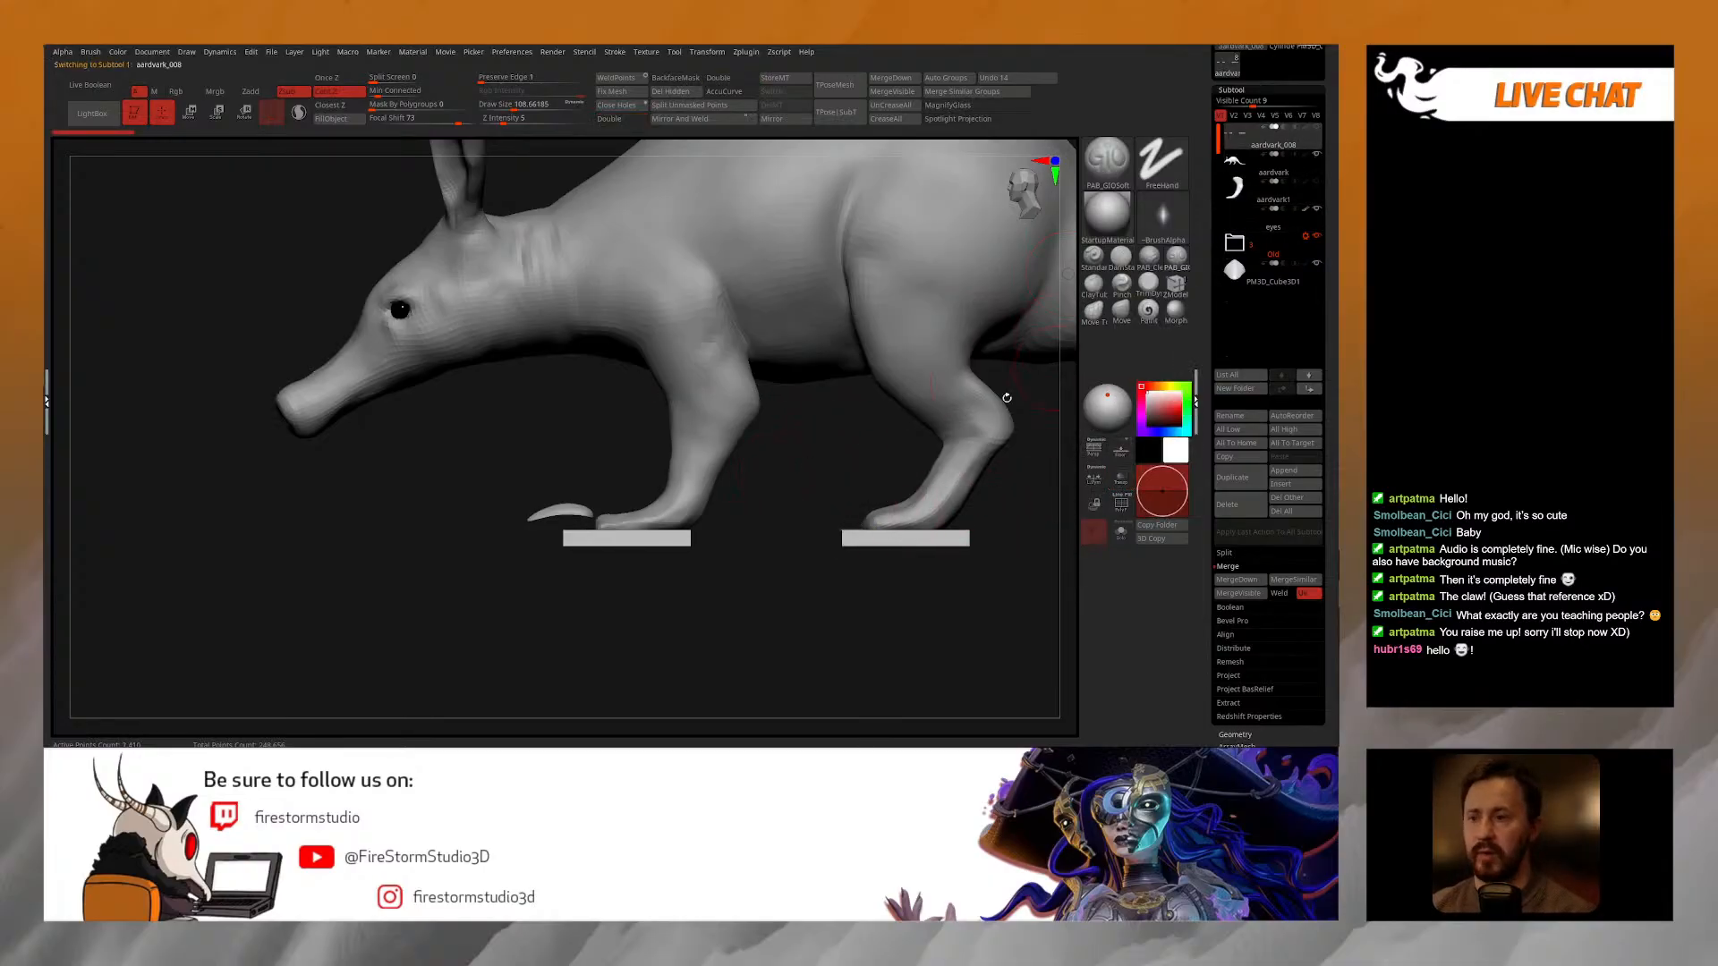
Step: Isolate the aardvark1 leg piece and delete everything above the ankle, keeping only the foot
{"action": "left_click", "coordinate": [1263, 193]}
{"action": "left_click", "coordinate": [1120, 532]}
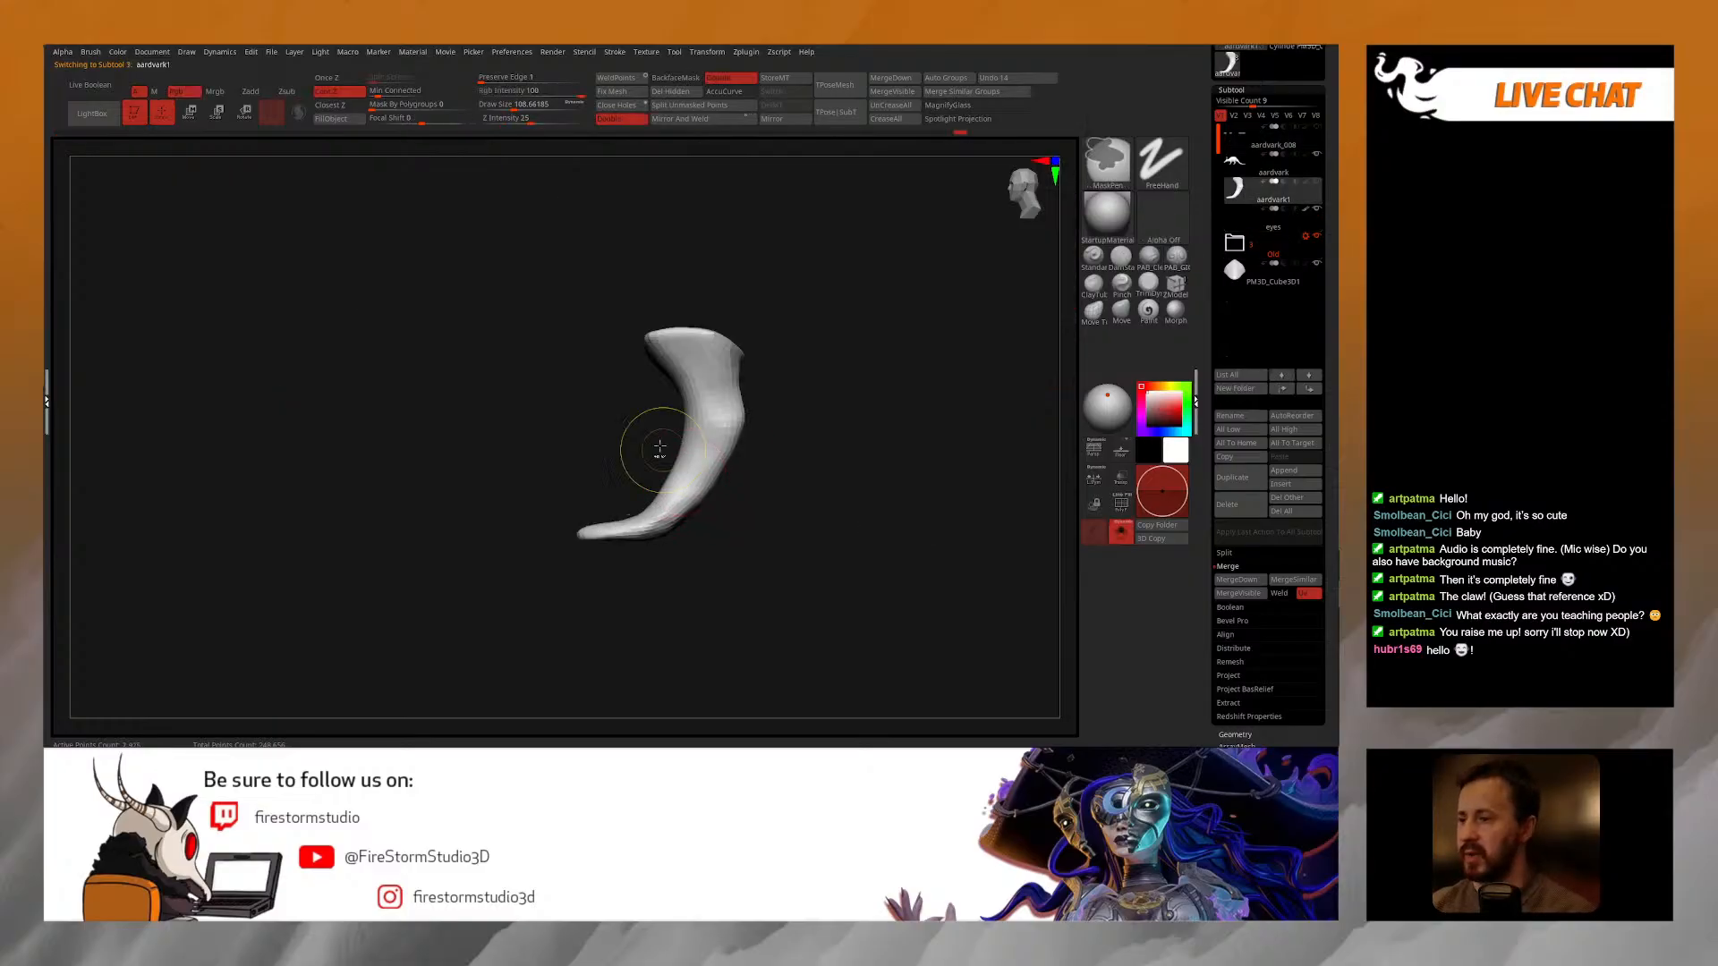
{"action": "key", "text": "d"}
{"action": "left_click", "coordinate": [752, 416]}
{"action": "left_click_drag", "start_coordinate": [568, 294], "coordinate": [822, 465], "text": "ctrl+alt+shift"}
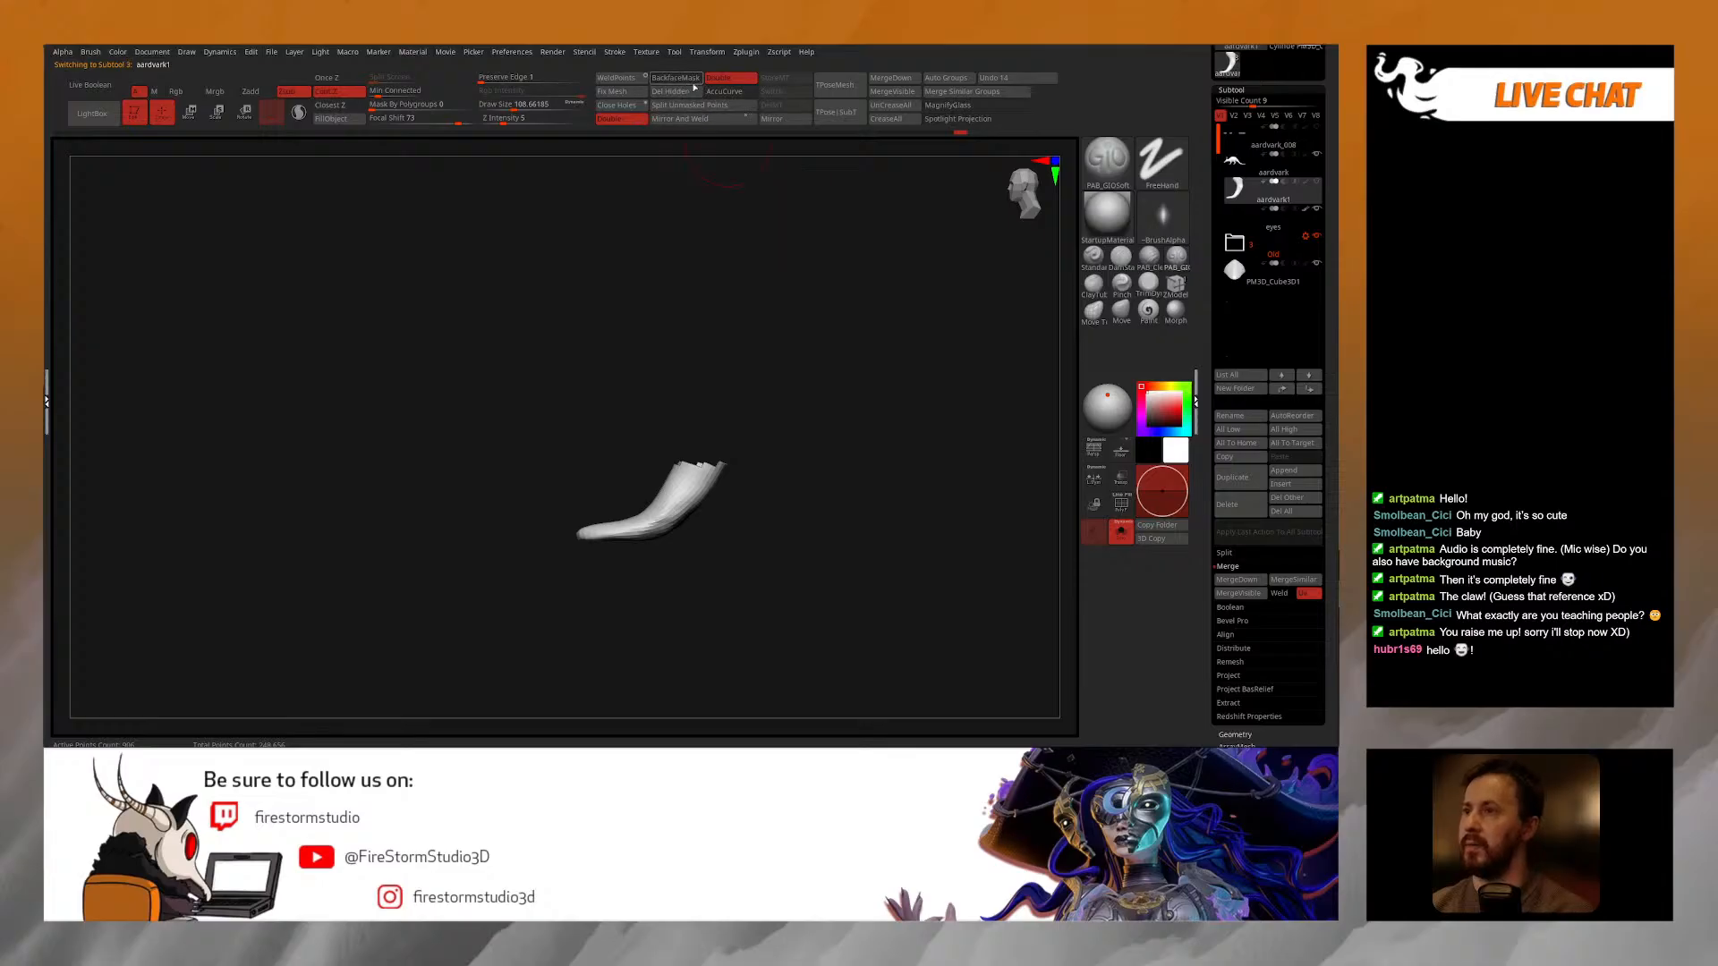
{"action": "left_click", "coordinate": [694, 90]}
{"action": "left_click", "coordinate": [603, 93]}
{"action": "key", "text": "shift"}
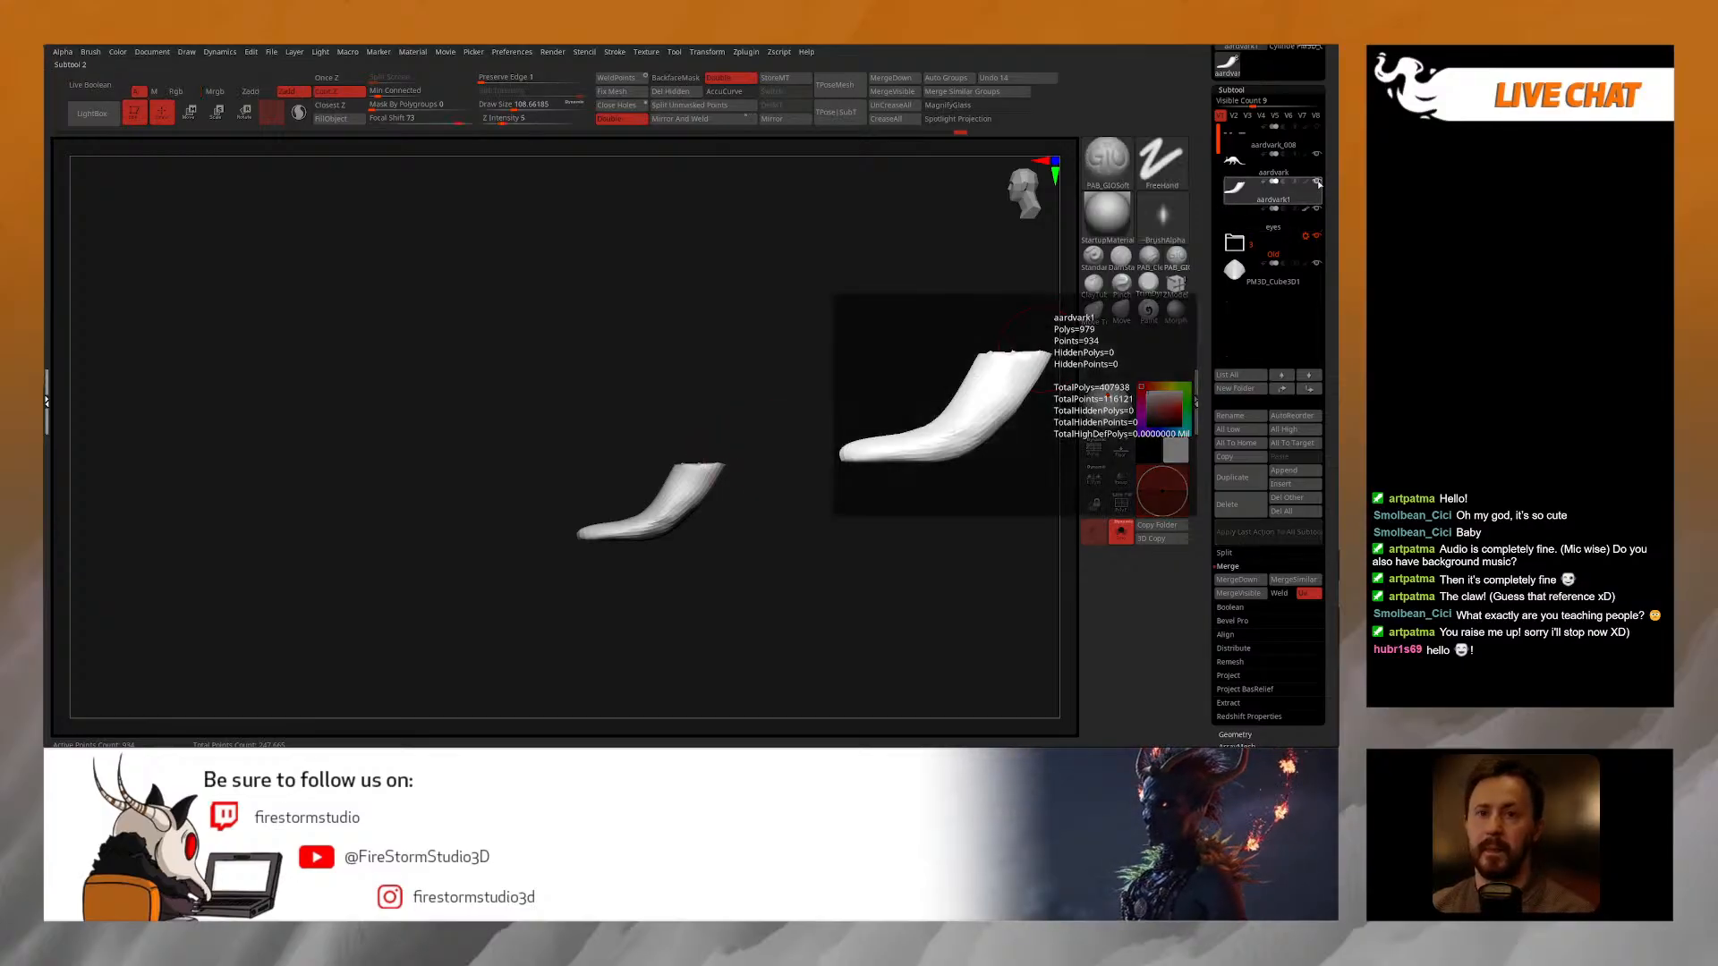
Step: Show the whole aardvark again together with the trimmed foot piece, and select the body subtool
{"action": "left_click", "coordinate": [1318, 183]}
{"action": "mouse_move", "coordinate": [862, 398]}
{"action": "left_mouse_down"}
{"action": "mouse_move", "coordinate": [890, 447]}
{"action": "mouse_move", "coordinate": [841, 450]}
{"action": "mouse_move", "coordinate": [859, 434]}
{"action": "left_mouse_up"}
{"action": "left_click", "coordinate": [723, 456], "text": "alt"}
{"action": "key", "text": "shift"}
{"action": "left_click", "coordinate": [1318, 182]}
Step: Switch the aardvark body to a higher subdivision level
{"action": "left_click_drag", "start_coordinate": [759, 541], "coordinate": [737, 541]}
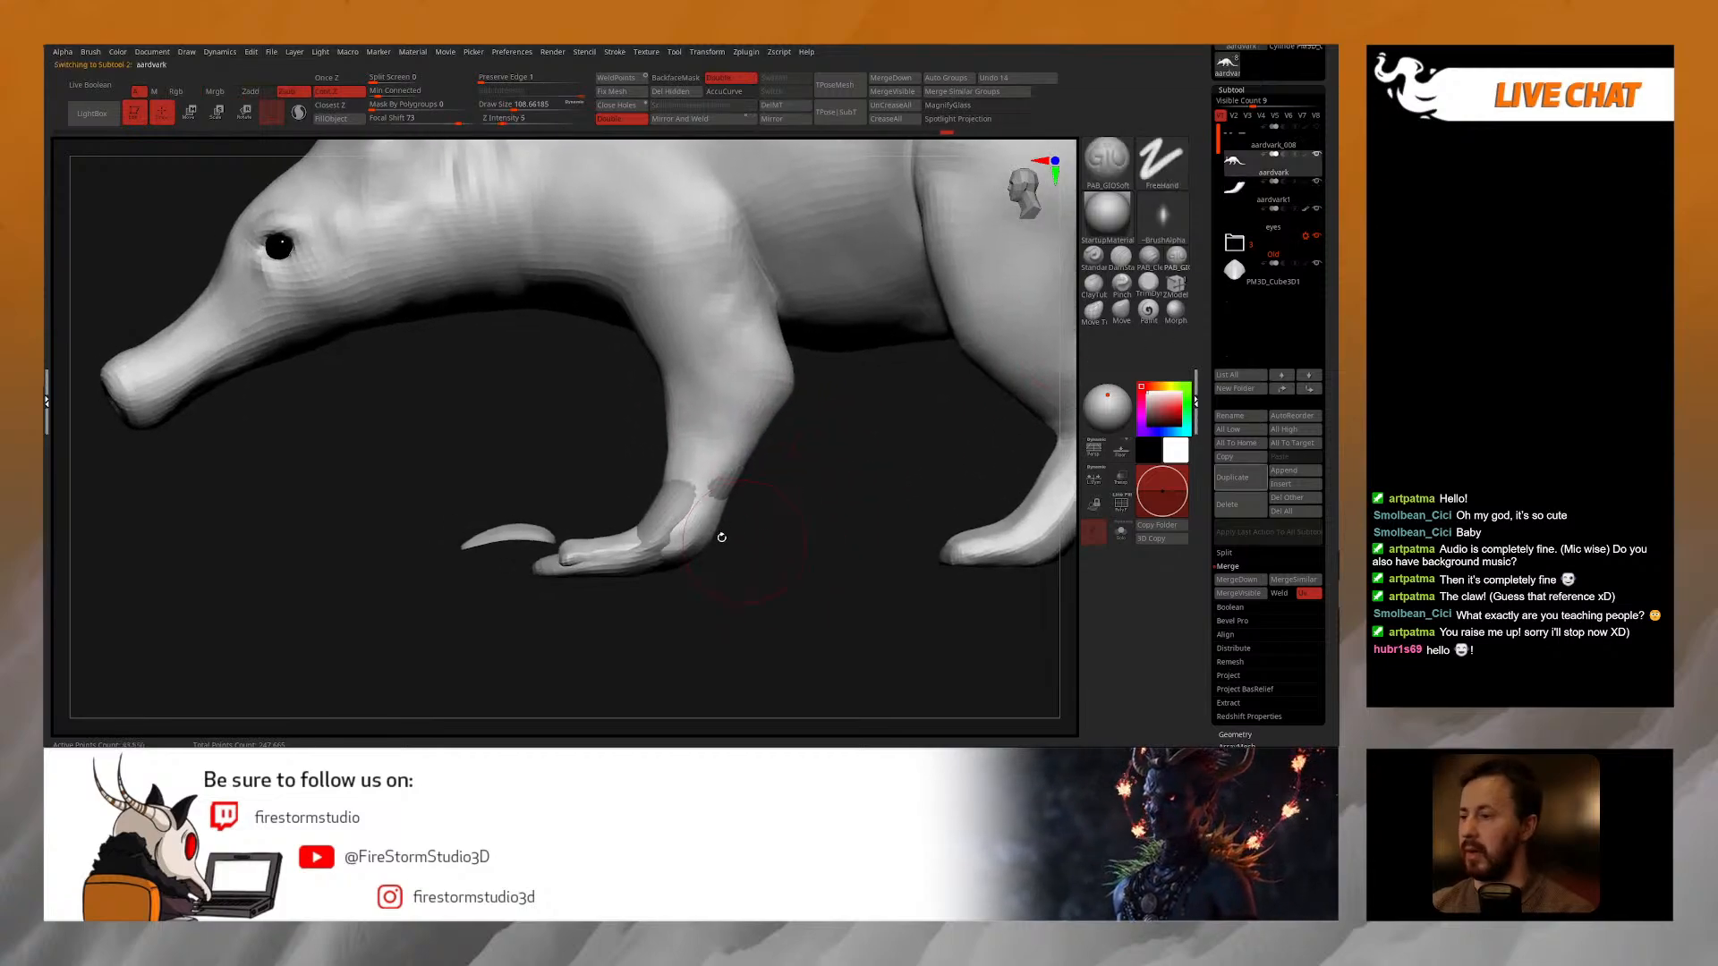
{"action": "key", "text": "d"}
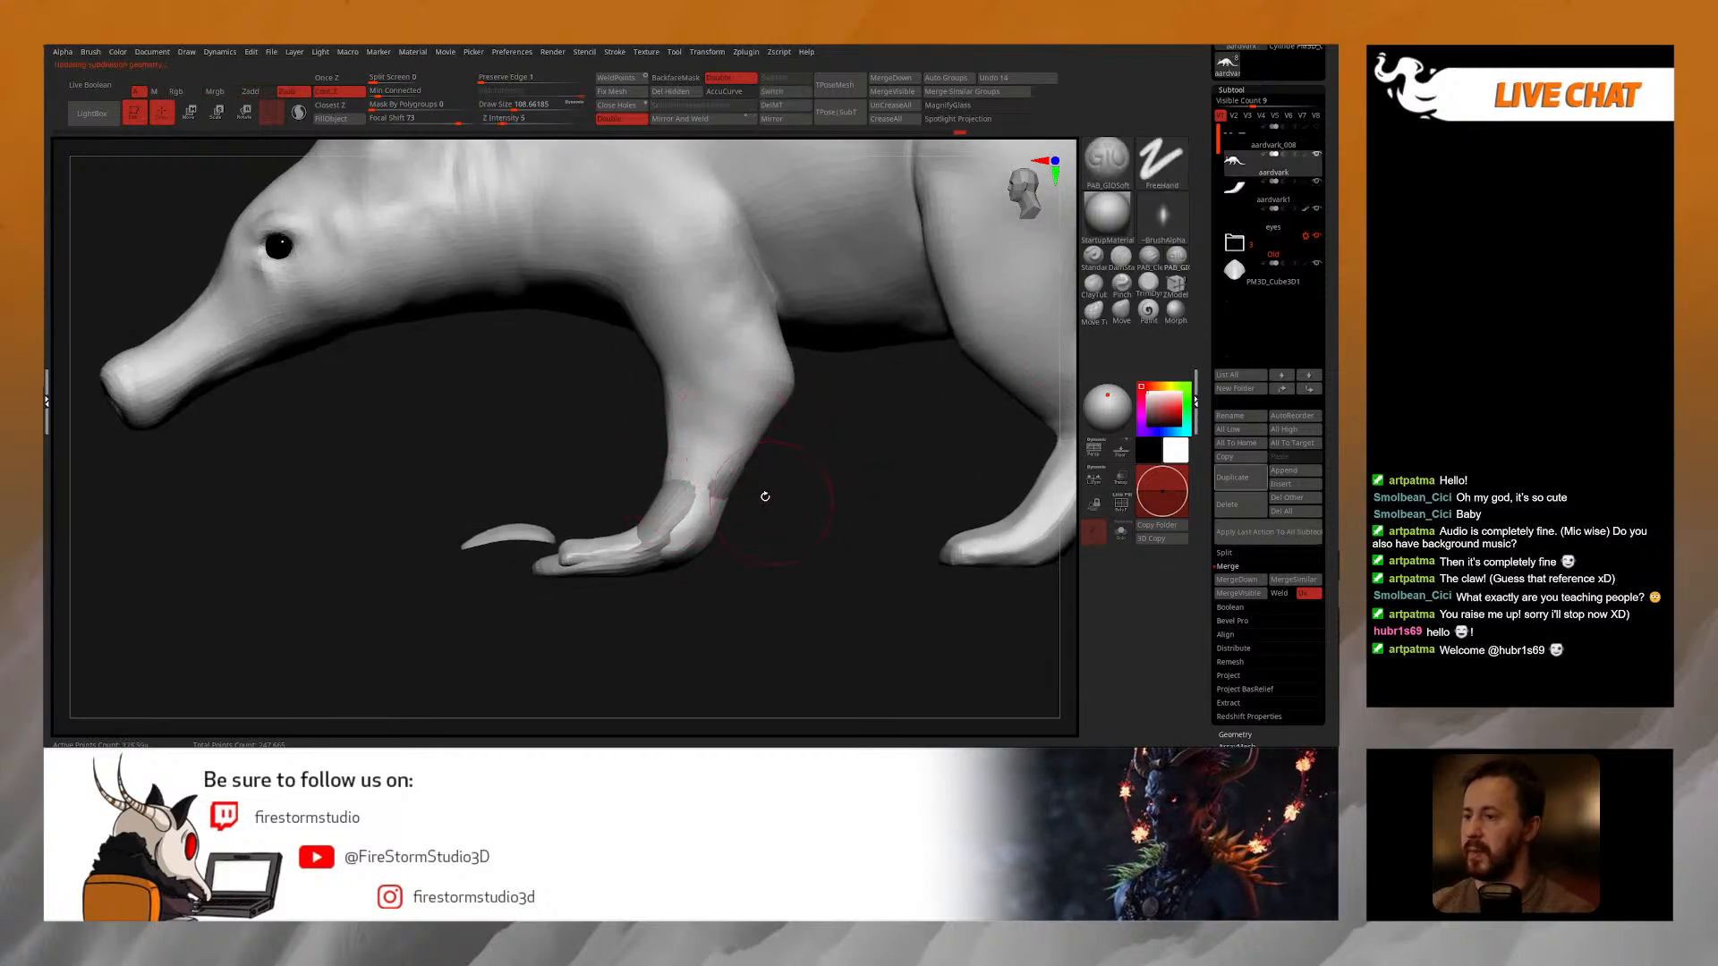
{"action": "key", "text": "shift+d"}
{"action": "key", "text": "d"}
{"action": "left_click_drag", "start_coordinate": [802, 475], "coordinate": [788, 410], "text": "alt"}
{"action": "mouse_move", "coordinate": [525, 433]}
{"action": "left_mouse_down"}
{"action": "mouse_move", "coordinate": [761, 438]}
{"action": "mouse_move", "coordinate": [528, 427]}
{"action": "left_mouse_up"}
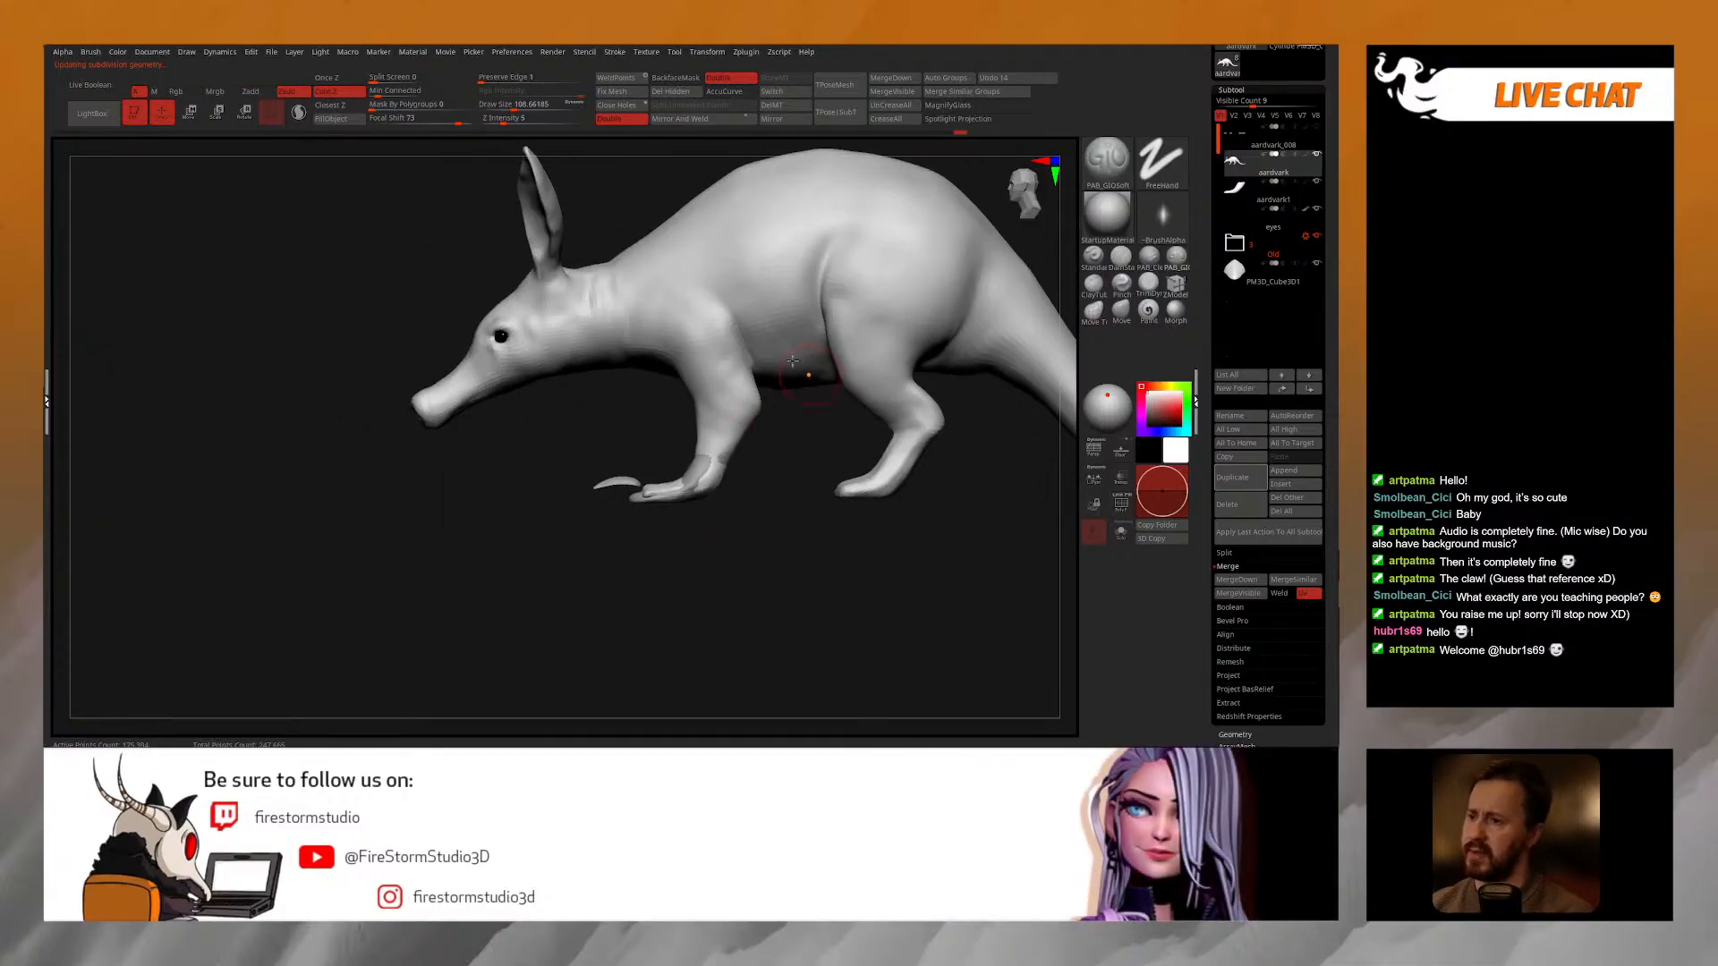
Step: Duplicate the aardvark body subtool, compare the copy with the trimmed foot piece, and select the copy
{"action": "left_click_drag", "start_coordinate": [751, 388], "coordinate": [760, 467], "text": "alt"}
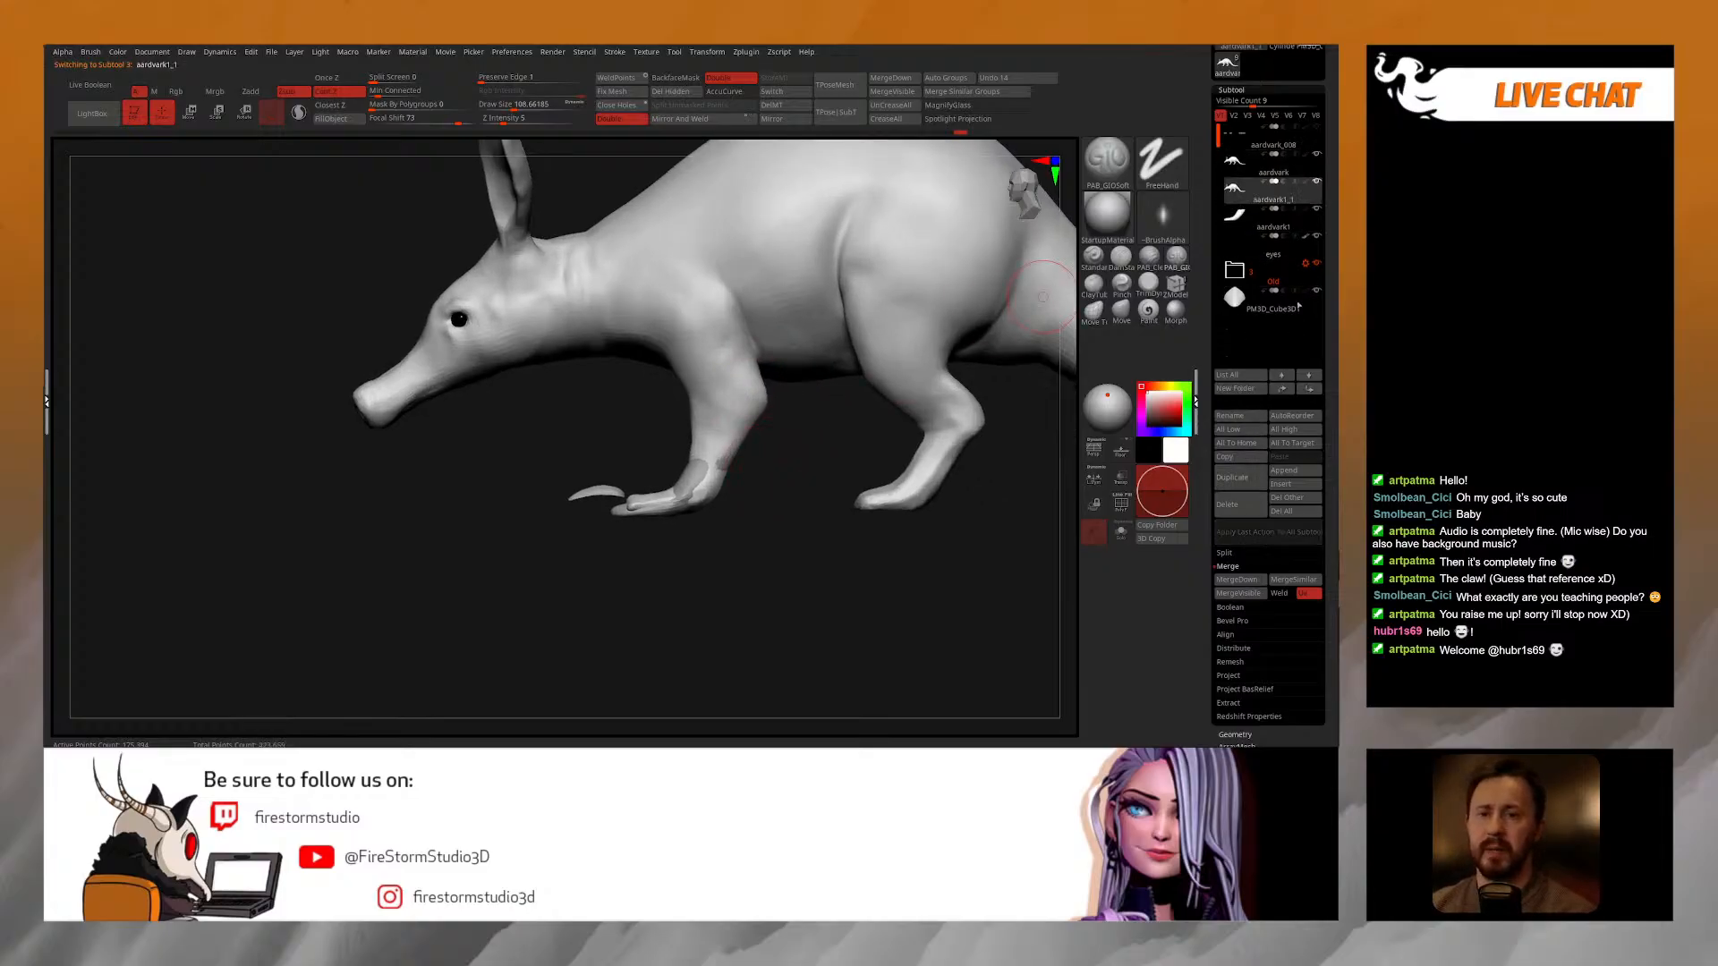
{"action": "left_click_drag", "start_coordinate": [768, 543], "coordinate": [760, 515]}
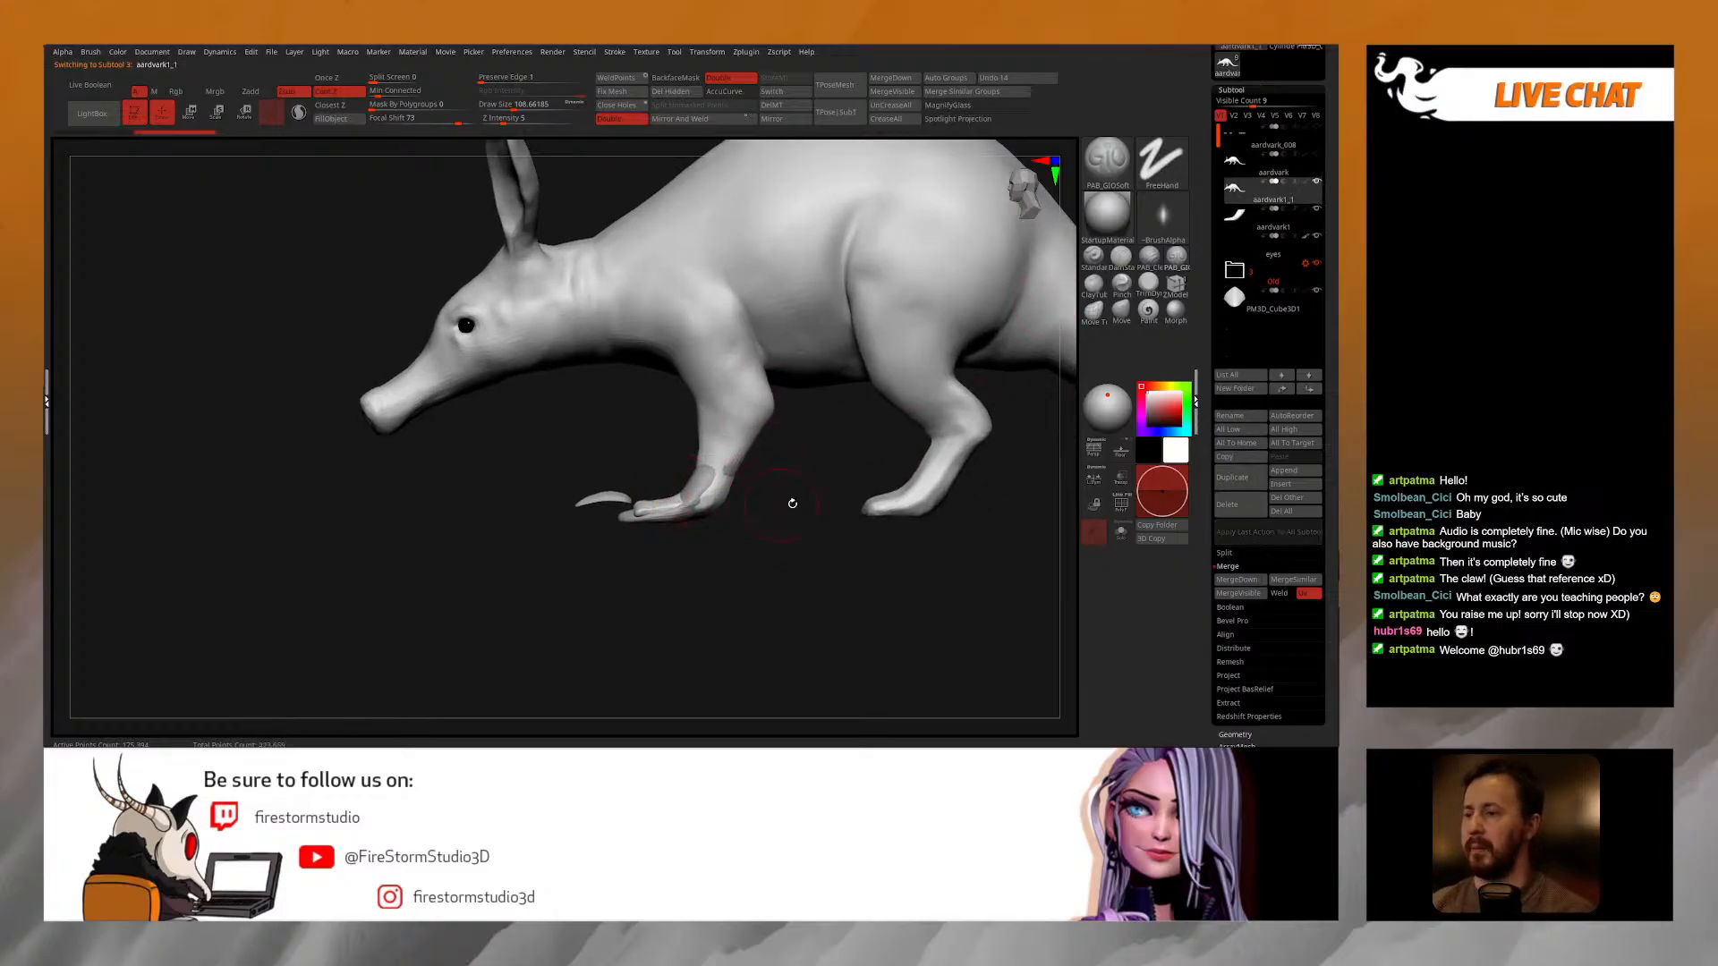
{"action": "left_click", "coordinate": [1243, 228]}
{"action": "left_click_drag", "start_coordinate": [686, 537], "coordinate": [700, 531]}
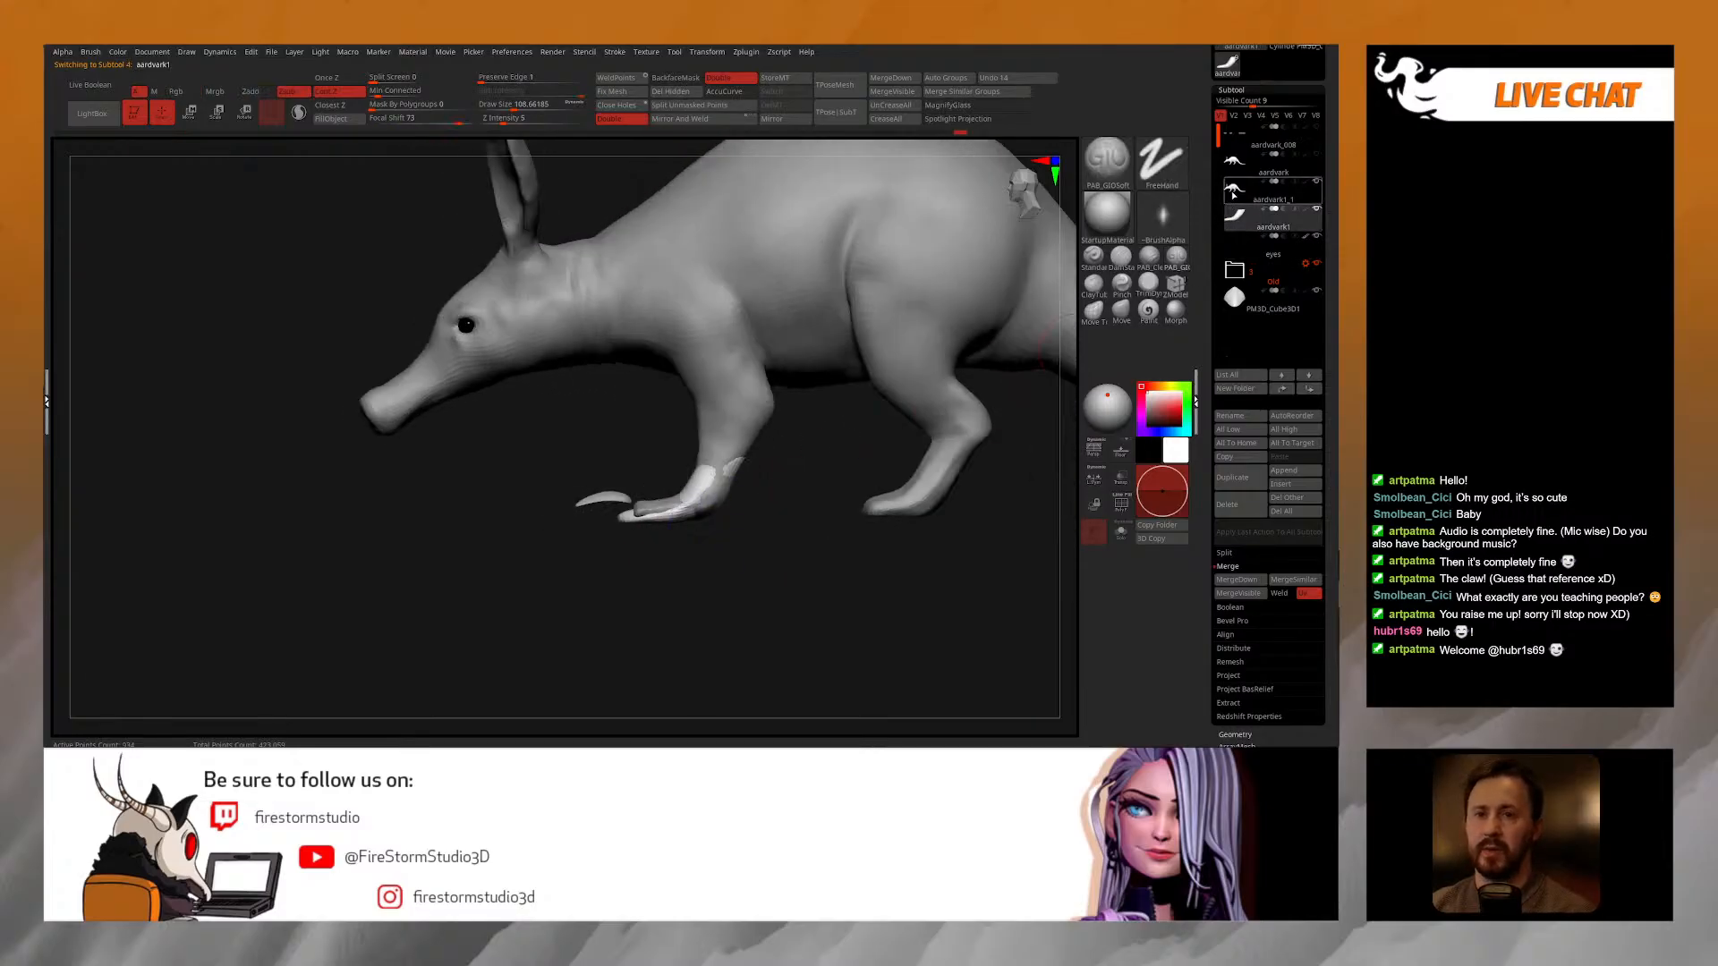
{"action": "left_click", "coordinate": [695, 517], "text": "alt"}
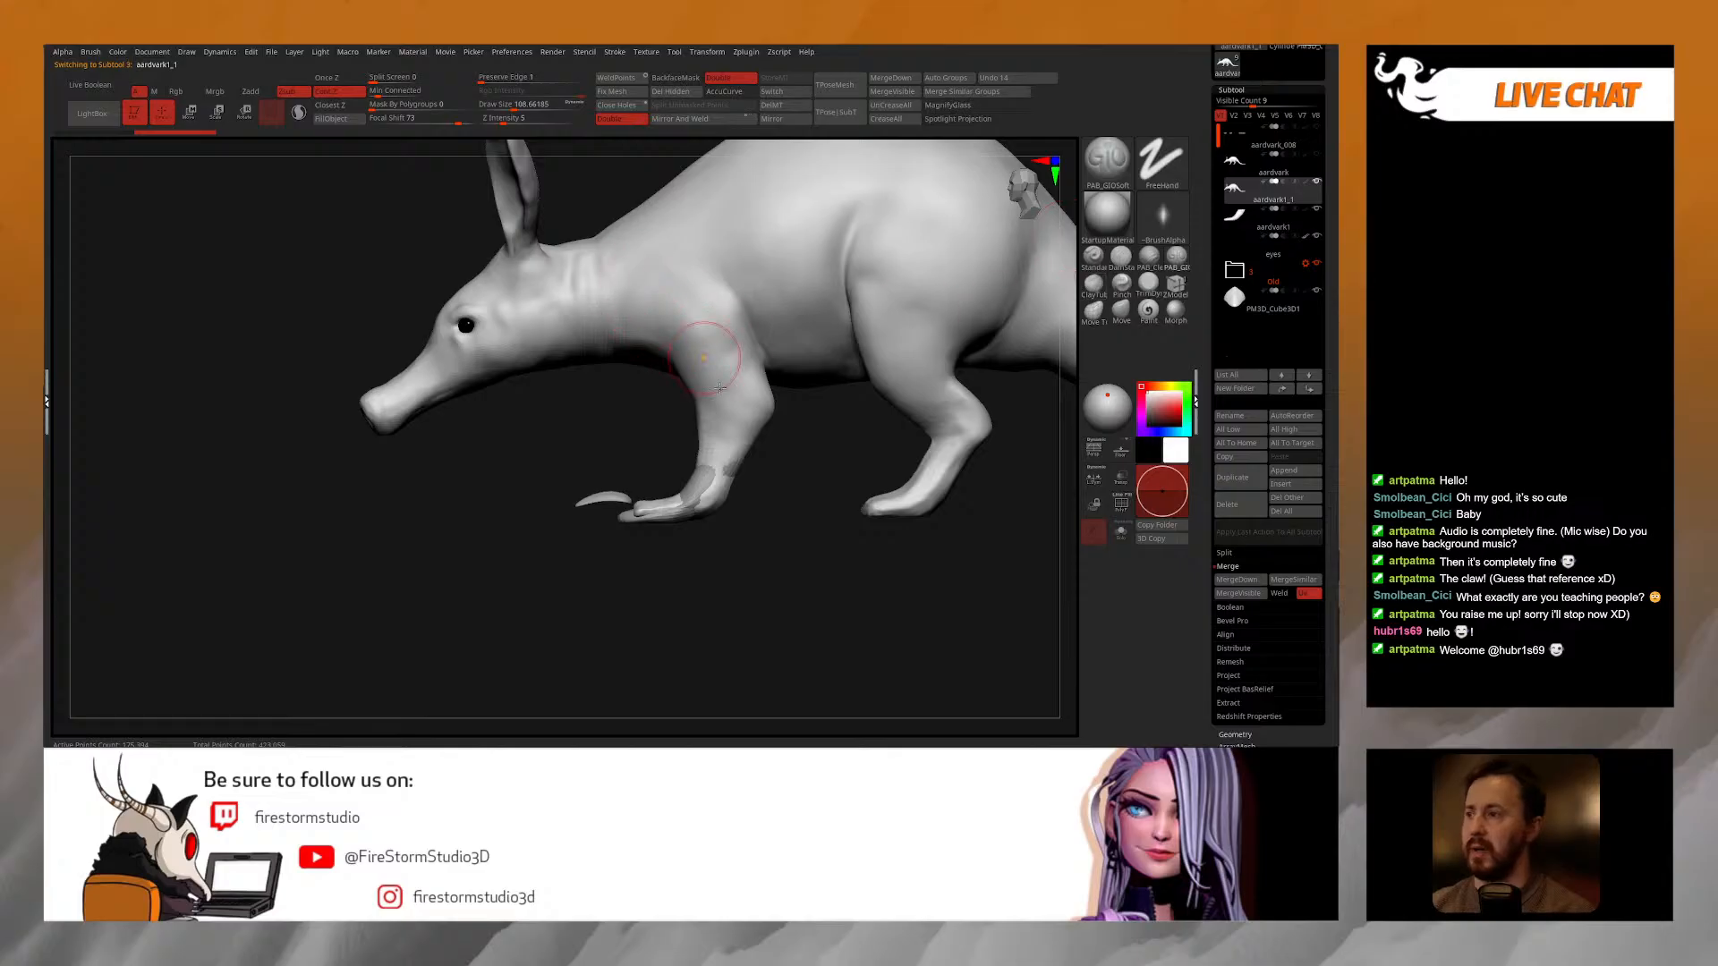
Step: Delete the lower subdivision levels of the duplicated aardvark body
{"action": "left_click", "coordinate": [1235, 734]}
{"action": "left_click", "coordinate": [1256, 143]}
{"action": "key", "text": "ctrl+shift"}
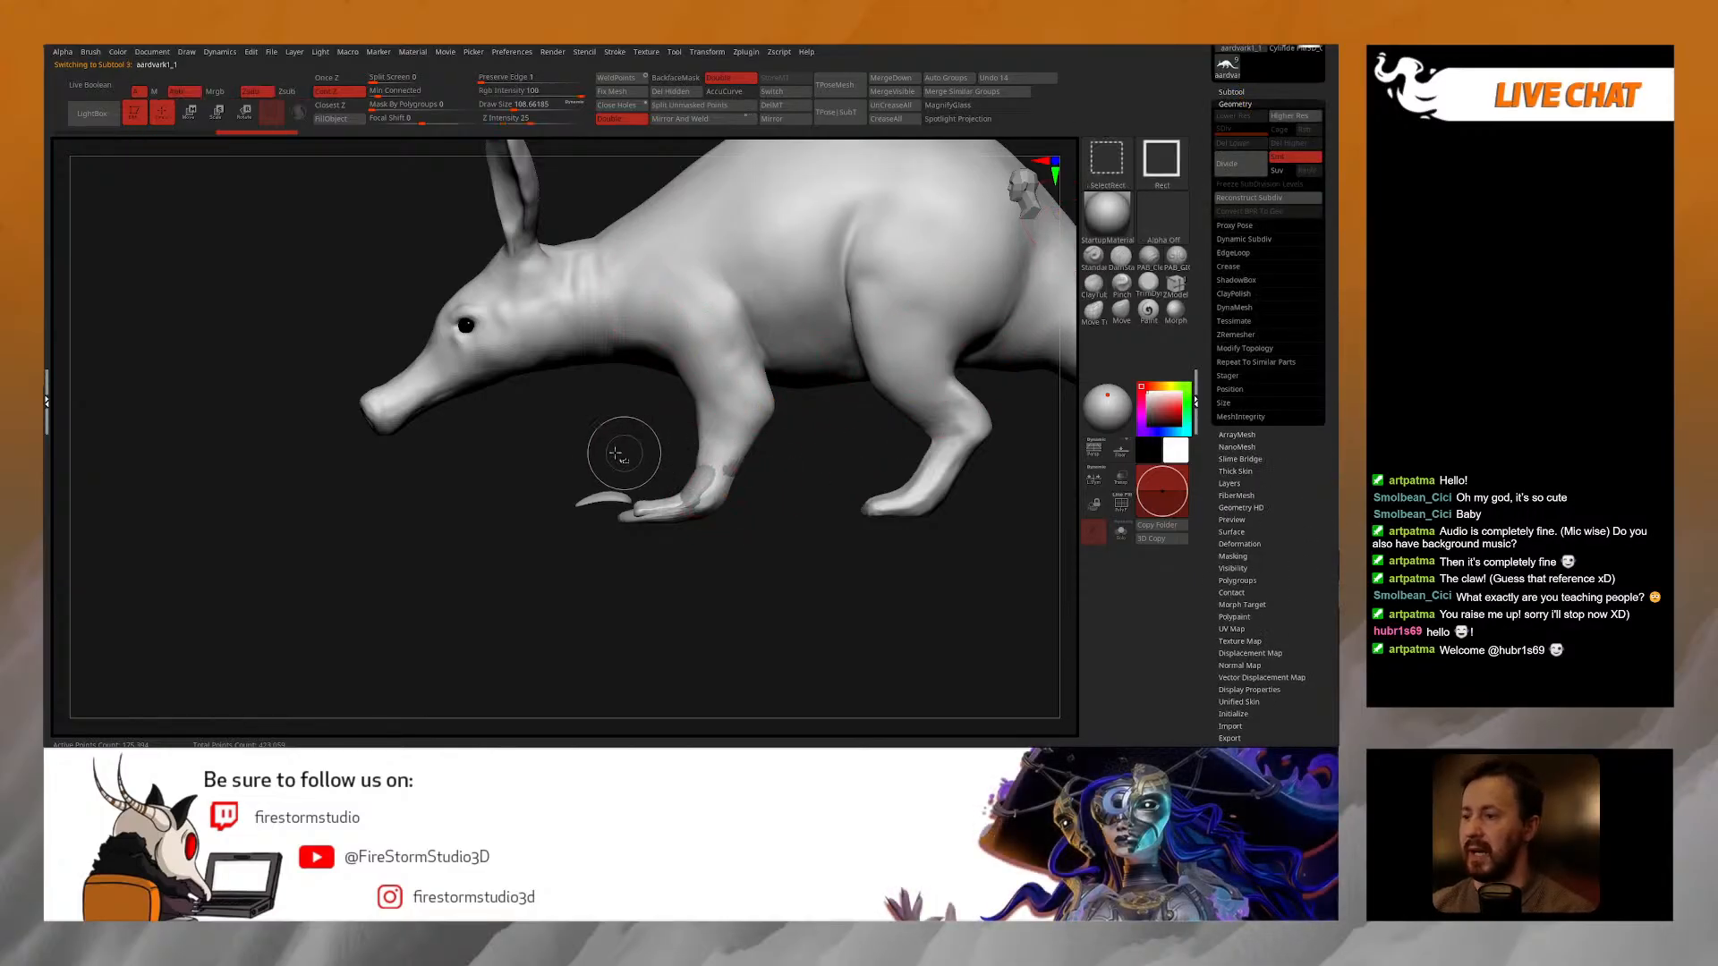
Step: Cut the front lower leg off the duplicated body with KnifeCurve, level with the top of the trimmed foot piece
{"action": "key", "text": "ctrl+shift"}
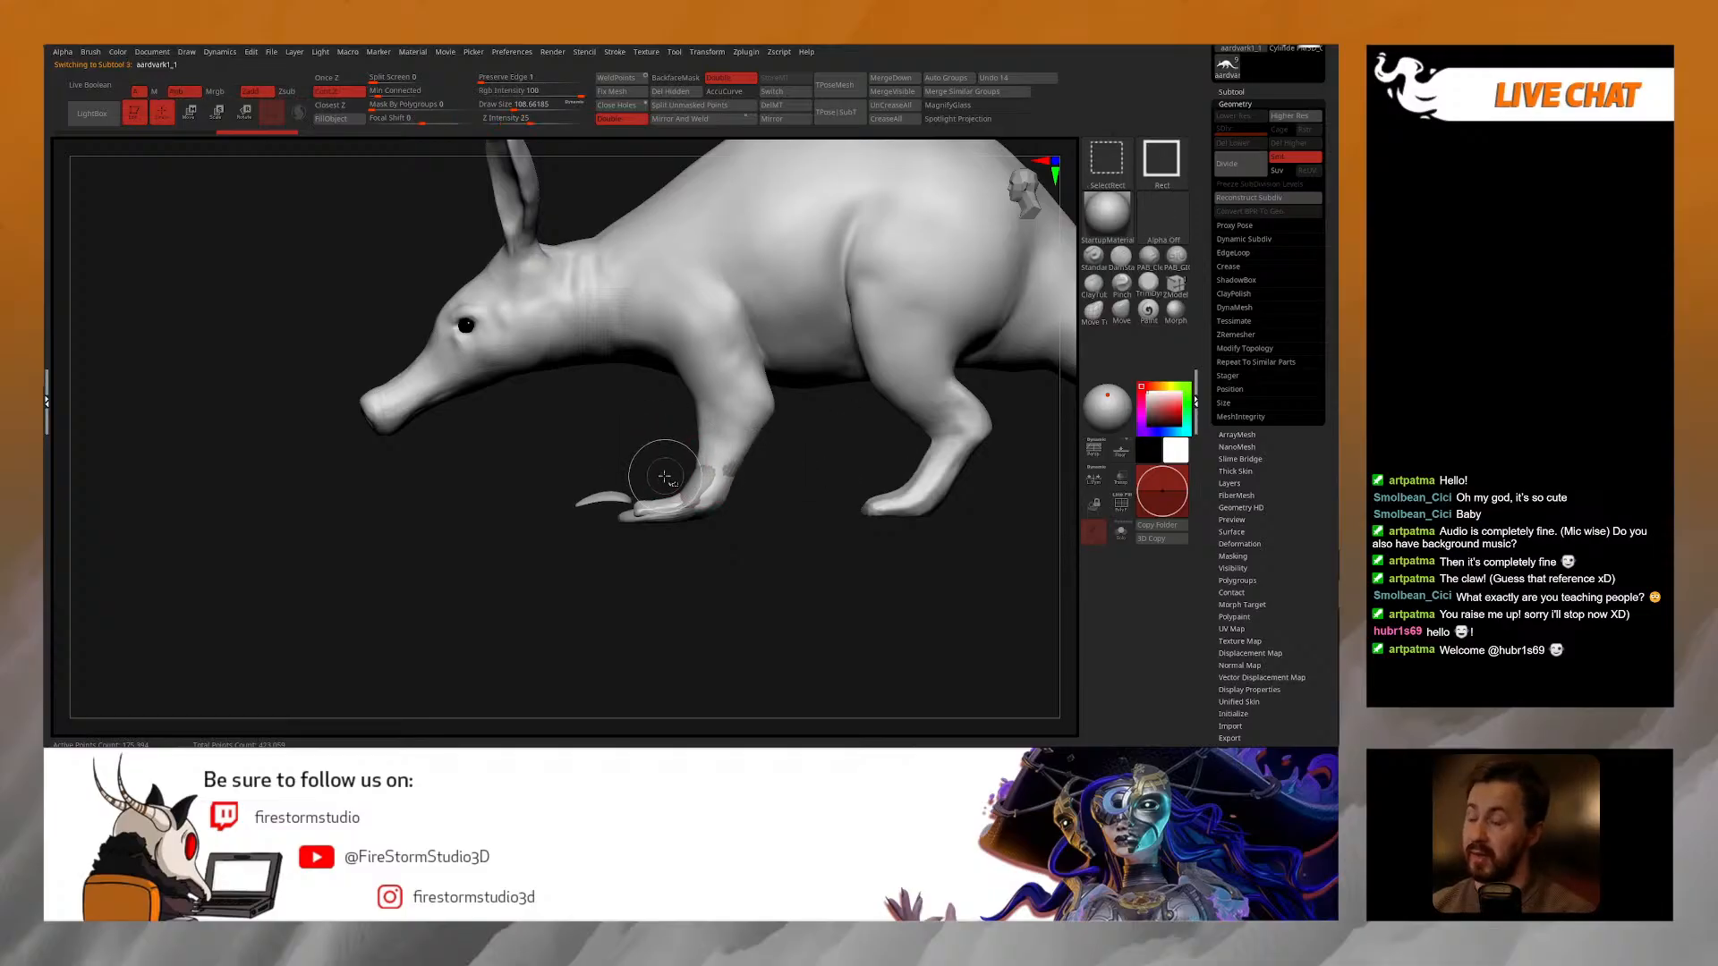
{"action": "left_click", "coordinate": [1103, 179]}
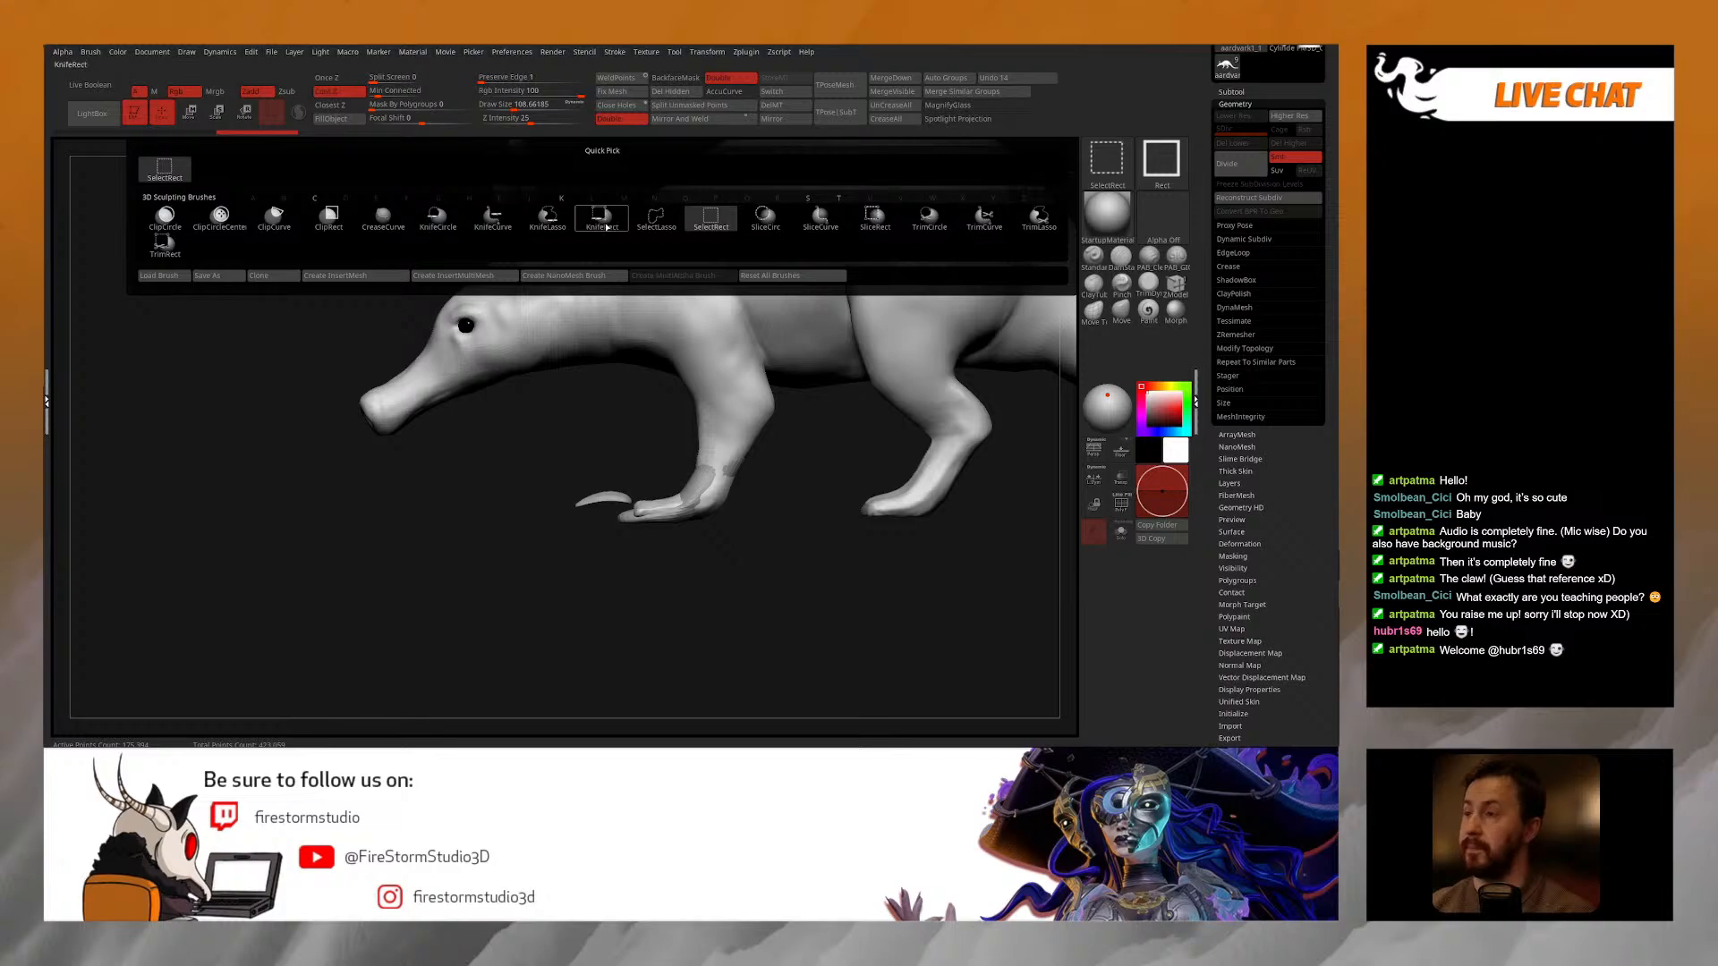
{"action": "left_click", "coordinate": [493, 217]}
{"action": "mouse_move", "coordinate": [559, 443]}
{"action": "left_mouse_down", "text": "ctrl+shift"}
{"action": "mouse_move", "coordinate": [855, 438]}
{"action": "mouse_move", "coordinate": [572, 495]}
{"action": "left_mouse_up", "text": "ctrl+shift"}
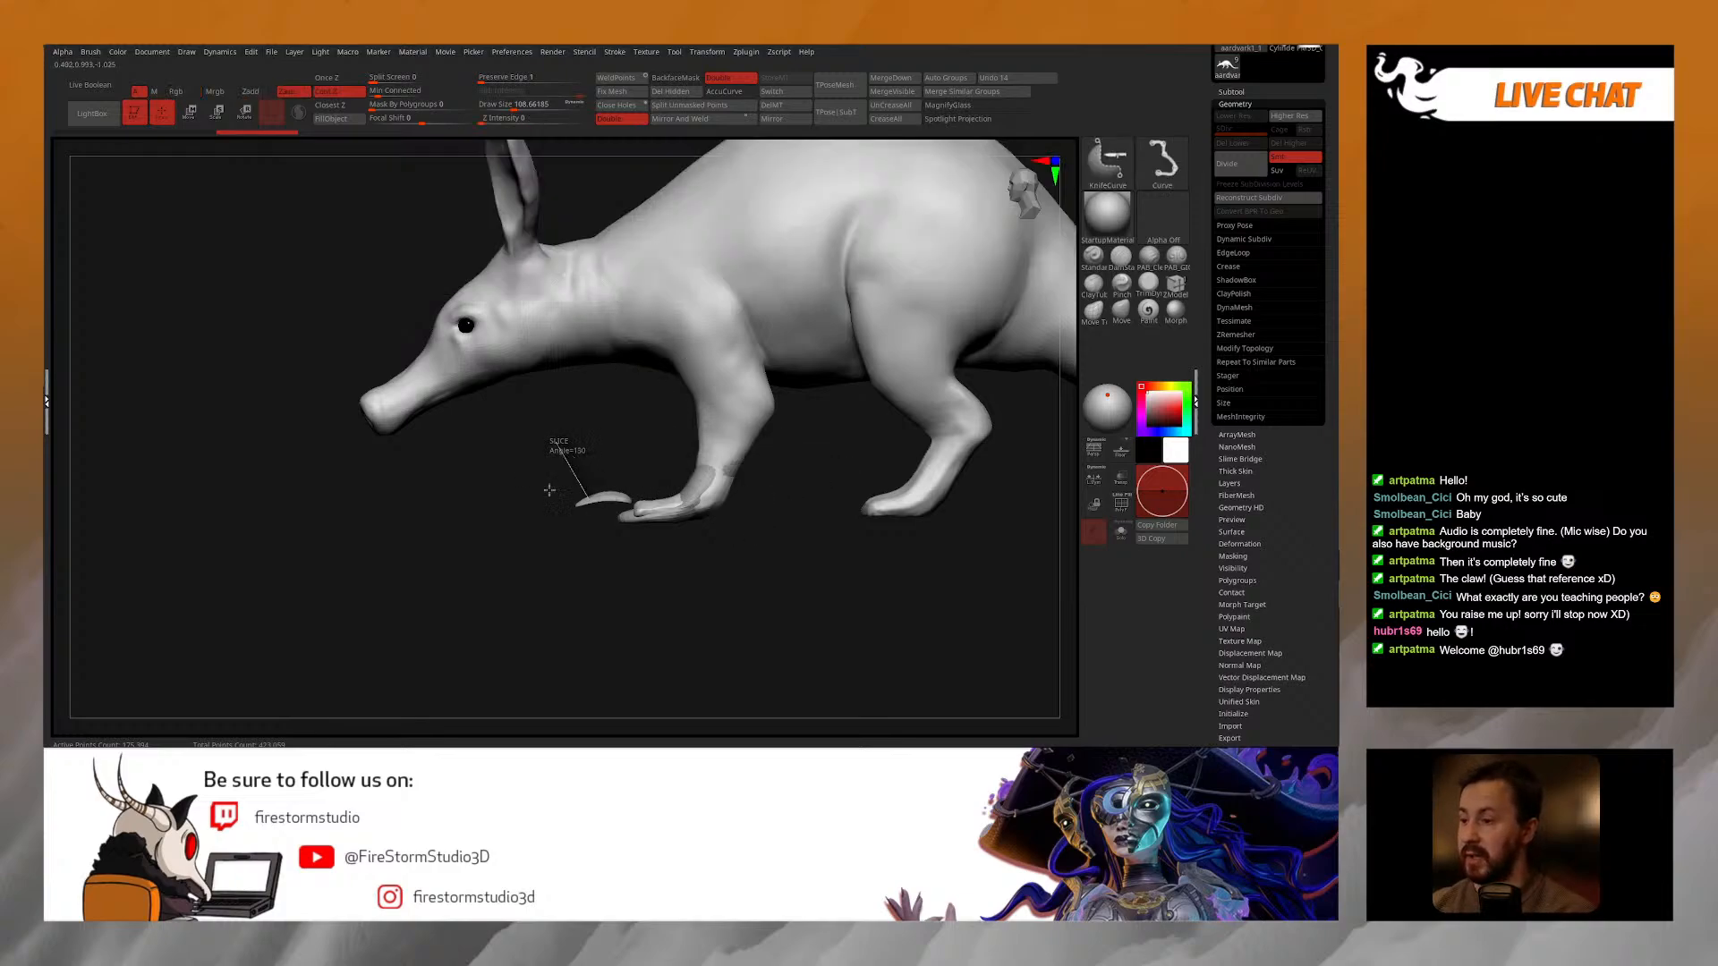
{"action": "left_click_drag", "start_coordinate": [803, 450], "coordinate": [564, 266], "text": "ctrl+shift"}
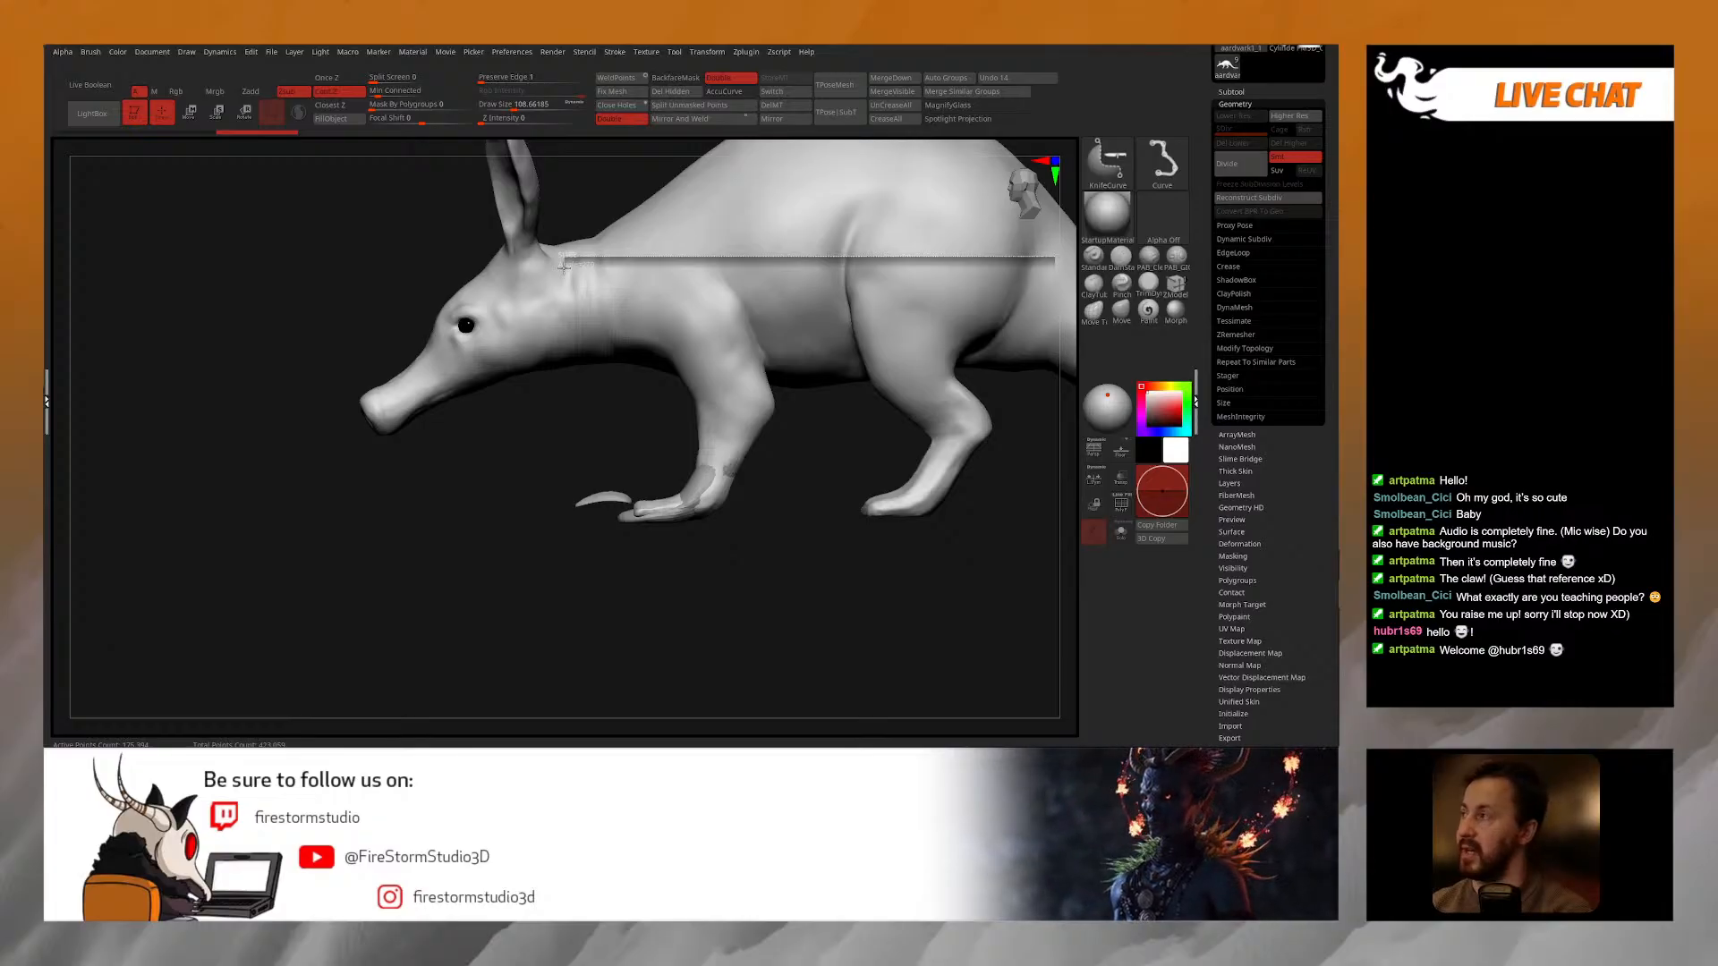
{"action": "mouse_move", "coordinate": [562, 269]}
{"action": "left_mouse_down", "text": "ctrl+shift"}
{"action": "mouse_move", "coordinate": [660, 403]}
{"action": "mouse_move", "coordinate": [664, 349]}
{"action": "mouse_move", "coordinate": [436, 417]}
{"action": "mouse_move", "coordinate": [548, 412]}
{"action": "left_mouse_up", "text": "ctrl+shift"}
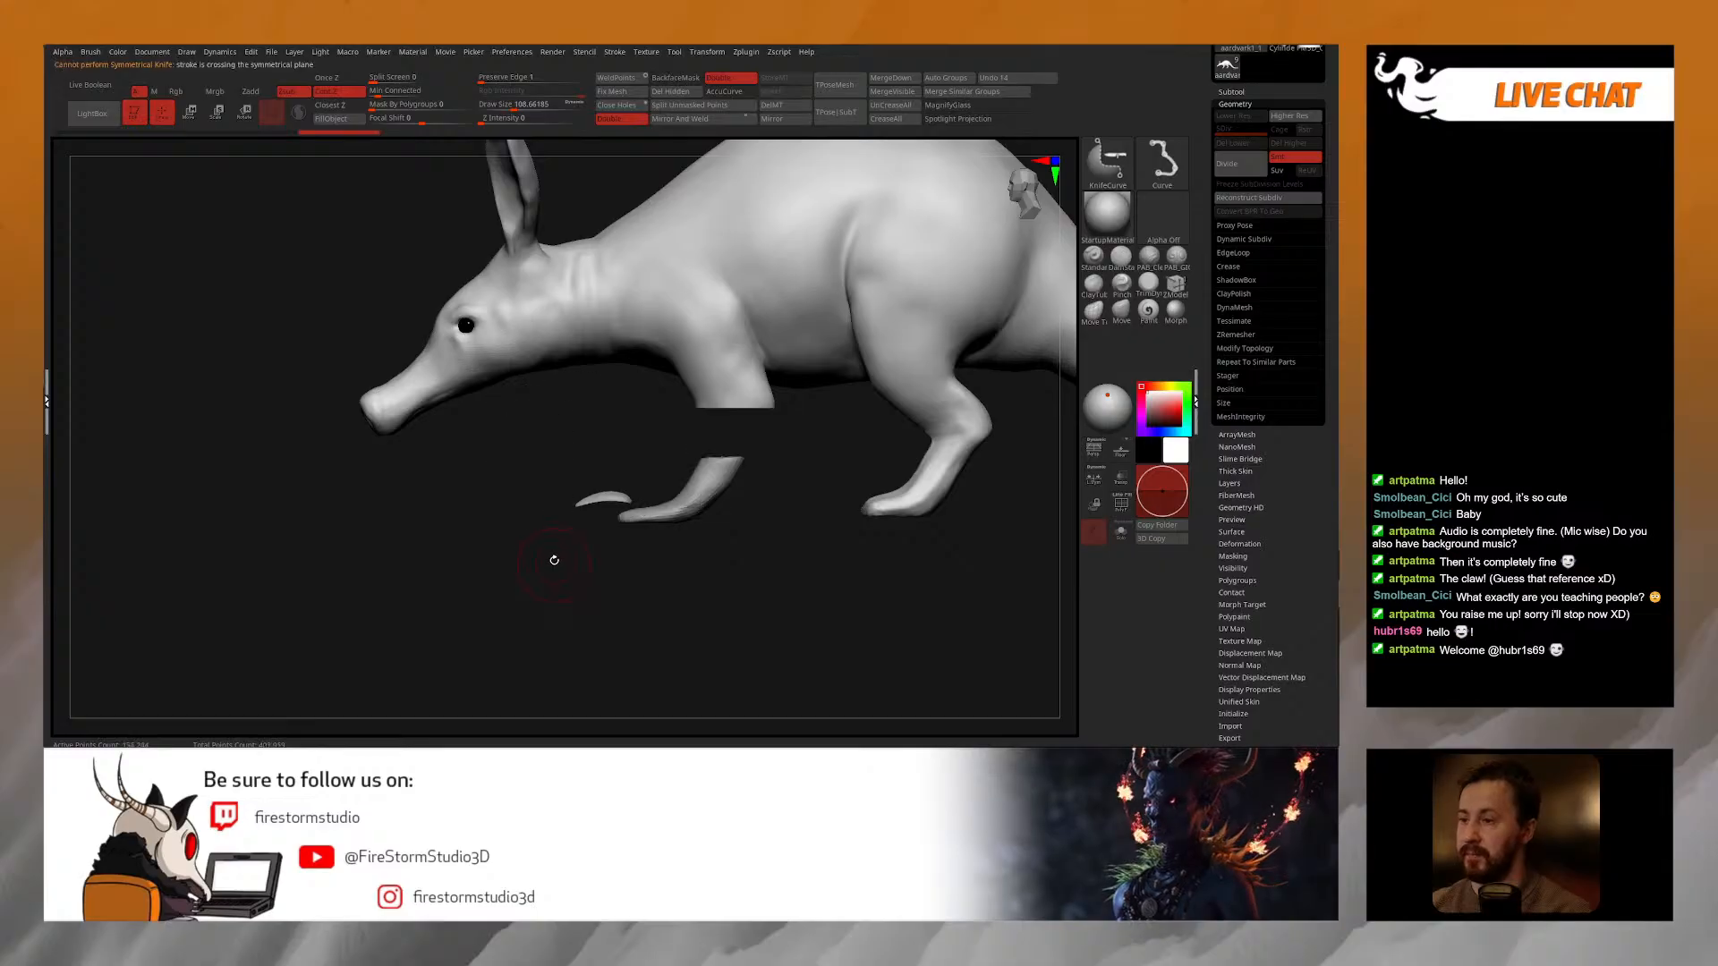
{"action": "mouse_move", "coordinate": [811, 415]}
{"action": "left_mouse_down", "text": "ctrl+shift"}
{"action": "mouse_move", "coordinate": [519, 415]}
{"action": "mouse_move", "coordinate": [533, 457]}
{"action": "left_mouse_up", "text": "ctrl+shift"}
Step: Select the trimmed foot piece and pull its top rim toward the body's cut leg with the Move brush
{"action": "mouse_move", "coordinate": [662, 537]}
{"action": "left_mouse_down"}
{"action": "mouse_move", "coordinate": [881, 530]}
{"action": "mouse_move", "coordinate": [731, 528]}
{"action": "mouse_move", "coordinate": [721, 595]}
{"action": "left_mouse_up"}
{"action": "left_click", "coordinate": [713, 491], "text": "alt"}
{"action": "right_click_drag", "start_coordinate": [755, 550], "coordinate": [757, 601], "text": "ctrl"}
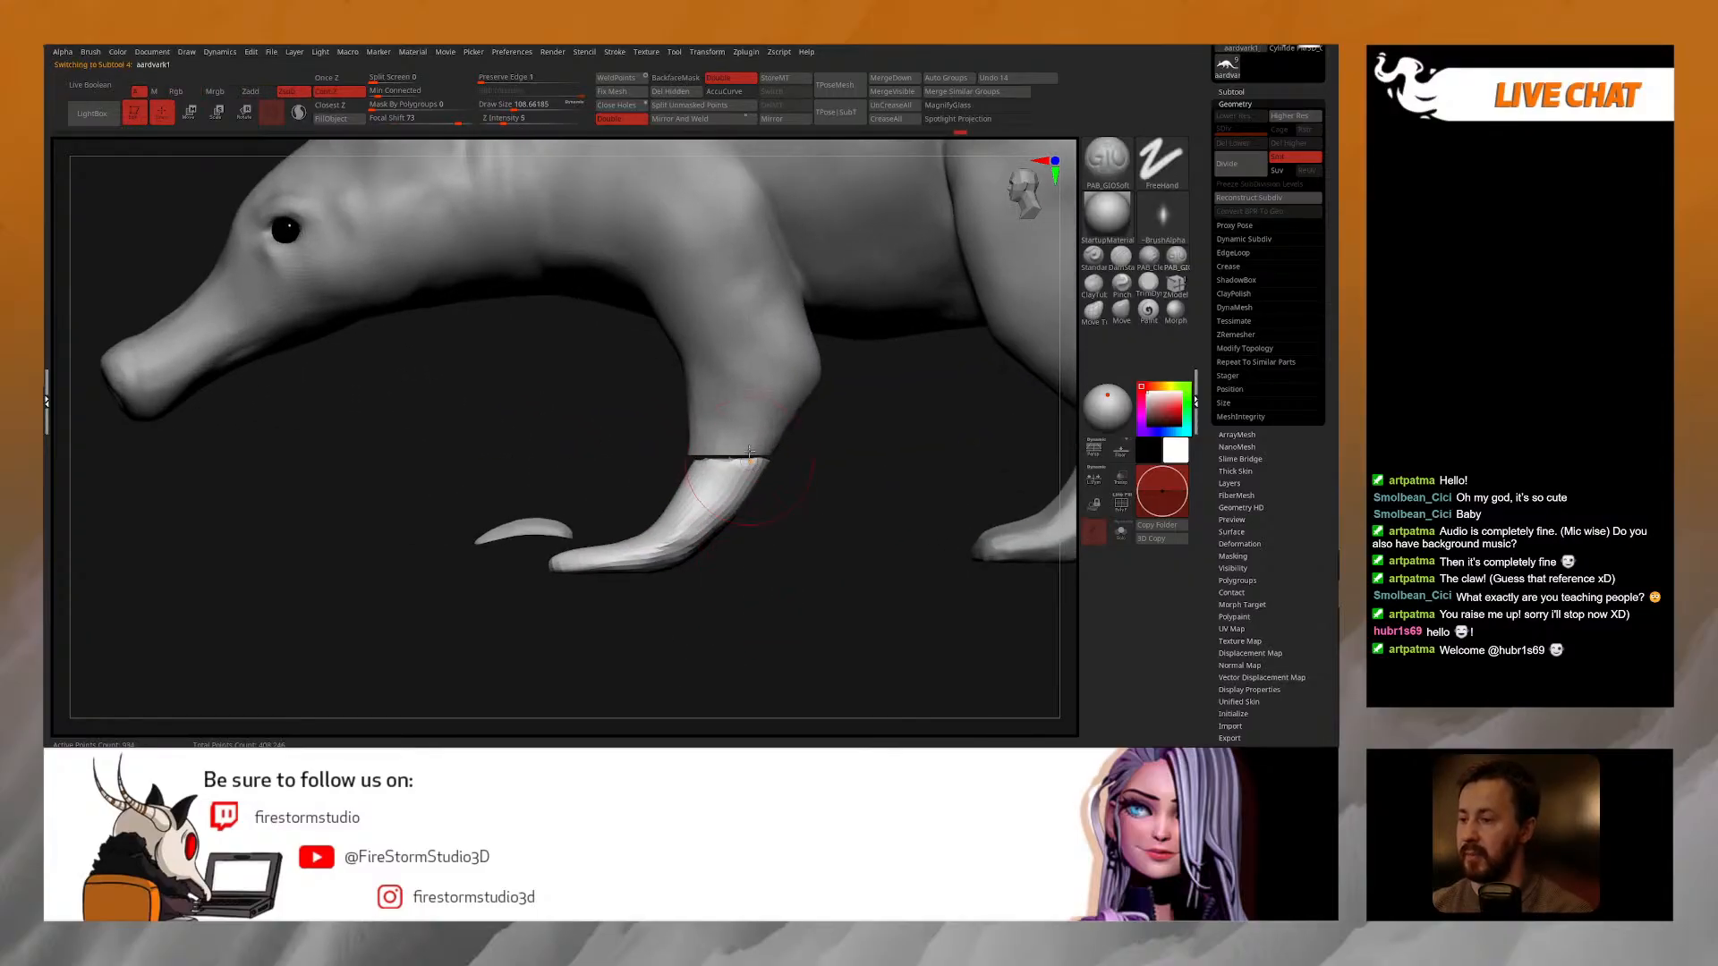
{"action": "left_click", "coordinate": [1119, 310]}
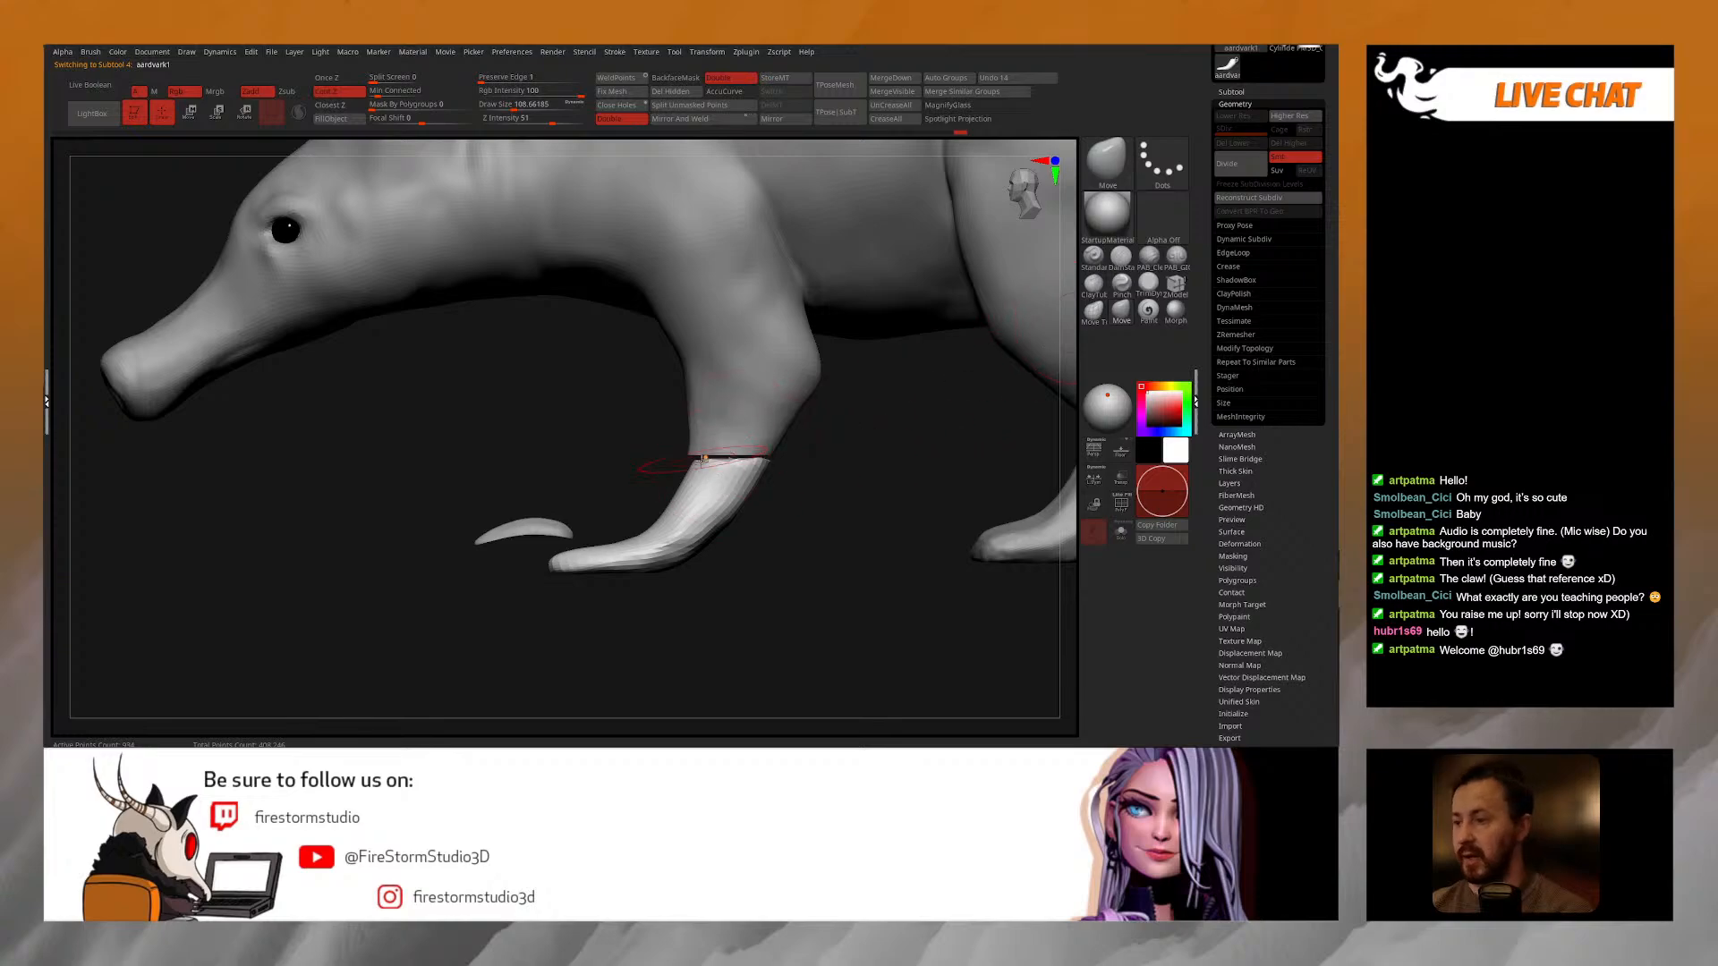
{"action": "left_click_drag", "start_coordinate": [797, 462], "coordinate": [808, 481]}
Step: Reduce the Move brush size and nudge the foot's rim from several angles to line it up with the cut leg
{"action": "right_click_drag", "start_coordinate": [810, 477], "coordinate": [799, 475]}
{"action": "key", "text": "space"}
{"action": "left_click_drag", "start_coordinate": [799, 474], "coordinate": [792, 473]}
{"action": "mouse_move", "coordinate": [809, 480]}
{"action": "right_mouse_down"}
{"action": "mouse_move", "coordinate": [756, 480]}
{"action": "mouse_move", "coordinate": [825, 465]}
{"action": "right_mouse_up"}
{"action": "key", "text": "space"}
{"action": "left_click_drag", "start_coordinate": [828, 511], "coordinate": [833, 511]}
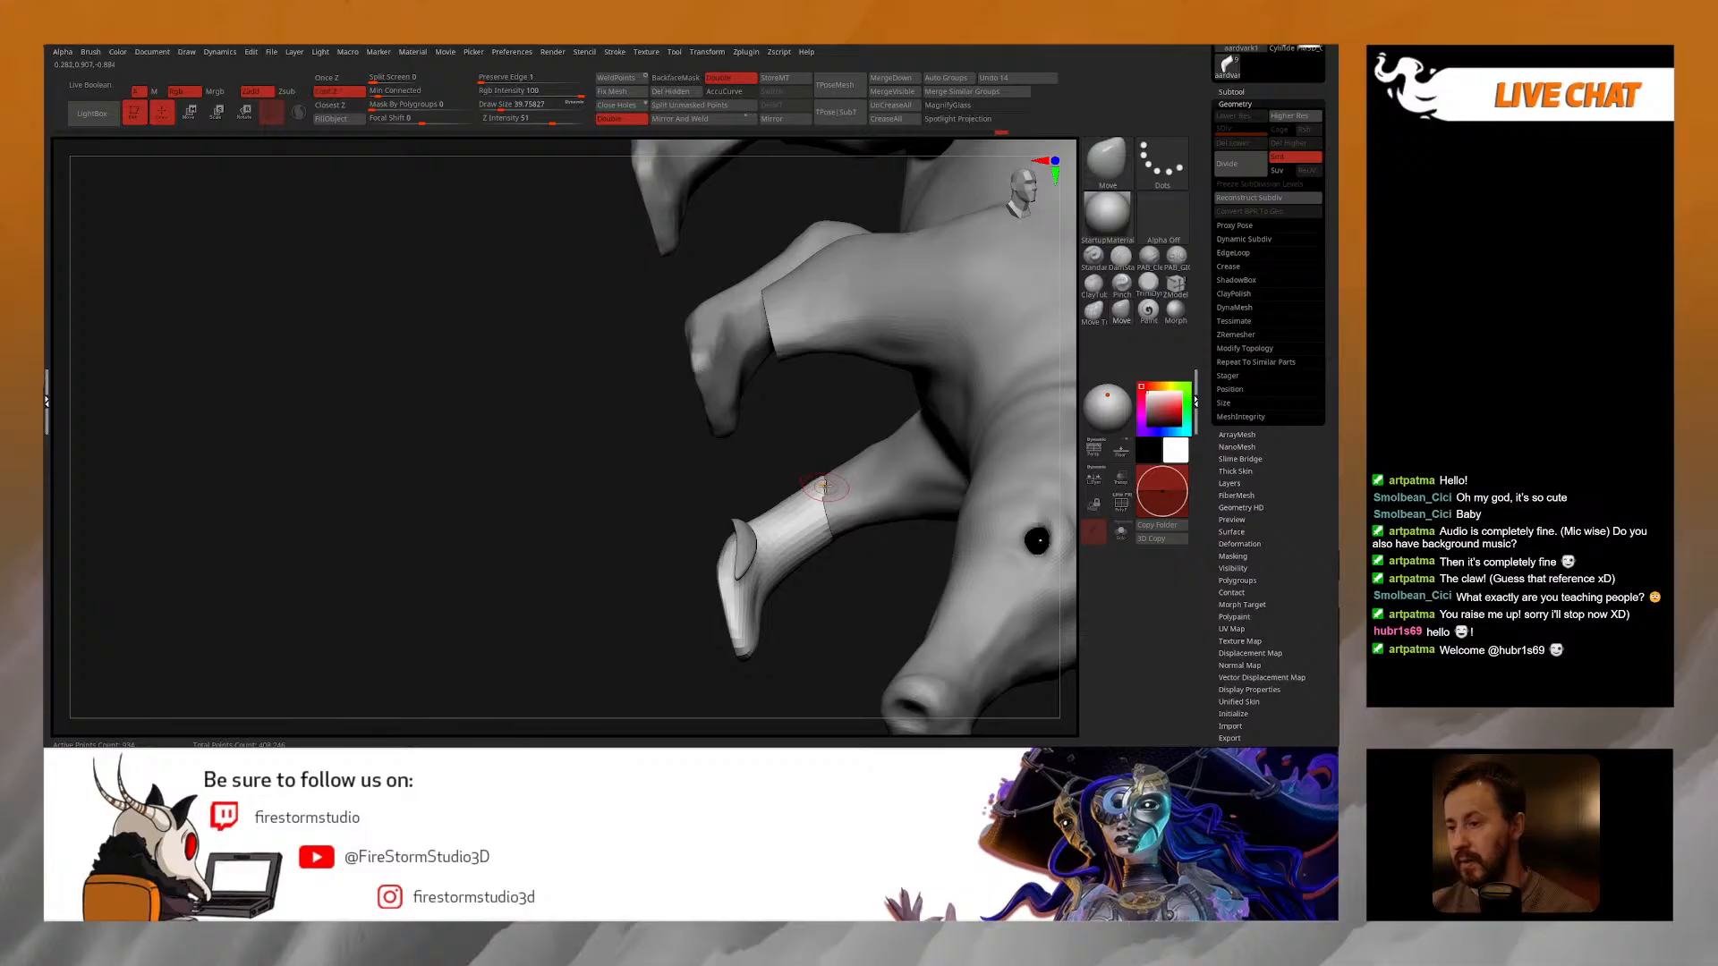
{"action": "right_click_drag", "start_coordinate": [825, 486], "coordinate": [806, 501]}
{"action": "key", "text": "space"}
{"action": "left_click_drag", "start_coordinate": [821, 527], "coordinate": [828, 526]}
{"action": "mouse_move", "coordinate": [807, 458]}
{"action": "right_mouse_down"}
{"action": "mouse_move", "coordinate": [862, 475]}
{"action": "mouse_move", "coordinate": [831, 528]}
{"action": "mouse_move", "coordinate": [858, 519]}
{"action": "right_mouse_up"}
{"action": "key", "text": "s"}
{"action": "left_click_drag", "start_coordinate": [733, 525], "coordinate": [746, 524]}
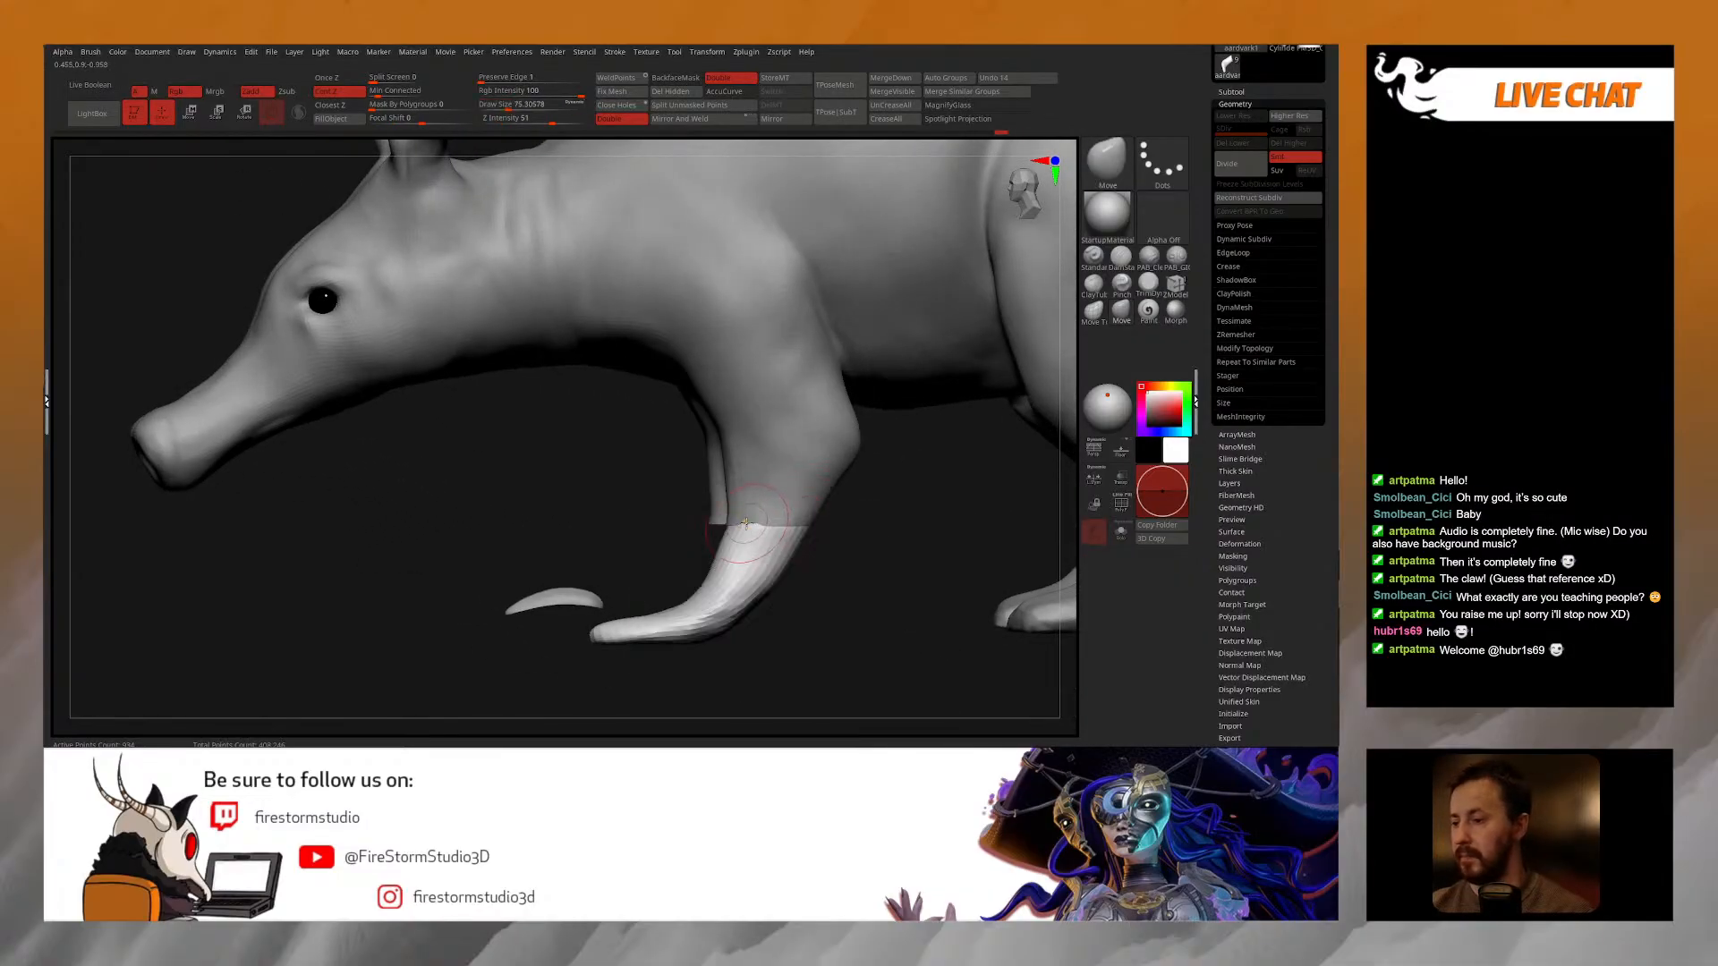
Step: Inspect the joined leg, select the claw subtool, and open its Stager options
{"action": "right_click_drag", "start_coordinate": [755, 521], "coordinate": [651, 385]}
{"action": "right_click", "coordinate": [602, 565]}
{"action": "right_click_drag", "start_coordinate": [824, 553], "coordinate": [881, 436]}
{"action": "right_click", "coordinate": [747, 431]}
{"action": "right_click_drag", "start_coordinate": [761, 431], "coordinate": [698, 484]}
{"action": "left_click", "coordinate": [651, 498], "text": "alt"}
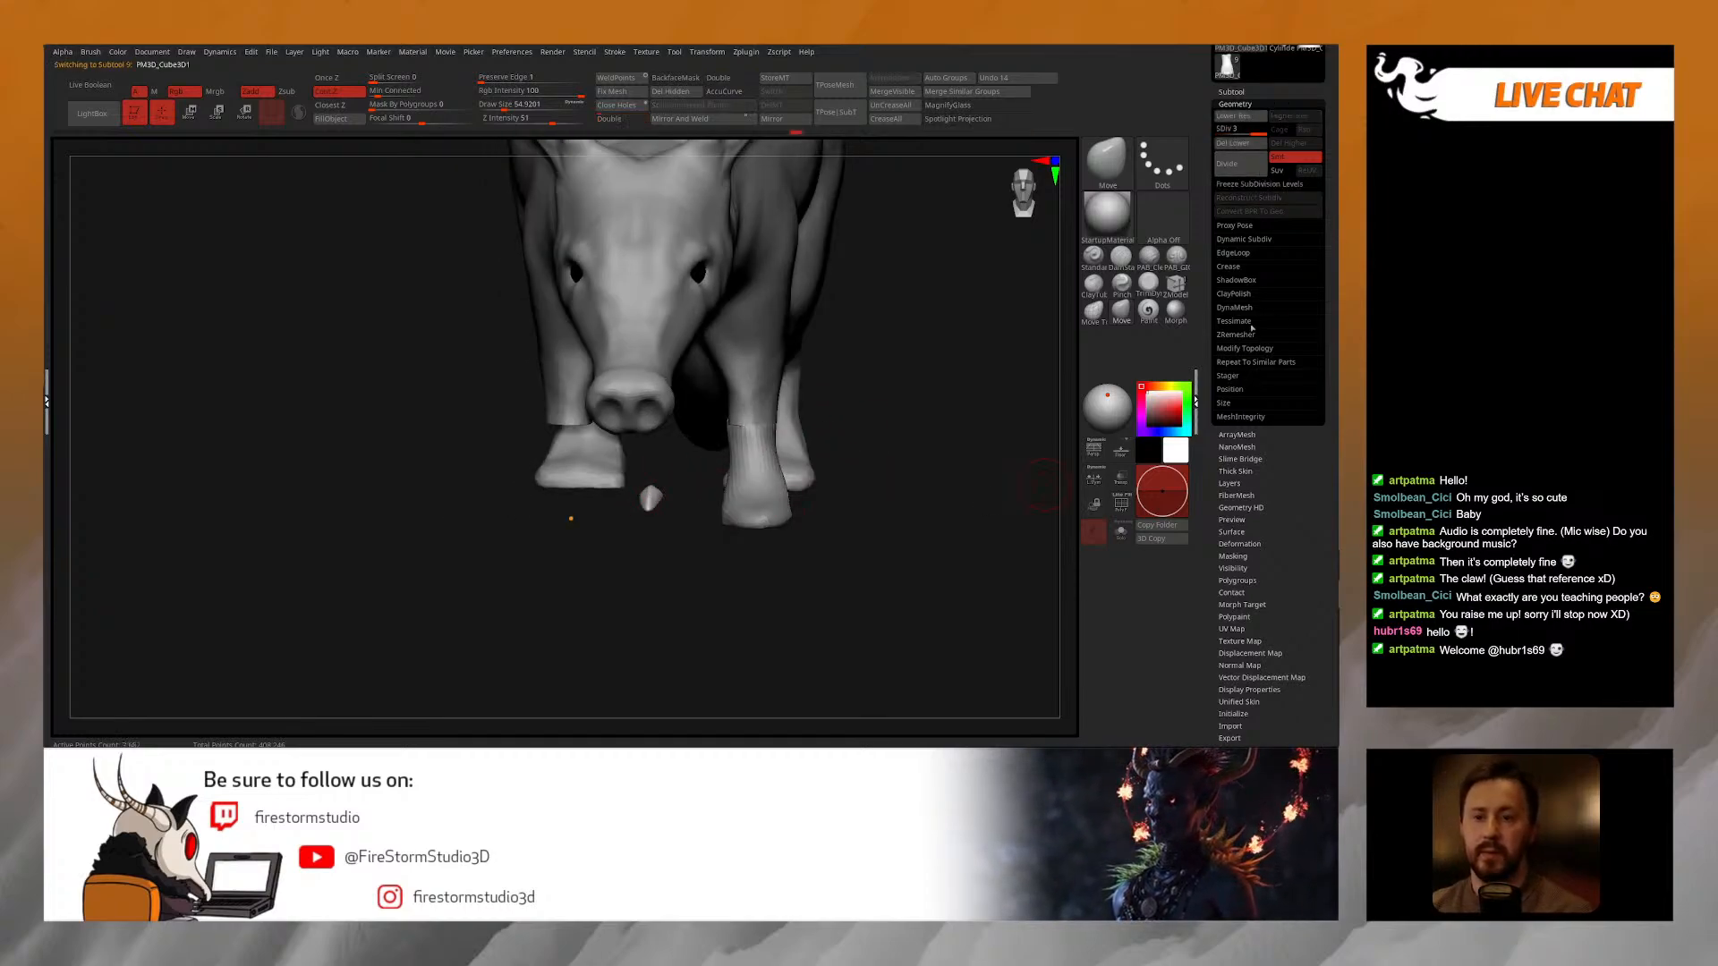
{"action": "left_click", "coordinate": [1239, 104]}
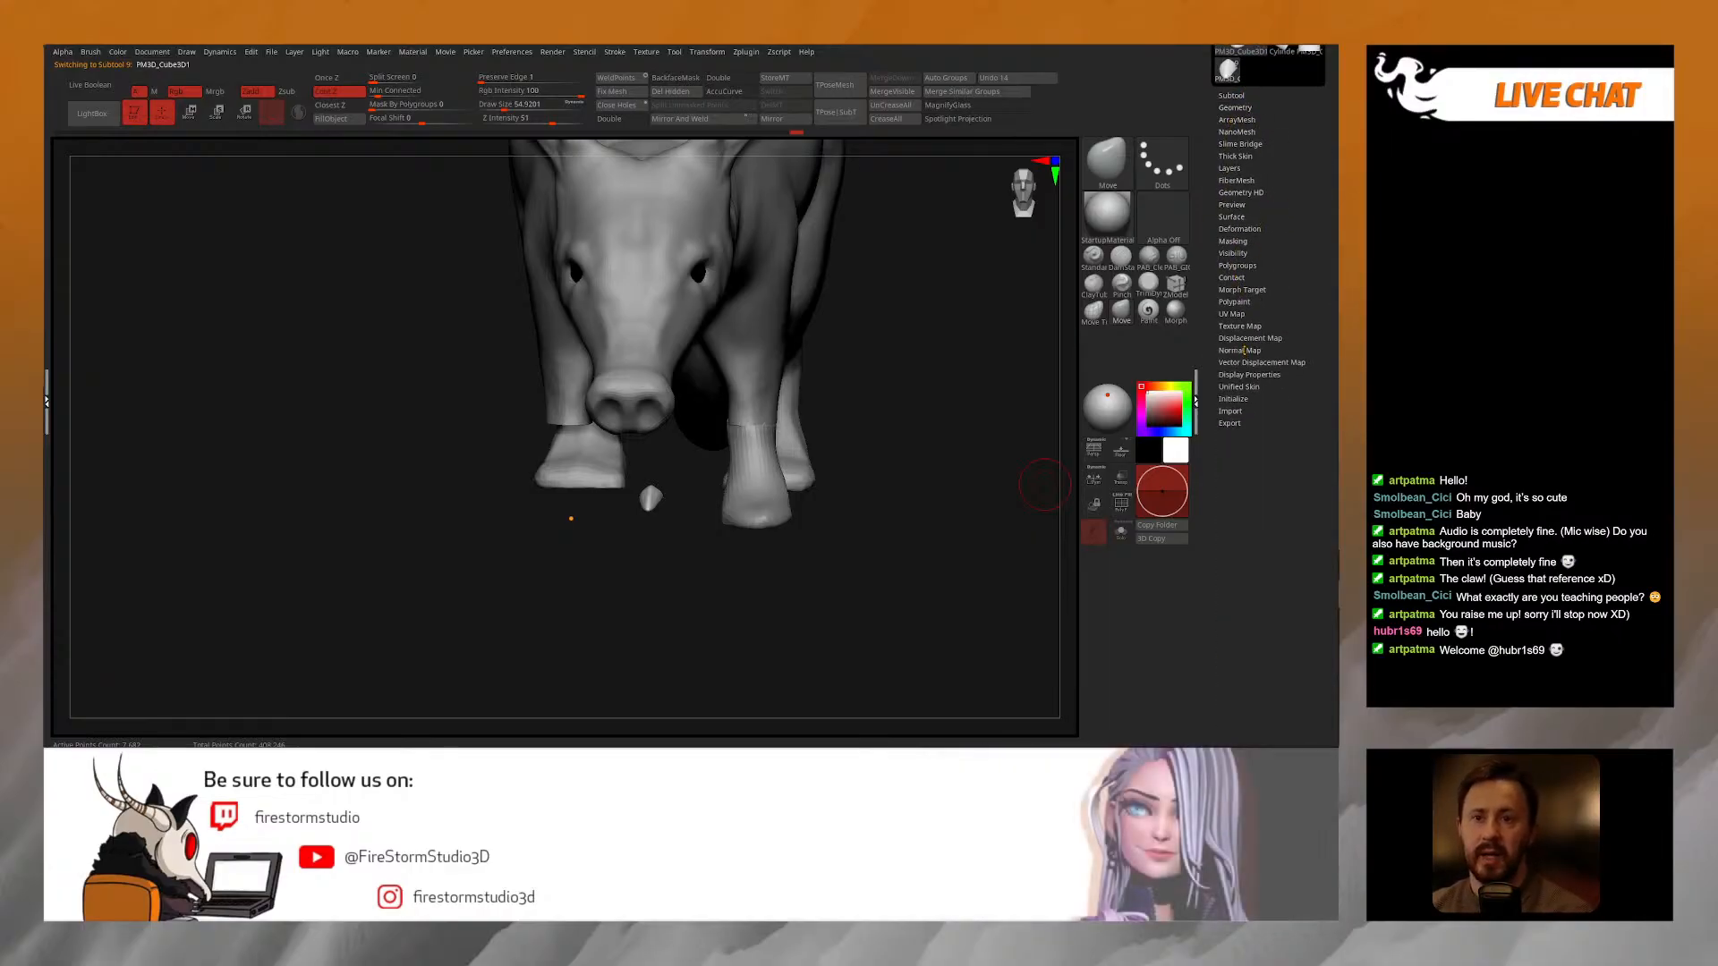
{"action": "left_click", "coordinate": [1235, 107]}
{"action": "left_click", "coordinate": [1240, 353]}
{"action": "left_click", "coordinate": [1240, 352]}
{"action": "left_click", "coordinate": [1233, 379]}
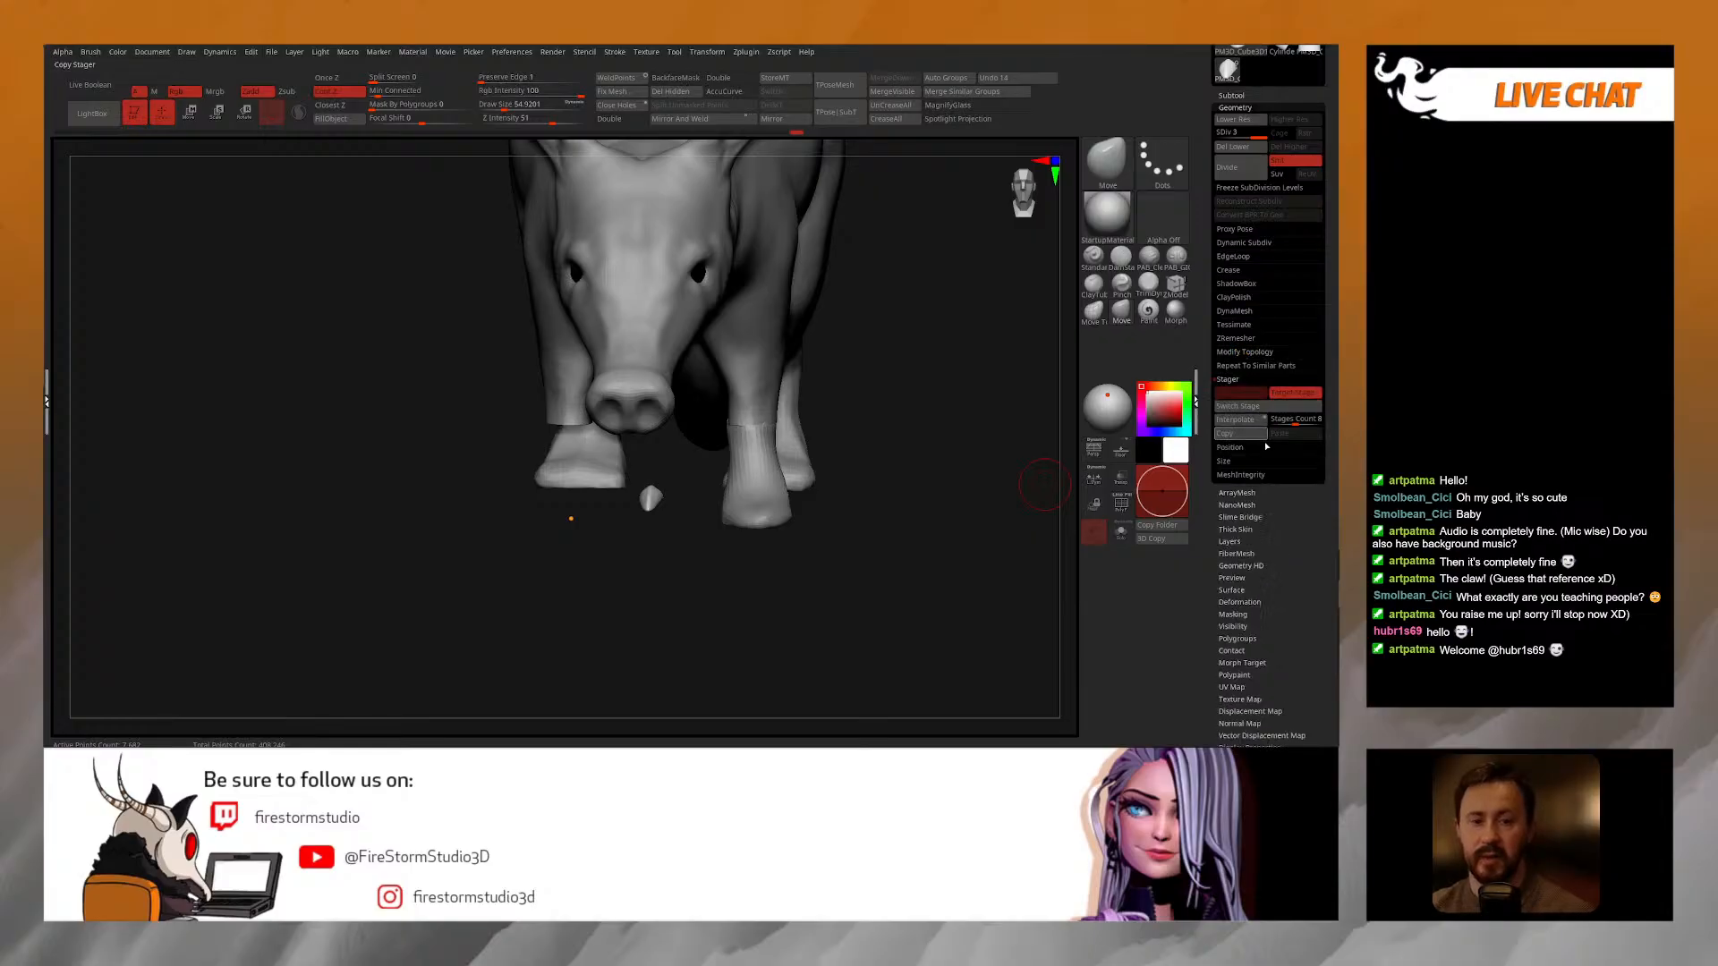
Step: Isolate the claw in its centered home stage and view its full length from above
{"action": "left_click_drag", "start_coordinate": [825, 512], "coordinate": [825, 594]}
{"action": "key", "text": "alt+s"}
{"action": "key", "text": "alt+s"}
{"action": "left_click", "coordinate": [1246, 412]}
{"action": "key", "text": "alt+s"}
{"action": "mouse_move", "coordinate": [871, 583]}
{"action": "left_mouse_down"}
{"action": "mouse_move", "coordinate": [790, 582]}
{"action": "mouse_move", "coordinate": [856, 548]}
{"action": "mouse_move", "coordinate": [831, 605]}
{"action": "mouse_move", "coordinate": [829, 506]}
{"action": "left_mouse_up"}
Step: Delete the claw's lower subdivision levels and slice off its pointed tip with KnifeCurve
{"action": "mouse_move", "coordinate": [605, 493]}
{"action": "left_mouse_down", "text": "ctrl+shift"}
{"action": "mouse_move", "coordinate": [817, 471]}
{"action": "mouse_move", "coordinate": [713, 491]}
{"action": "mouse_move", "coordinate": [588, 472]}
{"action": "left_mouse_up", "text": "ctrl+shift"}
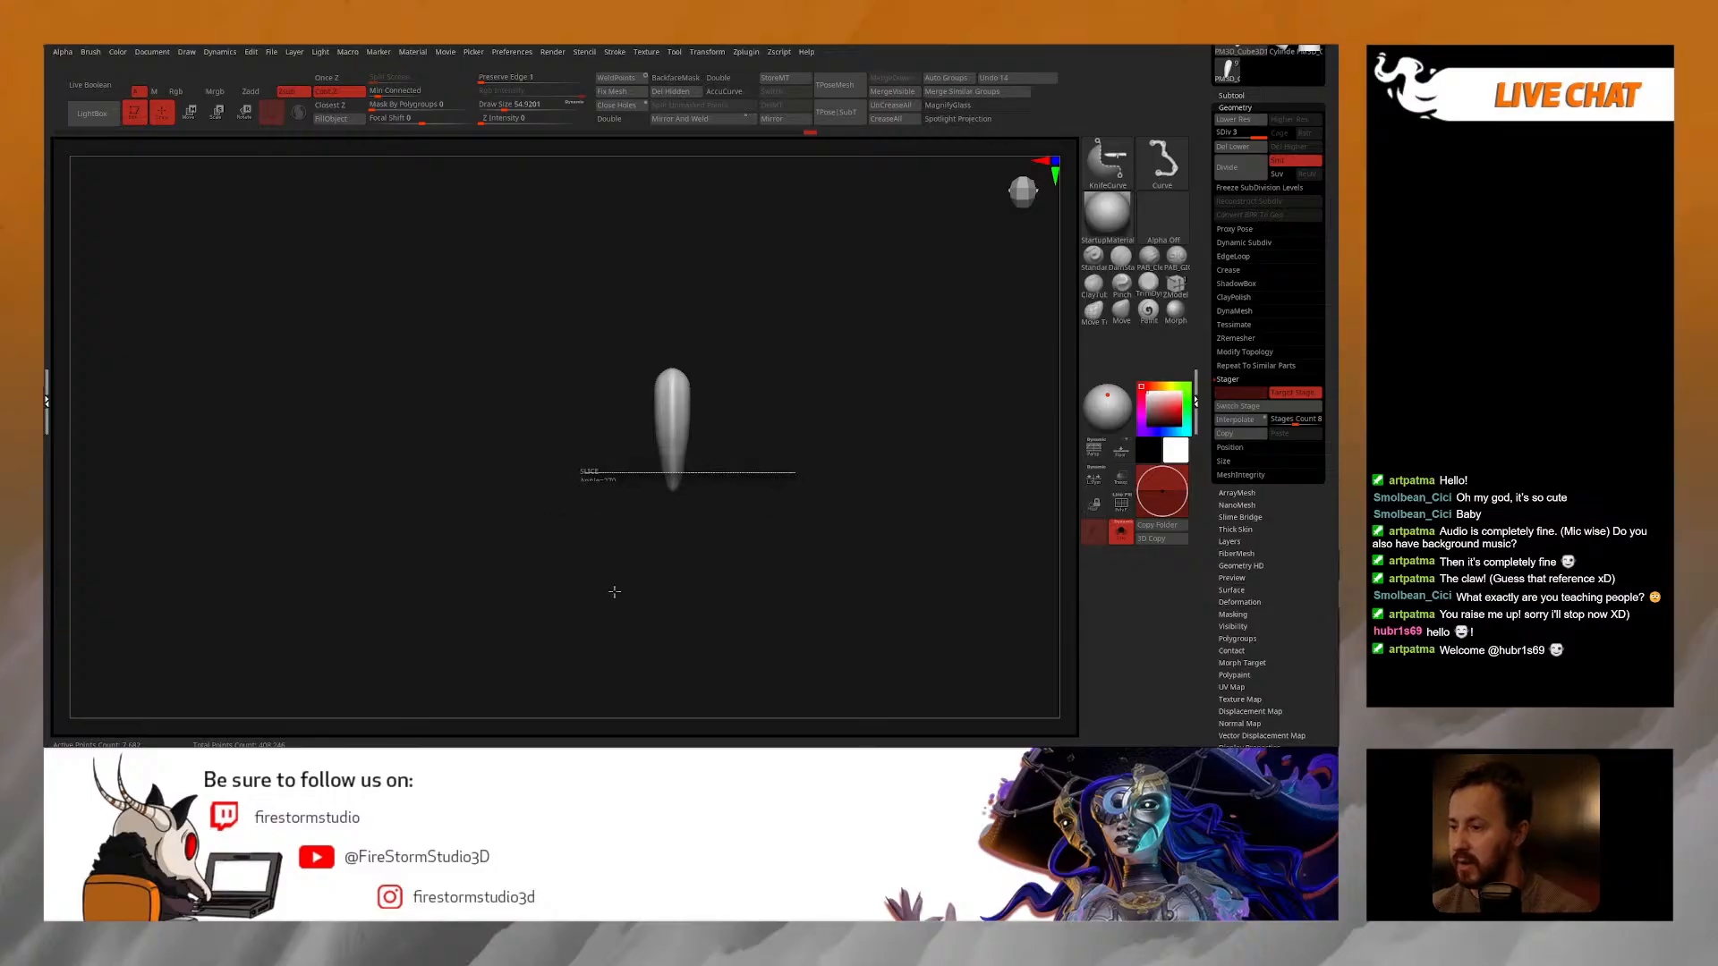
{"action": "left_click_drag", "start_coordinate": [608, 588], "coordinate": [609, 588], "text": "ctrl+shift"}
{"action": "left_click", "coordinate": [1234, 146]}
{"action": "left_click_drag", "start_coordinate": [770, 486], "coordinate": [550, 476], "text": "ctrl+shift"}
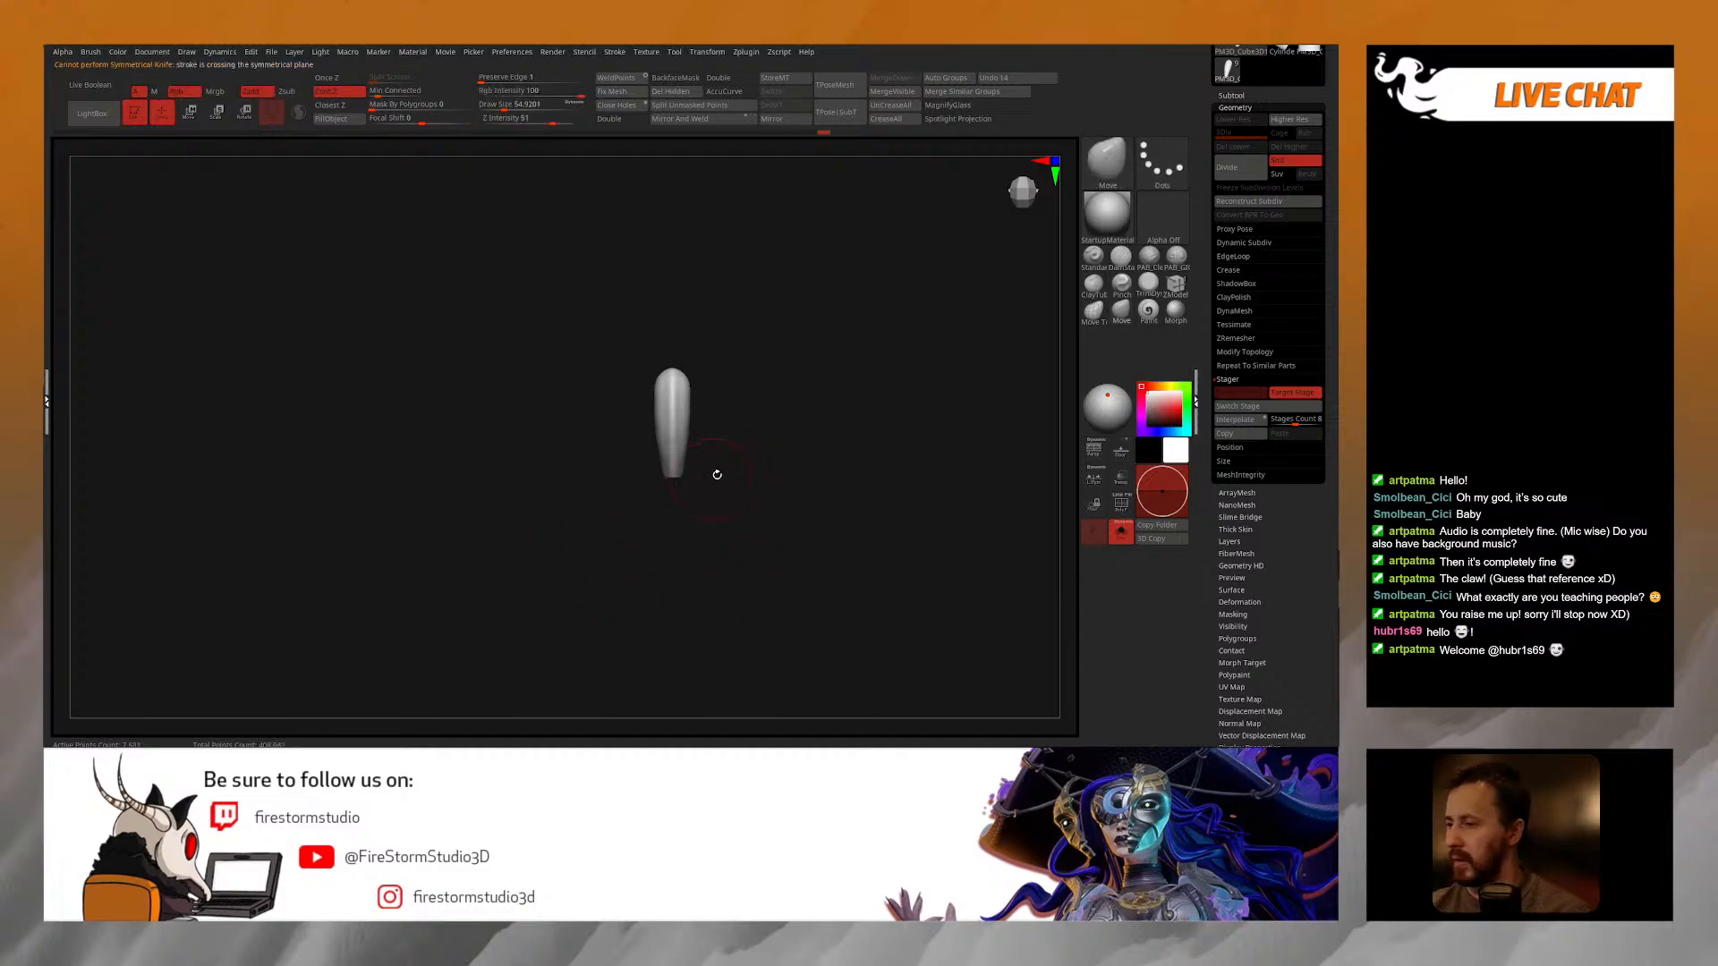
Step: Reset the gizmo's orientation on the claw and widen its cut end with the Taper deformer
{"action": "key", "text": "r"}
{"action": "left_click", "coordinate": [675, 376]}
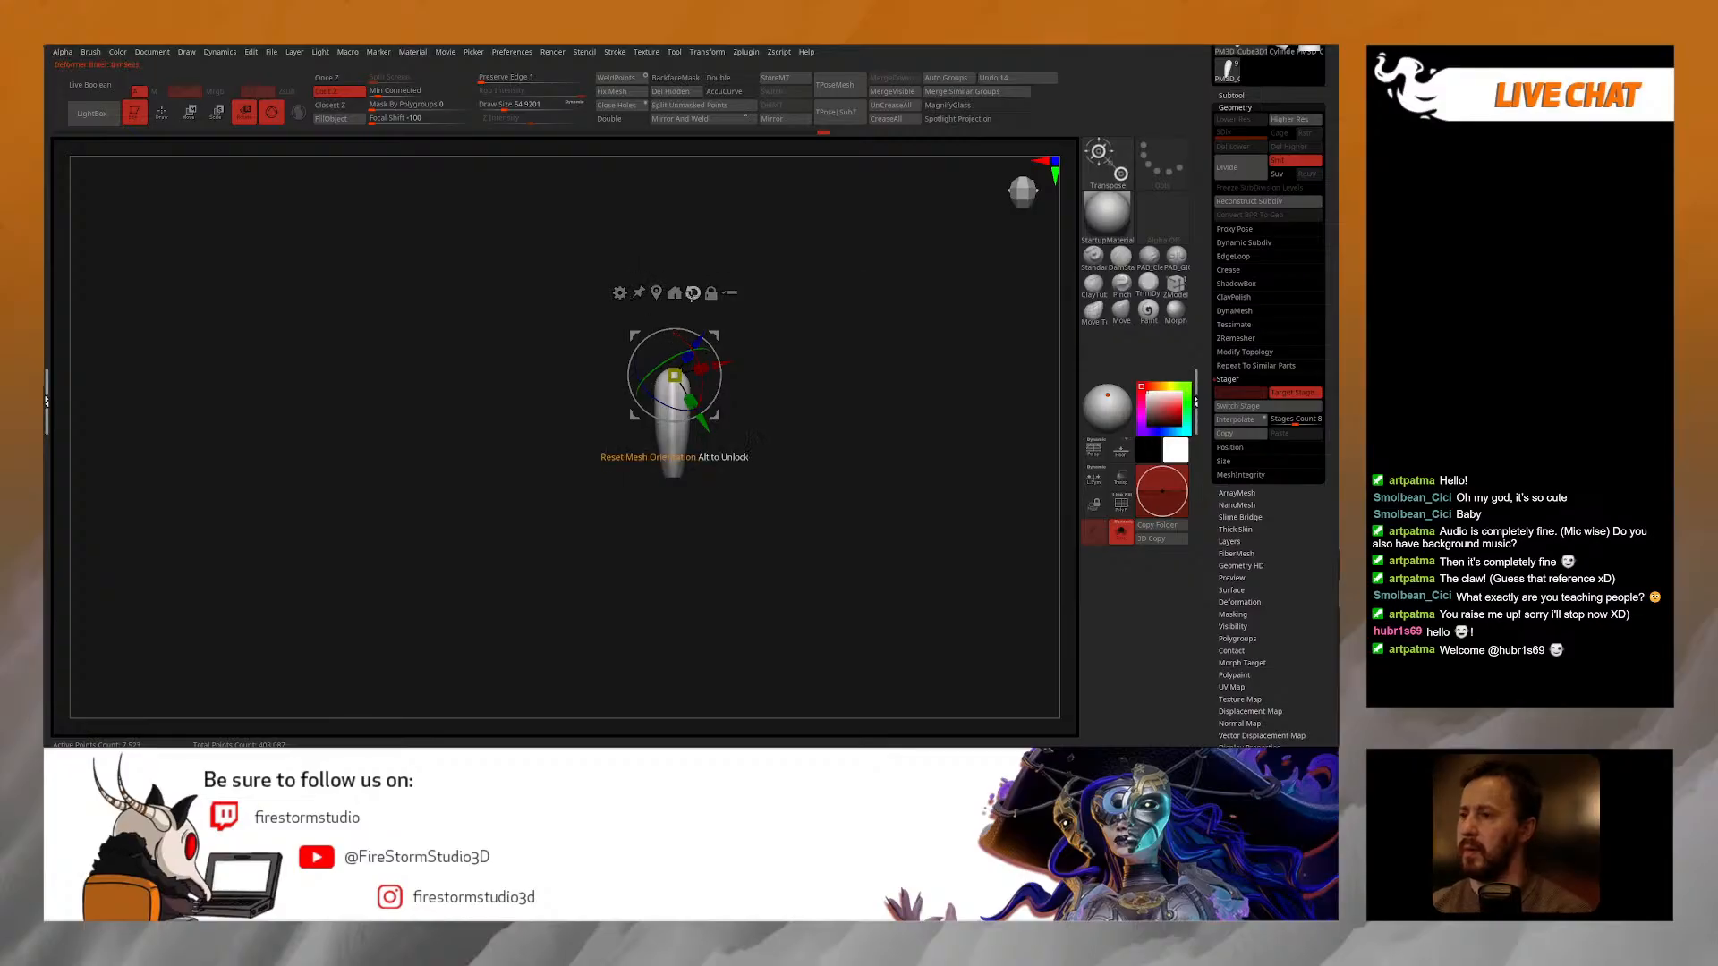
{"action": "left_click", "coordinate": [693, 292]}
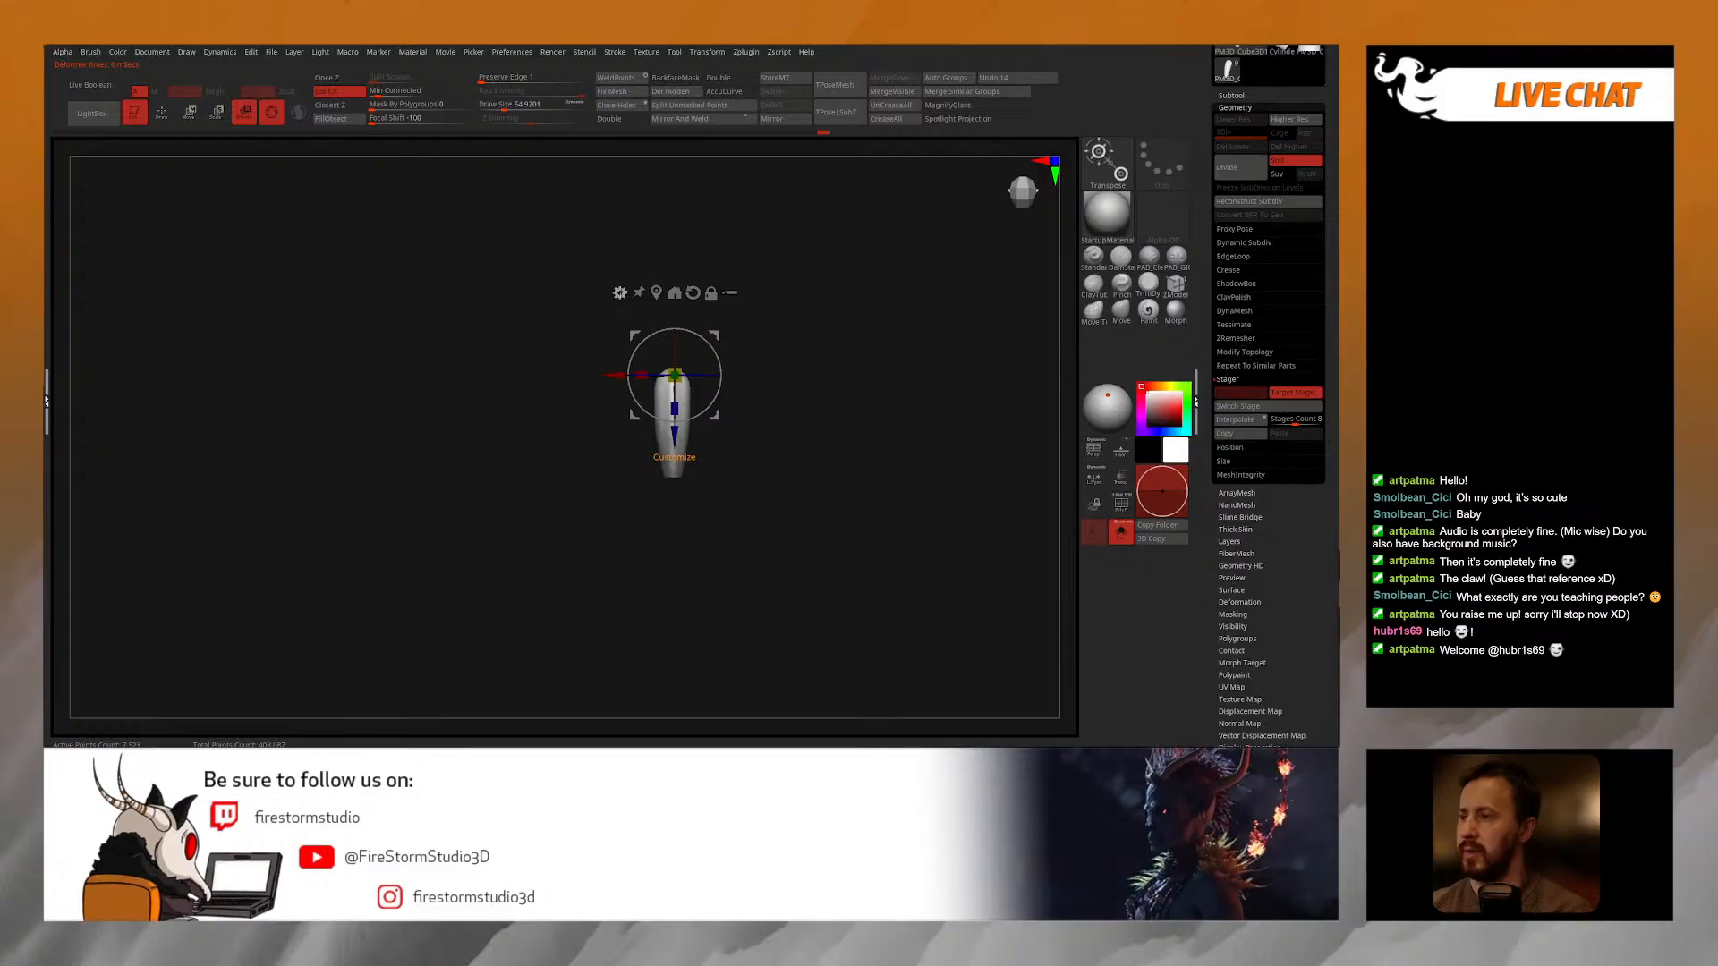
{"action": "left_click", "coordinate": [619, 292]}
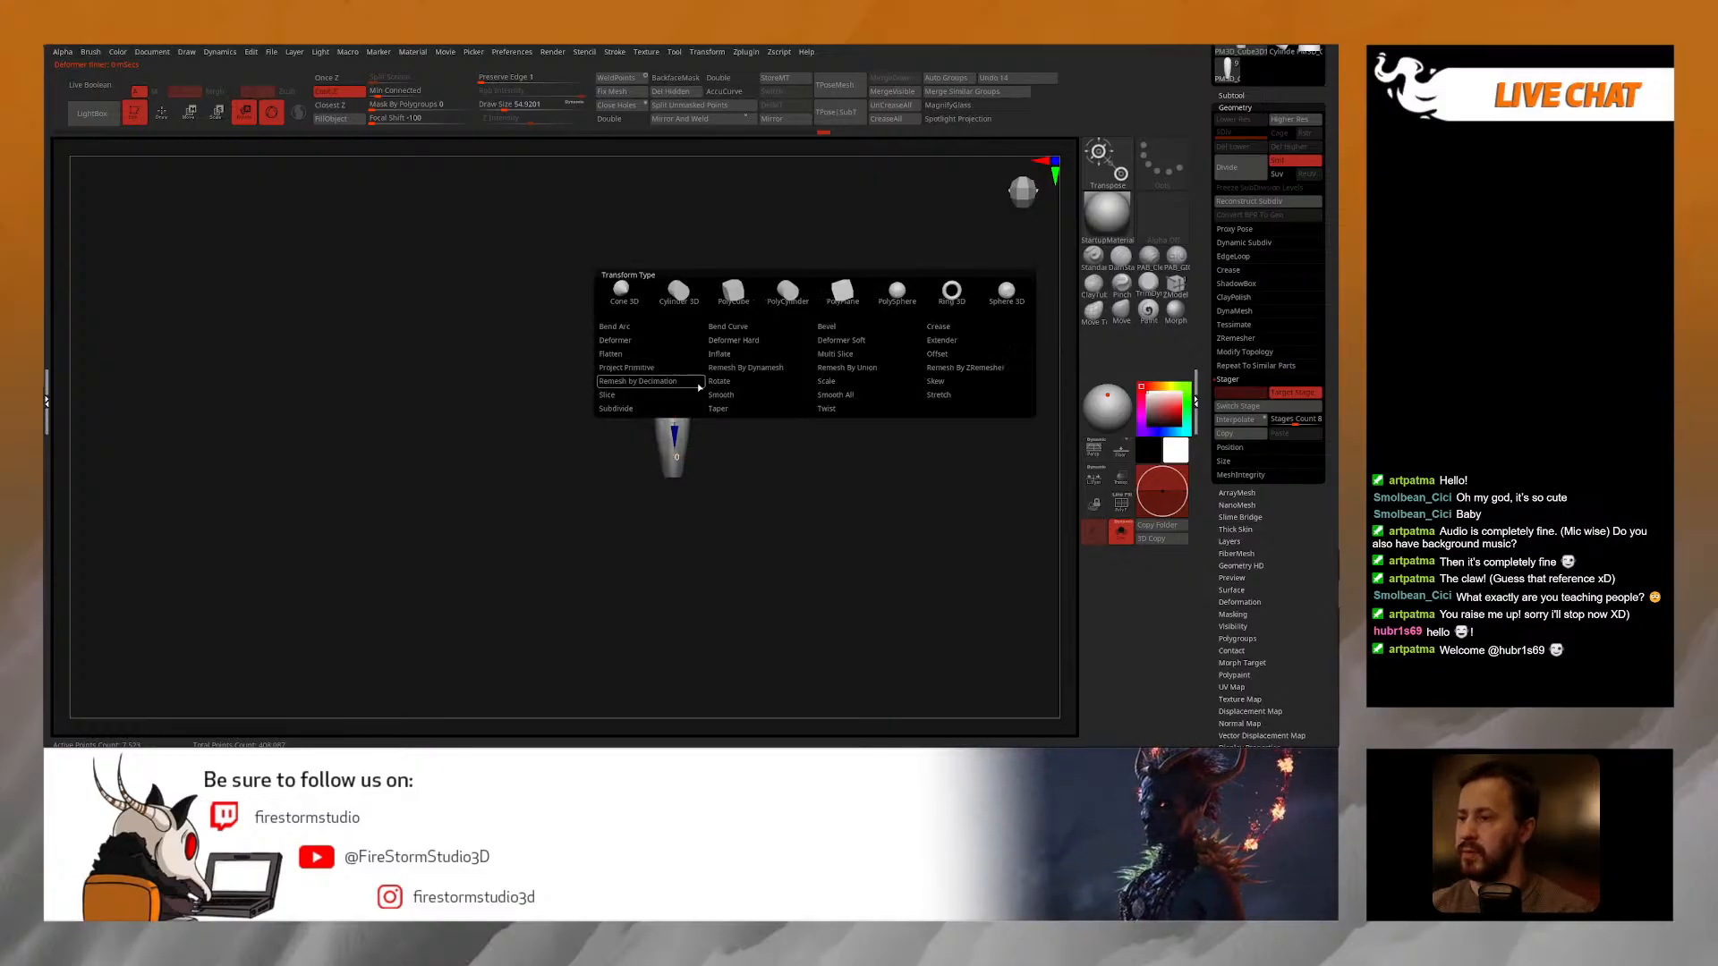
{"action": "left_click", "coordinate": [718, 409]}
{"action": "left_click_drag", "start_coordinate": [675, 490], "coordinate": [674, 502]}
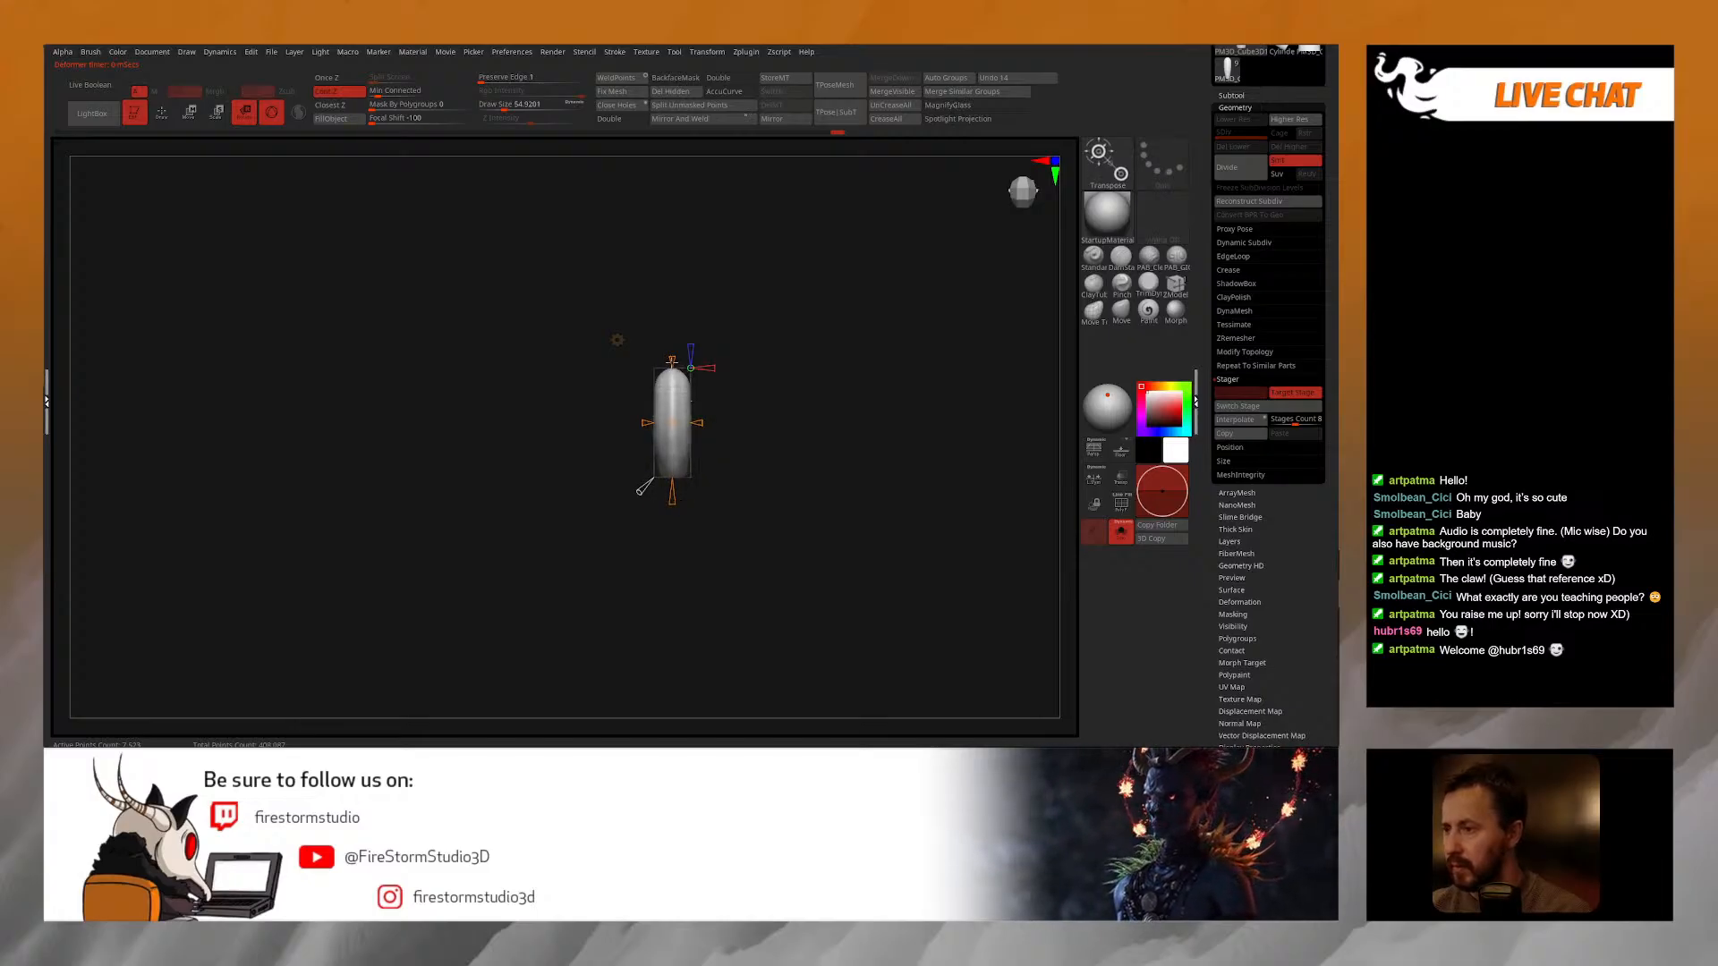
{"action": "left_click_drag", "start_coordinate": [644, 494], "coordinate": [636, 497]}
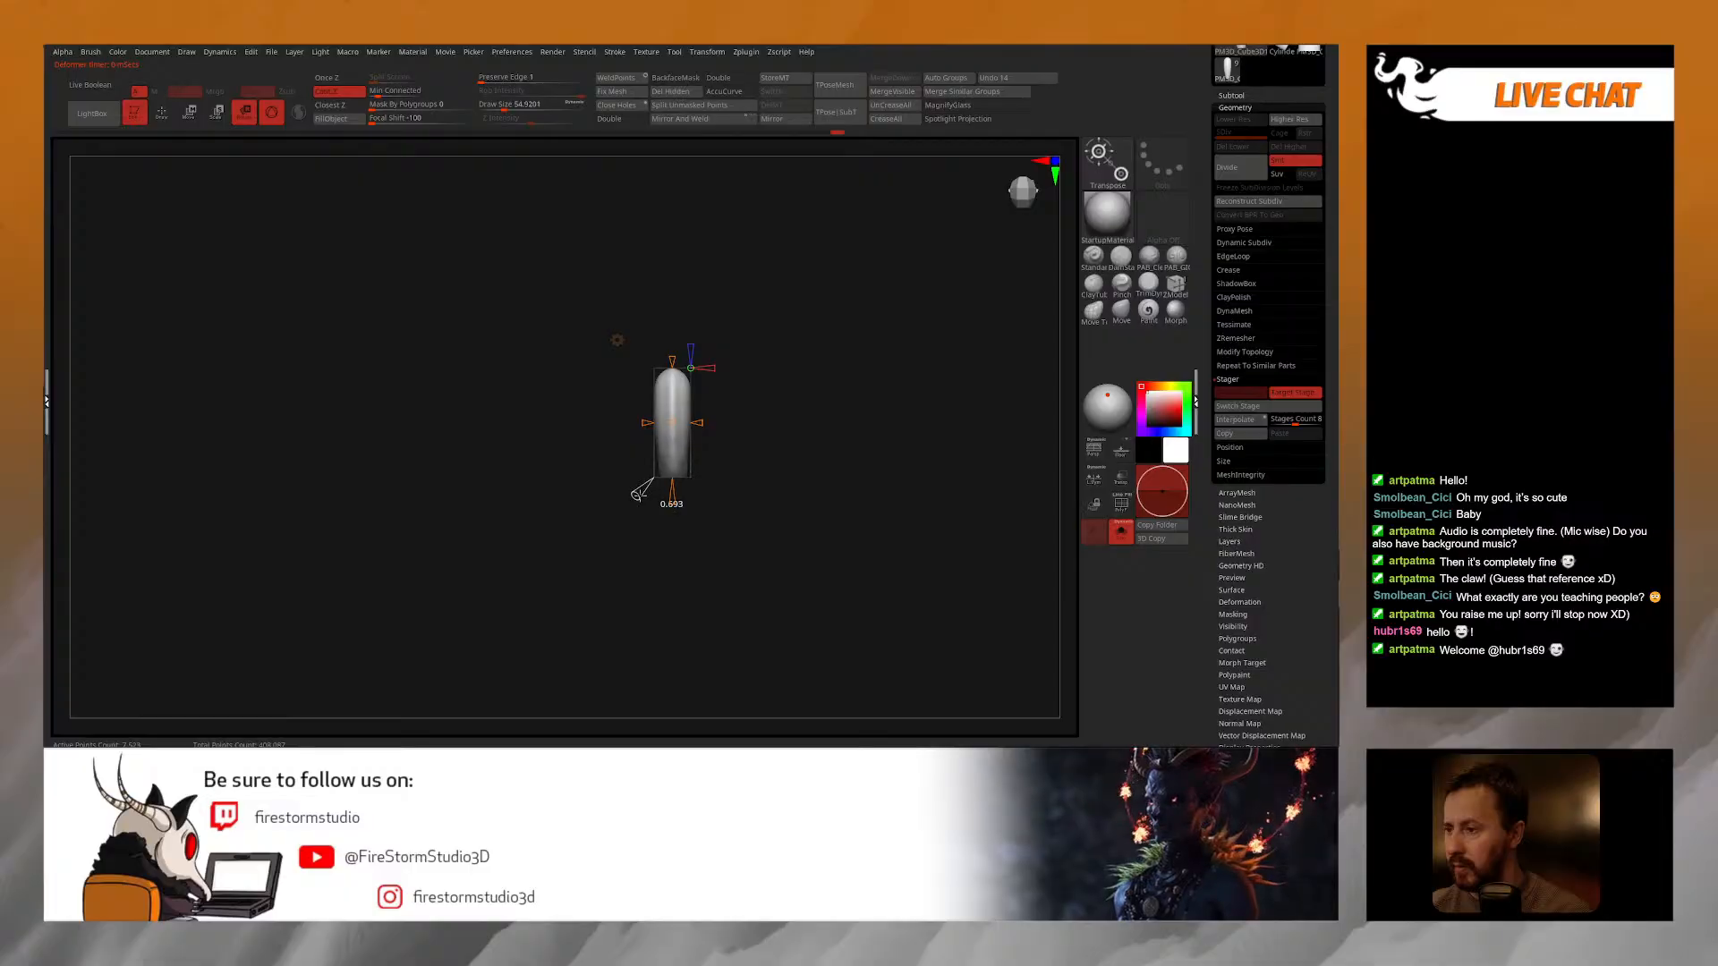
Step: Leave the Taper deformer and undo the claw's taper and tip cut
{"action": "left_click", "coordinate": [740, 502]}
{"action": "left_click", "coordinate": [833, 521]}
{"action": "mouse_move", "coordinate": [832, 521]}
{"action": "left_mouse_down"}
{"action": "mouse_move", "coordinate": [824, 415]}
{"action": "mouse_move", "coordinate": [771, 430]}
{"action": "mouse_move", "coordinate": [806, 537]}
{"action": "mouse_move", "coordinate": [790, 533]}
{"action": "mouse_move", "coordinate": [829, 562]}
{"action": "mouse_move", "coordinate": [791, 538]}
{"action": "left_mouse_up"}
{"action": "key", "text": "q"}
{"action": "key", "text": "ctrl"}
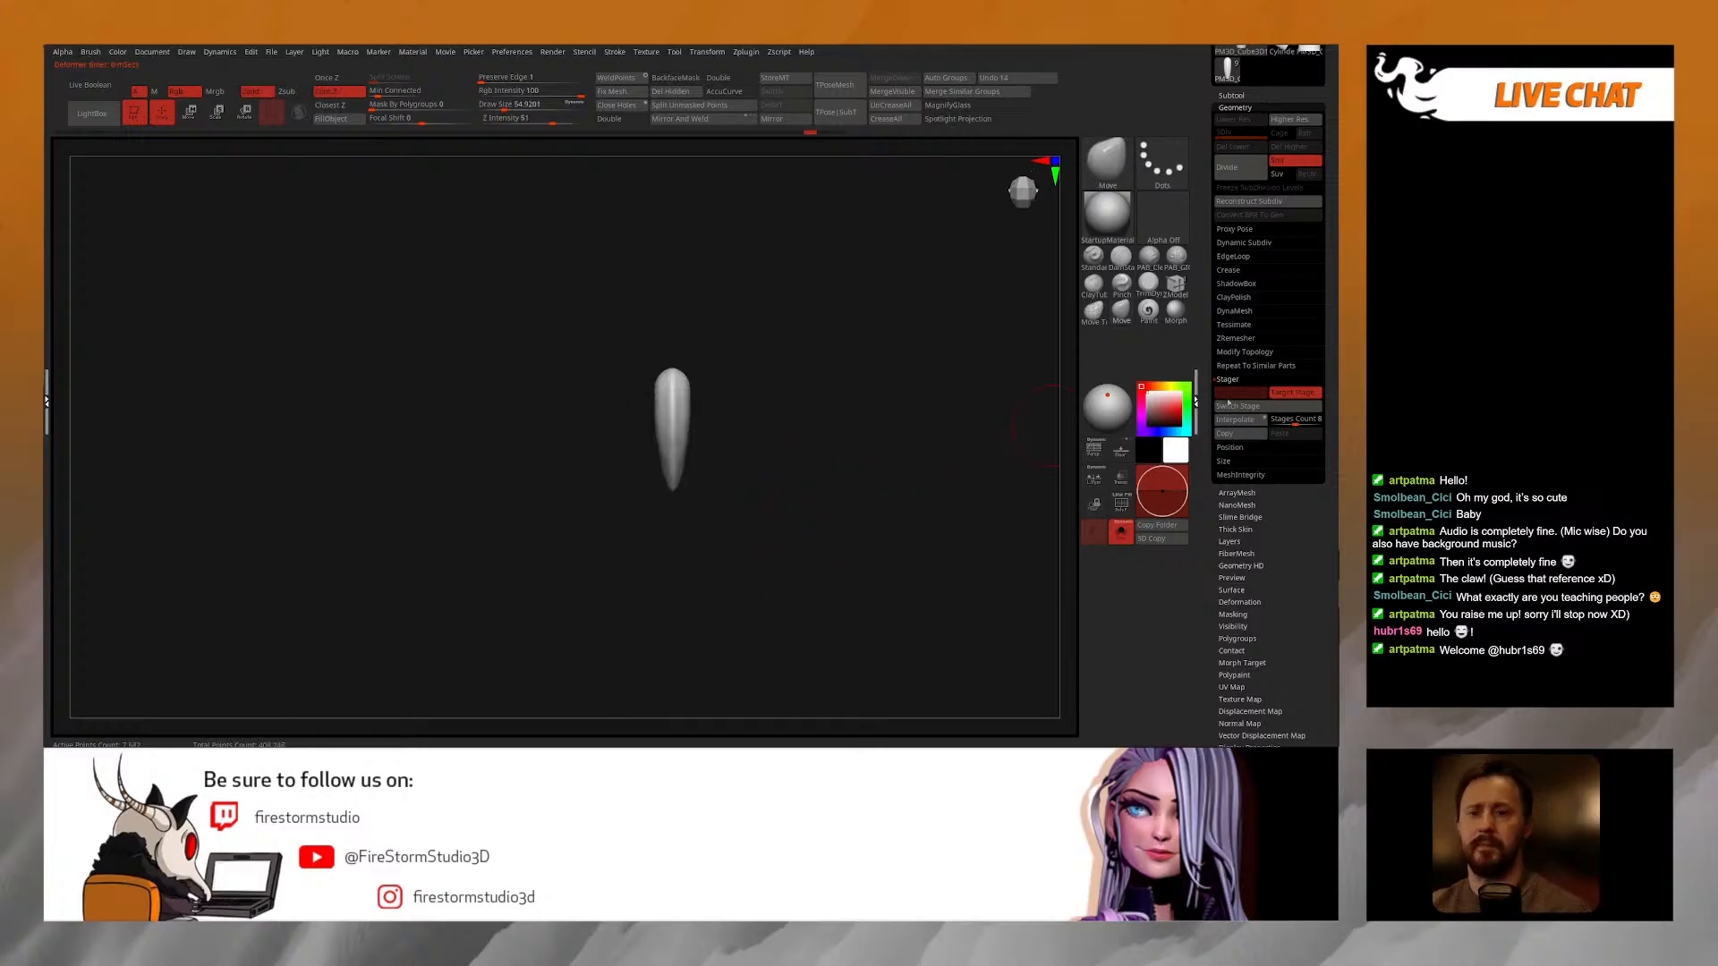
Step: Switch the claw to its paw stage and show it together with the rest of the aardvark
{"action": "left_click", "coordinate": [1233, 407]}
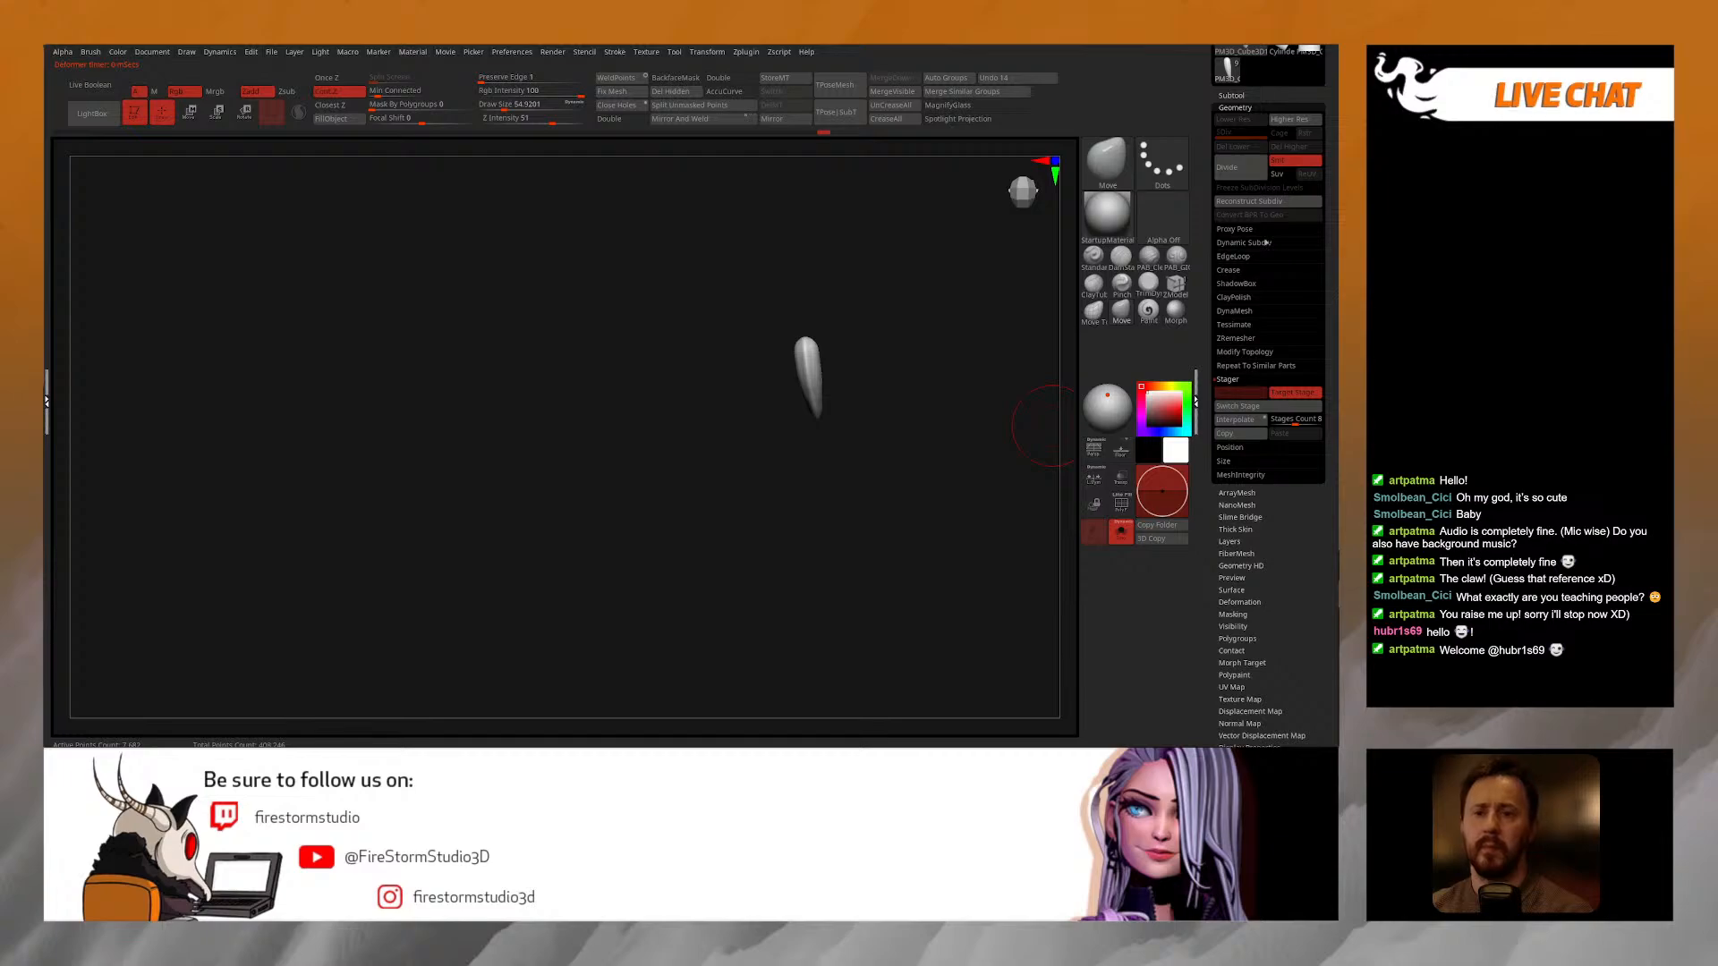
{"action": "key", "text": "alt+s"}
{"action": "left_click_drag", "start_coordinate": [909, 399], "coordinate": [893, 485]}
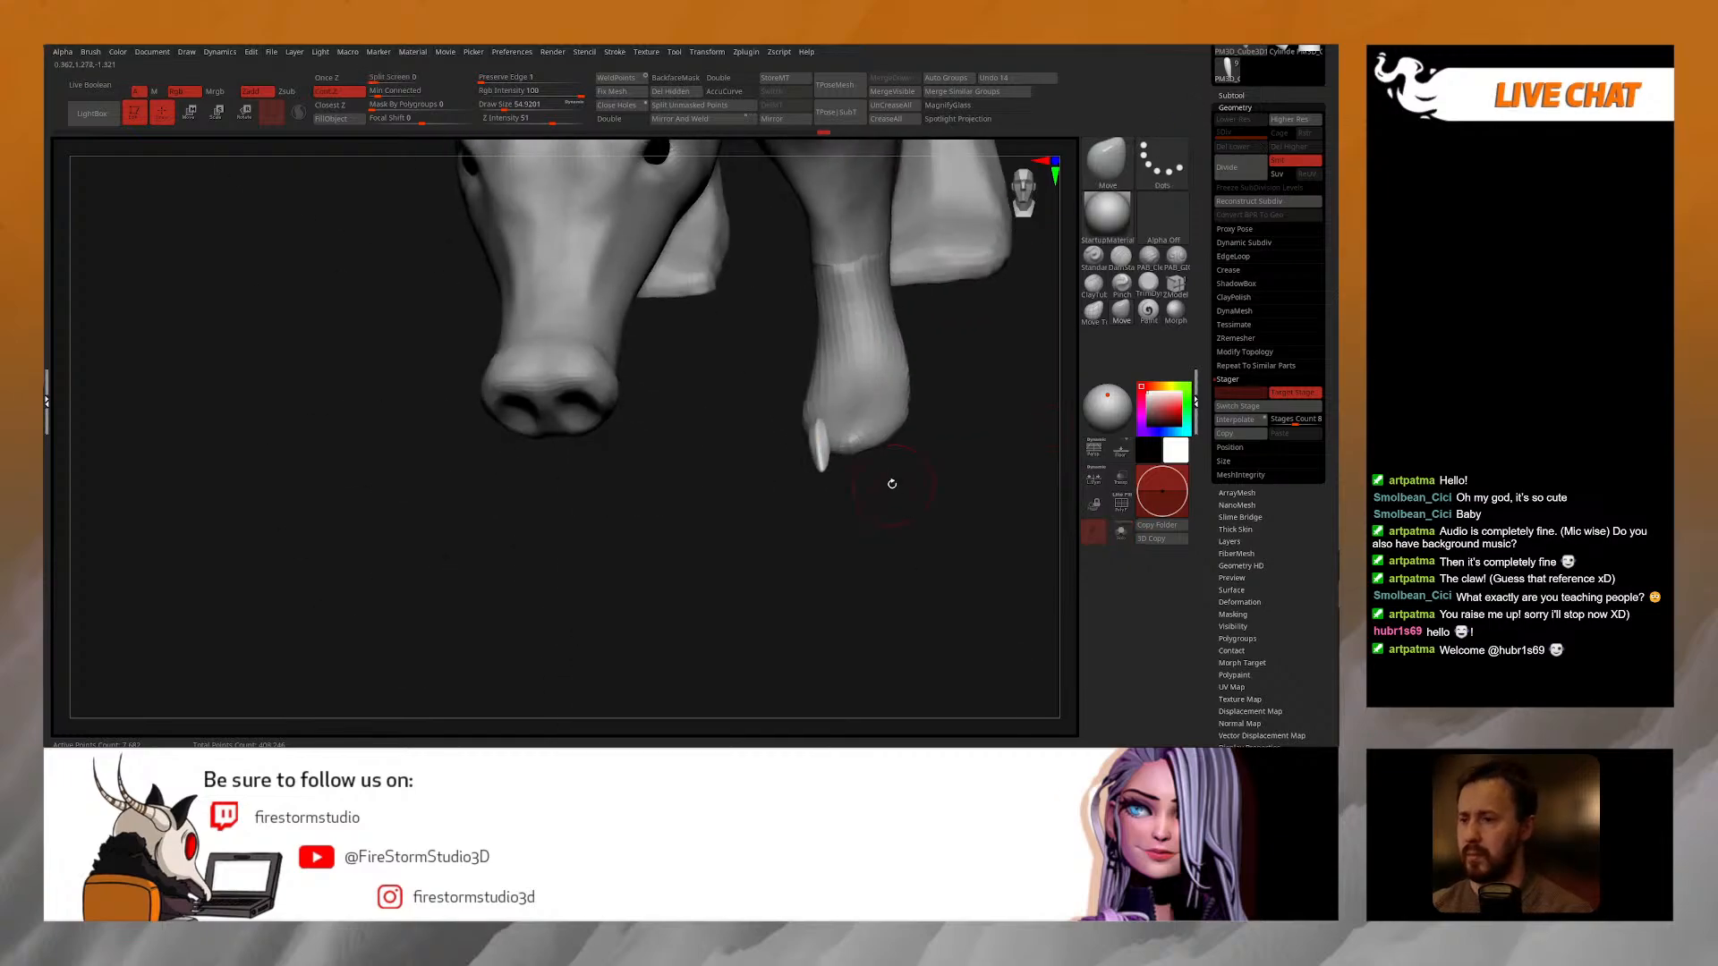
Step: Hide the cut body copy and frame the foot piece with its claw from above
{"action": "left_click", "coordinate": [1228, 96]}
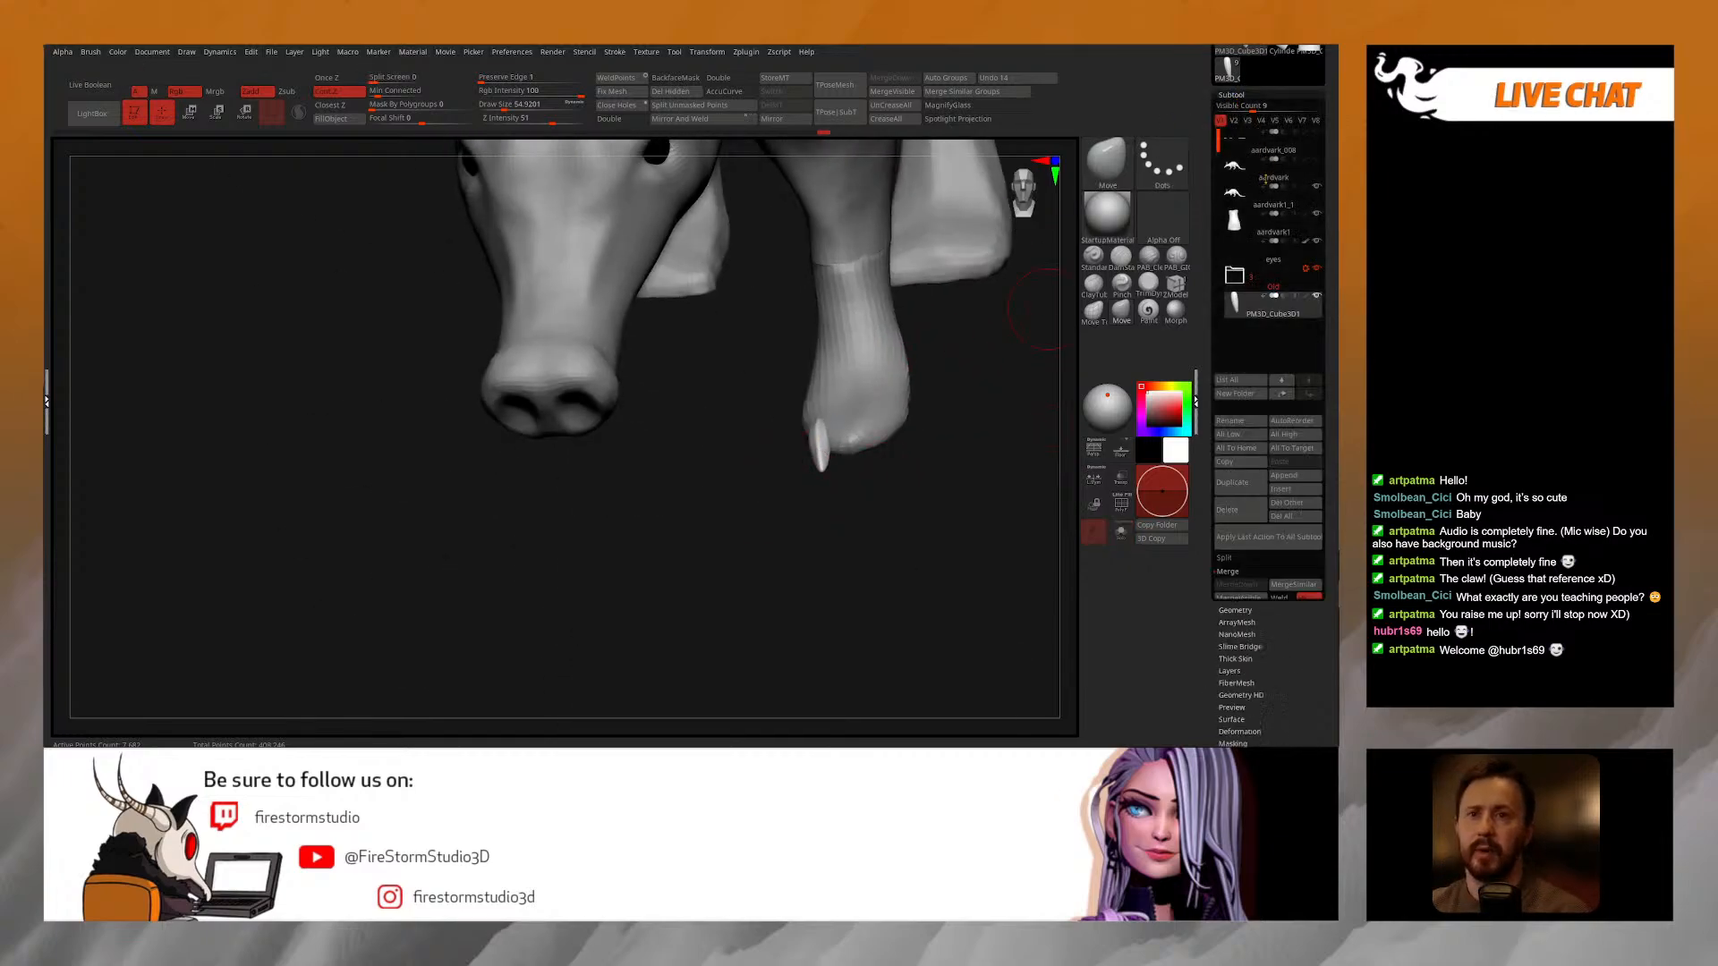
{"action": "left_click", "coordinate": [1317, 189]}
{"action": "left_click_drag", "start_coordinate": [931, 398], "coordinate": [880, 480]}
{"action": "left_click_drag", "start_coordinate": [741, 495], "coordinate": [791, 528]}
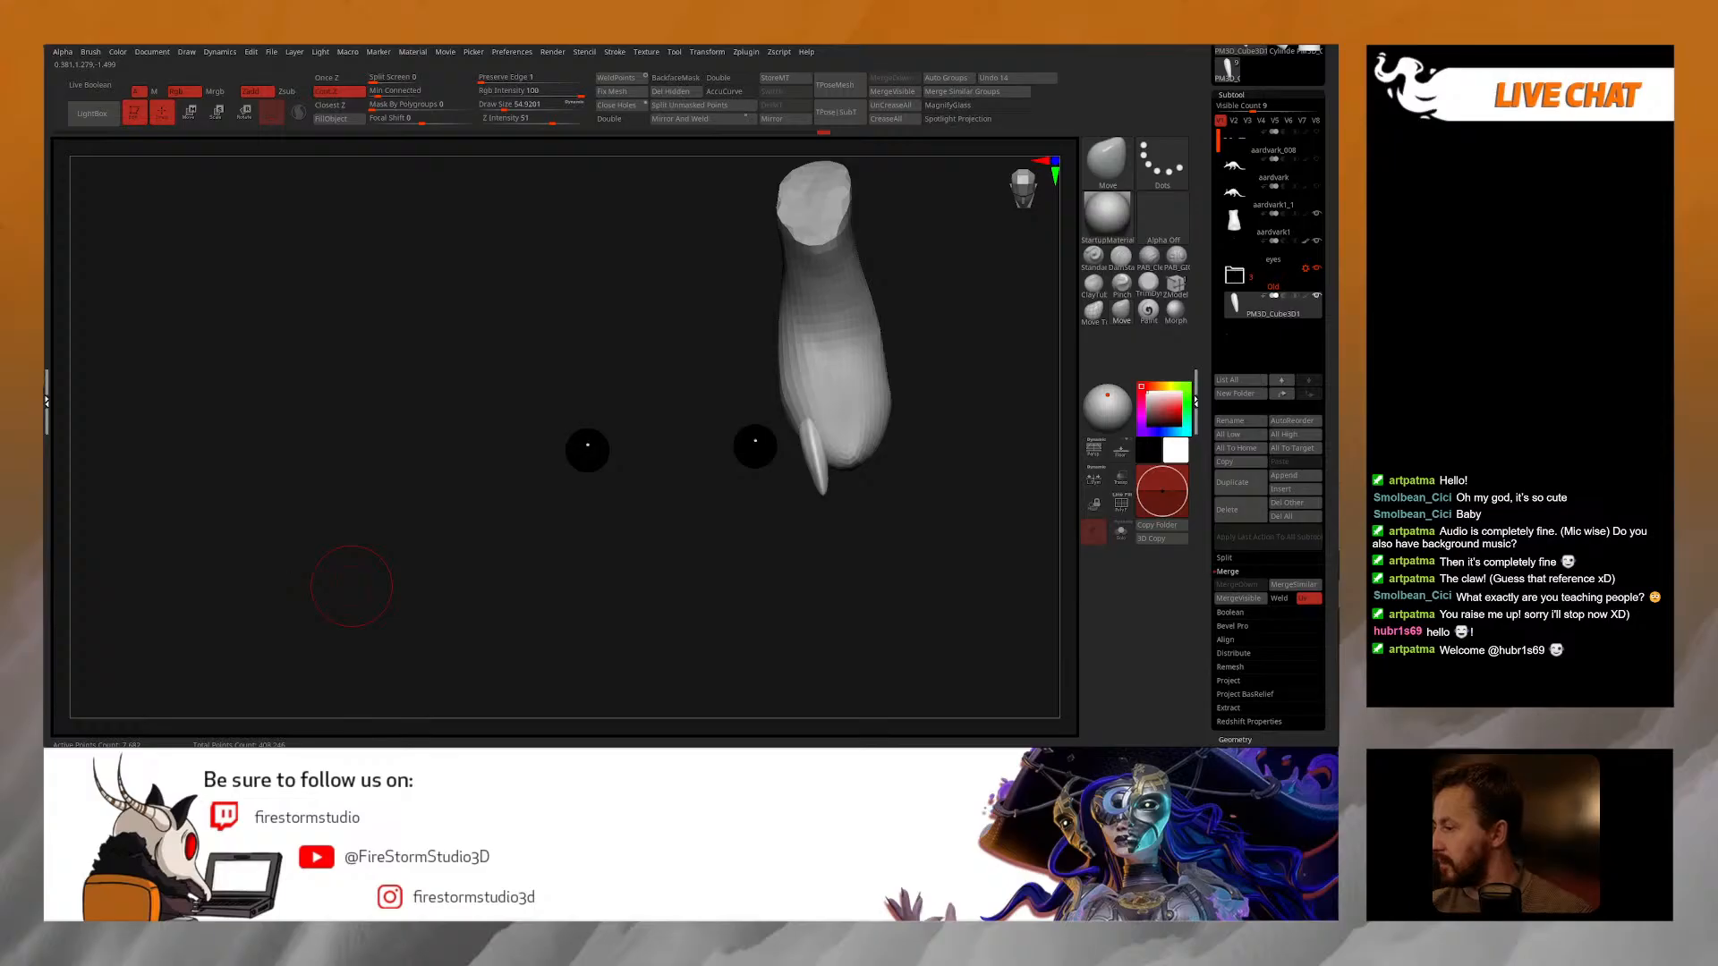
{"action": "left_click_drag", "start_coordinate": [834, 536], "coordinate": [859, 553]}
Step: Try to duplicate the claw sideways on the foot with the gizmo while in the paw stage
{"action": "key", "text": "w"}
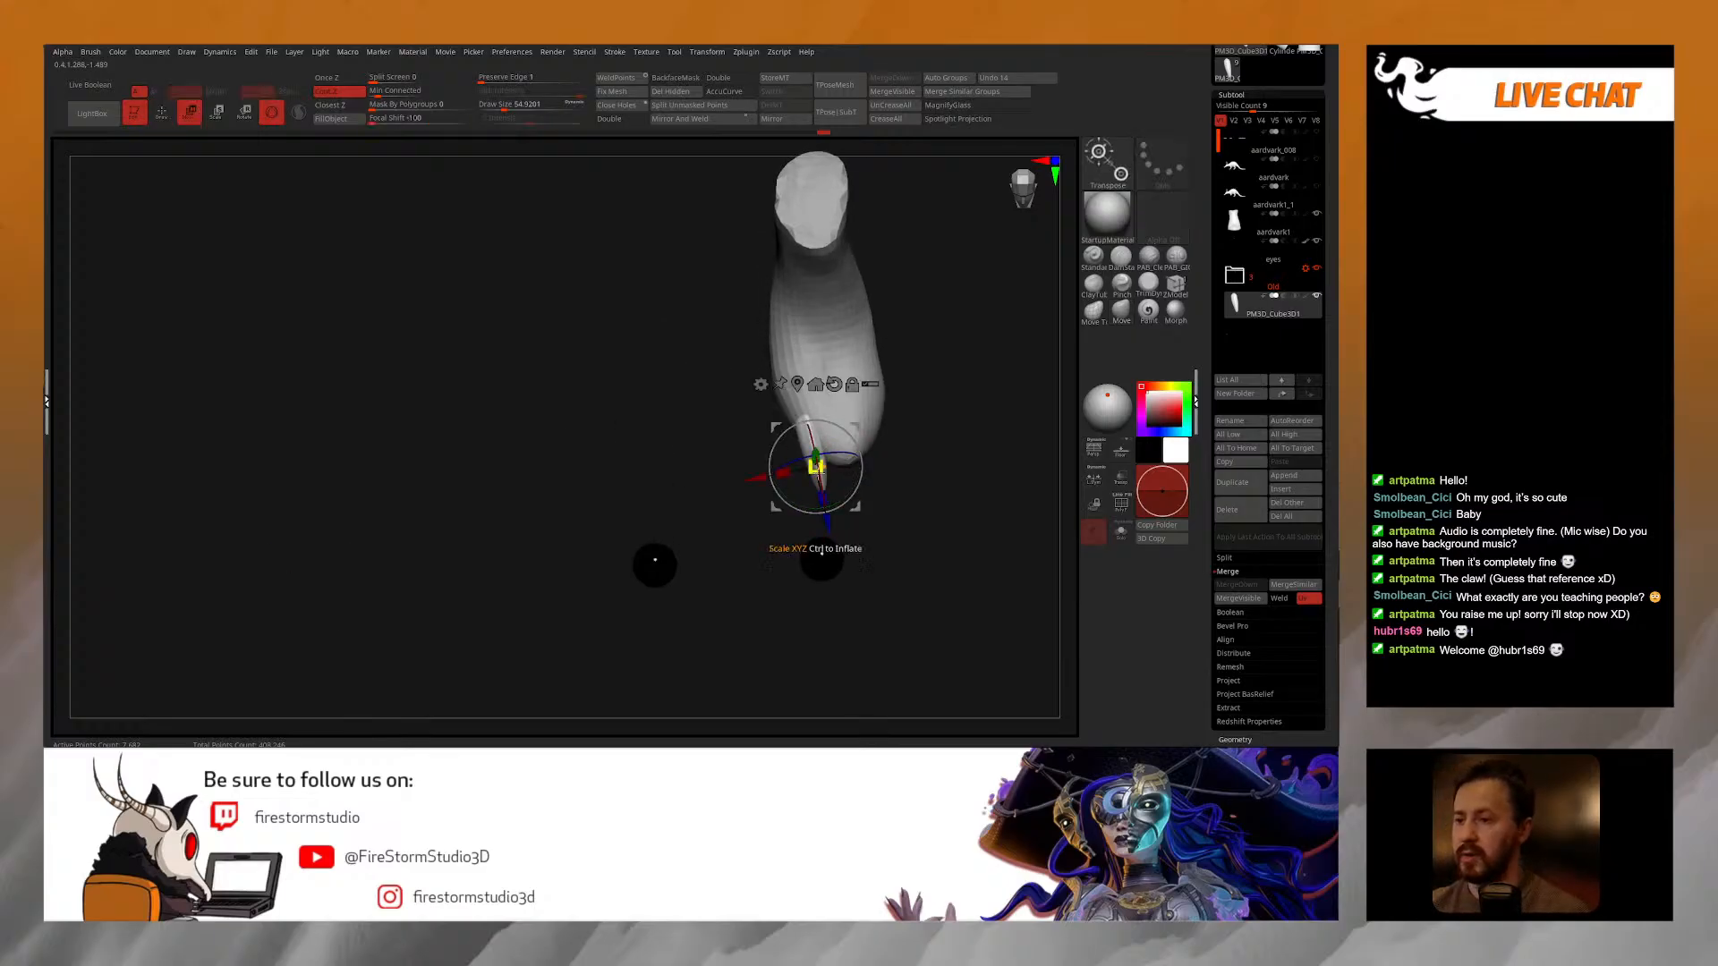
{"action": "left_click_drag", "start_coordinate": [828, 465], "coordinate": [846, 463], "text": "ctrl"}
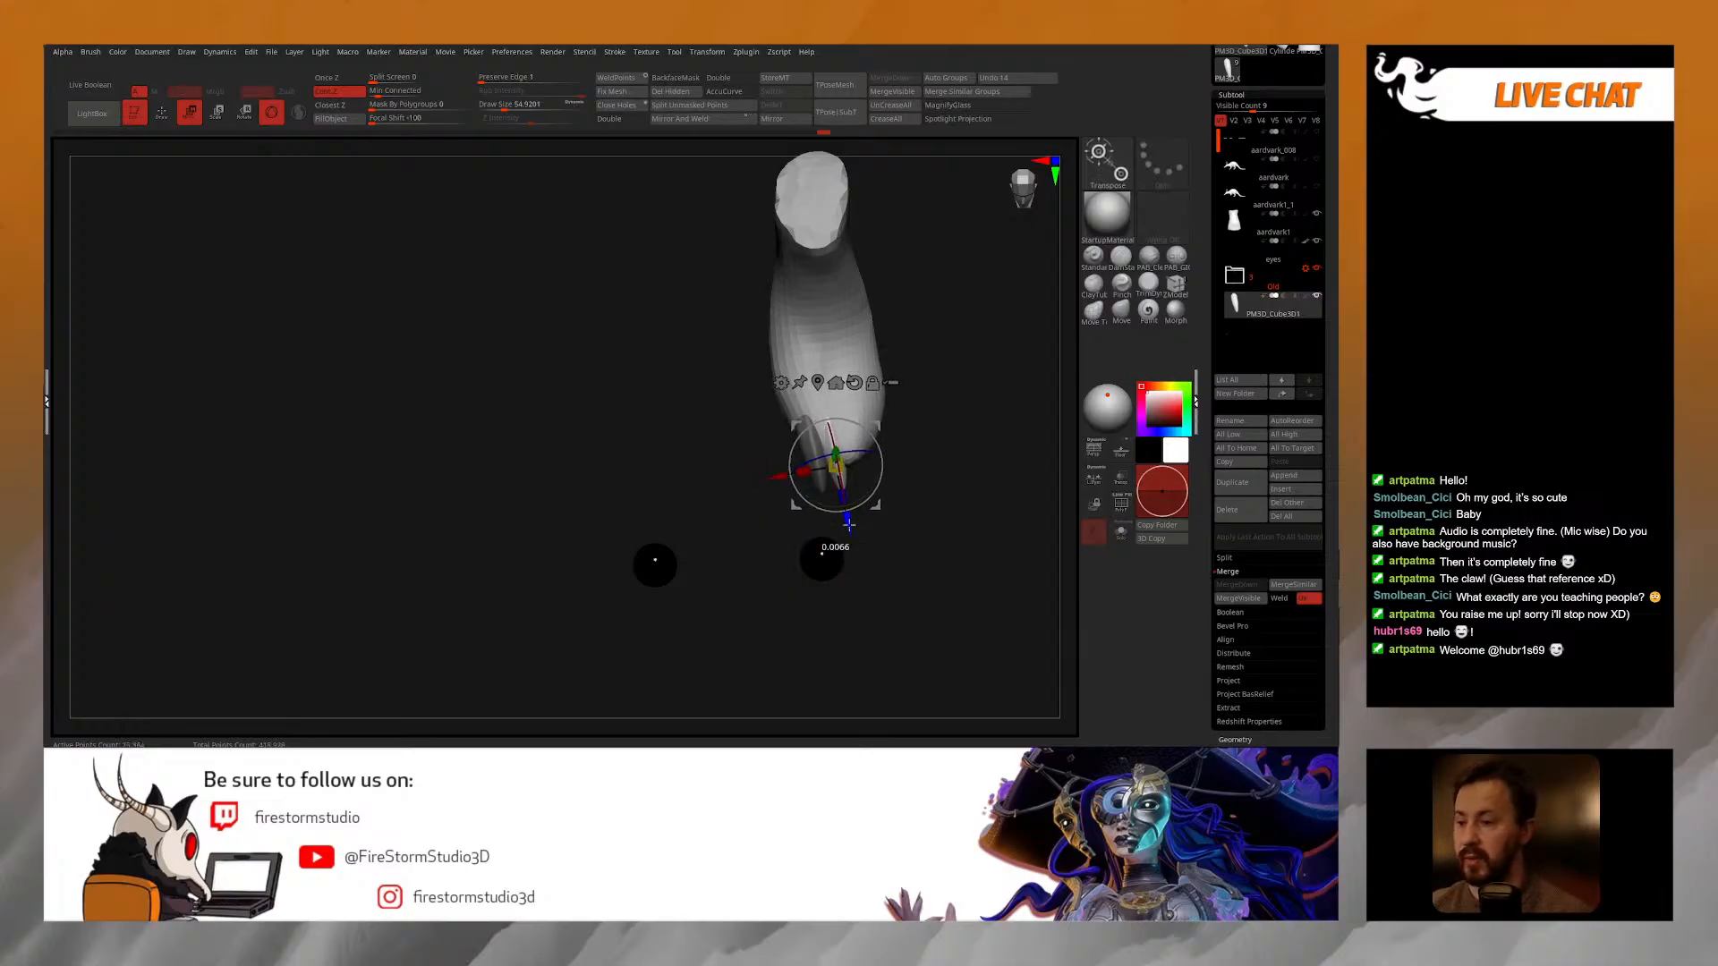
{"action": "key", "text": "ctrl+z"}
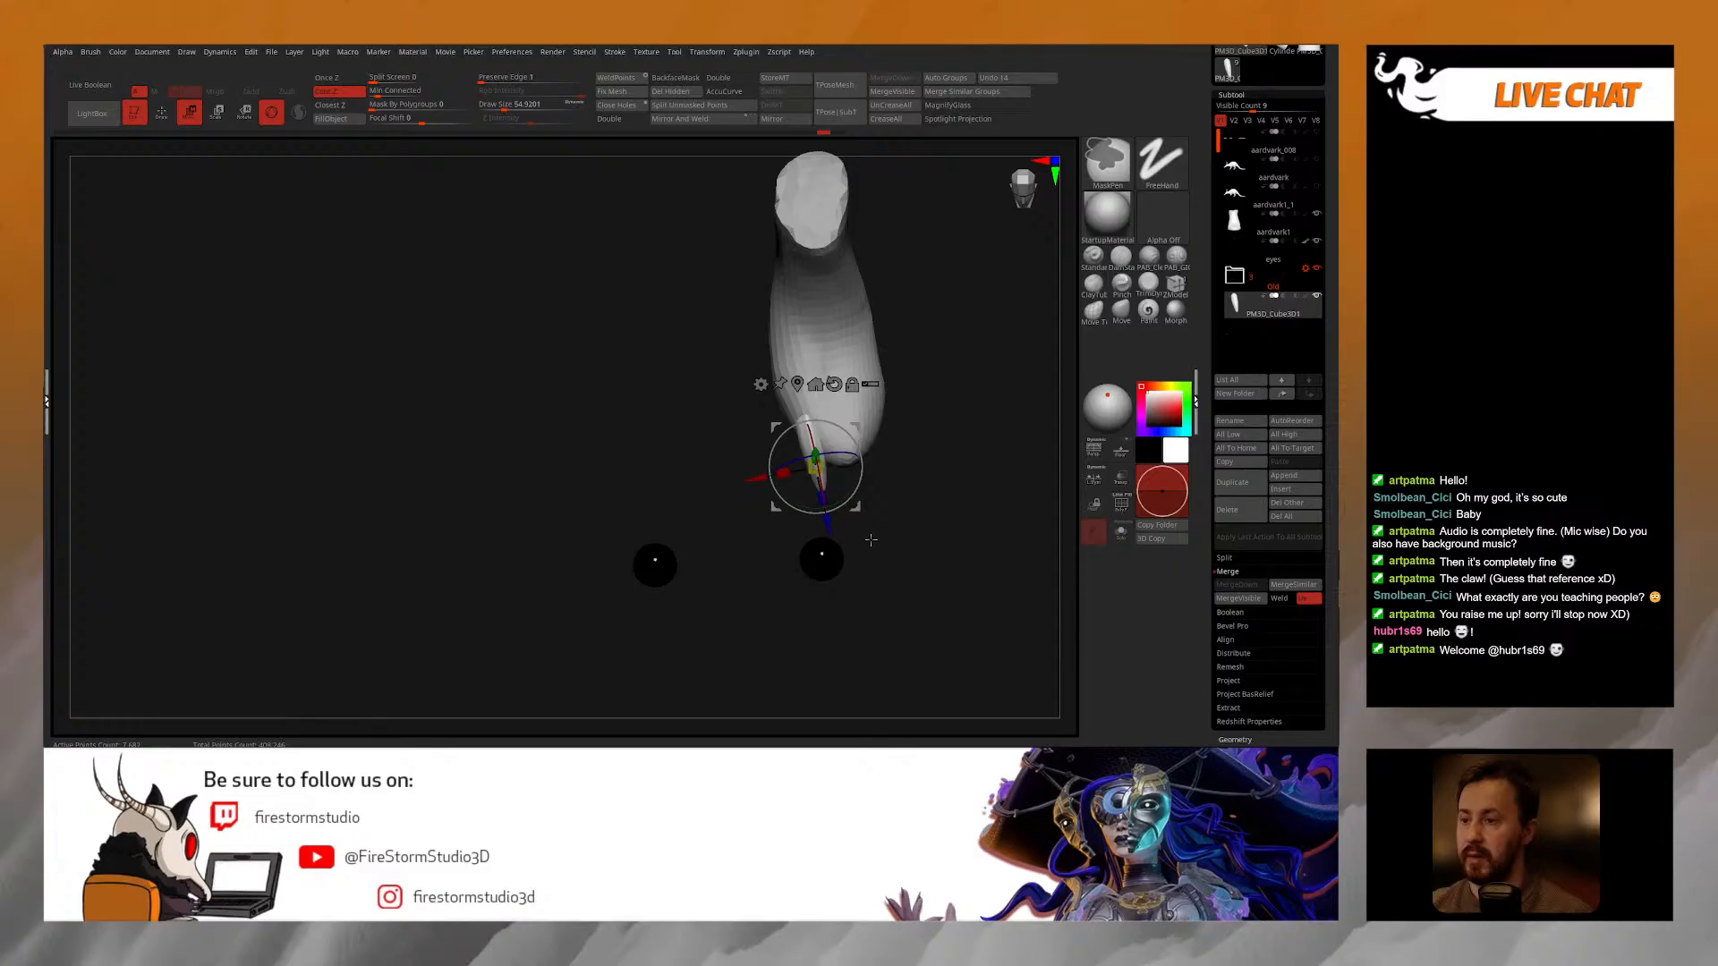
Step: Switch the claw back to its home stage and align the view straight to it
{"action": "left_click", "coordinate": [1231, 95]}
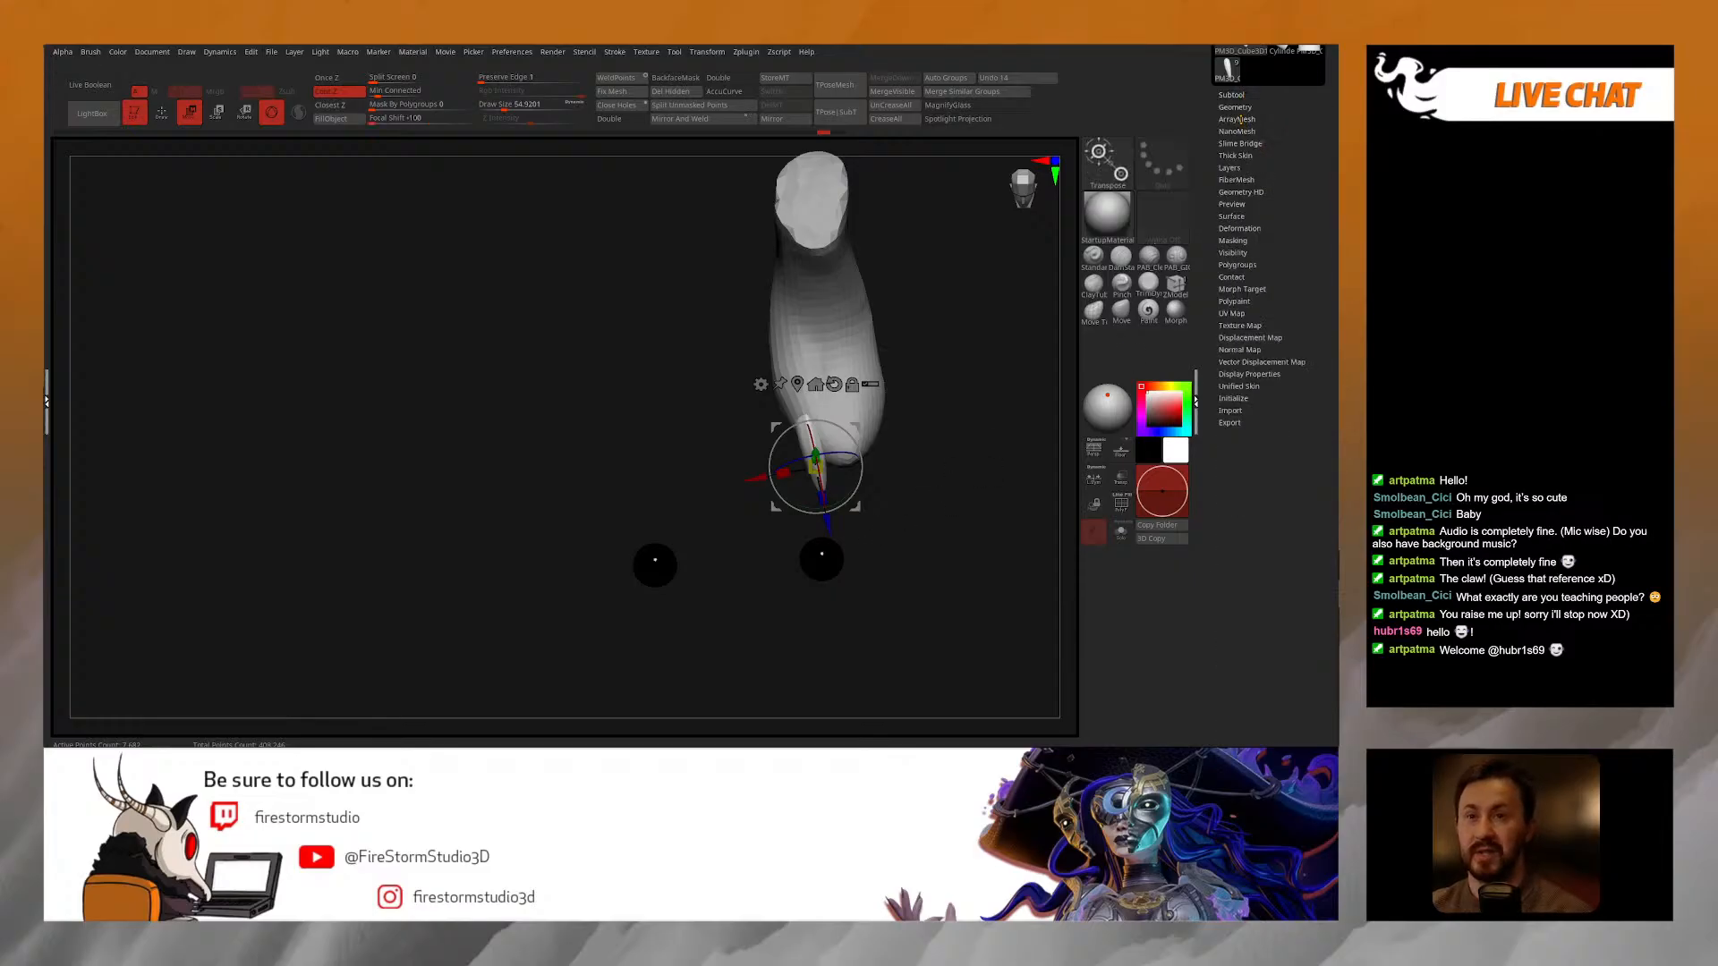
{"action": "left_click", "coordinate": [1235, 107]}
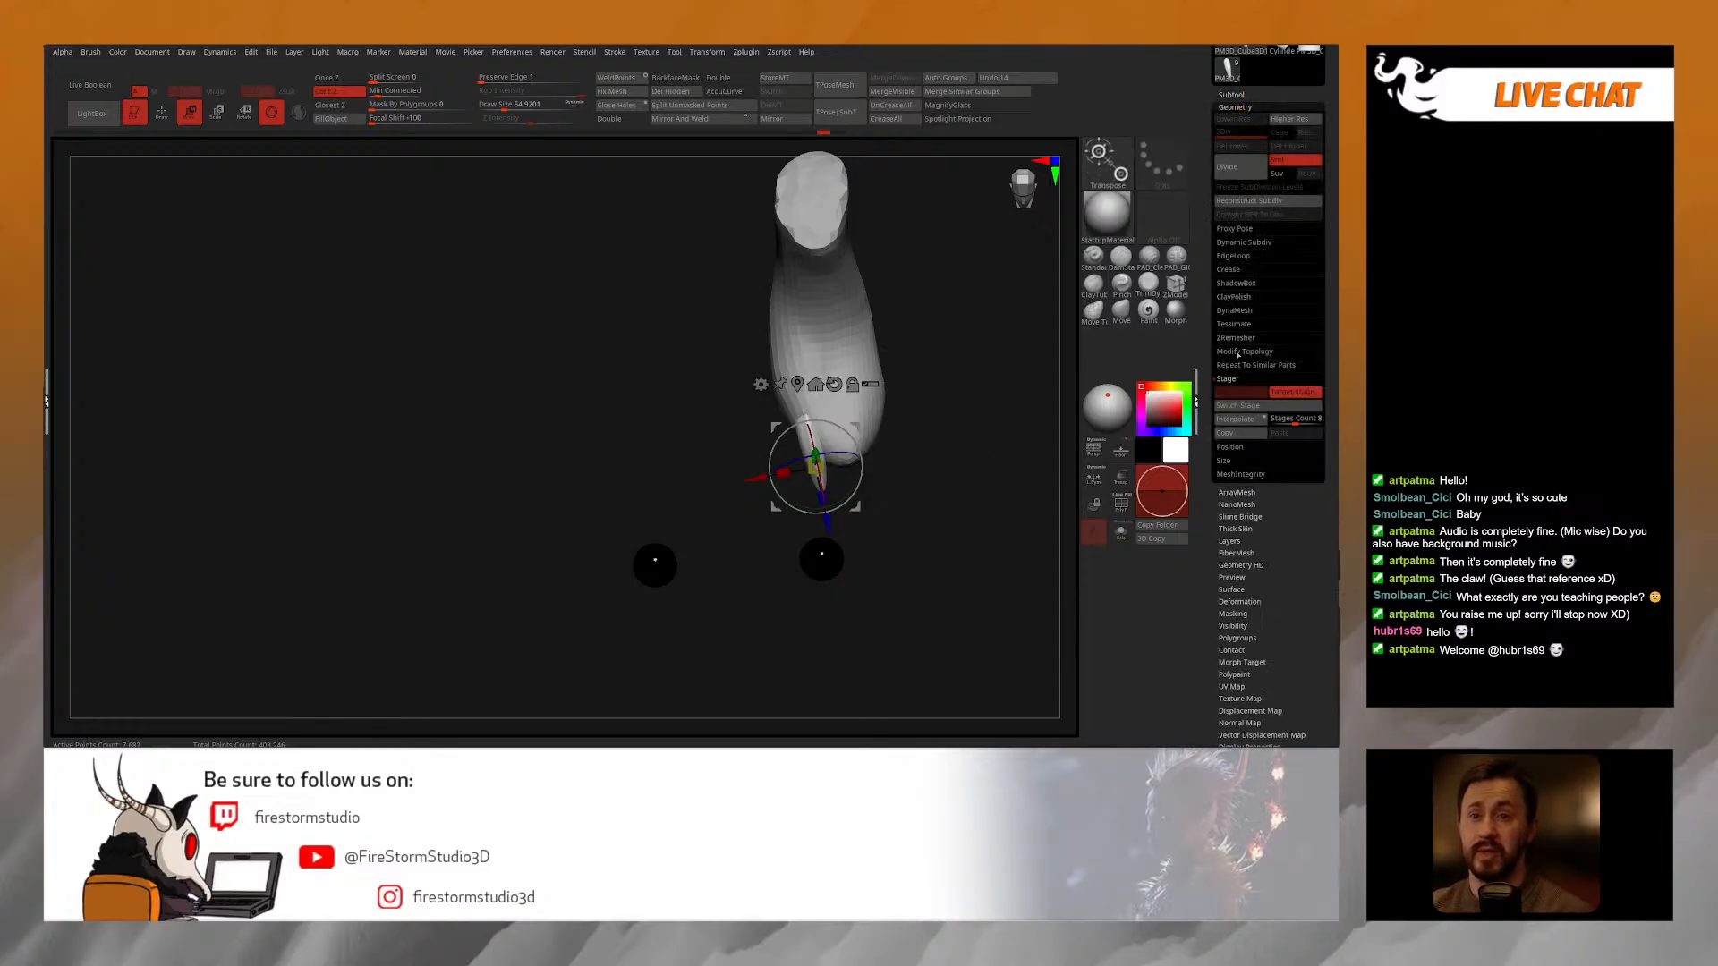
{"action": "left_click", "coordinate": [1250, 407]}
{"action": "left_click_drag", "start_coordinate": [748, 556], "coordinate": [751, 556], "text": "shift"}
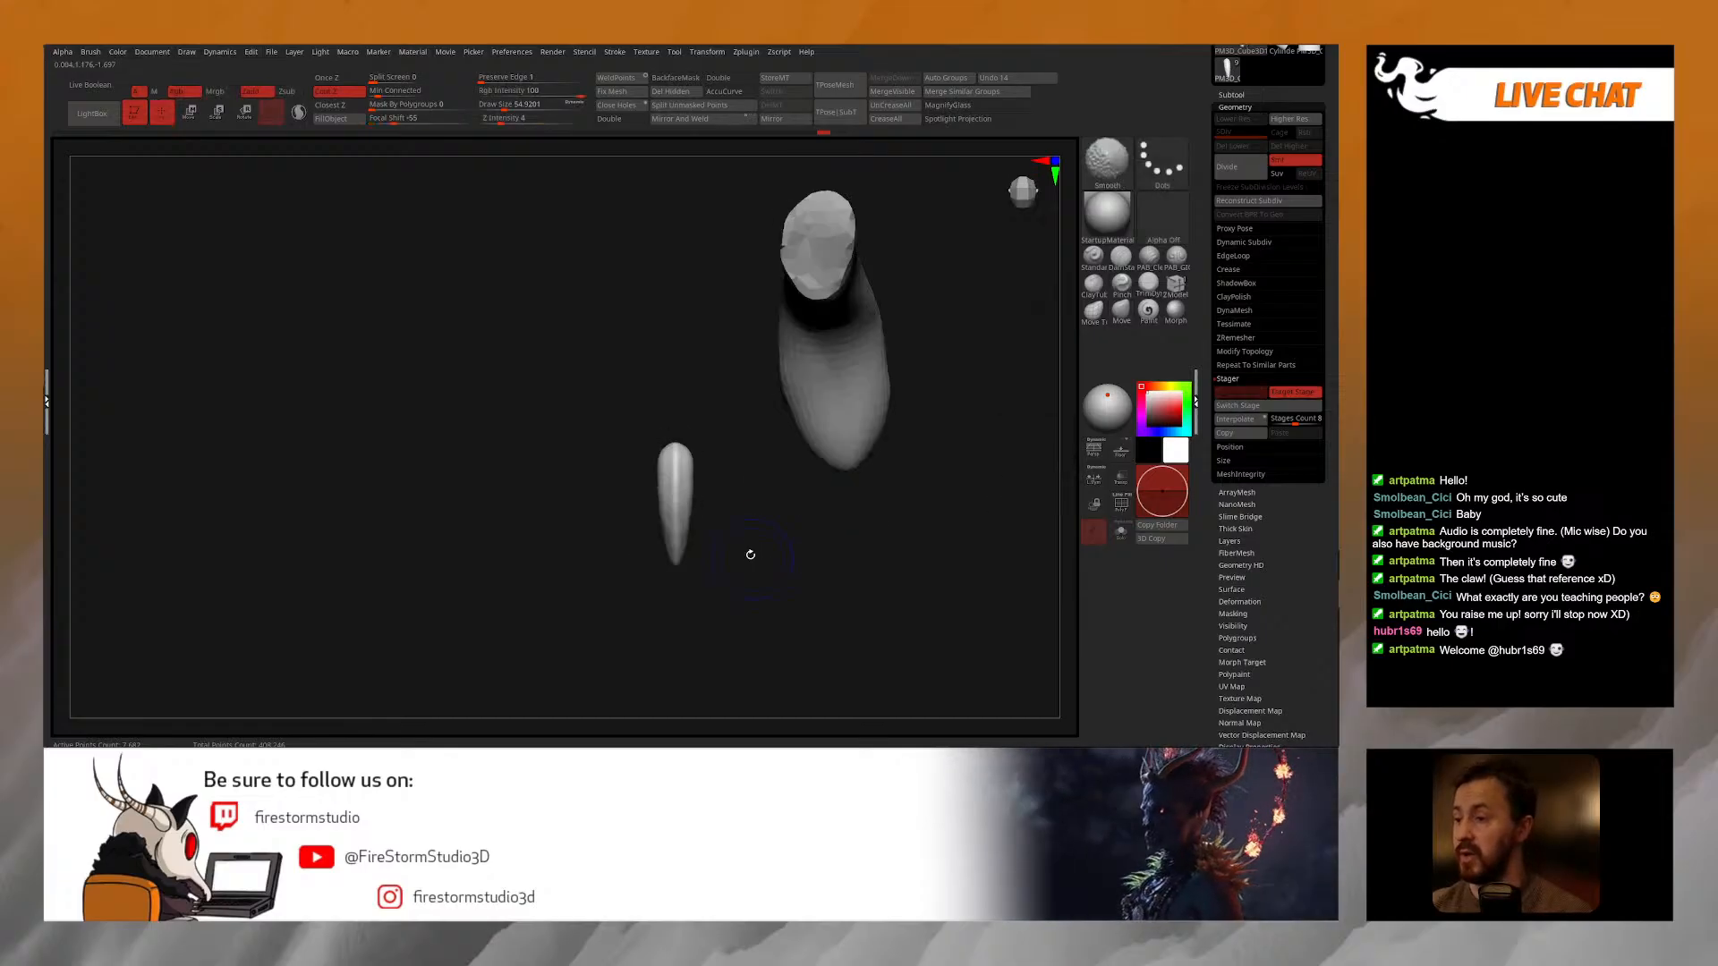
Step: Duplicate the claw with the gizmo to make three claws side by side in the home stage
{"action": "left_click", "coordinate": [686, 482]}
{"action": "left_click_drag", "start_coordinate": [619, 504], "coordinate": [580, 499], "text": "ctrl"}
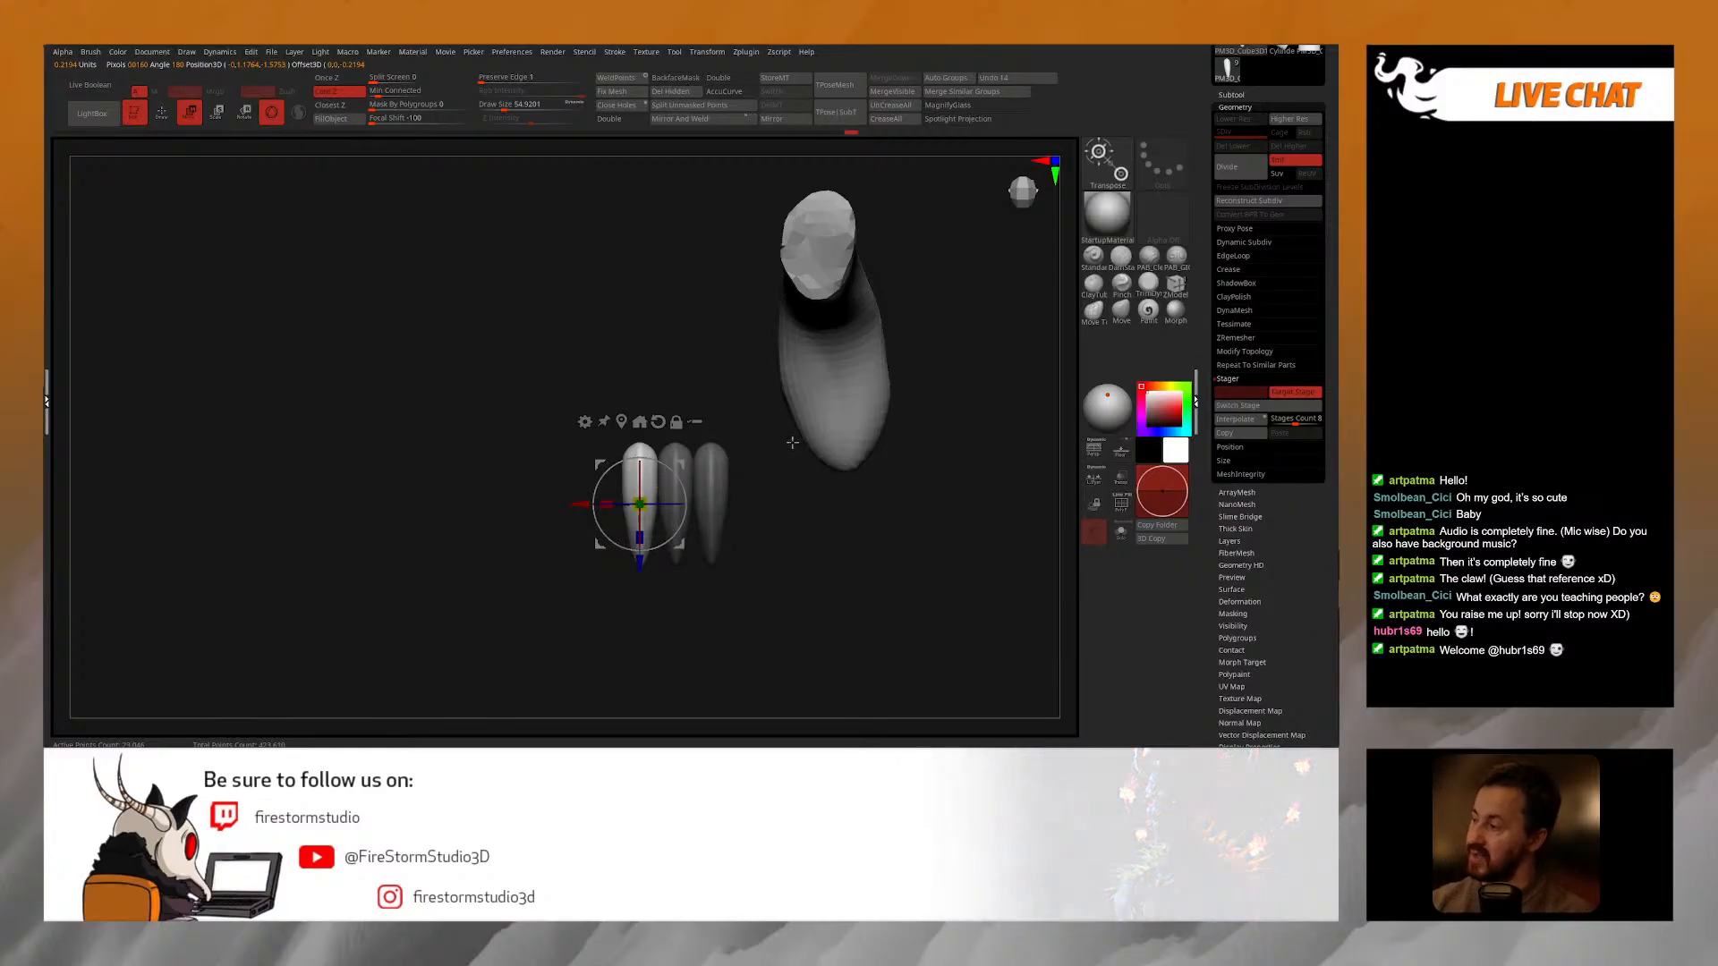
{"action": "key", "text": "q"}
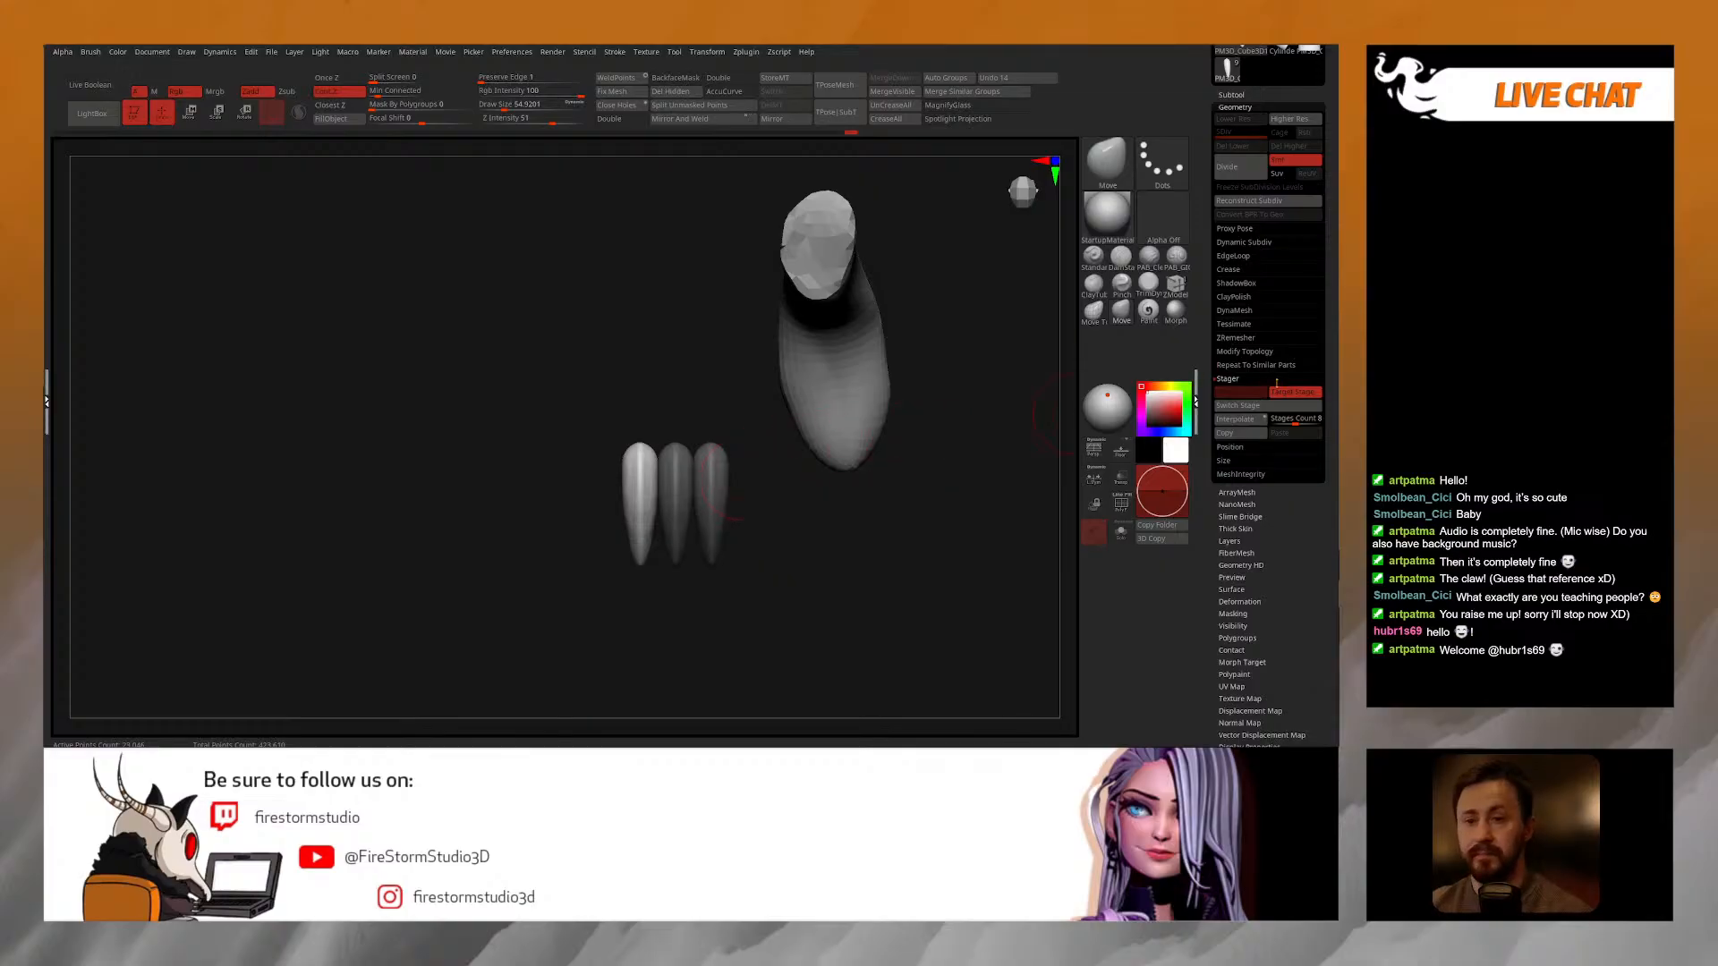
Step: Clear the claws' mask, switch all three to the paw stage, and activate the Move gizmo
{"action": "left_click", "coordinate": [1263, 408]}
{"action": "left_click", "coordinate": [1263, 408]}
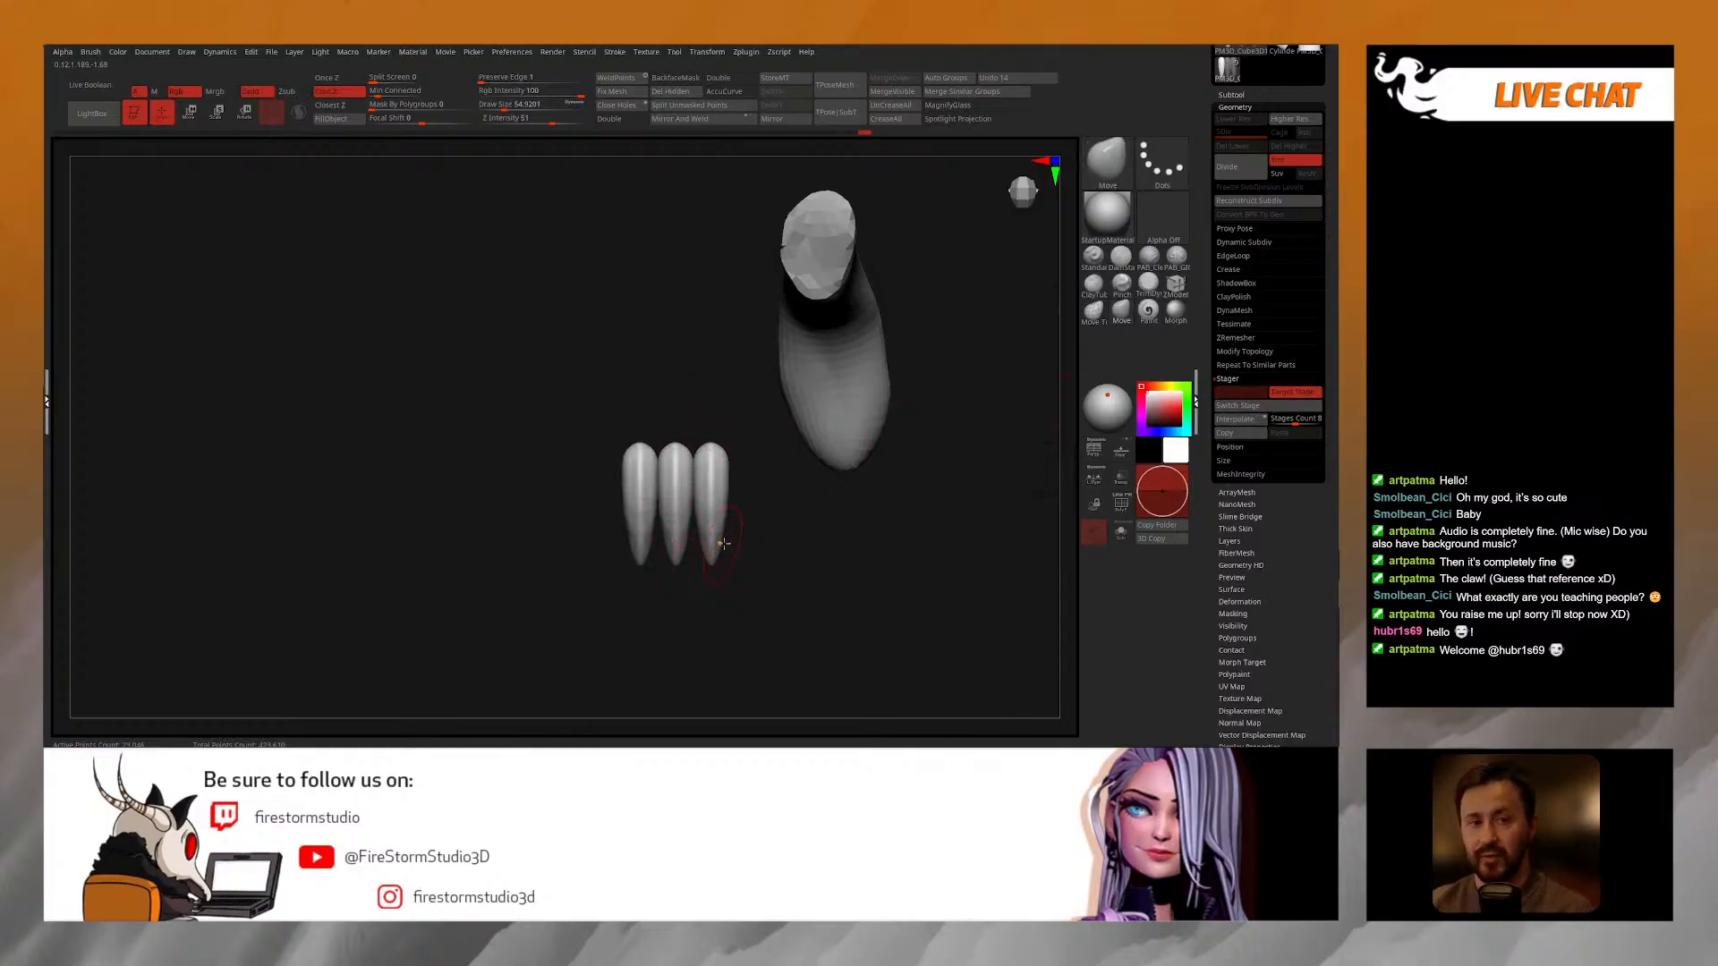
{"action": "left_click", "coordinate": [1263, 408]}
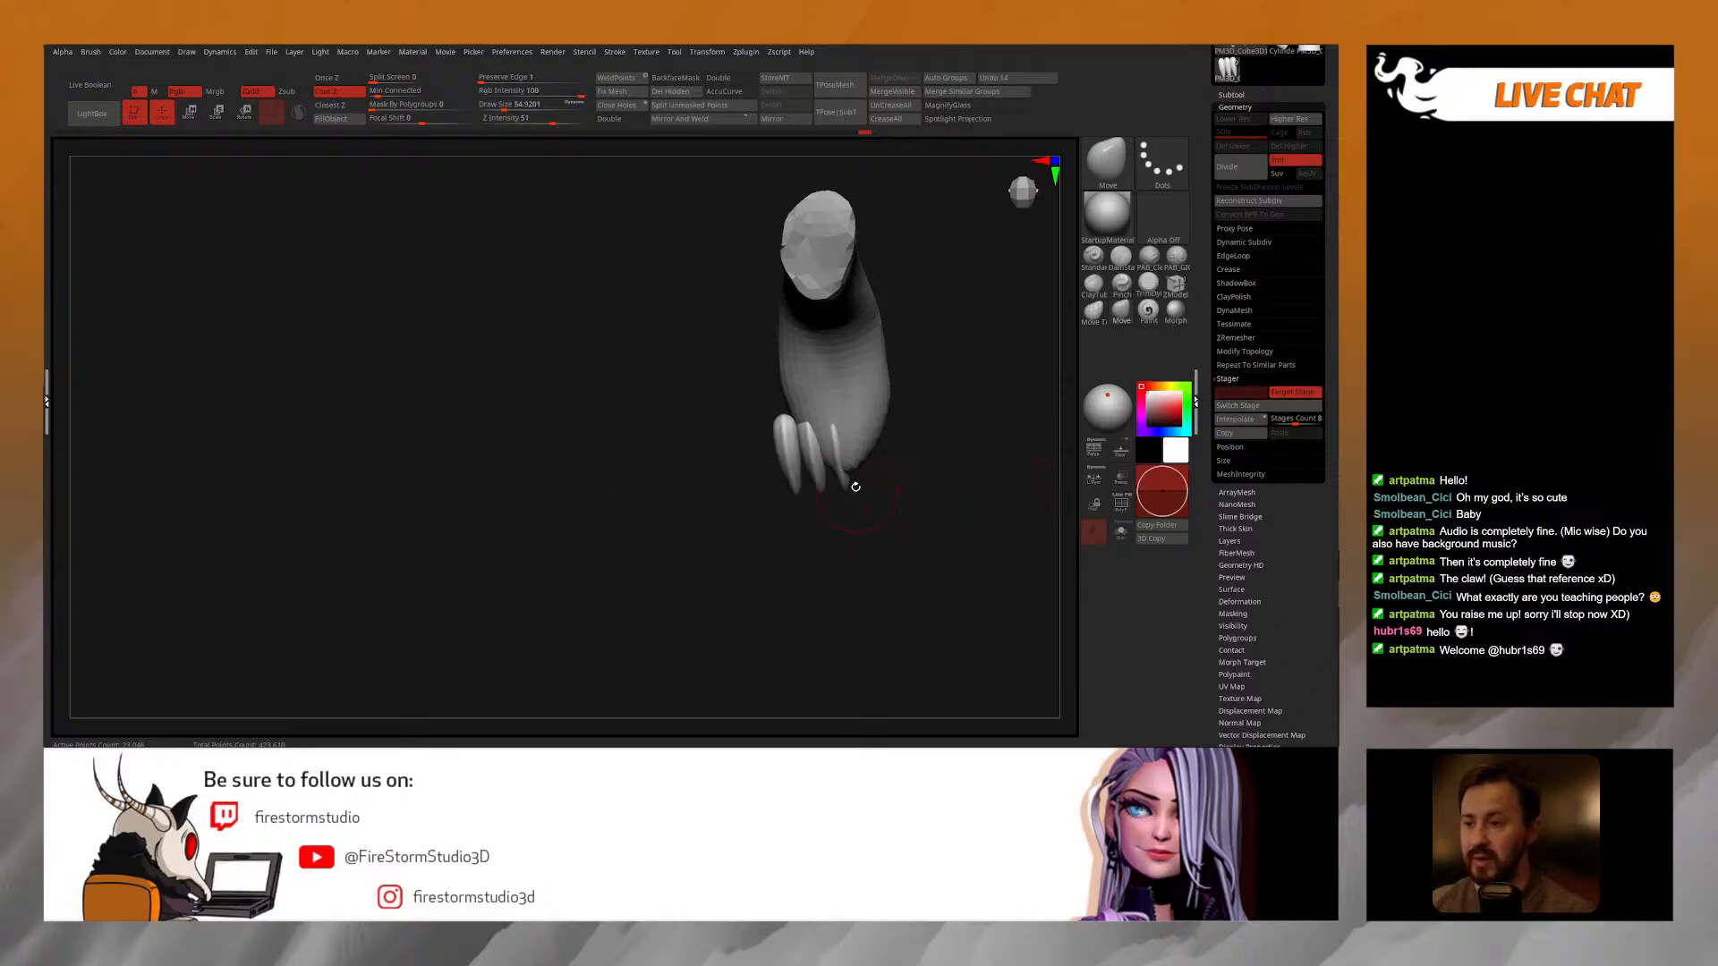
{"action": "key", "text": "w"}
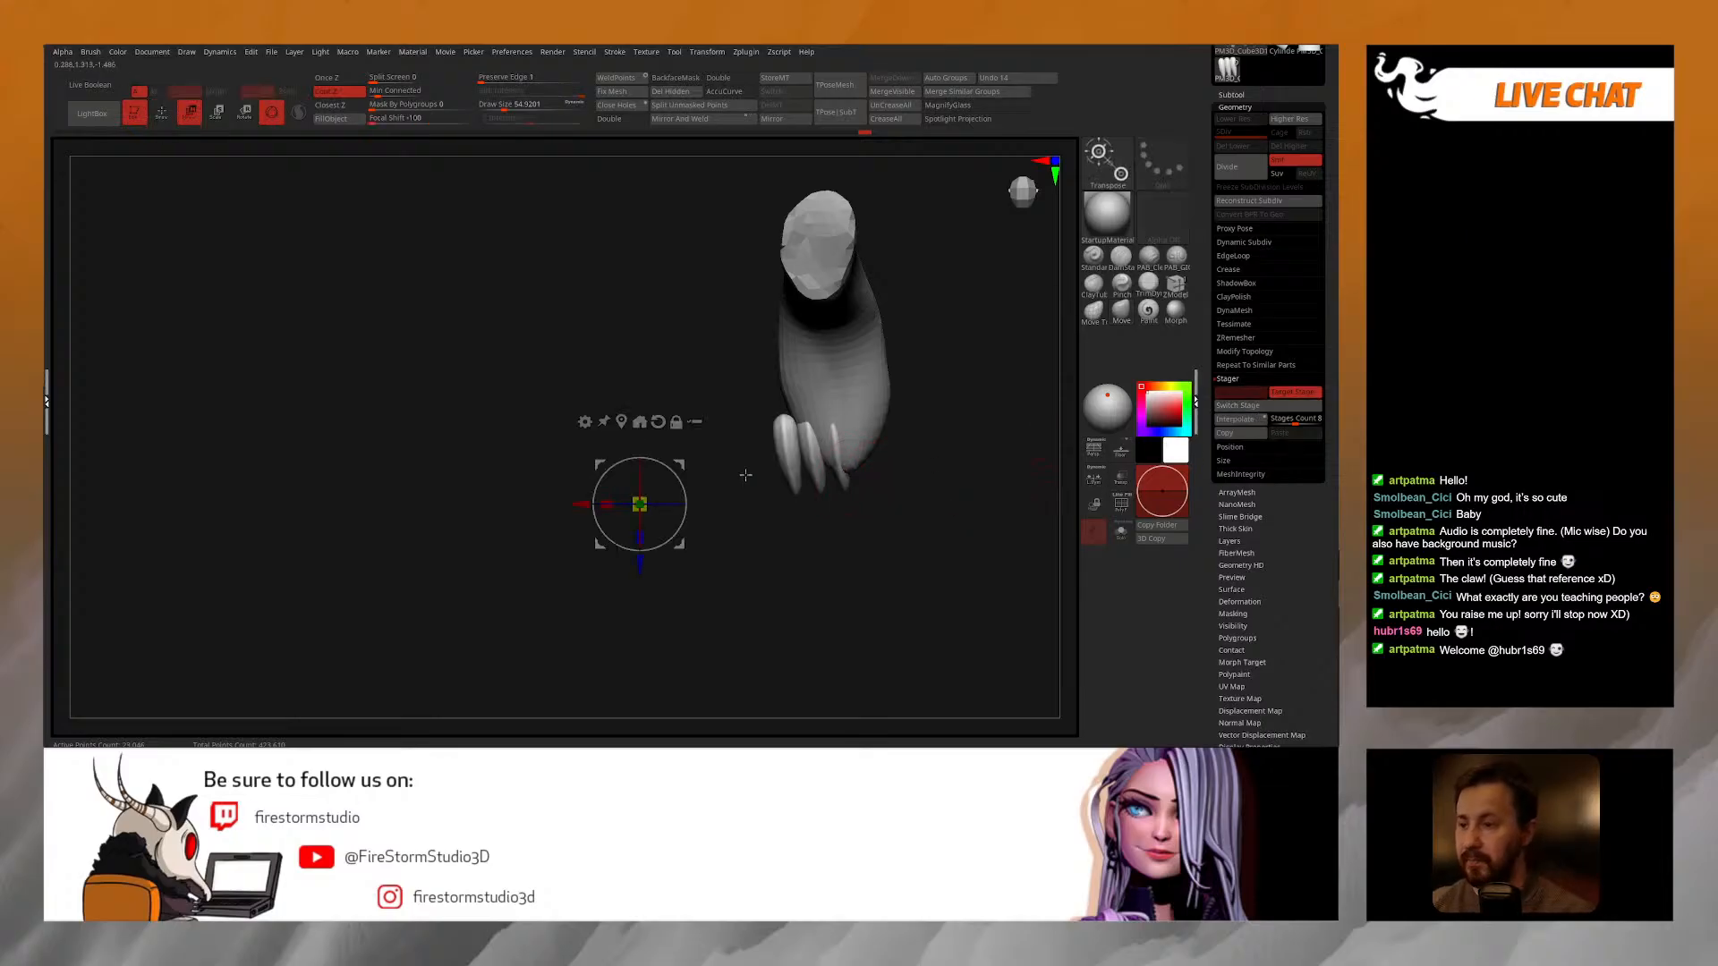
Step: Centre the gizmo on the three claws and move them sideways onto the front of the foot
{"action": "left_click", "coordinate": [632, 424]}
{"action": "left_click_drag", "start_coordinate": [754, 452], "coordinate": [786, 452]}
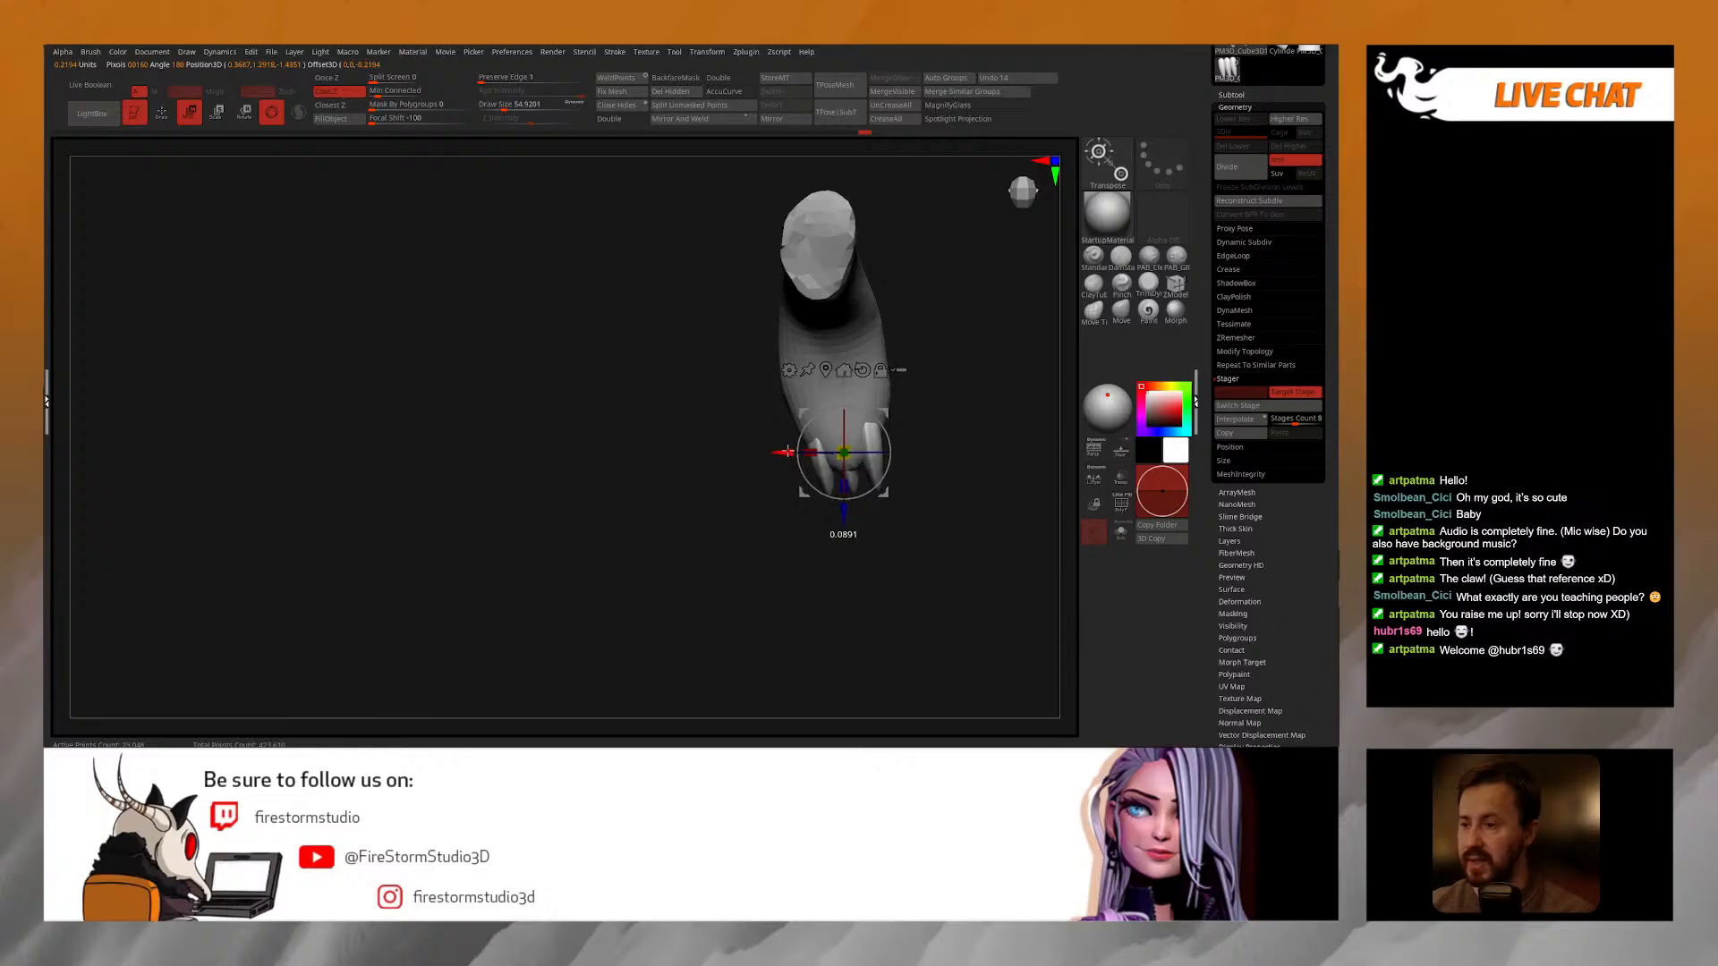
{"action": "key", "text": "q"}
{"action": "mouse_move", "coordinate": [924, 353]}
{"action": "left_mouse_down"}
{"action": "mouse_move", "coordinate": [912, 447]}
{"action": "mouse_move", "coordinate": [953, 446]}
{"action": "left_mouse_up"}
{"action": "key", "text": "e"}
{"action": "left_click_drag", "start_coordinate": [829, 427], "coordinate": [833, 433]}
Step: Scale the three claws to about 1.08 and adjust their angle to follow the tip of the foot
{"action": "key", "text": "q"}
{"action": "mouse_move", "coordinate": [925, 390]}
{"action": "left_mouse_down"}
{"action": "mouse_move", "coordinate": [932, 433]}
{"action": "mouse_move", "coordinate": [877, 484]}
{"action": "left_mouse_up"}
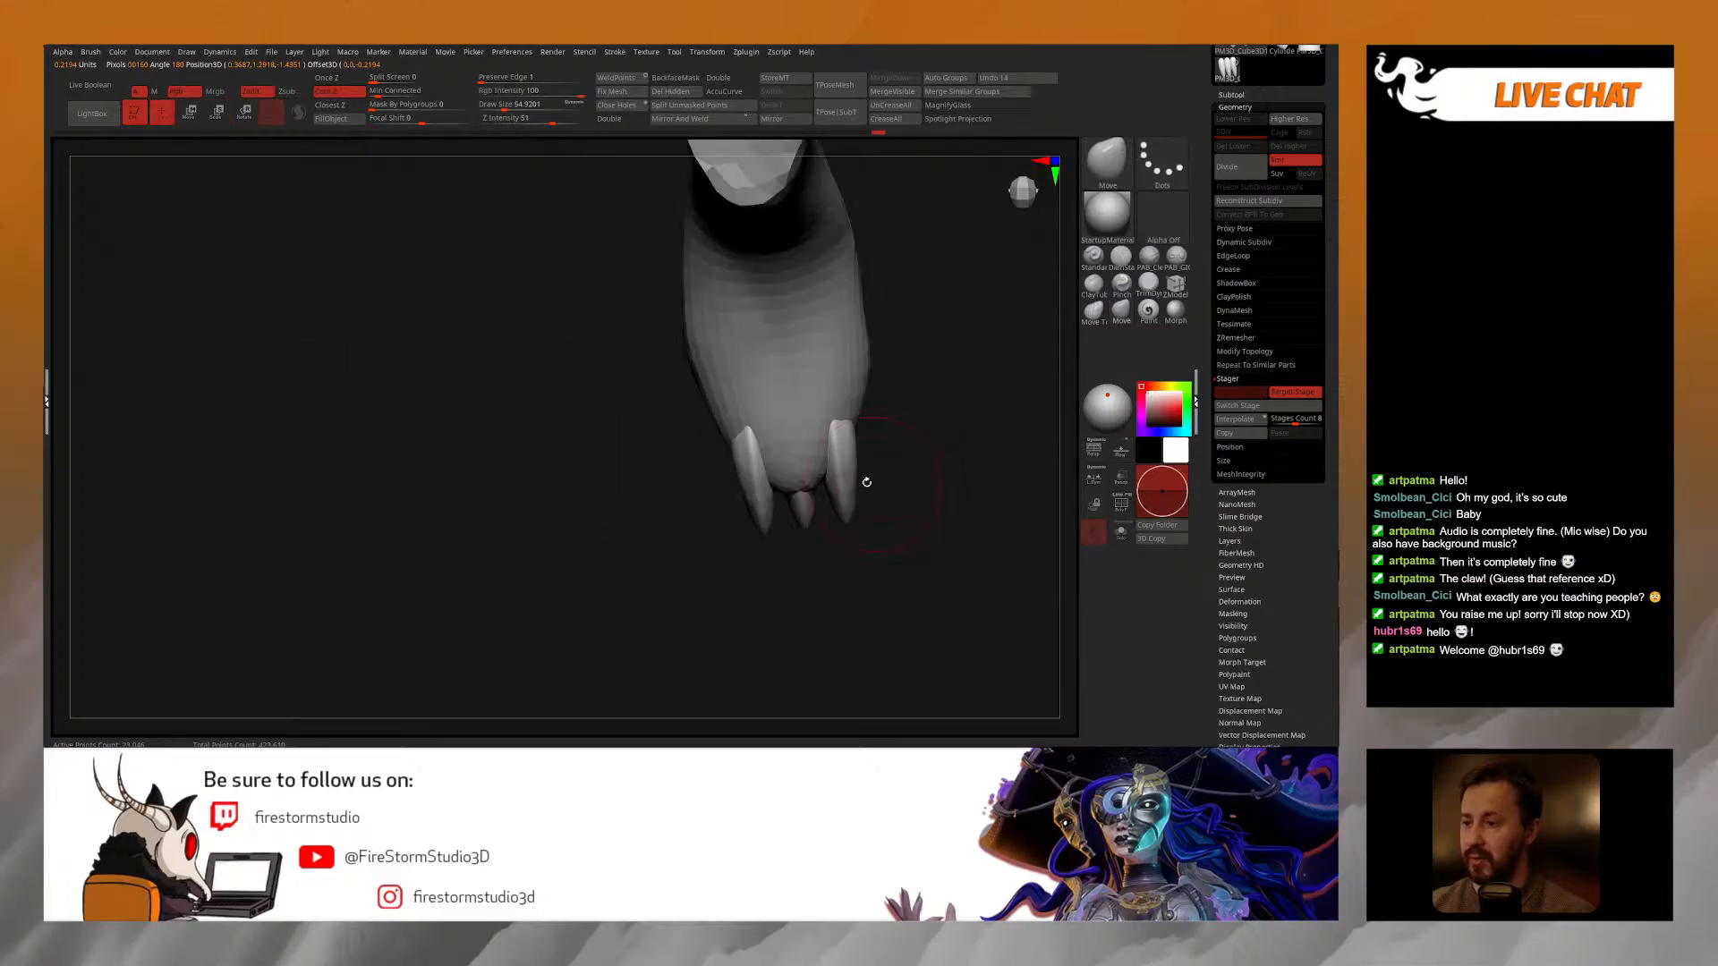
{"action": "key", "text": "r"}
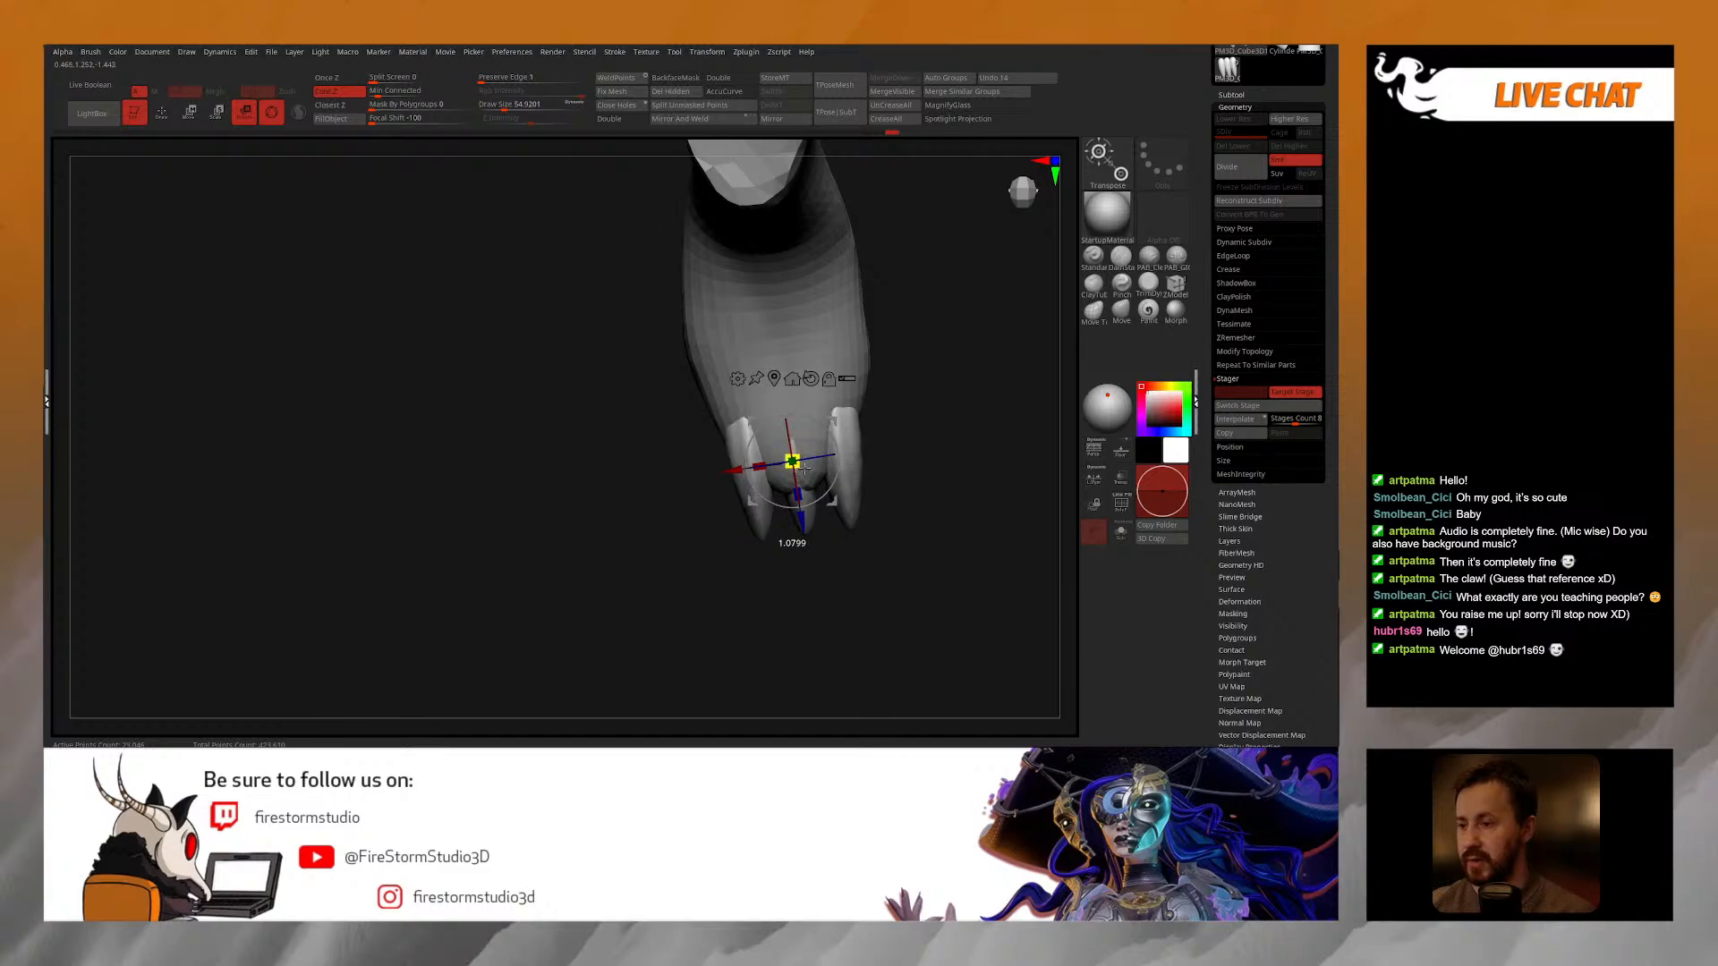
{"action": "left_click_drag", "start_coordinate": [829, 565], "coordinate": [817, 519]}
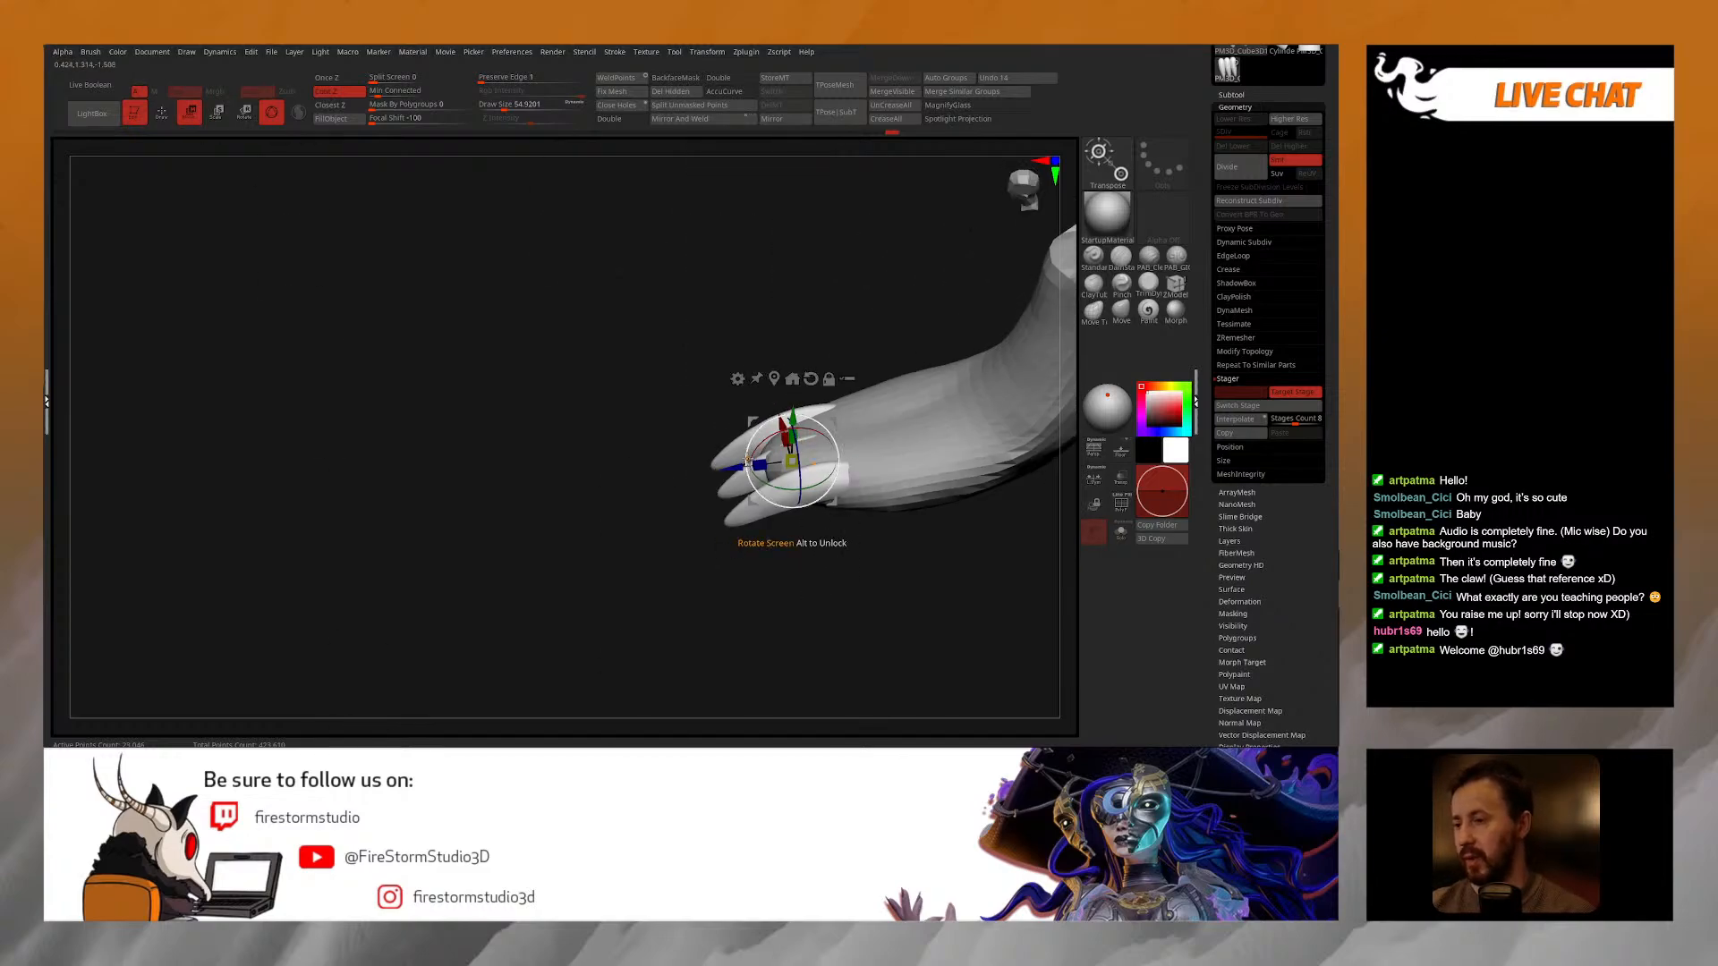
{"action": "left_click_drag", "start_coordinate": [708, 419], "coordinate": [736, 590]}
{"action": "key", "text": "q"}
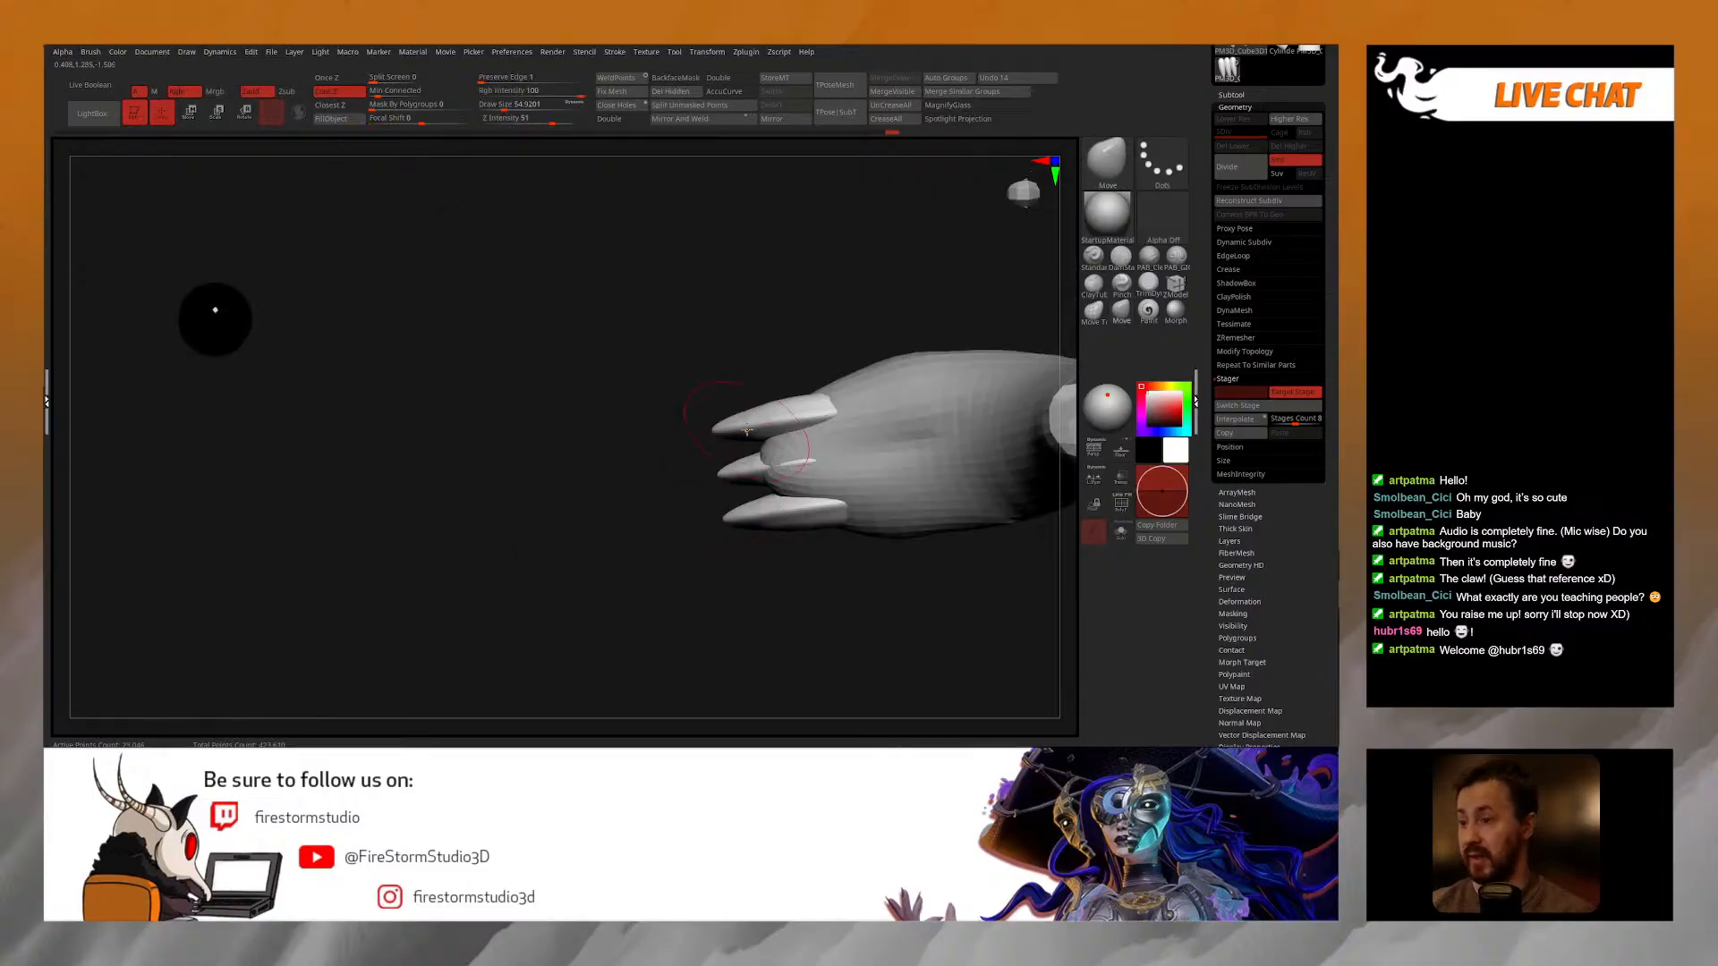
Step: Auto-group the claws into separate polygroups, isolate one outer claw and shift it back onto the foot
{"action": "left_click", "coordinate": [945, 79]}
{"action": "left_click", "coordinate": [761, 426], "text": "ctrl+shift"}
{"action": "key", "text": "w"}
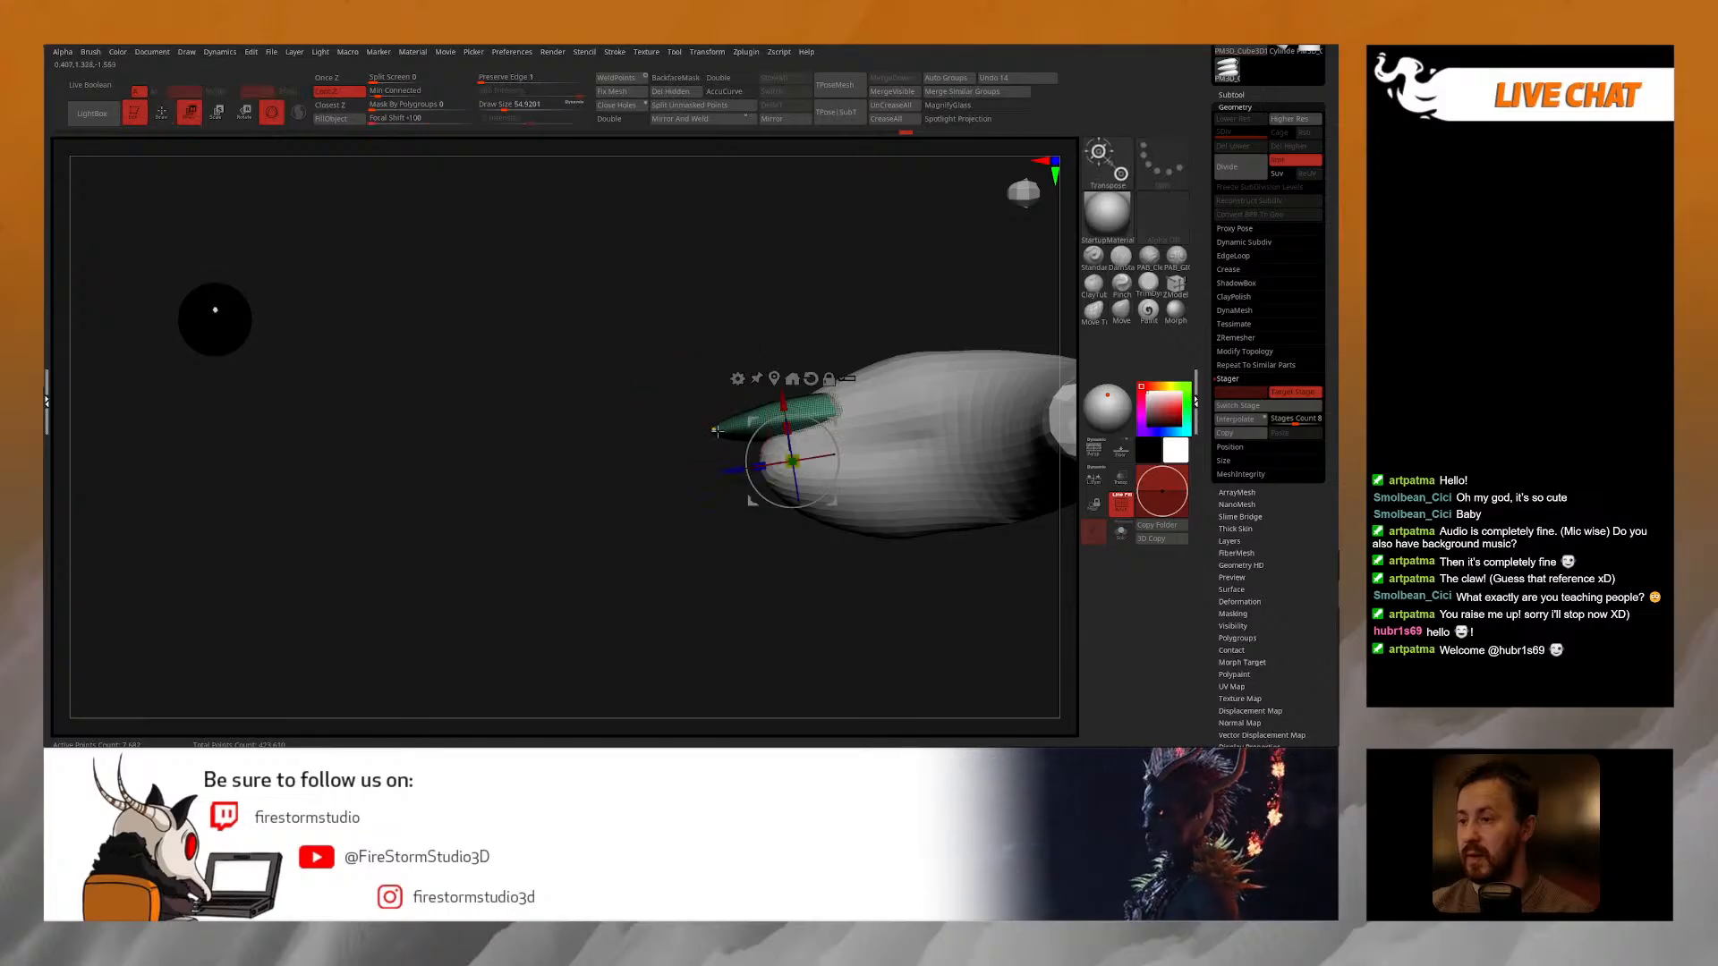
{"action": "key", "text": "q"}
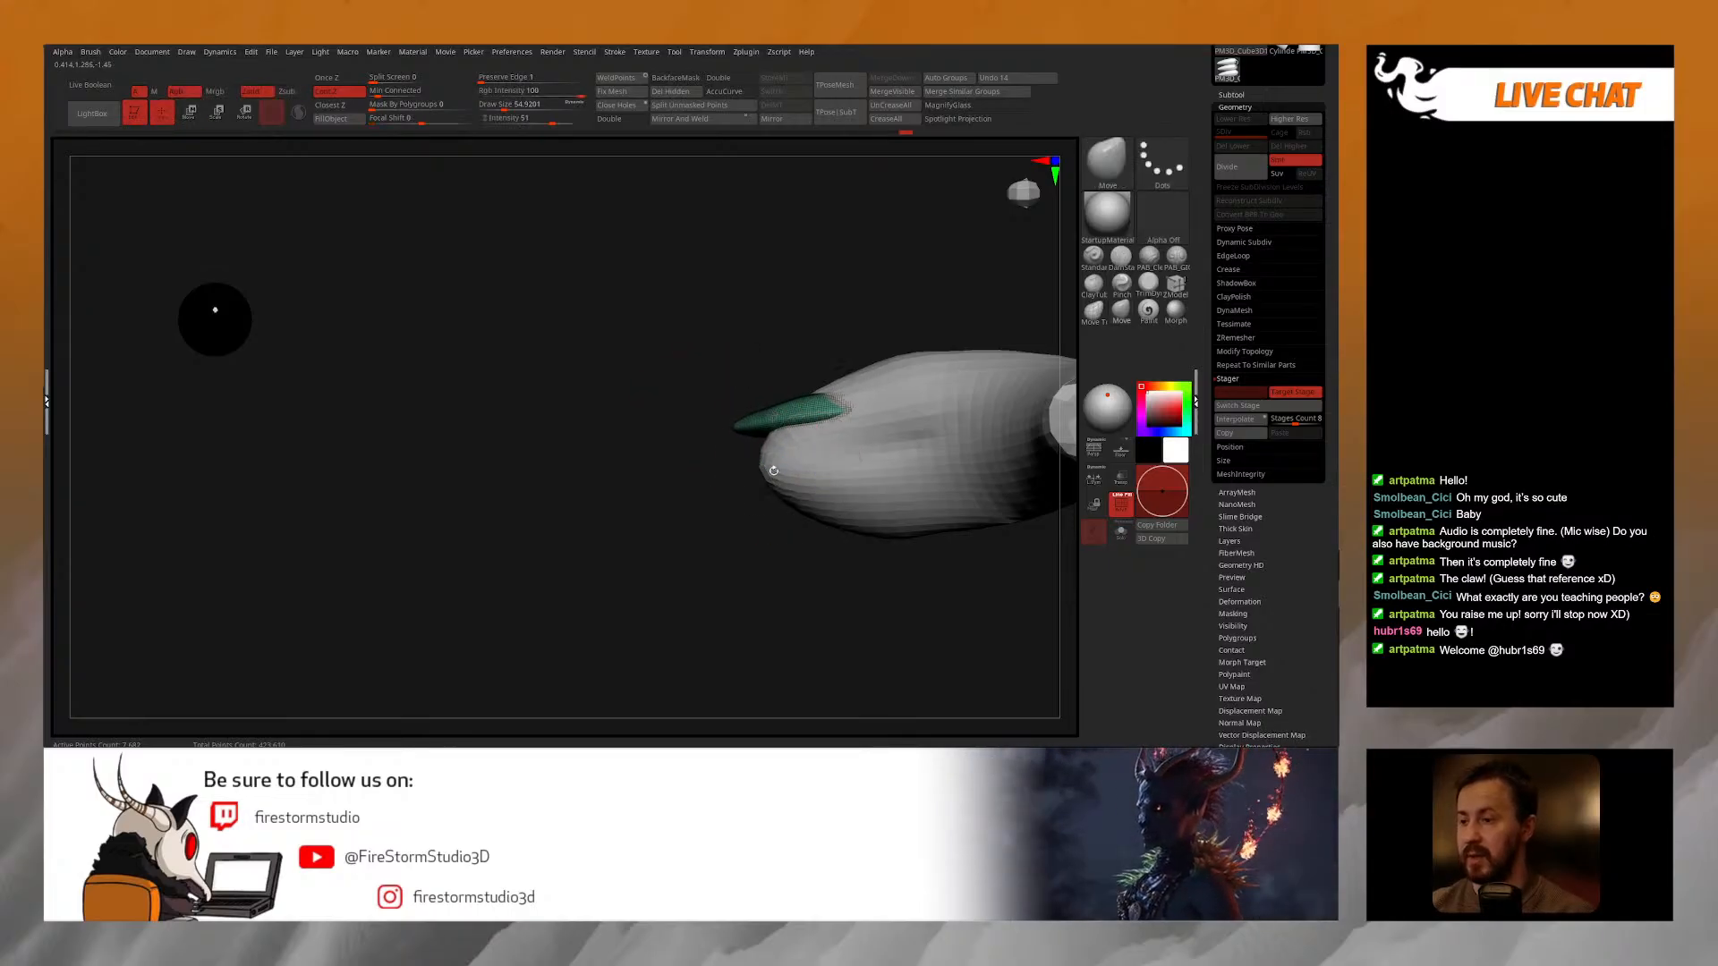
Step: Isolate the opposite outer claw, reposition it on the foot, and show all the claws again
{"action": "left_click", "coordinate": [722, 538], "text": "ctrl+shift"}
{"action": "left_click", "coordinate": [776, 527], "text": "ctrl+shift"}
{"action": "key", "text": "w"}
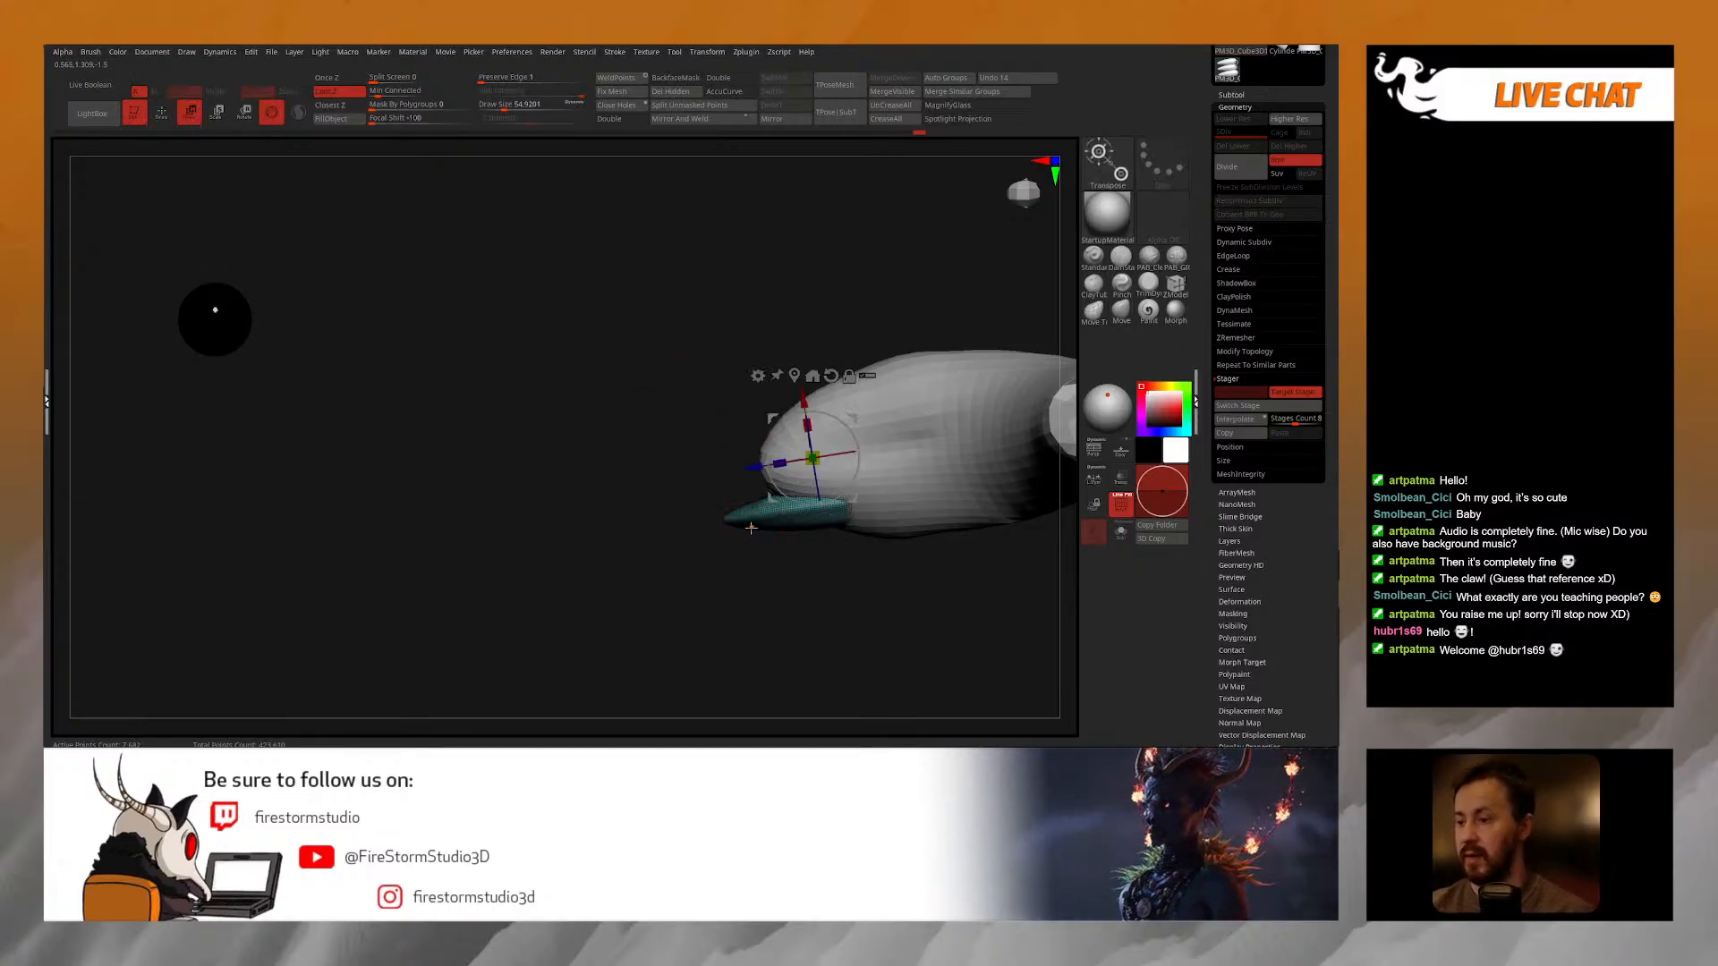
{"action": "key", "text": "q"}
{"action": "left_click", "coordinate": [724, 564], "text": "ctrl+shift"}
{"action": "mouse_move", "coordinate": [724, 563]}
{"action": "left_mouse_down"}
{"action": "mouse_move", "coordinate": [717, 519]}
{"action": "mouse_move", "coordinate": [785, 570]}
{"action": "mouse_move", "coordinate": [737, 450]}
{"action": "left_mouse_up"}
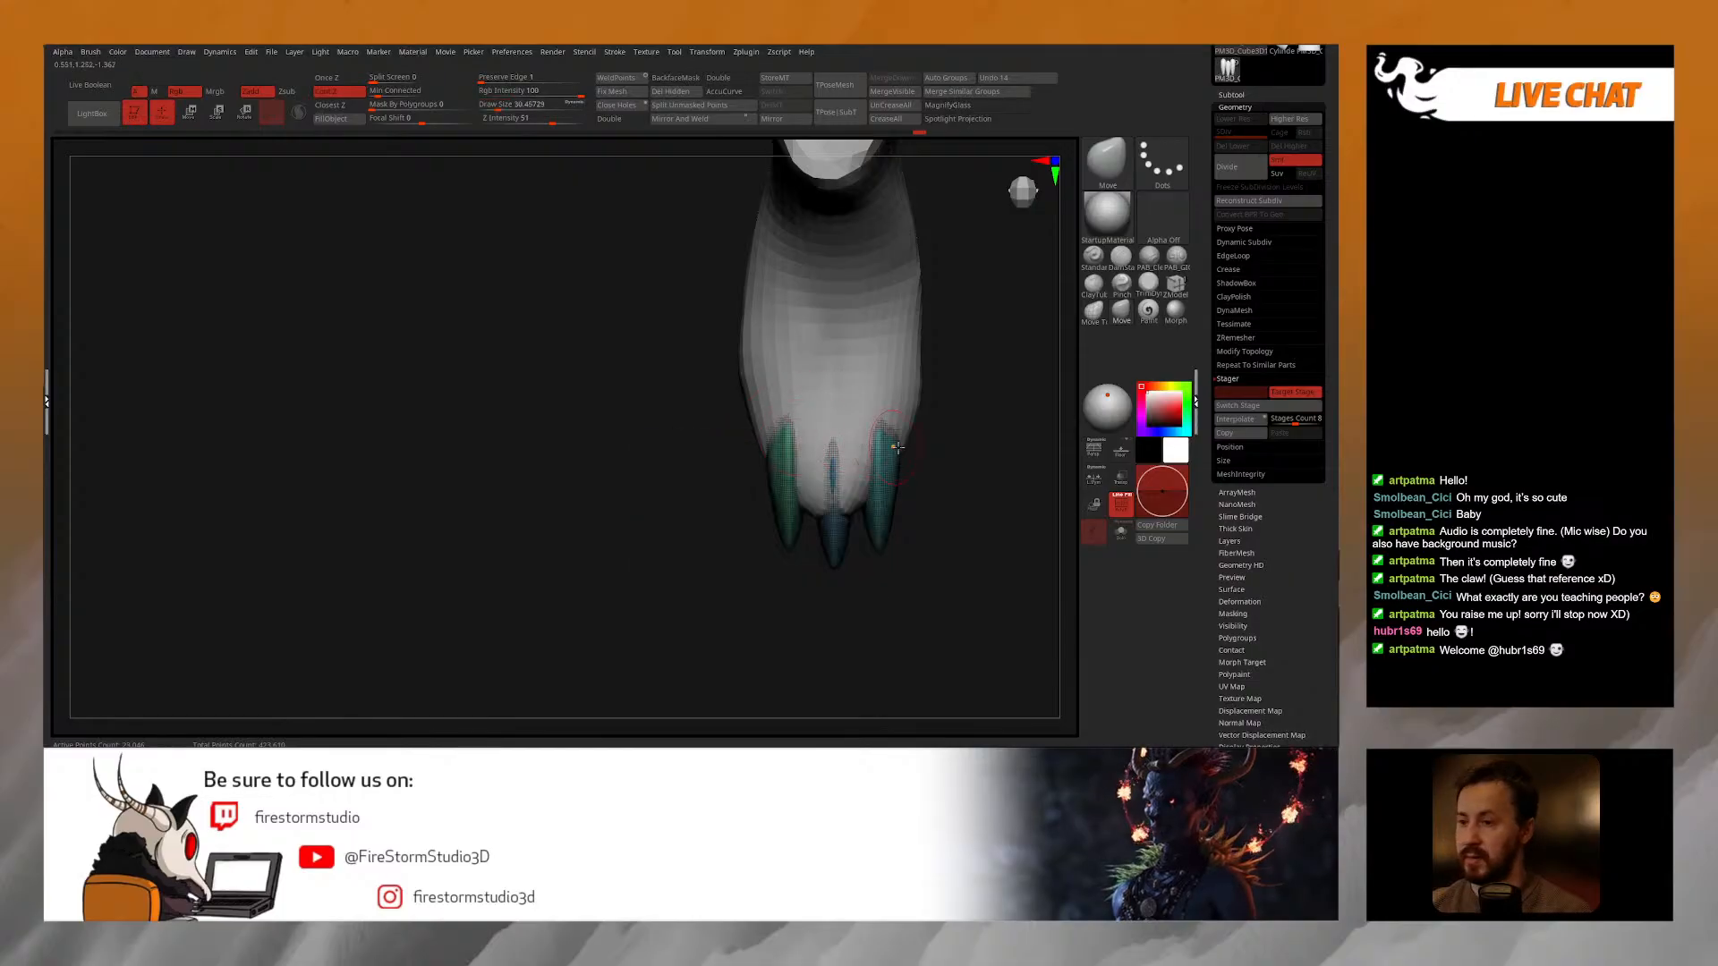
Step: Make the foot the active subtool and subdivide it once for finer sculpting
{"action": "left_click", "coordinate": [850, 395], "text": "alt"}
{"action": "key", "text": "ctrl"}
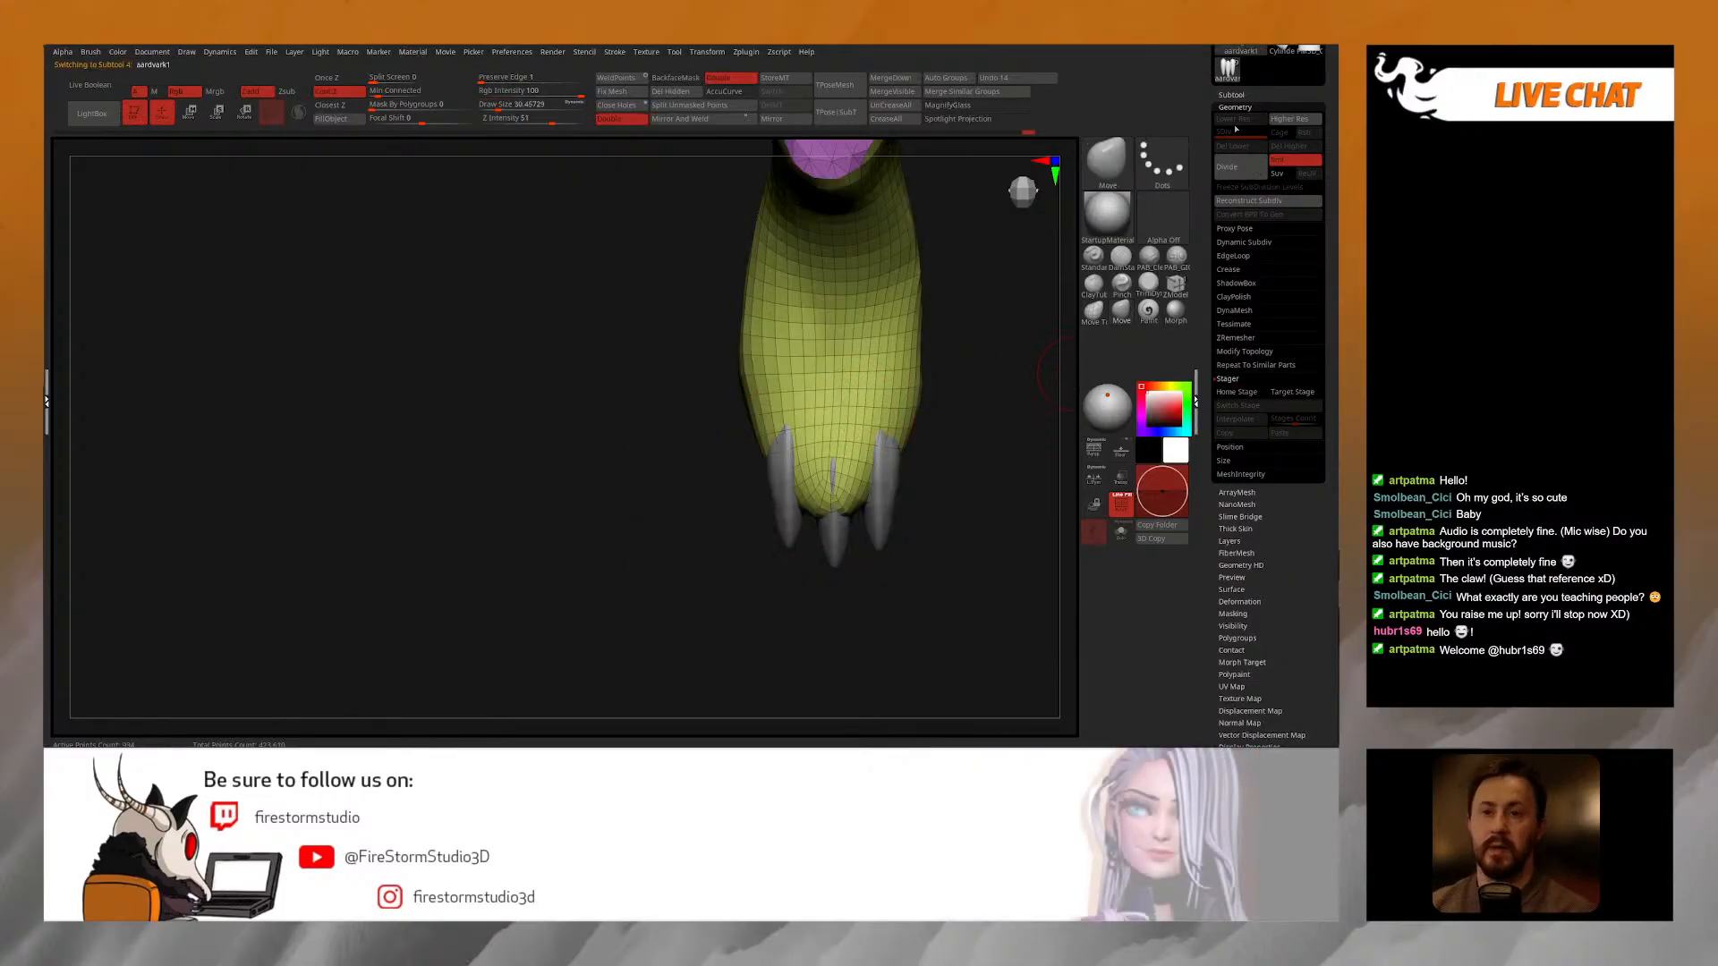
{"action": "left_click", "coordinate": [1237, 107]}
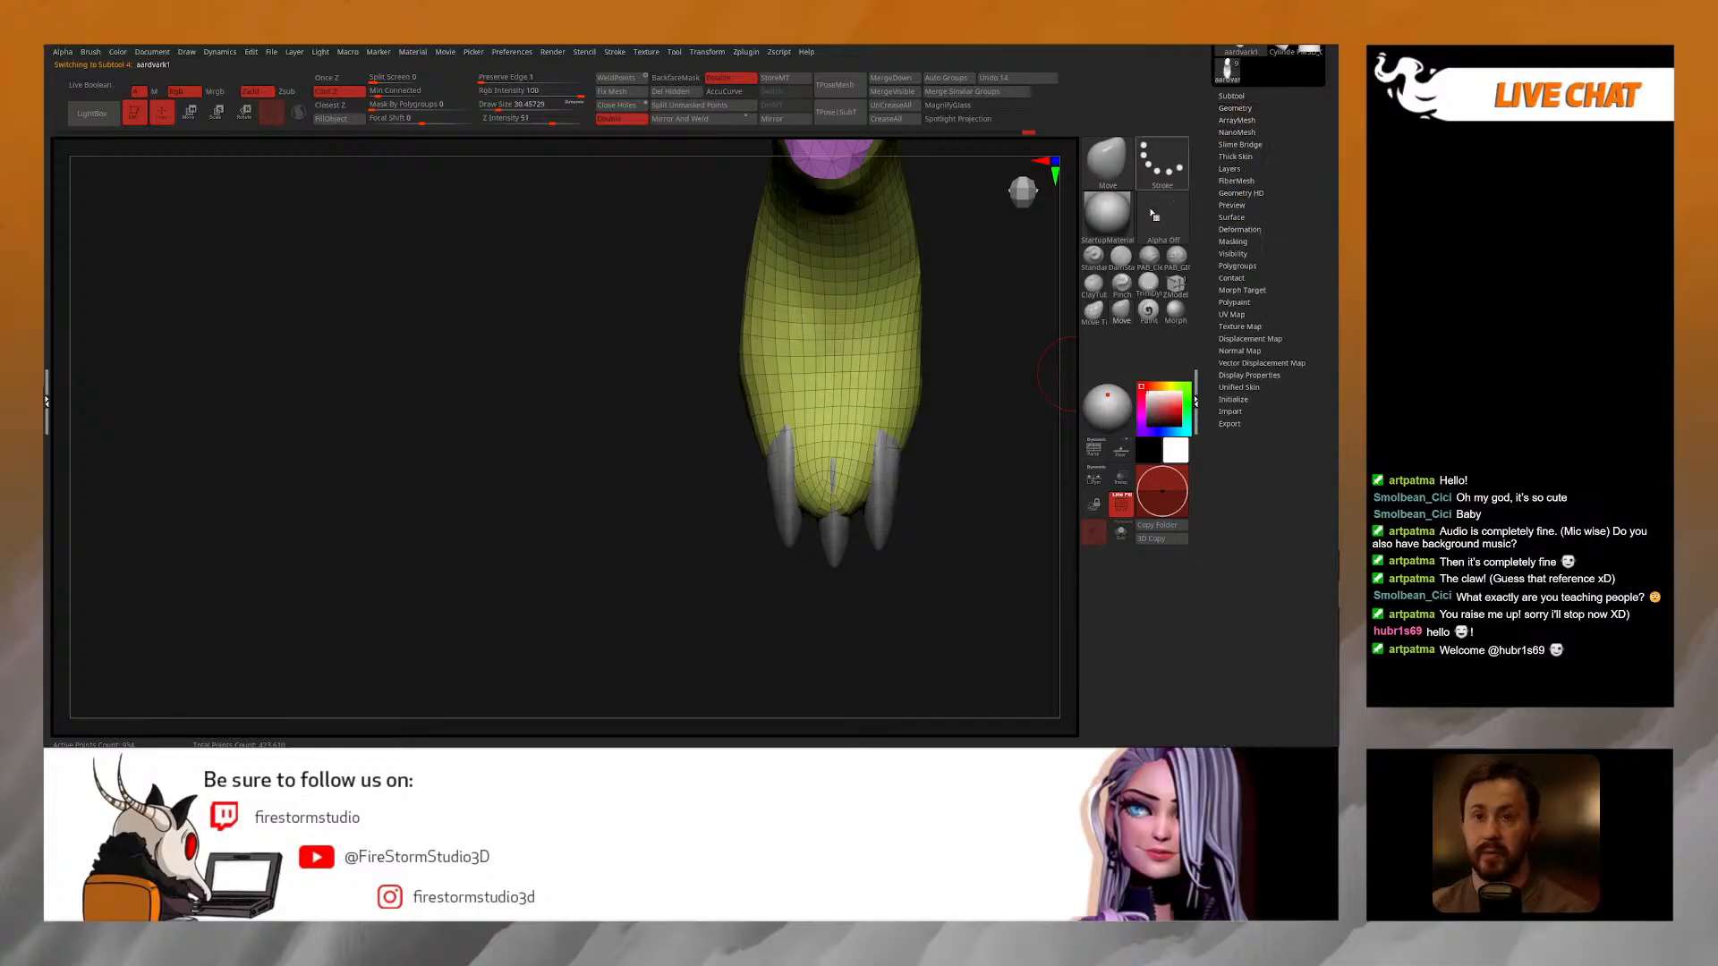
{"action": "left_click", "coordinate": [1237, 108]}
{"action": "left_click", "coordinate": [1234, 312]}
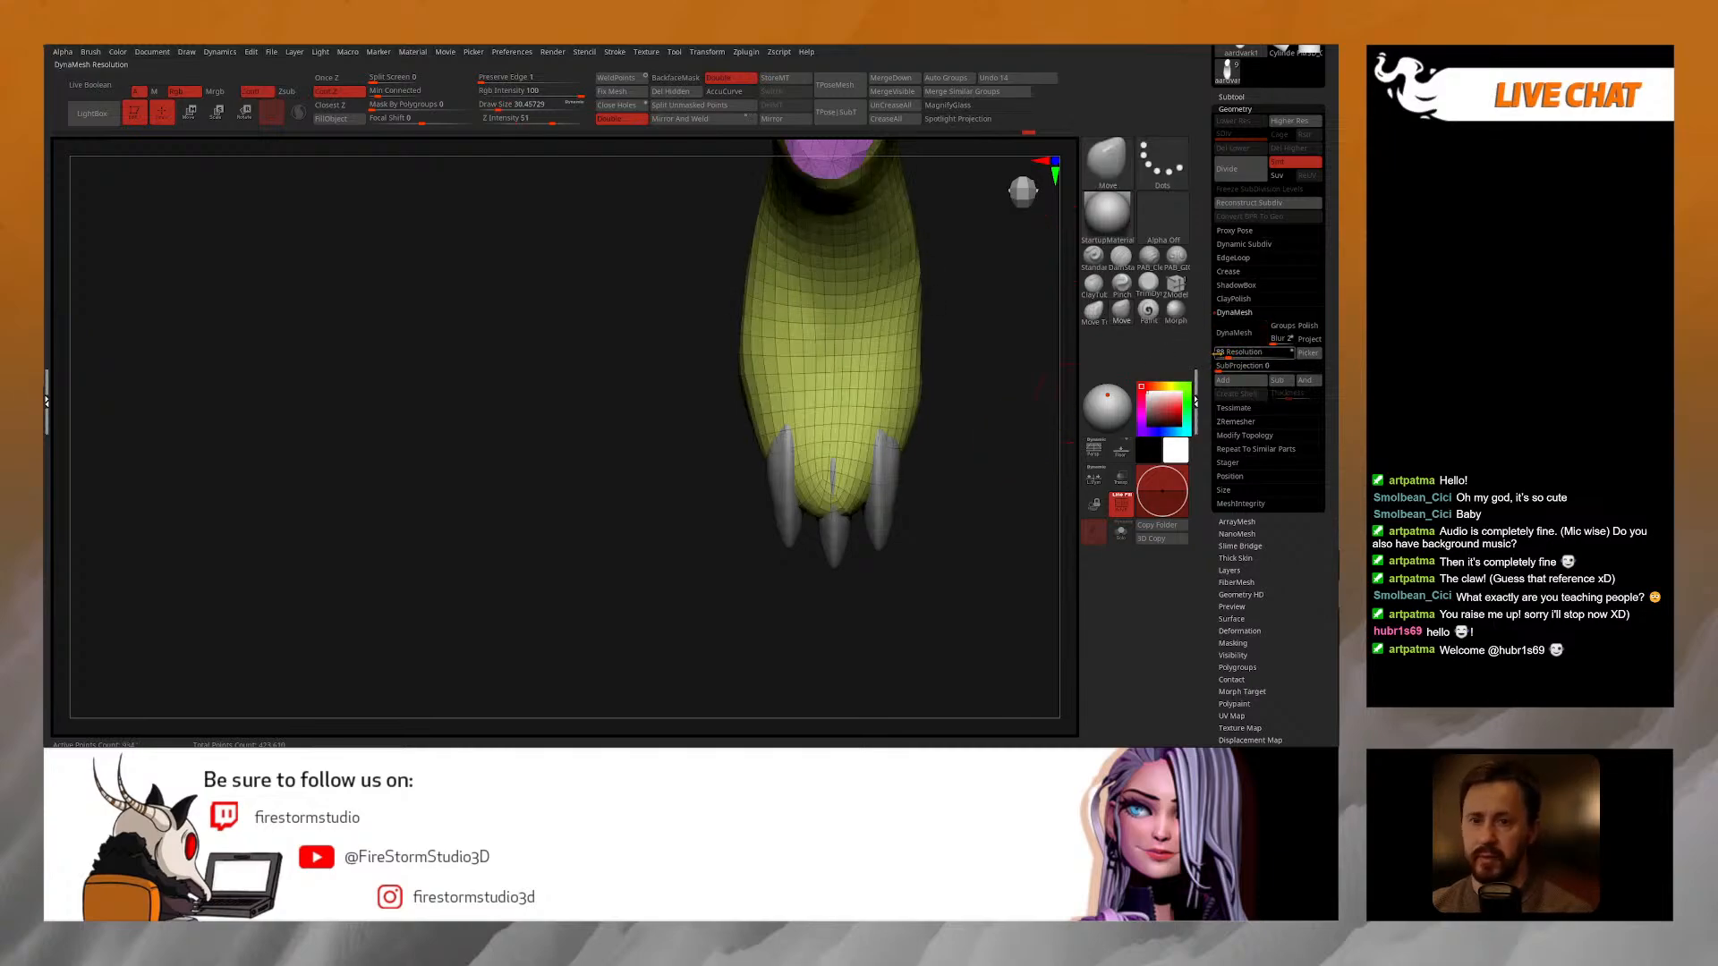
{"action": "key", "text": "shift+f"}
{"action": "key", "text": "shift+f"}
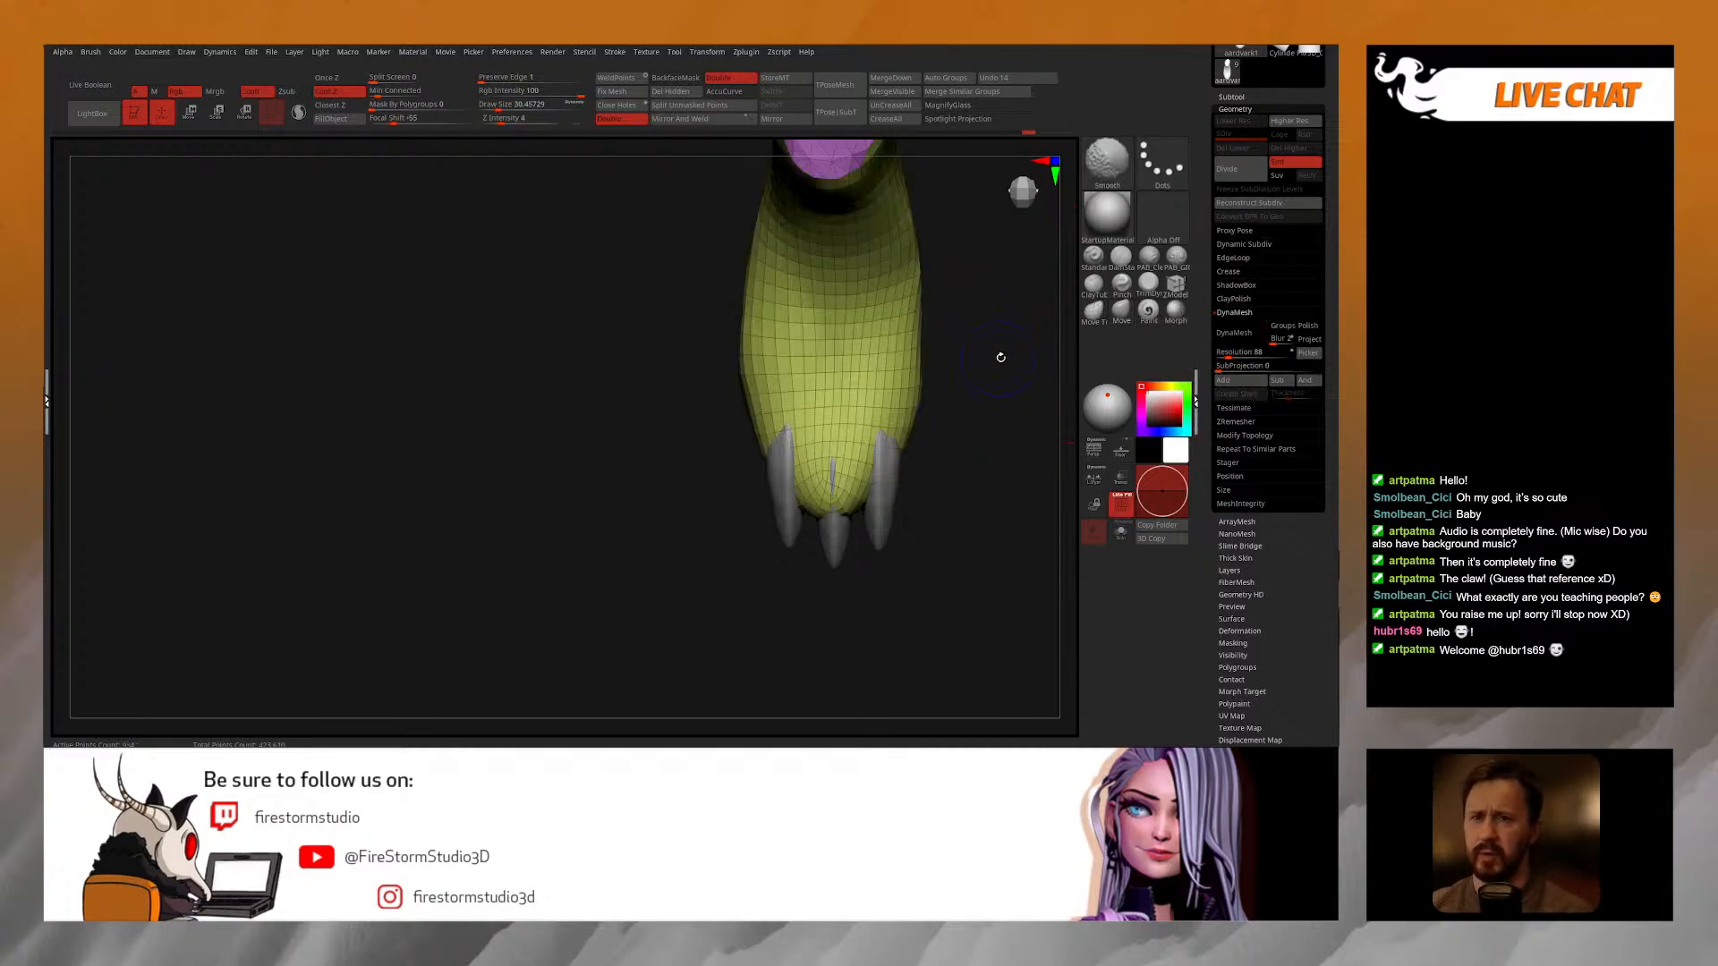
{"action": "key", "text": "ctrl+d"}
{"action": "key", "text": "shift+f"}
Step: Carve a groove between the first two toes on top of the foot with the DamStandard brush
{"action": "mouse_move", "coordinate": [991, 368]}
{"action": "left_mouse_down"}
{"action": "mouse_move", "coordinate": [782, 380]}
{"action": "mouse_move", "coordinate": [786, 453]}
{"action": "mouse_move", "coordinate": [814, 411]}
{"action": "mouse_move", "coordinate": [744, 422]}
{"action": "left_mouse_up"}
{"action": "left_click", "coordinate": [1121, 256]}
{"action": "key", "text": "space"}
{"action": "left_click_drag", "start_coordinate": [633, 380], "coordinate": [708, 404]}
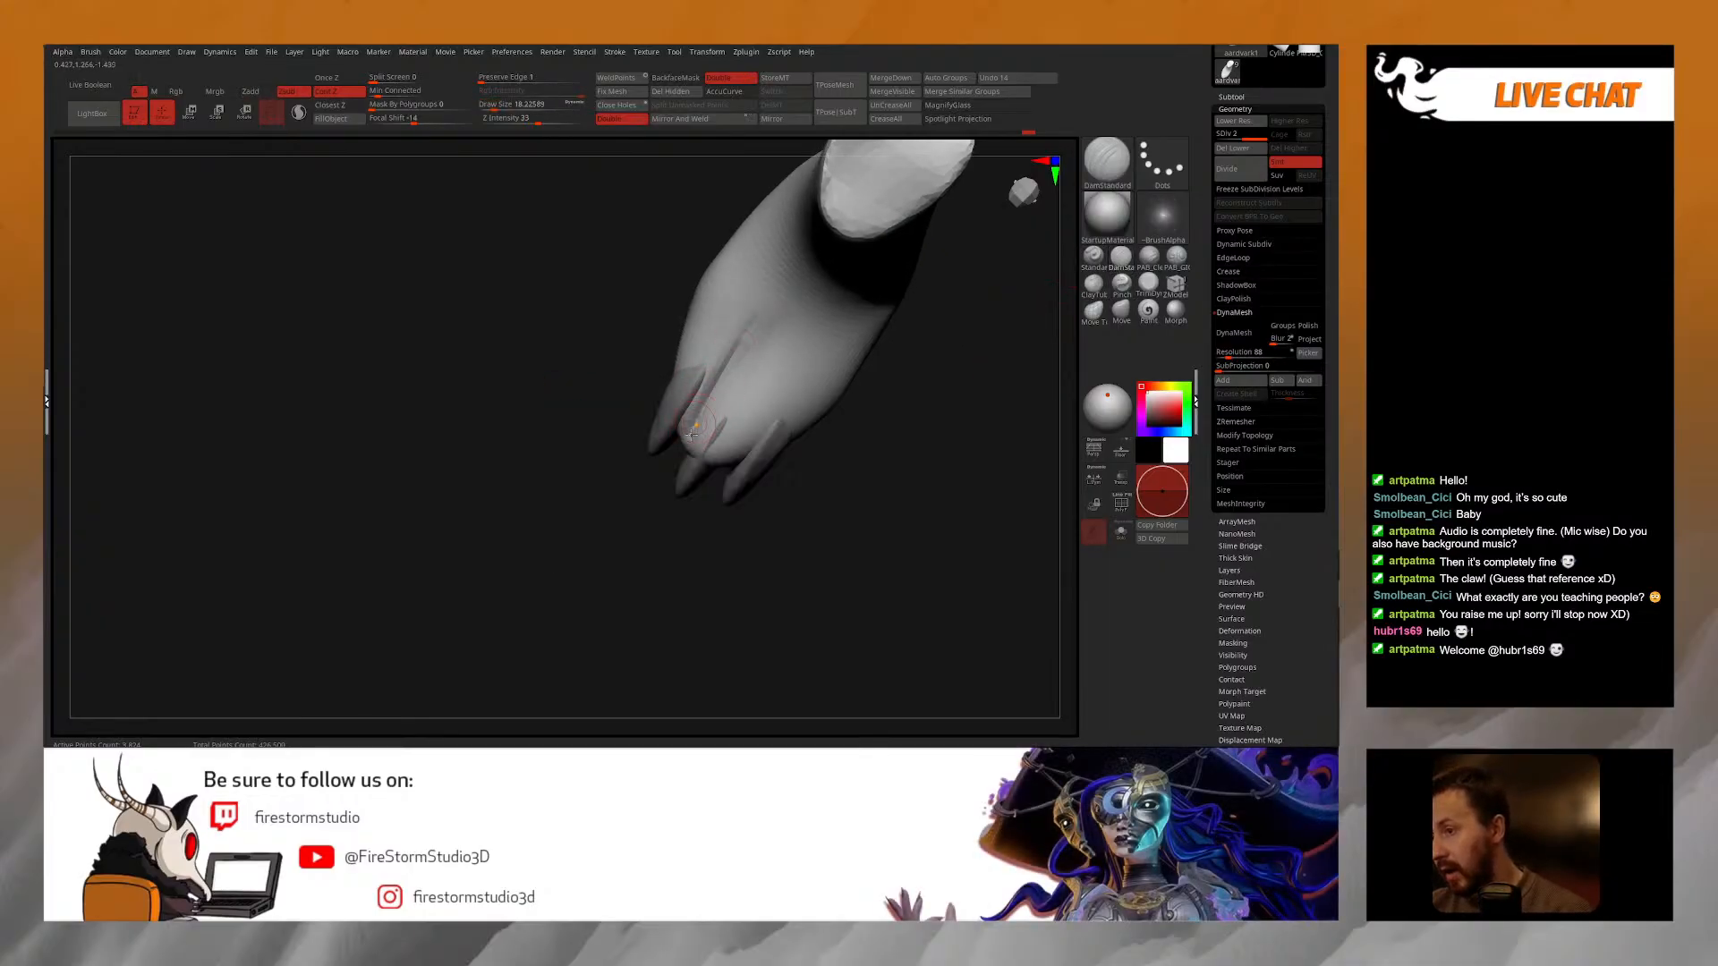
{"action": "mouse_move", "coordinate": [674, 450]}
{"action": "left_mouse_down"}
{"action": "mouse_move", "coordinate": [582, 438]}
{"action": "mouse_move", "coordinate": [696, 452]}
{"action": "left_mouse_up"}
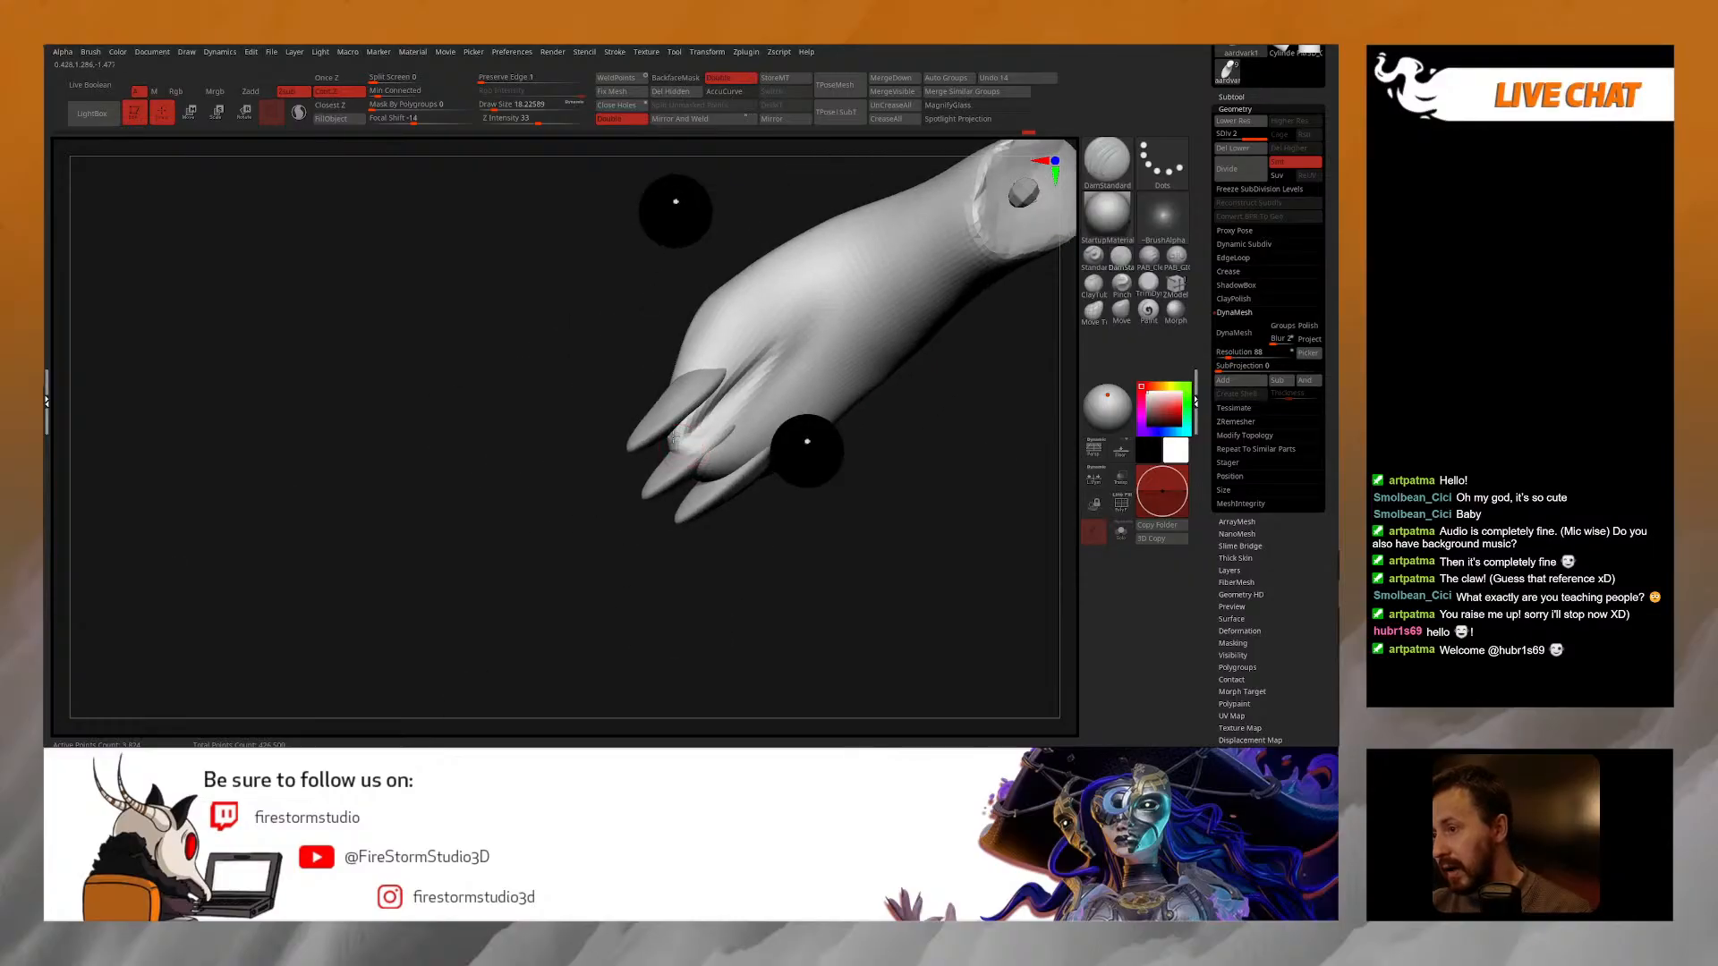
{"action": "left_click_drag", "start_coordinate": [742, 374], "coordinate": [723, 412]}
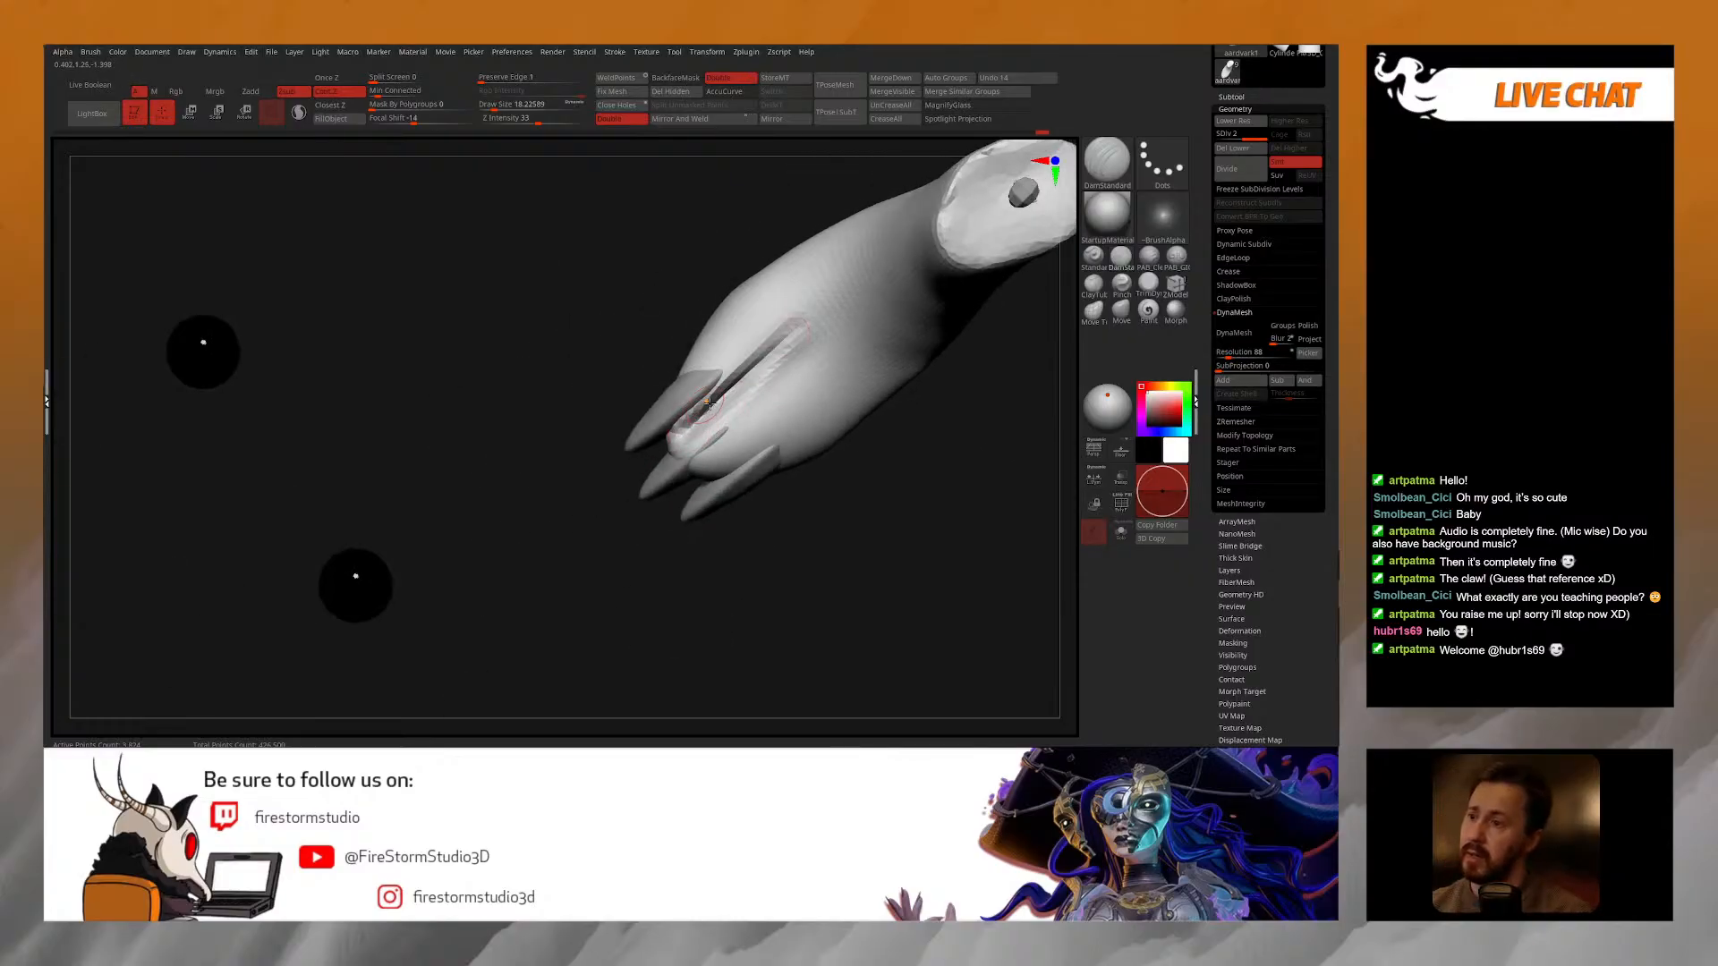
Step: Smooth the first toe groove, then carve the second groove and the outer toe's crease with a larger DamStandard brush
{"action": "right_click_drag", "start_coordinate": [703, 407], "coordinate": [750, 390]}
{"action": "left_click_drag", "start_coordinate": [749, 391], "coordinate": [676, 431], "text": "shift"}
{"action": "right_click", "coordinate": [707, 461]}
{"action": "right_click_drag", "start_coordinate": [732, 395], "coordinate": [743, 437]}
{"action": "key", "text": "shift+d"}
{"action": "key", "text": "d"}
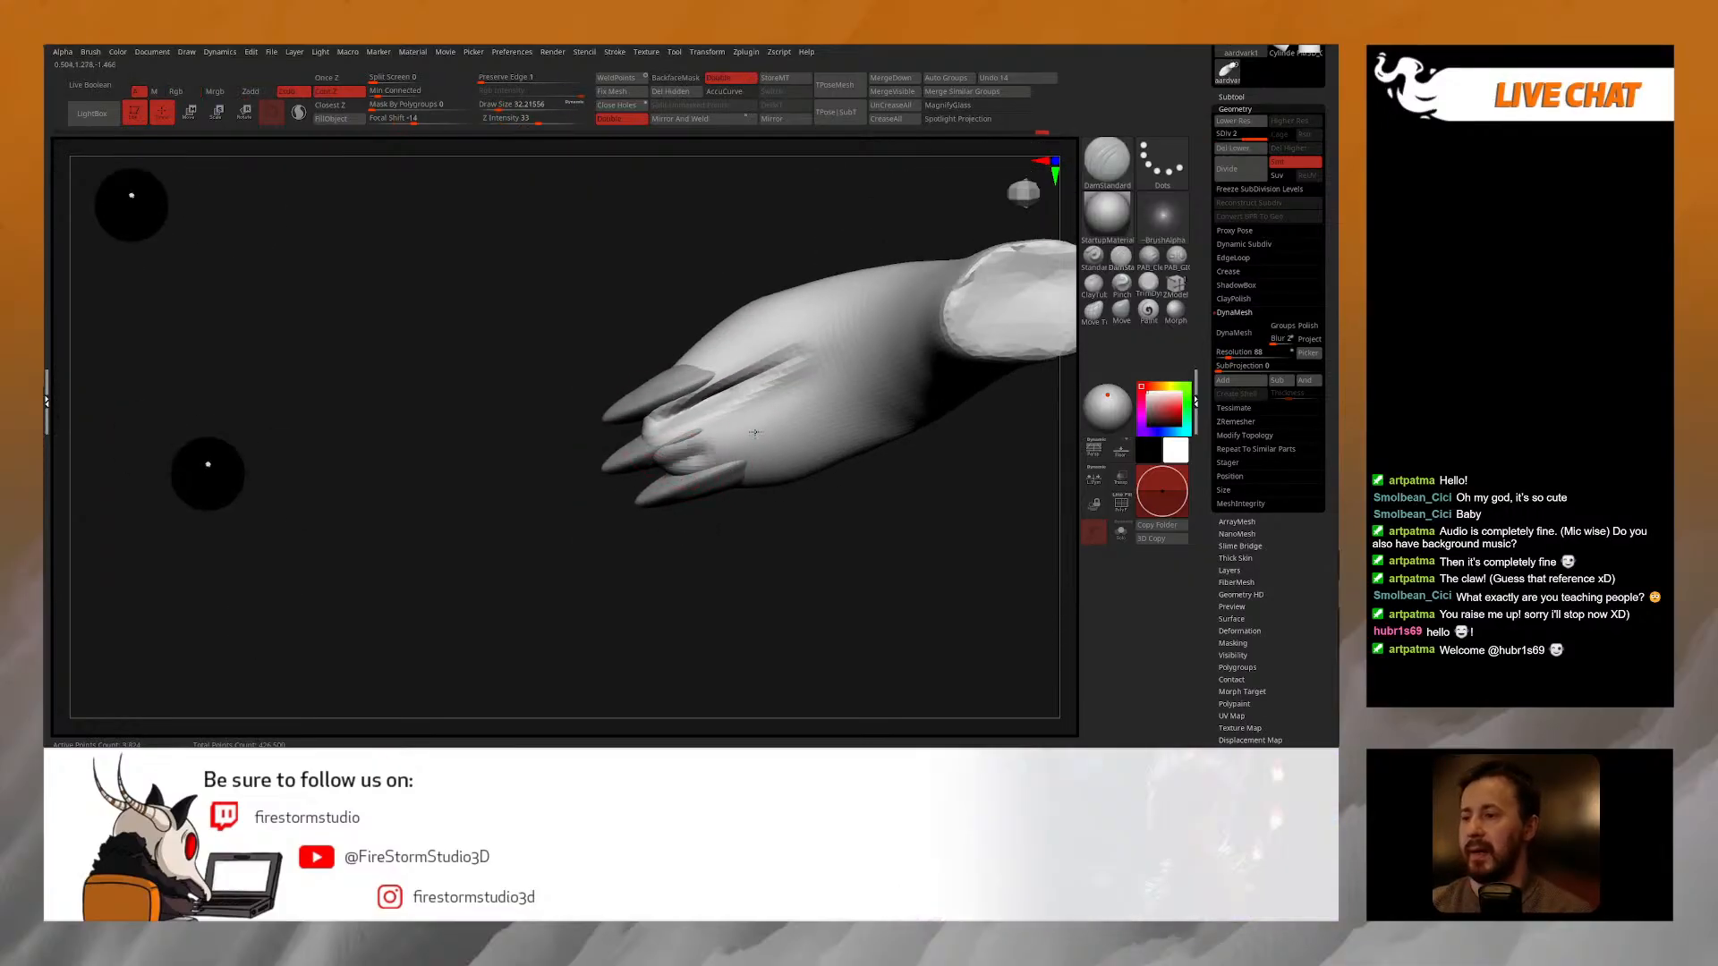
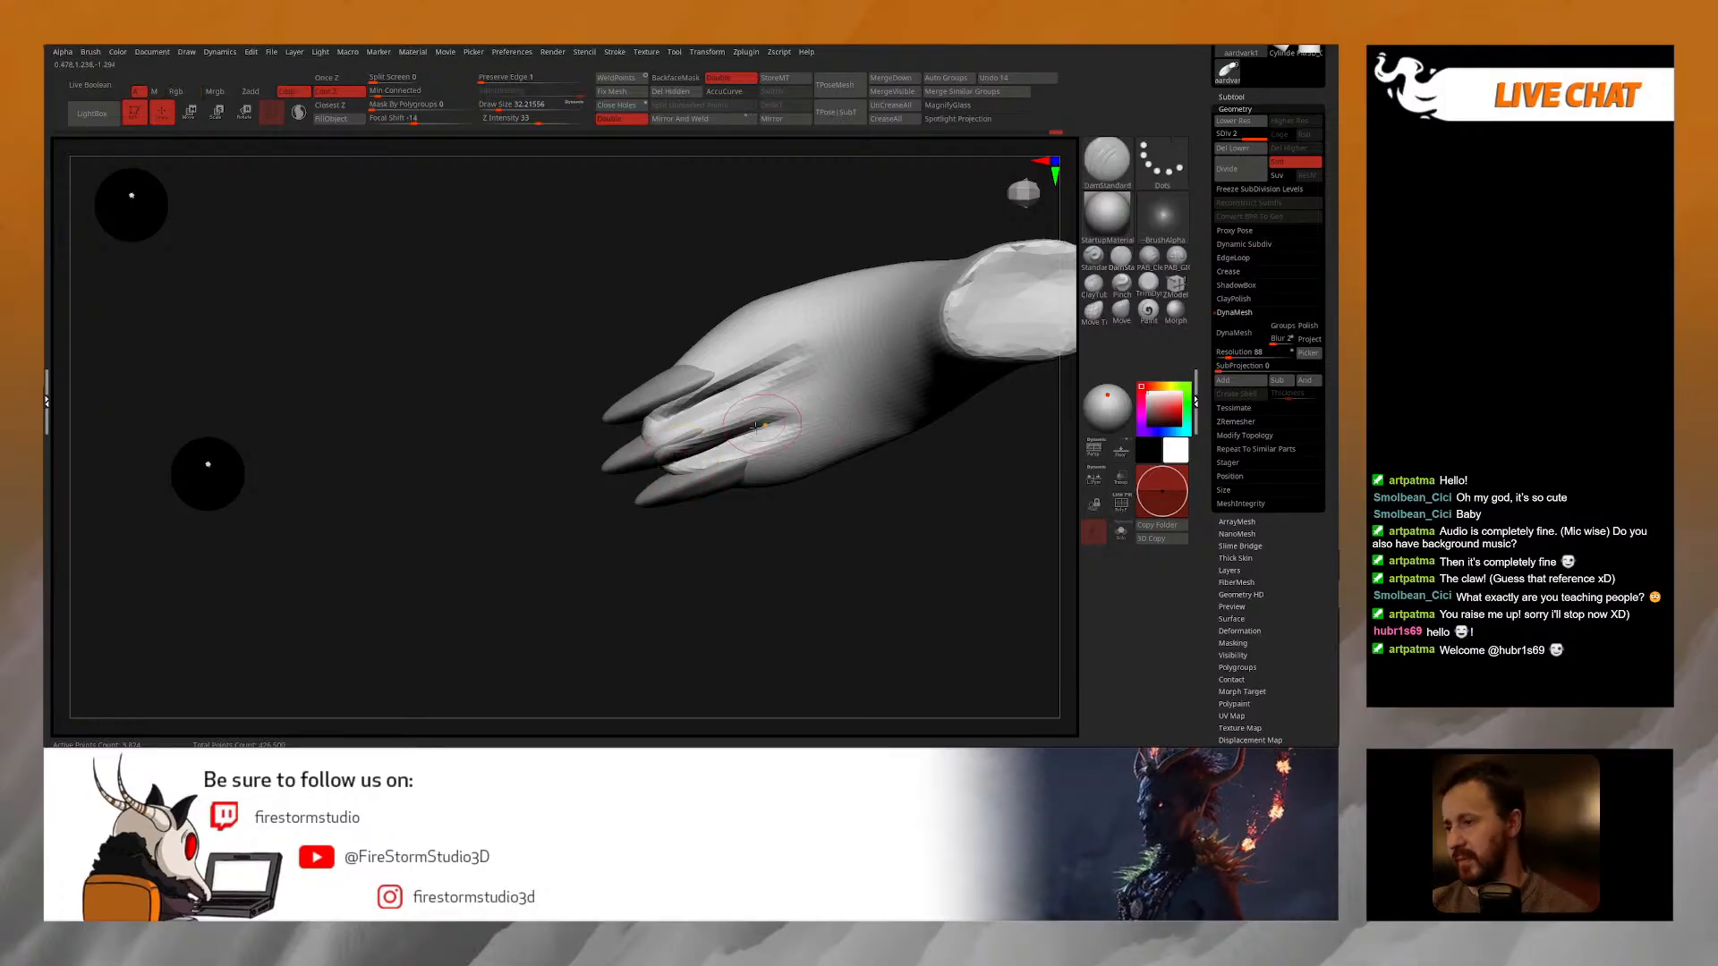
{"action": "right_click_drag", "start_coordinate": [819, 387], "coordinate": [771, 466]}
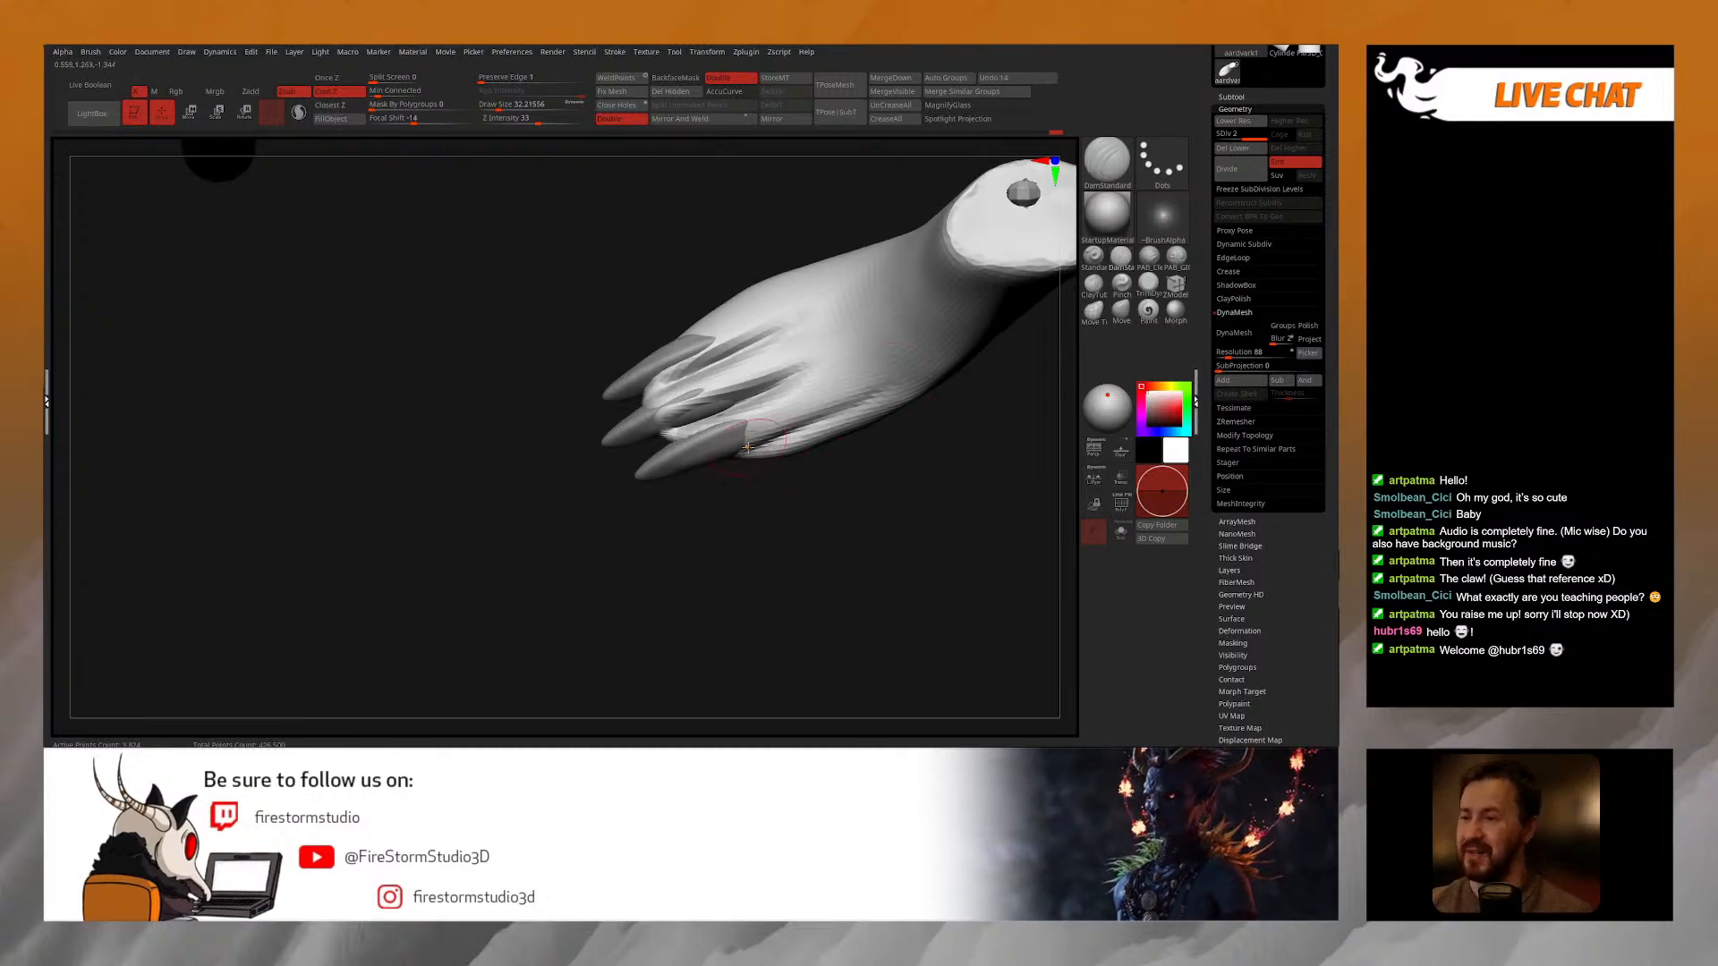
{"action": "right_click_drag", "start_coordinate": [825, 399], "coordinate": [748, 403]}
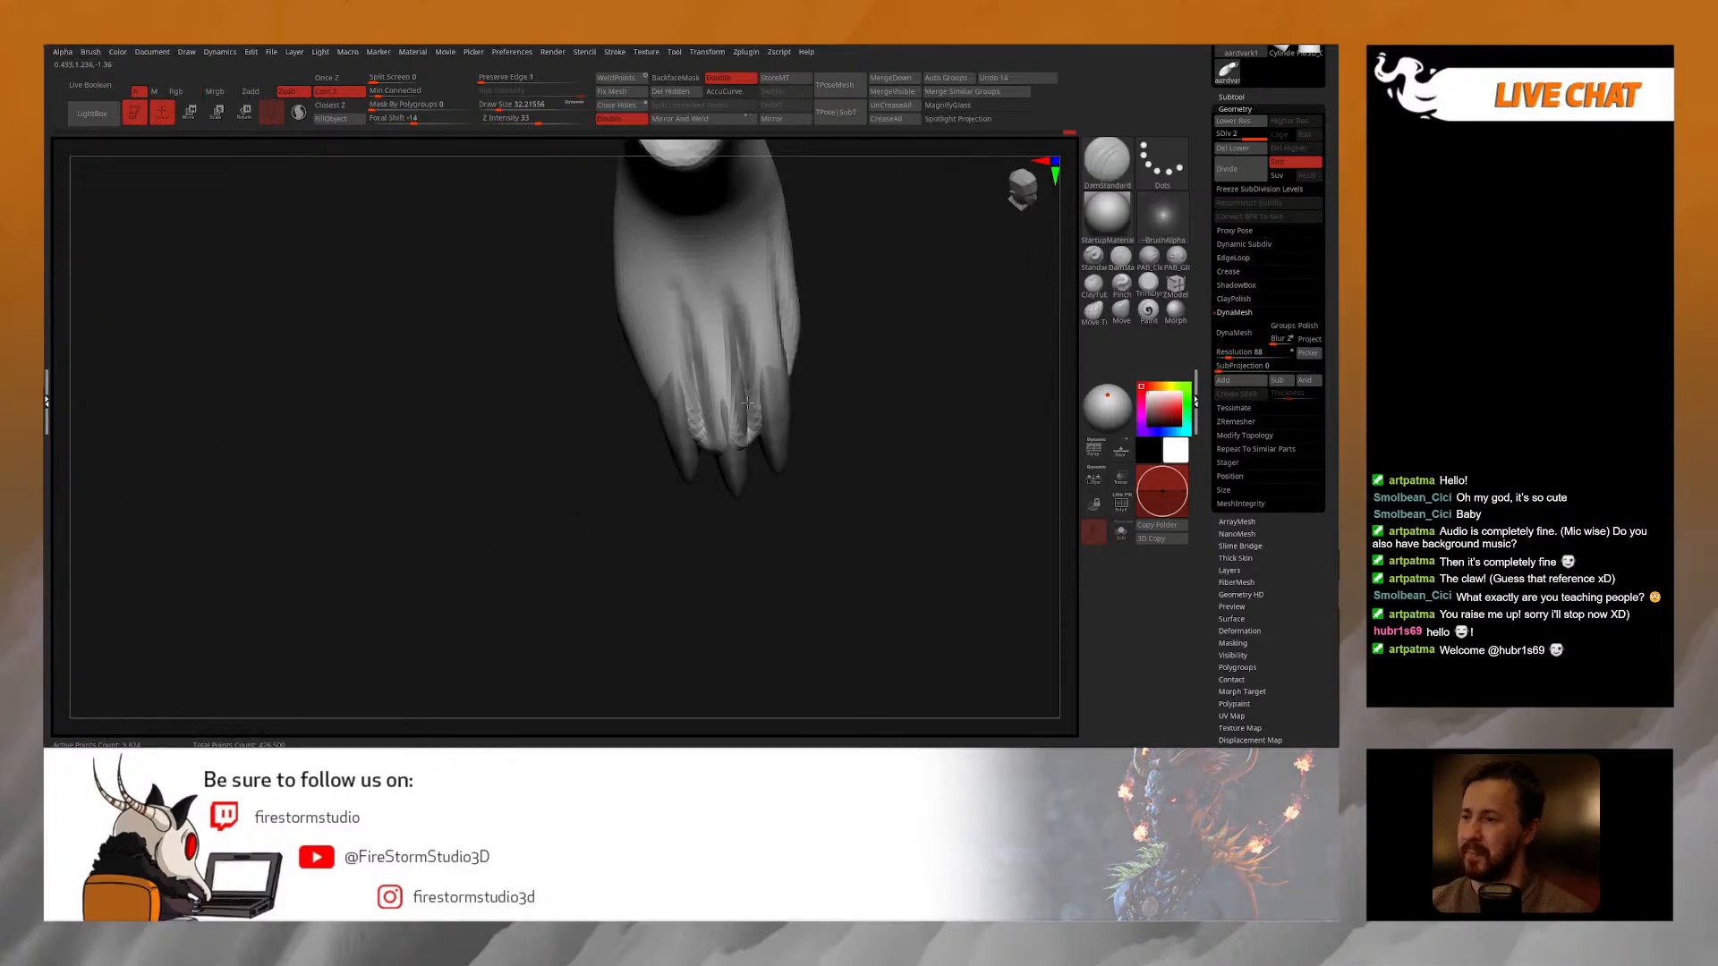
Step: Rework the toe tips around the claw bases with the ClayTubes and PAB_CleanBuild brushes
{"action": "left_click", "coordinate": [1095, 293]}
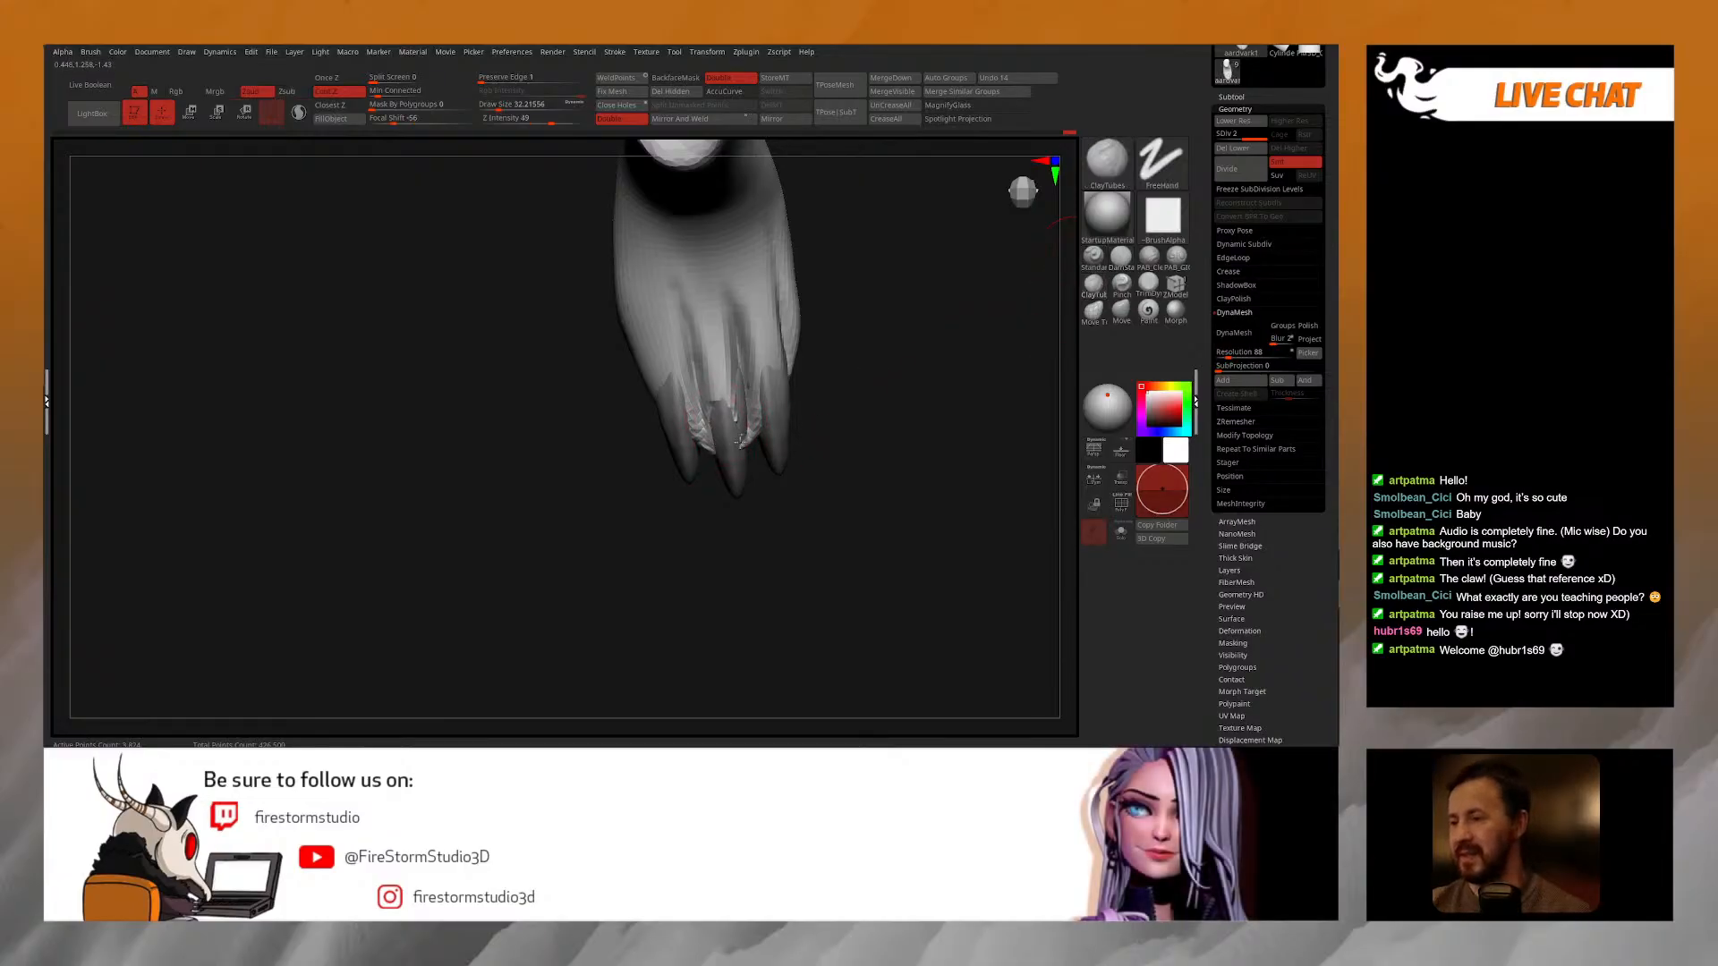
{"action": "left_click", "coordinate": [1102, 288]}
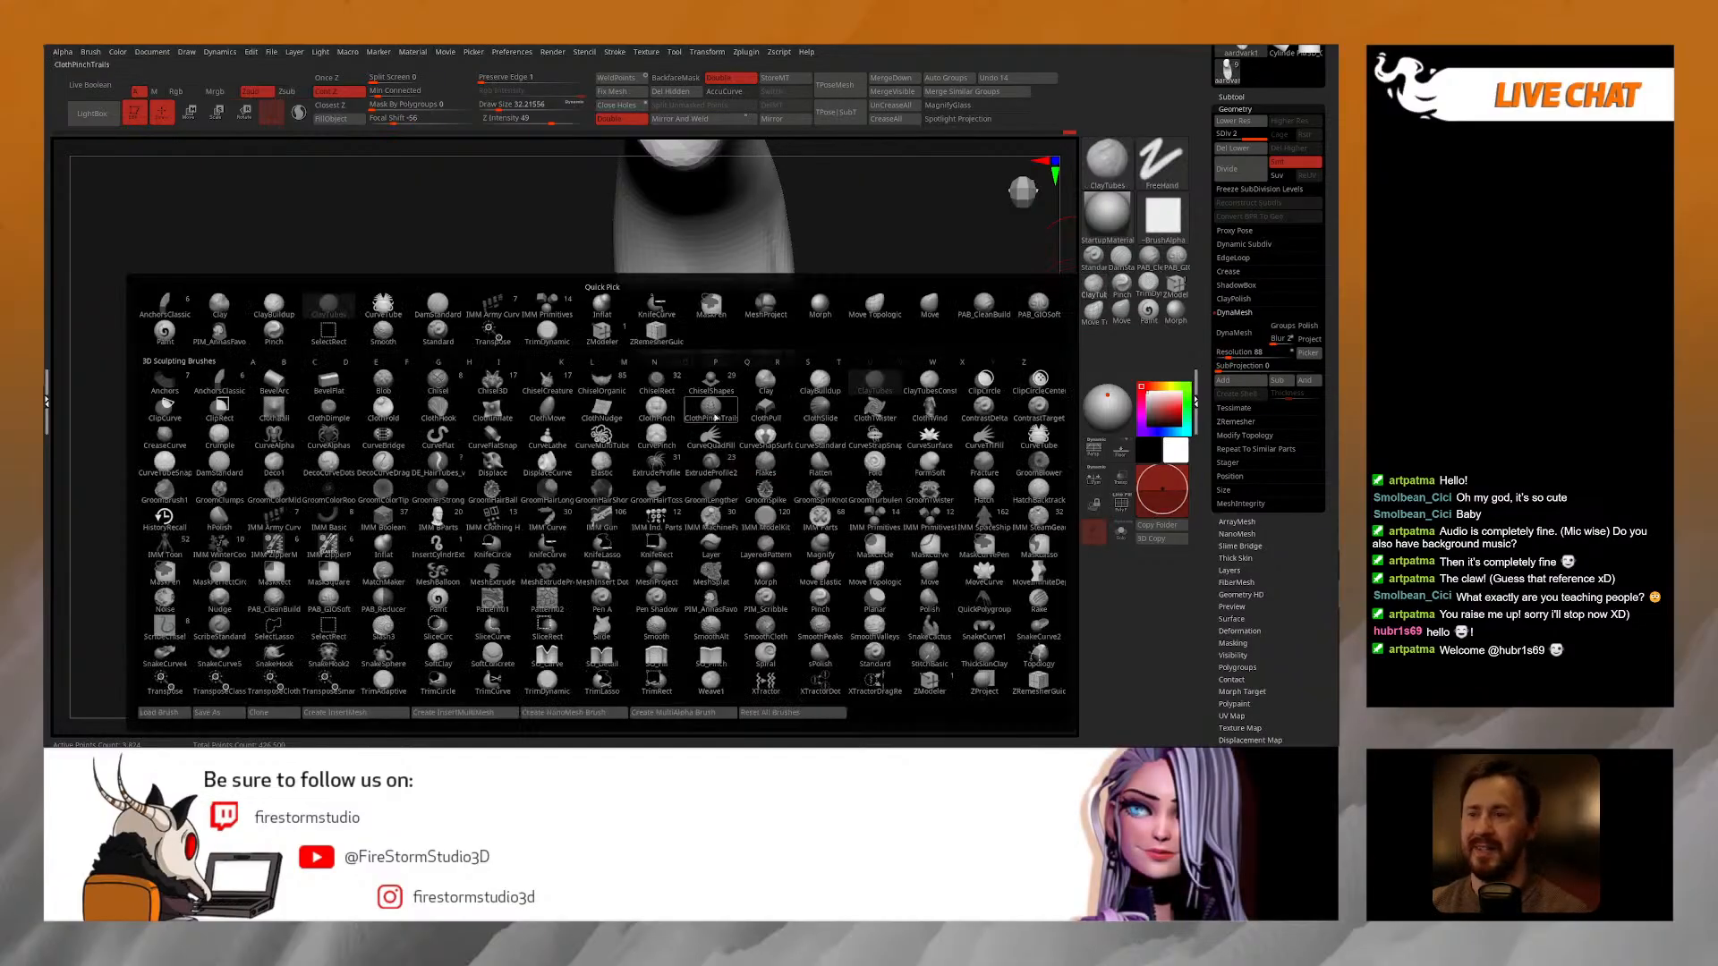
{"action": "left_click", "coordinate": [1148, 258]}
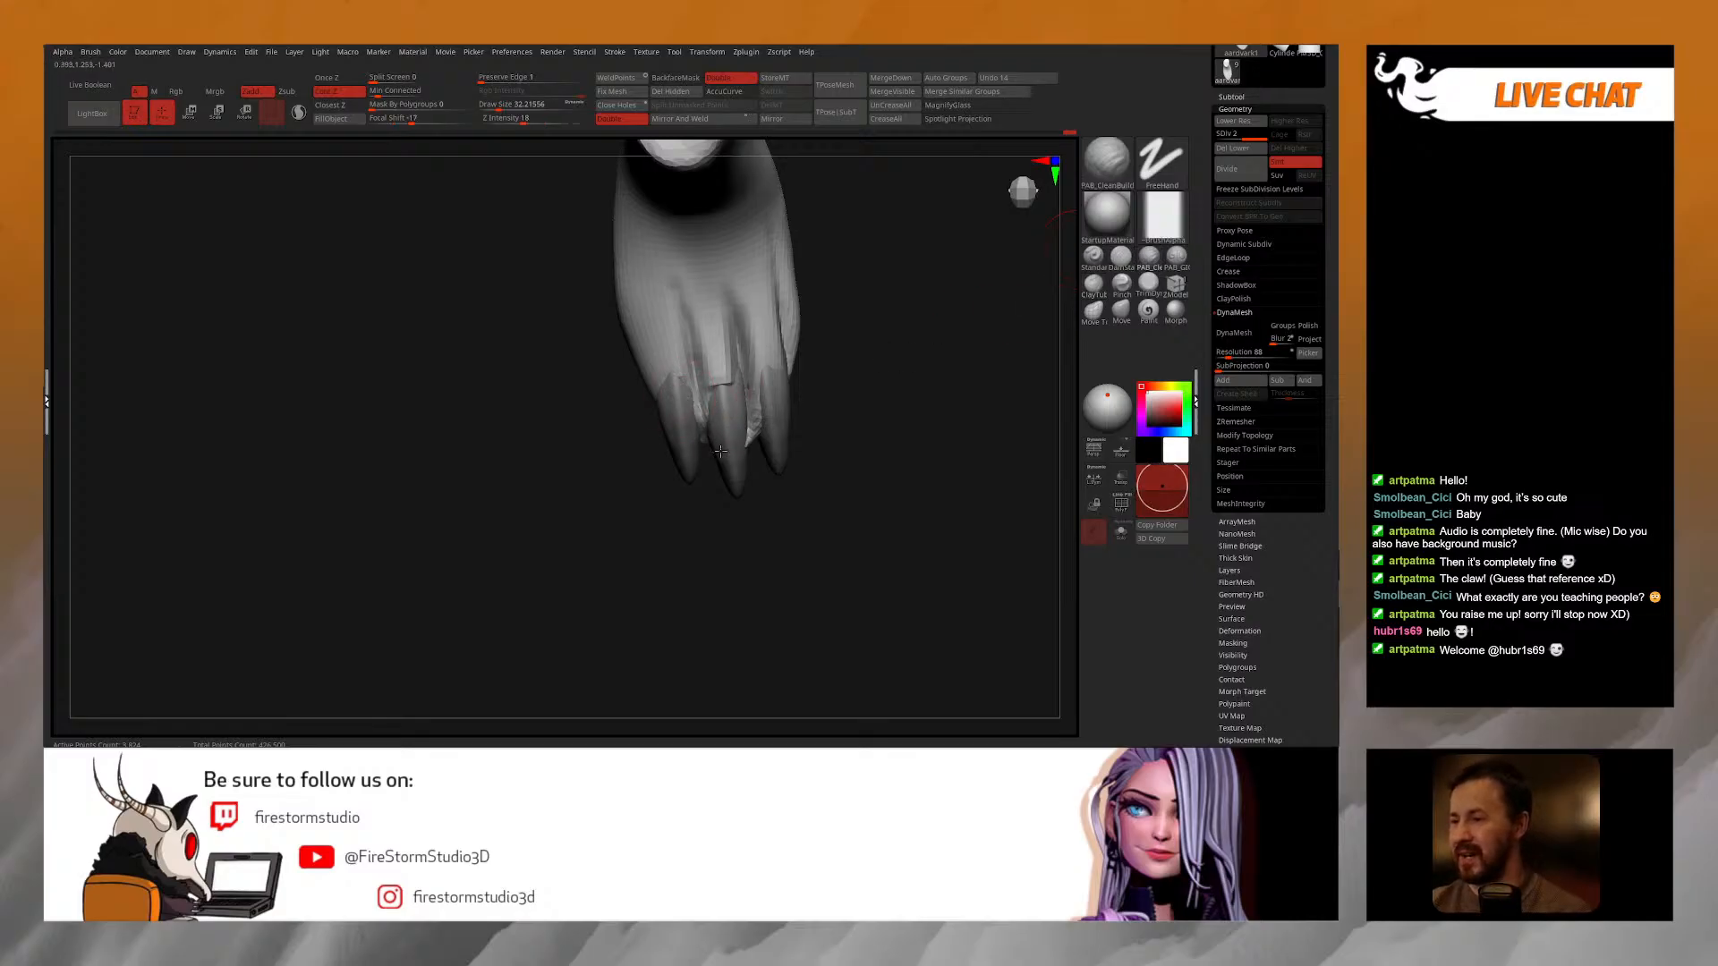
Step: Reshape the toe ends around the claws with the Move brush and smooth the underside of the paw
{"action": "left_click", "coordinate": [1120, 310]}
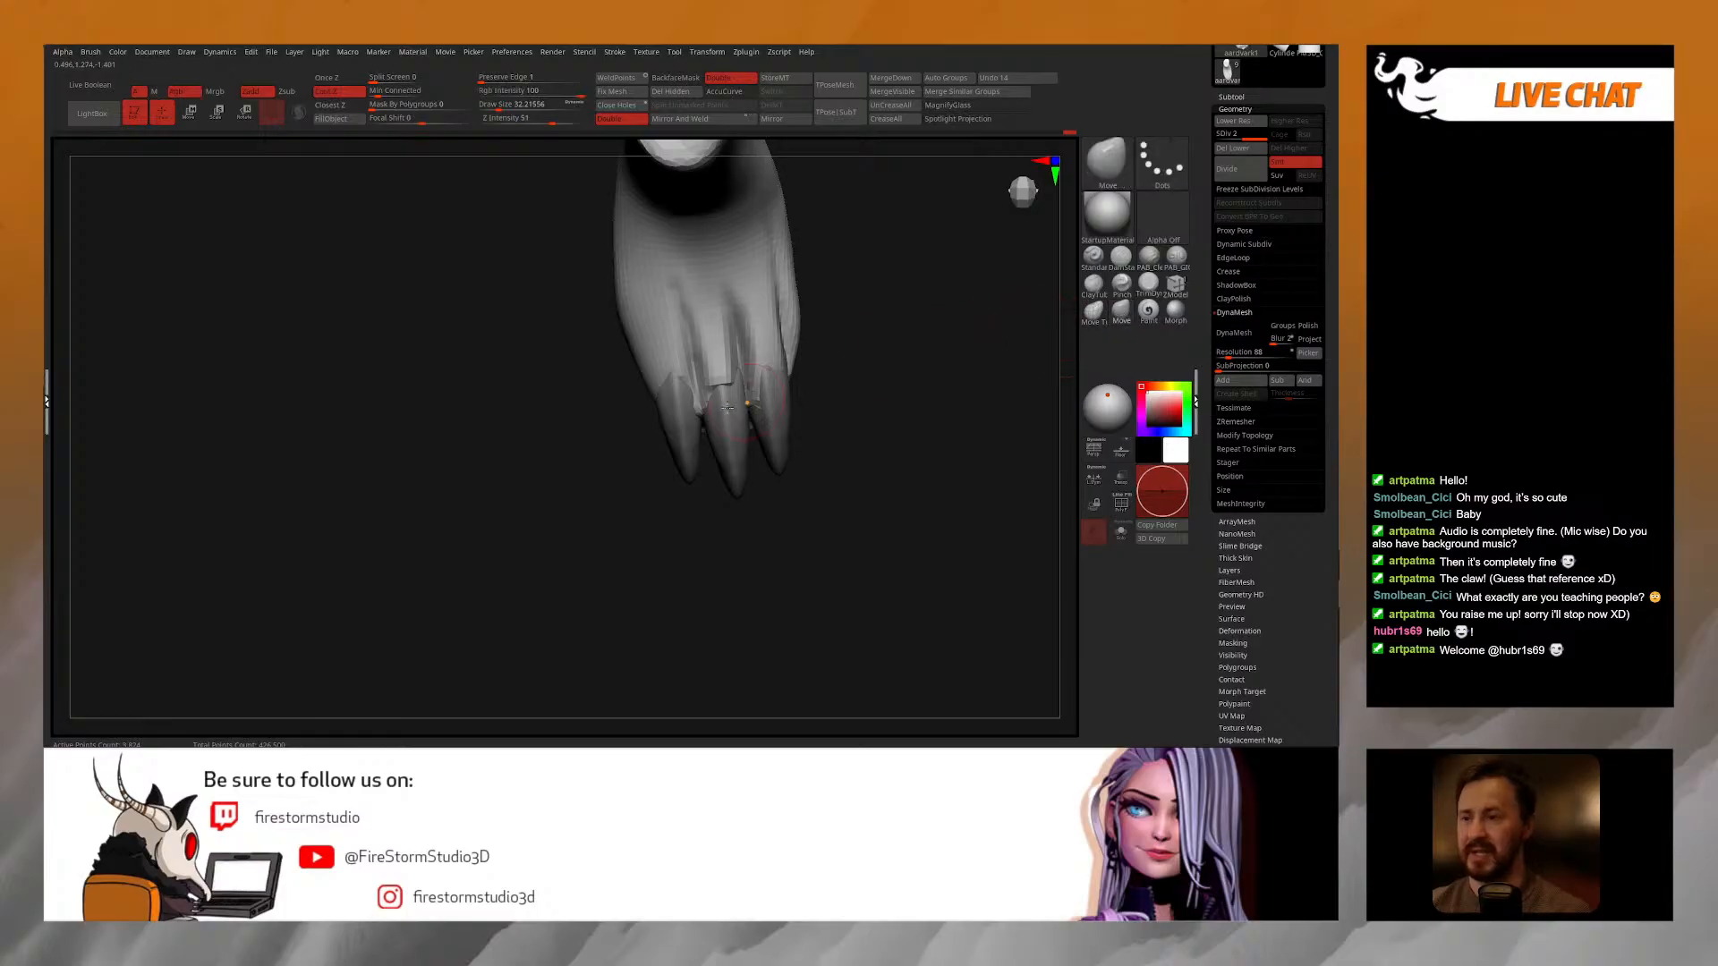
{"action": "right_click_drag", "start_coordinate": [747, 424], "coordinate": [694, 393]}
{"action": "mouse_move", "coordinate": [710, 298]}
{"action": "left_mouse_down"}
{"action": "mouse_move", "coordinate": [713, 347]}
{"action": "mouse_move", "coordinate": [664, 356]}
{"action": "mouse_move", "coordinate": [753, 324]}
{"action": "mouse_move", "coordinate": [751, 338]}
{"action": "left_mouse_up"}
{"action": "left_click_drag", "start_coordinate": [751, 333], "coordinate": [747, 338], "text": "shift"}
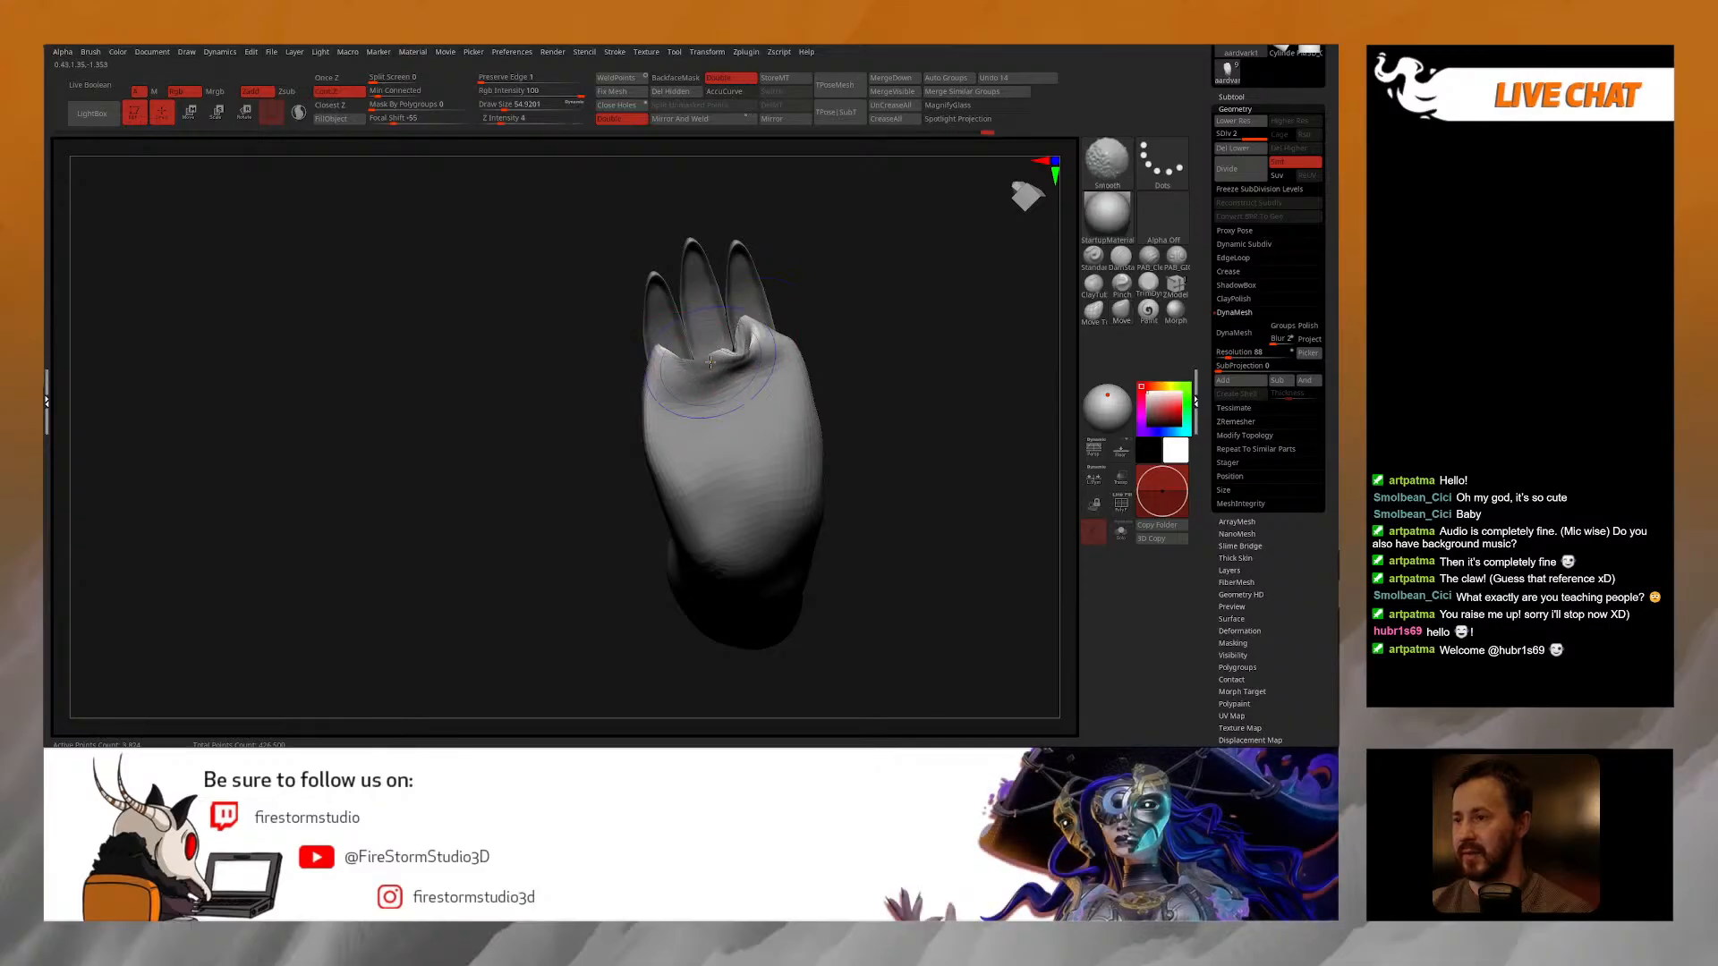
Step: Drop the foot to subdivision level 1 and reshape the toe edge along the claw bases with the Move brush
{"action": "key", "text": "shift+d"}
{"action": "right_click_drag", "start_coordinate": [723, 353], "coordinate": [712, 399]}
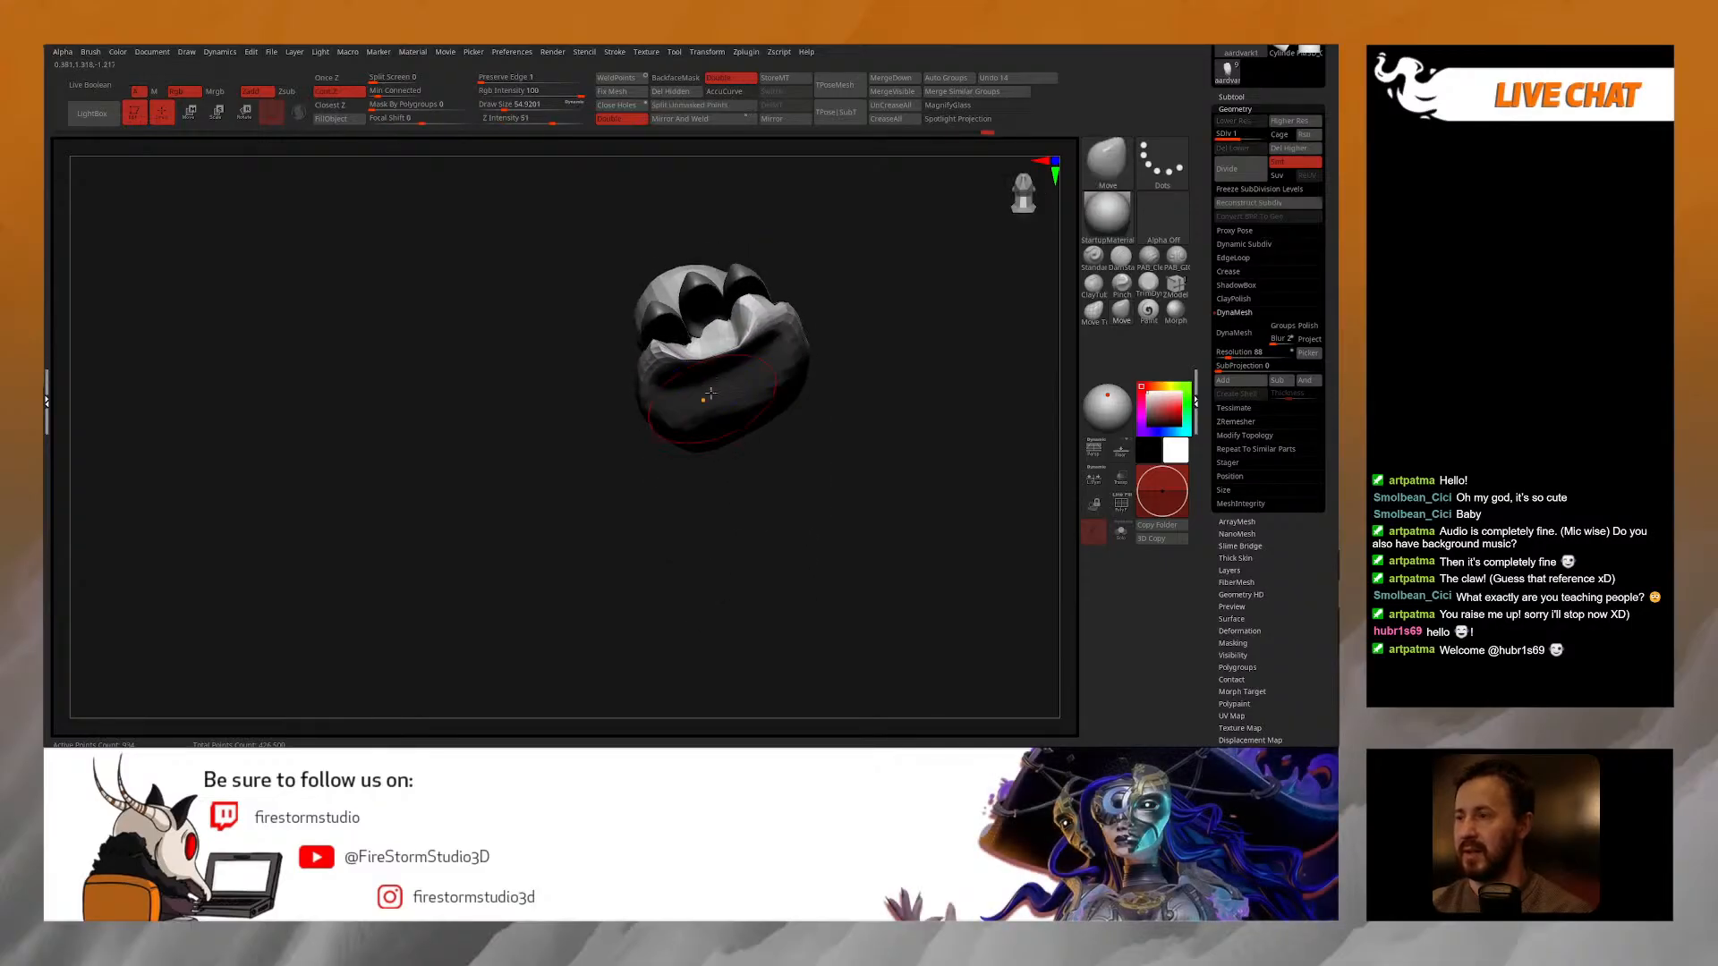
{"action": "mouse_move", "coordinate": [600, 146]}
{"action": "right_mouse_down"}
{"action": "mouse_move", "coordinate": [732, 334]}
{"action": "mouse_move", "coordinate": [153, 149]}
{"action": "mouse_move", "coordinate": [307, 716]}
{"action": "right_mouse_up"}
{"action": "right_click_drag", "start_coordinate": [752, 333], "coordinate": [741, 340]}
{"action": "key", "text": "space"}
{"action": "left_click_drag", "start_coordinate": [677, 307], "coordinate": [672, 306]}
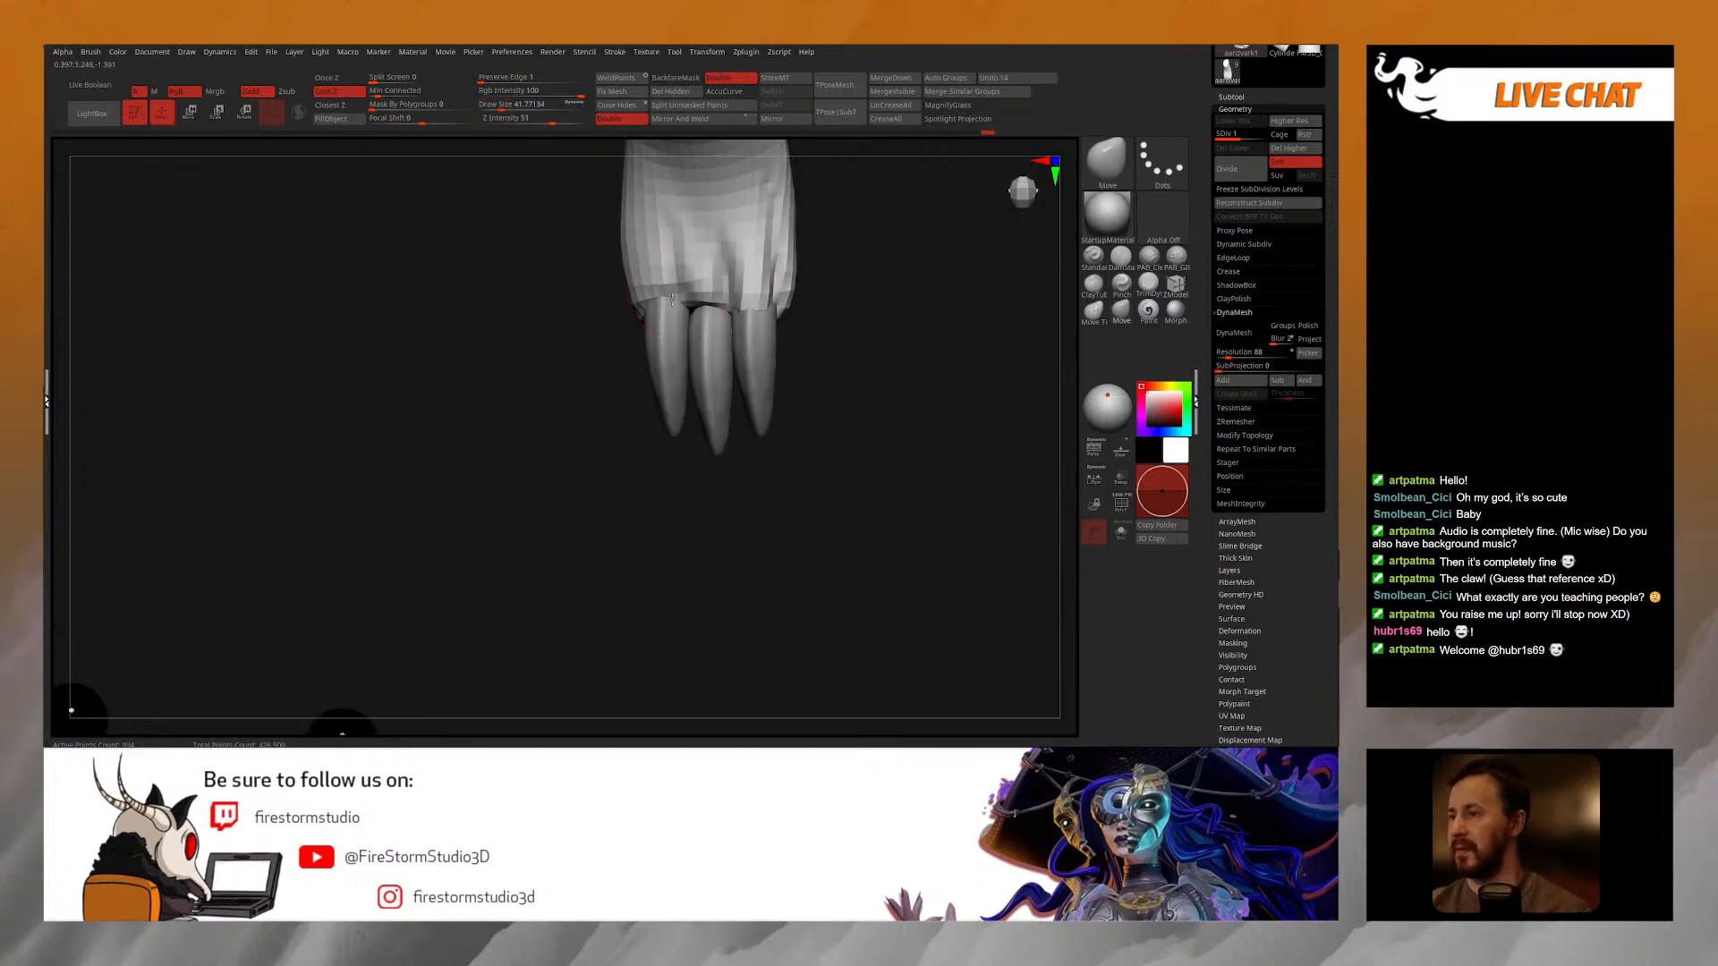
Step: Enlarge the Move brush and adjust the outer side contour of the paw
{"action": "right_click_drag", "start_coordinate": [811, 298], "coordinate": [787, 384]}
{"action": "key", "text": "space"}
{"action": "left_click_drag", "start_coordinate": [587, 363], "coordinate": [610, 417]}
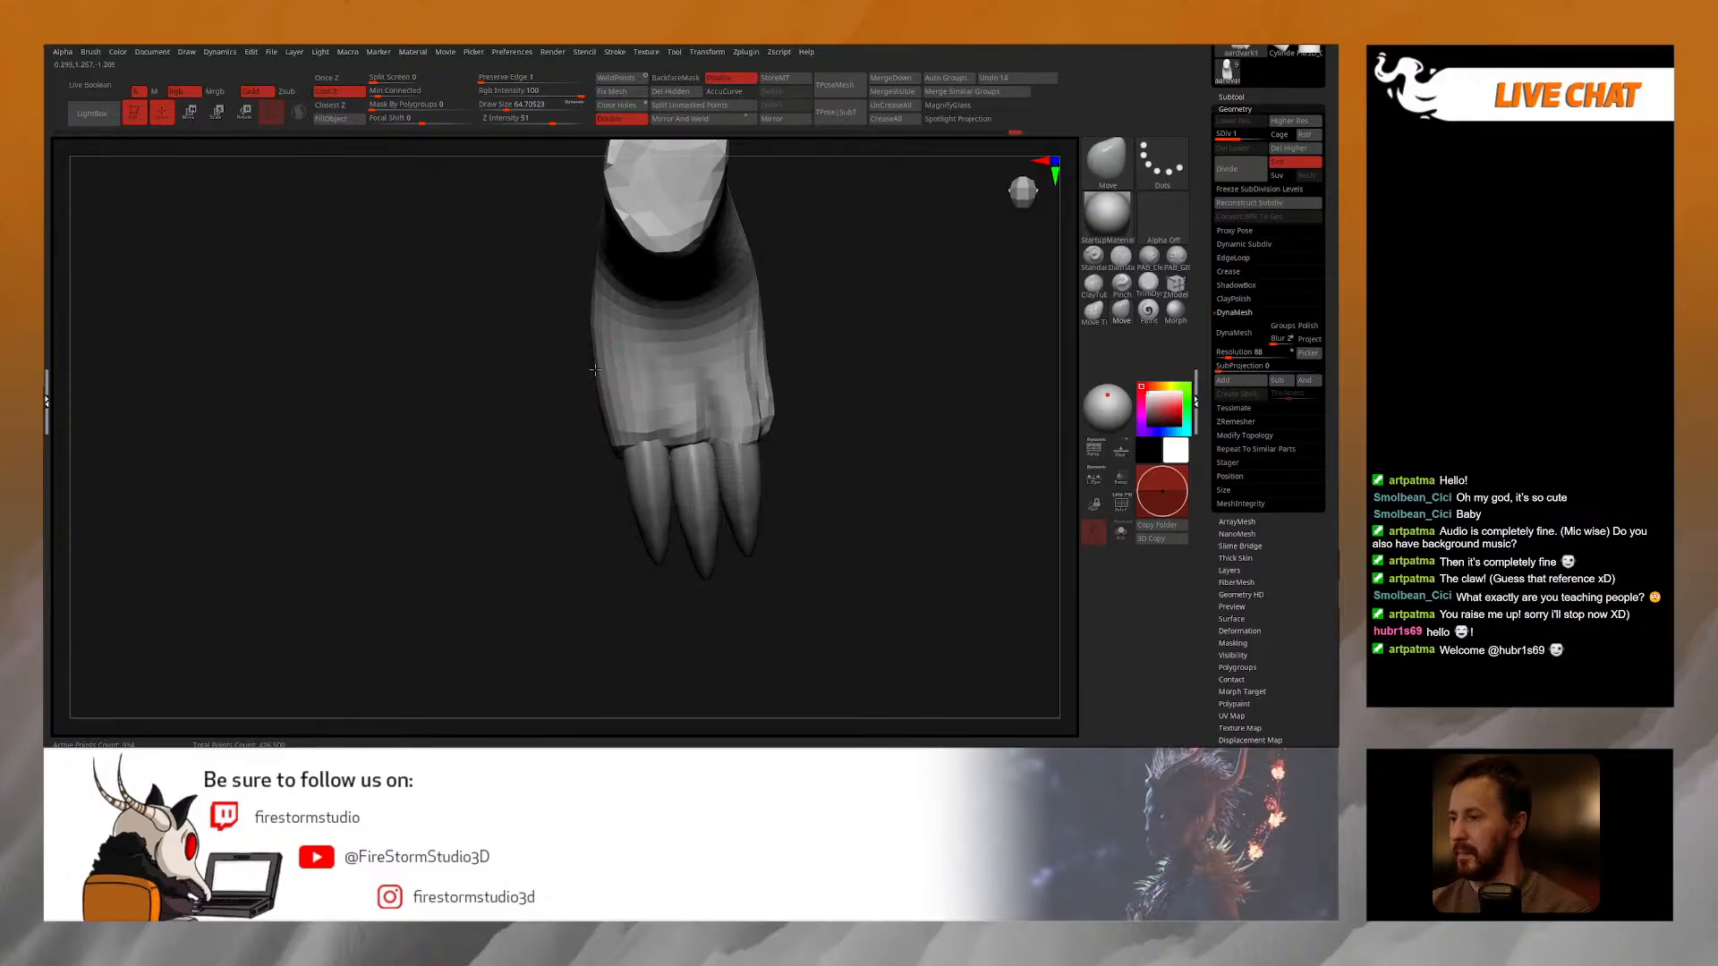
Step: Reshape and smooth the underside of the paw into a rounded pad behind the claws
{"action": "mouse_move", "coordinate": [595, 369]}
{"action": "right_mouse_down"}
{"action": "mouse_move", "coordinate": [826, 411]}
{"action": "mouse_move", "coordinate": [816, 430]}
{"action": "mouse_move", "coordinate": [874, 314]}
{"action": "mouse_move", "coordinate": [828, 421]}
{"action": "right_mouse_up"}
{"action": "key", "text": "alt+s"}
{"action": "right_click", "coordinate": [814, 441]}
{"action": "mouse_move", "coordinate": [785, 429]}
{"action": "left_mouse_down", "text": "shift"}
{"action": "mouse_move", "coordinate": [795, 514]}
{"action": "mouse_move", "coordinate": [787, 483]}
{"action": "left_mouse_up", "text": "shift"}
{"action": "key", "text": "alt+s"}
{"action": "mouse_move", "coordinate": [832, 456]}
{"action": "right_mouse_down"}
{"action": "mouse_move", "coordinate": [847, 395]}
{"action": "mouse_move", "coordinate": [817, 453]}
{"action": "mouse_move", "coordinate": [812, 407]}
{"action": "mouse_move", "coordinate": [828, 403]}
{"action": "mouse_move", "coordinate": [780, 442]}
{"action": "right_mouse_up"}
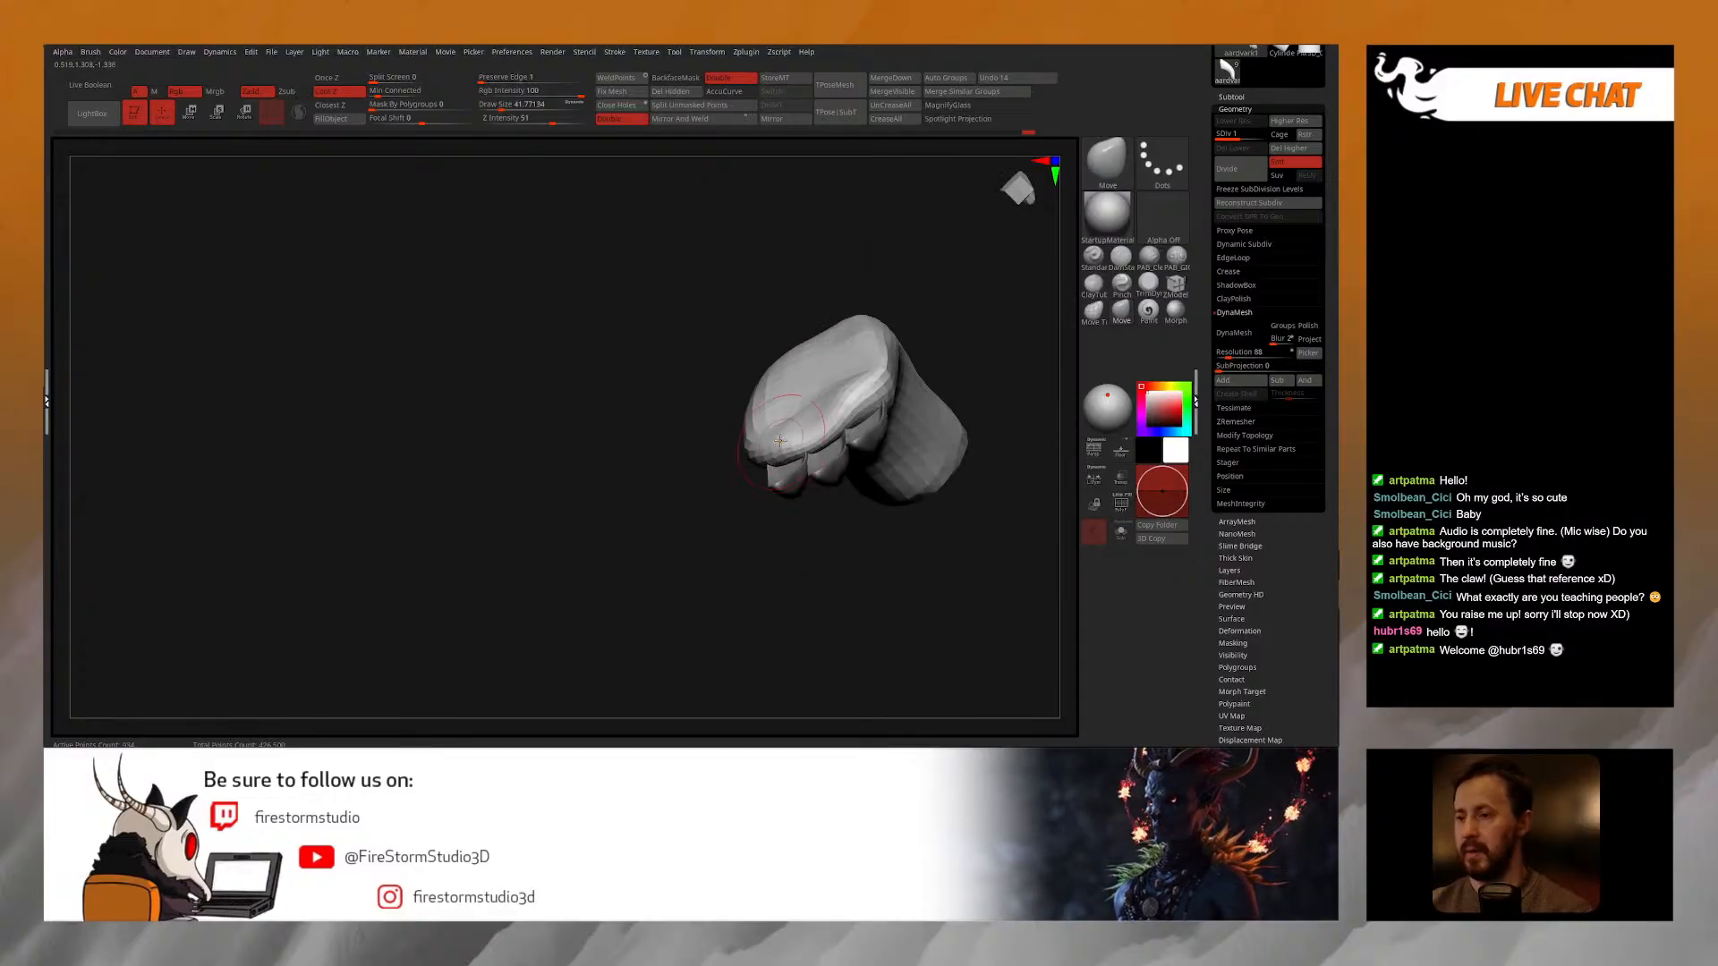
{"action": "left_click_drag", "start_coordinate": [861, 406], "coordinate": [832, 384], "text": "shift"}
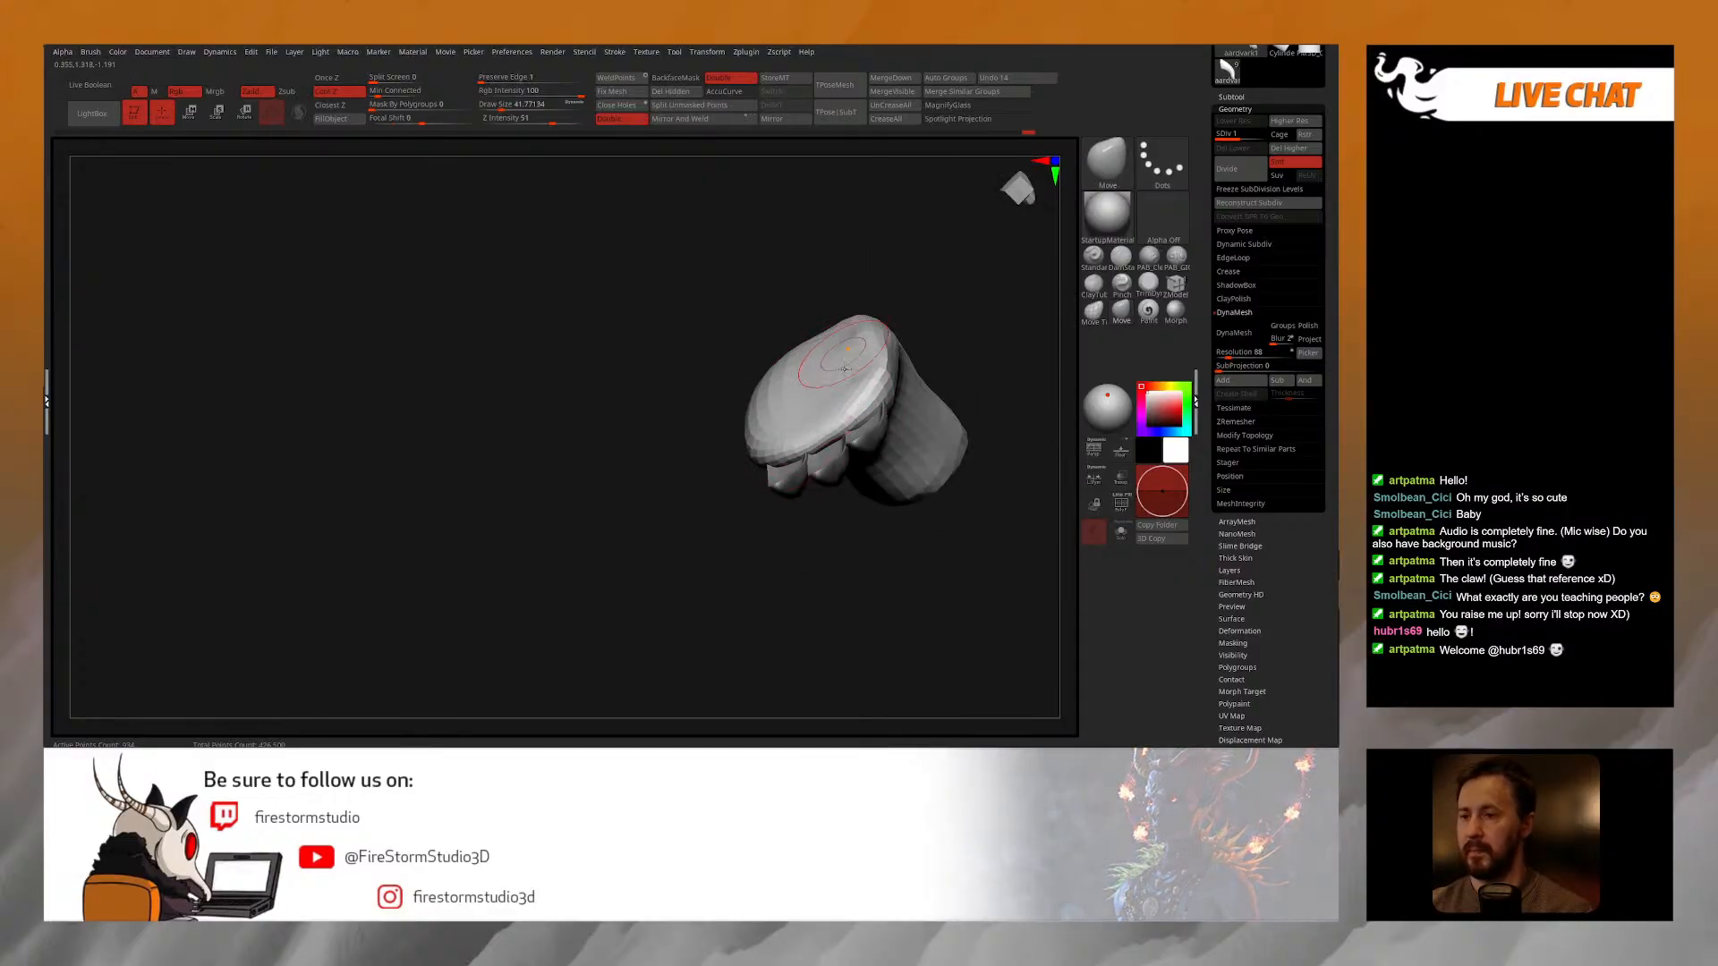
Step: Smooth the rim of the sole and refine the toe edge above the claws with a smaller Move brush
{"action": "right_click_drag", "start_coordinate": [827, 360], "coordinate": [850, 407]}
{"action": "left_click_drag", "start_coordinate": [855, 413], "coordinate": [879, 416], "text": "shift"}
{"action": "mouse_move", "coordinate": [878, 415]}
{"action": "right_mouse_down"}
{"action": "mouse_move", "coordinate": [894, 409]}
{"action": "mouse_move", "coordinate": [647, 448]}
{"action": "mouse_move", "coordinate": [752, 457]}
{"action": "mouse_move", "coordinate": [786, 411]}
{"action": "right_mouse_up"}
{"action": "key", "text": "space"}
{"action": "key", "text": "space"}
{"action": "left_click_drag", "start_coordinate": [707, 479], "coordinate": [702, 479]}
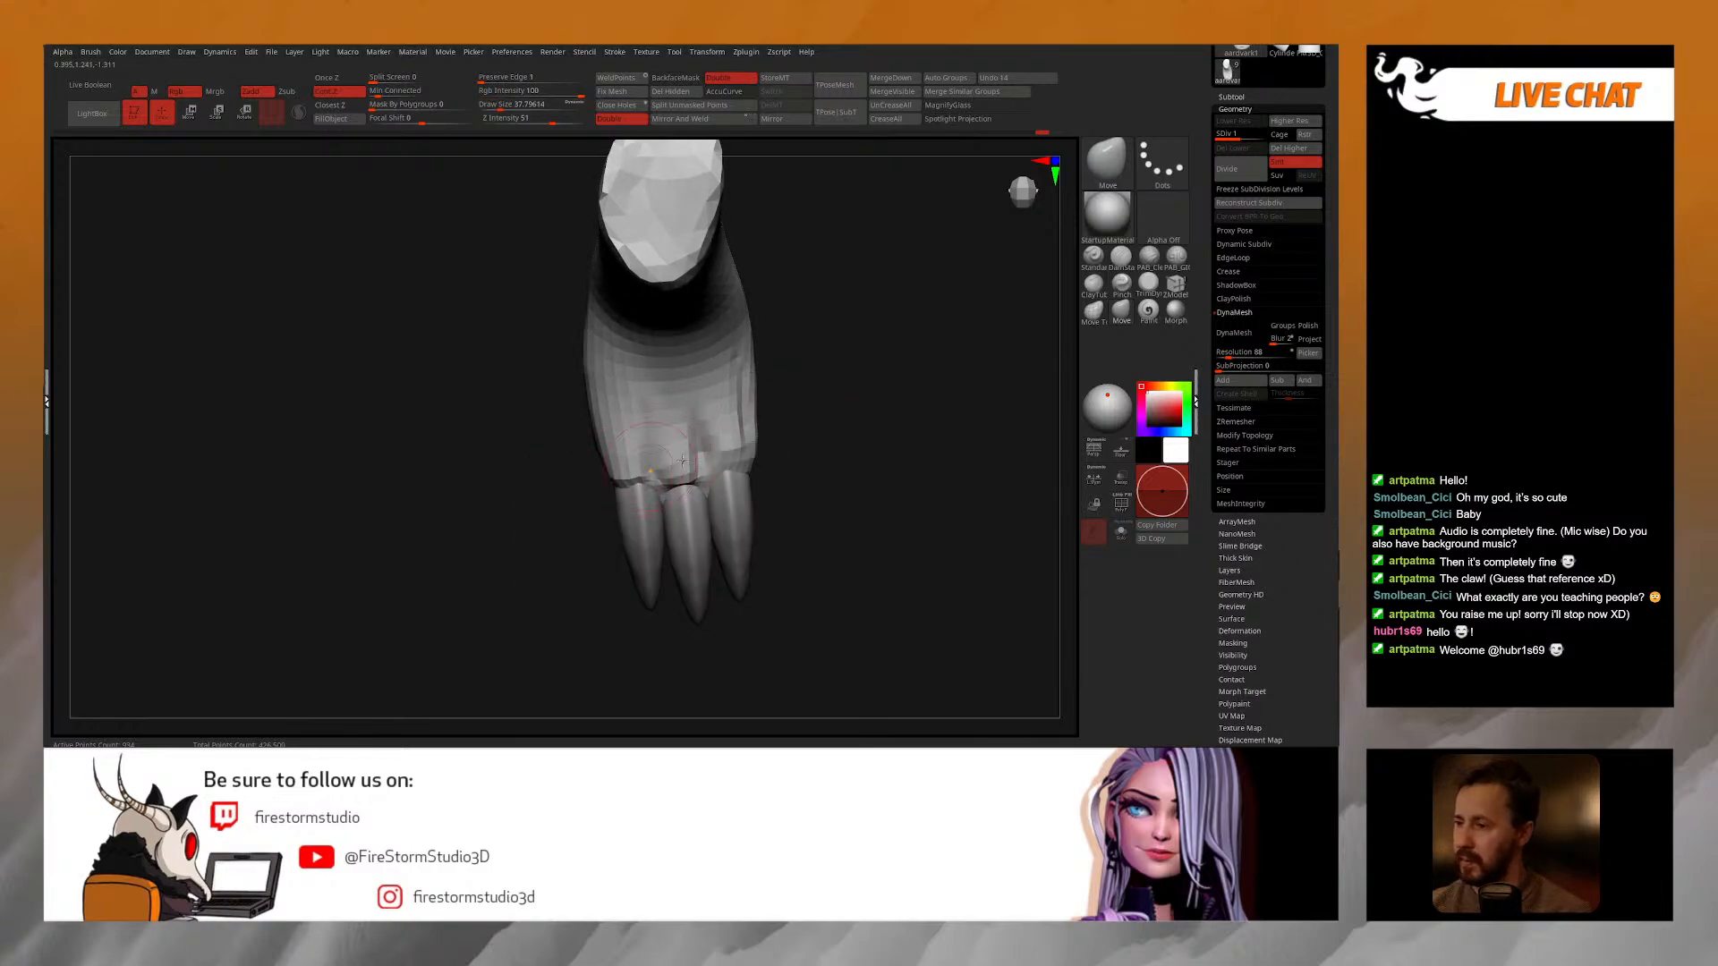
Step: Store the foot's current position as its Stager home stage
{"action": "right_click_drag", "start_coordinate": [790, 455], "coordinate": [799, 372]}
{"action": "right_click_drag", "start_coordinate": [810, 430], "coordinate": [985, 441]}
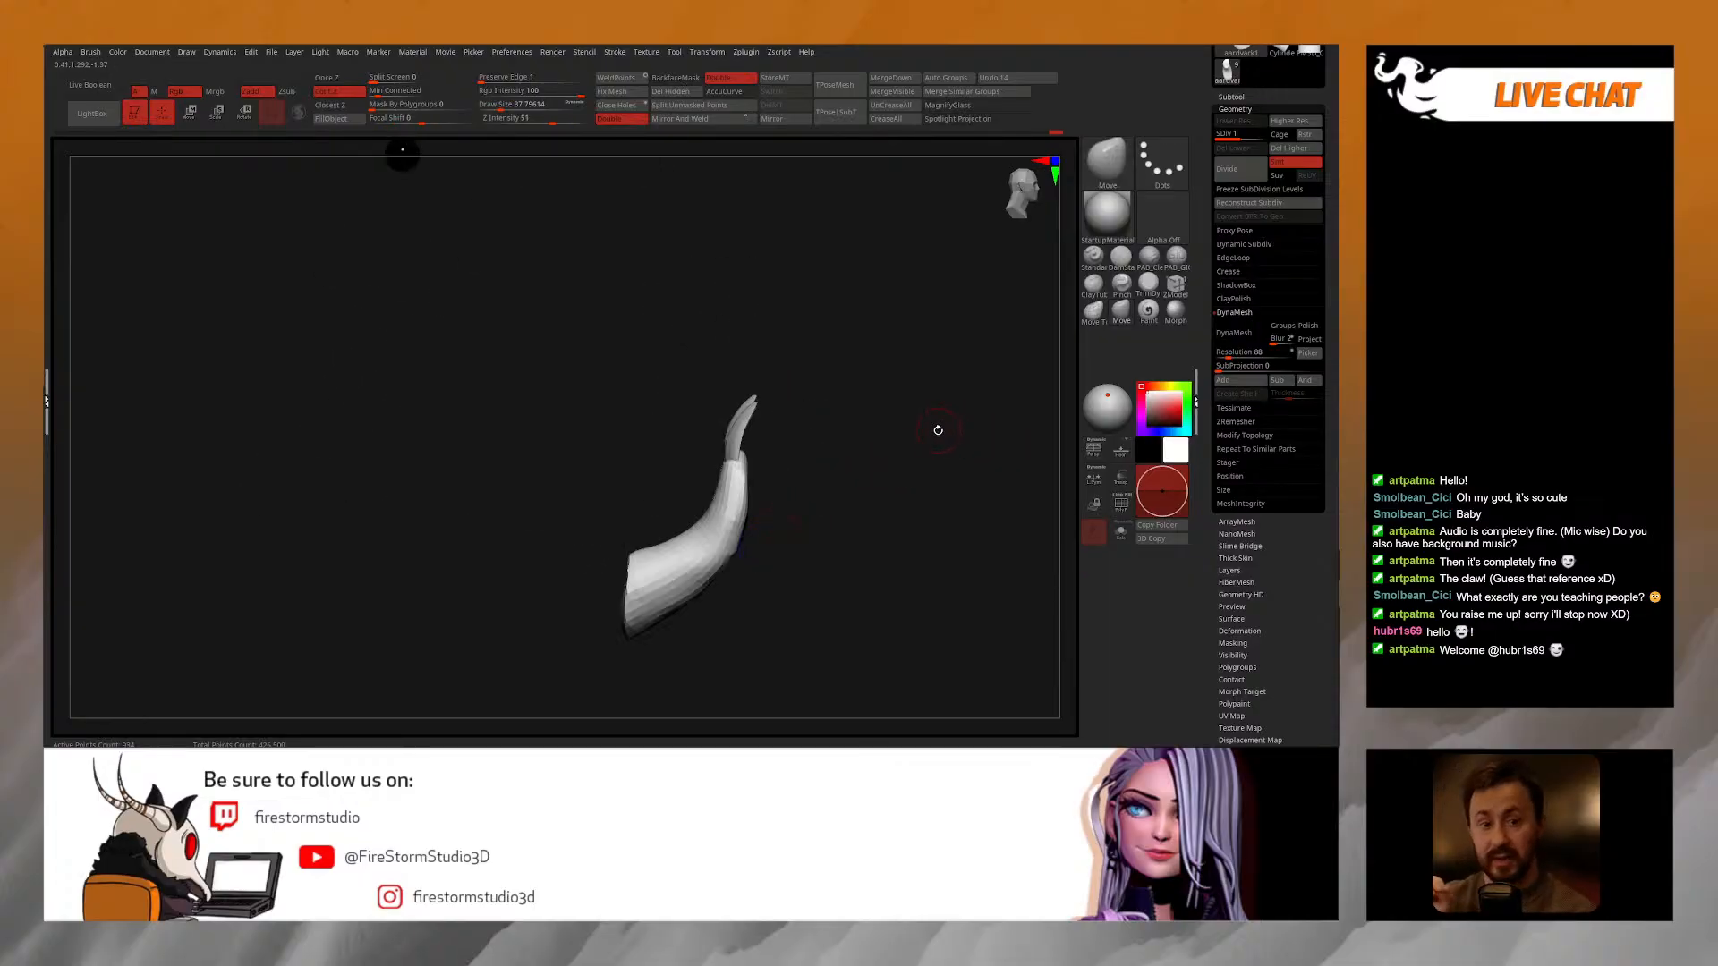
{"action": "right_click_drag", "start_coordinate": [848, 393], "coordinate": [779, 570]}
{"action": "right_click_drag", "start_coordinate": [759, 513], "coordinate": [801, 611]}
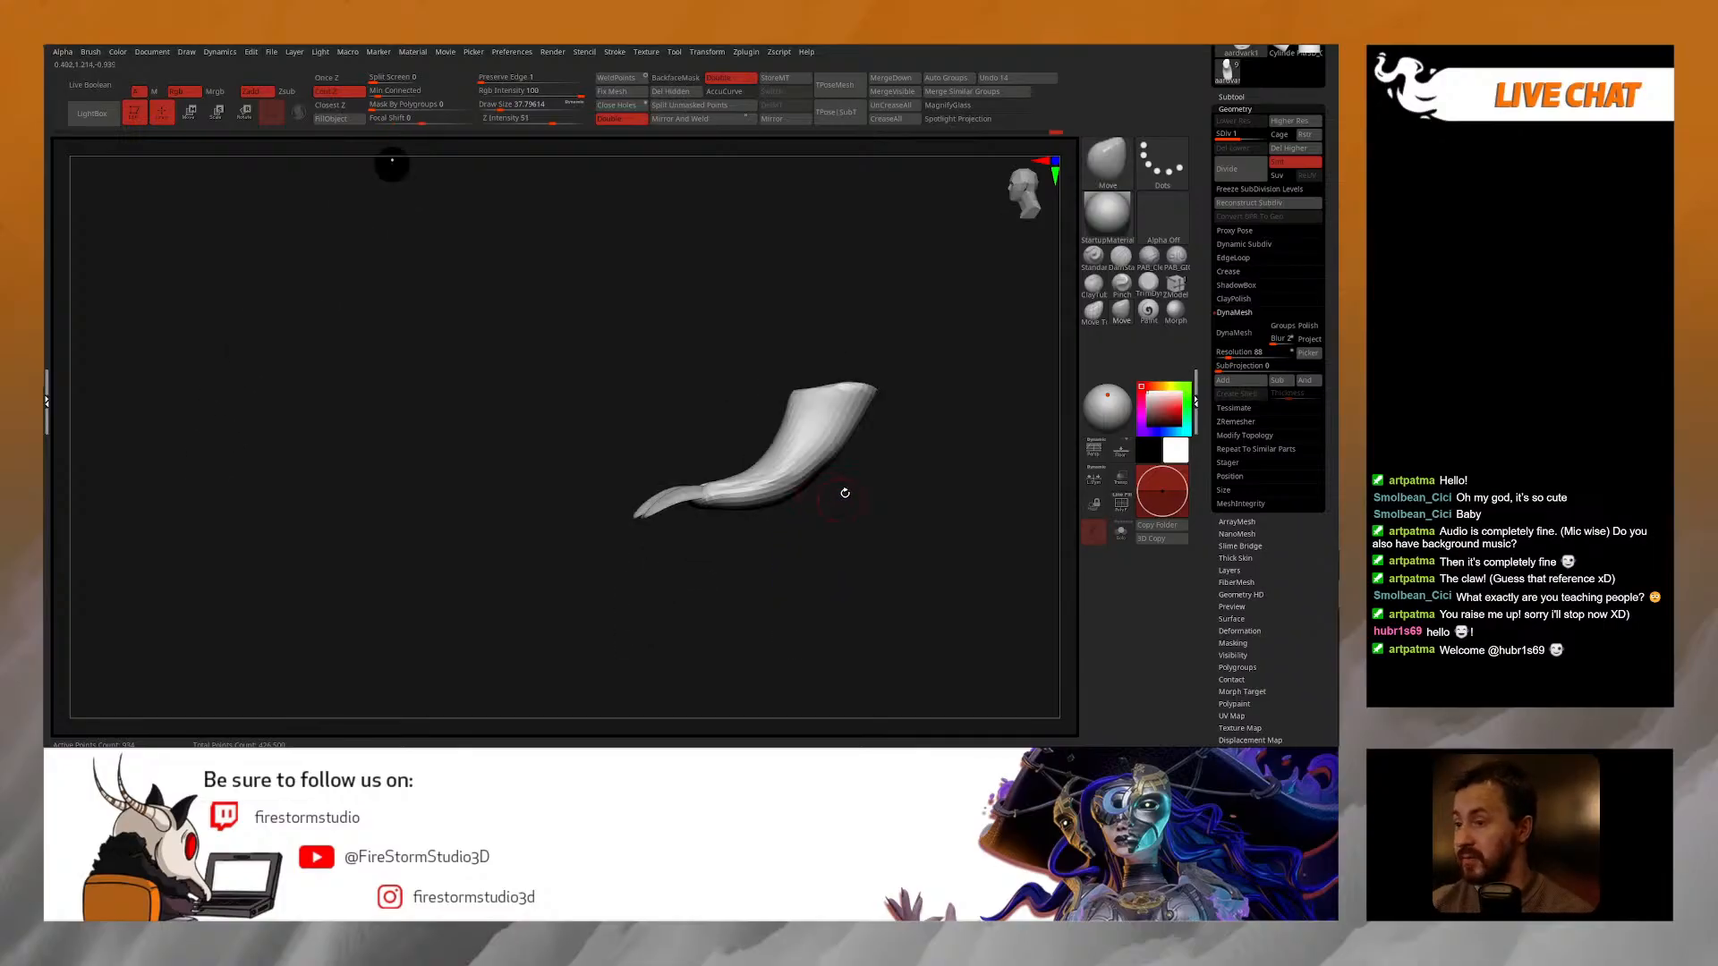
{"action": "left_click", "coordinate": [1232, 313]}
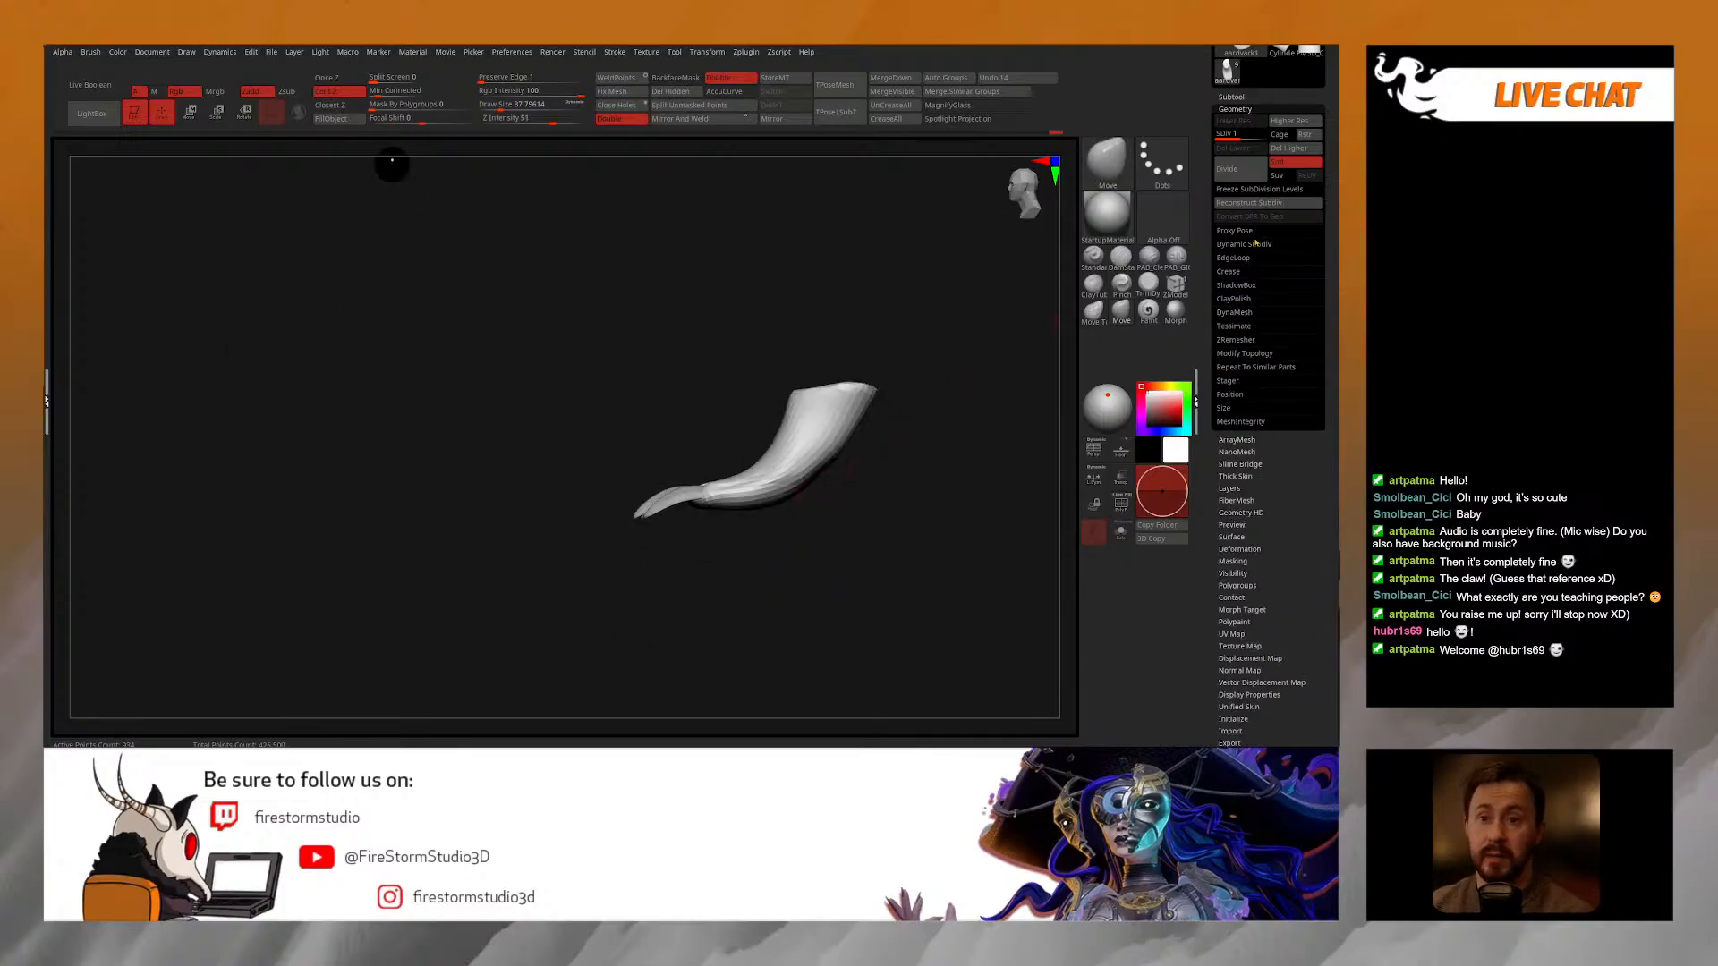
{"action": "left_click", "coordinate": [1229, 381]}
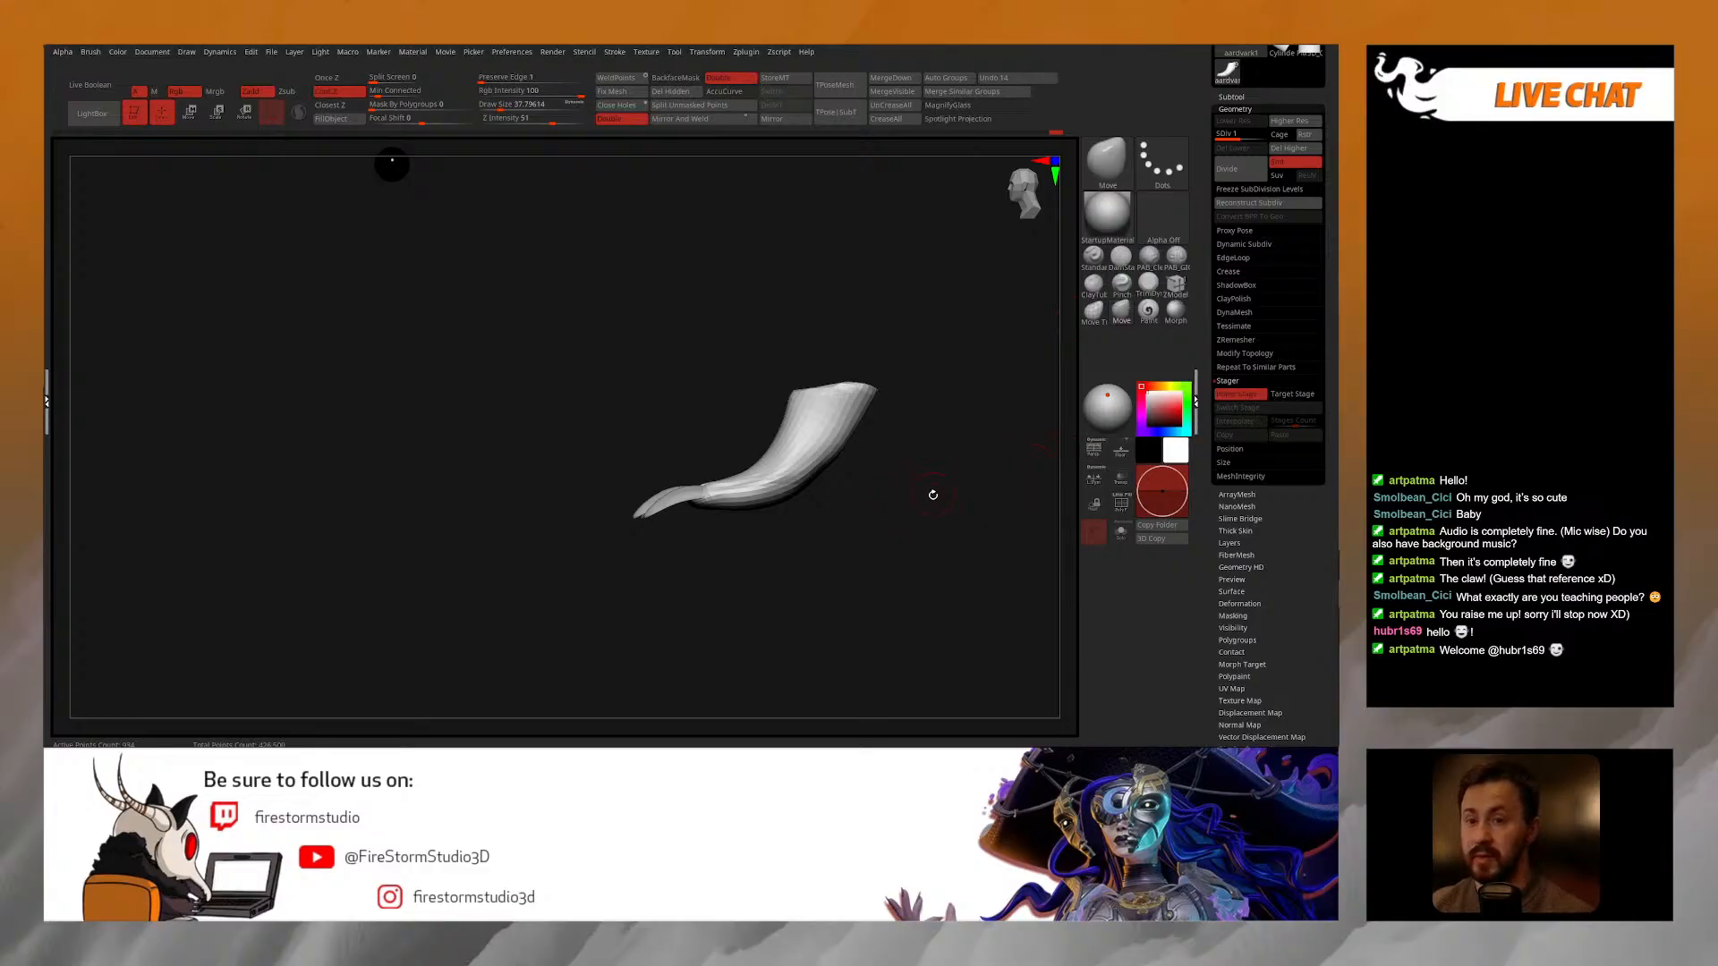
Step: Select the claws and switch their Stager stage to move them to their separate stored position away from the foot
{"action": "right_click_drag", "start_coordinate": [932, 494], "coordinate": [932, 525]}
{"action": "key", "text": "ctrl+shift+s"}
{"action": "key", "text": "ctrl+shift+s"}
{"action": "left_click", "coordinate": [721, 532], "text": "alt"}
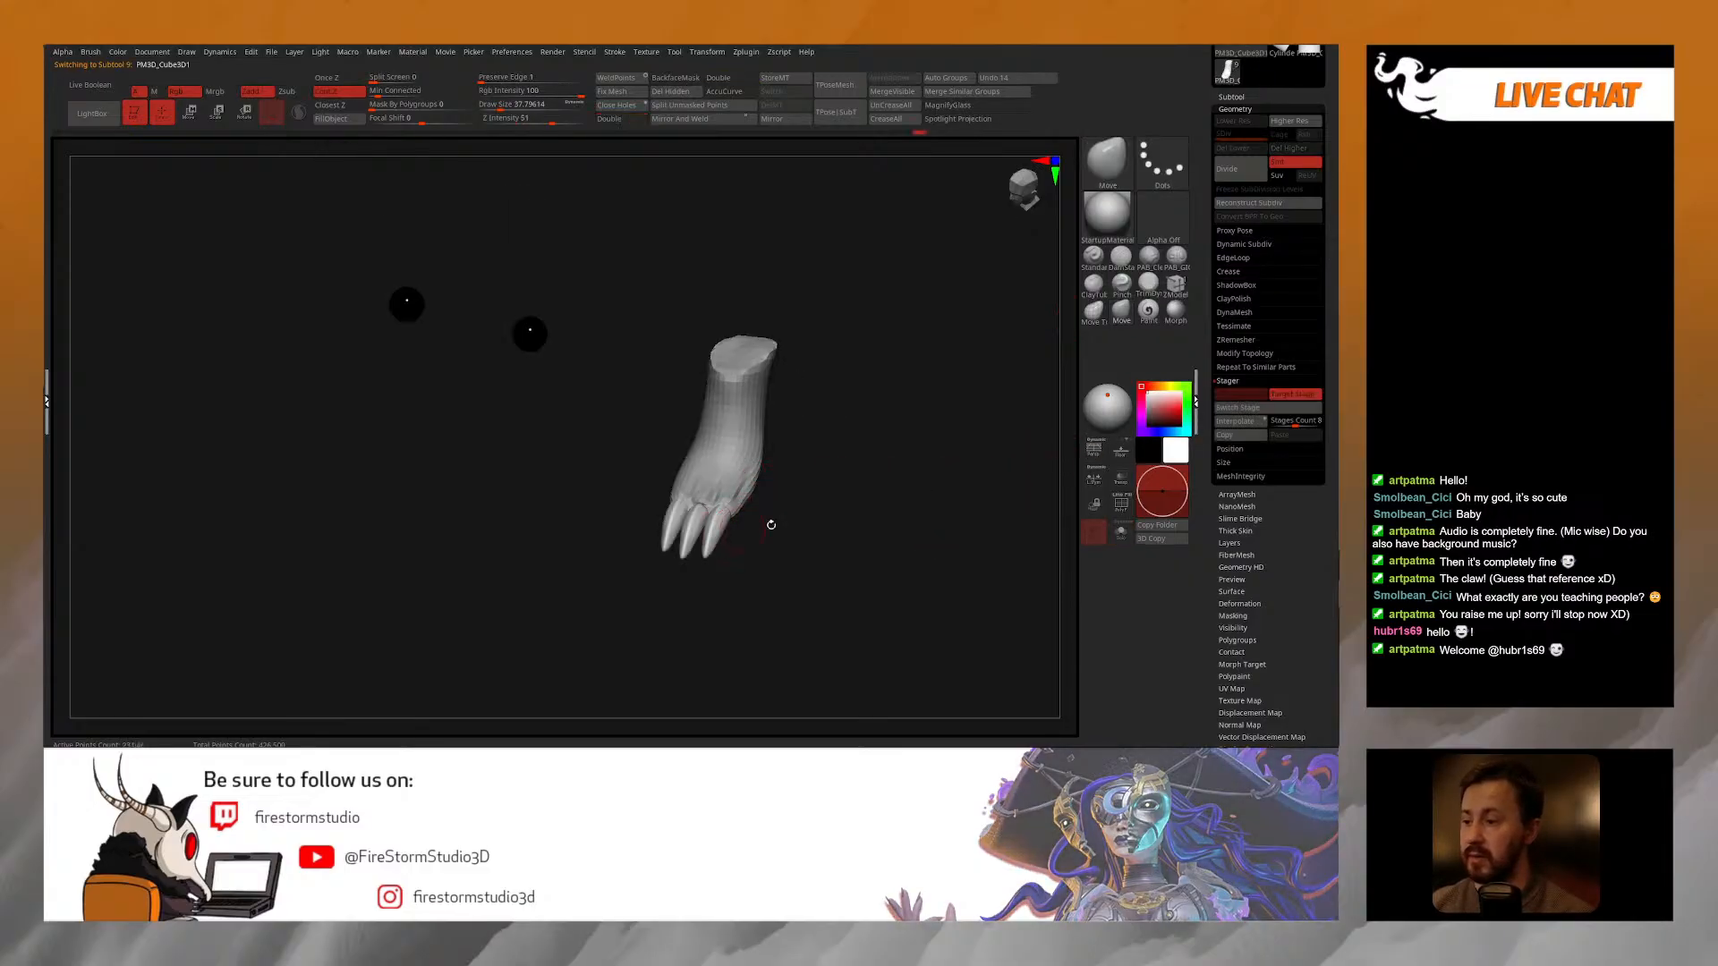
{"action": "left_click", "coordinate": [1255, 408]}
{"action": "mouse_move", "coordinate": [870, 491]}
{"action": "right_mouse_down"}
{"action": "mouse_move", "coordinate": [853, 558]}
{"action": "mouse_move", "coordinate": [810, 570]}
{"action": "right_mouse_up"}
{"action": "mouse_move", "coordinate": [700, 548]}
{"action": "right_mouse_down", "text": "alt"}
{"action": "mouse_move", "coordinate": [728, 475]}
{"action": "mouse_move", "coordinate": [755, 552]}
{"action": "mouse_move", "coordinate": [818, 525]}
{"action": "right_mouse_up", "text": "alt"}
{"action": "left_click_drag", "start_coordinate": [639, 476], "coordinate": [614, 471]}
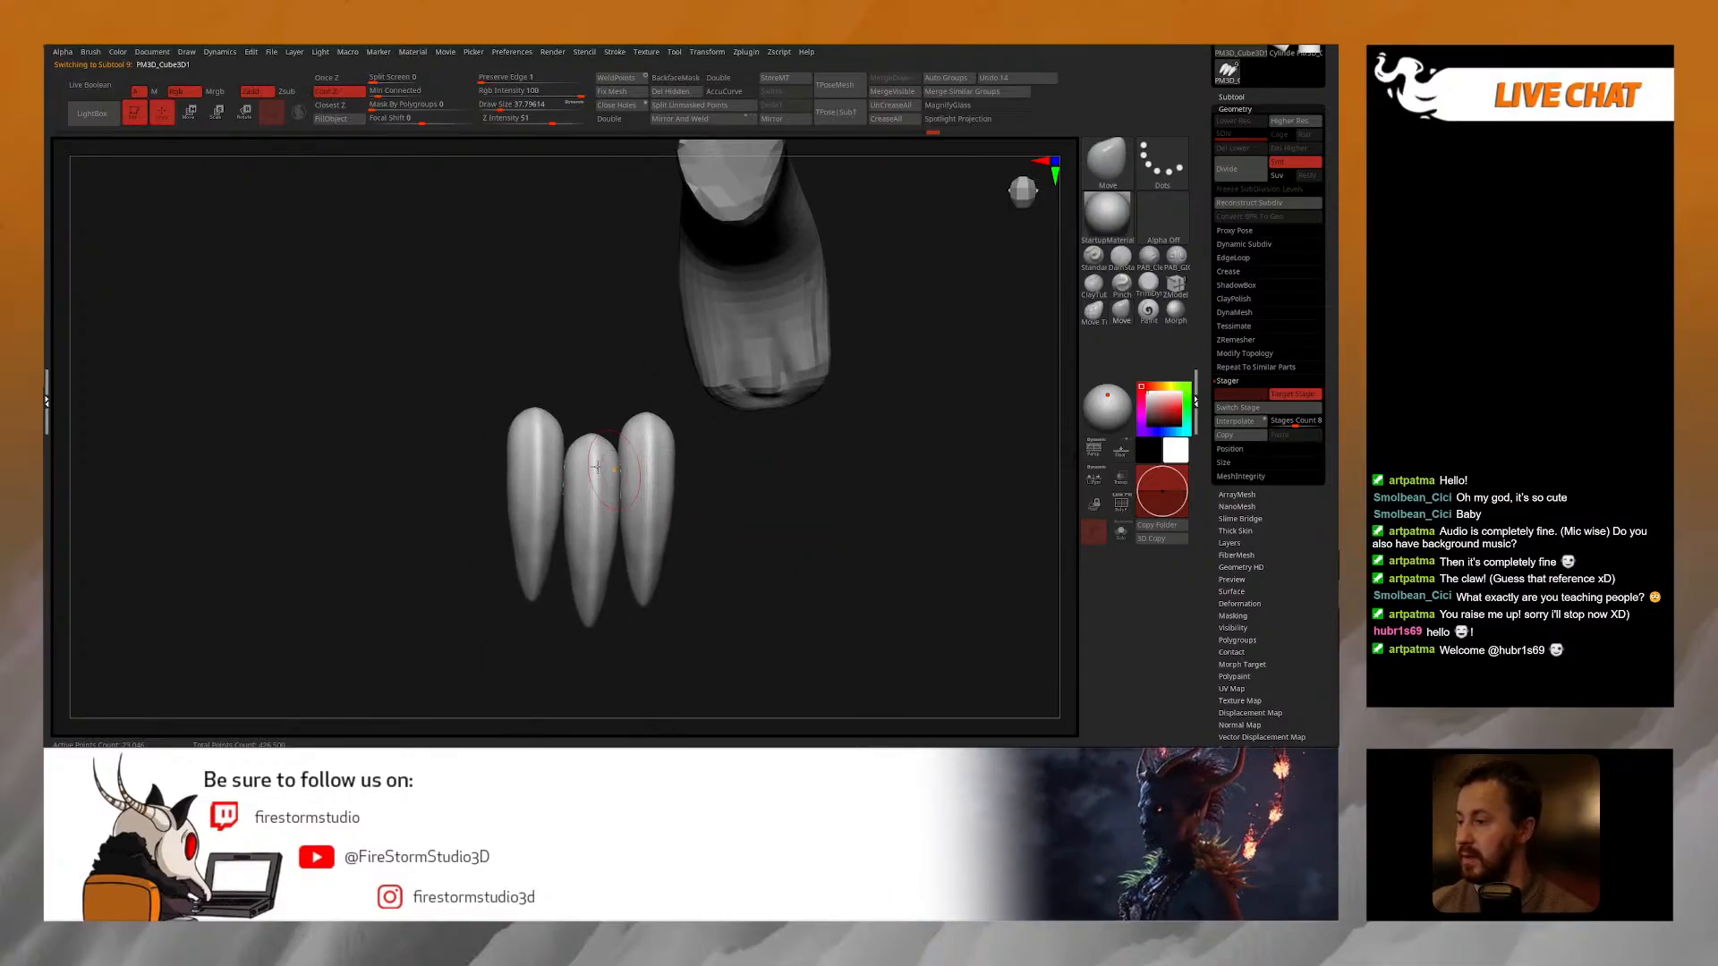
Step: Show polygroup colours, mask every claw except the right-hand one of the three, and centre the transform gizmo on that claw
{"action": "key", "text": "shift+f"}
{"action": "left_click", "coordinate": [658, 485], "text": "ctrl+shift"}
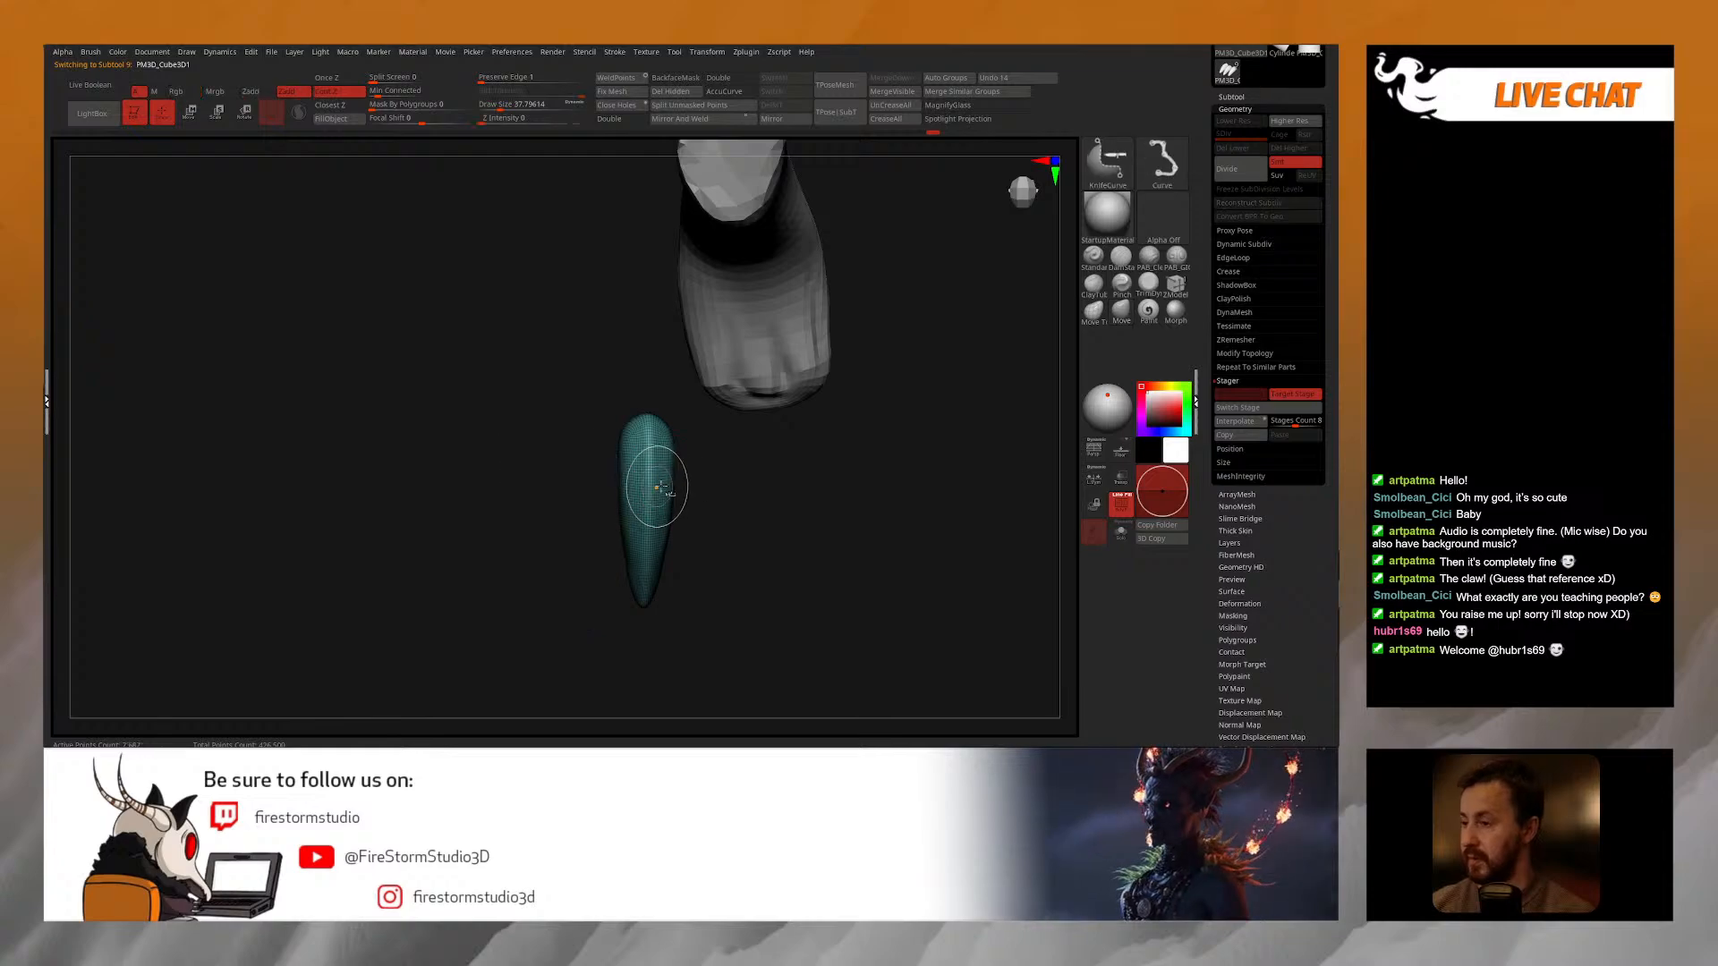
{"action": "left_click_drag", "start_coordinate": [556, 403], "coordinate": [721, 645], "text": "ctrl"}
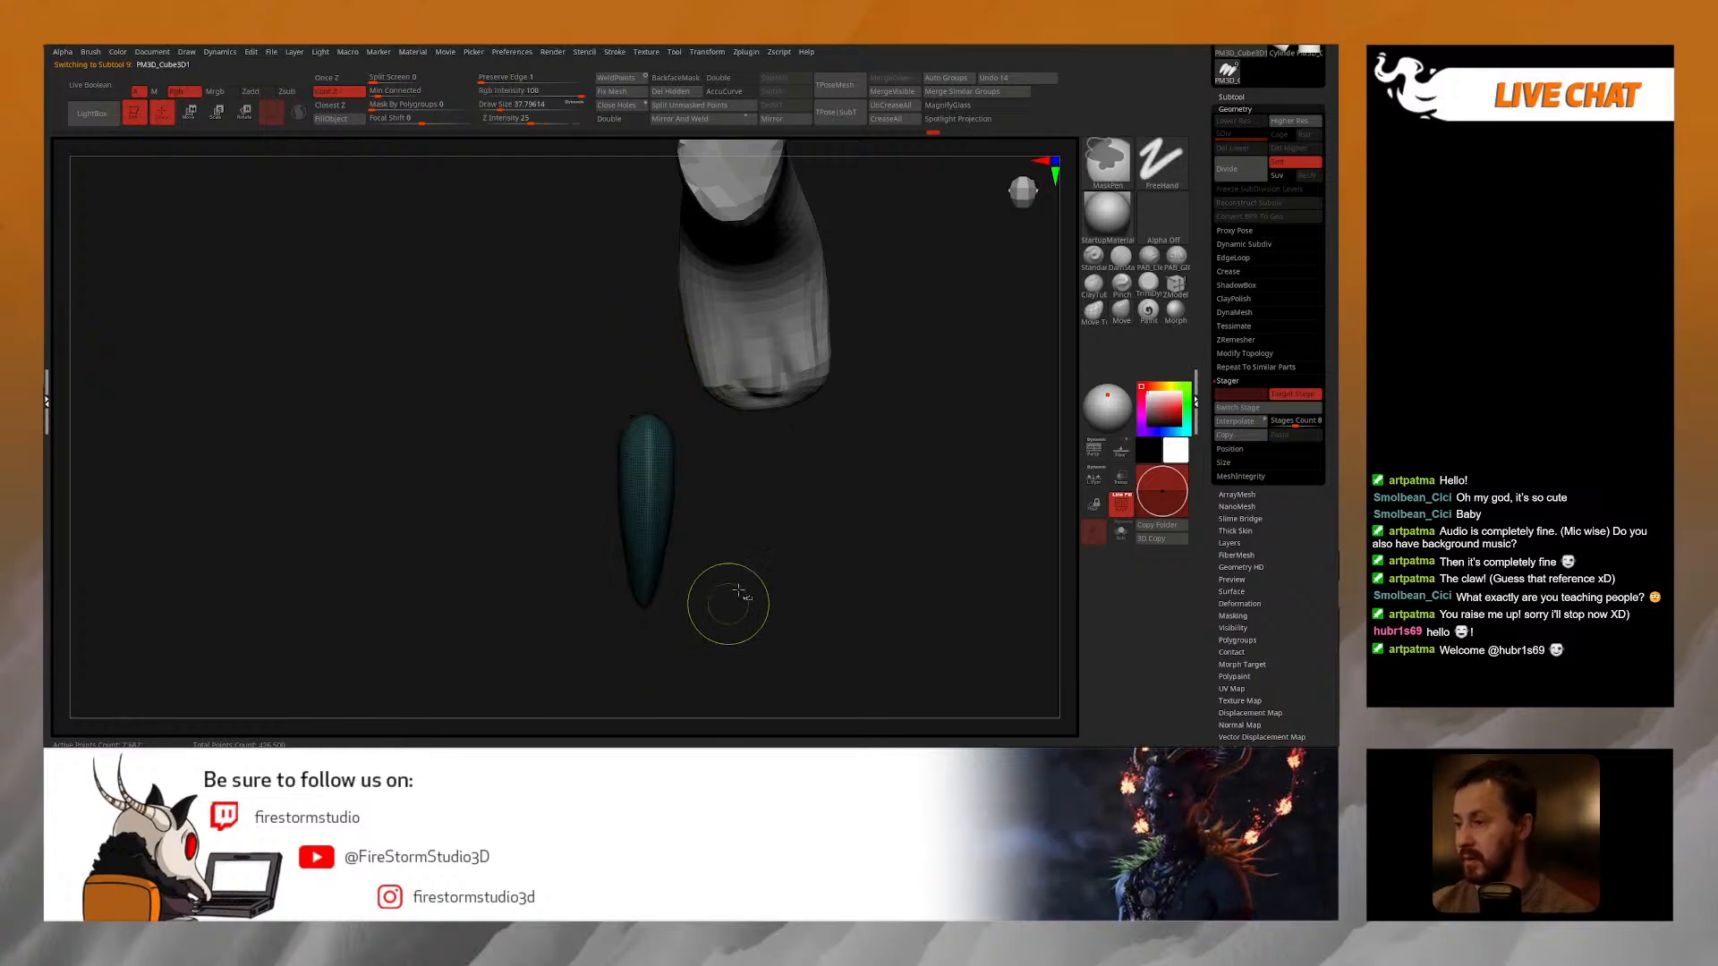
{"action": "left_click", "coordinate": [733, 598], "text": "ctrl+shift"}
{"action": "key", "text": "w"}
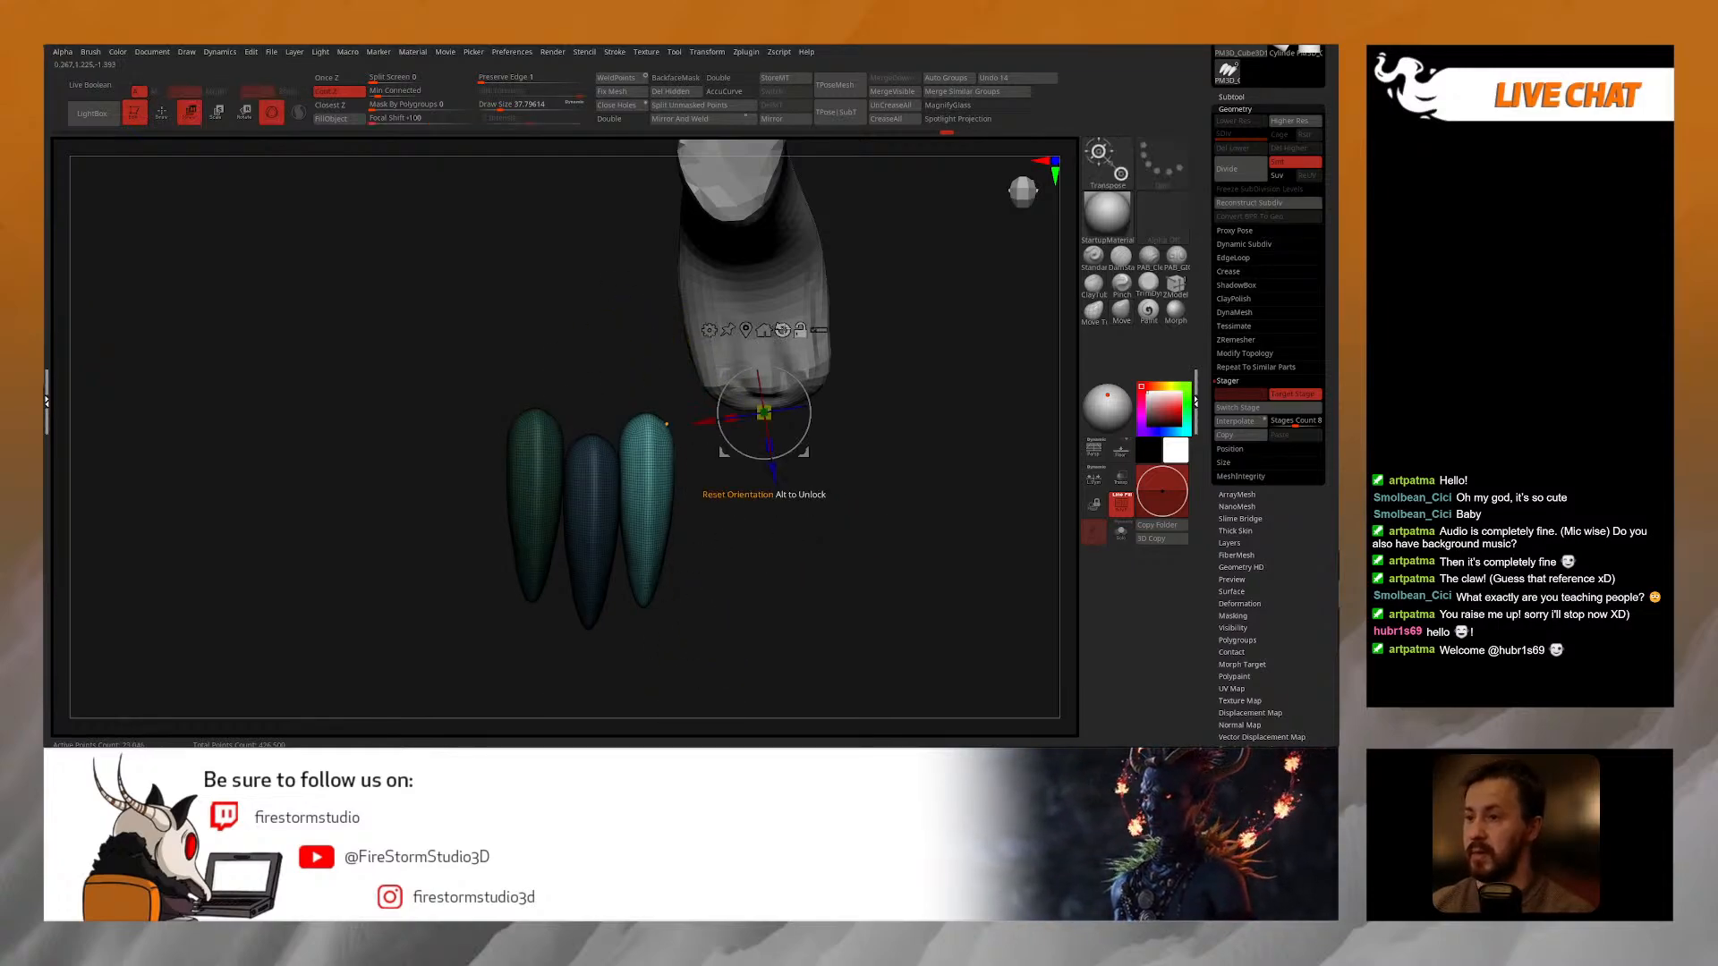
{"action": "left_click", "coordinate": [745, 330]}
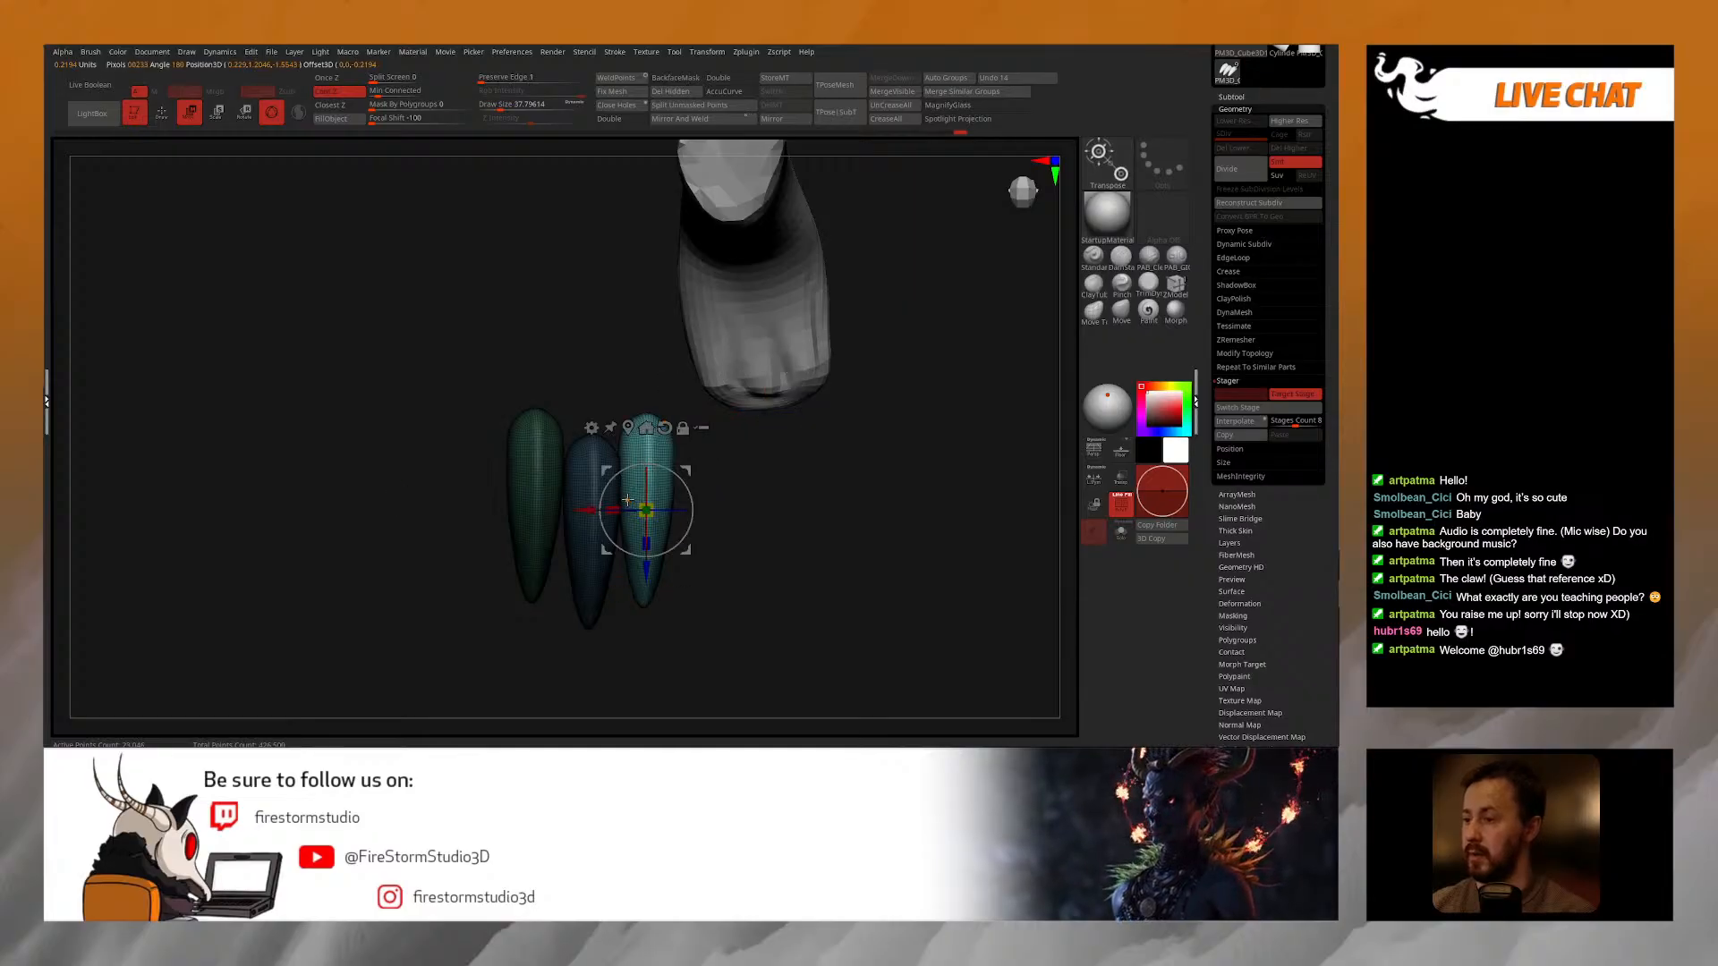
Step: Duplicate the unmasked claw sideways as a fourth claw and move the copy higher than the other three
{"action": "left_click_drag", "start_coordinate": [587, 510], "coordinate": [644, 510]}
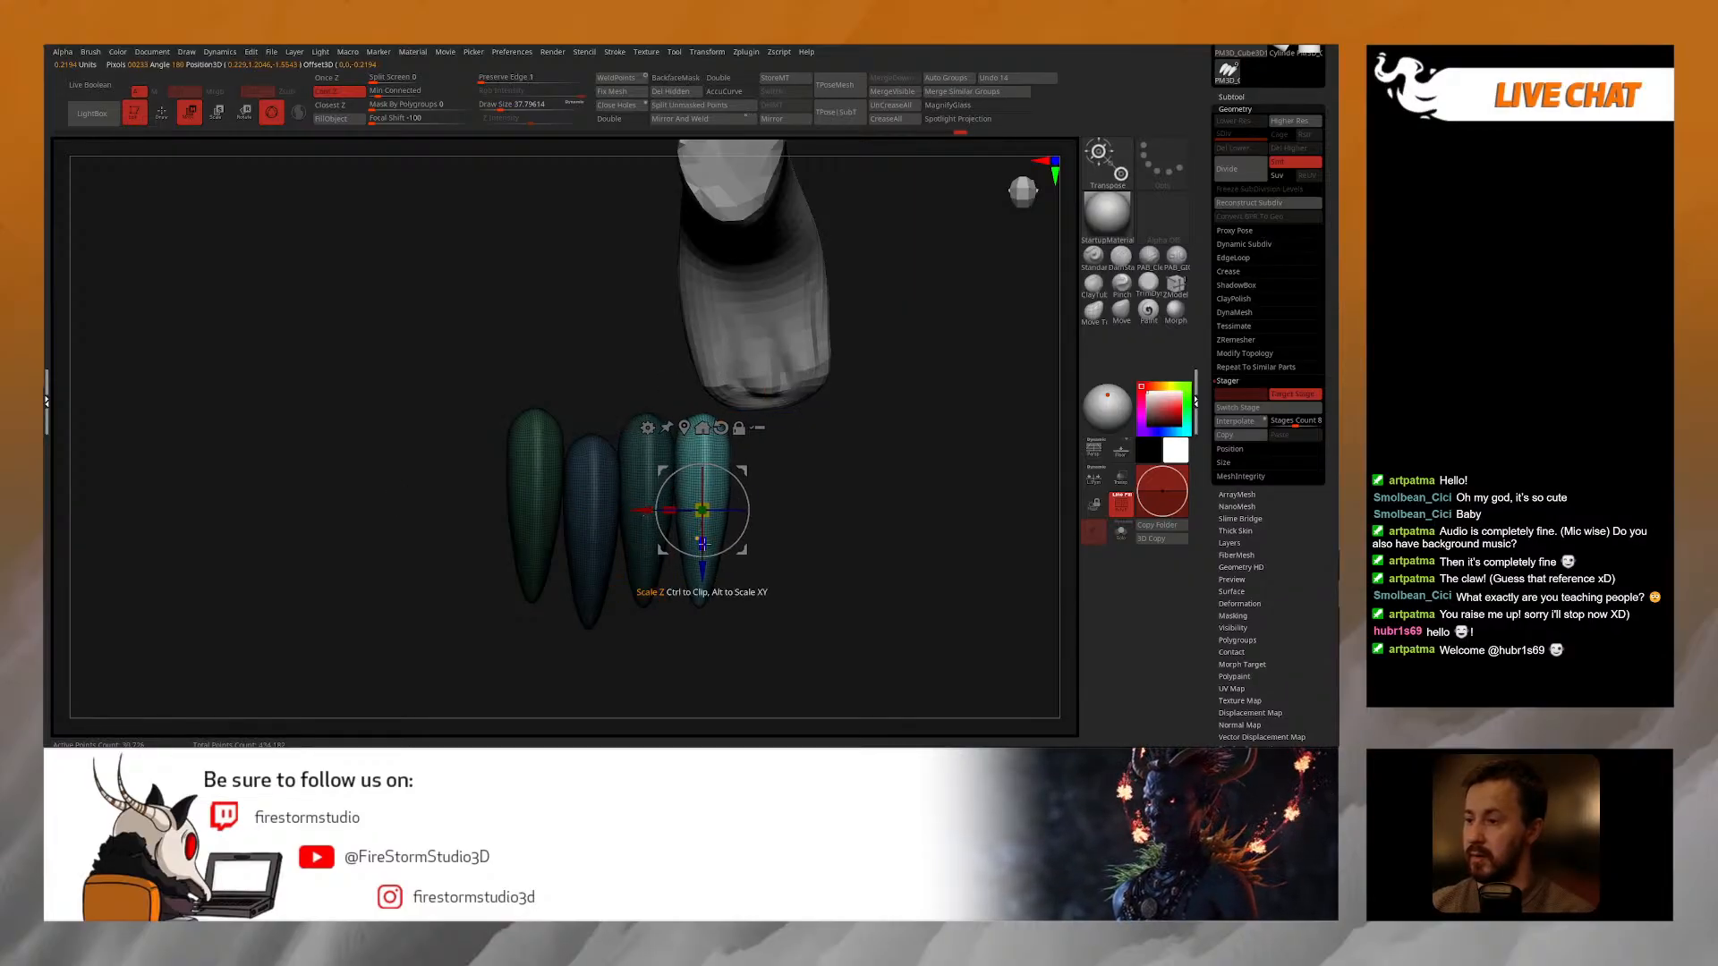
{"action": "left_click_drag", "start_coordinate": [701, 559], "coordinate": [701, 477]}
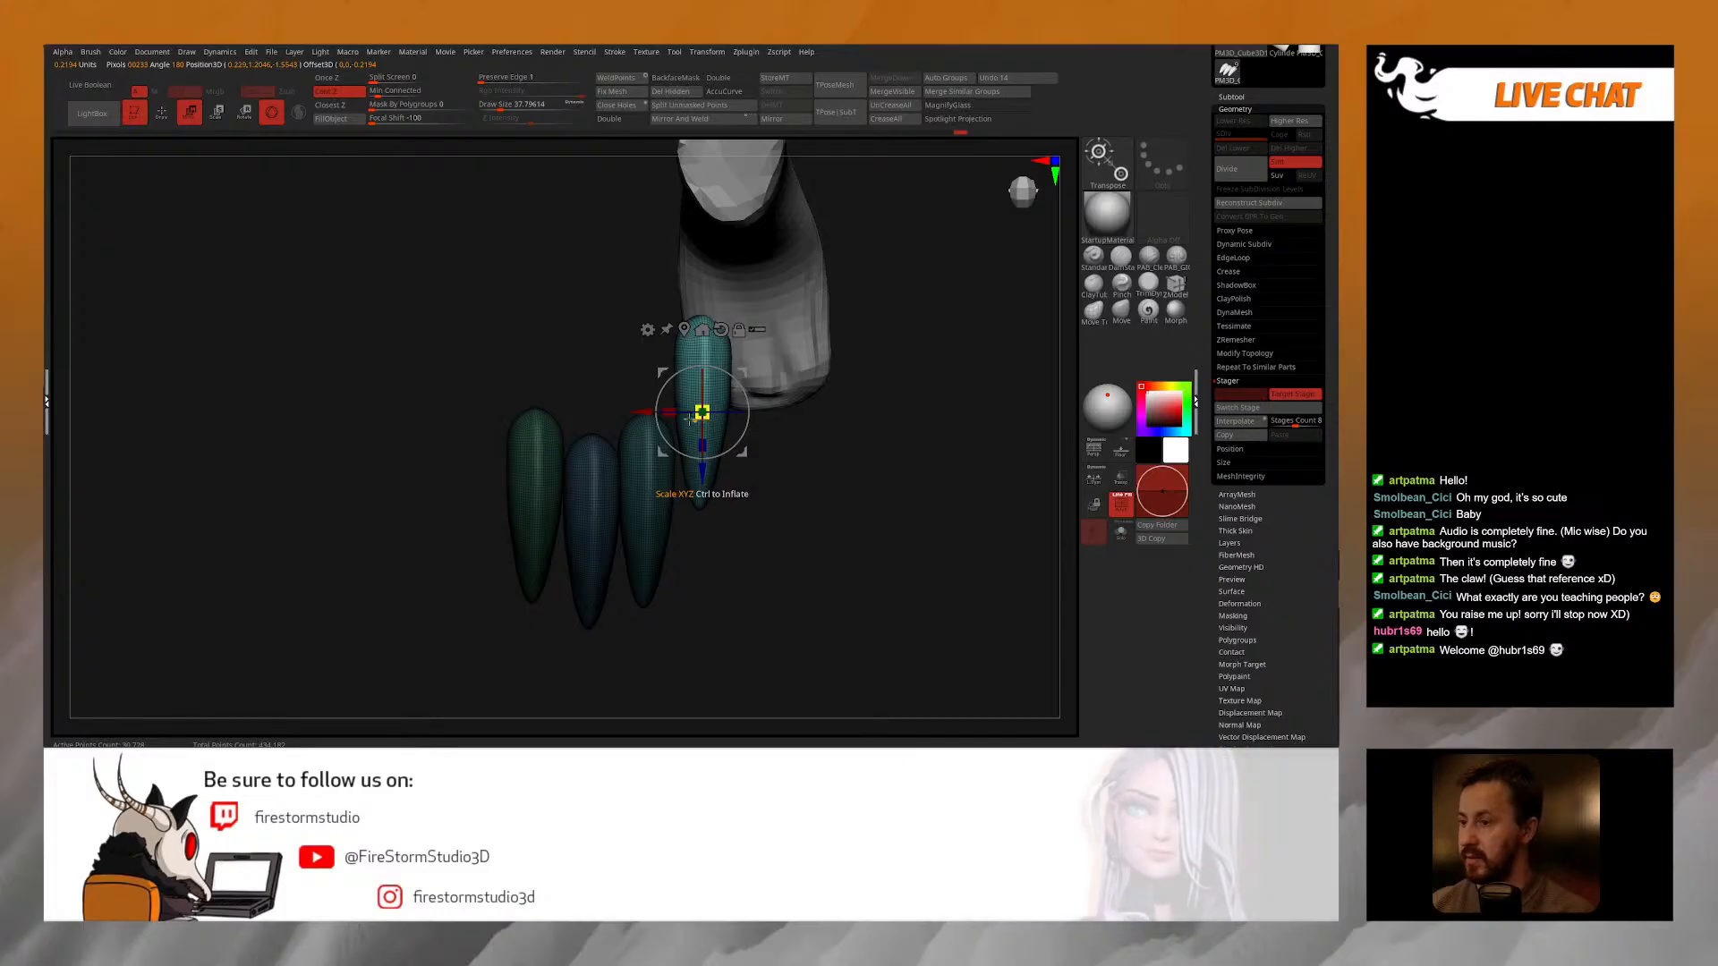
{"action": "left_click_drag", "start_coordinate": [644, 412], "coordinate": [640, 412]}
{"action": "key", "text": "q"}
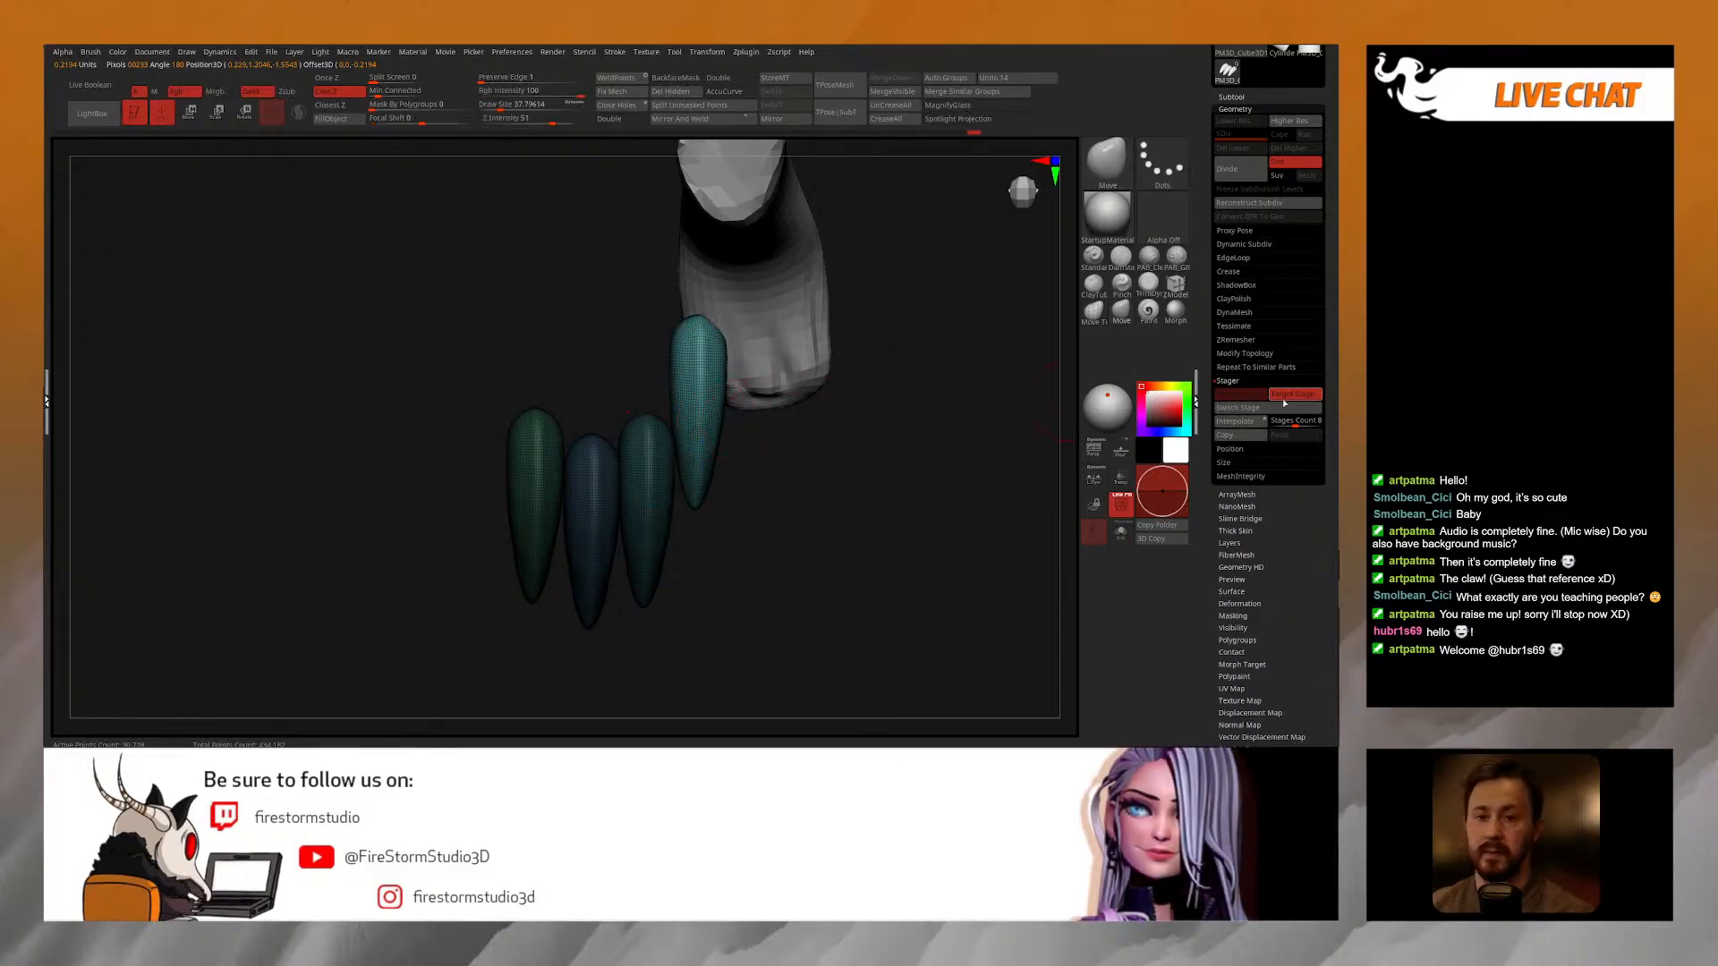
Step: Switch the claws back to their stage on the paw and give each claw its own polygroup with Auto Groups
{"action": "left_click", "coordinate": [1256, 412]}
{"action": "left_click_drag", "start_coordinate": [920, 426], "coordinate": [850, 398]}
{"action": "left_click_drag", "start_coordinate": [755, 525], "coordinate": [775, 517]}
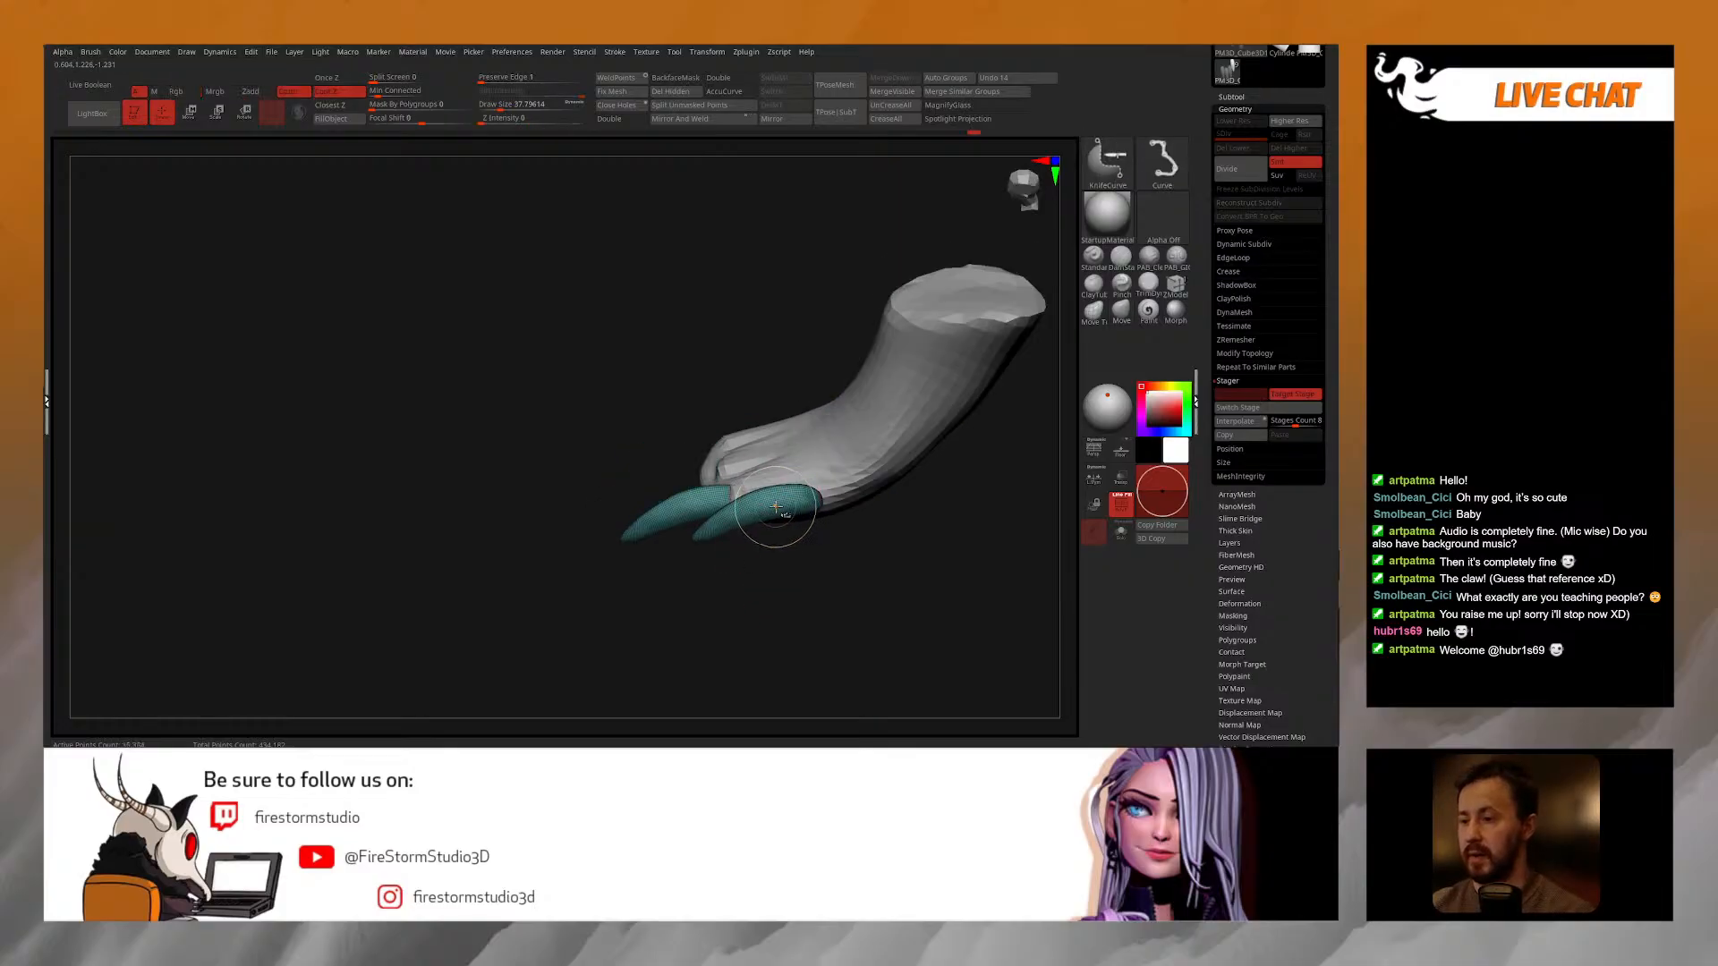
{"action": "left_click", "coordinate": [956, 76]}
Step: Isolate the fourth claw, mask the other three claws, and activate the transform gizmo
{"action": "left_click", "coordinate": [778, 518], "text": "ctrl+shift"}
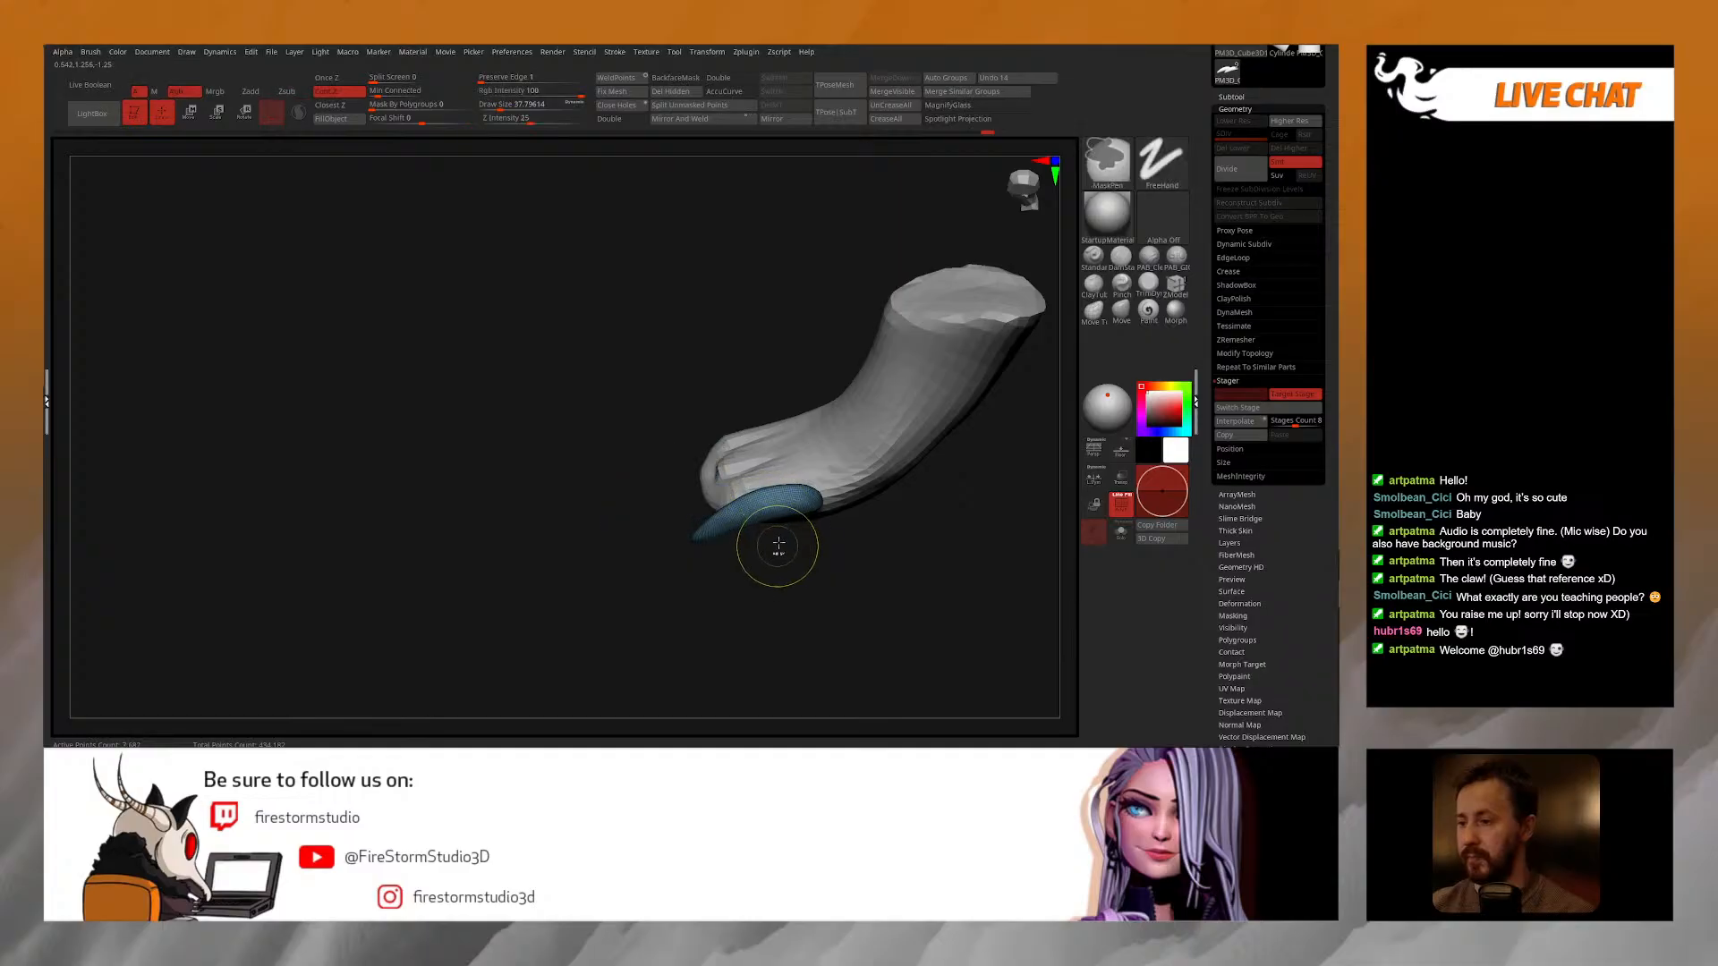
{"action": "left_click_drag", "start_coordinate": [631, 648], "coordinate": [879, 469], "text": "ctrl"}
{"action": "left_click", "coordinate": [852, 538], "text": "ctrl+shift"}
{"action": "left_click", "coordinate": [862, 567], "text": "ctrl"}
{"action": "key", "text": "w"}
Step: Position the fourth claw against the side of the paw, set back behind the three front claws
{"action": "left_click_drag", "start_coordinate": [862, 571], "coordinate": [828, 667]}
{"action": "left_click", "coordinate": [680, 329], "text": "alt"}
{"action": "left_click_drag", "start_coordinate": [677, 329], "coordinate": [600, 192], "text": "alt"}
{"action": "left_click_drag", "start_coordinate": [618, 407], "coordinate": [731, 419]}
{"action": "mouse_move", "coordinate": [719, 445]}
{"action": "right_mouse_down"}
{"action": "mouse_move", "coordinate": [721, 403]}
{"action": "mouse_move", "coordinate": [716, 419]}
{"action": "right_mouse_up"}
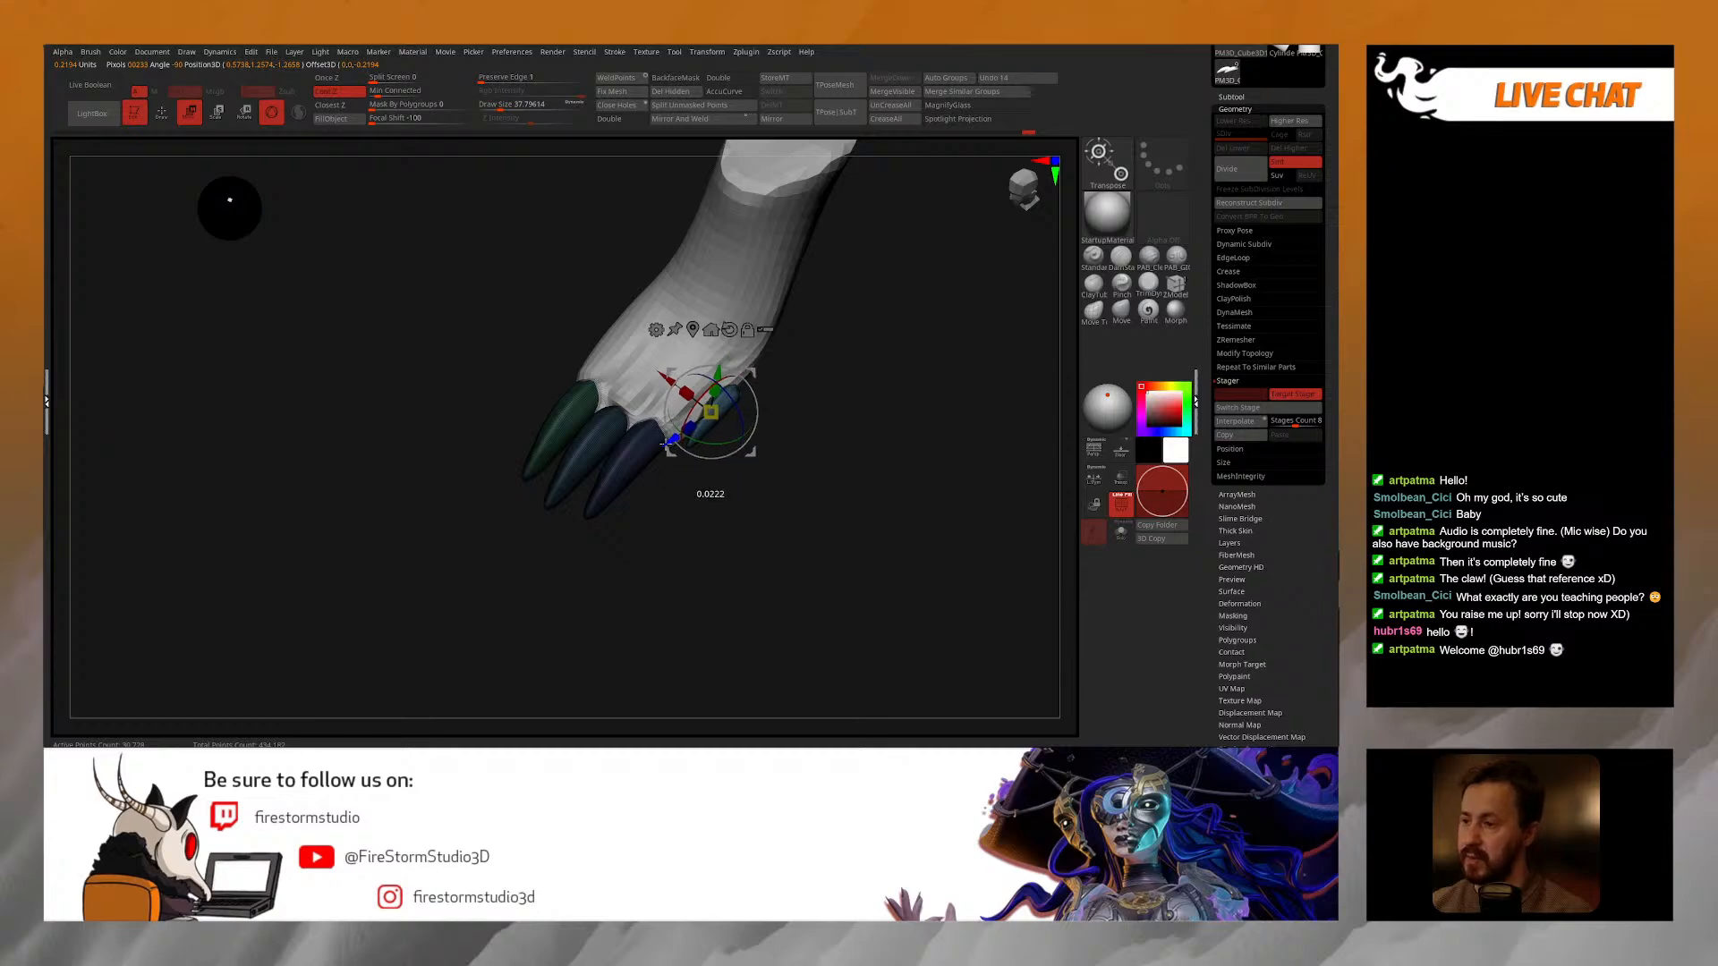
{"action": "left_click_drag", "start_coordinate": [698, 394], "coordinate": [698, 398]}
{"action": "right_click_drag", "start_coordinate": [707, 474], "coordinate": [653, 489]}
{"action": "right_click_drag", "start_coordinate": [737, 422], "coordinate": [711, 393]}
{"action": "left_click_drag", "start_coordinate": [680, 429], "coordinate": [682, 428]}
{"action": "mouse_move", "coordinate": [715, 421]}
{"action": "right_mouse_down"}
{"action": "mouse_move", "coordinate": [775, 384]}
{"action": "mouse_move", "coordinate": [702, 394]}
{"action": "right_mouse_up"}
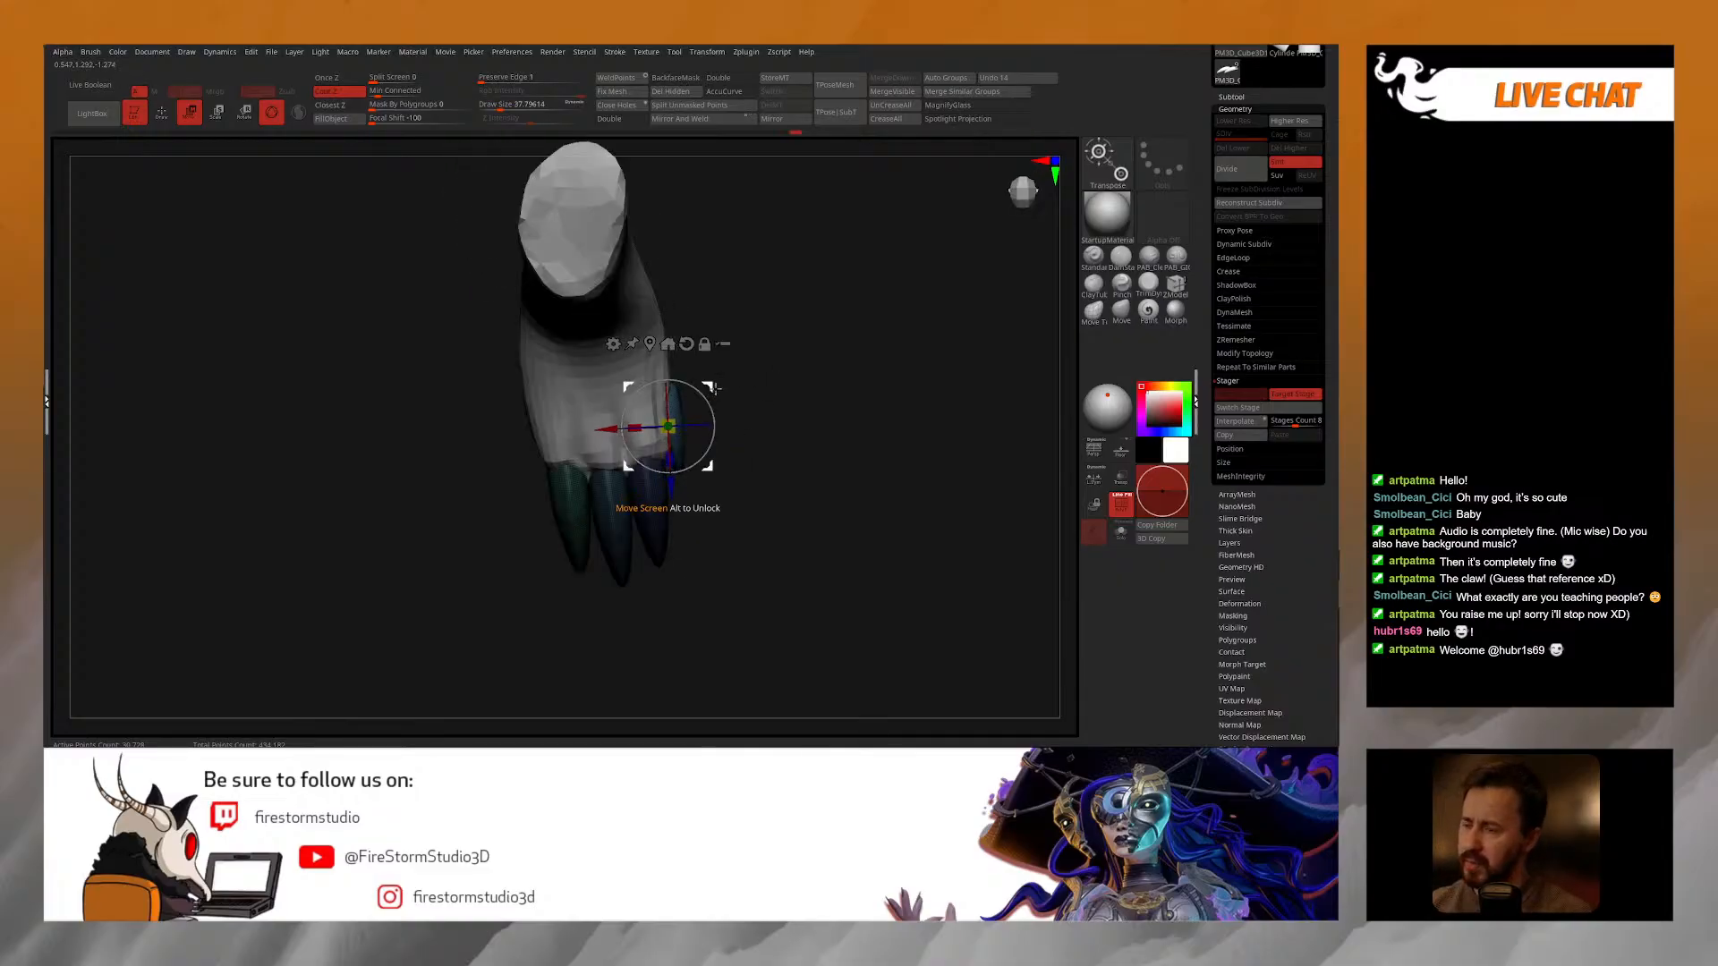
{"action": "left_click_drag", "start_coordinate": [606, 429], "coordinate": [604, 430]}
{"action": "right_click_drag", "start_coordinate": [721, 447], "coordinate": [687, 488]}
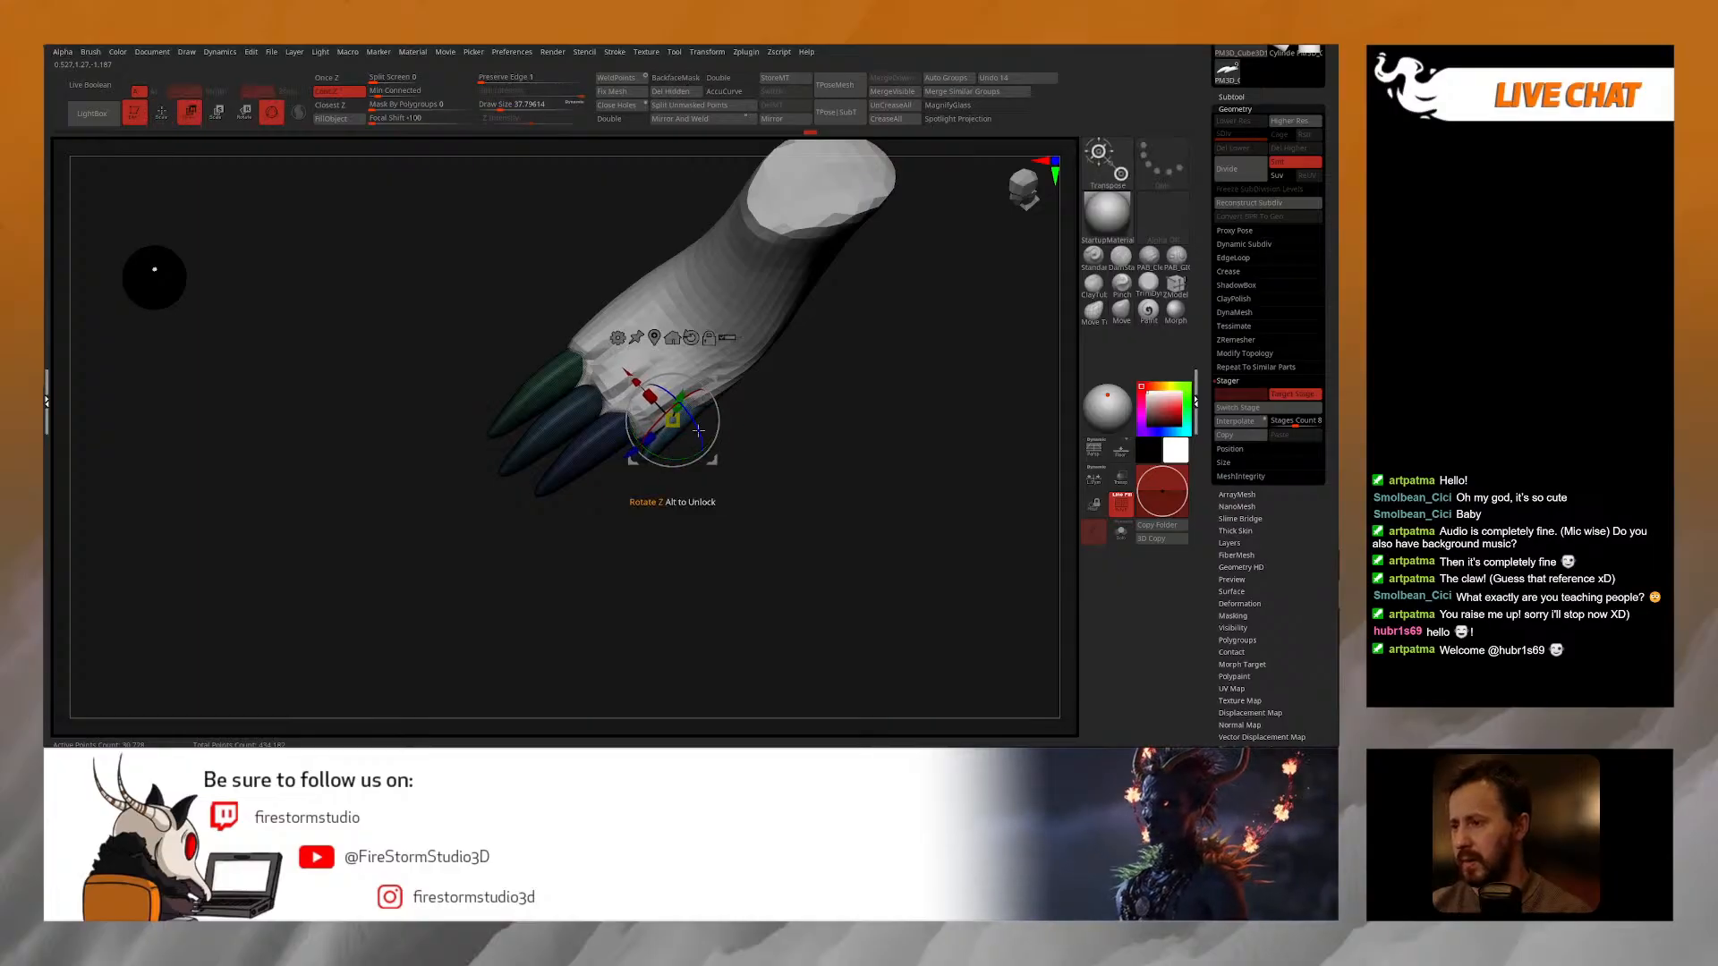
Step: Set the Move brush to a draw size of about 34 and shape the side of the foot around the fourth claw
{"action": "key", "text": "q"}
{"action": "mouse_move", "coordinate": [740, 442]}
{"action": "right_mouse_down"}
{"action": "mouse_move", "coordinate": [677, 436]}
{"action": "mouse_move", "coordinate": [682, 492]}
{"action": "mouse_move", "coordinate": [728, 464]}
{"action": "mouse_move", "coordinate": [810, 474]}
{"action": "mouse_move", "coordinate": [844, 431]}
{"action": "mouse_move", "coordinate": [821, 506]}
{"action": "mouse_move", "coordinate": [810, 483]}
{"action": "right_mouse_up"}
{"action": "key", "text": "space"}
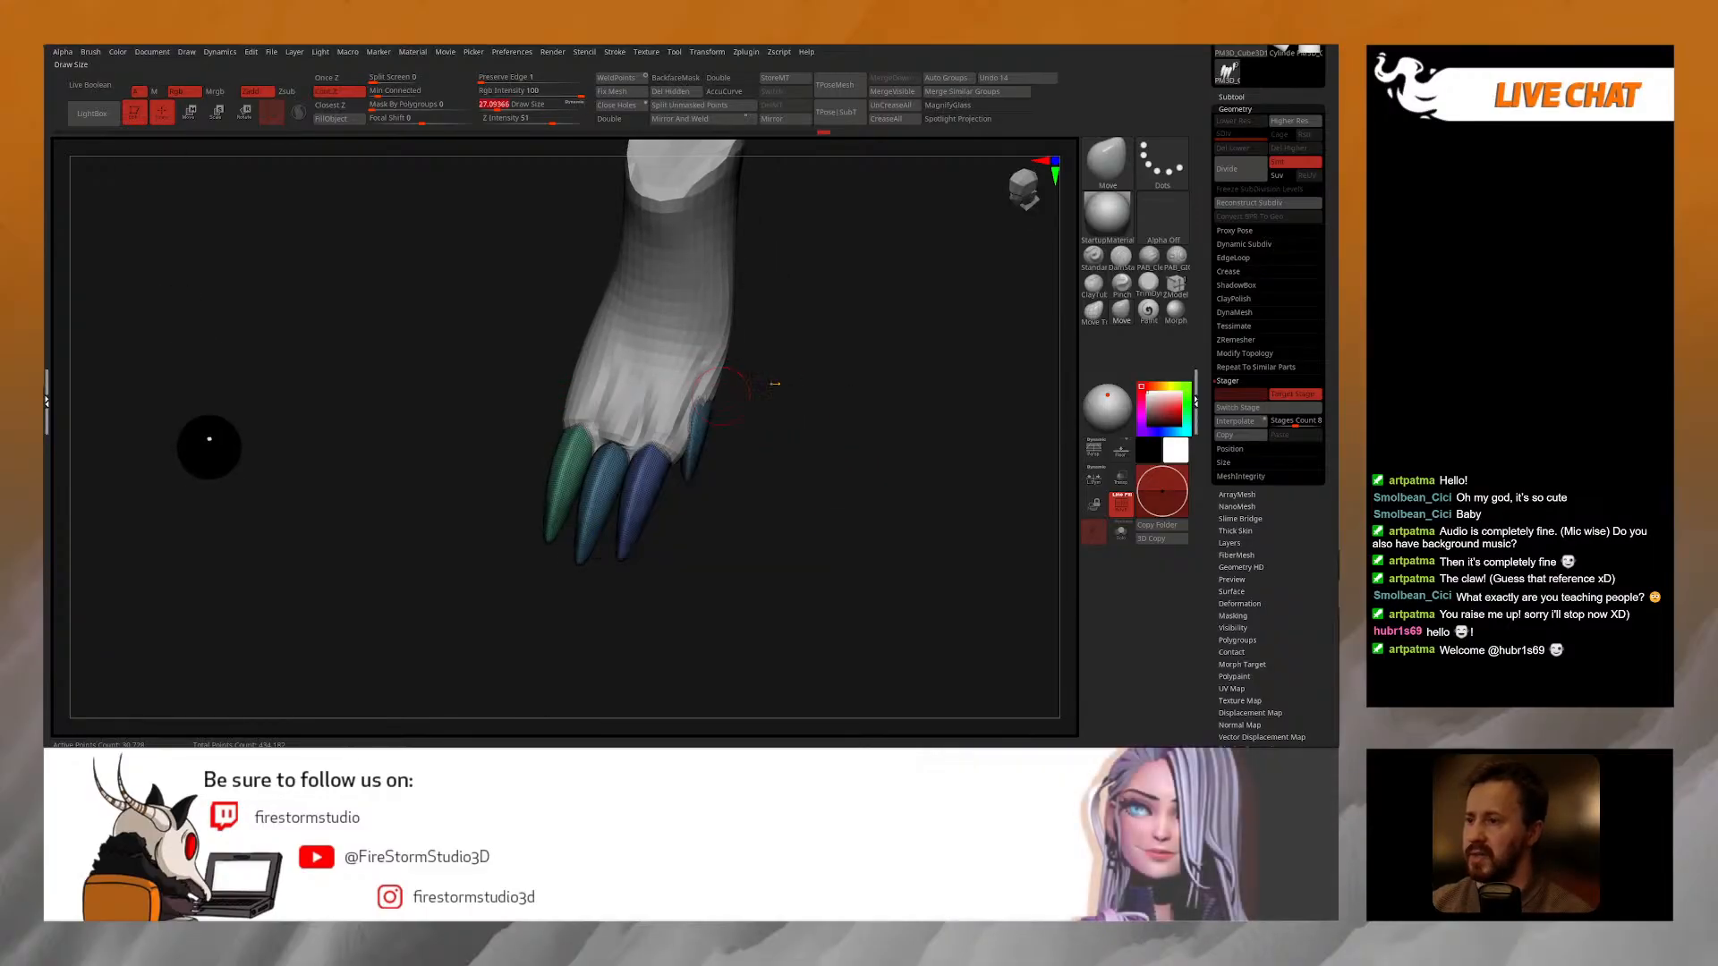
{"action": "left_click_drag", "start_coordinate": [757, 437], "coordinate": [749, 437]}
{"action": "left_click", "coordinate": [1121, 310]}
{"action": "right_click_drag", "start_coordinate": [643, 469], "coordinate": [654, 473]}
{"action": "key", "text": "space"}
{"action": "left_click_drag", "start_coordinate": [705, 398], "coordinate": [709, 398]}
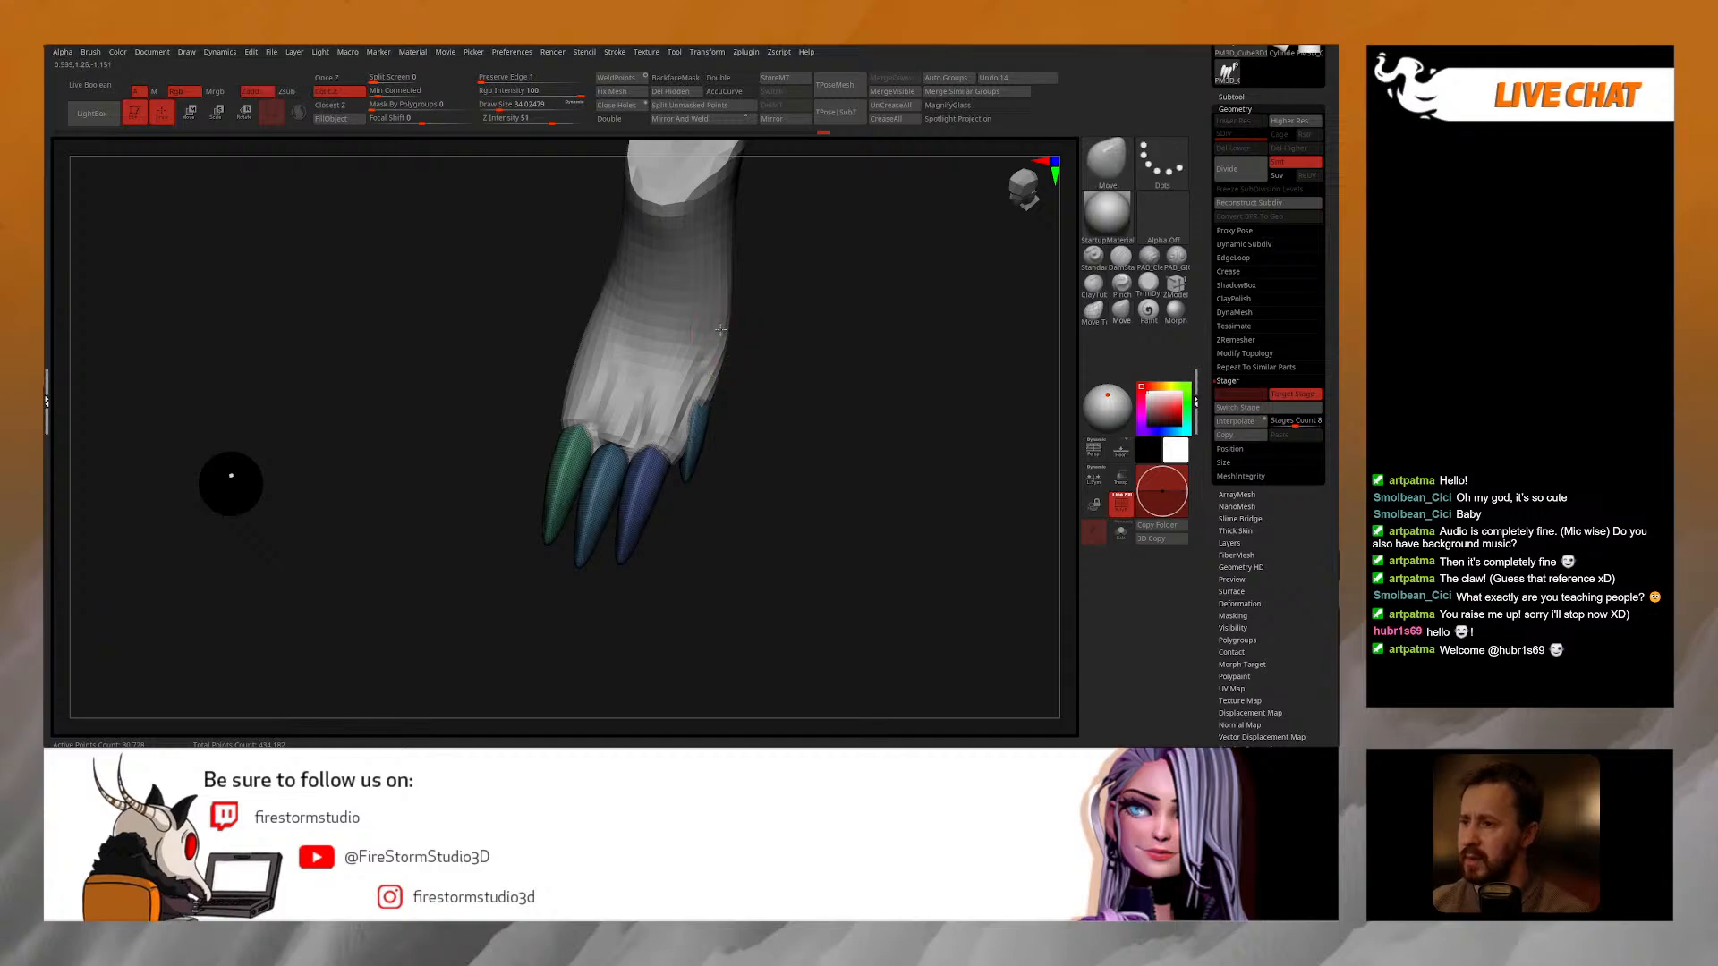
{"action": "left_click", "coordinate": [719, 393], "text": "alt"}
{"action": "right_click_drag", "start_coordinate": [742, 406], "coordinate": [703, 408]}
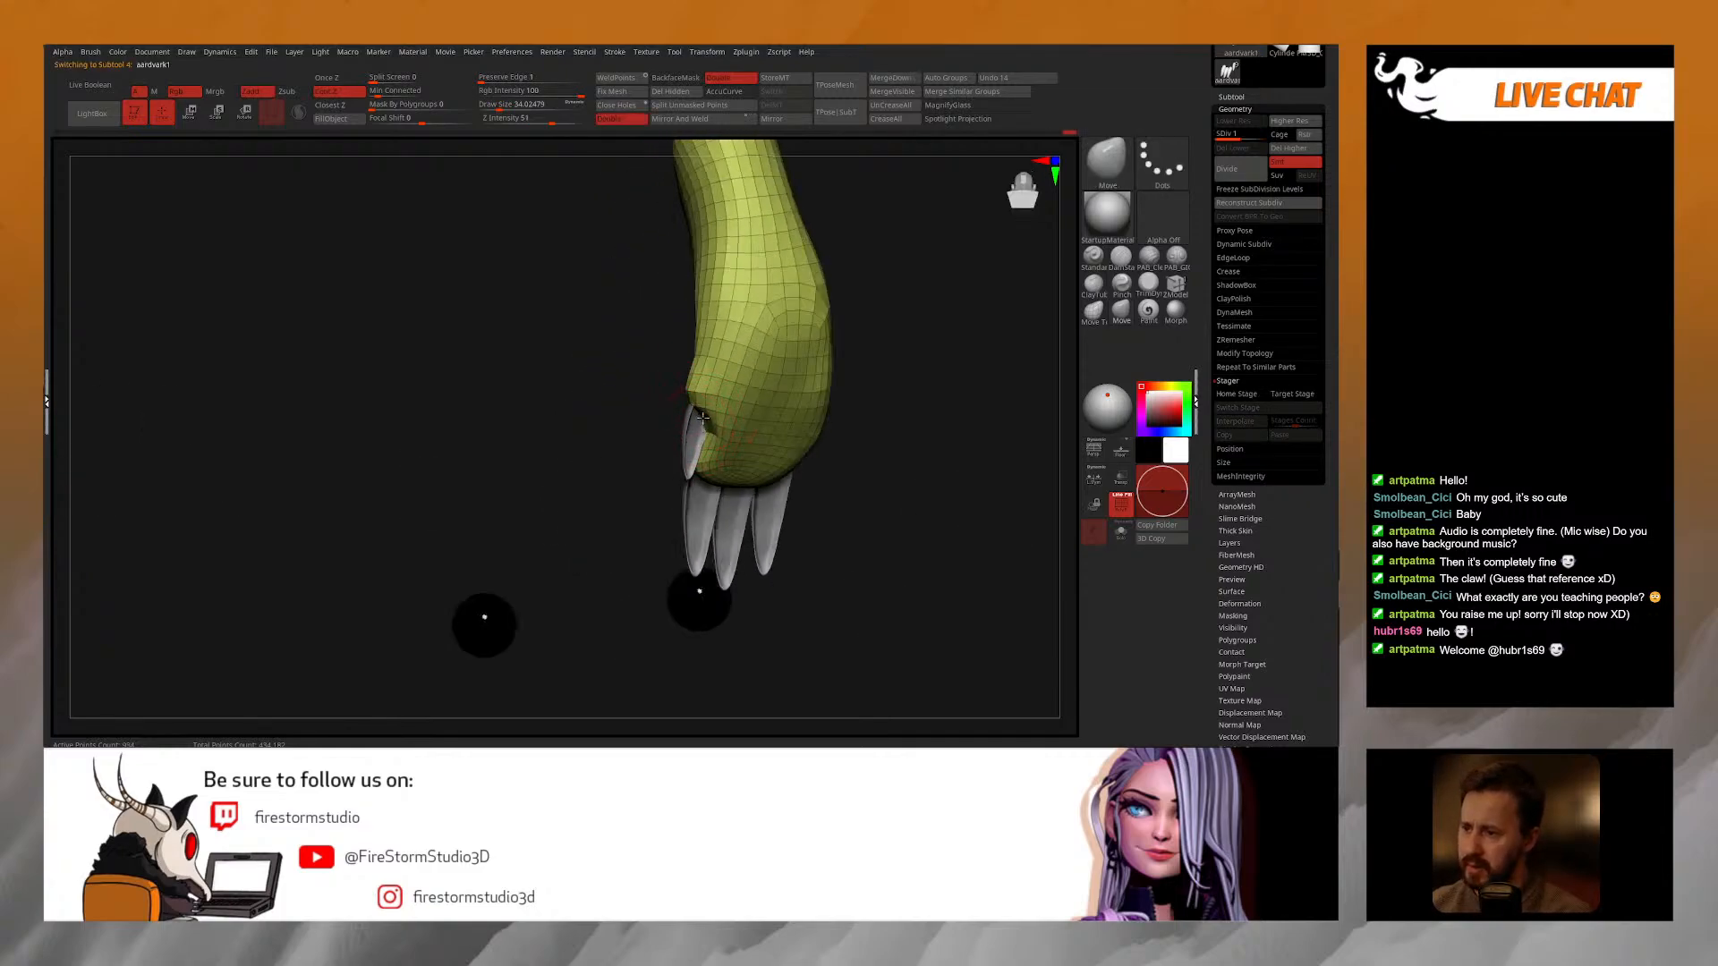
{"action": "right_click_drag", "start_coordinate": [697, 424], "coordinate": [736, 484]}
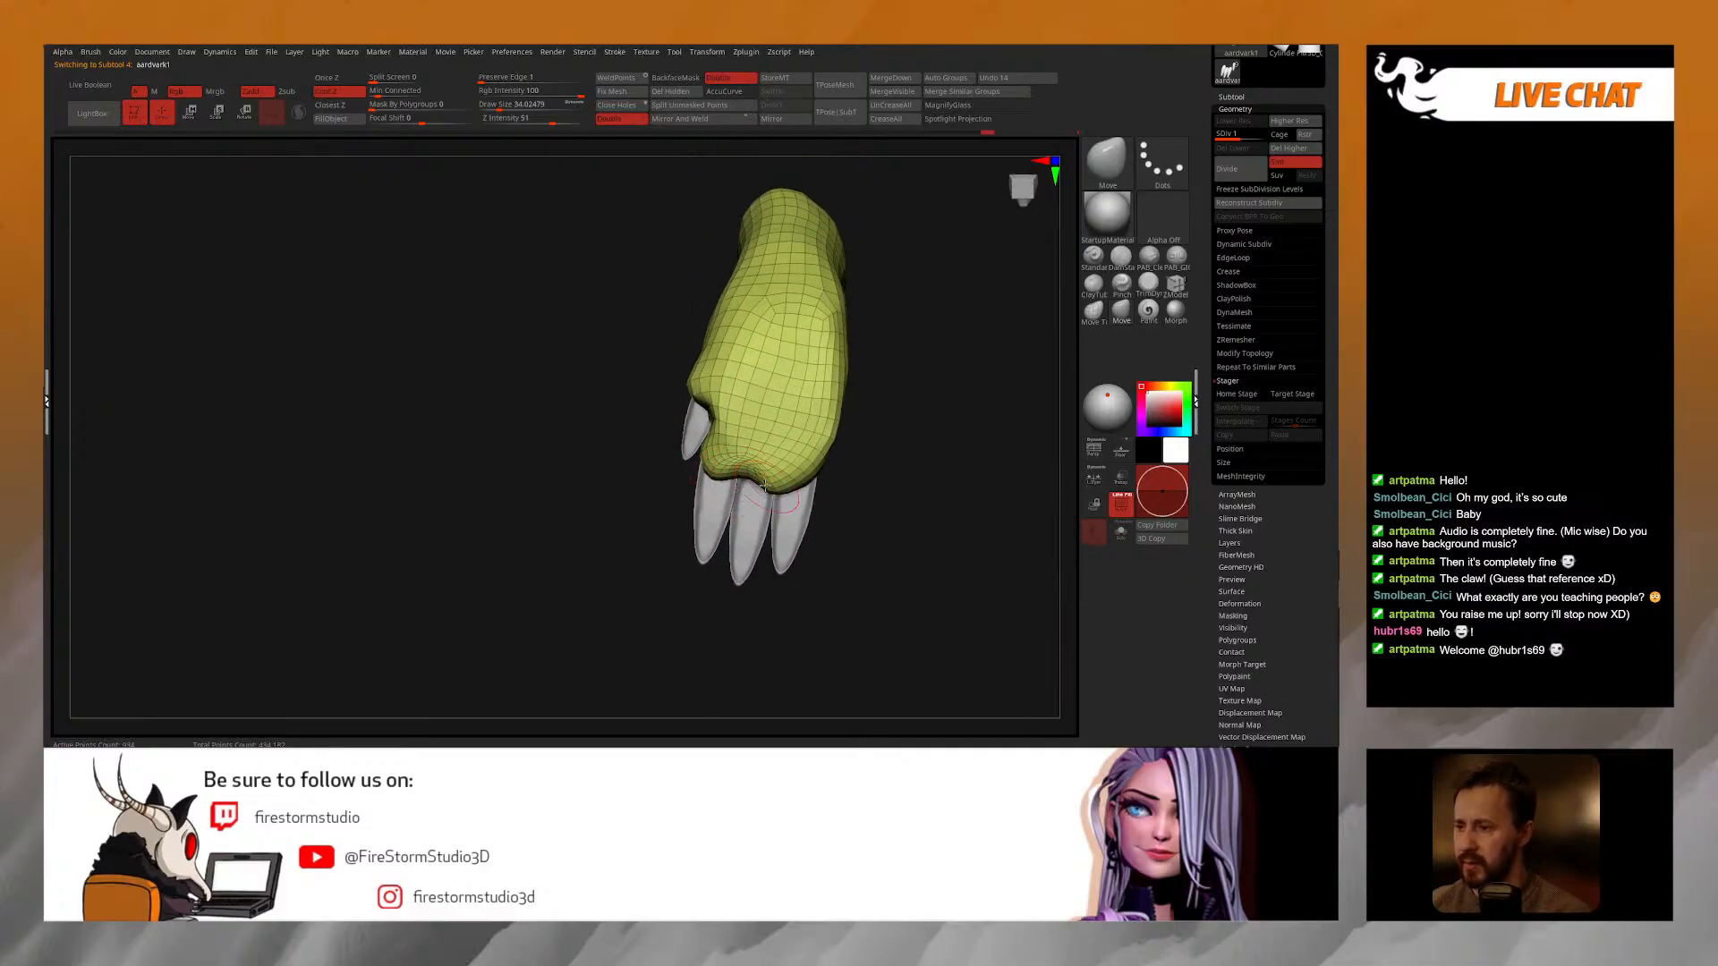
Step: Reduce the Move brush to about 19.6 and mould the sole's front rim around and between the three front claws
{"action": "key", "text": "s"}
{"action": "left_click", "coordinate": [757, 485]}
{"action": "mouse_move", "coordinate": [757, 484]}
{"action": "right_mouse_down", "text": "alt"}
{"action": "mouse_move", "coordinate": [769, 414]}
{"action": "mouse_move", "coordinate": [753, 445]}
{"action": "right_mouse_up", "text": "alt"}
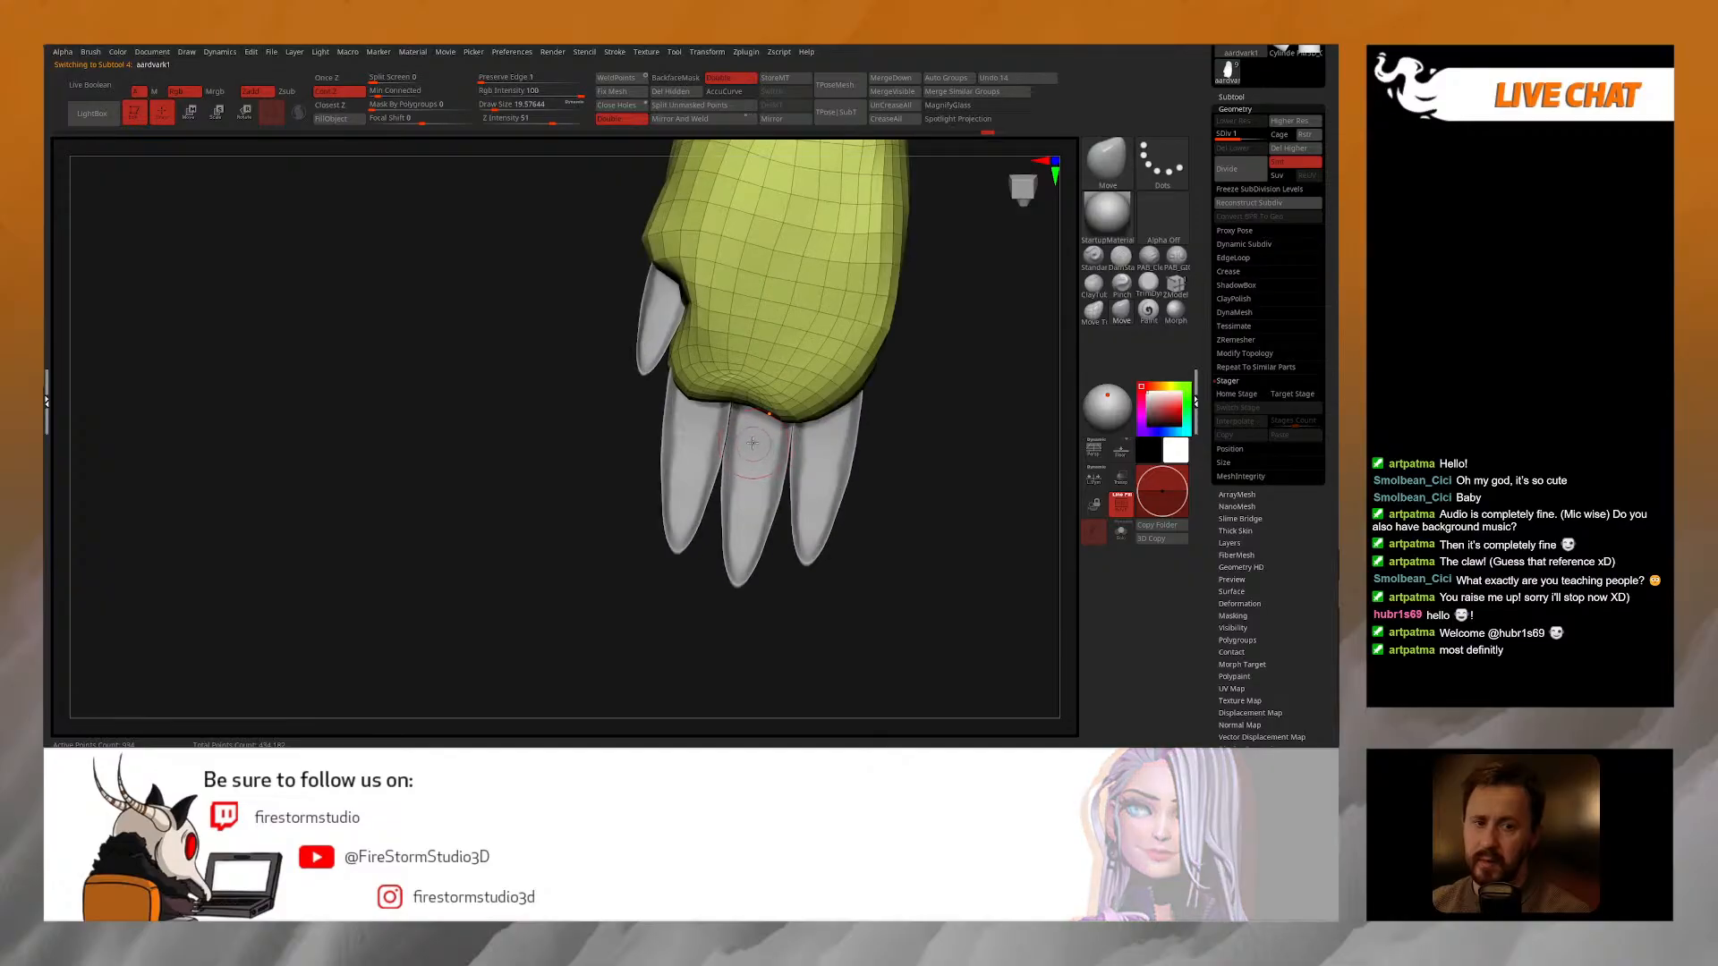
{"action": "mouse_move", "coordinate": [732, 396]}
{"action": "left_mouse_down"}
{"action": "mouse_move", "coordinate": [789, 370]}
{"action": "mouse_move", "coordinate": [820, 394]}
{"action": "left_mouse_up"}
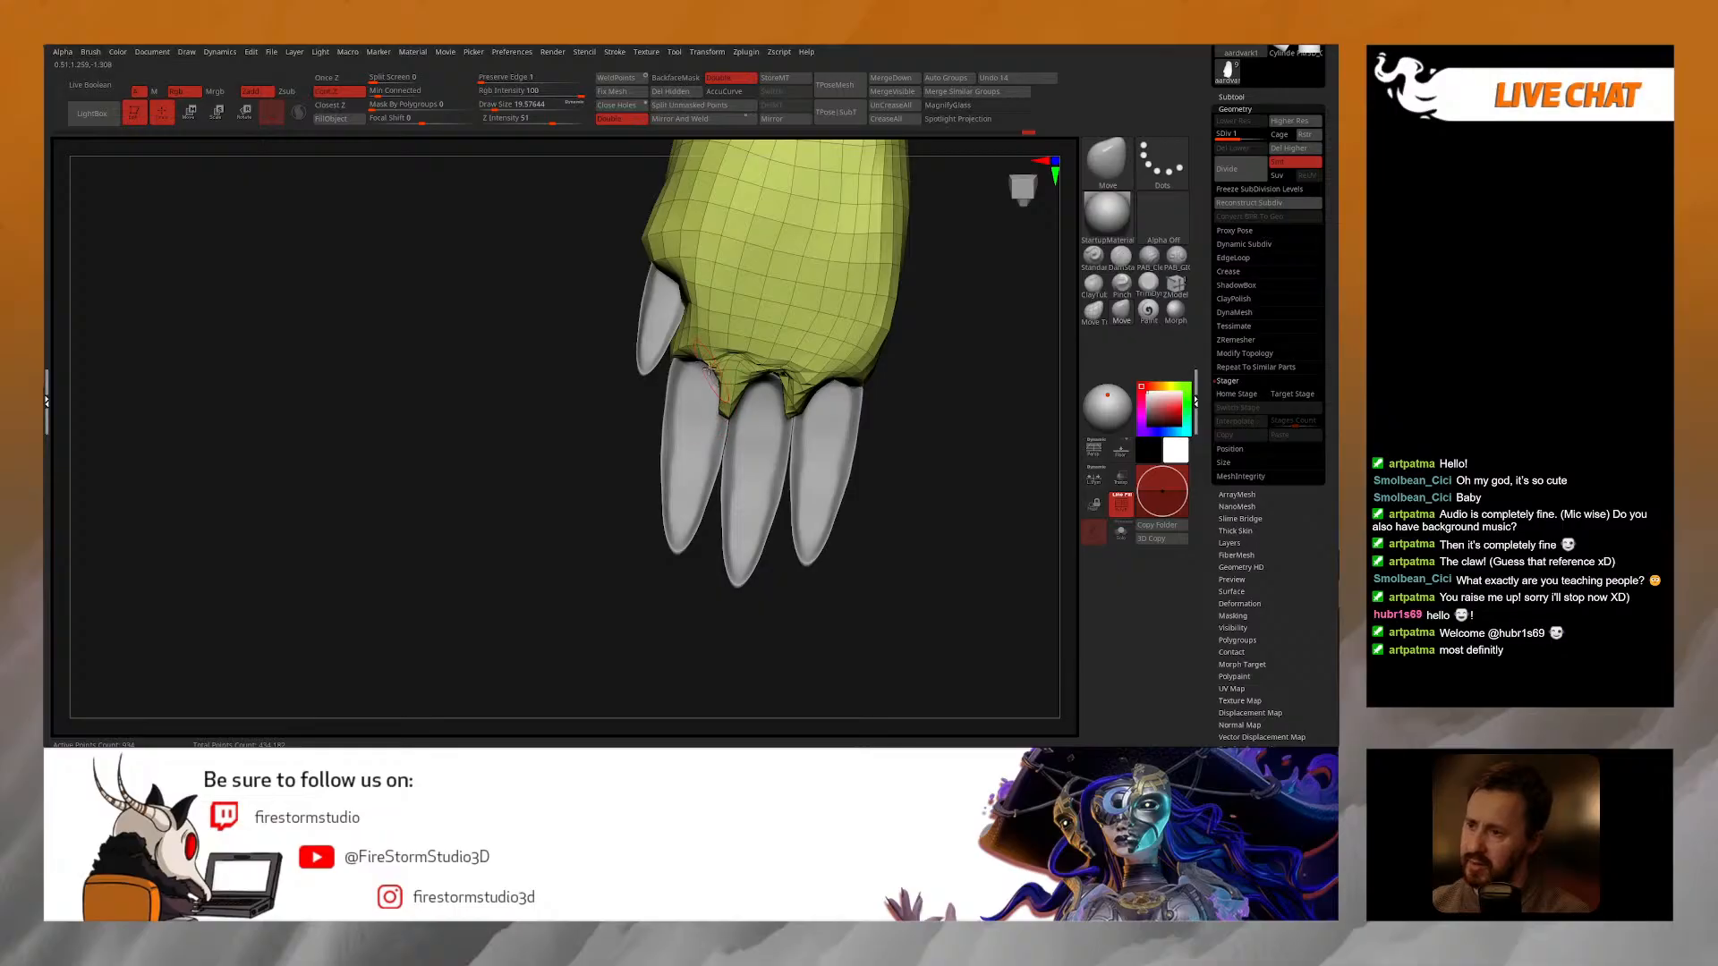
{"action": "mouse_move", "coordinate": [725, 383]}
{"action": "right_mouse_down"}
{"action": "mouse_move", "coordinate": [791, 342]}
{"action": "mouse_move", "coordinate": [680, 391]}
{"action": "mouse_move", "coordinate": [674, 377]}
{"action": "mouse_move", "coordinate": [676, 398]}
{"action": "right_mouse_up"}
{"action": "key", "text": "bracketright"}
Step: Solo the claws and reconstruct their lower subdivision levels
{"action": "left_click", "coordinate": [667, 396], "text": "alt"}
{"action": "key", "text": "shift+s"}
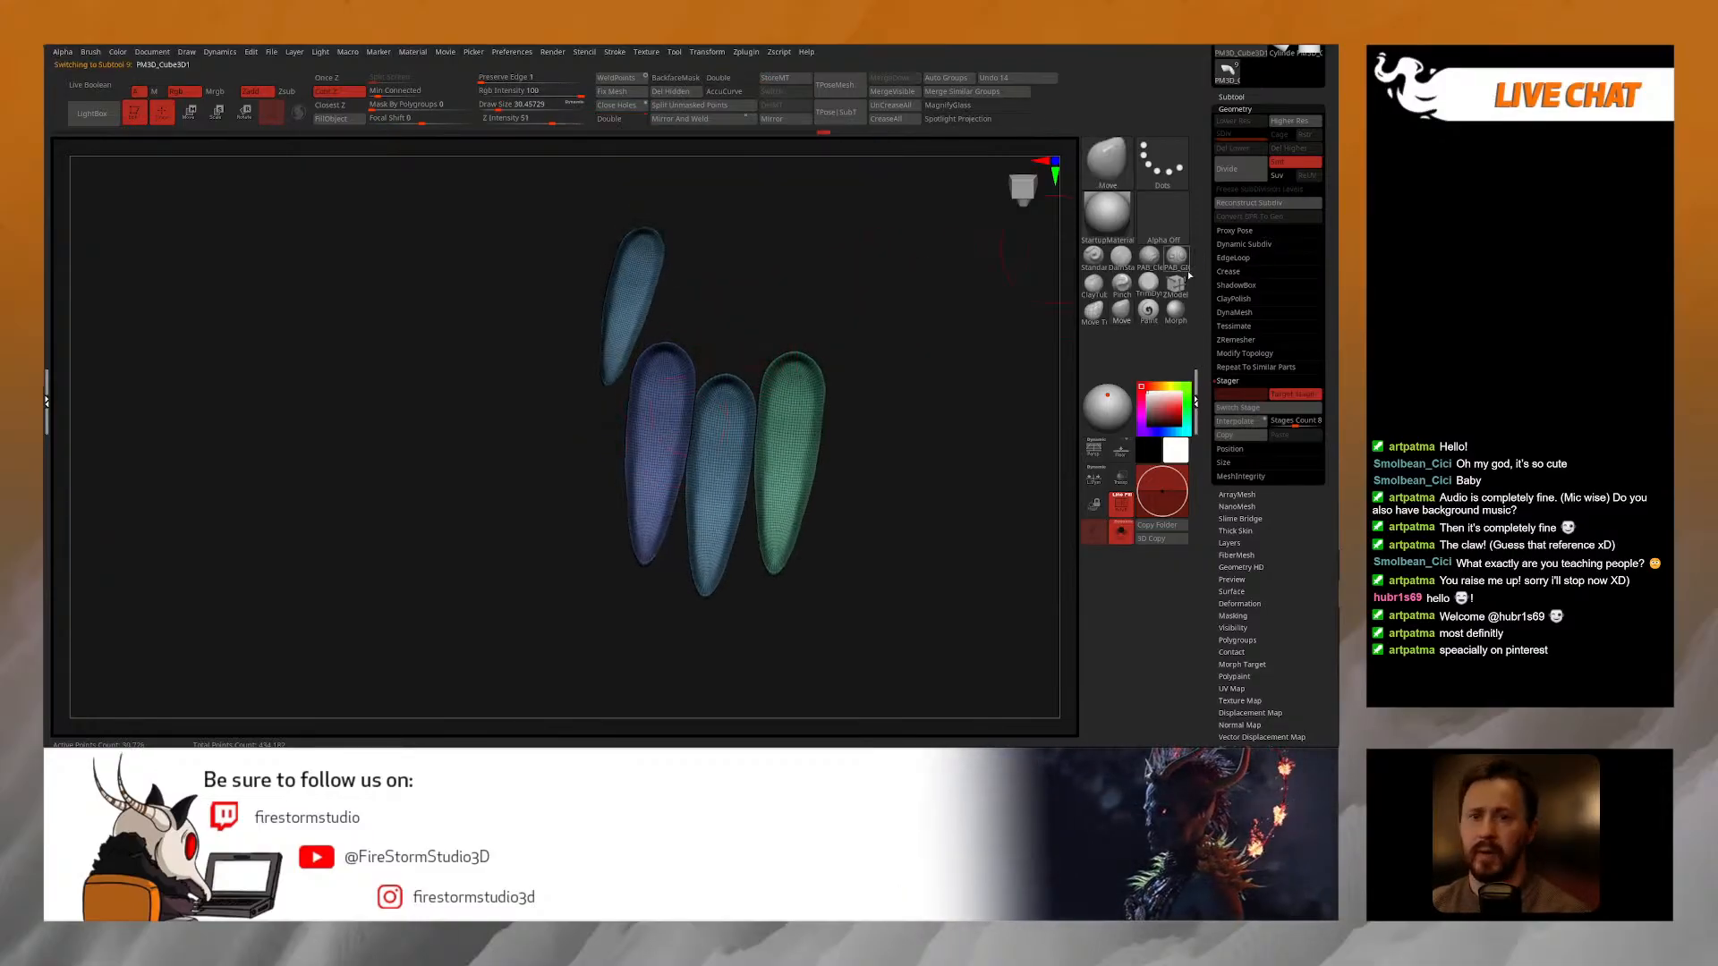
{"action": "left_click", "coordinate": [1249, 203]}
{"action": "left_click", "coordinate": [1248, 205]}
{"action": "left_click", "coordinate": [1248, 205]}
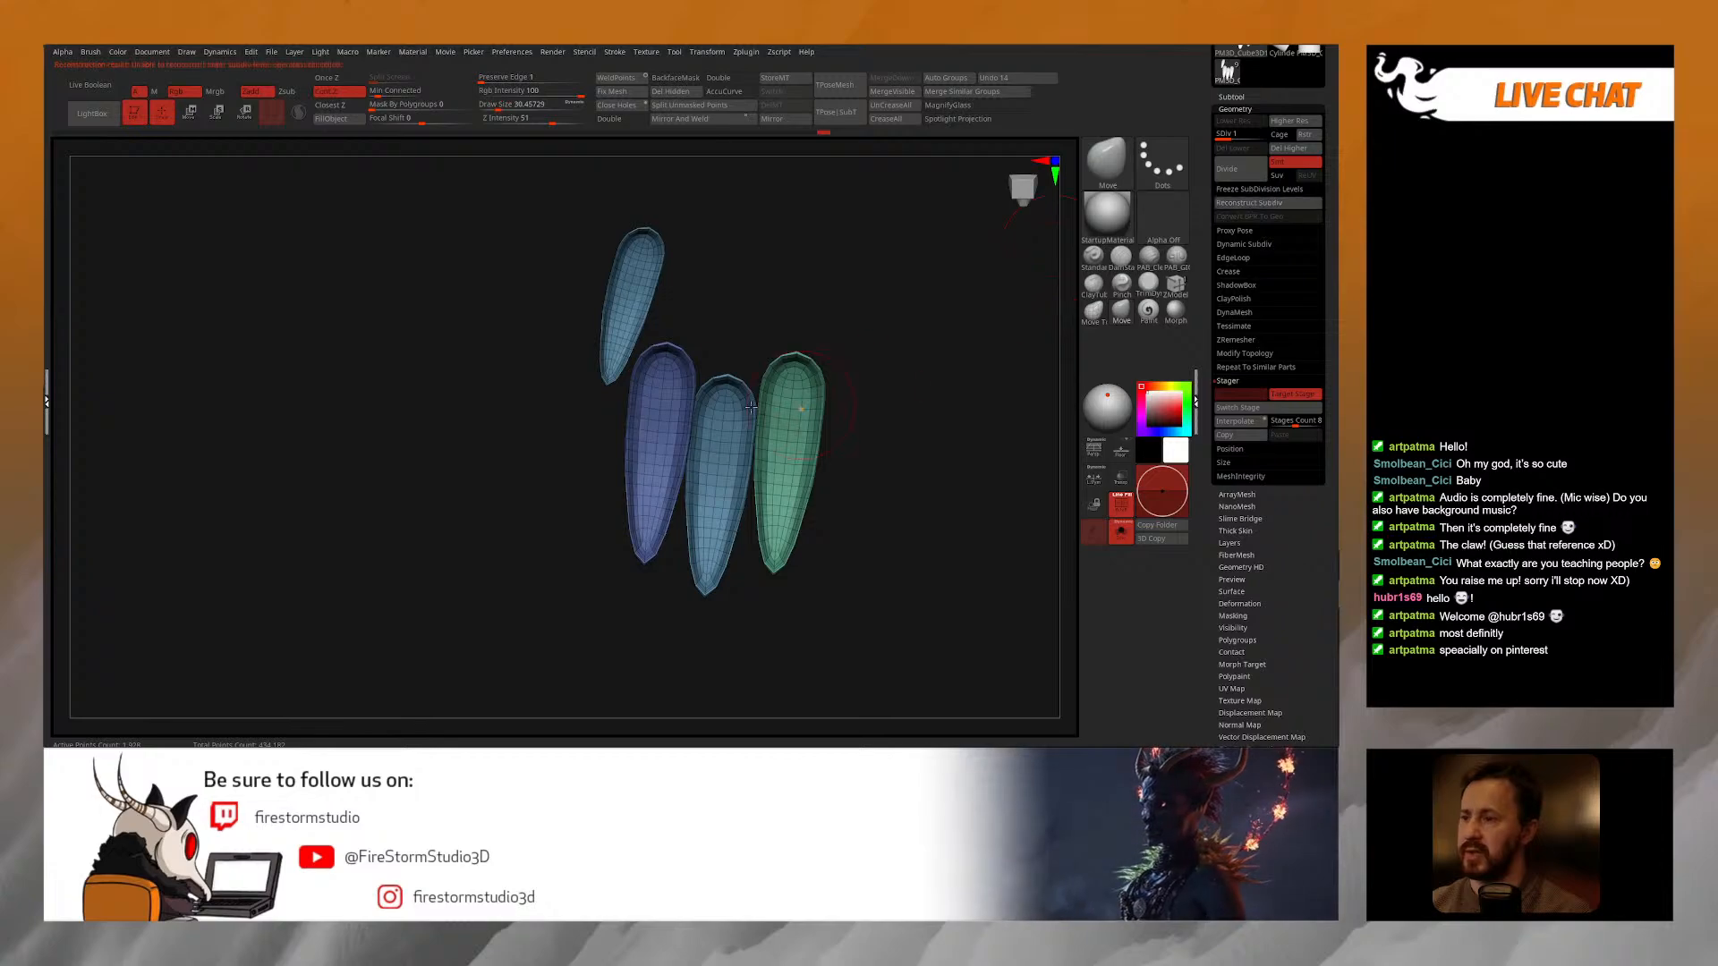
Step: Use the Inflat brush at a draw size of about 16.5 to thicken the underside base of the purple claw
{"action": "right_click_drag", "start_coordinate": [782, 405], "coordinate": [771, 376]}
{"action": "key", "text": "s"}
{"action": "left_click_drag", "start_coordinate": [671, 376], "coordinate": [655, 374]}
{"action": "right_click_drag", "start_coordinate": [713, 332], "coordinate": [673, 352]}
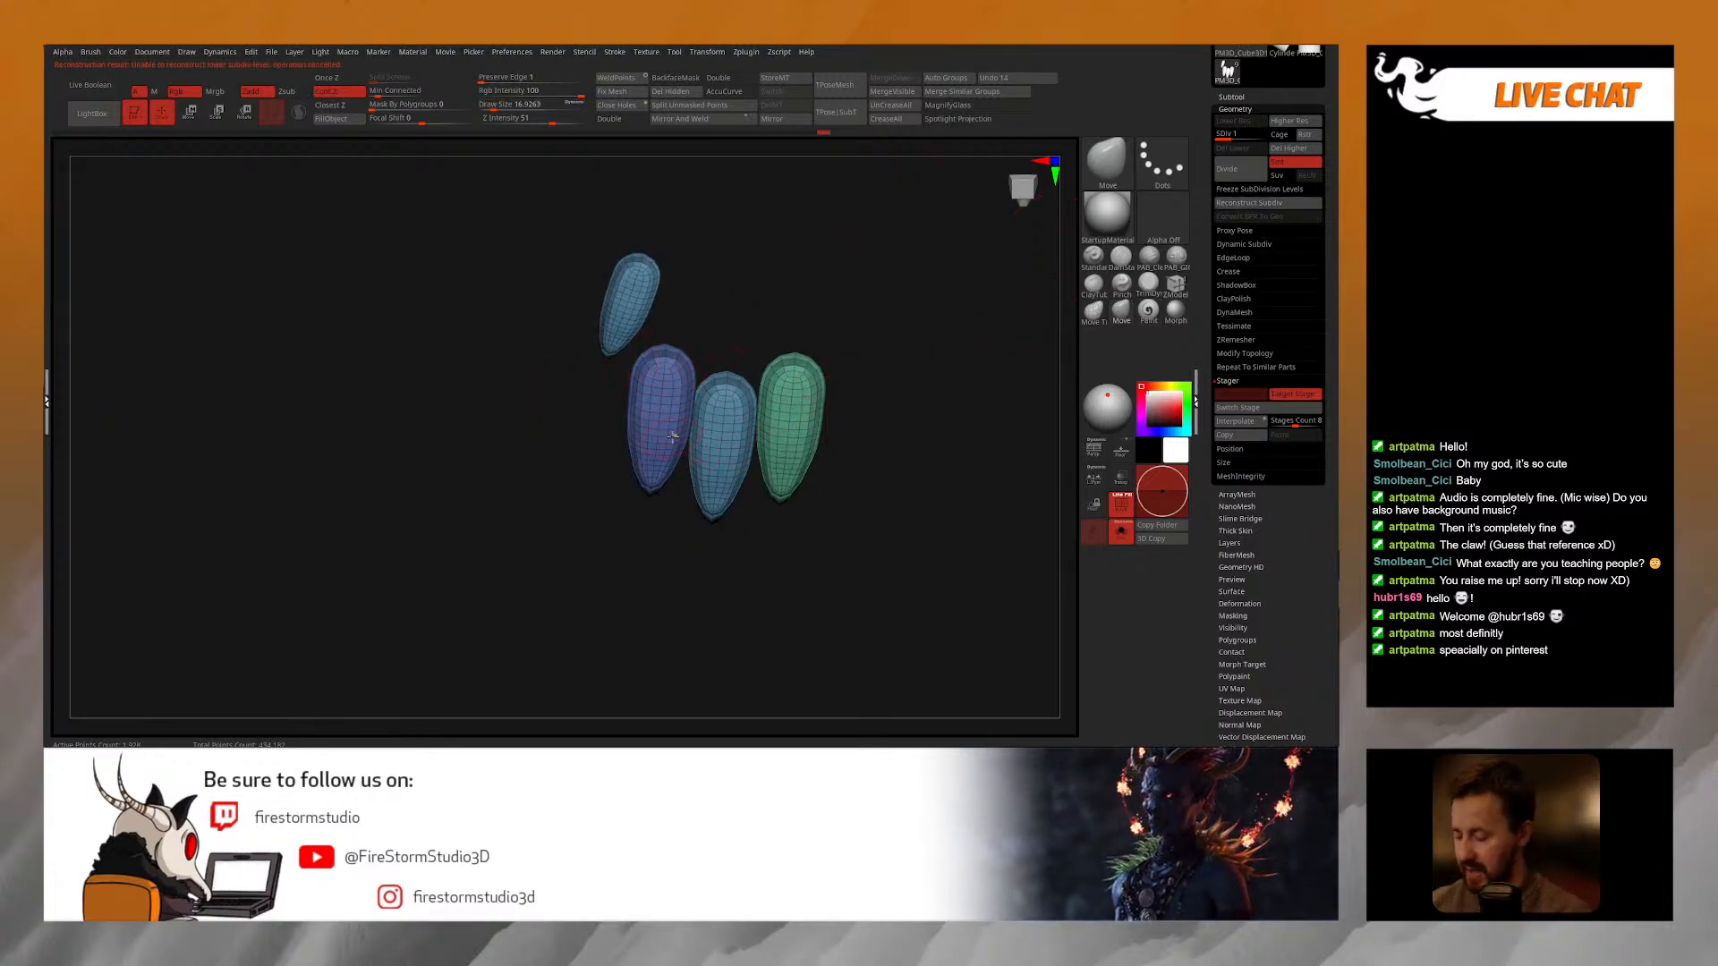
{"action": "key", "text": "b"}
{"action": "key", "text": "i"}
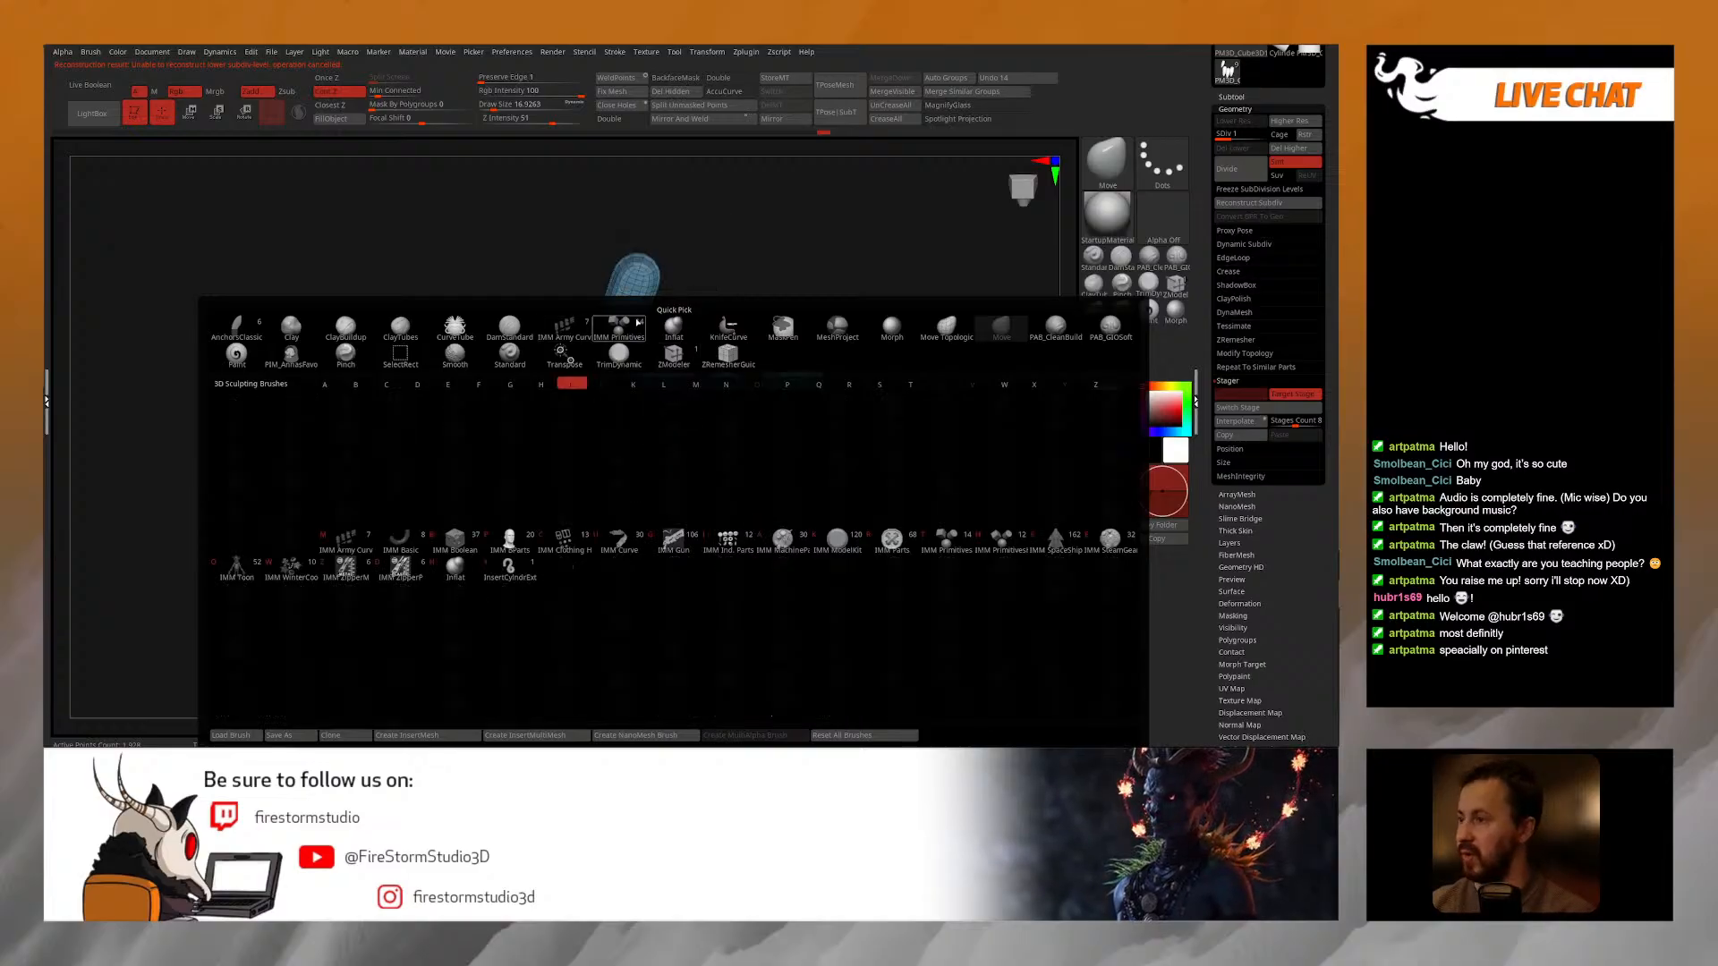
{"action": "left_click", "coordinate": [674, 328]}
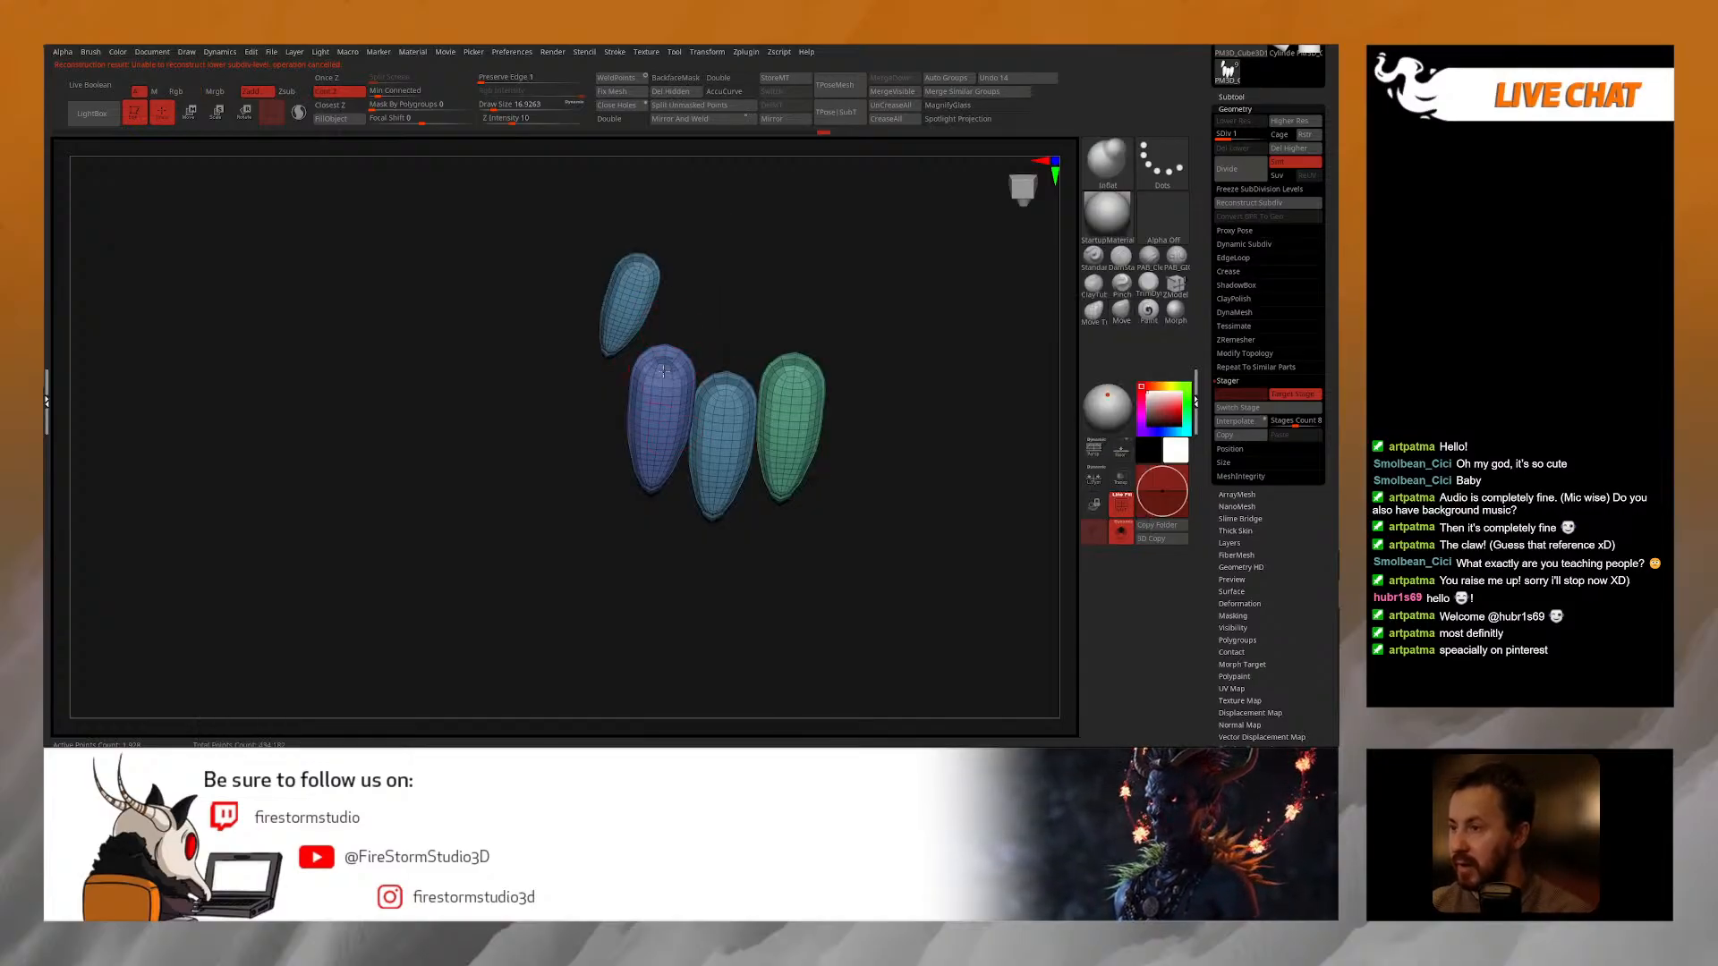
{"action": "right_click_drag", "start_coordinate": [664, 371], "coordinate": [668, 378]}
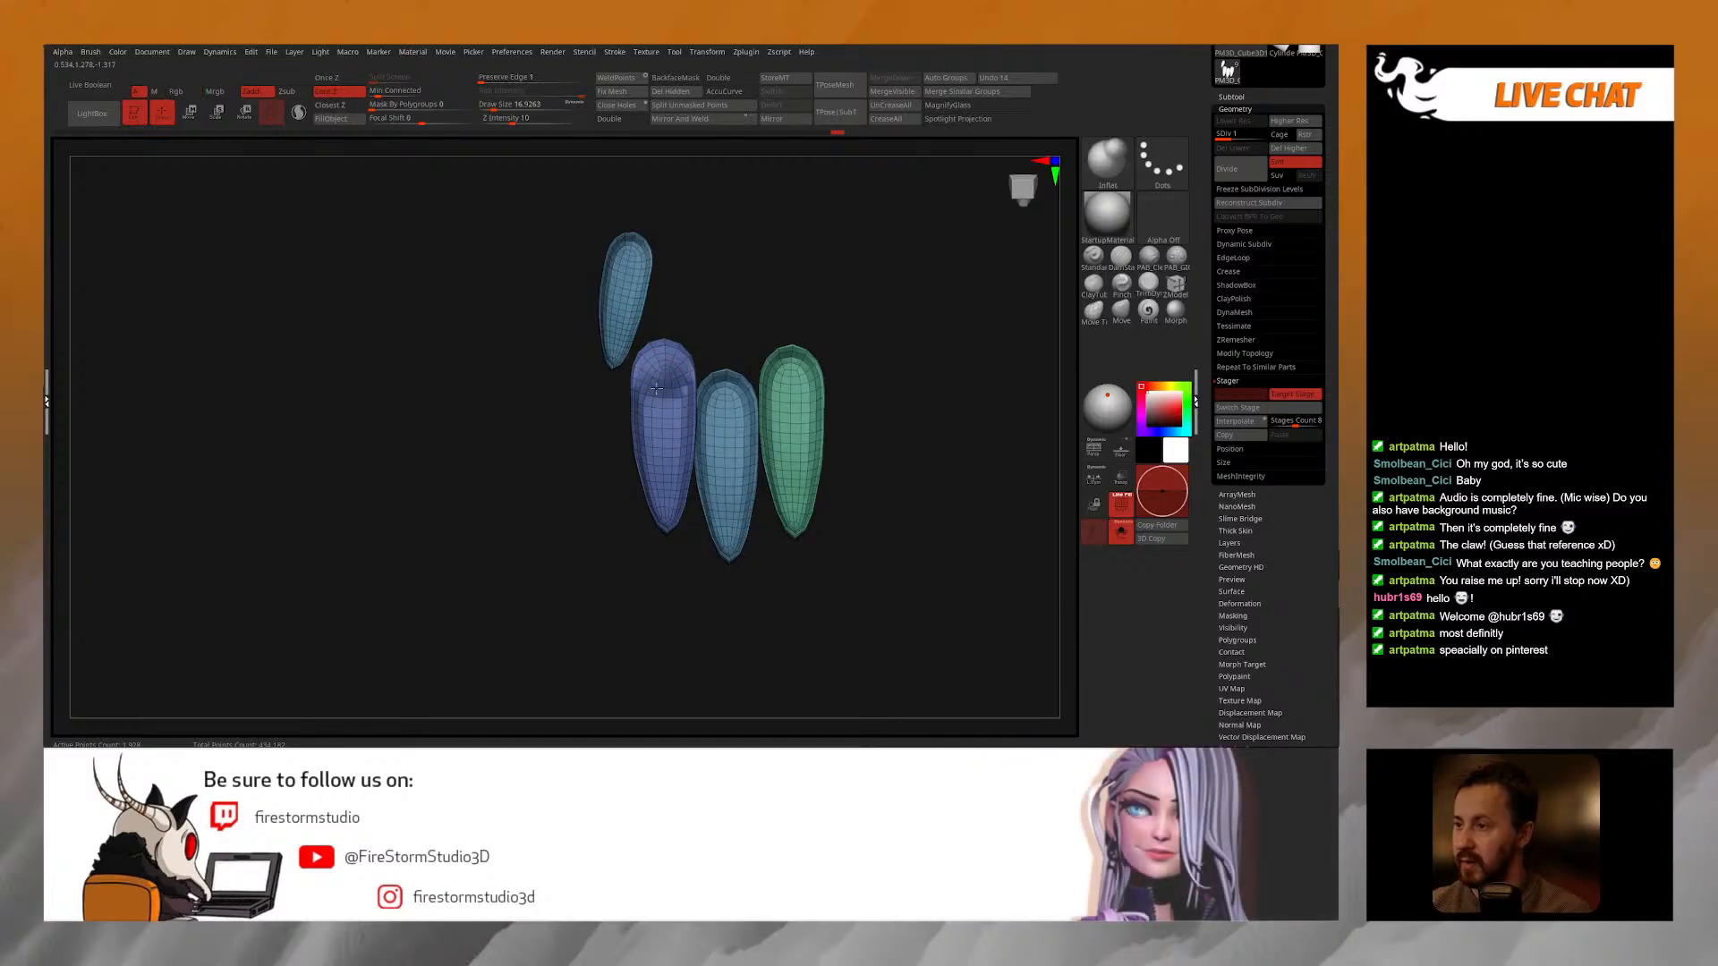
{"action": "mouse_move", "coordinate": [657, 388]}
{"action": "right_mouse_down"}
{"action": "mouse_move", "coordinate": [671, 402]}
{"action": "mouse_move", "coordinate": [698, 378]}
{"action": "right_mouse_up"}
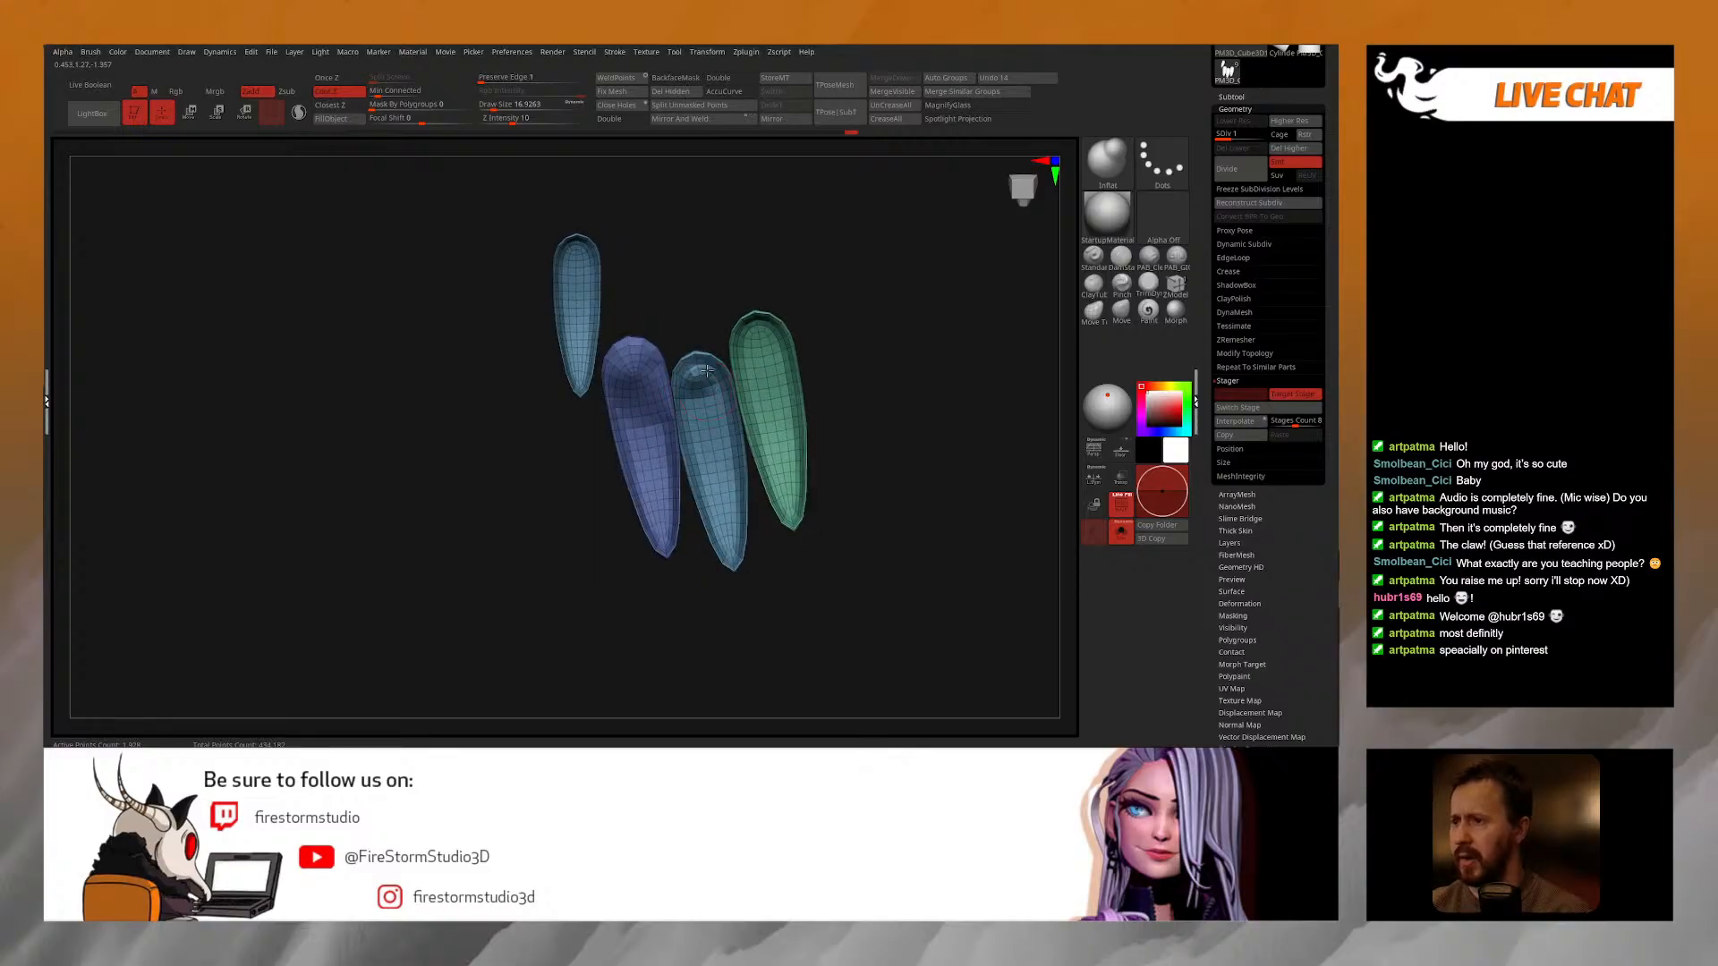
Step: Inflate and smooth the underside bases of the two neighbouring front claws and the fourth claw
{"action": "key", "text": "shift"}
{"action": "key", "text": "shift"}
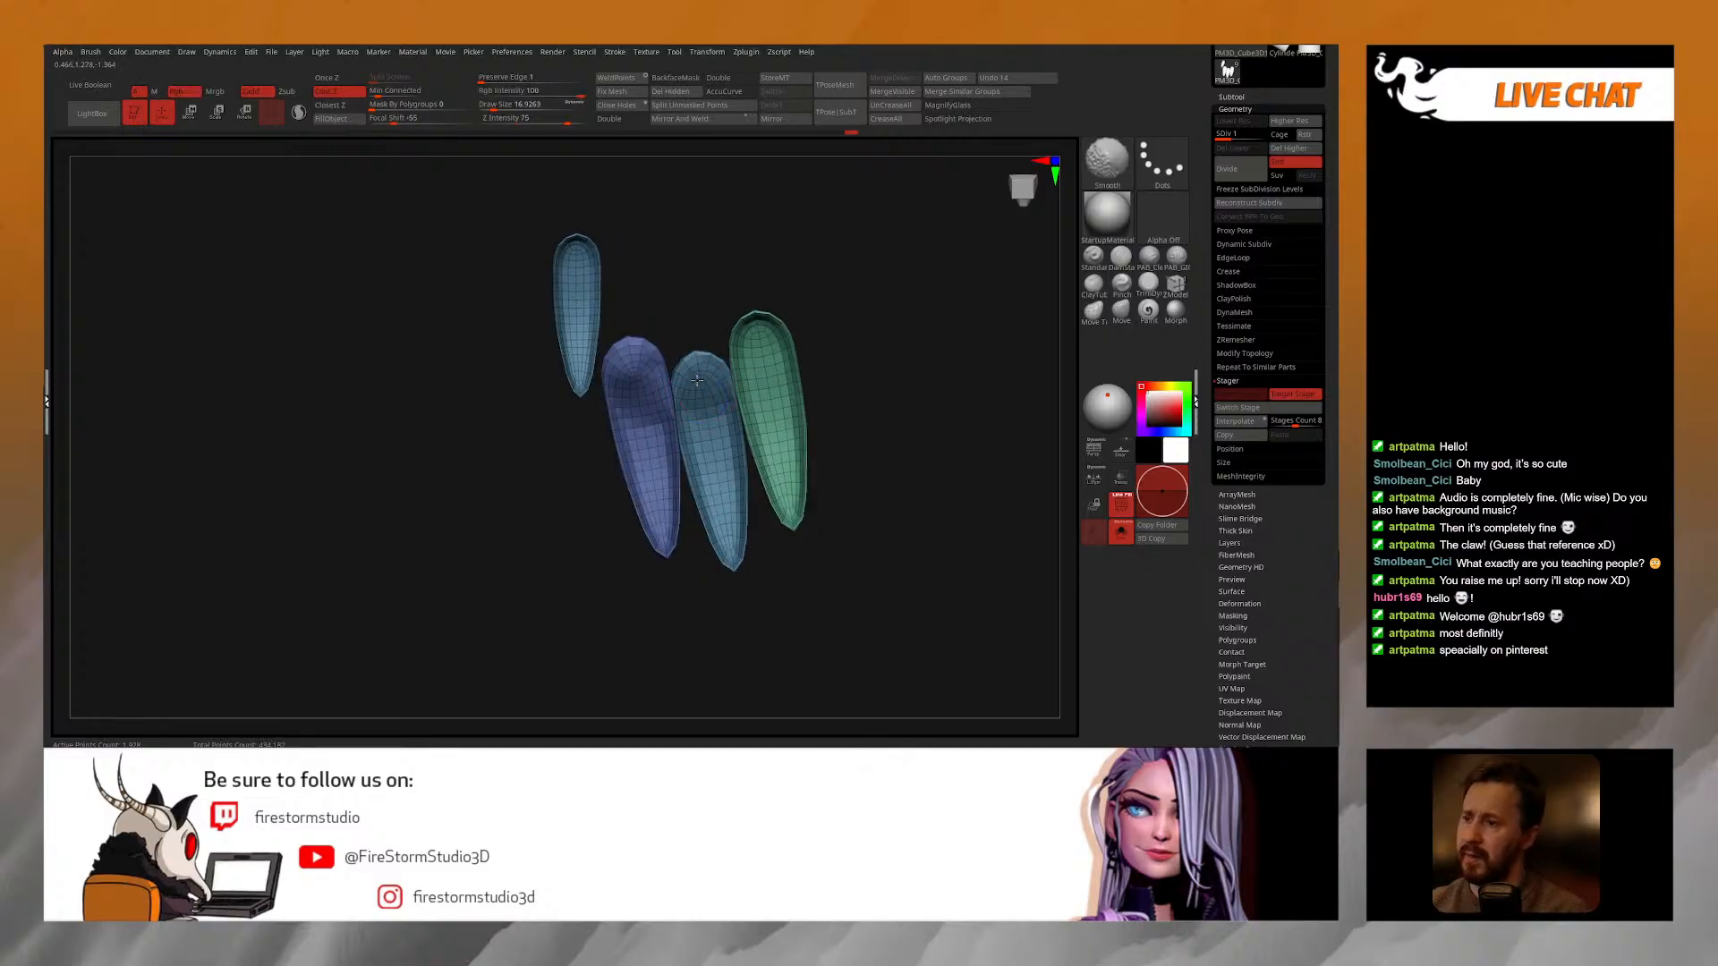
{"action": "key", "text": "ctrl"}
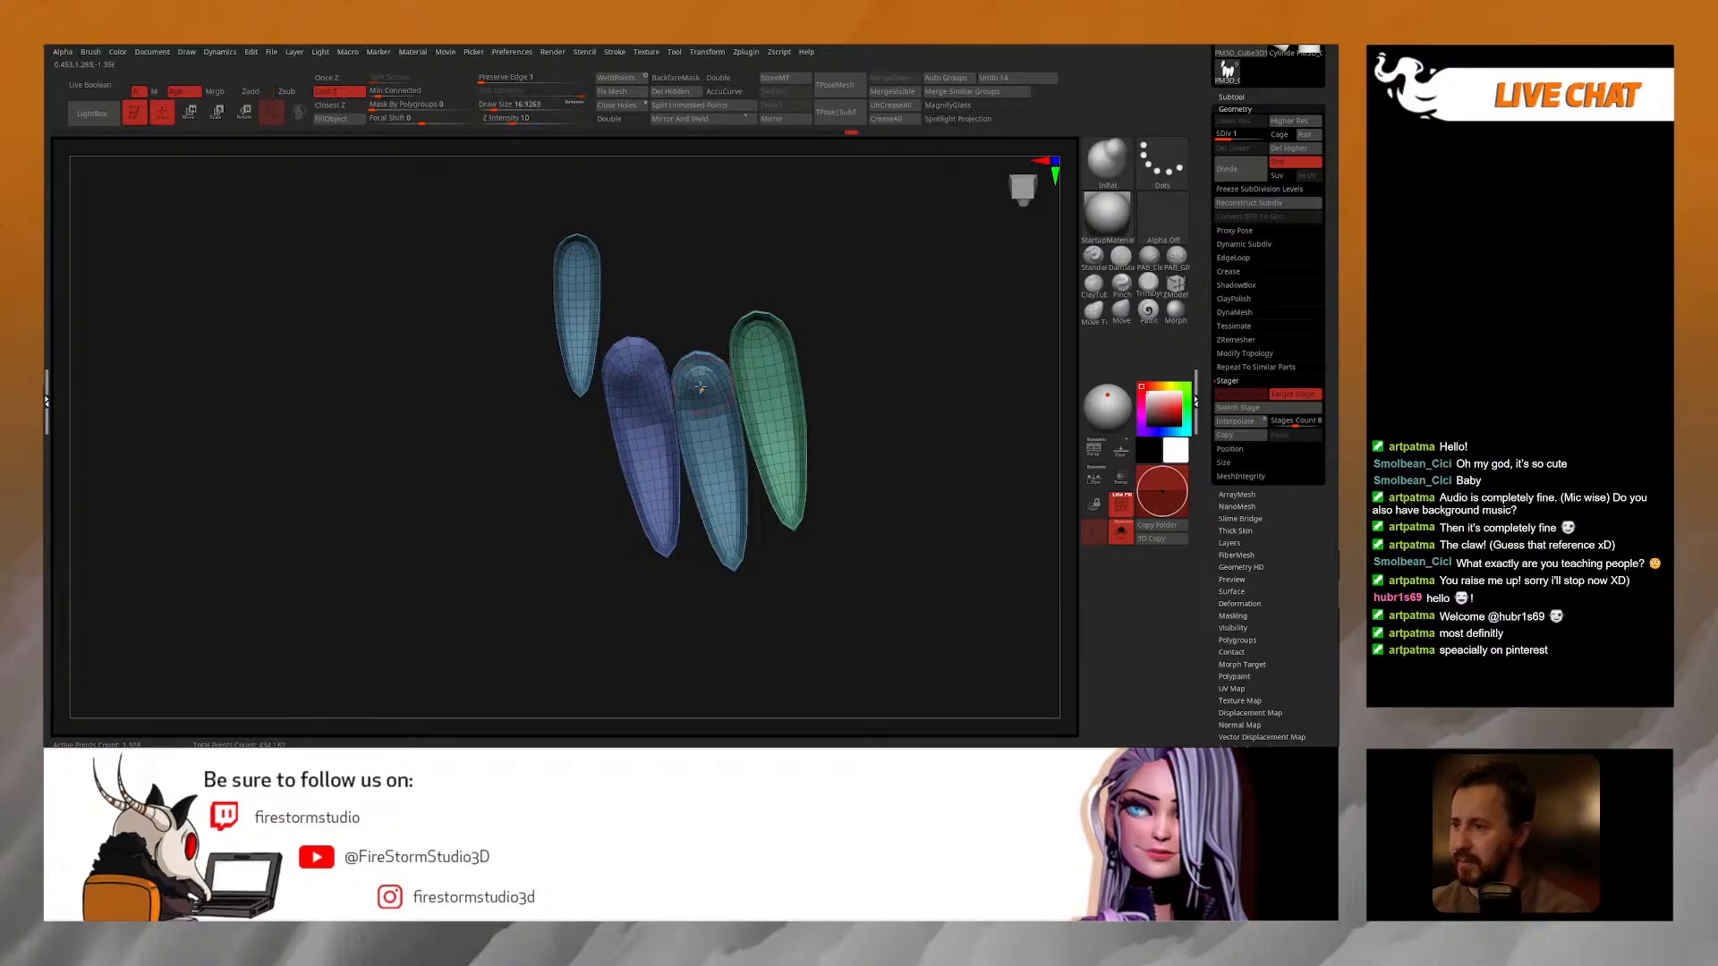
{"action": "key", "text": "shift"}
{"action": "left_click_drag", "start_coordinate": [758, 333], "coordinate": [758, 336]}
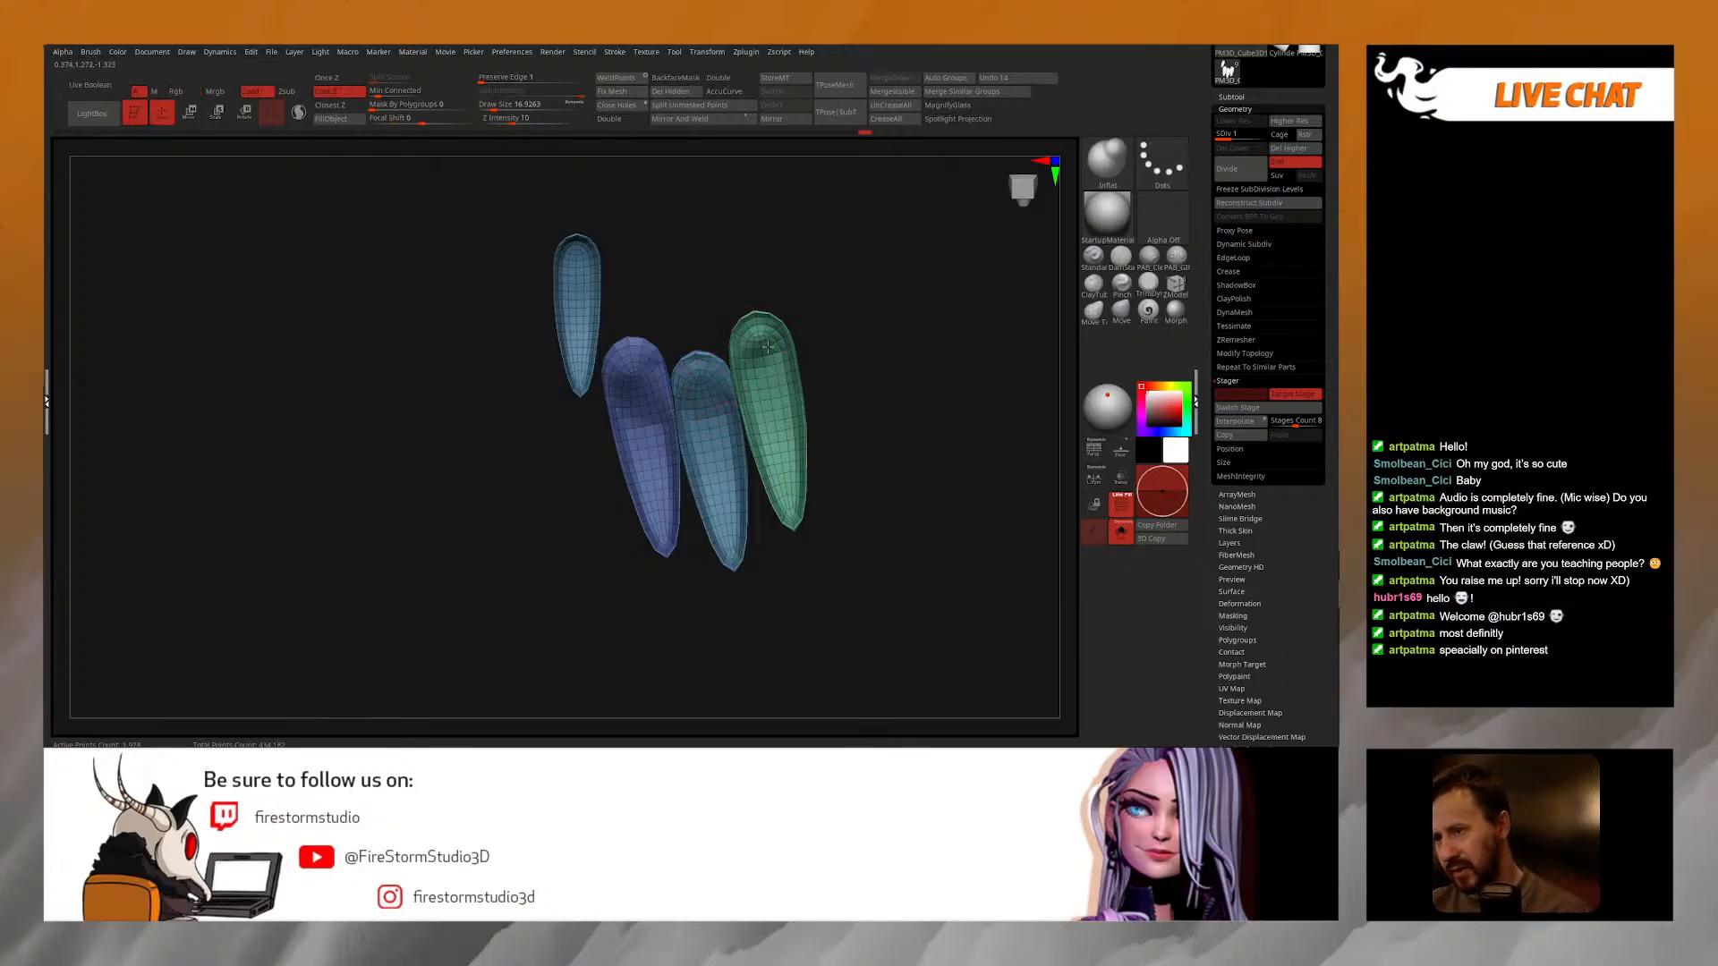
{"action": "key", "text": "ctrl"}
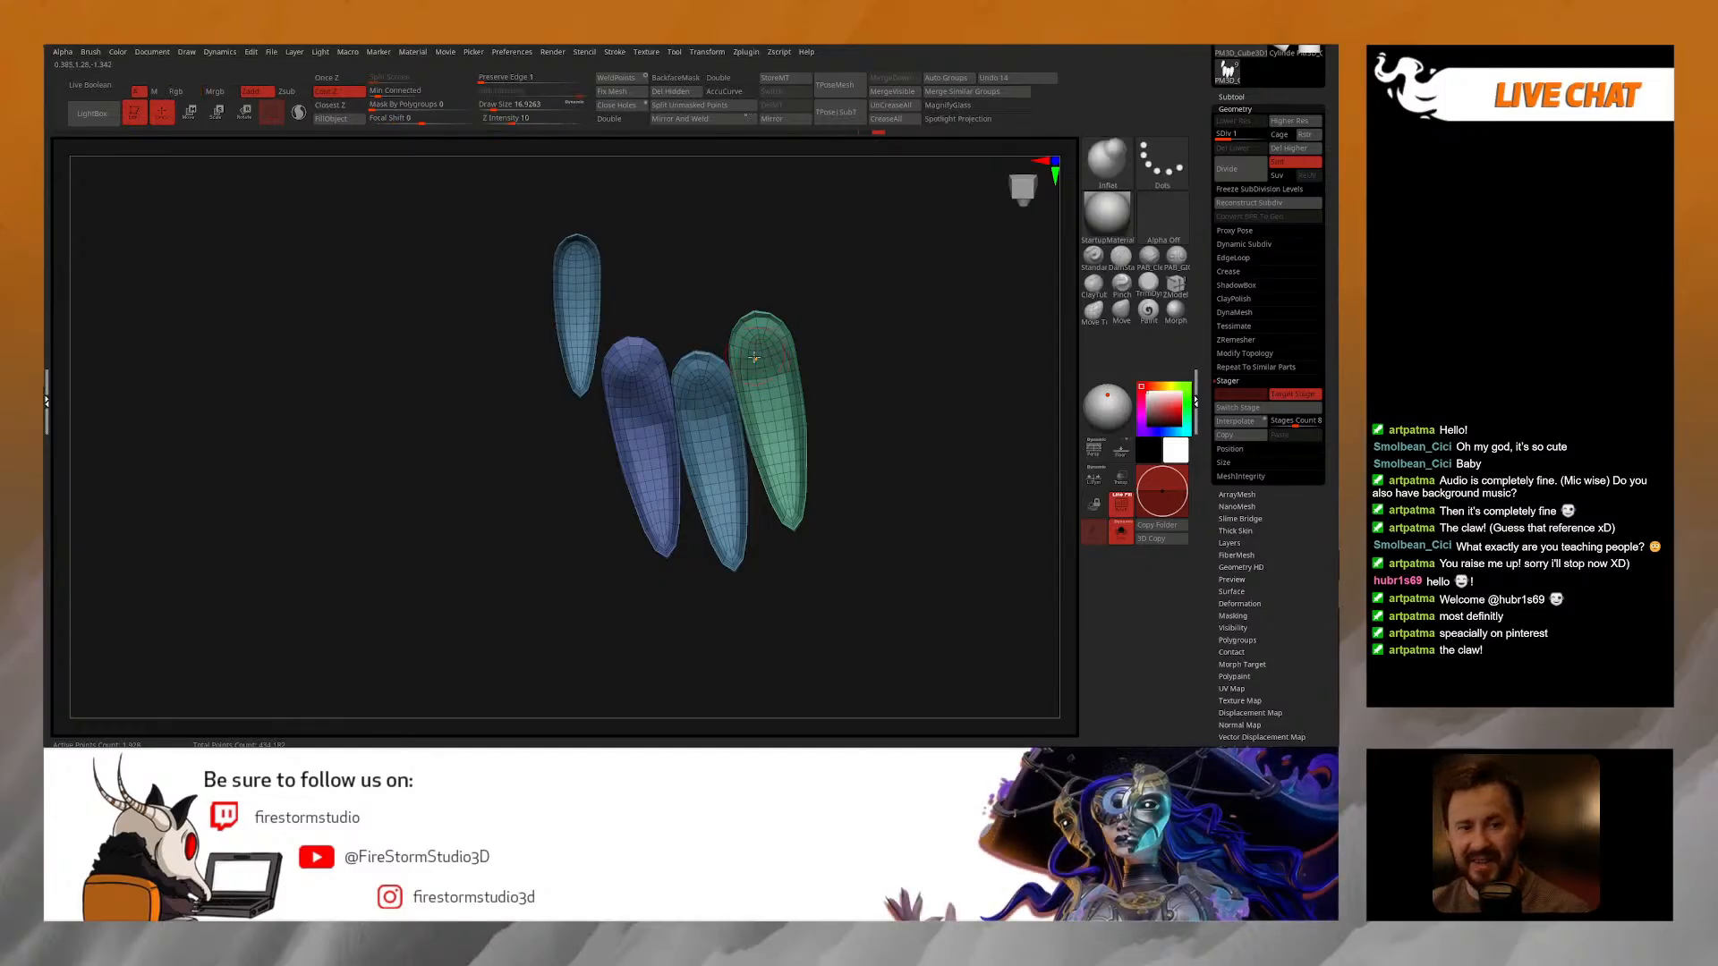
{"action": "key", "text": "ctrl+shift+z"}
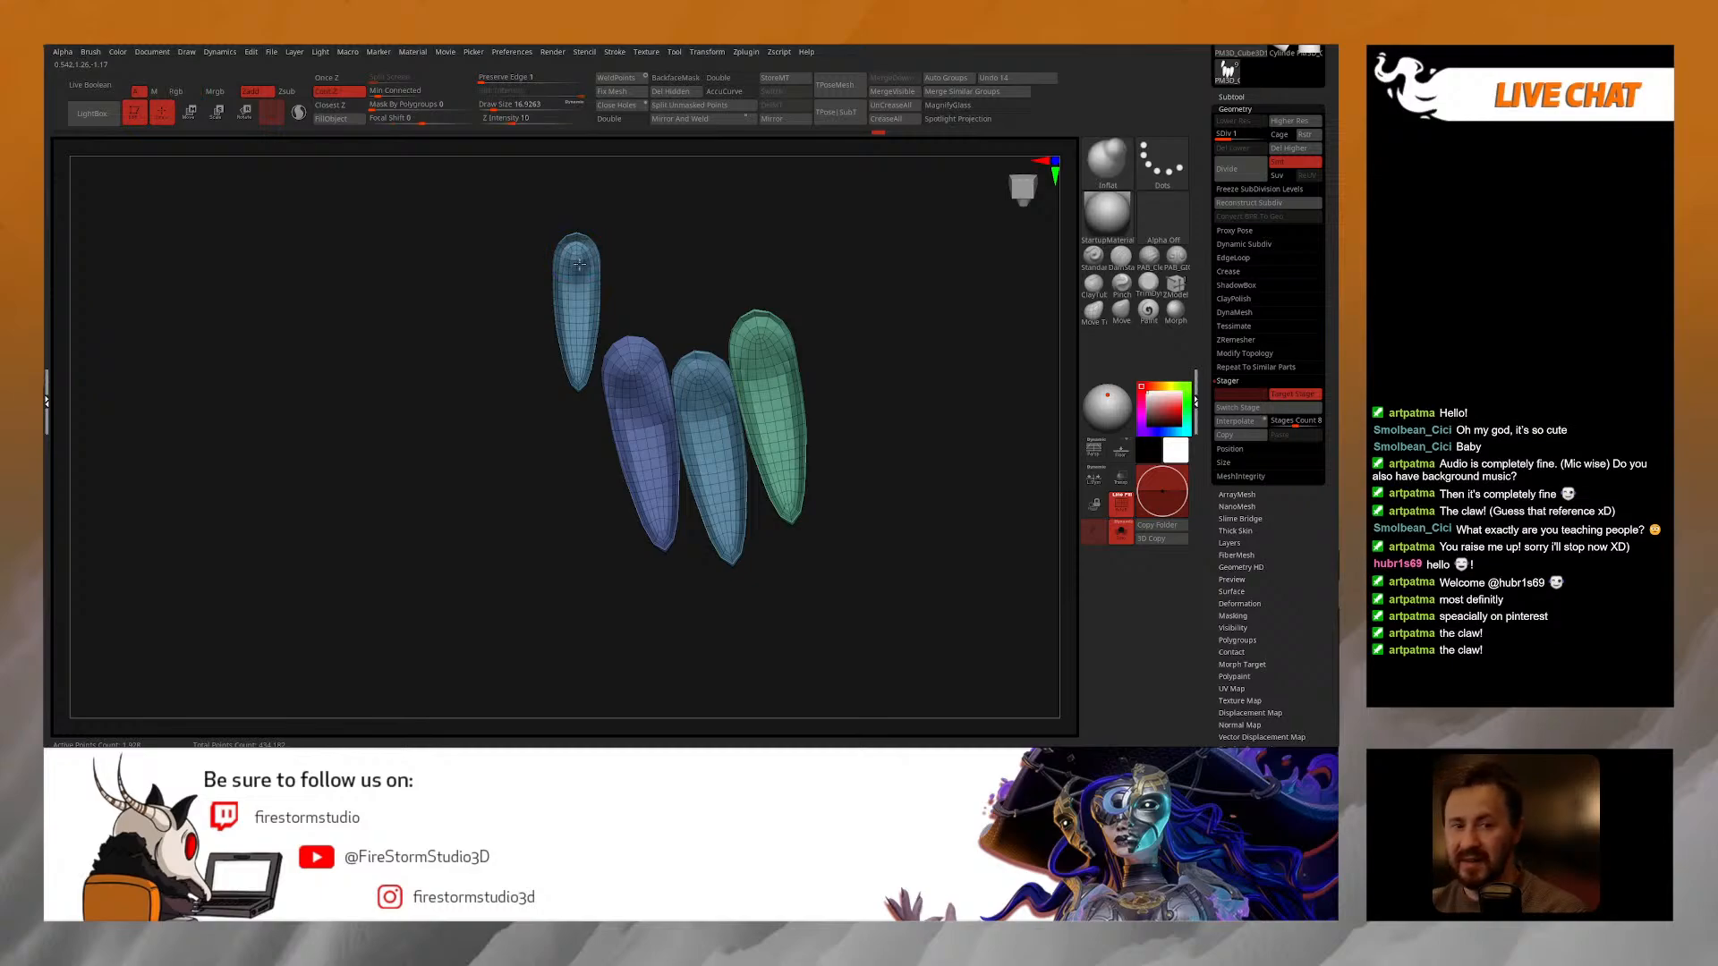
{"action": "mouse_move", "coordinate": [583, 245]}
{"action": "left_mouse_down", "text": "shift"}
{"action": "mouse_move", "coordinate": [578, 266]}
{"action": "mouse_move", "coordinate": [657, 258]}
{"action": "mouse_move", "coordinate": [654, 281]}
{"action": "mouse_move", "coordinate": [693, 268]}
{"action": "mouse_move", "coordinate": [777, 301]}
{"action": "mouse_move", "coordinate": [696, 267]}
{"action": "mouse_move", "coordinate": [720, 283]}
{"action": "left_mouse_up", "text": "shift"}
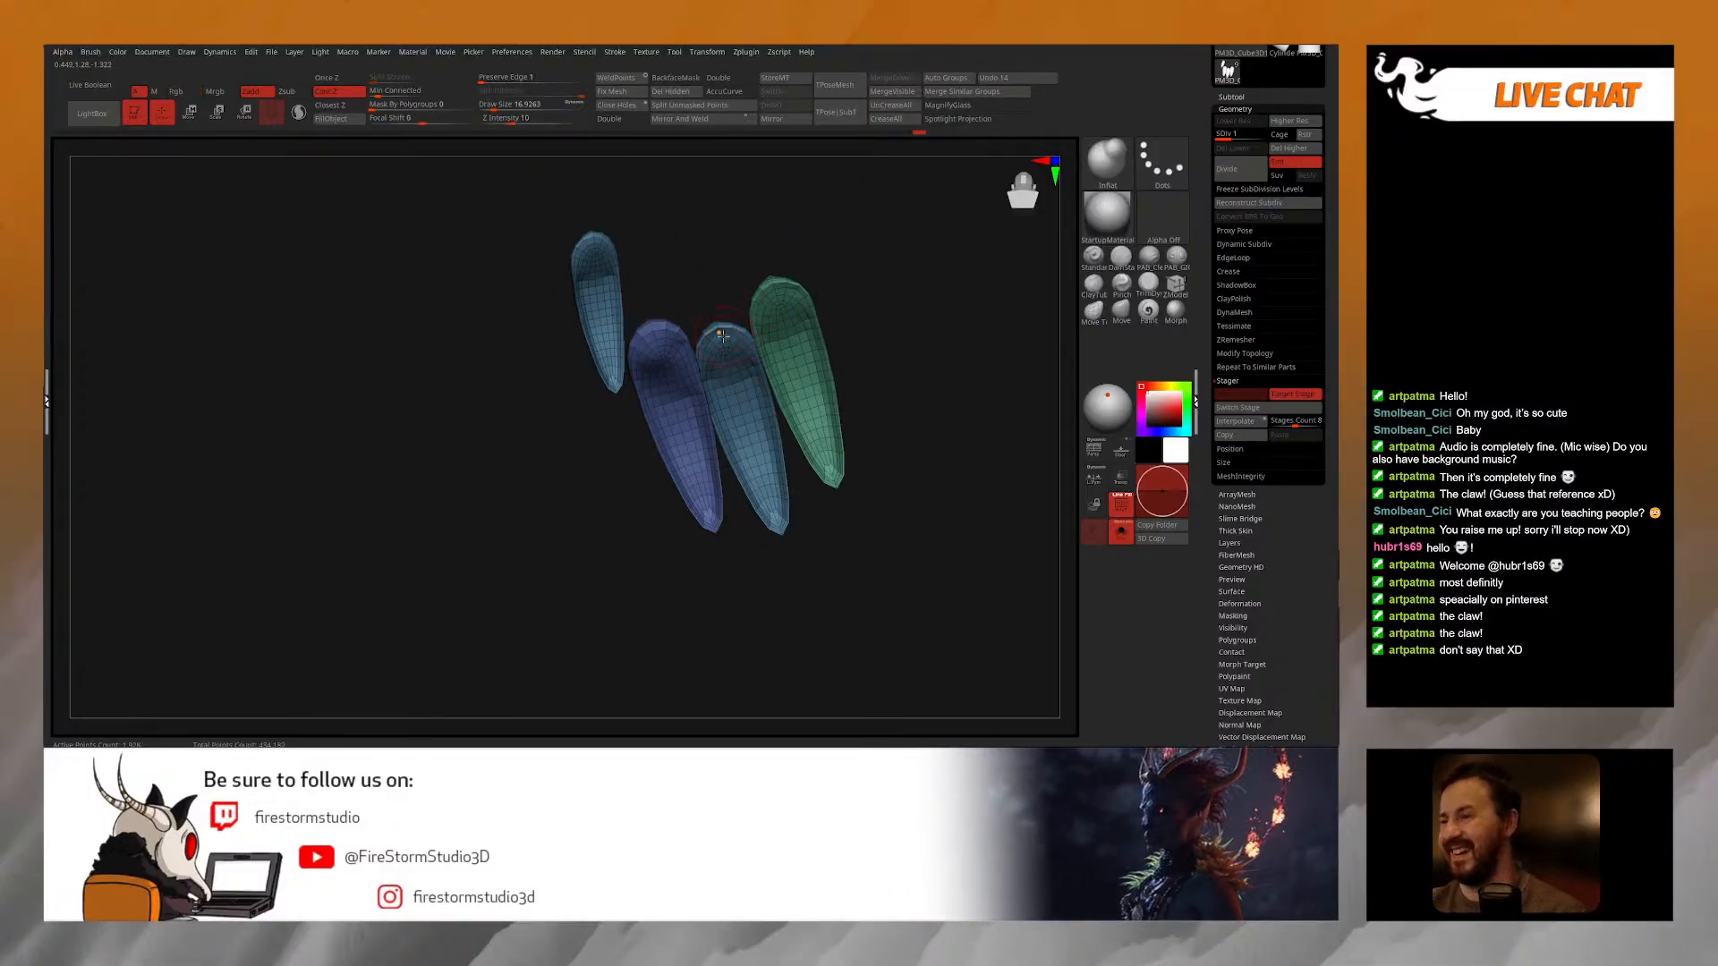
{"action": "left_click_drag", "start_coordinate": [664, 338], "coordinate": [671, 349], "text": "shift"}
Step: Show the foot together with the claws again and make the foot the active piece
{"action": "mouse_move", "coordinate": [740, 273]}
{"action": "left_mouse_down"}
{"action": "mouse_move", "coordinate": [755, 279]}
{"action": "mouse_move", "coordinate": [740, 364]}
{"action": "mouse_move", "coordinate": [685, 436]}
{"action": "mouse_move", "coordinate": [878, 345]}
{"action": "mouse_move", "coordinate": [897, 423]}
{"action": "left_mouse_up"}
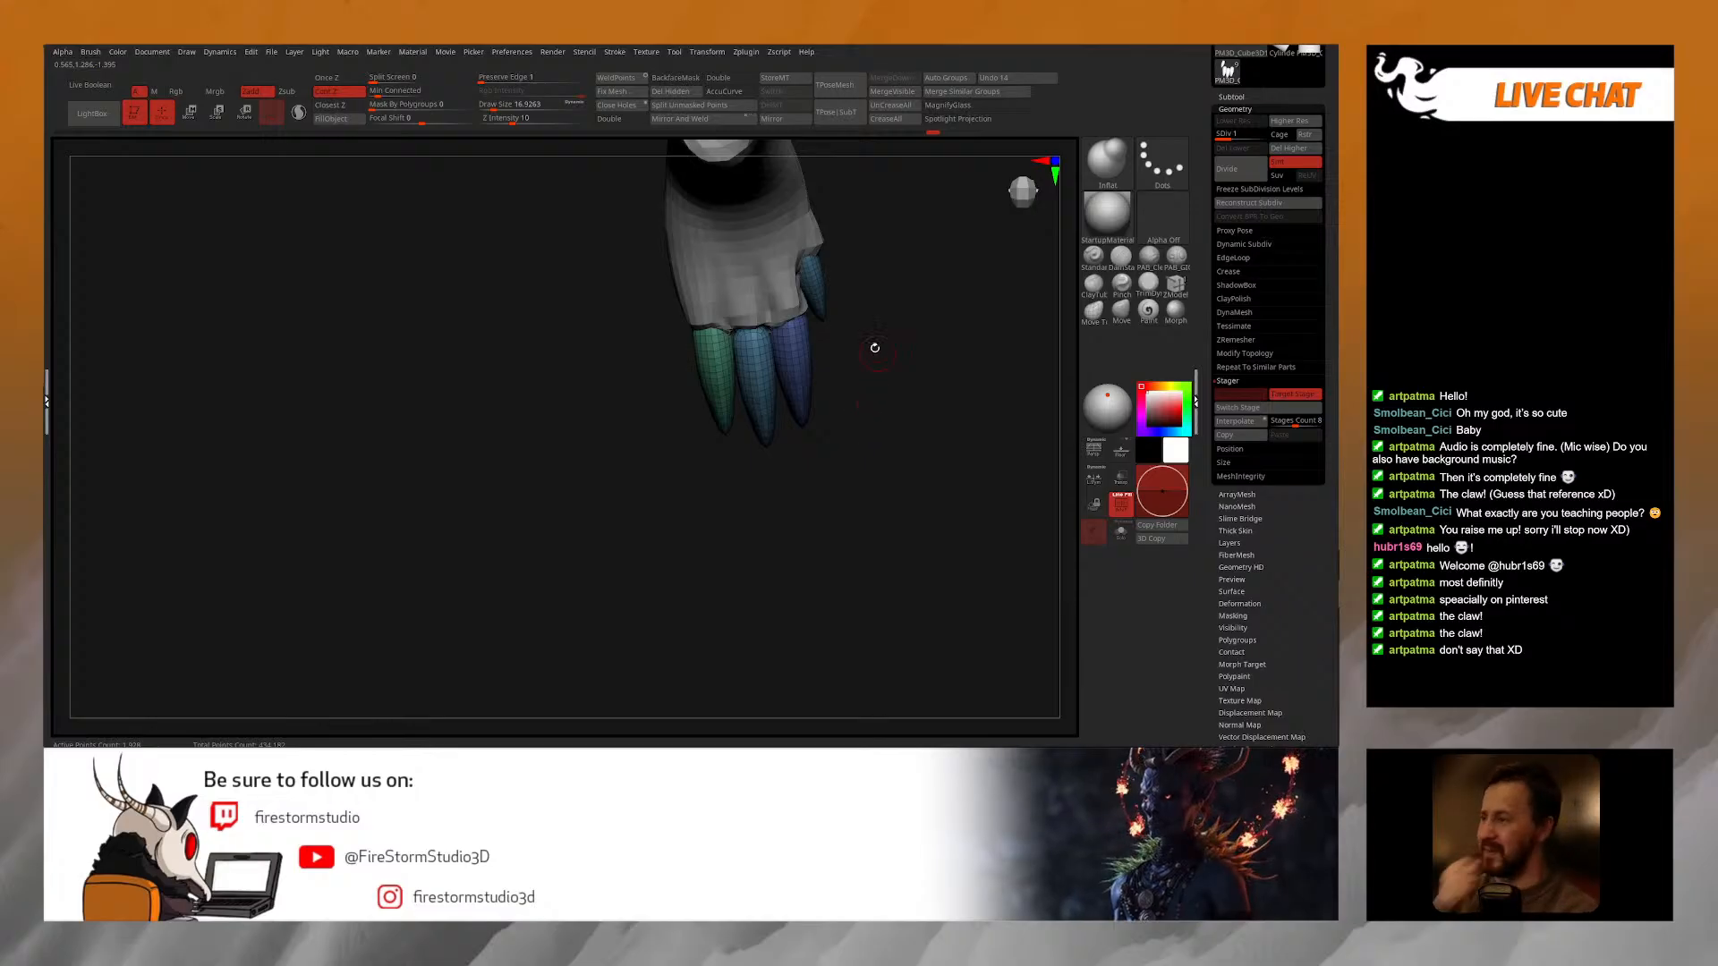
{"action": "left_click_drag", "start_coordinate": [867, 303], "coordinate": [843, 371]}
{"action": "left_click", "coordinate": [721, 295], "text": "alt"}
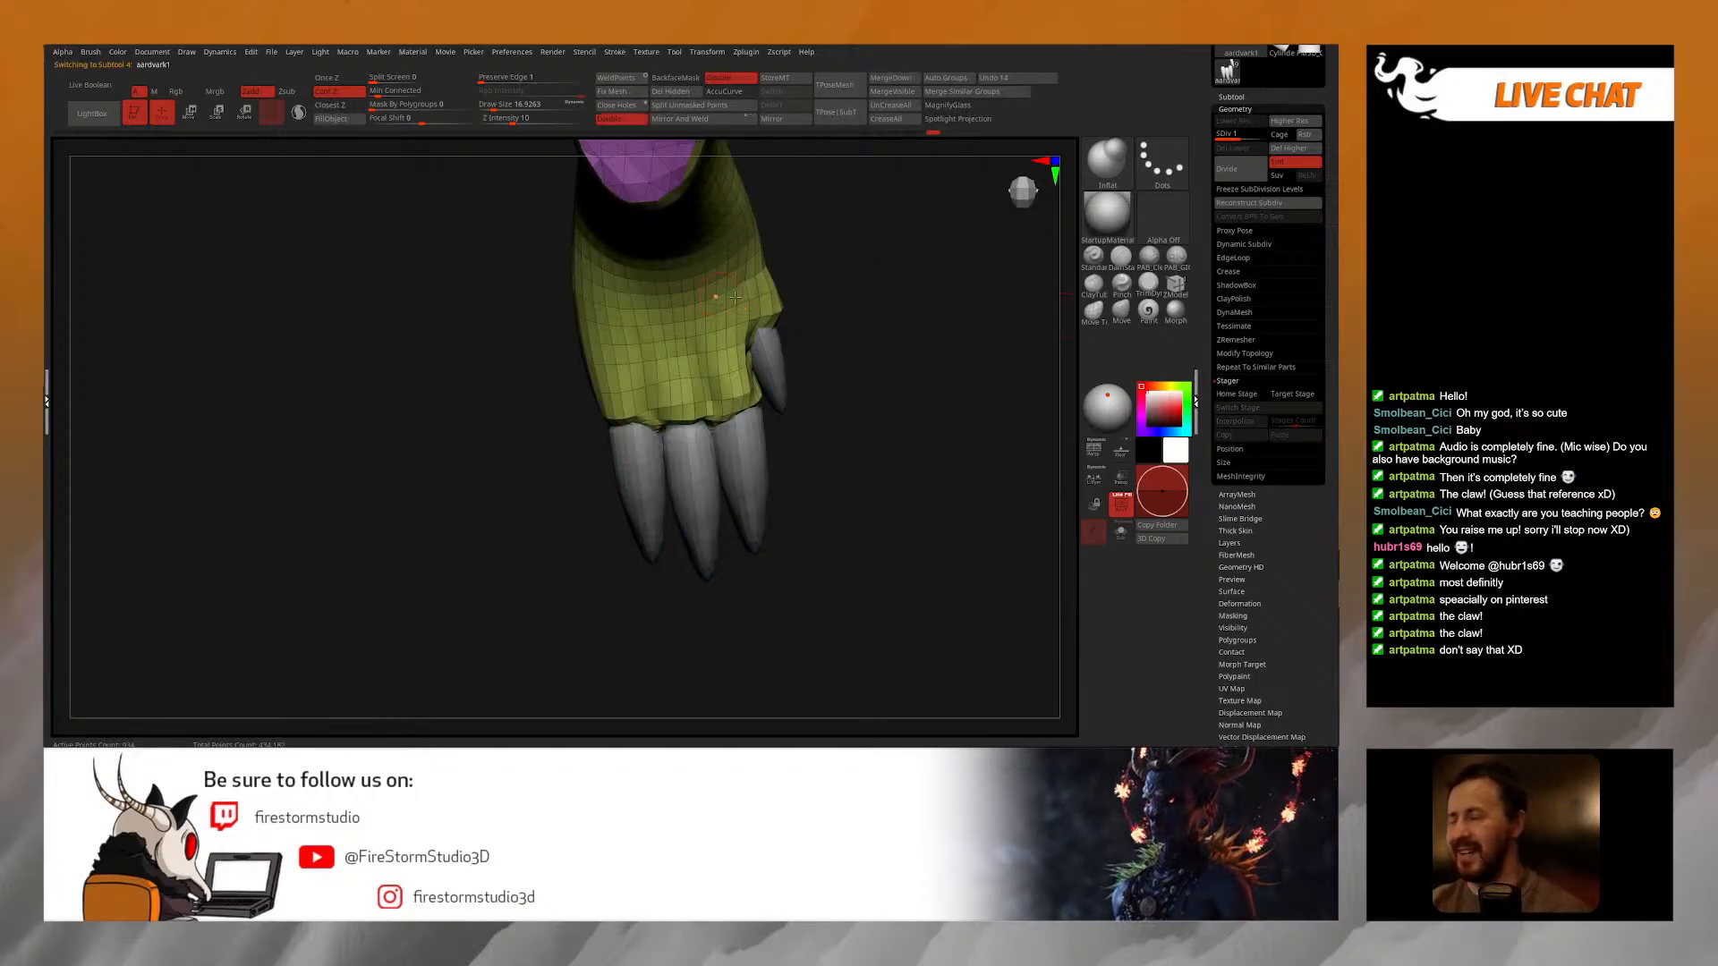
Step: Use the Move brush at a draw size of about 32 to reshape the foot's edge above the front claws
{"action": "left_click_drag", "start_coordinate": [825, 307], "coordinate": [966, 321]}
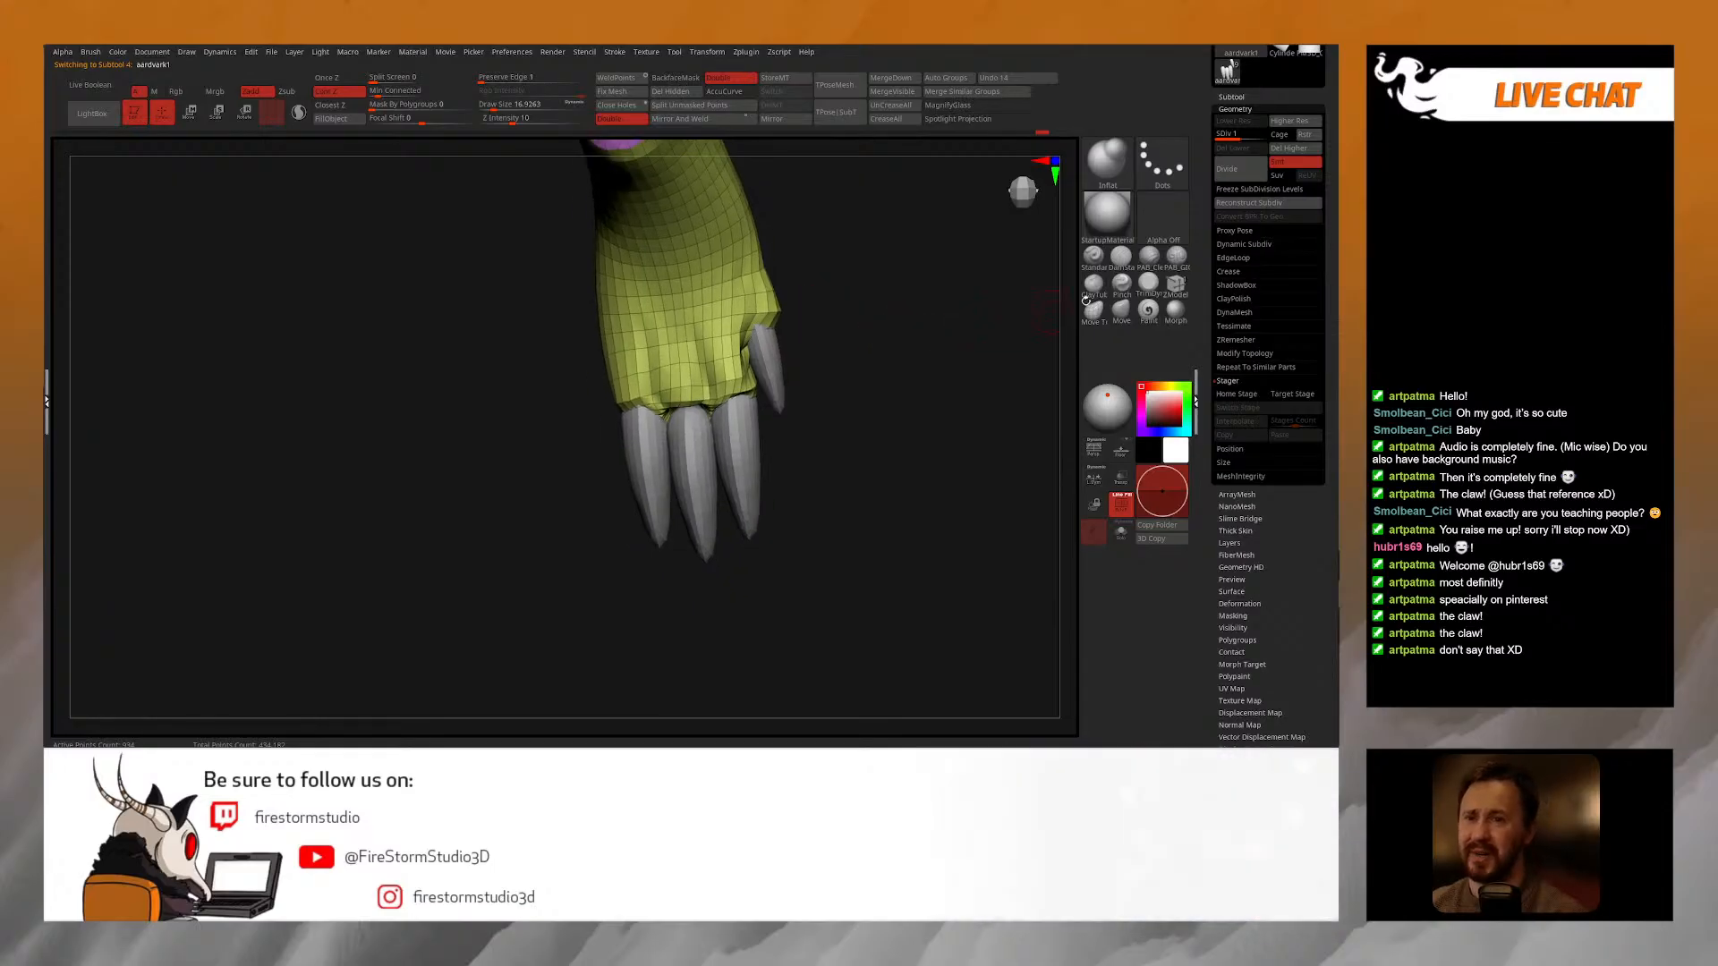
{"action": "left_click", "coordinate": [1121, 309]}
{"action": "key", "text": "space"}
{"action": "left_click_drag", "start_coordinate": [771, 324], "coordinate": [755, 313]}
{"action": "key", "text": "space"}
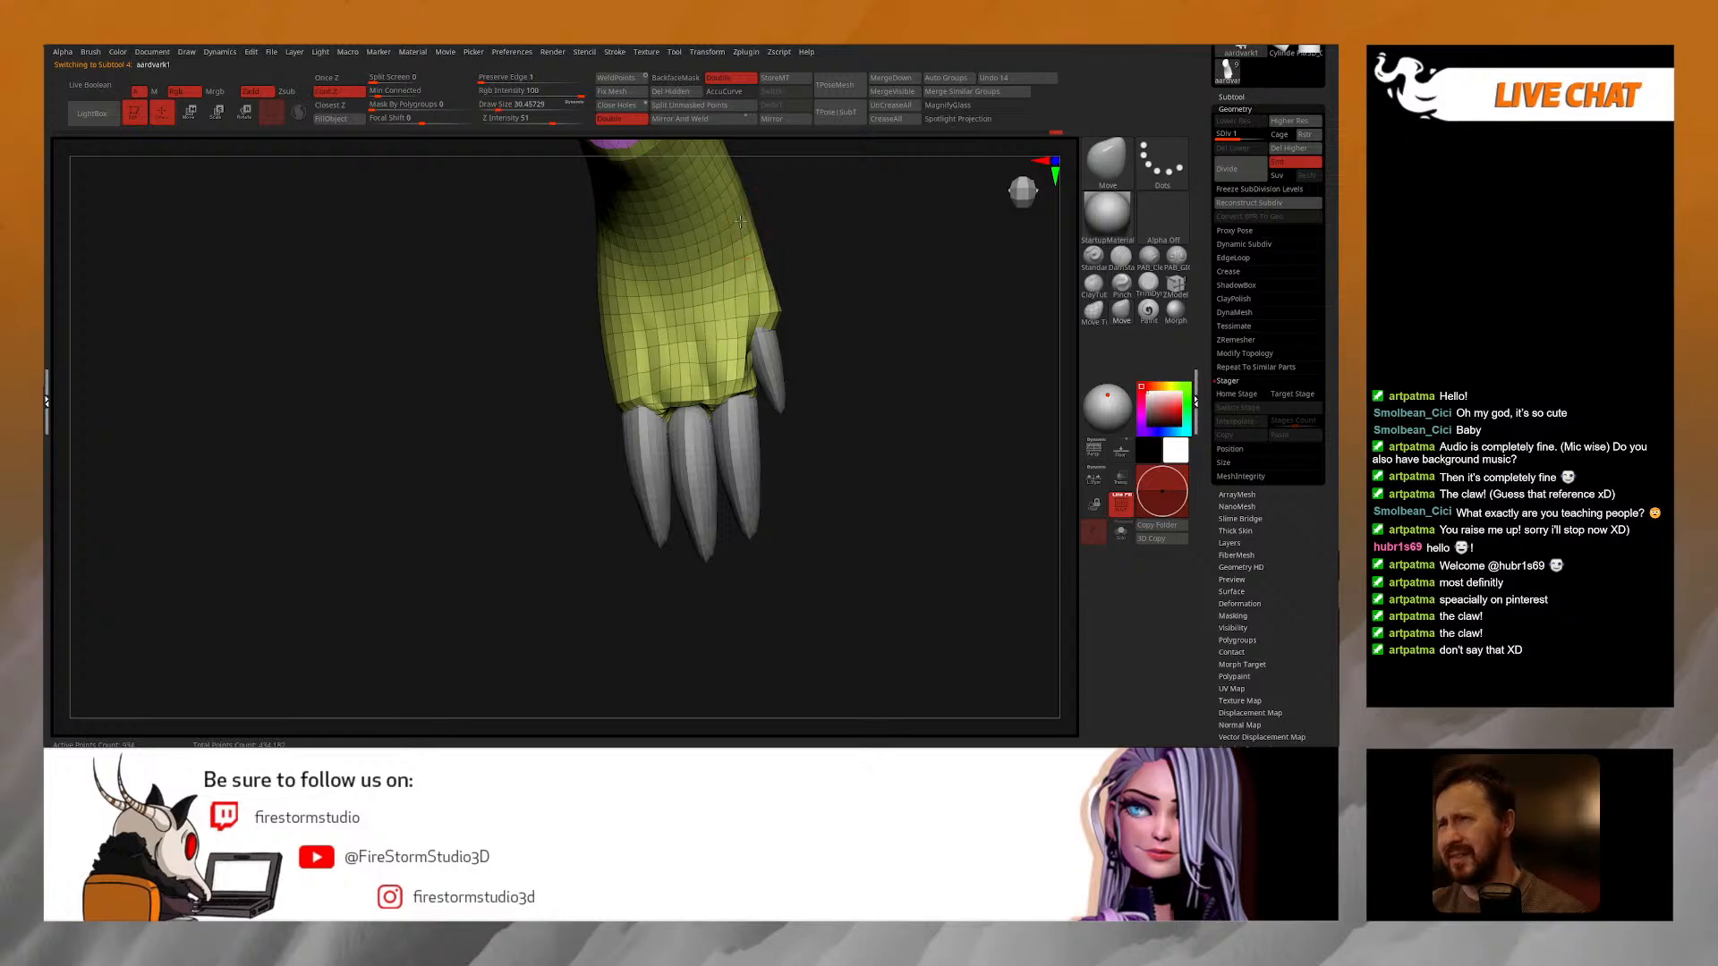
{"action": "left_click_drag", "start_coordinate": [768, 220], "coordinate": [573, 249]}
{"action": "key", "text": "space"}
{"action": "mouse_move", "coordinate": [685, 292]}
{"action": "left_mouse_down", "text": "alt"}
{"action": "mouse_move", "coordinate": [660, 340]}
{"action": "mouse_move", "coordinate": [682, 338]}
{"action": "left_mouse_up", "text": "alt"}
{"action": "mouse_move", "coordinate": [637, 331]}
{"action": "left_mouse_down"}
{"action": "mouse_move", "coordinate": [745, 322]}
{"action": "mouse_move", "coordinate": [765, 362]}
{"action": "mouse_move", "coordinate": [727, 337]}
{"action": "mouse_move", "coordinate": [693, 381]}
{"action": "left_mouse_up"}
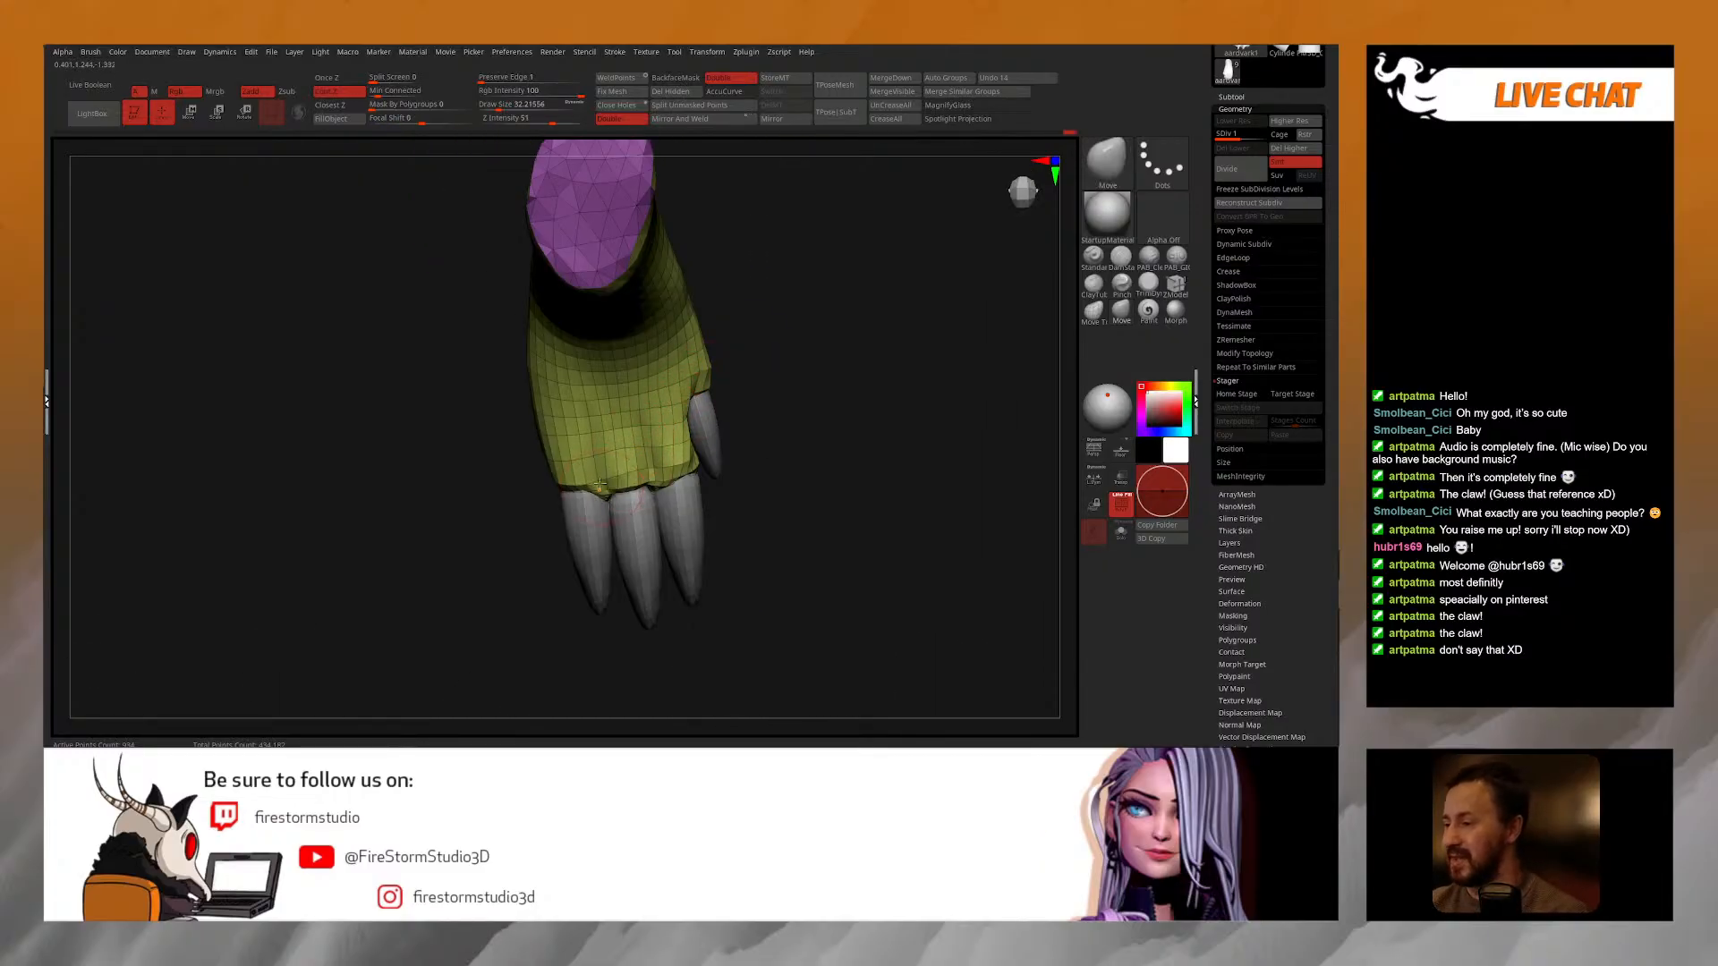
Step: Resize the Move brush and refine the foot's rim around the base of the outermost front claw
{"action": "left_click_drag", "start_coordinate": [551, 567], "coordinate": [585, 500], "text": "alt"}
{"action": "key", "text": "space"}
{"action": "left_click_drag", "start_coordinate": [573, 505], "coordinate": [592, 521]}
{"action": "mouse_move", "coordinate": [584, 419]}
{"action": "left_mouse_down"}
{"action": "mouse_move", "coordinate": [569, 429]}
{"action": "mouse_move", "coordinate": [601, 421]}
{"action": "left_mouse_up"}
{"action": "key", "text": "space"}
{"action": "key", "text": "space"}
{"action": "right_click_drag", "start_coordinate": [599, 384], "coordinate": [612, 419]}
{"action": "key", "text": "space"}
{"action": "left_click_drag", "start_coordinate": [613, 419], "coordinate": [606, 418]}
Step: Adjust the foot's volume from several angles and smooth the surface behind the claws
{"action": "mouse_move", "coordinate": [607, 417]}
{"action": "right_mouse_down"}
{"action": "mouse_move", "coordinate": [599, 402]}
{"action": "mouse_move", "coordinate": [564, 420]}
{"action": "right_mouse_up"}
{"action": "key", "text": "space"}
{"action": "left_click_drag", "start_coordinate": [608, 465], "coordinate": [606, 466]}
{"action": "right_click_drag", "start_coordinate": [606, 448], "coordinate": [709, 415]}
{"action": "key", "text": "space"}
{"action": "left_click_drag", "start_coordinate": [709, 415], "coordinate": [715, 415]}
{"action": "mouse_move", "coordinate": [715, 415]}
{"action": "right_mouse_down"}
{"action": "mouse_move", "coordinate": [709, 435]}
{"action": "mouse_move", "coordinate": [749, 428]}
{"action": "mouse_move", "coordinate": [723, 446]}
{"action": "mouse_move", "coordinate": [680, 434]}
{"action": "mouse_move", "coordinate": [637, 398]}
{"action": "mouse_move", "coordinate": [666, 389]}
{"action": "mouse_move", "coordinate": [659, 373]}
{"action": "mouse_move", "coordinate": [613, 386]}
{"action": "mouse_move", "coordinate": [603, 364]}
{"action": "mouse_move", "coordinate": [642, 356]}
{"action": "mouse_move", "coordinate": [582, 414]}
{"action": "right_mouse_up"}
{"action": "key", "text": "shift"}
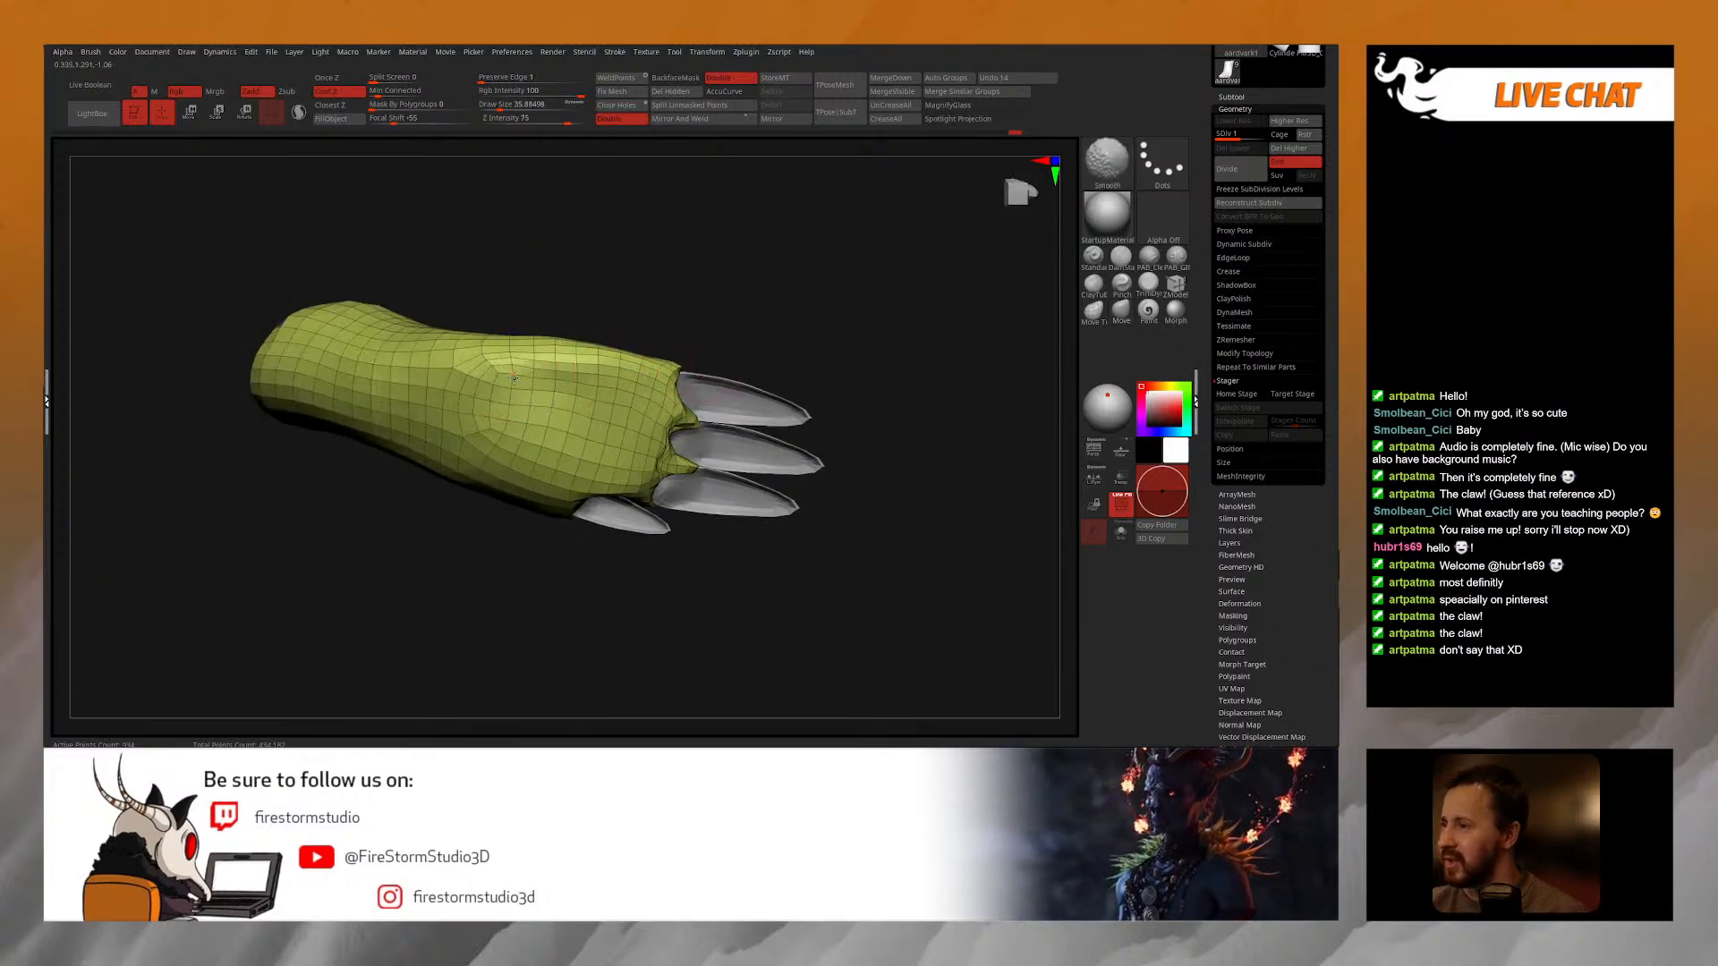
{"action": "mouse_move", "coordinate": [681, 300]}
{"action": "right_mouse_down"}
{"action": "mouse_move", "coordinate": [628, 522]}
{"action": "mouse_move", "coordinate": [637, 409]}
{"action": "right_mouse_up"}
{"action": "left_click_drag", "start_coordinate": [633, 441], "coordinate": [631, 450], "text": "shift"}
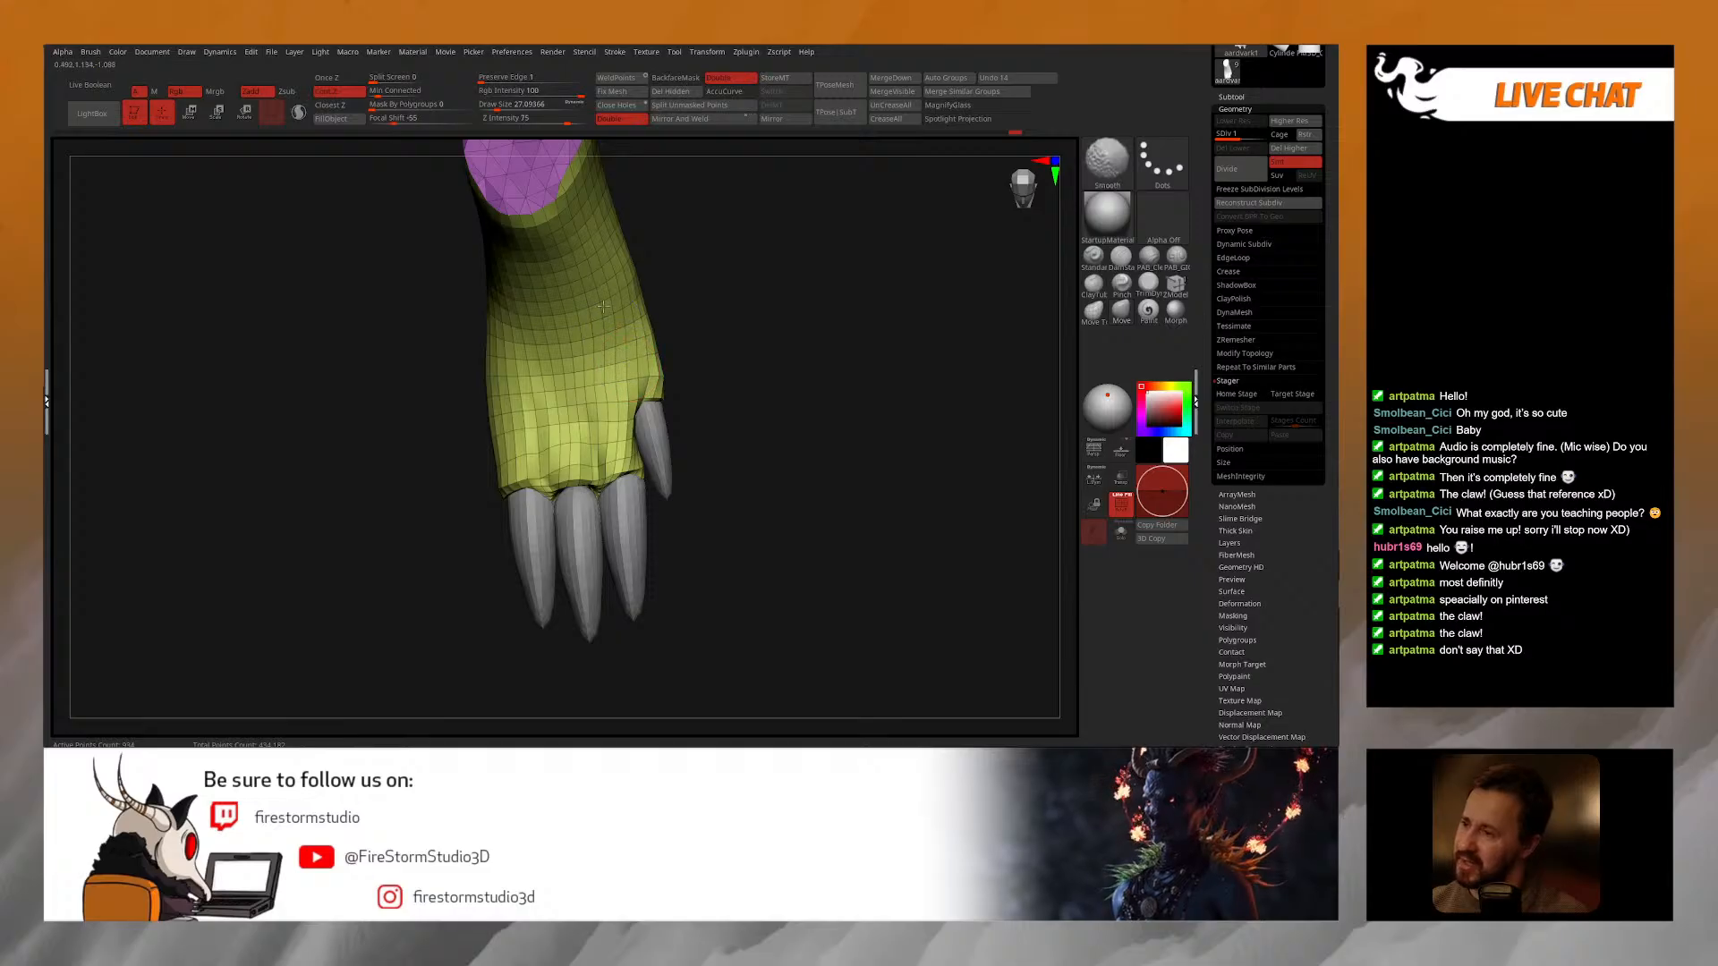
Step: Mould the foot's front edge into arches over the claw bases with the Move brush at a draw size of about 32
{"action": "mouse_move", "coordinate": [633, 281]}
{"action": "right_mouse_down"}
{"action": "mouse_move", "coordinate": [733, 295]}
{"action": "mouse_move", "coordinate": [660, 364]}
{"action": "mouse_move", "coordinate": [597, 309]}
{"action": "mouse_move", "coordinate": [612, 404]}
{"action": "right_mouse_up"}
{"action": "key", "text": "space"}
{"action": "left_click_drag", "start_coordinate": [605, 376], "coordinate": [615, 373]}
{"action": "right_click_drag", "start_coordinate": [616, 372], "coordinate": [608, 381]}
{"action": "key", "text": "space"}
{"action": "left_click_drag", "start_coordinate": [621, 363], "coordinate": [629, 359]}
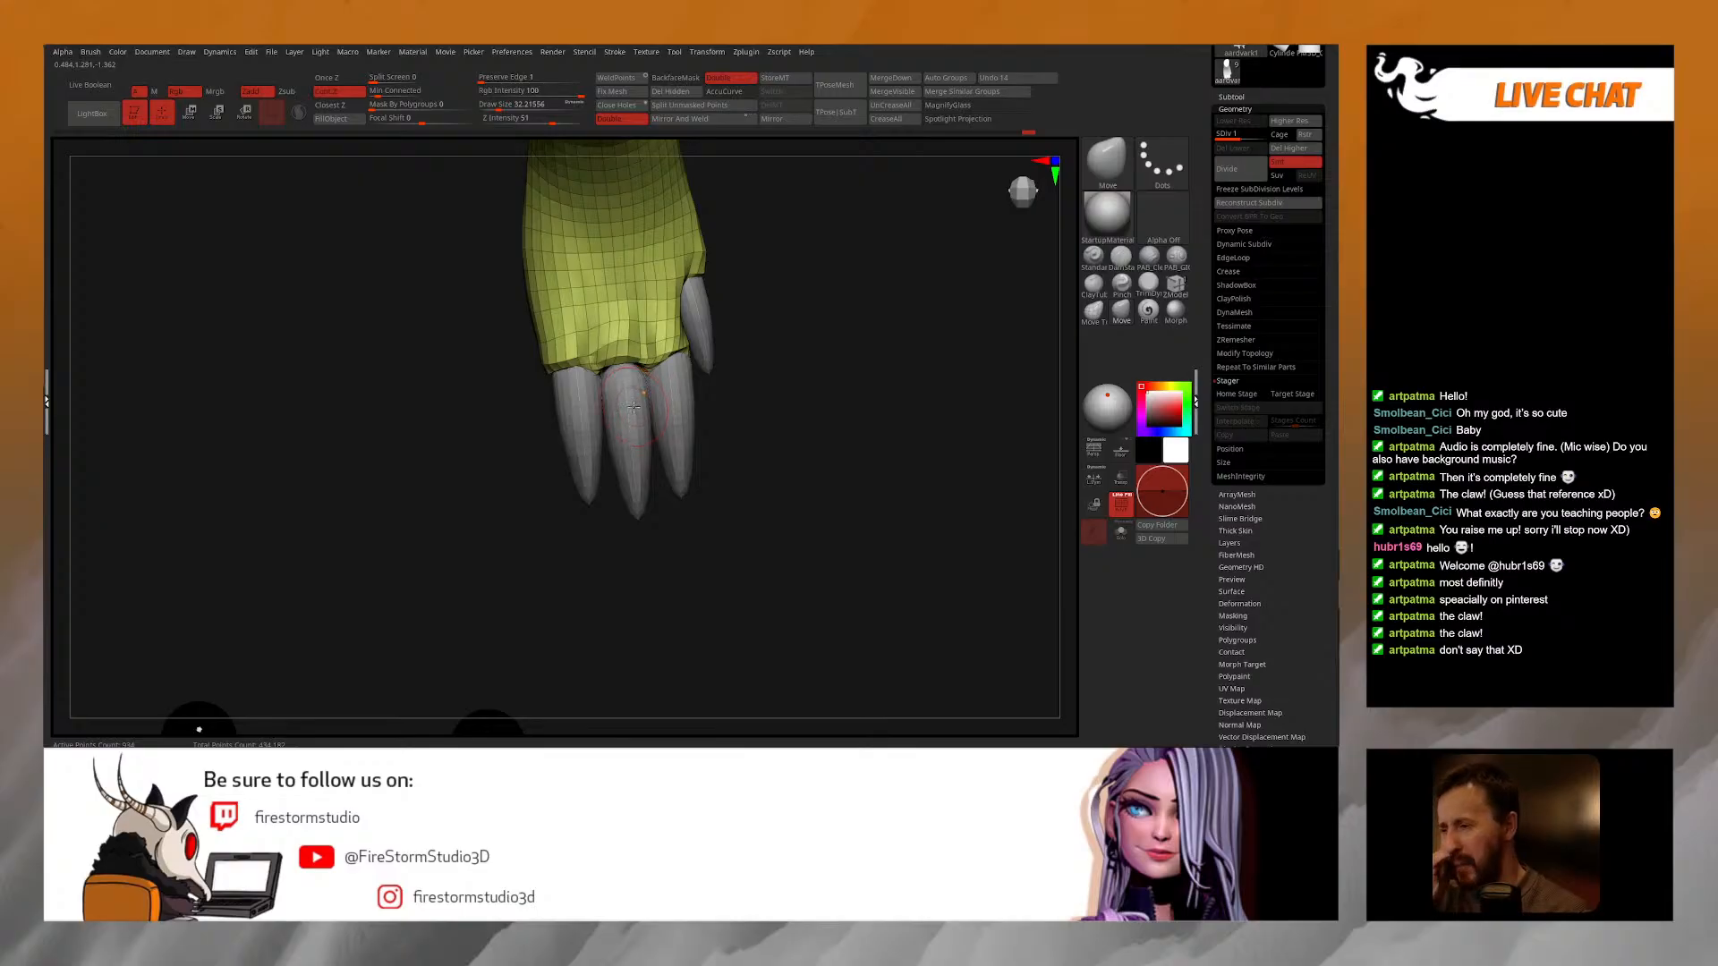
{"action": "right_click_drag", "start_coordinate": [606, 379], "coordinate": [599, 420]}
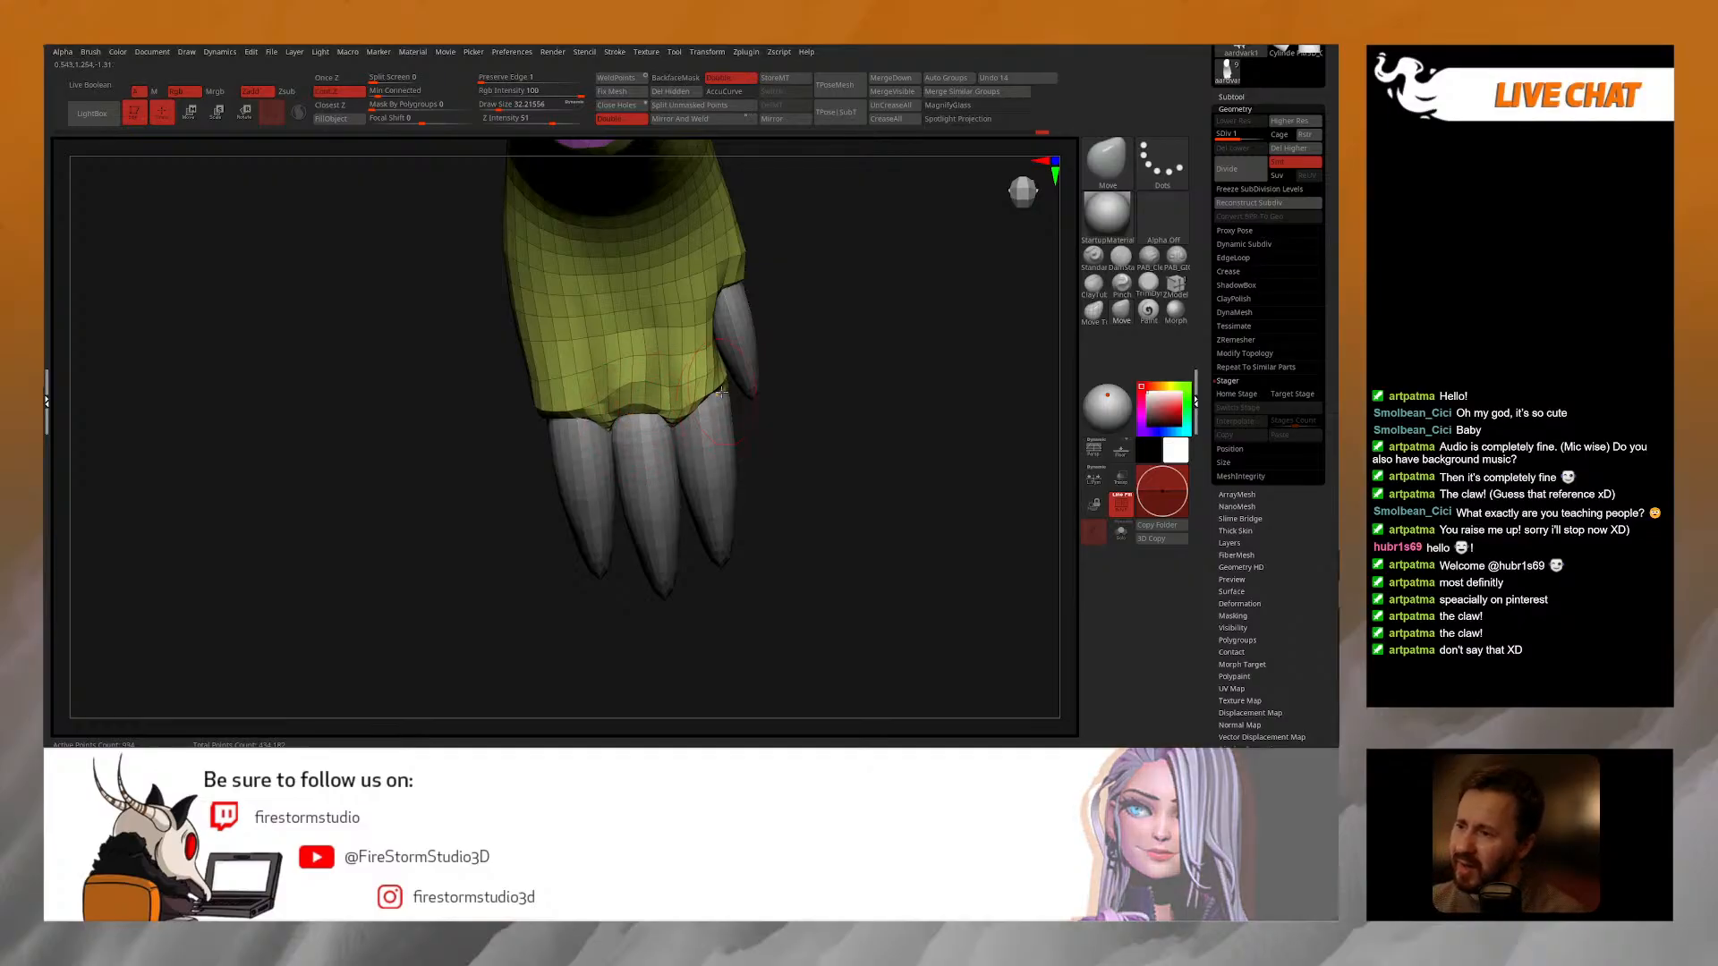
Step: Fit the foot's side edge around the claw bases with the Move brush at a draw size of 28.75
{"action": "right_click_drag", "start_coordinate": [689, 402], "coordinate": [507, 441]}
{"action": "right_click_drag", "start_coordinate": [500, 494], "coordinate": [519, 385]}
{"action": "right_click", "coordinate": [506, 524]}
{"action": "right_click_drag", "start_coordinate": [622, 377], "coordinate": [585, 374]}
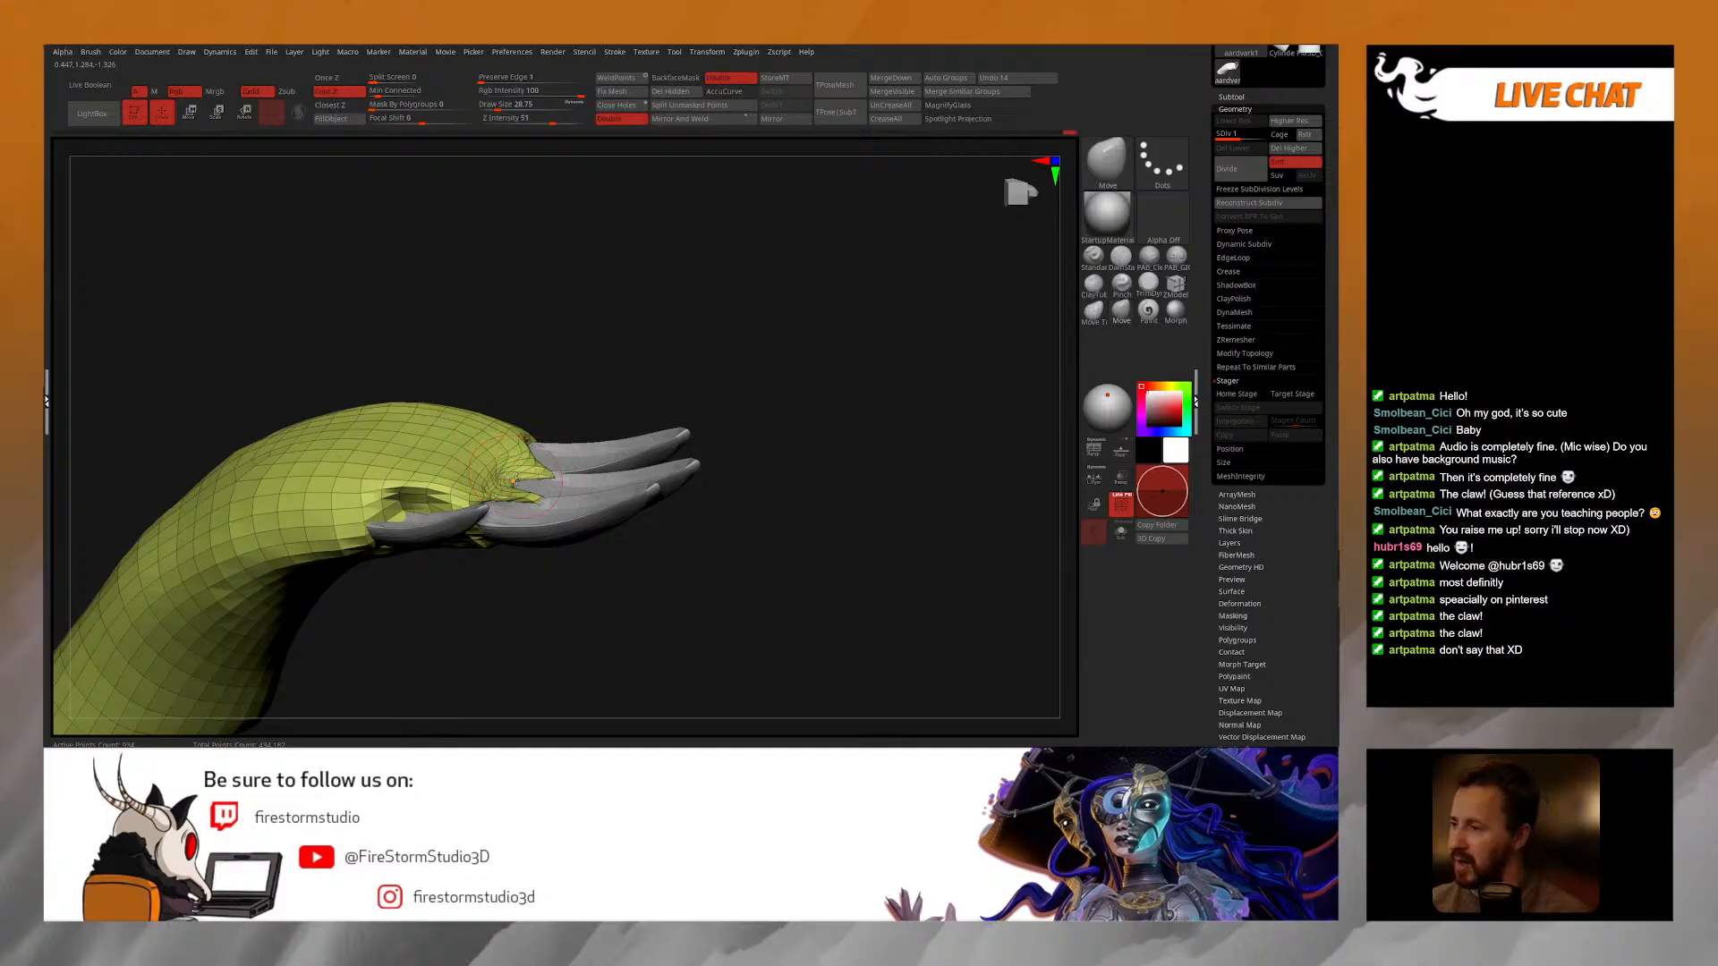
{"action": "right_click_drag", "start_coordinate": [513, 481], "coordinate": [526, 477]}
{"action": "right_click_drag", "start_coordinate": [509, 420], "coordinate": [790, 453]}
Step: Turn off the wireframe display and shape the rim between the front claws with the Move brush at a draw size of about 43.6
{"action": "key", "text": "shift+f"}
{"action": "mouse_move", "coordinate": [667, 430]}
{"action": "right_mouse_down", "text": "ctrl"}
{"action": "mouse_move", "coordinate": [660, 482]}
{"action": "mouse_move", "coordinate": [635, 469]}
{"action": "right_mouse_up", "text": "ctrl"}
{"action": "key", "text": "space"}
{"action": "left_click_drag", "start_coordinate": [606, 519], "coordinate": [615, 517]}
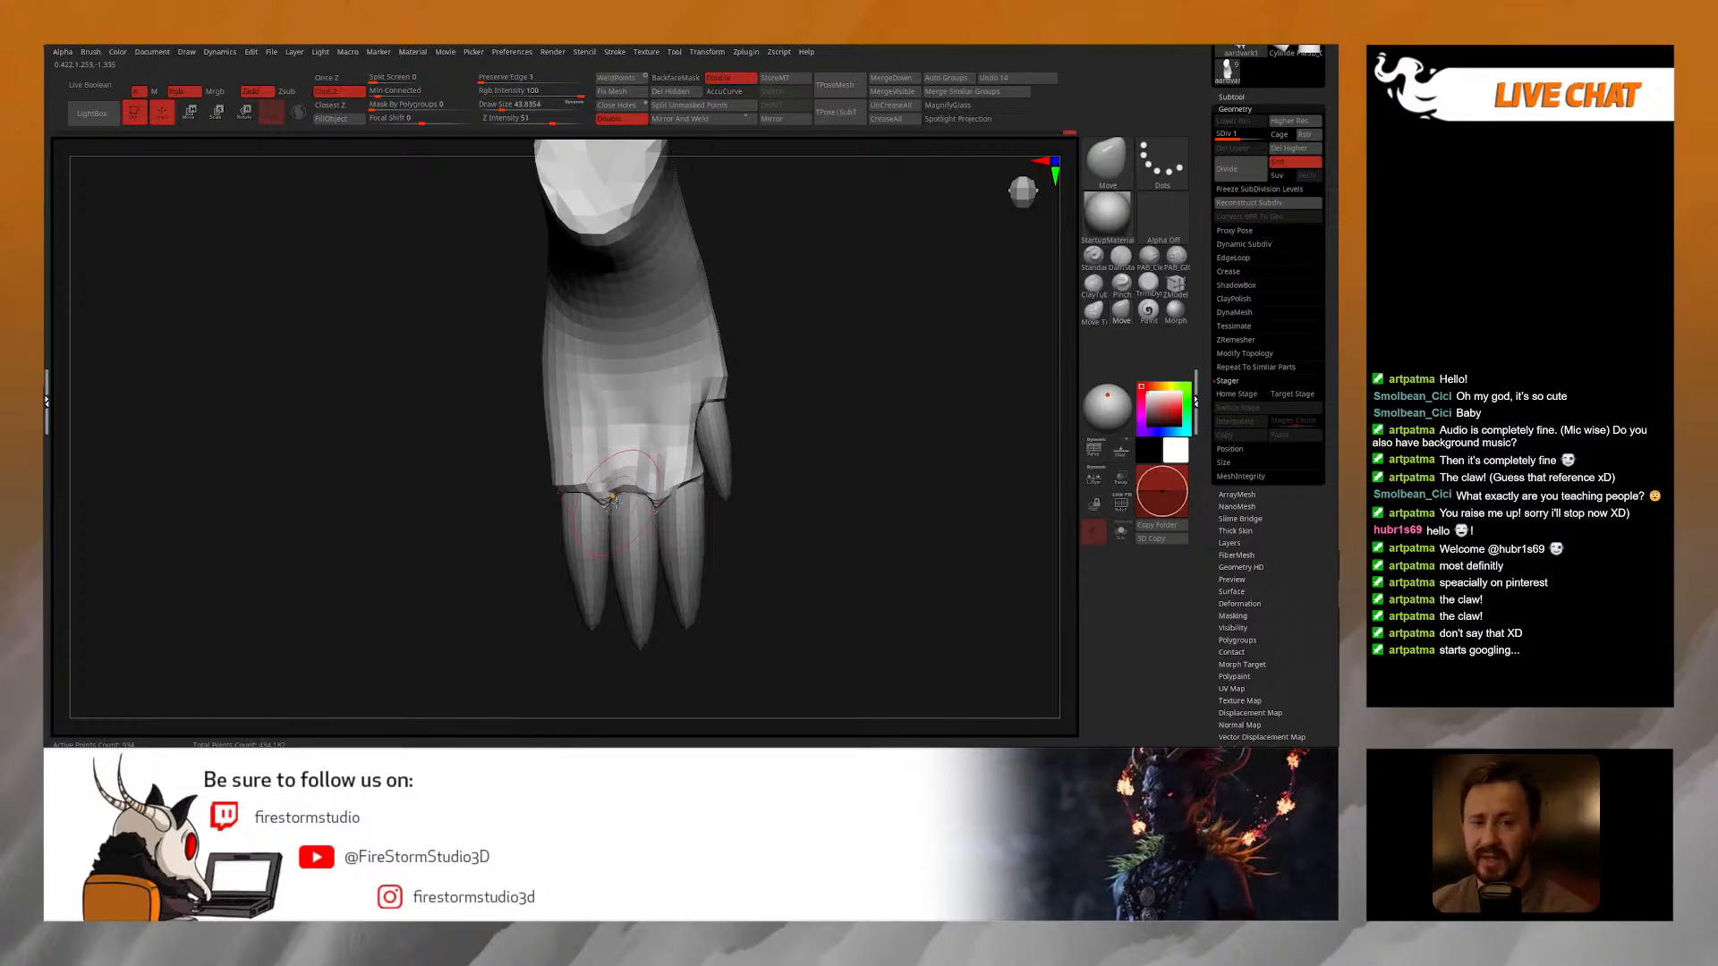
{"action": "mouse_move", "coordinate": [611, 450]}
{"action": "right_mouse_down", "text": "alt"}
{"action": "mouse_move", "coordinate": [654, 453]}
{"action": "mouse_move", "coordinate": [576, 421]}
{"action": "right_mouse_up", "text": "alt"}
{"action": "key", "text": "space"}
{"action": "mouse_move", "coordinate": [560, 362]}
{"action": "right_mouse_down"}
{"action": "mouse_move", "coordinate": [549, 389]}
{"action": "mouse_move", "coordinate": [674, 349]}
{"action": "mouse_move", "coordinate": [736, 369]}
{"action": "right_mouse_up"}
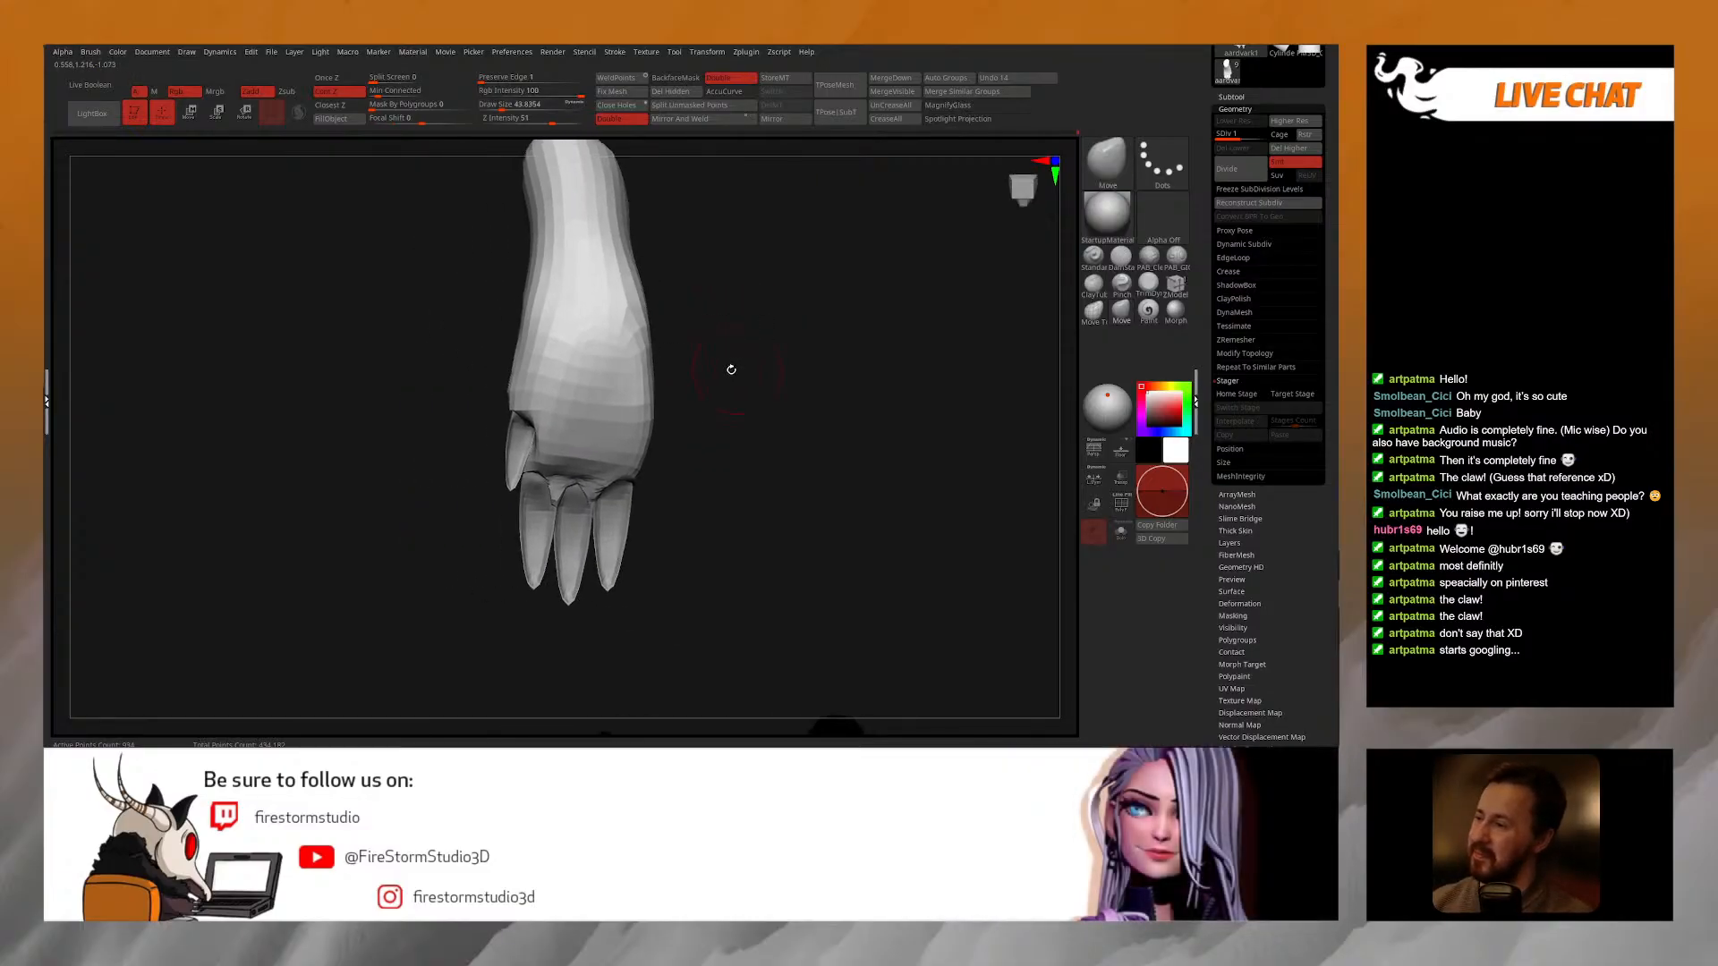
Step: Make the claws the active piece, then fill and smooth their undersides with the PAB build-up brush at a draw size of 28.75
{"action": "left_click", "coordinate": [511, 488], "text": "alt"}
{"action": "key", "text": "space"}
{"action": "left_click", "coordinate": [1090, 269]}
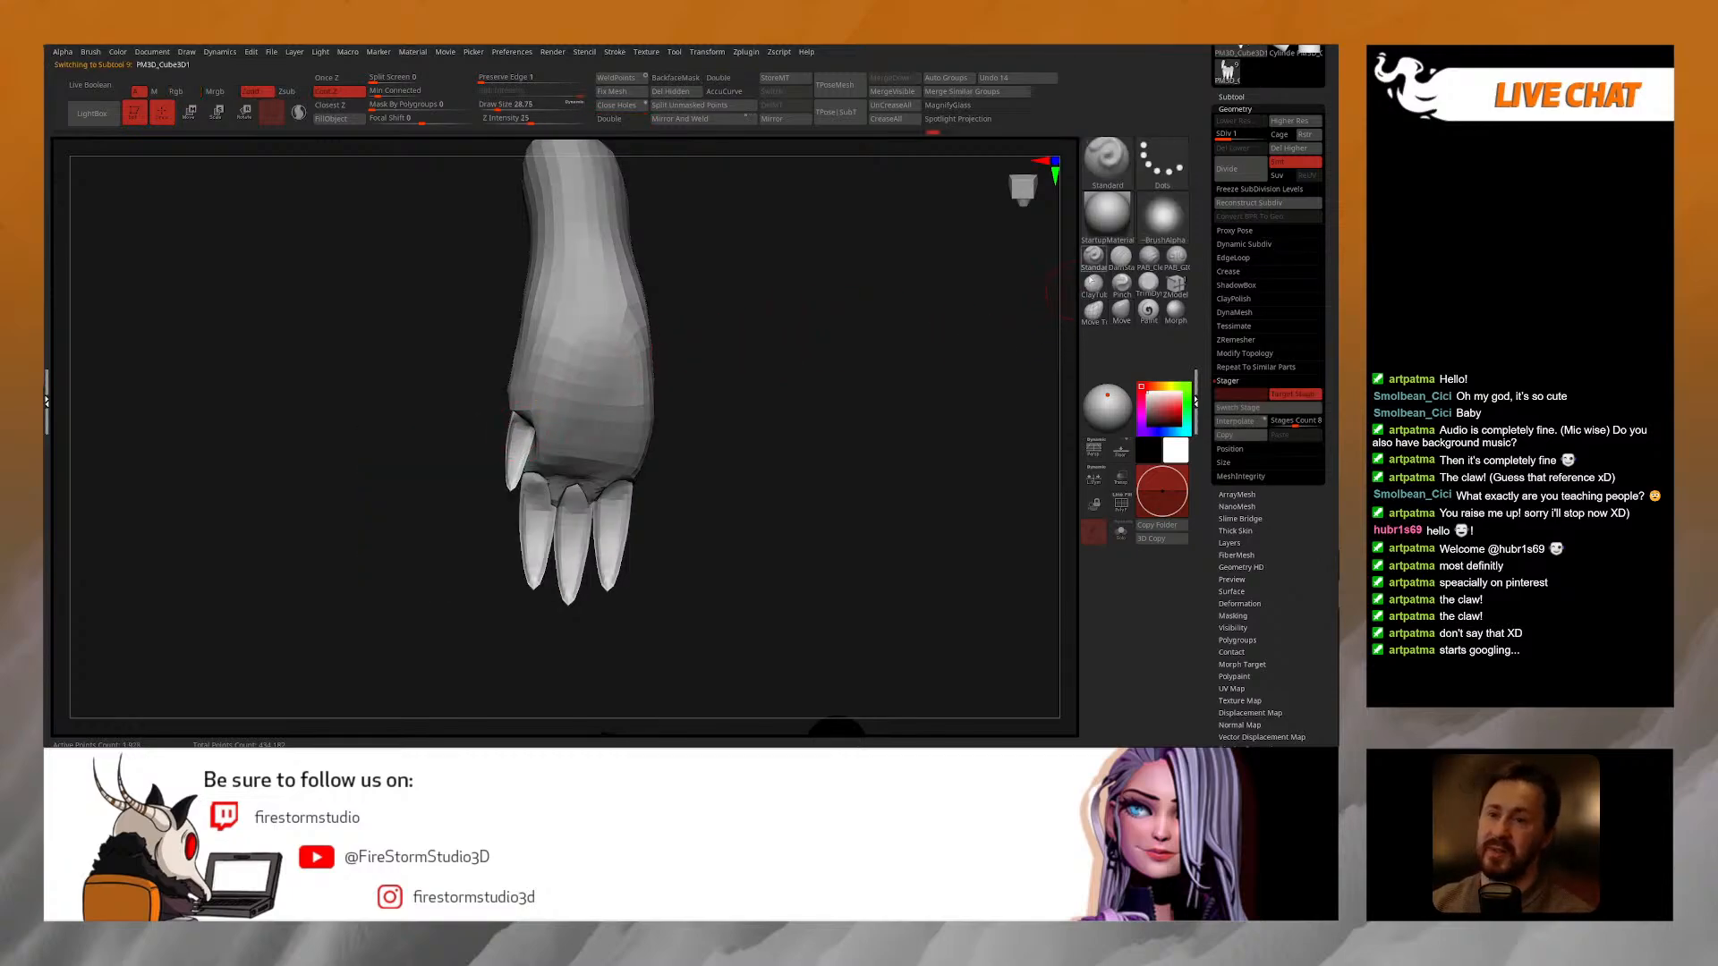
{"action": "left_click", "coordinate": [1097, 285]}
{"action": "left_click", "coordinate": [1159, 266]}
{"action": "right_click_drag", "start_coordinate": [937, 360], "coordinate": [922, 501], "text": "ctrl"}
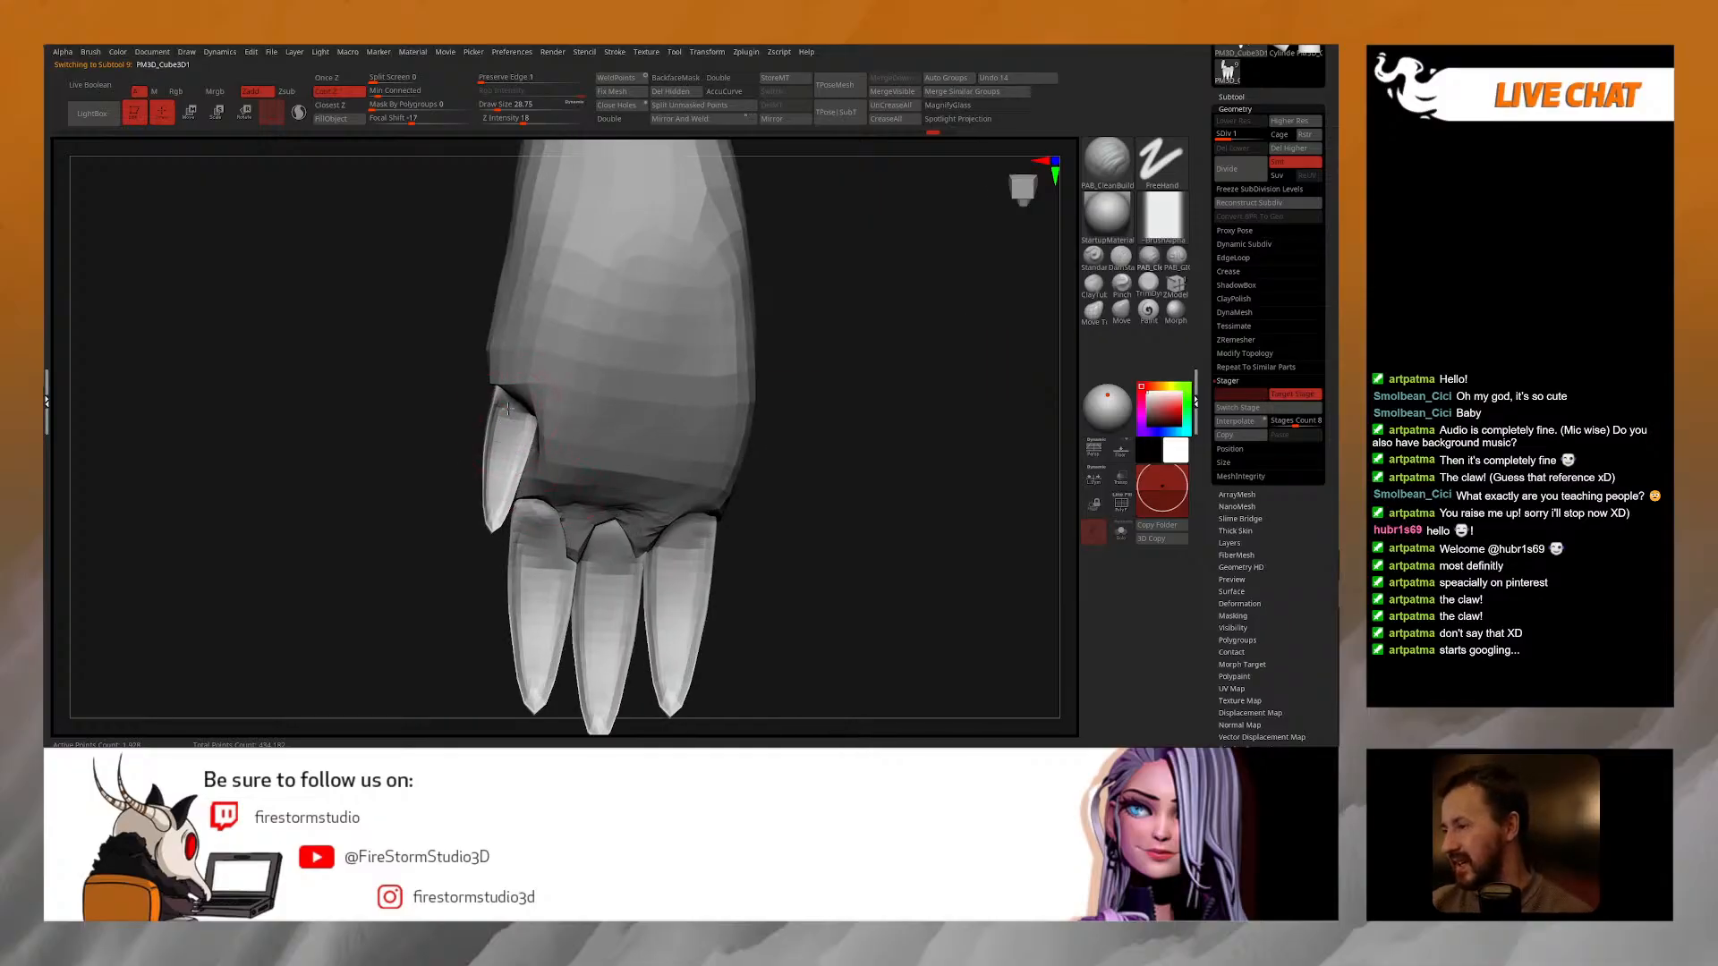
{"action": "left_click_drag", "start_coordinate": [505, 442], "coordinate": [521, 431], "text": "shift"}
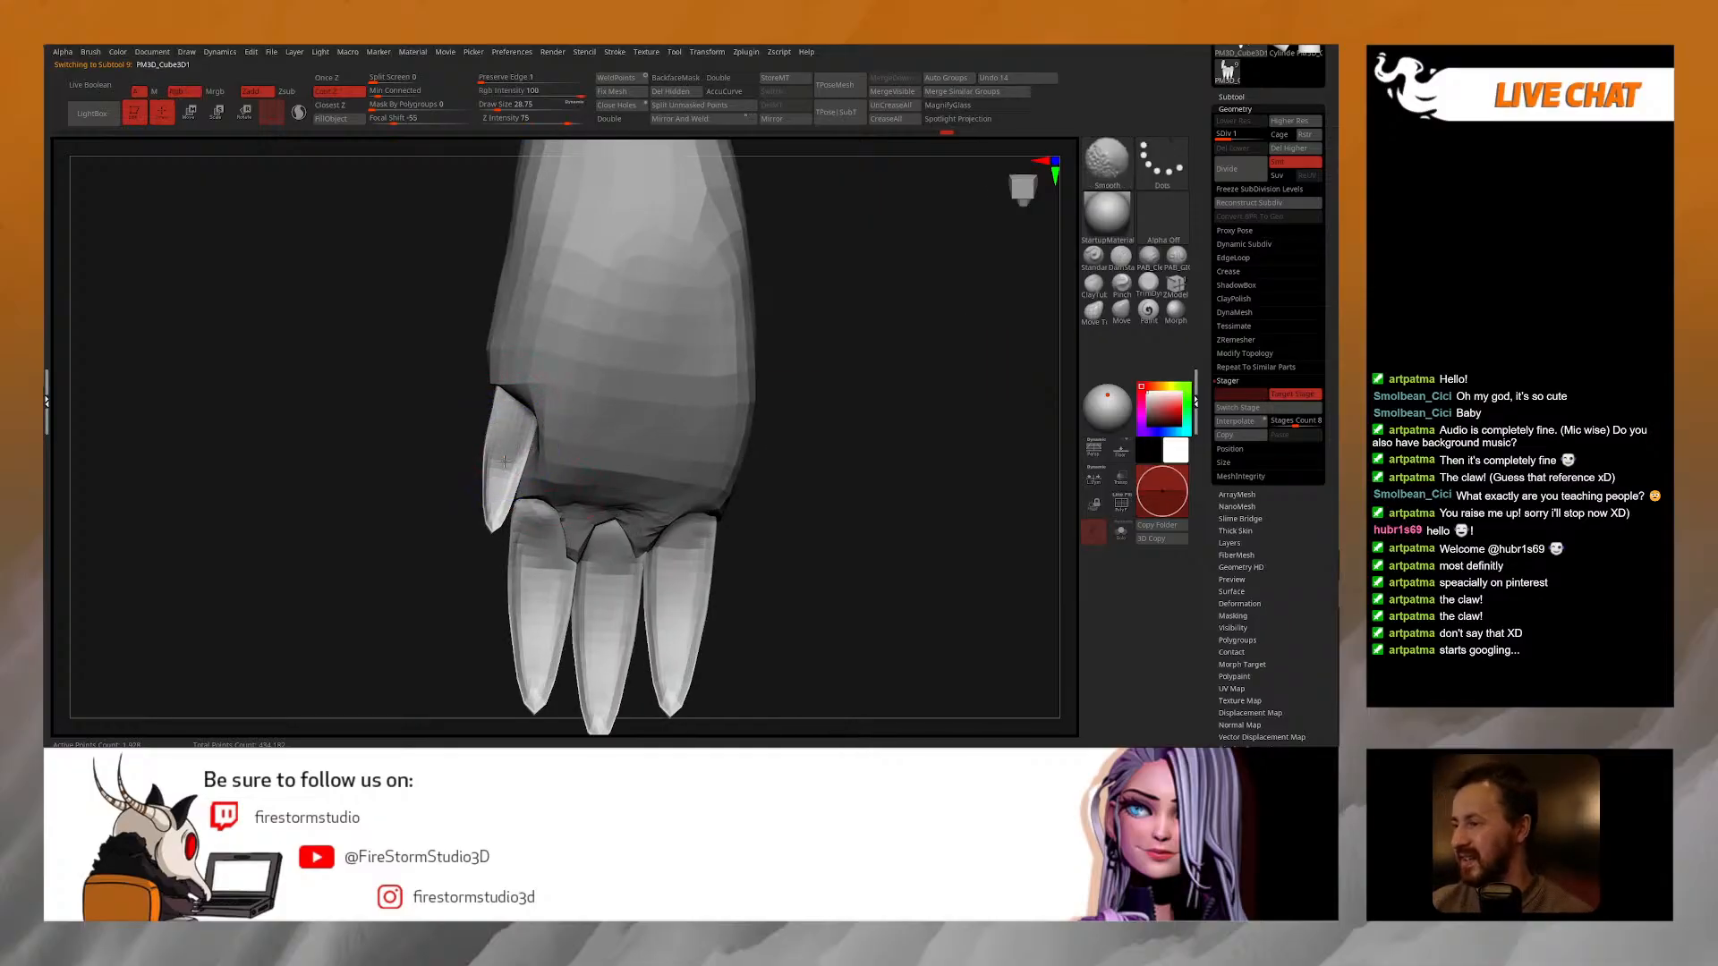
{"action": "mouse_move", "coordinate": [534, 574]}
{"action": "left_mouse_down"}
{"action": "mouse_move", "coordinate": [539, 547]}
{"action": "mouse_move", "coordinate": [542, 591]}
{"action": "left_mouse_up"}
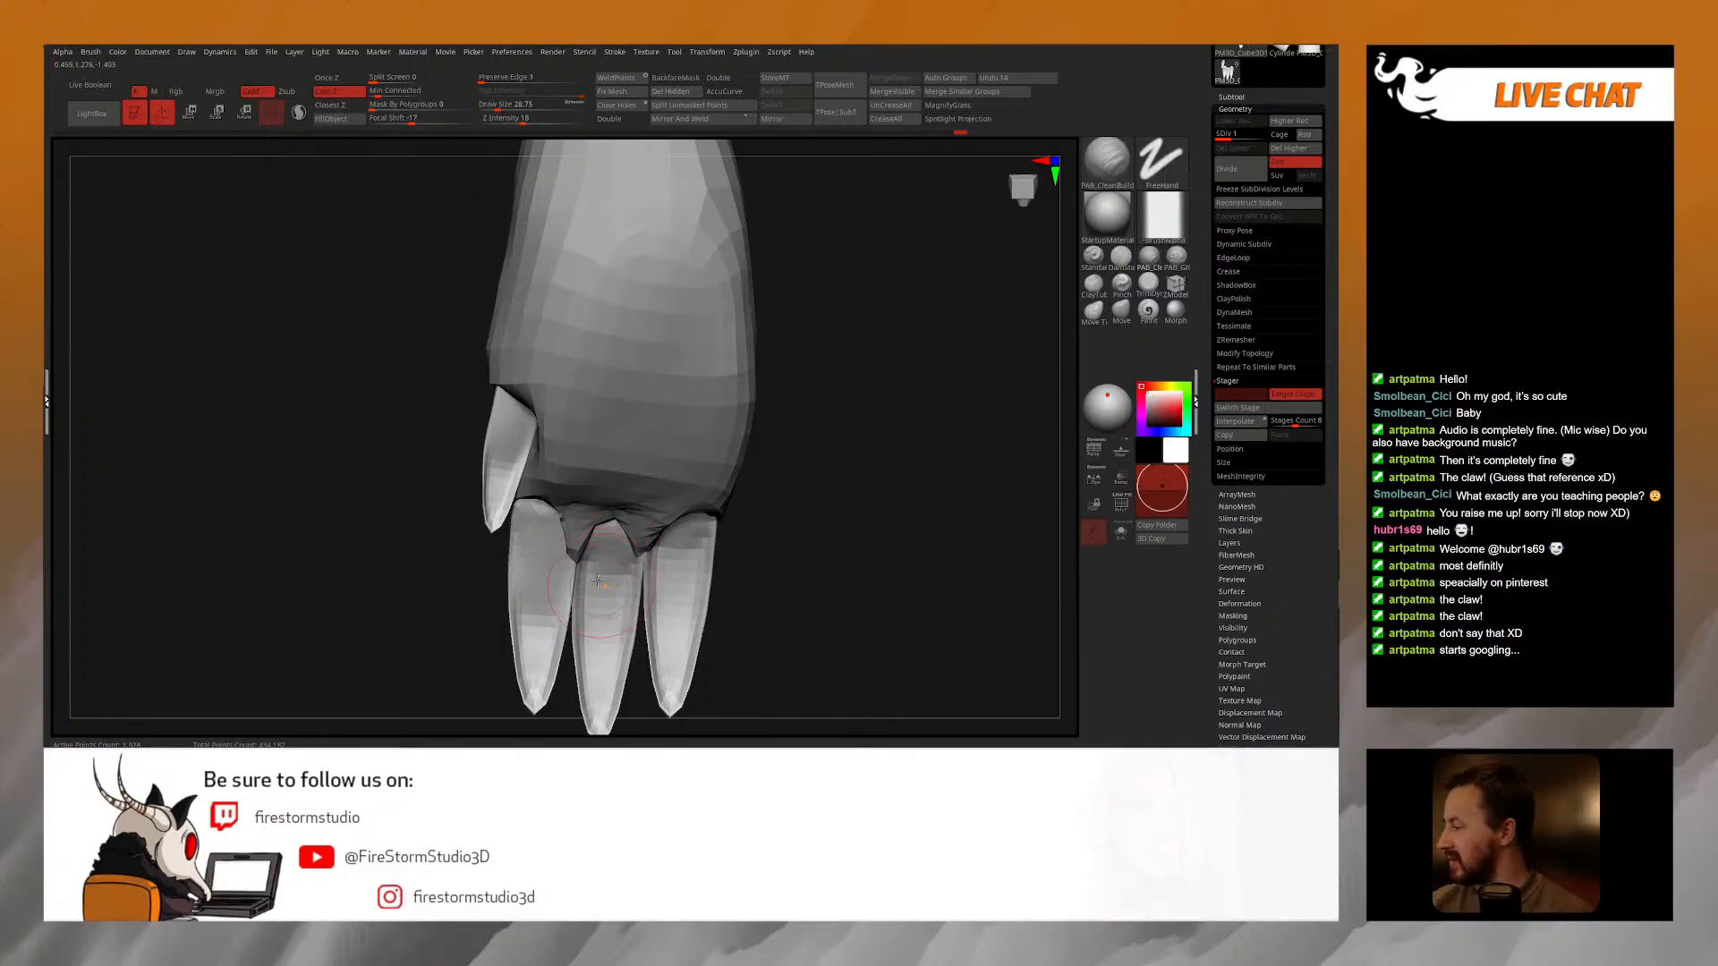
{"action": "mouse_move", "coordinate": [600, 580]}
{"action": "left_mouse_down", "text": "shift"}
{"action": "mouse_move", "coordinate": [587, 596]}
{"action": "mouse_move", "coordinate": [687, 602]}
{"action": "mouse_move", "coordinate": [670, 613]}
{"action": "left_mouse_up", "text": "shift"}
Step: Make the foot the active piece and raise it to subdivision level 2
{"action": "right_click_drag", "start_coordinate": [669, 600], "coordinate": [591, 555]}
{"action": "mouse_move", "coordinate": [591, 555]}
{"action": "right_mouse_down", "text": "ctrl"}
{"action": "mouse_move", "coordinate": [558, 483]}
{"action": "mouse_move", "coordinate": [595, 523]}
{"action": "mouse_move", "coordinate": [631, 389]}
{"action": "right_mouse_up", "text": "ctrl"}
{"action": "left_click", "coordinate": [605, 392], "text": "alt"}
{"action": "key", "text": "ctrl+d"}
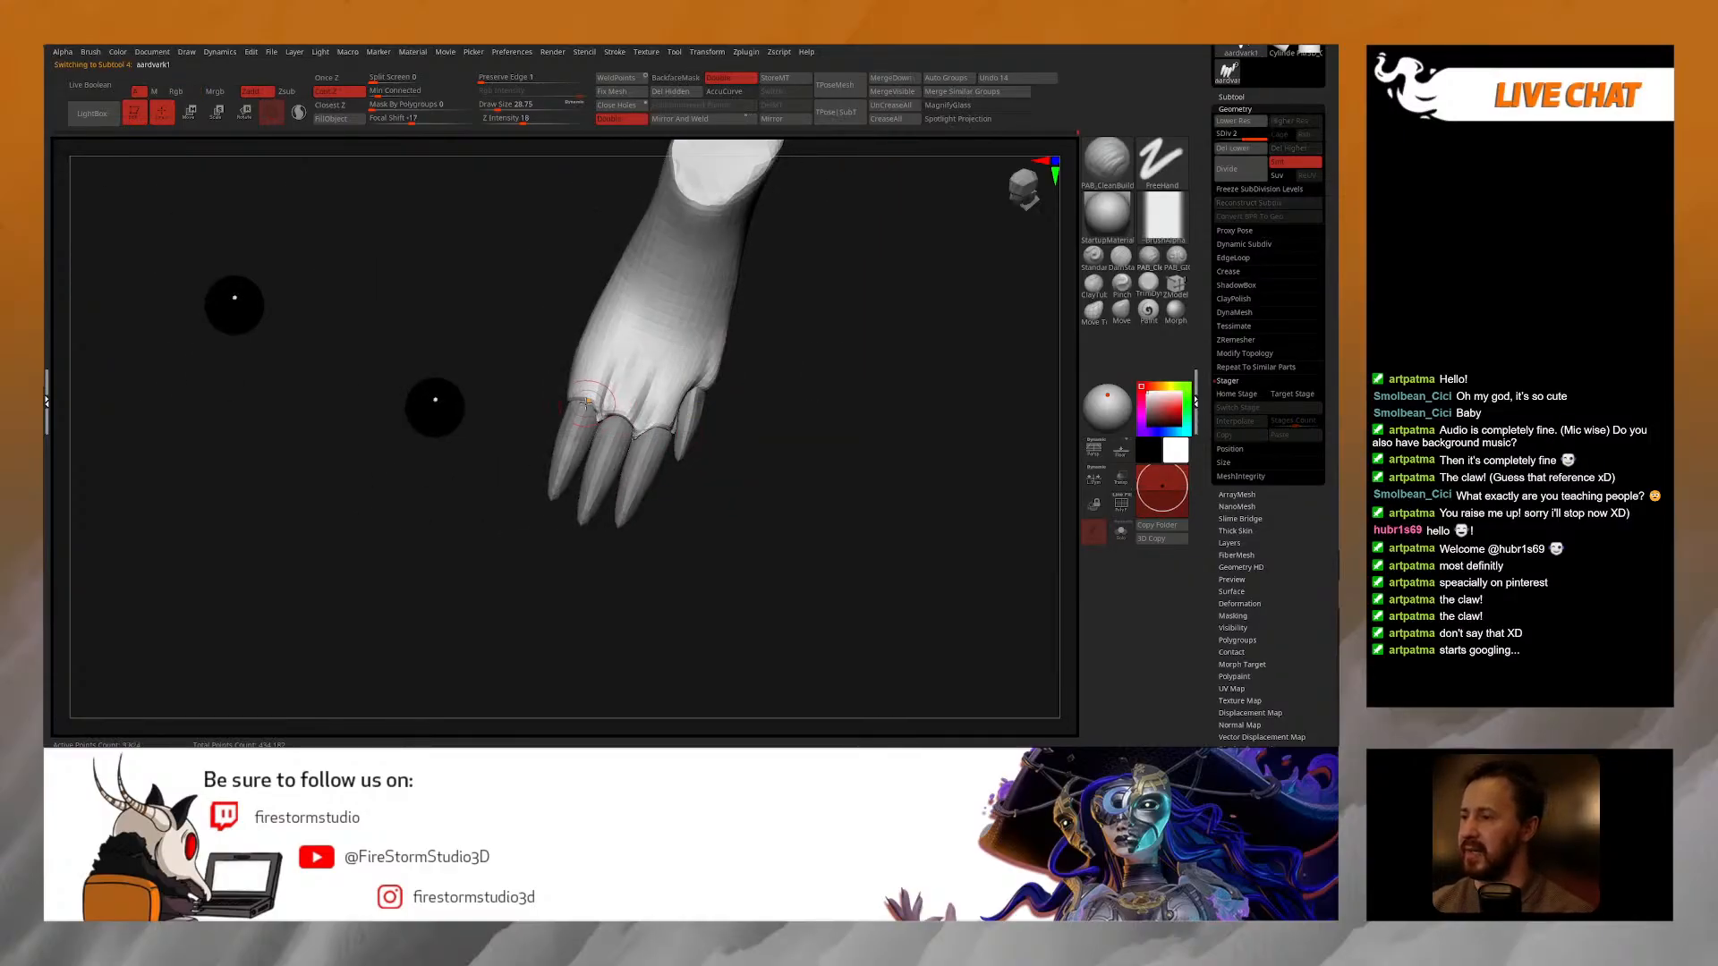
Step: Pull the subdivided foot's rim around the front claw bases with the Move brush and smooth it
{"action": "left_click", "coordinate": [1120, 313]}
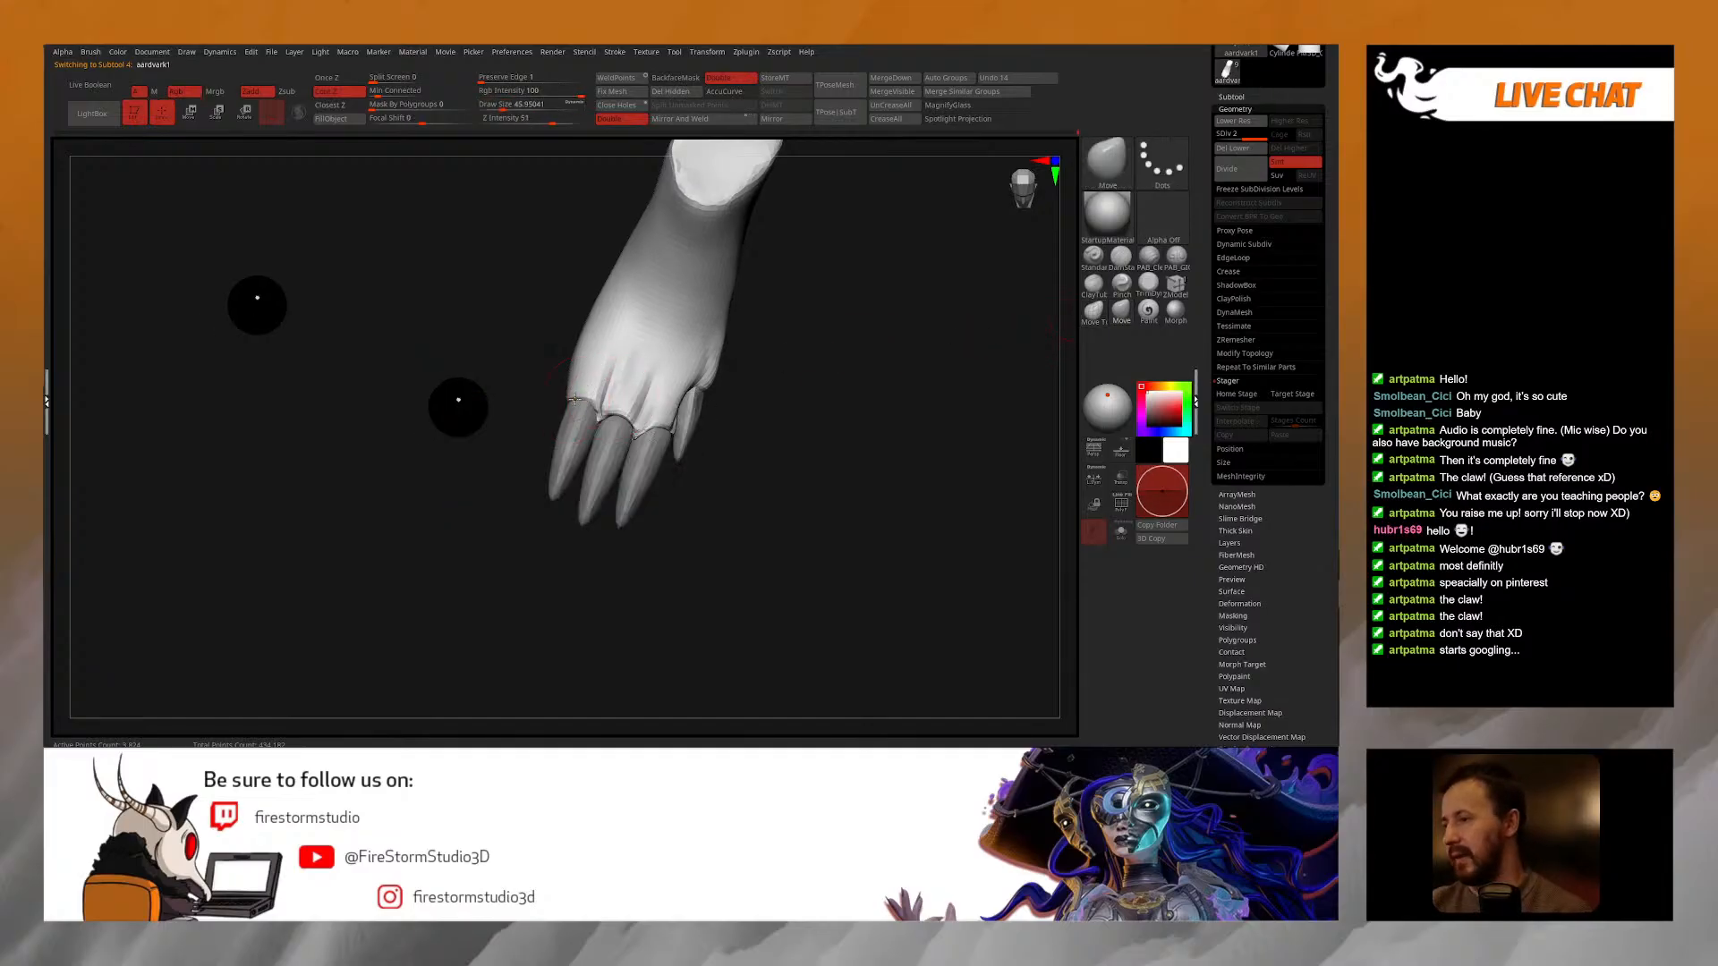
{"action": "left_click_drag", "start_coordinate": [625, 418], "coordinate": [620, 409]}
{"action": "mouse_move", "coordinate": [627, 419]}
{"action": "right_mouse_down"}
{"action": "mouse_move", "coordinate": [586, 434]}
{"action": "mouse_move", "coordinate": [630, 431]}
{"action": "right_mouse_up"}
{"action": "left_click_drag", "start_coordinate": [632, 431], "coordinate": [636, 439], "text": "shift"}
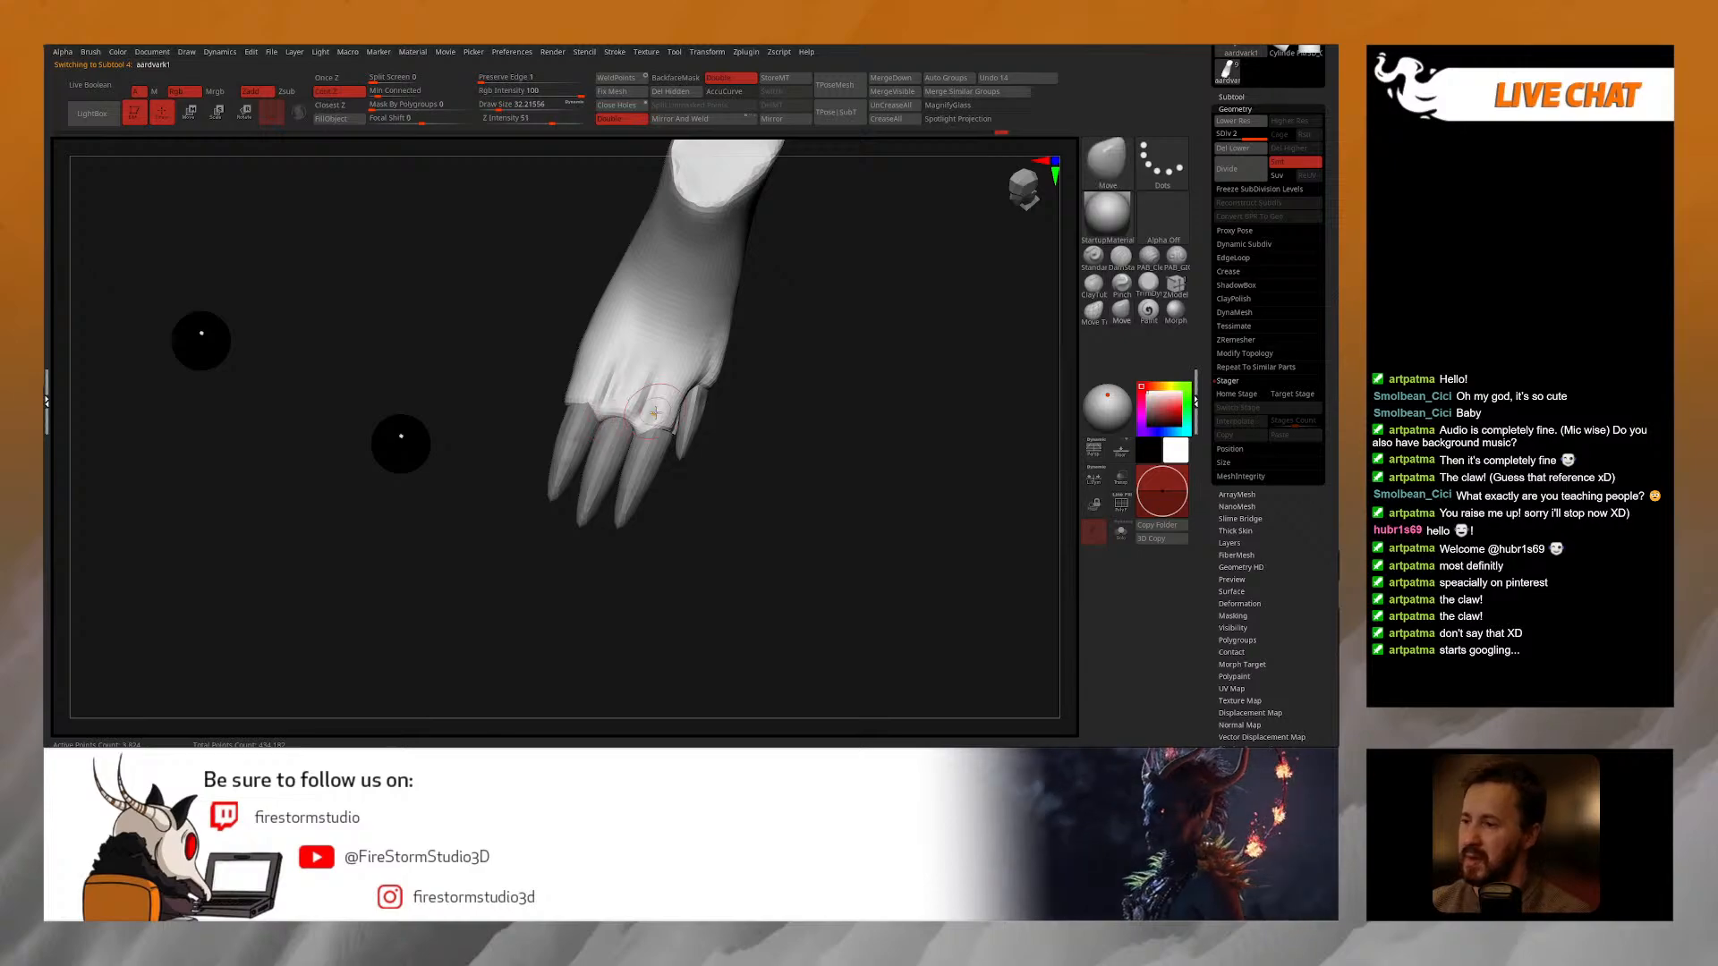
{"action": "right_click_drag", "start_coordinate": [660, 407], "coordinate": [696, 413]}
{"action": "left_click_drag", "start_coordinate": [669, 420], "coordinate": [674, 429]}
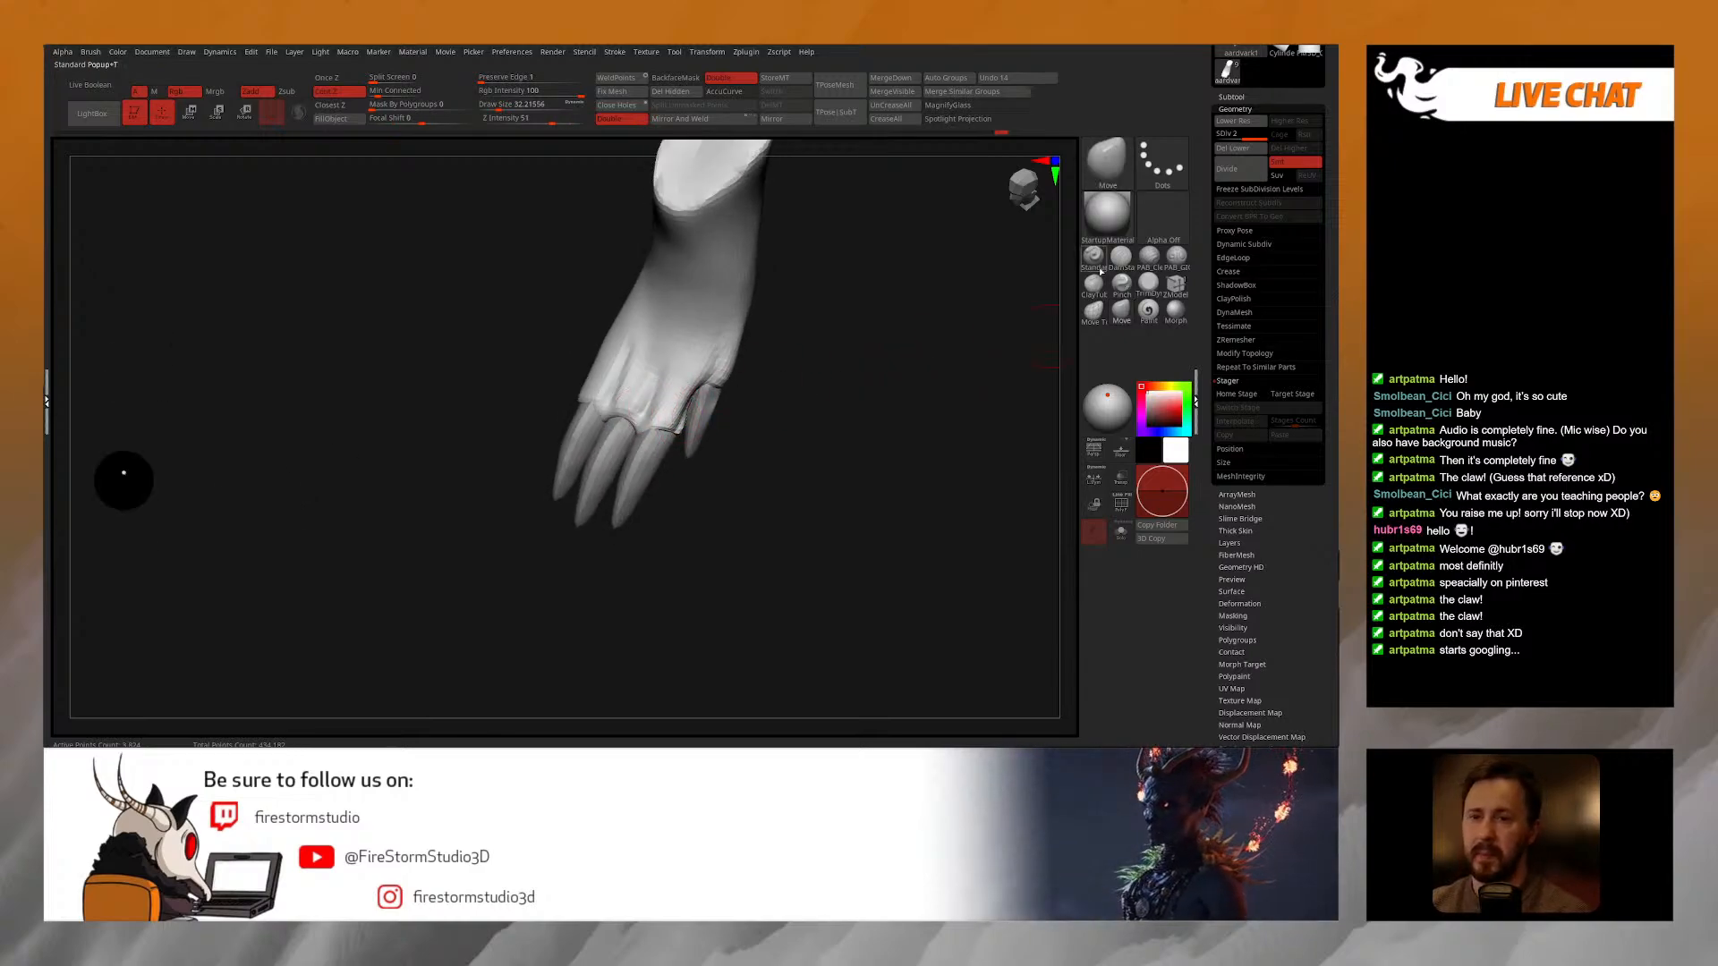
Step: Build up the knuckles above the front claws with the PAB build-up brush at a draw size of about 32
{"action": "left_click", "coordinate": [1149, 256]}
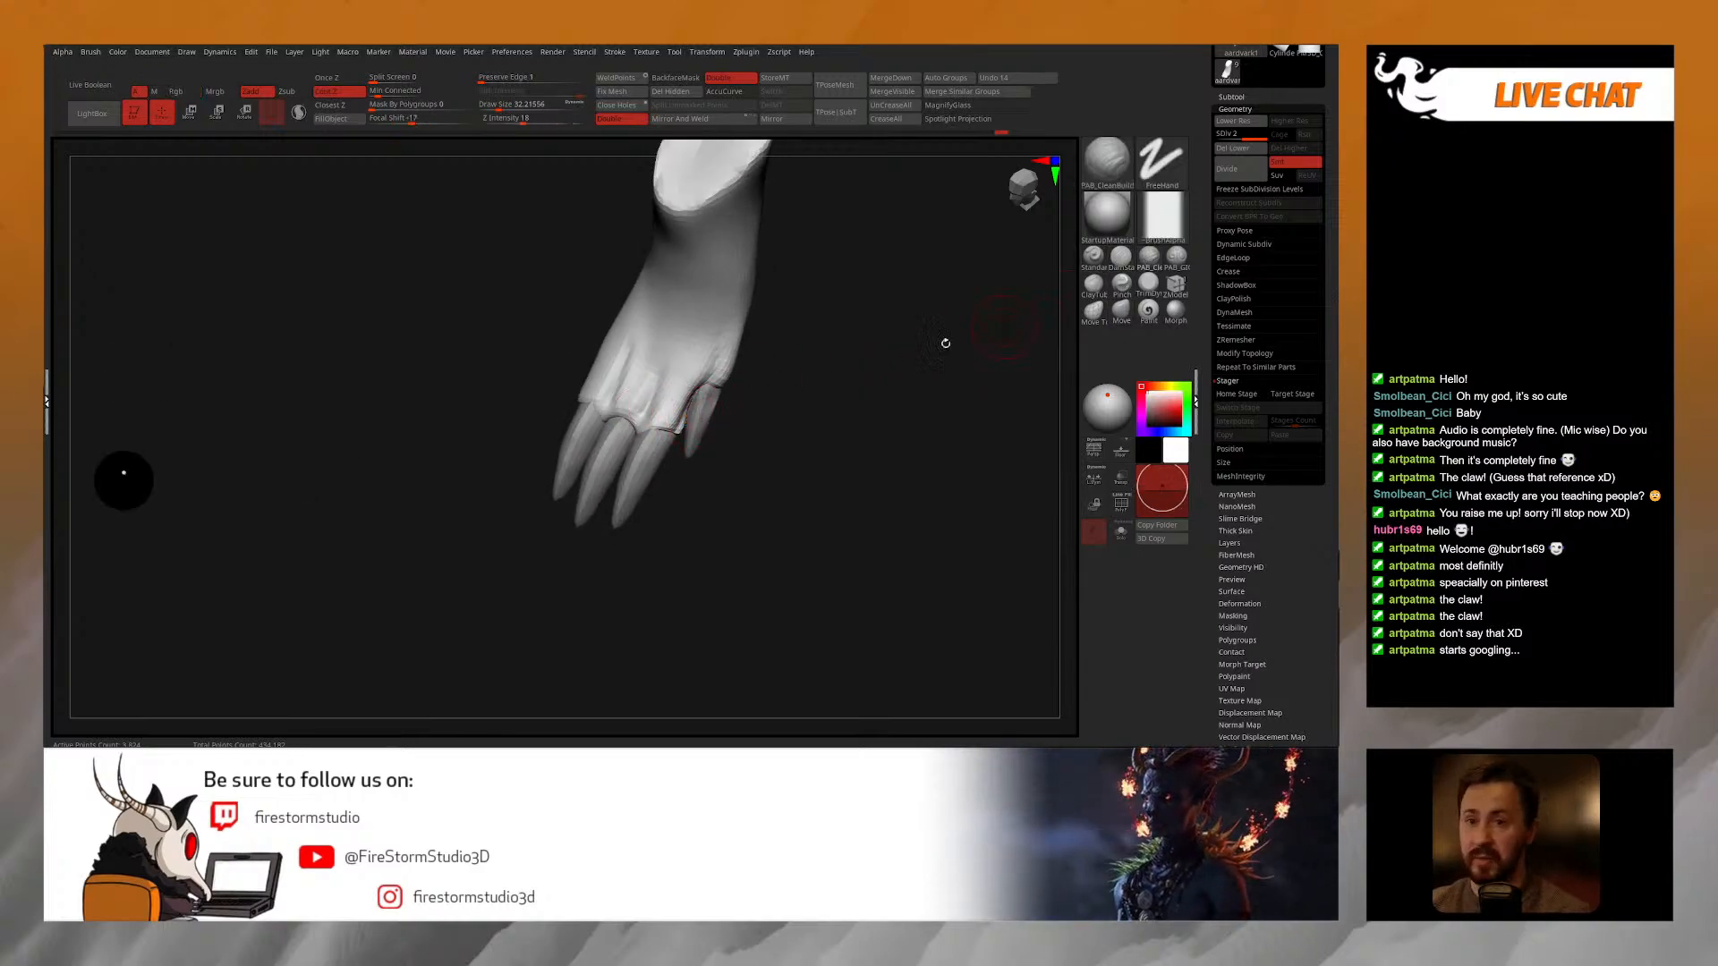
{"action": "mouse_move", "coordinate": [673, 401]}
{"action": "left_mouse_down"}
{"action": "mouse_move", "coordinate": [682, 437]}
{"action": "mouse_move", "coordinate": [662, 398]}
{"action": "left_mouse_up"}
{"action": "right_click_drag", "start_coordinate": [684, 398], "coordinate": [617, 407]}
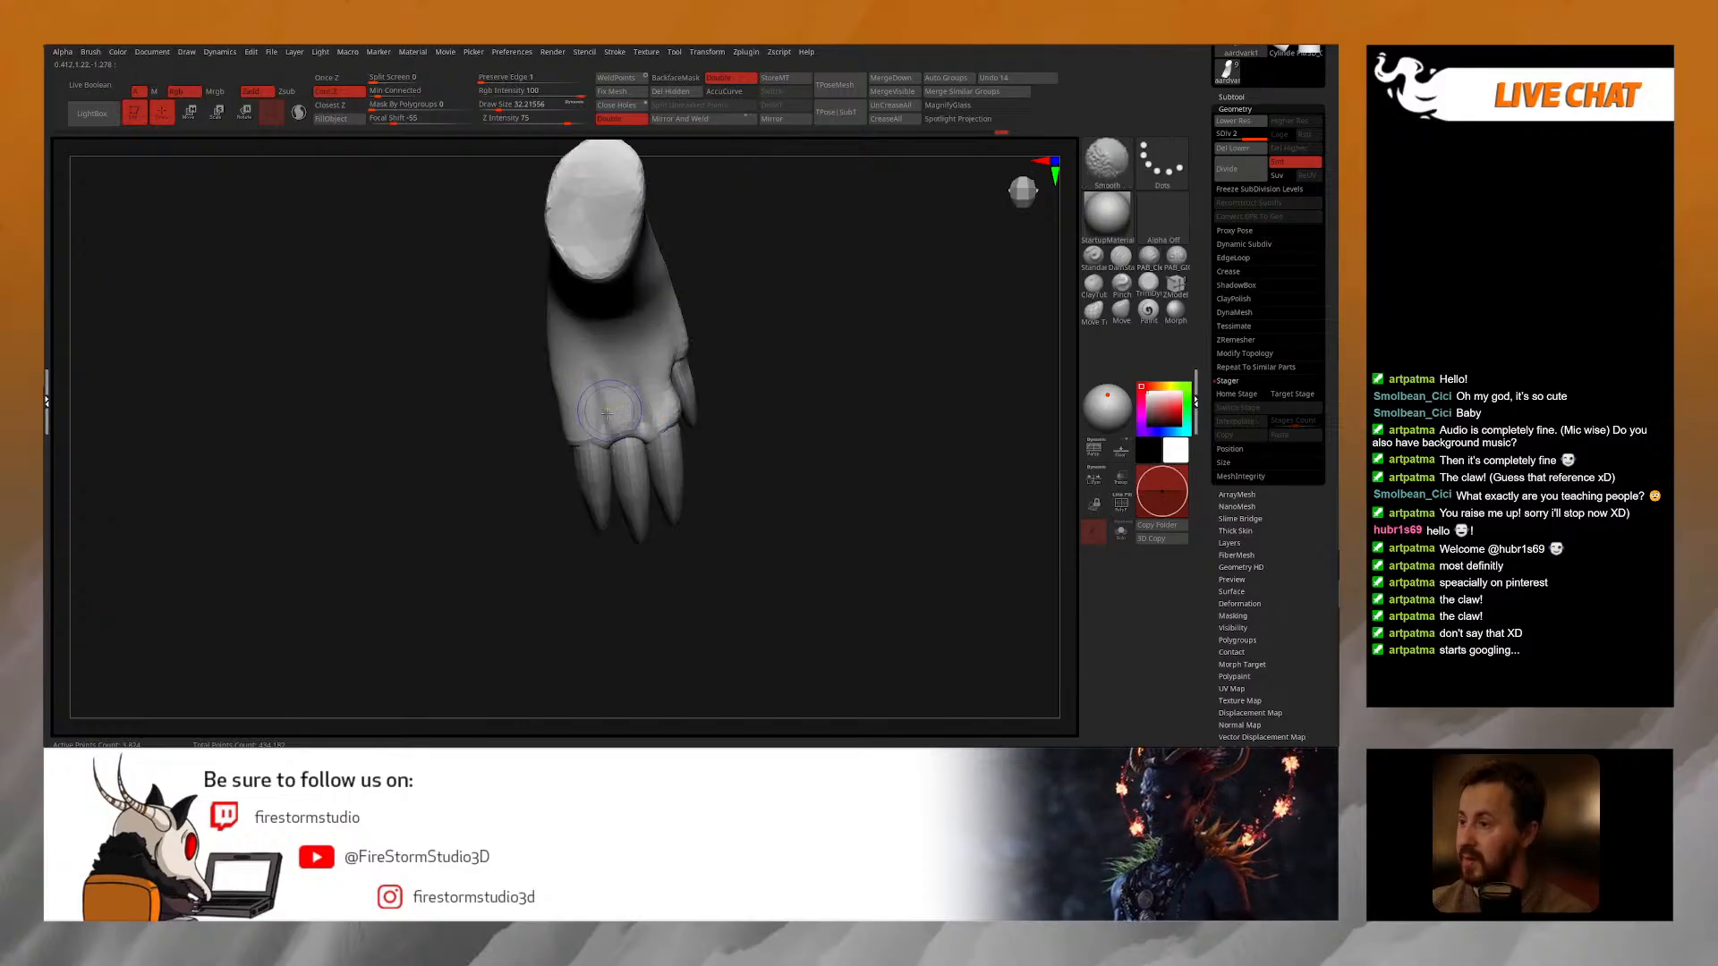
{"action": "mouse_move", "coordinate": [662, 394]}
{"action": "left_mouse_down"}
{"action": "mouse_move", "coordinate": [669, 407]}
{"action": "mouse_move", "coordinate": [660, 383]}
{"action": "left_mouse_up"}
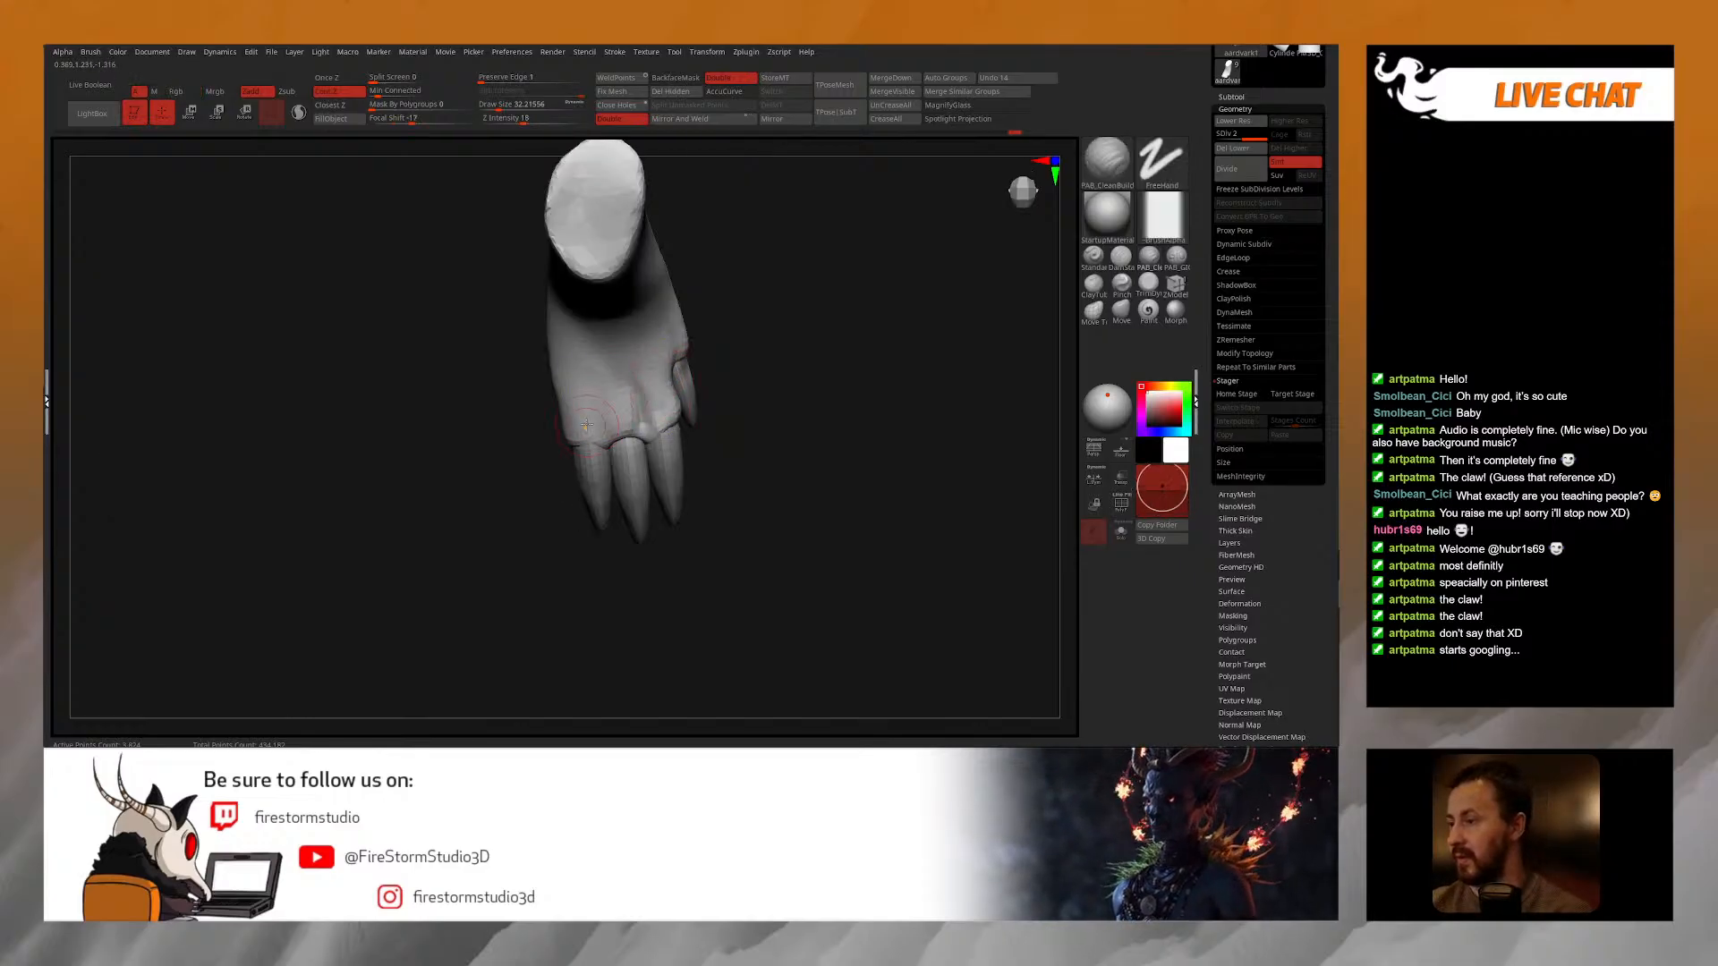
Step: Add toe ridges along the top of the foot at a draw size of about 27 and smooth them
{"action": "key", "text": "space"}
{"action": "left_click_drag", "start_coordinate": [592, 441], "coordinate": [587, 441]}
{"action": "mouse_move", "coordinate": [598, 438]}
{"action": "right_mouse_down"}
{"action": "mouse_move", "coordinate": [601, 421]}
{"action": "mouse_move", "coordinate": [579, 422]}
{"action": "mouse_move", "coordinate": [618, 401]}
{"action": "mouse_move", "coordinate": [592, 388]}
{"action": "right_mouse_up"}
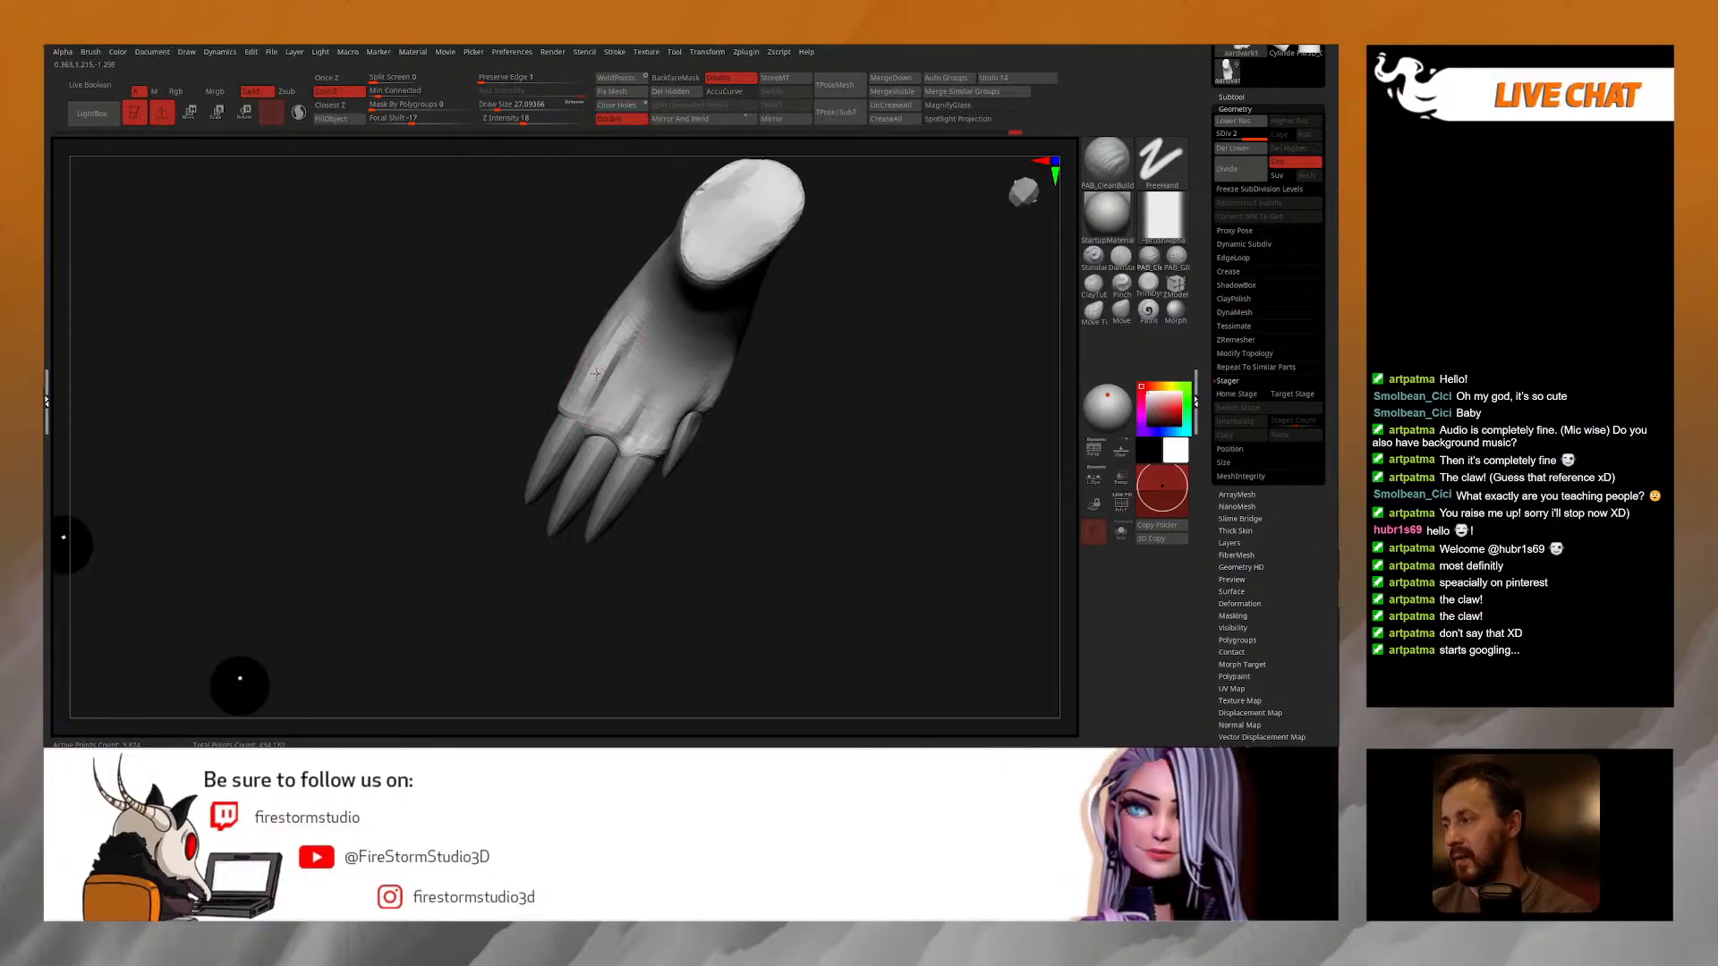
{"action": "key", "text": "shift"}
{"action": "left_click_drag", "start_coordinate": [641, 306], "coordinate": [621, 391], "text": "shift"}
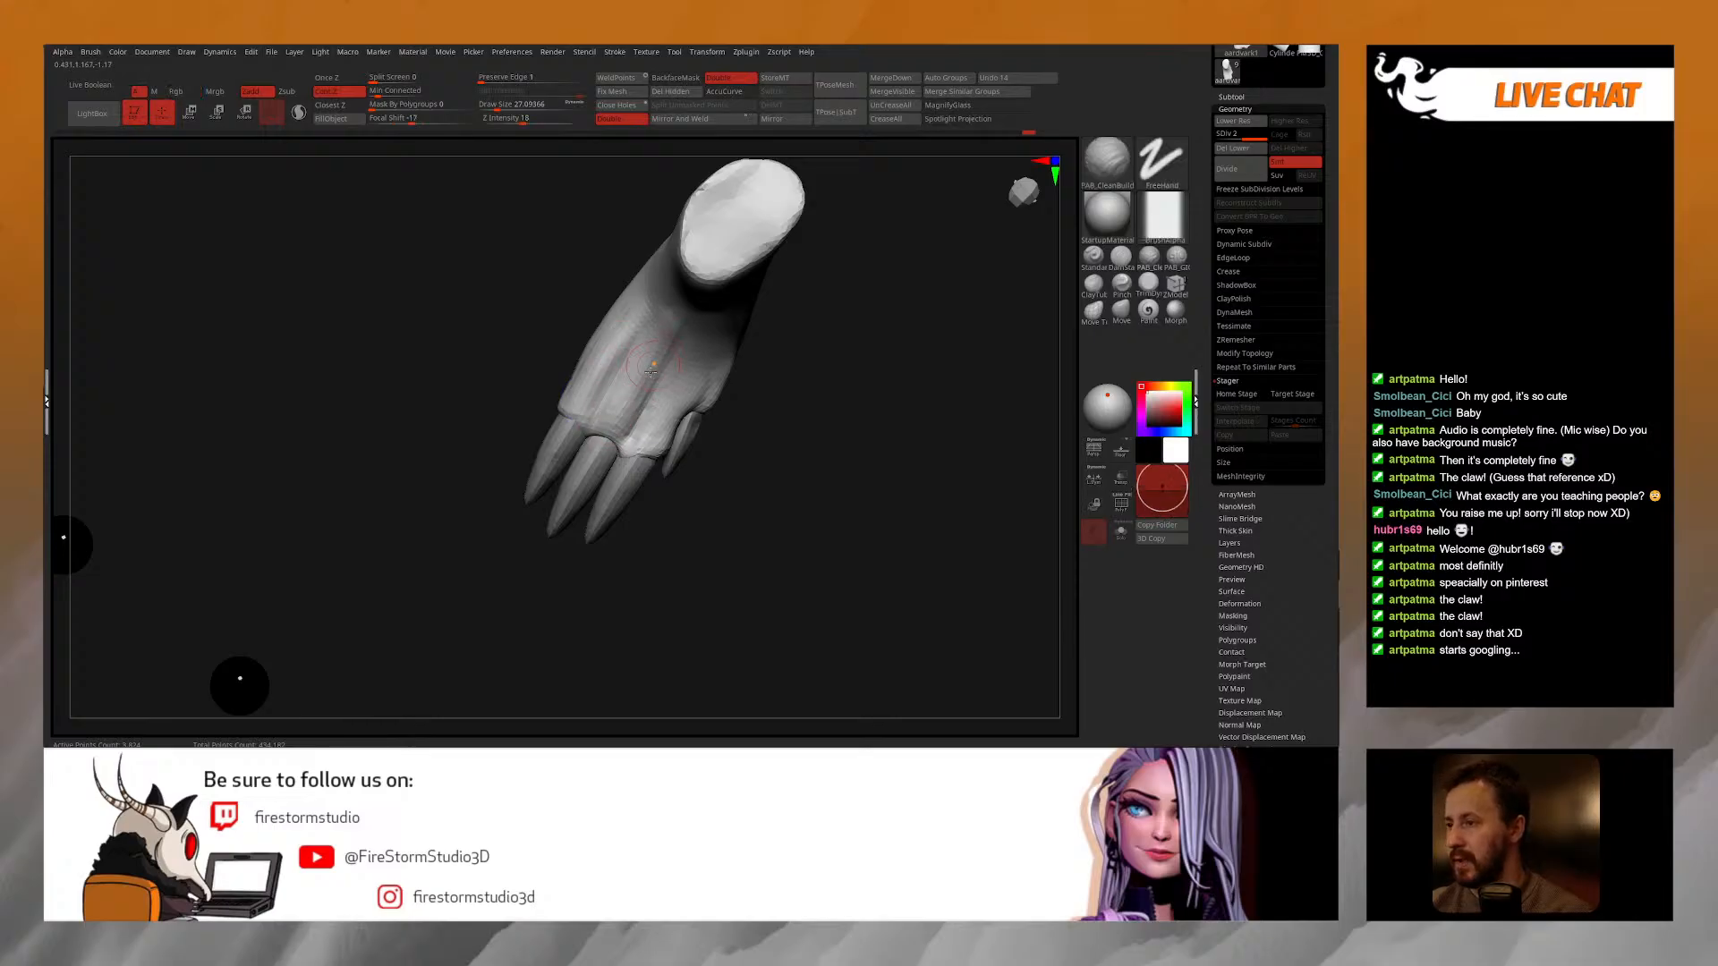
Step: Extend the tendon ridges from the toes up towards the wrist and blend them smooth
{"action": "right_click_drag", "start_coordinate": [655, 361], "coordinate": [623, 409]}
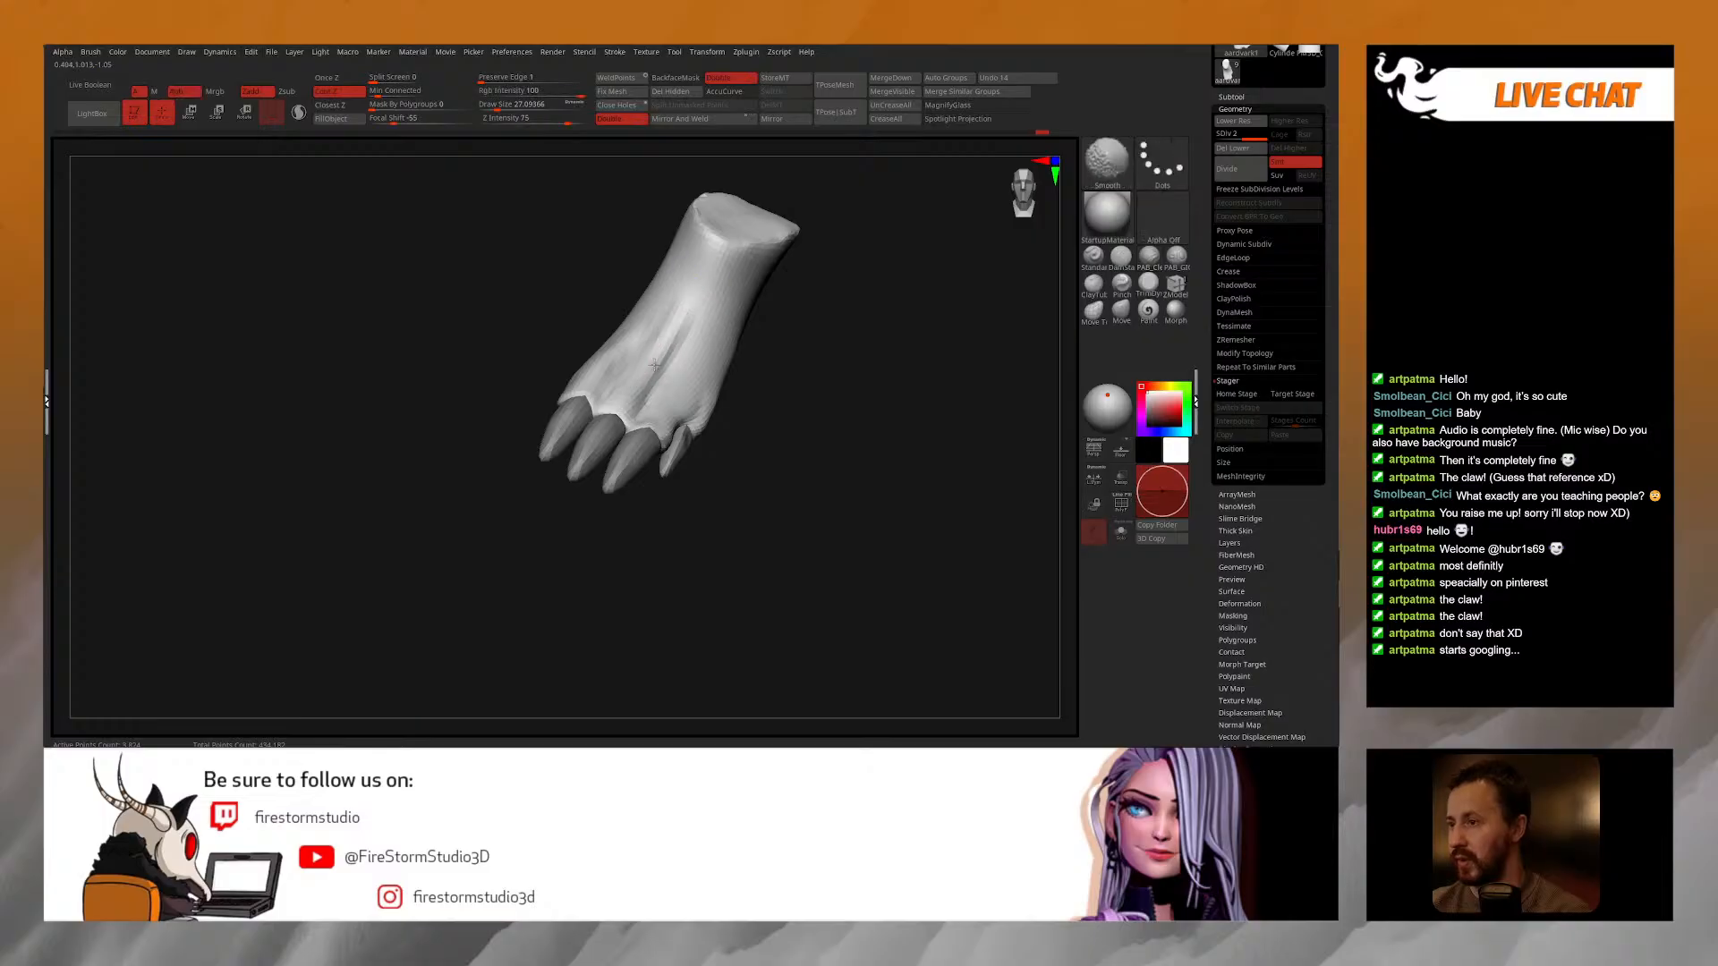
{"action": "right_click_drag", "start_coordinate": [701, 275], "coordinate": [658, 423]}
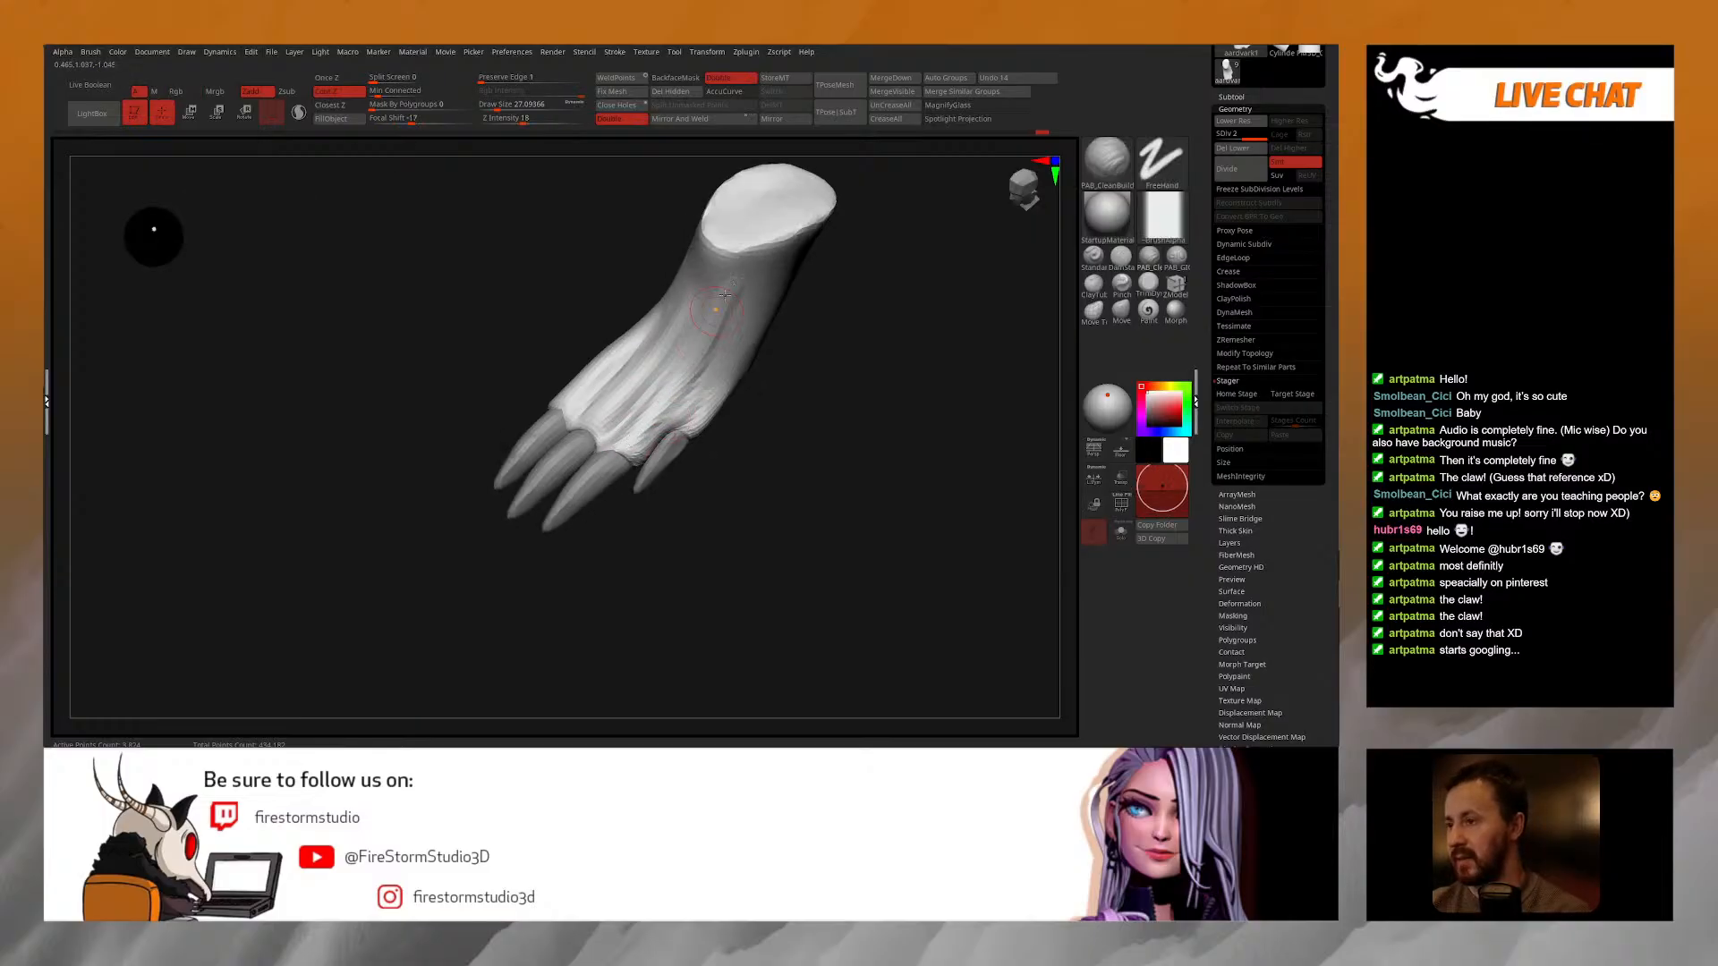
{"action": "key", "text": "shift"}
{"action": "left_click_drag", "start_coordinate": [642, 431], "coordinate": [688, 348], "text": "shift"}
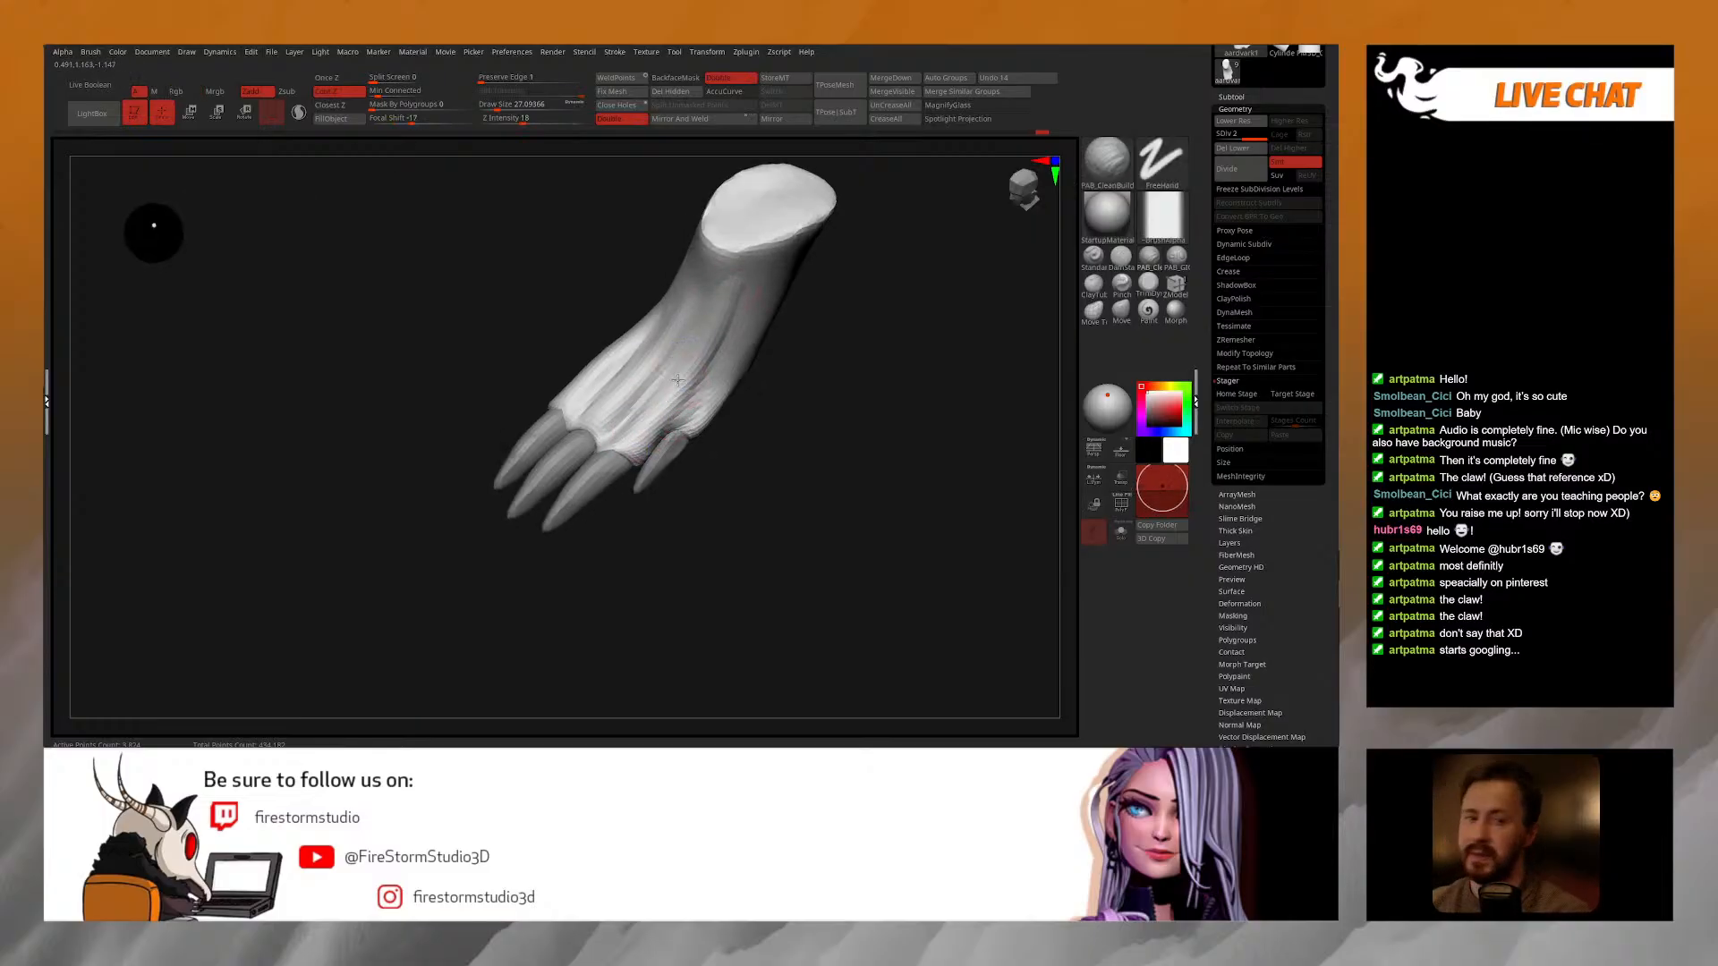
{"action": "right_click", "coordinate": [642, 437]}
{"action": "right_click_drag", "start_coordinate": [646, 430], "coordinate": [693, 293]}
{"action": "left_click_drag", "start_coordinate": [678, 353], "coordinate": [700, 356], "text": "shift"}
Step: Build up the toe above the fourth claw at a draw size of about 19.6 and save the model to disk
{"action": "right_click", "coordinate": [681, 395]}
{"action": "right_click_drag", "start_coordinate": [684, 400], "coordinate": [685, 359], "text": "ctrl"}
{"action": "right_click", "coordinate": [686, 360]}
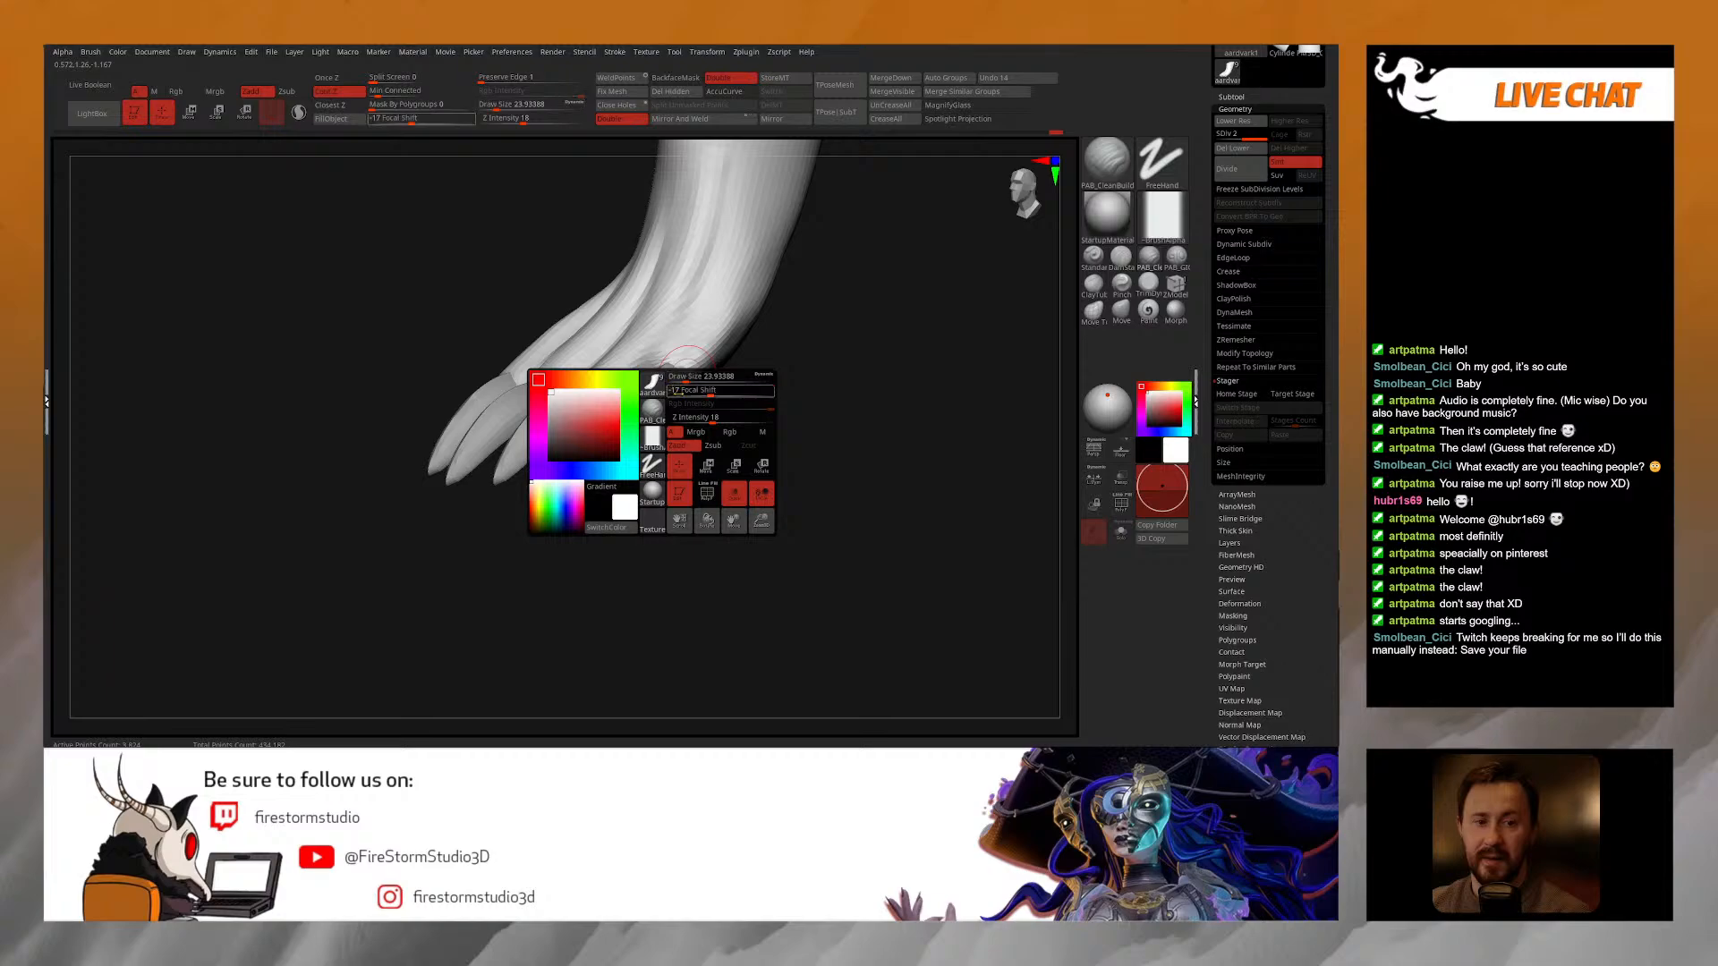
{"action": "mouse_move", "coordinate": [689, 338]}
{"action": "right_mouse_down"}
{"action": "mouse_move", "coordinate": [694, 366]}
{"action": "mouse_move", "coordinate": [680, 330]}
{"action": "right_mouse_up"}
{"action": "right_click", "coordinate": [694, 366]}
{"action": "left_click", "coordinate": [692, 386]}
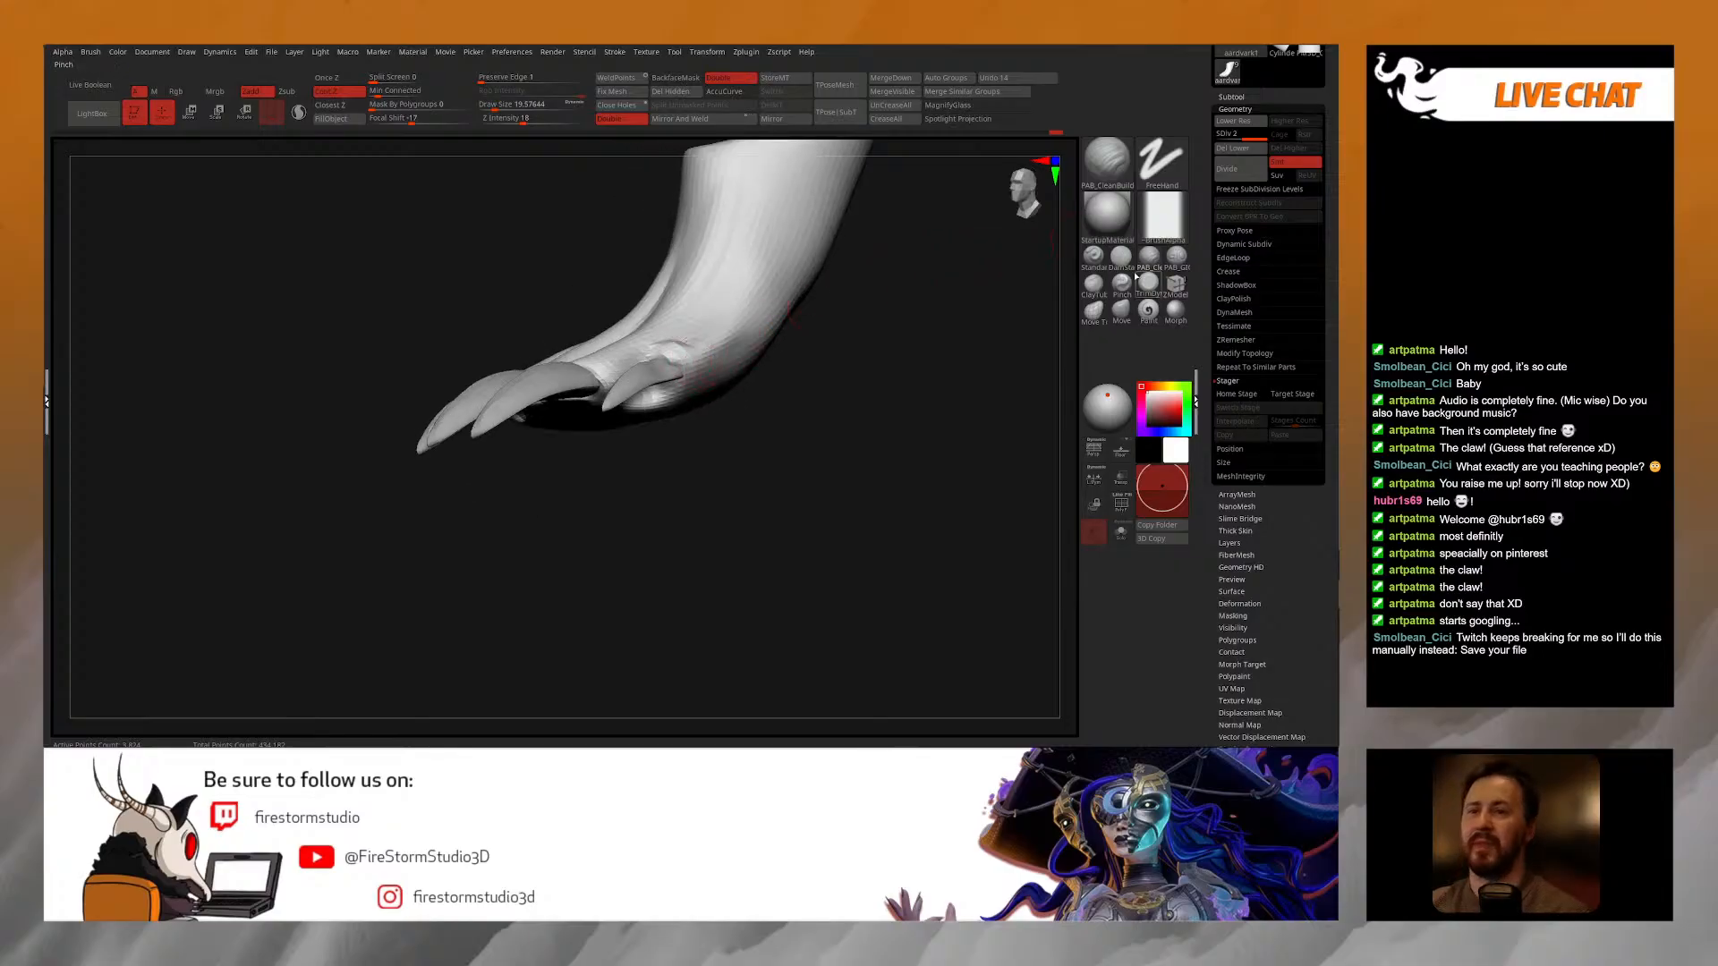
{"action": "left_click_drag", "start_coordinate": [1331, 179], "coordinate": [1331, 374]}
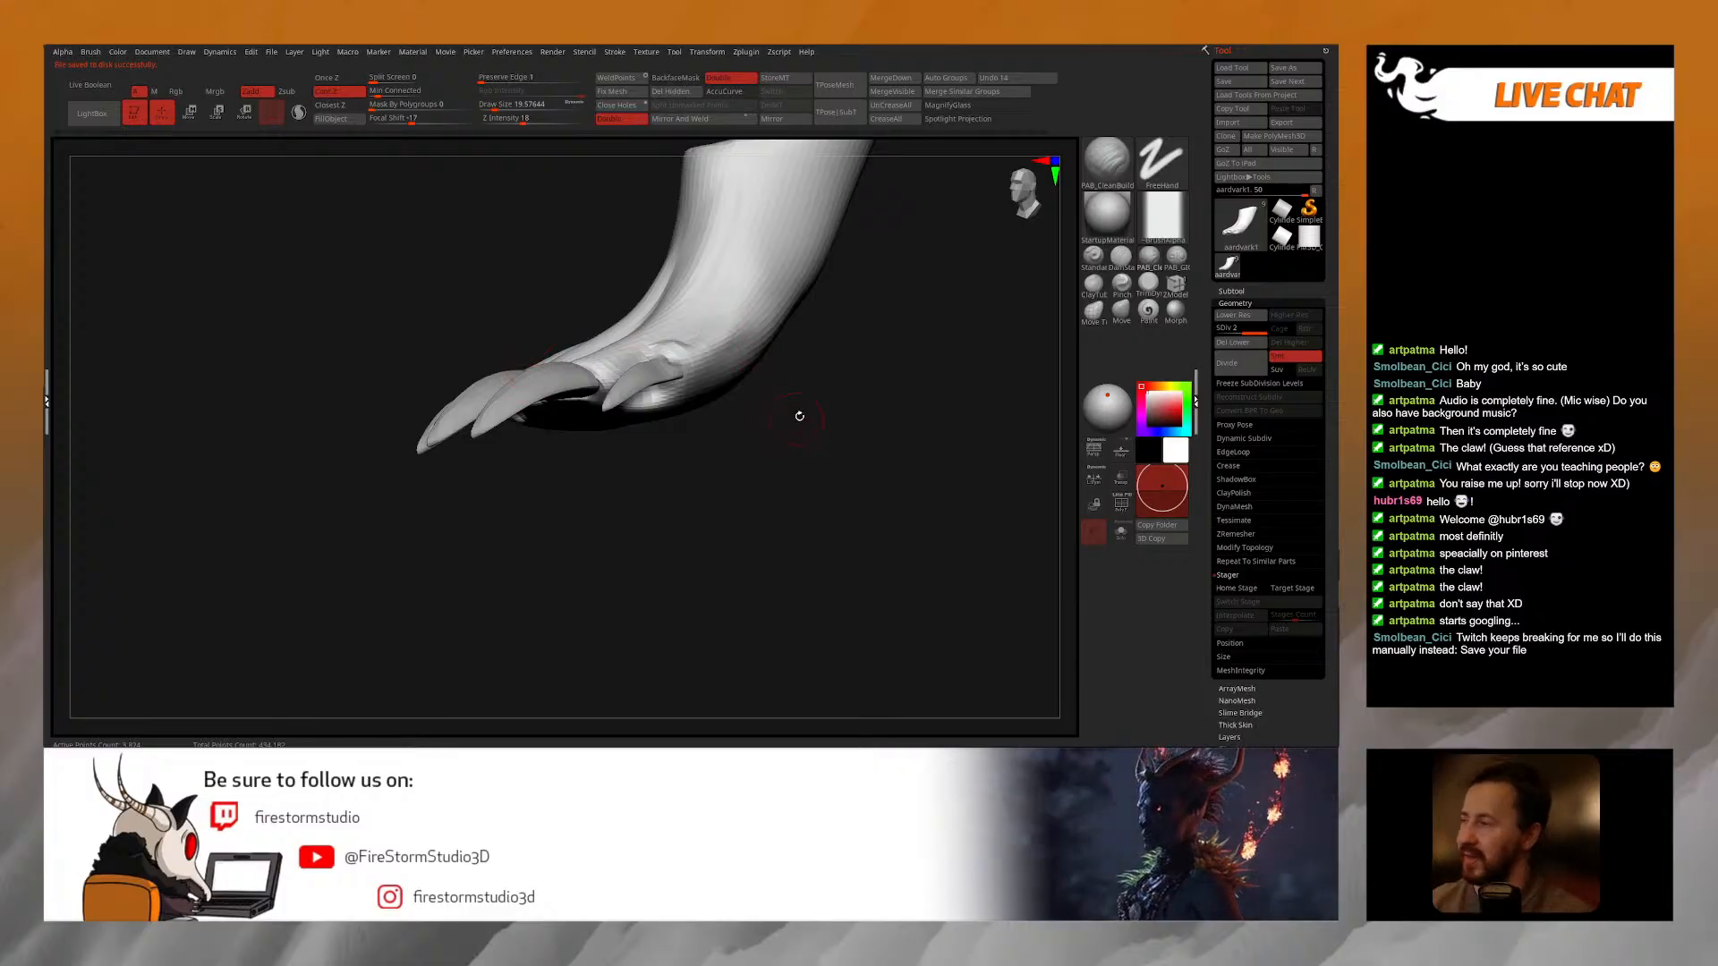
Step: Build up the pad on the paw's underside behind the claws and smooth it
{"action": "mouse_move", "coordinate": [793, 418]}
{"action": "left_mouse_down"}
{"action": "mouse_move", "coordinate": [819, 467]}
{"action": "mouse_move", "coordinate": [838, 440]}
{"action": "mouse_move", "coordinate": [727, 354]}
{"action": "mouse_move", "coordinate": [655, 381]}
{"action": "mouse_move", "coordinate": [676, 392]}
{"action": "left_mouse_up"}
{"action": "left_click_drag", "start_coordinate": [762, 454], "coordinate": [757, 383]}
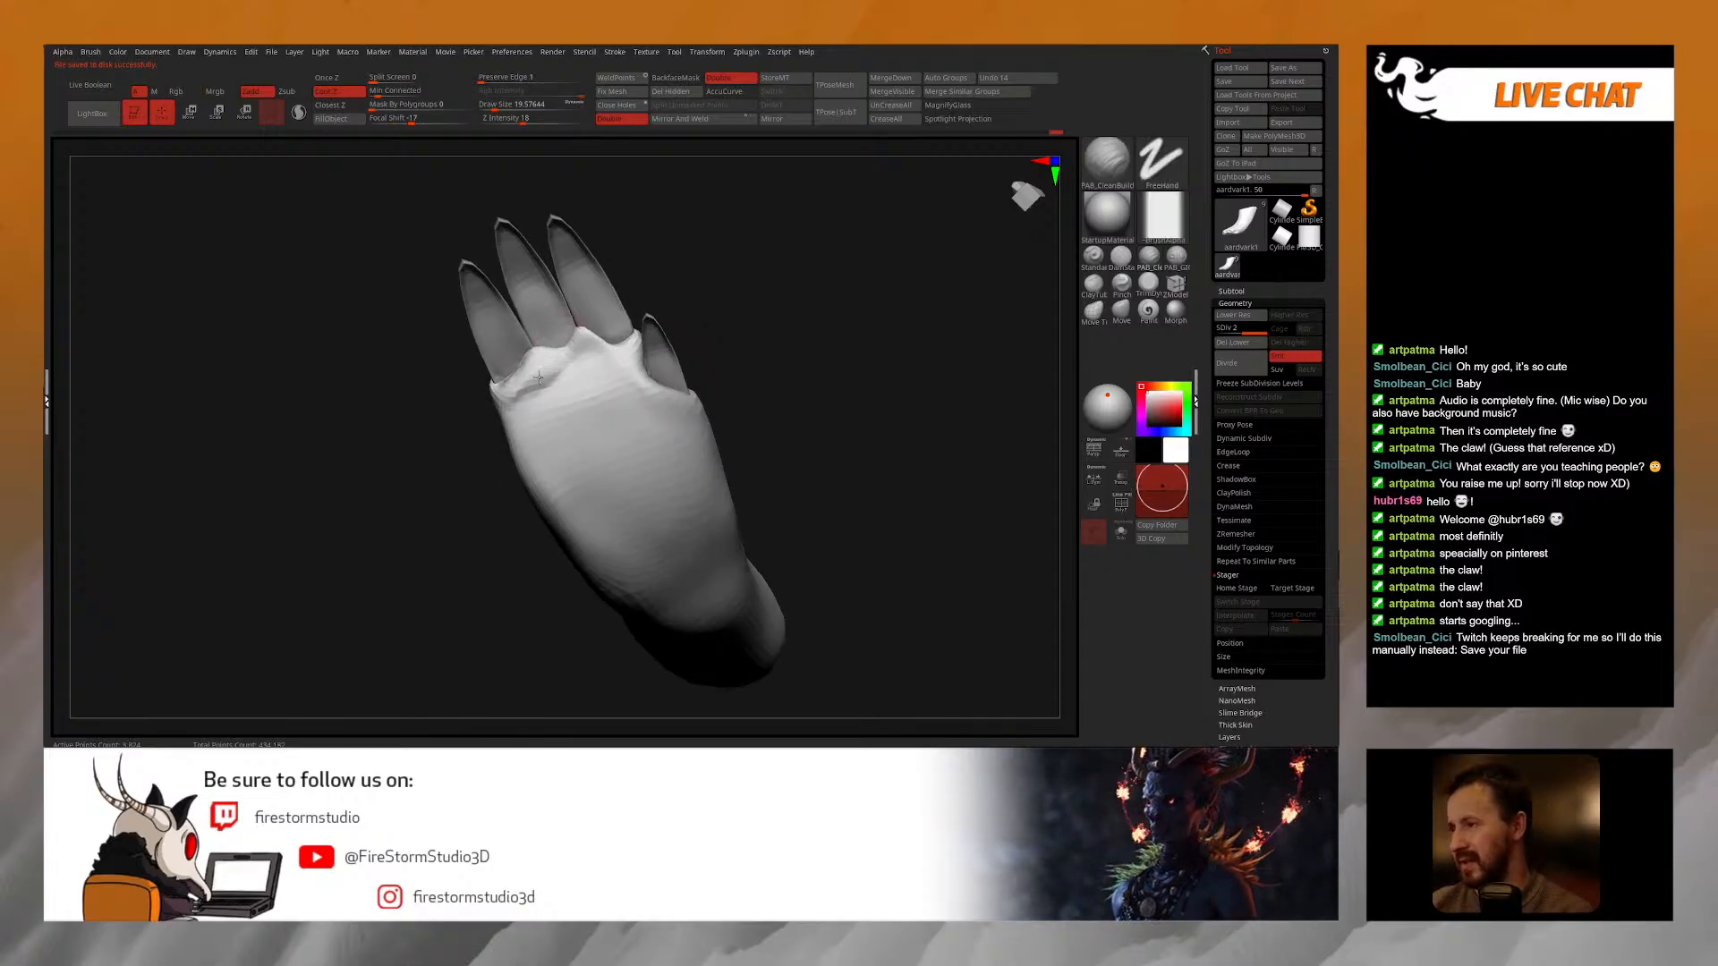
{"action": "key", "text": "shift"}
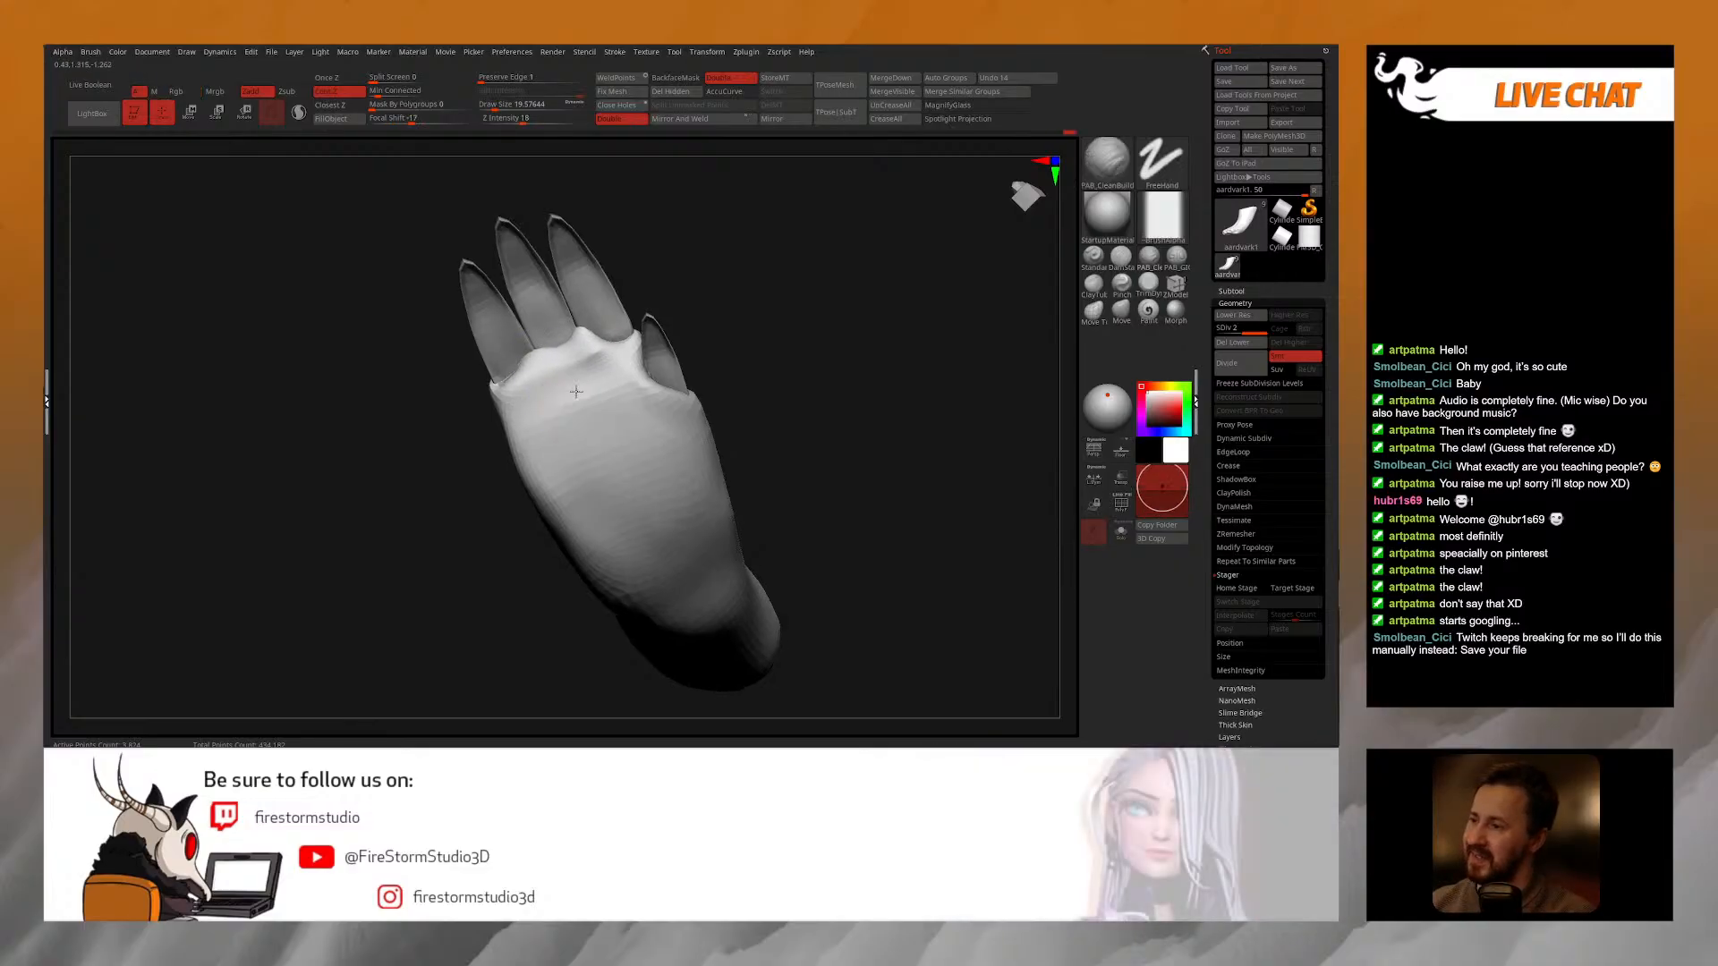
{"action": "key", "text": "space"}
{"action": "mouse_move", "coordinate": [610, 364]}
{"action": "left_mouse_down"}
{"action": "mouse_move", "coordinate": [548, 394]}
{"action": "mouse_move", "coordinate": [613, 383]}
{"action": "mouse_move", "coordinate": [552, 439]}
{"action": "left_mouse_up"}
{"action": "left_click_drag", "start_coordinate": [601, 401], "coordinate": [556, 411], "text": "shift"}
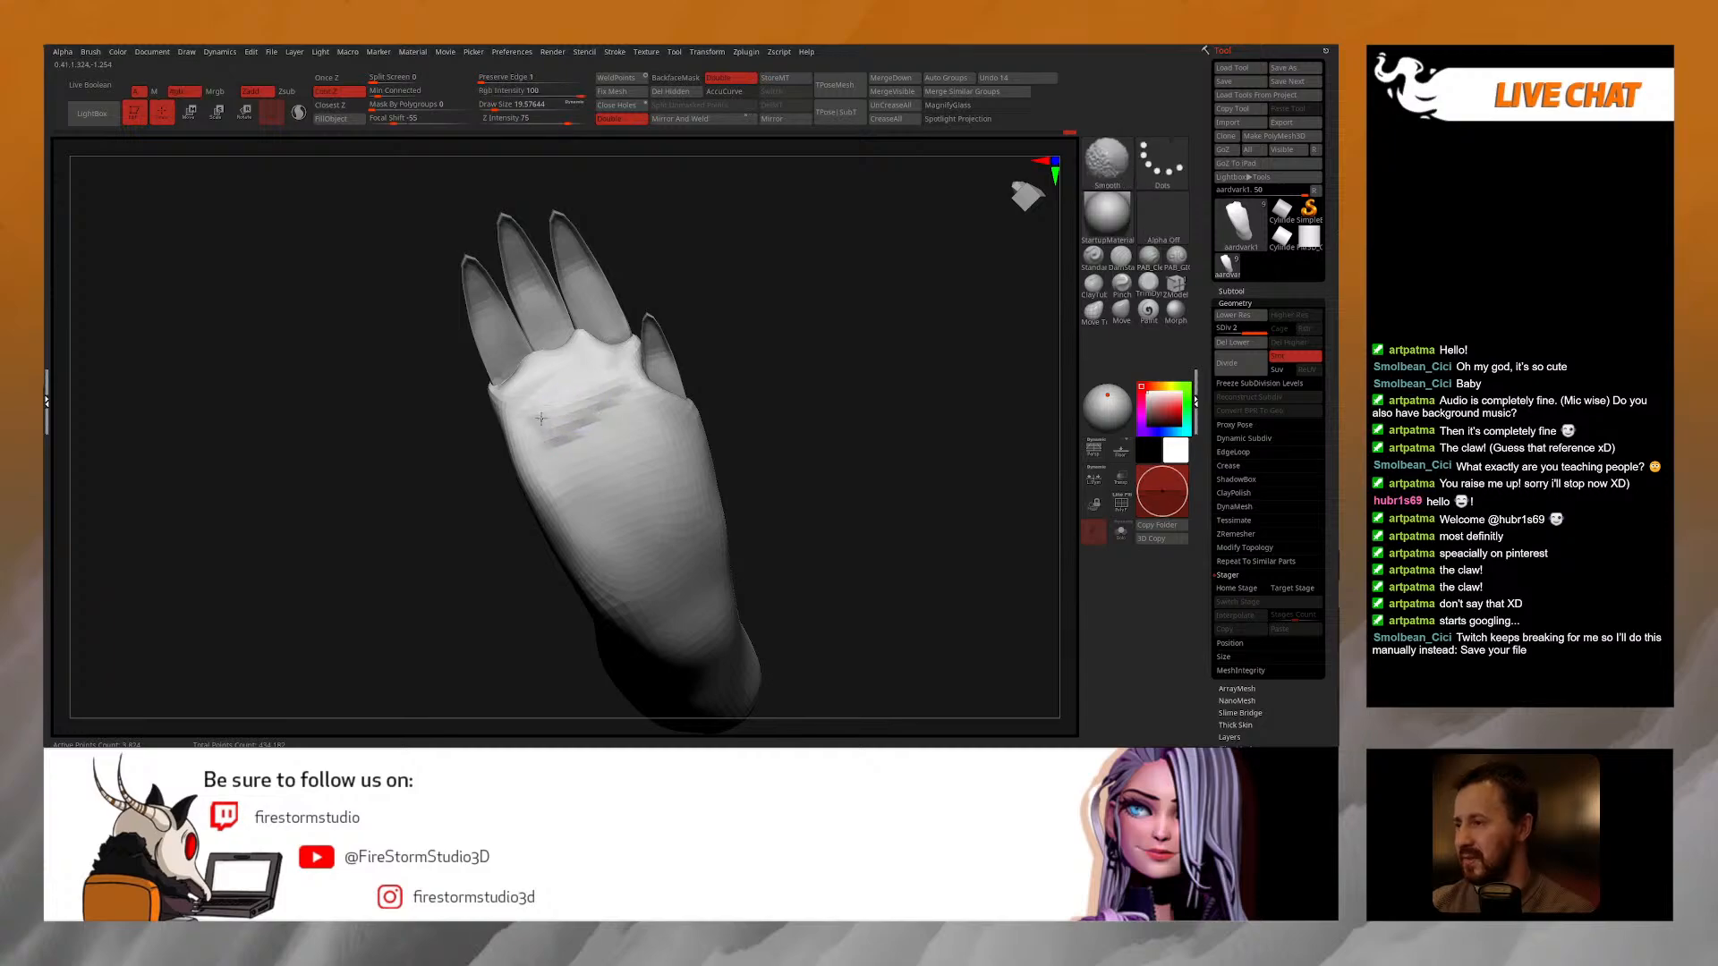
Step: Carve grooves between the toes on top of the foot with the DamStandard brush at a draw size of about 25.5
{"action": "mouse_move", "coordinate": [566, 384]}
{"action": "right_mouse_down", "text": "ctrl"}
{"action": "mouse_move", "coordinate": [593, 420]}
{"action": "mouse_move", "coordinate": [594, 544]}
{"action": "mouse_move", "coordinate": [617, 592]}
{"action": "right_mouse_up", "text": "ctrl"}
{"action": "key", "text": "space"}
{"action": "left_click_drag", "start_coordinate": [576, 383], "coordinate": [580, 383]}
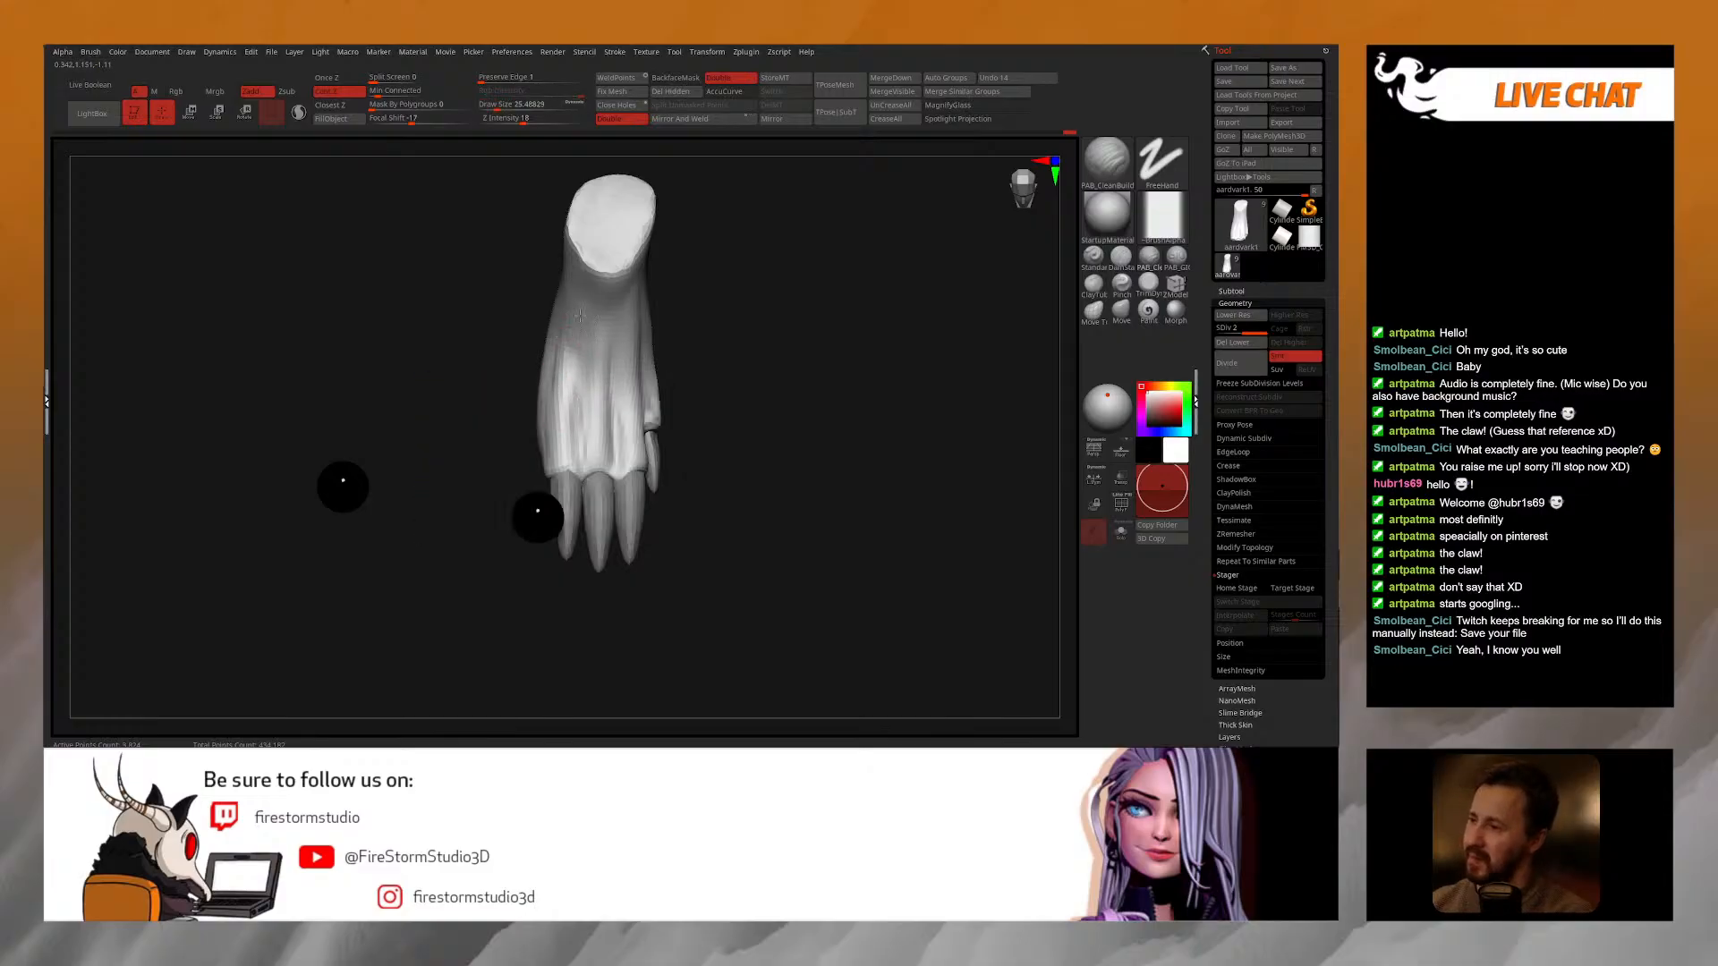
{"action": "left_click", "coordinate": [1125, 261]}
{"action": "mouse_move", "coordinate": [689, 376]}
{"action": "right_mouse_down"}
{"action": "mouse_move", "coordinate": [633, 431]}
{"action": "mouse_move", "coordinate": [689, 441]}
{"action": "mouse_move", "coordinate": [618, 432]}
{"action": "right_mouse_up"}
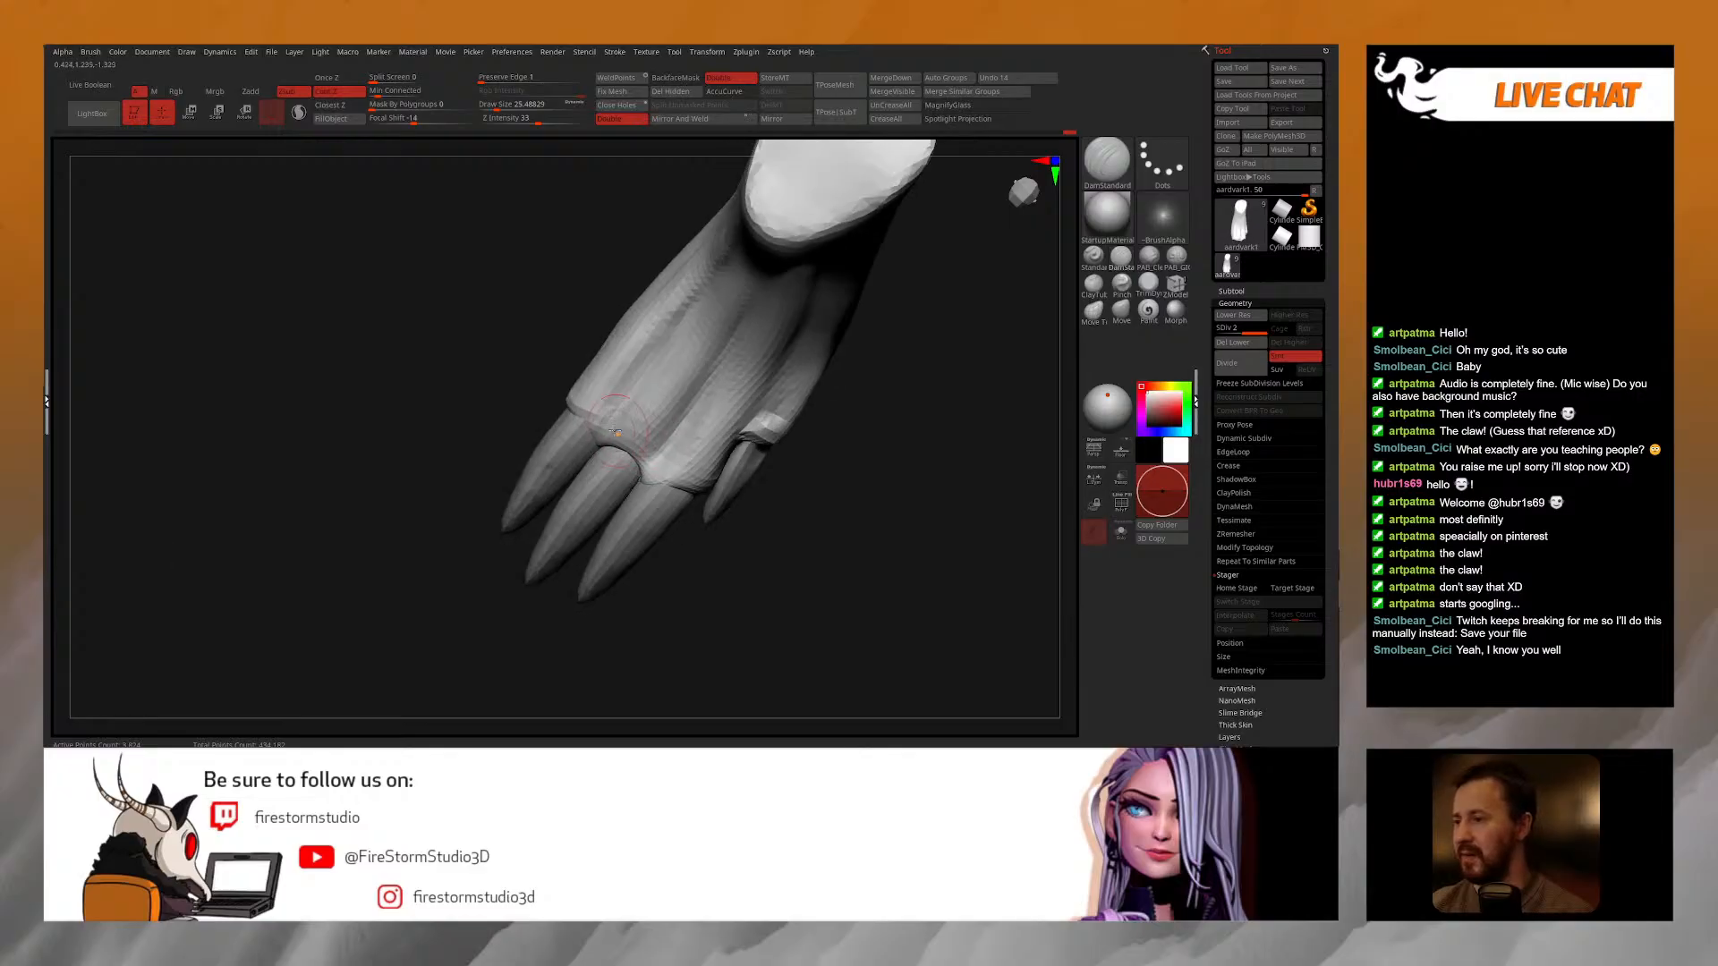
{"action": "left_click_drag", "start_coordinate": [655, 361], "coordinate": [613, 417]}
{"action": "left_click_drag", "start_coordinate": [648, 480], "coordinate": [730, 353]}
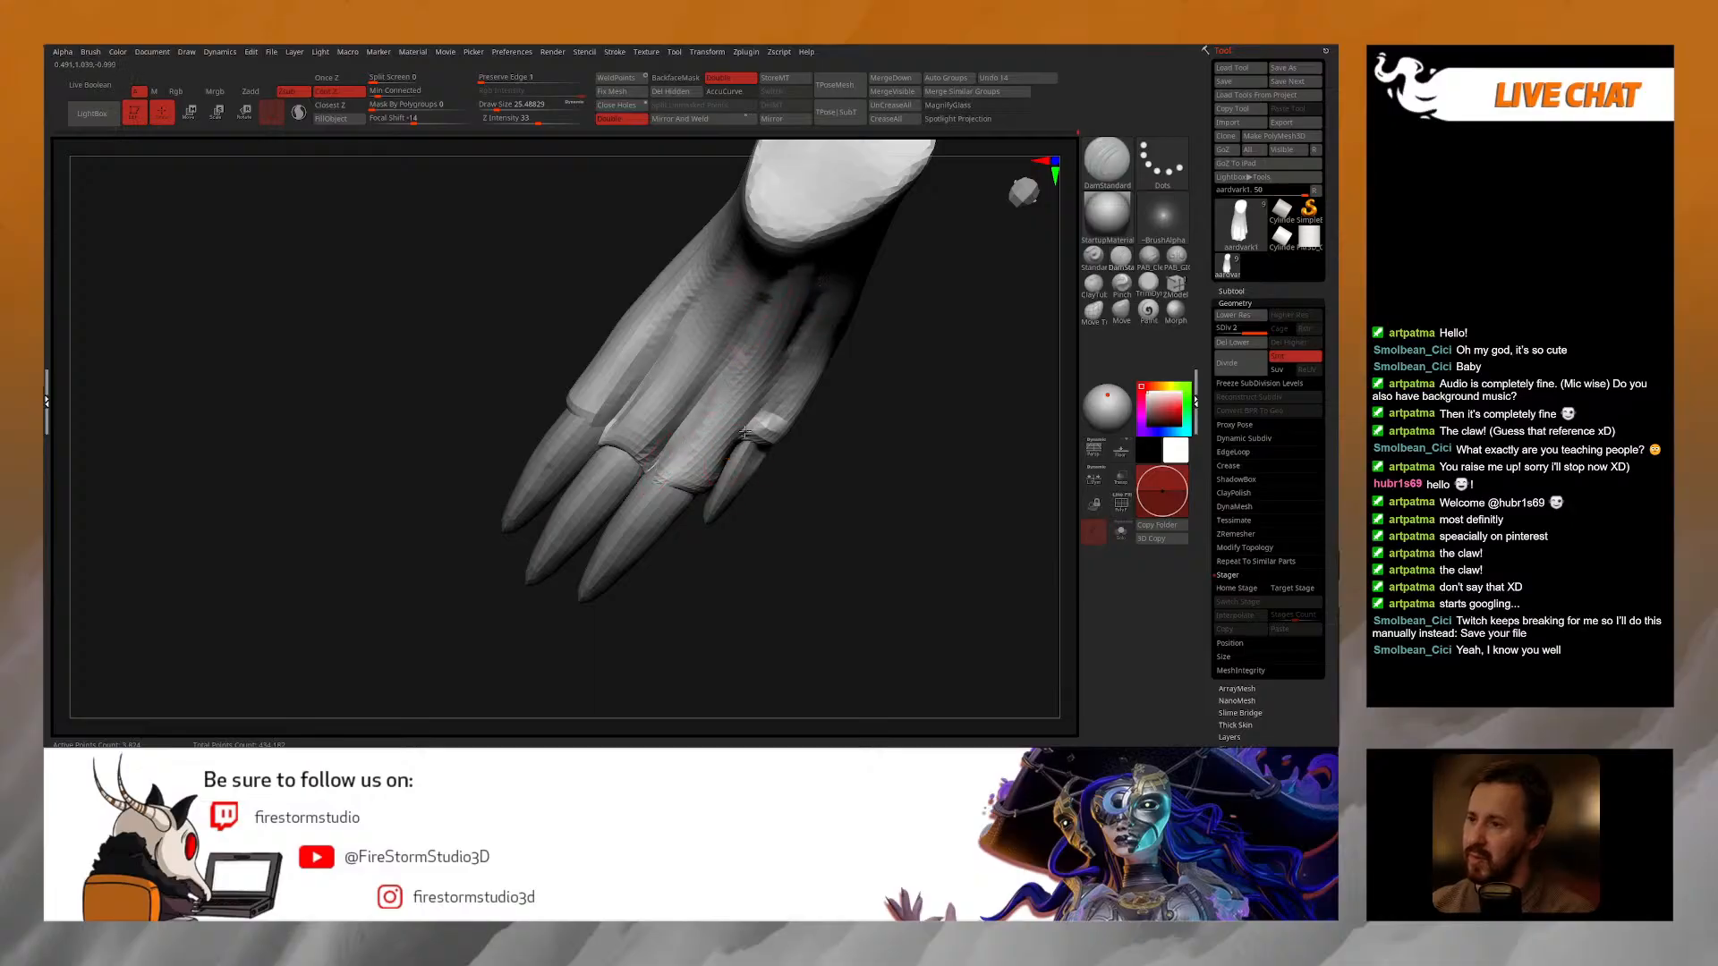
Step: Smooth the grooves between the toes and refine the outer side of the foot above the fourth claw with the PAB_CleanBuild brush
{"action": "left_click_drag", "start_coordinate": [666, 385], "coordinate": [632, 399], "text": "shift"}
{"action": "mouse_move", "coordinate": [658, 448]}
{"action": "right_mouse_down", "text": "ctrl"}
{"action": "mouse_move", "coordinate": [672, 398]}
{"action": "mouse_move", "coordinate": [640, 357]}
{"action": "right_mouse_up", "text": "ctrl"}
{"action": "mouse_move", "coordinate": [797, 326]}
{"action": "right_mouse_down"}
{"action": "mouse_move", "coordinate": [805, 371]}
{"action": "mouse_move", "coordinate": [743, 363]}
{"action": "mouse_move", "coordinate": [689, 391]}
{"action": "mouse_move", "coordinate": [664, 303]}
{"action": "mouse_move", "coordinate": [676, 315]}
{"action": "right_mouse_up"}
{"action": "left_click", "coordinate": [1152, 261]}
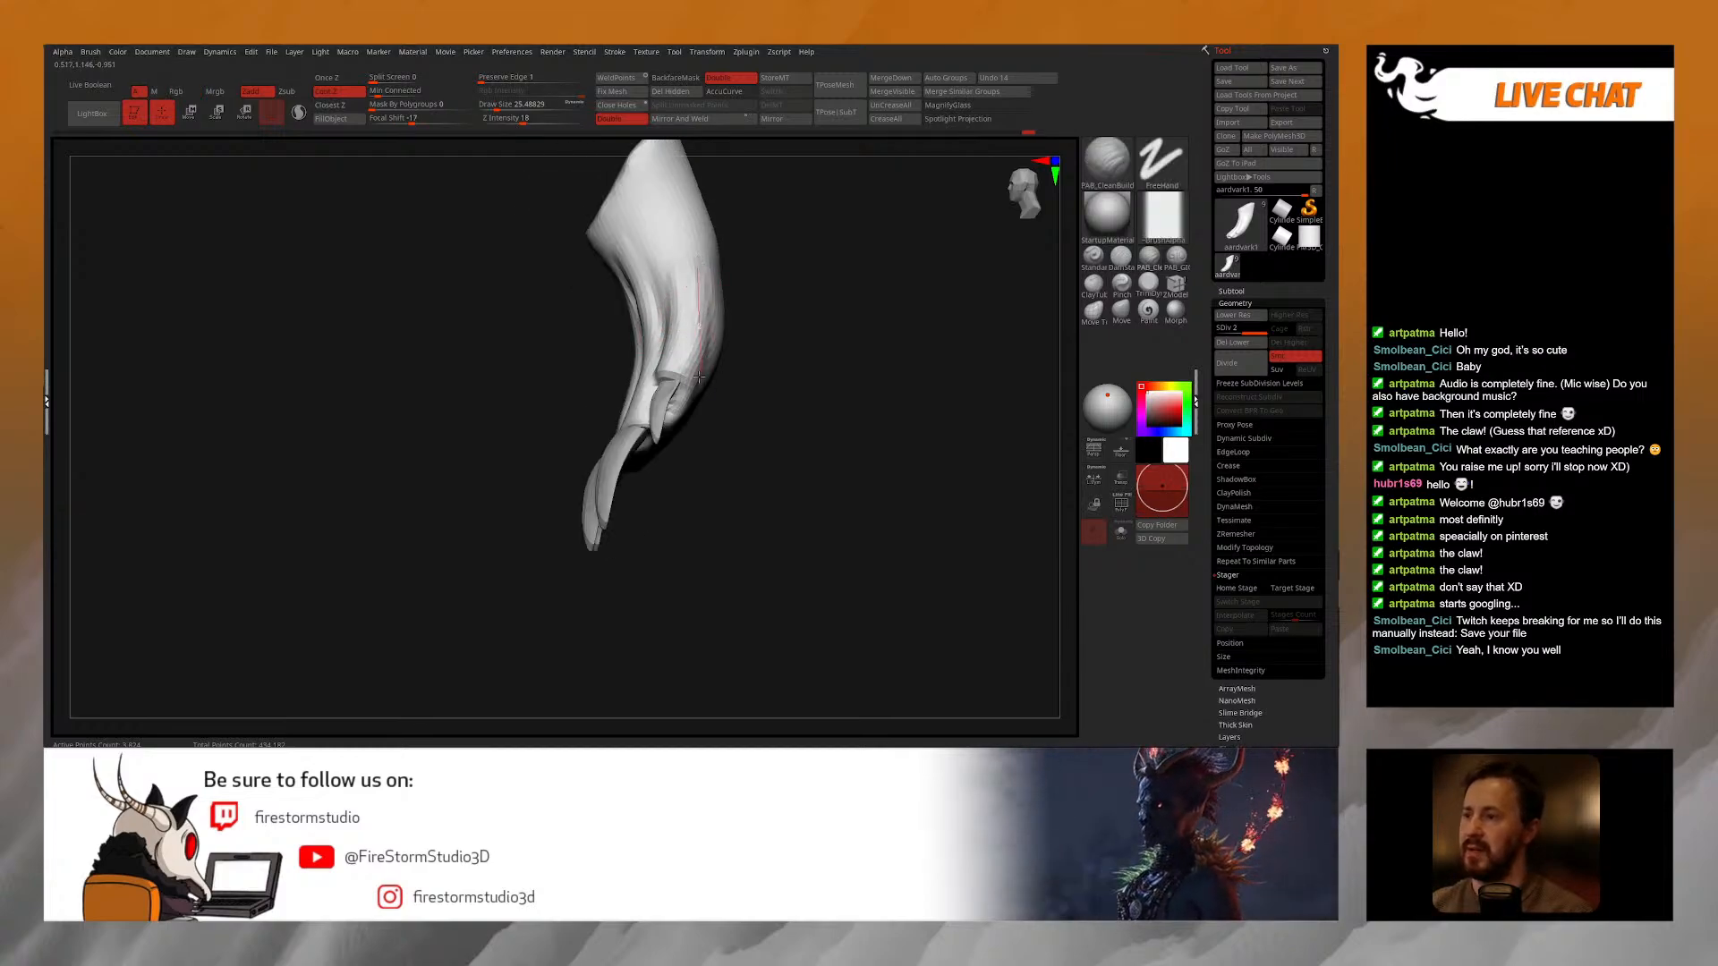
{"action": "key", "text": "shift"}
Step: Adjust the base of the fourth claw where it meets the toe with the Move brush at a draw size of about 11.1
{"action": "mouse_move", "coordinate": [705, 381]}
{"action": "right_mouse_down"}
{"action": "mouse_move", "coordinate": [696, 414]}
{"action": "mouse_move", "coordinate": [646, 381]}
{"action": "mouse_move", "coordinate": [664, 401]}
{"action": "right_mouse_up"}
{"action": "left_click", "coordinate": [667, 408], "text": "alt"}
{"action": "right_click", "coordinate": [660, 394]}
{"action": "left_click", "coordinate": [661, 394]}
{"action": "left_click", "coordinate": [1120, 310]}
{"action": "right_click", "coordinate": [665, 401]}
{"action": "left_click_drag", "start_coordinate": [666, 401], "coordinate": [674, 401]}
{"action": "mouse_move", "coordinate": [674, 421]}
{"action": "right_mouse_down"}
{"action": "mouse_move", "coordinate": [680, 393]}
{"action": "mouse_move", "coordinate": [641, 413]}
{"action": "right_mouse_up"}
{"action": "right_click", "coordinate": [641, 413]}
{"action": "left_click_drag", "start_coordinate": [641, 413], "coordinate": [634, 413]}
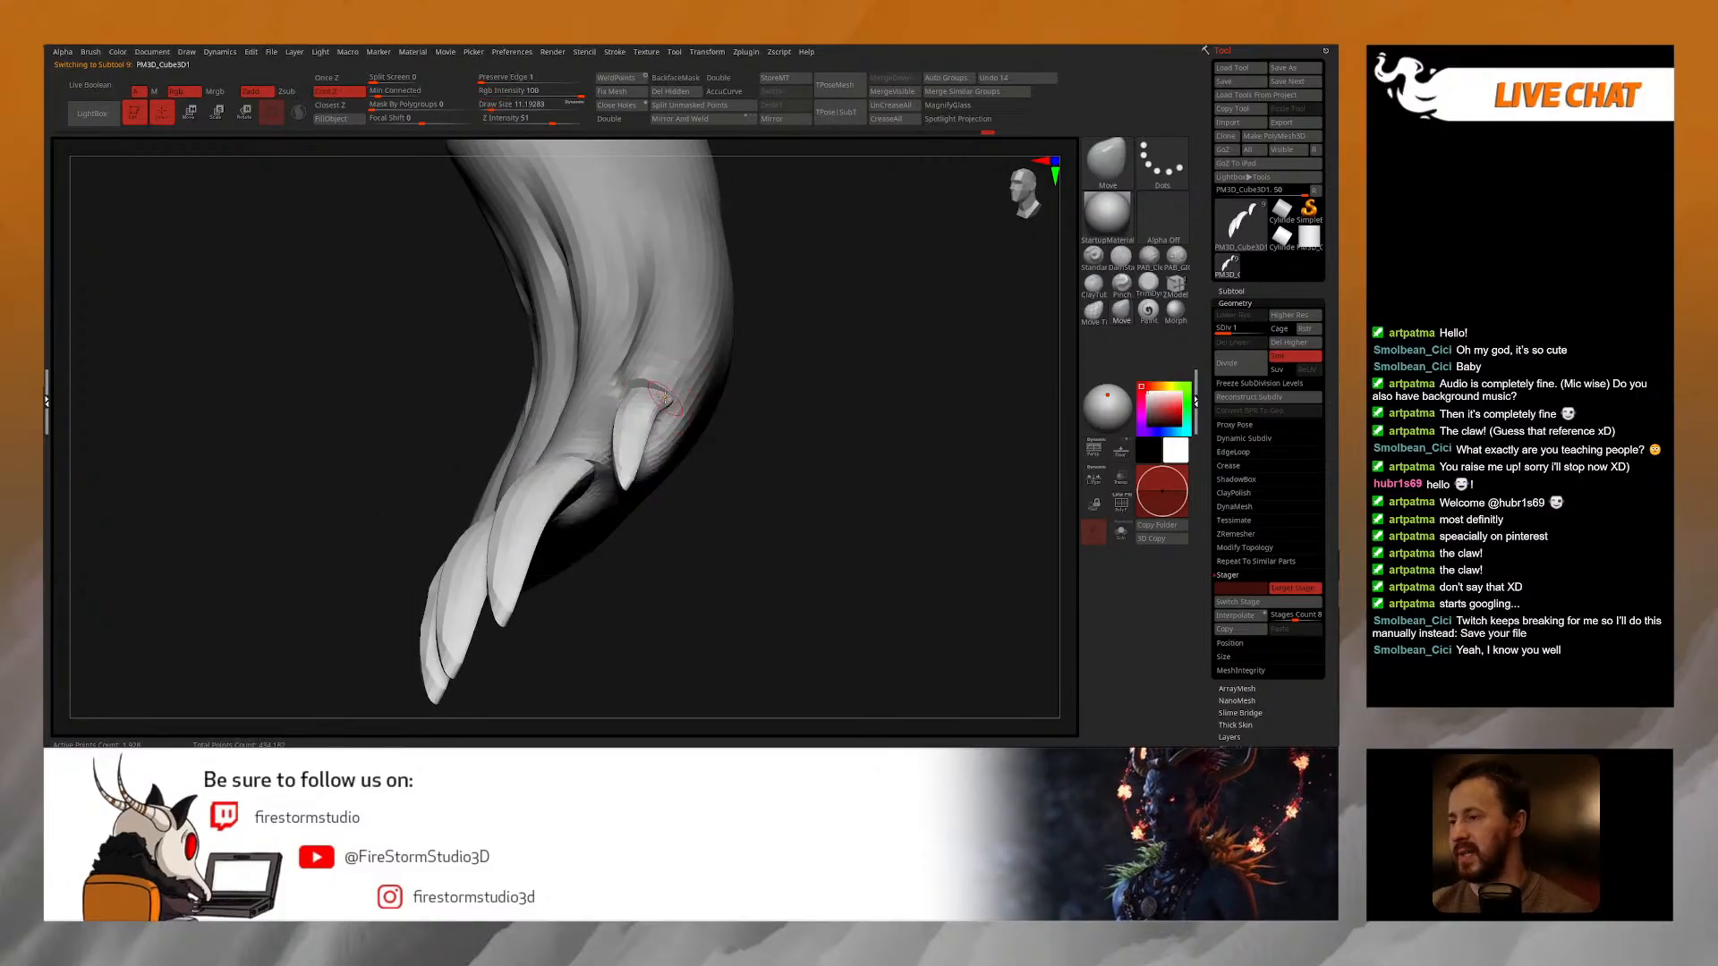
Step: Reshape the fourth claw and its toe with the Move brush at a draw size of about 52.2
{"action": "right_click_drag", "start_coordinate": [661, 383], "coordinate": [731, 358]}
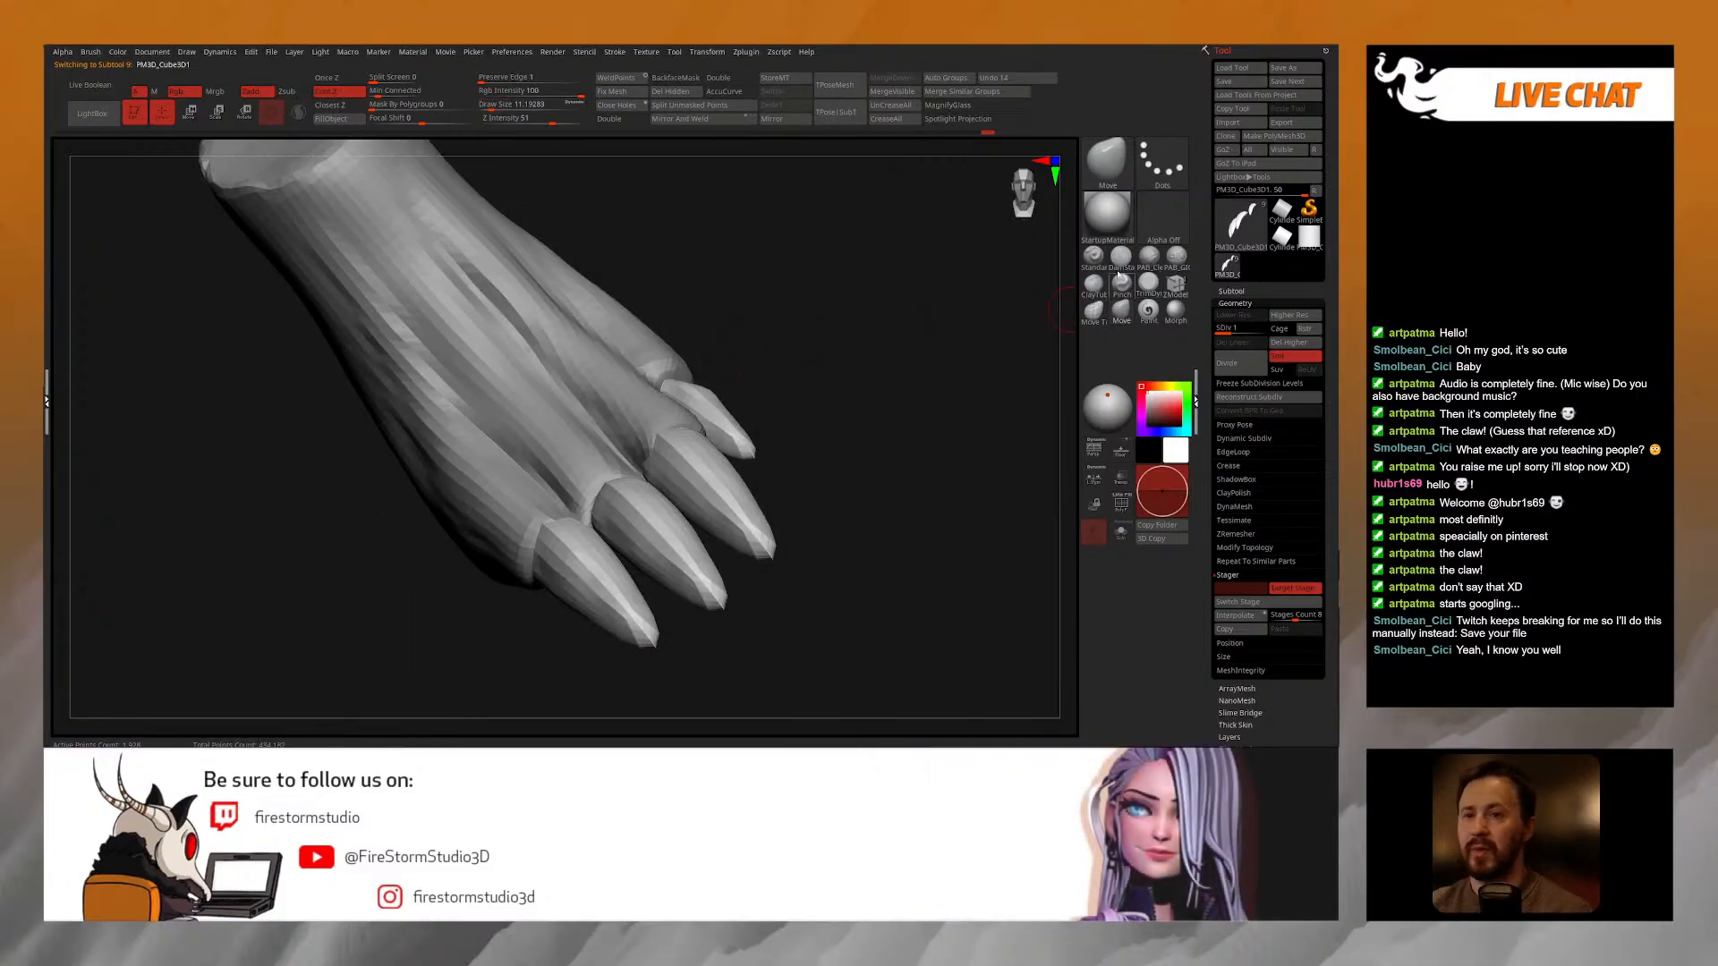
{"action": "left_click", "coordinate": [1123, 321]}
{"action": "right_click_drag", "start_coordinate": [713, 257], "coordinate": [668, 388]}
{"action": "right_click", "coordinate": [669, 388]}
{"action": "left_click_drag", "start_coordinate": [668, 387], "coordinate": [678, 387]}
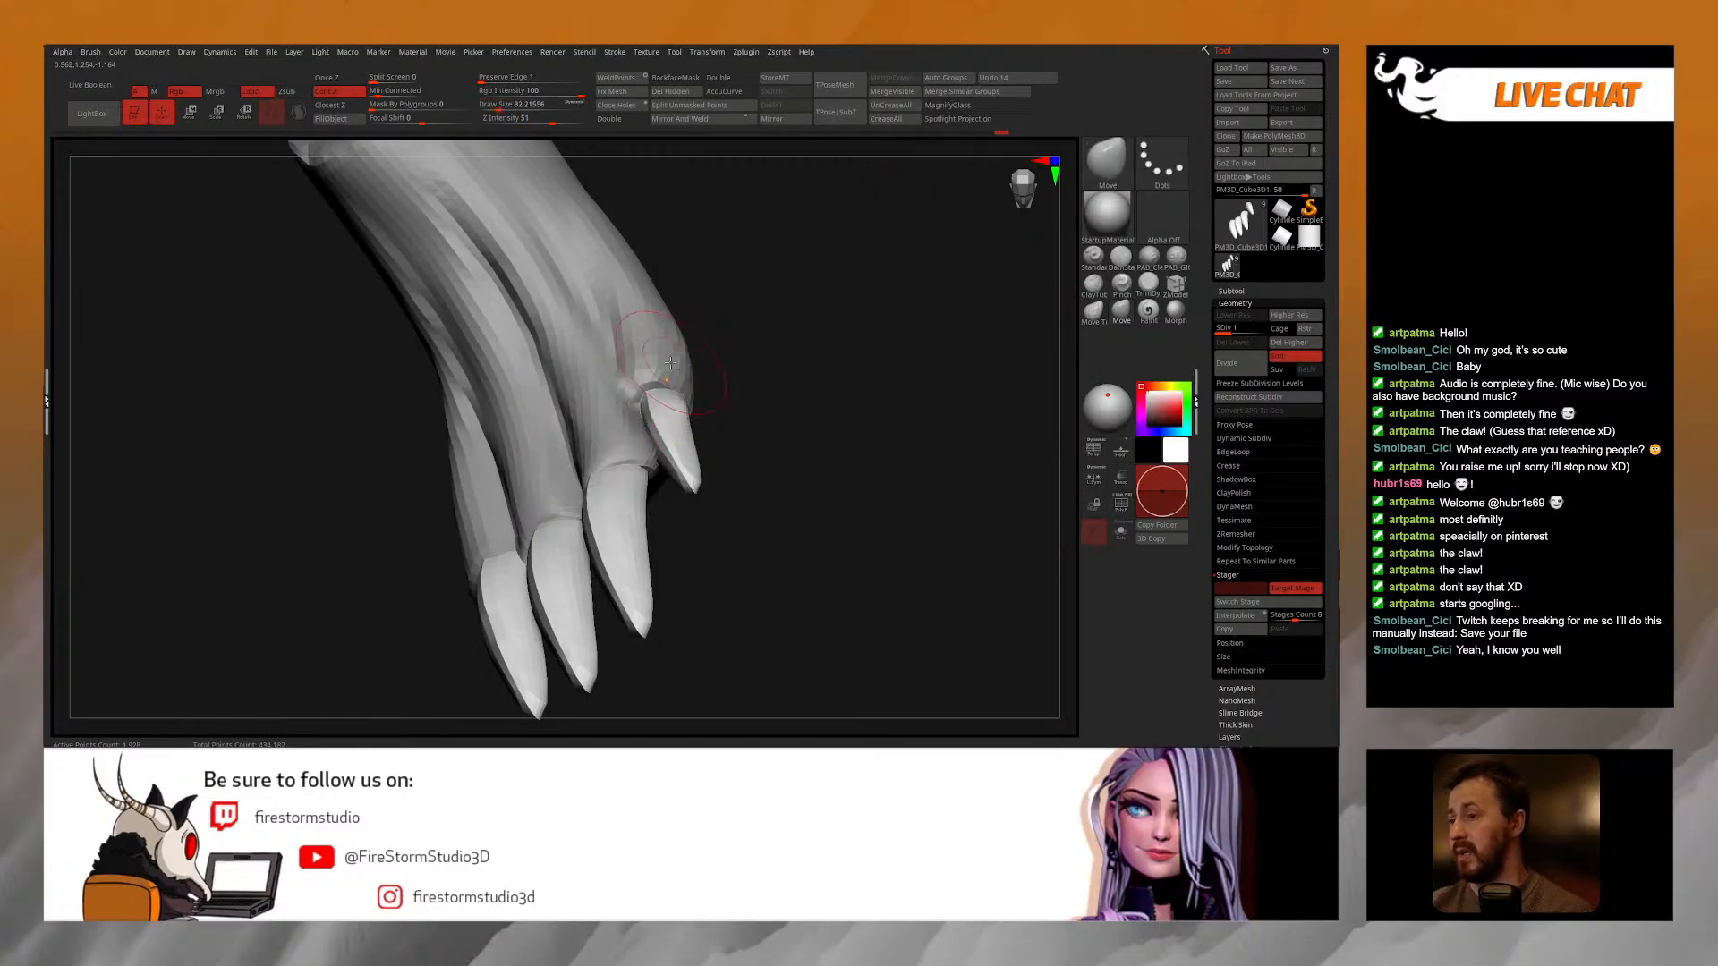
{"action": "left_click", "coordinate": [684, 387], "text": "alt"}
{"action": "right_click_drag", "start_coordinate": [647, 387], "coordinate": [701, 417]}
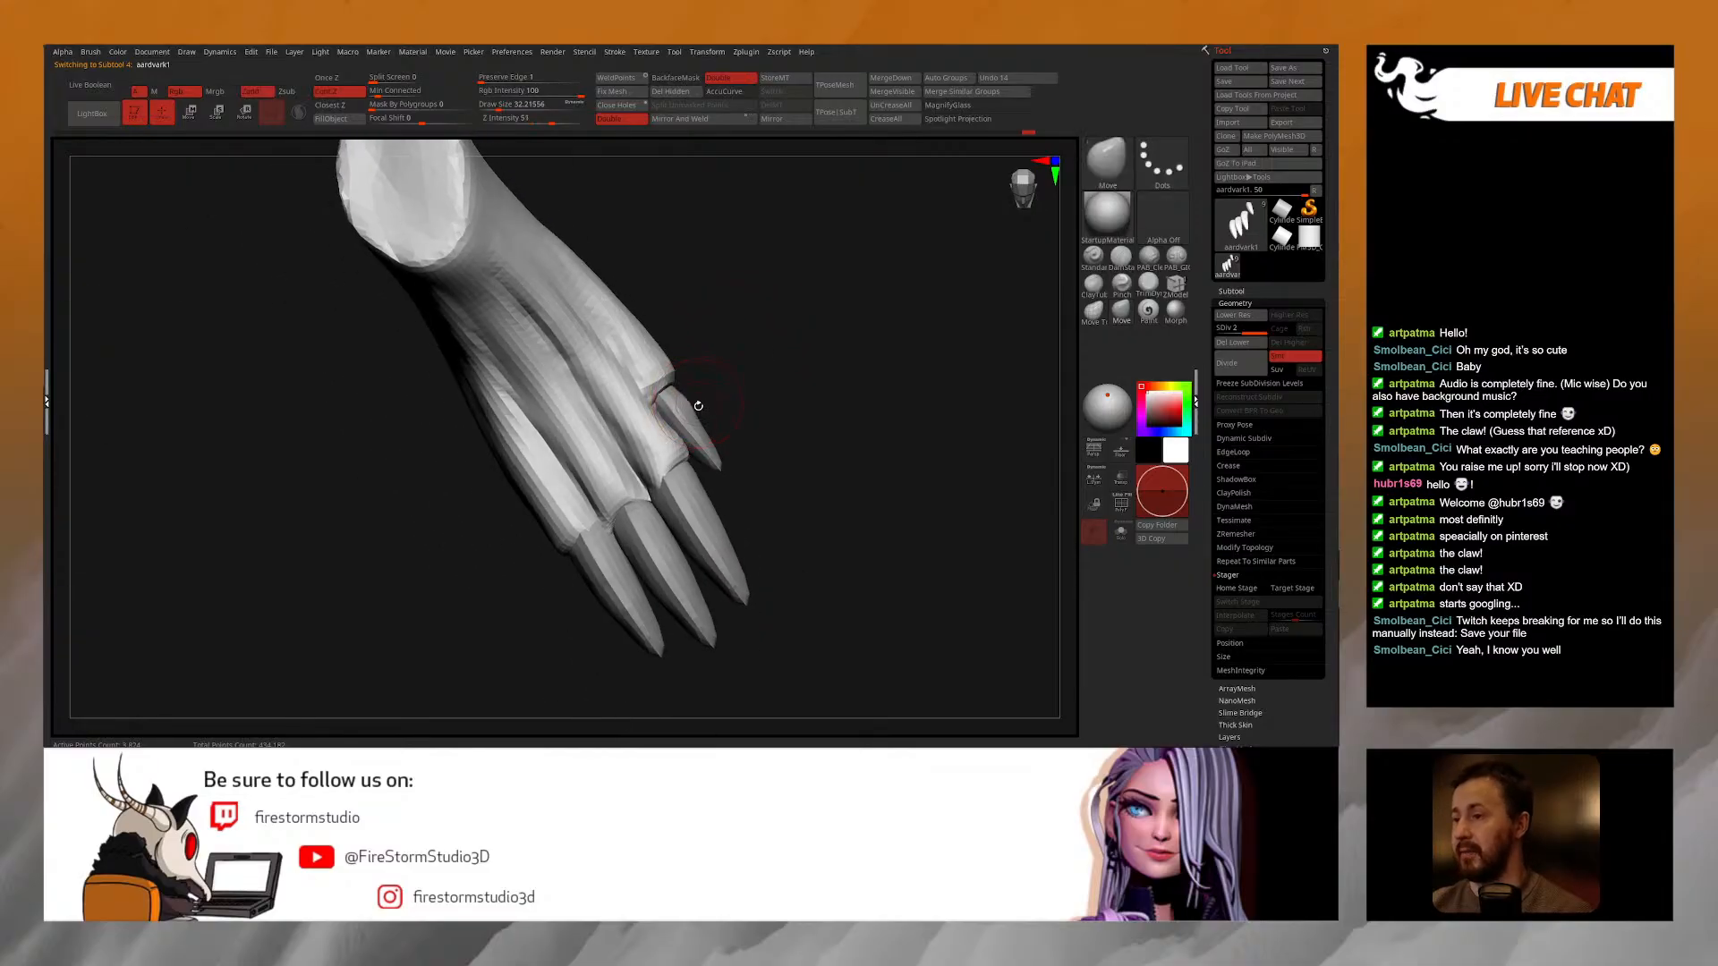
Step: Fit the claws and the toe edges around their bases with the Move brush at a draw size of about 39.8
{"action": "left_click", "coordinate": [699, 420], "text": "alt"}
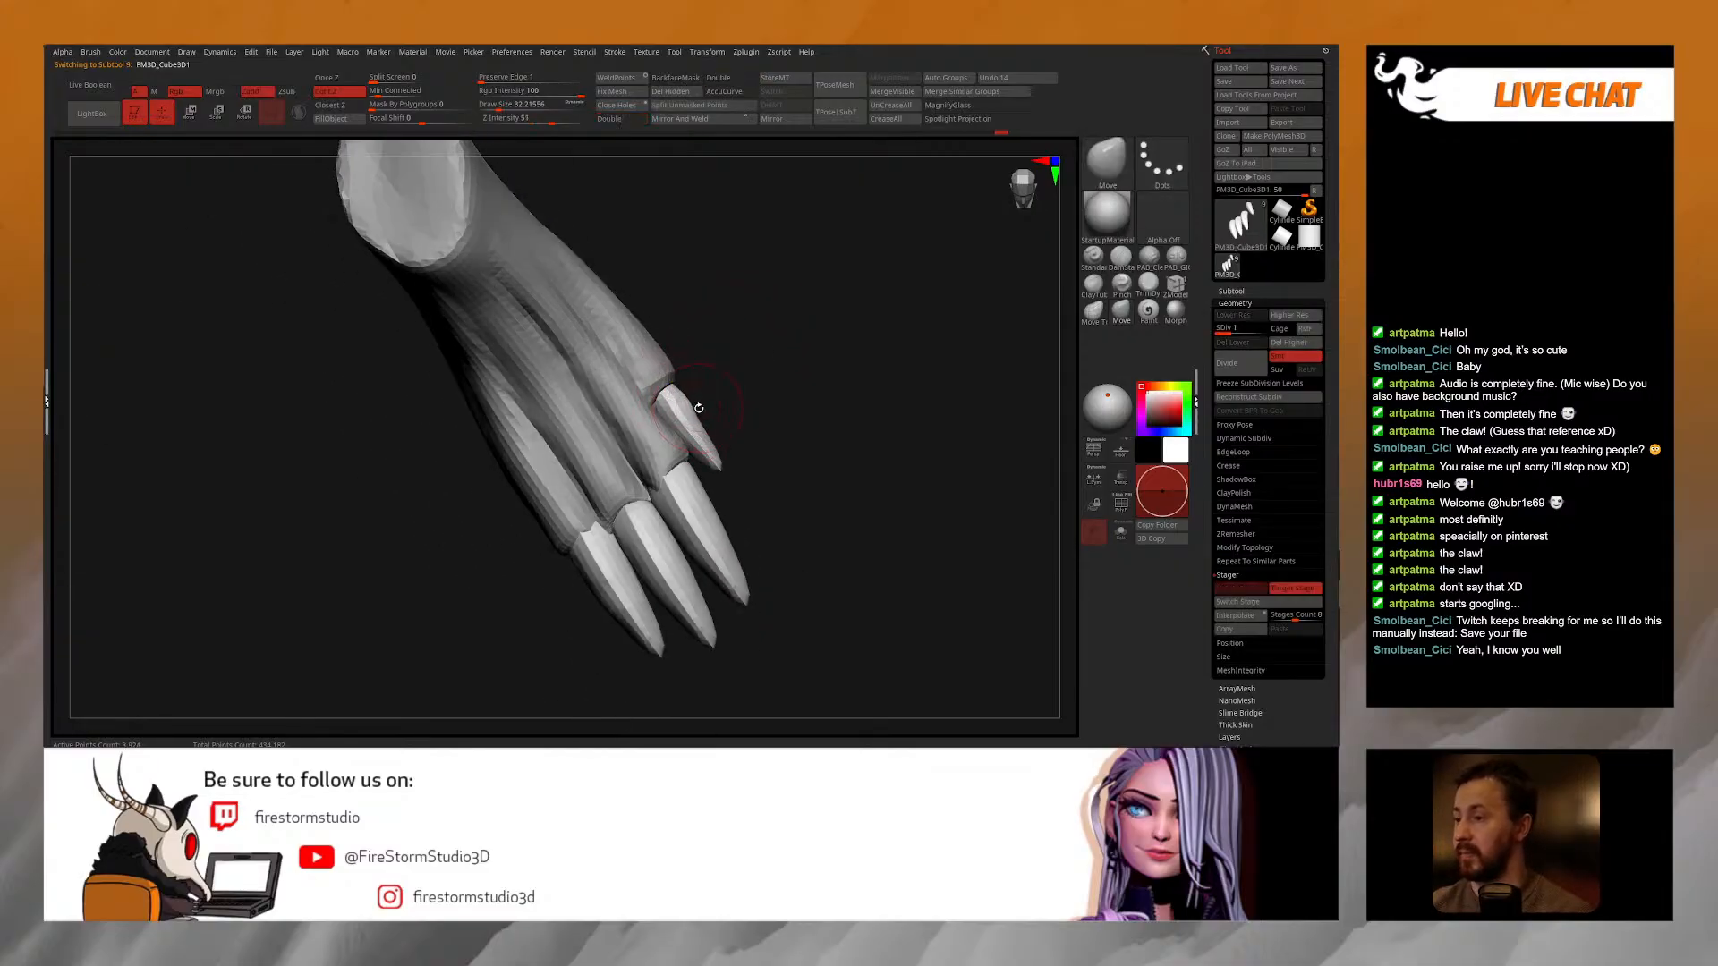
{"action": "left_click", "coordinate": [696, 413], "text": "ctrl+shift"}
{"action": "mouse_move", "coordinate": [696, 400]}
{"action": "right_mouse_down"}
{"action": "mouse_move", "coordinate": [685, 380]}
{"action": "mouse_move", "coordinate": [721, 412]}
{"action": "mouse_move", "coordinate": [765, 401]}
{"action": "mouse_move", "coordinate": [720, 395]}
{"action": "right_mouse_up"}
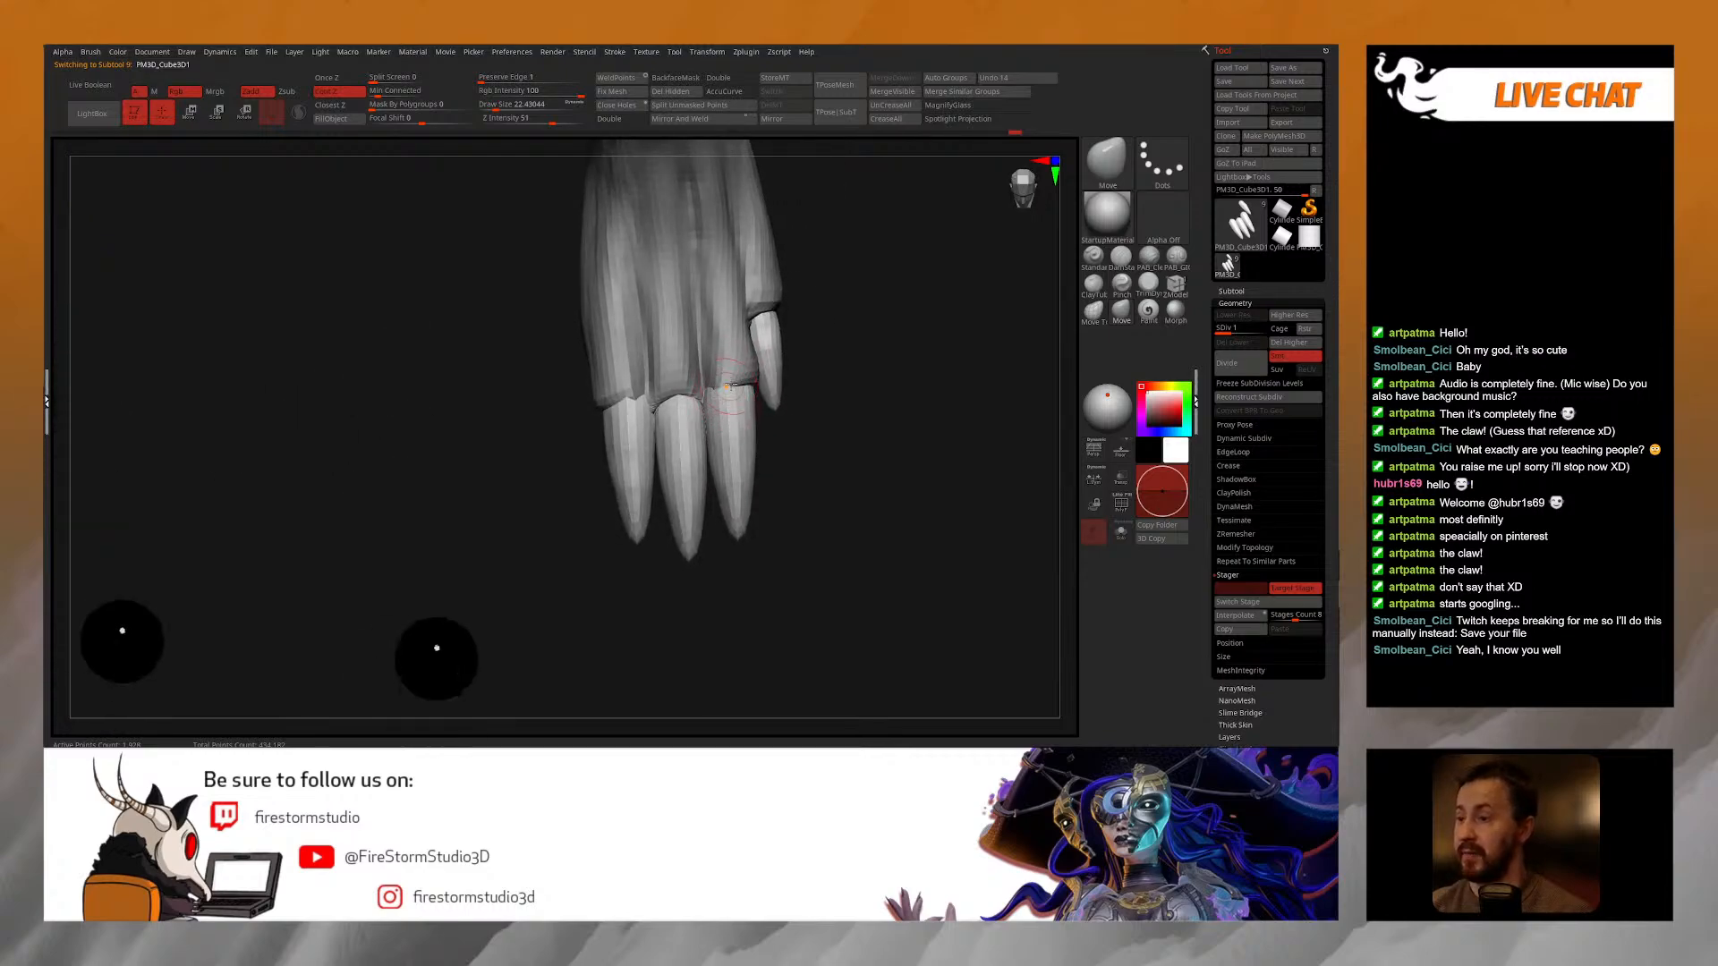
{"action": "key", "text": "space"}
{"action": "left_click_drag", "start_coordinate": [739, 382], "coordinate": [754, 381]}
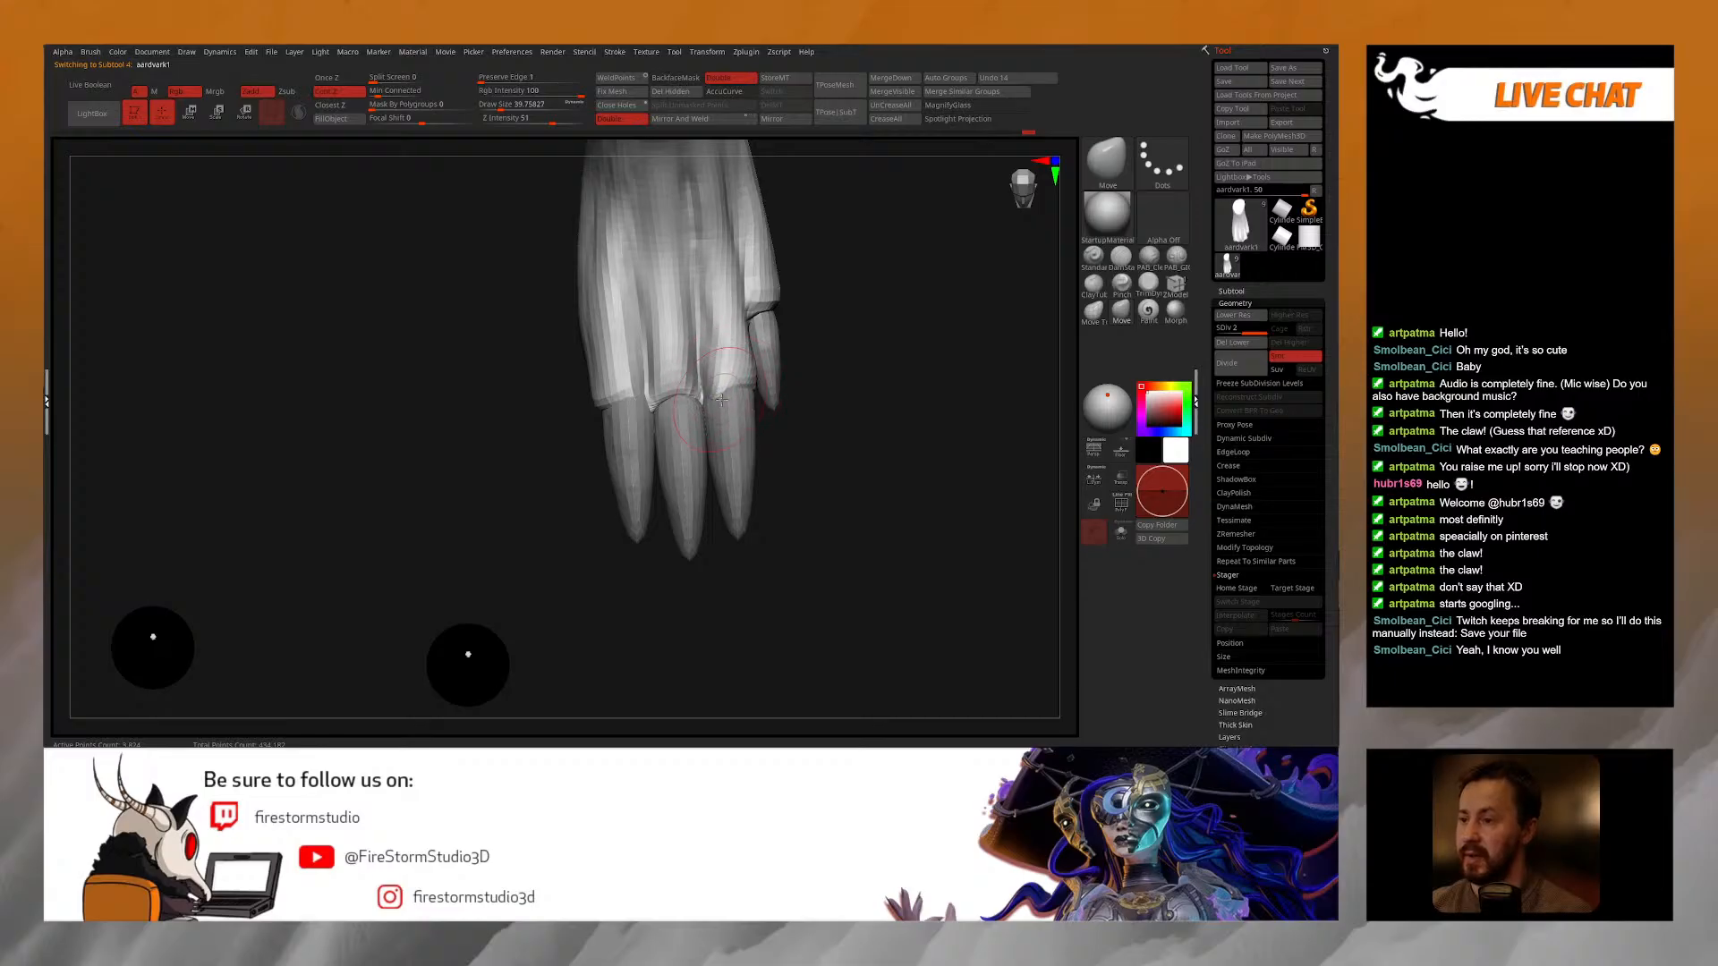
{"action": "right_click_drag", "start_coordinate": [718, 399], "coordinate": [726, 381]}
{"action": "key", "text": "space"}
{"action": "left_click_drag", "start_coordinate": [744, 388], "coordinate": [736, 387]}
{"action": "right_click_drag", "start_coordinate": [738, 393], "coordinate": [740, 380]}
{"action": "left_click_drag", "start_coordinate": [340, 394], "coordinate": [274, 637]}
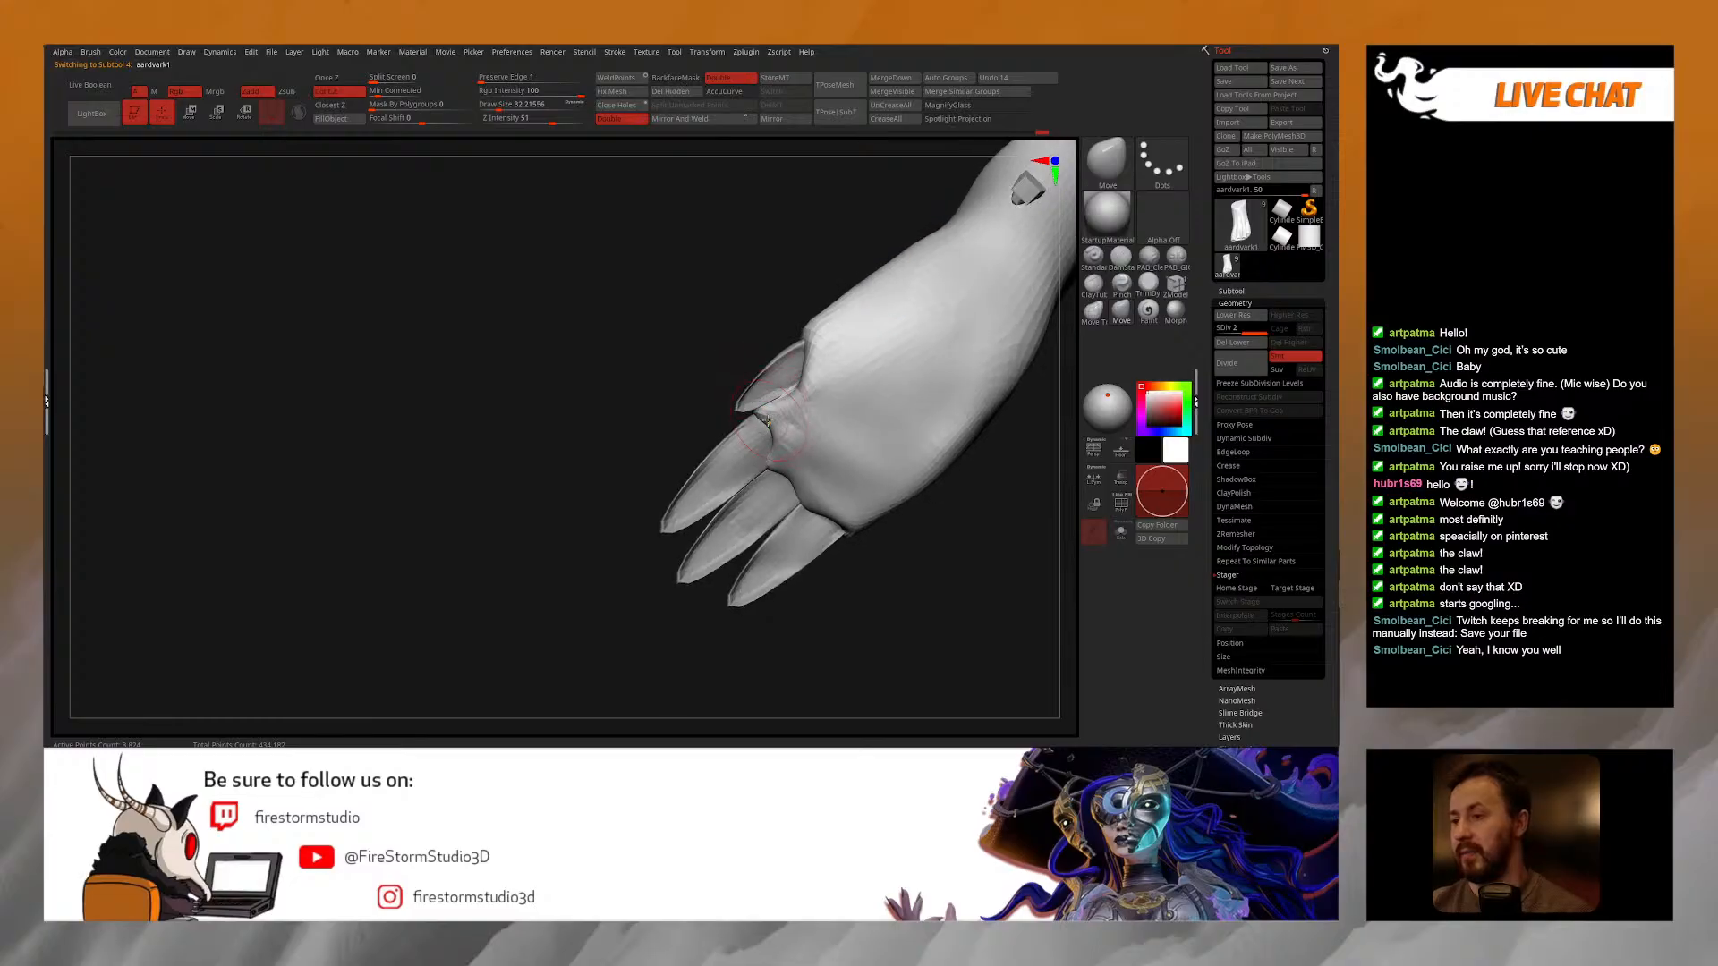
Step: Flatten the planes along the paw's underside and side with the TrimDynamic brush, raising the draw size to about 57.3
{"action": "mouse_move", "coordinate": [790, 470]}
{"action": "right_mouse_down", "text": "ctrl"}
{"action": "mouse_move", "coordinate": [759, 373]}
{"action": "mouse_move", "coordinate": [787, 417]}
{"action": "mouse_move", "coordinate": [751, 453]}
{"action": "mouse_move", "coordinate": [824, 414]}
{"action": "right_mouse_up", "text": "ctrl"}
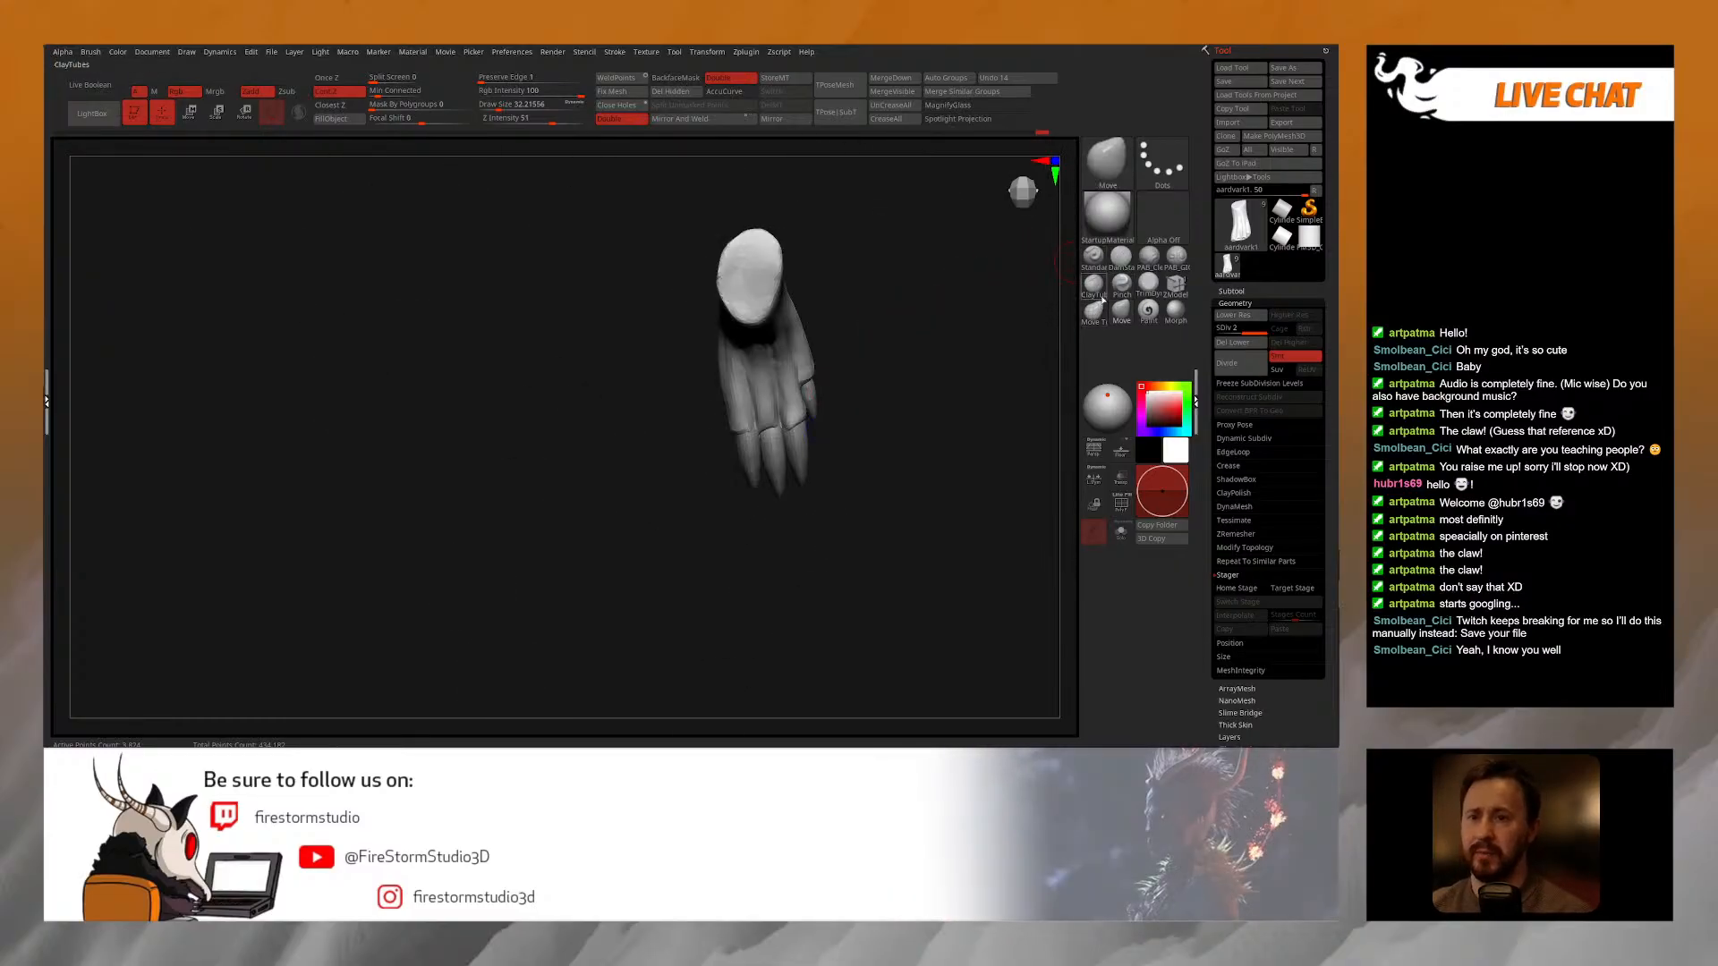
{"action": "left_click", "coordinate": [1159, 268]}
{"action": "mouse_move", "coordinate": [716, 381]}
{"action": "right_mouse_down"}
{"action": "mouse_move", "coordinate": [789, 358]}
{"action": "mouse_move", "coordinate": [813, 315]}
{"action": "mouse_move", "coordinate": [754, 387]}
{"action": "right_mouse_up"}
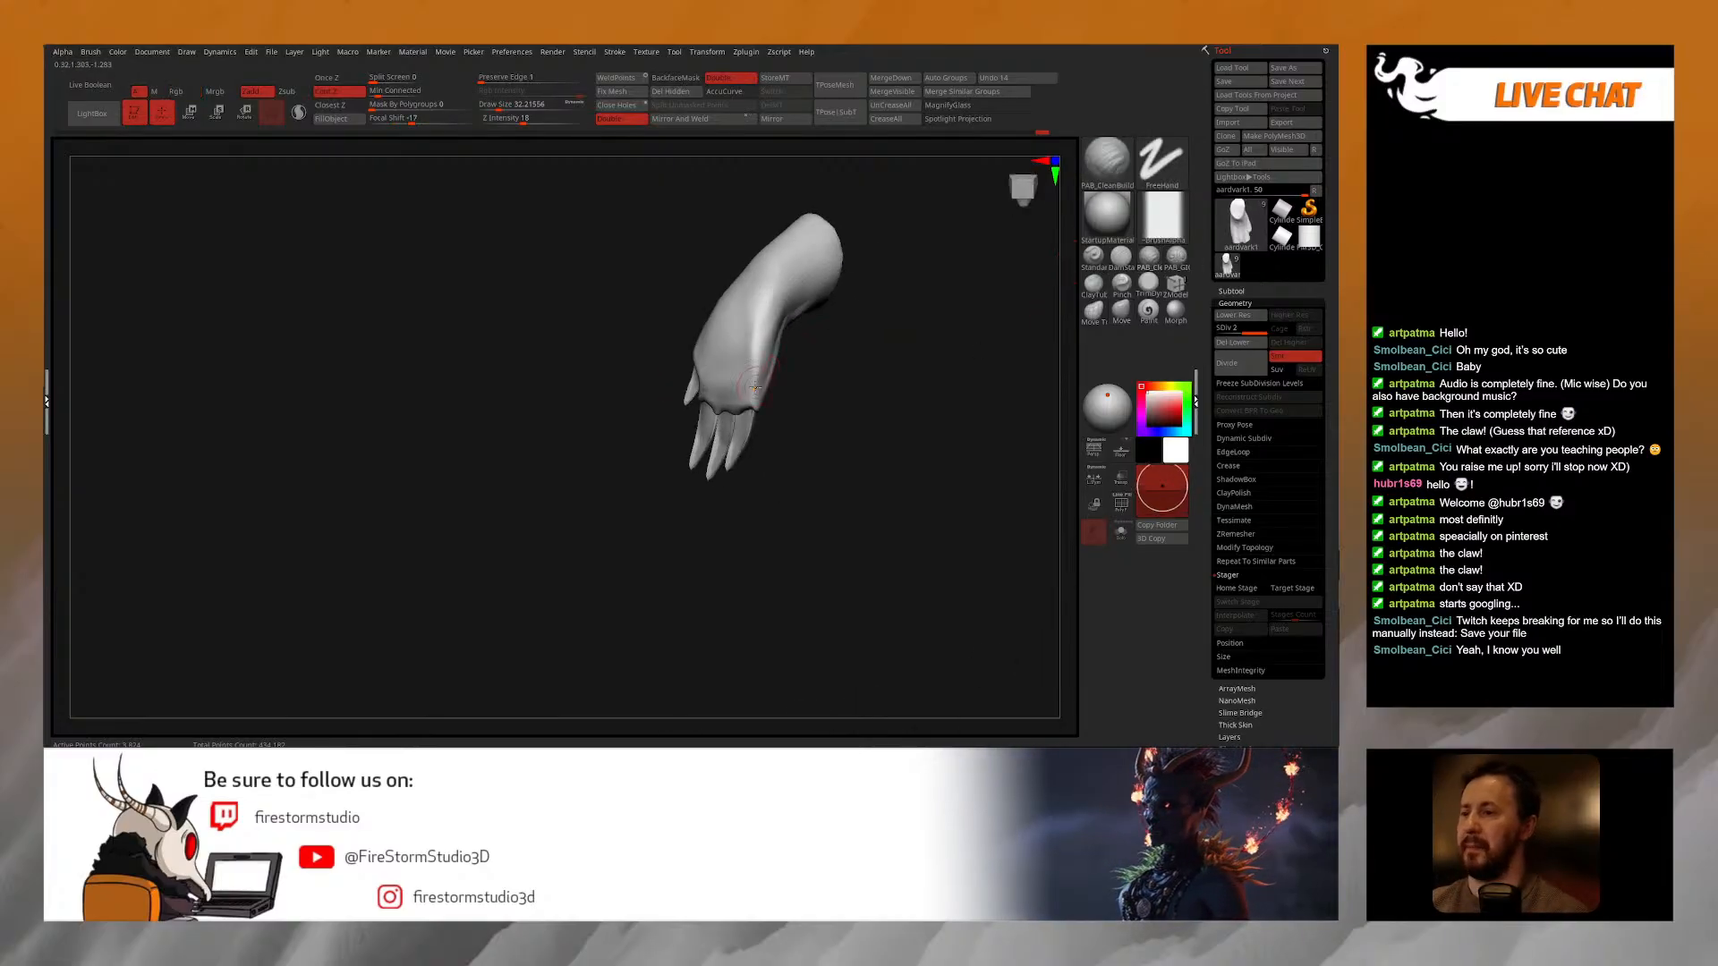
{"action": "left_click", "coordinate": [1149, 283]}
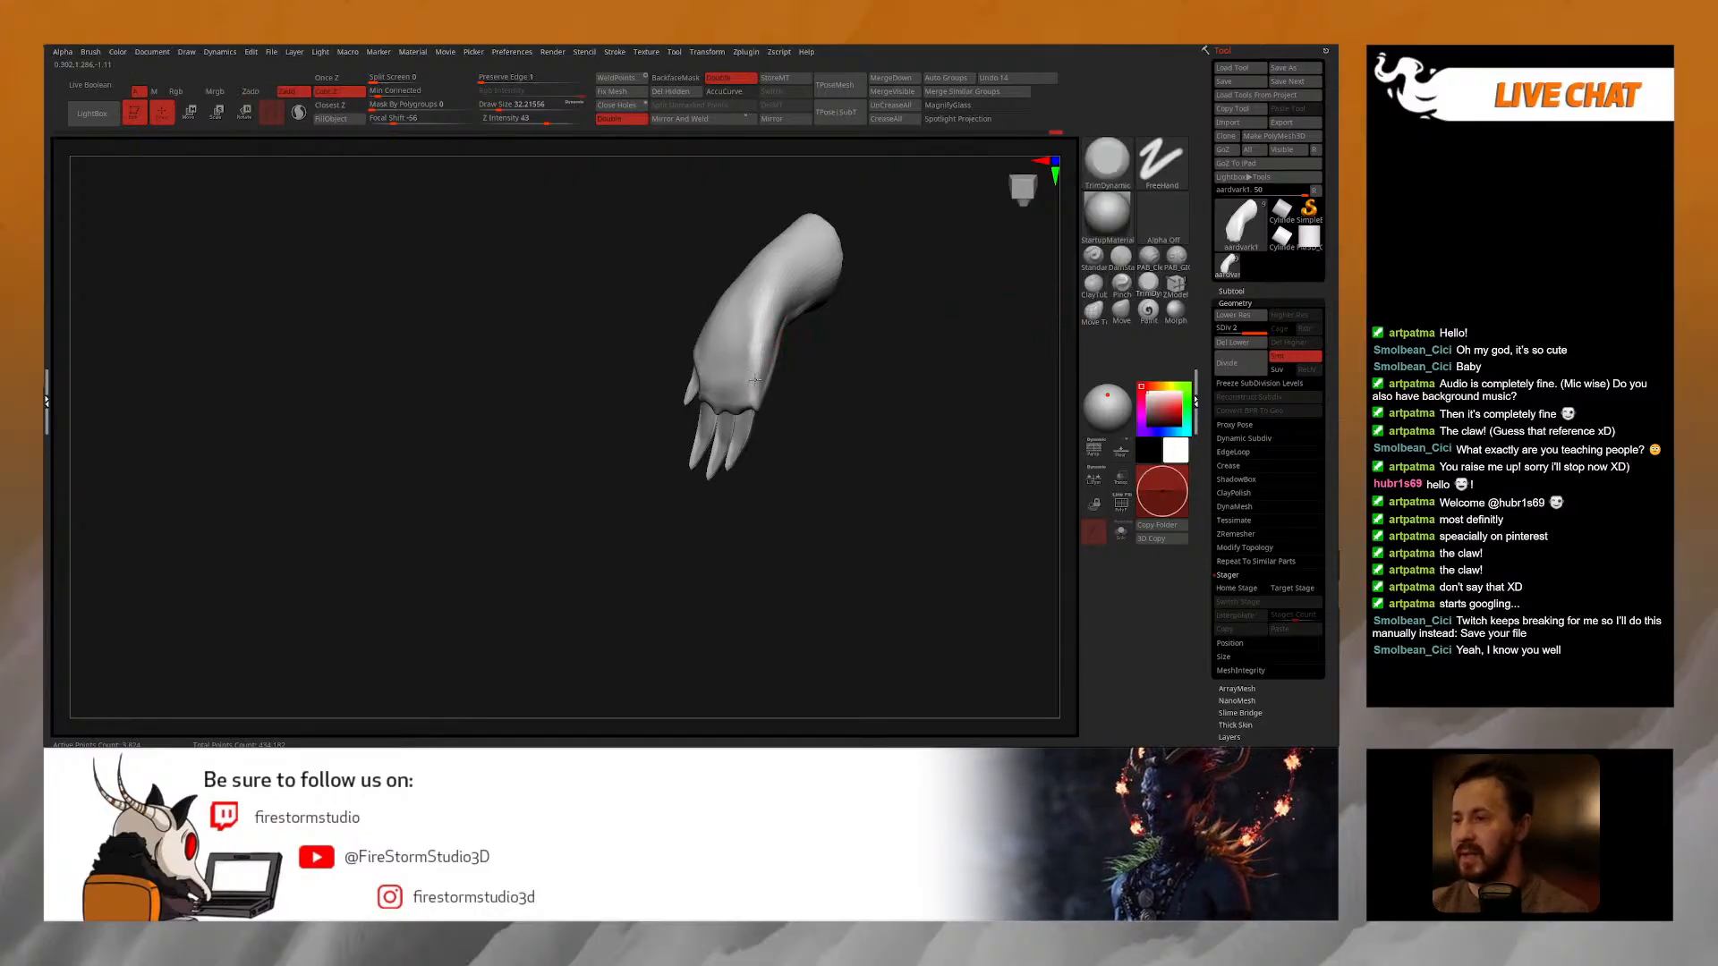
{"action": "right_click_drag", "start_coordinate": [760, 352], "coordinate": [750, 366]}
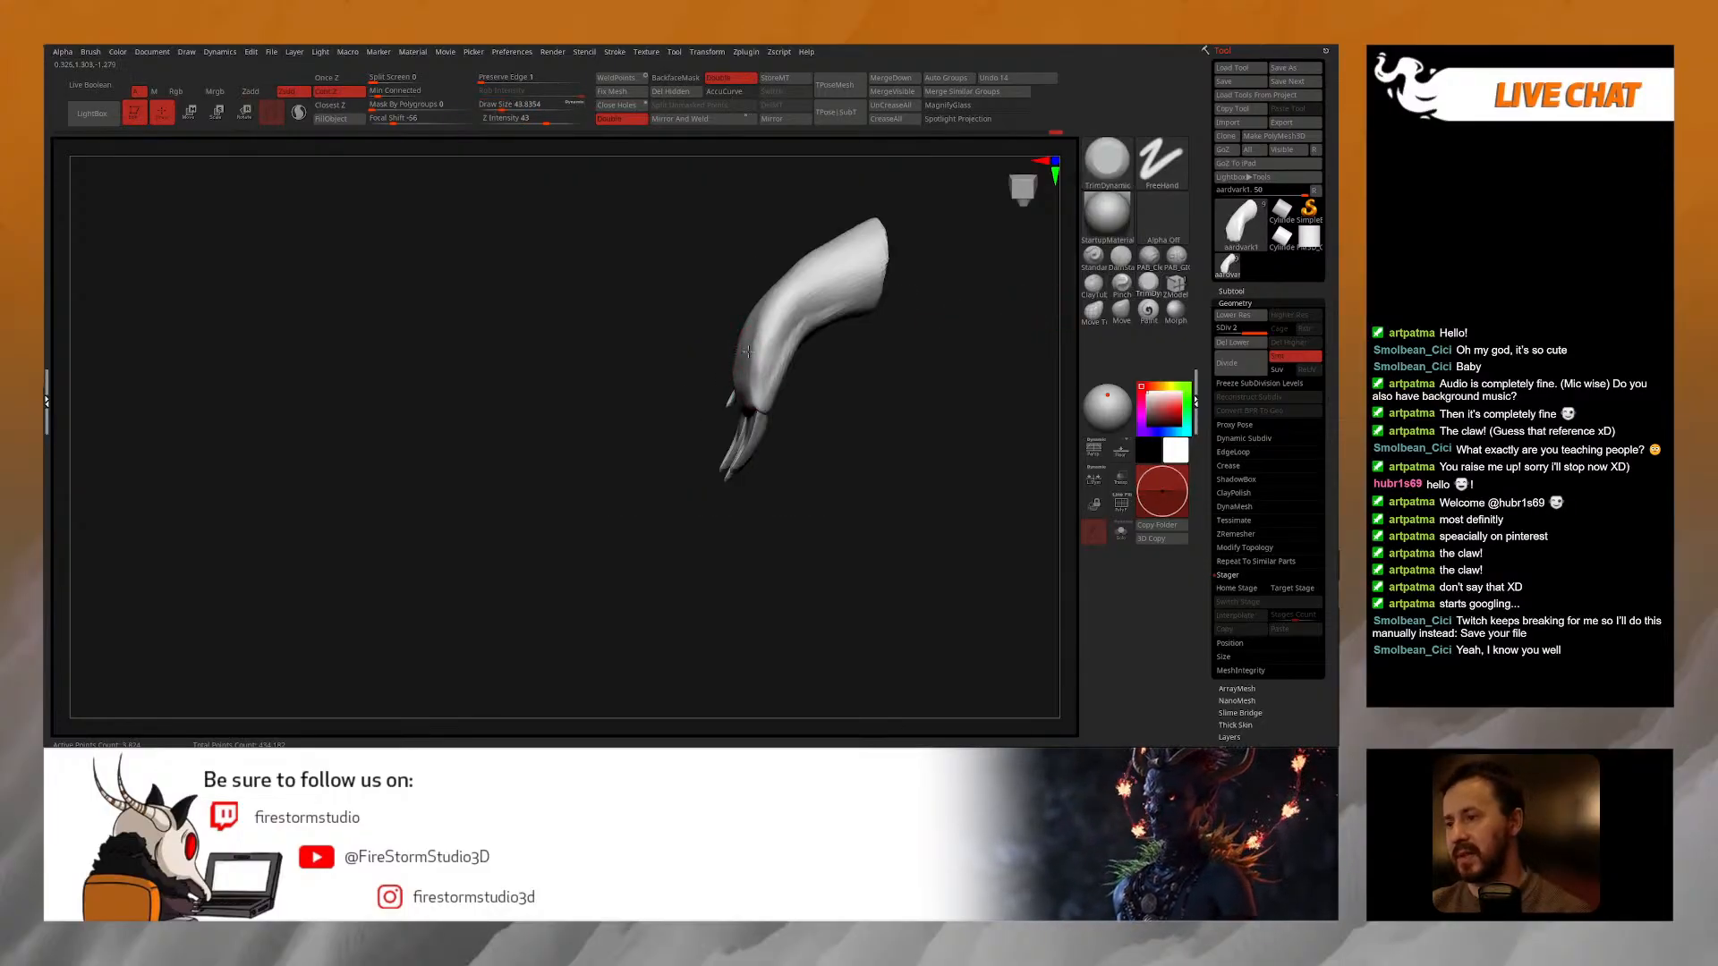
{"action": "key", "text": "space"}
{"action": "left_click_drag", "start_coordinate": [759, 394], "coordinate": [766, 395]}
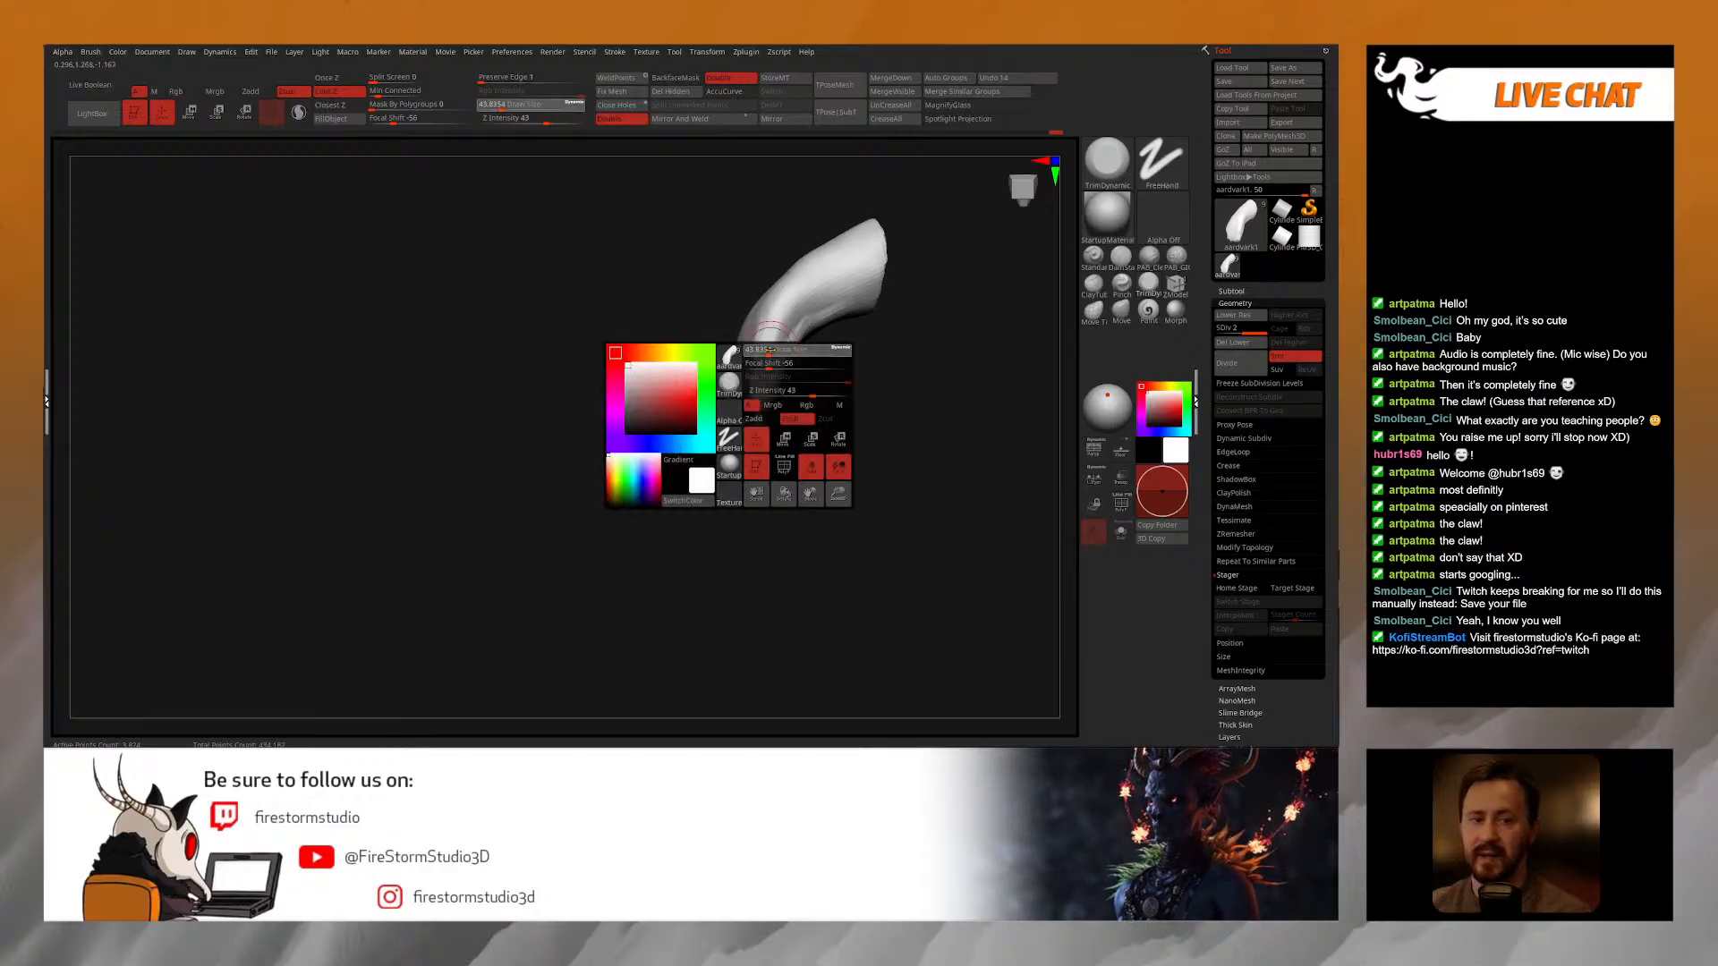
{"action": "right_click_drag", "start_coordinate": [762, 335], "coordinate": [745, 380], "text": "alt"}
{"action": "left_click_drag", "start_coordinate": [750, 369], "coordinate": [742, 418]}
{"action": "right_click_drag", "start_coordinate": [745, 404], "coordinate": [689, 245]}
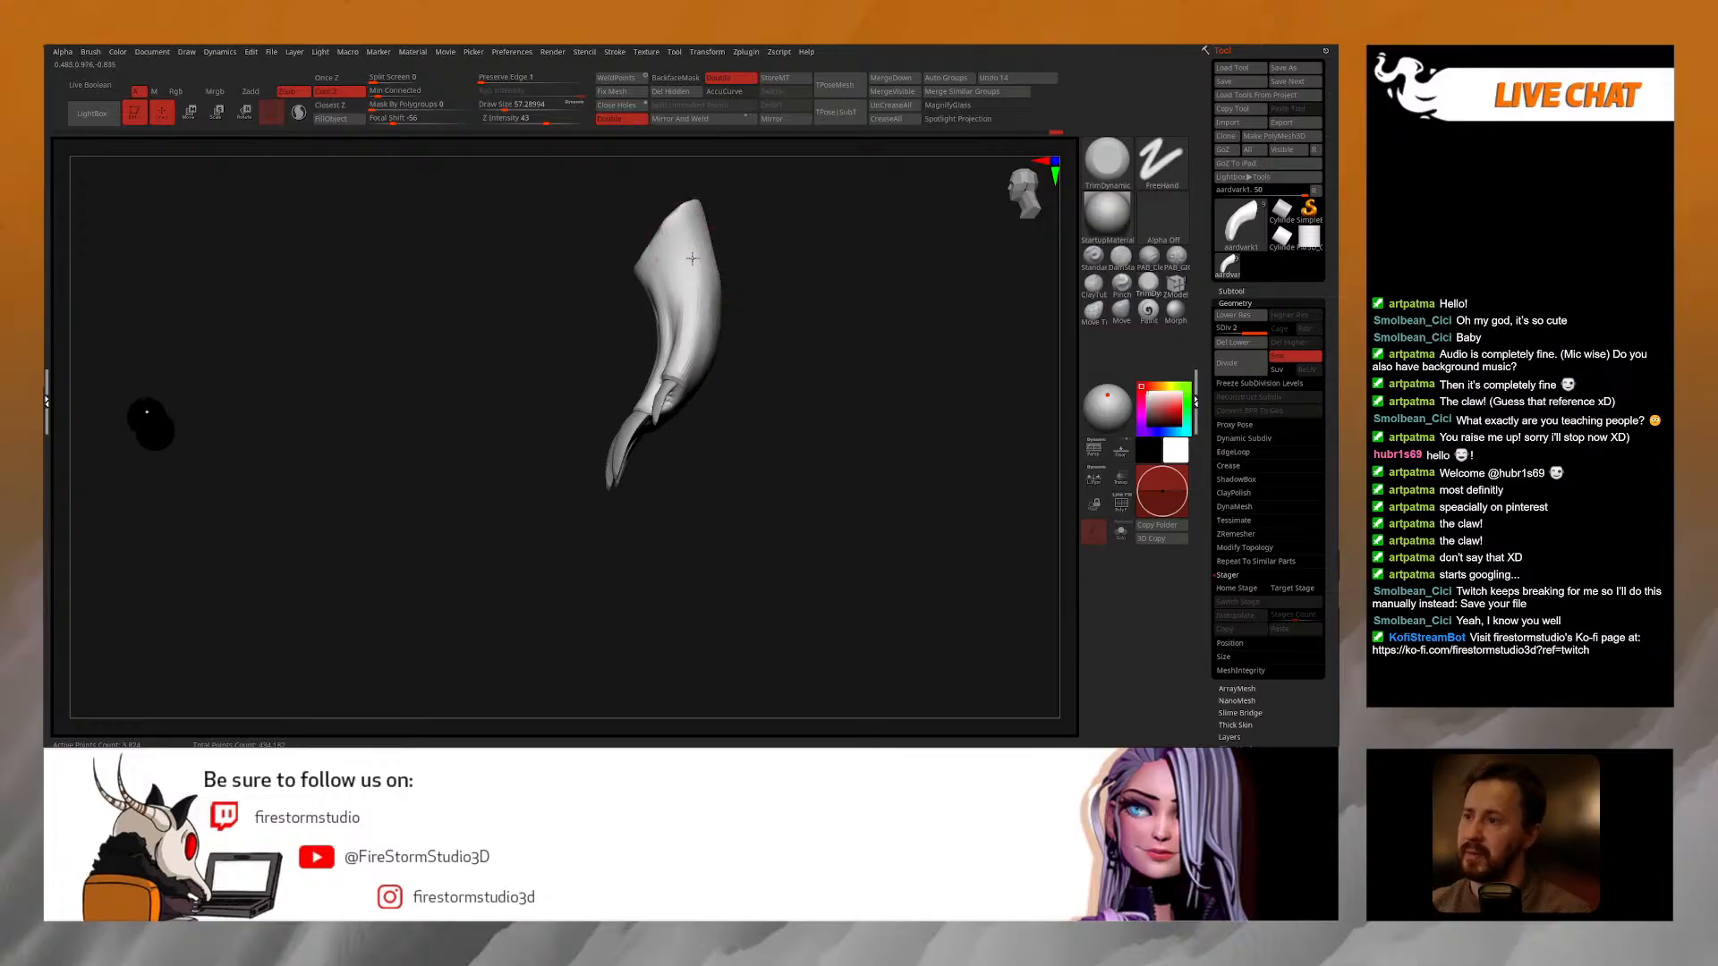
Step: Show the aardvark body subtool and check the paw's shape and proportions against the foreleg from the side
{"action": "right_click_drag", "start_coordinate": [696, 332], "coordinate": [753, 405]}
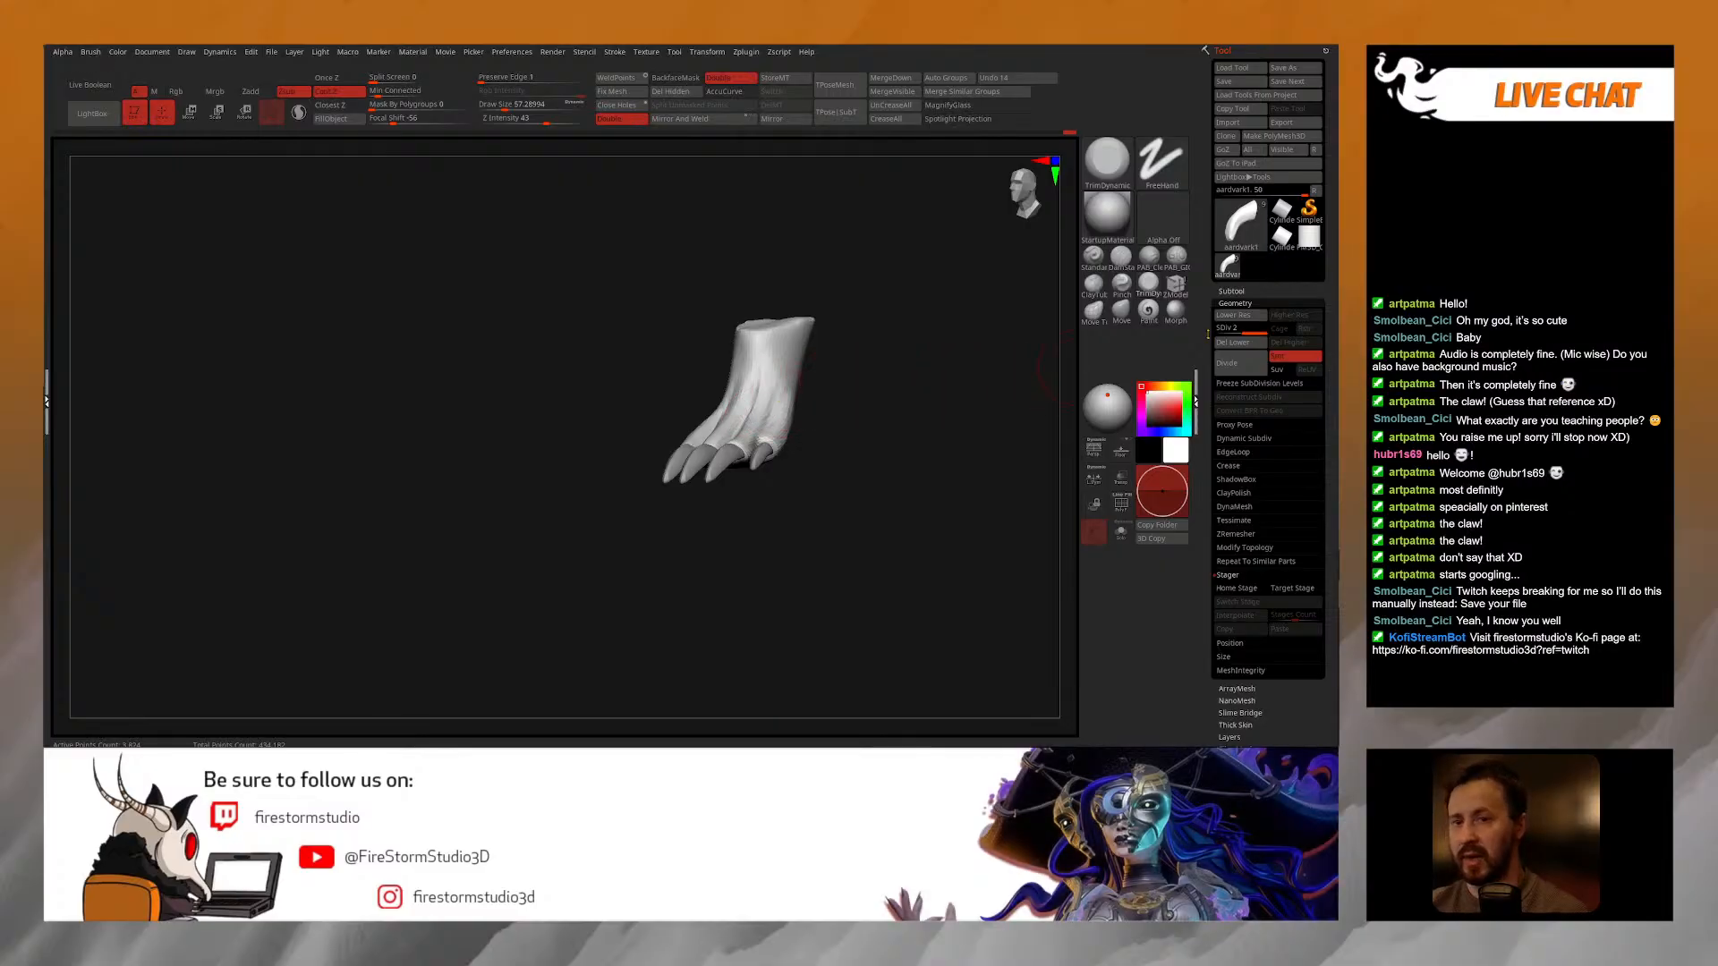
{"action": "right_click_drag", "start_coordinate": [889, 414], "coordinate": [894, 411], "text": "ctrl"}
{"action": "left_click", "coordinate": [1230, 290]}
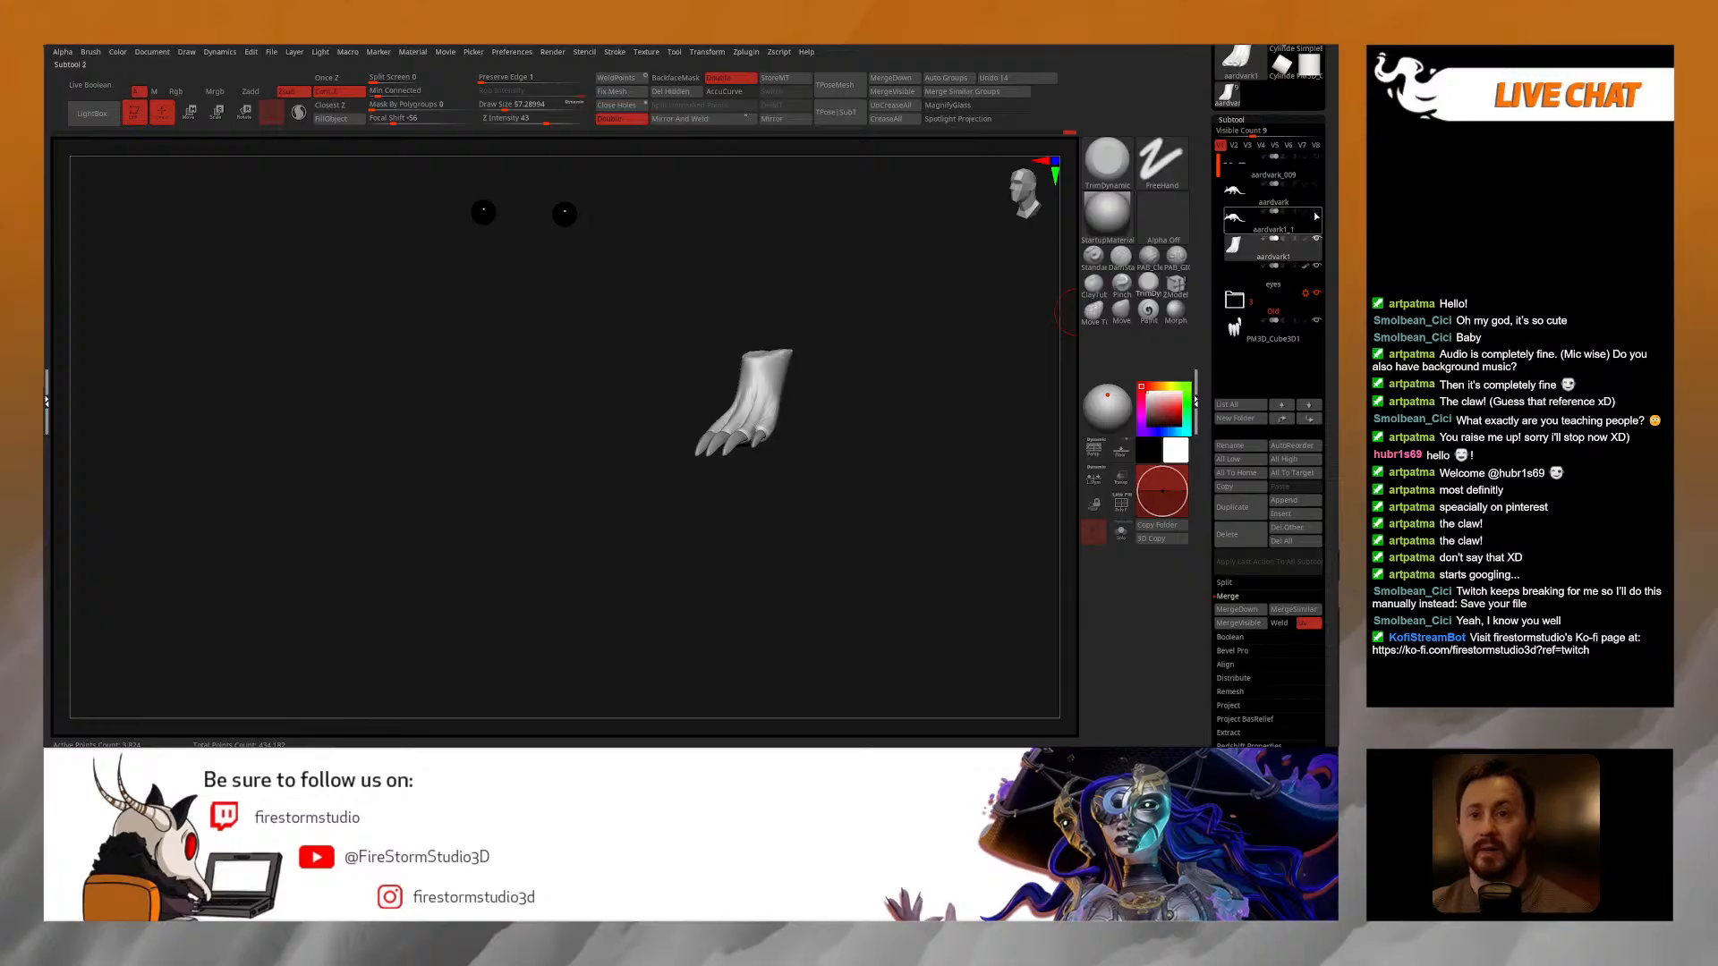
{"action": "left_click", "coordinate": [1316, 213]}
{"action": "right_click_drag", "start_coordinate": [905, 462], "coordinate": [820, 532]}
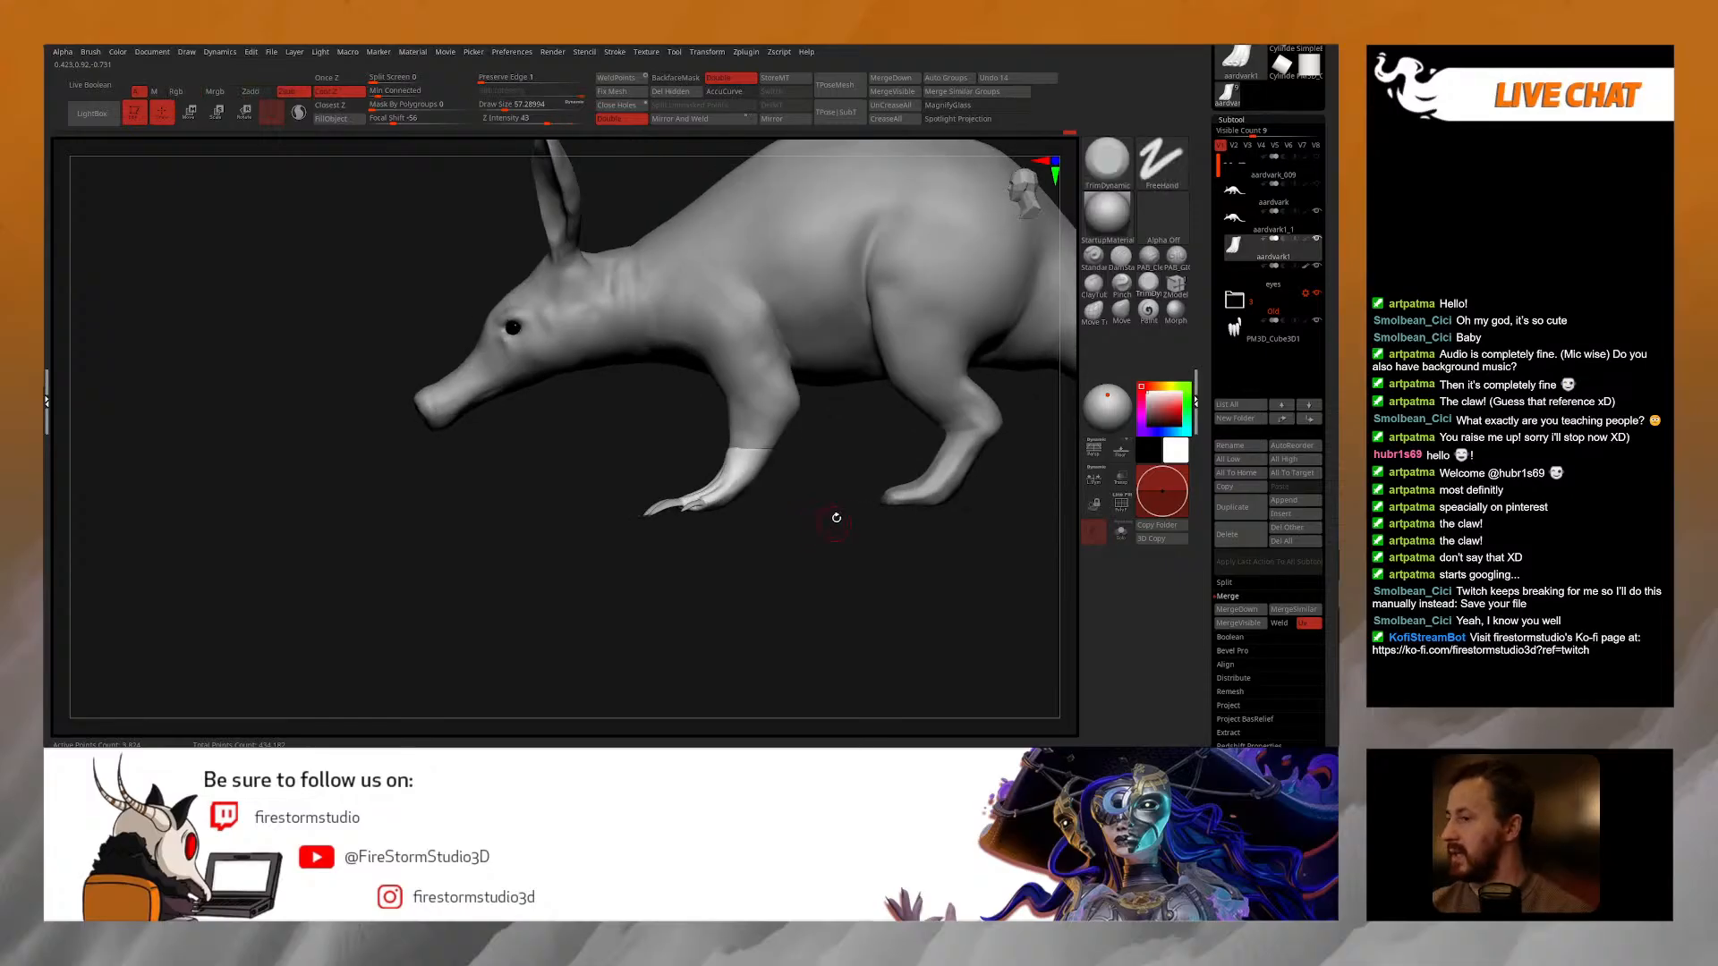
{"action": "right_click_drag", "start_coordinate": [730, 512], "coordinate": [815, 488]}
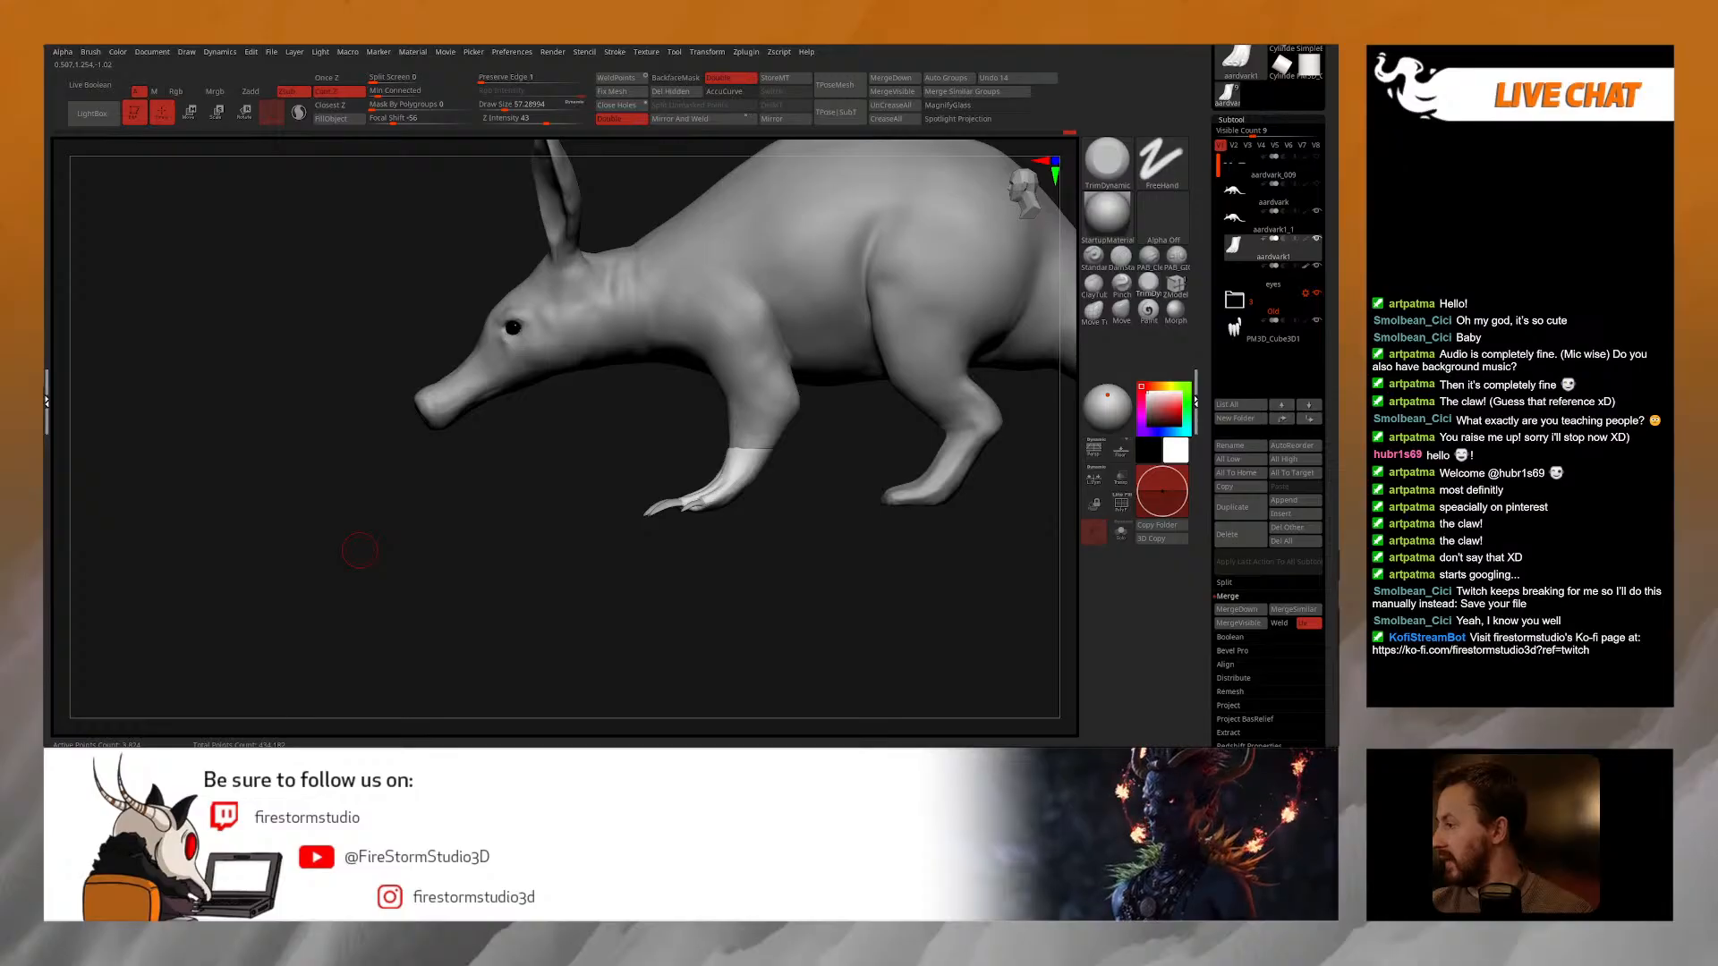
{"action": "left_click_drag", "start_coordinate": [360, 551], "coordinate": [814, 482]}
{"action": "right_click", "coordinate": [792, 484]}
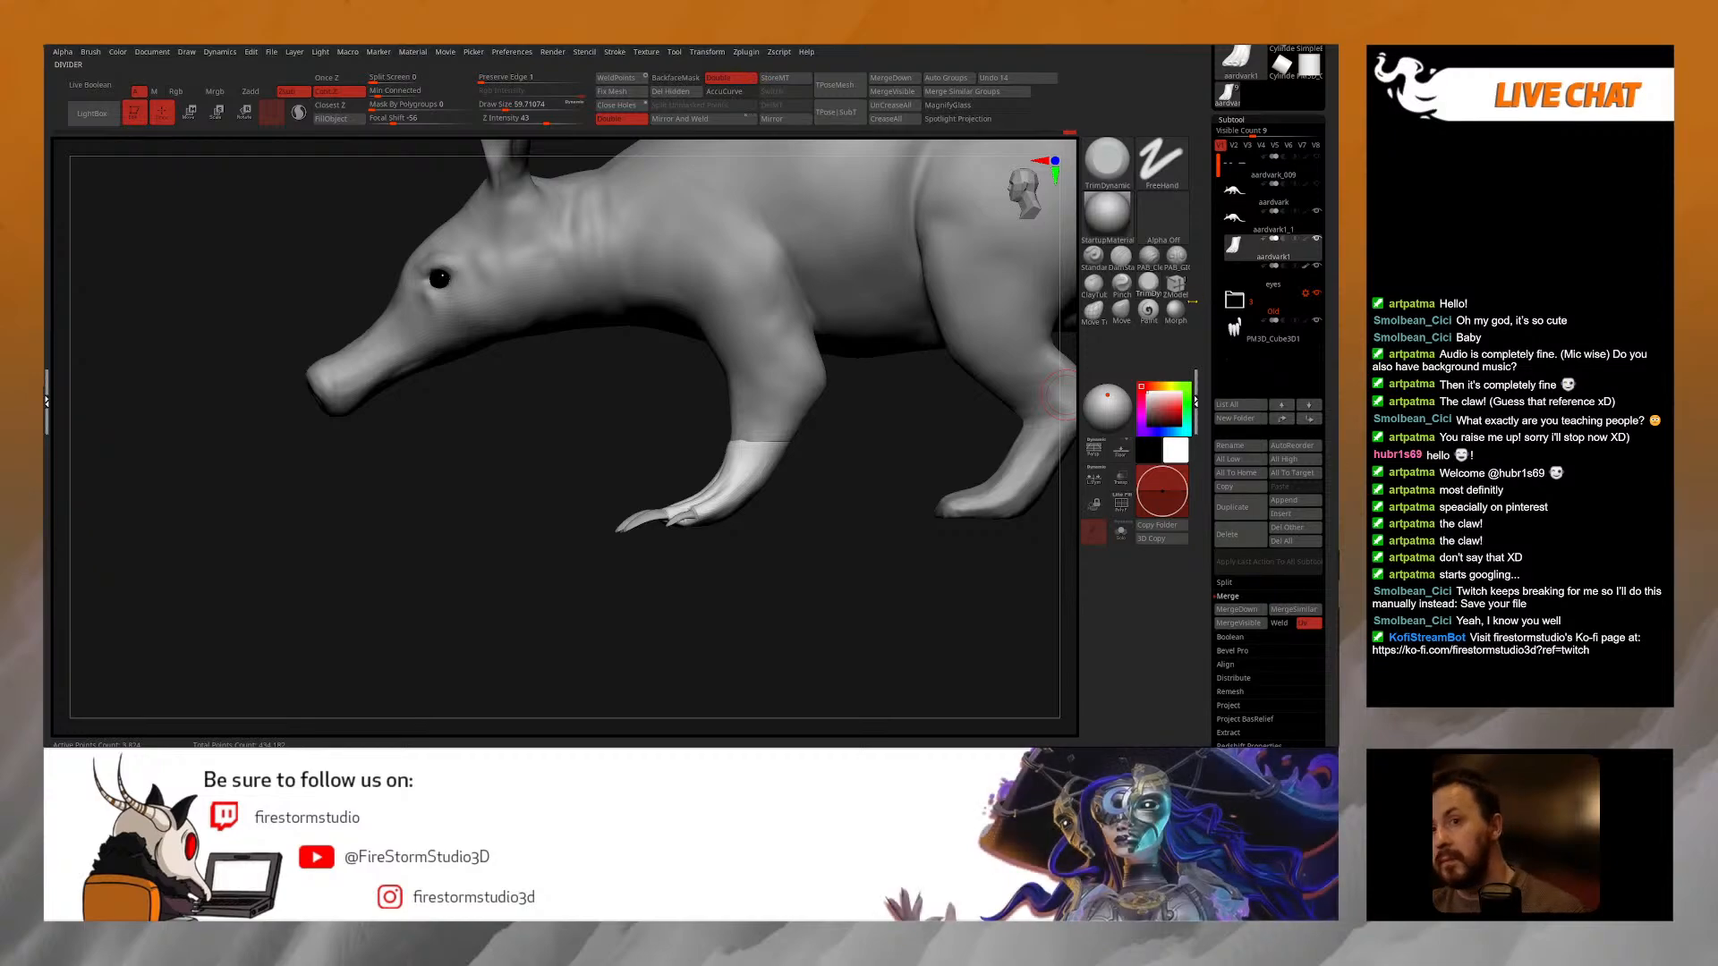
{"action": "left_click_drag", "start_coordinate": [837, 465], "coordinate": [838, 492]}
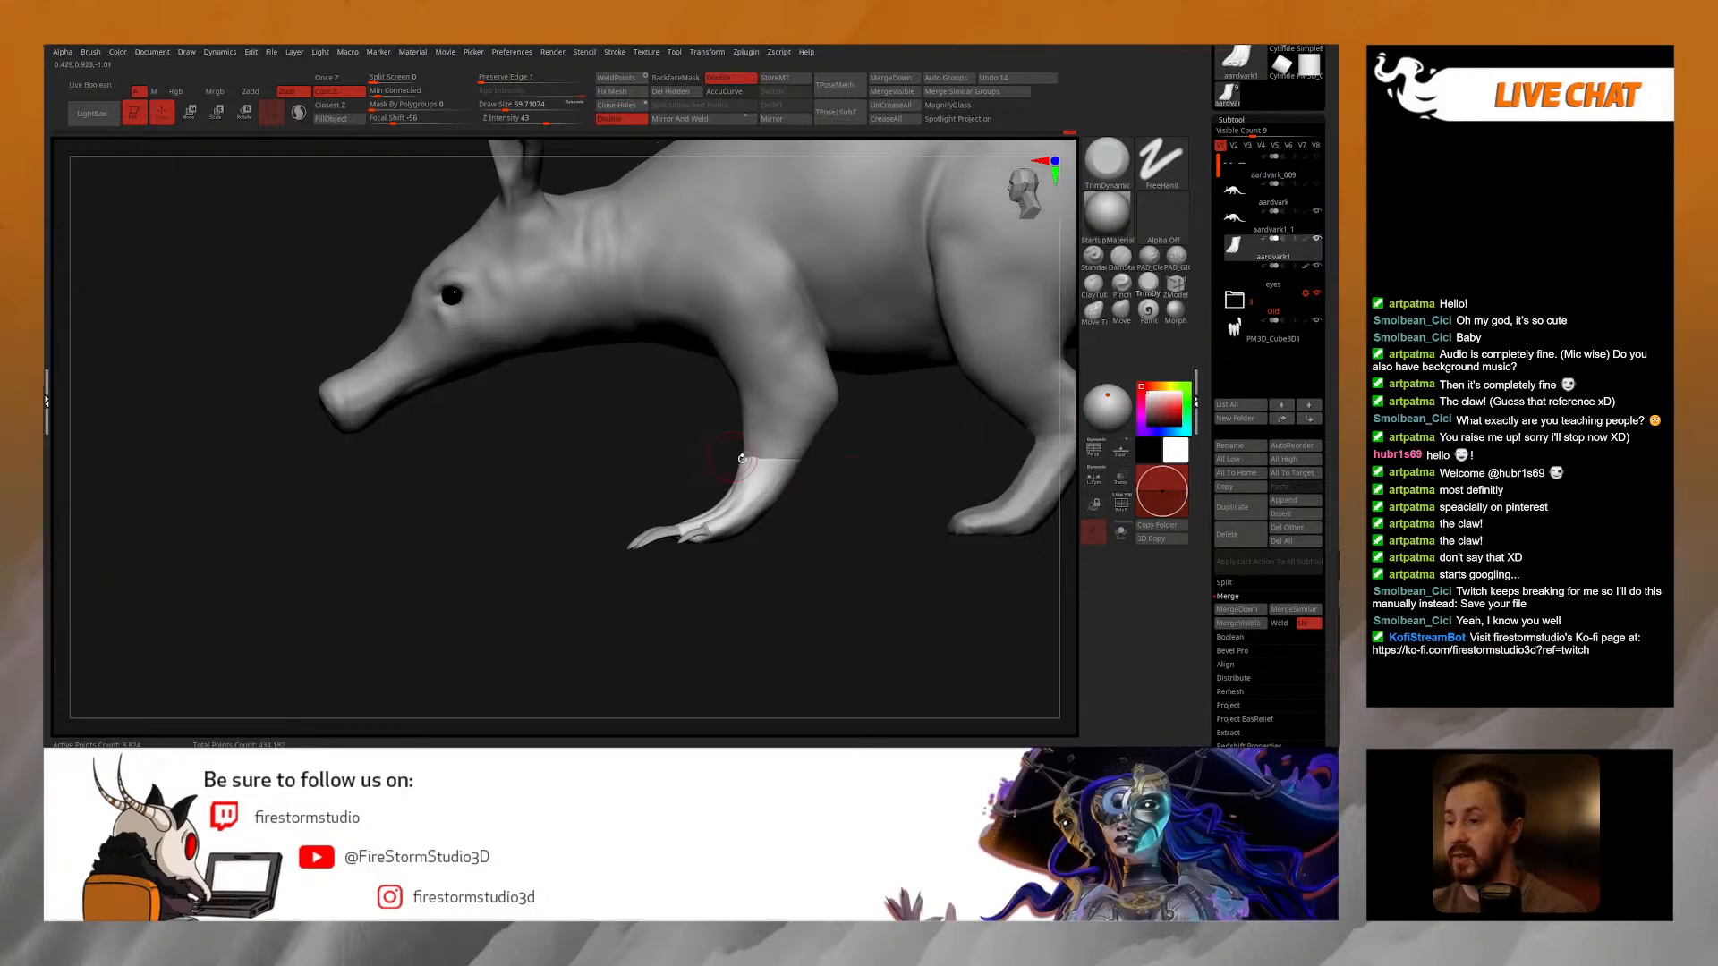
Step: Reshape the paw's upper wrist edge to meet the foreleg with the Move brush at a draw size of about 69.9
{"action": "left_click", "coordinate": [1121, 310]}
{"action": "key", "text": "space"}
{"action": "mouse_move", "coordinate": [671, 463]}
{"action": "left_mouse_down"}
{"action": "mouse_move", "coordinate": [875, 455]}
{"action": "mouse_move", "coordinate": [673, 464]}
{"action": "left_mouse_up"}
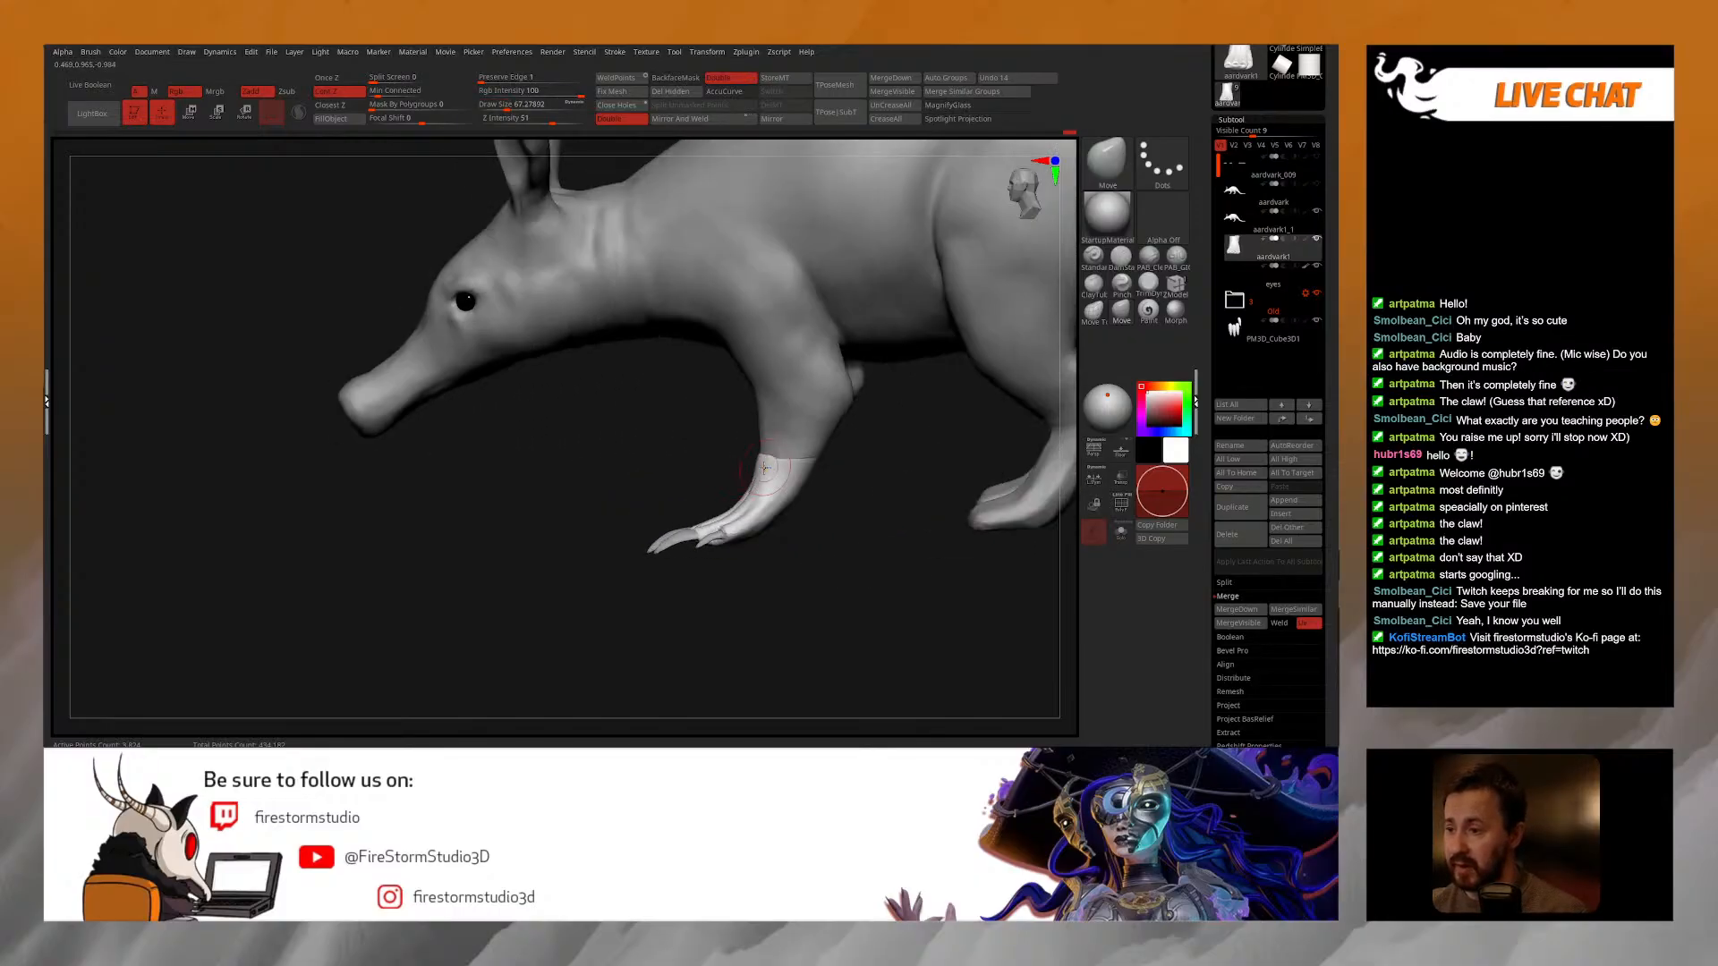
{"action": "key", "text": "space"}
{"action": "left_click_drag", "start_coordinate": [722, 542], "coordinate": [736, 543]}
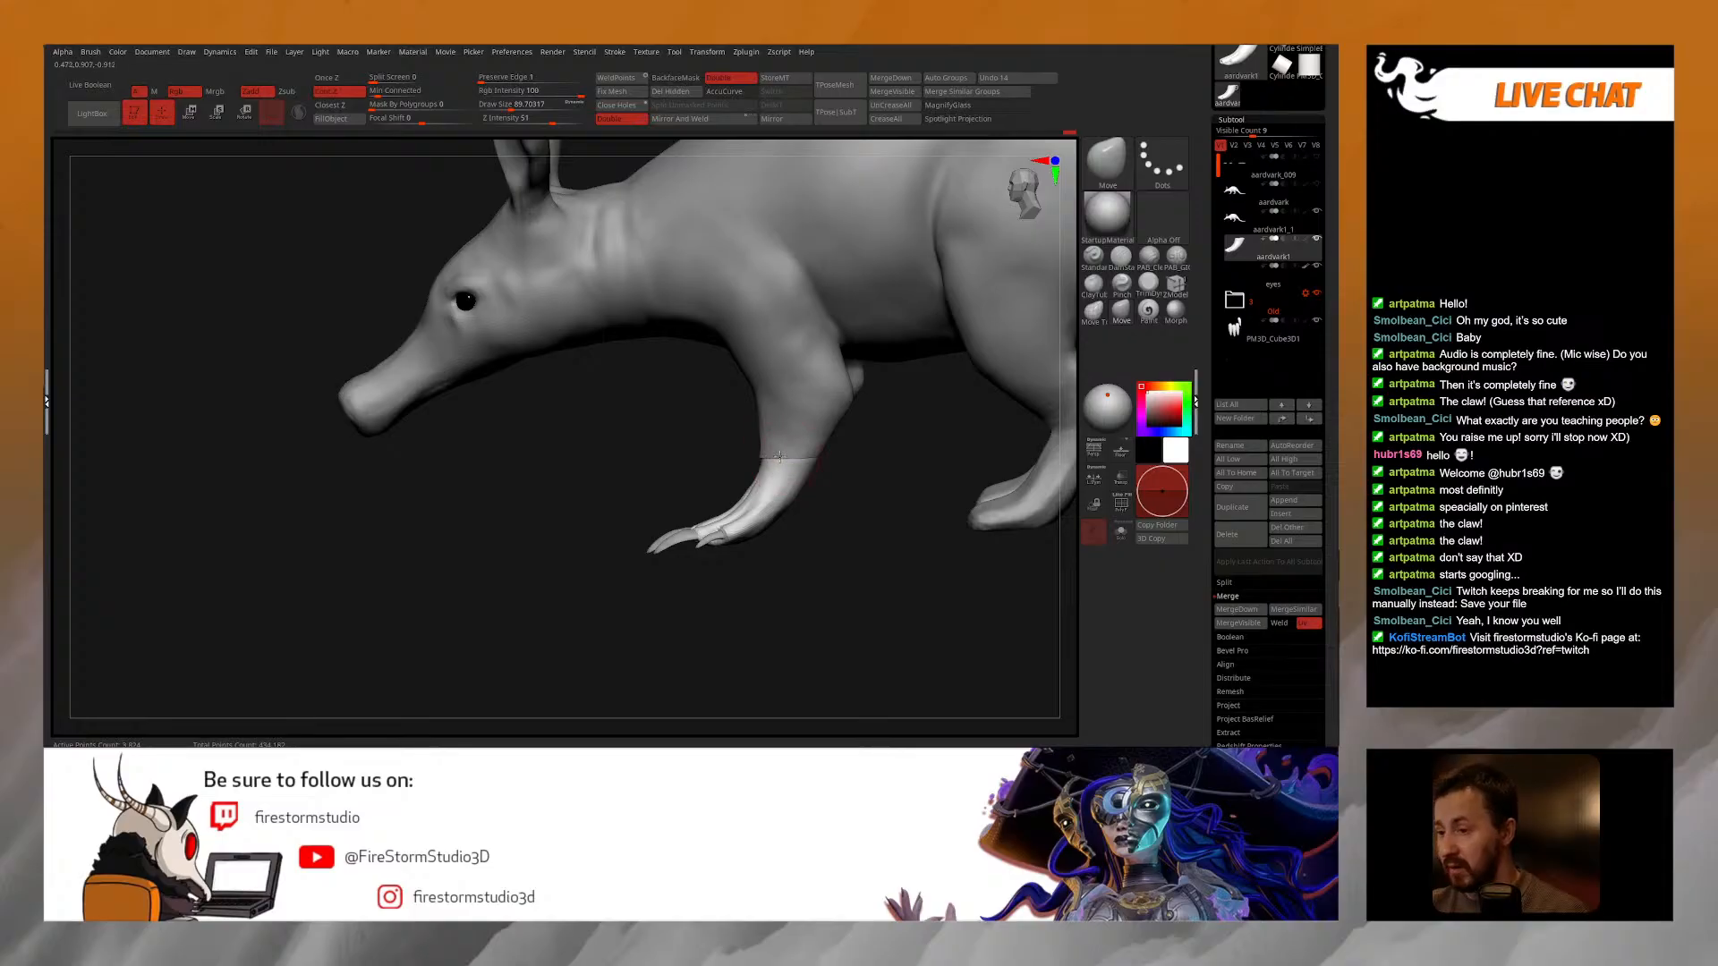
{"action": "mouse_move", "coordinate": [803, 457]}
{"action": "left_mouse_down"}
{"action": "mouse_move", "coordinate": [819, 393]}
{"action": "mouse_move", "coordinate": [832, 455]}
{"action": "left_mouse_up"}
{"action": "mouse_move", "coordinate": [838, 465]}
{"action": "right_mouse_down"}
{"action": "mouse_move", "coordinate": [814, 564]}
{"action": "mouse_move", "coordinate": [802, 497]}
{"action": "mouse_move", "coordinate": [774, 489]}
{"action": "mouse_move", "coordinate": [793, 519]}
{"action": "right_mouse_up"}
{"action": "right_click_drag", "start_coordinate": [793, 519], "coordinate": [834, 564]}
{"action": "right_click", "coordinate": [834, 567]}
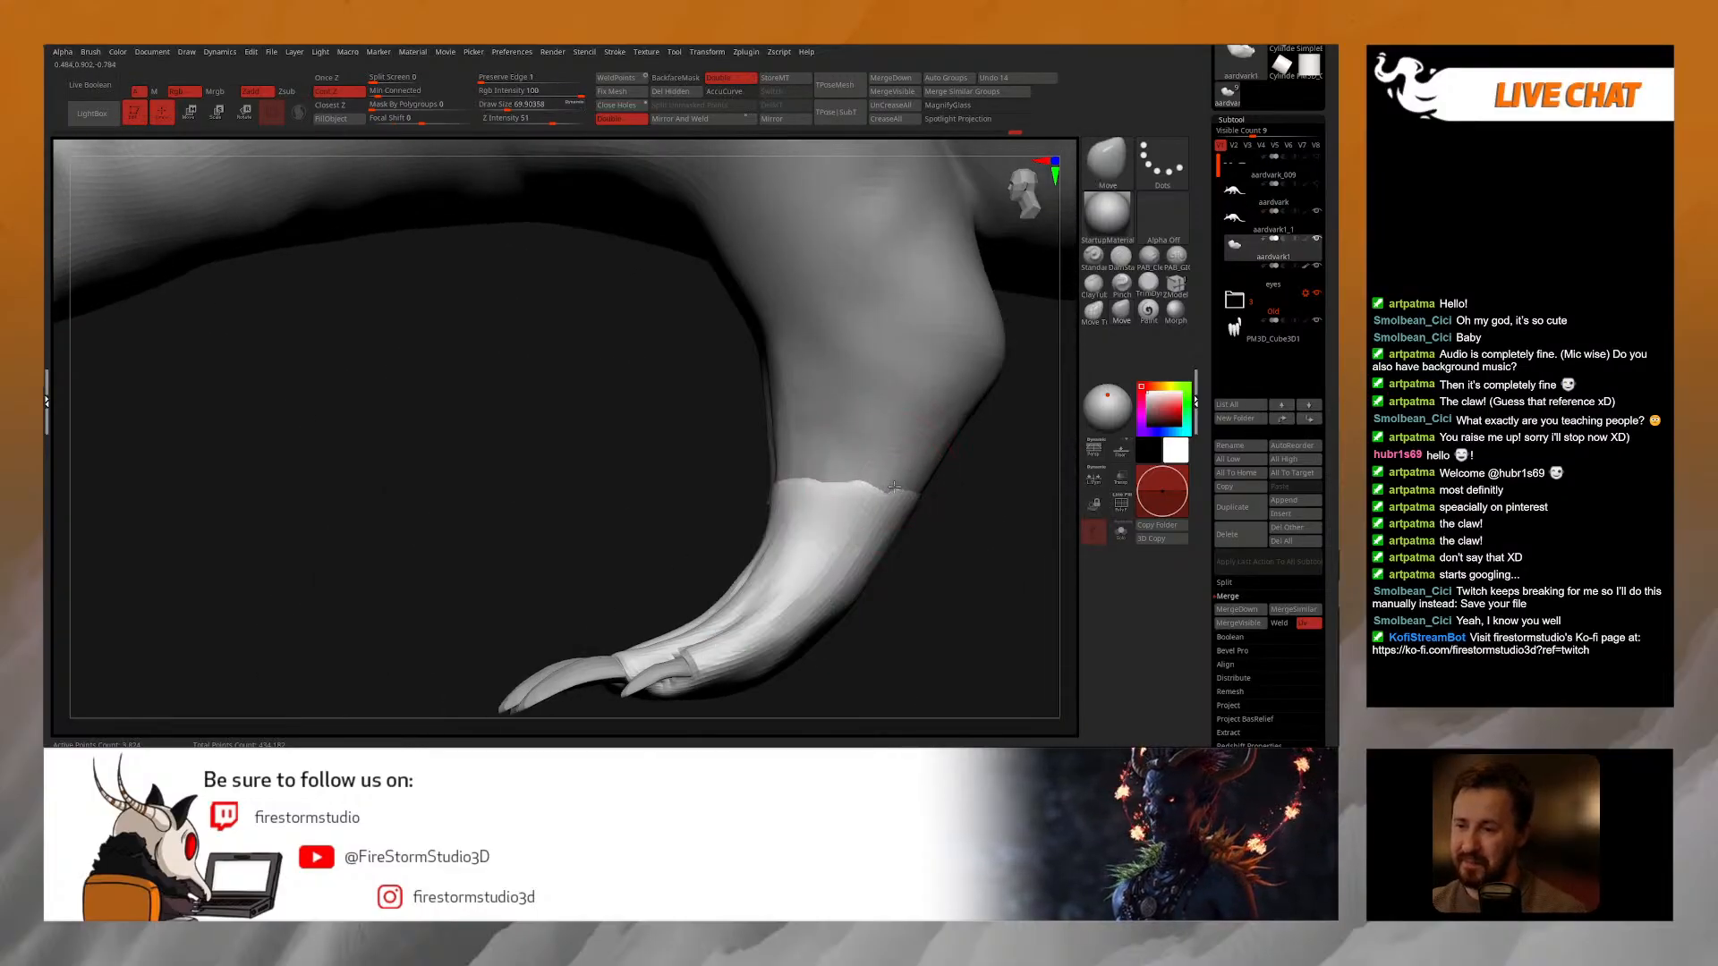
{"action": "right_click_drag", "start_coordinate": [931, 494], "coordinate": [750, 592]}
{"action": "right_click_drag", "start_coordinate": [750, 592], "coordinate": [671, 528], "text": "alt"}
{"action": "right_click_drag", "start_coordinate": [698, 448], "coordinate": [607, 423], "text": "ctrl"}
{"action": "mouse_move", "coordinate": [799, 488]}
{"action": "right_mouse_down"}
{"action": "mouse_move", "coordinate": [782, 487]}
{"action": "mouse_move", "coordinate": [798, 483]}
{"action": "right_mouse_up"}
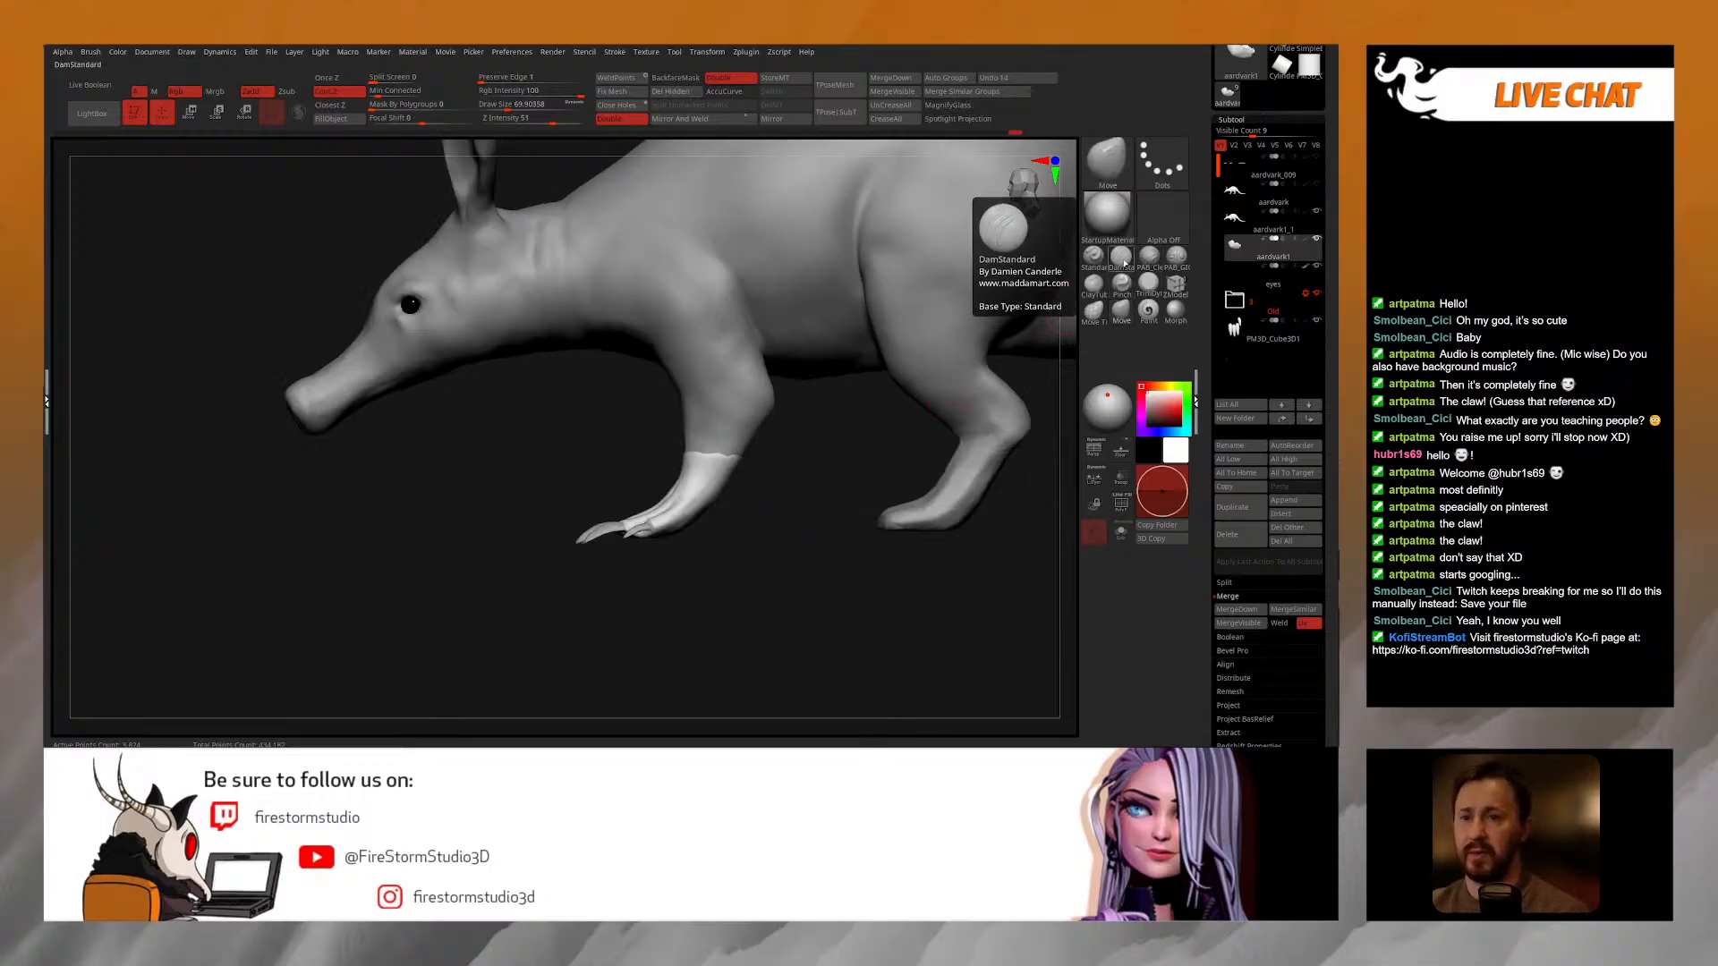
Step: Carve a crease behind the front leg's shoulder on the body with the DamStandard brush at a draw size of about 48.1
{"action": "left_click", "coordinate": [1121, 259]}
{"action": "right_click_drag", "start_coordinate": [689, 269], "coordinate": [753, 269]}
{"action": "key", "text": "space"}
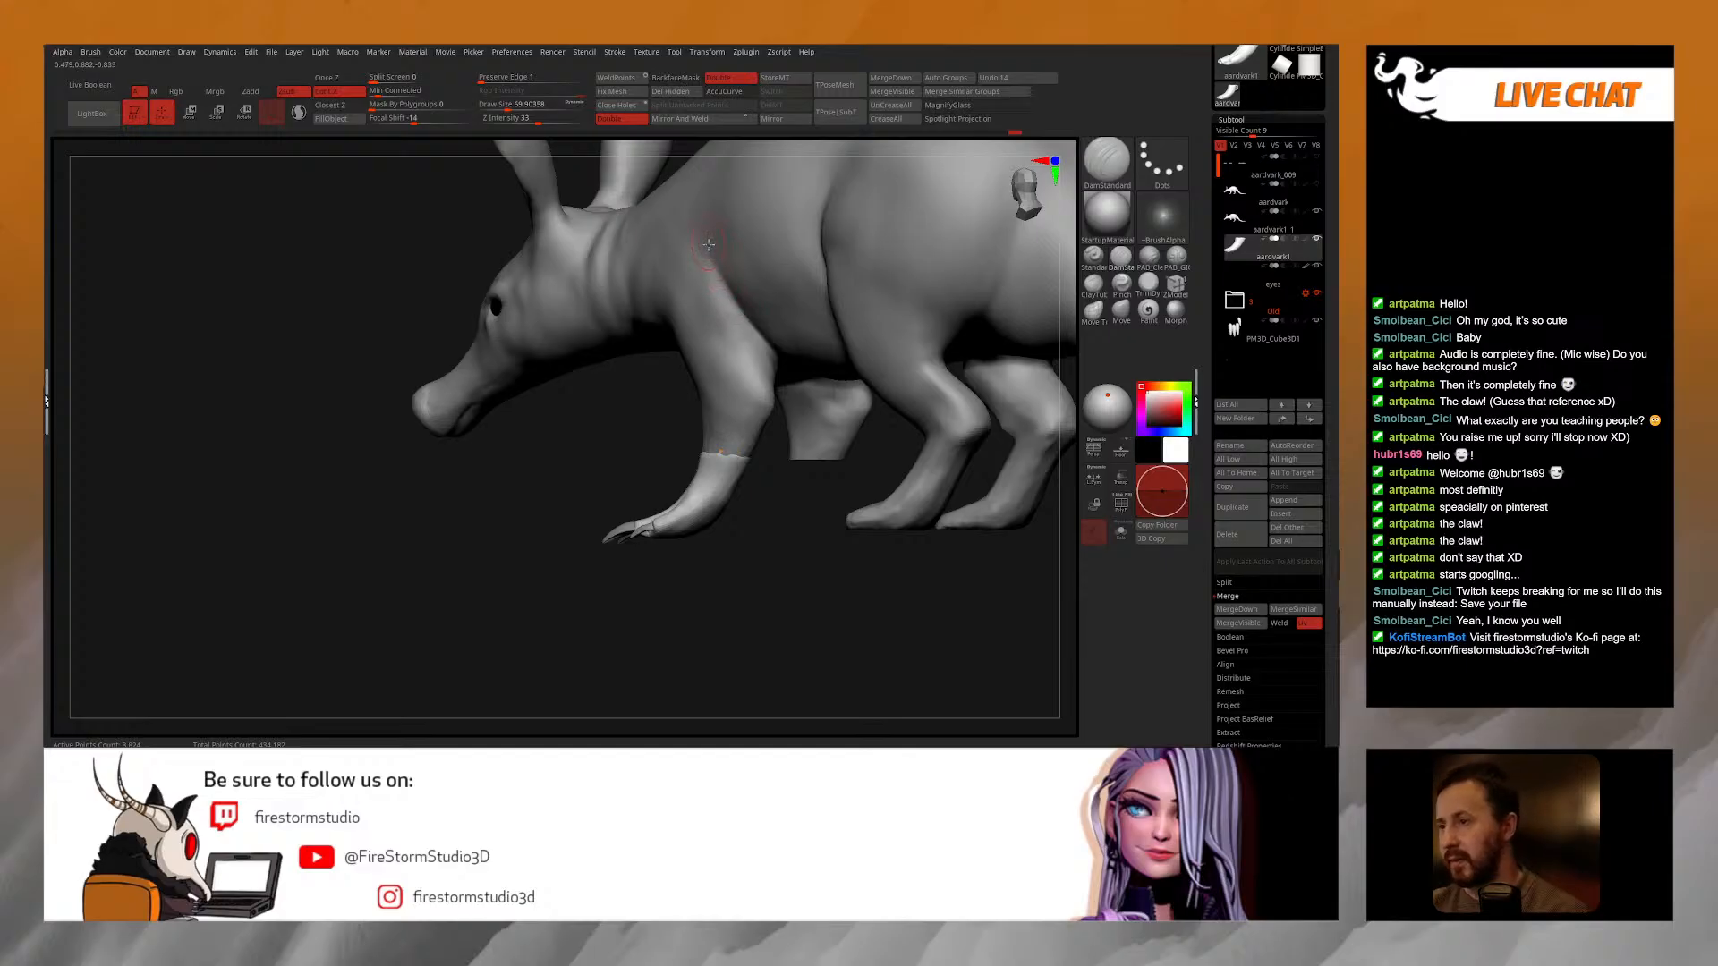
{"action": "left_click", "coordinate": [710, 247], "text": "alt"}
{"action": "right_click_drag", "start_coordinate": [753, 320], "coordinate": [722, 276]}
{"action": "key", "text": "["}
{"action": "left_click_drag", "start_coordinate": [716, 271], "coordinate": [746, 326]}
{"action": "right_click_drag", "start_coordinate": [745, 324], "coordinate": [736, 285], "text": "shift"}
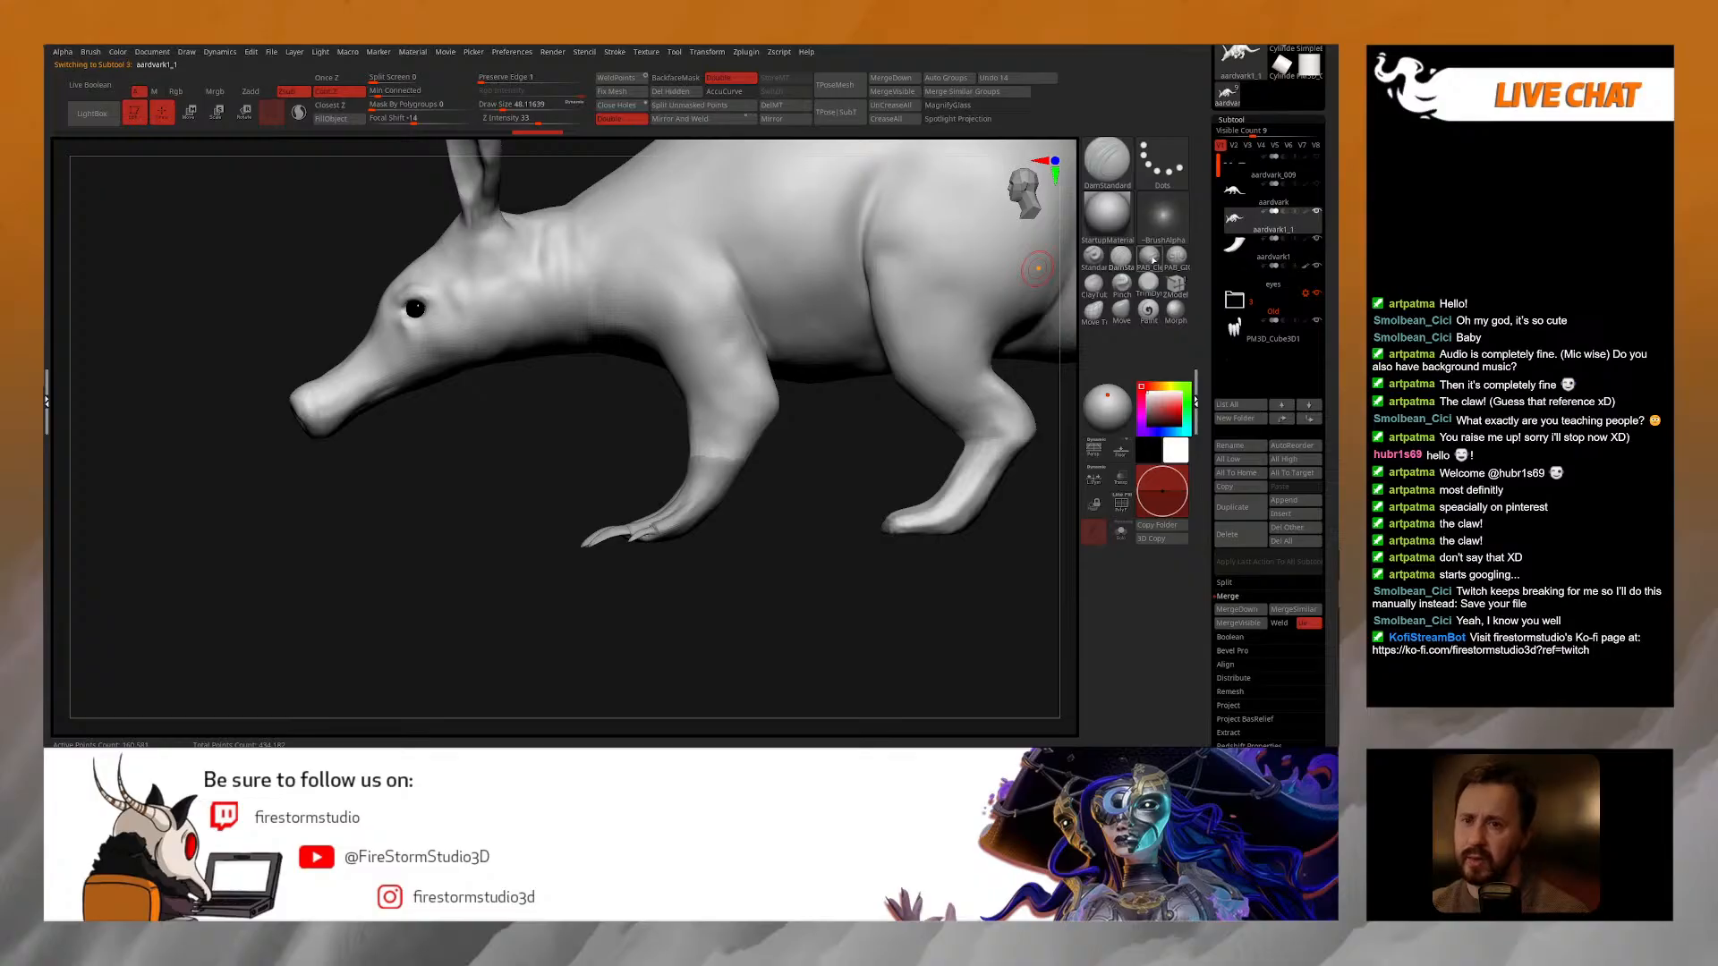
Step: Build up and smooth the shoulder and flank forms with the PAB_CleanBuild brush at a draw size of about 118.8
{"action": "left_click", "coordinate": [1150, 259]}
{"action": "key", "text": "s"}
{"action": "left_click_drag", "start_coordinate": [733, 251], "coordinate": [760, 260]}
{"action": "right_click_drag", "start_coordinate": [762, 268], "coordinate": [754, 256], "text": "ctrl"}
{"action": "key", "text": "s"}
{"action": "left_click_drag", "start_coordinate": [754, 256], "coordinate": [763, 269]}
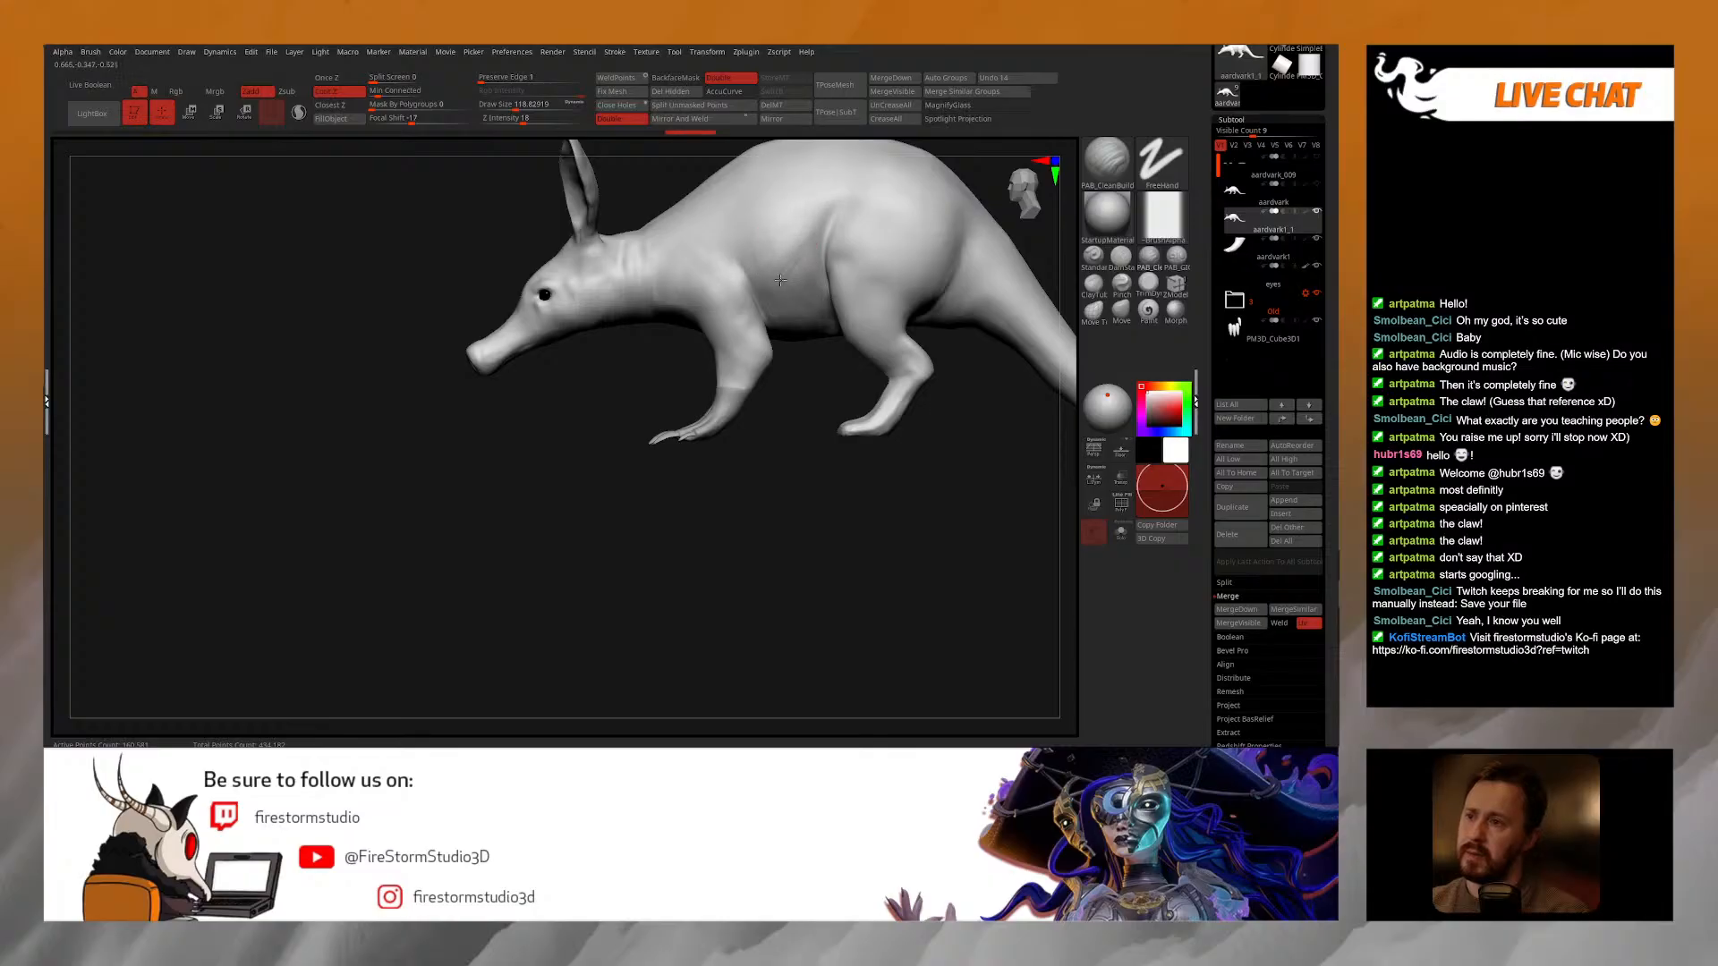
{"action": "key", "text": "shift"}
{"action": "mouse_move", "coordinate": [813, 307]}
{"action": "right_mouse_down"}
{"action": "mouse_move", "coordinate": [826, 297]}
{"action": "mouse_move", "coordinate": [803, 285]}
{"action": "mouse_move", "coordinate": [802, 323]}
{"action": "mouse_move", "coordinate": [756, 345]}
{"action": "right_mouse_up"}
{"action": "key", "text": "shift"}
{"action": "key", "text": "shift"}
{"action": "right_click", "coordinate": [754, 346]}
{"action": "left_click_drag", "start_coordinate": [782, 219], "coordinate": [795, 231]}
{"action": "key", "text": "shift"}
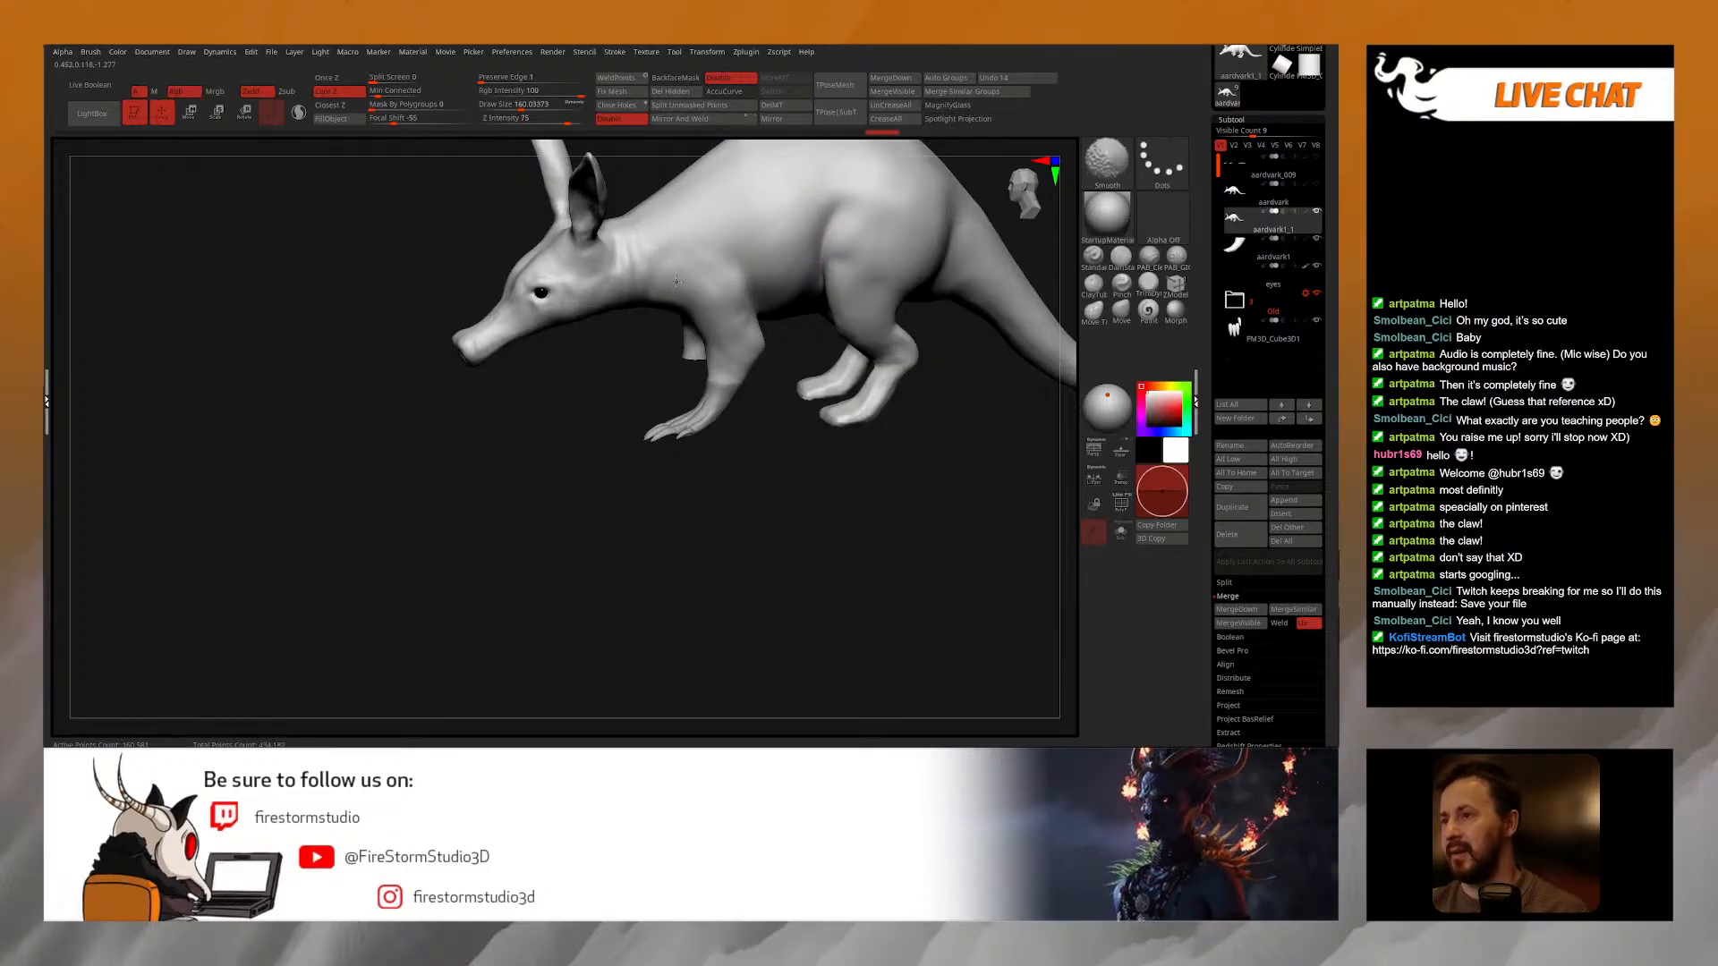
{"action": "right_click_drag", "start_coordinate": [693, 290], "coordinate": [744, 349], "text": "shift"}
Step: Select the paw's claws subtool and activate the Move gizmo on it
{"action": "right_click", "coordinate": [691, 424]}
{"action": "mouse_move", "coordinate": [692, 425]}
{"action": "right_mouse_down", "text": "ctrl"}
{"action": "mouse_move", "coordinate": [775, 430]}
{"action": "mouse_move", "coordinate": [765, 450]}
{"action": "mouse_move", "coordinate": [874, 479]}
{"action": "mouse_move", "coordinate": [795, 525]}
{"action": "right_mouse_up", "text": "ctrl"}
{"action": "right_click", "coordinate": [781, 457]}
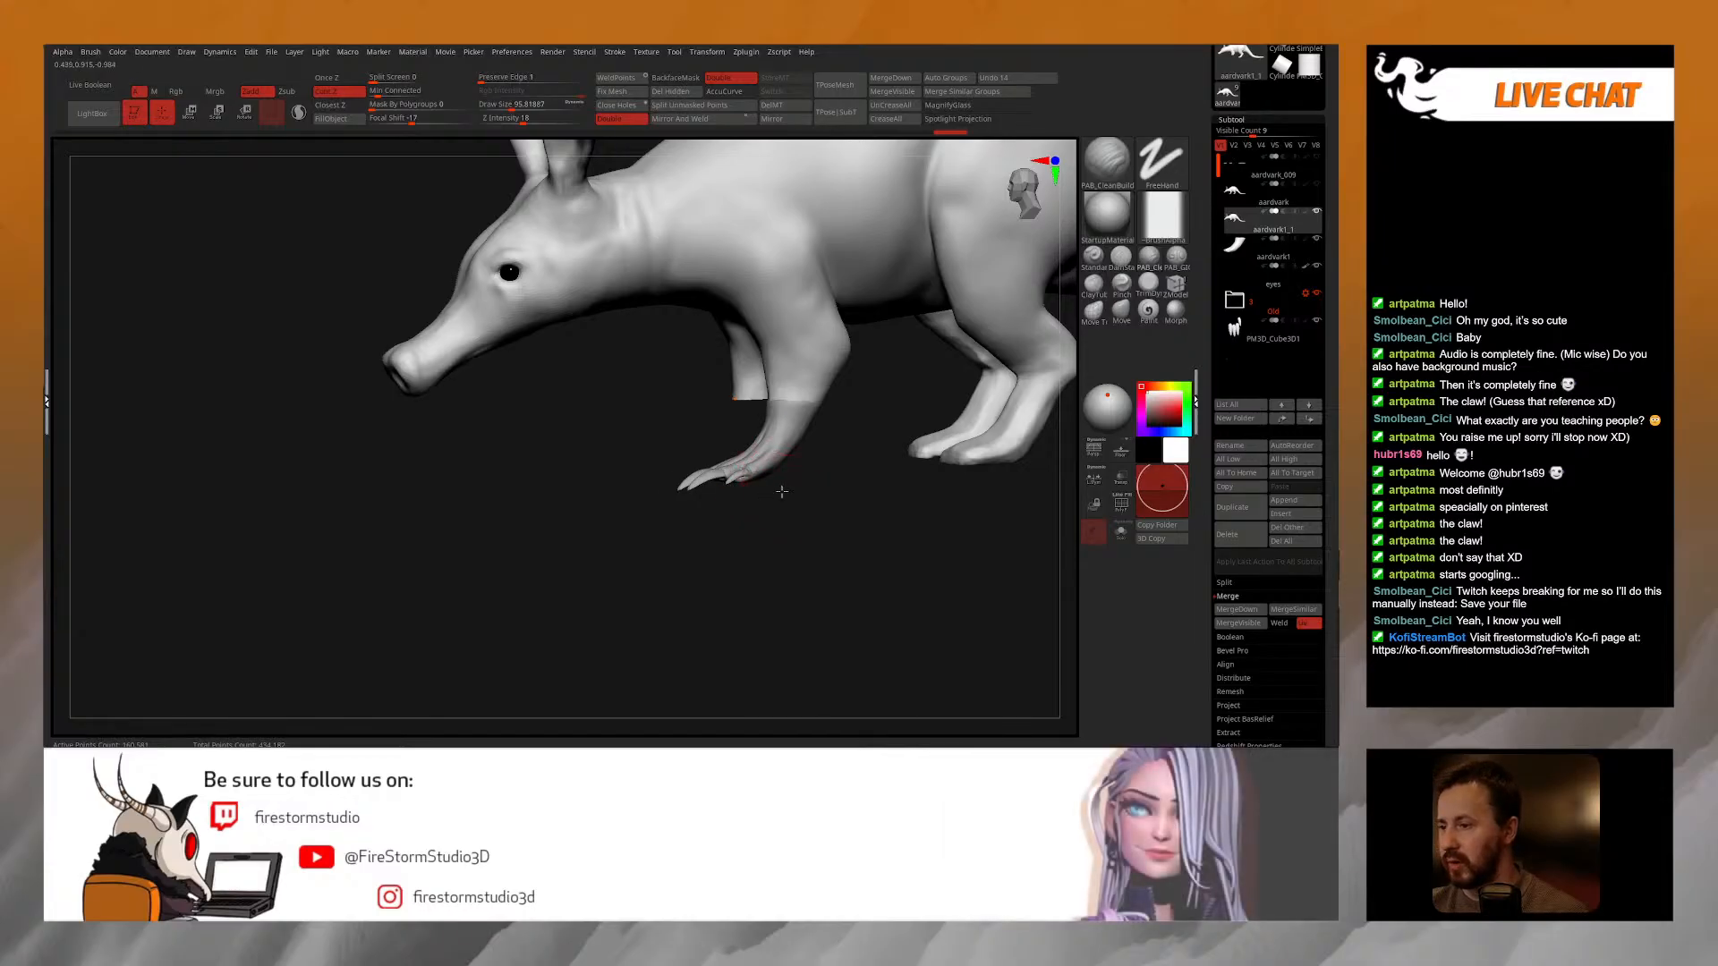
{"action": "right_click_drag", "start_coordinate": [781, 491], "coordinate": [776, 501]}
{"action": "key", "text": "w"}
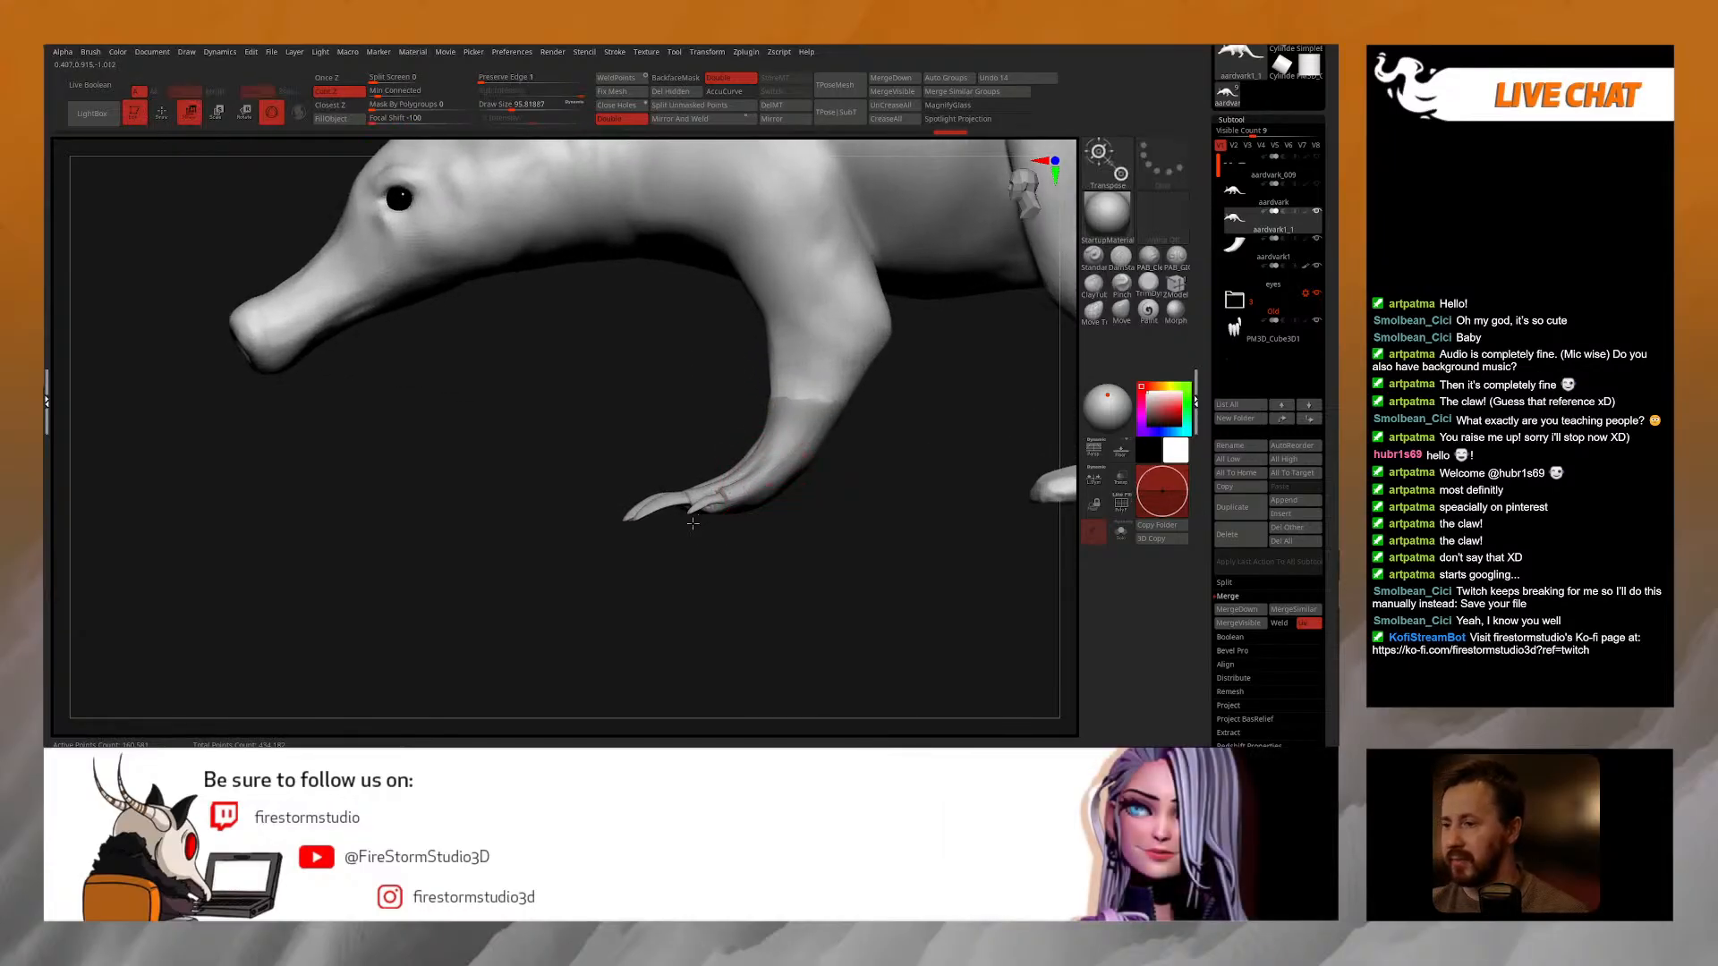
{"action": "left_click", "coordinate": [709, 501], "text": "alt"}
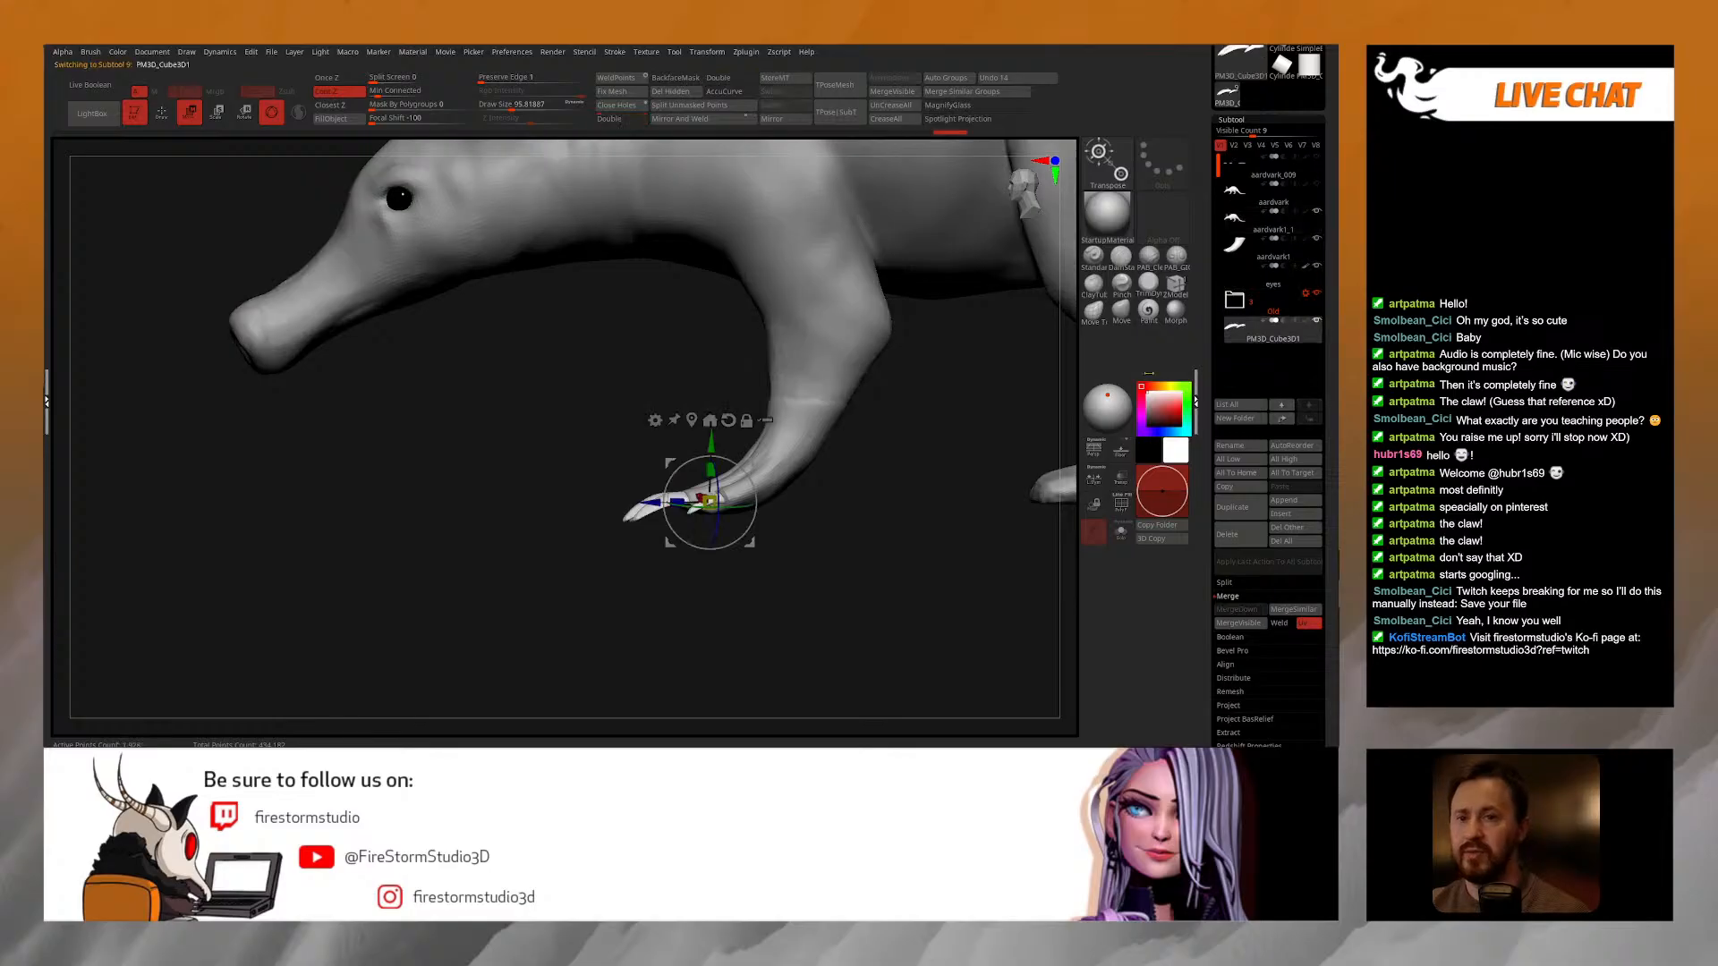
Step: Try to reposition the whole claw mesh on the front paw with the transform gizmo
{"action": "left_click", "coordinate": [730, 557]}
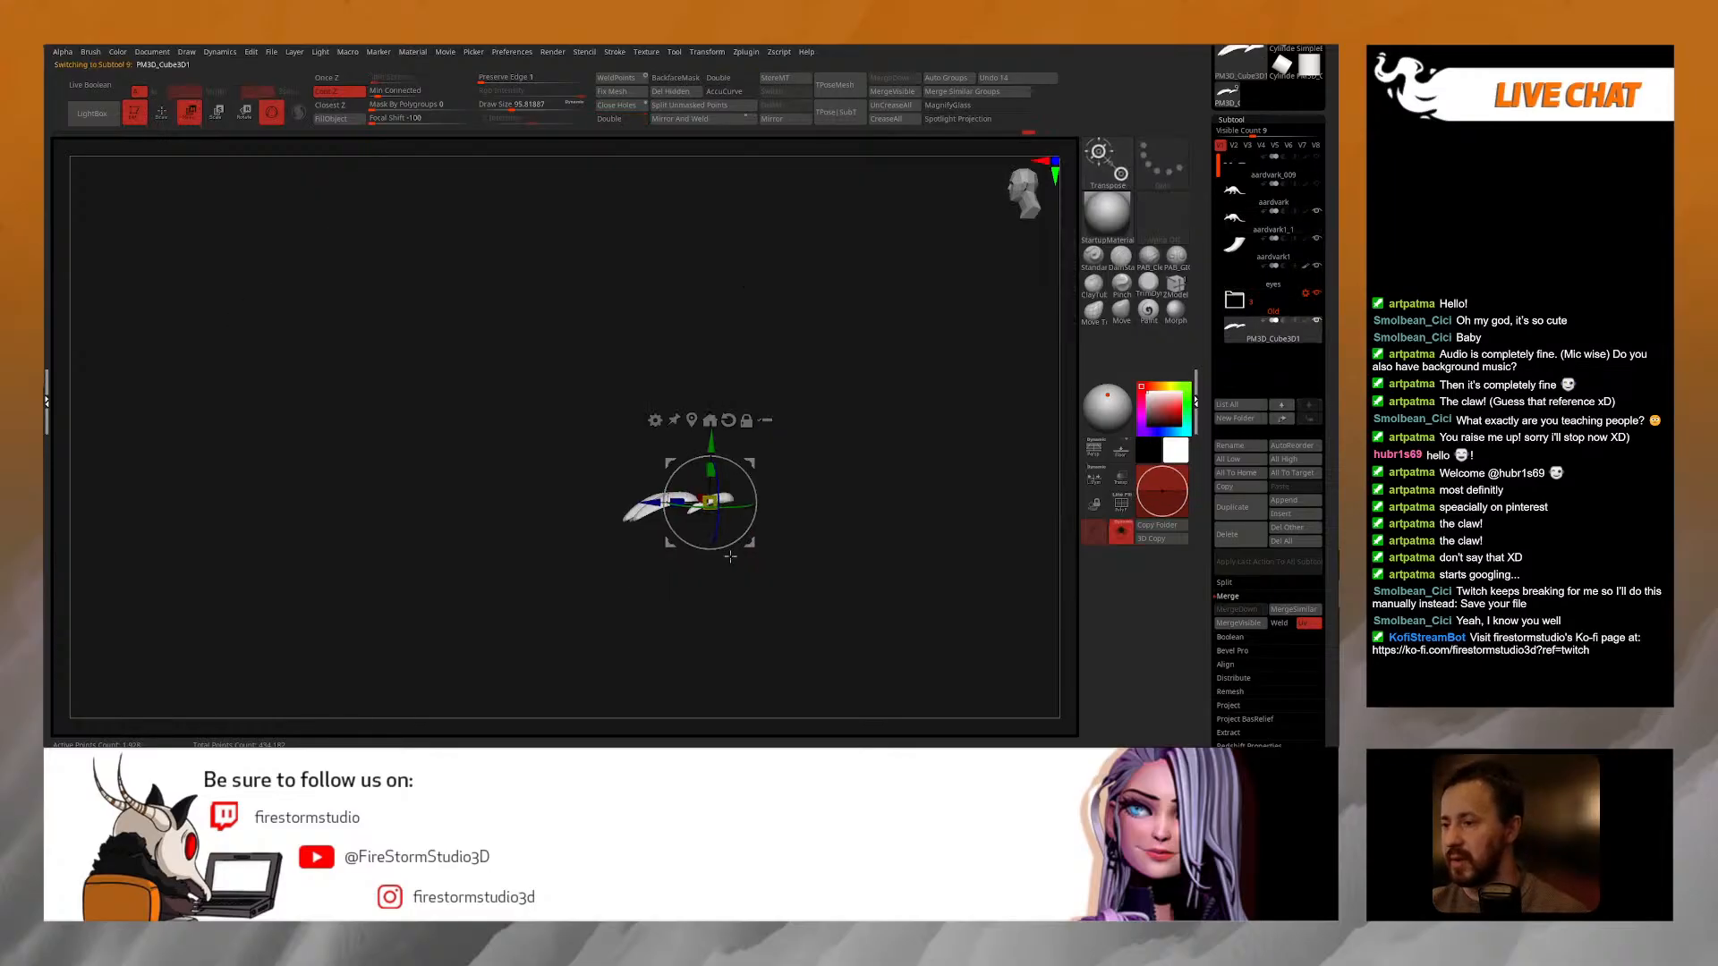
{"action": "left_click_drag", "start_coordinate": [730, 557], "coordinate": [734, 573]}
{"action": "key", "text": "w"}
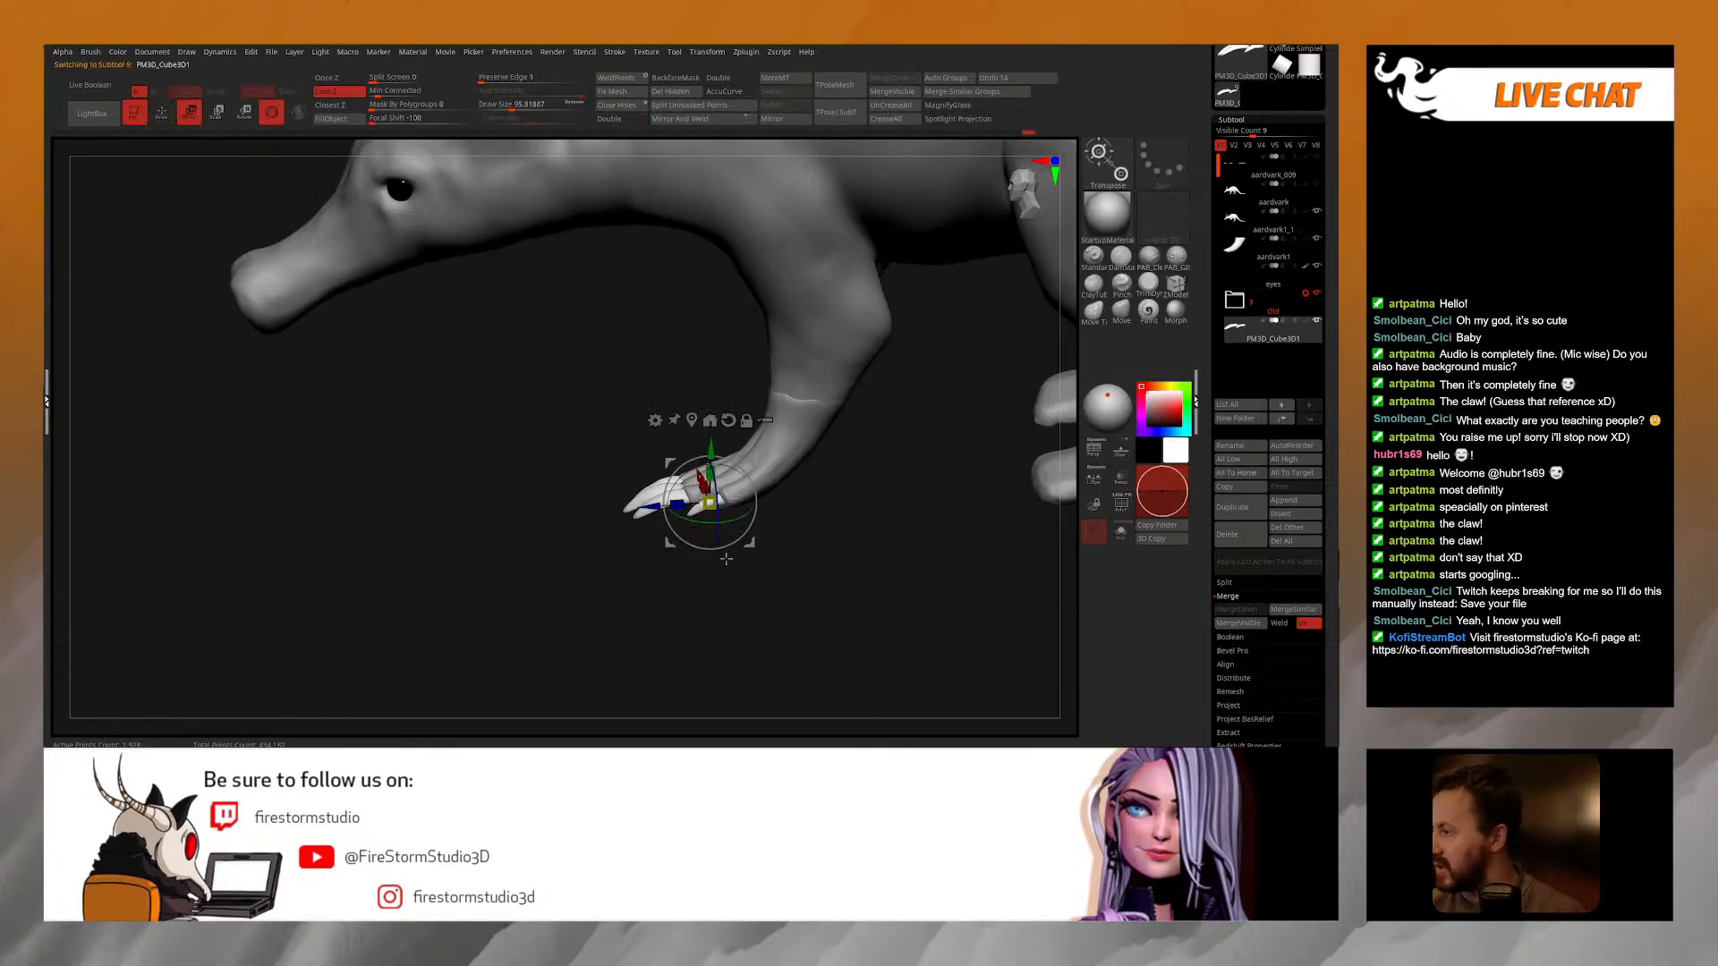
{"action": "left_click_drag", "start_coordinate": [719, 498], "coordinate": [717, 512]}
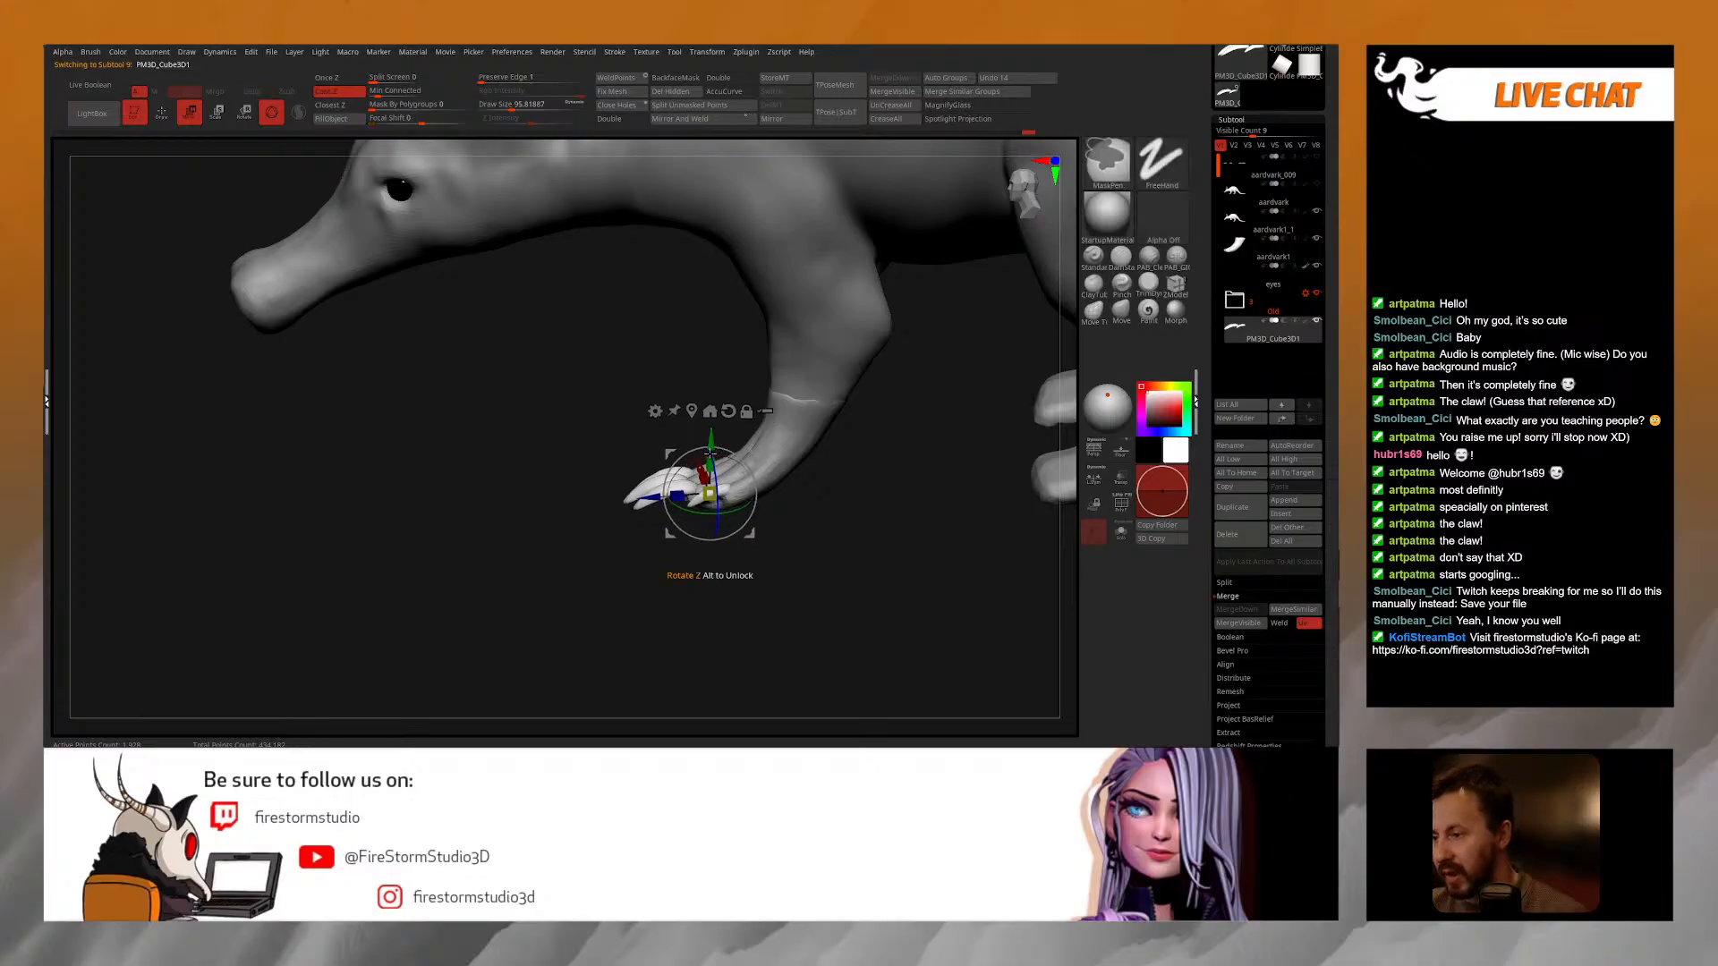
{"action": "key", "text": "ctrl+z"}
Step: Isolate the thumb claw by its polygroup and mask all the other claws
{"action": "key", "text": "shift+s"}
{"action": "key", "text": "shift+f"}
{"action": "key", "text": "q"}
{"action": "mouse_move", "coordinate": [752, 569]}
{"action": "left_mouse_down"}
{"action": "mouse_move", "coordinate": [755, 587]}
{"action": "mouse_move", "coordinate": [744, 573]}
{"action": "left_mouse_up"}
{"action": "left_click", "coordinate": [728, 504], "text": "ctrl+shift"}
{"action": "left_click_drag", "start_coordinate": [794, 452], "coordinate": [735, 445], "text": "ctrl"}
{"action": "left_click", "coordinate": [615, 595], "text": "ctrl+shift"}
{"action": "left_click", "coordinate": [624, 594], "text": "ctrl"}
Step: Reposition the unmasked thumb claw against the paw with the transform gizmo, then return to draw mode
{"action": "key", "text": "shift+s"}
{"action": "key", "text": "w"}
{"action": "left_click_drag", "start_coordinate": [711, 530], "coordinate": [702, 537]}
{"action": "left_click_drag", "start_coordinate": [724, 448], "coordinate": [719, 442]}
{"action": "key", "text": "q"}
Step: Select the front paw mesh for sculpting and choose the Move brush
{"action": "mouse_move", "coordinate": [653, 573]}
{"action": "left_mouse_down"}
{"action": "mouse_move", "coordinate": [756, 537]}
{"action": "mouse_move", "coordinate": [754, 518]}
{"action": "left_mouse_up"}
{"action": "left_click", "coordinate": [698, 438], "text": "alt"}
{"action": "key", "text": "space"}
{"action": "mouse_move", "coordinate": [828, 474]}
{"action": "left_mouse_down"}
{"action": "mouse_move", "coordinate": [744, 444]}
{"action": "mouse_move", "coordinate": [714, 470]}
{"action": "left_mouse_up"}
{"action": "key", "text": "space"}
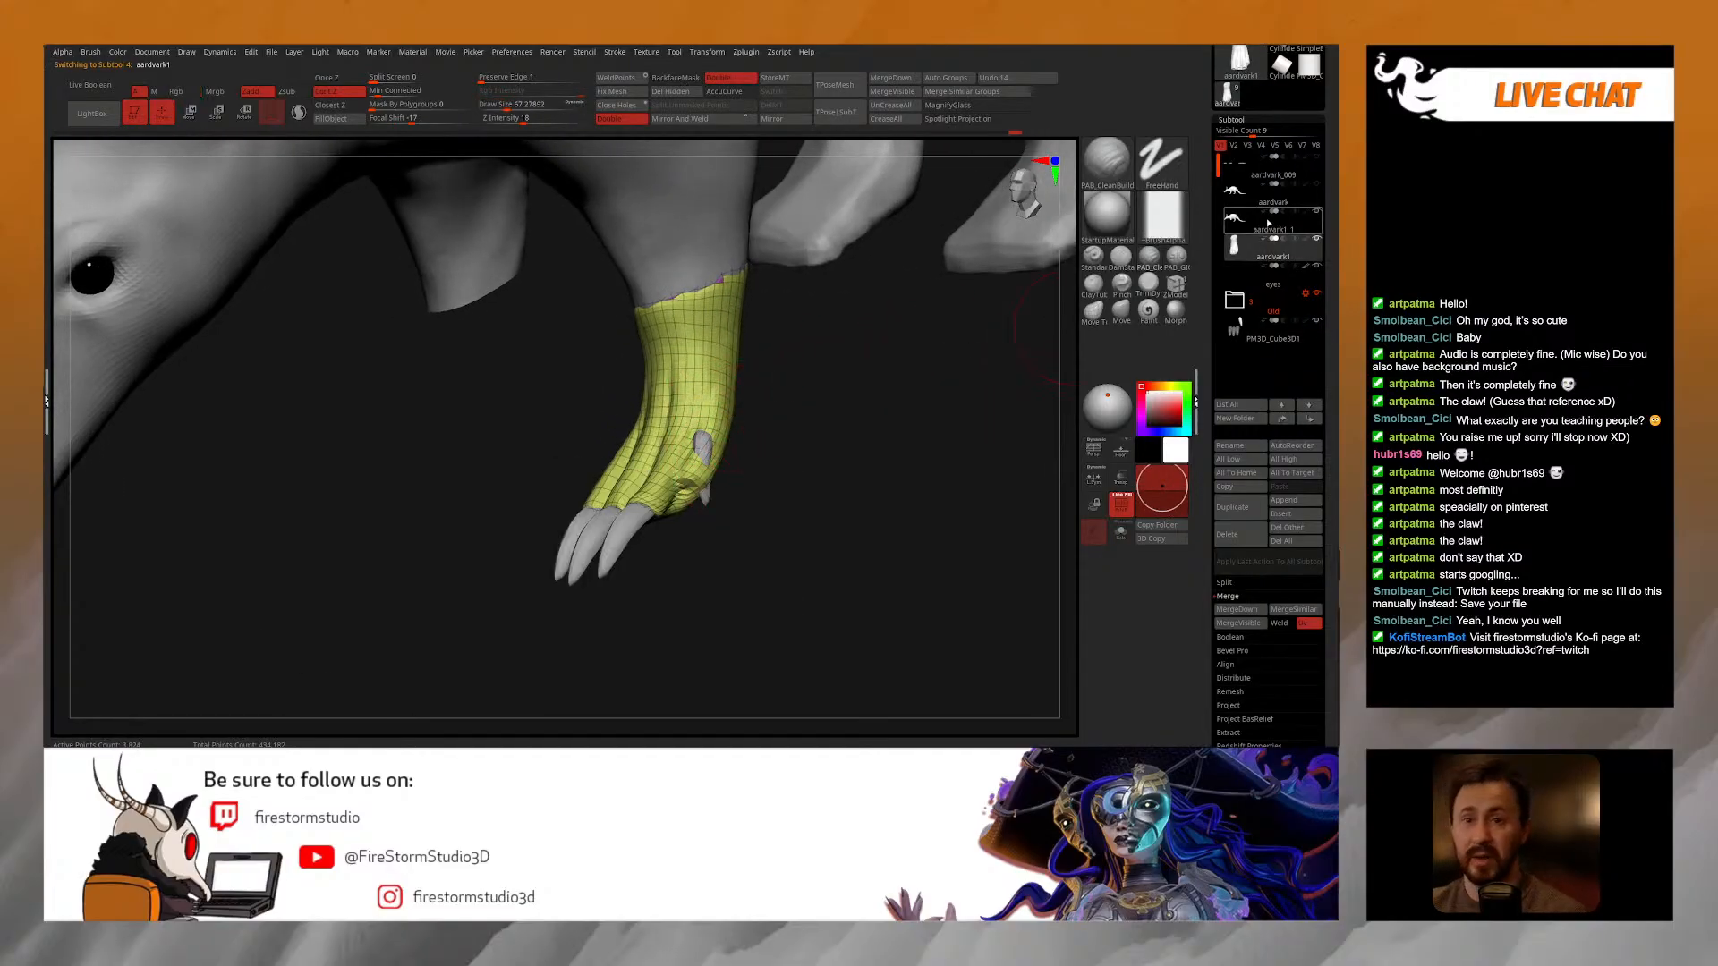
{"action": "left_click", "coordinate": [1121, 310]}
{"action": "left_click_drag", "start_coordinate": [931, 384], "coordinate": [805, 416], "text": "shift"}
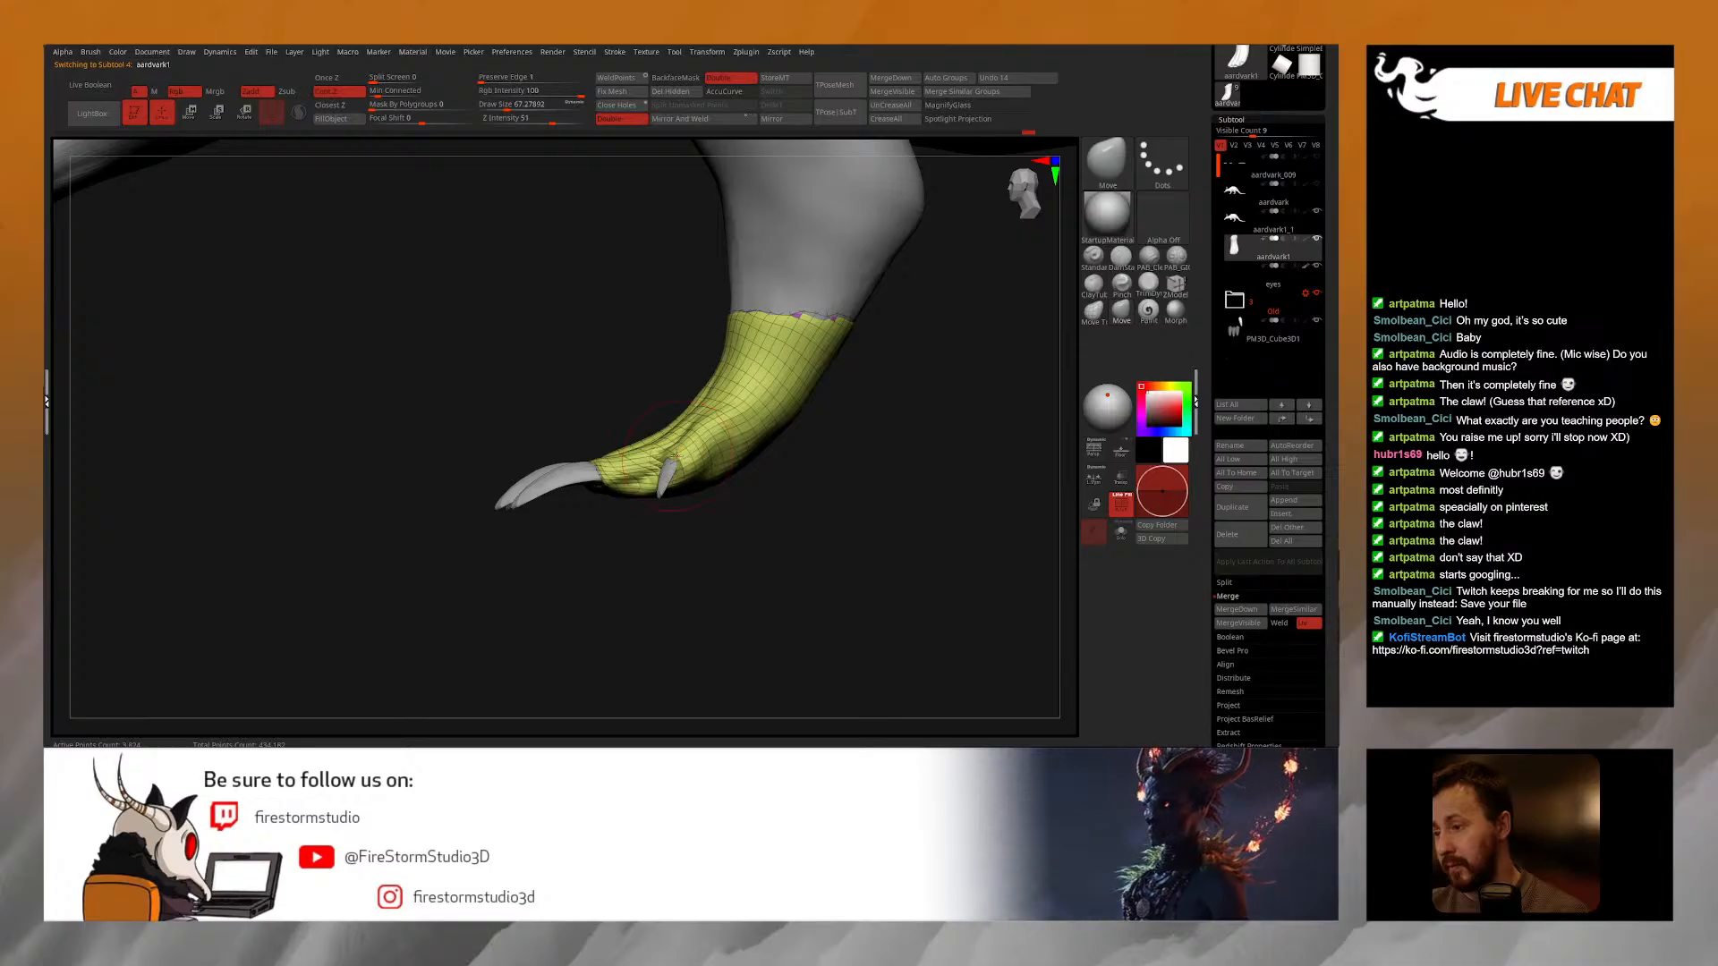
Step: Reshape the paw around the thumb claw with the Move brush and turn off the polyframe display
{"action": "right_click_drag", "start_coordinate": [688, 445], "coordinate": [696, 448]}
{"action": "key", "text": "space"}
{"action": "left_click", "coordinate": [707, 453]}
{"action": "left_click_drag", "start_coordinate": [713, 425], "coordinate": [752, 415], "text": "shift"}
{"action": "mouse_move", "coordinate": [754, 415]}
{"action": "right_mouse_down", "text": "ctrl"}
{"action": "mouse_move", "coordinate": [855, 496]}
{"action": "mouse_move", "coordinate": [742, 419]}
{"action": "right_mouse_up", "text": "ctrl"}
{"action": "key", "text": "shift+f"}
{"action": "left_click", "coordinate": [759, 491]}
{"action": "left_click", "coordinate": [758, 492]}
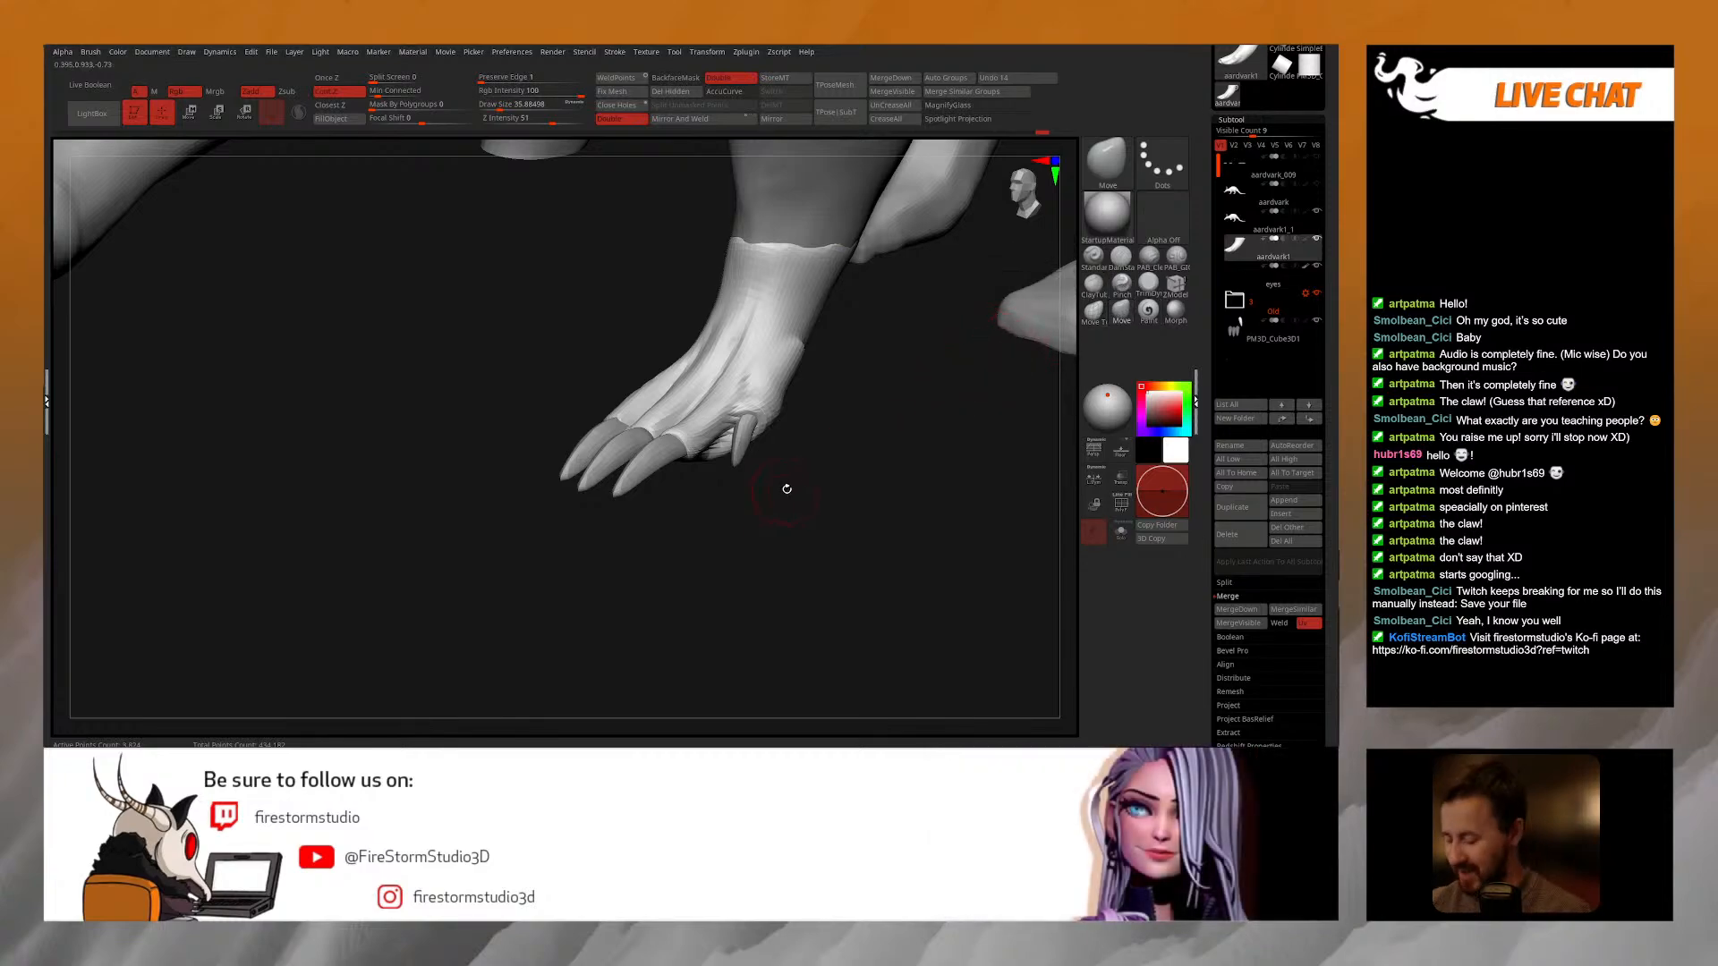
Step: Build up the flesh around the base of the thumb claw with the Inflate brush
{"action": "key", "text": "b"}
{"action": "left_click", "coordinate": [577, 575]}
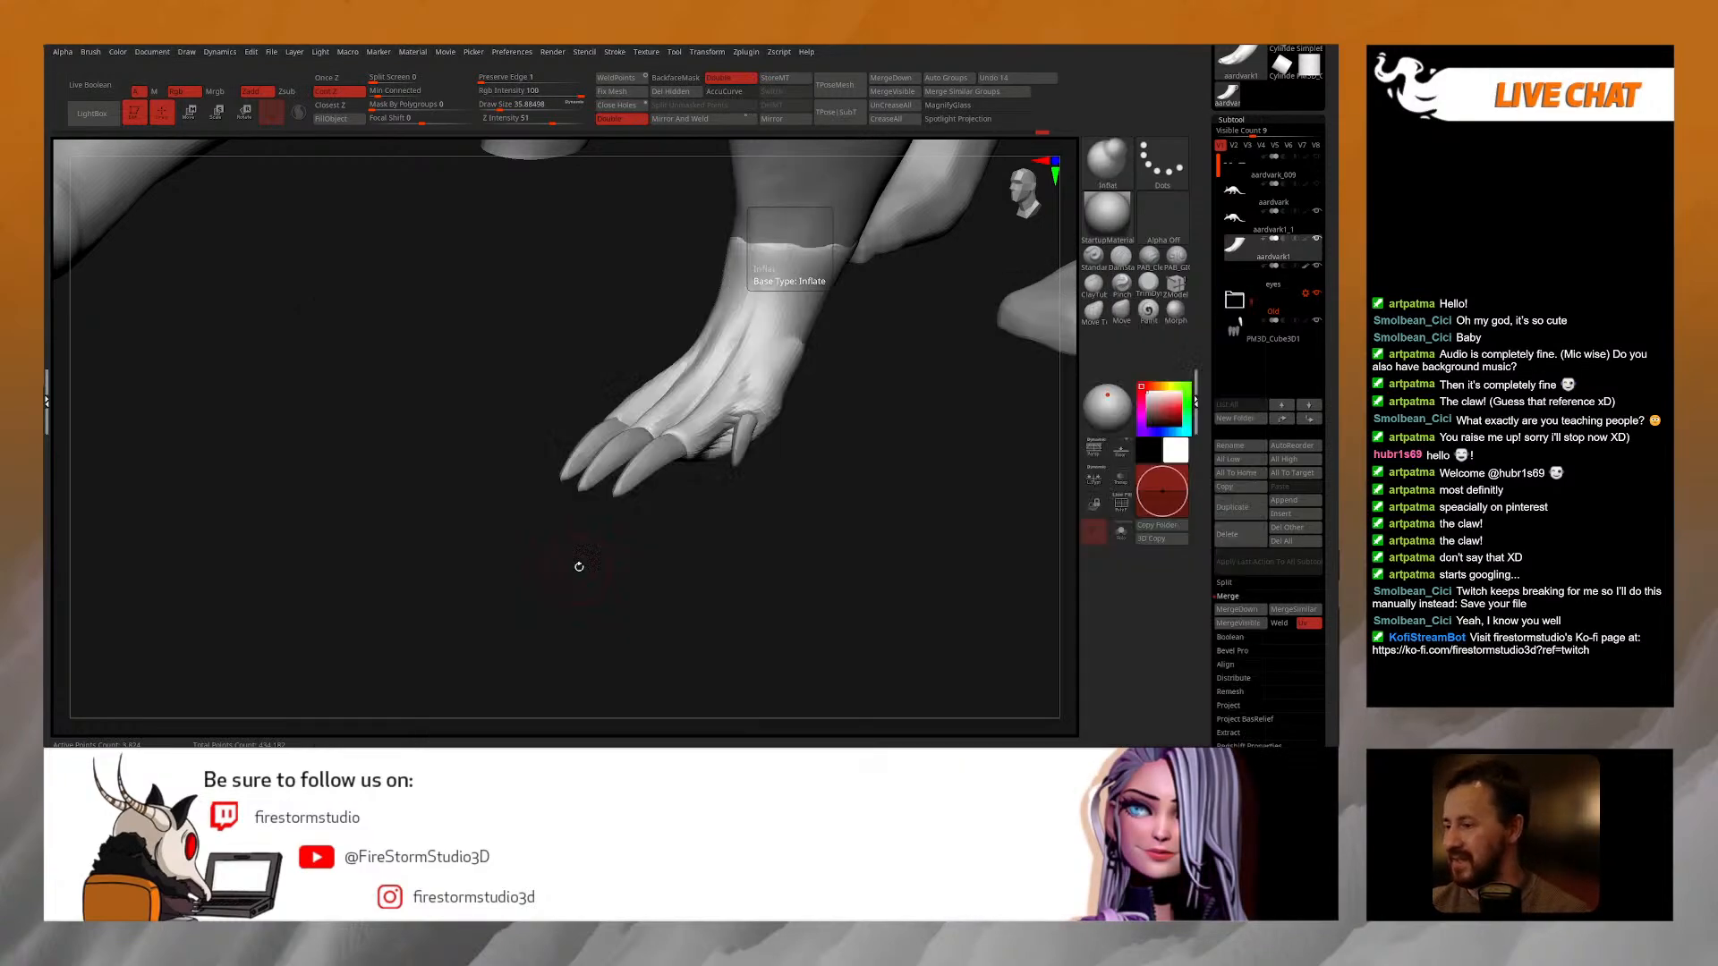
{"action": "right_click_drag", "start_coordinate": [780, 389], "coordinate": [749, 455]}
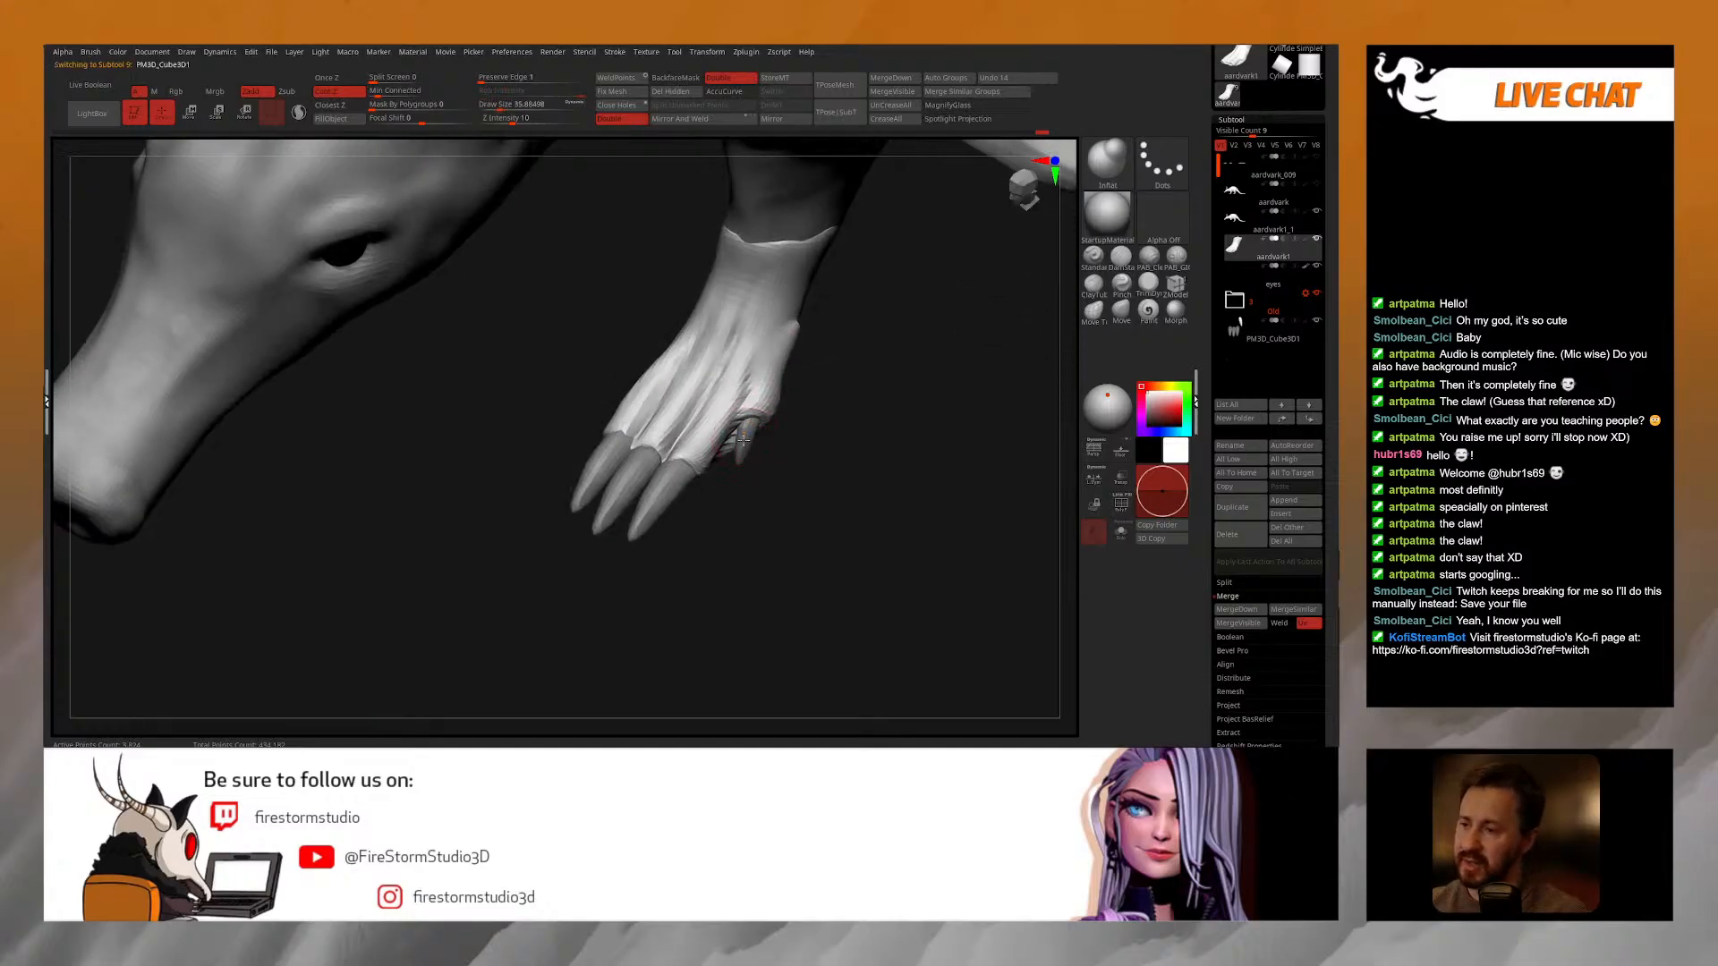
{"action": "left_click", "coordinate": [744, 439], "text": "alt"}
{"action": "left_click_drag", "start_coordinate": [748, 430], "coordinate": [741, 459]}
{"action": "right_click_drag", "start_coordinate": [745, 465], "coordinate": [760, 474]}
Step: Reshape the bases of the claw mesh with the Move brush, using a draw size of up to about 42
{"action": "mouse_move", "coordinate": [956, 372]}
{"action": "left_mouse_down"}
{"action": "mouse_move", "coordinate": [741, 428]}
{"action": "mouse_move", "coordinate": [738, 492]}
{"action": "mouse_move", "coordinate": [663, 521]}
{"action": "mouse_move", "coordinate": [672, 478]}
{"action": "mouse_move", "coordinate": [680, 522]}
{"action": "mouse_move", "coordinate": [656, 416]}
{"action": "left_mouse_up"}
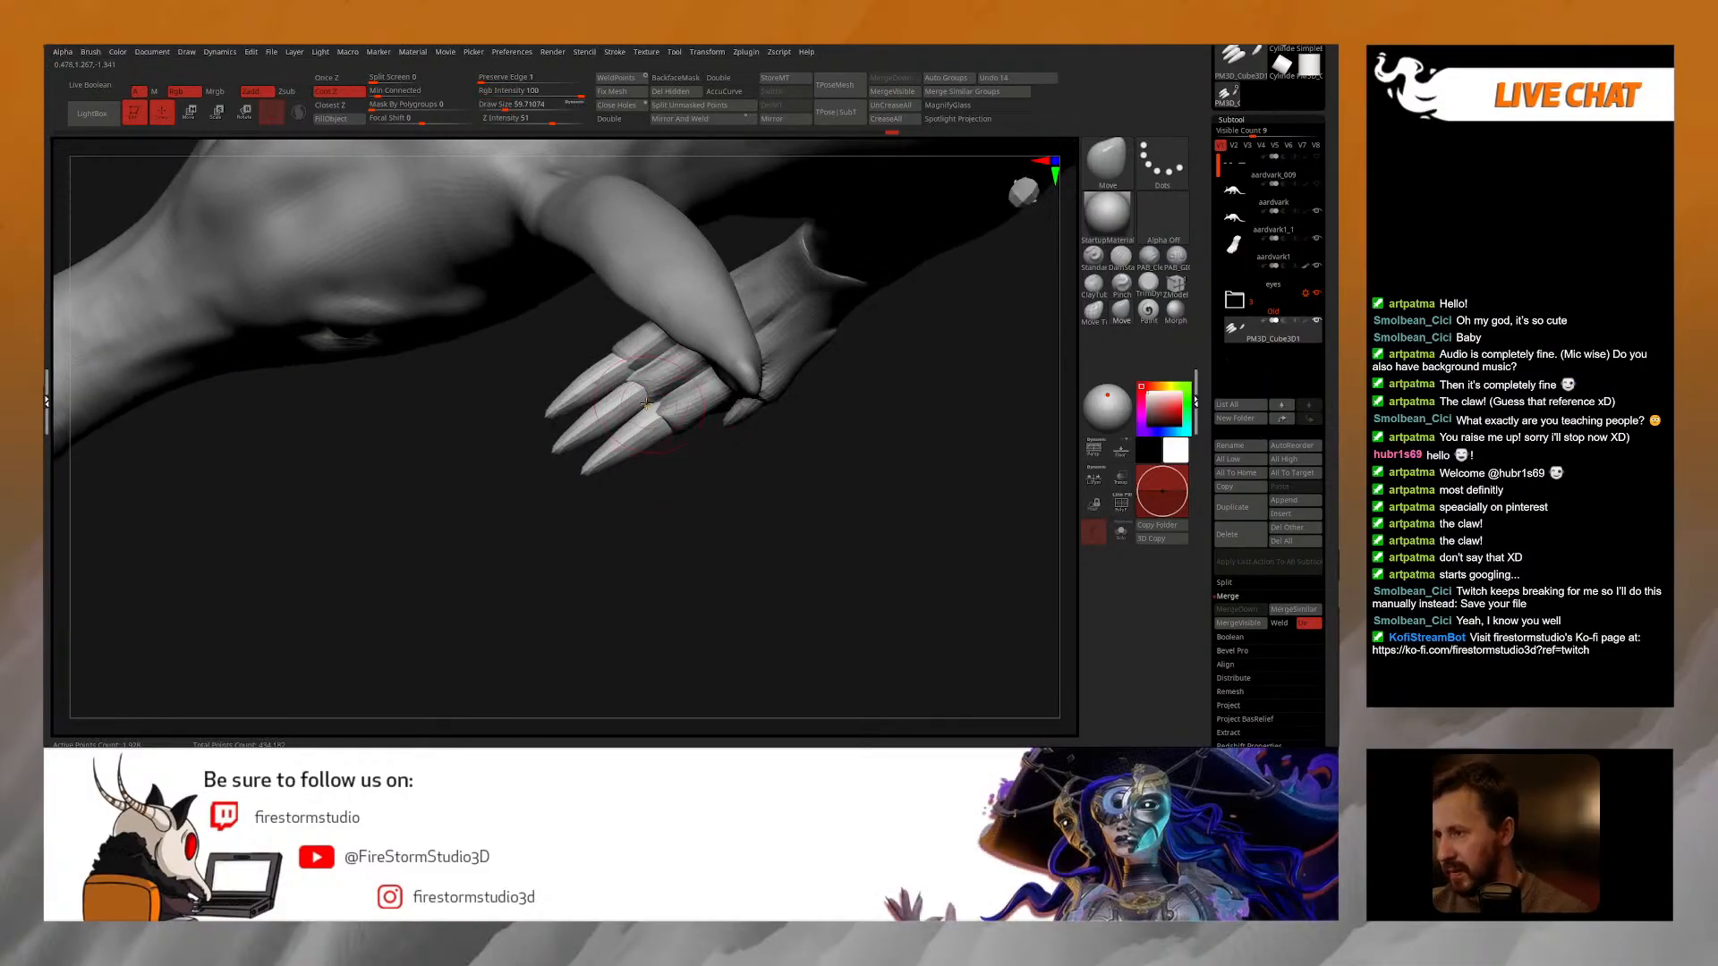
{"action": "key", "text": "space"}
{"action": "left_click_drag", "start_coordinate": [631, 392], "coordinate": [619, 392]}
{"action": "mouse_move", "coordinate": [608, 474]}
{"action": "left_mouse_down"}
{"action": "mouse_move", "coordinate": [621, 323]}
{"action": "mouse_move", "coordinate": [702, 391]}
{"action": "mouse_move", "coordinate": [612, 508]}
{"action": "mouse_move", "coordinate": [641, 487]}
{"action": "mouse_move", "coordinate": [658, 523]}
{"action": "mouse_move", "coordinate": [671, 501]}
{"action": "left_mouse_up"}
{"action": "key", "text": "space"}
{"action": "left_click_drag", "start_coordinate": [693, 452], "coordinate": [682, 453]}
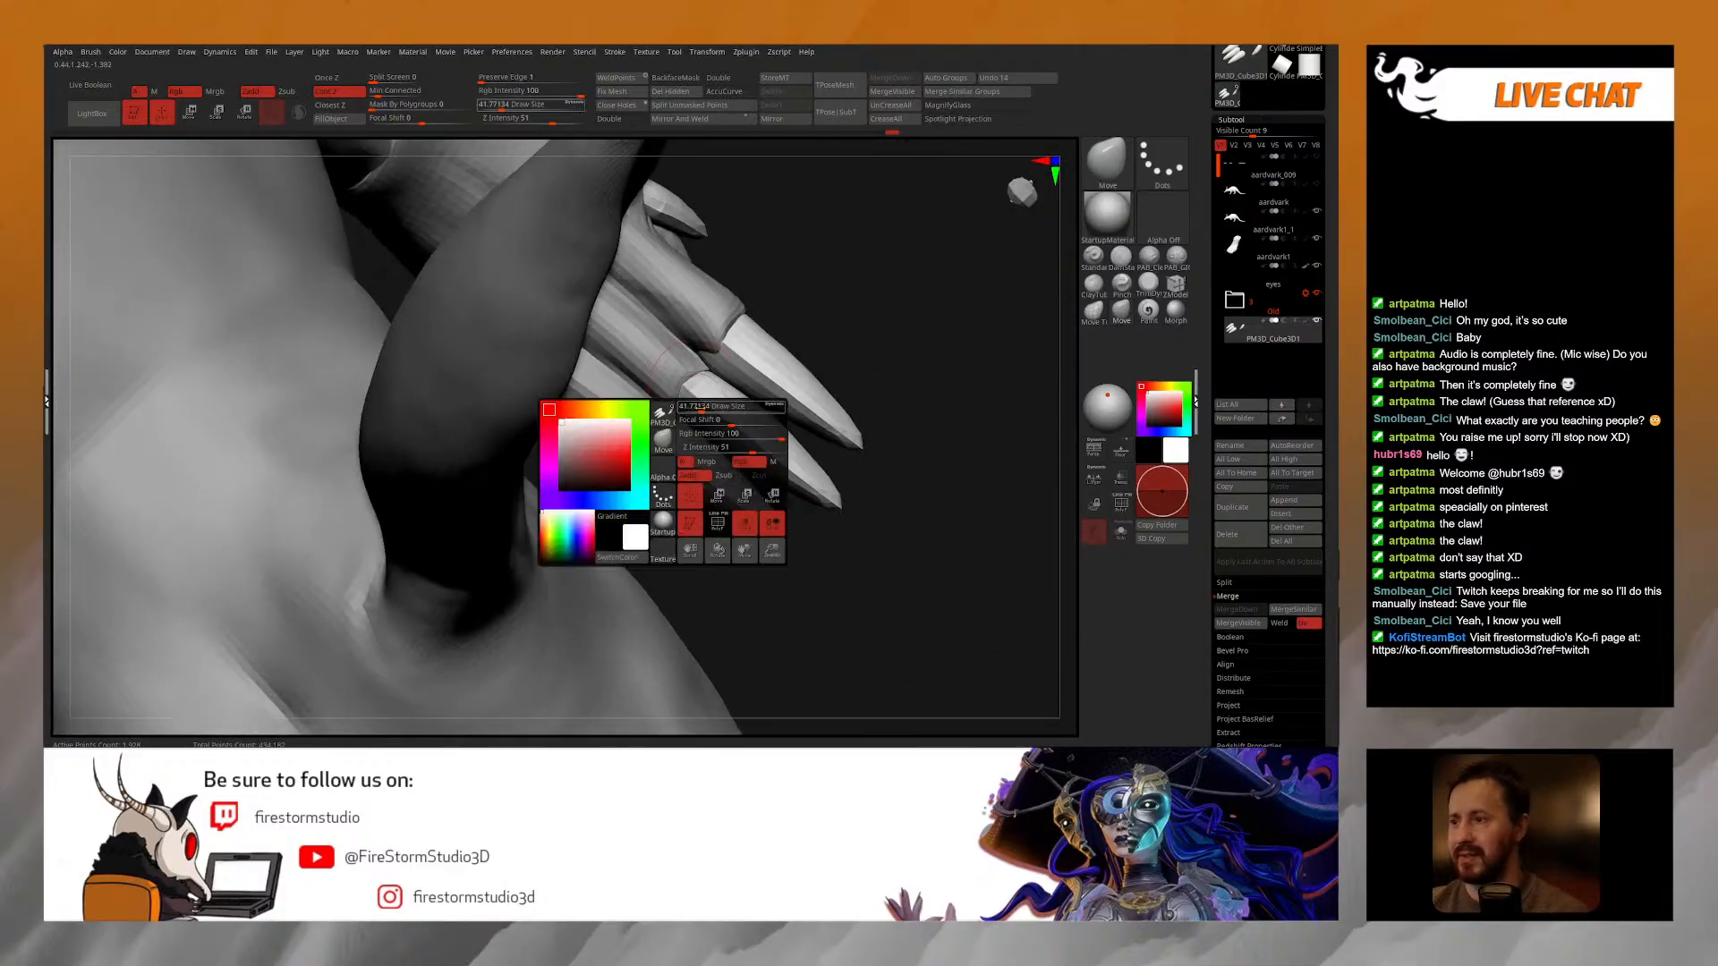
{"action": "key", "text": "space"}
{"action": "left_click_drag", "start_coordinate": [645, 528], "coordinate": [694, 453]}
{"action": "mouse_move", "coordinate": [761, 501]}
{"action": "left_mouse_down"}
{"action": "mouse_move", "coordinate": [730, 456]}
{"action": "mouse_move", "coordinate": [737, 406]}
{"action": "mouse_move", "coordinate": [996, 287]}
{"action": "left_mouse_up"}
Step: Select the front paw mesh and reshape its toe edges around the claw bases with a small Move brush
{"action": "left_click", "coordinate": [726, 259], "text": "alt"}
{"action": "left_click_drag", "start_coordinate": [572, 394], "coordinate": [675, 375]}
{"action": "key", "text": "space"}
{"action": "left_click_drag", "start_coordinate": [714, 298], "coordinate": [707, 298]}
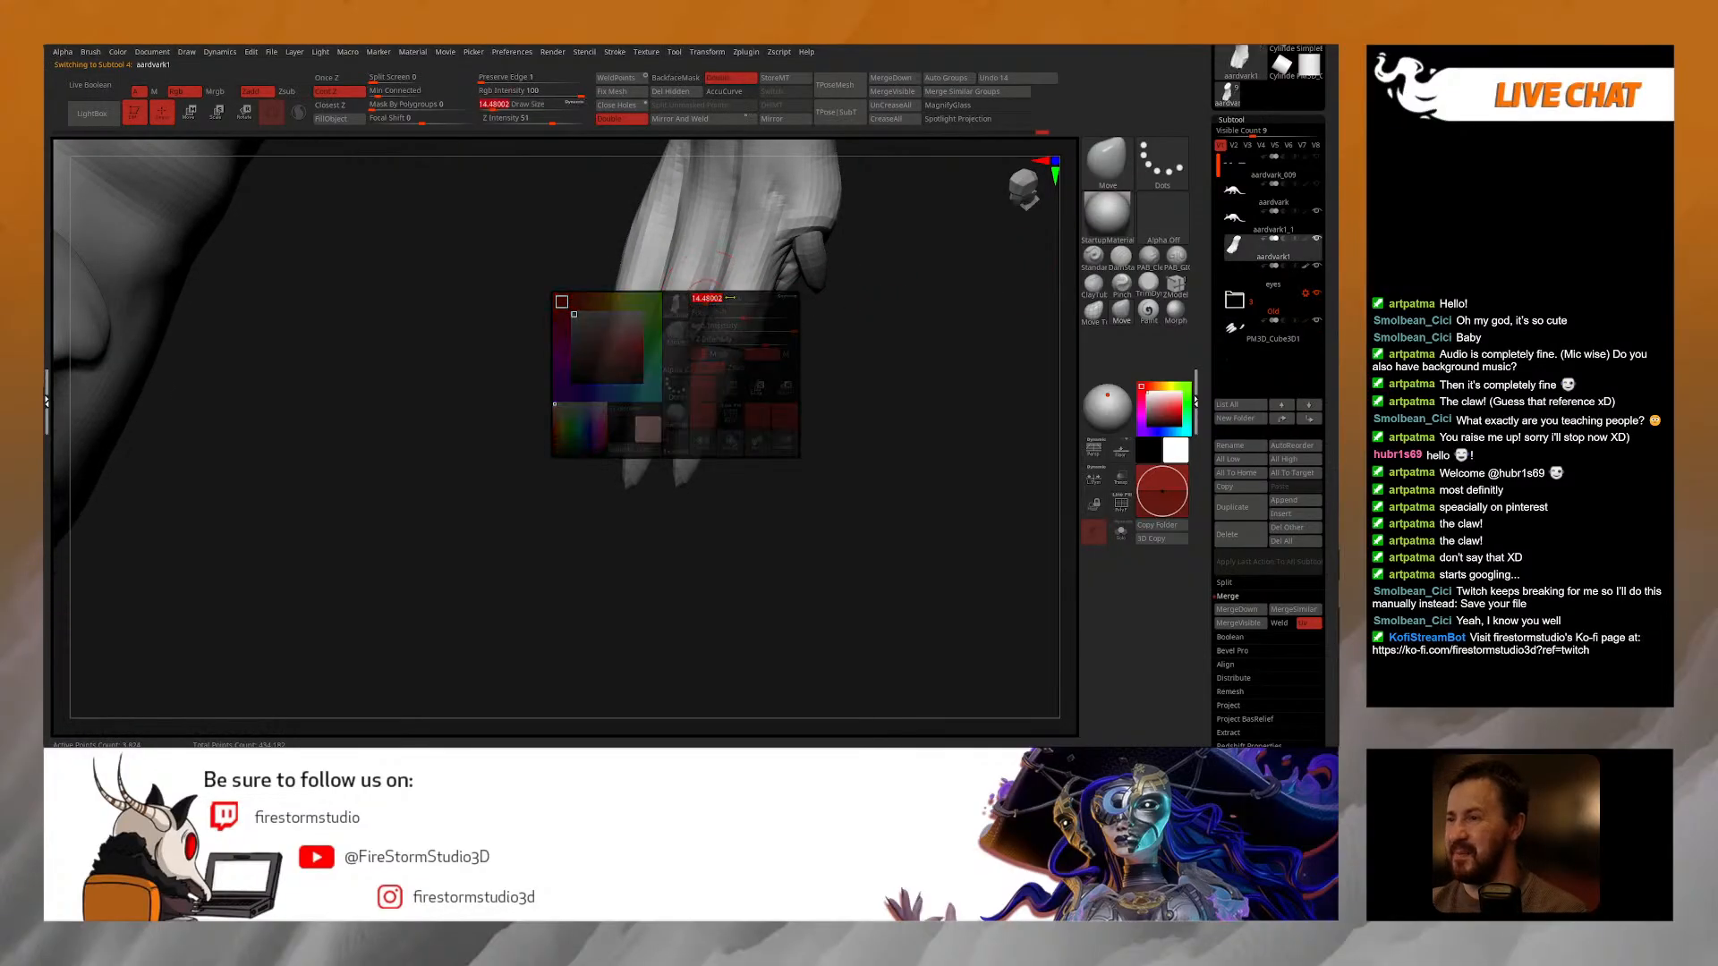
{"action": "left_click_drag", "start_coordinate": [796, 429], "coordinate": [747, 411]}
{"action": "key", "text": "space"}
{"action": "left_click_drag", "start_coordinate": [673, 330], "coordinate": [682, 330]}
{"action": "mouse_move", "coordinate": [555, 402]}
{"action": "left_mouse_down"}
{"action": "mouse_move", "coordinate": [537, 353]}
{"action": "mouse_move", "coordinate": [582, 434]}
{"action": "mouse_move", "coordinate": [503, 519]}
{"action": "mouse_move", "coordinate": [600, 398]}
{"action": "mouse_move", "coordinate": [528, 447]}
{"action": "left_mouse_up"}
{"action": "left_click_drag", "start_coordinate": [680, 317], "coordinate": [702, 337]}
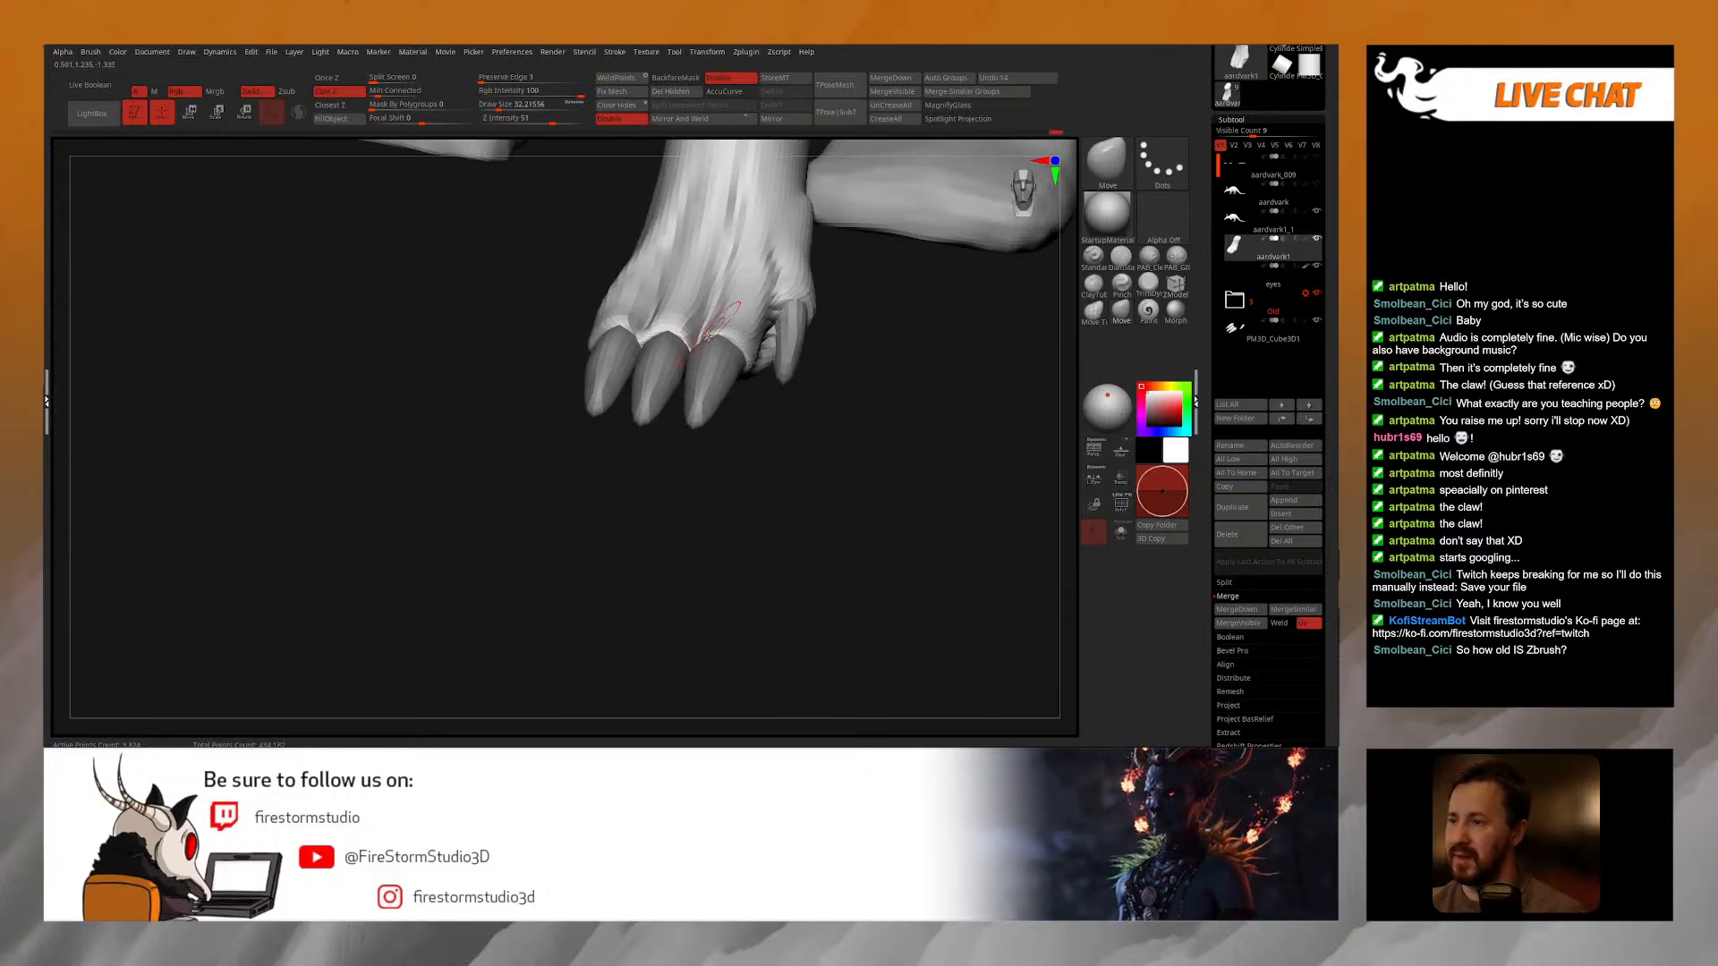
Step: Shape the skin edge over the middle claw's base and the gaps beside it with the Move brush
{"action": "right_click_drag", "start_coordinate": [678, 331], "coordinate": [646, 398]}
{"action": "key", "text": "space"}
{"action": "left_click_drag", "start_coordinate": [684, 365], "coordinate": [675, 365]}
{"action": "mouse_move", "coordinate": [657, 384]}
{"action": "right_mouse_down"}
{"action": "mouse_move", "coordinate": [690, 349]}
{"action": "mouse_move", "coordinate": [669, 351]}
{"action": "right_mouse_up"}
{"action": "key", "text": "space"}
{"action": "left_click_drag", "start_coordinate": [670, 347], "coordinate": [681, 346]}
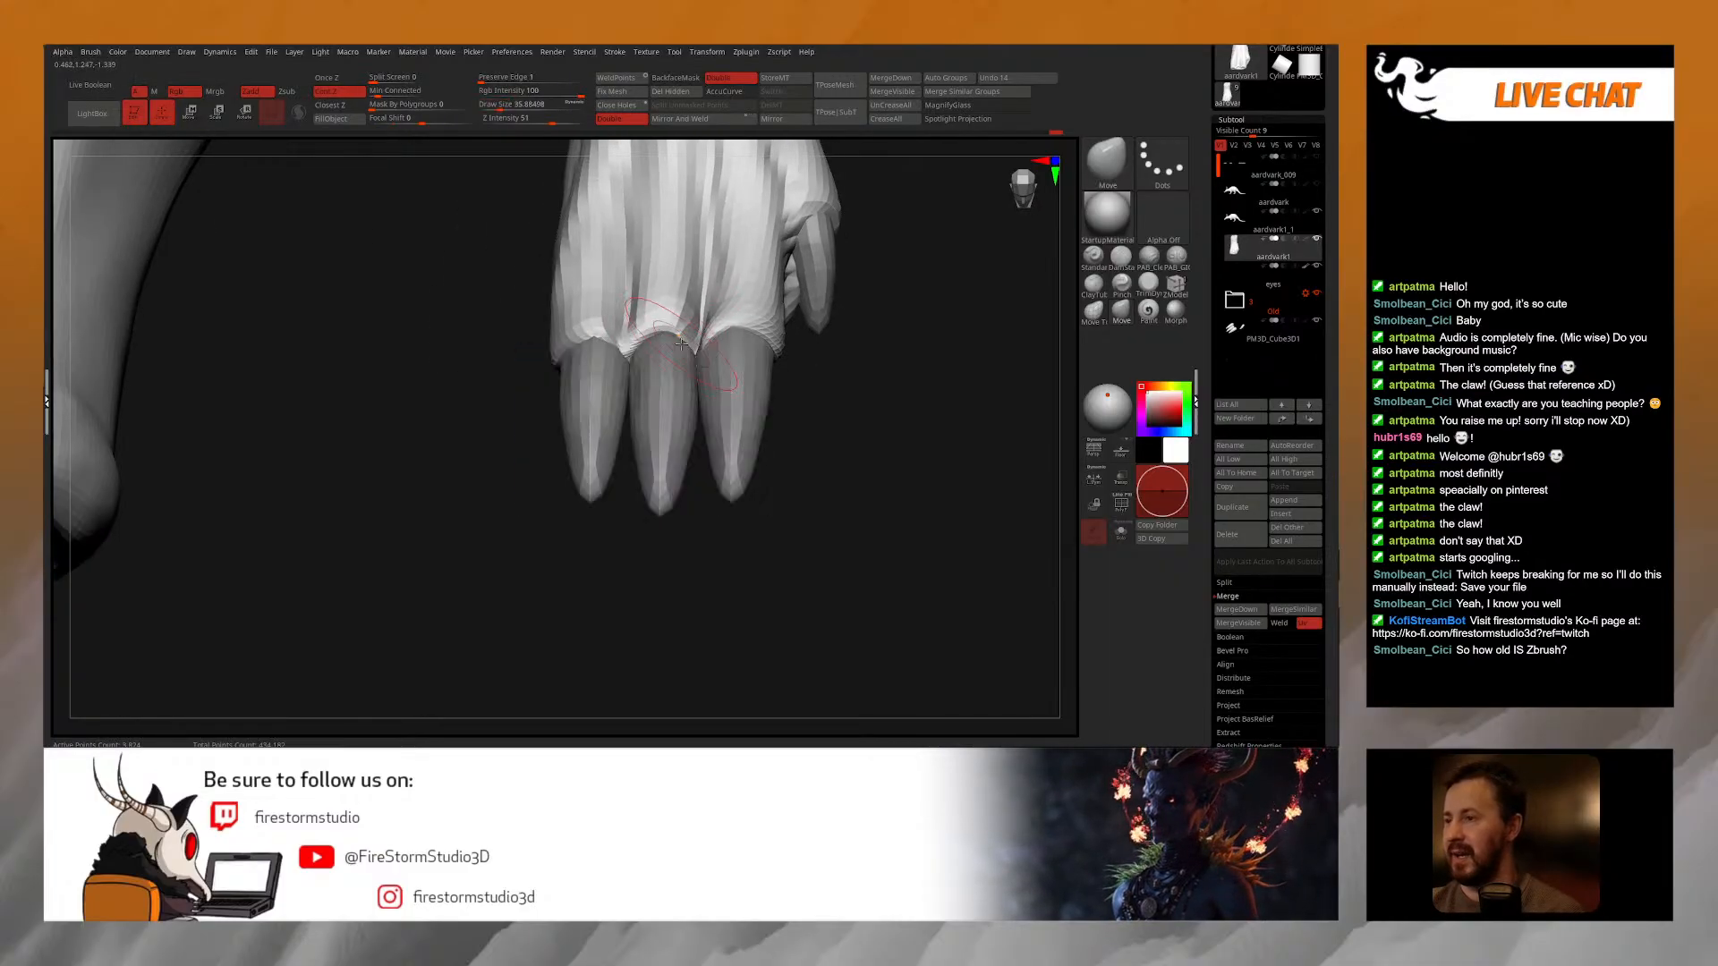
Step: Adjust the skin edge around the claw farthest from the thumb with the Move brush
{"action": "right_click_drag", "start_coordinate": [680, 341], "coordinate": [612, 349]}
{"action": "key", "text": "space"}
{"action": "left_click_drag", "start_coordinate": [612, 347], "coordinate": [602, 346]}
{"action": "mouse_move", "coordinate": [601, 346]}
{"action": "right_mouse_down"}
{"action": "mouse_move", "coordinate": [568, 342]}
{"action": "mouse_move", "coordinate": [703, 334]}
{"action": "mouse_move", "coordinate": [723, 353]}
{"action": "mouse_move", "coordinate": [713, 401]}
{"action": "right_mouse_up"}
{"action": "key", "text": "space"}
{"action": "key", "text": "space"}
{"action": "key", "text": "space"}
{"action": "key", "text": "space"}
{"action": "left_click_drag", "start_coordinate": [734, 391], "coordinate": [749, 391]}
Step: Refine the toe ridges behind the front claws with the Move brush, varying the draw size between about 42 and 27
{"action": "mouse_move", "coordinate": [750, 391]}
{"action": "right_mouse_down"}
{"action": "mouse_move", "coordinate": [741, 333]}
{"action": "mouse_move", "coordinate": [712, 392]}
{"action": "right_mouse_up"}
{"action": "key", "text": "space"}
{"action": "left_click_drag", "start_coordinate": [716, 392], "coordinate": [720, 391]}
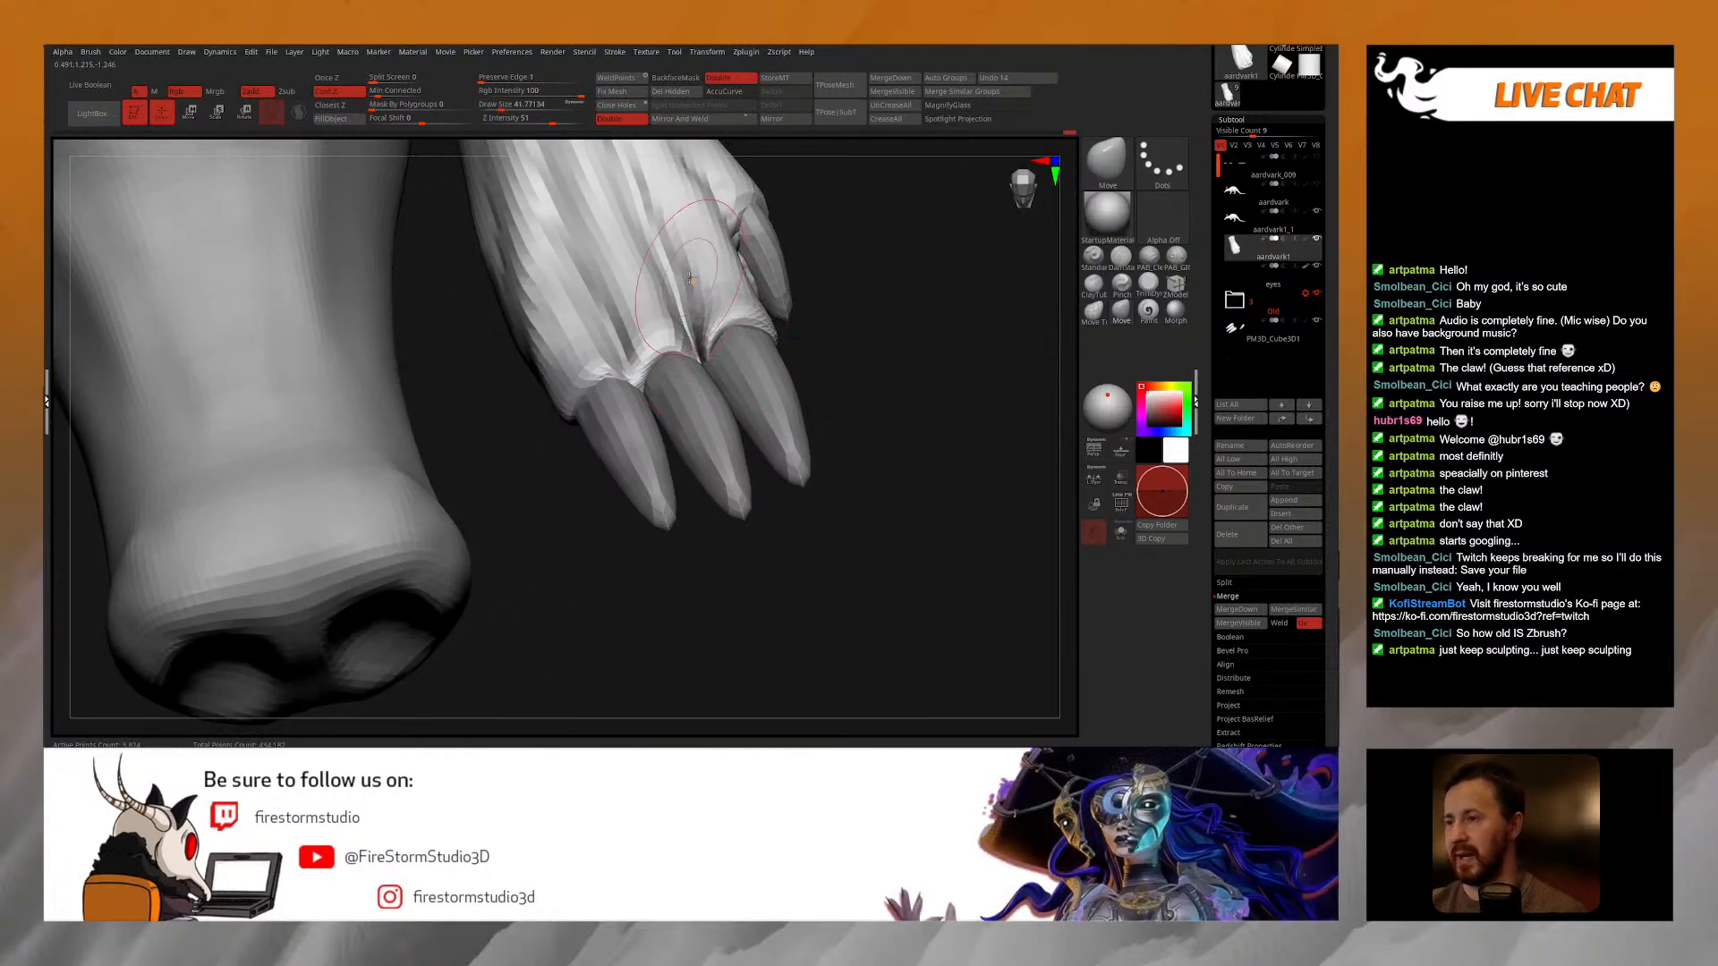
{"action": "right_click_drag", "start_coordinate": [741, 315], "coordinate": [759, 344]}
{"action": "mouse_move", "coordinate": [594, 393]}
{"action": "right_mouse_down"}
{"action": "mouse_move", "coordinate": [705, 343]}
{"action": "mouse_move", "coordinate": [664, 416]}
{"action": "right_mouse_up"}
{"action": "key", "text": "space"}
{"action": "left_click_drag", "start_coordinate": [708, 354], "coordinate": [701, 353]}
{"action": "right_click_drag", "start_coordinate": [750, 322], "coordinate": [756, 319]}
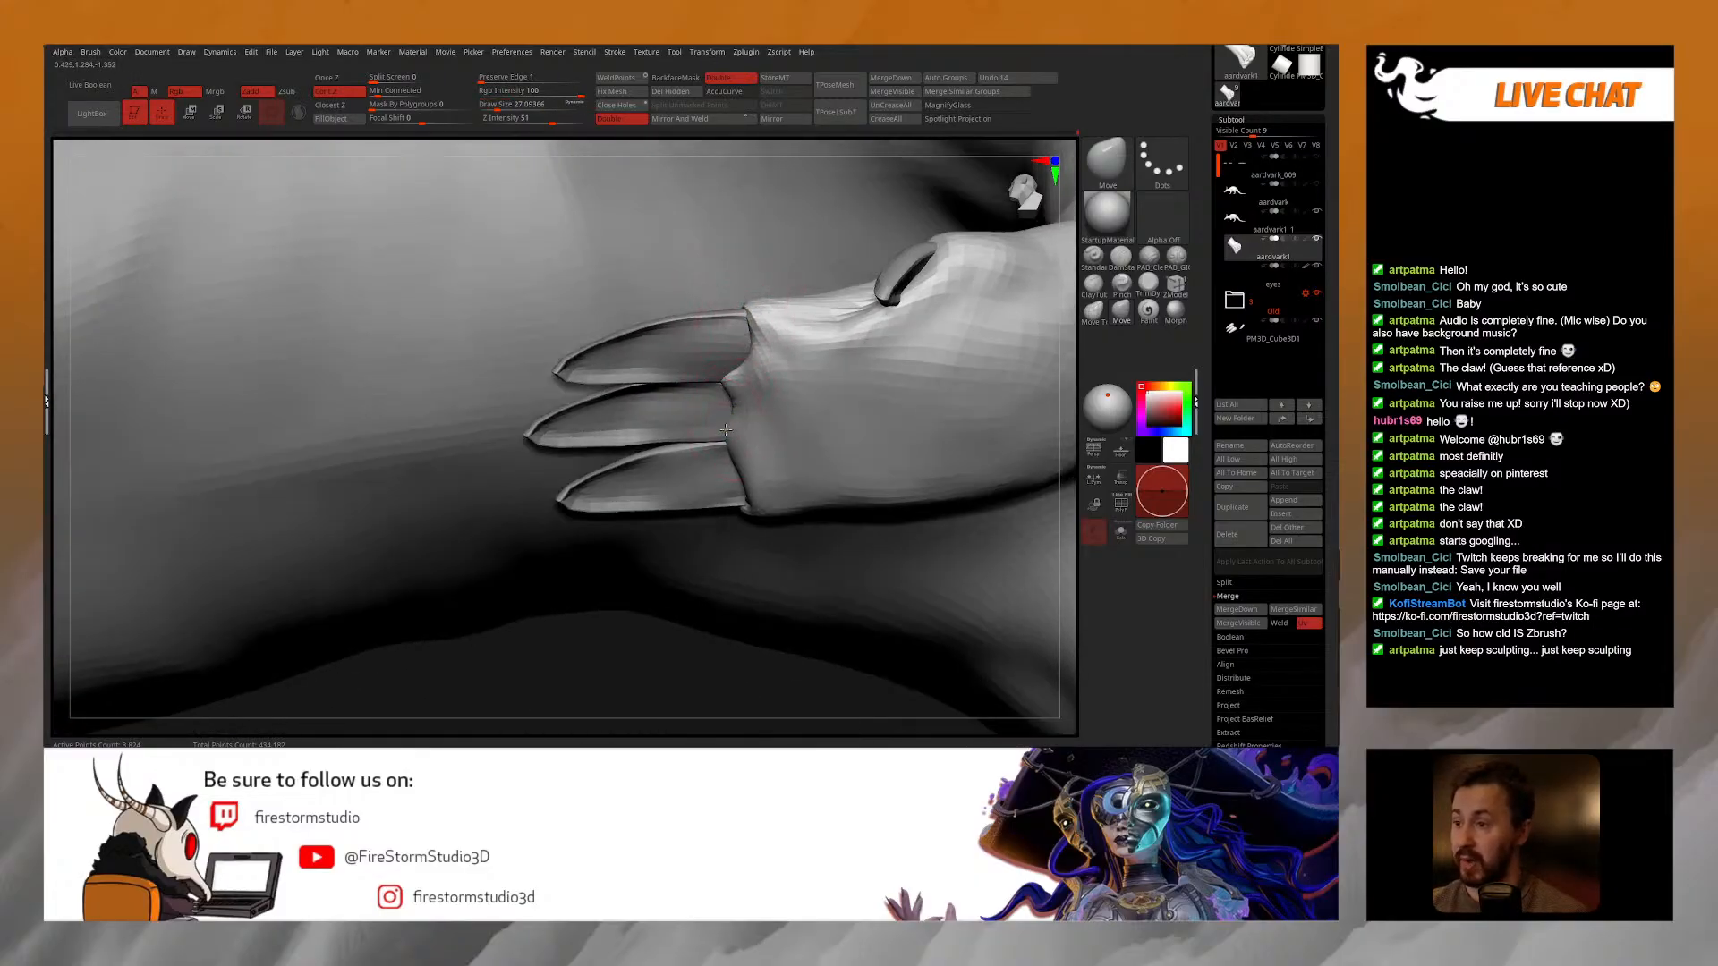
Step: Shape the skin edge along the claw bases on the underside of the paw with a small Move brush
{"action": "right_click_drag", "start_coordinate": [741, 427], "coordinate": [748, 367]}
{"action": "key", "text": "space"}
{"action": "left_click_drag", "start_coordinate": [748, 390], "coordinate": [731, 390]}
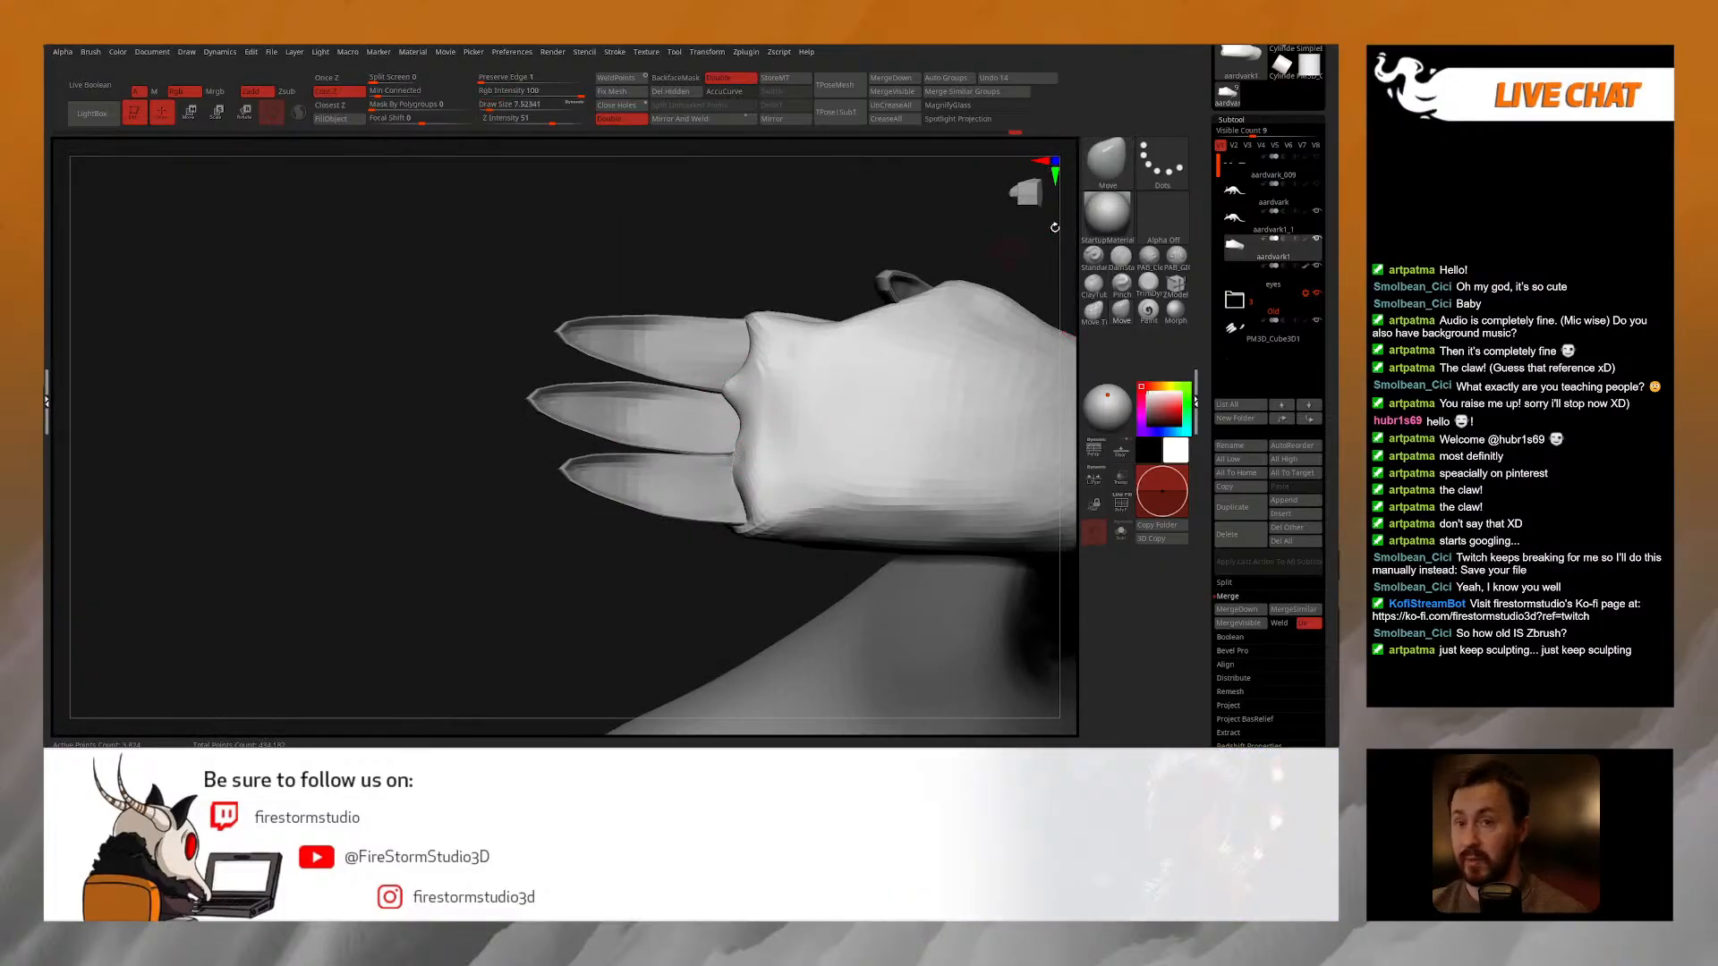
{"action": "right_click_drag", "start_coordinate": [776, 433], "coordinate": [721, 444]}
{"action": "key", "text": "space"}
{"action": "left_click_drag", "start_coordinate": [720, 455], "coordinate": [733, 456]}
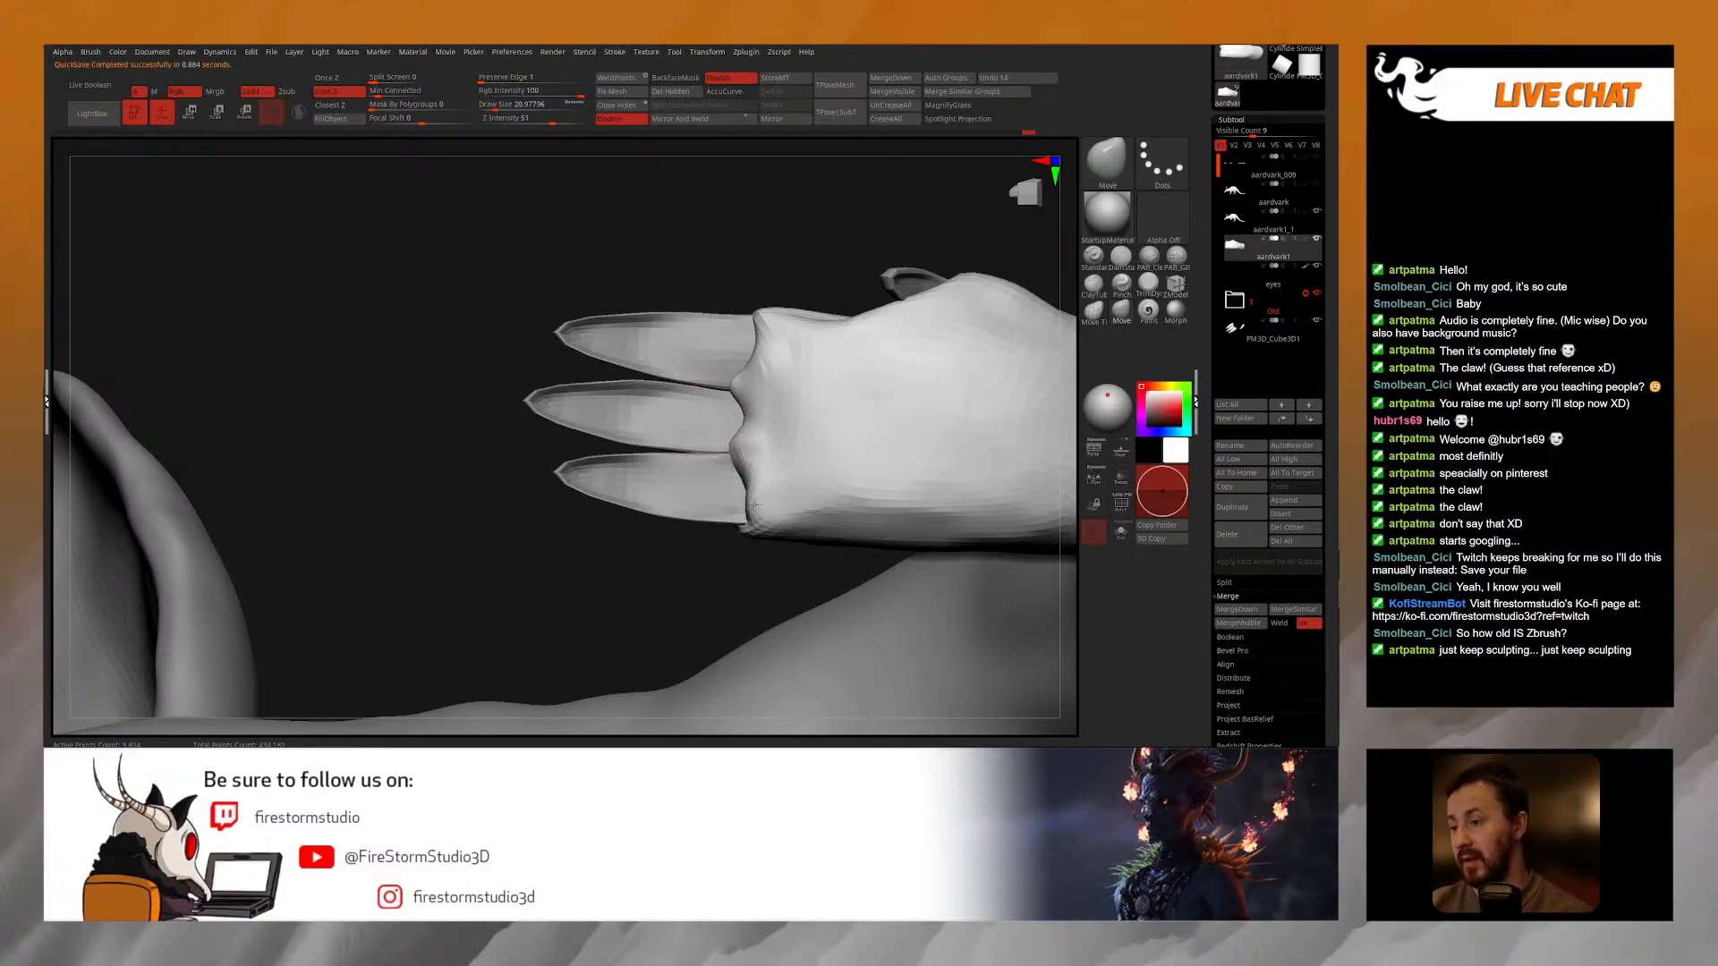
Step: Tuck the skin between the claws on top of the paw and smooth the toe surfaces
{"action": "mouse_move", "coordinate": [754, 503]}
{"action": "right_mouse_down"}
{"action": "mouse_move", "coordinate": [758, 391]}
{"action": "mouse_move", "coordinate": [731, 394]}
{"action": "right_mouse_up"}
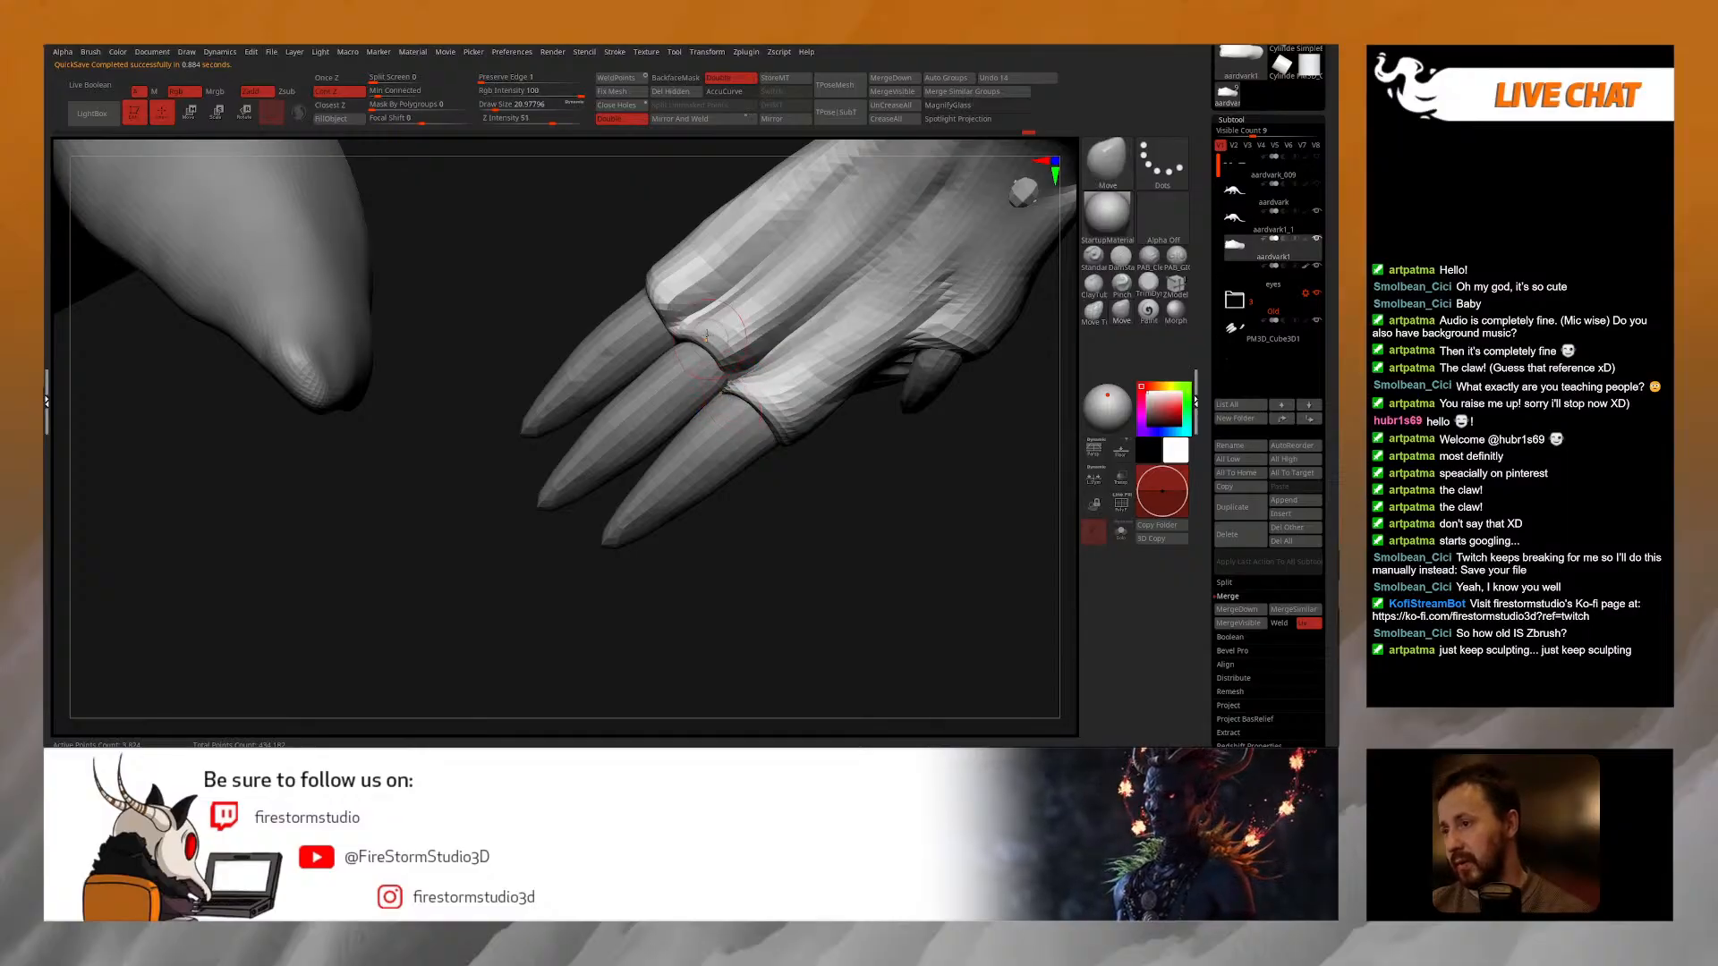
{"action": "key", "text": "shift"}
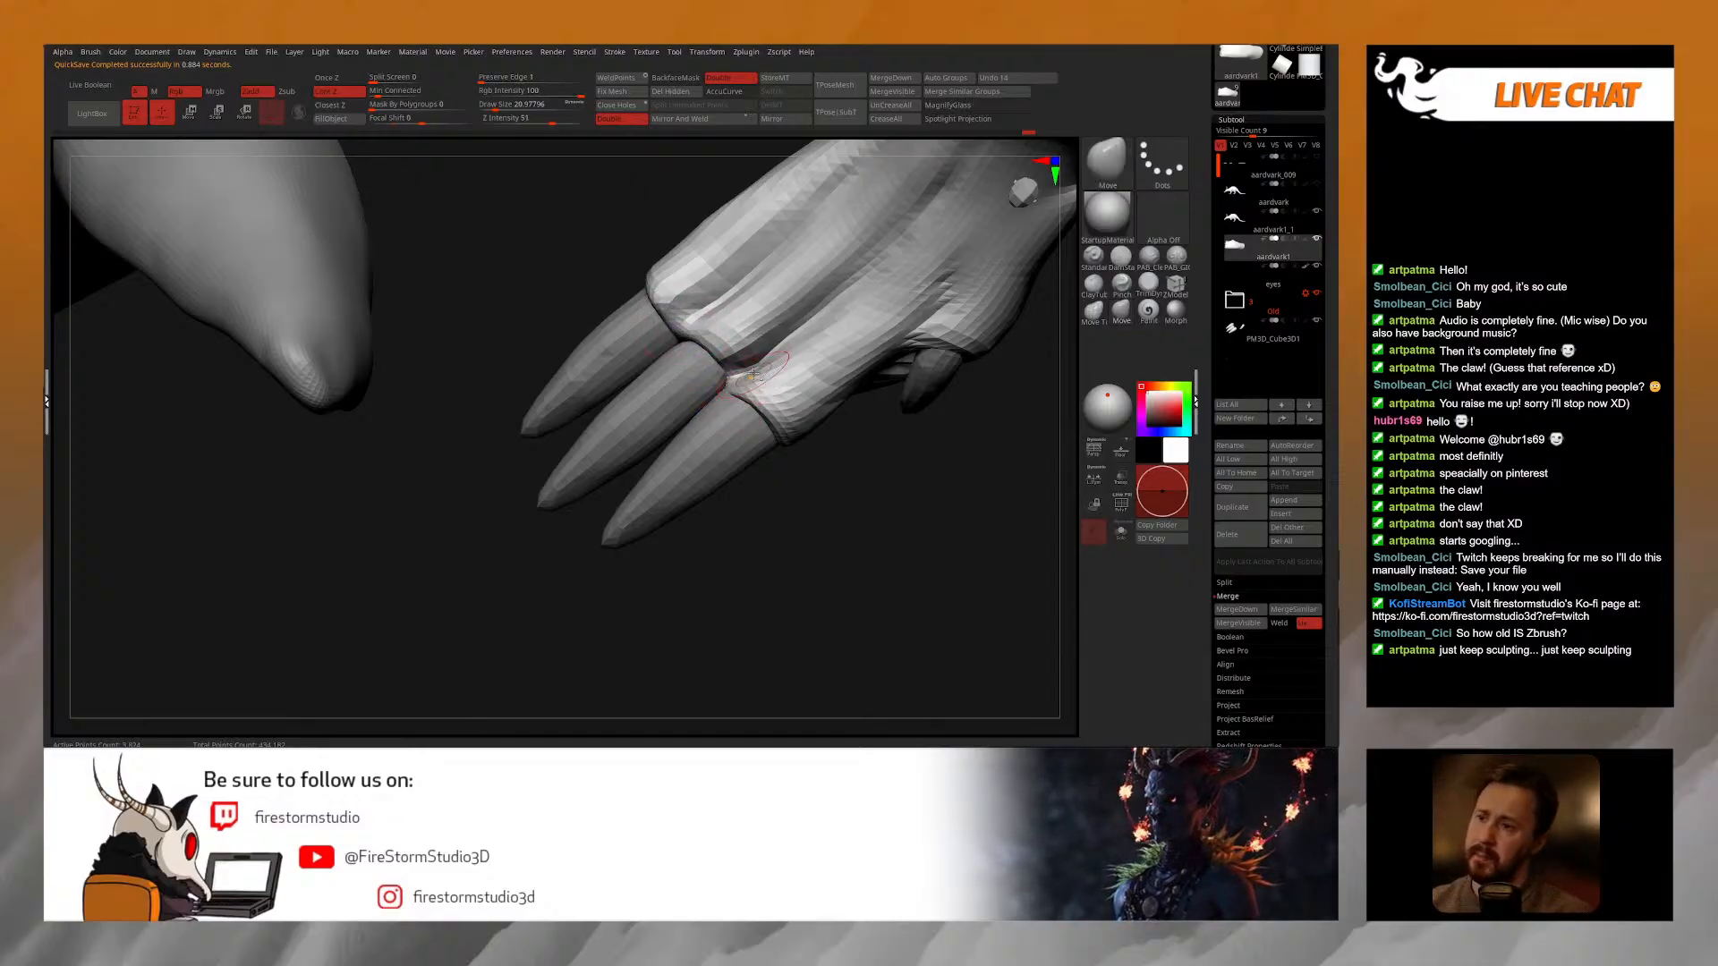
{"action": "right_click_drag", "start_coordinate": [753, 376], "coordinate": [718, 440], "text": "alt"}
{"action": "key", "text": "space"}
{"action": "left_click_drag", "start_coordinate": [718, 438], "coordinate": [731, 437]}
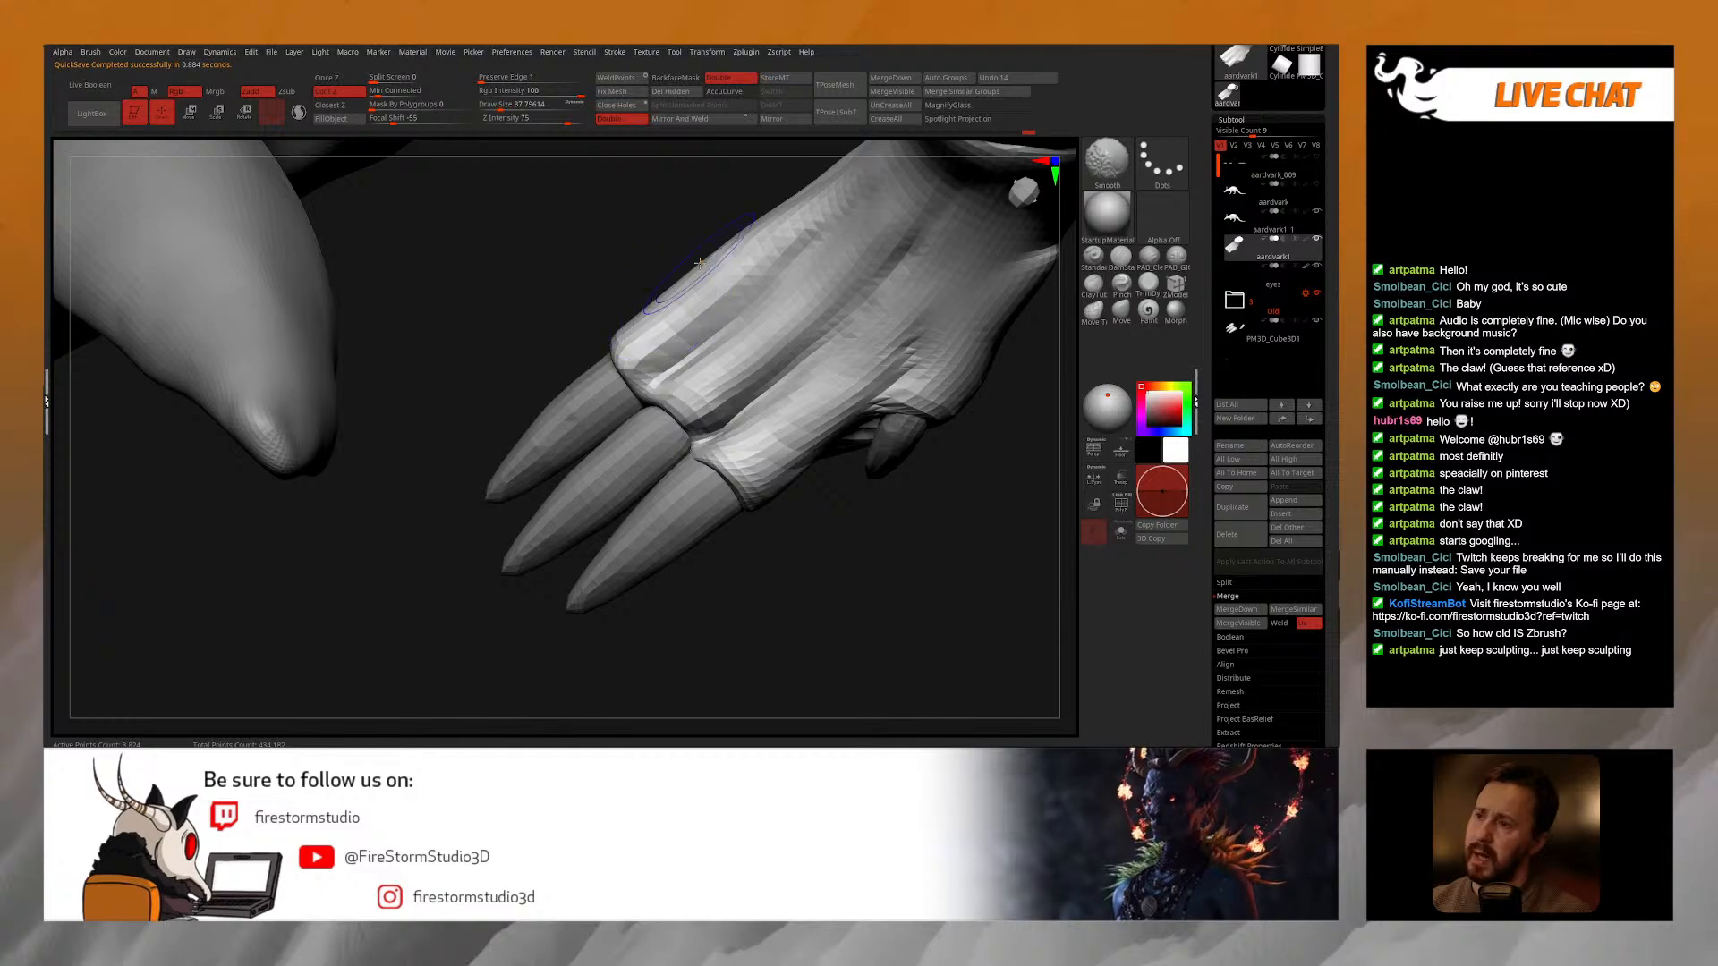
{"action": "right_click_drag", "start_coordinate": [697, 264], "coordinate": [747, 344]}
{"action": "key", "text": "shift"}
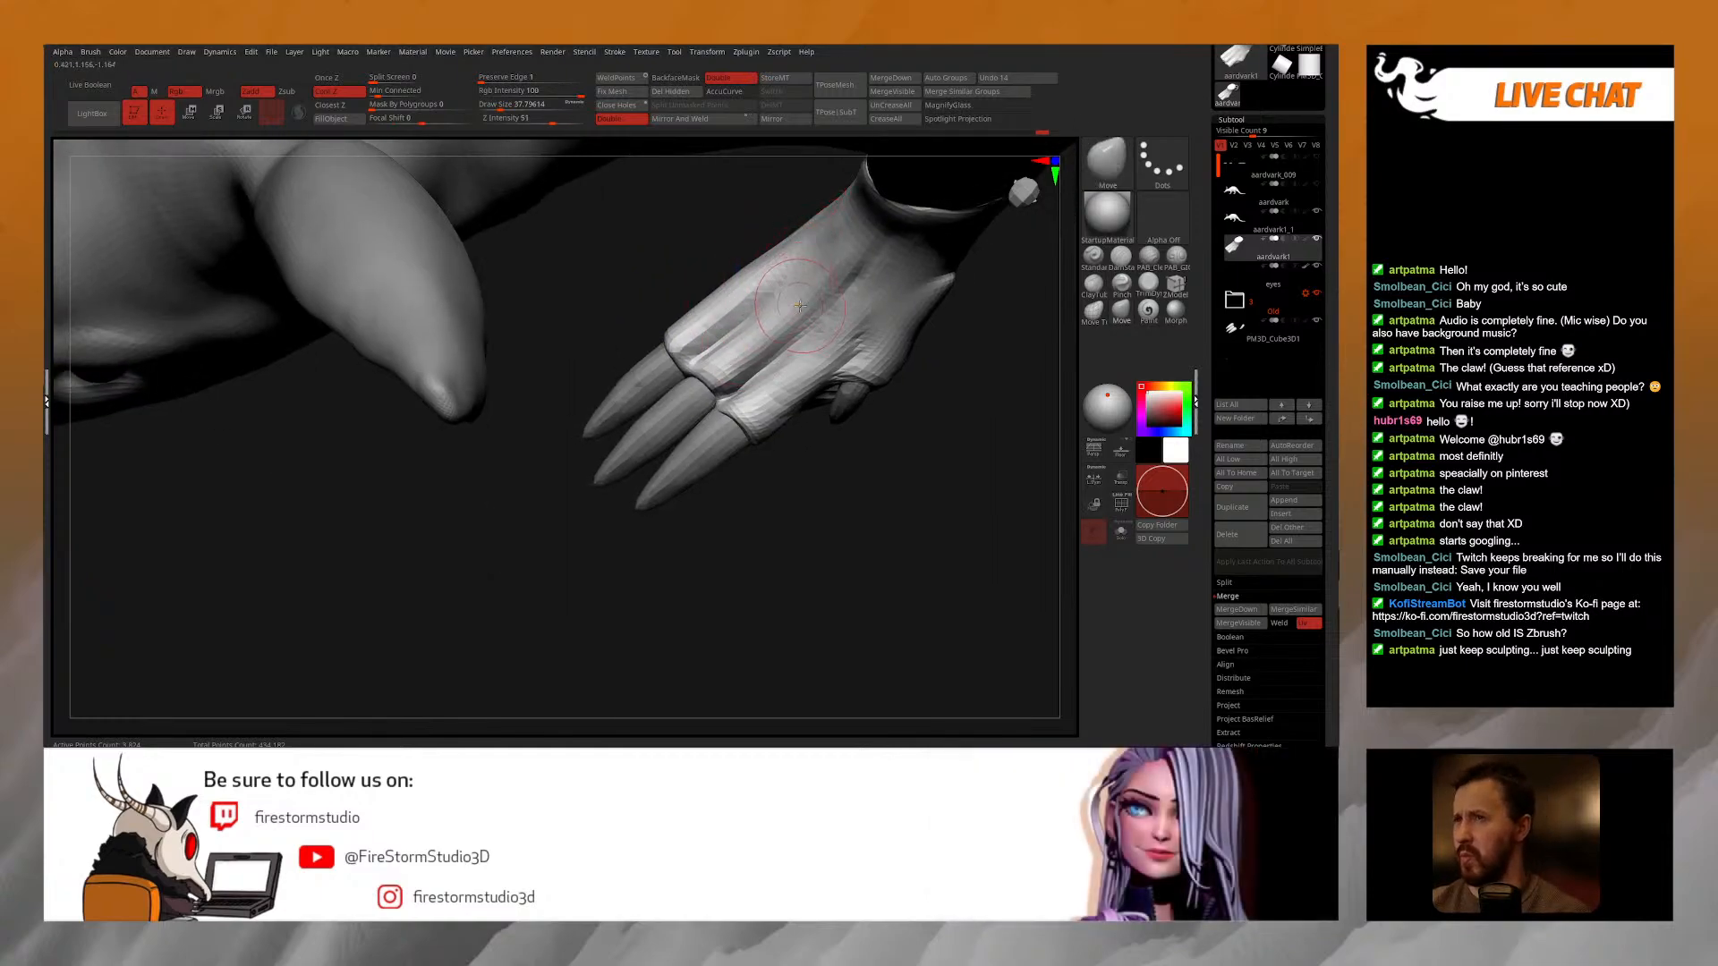
Step: Even out the curved skin edges and toes above the front claws with the Move brush
{"action": "right_click_drag", "start_coordinate": [766, 351], "coordinate": [711, 385]}
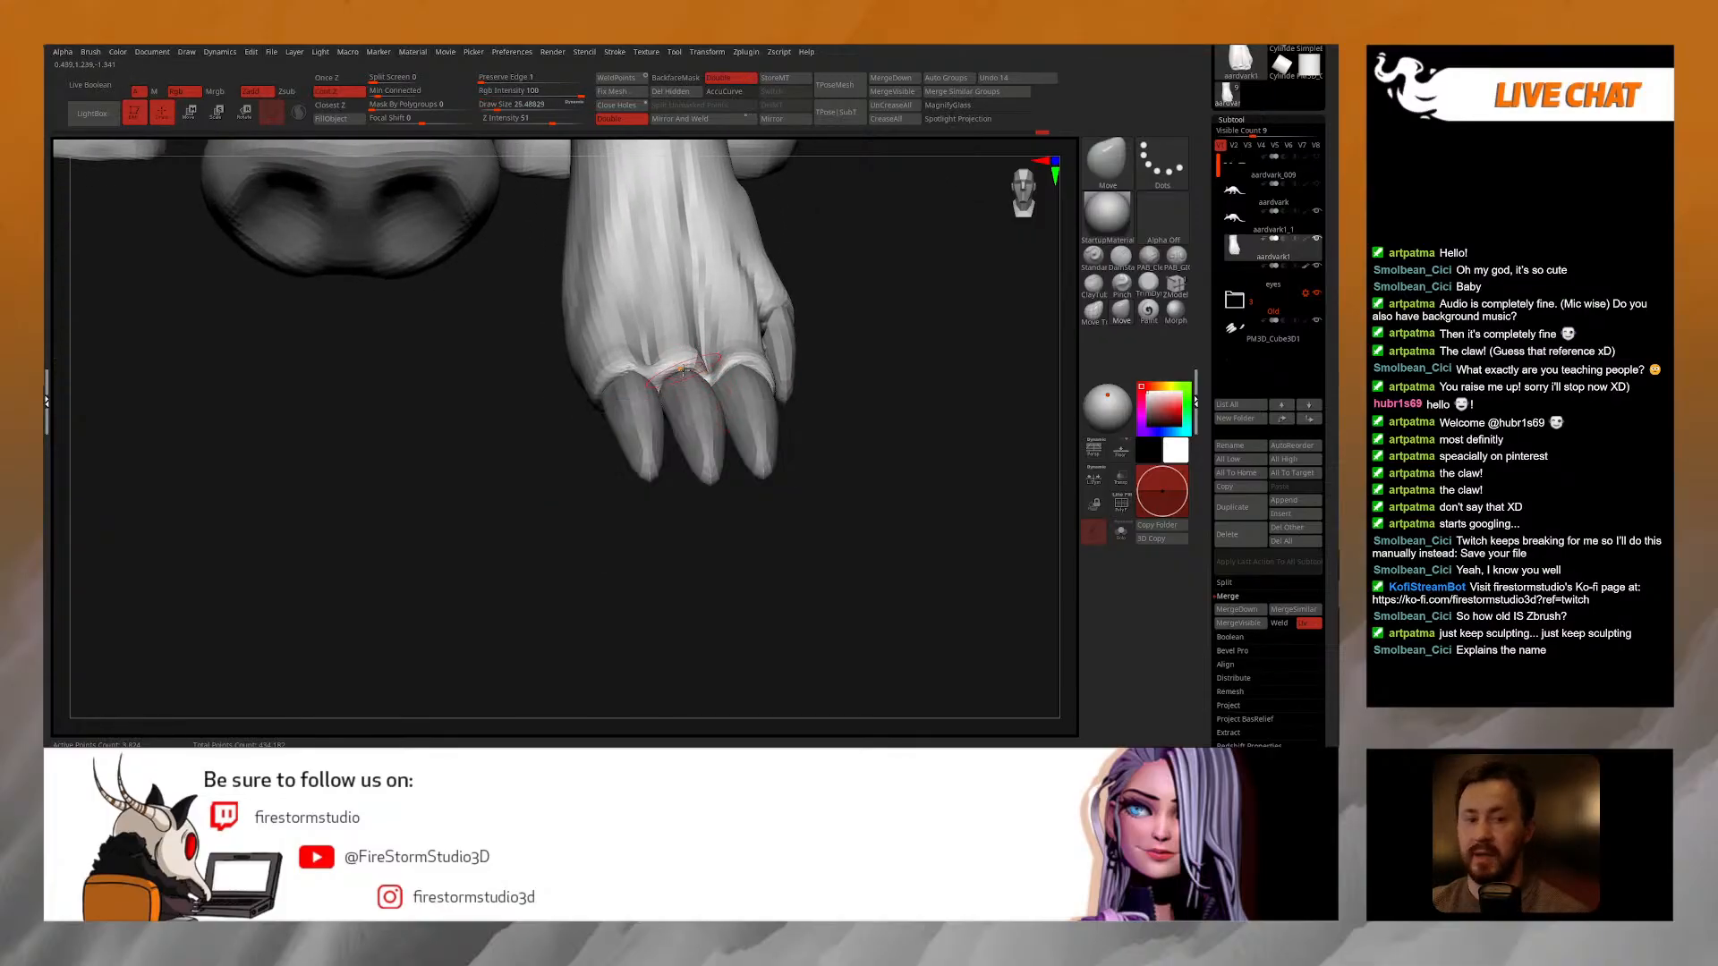
{"action": "mouse_move", "coordinate": [676, 372]}
{"action": "right_mouse_down"}
{"action": "mouse_move", "coordinate": [663, 358]}
{"action": "mouse_move", "coordinate": [673, 385]}
{"action": "right_mouse_up"}
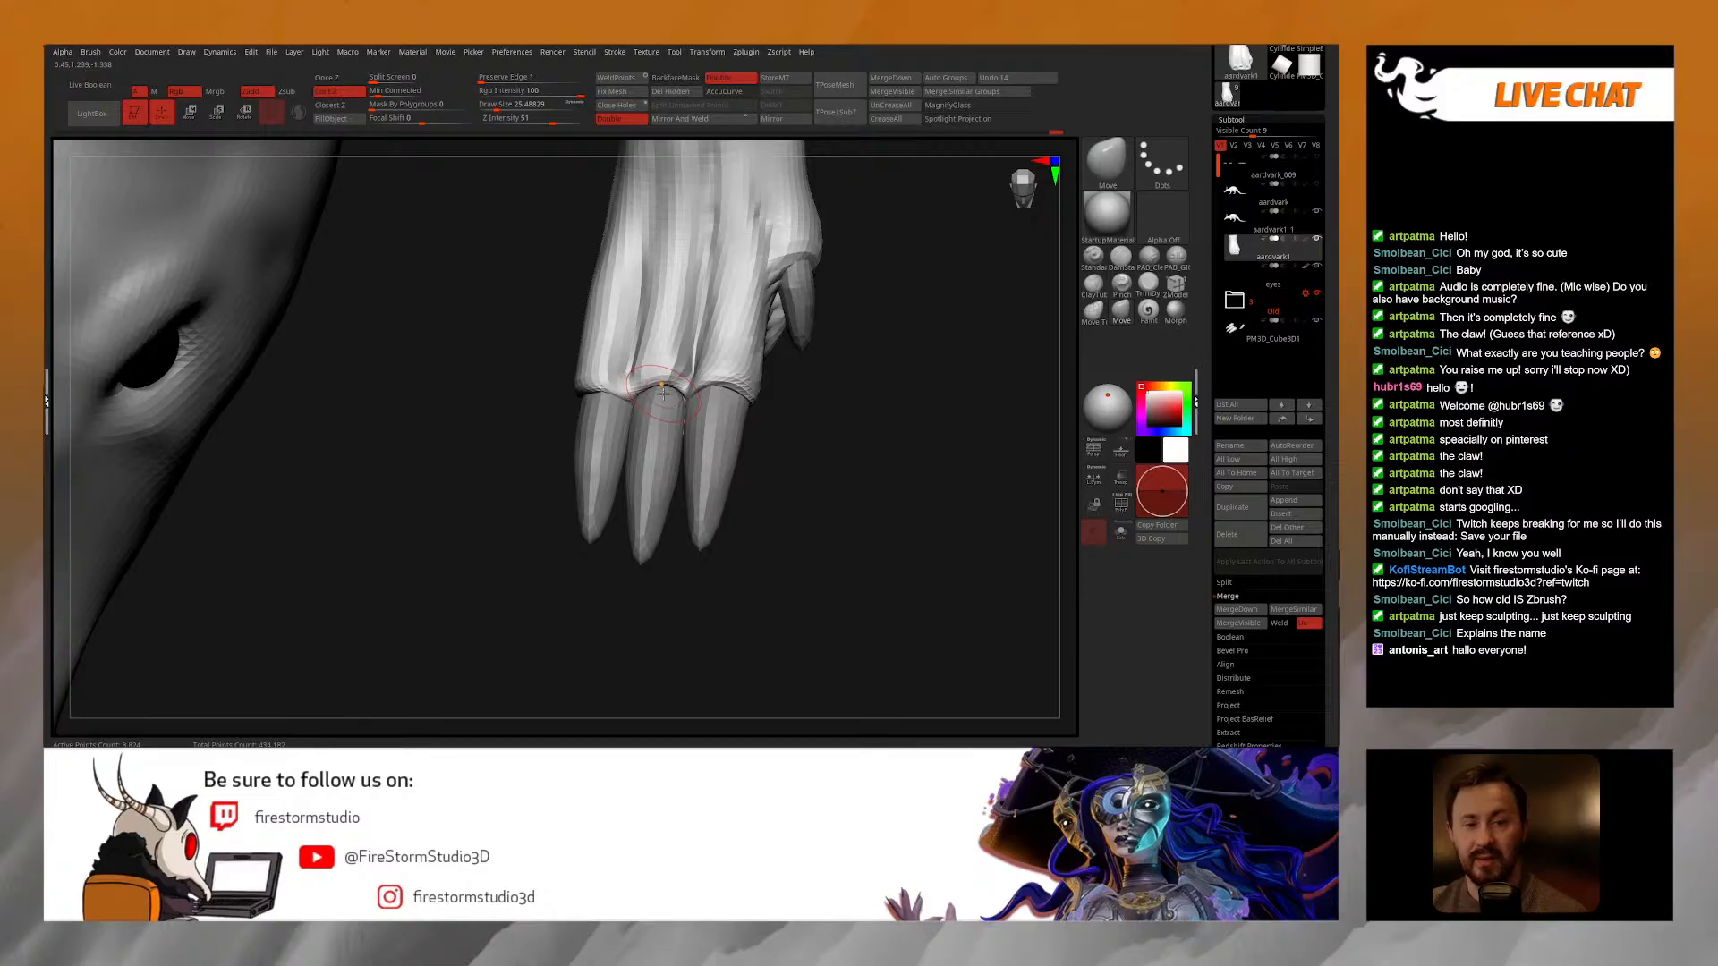
{"action": "mouse_move", "coordinate": [668, 364]}
{"action": "right_mouse_down"}
{"action": "mouse_move", "coordinate": [645, 341]}
{"action": "mouse_move", "coordinate": [707, 378]}
{"action": "mouse_move", "coordinate": [656, 350]}
{"action": "mouse_move", "coordinate": [702, 334]}
{"action": "mouse_move", "coordinate": [640, 345]}
{"action": "right_mouse_up"}
{"action": "key", "text": "space"}
{"action": "left_click_drag", "start_coordinate": [638, 345], "coordinate": [644, 344]}
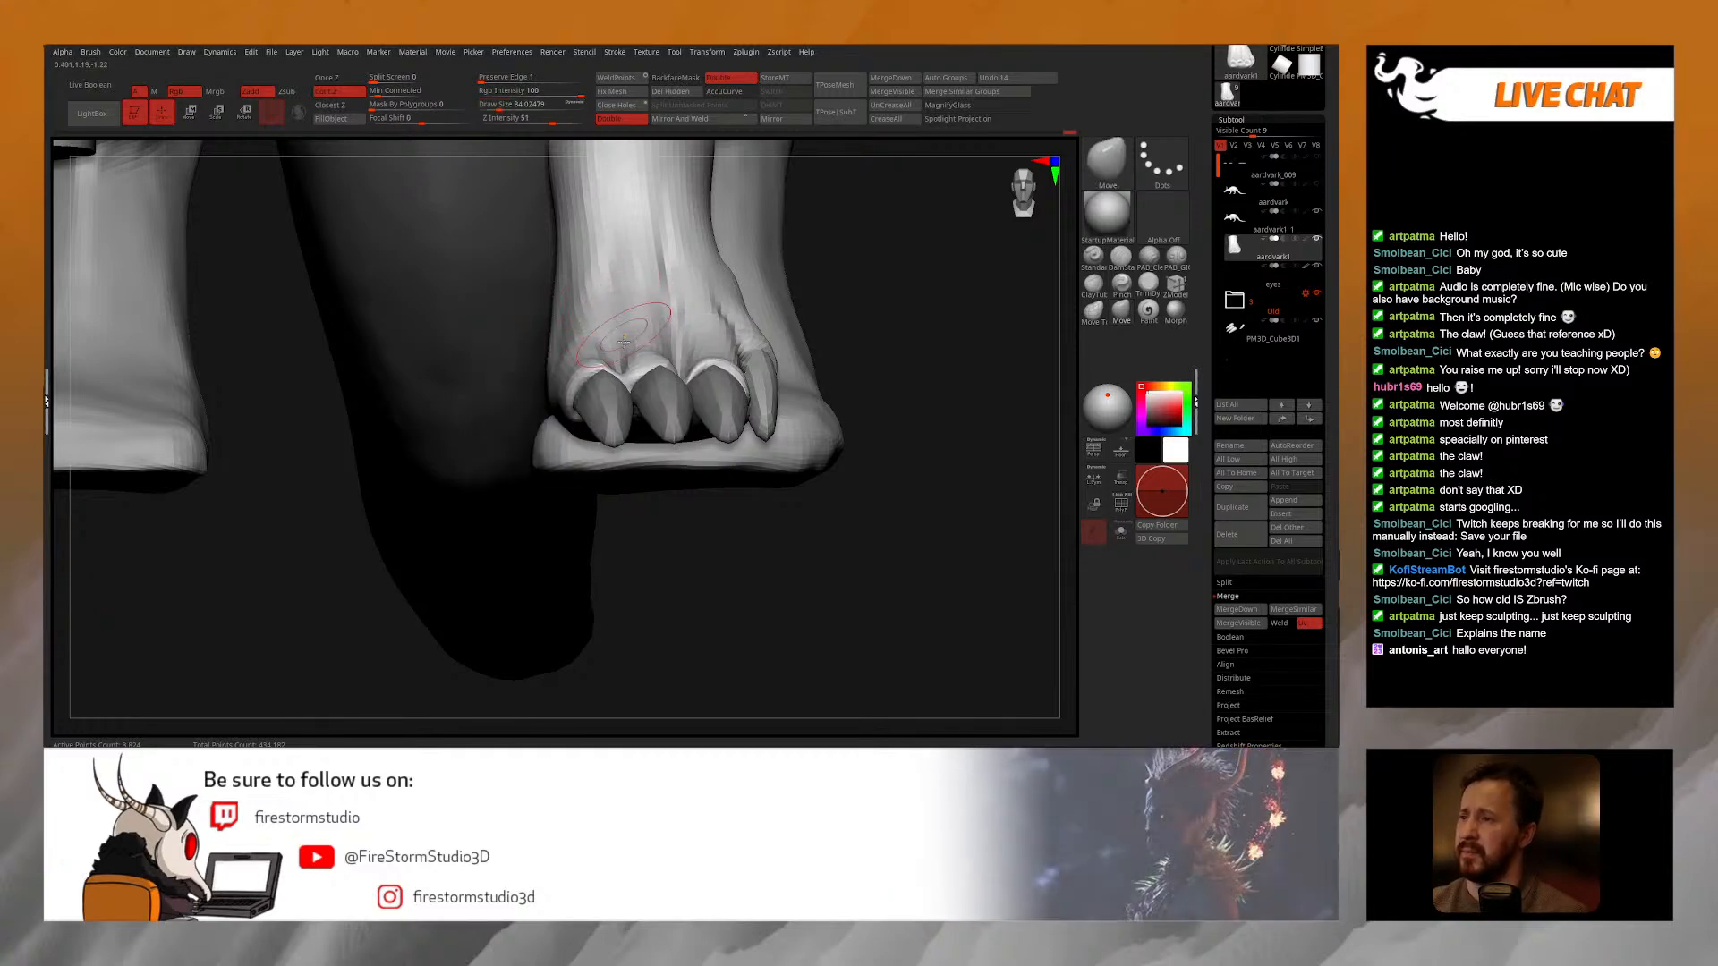
{"action": "right_click_drag", "start_coordinate": [624, 336], "coordinate": [684, 336]}
{"action": "mouse_move", "coordinate": [527, 373]}
{"action": "right_mouse_down"}
{"action": "mouse_move", "coordinate": [614, 375]}
{"action": "mouse_move", "coordinate": [605, 394]}
{"action": "mouse_move", "coordinate": [540, 388]}
{"action": "mouse_move", "coordinate": [606, 390]}
{"action": "mouse_move", "coordinate": [604, 428]}
{"action": "mouse_move", "coordinate": [621, 372]}
{"action": "mouse_move", "coordinate": [754, 430]}
{"action": "mouse_move", "coordinate": [825, 415]}
{"action": "mouse_move", "coordinate": [709, 439]}
{"action": "mouse_move", "coordinate": [716, 498]}
{"action": "right_mouse_up"}
Step: Reshape the heel of the paw from the inner side with the Move brush at a draw size of about 52
{"action": "right_click_drag", "start_coordinate": [671, 440], "coordinate": [580, 497]}
{"action": "key", "text": "s"}
{"action": "left_click_drag", "start_coordinate": [580, 497], "coordinate": [591, 498]}
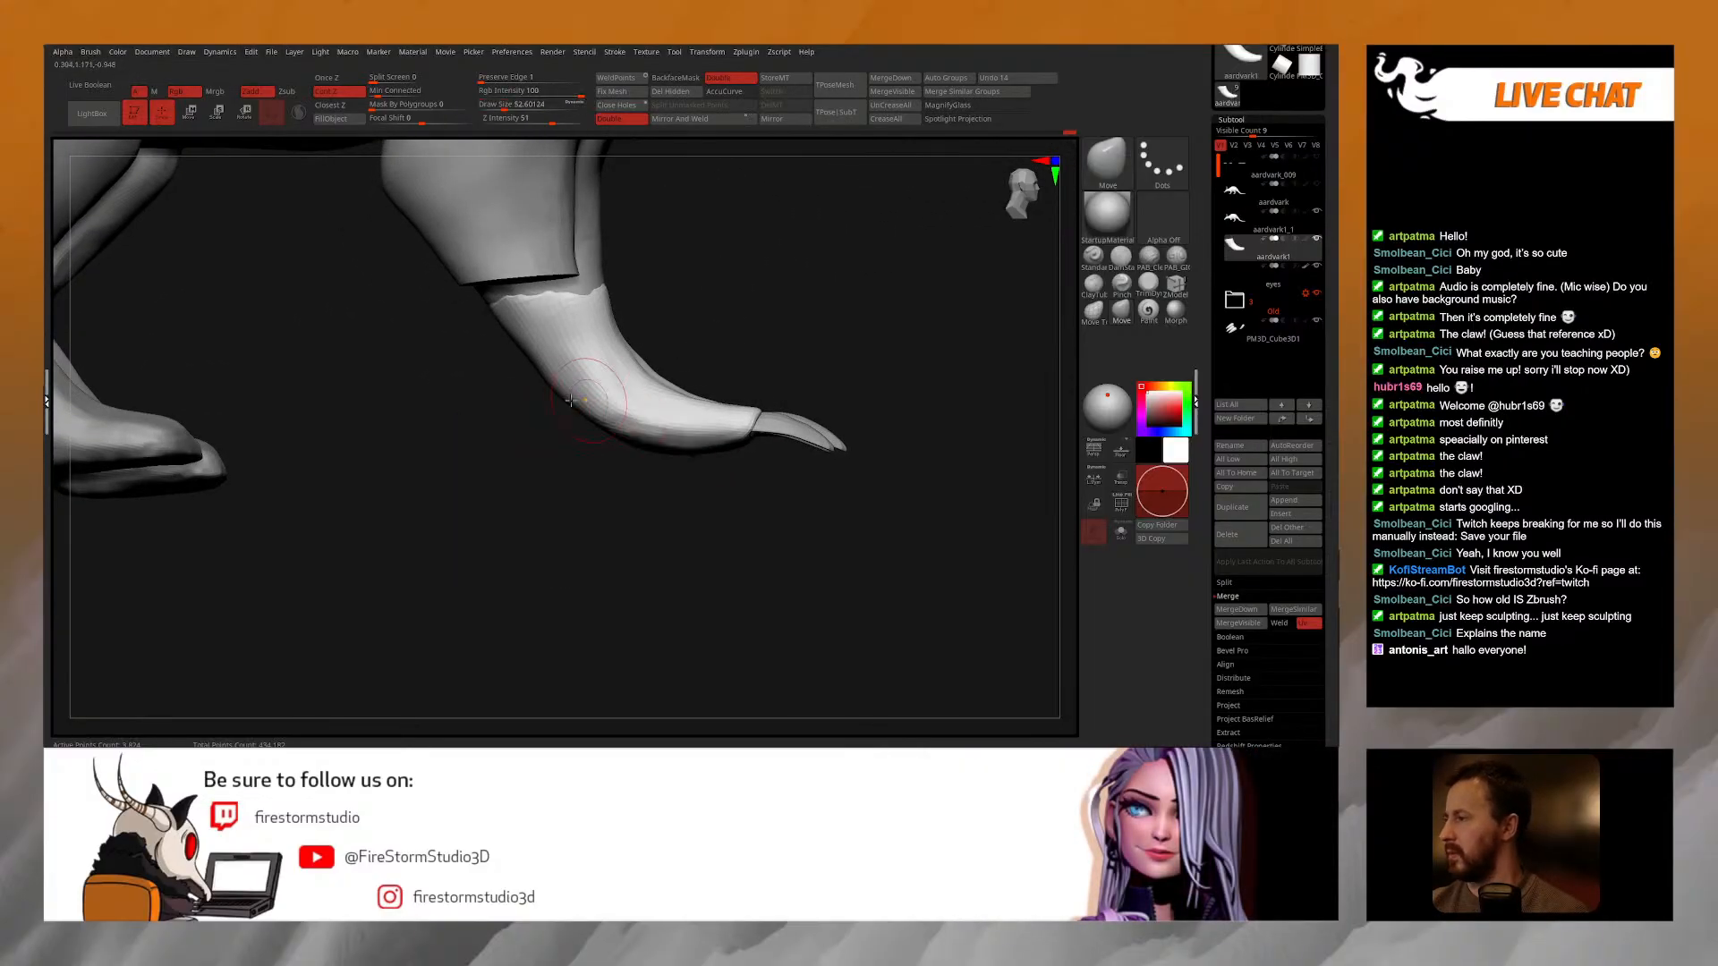
{"action": "right_click_drag", "start_coordinate": [548, 382], "coordinate": [540, 359]}
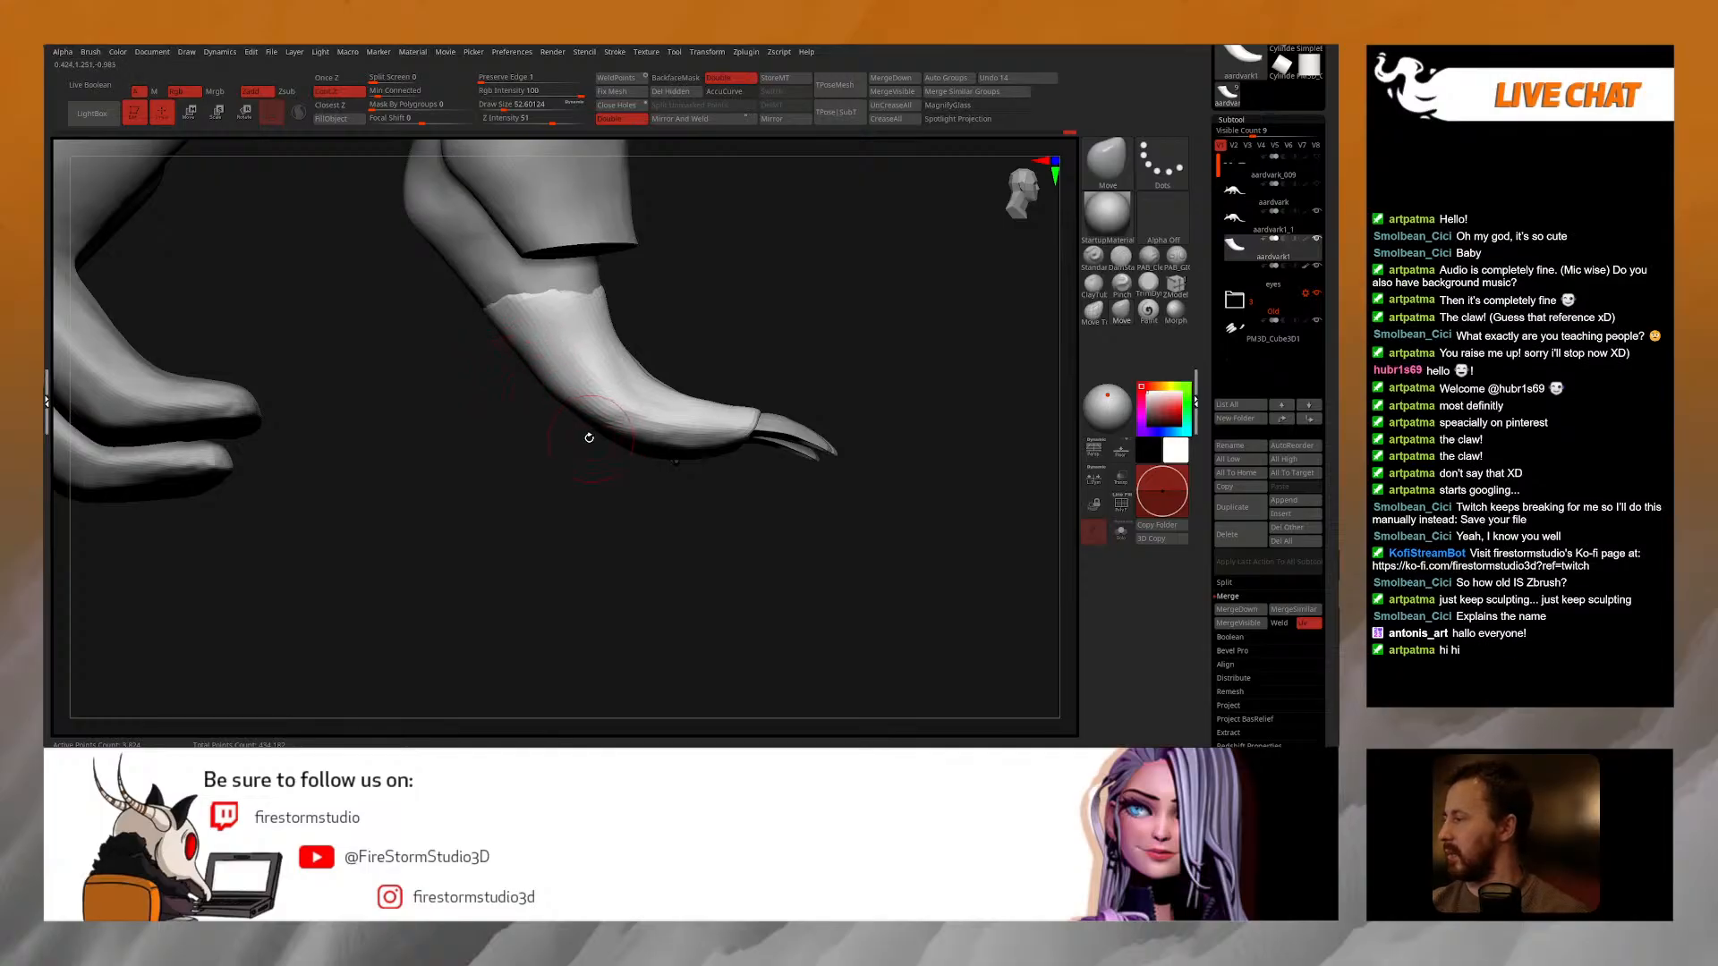
{"action": "mouse_move", "coordinate": [554, 454]}
{"action": "right_mouse_down"}
{"action": "mouse_move", "coordinate": [554, 373]}
{"action": "mouse_move", "coordinate": [579, 361]}
{"action": "right_mouse_up"}
{"action": "left_click_drag", "start_coordinate": [574, 363], "coordinate": [582, 371]}
{"action": "mouse_move", "coordinate": [587, 373]}
{"action": "right_mouse_down"}
{"action": "mouse_move", "coordinate": [614, 376]}
{"action": "mouse_move", "coordinate": [601, 403]}
{"action": "right_mouse_up"}
Step: Adjust the rear profile of the paw and wrist to follow the forearm with the Move brush
{"action": "key", "text": "ctrl"}
{"action": "key", "text": "space"}
{"action": "left_click_drag", "start_coordinate": [589, 403], "coordinate": [583, 403]}
{"action": "mouse_move", "coordinate": [586, 404]}
{"action": "right_mouse_down"}
{"action": "mouse_move", "coordinate": [556, 411]}
{"action": "mouse_move", "coordinate": [602, 407]}
{"action": "right_mouse_up"}
{"action": "key", "text": "space"}
{"action": "right_click_drag", "start_coordinate": [656, 351], "coordinate": [649, 353]}
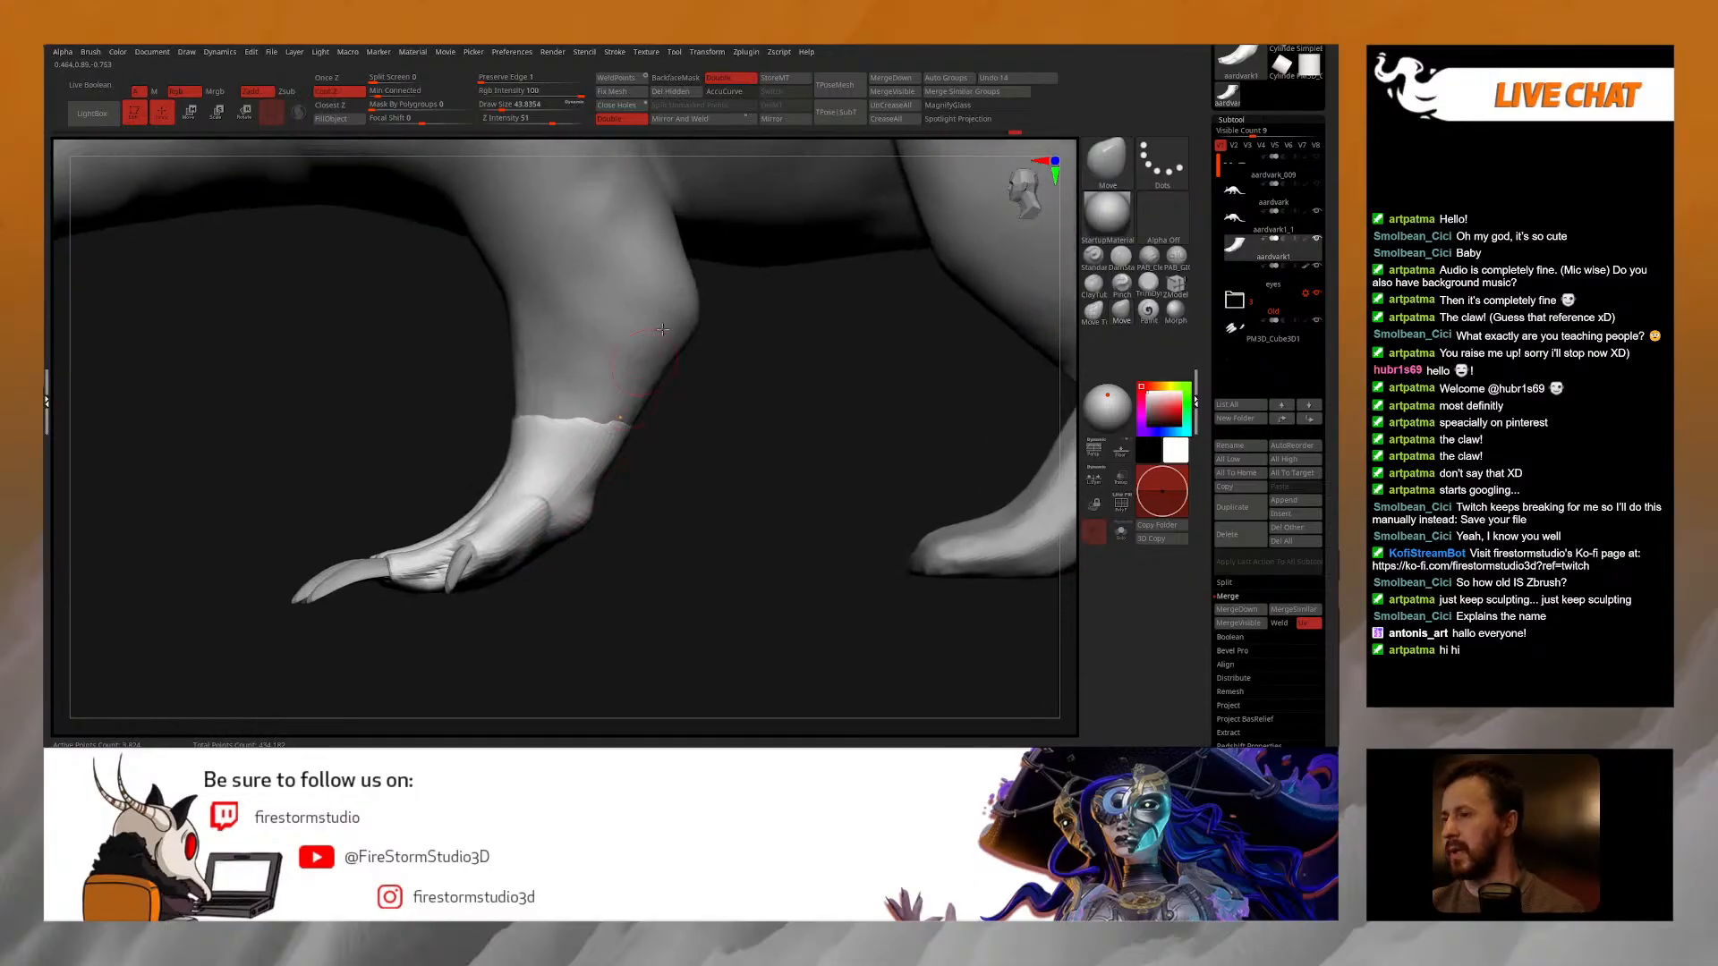
{"action": "right_click_drag", "start_coordinate": [669, 293], "coordinate": [643, 329]}
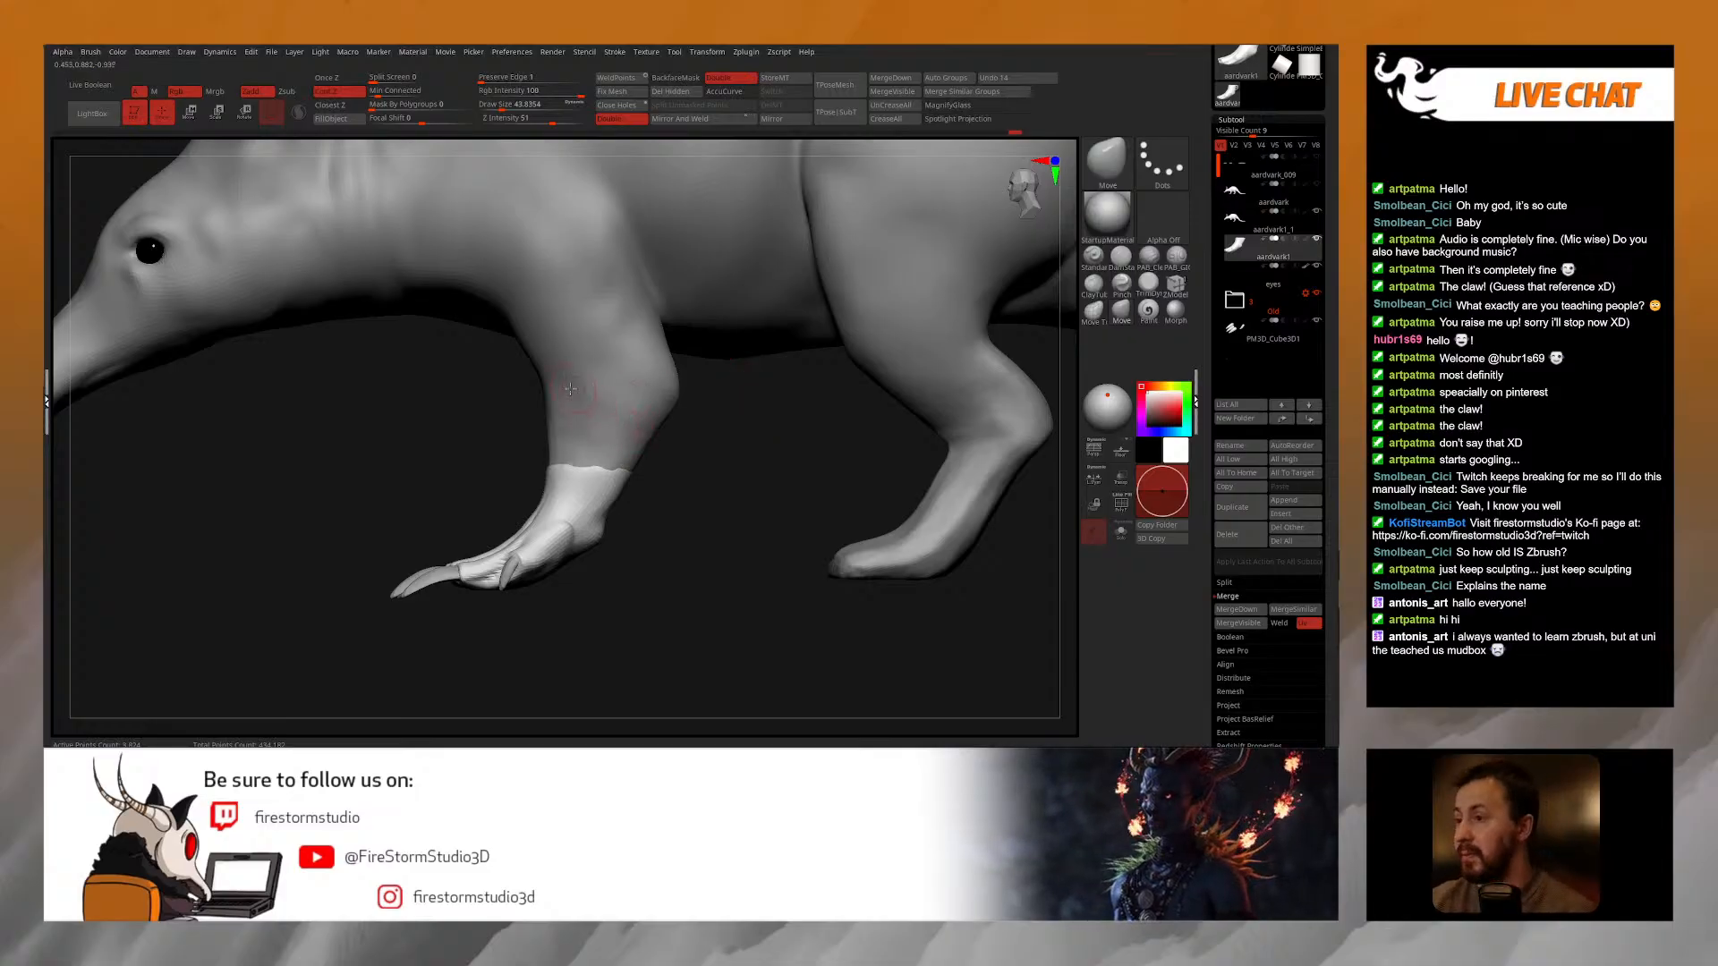
Step: Select the body mesh and raise the front leg's elbow with a Move brush enlarged to over 100
{"action": "left_click", "coordinate": [630, 396], "text": "alt"}
{"action": "key", "text": "space"}
{"action": "left_click_drag", "start_coordinate": [663, 398], "coordinate": [705, 399]}
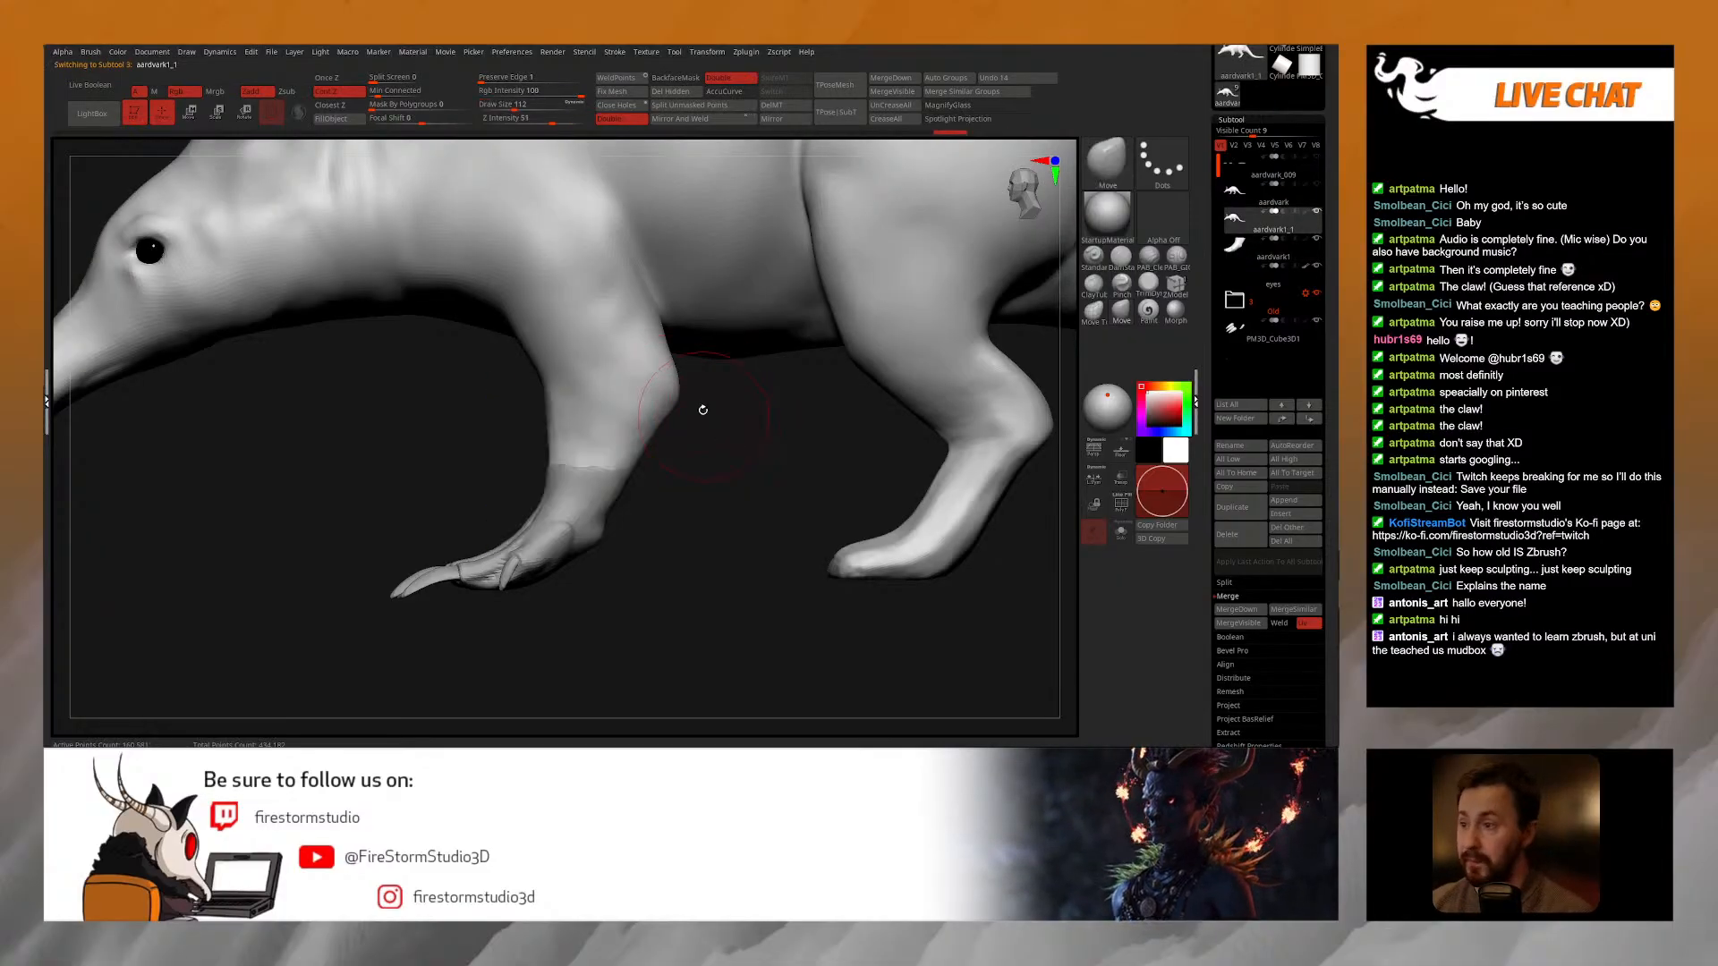
{"action": "left_click", "coordinate": [1120, 314]}
{"action": "key", "text": "s"}
{"action": "left_click_drag", "start_coordinate": [659, 395], "coordinate": [678, 395]}
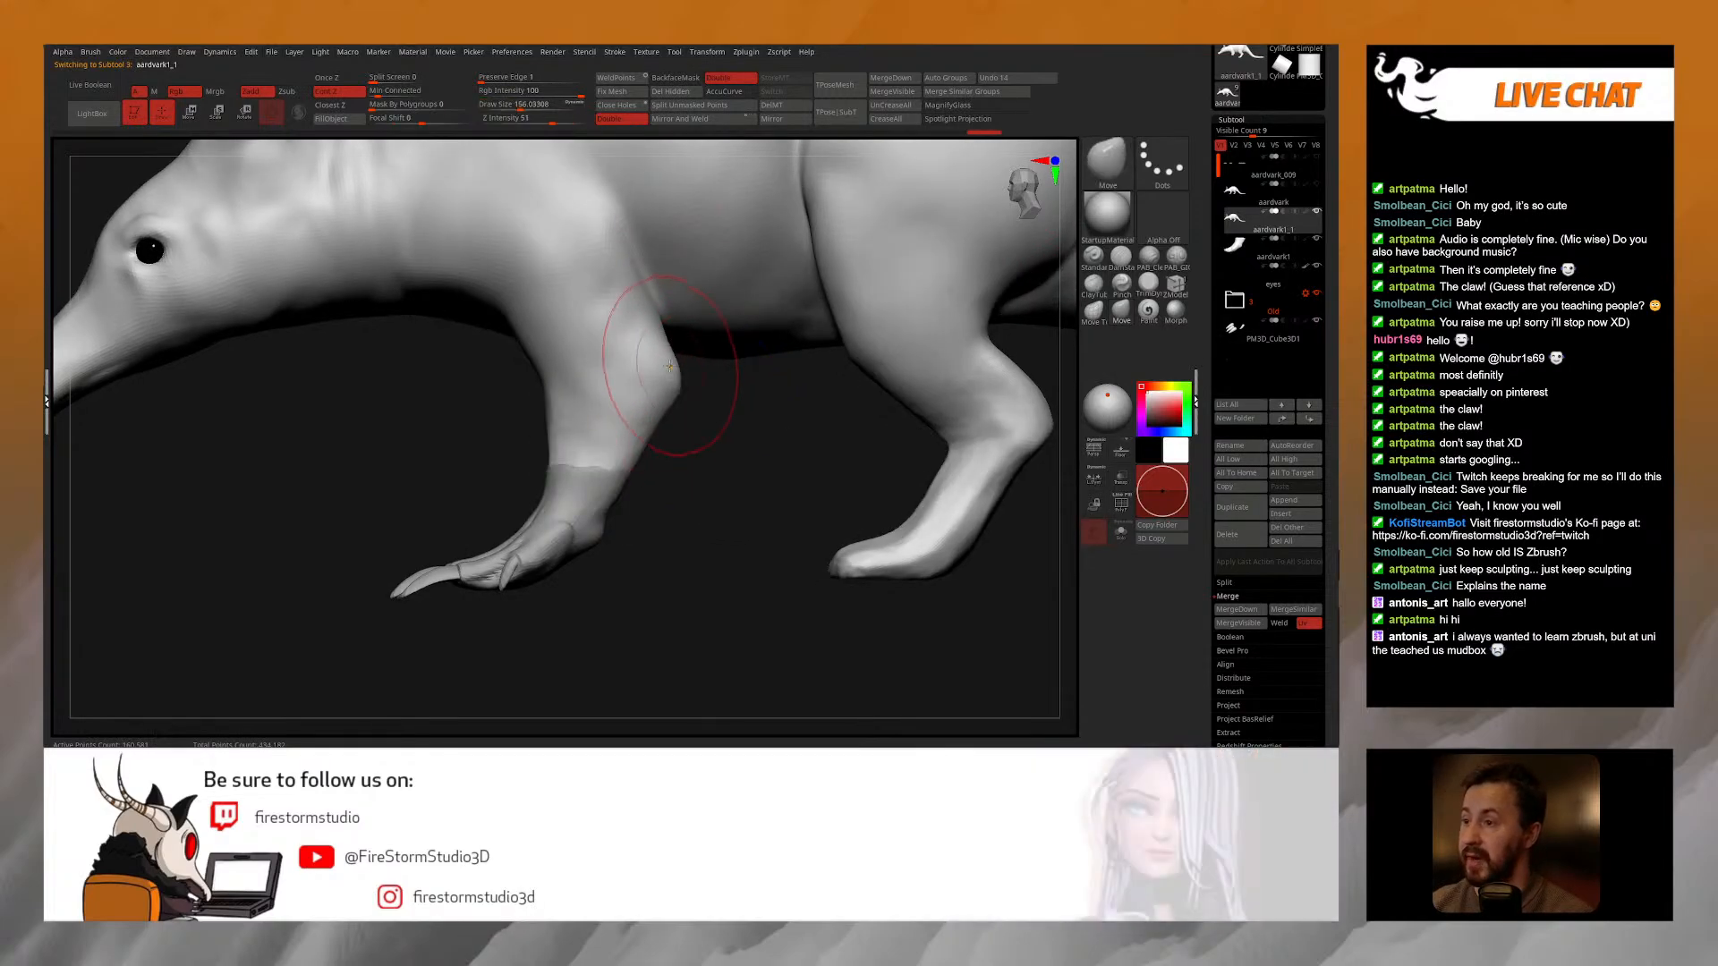
{"action": "right_click_drag", "start_coordinate": [696, 405], "coordinate": [675, 394]}
{"action": "key", "text": "ctrl+z"}
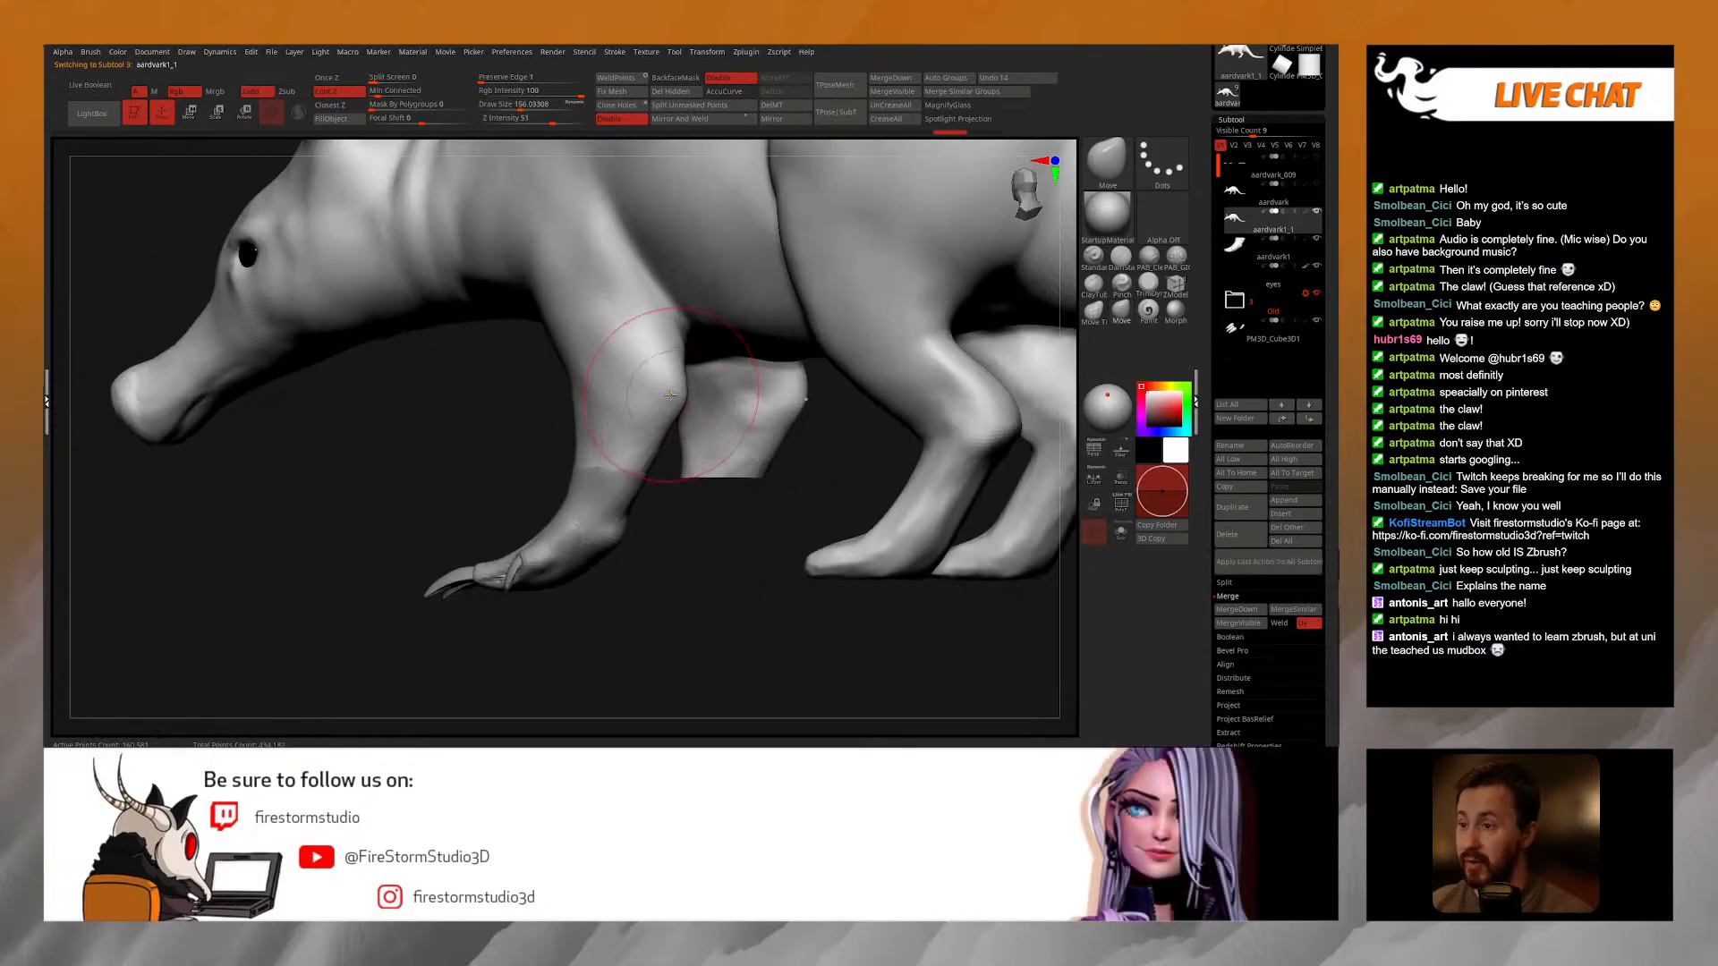
{"action": "left_click_drag", "start_coordinate": [670, 392], "coordinate": [677, 369]}
{"action": "right_click_drag", "start_coordinate": [677, 367], "coordinate": [697, 374]}
{"action": "mouse_move", "coordinate": [689, 379]}
{"action": "left_mouse_down"}
{"action": "mouse_move", "coordinate": [680, 351]}
{"action": "mouse_move", "coordinate": [677, 389]}
{"action": "left_mouse_up"}
Step: Refine the back of the forearm just below the elbow with the Move brush
{"action": "key", "text": "space"}
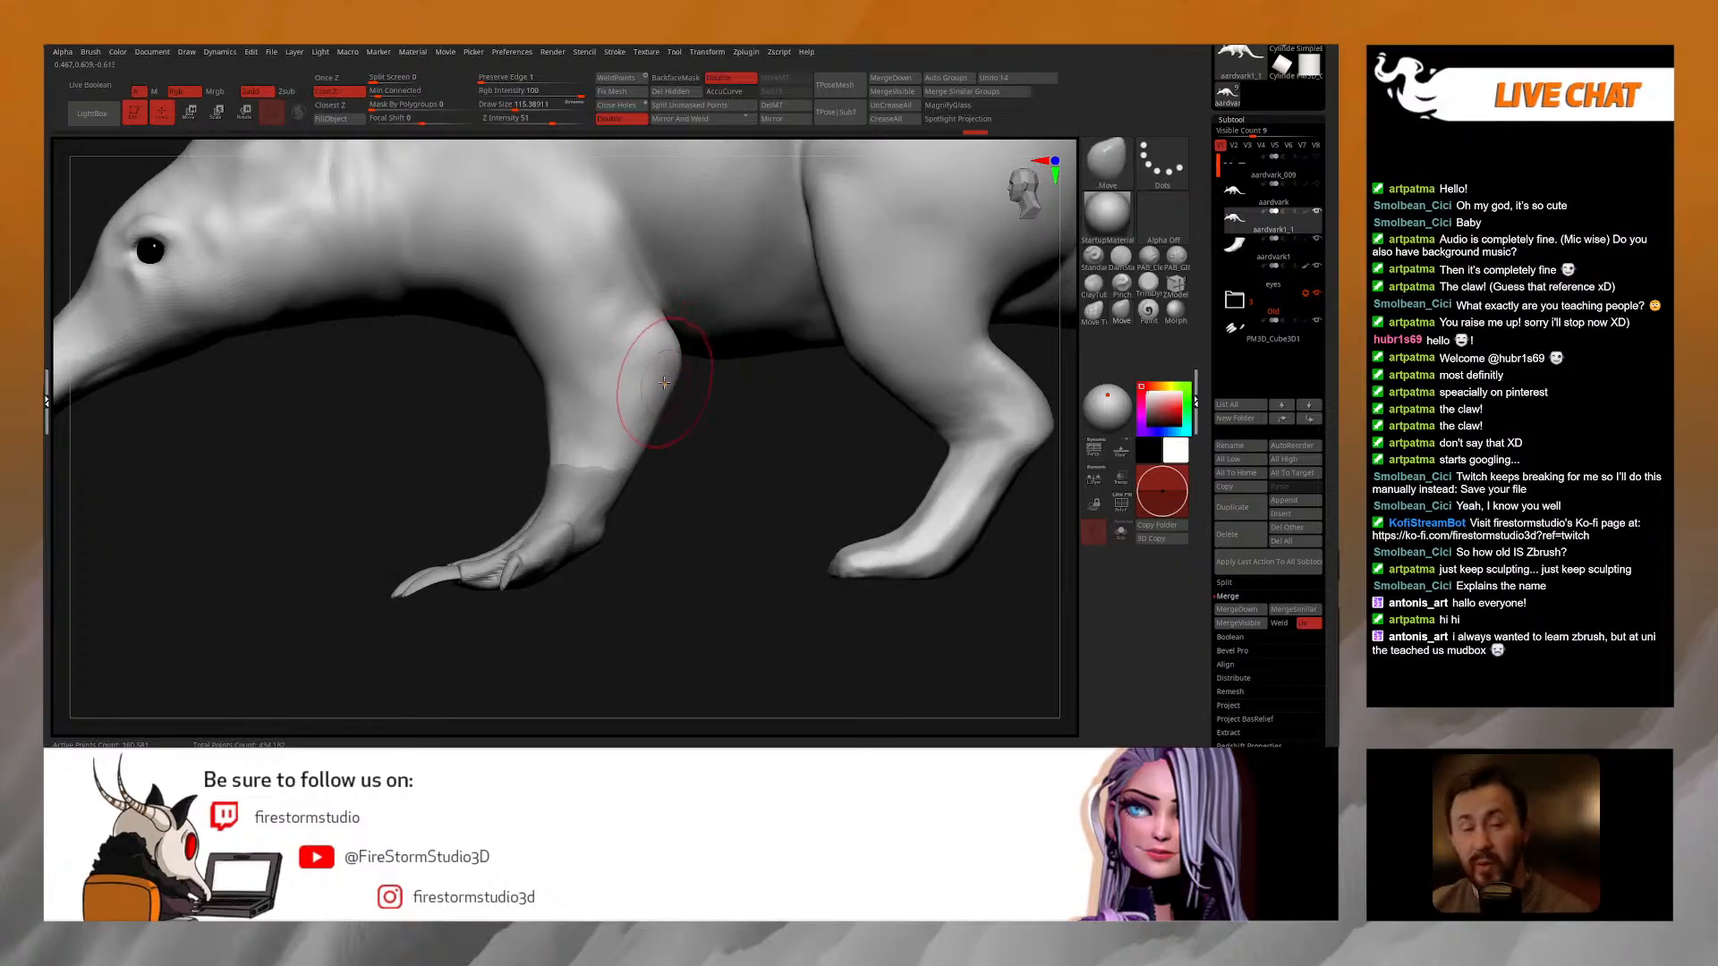
{"action": "mouse_move", "coordinate": [671, 368]}
{"action": "right_mouse_down"}
{"action": "mouse_move", "coordinate": [797, 398]}
{"action": "mouse_move", "coordinate": [673, 388]}
{"action": "right_mouse_up"}
{"action": "key", "text": "space"}
{"action": "left_click_drag", "start_coordinate": [678, 390], "coordinate": [673, 391]}
{"action": "right_click_drag", "start_coordinate": [704, 380], "coordinate": [687, 394], "text": "shift"}
{"action": "key", "text": "space"}
{"action": "left_click_drag", "start_coordinate": [687, 392], "coordinate": [676, 392]}
Step: Adjust the elbow's contour with the Move brush at a draw size of about 102
{"action": "mouse_move", "coordinate": [727, 387]}
{"action": "right_mouse_down"}
{"action": "mouse_move", "coordinate": [631, 374]}
{"action": "mouse_move", "coordinate": [683, 385]}
{"action": "right_mouse_up"}
{"action": "key", "text": "space"}
{"action": "left_click_drag", "start_coordinate": [683, 385], "coordinate": [687, 385]}
{"action": "right_click_drag", "start_coordinate": [671, 363], "coordinate": [665, 360]}
{"action": "key", "text": "space"}
{"action": "left_click_drag", "start_coordinate": [666, 361], "coordinate": [672, 359]}
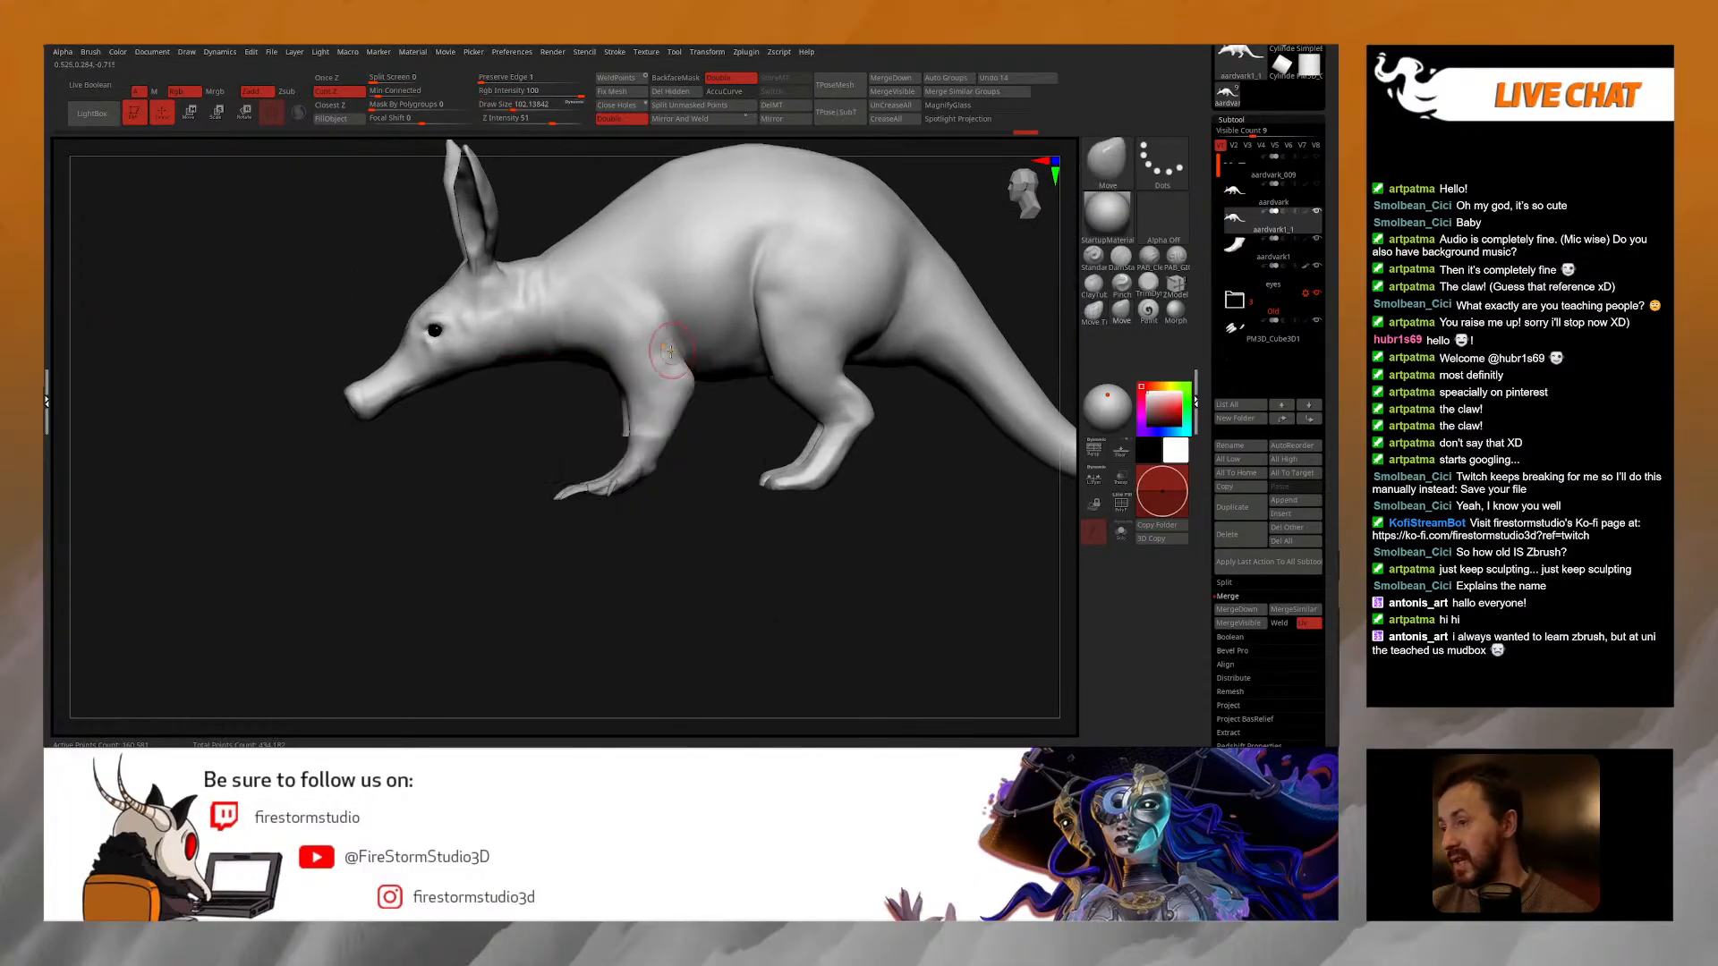
Step: Reshape the front leg around the elbow and forearm, checking its silhouette against the whole body
{"action": "right_click_drag", "start_coordinate": [670, 351], "coordinate": [678, 359]}
{"action": "key", "text": "space"}
{"action": "left_click_drag", "start_coordinate": [677, 360], "coordinate": [684, 363]}
{"action": "left_click_drag", "start_coordinate": [709, 427], "coordinate": [635, 410]}
{"action": "right_click_drag", "start_coordinate": [634, 410], "coordinate": [546, 402]}
{"action": "mouse_move", "coordinate": [729, 374]}
{"action": "right_mouse_down", "text": "shift"}
{"action": "mouse_move", "coordinate": [782, 371]}
{"action": "mouse_move", "coordinate": [498, 379]}
{"action": "mouse_move", "coordinate": [748, 361]}
{"action": "right_mouse_up", "text": "shift"}
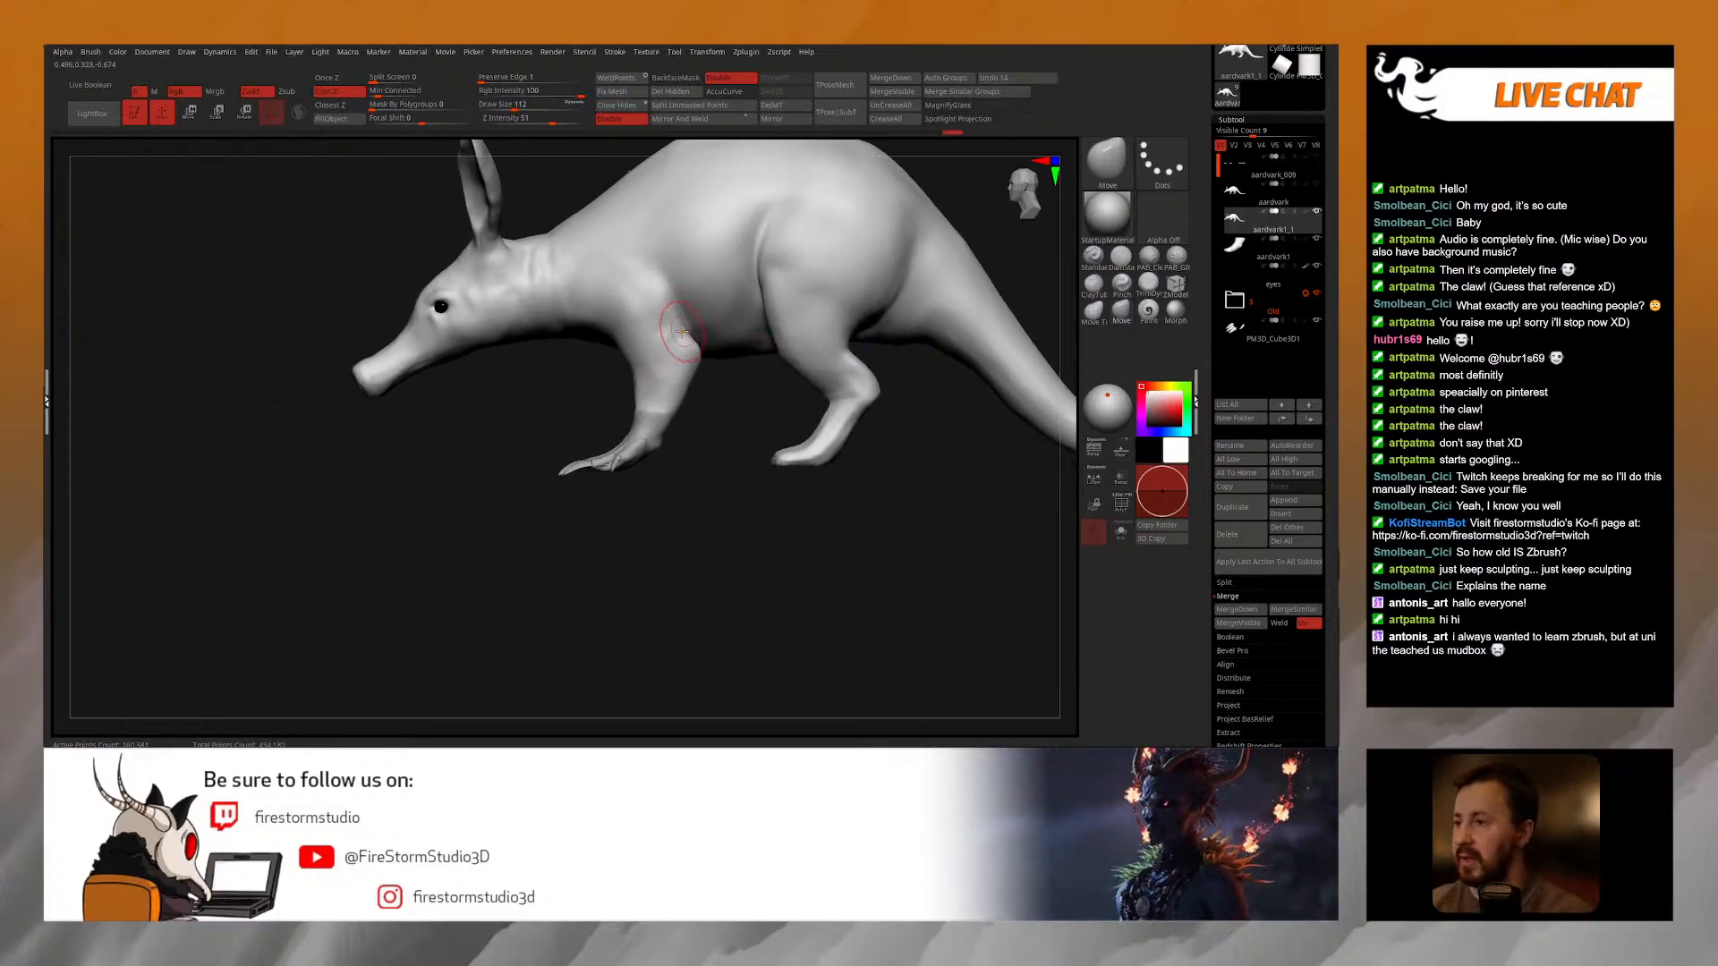
Step: Reshape the front of the upper foreleg where it meets the chest with the Move brush at about 148
{"action": "right_click", "coordinate": [642, 401]}
{"action": "right_click_drag", "start_coordinate": [673, 368], "coordinate": [624, 363], "text": "alt"}
{"action": "right_click", "coordinate": [623, 366]}
{"action": "right_click", "coordinate": [619, 358]}
{"action": "left_click", "coordinate": [617, 362]}
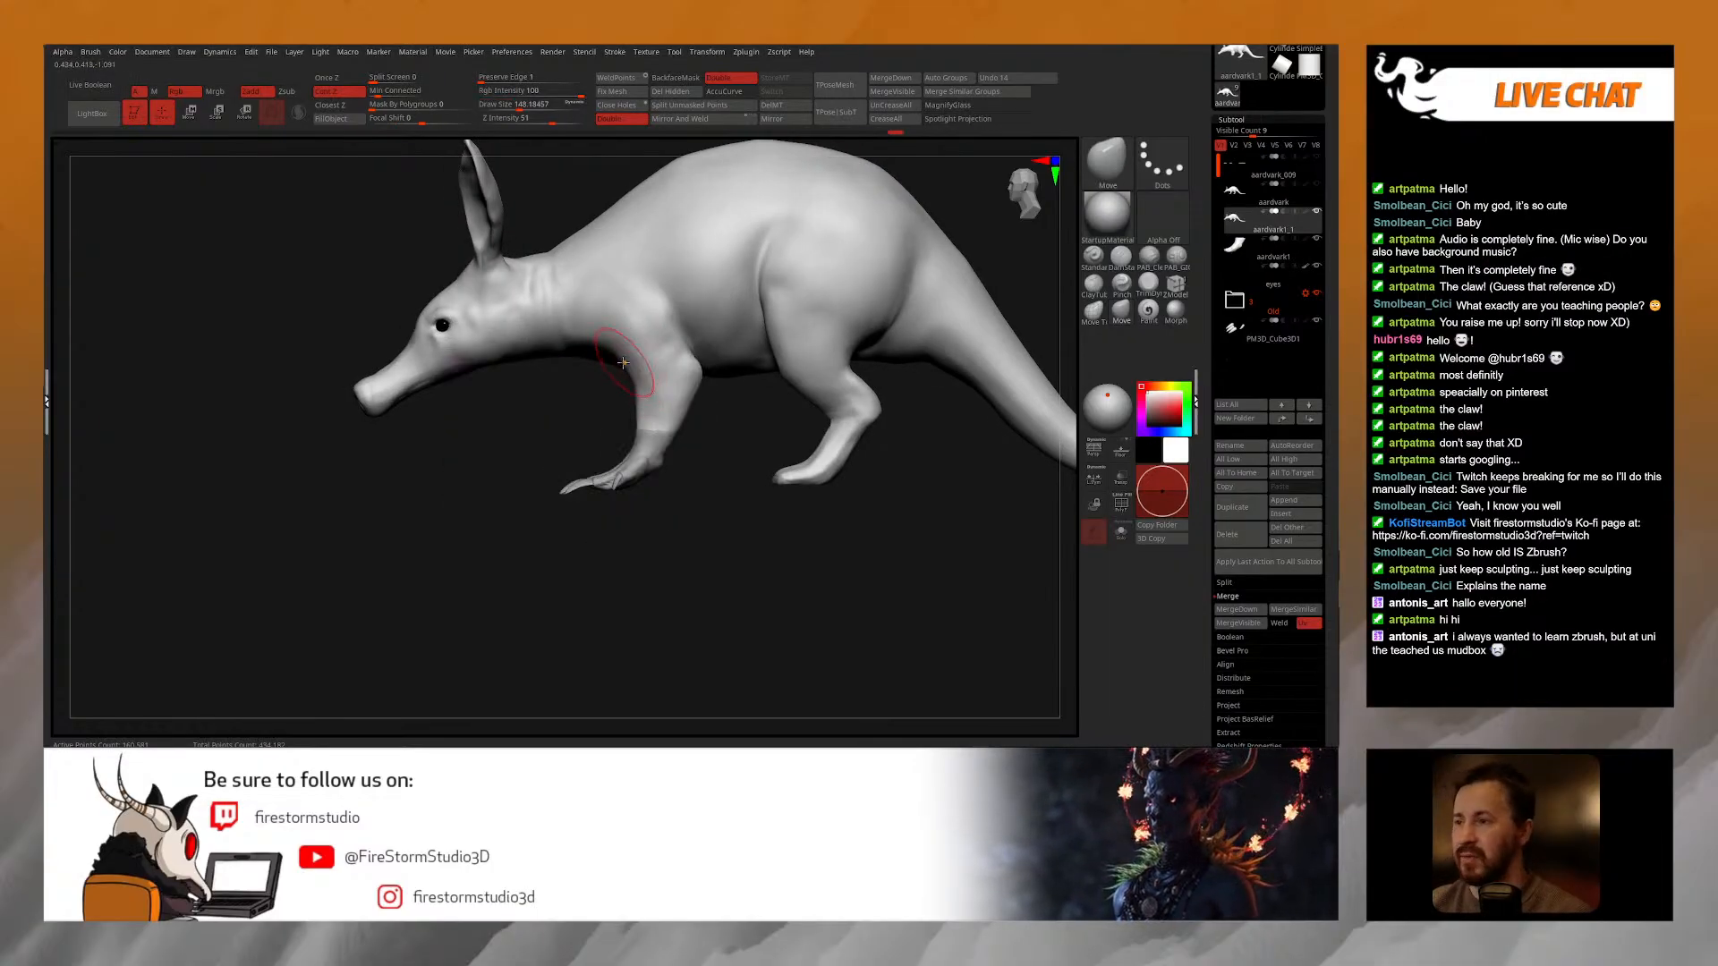
Step: Adjust the front leg's elbow and forearm silhouette with the Move brush, resizing it to about 160 and about 119
{"action": "key", "text": "bracketright"}
{"action": "mouse_move", "coordinate": [625, 355]}
{"action": "right_mouse_down"}
{"action": "mouse_move", "coordinate": [645, 351]}
{"action": "mouse_move", "coordinate": [606, 388]}
{"action": "mouse_move", "coordinate": [664, 363]}
{"action": "right_mouse_up"}
{"action": "right_click", "coordinate": [671, 361]}
{"action": "left_click", "coordinate": [673, 362]}
{"action": "right_click", "coordinate": [729, 419]}
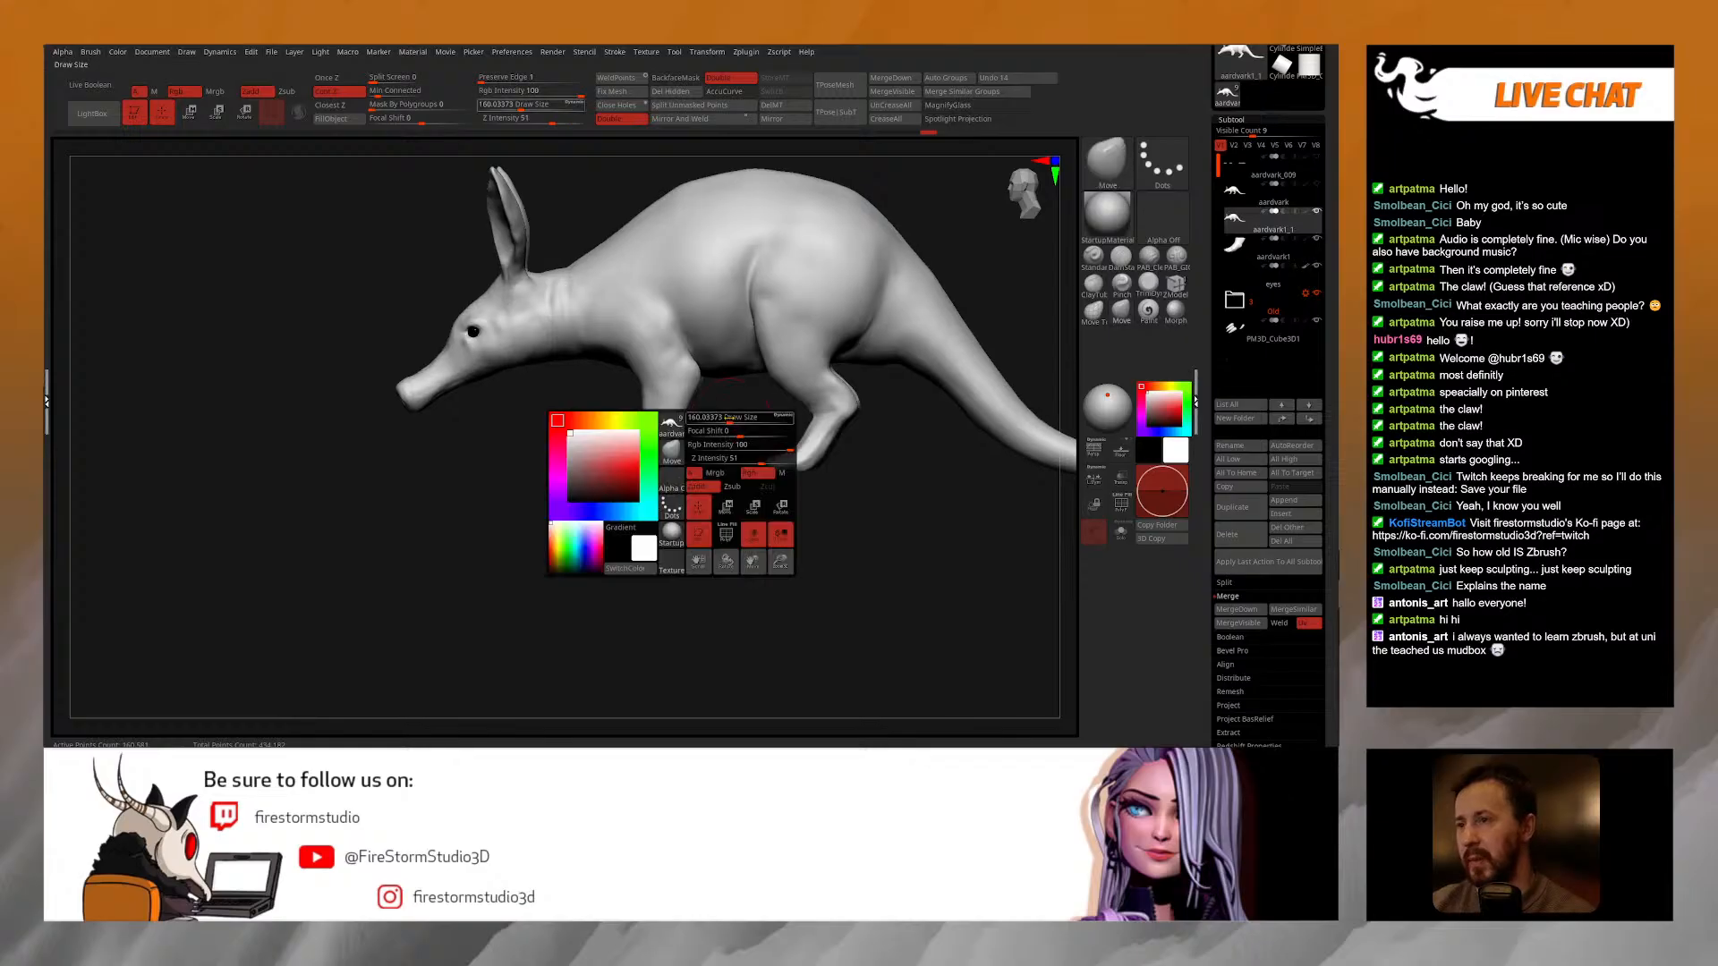
{"action": "left_click_drag", "start_coordinate": [729, 419], "coordinate": [723, 420]}
{"action": "mouse_move", "coordinate": [724, 430]}
{"action": "right_mouse_down"}
{"action": "mouse_move", "coordinate": [790, 430]}
{"action": "mouse_move", "coordinate": [714, 456]}
{"action": "right_mouse_up"}
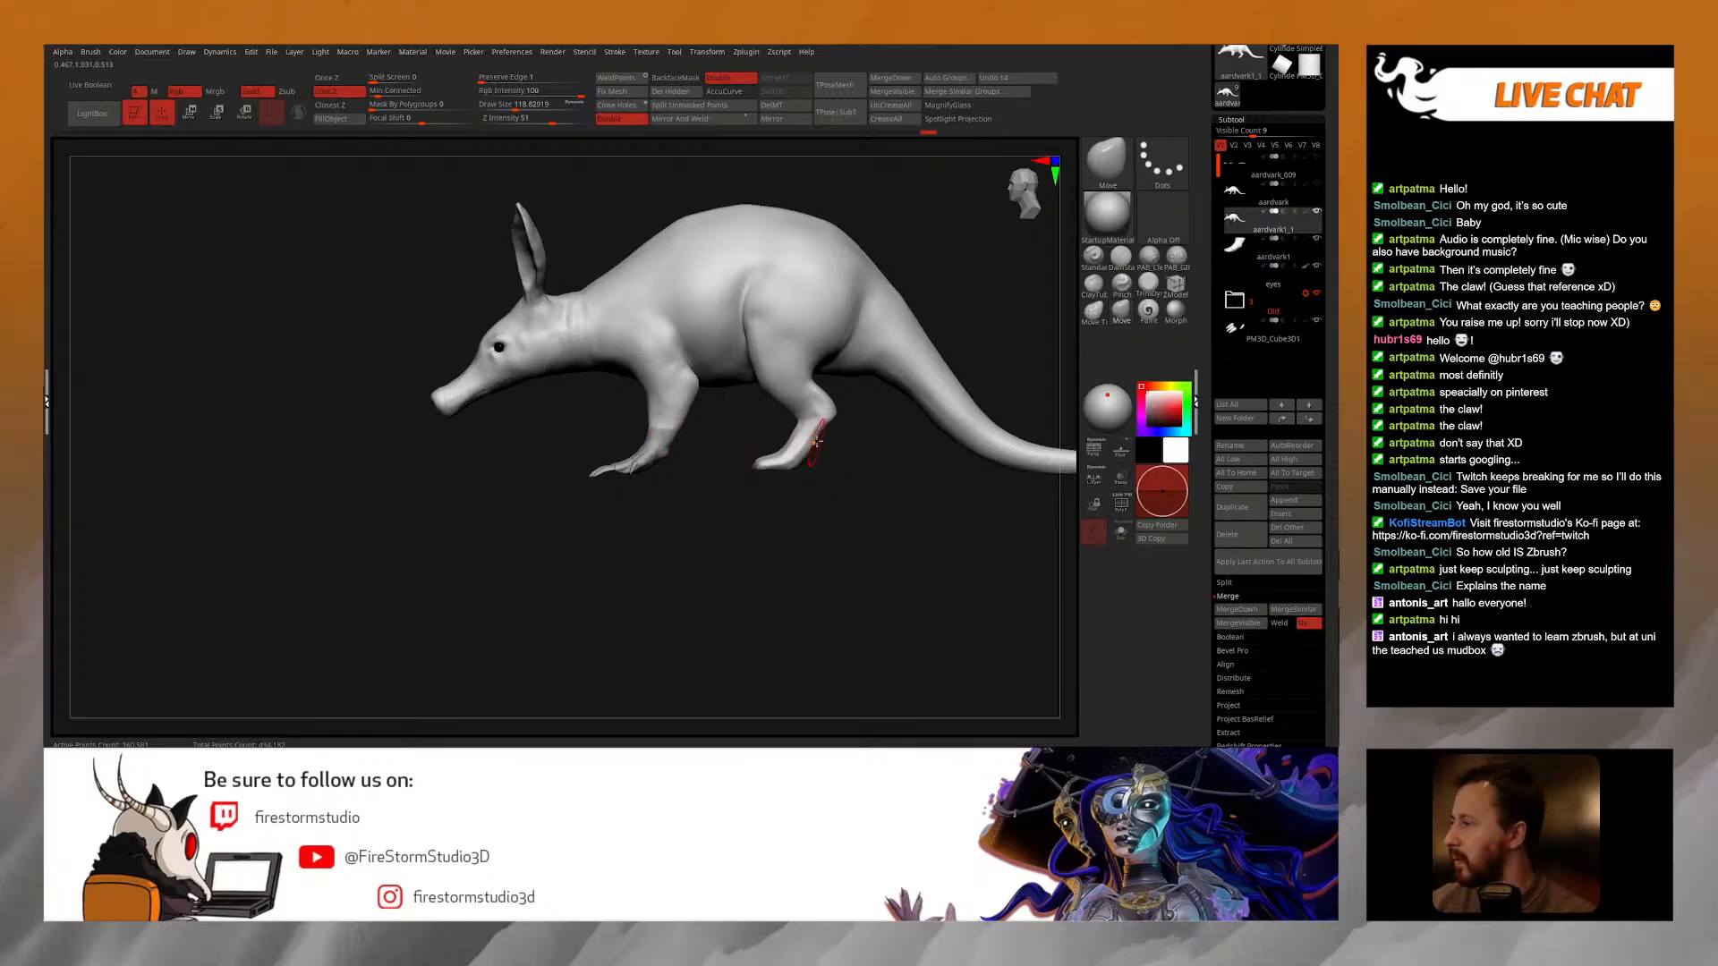
Step: Reshape the back of the lower hind leg with the Move brush, pulling the heel forward and smoothing it
{"action": "right_click_drag", "start_coordinate": [819, 420], "coordinate": [796, 474]}
{"action": "key", "text": "space"}
{"action": "left_click_drag", "start_coordinate": [821, 445], "coordinate": [841, 445]}
{"action": "key", "text": "space"}
{"action": "mouse_move", "coordinate": [844, 448]}
{"action": "right_mouse_down"}
{"action": "mouse_move", "coordinate": [805, 483]}
{"action": "mouse_move", "coordinate": [878, 472]}
{"action": "mouse_move", "coordinate": [844, 402]}
{"action": "right_mouse_up"}
{"action": "key", "text": "space"}
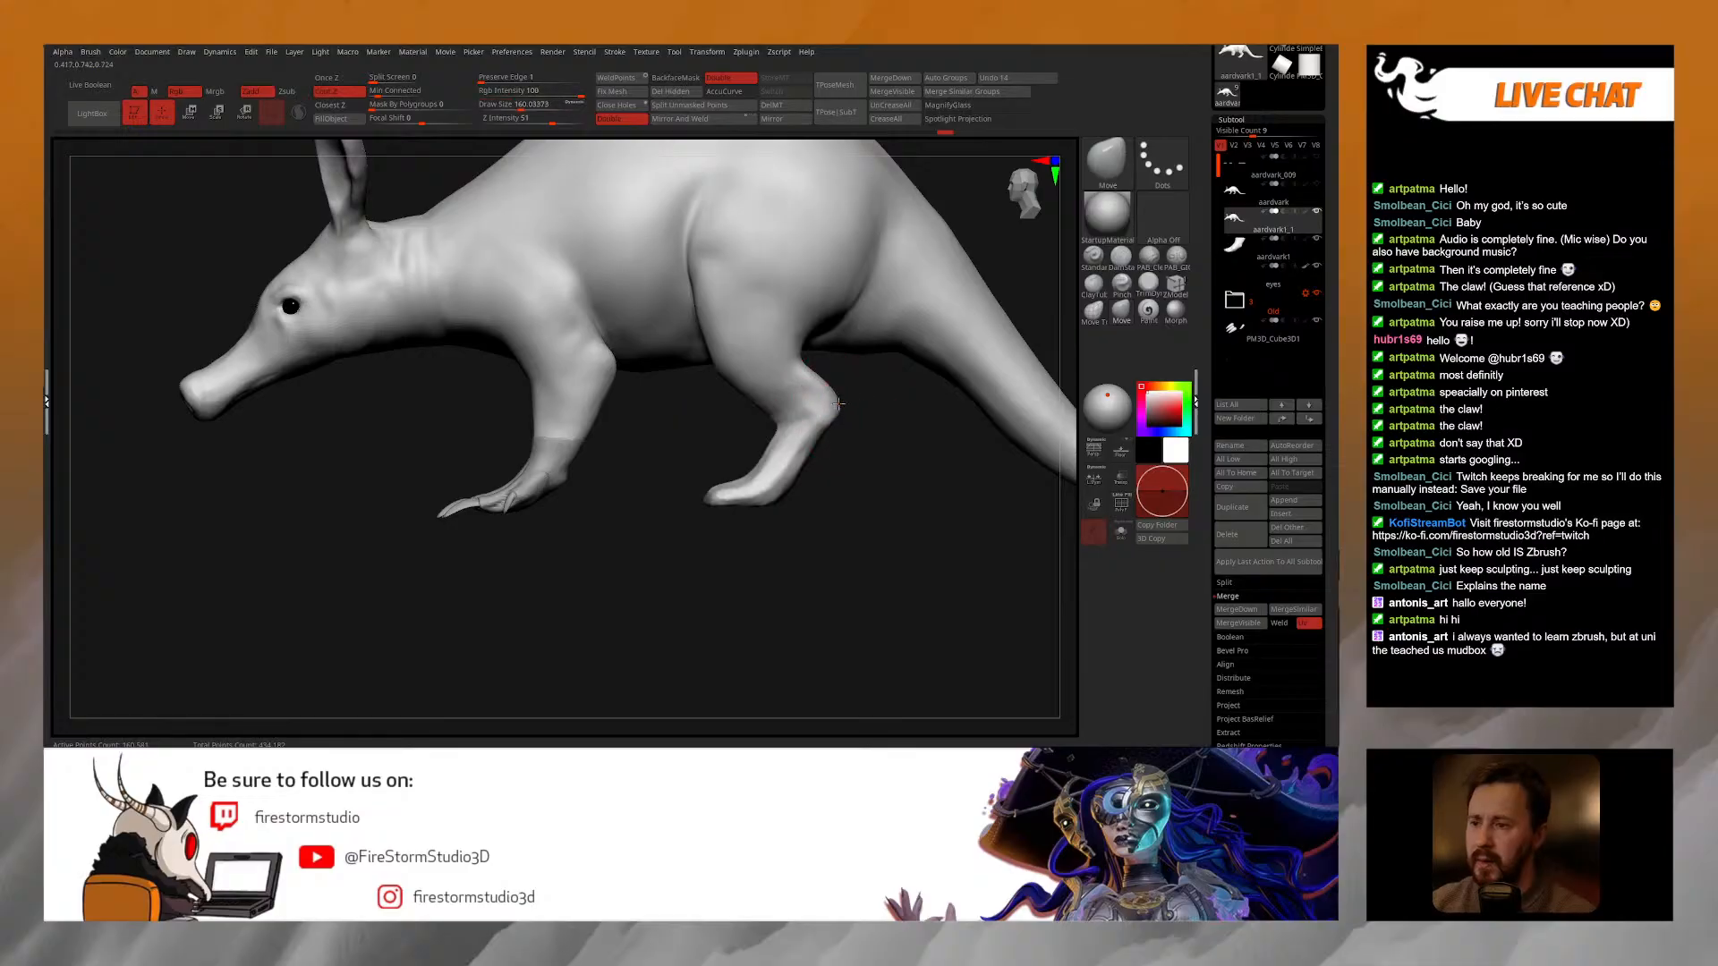
{"action": "key", "text": "space"}
{"action": "mouse_move", "coordinate": [817, 394]}
{"action": "left_mouse_down"}
{"action": "mouse_move", "coordinate": [800, 355]}
{"action": "mouse_move", "coordinate": [782, 393]}
{"action": "left_mouse_up"}
{"action": "right_click_drag", "start_coordinate": [857, 385], "coordinate": [707, 387]}
{"action": "left_click_drag", "start_coordinate": [806, 388], "coordinate": [814, 410], "text": "shift"}
Step: Reshape the front of the hind thigh with the Move brush at about 231, checking the body's polygroups
{"action": "mouse_move", "coordinate": [761, 430]}
{"action": "right_mouse_down"}
{"action": "mouse_move", "coordinate": [823, 436]}
{"action": "mouse_move", "coordinate": [843, 469]}
{"action": "mouse_move", "coordinate": [863, 460]}
{"action": "mouse_move", "coordinate": [832, 416]}
{"action": "right_mouse_up"}
{"action": "key", "text": "space"}
{"action": "left_click_drag", "start_coordinate": [742, 378], "coordinate": [764, 376]}
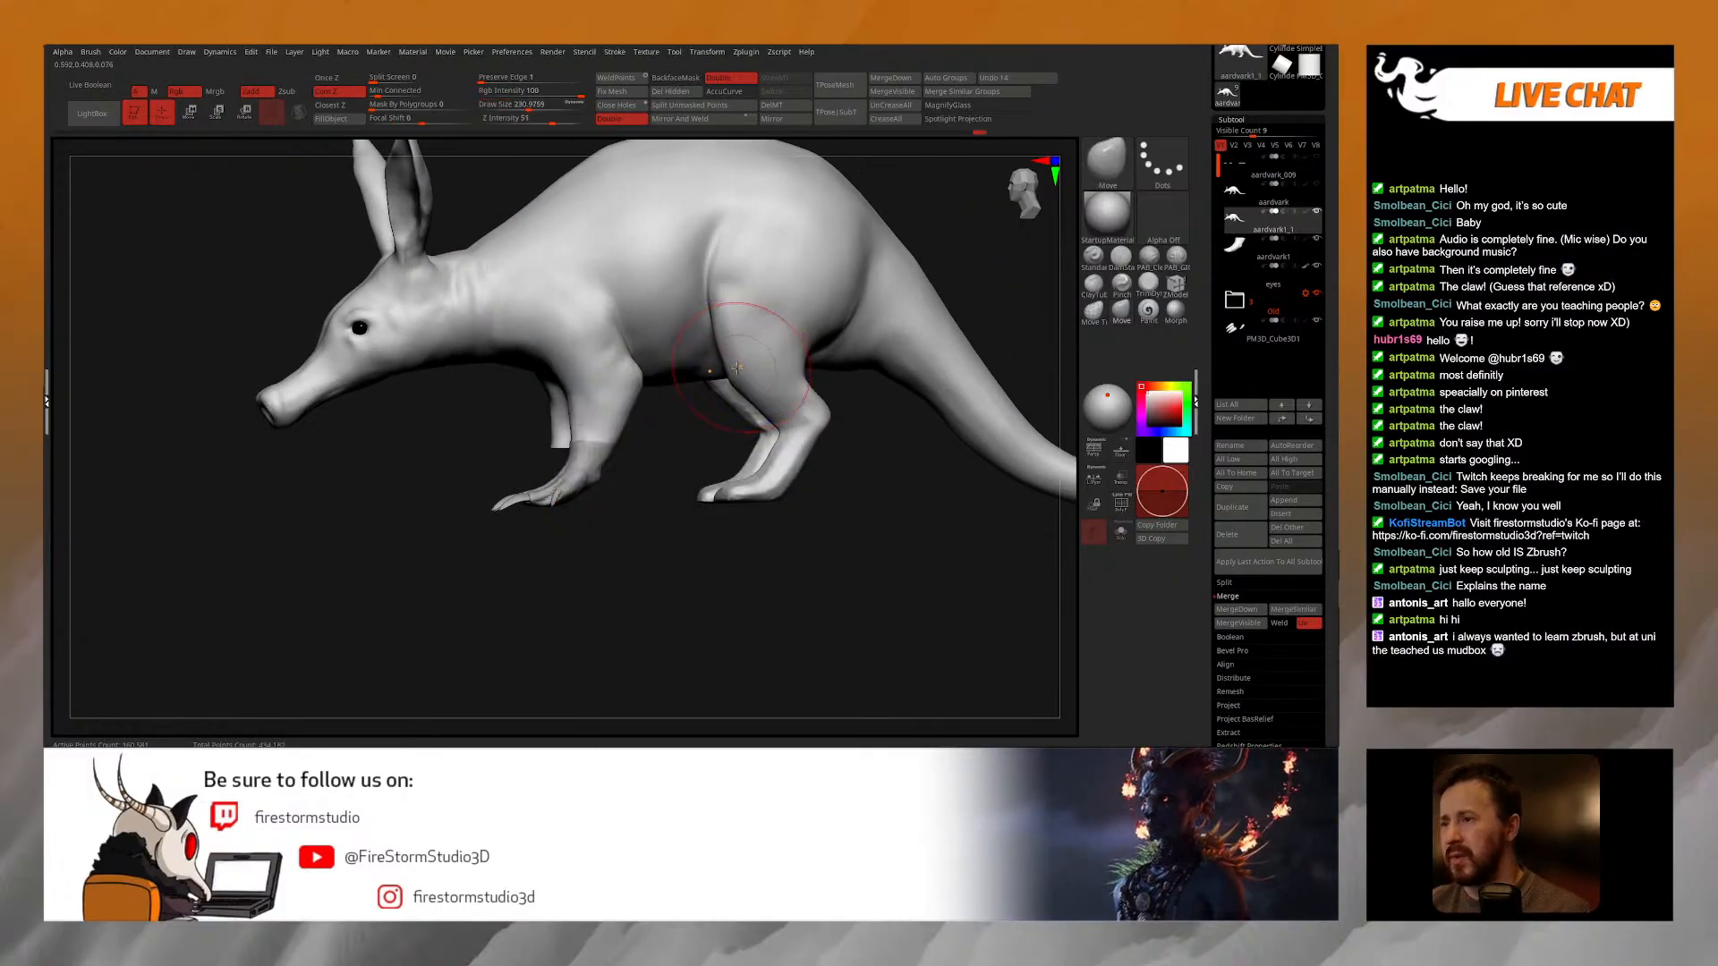
{"action": "key", "text": "shift+f"}
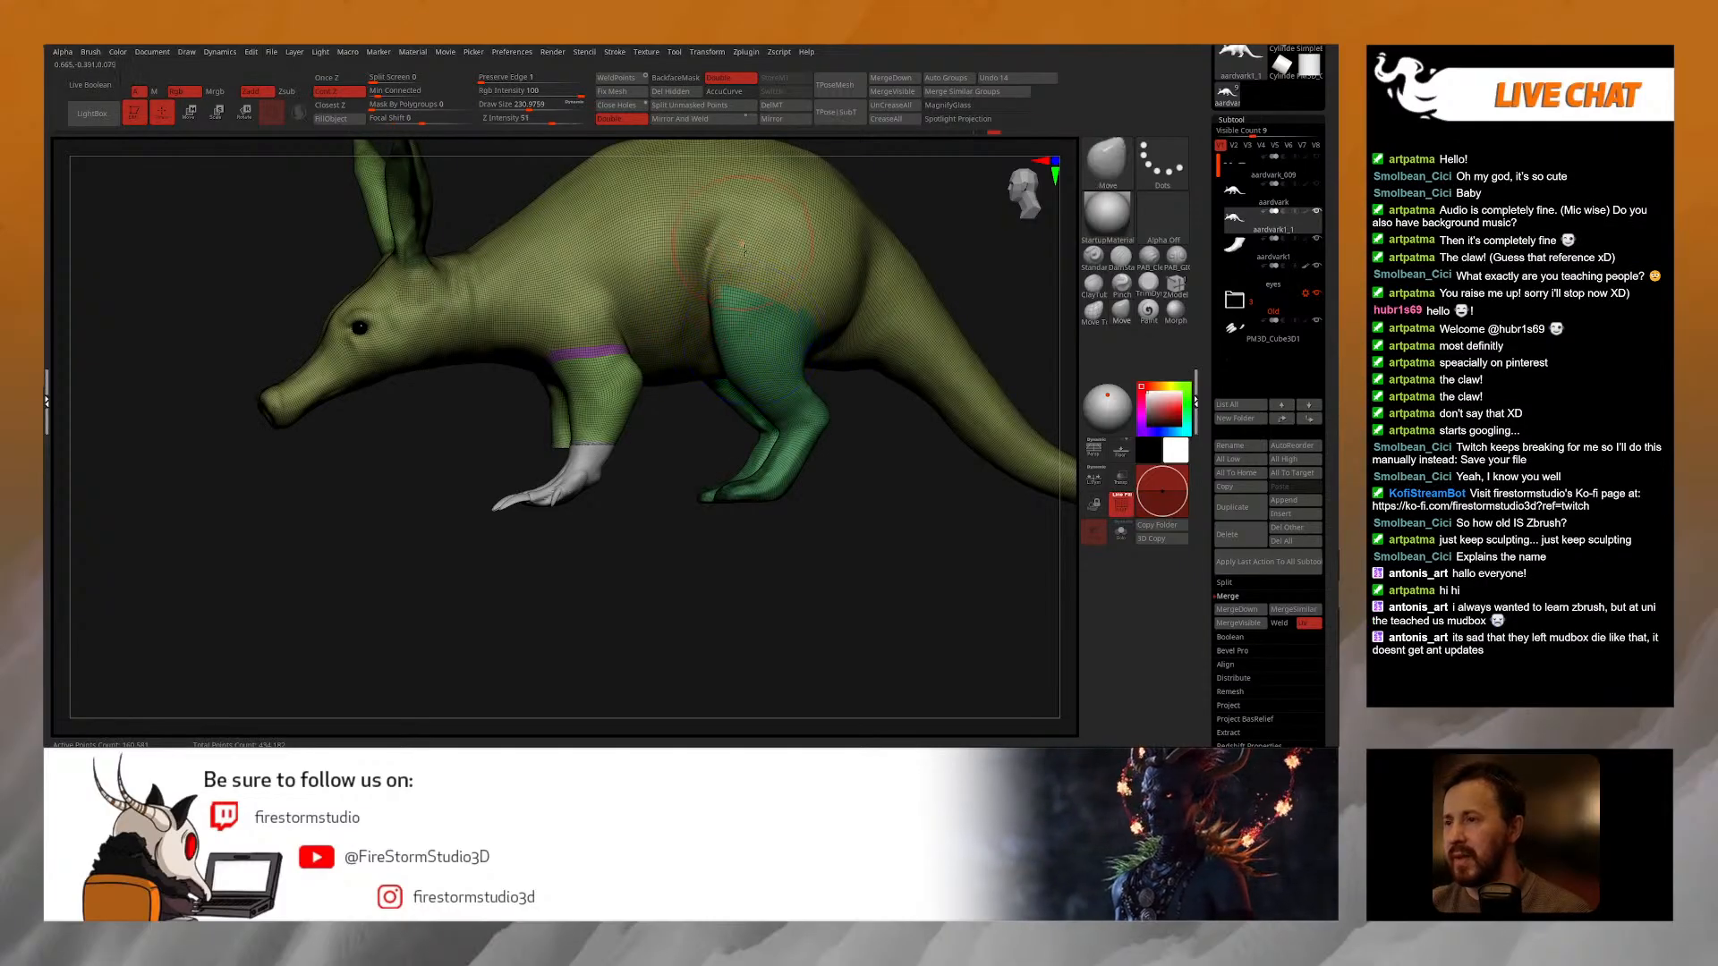
{"action": "right_click_drag", "start_coordinate": [739, 234], "coordinate": [671, 264]}
{"action": "right_click_drag", "start_coordinate": [765, 309], "coordinate": [758, 365], "text": "alt"}
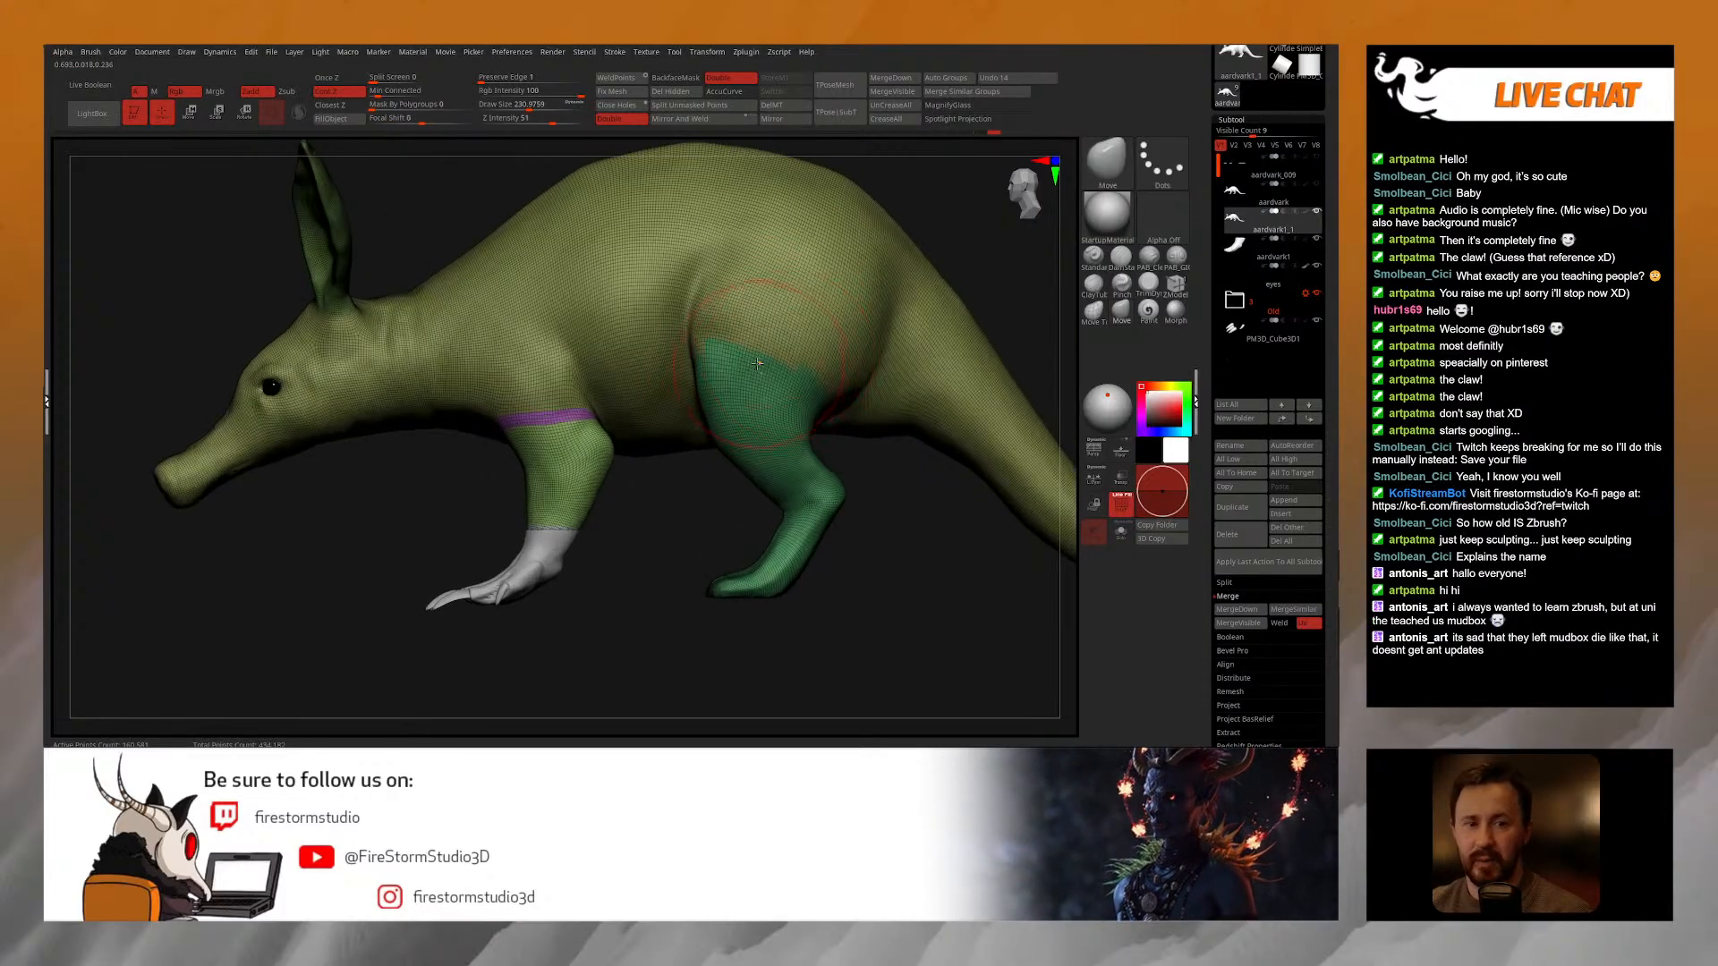
{"action": "key", "text": "shift+f"}
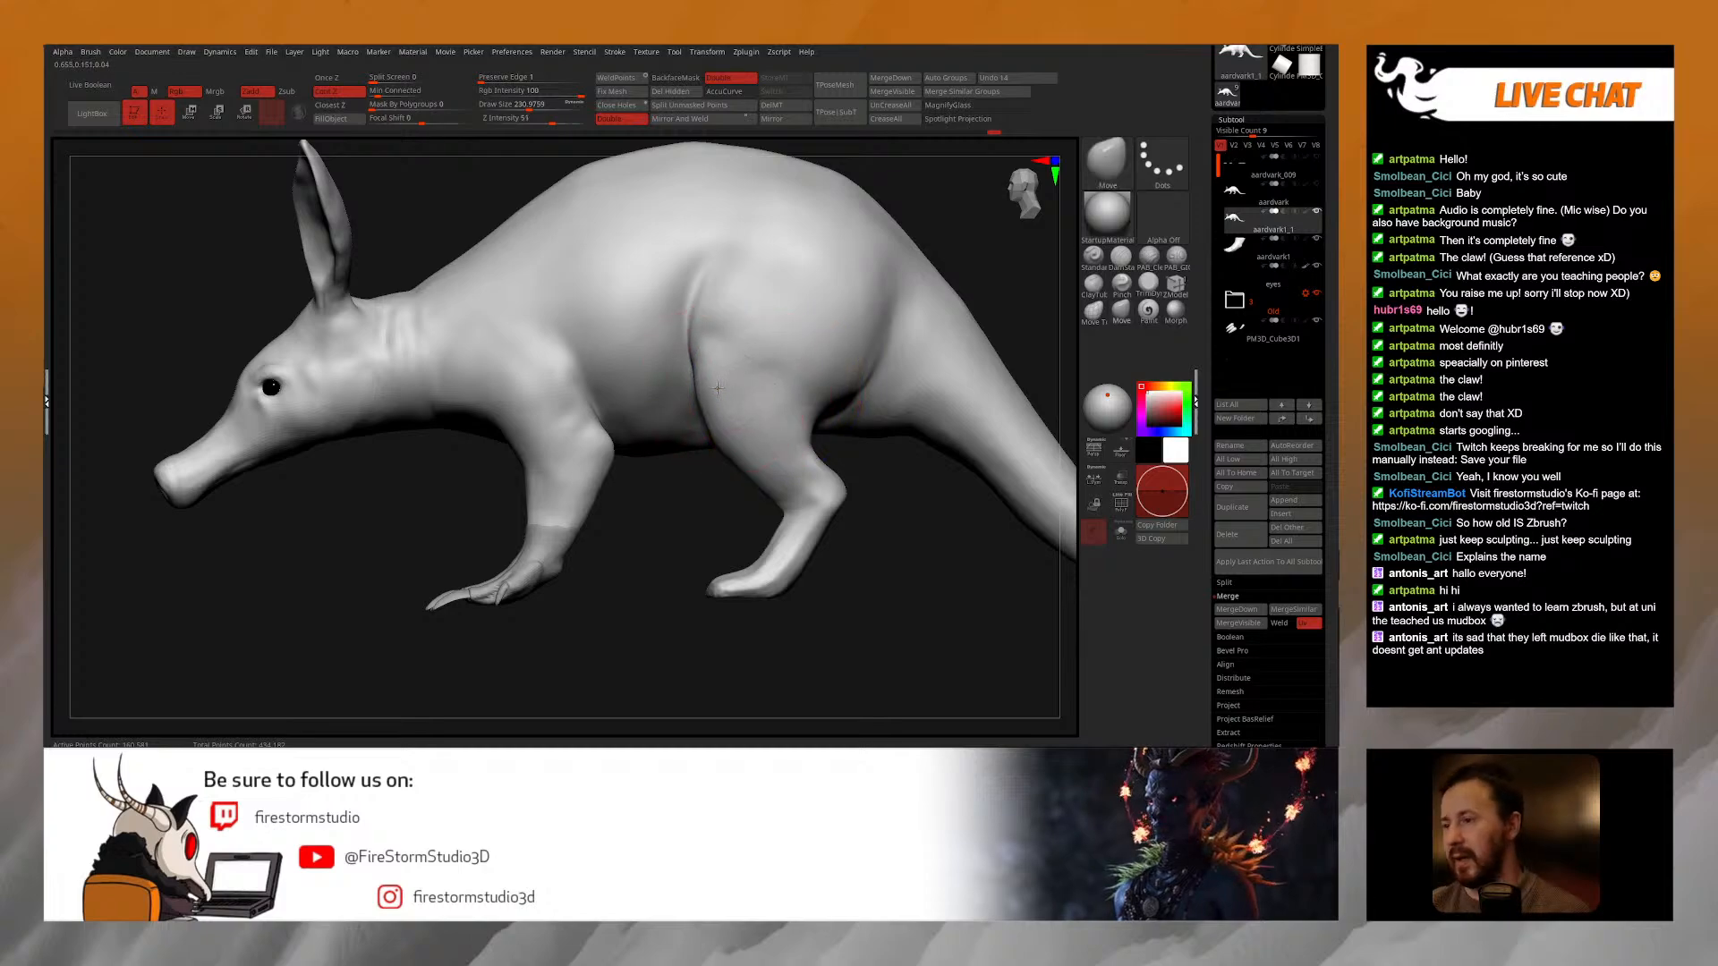
{"action": "right_click_drag", "start_coordinate": [711, 445], "coordinate": [718, 451]}
{"action": "left_click", "coordinate": [718, 455]}
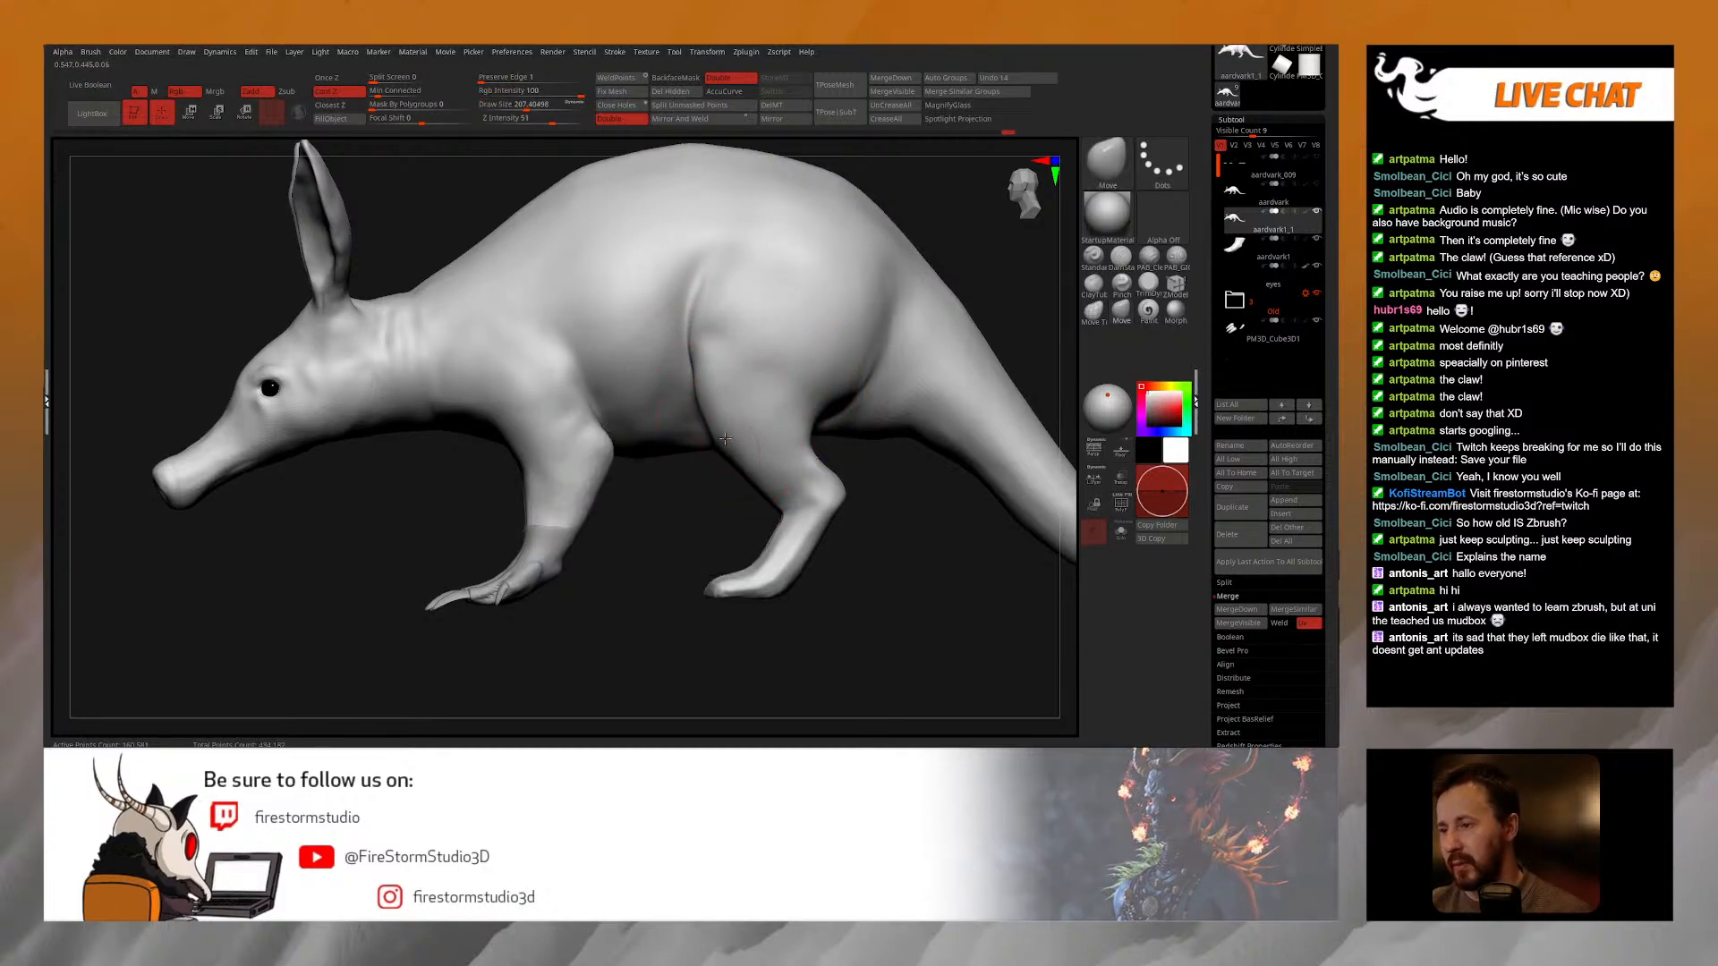
Step: Refine the hind knee and the adjoining belly contour with the Move brush, reducing the draw size to about 172
{"action": "left_click_drag", "start_coordinate": [734, 464], "coordinate": [735, 461]}
{"action": "right_click_drag", "start_coordinate": [735, 462], "coordinate": [662, 413]}
{"action": "right_click_drag", "start_coordinate": [662, 414], "coordinate": [682, 435]}
{"action": "right_click", "coordinate": [681, 435]}
{"action": "left_click", "coordinate": [720, 393]}
{"action": "mouse_move", "coordinate": [812, 349]}
{"action": "right_mouse_down", "text": "shift"}
{"action": "mouse_move", "coordinate": [842, 384]}
{"action": "mouse_move", "coordinate": [791, 421]}
{"action": "mouse_move", "coordinate": [798, 526]}
{"action": "mouse_move", "coordinate": [744, 510]}
{"action": "mouse_move", "coordinate": [796, 522]}
{"action": "mouse_move", "coordinate": [671, 575]}
{"action": "mouse_move", "coordinate": [695, 598]}
{"action": "mouse_move", "coordinate": [763, 588]}
{"action": "right_mouse_up", "text": "shift"}
{"action": "right_click_drag", "start_coordinate": [896, 547], "coordinate": [863, 546]}
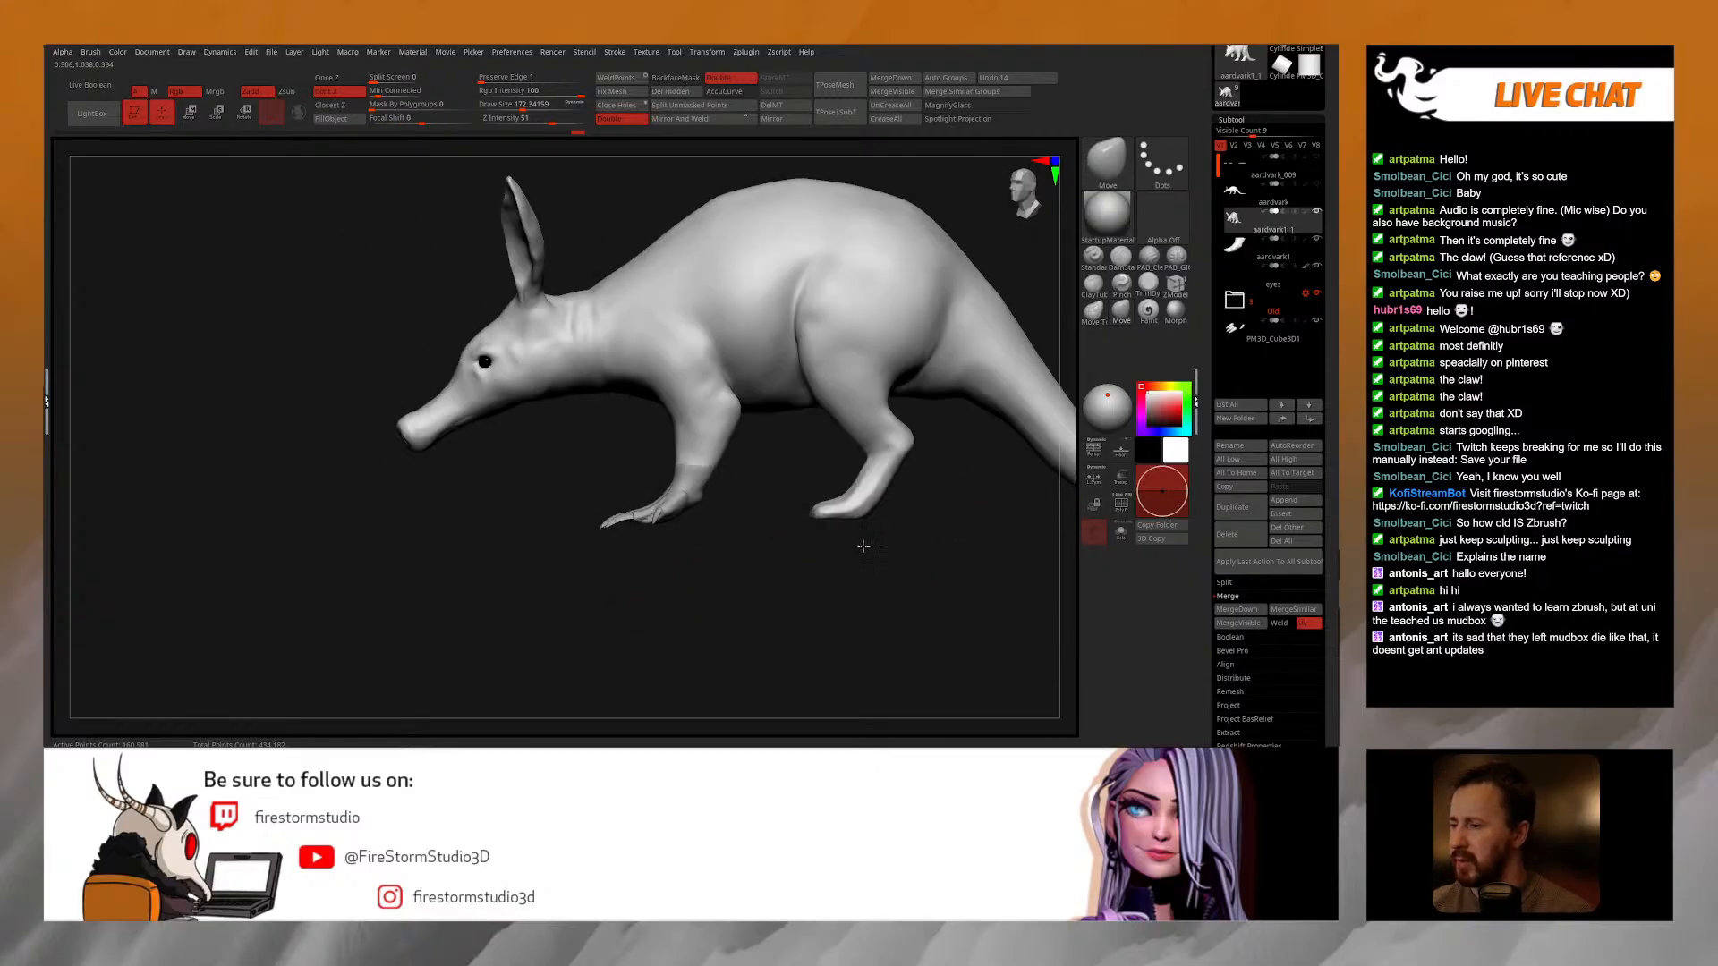
Step: Mirror the front paw subtool across the X axis with SubTool Master, merging the result into one subtool
{"action": "left_click", "coordinate": [1243, 252]}
{"action": "right_click_drag", "start_coordinate": [726, 537], "coordinate": [747, 609]}
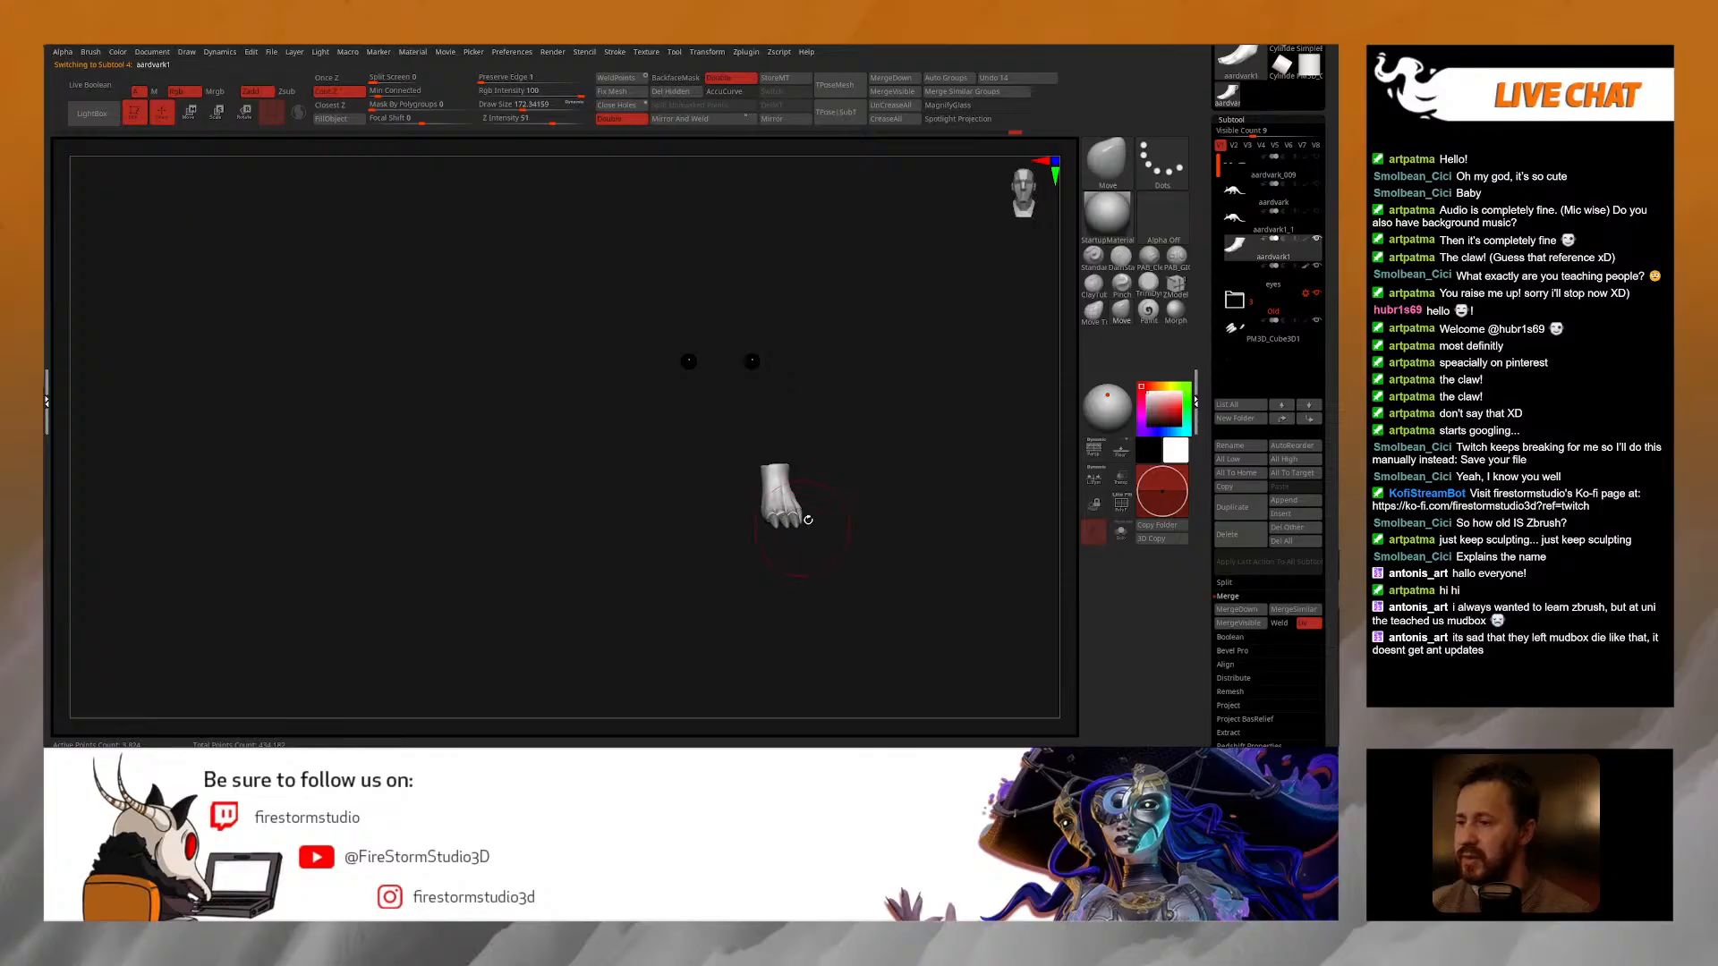
{"action": "left_click", "coordinate": [747, 54]}
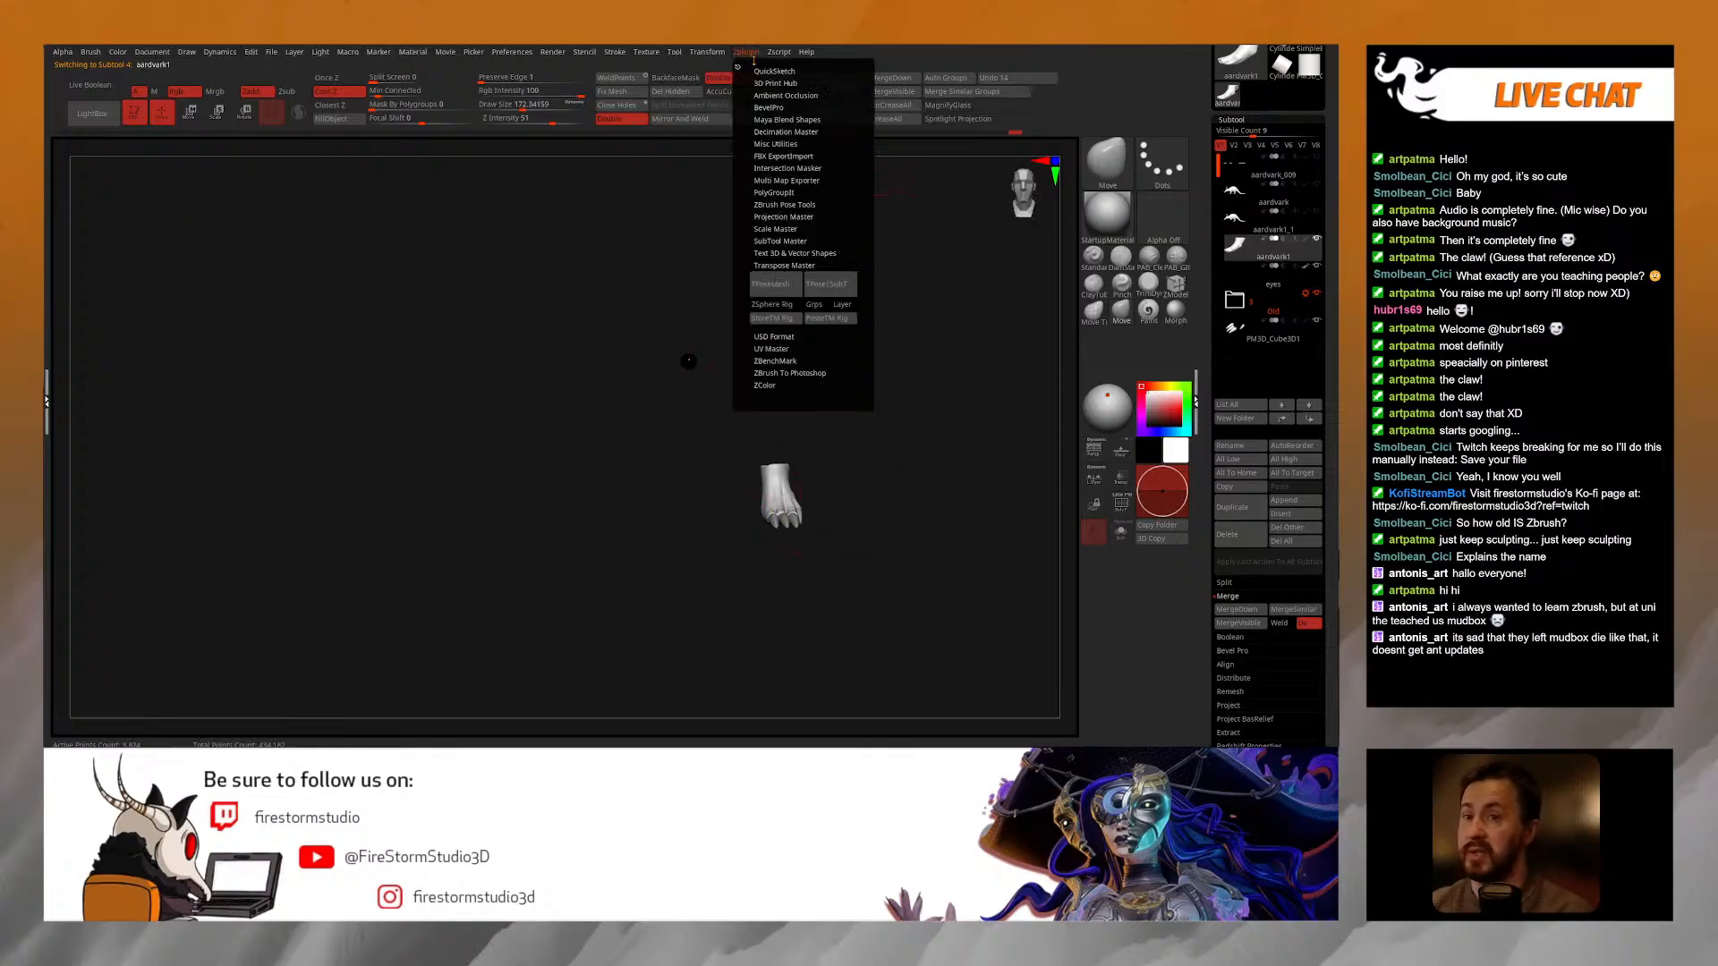
{"action": "left_click", "coordinate": [781, 265]}
{"action": "left_click", "coordinate": [775, 242]}
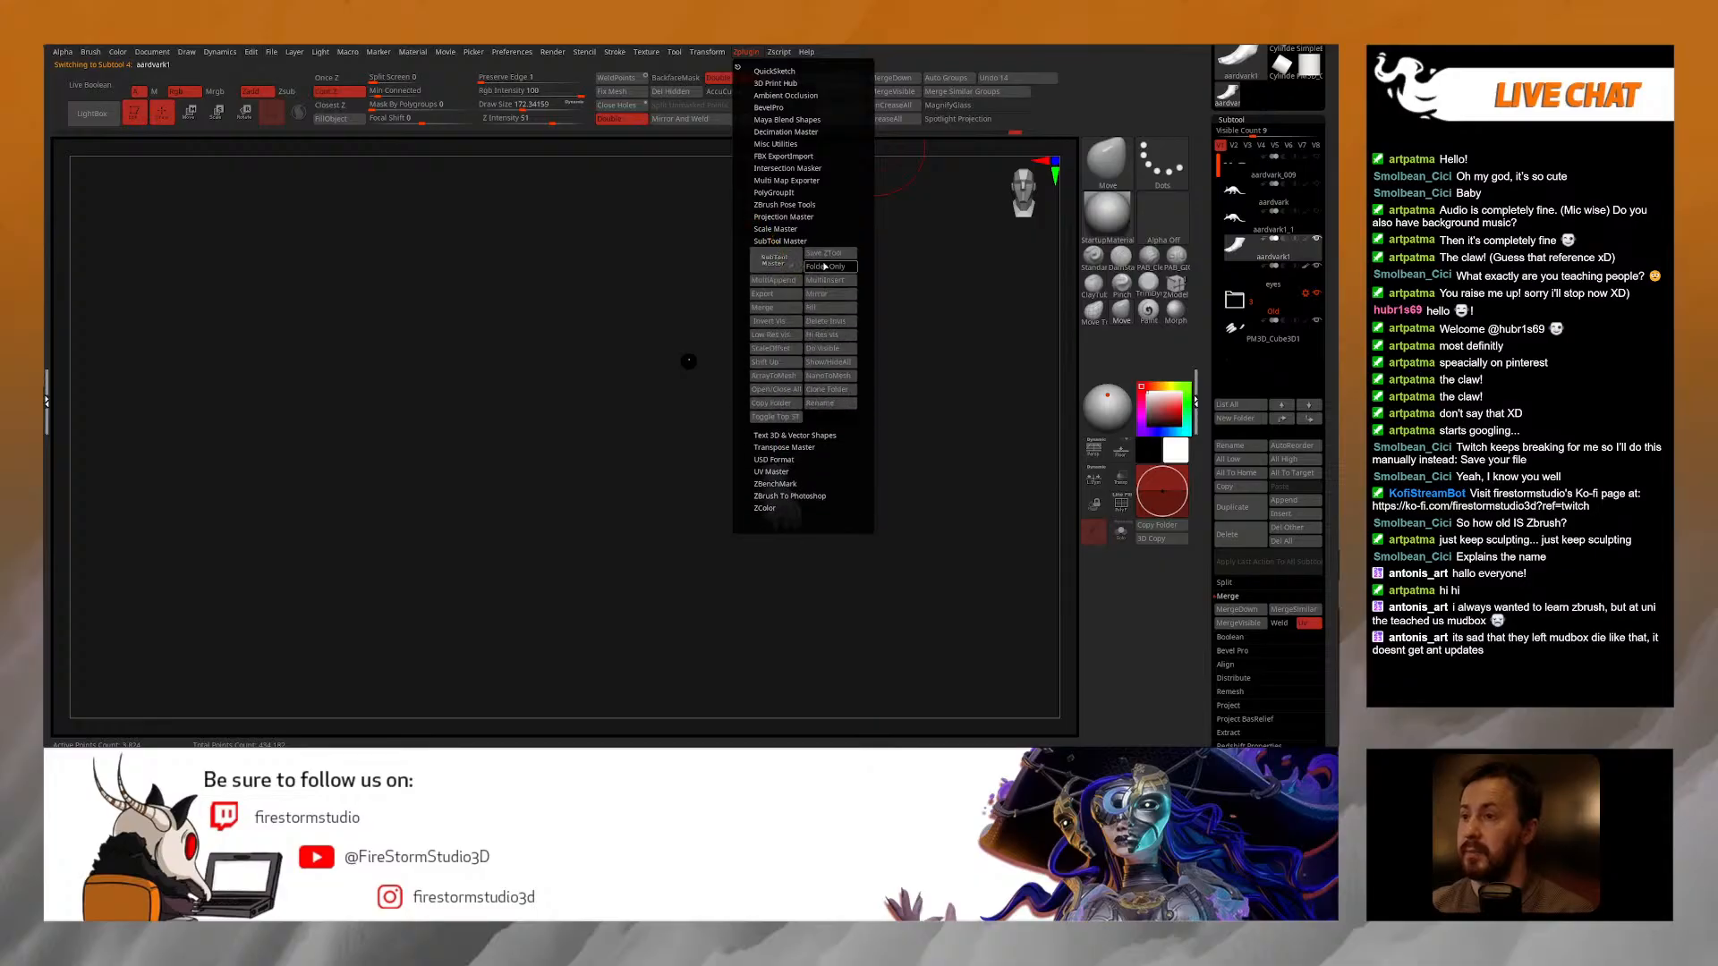
{"action": "left_click", "coordinate": [816, 293]}
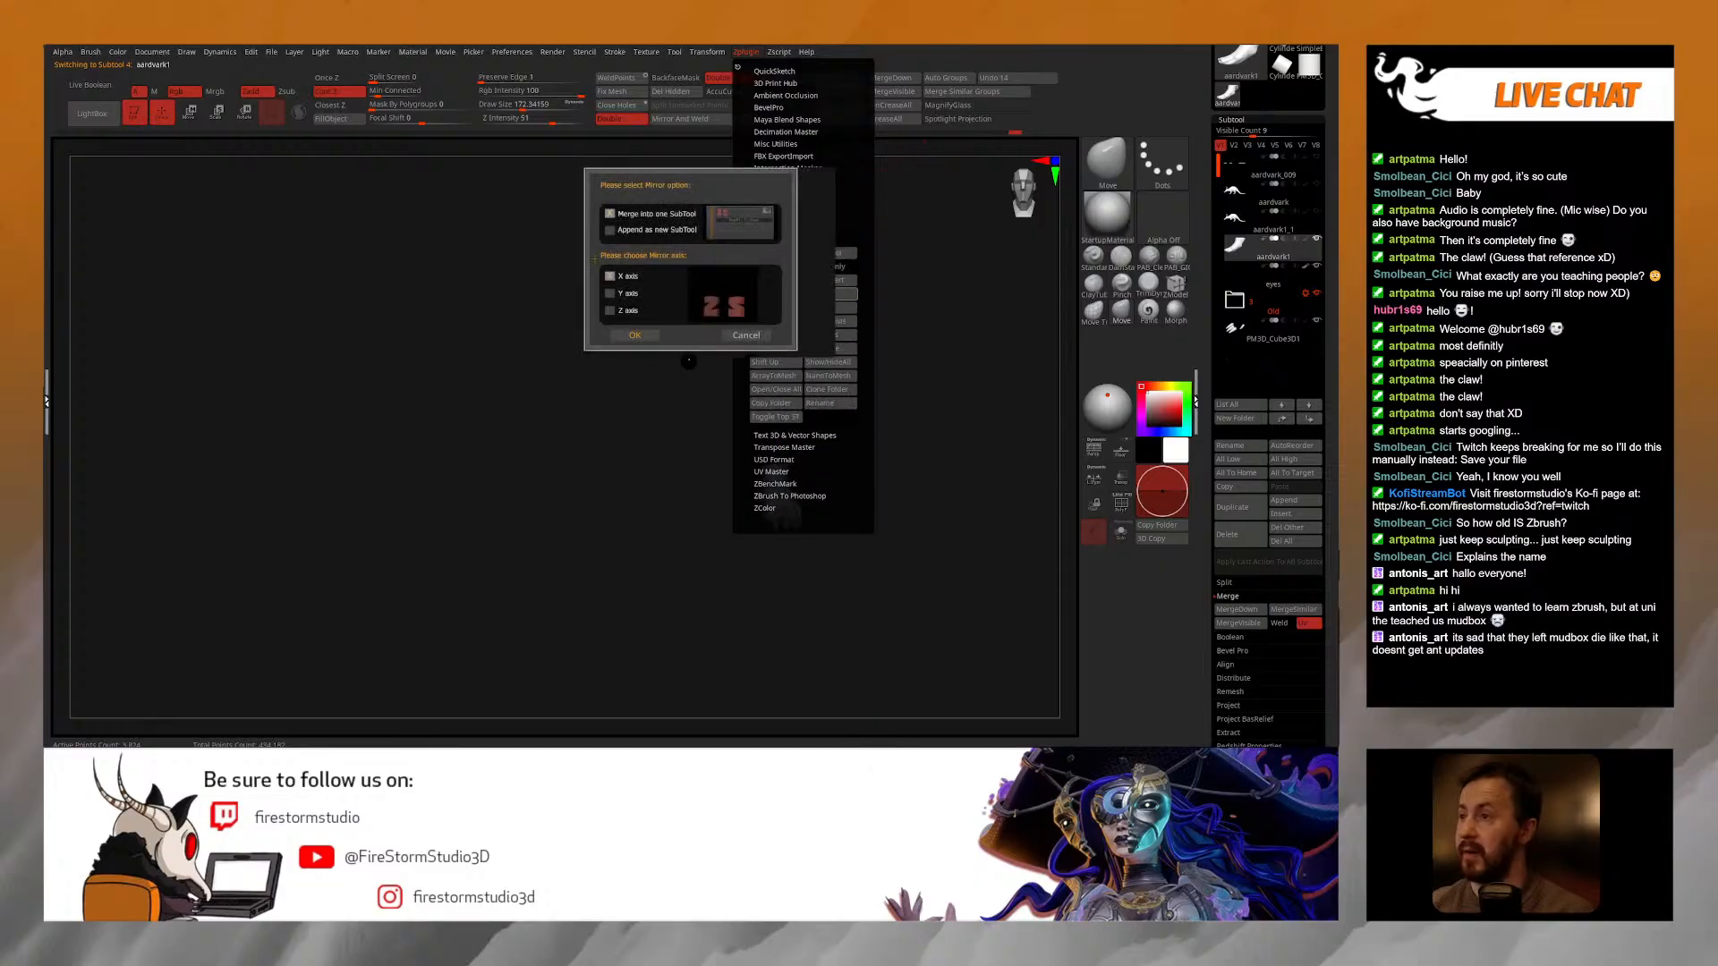
{"action": "left_click", "coordinate": [646, 337]}
Step: Show the body, centre the gizmo on the mirrored front paws and try to duplicate them along Z
{"action": "left_click_drag", "start_coordinate": [725, 589], "coordinate": [754, 516]}
{"action": "key", "text": "w"}
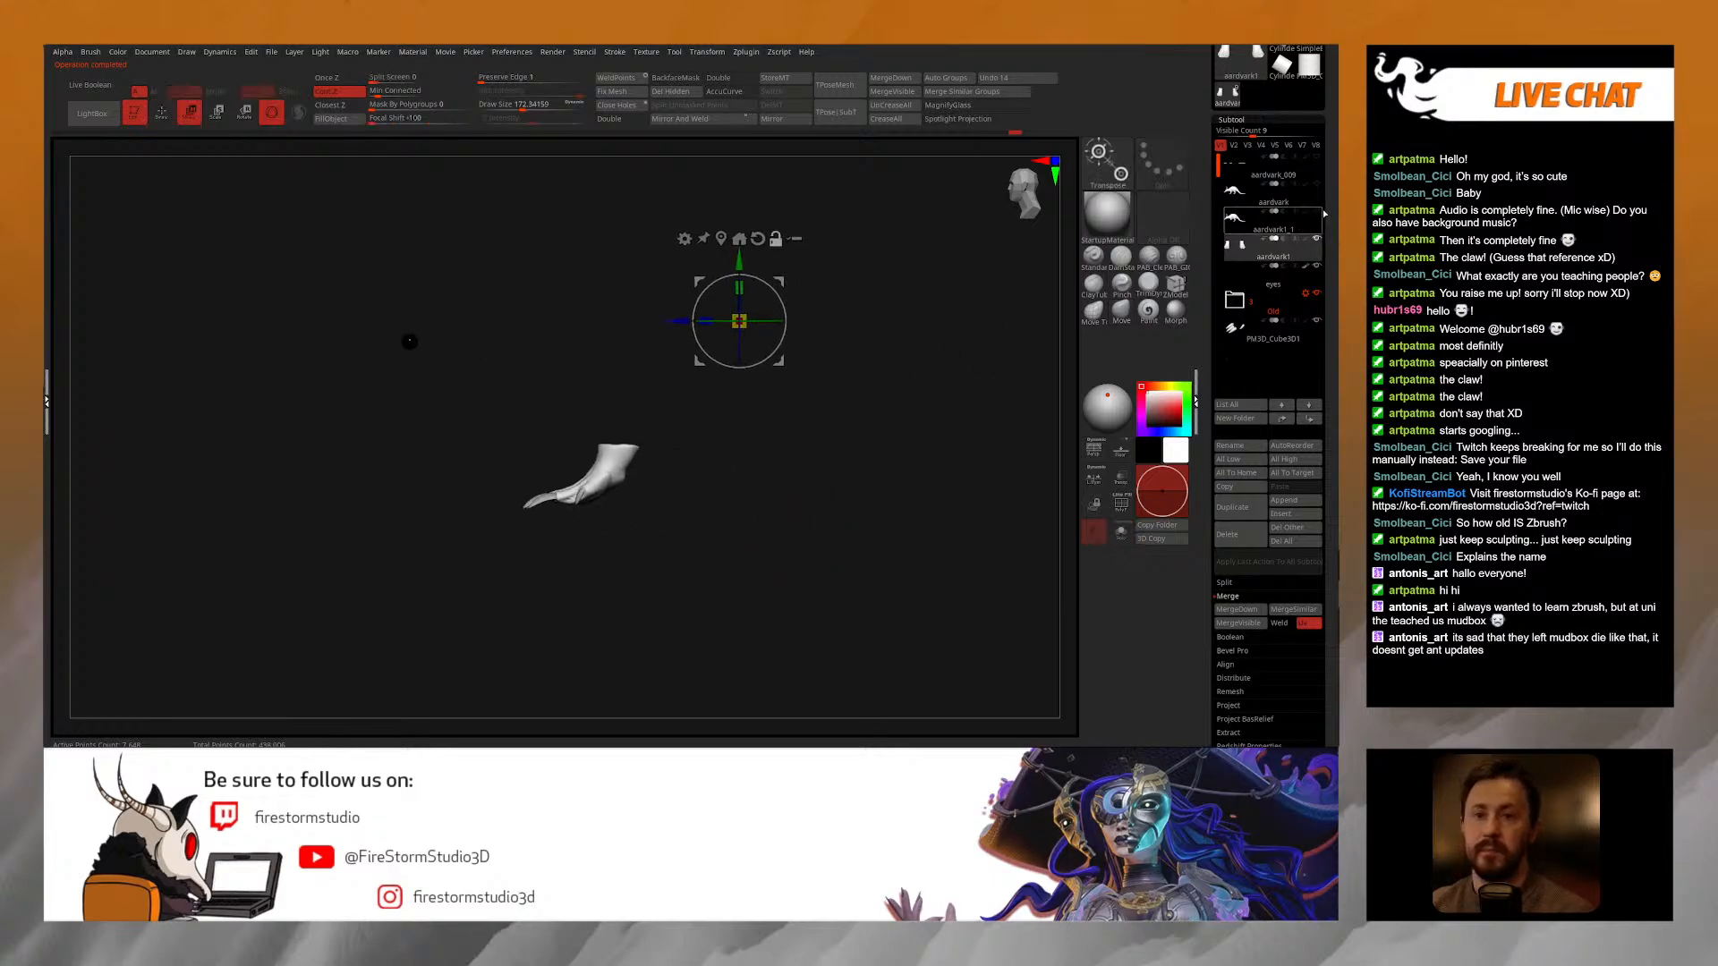
{"action": "left_click", "coordinate": [1317, 211]}
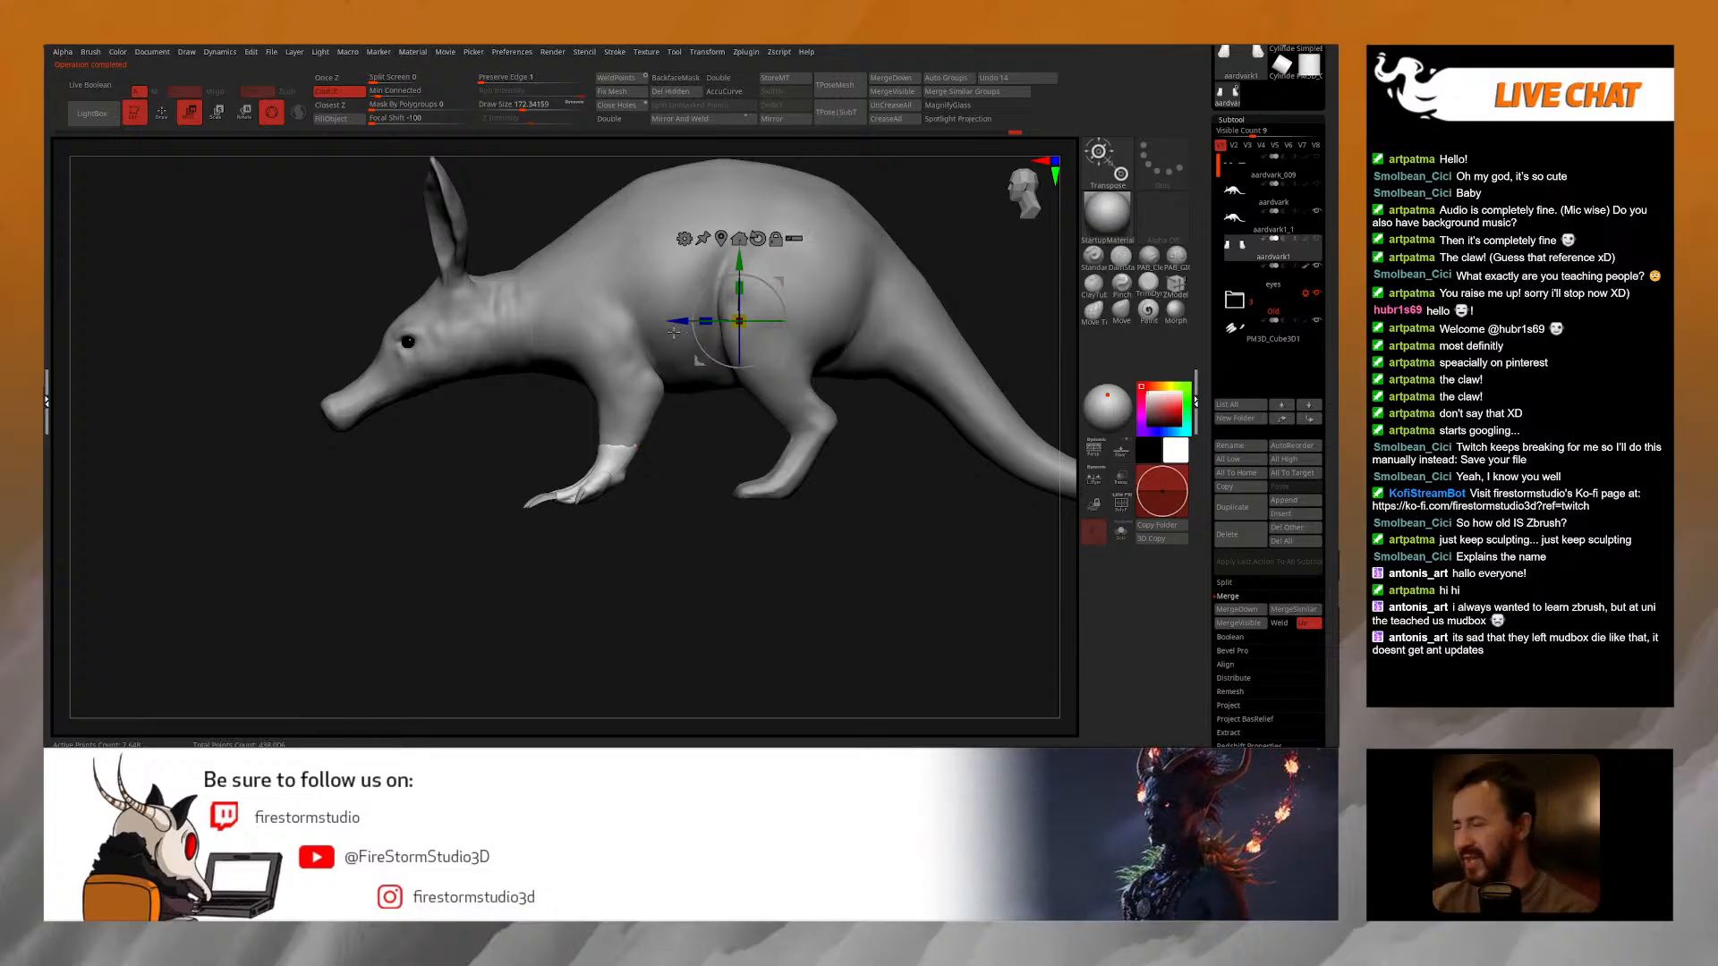
{"action": "left_click", "coordinate": [721, 239]}
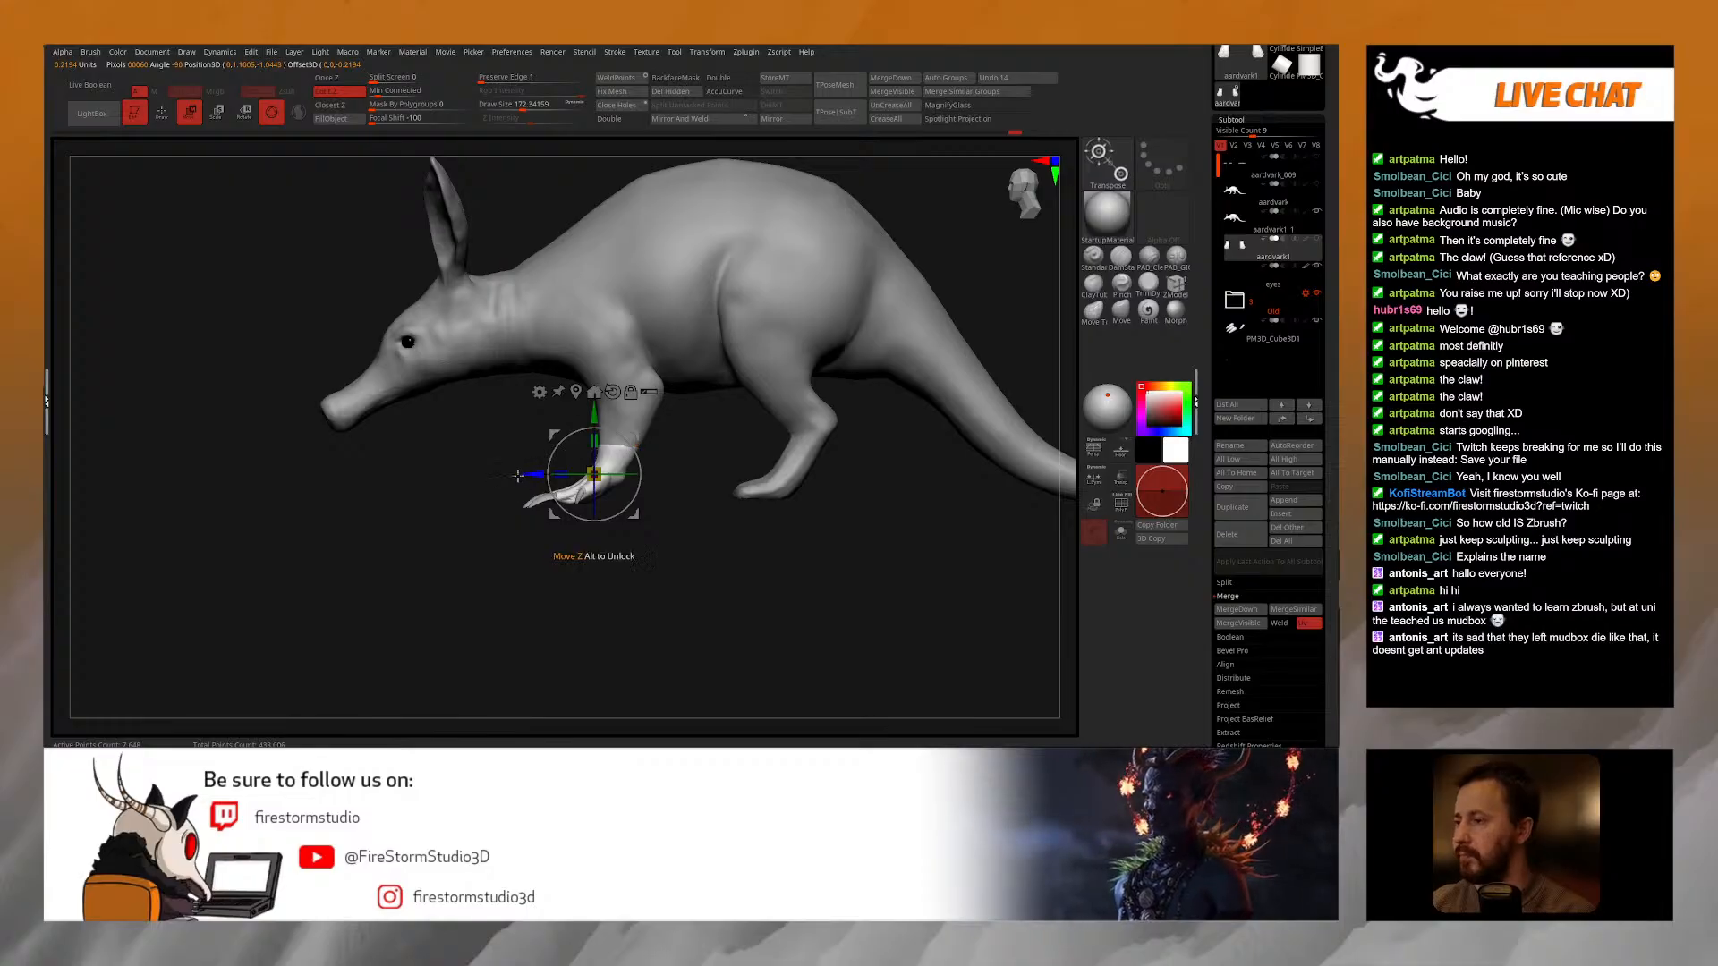
{"action": "left_click_drag", "start_coordinate": [532, 474], "coordinate": [549, 476], "text": "ctrl"}
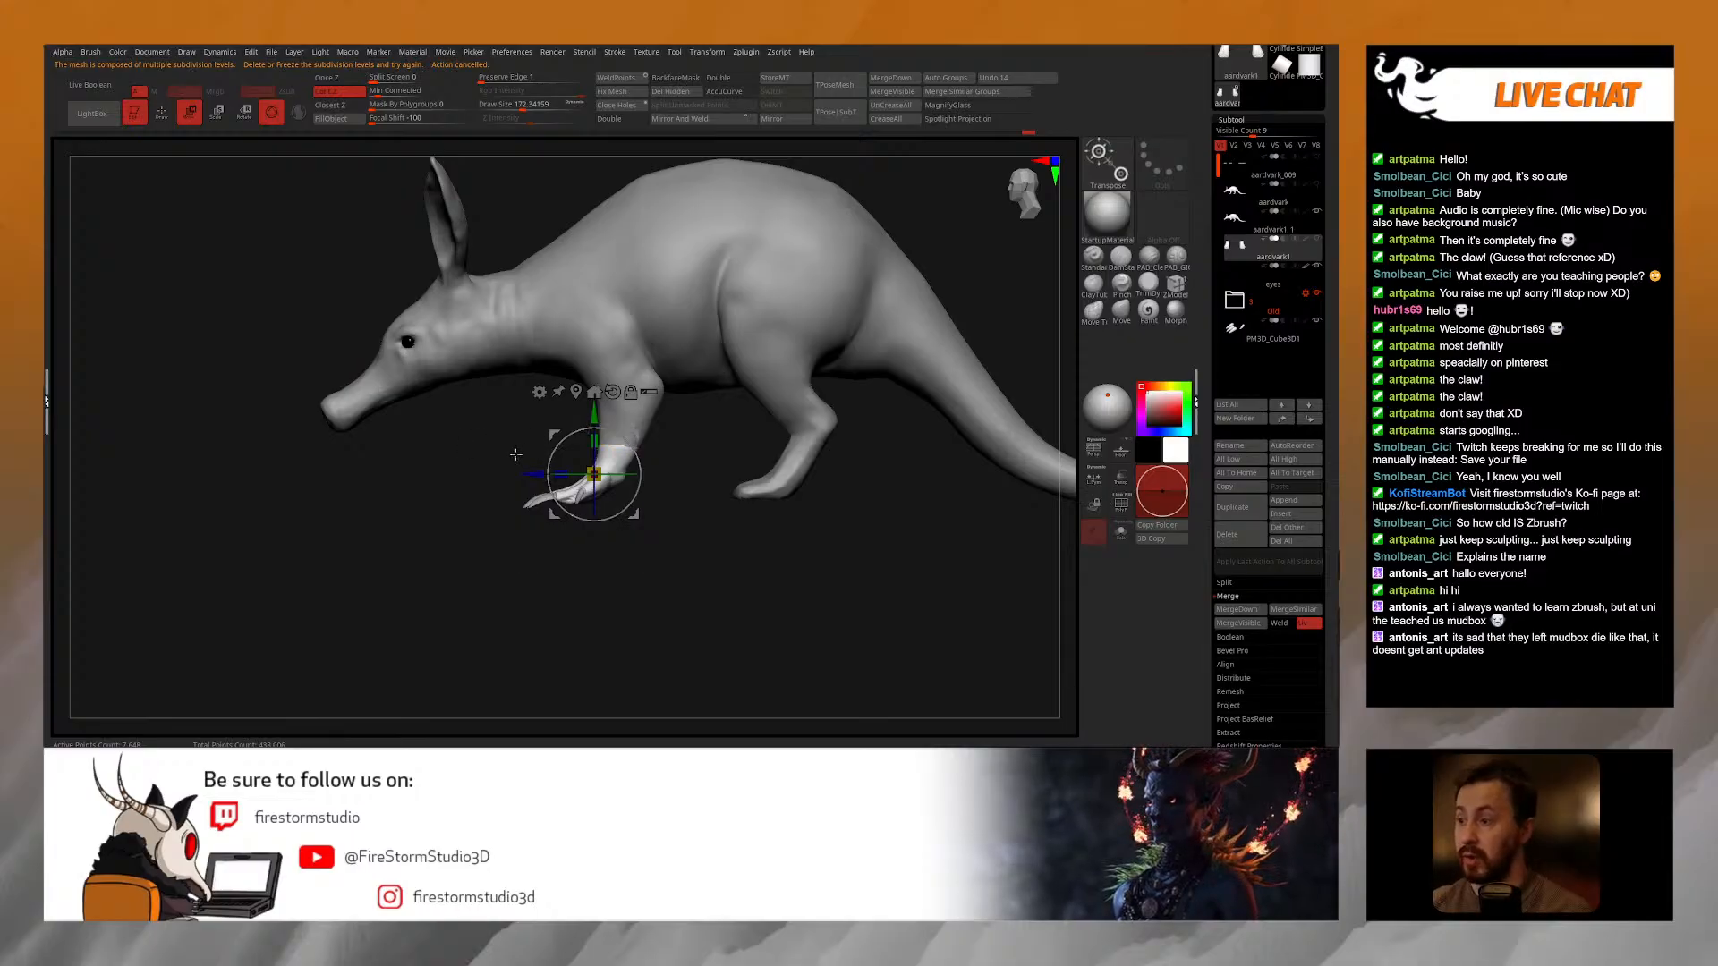
Step: Delete the paws' lower subdivision levels and move a duplicate of both paws back onto the hind feet
{"action": "left_click", "coordinate": [1230, 120]}
{"action": "left_click", "coordinate": [1230, 134]}
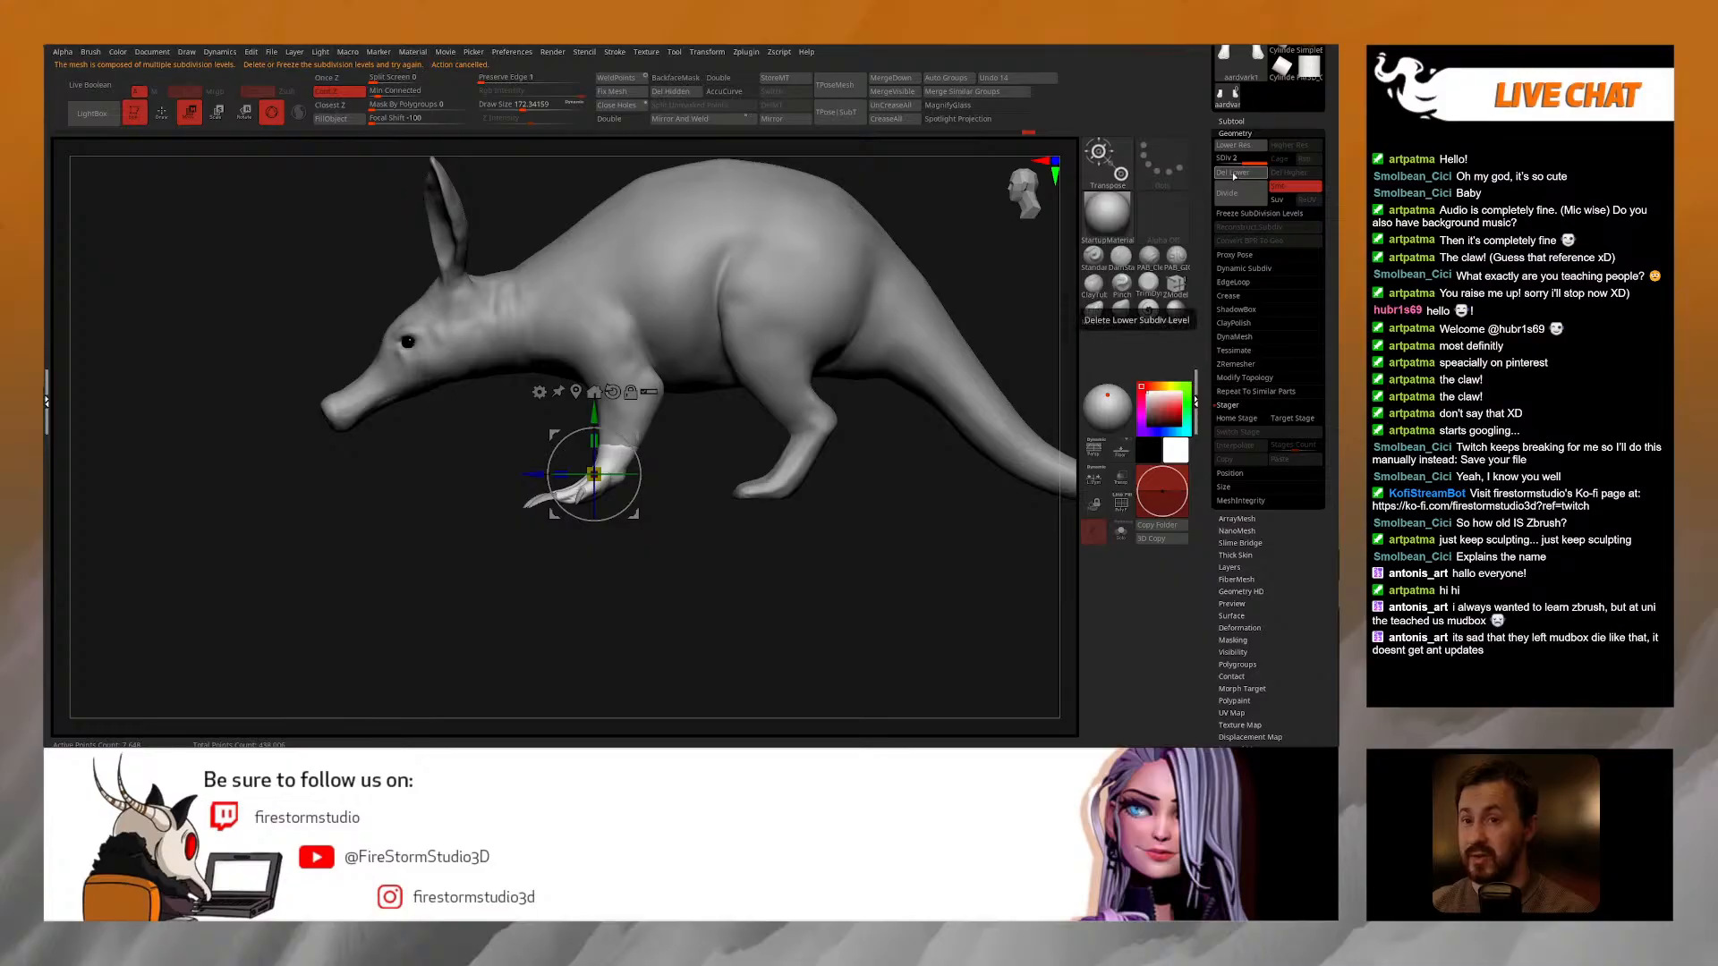
{"action": "left_click", "coordinate": [1236, 175]}
{"action": "left_click_drag", "start_coordinate": [537, 475], "coordinate": [720, 496], "text": "ctrl"}
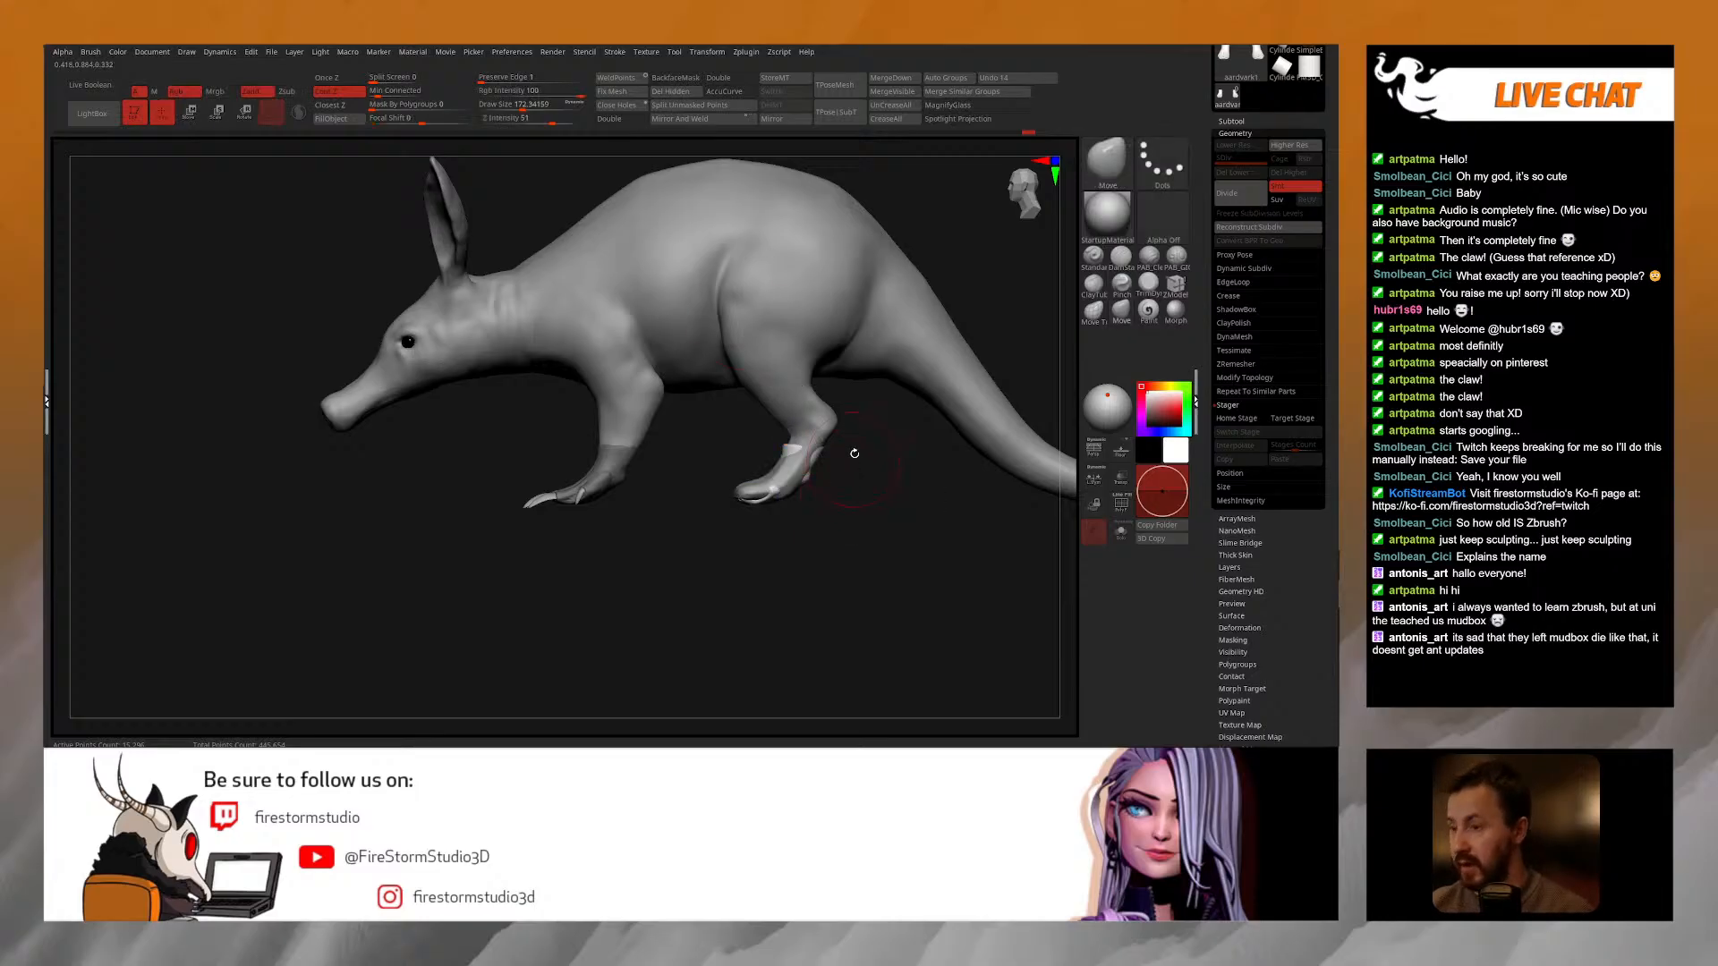
Step: Cut the body's original hind feet away below the ankles and make the duplicated paws the active subtool
{"action": "key", "text": "q"}
{"action": "left_click", "coordinate": [781, 335], "text": "alt"}
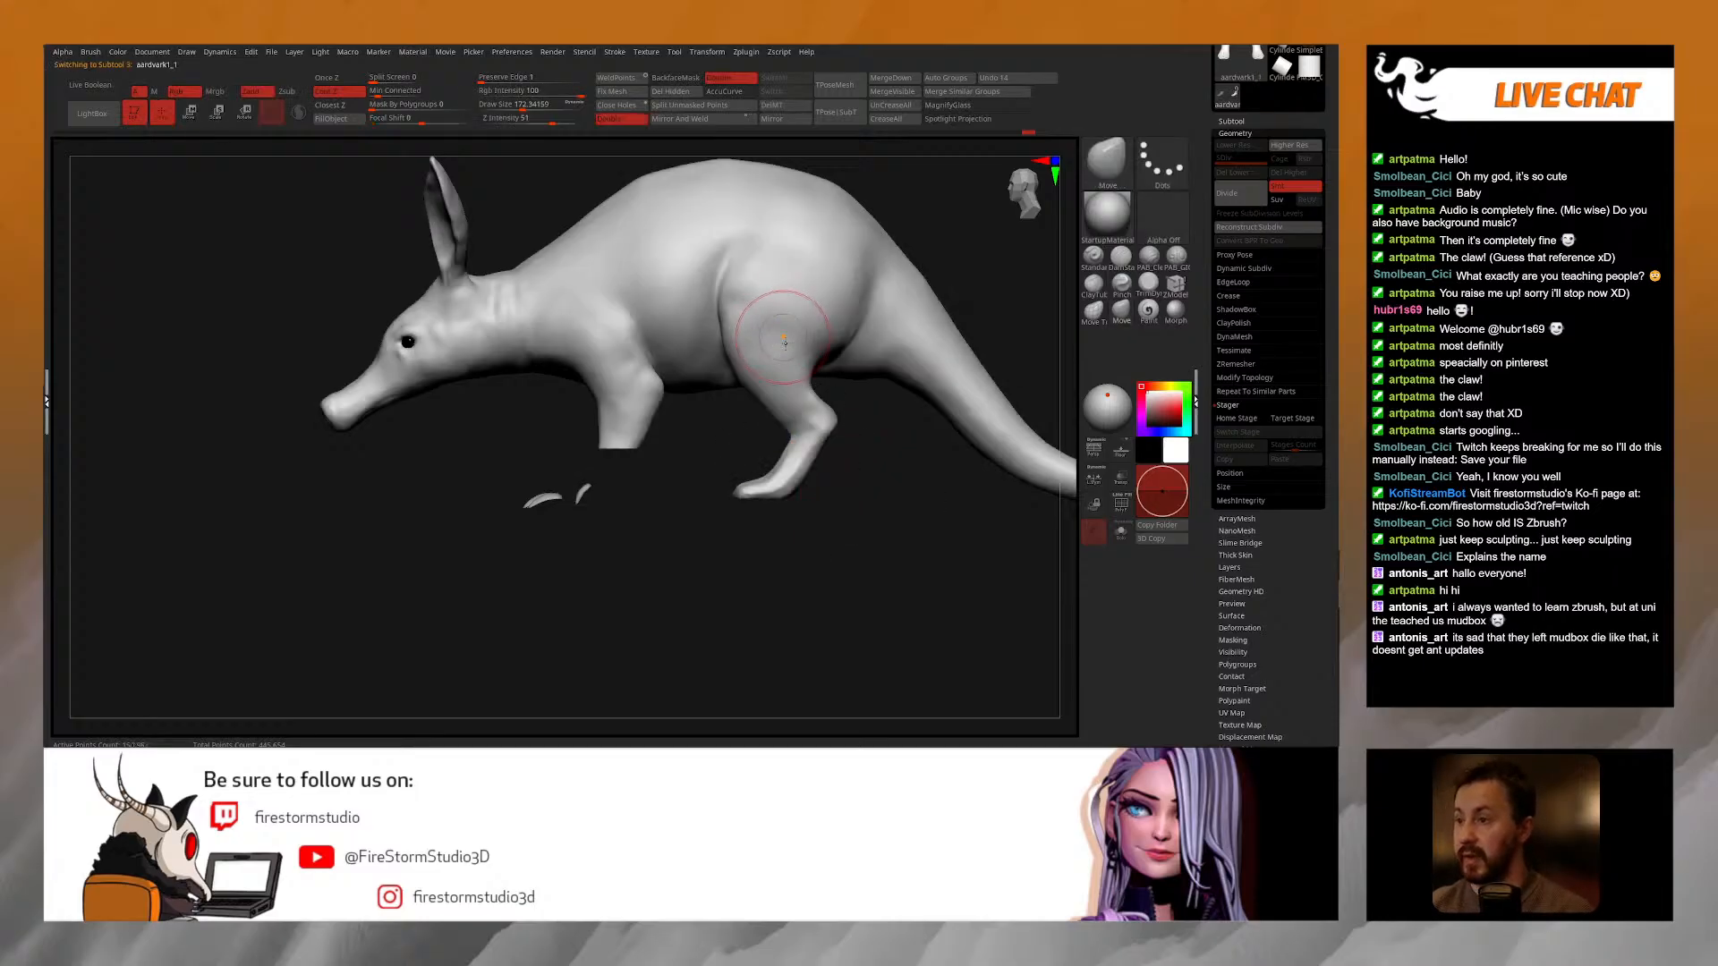
{"action": "left_click", "coordinate": [1232, 121]}
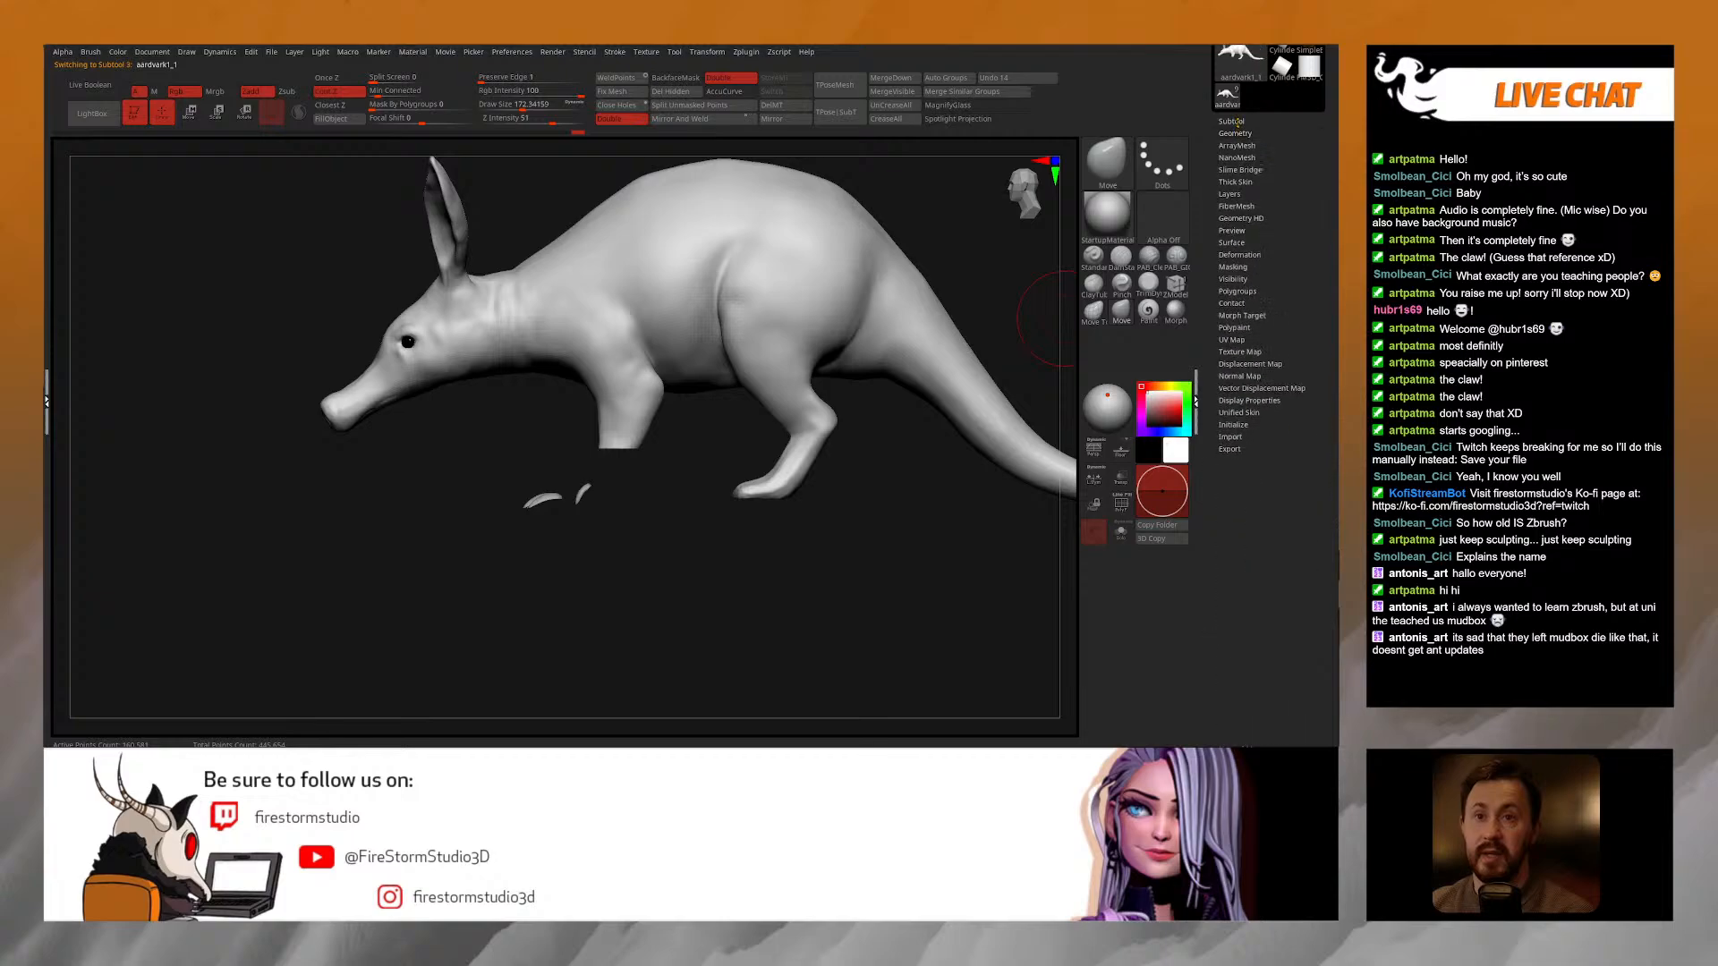
{"action": "left_click", "coordinate": [1314, 241]}
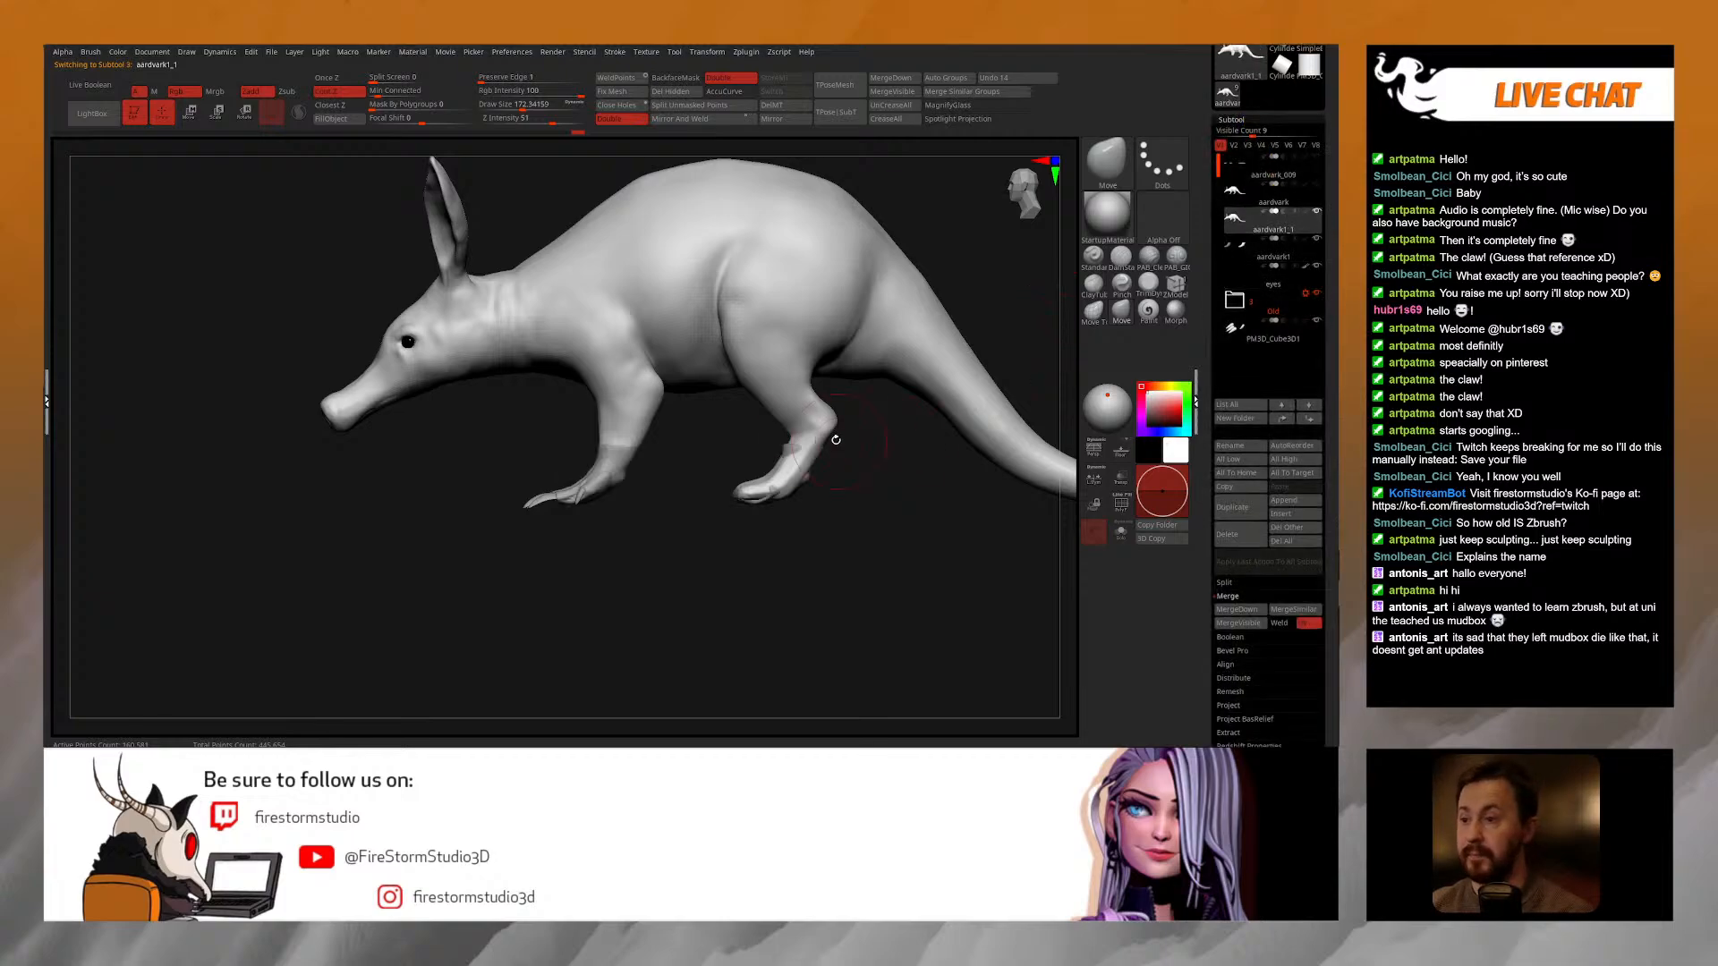
{"action": "mouse_move", "coordinate": [860, 454]}
{"action": "left_mouse_down", "text": "ctrl+shift"}
{"action": "mouse_move", "coordinate": [1017, 454]}
{"action": "mouse_move", "coordinate": [739, 448]}
{"action": "left_mouse_up", "text": "ctrl+shift"}
{"action": "mouse_move", "coordinate": [772, 510]}
{"action": "left_mouse_down"}
{"action": "mouse_move", "coordinate": [853, 502]}
{"action": "mouse_move", "coordinate": [857, 527]}
{"action": "mouse_move", "coordinate": [903, 503]}
{"action": "mouse_move", "coordinate": [834, 466]}
{"action": "left_mouse_up"}
{"action": "left_click", "coordinate": [799, 472], "text": "alt"}
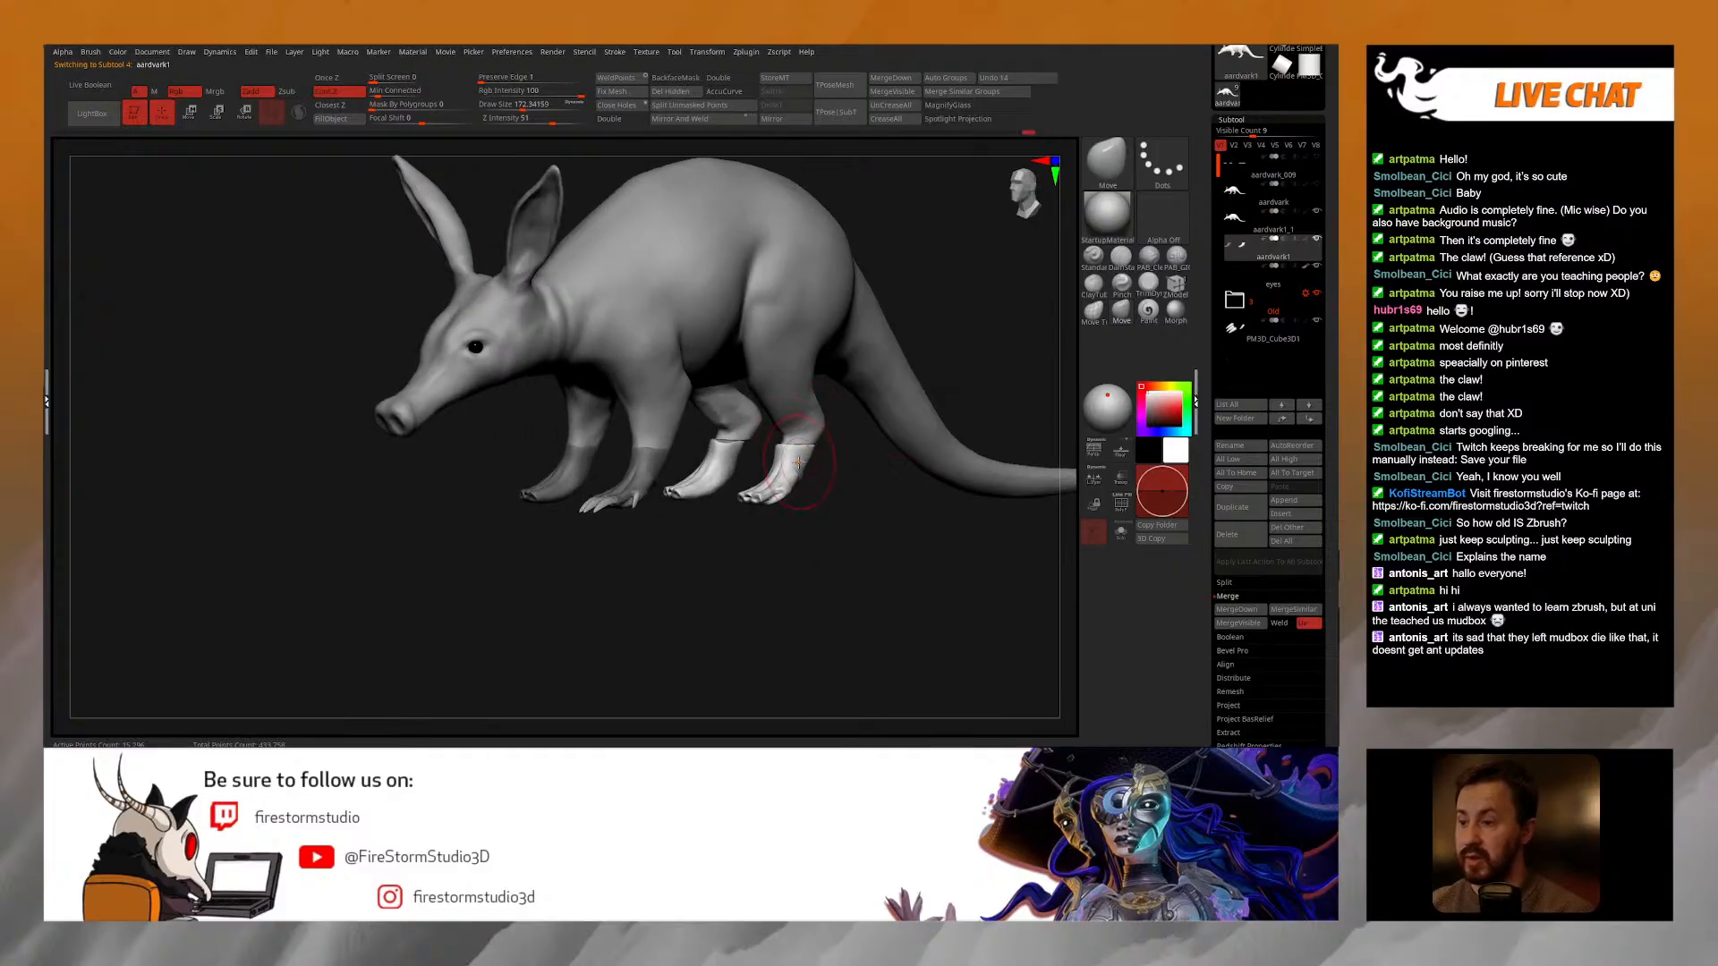
Step: Fit the back and front of the hind paw's upper edge to the ankle with the Move brush at about 90
{"action": "mouse_move", "coordinate": [843, 480]}
{"action": "left_mouse_down"}
{"action": "mouse_move", "coordinate": [906, 448]}
{"action": "mouse_move", "coordinate": [885, 433]}
{"action": "left_mouse_up"}
{"action": "key", "text": "b"}
{"action": "key", "text": "Escape"}
{"action": "key", "text": "space"}
{"action": "mouse_move", "coordinate": [751, 418]}
{"action": "left_mouse_down"}
{"action": "mouse_move", "coordinate": [710, 418]}
{"action": "mouse_move", "coordinate": [812, 414]}
{"action": "mouse_move", "coordinate": [851, 468]}
{"action": "mouse_move", "coordinate": [875, 447]}
{"action": "left_mouse_up"}
{"action": "key", "text": "space"}
{"action": "left_click_drag", "start_coordinate": [823, 501], "coordinate": [817, 502]}
{"action": "left_click_drag", "start_coordinate": [702, 466], "coordinate": [787, 449]}
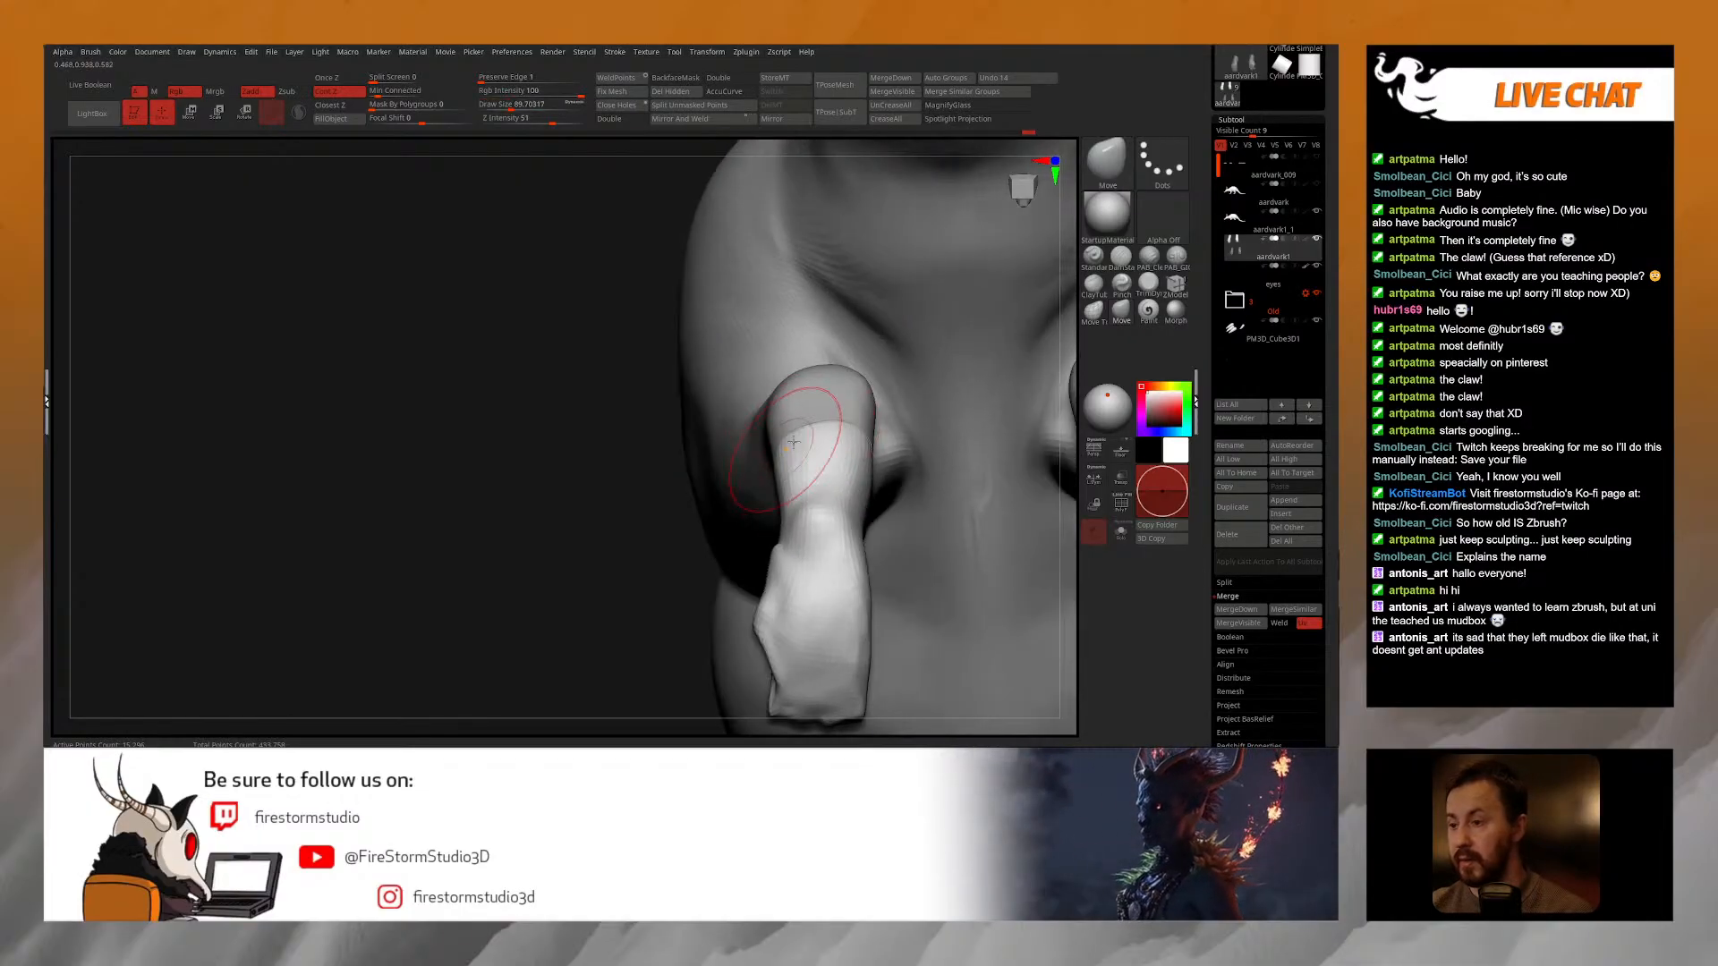
{"action": "mouse_move", "coordinate": [958, 488]}
{"action": "left_mouse_down"}
{"action": "mouse_move", "coordinate": [903, 439]}
{"action": "mouse_move", "coordinate": [816, 419]}
{"action": "left_mouse_up"}
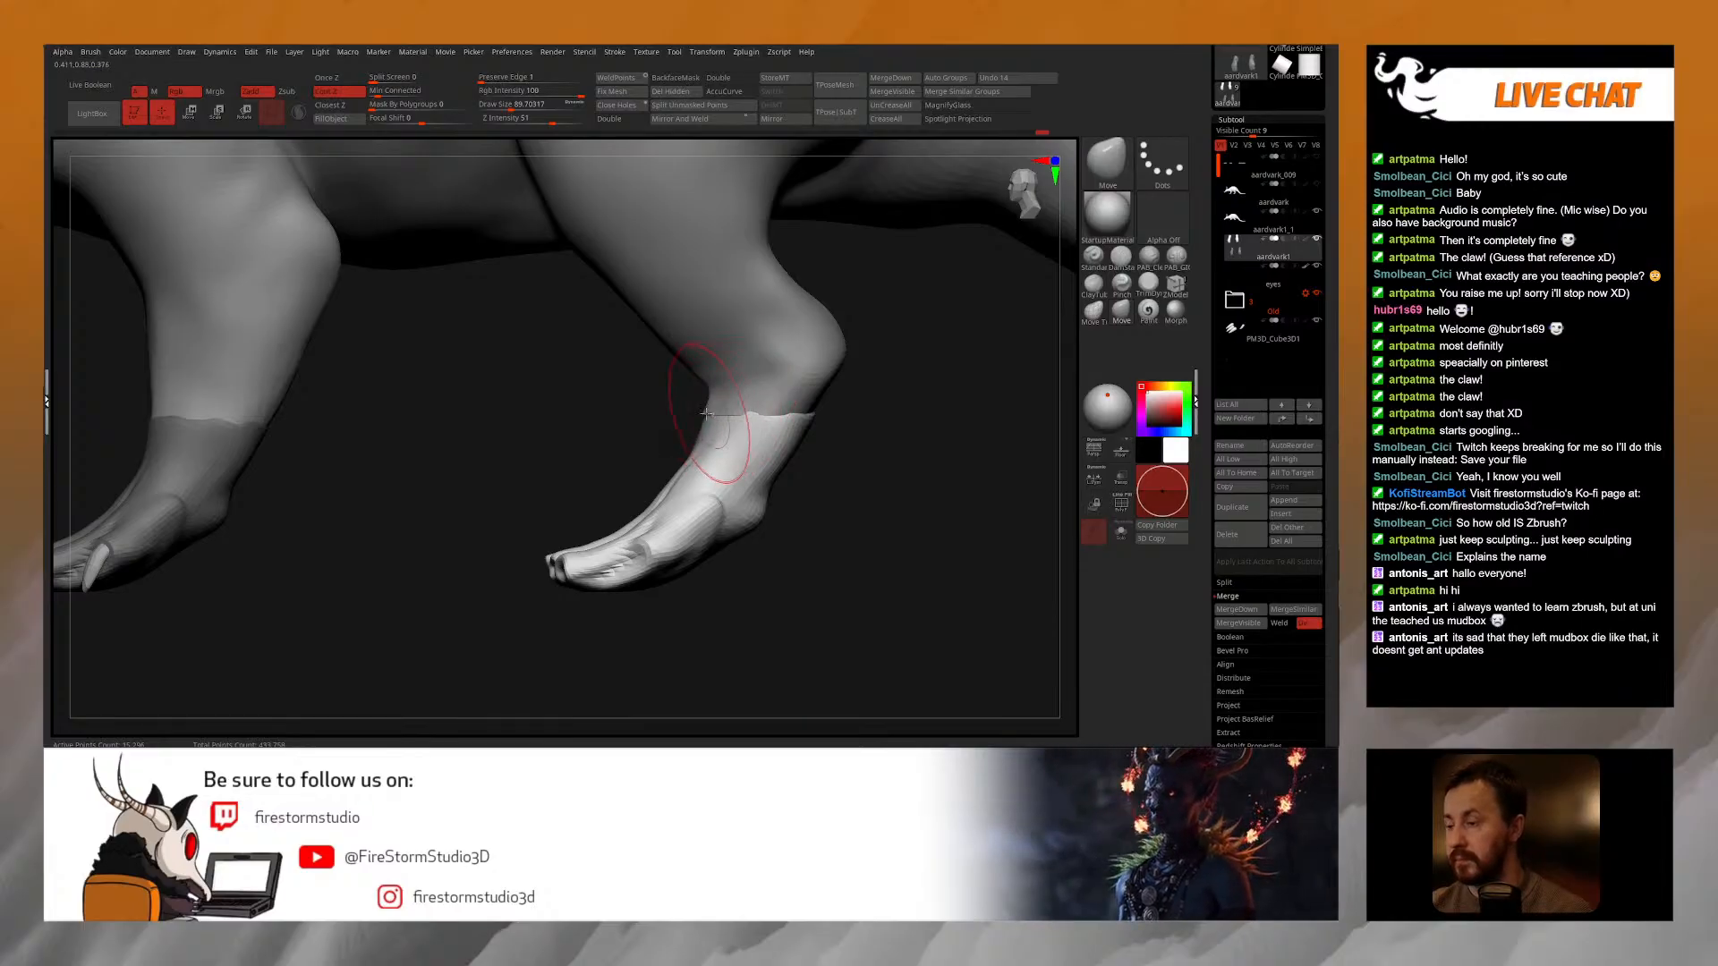
{"action": "left_click_drag", "start_coordinate": [708, 413], "coordinate": [732, 414]}
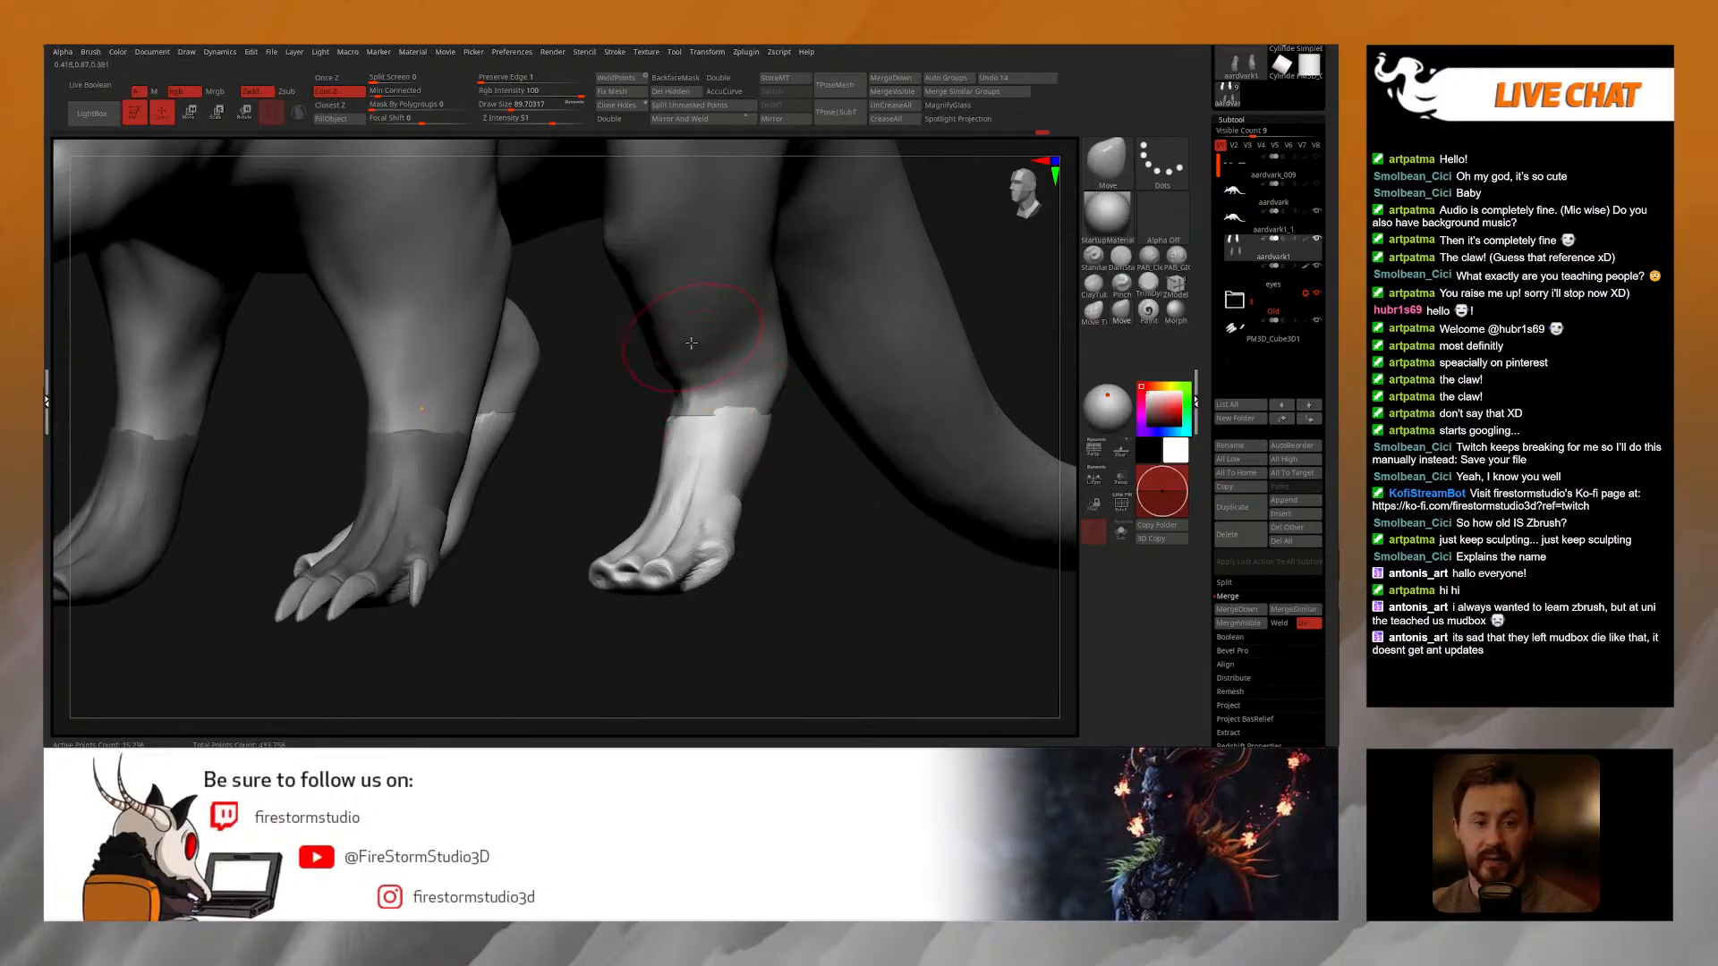
Step: Adjust the hind paw's upper edge from the front and underside with the Move brush at about 62
{"action": "left_click_drag", "start_coordinate": [581, 428], "coordinate": [694, 385]}
{"action": "left_click_drag", "start_coordinate": [514, 452], "coordinate": [730, 438]}
{"action": "right_click_drag", "start_coordinate": [729, 439], "coordinate": [689, 517]}
{"action": "key", "text": "space"}
{"action": "left_click", "coordinate": [734, 442]}
{"action": "left_click_drag", "start_coordinate": [757, 426], "coordinate": [738, 444]}
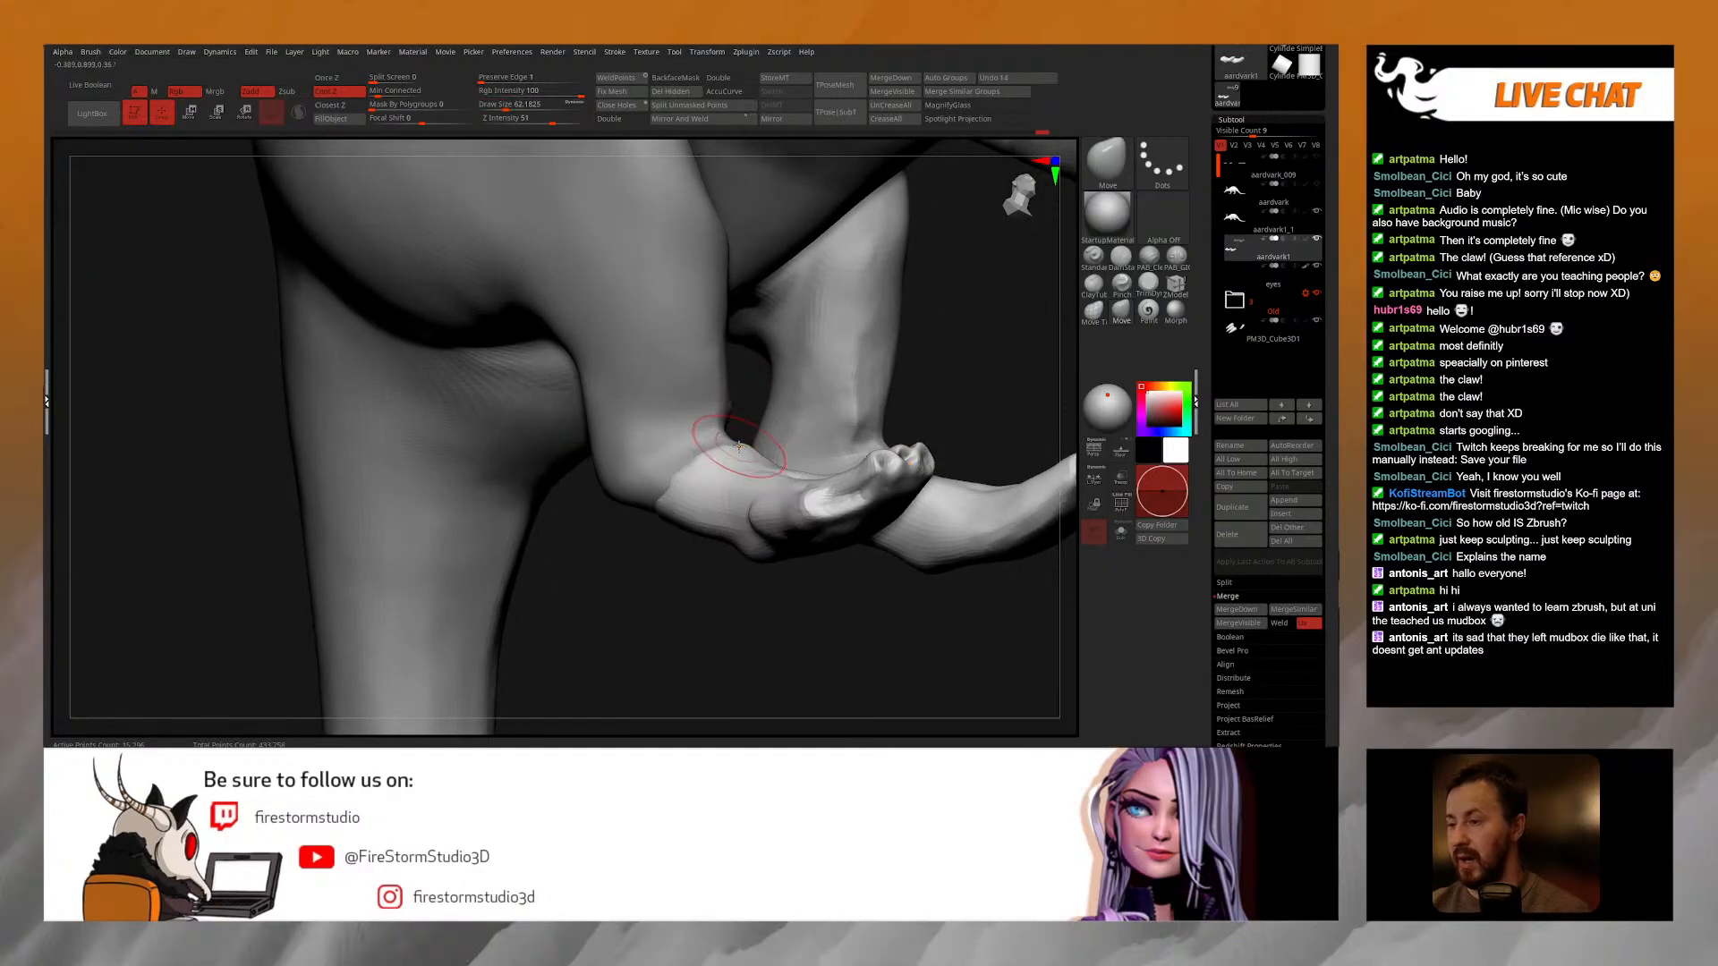
Step: Shape the inner and back side of the hind paw's ankle edge with the Move brush at about 70
{"action": "mouse_move", "coordinate": [732, 440]}
{"action": "right_mouse_down"}
{"action": "mouse_move", "coordinate": [686, 492]}
{"action": "mouse_move", "coordinate": [630, 454]}
{"action": "right_mouse_up"}
{"action": "key", "text": "space"}
{"action": "left_click", "coordinate": [631, 455]}
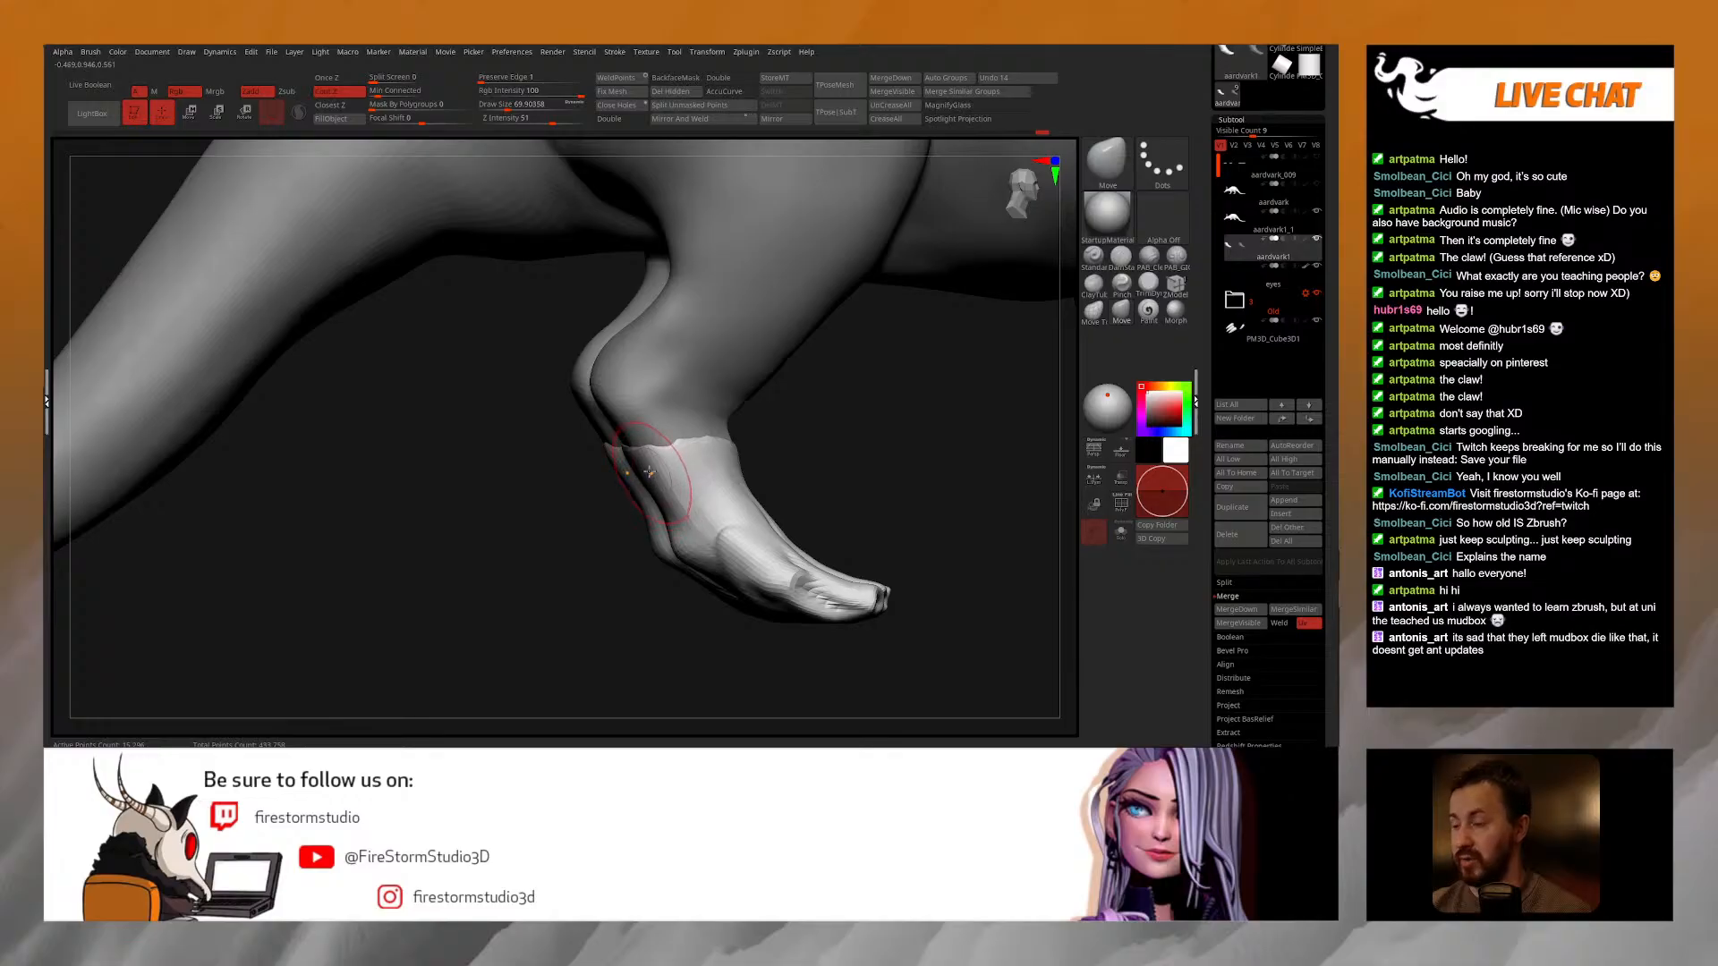
{"action": "right_click_drag", "start_coordinate": [643, 460], "coordinate": [676, 442], "text": "shift"}
{"action": "right_click_drag", "start_coordinate": [783, 437], "coordinate": [698, 485], "text": "shift"}
{"action": "key", "text": "space"}
{"action": "left_click", "coordinate": [695, 484]}
Step: Align the hind paw's ankle seam with the leg all around using the Move brush at about 57
{"action": "right_click_drag", "start_coordinate": [866, 475], "coordinate": [756, 422]}
{"action": "key", "text": "s"}
{"action": "left_click", "coordinate": [763, 422]}
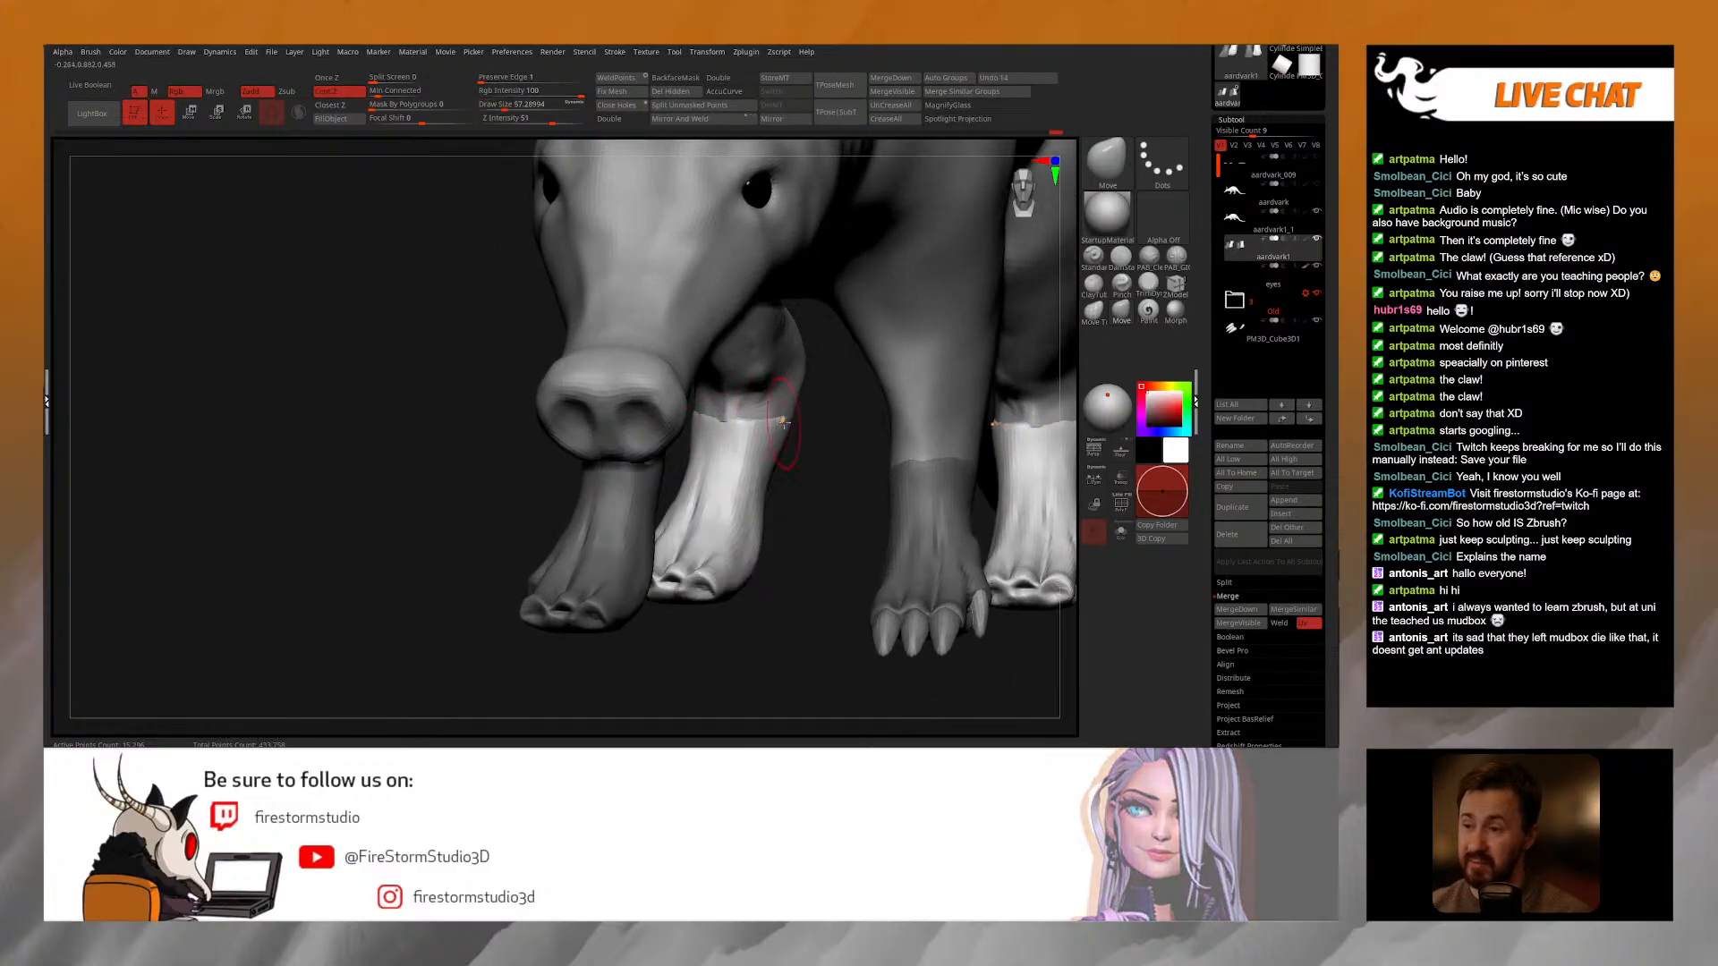
{"action": "mouse_move", "coordinate": [893, 440]}
{"action": "right_mouse_down"}
{"action": "mouse_move", "coordinate": [807, 434]}
{"action": "mouse_move", "coordinate": [814, 421]}
{"action": "mouse_move", "coordinate": [853, 422]}
{"action": "mouse_move", "coordinate": [743, 438]}
{"action": "mouse_move", "coordinate": [680, 477]}
{"action": "right_mouse_up"}
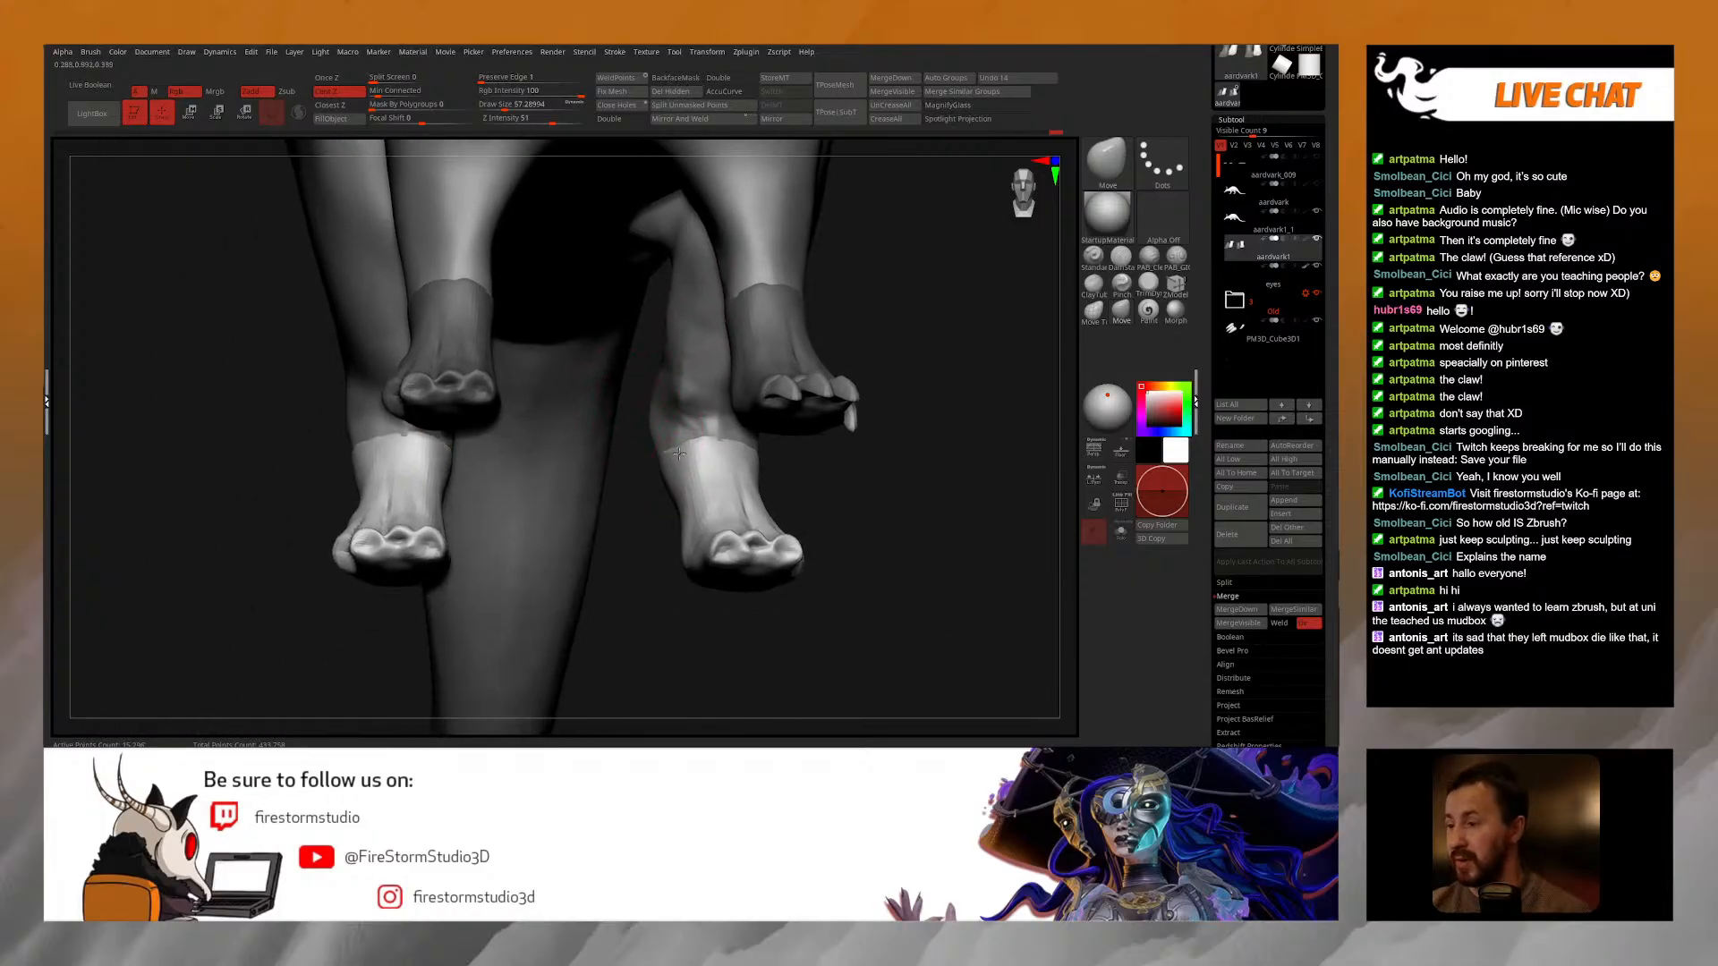
{"action": "right_click_drag", "start_coordinate": [792, 455], "coordinate": [657, 497]}
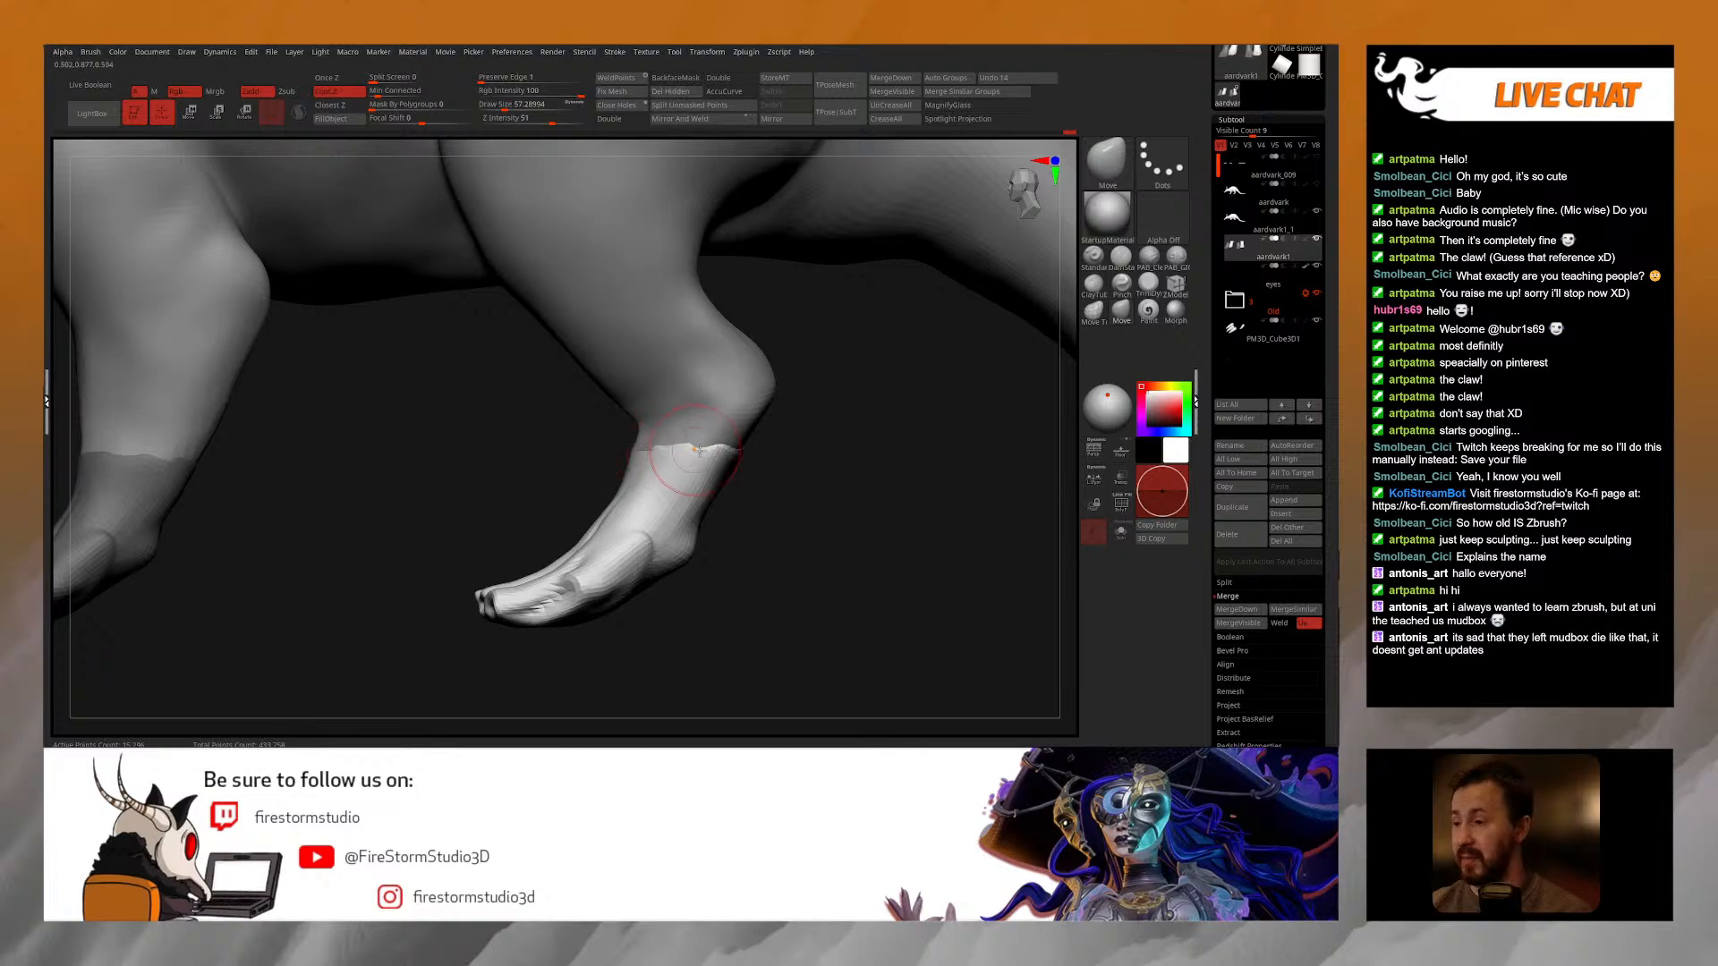
{"action": "right_click_drag", "start_coordinate": [788, 440], "coordinate": [691, 448]}
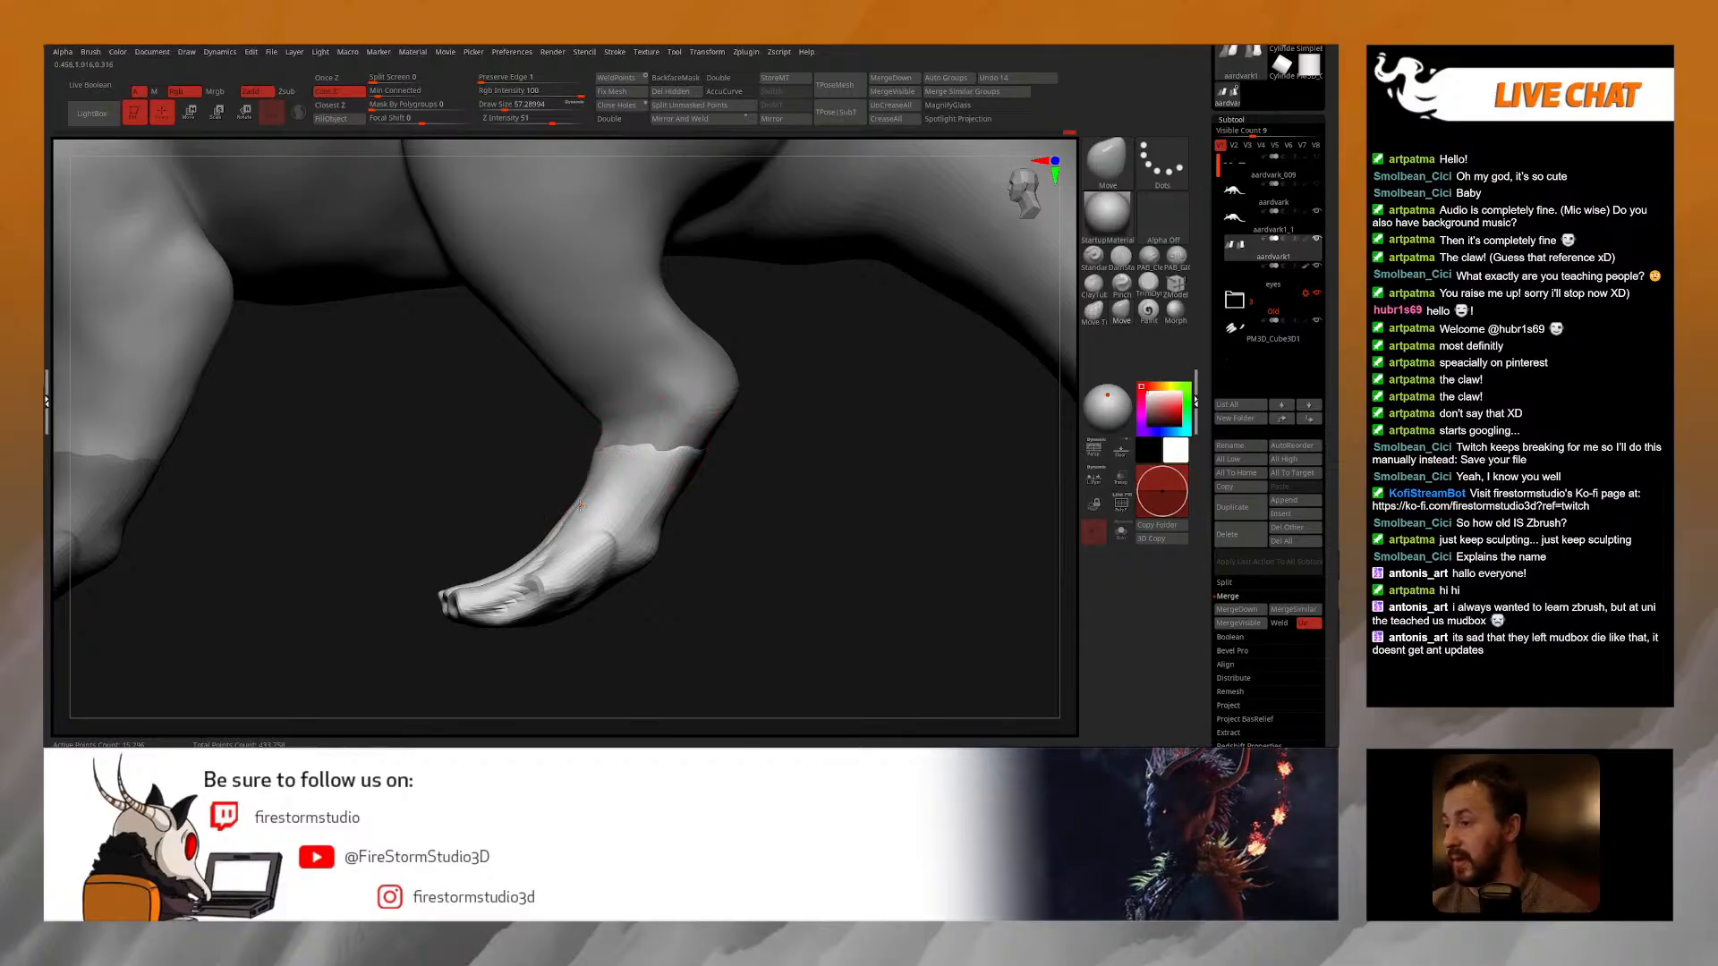
Step: Reshape the top of the hind foot below the ankle with the Move brush at about 73
{"action": "key", "text": "space"}
{"action": "left_click_drag", "start_coordinate": [580, 505], "coordinate": [586, 505]}
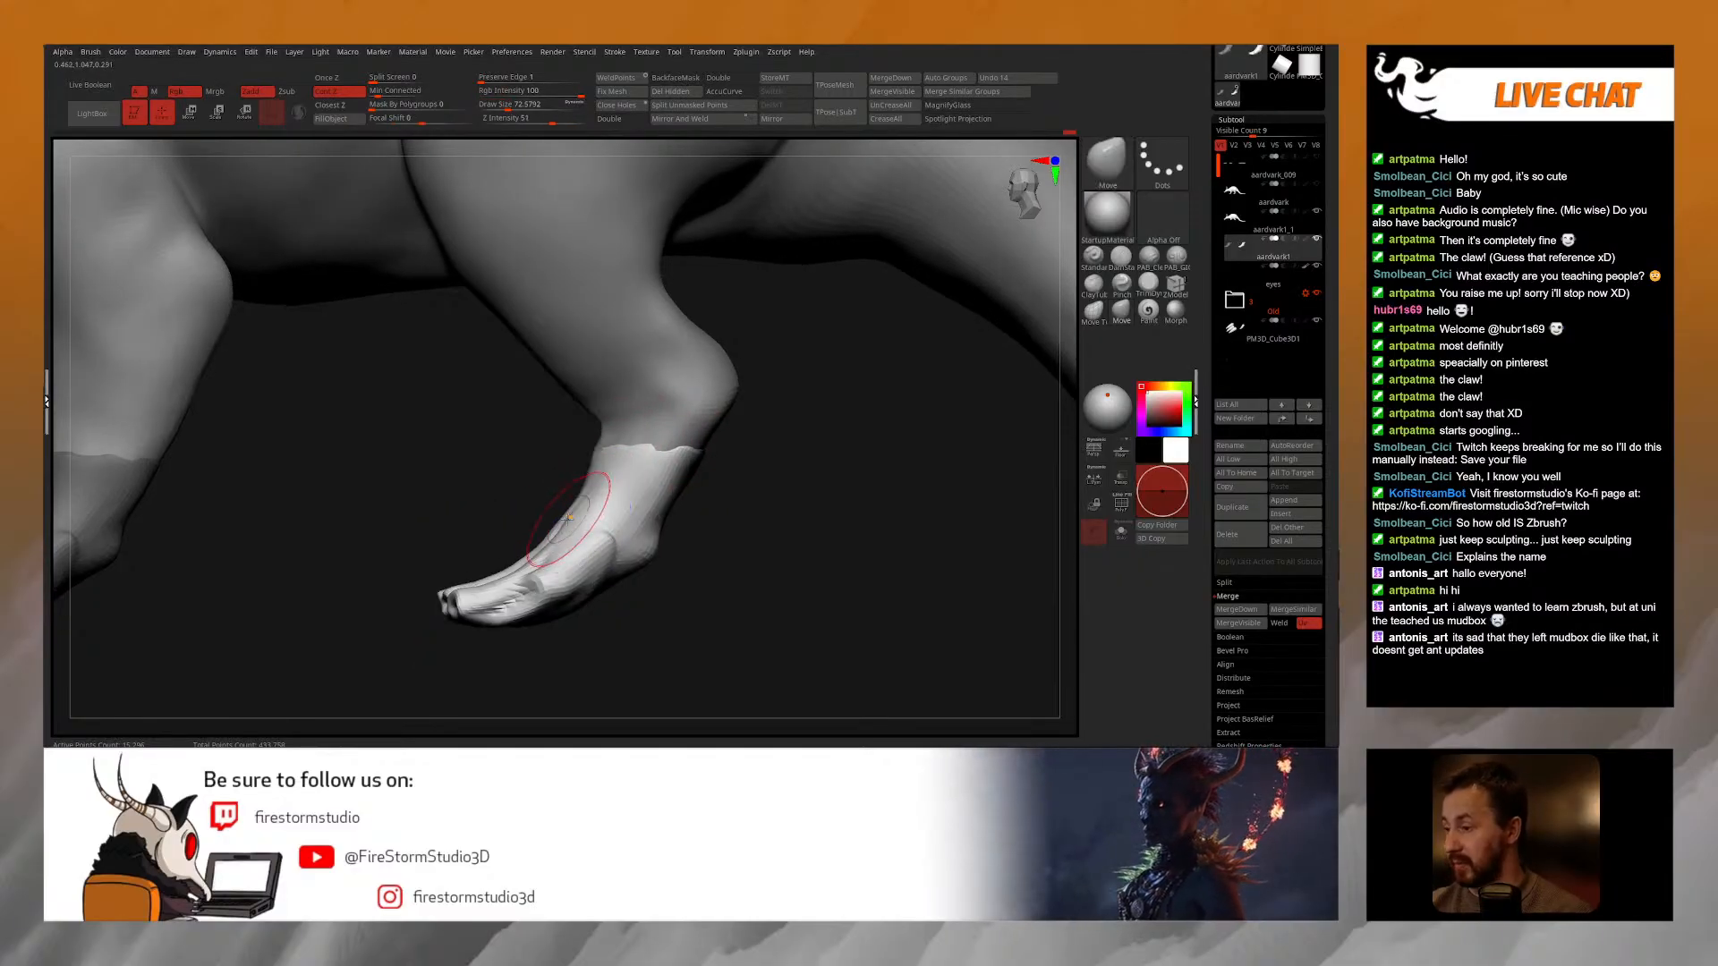
{"action": "right_click_drag", "start_coordinate": [590, 511], "coordinate": [757, 491]}
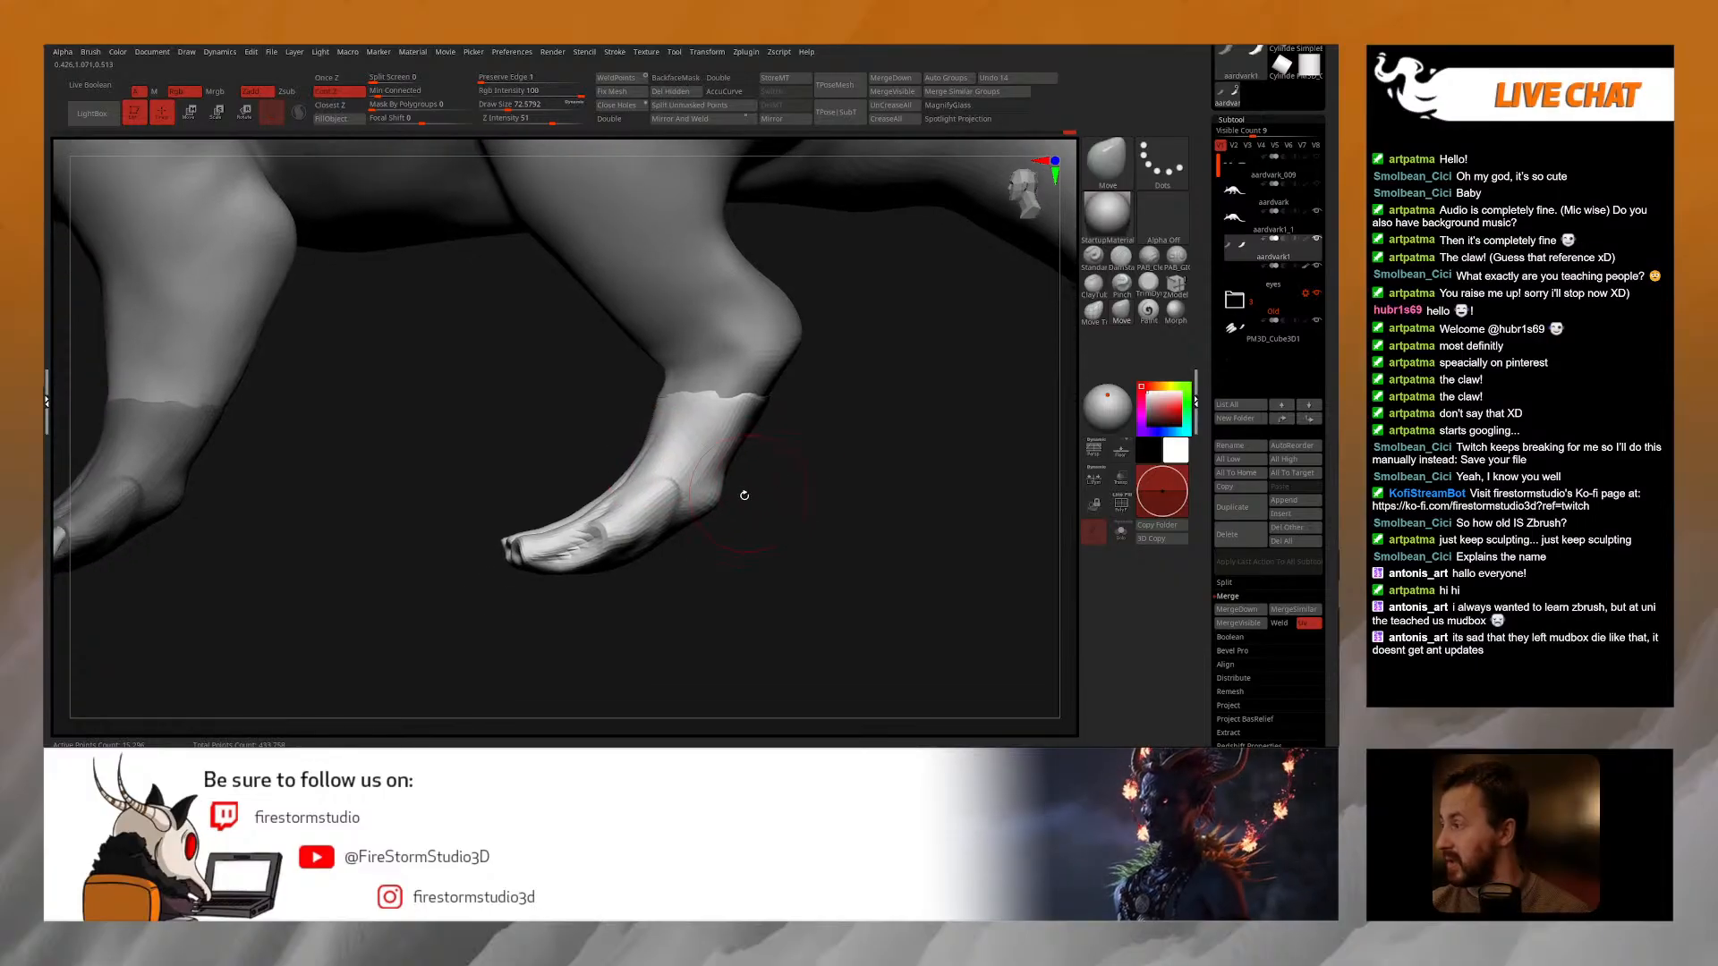
{"action": "mouse_move", "coordinate": [606, 557]}
{"action": "right_mouse_down"}
{"action": "mouse_move", "coordinate": [528, 601]}
{"action": "mouse_move", "coordinate": [658, 494]}
{"action": "right_mouse_up"}
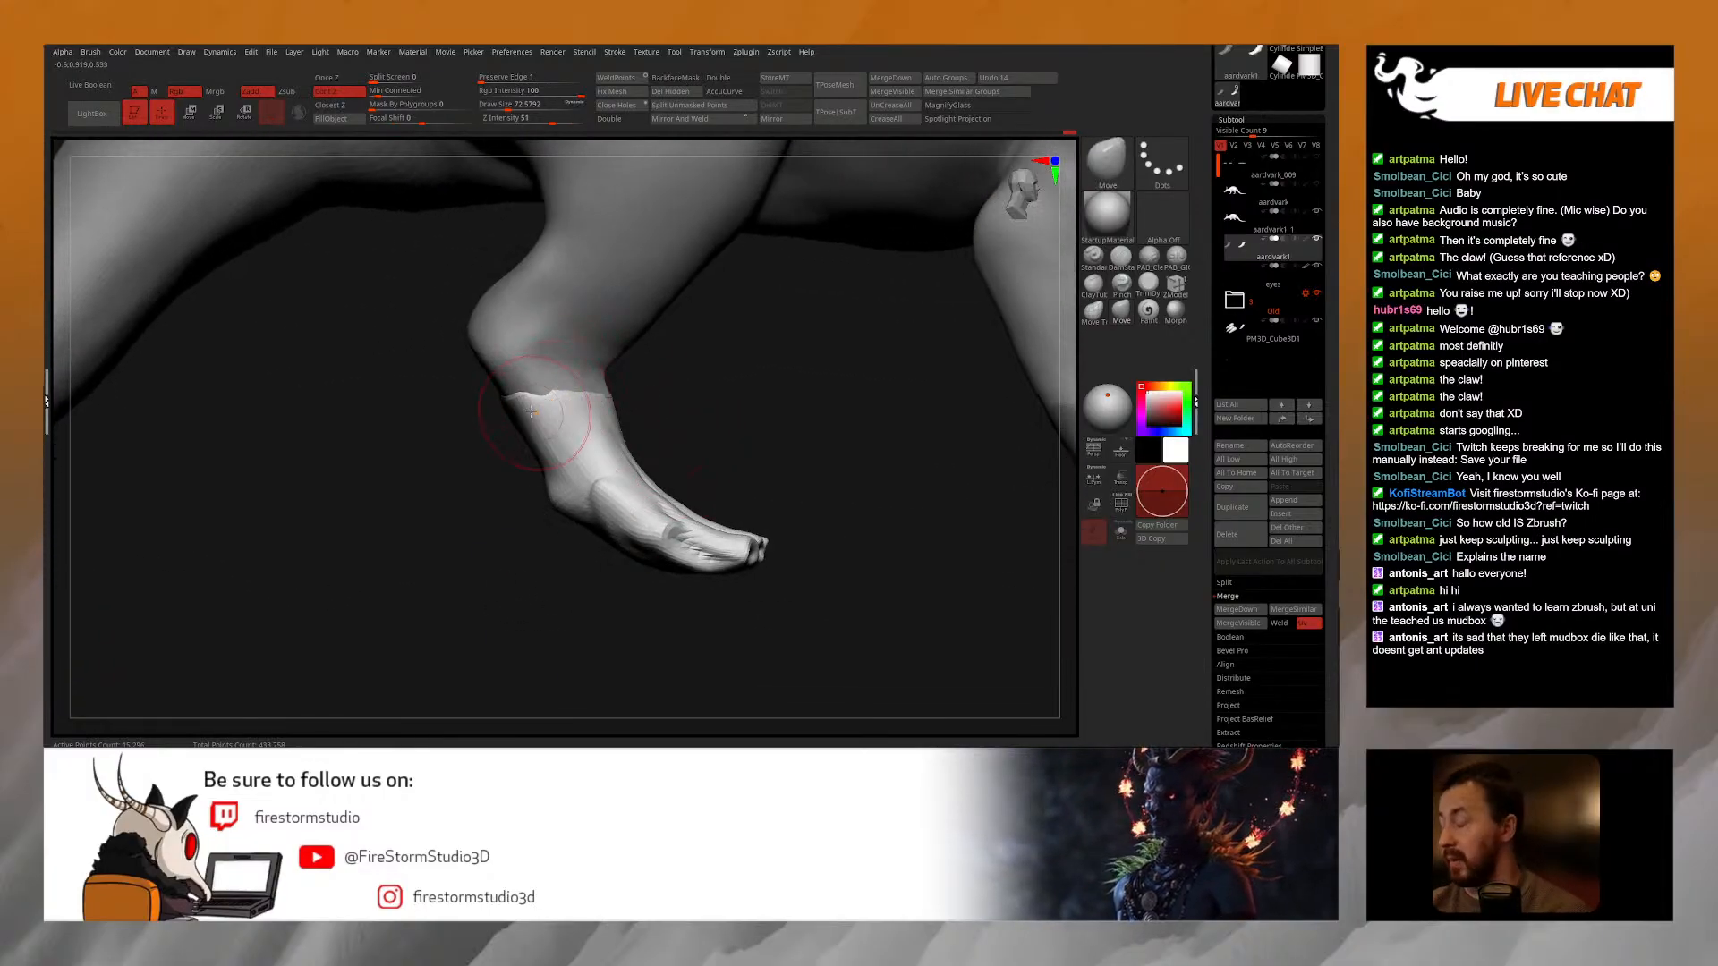
Step: Pull and smooth the front corner of the hind paw's ankle edge with the Move brush at about 44
{"action": "mouse_move", "coordinate": [531, 400]}
{"action": "right_mouse_down"}
{"action": "mouse_move", "coordinate": [852, 393]}
{"action": "mouse_move", "coordinate": [556, 501]}
{"action": "right_mouse_up"}
{"action": "key", "text": "space"}
{"action": "left_click_drag", "start_coordinate": [572, 490], "coordinate": [557, 490]}
{"action": "right_click_drag", "start_coordinate": [557, 490], "coordinate": [594, 428]}
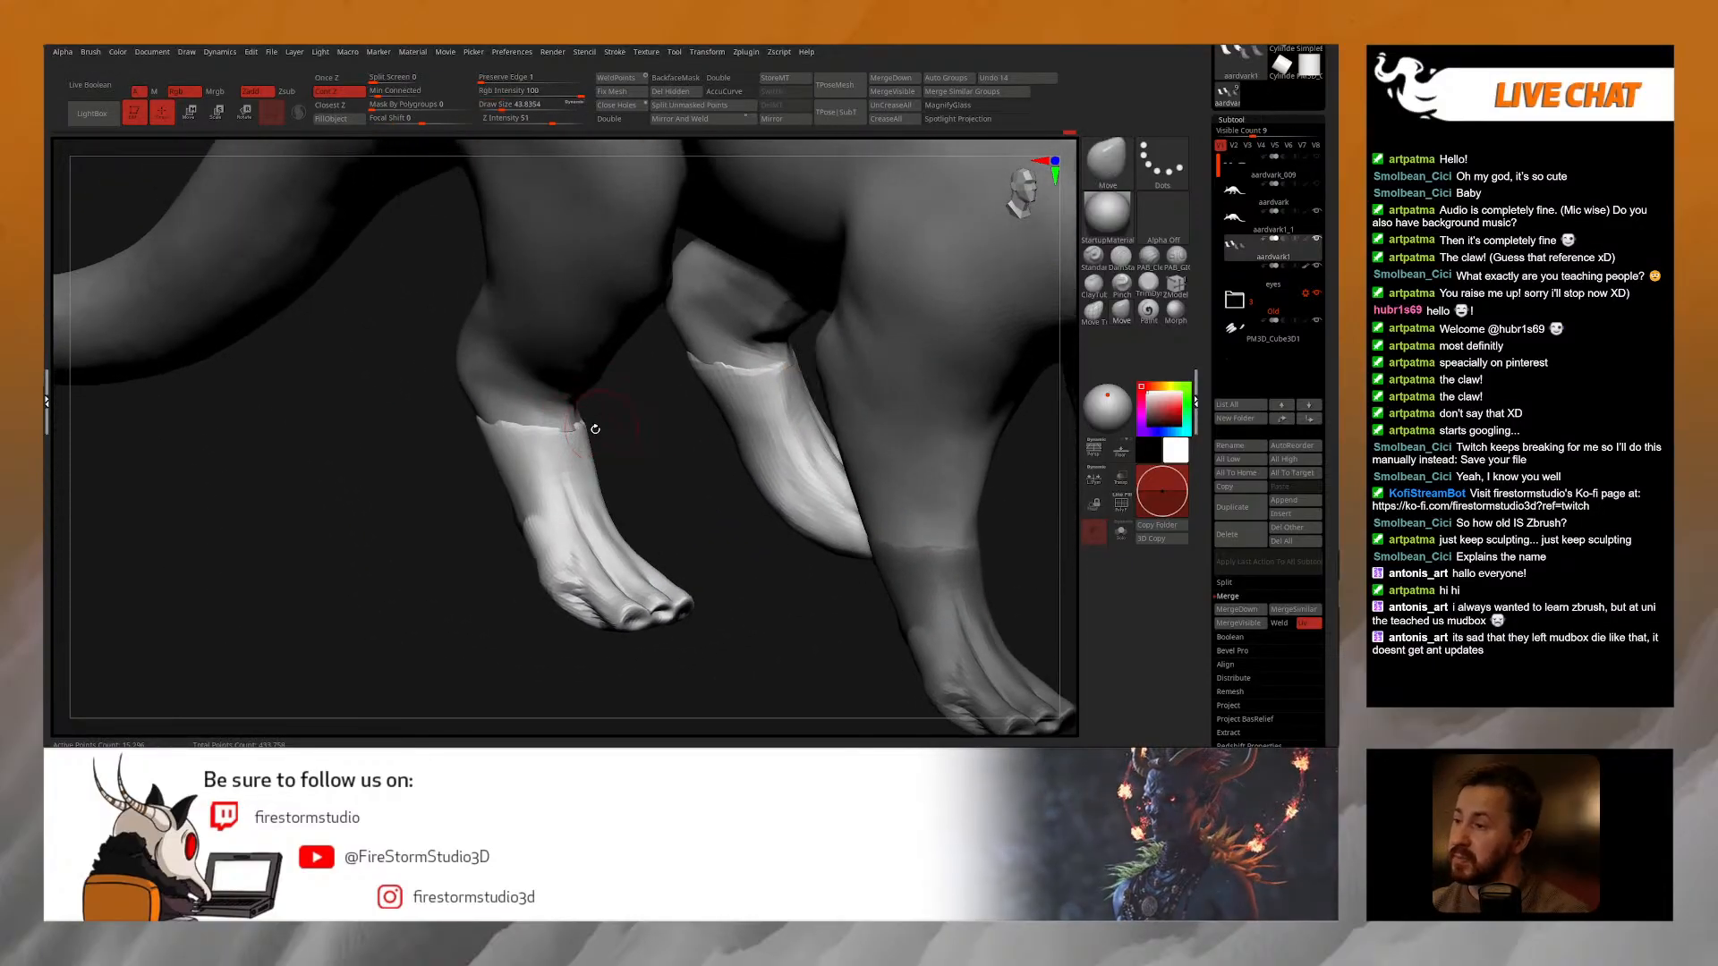
{"action": "right_click", "coordinate": [510, 514]}
{"action": "right_click_drag", "start_coordinate": [510, 515], "coordinate": [562, 448]}
{"action": "left_click_drag", "start_coordinate": [564, 439], "coordinate": [557, 452], "text": "shift"}
Step: Bring the heel side of the hind paw's ankle edge in line with the leg using the Move brush at about 73
{"action": "right_click_drag", "start_coordinate": [706, 439], "coordinate": [590, 447]}
{"action": "mouse_move", "coordinate": [800, 465]}
{"action": "right_mouse_down"}
{"action": "mouse_move", "coordinate": [747, 433]}
{"action": "mouse_move", "coordinate": [765, 467]}
{"action": "mouse_move", "coordinate": [715, 472]}
{"action": "right_mouse_up"}
{"action": "right_click", "coordinate": [774, 516]}
{"action": "right_click_drag", "start_coordinate": [821, 429], "coordinate": [692, 421]}
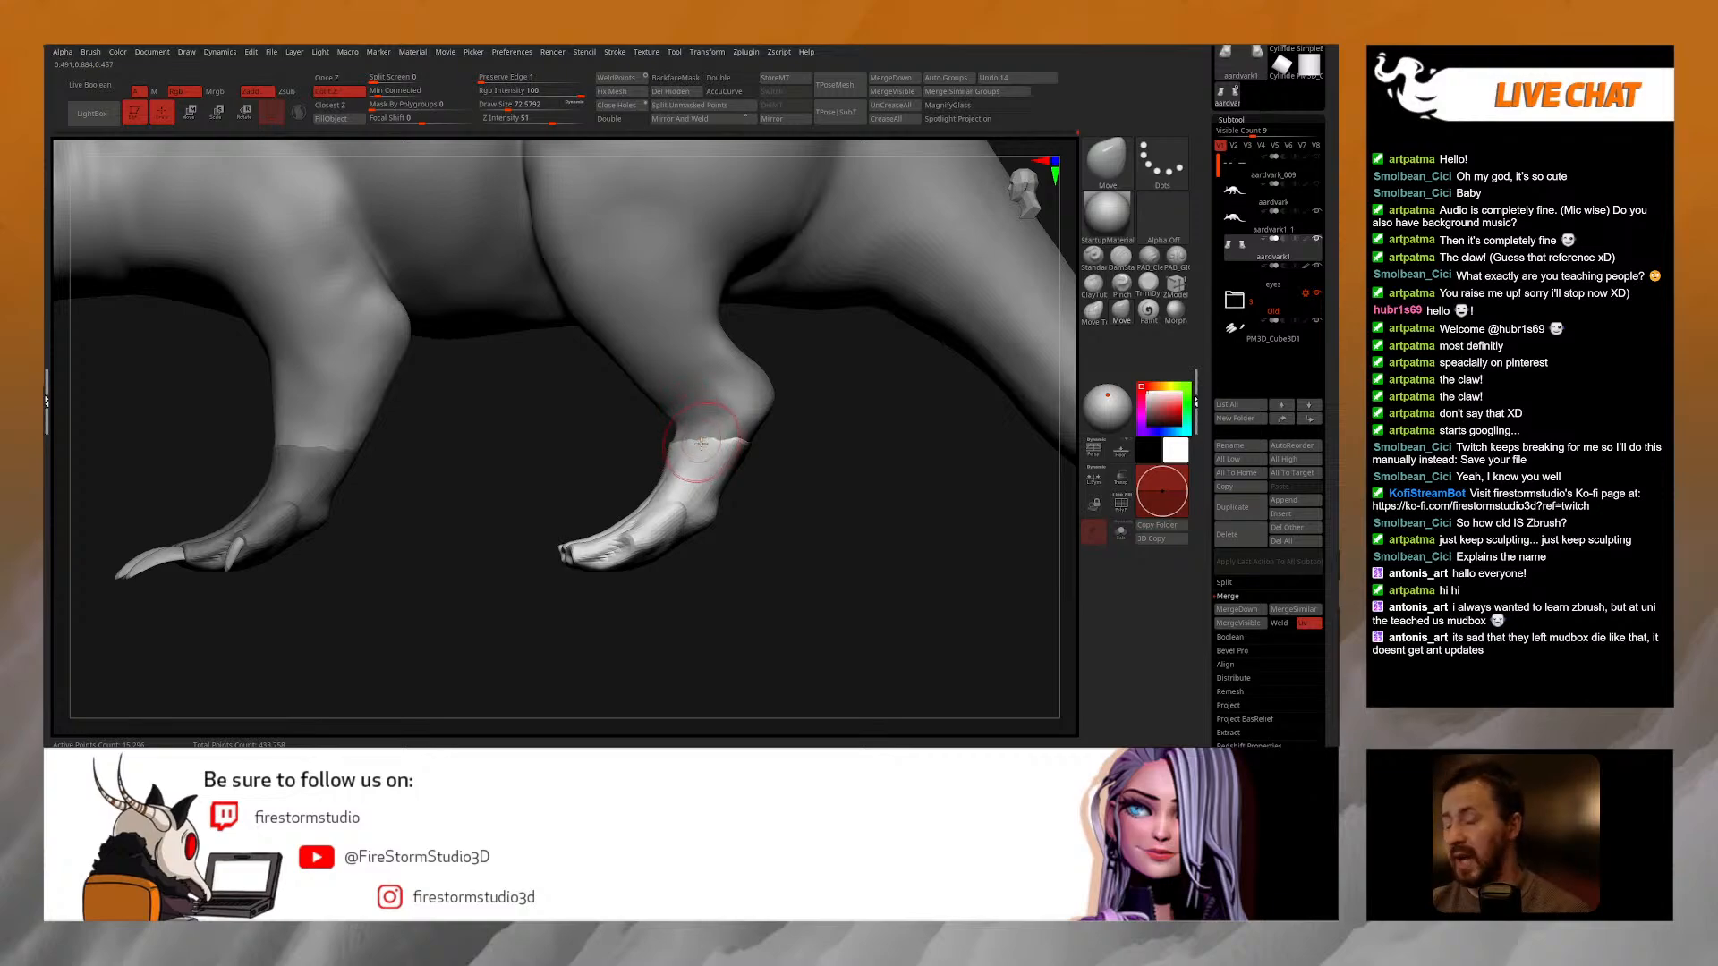
{"action": "right_click", "coordinate": [685, 501]}
{"action": "left_click_drag", "start_coordinate": [734, 443], "coordinate": [738, 443]}
{"action": "right_click_drag", "start_coordinate": [828, 431], "coordinate": [783, 433]}
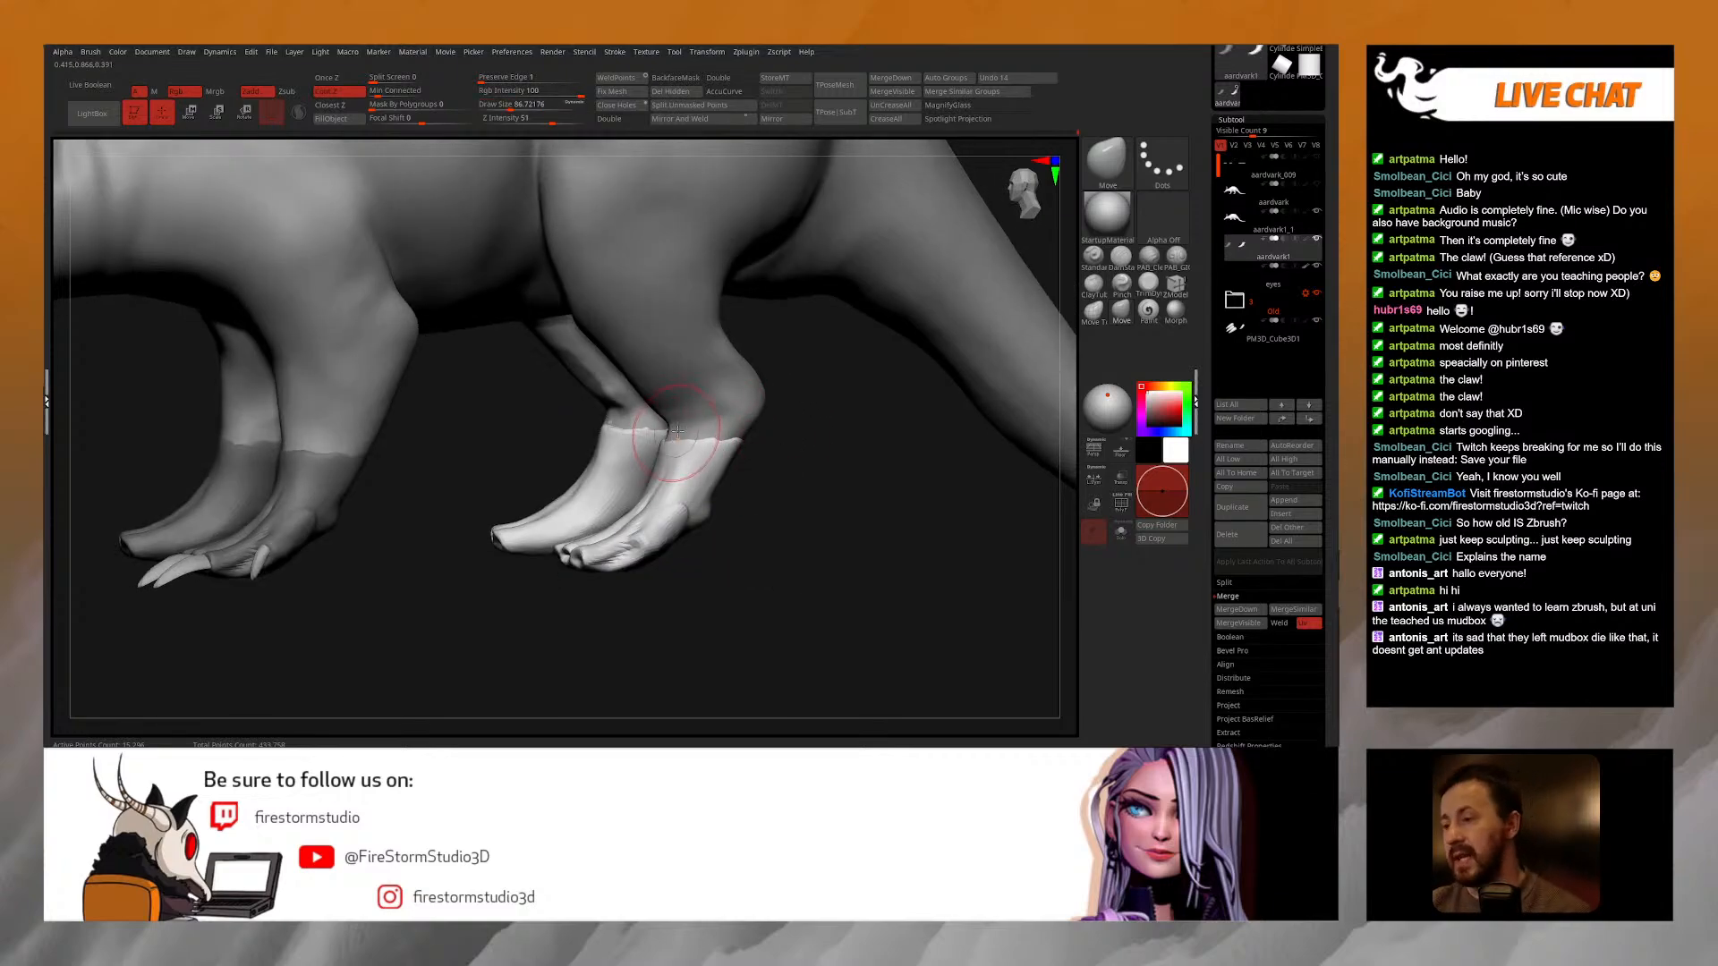
Step: Nudge the front and inner side of the hind paw's ankle edge with the Move brush at about 87
{"action": "right_click_drag", "start_coordinate": [613, 425], "coordinate": [591, 429]}
{"action": "right_click", "coordinate": [579, 503]}
{"action": "left_click_drag", "start_coordinate": [628, 445], "coordinate": [633, 445]}
{"action": "mouse_move", "coordinate": [733, 446]}
{"action": "right_mouse_down"}
{"action": "mouse_move", "coordinate": [832, 450]}
{"action": "mouse_move", "coordinate": [760, 449]}
{"action": "mouse_move", "coordinate": [809, 483]}
{"action": "mouse_move", "coordinate": [796, 407]}
{"action": "right_mouse_up"}
{"action": "right_click_drag", "start_coordinate": [855, 470], "coordinate": [720, 513]}
{"action": "right_click", "coordinate": [677, 525]}
{"action": "left_click", "coordinate": [731, 454]}
Step: Touch up the hind paw's ankle fit from three-quarter front views of the aardvark
{"action": "right_click_drag", "start_coordinate": [733, 447], "coordinate": [698, 530], "text": "ctrl"}
{"action": "right_click", "coordinate": [696, 532]}
{"action": "left_click", "coordinate": [768, 467]}
{"action": "mouse_move", "coordinate": [791, 453]}
{"action": "right_mouse_down", "text": "alt"}
{"action": "mouse_move", "coordinate": [802, 444]}
{"action": "mouse_move", "coordinate": [660, 515]}
{"action": "mouse_move", "coordinate": [701, 548]}
{"action": "right_mouse_up", "text": "alt"}
{"action": "right_click", "coordinate": [700, 549]}
{"action": "left_click", "coordinate": [762, 486]}
{"action": "mouse_move", "coordinate": [763, 483]}
{"action": "right_mouse_down", "text": "shift"}
{"action": "mouse_move", "coordinate": [779, 466]}
{"action": "mouse_move", "coordinate": [837, 483]}
{"action": "mouse_move", "coordinate": [744, 459]}
{"action": "mouse_move", "coordinate": [893, 467]}
{"action": "mouse_move", "coordinate": [782, 483]}
{"action": "mouse_move", "coordinate": [789, 507]}
{"action": "mouse_move", "coordinate": [718, 479]}
{"action": "mouse_move", "coordinate": [742, 461]}
{"action": "right_mouse_up", "text": "shift"}
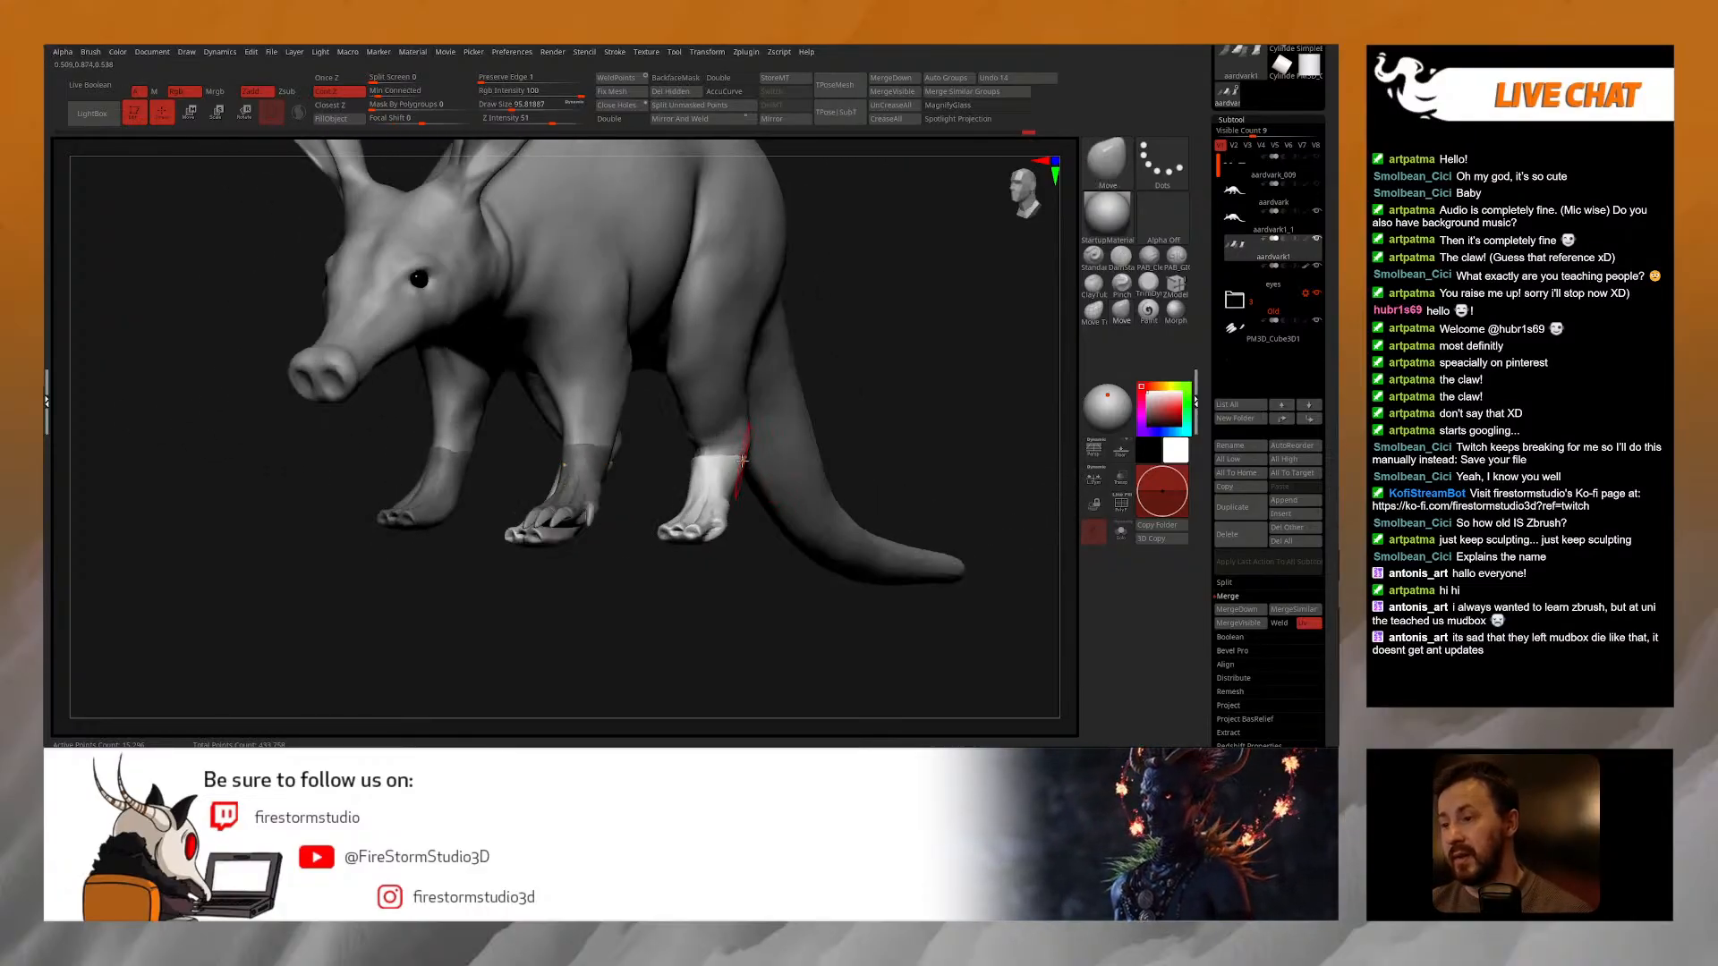
Step: Select the body subtool and reshape its hind leg above the paw, enlarging the Move brush to about 119
{"action": "right_click_drag", "start_coordinate": [848, 412], "coordinate": [711, 533]}
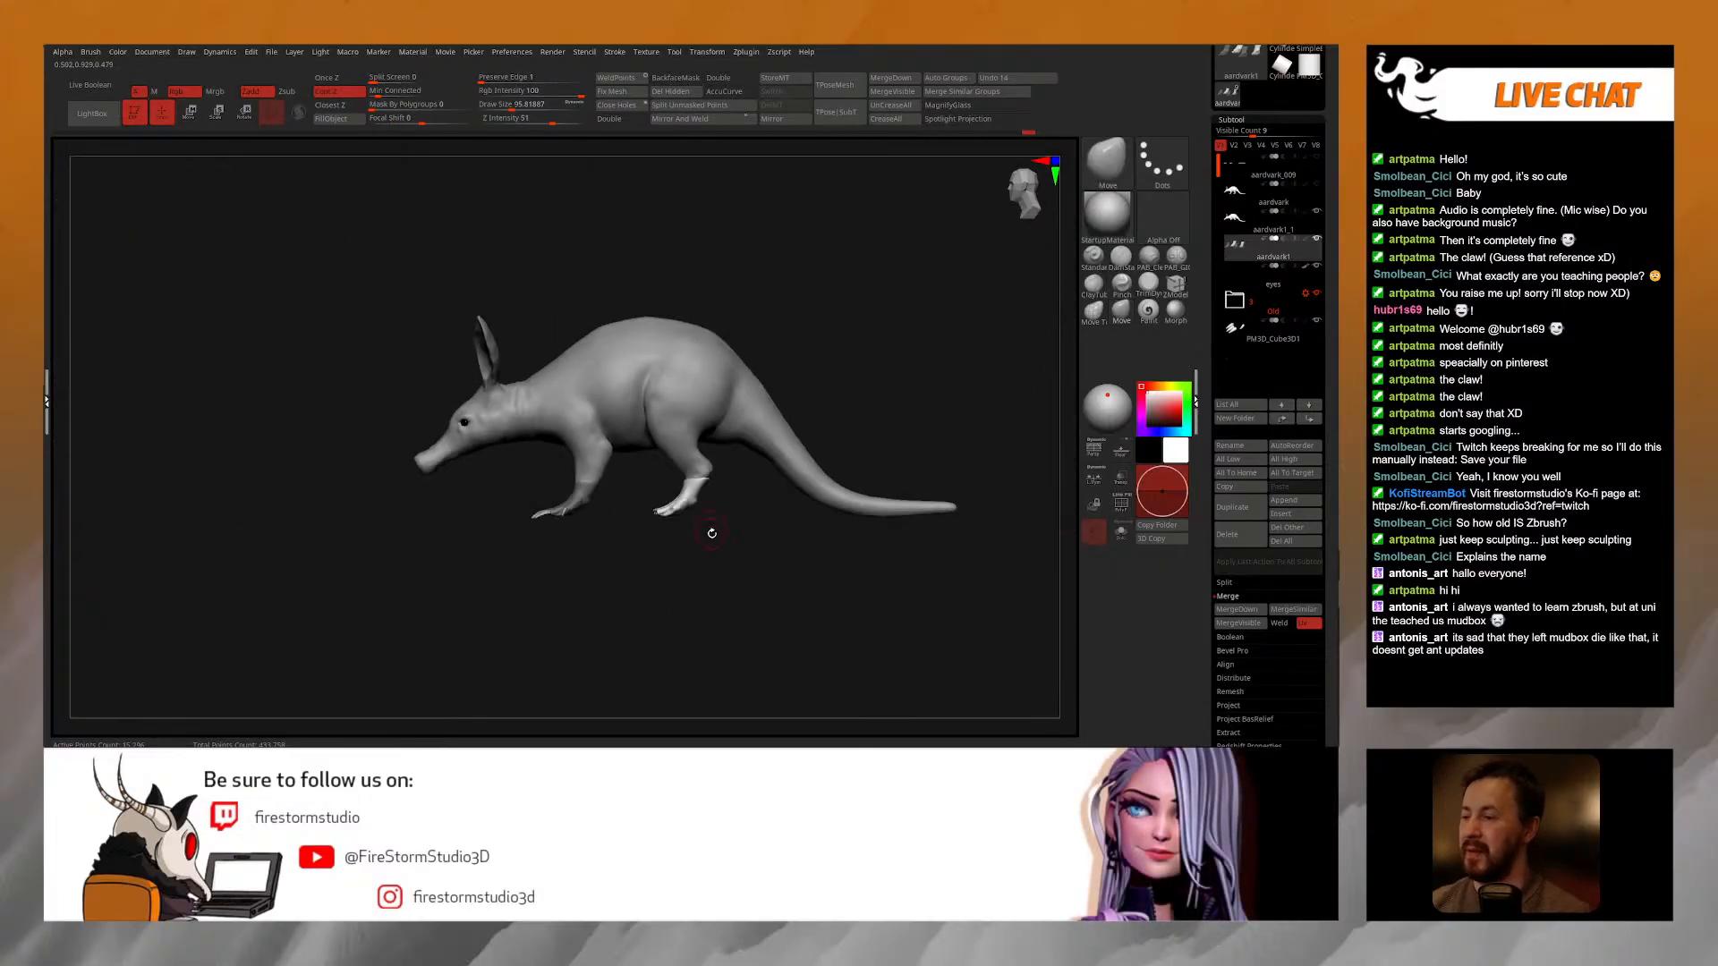
{"action": "right_click_drag", "start_coordinate": [605, 549], "coordinate": [739, 693]}
{"action": "left_click", "coordinate": [741, 442], "text": "alt"}
{"action": "mouse_move", "coordinate": [741, 442]}
{"action": "right_mouse_down"}
{"action": "mouse_move", "coordinate": [767, 465]}
{"action": "mouse_move", "coordinate": [723, 478]}
{"action": "mouse_move", "coordinate": [744, 426]}
{"action": "right_mouse_up"}
{"action": "key", "text": "space"}
{"action": "left_click_drag", "start_coordinate": [743, 426], "coordinate": [736, 424]}
{"action": "right_click_drag", "start_coordinate": [709, 412], "coordinate": [713, 403]}
{"action": "key", "text": "s"}
{"action": "left_click_drag", "start_coordinate": [685, 387], "coordinate": [683, 375]}
{"action": "mouse_move", "coordinate": [786, 444]}
{"action": "right_mouse_down", "text": "ctrl"}
{"action": "mouse_move", "coordinate": [795, 487]}
{"action": "mouse_move", "coordinate": [875, 490]}
{"action": "mouse_move", "coordinate": [795, 488]}
{"action": "mouse_move", "coordinate": [930, 497]}
{"action": "right_mouse_up", "text": "ctrl"}
{"action": "right_click_drag", "start_coordinate": [931, 497], "coordinate": [866, 527], "text": "ctrl"}
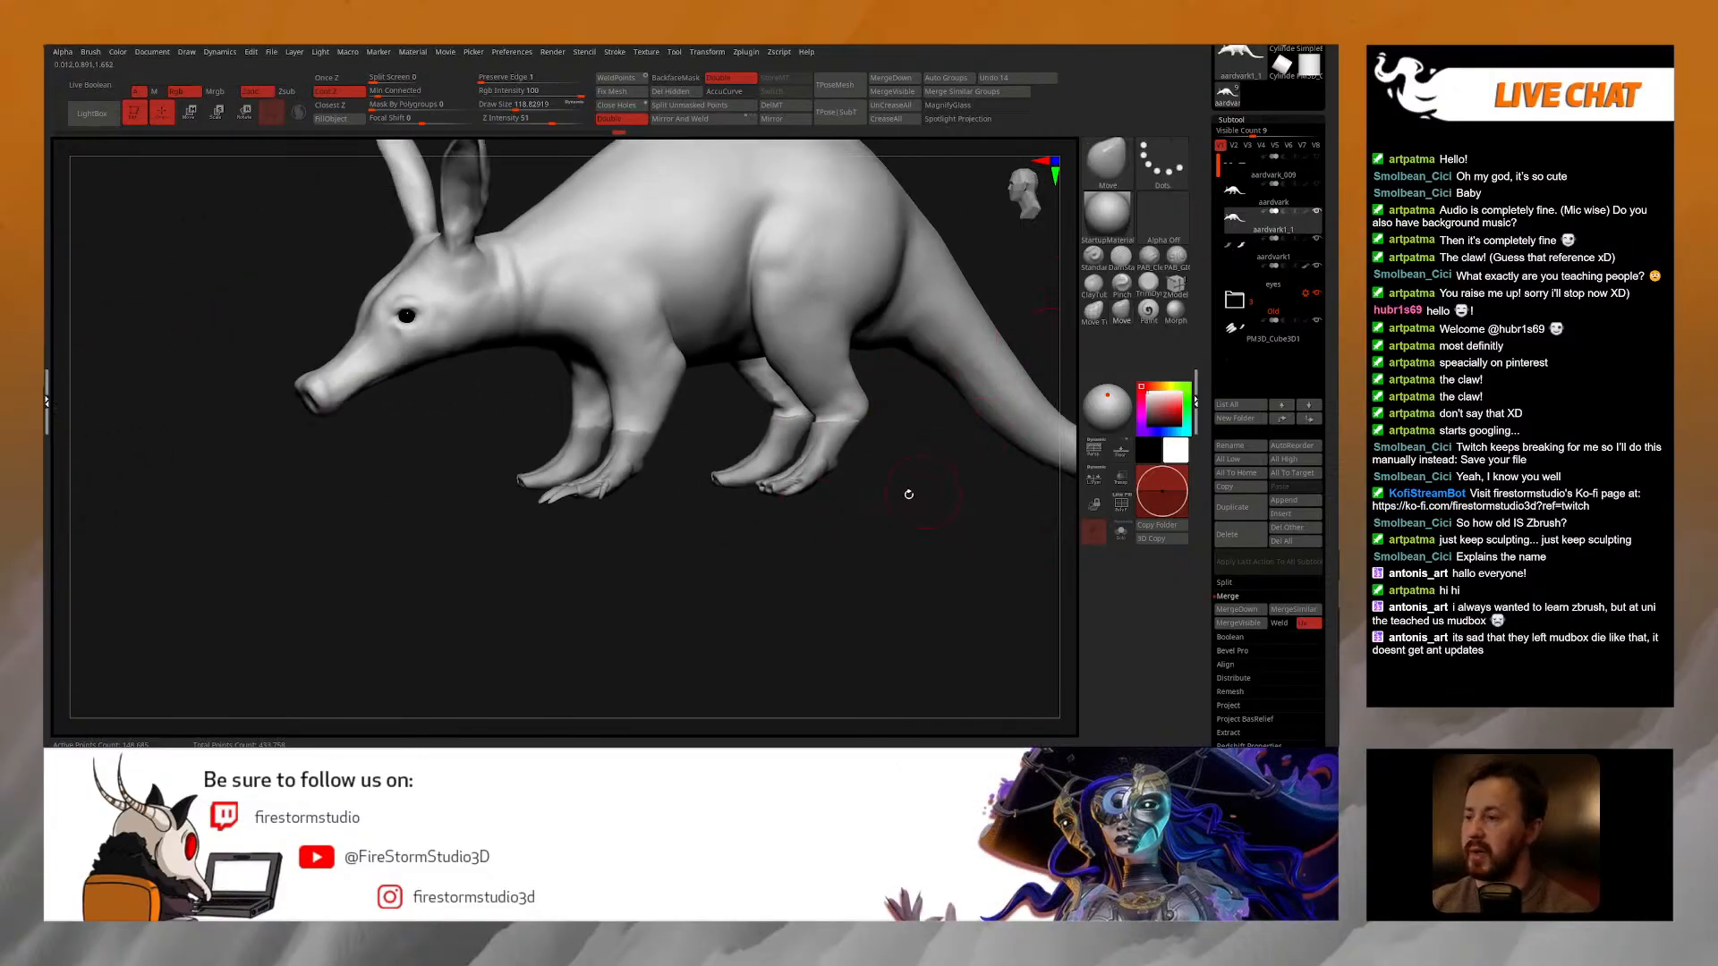
Step: Merge the hind-paw subtool aardvark1 into the body subtool aardvark1_1 and isolate the merged body
{"action": "left_click", "coordinate": [1040, 336], "text": "alt"}
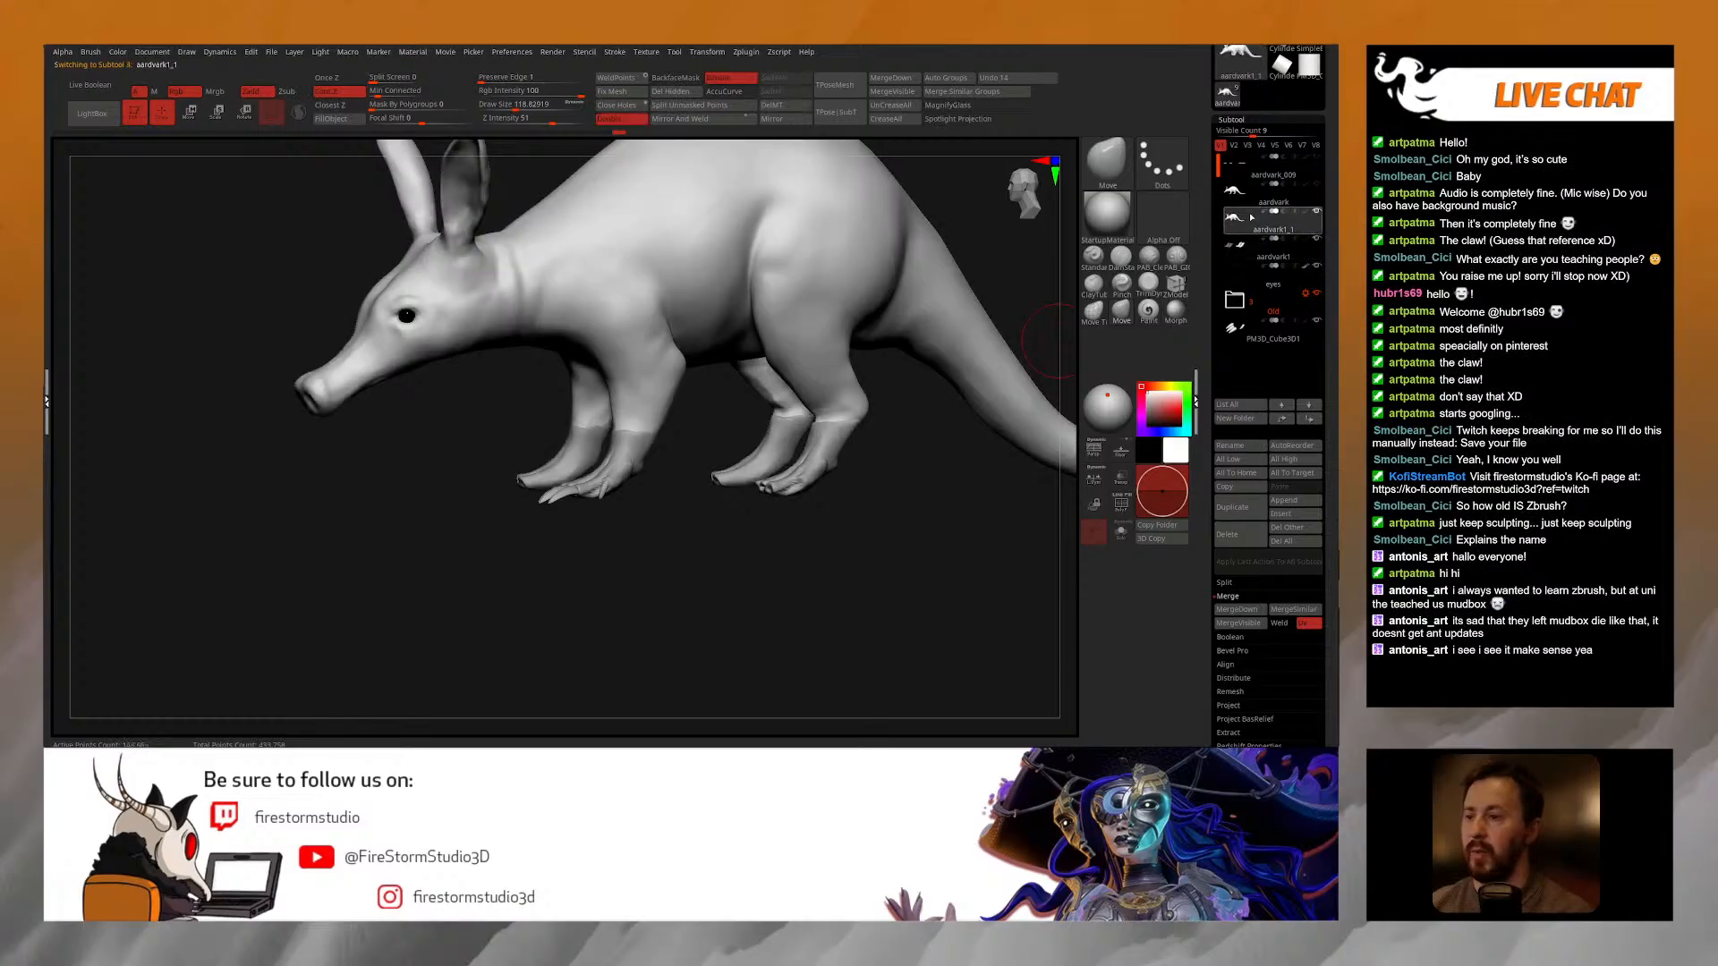
{"action": "left_click", "coordinate": [878, 79]}
{"action": "left_click", "coordinate": [832, 103]}
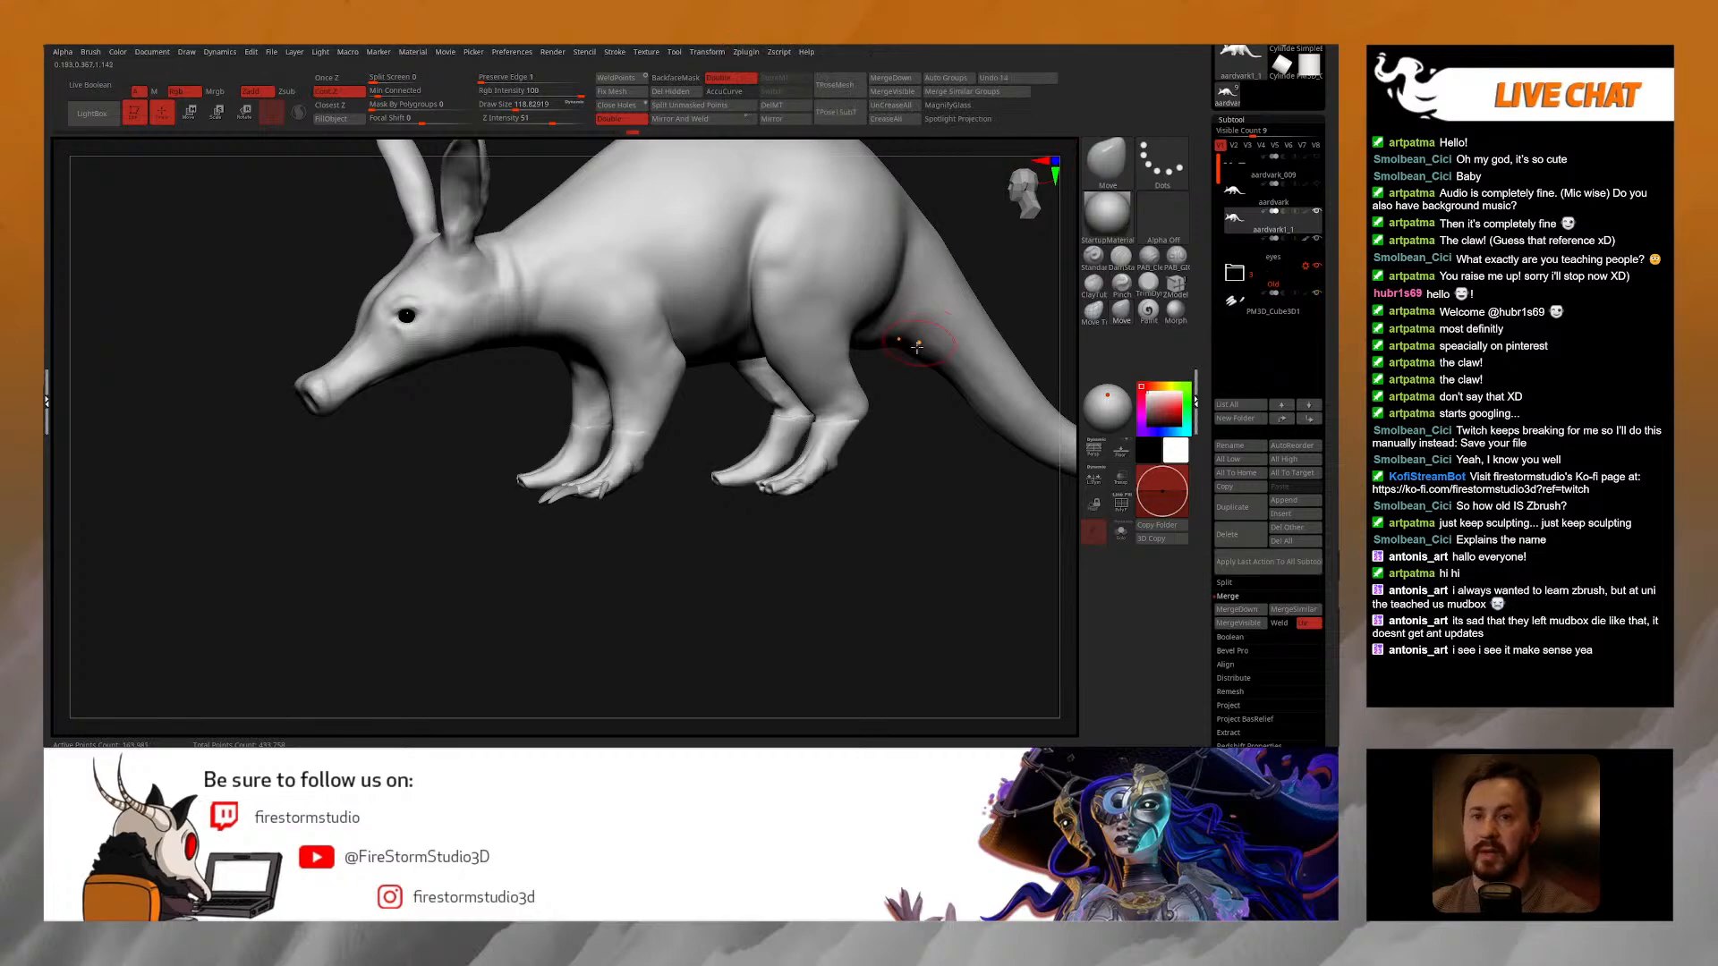
{"action": "left_click_drag", "start_coordinate": [868, 535], "coordinate": [786, 481]}
{"action": "mouse_move", "coordinate": [786, 480]}
{"action": "left_mouse_down"}
{"action": "mouse_move", "coordinate": [883, 480]}
{"action": "mouse_move", "coordinate": [802, 495]}
{"action": "mouse_move", "coordinate": [828, 475]}
{"action": "mouse_move", "coordinate": [775, 475]}
{"action": "mouse_move", "coordinate": [832, 448]}
{"action": "left_mouse_up"}
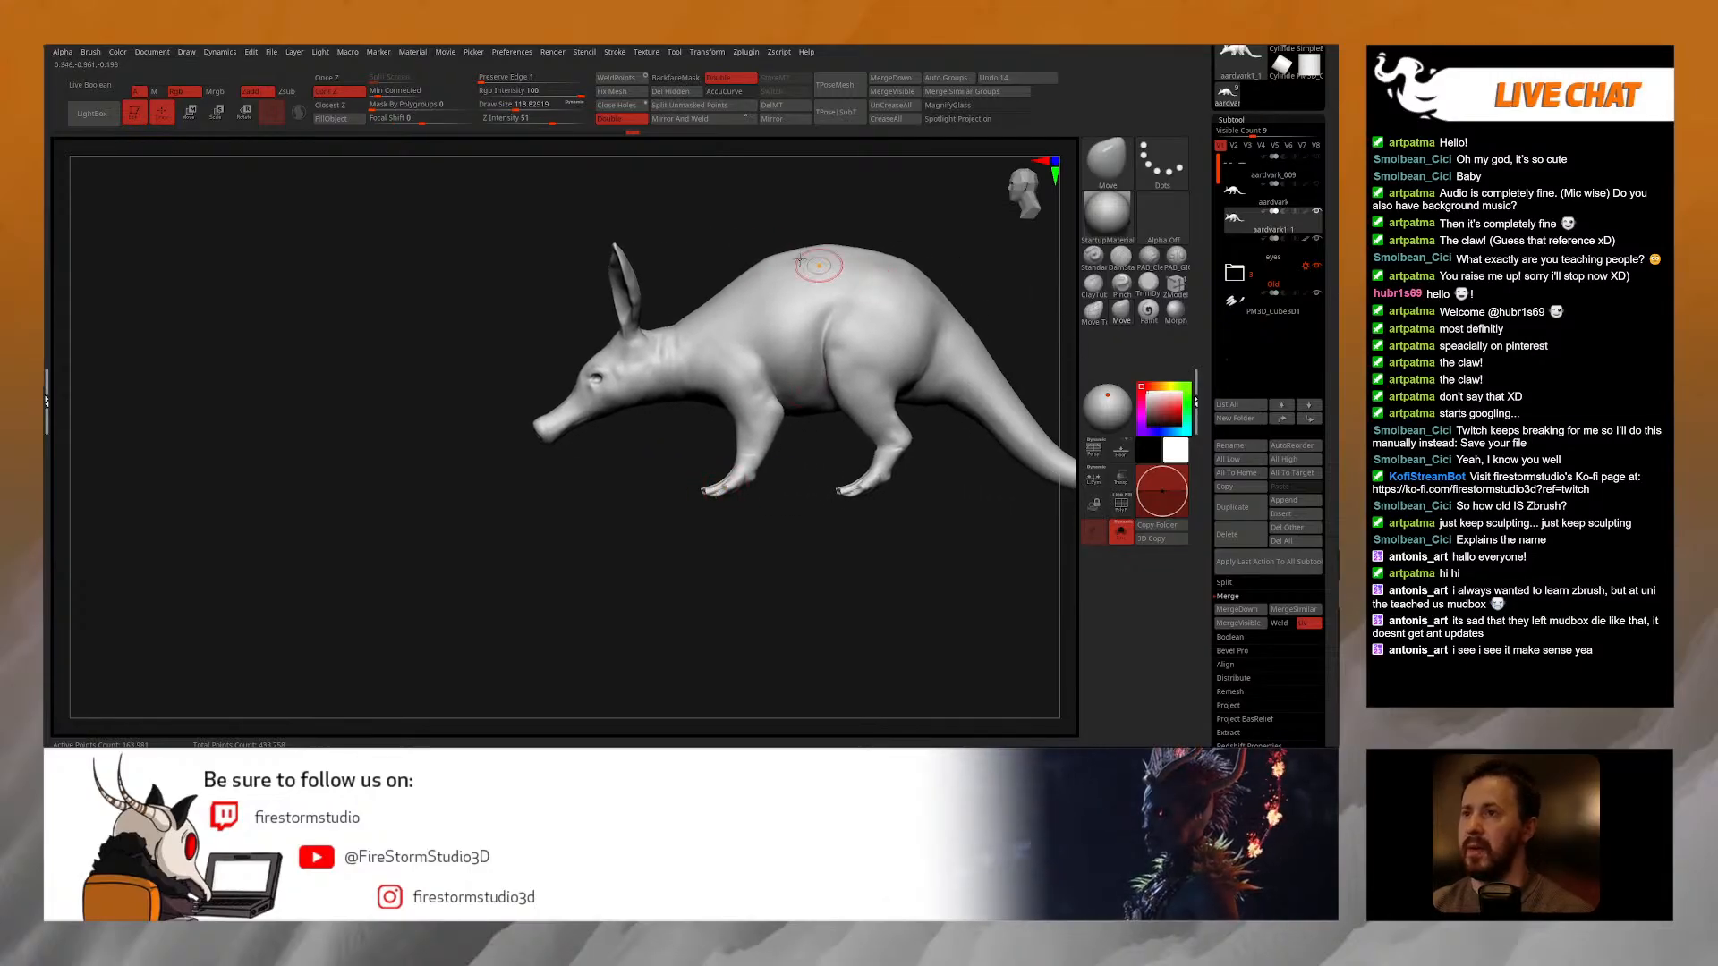
{"action": "left_click_drag", "start_coordinate": [951, 238], "coordinate": [867, 234], "text": "alt"}
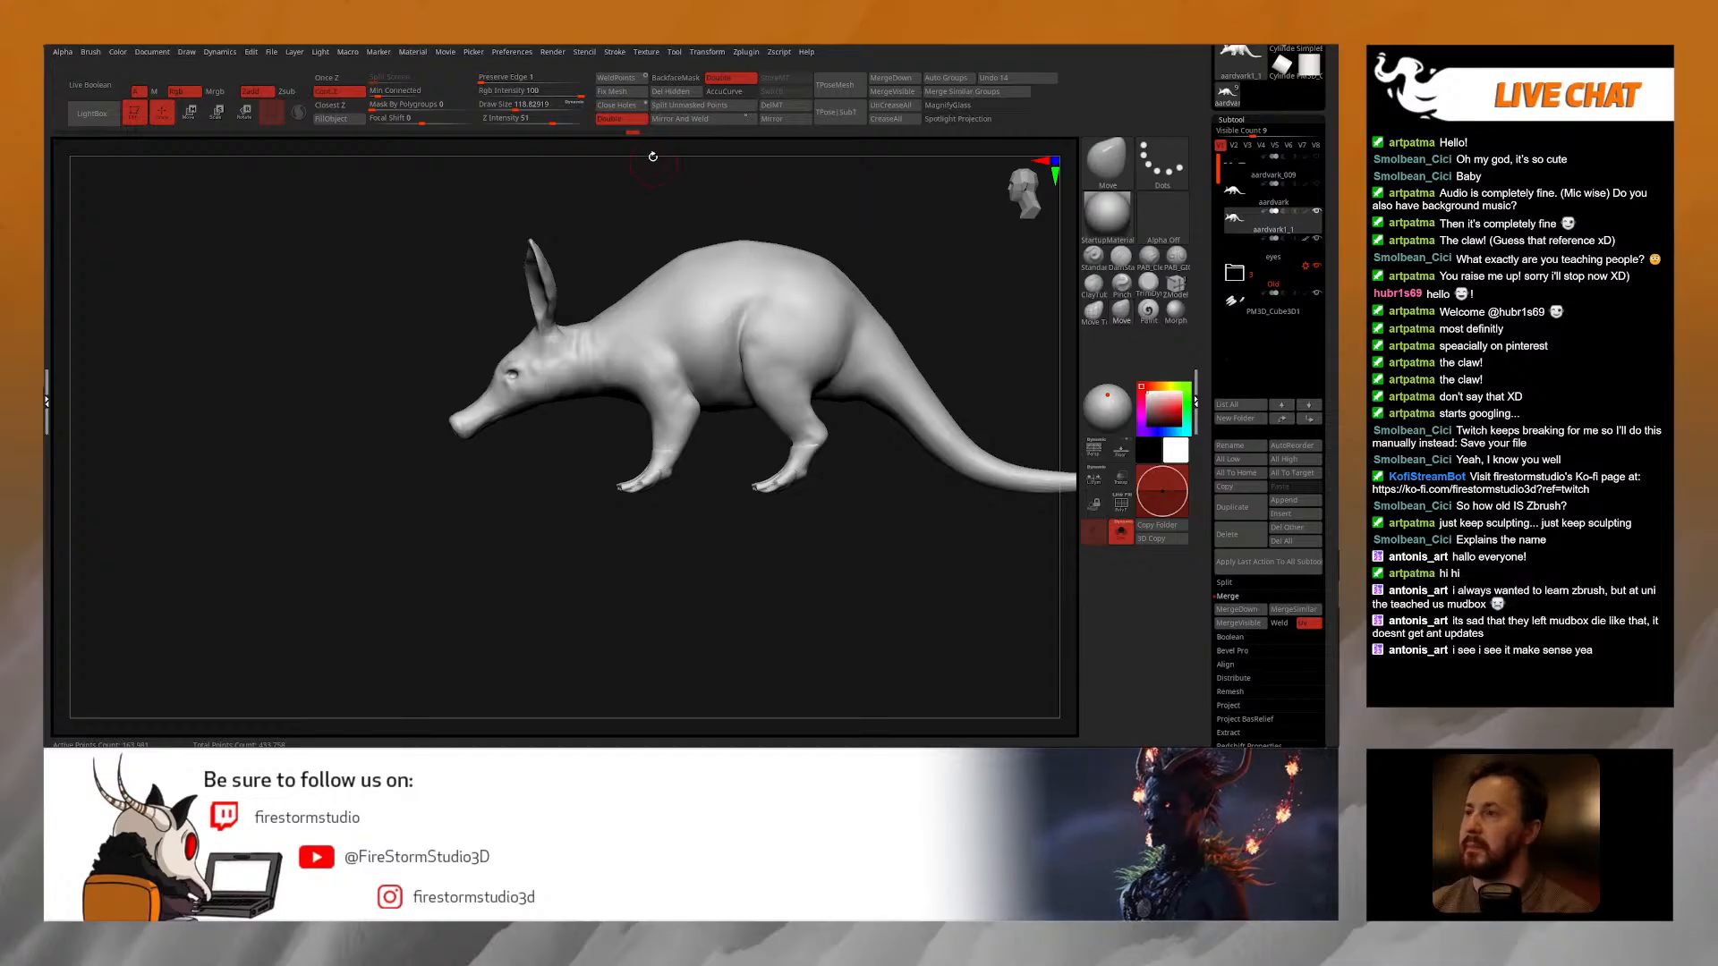
{"action": "left_click_drag", "start_coordinate": [744, 247], "coordinate": [655, 402]}
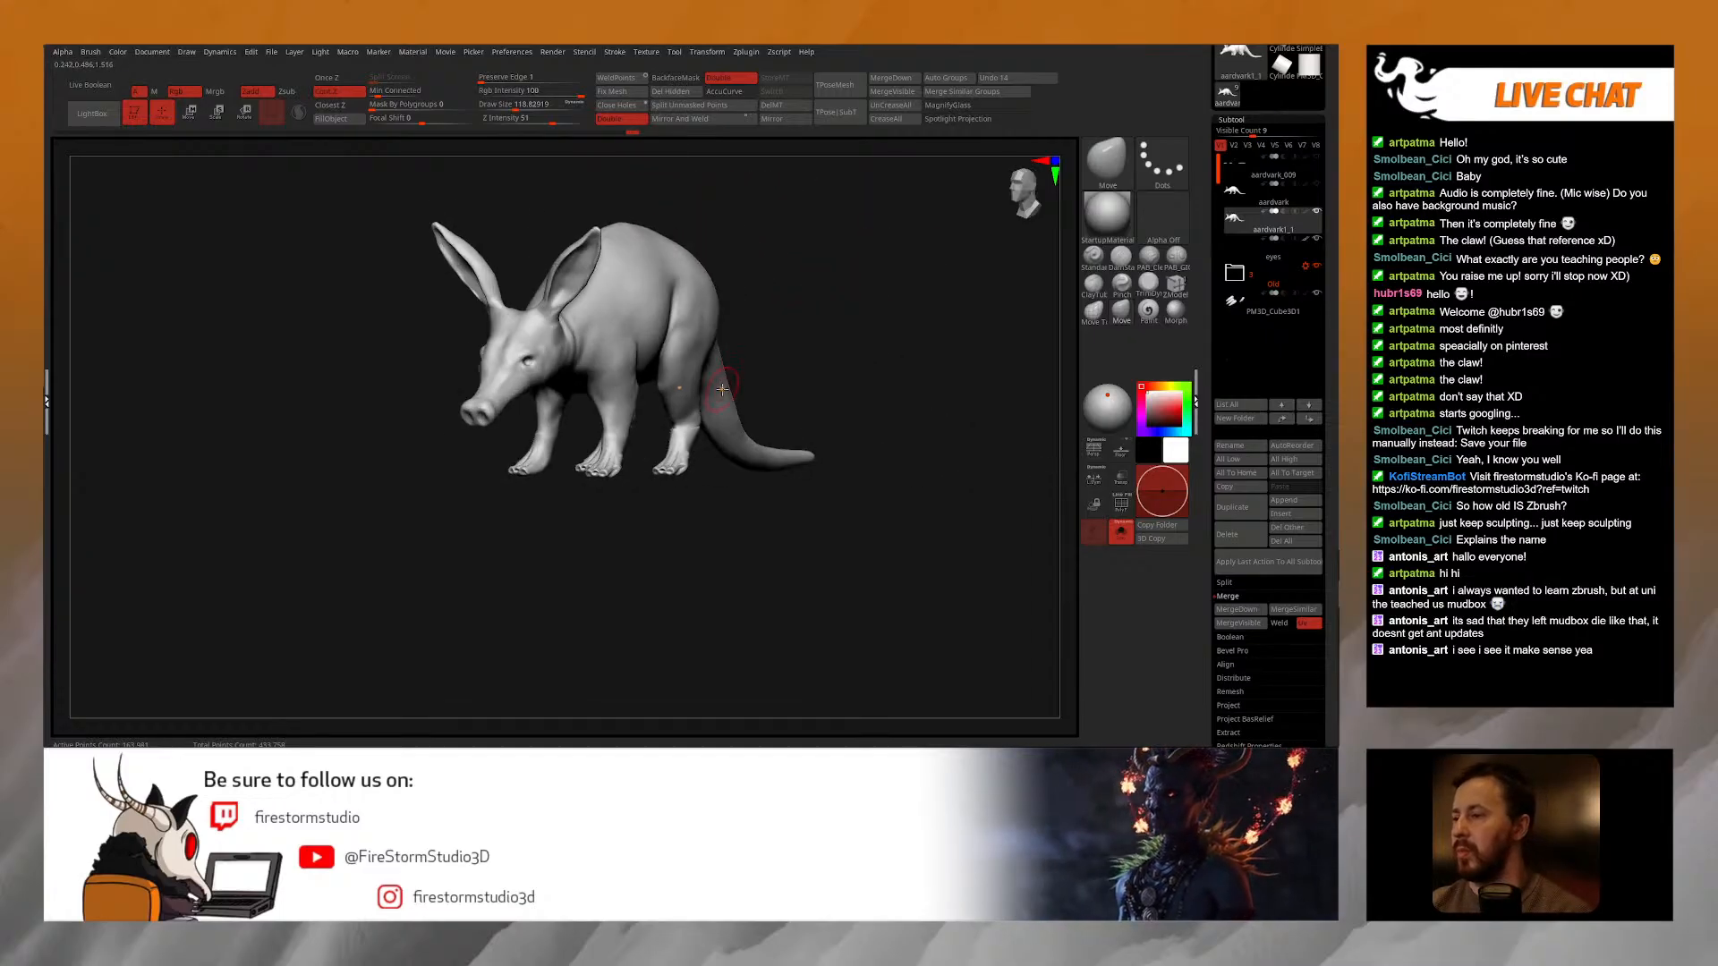
{"action": "left_click_drag", "start_coordinate": [813, 265], "coordinate": [882, 272], "text": "alt"}
Step: Try the Remesh By Dynamesh deformer on the merged body with a raised target polygon count and check its polygroups
{"action": "key", "text": "w"}
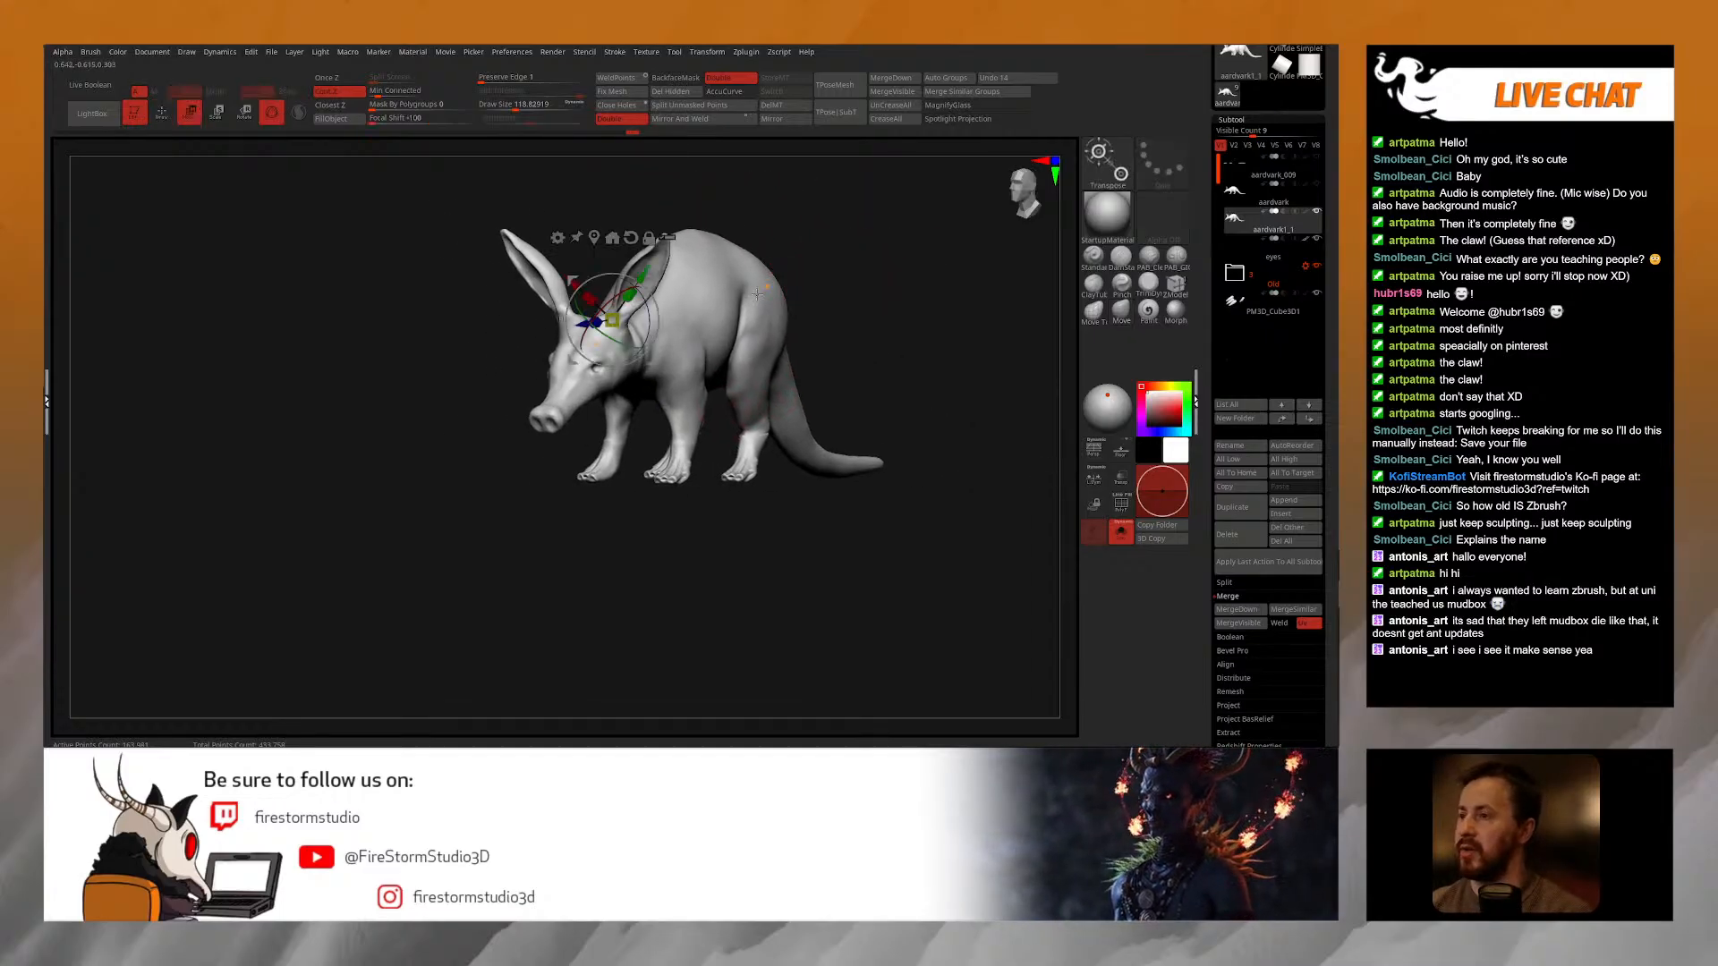
{"action": "left_click", "coordinate": [557, 238]}
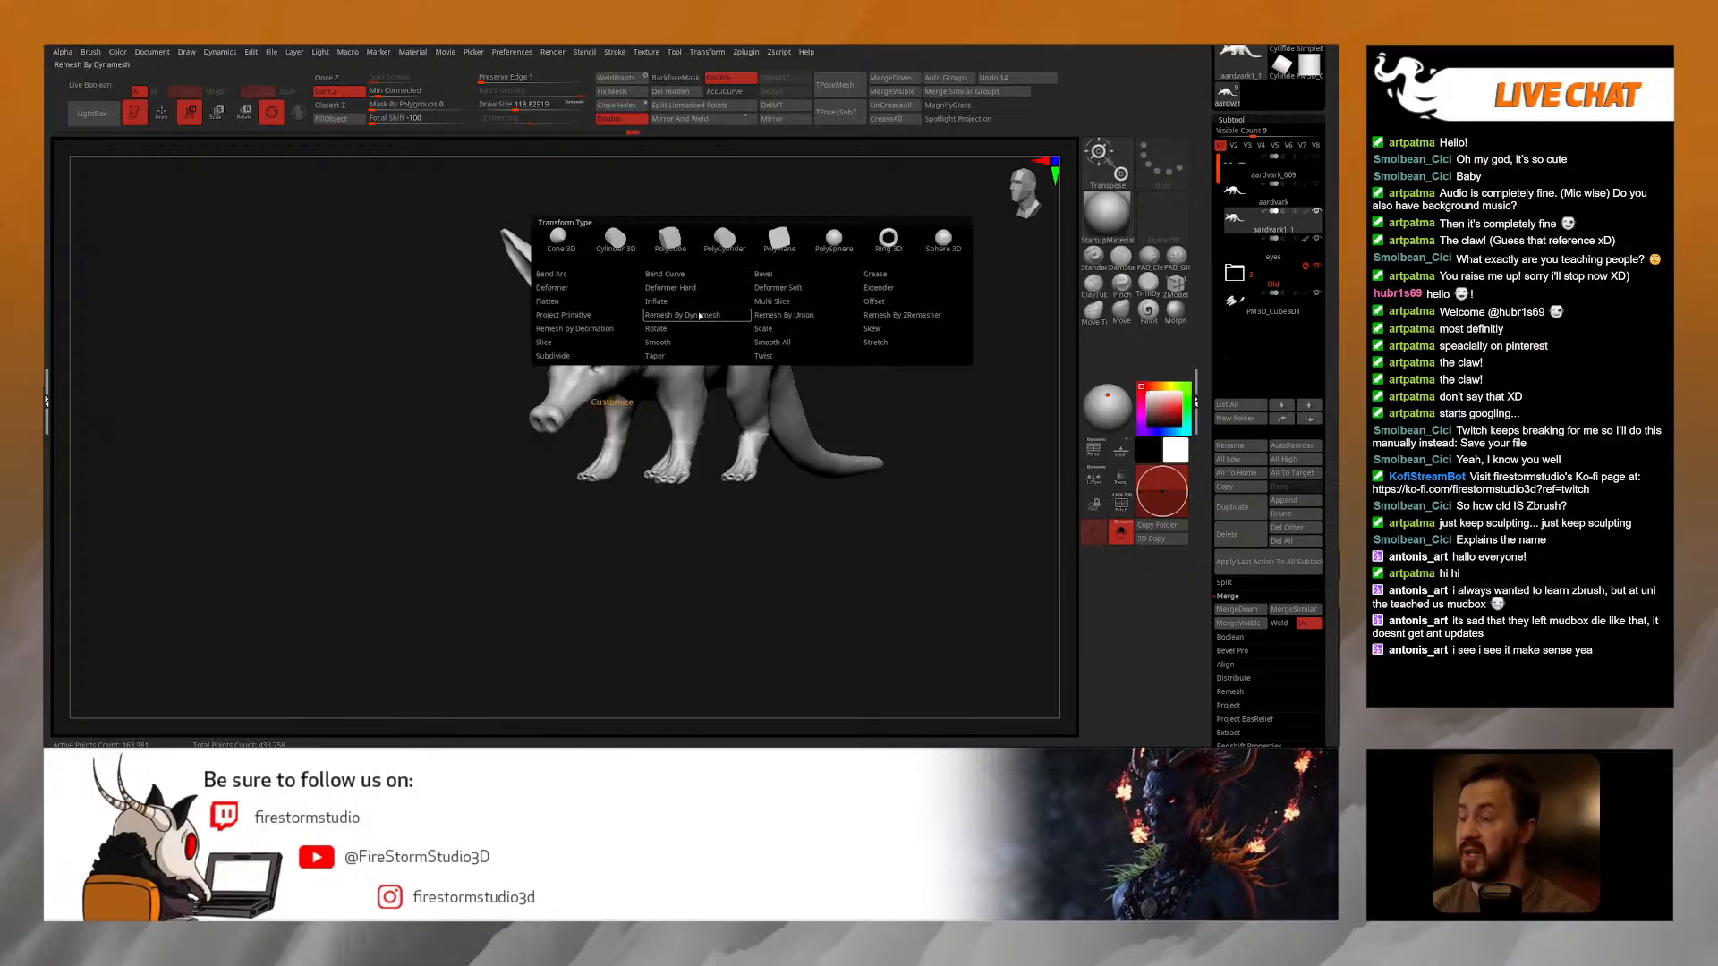
{"action": "left_click_drag", "start_coordinate": [893, 399], "coordinate": [760, 411], "text": "shift"}
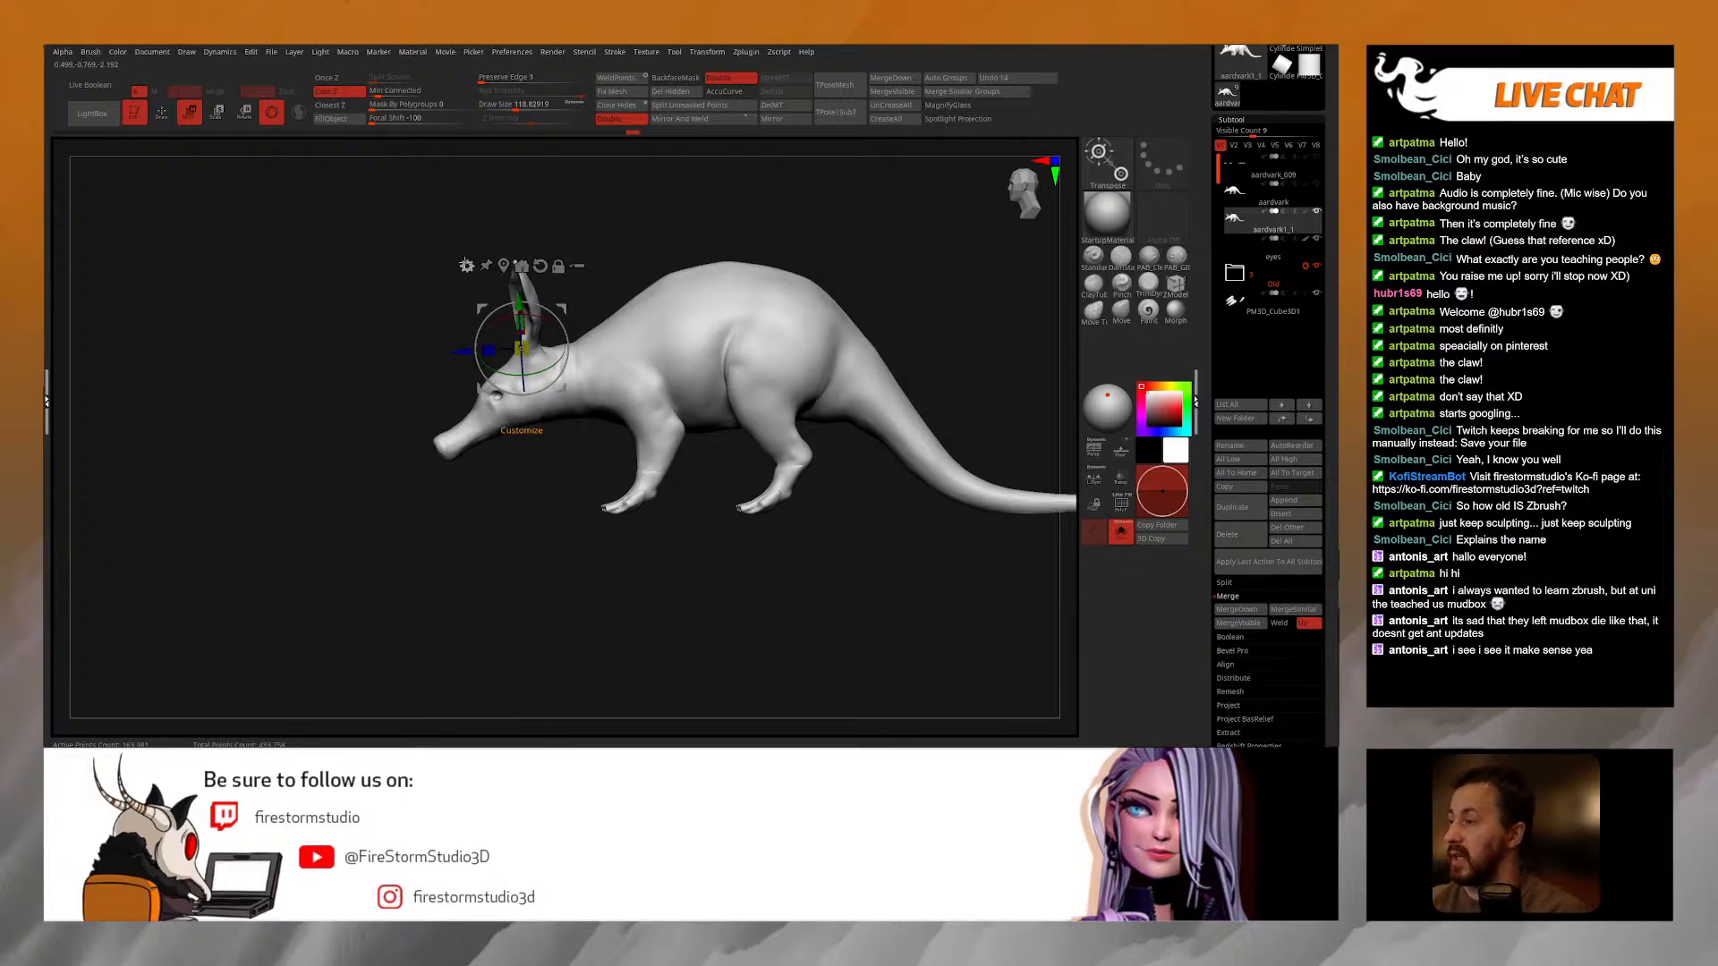
{"action": "left_click", "coordinate": [467, 266]}
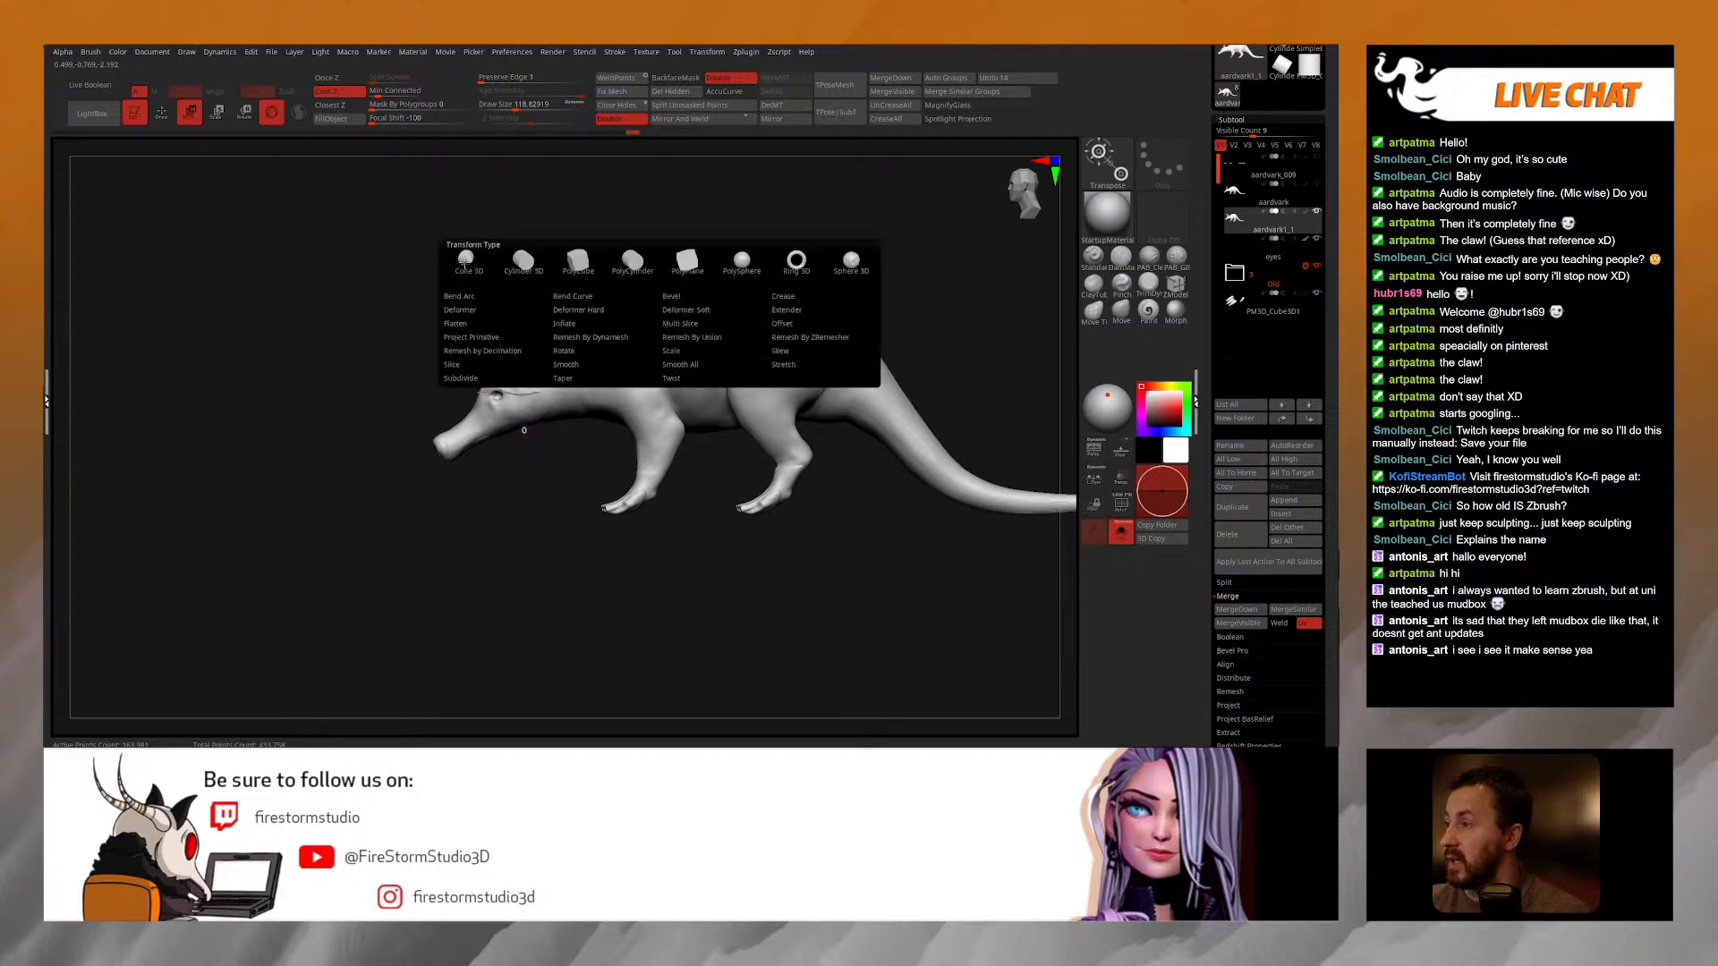
{"action": "left_click", "coordinate": [593, 339]}
{"action": "right_click_drag", "start_coordinate": [733, 400], "coordinate": [729, 345], "text": "ctrl"}
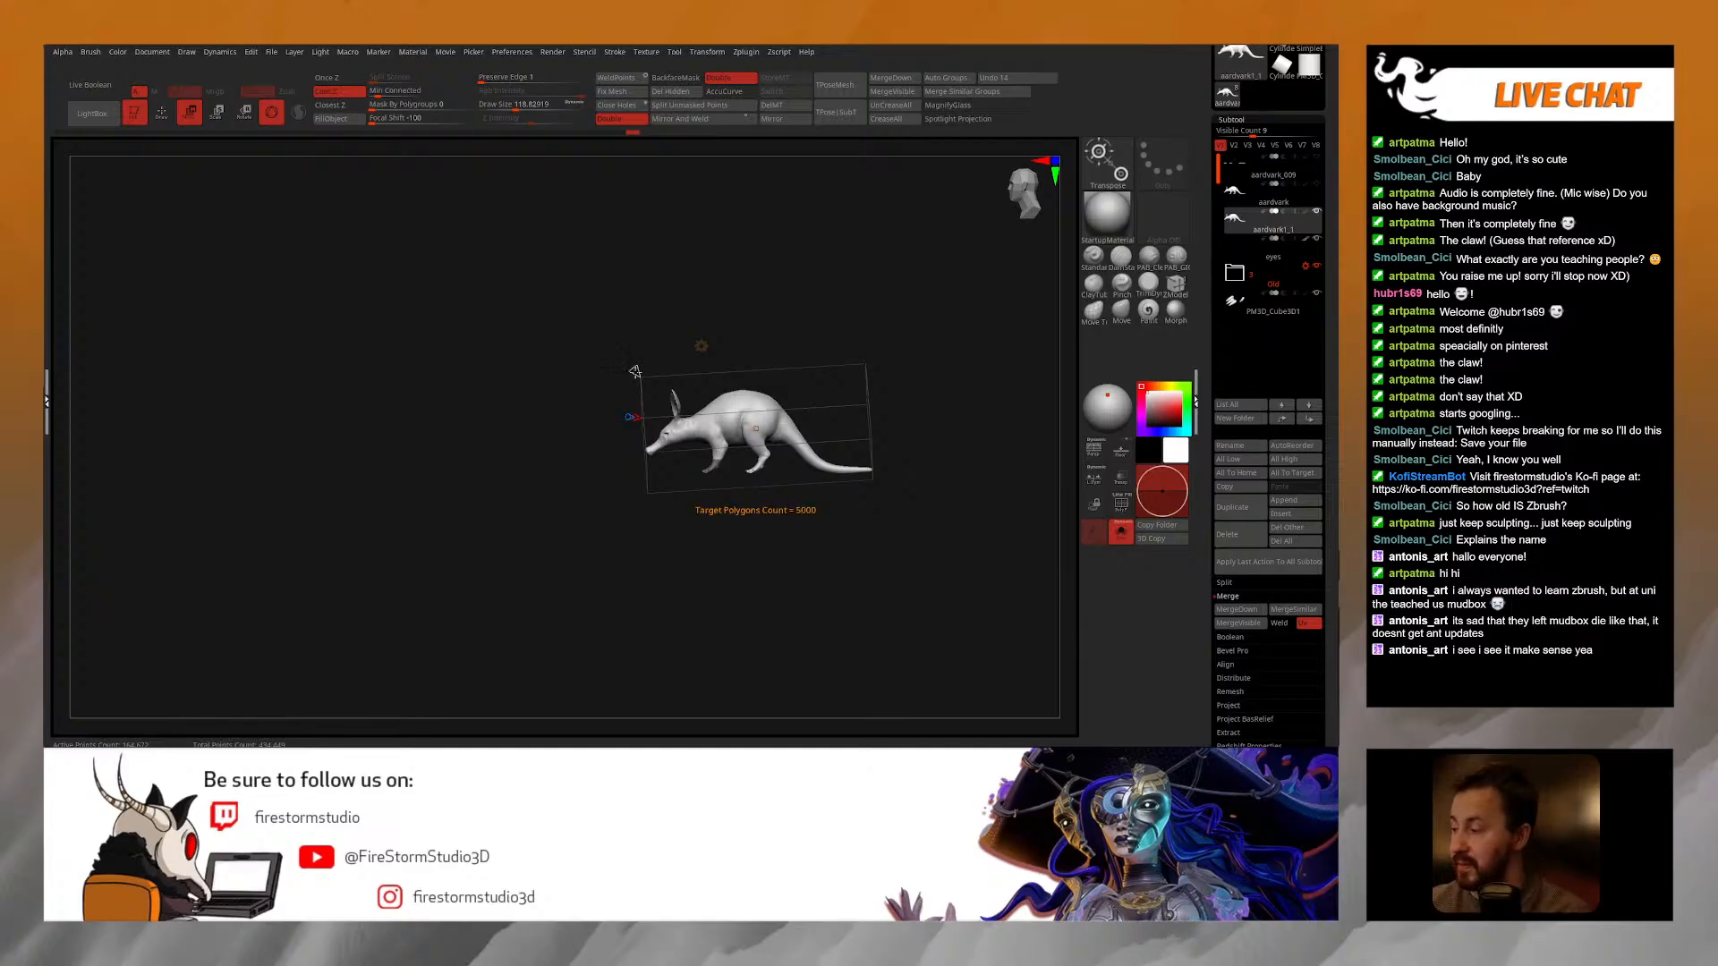
{"action": "mouse_move", "coordinate": [1235, 220]}
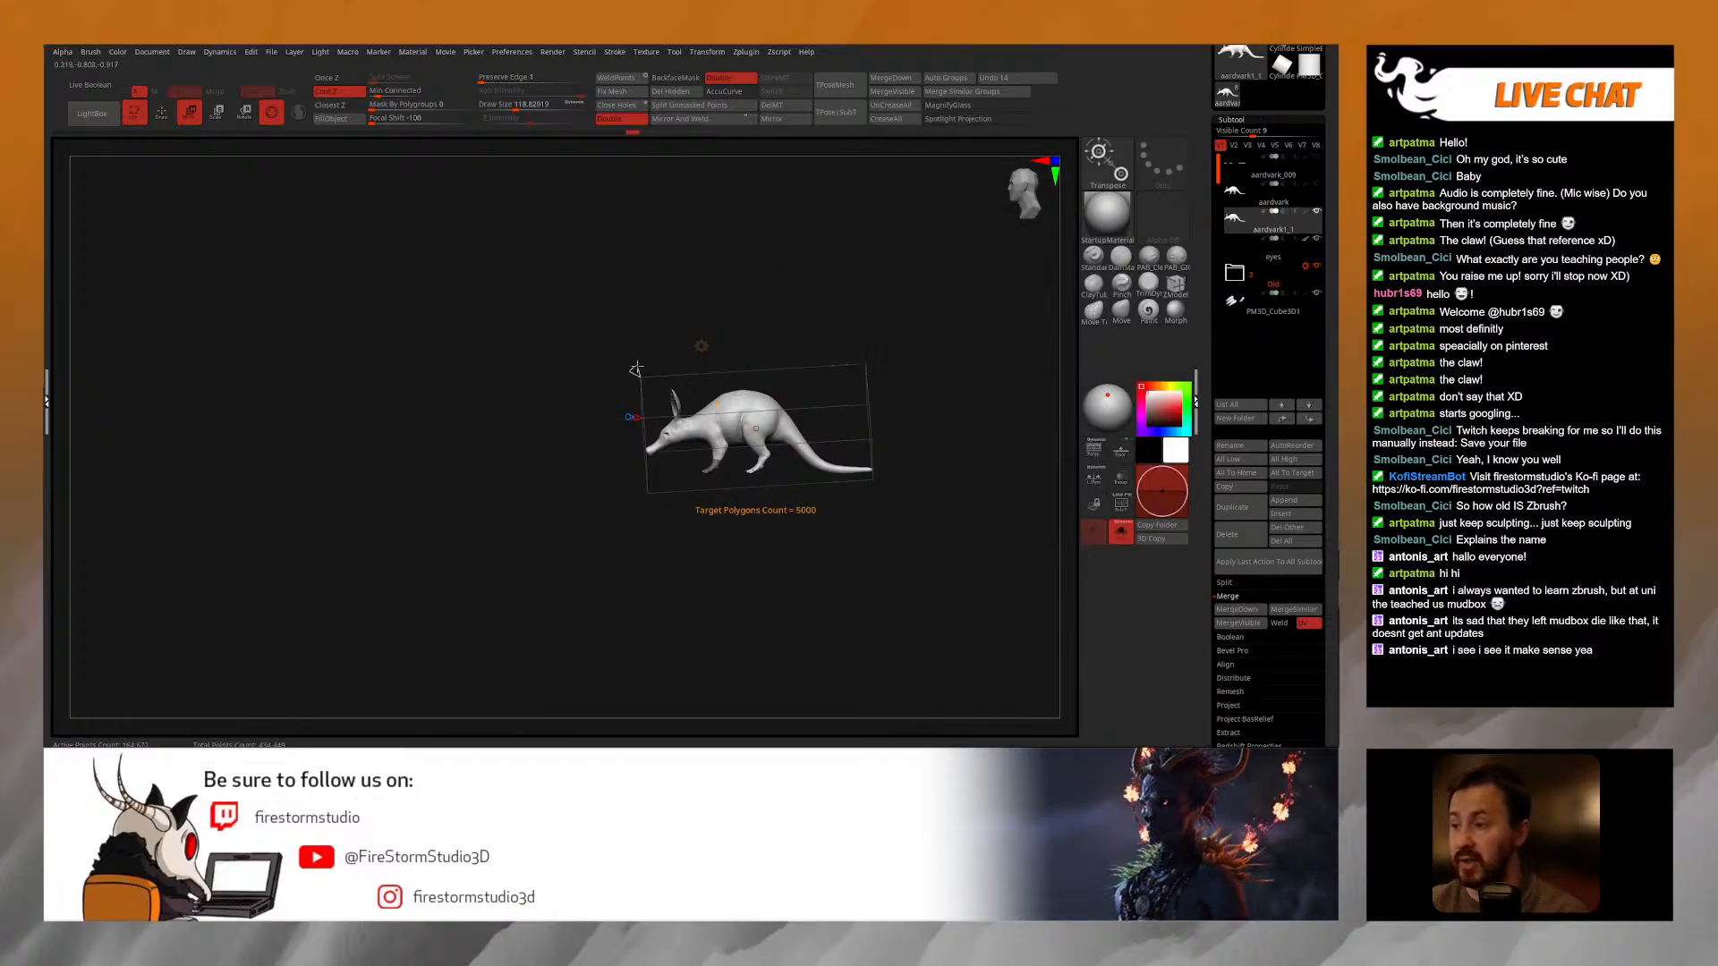
{"action": "left_click_drag", "start_coordinate": [636, 369], "coordinate": [602, 333]}
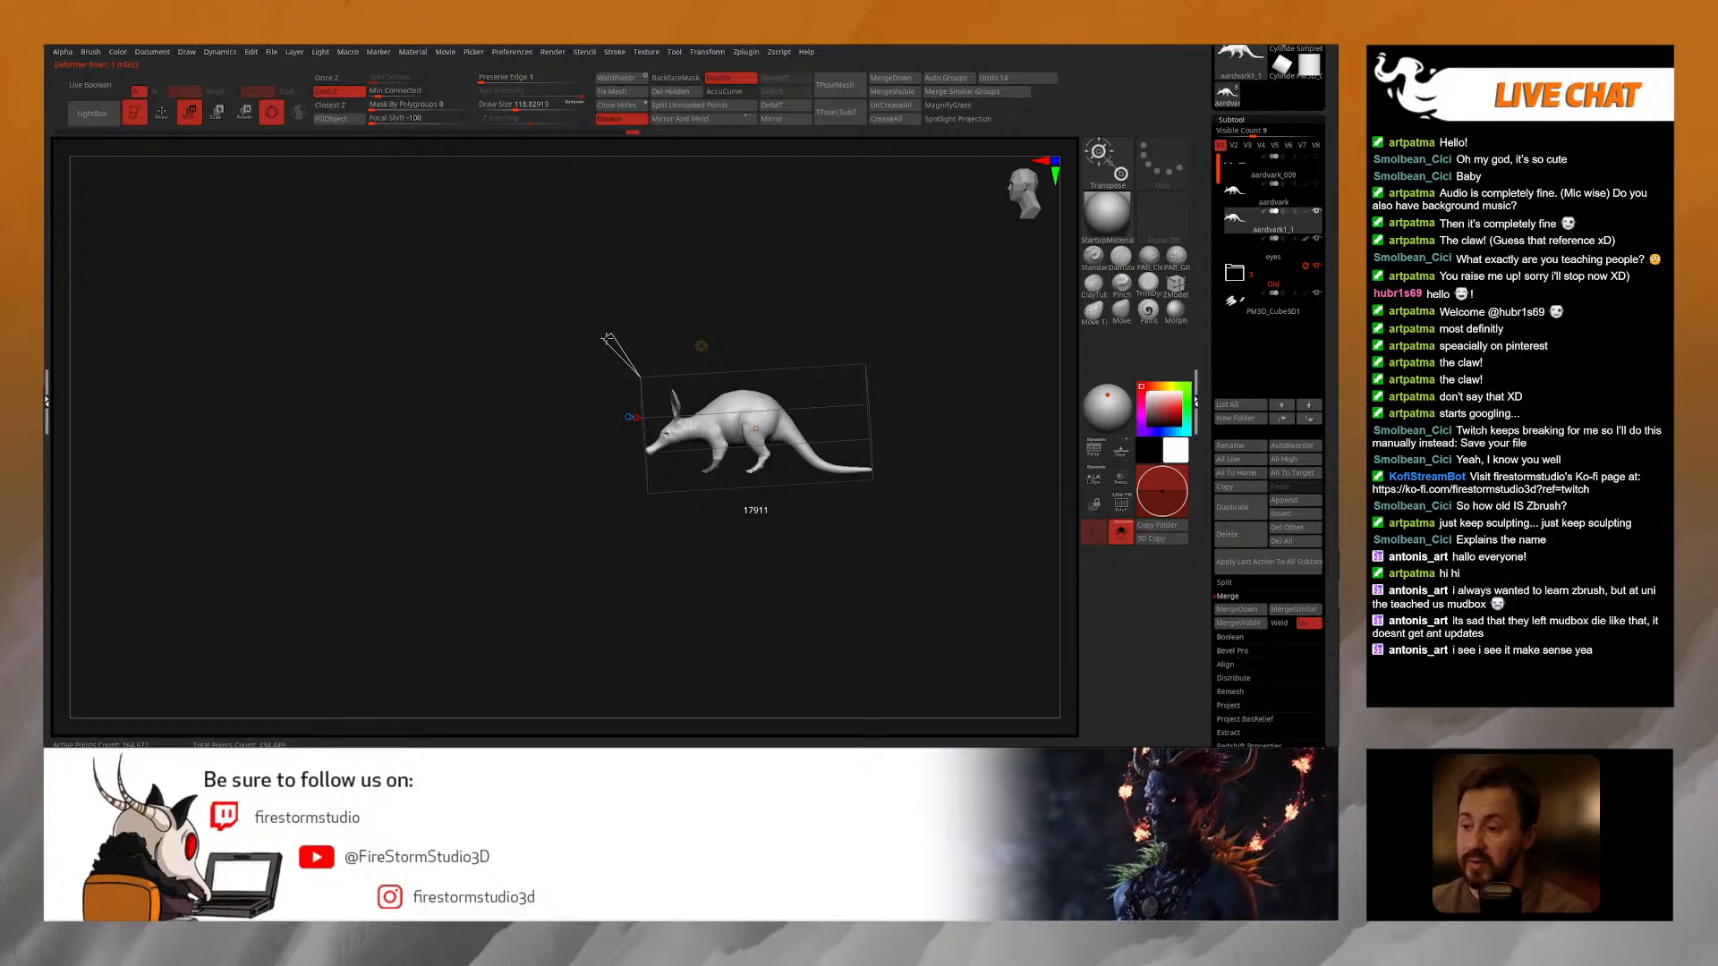
{"action": "left_click_drag", "start_coordinate": [572, 295], "coordinate": [567, 292]}
{"action": "right_click_drag", "start_coordinate": [690, 321], "coordinate": [785, 426], "text": "ctrl"}
{"action": "key", "text": "shift+f"}
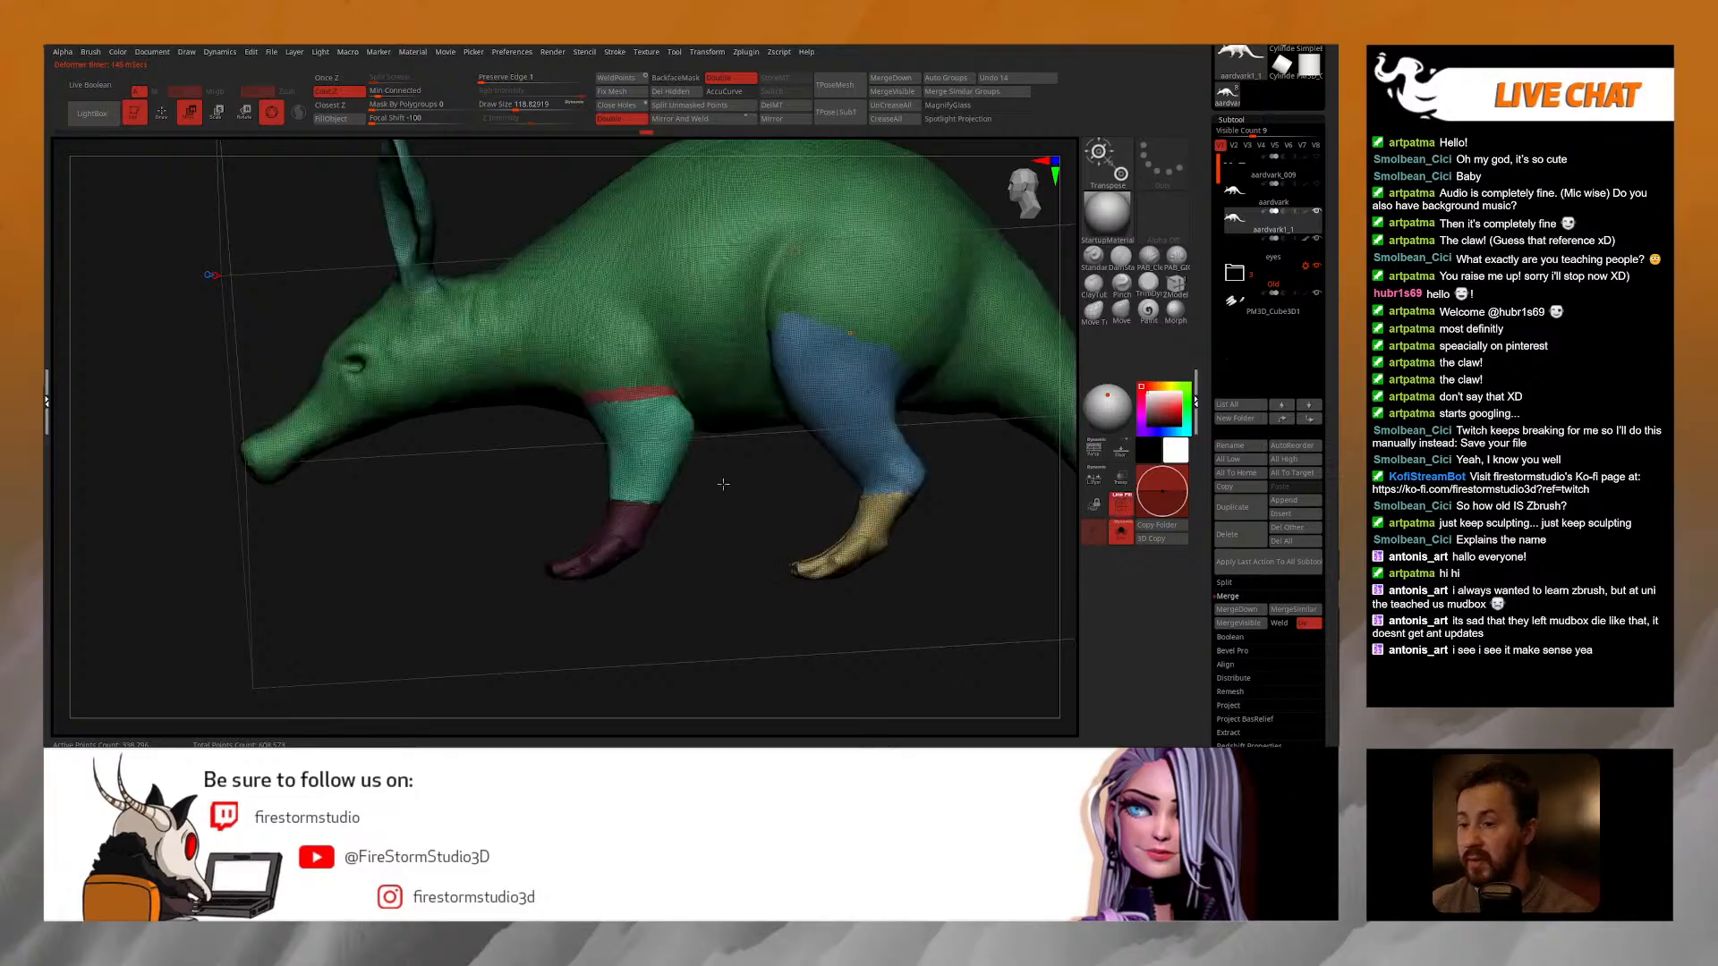
Step: Undo the first Dynamesh remesh of the body and turn off the polygroup display
{"action": "mouse_move", "coordinate": [701, 485]}
{"action": "right_mouse_down"}
{"action": "mouse_move", "coordinate": [739, 492]}
{"action": "mouse_move", "coordinate": [656, 487]}
{"action": "right_mouse_up"}
{"action": "key", "text": "q"}
{"action": "left_click_drag", "start_coordinate": [656, 486], "coordinate": [638, 499], "text": "ctrl"}
{"action": "right_click_drag", "start_coordinate": [643, 491], "coordinate": [583, 399], "text": "ctrl"}
{"action": "key", "text": "ctrl+z"}
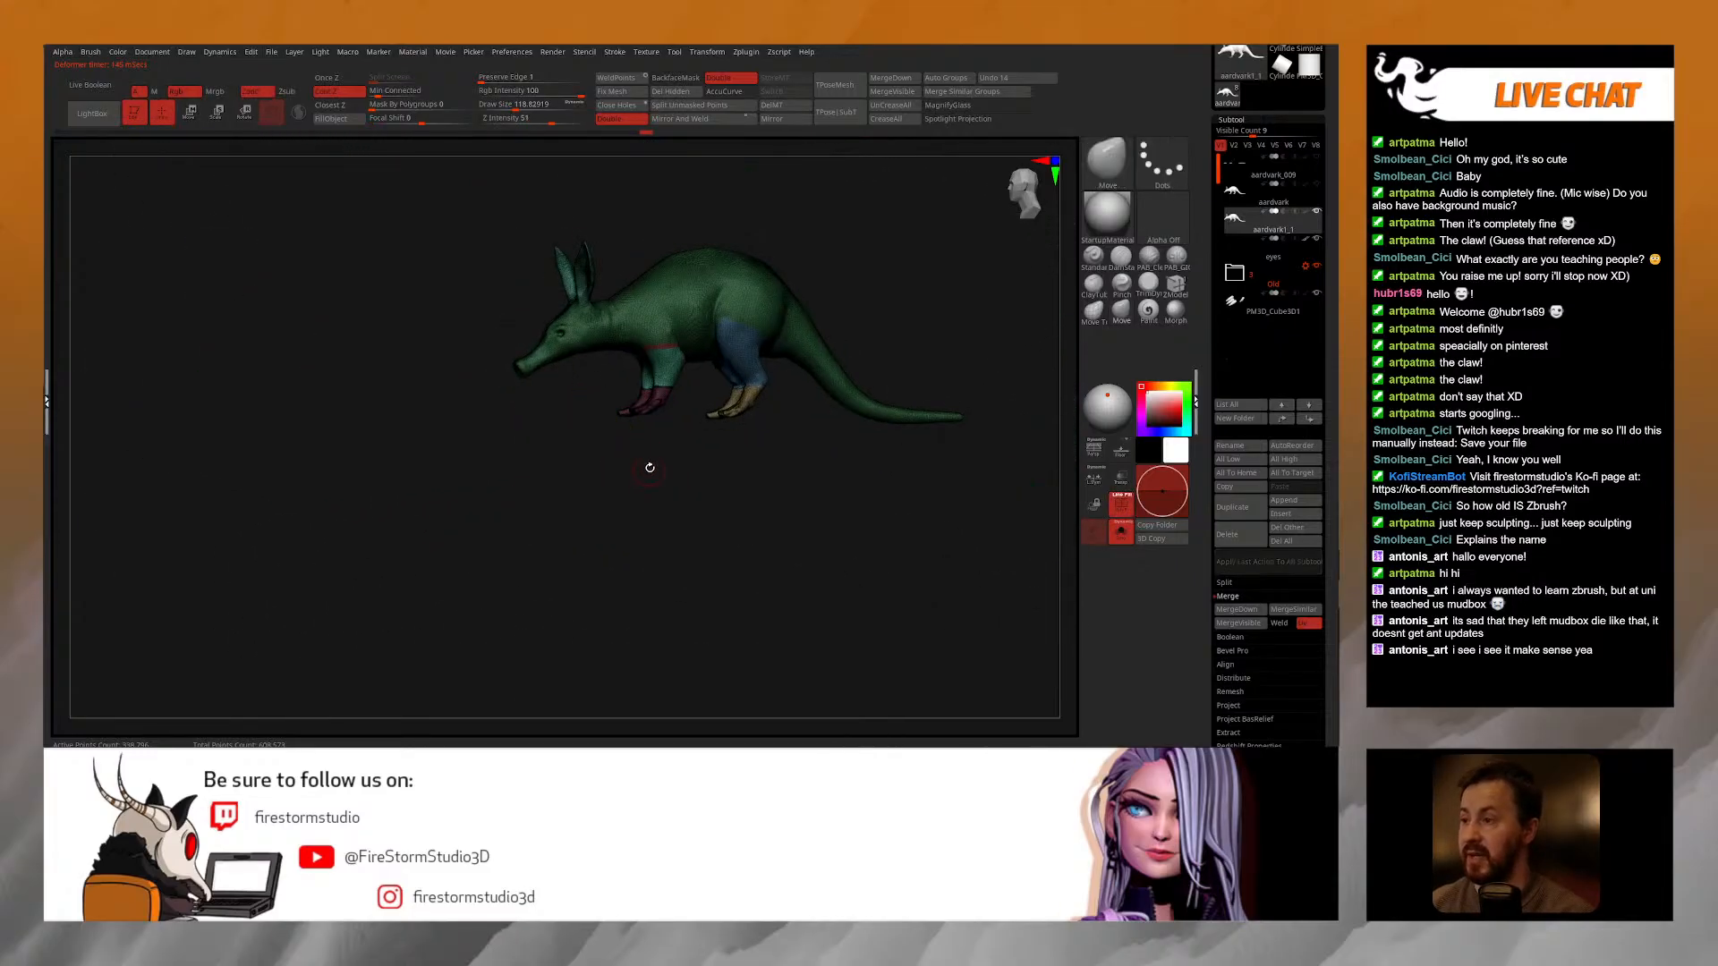
{"action": "key", "text": "ctrl+z"}
{"action": "key", "text": "shift+f"}
{"action": "mouse_move", "coordinate": [652, 462]}
{"action": "right_mouse_down", "text": "ctrl"}
{"action": "mouse_move", "coordinate": [646, 486]}
{"action": "mouse_move", "coordinate": [633, 442]}
{"action": "mouse_move", "coordinate": [730, 467]}
{"action": "right_mouse_up", "text": "ctrl"}
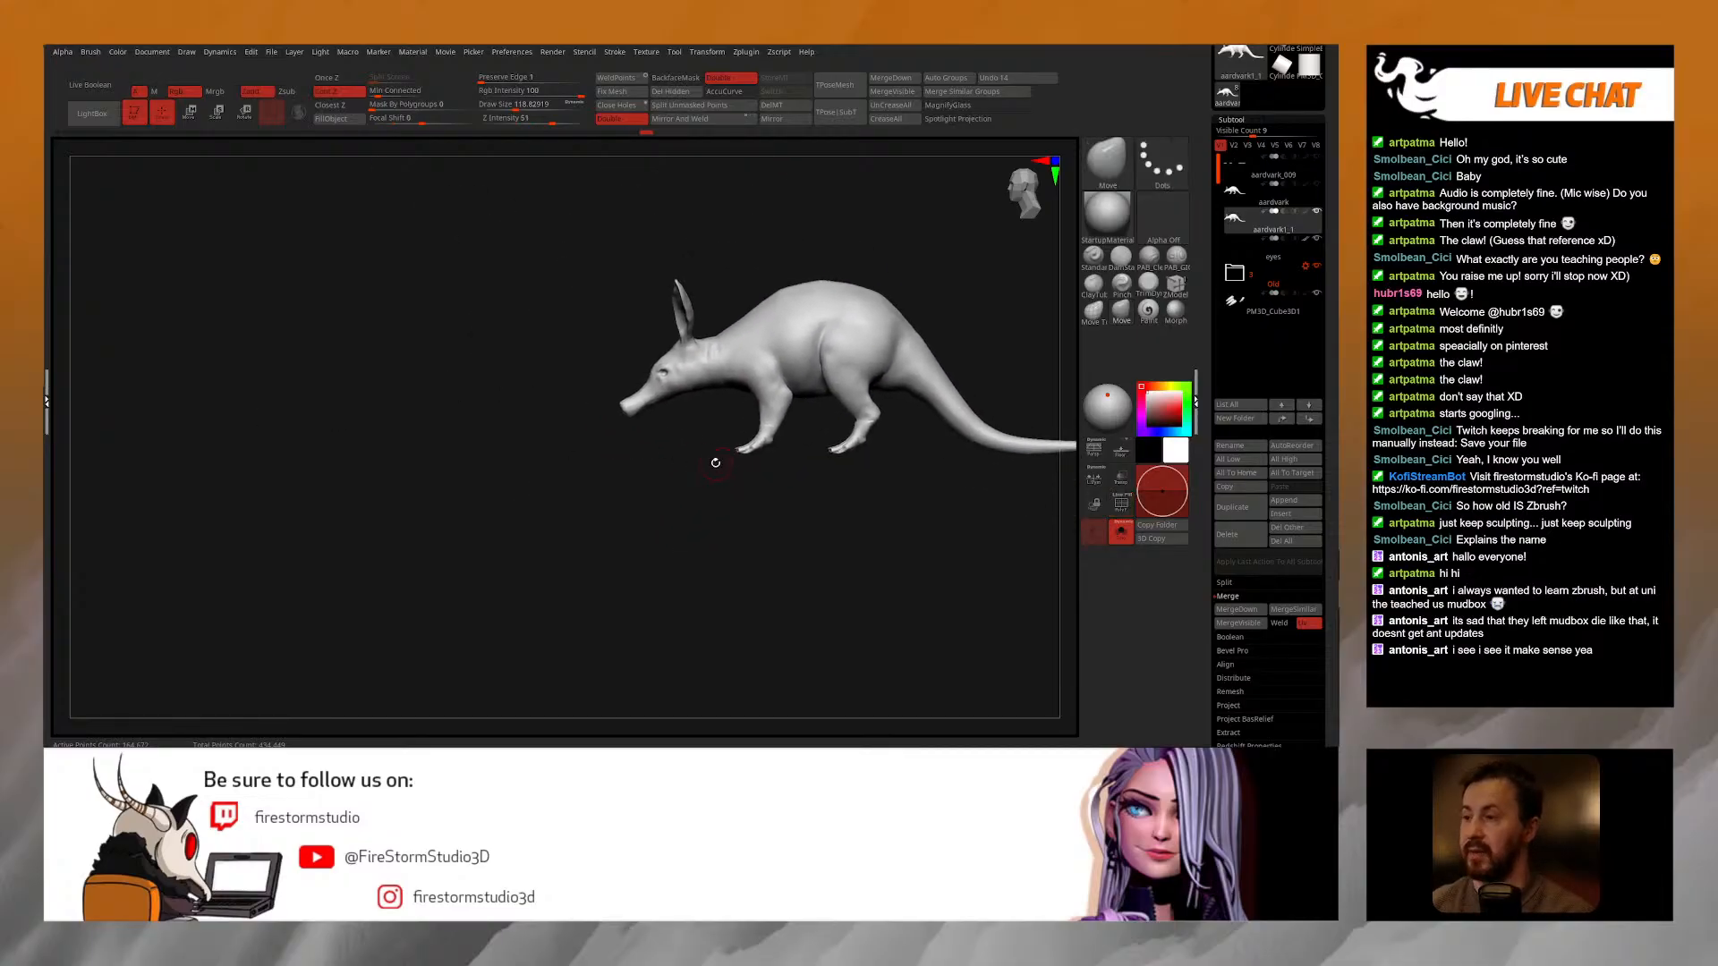
Step: Try the remesh deformer's target polygon count at 1000000, and reduce it to a lower resolution
{"action": "key", "text": "w"}
{"action": "right_click_drag", "start_coordinate": [649, 295], "coordinate": [586, 291], "text": "ctrl"}
{"action": "right_click_drag", "start_coordinate": [586, 290], "coordinate": [564, 411], "text": "alt"}
{"action": "left_click_drag", "start_coordinate": [605, 393], "coordinate": [507, 268]}
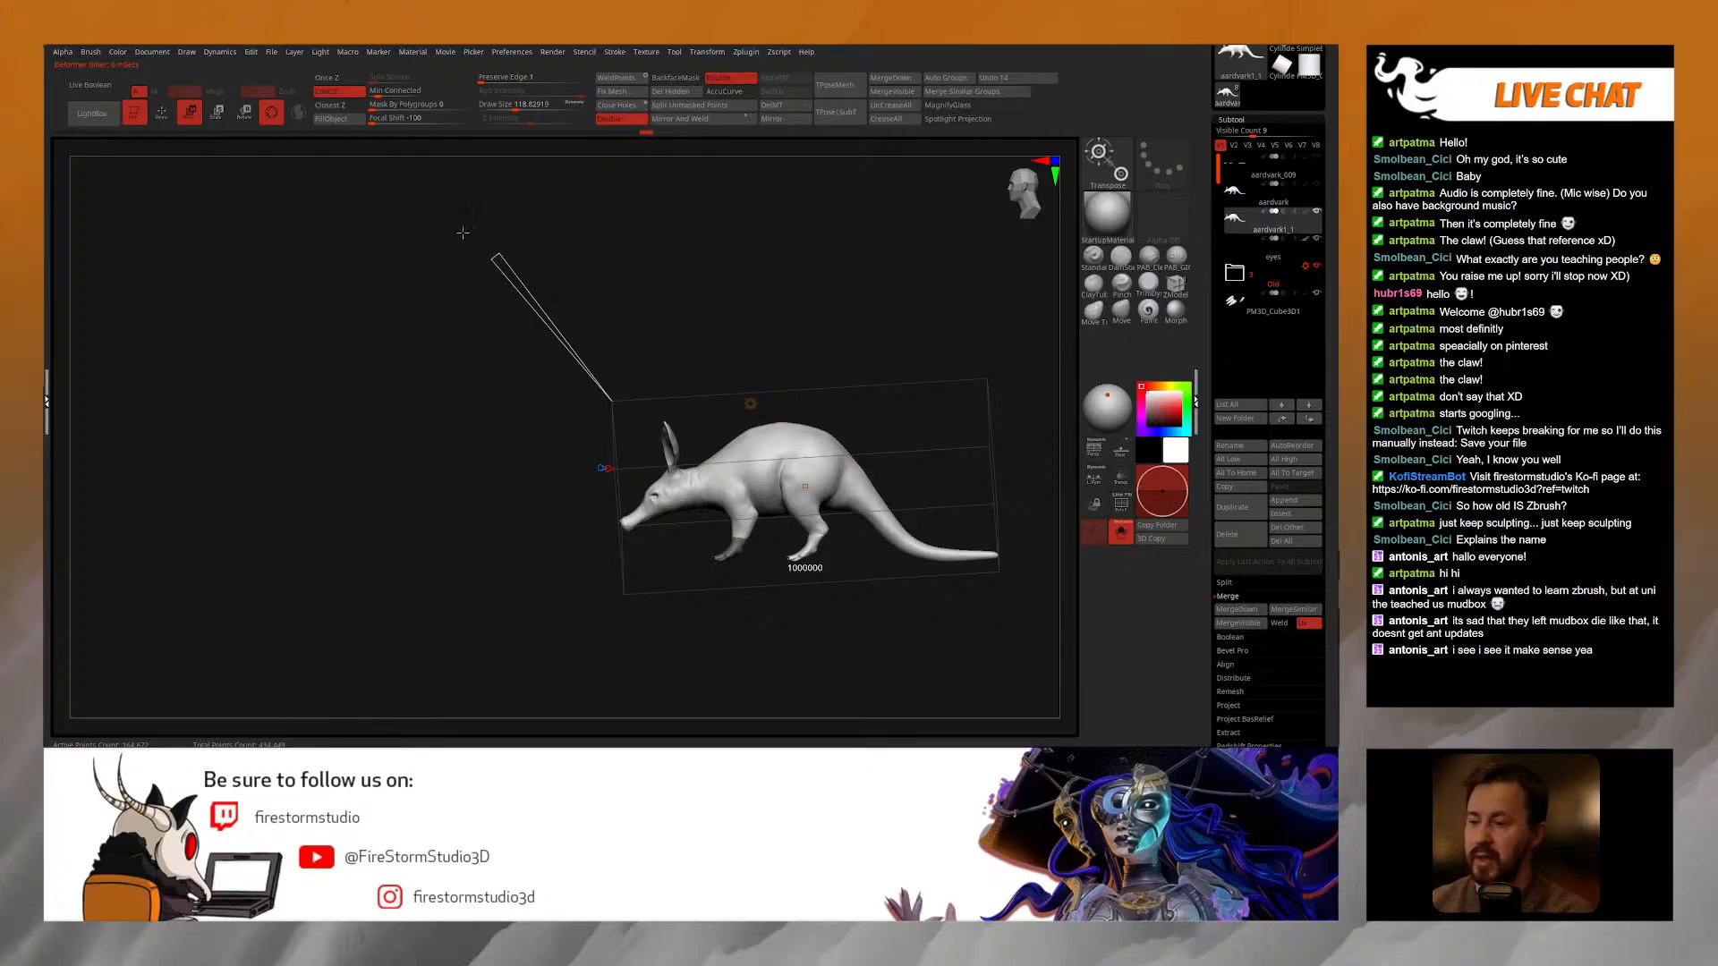
{"action": "left_click_drag", "start_coordinate": [505, 268], "coordinate": [518, 283]}
{"action": "left_click_drag", "start_coordinate": [584, 360], "coordinate": [548, 314]}
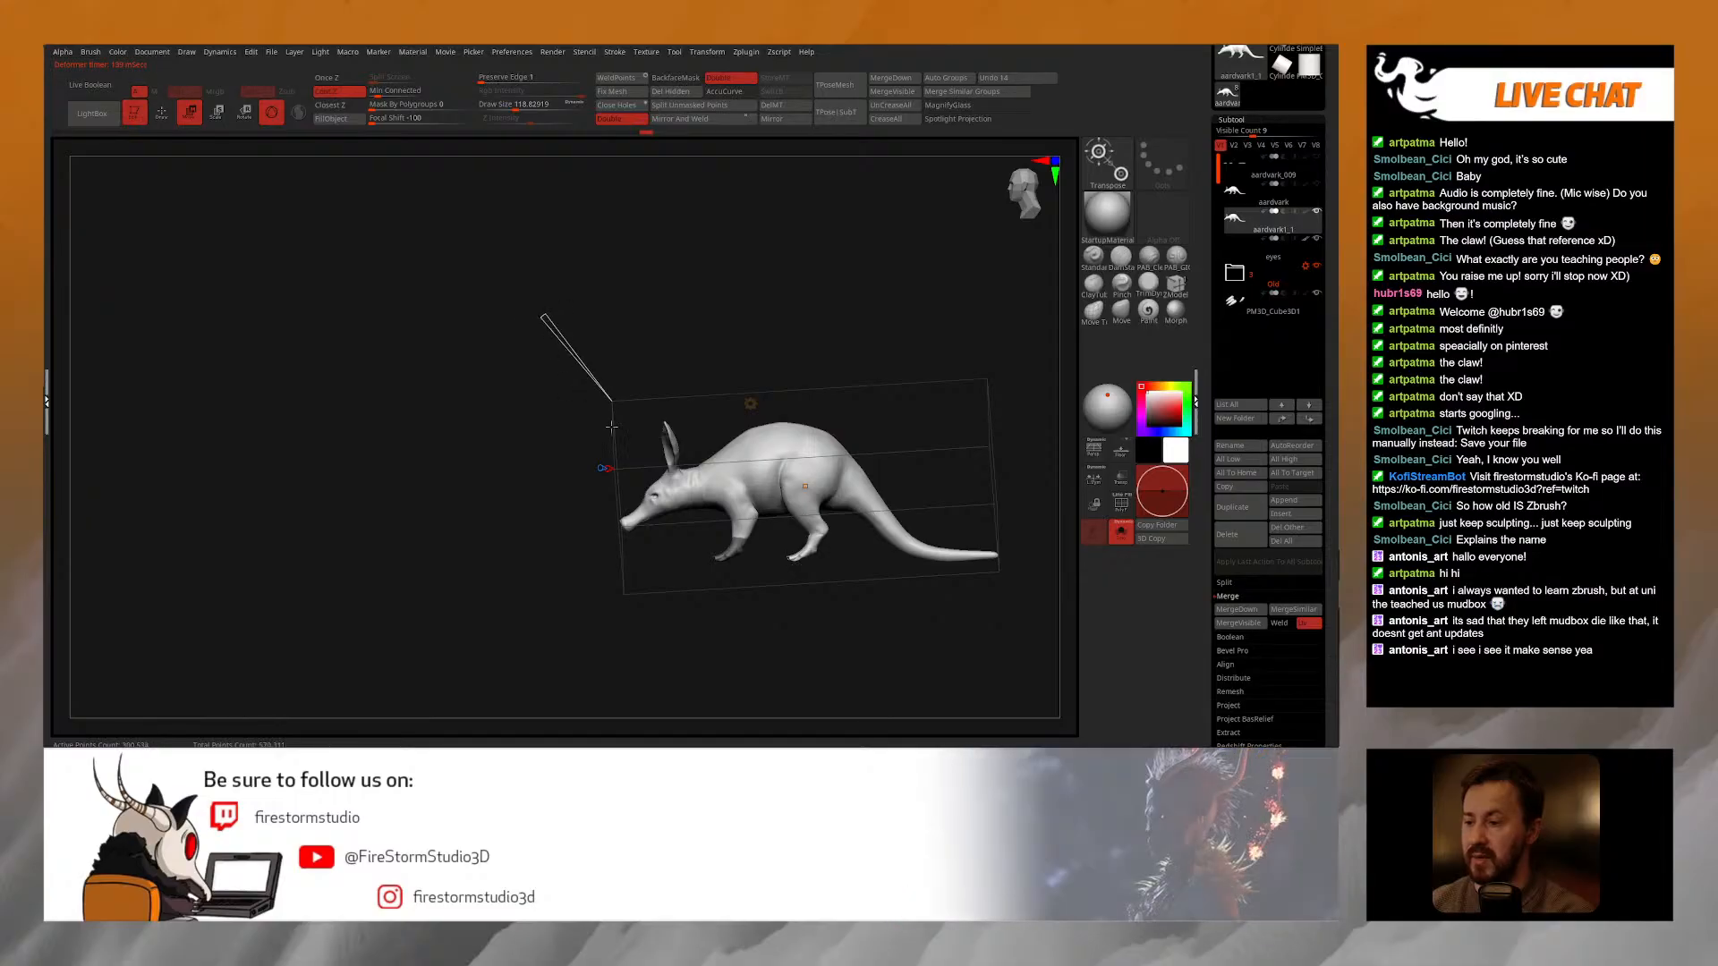
Step: Try a slightly higher target polygon count for the body's remesh and return to the sculpting brush
{"action": "key", "text": "q"}
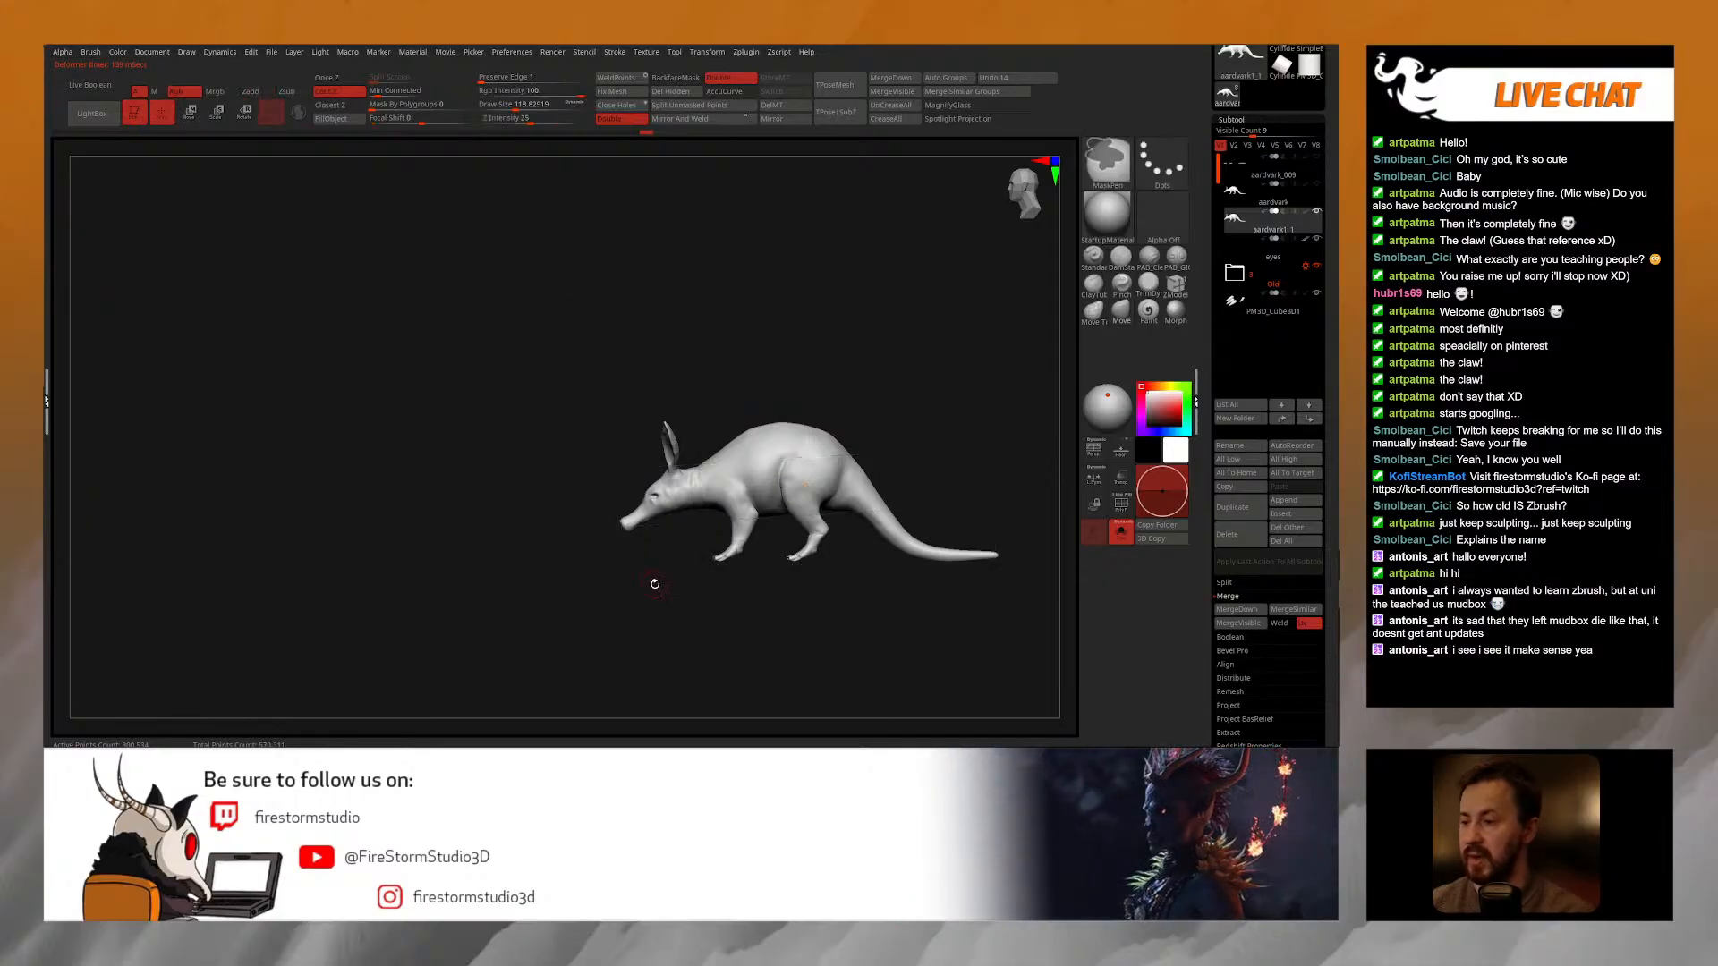
{"action": "key", "text": "w"}
{"action": "left_click_drag", "start_coordinate": [543, 313], "coordinate": [536, 299]}
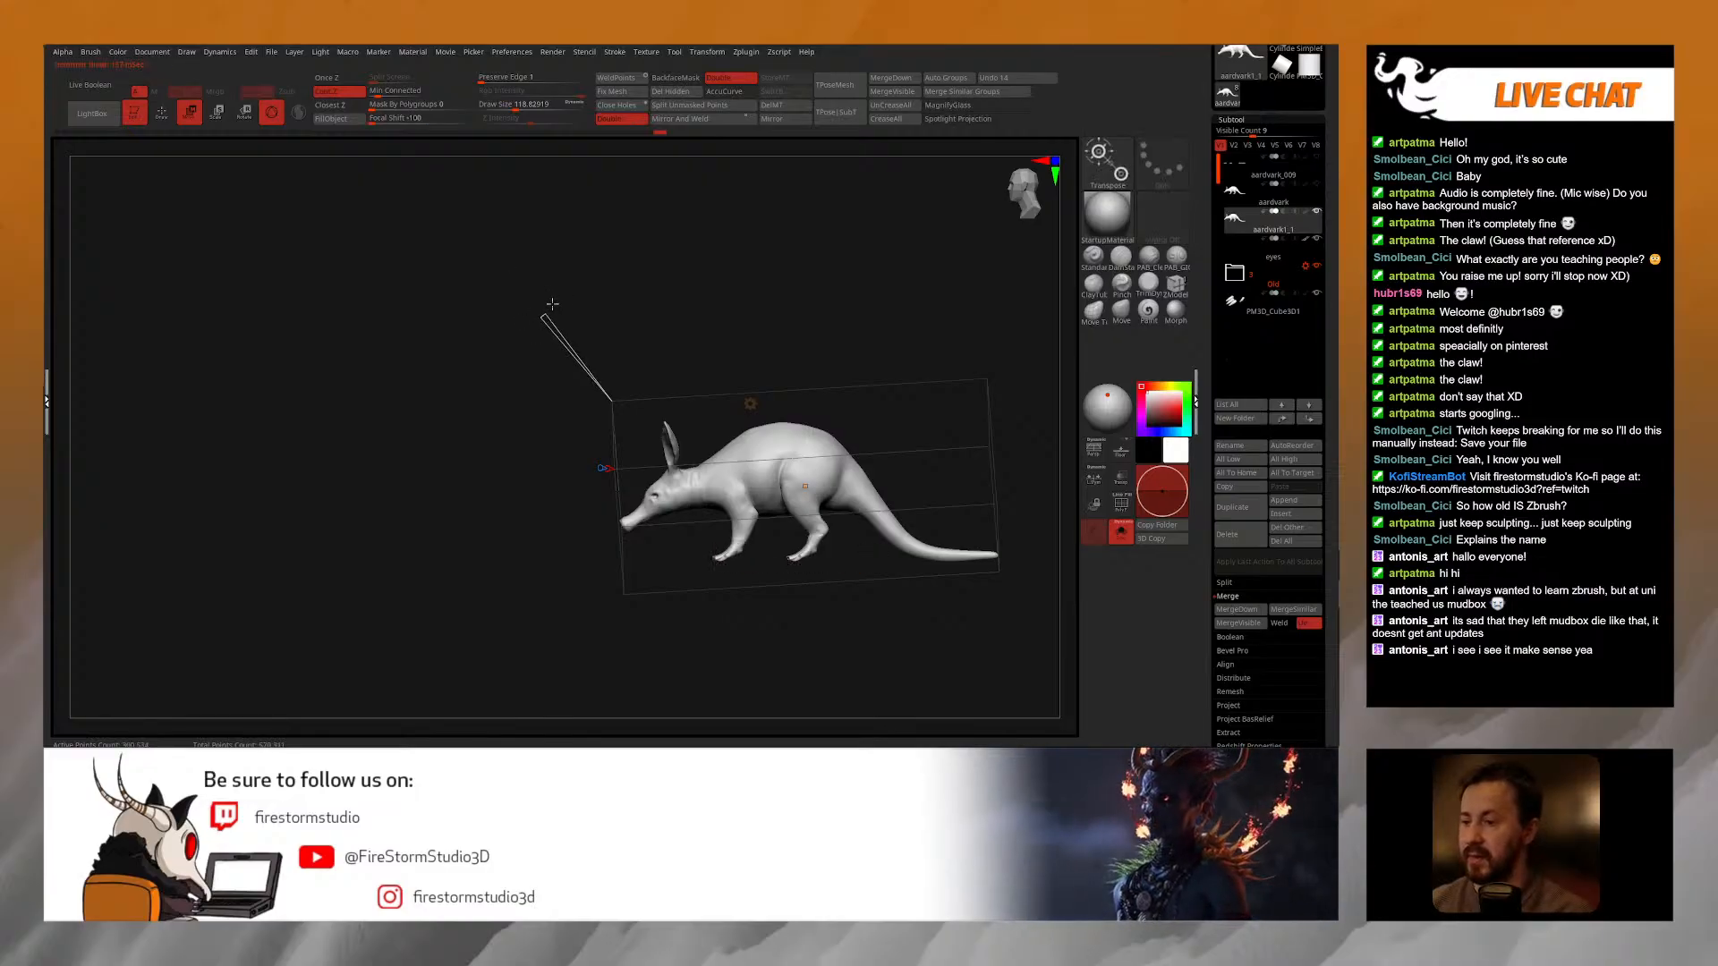
{"action": "key", "text": "q"}
{"action": "key", "text": "w"}
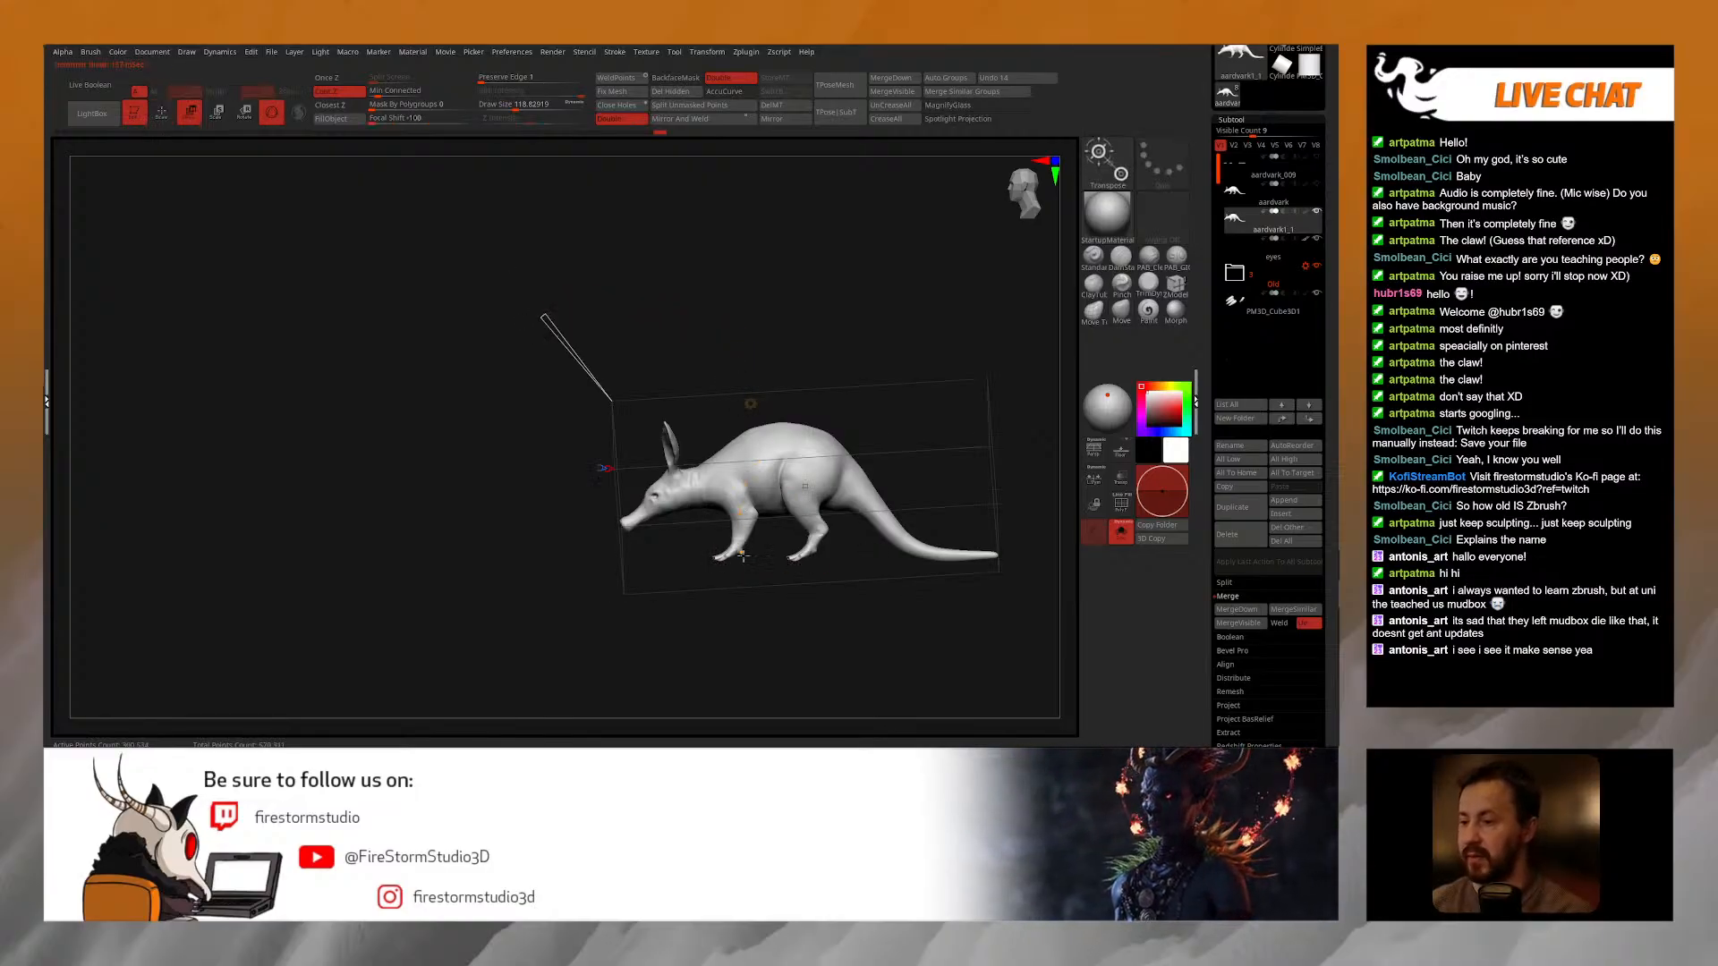
{"action": "key", "text": "q"}
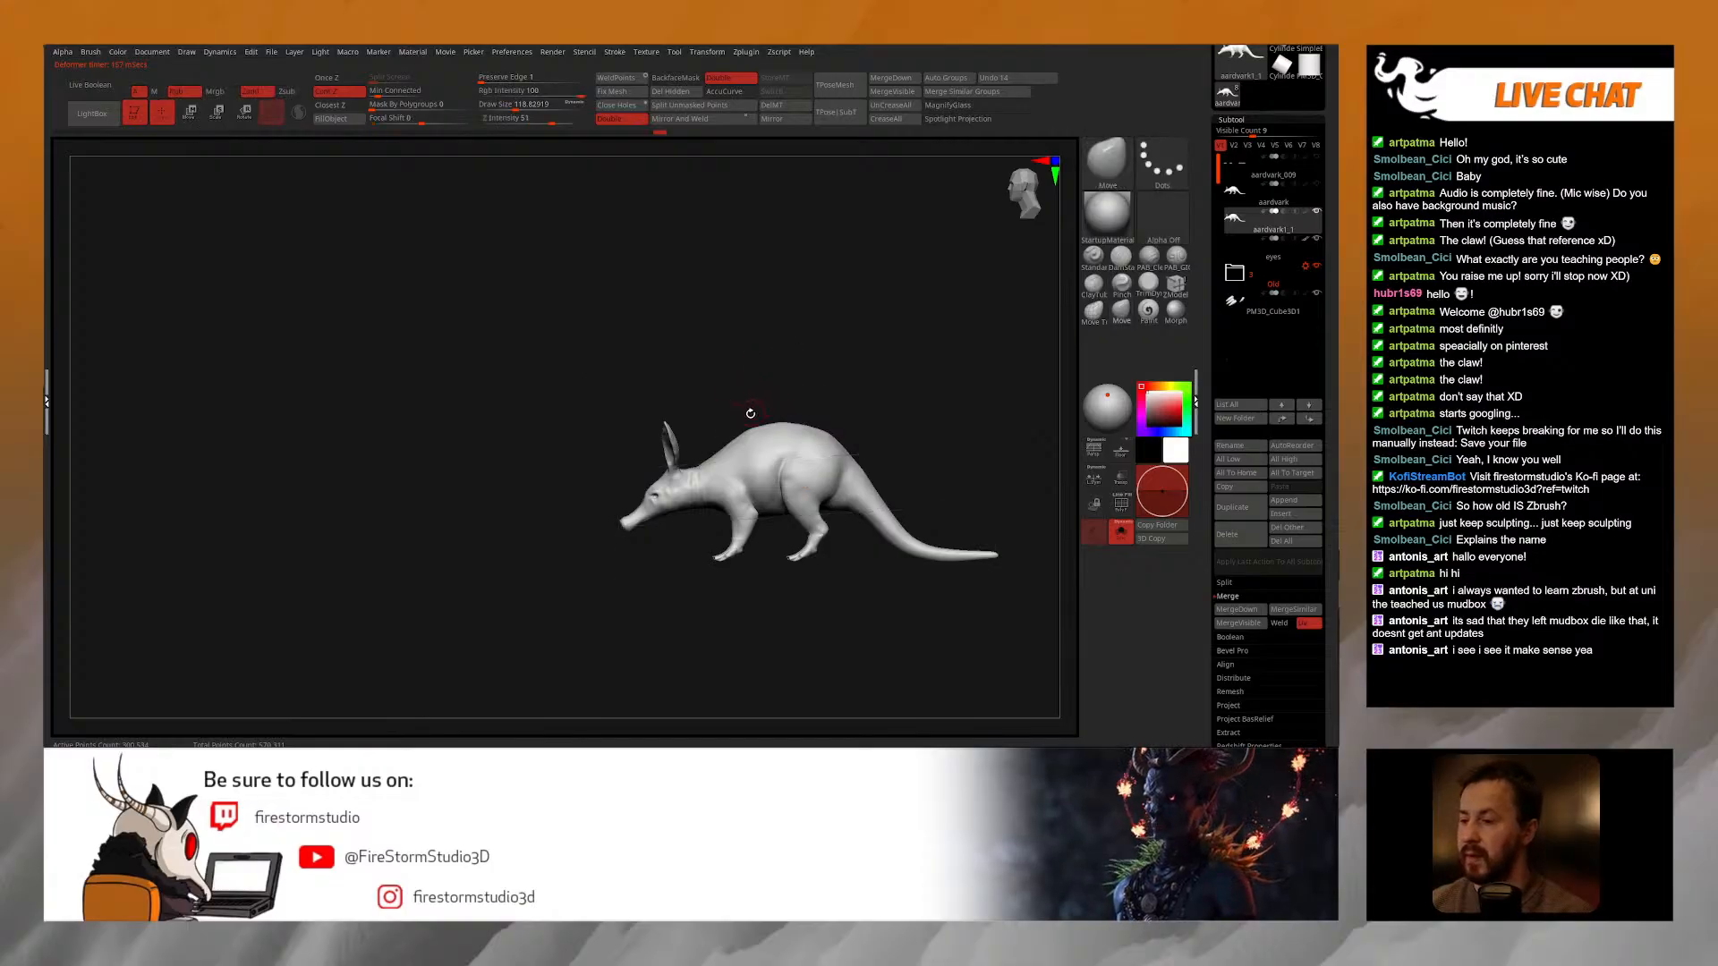
Step: Show the polygroups and roll the body back through the undo history to before the latest remesh
{"action": "key", "text": "shift+f"}
{"action": "mouse_move", "coordinate": [765, 570]}
{"action": "left_mouse_down", "text": "alt"}
{"action": "mouse_move", "coordinate": [698, 645]}
{"action": "mouse_move", "coordinate": [779, 428]}
{"action": "mouse_move", "coordinate": [656, 391]}
{"action": "mouse_move", "coordinate": [667, 378]}
{"action": "mouse_move", "coordinate": [656, 495]}
{"action": "left_mouse_up", "text": "alt"}
{"action": "key", "text": "w"}
{"action": "key", "text": "ctrl+z"}
{"action": "key", "text": "ctrl+z"}
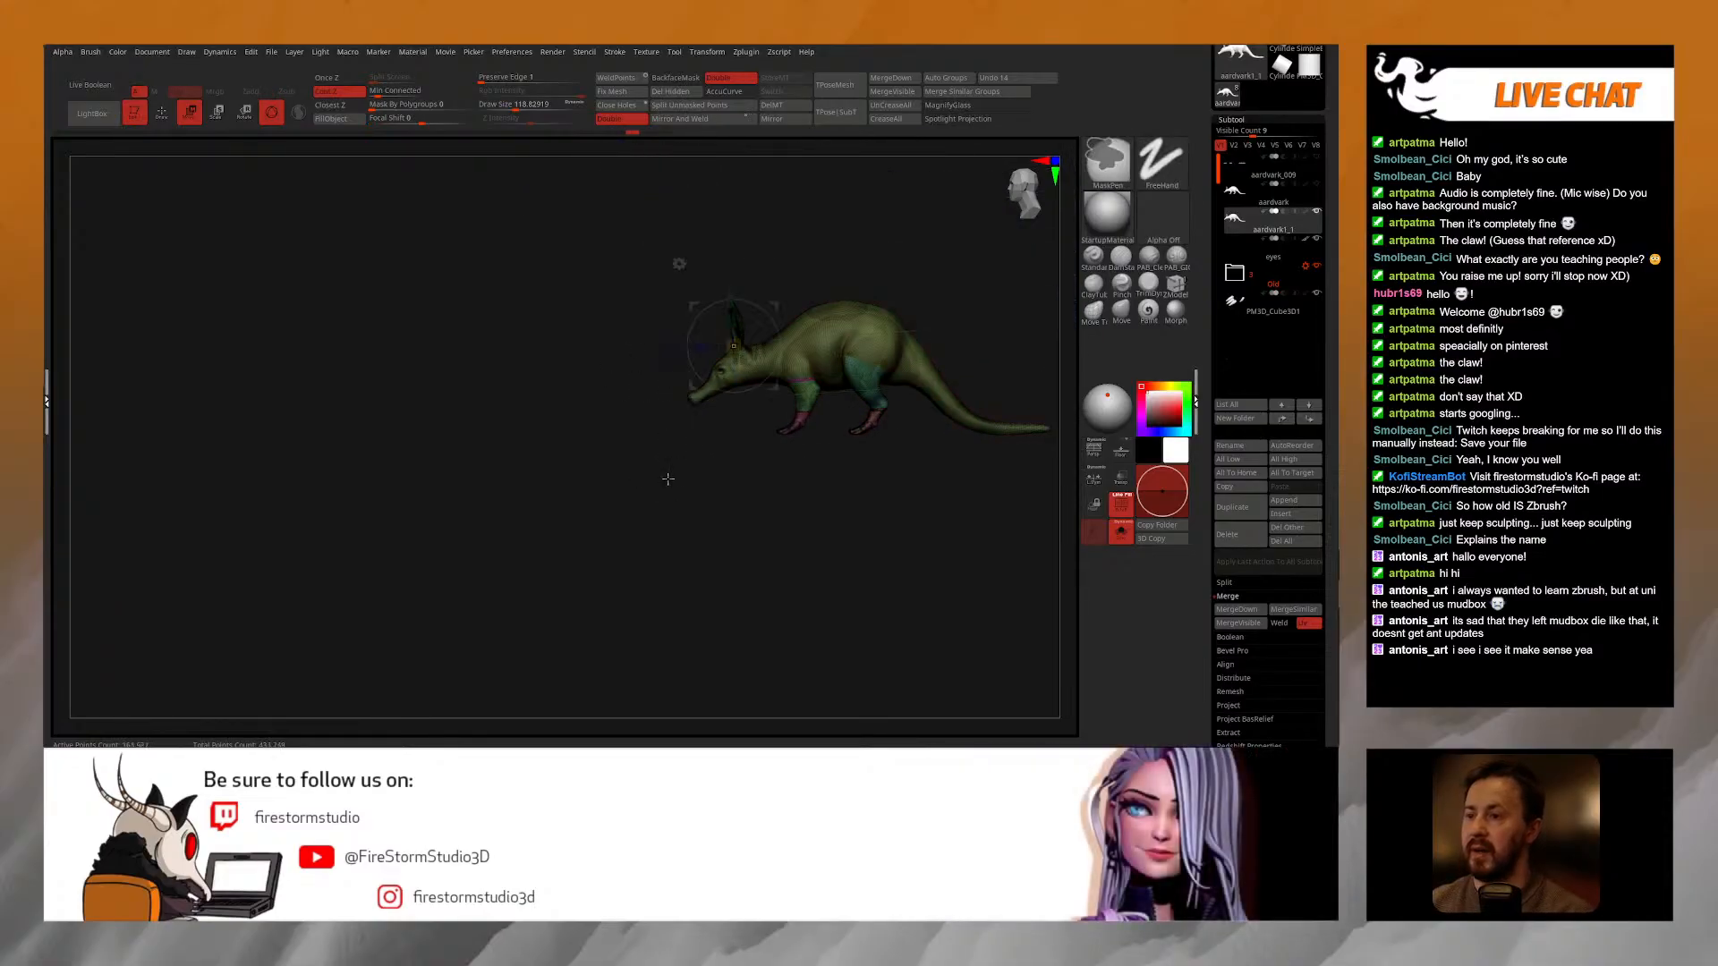
{"action": "key", "text": "q"}
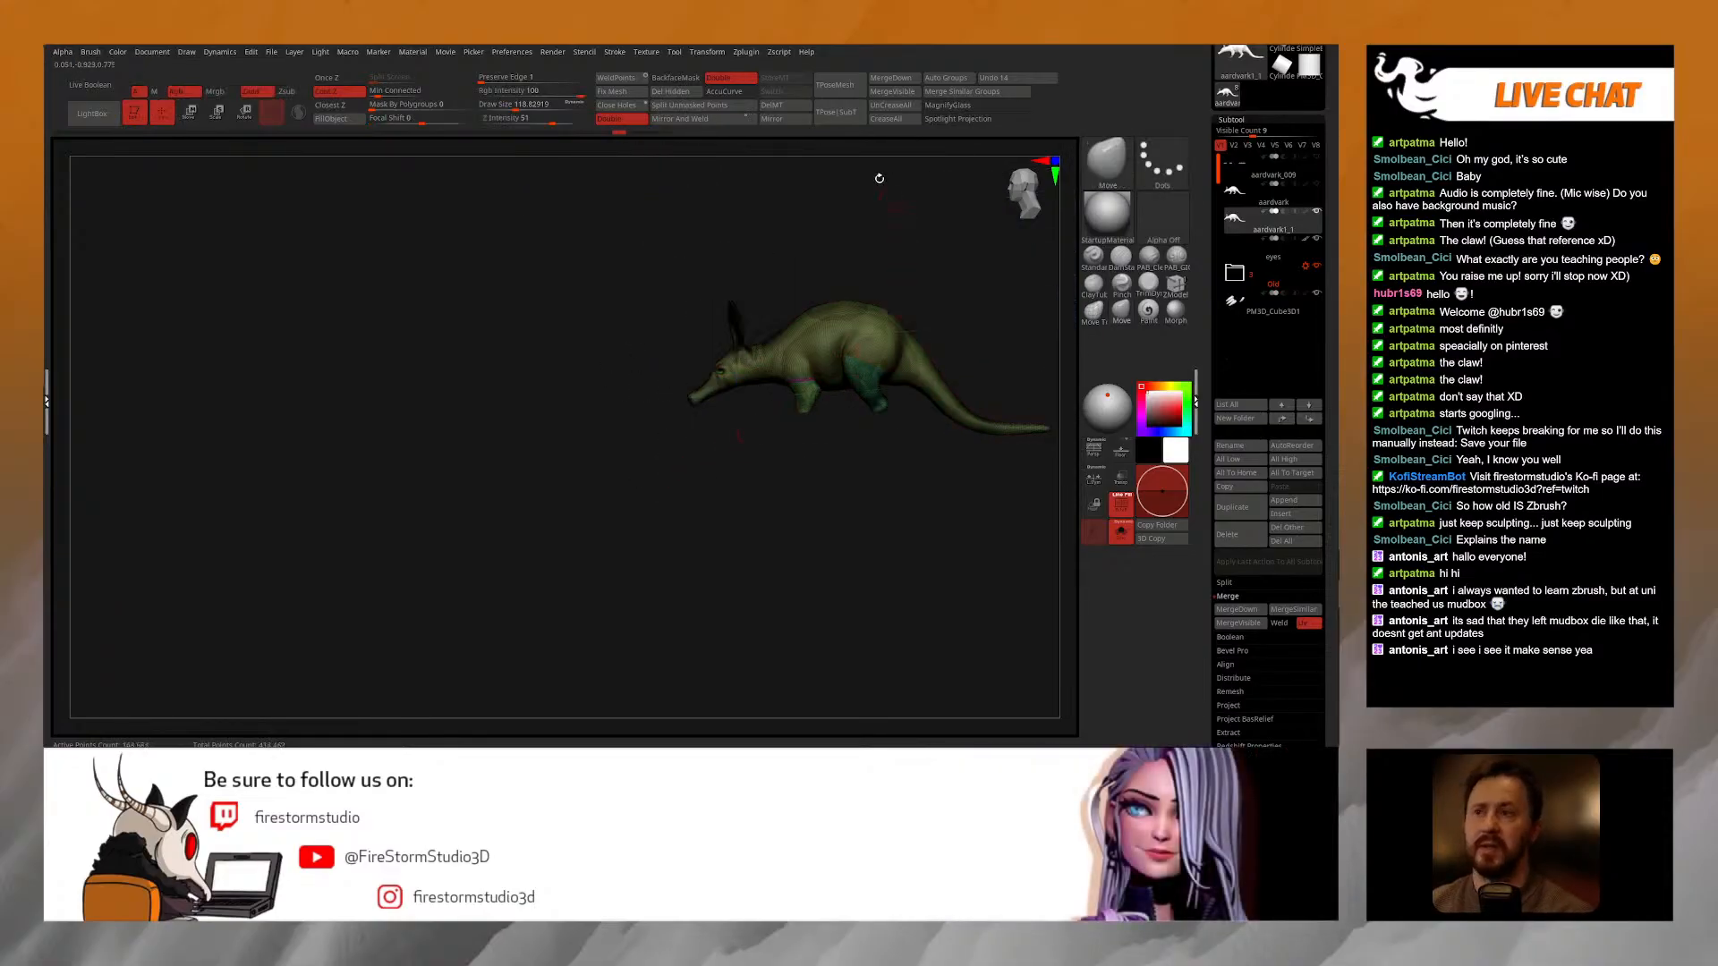
{"action": "left_click", "coordinate": [637, 134]}
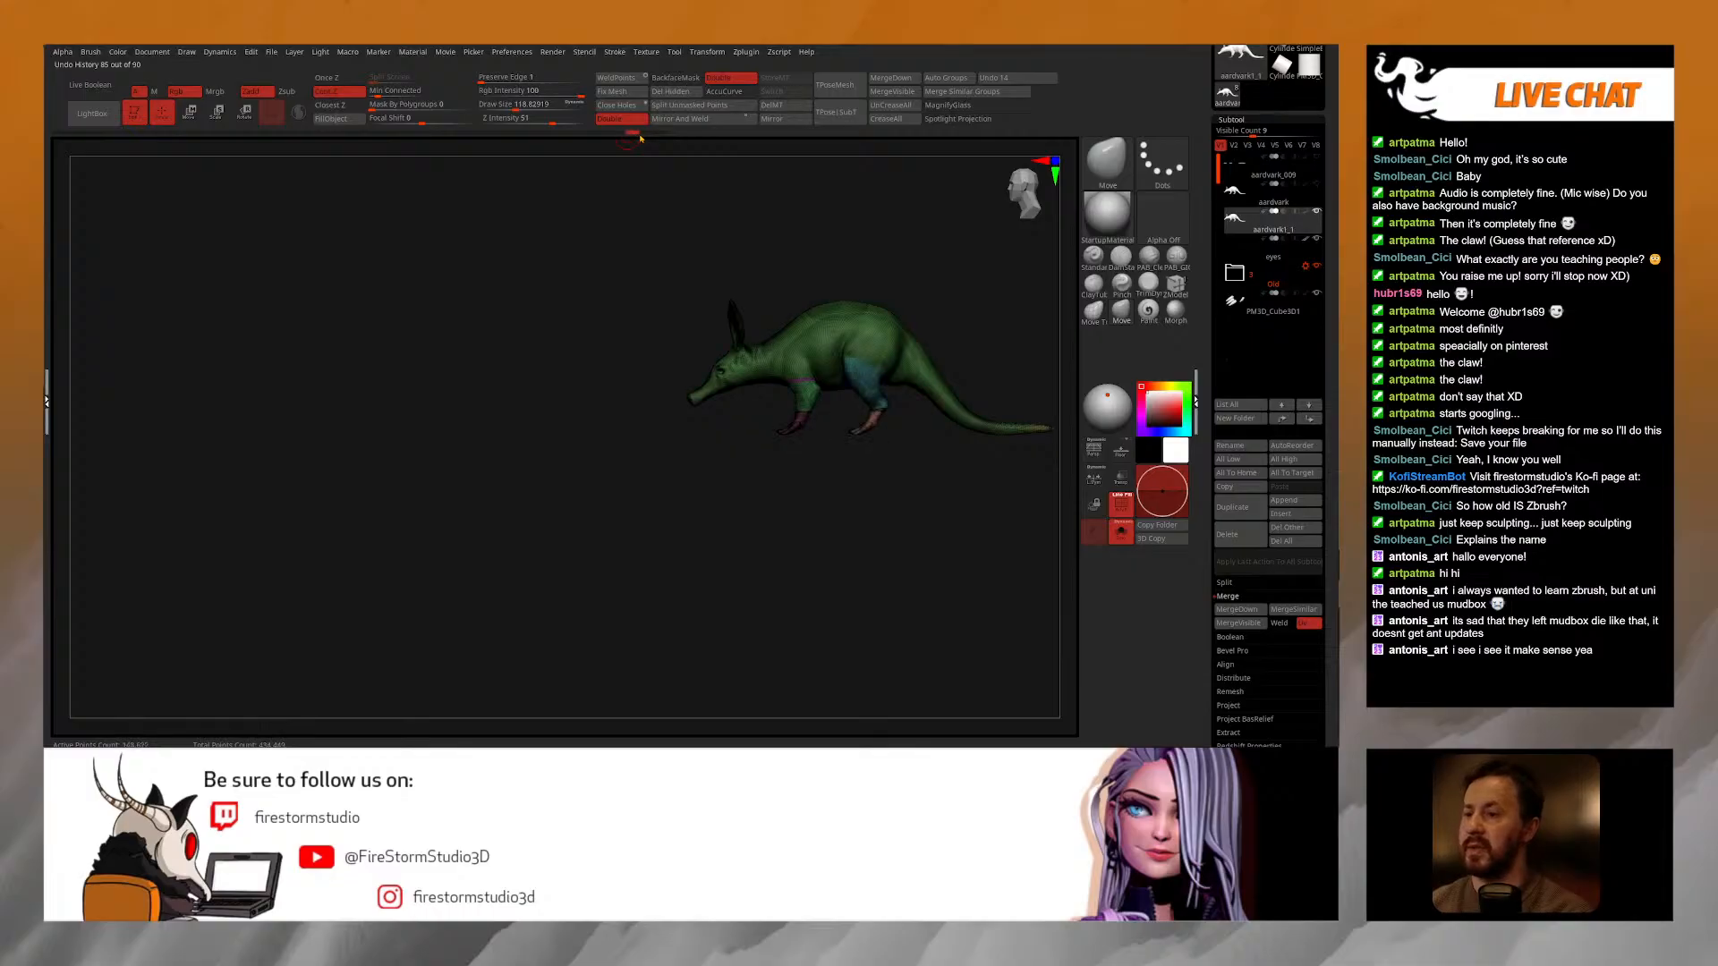
Step: Remesh the body with the Remesh By Dynamesh deformer, raise its target resolution slightly and accept the result
{"action": "key", "text": "w"}
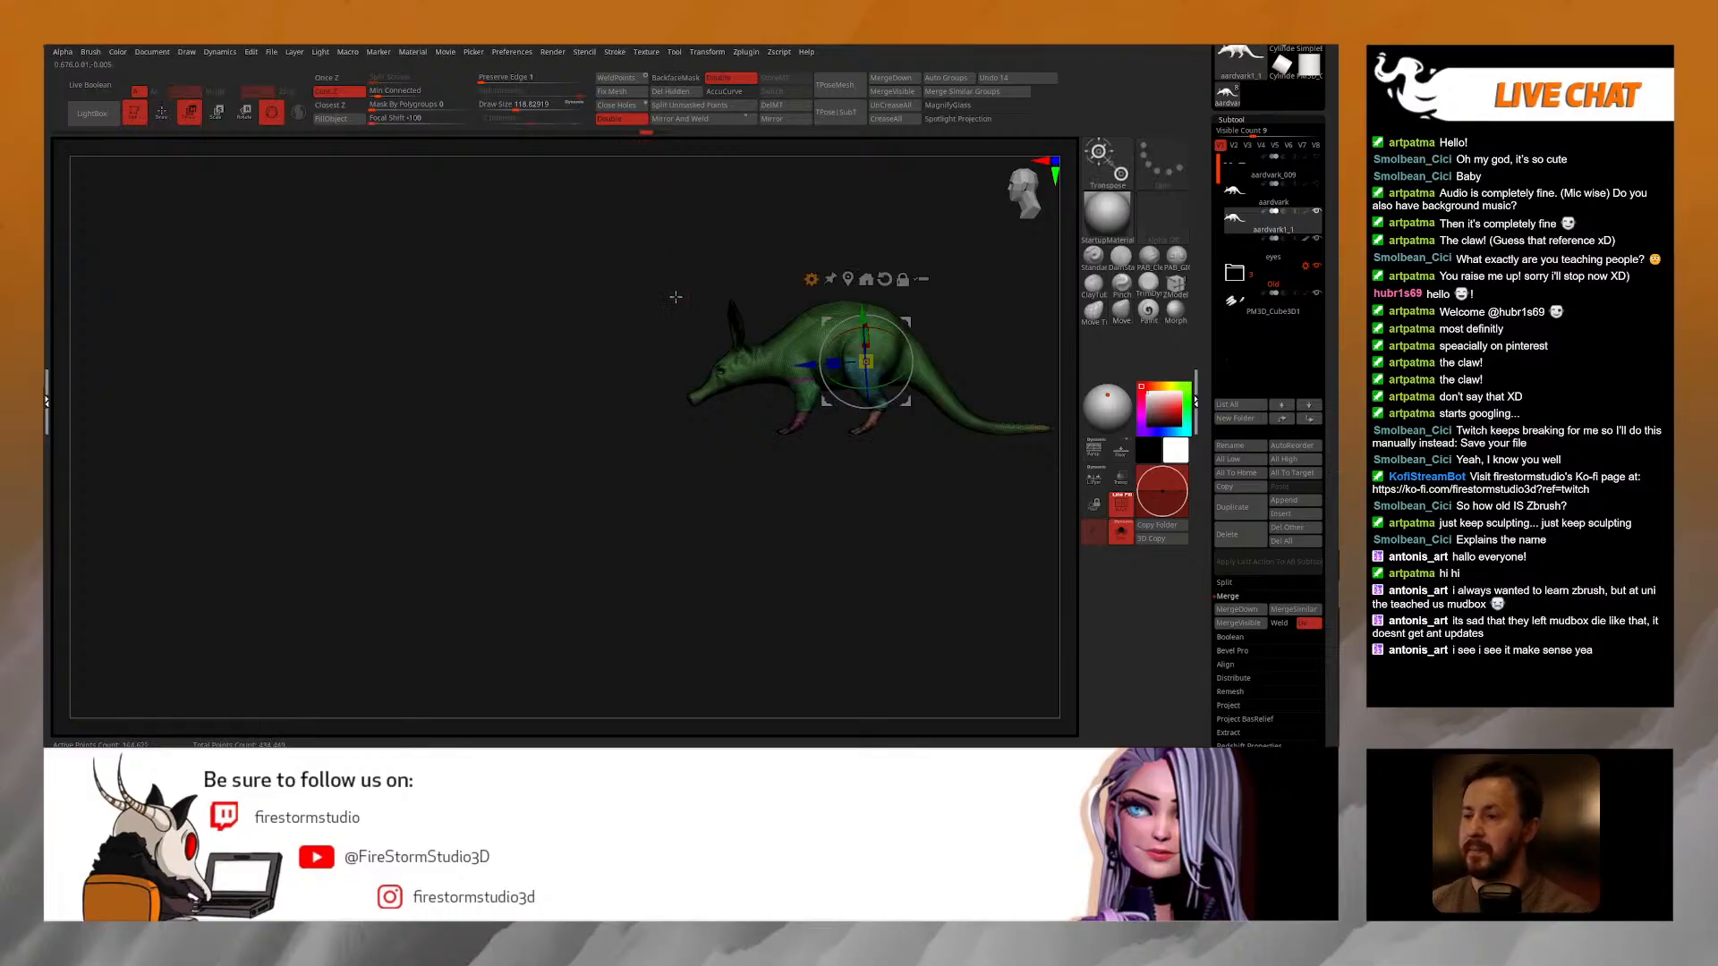
{"action": "left_click", "coordinate": [809, 279]}
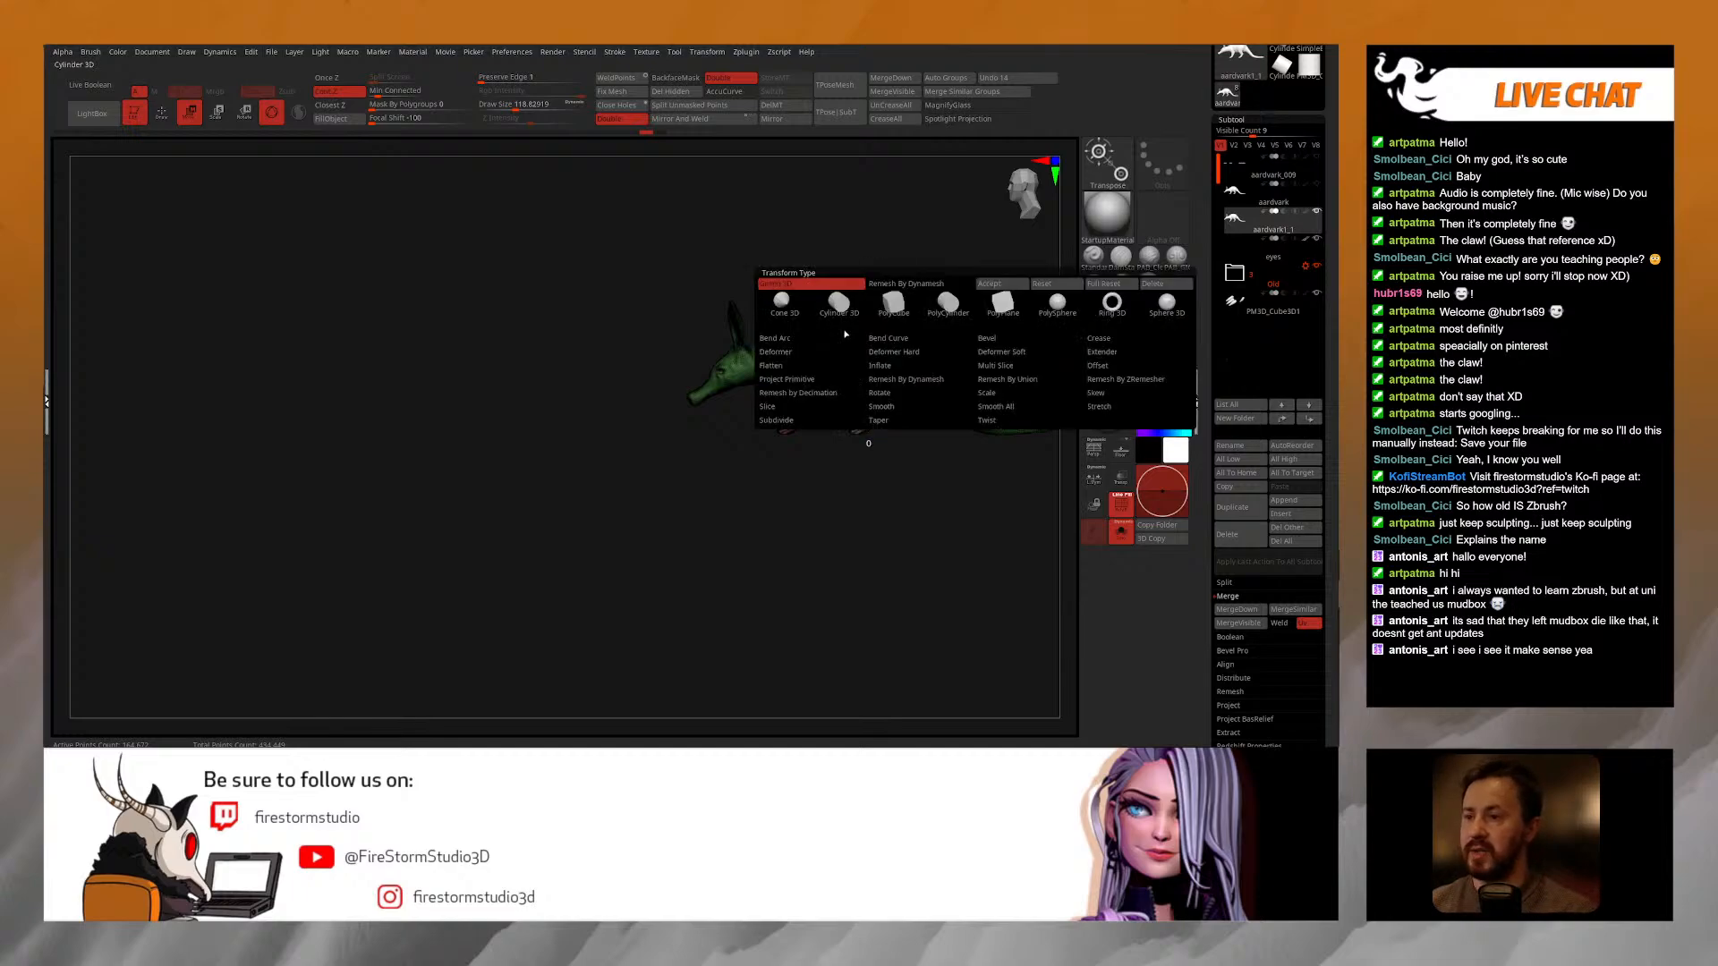
{"action": "left_click", "coordinate": [888, 380]}
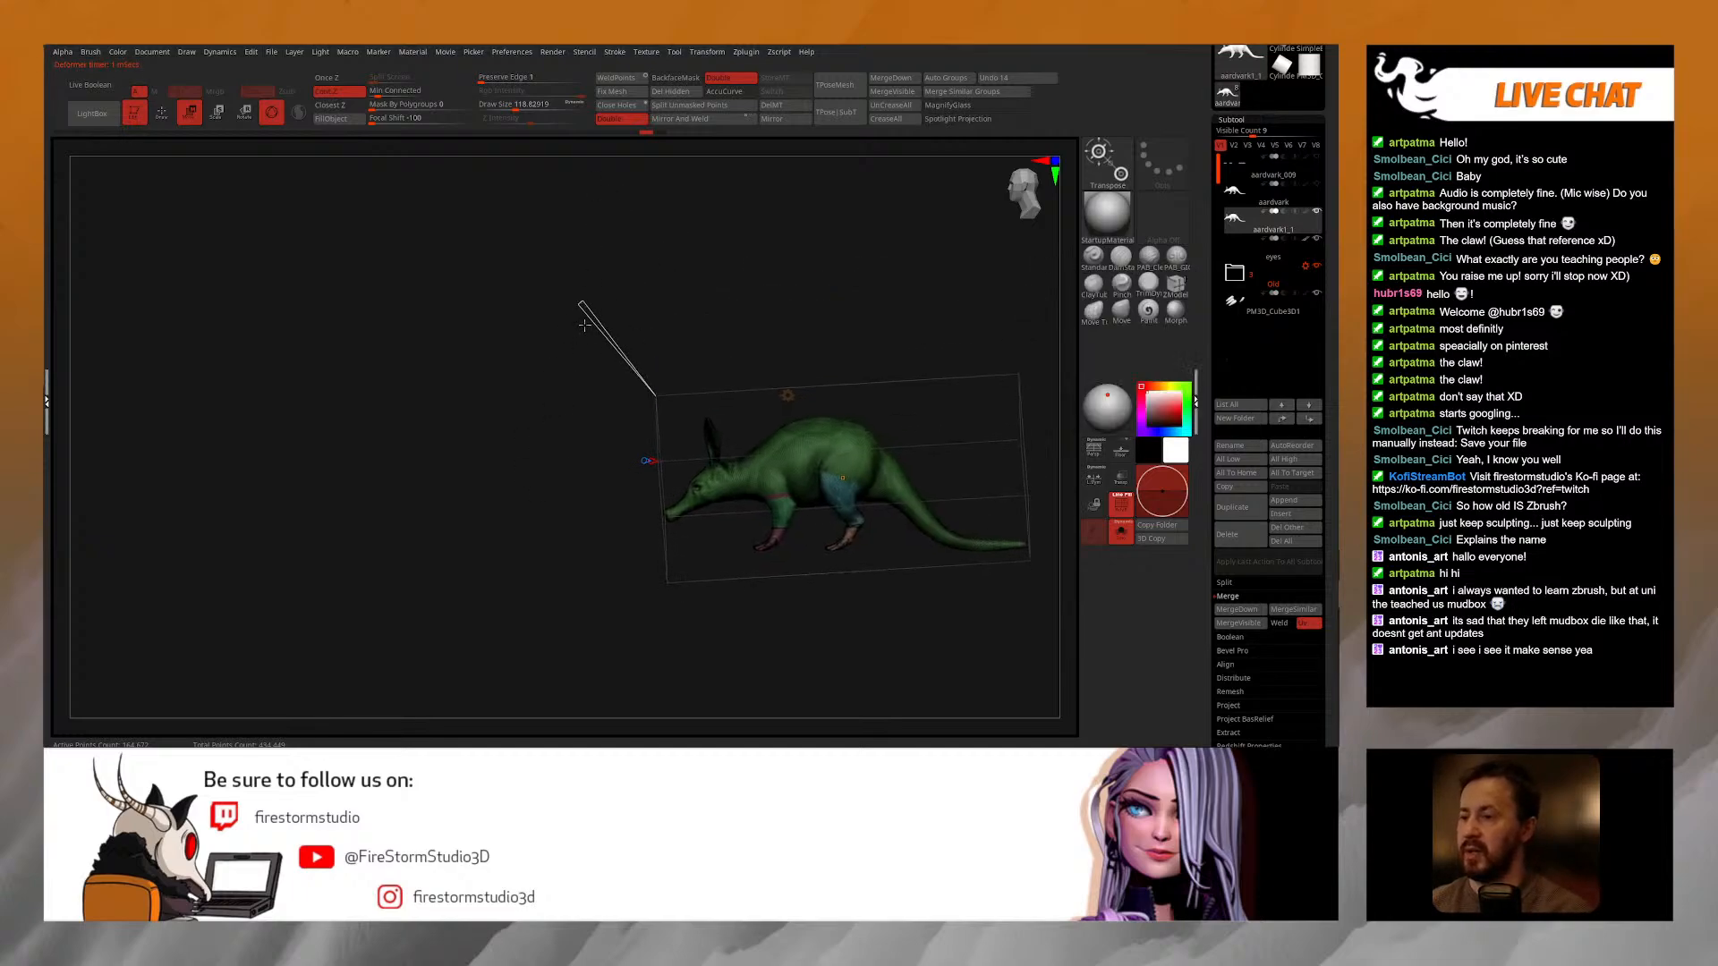
{"action": "left_click_drag", "start_coordinate": [582, 305], "coordinate": [587, 313]}
{"action": "left_click_drag", "start_coordinate": [766, 353], "coordinate": [795, 396]}
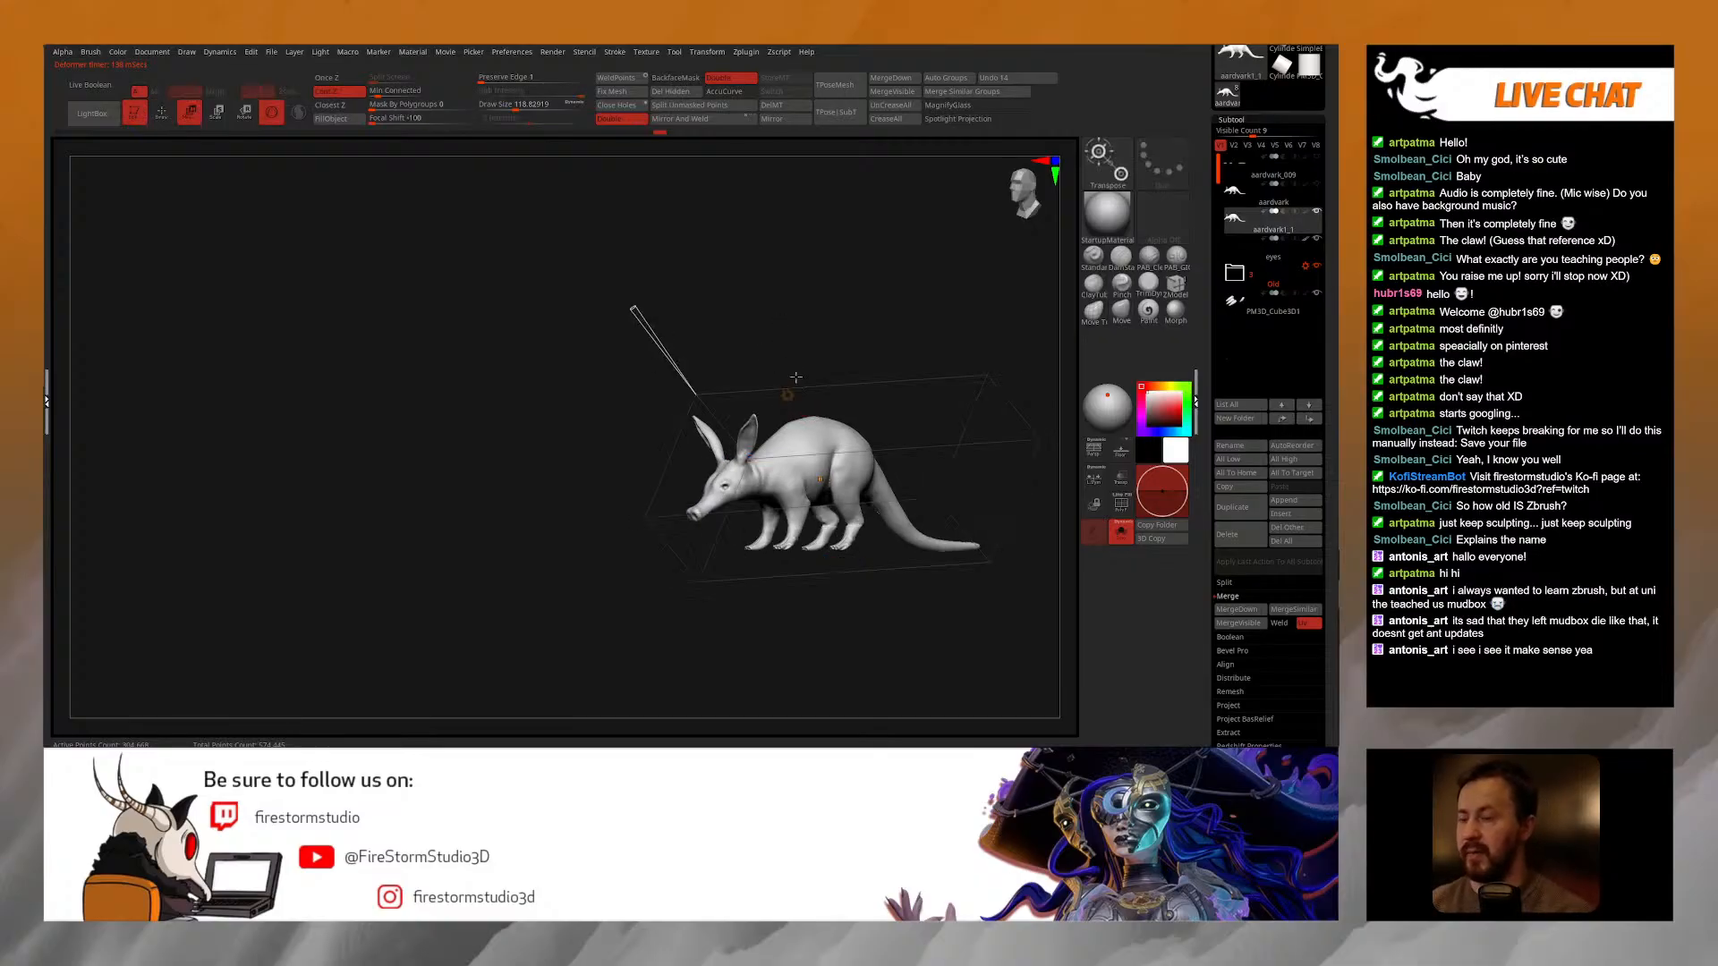
{"action": "left_click", "coordinate": [787, 393]}
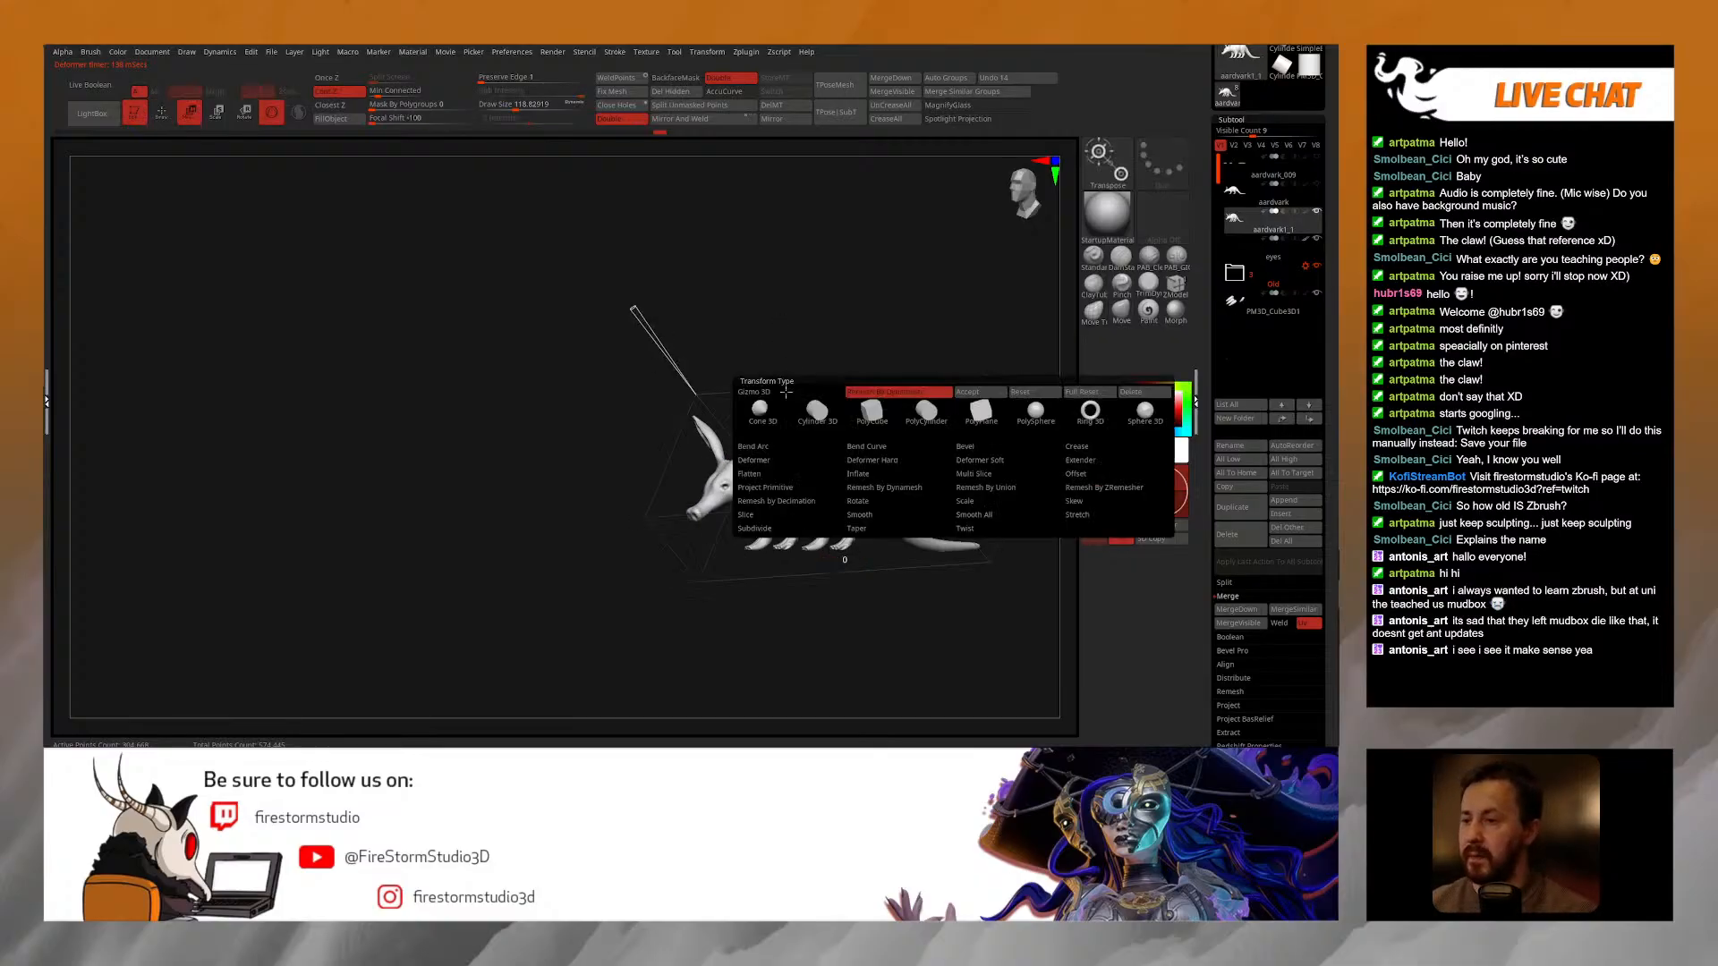
{"action": "left_click", "coordinate": [966, 392]}
Step: Examine the remeshed body's surface and centre seam from the front, side and rear, with and without polygroups
{"action": "right_click_drag", "start_coordinate": [814, 315], "coordinate": [781, 394]}
{"action": "key", "text": "shift+f"}
{"action": "right_click_drag", "start_coordinate": [776, 487], "coordinate": [695, 496]}
{"action": "key", "text": "shift+f"}
{"action": "key", "text": "q"}
{"action": "mouse_move", "coordinate": [767, 558]}
{"action": "right_mouse_down", "text": "ctrl"}
{"action": "mouse_move", "coordinate": [765, 528]}
{"action": "mouse_move", "coordinate": [782, 602]}
{"action": "right_mouse_up", "text": "ctrl"}
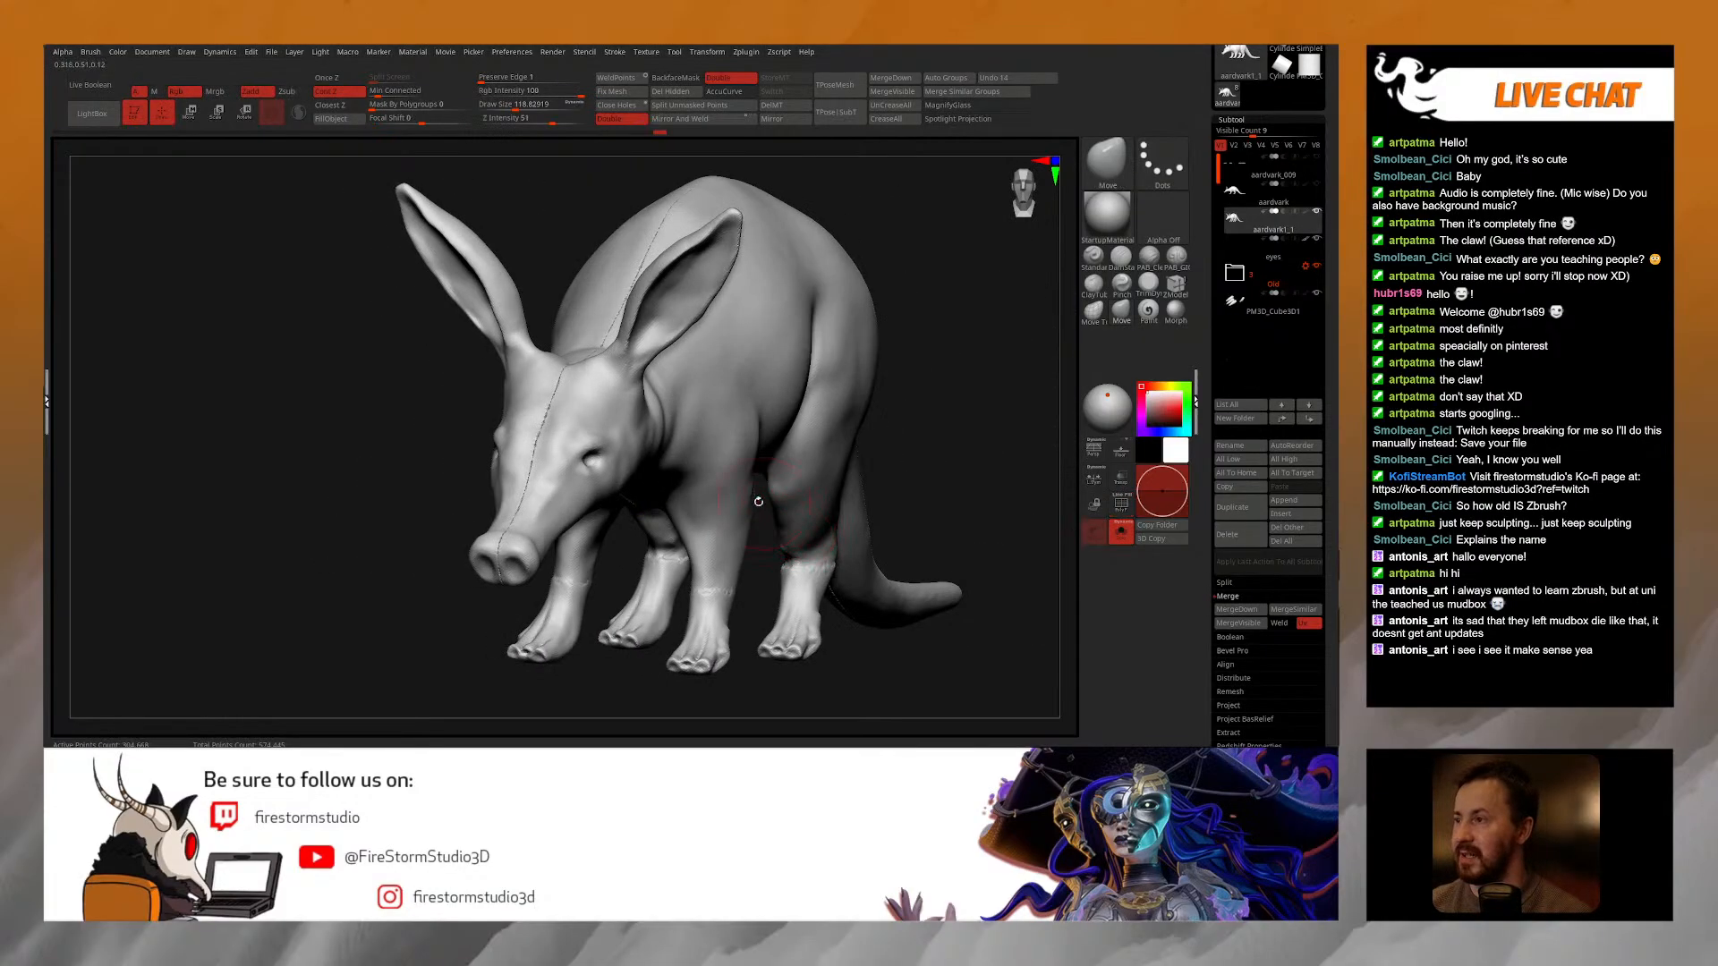
{"action": "right_click_drag", "start_coordinate": [756, 495], "coordinate": [676, 447]}
{"action": "right_click_drag", "start_coordinate": [675, 447], "coordinate": [812, 481]}
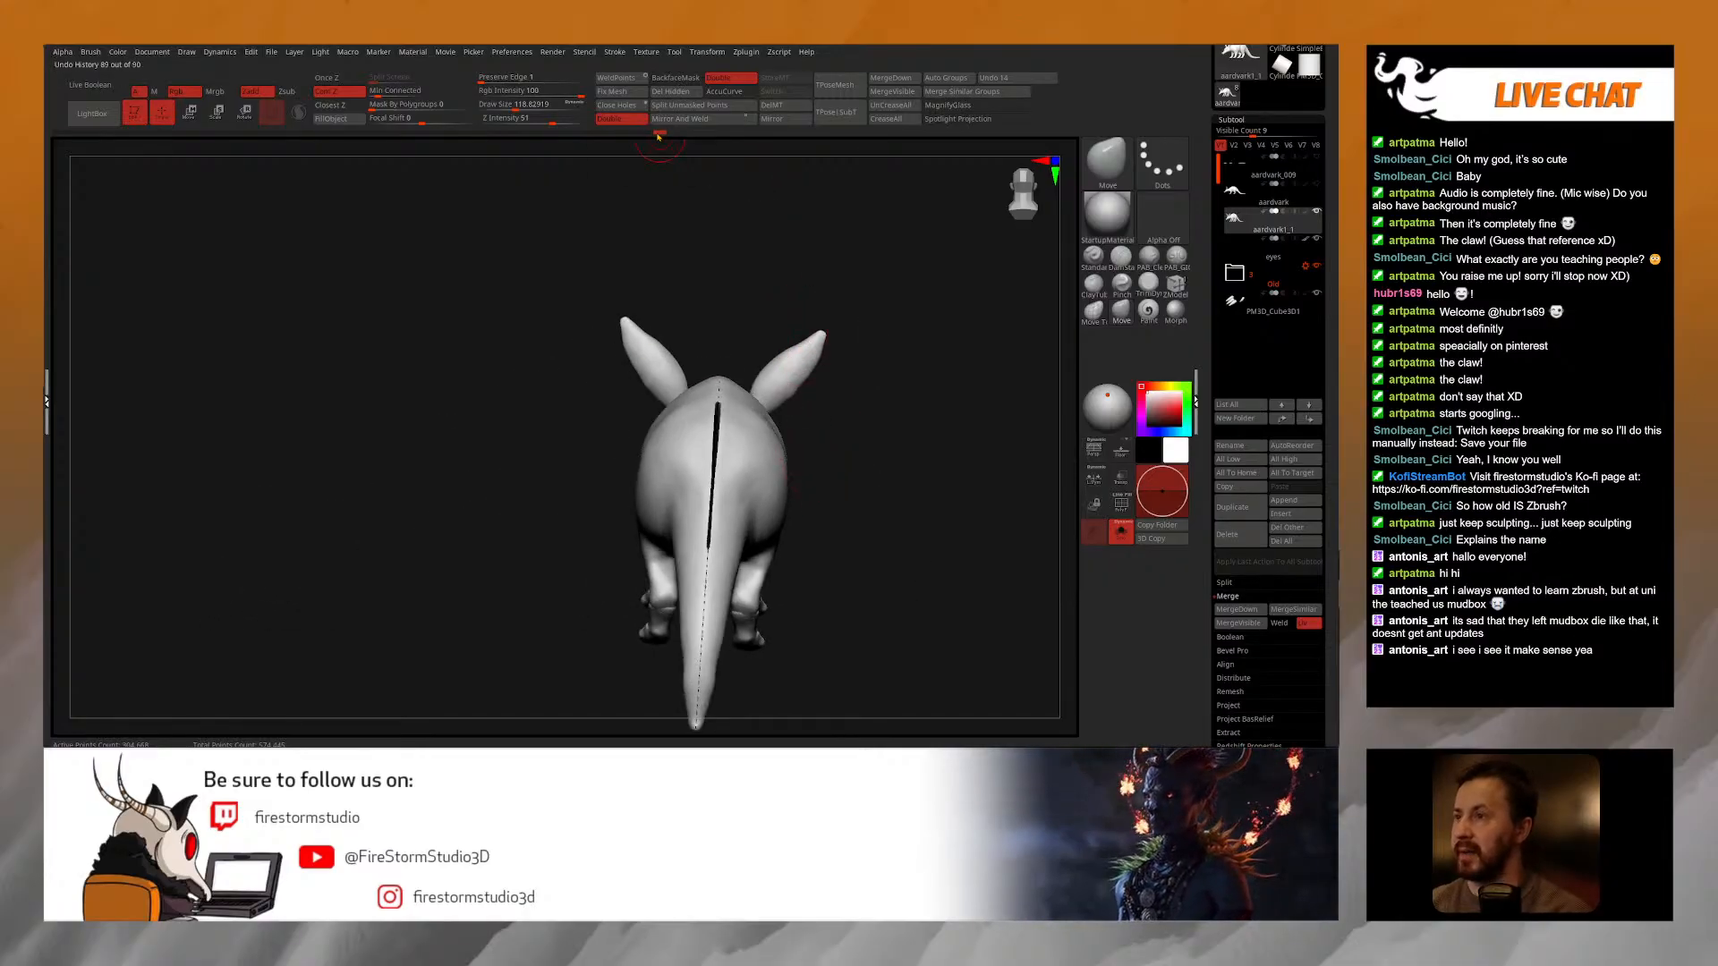
Step: Roll the body back through the undo history to before the remesh, checking the polygroups and hiding them again
{"action": "left_click", "coordinate": [627, 133]}
{"action": "left_click", "coordinate": [624, 135]}
{"action": "left_click", "coordinate": [622, 134]}
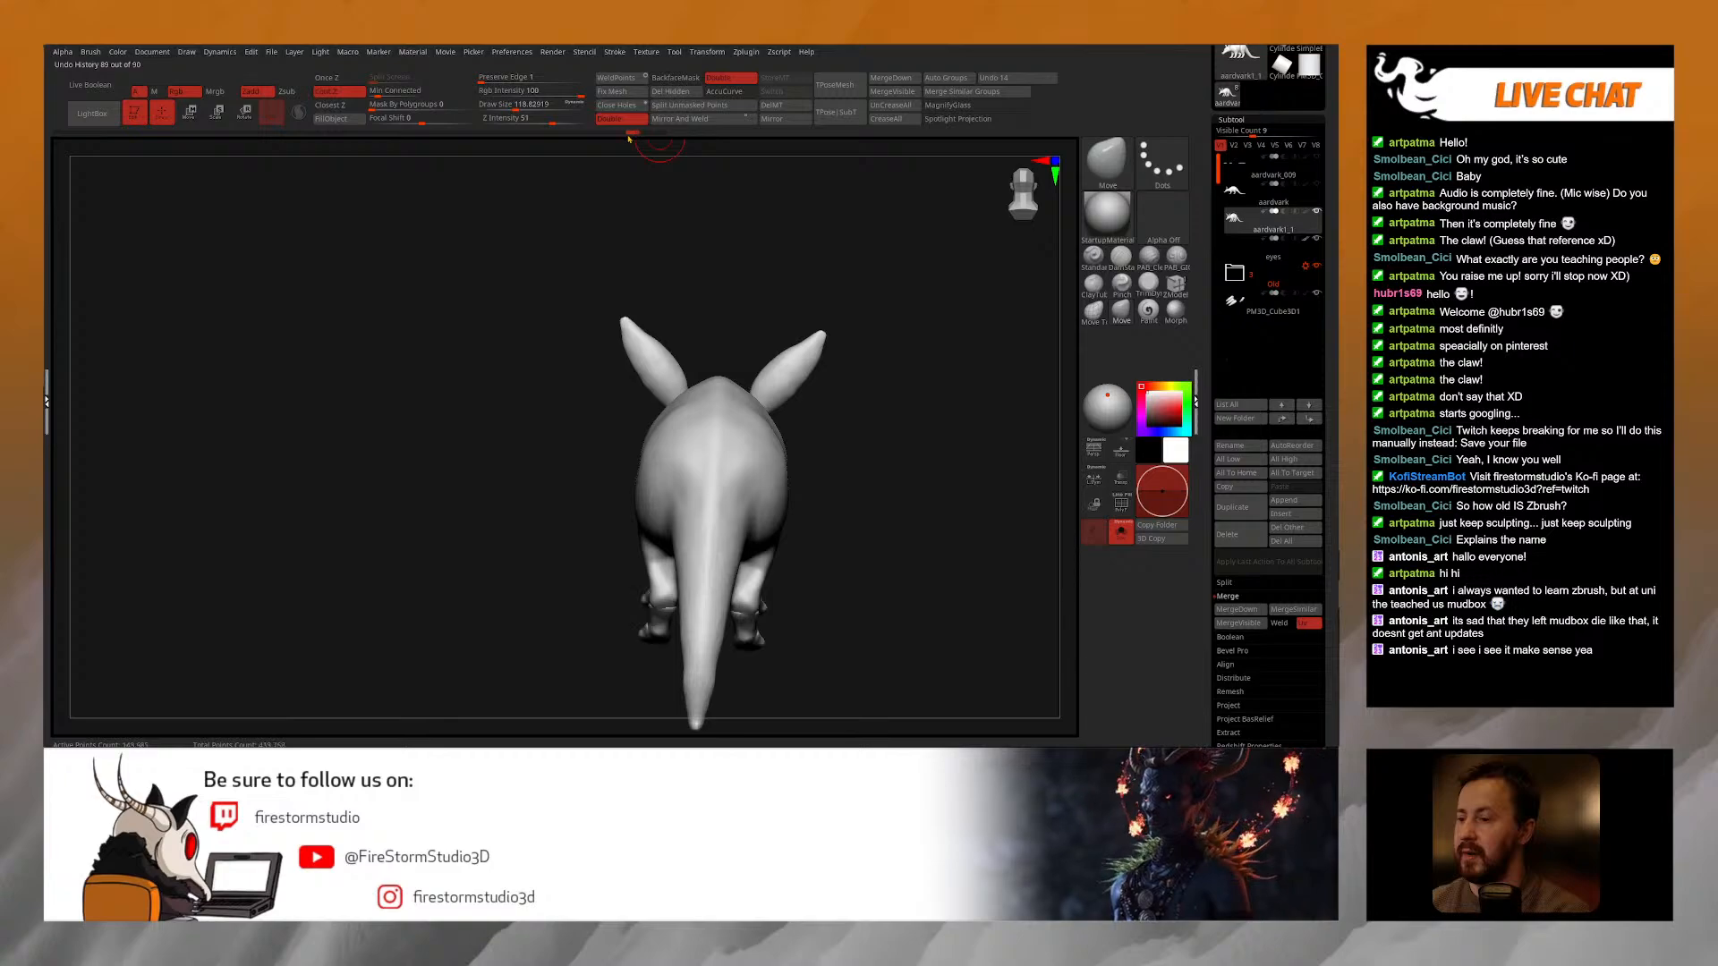
{"action": "key", "text": "shift+f"}
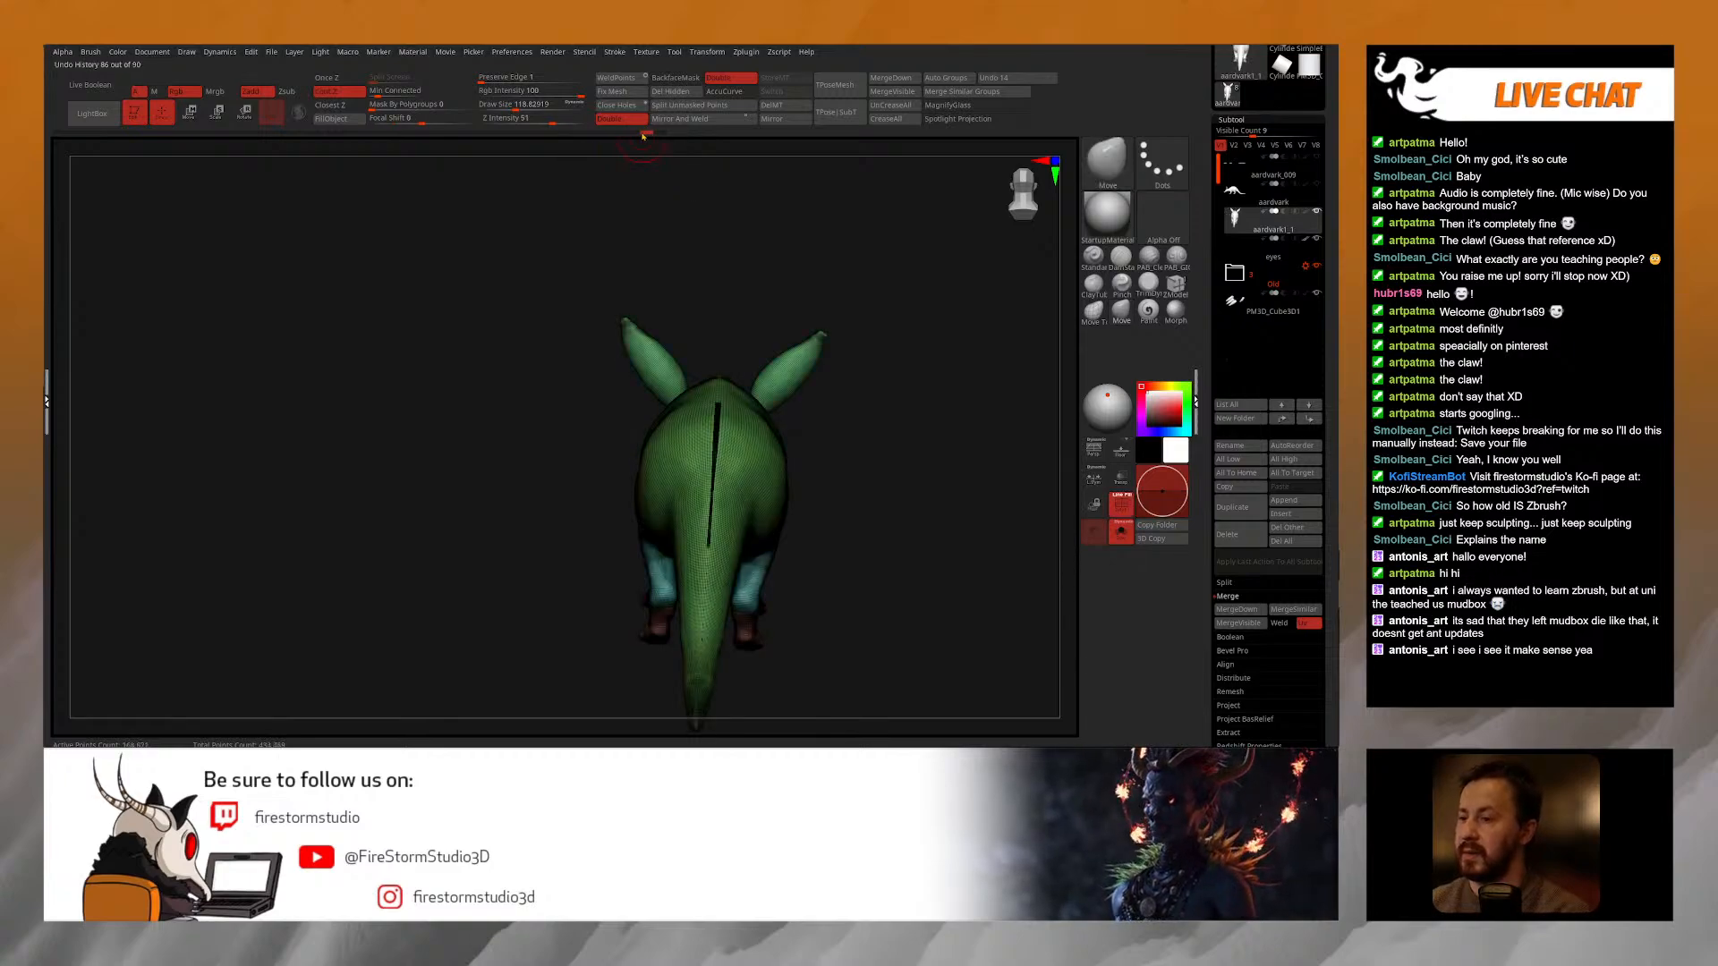
{"action": "left_click", "coordinate": [634, 136]}
{"action": "mouse_move", "coordinate": [680, 501]}
{"action": "right_mouse_down"}
{"action": "mouse_move", "coordinate": [788, 526]}
{"action": "mouse_move", "coordinate": [792, 588]}
{"action": "mouse_move", "coordinate": [816, 598]}
{"action": "mouse_move", "coordinate": [788, 573]}
{"action": "right_mouse_up"}
{"action": "key", "text": "shift+f"}
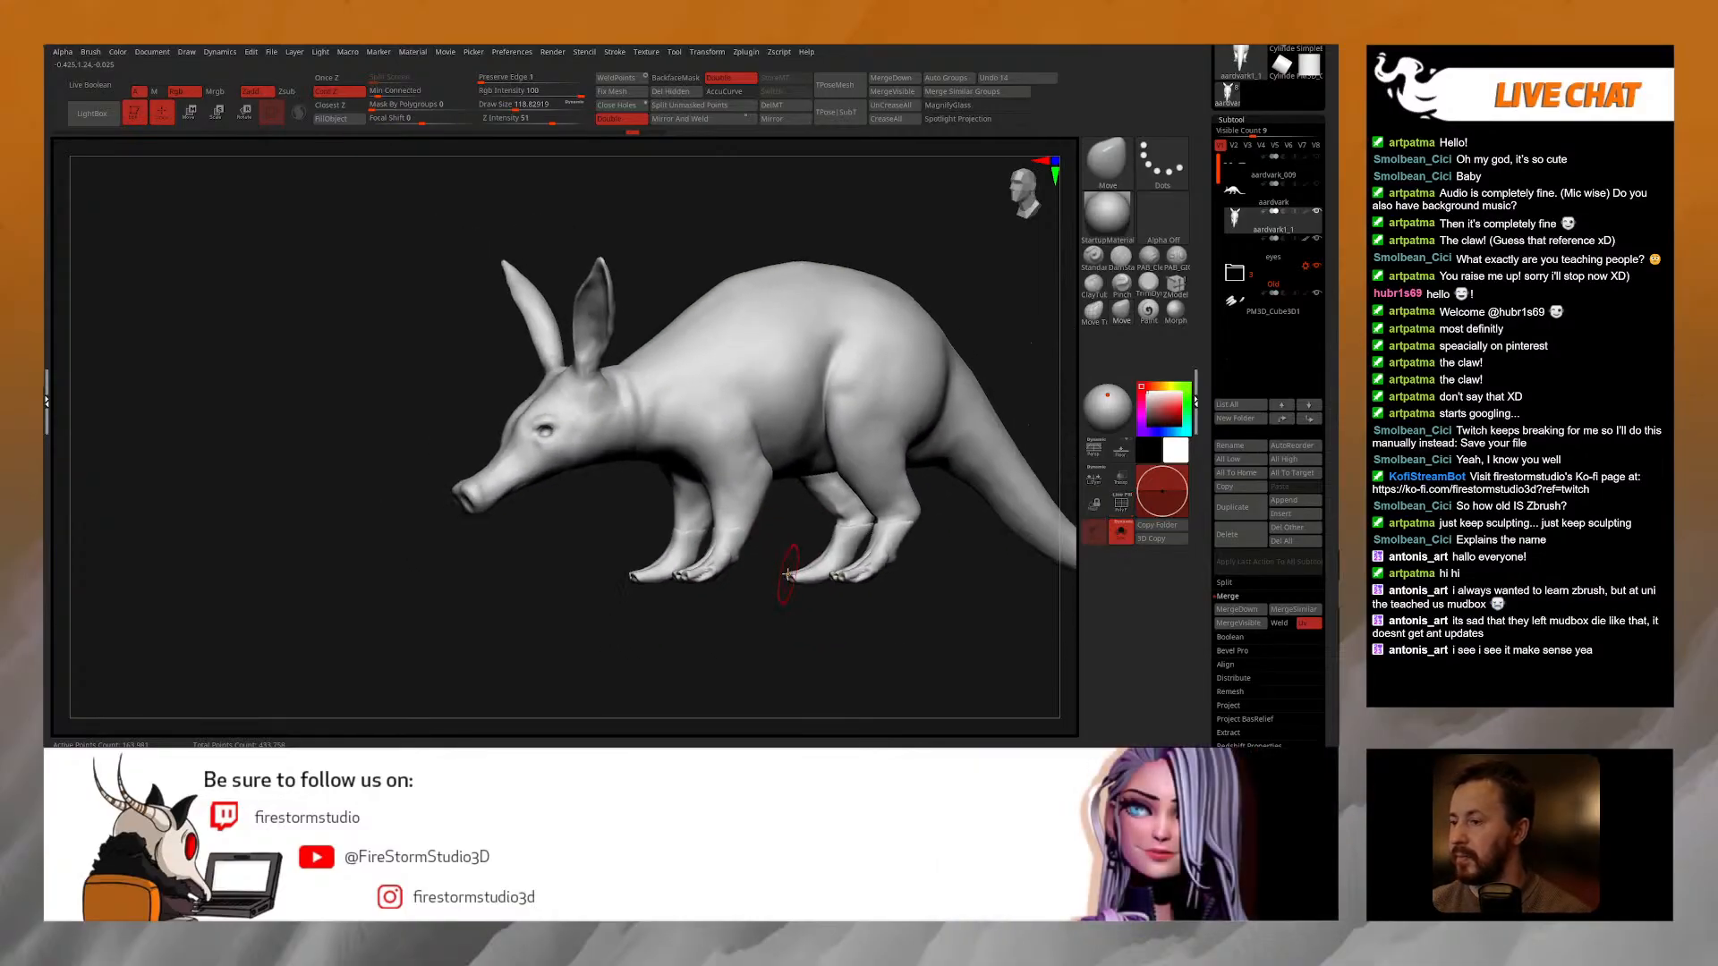
Step: Try the Remesh By Dynamesh deformer on the body again and check its bounding cage from the front
{"action": "key", "text": "w"}
{"action": "left_click", "coordinate": [521, 287]}
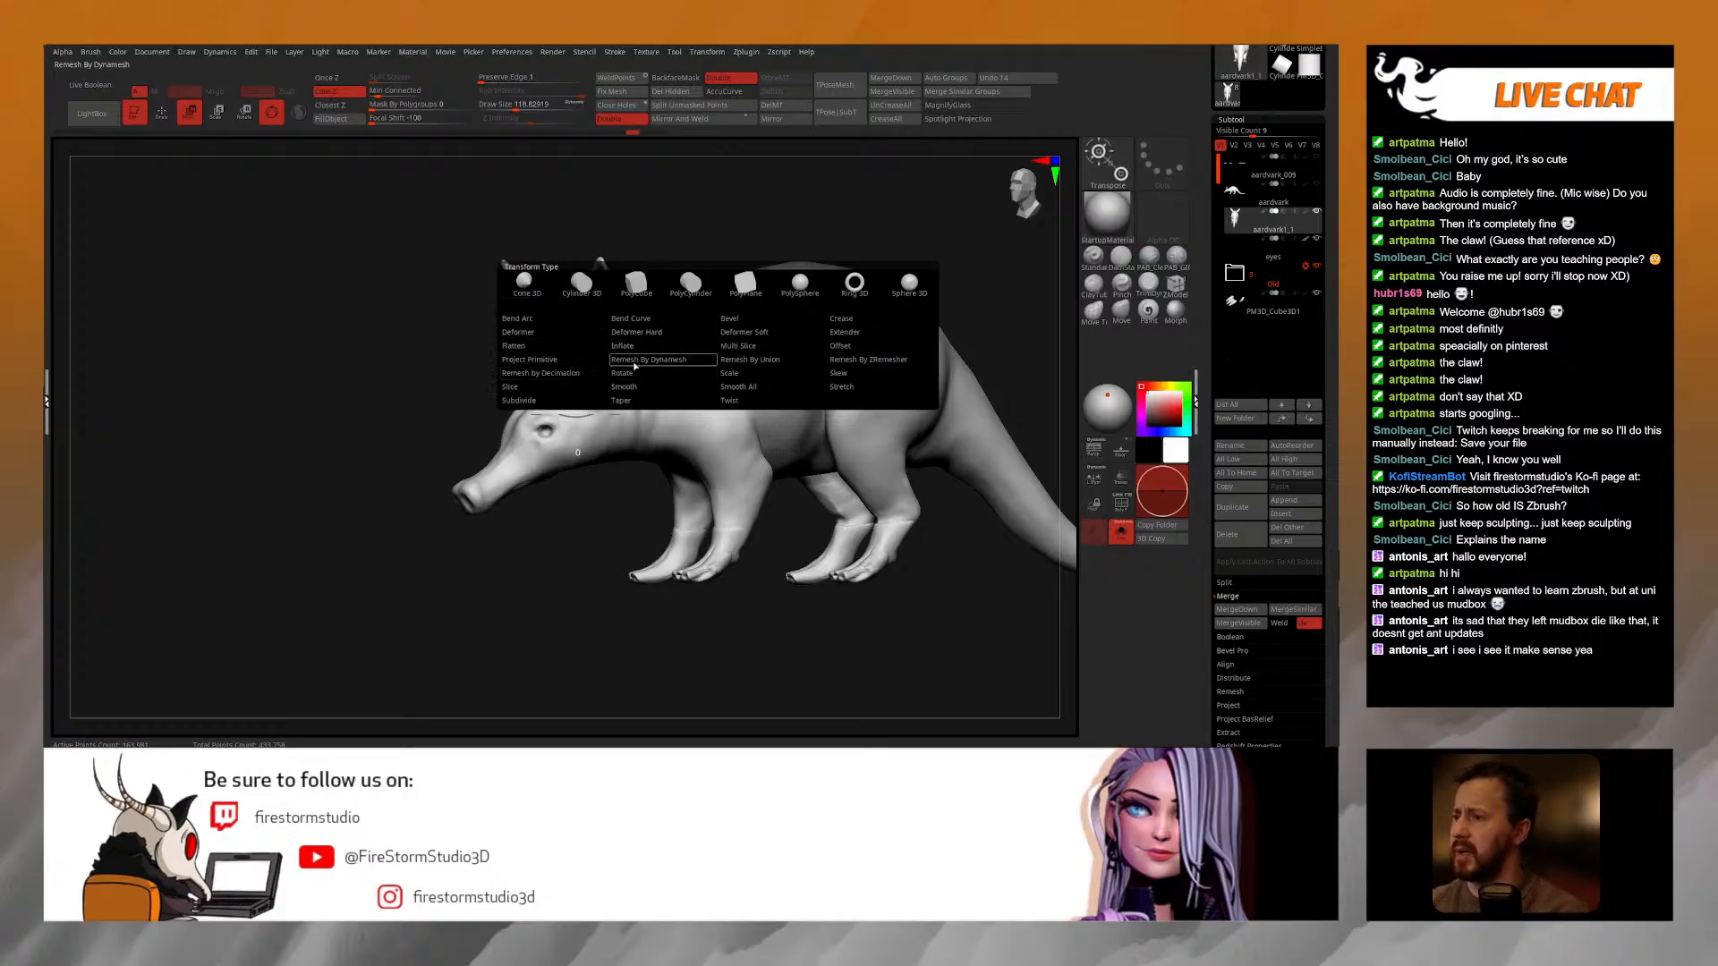
{"action": "left_click", "coordinate": [627, 319]}
{"action": "right_click_drag", "start_coordinate": [582, 334], "coordinate": [709, 347], "text": "ctrl"}
{"action": "right_click", "coordinate": [648, 394]}
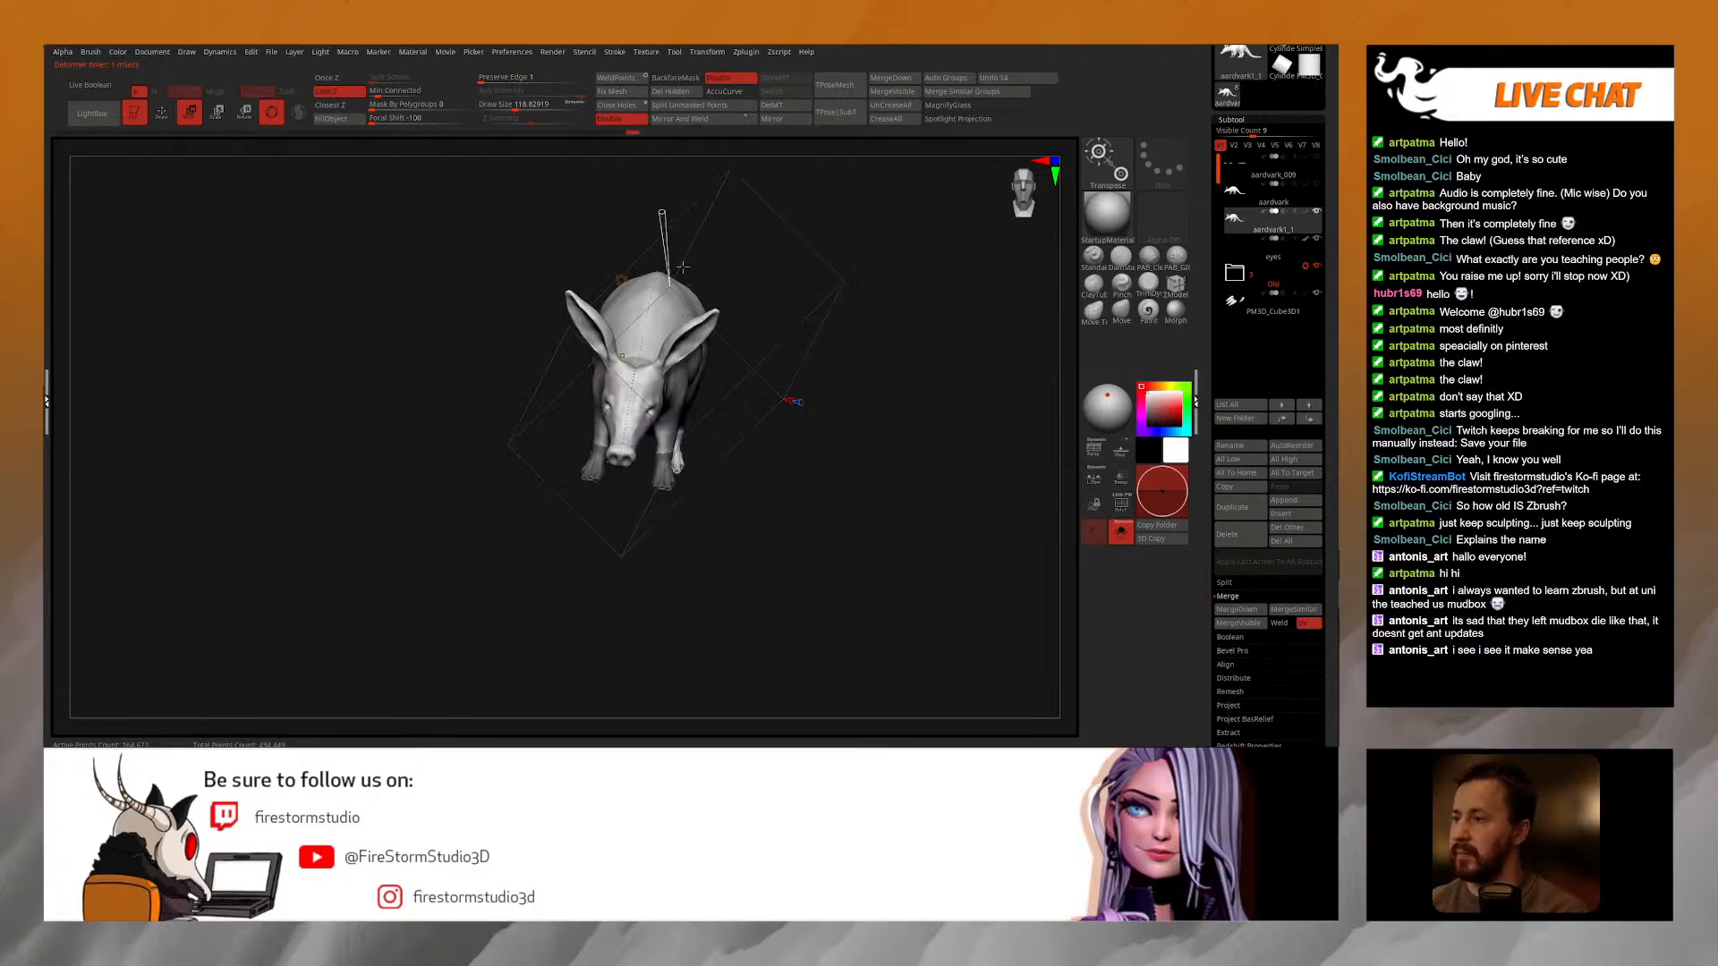
Step: Centre the gizmo on the unmasked mesh and view the body straight from the front
{"action": "key", "text": "w"}
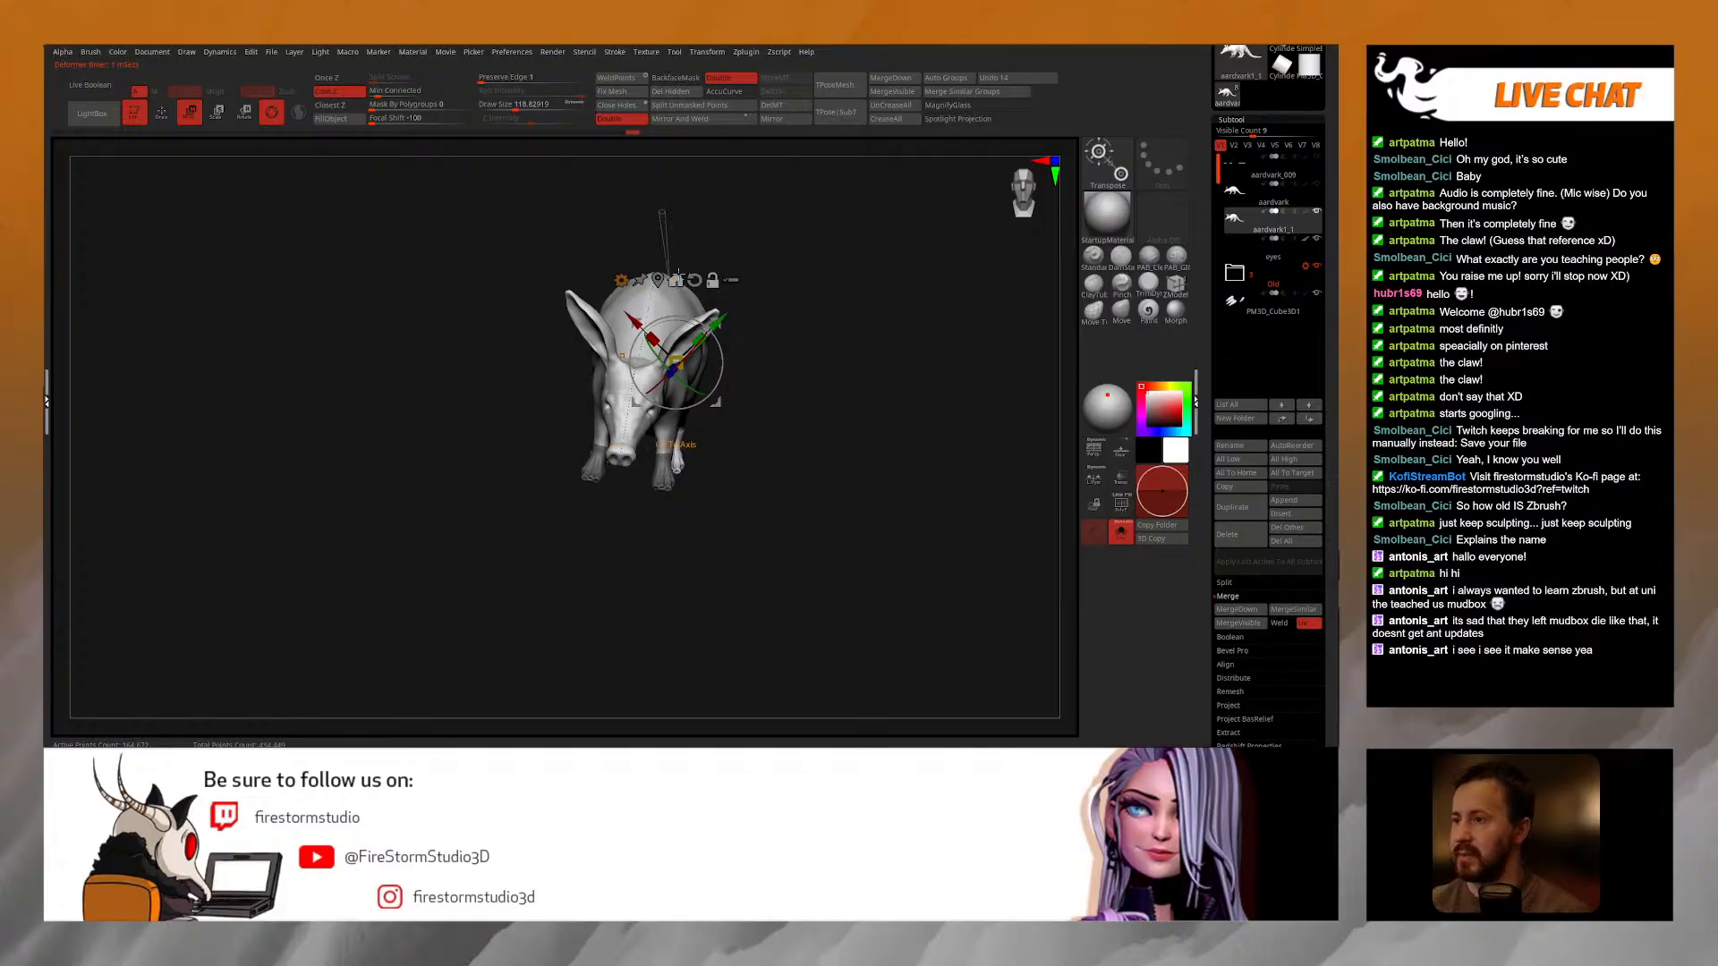
{"action": "left_click", "coordinate": [657, 280]}
{"action": "left_click", "coordinate": [657, 280]}
{"action": "right_click_drag", "start_coordinate": [800, 333], "coordinate": [818, 327], "text": "shift"}
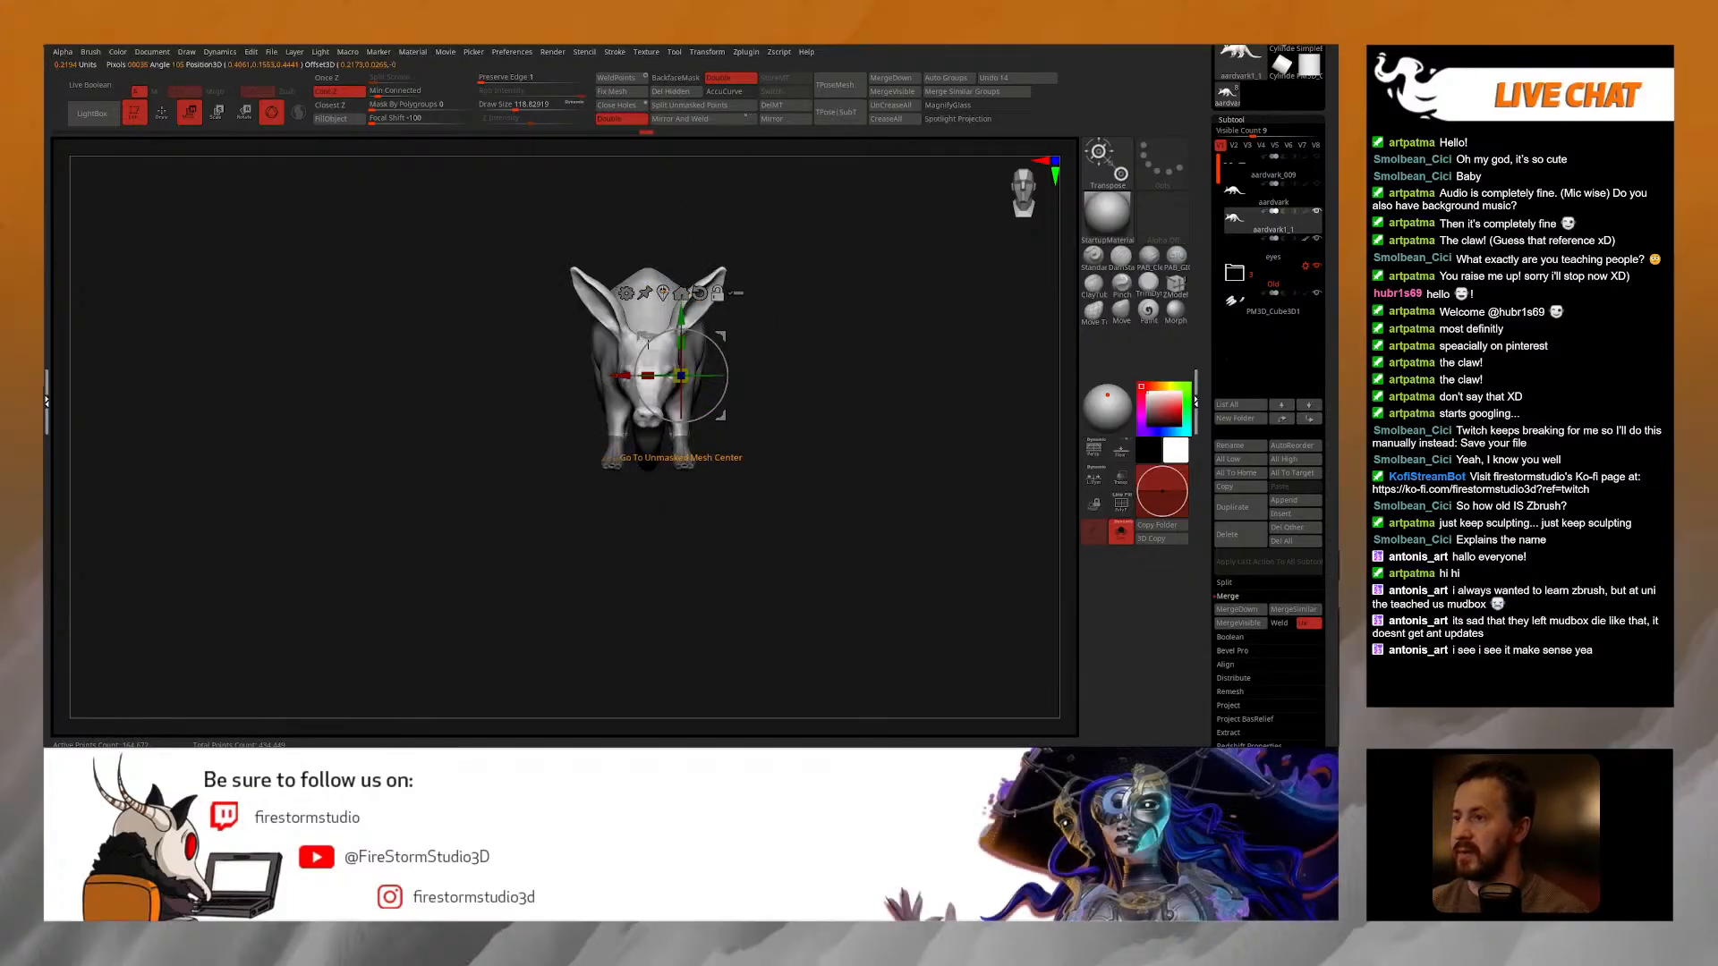
{"action": "left_click", "coordinate": [663, 292]}
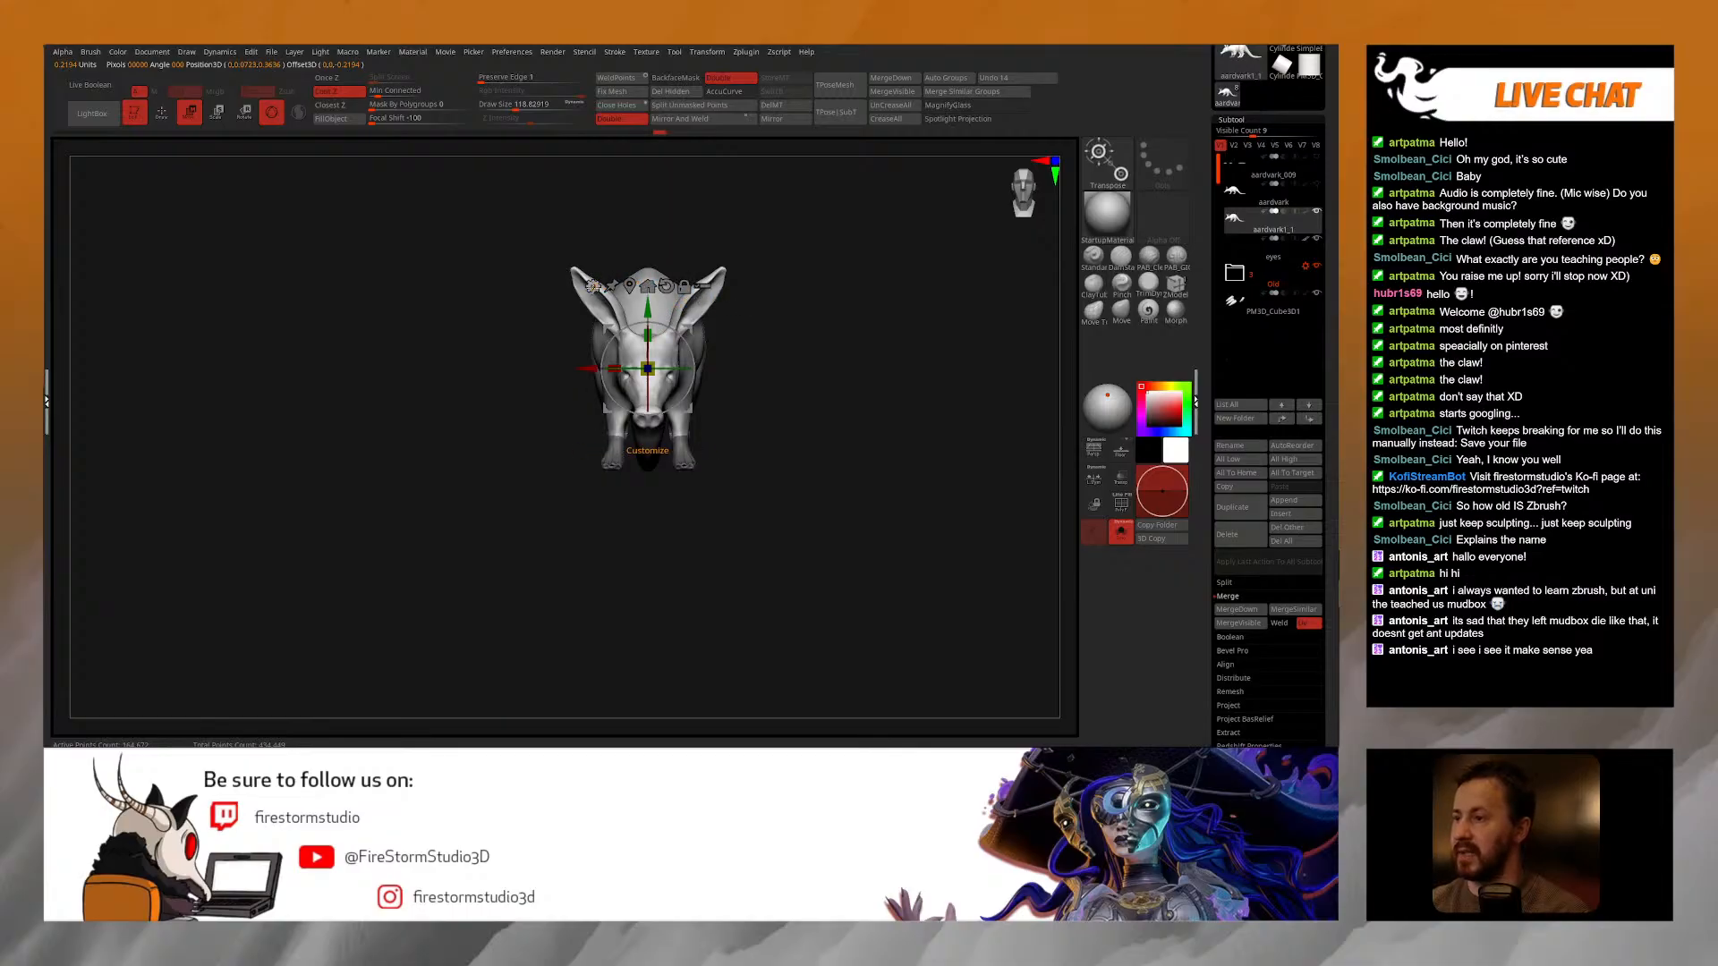
Step: Remesh the body with the Remesh By Dynamesh deformer from the centred gizmo, adjust its resolution and return to the sculpting brush
{"action": "left_click", "coordinate": [592, 287]}
{"action": "left_click", "coordinate": [701, 365]}
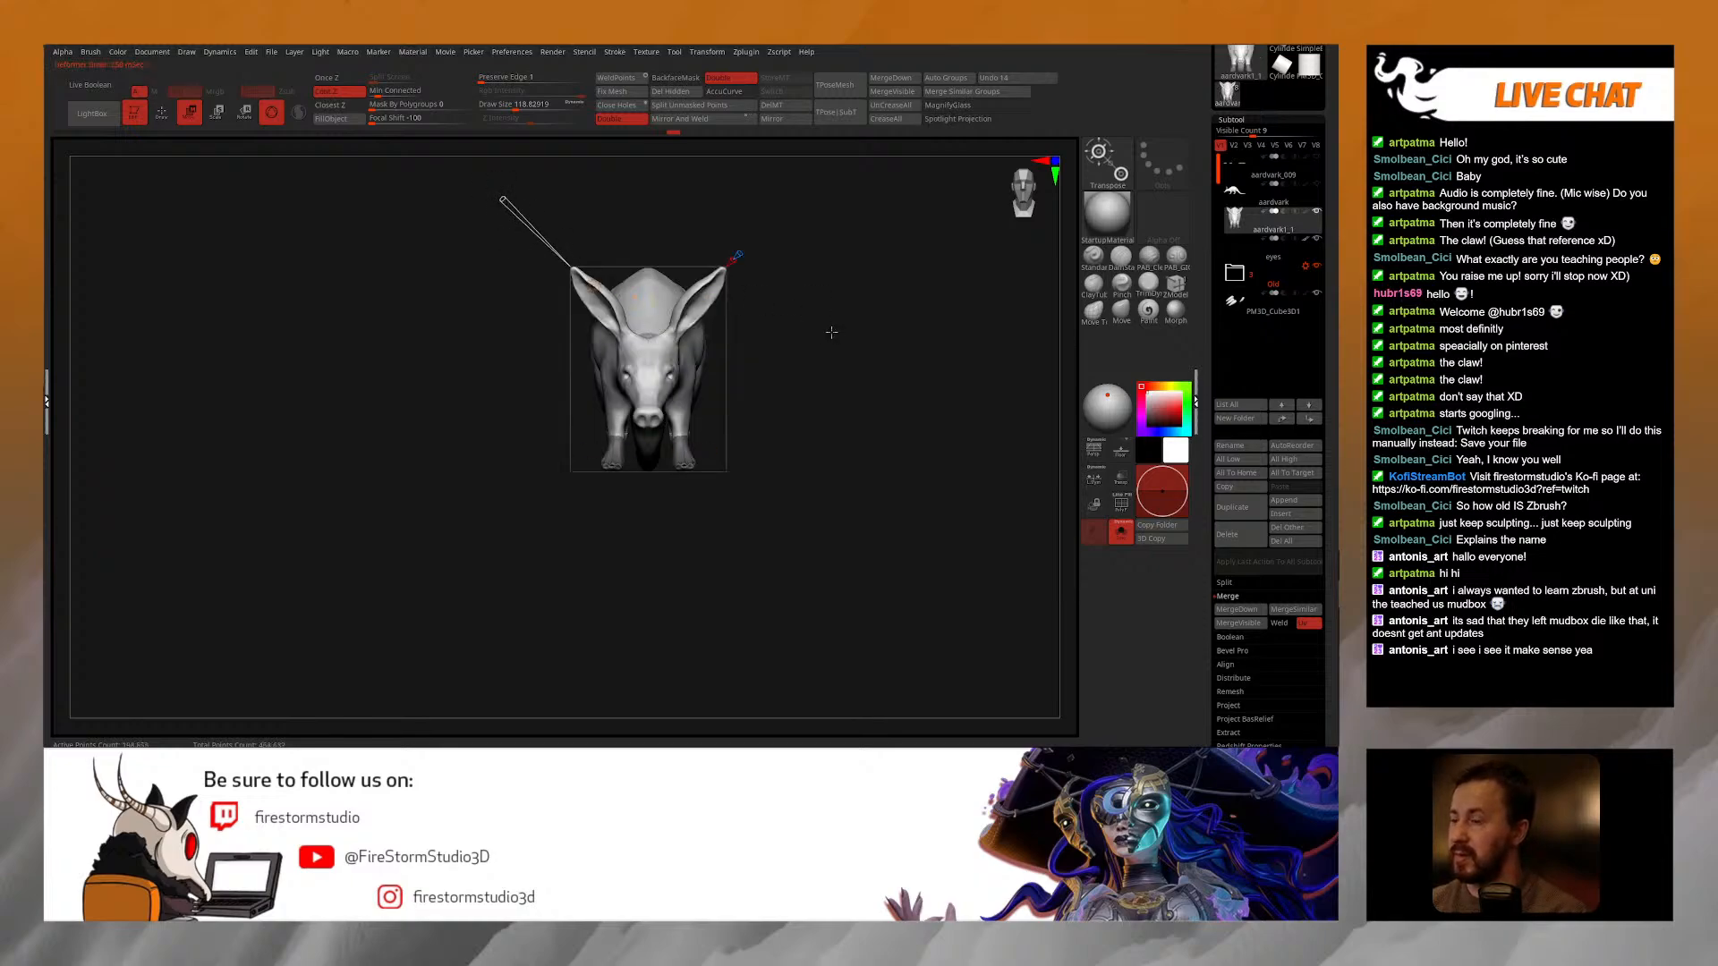
{"action": "left_click_drag", "start_coordinate": [832, 332], "coordinate": [797, 341]}
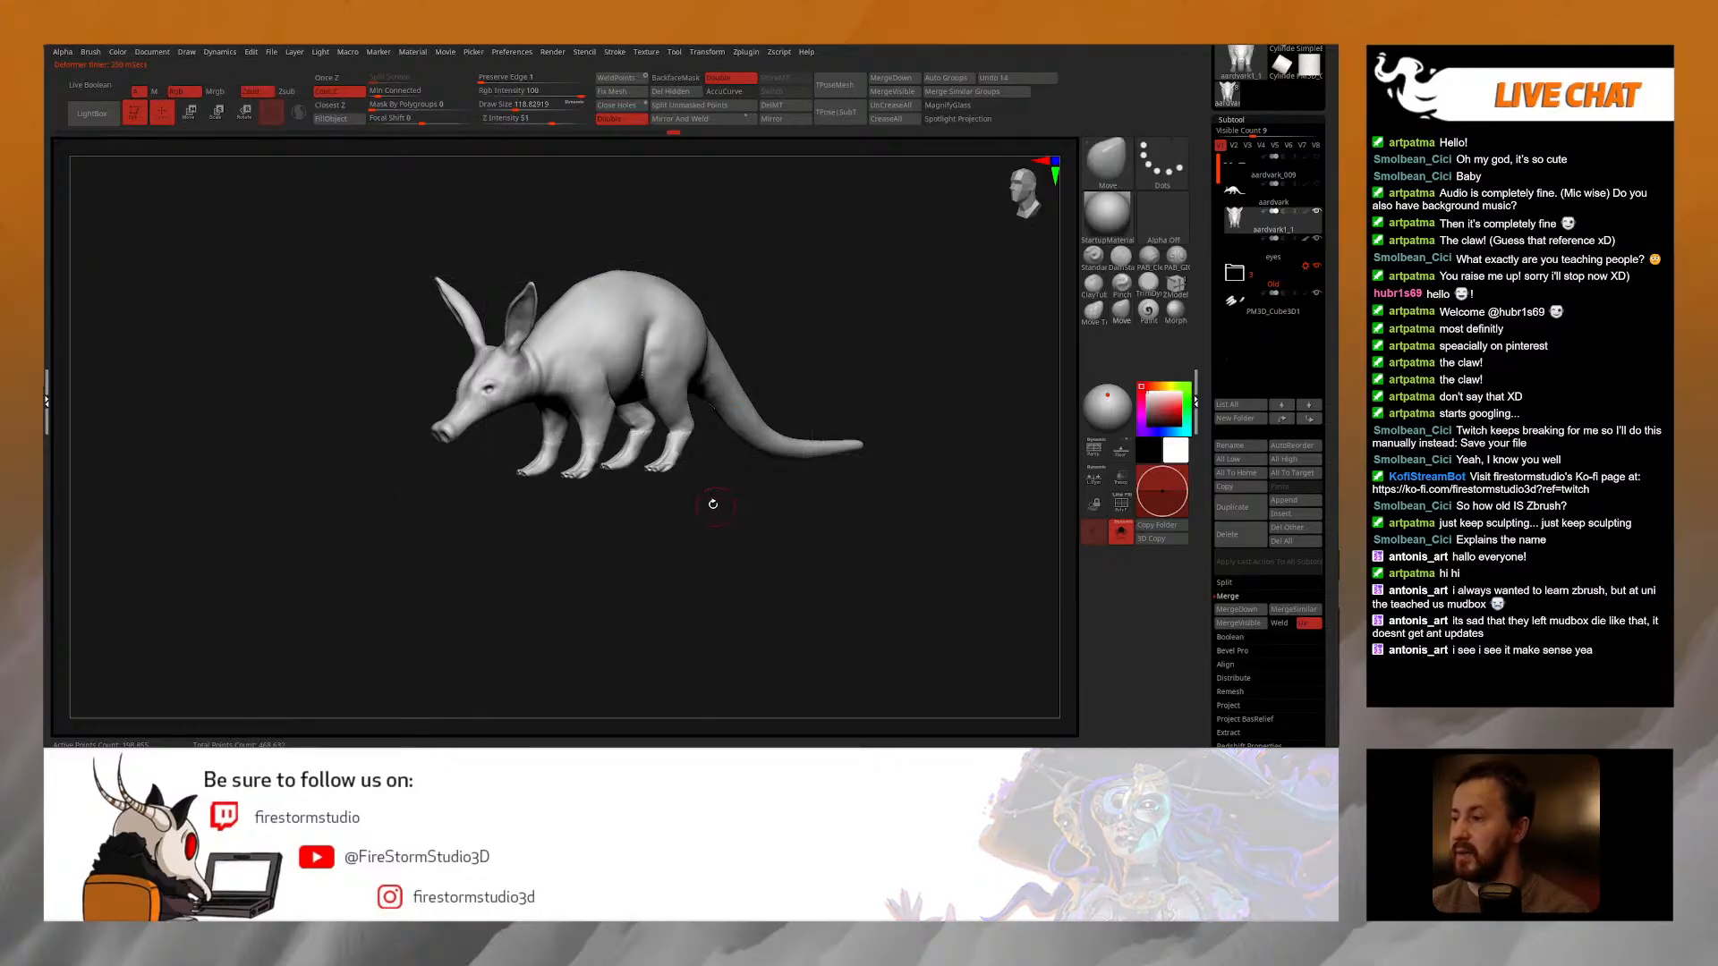
{"action": "left_click_drag", "start_coordinate": [713, 504], "coordinate": [721, 474], "text": "shift"}
{"action": "left_click_drag", "start_coordinate": [502, 200], "coordinate": [500, 201]}
{"action": "key", "text": "q"}
{"action": "mouse_move", "coordinate": [895, 380]}
{"action": "left_mouse_down"}
{"action": "mouse_move", "coordinate": [798, 394]}
{"action": "mouse_move", "coordinate": [810, 349]}
{"action": "left_mouse_up"}
Step: Try Close Holes on the remeshed body and roll back through the undo history to before the remesh
{"action": "key", "text": "ctrl"}
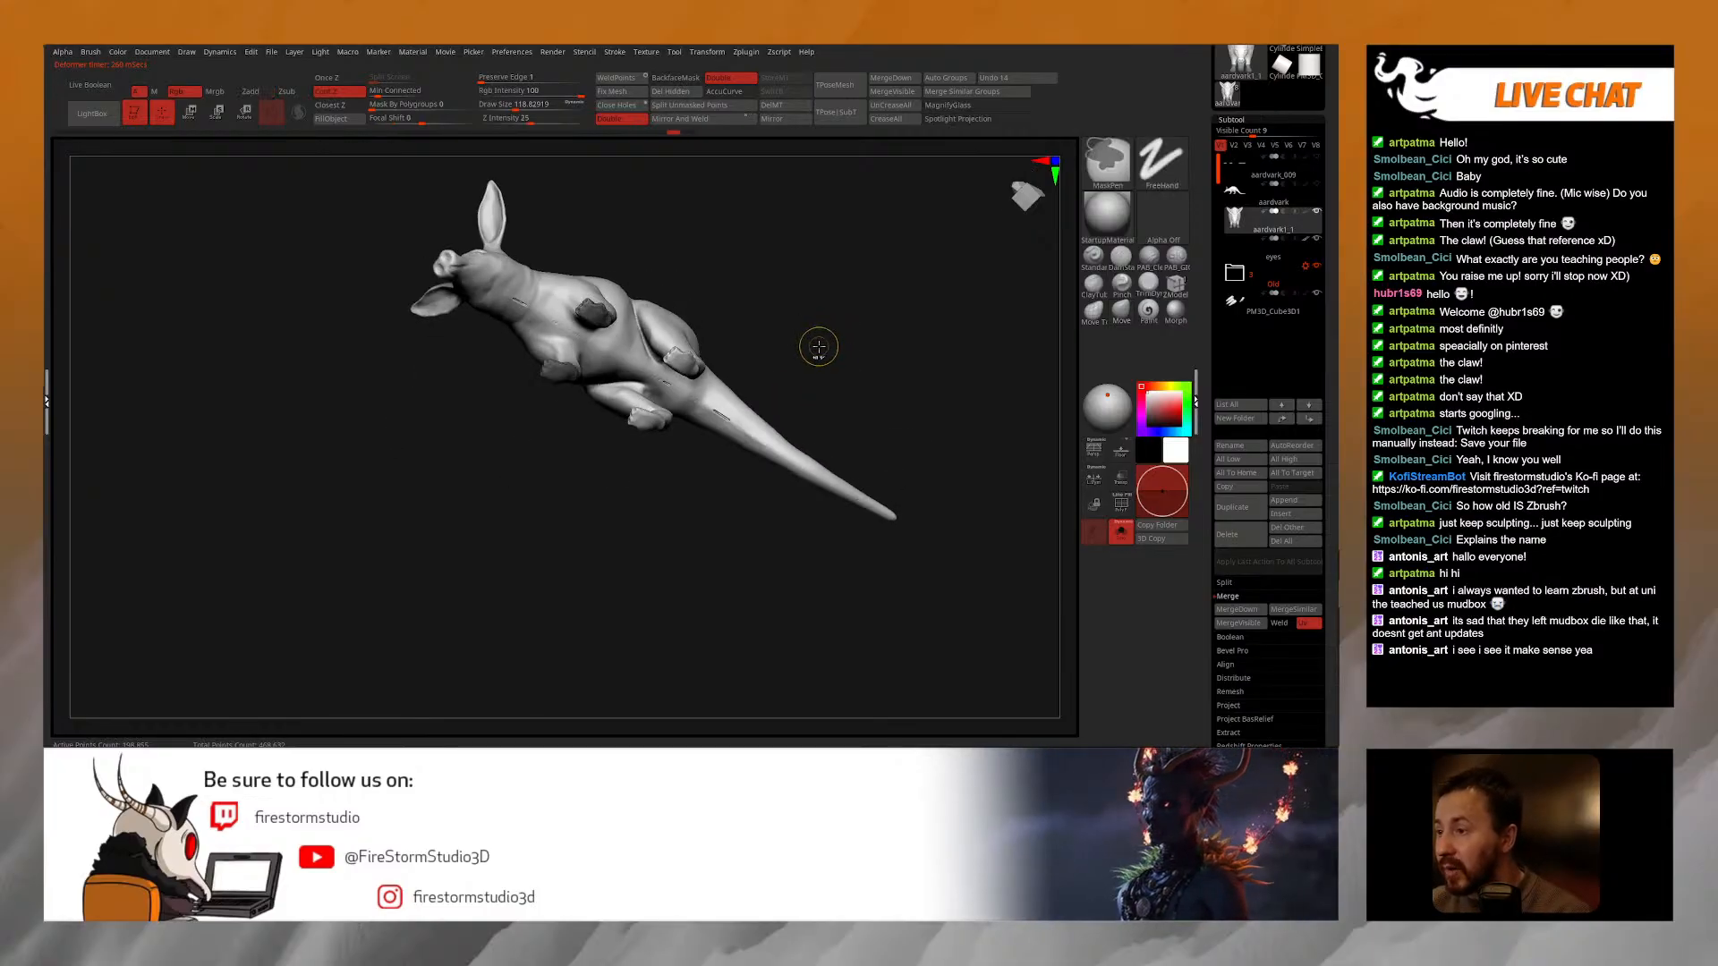
{"action": "left_click_drag", "start_coordinate": [779, 307], "coordinate": [825, 297], "text": "ctrl"}
{"action": "left_click", "coordinate": [619, 106]}
{"action": "mouse_move", "coordinate": [659, 134]}
{"action": "left_mouse_down"}
{"action": "mouse_move", "coordinate": [605, 142]}
{"action": "mouse_move", "coordinate": [630, 141]}
{"action": "left_mouse_up"}
Step: Open the body's DynaMesh geometry settings and try sampling a resolution from the model with the picker
{"action": "left_click_drag", "start_coordinate": [770, 280], "coordinate": [1043, 295]}
{"action": "left_click", "coordinate": [1237, 119]}
{"action": "left_click", "coordinate": [1238, 132]}
{"action": "left_click", "coordinate": [1241, 337]}
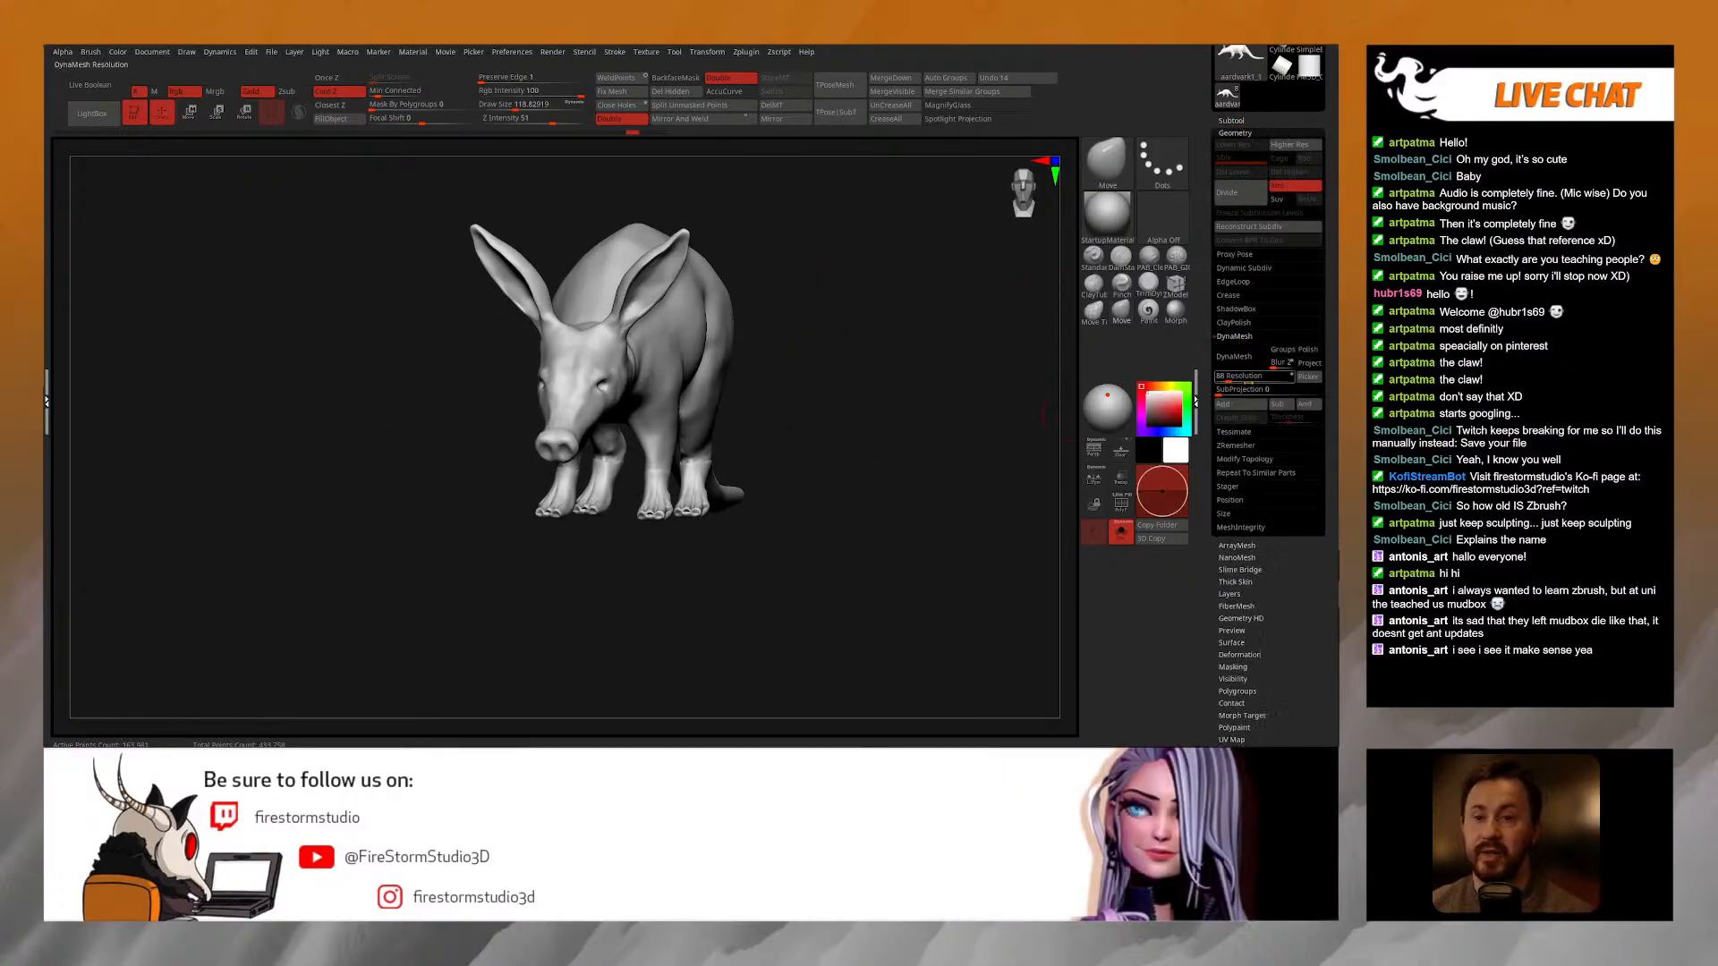
{"action": "left_click_drag", "start_coordinate": [989, 417], "coordinate": [967, 419], "text": "shift"}
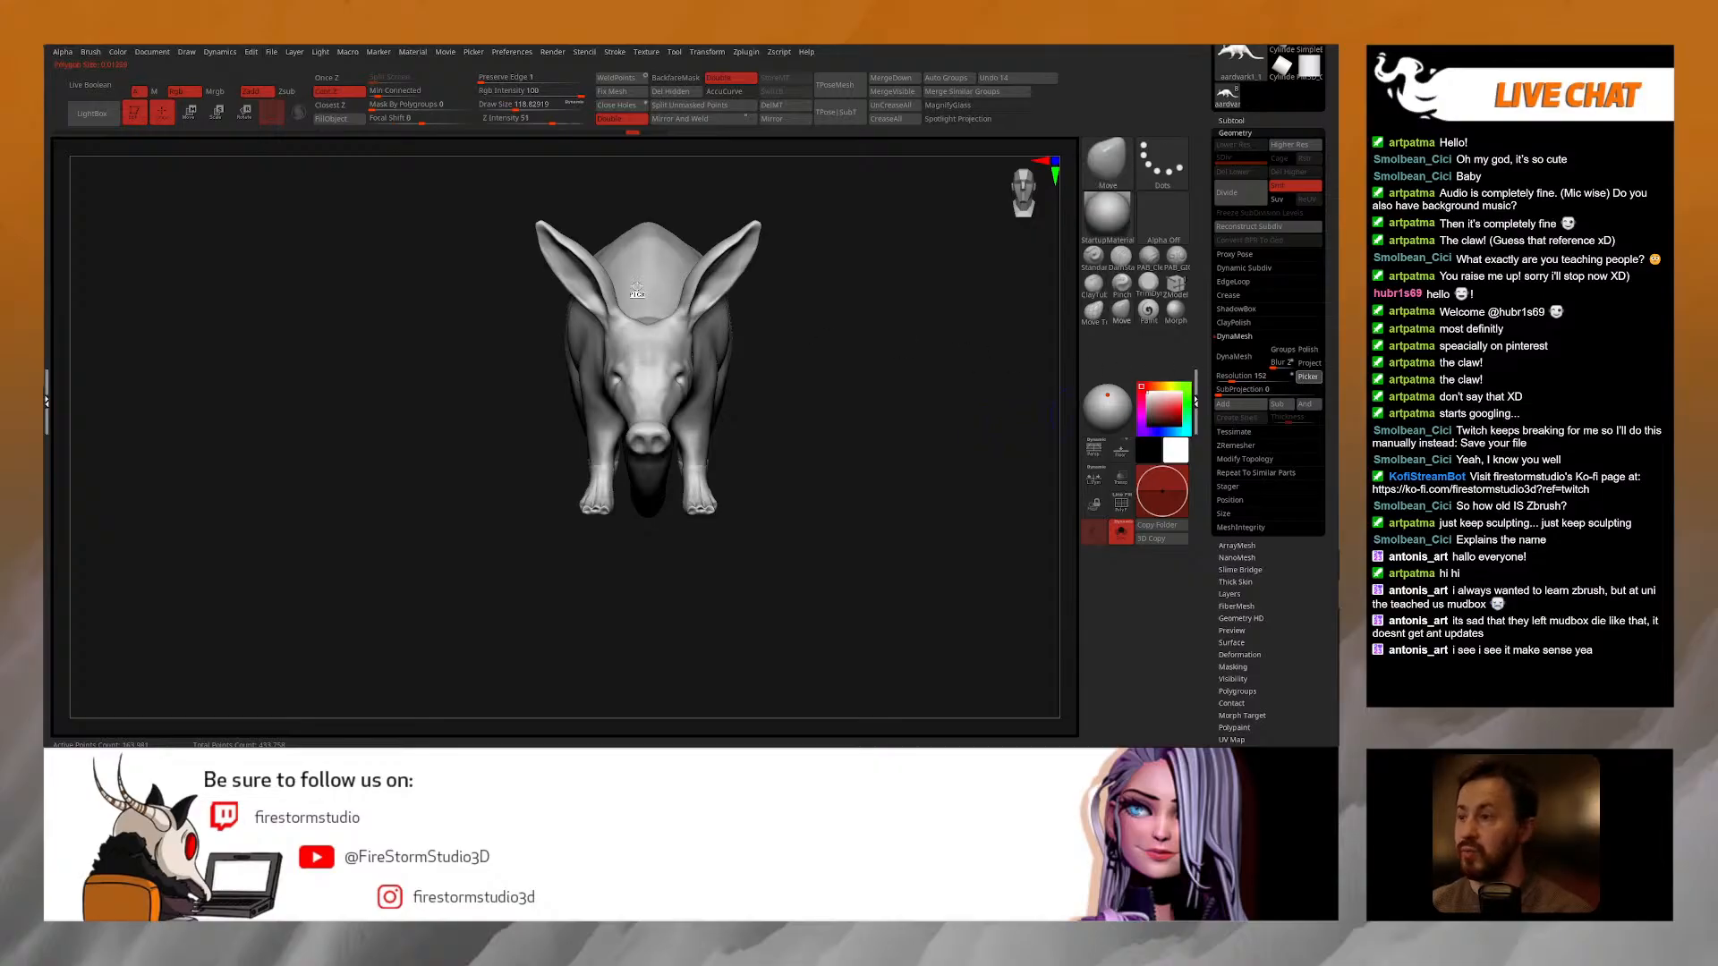
{"action": "left_click_drag", "start_coordinate": [878, 367], "coordinate": [810, 369], "text": "shift"}
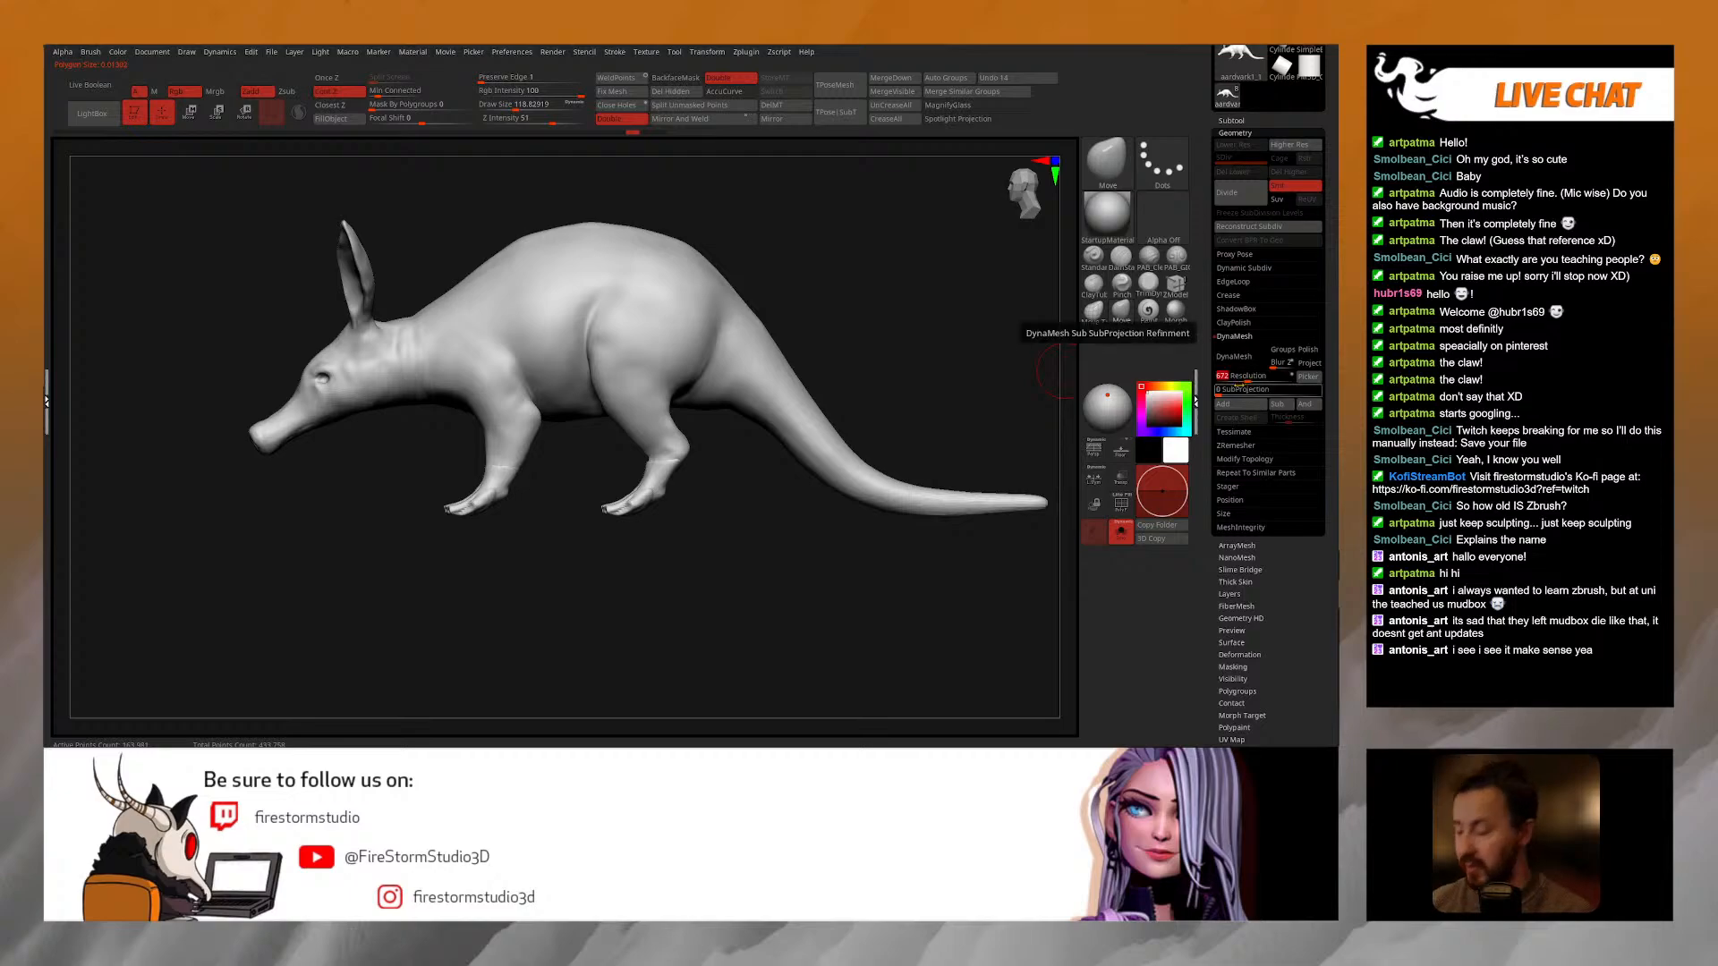
Step: Set the DynaMesh resolution to 200 and remesh the body with DynaMesh
{"action": "type", "text": "2"}
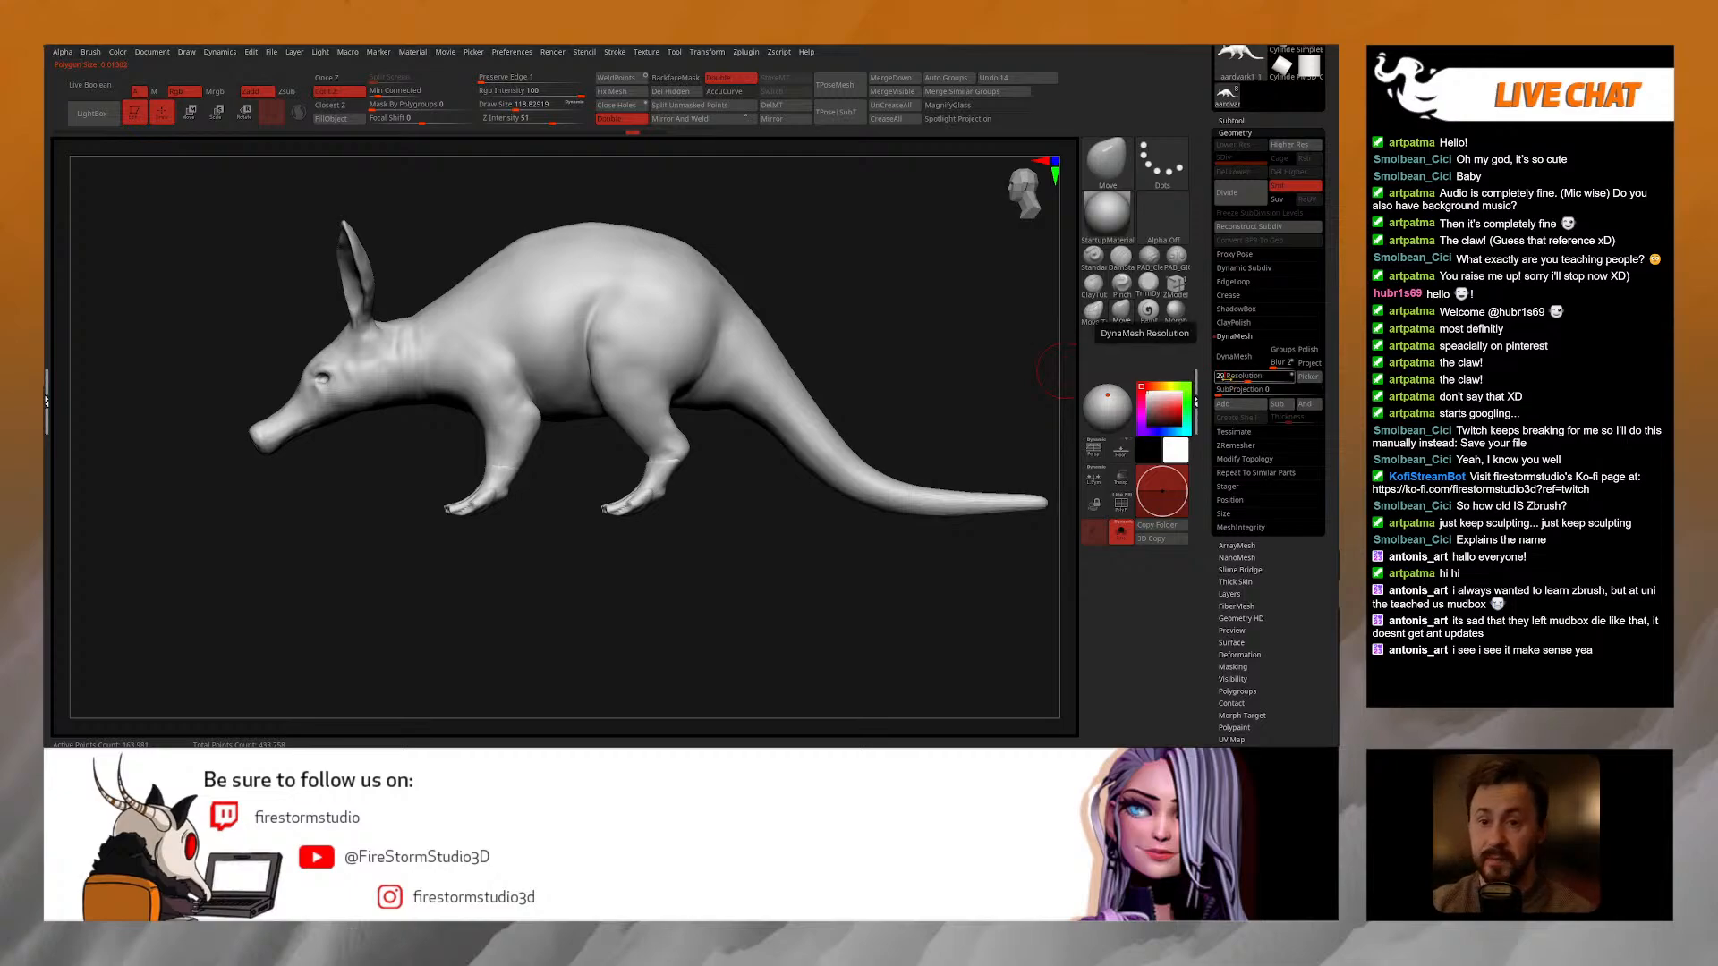
{"action": "type", "text": "00"}
{"action": "key", "text": "Return"}
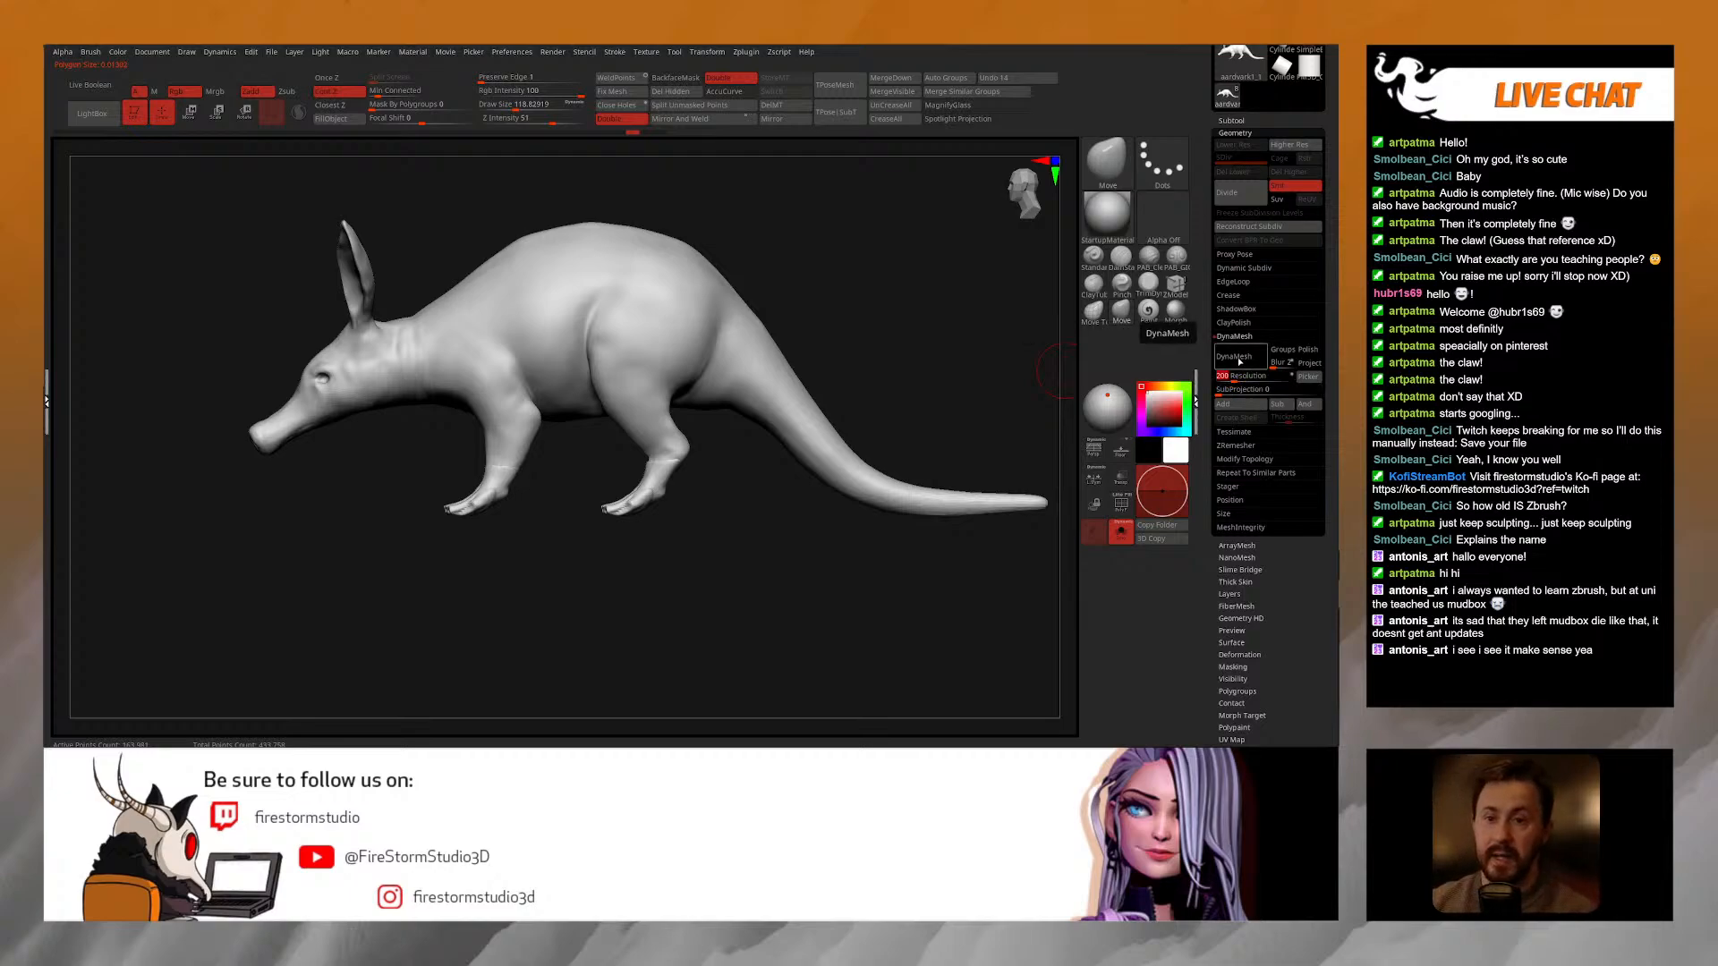
{"action": "left_click", "coordinate": [1240, 356]}
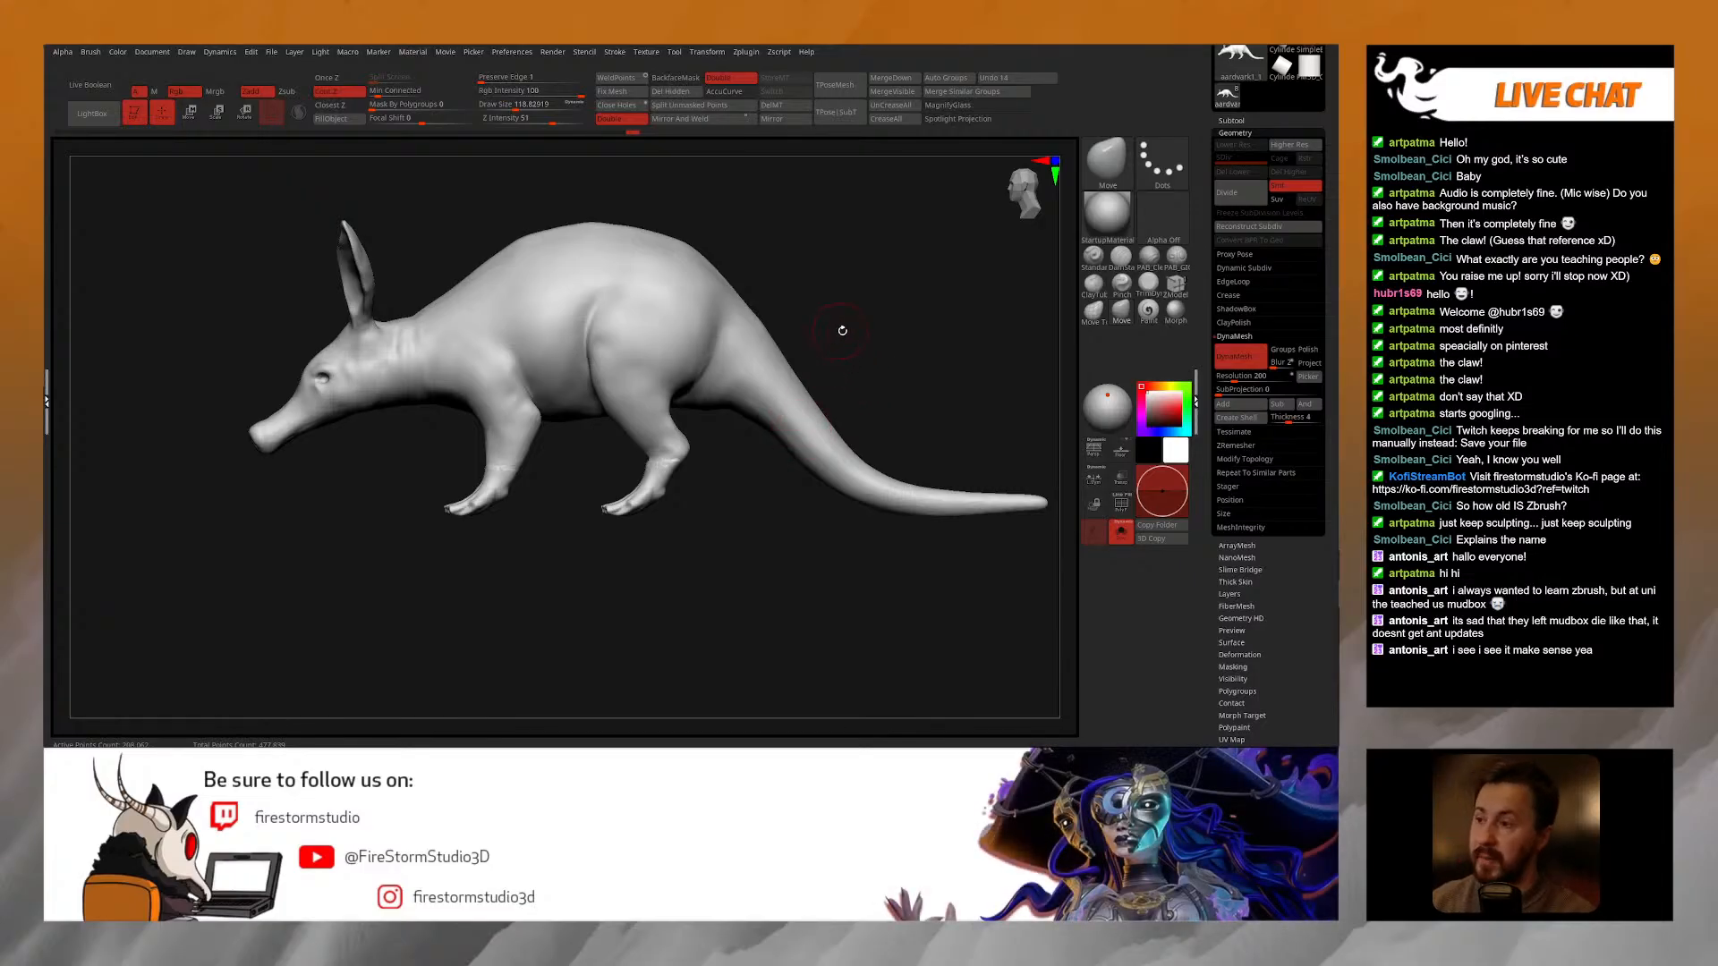
Step: Inspect the DynaMesh result around the head, ears and legs, and undo the remesh
{"action": "left_click_drag", "start_coordinate": [843, 331], "coordinate": [916, 308], "text": "alt"}
{"action": "right_click_drag", "start_coordinate": [618, 355], "coordinate": [657, 320]}
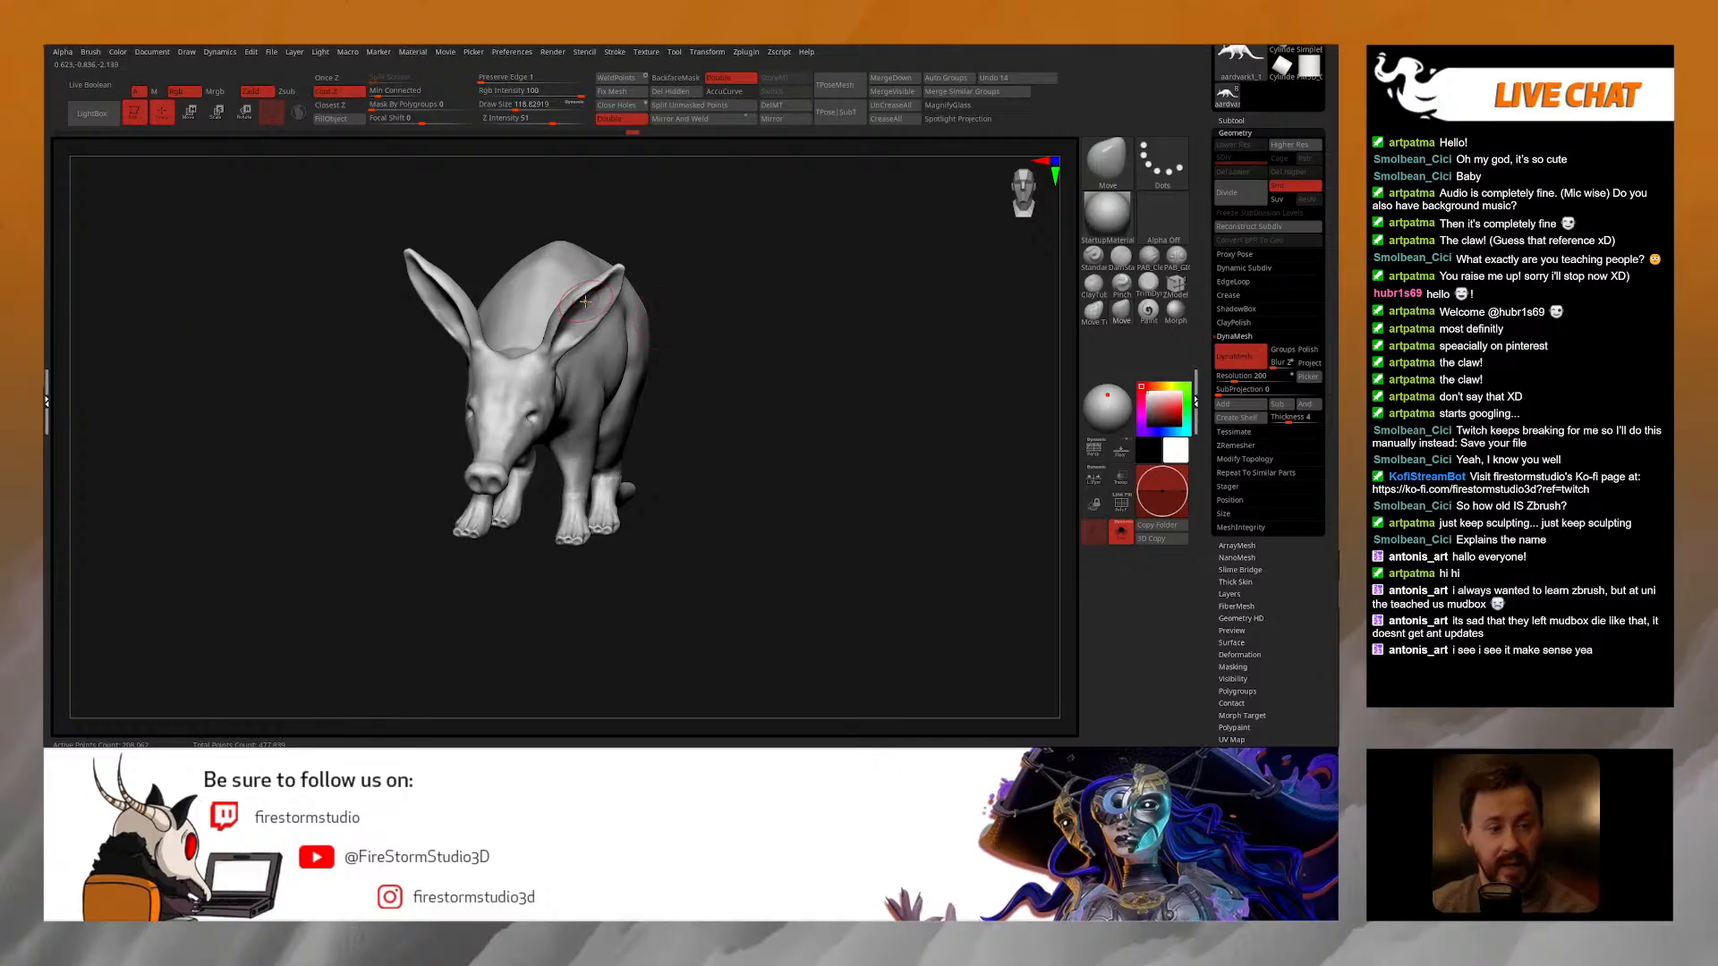
{"action": "right_click_drag", "start_coordinate": [738, 344], "coordinate": [710, 324]}
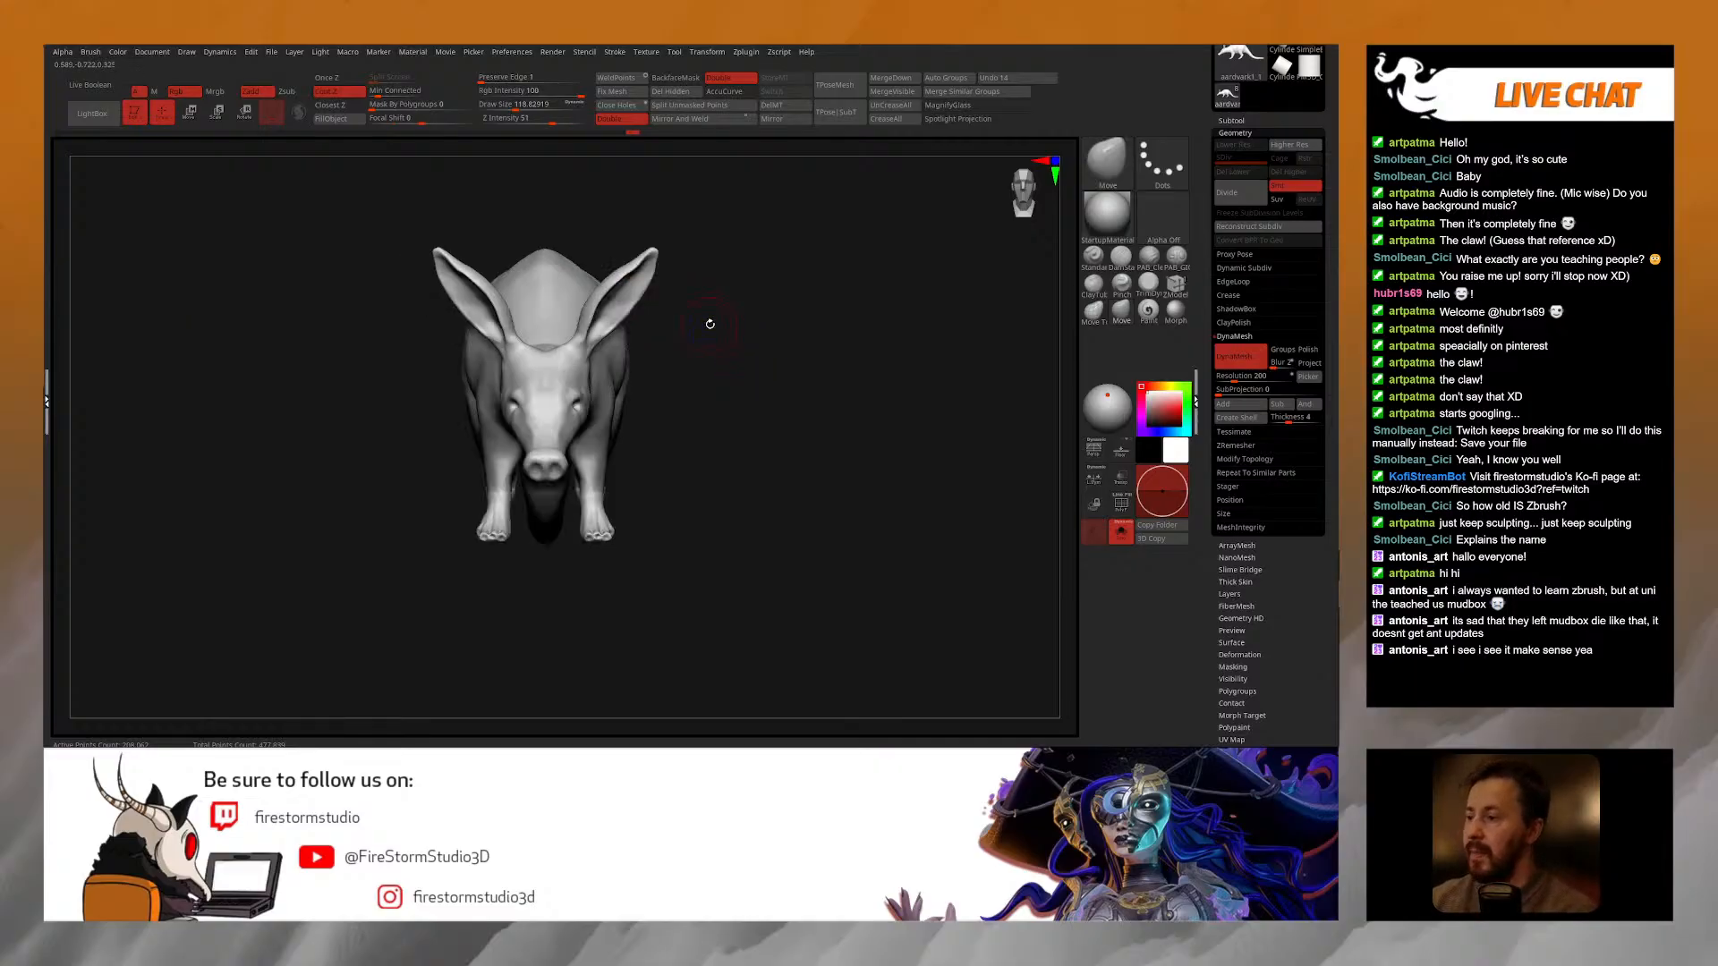
{"action": "right_click_drag", "start_coordinate": [707, 396], "coordinate": [637, 387]}
{"action": "right_click_drag", "start_coordinate": [726, 338], "coordinate": [775, 322], "text": "shift"}
{"action": "right_click_drag", "start_coordinate": [649, 325], "coordinate": [675, 380], "text": "alt"}
{"action": "key", "text": "ctrl+z"}
Step: Rebuild the merged body and paws as one continuous mesh using DynaMesh at resolution 200
{"action": "right_click_drag", "start_coordinate": [752, 298], "coordinate": [689, 307], "text": "shift"}
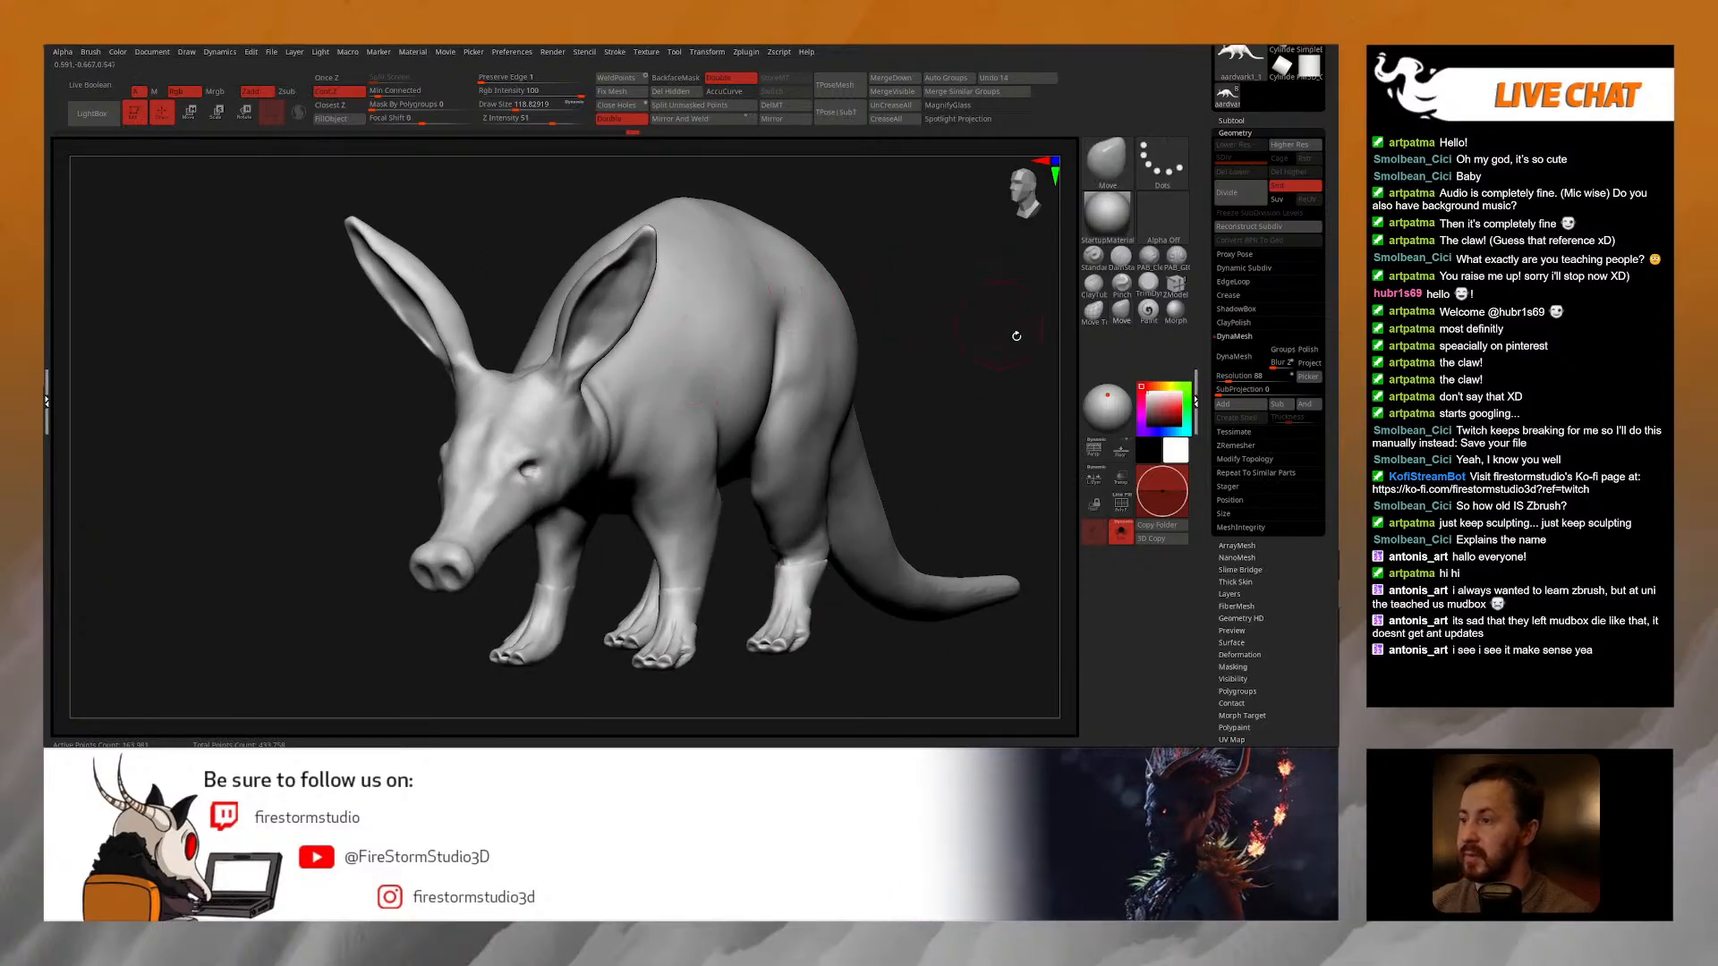
{"action": "left_click", "coordinate": [1231, 378]}
{"action": "type", "text": "200"}
{"action": "key", "text": "Return"}
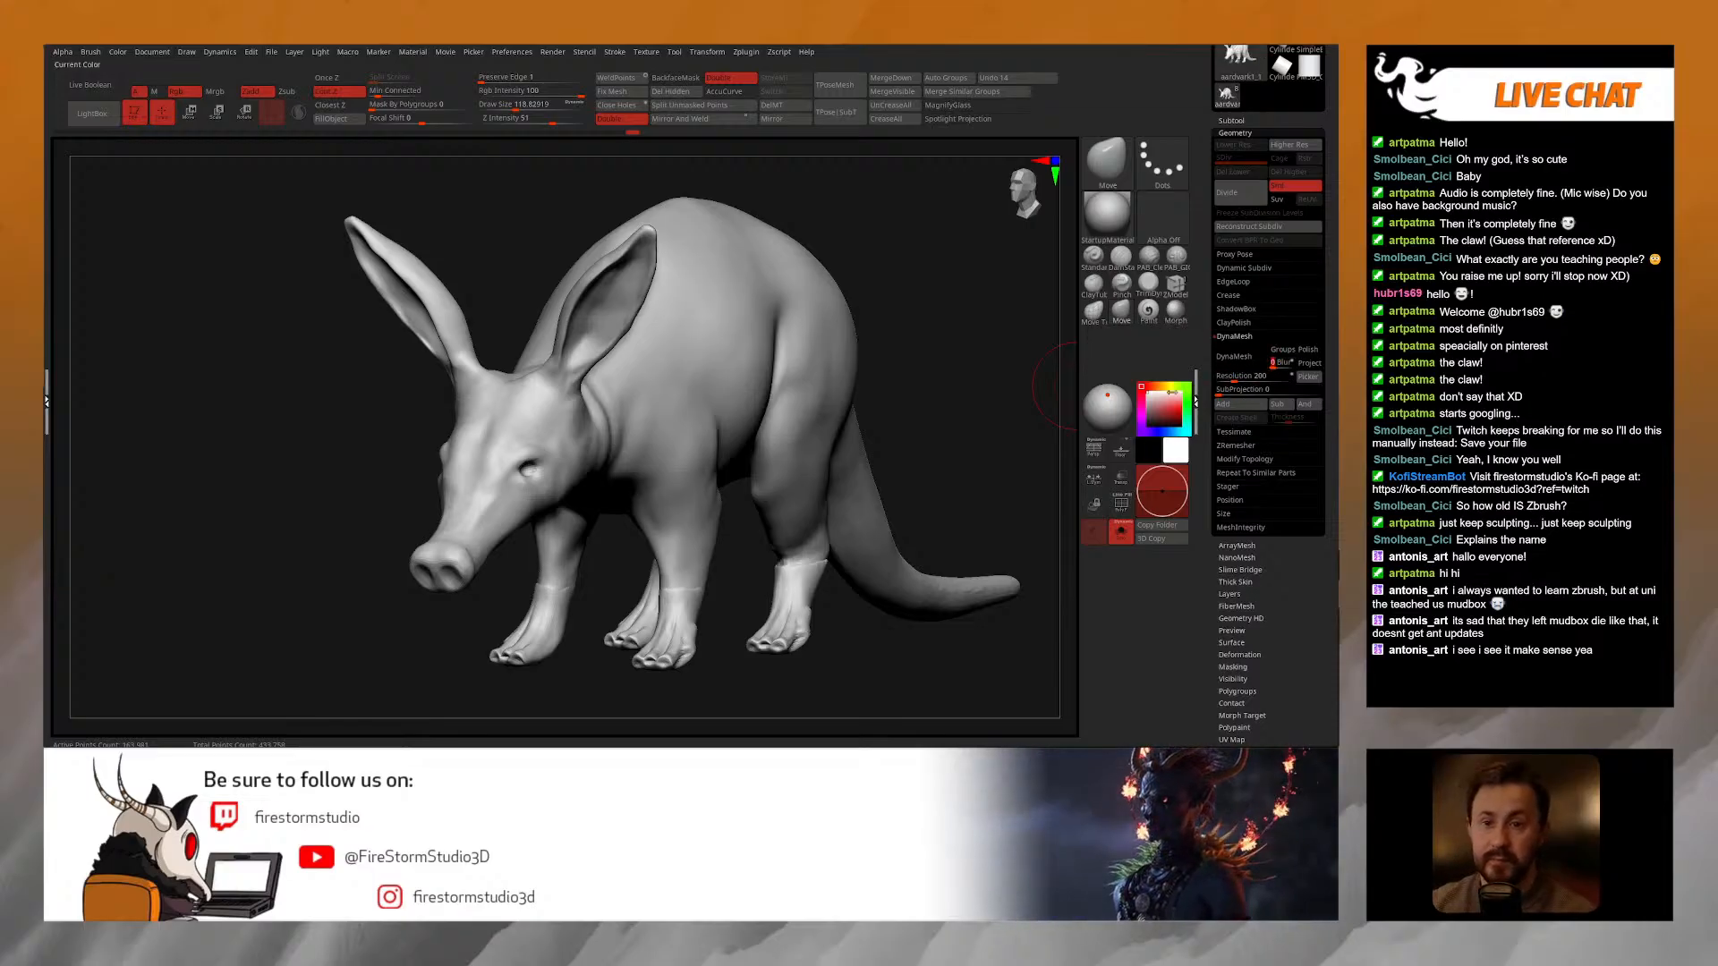
{"action": "left_click", "coordinate": [1240, 357]}
Step: Smooth the seam above the near front paw and apply Mirror And Weld to the body
{"action": "right_click_drag", "start_coordinate": [769, 564], "coordinate": [680, 577]}
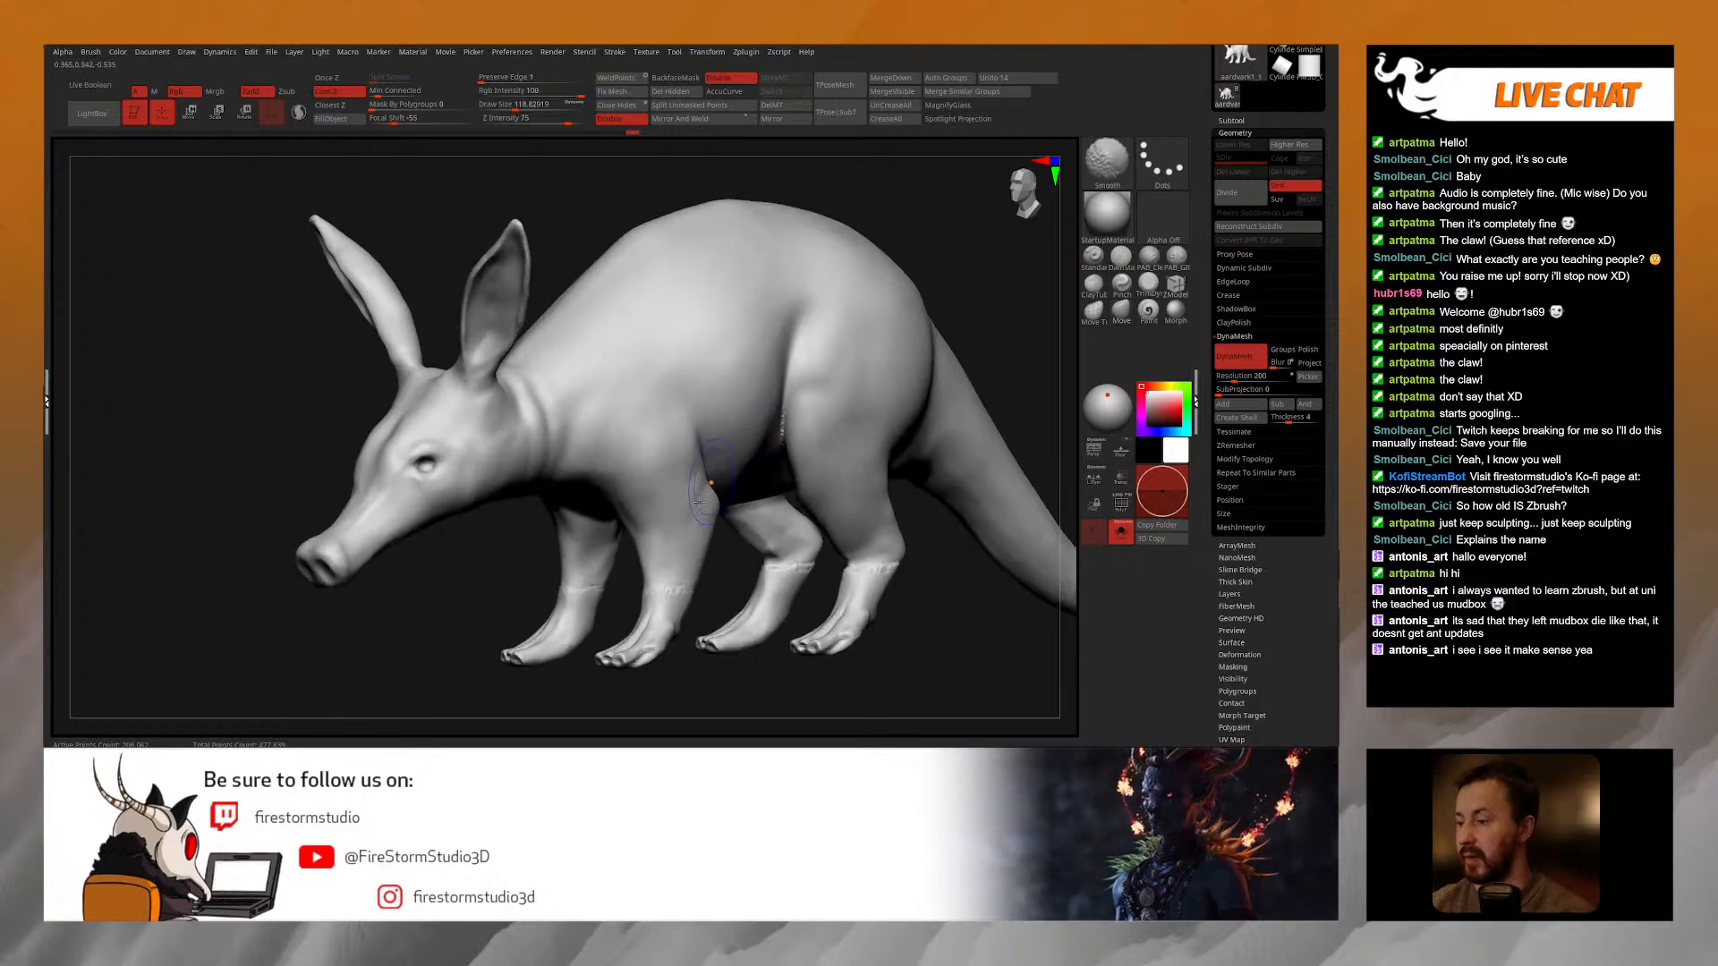
{"action": "left_click_drag", "start_coordinate": [663, 579], "coordinate": [669, 573], "text": "shift"}
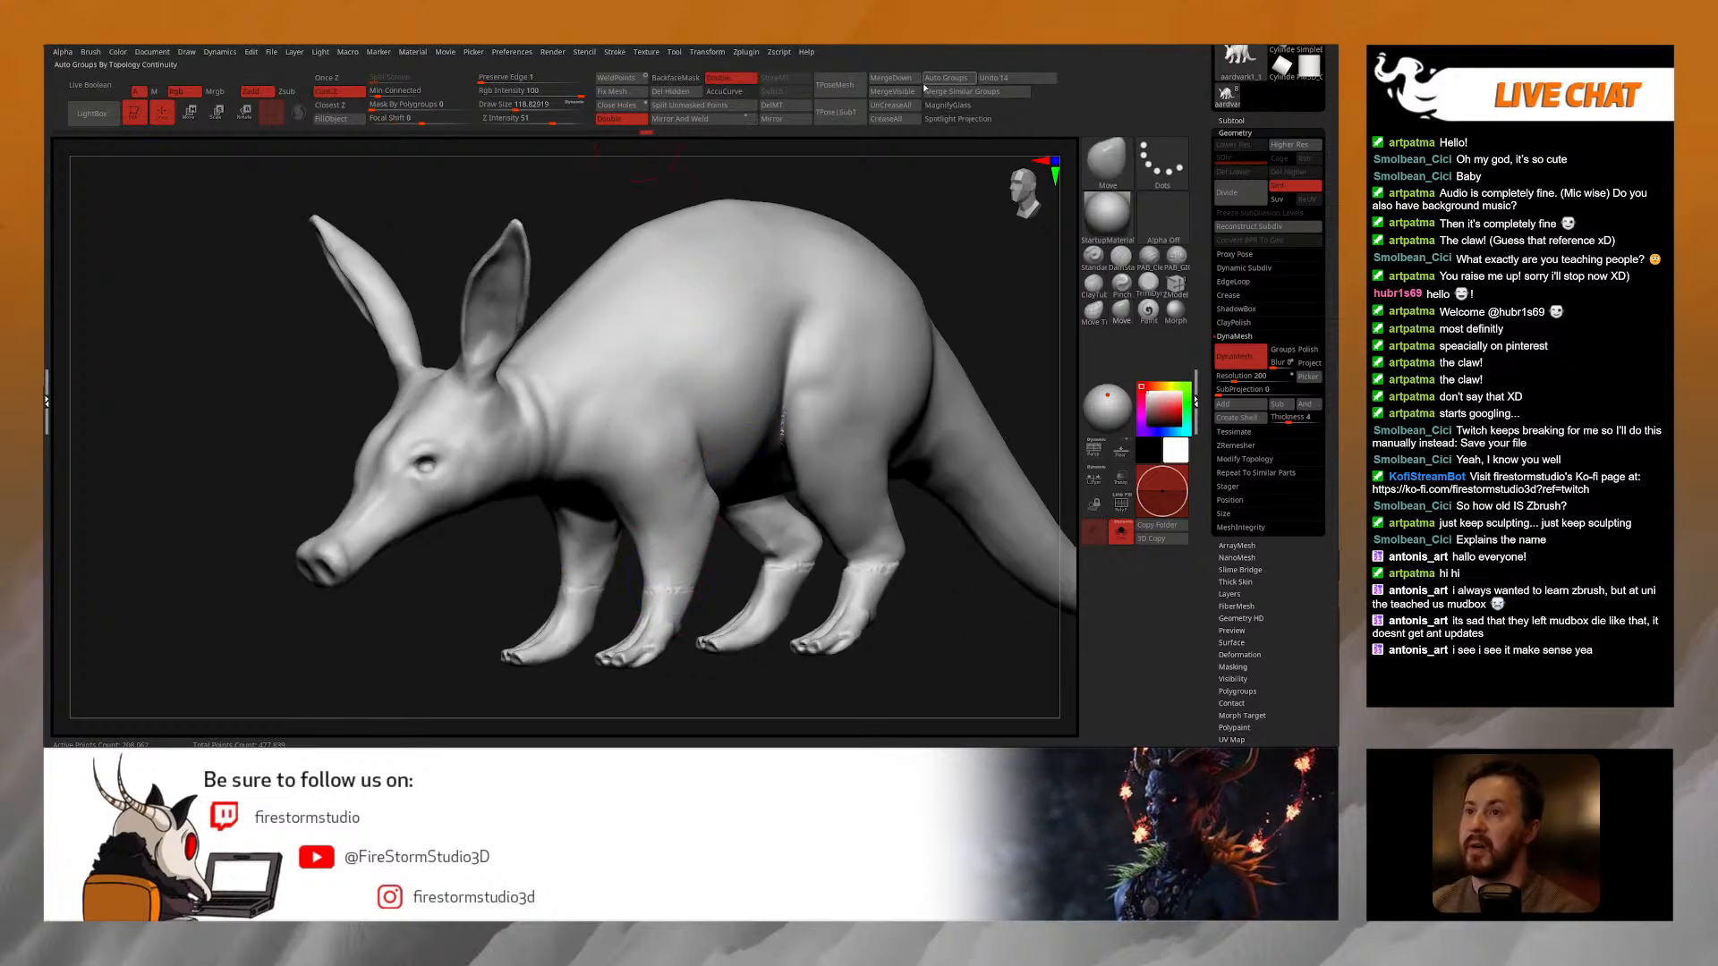
{"action": "left_click", "coordinate": [686, 119]}
Step: Reduce the brush size to about 84 and smooth the join between the front paw and the leg
{"action": "right_click_drag", "start_coordinate": [662, 490], "coordinate": [714, 405], "text": "alt"}
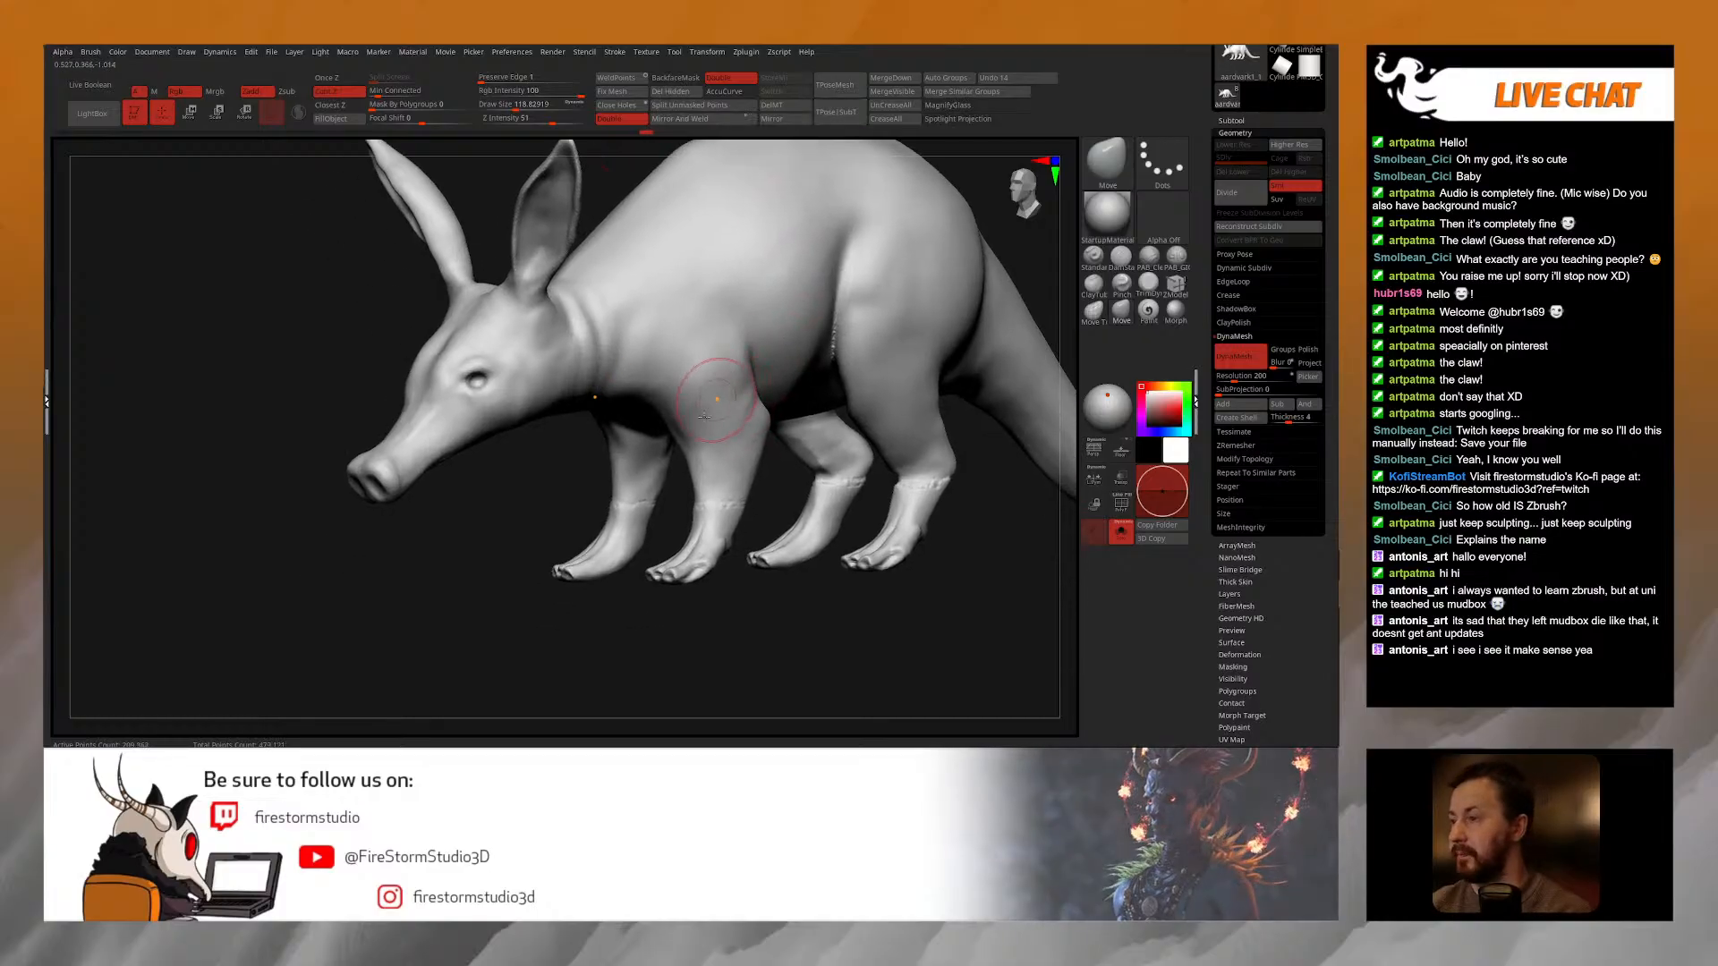
{"action": "right_click_drag", "start_coordinate": [639, 522], "coordinate": [655, 525]}
{"action": "right_click", "coordinate": [655, 525]}
{"action": "left_click_drag", "start_coordinate": [712, 465], "coordinate": [729, 497], "text": "shift"}
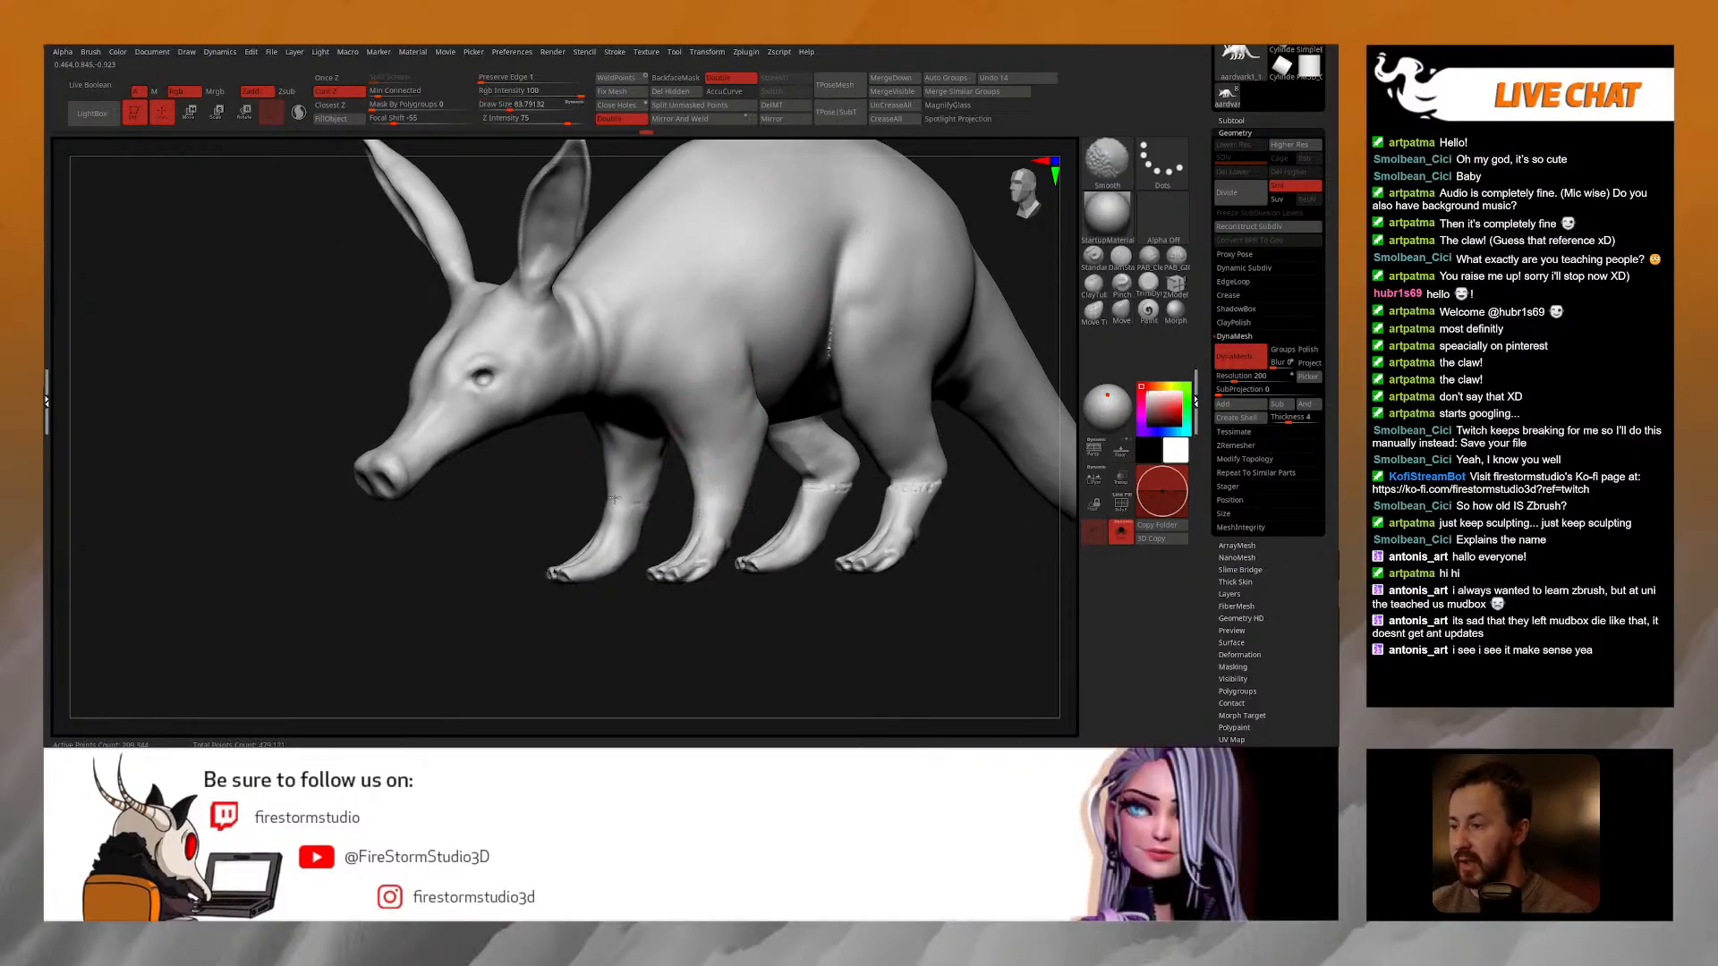
Step: Smooth the joins between the hind paws and lower legs from several angles so the paws blend in
{"action": "right_click_drag", "start_coordinate": [661, 502], "coordinate": [861, 481]}
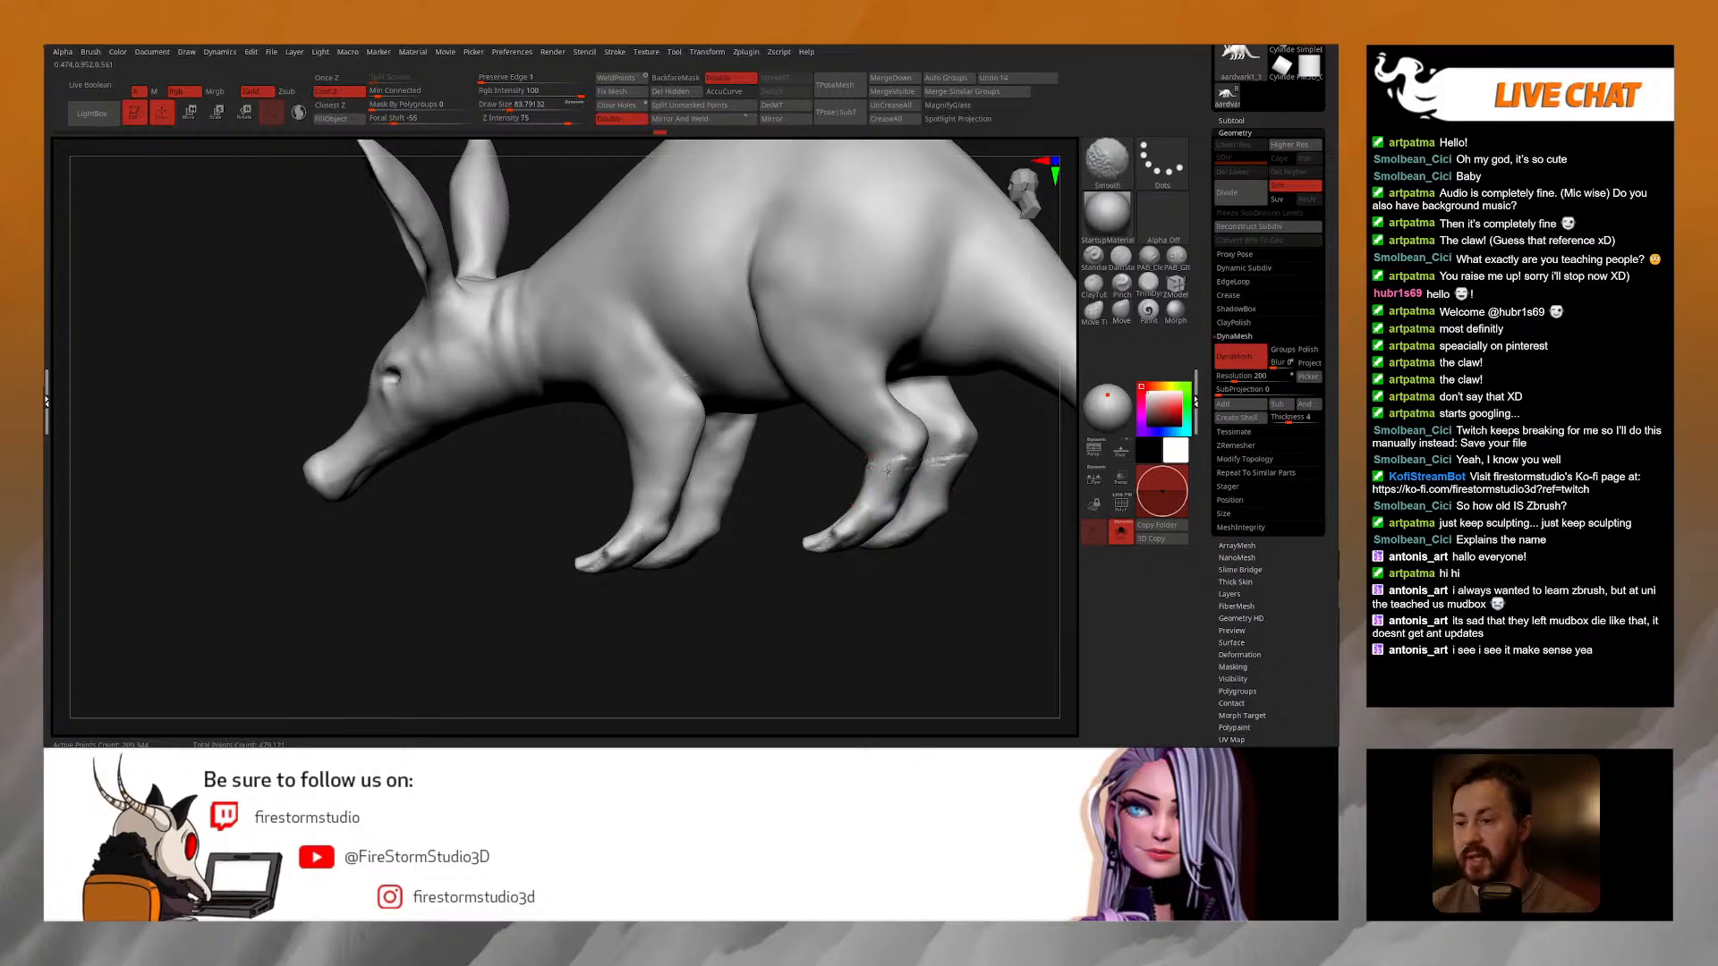
{"action": "left_click_drag", "start_coordinate": [907, 470], "coordinate": [900, 484], "text": "shift"}
{"action": "mouse_move", "coordinate": [900, 484]}
{"action": "right_mouse_down"}
{"action": "mouse_move", "coordinate": [806, 470]}
{"action": "mouse_move", "coordinate": [760, 403]}
{"action": "mouse_move", "coordinate": [675, 376]}
{"action": "right_mouse_up"}
{"action": "left_click_drag", "start_coordinate": [936, 457], "coordinate": [932, 472], "text": "shift"}
{"action": "right_click_drag", "start_coordinate": [932, 472], "coordinate": [925, 649]}
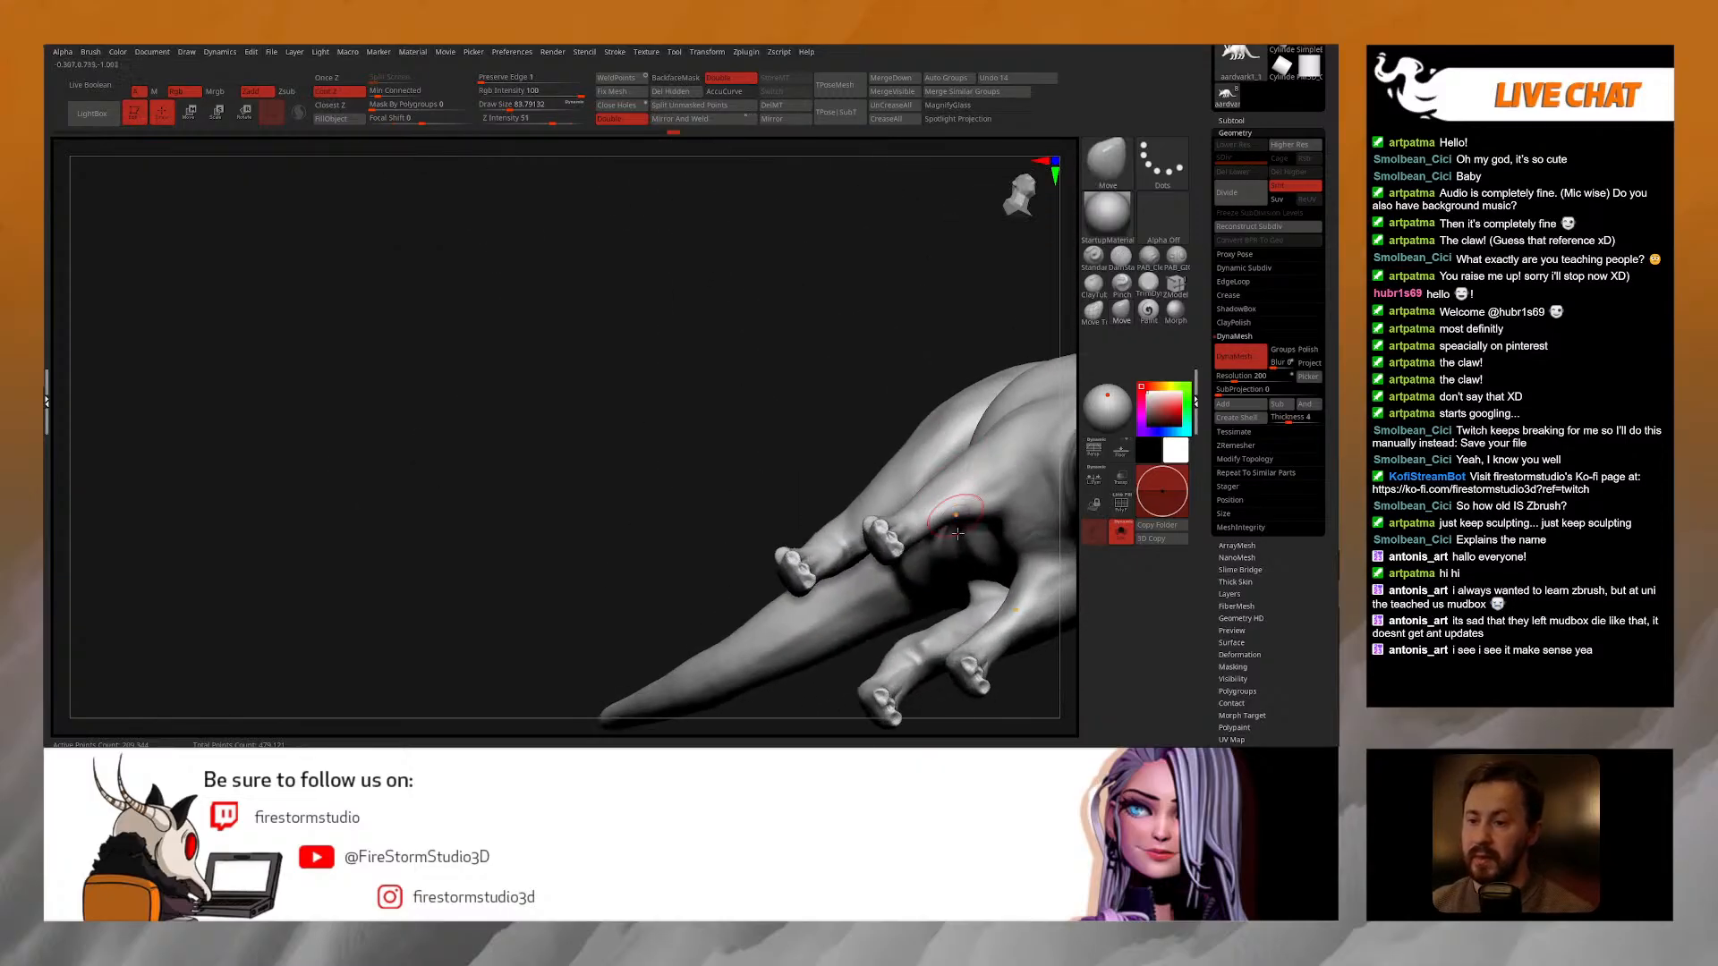
{"action": "right_click_drag", "start_coordinate": [886, 586], "coordinate": [612, 463]}
{"action": "left_click_drag", "start_coordinate": [818, 405], "coordinate": [831, 376], "text": "shift"}
{"action": "right_click_drag", "start_coordinate": [783, 452], "coordinate": [657, 474]}
{"action": "right_click_drag", "start_coordinate": [867, 407], "coordinate": [796, 466], "text": "alt"}
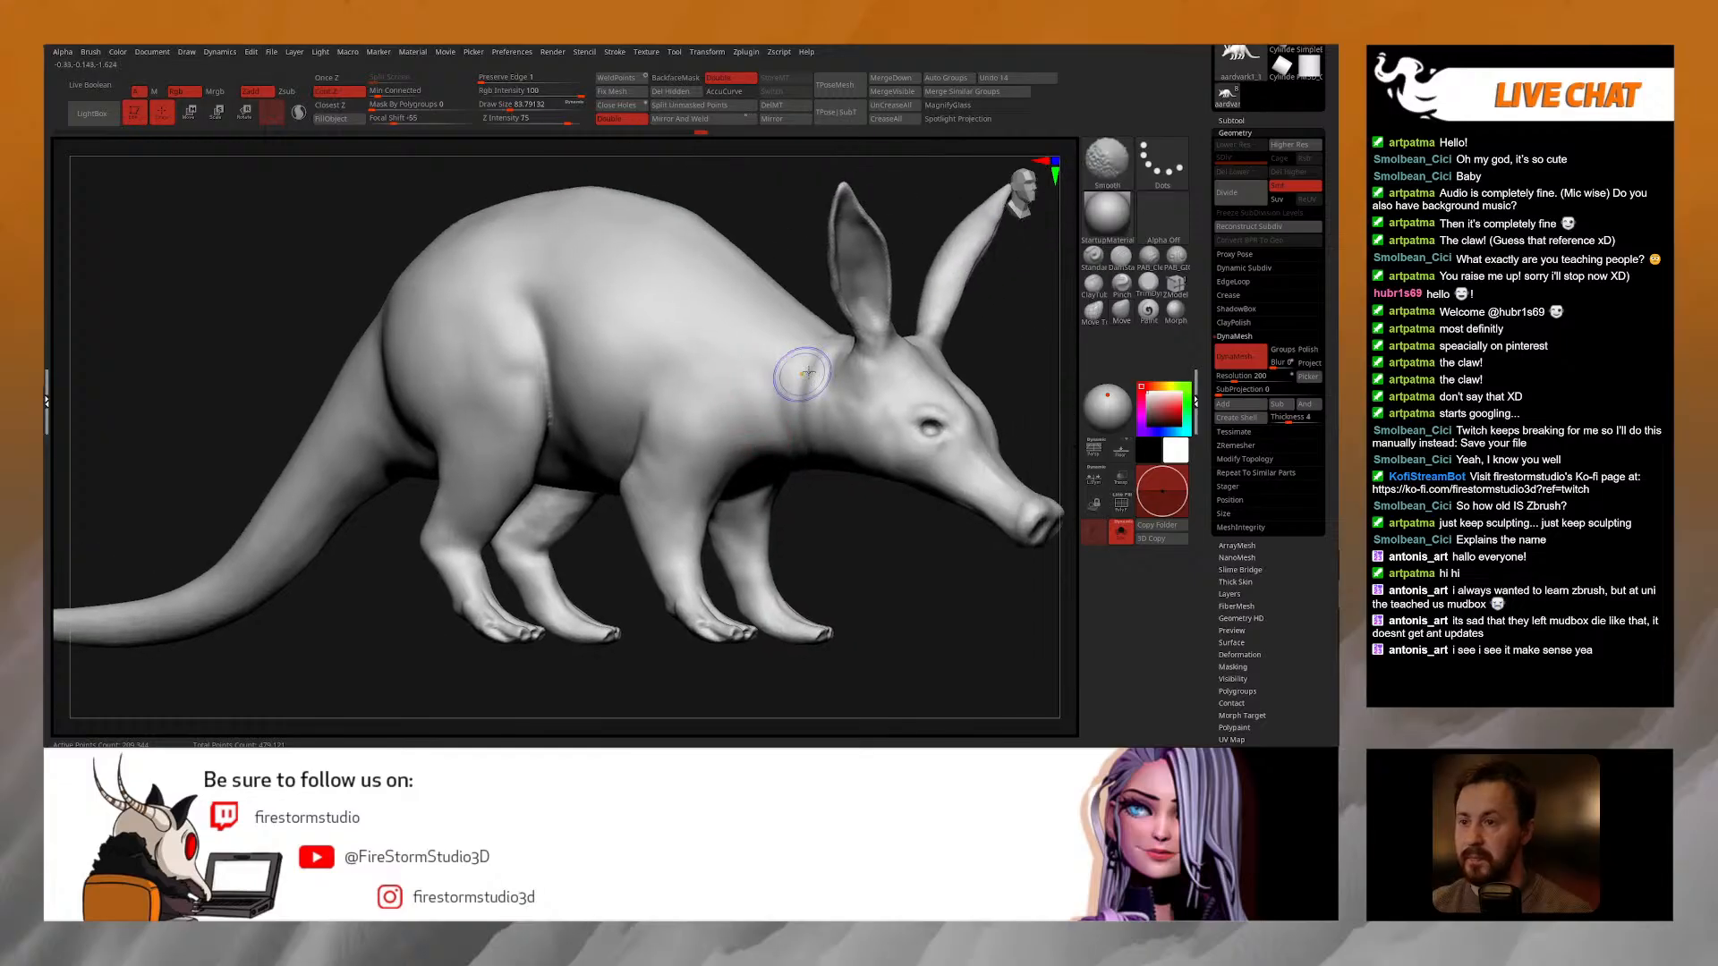
Step: Smooth the base of the near ear and check the body's polygroups with the polyframe display
{"action": "left_click_drag", "start_coordinate": [860, 292], "coordinate": [862, 309], "text": "shift"}
{"action": "right_click_drag", "start_coordinate": [859, 309], "coordinate": [654, 358], "text": "shift"}
{"action": "mouse_move", "coordinate": [788, 448]}
{"action": "right_mouse_down", "text": "ctrl"}
{"action": "mouse_move", "coordinate": [785, 370]}
{"action": "mouse_move", "coordinate": [744, 448]}
{"action": "right_mouse_up", "text": "ctrl"}
{"action": "key", "text": "shift+f"}
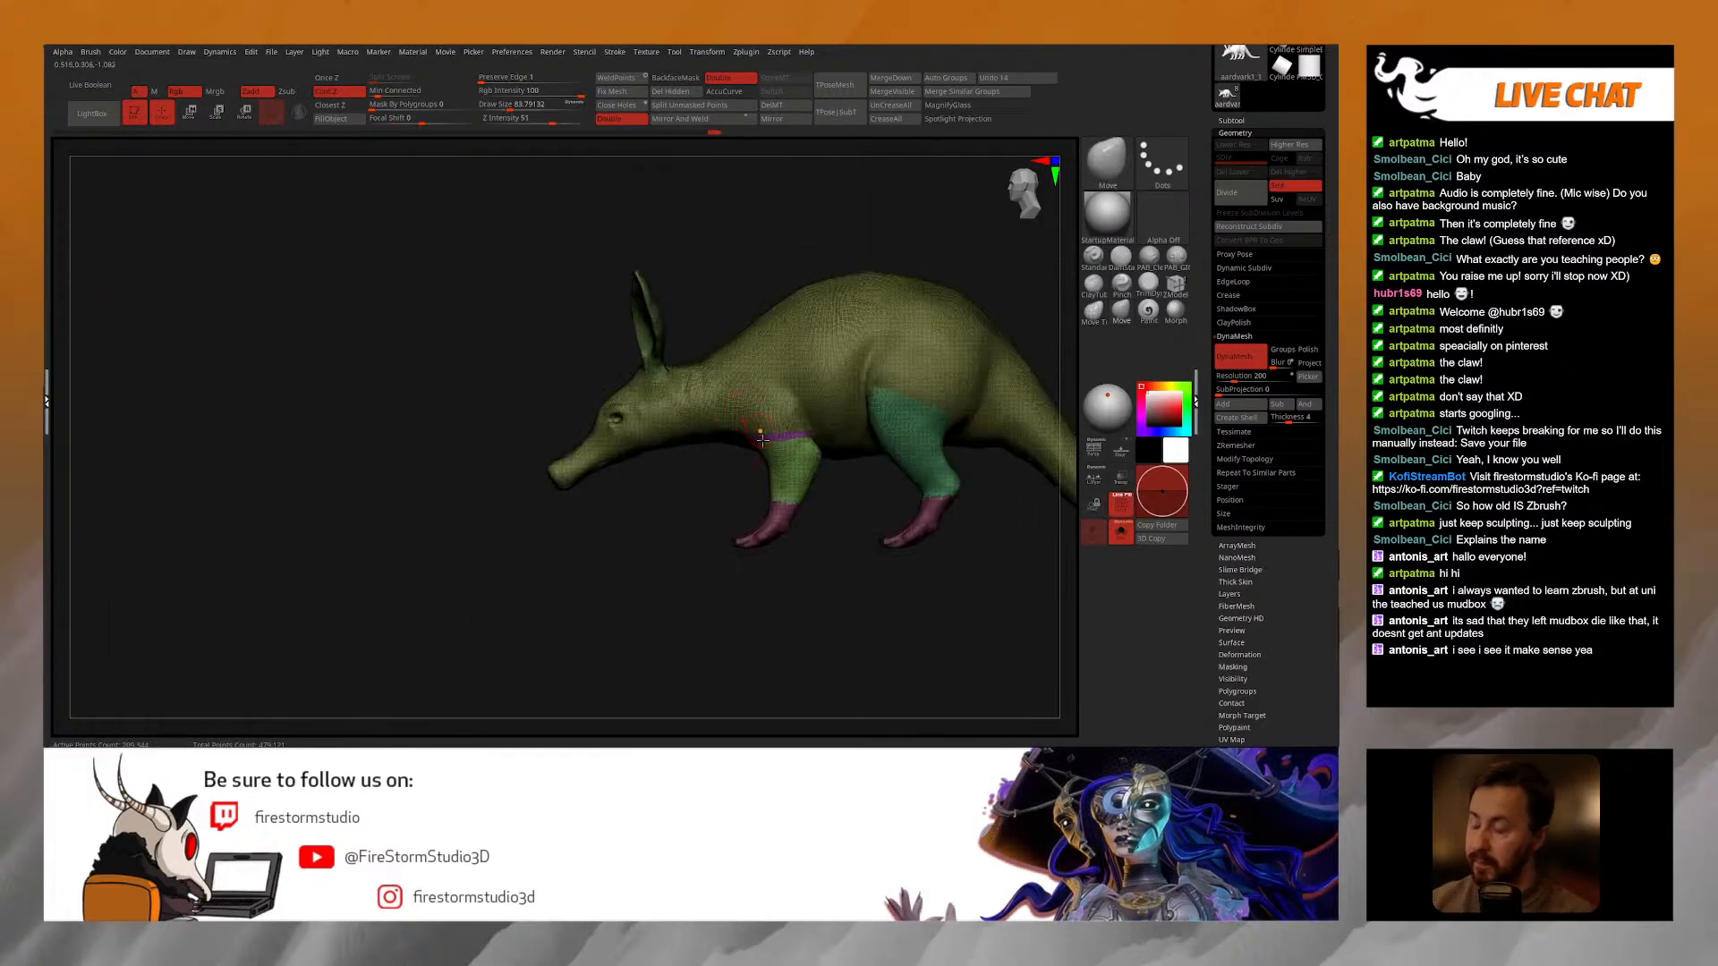
{"action": "key", "text": "shift+f"}
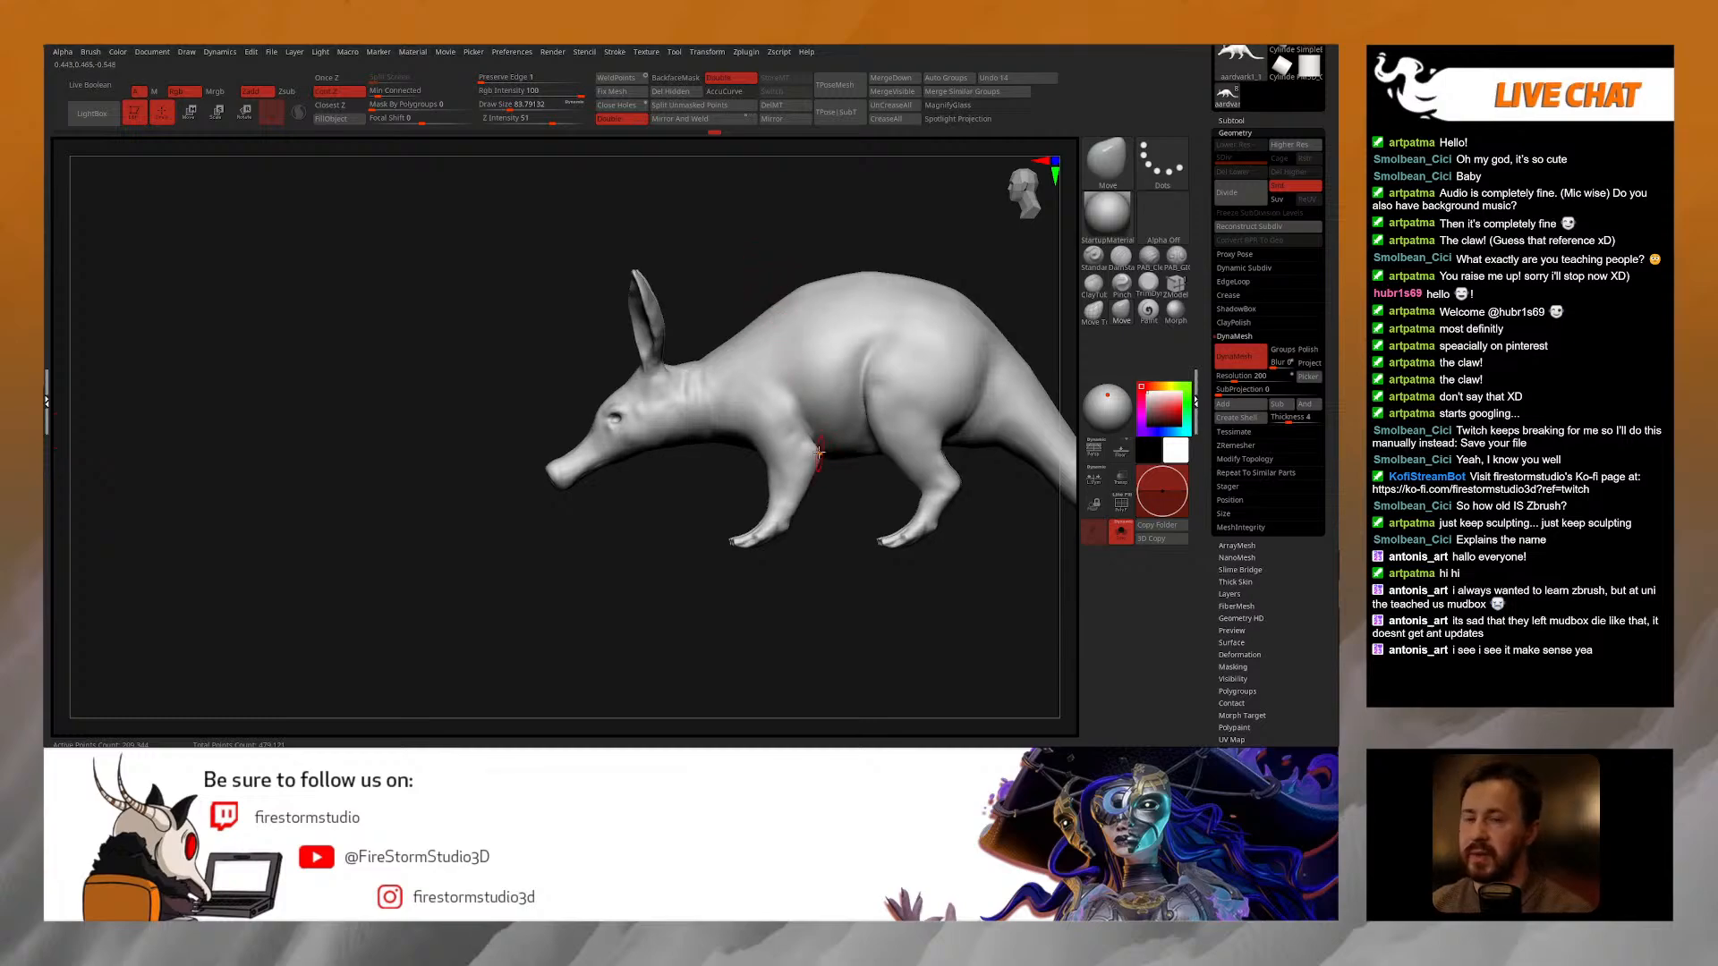
Step: Choose the clay build-up brush for the front leg and set its size to about 87
{"action": "left_click", "coordinate": [1174, 260]}
{"action": "left_click", "coordinate": [1149, 258]}
{"action": "right_click_drag", "start_coordinate": [881, 358], "coordinate": [767, 437]}
{"action": "key", "text": "space"}
{"action": "left_click_drag", "start_coordinate": [767, 439], "coordinate": [770, 439]}
{"action": "right_click_drag", "start_coordinate": [786, 460], "coordinate": [762, 454]}
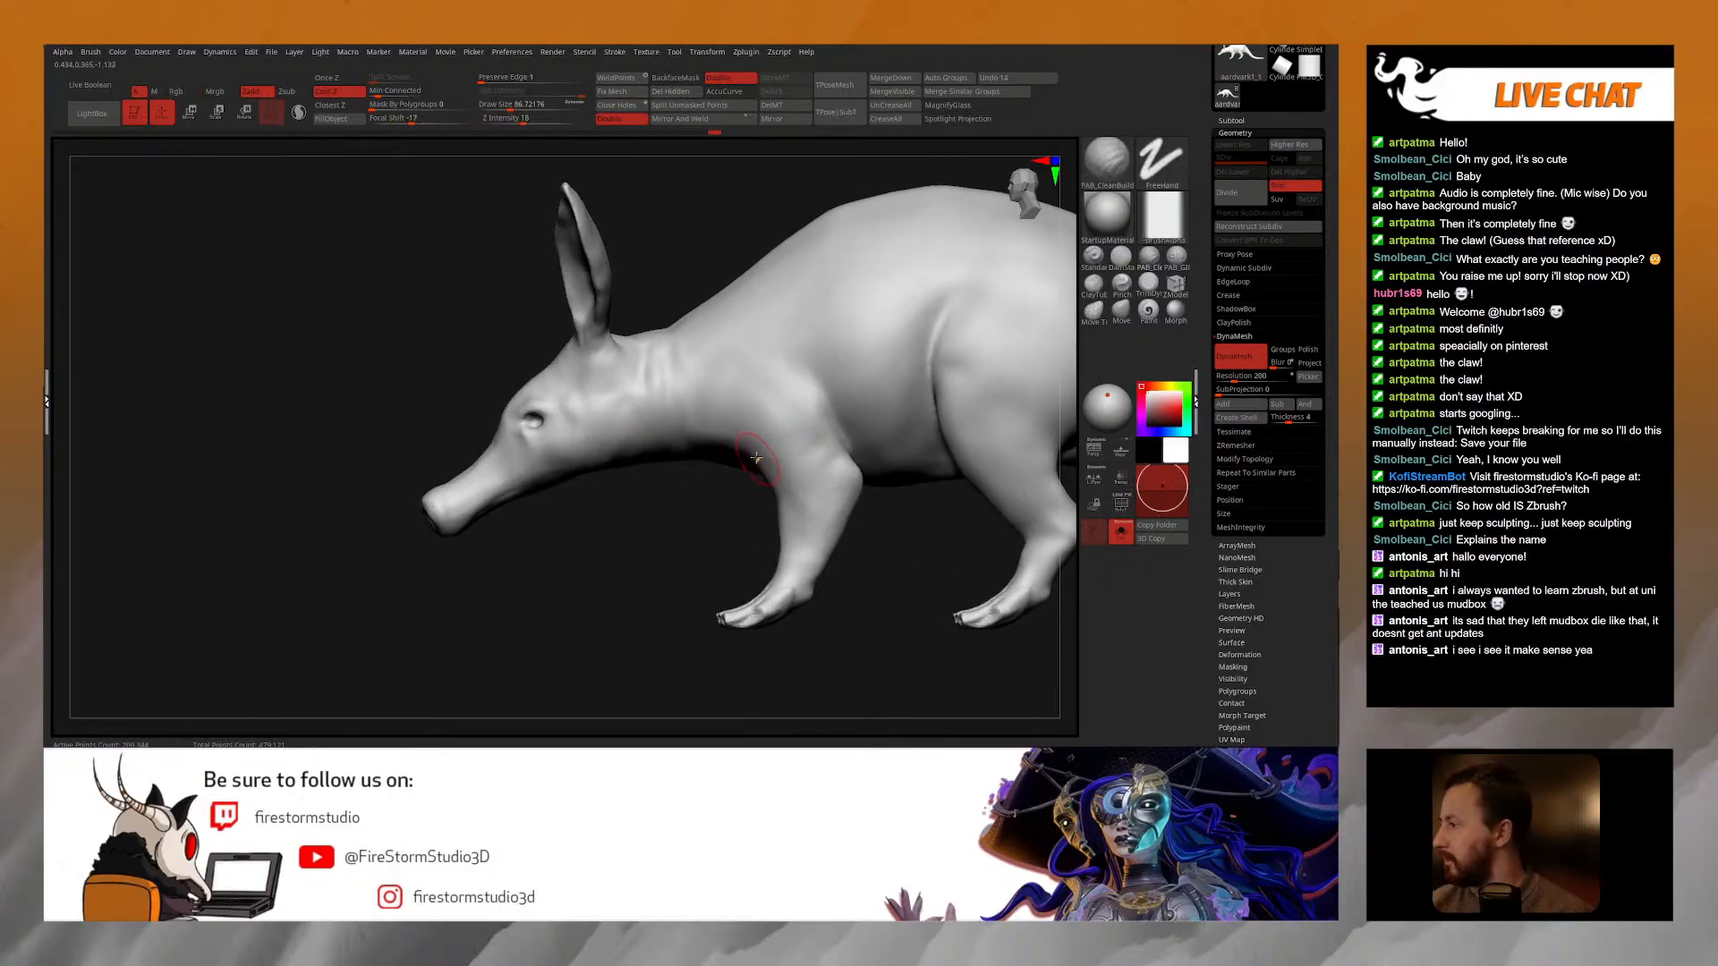
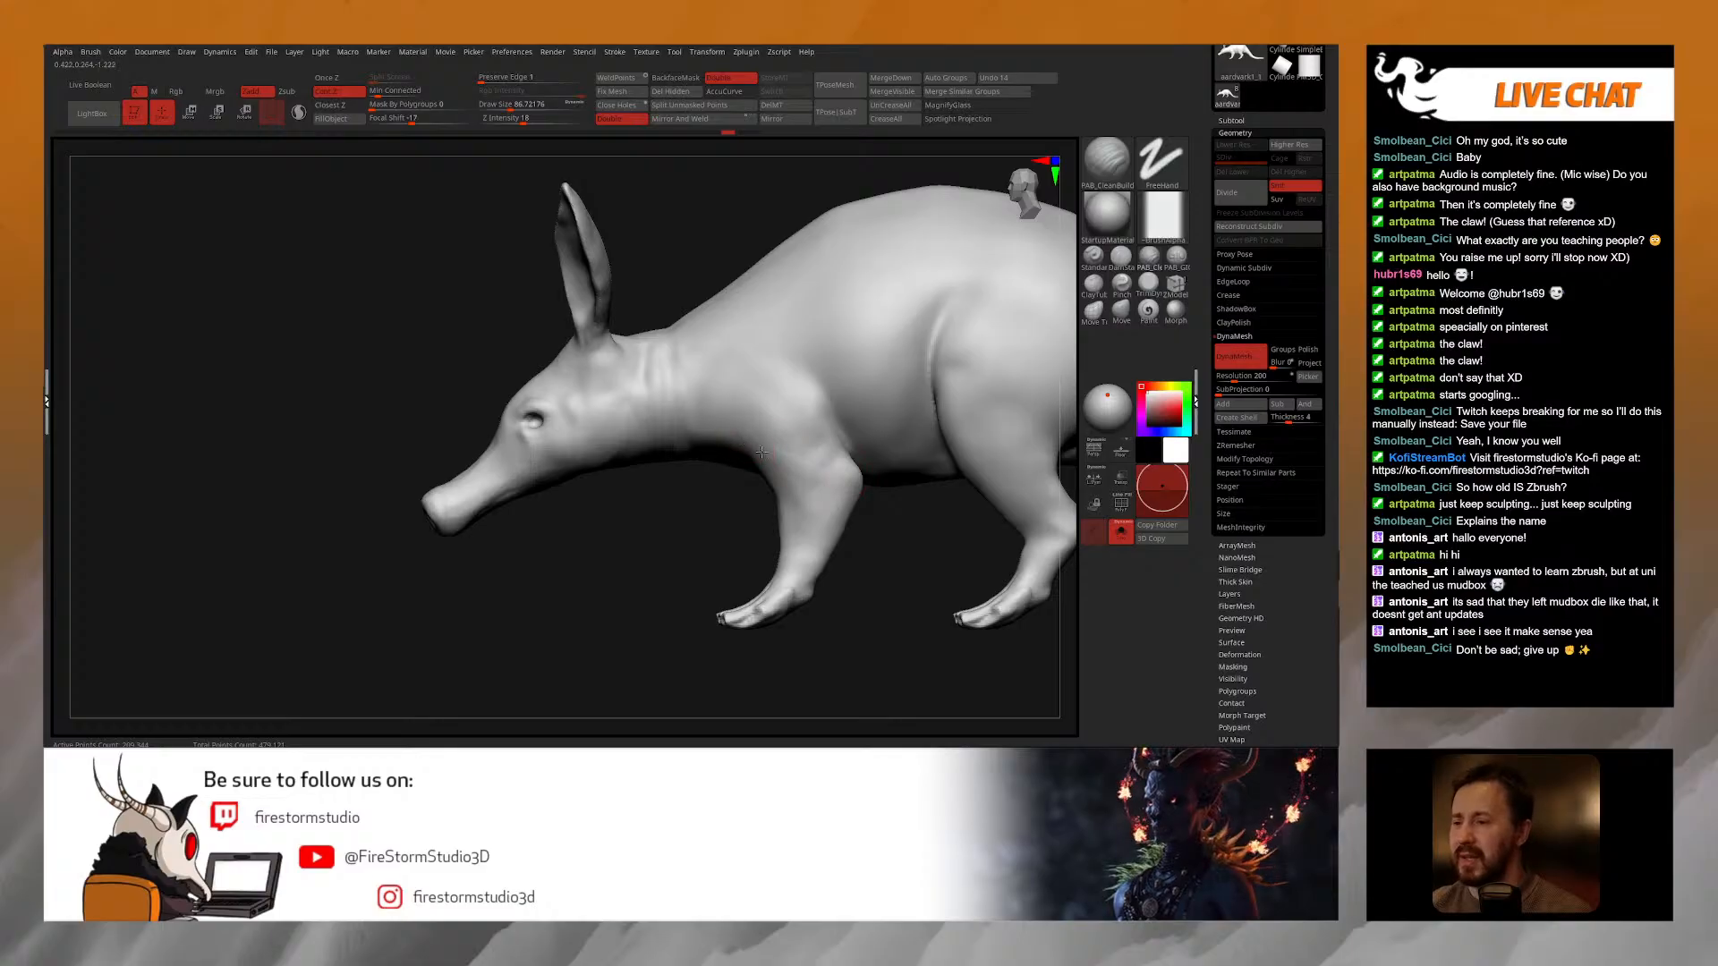
Step: Isolate the head and front legs with a rectangular selection, hiding the rear of the body
{"action": "mouse_move", "coordinate": [820, 474]}
{"action": "right_mouse_down"}
{"action": "mouse_move", "coordinate": [857, 475]}
{"action": "mouse_move", "coordinate": [865, 437]}
{"action": "mouse_move", "coordinate": [873, 487]}
{"action": "mouse_move", "coordinate": [866, 463]}
{"action": "right_mouse_up"}
{"action": "mouse_move", "coordinate": [566, 274]}
{"action": "left_mouse_down", "text": "ctrl+shift"}
{"action": "mouse_move", "coordinate": [831, 594]}
{"action": "mouse_move", "coordinate": [797, 594]}
{"action": "left_mouse_up", "text": "ctrl+shift"}
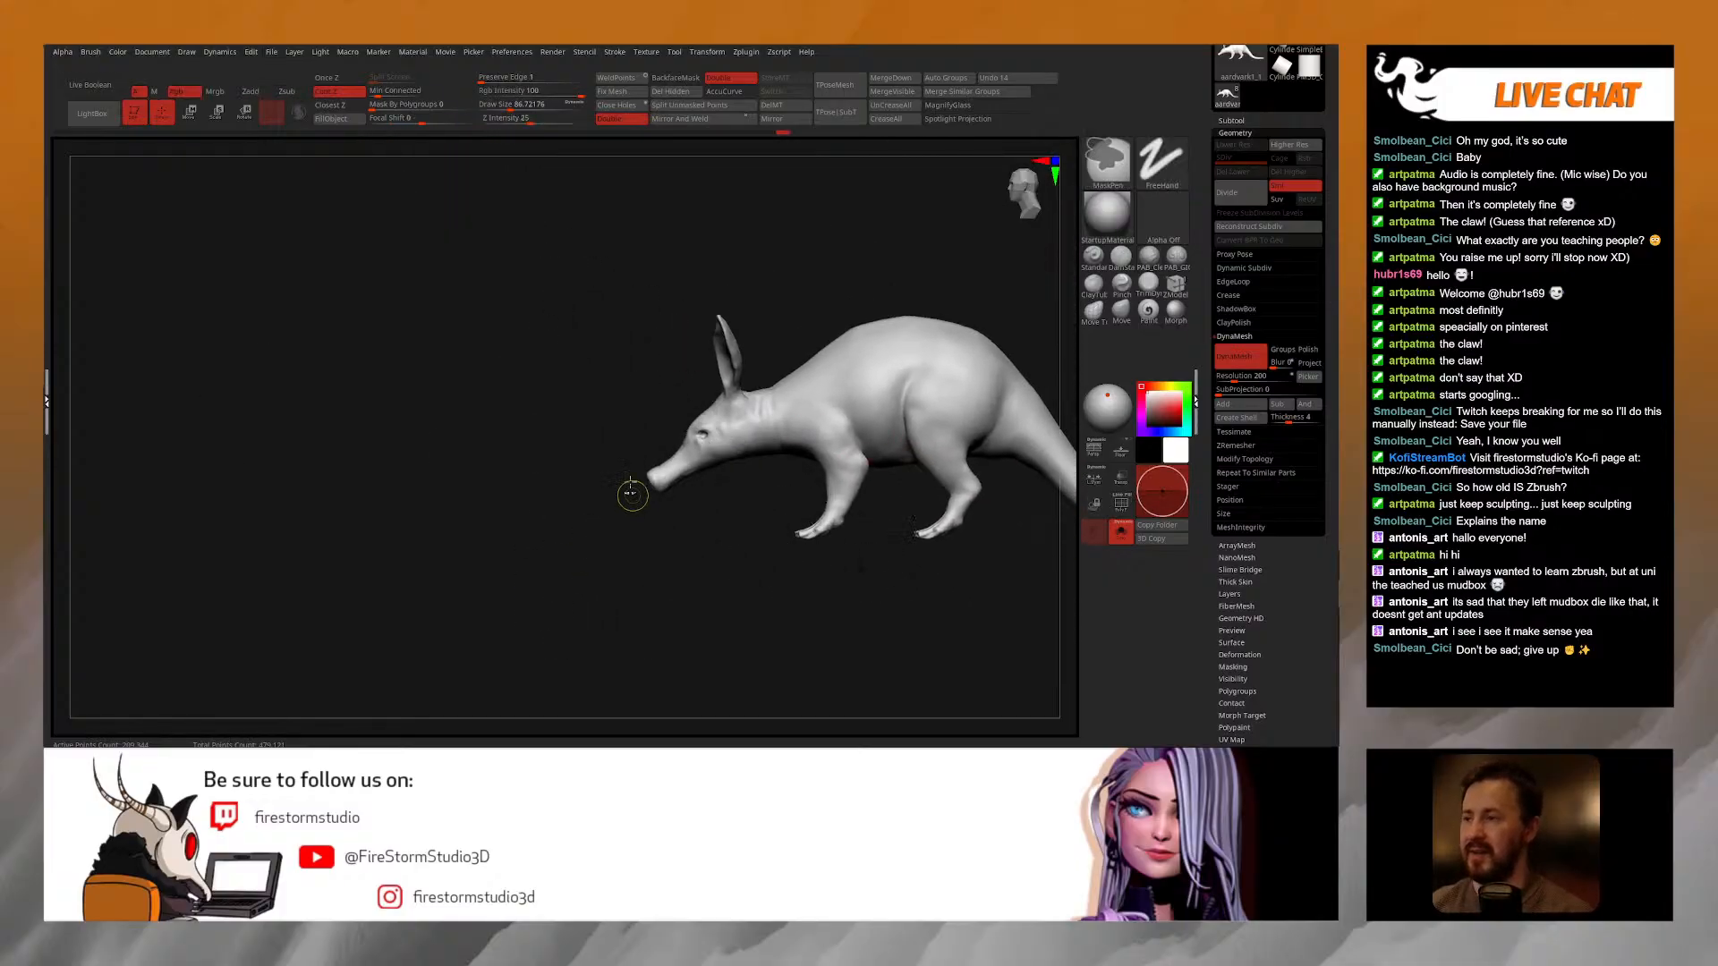
{"action": "left_click", "coordinate": [1111, 163]}
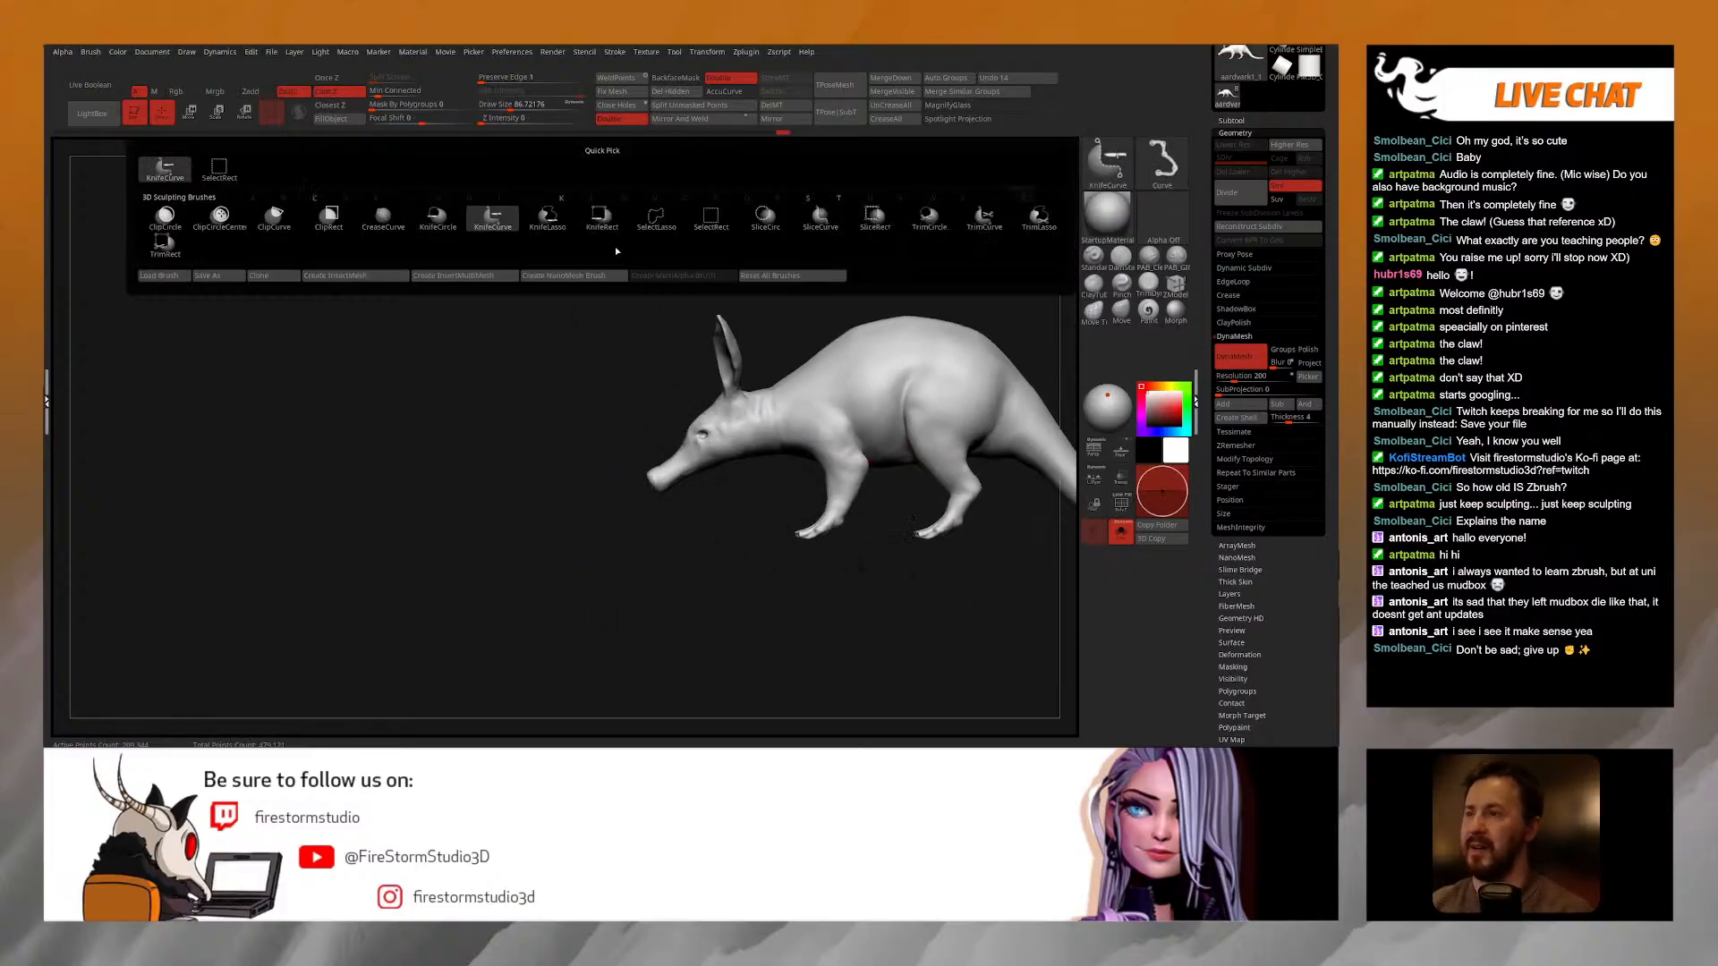
{"action": "left_click", "coordinate": [727, 219]}
{"action": "left_click_drag", "start_coordinate": [575, 265], "coordinate": [797, 555], "text": "ctrl+shift"}
Step: Reduce the brush size to about 73 and build up the elbows at the back of the front legs
{"action": "mouse_move", "coordinate": [618, 447]}
{"action": "left_mouse_down"}
{"action": "mouse_move", "coordinate": [546, 434]}
{"action": "mouse_move", "coordinate": [577, 430]}
{"action": "mouse_move", "coordinate": [640, 472]}
{"action": "left_mouse_up"}
{"action": "key", "text": "space"}
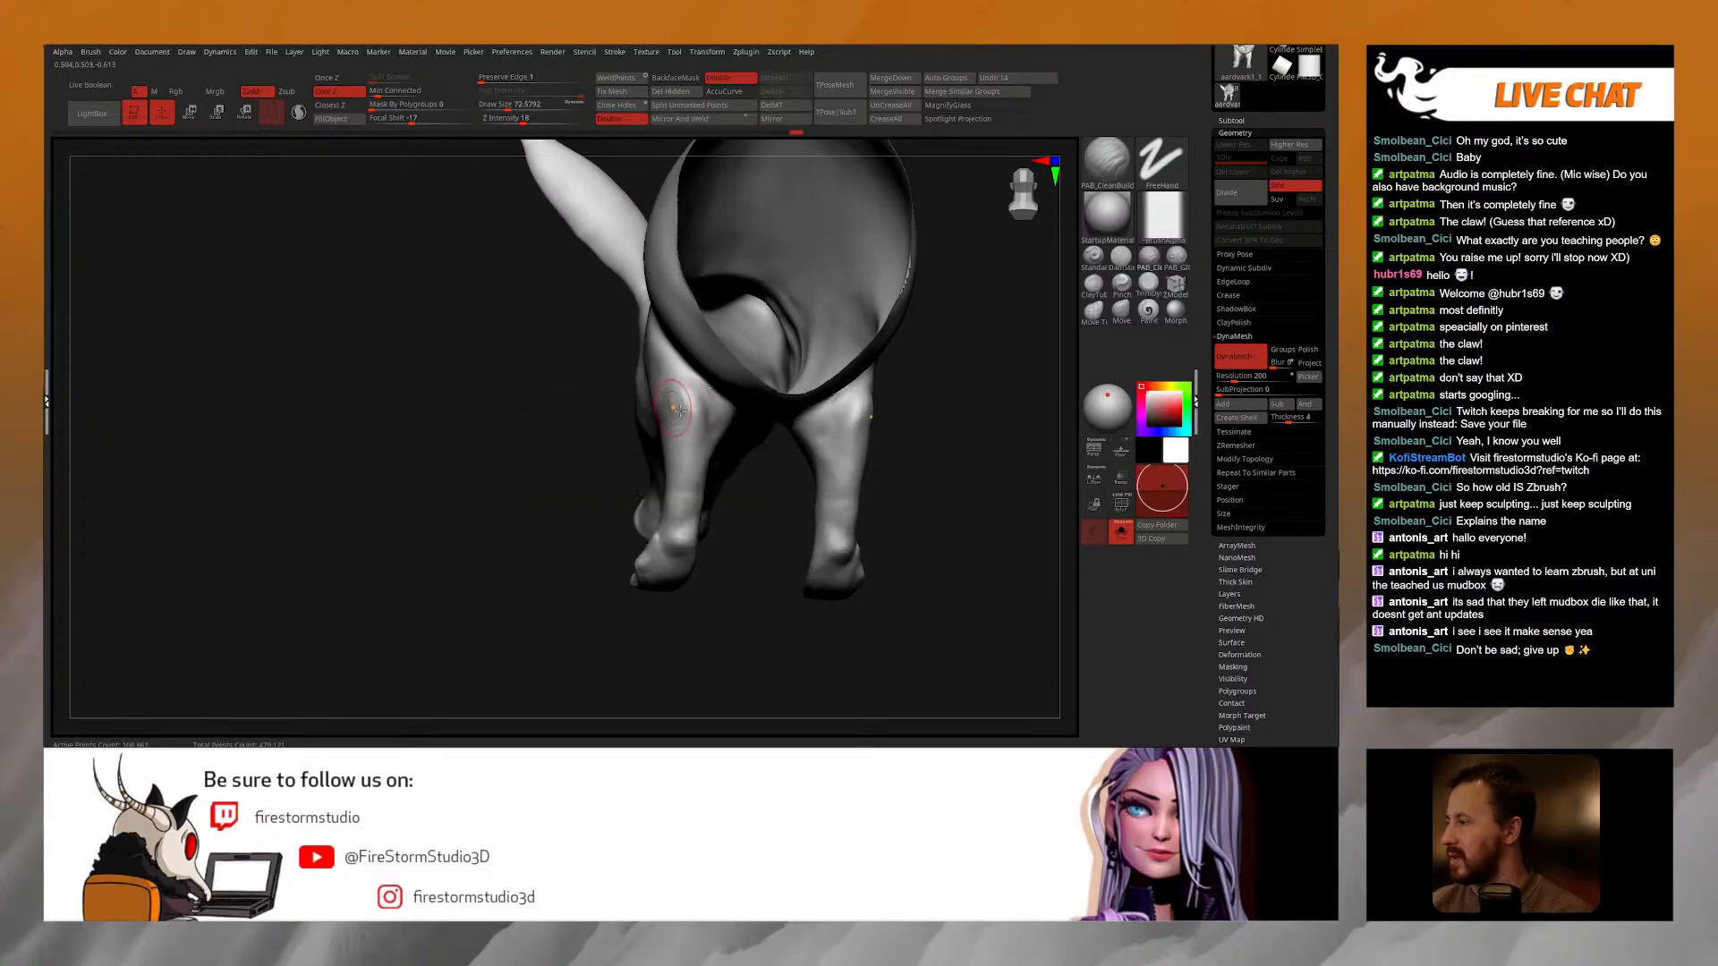
{"action": "right_click_drag", "start_coordinate": [674, 409], "coordinate": [702, 434]}
{"action": "left_click_drag", "start_coordinate": [678, 394], "coordinate": [688, 417]}
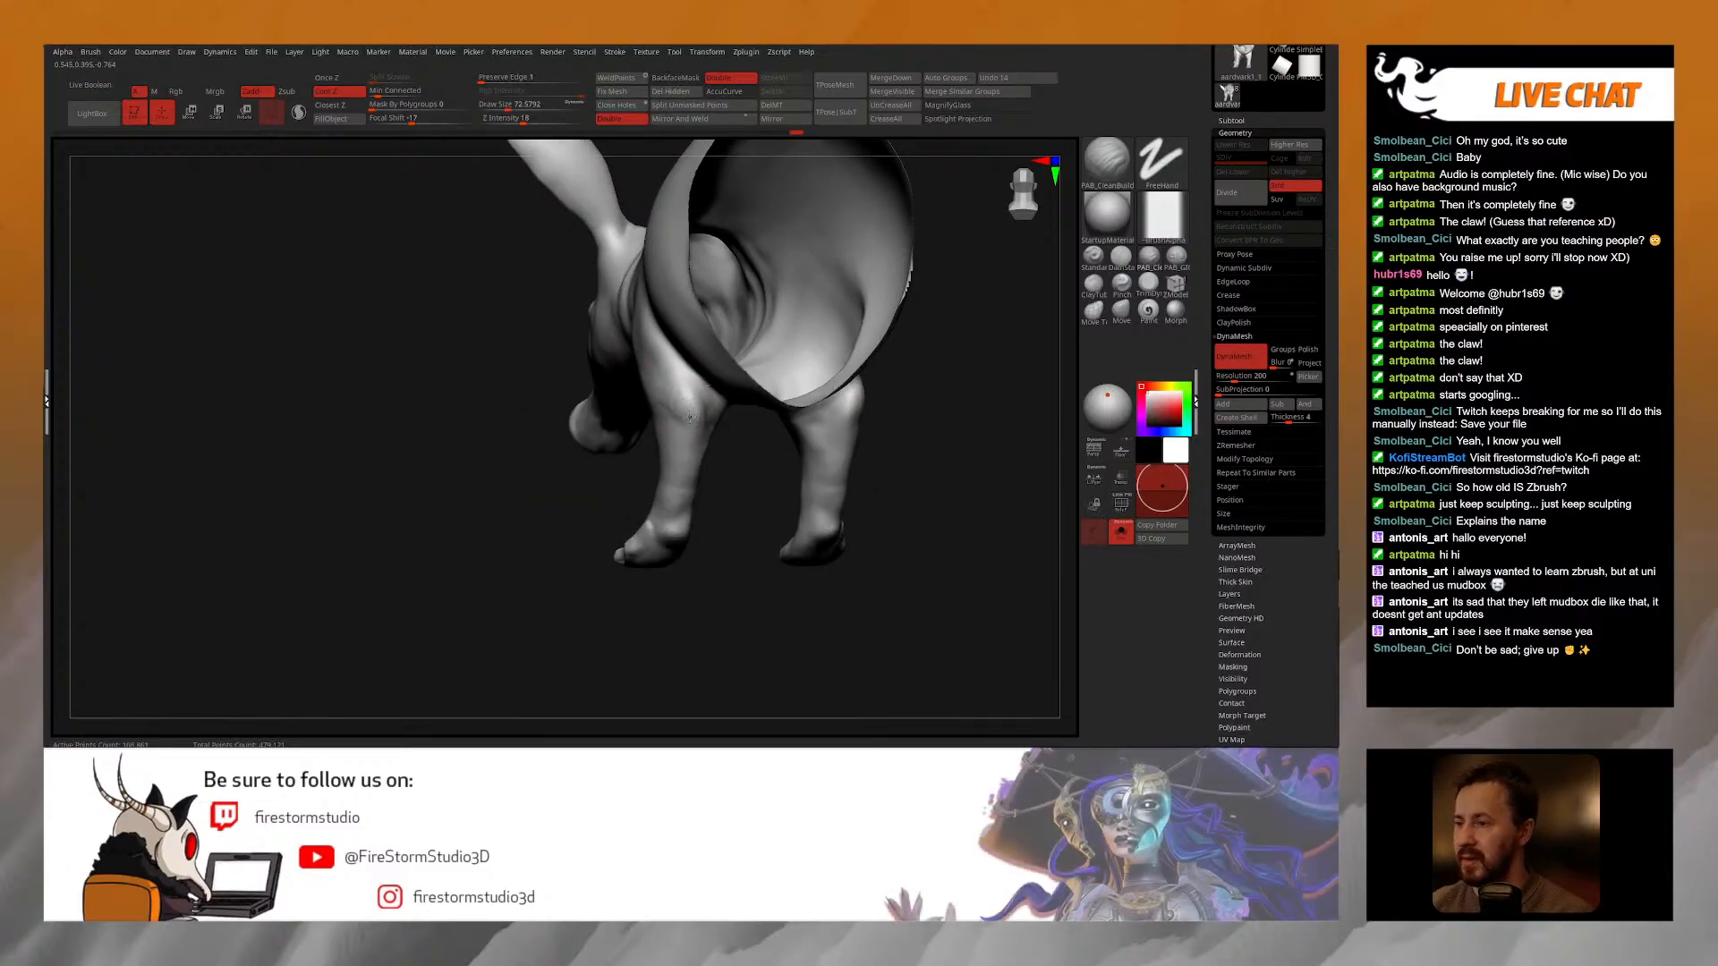
{"action": "right_click_drag", "start_coordinate": [688, 417], "coordinate": [695, 395]}
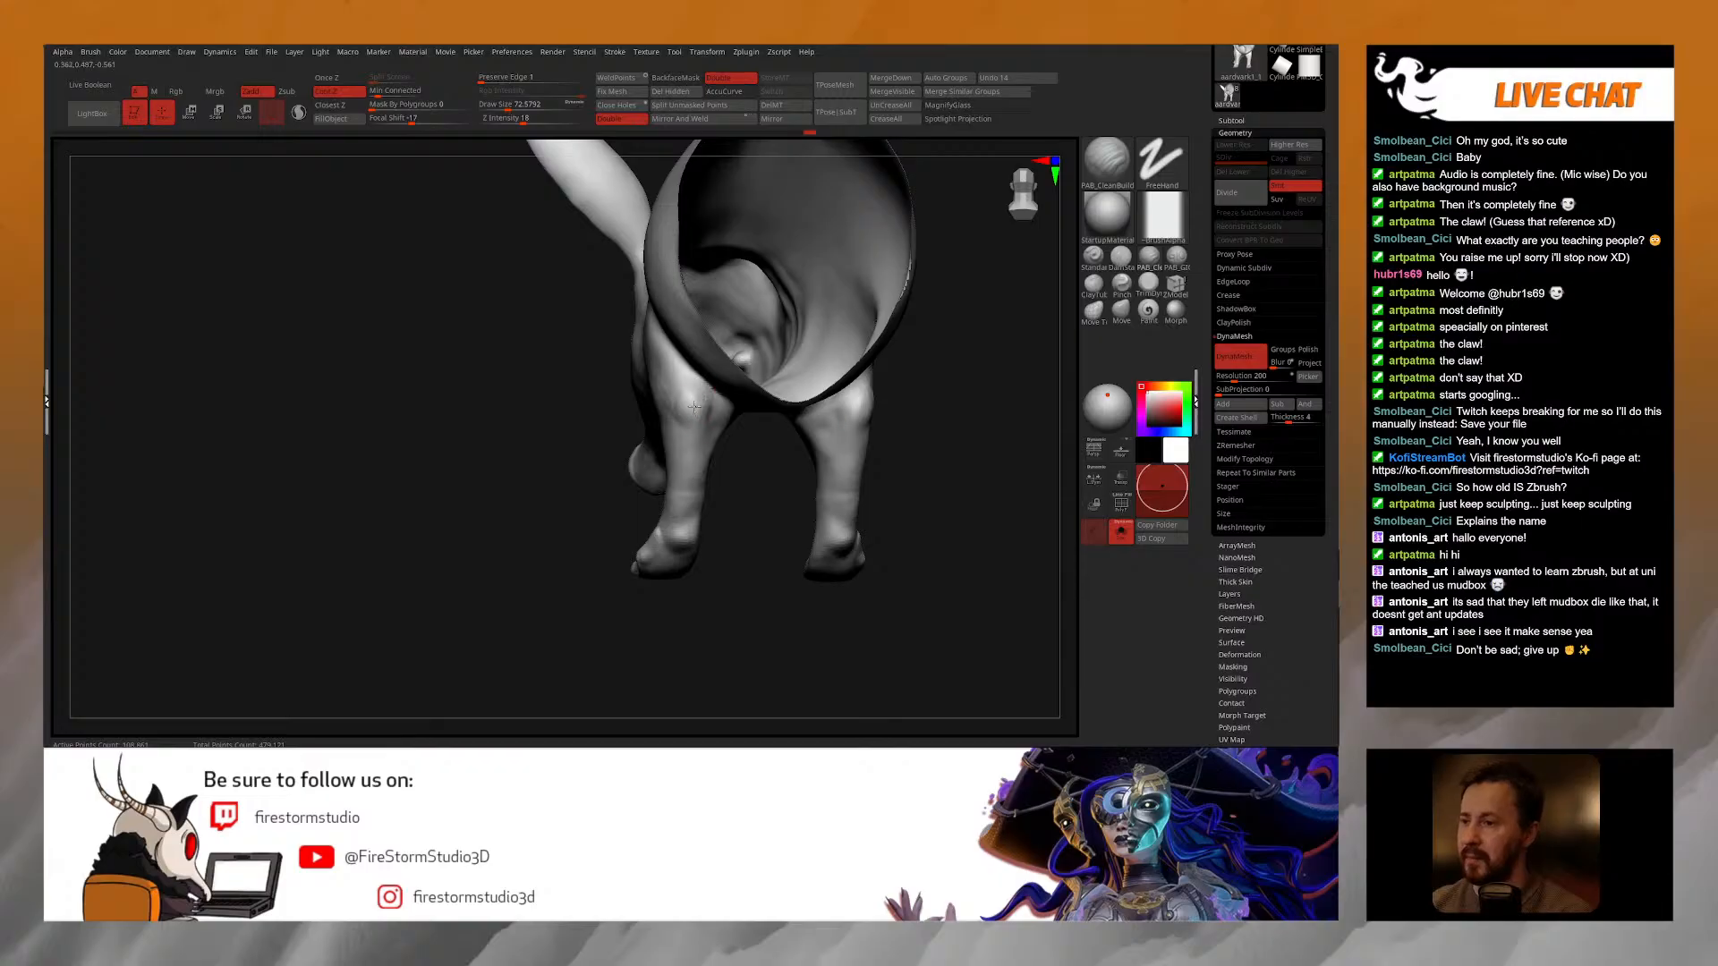
{"action": "right_click_drag", "start_coordinate": [679, 397], "coordinate": [691, 424]}
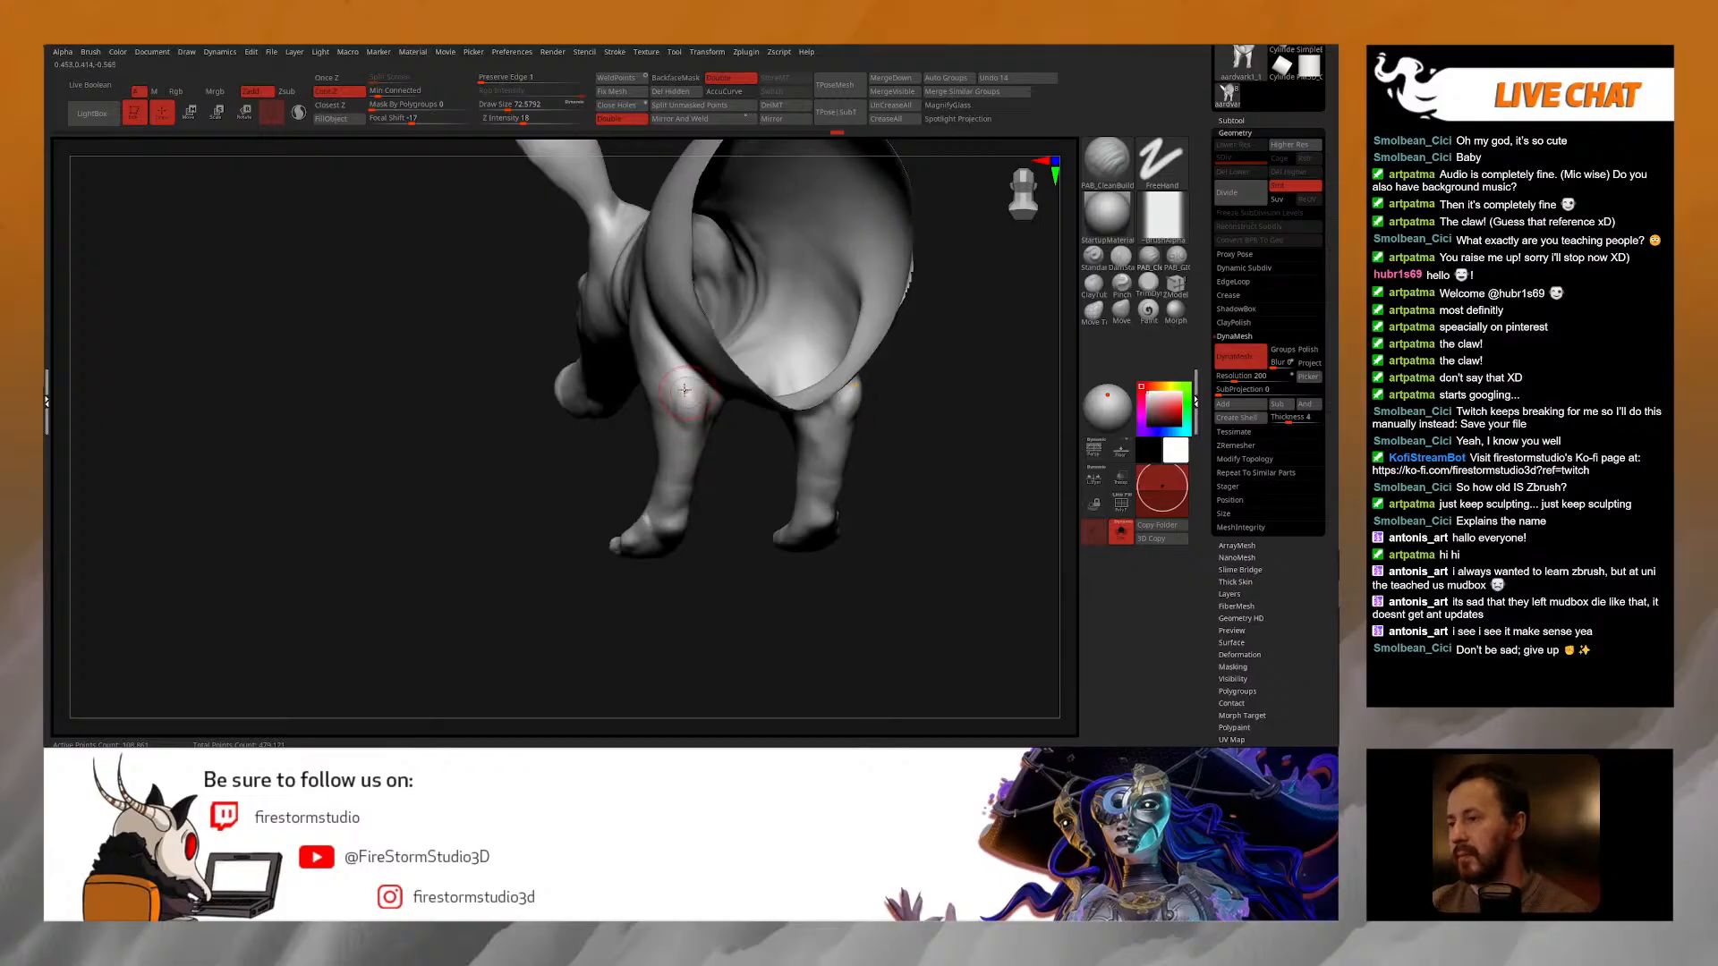
Step: Smooth the new elbow volume and refine the transition into the back of the forearm
{"action": "key", "text": "shift"}
{"action": "right_click_drag", "start_coordinate": [643, 363], "coordinate": [972, 361]}
{"action": "mouse_move", "coordinate": [651, 404]}
{"action": "right_mouse_down"}
{"action": "mouse_move", "coordinate": [618, 401]}
{"action": "mouse_move", "coordinate": [805, 380]}
{"action": "right_mouse_up"}
{"action": "left_click_drag", "start_coordinate": [584, 350], "coordinate": [591, 380], "text": "shift"}
{"action": "mouse_move", "coordinate": [760, 369]}
{"action": "right_mouse_down"}
{"action": "mouse_move", "coordinate": [606, 374]}
{"action": "mouse_move", "coordinate": [673, 423]}
{"action": "right_mouse_up"}
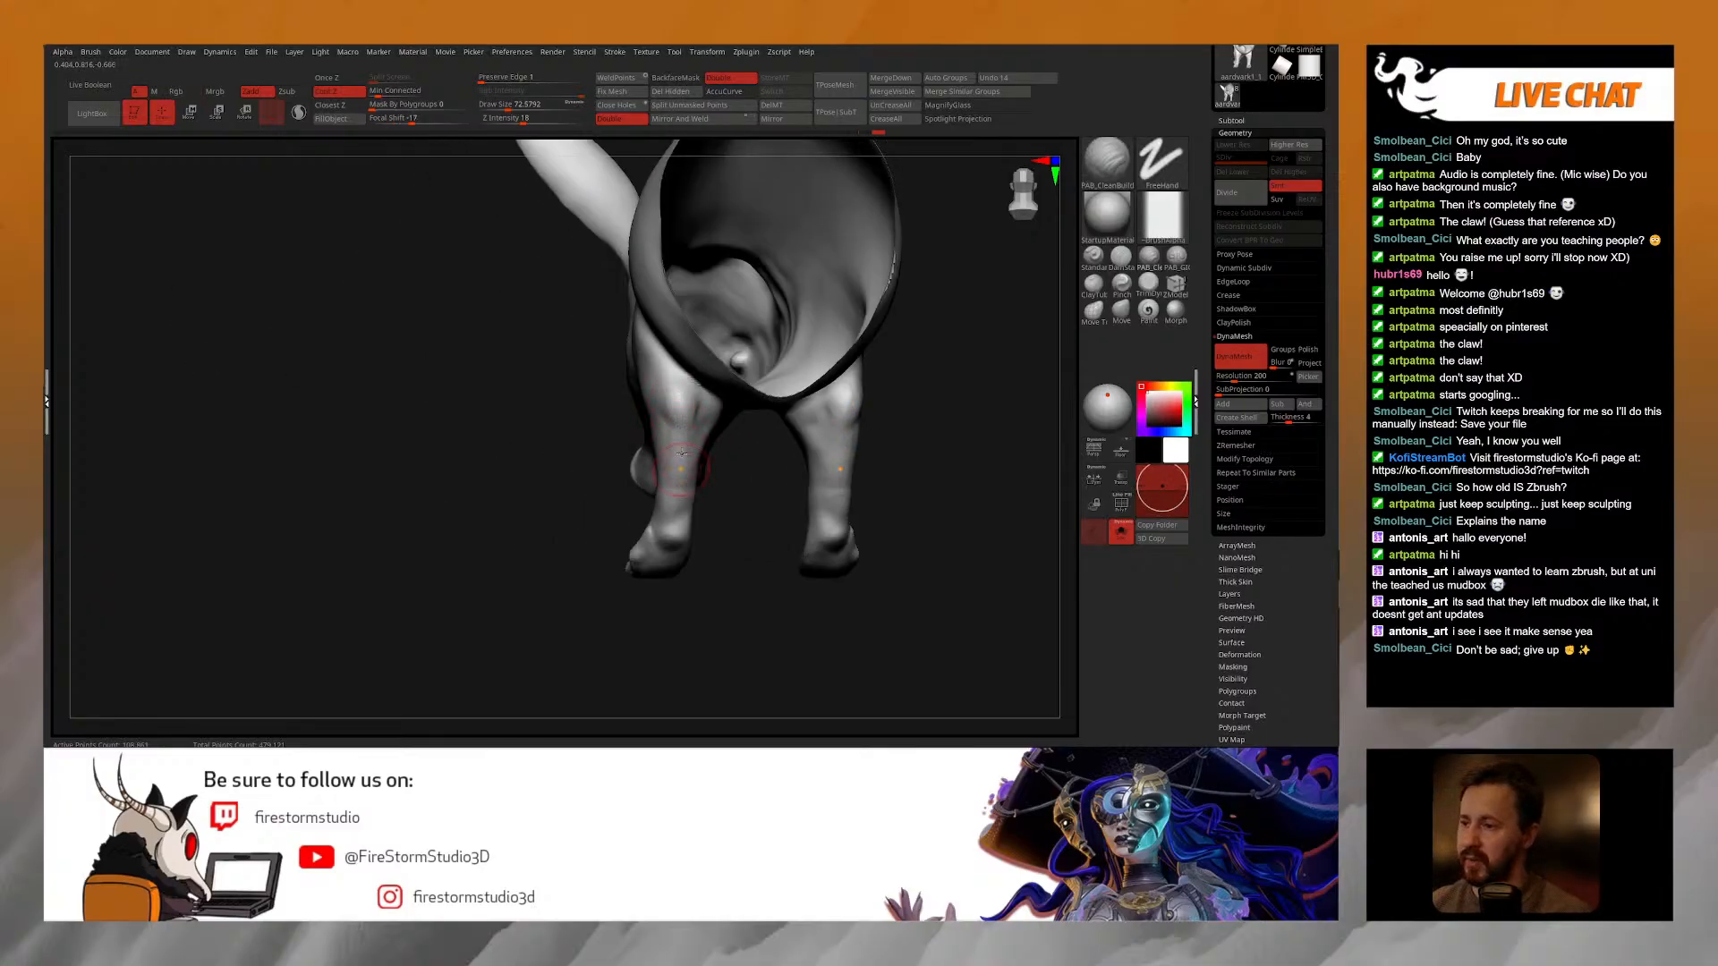
{"action": "right_click_drag", "start_coordinate": [679, 463], "coordinate": [669, 434]}
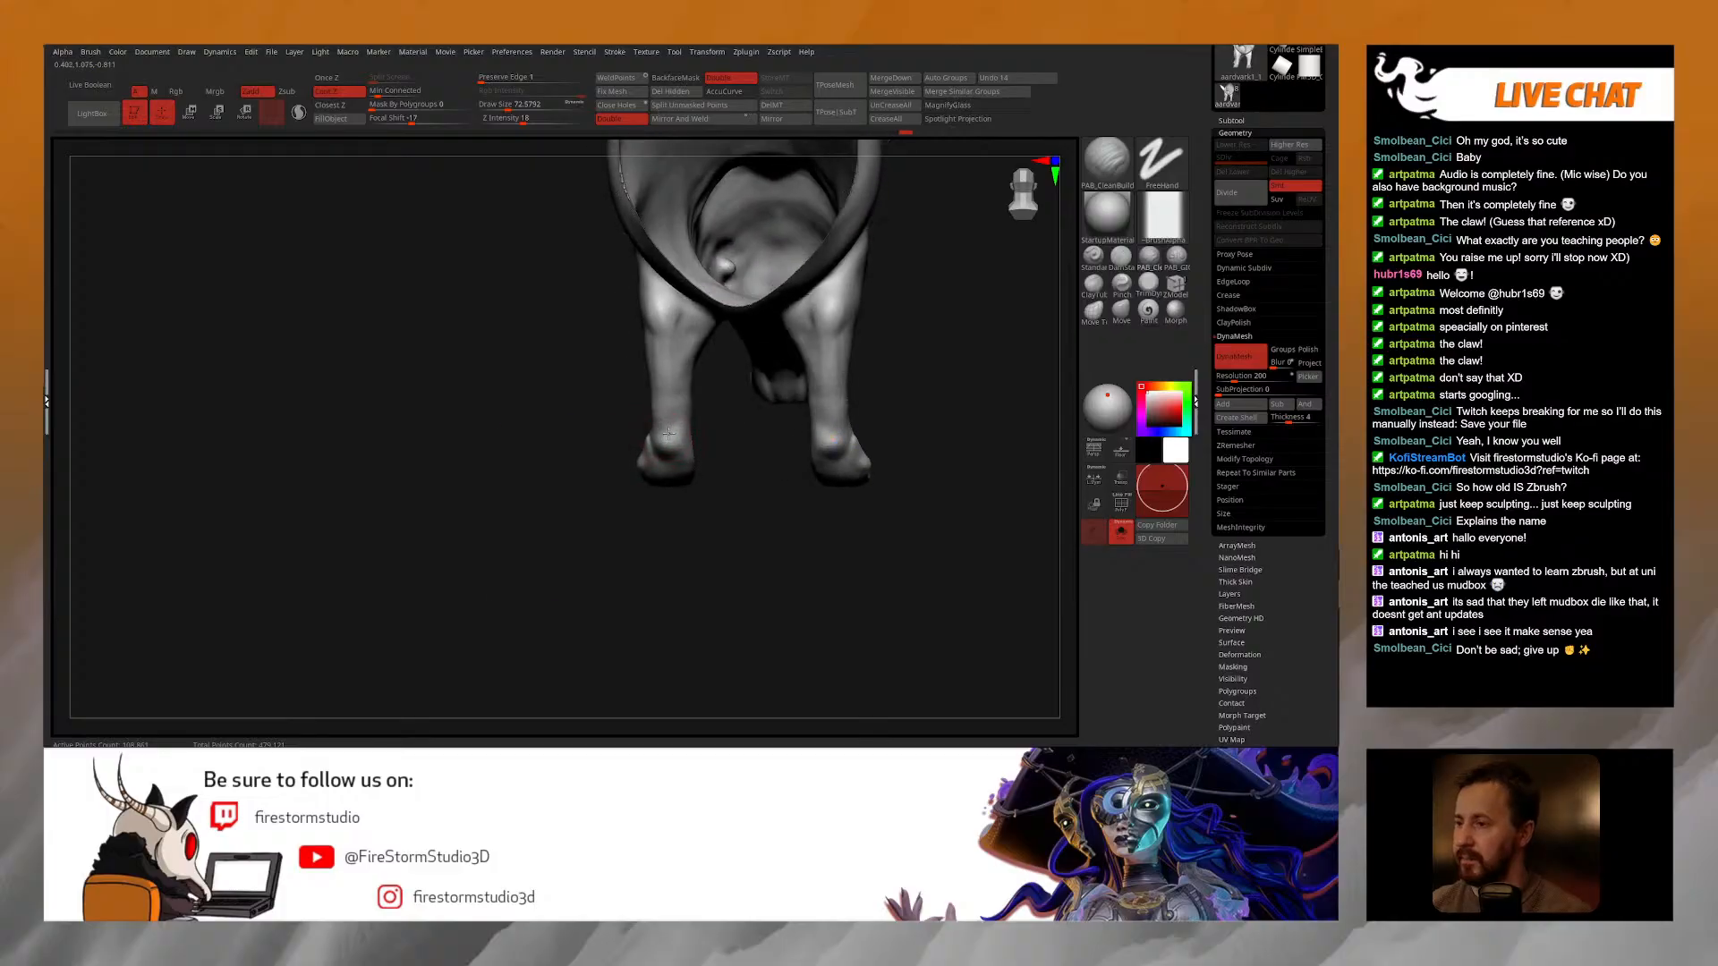
Step: Reduce the brush size to about 62 and build up muscle along the back of the forearms
{"action": "right_click_drag", "start_coordinate": [665, 349], "coordinate": [669, 349], "text": "shift"}
{"action": "key", "text": "space"}
{"action": "left_click_drag", "start_coordinate": [670, 356], "coordinate": [664, 405]}
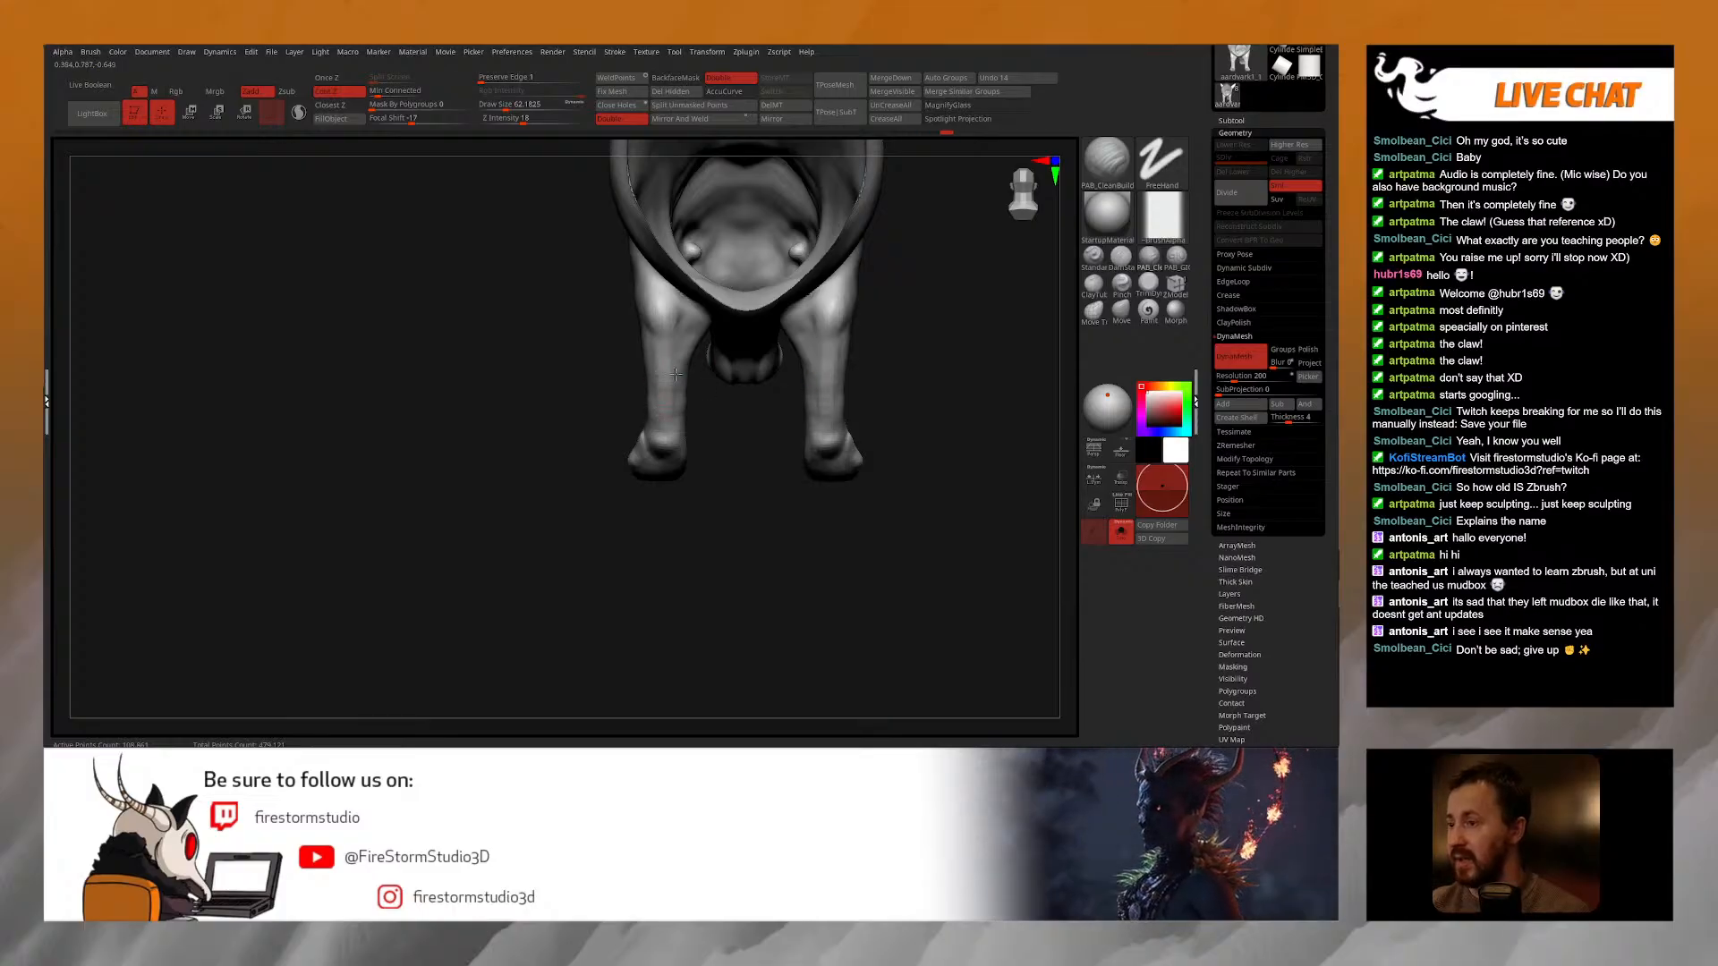
{"action": "right_click_drag", "start_coordinate": [652, 415], "coordinate": [640, 360]}
{"action": "left_click_drag", "start_coordinate": [640, 360], "coordinate": [651, 392]}
{"action": "right_click_drag", "start_coordinate": [646, 384], "coordinate": [687, 381]}
{"action": "left_click_drag", "start_coordinate": [662, 367], "coordinate": [656, 399]}
{"action": "right_click_drag", "start_coordinate": [663, 392], "coordinate": [706, 366]}
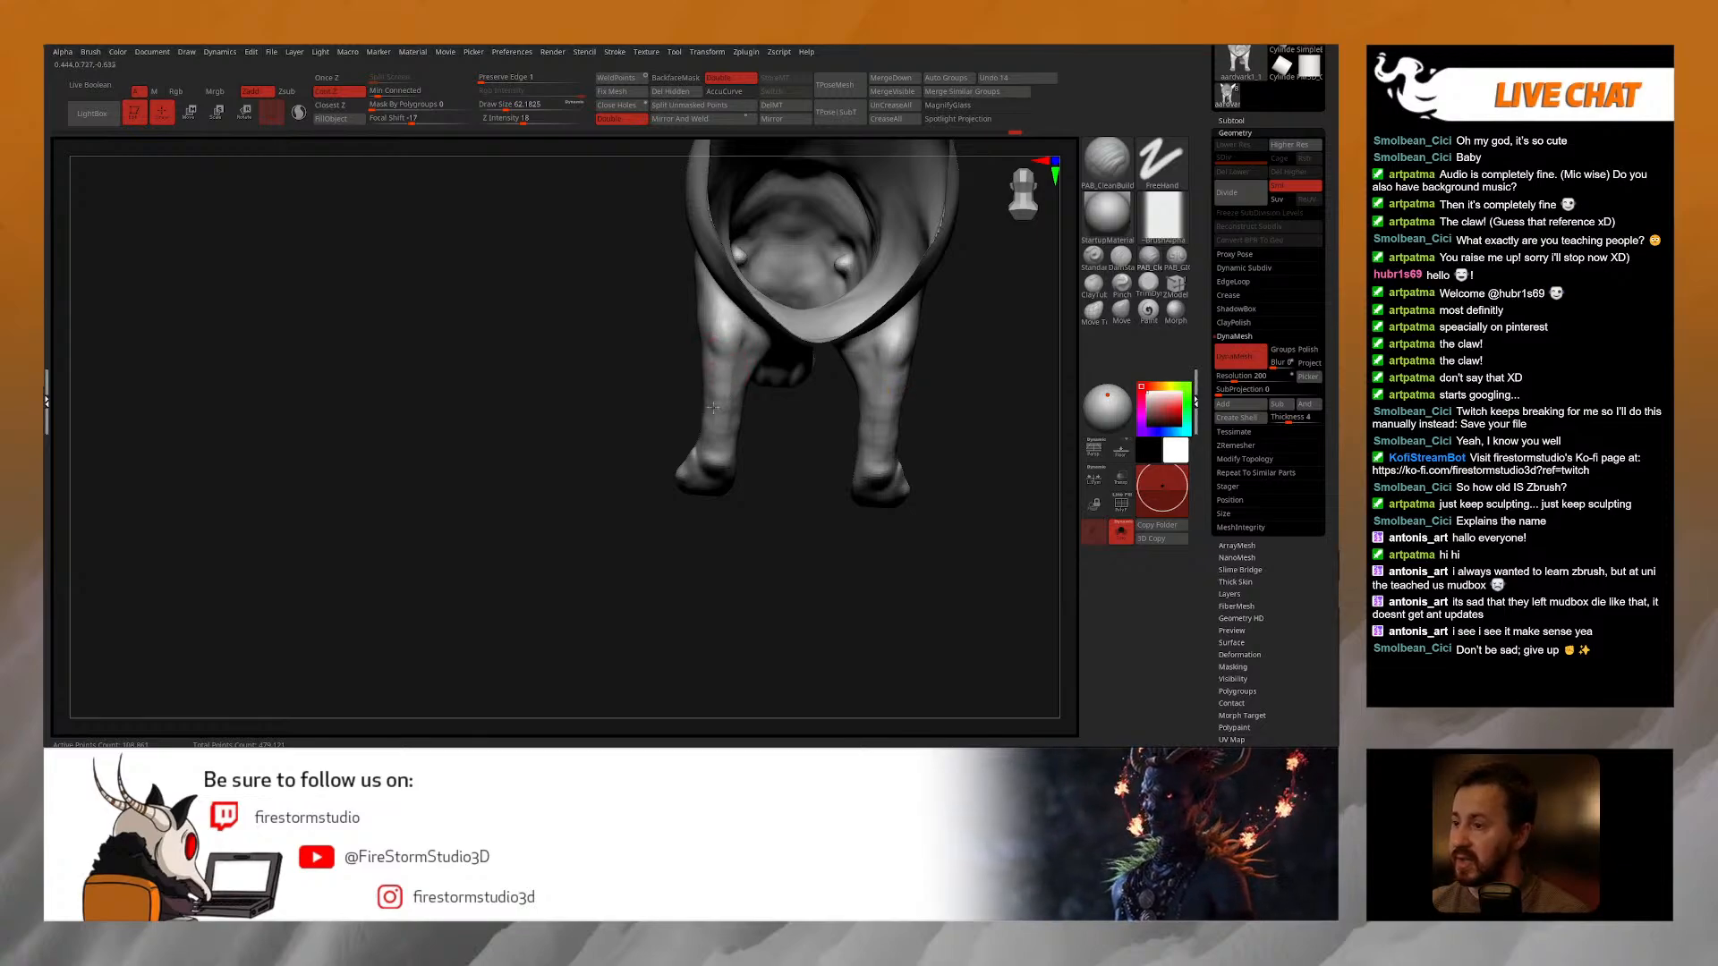
Step: Add volume around the elbow and the outer side of the upper forearm
{"action": "mouse_move", "coordinate": [725, 425]}
{"action": "right_mouse_down"}
{"action": "mouse_move", "coordinate": [735, 465]}
{"action": "mouse_move", "coordinate": [729, 305]}
{"action": "right_mouse_up"}
{"action": "left_click_drag", "start_coordinate": [729, 305], "coordinate": [732, 268]}
{"action": "mouse_move", "coordinate": [732, 268]}
{"action": "right_mouse_down"}
{"action": "mouse_move", "coordinate": [760, 314]}
{"action": "mouse_move", "coordinate": [740, 285]}
{"action": "mouse_move", "coordinate": [755, 277]}
{"action": "right_mouse_up"}
{"action": "left_click_drag", "start_coordinate": [755, 279], "coordinate": [753, 246]}
{"action": "mouse_move", "coordinate": [753, 239]}
{"action": "right_mouse_down", "text": "alt"}
{"action": "mouse_move", "coordinate": [758, 291]}
{"action": "mouse_move", "coordinate": [722, 286]}
{"action": "right_mouse_up", "text": "alt"}
{"action": "left_click_drag", "start_coordinate": [723, 285], "coordinate": [720, 304]}
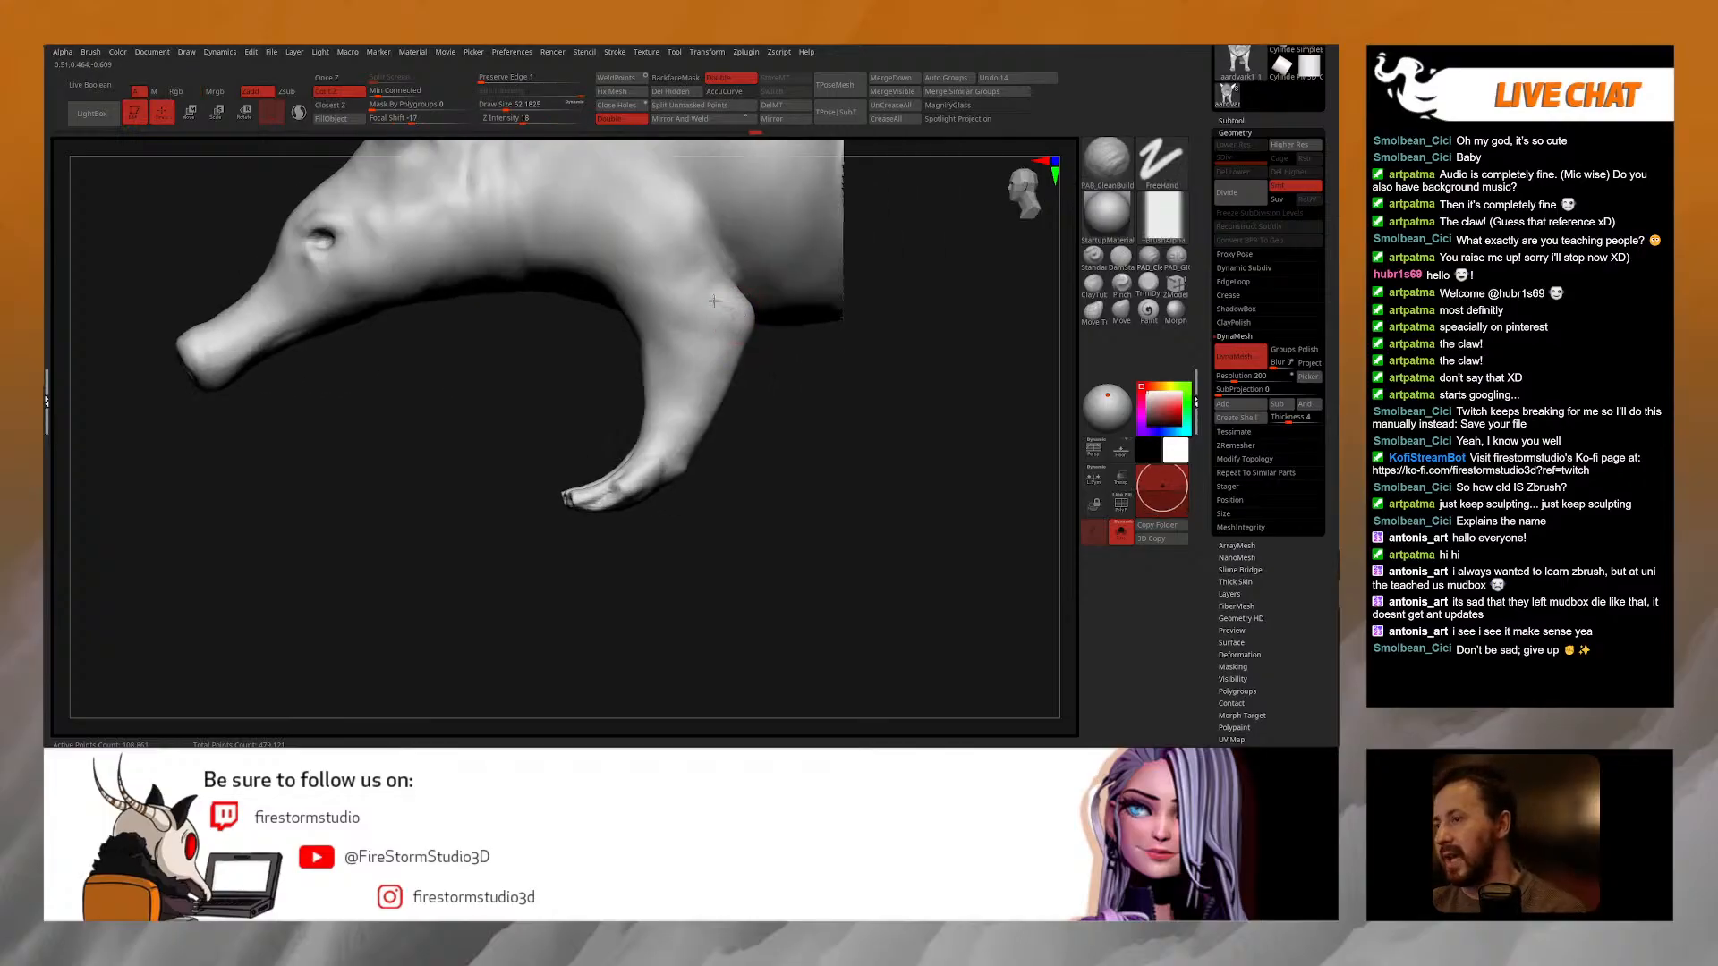
Step: Sculpt the outer forearm from the elbow down towards the wrist
{"action": "right_click", "coordinate": [728, 320]}
{"action": "mouse_move", "coordinate": [706, 302]}
{"action": "right_mouse_down", "text": "alt"}
{"action": "mouse_move", "coordinate": [730, 321]}
{"action": "mouse_move", "coordinate": [707, 209]}
{"action": "right_mouse_up", "text": "alt"}
{"action": "right_click_drag", "start_coordinate": [768, 296], "coordinate": [663, 277]}
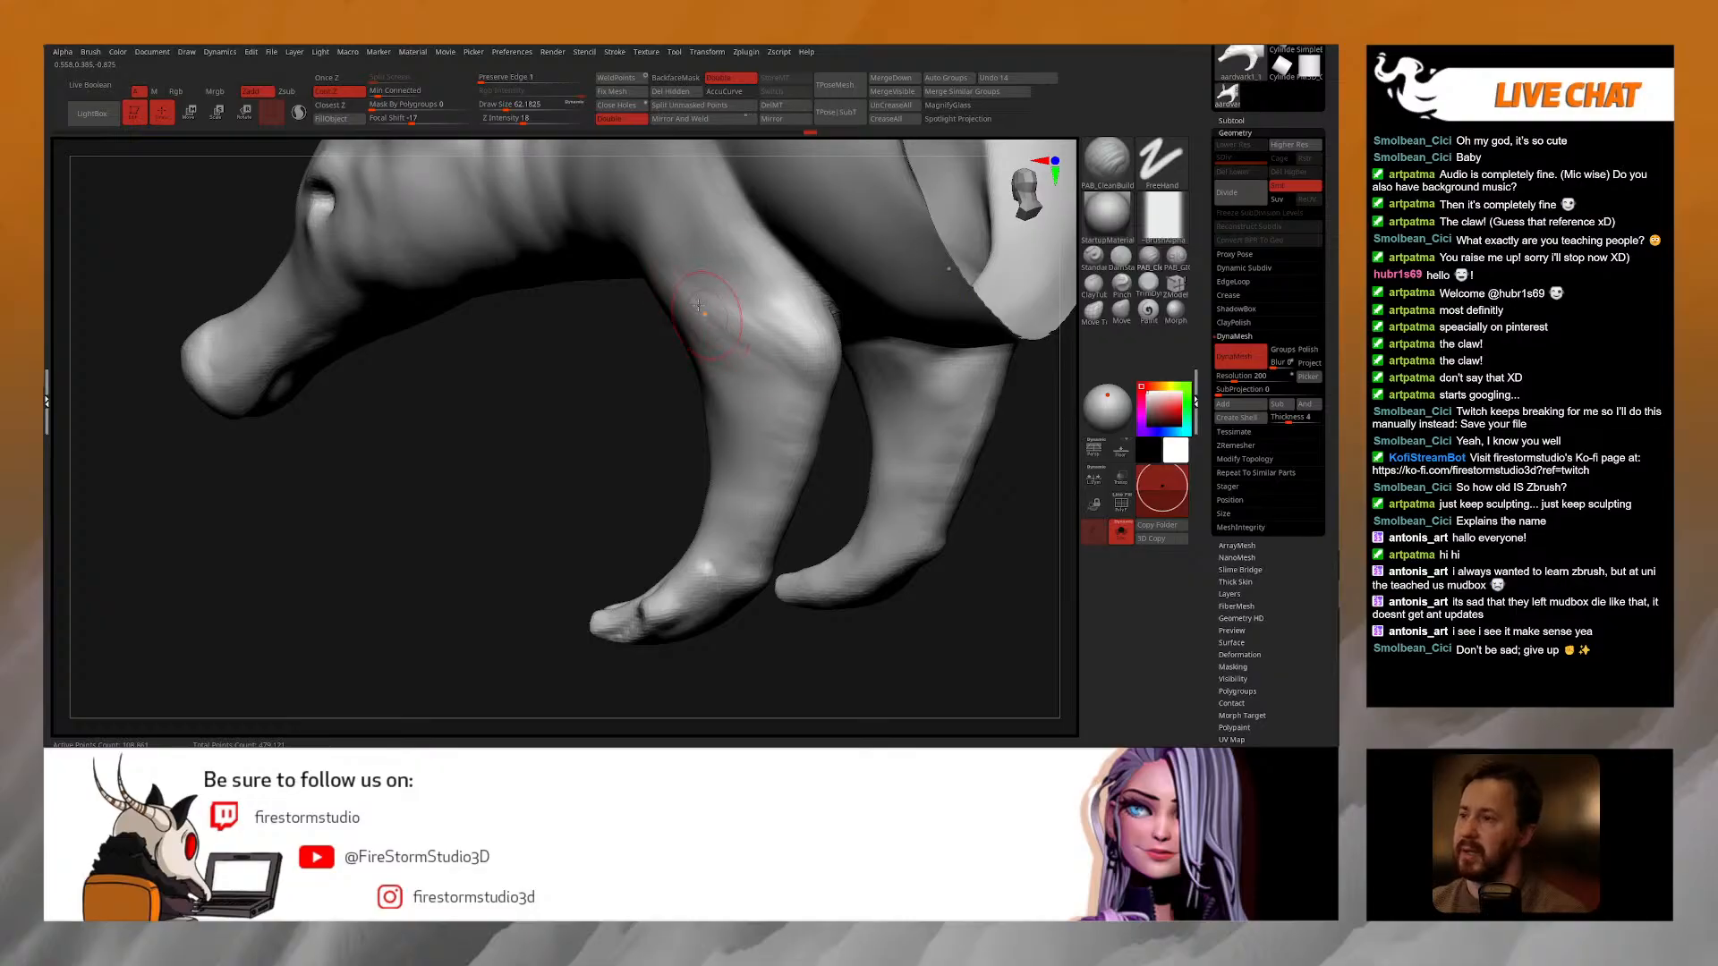
{"action": "mouse_move", "coordinate": [724, 341]}
{"action": "left_mouse_down"}
{"action": "mouse_move", "coordinate": [775, 449]}
{"action": "mouse_move", "coordinate": [770, 479]}
{"action": "left_mouse_up"}
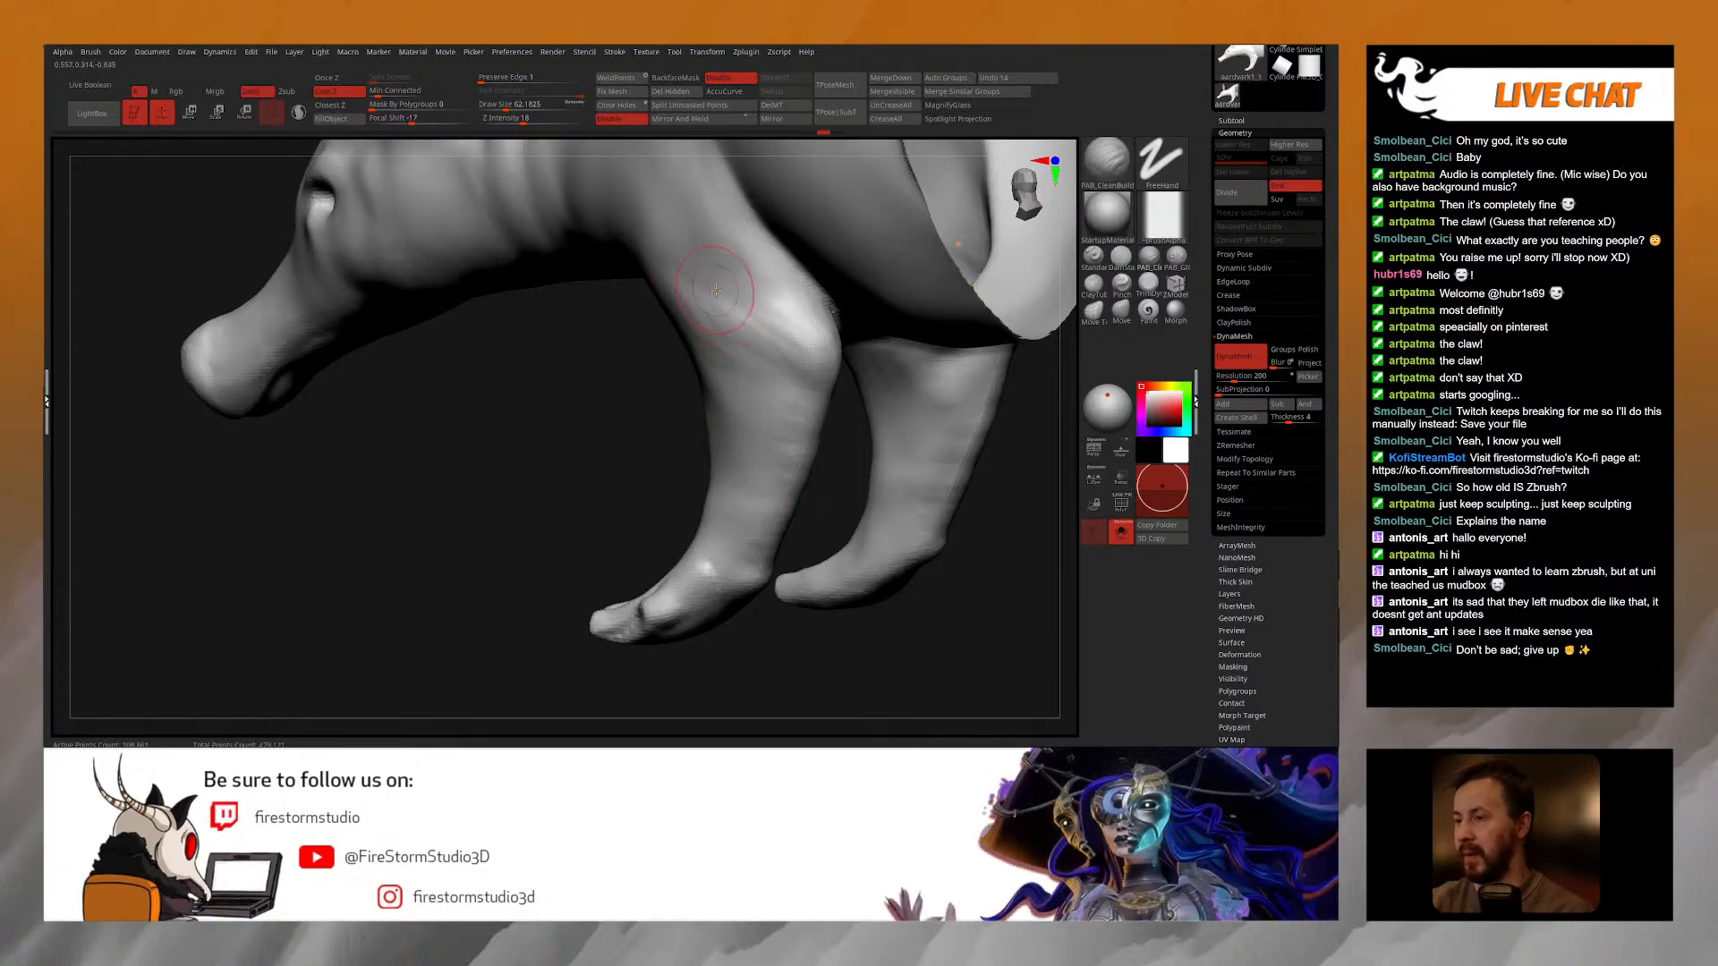
Step: Enlarge the brush and build up the shoulder mass above the front leg
{"action": "right_click_drag", "start_coordinate": [713, 285], "coordinate": [741, 302]}
{"action": "mouse_move", "coordinate": [664, 259]}
{"action": "right_mouse_down", "text": "ctrl"}
{"action": "mouse_move", "coordinate": [637, 331]}
{"action": "mouse_move", "coordinate": [628, 244]}
{"action": "right_mouse_up", "text": "ctrl"}
{"action": "right_click", "coordinate": [627, 345]}
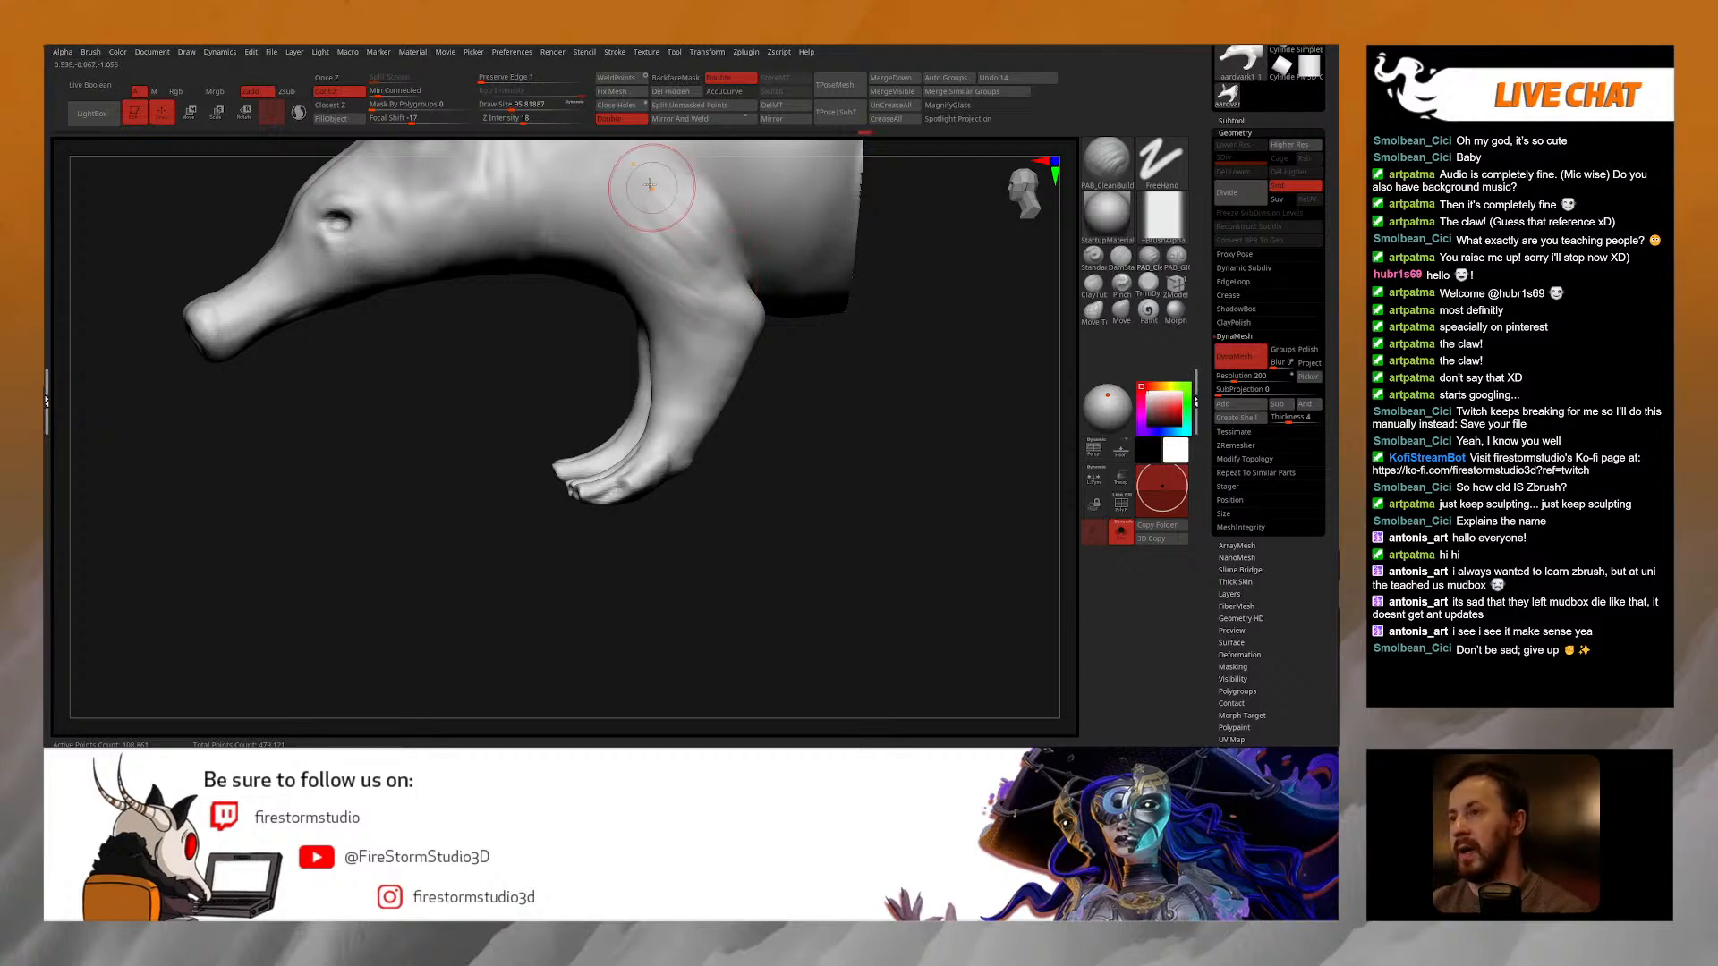
{"action": "right_click_drag", "start_coordinate": [670, 239], "coordinate": [695, 290], "text": "alt"}
{"action": "left_click_drag", "start_coordinate": [691, 280], "coordinate": [650, 243]}
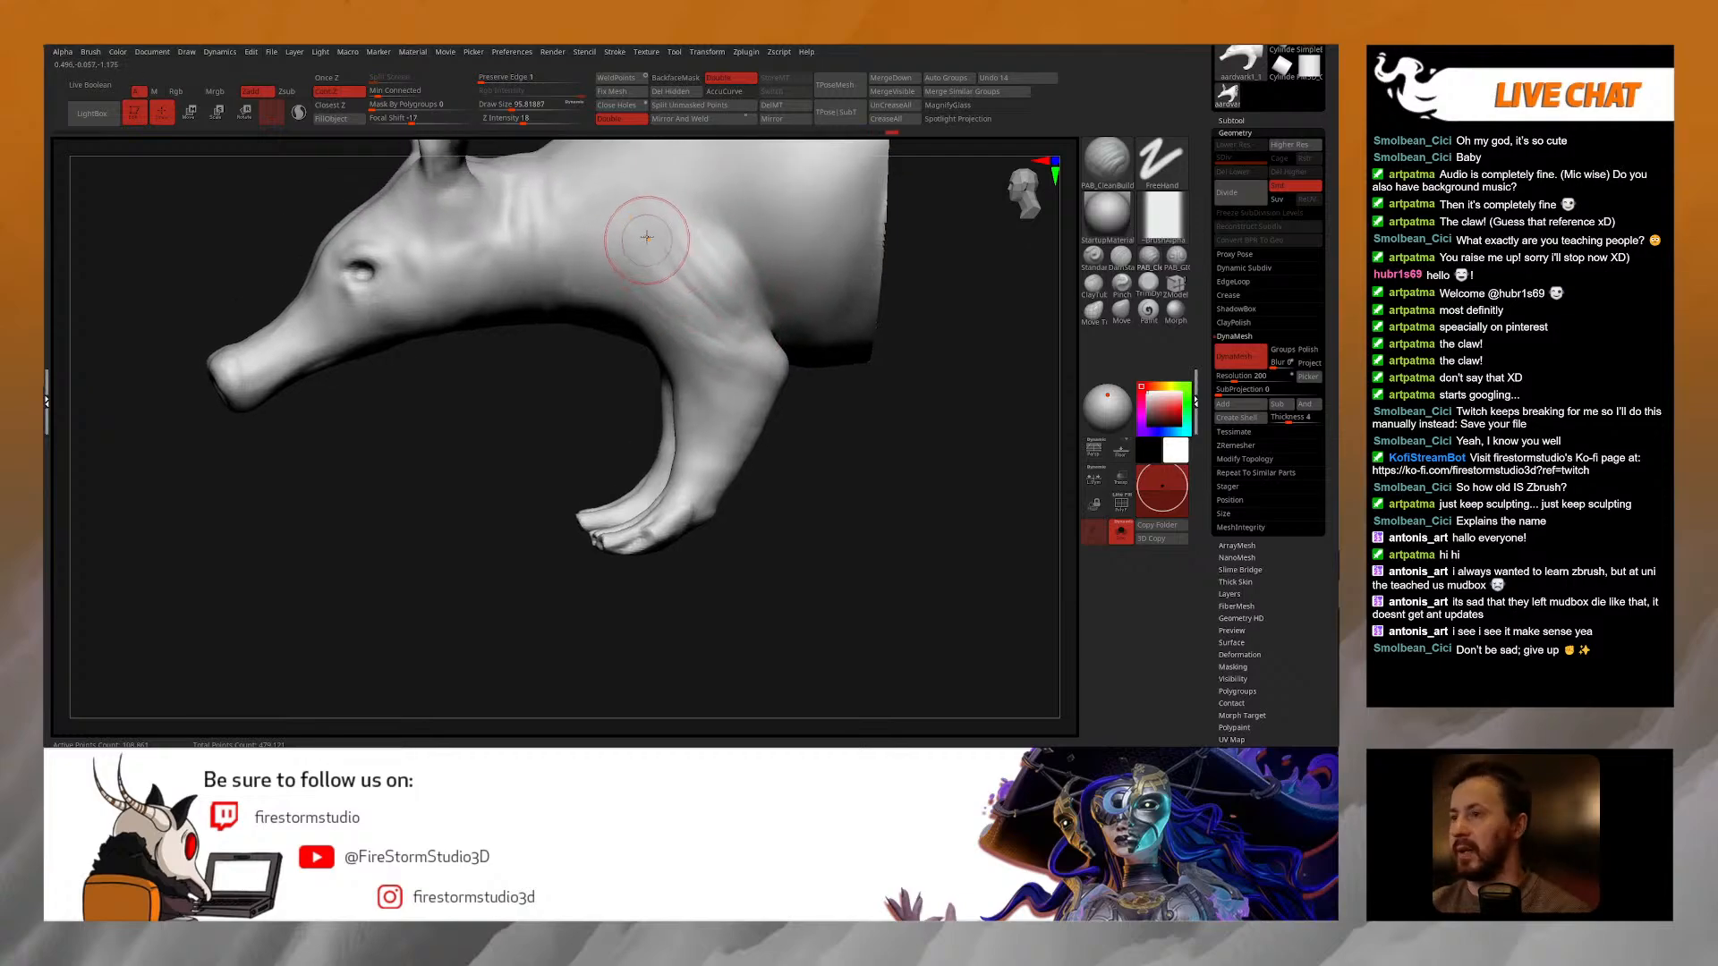
{"action": "right_click_drag", "start_coordinate": [697, 168], "coordinate": [701, 283], "text": "alt"}
{"action": "right_click_drag", "start_coordinate": [701, 282], "coordinate": [704, 315], "text": "shift"}
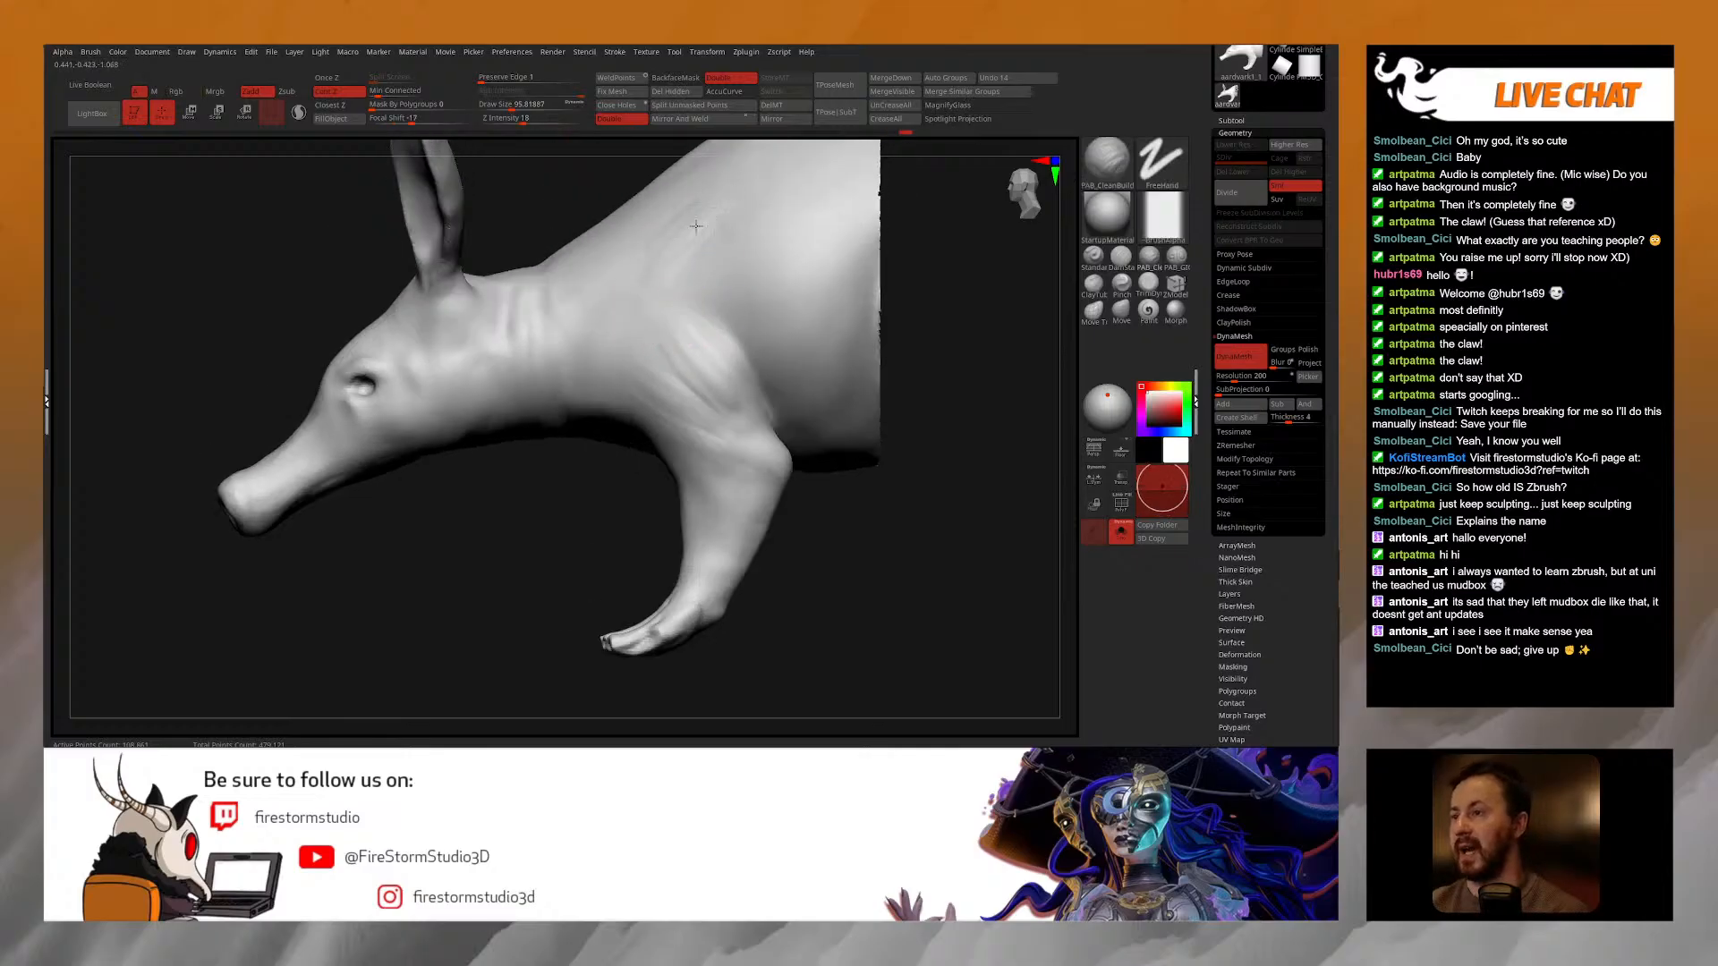
{"action": "right_click_drag", "start_coordinate": [734, 242], "coordinate": [718, 213], "text": "ctrl"}
{"action": "mouse_move", "coordinate": [709, 215]}
{"action": "left_mouse_down"}
{"action": "mouse_move", "coordinate": [669, 286]}
{"action": "mouse_move", "coordinate": [664, 345]}
{"action": "mouse_move", "coordinate": [740, 254]}
{"action": "left_mouse_up"}
{"action": "key", "text": "ctrl+z"}
Step: Set the brush size to about 73 and define the shoulder muscles above the front leg
{"action": "key", "text": "space"}
{"action": "left_click_drag", "start_coordinate": [648, 338], "coordinate": [661, 350]}
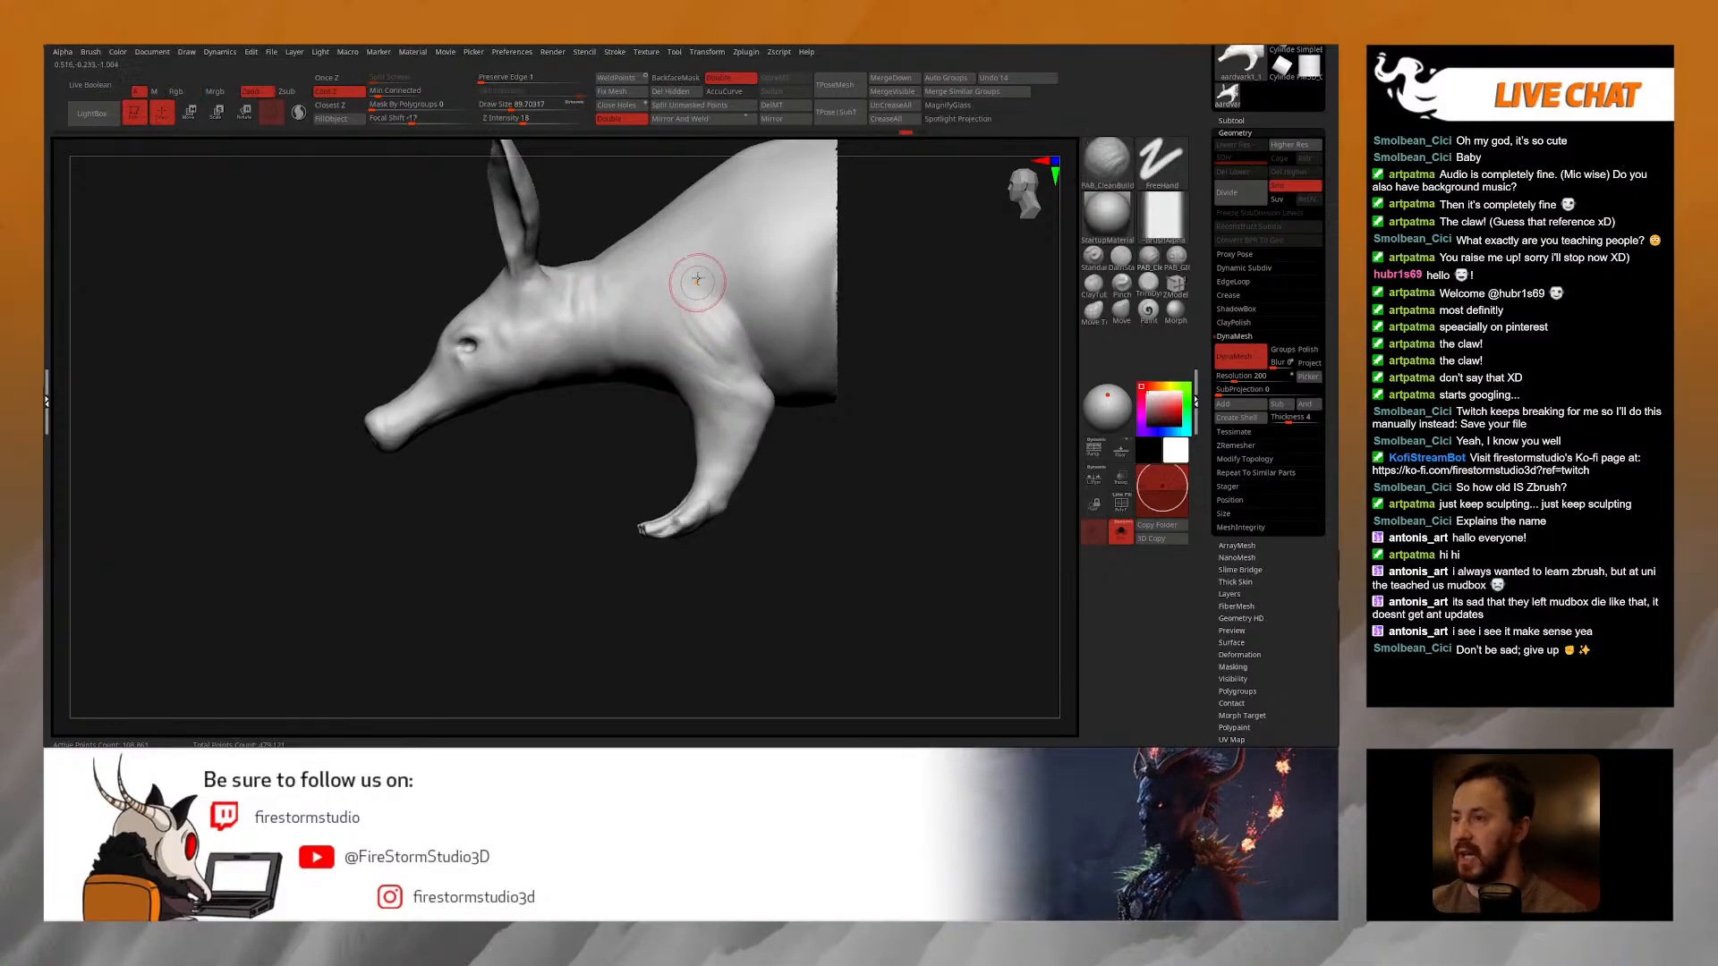
{"action": "right_click_drag", "start_coordinate": [700, 301], "coordinate": [687, 306]}
{"action": "key", "text": "space"}
{"action": "mouse_move", "coordinate": [667, 342]}
{"action": "left_mouse_down"}
{"action": "mouse_move", "coordinate": [728, 324]}
{"action": "mouse_move", "coordinate": [738, 340]}
{"action": "mouse_move", "coordinate": [713, 333]}
{"action": "mouse_move", "coordinate": [746, 355]}
{"action": "left_mouse_up"}
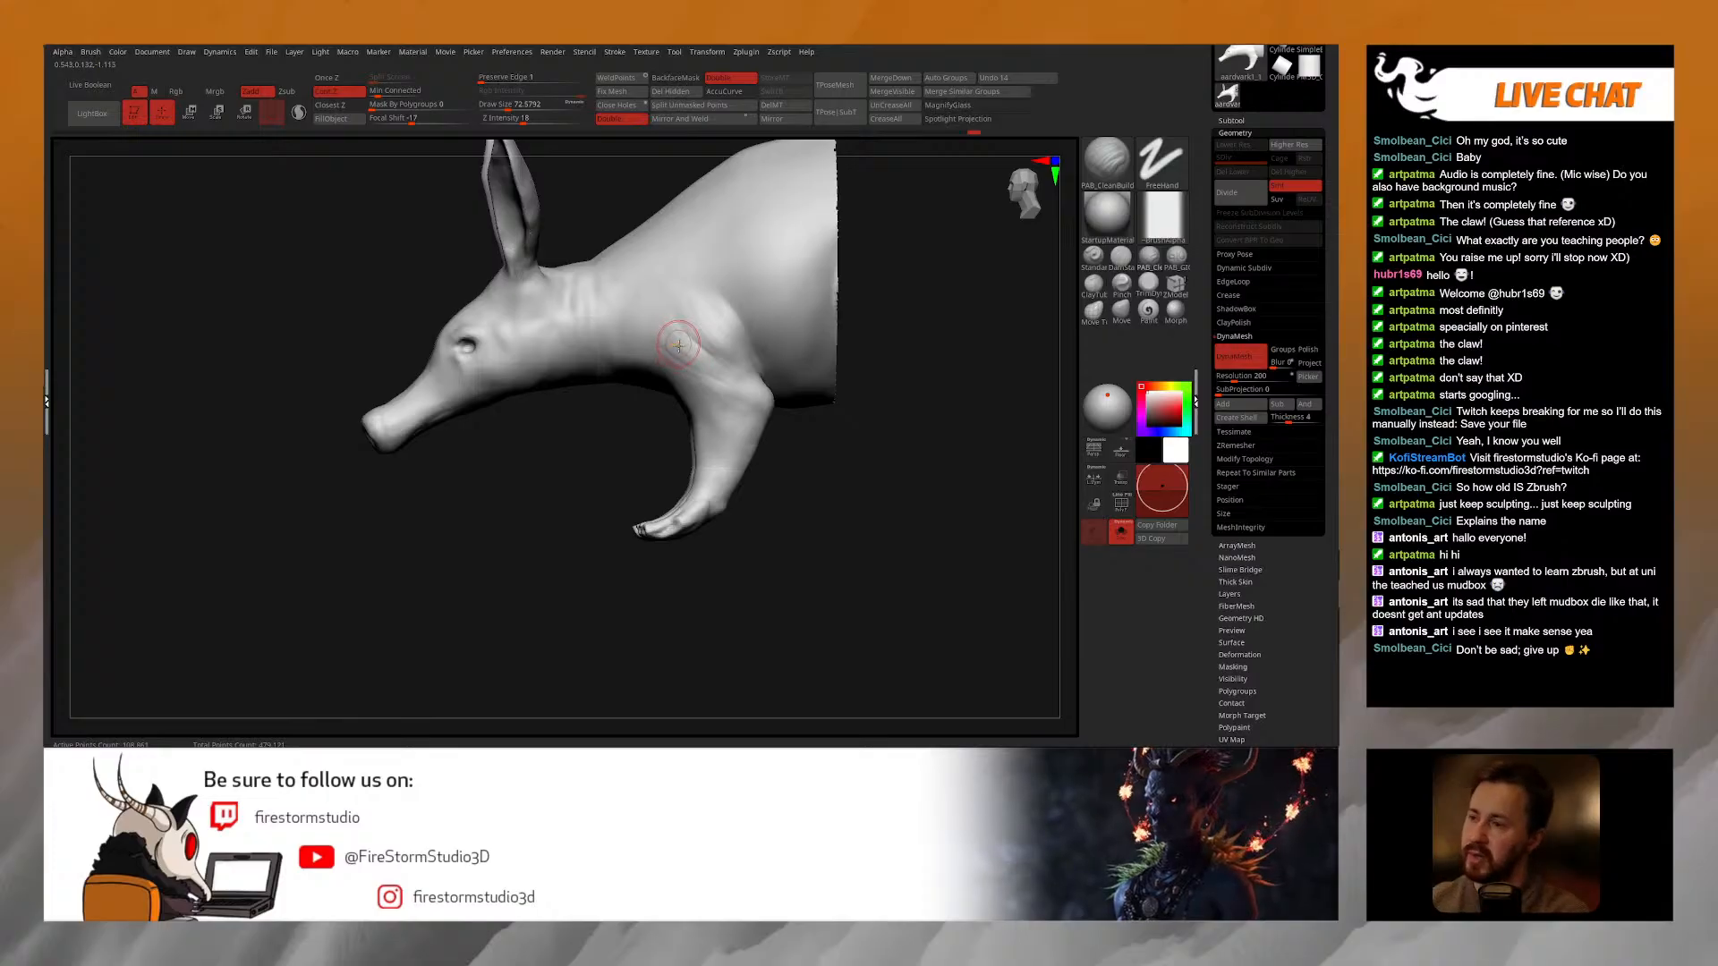
{"action": "mouse_move", "coordinate": [669, 341]}
{"action": "left_mouse_down"}
{"action": "mouse_move", "coordinate": [692, 361]}
{"action": "mouse_move", "coordinate": [704, 331]}
{"action": "left_mouse_up"}
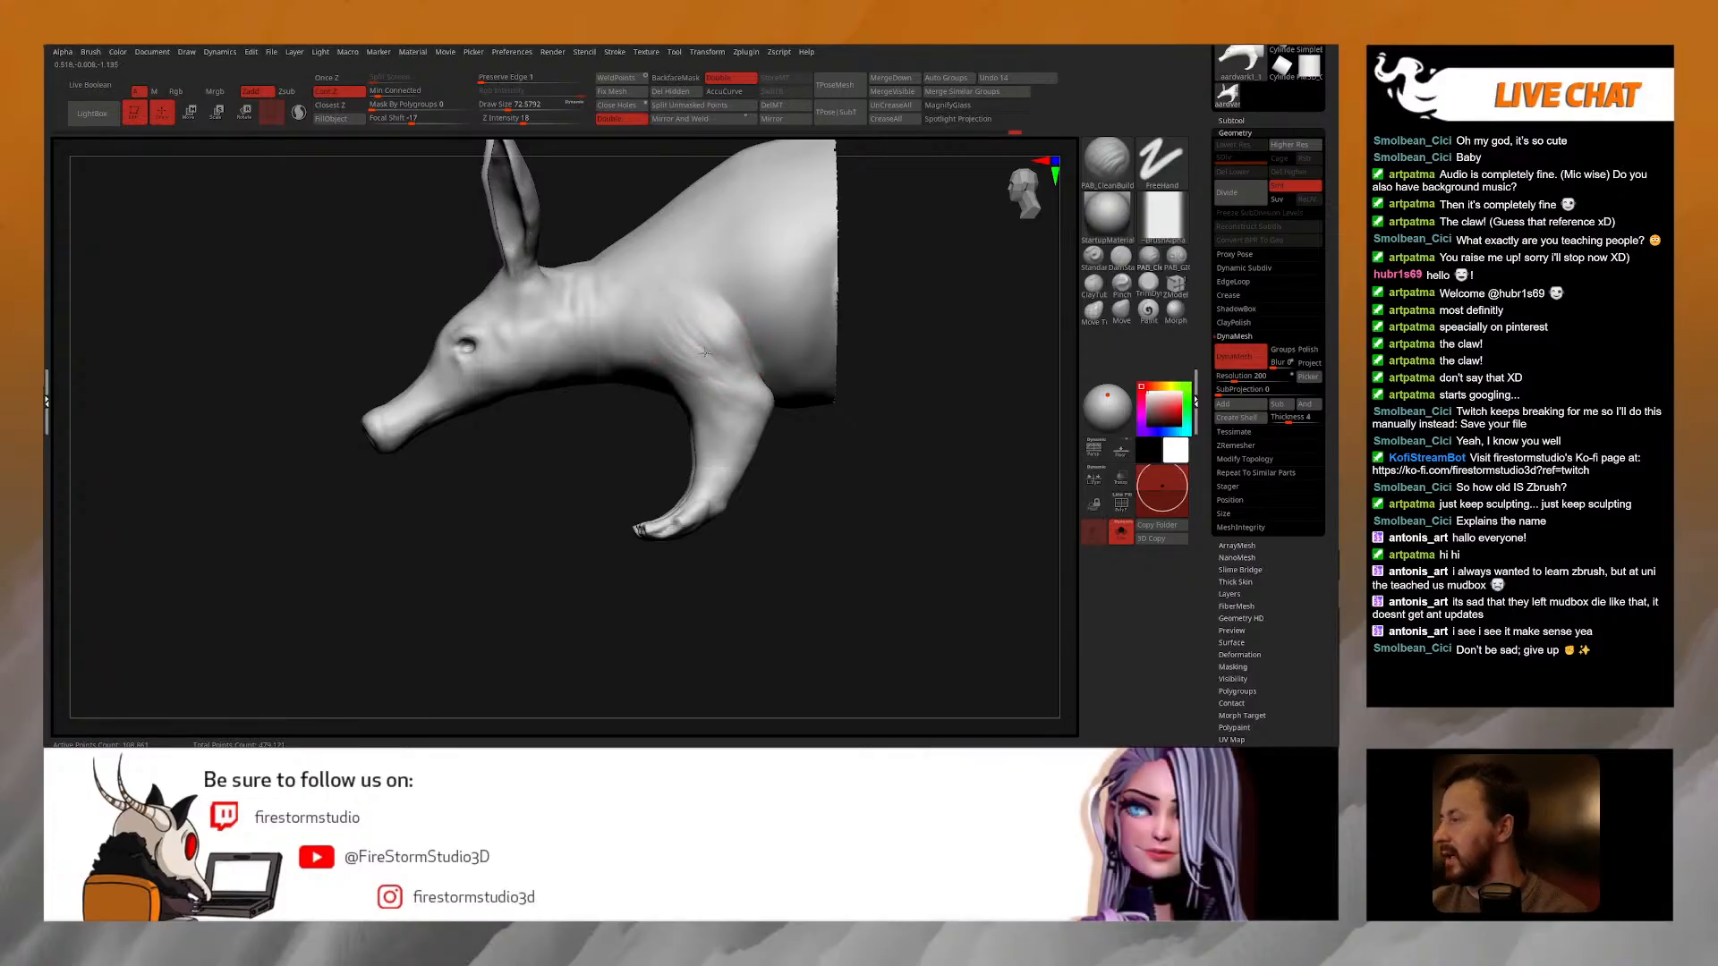
Step: Smooth the shoulder strokes into the surrounding body and set the build-up brush size to about 75
{"action": "key", "text": "shift"}
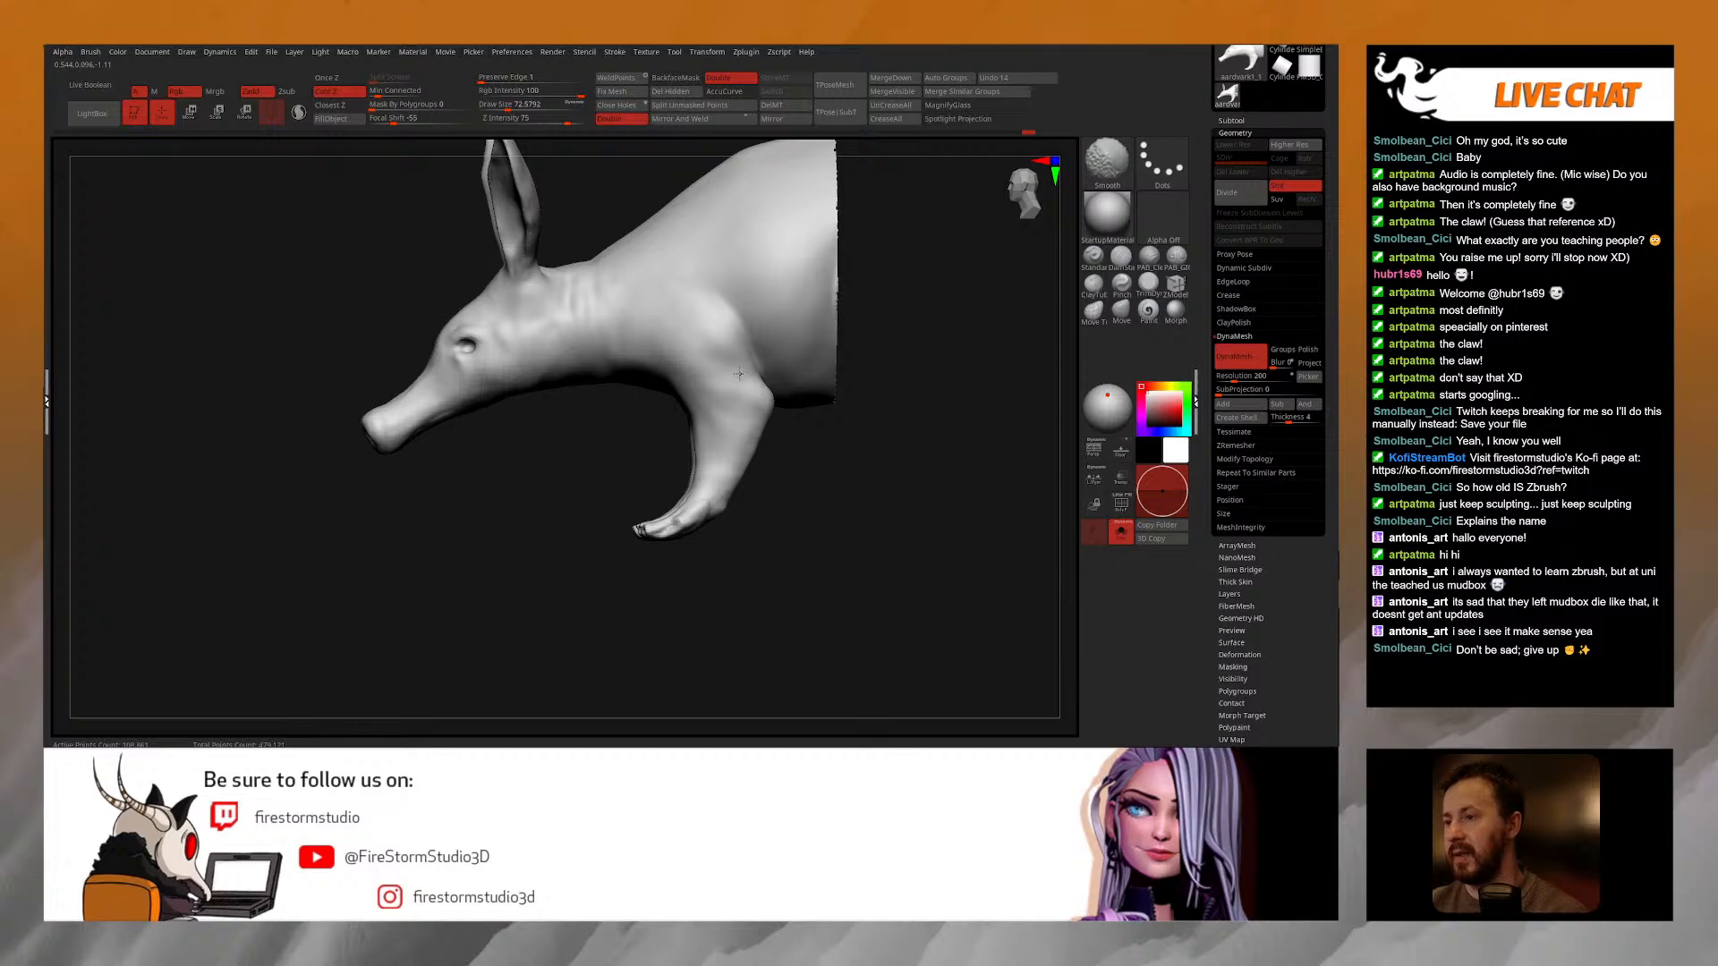
{"action": "right_click_drag", "start_coordinate": [734, 367], "coordinate": [678, 324]}
{"action": "left_click_drag", "start_coordinate": [678, 324], "coordinate": [700, 337], "text": "shift"}
{"action": "right_click_drag", "start_coordinate": [700, 336], "coordinate": [695, 331]}
{"action": "key", "text": "space"}
{"action": "left_click_drag", "start_coordinate": [702, 336], "coordinate": [707, 336]}
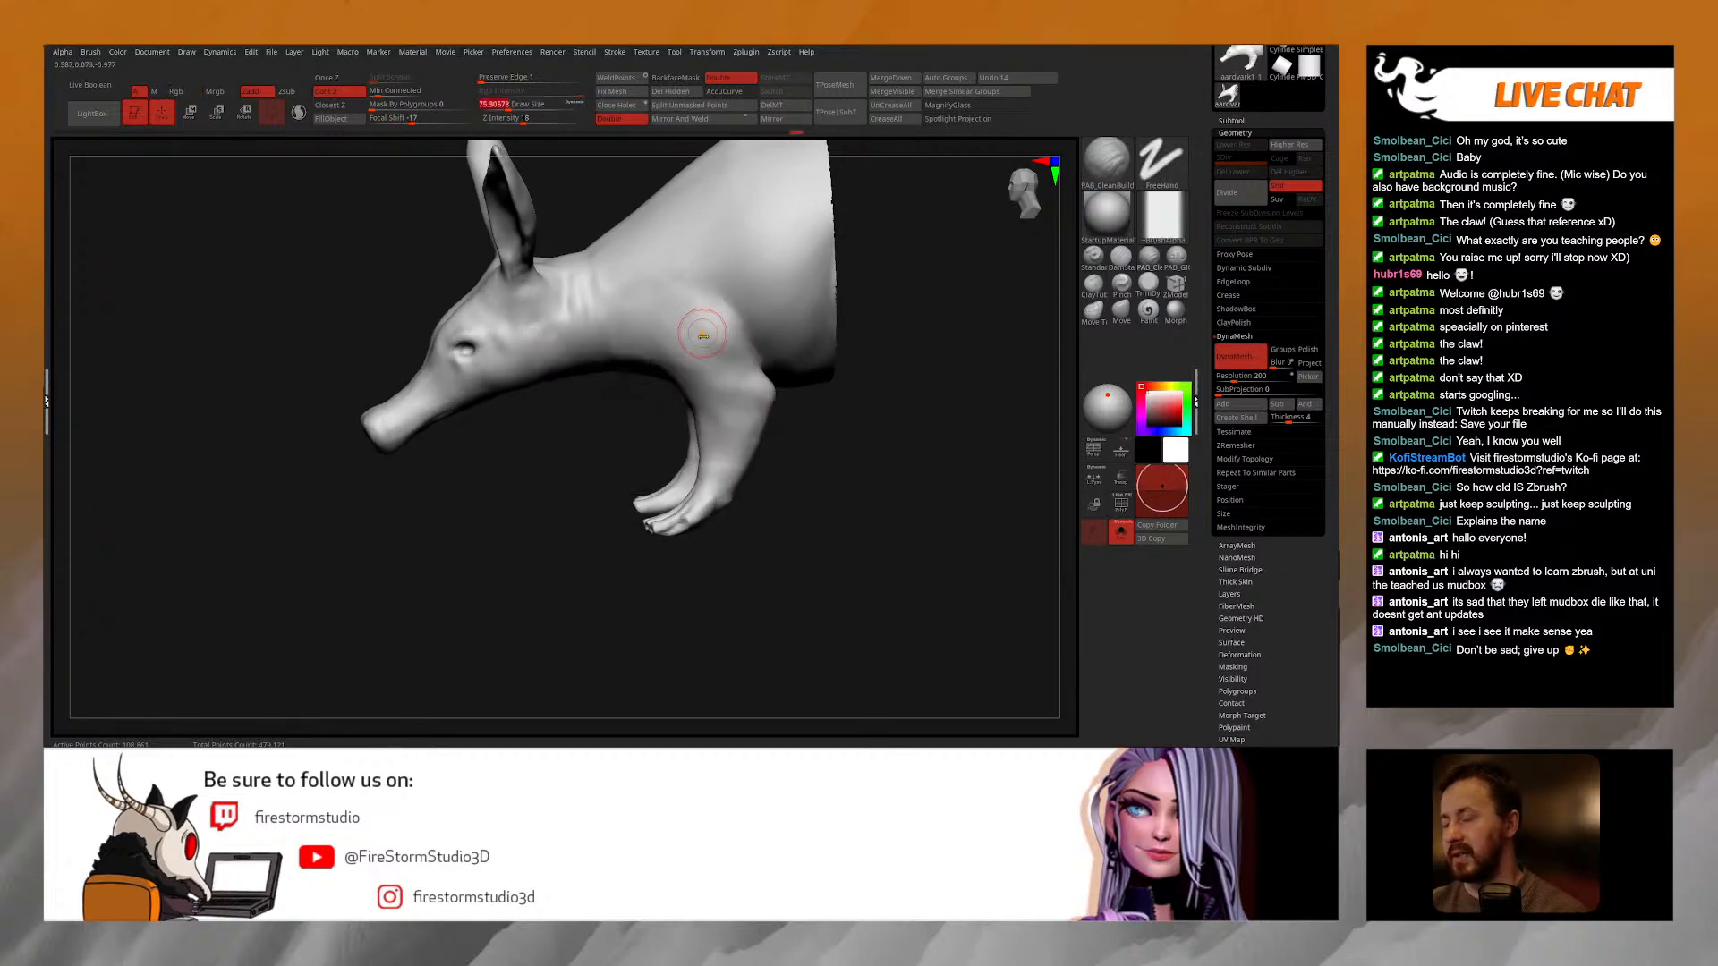
{"action": "mouse_move", "coordinate": [707, 338]}
{"action": "right_mouse_down"}
{"action": "mouse_move", "coordinate": [716, 381]}
{"action": "mouse_move", "coordinate": [654, 363]}
{"action": "mouse_move", "coordinate": [714, 353]}
{"action": "mouse_move", "coordinate": [699, 366]}
{"action": "right_mouse_up"}
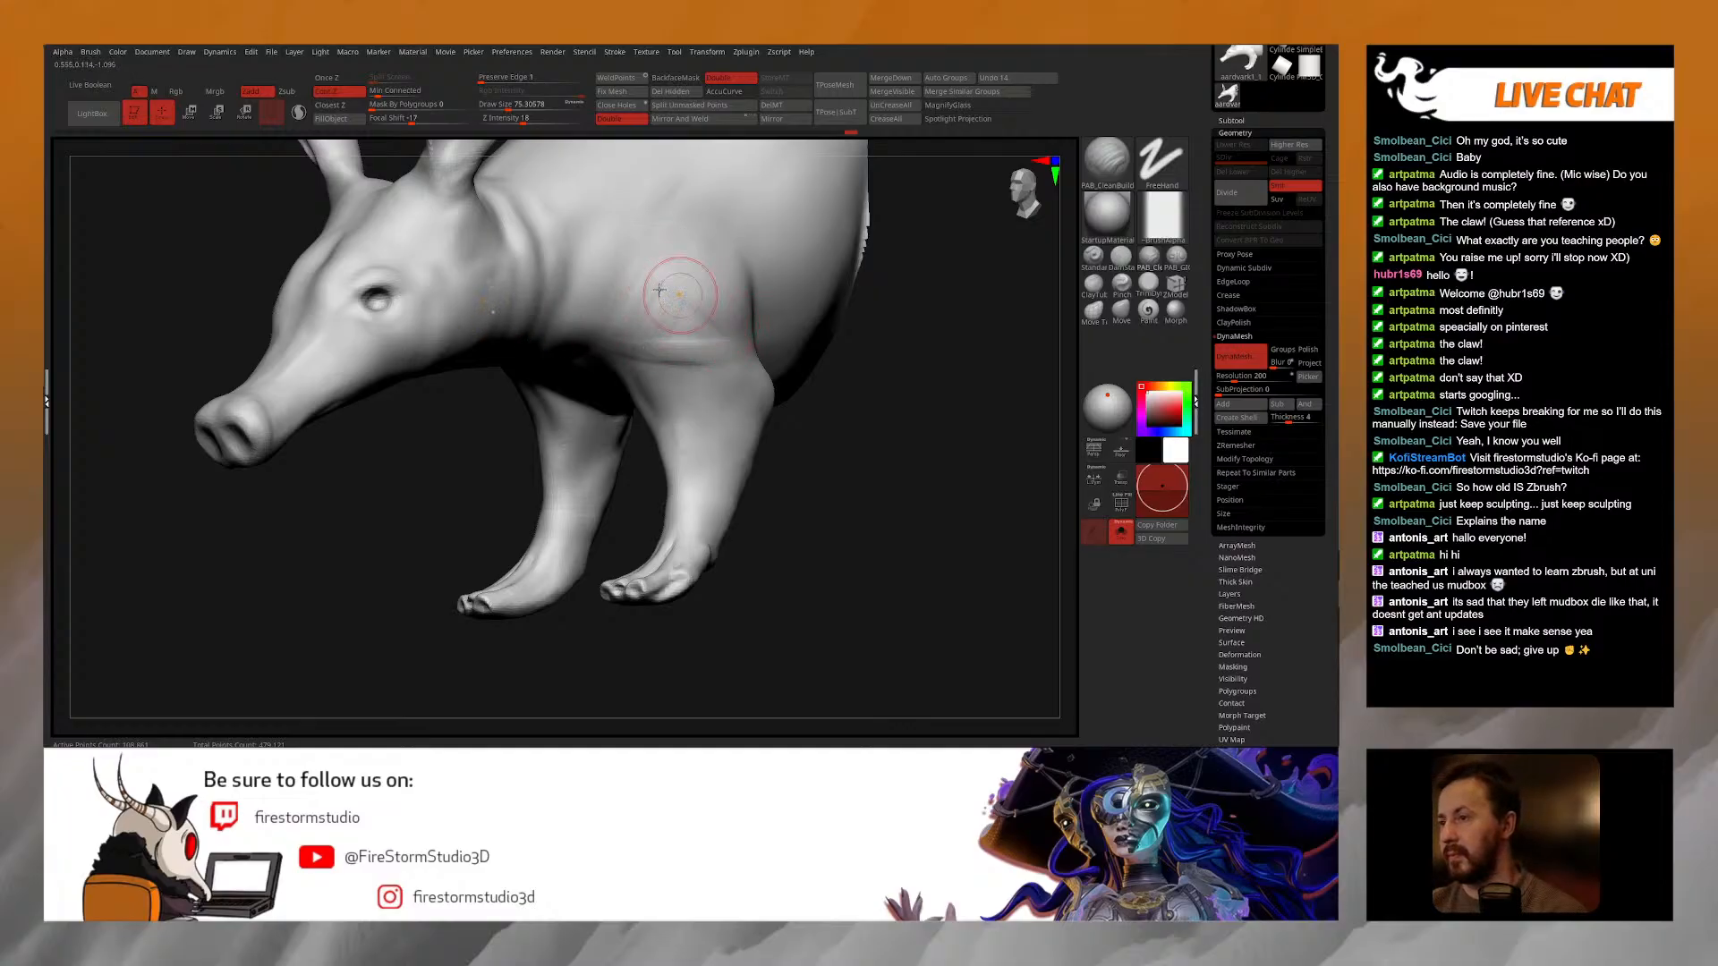
Step: Refine the shoulder and upper front leg, reducing the brush size to about 57
{"action": "key", "text": "shift"}
{"action": "right_click_drag", "start_coordinate": [706, 340], "coordinate": [640, 327]}
{"action": "mouse_move", "coordinate": [660, 414]}
{"action": "right_mouse_down"}
{"action": "mouse_move", "coordinate": [652, 430]}
{"action": "mouse_move", "coordinate": [685, 325]}
{"action": "mouse_move", "coordinate": [620, 289]}
{"action": "right_mouse_up"}
{"action": "right_click", "coordinate": [651, 431]}
{"action": "right_click_drag", "start_coordinate": [661, 346], "coordinate": [646, 375]}
{"action": "right_click", "coordinate": [626, 403]}
{"action": "left_click_drag", "start_coordinate": [667, 380], "coordinate": [661, 380]}
{"action": "right_click_drag", "start_coordinate": [671, 331], "coordinate": [660, 280], "text": "alt"}
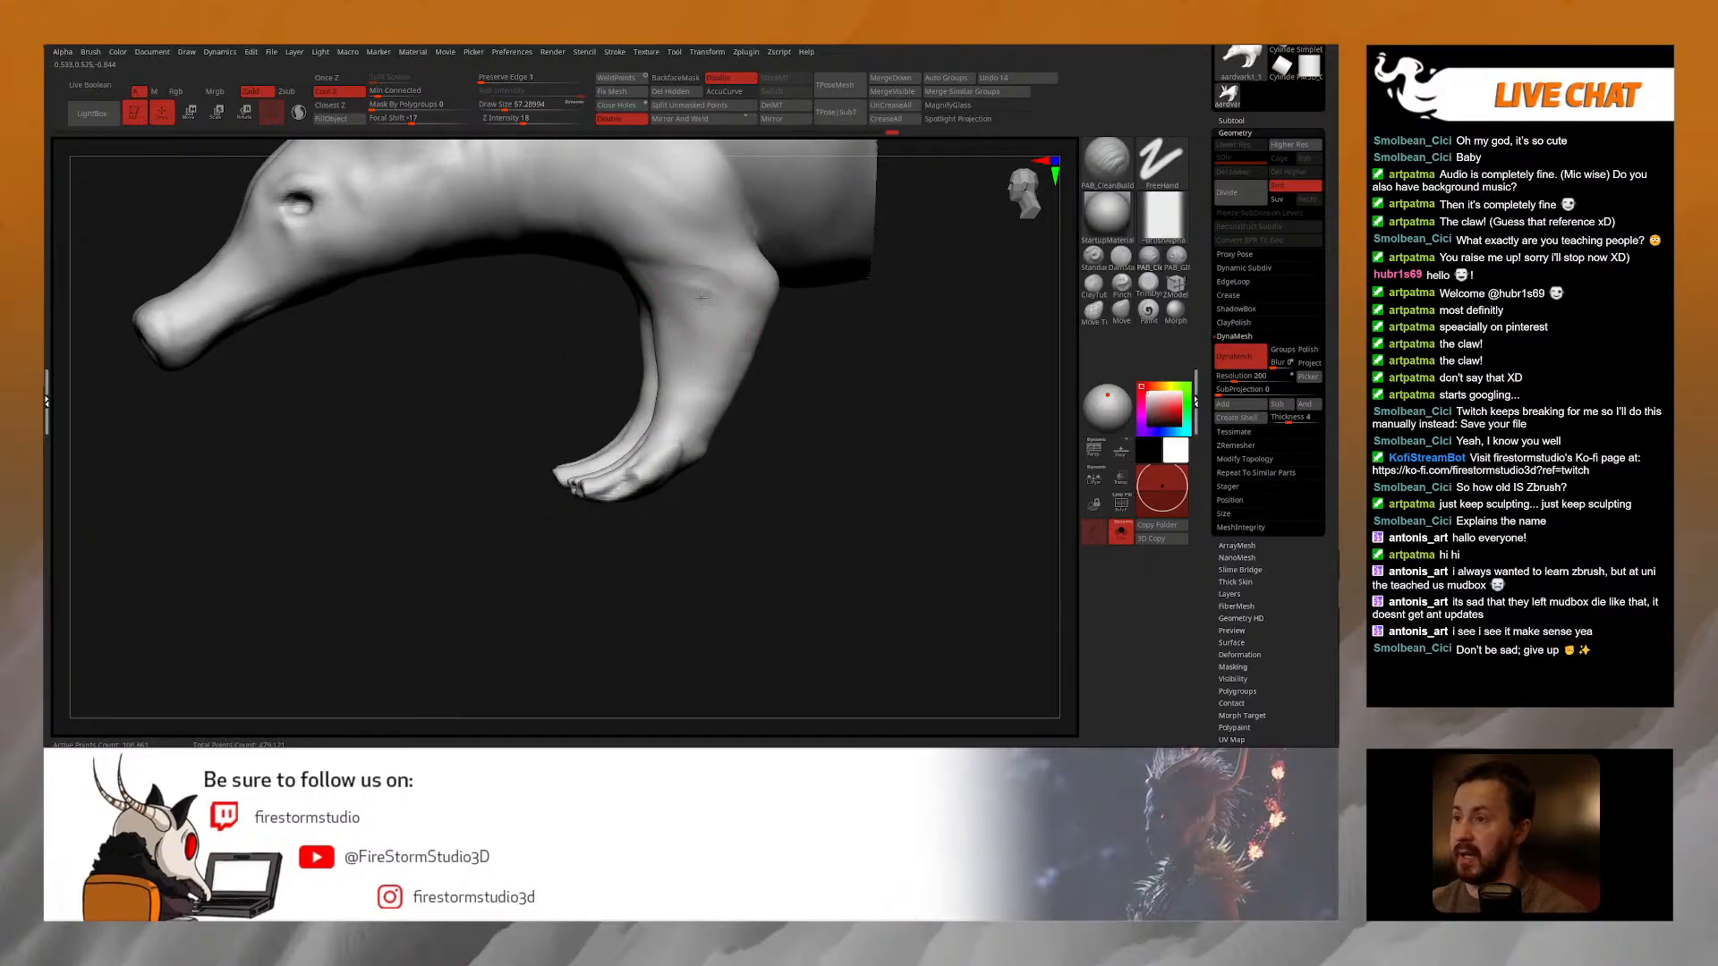
Step: Smooth the outer surface of the front leg between the elbow and the wrist
{"action": "mouse_move", "coordinate": [687, 392]}
{"action": "right_mouse_down"}
{"action": "mouse_move", "coordinate": [672, 416]}
{"action": "mouse_move", "coordinate": [698, 376]}
{"action": "right_mouse_up"}
{"action": "key", "text": "shift"}
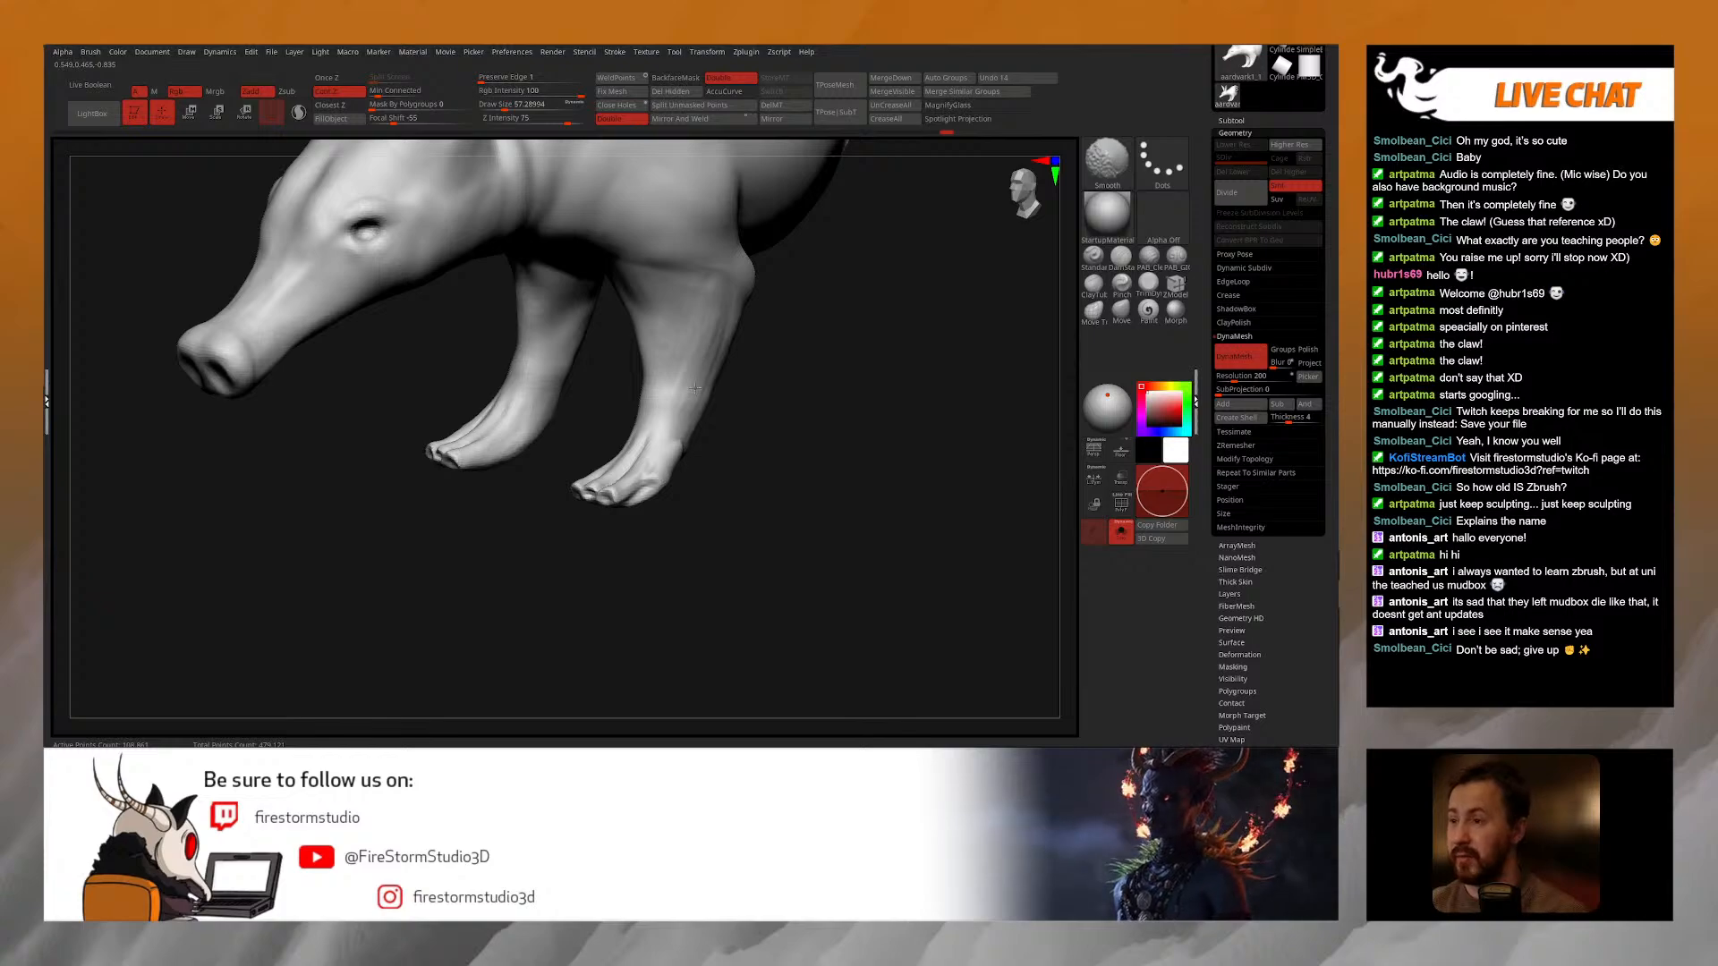
{"action": "left_click_drag", "start_coordinate": [700, 374], "coordinate": [694, 345], "text": "shift"}
{"action": "right_click_drag", "start_coordinate": [702, 354], "coordinate": [673, 341]}
{"action": "left_click_drag", "start_coordinate": [680, 313], "coordinate": [676, 349], "text": "shift"}
{"action": "right_click_drag", "start_coordinate": [663, 331], "coordinate": [826, 268]}
Step: Reshape the inner contour of the upper front legs using the Move brush at a size of about 105
{"action": "left_click", "coordinate": [1121, 308]}
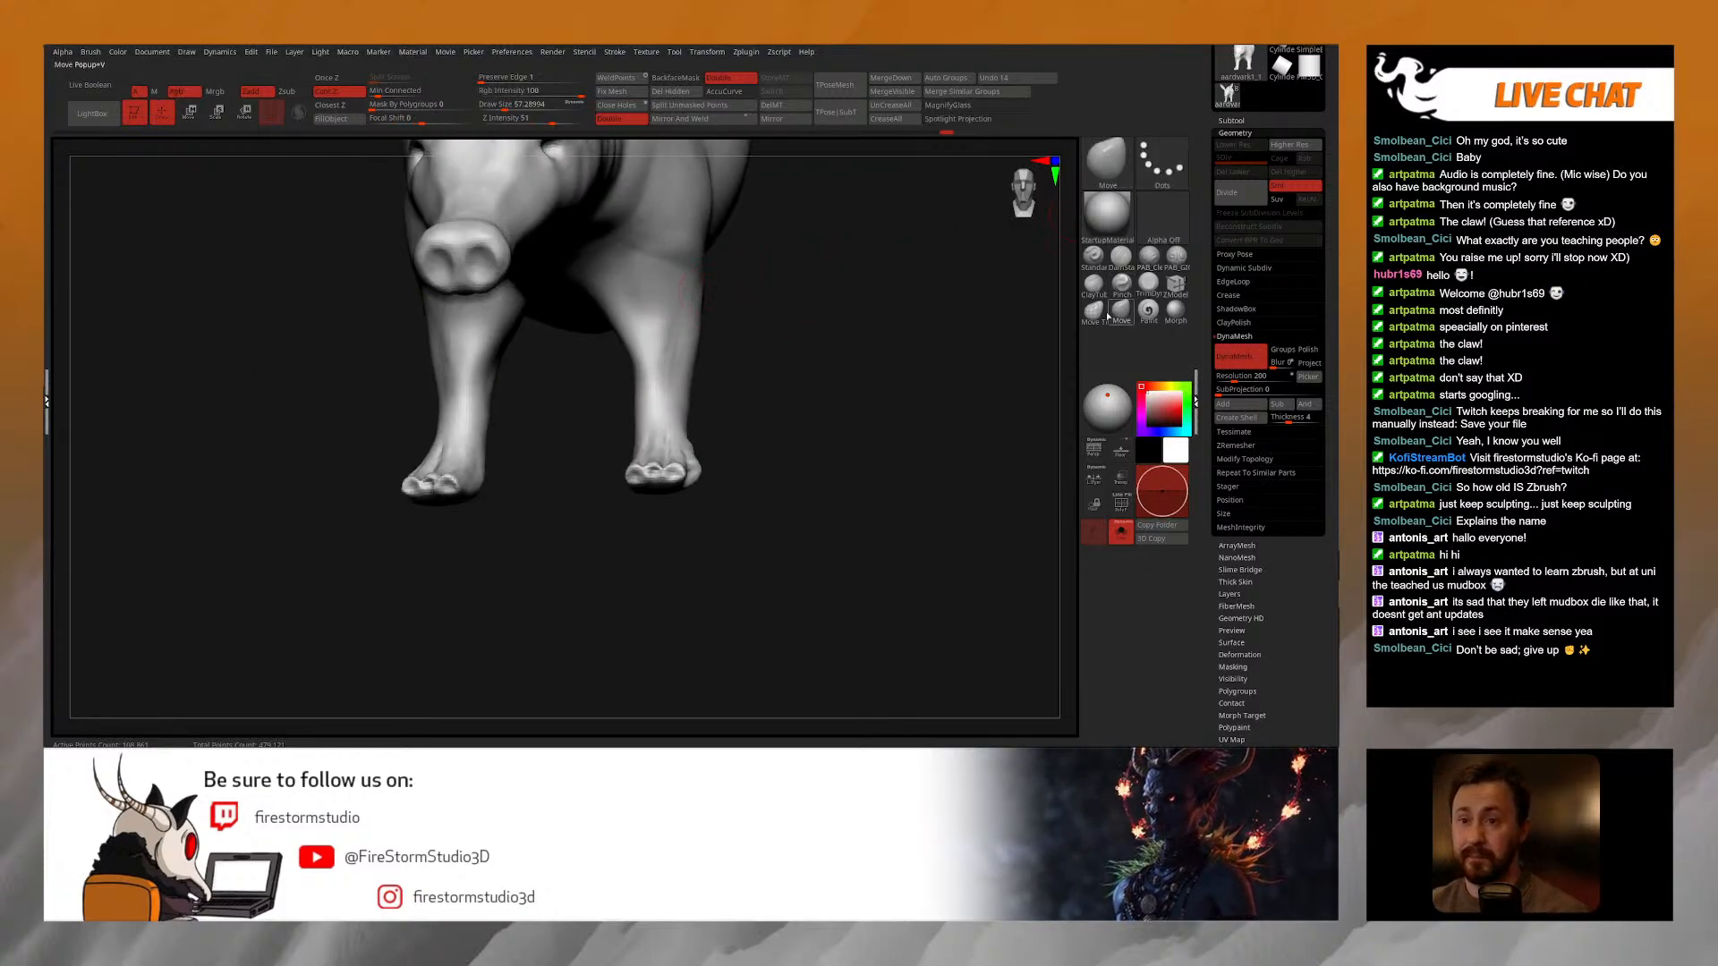
{"action": "right_click_drag", "start_coordinate": [573, 345], "coordinate": [618, 347]}
{"action": "key", "text": "space"}
{"action": "mouse_move", "coordinate": [605, 350]}
{"action": "left_mouse_down"}
{"action": "mouse_move", "coordinate": [595, 295]}
{"action": "mouse_move", "coordinate": [627, 335]}
{"action": "mouse_move", "coordinate": [619, 316]}
{"action": "left_mouse_up"}
{"action": "right_click_drag", "start_coordinate": [619, 316], "coordinate": [667, 291]}
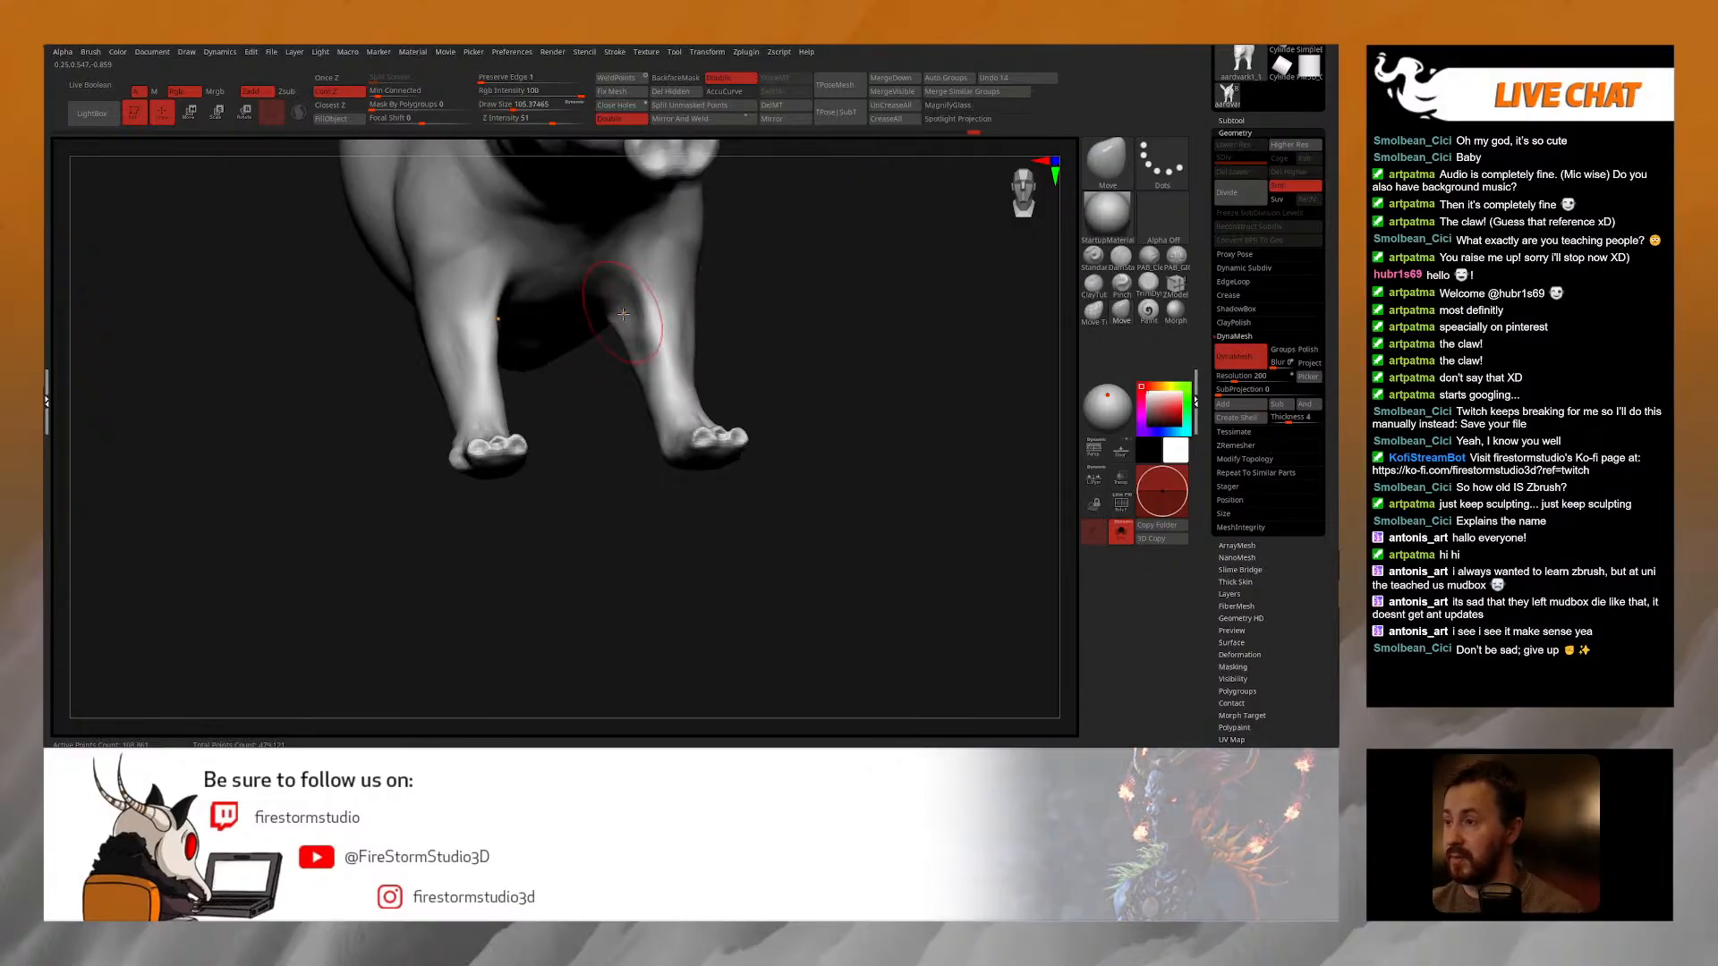
Step: Reduce the Move brush to about 93 and adjust the inner forearm contour
{"action": "key", "text": "space"}
{"action": "left_click_drag", "start_coordinate": [615, 351], "coordinate": [609, 351]}
{"action": "left_click_drag", "start_coordinate": [637, 310], "coordinate": [629, 307]}
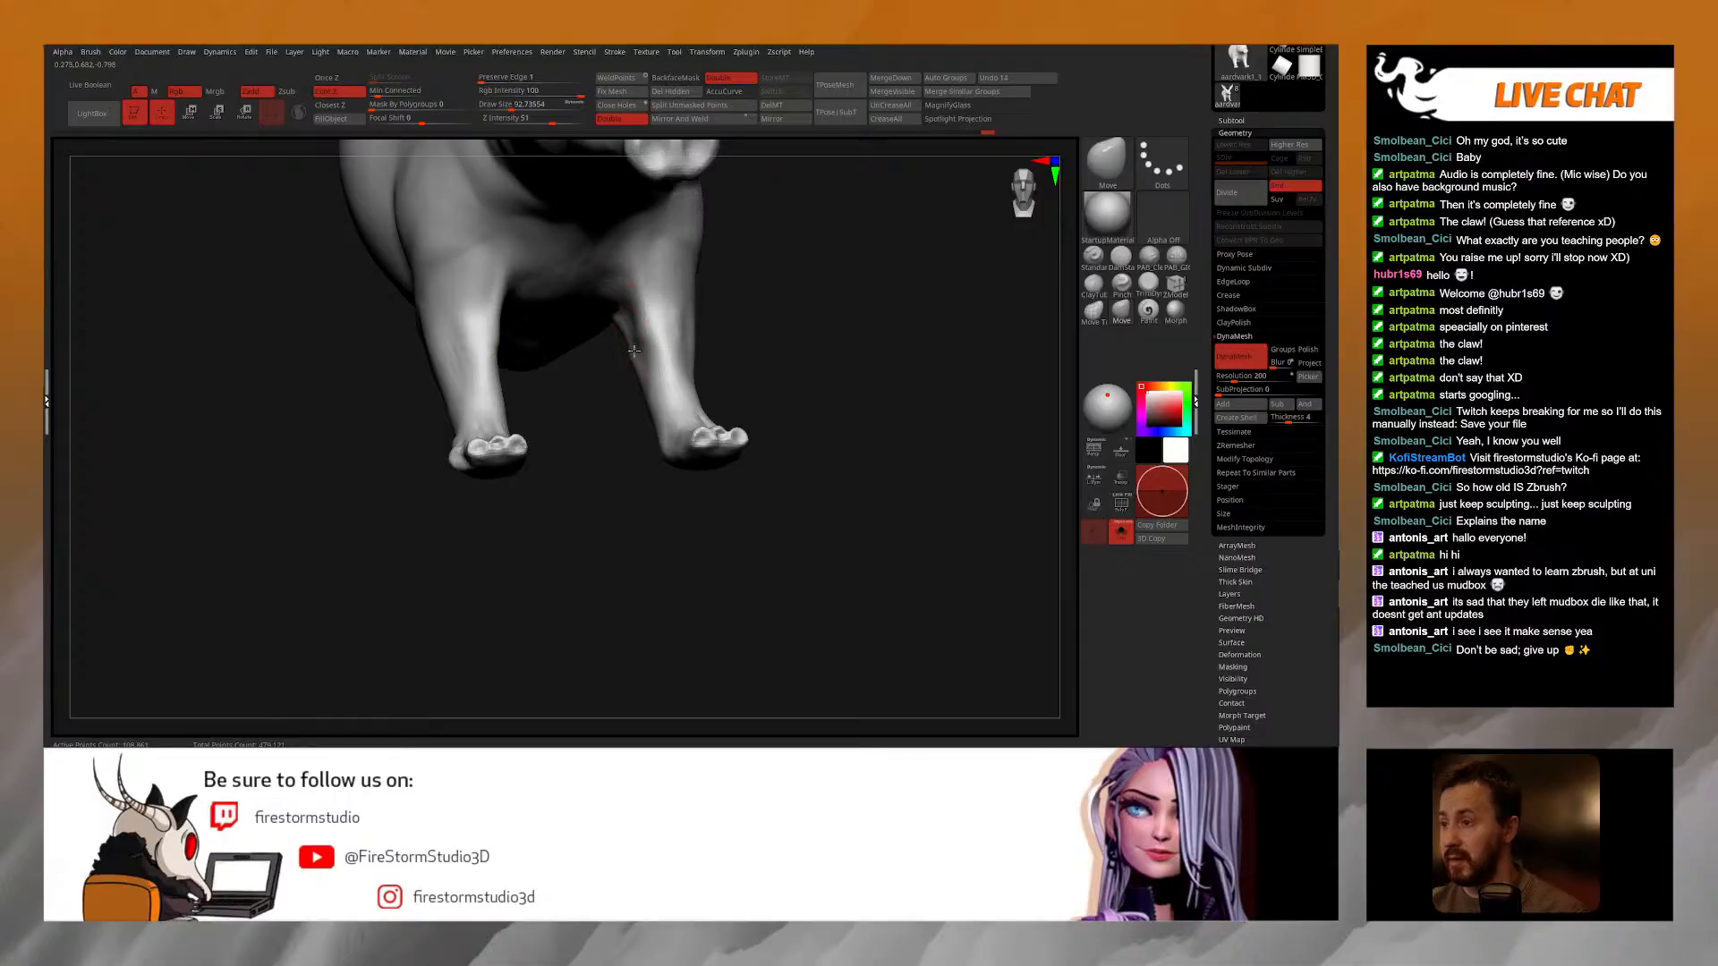
{"action": "right_click_drag", "start_coordinate": [643, 356], "coordinate": [600, 379]}
{"action": "left_click_drag", "start_coordinate": [651, 349], "coordinate": [662, 347]}
{"action": "right_click_drag", "start_coordinate": [662, 347], "coordinate": [541, 352]}
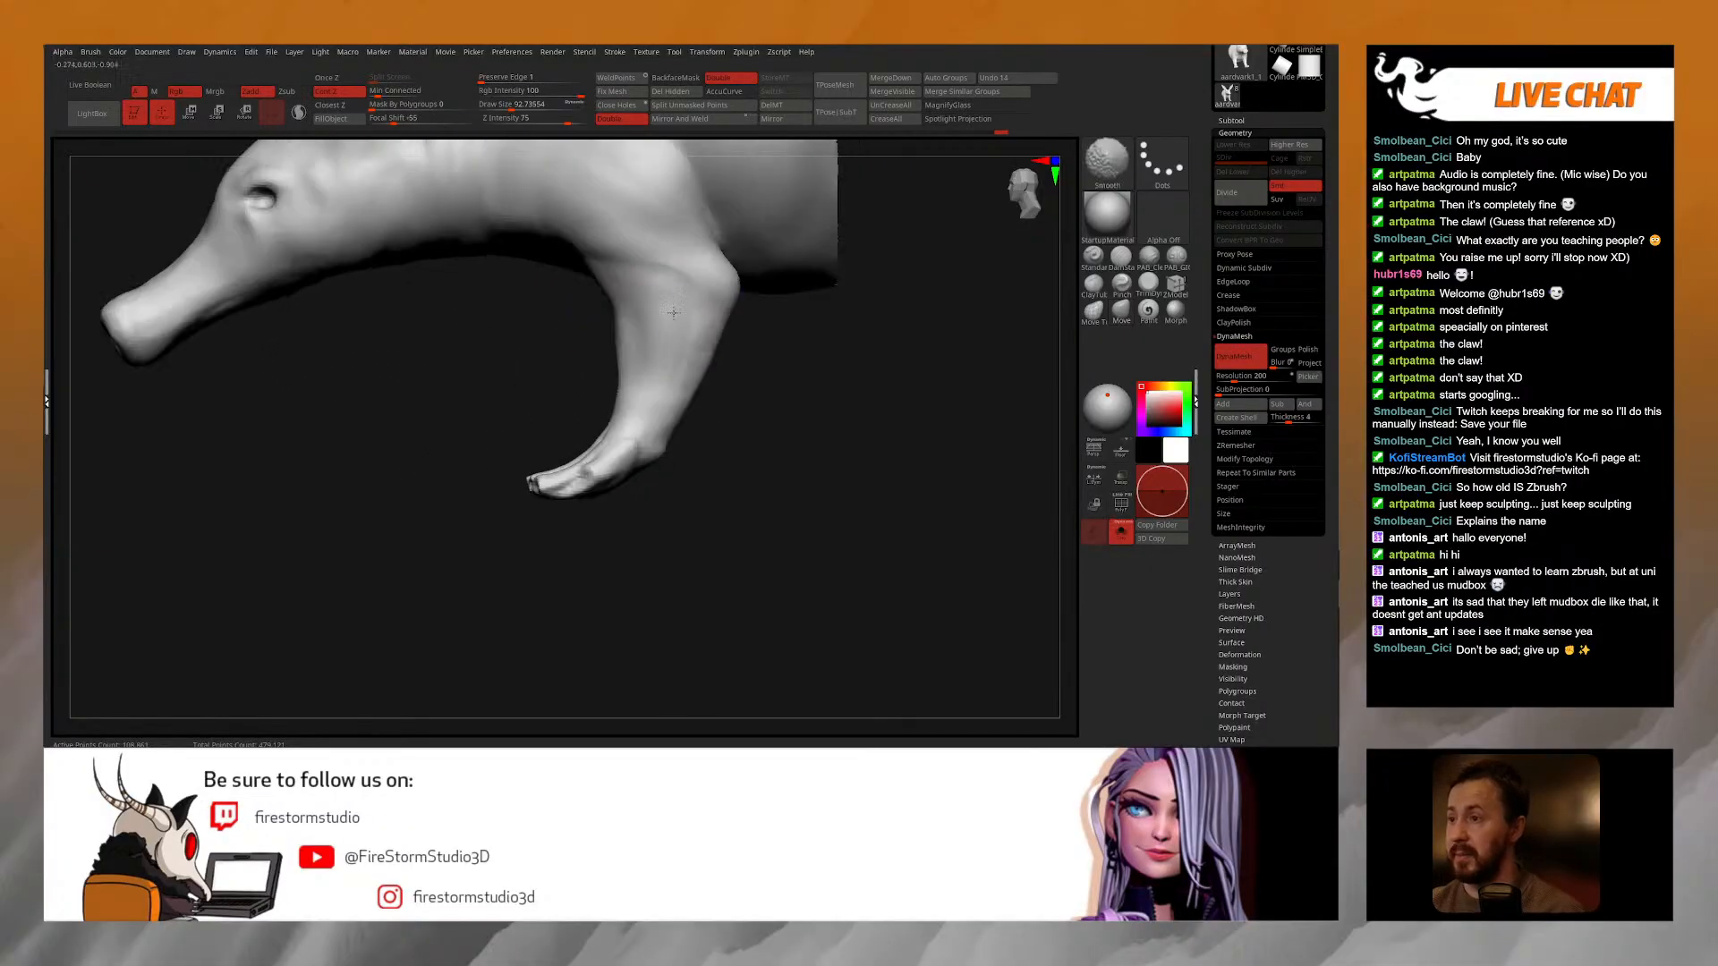
Step: Carve a fold across the front of the upper leg, below the chest, with the DamStandard brush
{"action": "left_click", "coordinate": [1124, 264]}
{"action": "mouse_move", "coordinate": [646, 345]}
{"action": "right_mouse_down"}
{"action": "mouse_move", "coordinate": [673, 342]}
{"action": "mouse_move", "coordinate": [646, 385]}
{"action": "right_mouse_up"}
{"action": "mouse_move", "coordinate": [532, 324]}
{"action": "right_mouse_down"}
{"action": "mouse_move", "coordinate": [589, 289]}
{"action": "mouse_move", "coordinate": [519, 262]}
{"action": "right_mouse_up"}
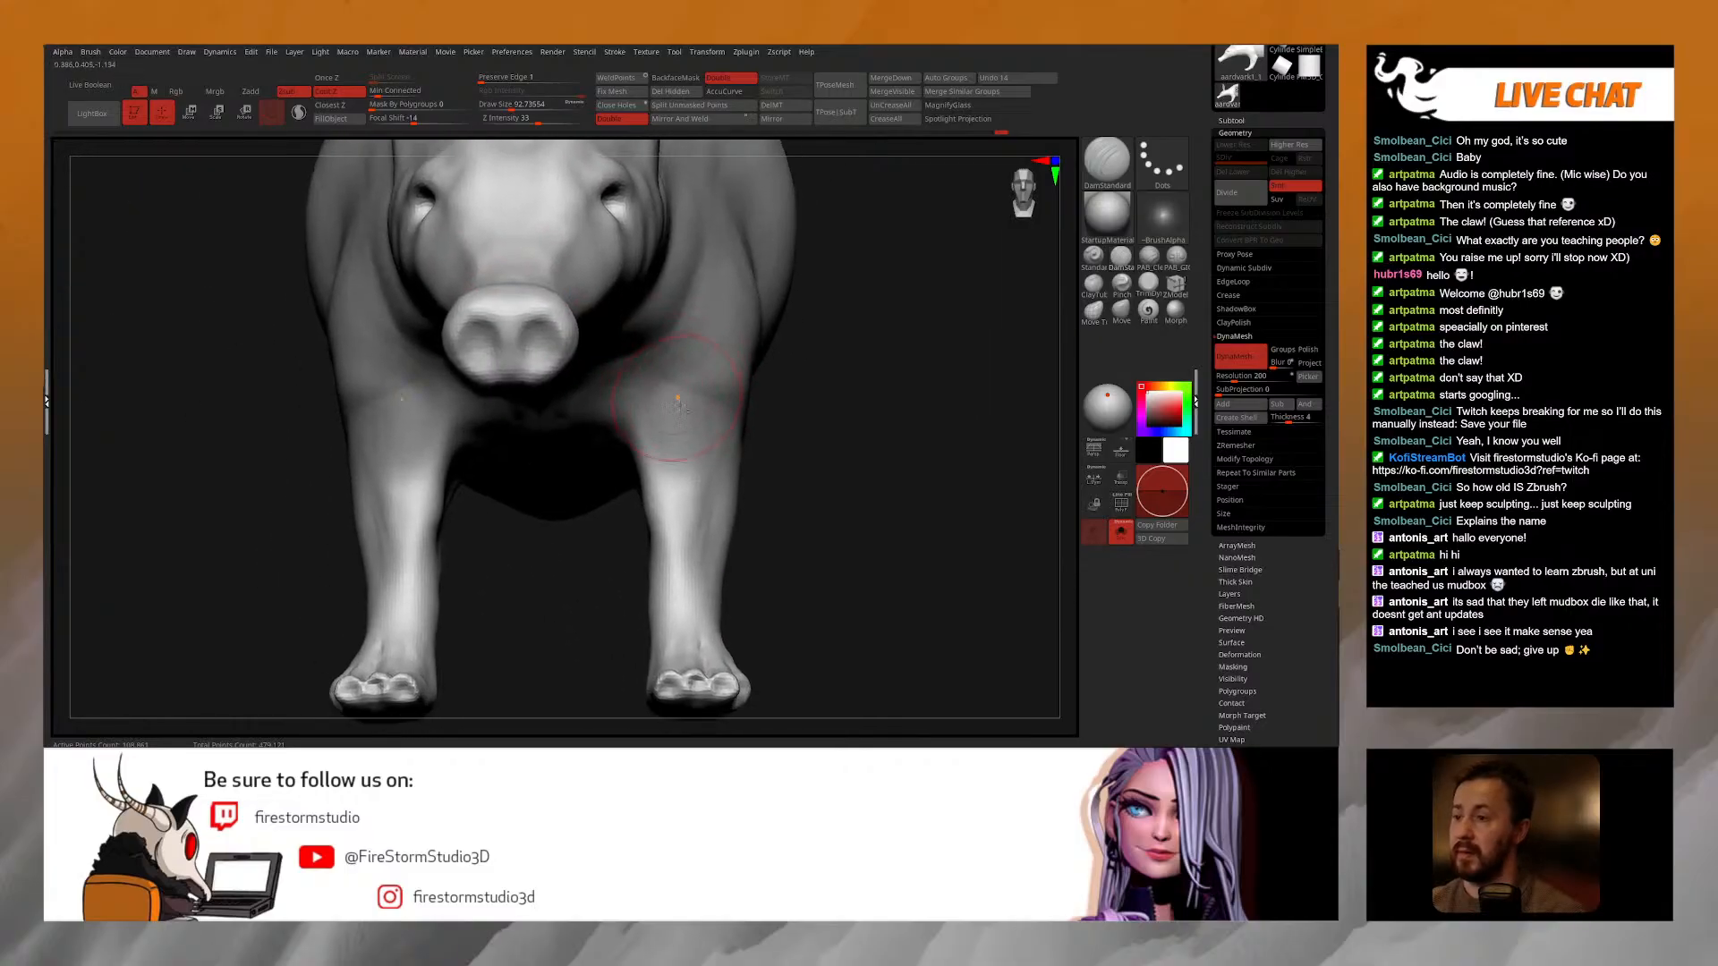
{"action": "right_click_drag", "start_coordinate": [679, 461], "coordinate": [634, 459]}
{"action": "left_click_drag", "start_coordinate": [680, 448], "coordinate": [732, 445]}
{"action": "mouse_move", "coordinate": [738, 473]}
{"action": "right_mouse_down", "text": "shift"}
{"action": "mouse_move", "coordinate": [712, 474]}
{"action": "mouse_move", "coordinate": [744, 476]}
{"action": "right_mouse_up", "text": "shift"}
{"action": "mouse_move", "coordinate": [744, 476]}
{"action": "right_mouse_down", "text": "alt"}
{"action": "mouse_move", "coordinate": [721, 403]}
{"action": "mouse_move", "coordinate": [658, 429]}
{"action": "mouse_move", "coordinate": [637, 358]}
{"action": "mouse_move", "coordinate": [617, 358]}
{"action": "right_mouse_up", "text": "alt"}
Step: Reduce the DamStandard brush to about 78 and carve the armpit crease between the chest and front leg
{"action": "right_click", "coordinate": [646, 445]}
{"action": "right_click", "coordinate": [612, 373]}
{"action": "left_click_drag", "start_coordinate": [637, 318], "coordinate": [647, 318]}
{"action": "right_click_drag", "start_coordinate": [626, 340], "coordinate": [564, 304]}
{"action": "left_click_drag", "start_coordinate": [539, 293], "coordinate": [612, 355]}
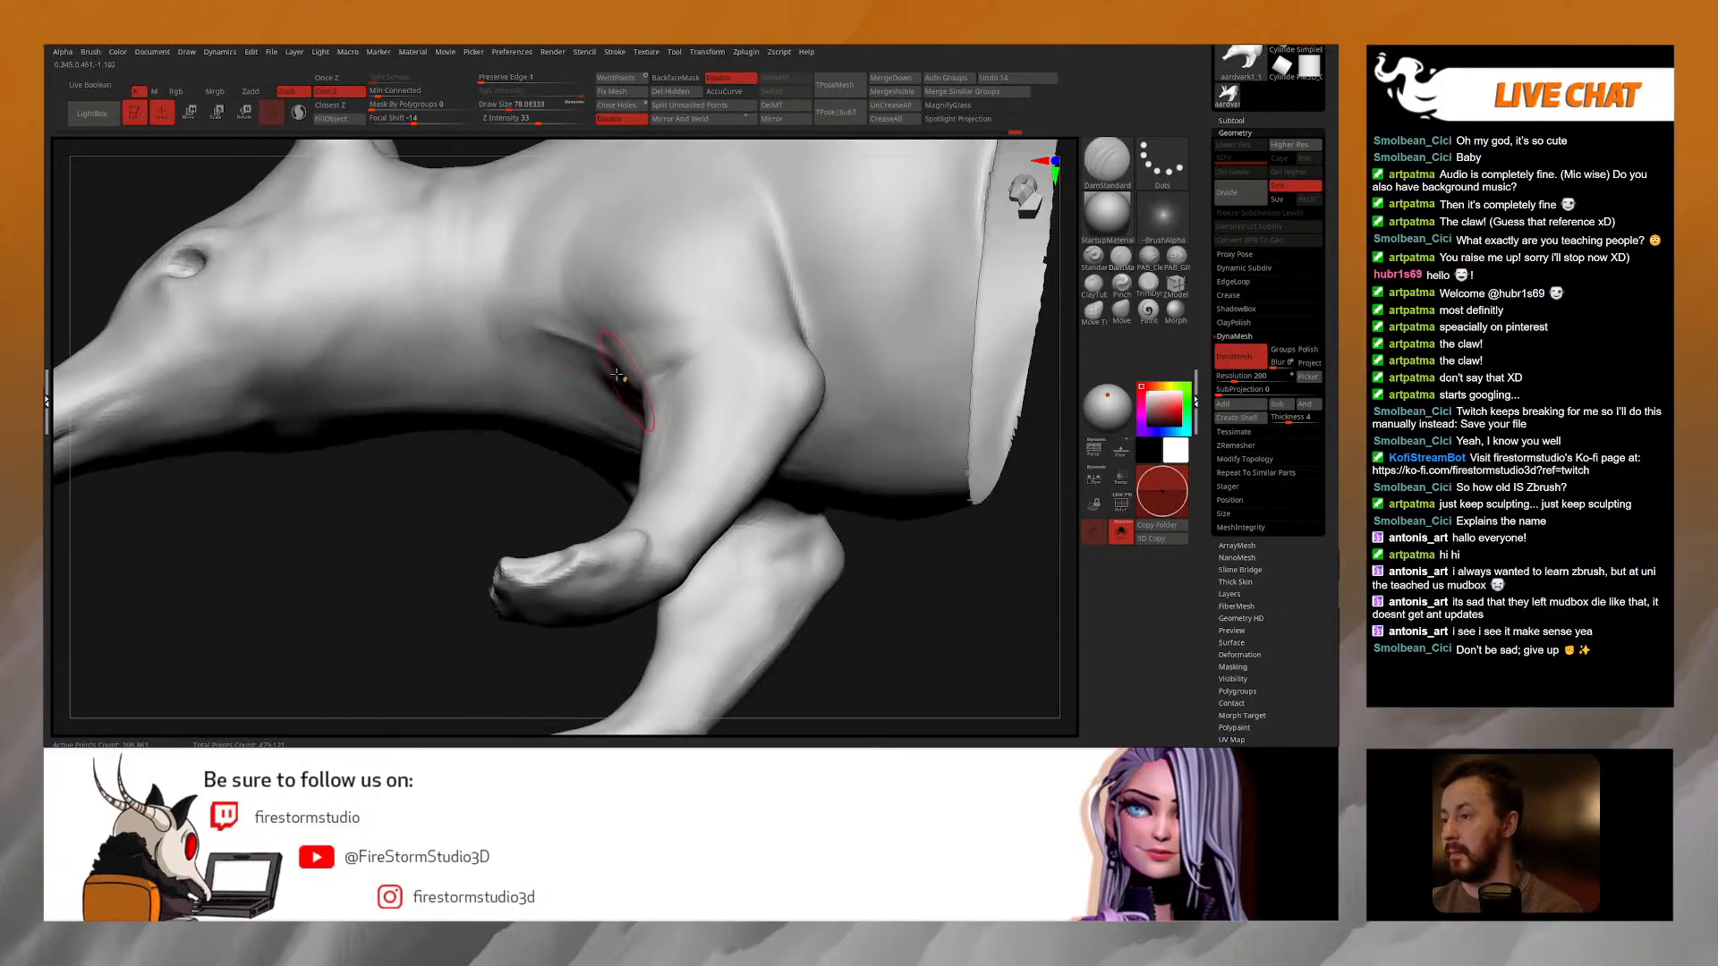
{"action": "right_click_drag", "start_coordinate": [612, 354], "coordinate": [584, 345]}
{"action": "left_click_drag", "start_coordinate": [584, 345], "coordinate": [682, 451]}
{"action": "mouse_move", "coordinate": [686, 457]}
{"action": "right_mouse_down", "text": "shift"}
{"action": "mouse_move", "coordinate": [652, 401]}
{"action": "mouse_move", "coordinate": [810, 408]}
{"action": "mouse_move", "coordinate": [927, 383]}
{"action": "right_mouse_up", "text": "shift"}
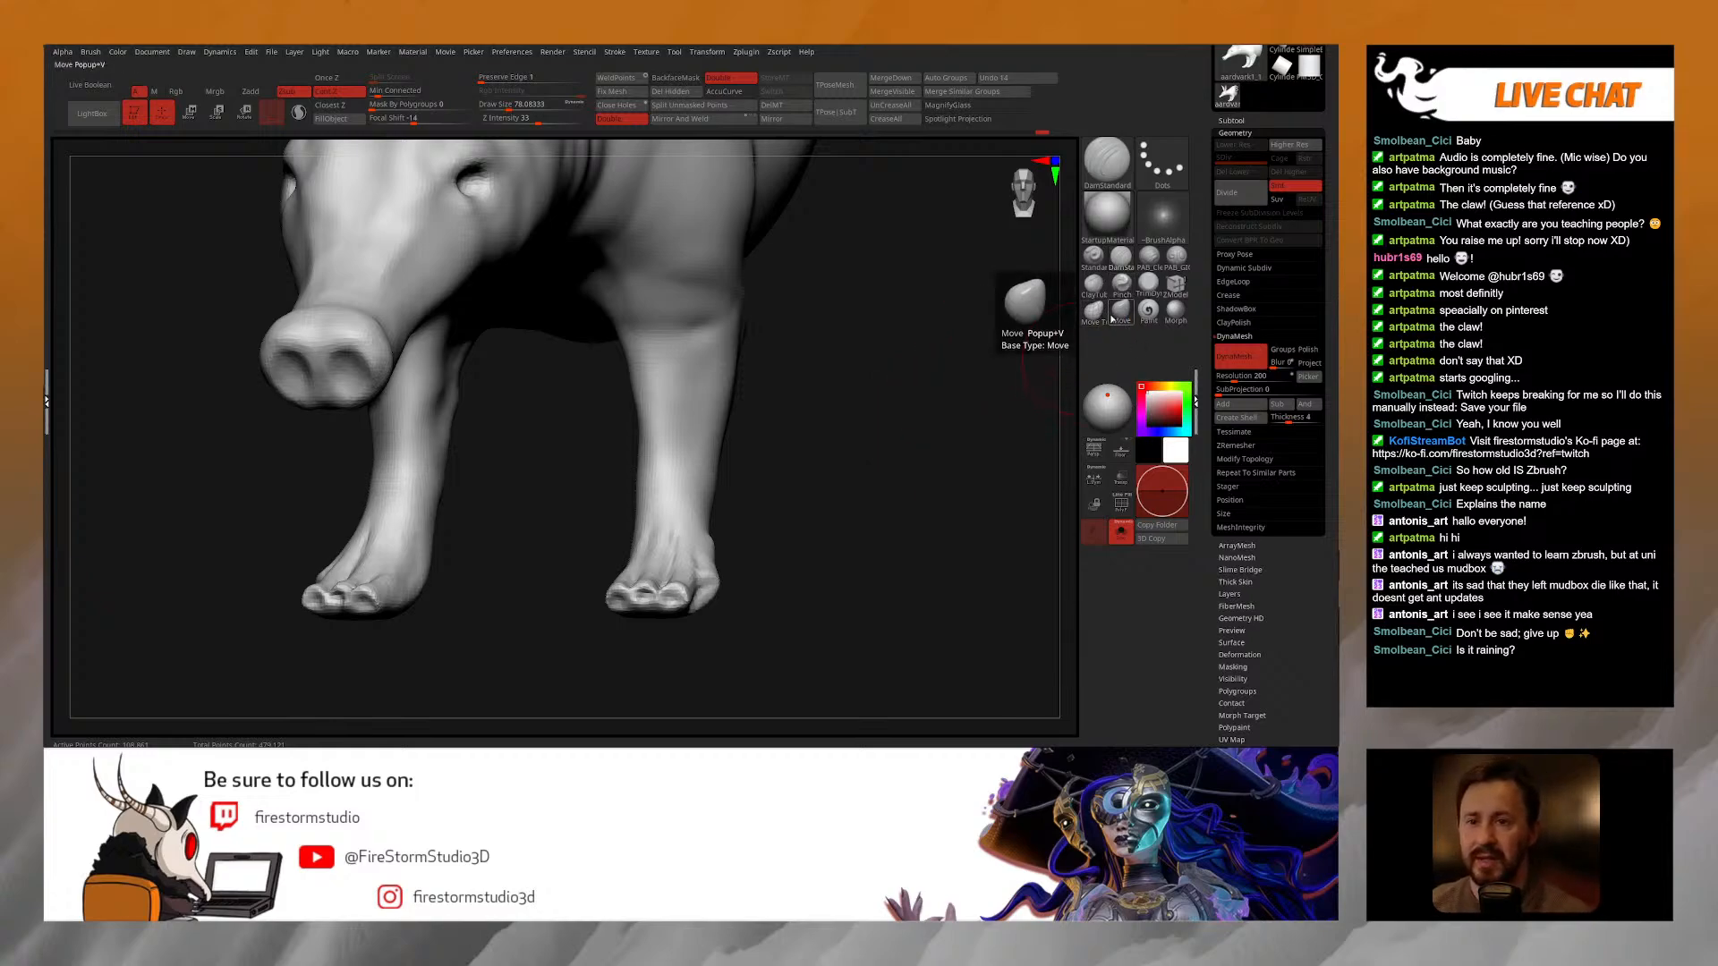
Step: Build up the inner front legs and armpit areas with the PAB_CleanBuild brush and smooth the strokes at a size of about 52
{"action": "left_click", "coordinate": [1149, 258]}
{"action": "mouse_move", "coordinate": [882, 386]}
{"action": "right_mouse_down"}
{"action": "mouse_move", "coordinate": [722, 406]}
{"action": "mouse_move", "coordinate": [748, 406]}
{"action": "right_mouse_up"}
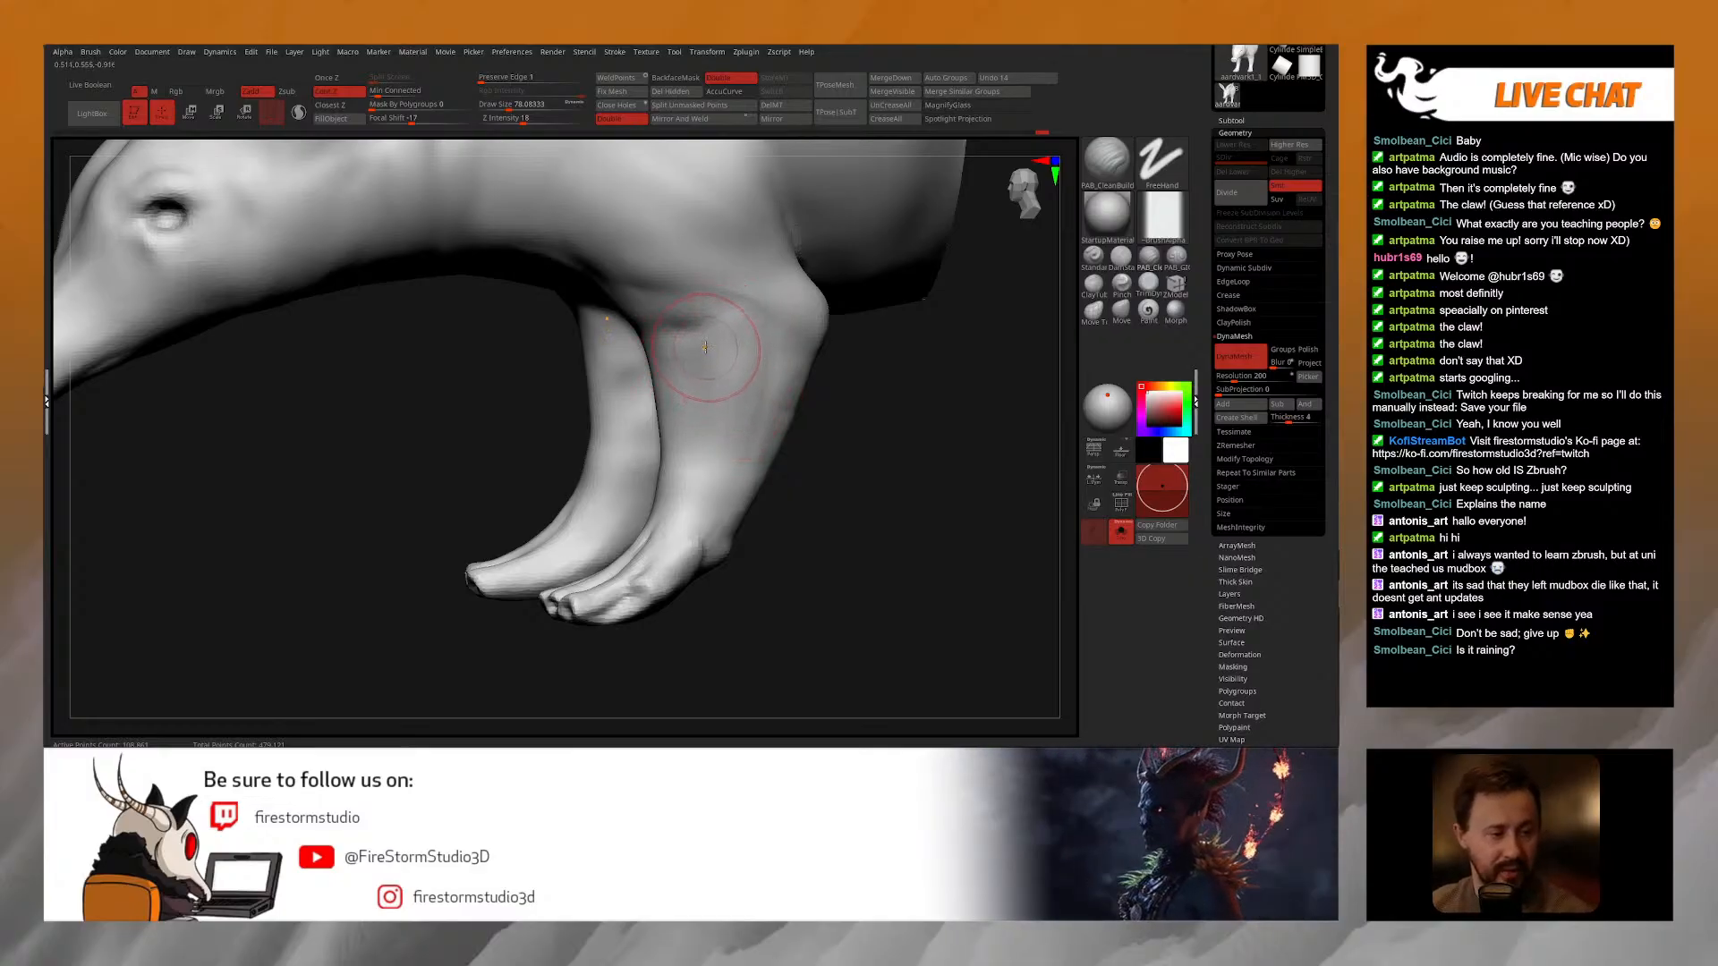
{"action": "right_click_drag", "start_coordinate": [716, 308], "coordinate": [537, 326]}
{"action": "key", "text": "shift"}
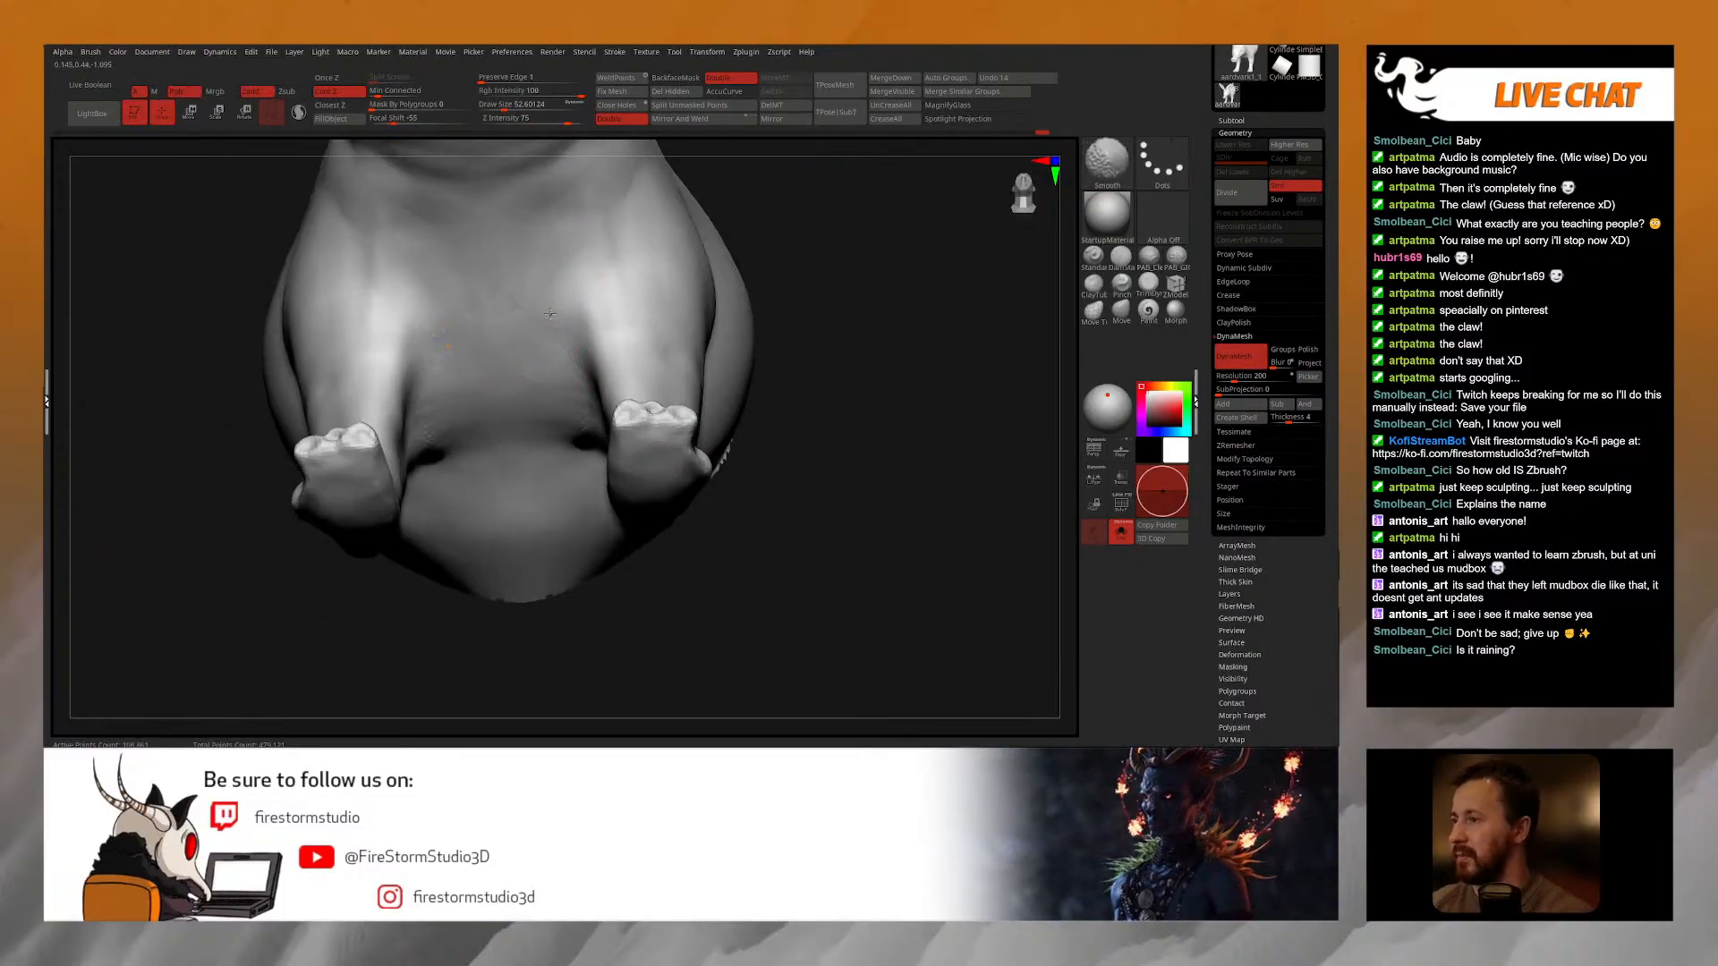
{"action": "mouse_move", "coordinate": [570, 417]}
{"action": "right_mouse_down"}
{"action": "mouse_move", "coordinate": [595, 371]}
{"action": "mouse_move", "coordinate": [554, 394]}
{"action": "mouse_move", "coordinate": [569, 383]}
{"action": "right_mouse_up"}
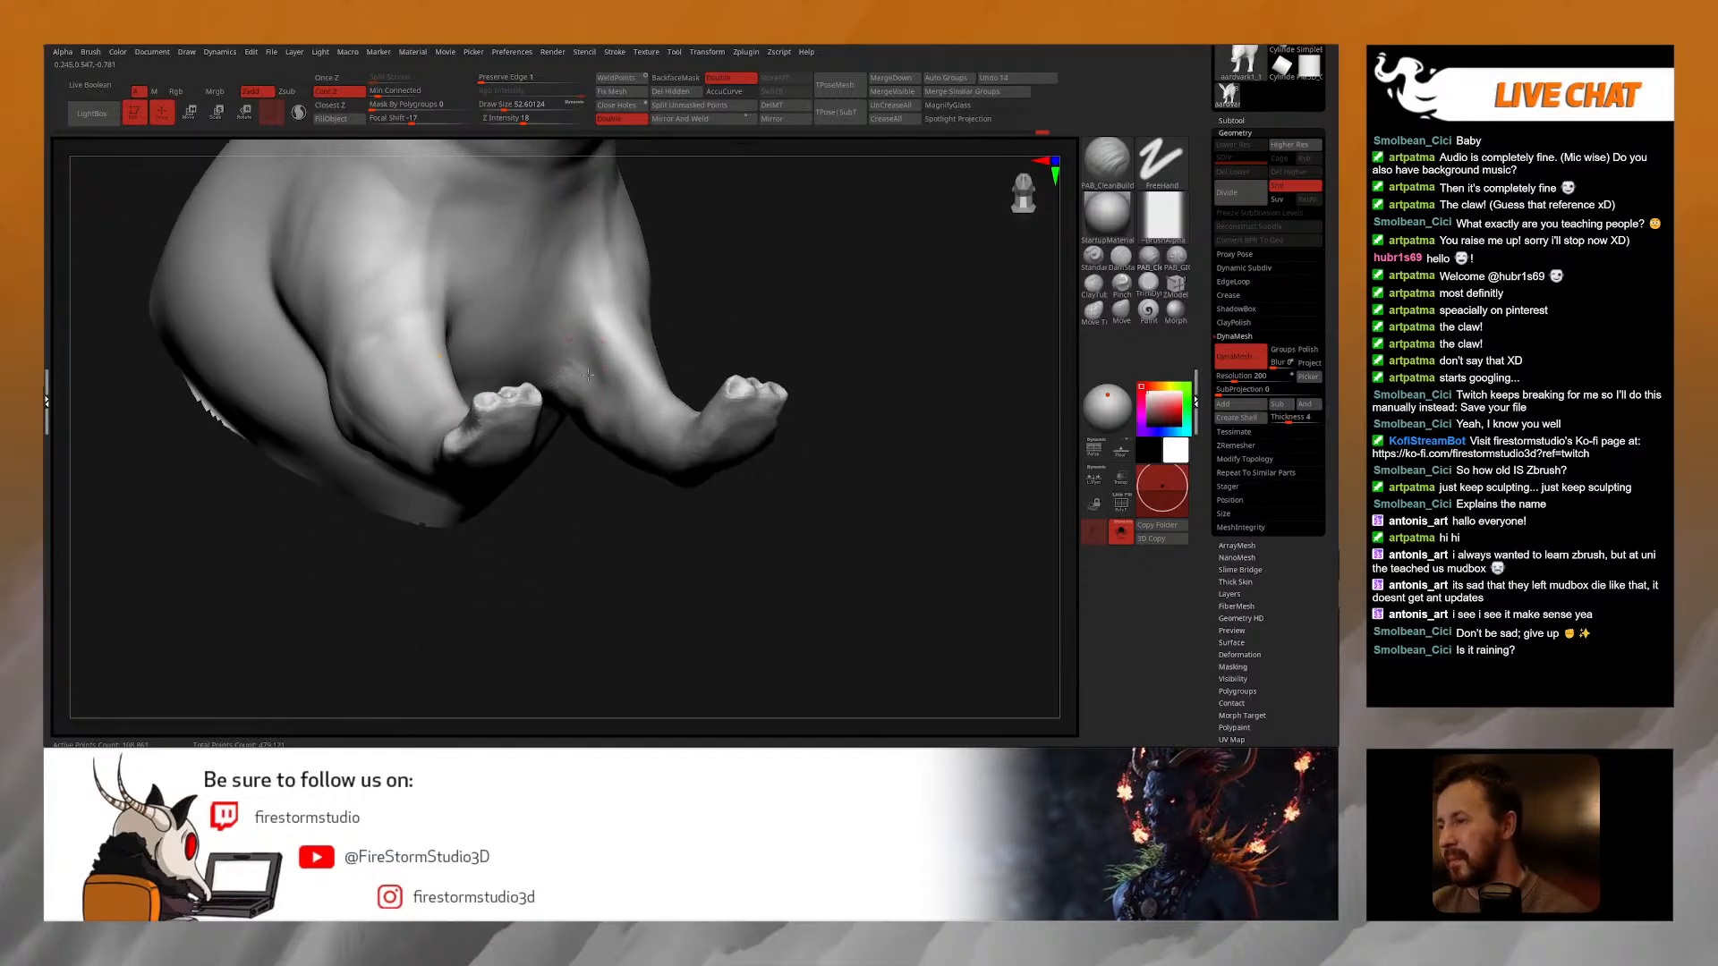
{"action": "key", "text": "shift"}
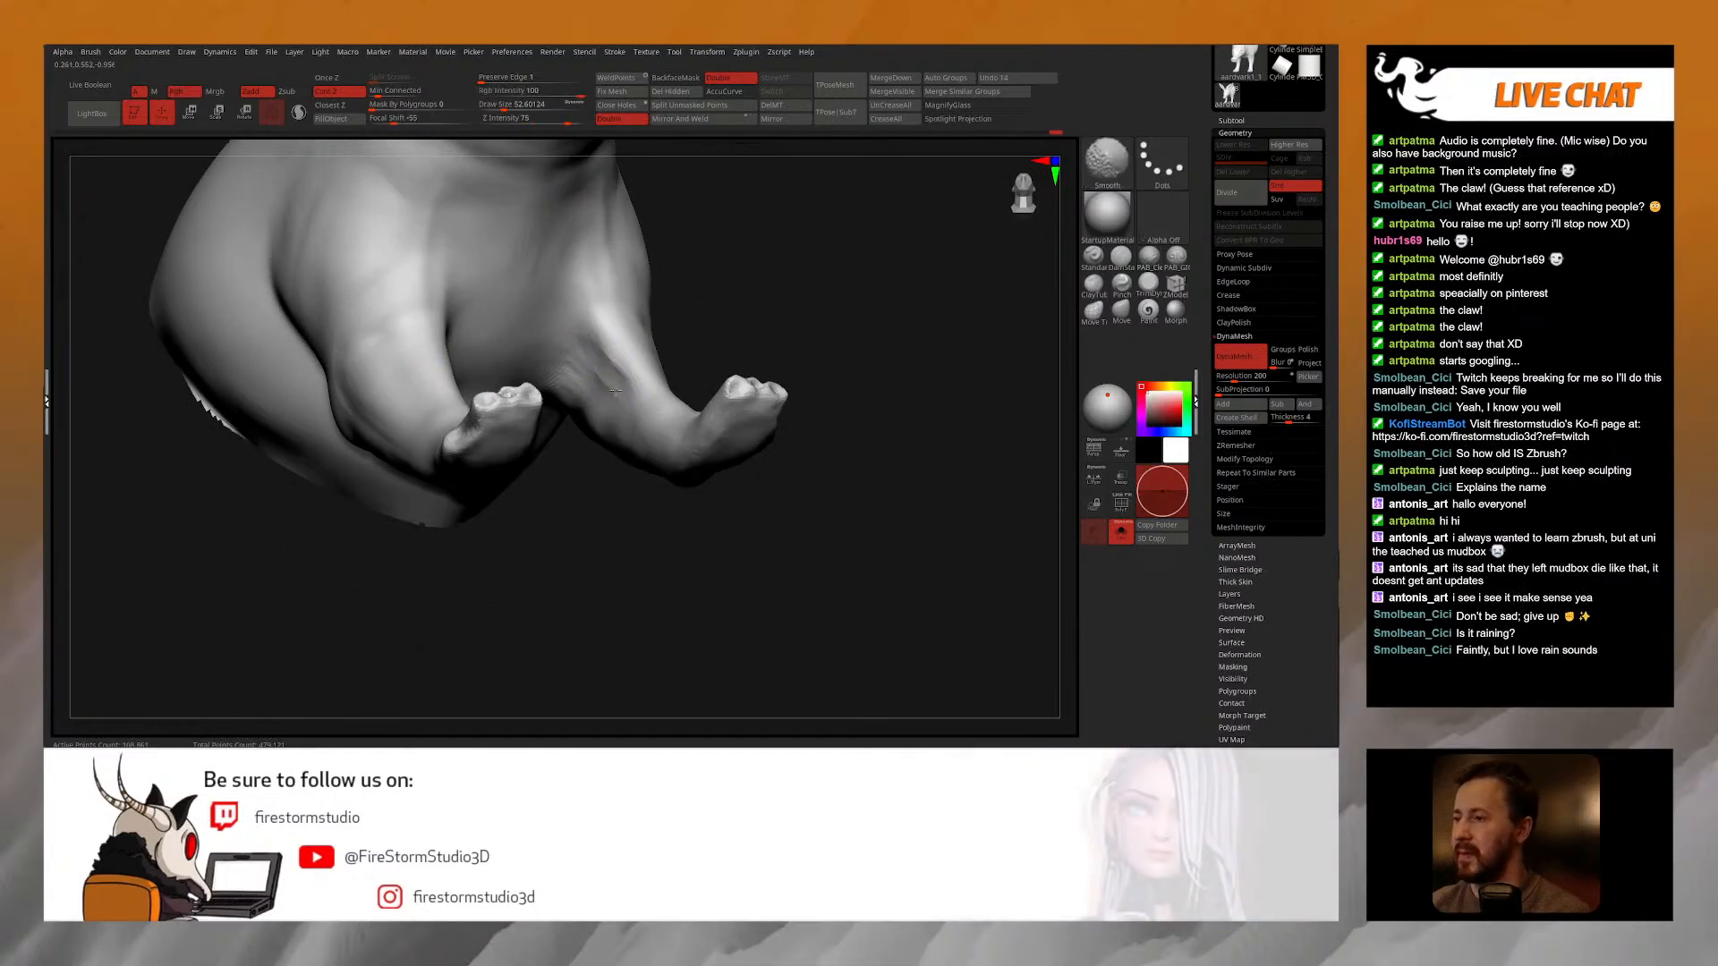
{"action": "mouse_move", "coordinate": [577, 394]}
{"action": "right_mouse_down"}
{"action": "mouse_move", "coordinate": [609, 393]}
{"action": "mouse_move", "coordinate": [591, 383]}
{"action": "right_mouse_up"}
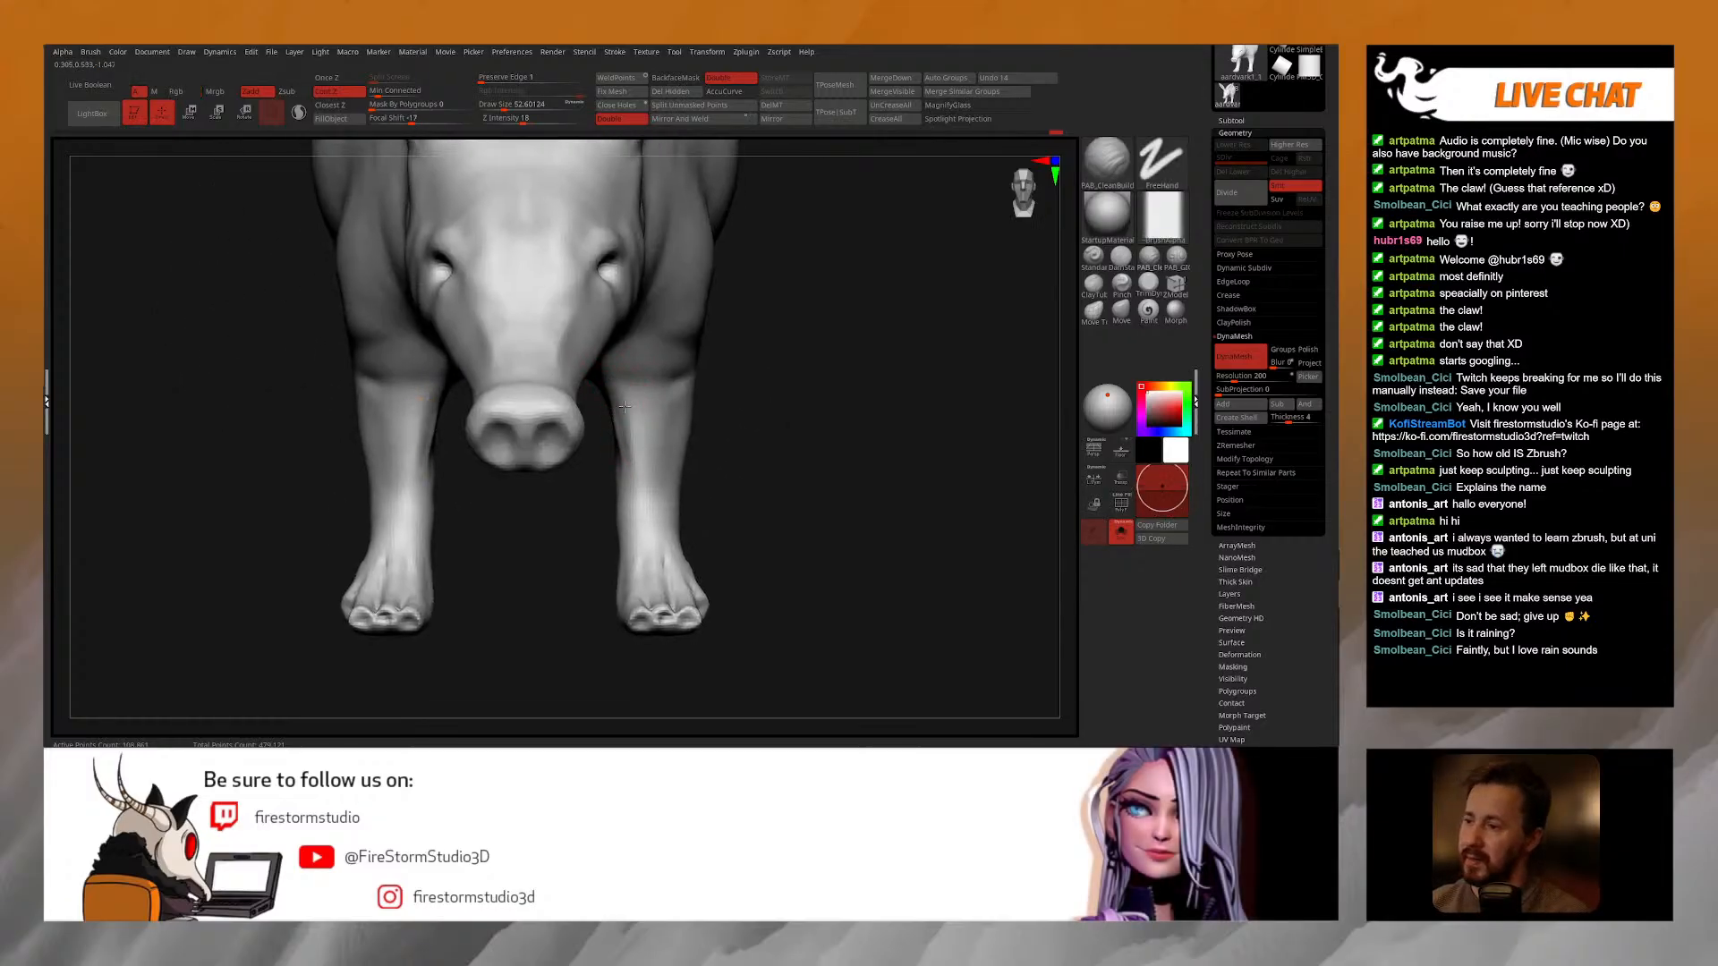
Step: Flatten the planes of the front forearm with the TrimDynamic brush at a size of about 73
{"action": "left_click", "coordinate": [1148, 282]}
{"action": "mouse_move", "coordinate": [680, 429]}
{"action": "right_mouse_down"}
{"action": "mouse_move", "coordinate": [636, 421]}
{"action": "mouse_move", "coordinate": [647, 454]}
{"action": "mouse_move", "coordinate": [617, 510]}
{"action": "right_mouse_up"}
{"action": "right_click_drag", "start_coordinate": [663, 431], "coordinate": [636, 552]}
{"action": "right_click", "coordinate": [636, 551]}
{"action": "right_click_drag", "start_coordinate": [694, 439], "coordinate": [658, 451]}
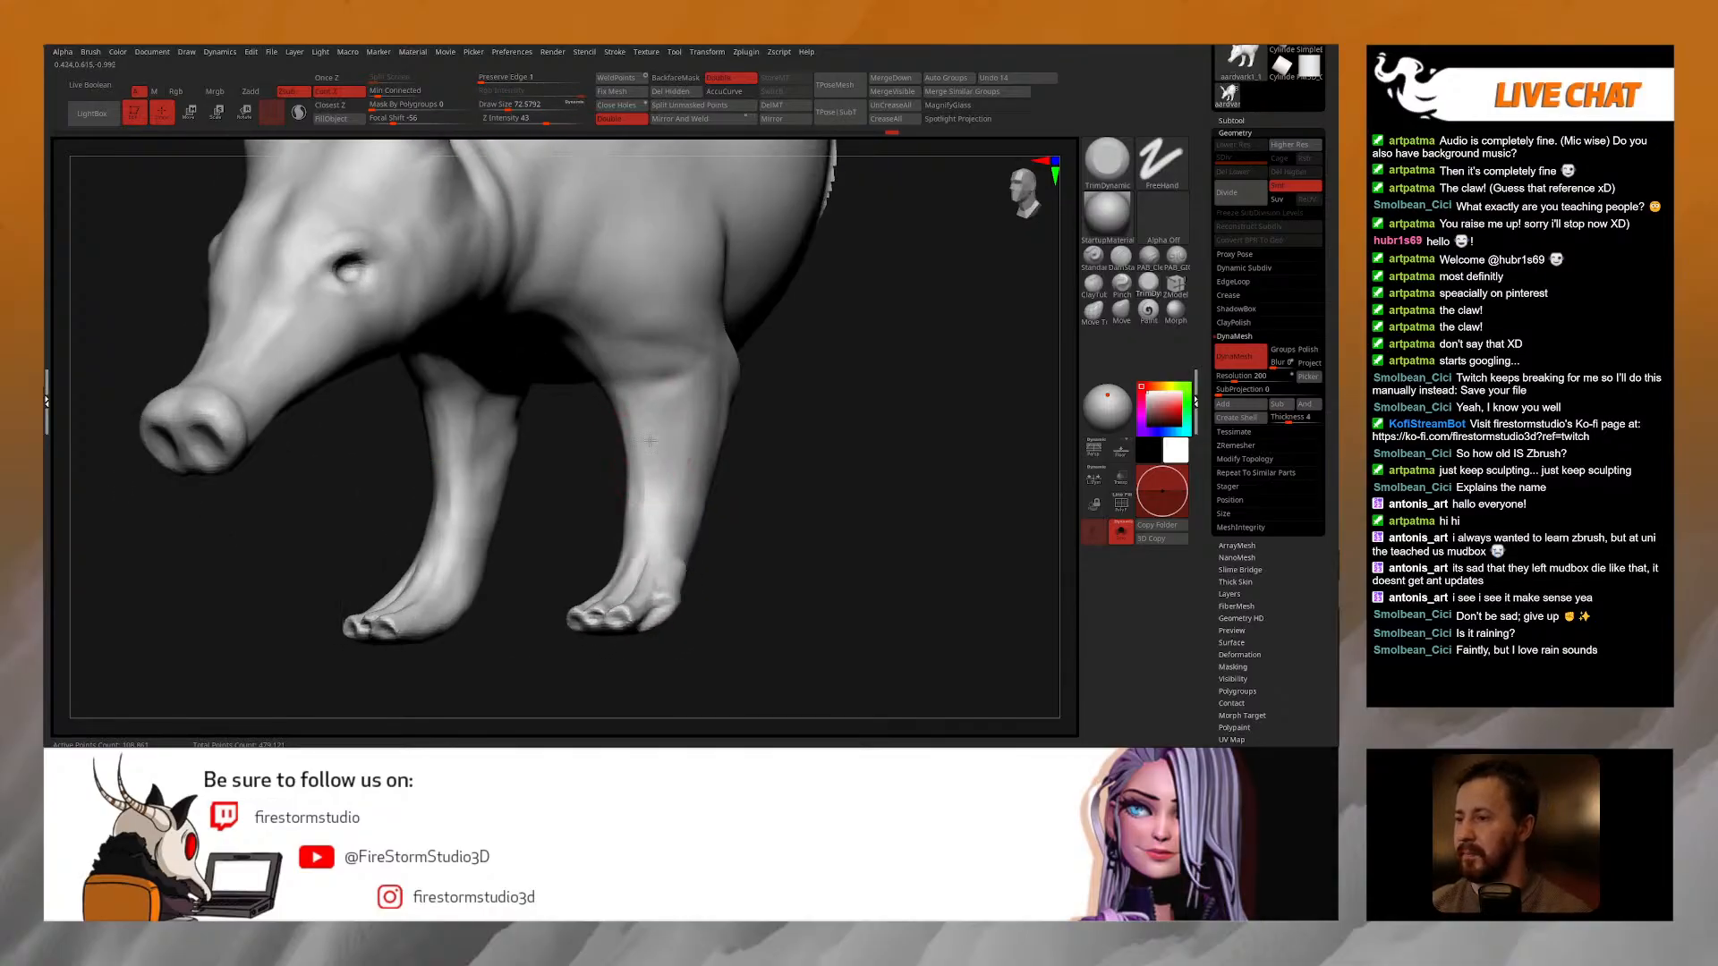
Step: Add muscle volume along the front forearm with the PAB_CleanBuild brush, reducing its size to about 46
{"action": "left_click", "coordinate": [1178, 259]}
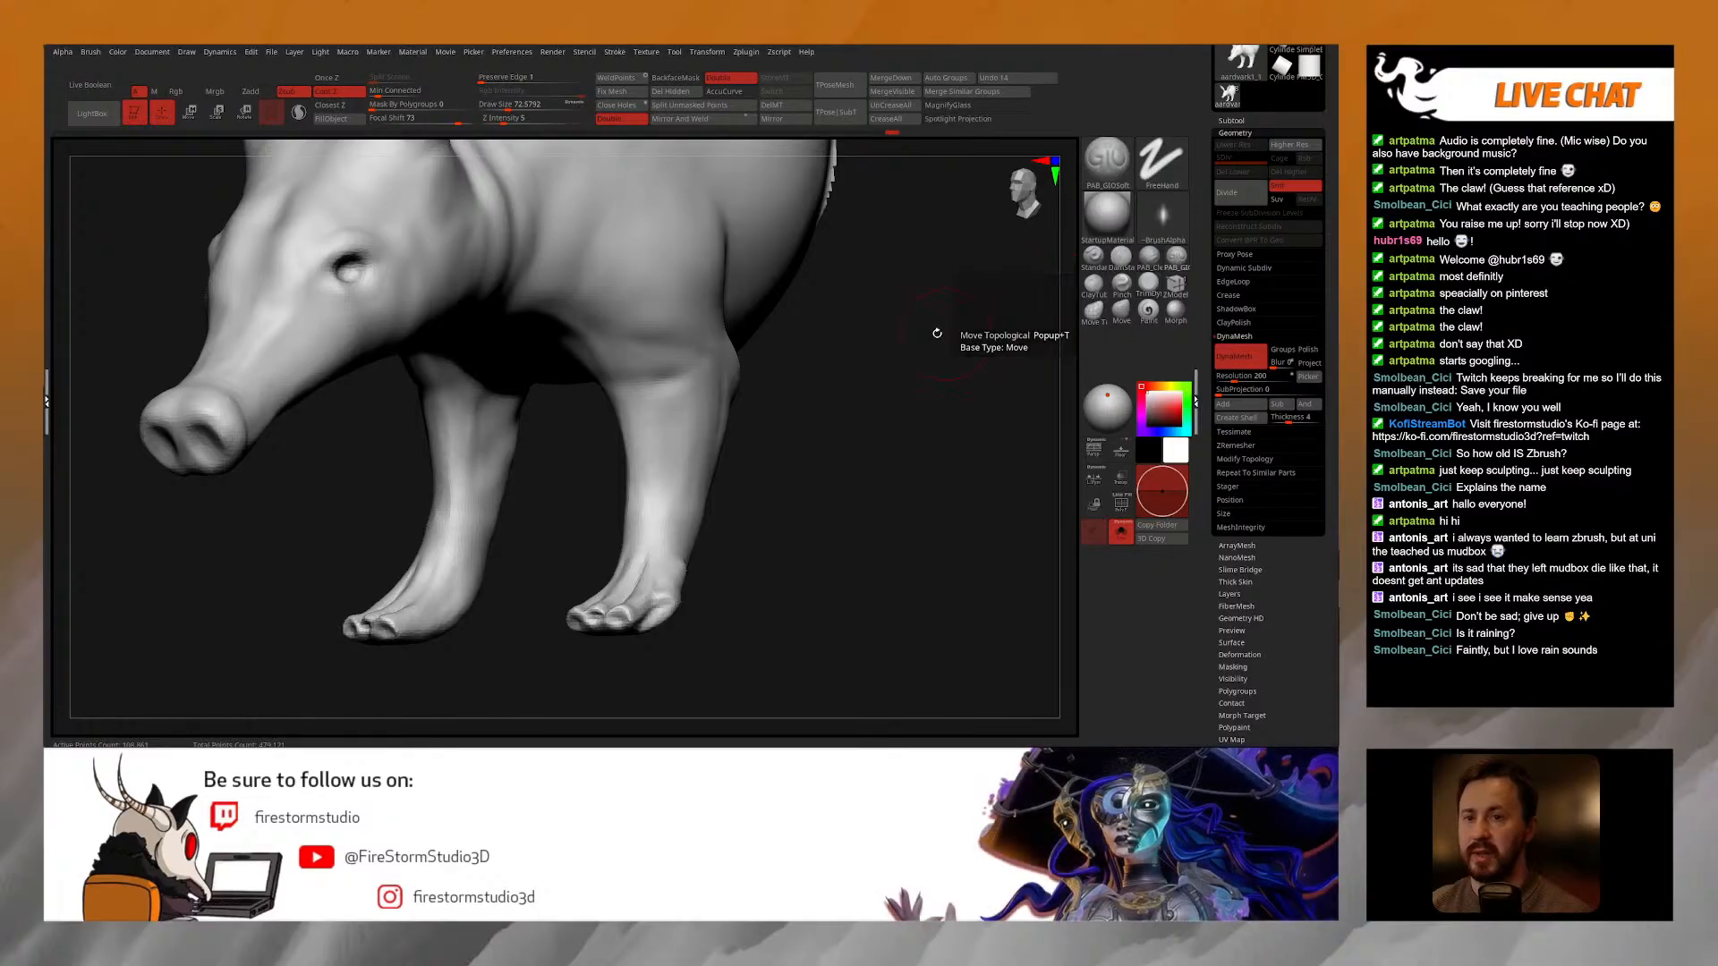
{"action": "mouse_move", "coordinate": [629, 403]}
{"action": "right_mouse_down"}
{"action": "mouse_move", "coordinate": [595, 392]}
{"action": "mouse_move", "coordinate": [598, 432]}
{"action": "right_mouse_up"}
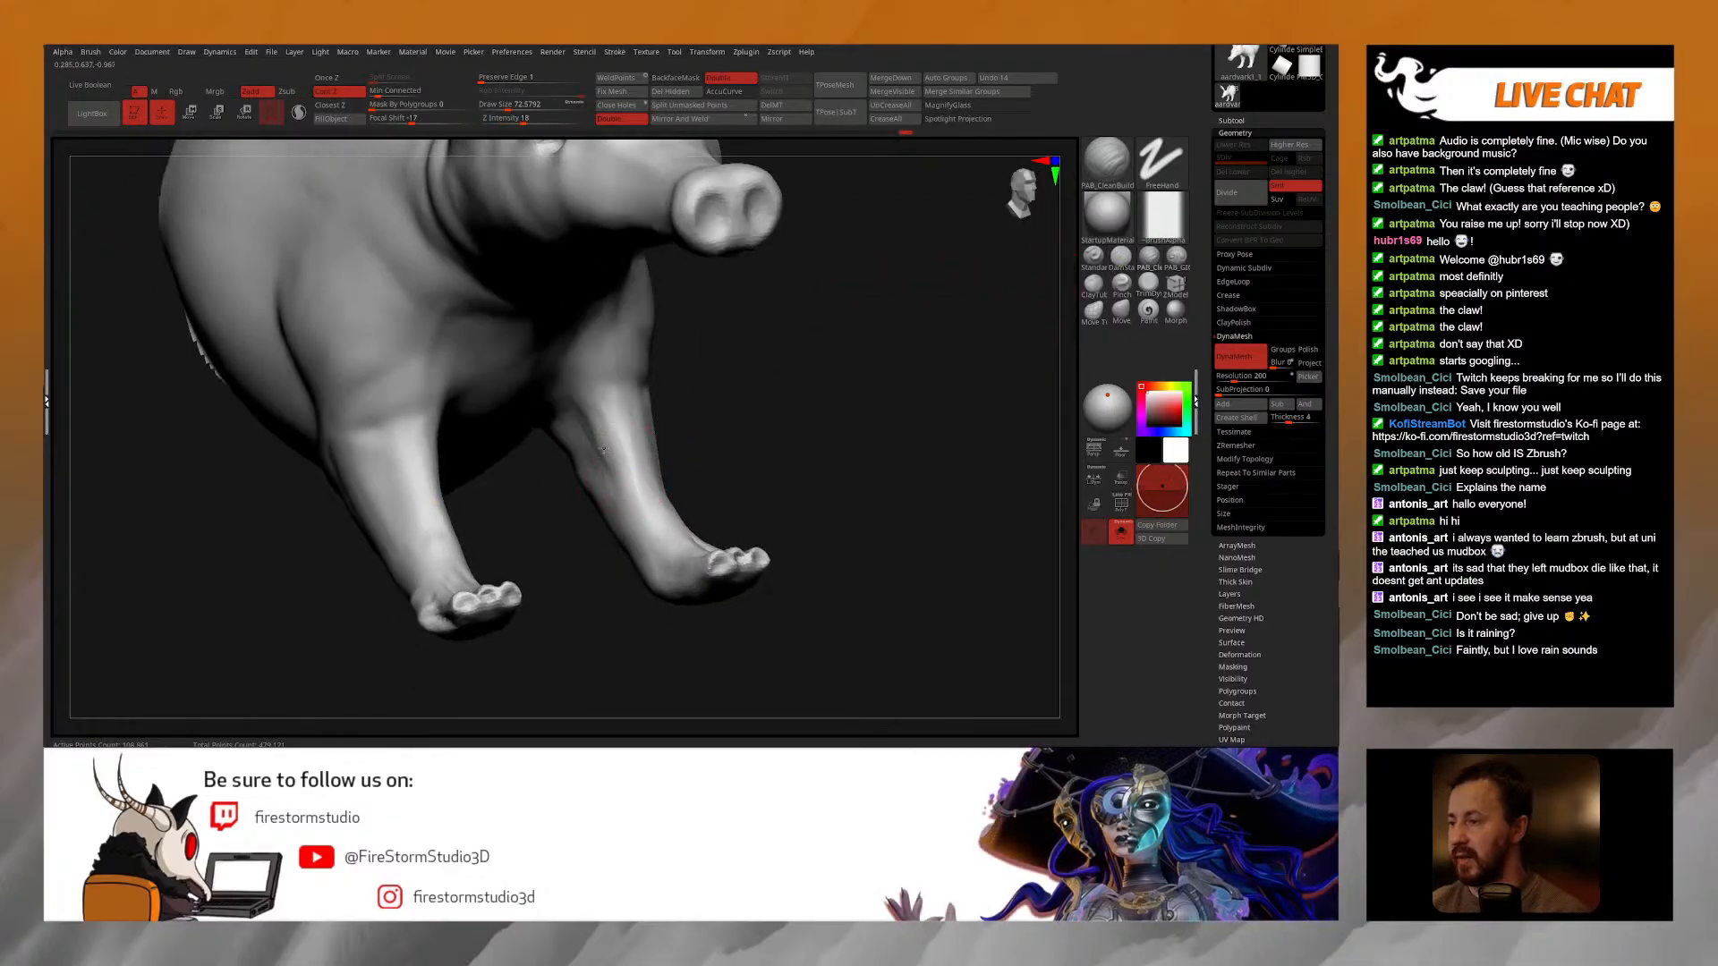
{"action": "right_click_drag", "start_coordinate": [654, 532], "coordinate": [681, 396]}
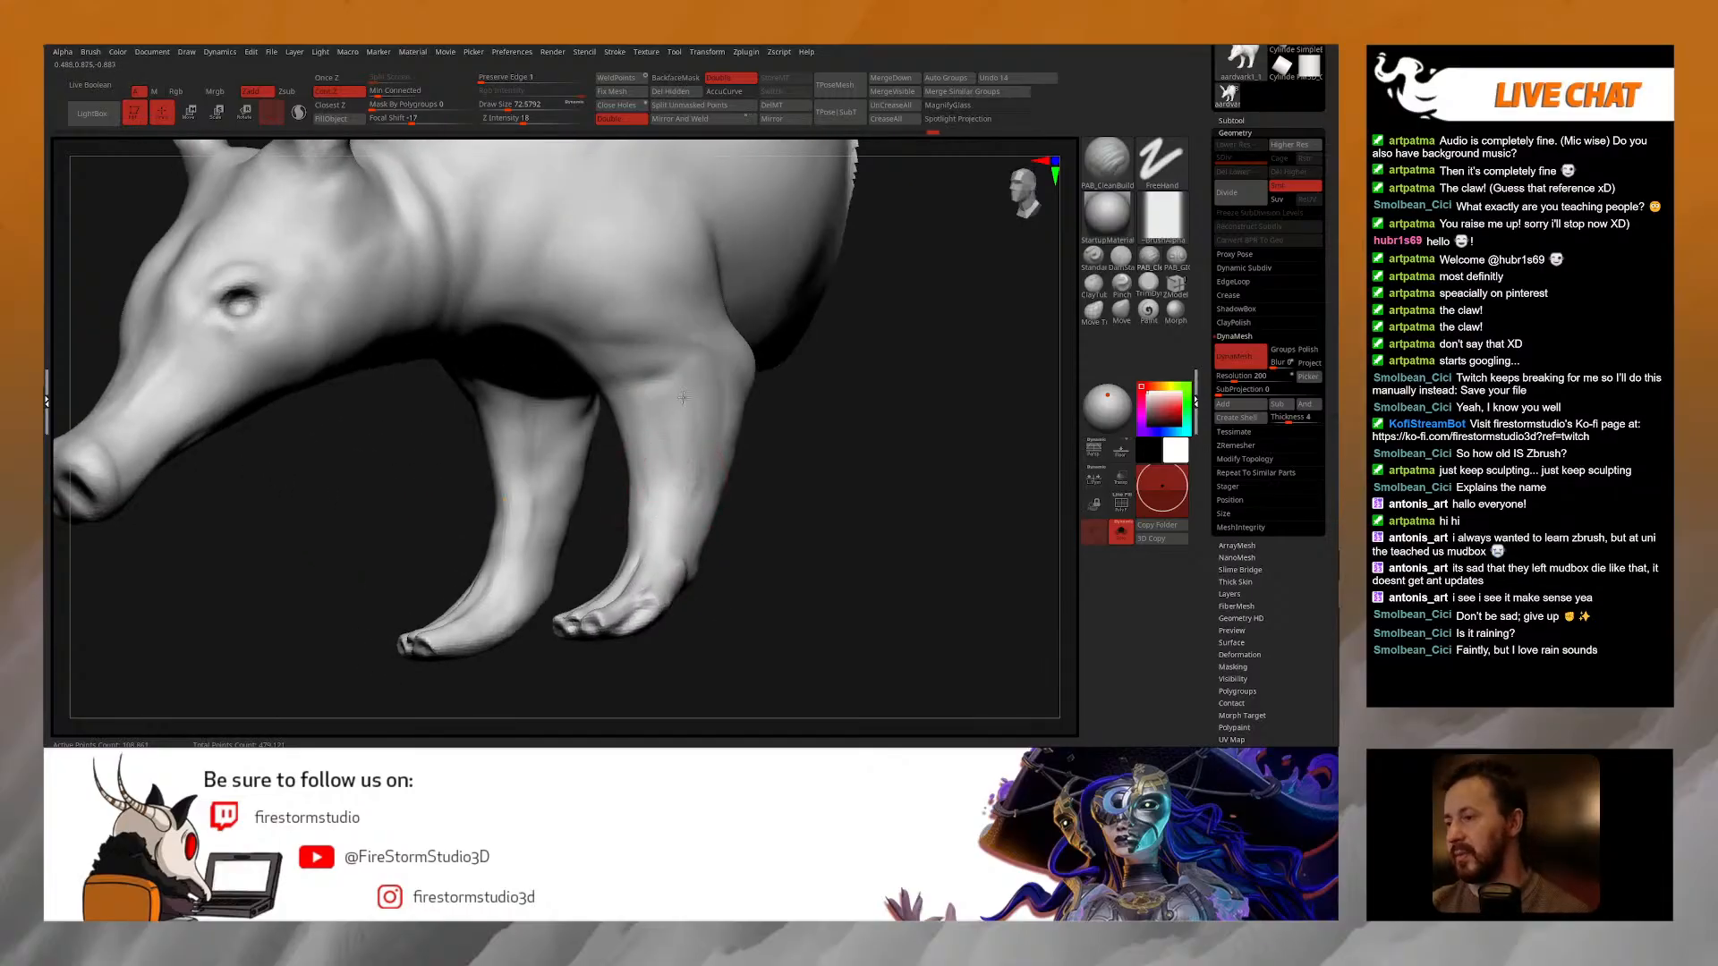
{"action": "right_click_drag", "start_coordinate": [694, 496], "coordinate": [712, 526], "text": "shift"}
{"action": "key", "text": "space"}
{"action": "left_click_drag", "start_coordinate": [703, 503], "coordinate": [692, 501]}
{"action": "right_click_drag", "start_coordinate": [695, 503], "coordinate": [839, 384]}
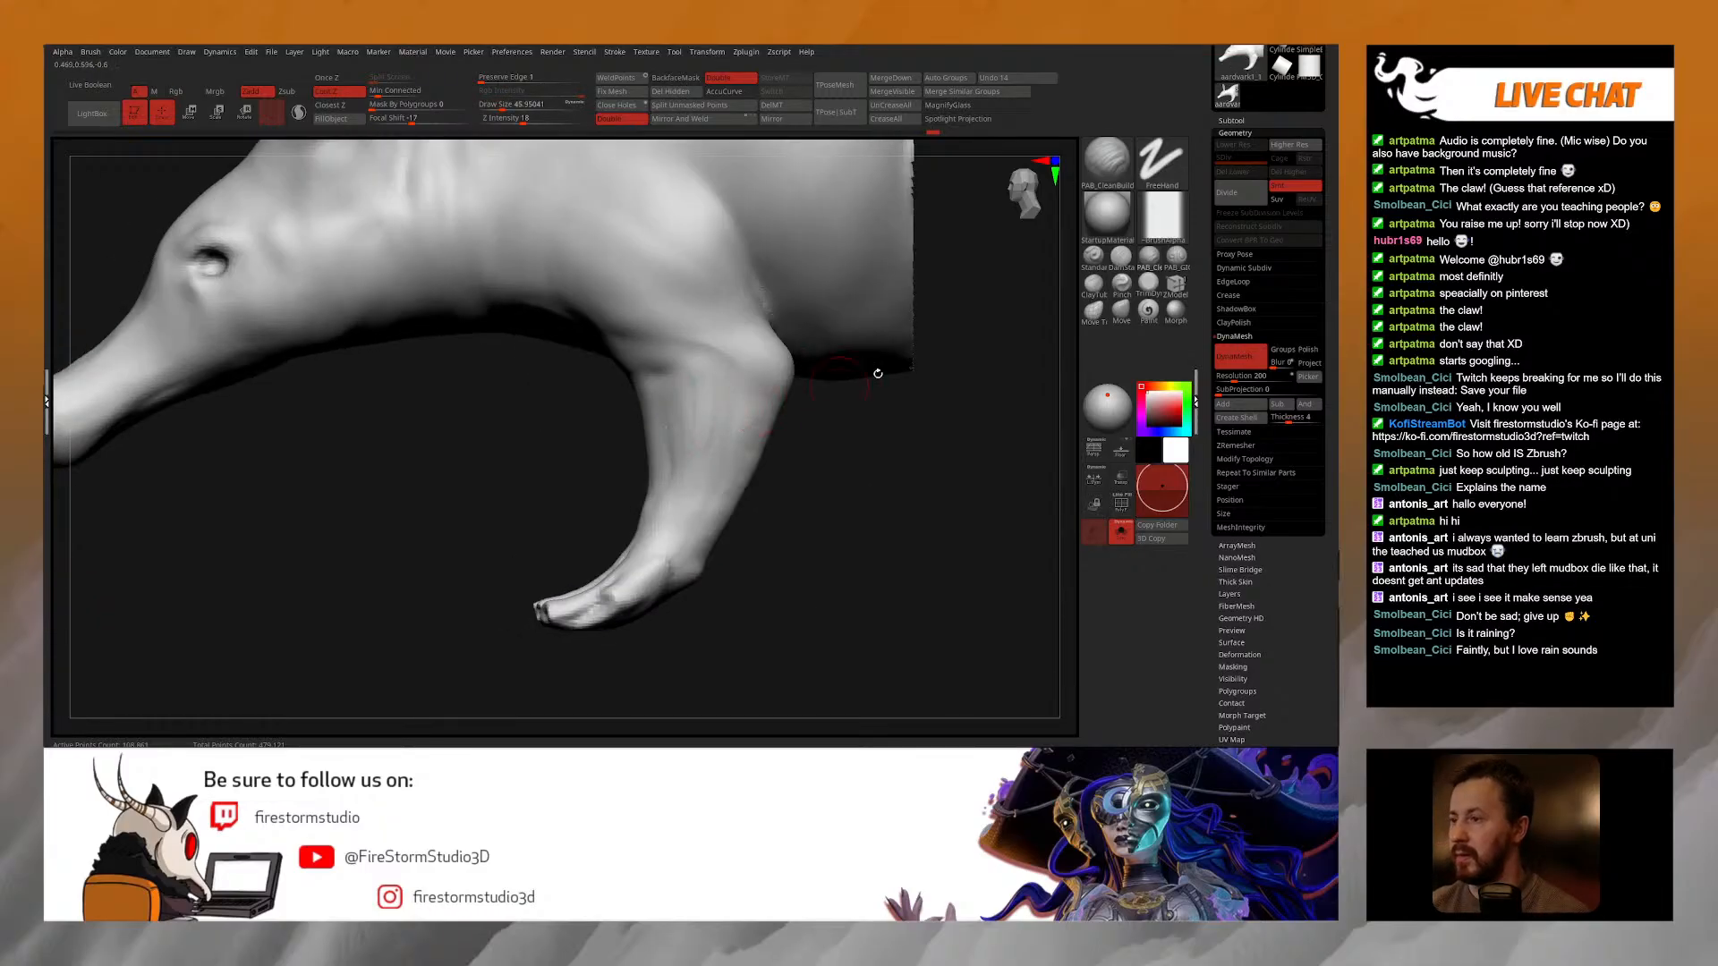
Step: Reshape the front and back contours of the front leg below the elbow using the Move brush at a size of about 90
{"action": "left_click", "coordinate": [1115, 313]}
{"action": "right_click_drag", "start_coordinate": [716, 394], "coordinate": [671, 390]}
{"action": "left_click_drag", "start_coordinate": [622, 386], "coordinate": [641, 396]}
{"action": "right_click_drag", "start_coordinate": [649, 420], "coordinate": [664, 453]}
{"action": "key", "text": "space"}
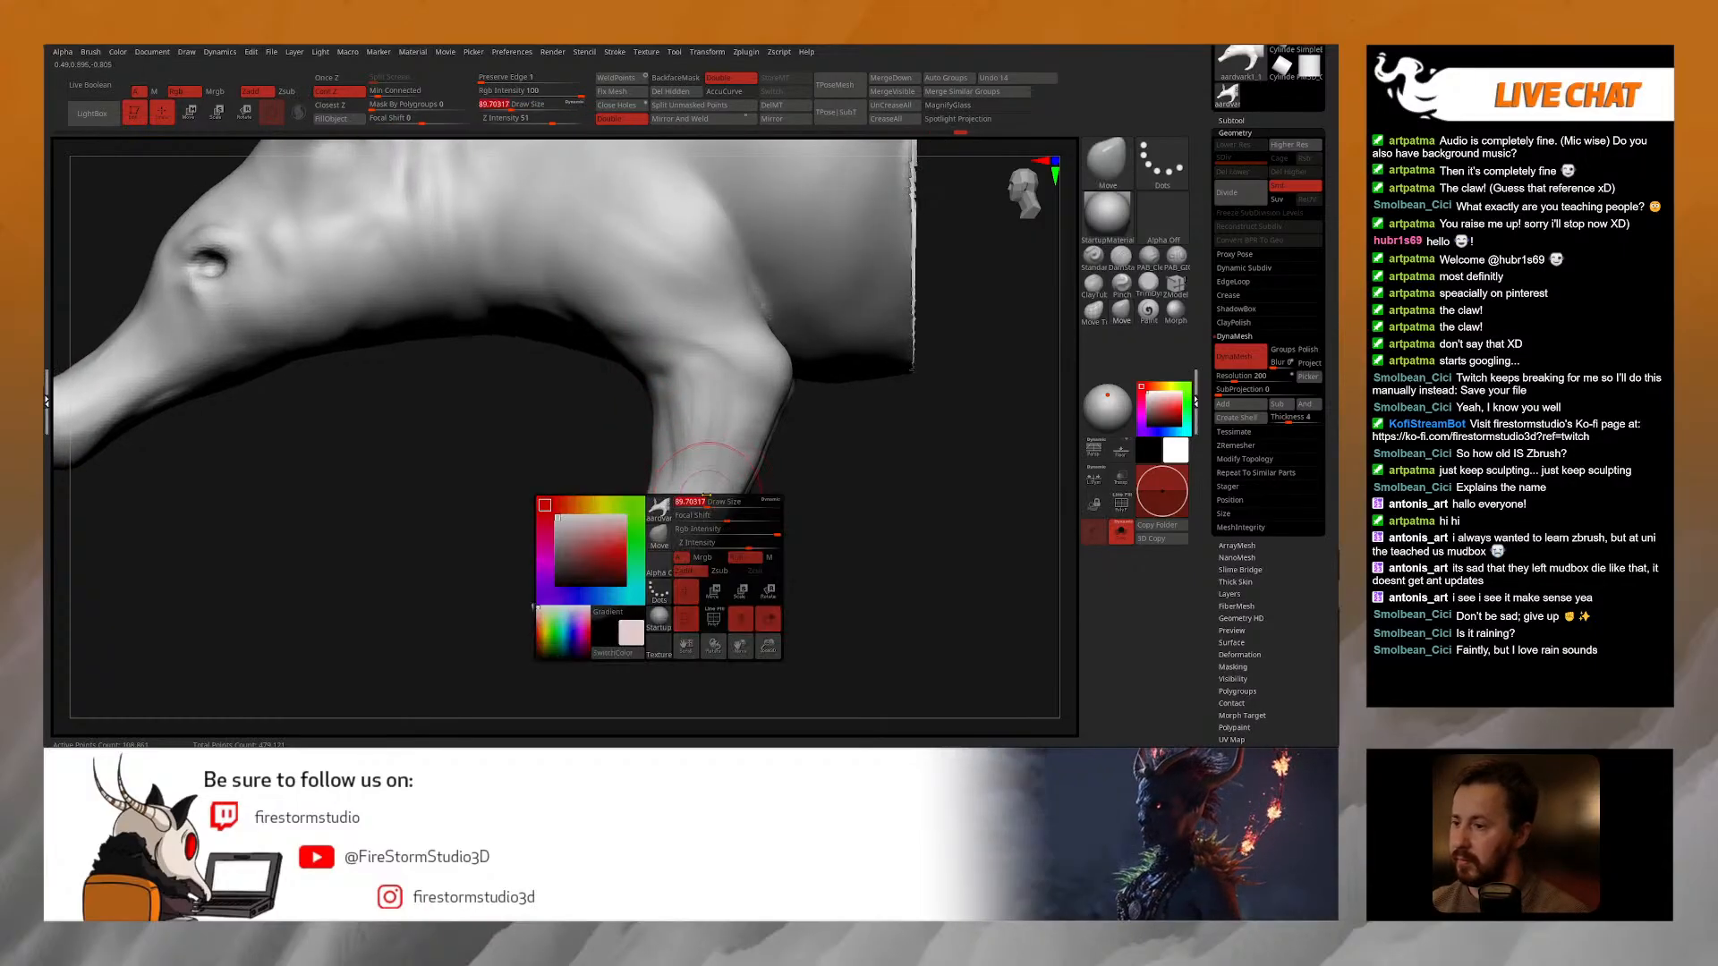
{"action": "left_click_drag", "start_coordinate": [726, 503], "coordinate": [721, 503]}
{"action": "left_click_drag", "start_coordinate": [760, 428], "coordinate": [750, 420]}
{"action": "right_click_drag", "start_coordinate": [779, 455], "coordinate": [794, 471], "text": "shift"}
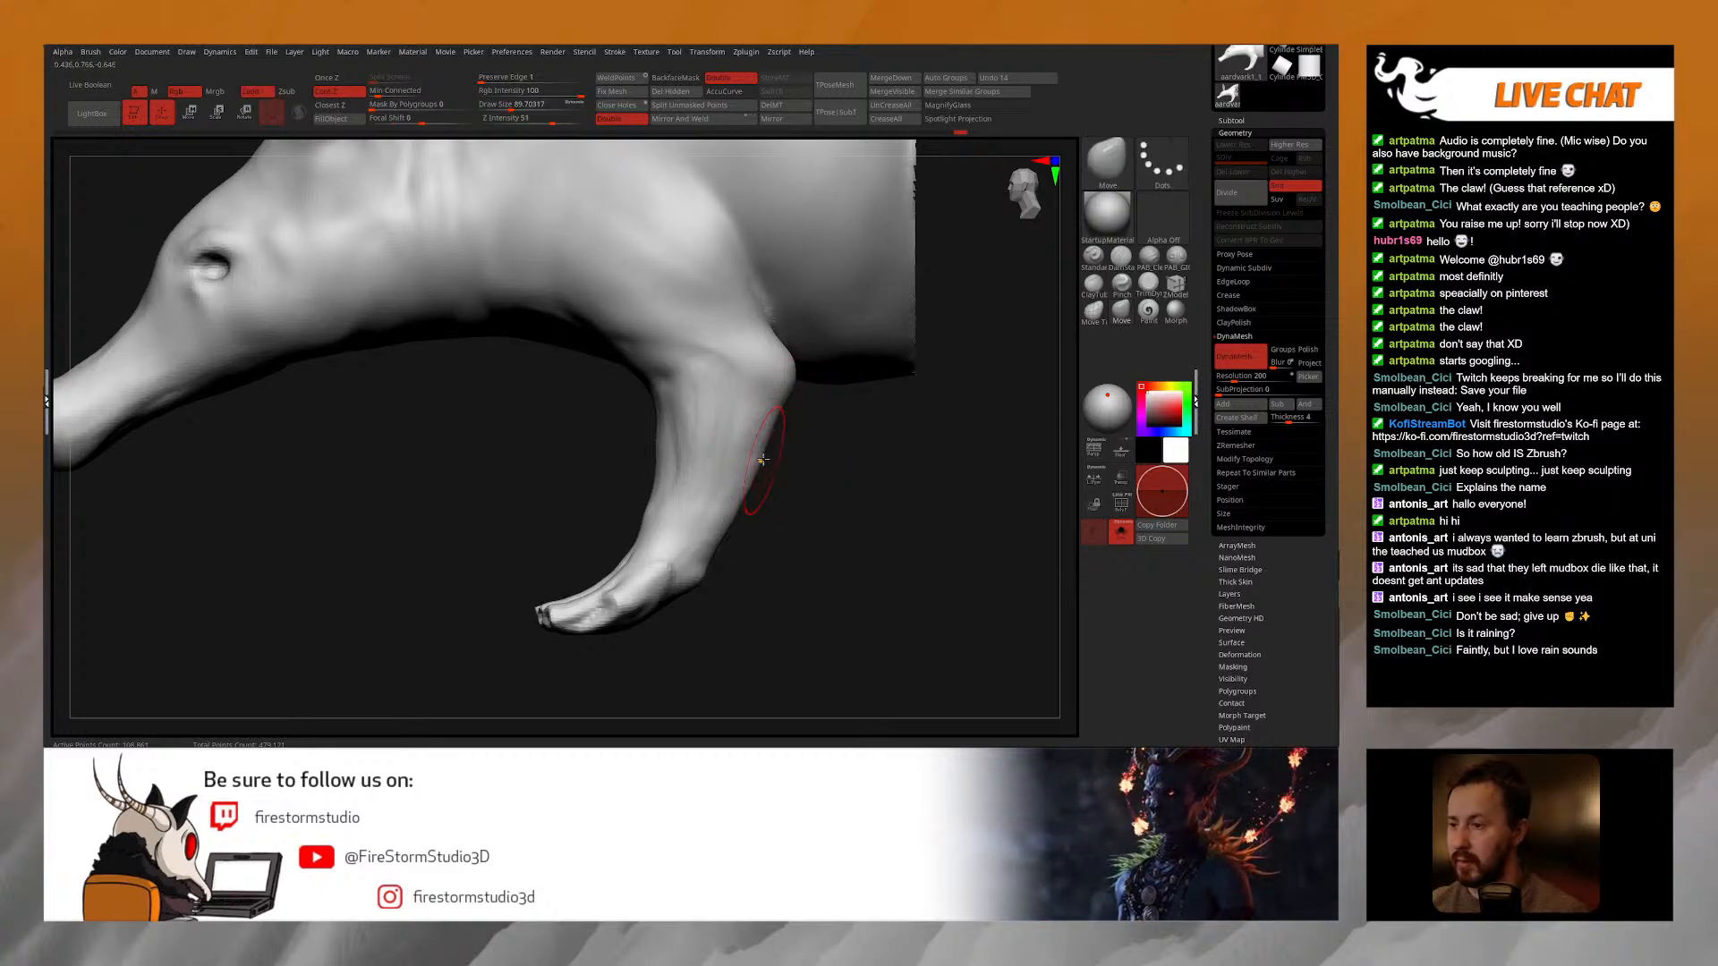
Step: Flatten the outer forearm and wrist surfaces with the TrimDynamic brush at a size of about 90
{"action": "left_click", "coordinate": [1148, 283]}
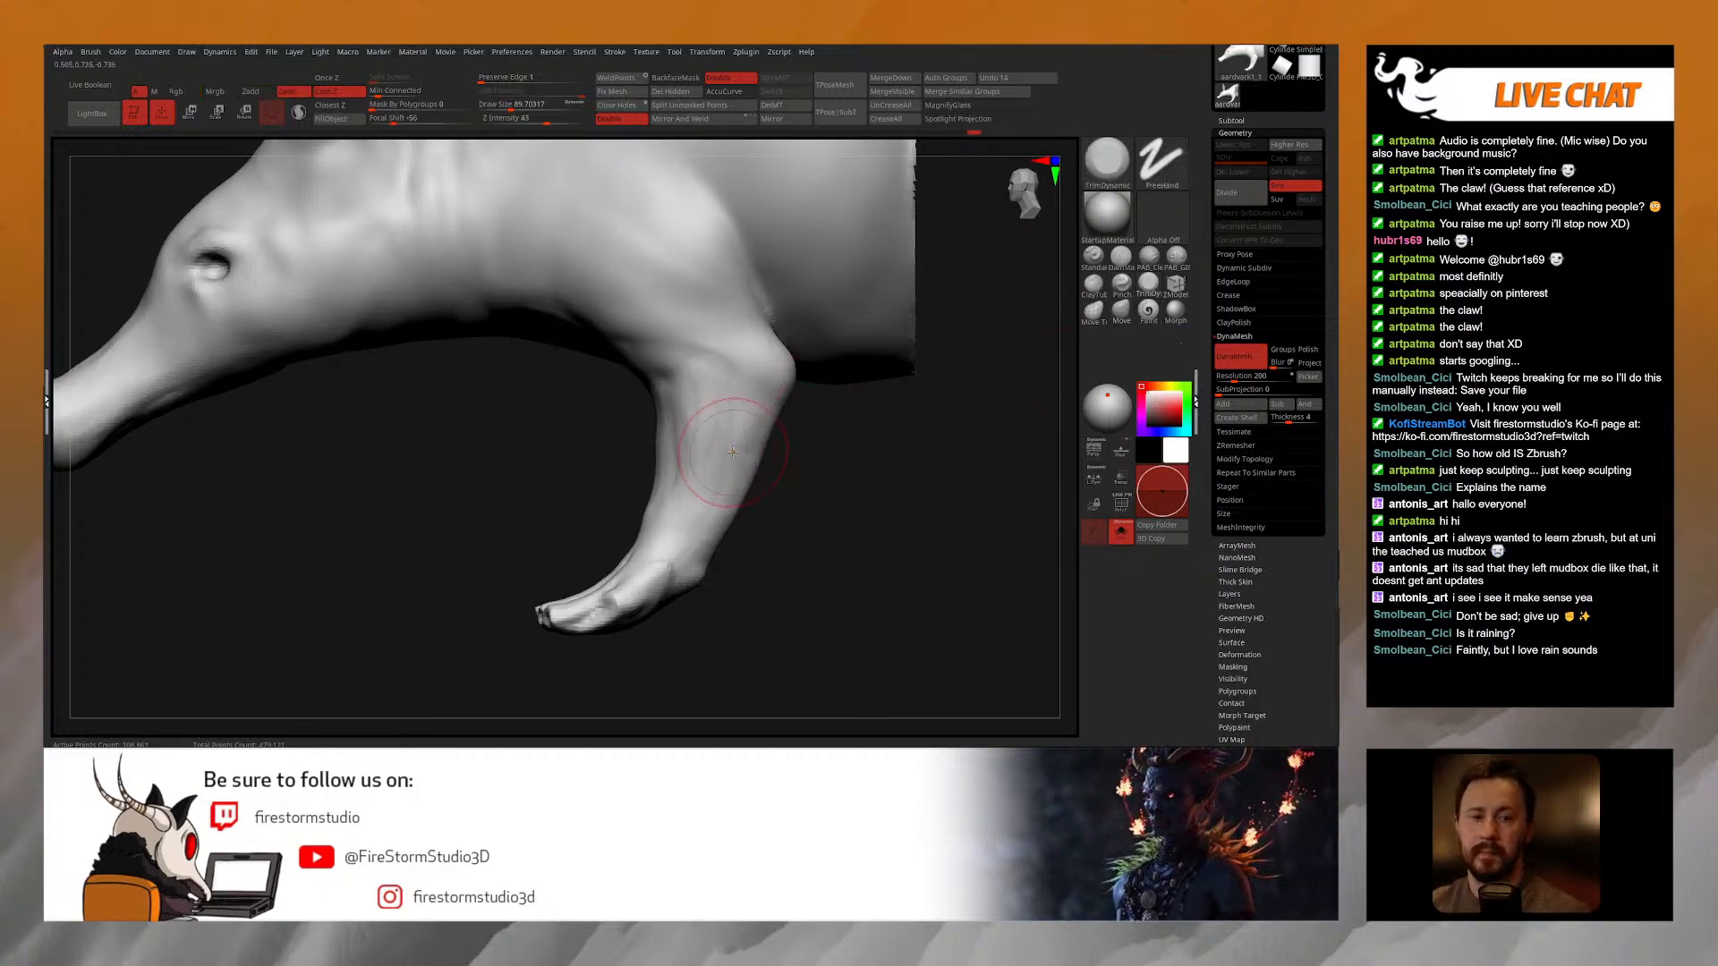
{"action": "right_click_drag", "start_coordinate": [723, 410], "coordinate": [712, 420]}
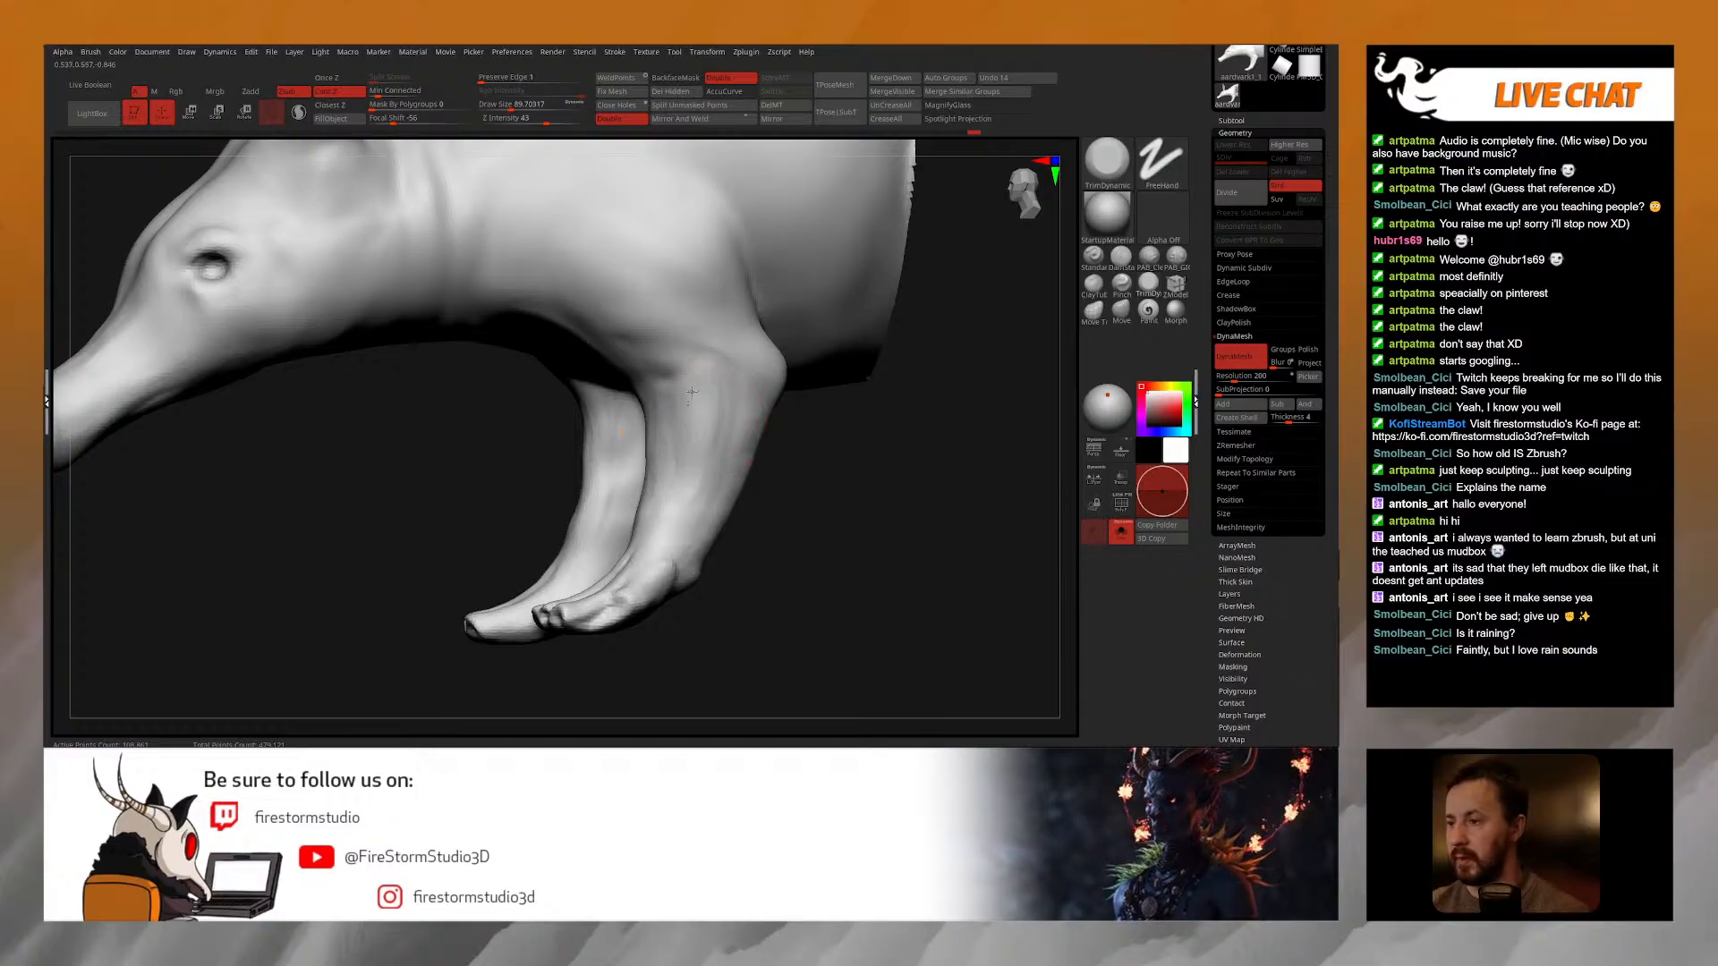
{"action": "mouse_move", "coordinate": [688, 496]}
{"action": "right_mouse_down"}
{"action": "mouse_move", "coordinate": [652, 480]}
{"action": "mouse_move", "coordinate": [720, 490]}
{"action": "right_mouse_up"}
{"action": "left_click_drag", "start_coordinate": [656, 556], "coordinate": [666, 518]}
{"action": "mouse_move", "coordinate": [699, 512]}
{"action": "right_mouse_down"}
{"action": "mouse_move", "coordinate": [658, 512]}
{"action": "mouse_move", "coordinate": [687, 501]}
{"action": "right_mouse_up"}
Step: Build up the shoulder and upper front leg with the PAB_CleanBuild brush at a size of about 75, and smooth the strokes
{"action": "right_click_drag", "start_coordinate": [805, 441], "coordinate": [787, 413], "text": "ctrl"}
{"action": "right_click_drag", "start_coordinate": [788, 413], "coordinate": [759, 403], "text": "shift"}
{"action": "mouse_move", "coordinate": [626, 299]}
{"action": "right_mouse_down"}
{"action": "mouse_move", "coordinate": [667, 296]}
{"action": "mouse_move", "coordinate": [698, 349]}
{"action": "mouse_move", "coordinate": [637, 307]}
{"action": "right_mouse_up"}
{"action": "left_click", "coordinate": [1149, 258]}
{"action": "right_click", "coordinate": [626, 399]}
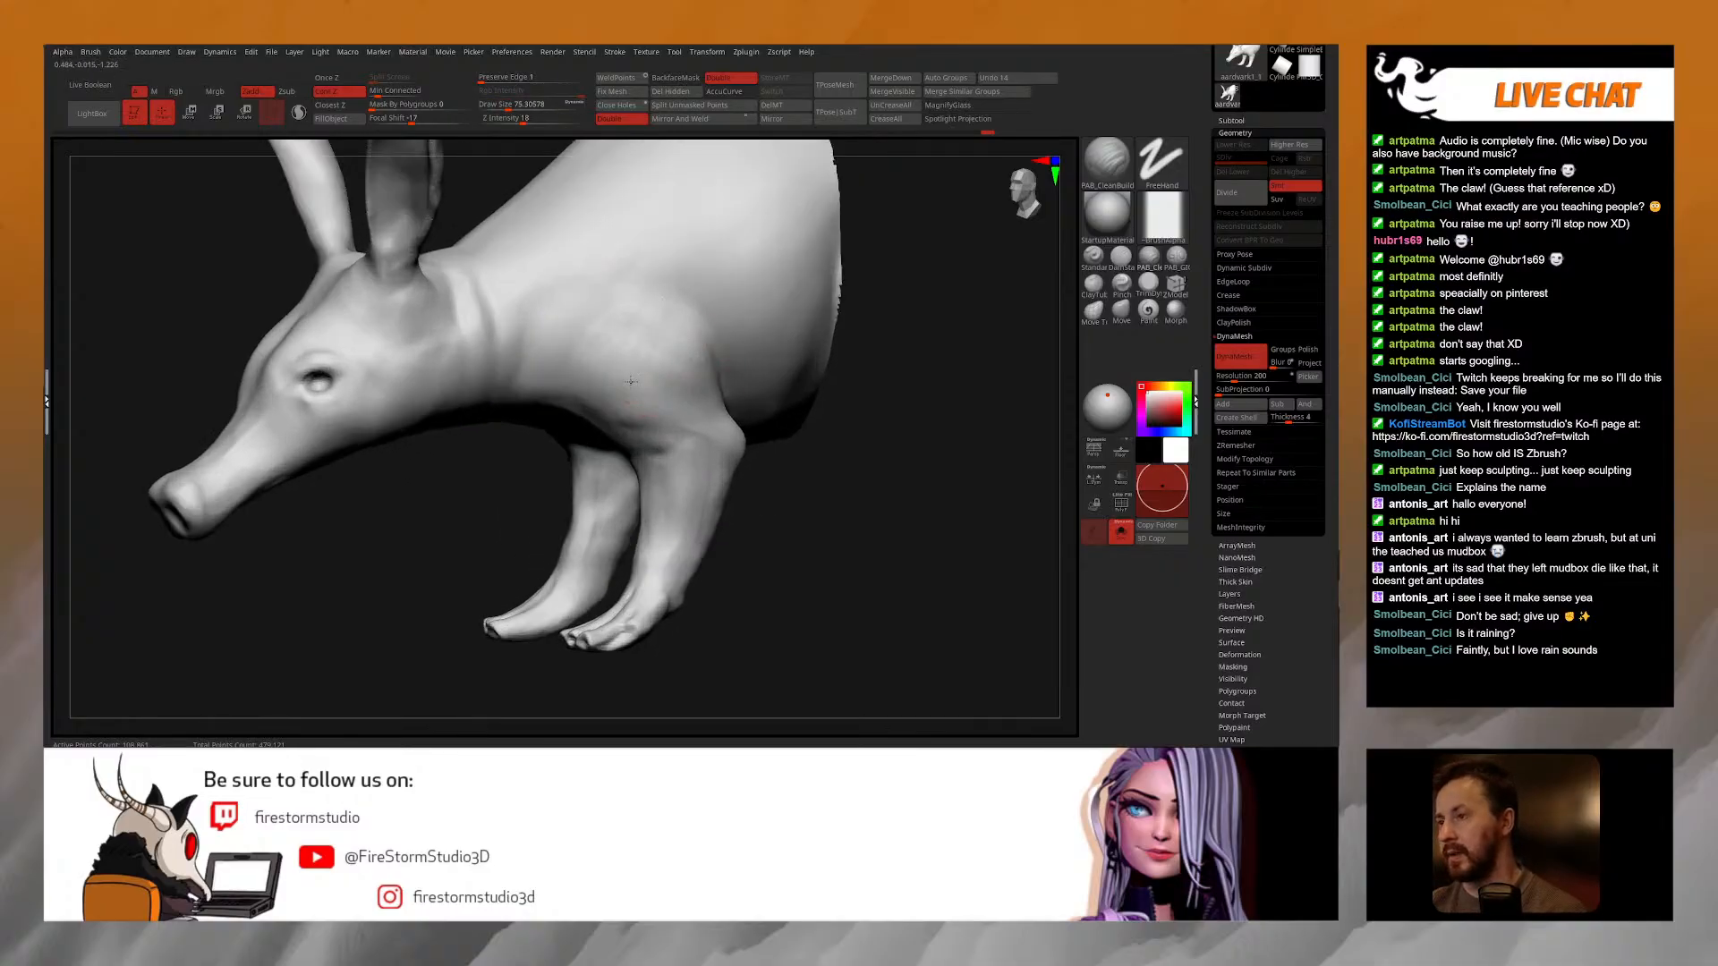
{"action": "key", "text": "shift"}
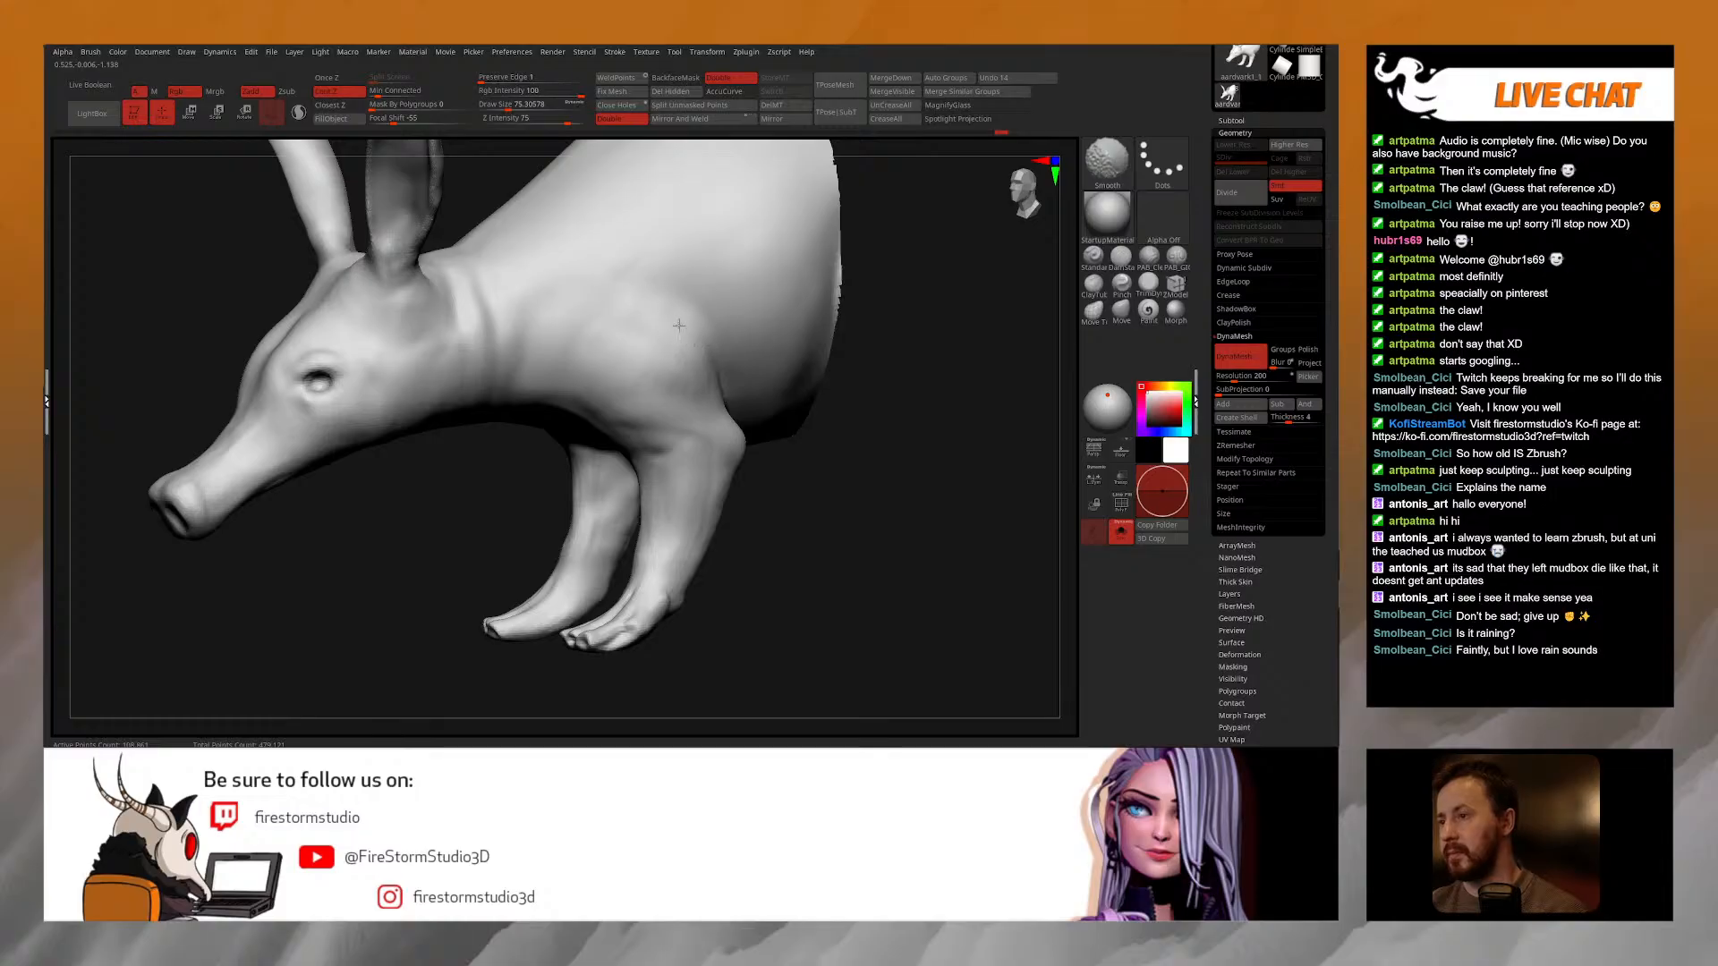
{"action": "left_click_drag", "start_coordinate": [665, 315], "coordinate": [637, 348], "text": "shift"}
Step: Soften the shoulder muscles at a brush size of about 105, then unhide the rest of the body and show it from the side
{"action": "right_click_drag", "start_coordinate": [633, 353], "coordinate": [619, 439], "text": "alt"}
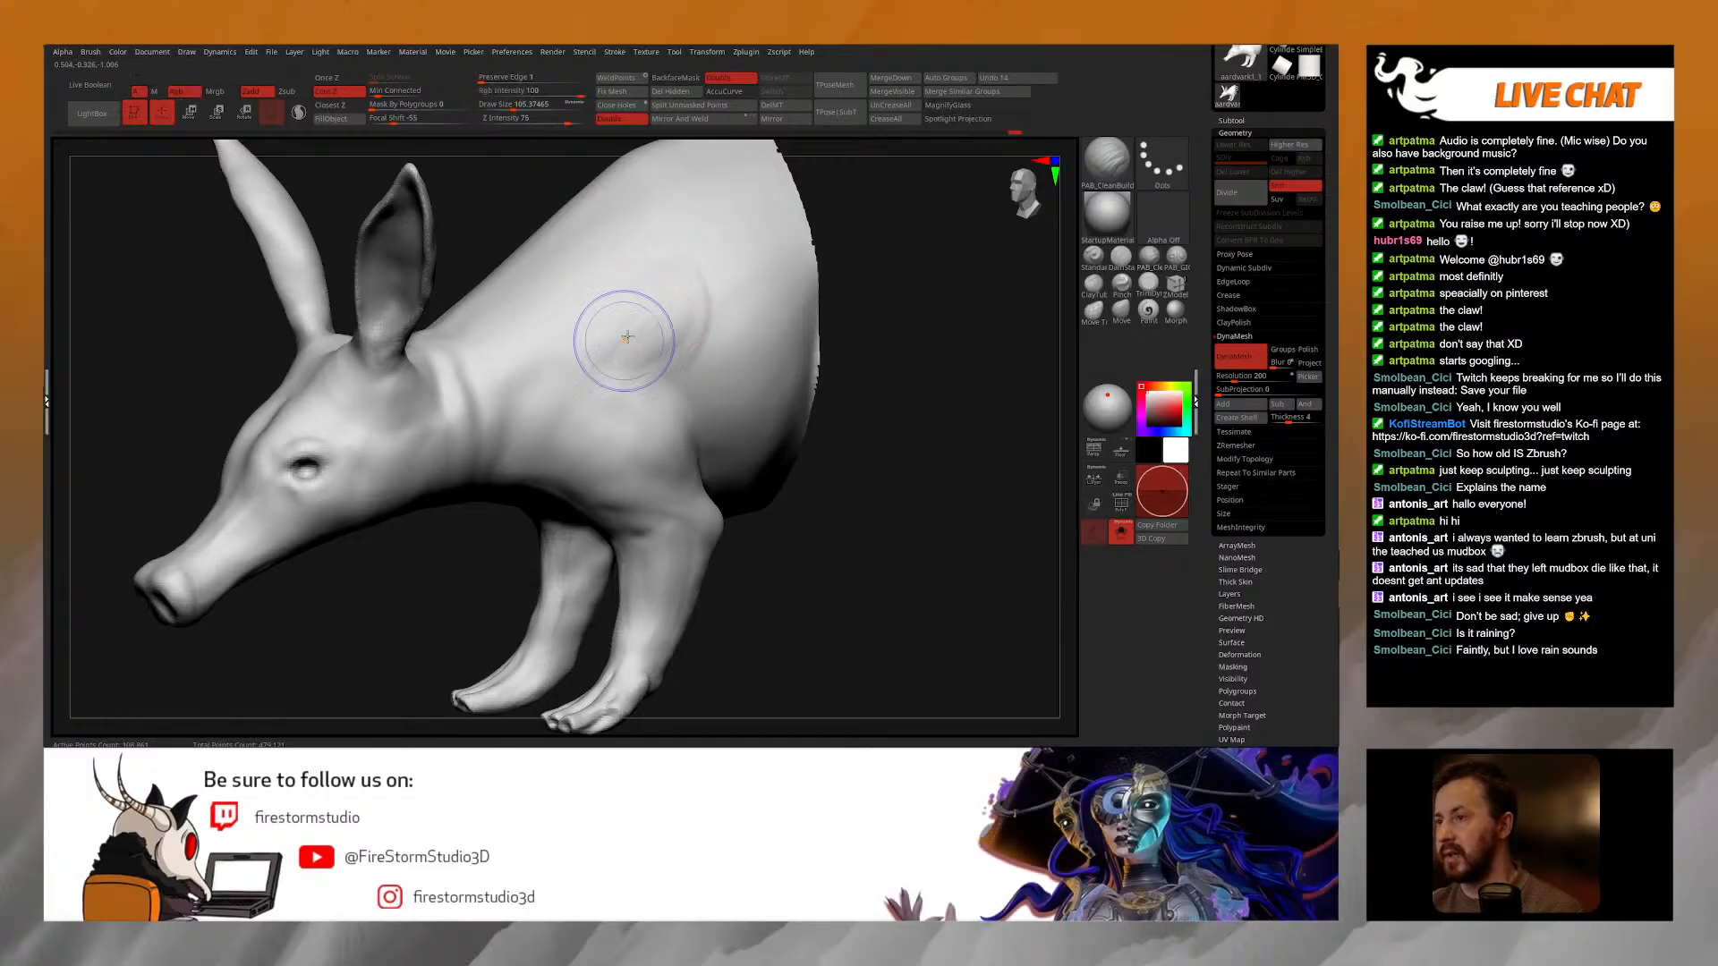
{"action": "right_click_drag", "start_coordinate": [676, 279], "coordinate": [627, 295]}
{"action": "right_click_drag", "start_coordinate": [626, 296], "coordinate": [619, 358], "text": "ctrl"}
{"action": "left_click", "coordinate": [637, 275], "text": "ctrl+shift"}
{"action": "right_click", "coordinate": [617, 397]}
{"action": "right_click_drag", "start_coordinate": [770, 242], "coordinate": [803, 227], "text": "shift"}
Step: Browse the LightBox resource folders, including Materials, for a different sculpting material
{"action": "left_click", "coordinate": [94, 113]}
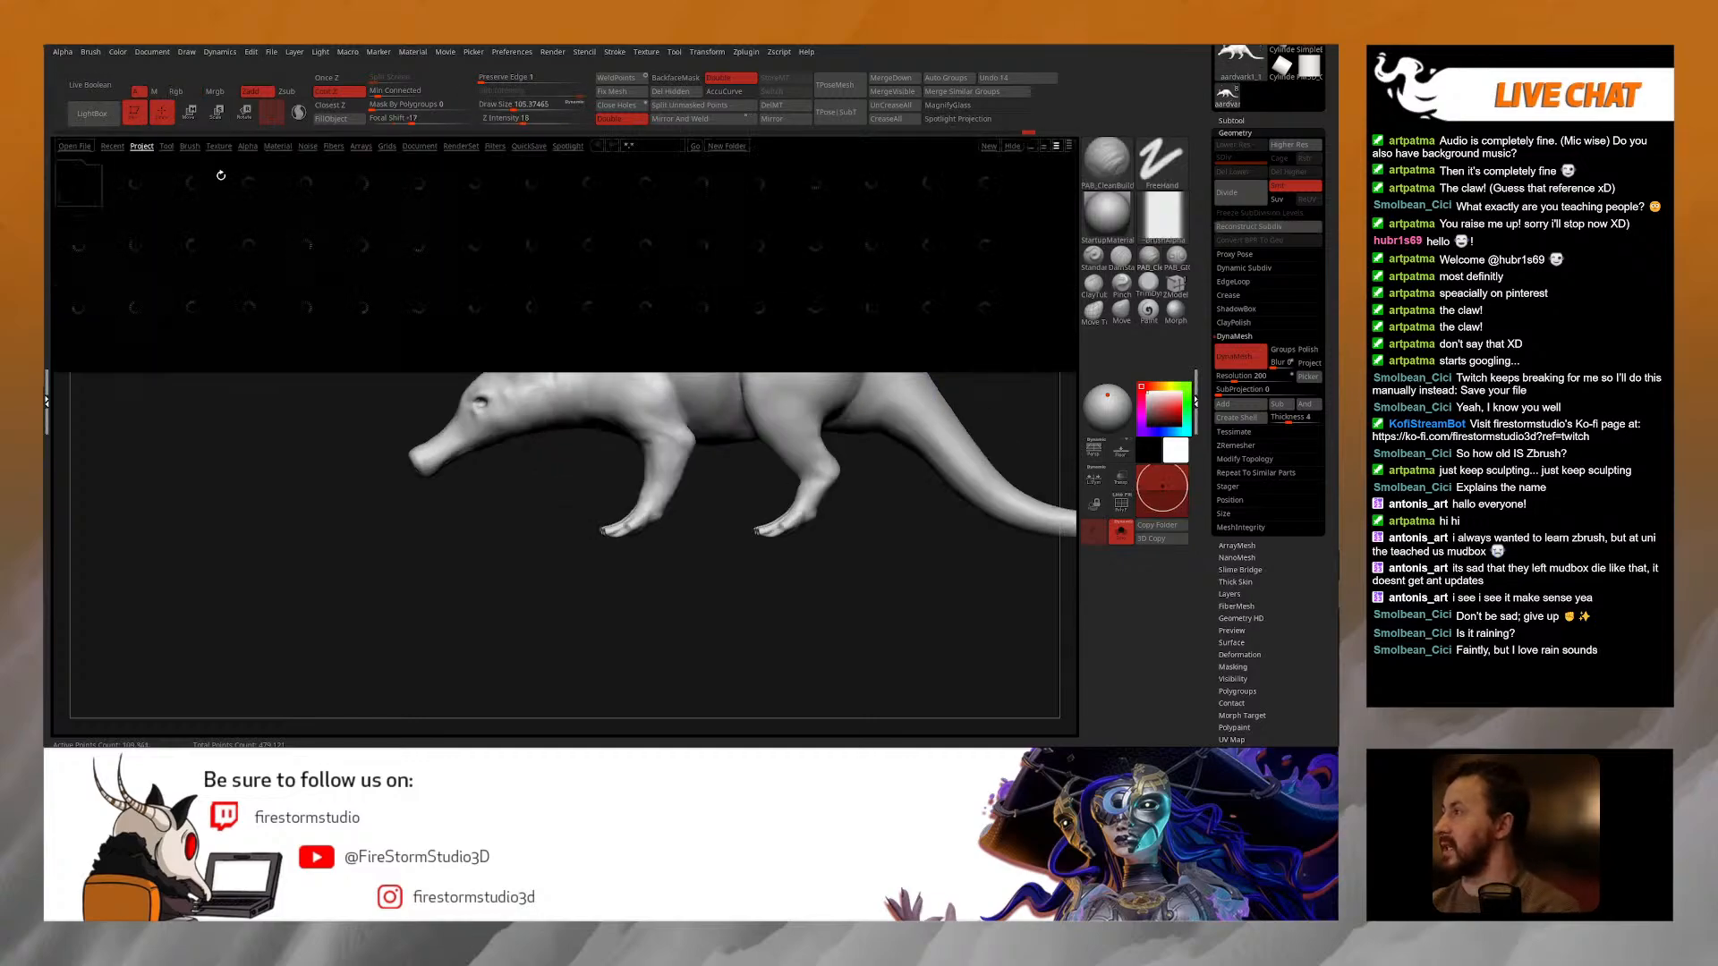
{"action": "left_click", "coordinate": [279, 145]}
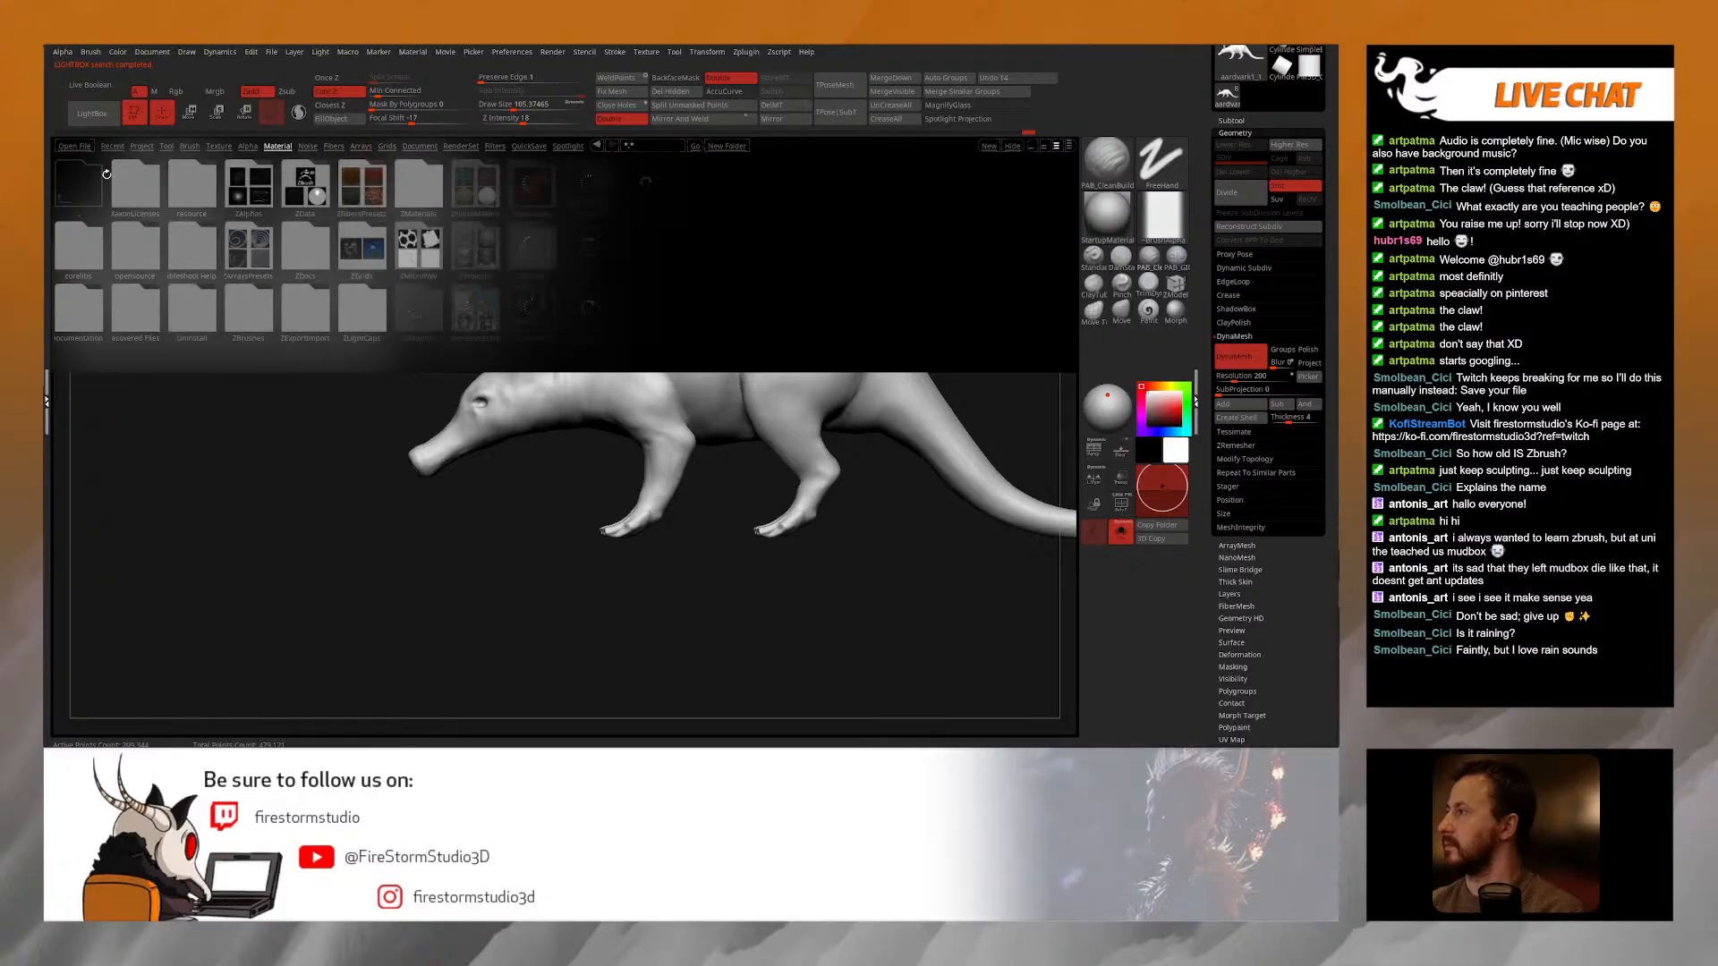
{"action": "left_click", "coordinate": [87, 122]}
{"action": "left_click", "coordinate": [86, 122]}
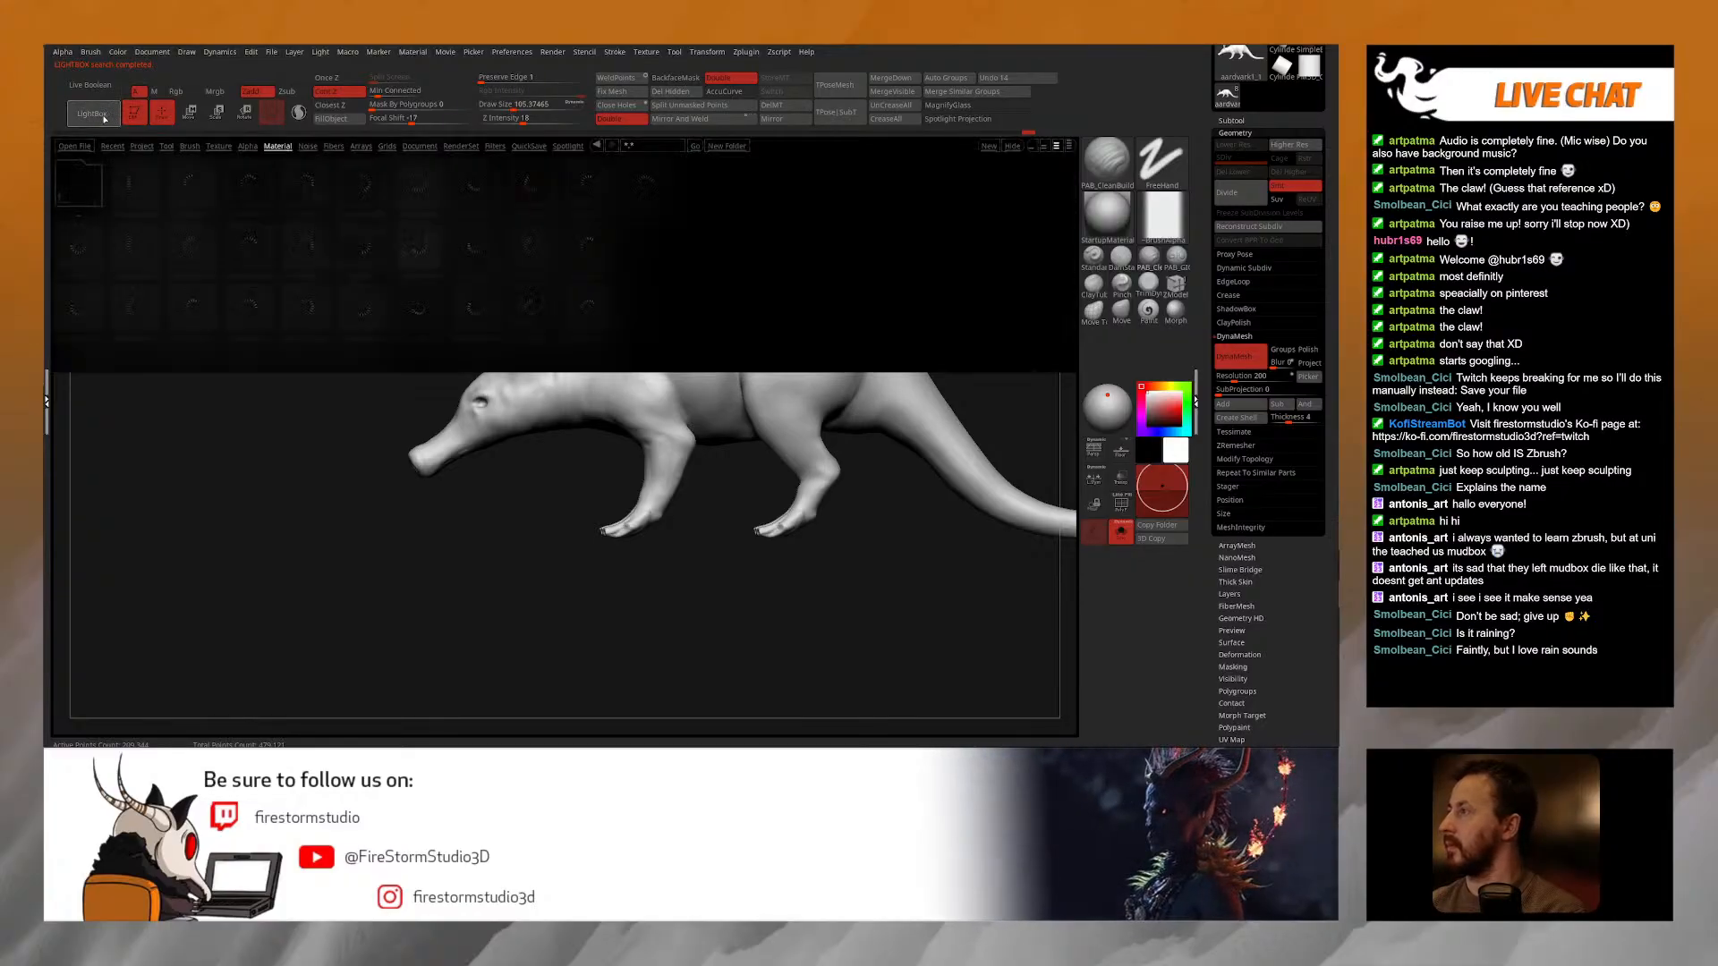
{"action": "left_click", "coordinate": [141, 147]}
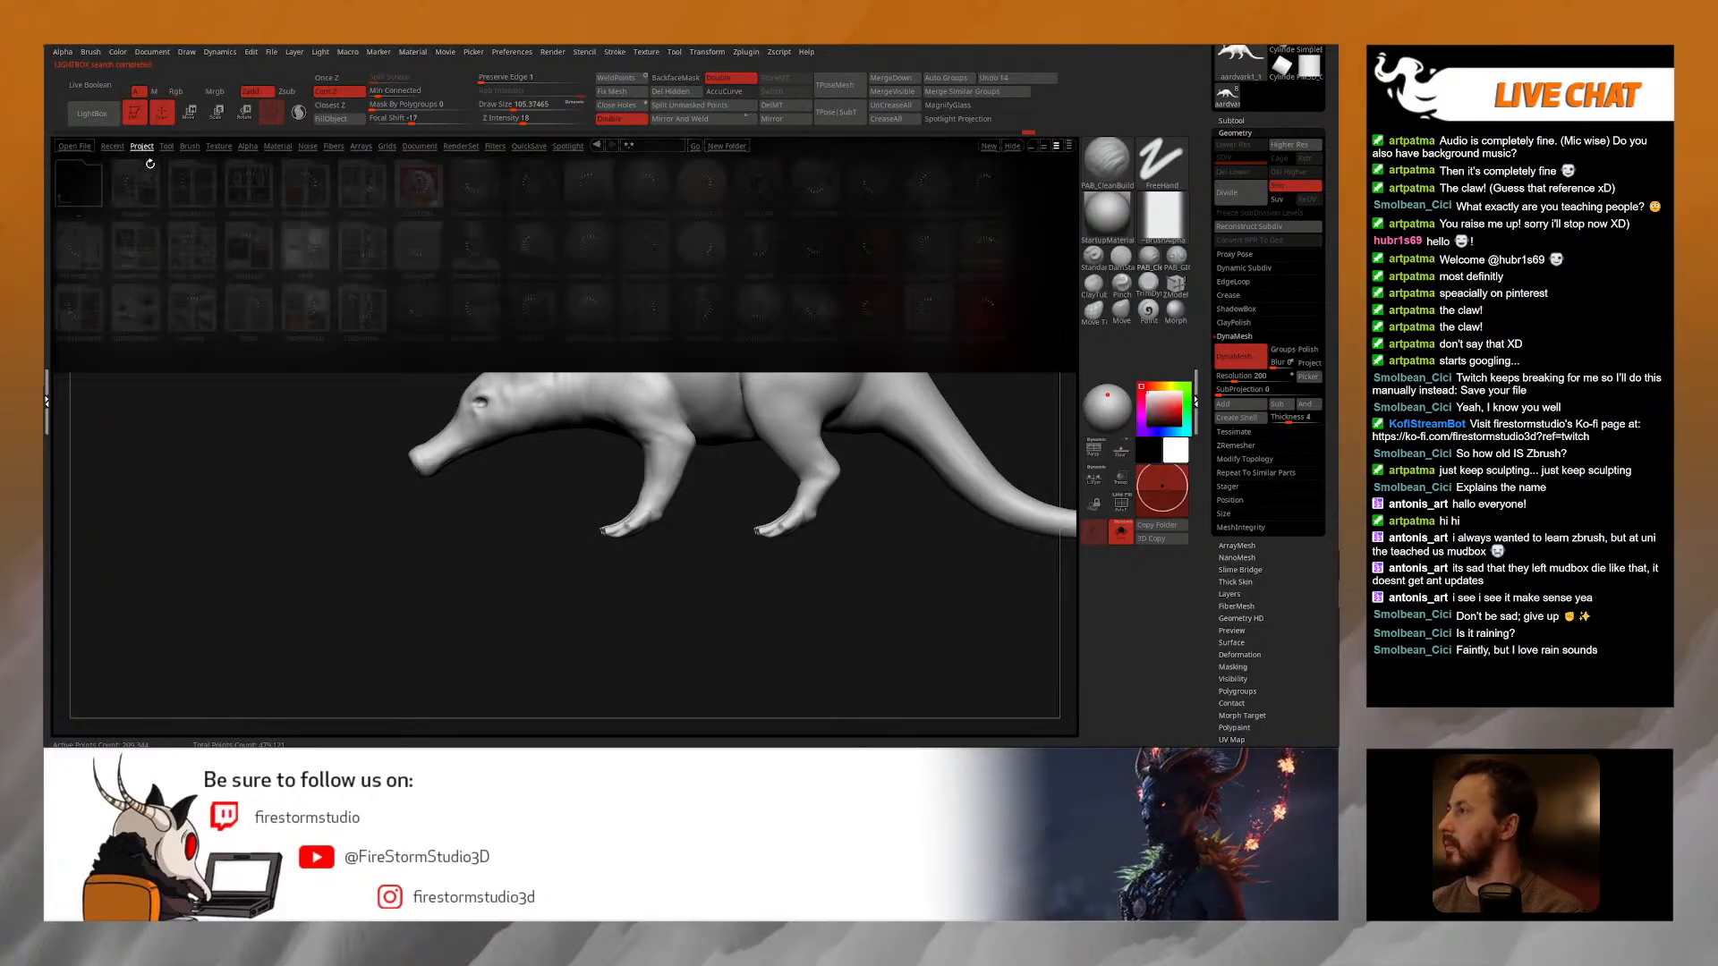
{"action": "double_click", "coordinate": [420, 191]}
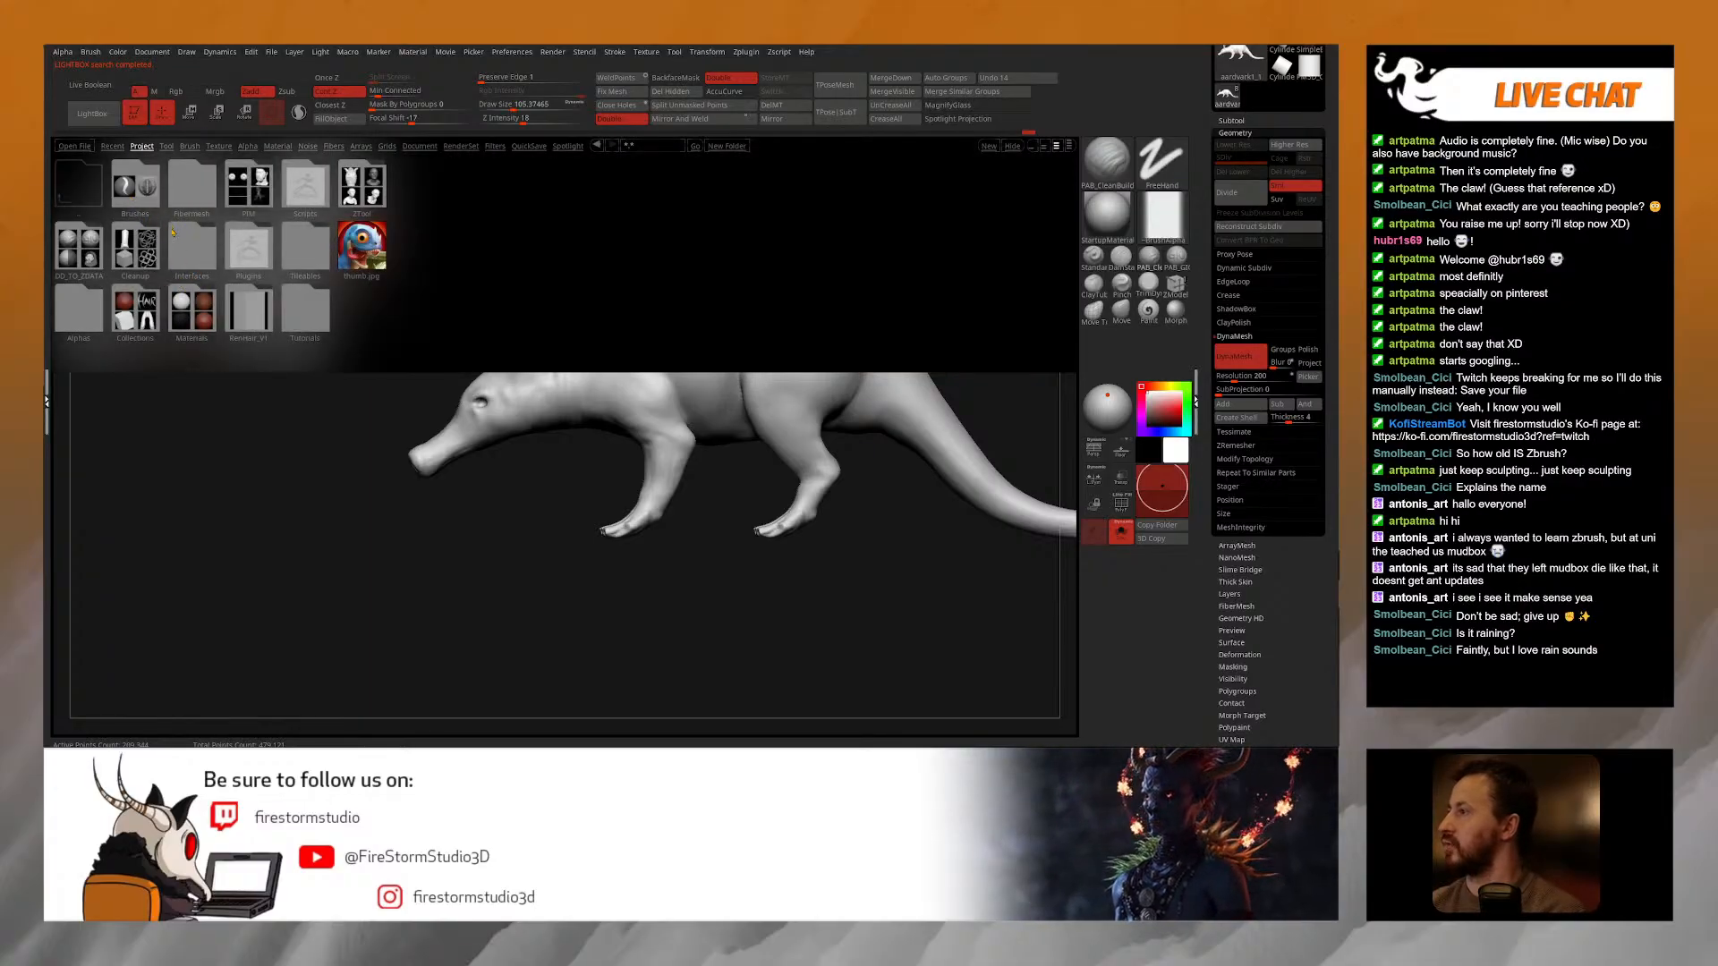
{"action": "double_click", "coordinate": [198, 296]}
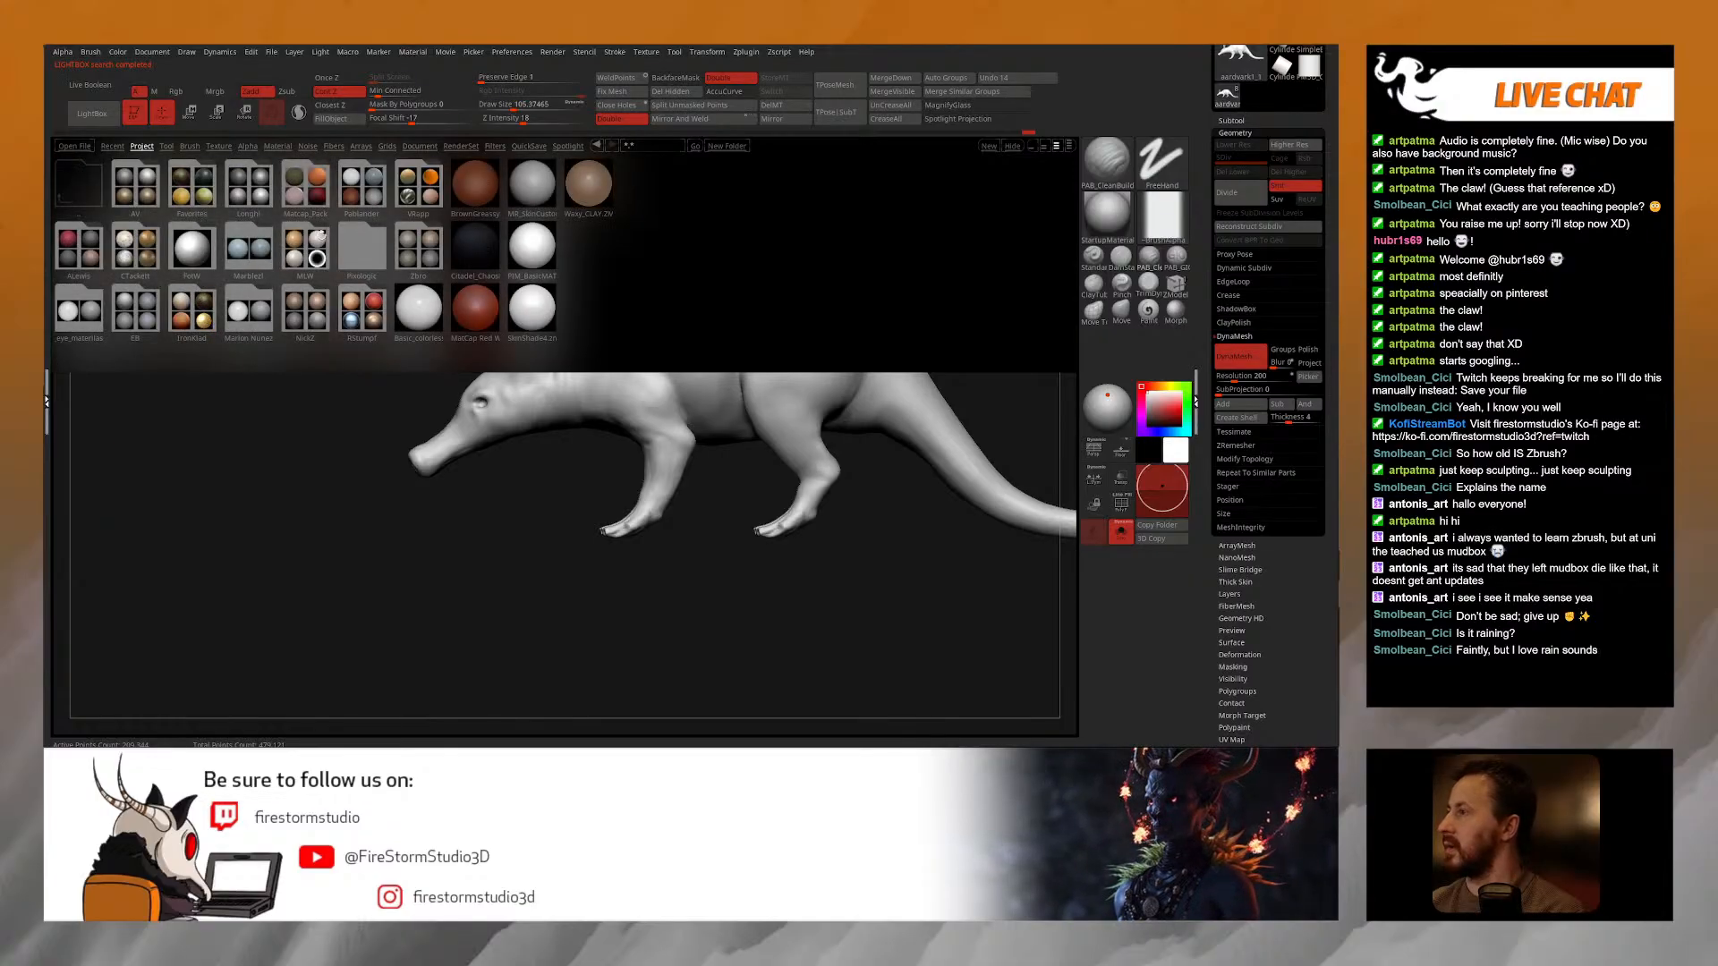
{"action": "double_click", "coordinate": [84, 184]}
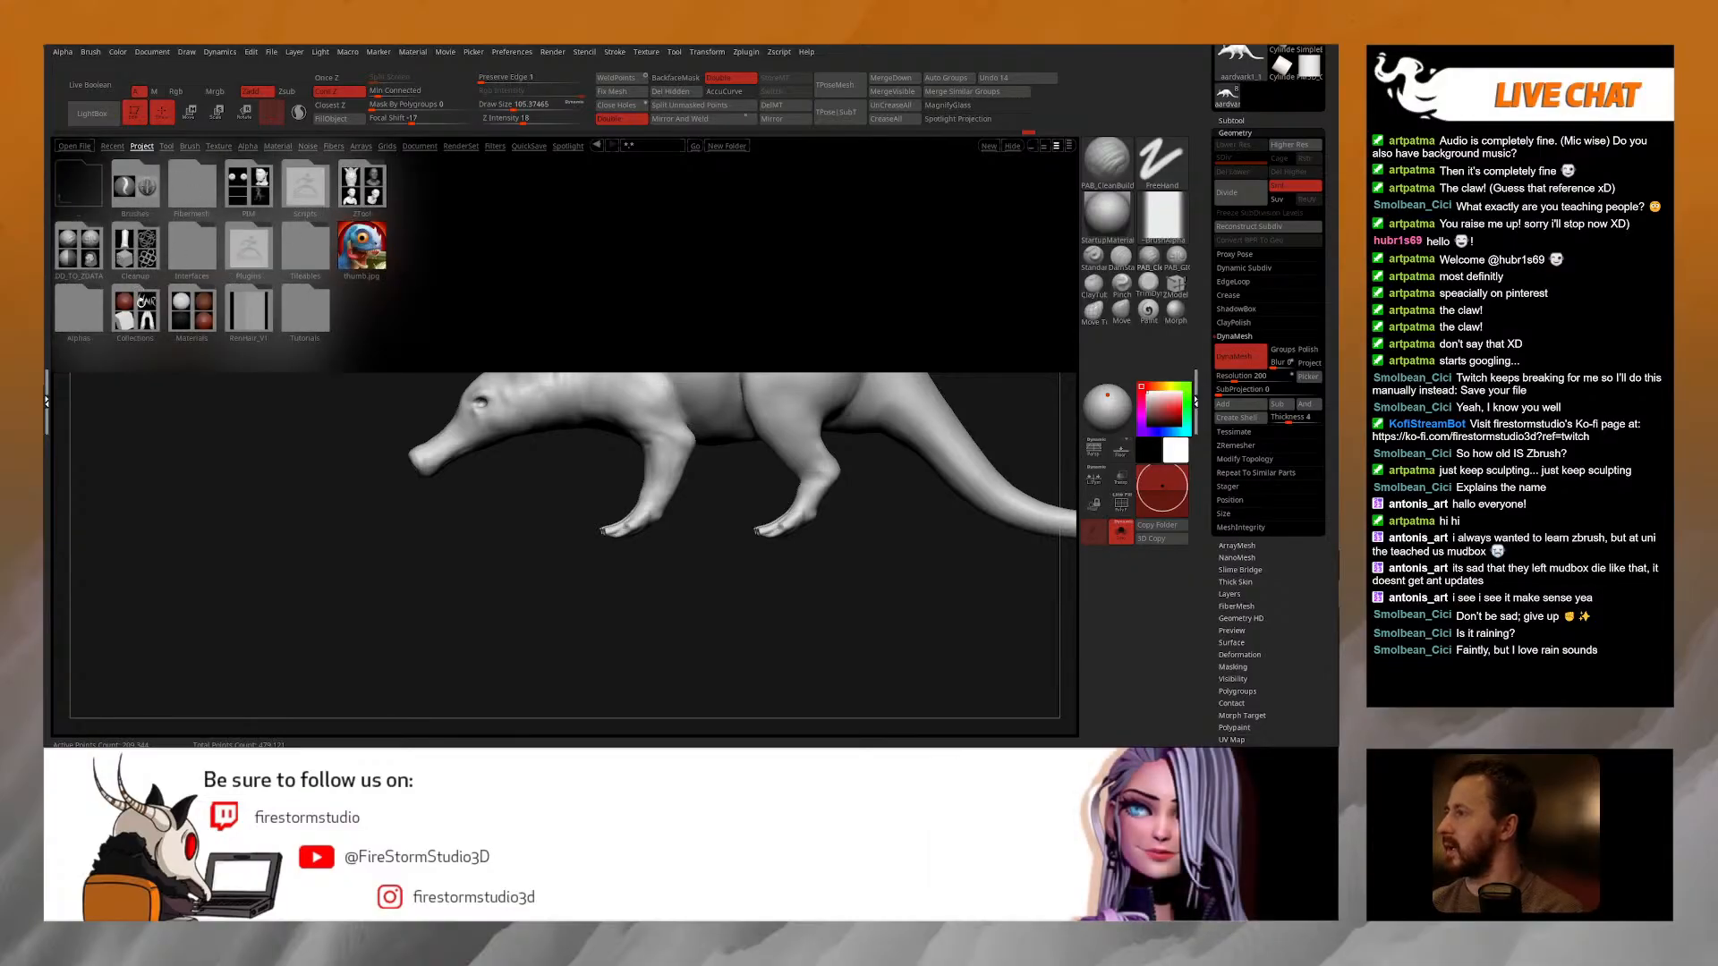
Step: Try the Plastic_blue material from the resource collections on the aardvark
{"action": "left_click", "coordinate": [90, 309]}
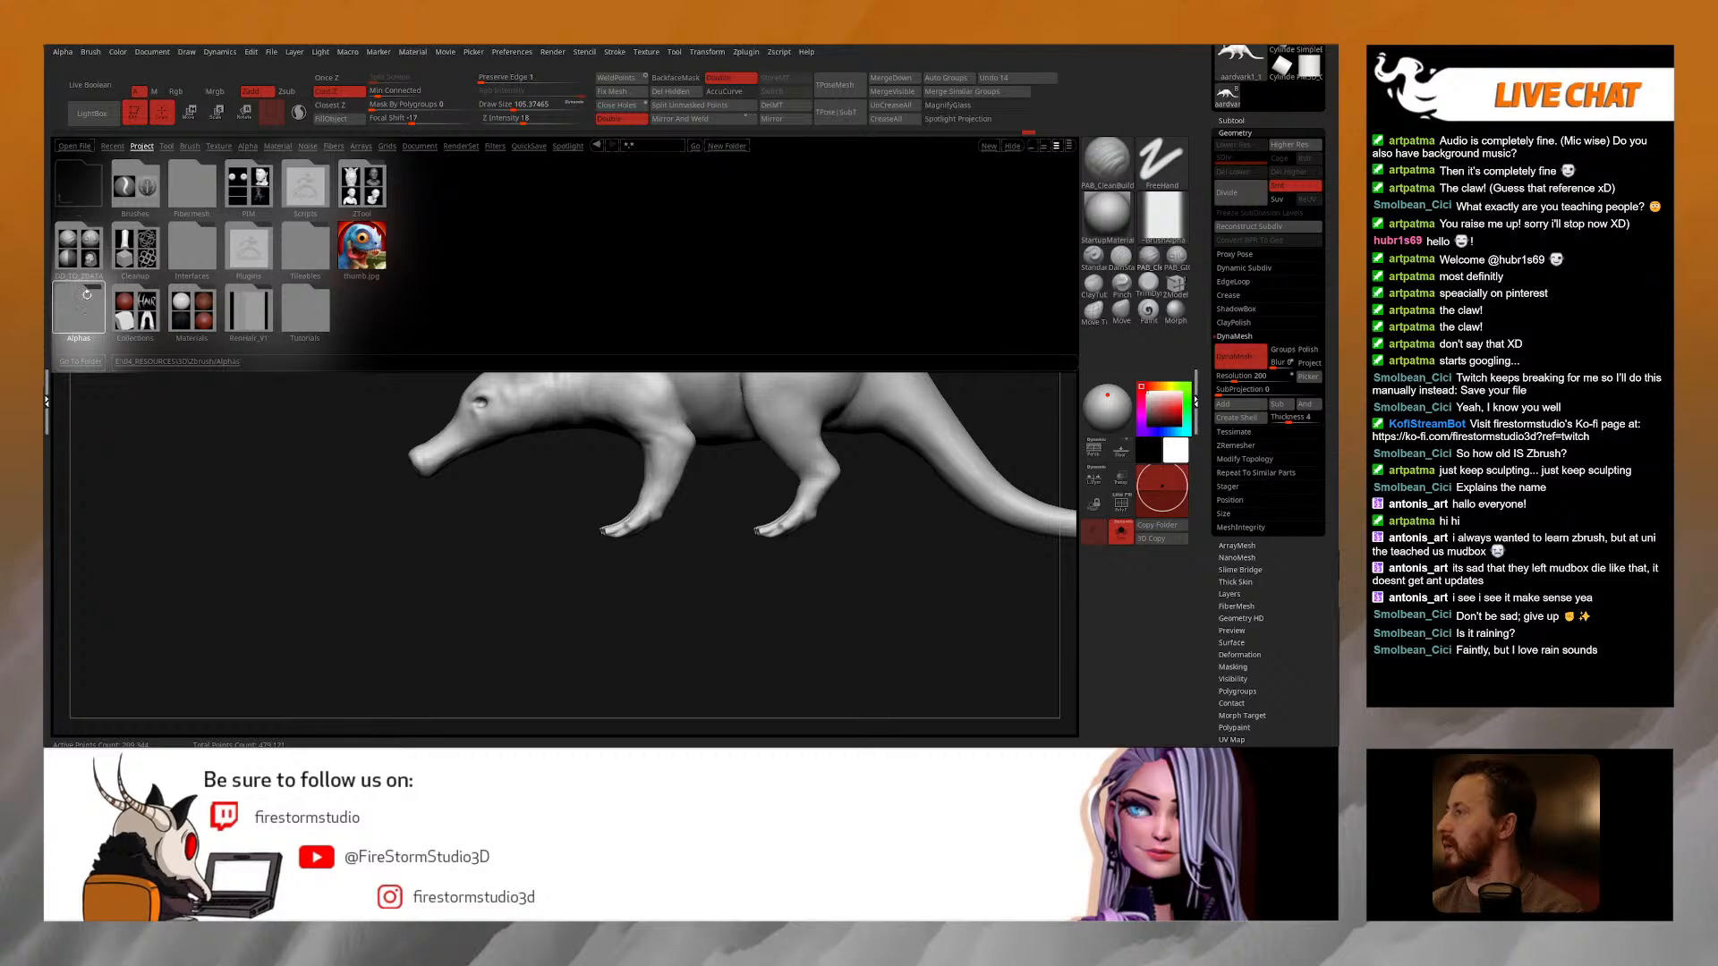
{"action": "double_click", "coordinate": [87, 294]}
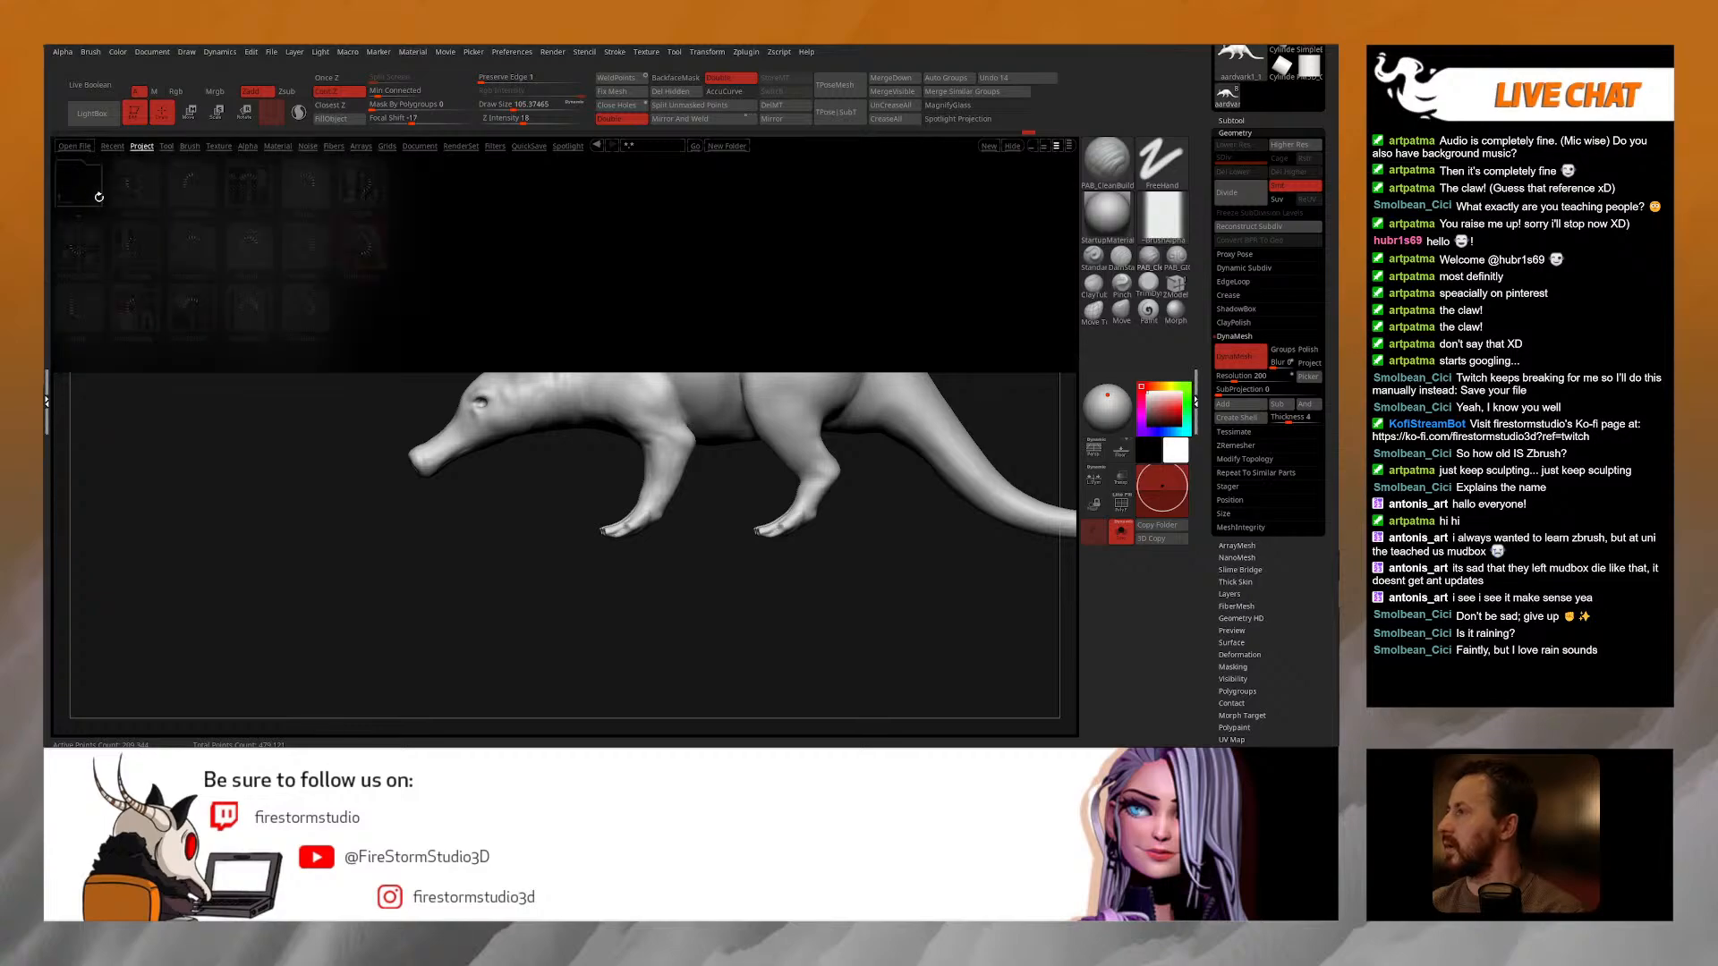
{"action": "double_click", "coordinate": [94, 193]}
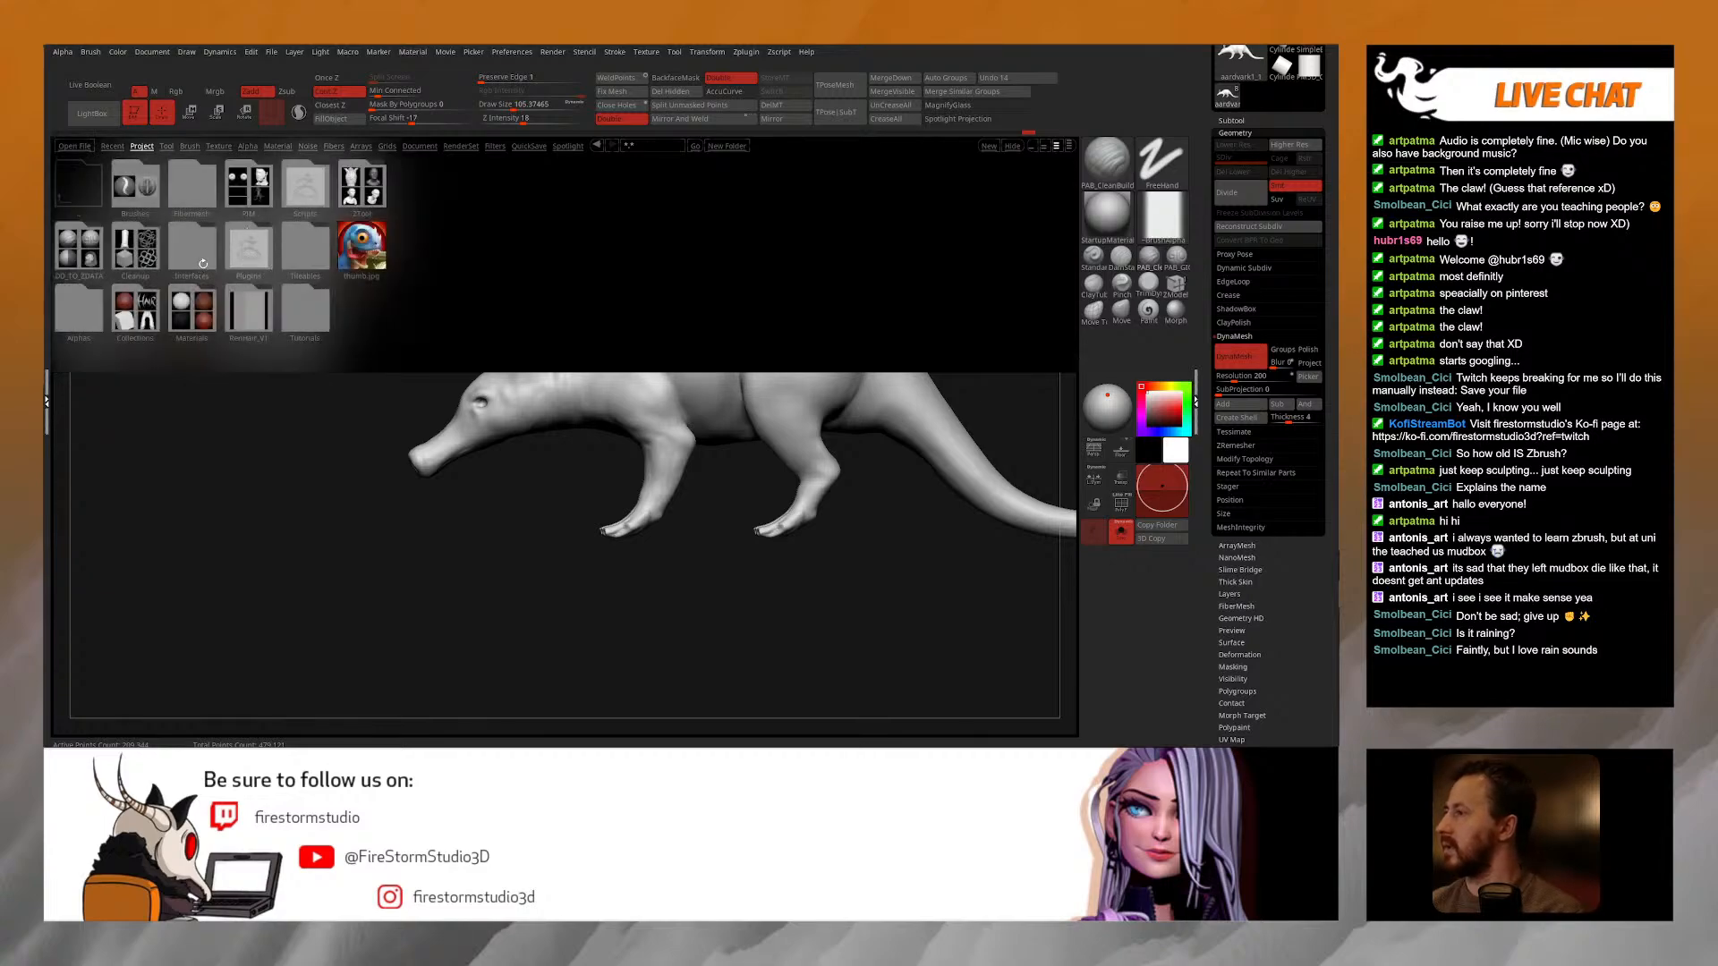
{"action": "left_click", "coordinate": [250, 304]}
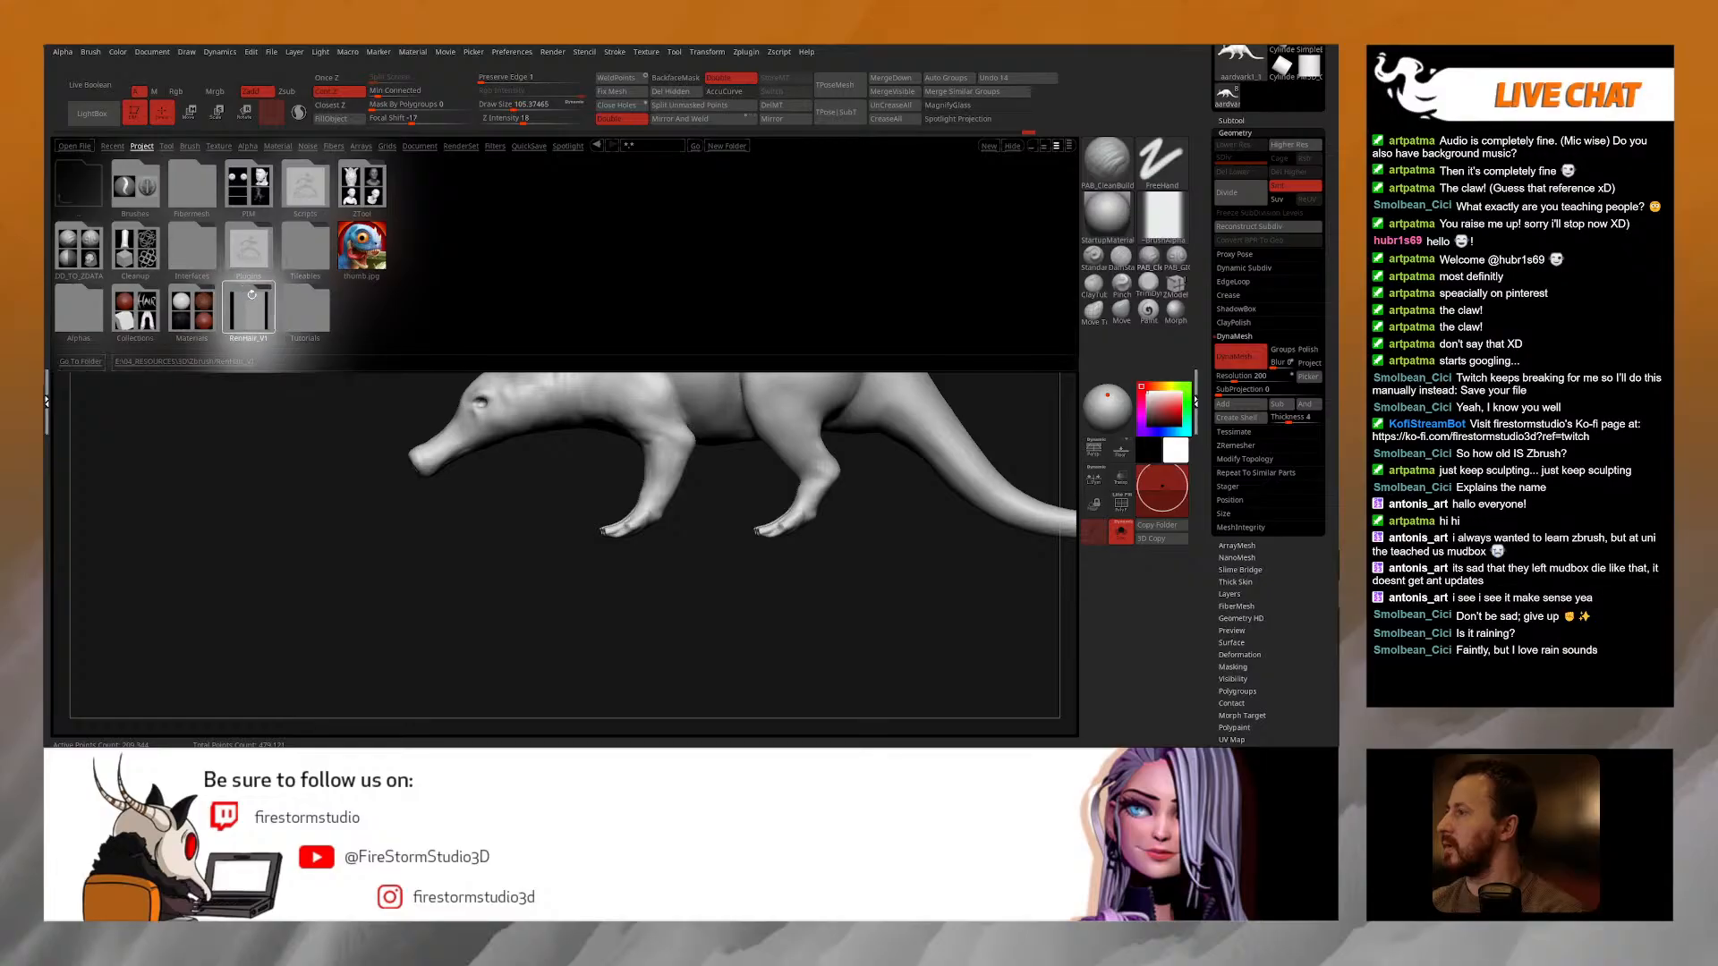
{"action": "double_click", "coordinate": [249, 305]}
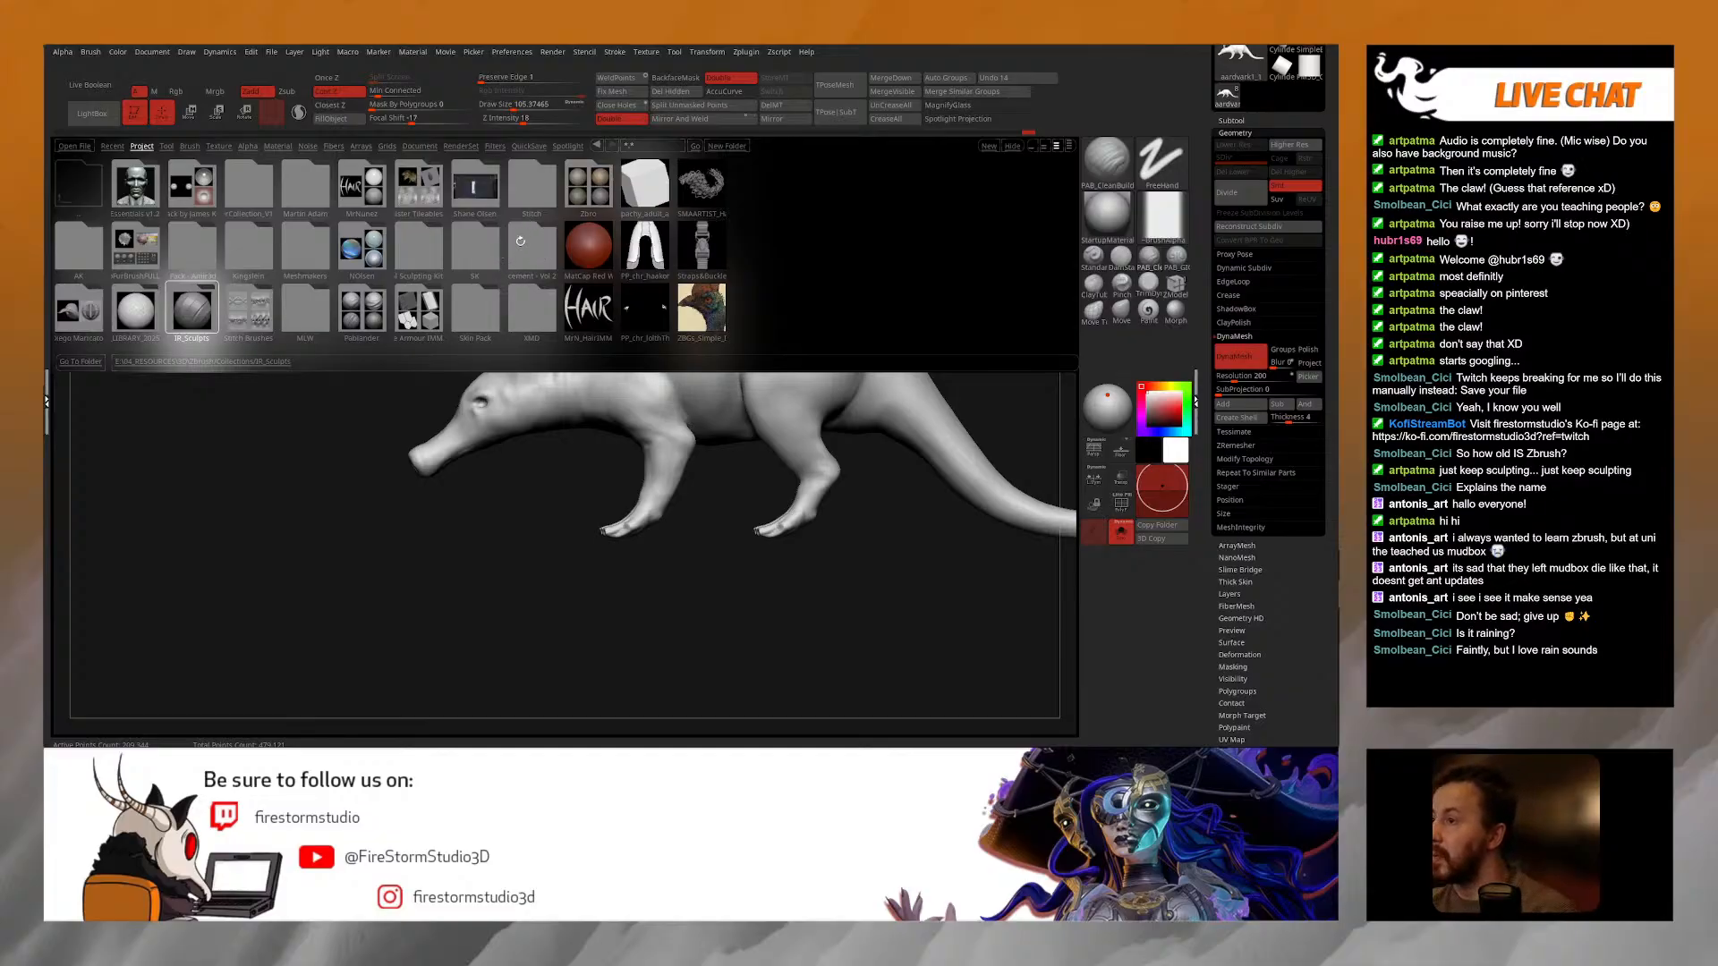
{"action": "double_click", "coordinate": [363, 310]}
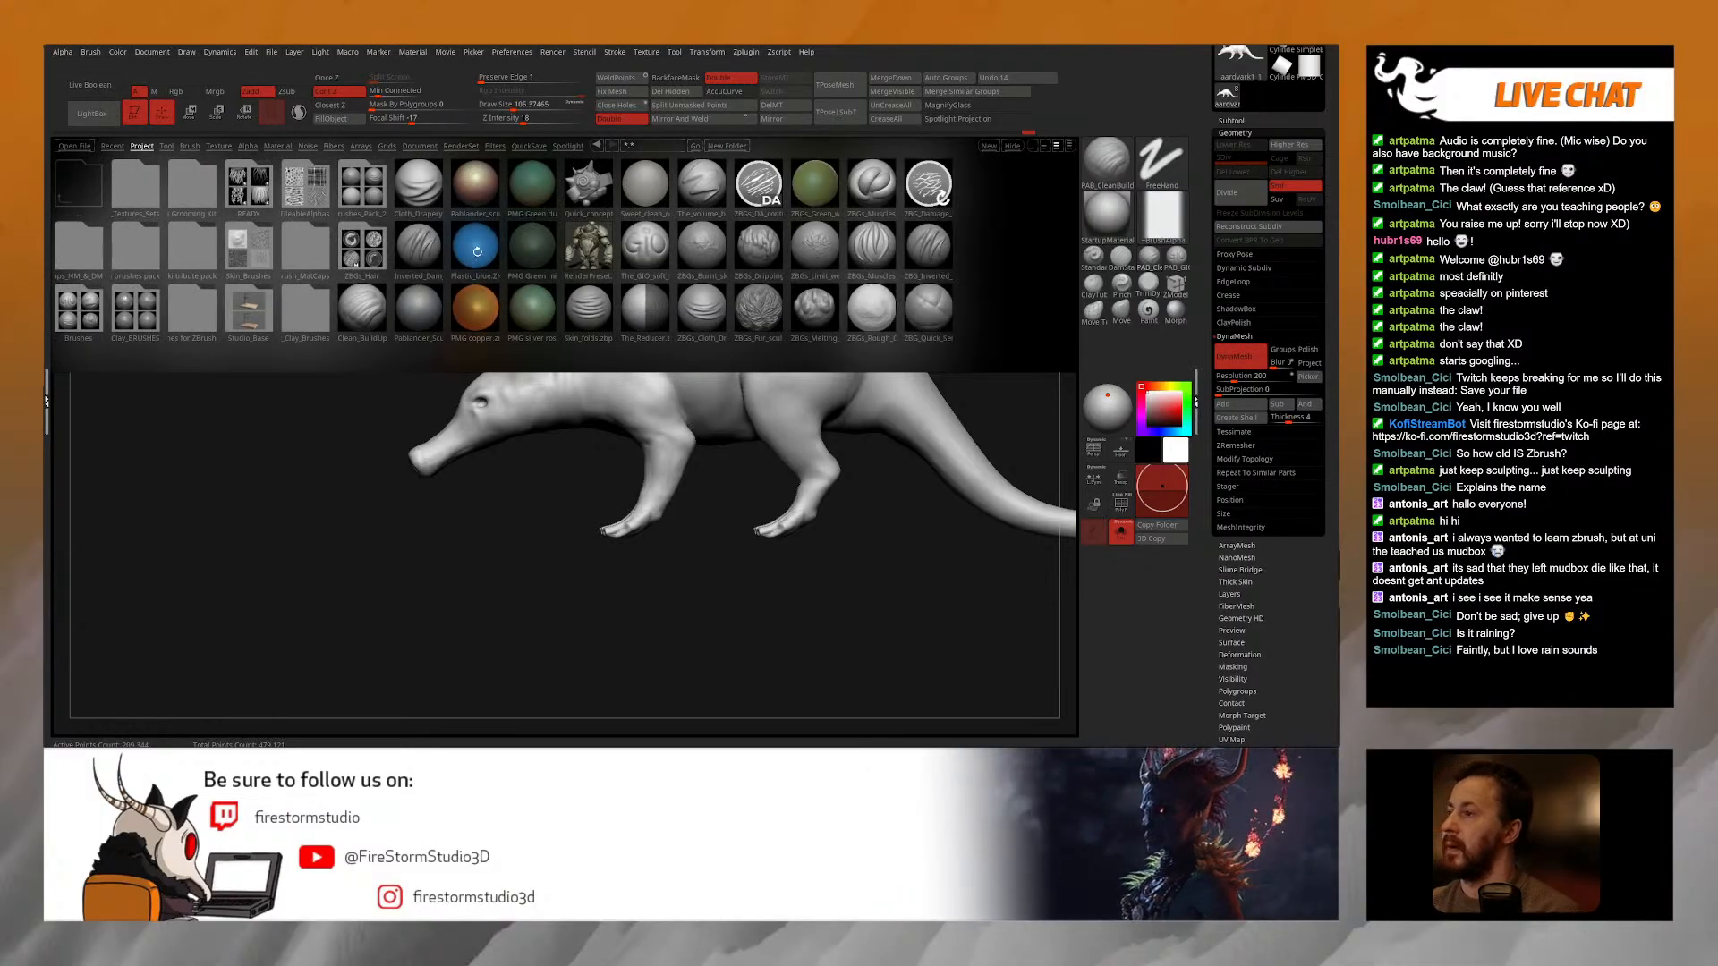
{"action": "double_click", "coordinate": [477, 251]}
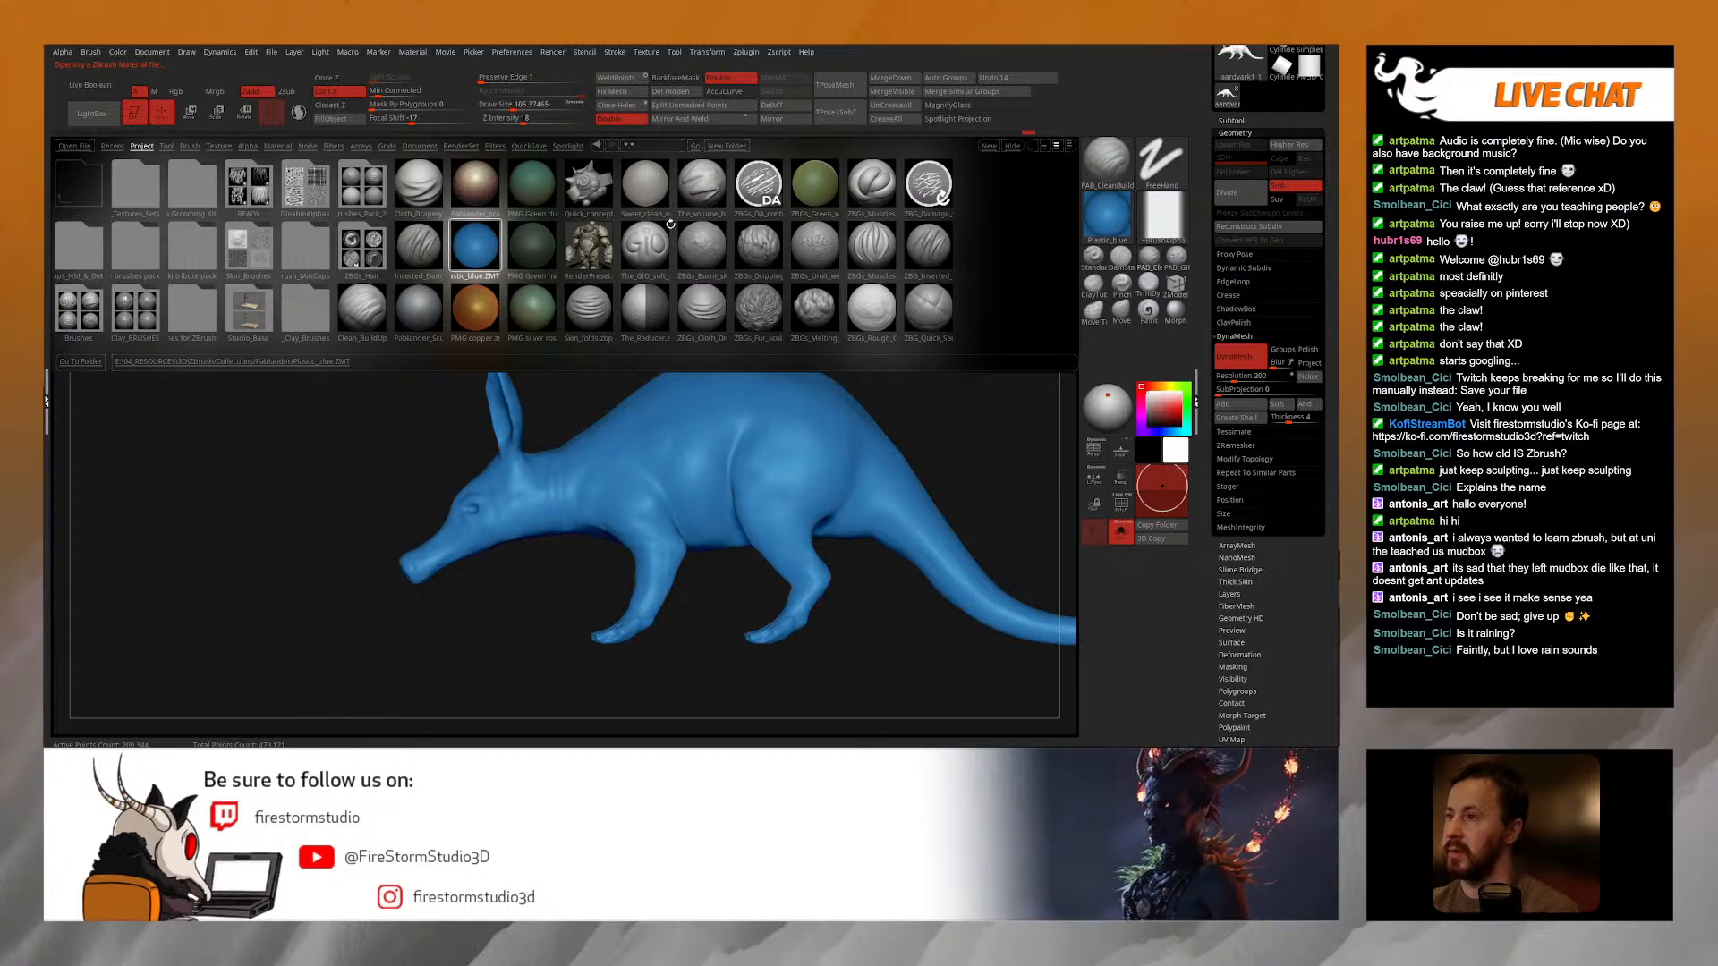
Step: Apply the pink PP_Sculpting_14 material from the PP material library's Matcaps folder to the aardvark
{"action": "double_click", "coordinate": [87, 194]}
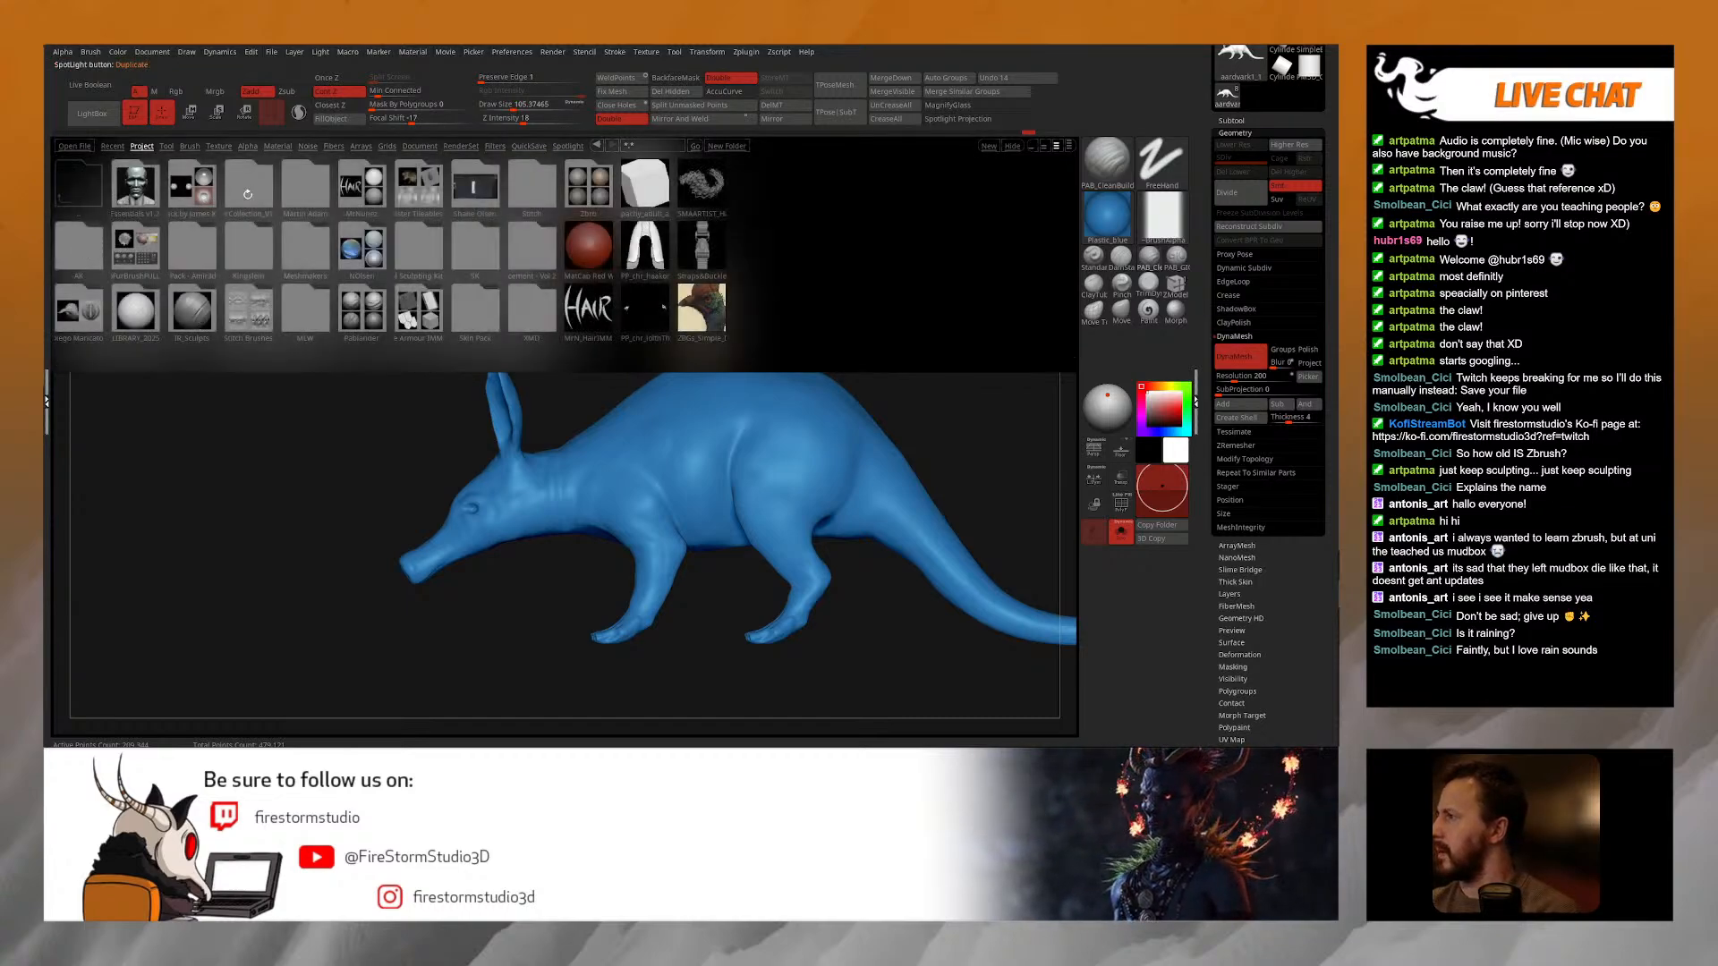
{"action": "double_click", "coordinate": [95, 304]}
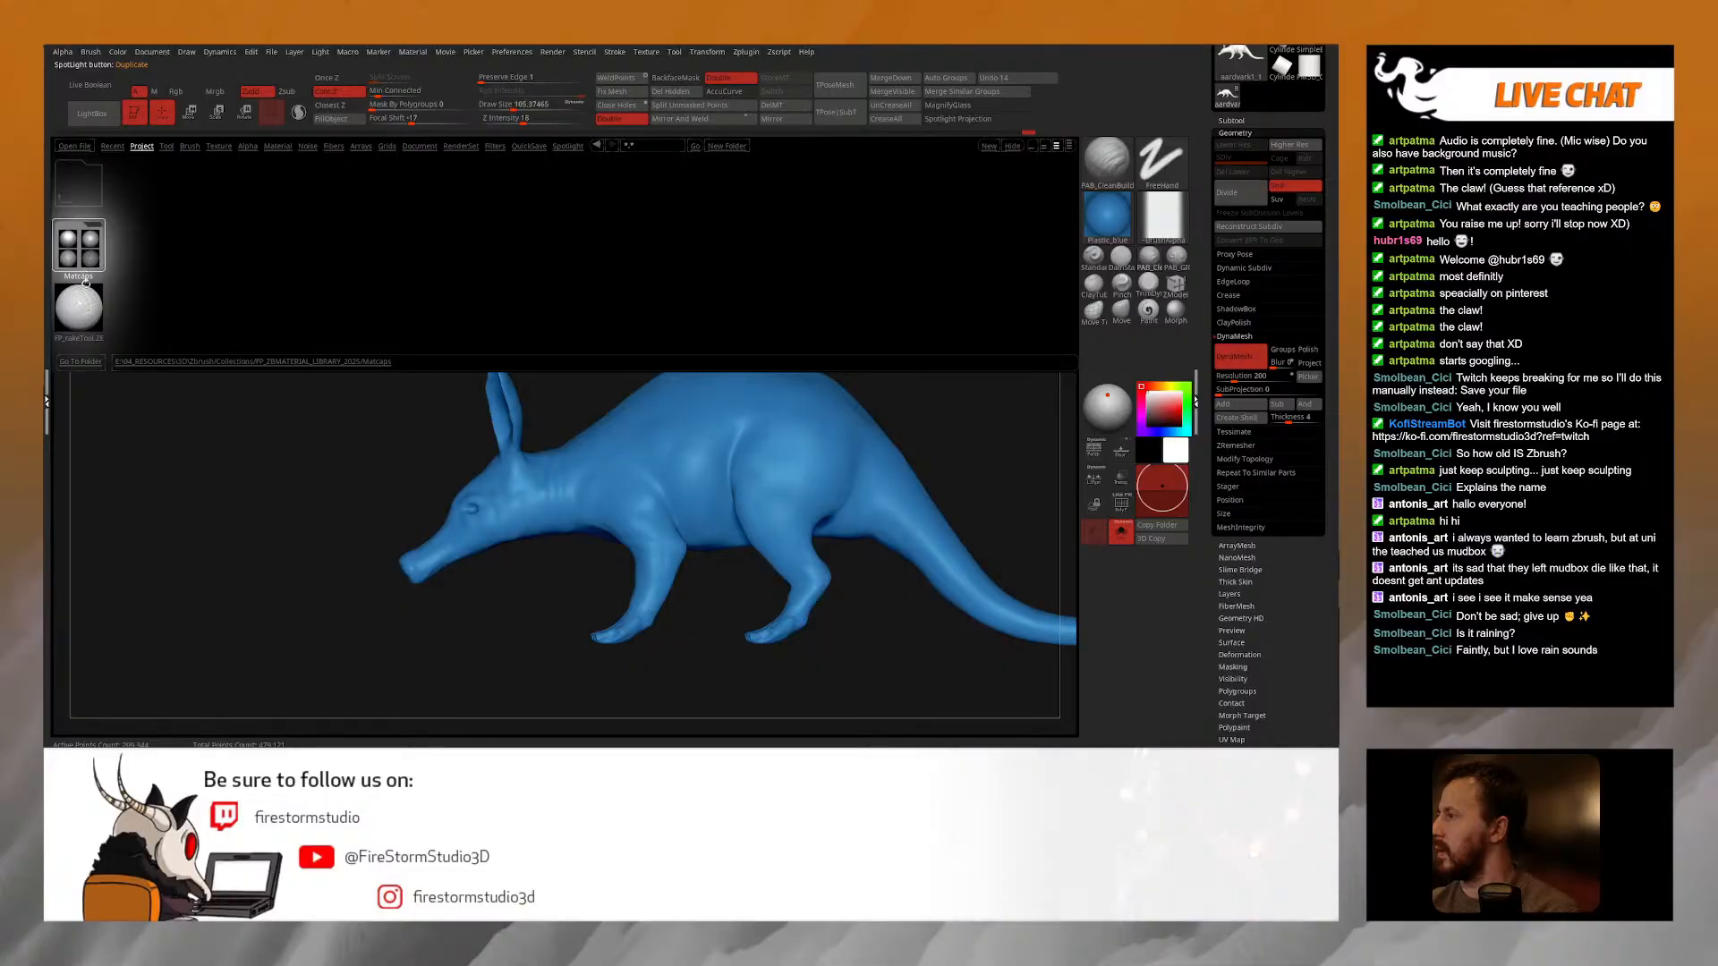
{"action": "double_click", "coordinate": [85, 258]}
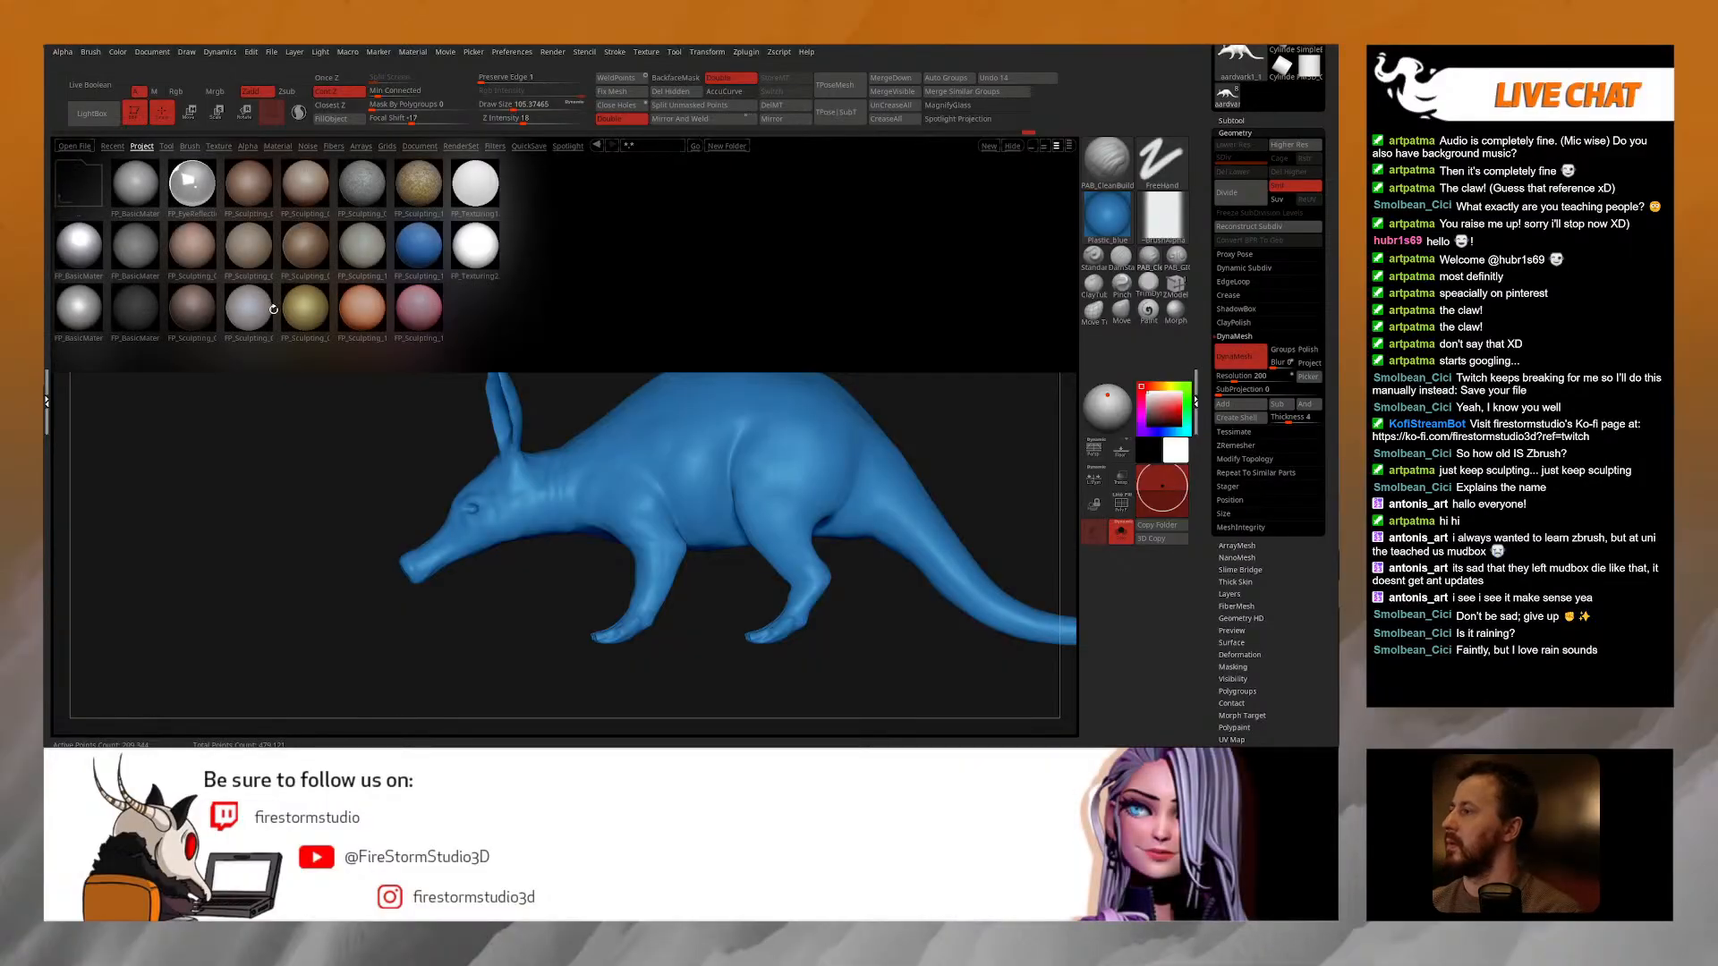
{"action": "double_click", "coordinate": [408, 301]}
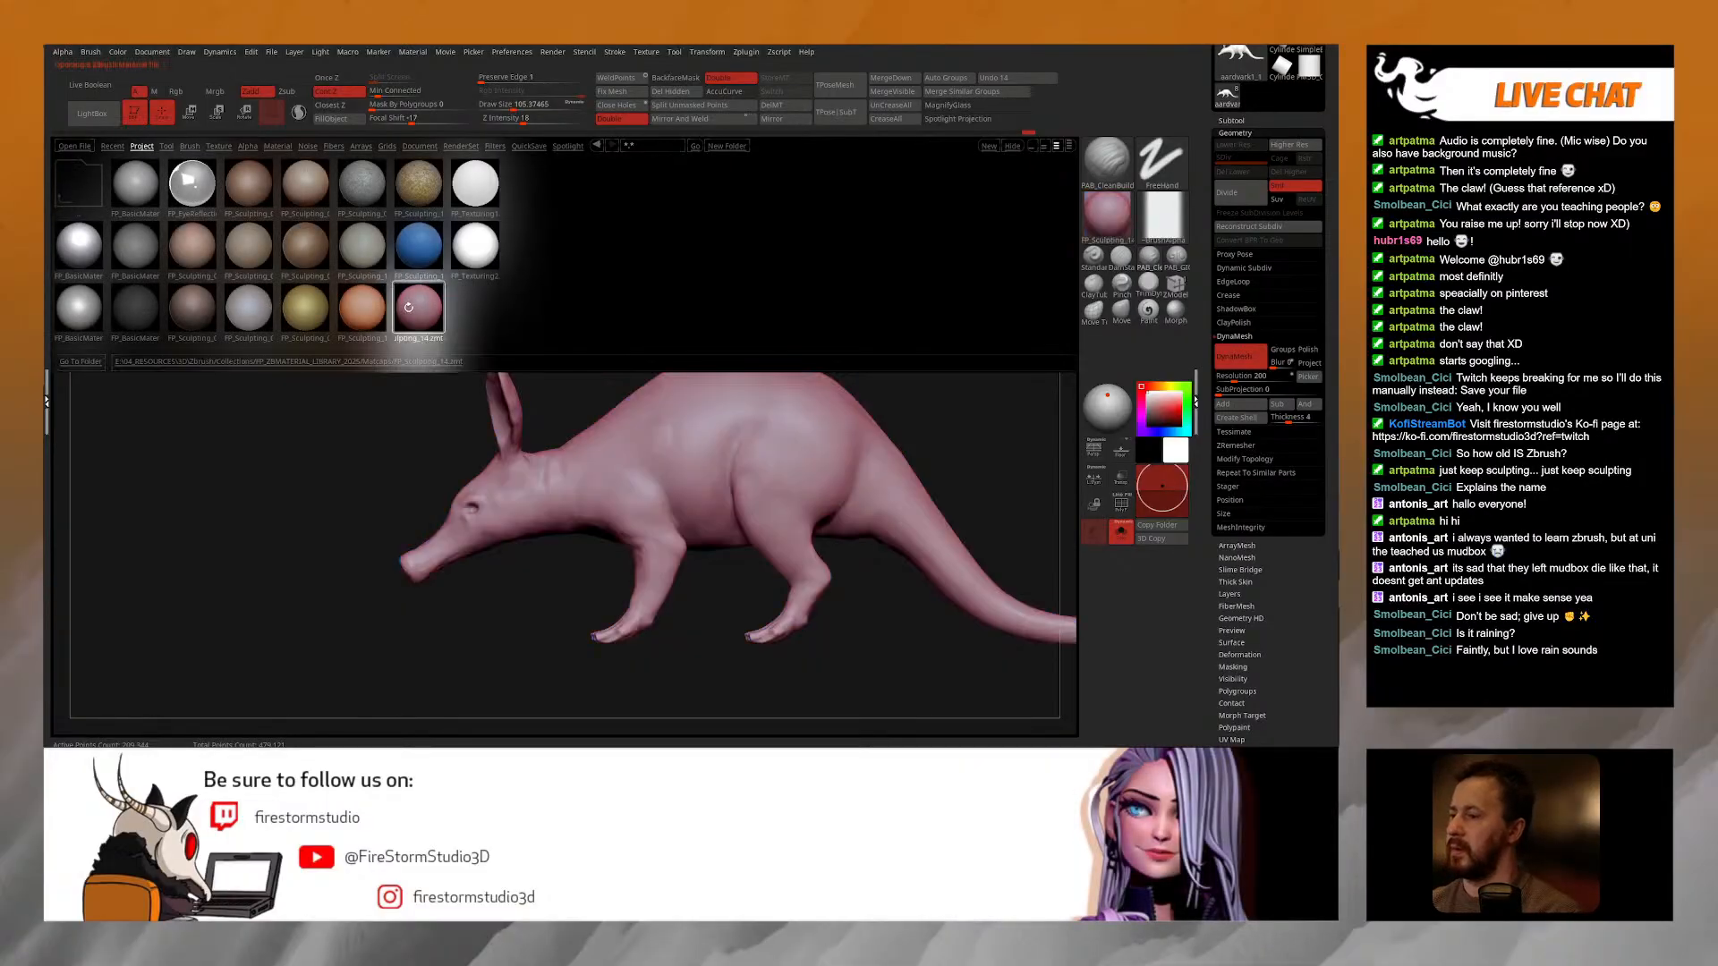
Step: Close the LightBox, set the brush size to about 91 and inspect the aardvark's body in the new material
{"action": "left_click", "coordinate": [90, 121]}
{"action": "mouse_move", "coordinate": [797, 322]}
{"action": "left_mouse_down"}
{"action": "mouse_move", "coordinate": [732, 412]}
{"action": "mouse_move", "coordinate": [737, 364]}
{"action": "left_mouse_up"}
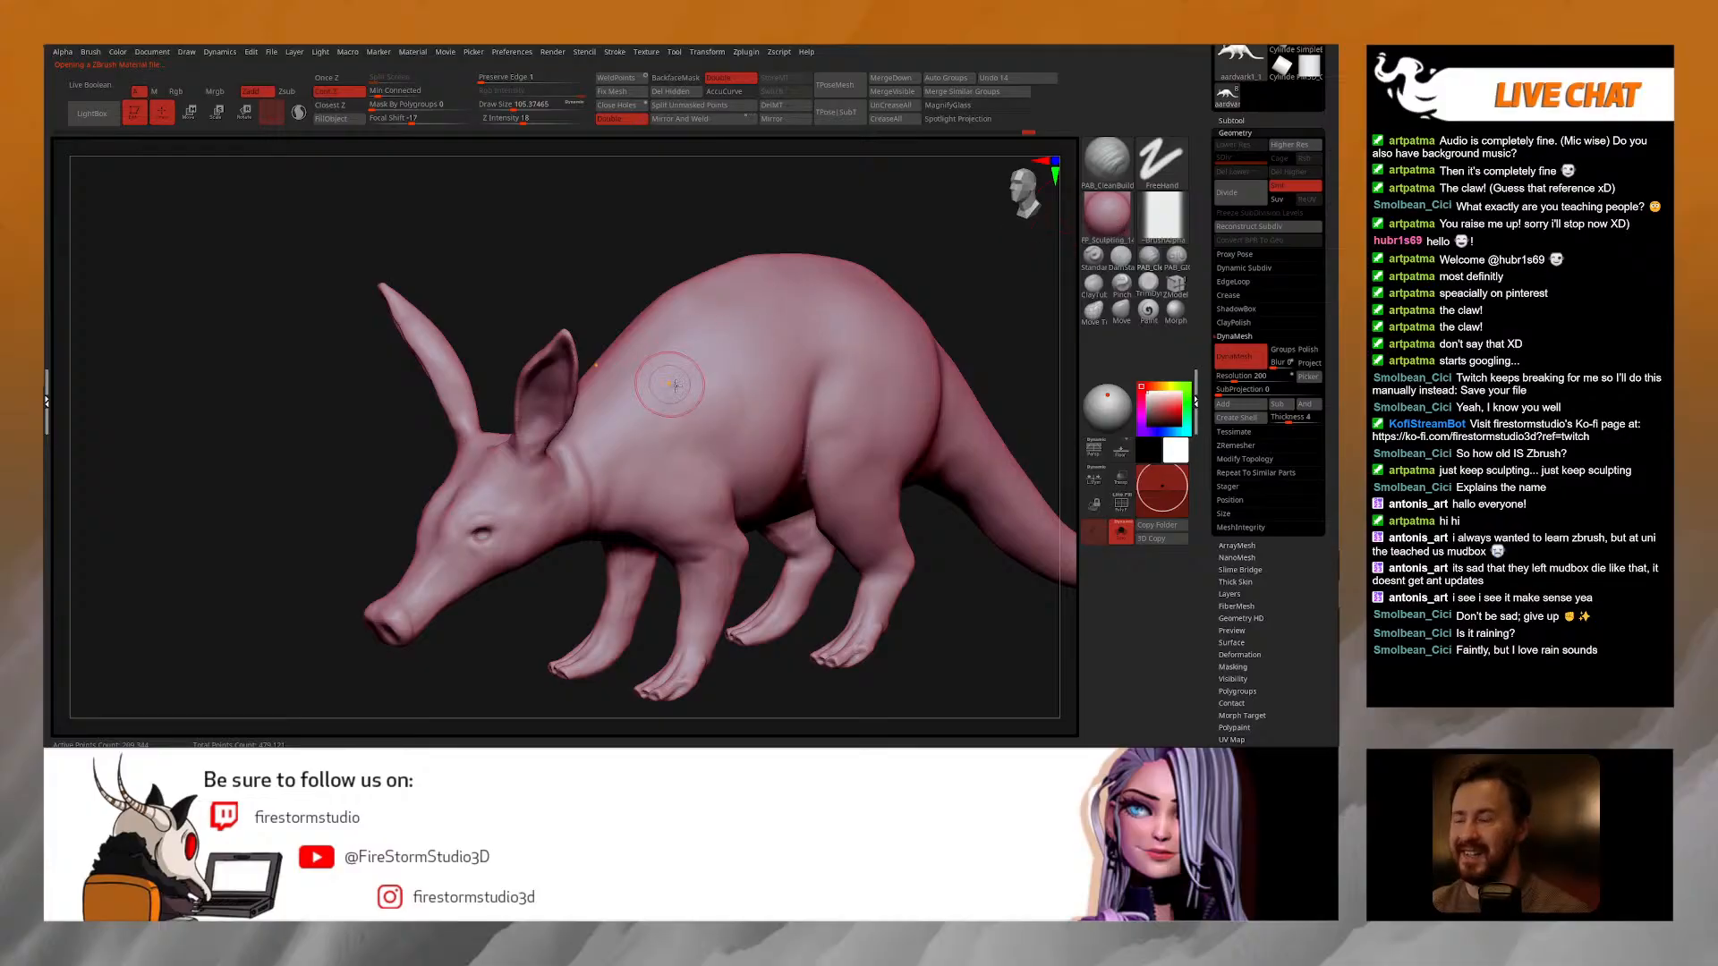
{"action": "mouse_move", "coordinate": [591, 471]}
{"action": "right_mouse_down"}
{"action": "mouse_move", "coordinate": [592, 492]}
{"action": "mouse_move", "coordinate": [637, 445]}
{"action": "right_mouse_up"}
{"action": "key", "text": "["}
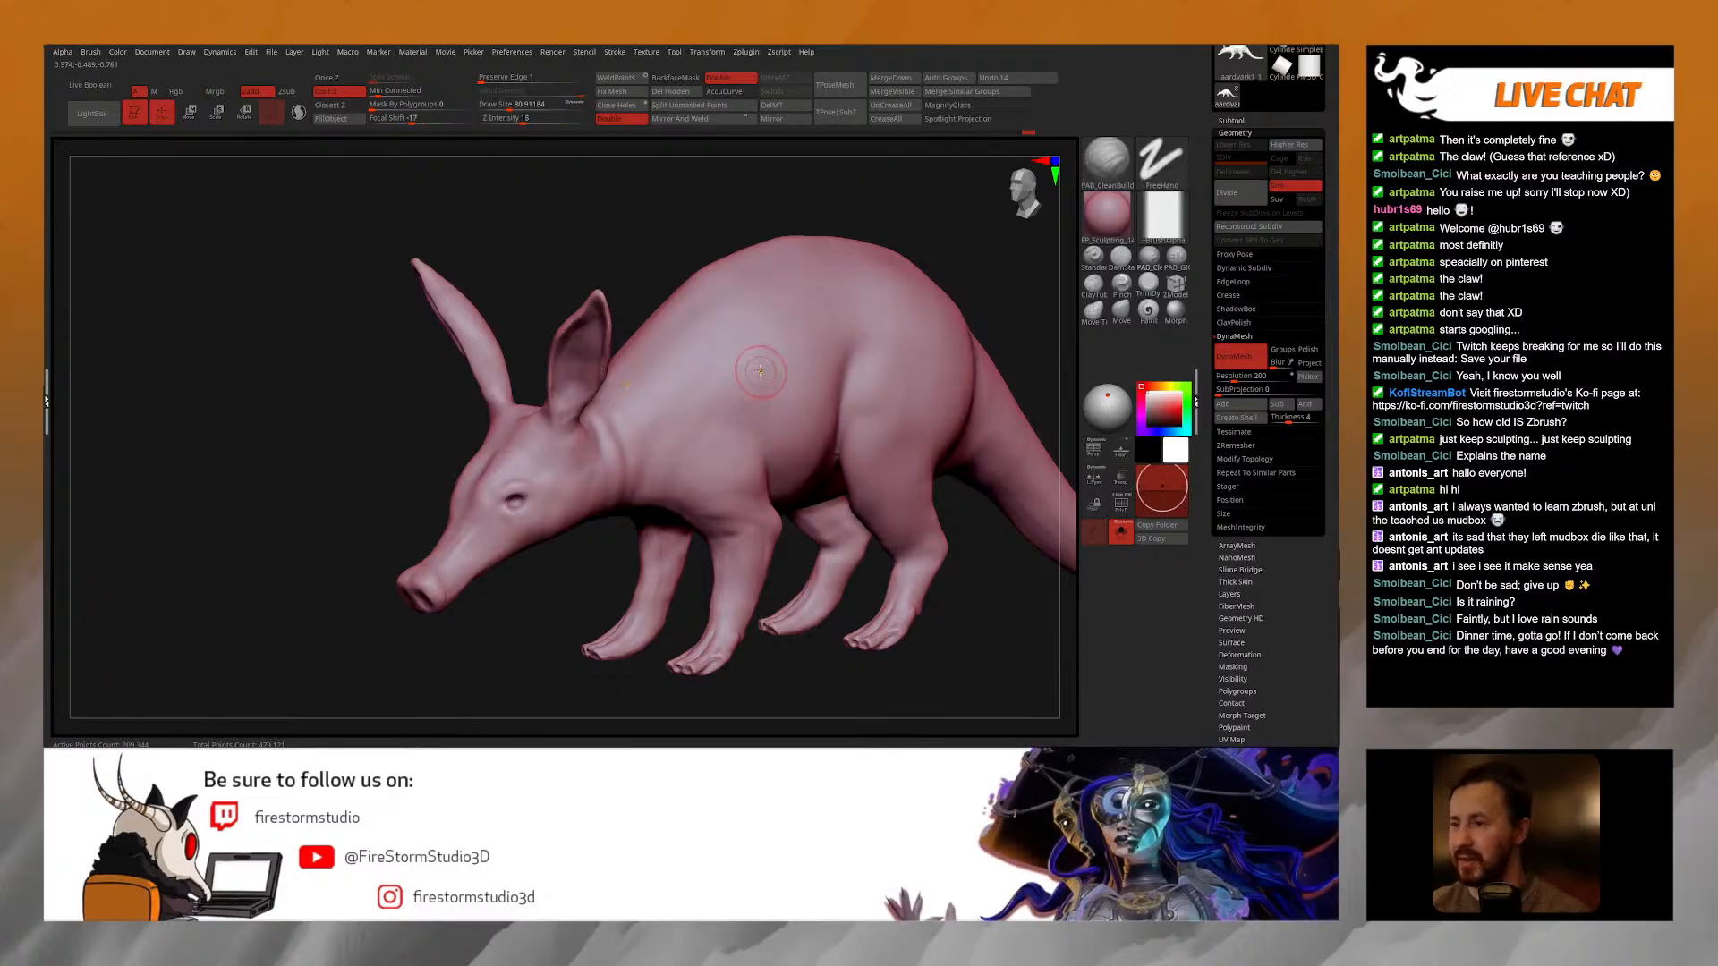
{"action": "key", "text": "shift"}
{"action": "right_click", "coordinate": [686, 491]}
{"action": "right_click_drag", "start_coordinate": [425, 373], "coordinate": [422, 327], "text": "alt"}
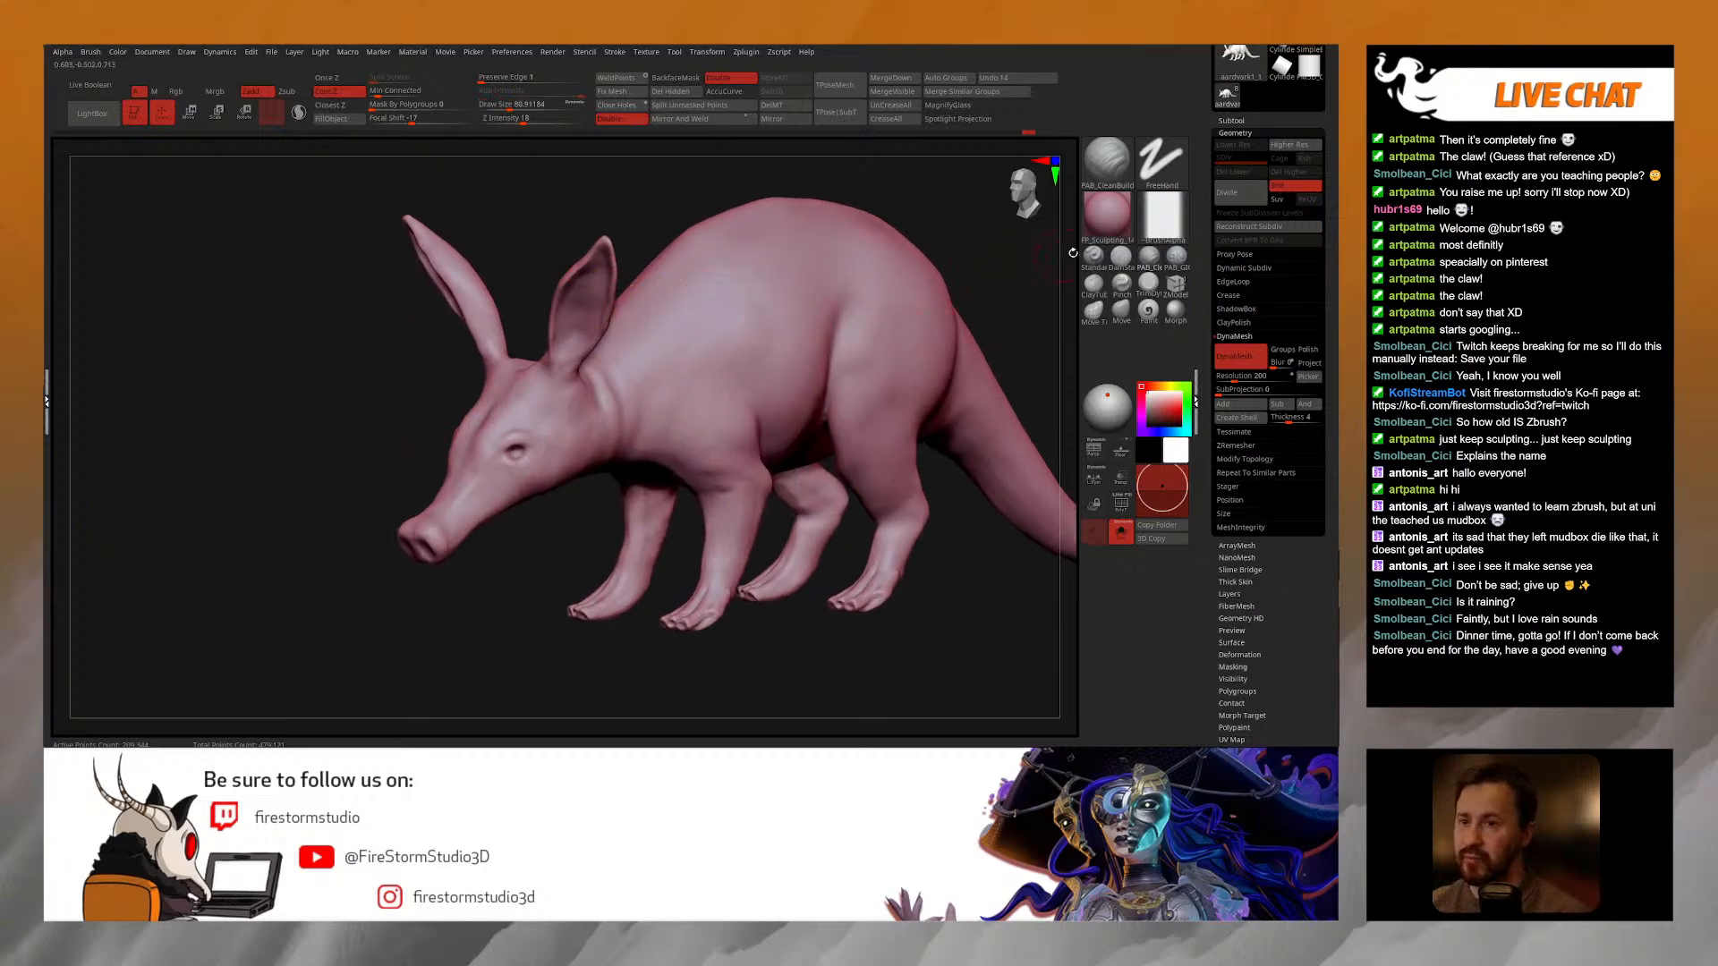
Step: Build up muscle forms and folds on the hind thigh with the clay brush at a size of about 137
{"action": "mouse_move", "coordinate": [753, 395]}
{"action": "right_mouse_down"}
{"action": "mouse_move", "coordinate": [847, 441]}
{"action": "mouse_move", "coordinate": [857, 426]}
{"action": "mouse_move", "coordinate": [783, 456]}
{"action": "right_mouse_up"}
{"action": "key", "text": "shift"}
{"action": "right_click", "coordinate": [779, 463]}
{"action": "right_click_drag", "start_coordinate": [878, 395], "coordinate": [806, 463]}
{"action": "right_click", "coordinate": [806, 464]}
{"action": "left_click_drag", "start_coordinate": [853, 390], "coordinate": [856, 390]}
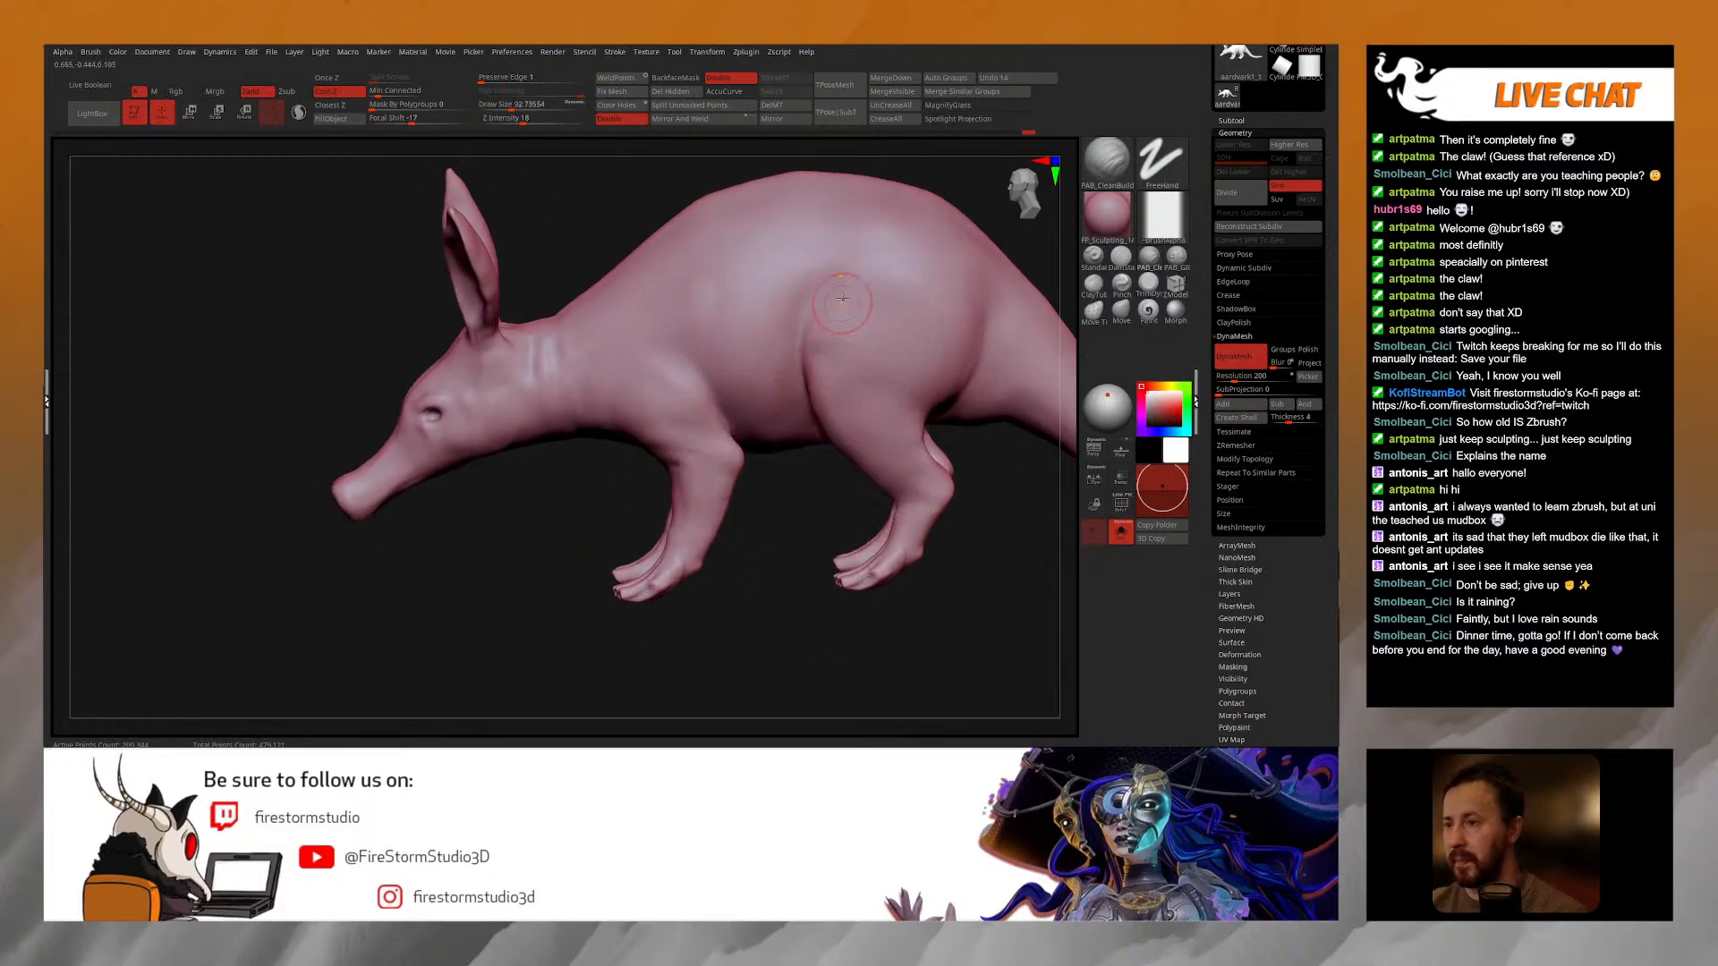
{"action": "right_click_drag", "start_coordinate": [852, 301], "coordinate": [866, 357]}
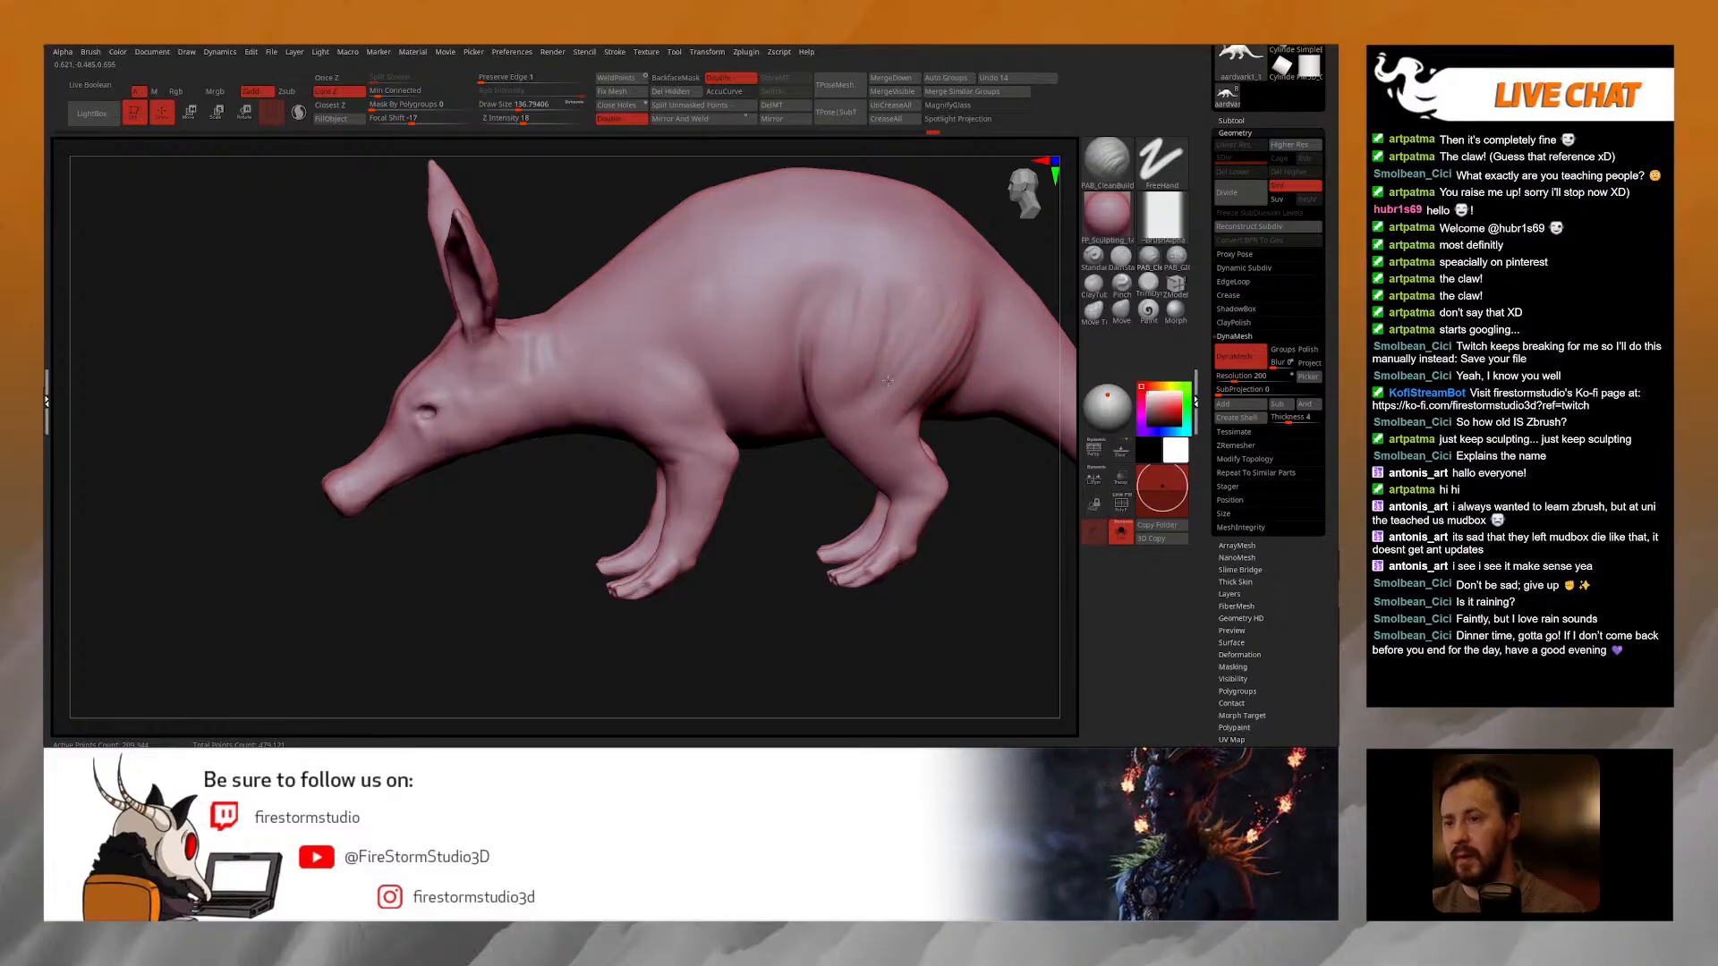
Step: Raise the Smooth brush's Z Intensity to 97 and blend the new muscle forms on the hind thigh
{"action": "key", "text": "shift"}
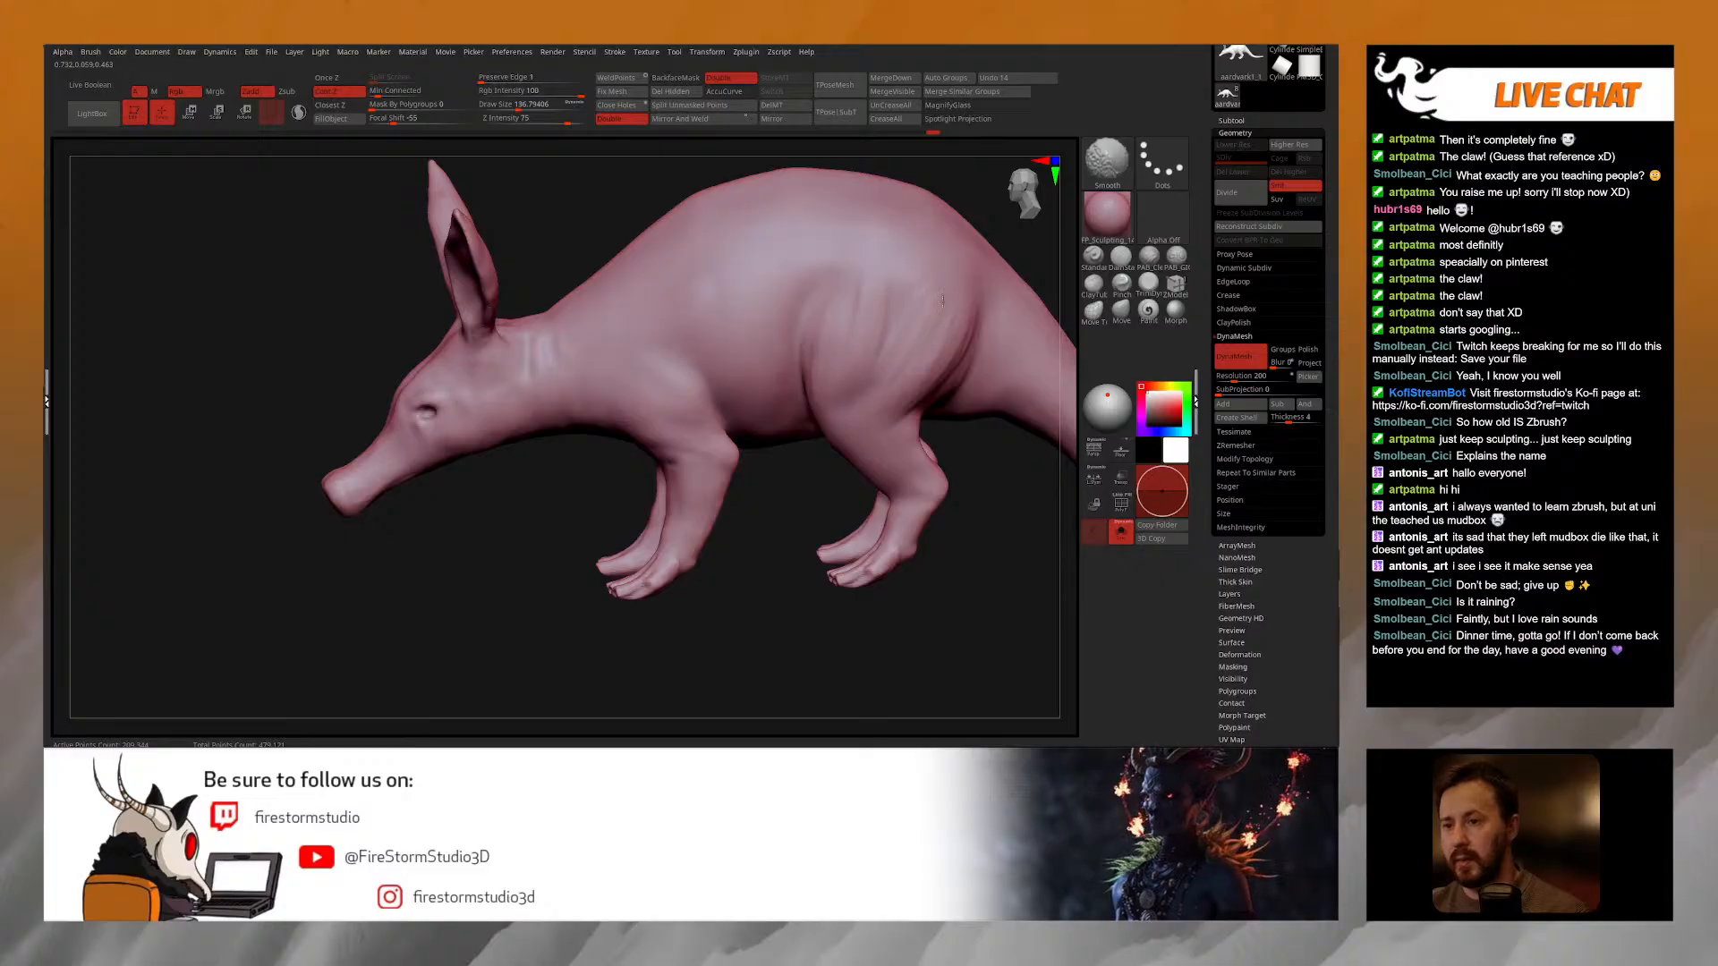
{"action": "left_click", "coordinate": [580, 119], "text": "shift"}
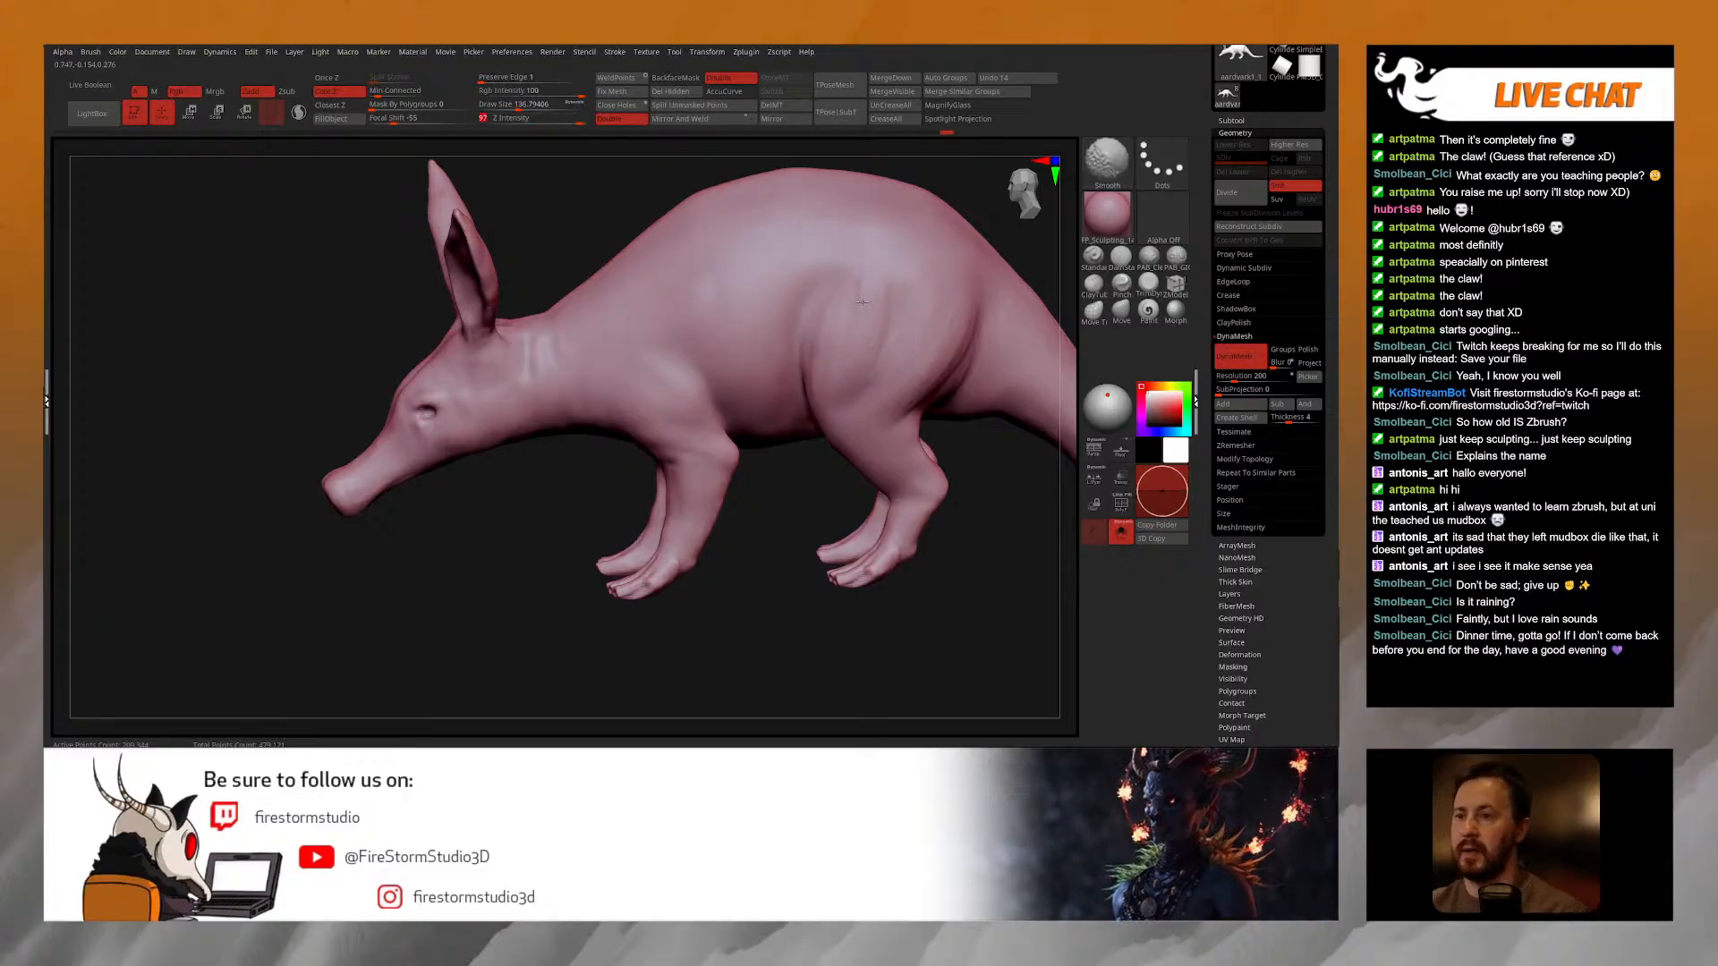
{"action": "left_click_drag", "start_coordinate": [889, 297], "coordinate": [881, 315], "text": "shift"}
{"action": "left_click_drag", "start_coordinate": [852, 399], "coordinate": [850, 380], "text": "shift"}
{"action": "right_click_drag", "start_coordinate": [850, 380], "coordinate": [836, 355], "text": "shift"}
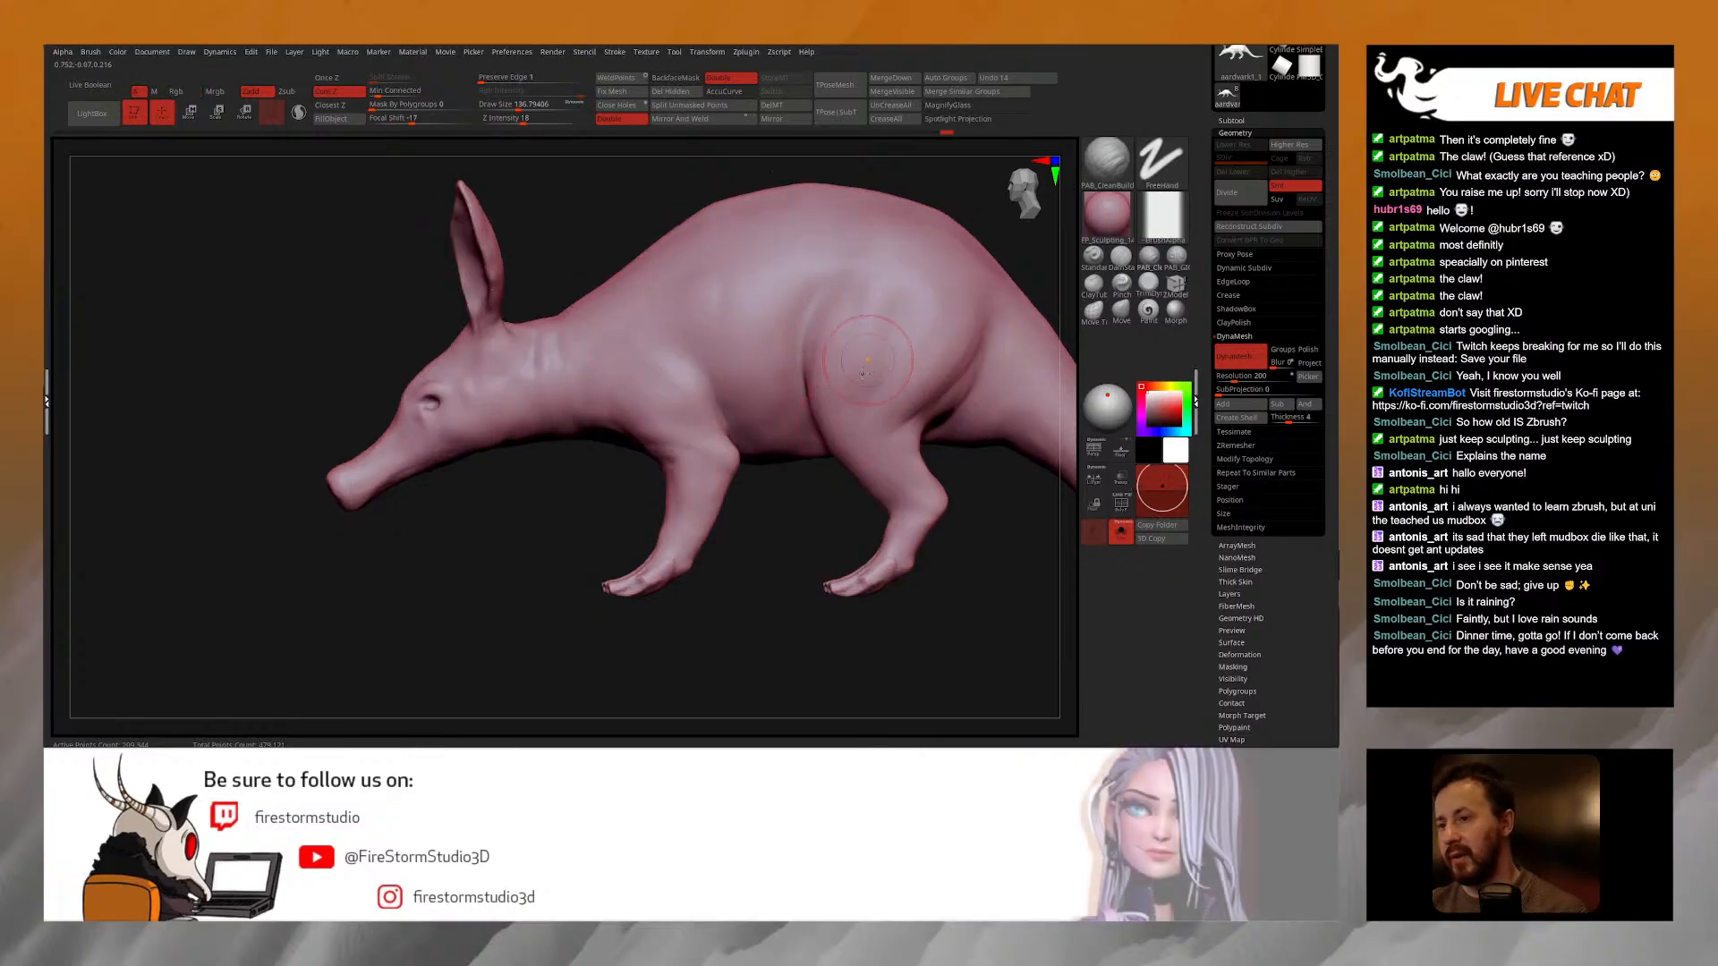
{"action": "left_click_drag", "start_coordinate": [833, 358], "coordinate": [834, 407], "text": "shift"}
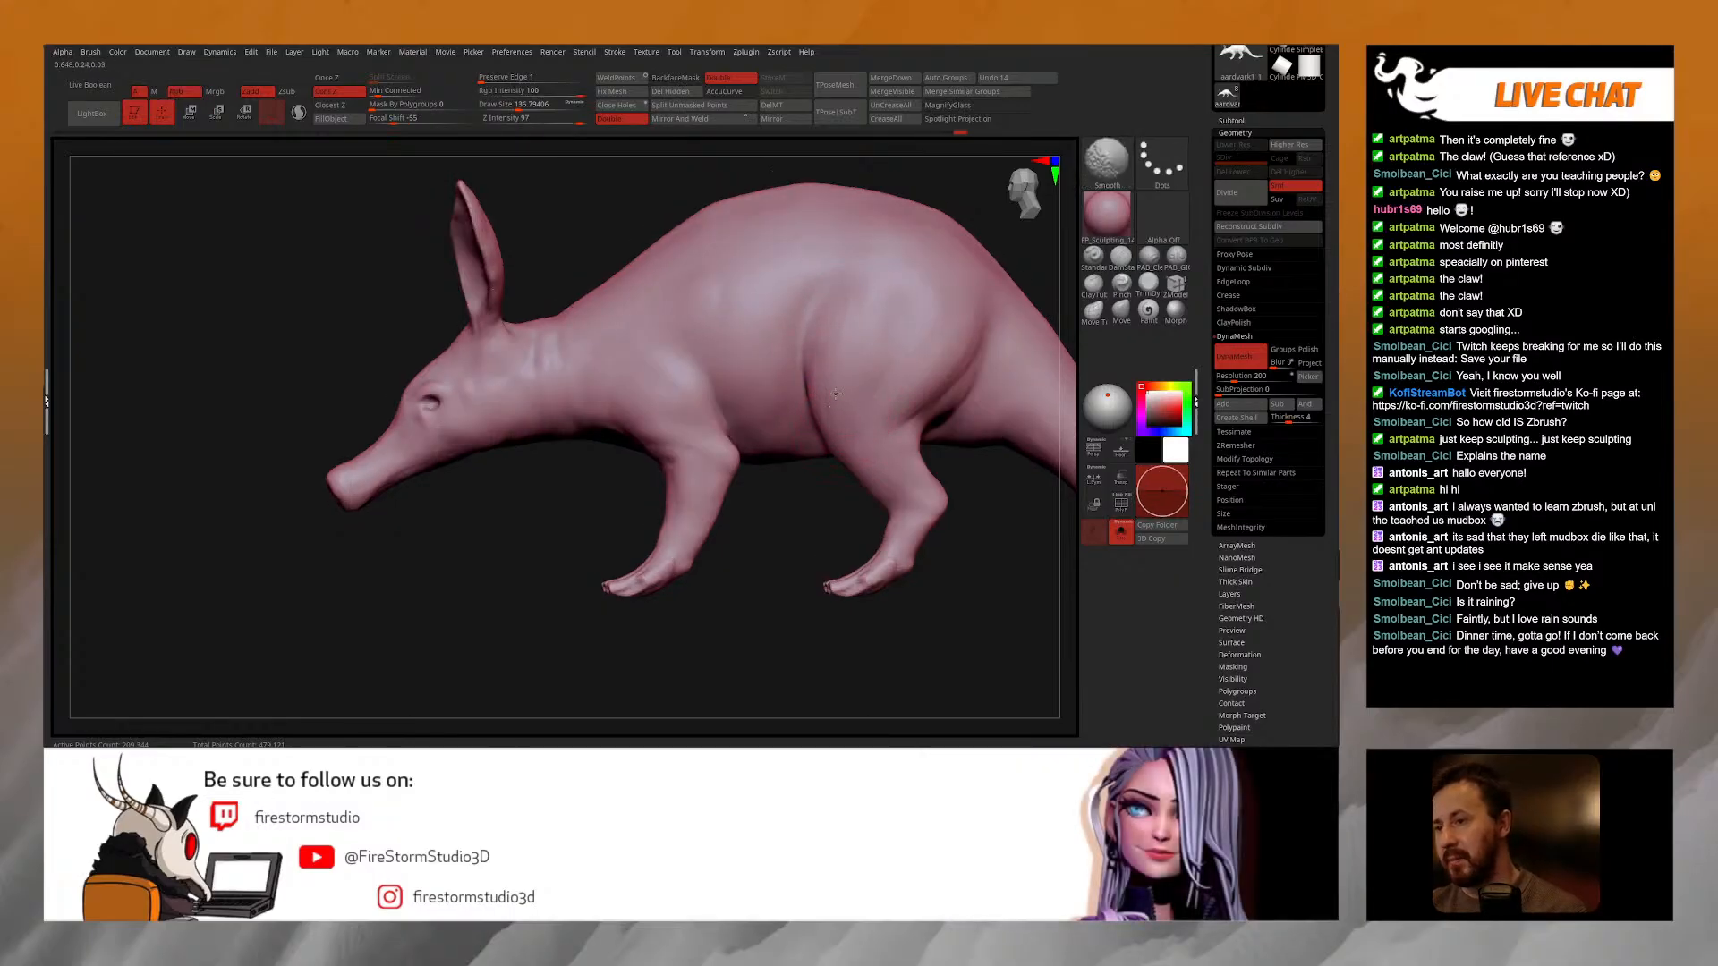
Step: Refine and smooth the rear of the thigh towards the tail base at a brush size of about 133
{"action": "mouse_move", "coordinate": [909, 430]}
{"action": "right_mouse_down"}
{"action": "mouse_move", "coordinate": [845, 380]}
{"action": "mouse_move", "coordinate": [890, 326]}
{"action": "mouse_move", "coordinate": [881, 287]}
{"action": "mouse_move", "coordinate": [787, 448]}
{"action": "mouse_move", "coordinate": [760, 452]}
{"action": "mouse_move", "coordinate": [748, 412]}
{"action": "mouse_move", "coordinate": [801, 403]}
{"action": "mouse_move", "coordinate": [770, 385]}
{"action": "mouse_move", "coordinate": [850, 357]}
{"action": "right_mouse_up"}
{"action": "right_click", "coordinate": [765, 497]}
{"action": "key", "text": "bracketleft"}
{"action": "key", "text": "bracketleft"}
{"action": "key", "text": "bracketleft"}
{"action": "key", "text": "bracketleft"}
{"action": "key", "text": "bracketleft"}
{"action": "right_click", "coordinate": [852, 357]}
{"action": "key", "text": "shift"}
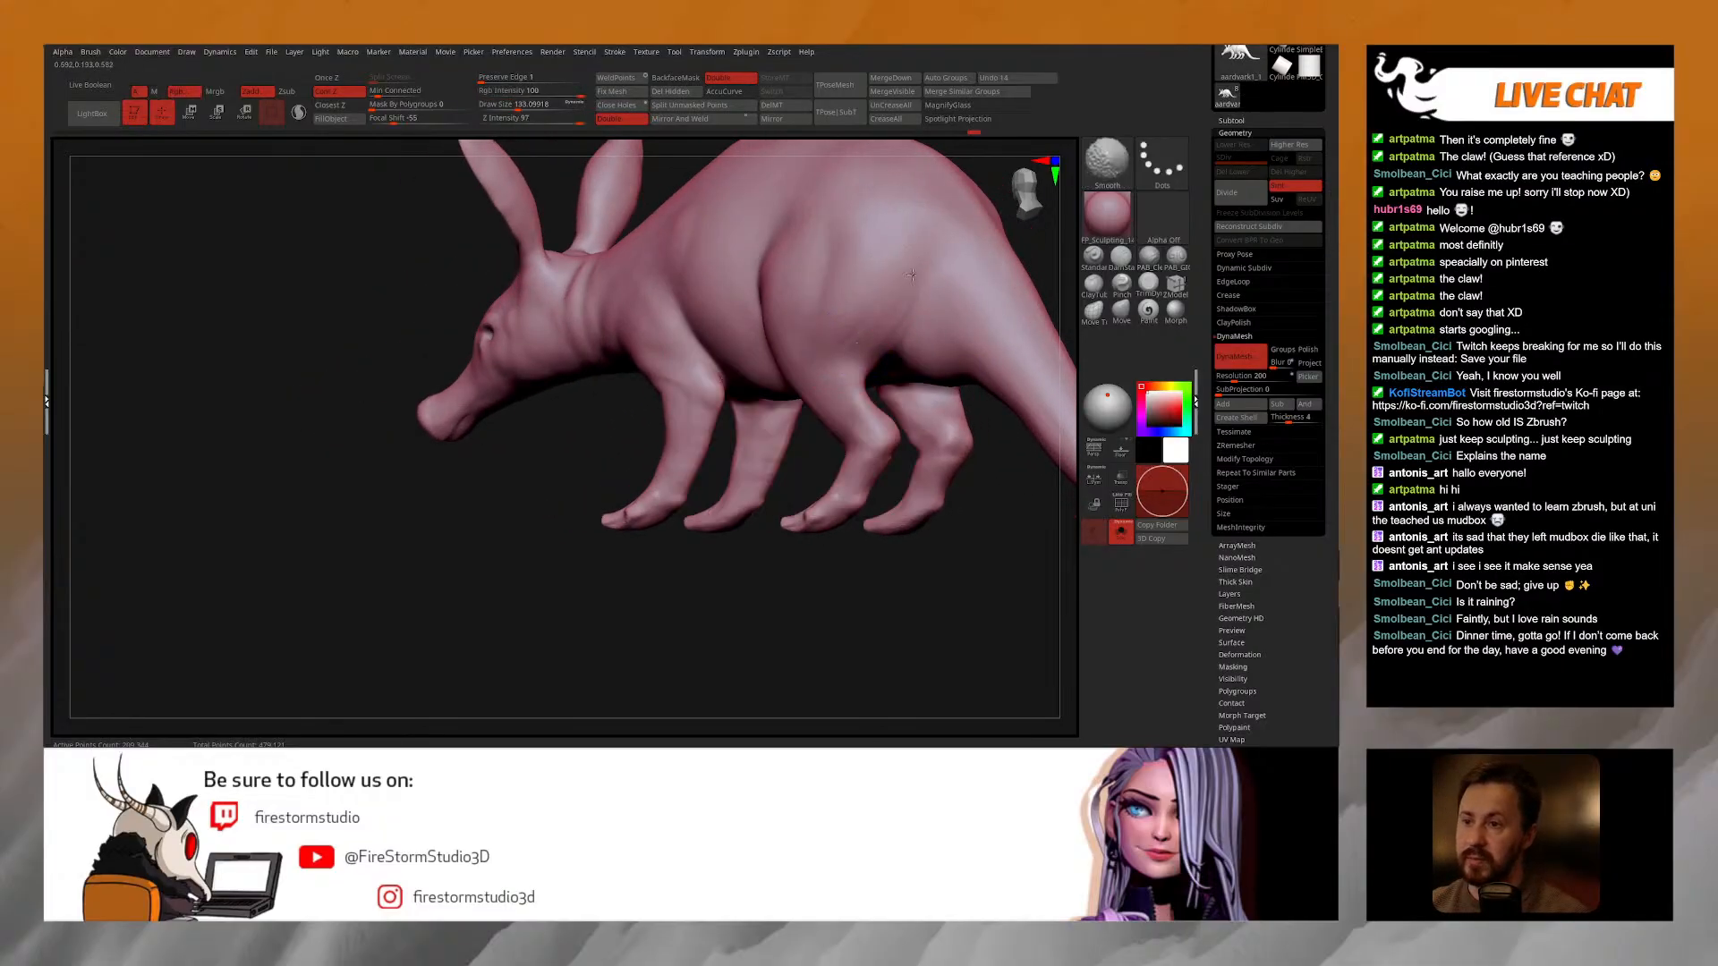
{"action": "mouse_move", "coordinate": [896, 313]}
{"action": "left_mouse_down"}
{"action": "mouse_move", "coordinate": [875, 358]}
{"action": "mouse_move", "coordinate": [884, 340]}
{"action": "left_mouse_up"}
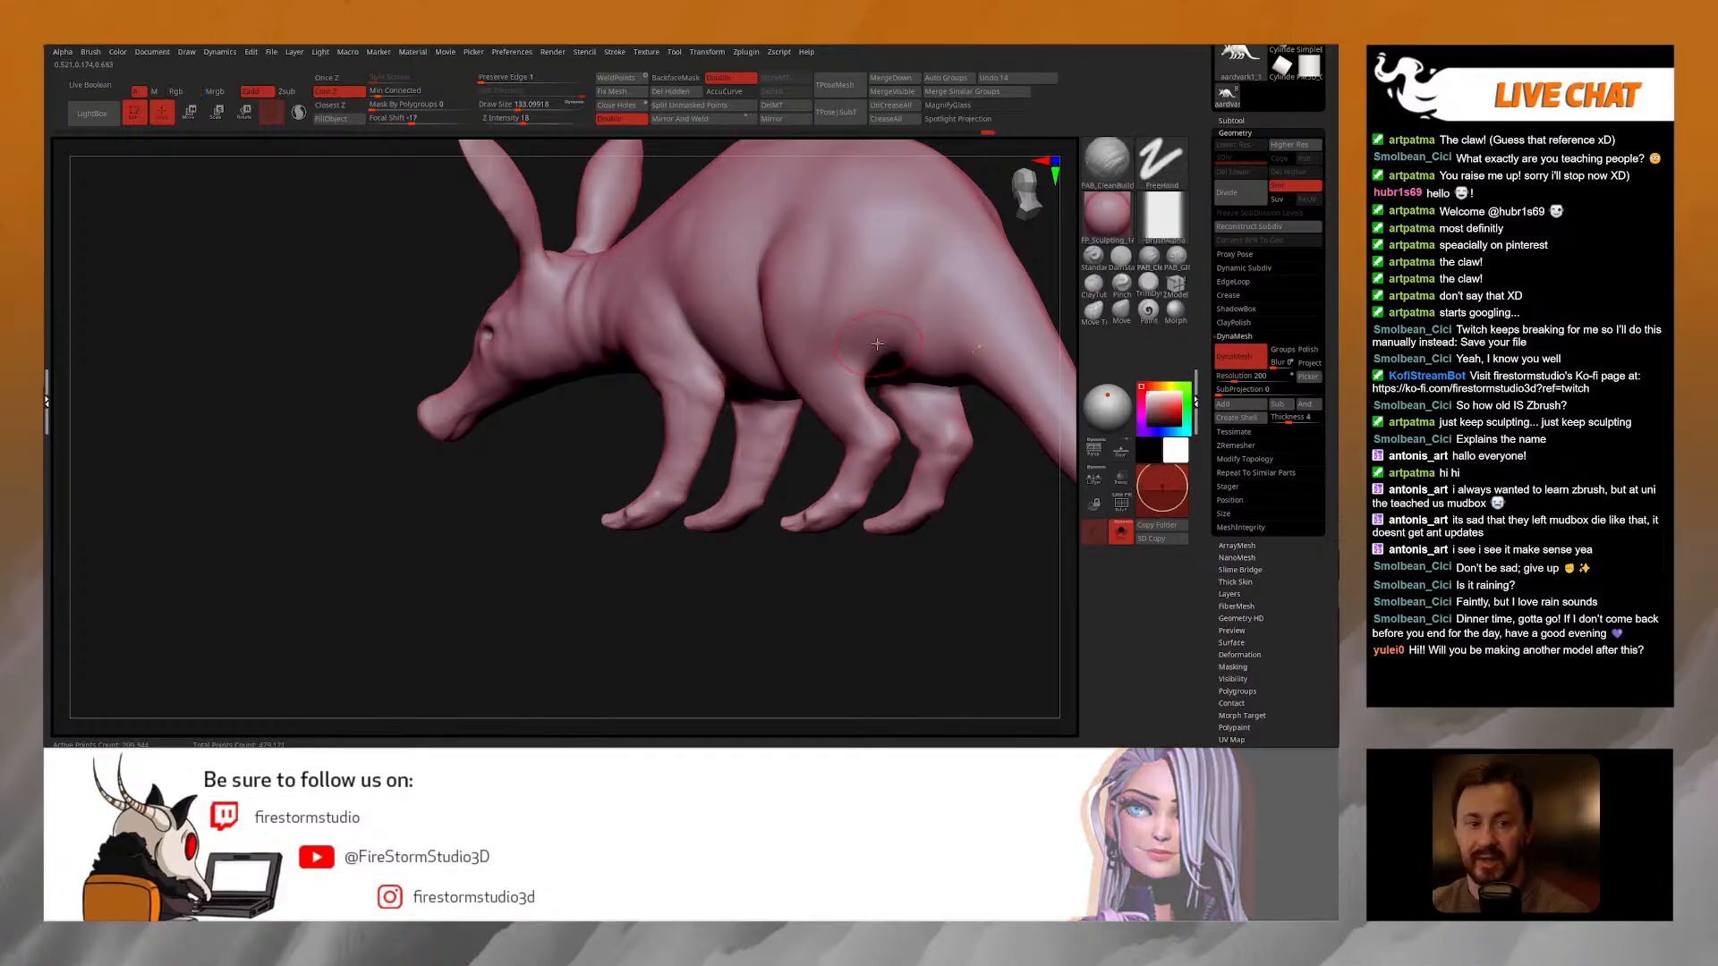
{"action": "mouse_move", "coordinate": [880, 347]}
{"action": "right_mouse_down", "text": "shift"}
{"action": "mouse_move", "coordinate": [927, 356]}
{"action": "mouse_move", "coordinate": [876, 412]}
{"action": "right_mouse_up", "text": "shift"}
Step: Refine the front leg's elbow and upper arm at a brush size of about 91, with the eyes and claws shown
{"action": "mouse_move", "coordinate": [760, 362]}
{"action": "right_mouse_down"}
{"action": "mouse_move", "coordinate": [796, 351]}
{"action": "mouse_move", "coordinate": [725, 372]}
{"action": "right_mouse_up"}
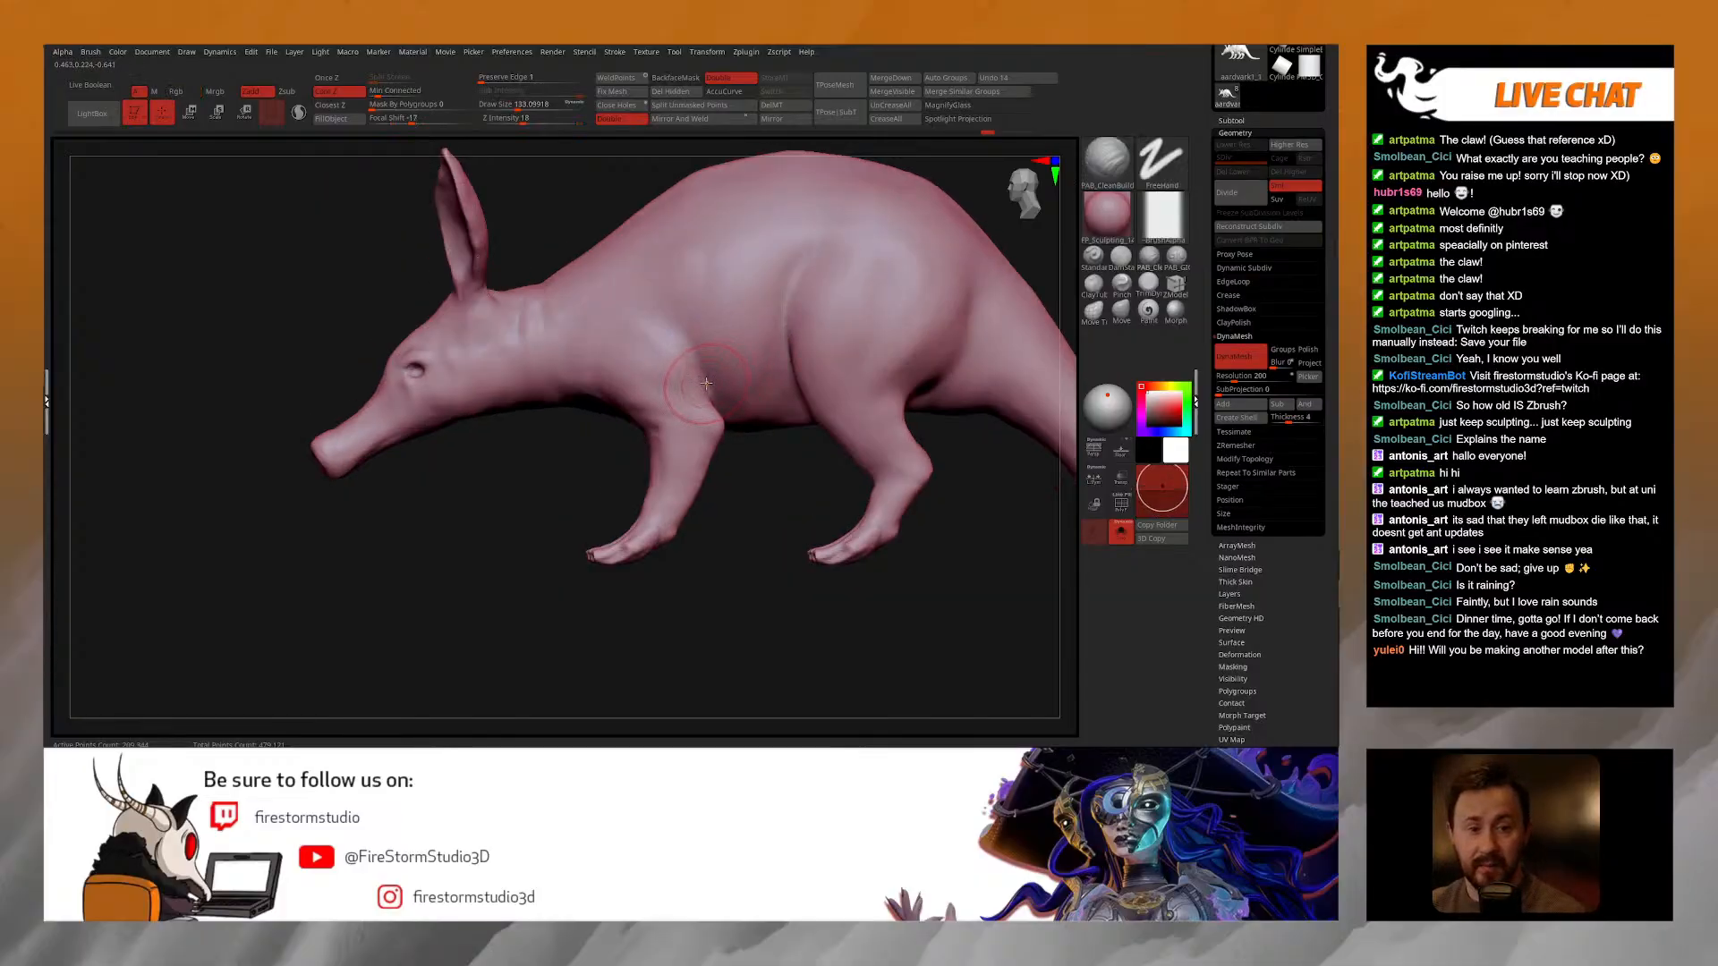
{"action": "right_click", "coordinate": [580, 465]}
{"action": "mouse_move", "coordinate": [580, 465]}
{"action": "right_mouse_down"}
{"action": "mouse_move", "coordinate": [655, 394]}
{"action": "mouse_move", "coordinate": [573, 421]}
{"action": "right_mouse_up"}
{"action": "right_click", "coordinate": [636, 461]}
{"action": "left_click_drag", "start_coordinate": [637, 461], "coordinate": [626, 461]}
{"action": "right_click_drag", "start_coordinate": [626, 447], "coordinate": [683, 426]}
{"action": "left_click_drag", "start_coordinate": [682, 401], "coordinate": [687, 424], "text": "shift"}
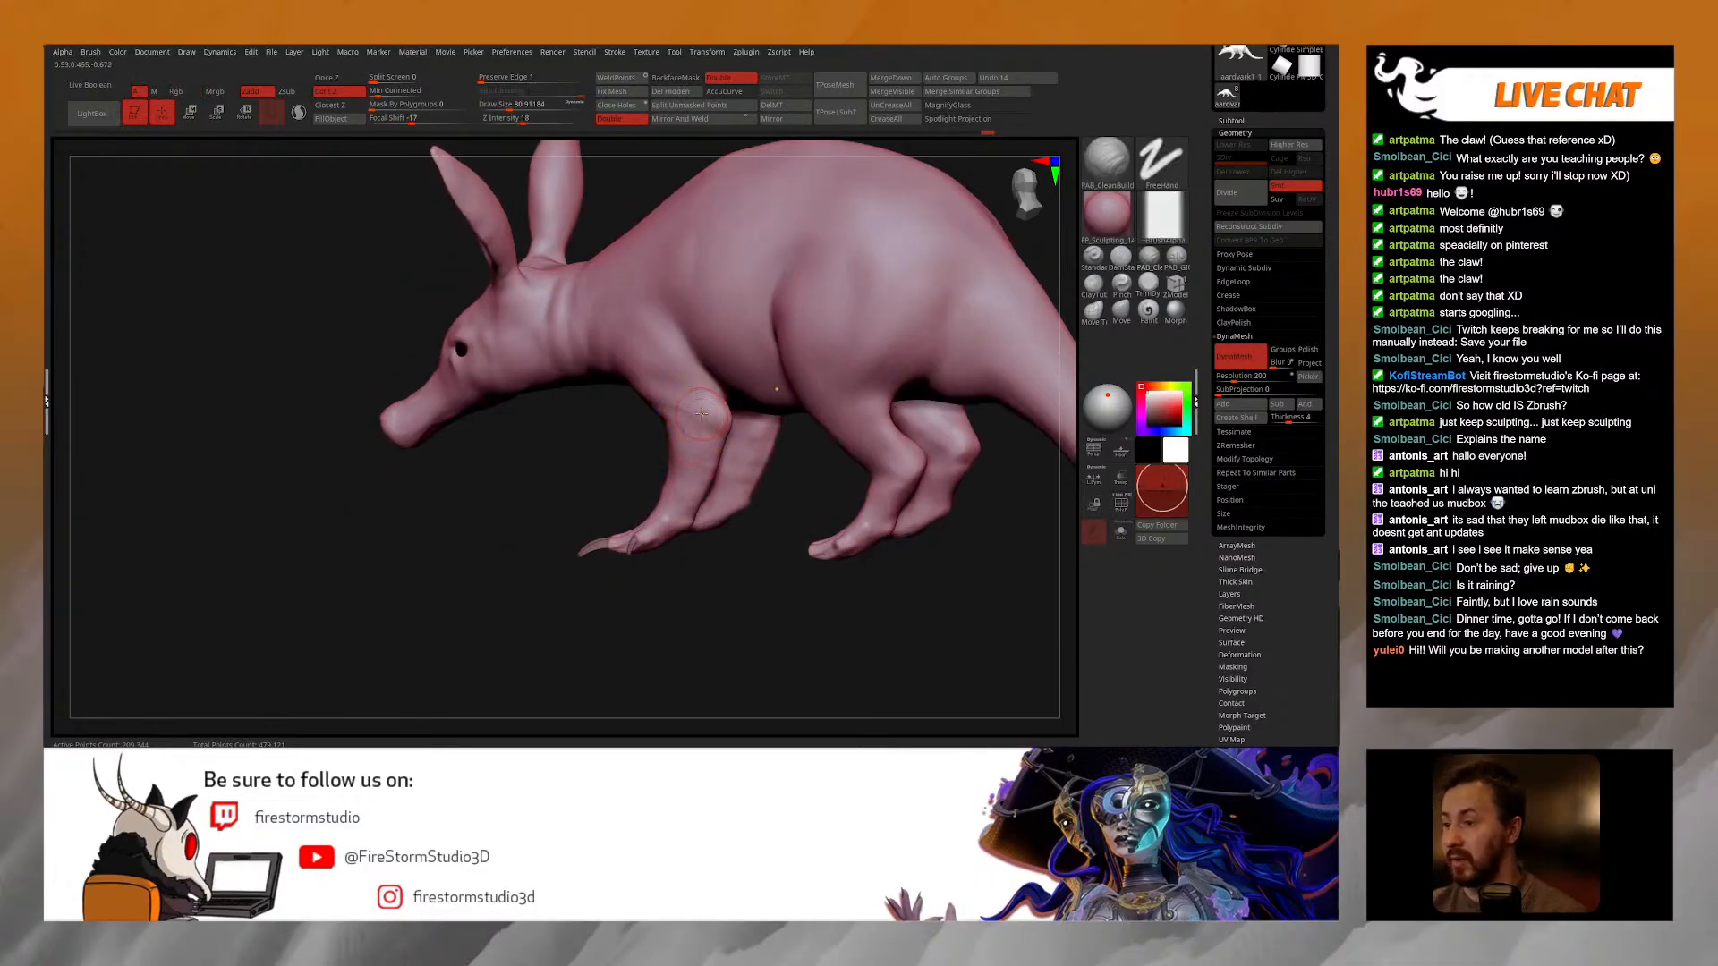
Step: Define the back edge of the upper front leg below the shoulder at a brush size of about 70
{"action": "mouse_move", "coordinate": [690, 498]}
{"action": "right_mouse_down"}
{"action": "mouse_move", "coordinate": [645, 407]}
{"action": "mouse_move", "coordinate": [716, 355]}
{"action": "right_mouse_up"}
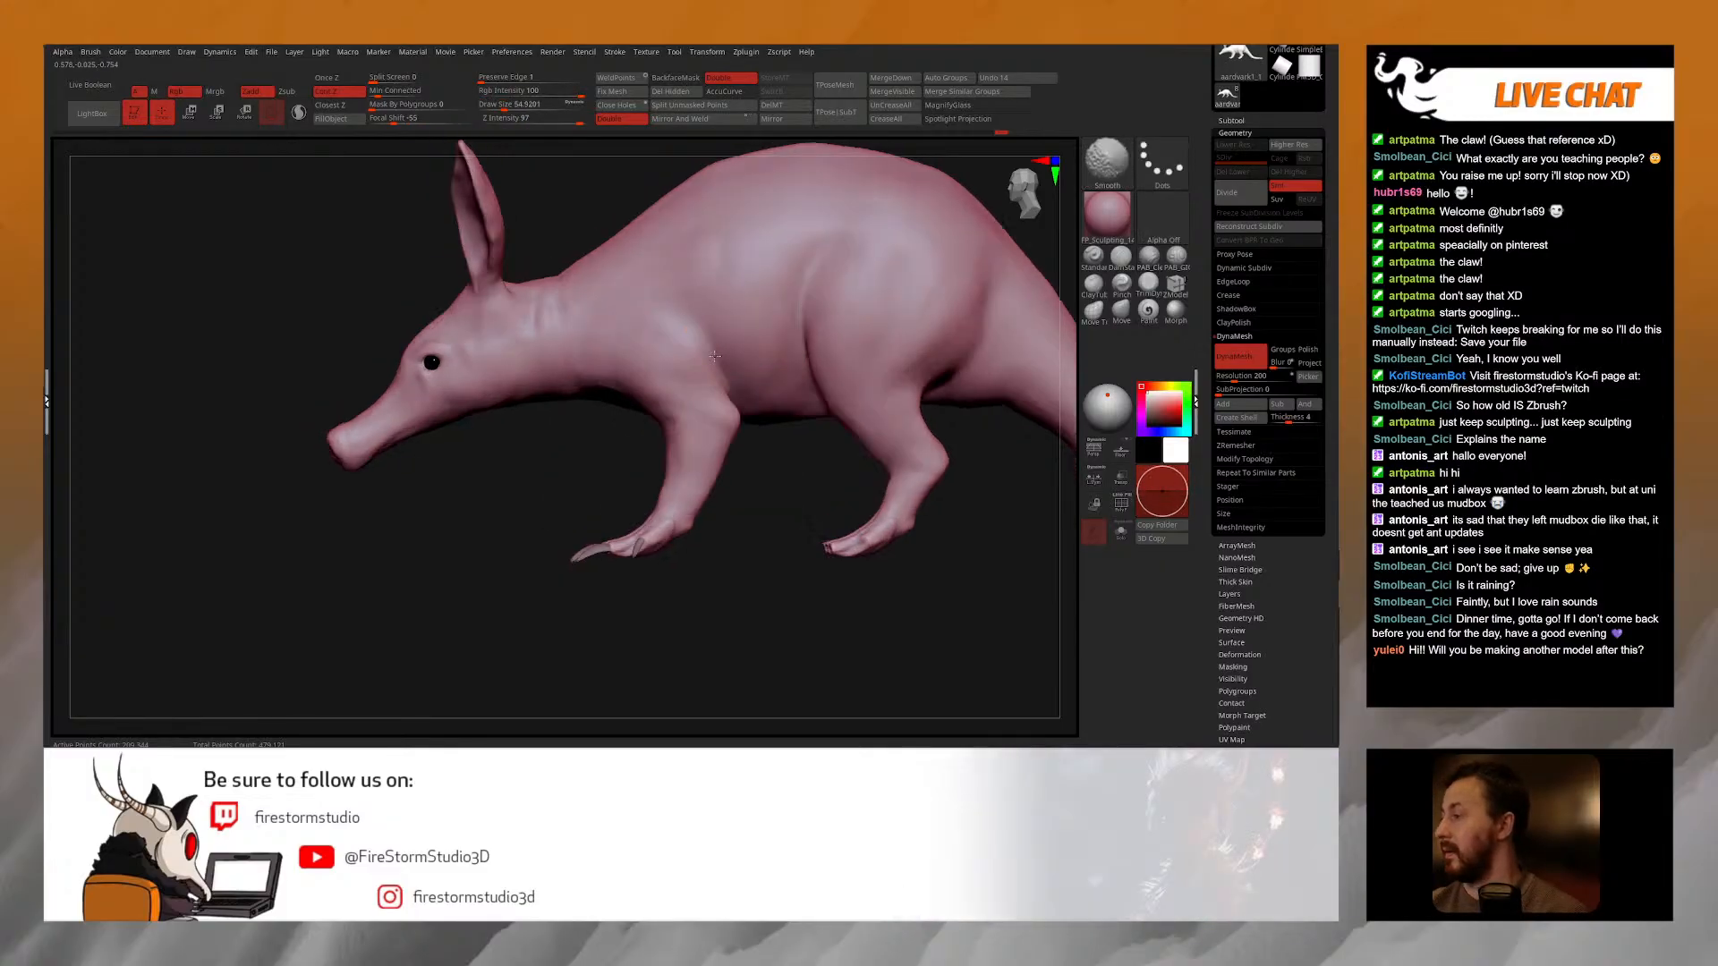
{"action": "key", "text": "space"}
{"action": "left_click_drag", "start_coordinate": [674, 430], "coordinate": [679, 430]}
{"action": "left_click_drag", "start_coordinate": [699, 347], "coordinate": [696, 331]}
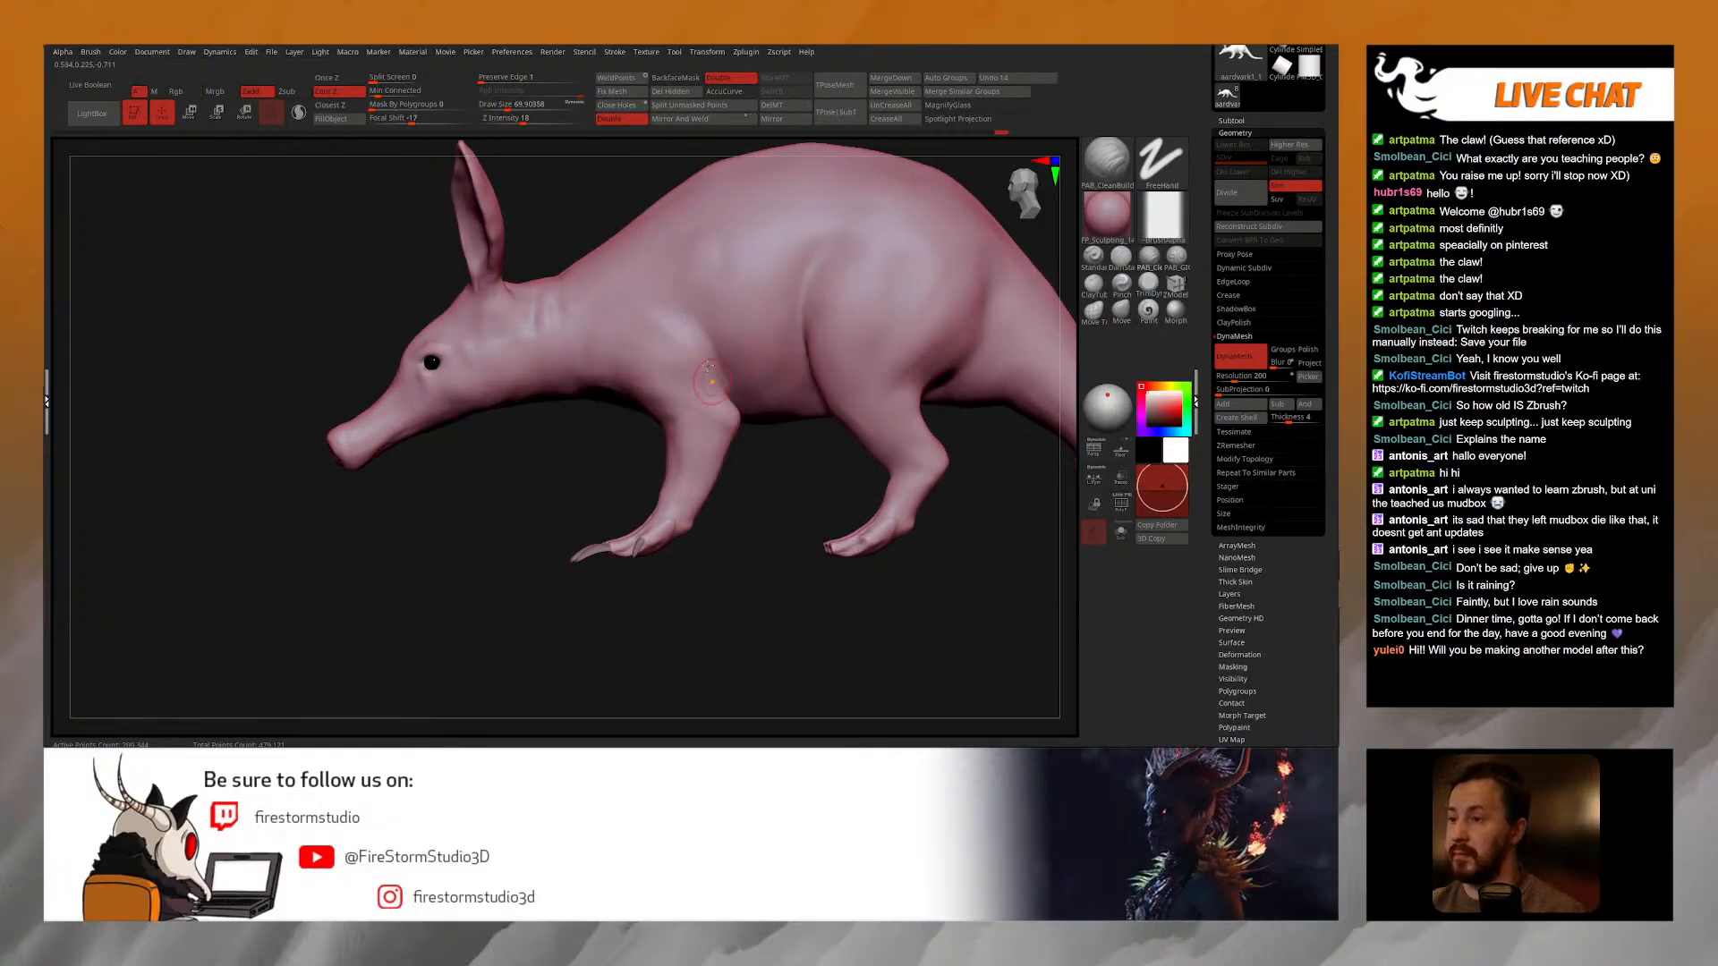
Step: Sculpt diagonal folds on the flank behind the shoulder at a brush size of about 96 and smooth them
{"action": "mouse_move", "coordinate": [713, 385]}
{"action": "right_mouse_down"}
{"action": "mouse_move", "coordinate": [725, 275]}
{"action": "mouse_move", "coordinate": [682, 312]}
{"action": "mouse_move", "coordinate": [715, 327]}
{"action": "right_mouse_up"}
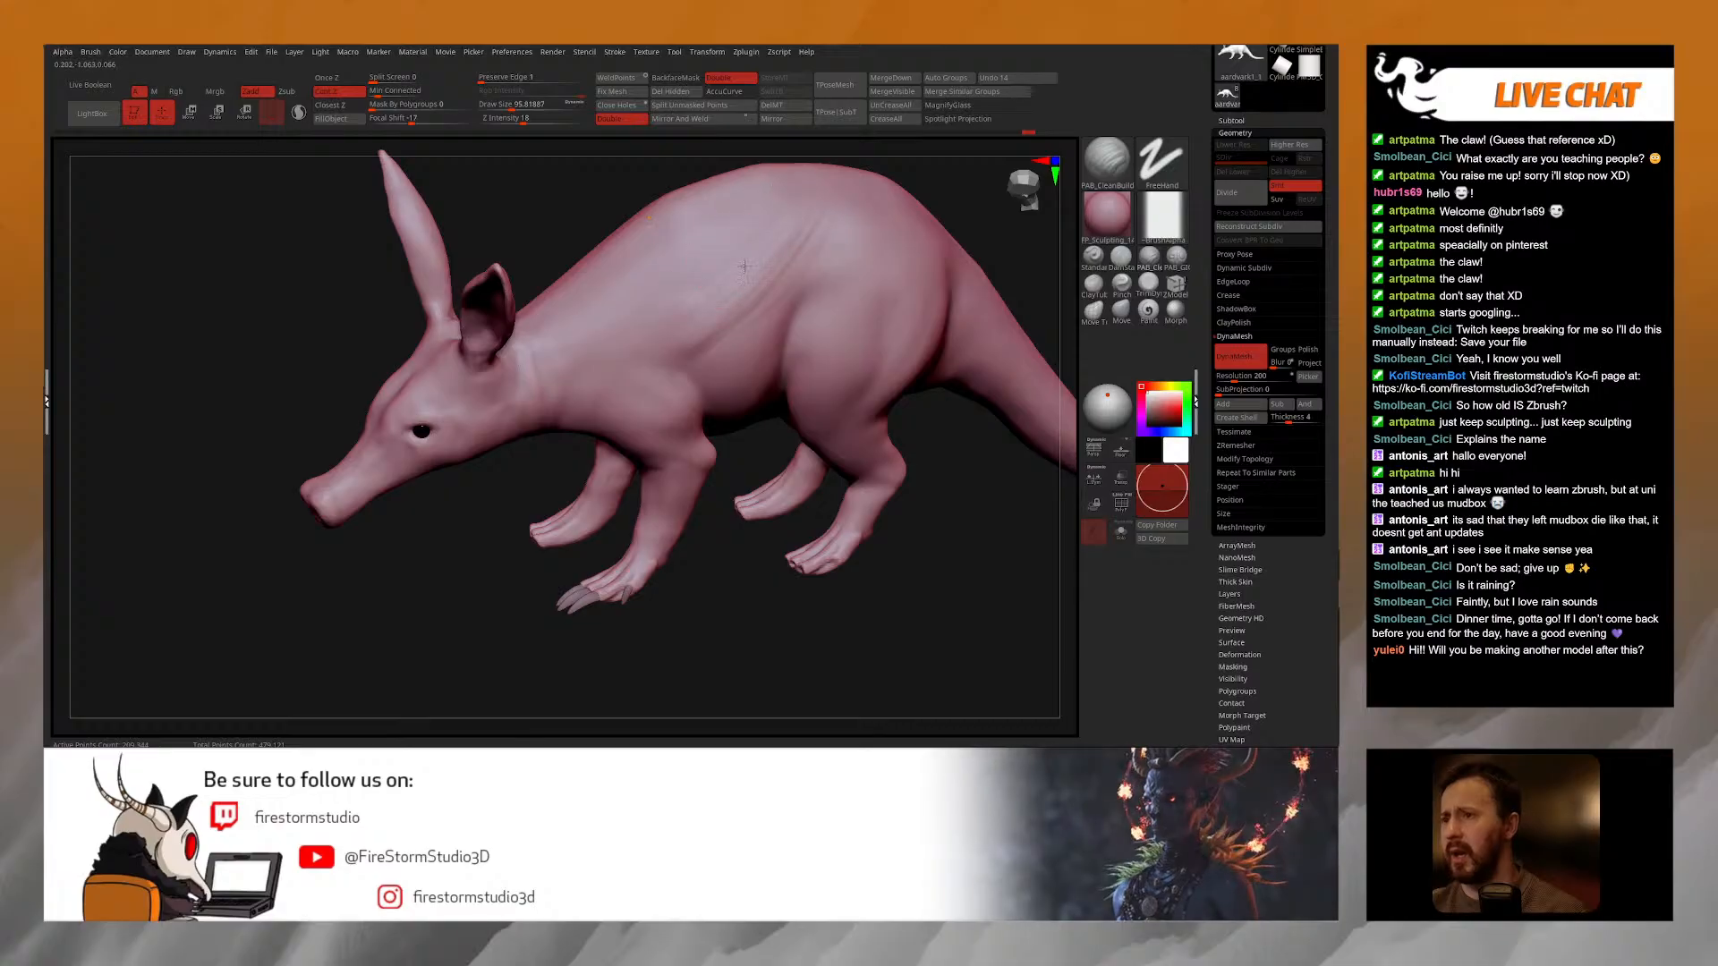
{"action": "key", "text": "shift"}
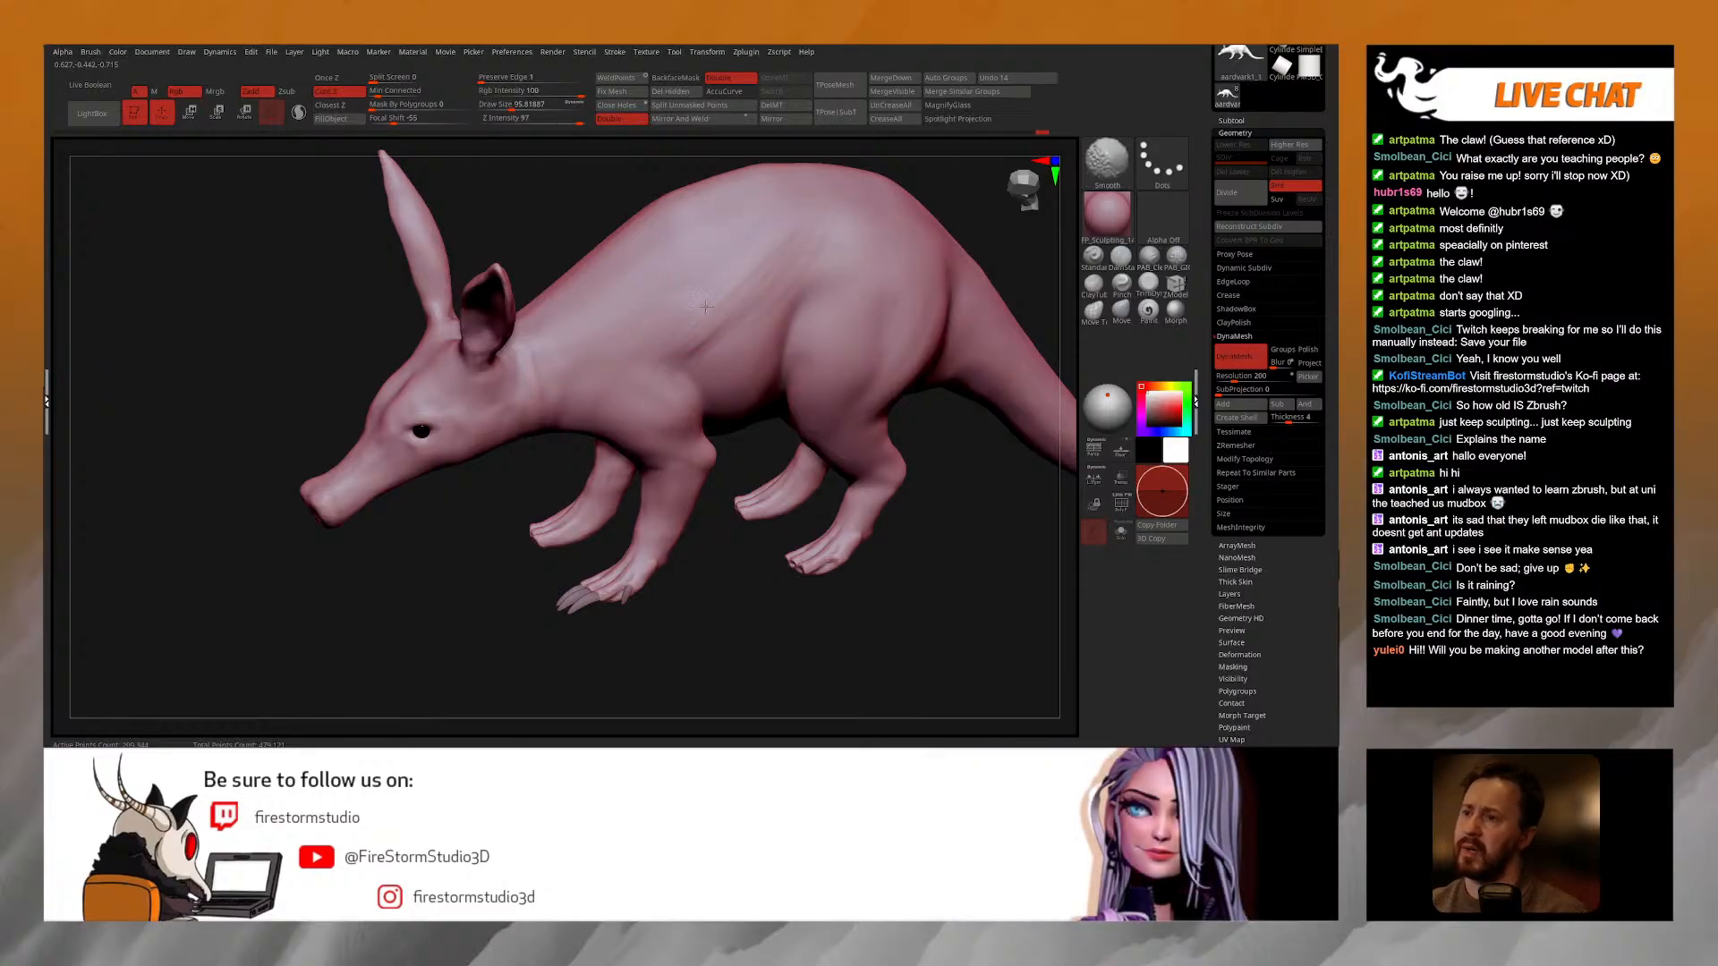
{"action": "key", "text": "shift"}
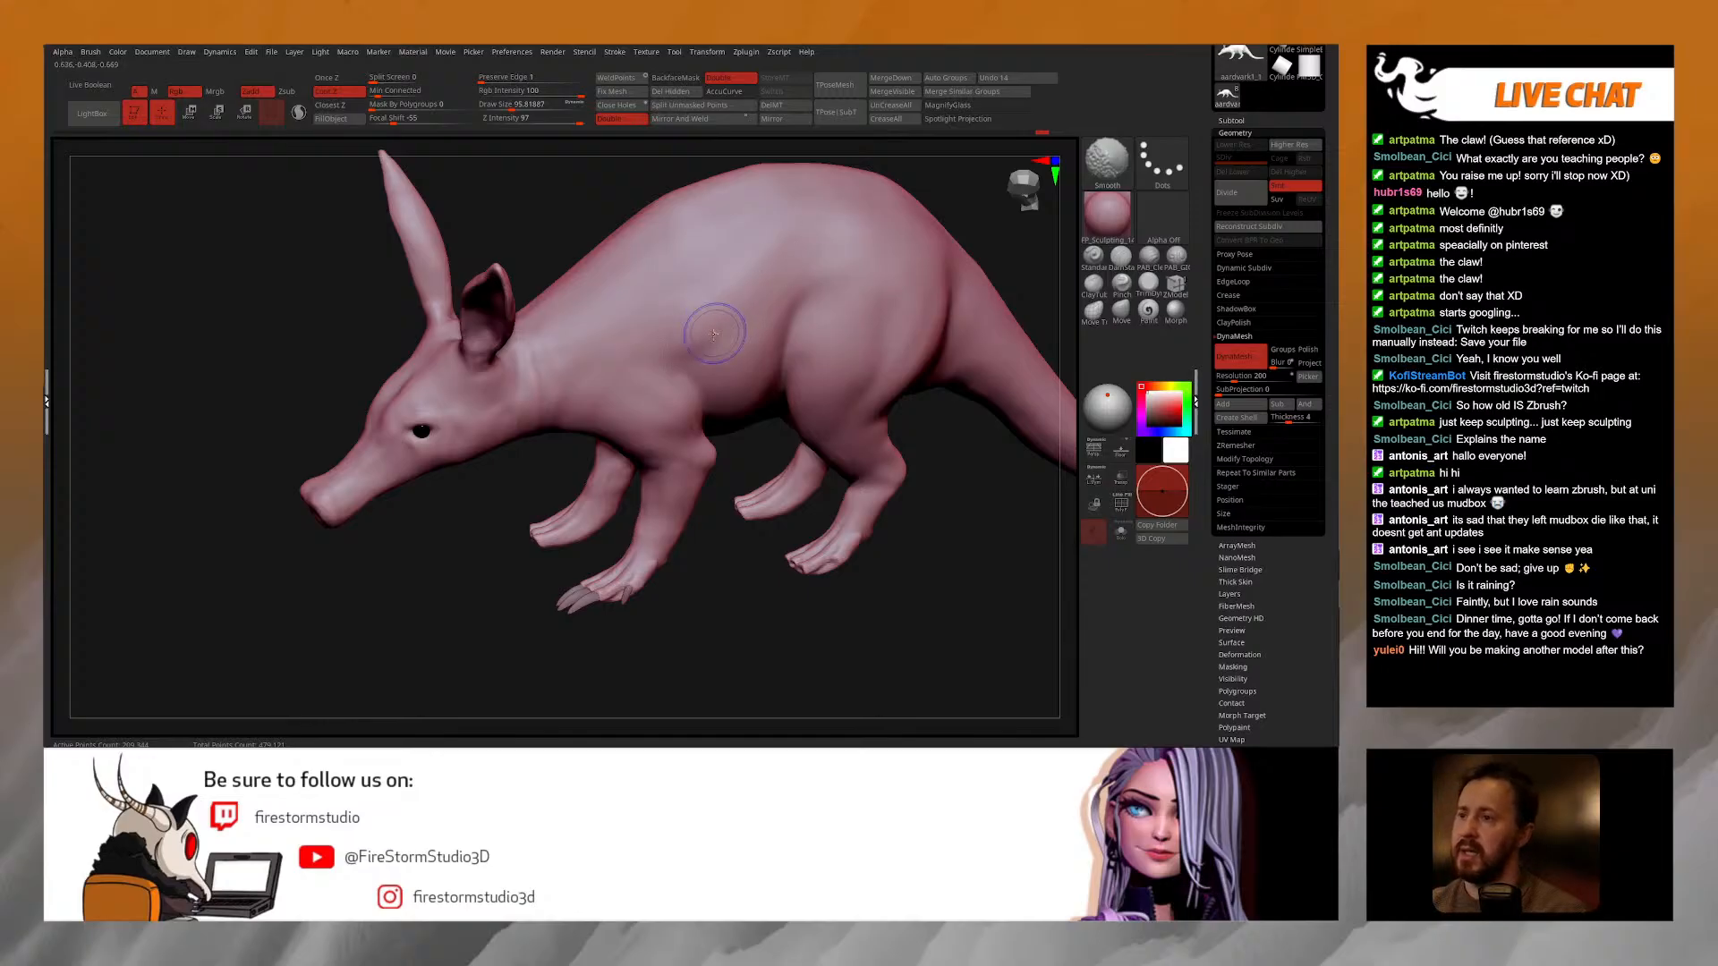
{"action": "right_click_drag", "start_coordinate": [714, 332], "coordinate": [726, 284], "text": "shift"}
{"action": "right_click_drag", "start_coordinate": [713, 378], "coordinate": [722, 387]}
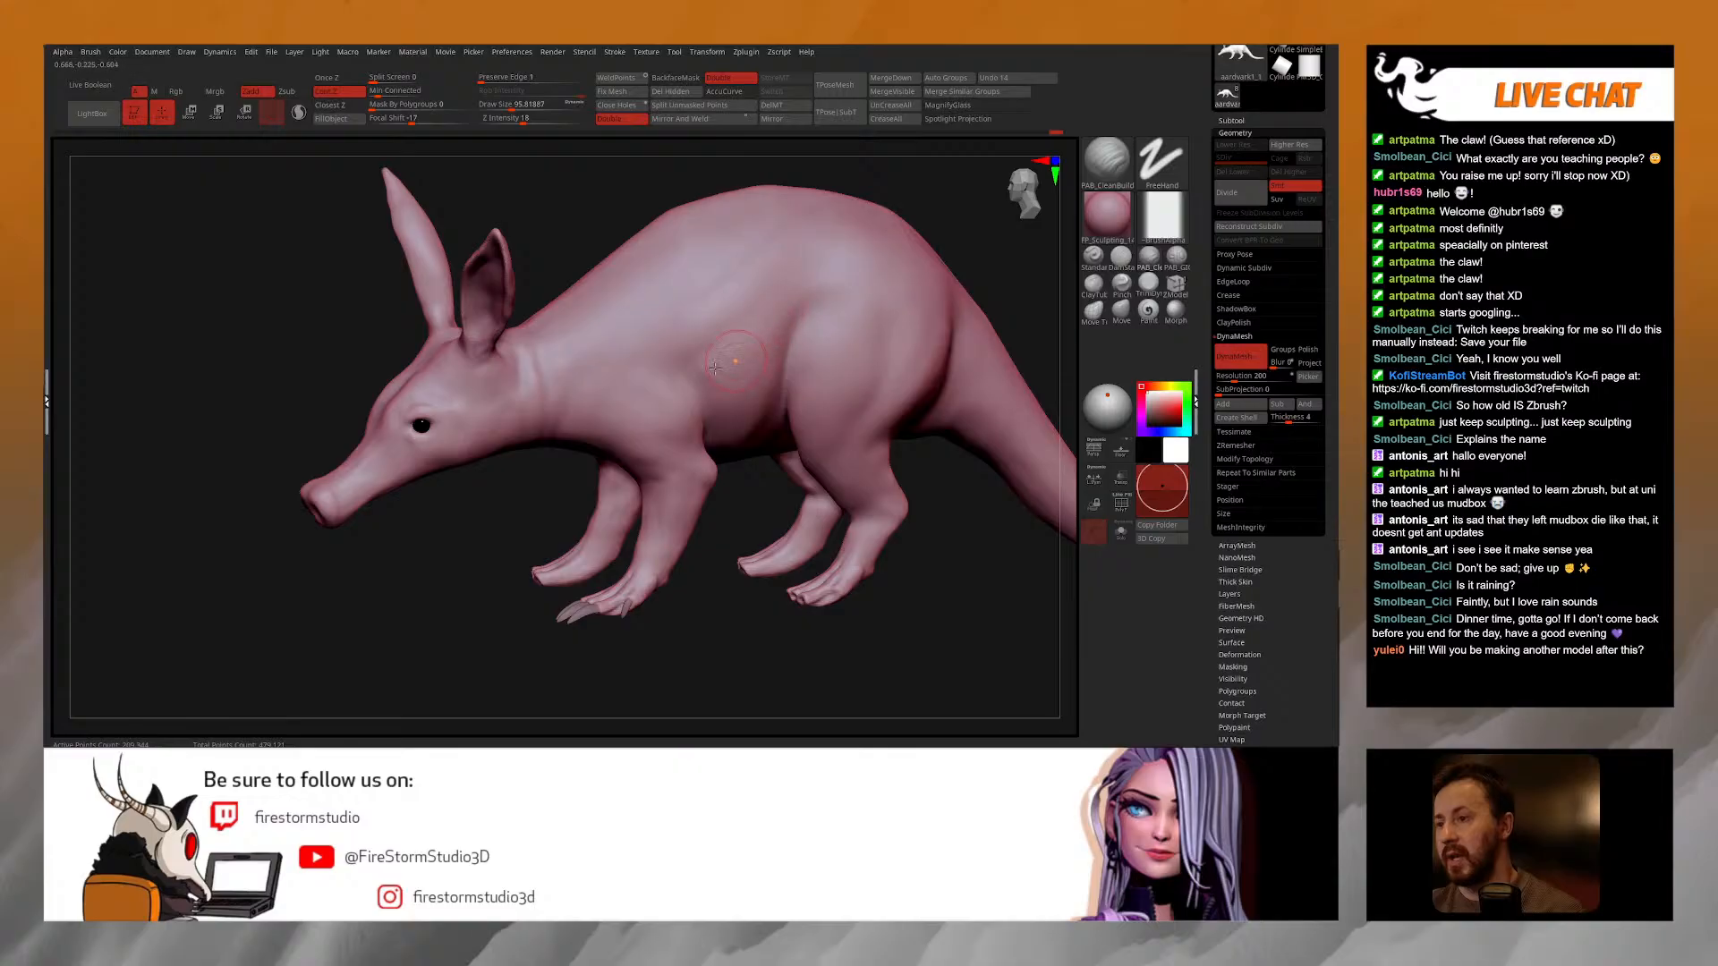
{"action": "key", "text": "shift"}
Step: Add broader forms to the flank and shoulder blade at a brush size of about 119, then smooth them
{"action": "mouse_move", "coordinate": [771, 358]}
{"action": "right_mouse_down"}
{"action": "mouse_move", "coordinate": [759, 336]}
{"action": "mouse_move", "coordinate": [729, 380]}
{"action": "mouse_move", "coordinate": [729, 340]}
{"action": "mouse_move", "coordinate": [664, 351]}
{"action": "right_mouse_up"}
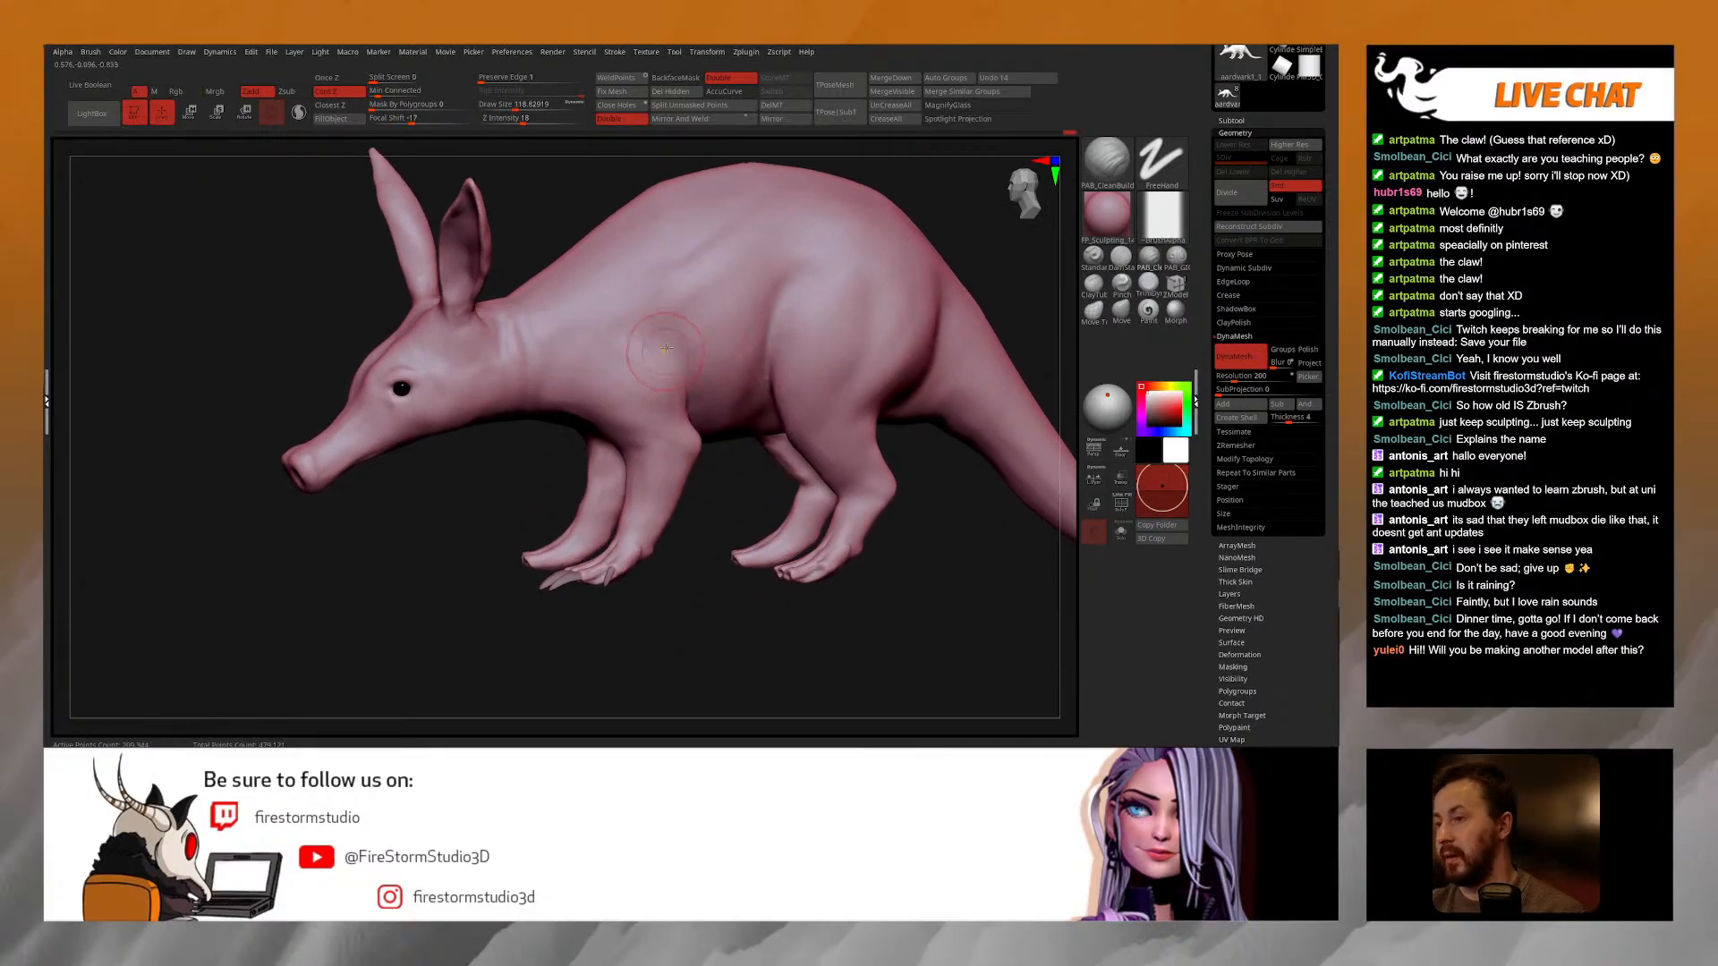
{"action": "key", "text": "shift"}
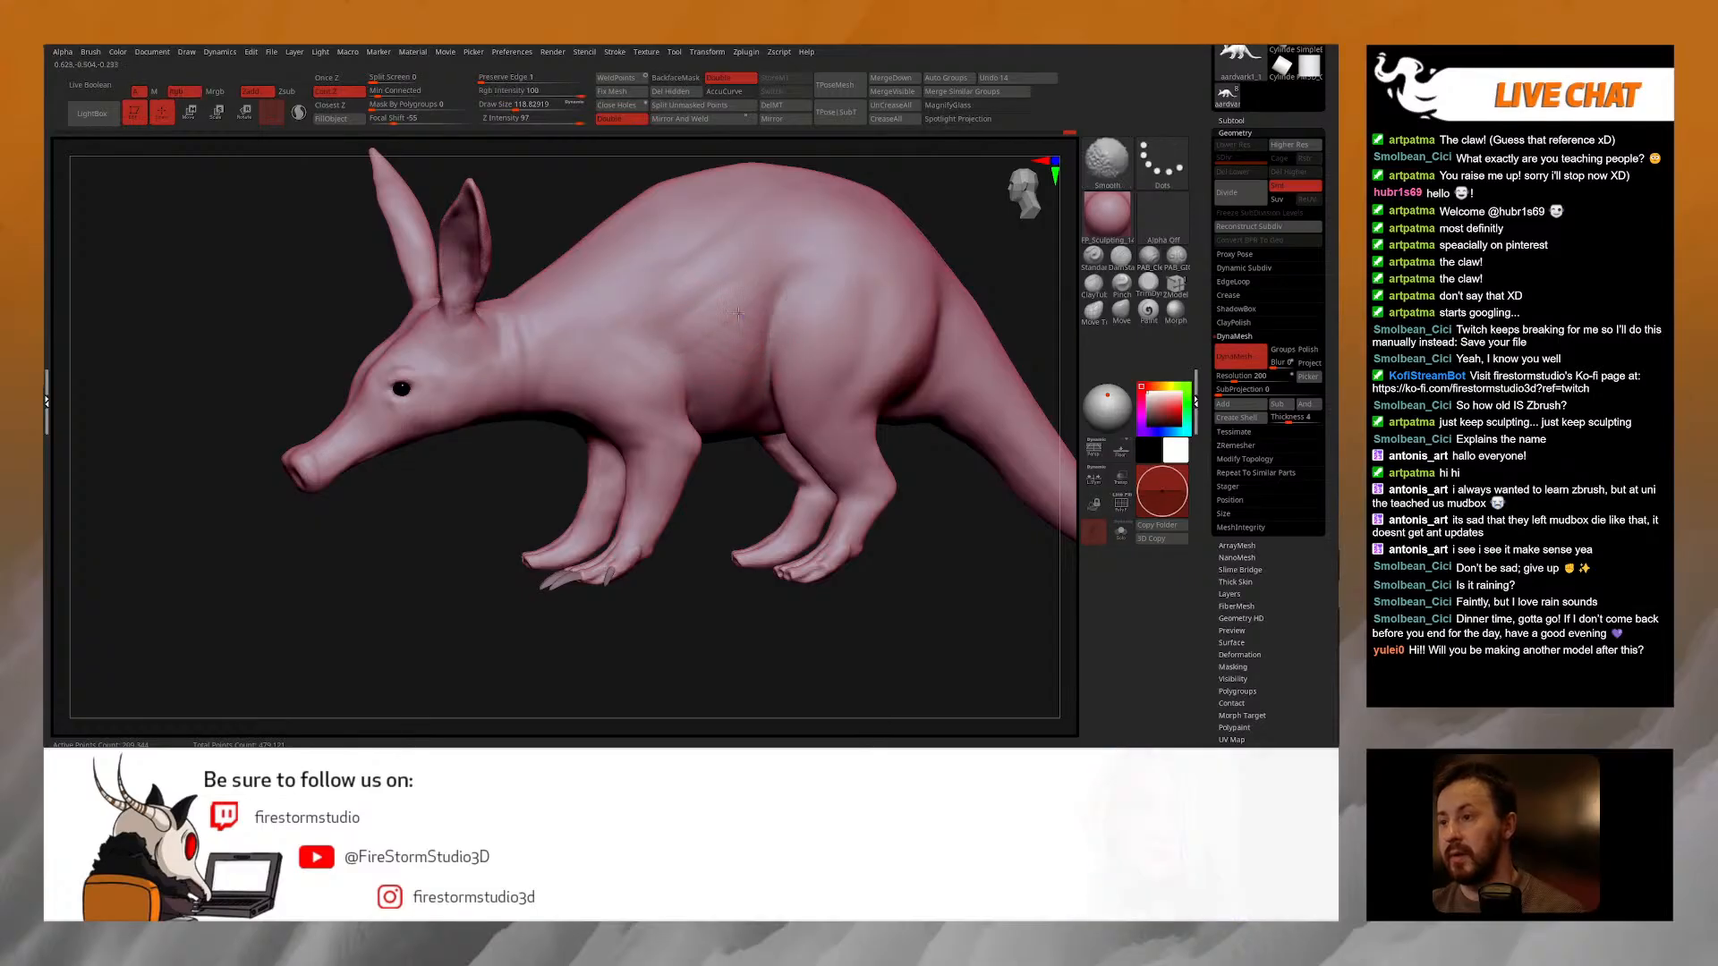
{"action": "left_click_drag", "start_coordinate": [758, 276], "coordinate": [746, 314], "text": "shift"}
{"action": "mouse_move", "coordinate": [747, 314]}
{"action": "right_mouse_down"}
{"action": "mouse_move", "coordinate": [698, 259]}
{"action": "mouse_move", "coordinate": [652, 278]}
{"action": "right_mouse_up"}
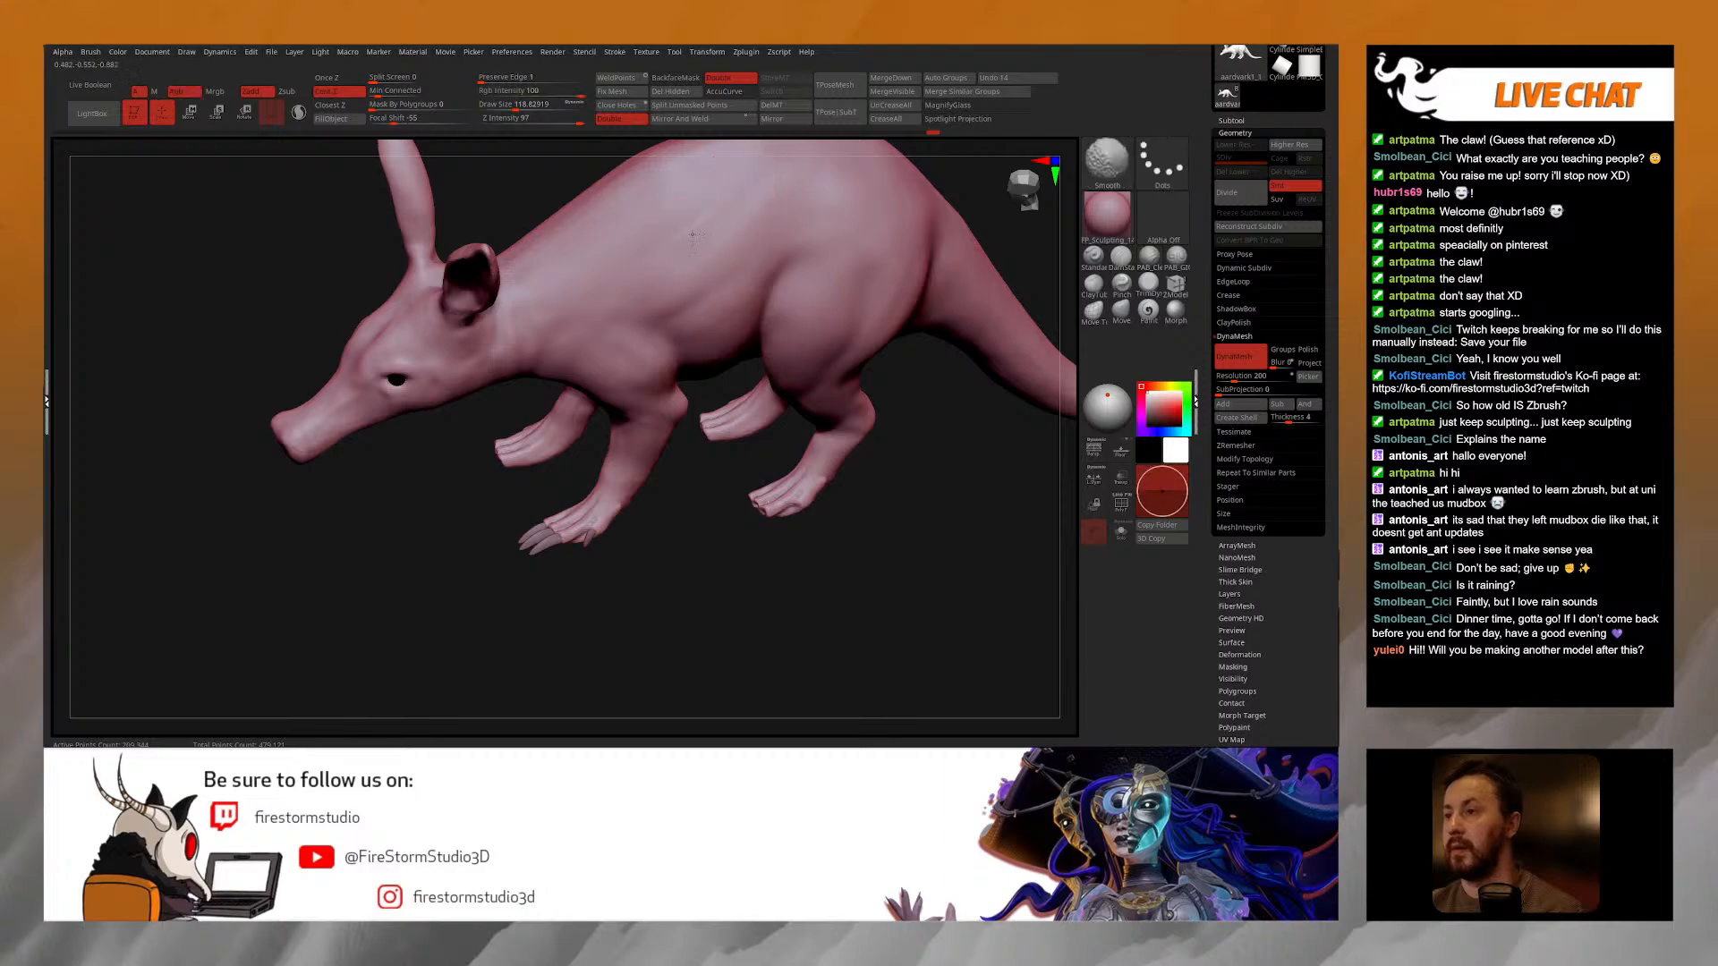
{"action": "right_click_drag", "start_coordinate": [743, 181], "coordinate": [543, 310]}
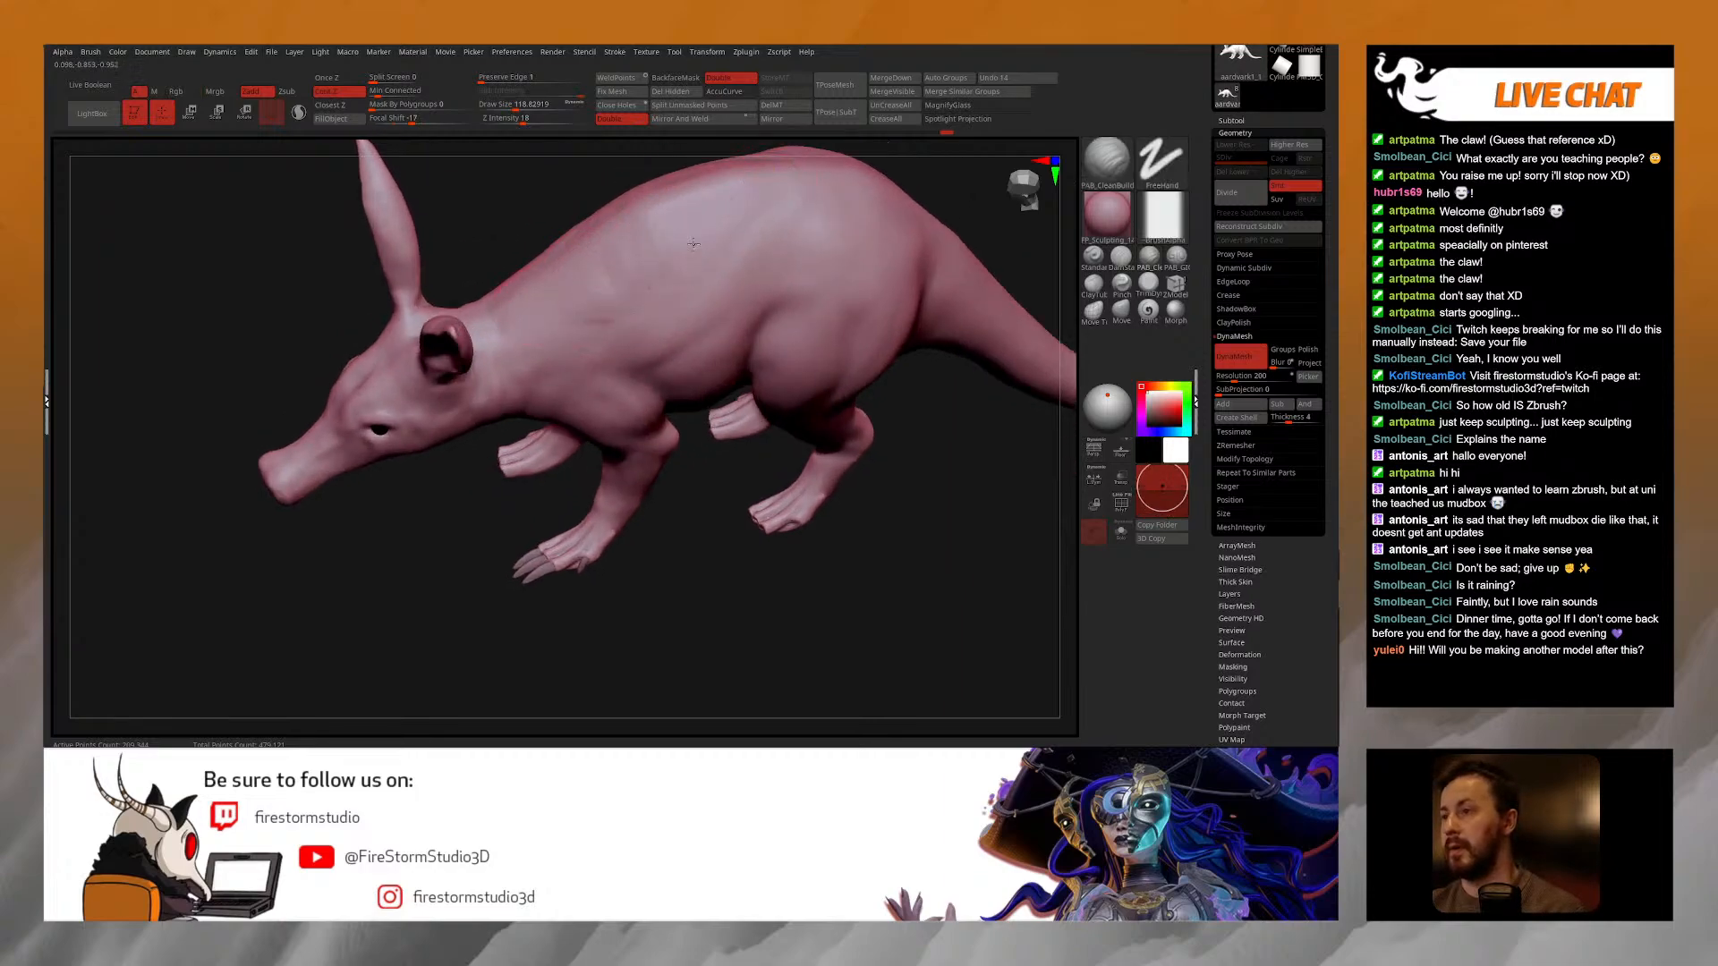
{"action": "key", "text": "shift"}
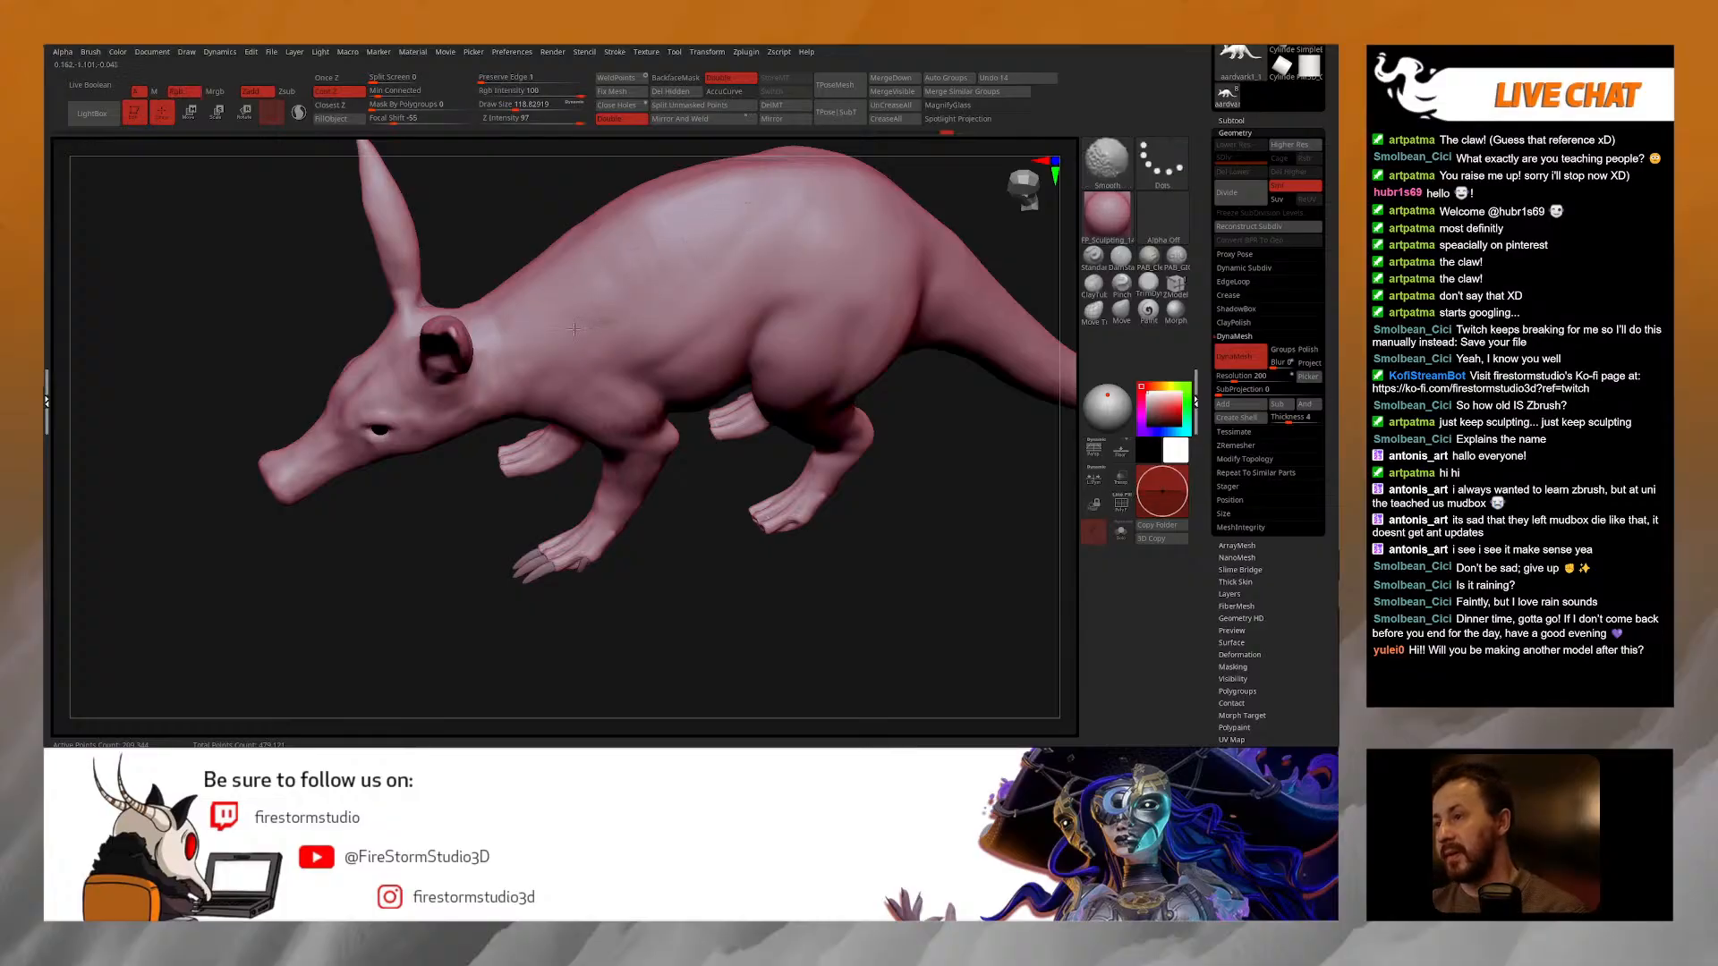
{"action": "mouse_move", "coordinate": [591, 282]}
{"action": "right_mouse_down", "text": "shift"}
{"action": "mouse_move", "coordinate": [707, 259]}
{"action": "mouse_move", "coordinate": [564, 358]}
{"action": "right_mouse_up", "text": "shift"}
Step: Sculpt the shoulder blade and upper-arm muscles, working with brush sizes of about 79 and 96
{"action": "key", "text": "s"}
{"action": "left_click_drag", "start_coordinate": [618, 326], "coordinate": [612, 325]}
{"action": "mouse_move", "coordinate": [596, 310]}
{"action": "right_mouse_down"}
{"action": "mouse_move", "coordinate": [598, 341]}
{"action": "mouse_move", "coordinate": [680, 395]}
{"action": "mouse_move", "coordinate": [630, 436]}
{"action": "right_mouse_up"}
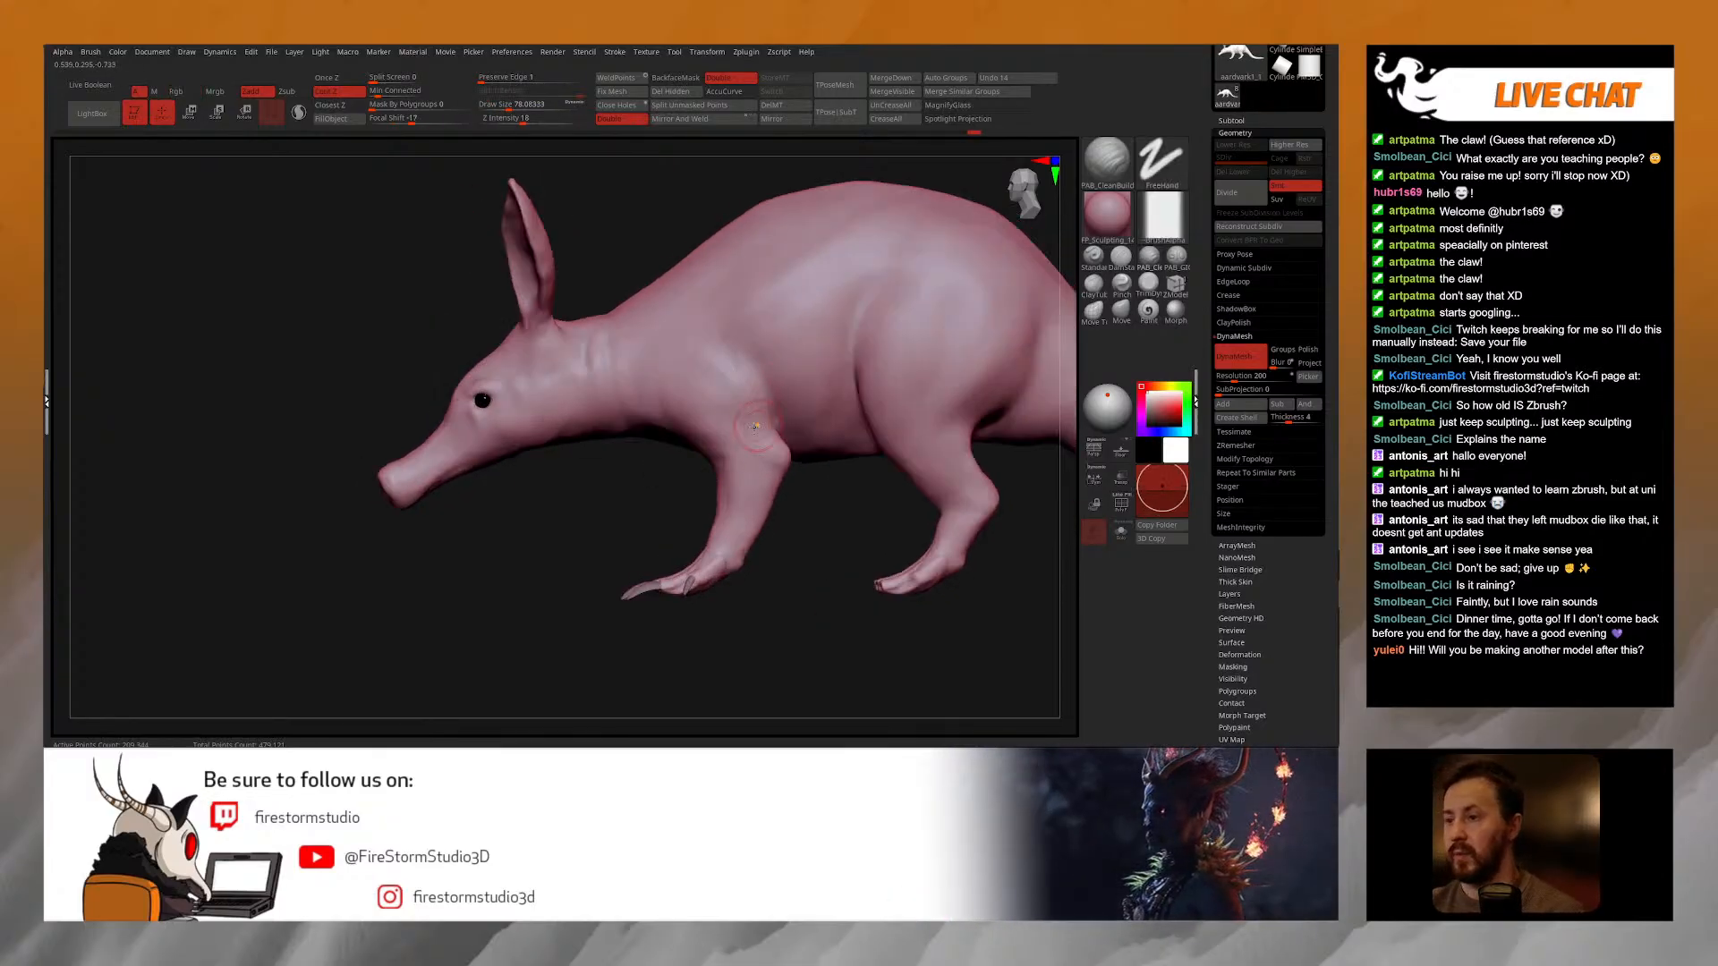
{"action": "key", "text": "space"}
{"action": "left_click_drag", "start_coordinate": [701, 424], "coordinate": [707, 424]}
{"action": "right_click_drag", "start_coordinate": [707, 361], "coordinate": [678, 345]}
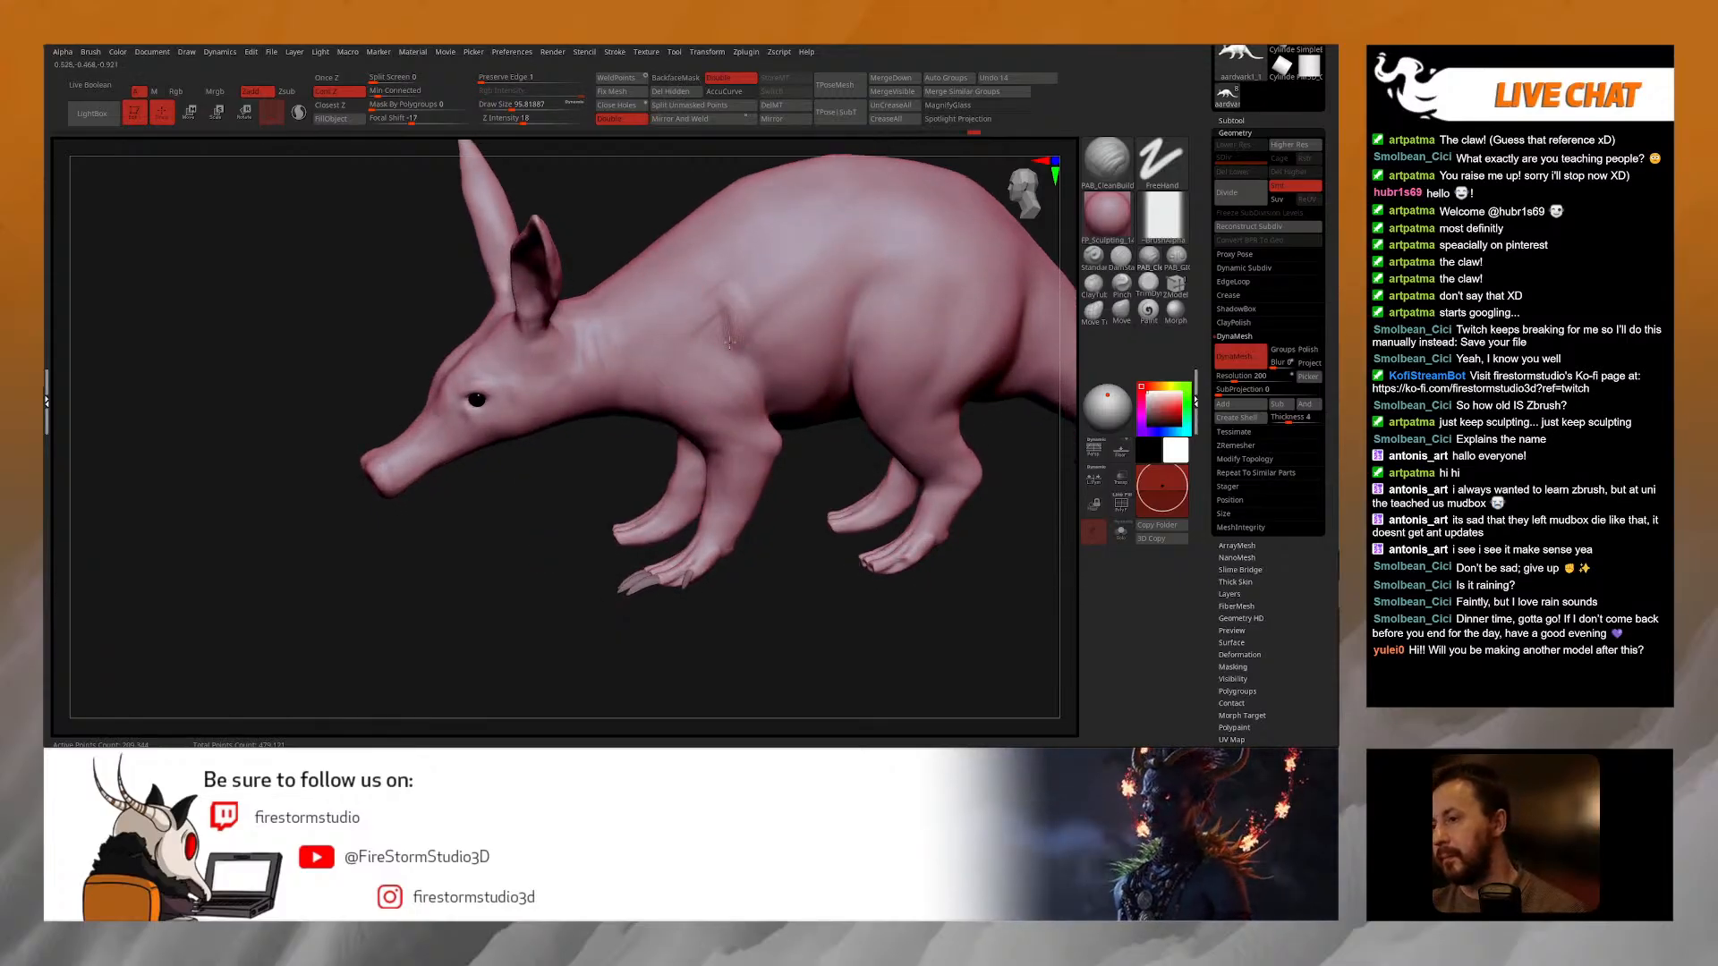
Step: Smooth the shoulder blade and the muscle transition into the upper front leg
{"action": "key", "text": "shift"}
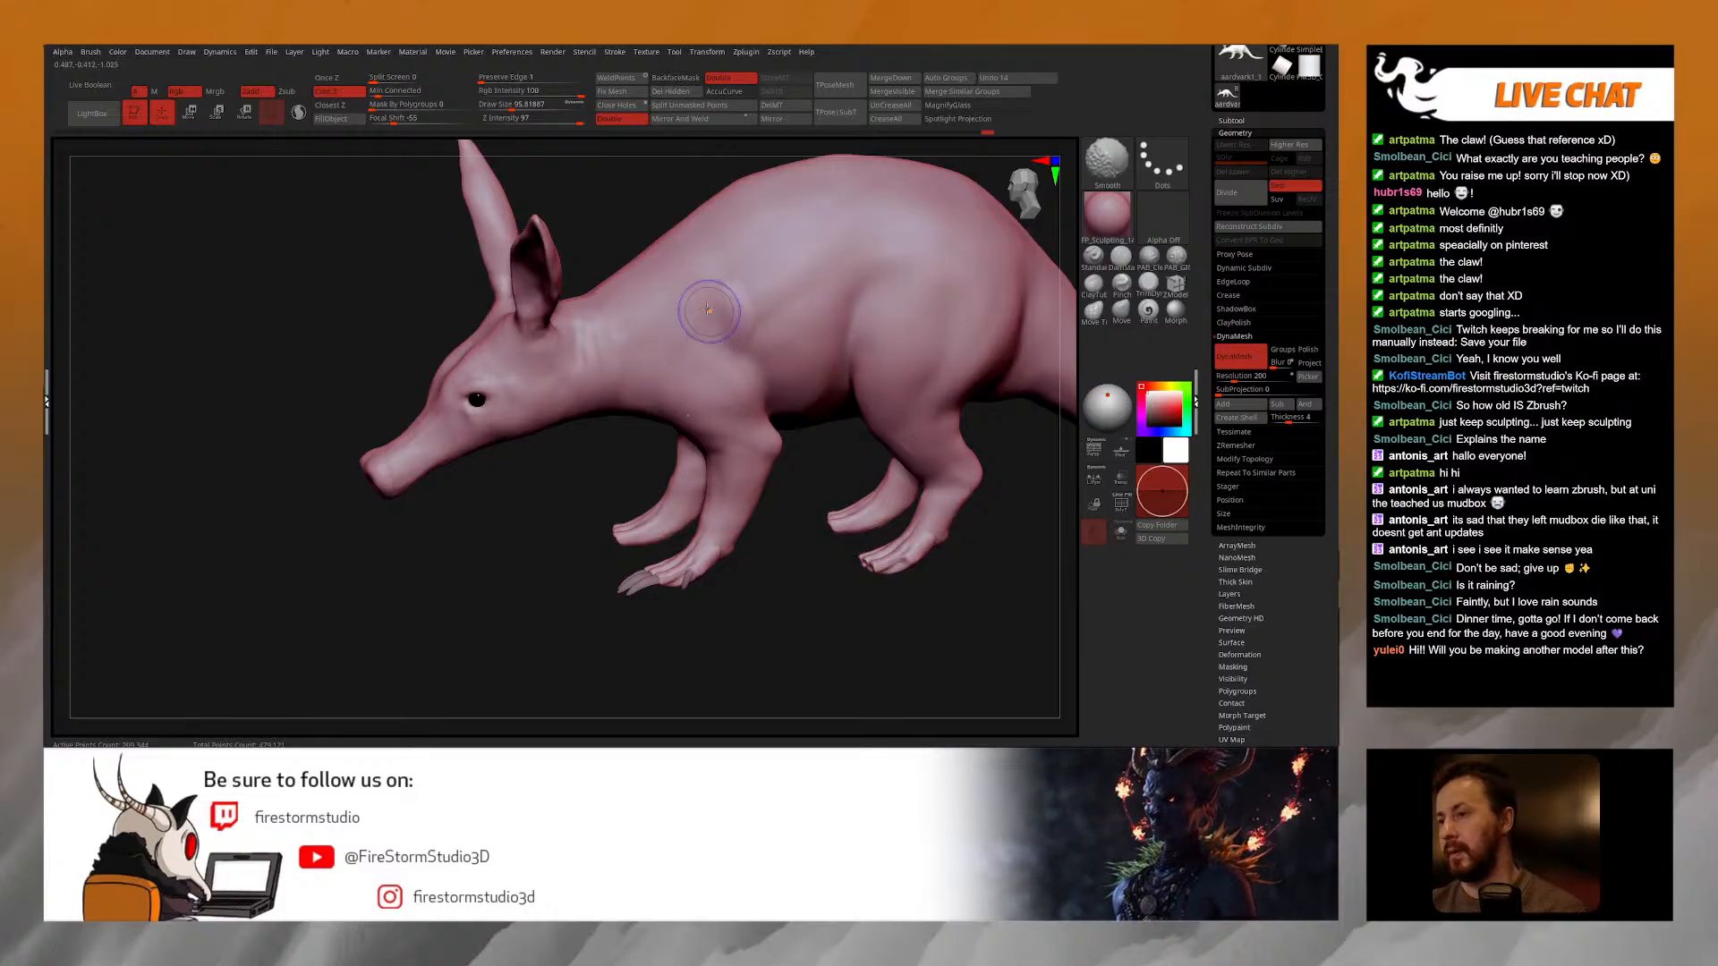
{"action": "left_click_drag", "start_coordinate": [734, 293], "coordinate": [678, 344]}
{"action": "key", "text": "shift"}
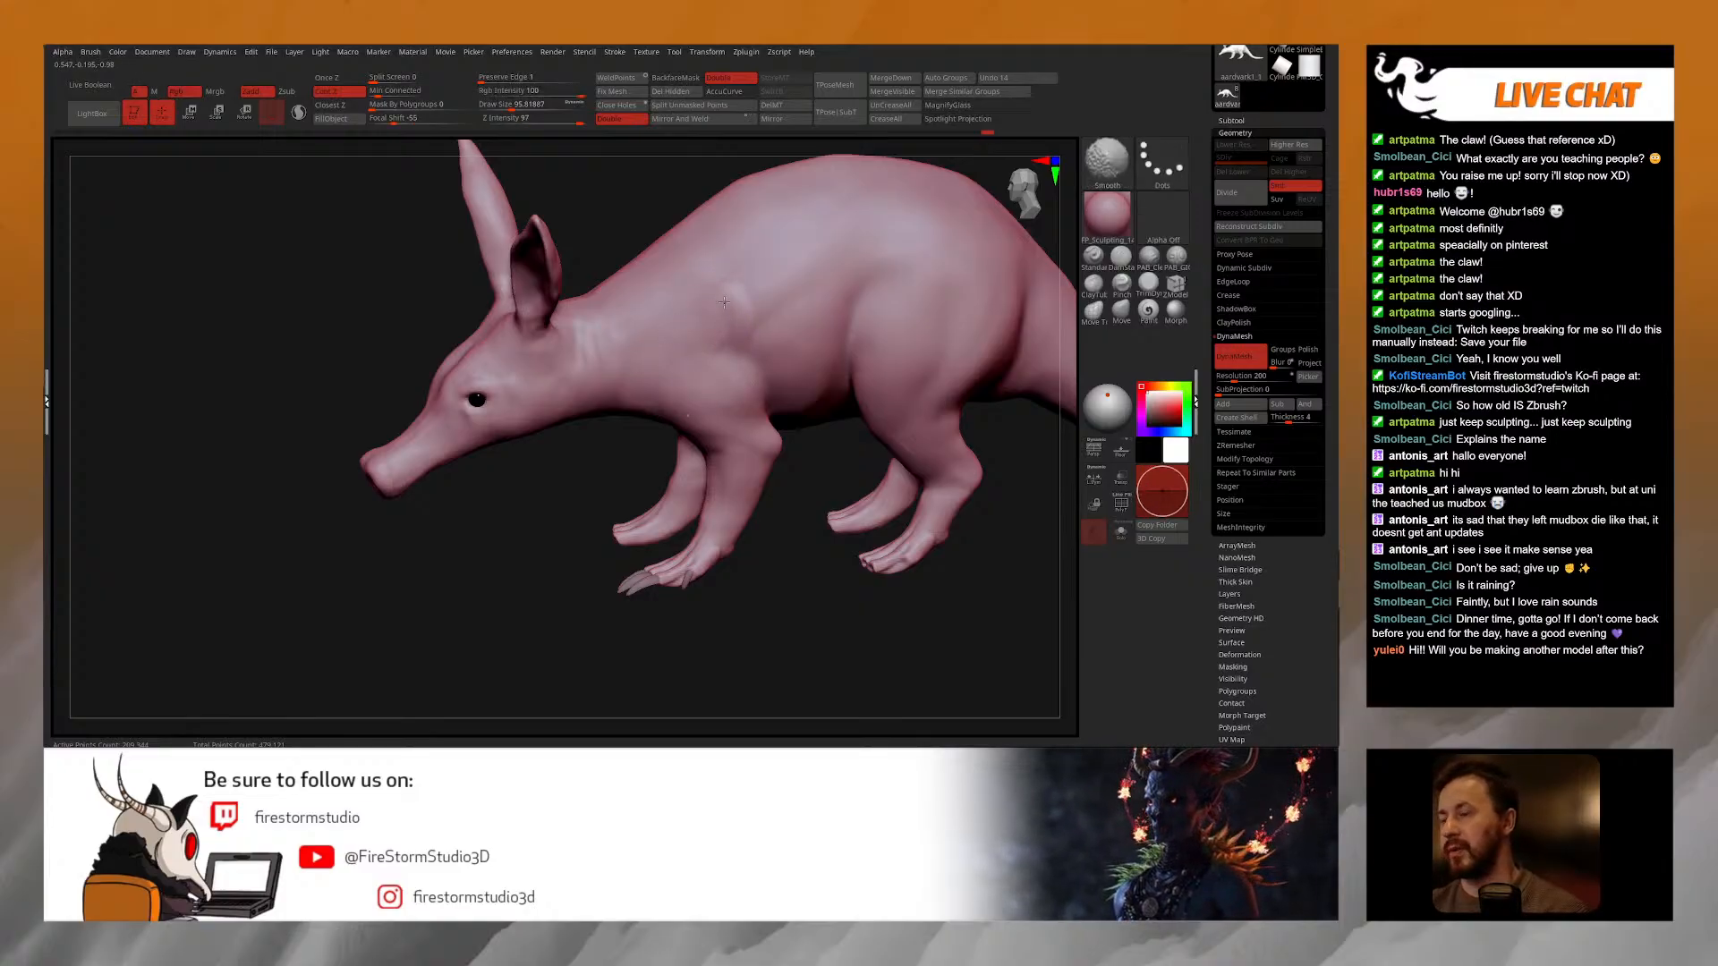
{"action": "right_click_drag", "start_coordinate": [741, 332], "coordinate": [716, 347]}
{"action": "left_click_drag", "start_coordinate": [713, 350], "coordinate": [729, 336], "text": "shift"}
Step: Sculpt and soften the skin folds on the belly side between the front leg and the thigh
{"action": "right_click_drag", "start_coordinate": [739, 367], "coordinate": [729, 390]}
{"action": "key", "text": "shift"}
{"action": "key", "text": "shift"}
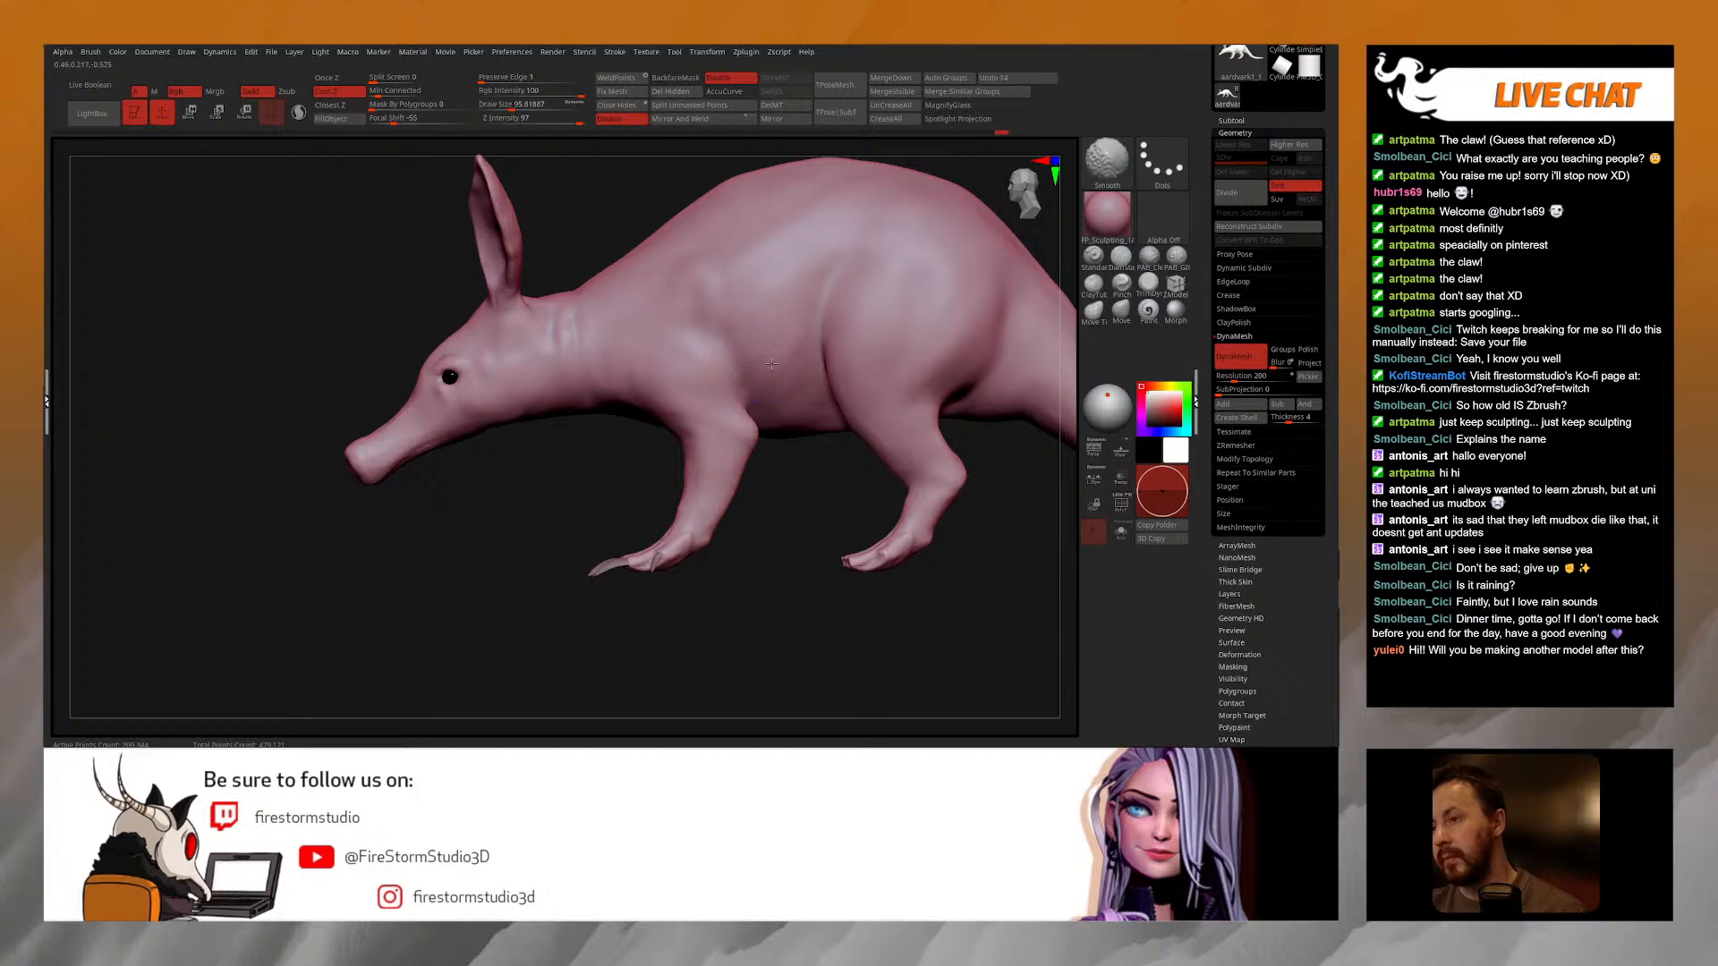
{"action": "key", "text": "shift"}
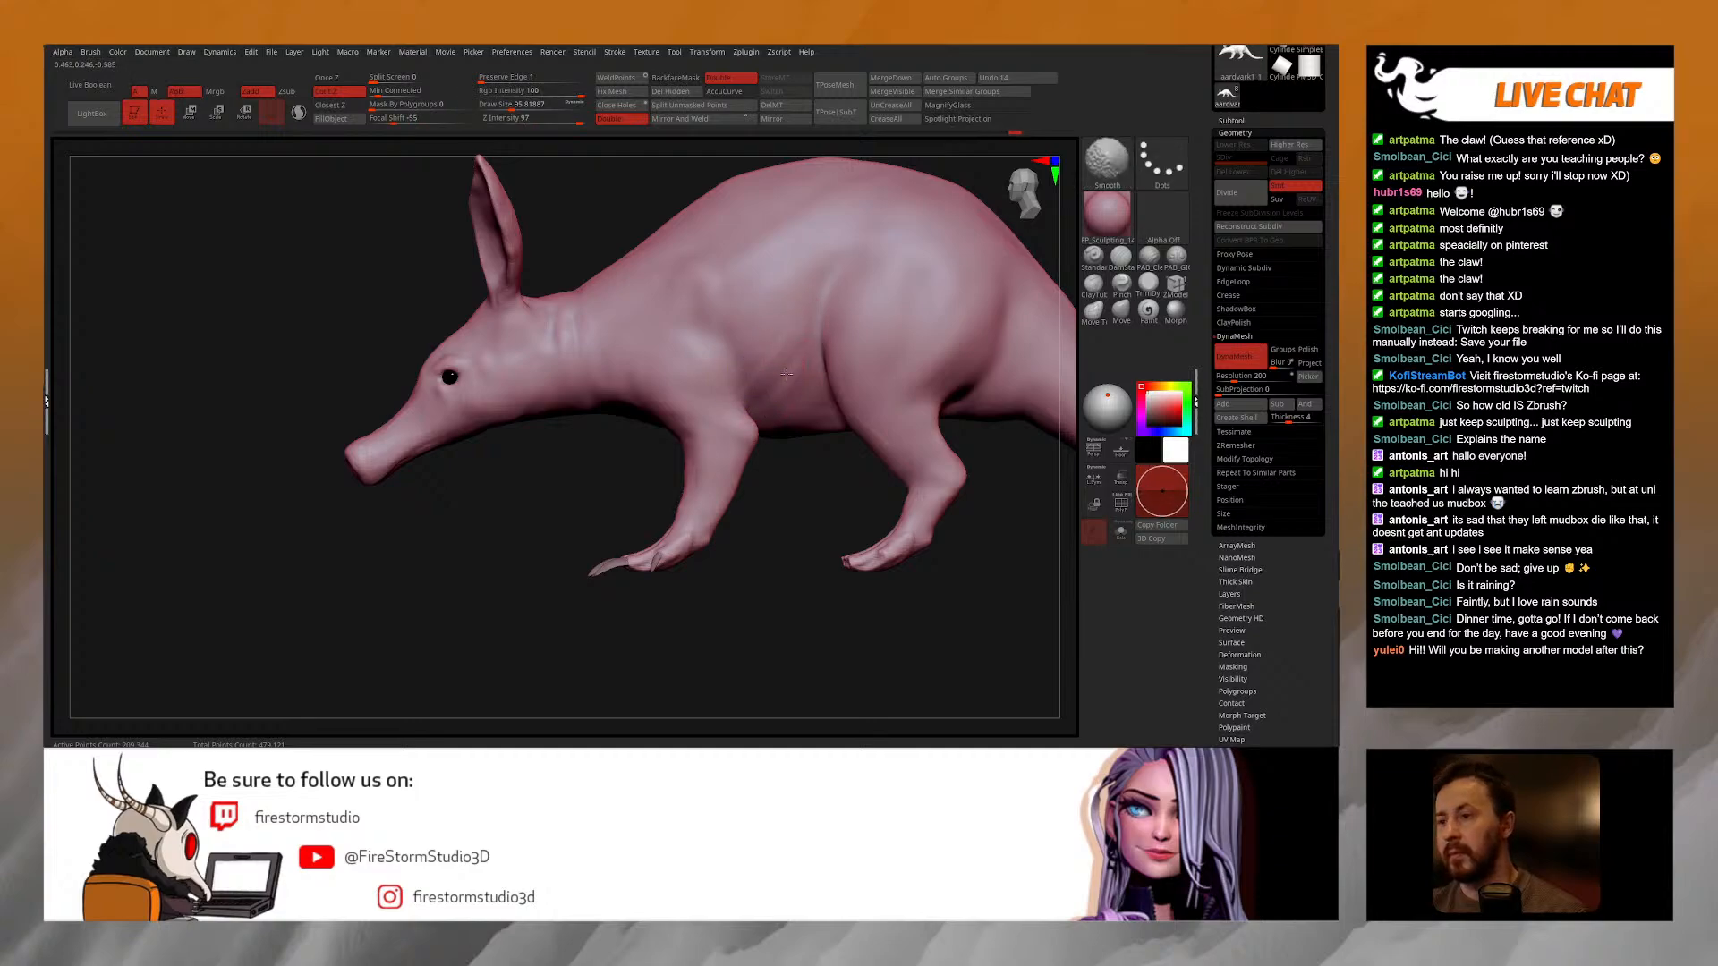
{"action": "mouse_move", "coordinate": [769, 393]}
{"action": "right_mouse_down"}
{"action": "mouse_move", "coordinate": [791, 410]}
{"action": "mouse_move", "coordinate": [760, 394]}
{"action": "mouse_move", "coordinate": [870, 386]}
{"action": "right_mouse_up"}
{"action": "key", "text": "shift"}
Step: Sculpt and smooth the front of the hind thigh from the aardvark's opposite side at a brush size of about 91
{"action": "mouse_move", "coordinate": [537, 394]}
{"action": "right_mouse_down"}
{"action": "mouse_move", "coordinate": [716, 391]}
{"action": "mouse_move", "coordinate": [723, 319]}
{"action": "right_mouse_up"}
{"action": "right_click", "coordinate": [698, 429]}
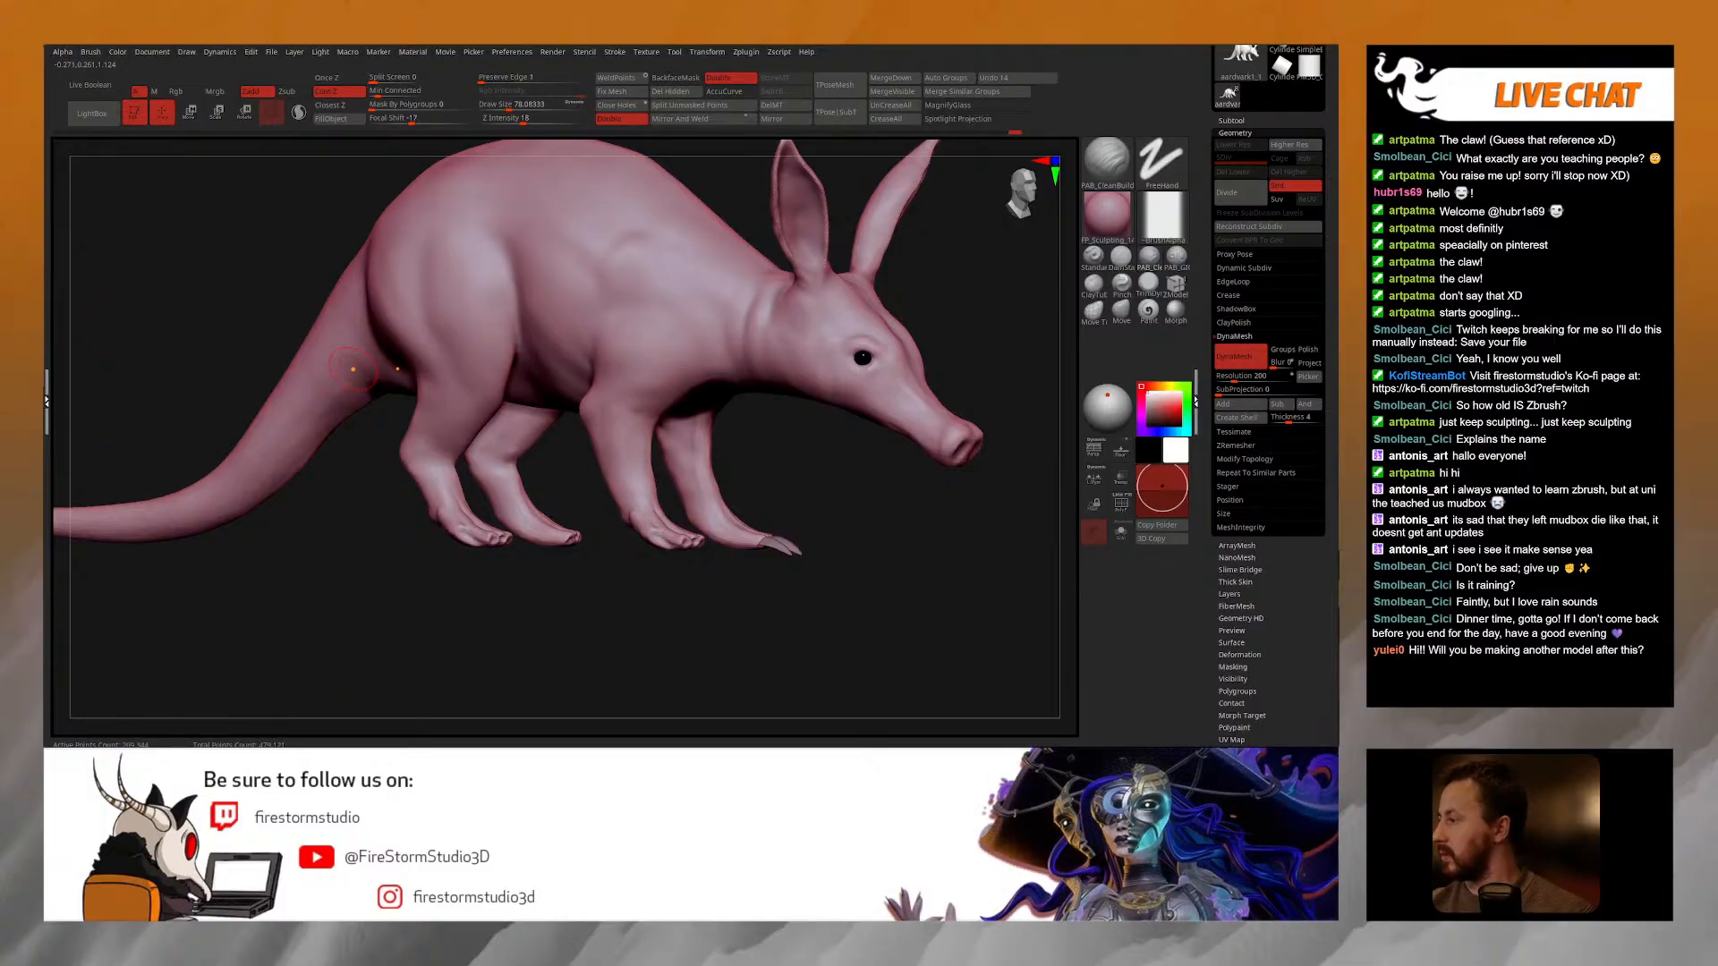
{"action": "right_click_drag", "start_coordinate": [352, 369], "coordinate": [580, 253]}
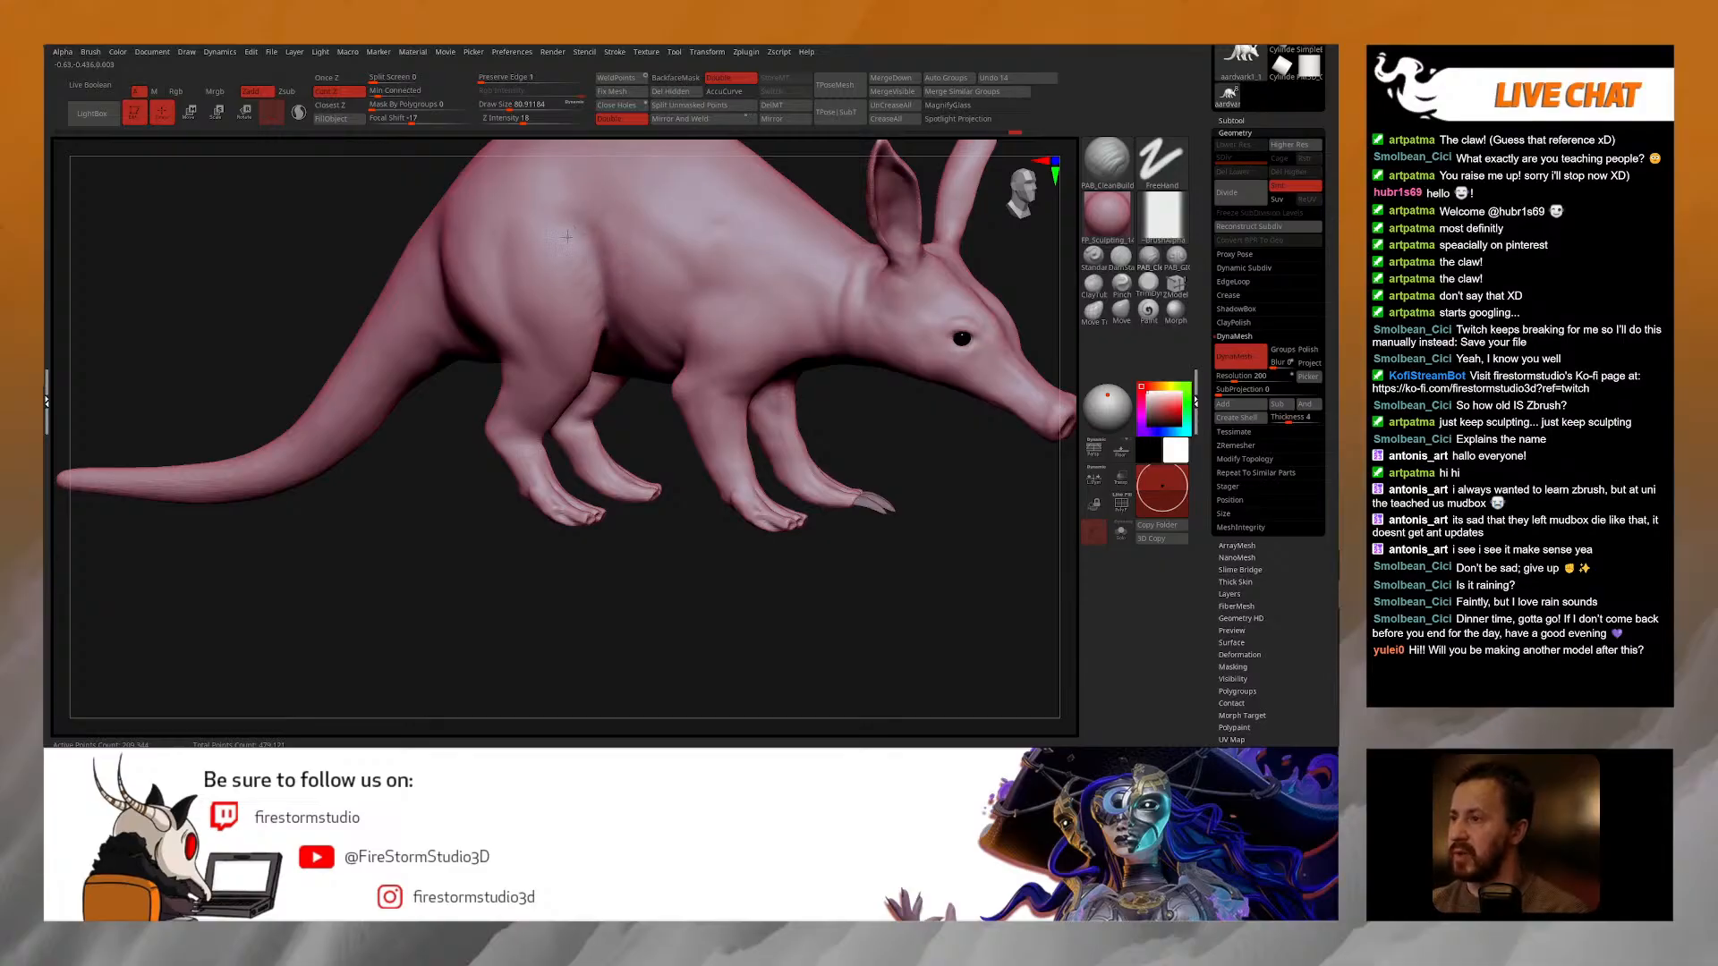
{"action": "left_click_drag", "start_coordinate": [586, 286], "coordinate": [582, 300]}
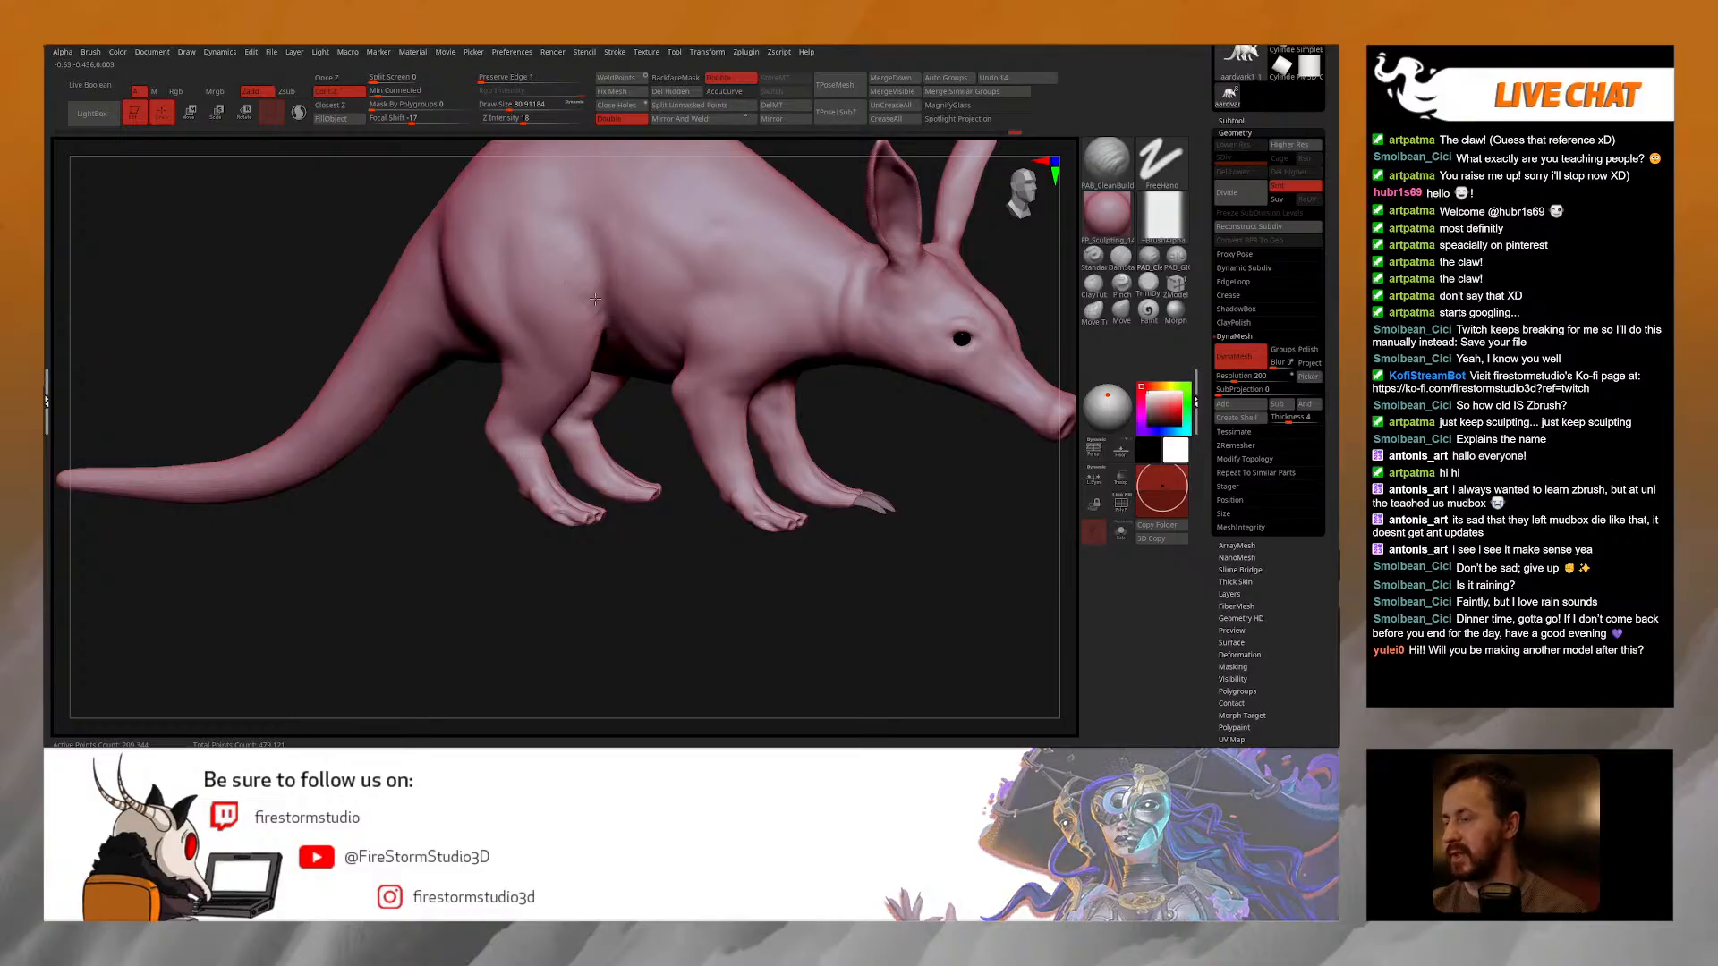
{"action": "key", "text": "shift"}
{"action": "key", "text": "shift"}
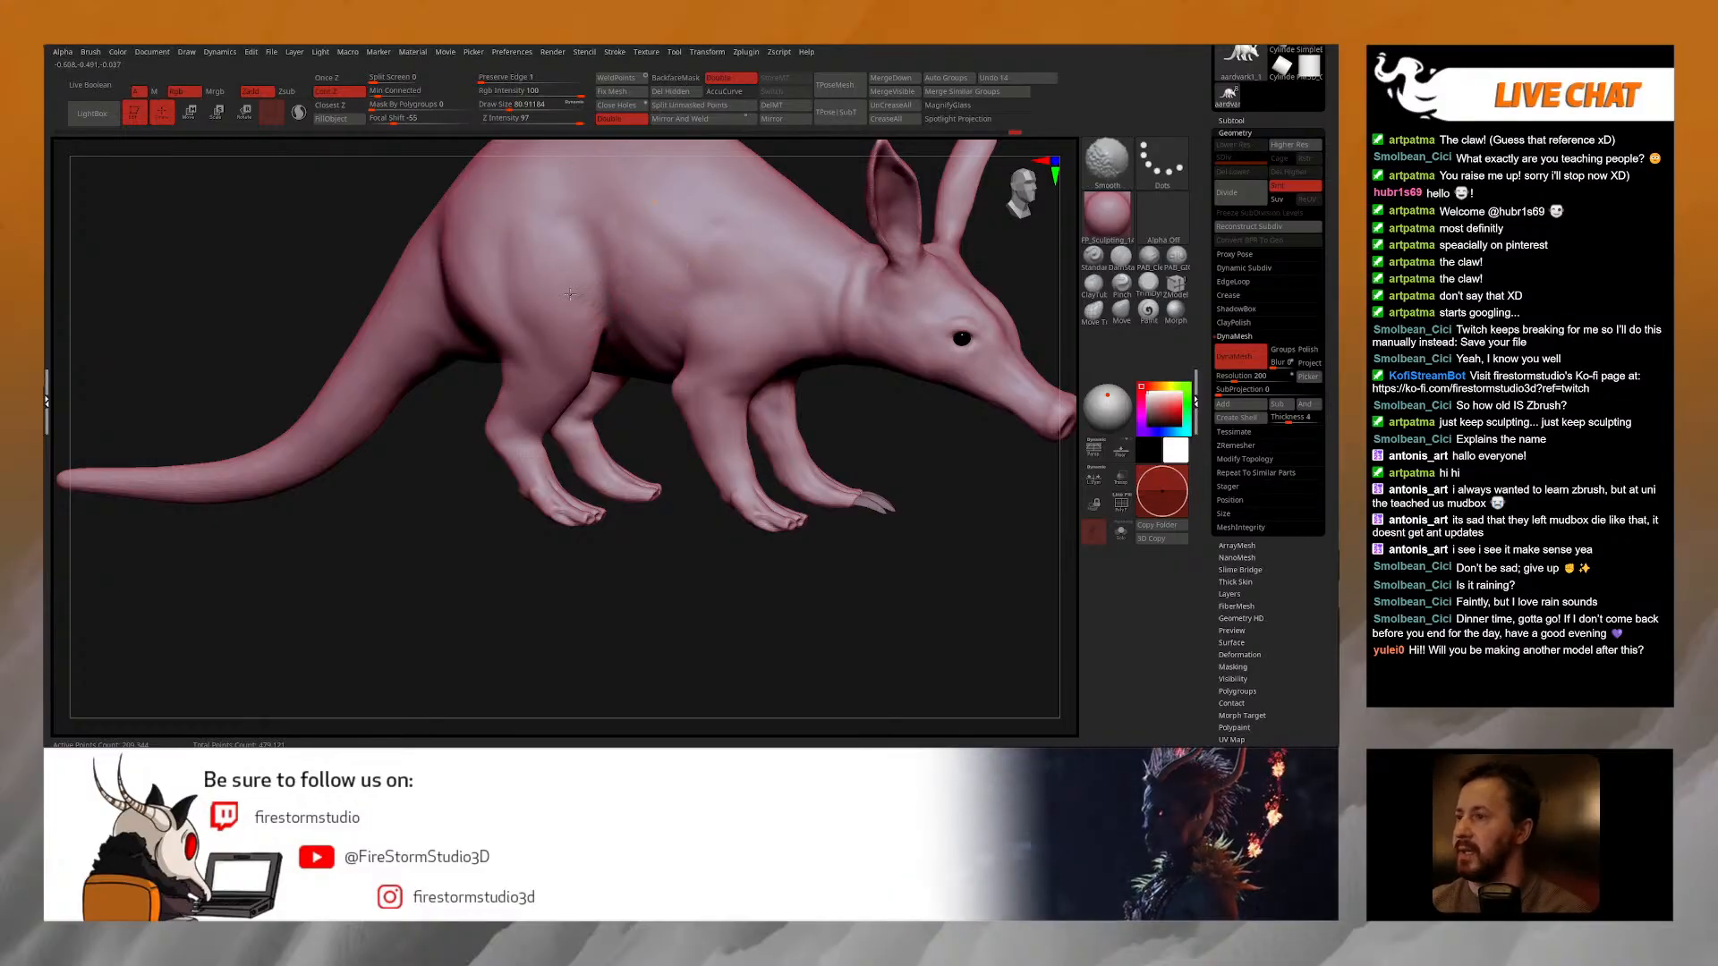
{"action": "mouse_move", "coordinate": [557, 389]}
{"action": "right_mouse_down", "text": "alt"}
{"action": "mouse_move", "coordinate": [571, 349]}
{"action": "mouse_move", "coordinate": [561, 395]}
{"action": "mouse_move", "coordinate": [526, 419]}
{"action": "mouse_move", "coordinate": [554, 396]}
{"action": "right_mouse_up", "text": "alt"}
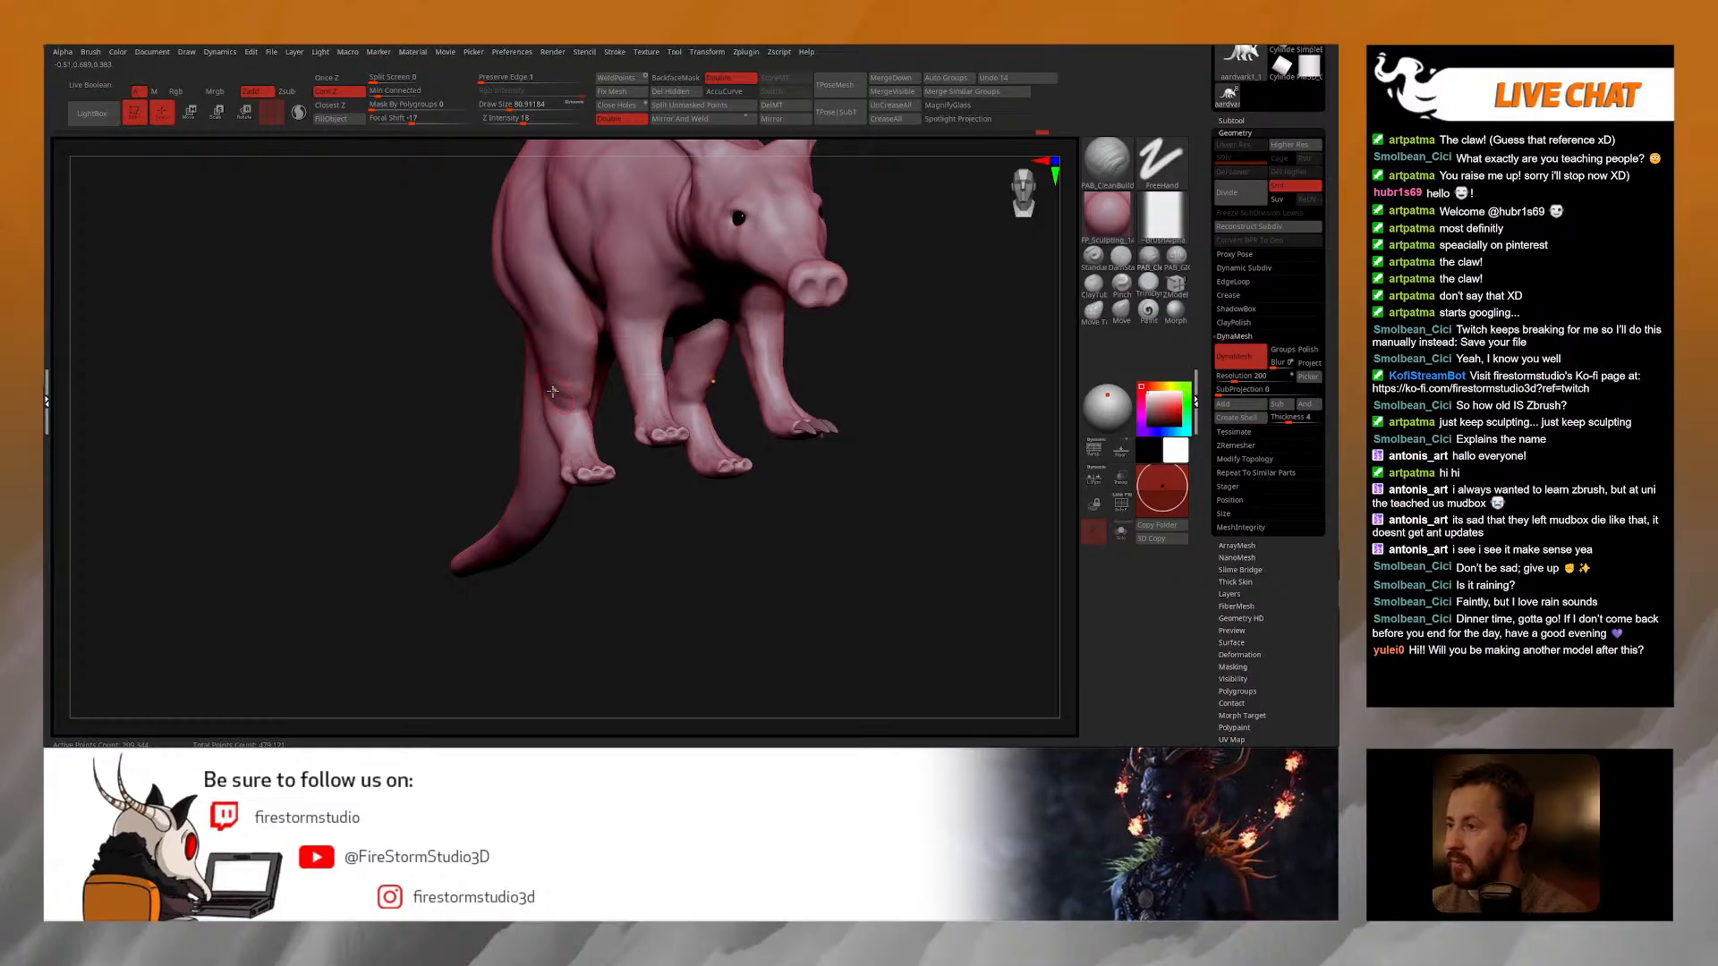
Step: Smooth the lower hind leg and its transition into the foot
{"action": "mouse_move", "coordinate": [582, 365]}
{"action": "left_mouse_down", "text": "shift"}
{"action": "mouse_move", "coordinate": [547, 357]}
{"action": "mouse_move", "coordinate": [581, 392]}
{"action": "left_mouse_up", "text": "shift"}
{"action": "right_click_drag", "start_coordinate": [518, 380], "coordinate": [552, 378]}
{"action": "mouse_move", "coordinate": [572, 397]}
{"action": "left_mouse_down", "text": "shift"}
{"action": "mouse_move", "coordinate": [576, 374]}
{"action": "mouse_move", "coordinate": [567, 385]}
{"action": "left_mouse_up", "text": "shift"}
{"action": "mouse_move", "coordinate": [707, 384]}
{"action": "right_mouse_down"}
{"action": "mouse_move", "coordinate": [484, 391]}
{"action": "mouse_move", "coordinate": [532, 373]}
{"action": "right_mouse_up"}
{"action": "key", "text": "shift"}
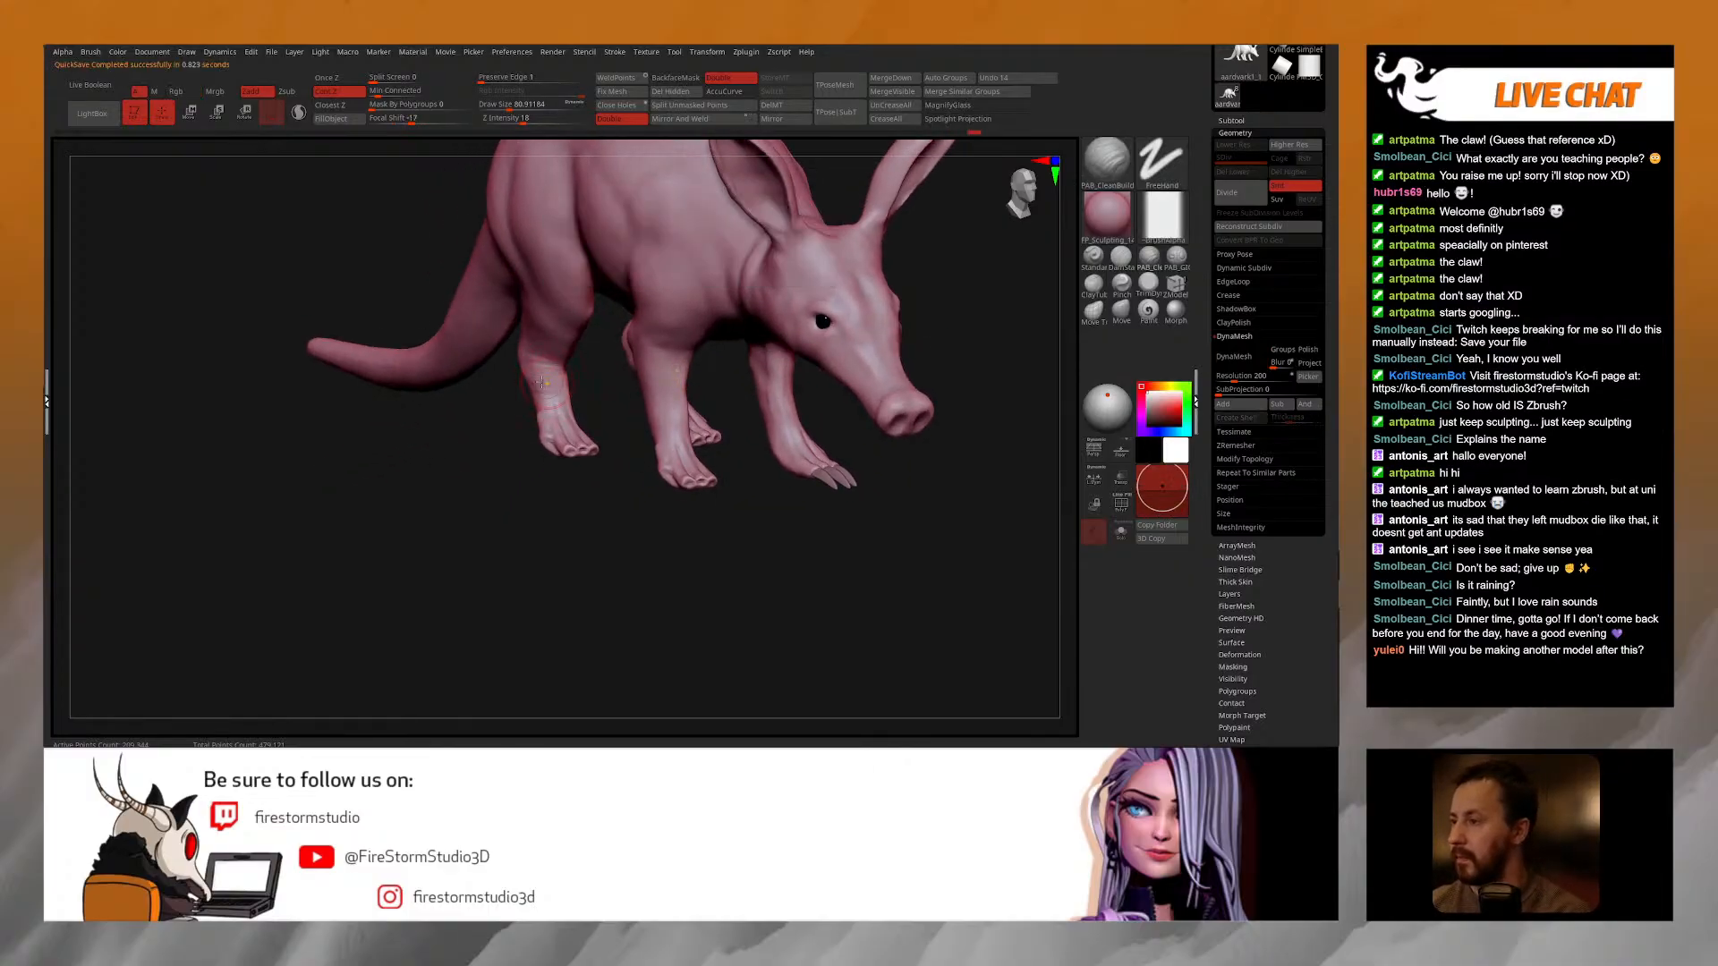
{"action": "key", "text": "shift"}
{"action": "mouse_move", "coordinate": [586, 365]}
{"action": "right_mouse_down", "text": "shift"}
{"action": "mouse_move", "coordinate": [566, 324]}
{"action": "mouse_move", "coordinate": [577, 360]}
{"action": "mouse_move", "coordinate": [631, 352]}
{"action": "mouse_move", "coordinate": [584, 342]}
{"action": "right_mouse_up", "text": "shift"}
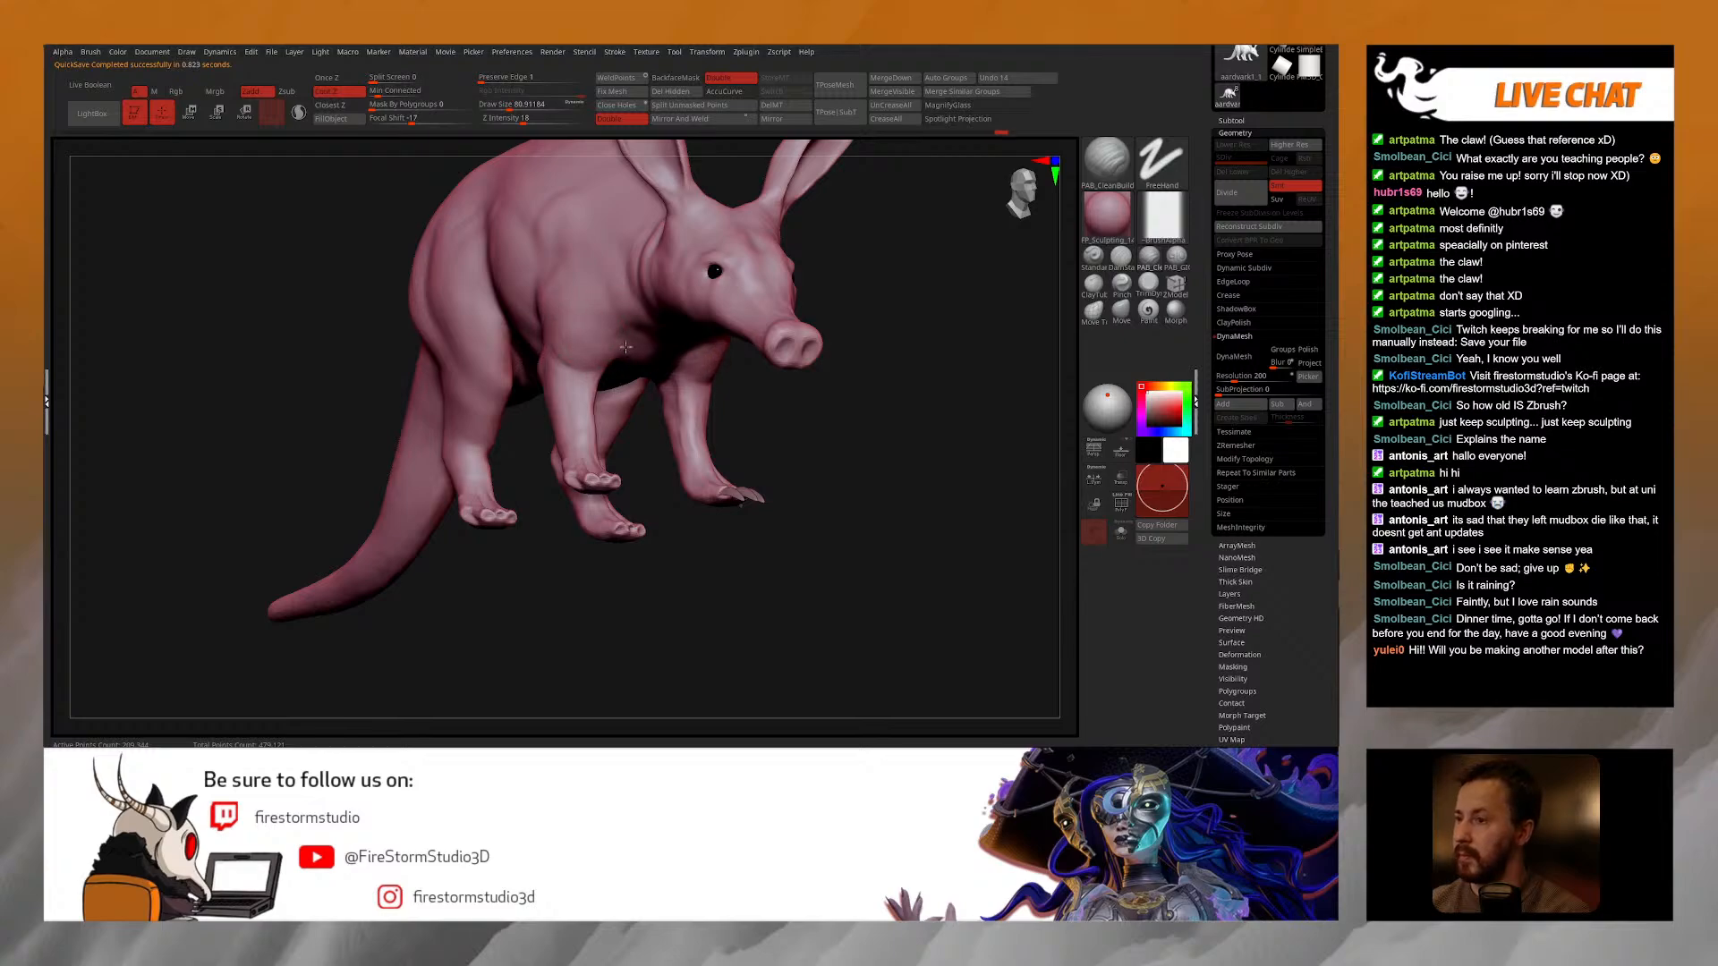
{"action": "mouse_move", "coordinate": [624, 367]}
{"action": "right_mouse_down"}
{"action": "mouse_move", "coordinate": [560, 369]}
{"action": "mouse_move", "coordinate": [605, 419]}
{"action": "mouse_move", "coordinate": [604, 368]}
{"action": "mouse_move", "coordinate": [581, 388]}
{"action": "mouse_move", "coordinate": [559, 342]}
{"action": "mouse_move", "coordinate": [539, 396]}
{"action": "mouse_move", "coordinate": [599, 423]}
{"action": "mouse_move", "coordinate": [580, 419]}
{"action": "right_mouse_up"}
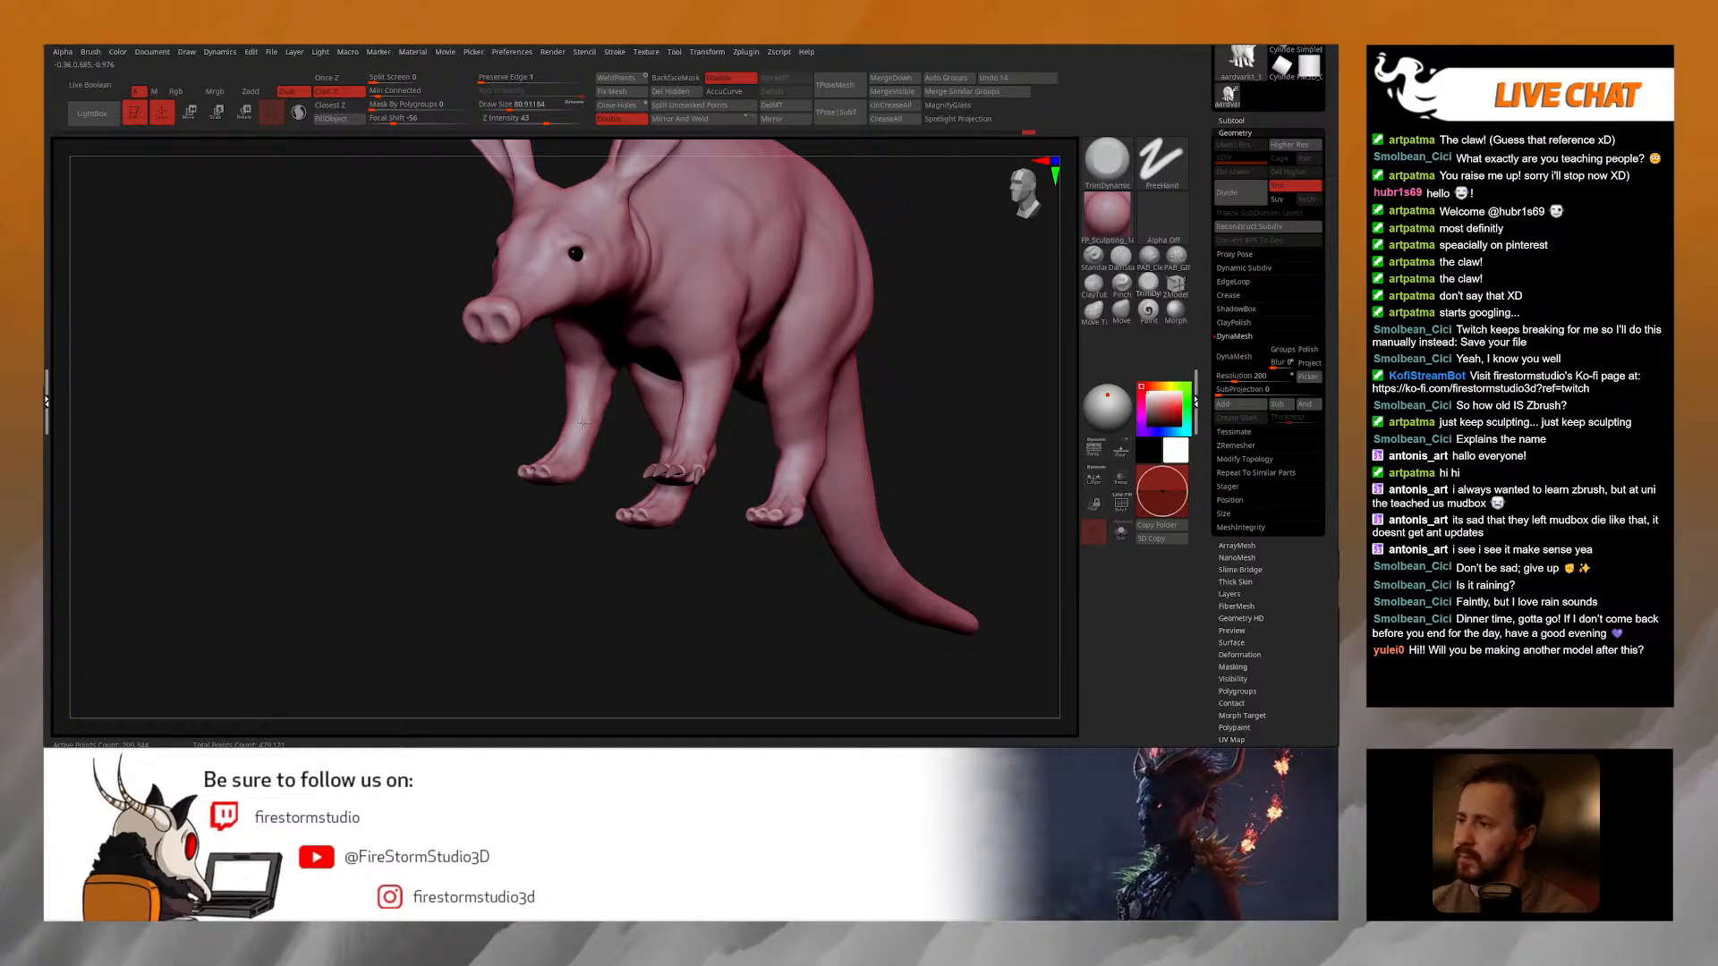
Step: Adjust the underside of the belly between the front legs with the Move brush, enlarging the brush to size 112
{"action": "right_click_drag", "start_coordinate": [586, 413], "coordinate": [889, 287]}
{"action": "left_click", "coordinate": [1122, 259]}
{"action": "mouse_move", "coordinate": [788, 457]}
{"action": "right_mouse_down"}
{"action": "mouse_move", "coordinate": [747, 345]}
{"action": "mouse_move", "coordinate": [698, 349]}
{"action": "right_mouse_up"}
{"action": "left_click_drag", "start_coordinate": [657, 347], "coordinate": [660, 404]}
{"action": "mouse_move", "coordinate": [716, 394]}
{"action": "right_mouse_down"}
{"action": "mouse_move", "coordinate": [660, 358]}
{"action": "mouse_move", "coordinate": [701, 380]}
{"action": "mouse_move", "coordinate": [707, 304]}
{"action": "right_mouse_up"}
{"action": "left_click", "coordinate": [1122, 307]}
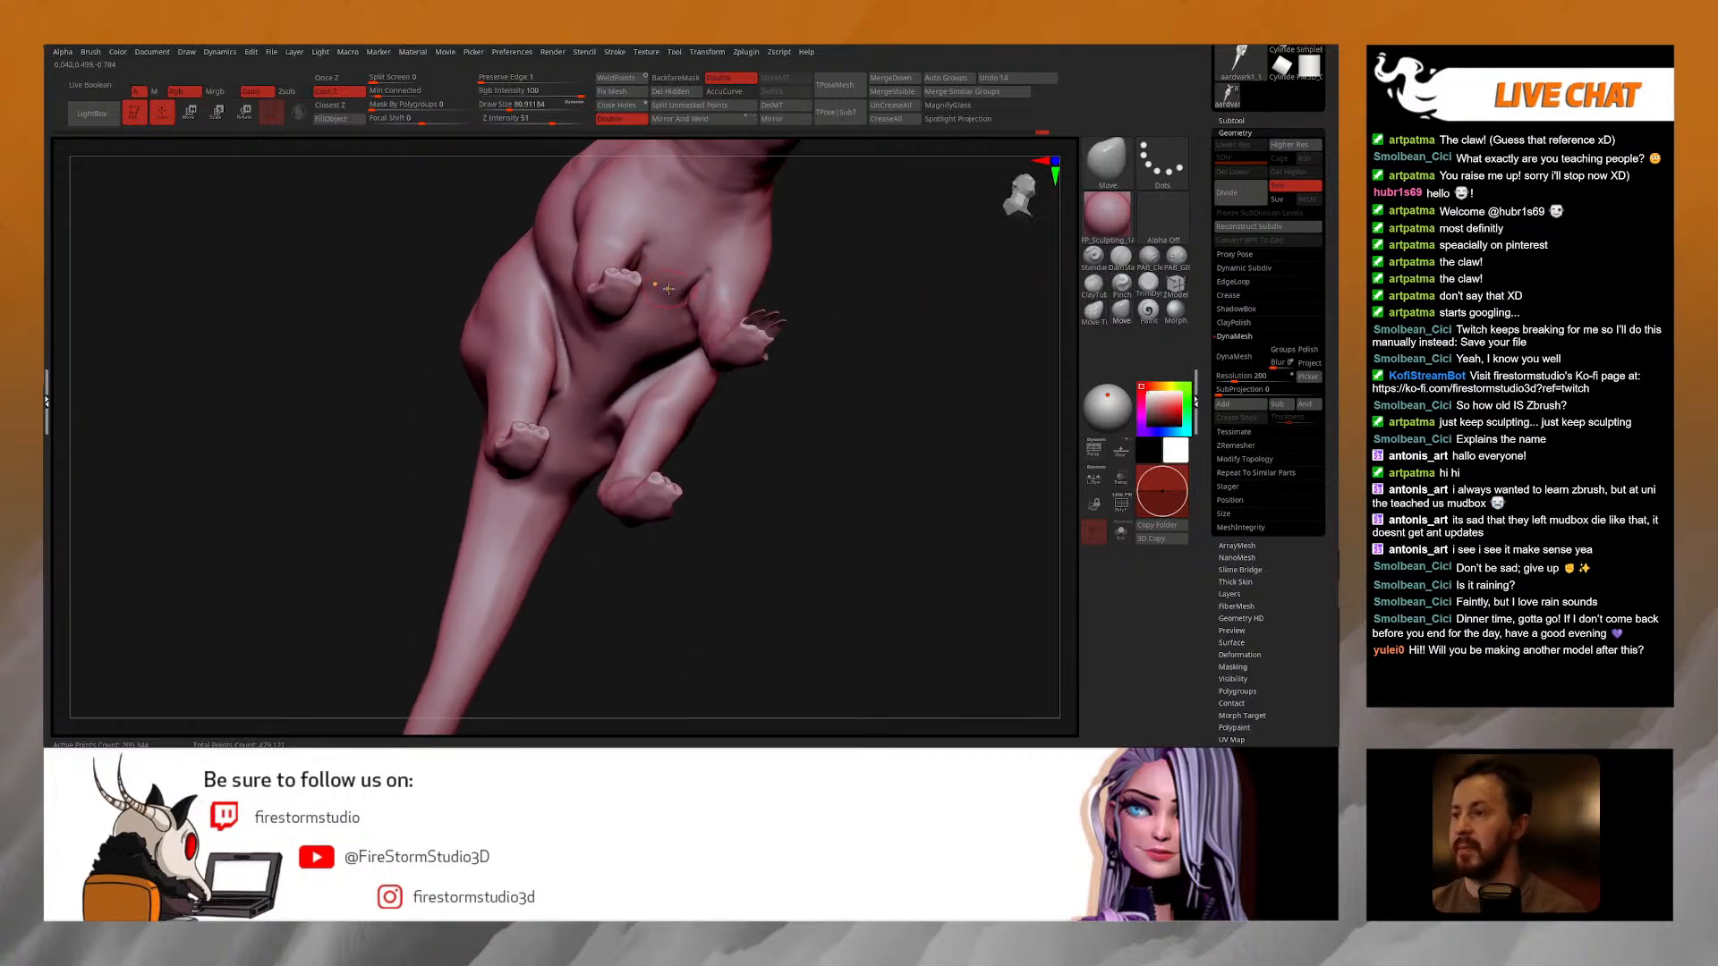
{"action": "key", "text": "space"}
{"action": "left_click_drag", "start_coordinate": [707, 301], "coordinate": [673, 288]}
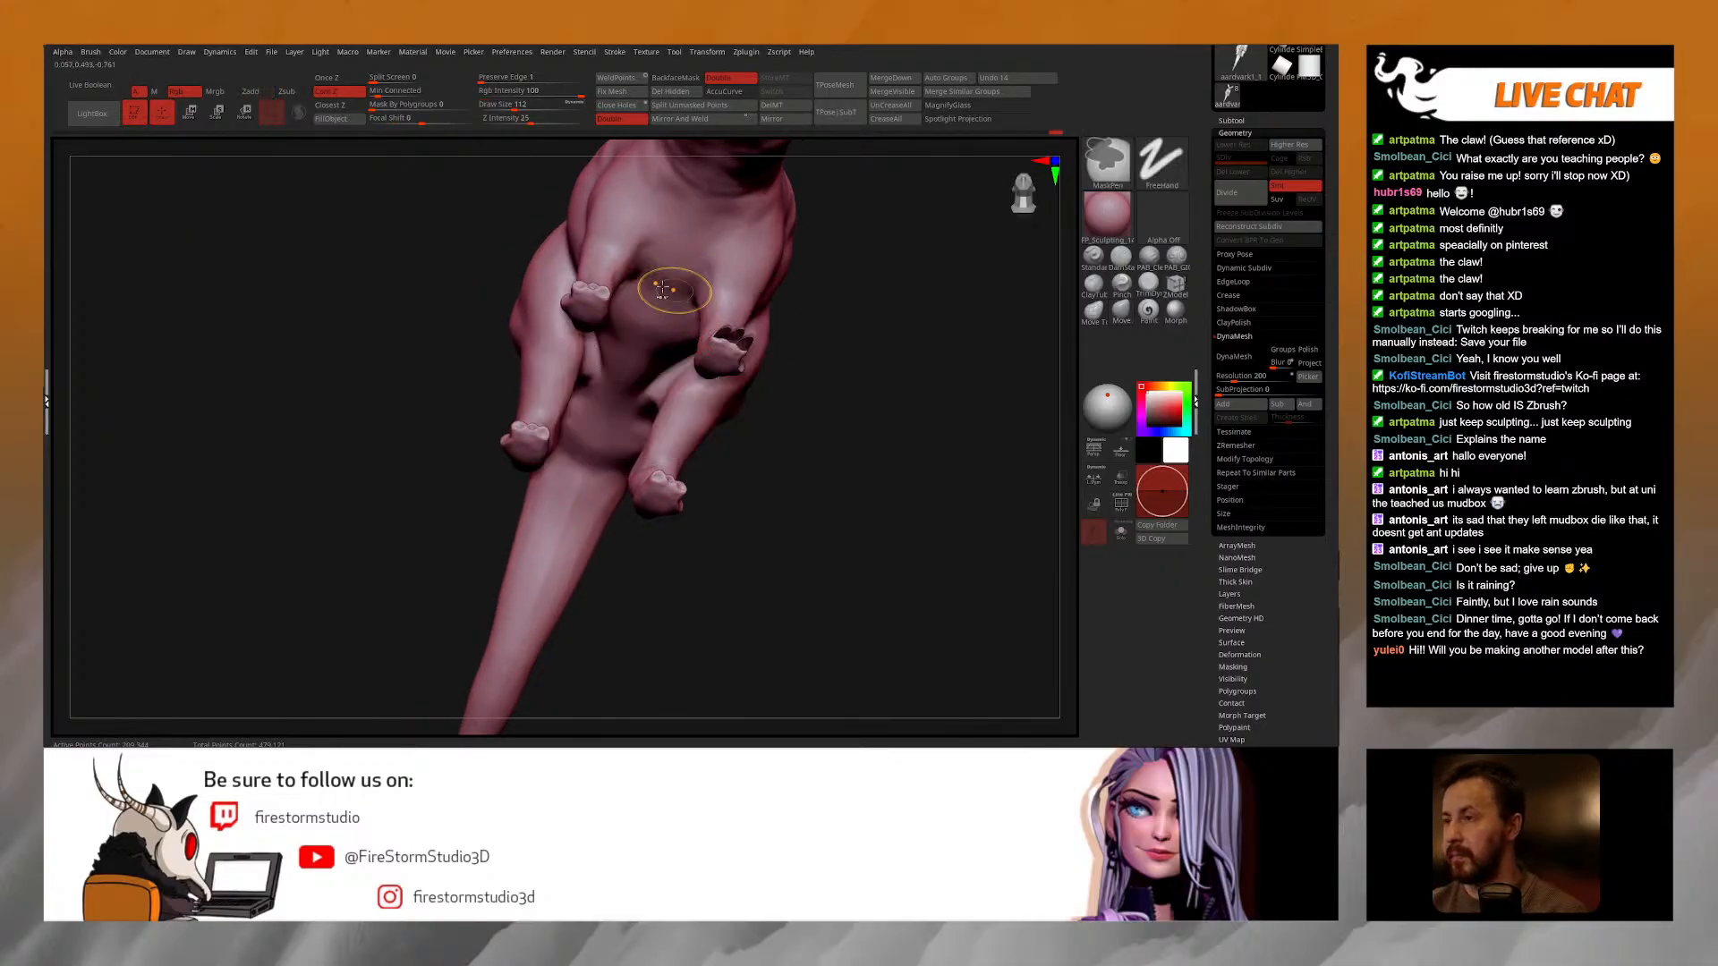
{"action": "mouse_move", "coordinate": [542, 158]}
{"action": "left_mouse_down"}
{"action": "mouse_move", "coordinate": [707, 295]}
{"action": "mouse_move", "coordinate": [698, 284]}
{"action": "left_mouse_up"}
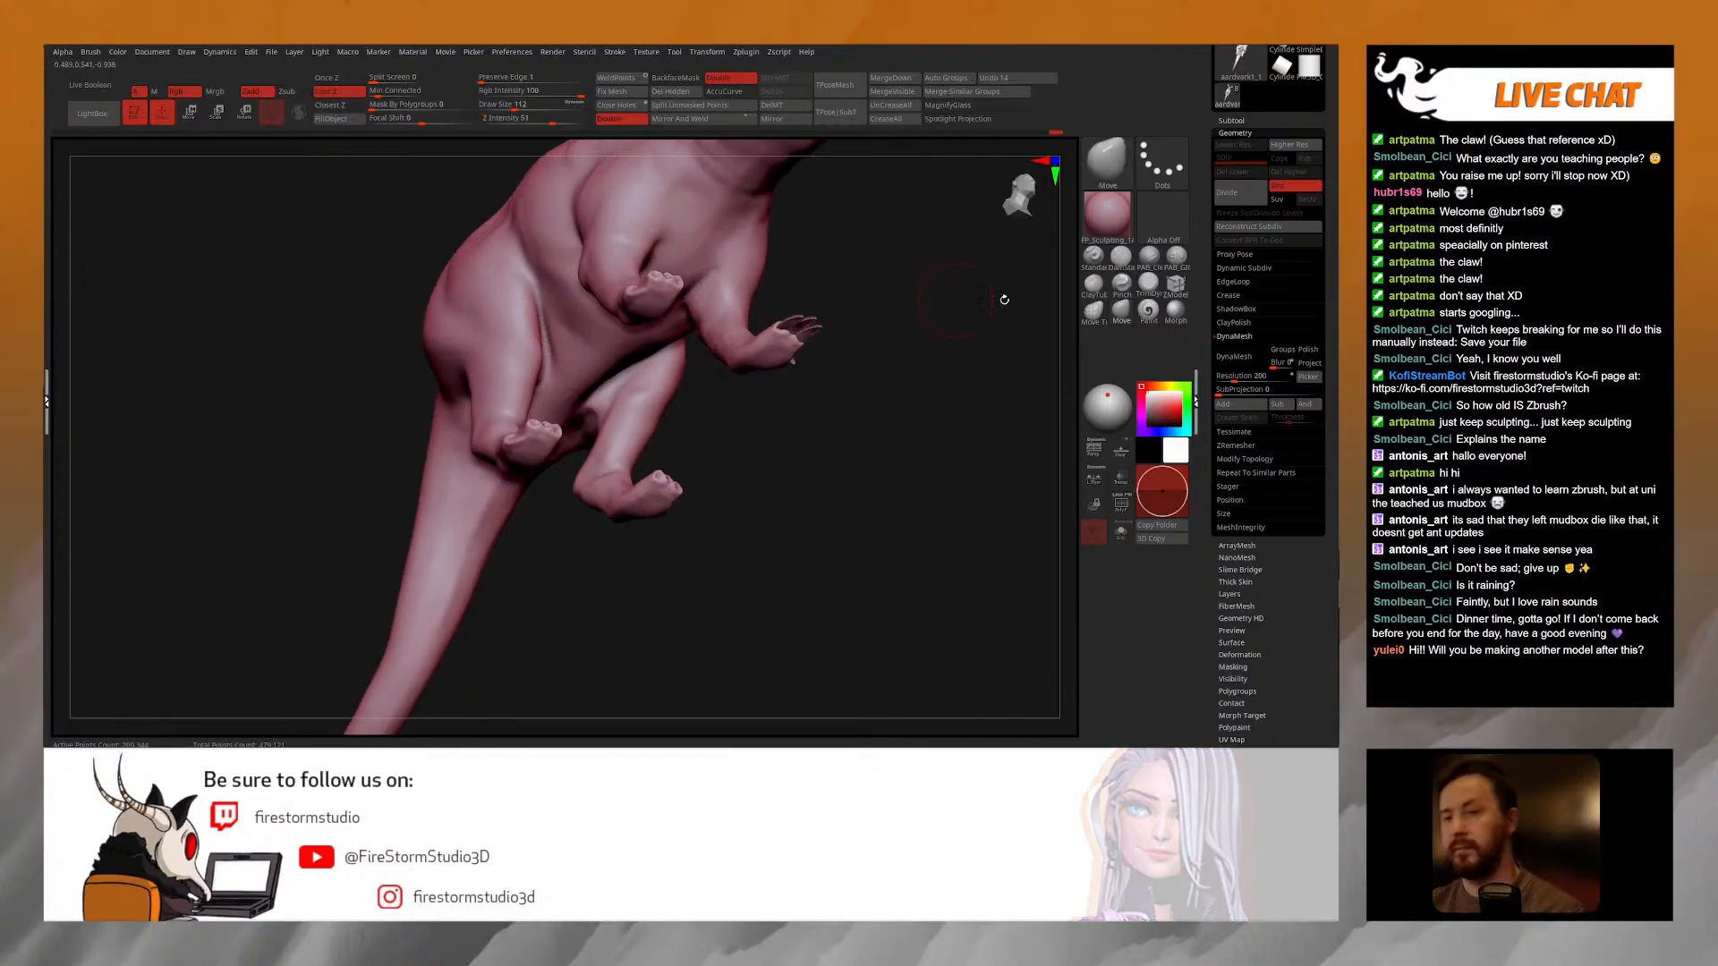
Step: Swell the belly between the front and hind legs with the Inflat brush at a size of about 164
{"action": "key", "text": "b"}
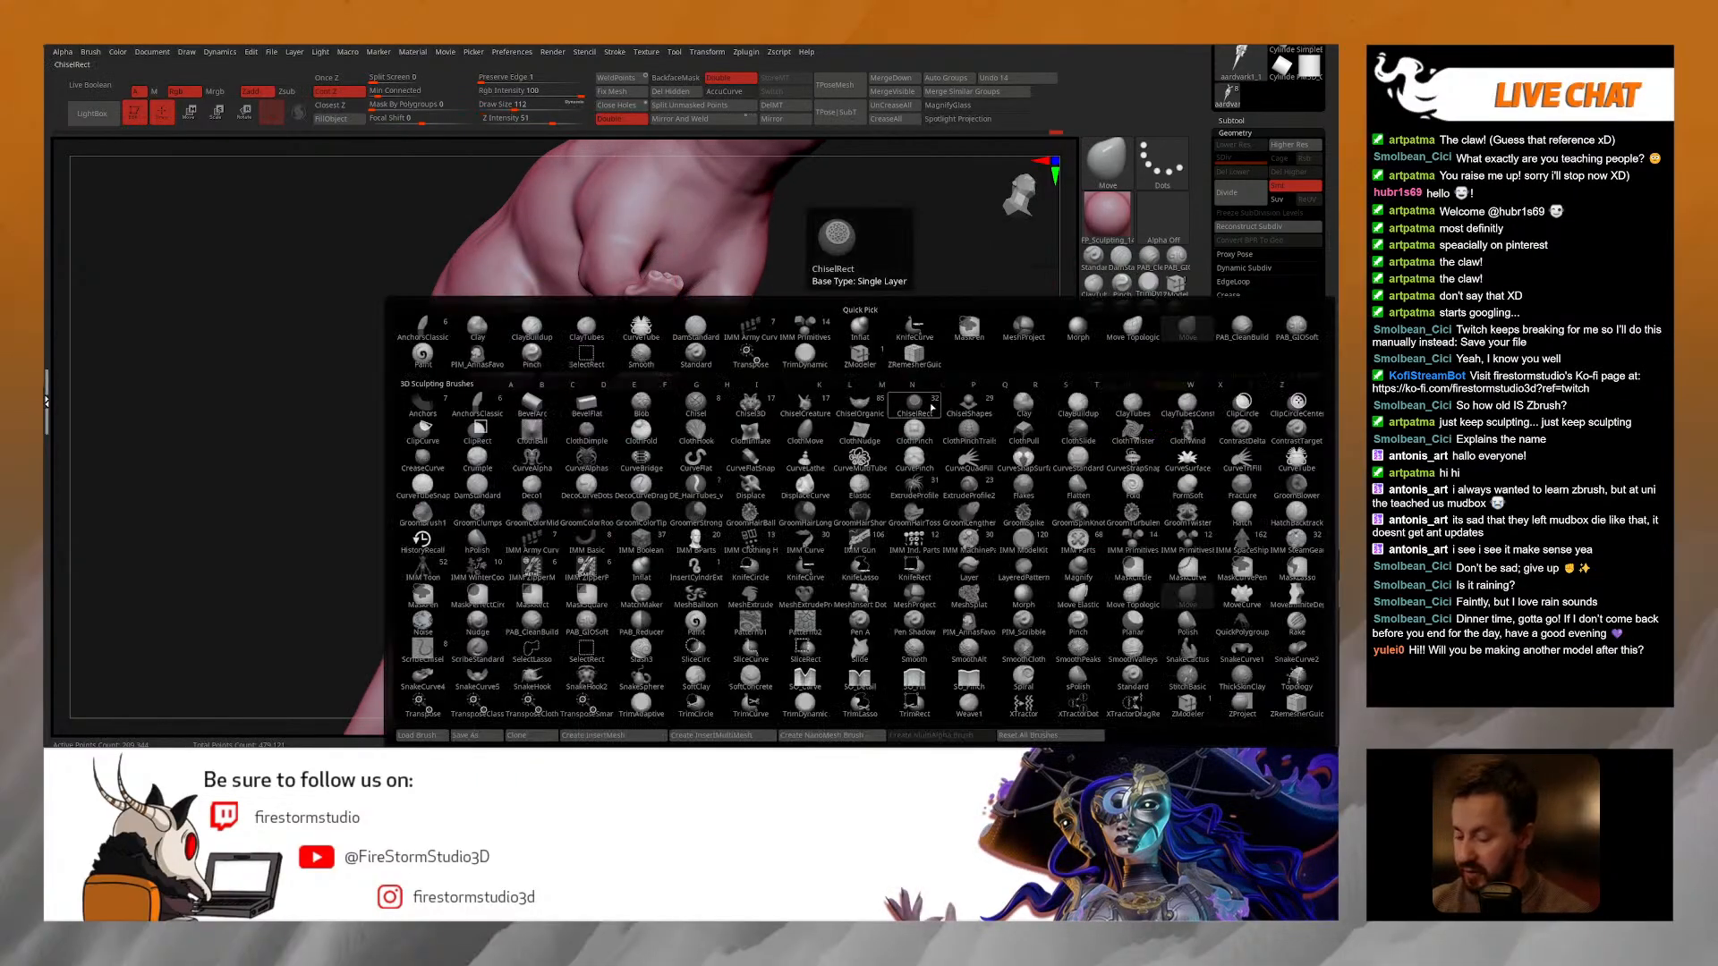
{"action": "key", "text": "i"}
{"action": "key", "text": "n"}
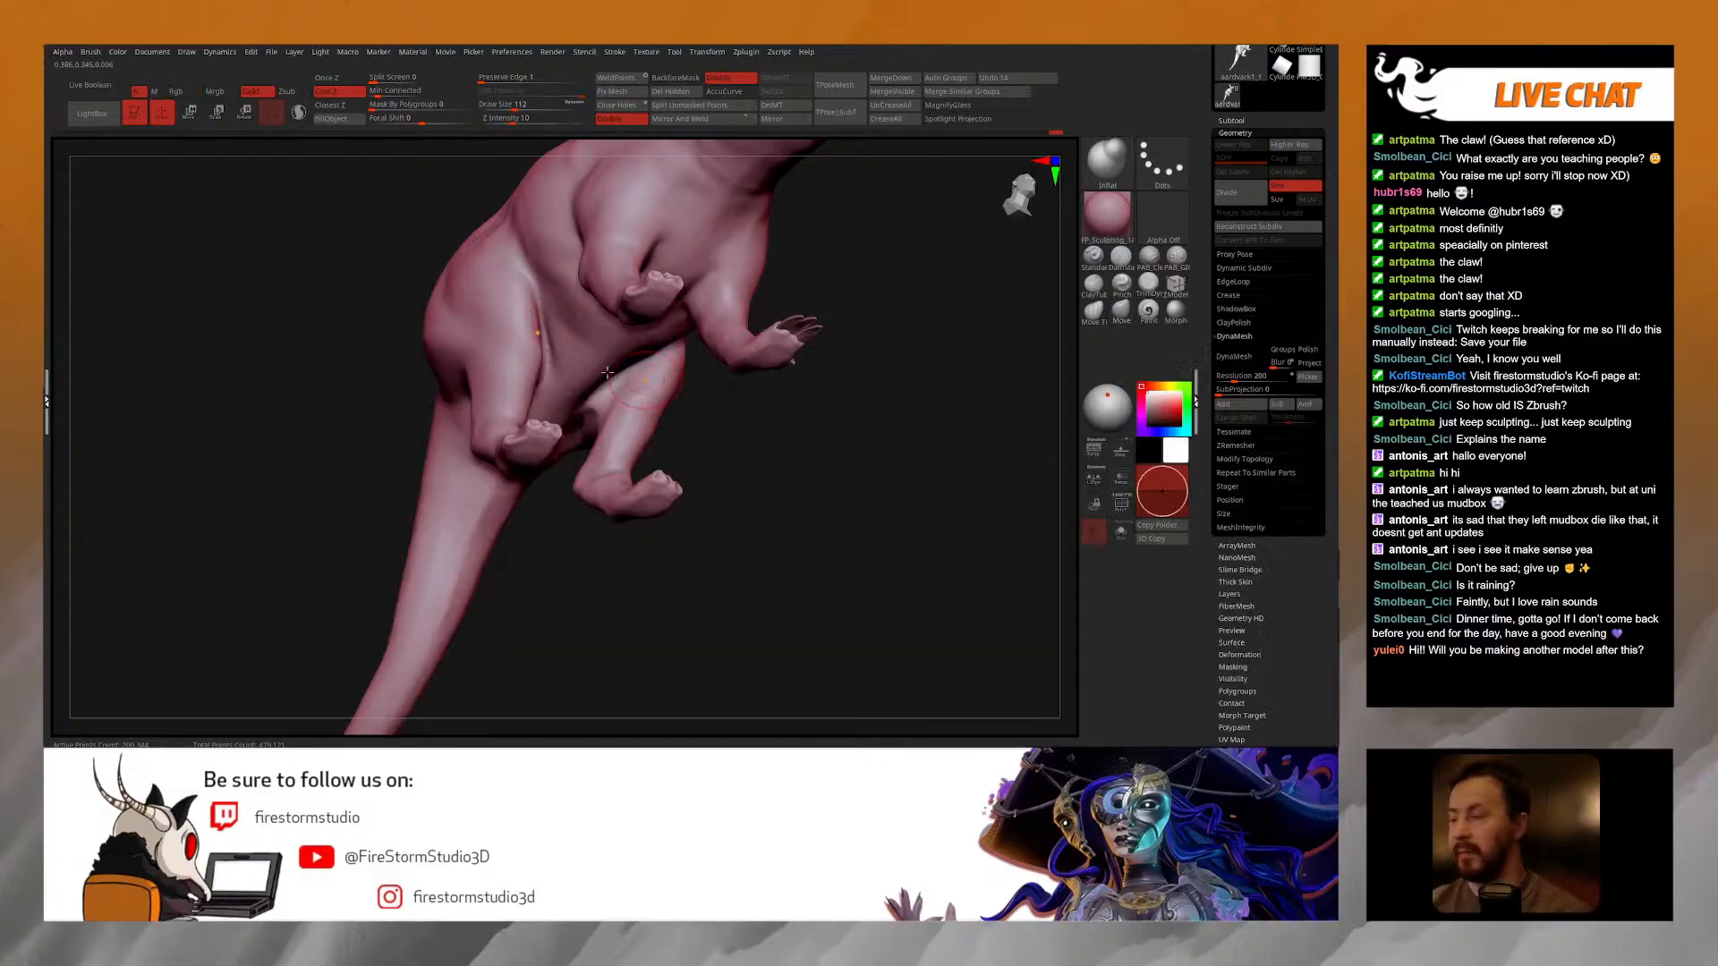
{"action": "key", "text": "space"}
{"action": "right_click_drag", "start_coordinate": [594, 356], "coordinate": [555, 321]}
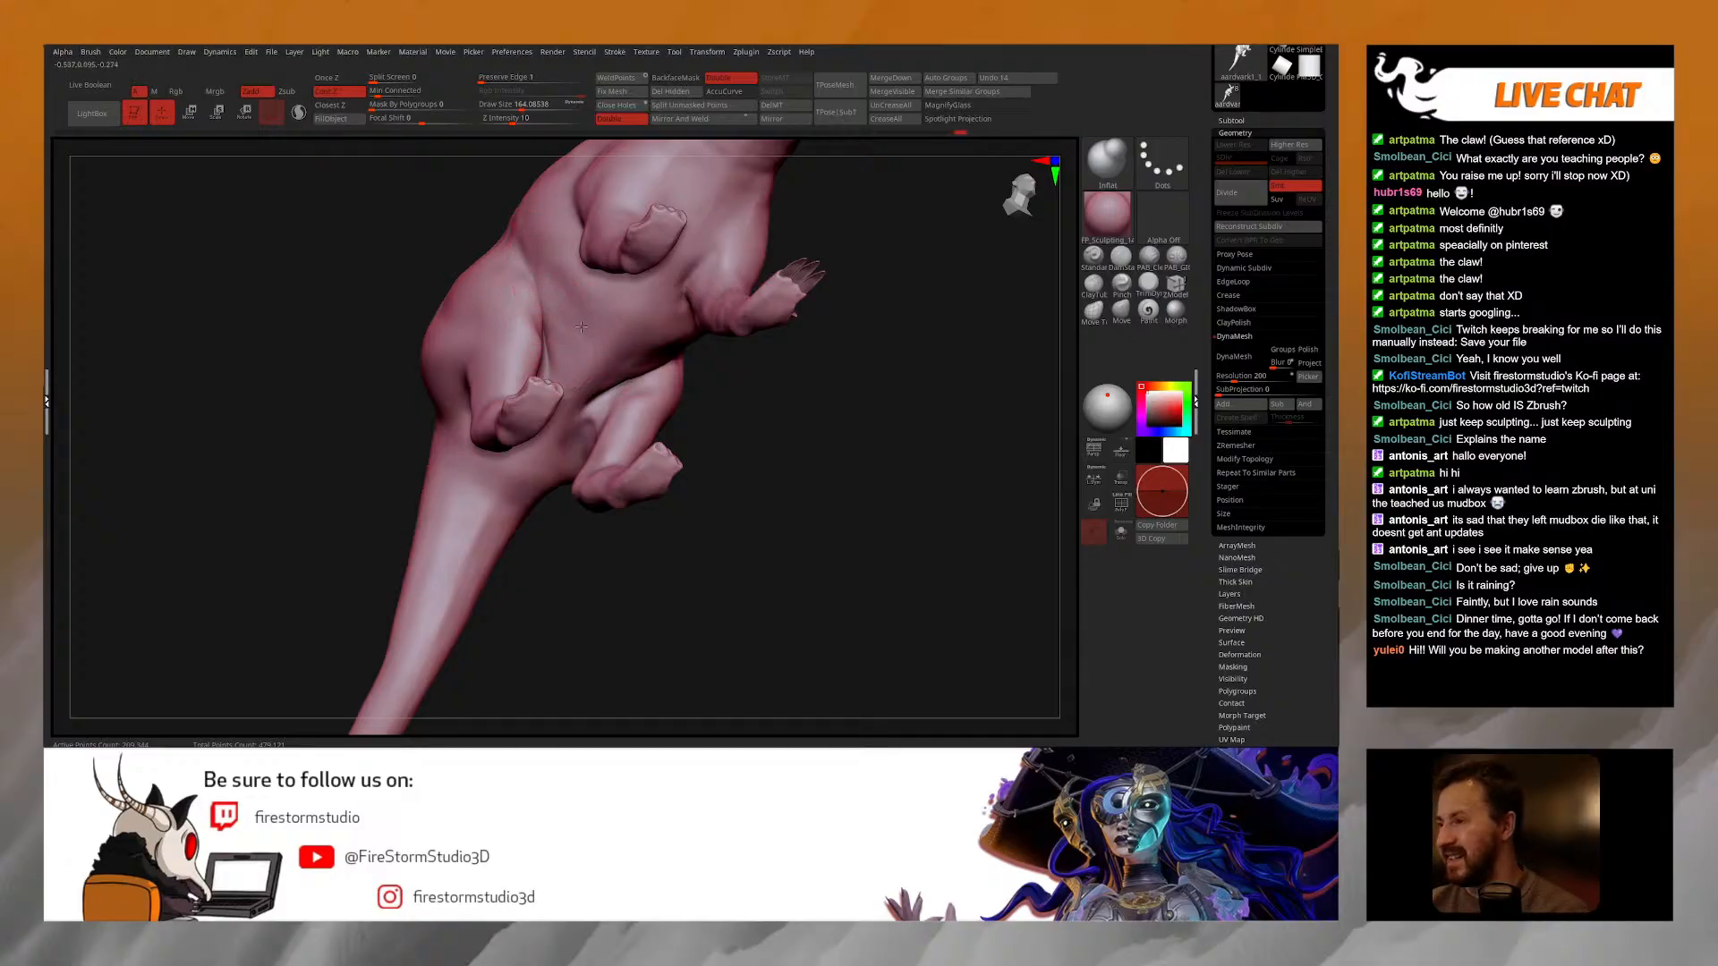
{"action": "mouse_move", "coordinate": [576, 329]}
{"action": "right_mouse_down", "text": "shift"}
{"action": "mouse_move", "coordinate": [588, 348]}
{"action": "mouse_move", "coordinate": [698, 336]}
{"action": "mouse_move", "coordinate": [627, 340]}
{"action": "right_mouse_up", "text": "shift"}
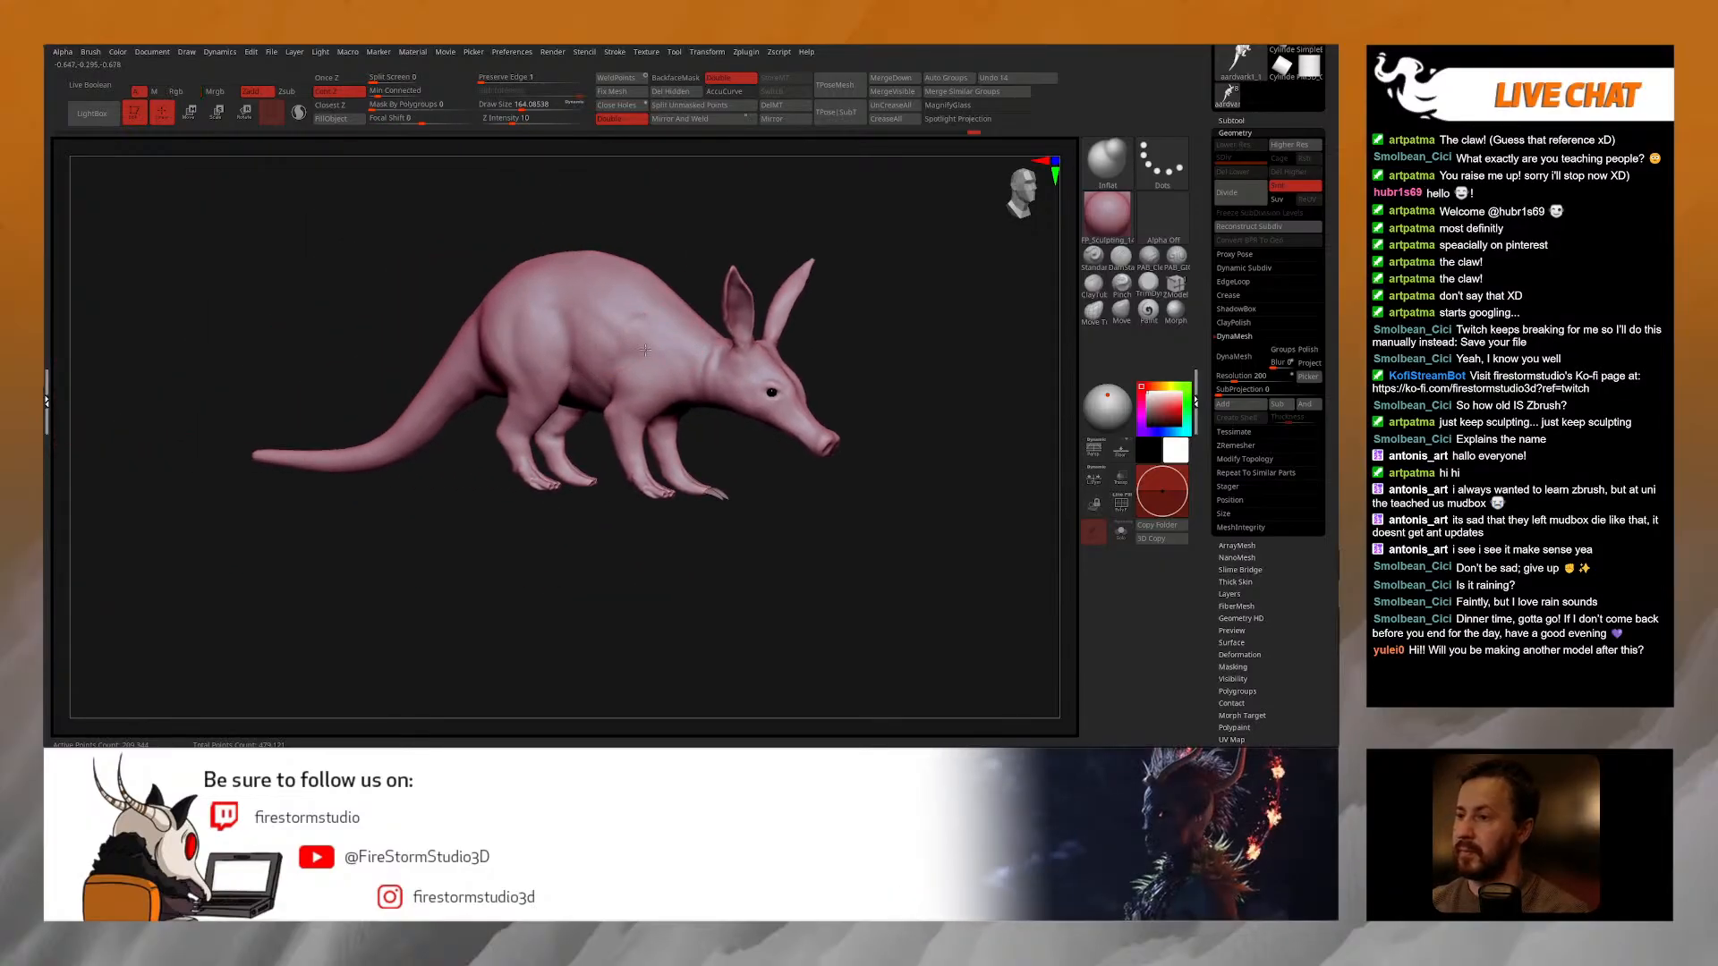
Step: Sculpt and smooth the transition from the shoulder into the neck with the PAB_CleanBuild brush at a size of about 141
{"action": "key", "text": "shift"}
{"action": "mouse_move", "coordinate": [687, 398]}
{"action": "right_mouse_down"}
{"action": "mouse_move", "coordinate": [721, 399]}
{"action": "mouse_move", "coordinate": [693, 420]}
{"action": "right_mouse_up"}
{"action": "left_click", "coordinate": [1149, 258]}
{"action": "mouse_move", "coordinate": [598, 381]}
{"action": "right_mouse_down"}
{"action": "mouse_move", "coordinate": [613, 379]}
{"action": "mouse_move", "coordinate": [575, 417]}
{"action": "right_mouse_up"}
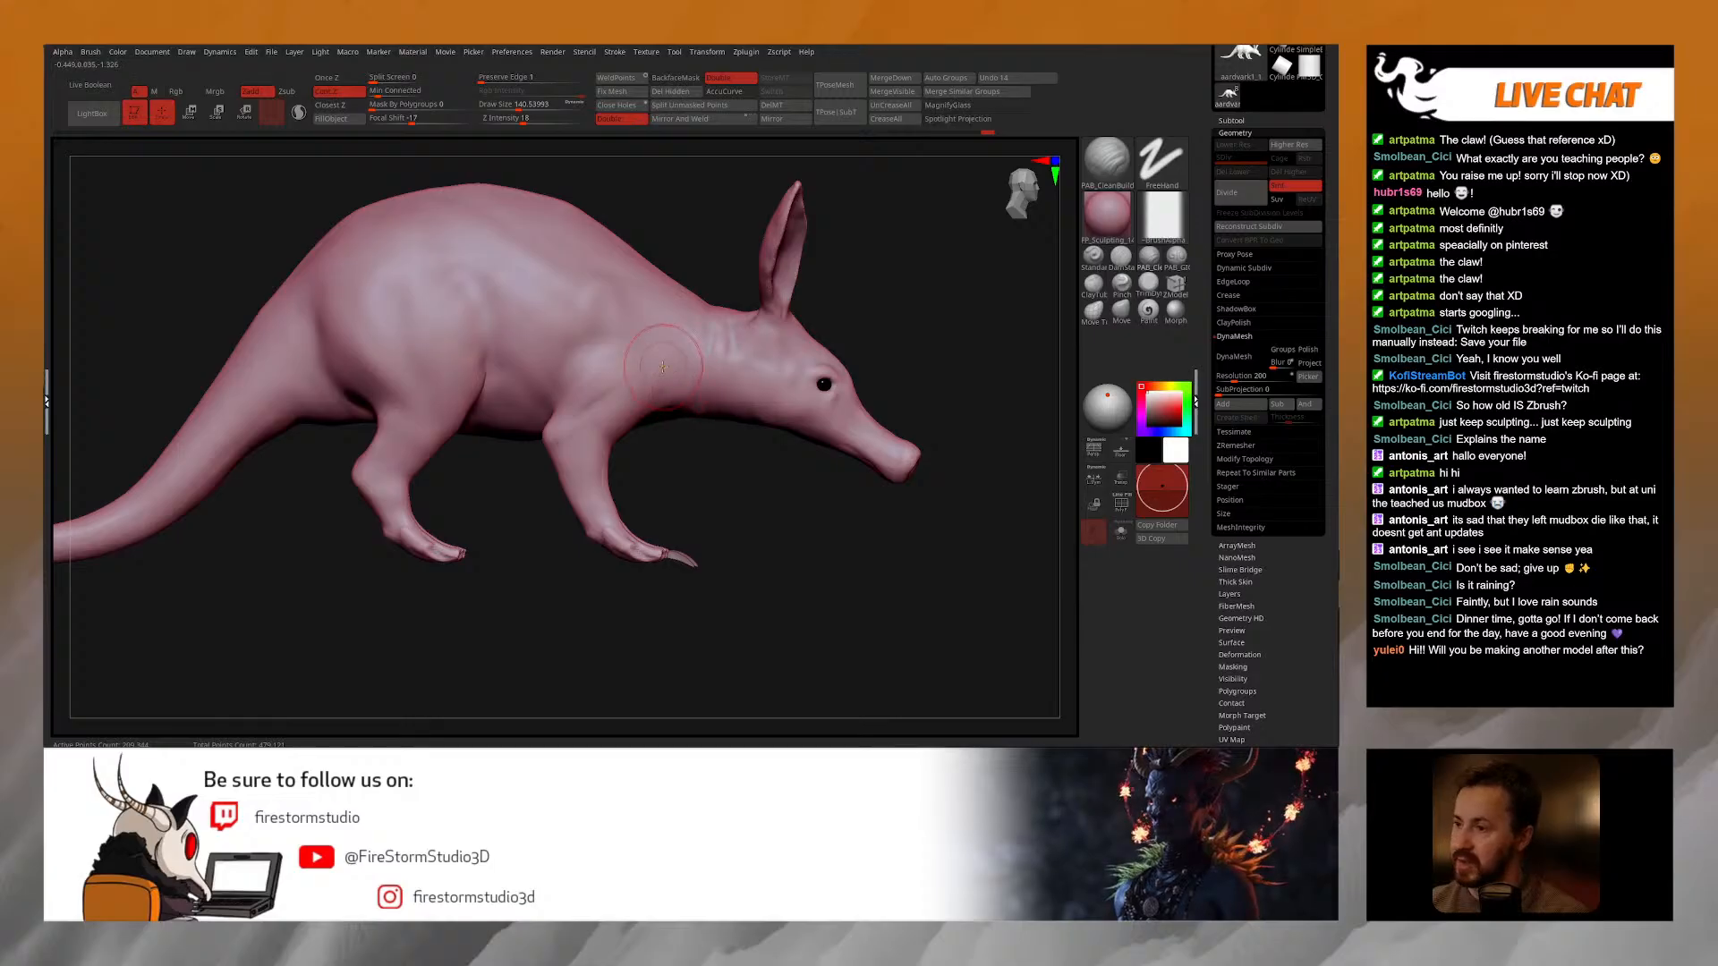
{"action": "right_click_drag", "start_coordinate": [644, 414], "coordinate": [656, 356]}
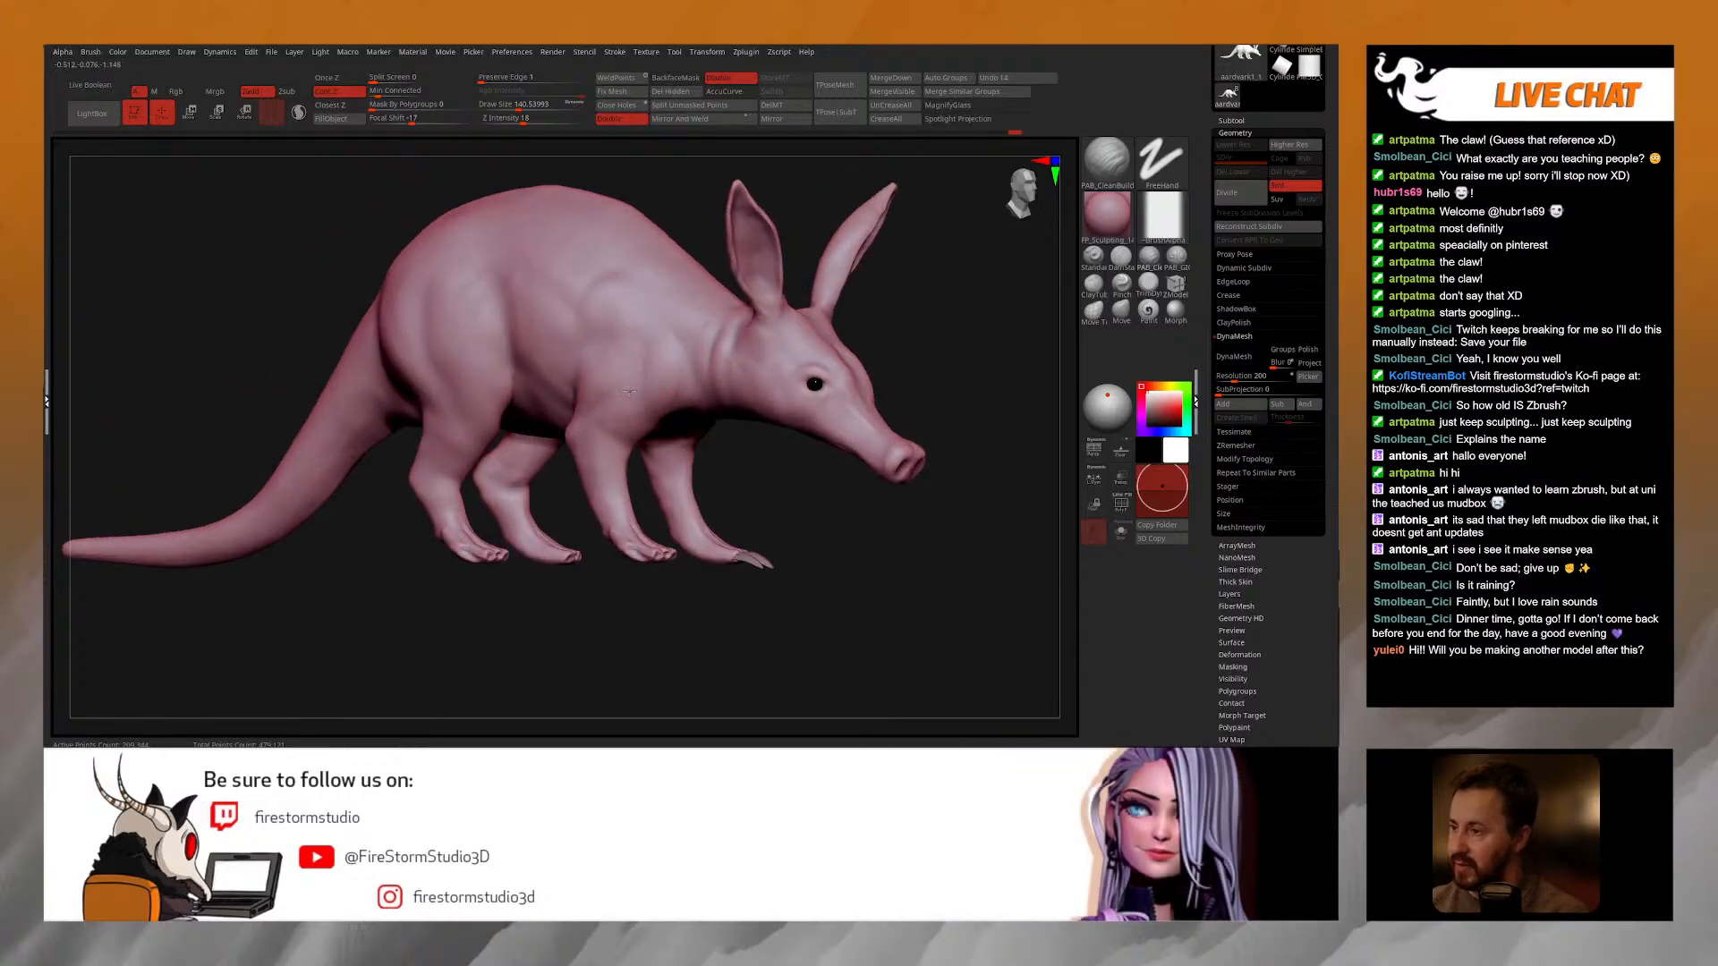
{"action": "key", "text": "shift"}
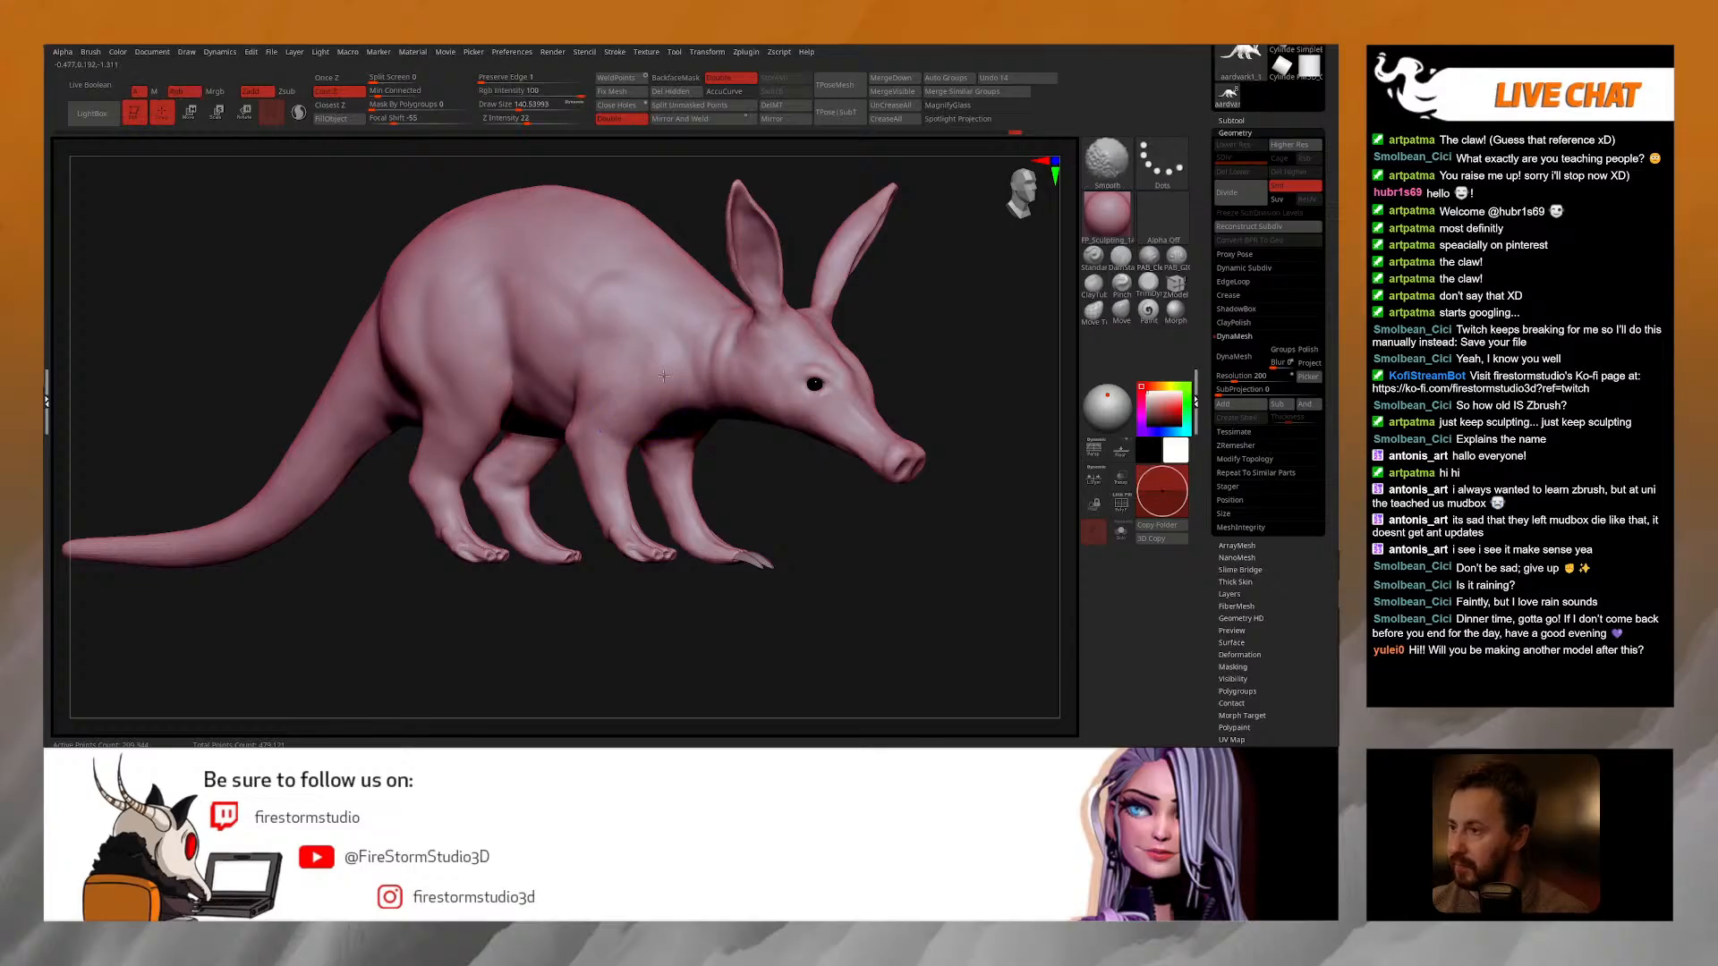
Step: Build up and smooth the upper shoulders and base of the neck from above at a brush size of about 144
{"action": "right_click", "coordinate": [610, 438]}
{"action": "right_click_drag", "start_coordinate": [627, 407], "coordinate": [693, 367]}
{"action": "mouse_move", "coordinate": [712, 309]}
{"action": "right_mouse_down"}
{"action": "mouse_move", "coordinate": [701, 337]}
{"action": "mouse_move", "coordinate": [713, 289]}
{"action": "mouse_move", "coordinate": [647, 231]}
{"action": "right_mouse_up"}
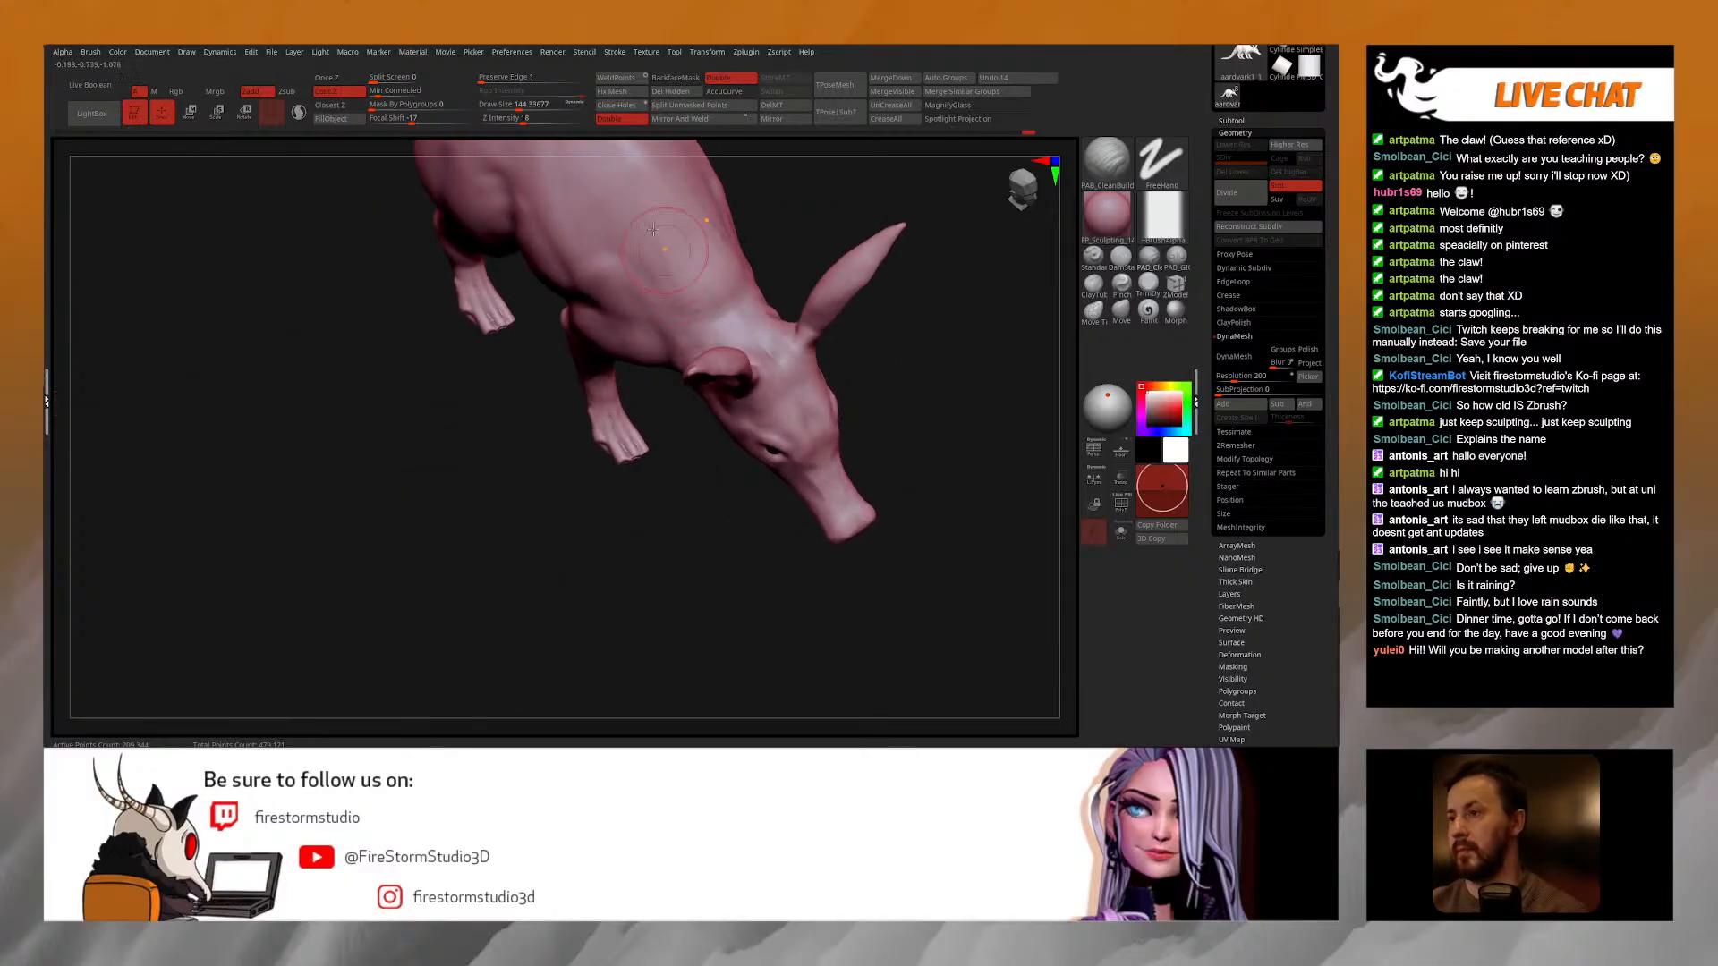
{"action": "key", "text": "shift"}
{"action": "mouse_move", "coordinate": [670, 273]}
{"action": "right_mouse_down"}
{"action": "mouse_move", "coordinate": [771, 278]}
{"action": "mouse_move", "coordinate": [797, 425]}
{"action": "mouse_move", "coordinate": [787, 291]}
{"action": "mouse_move", "coordinate": [798, 382]}
{"action": "mouse_move", "coordinate": [772, 407]}
{"action": "mouse_move", "coordinate": [783, 382]}
{"action": "right_mouse_up"}
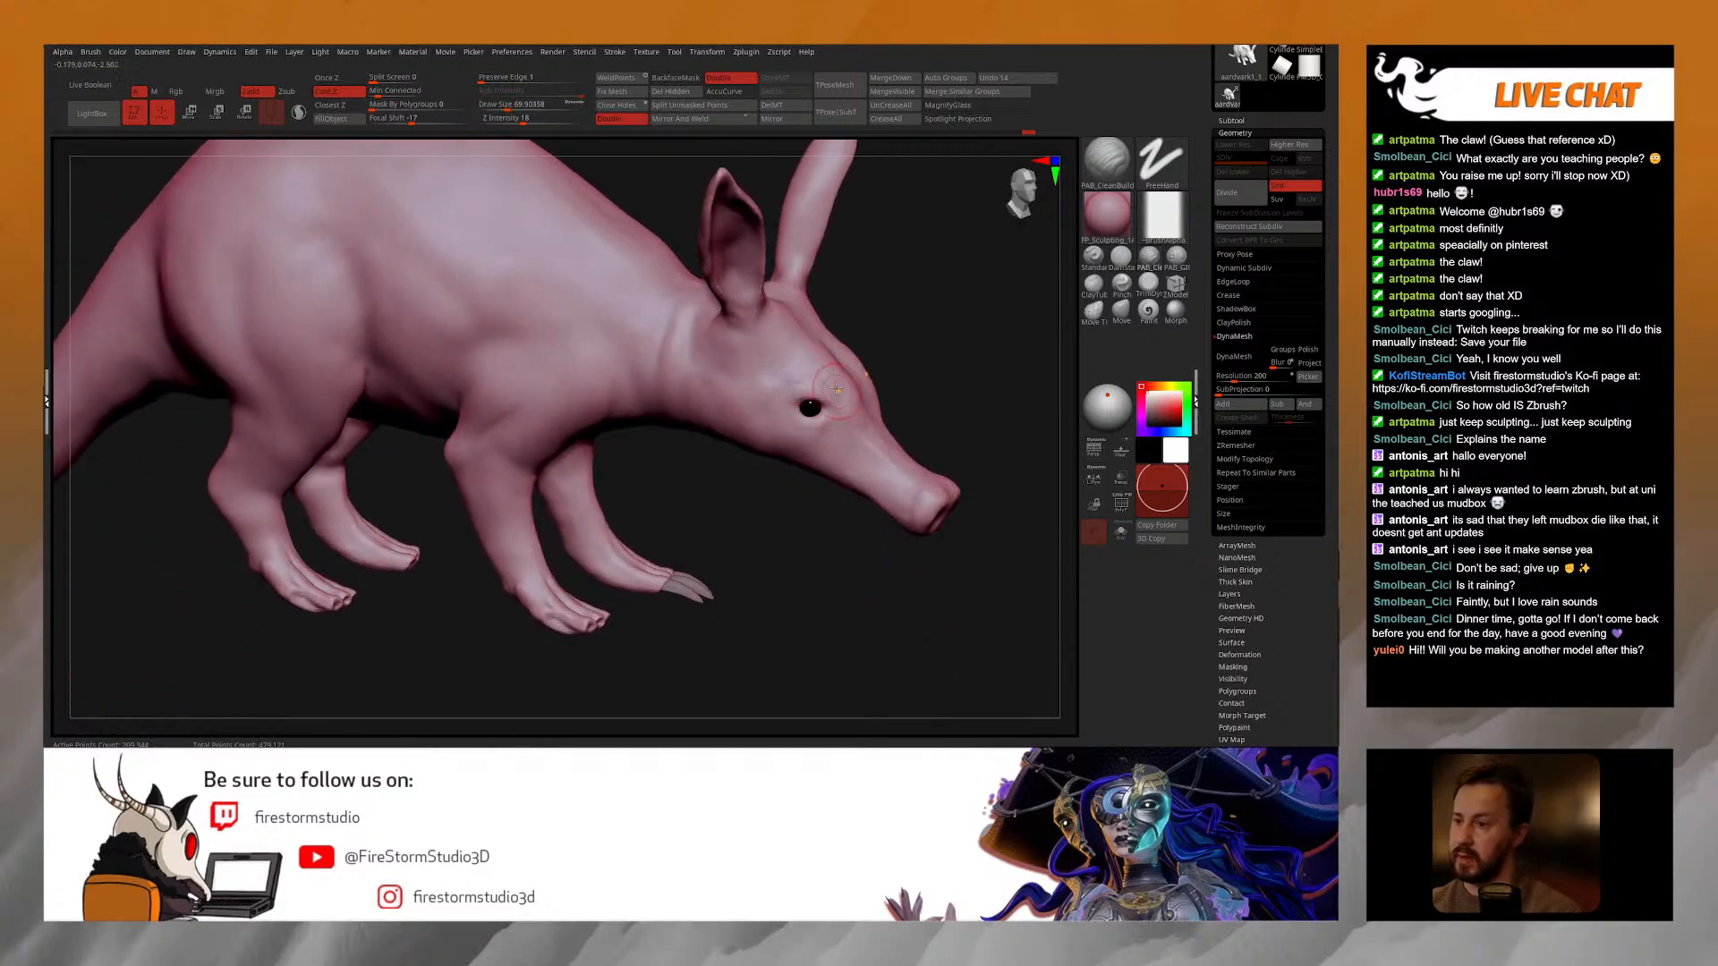
Step: Sculpt and smooth the cheek below the eye at a brush size of about 46
{"action": "mouse_move", "coordinate": [833, 393]}
{"action": "right_mouse_down"}
{"action": "mouse_move", "coordinate": [799, 354]}
{"action": "mouse_move", "coordinate": [795, 385]}
{"action": "mouse_move", "coordinate": [771, 377]}
{"action": "right_mouse_up"}
{"action": "key", "text": "space"}
{"action": "left_click_drag", "start_coordinate": [787, 384], "coordinate": [776, 385]}
{"action": "right_click_drag", "start_coordinate": [777, 385], "coordinate": [778, 420], "text": "ctrl"}
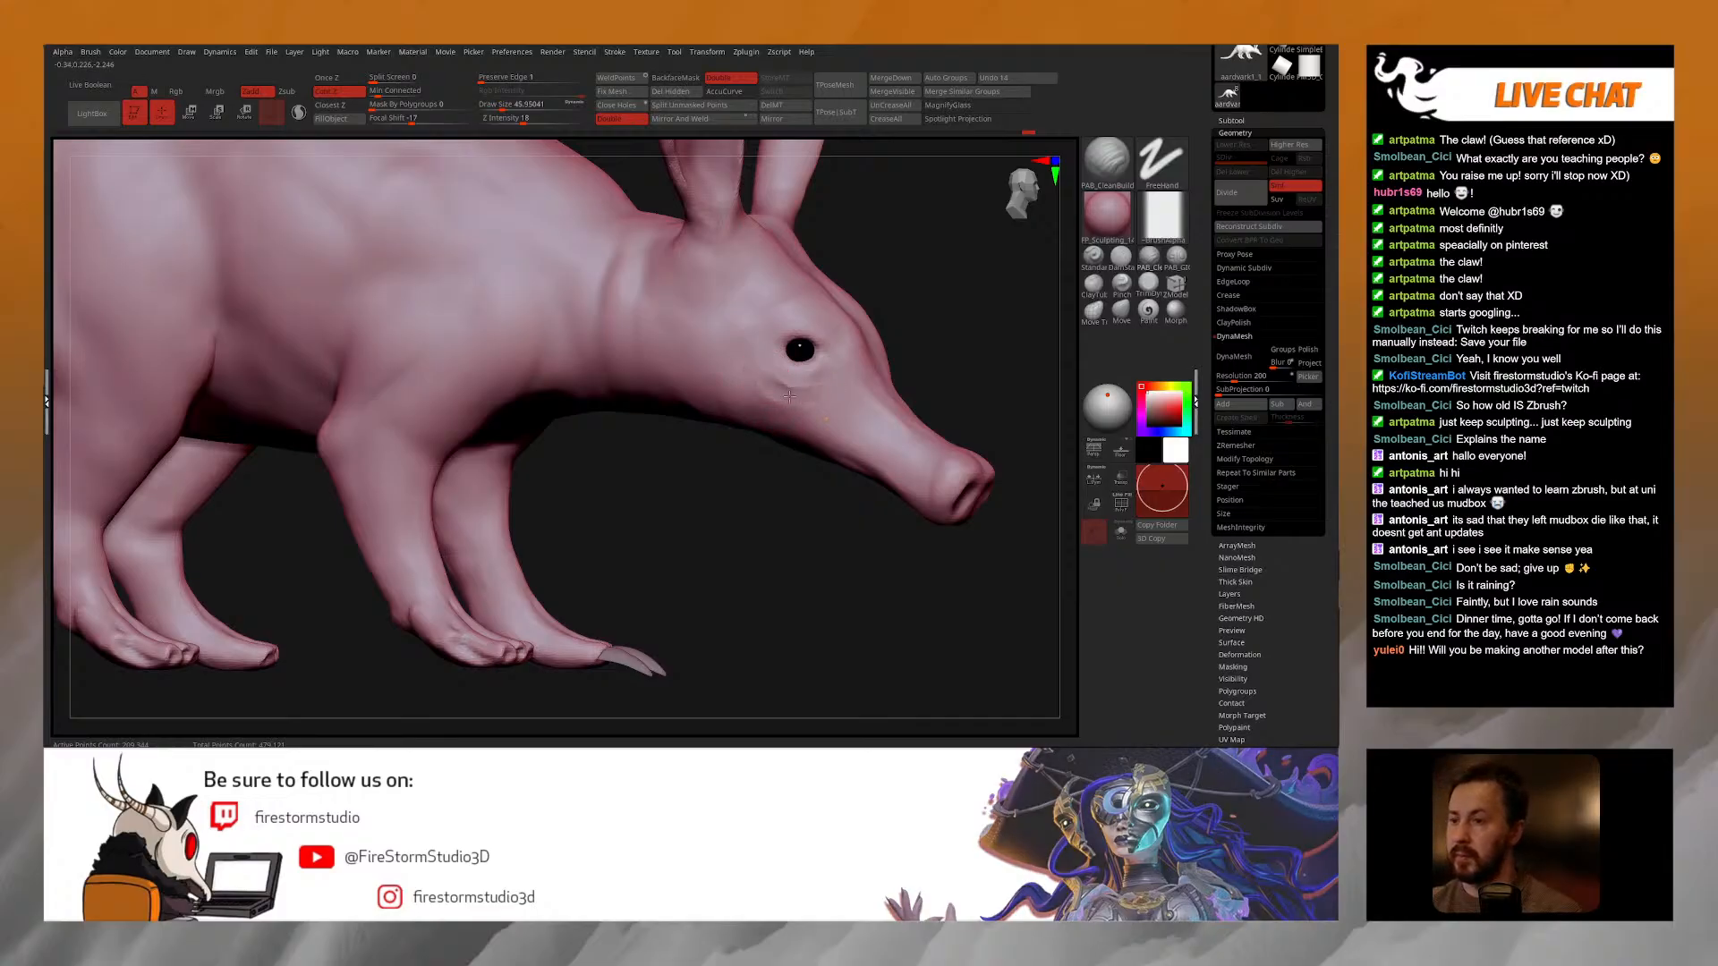
{"action": "key", "text": "shift"}
{"action": "left_click_drag", "start_coordinate": [780, 392], "coordinate": [793, 392], "text": "shift"}
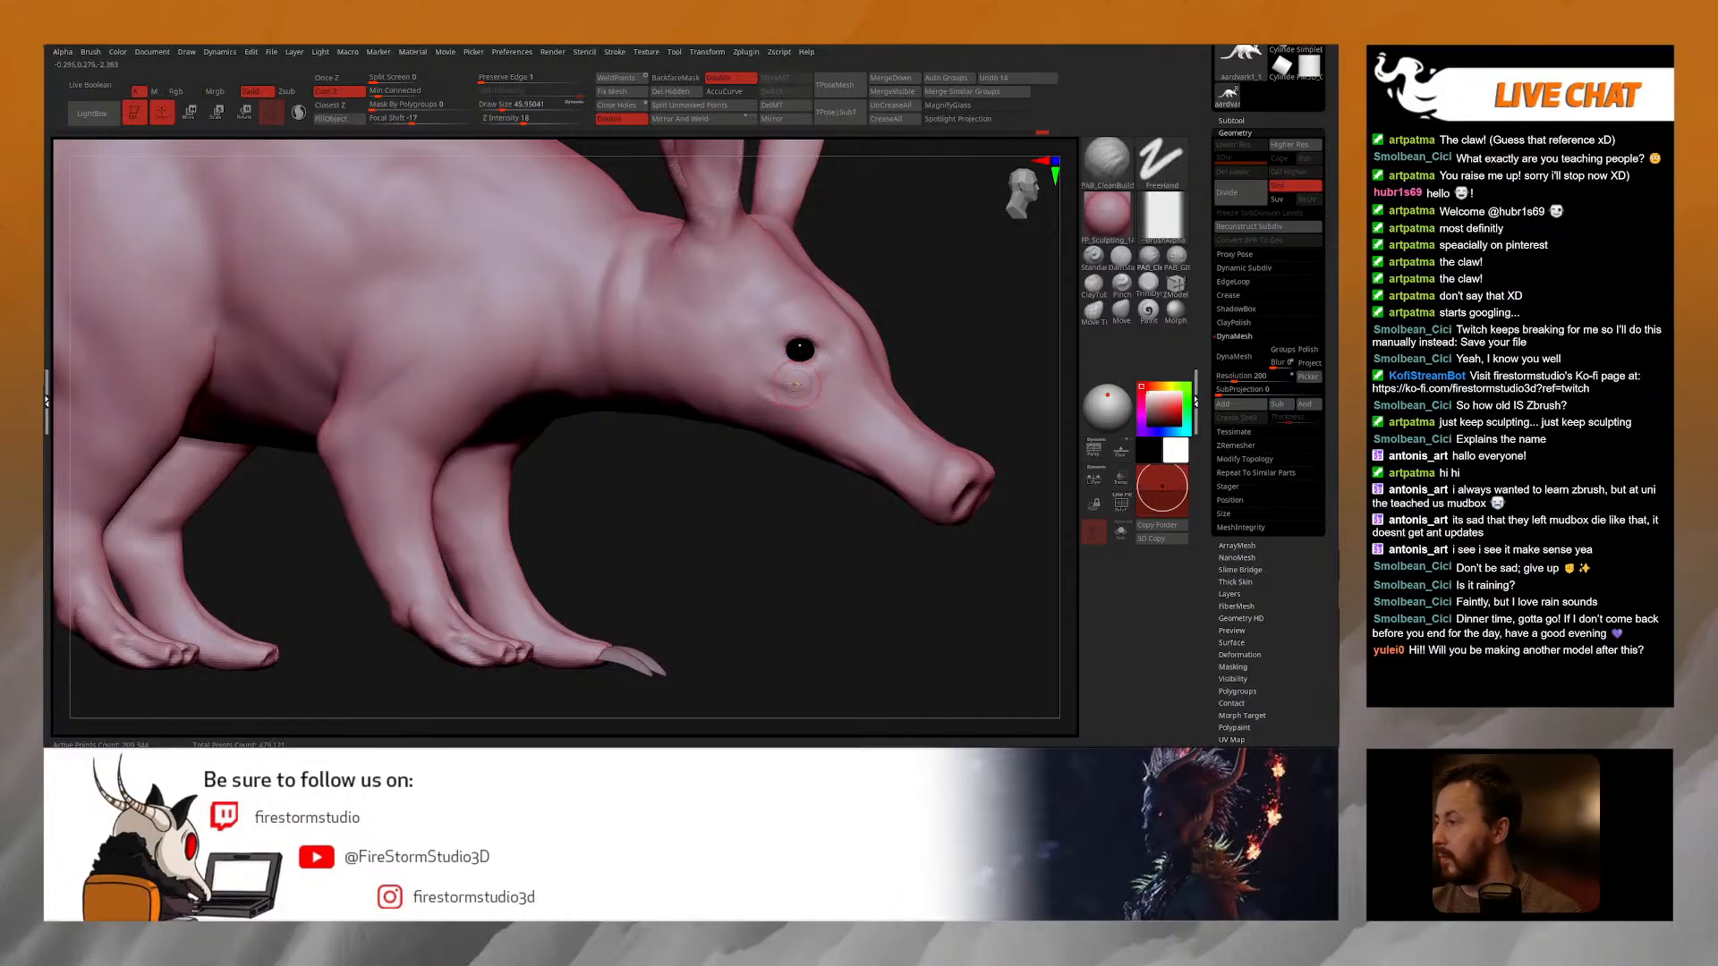
Step: Refine the skin around the lower eyelid, reducing the brush size to about 13
{"action": "right_click_drag", "start_coordinate": [786, 378], "coordinate": [787, 410], "text": "ctrl"}
{"action": "key", "text": "space"}
{"action": "left_click_drag", "start_coordinate": [791, 379], "coordinate": [780, 380]}
{"action": "mouse_move", "coordinate": [801, 372]}
{"action": "right_mouse_down"}
{"action": "mouse_move", "coordinate": [776, 366]}
{"action": "mouse_move", "coordinate": [795, 361]}
{"action": "mouse_move", "coordinate": [796, 392]}
{"action": "right_mouse_up"}
{"action": "key", "text": "space"}
{"action": "left_click_drag", "start_coordinate": [795, 387], "coordinate": [789, 386]}
{"action": "right_click_drag", "start_coordinate": [797, 358], "coordinate": [832, 269]}
{"action": "right_click_drag", "start_coordinate": [876, 353], "coordinate": [728, 464]}
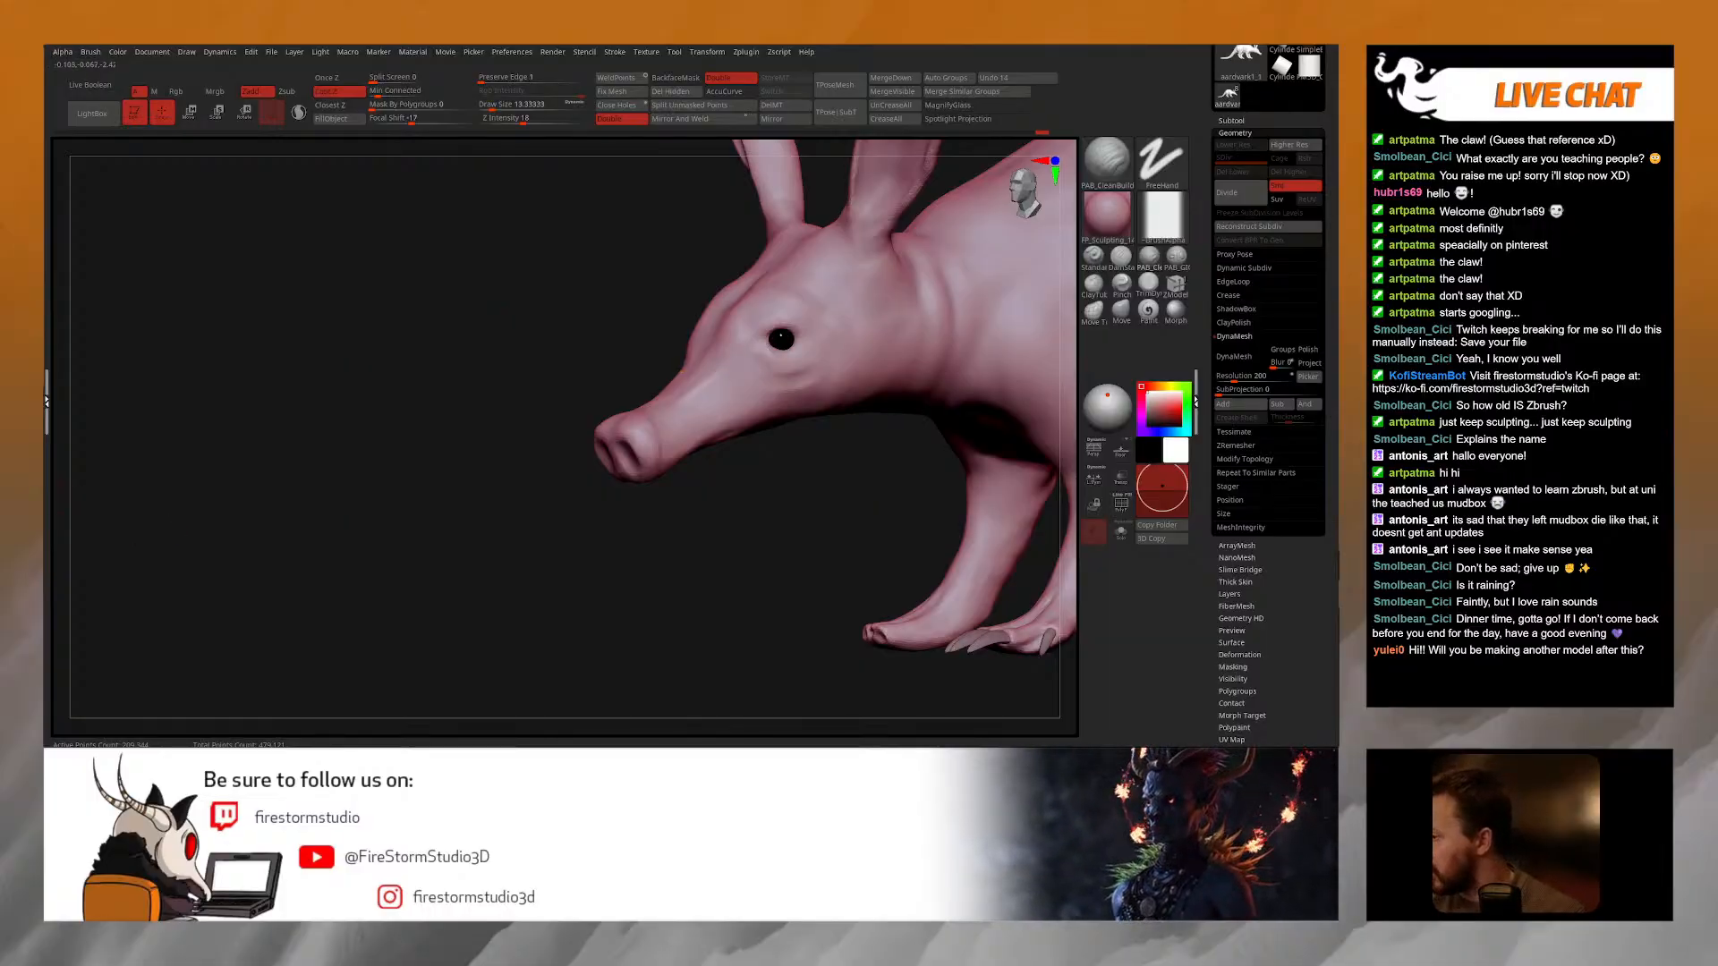
Step: Sculpt the end of the snout around the nose rim at a brush size of about 28
{"action": "mouse_move", "coordinate": [742, 483]}
{"action": "right_mouse_down"}
{"action": "mouse_move", "coordinate": [679, 480]}
{"action": "mouse_move", "coordinate": [652, 410]}
{"action": "right_mouse_up"}
{"action": "key", "text": "space"}
{"action": "left_click_drag", "start_coordinate": [649, 387], "coordinate": [659, 388]}
{"action": "mouse_move", "coordinate": [659, 385]}
{"action": "right_mouse_down"}
{"action": "mouse_move", "coordinate": [712, 381]}
{"action": "mouse_move", "coordinate": [656, 362]}
{"action": "right_mouse_up"}
{"action": "mouse_move", "coordinate": [642, 402]}
{"action": "right_mouse_down", "text": "ctrl"}
{"action": "mouse_move", "coordinate": [643, 435]}
{"action": "mouse_move", "coordinate": [646, 399]}
{"action": "mouse_move", "coordinate": [621, 420]}
{"action": "right_mouse_up", "text": "ctrl"}
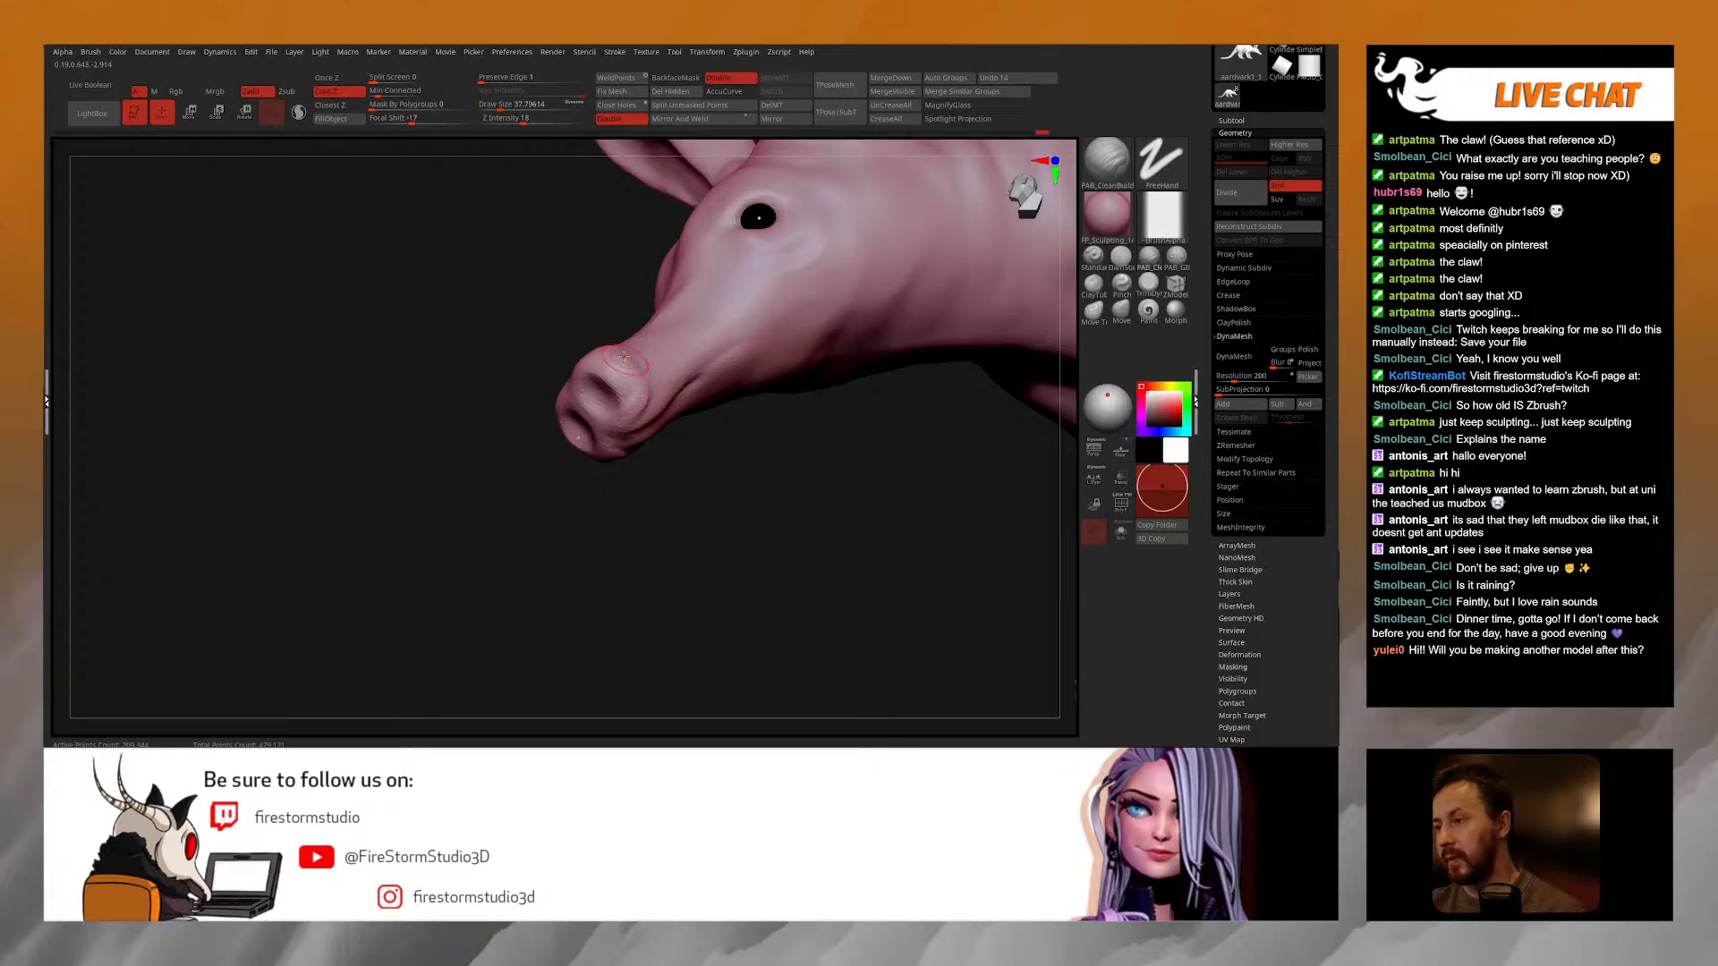
{"action": "mouse_move", "coordinate": [624, 358]}
{"action": "right_mouse_down"}
{"action": "mouse_move", "coordinate": [627, 407]}
{"action": "mouse_move", "coordinate": [641, 349]}
{"action": "mouse_move", "coordinate": [626, 393]}
{"action": "mouse_move", "coordinate": [624, 349]}
{"action": "mouse_move", "coordinate": [684, 350]}
{"action": "right_mouse_up"}
Step: Mask both nostrils, invert the mask, push the nostrils deeper into the snout with the transform gizmo, and clear the mask
{"action": "left_click_drag", "start_coordinate": [614, 346], "coordinate": [615, 356], "text": "ctrl"}
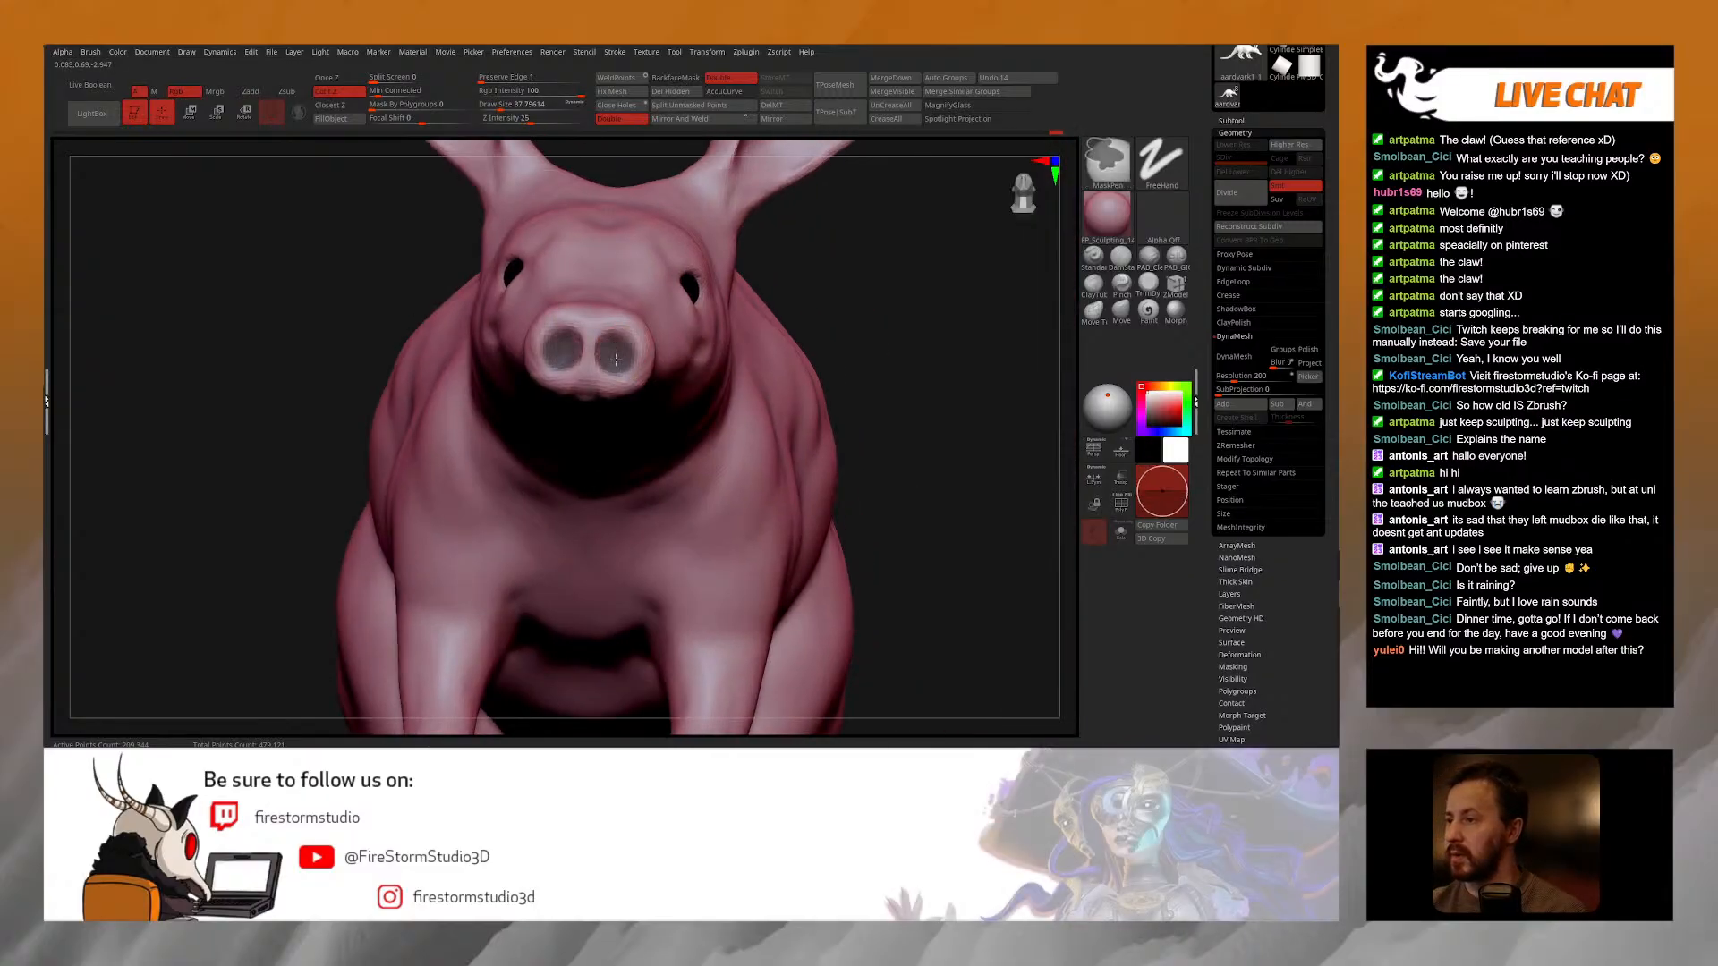
{"action": "left_click", "coordinate": [887, 306], "text": "ctrl"}
{"action": "key", "text": "w"}
{"action": "left_click", "coordinate": [617, 349], "text": "alt"}
{"action": "right_click_drag", "start_coordinate": [652, 394], "coordinate": [542, 400]}
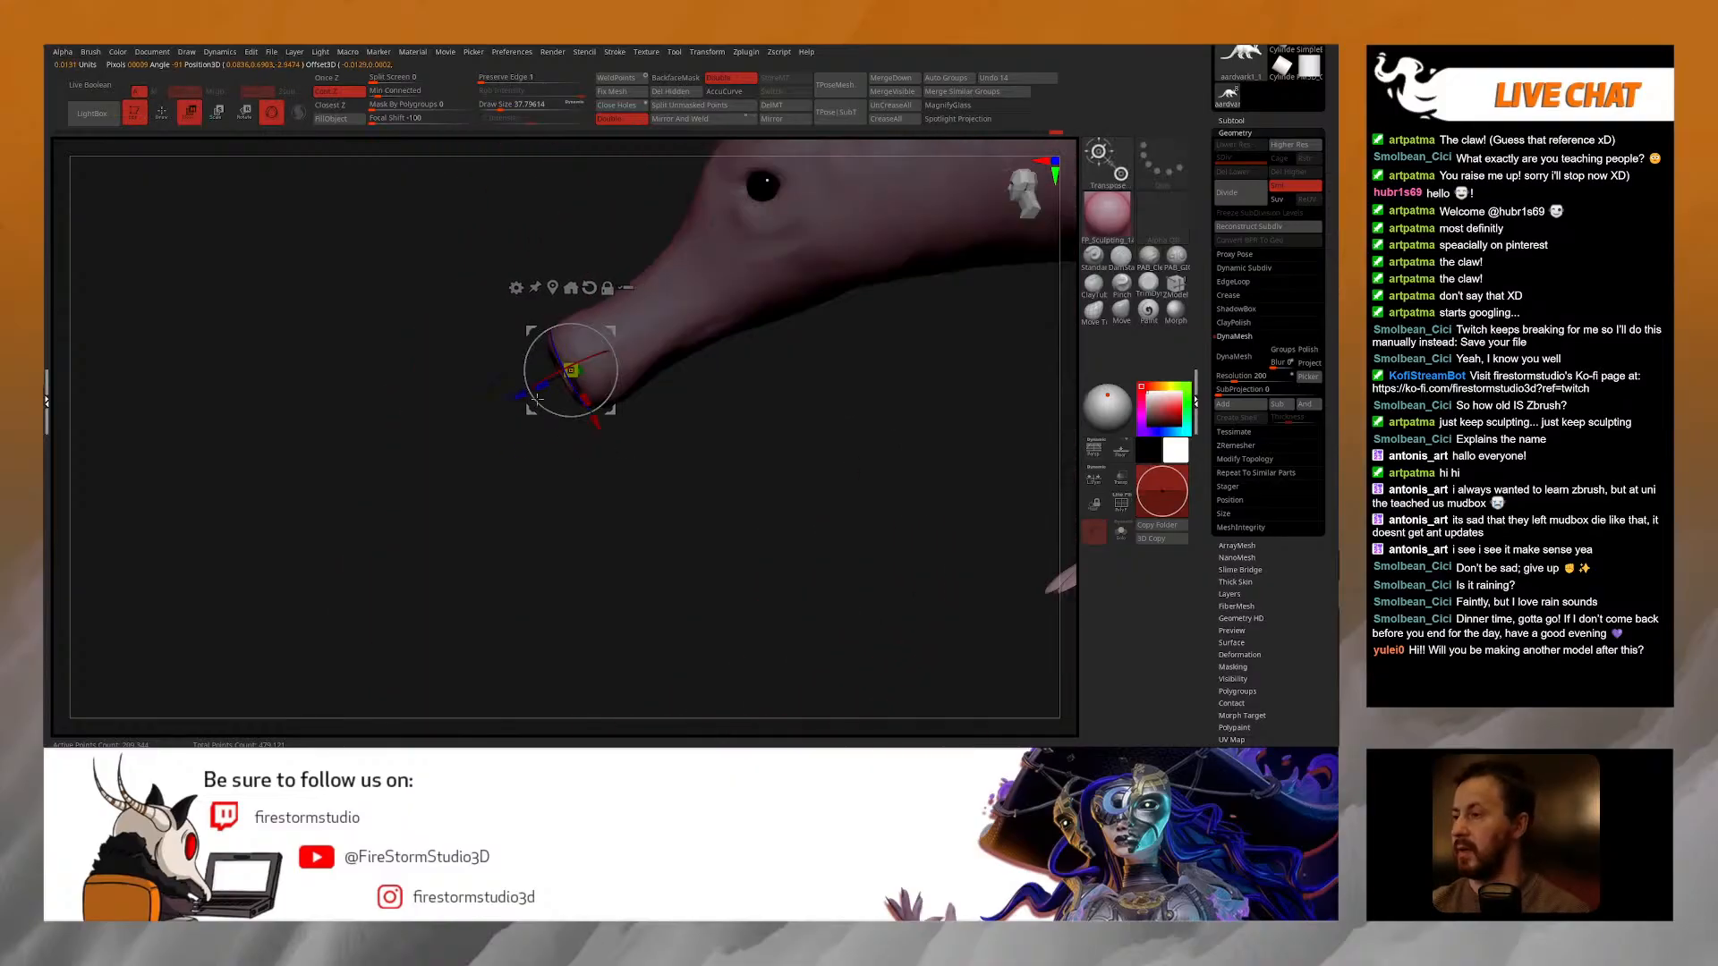
{"action": "left_click_drag", "start_coordinate": [521, 394], "coordinate": [544, 385]}
{"action": "right_click_drag", "start_coordinate": [544, 385], "coordinate": [608, 394]}
{"action": "key", "text": "q"}
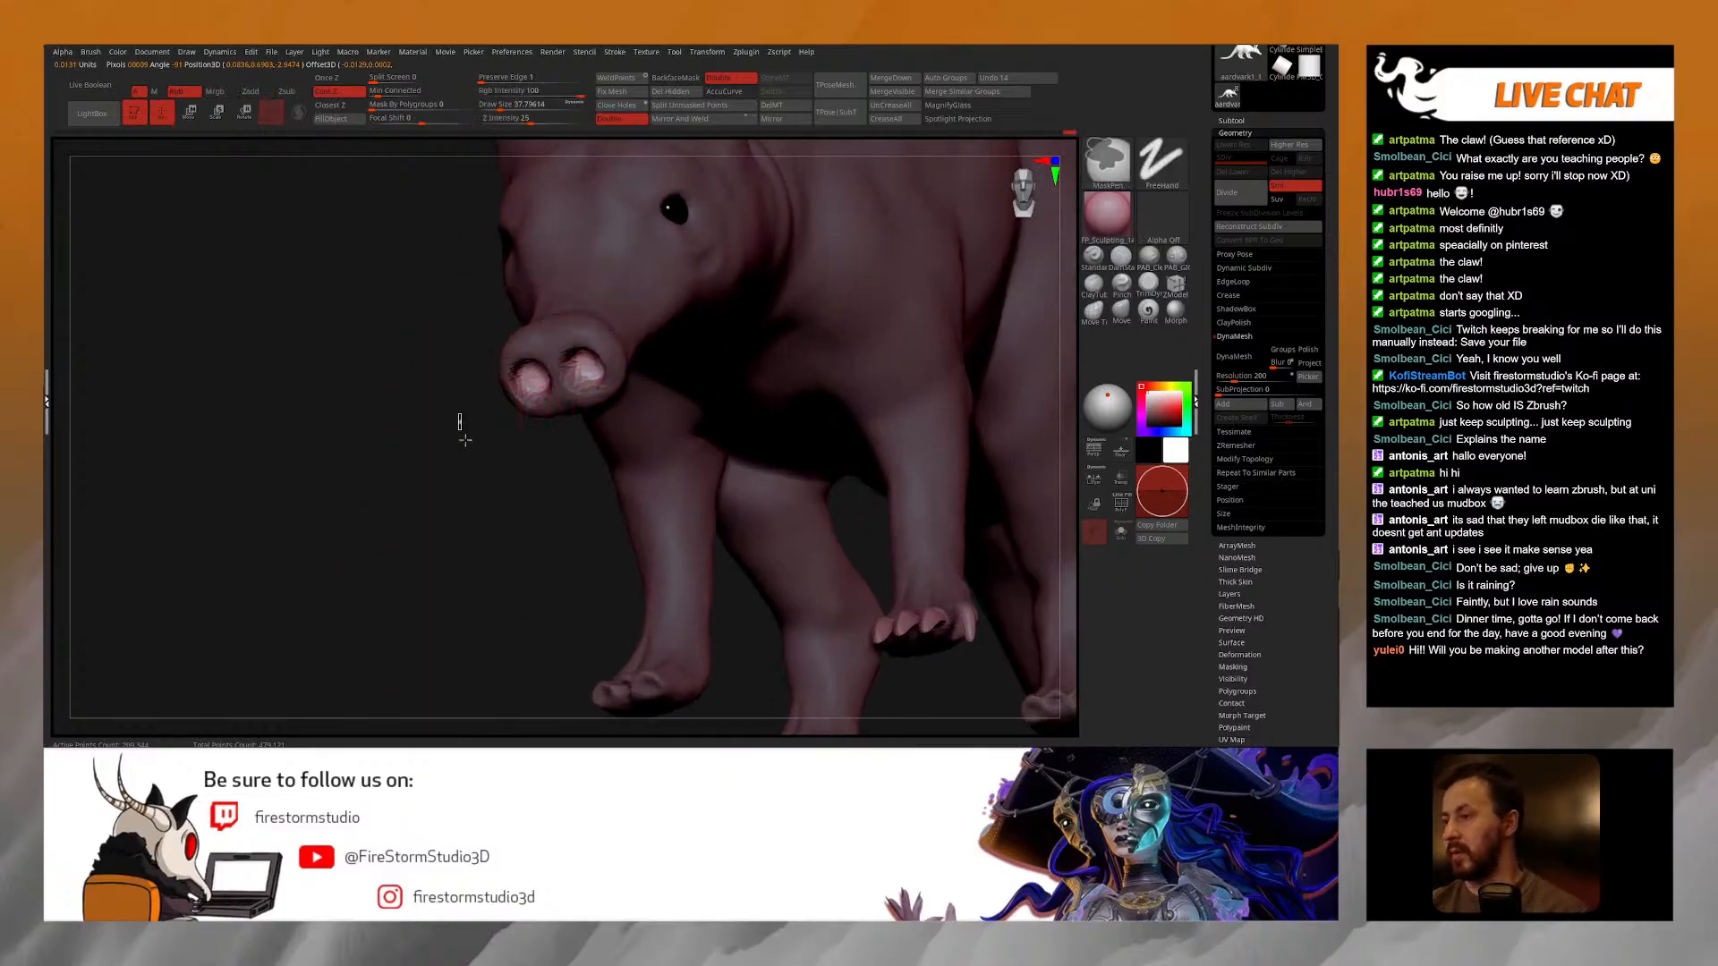
{"action": "left_click_drag", "start_coordinate": [461, 427], "coordinate": [446, 437], "text": "ctrl"}
Step: Smooth the insides of both nostrils
{"action": "right_click_drag", "start_coordinate": [445, 437], "coordinate": [516, 455]}
{"action": "left_click_drag", "start_coordinate": [535, 378], "coordinate": [542, 392], "text": "shift"}
{"action": "mouse_move", "coordinate": [543, 392]}
{"action": "right_mouse_down"}
{"action": "mouse_move", "coordinate": [548, 363]}
{"action": "mouse_move", "coordinate": [582, 358]}
{"action": "right_mouse_up"}
{"action": "left_click_drag", "start_coordinate": [586, 376], "coordinate": [589, 390], "text": "shift"}
{"action": "right_click_drag", "start_coordinate": [617, 398], "coordinate": [585, 381]}
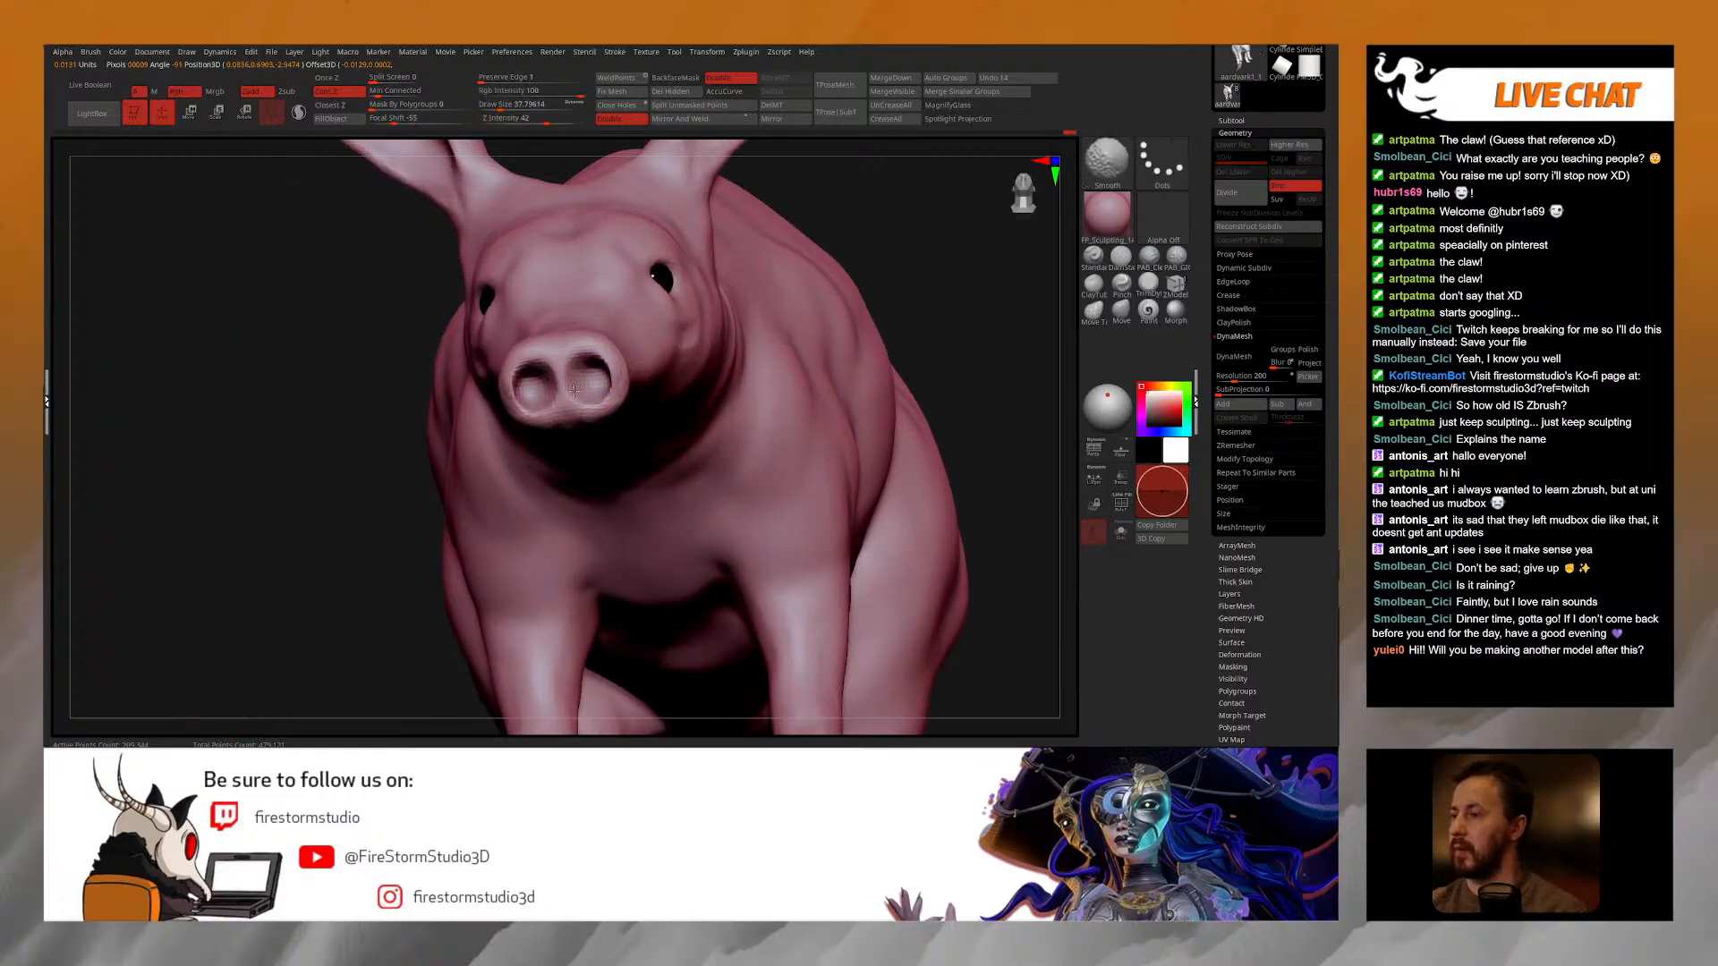
Step: Refine the nose rim and the top of the snout with the PAB_CleanBuild brush at a size of about 28
{"action": "mouse_move", "coordinate": [591, 403]}
{"action": "right_mouse_down"}
{"action": "mouse_move", "coordinate": [535, 358]}
{"action": "mouse_move", "coordinate": [554, 345]}
{"action": "right_mouse_up"}
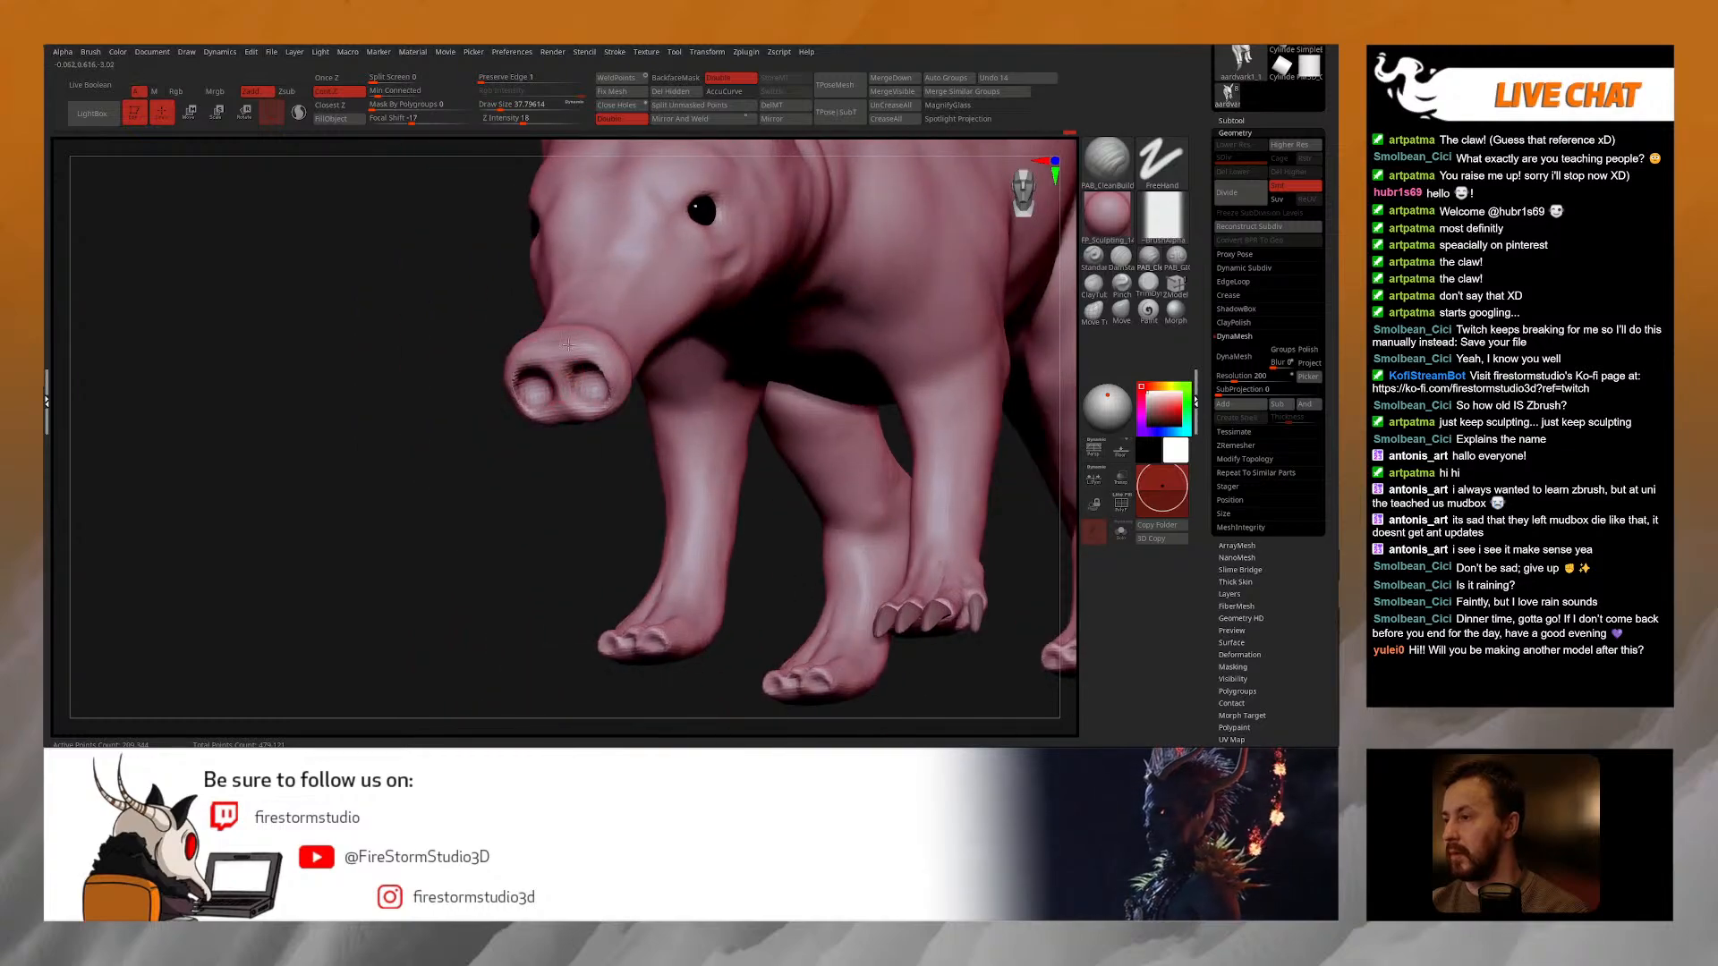
{"action": "right_click_drag", "start_coordinate": [576, 418], "coordinate": [806, 404]}
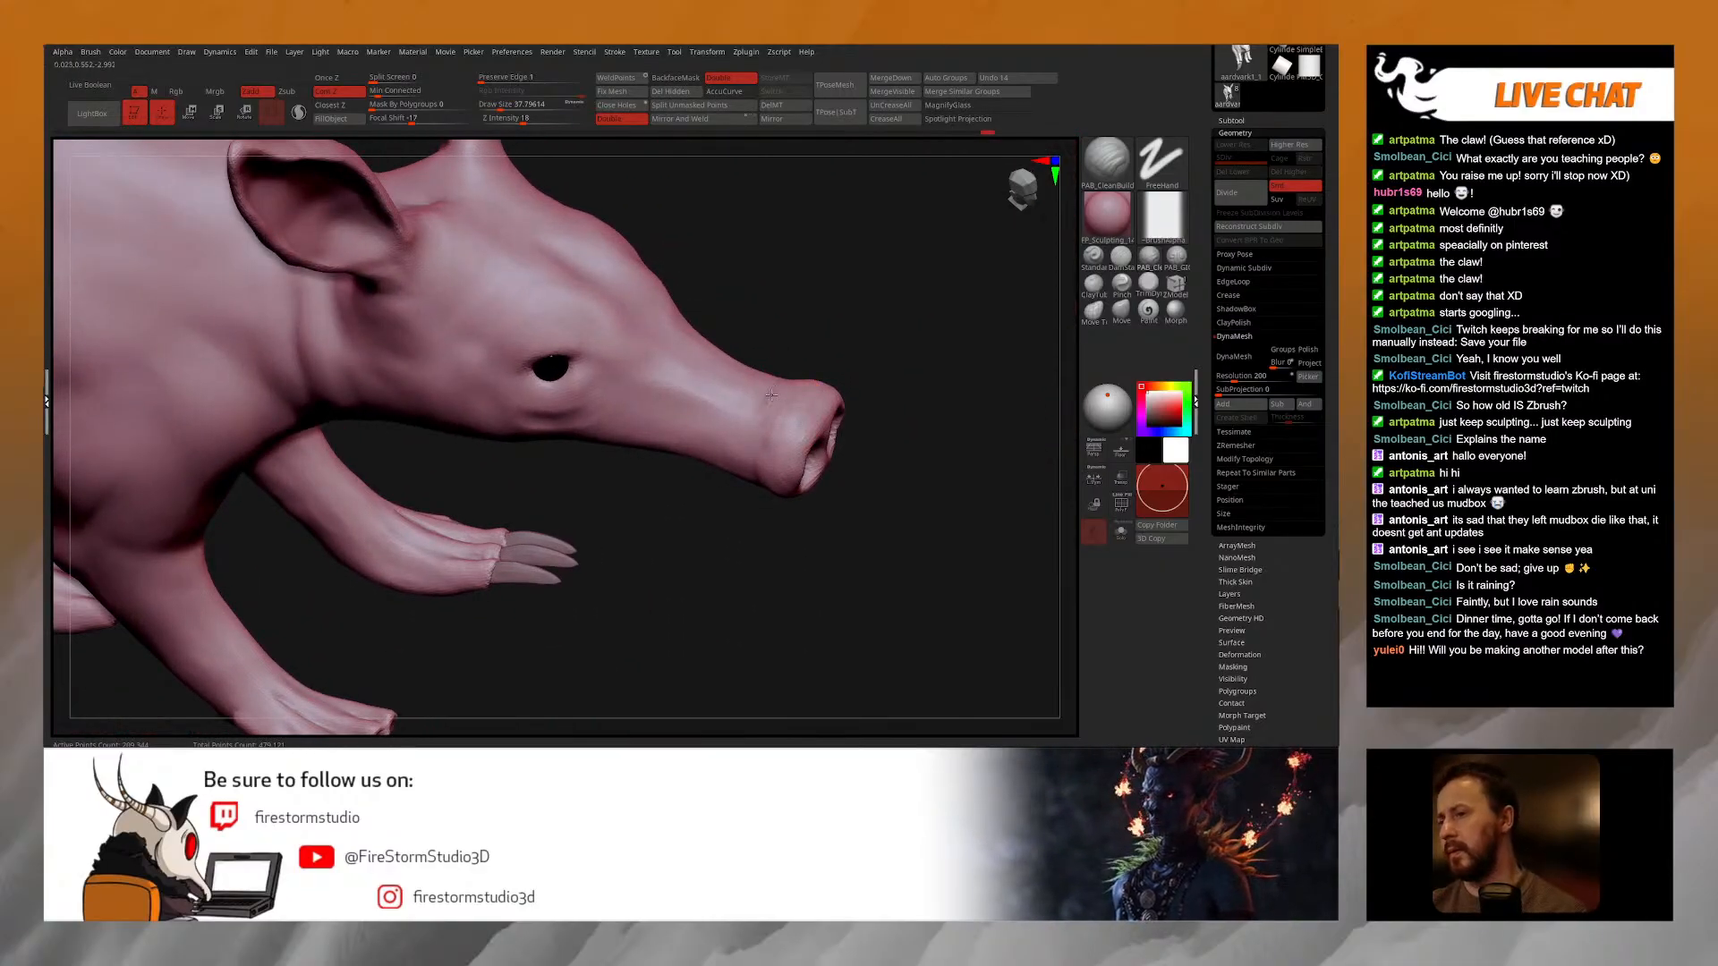
{"action": "right_click_drag", "start_coordinate": [753, 421], "coordinate": [752, 419]}
{"action": "mouse_move", "coordinate": [758, 478]}
{"action": "right_mouse_down"}
{"action": "mouse_move", "coordinate": [752, 407]}
{"action": "mouse_move", "coordinate": [694, 402]}
{"action": "mouse_move", "coordinate": [700, 426]}
{"action": "mouse_move", "coordinate": [722, 362]}
{"action": "mouse_move", "coordinate": [637, 360]}
{"action": "right_mouse_up"}
Step: Sculpt the neck folds behind the base of the ear, starting at a brush size of about 48
{"action": "key", "text": "shift"}
{"action": "key", "text": "space"}
{"action": "left_click_drag", "start_coordinate": [607, 271], "coordinate": [608, 271]}
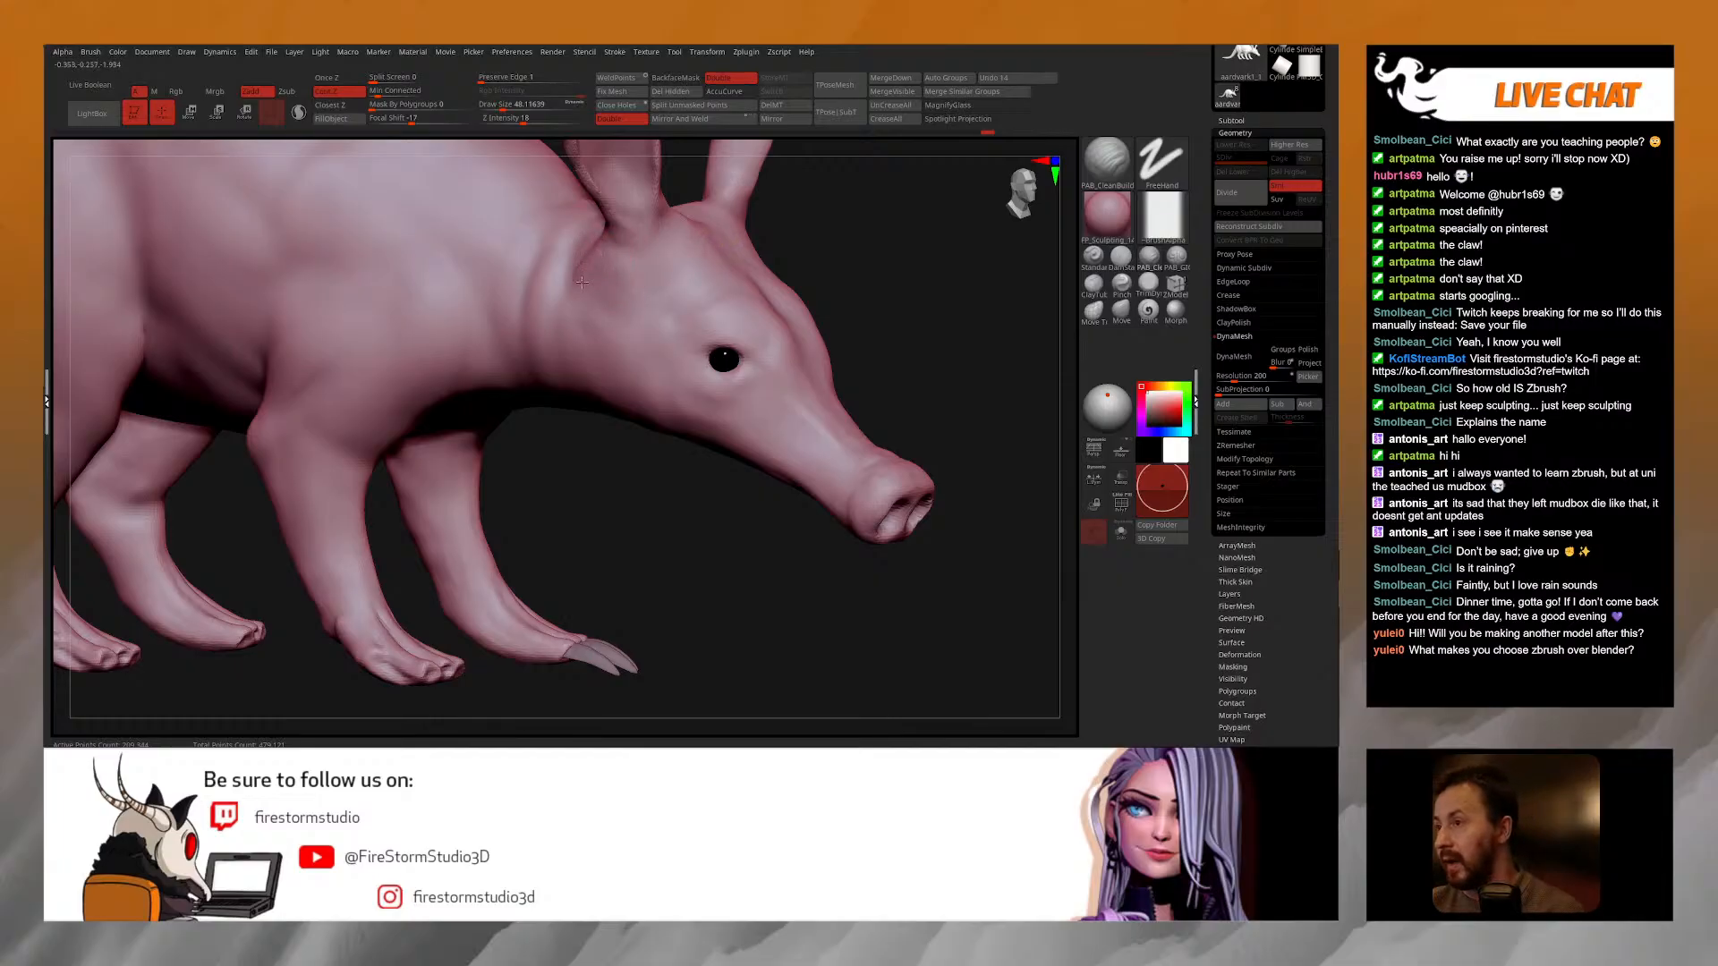
{"action": "right_click_drag", "start_coordinate": [567, 288], "coordinate": [553, 291]}
{"action": "key", "text": "space"}
{"action": "left_click_drag", "start_coordinate": [578, 307], "coordinate": [582, 306]}
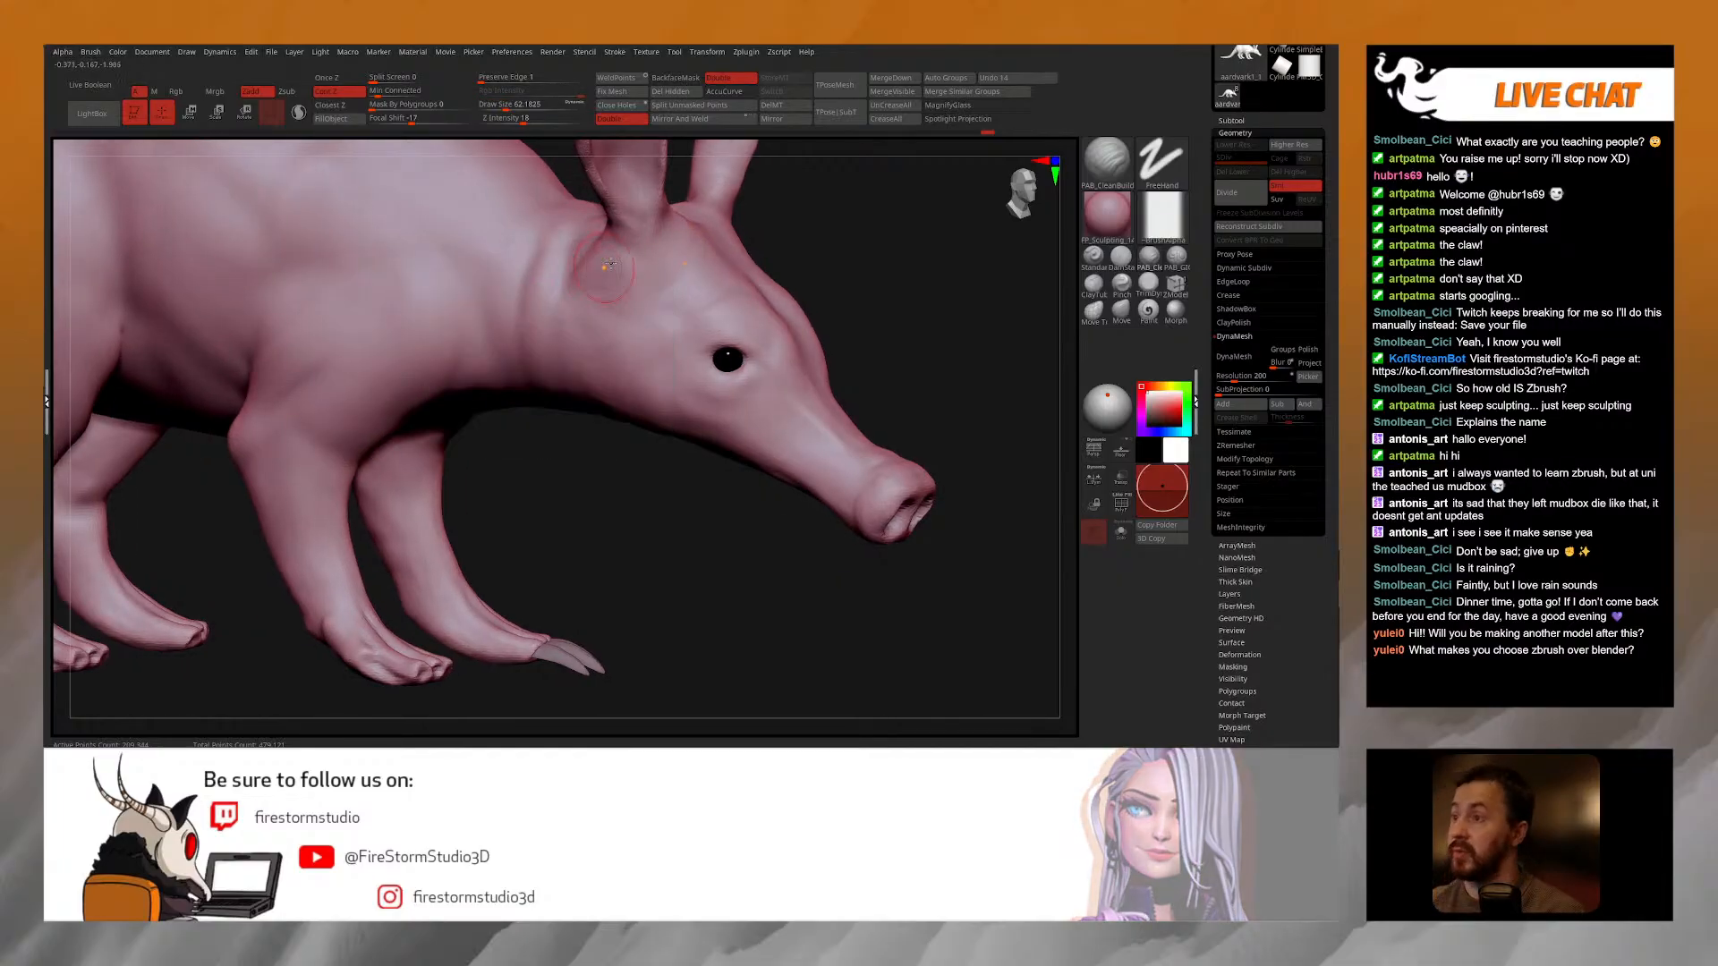
{"action": "right_click_drag", "start_coordinate": [597, 274], "coordinate": [595, 246]}
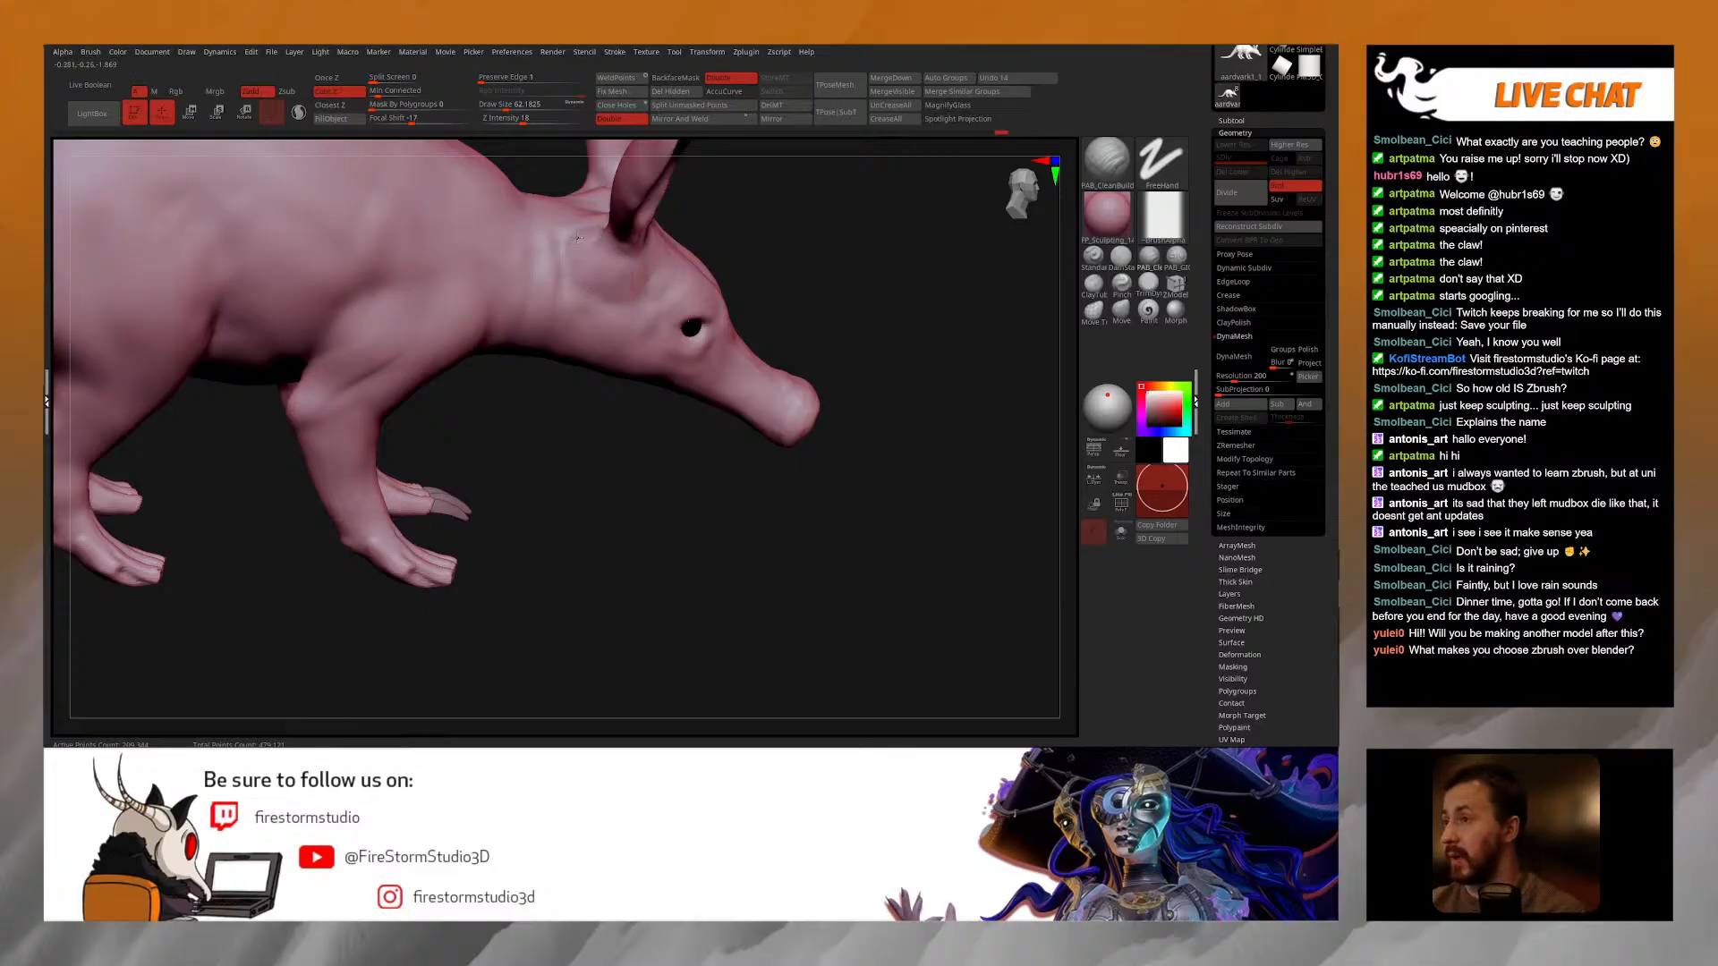
Step: Shape and smooth the muscle below the base of the ear at a brush size of about 65
{"action": "mouse_move", "coordinate": [566, 286]}
{"action": "right_mouse_down"}
{"action": "mouse_move", "coordinate": [616, 292]}
{"action": "mouse_move", "coordinate": [662, 264]}
{"action": "mouse_move", "coordinate": [624, 278]}
{"action": "mouse_move", "coordinate": [646, 288]}
{"action": "right_mouse_up"}
{"action": "key", "text": "shift"}
{"action": "mouse_move", "coordinate": [551, 238]}
{"action": "right_mouse_down"}
{"action": "mouse_move", "coordinate": [590, 259]}
{"action": "mouse_move", "coordinate": [583, 220]}
{"action": "mouse_move", "coordinate": [581, 283]}
{"action": "mouse_move", "coordinate": [674, 291]}
{"action": "mouse_move", "coordinate": [640, 278]}
{"action": "mouse_move", "coordinate": [594, 296]}
{"action": "right_mouse_up"}
{"action": "key", "text": "space"}
{"action": "left_click_drag", "start_coordinate": [655, 314], "coordinate": [651, 315]}
{"action": "right_click_drag", "start_coordinate": [763, 254], "coordinate": [755, 239]}
{"action": "right_click_drag", "start_coordinate": [642, 254], "coordinate": [601, 224]}
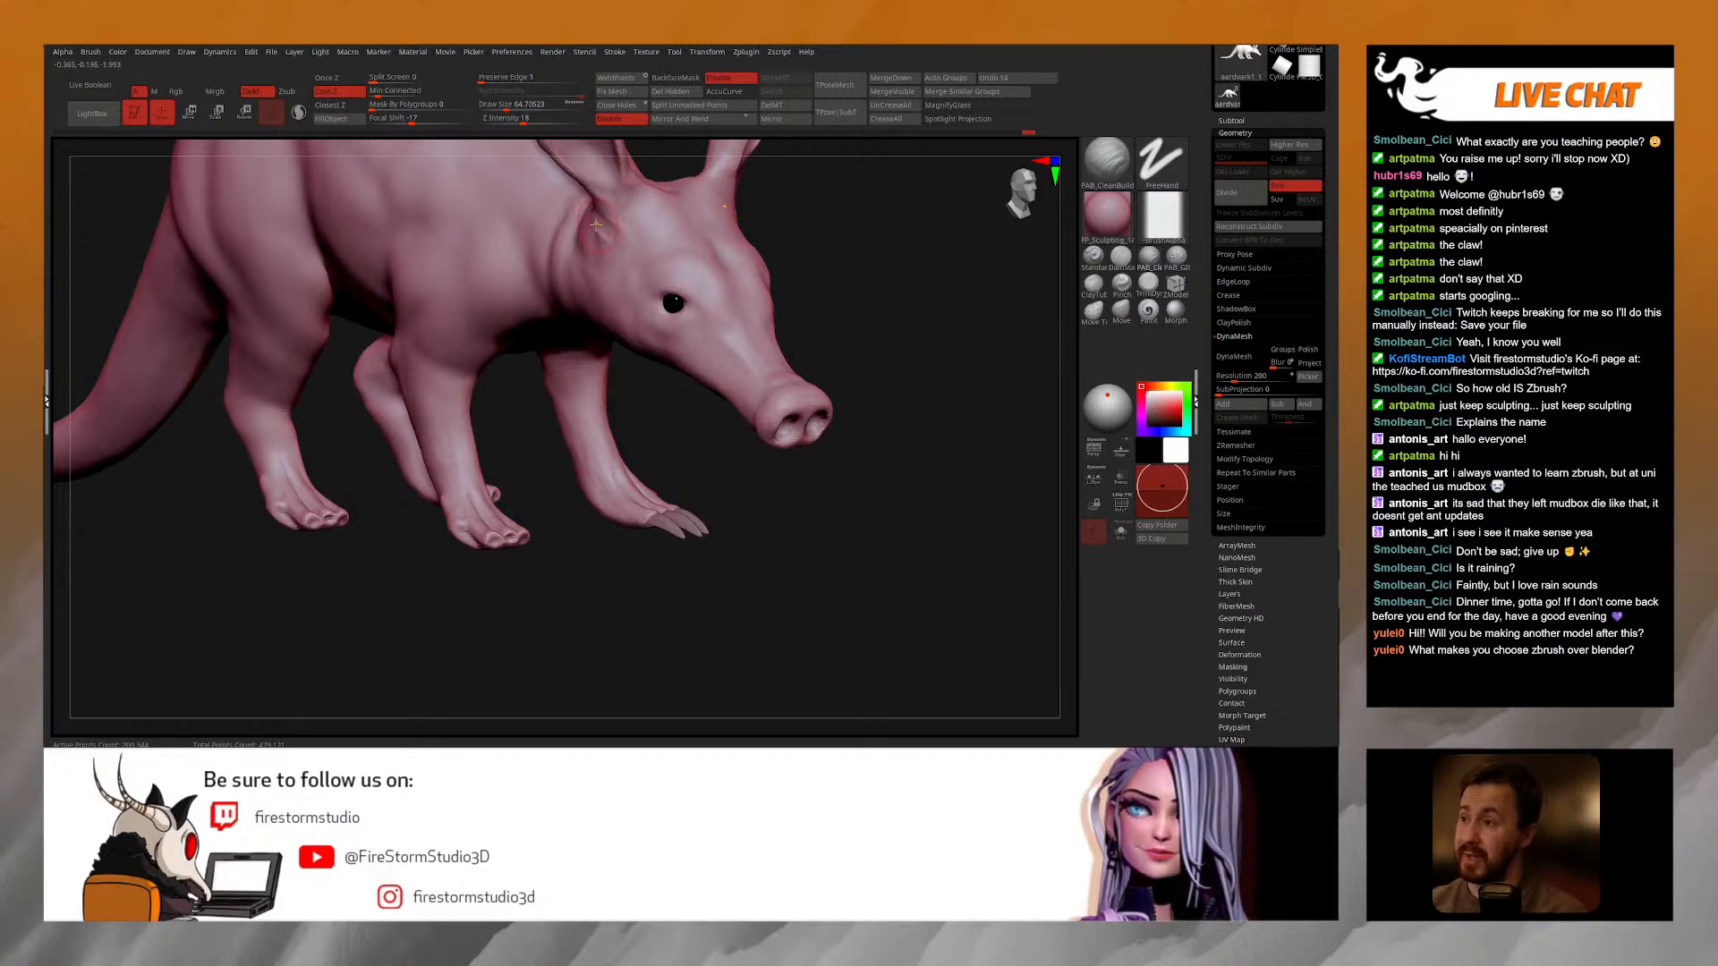
{"action": "key", "text": "shift"}
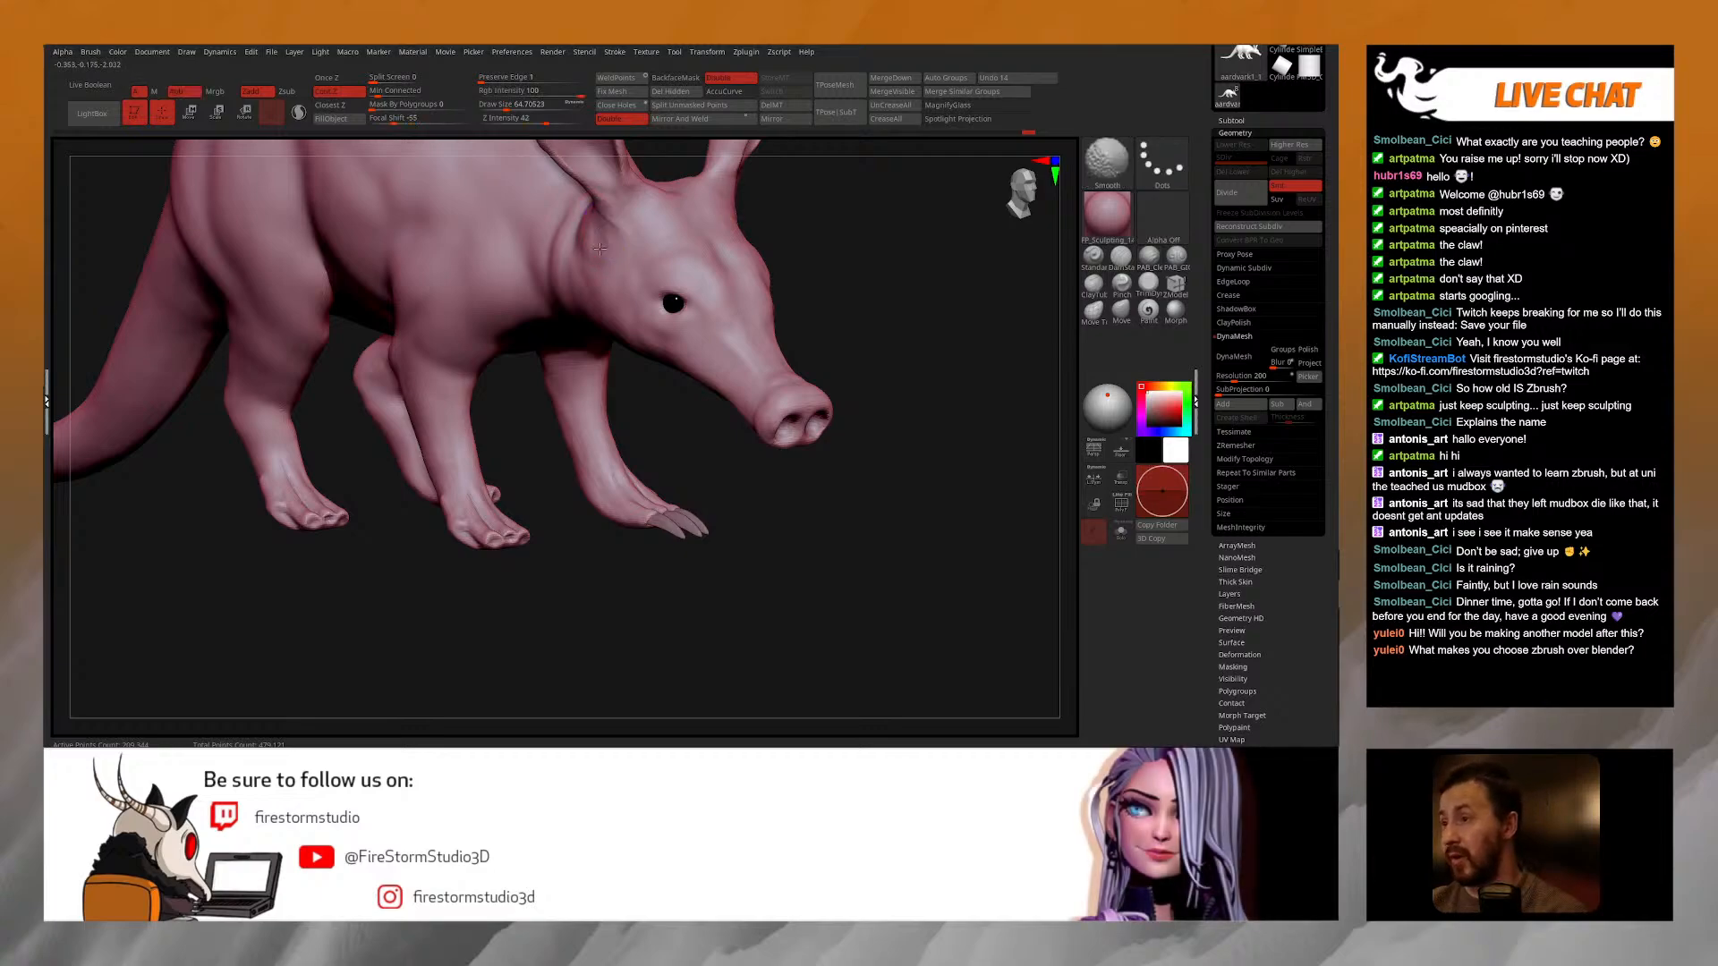
{"action": "left_click_drag", "start_coordinate": [593, 222], "coordinate": [607, 232]}
Step: Sculpt the temple and cheek between the ear and the eye at a brush size of about 55
{"action": "mouse_move", "coordinate": [608, 243]}
{"action": "right_mouse_down"}
{"action": "mouse_move", "coordinate": [626, 233]}
{"action": "mouse_move", "coordinate": [601, 340]}
{"action": "right_mouse_up"}
{"action": "key", "text": "space"}
{"action": "left_click_drag", "start_coordinate": [631, 313], "coordinate": [622, 313]}
{"action": "mouse_move", "coordinate": [716, 269]}
{"action": "right_mouse_down"}
{"action": "mouse_move", "coordinate": [770, 263]}
{"action": "mouse_move", "coordinate": [623, 286]}
{"action": "mouse_move", "coordinate": [619, 261]}
{"action": "mouse_move", "coordinate": [673, 263]}
{"action": "mouse_move", "coordinate": [675, 312]}
{"action": "mouse_move", "coordinate": [660, 287]}
{"action": "right_mouse_up"}
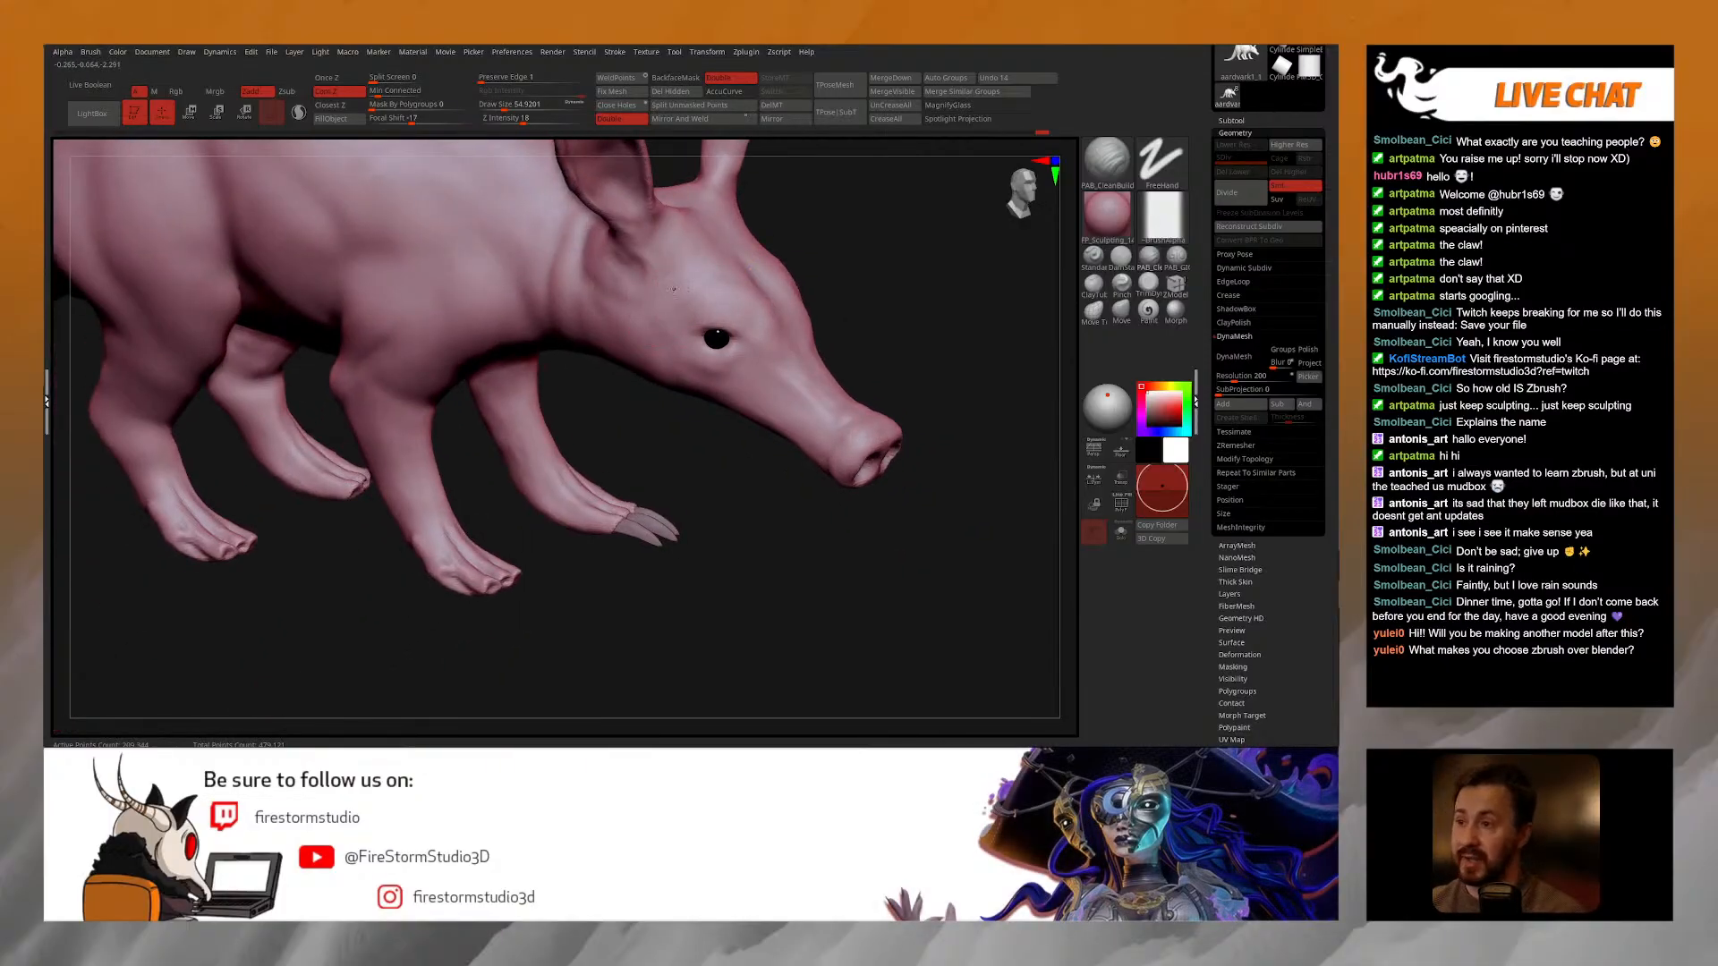
{"action": "right_click_drag", "start_coordinate": [678, 310], "coordinate": [698, 297]}
Step: Sculpt the eyelid and the outer corner of the eye, reducing the brush size to about 27
{"action": "right_click", "coordinate": [705, 309]}
{"action": "left_click_drag", "start_coordinate": [705, 314], "coordinate": [709, 314]}
{"action": "right_click_drag", "start_coordinate": [708, 306], "coordinate": [710, 350], "text": "ctrl"}
{"action": "right_click", "coordinate": [702, 345]}
{"action": "left_click_drag", "start_coordinate": [702, 347], "coordinate": [692, 347]}
{"action": "right_click_drag", "start_coordinate": [694, 327], "coordinate": [701, 371], "text": "ctrl"}
{"action": "right_click", "coordinate": [688, 332]}
{"action": "left_click_drag", "start_coordinate": [693, 335], "coordinate": [678, 335]}
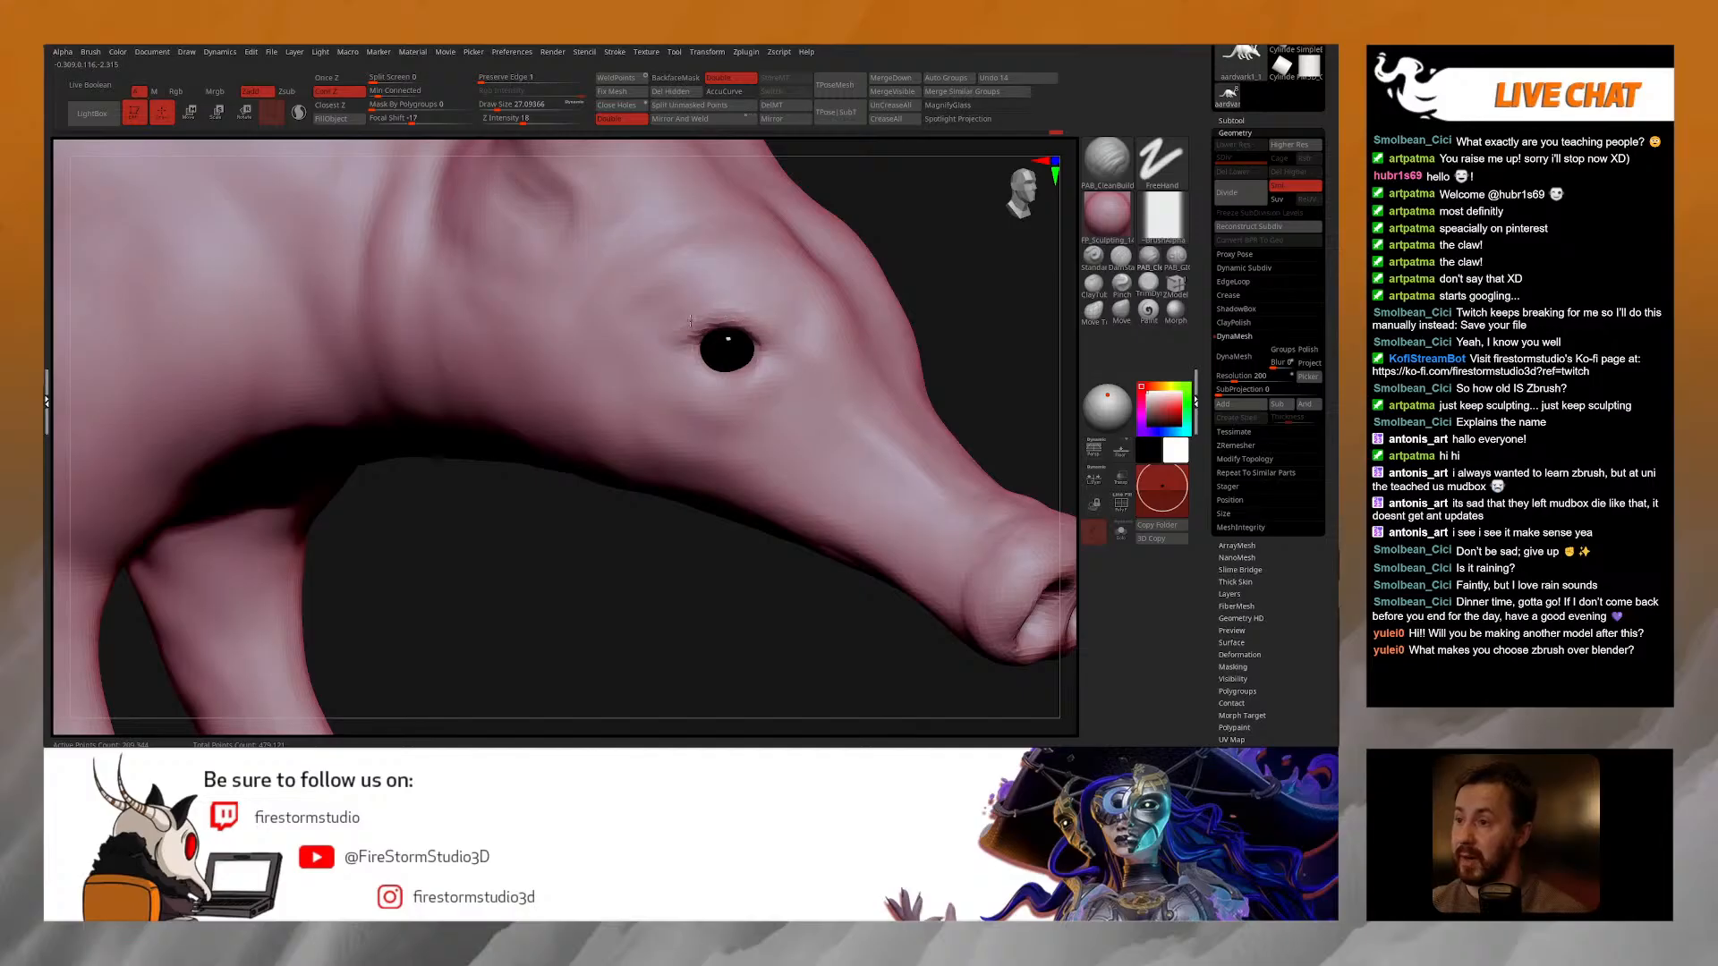
{"action": "mouse_move", "coordinate": [778, 354]}
{"action": "right_mouse_down"}
{"action": "mouse_move", "coordinate": [667, 347]}
{"action": "mouse_move", "coordinate": [718, 335]}
{"action": "mouse_move", "coordinate": [743, 352]}
{"action": "mouse_move", "coordinate": [725, 361]}
{"action": "mouse_move", "coordinate": [785, 358]}
{"action": "mouse_move", "coordinate": [758, 354]}
{"action": "right_mouse_up"}
{"action": "key", "text": "space"}
{"action": "left_click_drag", "start_coordinate": [758, 354], "coordinate": [760, 355]}
Step: Sculpt the crease at the inner corner of the eye, working with brush sizes of about 20 and 22
{"action": "mouse_move", "coordinate": [898, 292]}
{"action": "right_mouse_down"}
{"action": "mouse_move", "coordinate": [828, 309]}
{"action": "mouse_move", "coordinate": [779, 358]}
{"action": "mouse_move", "coordinate": [745, 439]}
{"action": "right_mouse_up"}
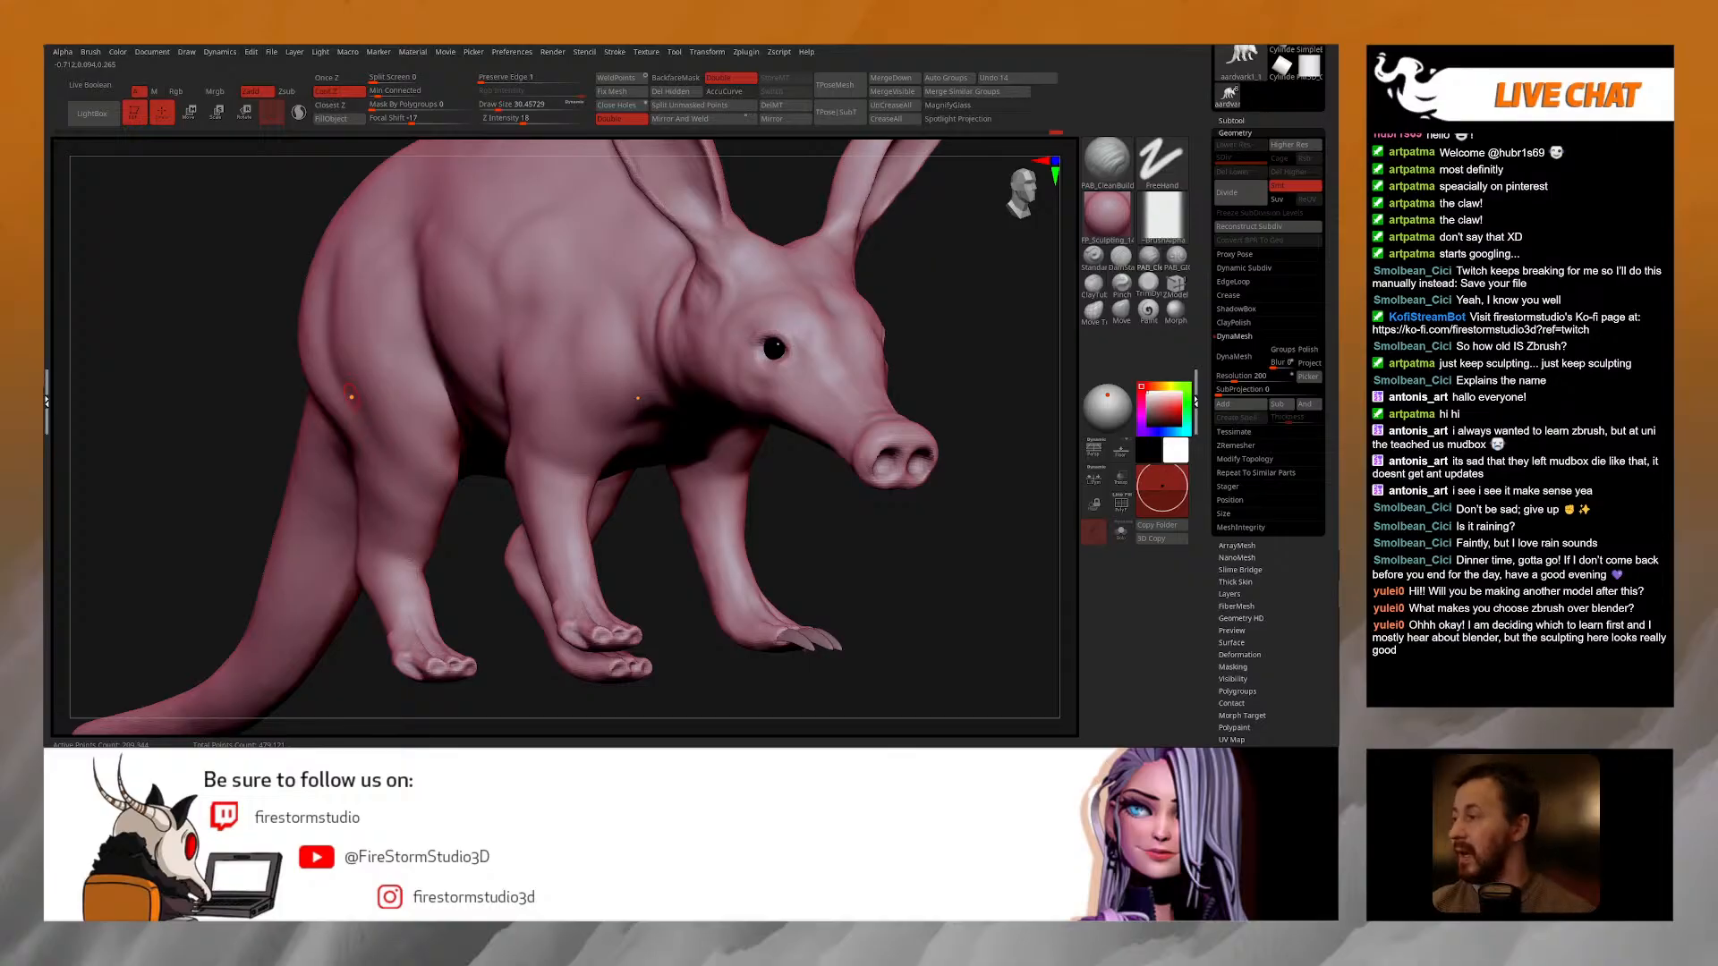
{"action": "mouse_move", "coordinate": [819, 367]}
{"action": "right_mouse_down"}
{"action": "mouse_move", "coordinate": [902, 384]}
{"action": "mouse_move", "coordinate": [762, 400]}
{"action": "mouse_move", "coordinate": [778, 436]}
{"action": "right_mouse_up"}
{"action": "key", "text": "space"}
{"action": "left_click_drag", "start_coordinate": [778, 436], "coordinate": [771, 434]}
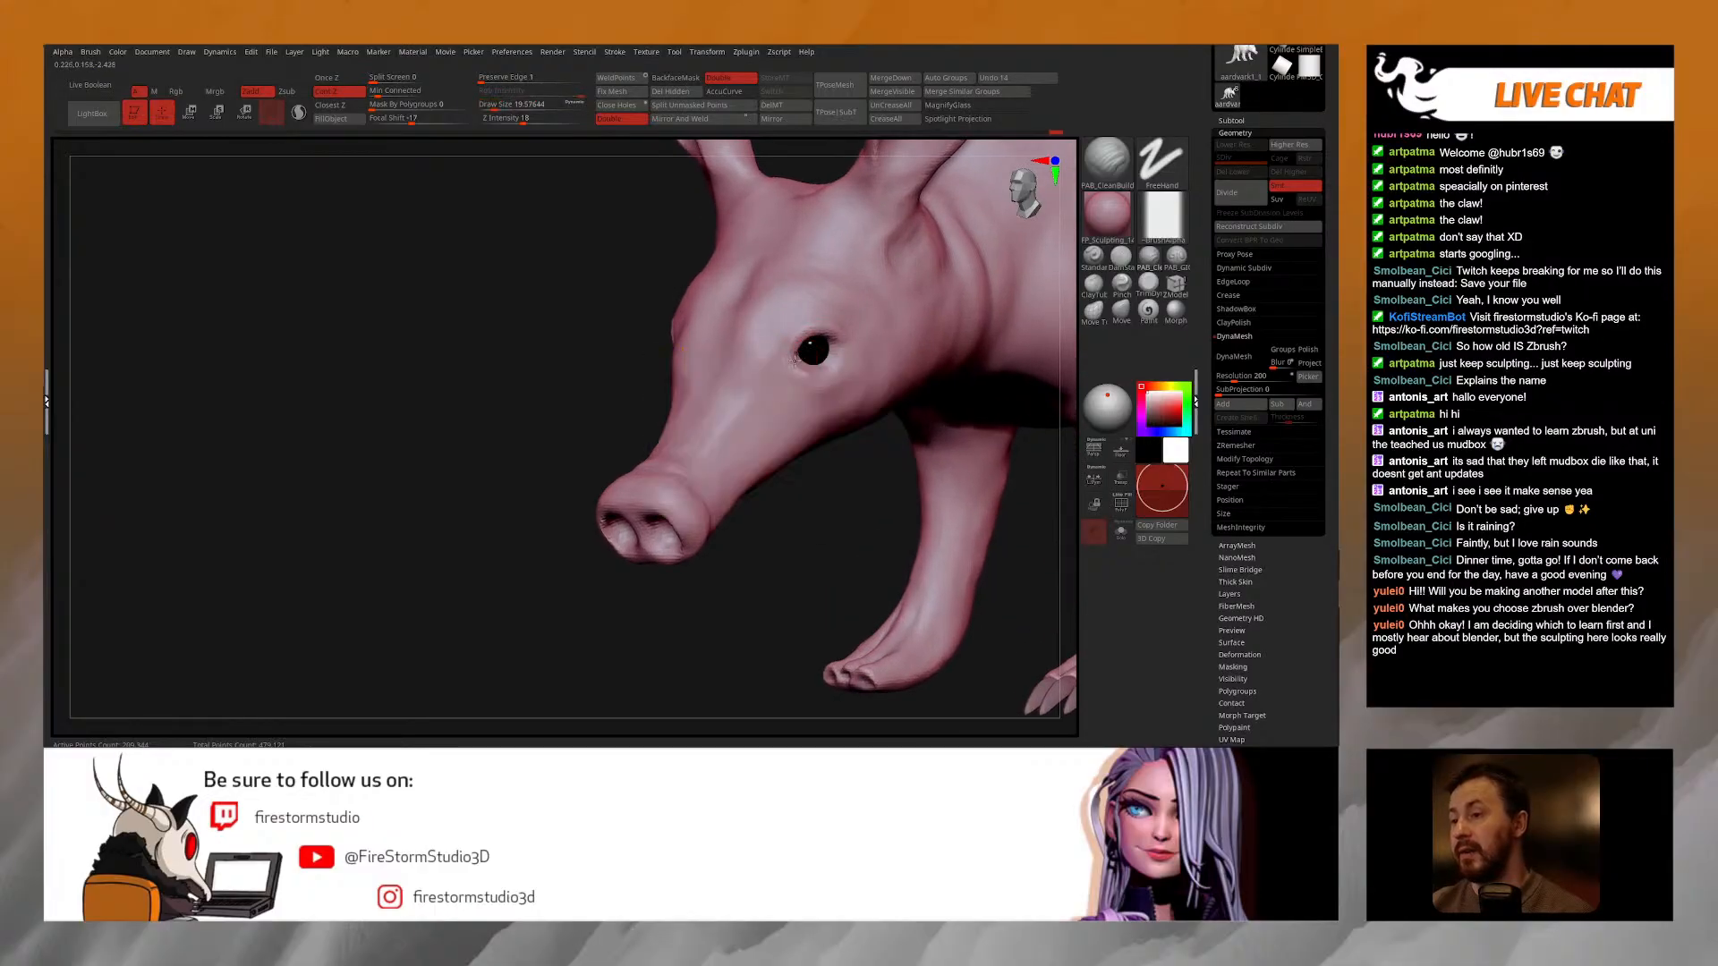
{"action": "right_click_drag", "start_coordinate": [819, 438], "coordinate": [773, 431]}
{"action": "key", "text": "space"}
{"action": "left_click_drag", "start_coordinate": [773, 431], "coordinate": [776, 431]}
{"action": "left_click_drag", "start_coordinate": [781, 367], "coordinate": [796, 354]}
{"action": "mouse_move", "coordinate": [744, 420]}
{"action": "right_mouse_down"}
{"action": "mouse_move", "coordinate": [776, 440]}
{"action": "mouse_move", "coordinate": [779, 475]}
{"action": "mouse_move", "coordinate": [780, 441]}
{"action": "right_mouse_up"}
{"action": "key", "text": "space"}
{"action": "key", "text": "space"}
{"action": "left_click_drag", "start_coordinate": [781, 442], "coordinate": [783, 442]}
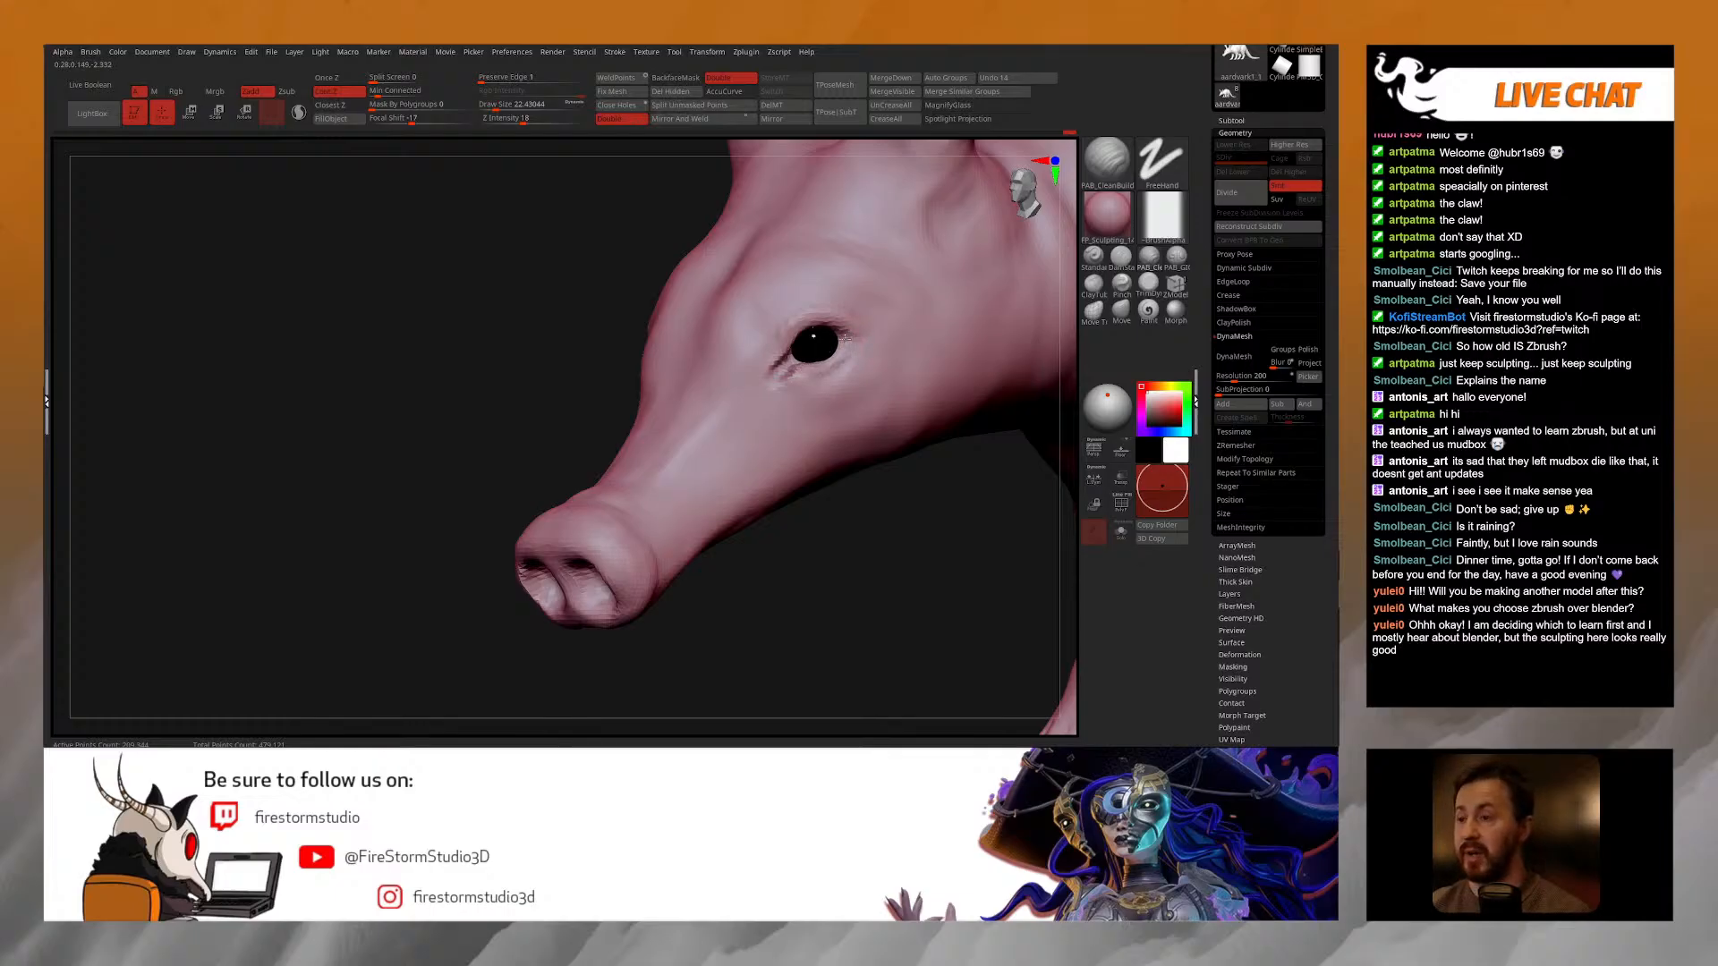
Step: Smooth the inner eye corner and reshape the area beneath the eyes with the Move brush at sizes of about 52 and 29
{"action": "right_click_drag", "start_coordinate": [810, 368], "coordinate": [792, 376]}
{"action": "key", "text": "shift"}
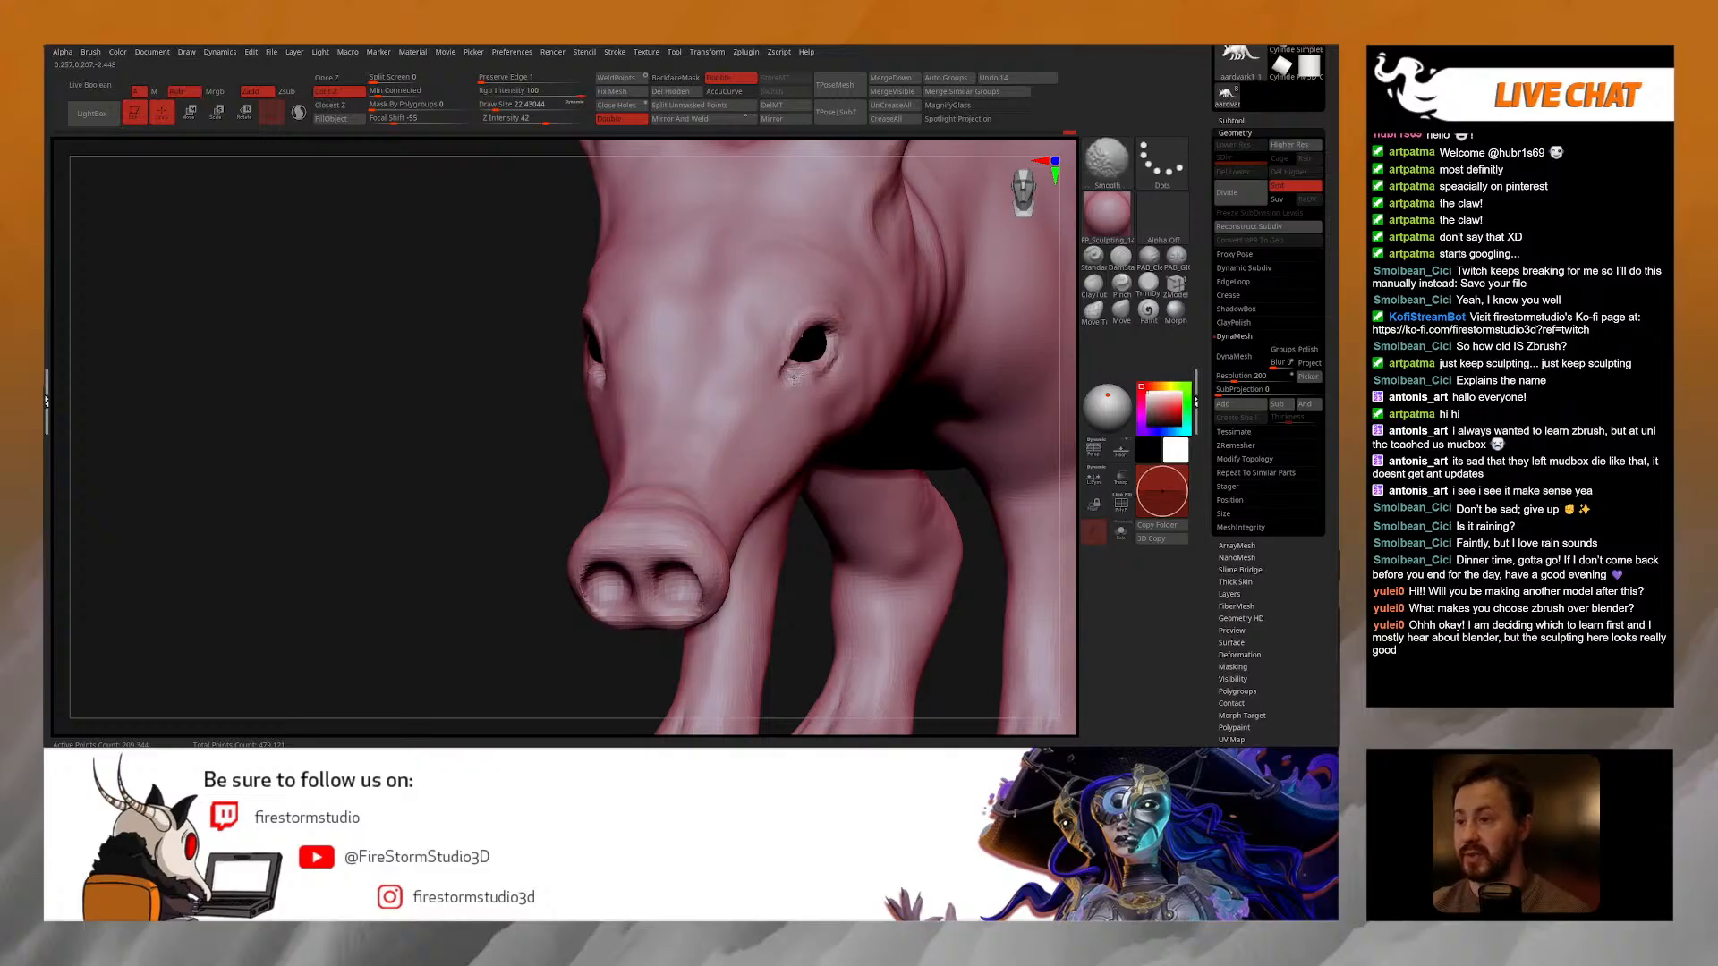
{"action": "left_click", "coordinate": [1121, 310]}
{"action": "mouse_move", "coordinate": [796, 332]}
{"action": "right_mouse_down"}
{"action": "mouse_move", "coordinate": [815, 341]}
{"action": "mouse_move", "coordinate": [598, 370]}
{"action": "right_mouse_up"}
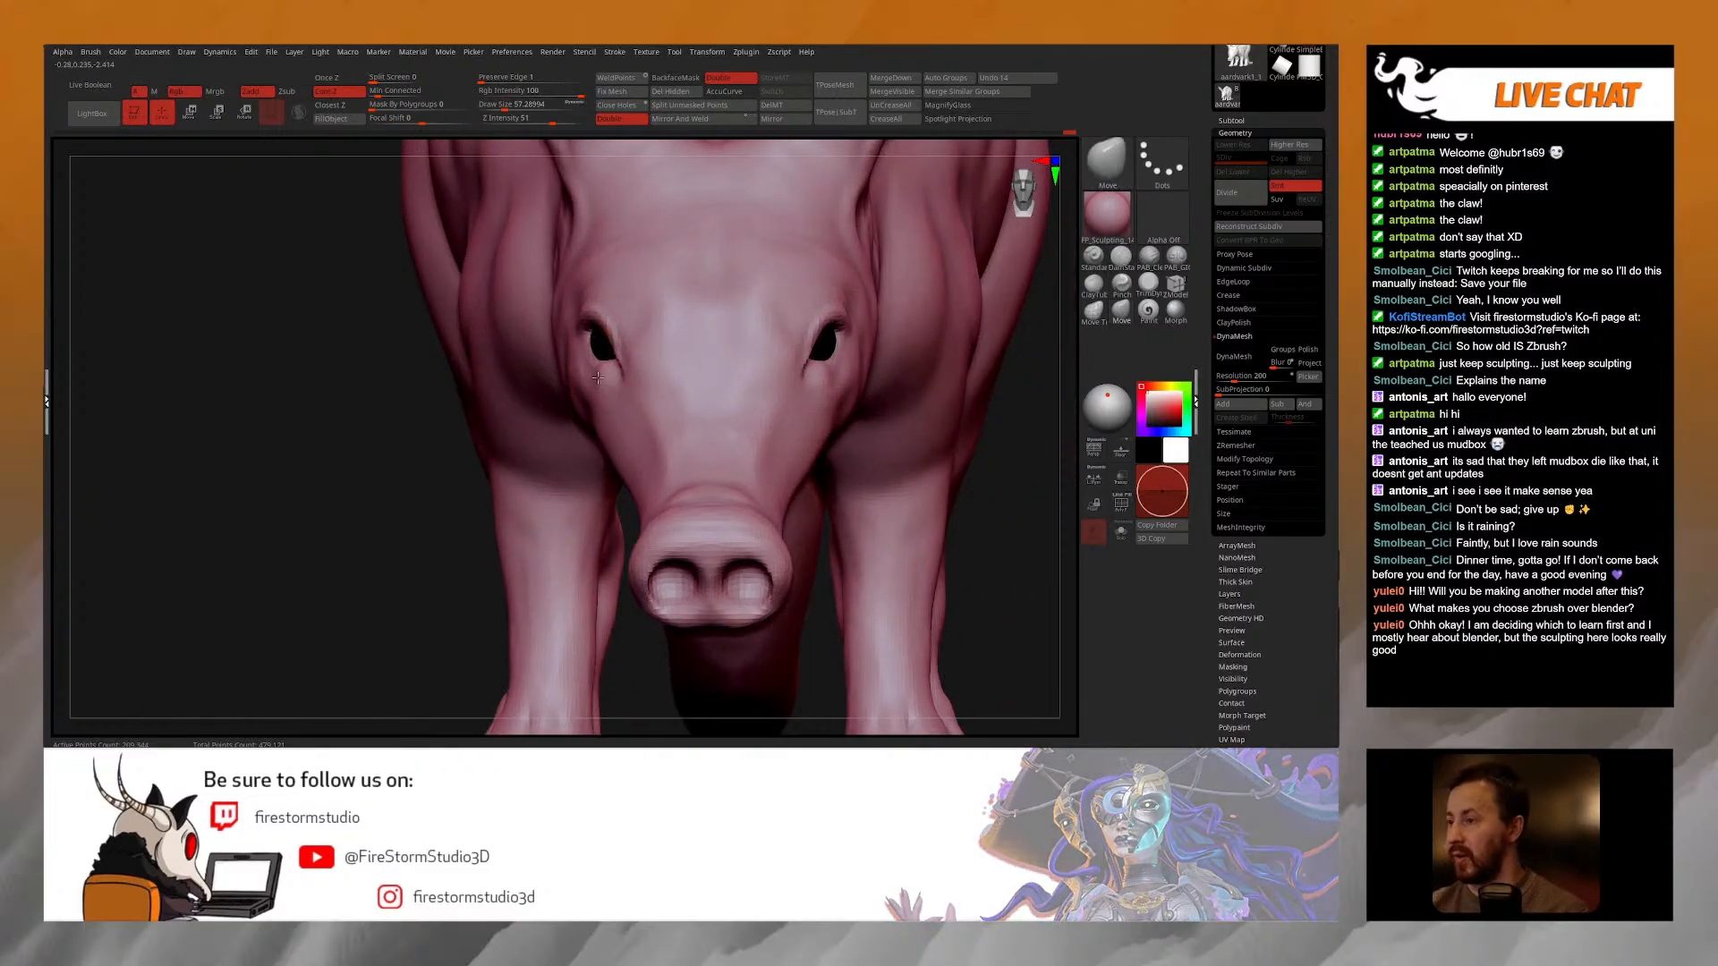
{"action": "key", "text": "space"}
{"action": "left_click_drag", "start_coordinate": [597, 369], "coordinate": [595, 369]}
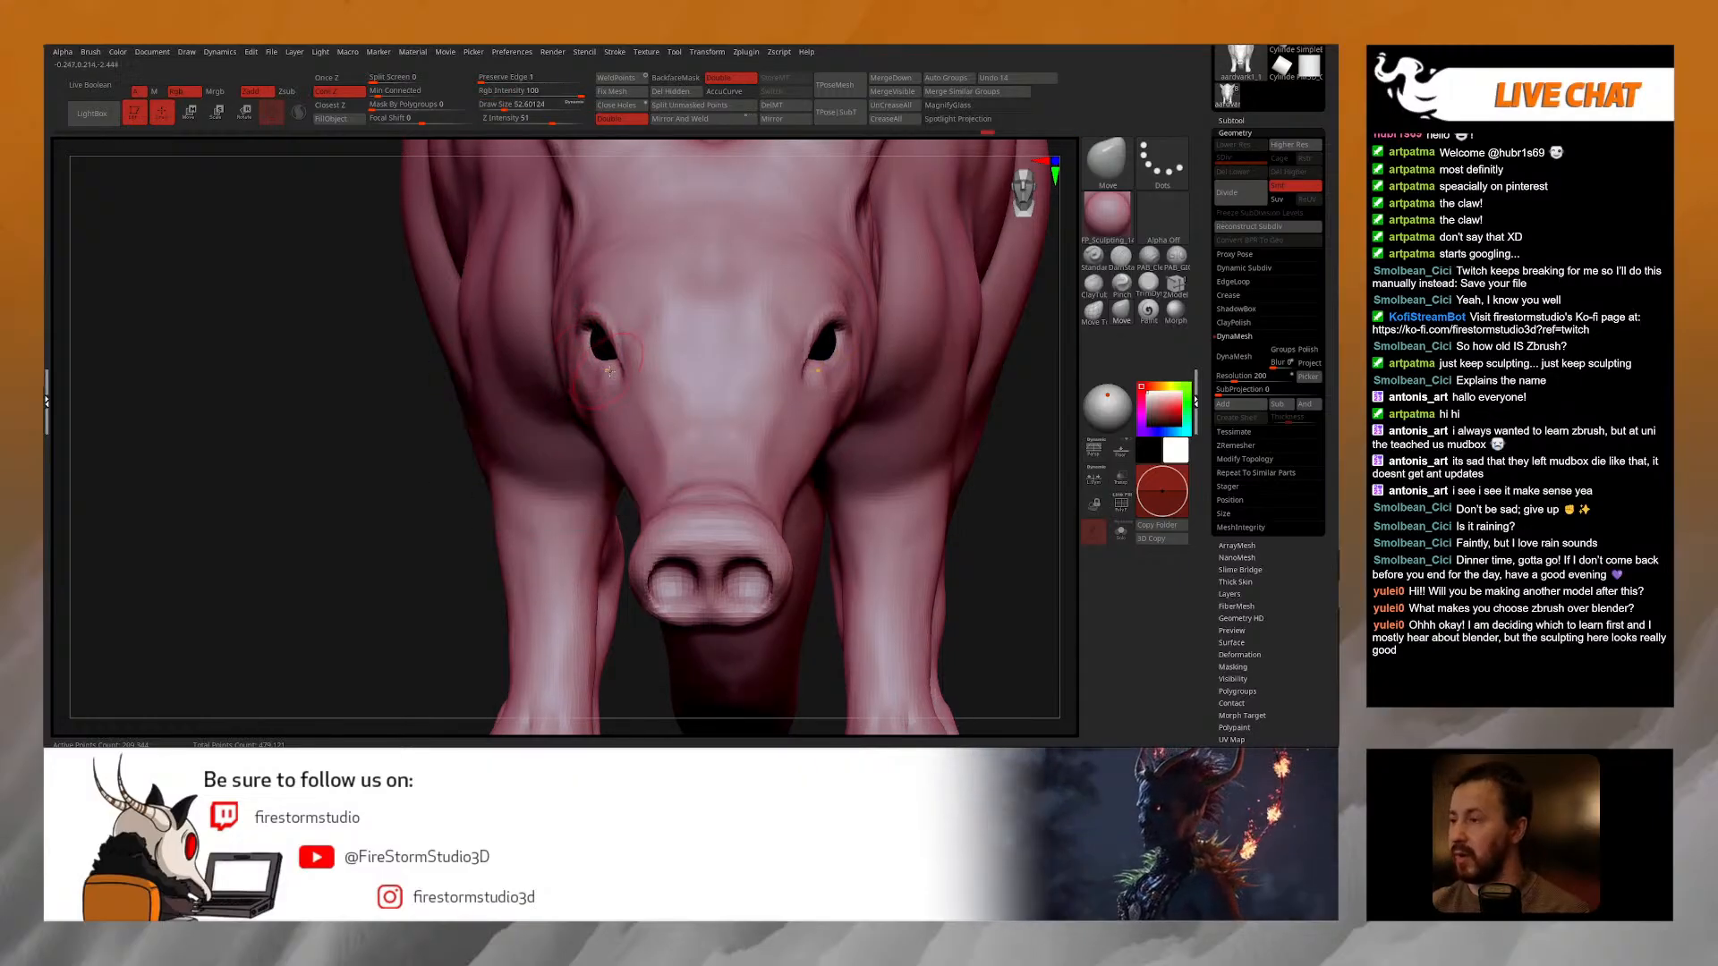
{"action": "right_click_drag", "start_coordinate": [609, 381], "coordinate": [621, 379]}
{"action": "key", "text": "space"}
{"action": "left_click_drag", "start_coordinate": [621, 379], "coordinate": [605, 379]}
{"action": "right_click_drag", "start_coordinate": [554, 375], "coordinate": [845, 379]}
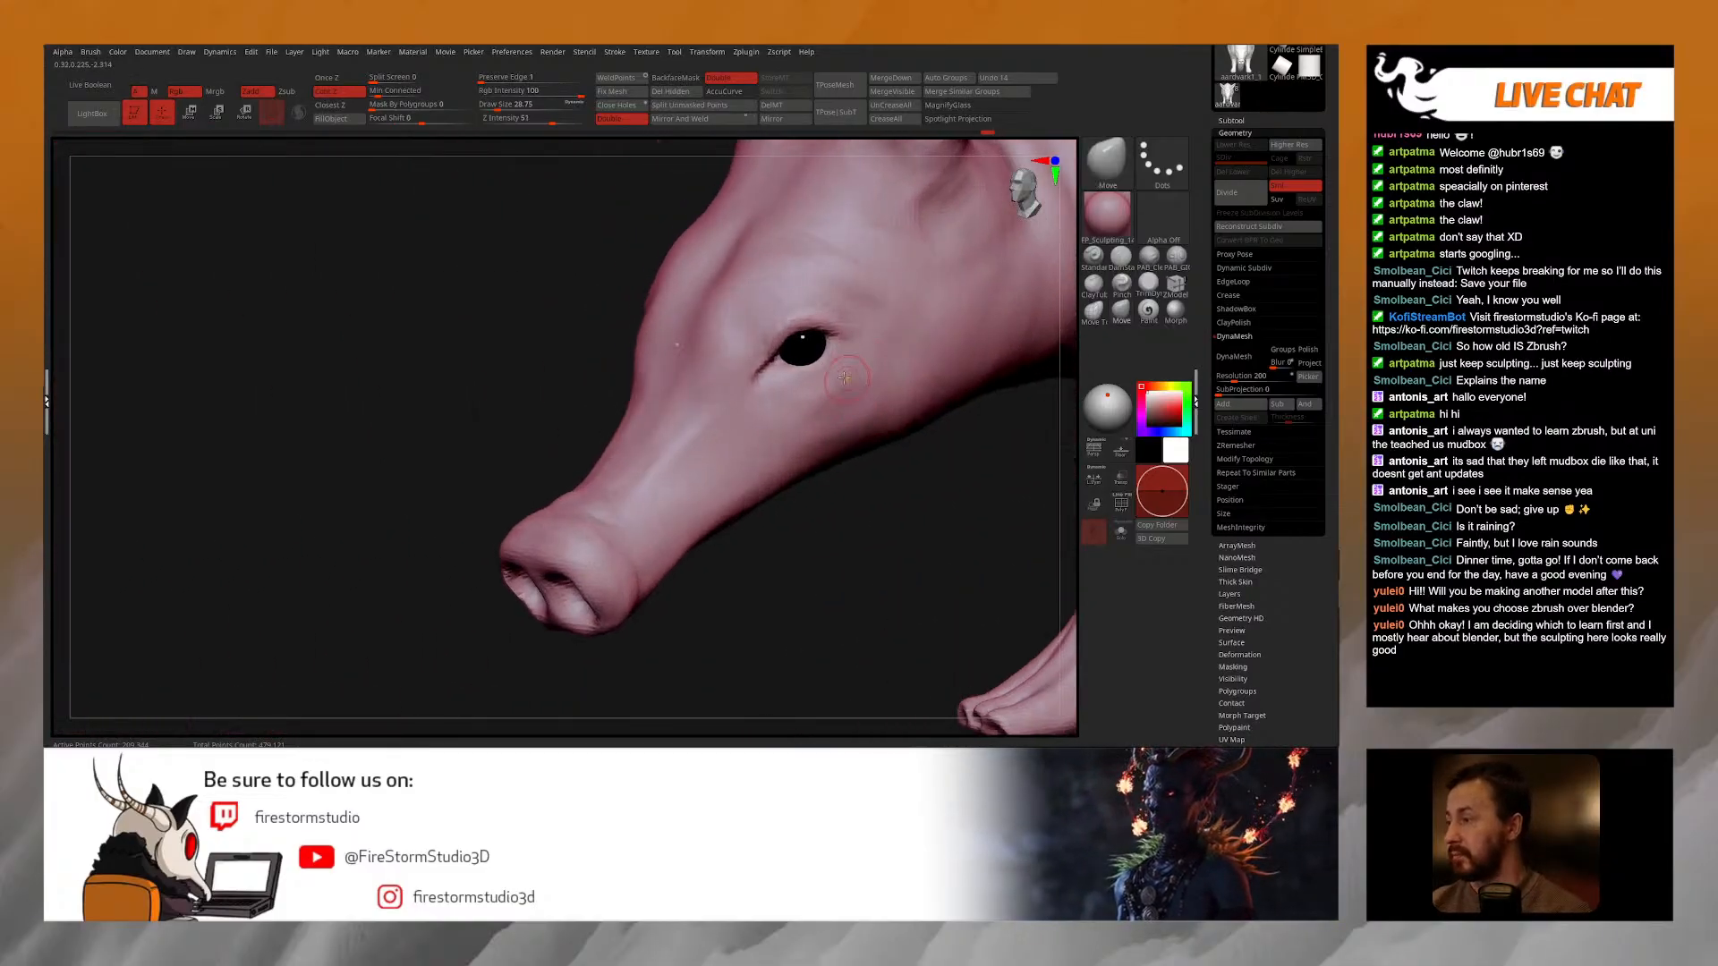
Step: Build up the brow and the side of the snout in front of the eye at brush sizes of about 54 and 40
{"action": "left_click", "coordinate": [1149, 256]}
{"action": "right_click_drag", "start_coordinate": [713, 398], "coordinate": [730, 392]}
{"action": "mouse_move", "coordinate": [734, 317]}
{"action": "right_mouse_down"}
{"action": "mouse_move", "coordinate": [748, 322]}
{"action": "mouse_move", "coordinate": [688, 344]}
{"action": "right_mouse_up"}
{"action": "mouse_move", "coordinate": [694, 349]}
{"action": "left_mouse_down"}
{"action": "mouse_move", "coordinate": [711, 349]}
{"action": "mouse_move", "coordinate": [697, 313]}
{"action": "mouse_move", "coordinate": [705, 325]}
{"action": "left_mouse_up"}
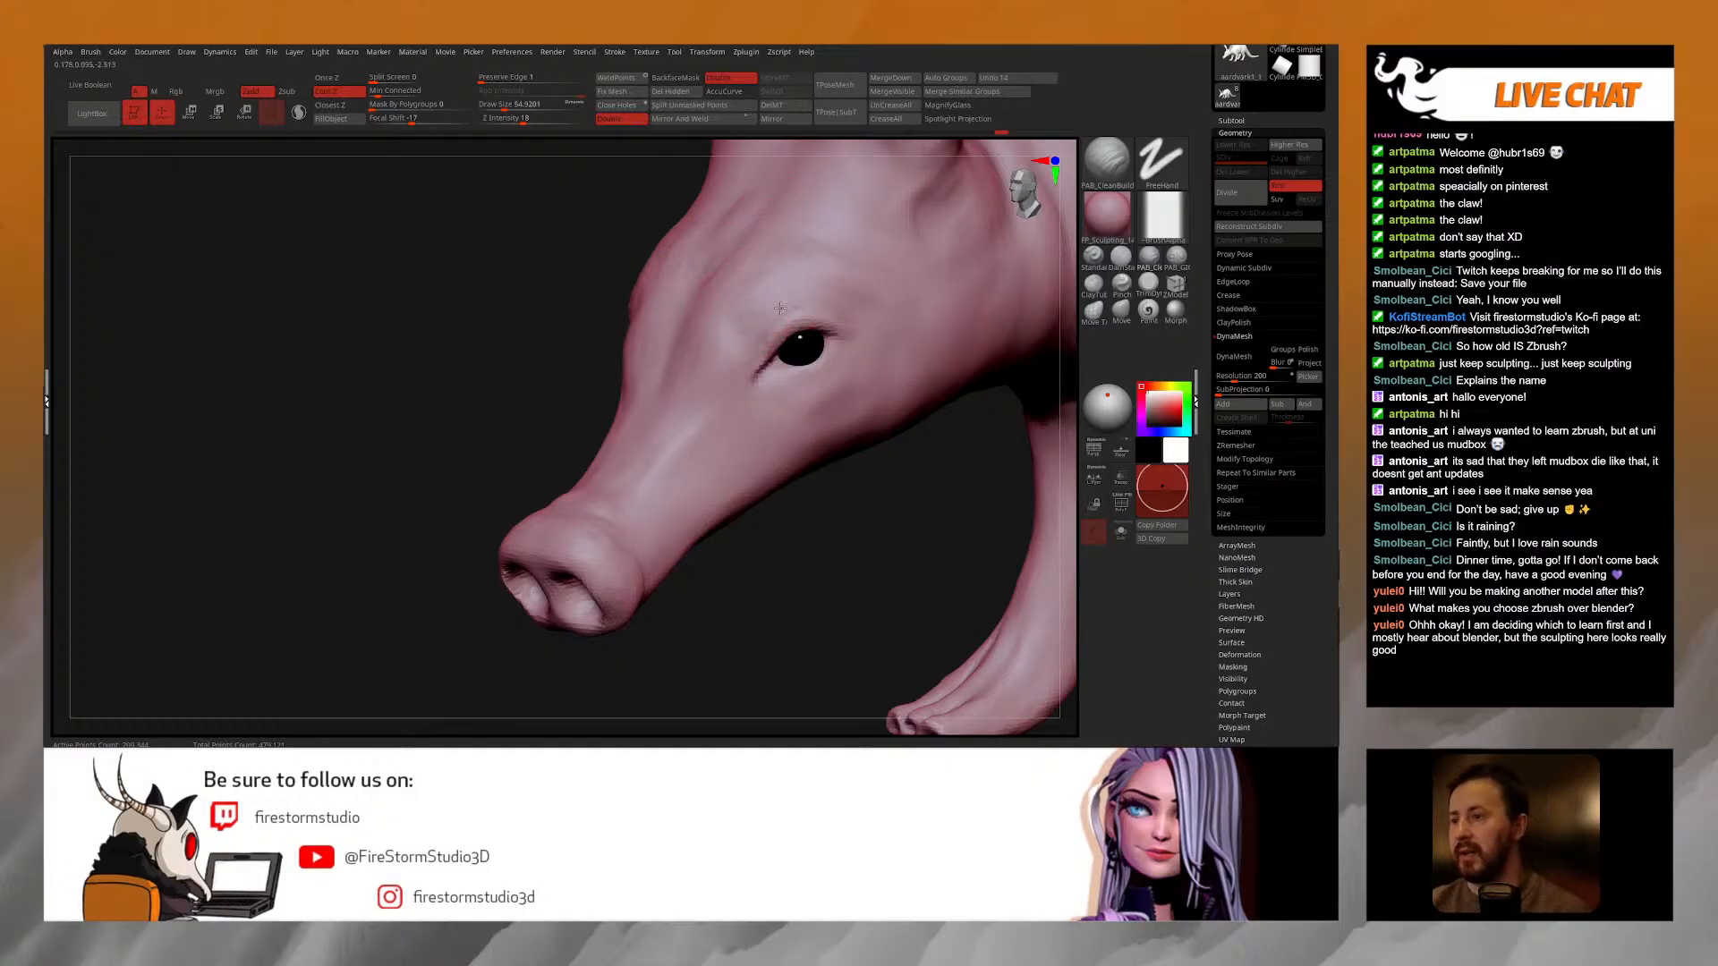
{"action": "right_click_drag", "start_coordinate": [701, 411], "coordinate": [709, 415]}
{"action": "left_click_drag", "start_coordinate": [698, 414], "coordinate": [618, 487]}
{"action": "key", "text": "space"}
{"action": "right_click_drag", "start_coordinate": [624, 487], "coordinate": [564, 519]}
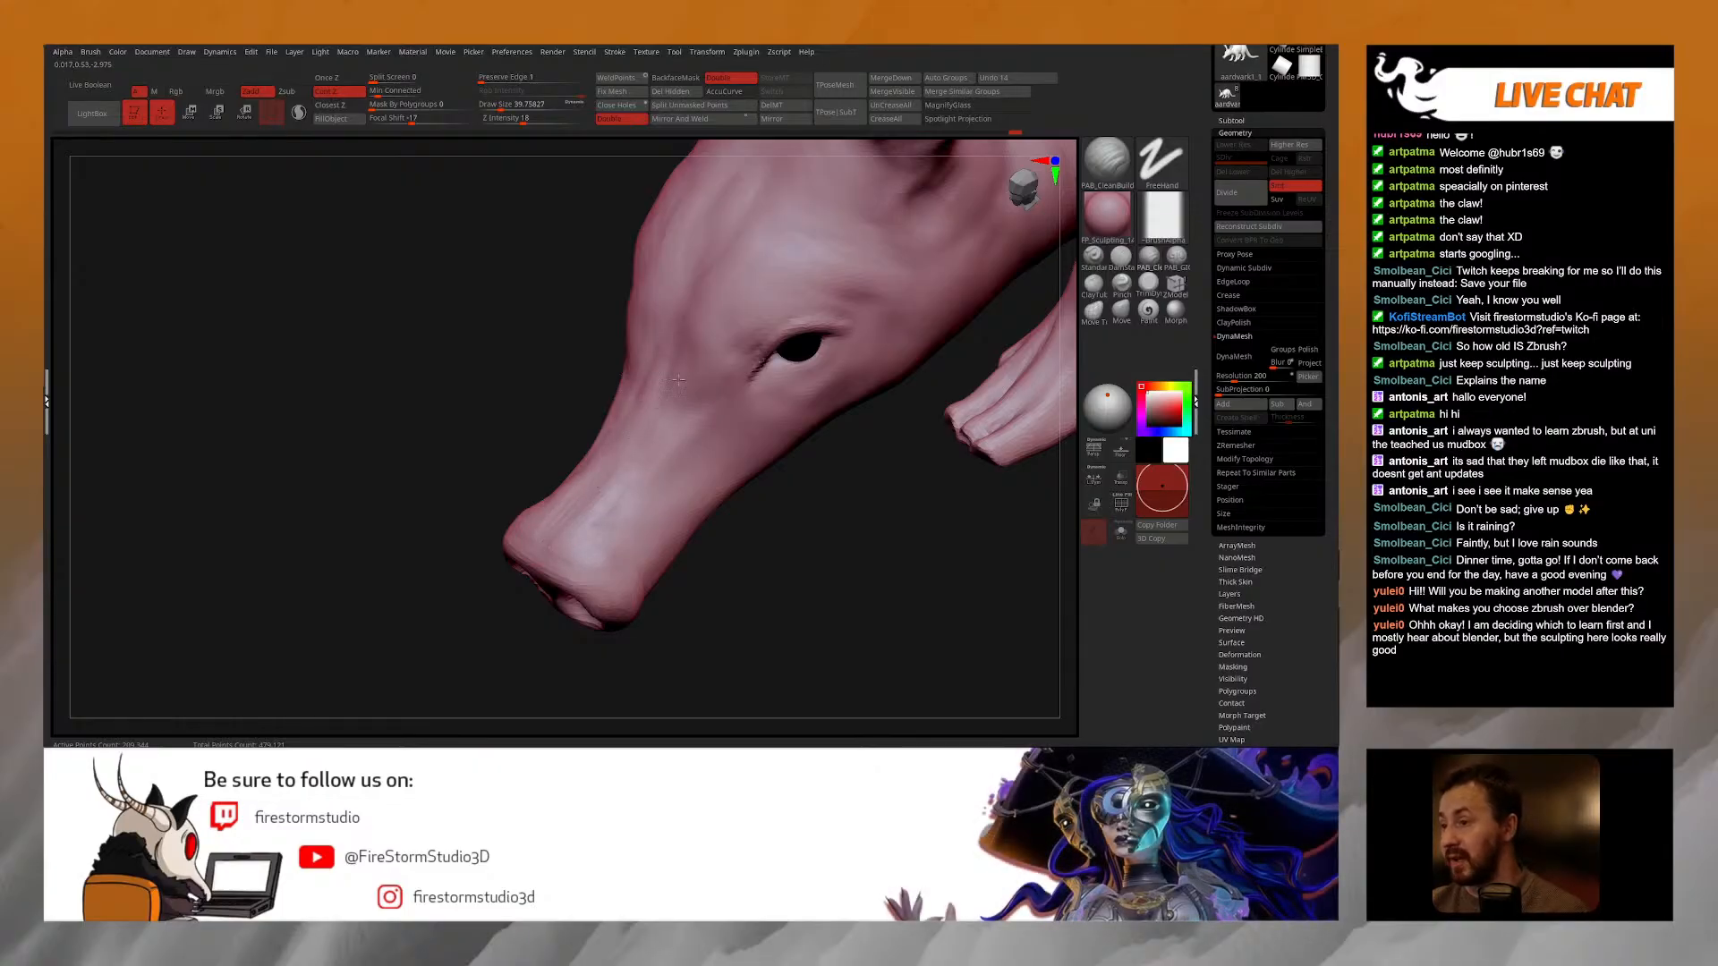
{"action": "mouse_move", "coordinate": [613, 466]}
{"action": "right_mouse_down"}
{"action": "mouse_move", "coordinate": [716, 390]}
{"action": "mouse_move", "coordinate": [598, 482]}
{"action": "right_mouse_up"}
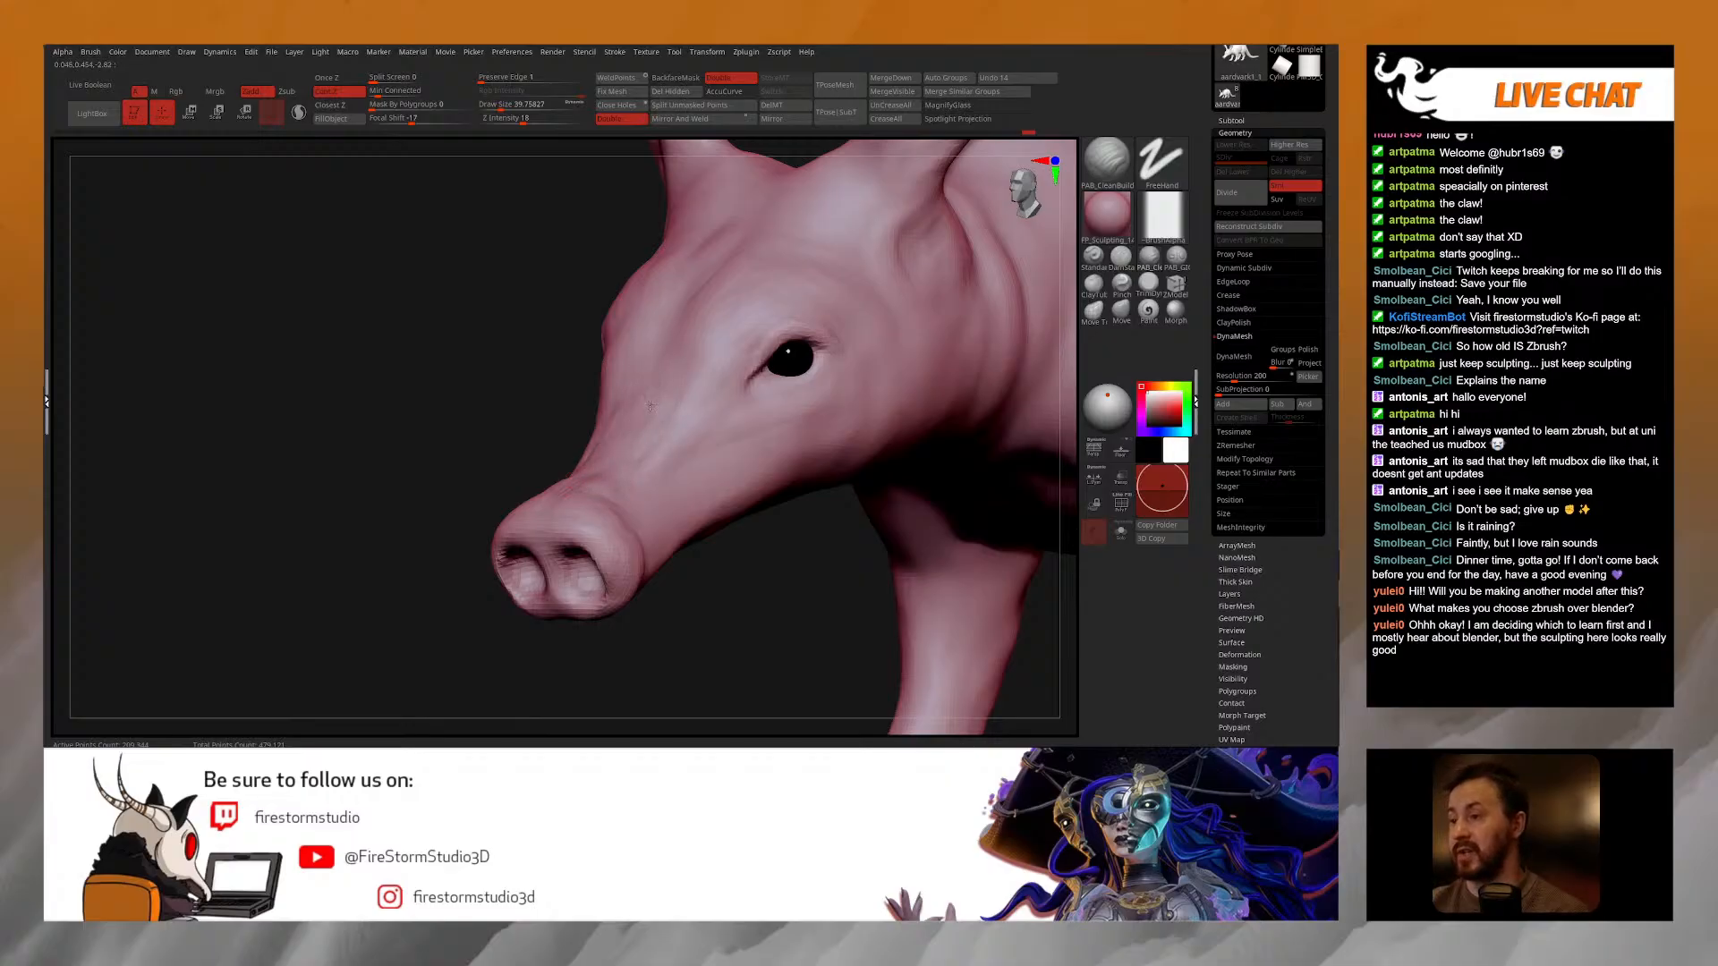
Step: Sculpt the bridge of the snout behind the nostrils at brush sizes of about 65 and 40
{"action": "right_click_drag", "start_coordinate": [649, 407], "coordinate": [664, 387]}
{"action": "key", "text": "space"}
{"action": "left_click_drag", "start_coordinate": [664, 386], "coordinate": [672, 387]}
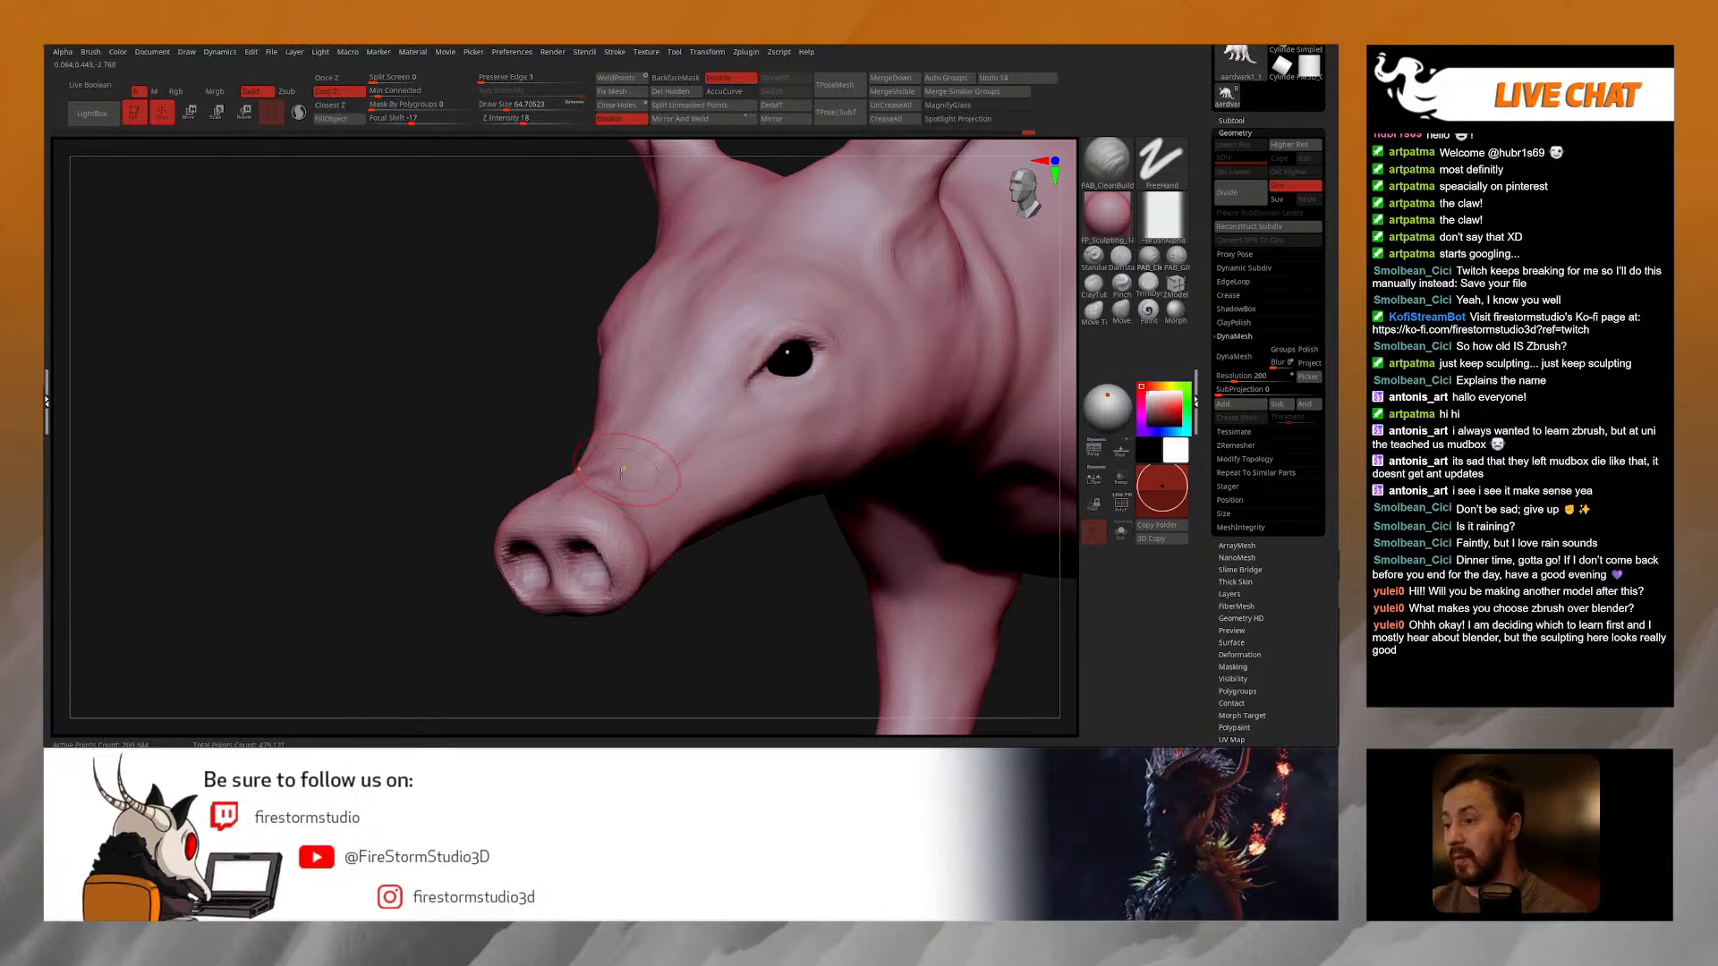
{"action": "right_click_drag", "start_coordinate": [626, 470], "coordinate": [568, 555]}
{"action": "key", "text": "space"}
{"action": "left_click_drag", "start_coordinate": [568, 554], "coordinate": [559, 554]}
{"action": "right_click_drag", "start_coordinate": [560, 555], "coordinate": [571, 471]}
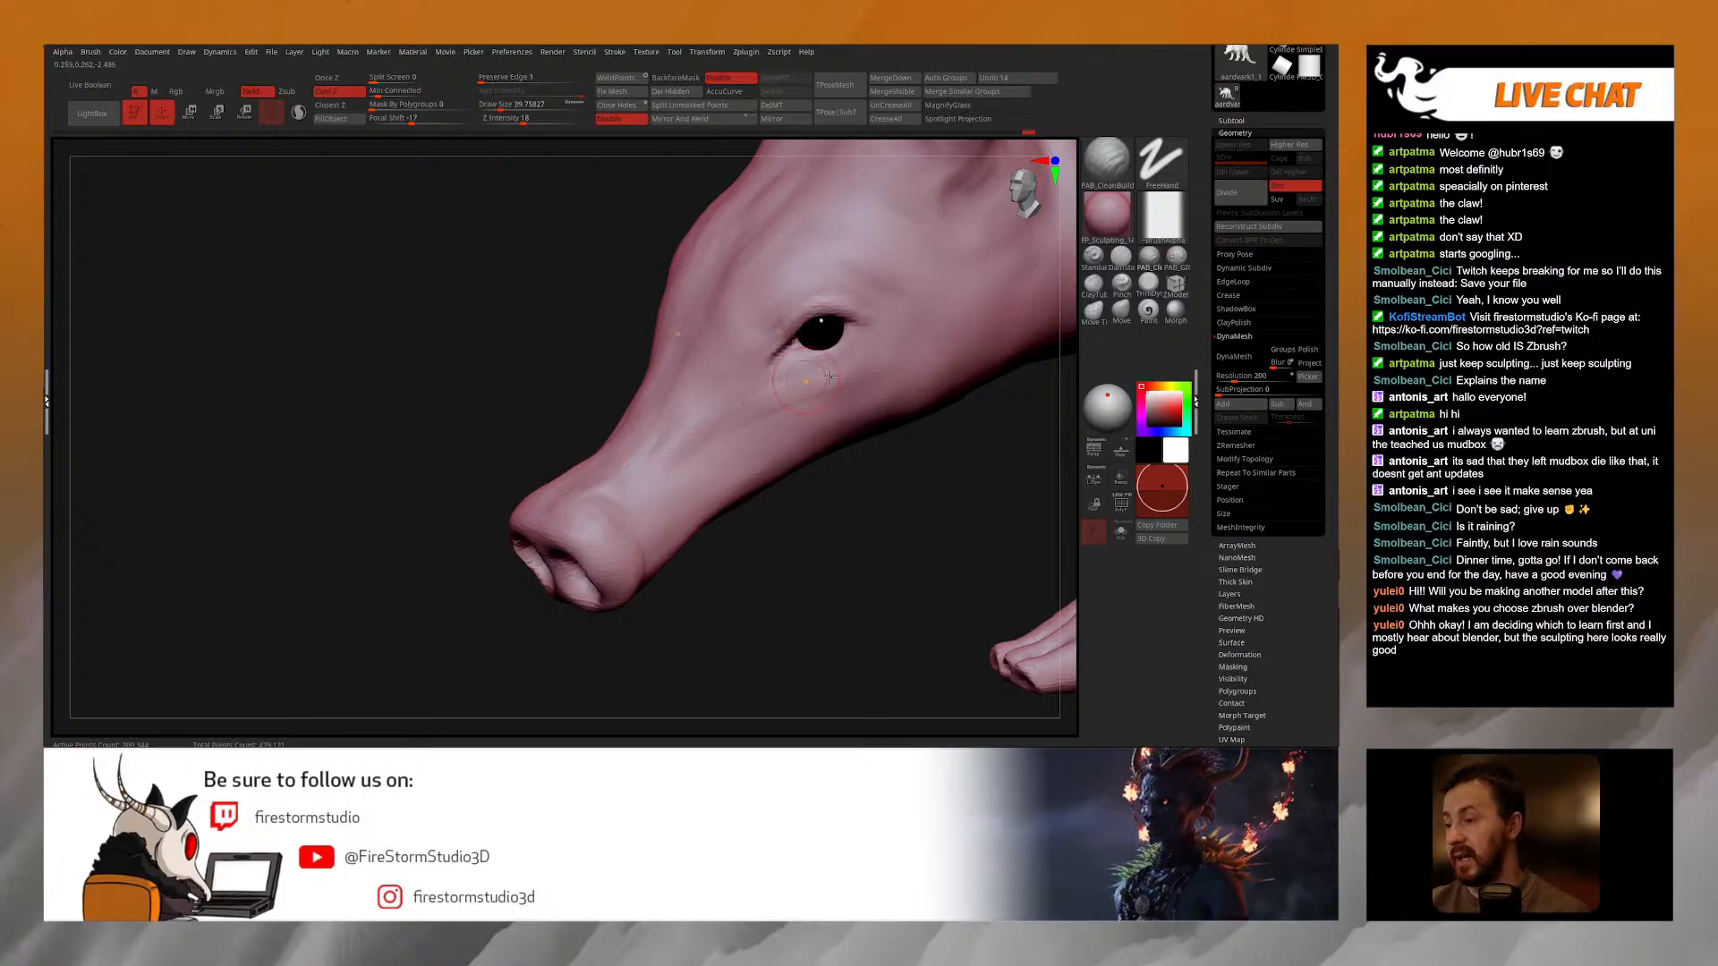
Step: Flatten the bridge of the snout with the TrimDynamic brush, enlarging it to about 60 and 73
{"action": "left_click", "coordinate": [1148, 285]}
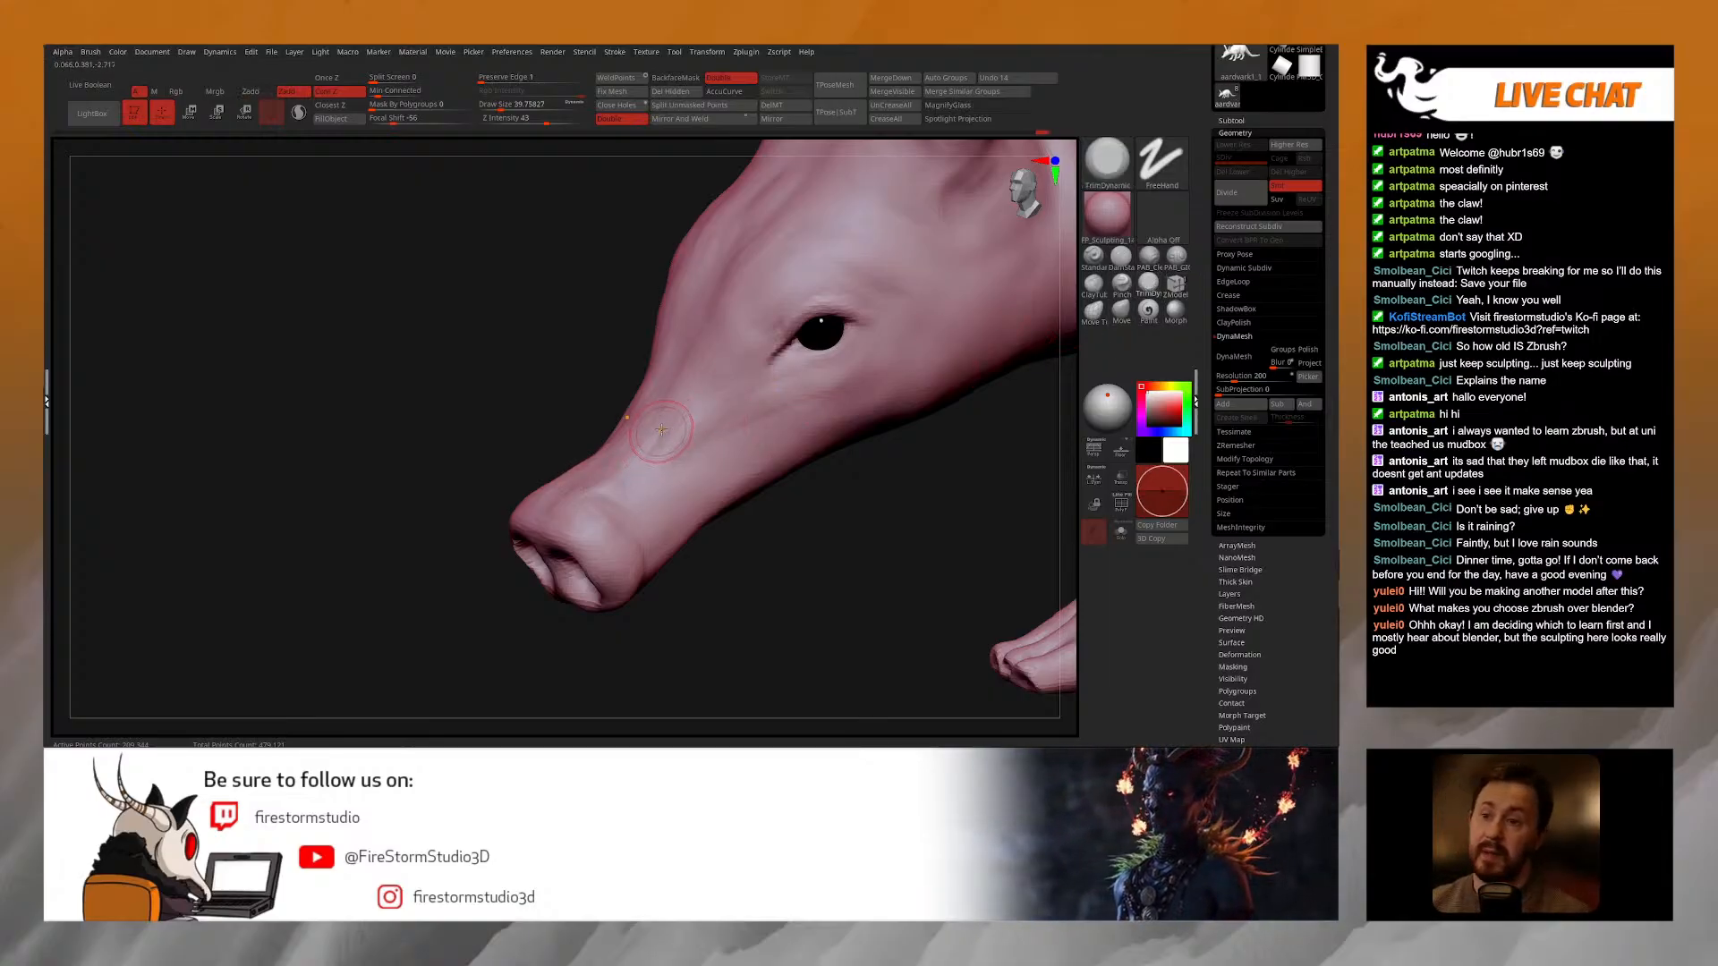
{"action": "right_click_drag", "start_coordinate": [661, 431], "coordinate": [632, 458]}
{"action": "key", "text": "bracketright"}
{"action": "key", "text": "bracketright"}
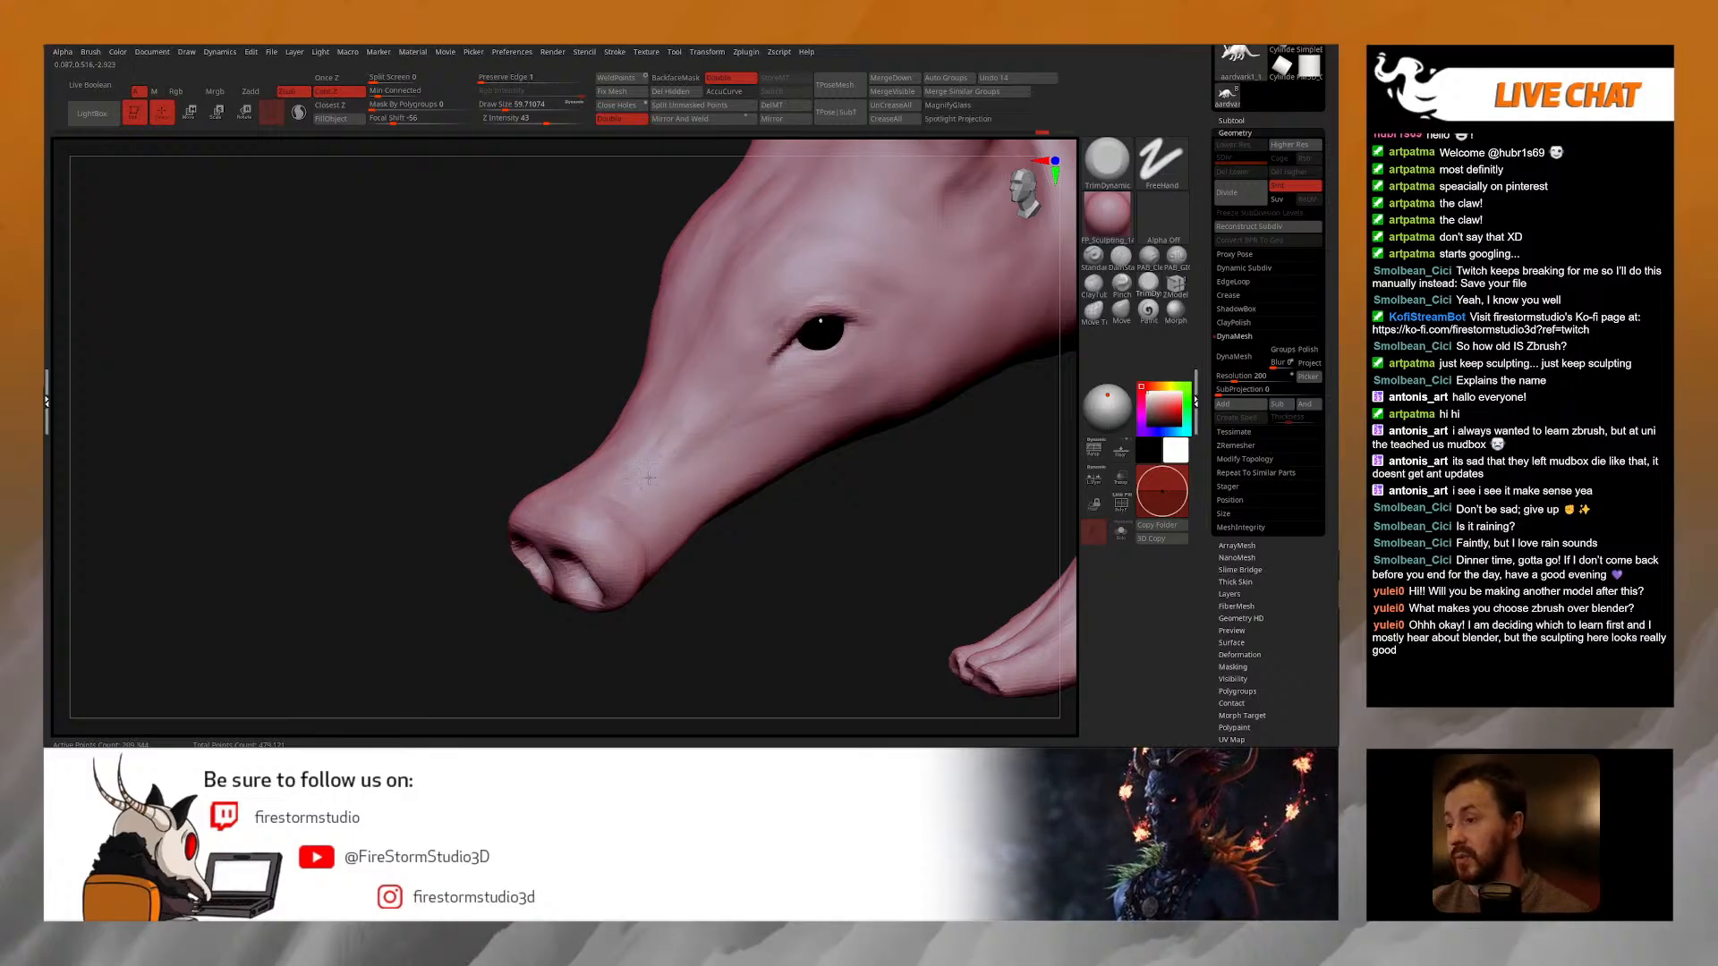
{"action": "key", "text": "bracketright"}
{"action": "right_click_drag", "start_coordinate": [674, 415], "coordinate": [652, 417]}
{"action": "left_click_drag", "start_coordinate": [646, 477], "coordinate": [686, 407]}
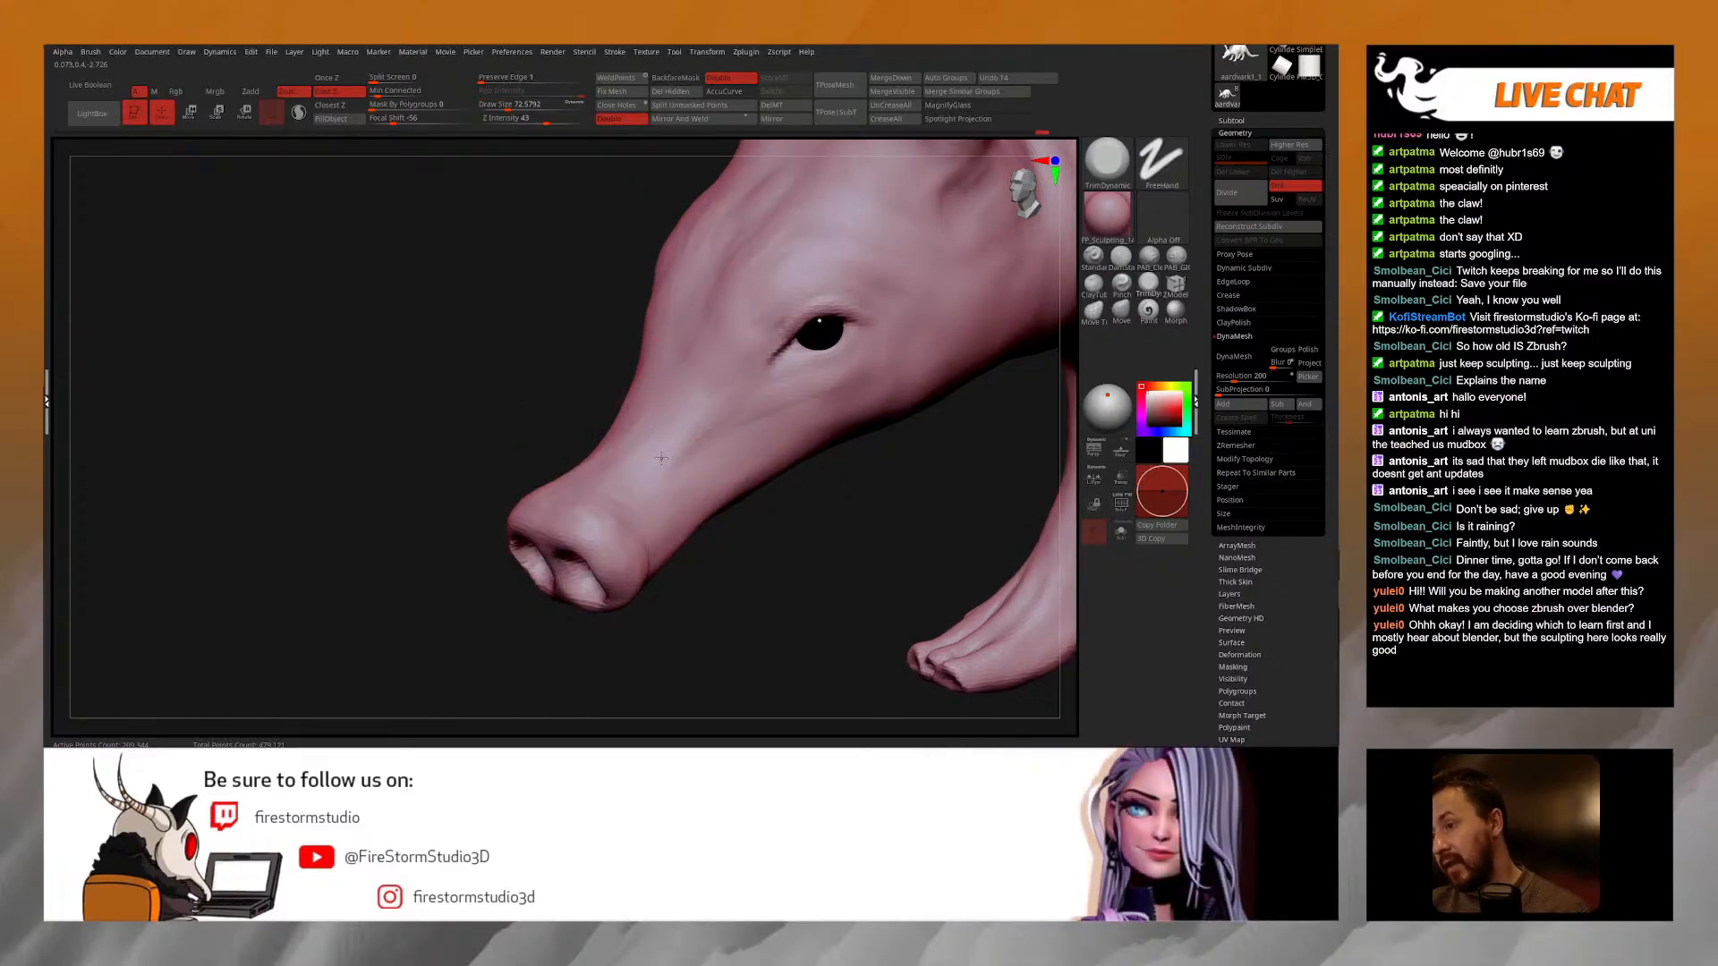
Step: Flatten the planes of the forehead and brow beside the eye with the TrimDynamic brush at a size of about 73
{"action": "right_click_drag", "start_coordinate": [672, 463], "coordinate": [634, 368]}
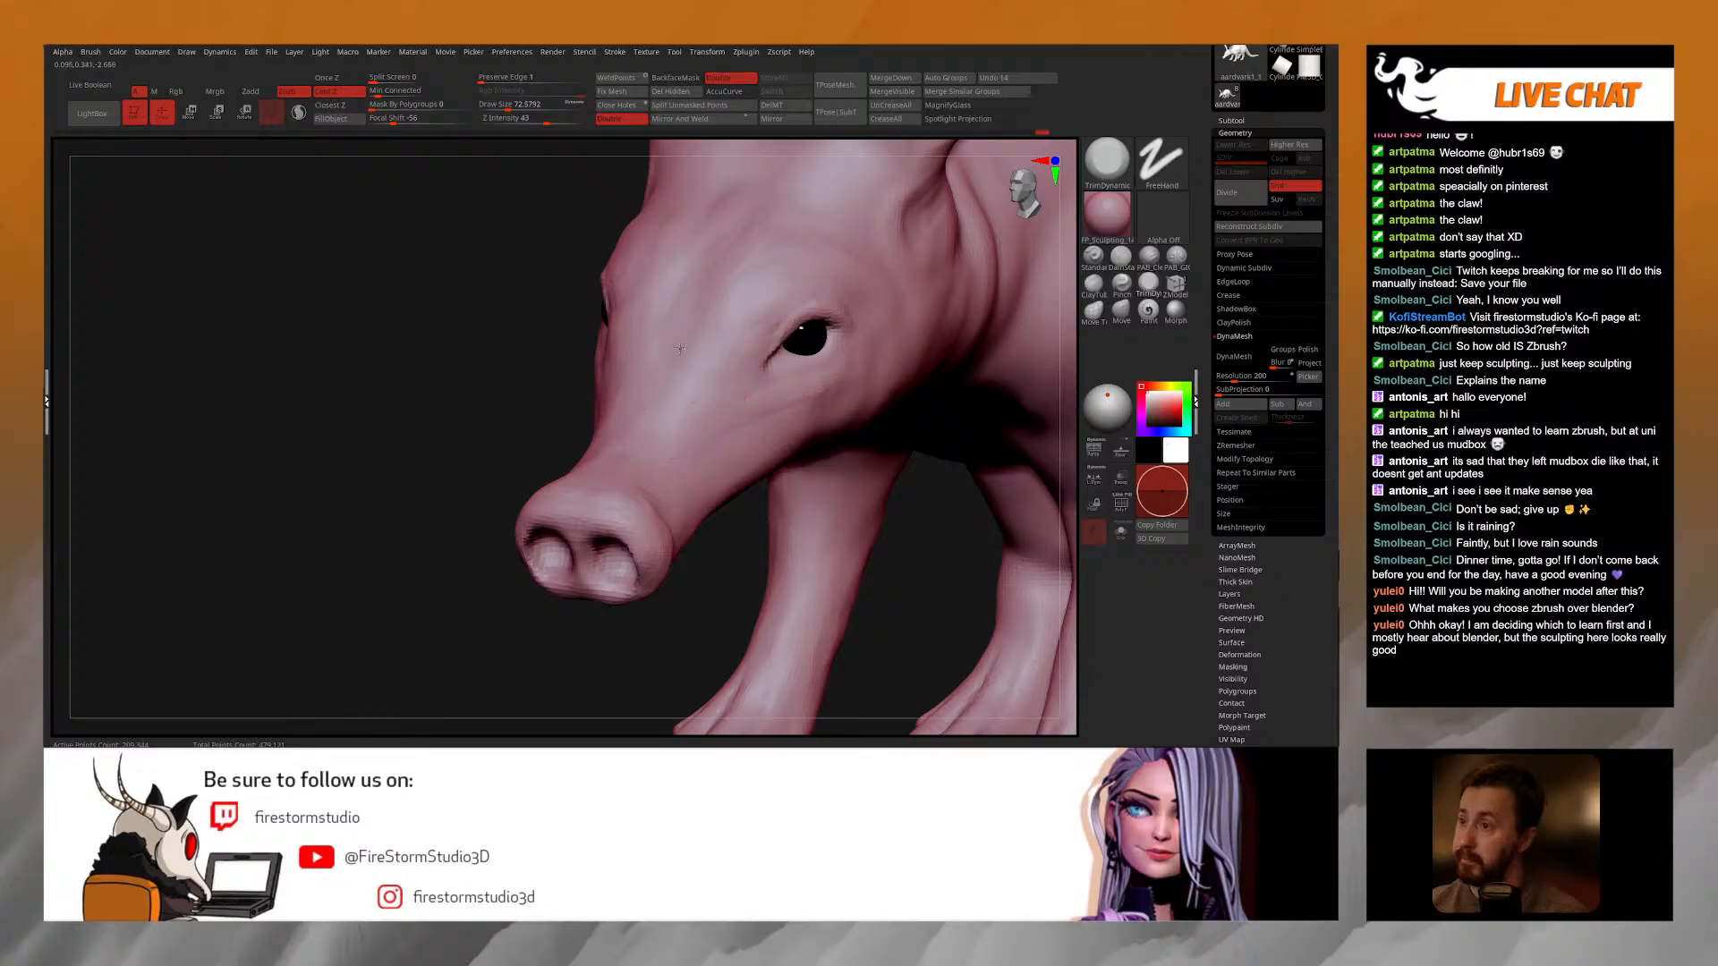
{"action": "mouse_move", "coordinate": [696, 303]}
{"action": "left_mouse_down"}
{"action": "mouse_move", "coordinate": [735, 309]}
{"action": "mouse_move", "coordinate": [707, 394]}
{"action": "mouse_move", "coordinate": [693, 358]}
{"action": "mouse_move", "coordinate": [744, 284]}
{"action": "mouse_move", "coordinate": [680, 376]}
{"action": "mouse_move", "coordinate": [706, 354]}
{"action": "left_mouse_up"}
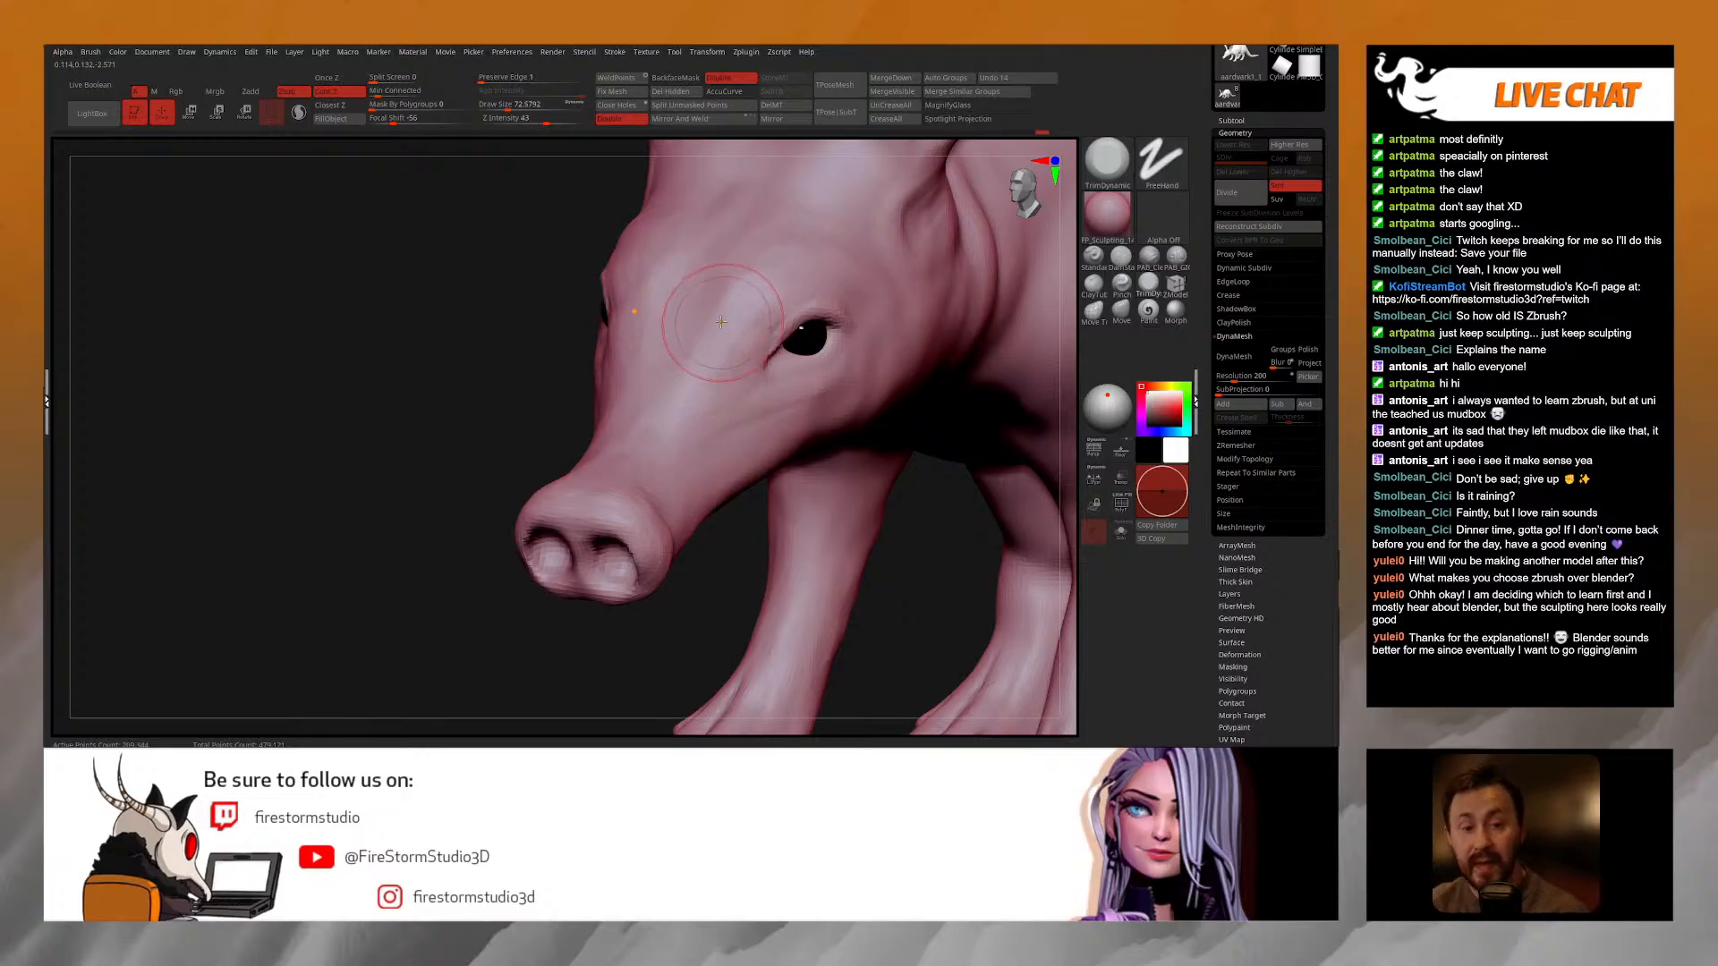
{"action": "mouse_move", "coordinate": [716, 298]}
{"action": "left_mouse_down"}
{"action": "mouse_move", "coordinate": [719, 199]}
{"action": "mouse_move", "coordinate": [777, 234]}
{"action": "left_mouse_up"}
{"action": "right_click_drag", "start_coordinate": [777, 234], "coordinate": [734, 309]}
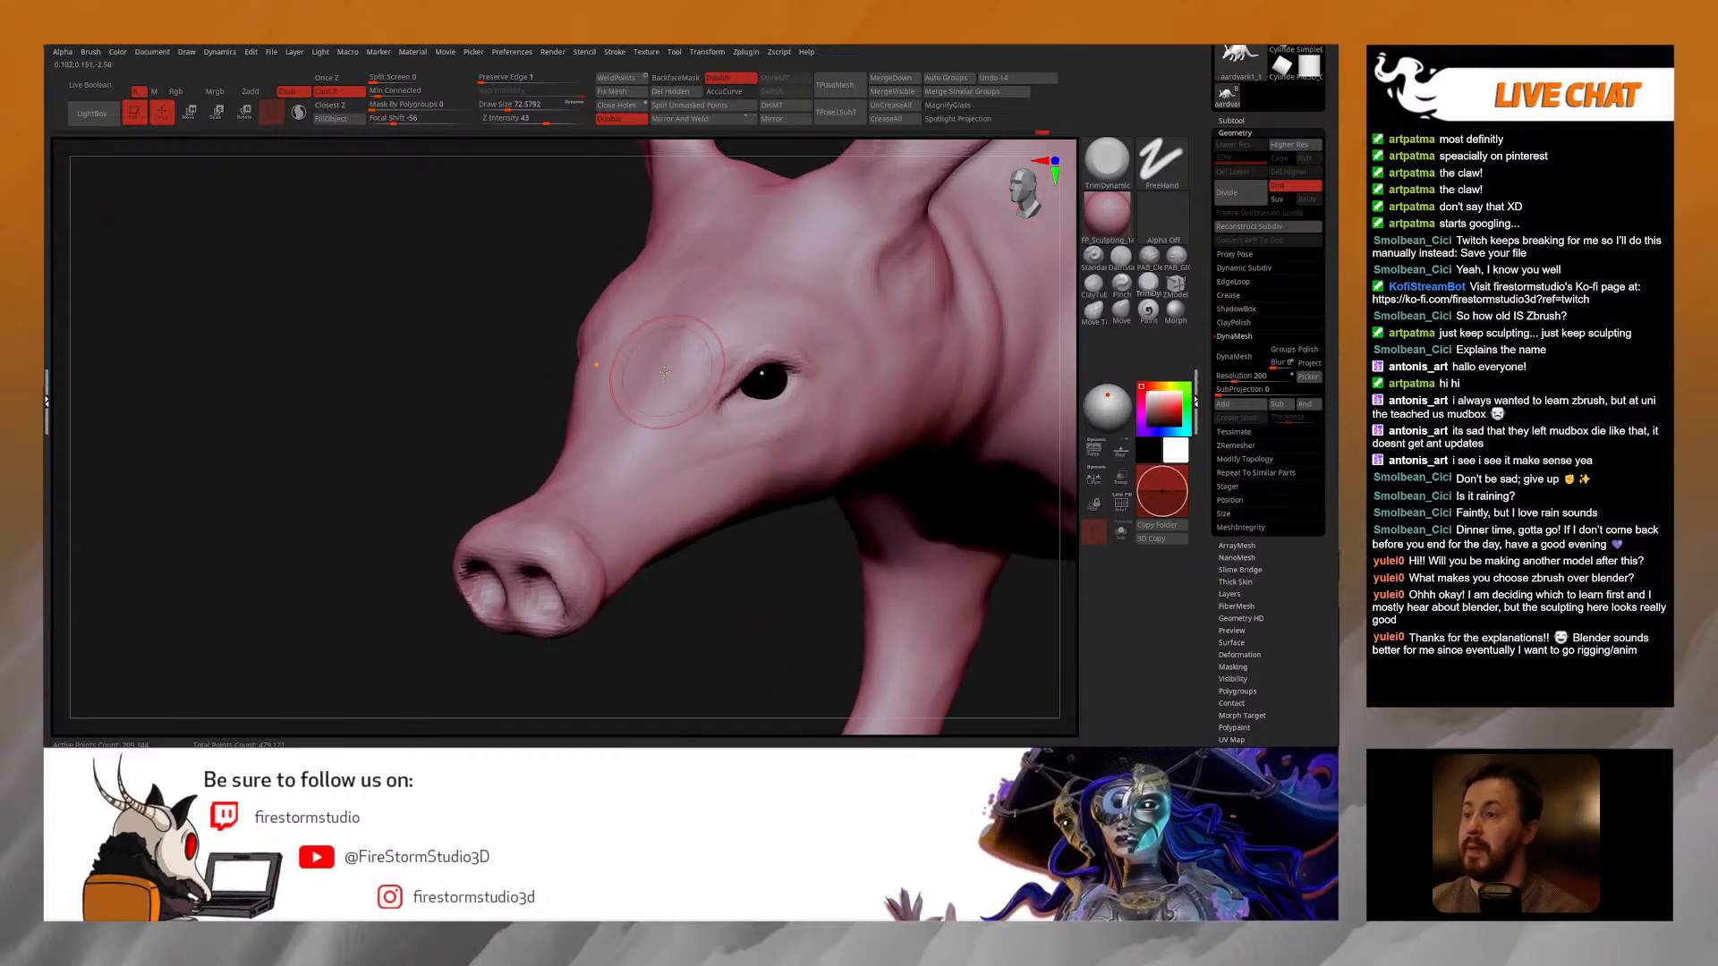
{"action": "right_click_drag", "start_coordinate": [674, 423], "coordinate": [808, 365]}
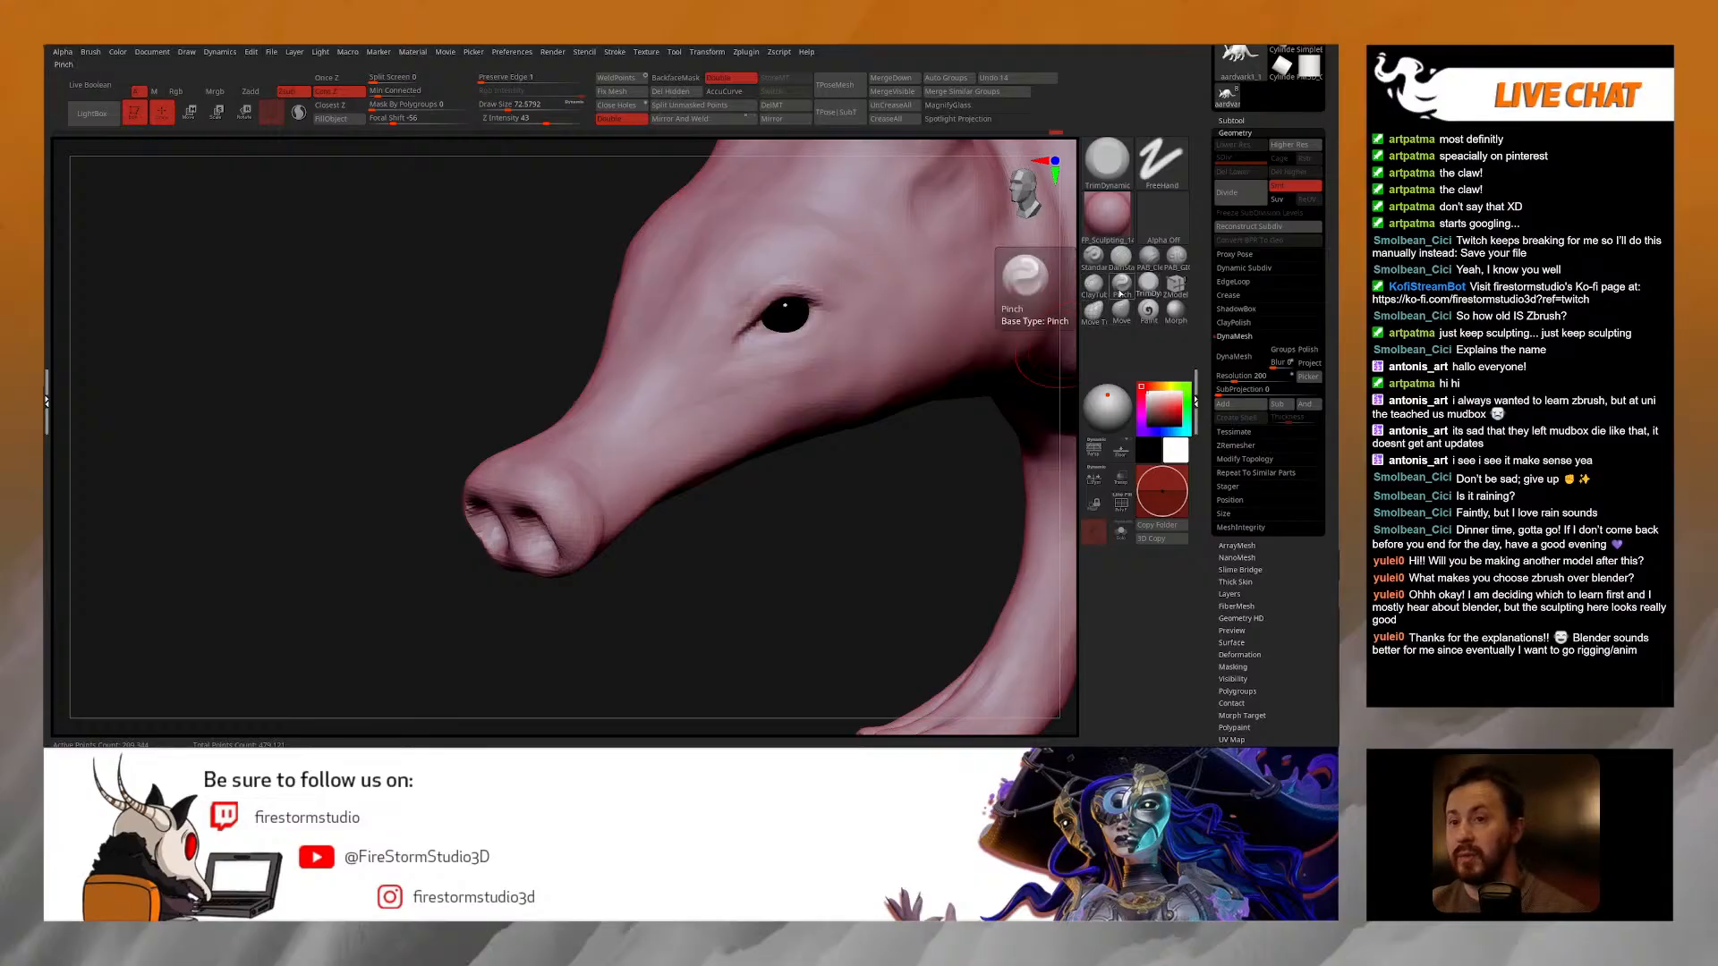
Step: Build up the form below the inner eye corner and along the lower eyelid, reducing the brush size to about 20
{"action": "left_click", "coordinate": [1151, 268]}
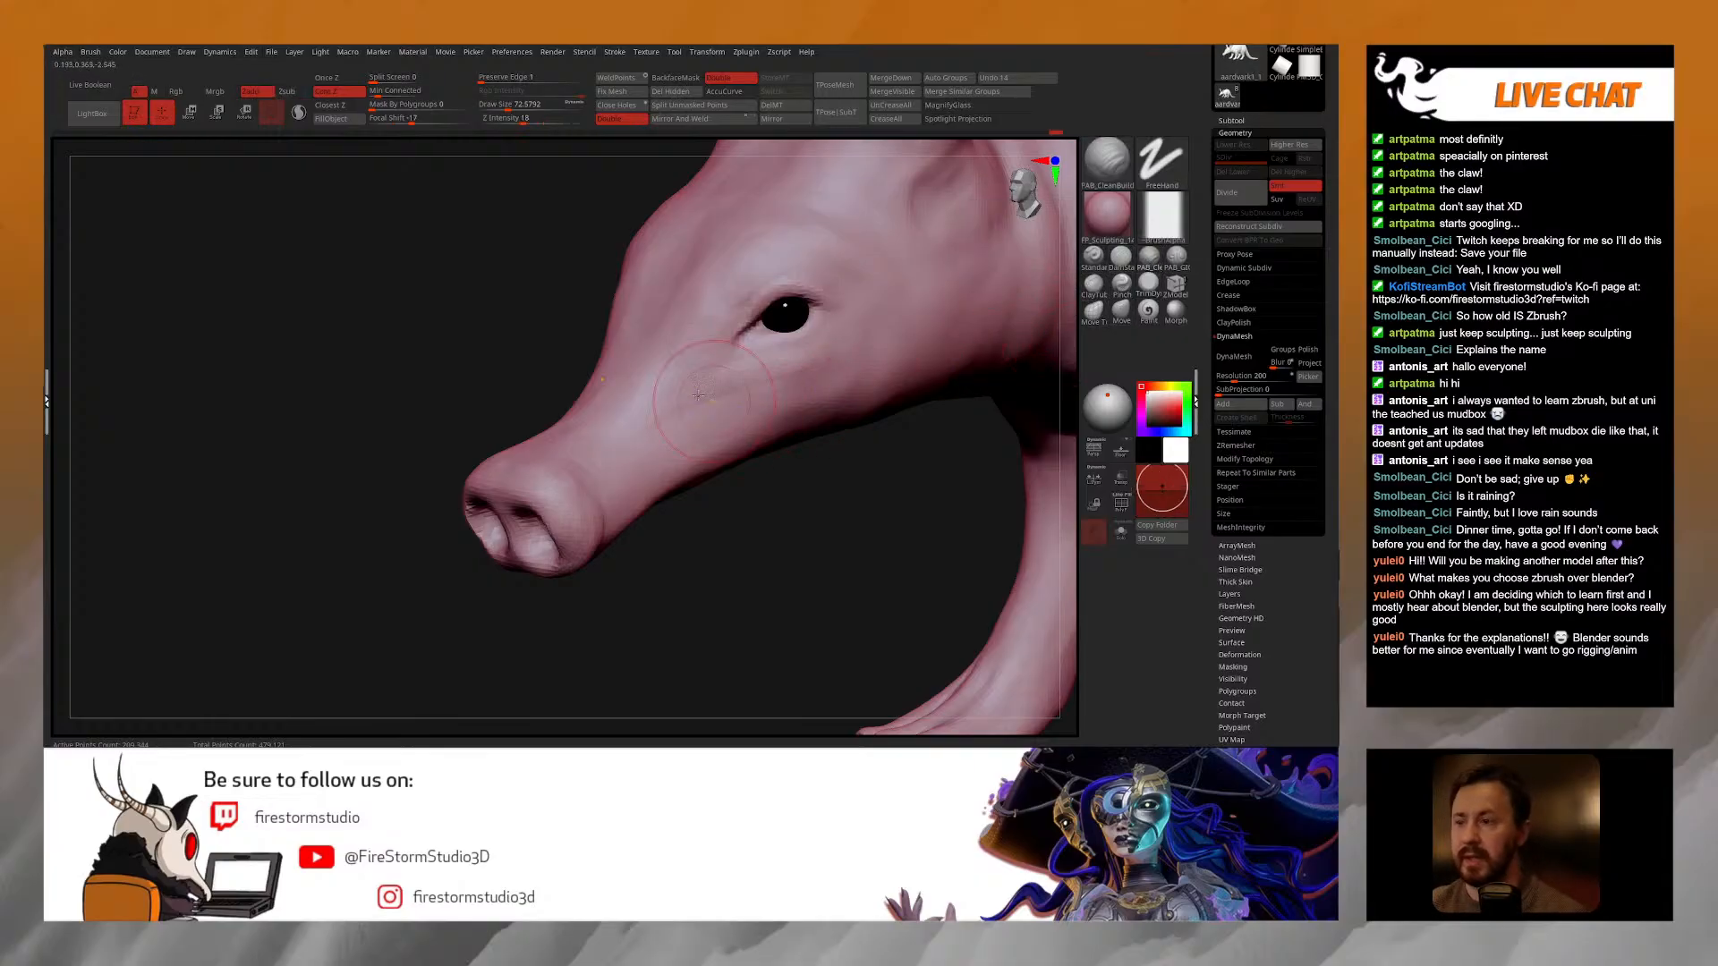
{"action": "right_click_drag", "start_coordinate": [626, 429], "coordinate": [658, 445]}
{"action": "key", "text": "space"}
{"action": "left_click_drag", "start_coordinate": [716, 467], "coordinate": [700, 467]}
{"action": "mouse_move", "coordinate": [707, 385]}
{"action": "right_mouse_down"}
{"action": "mouse_move", "coordinate": [750, 350]}
{"action": "mouse_move", "coordinate": [714, 363]}
{"action": "mouse_move", "coordinate": [745, 361]}
{"action": "right_mouse_up"}
{"action": "key", "text": "space"}
{"action": "left_click_drag", "start_coordinate": [727, 421], "coordinate": [718, 420]}
{"action": "right_click_drag", "start_coordinate": [733, 376], "coordinate": [759, 354]}
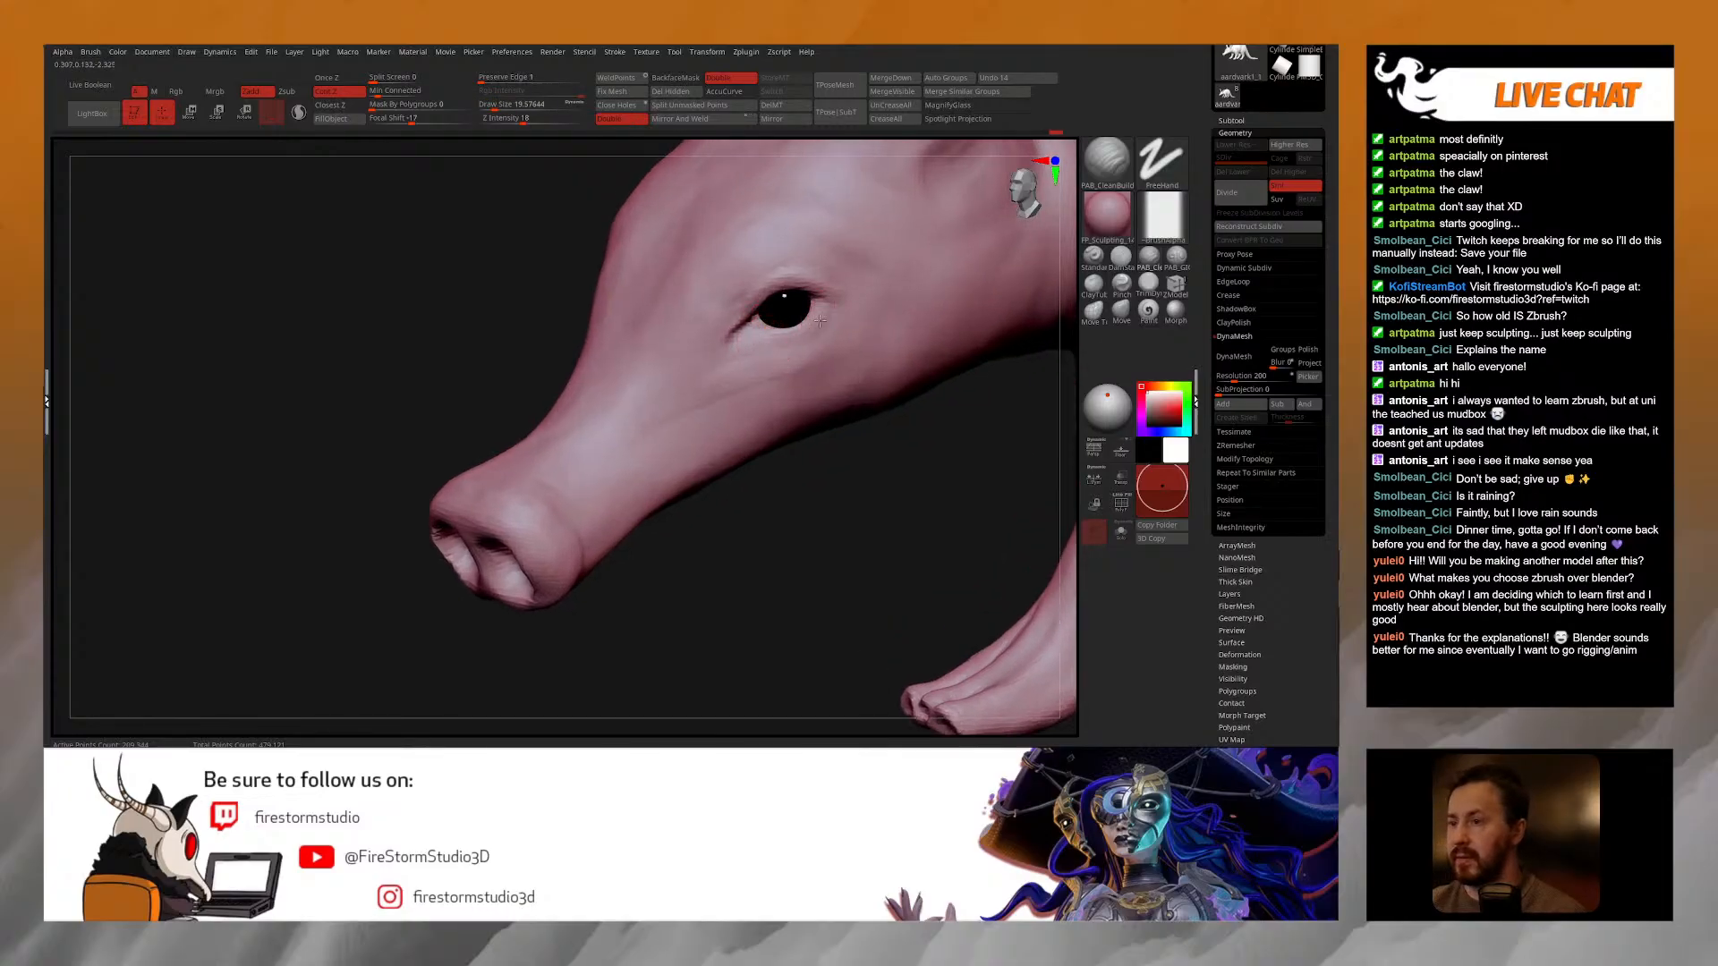
Step: Sculpt and smooth the lower eyelid and the area beneath it at brush sizes of about 20 and 27
{"action": "right_click_drag", "start_coordinate": [804, 331], "coordinate": [818, 332]}
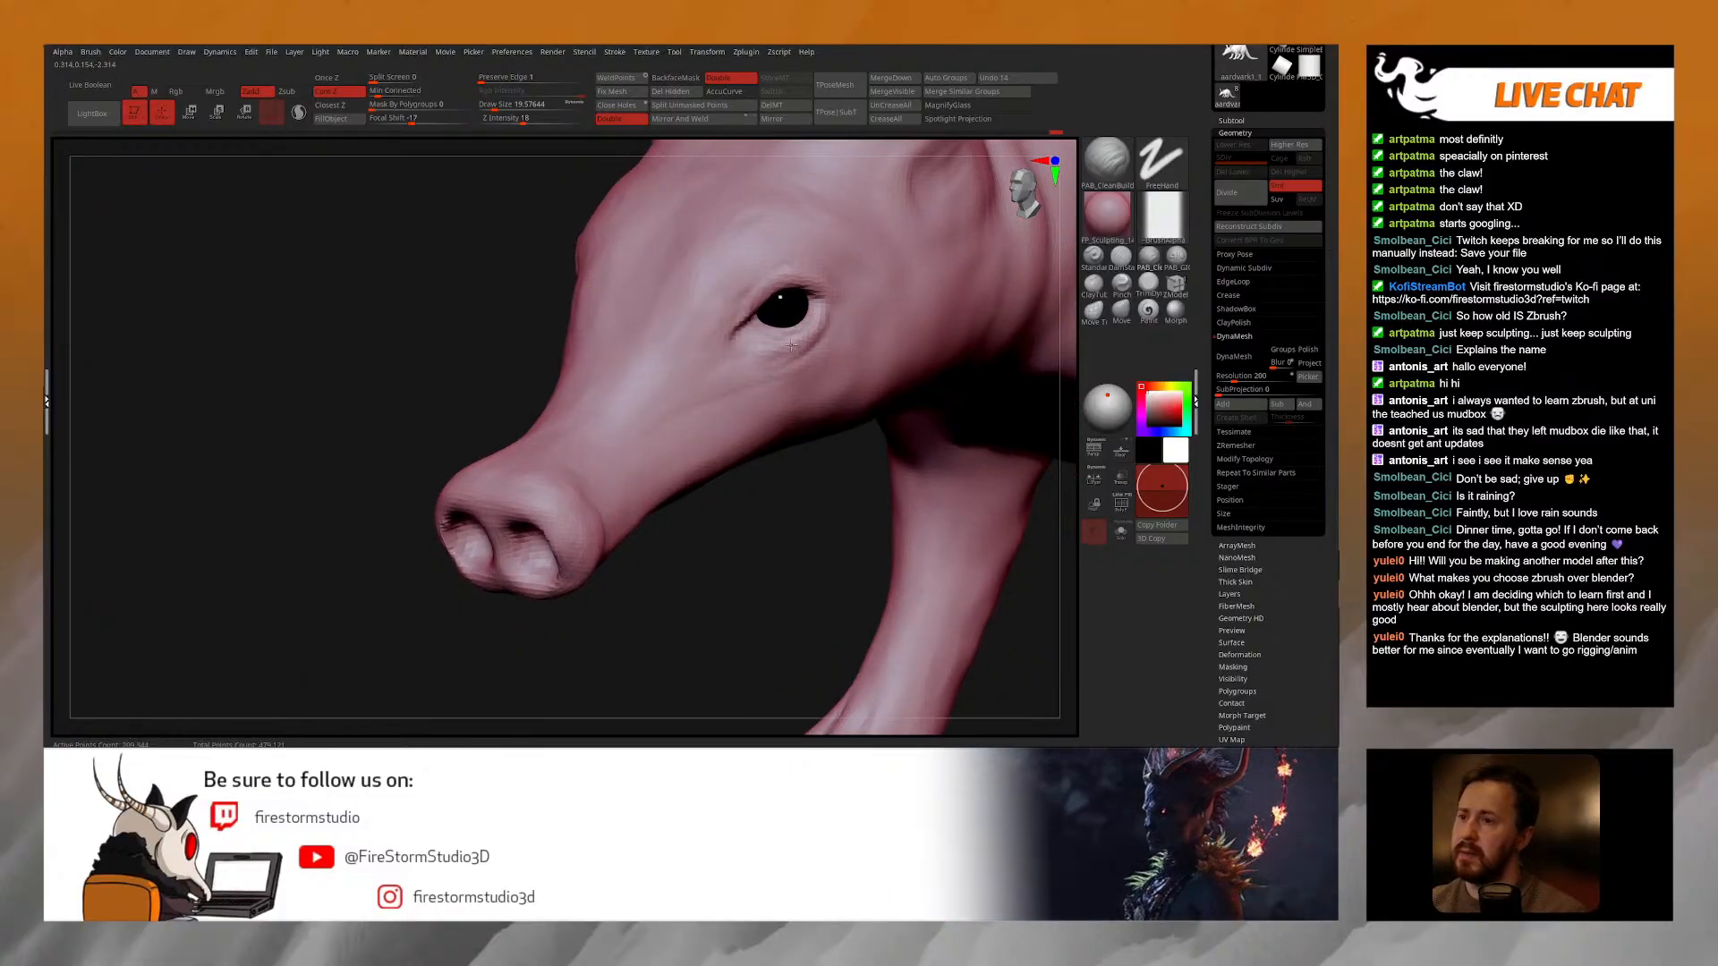
{"action": "right_click_drag", "start_coordinate": [748, 361], "coordinate": [763, 362]}
{"action": "key", "text": "]"}
{"action": "mouse_move", "coordinate": [764, 361]}
{"action": "left_mouse_down"}
{"action": "mouse_move", "coordinate": [791, 354]}
{"action": "mouse_move", "coordinate": [765, 364]}
{"action": "left_mouse_up"}
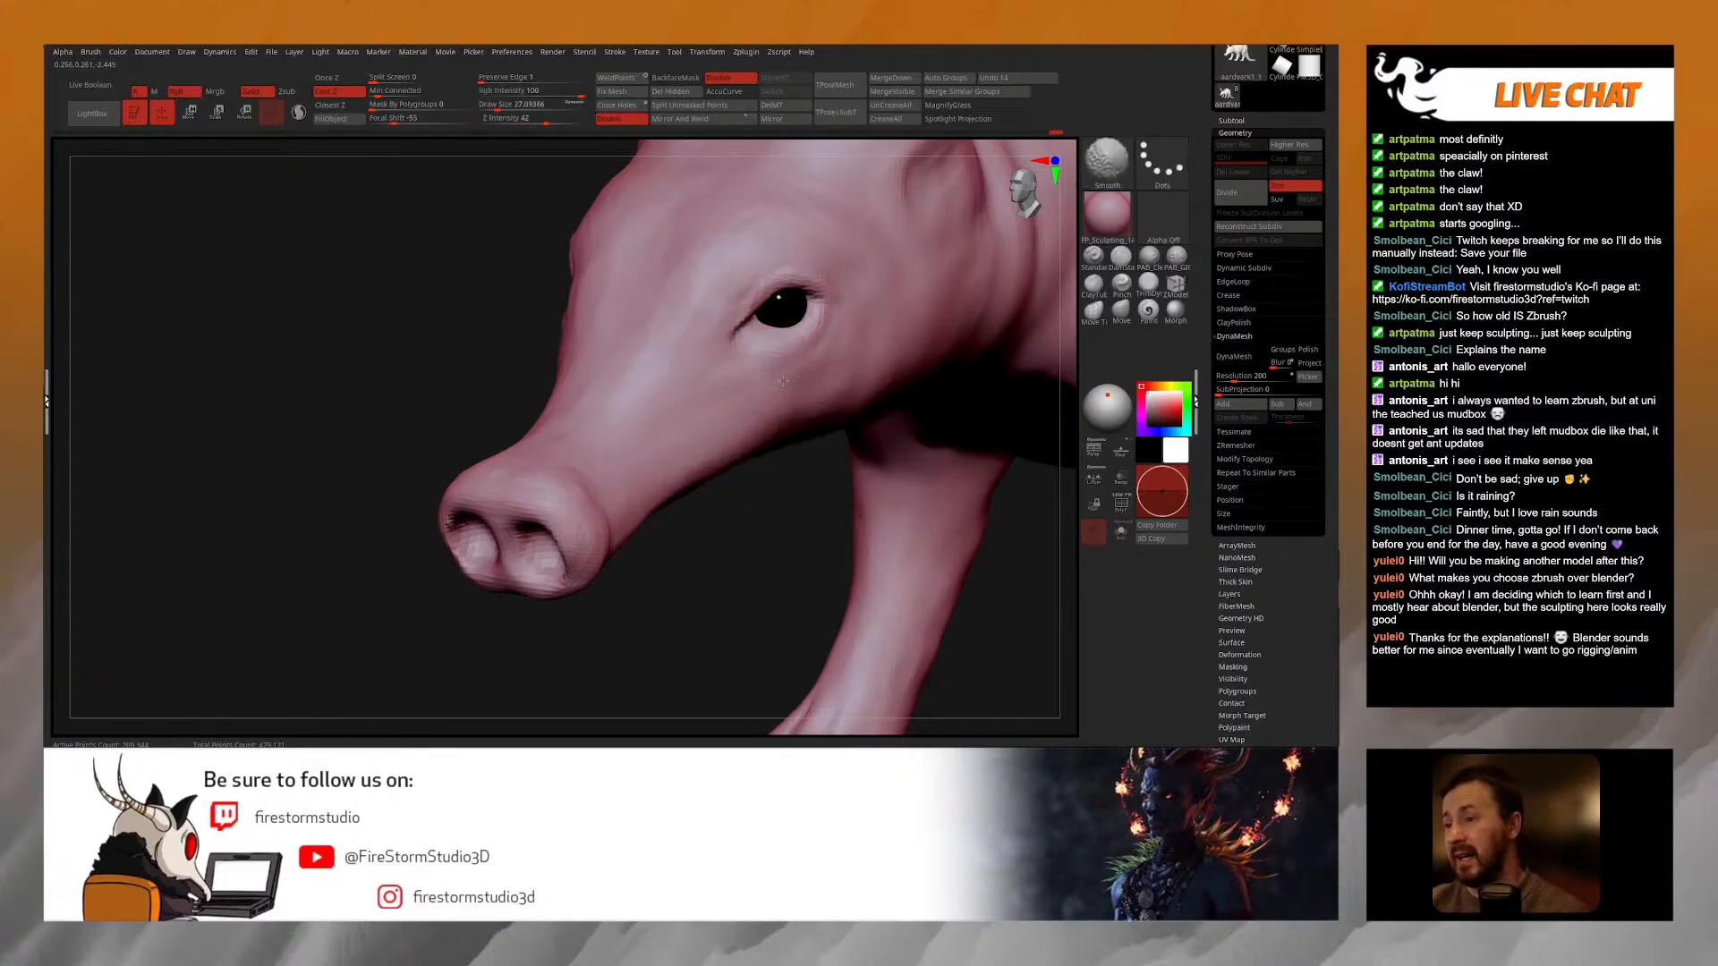
{"action": "right_click_drag", "start_coordinate": [792, 369], "coordinate": [718, 383]}
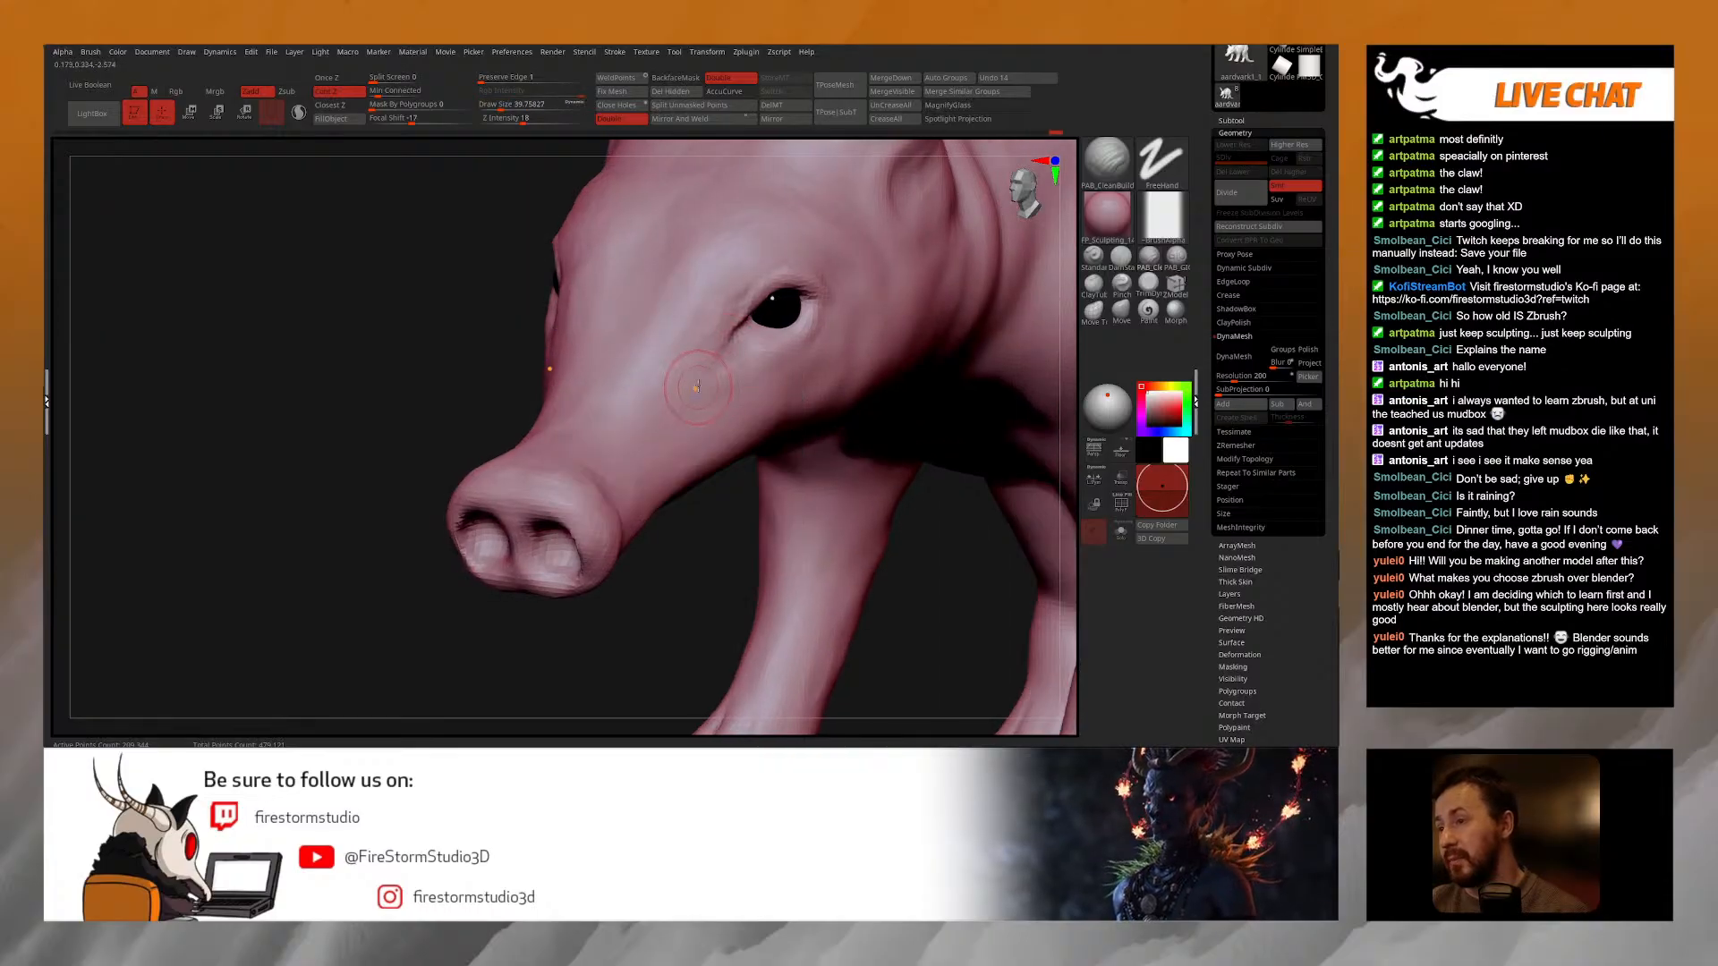
Step: Build up the inner eye corner and the upper eyelid, reducing the brush size to about 8
{"action": "right_click", "coordinate": [704, 368]}
{"action": "left_click_drag", "start_coordinate": [703, 367], "coordinate": [711, 366]}
{"action": "right_click", "coordinate": [721, 305]}
{"action": "left_click_drag", "start_coordinate": [721, 305], "coordinate": [714, 305]}
{"action": "right_click_drag", "start_coordinate": [798, 291], "coordinate": [737, 300]}
{"action": "right_click", "coordinate": [739, 300]}
{"action": "left_click_drag", "start_coordinate": [739, 300], "coordinate": [725, 300]}
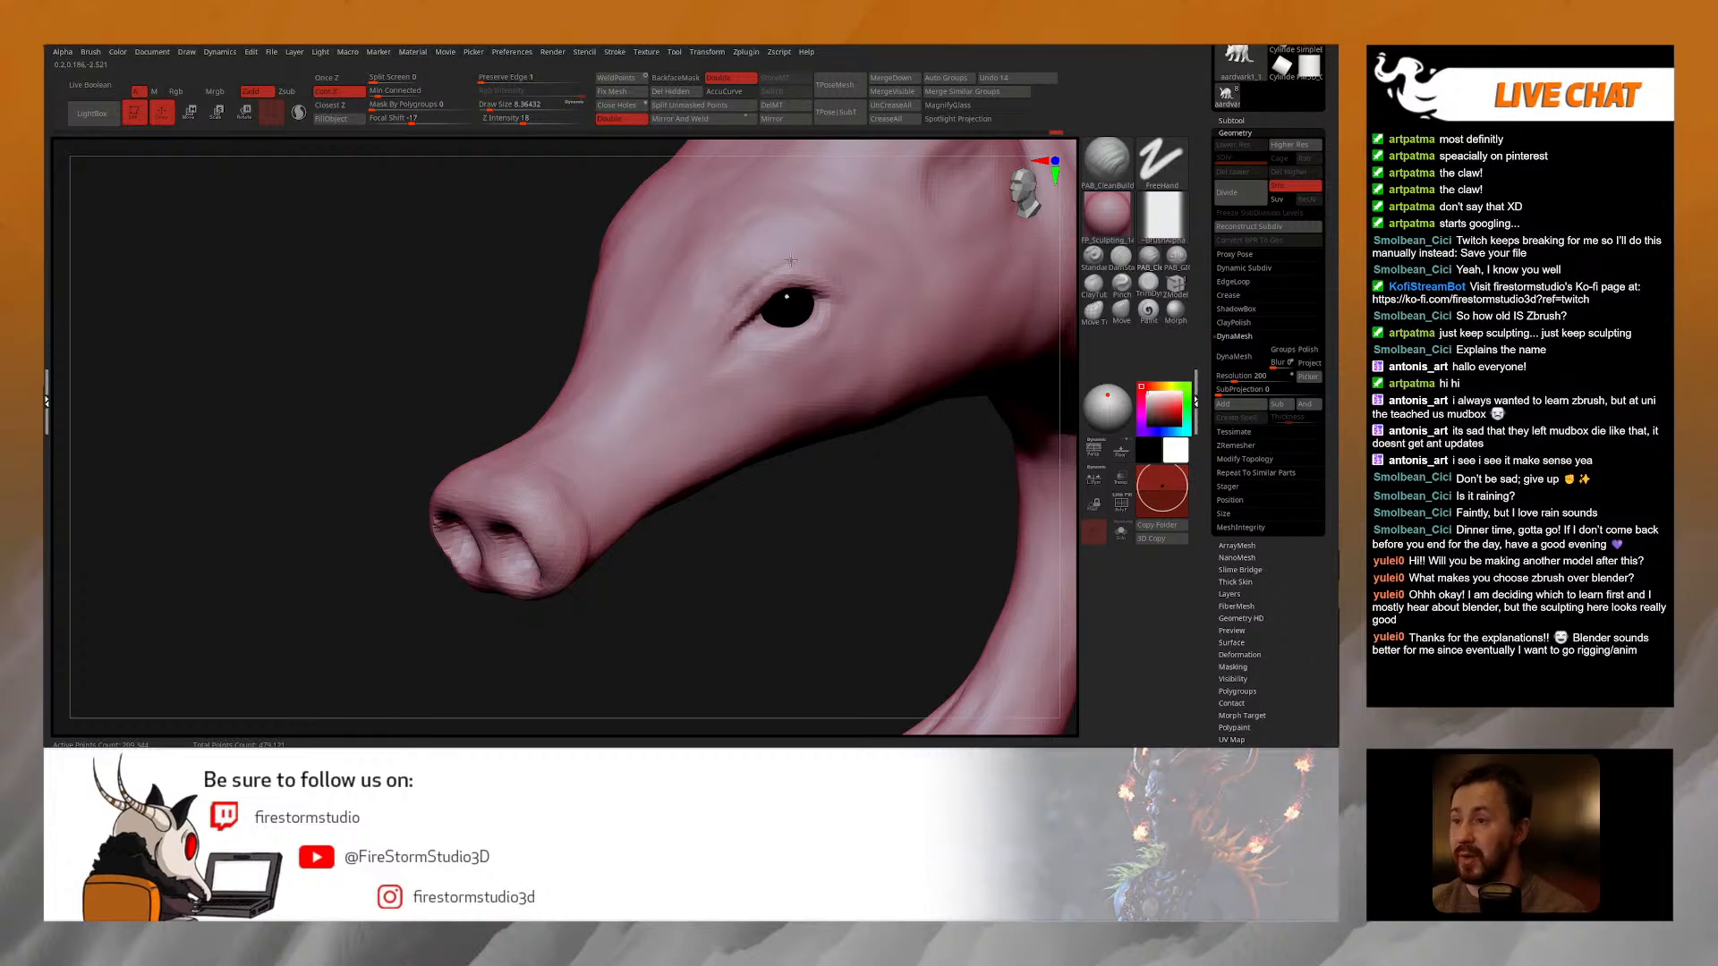
Step: Carve fine creases above the upper eyelid and toward the inner corner with the DamStandard brush at sizes of about 9 and 14
{"action": "key", "text": "b"}
{"action": "key", "text": "d"}
{"action": "key", "text": "s"}
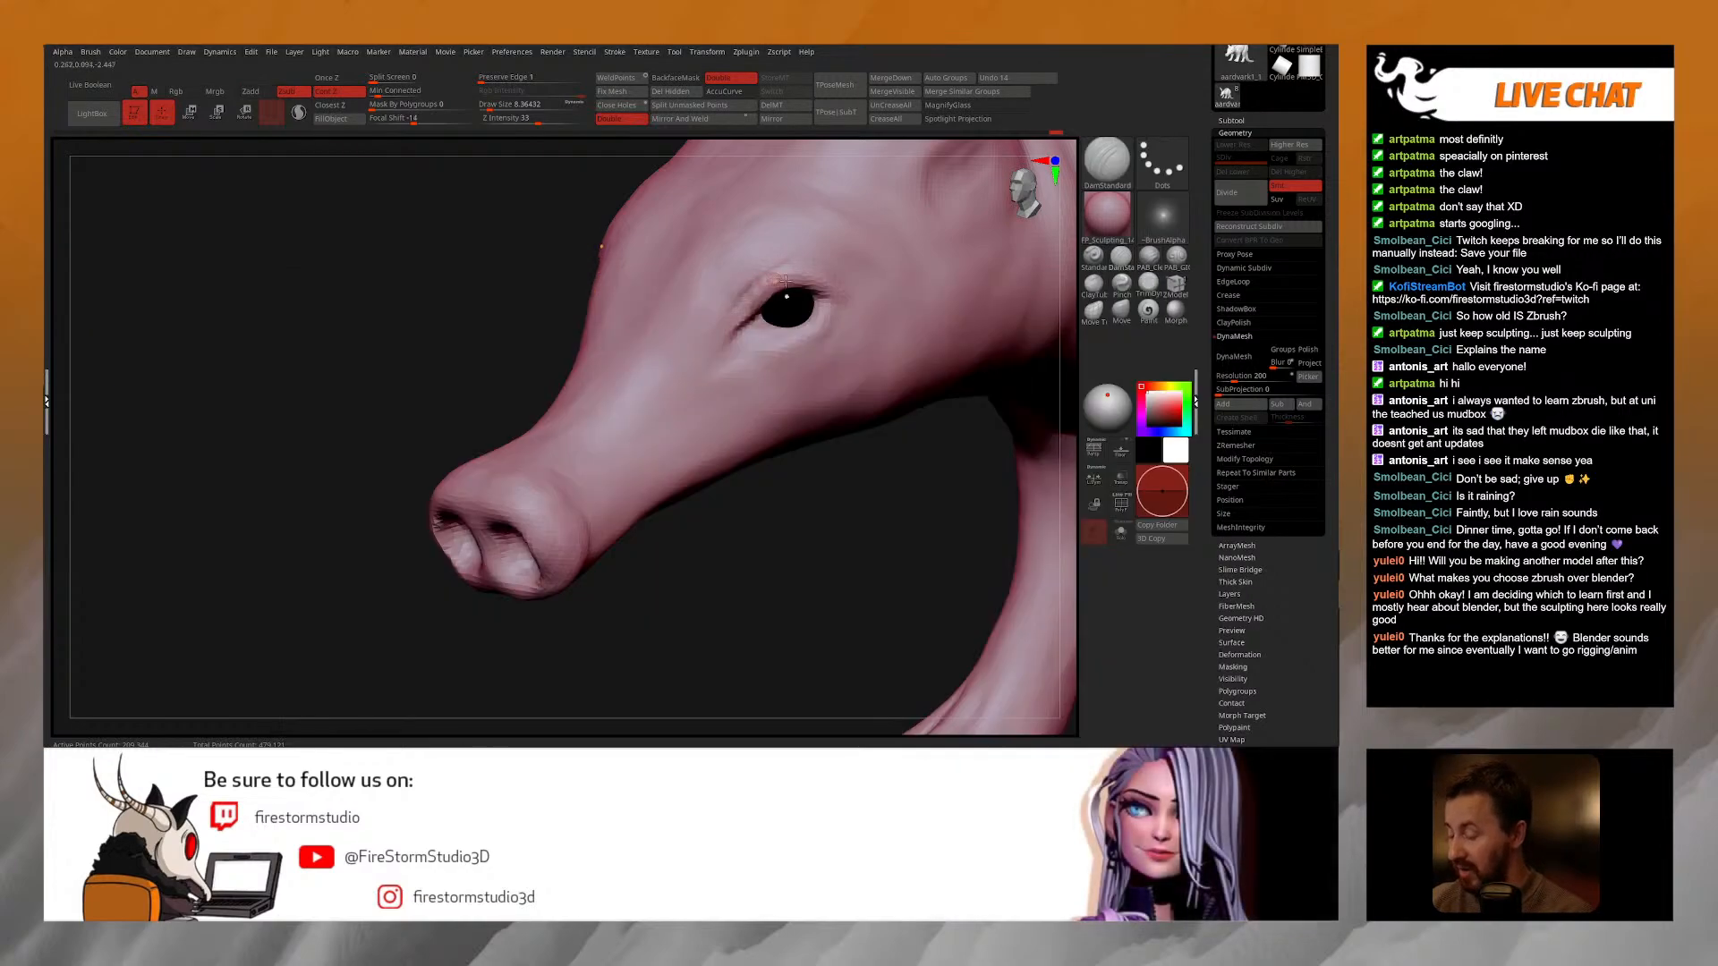
{"action": "right_click", "coordinate": [723, 323]}
{"action": "left_click_drag", "start_coordinate": [723, 322], "coordinate": [719, 320]}
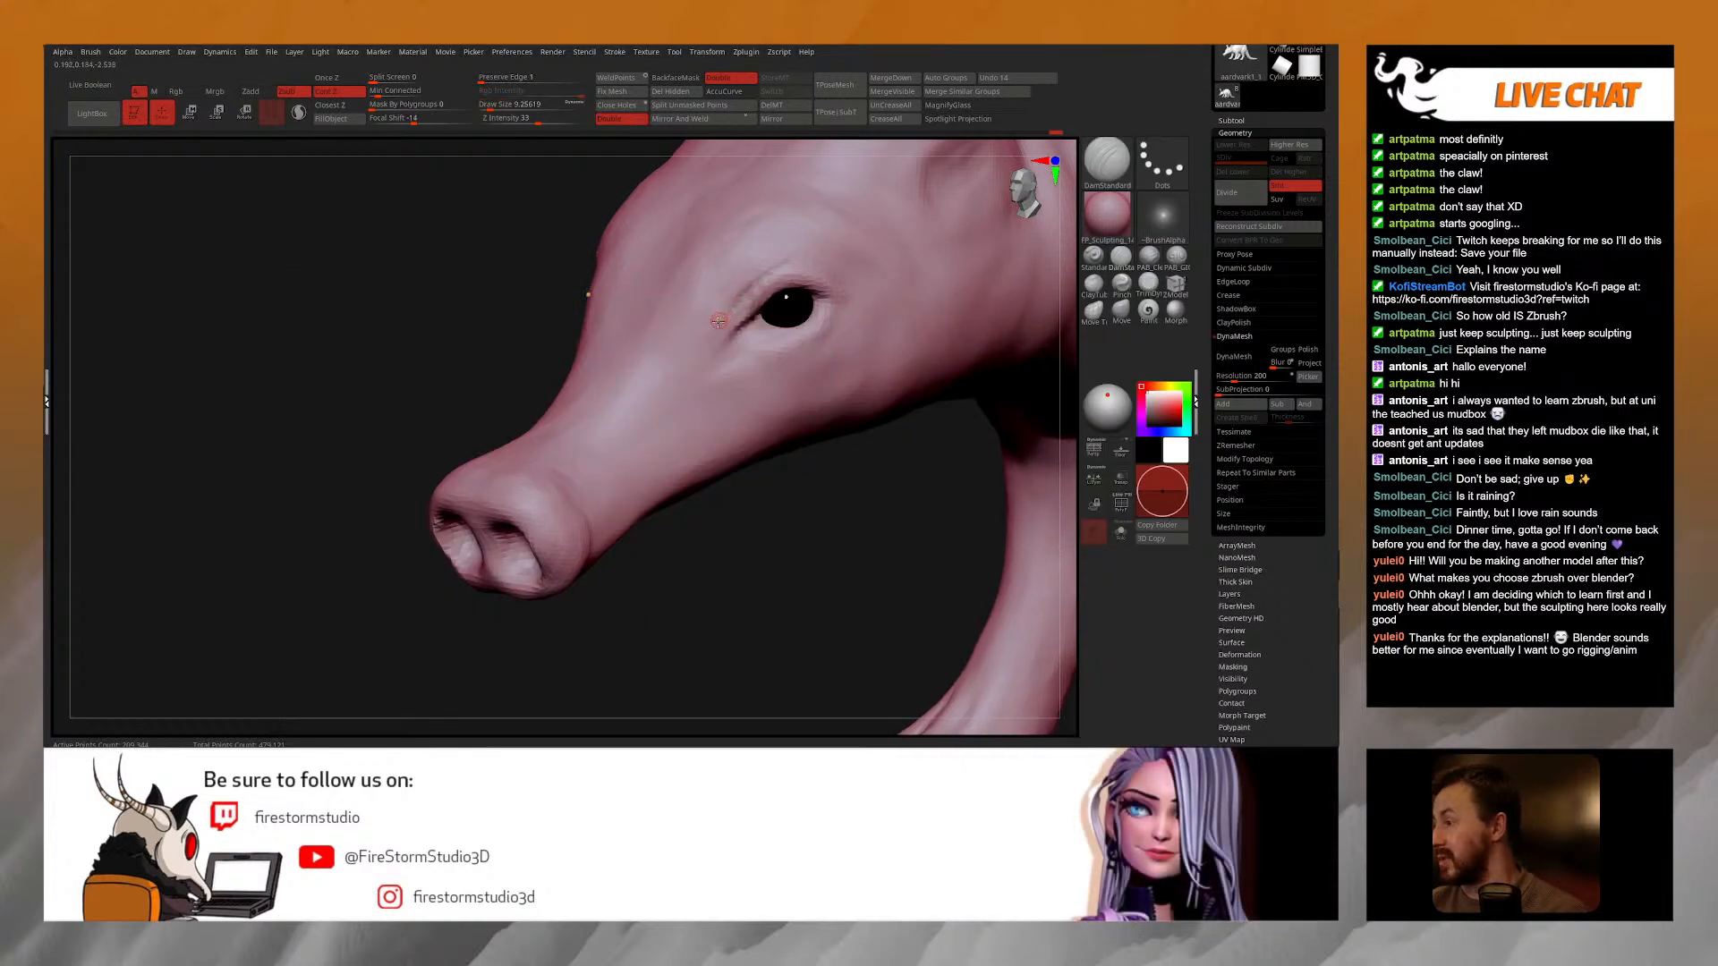
{"action": "right_click", "coordinate": [779, 264]}
{"action": "left_click_drag", "start_coordinate": [779, 264], "coordinate": [765, 271]}
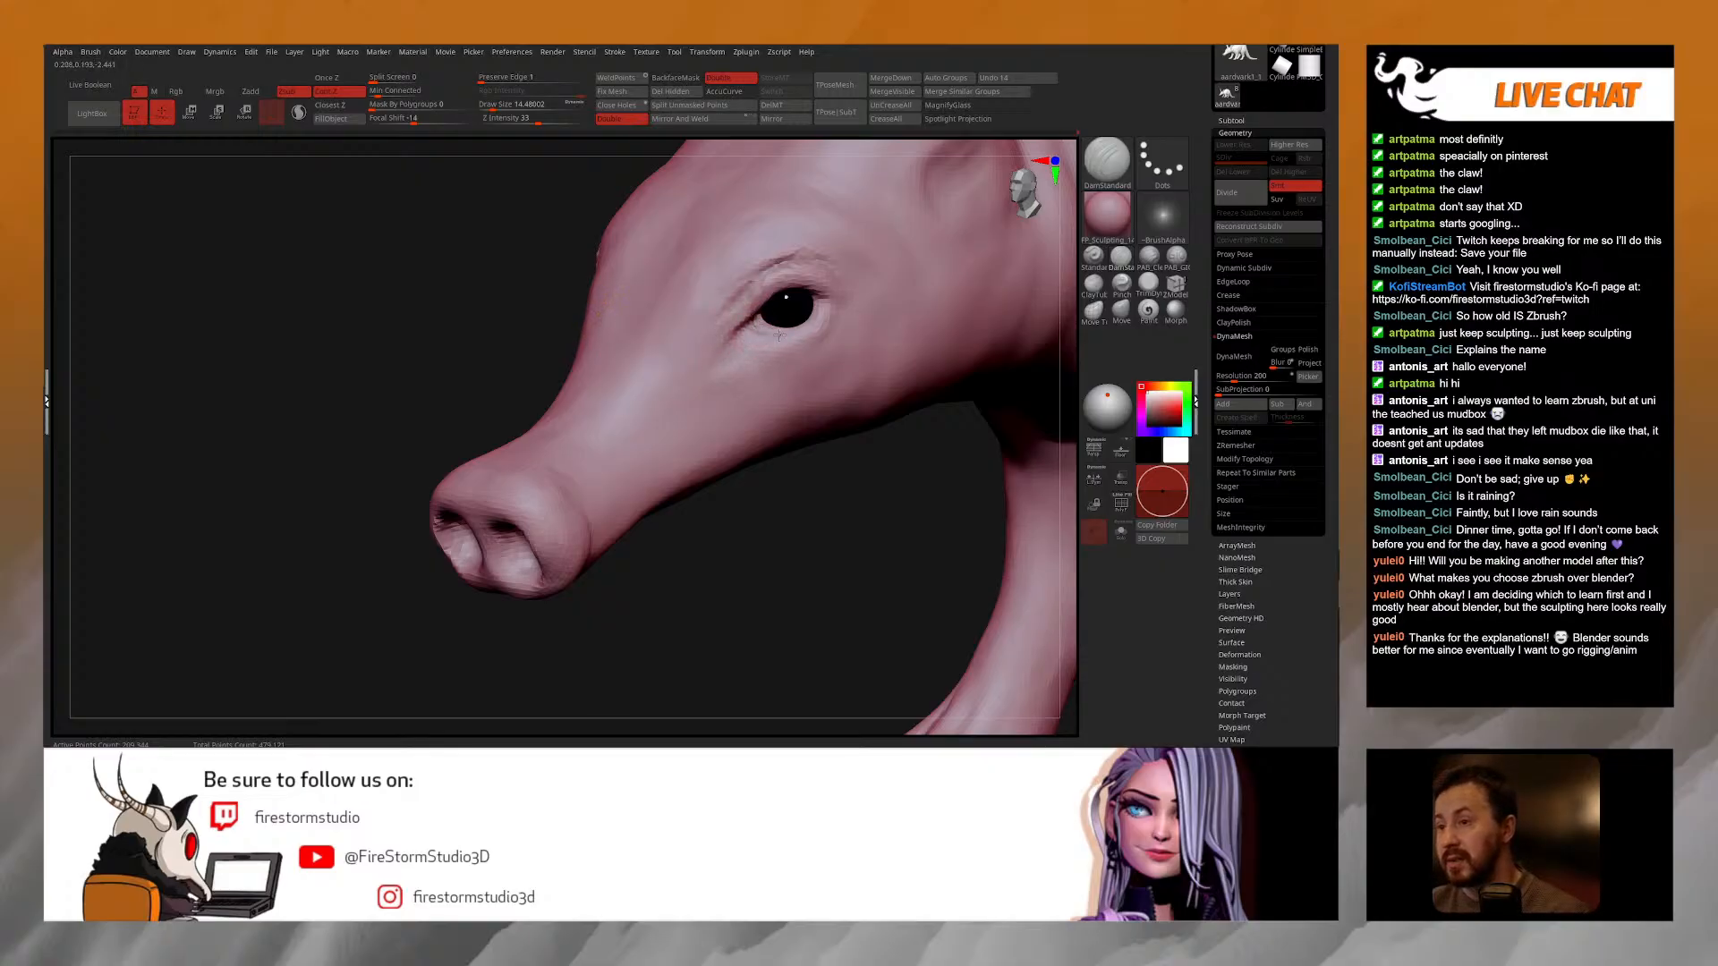
{"action": "mouse_move", "coordinate": [764, 331]}
{"action": "right_mouse_down"}
{"action": "mouse_move", "coordinate": [736, 333]}
{"action": "mouse_move", "coordinate": [757, 335]}
{"action": "mouse_move", "coordinate": [771, 298]}
{"action": "mouse_move", "coordinate": [783, 327]}
{"action": "mouse_move", "coordinate": [846, 329]}
{"action": "mouse_move", "coordinate": [816, 320]}
{"action": "right_mouse_up"}
{"action": "mouse_move", "coordinate": [781, 232]}
{"action": "right_mouse_down", "text": "ctrl"}
{"action": "mouse_move", "coordinate": [777, 295]}
{"action": "mouse_move", "coordinate": [722, 328]}
{"action": "mouse_move", "coordinate": [716, 376]}
{"action": "right_mouse_up", "text": "ctrl"}
{"action": "key", "text": "space"}
{"action": "left_click_drag", "start_coordinate": [744, 311], "coordinate": [751, 311]}
{"action": "right_click_drag", "start_coordinate": [752, 311], "coordinate": [821, 345]}
Step: Select the eyes subtool and nudge the eyeballs vertically and lengthwise within their sockets
{"action": "key", "text": "w"}
{"action": "left_click", "coordinate": [1238, 122]}
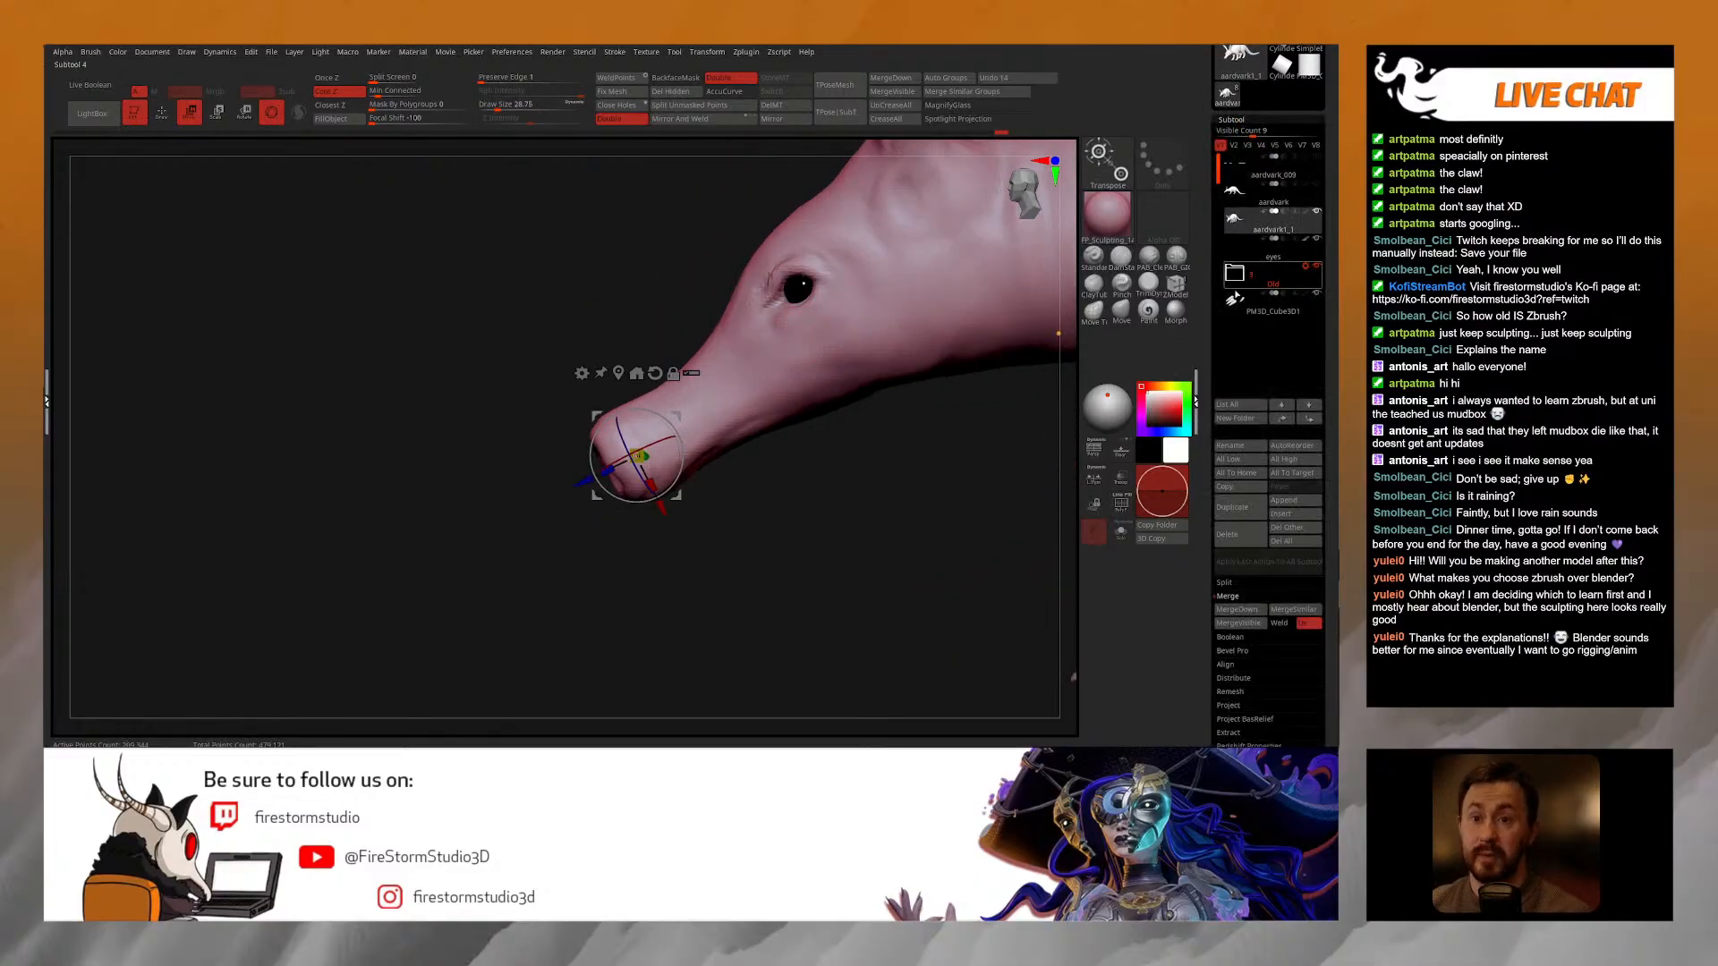
{"action": "left_click", "coordinate": [1271, 250]}
{"action": "right_click_drag", "start_coordinate": [784, 345], "coordinate": [780, 376], "text": "ctrl"}
{"action": "left_click_drag", "start_coordinate": [742, 284], "coordinate": [736, 285]}
{"action": "left_click_drag", "start_coordinate": [804, 221], "coordinate": [803, 226]}
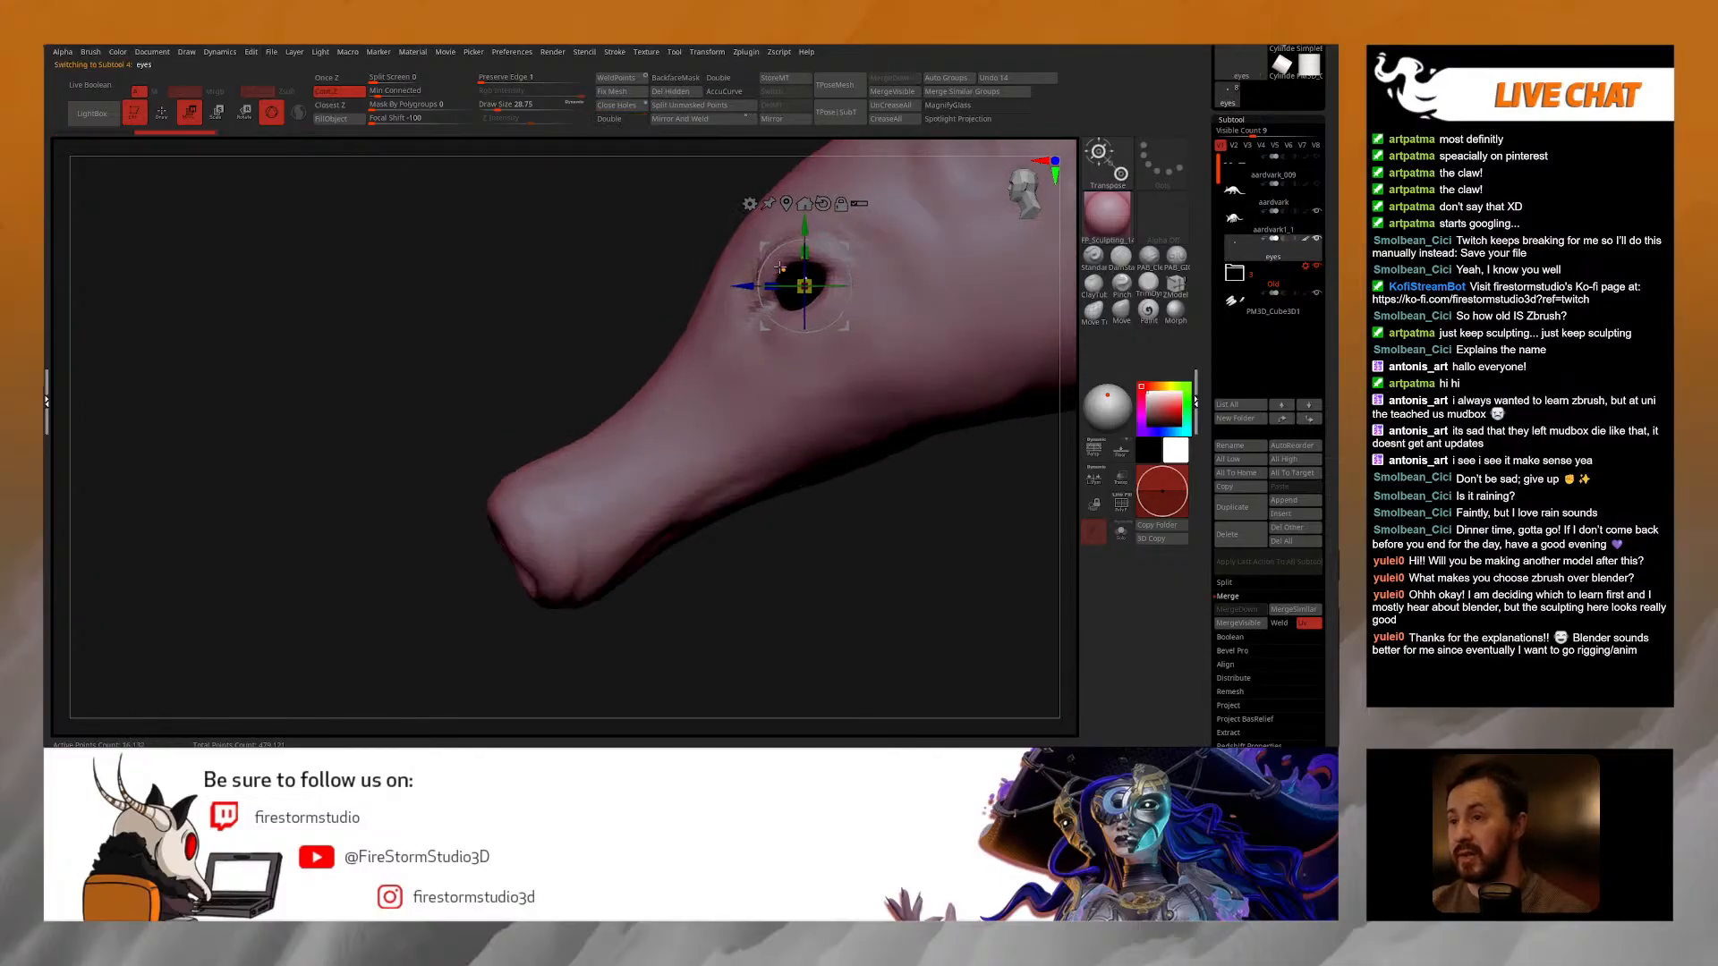
{"action": "right_click_drag", "start_coordinate": [751, 308], "coordinate": [814, 304], "text": "shift"}
{"action": "left_click_drag", "start_coordinate": [723, 286], "coordinate": [726, 287]}
{"action": "key", "text": "q"}
{"action": "mouse_move", "coordinate": [903, 344]}
{"action": "right_mouse_down"}
{"action": "mouse_move", "coordinate": [796, 365]}
{"action": "mouse_move", "coordinate": [793, 441]}
{"action": "right_mouse_up"}
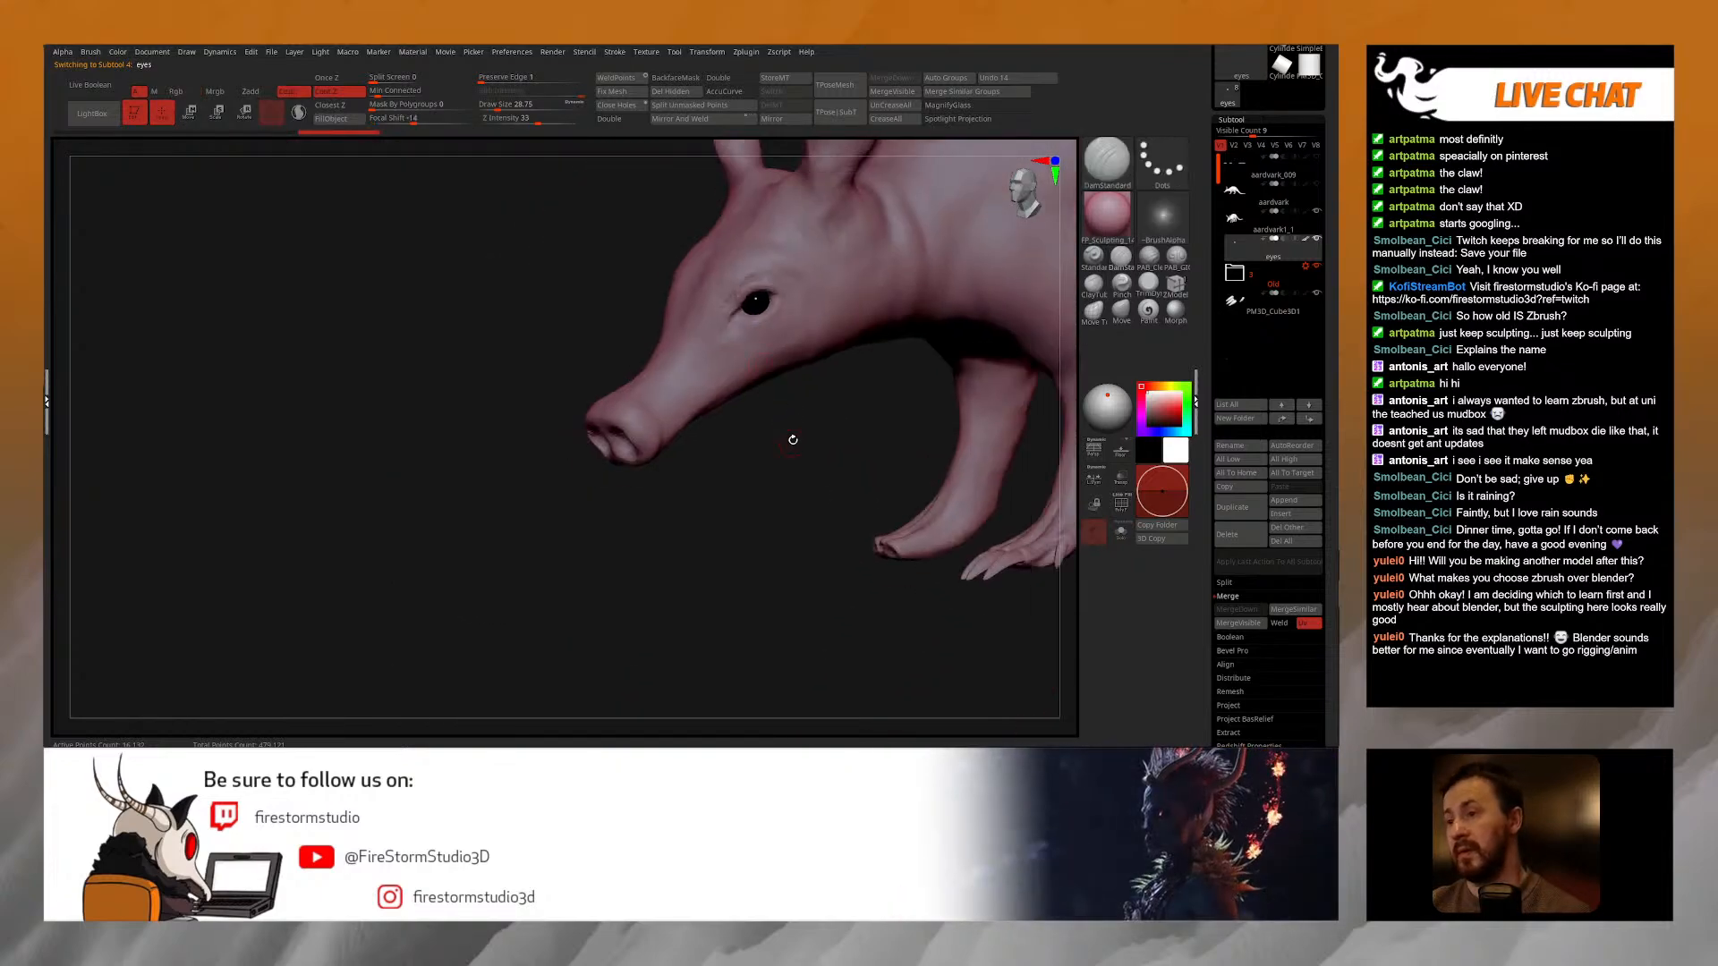
Step: Reselect the aardvark body and build up the eyelids around the inner corner at a brush size of about 20
{"action": "left_click", "coordinate": [827, 334], "text": "alt"}
{"action": "mouse_move", "coordinate": [829, 358]}
{"action": "right_mouse_down"}
{"action": "mouse_move", "coordinate": [794, 372]}
{"action": "mouse_move", "coordinate": [813, 376]}
{"action": "right_mouse_up"}
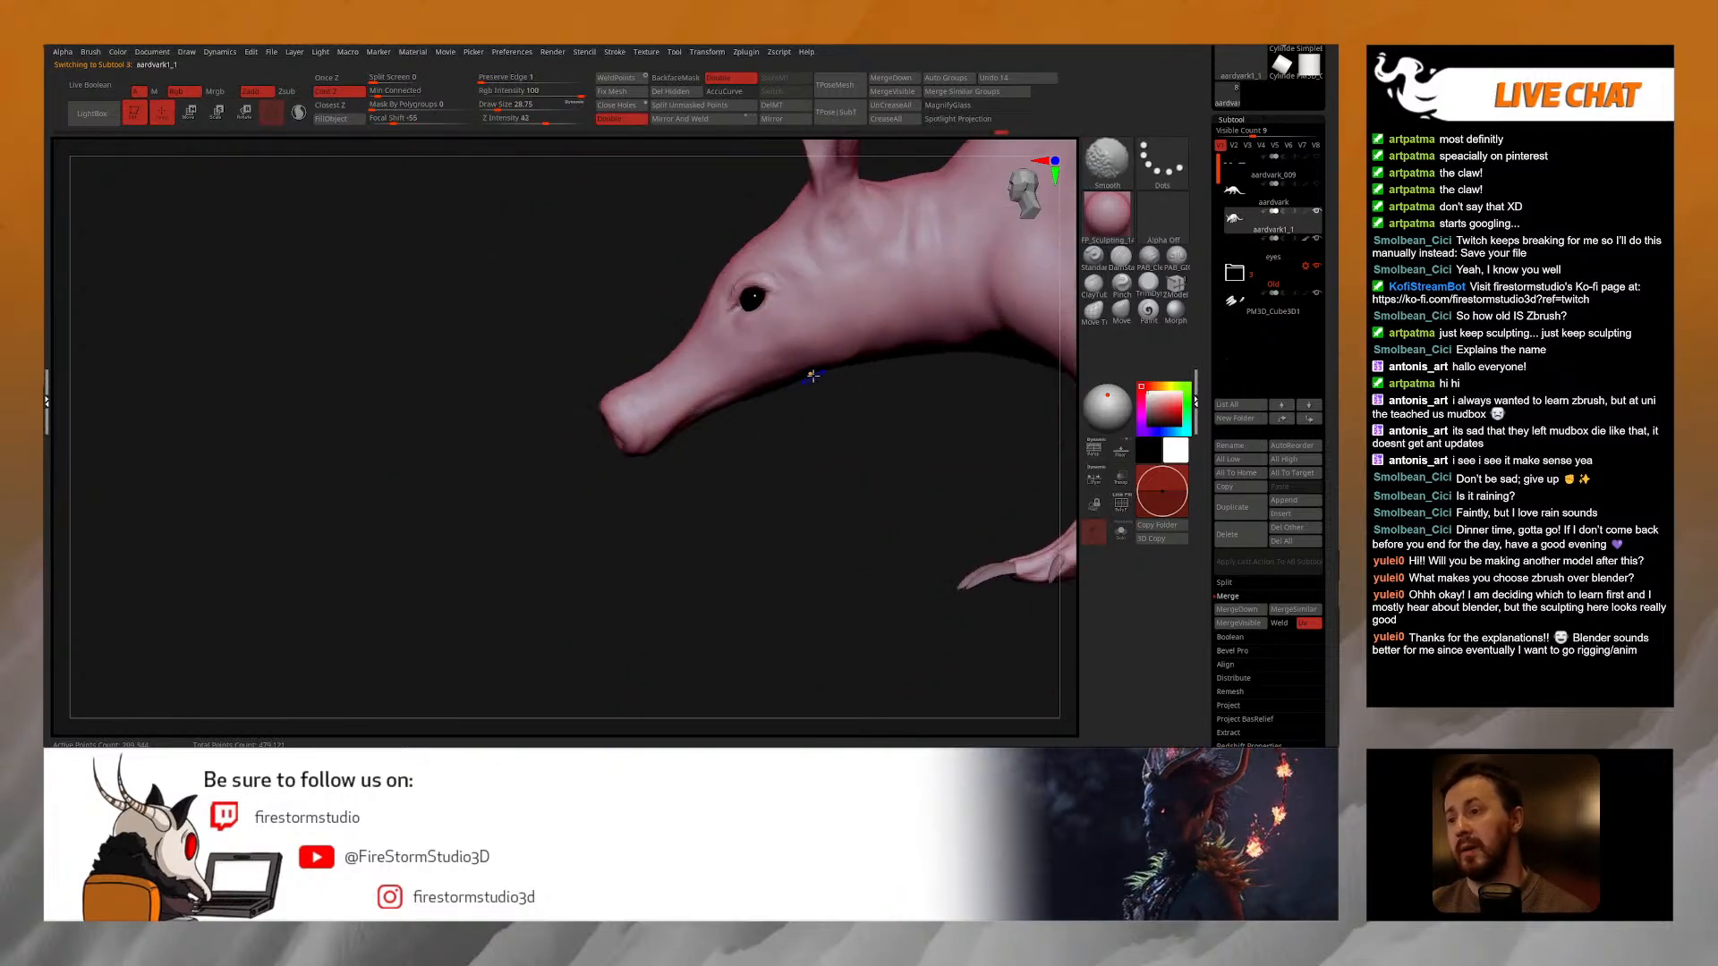
{"action": "left_click", "coordinate": [1148, 257]}
{"action": "mouse_move", "coordinate": [823, 331]}
{"action": "right_mouse_down"}
{"action": "mouse_move", "coordinate": [777, 311]}
{"action": "mouse_move", "coordinate": [771, 260]}
{"action": "right_mouse_up"}
{"action": "right_click_drag", "start_coordinate": [649, 311], "coordinate": [626, 380]}
{"action": "key", "text": "space"}
{"action": "left_click_drag", "start_coordinate": [626, 385], "coordinate": [616, 385]}
{"action": "right_click_drag", "start_coordinate": [680, 338], "coordinate": [687, 313], "text": "ctrl"}
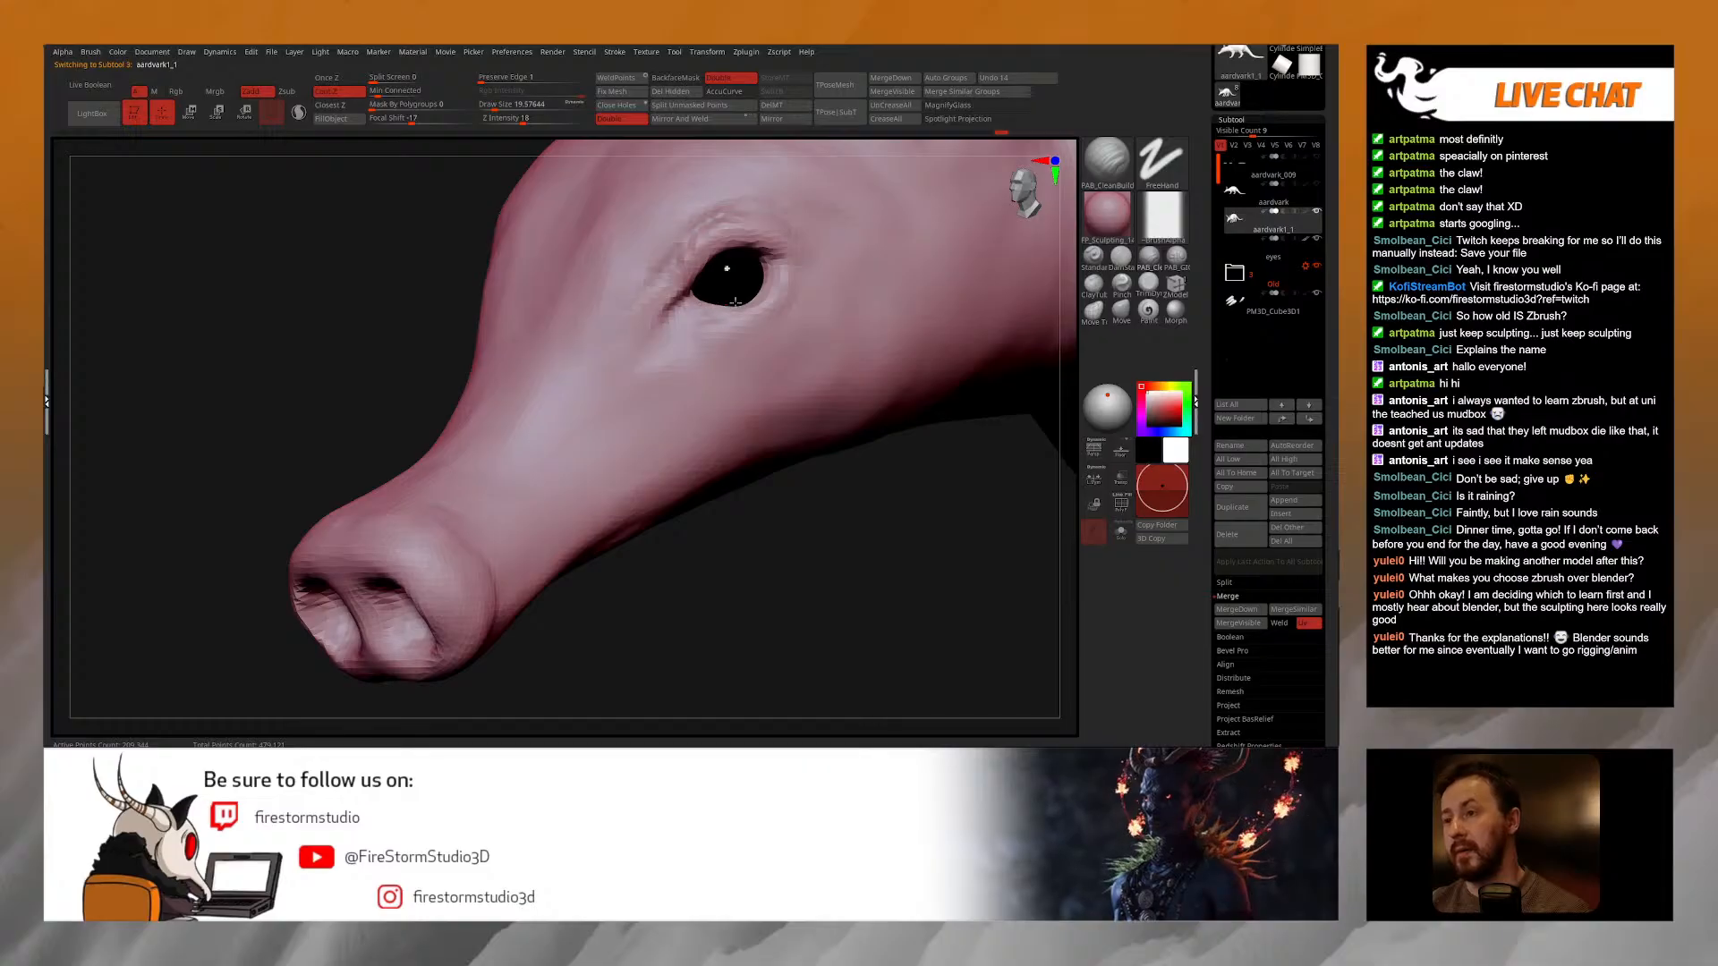
{"action": "right_click_drag", "start_coordinate": [714, 310], "coordinate": [697, 319]}
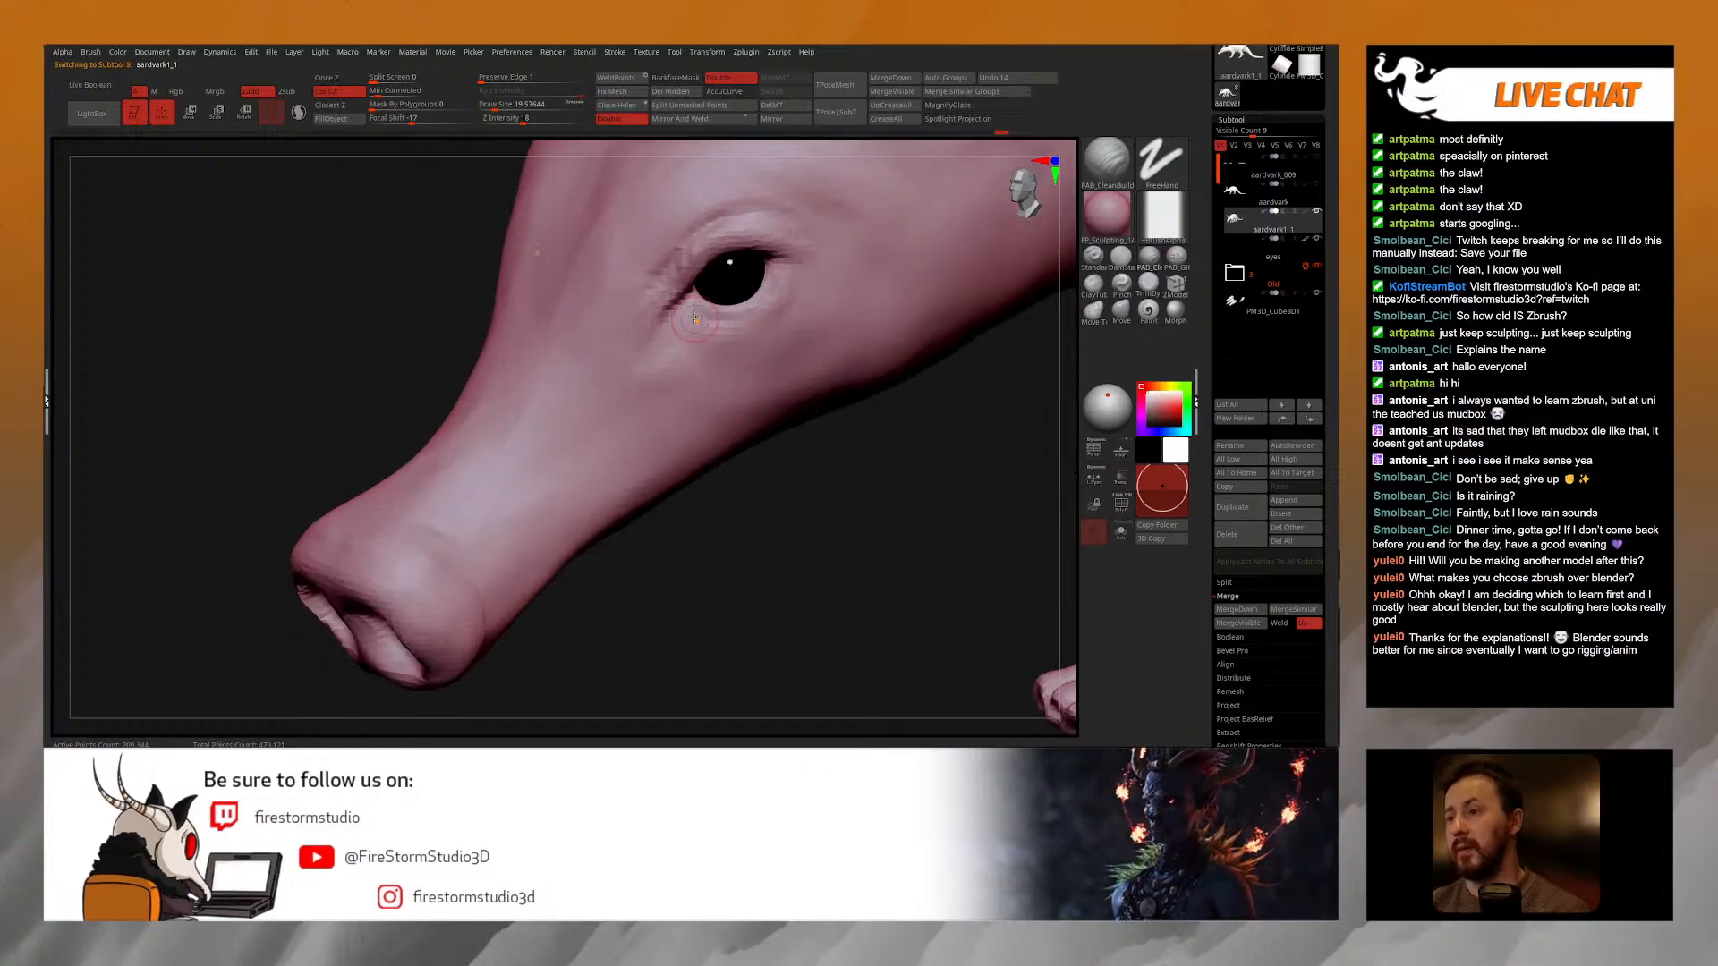
Step: Reshape the eyelid rim and the outer eye corner with the Move Topological brush at a size of about 22
{"action": "left_click", "coordinate": [1095, 310]}
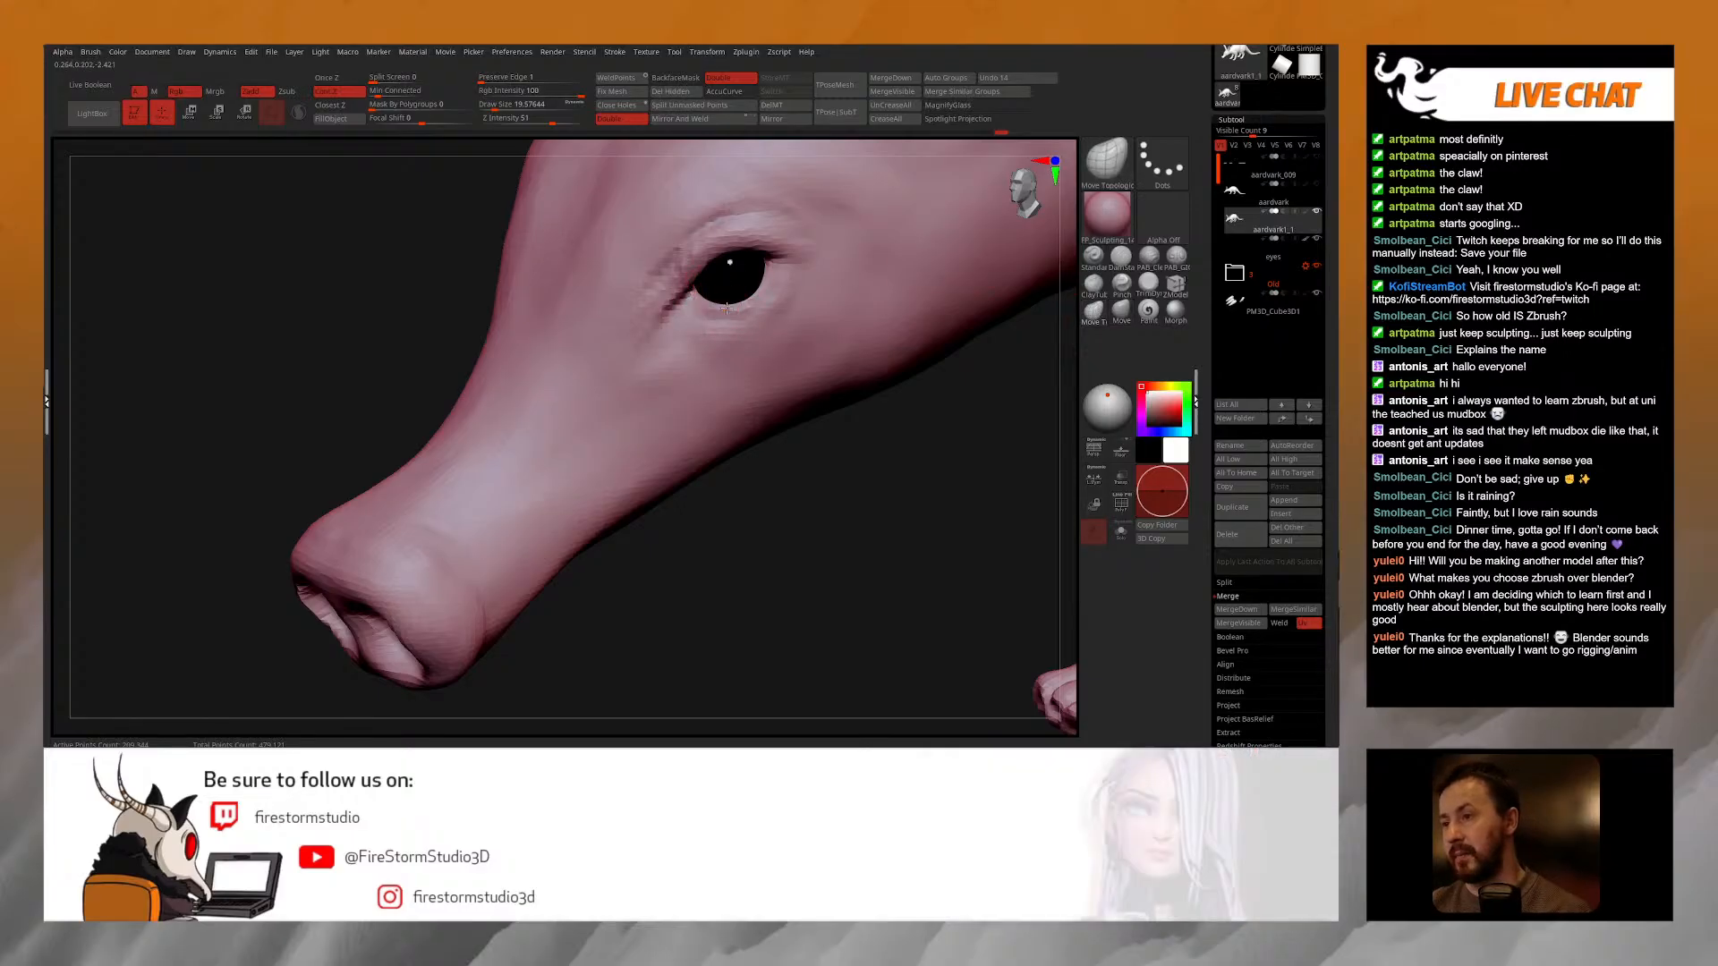
{"action": "right_click_drag", "start_coordinate": [758, 269], "coordinate": [782, 207]}
{"action": "key", "text": "space"}
{"action": "left_click_drag", "start_coordinate": [775, 290], "coordinate": [780, 290]}
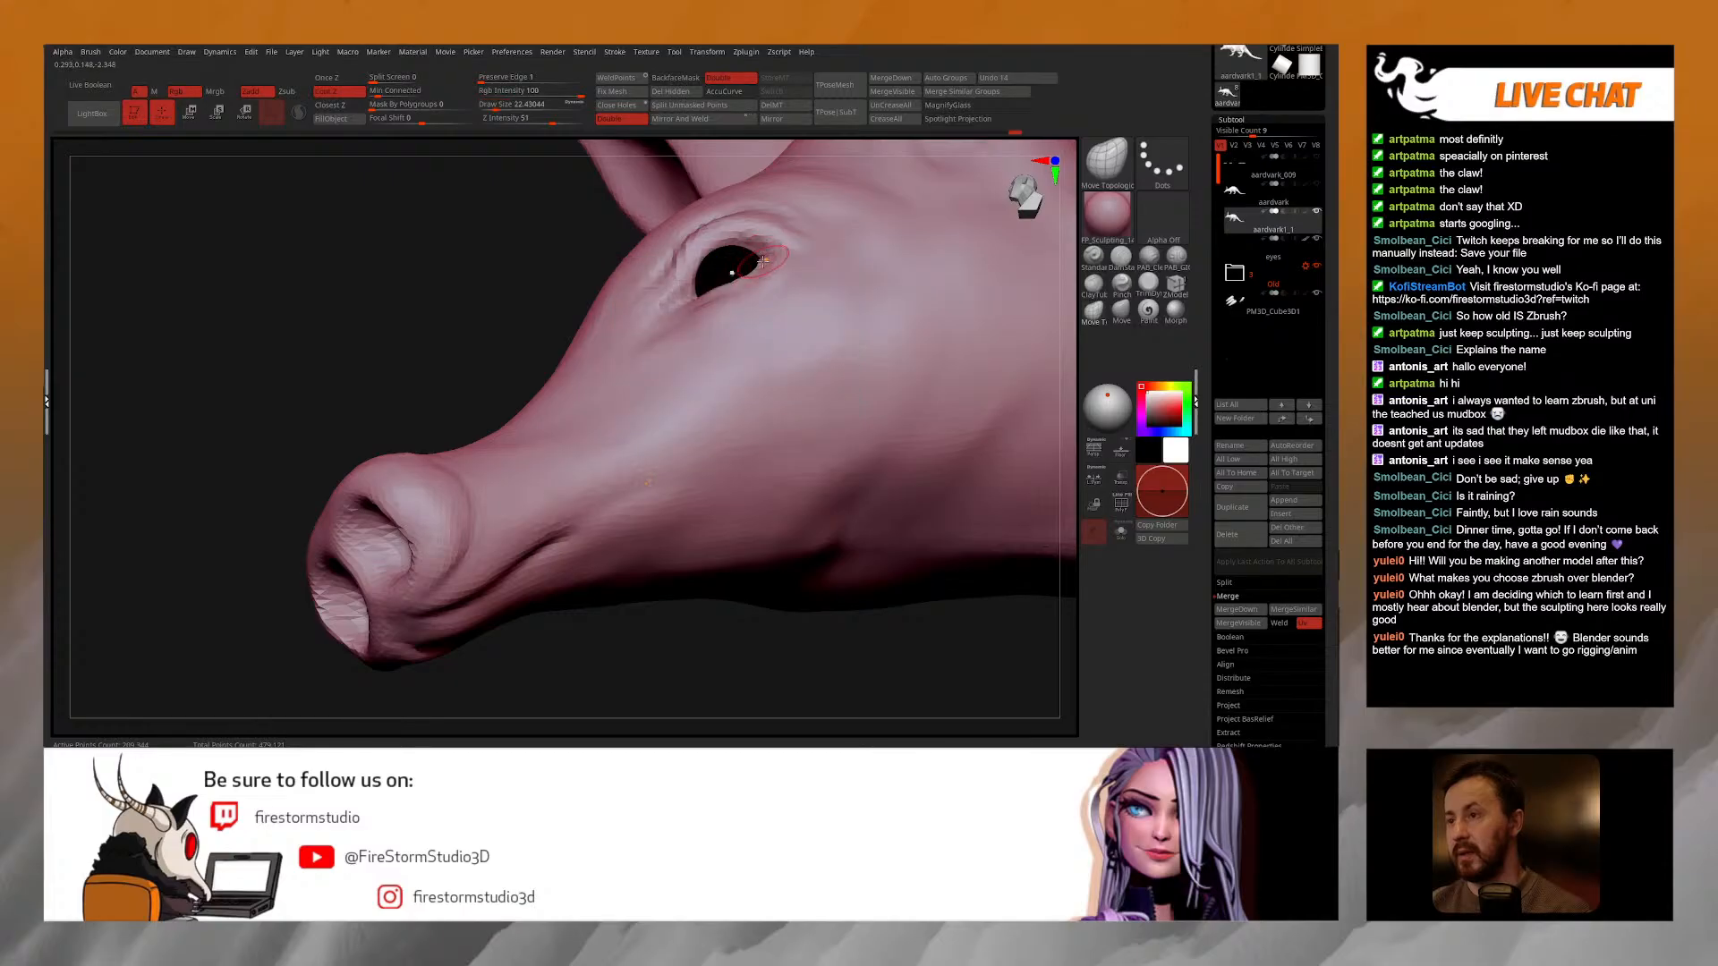
{"action": "right_click_drag", "start_coordinate": [757, 254], "coordinate": [726, 280]}
{"action": "key", "text": "space"}
{"action": "left_click_drag", "start_coordinate": [685, 310], "coordinate": [696, 311]}
Step: Adjust the inner eye corner and the folds in front of it with the Move Topological brush, enlarging it to about 46
{"action": "right_click_drag", "start_coordinate": [664, 329], "coordinate": [709, 284]}
{"action": "key", "text": "space"}
{"action": "left_click_drag", "start_coordinate": [694, 306], "coordinate": [690, 306]}
{"action": "mouse_move", "coordinate": [673, 300]}
{"action": "right_mouse_down"}
{"action": "mouse_move", "coordinate": [699, 275]}
{"action": "mouse_move", "coordinate": [681, 262]}
{"action": "mouse_move", "coordinate": [748, 235]}
{"action": "mouse_move", "coordinate": [698, 280]}
{"action": "mouse_move", "coordinate": [738, 263]}
{"action": "mouse_move", "coordinate": [703, 265]}
{"action": "right_mouse_up"}
{"action": "mouse_move", "coordinate": [488, 288]}
{"action": "right_mouse_down"}
{"action": "mouse_move", "coordinate": [649, 306]}
{"action": "mouse_move", "coordinate": [539, 304]}
{"action": "mouse_move", "coordinate": [591, 312]}
{"action": "mouse_move", "coordinate": [564, 313]}
{"action": "mouse_move", "coordinate": [618, 345]}
{"action": "mouse_move", "coordinate": [573, 340]}
{"action": "mouse_move", "coordinate": [698, 337]}
{"action": "mouse_move", "coordinate": [646, 329]}
{"action": "mouse_move", "coordinate": [700, 310]}
{"action": "mouse_move", "coordinate": [724, 352]}
{"action": "right_mouse_up"}
{"action": "key", "text": "bracketright"}
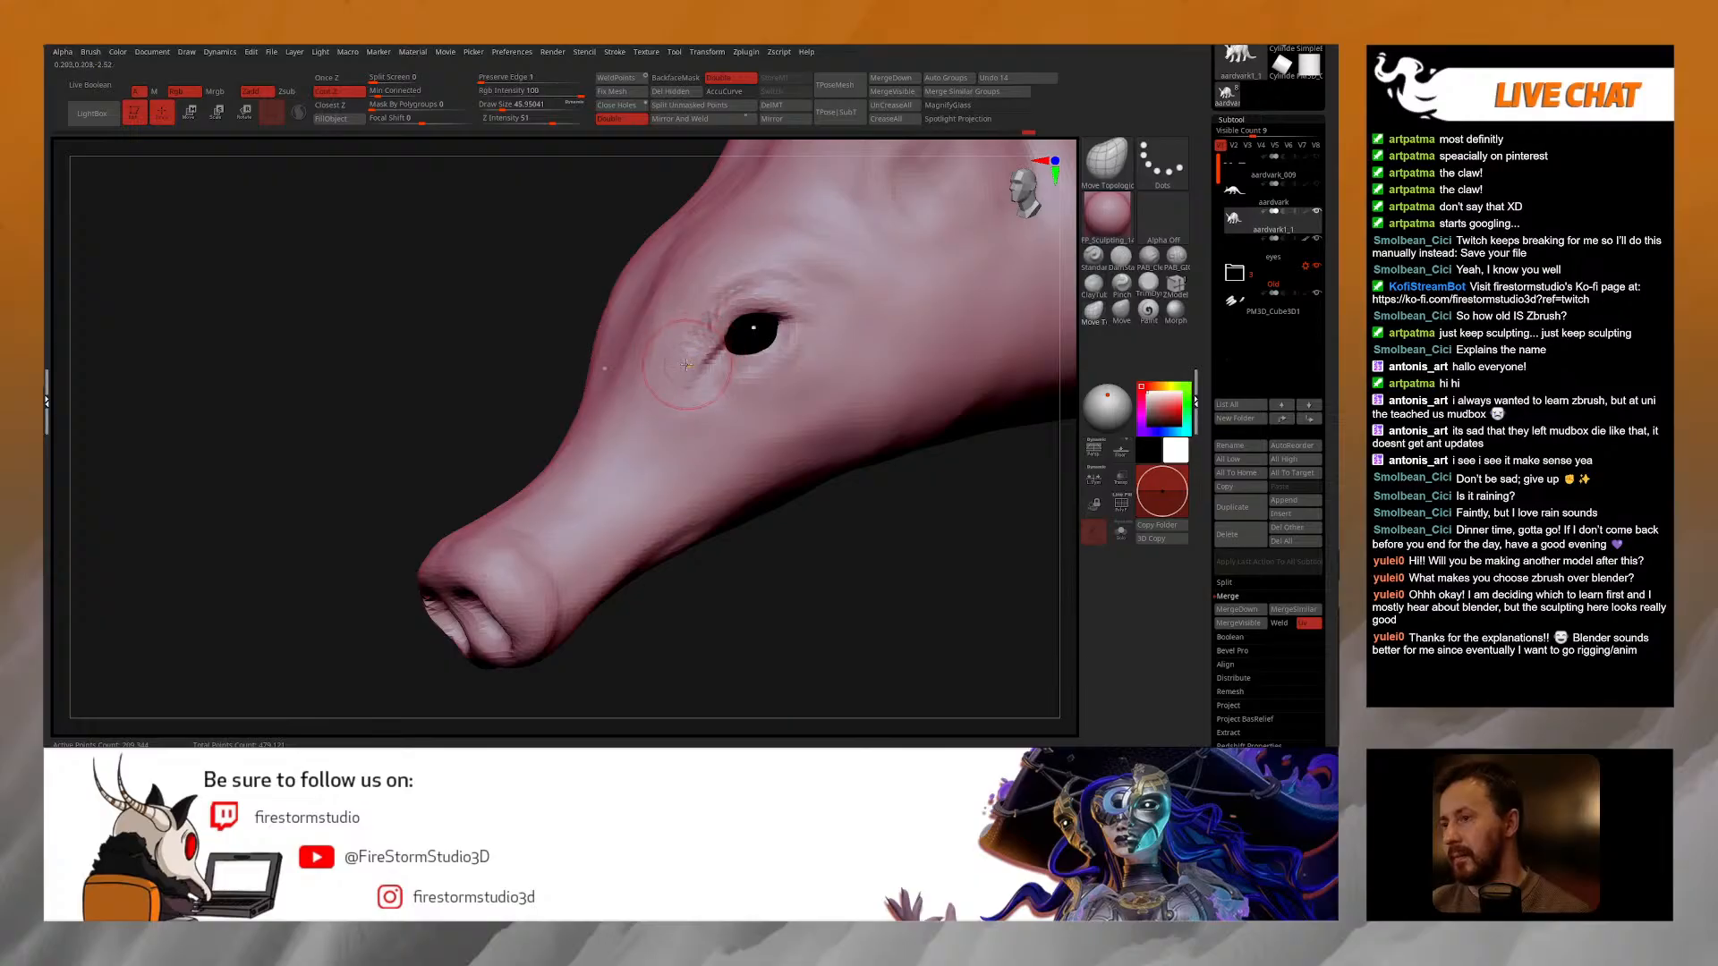
Step: Adjust the skin around the front corner of the aardvark's eye with the Move Topological brush
{"action": "key", "text": "space"}
{"action": "left_click_drag", "start_coordinate": [686, 337], "coordinate": [694, 337]}
{"action": "right_click_drag", "start_coordinate": [641, 342], "coordinate": [656, 345]}
{"action": "key", "text": "space"}
{"action": "mouse_move", "coordinate": [656, 346]}
{"action": "left_mouse_down"}
{"action": "mouse_move", "coordinate": [641, 290]}
{"action": "mouse_move", "coordinate": [637, 313]}
{"action": "left_mouse_up"}
{"action": "right_click_drag", "start_coordinate": [698, 420], "coordinate": [681, 358], "text": "ctrl"}
{"action": "mouse_move", "coordinate": [770, 425]}
{"action": "right_mouse_down"}
{"action": "mouse_move", "coordinate": [736, 433]}
{"action": "mouse_move", "coordinate": [756, 421]}
{"action": "right_mouse_up"}
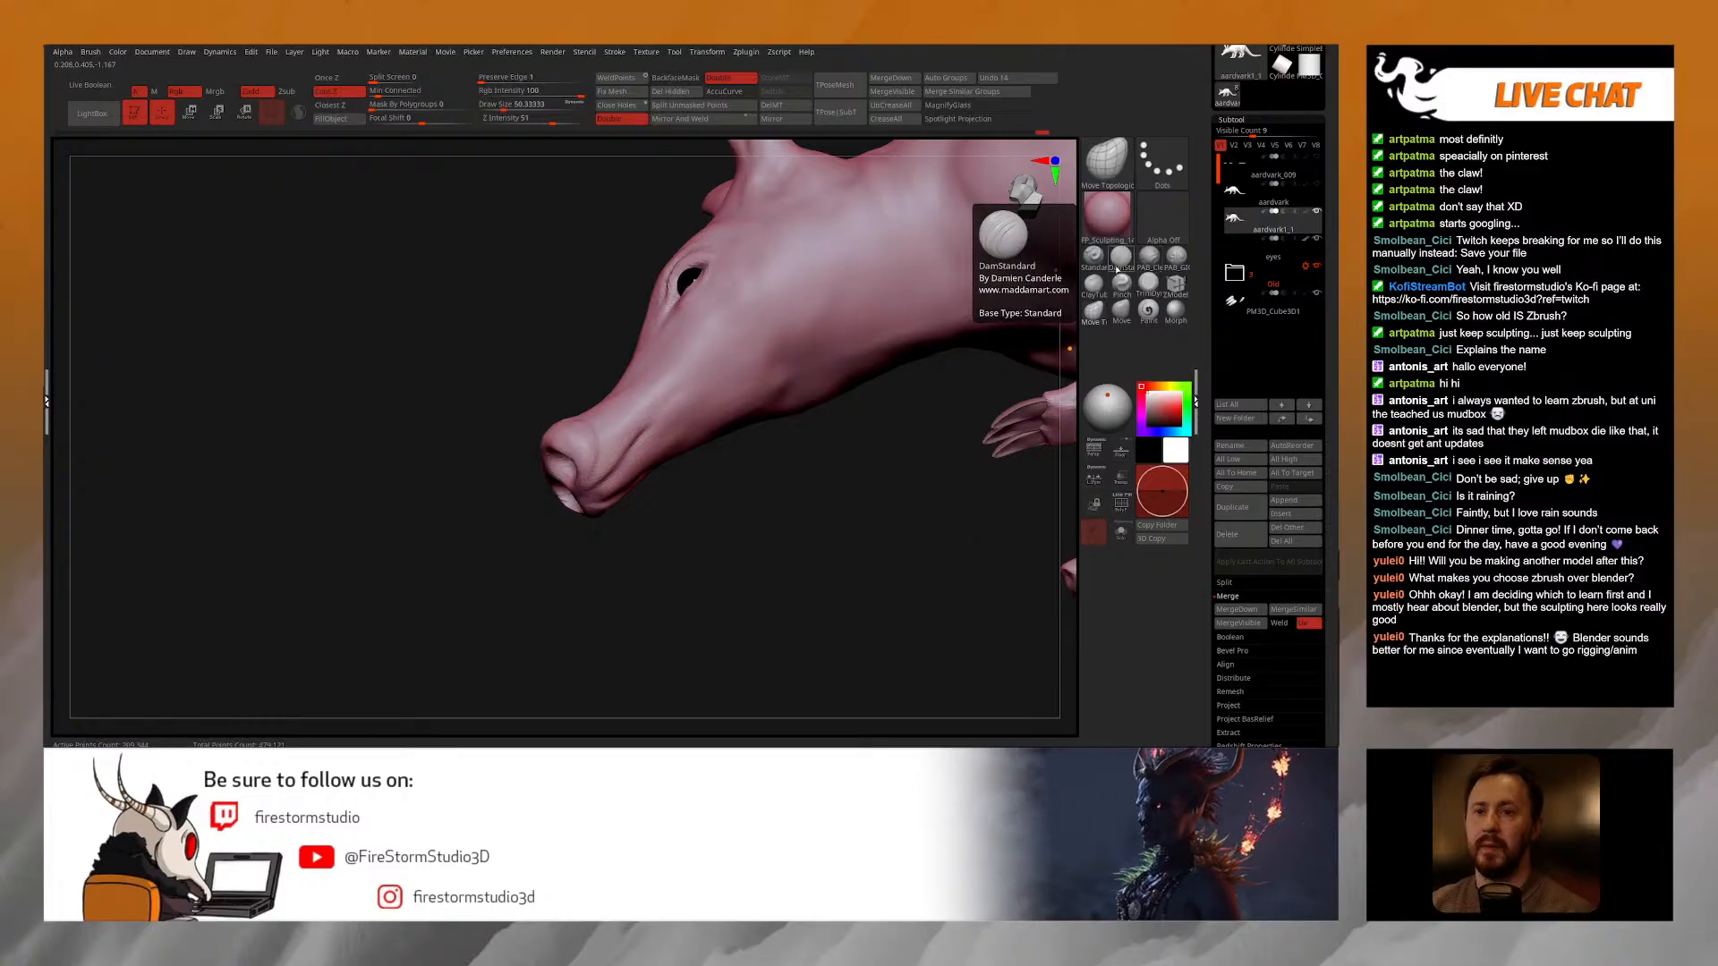
Step: Carve a crease from the eye's front corner down the side of the snout with DamStandard and smooth it
{"action": "left_click", "coordinate": [1121, 257]}
{"action": "right_click_drag", "start_coordinate": [550, 490], "coordinate": [626, 530]}
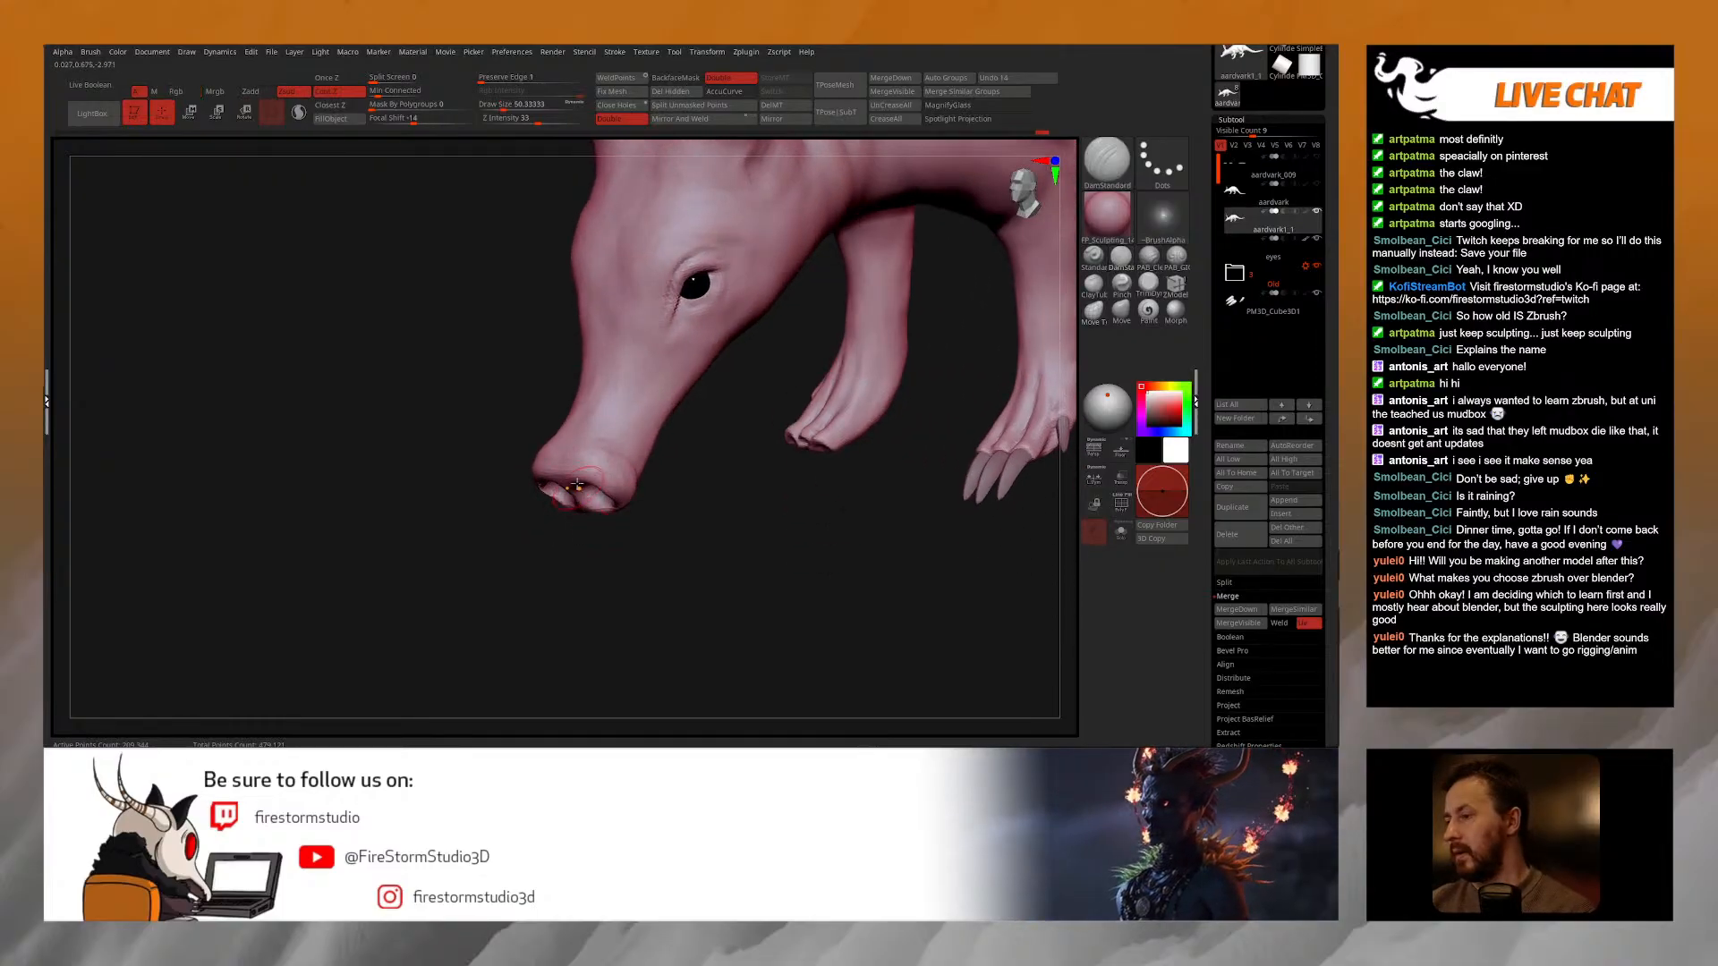
{"action": "key", "text": "space"}
{"action": "left_click_drag", "start_coordinate": [582, 465], "coordinate": [575, 456]}
{"action": "right_click_drag", "start_coordinate": [575, 456], "coordinate": [586, 440]}
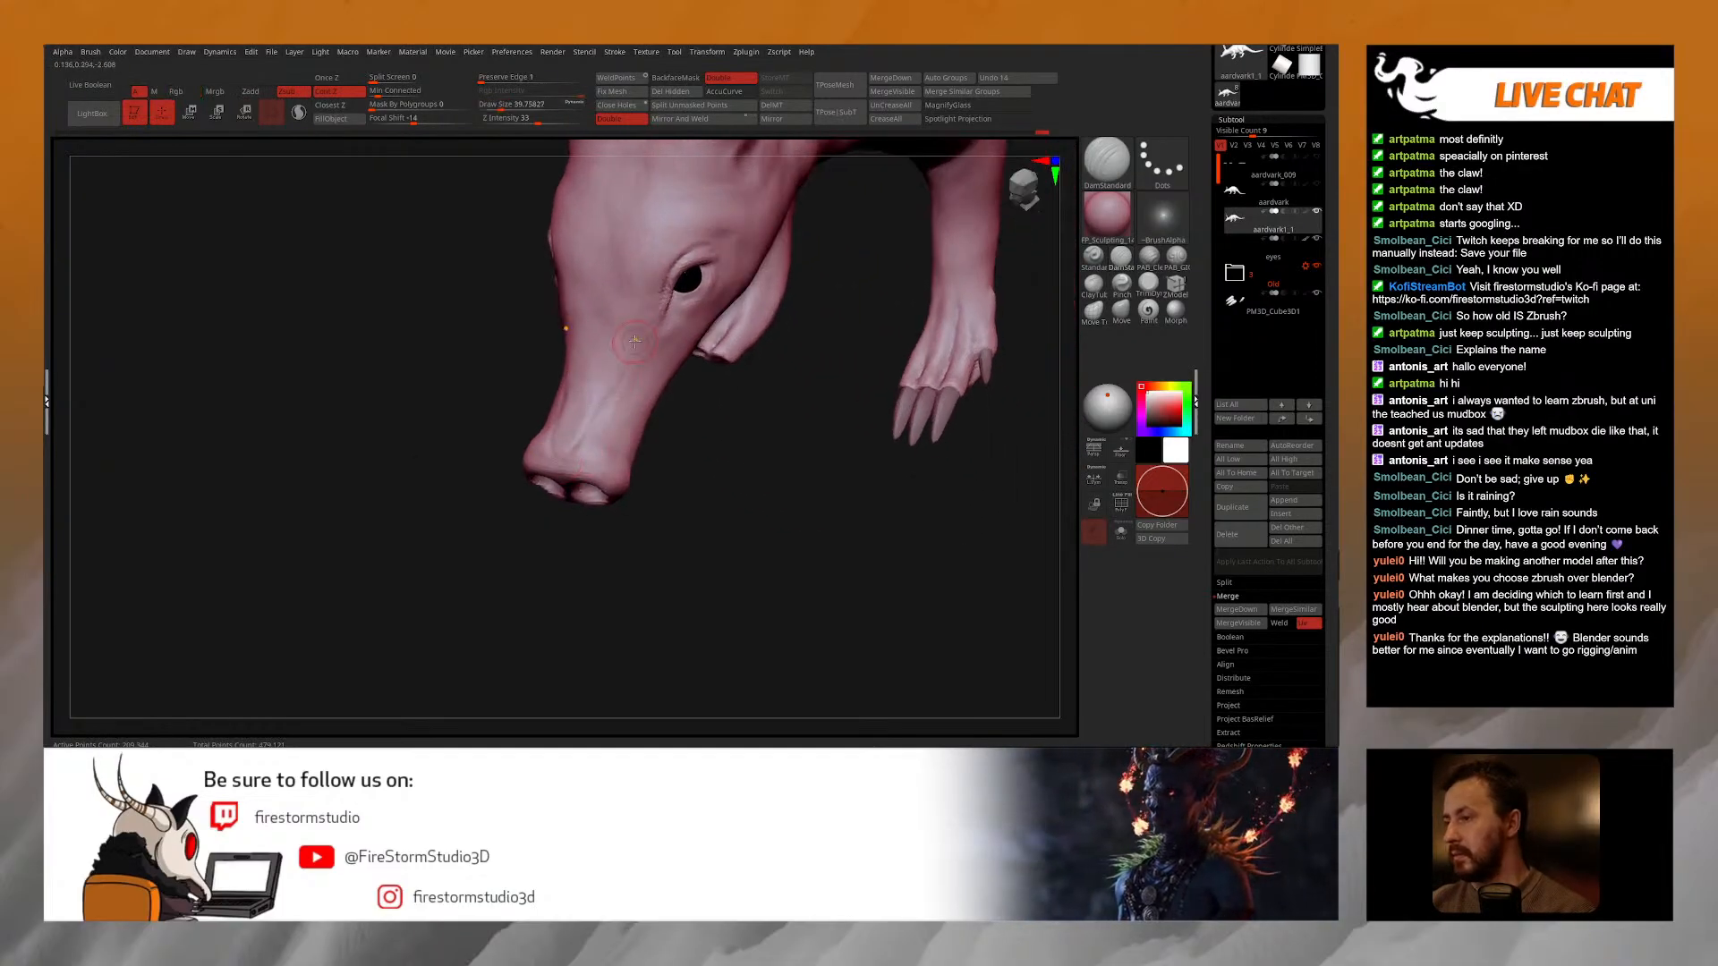
{"action": "key", "text": "shift"}
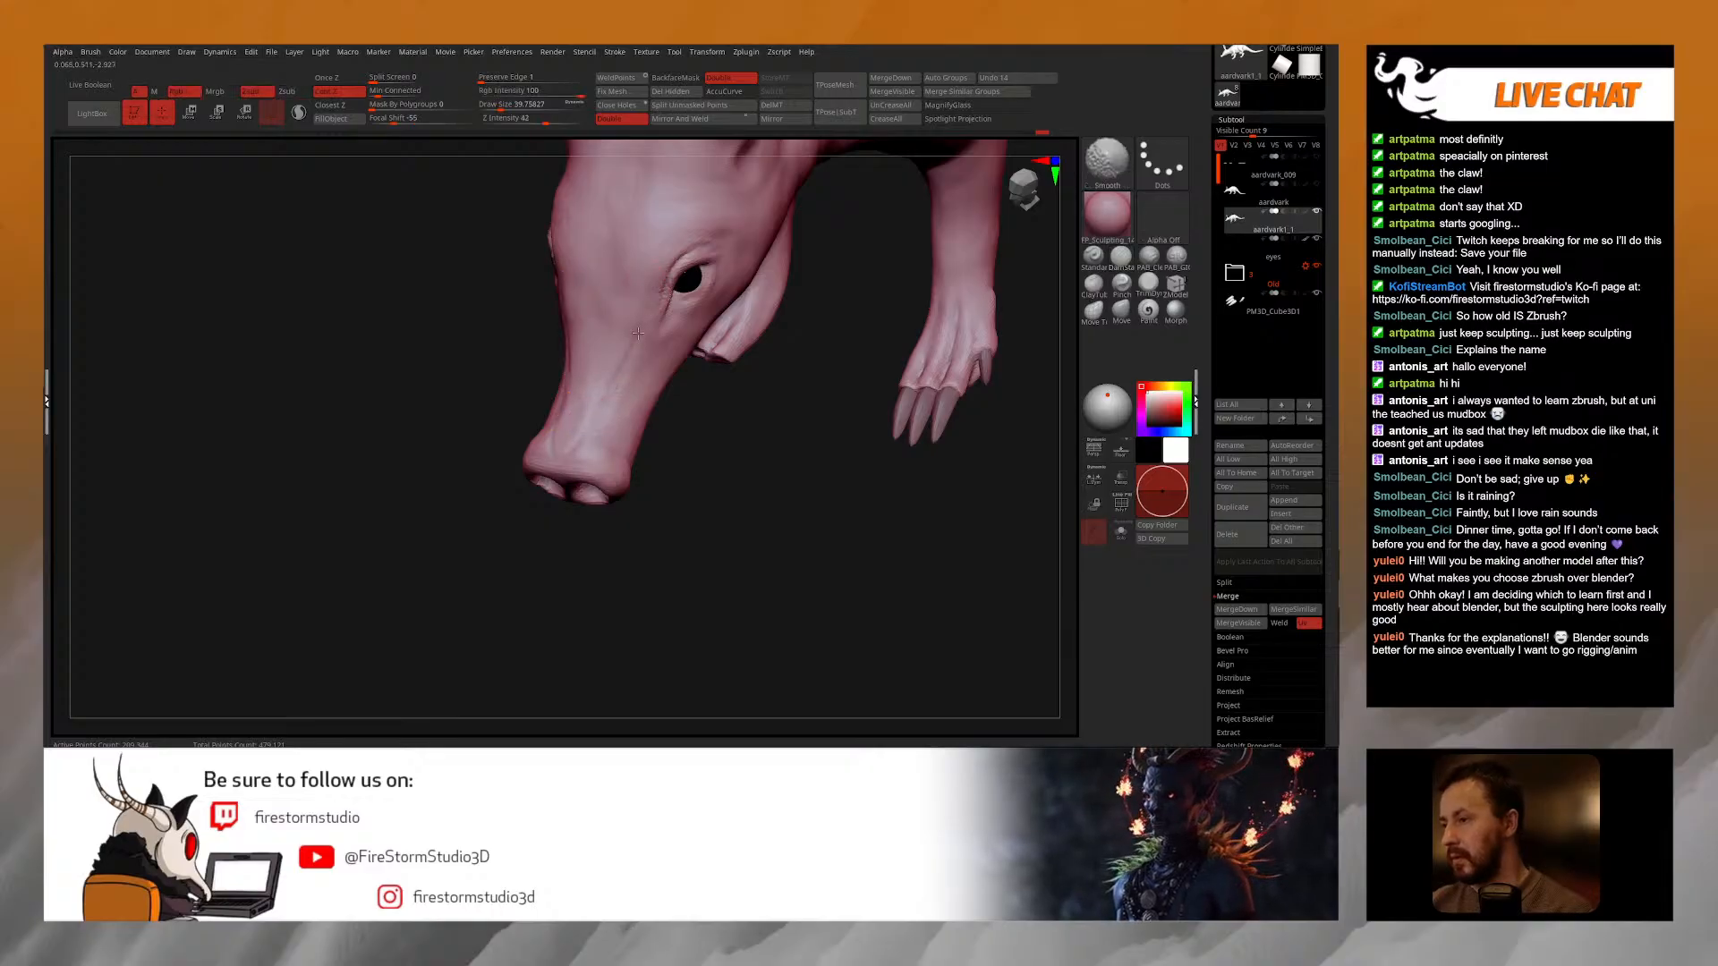
{"action": "left_click_drag", "start_coordinate": [640, 328], "coordinate": [633, 347], "text": "shift"}
{"action": "mouse_move", "coordinate": [640, 340]}
{"action": "right_mouse_down"}
{"action": "mouse_move", "coordinate": [598, 313]}
{"action": "mouse_move", "coordinate": [666, 339]}
{"action": "mouse_move", "coordinate": [702, 247]}
{"action": "right_mouse_up"}
{"action": "key", "text": "shift"}
{"action": "right_click_drag", "start_coordinate": [703, 247], "coordinate": [698, 274], "text": "ctrl"}
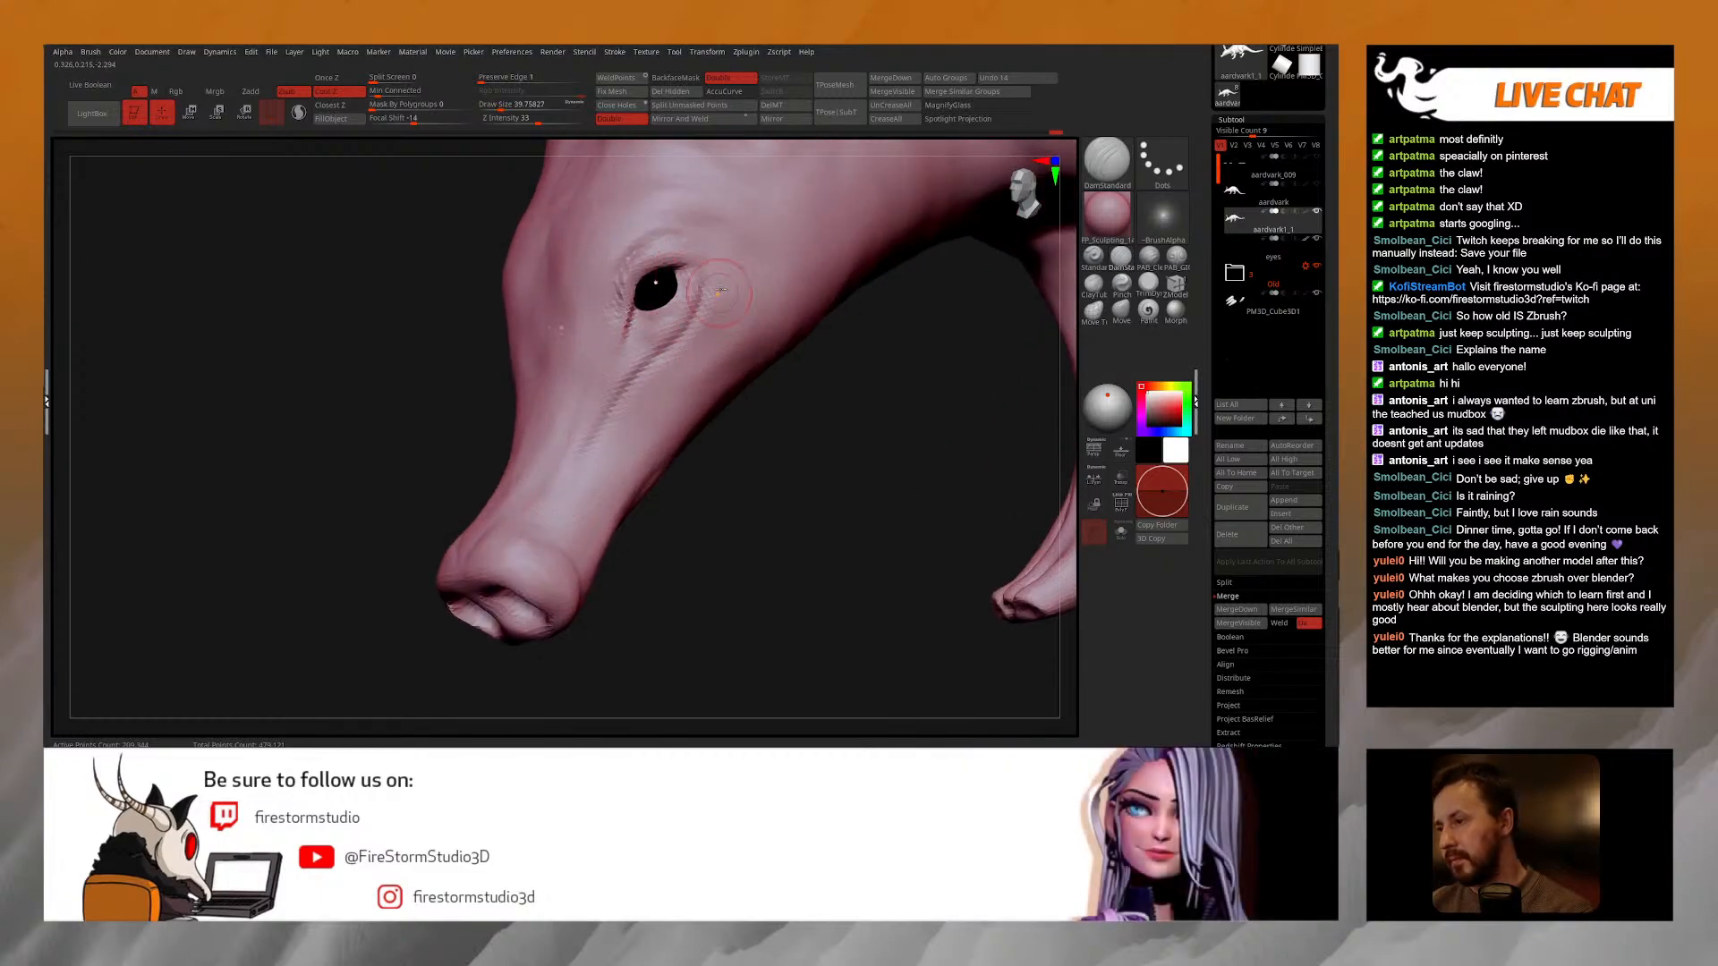
{"action": "key", "text": "shift"}
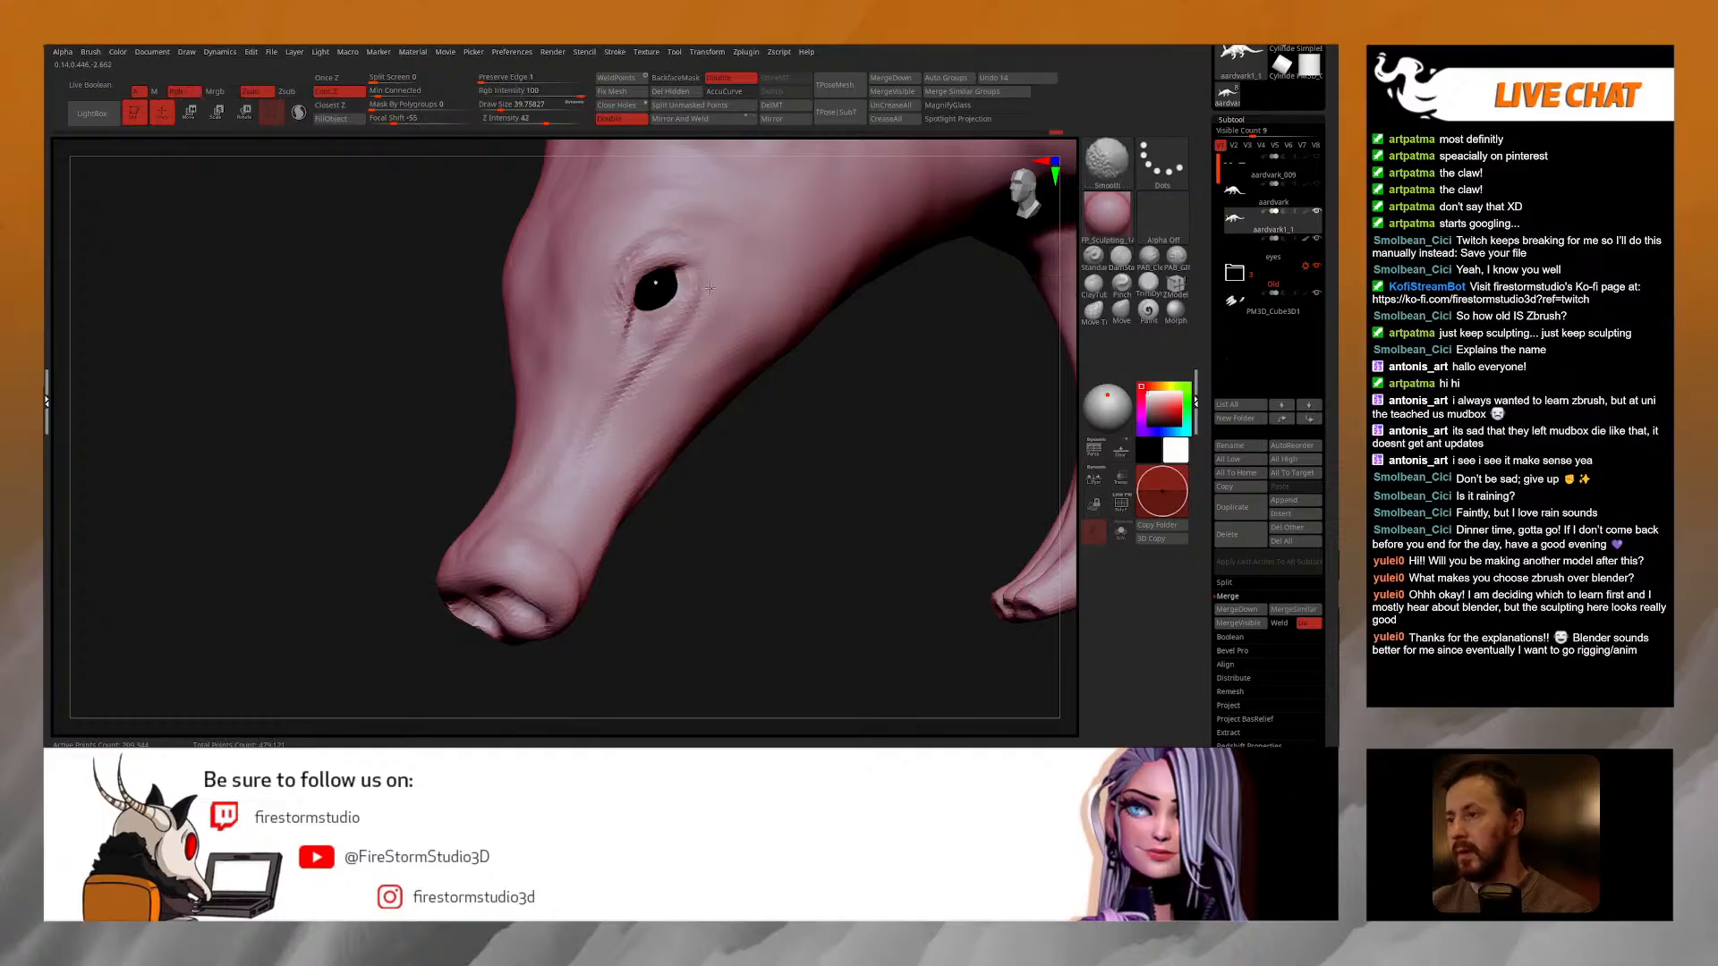
Step: Cut the mouth line along the side of the snout with DamStandard and soften its rear corner
{"action": "mouse_move", "coordinate": [602, 426]}
{"action": "right_mouse_down"}
{"action": "mouse_move", "coordinate": [658, 361]}
{"action": "mouse_move", "coordinate": [573, 368]}
{"action": "mouse_move", "coordinate": [515, 418]}
{"action": "right_mouse_up"}
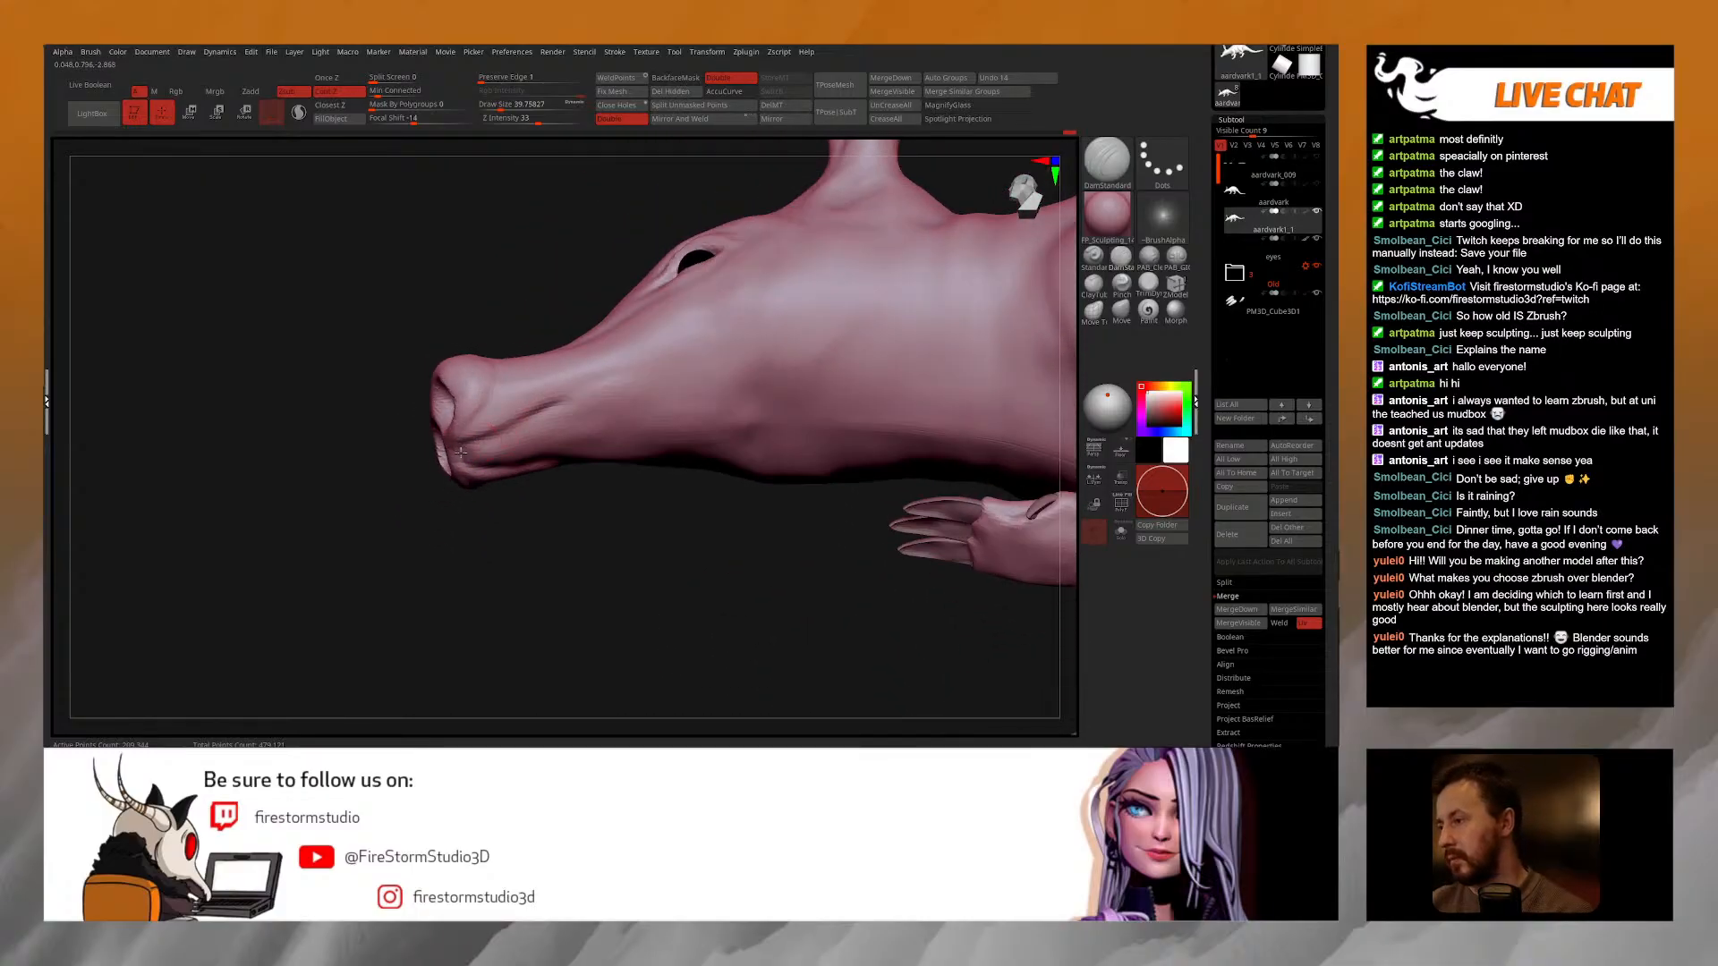
{"action": "left_click_drag", "start_coordinate": [583, 390], "coordinate": [619, 376]}
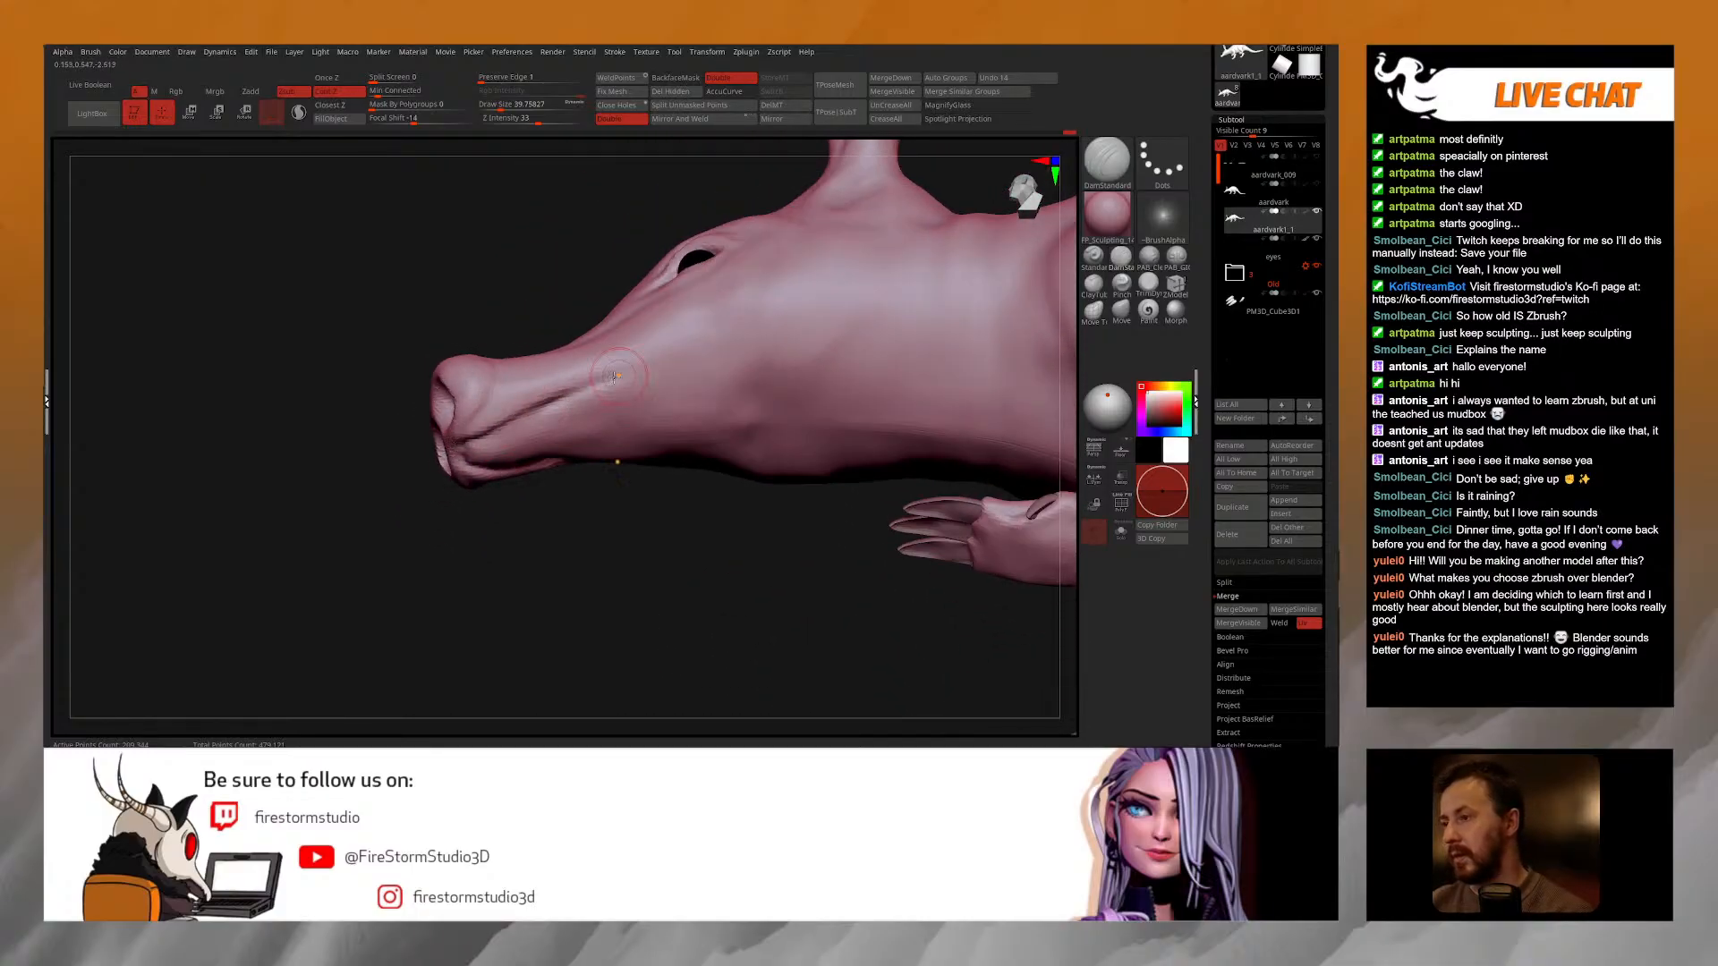
{"action": "right_click_drag", "start_coordinate": [558, 405], "coordinate": [609, 407]}
{"action": "key", "text": "shift"}
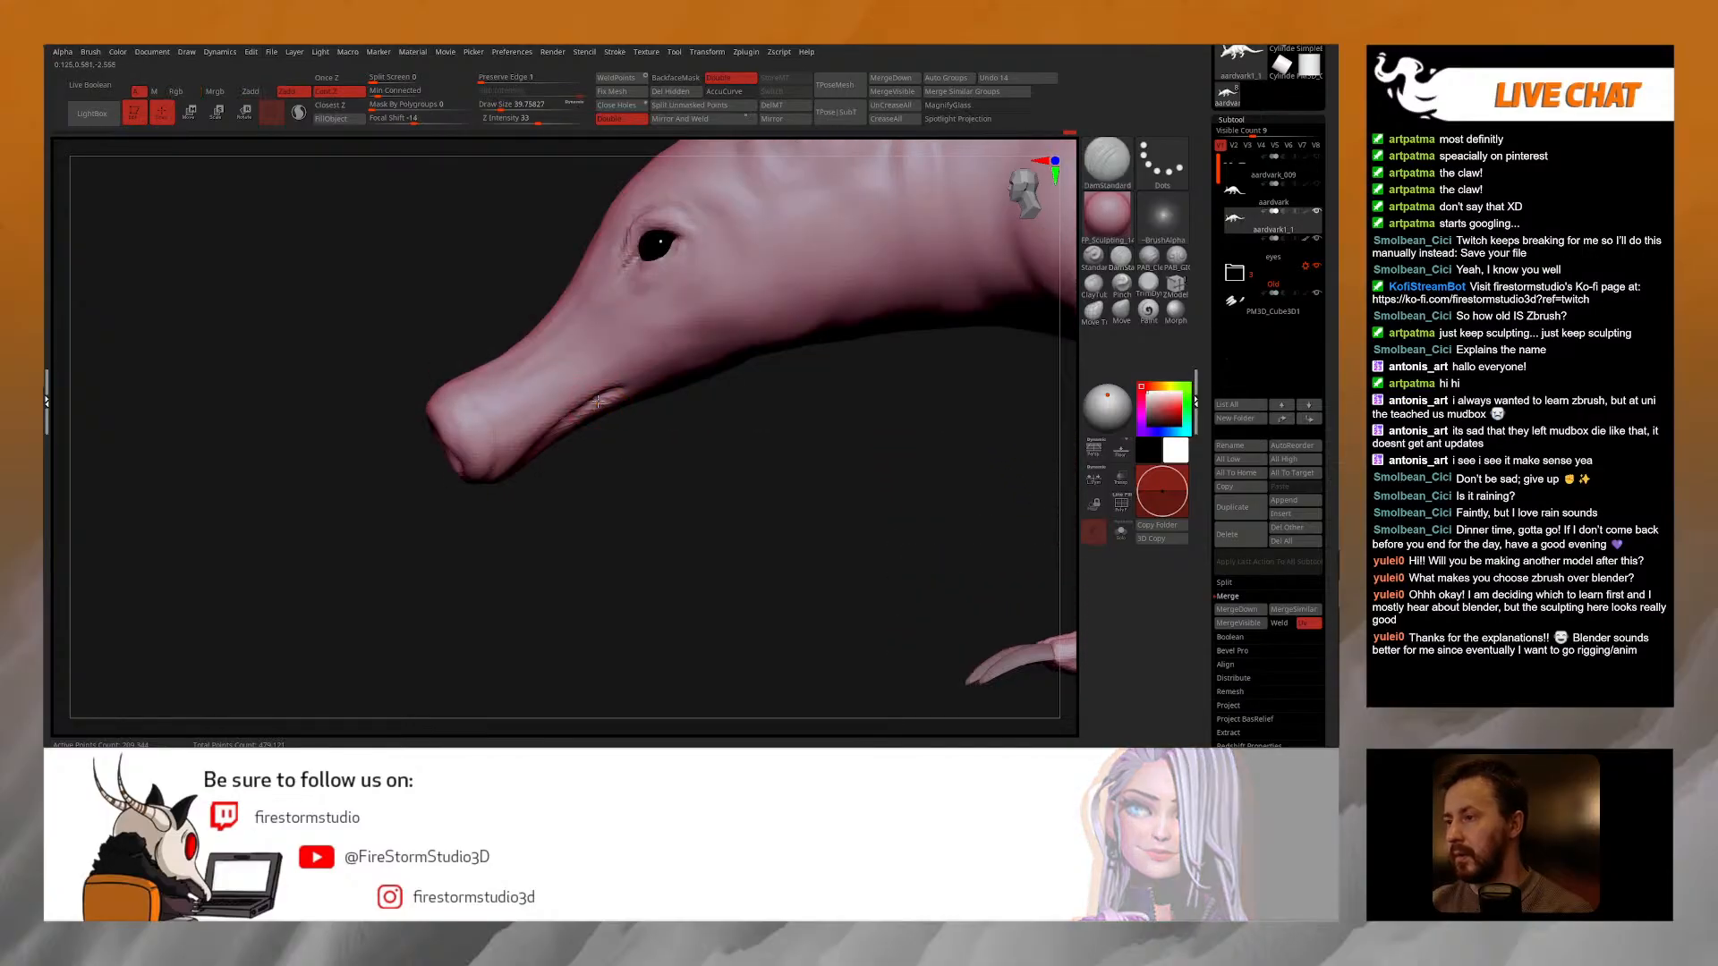
{"action": "left_click_drag", "start_coordinate": [610, 407], "coordinate": [618, 399], "text": "shift"}
{"action": "right_click_drag", "start_coordinate": [610, 400], "coordinate": [620, 394]}
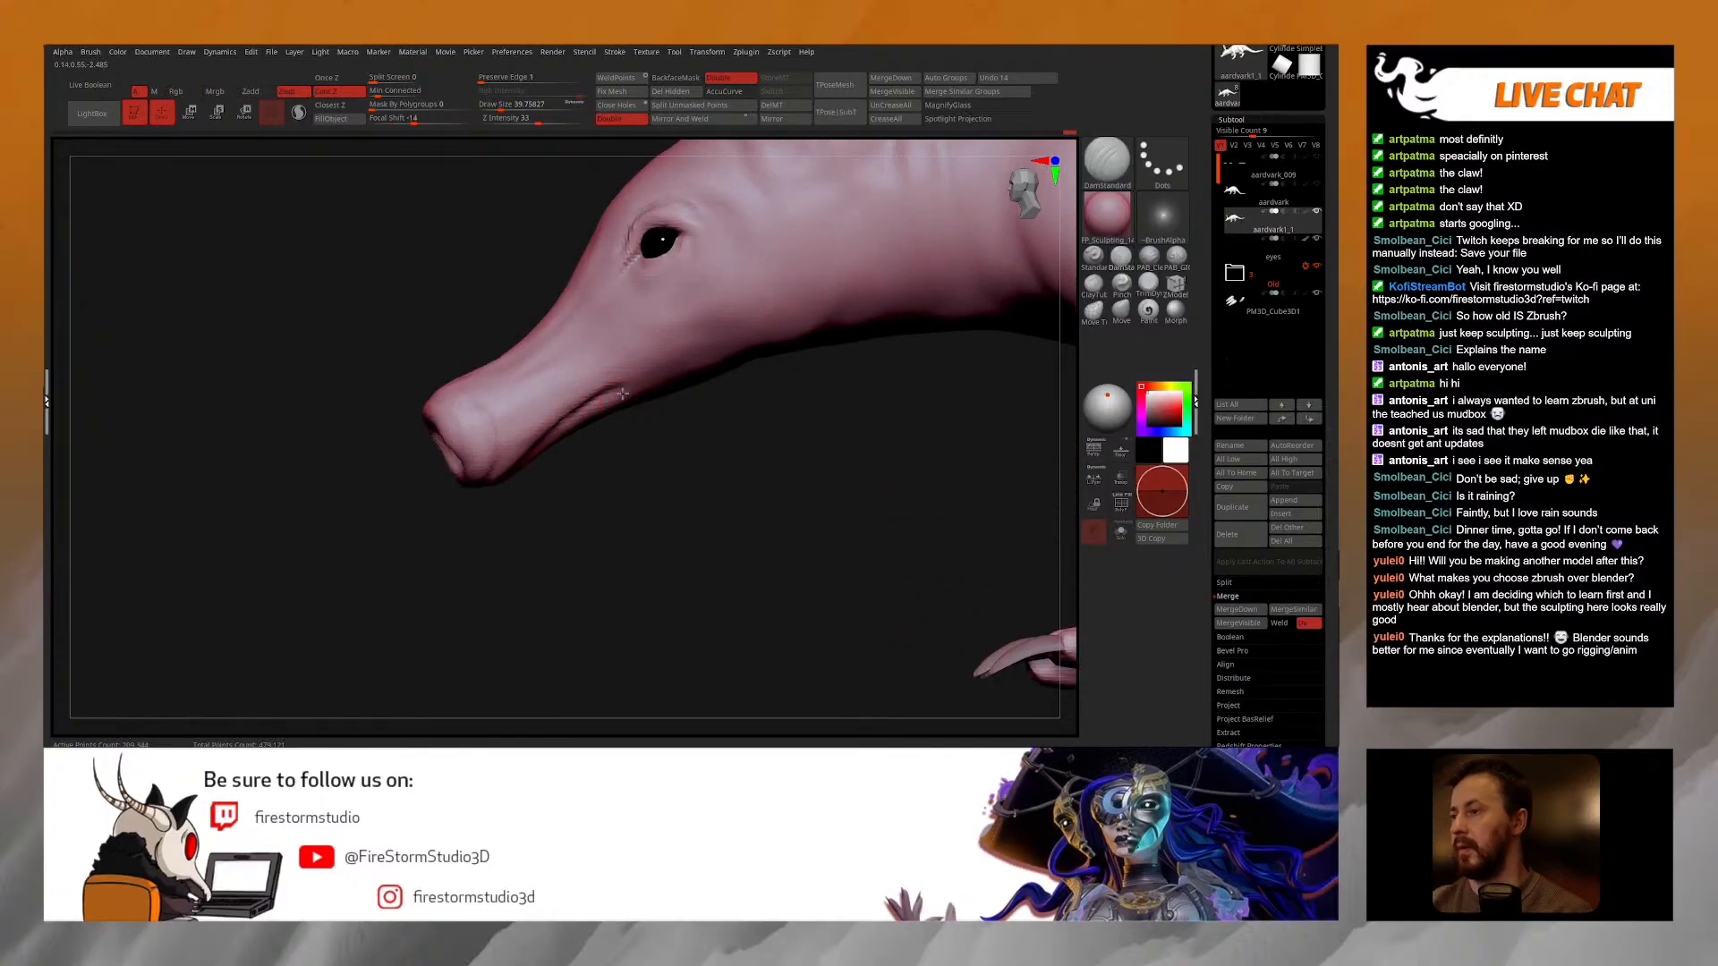
Step: Build up the area around the mouth corner and lower jaw with the CleanBuild brush
{"action": "left_click", "coordinate": [1147, 256]}
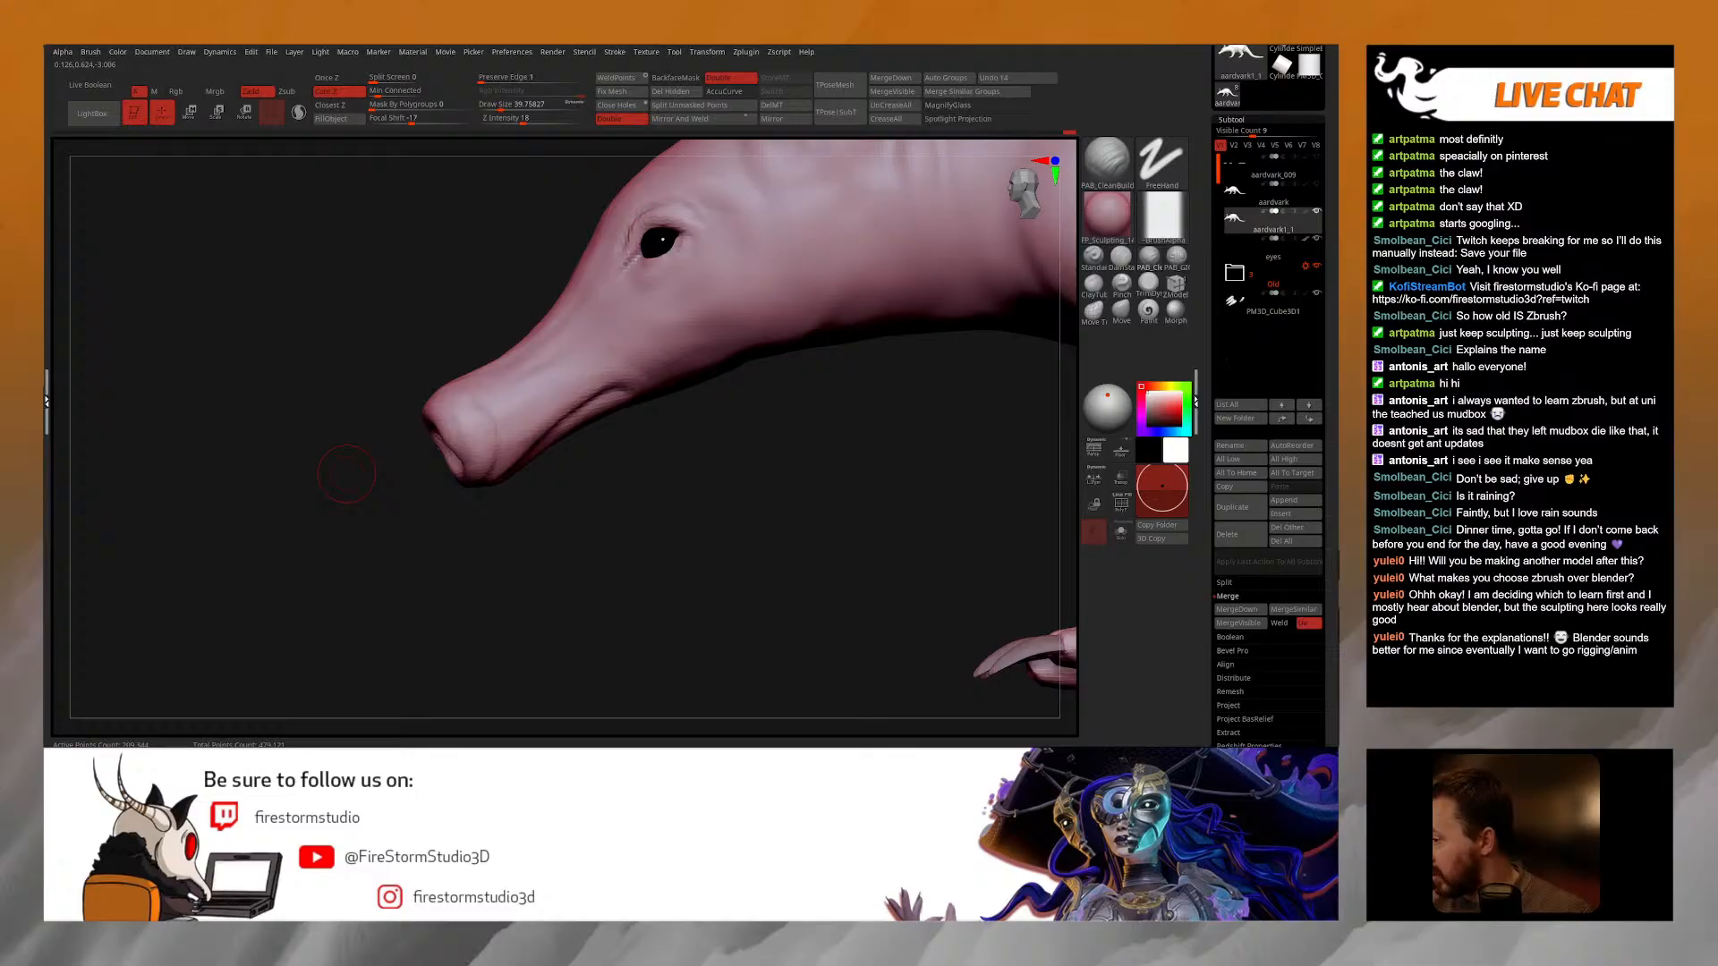
{"action": "mouse_move", "coordinate": [346, 474]}
{"action": "left_mouse_down"}
{"action": "mouse_move", "coordinate": [376, 492]}
{"action": "mouse_move", "coordinate": [402, 474]}
{"action": "left_mouse_up"}
{"action": "key", "text": "space"}
{"action": "left_click_drag", "start_coordinate": [598, 413], "coordinate": [615, 413]}
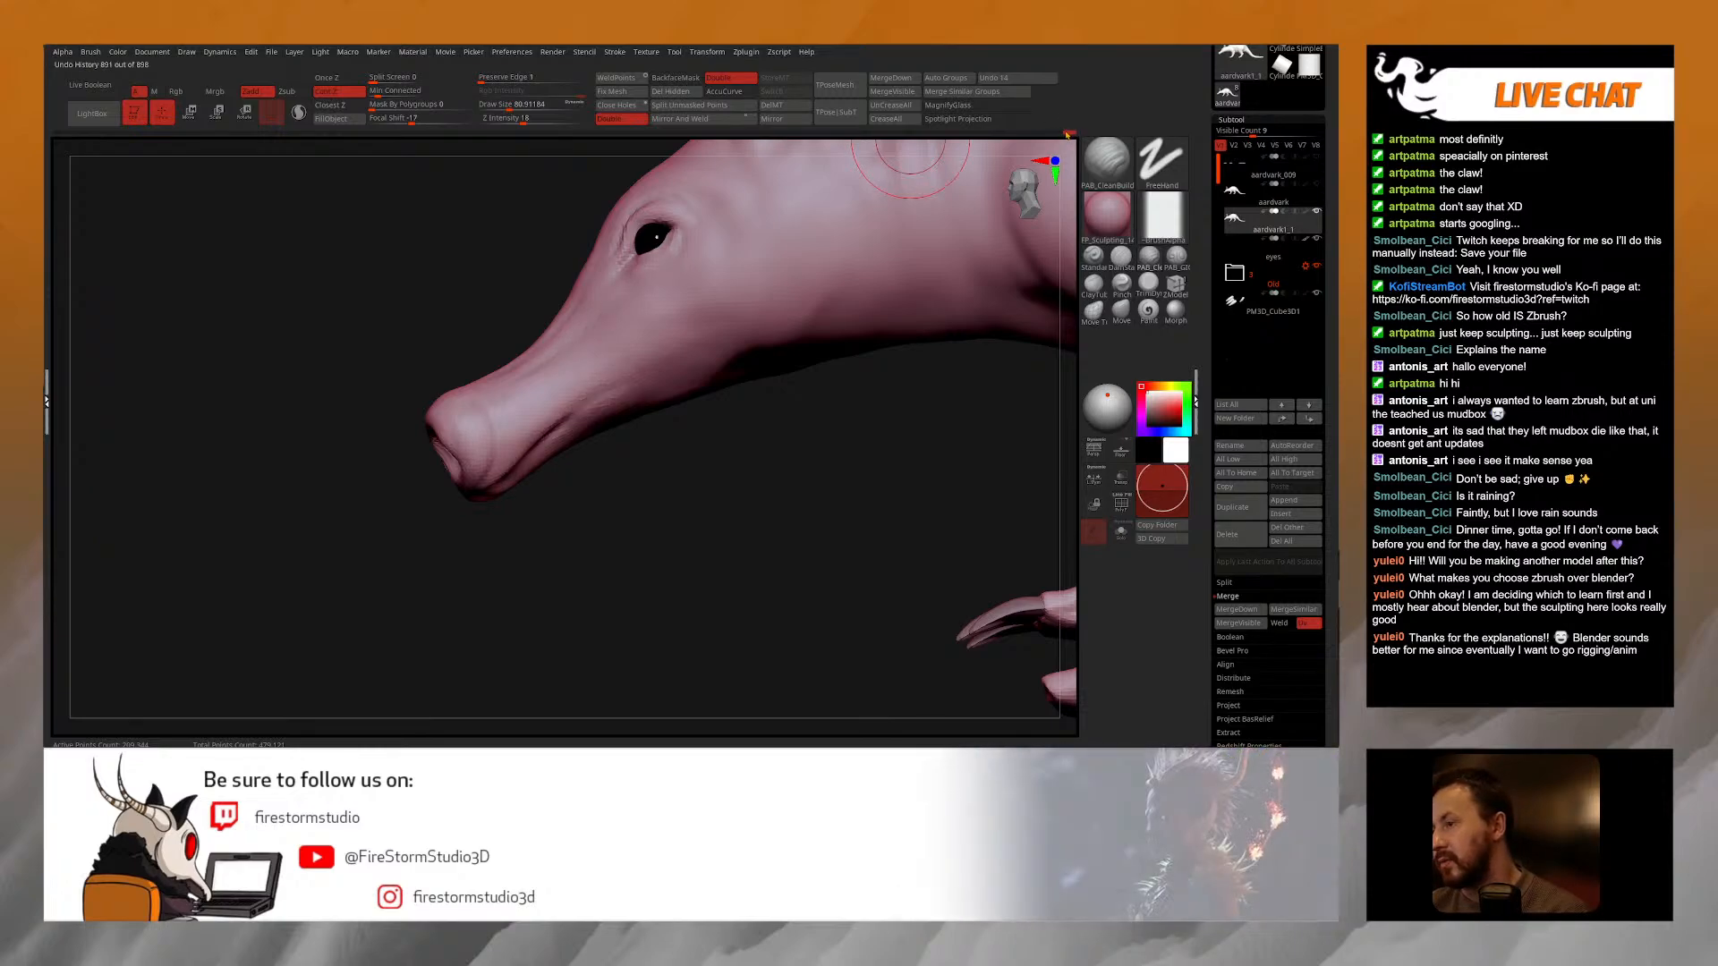
{"action": "left_click_drag", "start_coordinate": [567, 491], "coordinate": [543, 452]}
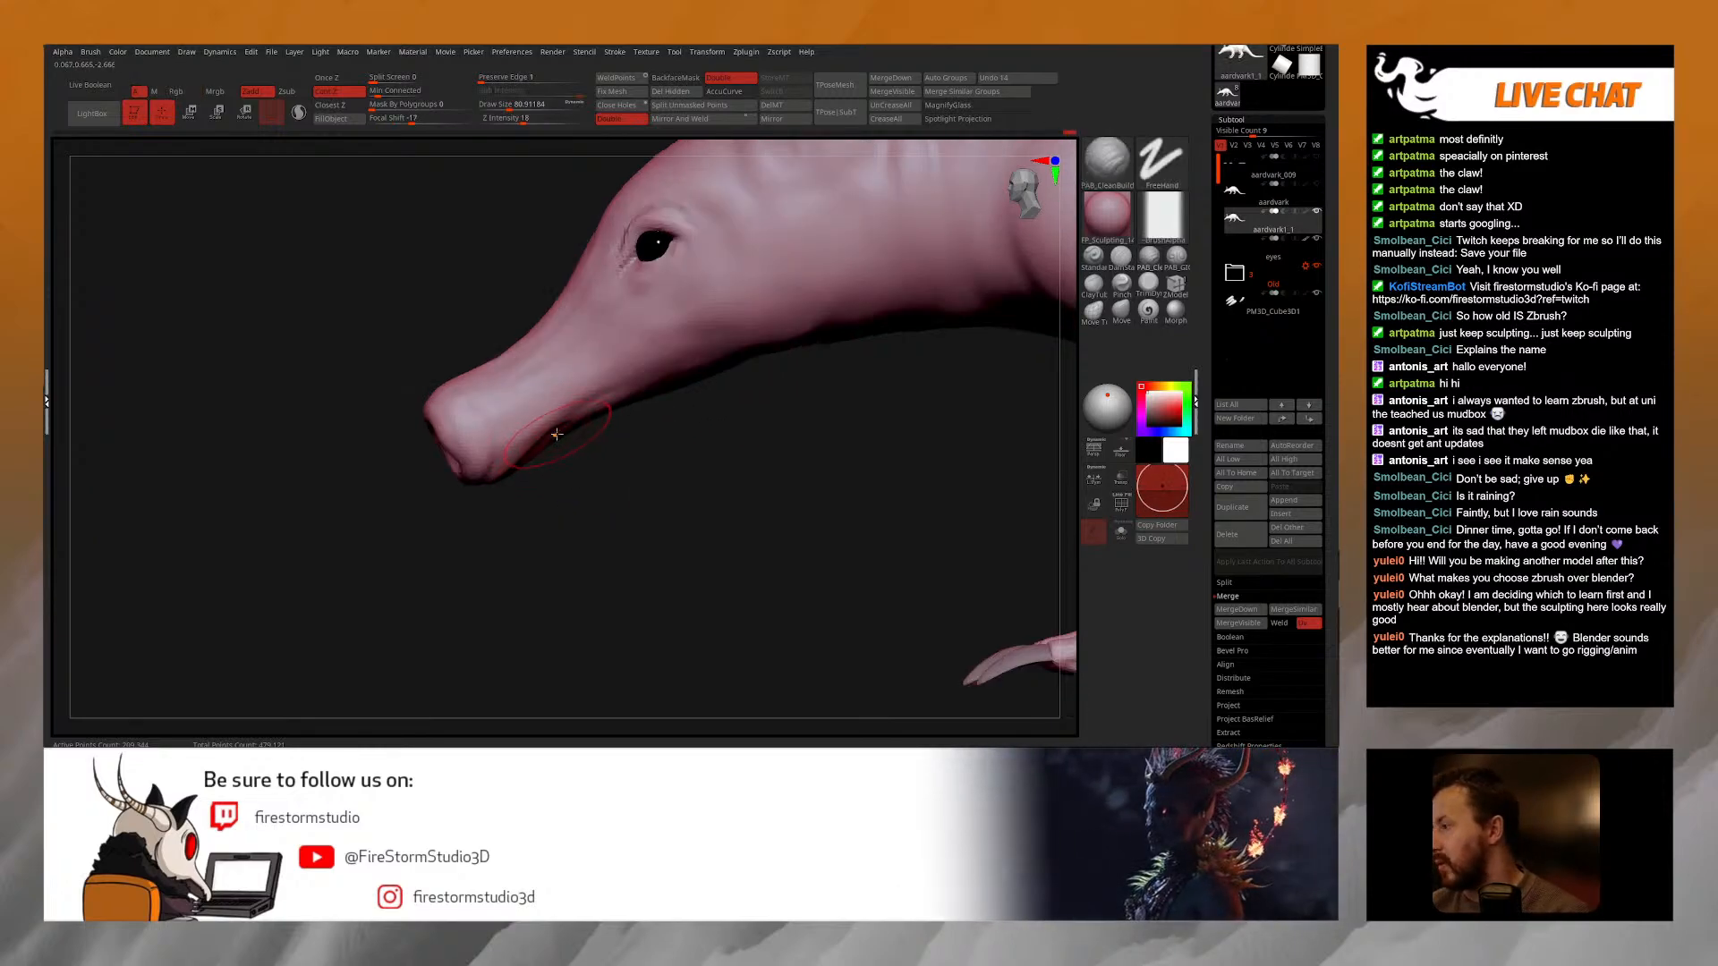
Step: Reshape the lower jaw beneath the mouth line with a resized Move brush
{"action": "left_click", "coordinate": [1114, 314]}
{"action": "mouse_move", "coordinate": [617, 514]}
{"action": "left_mouse_down"}
{"action": "mouse_move", "coordinate": [595, 492]}
{"action": "mouse_move", "coordinate": [626, 519]}
{"action": "left_mouse_up"}
{"action": "key", "text": "space"}
{"action": "left_click_drag", "start_coordinate": [541, 465], "coordinate": [543, 465]}
{"action": "left_click_drag", "start_coordinate": [526, 564], "coordinate": [517, 512]}
{"action": "mouse_move", "coordinate": [535, 515]}
{"action": "right_mouse_down"}
{"action": "mouse_move", "coordinate": [530, 461]}
{"action": "mouse_move", "coordinate": [571, 458]}
{"action": "right_mouse_up"}
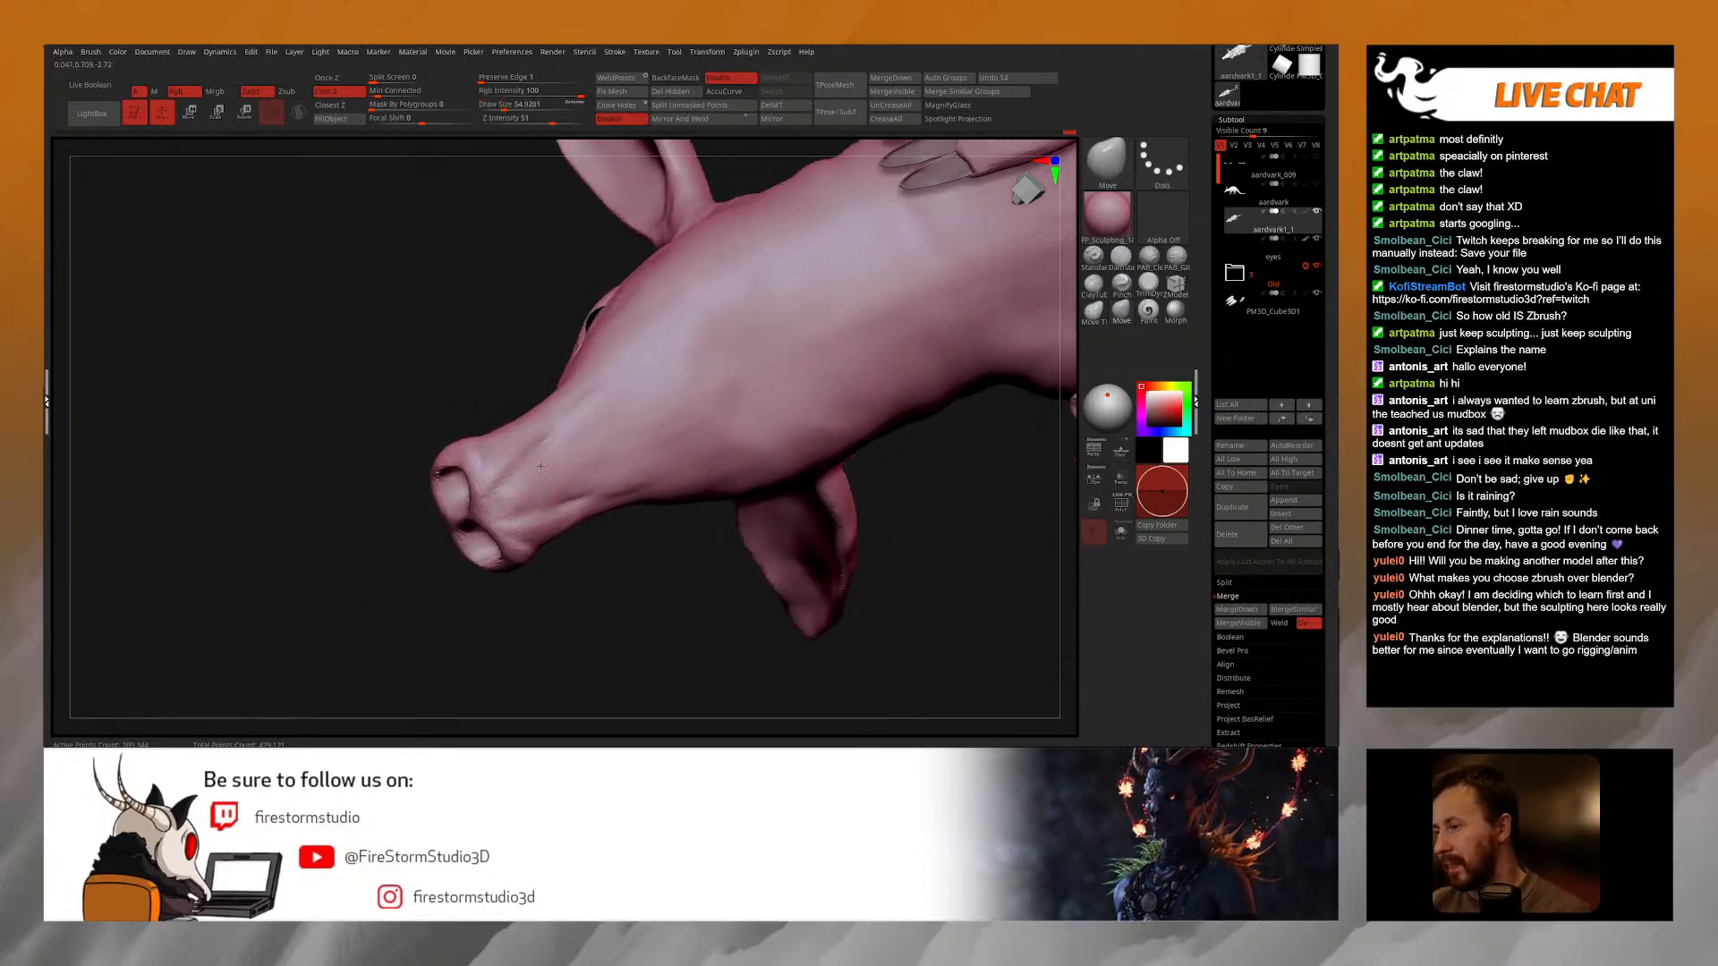
Step: Mask the side of the snout near the mouth and shift the lower jaw with the Move brush
{"action": "mouse_move", "coordinate": [601, 417]}
{"action": "left_mouse_down", "text": "ctrl"}
{"action": "mouse_move", "coordinate": [517, 501]}
{"action": "mouse_move", "coordinate": [568, 452]}
{"action": "left_mouse_up", "text": "ctrl"}
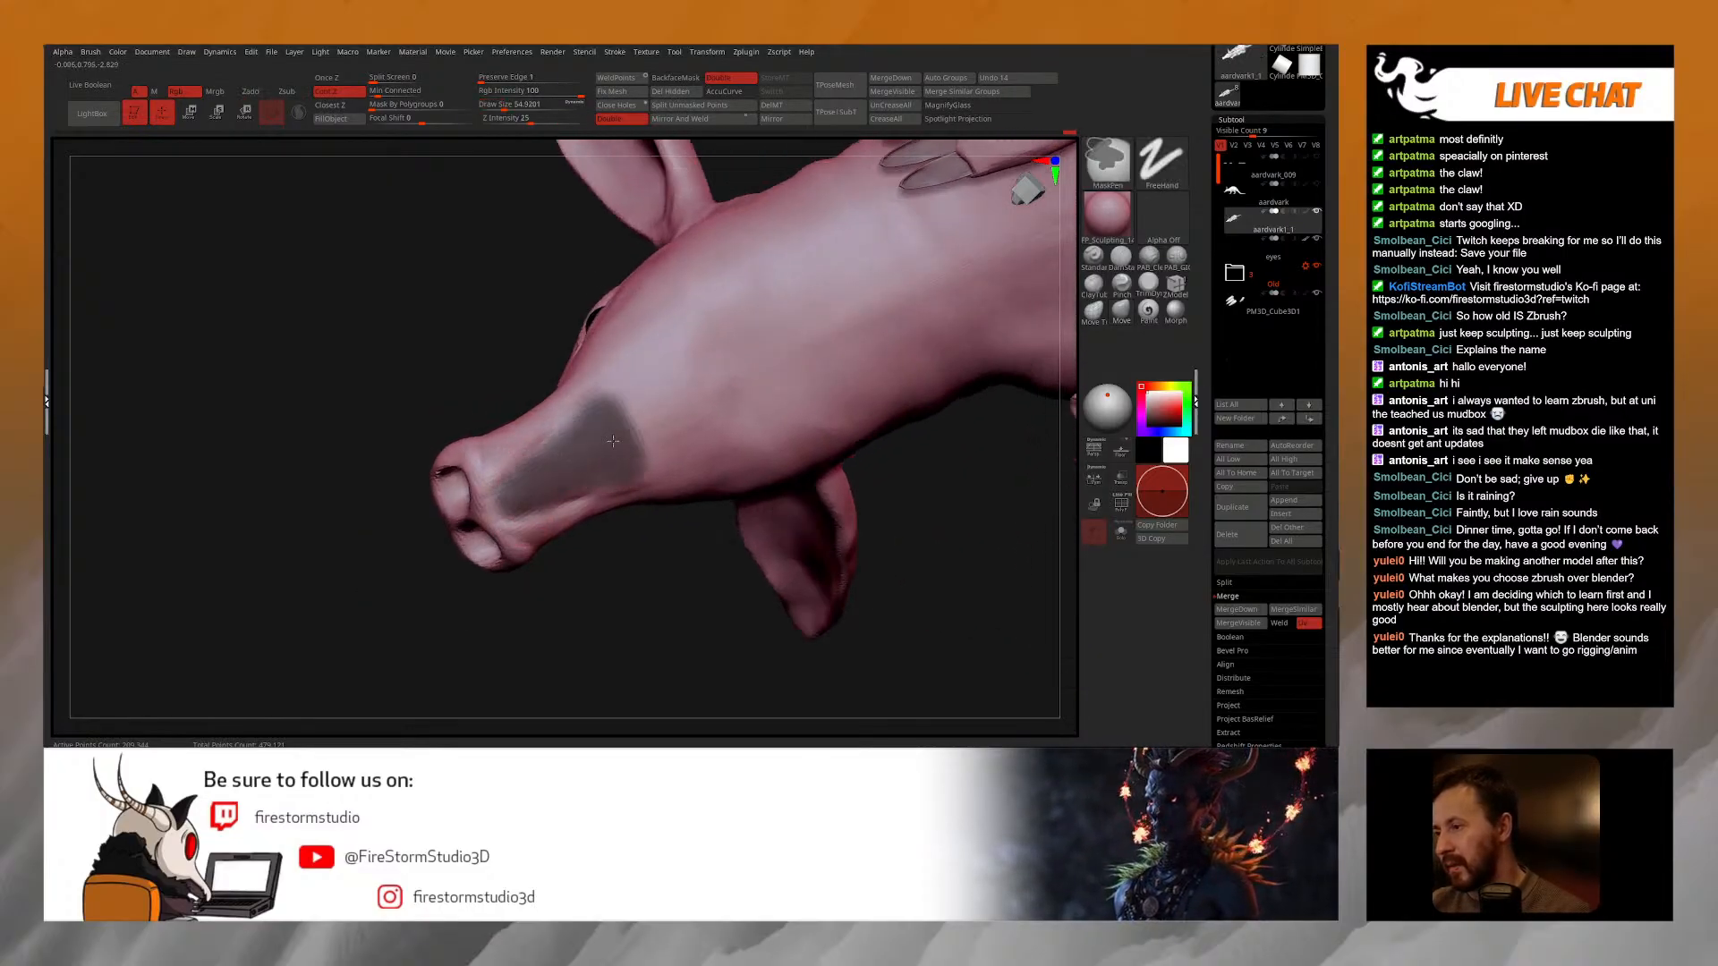
{"action": "mouse_move", "coordinate": [568, 452]}
{"action": "right_mouse_down"}
{"action": "mouse_move", "coordinate": [569, 541]}
{"action": "mouse_move", "coordinate": [609, 535]}
{"action": "mouse_move", "coordinate": [602, 496]}
{"action": "right_mouse_up"}
{"action": "left_click", "coordinate": [610, 533], "text": "ctrl"}
{"action": "key", "text": "space"}
{"action": "left_click_drag", "start_coordinate": [564, 502], "coordinate": [568, 499]}
{"action": "right_click_drag", "start_coordinate": [568, 499], "coordinate": [572, 495], "text": "shift"}
Step: Refine the lower lip and mouth corner silhouette with a smaller Move brush
{"action": "key", "text": "space"}
{"action": "left_click_drag", "start_coordinate": [532, 502], "coordinate": [546, 502]}
{"action": "mouse_move", "coordinate": [524, 513]}
{"action": "right_mouse_down"}
{"action": "mouse_move", "coordinate": [511, 521]}
{"action": "mouse_move", "coordinate": [602, 483]}
{"action": "right_mouse_up"}
{"action": "left_click_drag", "start_coordinate": [603, 483], "coordinate": [588, 488], "text": "ctrl"}
{"action": "key", "text": "space"}
{"action": "key", "text": "space"}
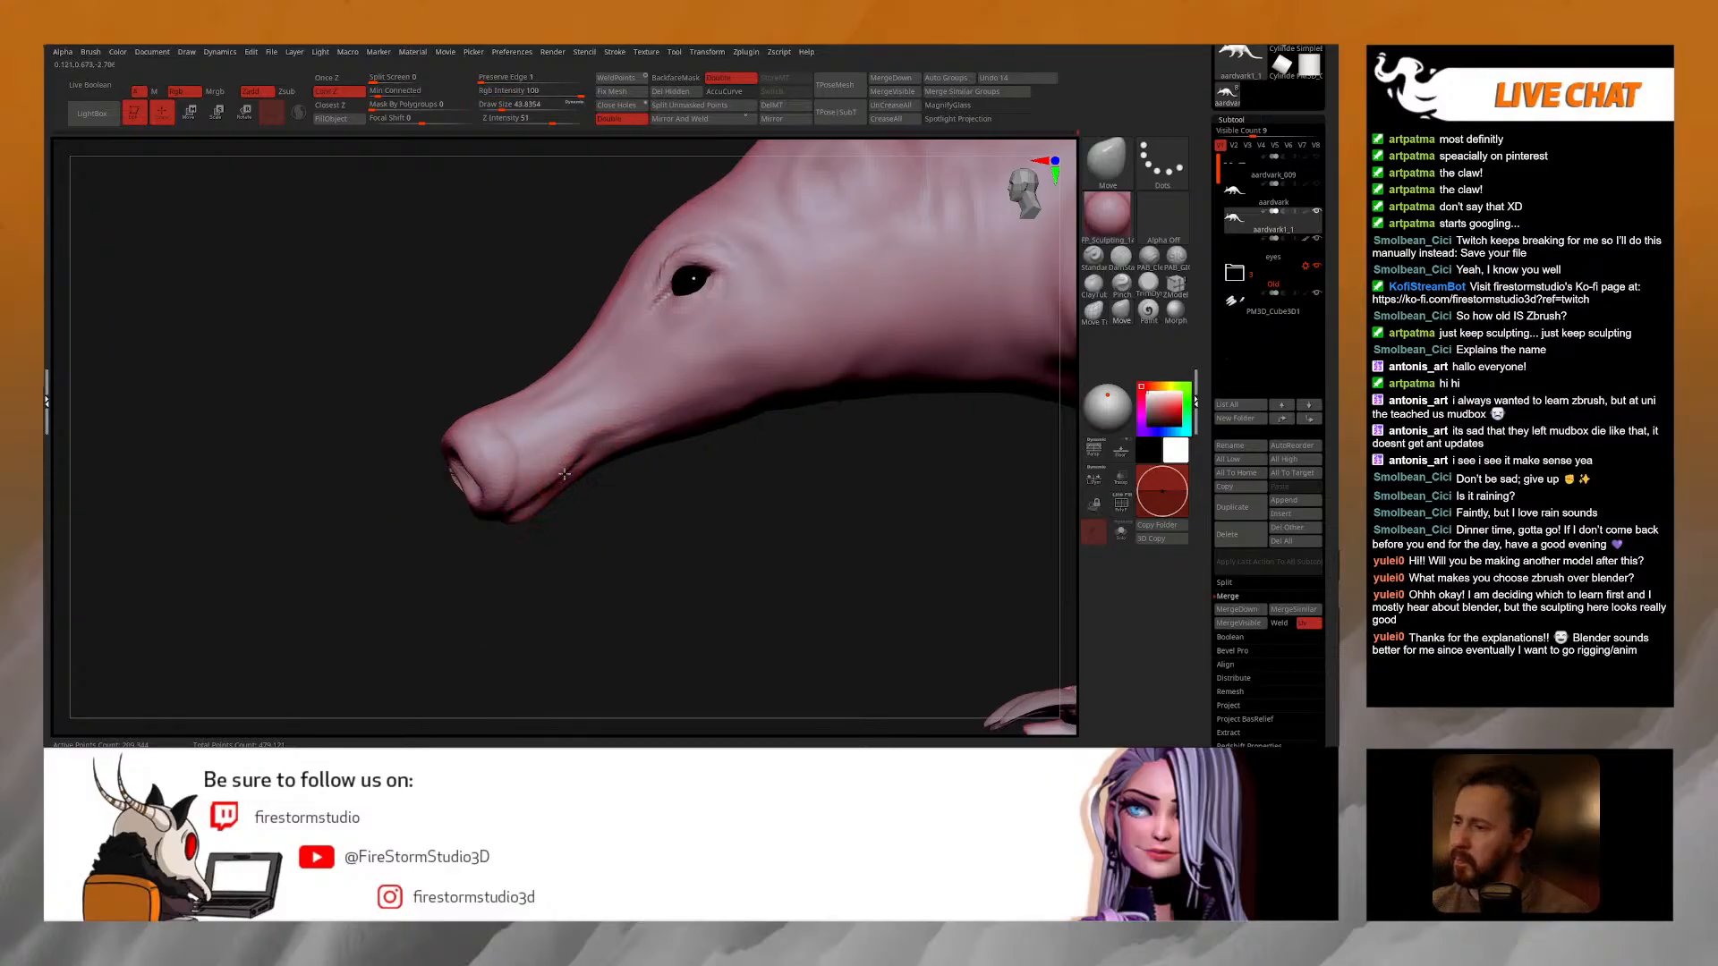
{"action": "right_click_drag", "start_coordinate": [593, 445], "coordinate": [593, 490]}
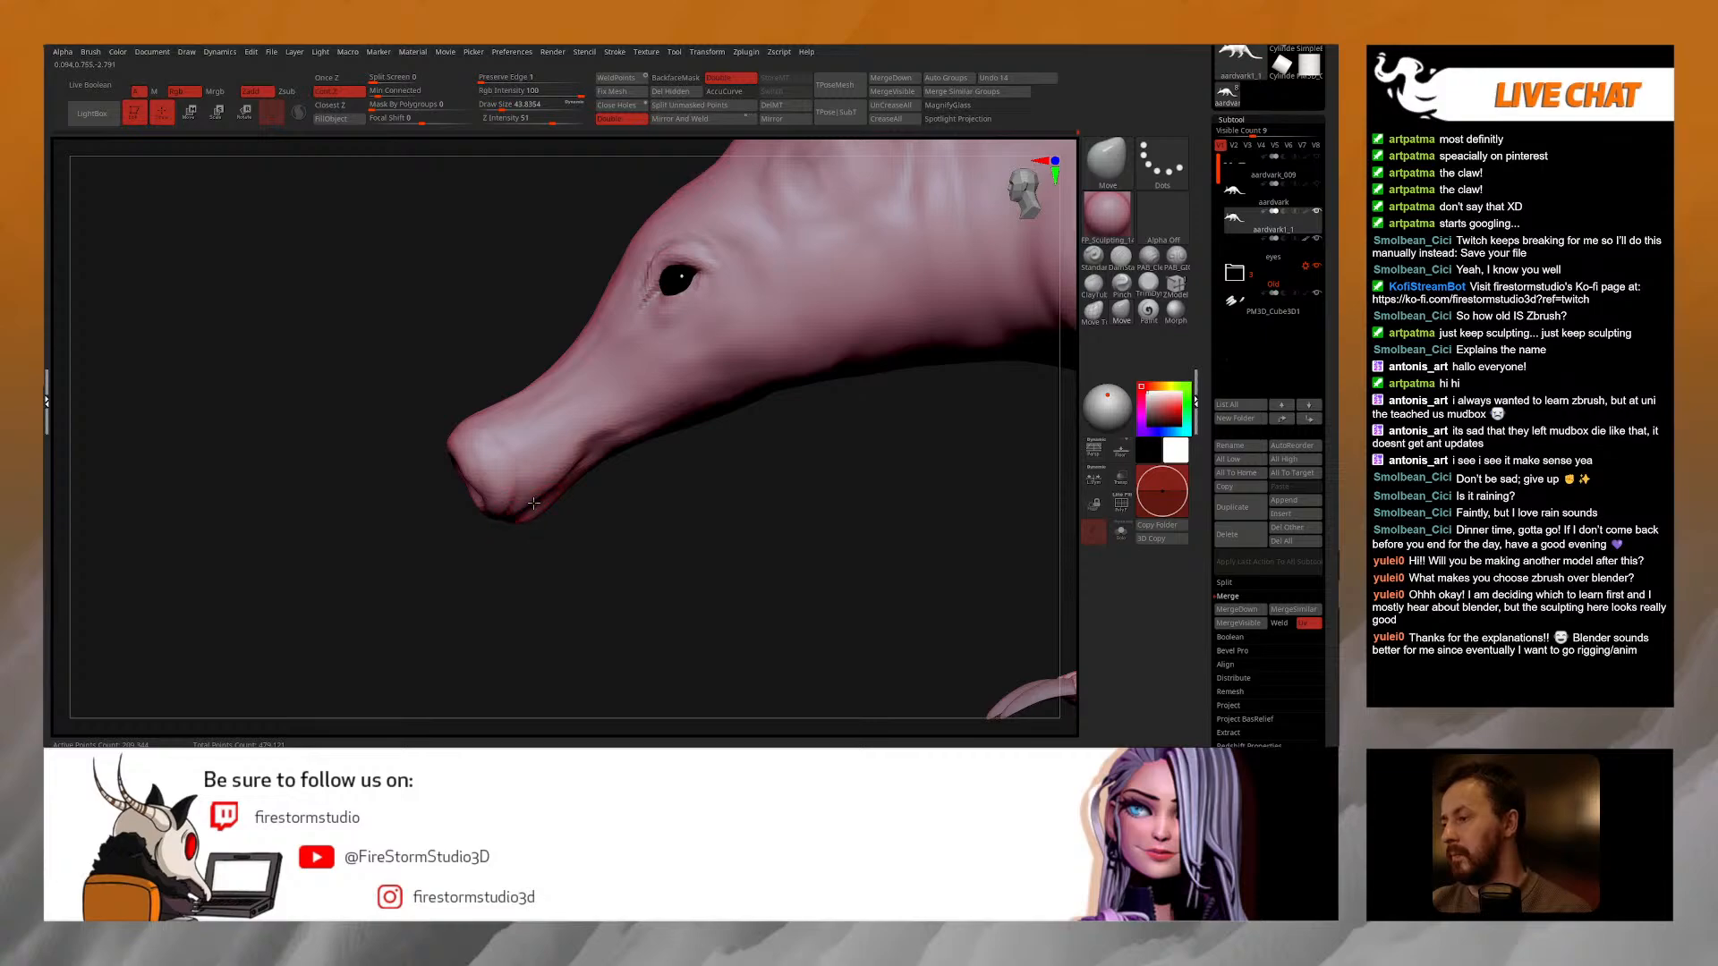
{"action": "left_click_drag", "start_coordinate": [567, 480], "coordinate": [594, 449]}
{"action": "mouse_move", "coordinate": [642, 446]}
{"action": "right_mouse_down"}
{"action": "mouse_move", "coordinate": [611, 440]}
{"action": "mouse_move", "coordinate": [716, 501]}
{"action": "mouse_move", "coordinate": [661, 470]}
{"action": "right_mouse_up"}
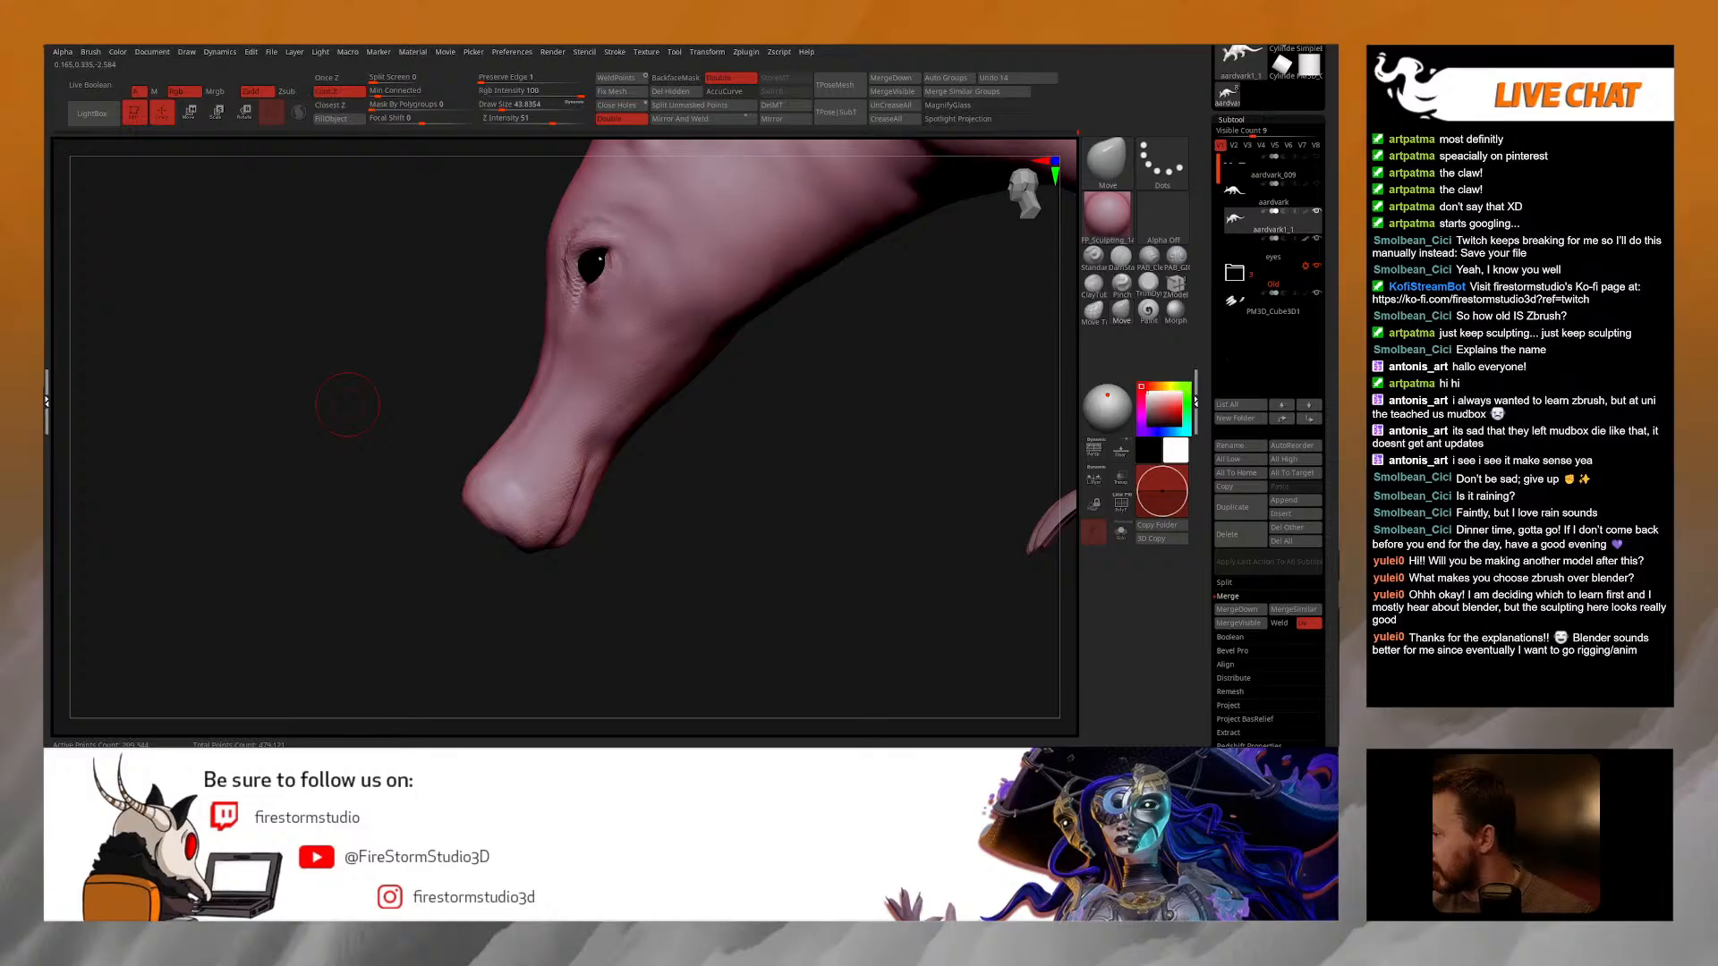
{"action": "mouse_move", "coordinate": [347, 404]}
{"action": "right_mouse_down"}
{"action": "mouse_move", "coordinate": [710, 448]}
{"action": "mouse_move", "coordinate": [713, 429]}
{"action": "right_mouse_up"}
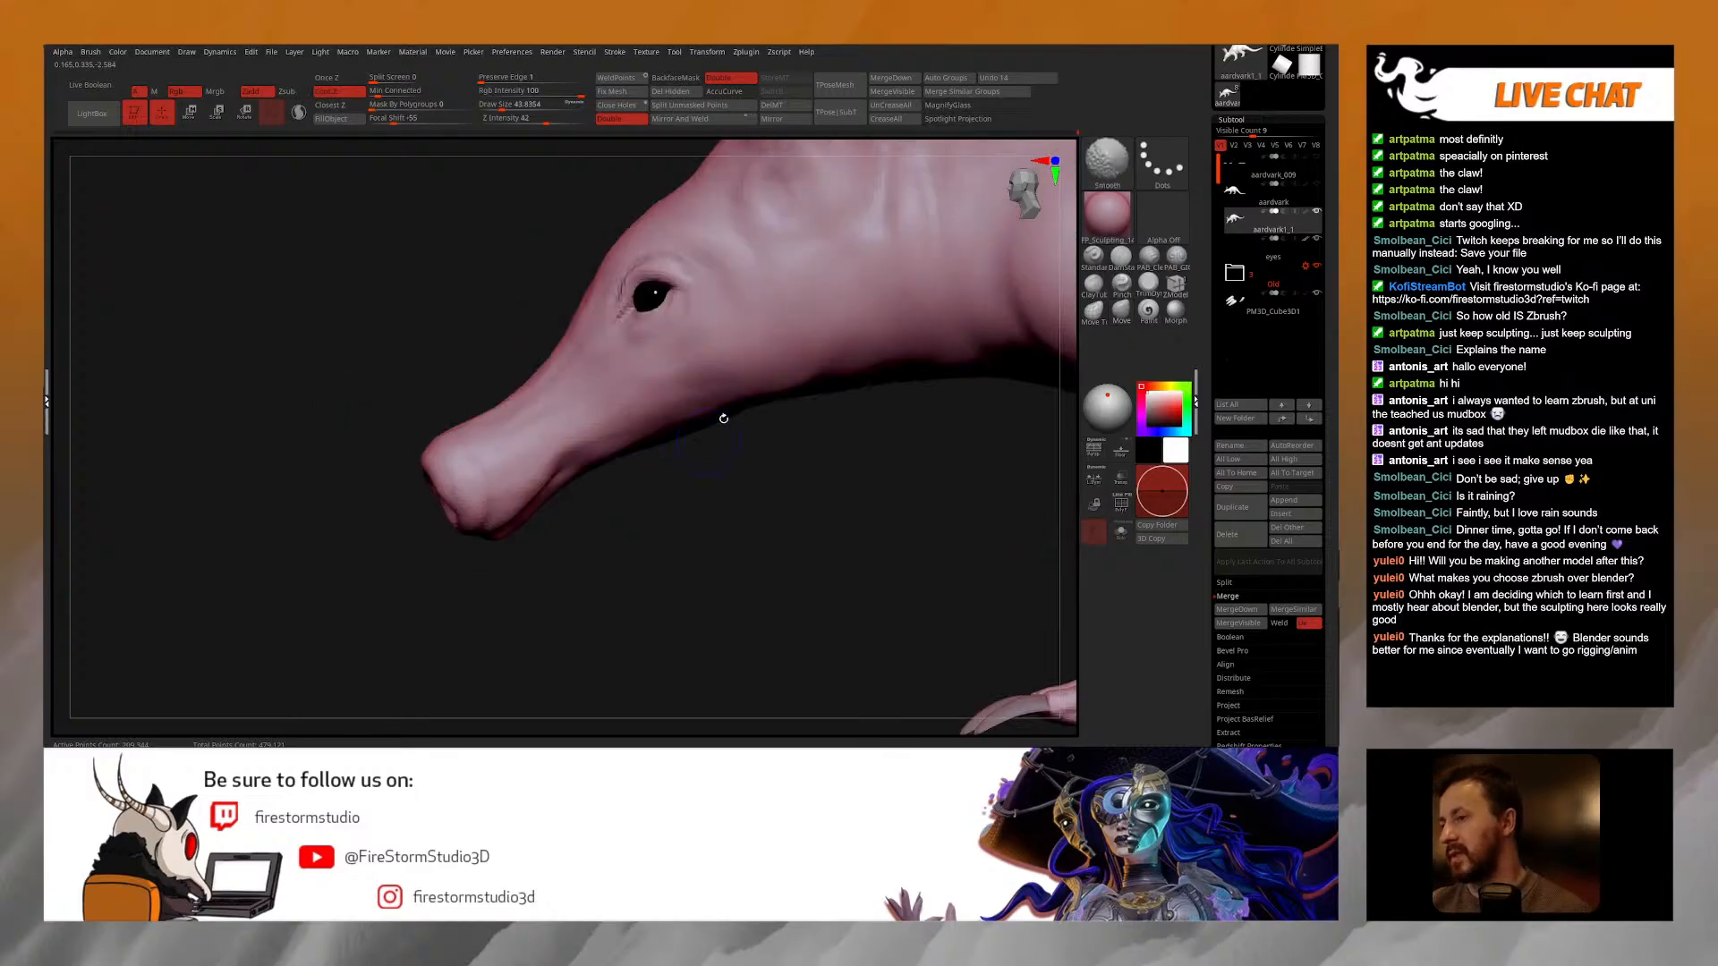
Step: Blend the mouth corner into the underside of the jaw with the CleanBuild brush
{"action": "left_click", "coordinate": [1156, 265]}
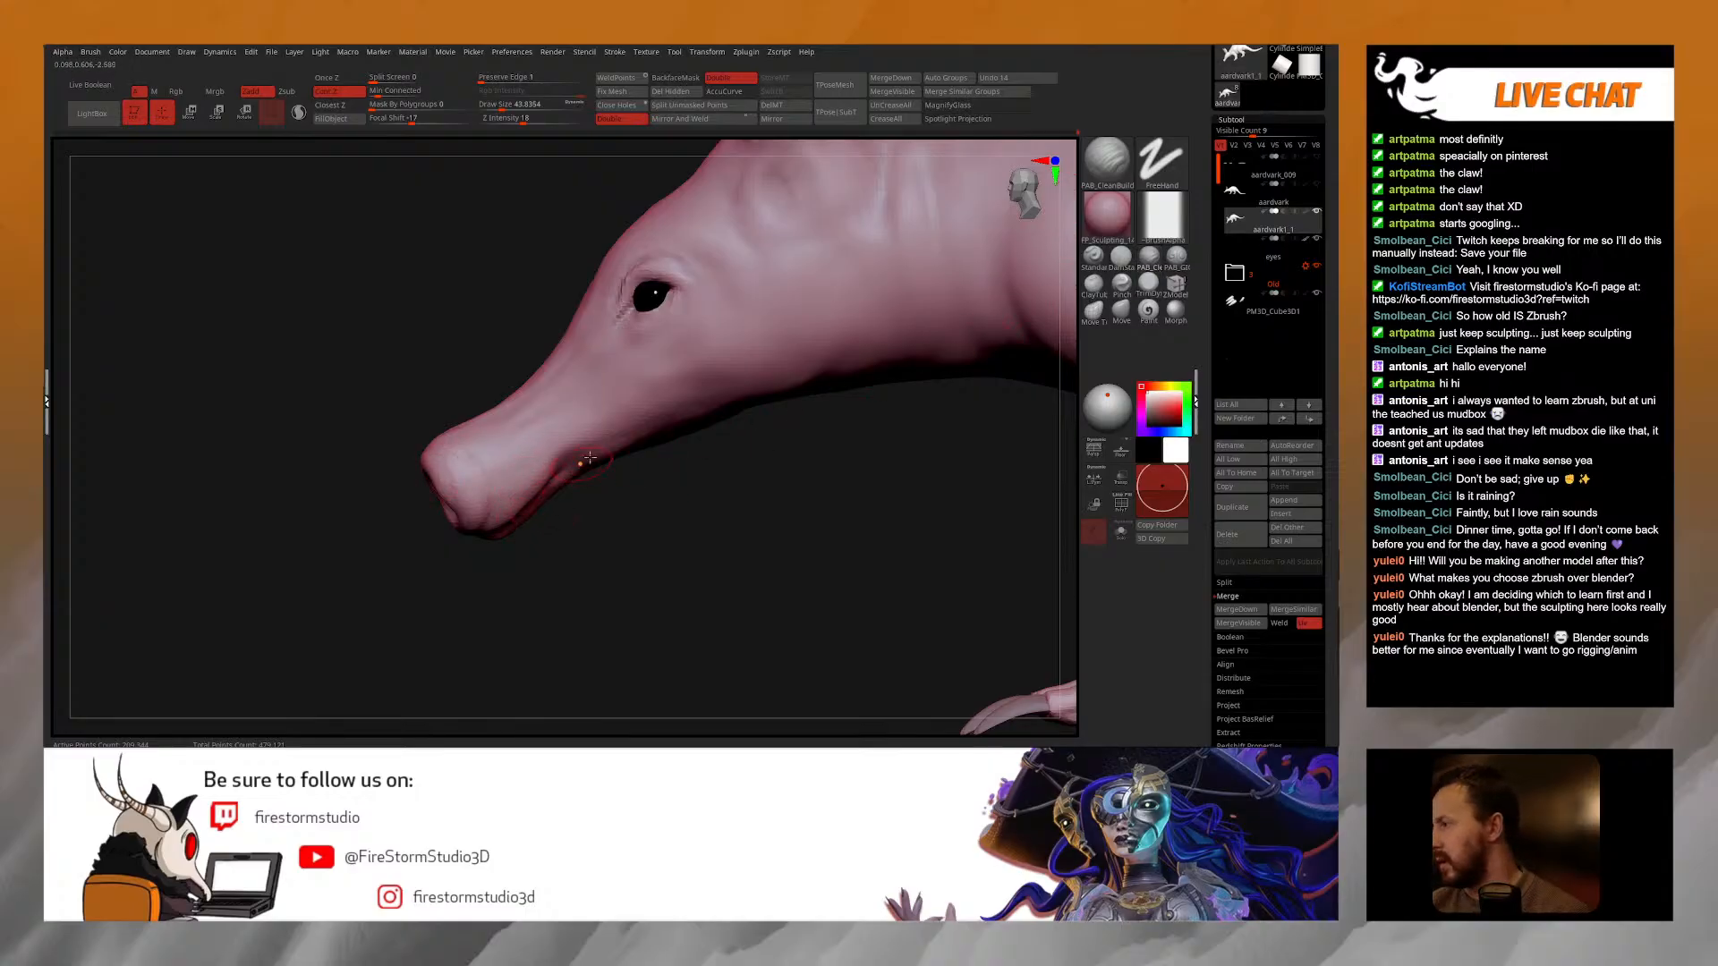
{"action": "right_click_drag", "start_coordinate": [538, 498], "coordinate": [584, 465]}
{"action": "left_click_drag", "start_coordinate": [584, 465], "coordinate": [626, 452]}
{"action": "mouse_move", "coordinate": [573, 502]}
{"action": "right_mouse_down"}
{"action": "mouse_move", "coordinate": [596, 514]}
{"action": "mouse_move", "coordinate": [553, 528]}
{"action": "right_mouse_up"}
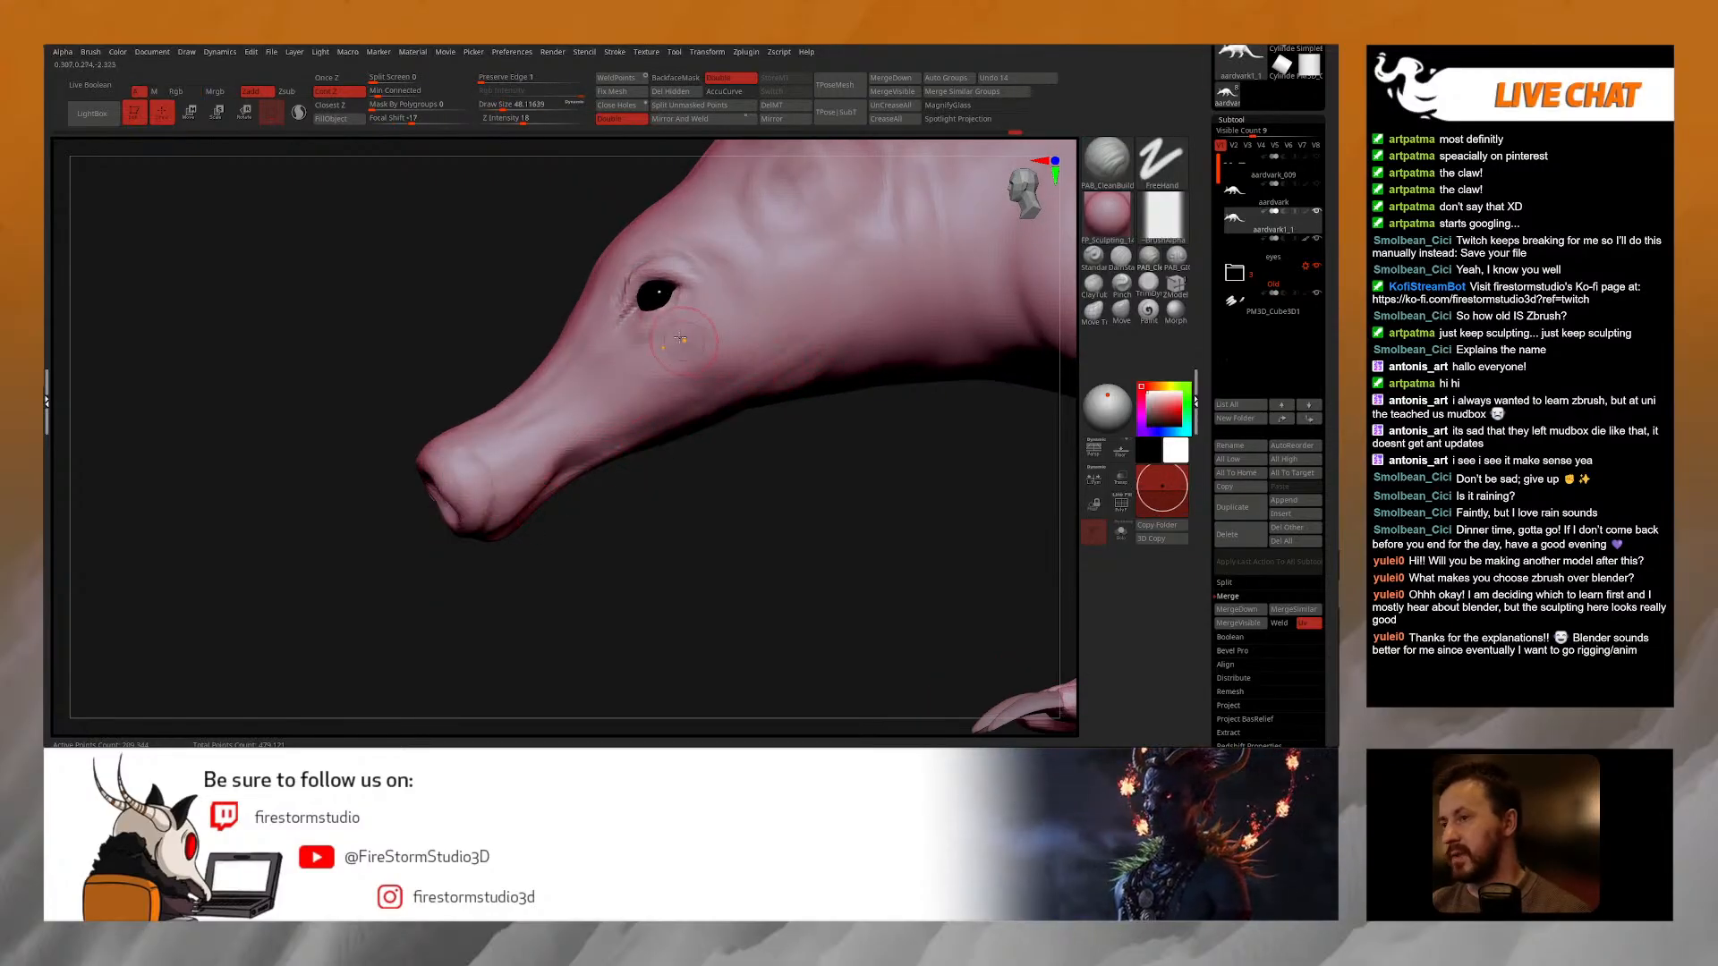
Step: Define the lower lid fold and cheekbone below and behind the eye with a smaller CleanBuild brush
{"action": "right_click_drag", "start_coordinate": [805, 345], "coordinate": [716, 345]}
{"action": "key", "text": "space"}
{"action": "left_click_drag", "start_coordinate": [716, 345], "coordinate": [709, 365]}
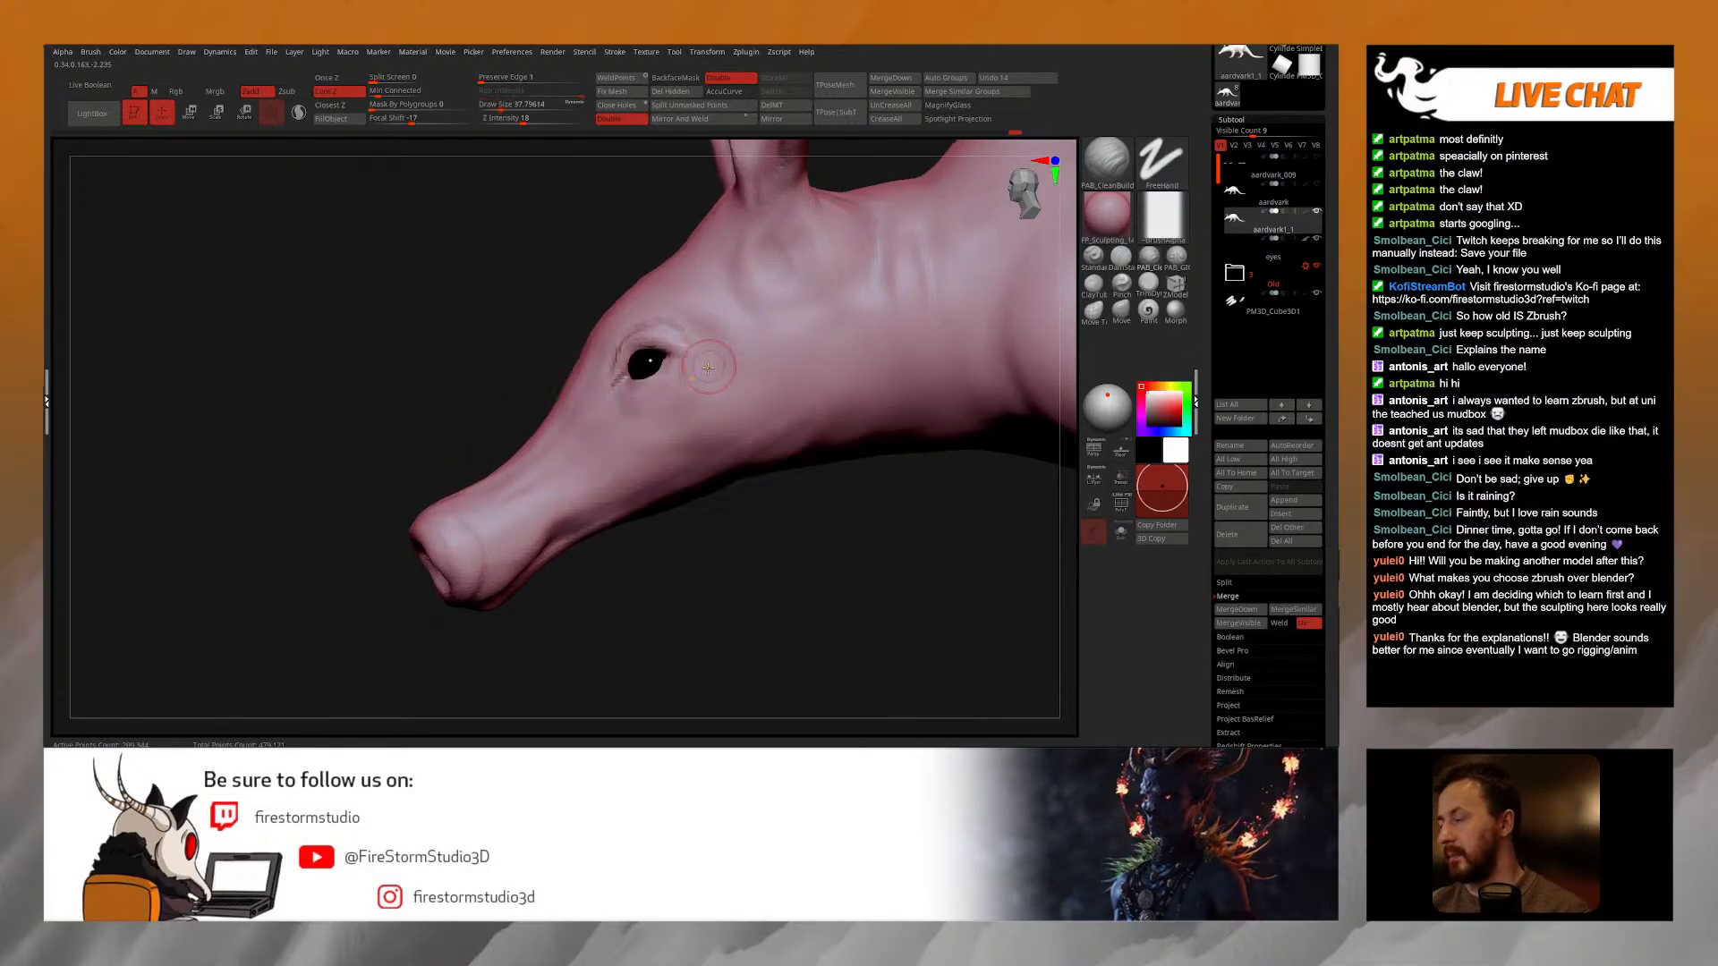
{"action": "right_click_drag", "start_coordinate": [718, 362], "coordinate": [714, 347]}
{"action": "key", "text": "space"}
{"action": "left_click_drag", "start_coordinate": [714, 347], "coordinate": [702, 349]}
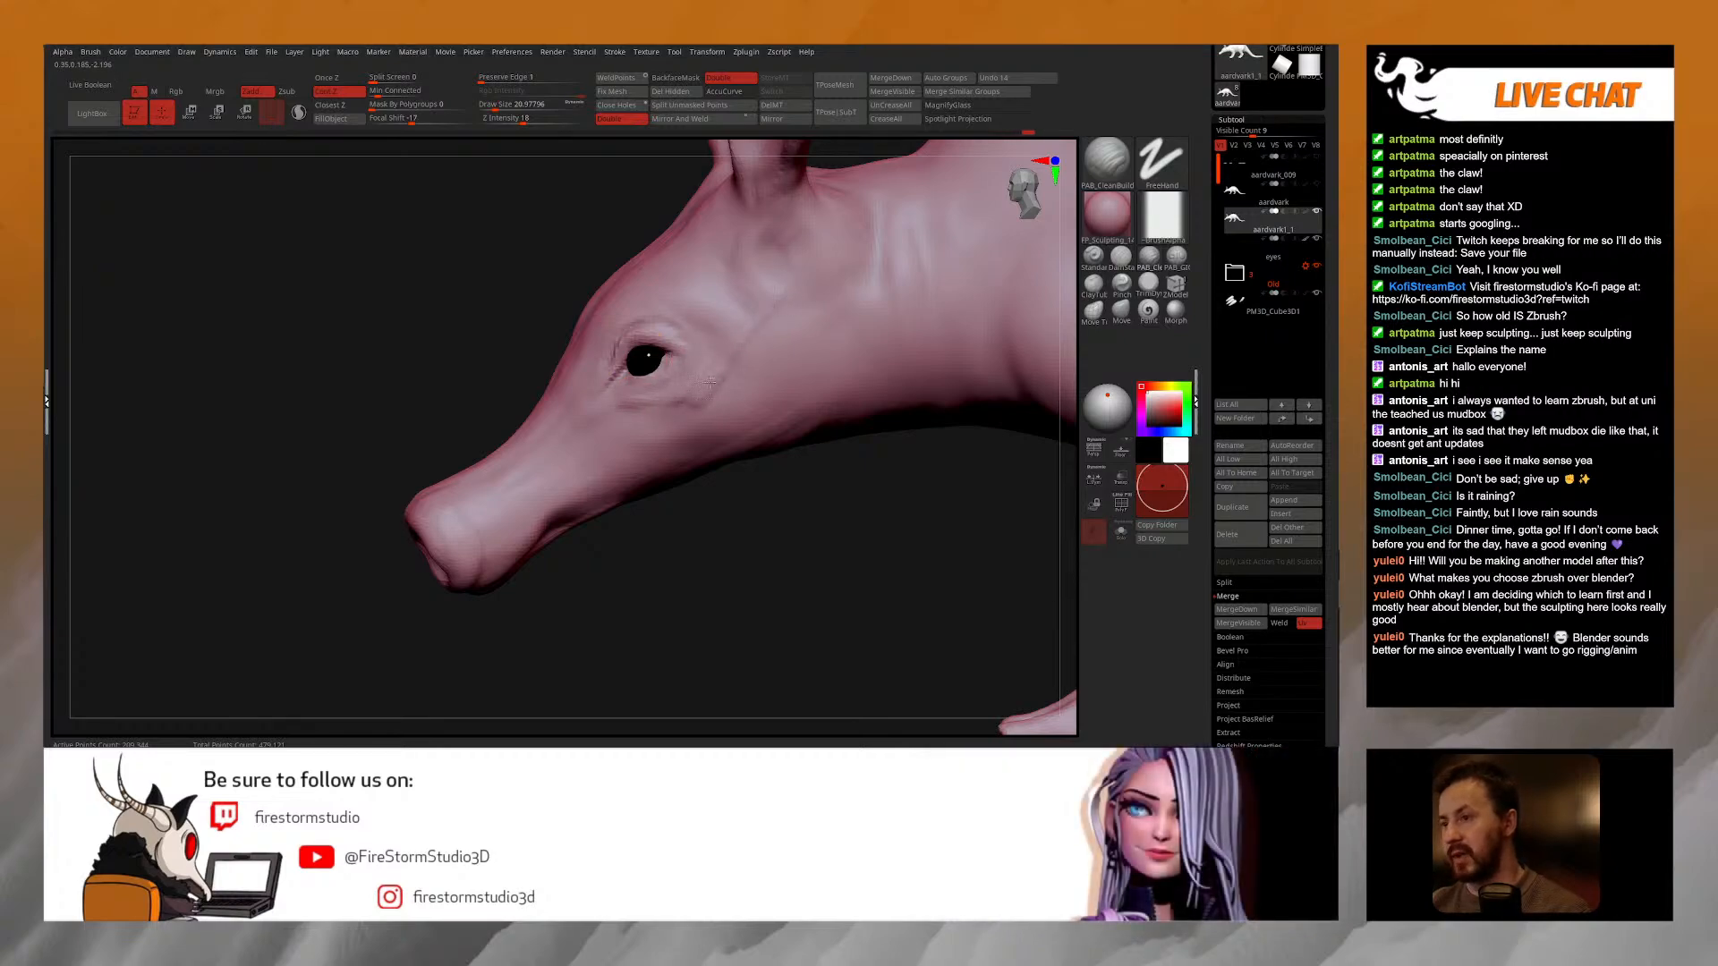
Step: Outline the cheek muscle between the eye, the ear base and the jaw with the CleanBuild brush
{"action": "right_click_drag", "start_coordinate": [798, 311], "coordinate": [777, 349]}
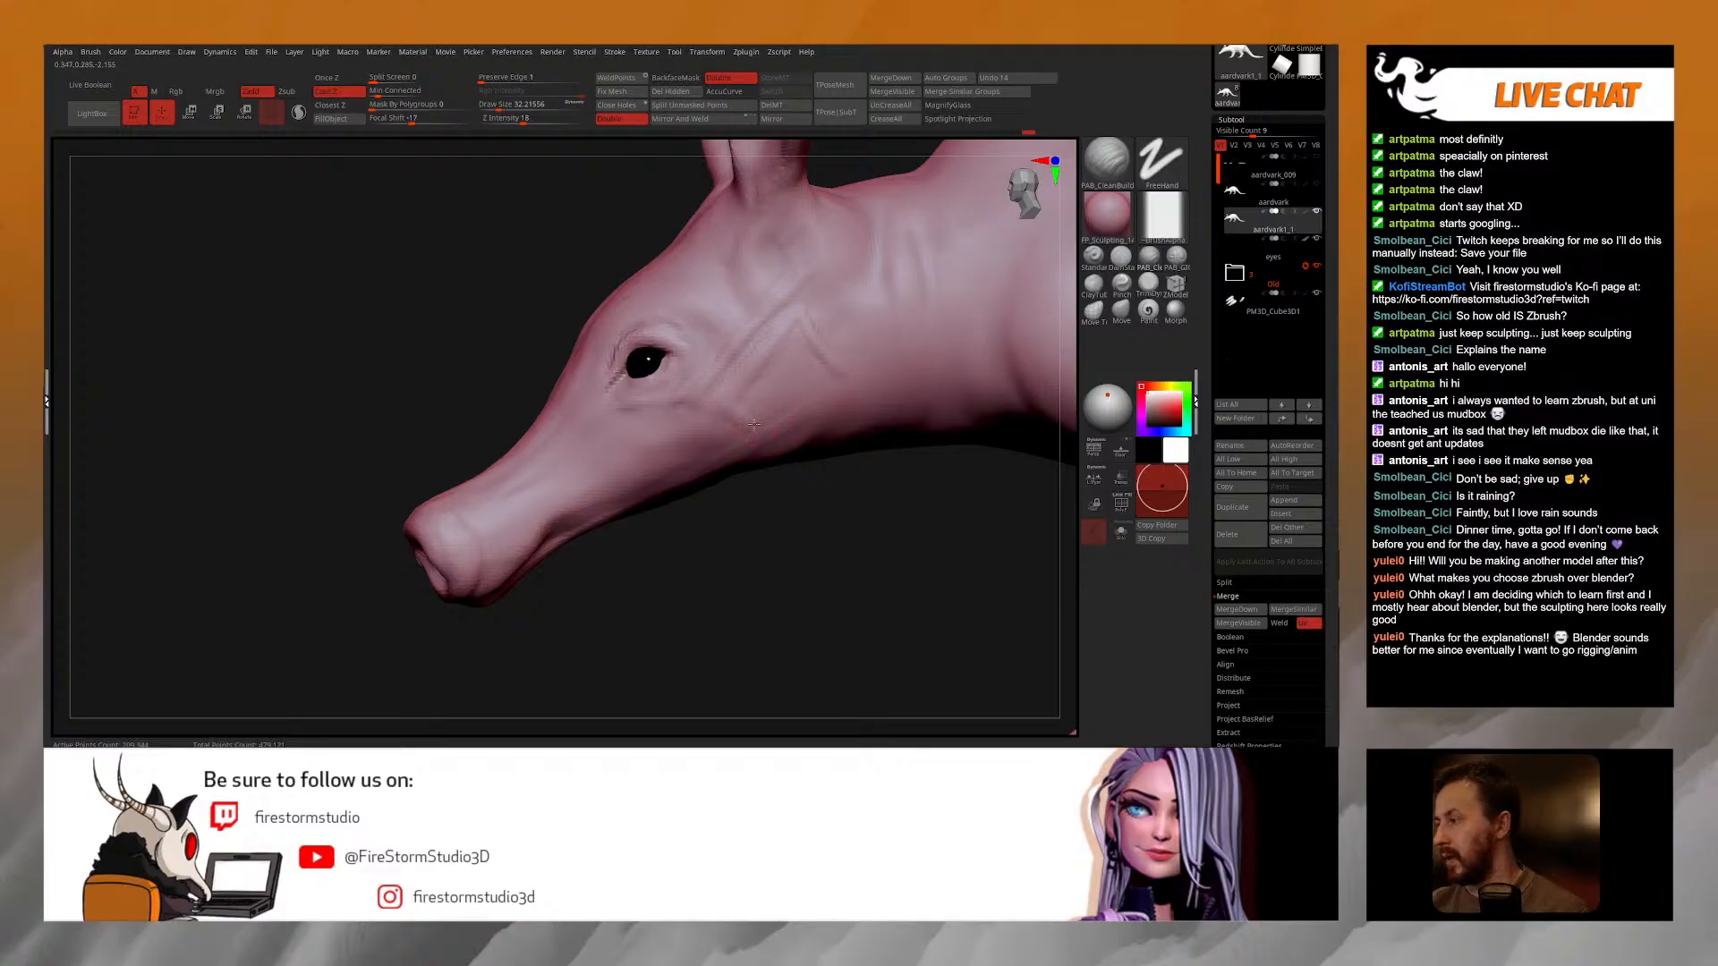
{"action": "mouse_move", "coordinate": [813, 340]}
{"action": "right_mouse_down"}
{"action": "mouse_move", "coordinate": [798, 326]}
{"action": "mouse_move", "coordinate": [780, 354]}
{"action": "right_mouse_up"}
{"action": "mouse_move", "coordinate": [758, 394]}
{"action": "left_mouse_down"}
{"action": "mouse_move", "coordinate": [788, 369]}
{"action": "mouse_move", "coordinate": [799, 385]}
{"action": "mouse_move", "coordinate": [774, 373]}
{"action": "left_mouse_up"}
{"action": "right_click_drag", "start_coordinate": [799, 408], "coordinate": [832, 401]}
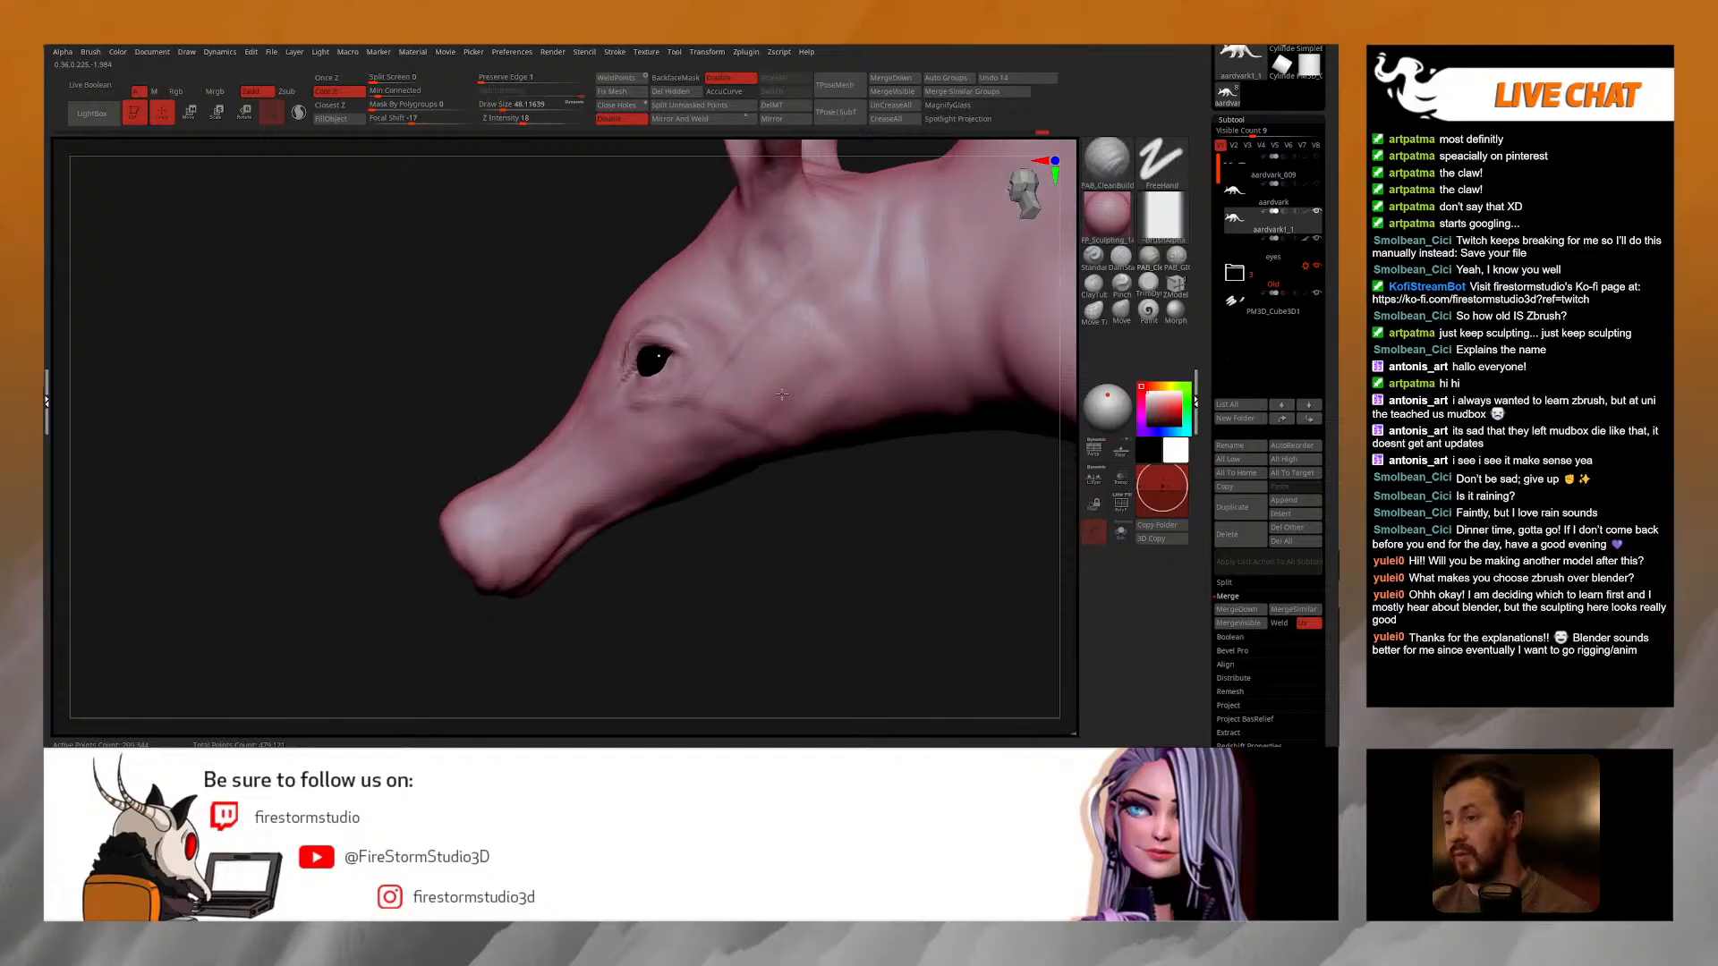
Step: Smooth the cheek volume and sharpen the creases along its upper and rear edges
{"action": "left_click_drag", "start_coordinate": [809, 383], "coordinate": [823, 361], "text": "shift"}
{"action": "right_click_drag", "start_coordinate": [832, 420], "coordinate": [822, 434]}
{"action": "left_click_drag", "start_coordinate": [812, 301], "coordinate": [775, 338]}
{"action": "right_click_drag", "start_coordinate": [787, 351], "coordinate": [780, 354]}
{"action": "left_click_drag", "start_coordinate": [794, 317], "coordinate": [748, 340]}
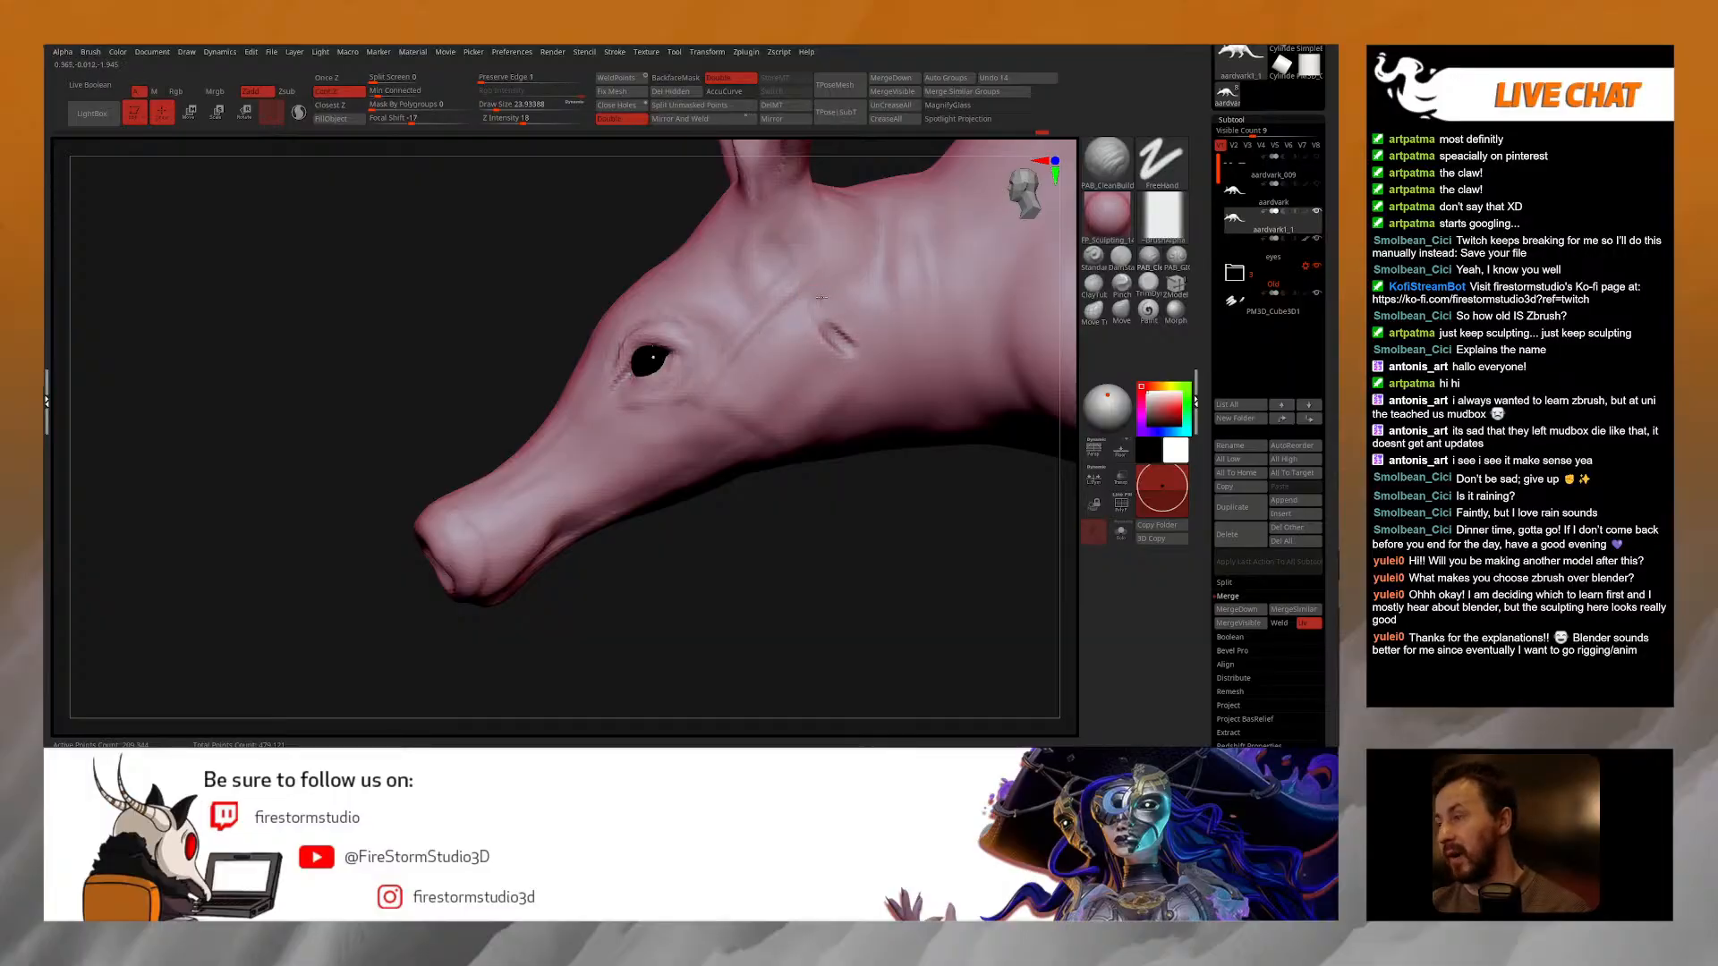
{"action": "mouse_move", "coordinate": [852, 375]}
{"action": "right_mouse_down"}
{"action": "mouse_move", "coordinate": [863, 351]}
{"action": "mouse_move", "coordinate": [840, 401]}
{"action": "right_mouse_up"}
{"action": "left_click_drag", "start_coordinate": [796, 429], "coordinate": [832, 365], "text": "shift"}
{"action": "right_click", "coordinate": [791, 413]}
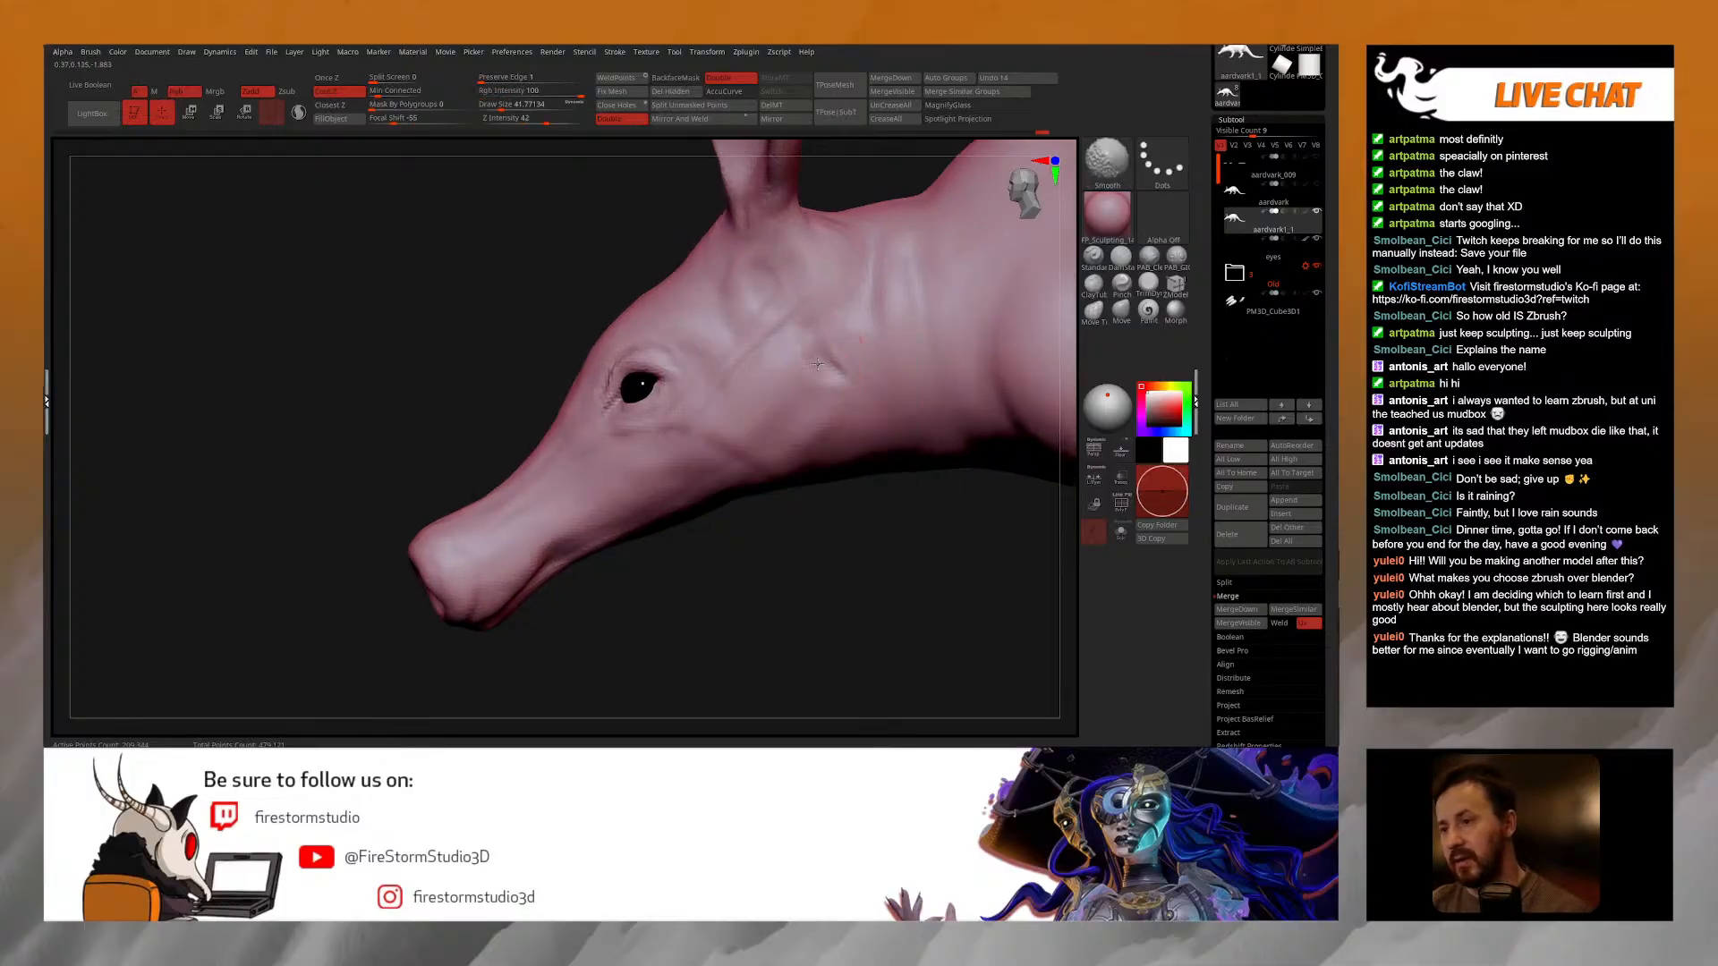
Step: Shape the mouth corner and lower jaw edge with CleanBuild strokes, working from the side, front and underside
{"action": "right_click_drag", "start_coordinate": [736, 449], "coordinate": [786, 399], "text": "alt"}
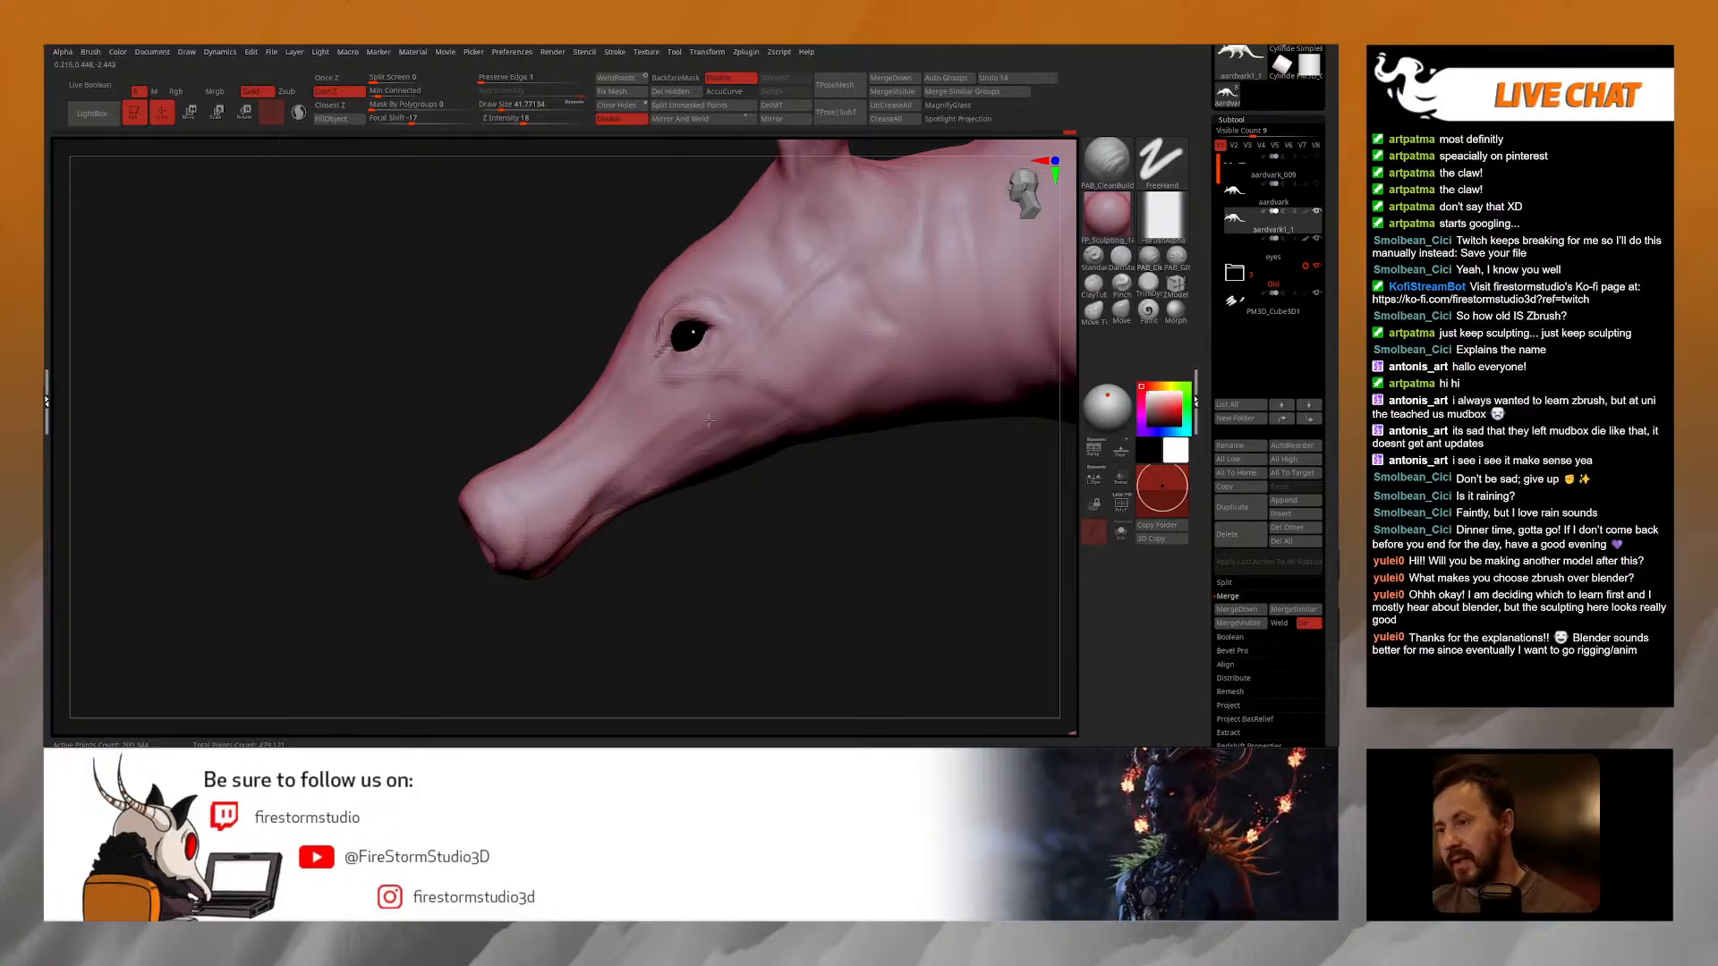
{"action": "right_click_drag", "start_coordinate": [698, 436], "coordinate": [682, 442]}
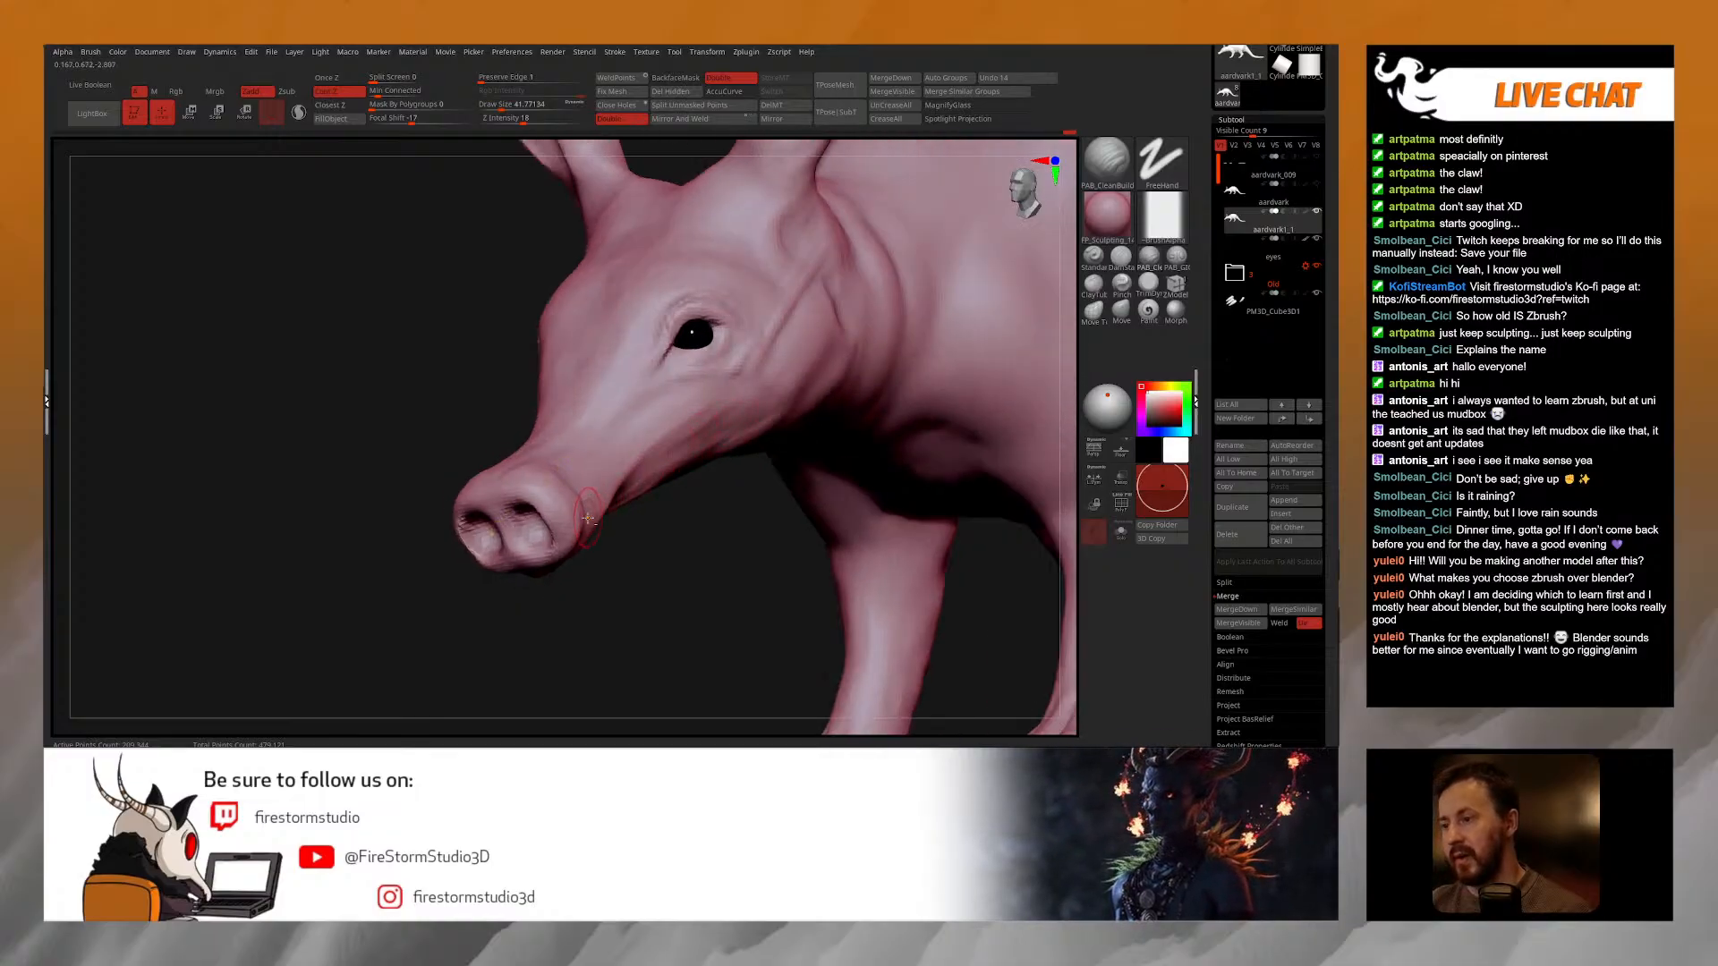
{"action": "right_click_drag", "start_coordinate": [587, 517], "coordinate": [580, 509]}
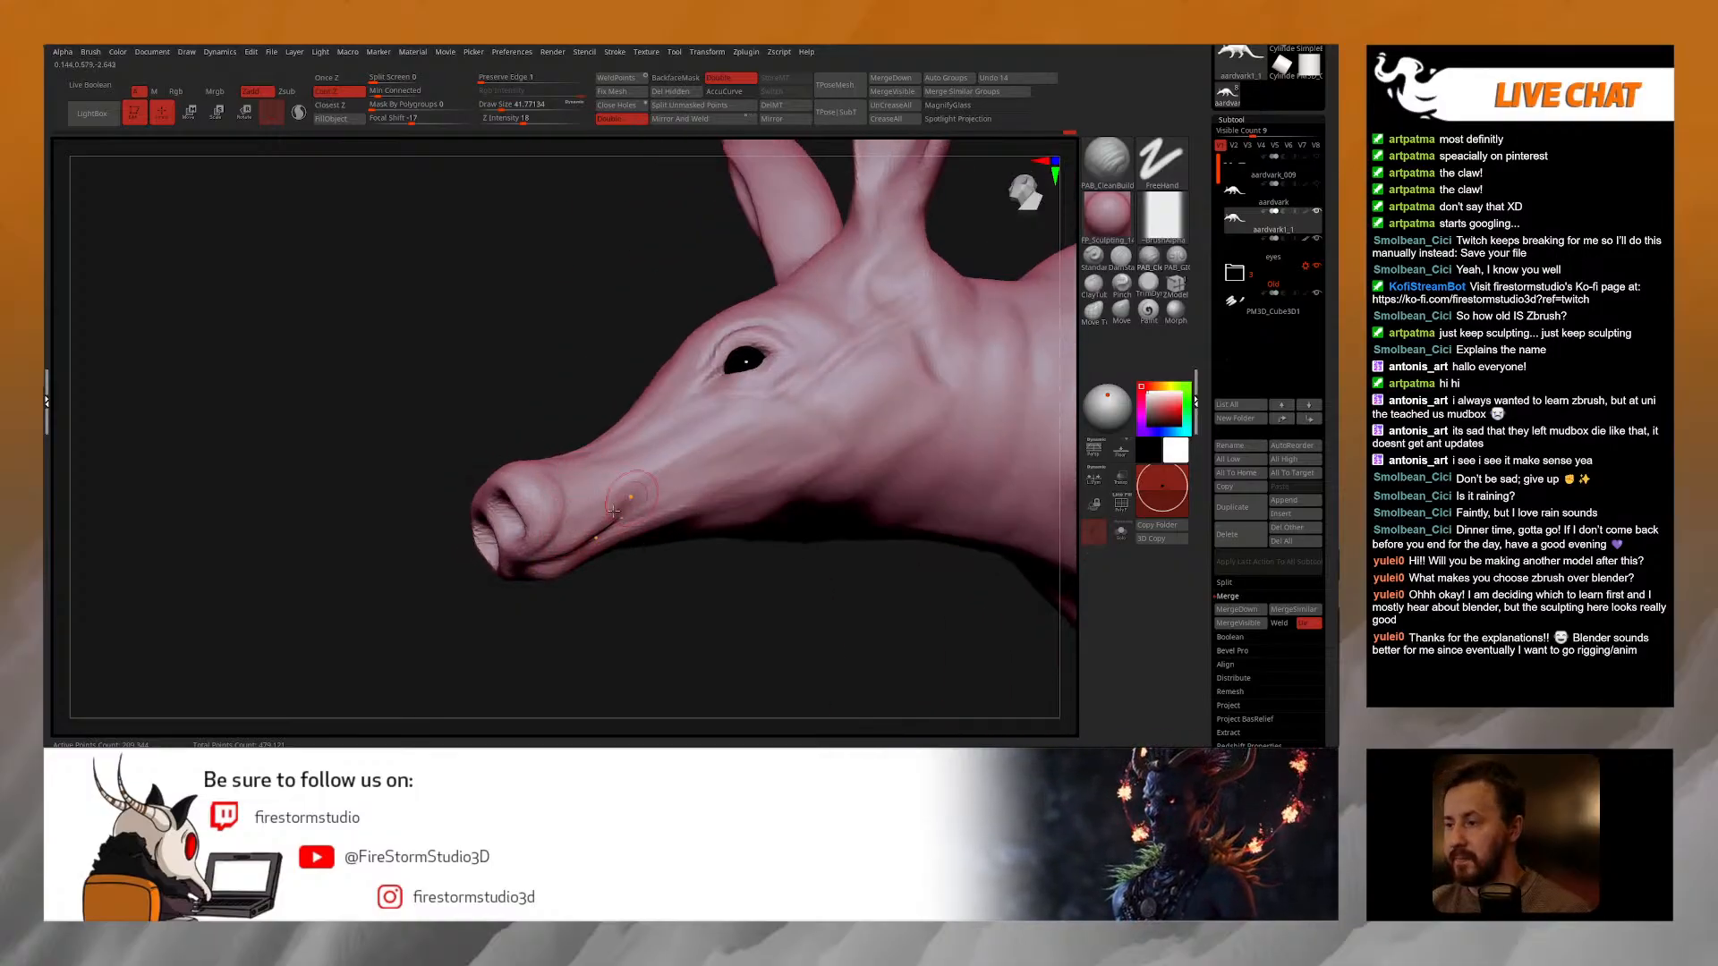
{"action": "right_click_drag", "start_coordinate": [672, 456], "coordinate": [648, 504]}
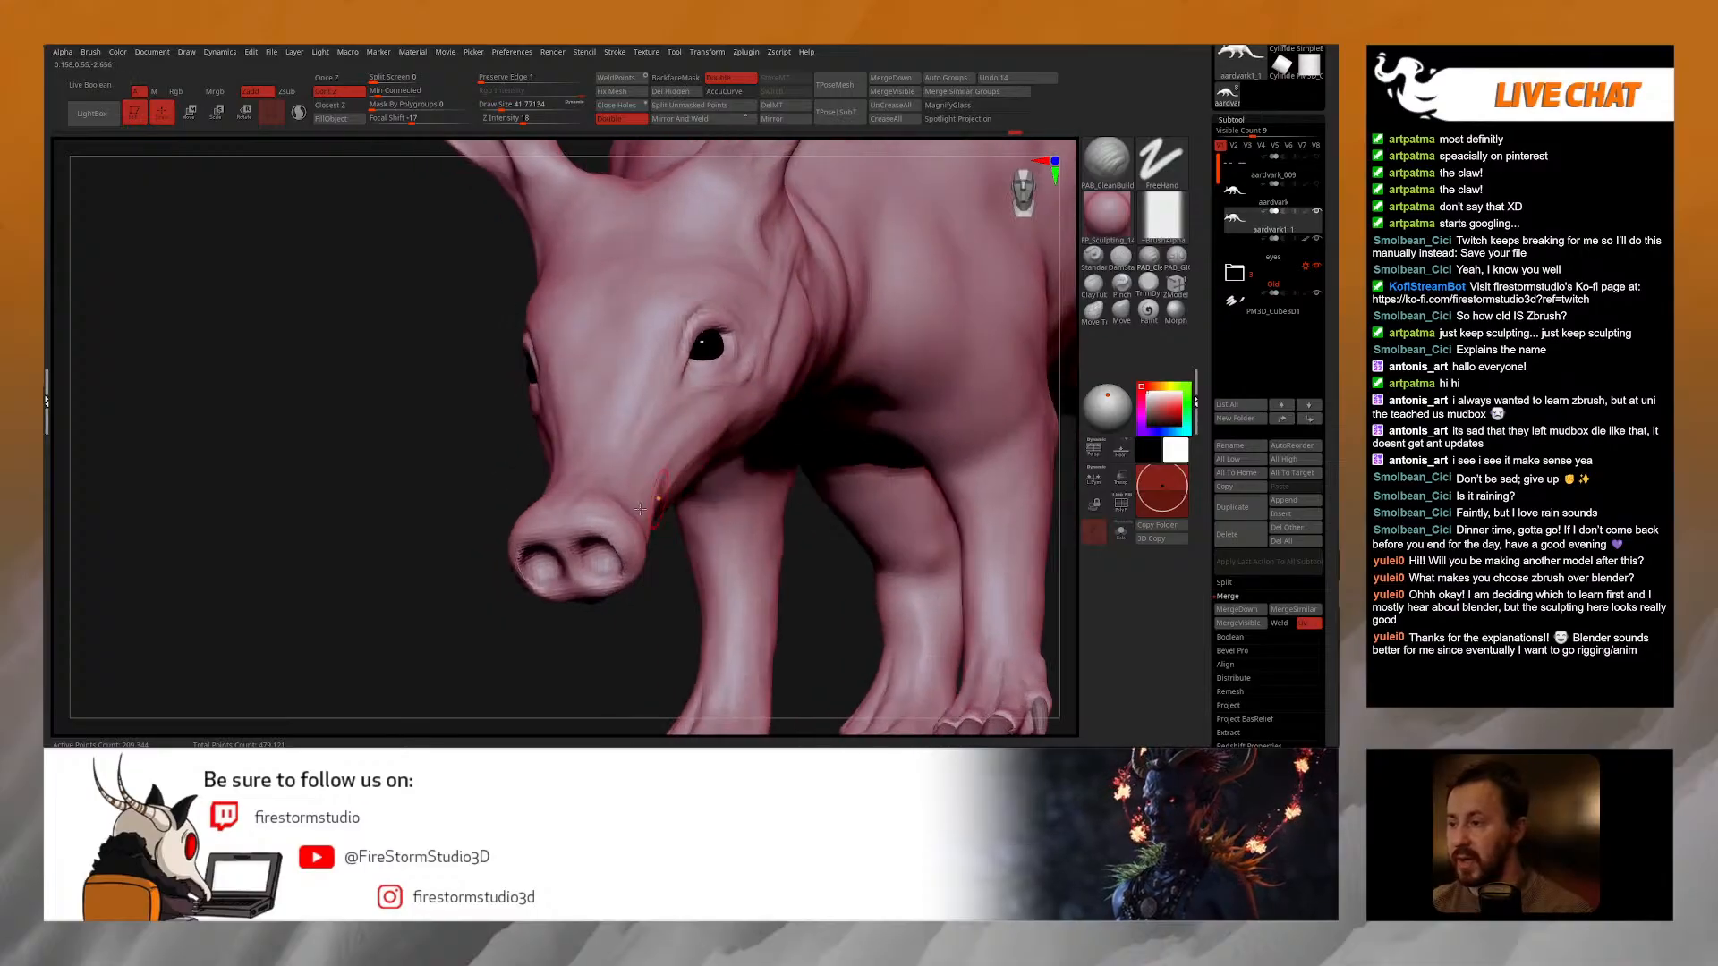
{"action": "mouse_move", "coordinate": [678, 445]}
{"action": "right_mouse_down"}
{"action": "mouse_move", "coordinate": [783, 462]}
{"action": "mouse_move", "coordinate": [660, 502]}
{"action": "right_mouse_up"}
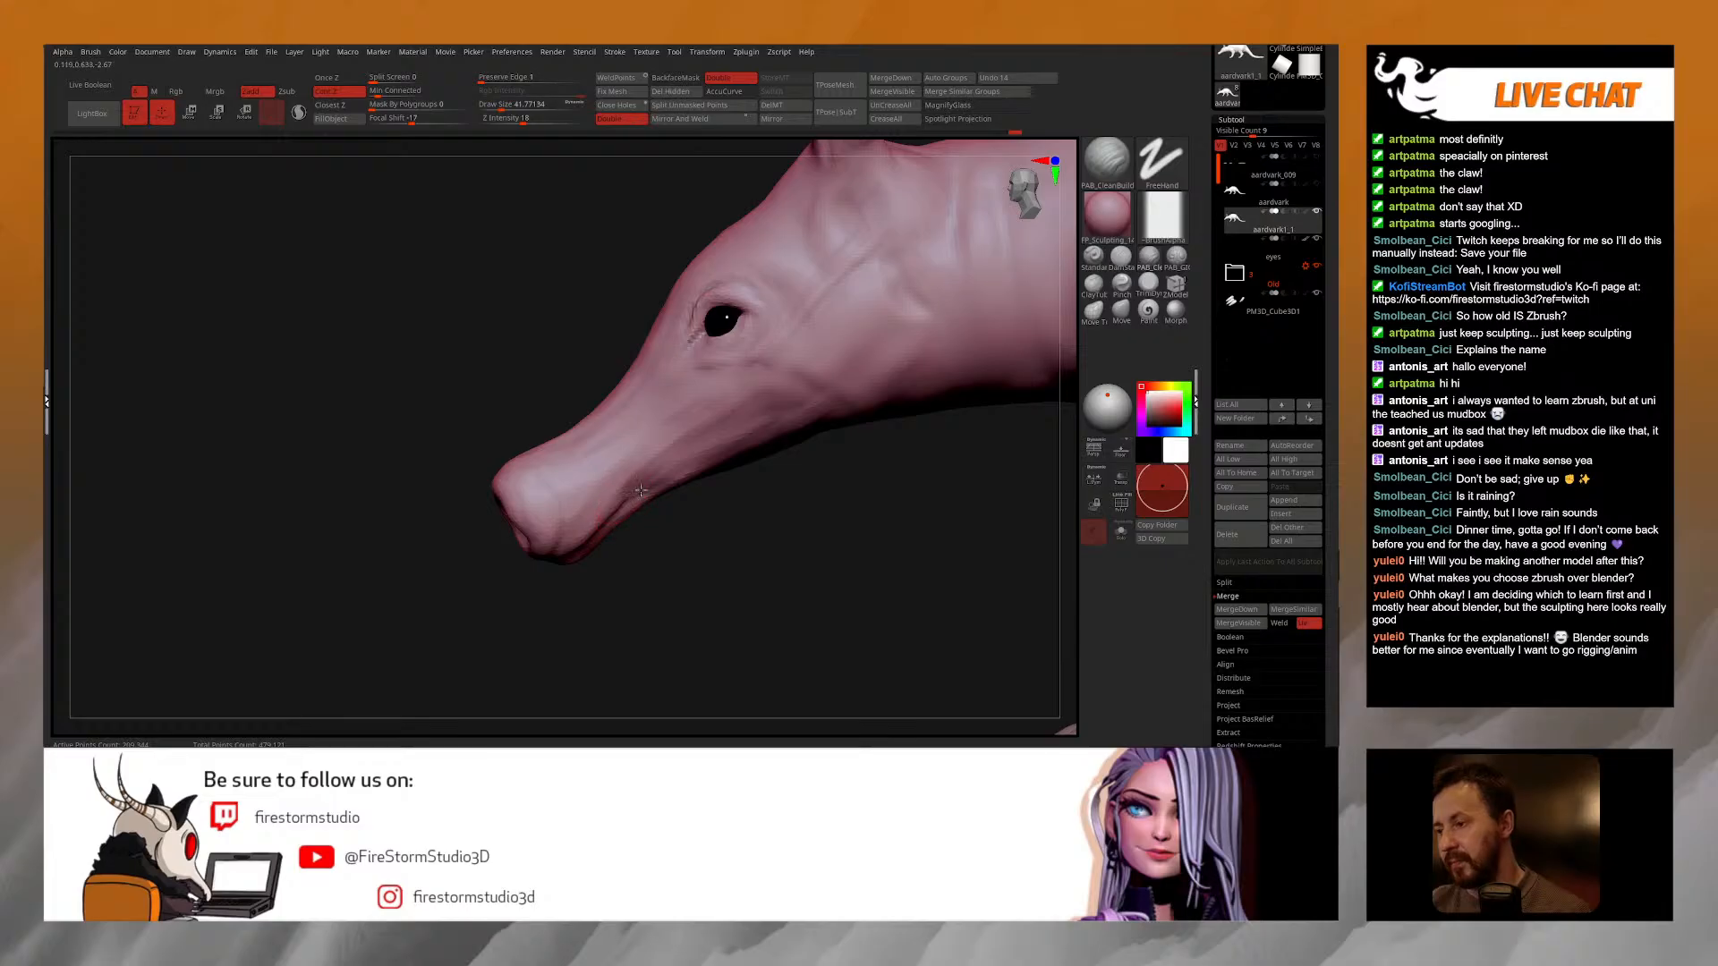
{"action": "mouse_move", "coordinate": [650, 504]}
{"action": "right_mouse_down"}
{"action": "mouse_move", "coordinate": [654, 488]}
{"action": "mouse_move", "coordinate": [603, 588]}
{"action": "right_mouse_up"}
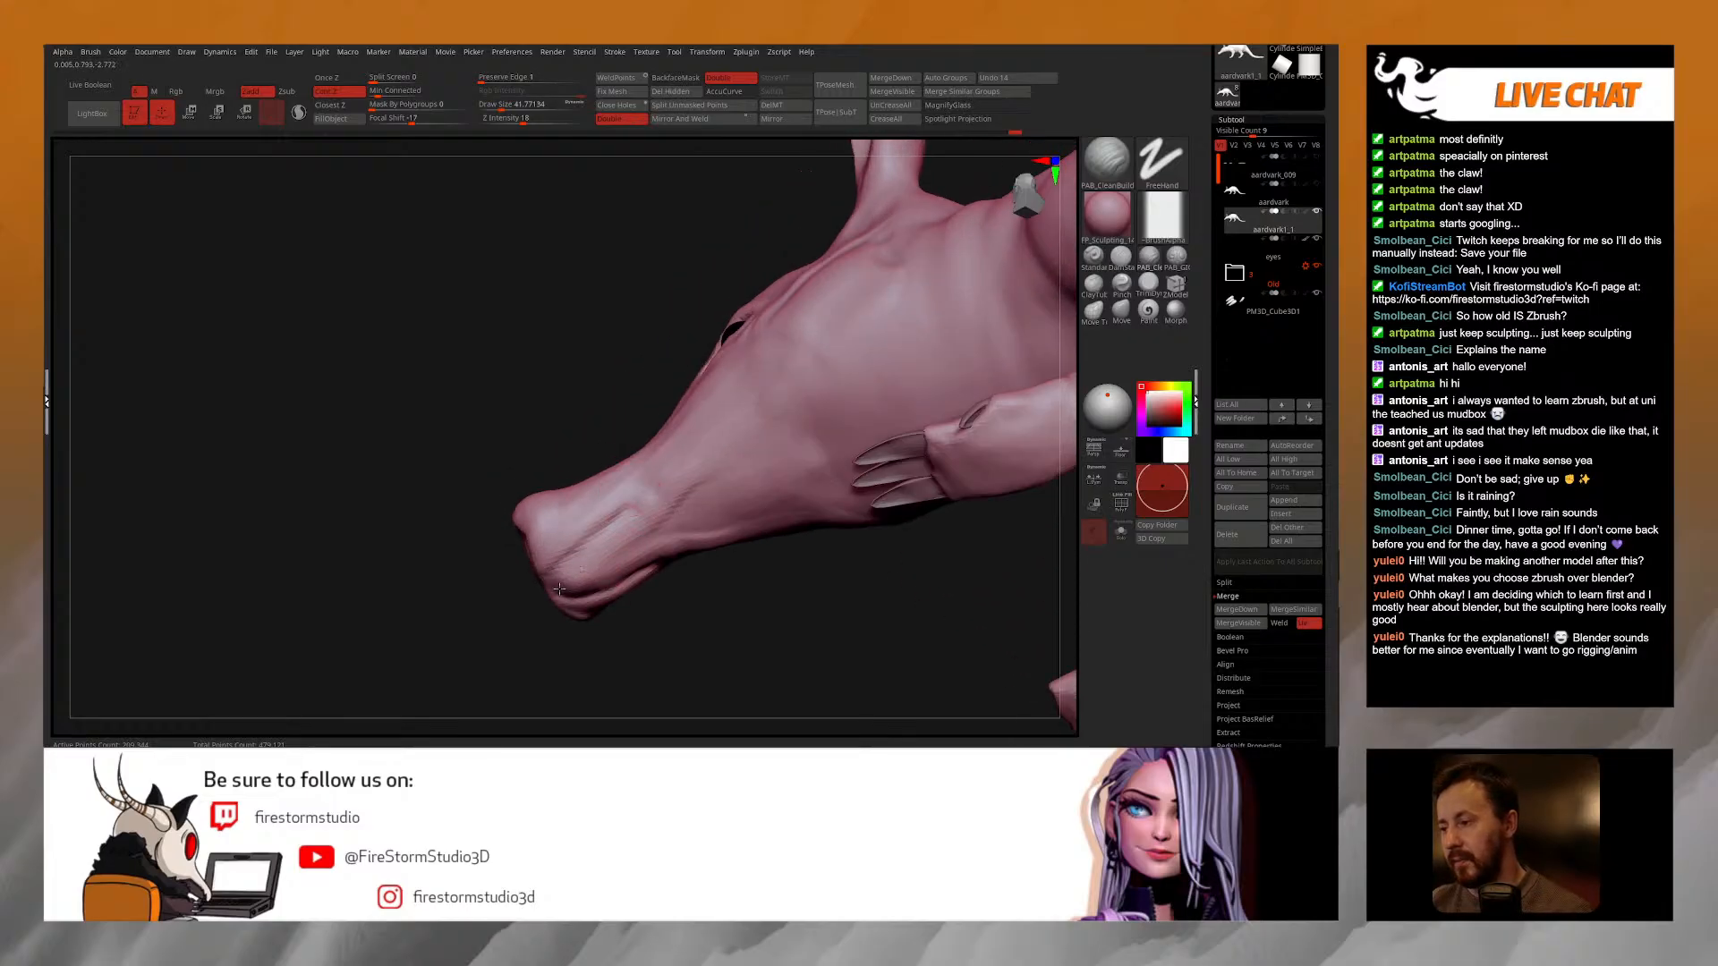
{"action": "left_click_drag", "start_coordinate": [664, 540], "coordinate": [729, 497]}
{"action": "mouse_move", "coordinate": [730, 497]}
{"action": "right_mouse_down"}
{"action": "mouse_move", "coordinate": [710, 544]}
{"action": "mouse_move", "coordinate": [732, 513]}
{"action": "right_mouse_up"}
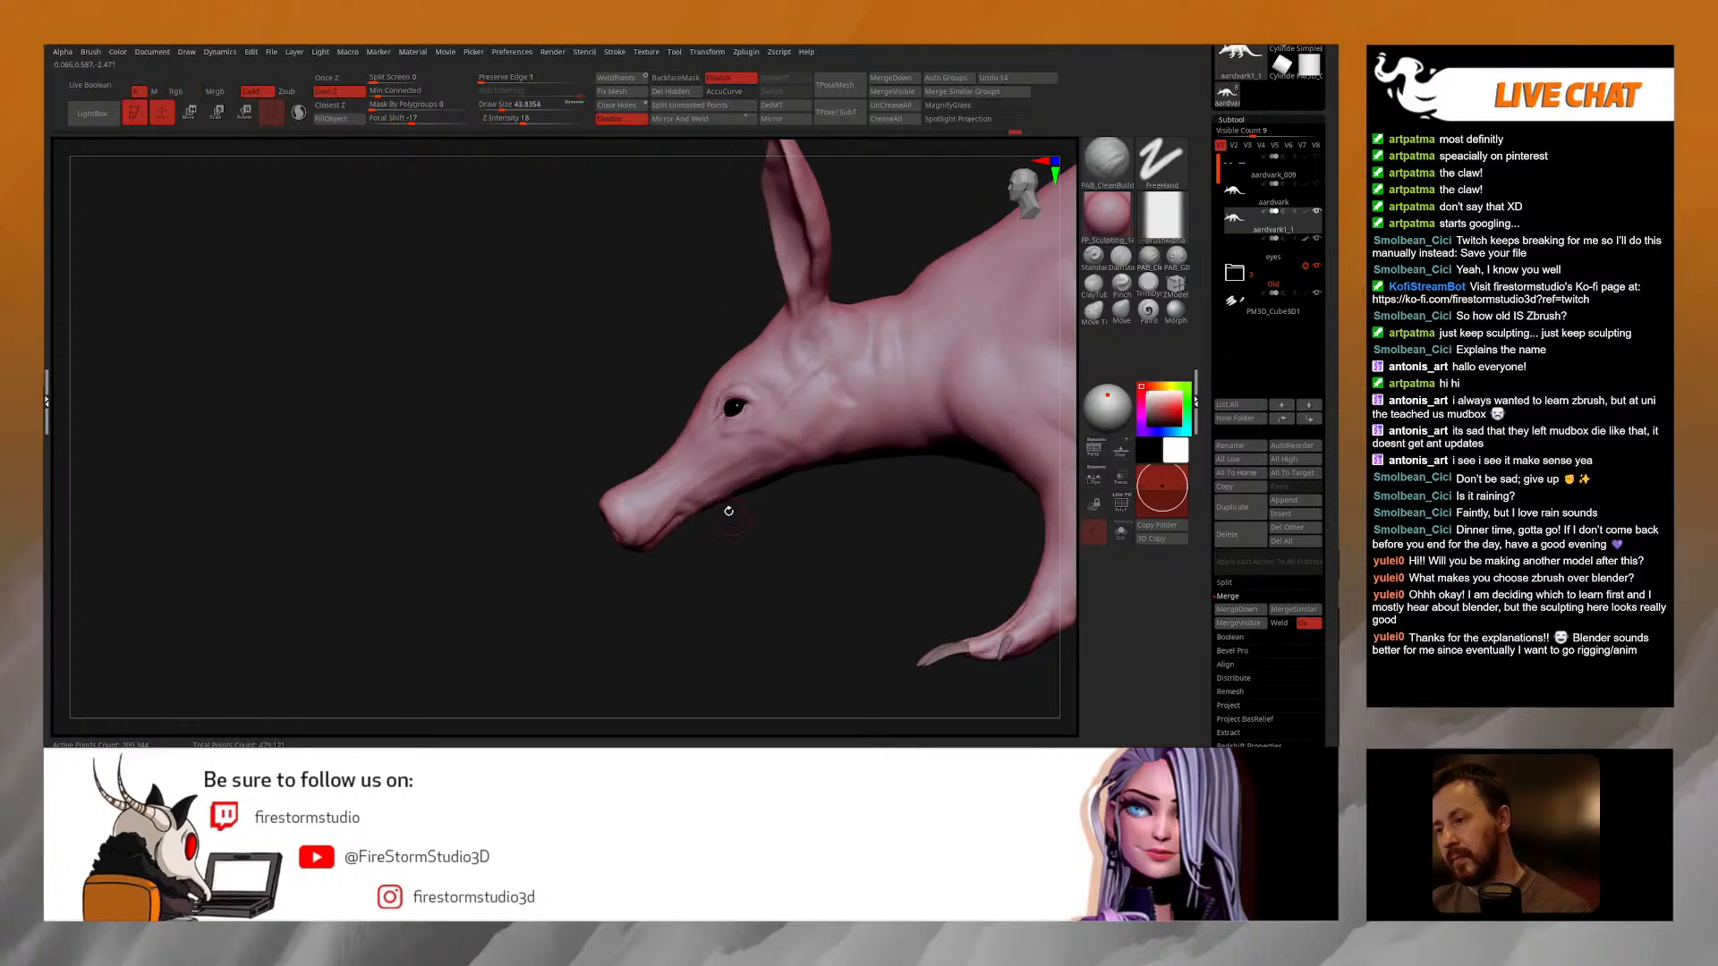
Step: Refine the cheek creases and the area below the eye with CleanBuild at a draw size of about 32, smoothing the strokes
{"action": "mouse_move", "coordinate": [795, 418]}
{"action": "right_mouse_down"}
{"action": "mouse_move", "coordinate": [826, 423]}
{"action": "mouse_move", "coordinate": [757, 438]}
{"action": "mouse_move", "coordinate": [748, 462]}
{"action": "mouse_move", "coordinate": [706, 454]}
{"action": "right_mouse_up"}
{"action": "key", "text": "["}
{"action": "key", "text": "space"}
{"action": "left_click_drag", "start_coordinate": [668, 465], "coordinate": [674, 465]}
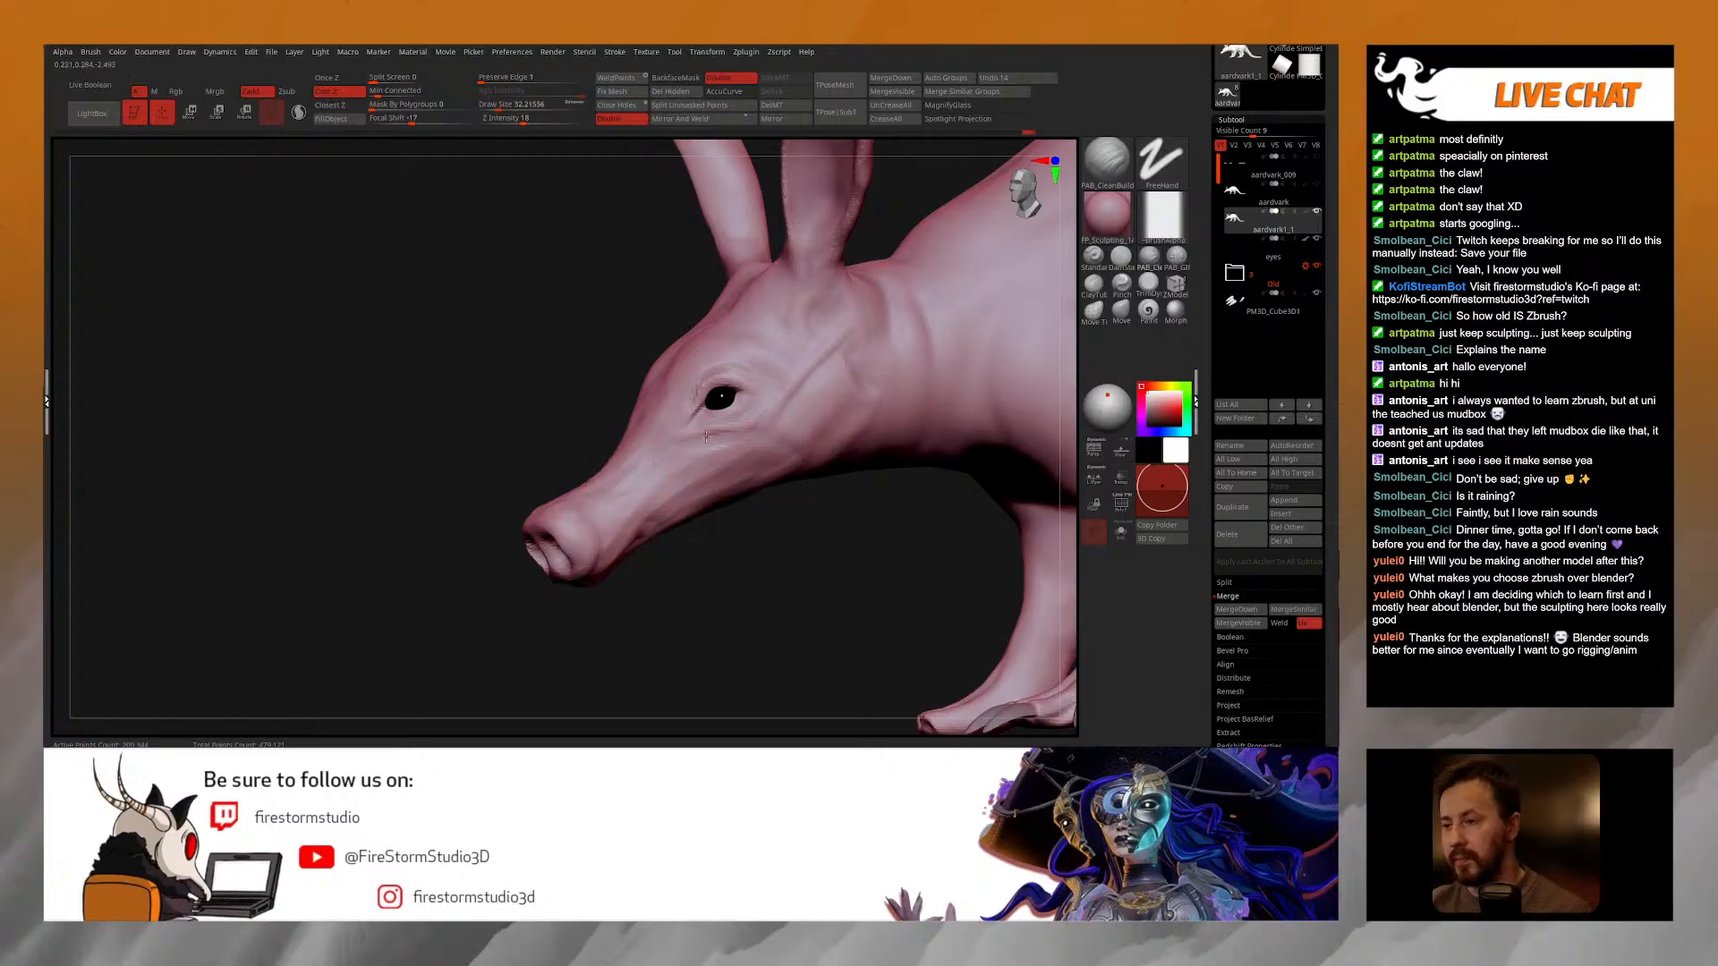
{"action": "key", "text": "shift"}
{"action": "mouse_move", "coordinate": [784, 404]}
{"action": "right_mouse_down"}
{"action": "mouse_move", "coordinate": [794, 414]}
{"action": "mouse_move", "coordinate": [823, 358]}
{"action": "mouse_move", "coordinate": [810, 308]}
{"action": "right_mouse_up"}
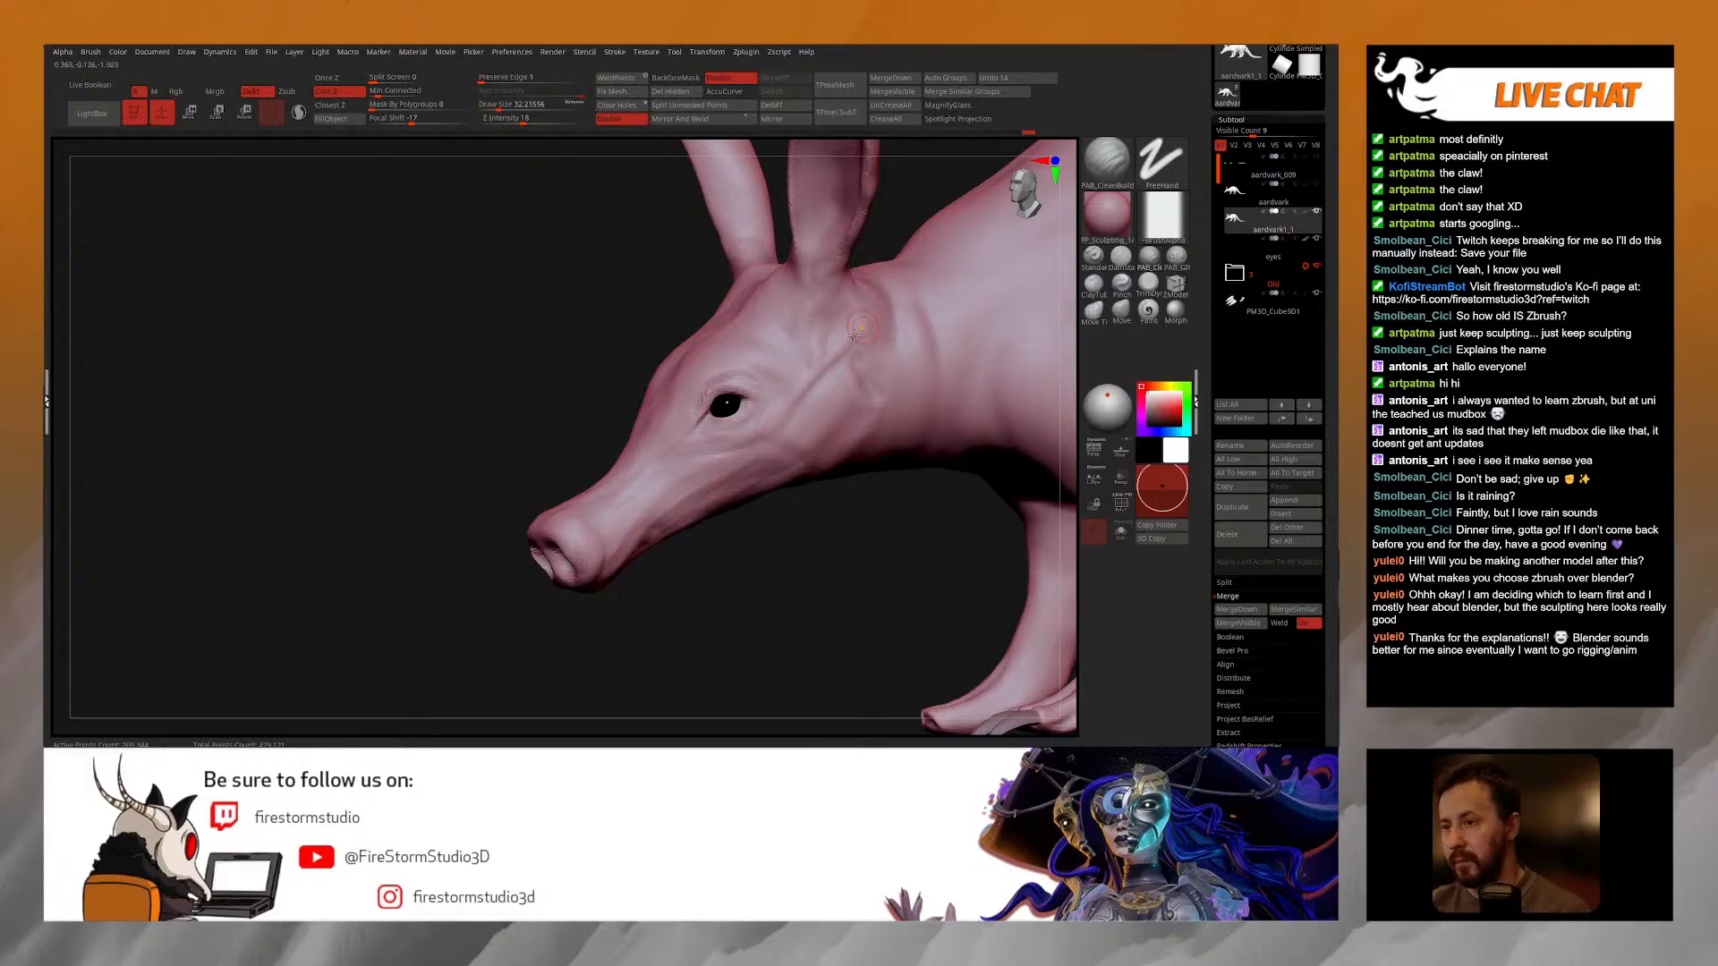
{"action": "mouse_move", "coordinate": [859, 387]}
{"action": "right_mouse_down"}
{"action": "mouse_move", "coordinate": [850, 443]}
{"action": "mouse_move", "coordinate": [677, 534]}
{"action": "right_mouse_up"}
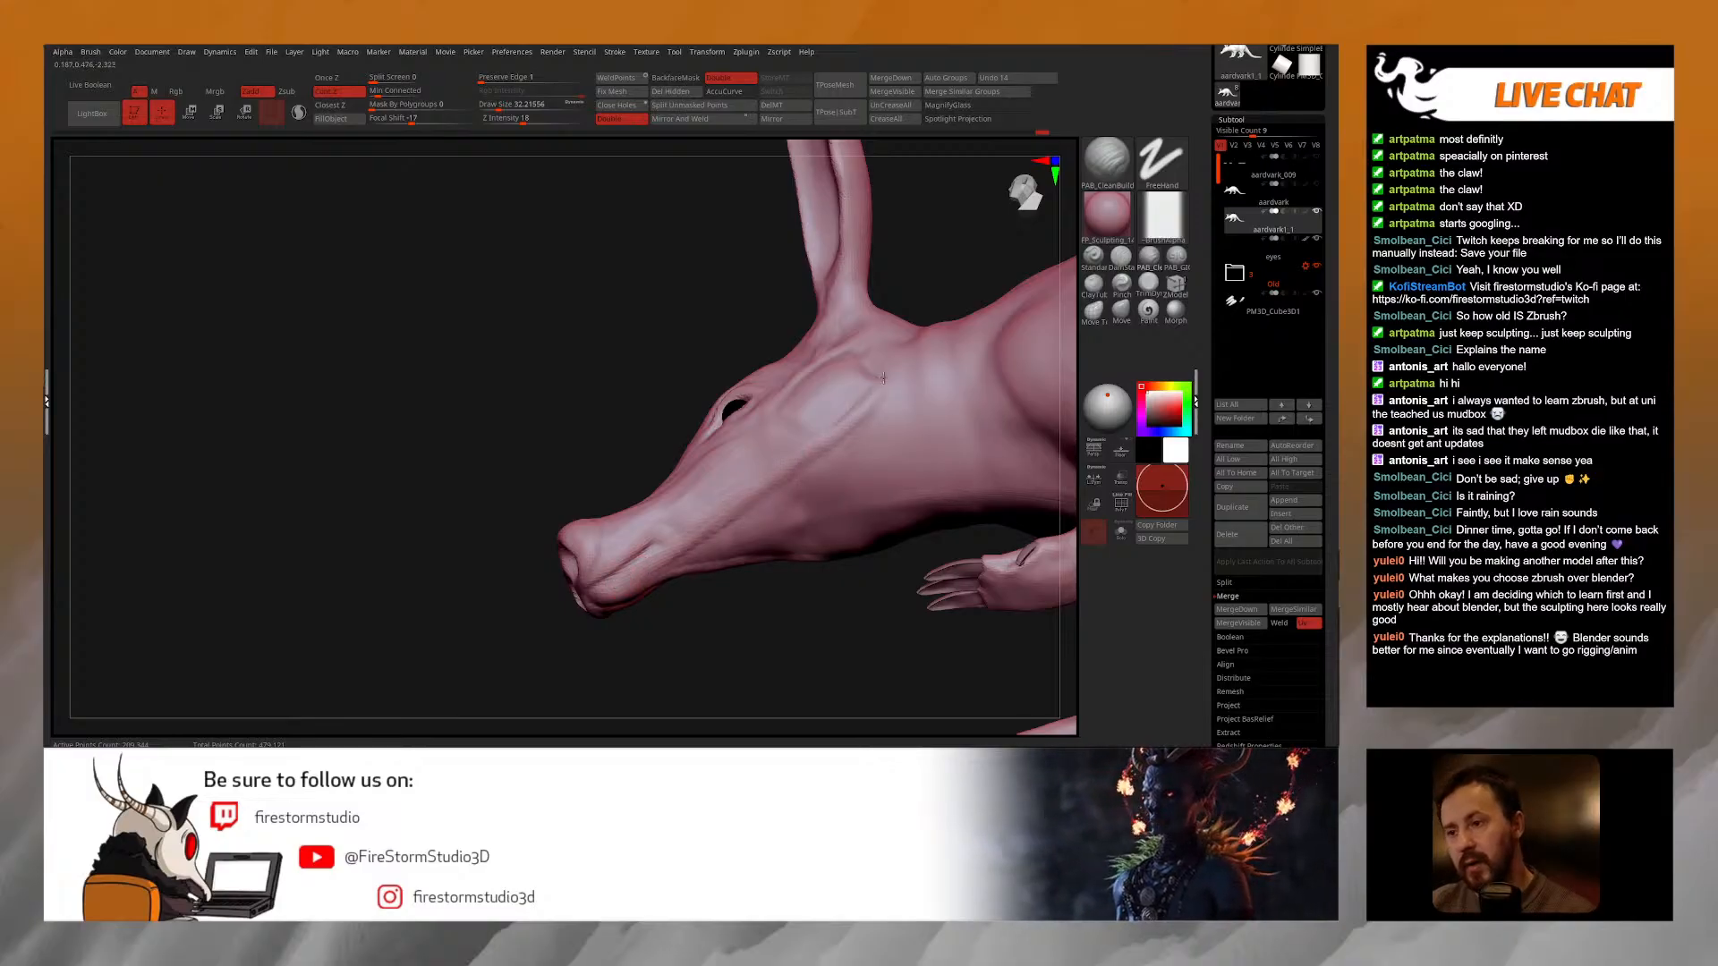
{"action": "right_click_drag", "start_coordinate": [866, 391], "coordinate": [679, 420]}
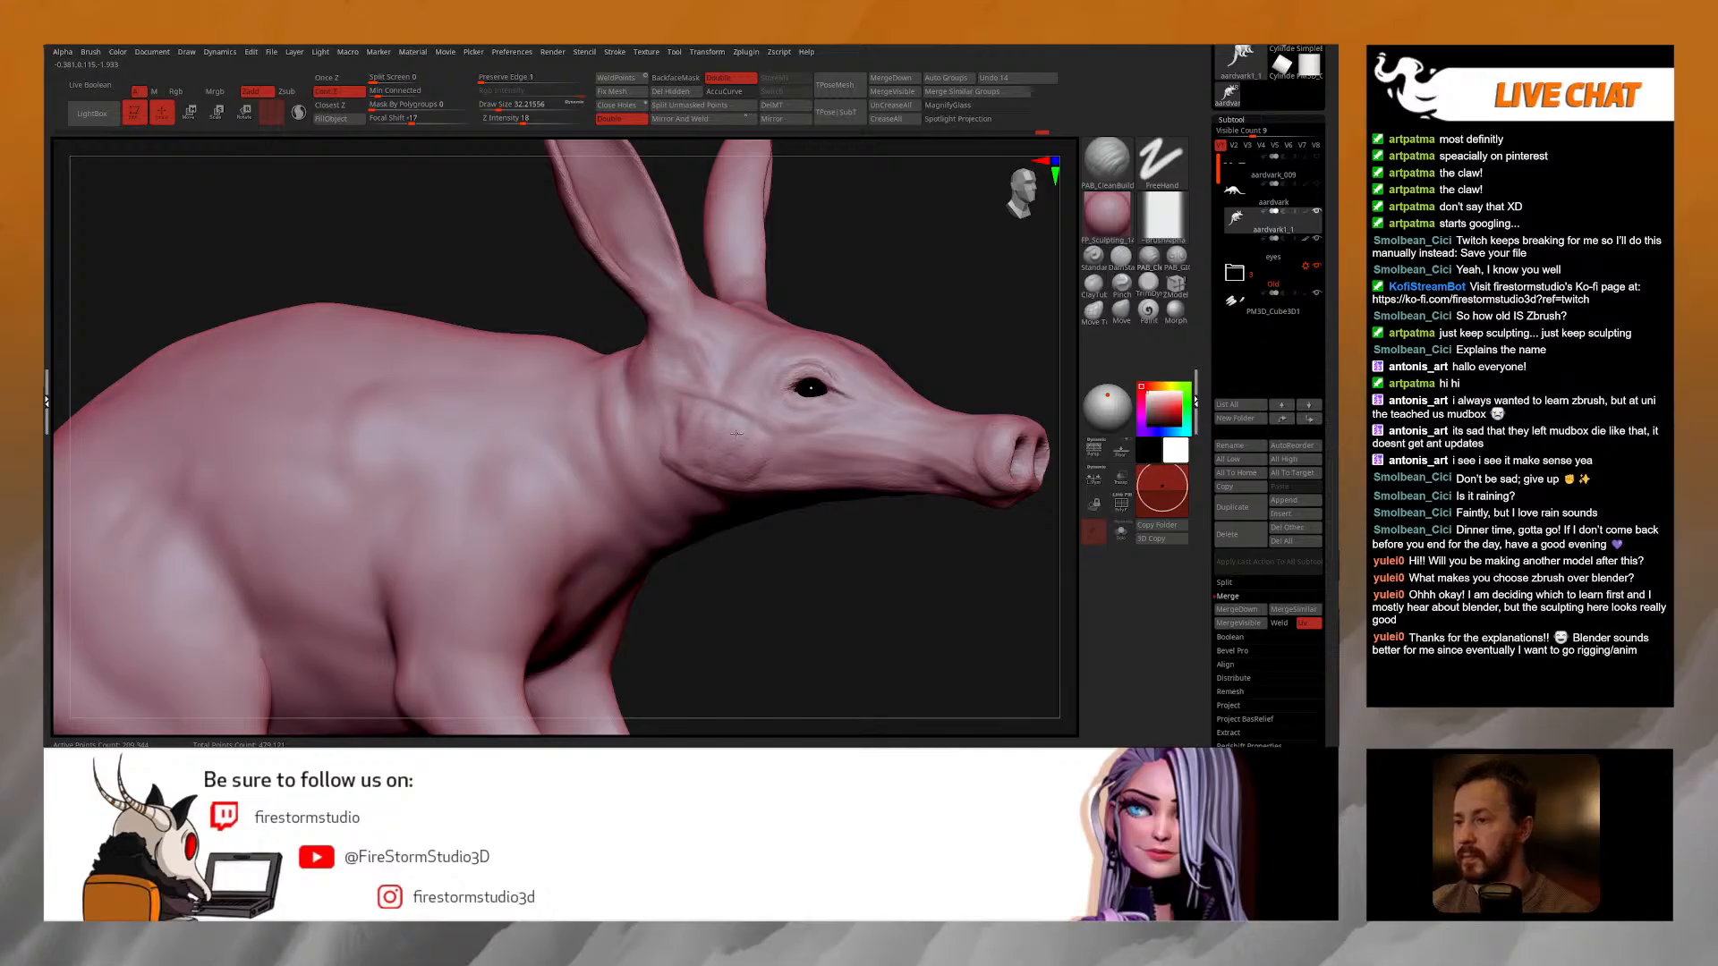
{"action": "key", "text": "shift"}
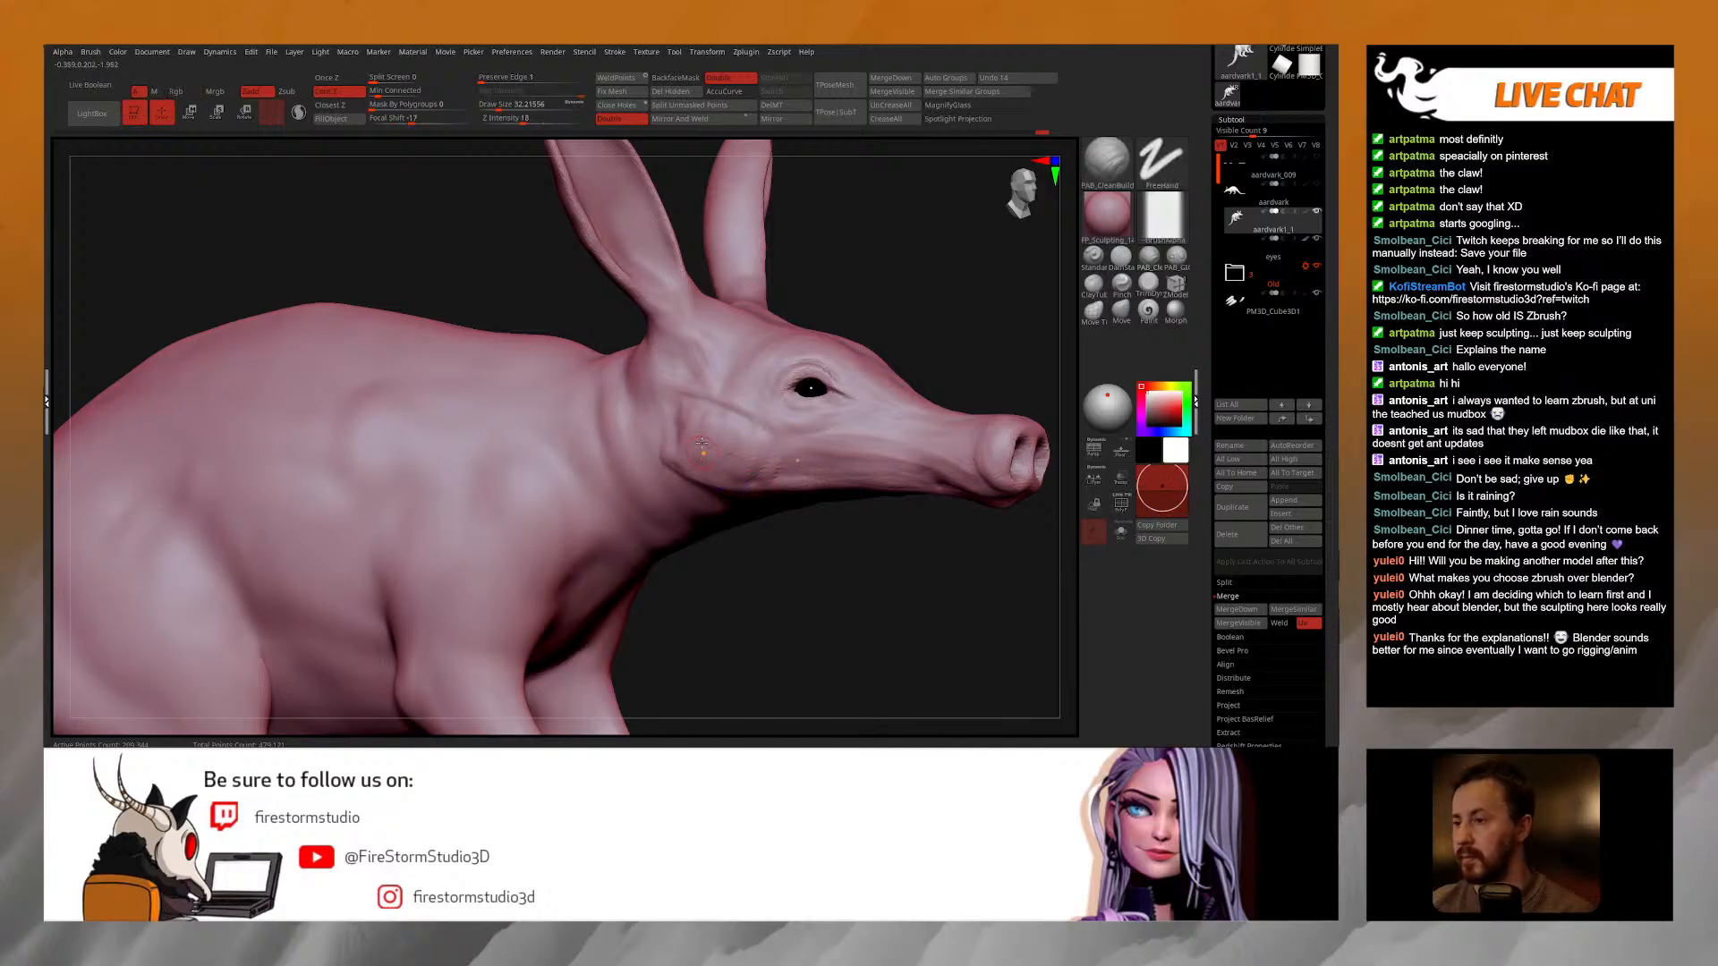
Step: Flatten the cheek planes behind and below the eye with TrimDynamic at a draw size of about 65
{"action": "left_click", "coordinate": [1148, 284]}
{"action": "right_click_drag", "start_coordinate": [750, 445], "coordinate": [714, 467]}
{"action": "key", "text": "space"}
{"action": "left_click_drag", "start_coordinate": [750, 444], "coordinate": [760, 444]}
{"action": "mouse_move", "coordinate": [777, 479]}
{"action": "right_mouse_down"}
{"action": "mouse_move", "coordinate": [730, 505]}
{"action": "mouse_move", "coordinate": [798, 431]}
{"action": "right_mouse_up"}
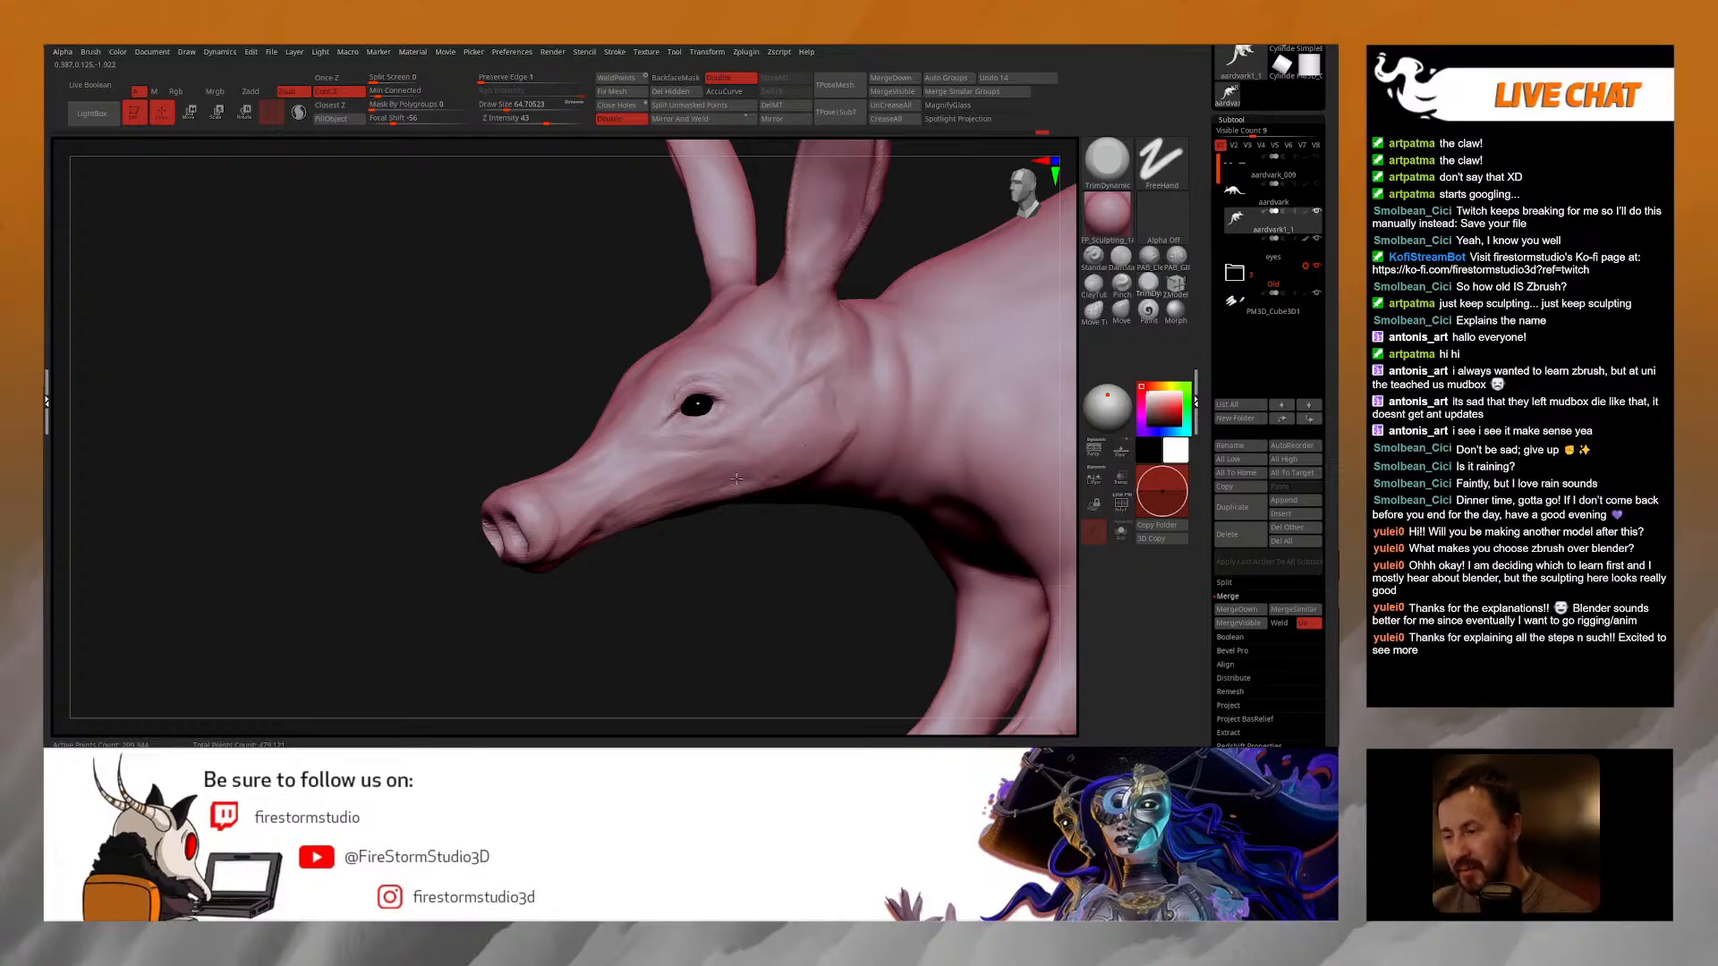
{"action": "left_click_drag", "start_coordinate": [803, 438], "coordinate": [795, 408]}
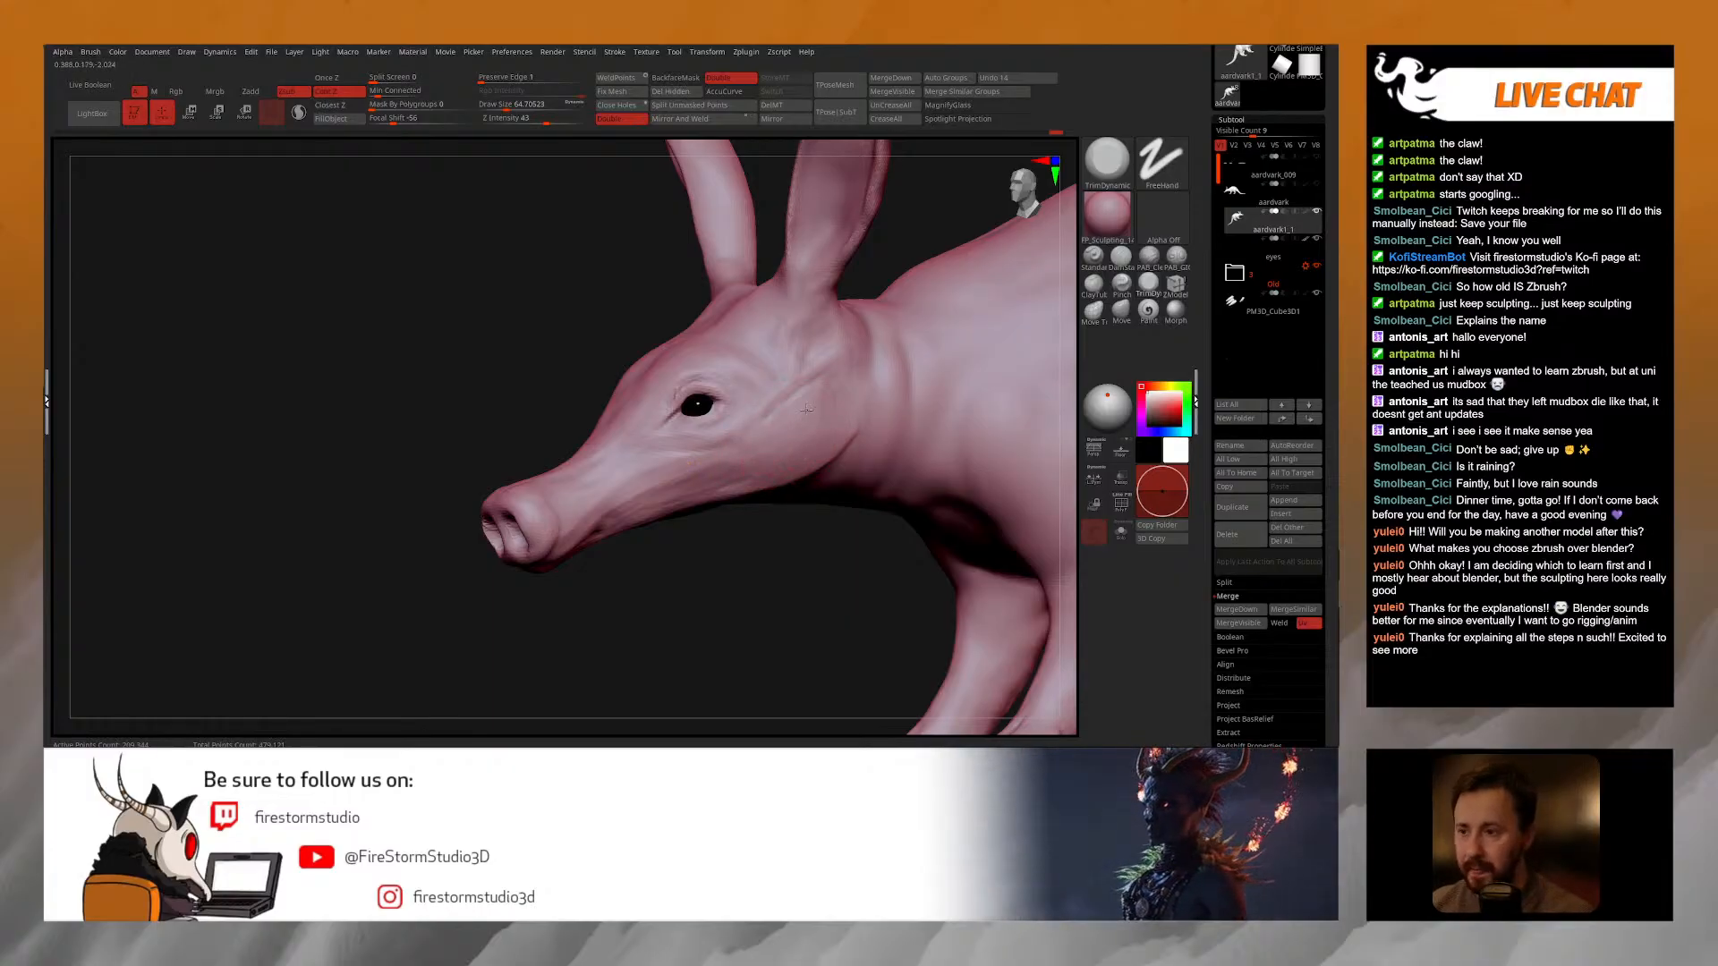
{"action": "right_click_drag", "start_coordinate": [803, 413], "coordinate": [810, 401]}
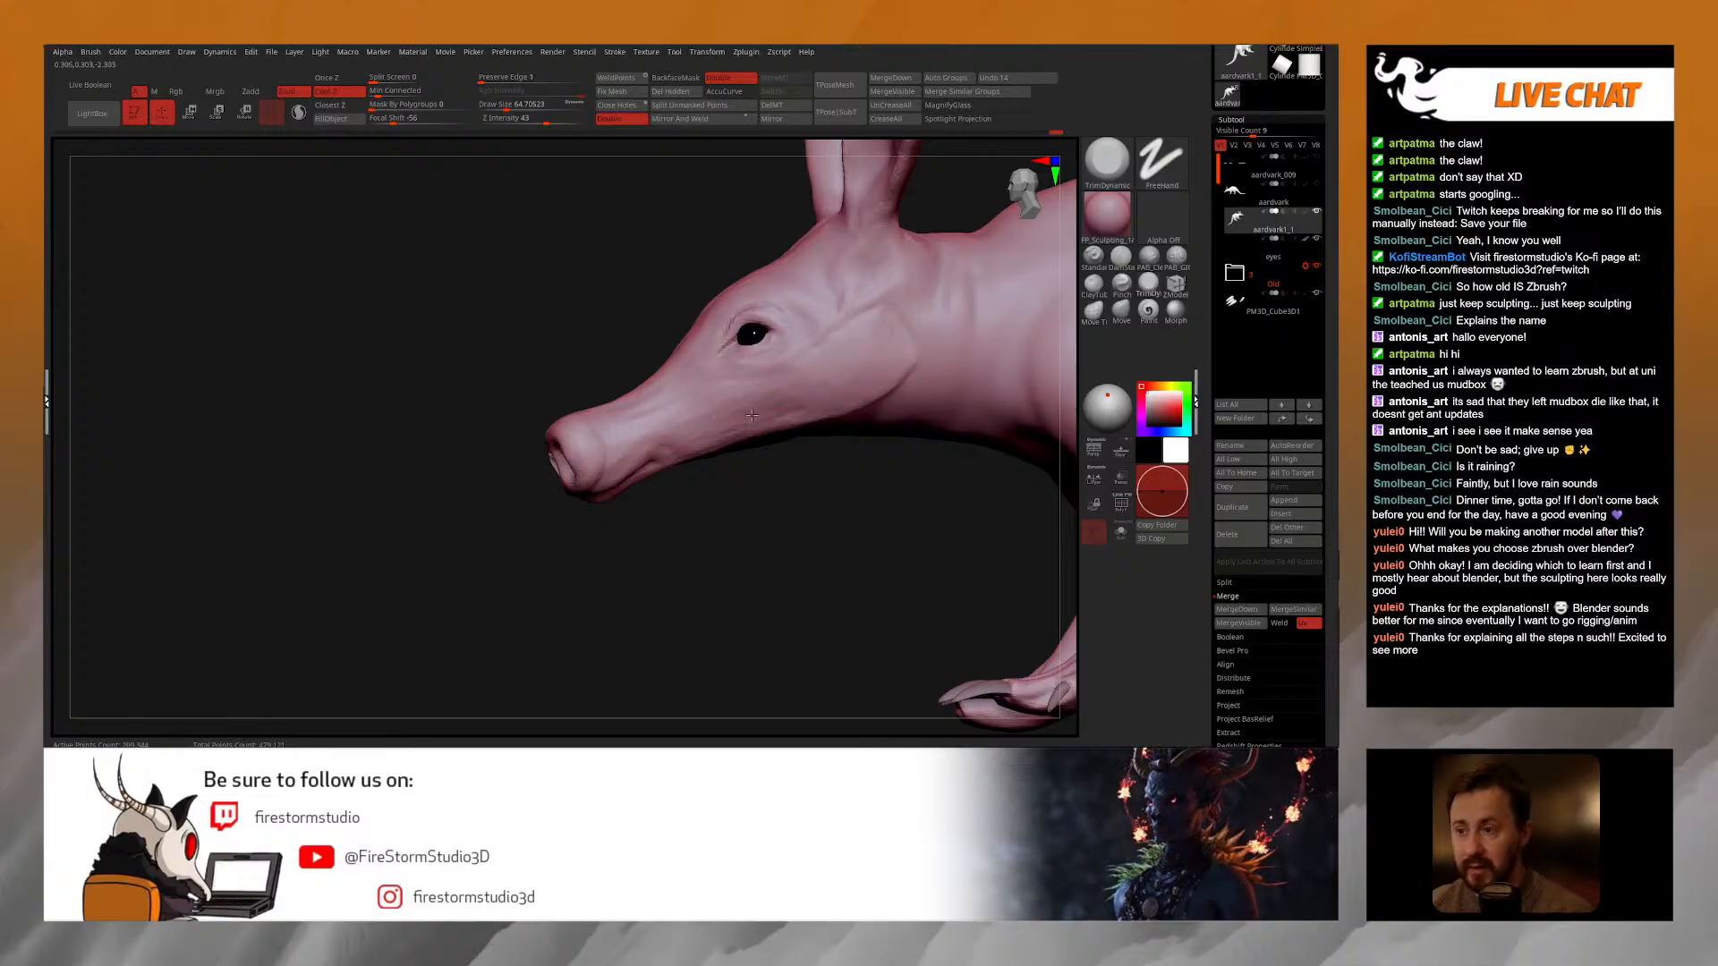
Step: Even out the side of the snout and the lower jaw edge with TrimDynamic strokes from several angles
{"action": "right_click_drag", "start_coordinate": [723, 439], "coordinate": [731, 463]}
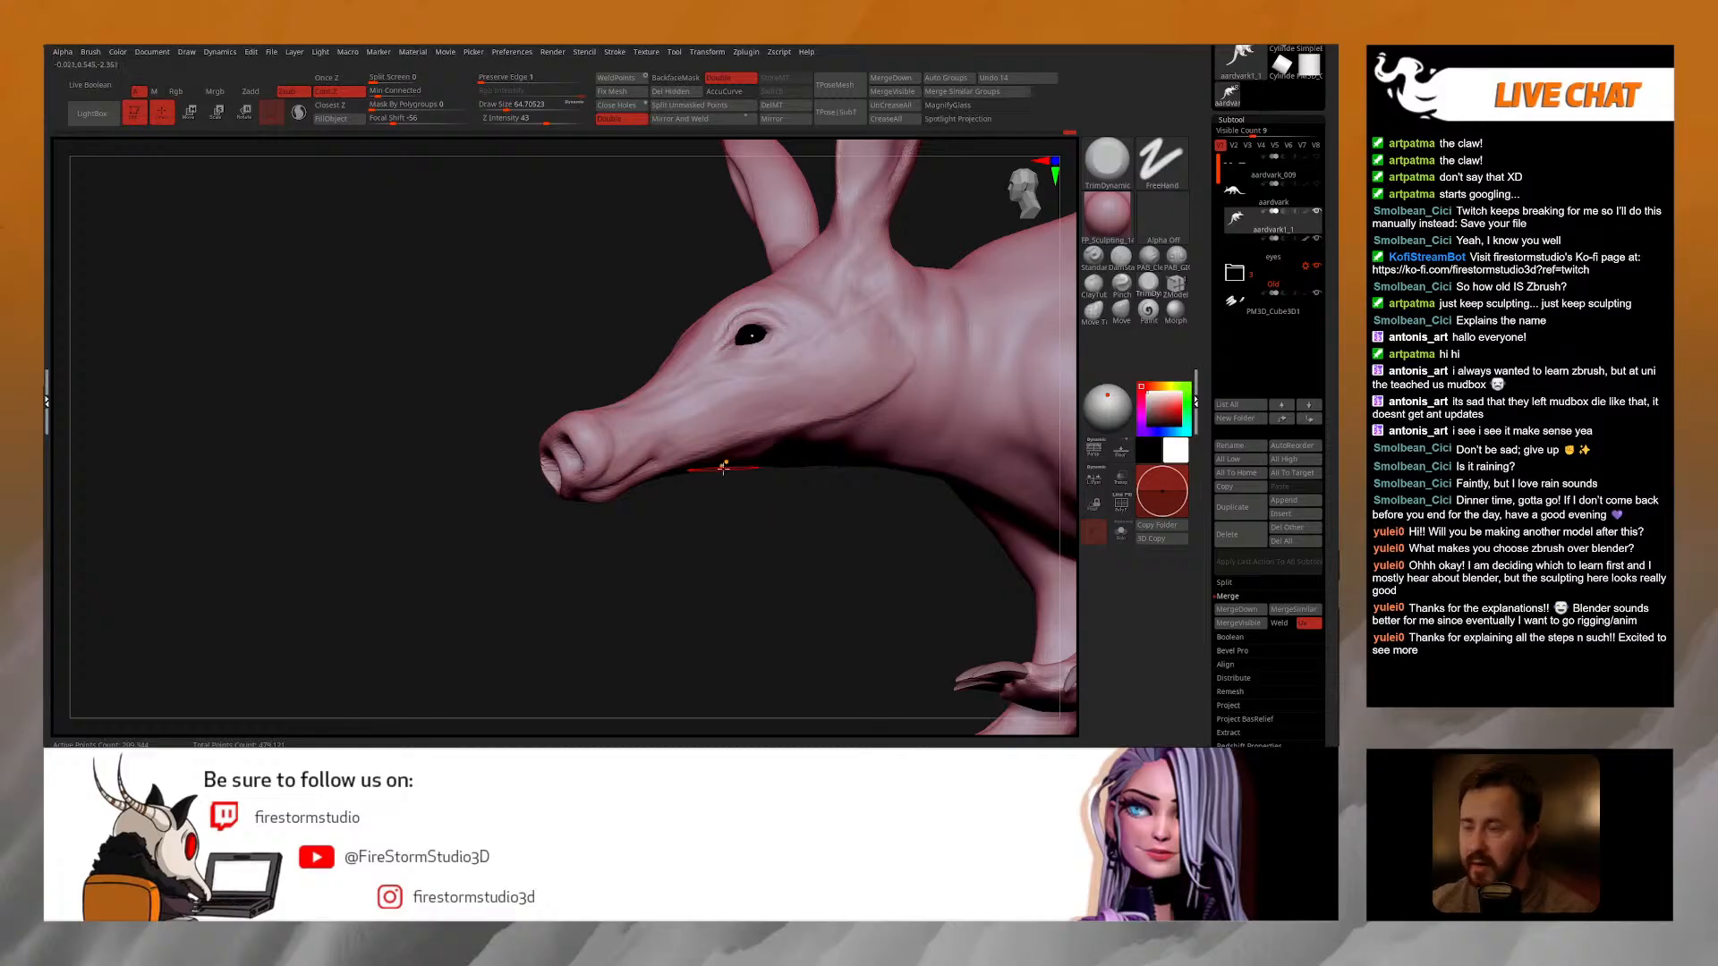
{"action": "right_click_drag", "start_coordinate": [724, 466], "coordinate": [708, 463]}
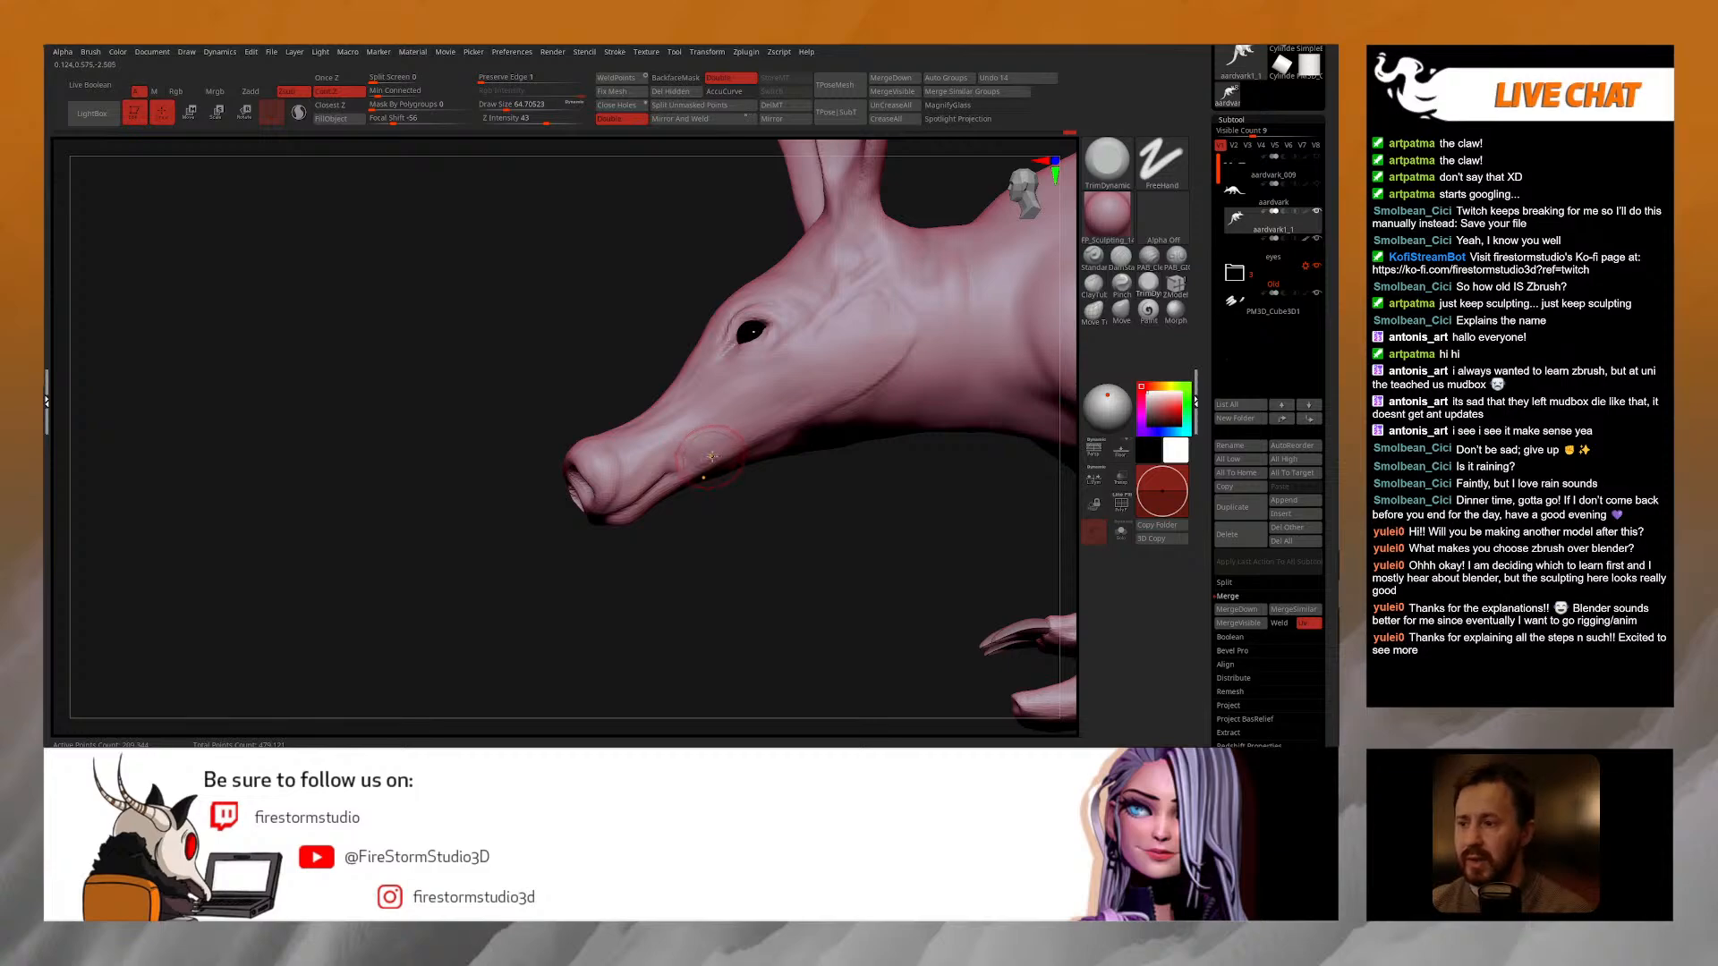
{"action": "right_click_drag", "start_coordinate": [710, 457], "coordinate": [700, 454]}
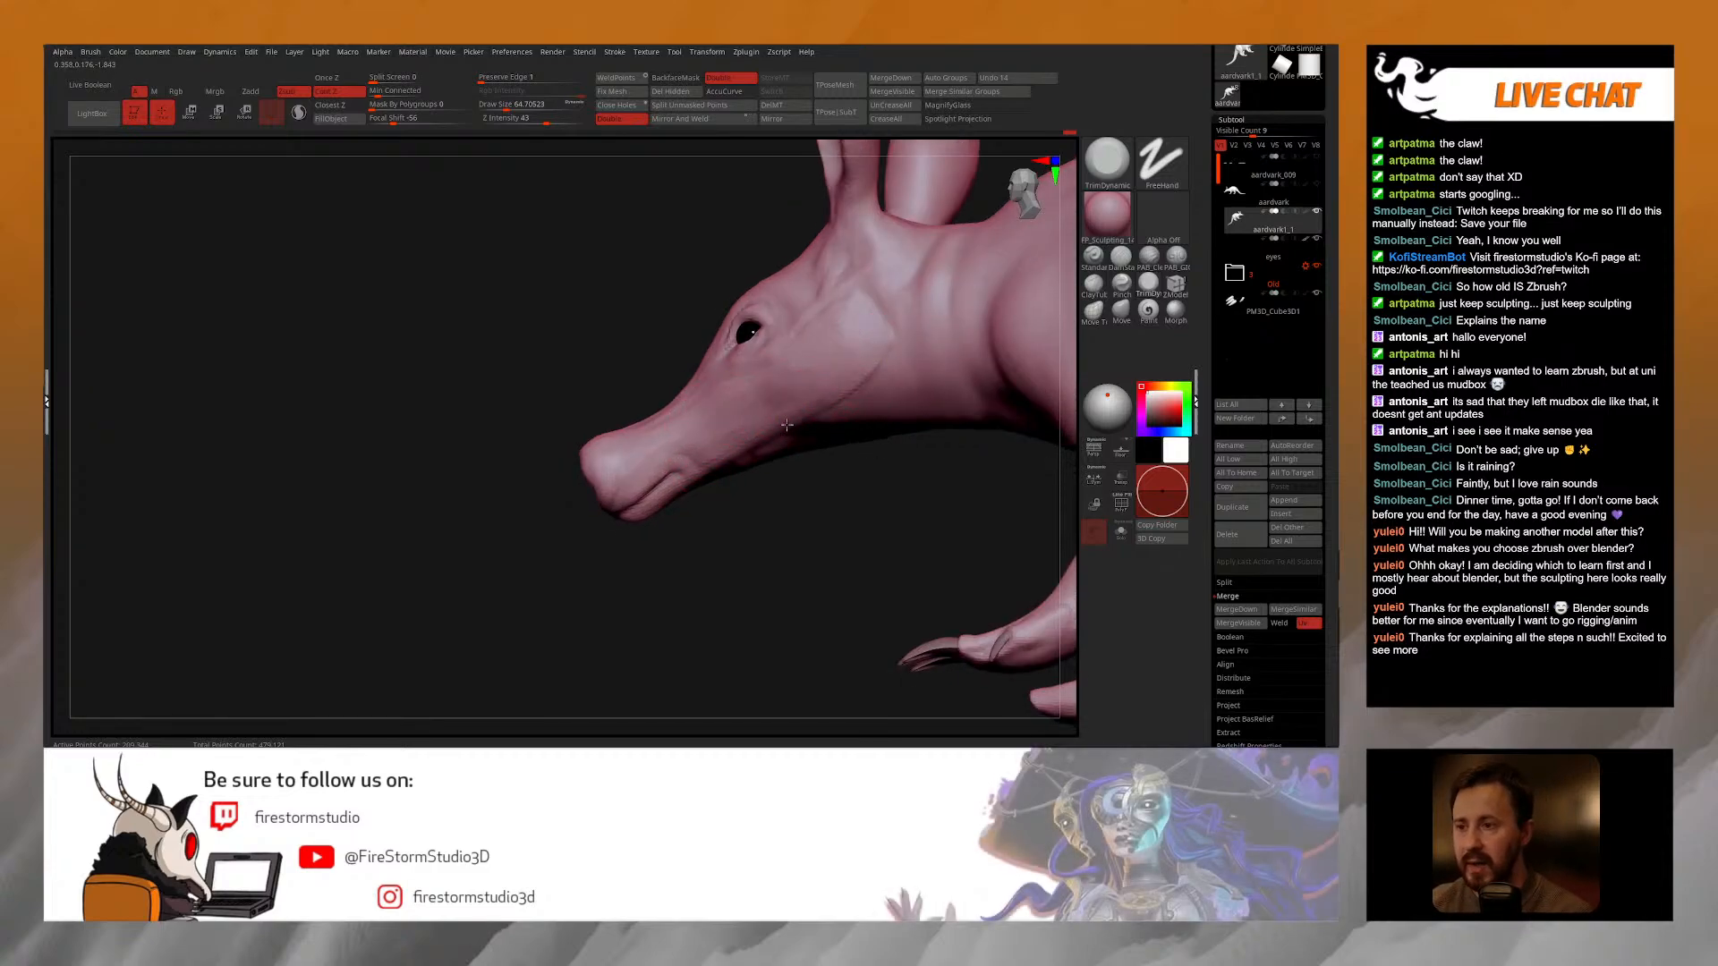
{"action": "right_click_drag", "start_coordinate": [710, 445], "coordinate": [727, 430]}
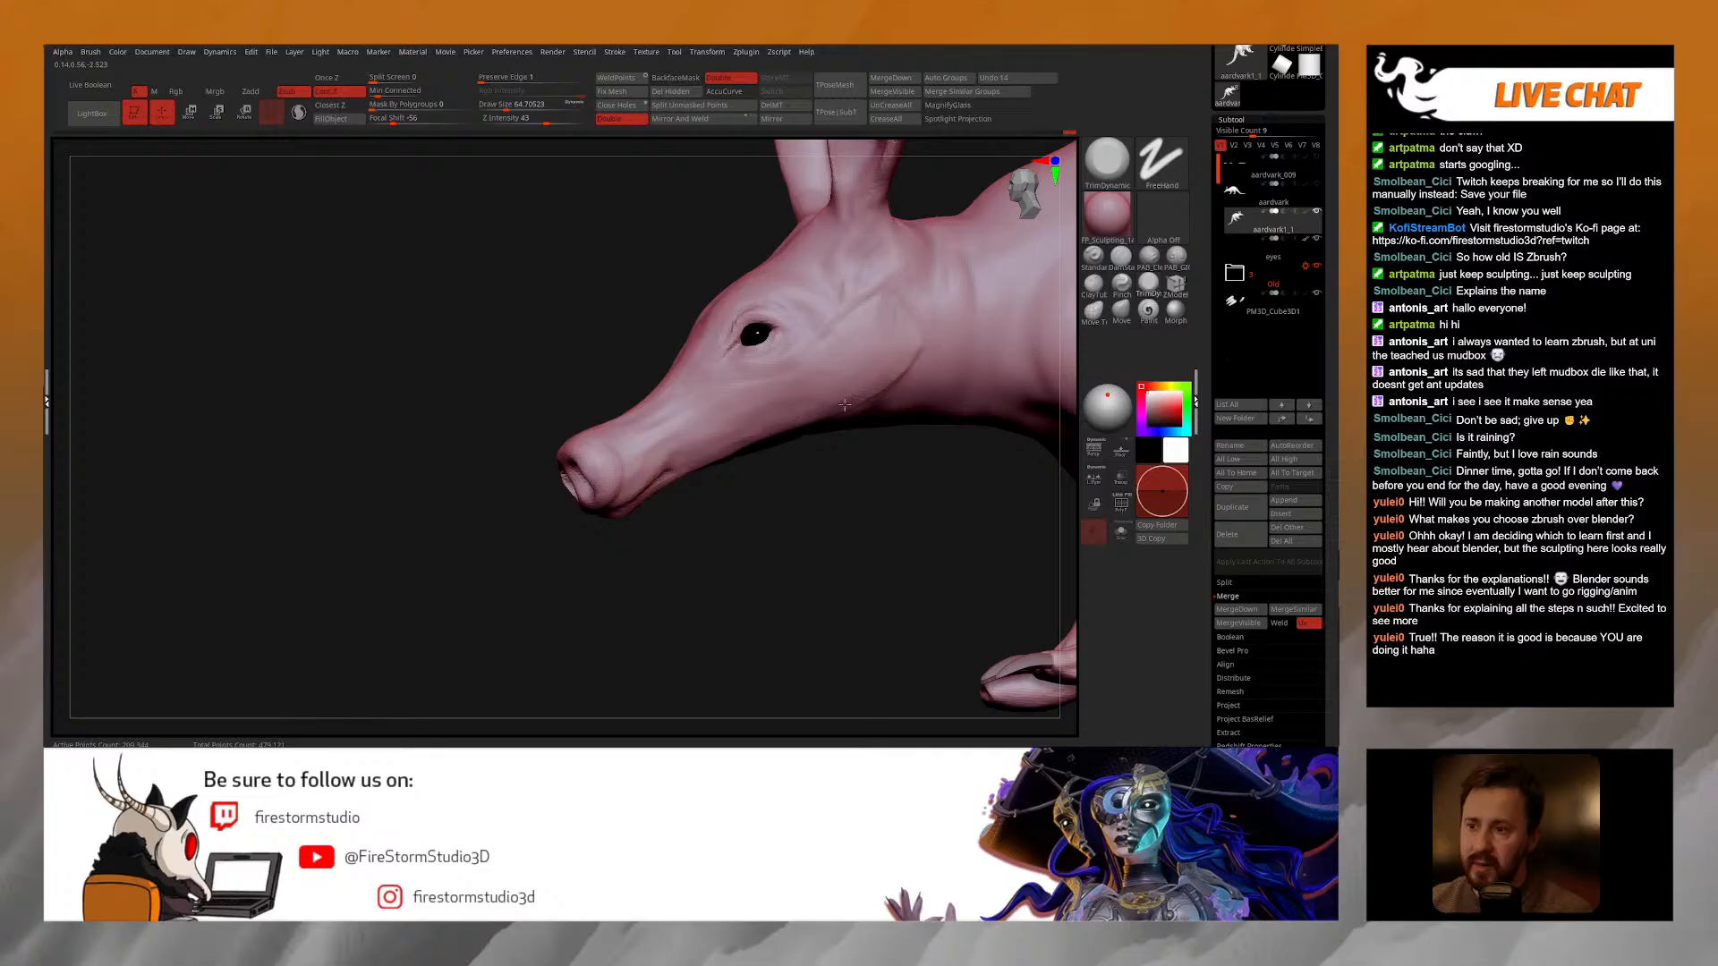
{"action": "right_click_drag", "start_coordinate": [848, 381], "coordinate": [857, 383]}
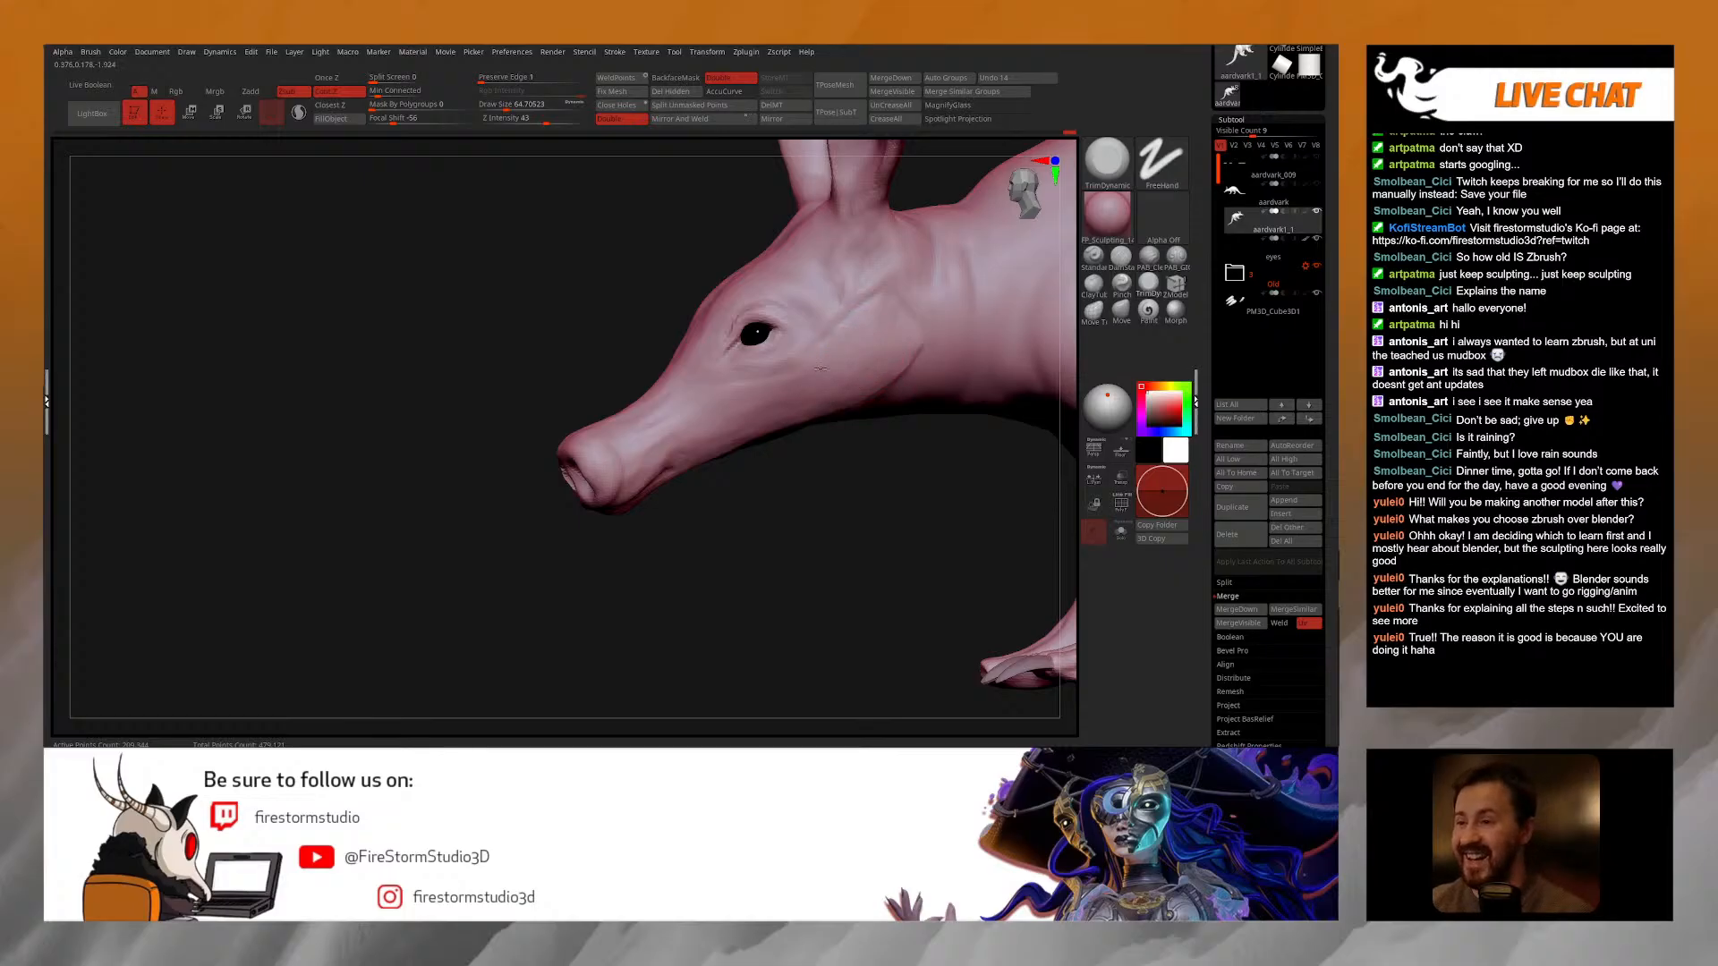
{"action": "right_click_drag", "start_coordinate": [843, 405], "coordinate": [784, 410]}
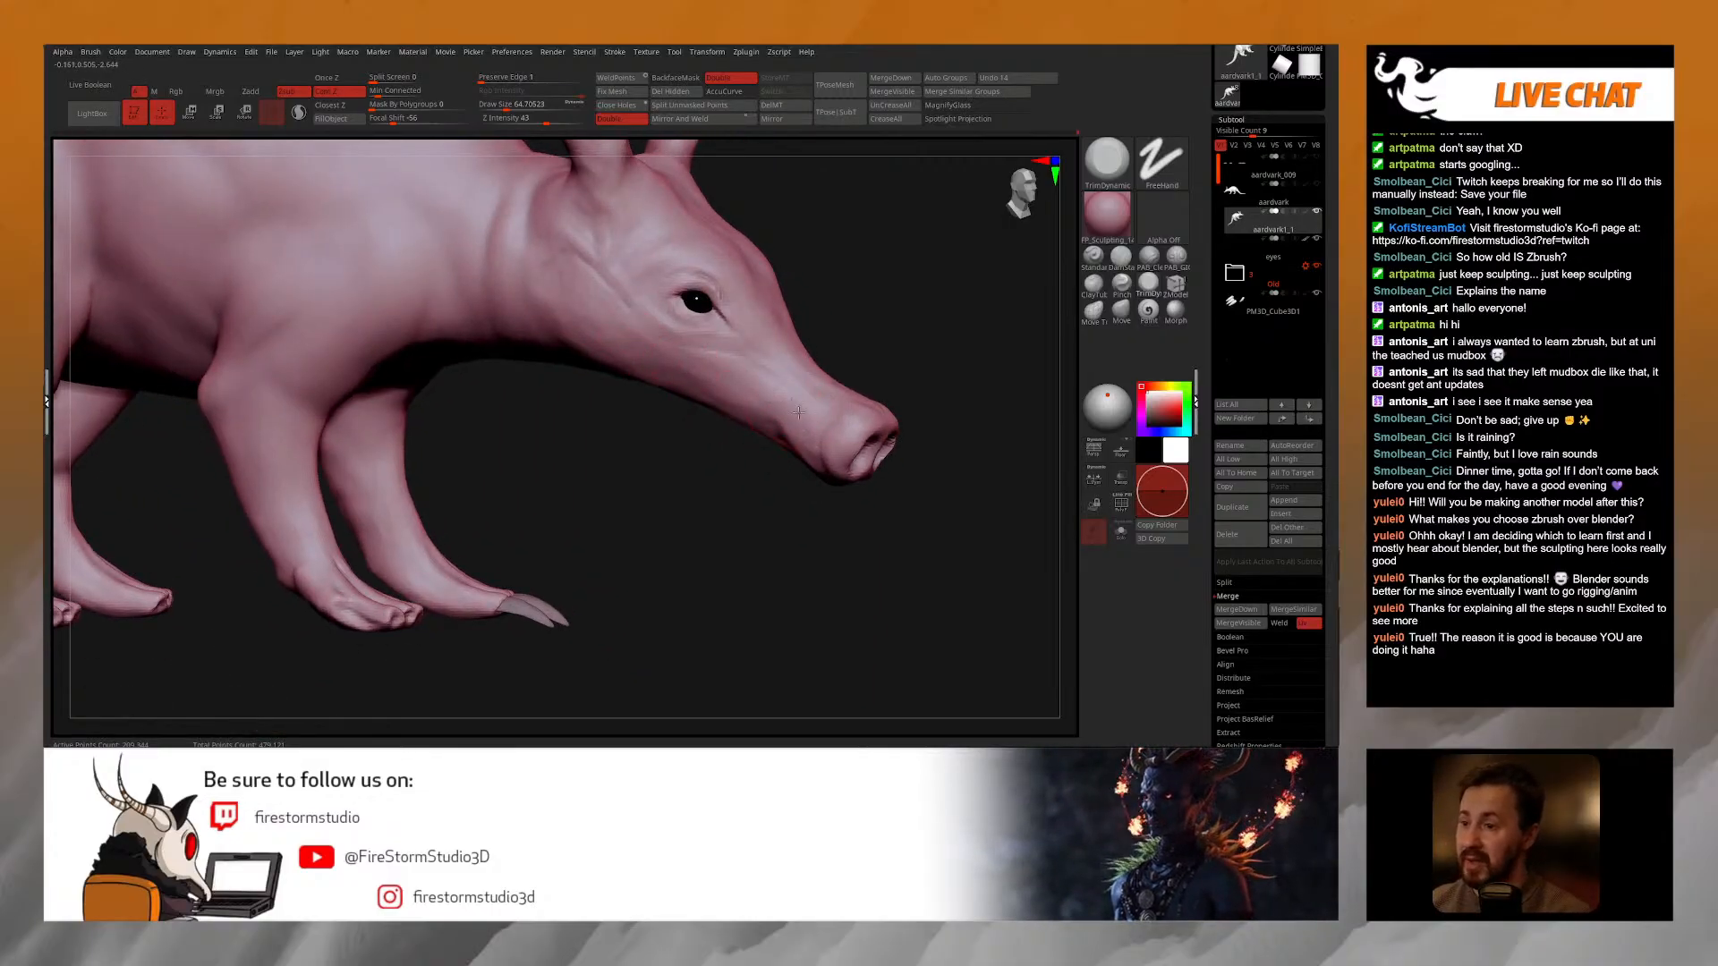
{"action": "right_click_drag", "start_coordinate": [816, 416], "coordinate": [751, 413]}
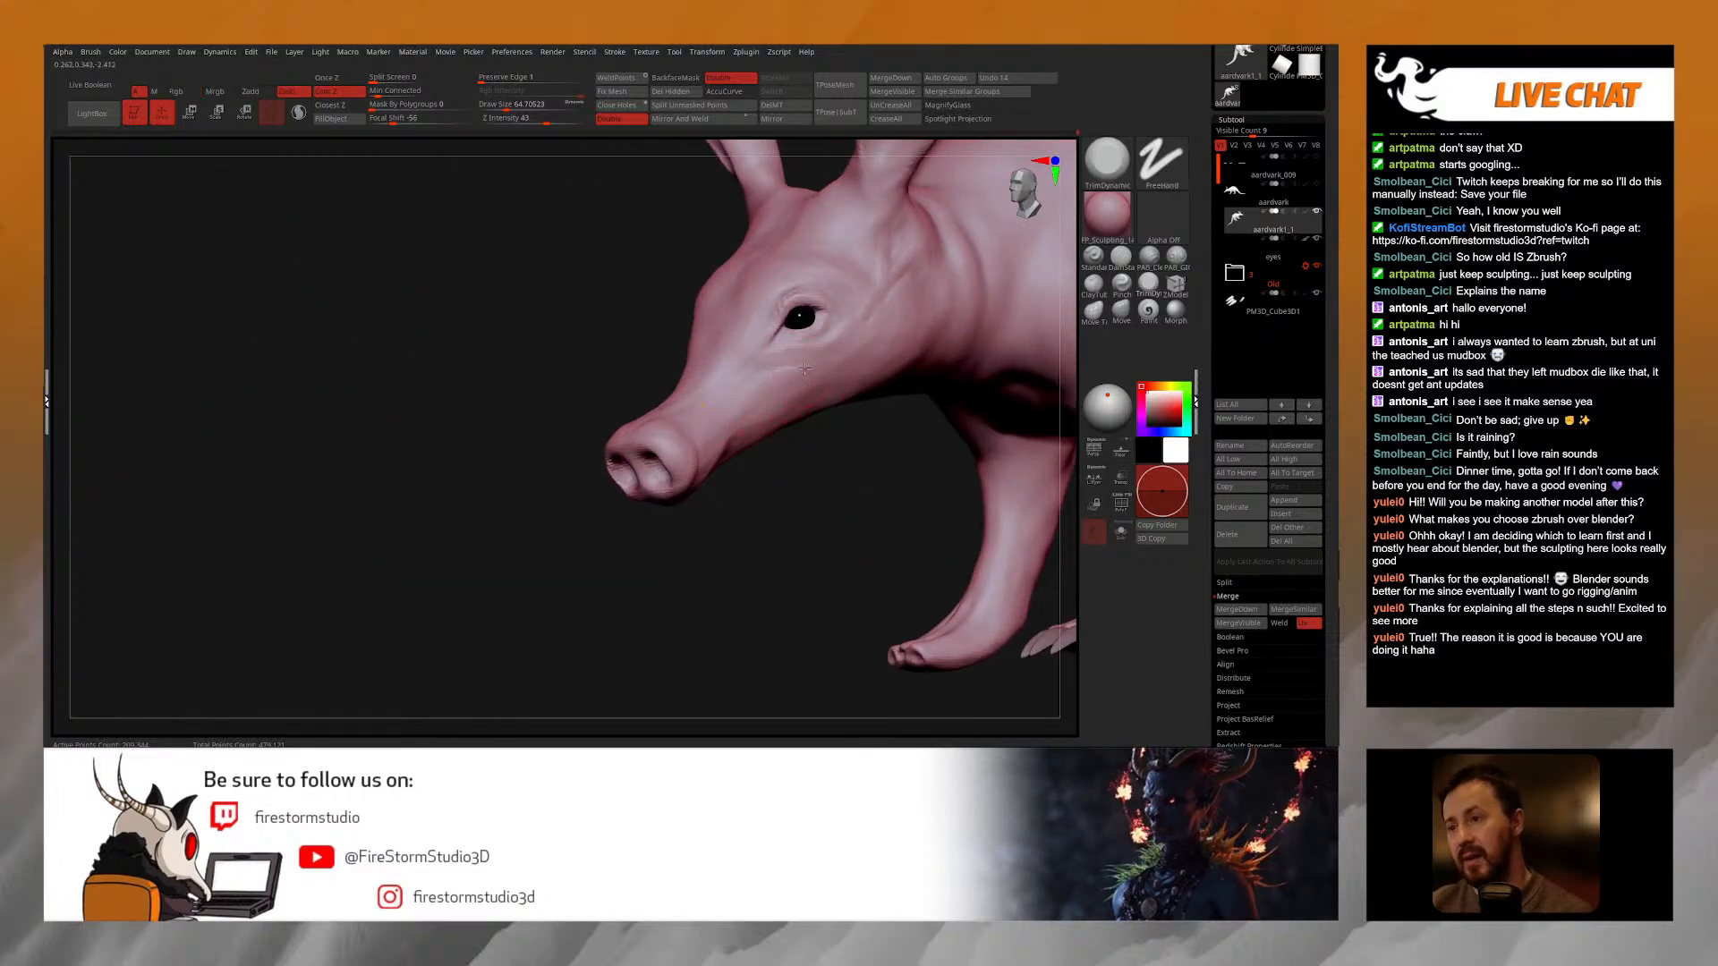
Step: Build up the side of the snout between the nose and the eye with CleanBuild at a draw size of about 50
{"action": "mouse_move", "coordinate": [881, 288]}
{"action": "right_mouse_down", "text": "alt"}
{"action": "mouse_move", "coordinate": [826, 402]}
{"action": "mouse_move", "coordinate": [832, 375]}
{"action": "mouse_move", "coordinate": [866, 363]}
{"action": "mouse_move", "coordinate": [781, 362]}
{"action": "mouse_move", "coordinate": [808, 315]}
{"action": "mouse_move", "coordinate": [819, 341]}
{"action": "mouse_move", "coordinate": [914, 362]}
{"action": "right_mouse_up", "text": "alt"}
{"action": "left_click", "coordinate": [1149, 256]}
{"action": "right_click_drag", "start_coordinate": [816, 400], "coordinate": [900, 313], "text": "alt"}
{"action": "right_click_drag", "start_coordinate": [724, 421], "coordinate": [735, 428]}
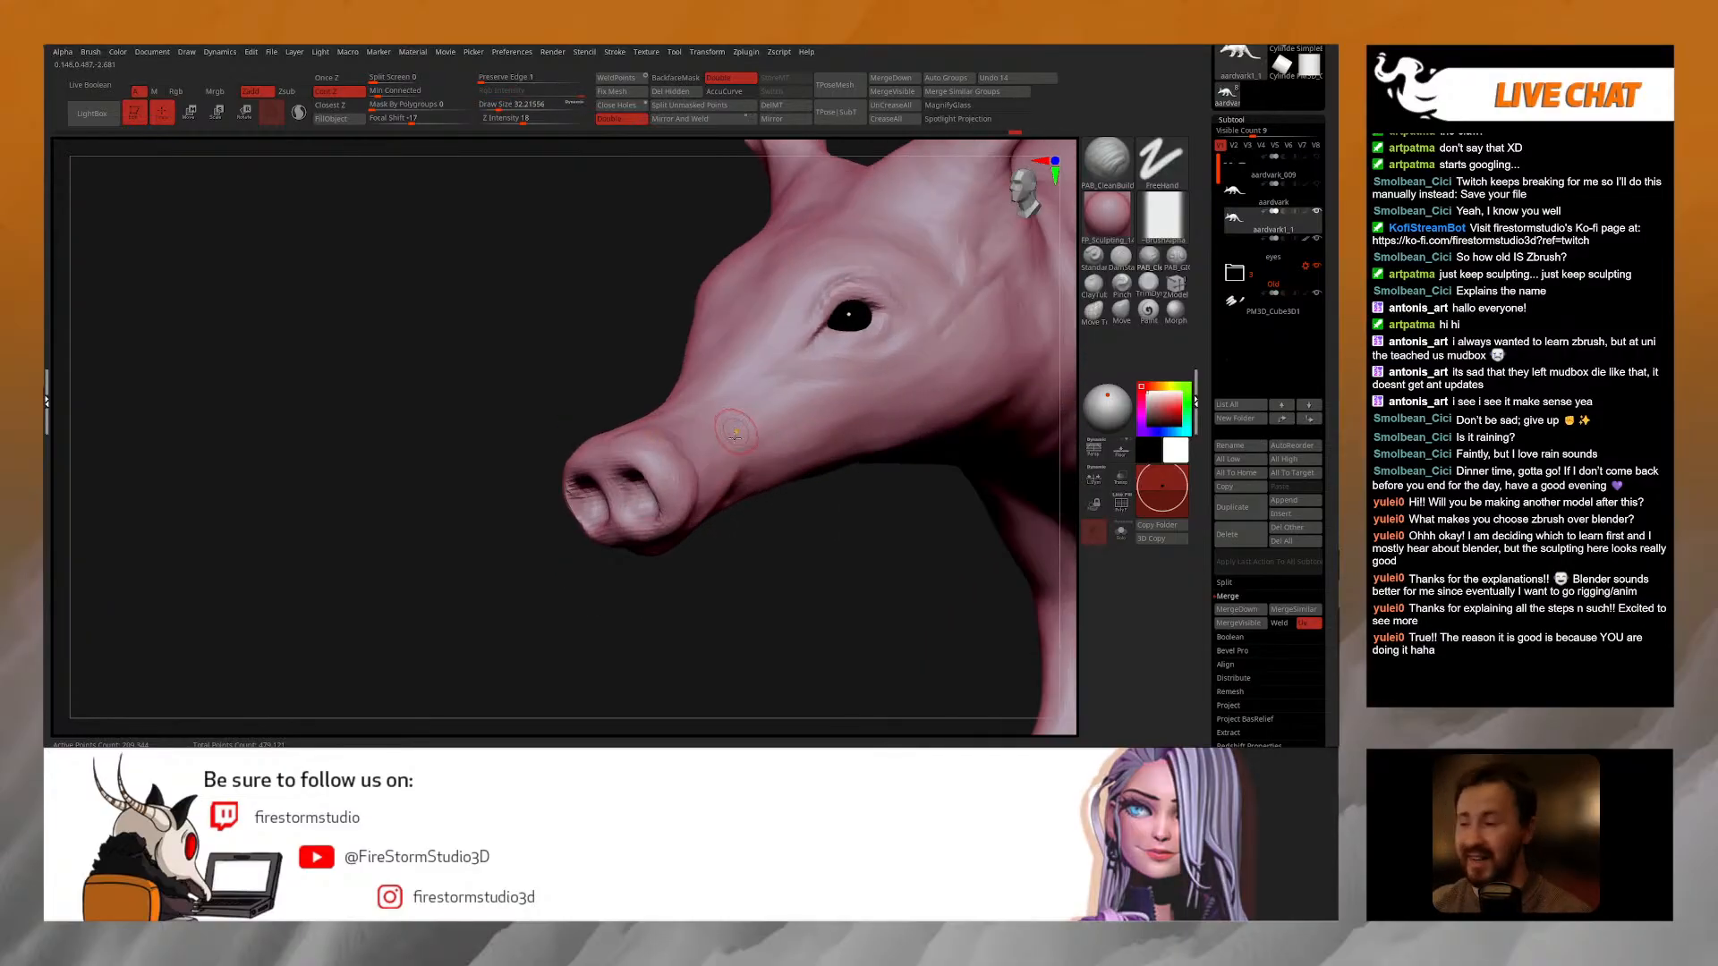
{"action": "right_click_drag", "start_coordinate": [657, 474], "coordinate": [721, 391]}
{"action": "key", "text": "]"}
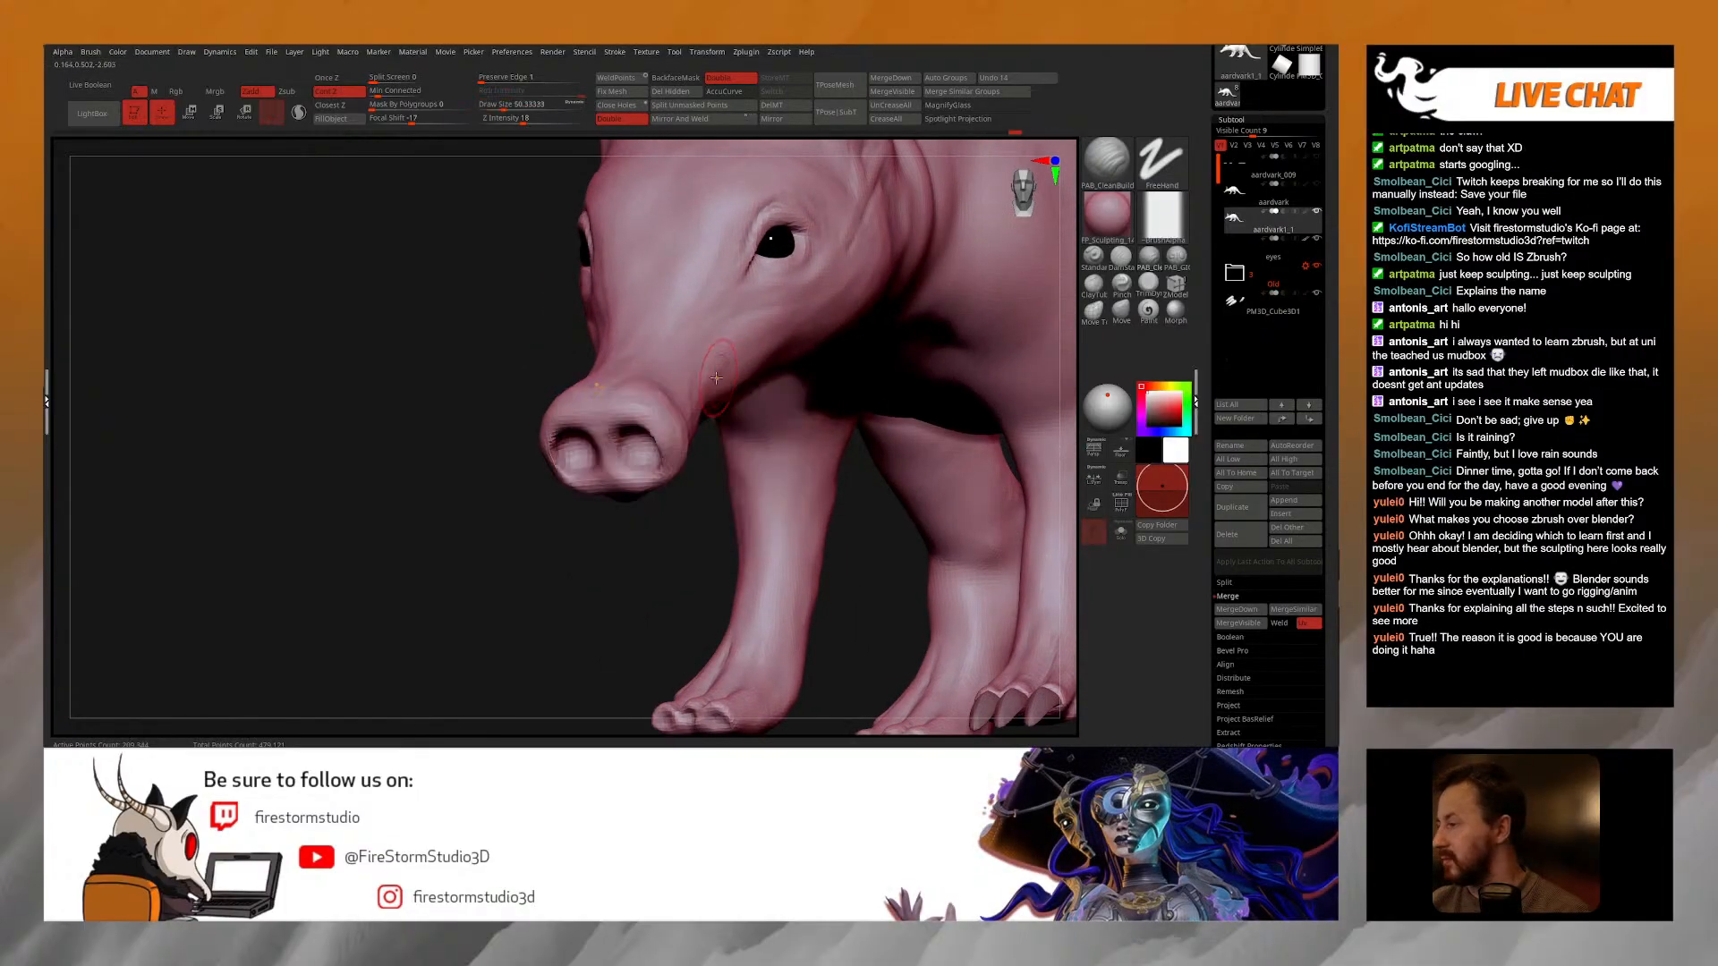
{"action": "right_click_drag", "start_coordinate": [697, 328], "coordinate": [689, 352], "text": "alt"}
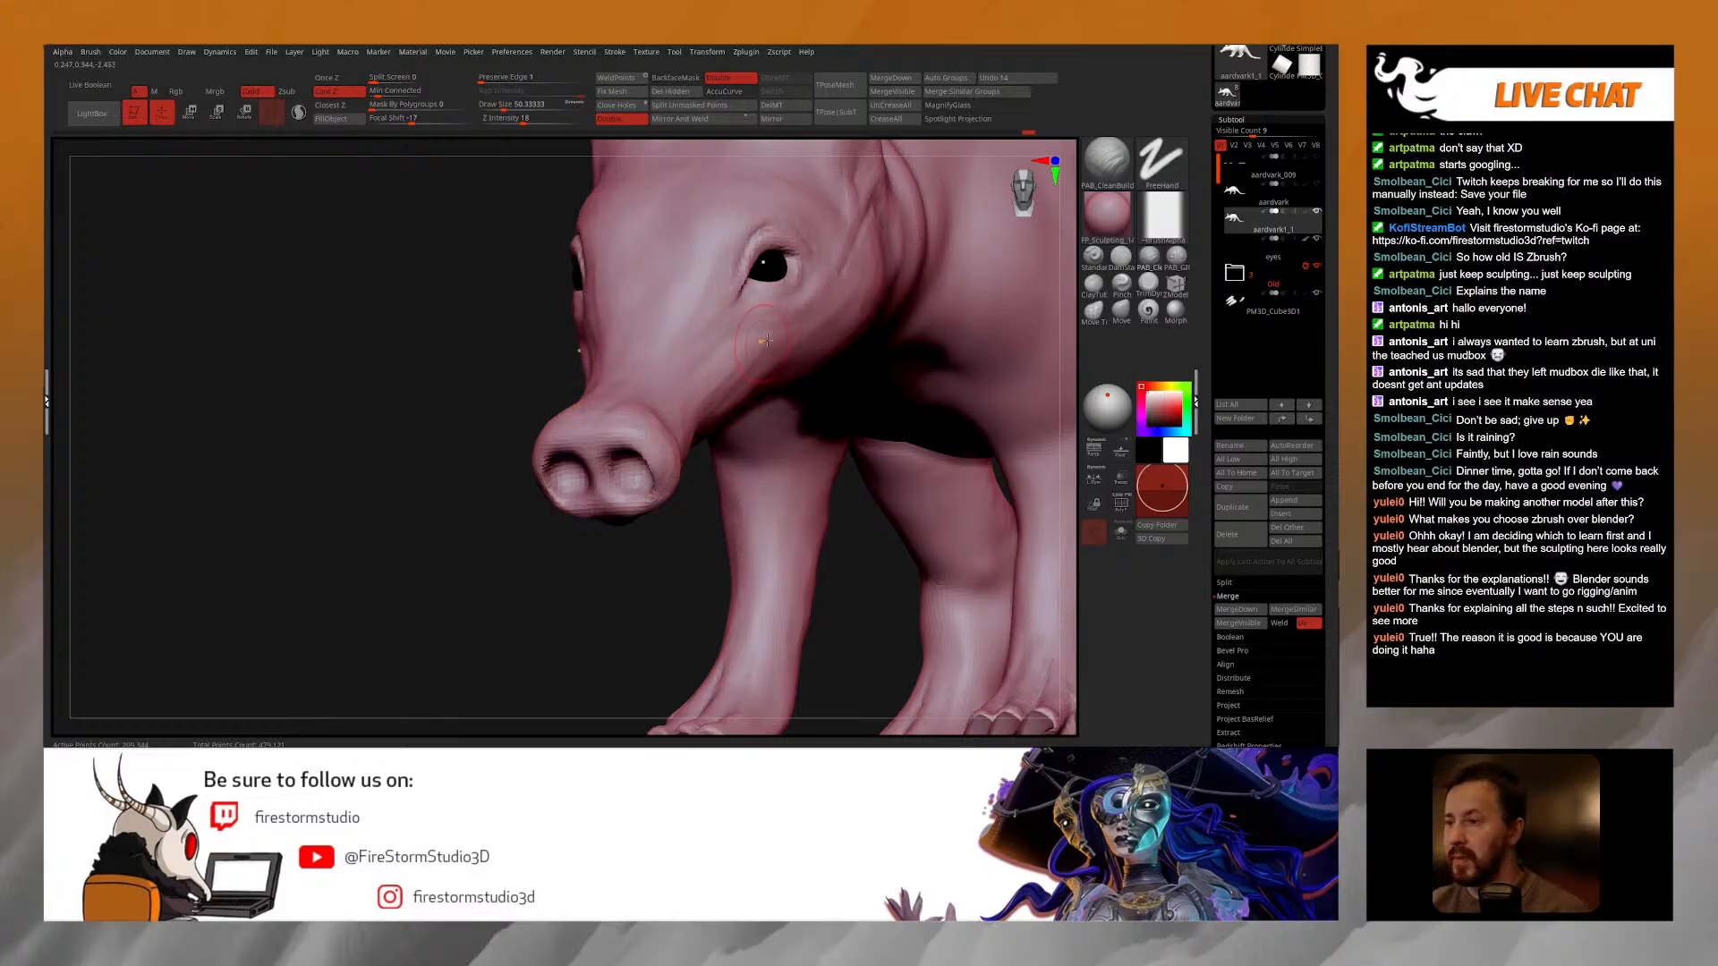
{"action": "right_click_drag", "start_coordinate": [723, 380], "coordinate": [687, 419]}
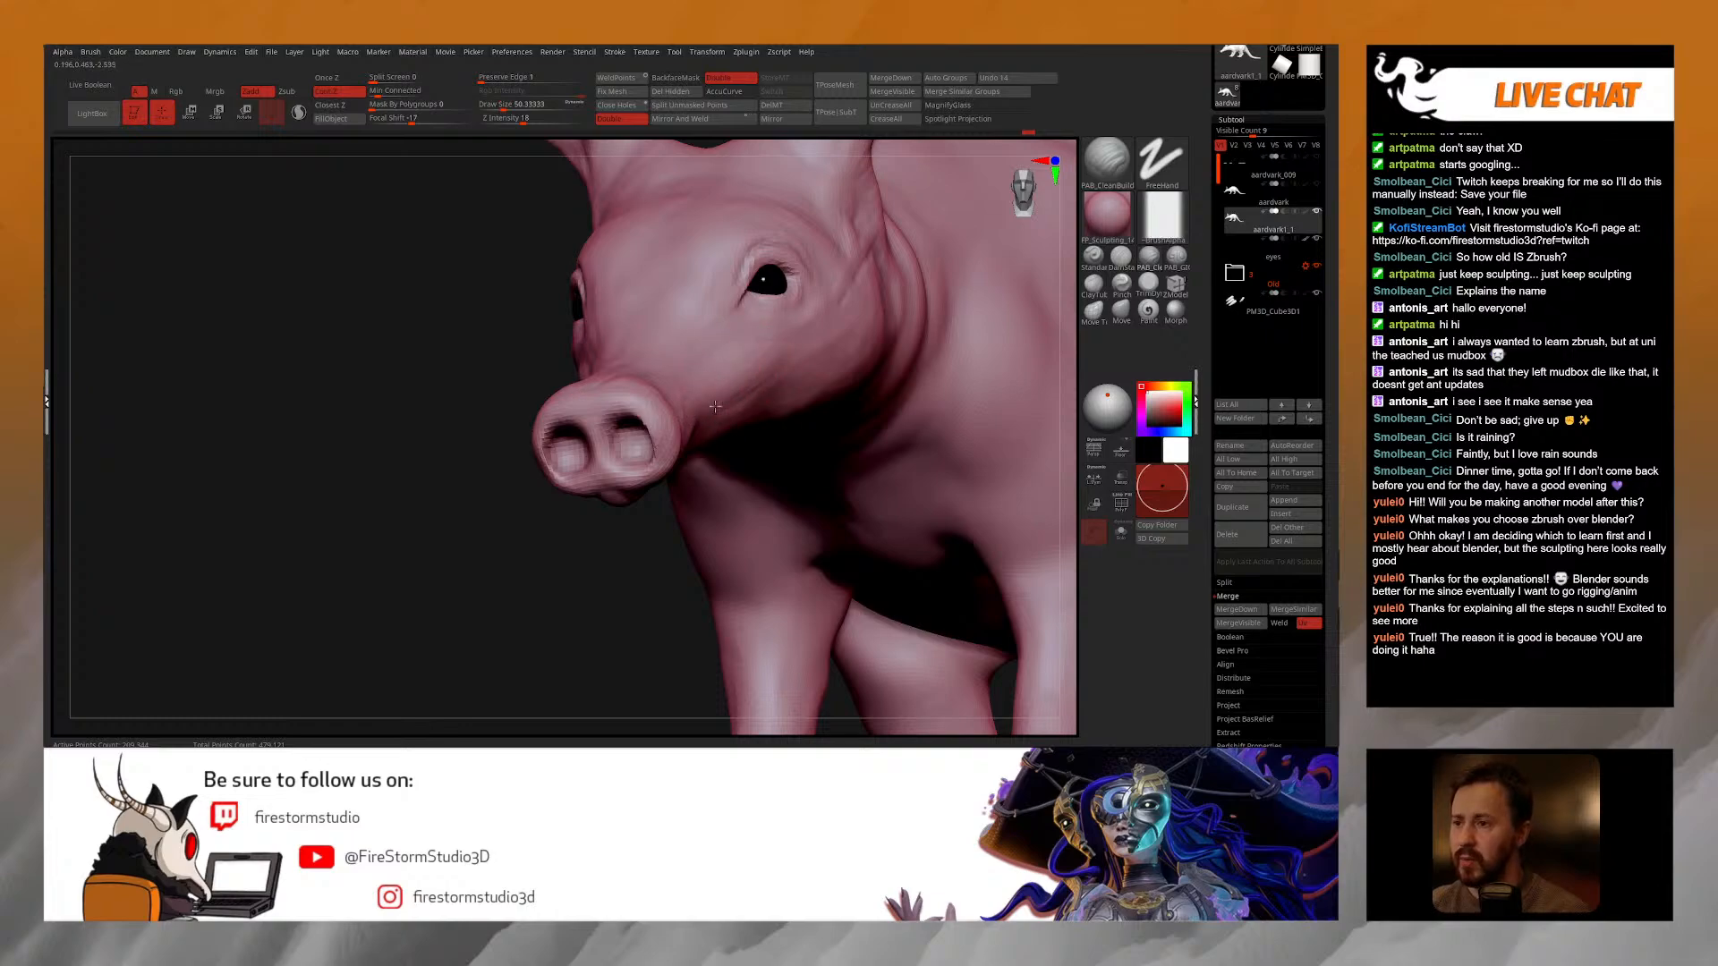
{"action": "mouse_move", "coordinate": [723, 380]}
{"action": "right_mouse_down"}
{"action": "mouse_move", "coordinate": [781, 351]}
{"action": "mouse_move", "coordinate": [753, 370]}
{"action": "mouse_move", "coordinate": [733, 435]}
{"action": "mouse_move", "coordinate": [663, 401]}
{"action": "mouse_move", "coordinate": [698, 383]}
{"action": "mouse_move", "coordinate": [634, 369]}
{"action": "mouse_move", "coordinate": [748, 403]}
{"action": "mouse_move", "coordinate": [768, 372]}
{"action": "mouse_move", "coordinate": [723, 405]}
{"action": "right_mouse_up"}
Step: Smooth the side of the snout and refine its forms with a smaller CleanBuild brush at about size 38
{"action": "key", "text": "shift"}
{"action": "key", "text": "shift"}
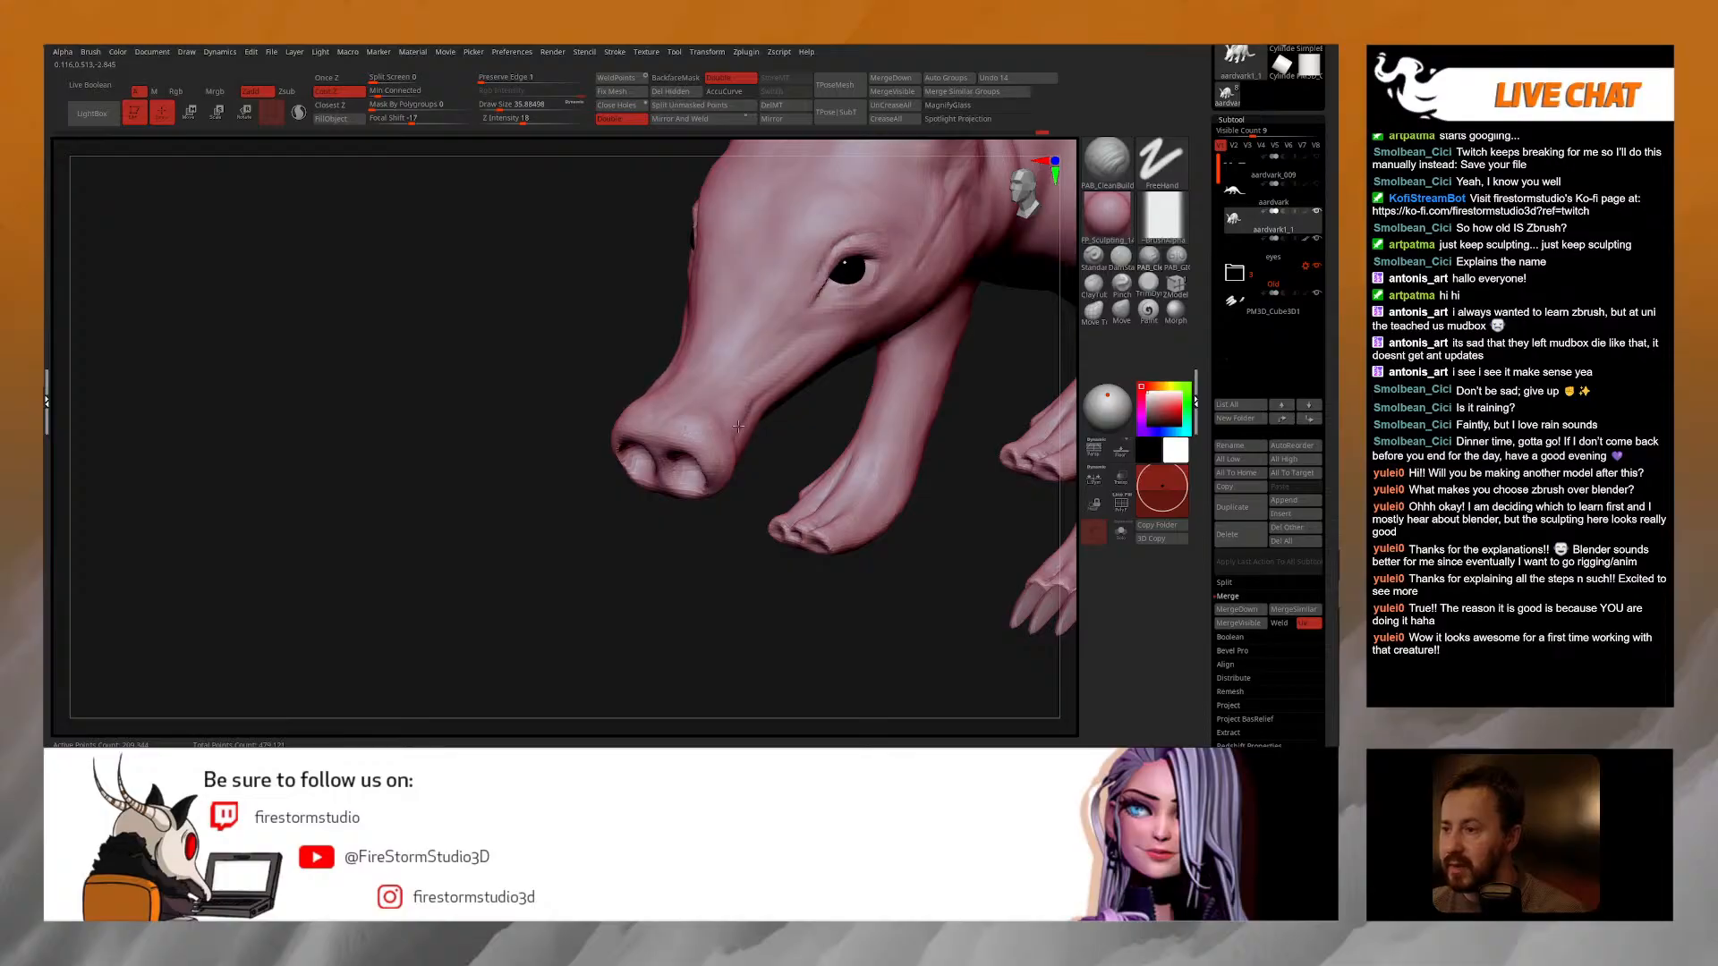
{"action": "key", "text": "shift"}
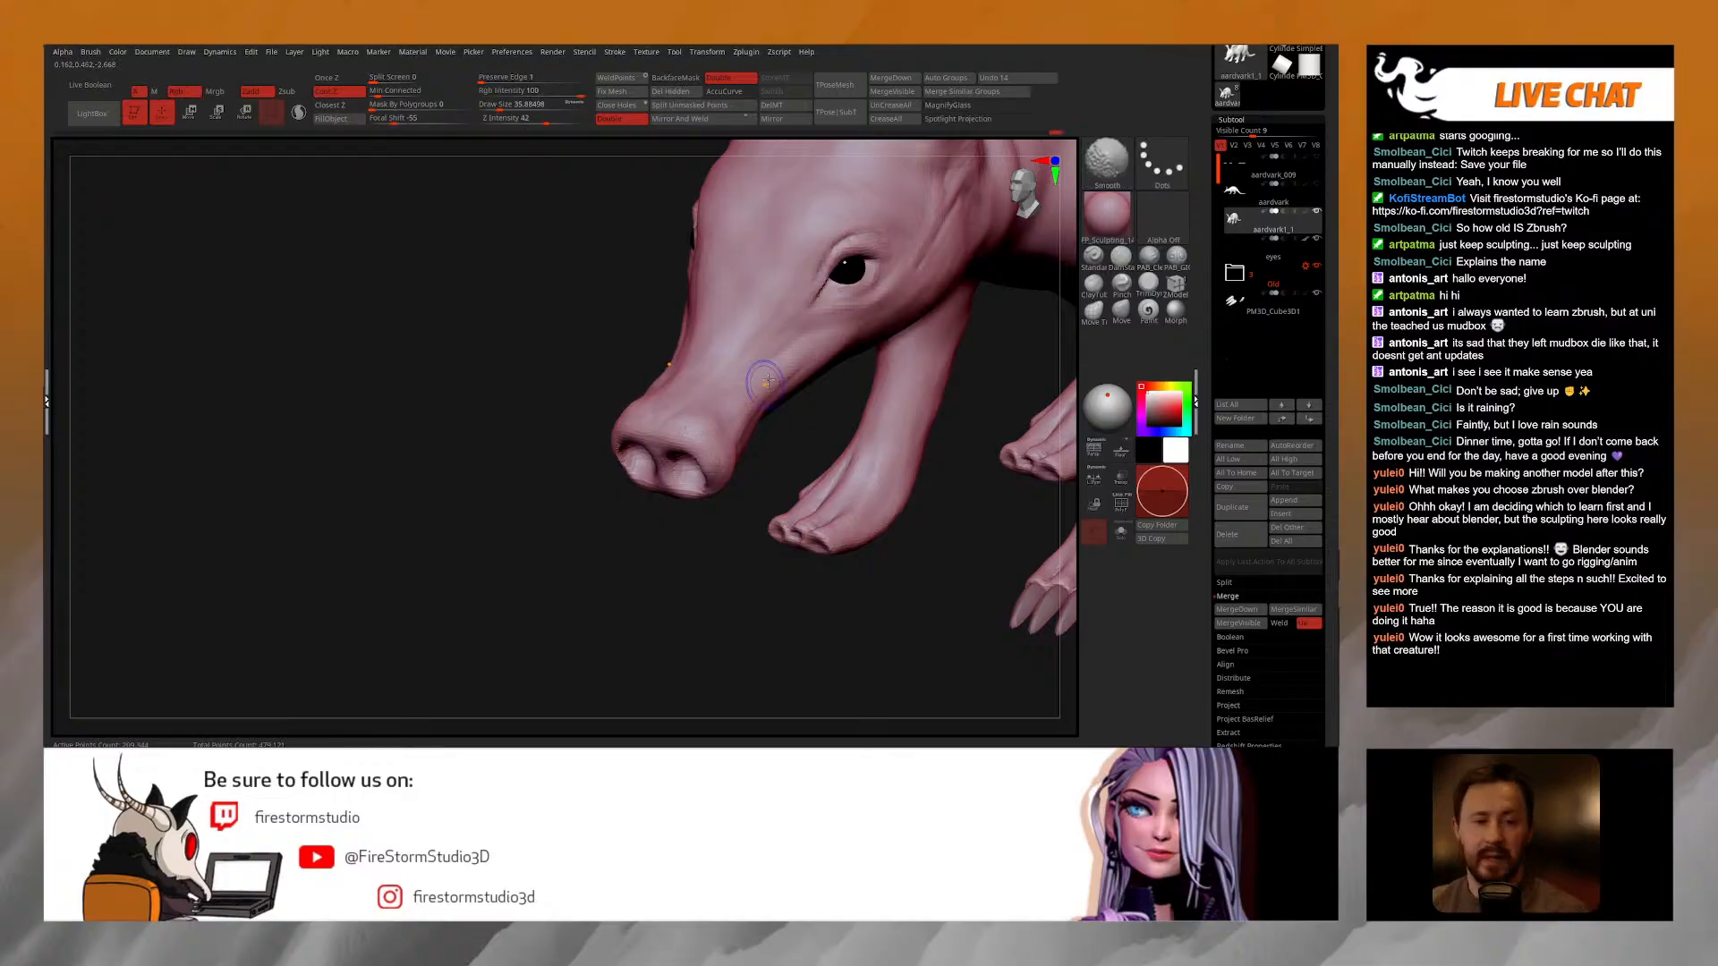
{"action": "right_click_drag", "start_coordinate": [765, 374], "coordinate": [727, 426]}
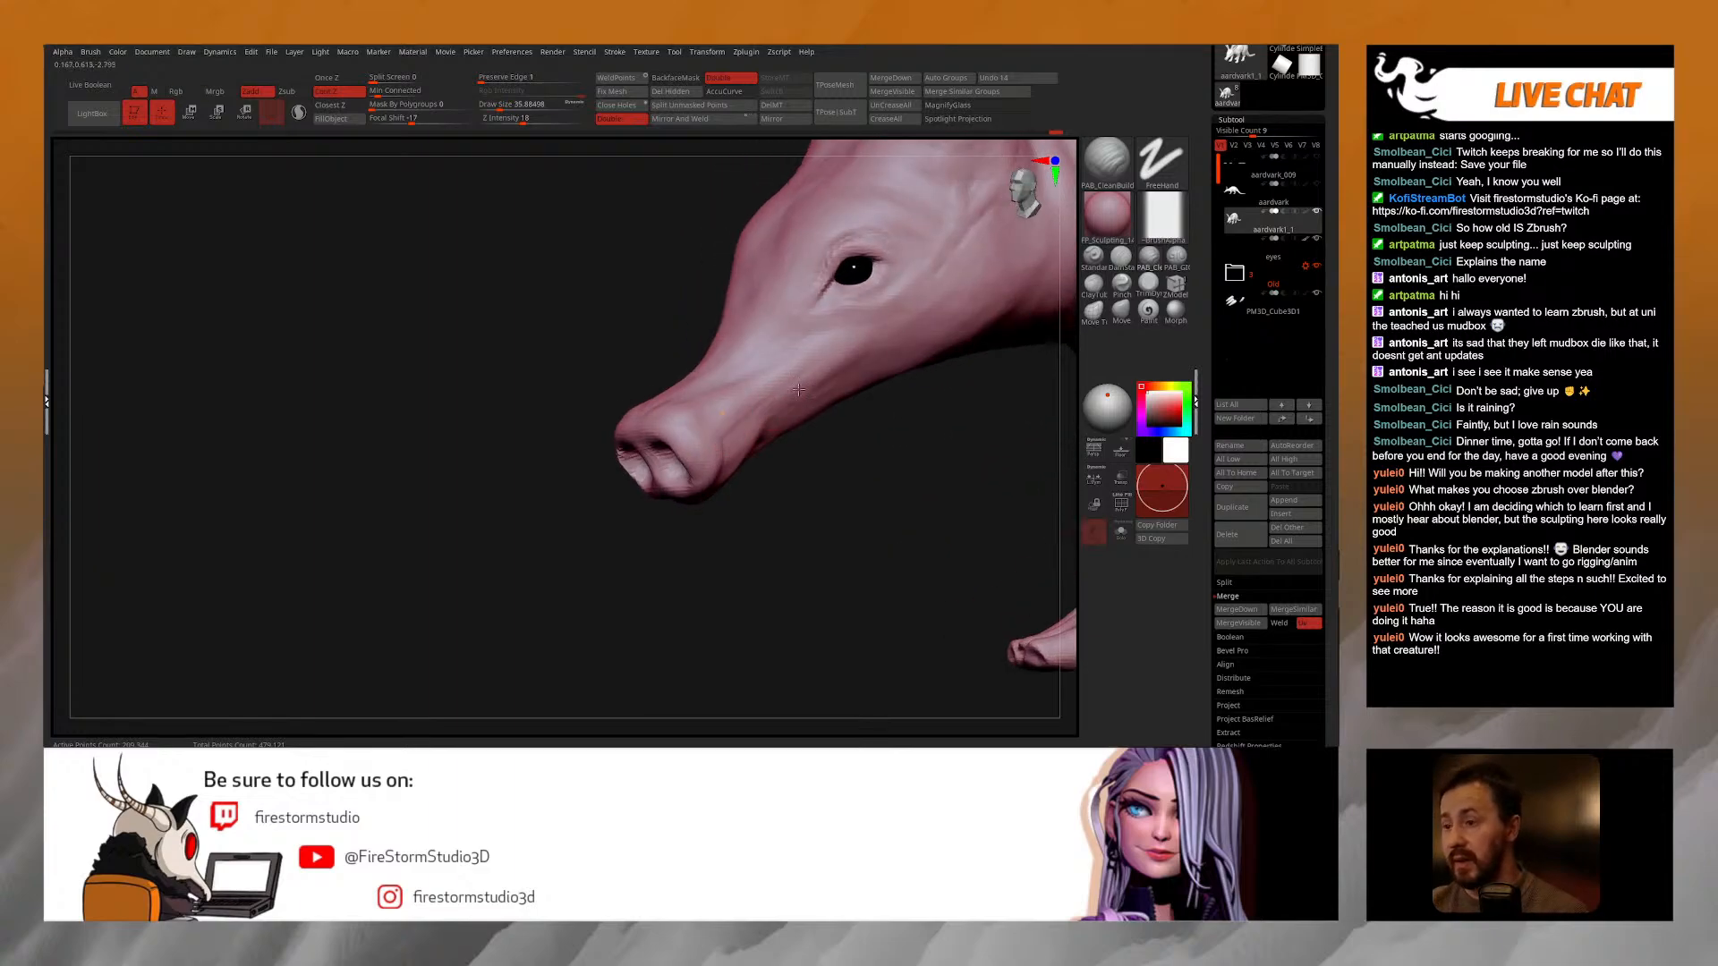
{"action": "mouse_move", "coordinate": [810, 389]}
{"action": "right_mouse_down"}
{"action": "mouse_move", "coordinate": [842, 370]}
{"action": "mouse_move", "coordinate": [762, 396]}
{"action": "right_mouse_up"}
{"action": "right_click", "coordinate": [763, 395]}
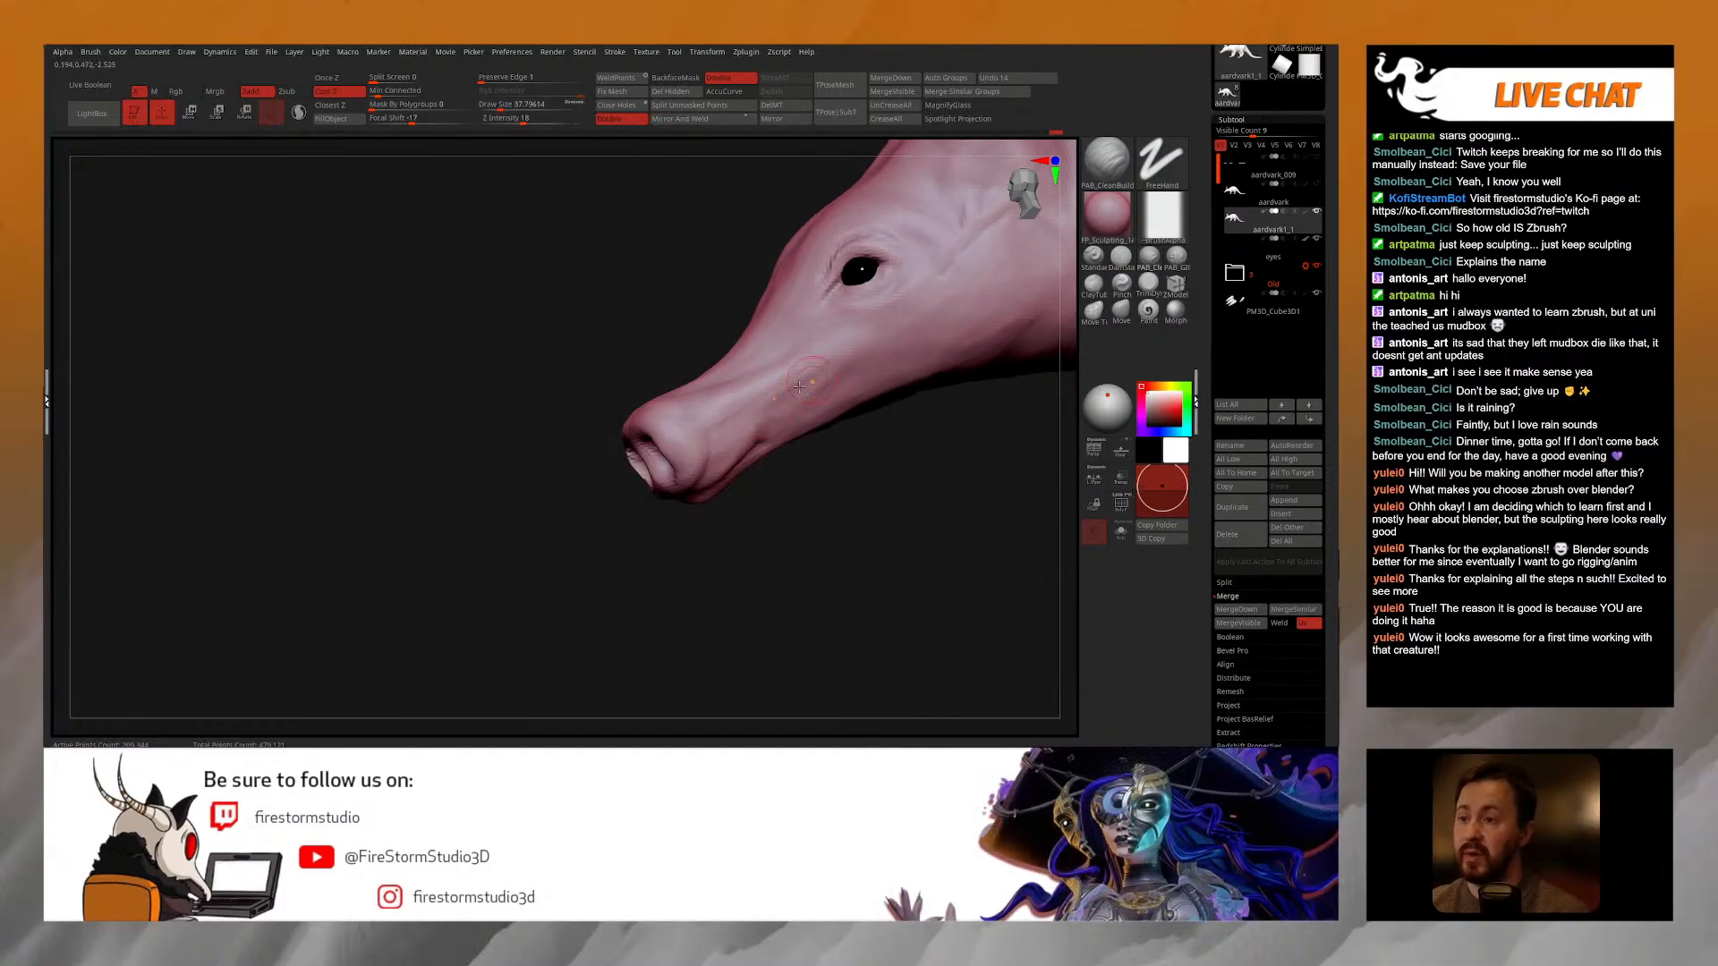
Step: Adjust the contour of the snout bridge with the Move brush
{"action": "mouse_move", "coordinate": [835, 361]}
{"action": "right_mouse_down", "text": "shift"}
{"action": "mouse_move", "coordinate": [797, 386]}
{"action": "mouse_move", "coordinate": [721, 379]}
{"action": "mouse_move", "coordinate": [702, 404]}
{"action": "right_mouse_up", "text": "shift"}
{"action": "left_click", "coordinate": [1121, 311]}
{"action": "left_click_drag", "start_coordinate": [702, 404], "coordinate": [677, 366]}
{"action": "right_click", "coordinate": [677, 368]}
{"action": "mouse_move", "coordinate": [814, 379]}
{"action": "right_mouse_down"}
{"action": "mouse_move", "coordinate": [761, 369]}
{"action": "mouse_move", "coordinate": [771, 286]}
{"action": "right_mouse_up"}
Step: Flatten the planes of the snout, cheek and jaw with TrimDynamic at a draw size of about 52
{"action": "mouse_move", "coordinate": [761, 179]}
{"action": "right_mouse_down", "text": "alt"}
{"action": "mouse_move", "coordinate": [722, 419]}
{"action": "mouse_move", "coordinate": [756, 425]}
{"action": "mouse_move", "coordinate": [658, 429]}
{"action": "right_mouse_up", "text": "alt"}
{"action": "left_click", "coordinate": [1149, 284]}
{"action": "right_click", "coordinate": [657, 429]}
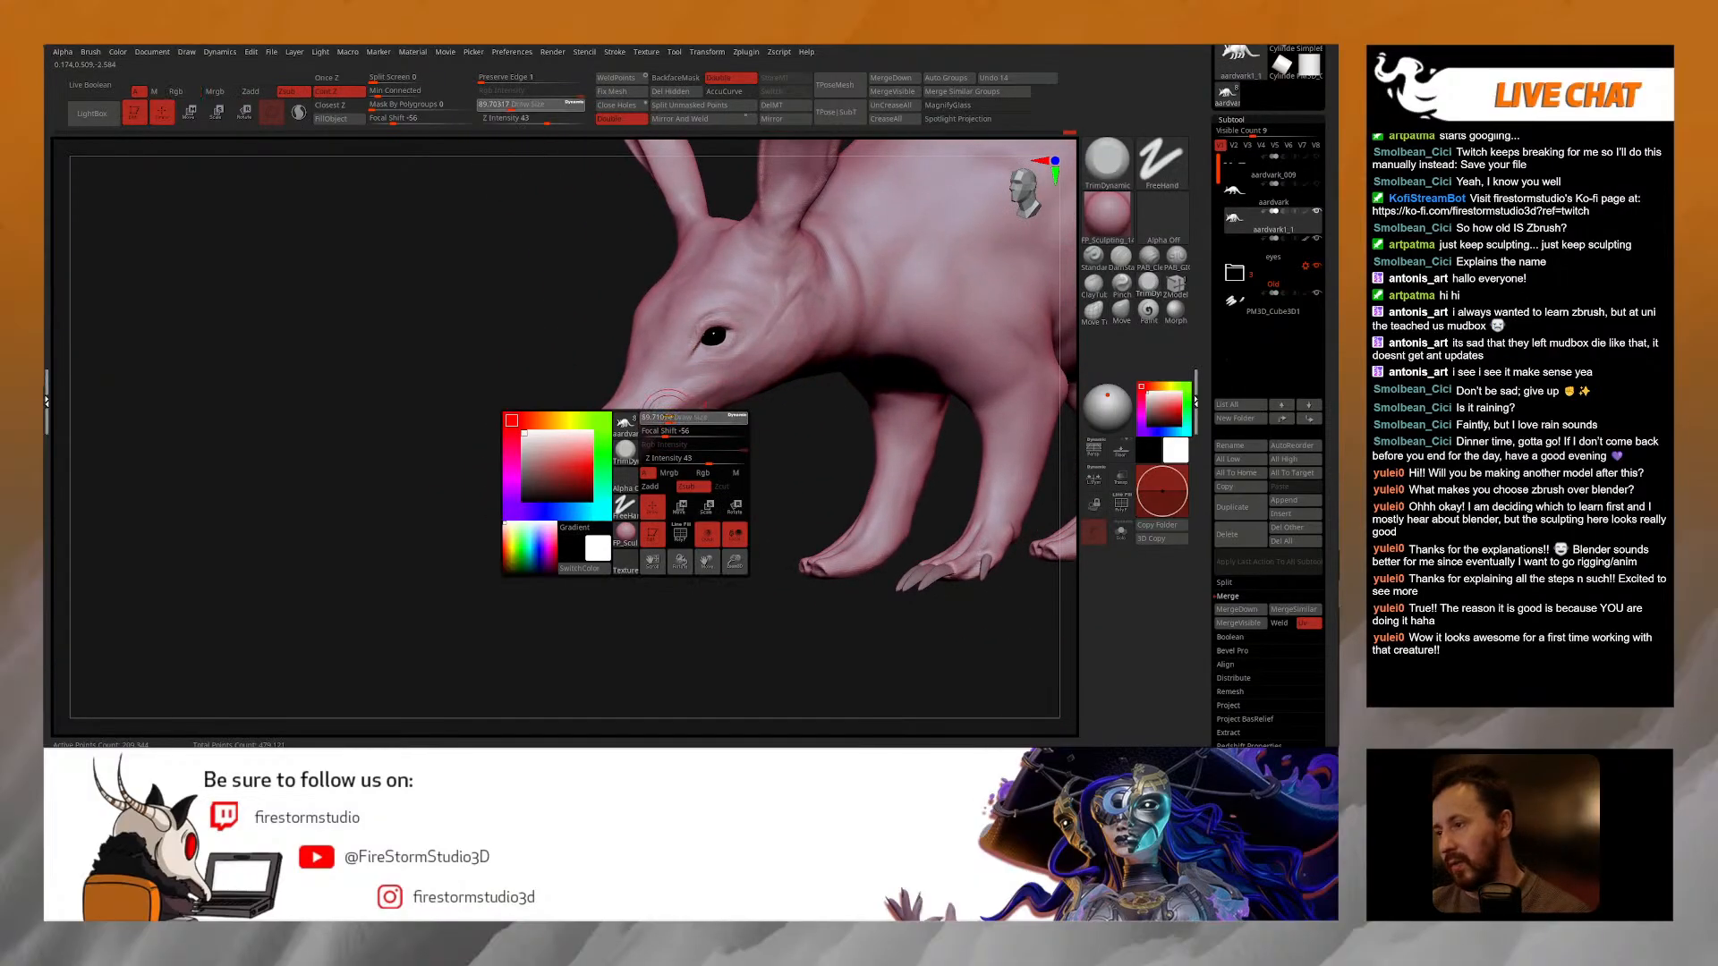
{"action": "left_click_drag", "start_coordinate": [657, 429], "coordinate": [646, 430]}
{"action": "right_click_drag", "start_coordinate": [640, 428], "coordinate": [628, 457], "text": "ctrl"}
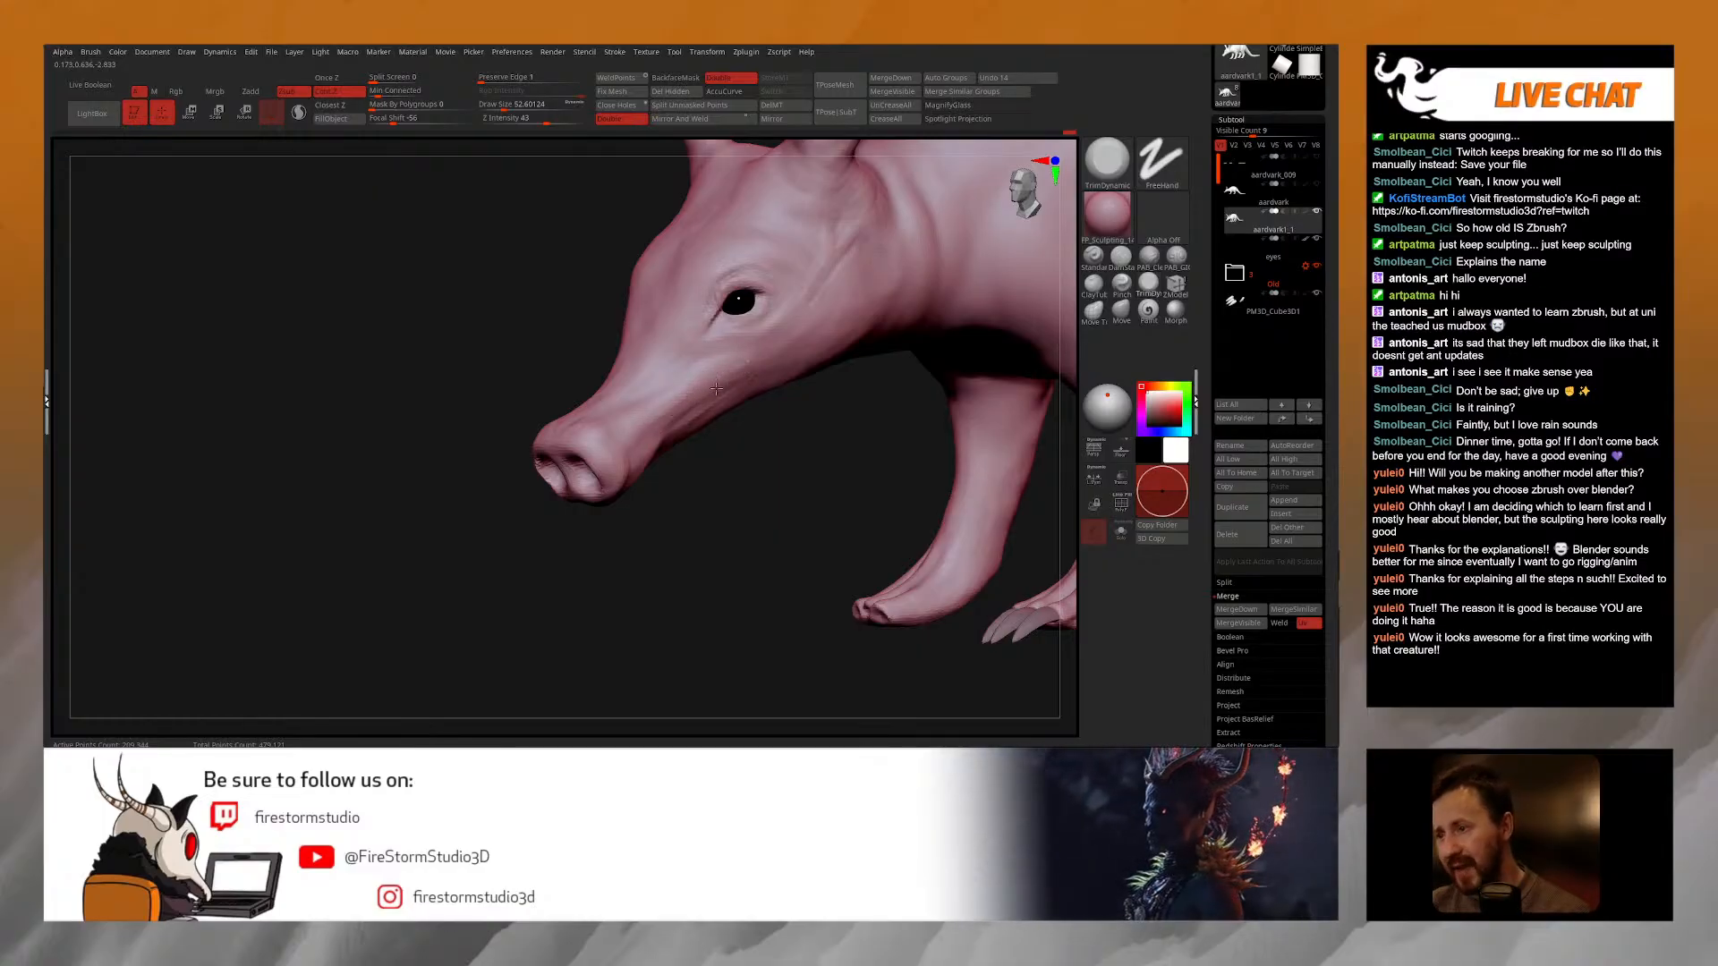
{"action": "right_click_drag", "start_coordinate": [721, 370], "coordinate": [670, 444]}
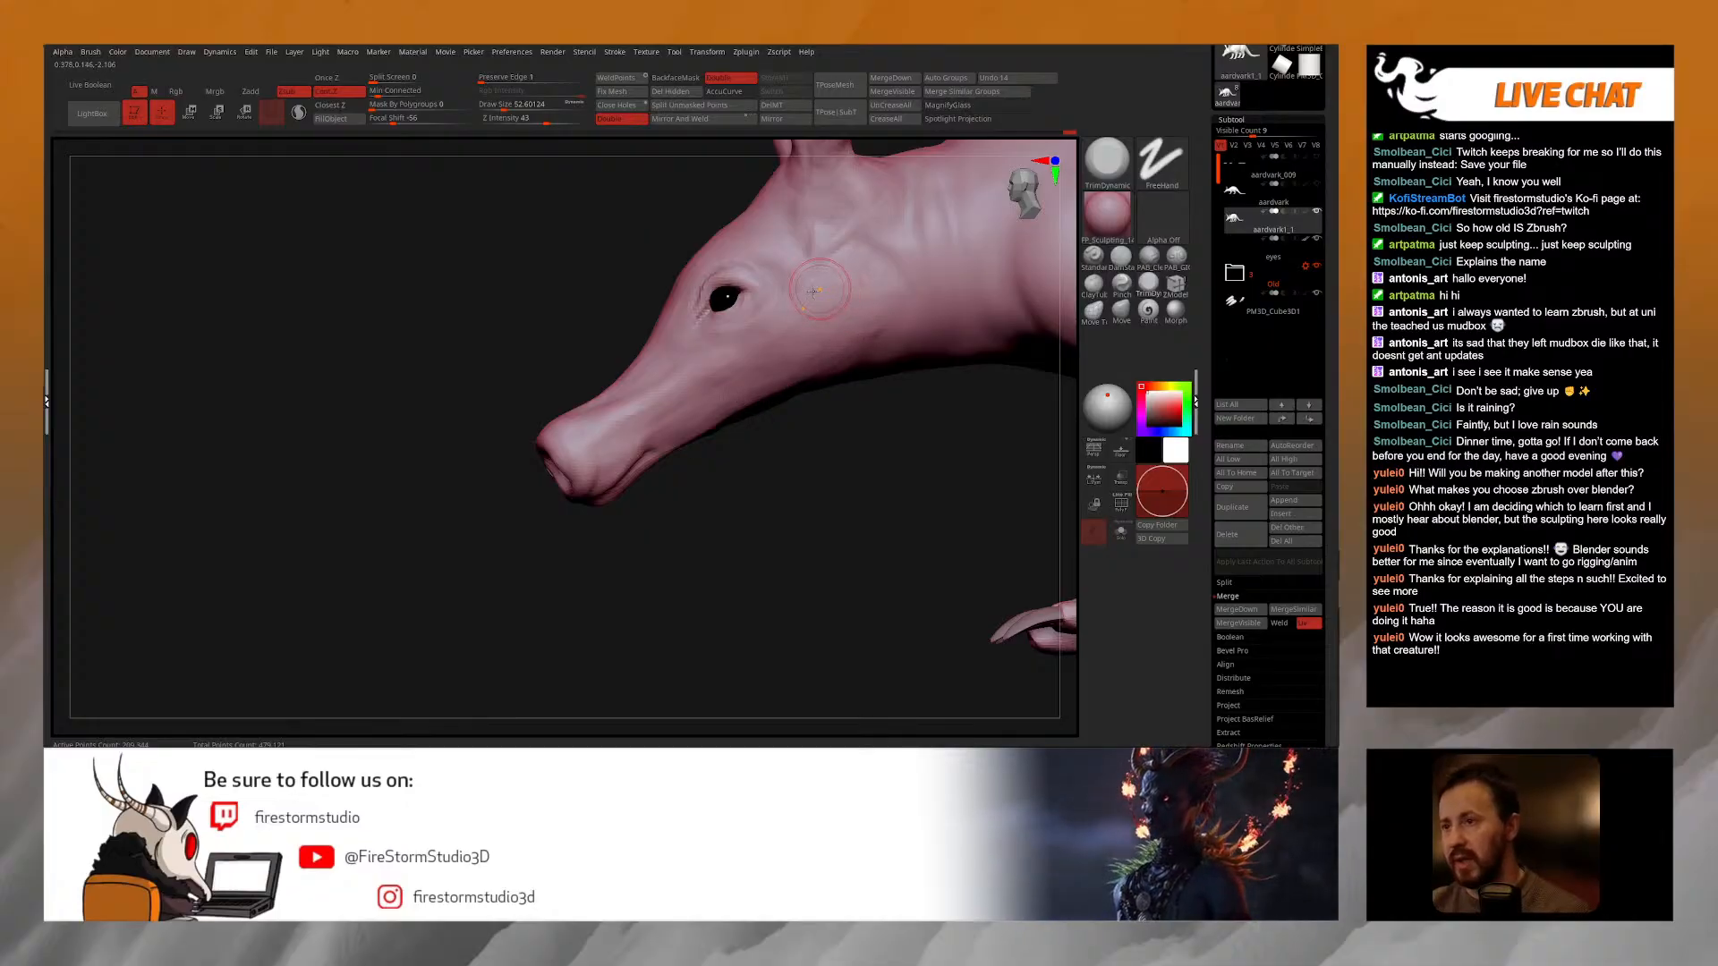
{"action": "right_click_drag", "start_coordinate": [827, 352], "coordinate": [718, 366]}
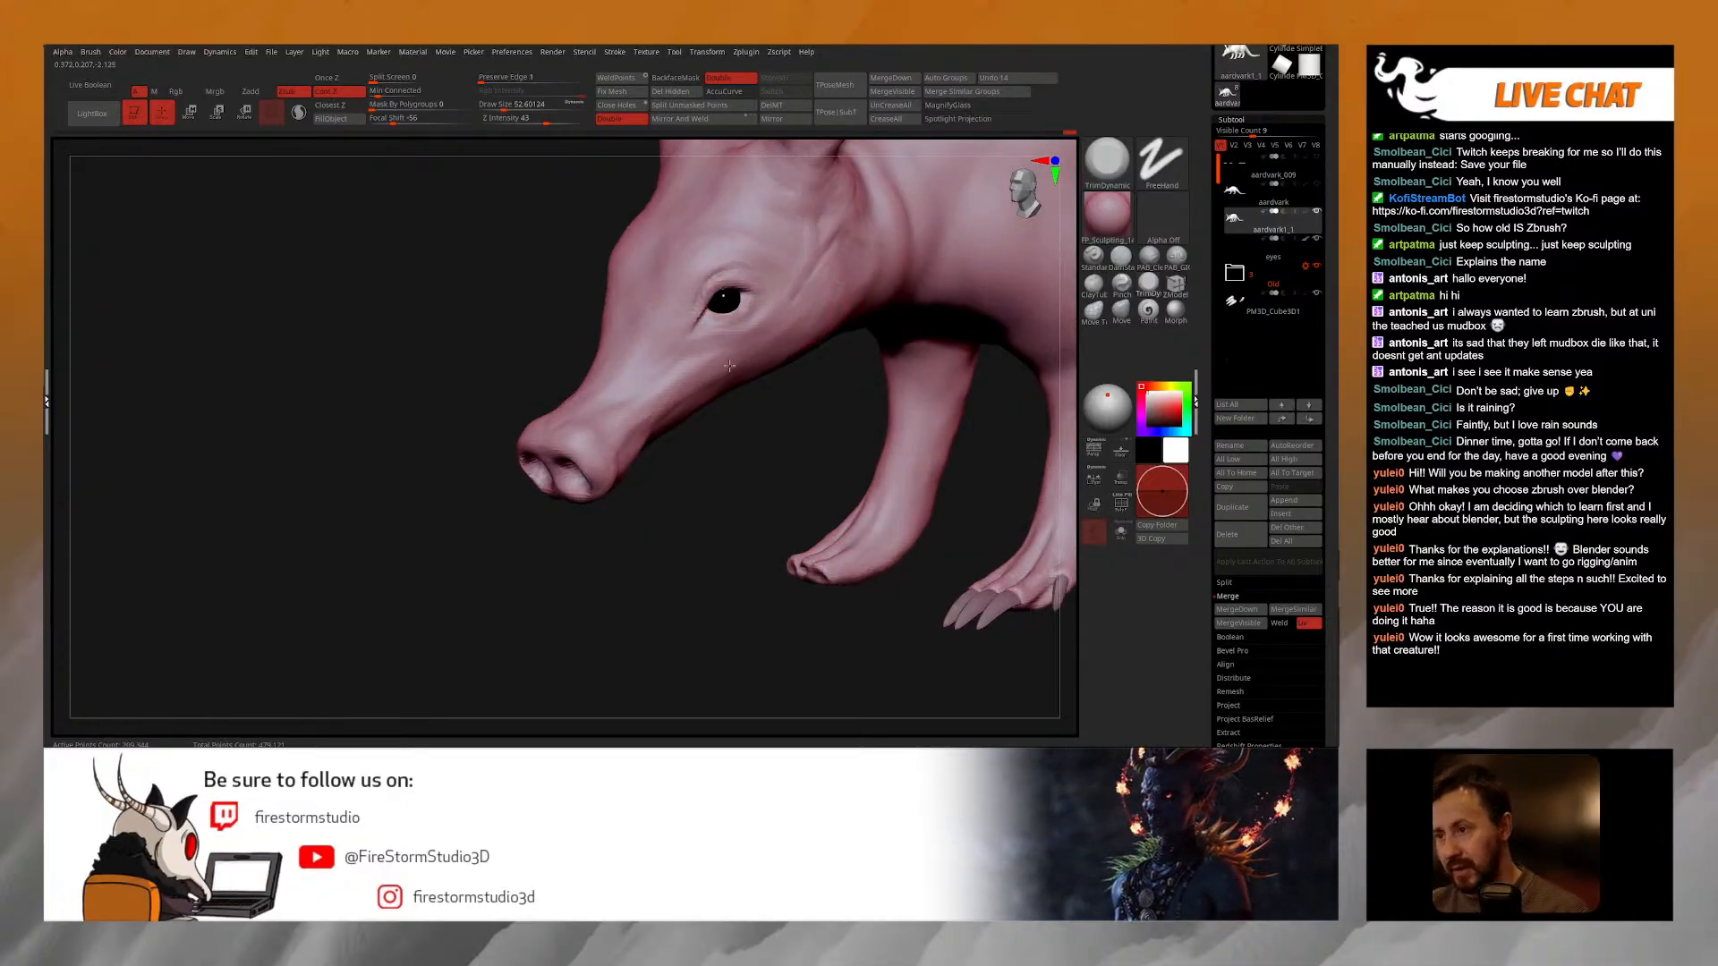
{"action": "right_click_drag", "start_coordinate": [706, 369], "coordinate": [715, 439]}
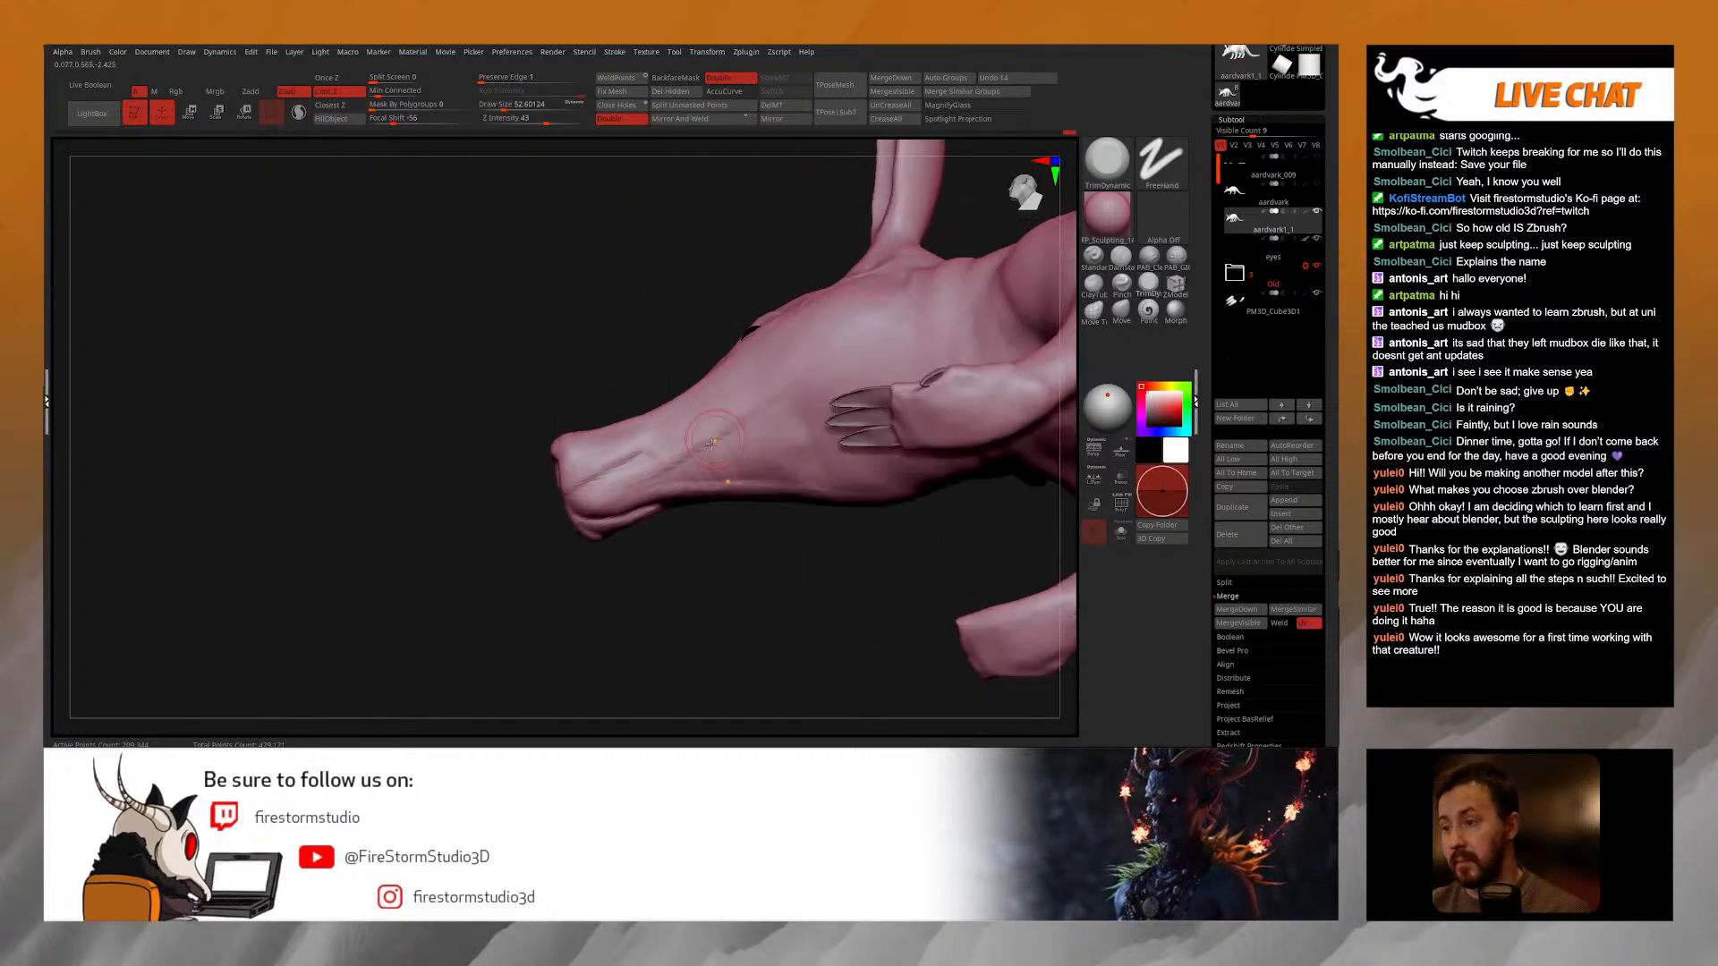
{"action": "right_click_drag", "start_coordinate": [829, 360], "coordinate": [1056, 300]}
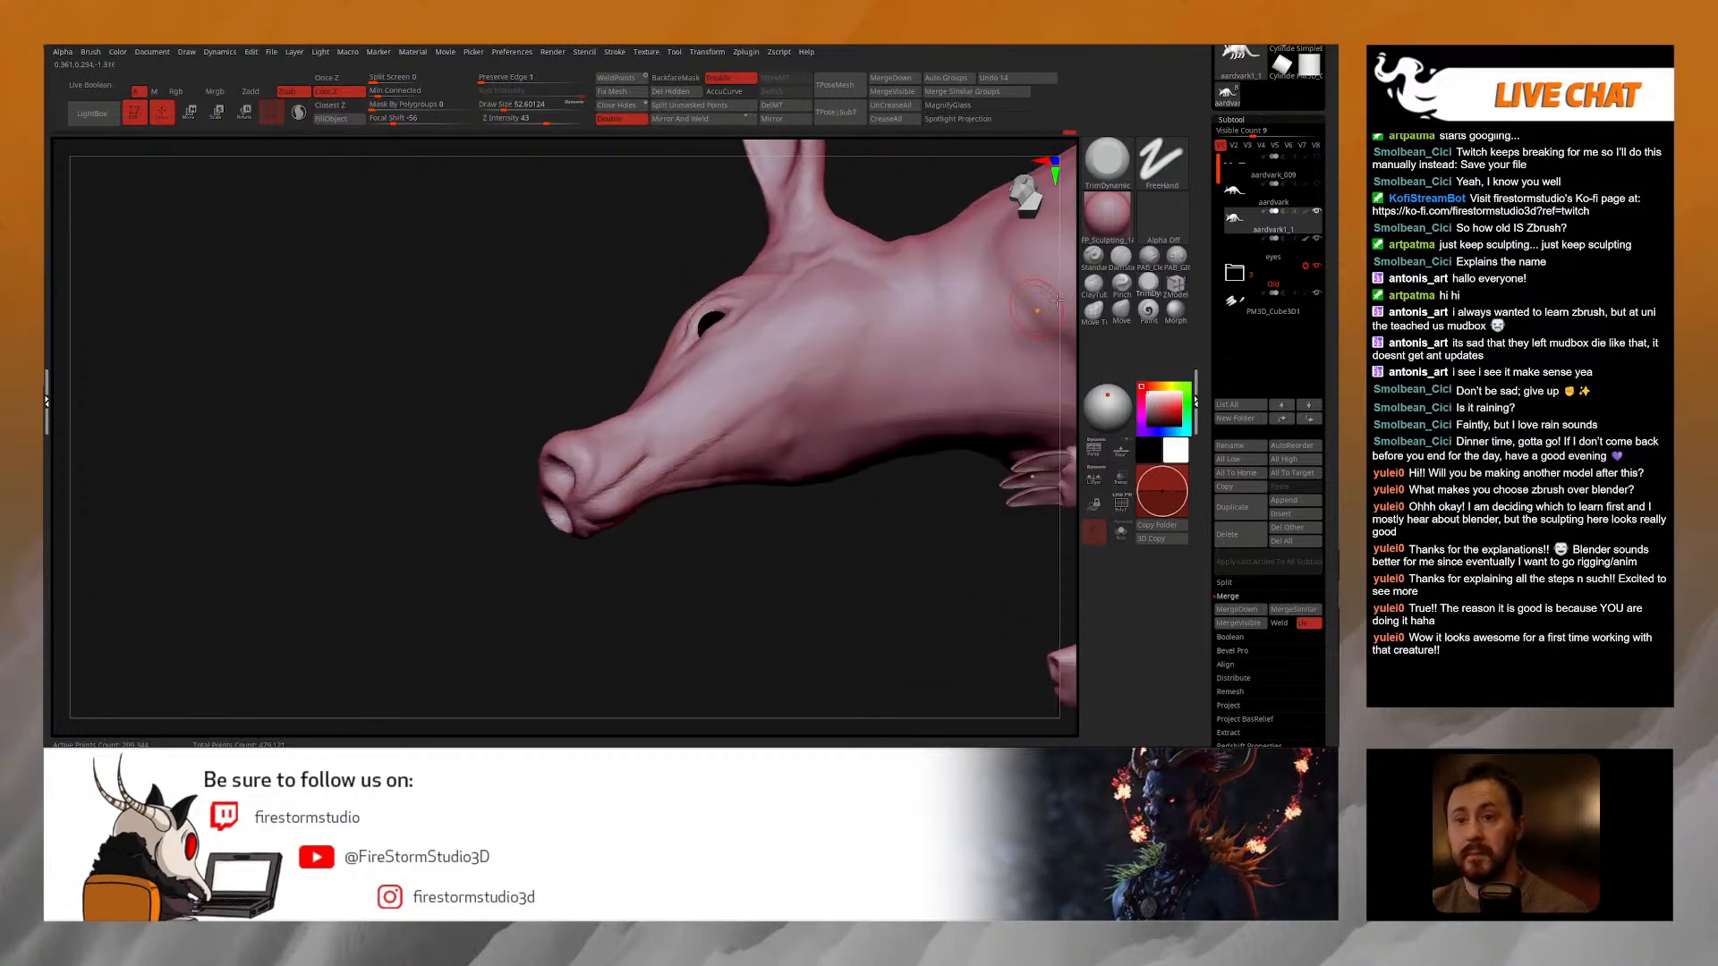
Step: Define the mouth line and the side of the lower jaw with CleanBuild at a draw size of about 40
{"action": "left_click", "coordinate": [1149, 257]}
{"action": "mouse_move", "coordinate": [637, 483]}
{"action": "right_mouse_down"}
{"action": "mouse_move", "coordinate": [664, 485]}
{"action": "mouse_move", "coordinate": [647, 477]}
{"action": "right_mouse_up"}
{"action": "key", "text": "space"}
{"action": "left_click_drag", "start_coordinate": [696, 499], "coordinate": [684, 499]}
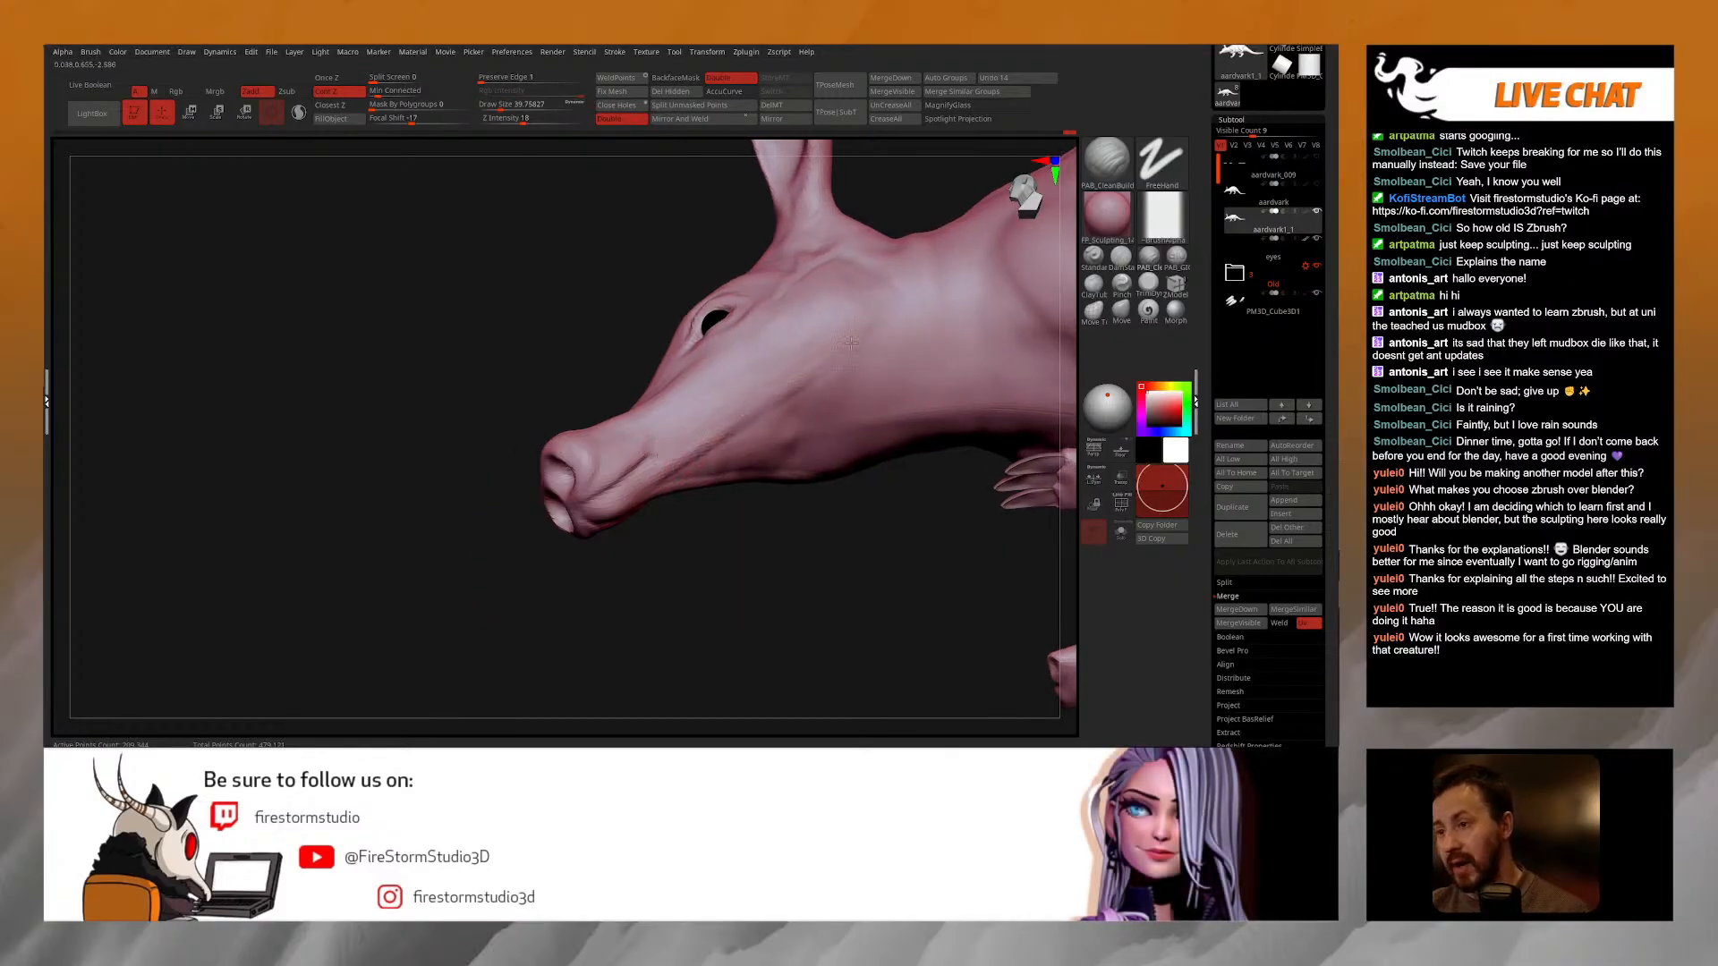
{"action": "right_click_drag", "start_coordinate": [865, 325], "coordinate": [755, 439]}
{"action": "right_click_drag", "start_coordinate": [679, 482], "coordinate": [713, 450]}
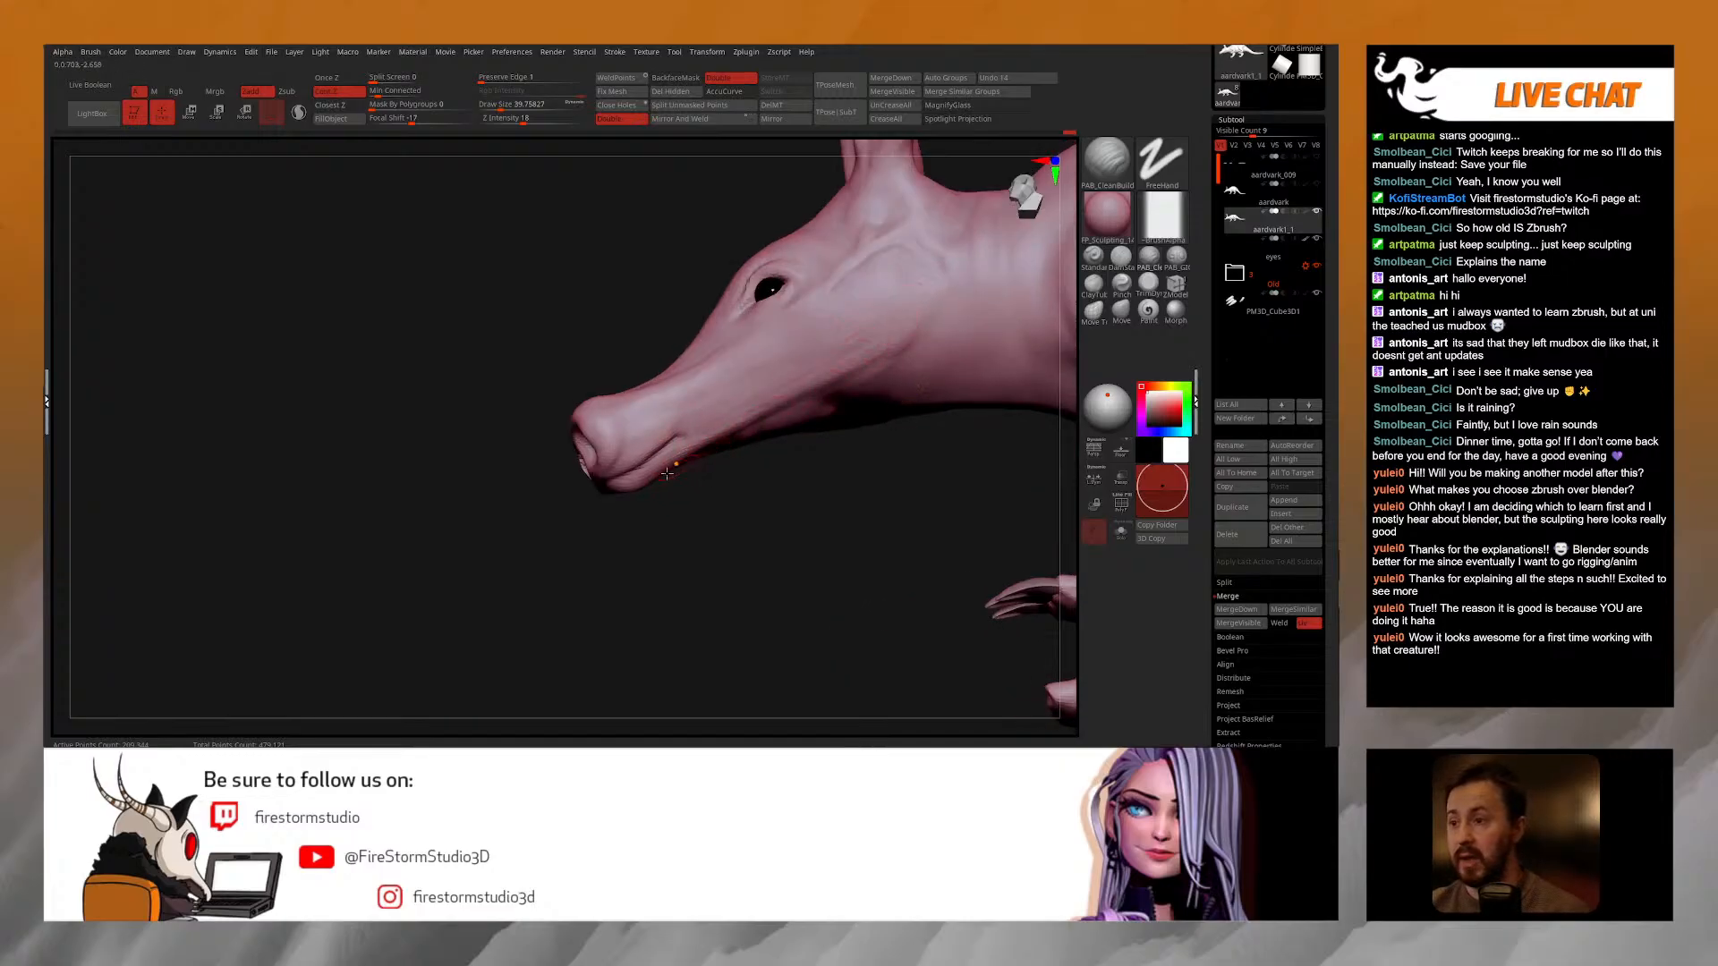
Step: Sculpt the underside of the lower jaw and its transition into the throat with CleanBuild strokes
{"action": "right_click_drag", "start_coordinate": [822, 380], "coordinate": [649, 452]}
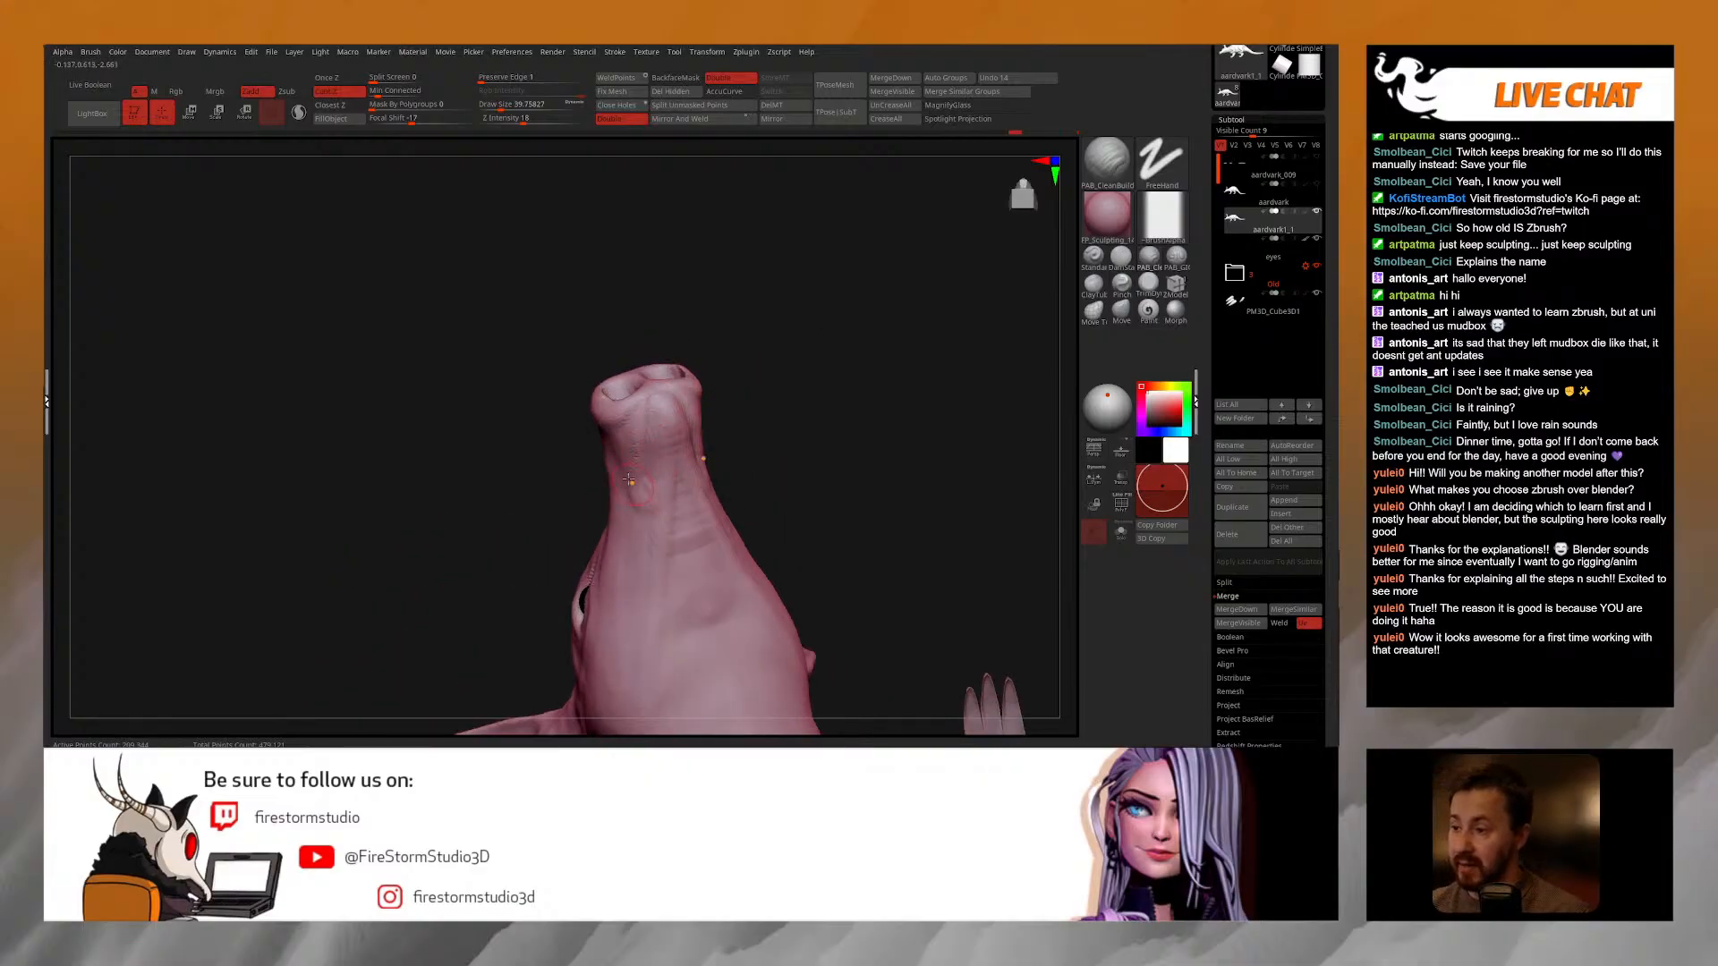
{"action": "right_click_drag", "start_coordinate": [657, 474], "coordinate": [804, 401]}
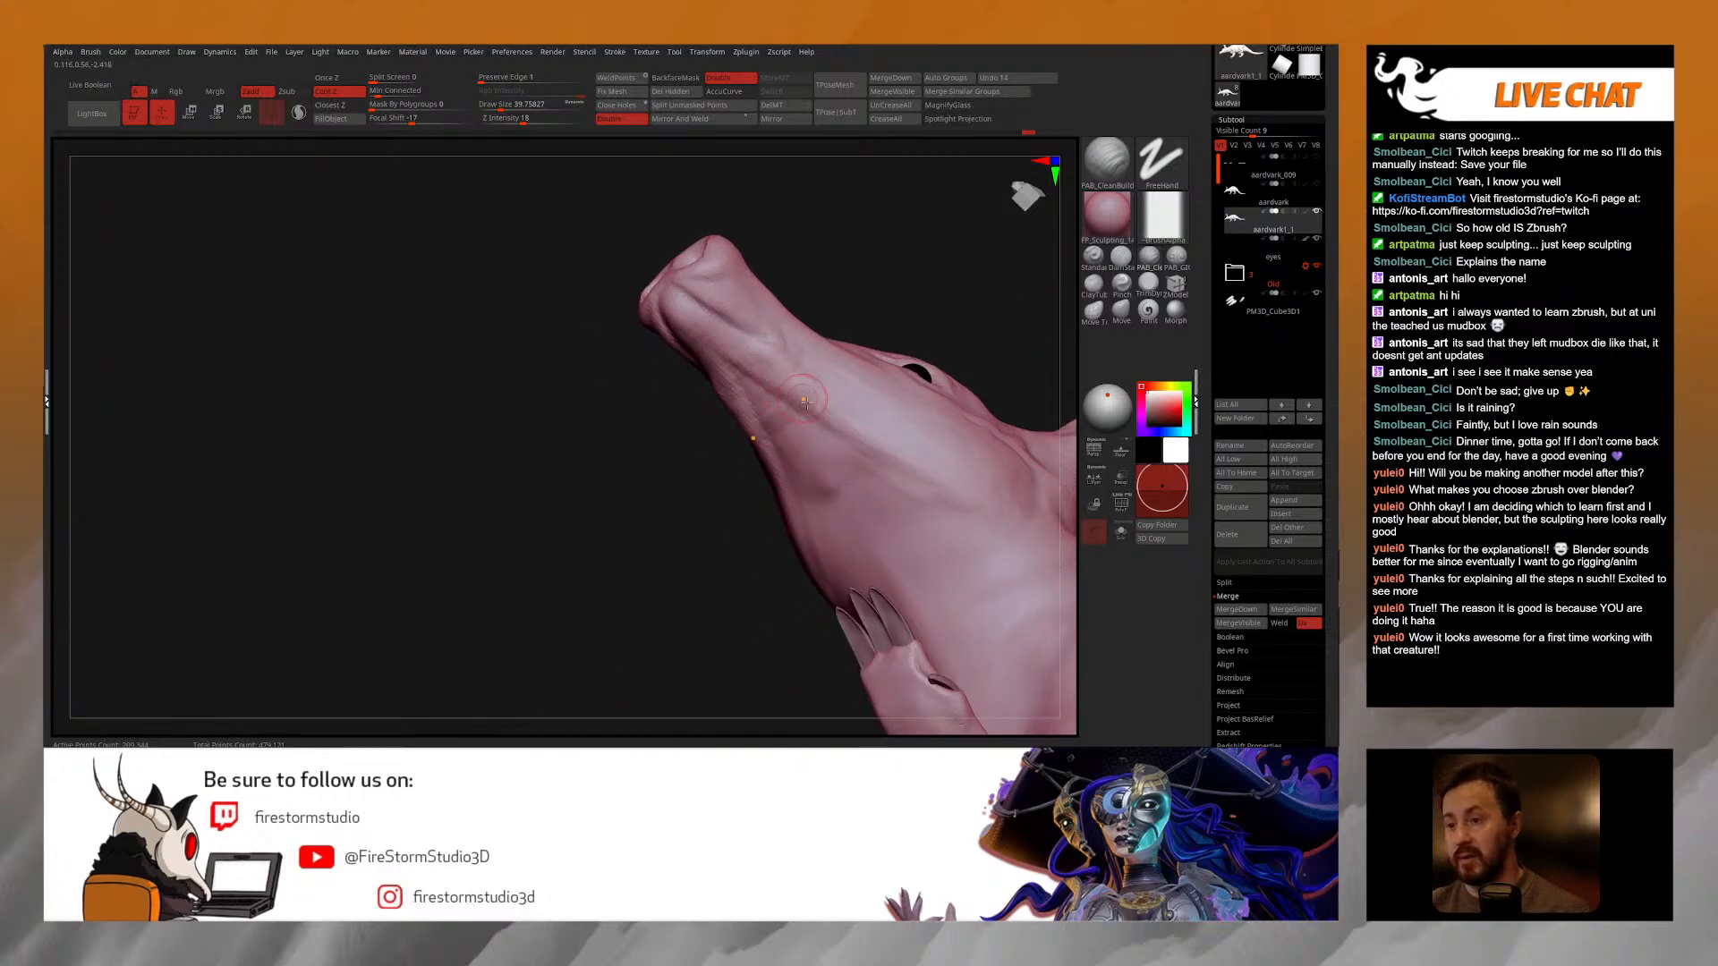
{"action": "right_click_drag", "start_coordinate": [971, 501], "coordinate": [716, 394]}
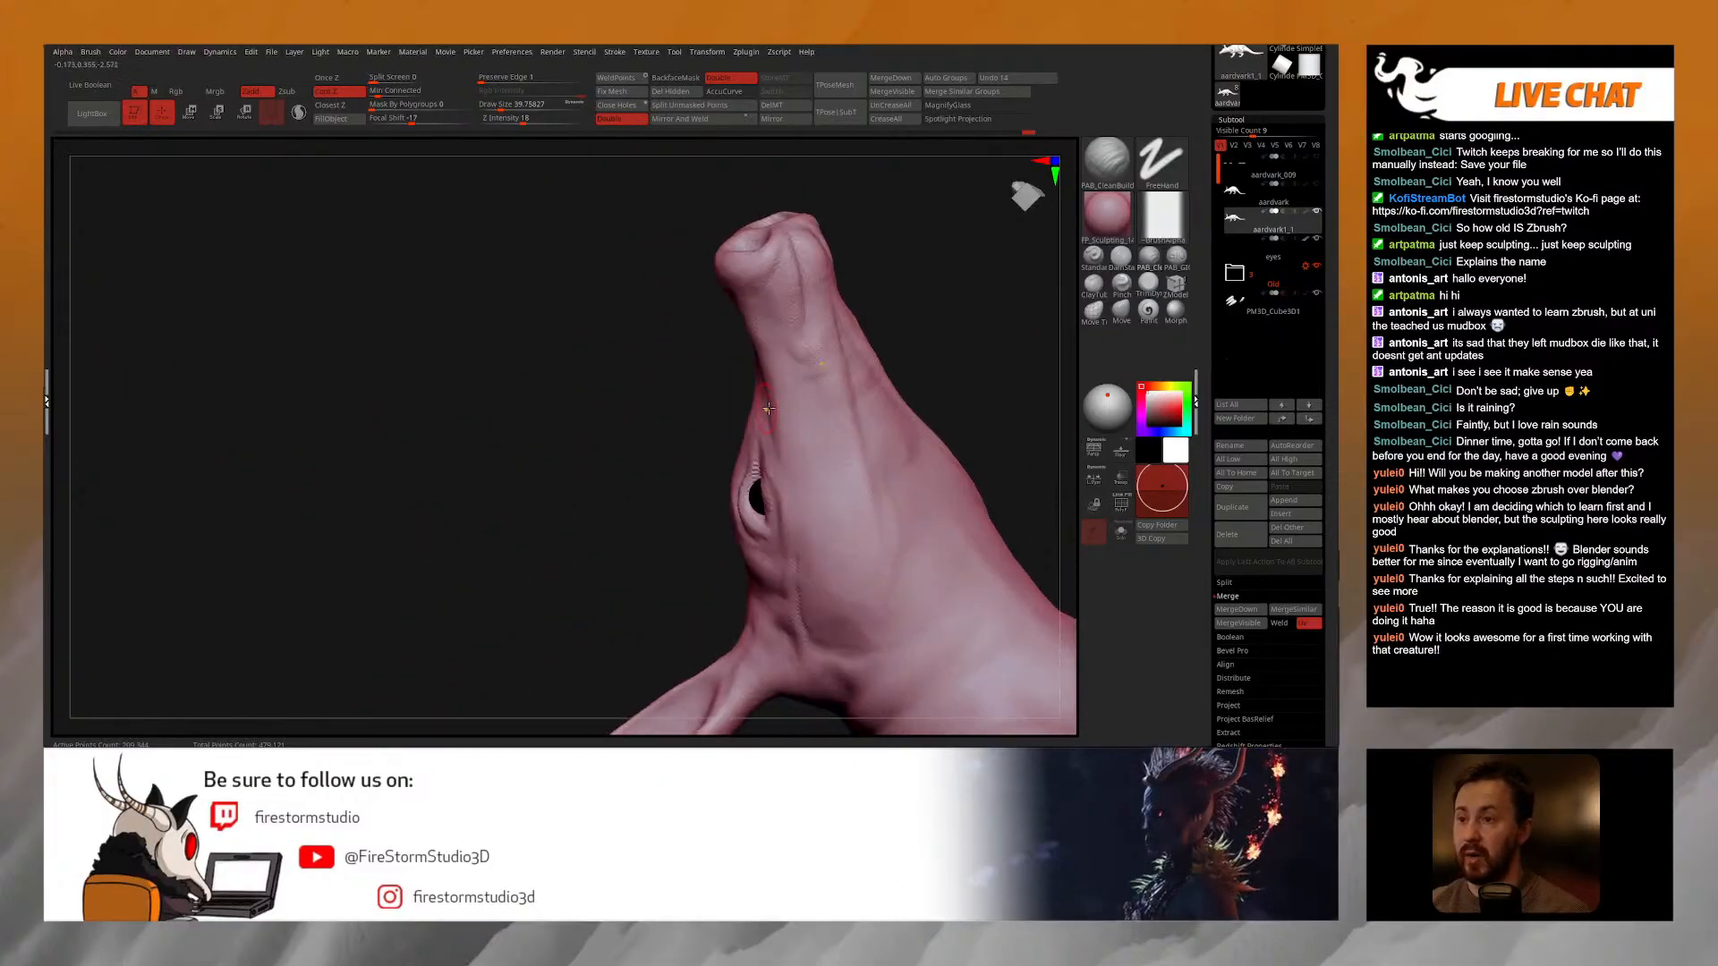
{"action": "mouse_move", "coordinate": [823, 329]}
{"action": "right_mouse_down"}
{"action": "mouse_move", "coordinate": [692, 392]}
{"action": "mouse_move", "coordinate": [701, 446]}
{"action": "right_mouse_up"}
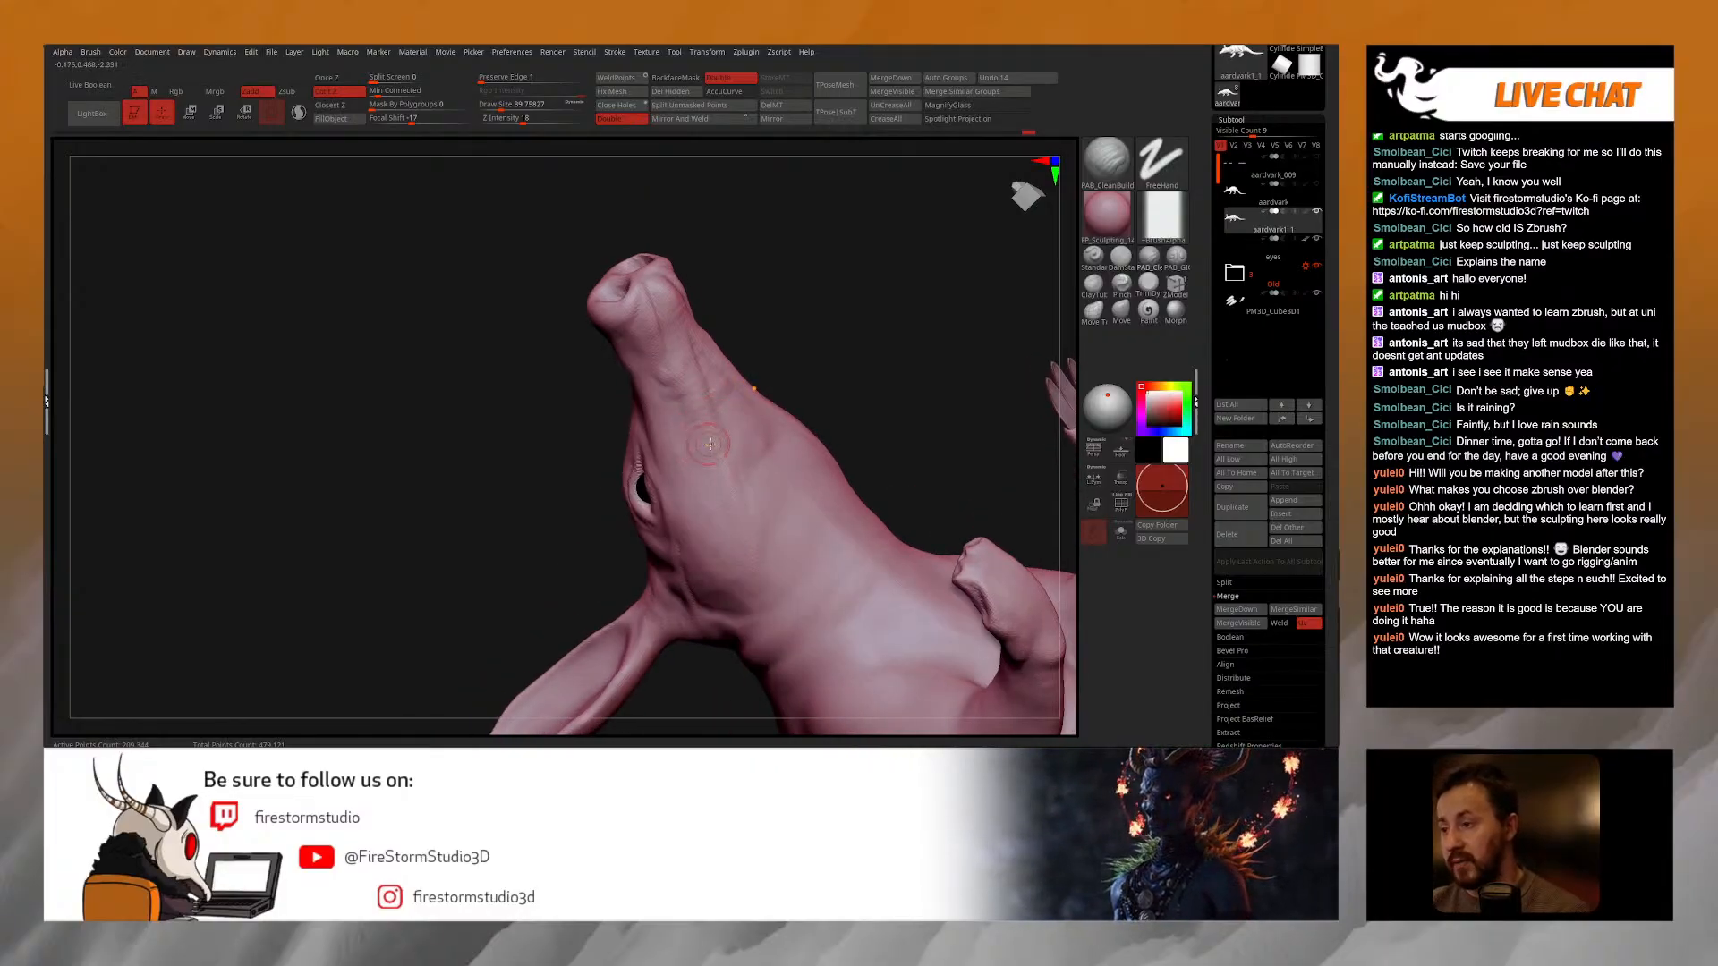
Step: Build up the folds under the jaw with CleanBuild at a draw size of about 40 and smooth the cheek
{"action": "right_click_drag", "start_coordinate": [709, 443], "coordinate": [731, 460]}
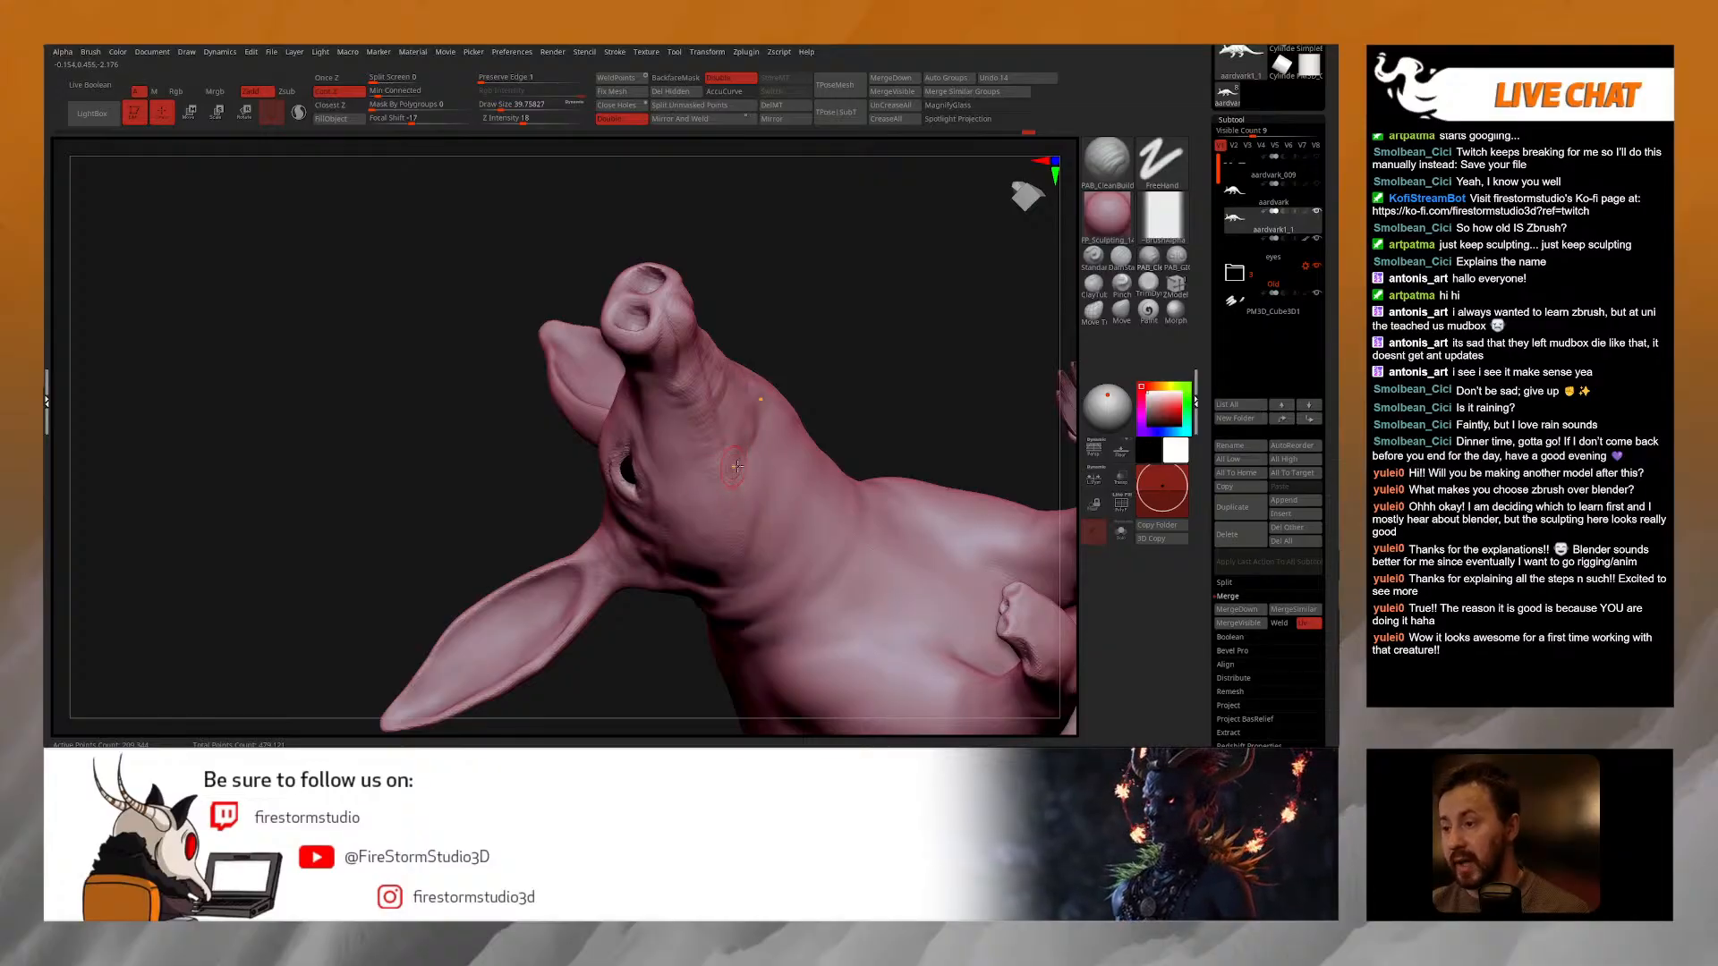
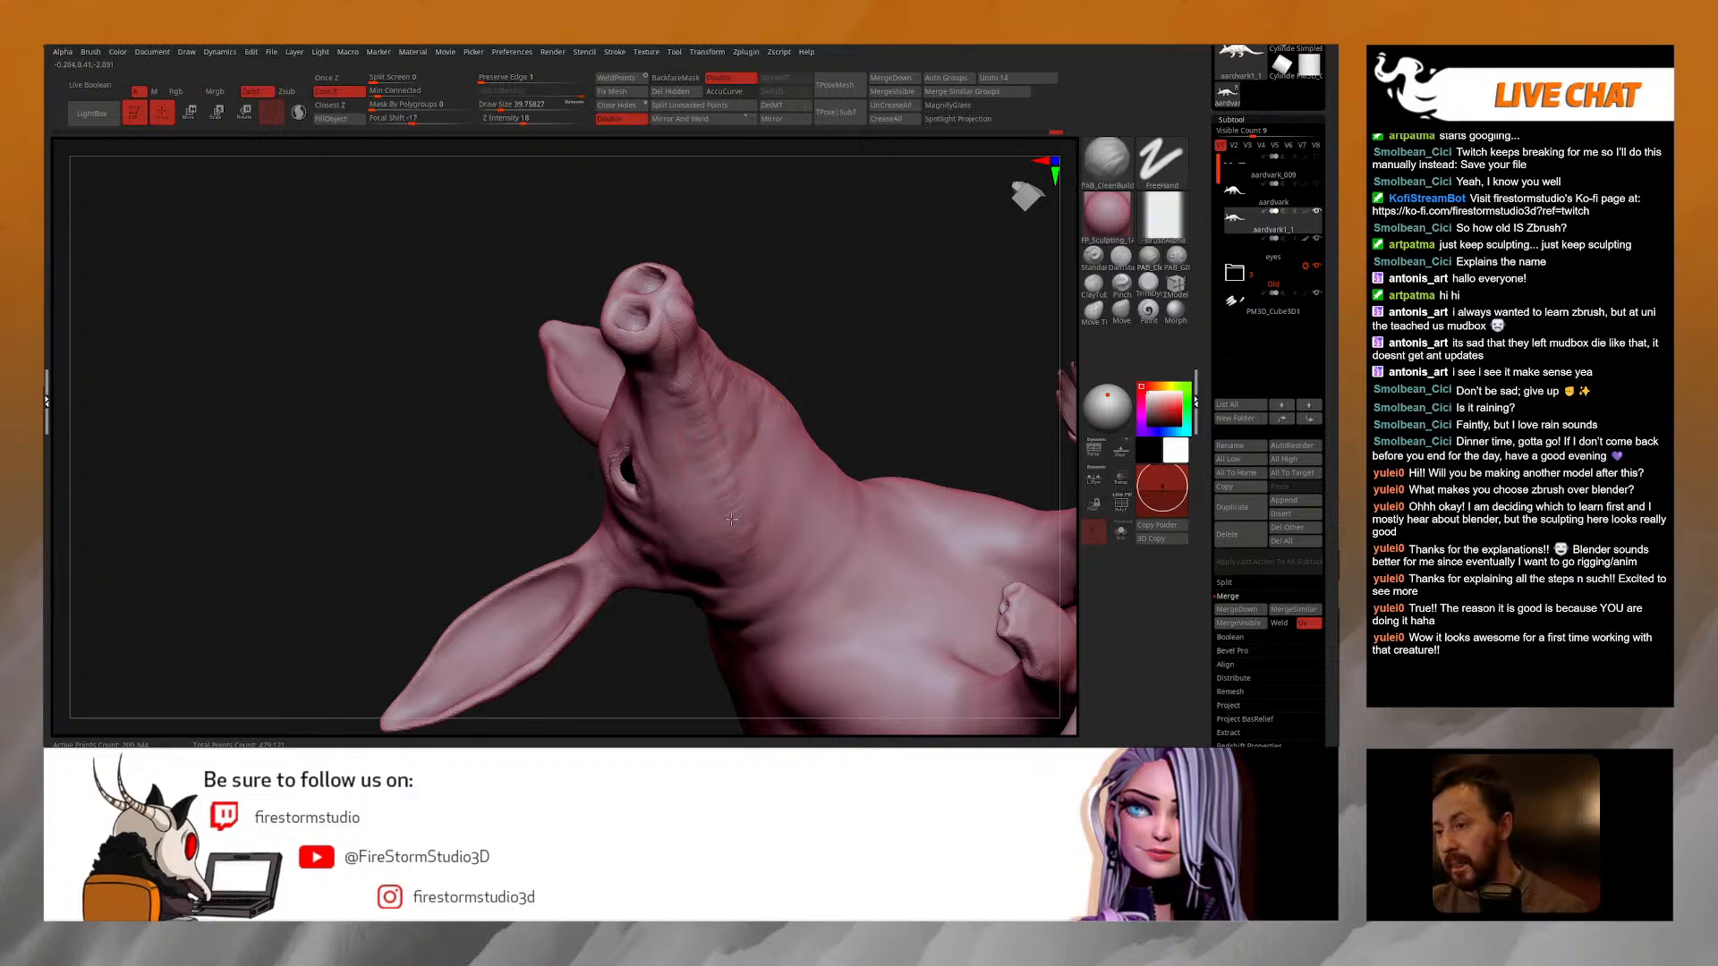
{"action": "mouse_move", "coordinate": [746, 542]}
{"action": "right_mouse_down"}
{"action": "mouse_move", "coordinate": [750, 399]}
{"action": "mouse_move", "coordinate": [822, 387]}
{"action": "mouse_move", "coordinate": [835, 345]}
{"action": "mouse_move", "coordinate": [761, 423]}
{"action": "right_mouse_up"}
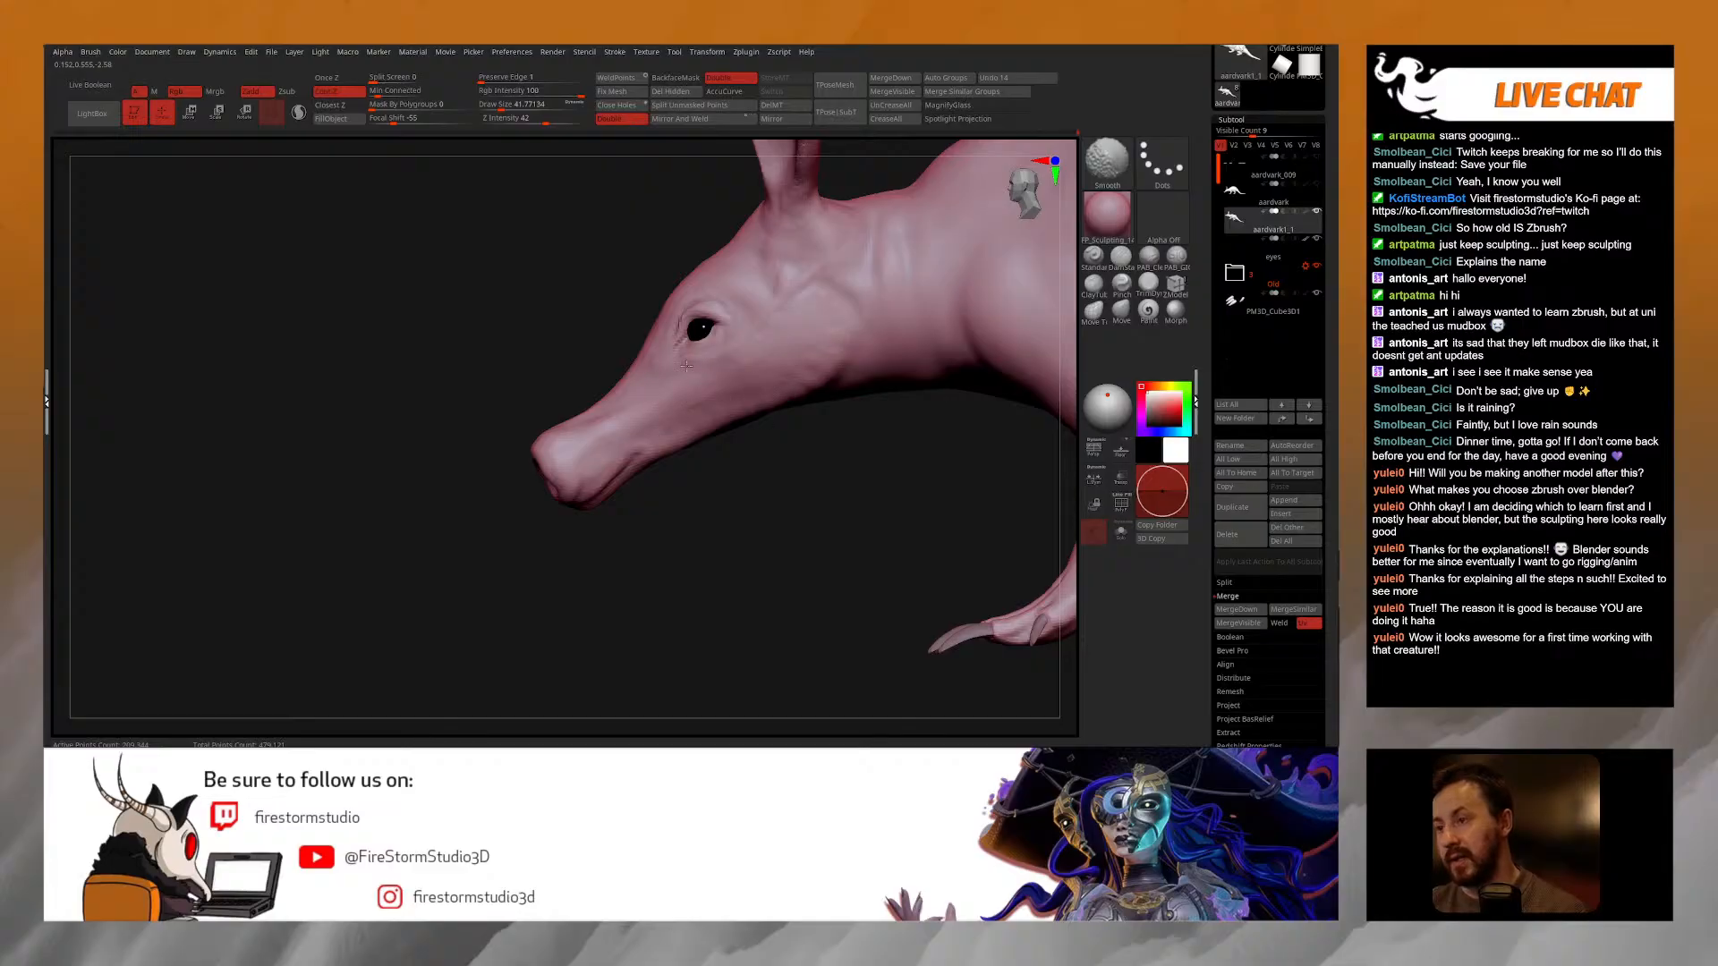
{"action": "right_click_drag", "start_coordinate": [694, 415], "coordinate": [670, 449], "text": "shift"}
{"action": "left_click_drag", "start_coordinate": [713, 386], "coordinate": [841, 354]}
Step: Flatten the planes of the cheek and snout side with TrimDynamic at a draw size of about 57
{"action": "left_click", "coordinate": [1148, 283]}
{"action": "mouse_move", "coordinate": [912, 299]}
{"action": "right_mouse_down"}
{"action": "mouse_move", "coordinate": [618, 383]}
{"action": "mouse_move", "coordinate": [680, 351]}
{"action": "mouse_move", "coordinate": [637, 362]}
{"action": "right_mouse_up"}
{"action": "right_click", "coordinate": [606, 387]}
{"action": "key", "text": "space"}
{"action": "left_click_drag", "start_coordinate": [638, 363], "coordinate": [651, 361]}
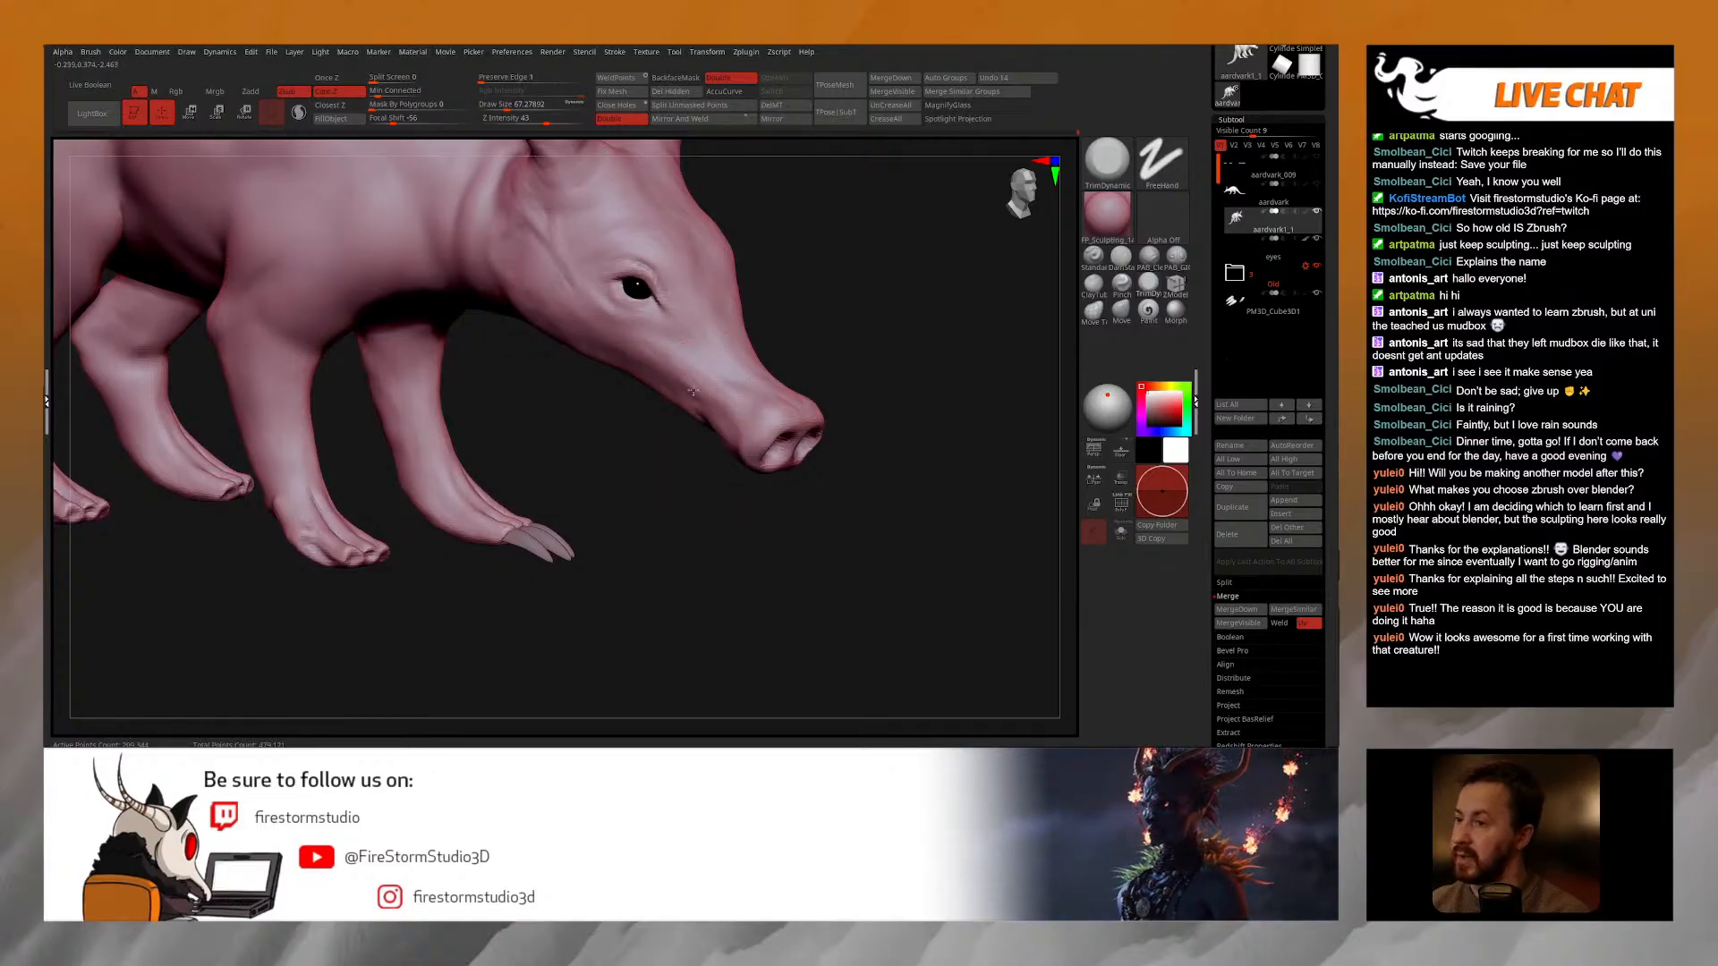
{"action": "right_click_drag", "start_coordinate": [551, 271], "coordinate": [685, 280]}
{"action": "mouse_move", "coordinate": [825, 381]}
{"action": "right_mouse_down"}
{"action": "mouse_move", "coordinate": [760, 383]}
{"action": "mouse_move", "coordinate": [832, 309]}
{"action": "mouse_move", "coordinate": [745, 599]}
{"action": "mouse_move", "coordinate": [747, 465]}
{"action": "mouse_move", "coordinate": [788, 626]}
{"action": "right_mouse_up"}
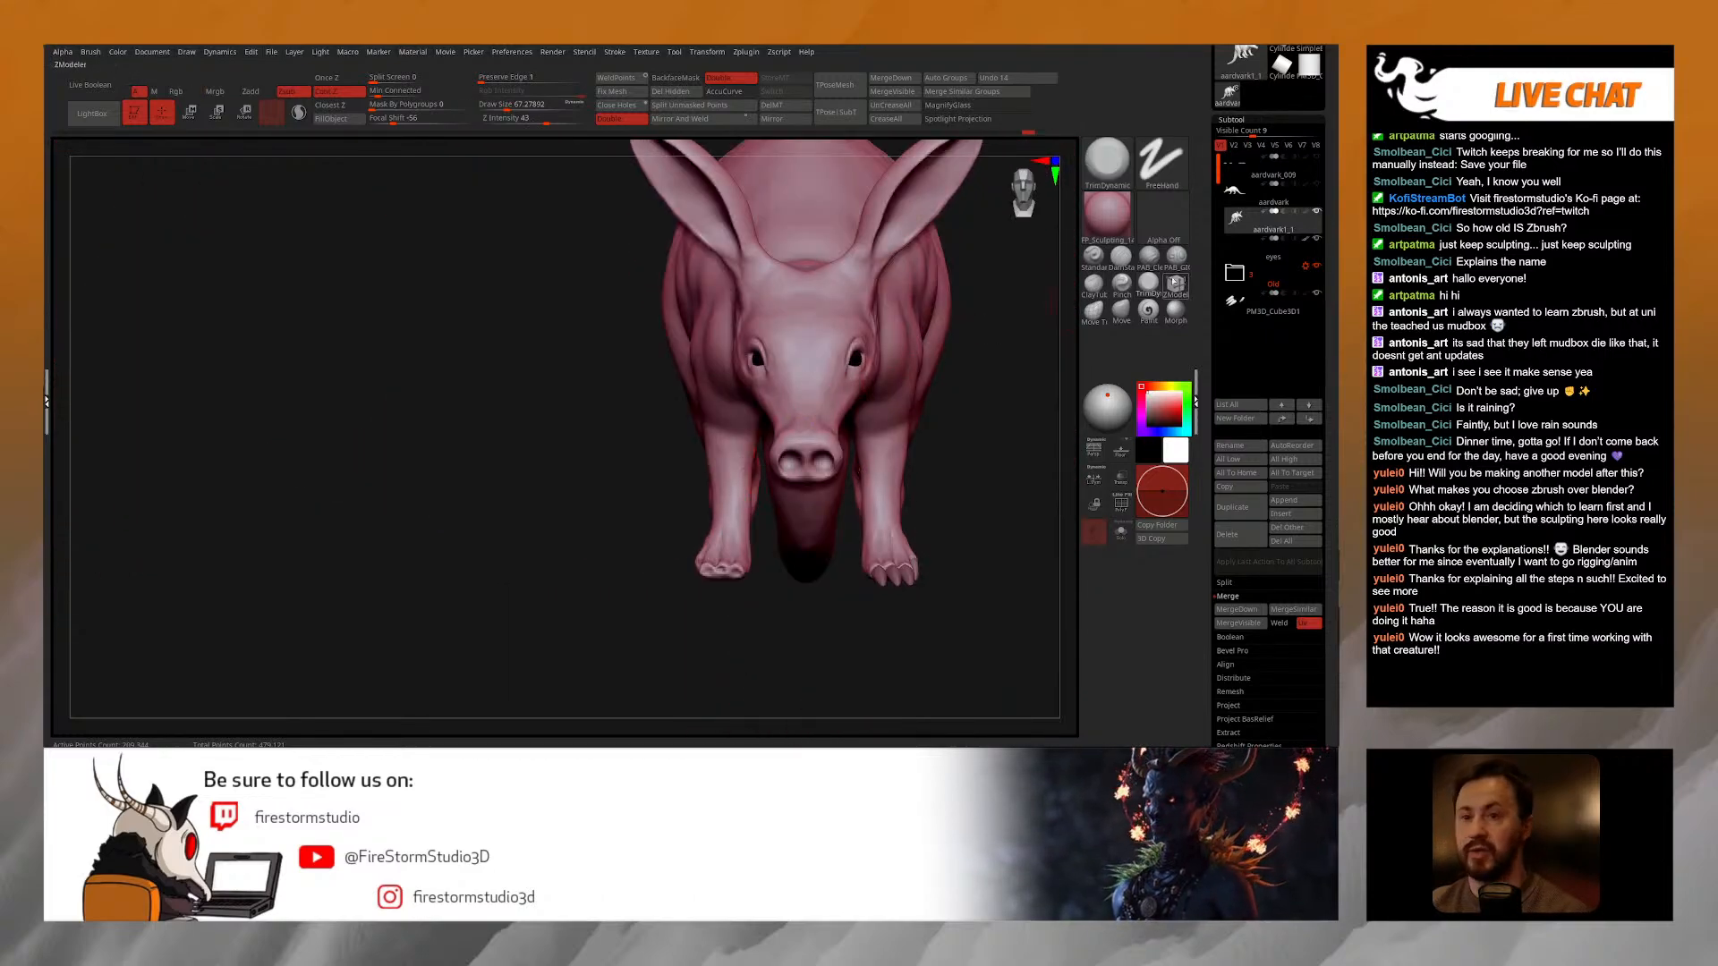
Step: Reshape the contour of the snout tip and nose with the Move brush at draw sizes of about 105 and 78
{"action": "left_click", "coordinate": [1121, 311]}
{"action": "mouse_move", "coordinate": [796, 376]}
{"action": "right_mouse_down"}
{"action": "mouse_move", "coordinate": [777, 527]}
{"action": "mouse_move", "coordinate": [766, 314]}
{"action": "mouse_move", "coordinate": [784, 317]}
{"action": "right_mouse_up"}
{"action": "key", "text": "space"}
{"action": "left_click_drag", "start_coordinate": [766, 450], "coordinate": [776, 449]}
{"action": "right_click_drag", "start_coordinate": [780, 445], "coordinate": [796, 497], "text": "ctrl"}
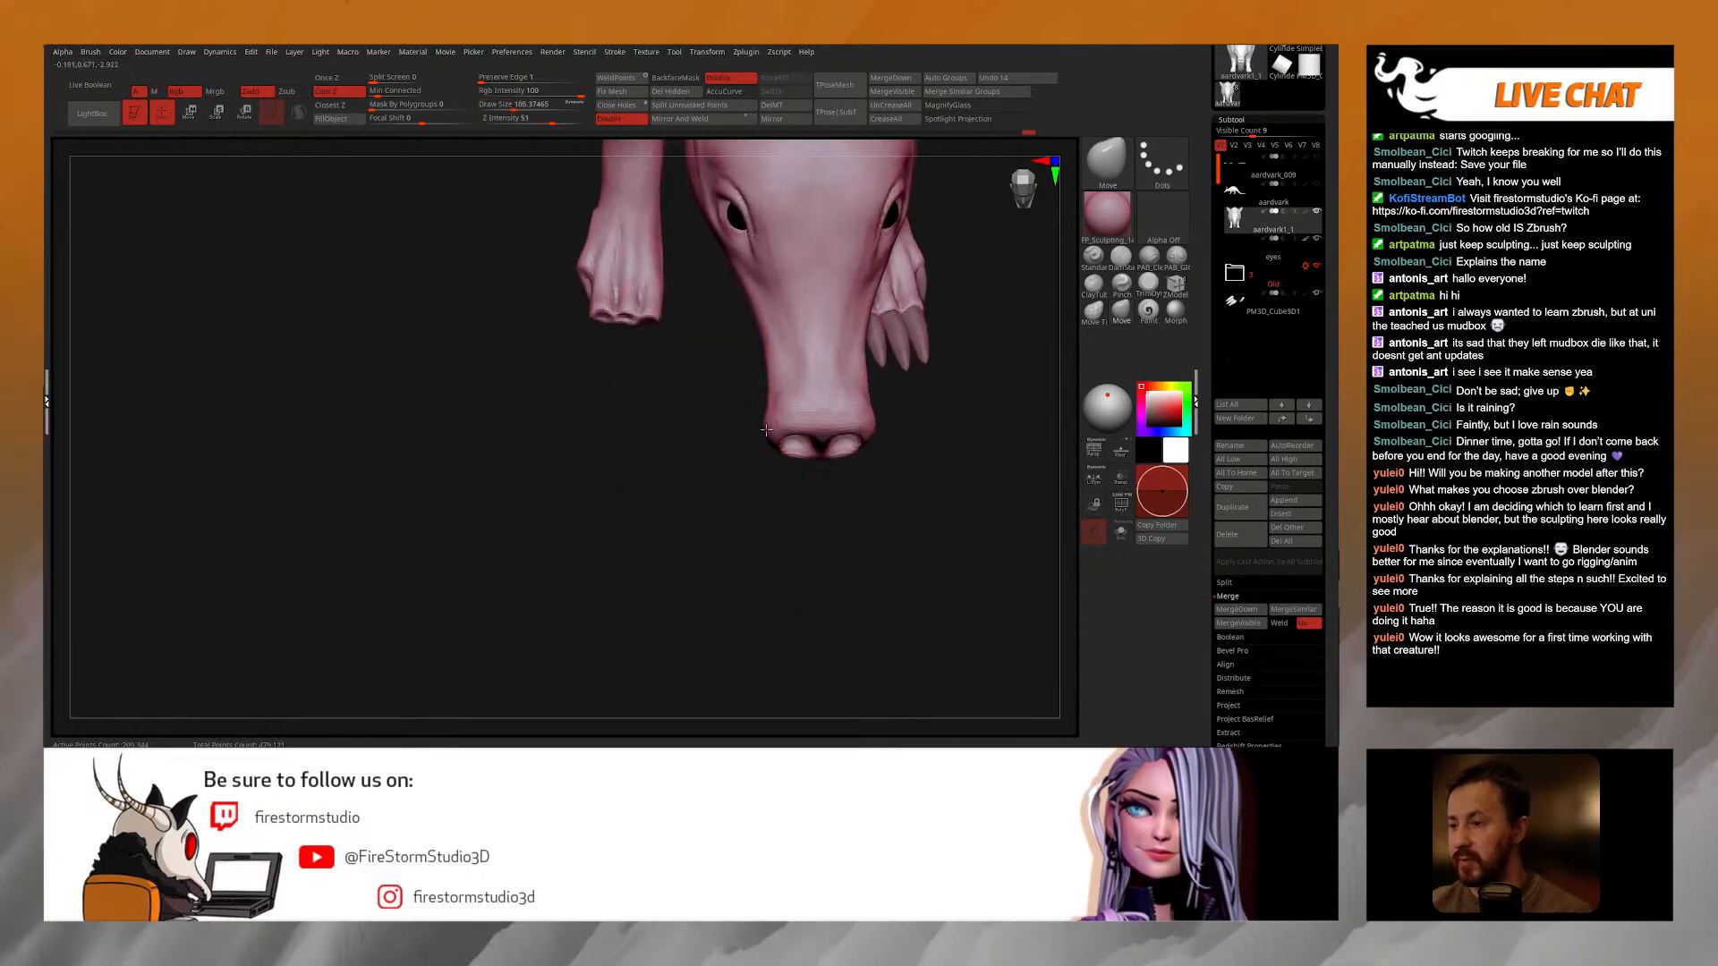
{"action": "right_click_drag", "start_coordinate": [766, 433], "coordinate": [761, 432]}
{"action": "key", "text": "space"}
{"action": "left_click_drag", "start_coordinate": [771, 431], "coordinate": [764, 431]}
{"action": "mouse_move", "coordinate": [769, 431]}
{"action": "right_mouse_down"}
{"action": "mouse_move", "coordinate": [780, 326]}
{"action": "mouse_move", "coordinate": [764, 322]}
{"action": "right_mouse_up"}
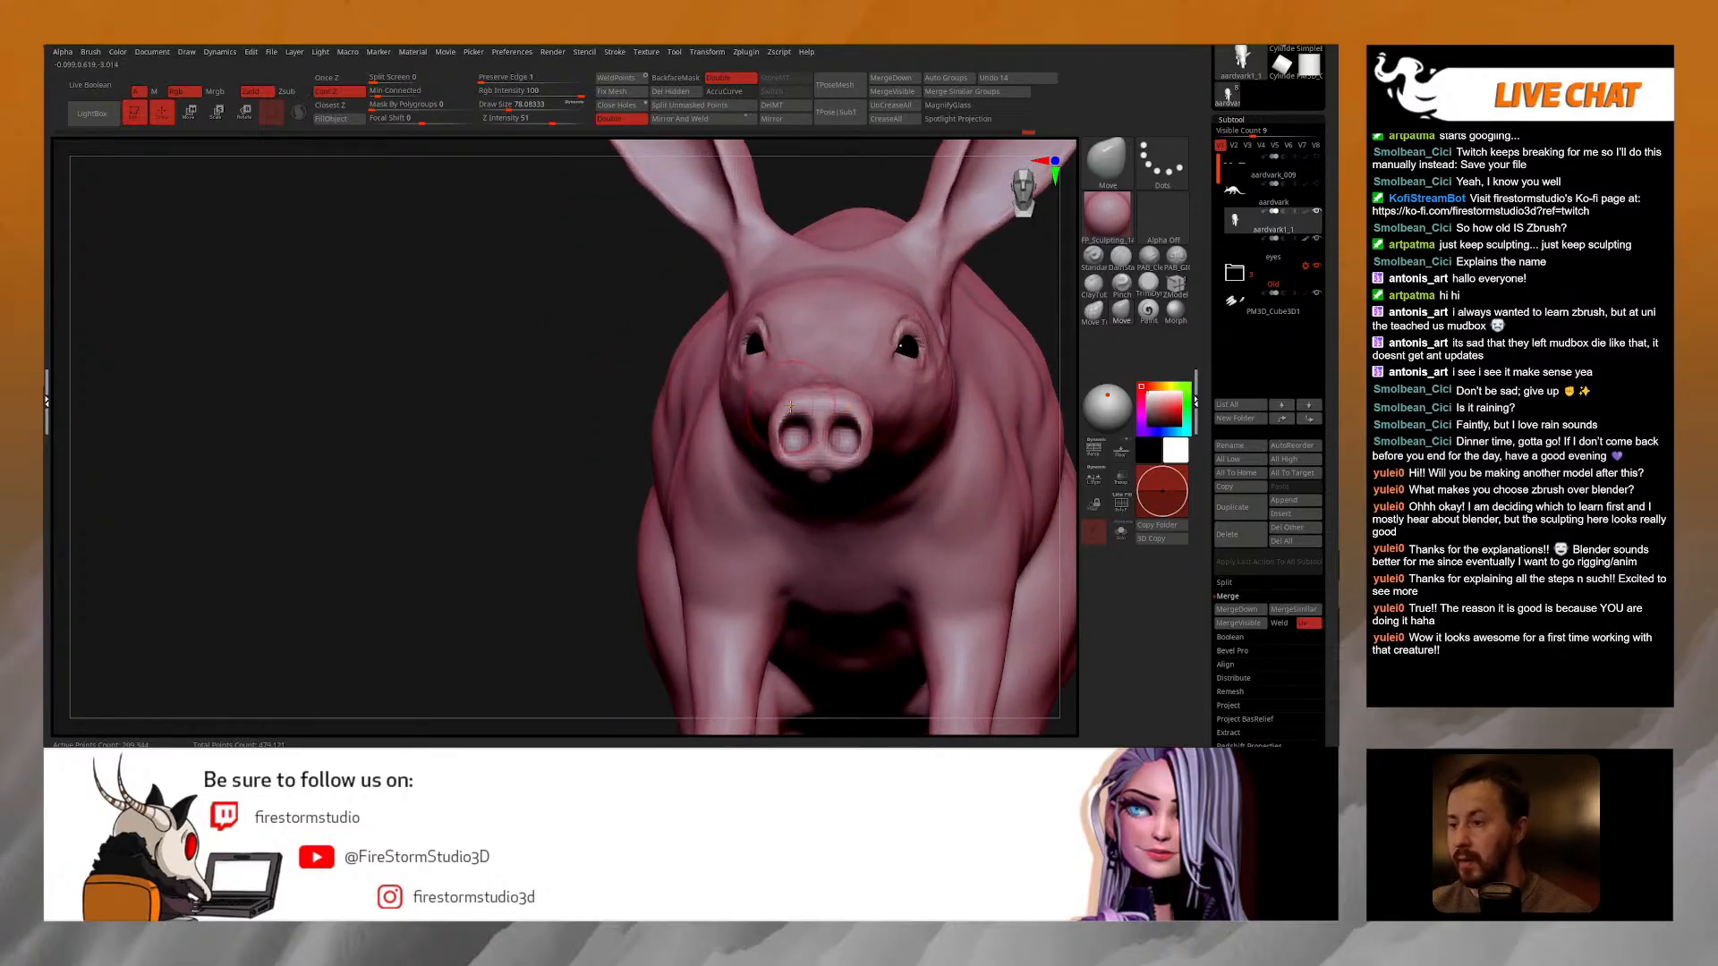
{"action": "right_click_drag", "start_coordinate": [785, 452], "coordinate": [740, 467]}
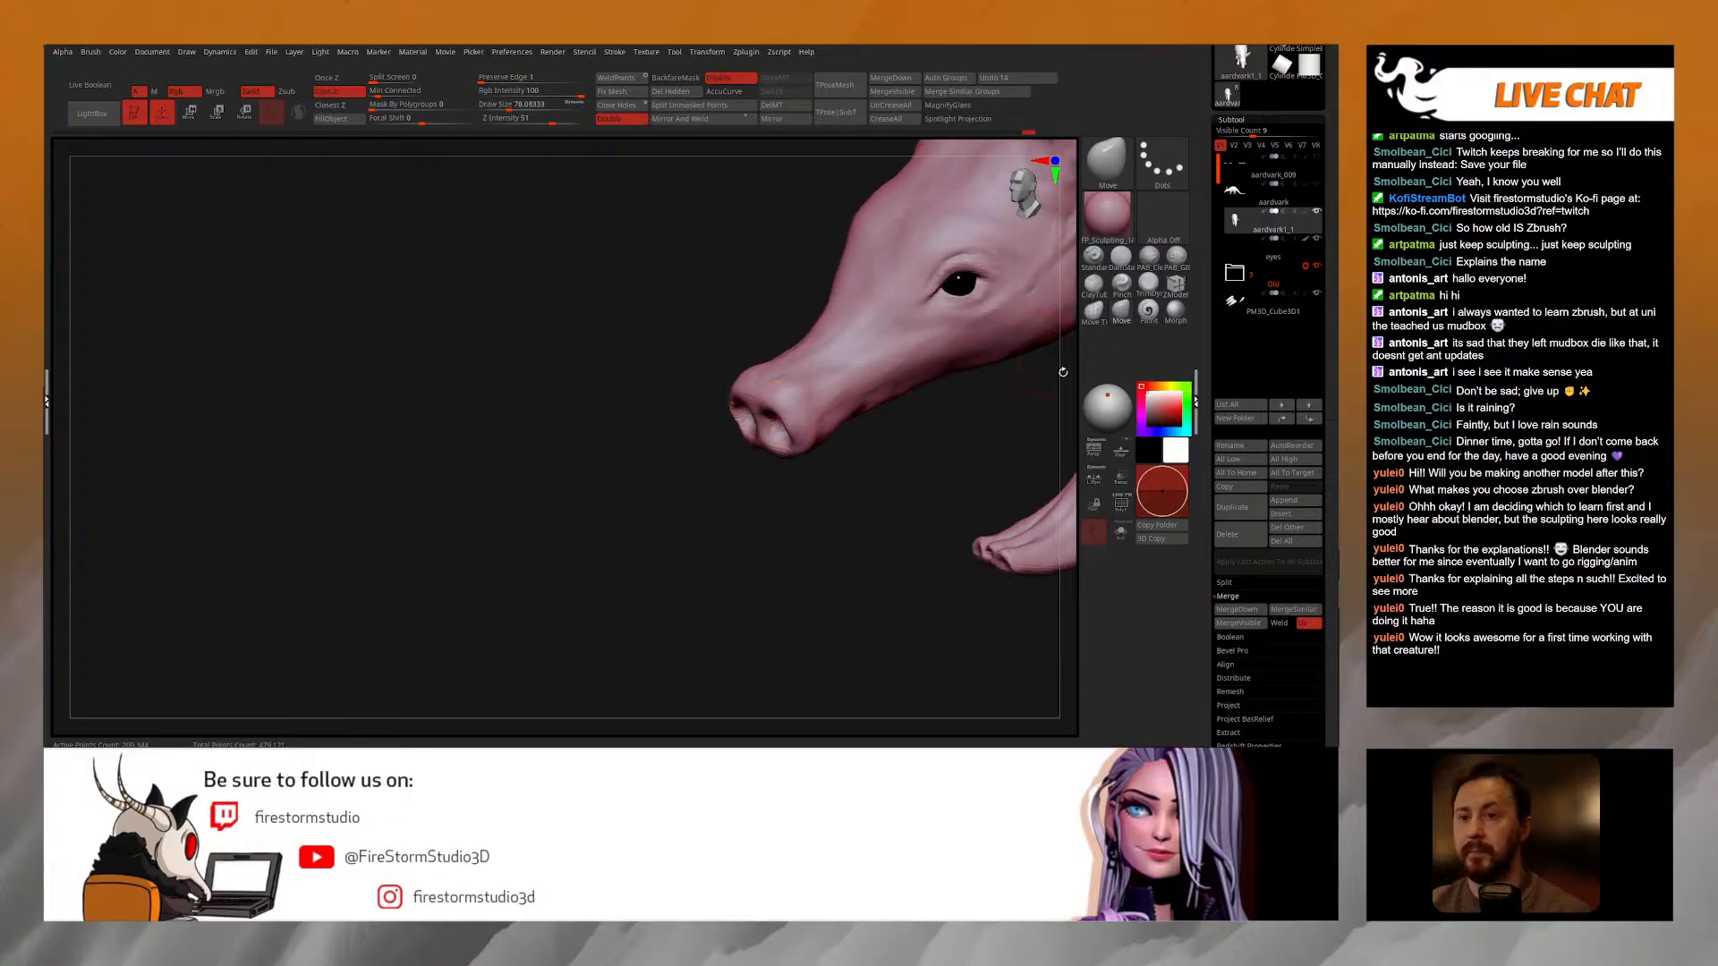
Step: Thicken the rims around the nostrils and nose tip with the Inflat brush at a draw size of about 36
{"action": "key", "text": "b"}
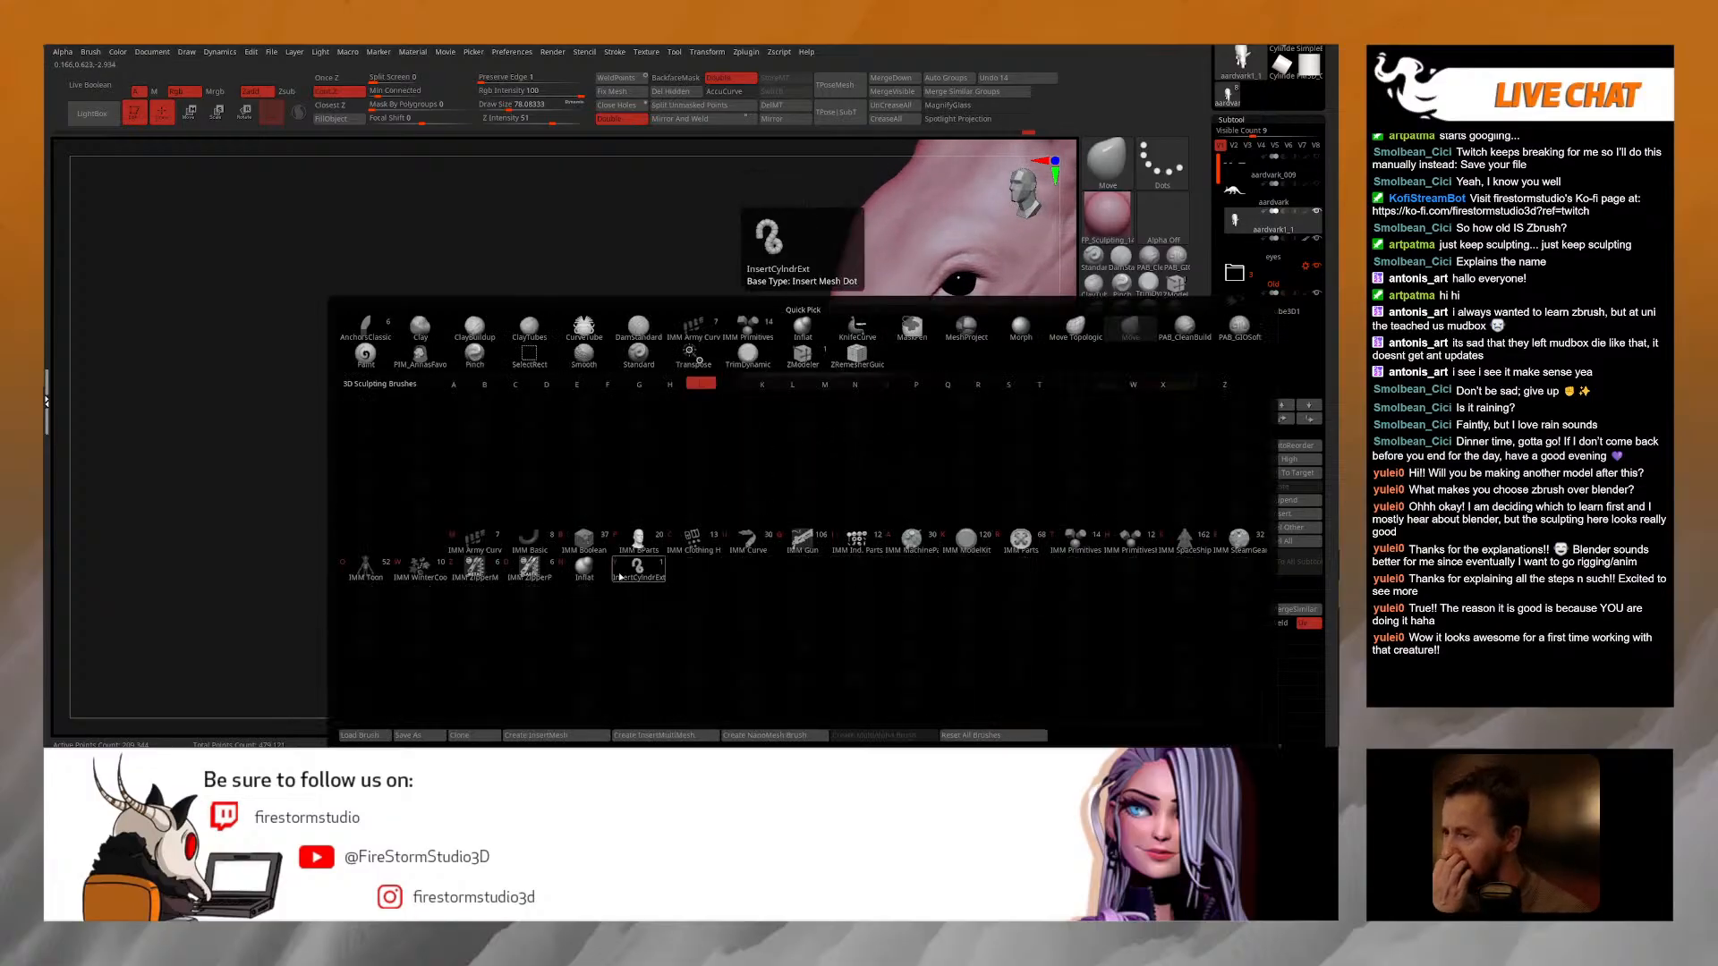
{"action": "key", "text": "i"}
{"action": "key", "text": "n"}
{"action": "key", "text": "space"}
{"action": "right_click_drag", "start_coordinate": [664, 414], "coordinate": [781, 408]}
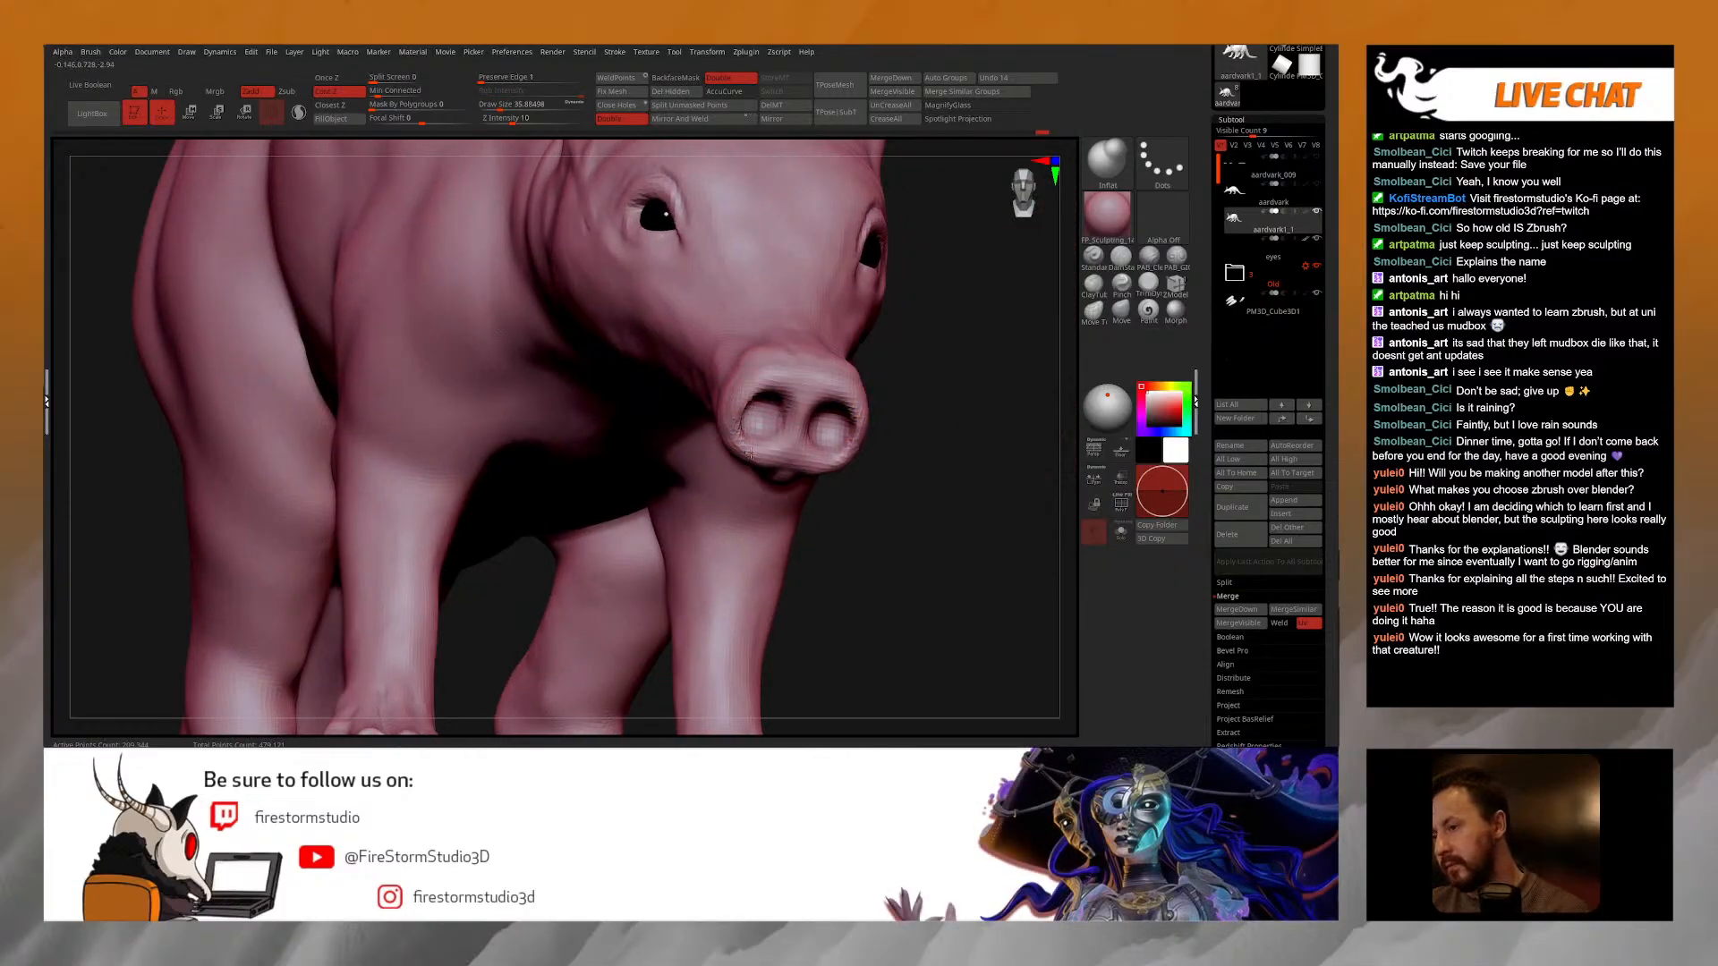
{"action": "right_click_drag", "start_coordinate": [787, 452], "coordinate": [818, 396]}
{"action": "right_click_drag", "start_coordinate": [813, 467], "coordinate": [803, 422]}
{"action": "right_click_drag", "start_coordinate": [757, 347], "coordinate": [811, 348], "text": "alt"}
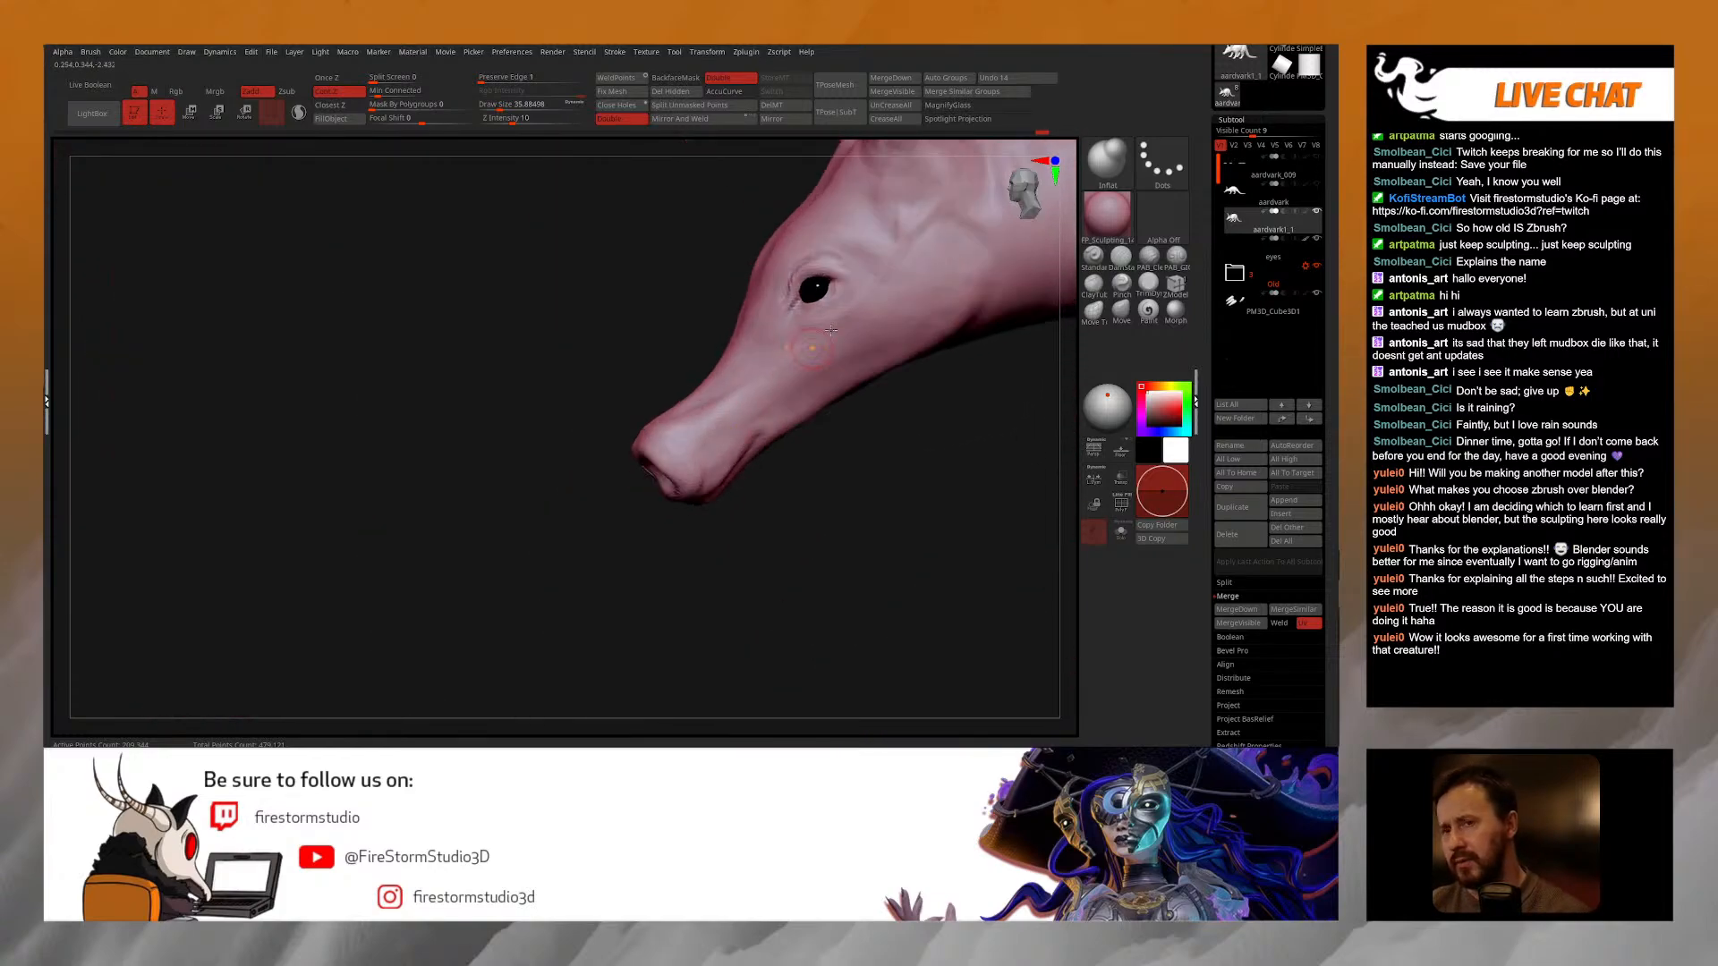
Step: Sculpt the forehead and brow forms with CleanBuild at a draw size of about 50
{"action": "left_click", "coordinate": [1121, 259]}
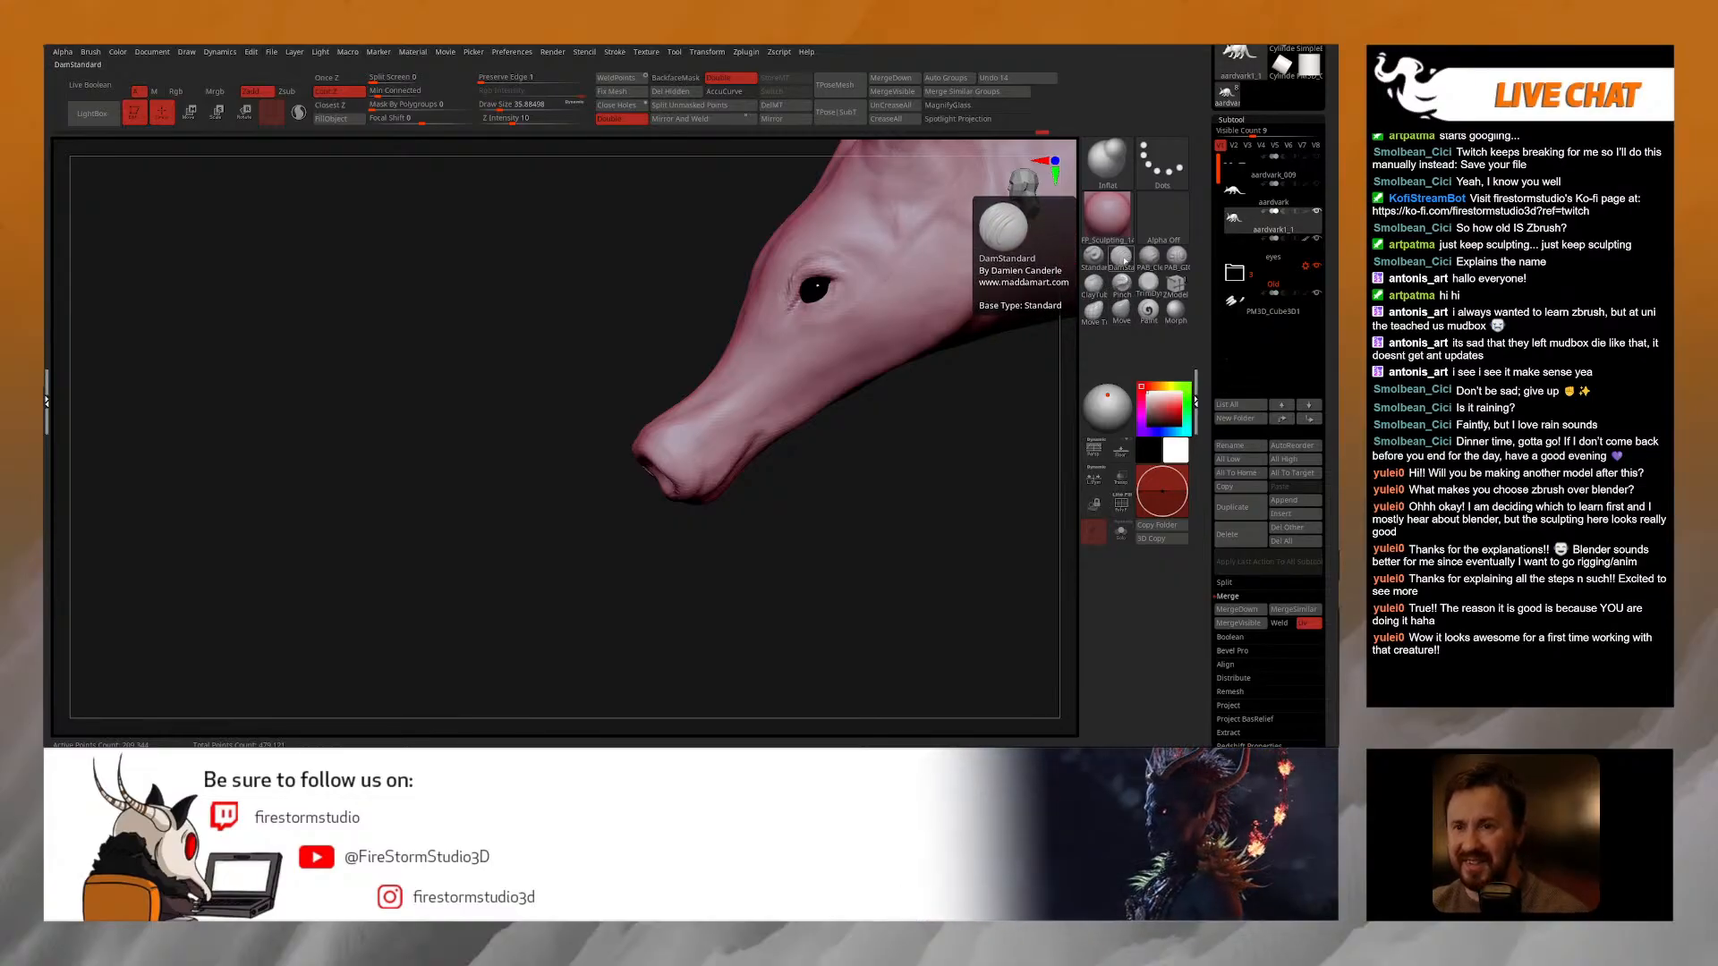
{"action": "left_click", "coordinate": [1147, 259]}
{"action": "mouse_move", "coordinate": [682, 380]}
{"action": "right_mouse_down"}
{"action": "mouse_move", "coordinate": [749, 411]}
{"action": "mouse_move", "coordinate": [730, 333]}
{"action": "mouse_move", "coordinate": [736, 351]}
{"action": "mouse_move", "coordinate": [722, 319]}
{"action": "mouse_move", "coordinate": [658, 290]}
{"action": "mouse_move", "coordinate": [658, 251]}
{"action": "right_mouse_up"}
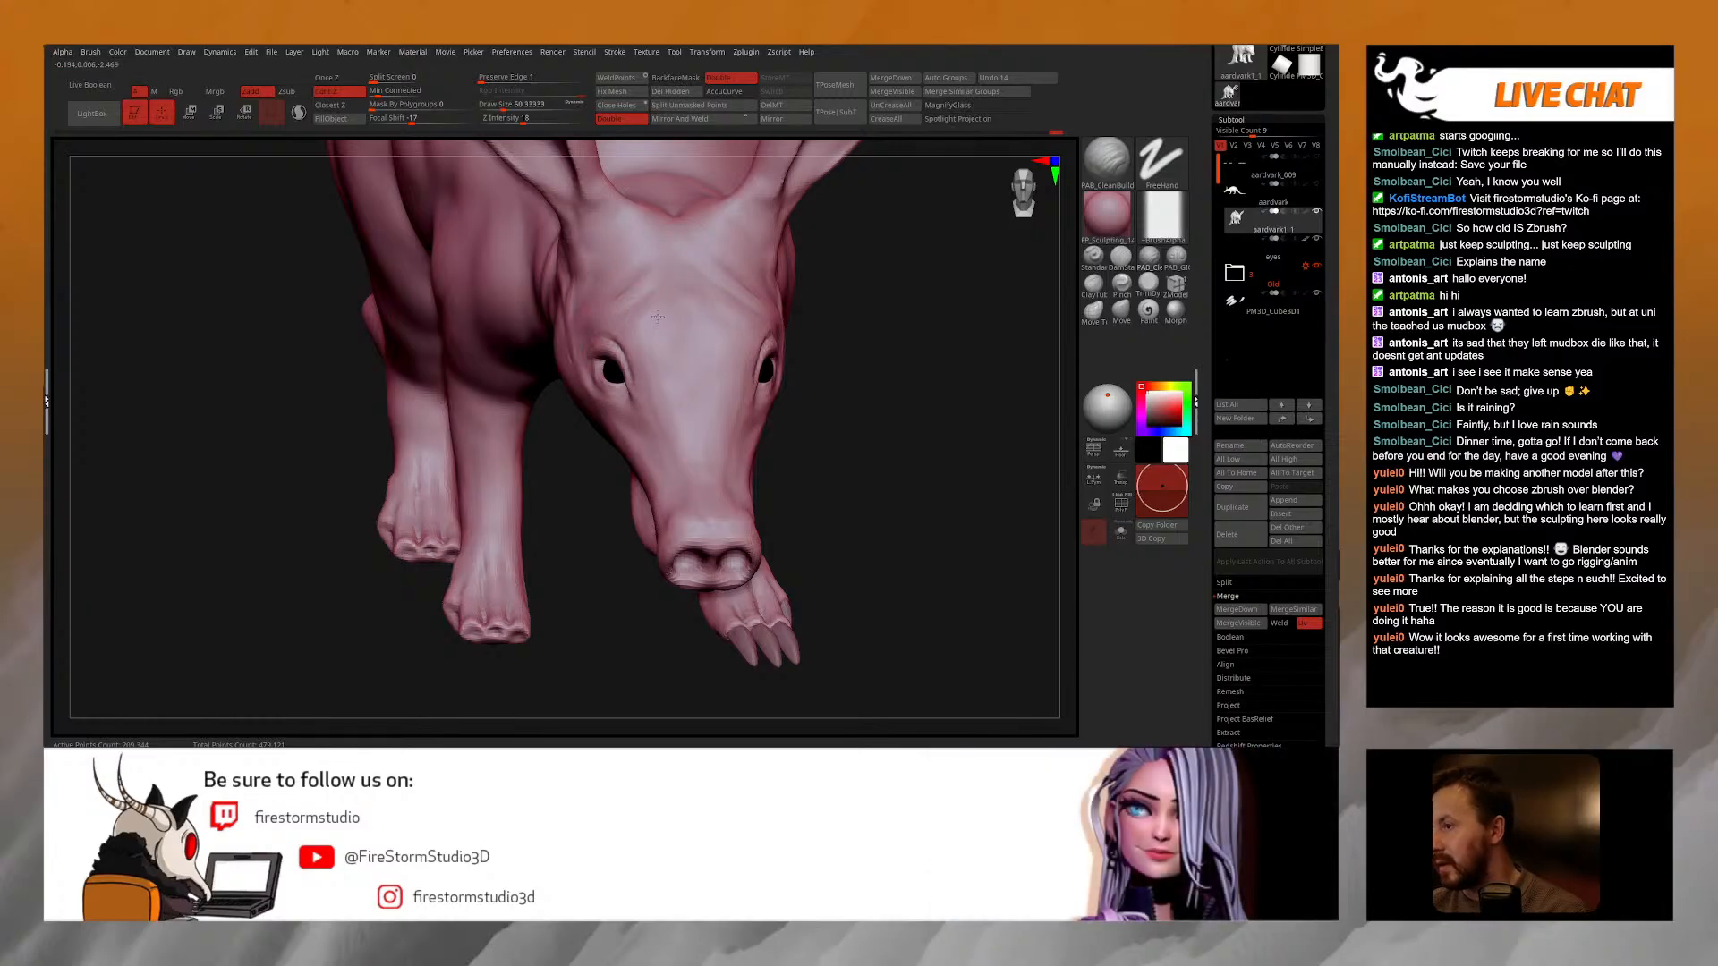
{"action": "right_click_drag", "start_coordinate": [659, 334], "coordinate": [534, 247]}
Step: Turn on dynamic brush sizing and refine the side of the head with a smaller CleanBuild brush
{"action": "left_click", "coordinate": [1094, 452]}
{"action": "right_click_drag", "start_coordinate": [744, 421], "coordinate": [778, 402], "text": "alt"}
{"action": "right_click_drag", "start_coordinate": [752, 340], "coordinate": [733, 389], "text": "ctrl"}
{"action": "key", "text": "space"}
{"action": "left_click_drag", "start_coordinate": [750, 408], "coordinate": [732, 408]}
{"action": "right_click_drag", "start_coordinate": [751, 408], "coordinate": [699, 427]}
{"action": "key", "text": "space"}
{"action": "left_click_drag", "start_coordinate": [754, 392], "coordinate": [738, 392]}
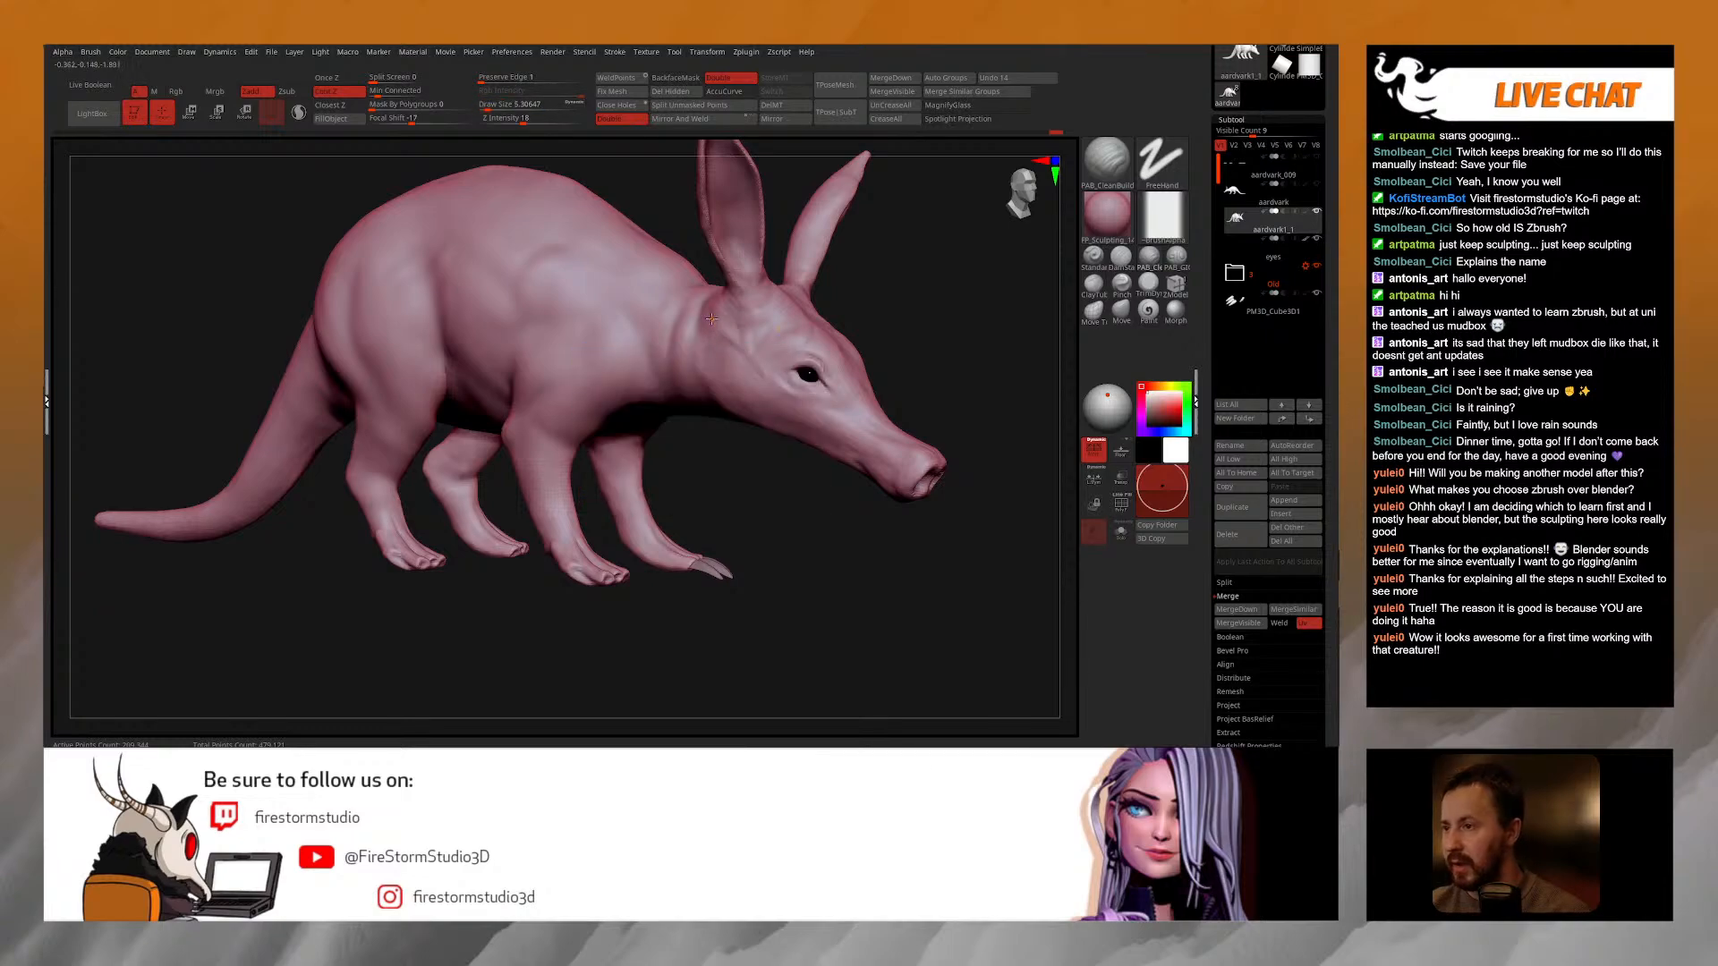
Step: Sculpt the cheek and the neck transition behind the ear with CleanBuild at a draw size of about 43
{"action": "right_click_drag", "start_coordinate": [711, 320], "coordinate": [732, 324]}
{"action": "key", "text": "space"}
{"action": "left_click_drag", "start_coordinate": [716, 334], "coordinate": [730, 334]}
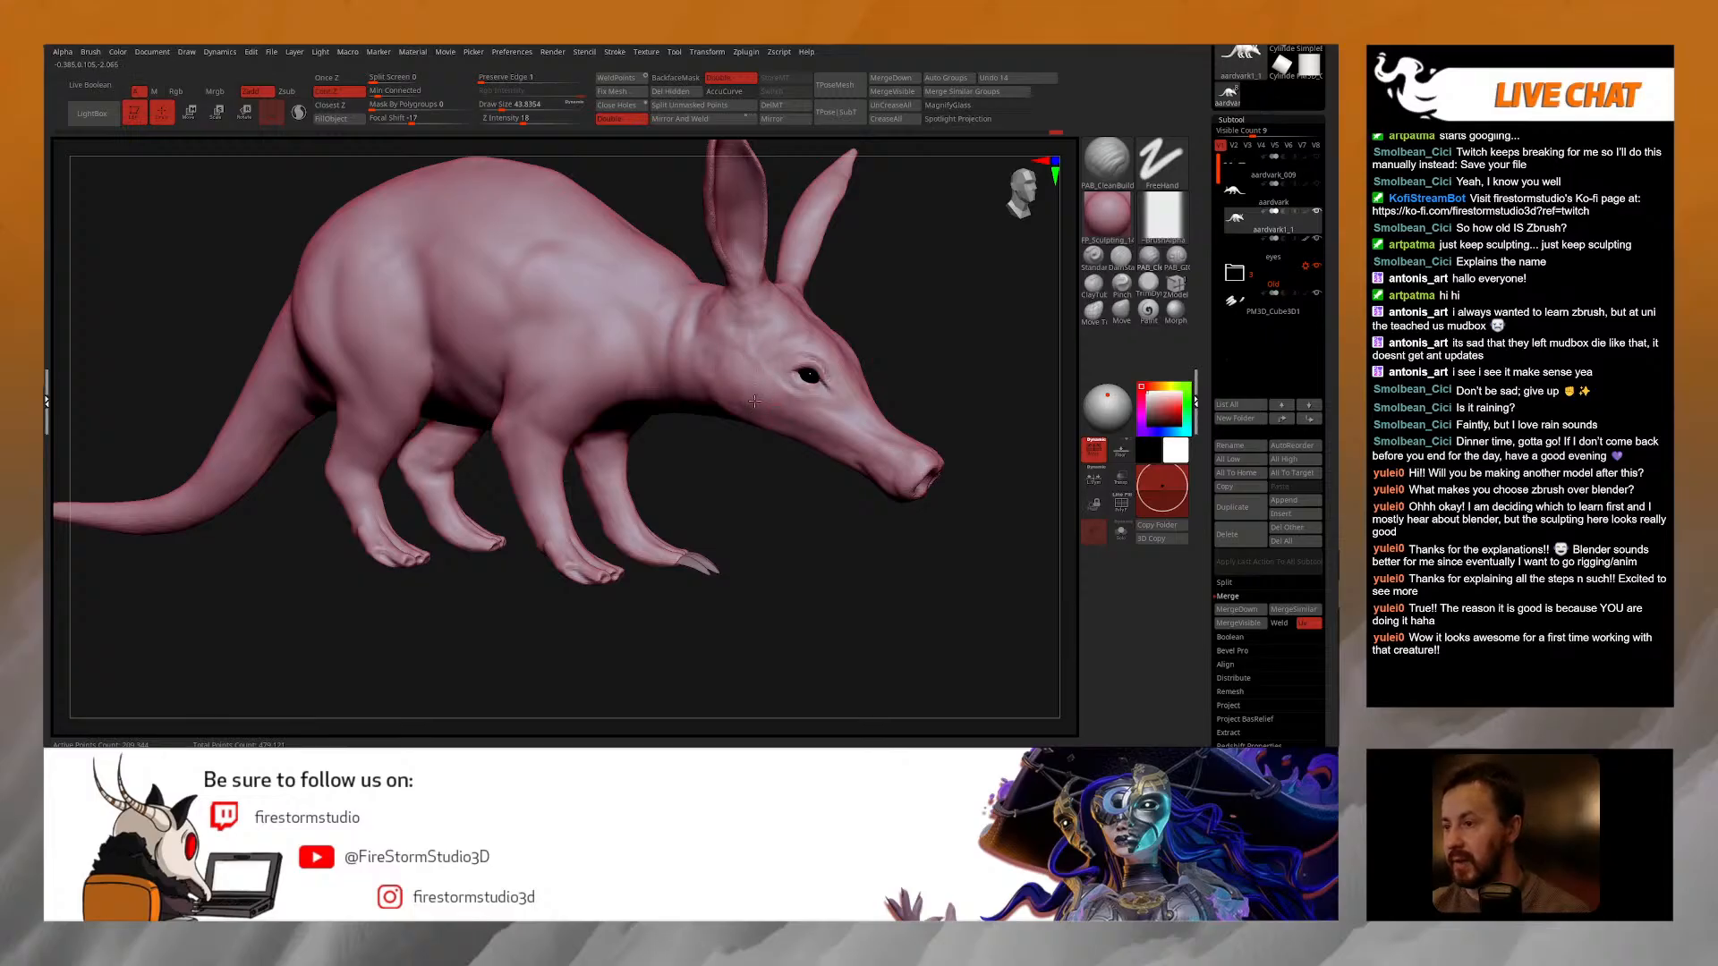
{"action": "mouse_move", "coordinate": [780, 403]}
{"action": "right_mouse_down"}
{"action": "mouse_move", "coordinate": [758, 344]}
{"action": "mouse_move", "coordinate": [722, 371]}
{"action": "right_mouse_up"}
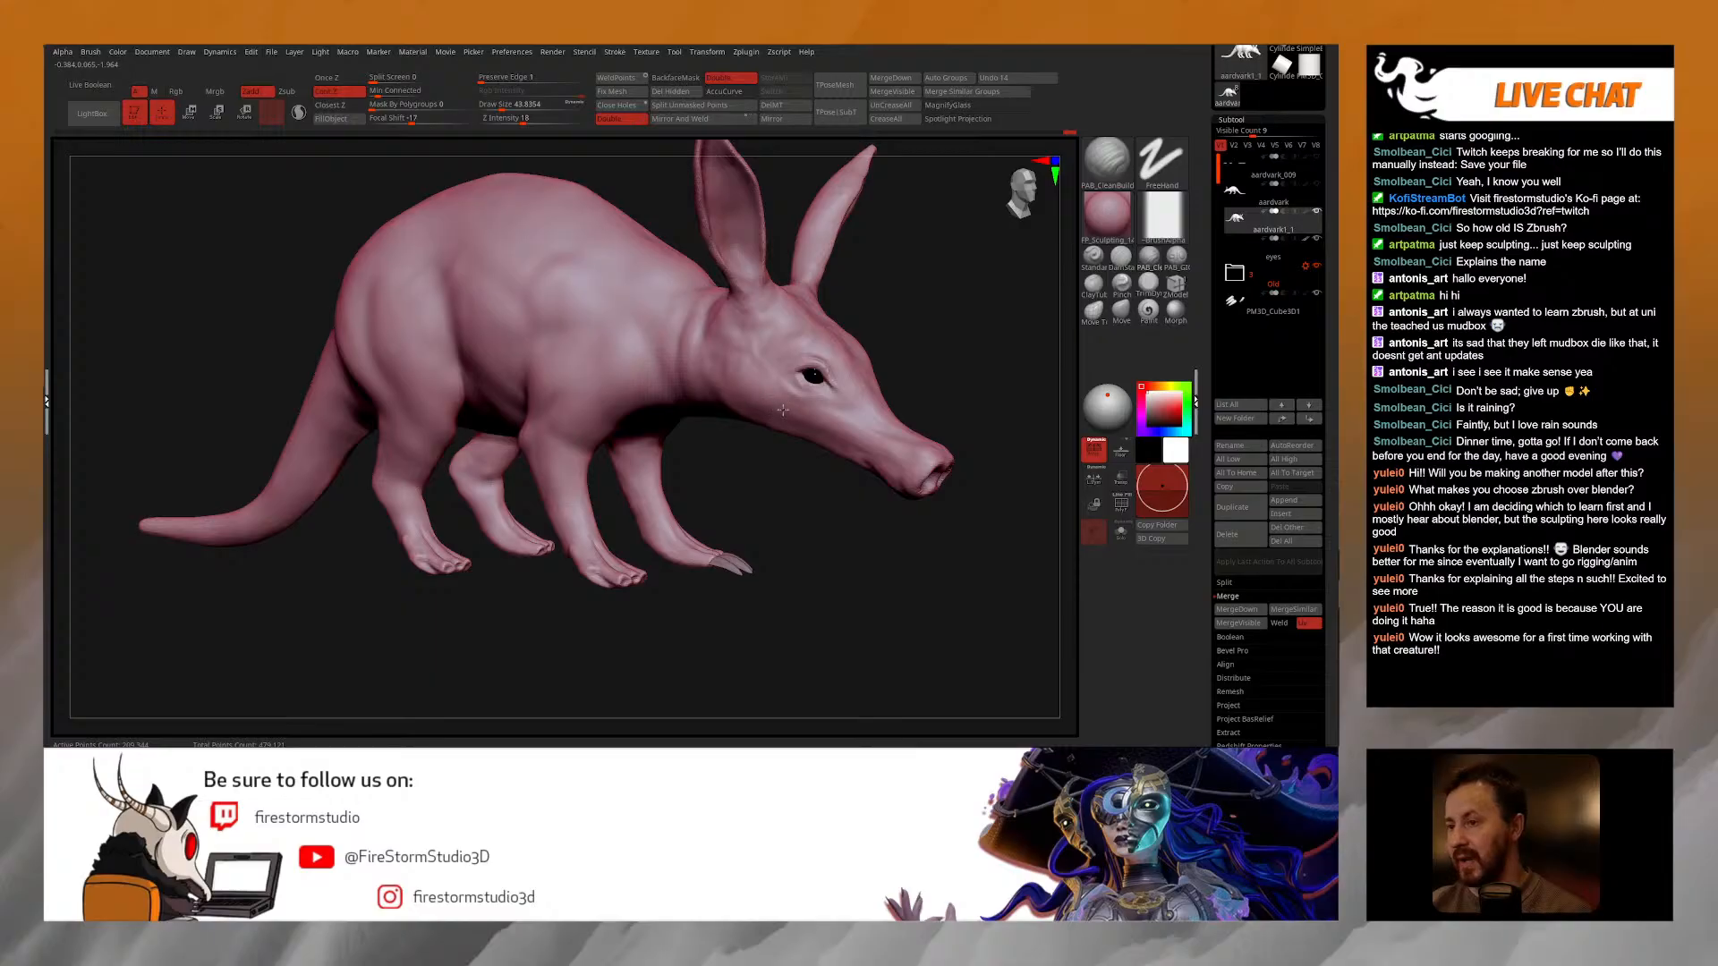
{"action": "right_click_drag", "start_coordinate": [781, 406], "coordinate": [713, 390]}
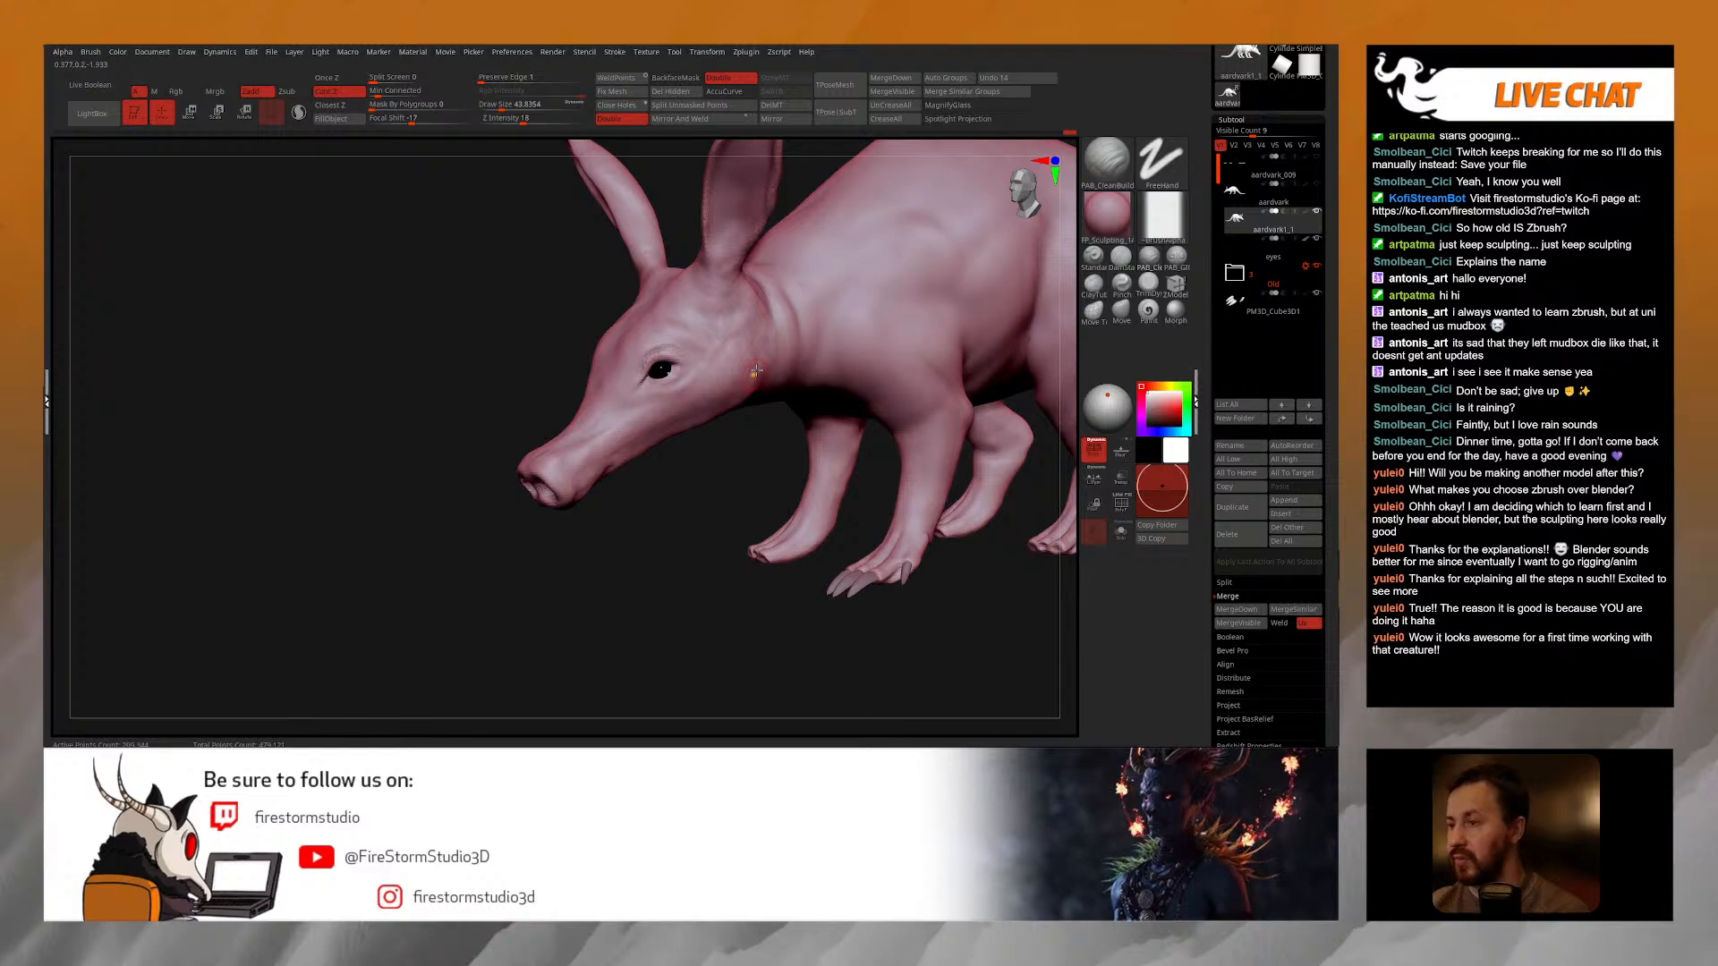
Step: Refine the jaw corner and the inner base of the ear with CleanBuild at a draw size of about 42
{"action": "right_click_drag", "start_coordinate": [753, 374], "coordinate": [770, 375]}
{"action": "key", "text": "space"}
{"action": "left_click_drag", "start_coordinate": [770, 375], "coordinate": [777, 375]}
{"action": "right_click_drag", "start_coordinate": [733, 258], "coordinate": [712, 295]}
{"action": "key", "text": "space"}
{"action": "left_click_drag", "start_coordinate": [712, 295], "coordinate": [714, 295]}
{"action": "right_click_drag", "start_coordinate": [714, 288], "coordinate": [714, 295]}
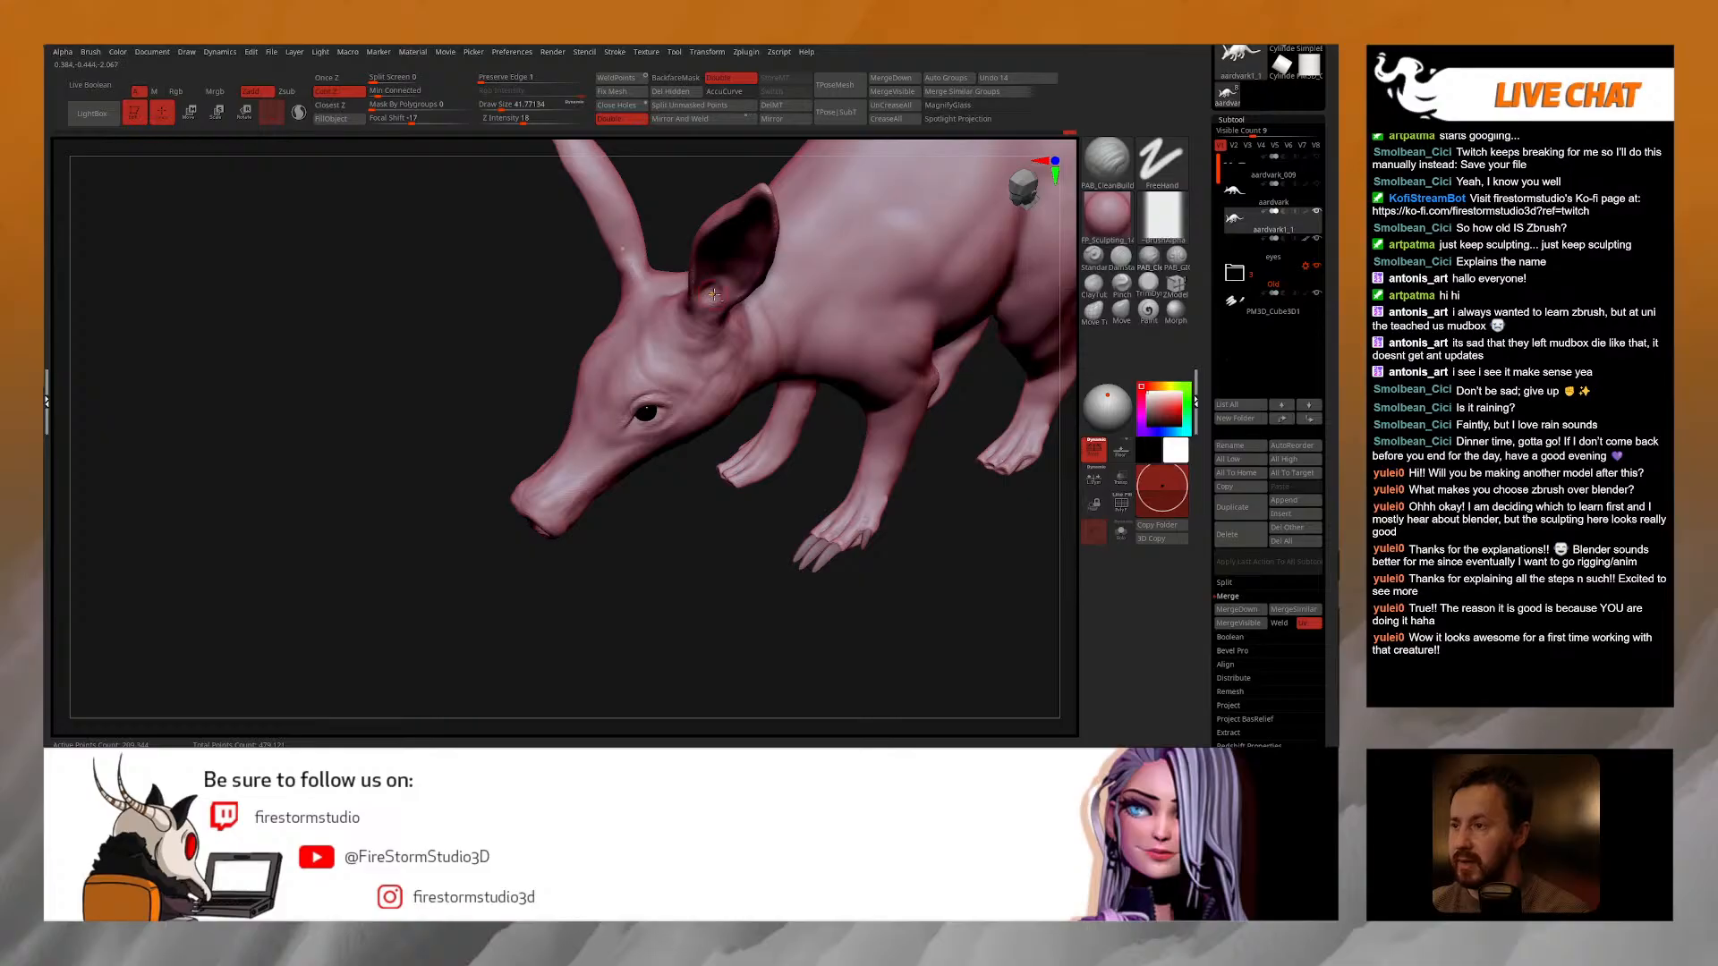
{"action": "right_click_drag", "start_coordinate": [707, 295], "coordinate": [713, 295]}
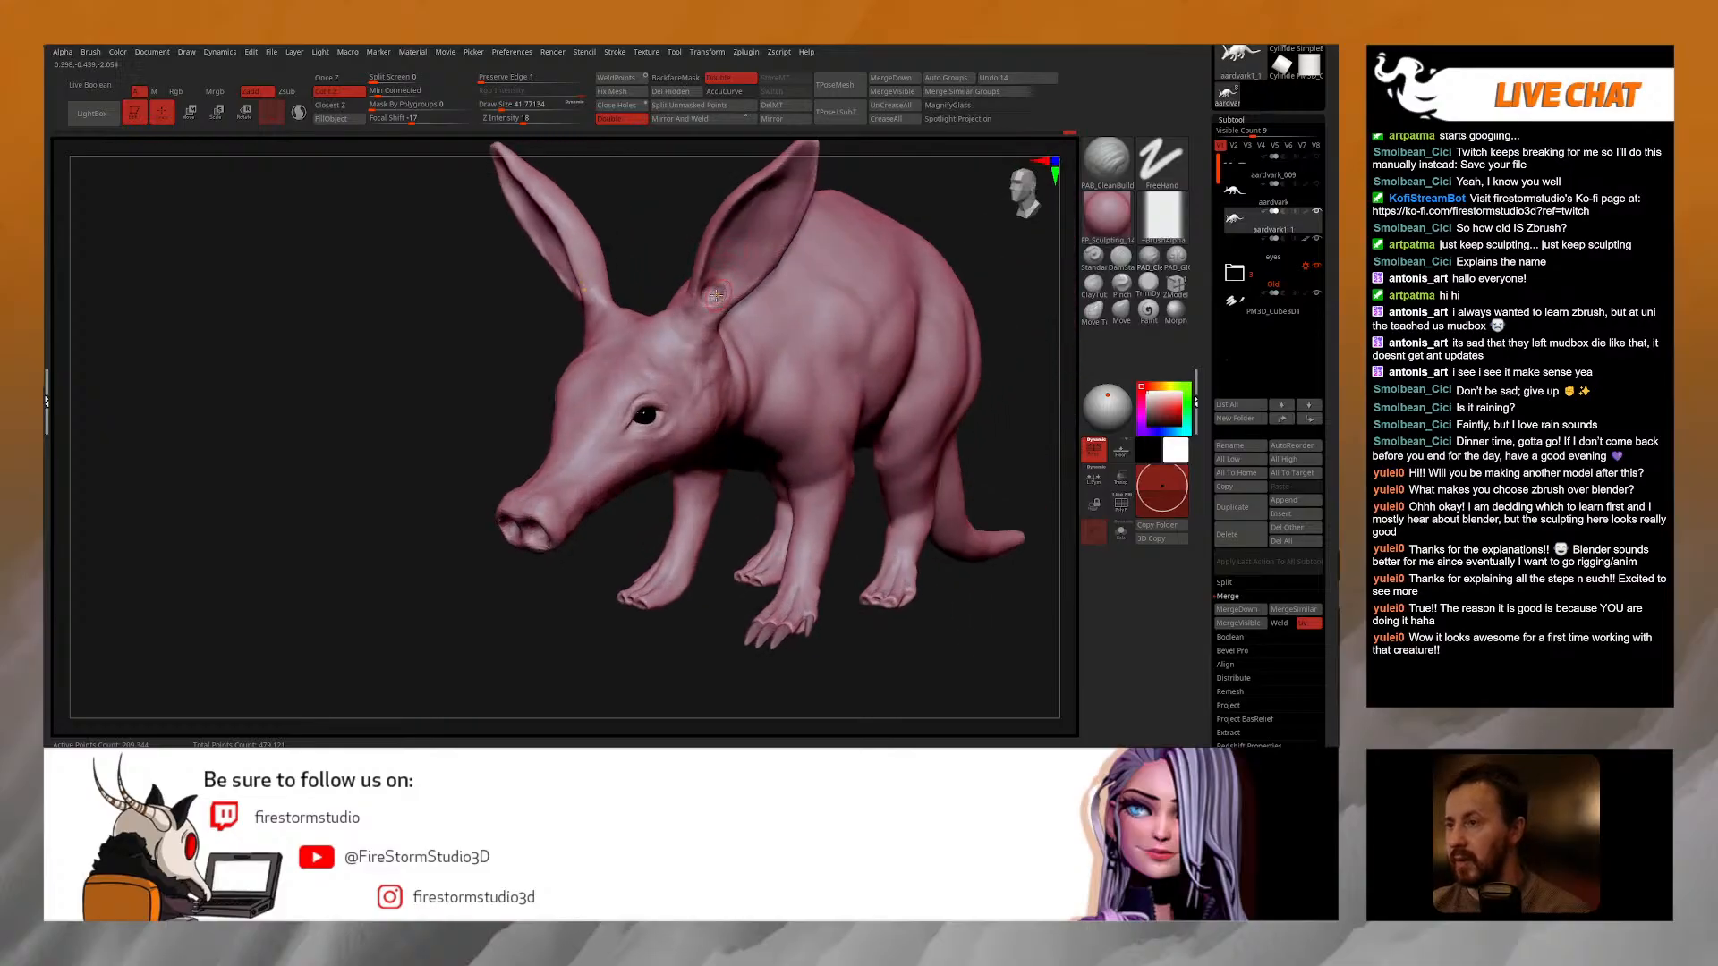
Step: Mask everything except the inner base of the ears, push that area inward with the gizmo, and clear the mask
{"action": "key", "text": "ctrl"}
{"action": "key", "text": "w"}
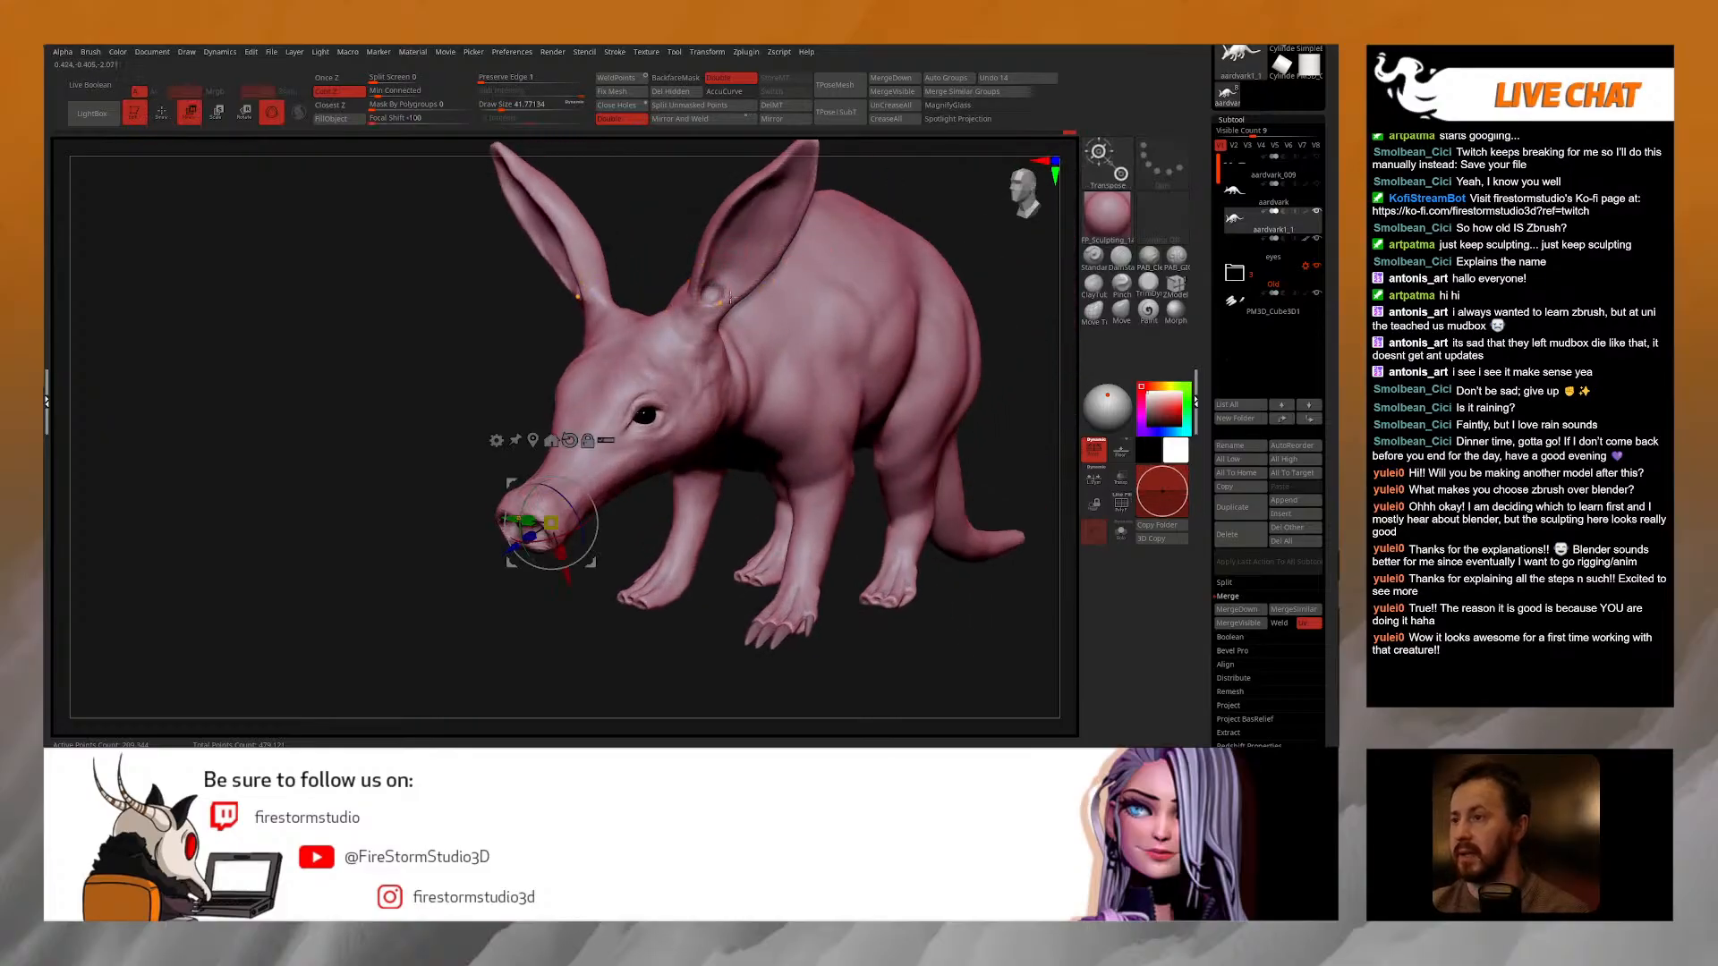
{"action": "left_click", "coordinate": [900, 183], "text": "ctrl"}
{"action": "left_click", "coordinate": [711, 295], "text": "alt"}
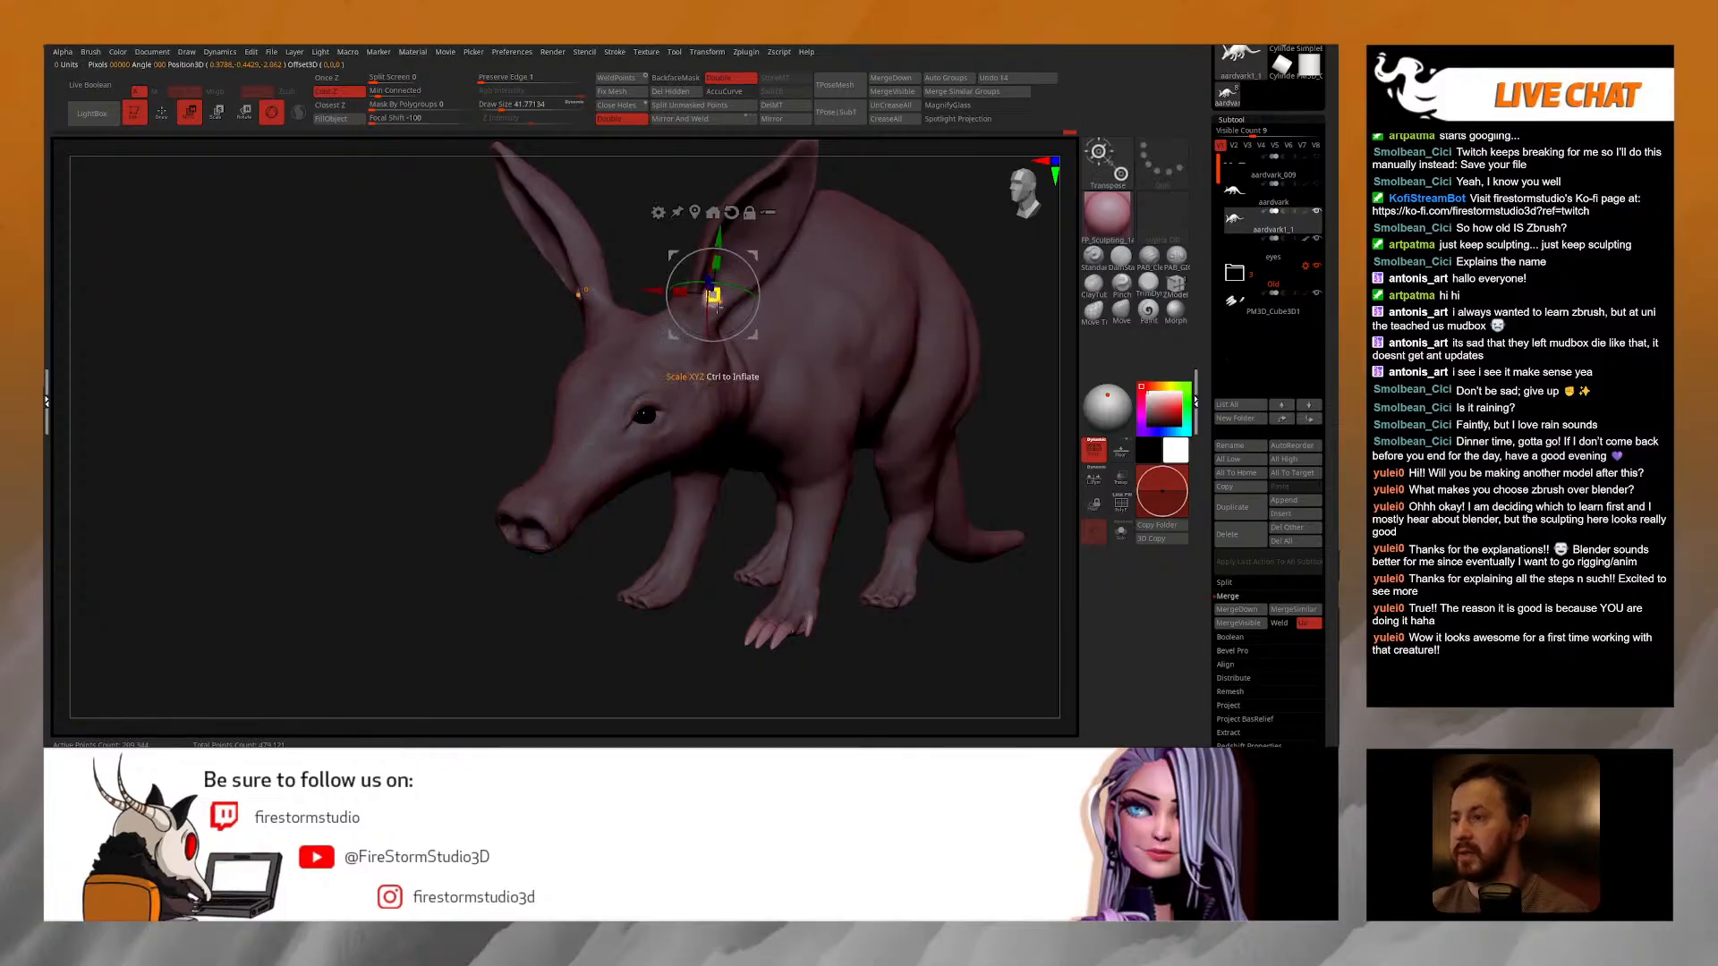
{"action": "right_click_drag", "start_coordinate": [711, 295], "coordinate": [737, 283]}
{"action": "left_click_drag", "start_coordinate": [681, 275], "coordinate": [705, 260], "text": "alt"}
{"action": "right_click_drag", "start_coordinate": [760, 262], "coordinate": [716, 267]}
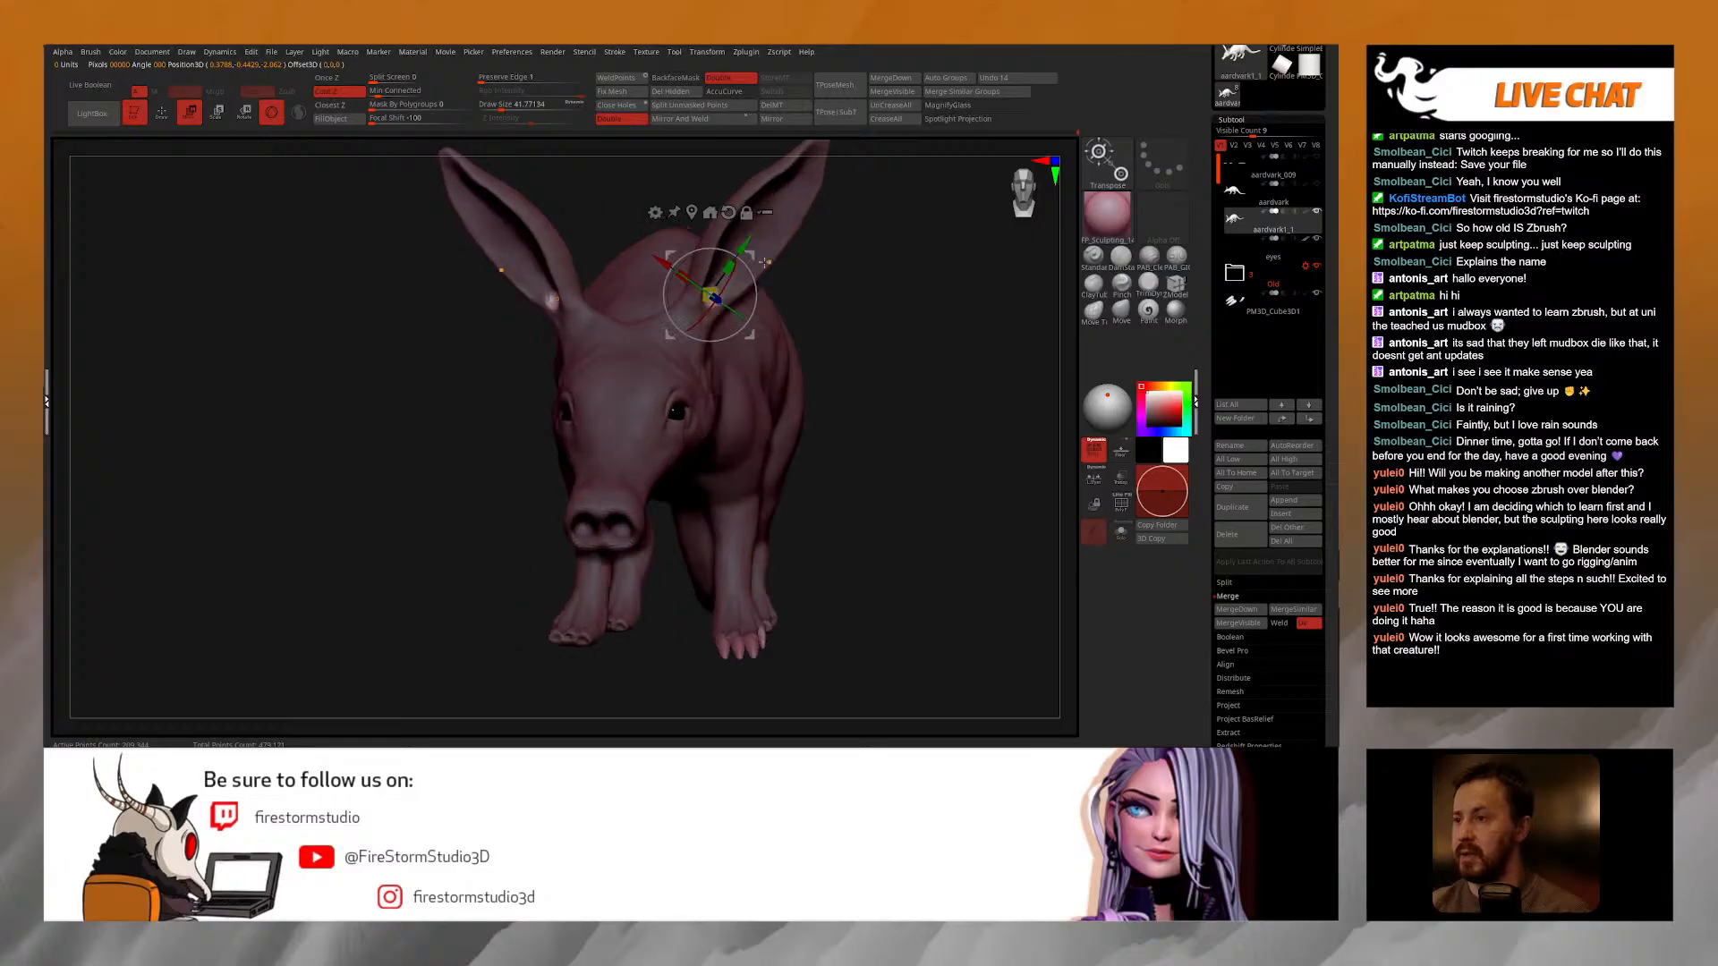
{"action": "left_click_drag", "start_coordinate": [727, 262], "coordinate": [712, 285]}
{"action": "key", "text": "q"}
{"action": "right_click_drag", "start_coordinate": [865, 282], "coordinate": [743, 296]}
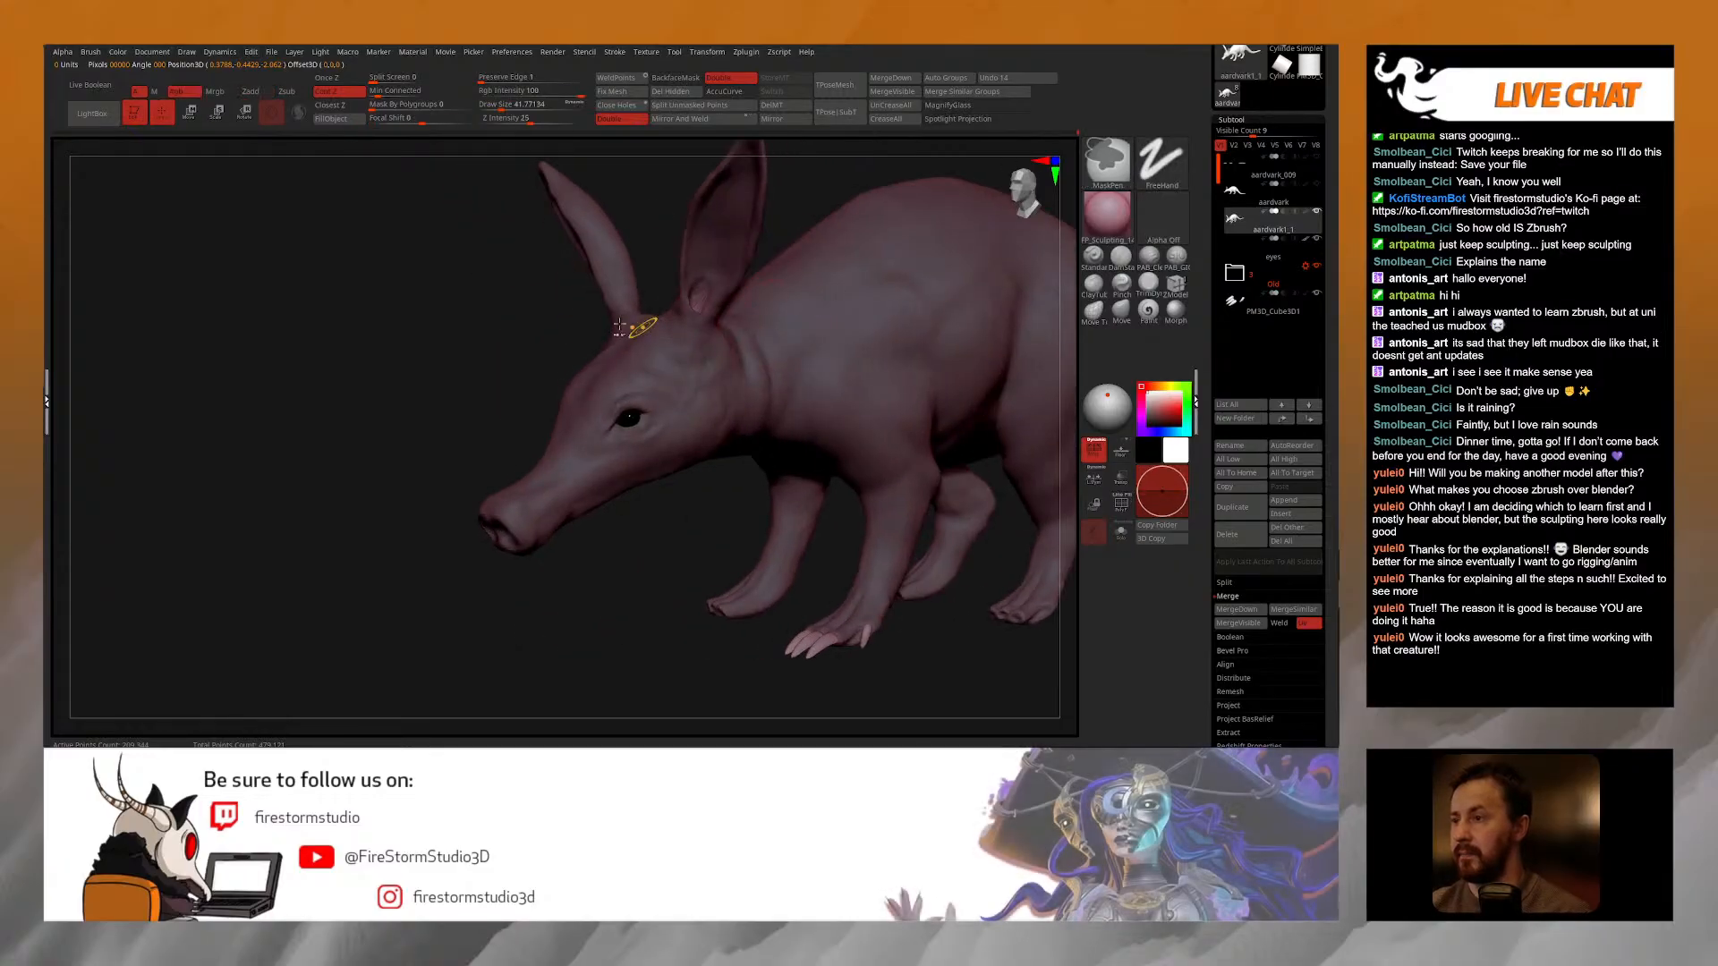
{"action": "left_click", "coordinate": [583, 352], "text": "ctrl"}
Step: Smooth the base of the ear openings and add volume around them with the Inflat brush
{"action": "mouse_move", "coordinate": [583, 353]}
{"action": "right_mouse_down"}
{"action": "mouse_move", "coordinate": [698, 328]}
{"action": "mouse_move", "coordinate": [703, 311]}
{"action": "right_mouse_up"}
{"action": "key", "text": "shift"}
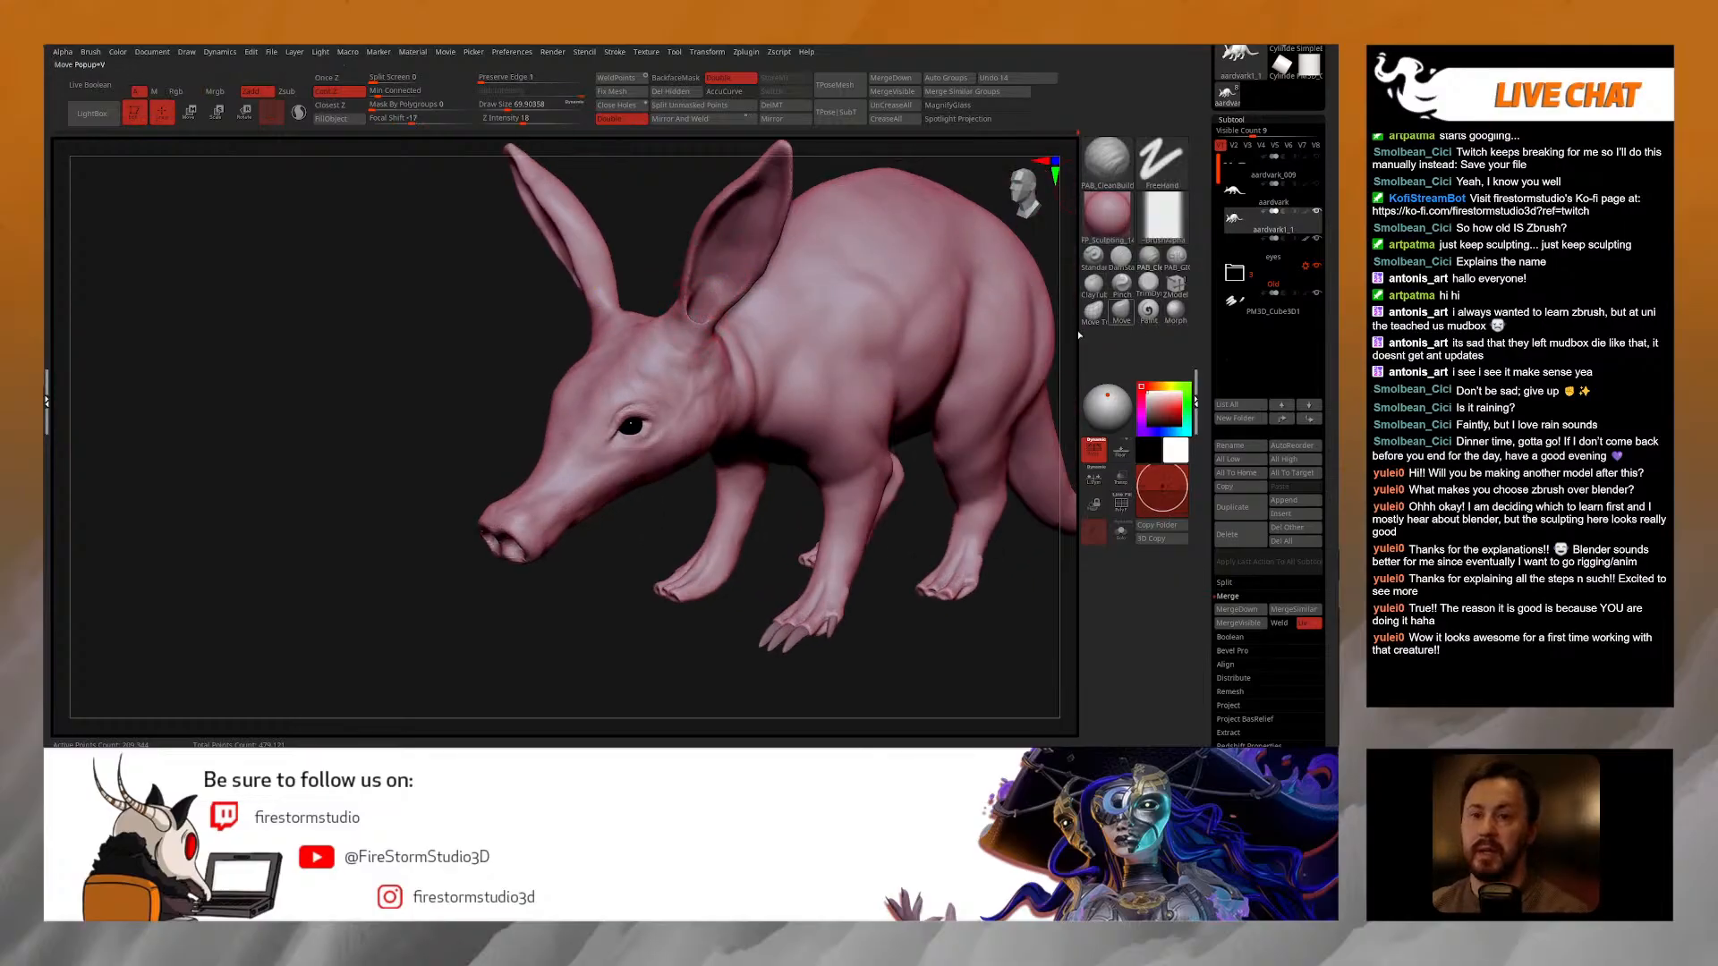
{"action": "key", "text": "b"}
{"action": "key", "text": "i"}
{"action": "key", "text": "n"}
{"action": "mouse_move", "coordinate": [790, 335]}
{"action": "right_mouse_down"}
{"action": "mouse_move", "coordinate": [752, 358]}
{"action": "mouse_move", "coordinate": [698, 331]}
{"action": "mouse_move", "coordinate": [707, 287]}
{"action": "mouse_move", "coordinate": [810, 309]}
{"action": "mouse_move", "coordinate": [787, 269]}
{"action": "mouse_move", "coordinate": [685, 330]}
{"action": "right_mouse_up"}
Step: Reshape the ear opening and outline with the Move brush at a draw size of about 48
{"action": "key", "text": "b"}
{"action": "key", "text": "m"}
{"action": "key", "text": "v"}
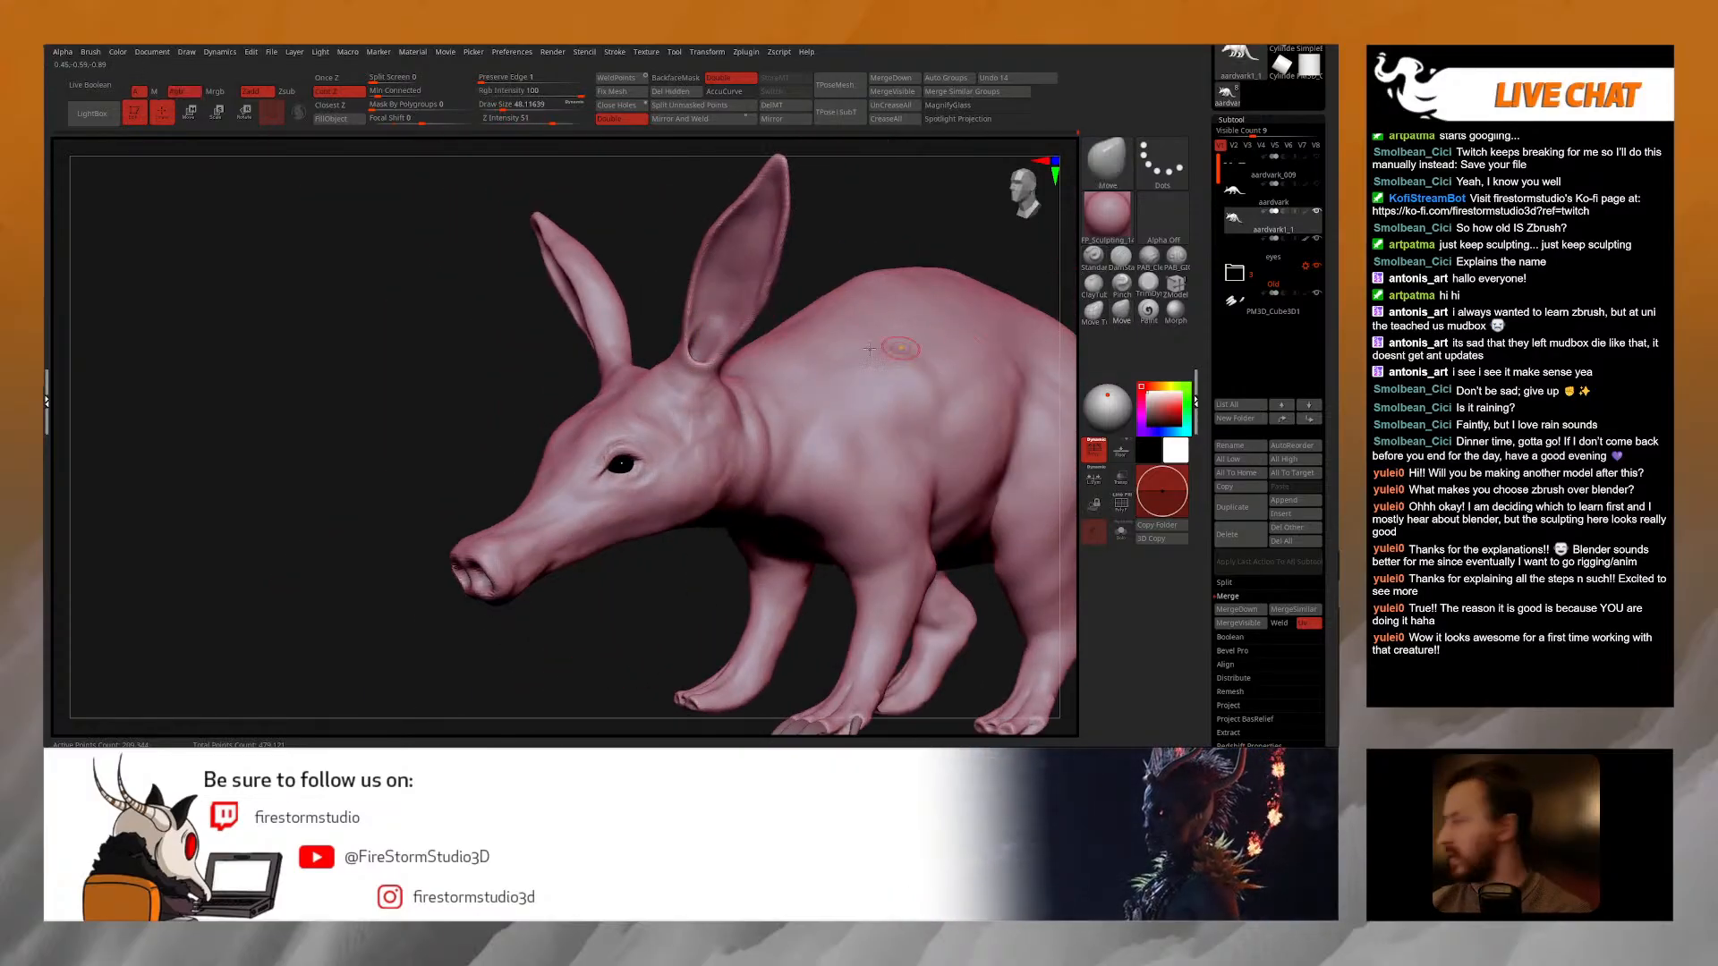
{"action": "right_click_drag", "start_coordinate": [715, 255], "coordinate": [635, 323]}
{"action": "key", "text": "space"}
{"action": "mouse_move", "coordinate": [729, 380]}
{"action": "right_mouse_down"}
{"action": "mouse_move", "coordinate": [759, 371]}
{"action": "mouse_move", "coordinate": [683, 357]}
{"action": "mouse_move", "coordinate": [719, 361]}
{"action": "right_mouse_up"}
{"action": "key", "text": "space"}
{"action": "left_click_drag", "start_coordinate": [720, 362], "coordinate": [723, 361]}
Step: Adjust the ear silhouette and its attachment to the head with the Move brush at draw sizes up to about 70
{"action": "mouse_move", "coordinate": [660, 344]}
{"action": "right_mouse_down"}
{"action": "mouse_move", "coordinate": [717, 288]}
{"action": "mouse_move", "coordinate": [752, 344]}
{"action": "right_mouse_up"}
{"action": "key", "text": "space"}
{"action": "left_click_drag", "start_coordinate": [648, 346], "coordinate": [655, 345]}
{"action": "right_click_drag", "start_coordinate": [655, 326], "coordinate": [655, 331]}
{"action": "key", "text": "space"}
{"action": "left_click_drag", "start_coordinate": [662, 327], "coordinate": [657, 327]}
{"action": "mouse_move", "coordinate": [667, 288]}
{"action": "right_mouse_down"}
{"action": "mouse_move", "coordinate": [660, 320]}
{"action": "mouse_move", "coordinate": [631, 305]}
{"action": "mouse_move", "coordinate": [742, 399]}
{"action": "mouse_move", "coordinate": [646, 394]}
{"action": "mouse_move", "coordinate": [654, 373]}
{"action": "right_mouse_up"}
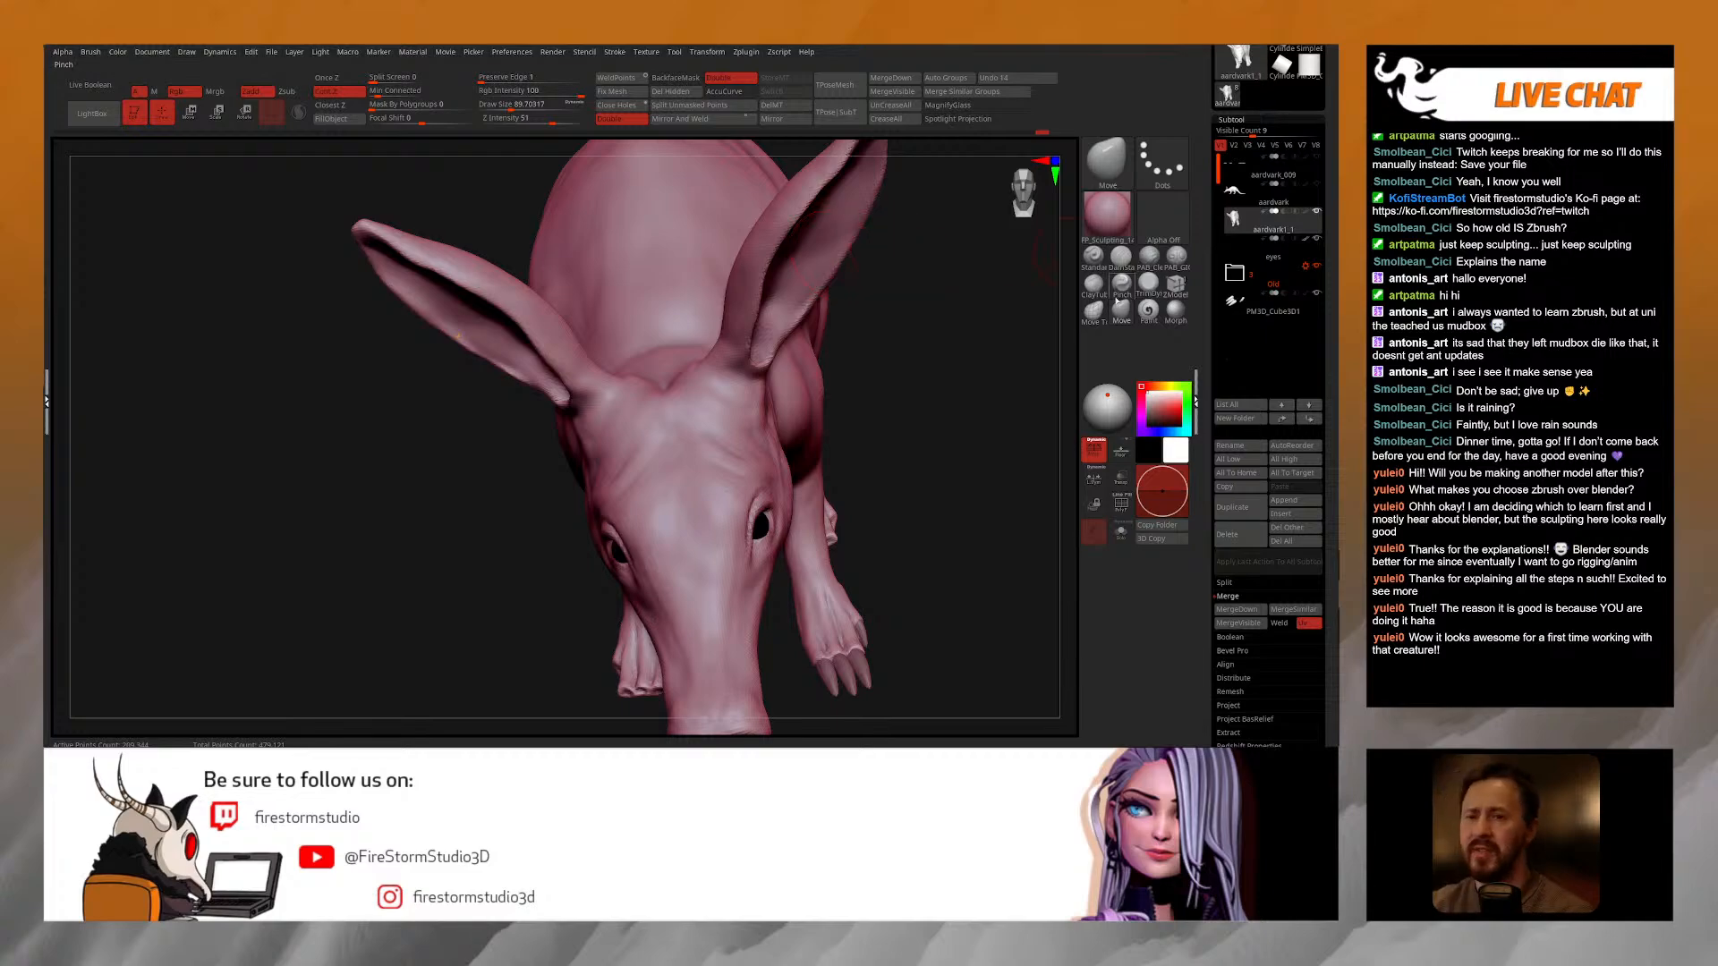
Step: Sculpt the top of the skull between the ears with CleanBuild at a draw size of about 55
{"action": "left_click", "coordinate": [1149, 258]}
{"action": "right_click_drag", "start_coordinate": [664, 309], "coordinate": [662, 358]}
{"action": "key", "text": "space"}
{"action": "left_click_drag", "start_coordinate": [671, 365], "coordinate": [663, 364]}
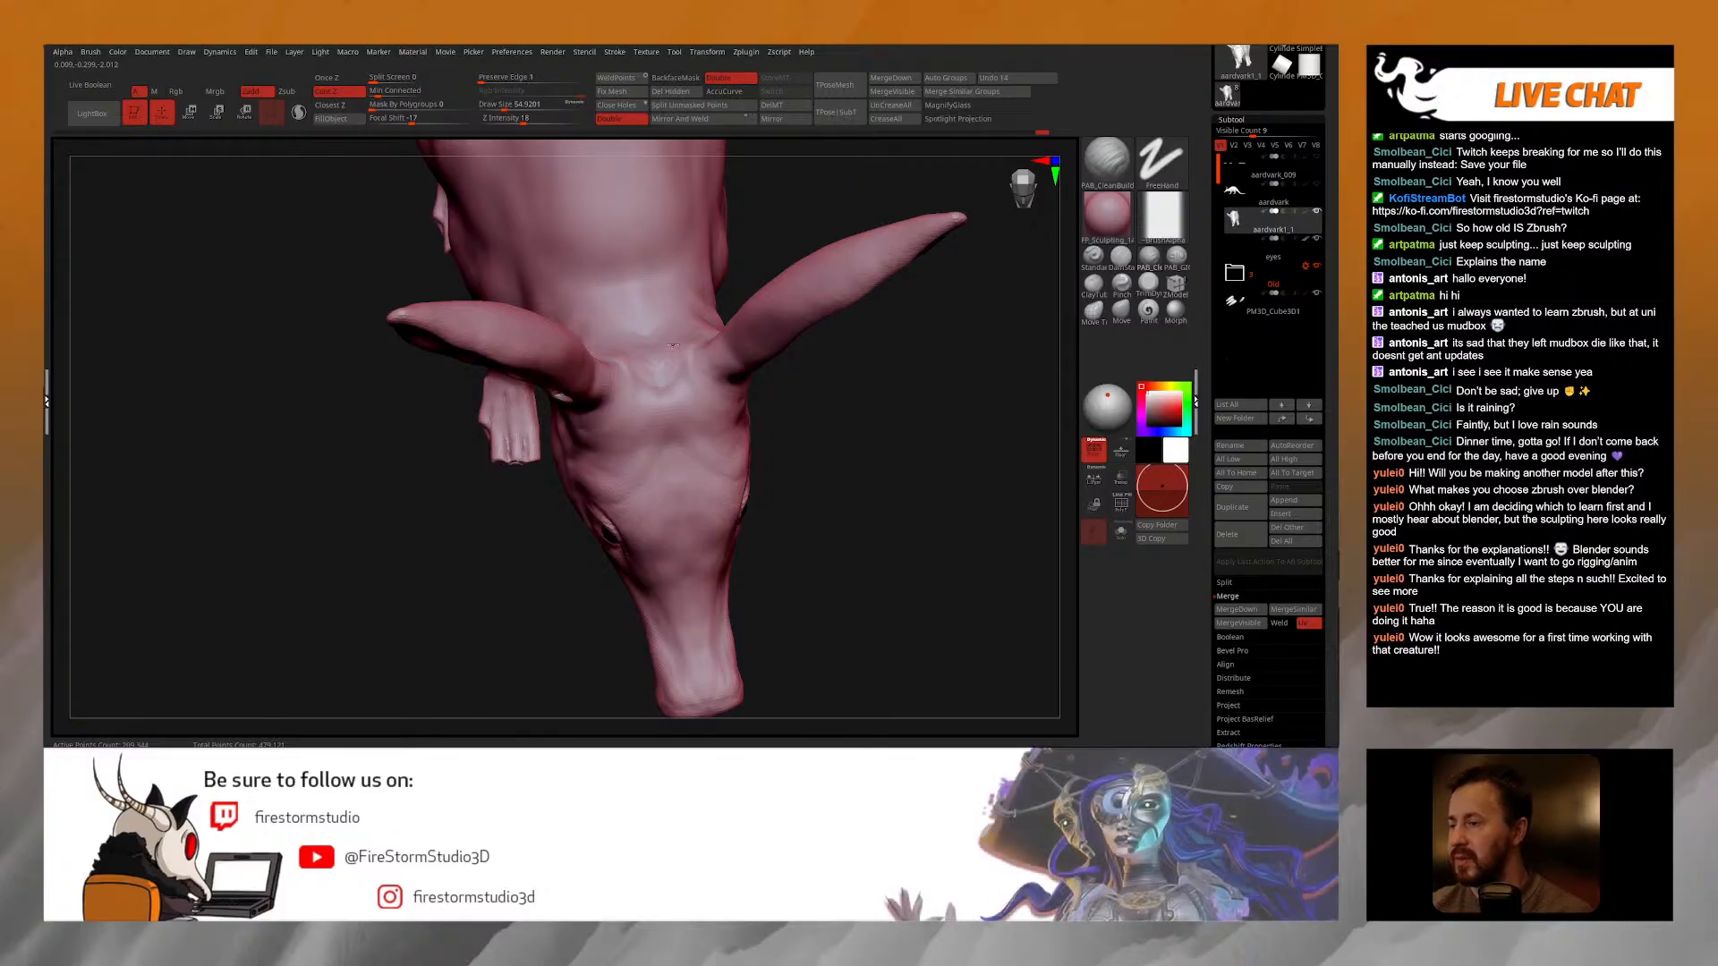
{"action": "right_click_drag", "start_coordinate": [673, 346], "coordinate": [754, 374]}
Step: Select the eyes subtool and adjust the eyeball's scale slightly with the gizmo
{"action": "left_click", "coordinate": [1234, 257]}
{"action": "key", "text": "w"}
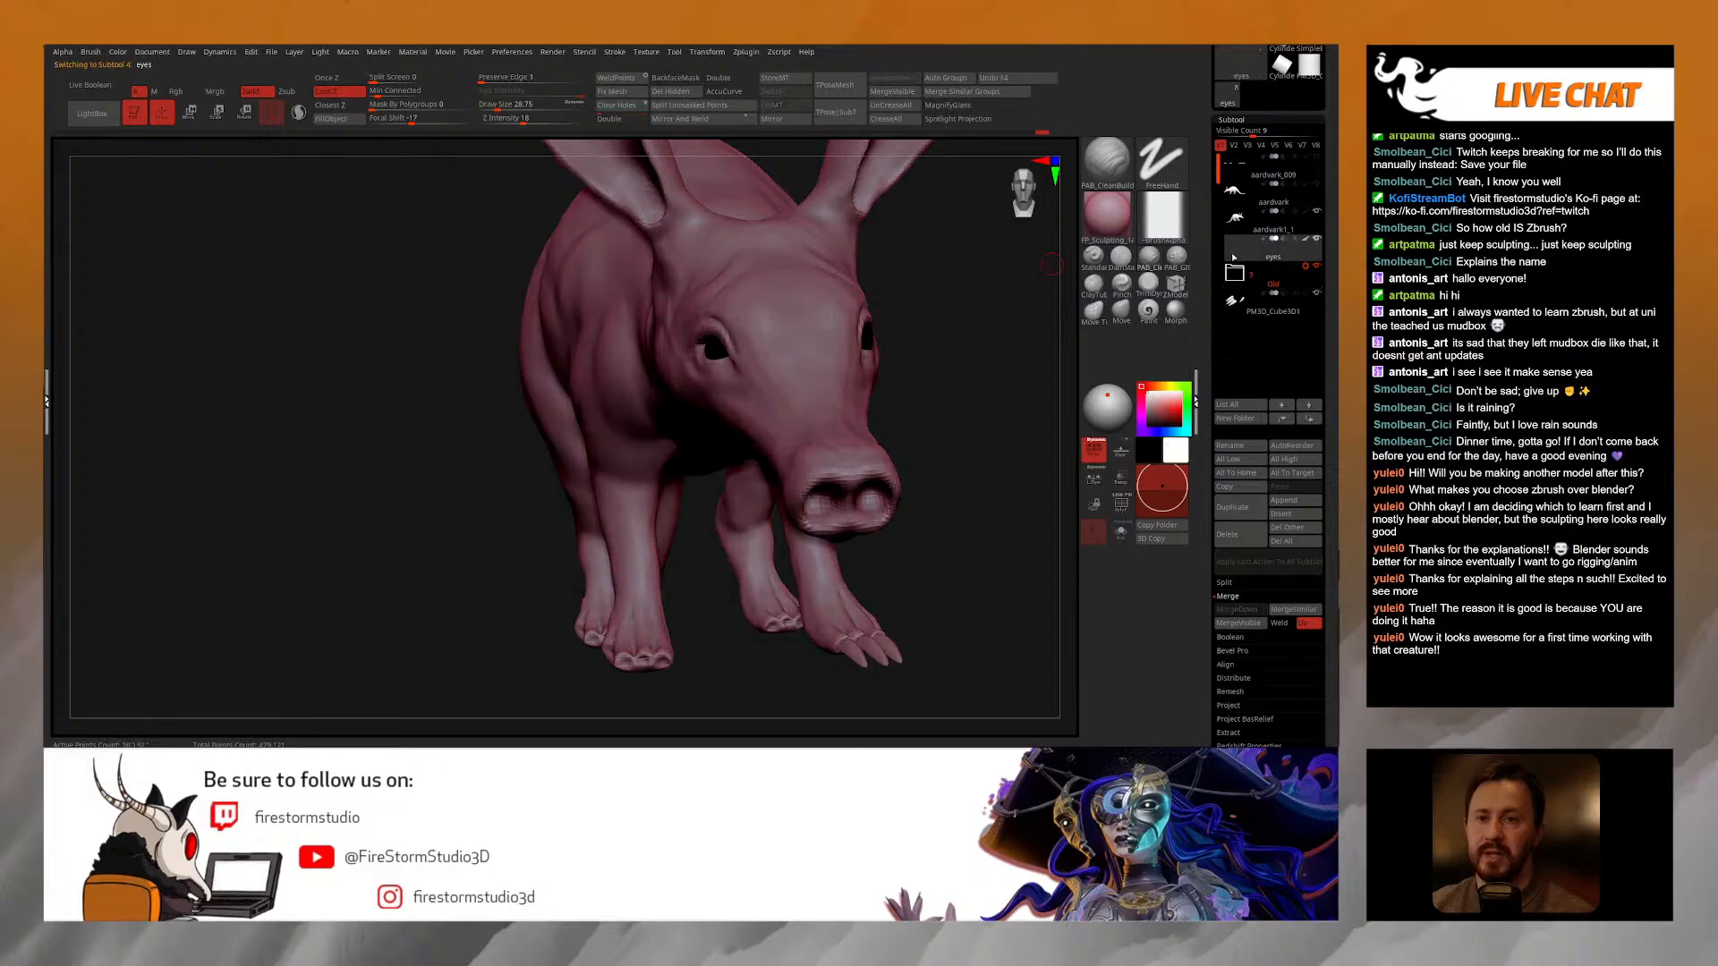
{"action": "right_click_drag", "start_coordinate": [954, 370], "coordinate": [804, 357]}
{"action": "left_click_drag", "start_coordinate": [859, 343], "coordinate": [864, 350]}
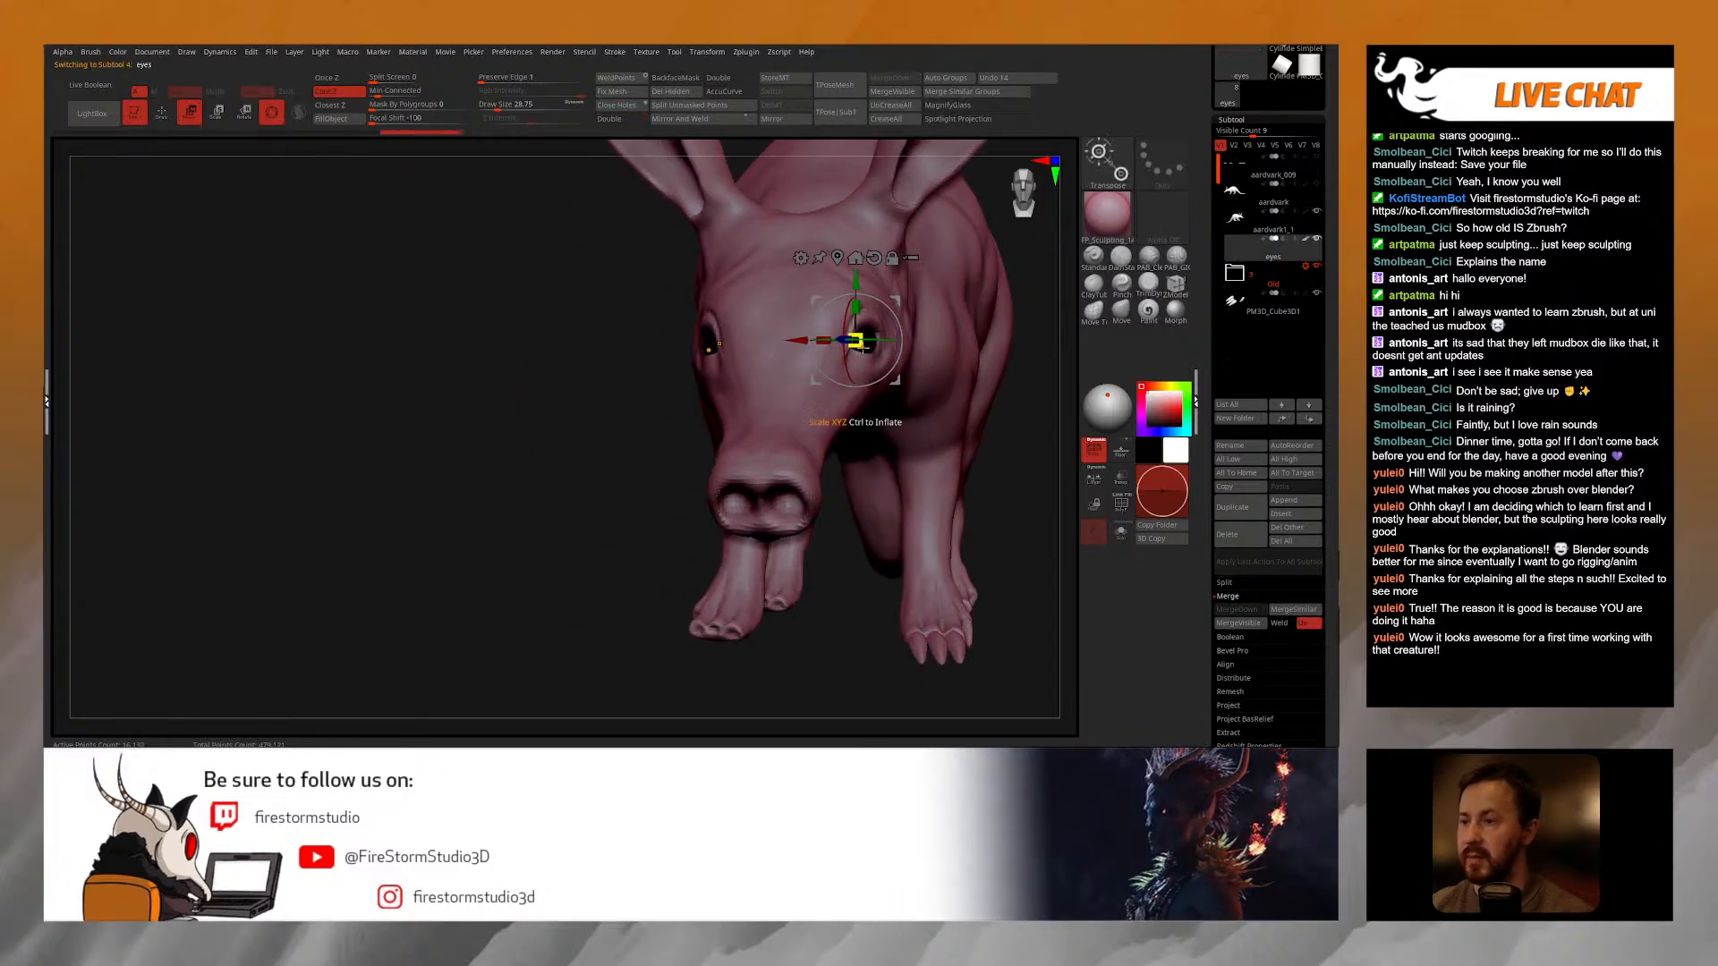
{"action": "key", "text": "q"}
{"action": "right_click_drag", "start_coordinate": [862, 350], "coordinate": [787, 385]}
{"action": "key", "text": "space"}
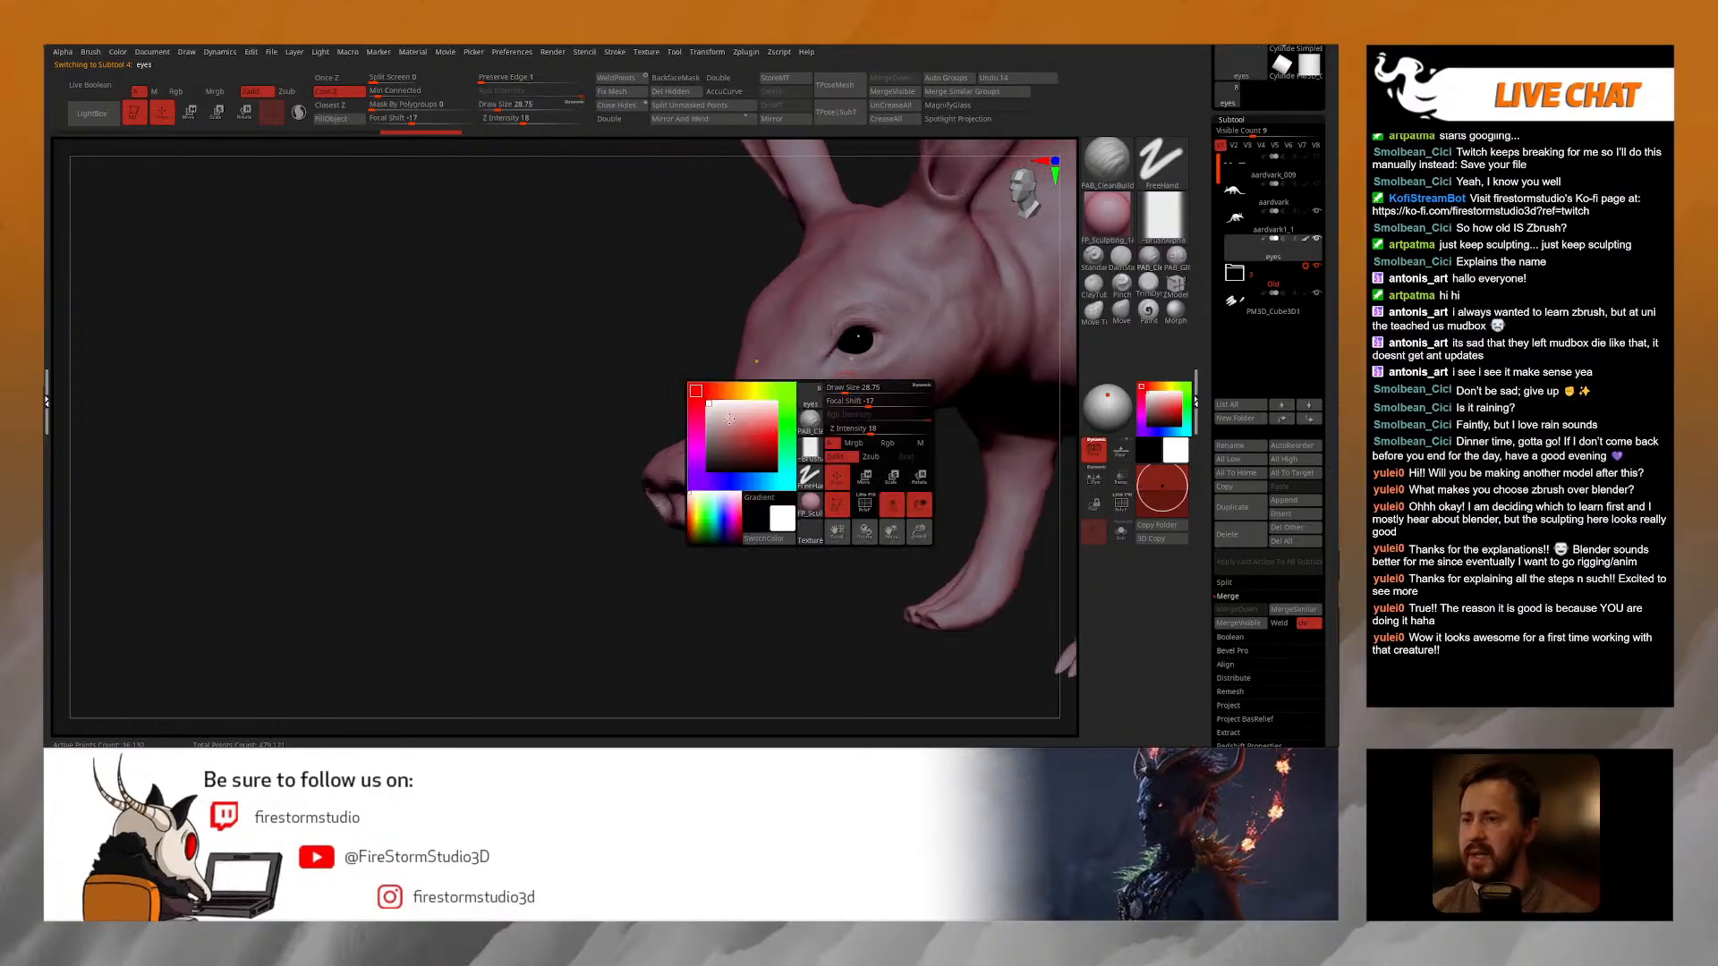
Step: Select the PM3D_Cube3D1 claws subtool and centre the gizmo on the claws
{"action": "right_click_drag", "start_coordinate": [633, 395], "coordinate": [913, 402], "text": "ctrl"}
{"action": "left_click", "coordinate": [866, 397], "text": "alt"}
{"action": "left_click", "coordinate": [1277, 299]}
{"action": "right_click_drag", "start_coordinate": [978, 491], "coordinate": [921, 483], "text": "alt"}
{"action": "key", "text": "w"}
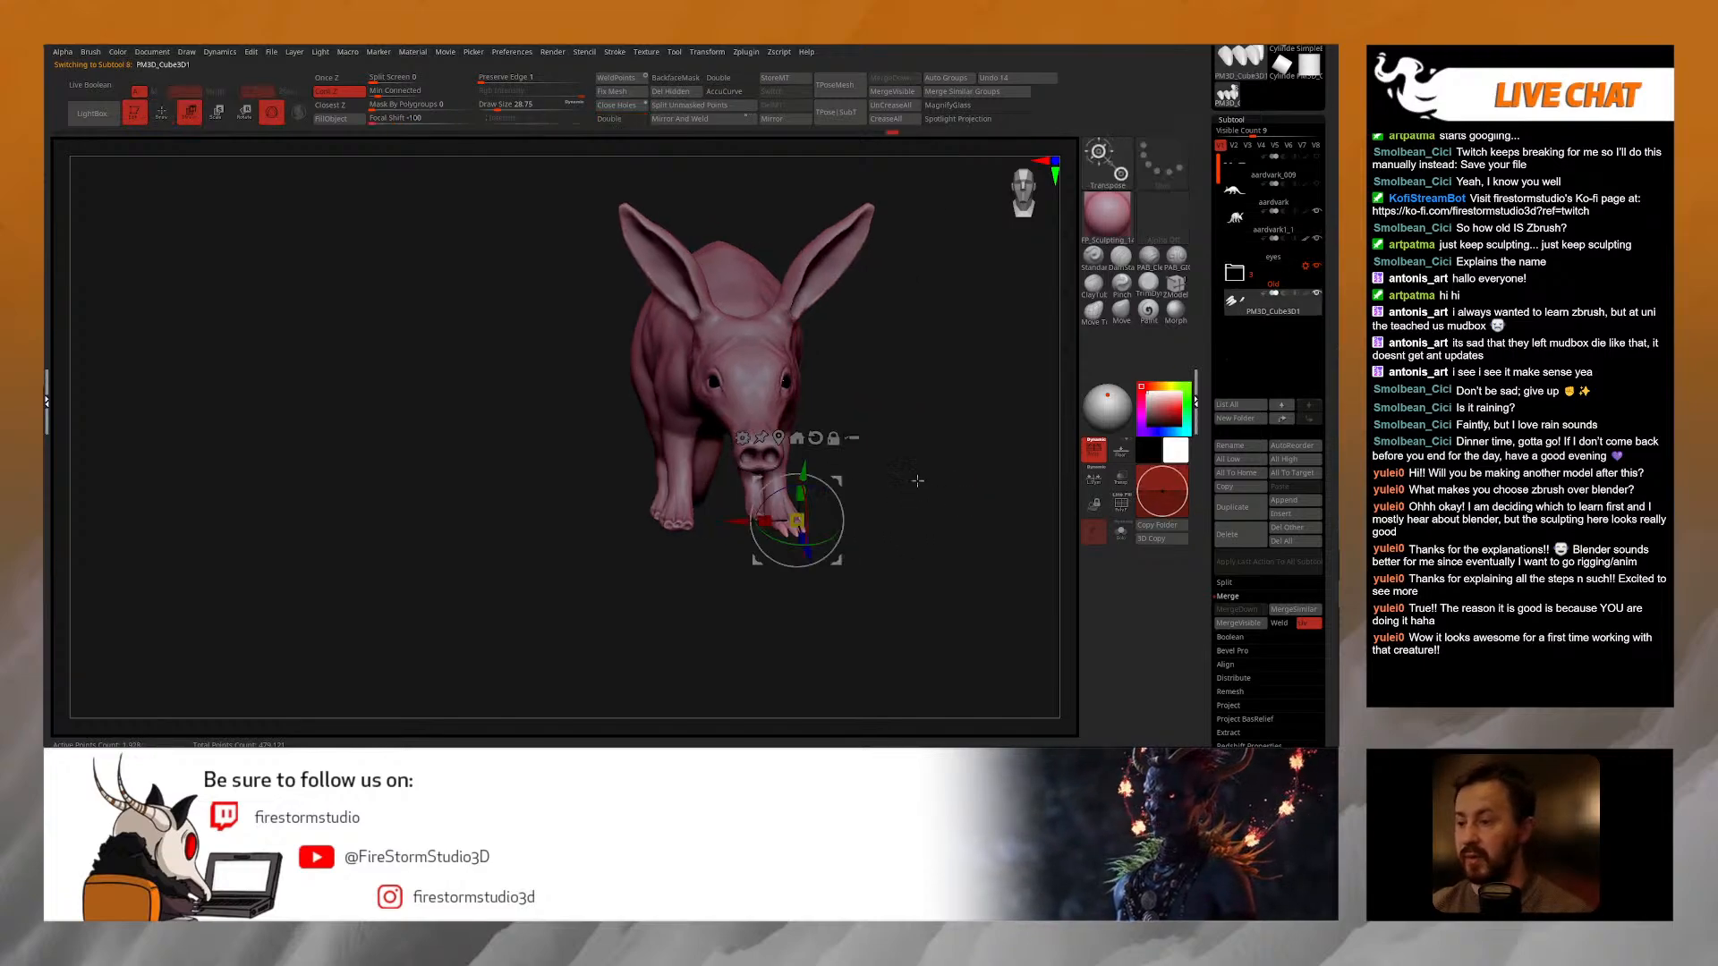
{"action": "right_click_drag", "start_coordinate": [929, 413], "coordinate": [795, 421], "text": "alt"}
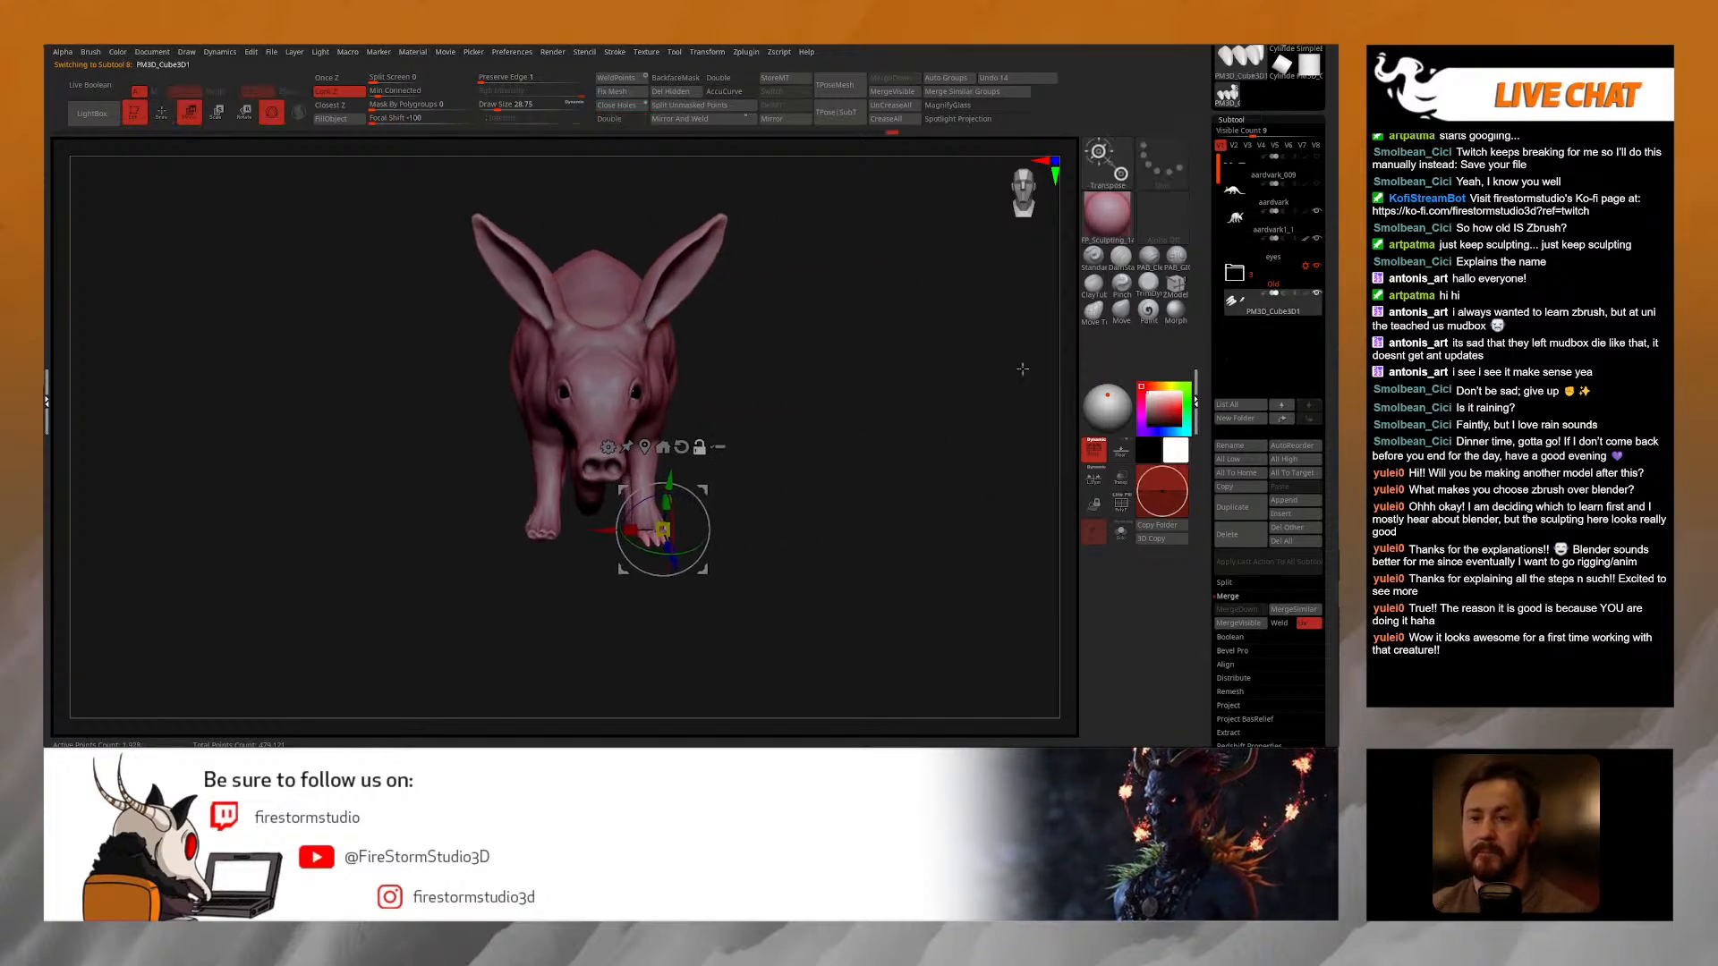
{"action": "left_click", "coordinate": [686, 450], "text": "alt"}
{"action": "left_click", "coordinate": [647, 449]}
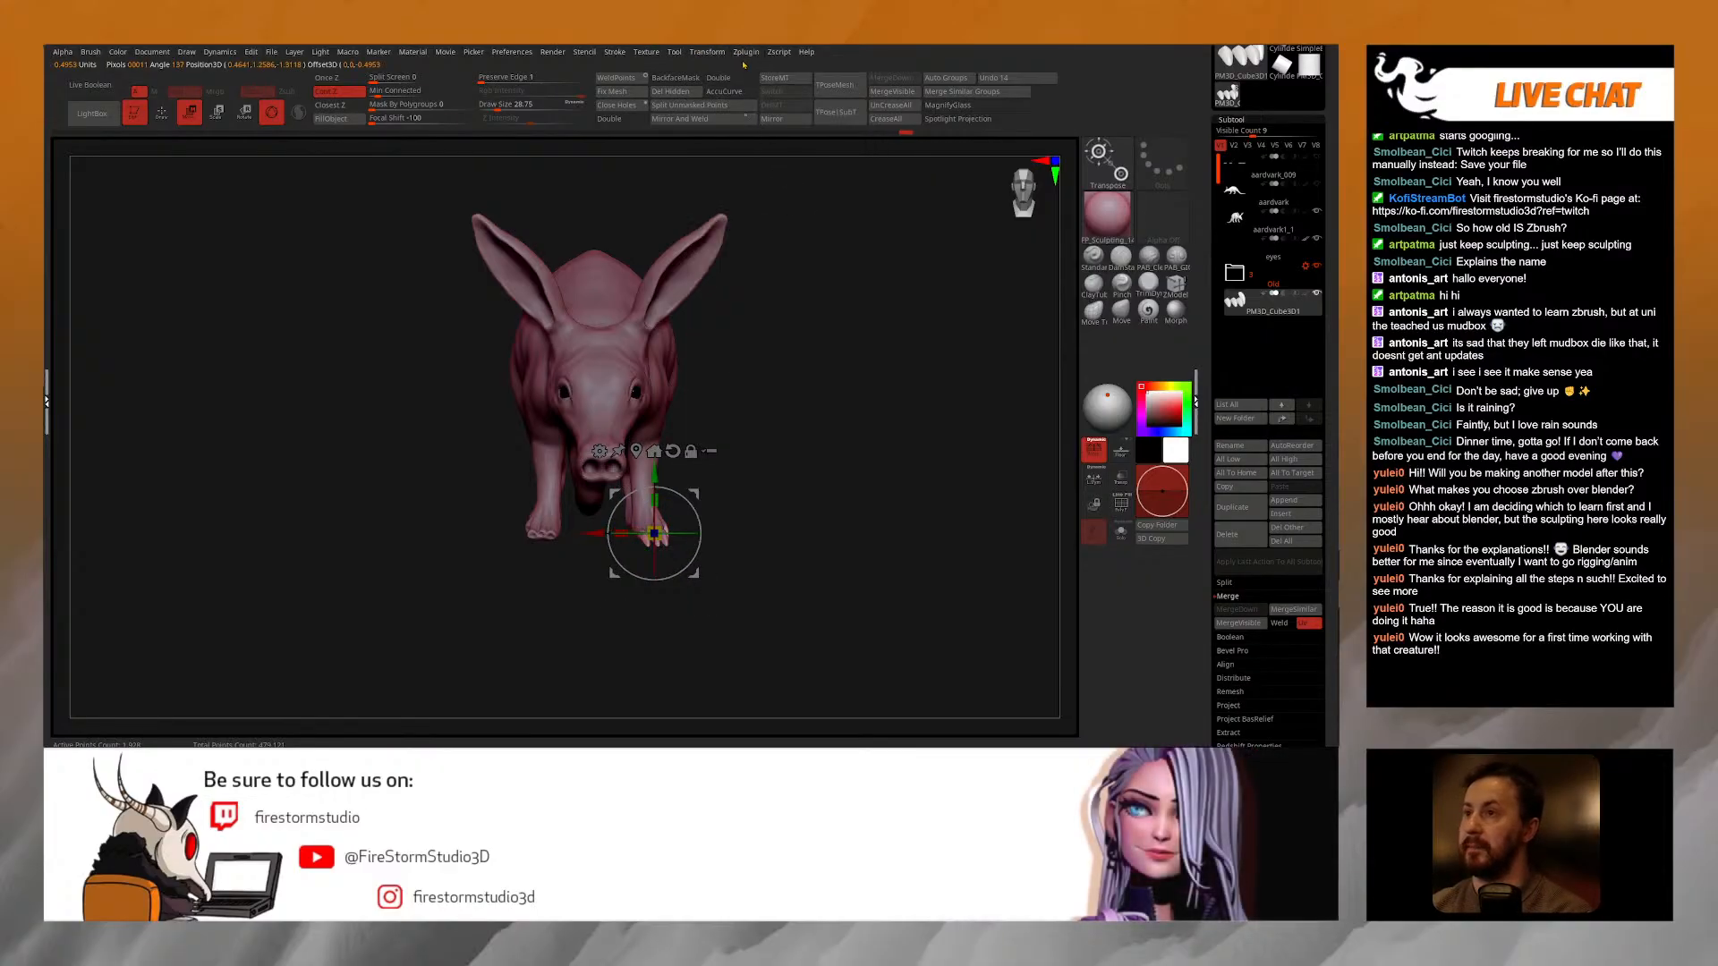
Step: Mirror the claws onto the opposite front foot as a separate subtool with SubTool Master
{"action": "mouse_move", "coordinate": [746, 52]}
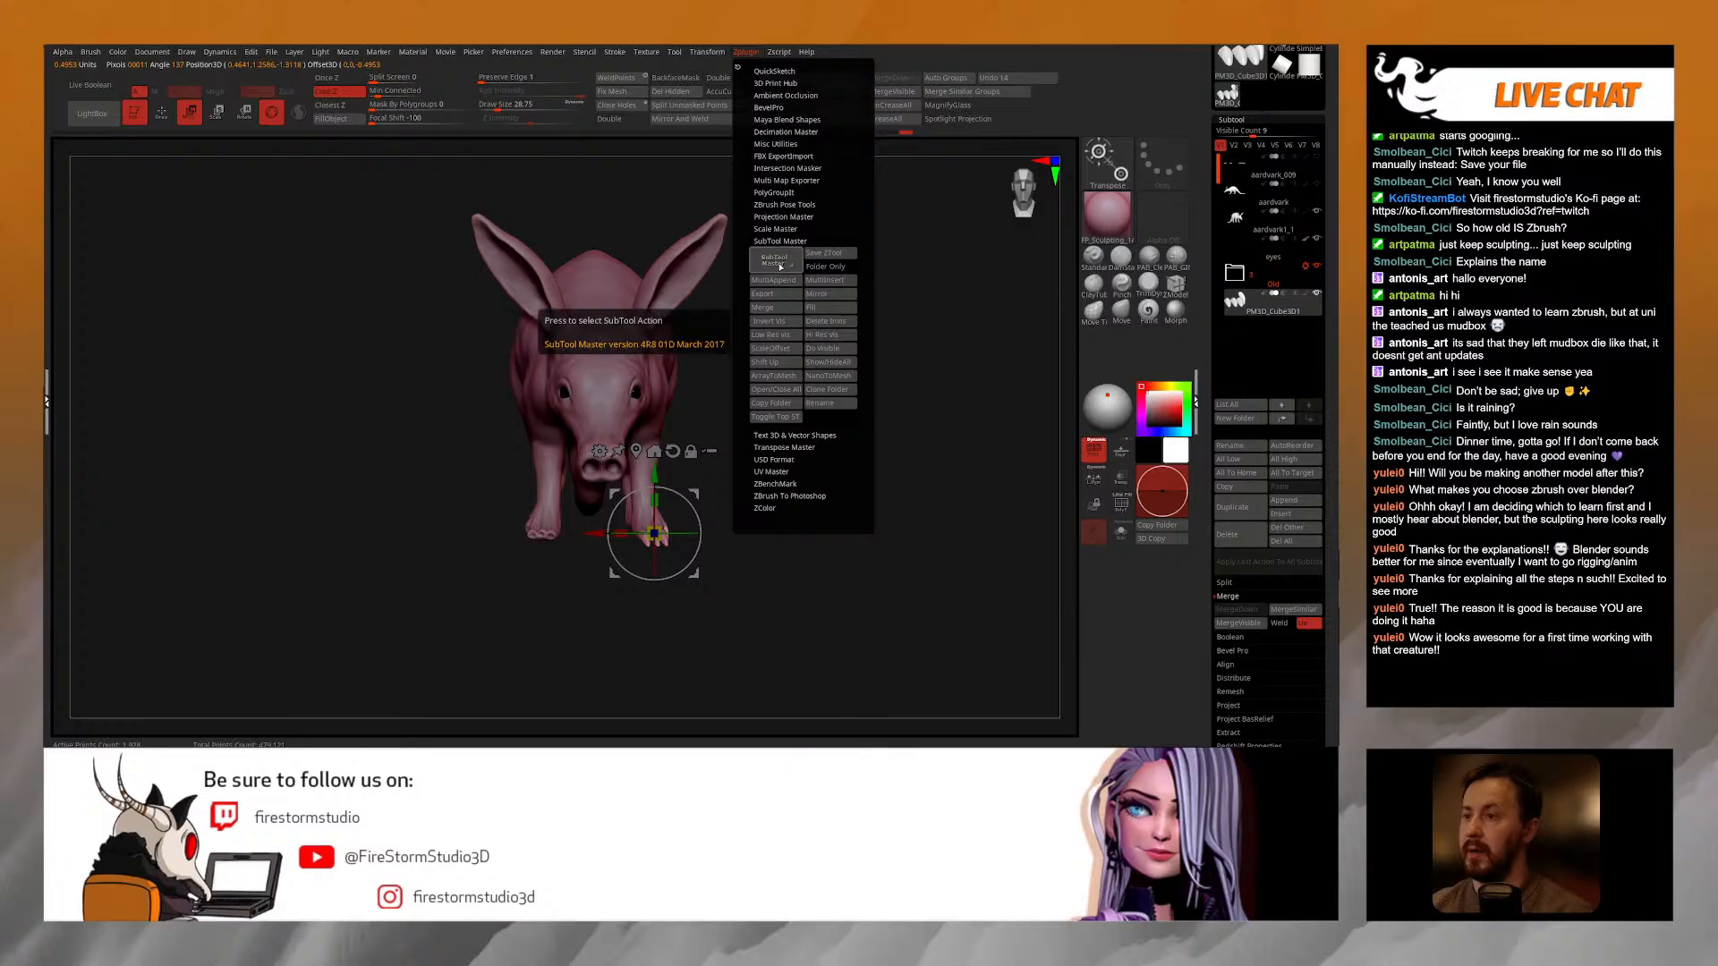
{"action": "left_click", "coordinate": [817, 293]}
{"action": "left_click", "coordinate": [634, 335]}
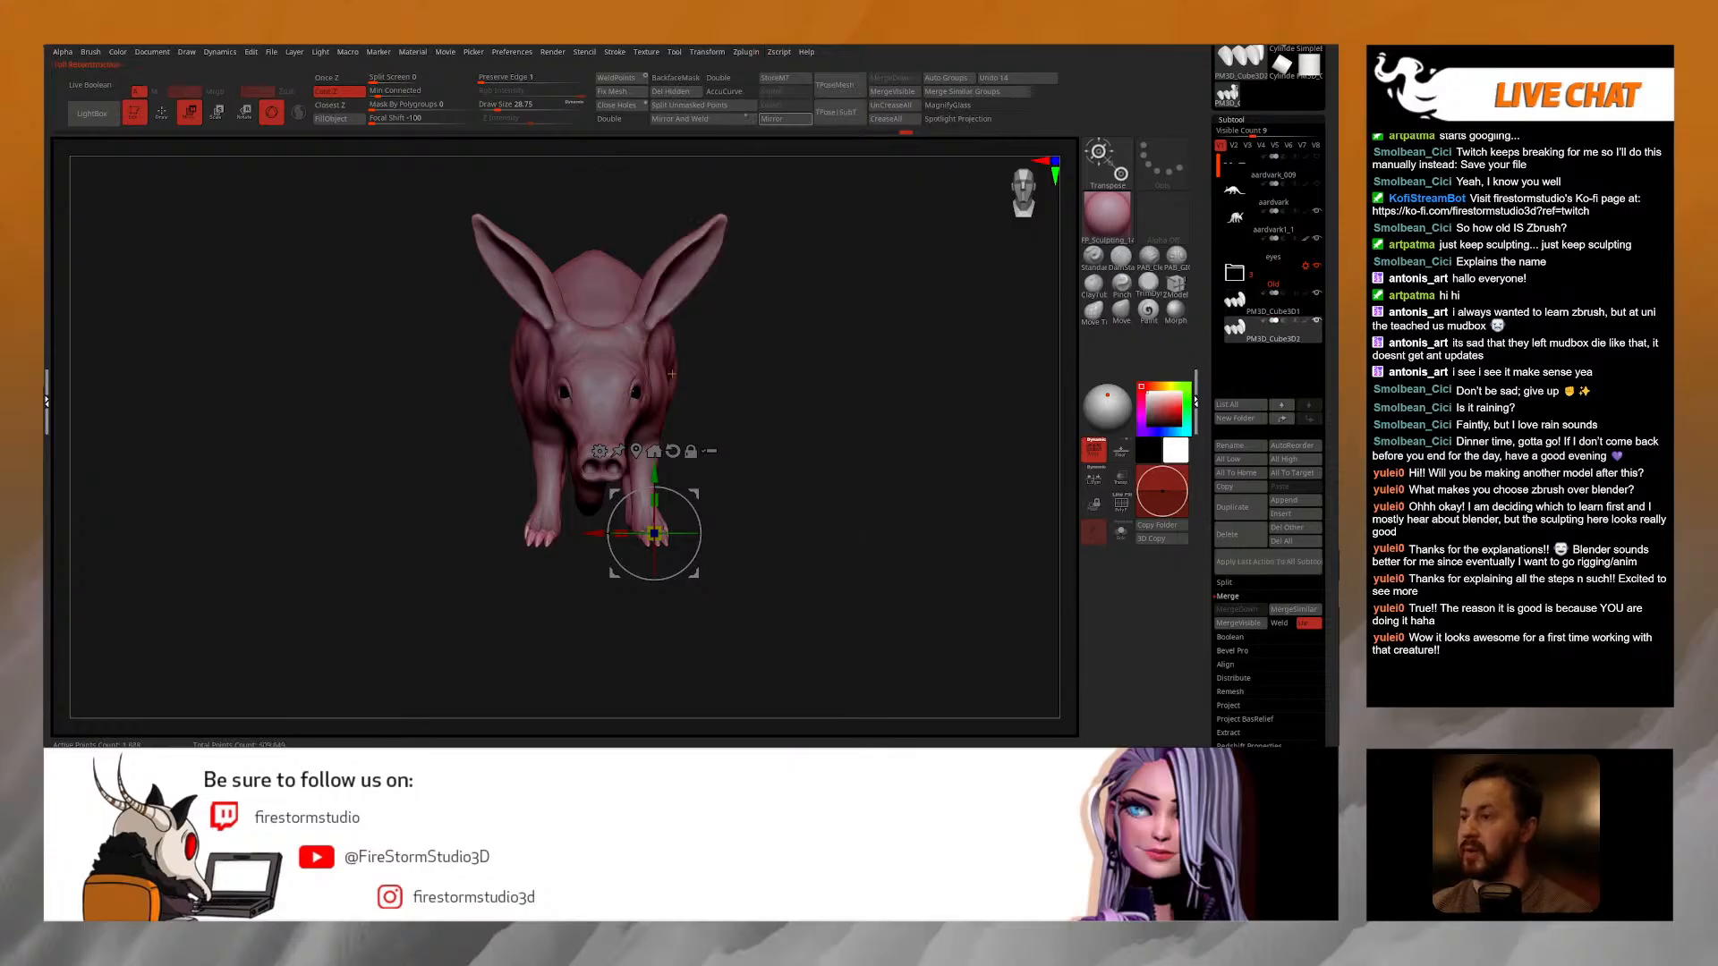
Step: Duplicate the front claws with the gizmo and place the copy at the hind foot
{"action": "key", "text": "q"}
{"action": "mouse_move", "coordinate": [537, 573]}
{"action": "left_mouse_down"}
{"action": "mouse_move", "coordinate": [717, 567]}
{"action": "mouse_move", "coordinate": [703, 577]}
{"action": "left_mouse_up"}
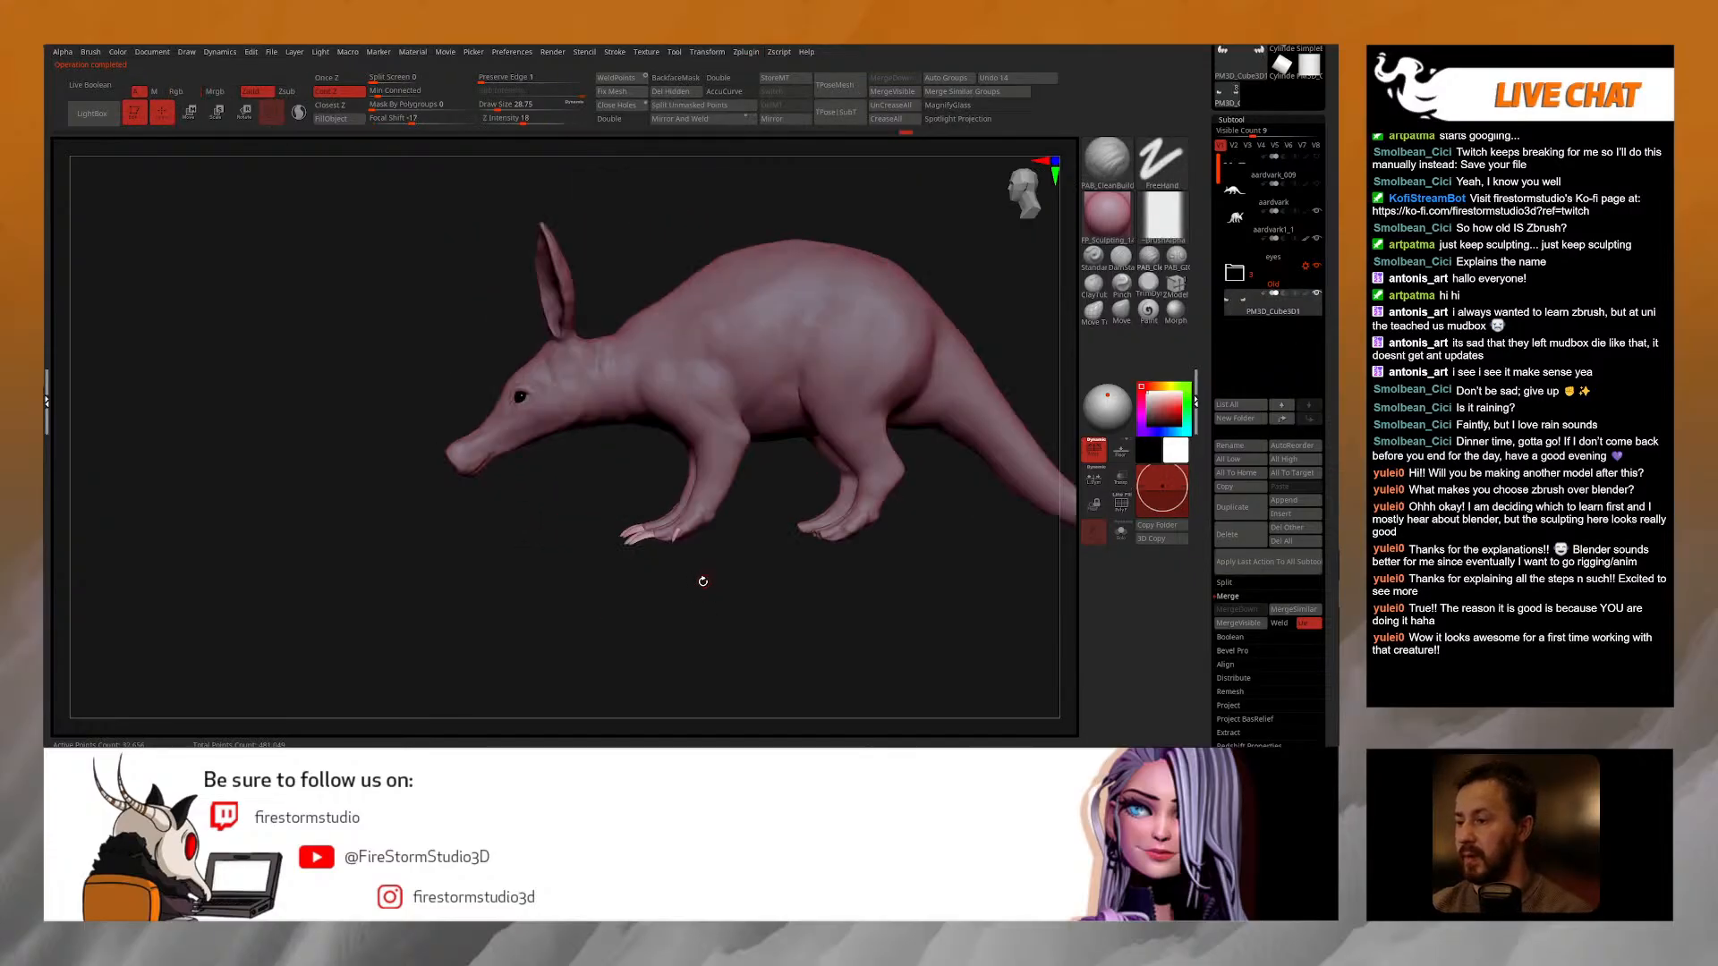
{"action": "key", "text": "w"}
{"action": "left_click_drag", "start_coordinate": [584, 533], "coordinate": [735, 536], "text": "ctrl"}
{"action": "key", "text": "ctrl+z"}
{"action": "left_click_drag", "start_coordinate": [586, 534], "coordinate": [771, 534], "text": "ctrl"}
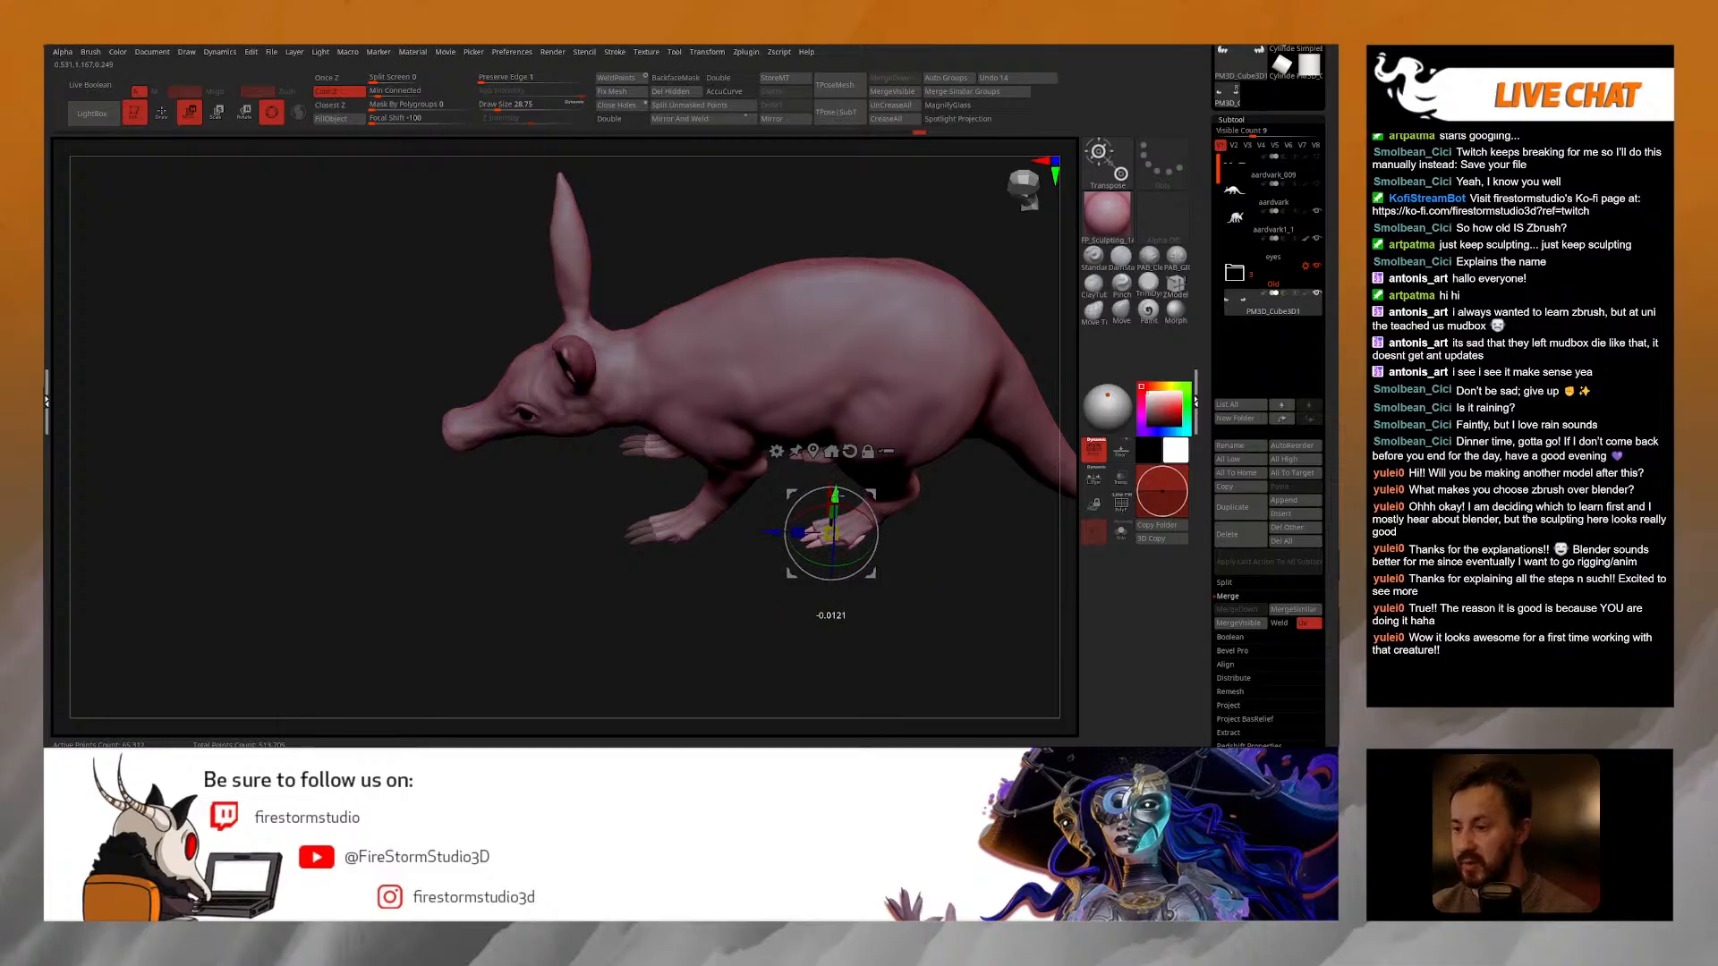
Step: Scale and reposition the copied claws so they fit the toes of the hind foot
{"action": "right_click_drag", "start_coordinate": [789, 558], "coordinate": [806, 626], "text": "ctrl"}
{"action": "right_click_drag", "start_coordinate": [850, 572], "coordinate": [803, 328]}
{"action": "right_click_drag", "start_coordinate": [804, 389], "coordinate": [806, 405]}
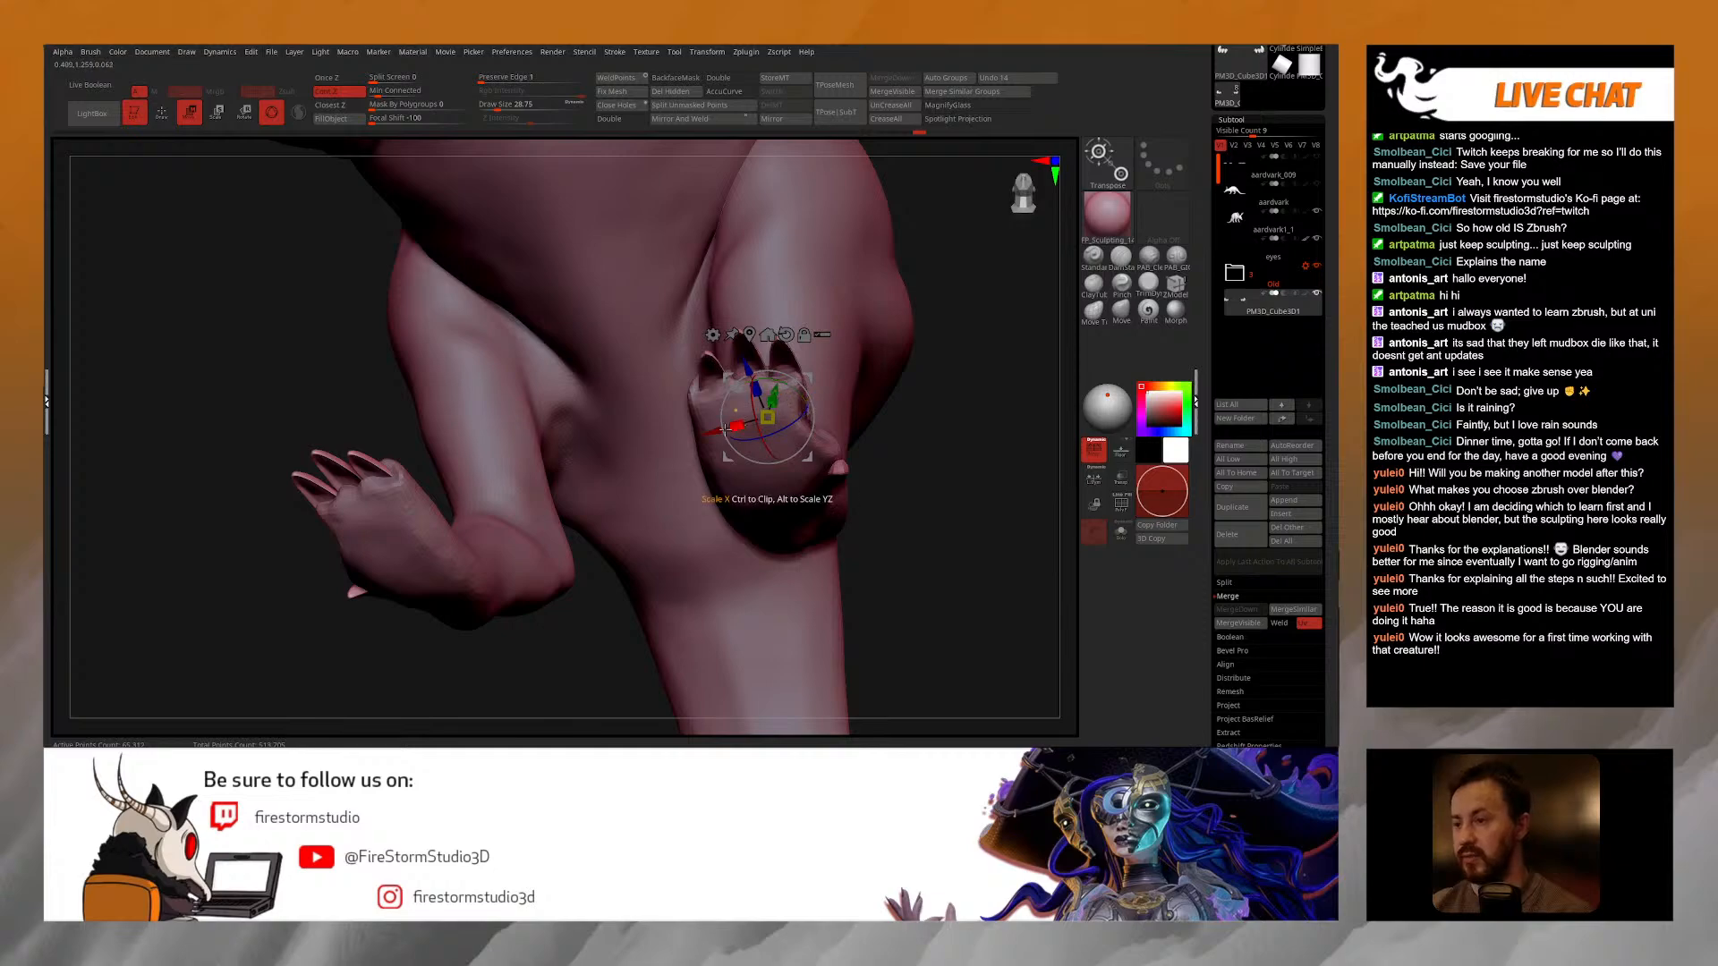
{"action": "left_click_drag", "start_coordinate": [733, 427], "coordinate": [704, 437]}
{"action": "right_click_drag", "start_coordinate": [752, 400], "coordinate": [698, 529]}
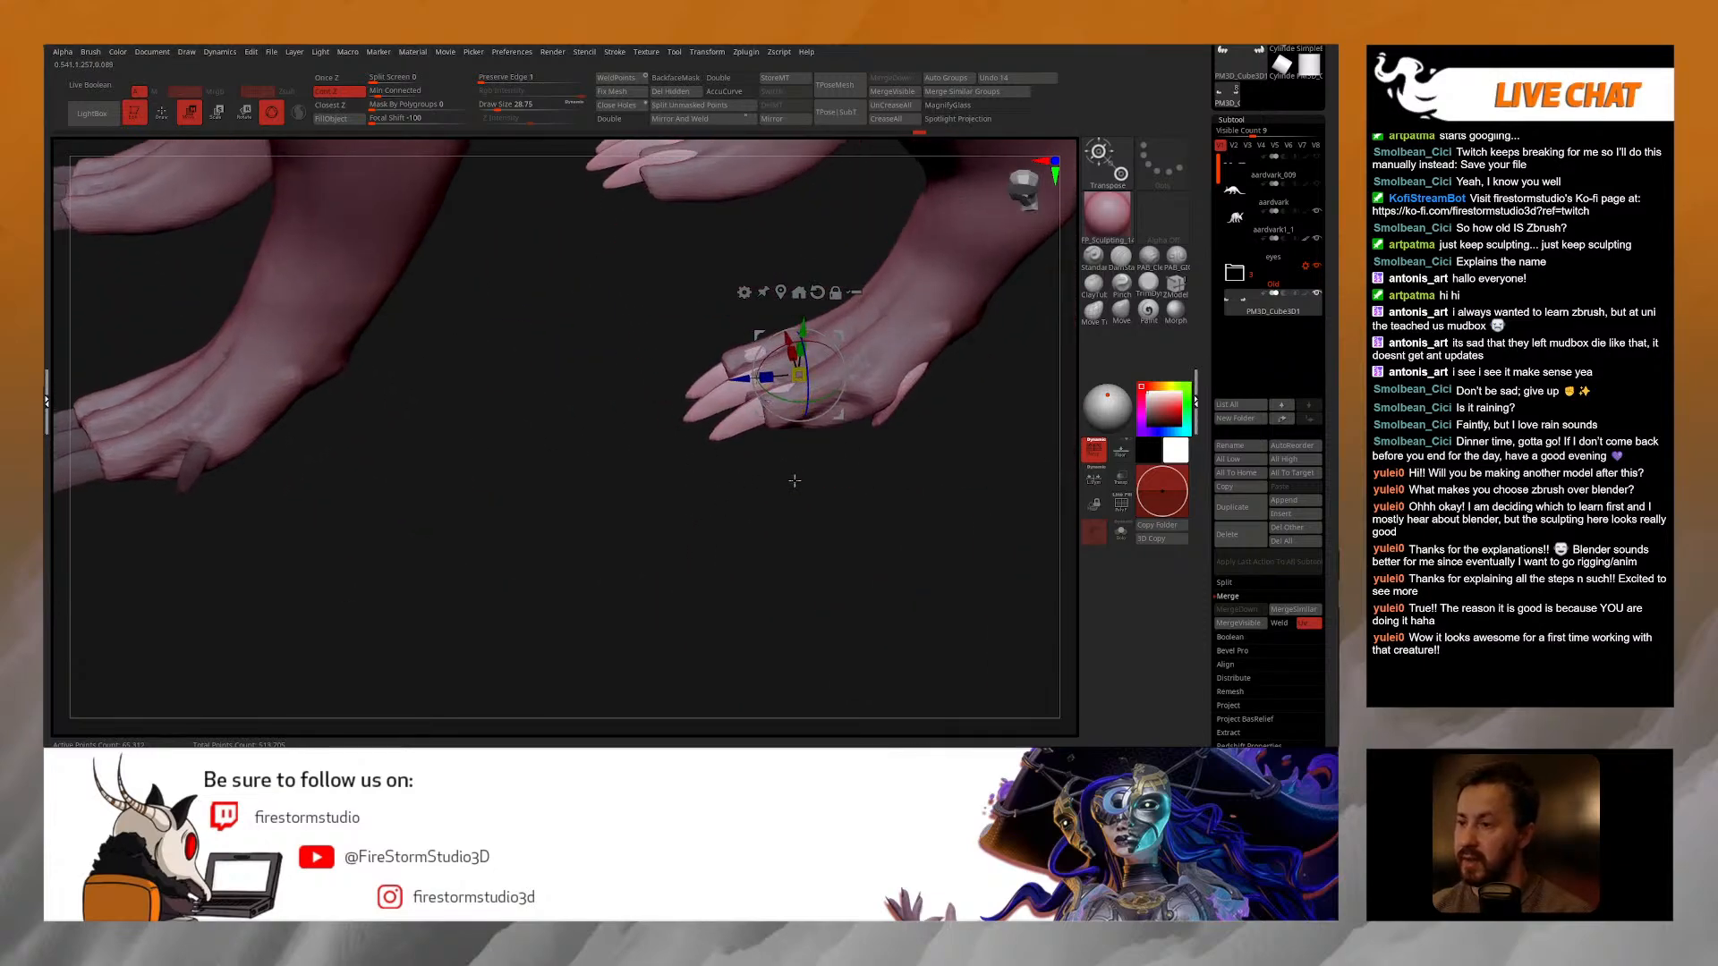
{"action": "right_click_drag", "start_coordinate": [793, 479], "coordinate": [794, 502]}
{"action": "left_click_drag", "start_coordinate": [800, 347], "coordinate": [806, 331]}
{"action": "key", "text": "q"}
{"action": "mouse_move", "coordinate": [805, 480]}
{"action": "right_mouse_down", "text": "shift"}
{"action": "mouse_move", "coordinate": [798, 464]}
{"action": "mouse_move", "coordinate": [842, 482]}
{"action": "mouse_move", "coordinate": [814, 475]}
{"action": "mouse_move", "coordinate": [855, 336]}
{"action": "right_mouse_up", "text": "shift"}
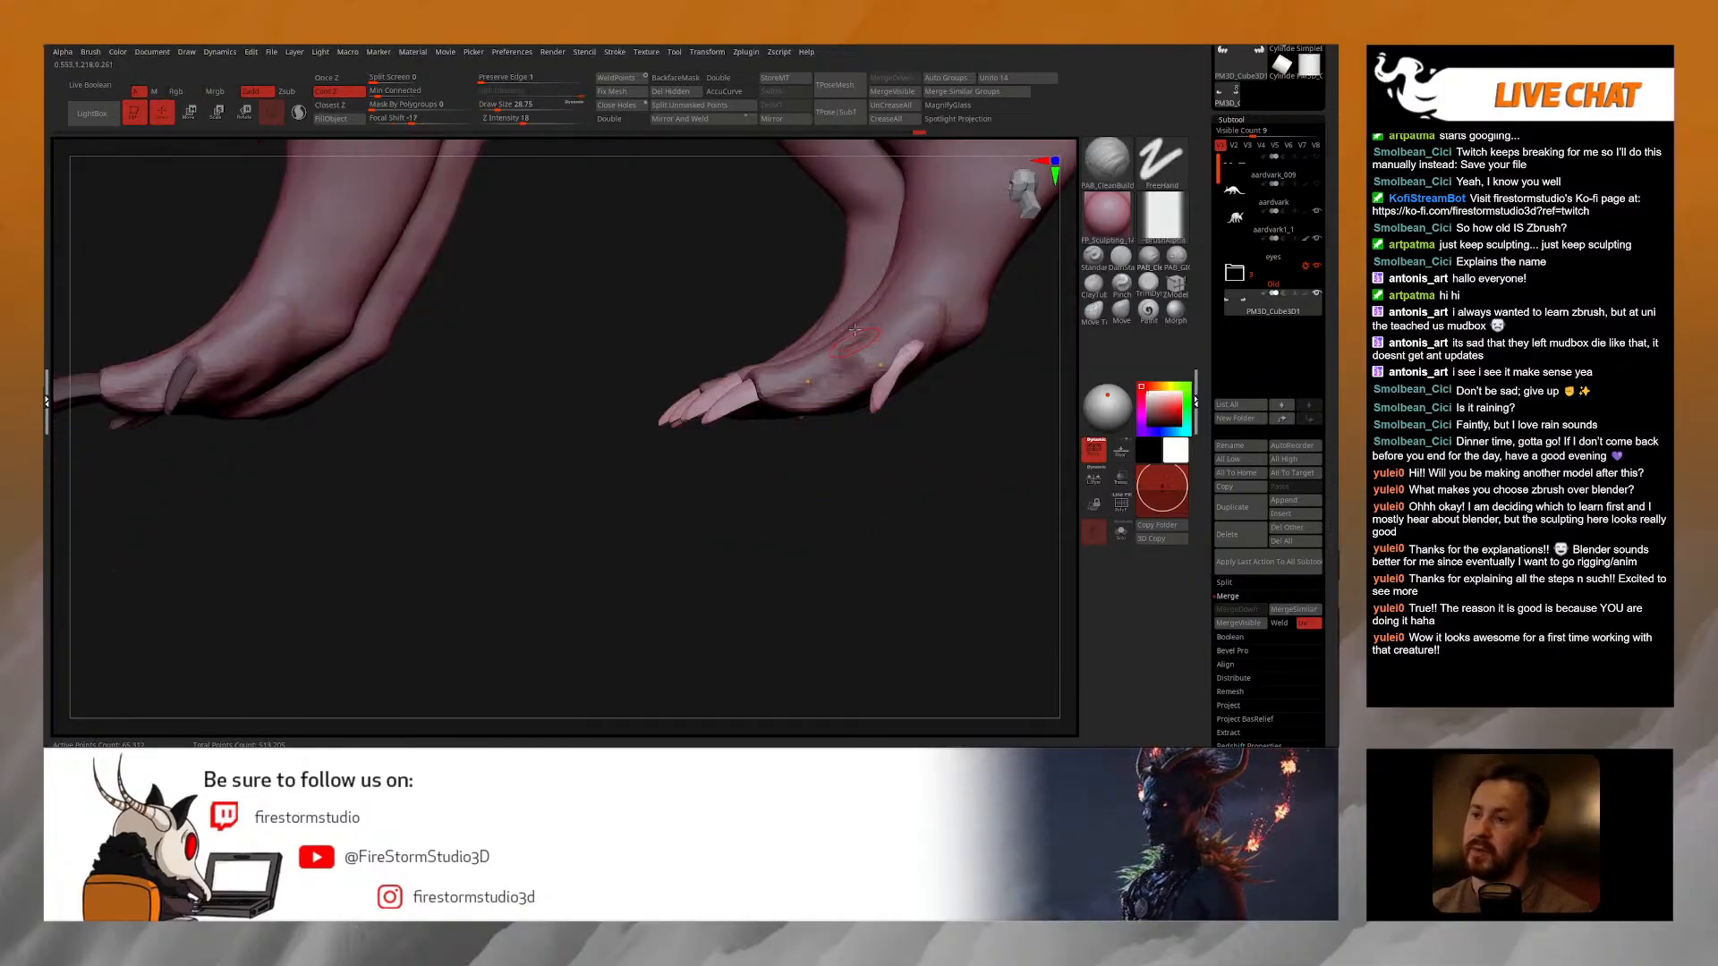
Step: Select the aardvark1_1 body subtool and reshape the hind foot around the claws with the CleanBuild and Move brushes
{"action": "right_click_drag", "start_coordinate": [793, 466], "coordinate": [810, 438]}
{"action": "left_click", "coordinate": [841, 376], "text": "alt"}
{"action": "right_click_drag", "start_coordinate": [841, 376], "coordinate": [848, 429]}
{"action": "left_click_drag", "start_coordinate": [849, 371], "coordinate": [907, 337]}
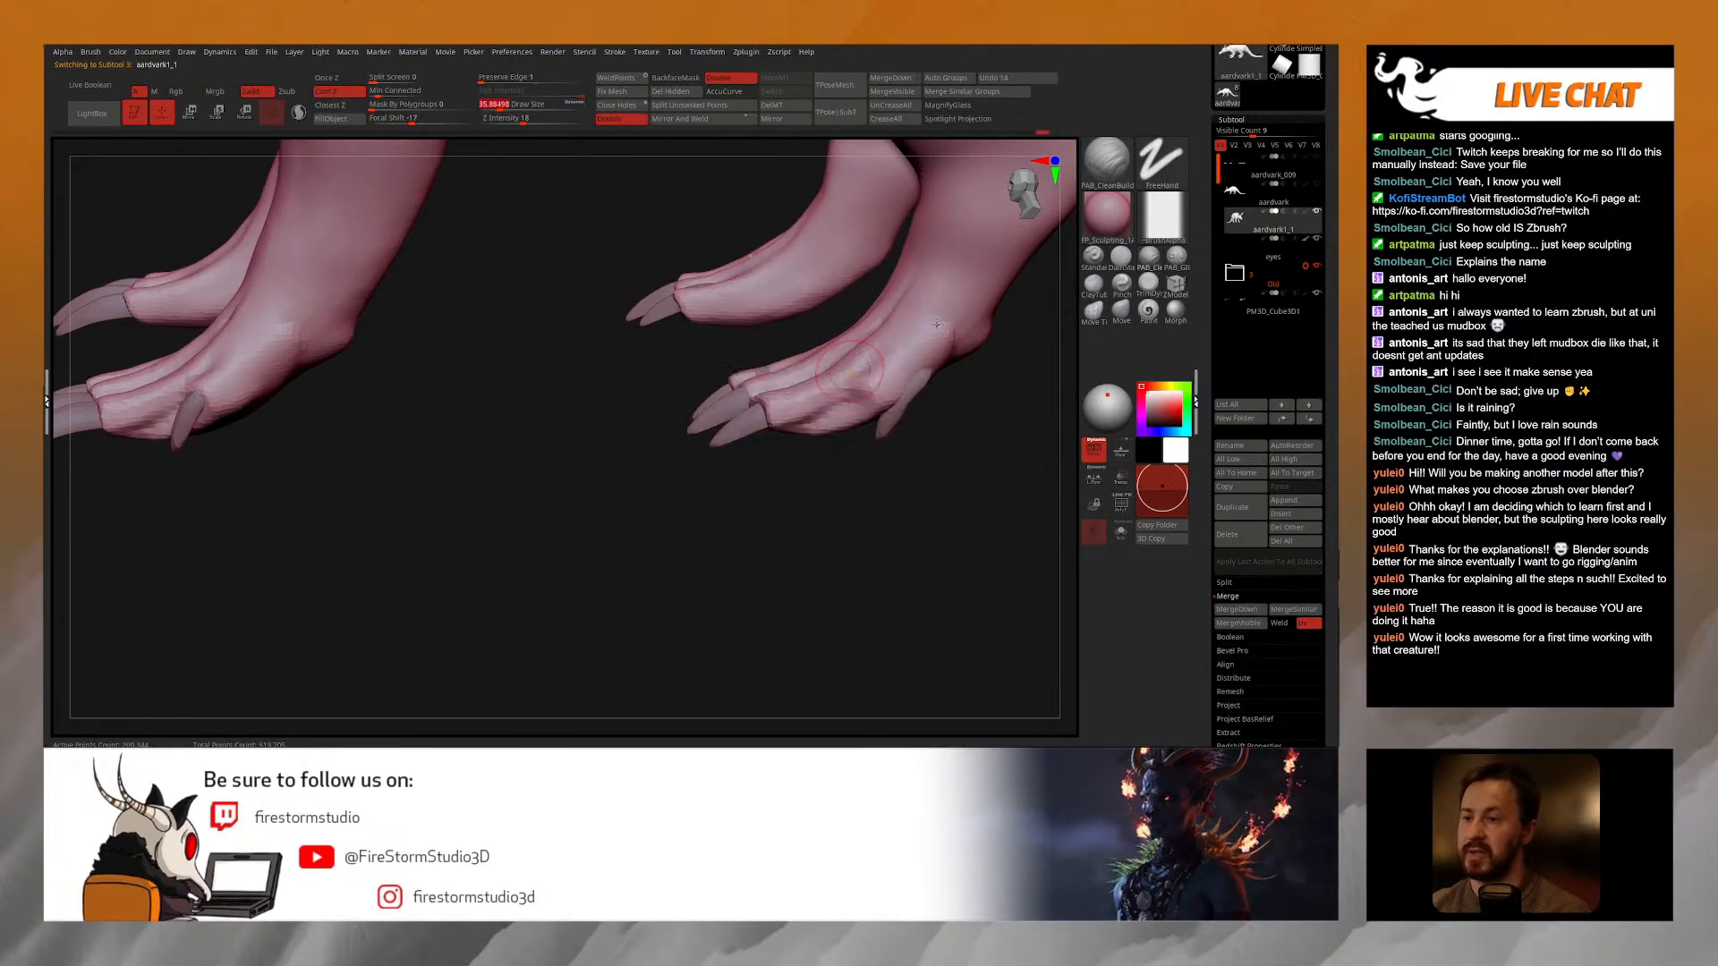
{"action": "left_click", "coordinate": [1120, 310]}
{"action": "mouse_move", "coordinate": [755, 358]}
{"action": "right_mouse_down"}
{"action": "mouse_move", "coordinate": [819, 369]}
{"action": "mouse_move", "coordinate": [805, 492]}
{"action": "mouse_move", "coordinate": [821, 454]}
{"action": "mouse_move", "coordinate": [859, 456]}
{"action": "mouse_move", "coordinate": [801, 429]}
{"action": "right_mouse_up"}
{"action": "right_click_drag", "start_coordinate": [807, 360], "coordinate": [787, 406]}
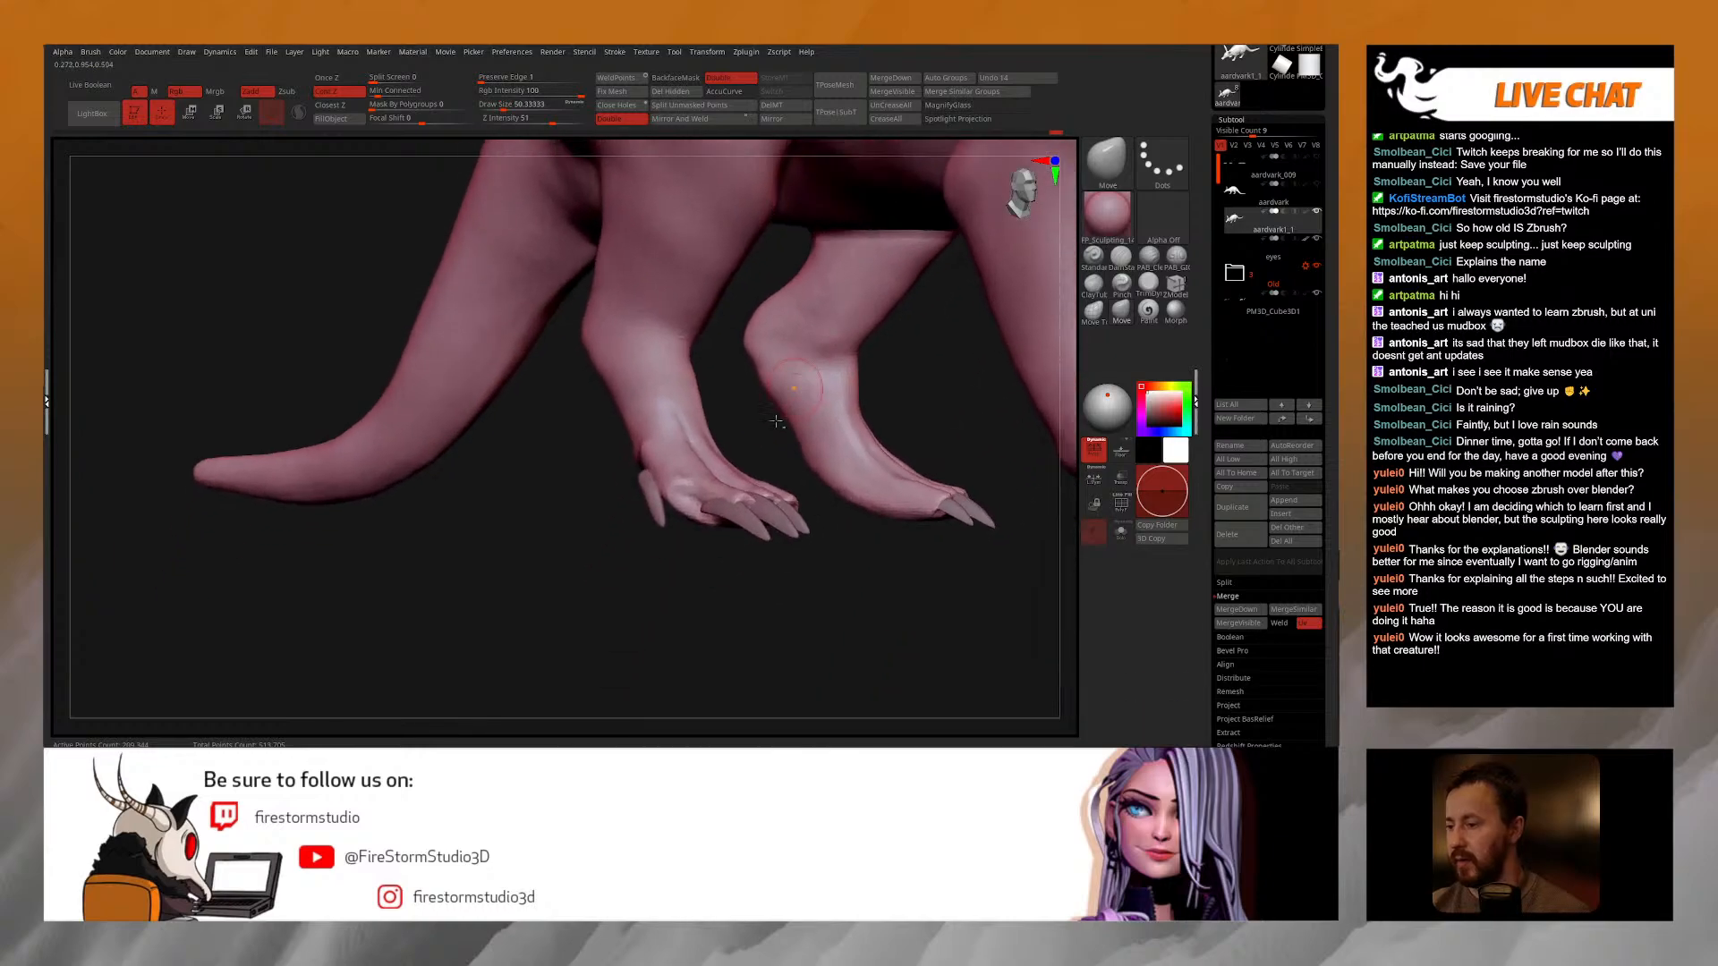
Step: Select the claws subtool, mask the hind foot's side claw in Solo mode, and centre the gizmo on the unmasked toe claws
{"action": "left_click", "coordinate": [652, 501], "text": "alt"}
{"action": "right_click_drag", "start_coordinate": [652, 502], "coordinate": [655, 538]}
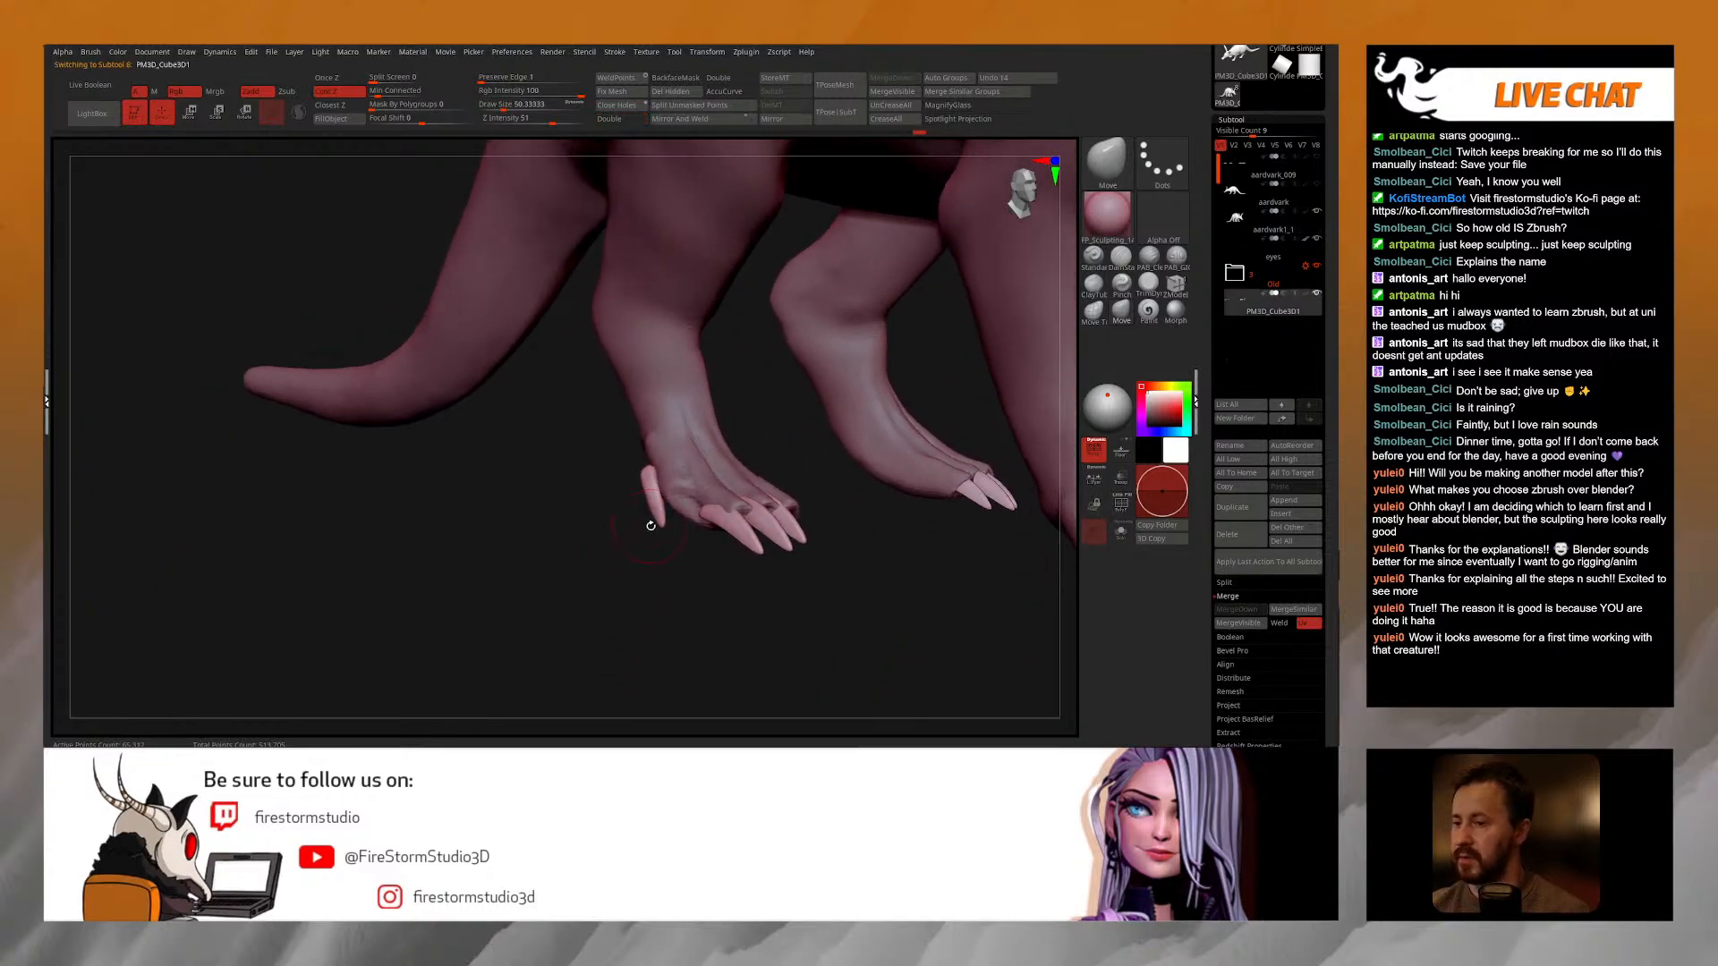
{"action": "key", "text": "alt+s"}
{"action": "left_click_drag", "start_coordinate": [608, 417], "coordinate": [688, 578], "text": "ctrl"}
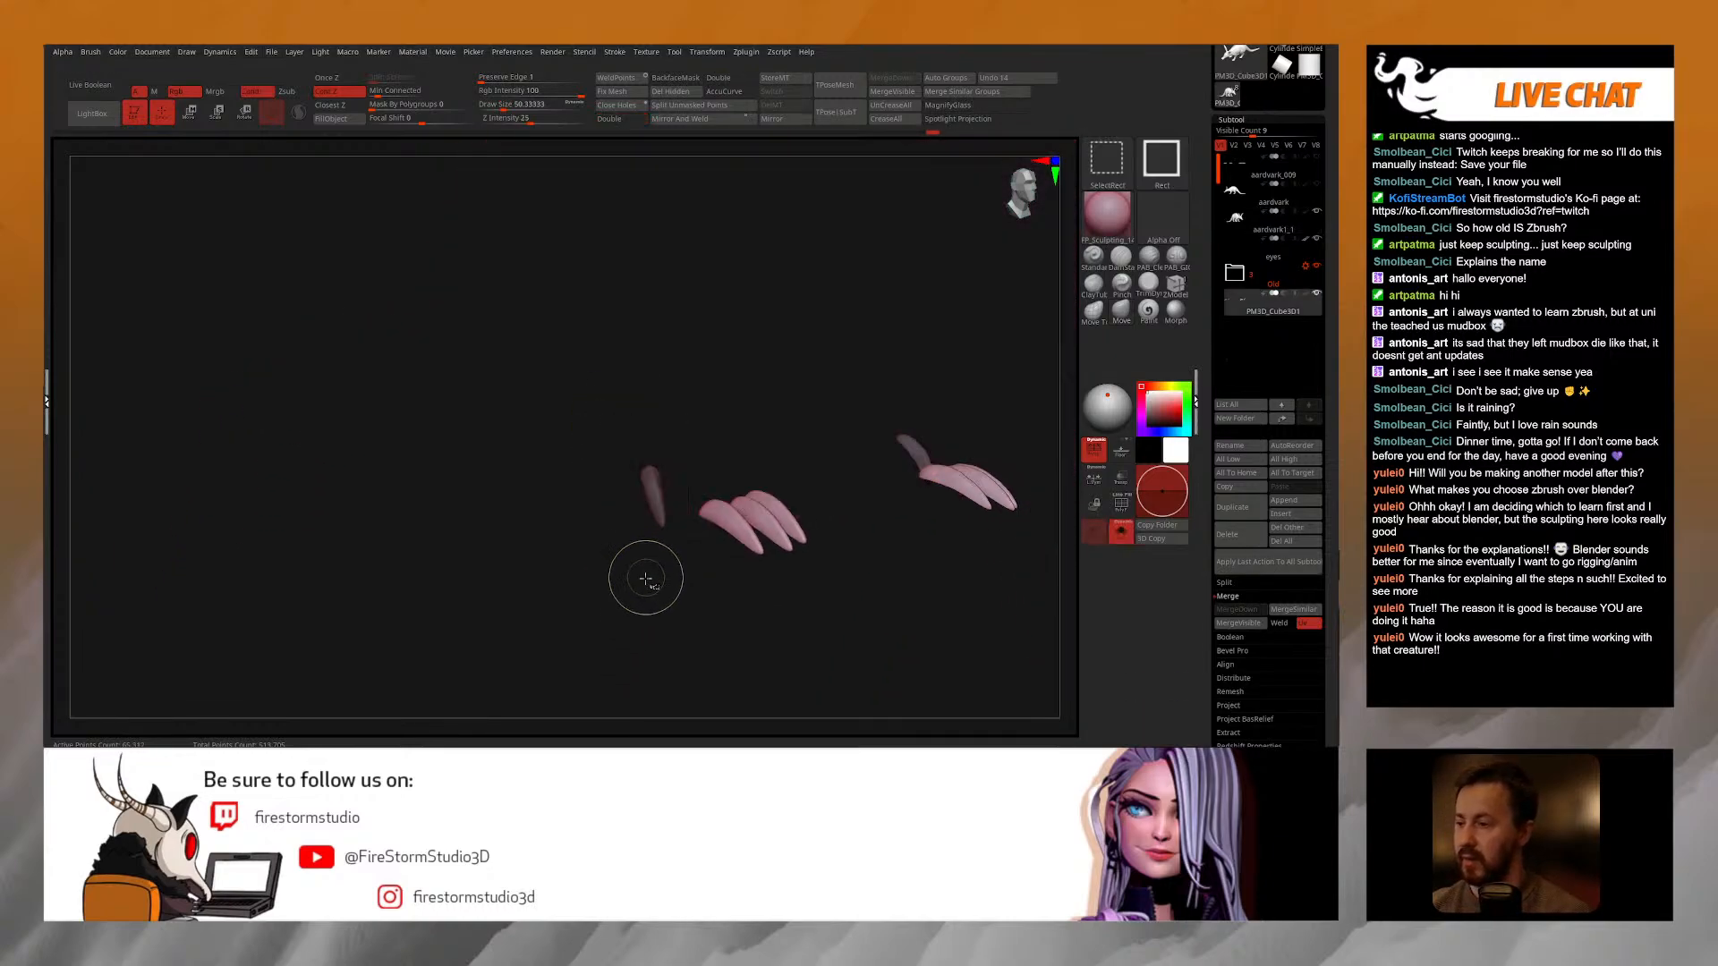
{"action": "key", "text": "alt+s"}
{"action": "key", "text": "w"}
{"action": "right_click_drag", "start_coordinate": [782, 457], "coordinate": [358, 470]}
{"action": "left_click", "coordinate": [783, 416]}
{"action": "right_click_drag", "start_coordinate": [783, 416], "coordinate": [514, 487], "text": "alt"}
{"action": "mouse_move", "coordinate": [403, 492]}
{"action": "right_mouse_down"}
{"action": "mouse_move", "coordinate": [663, 508]}
{"action": "mouse_move", "coordinate": [573, 535]}
{"action": "mouse_move", "coordinate": [590, 528]}
{"action": "mouse_move", "coordinate": [572, 510]}
{"action": "right_mouse_up"}
Step: Mask the toe claws instead, centre the gizmo on the hind foot's side claw and move it against the foot
{"action": "key", "text": "q"}
{"action": "left_click_drag", "start_coordinate": [995, 460], "coordinate": [833, 627], "text": "ctrl"}
{"action": "key", "text": "w"}
{"action": "right_click_drag", "start_coordinate": [710, 587], "coordinate": [512, 577]}
{"action": "left_click", "coordinate": [779, 413]}
{"action": "right_click_drag", "start_coordinate": [627, 421], "coordinate": [753, 516], "text": "ctrl"}
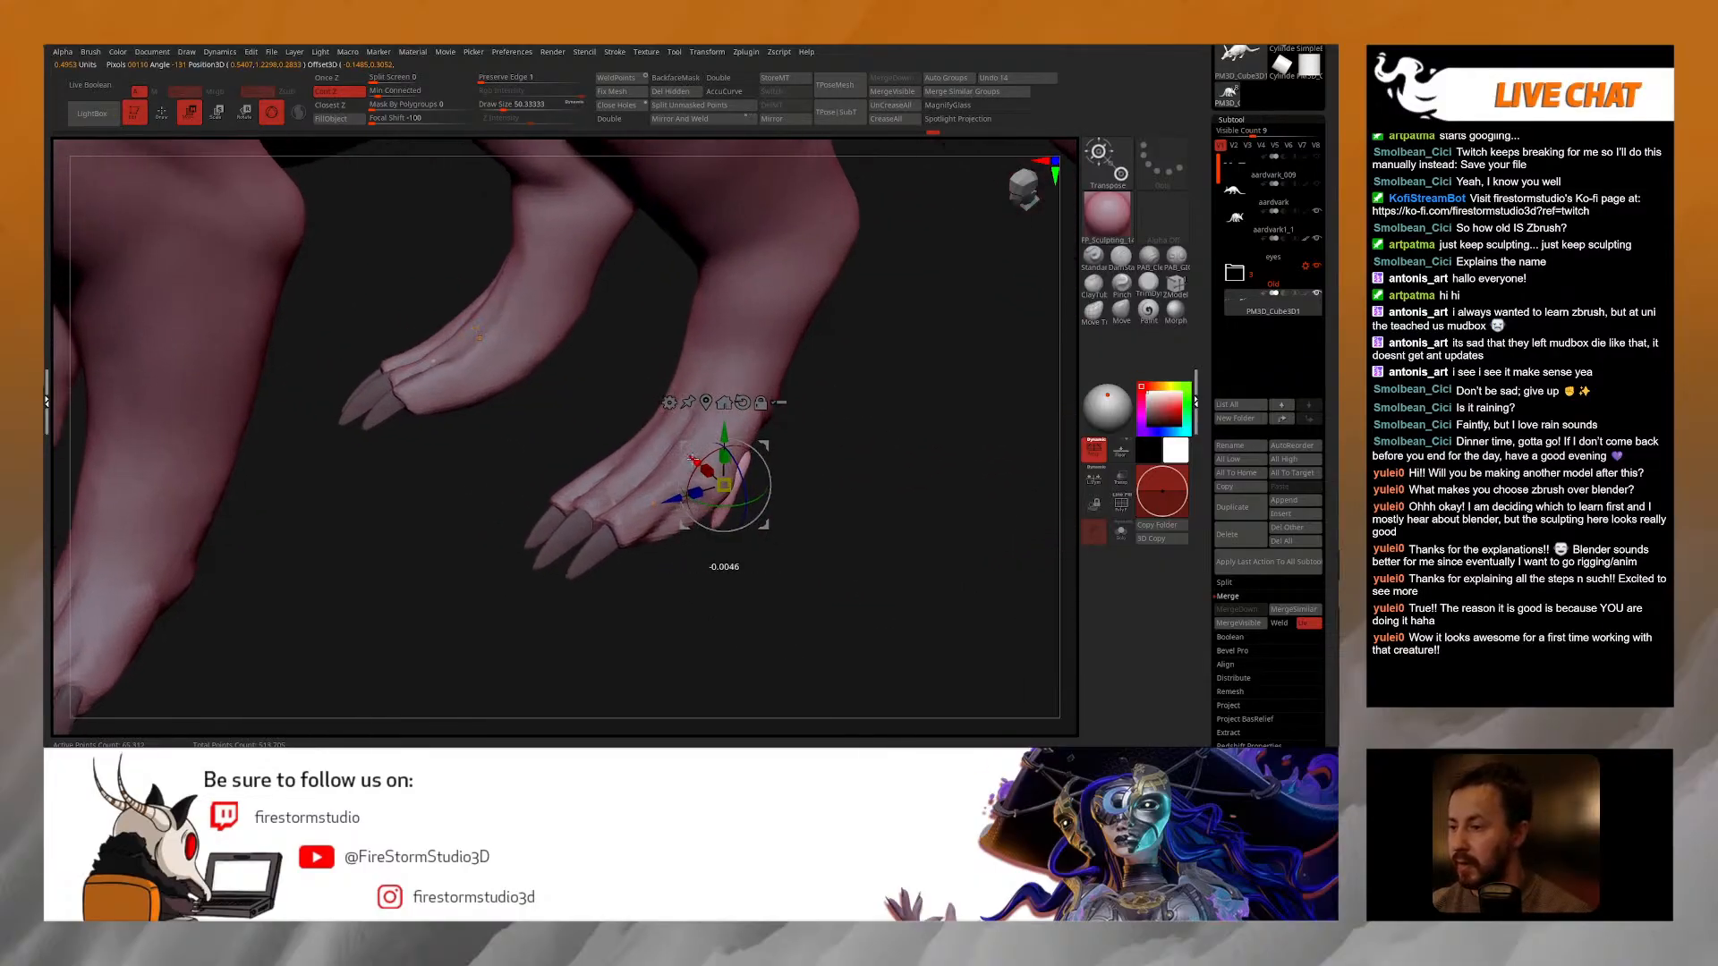
{"action": "right_click_drag", "start_coordinate": [788, 537], "coordinate": [716, 479]}
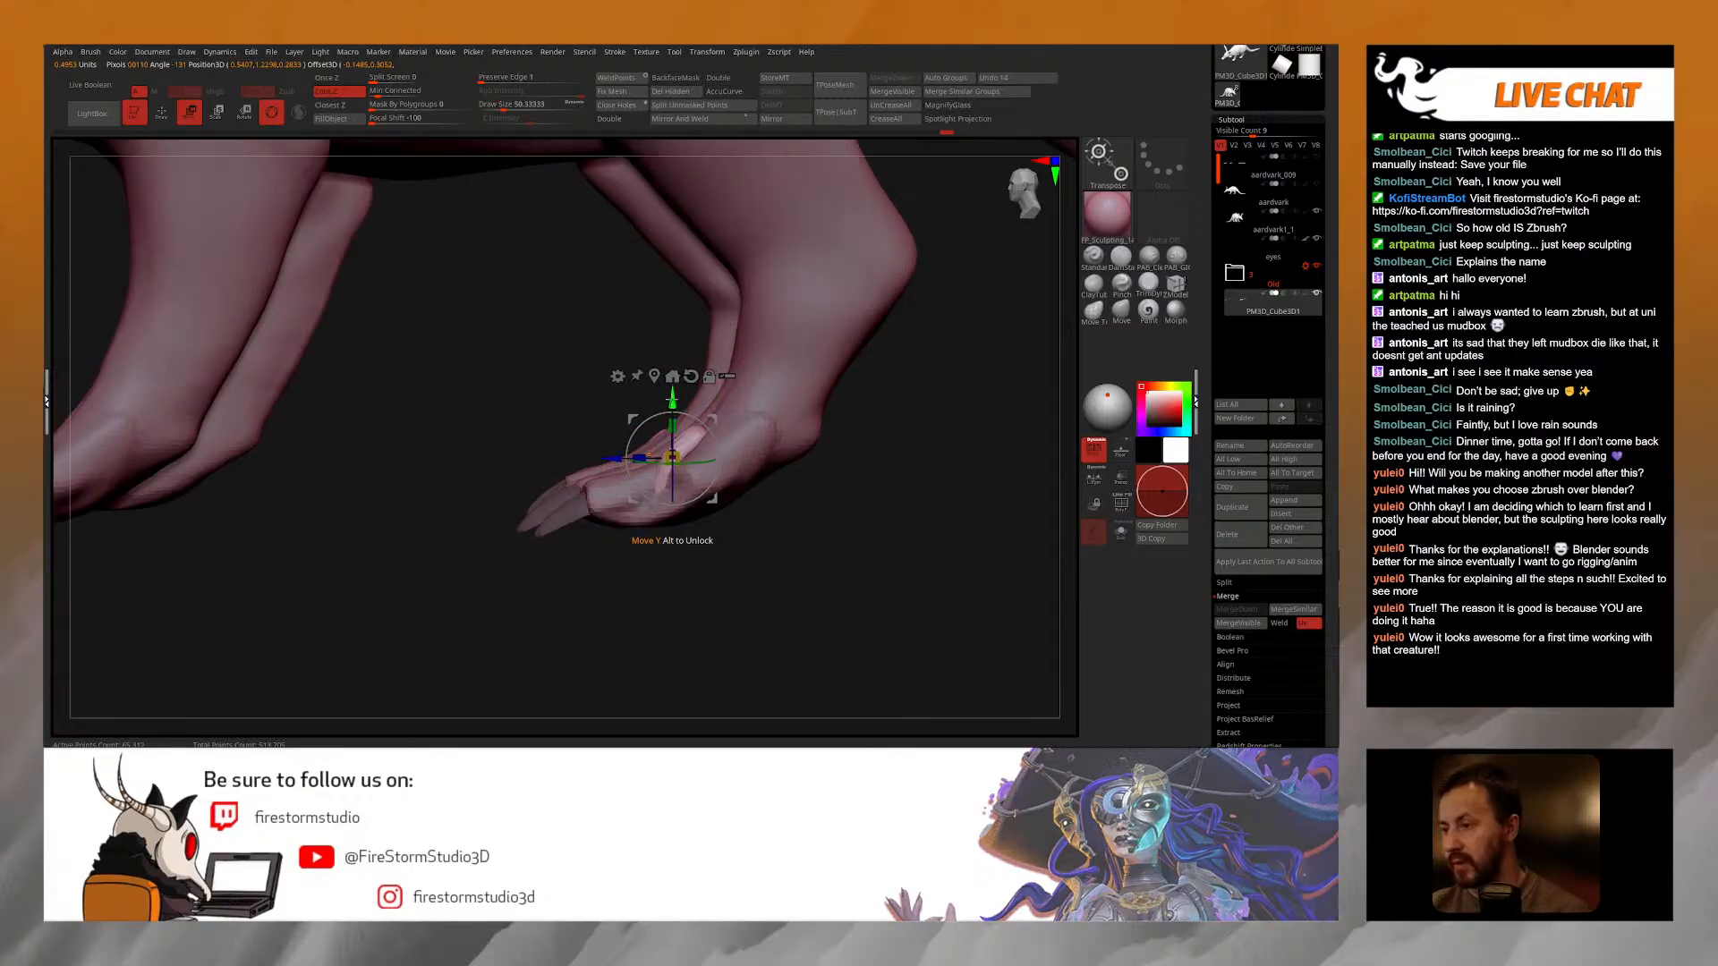
{"action": "right_click_drag", "start_coordinate": [627, 484], "coordinate": [709, 461]}
{"action": "mouse_move", "coordinate": [705, 450]}
{"action": "left_mouse_down"}
{"action": "mouse_move", "coordinate": [724, 448]}
{"action": "mouse_move", "coordinate": [696, 437]}
{"action": "left_mouse_up"}
{"action": "right_click_drag", "start_coordinate": [693, 510], "coordinate": [680, 551]}
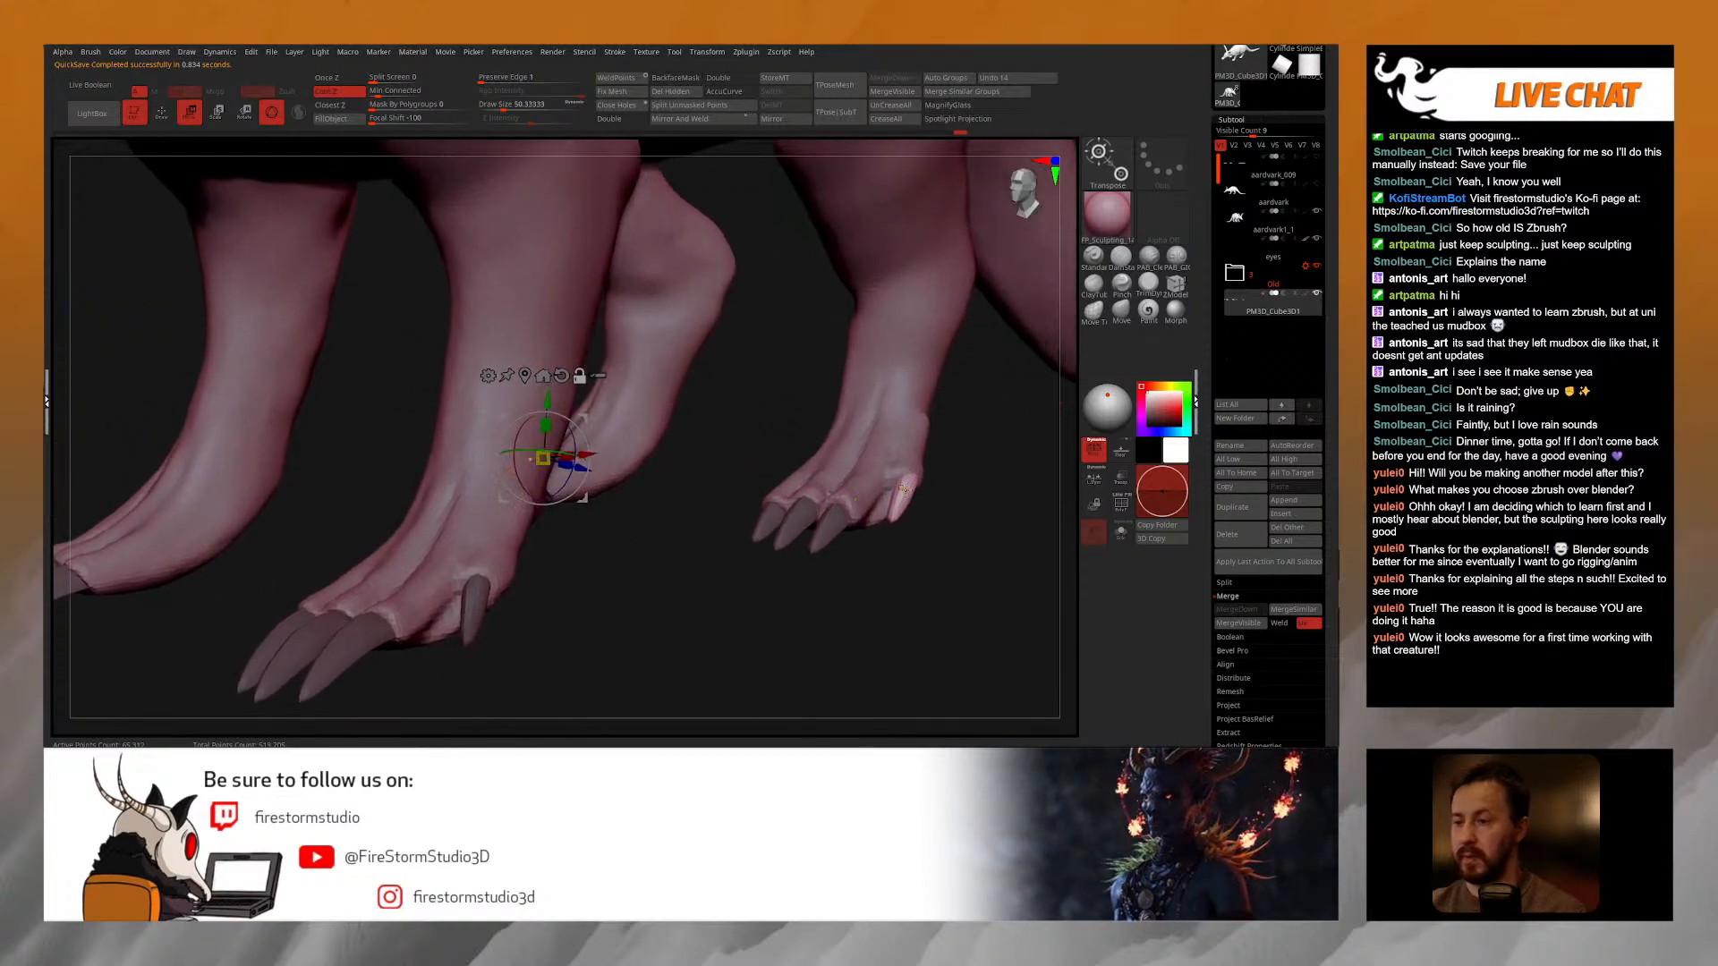
Step: Centre the gizmo on the side claw again, fine-tune its position and clear the mask
{"action": "left_click", "coordinate": [903, 489]}
{"action": "left_click_drag", "start_coordinate": [844, 483], "coordinate": [835, 483]}
{"action": "left_click_drag", "start_coordinate": [898, 434], "coordinate": [898, 439]}
{"action": "key", "text": "q"}
{"action": "right_click_drag", "start_coordinate": [982, 434], "coordinate": [968, 419]}
{"action": "left_click_drag", "start_coordinate": [966, 418], "coordinate": [985, 438], "text": "ctrl"}
{"action": "mouse_move", "coordinate": [984, 443]}
{"action": "right_mouse_down"}
{"action": "mouse_move", "coordinate": [975, 426]}
{"action": "mouse_move", "coordinate": [913, 427]}
{"action": "right_mouse_up"}
Step: Select the aardvark1_1 body and sculpt skin folds above the hind ankle with CleanBuild at a draw size of about 58
{"action": "mouse_move", "coordinate": [806, 545]}
{"action": "right_mouse_down"}
{"action": "mouse_move", "coordinate": [763, 396]}
{"action": "mouse_move", "coordinate": [788, 392]}
{"action": "mouse_move", "coordinate": [729, 528]}
{"action": "right_mouse_up"}
{"action": "left_click", "coordinate": [727, 425], "text": "alt"}
{"action": "left_click", "coordinate": [1091, 284]}
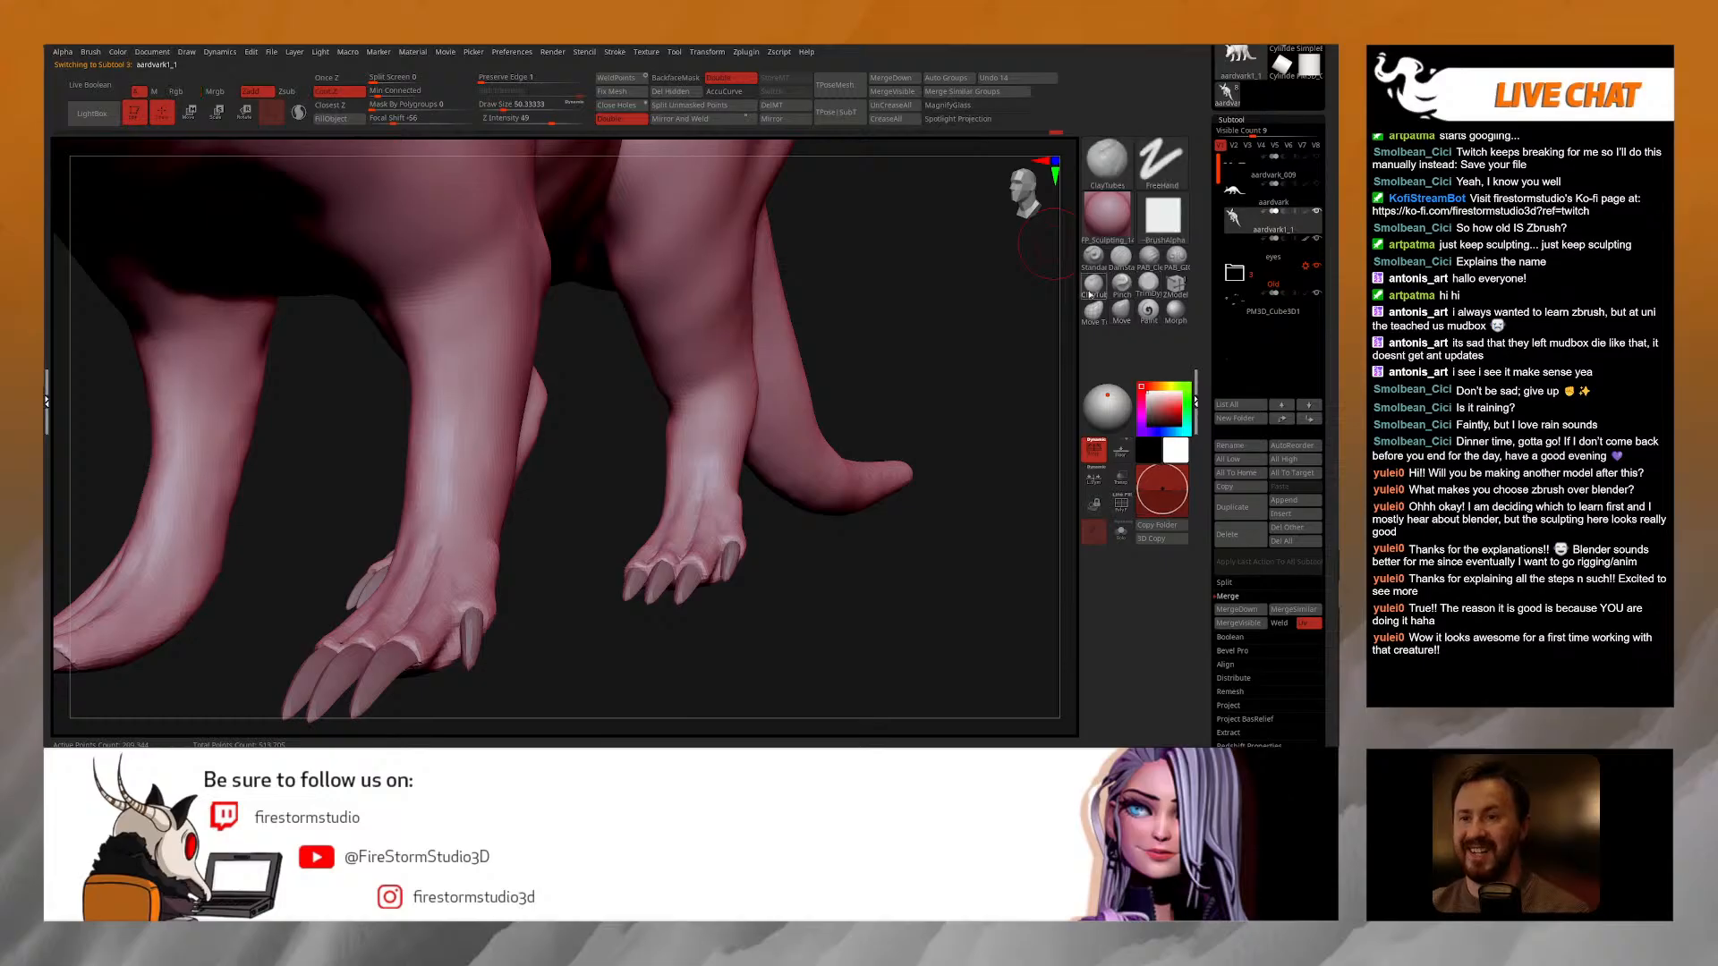
{"action": "left_click", "coordinate": [1150, 258]}
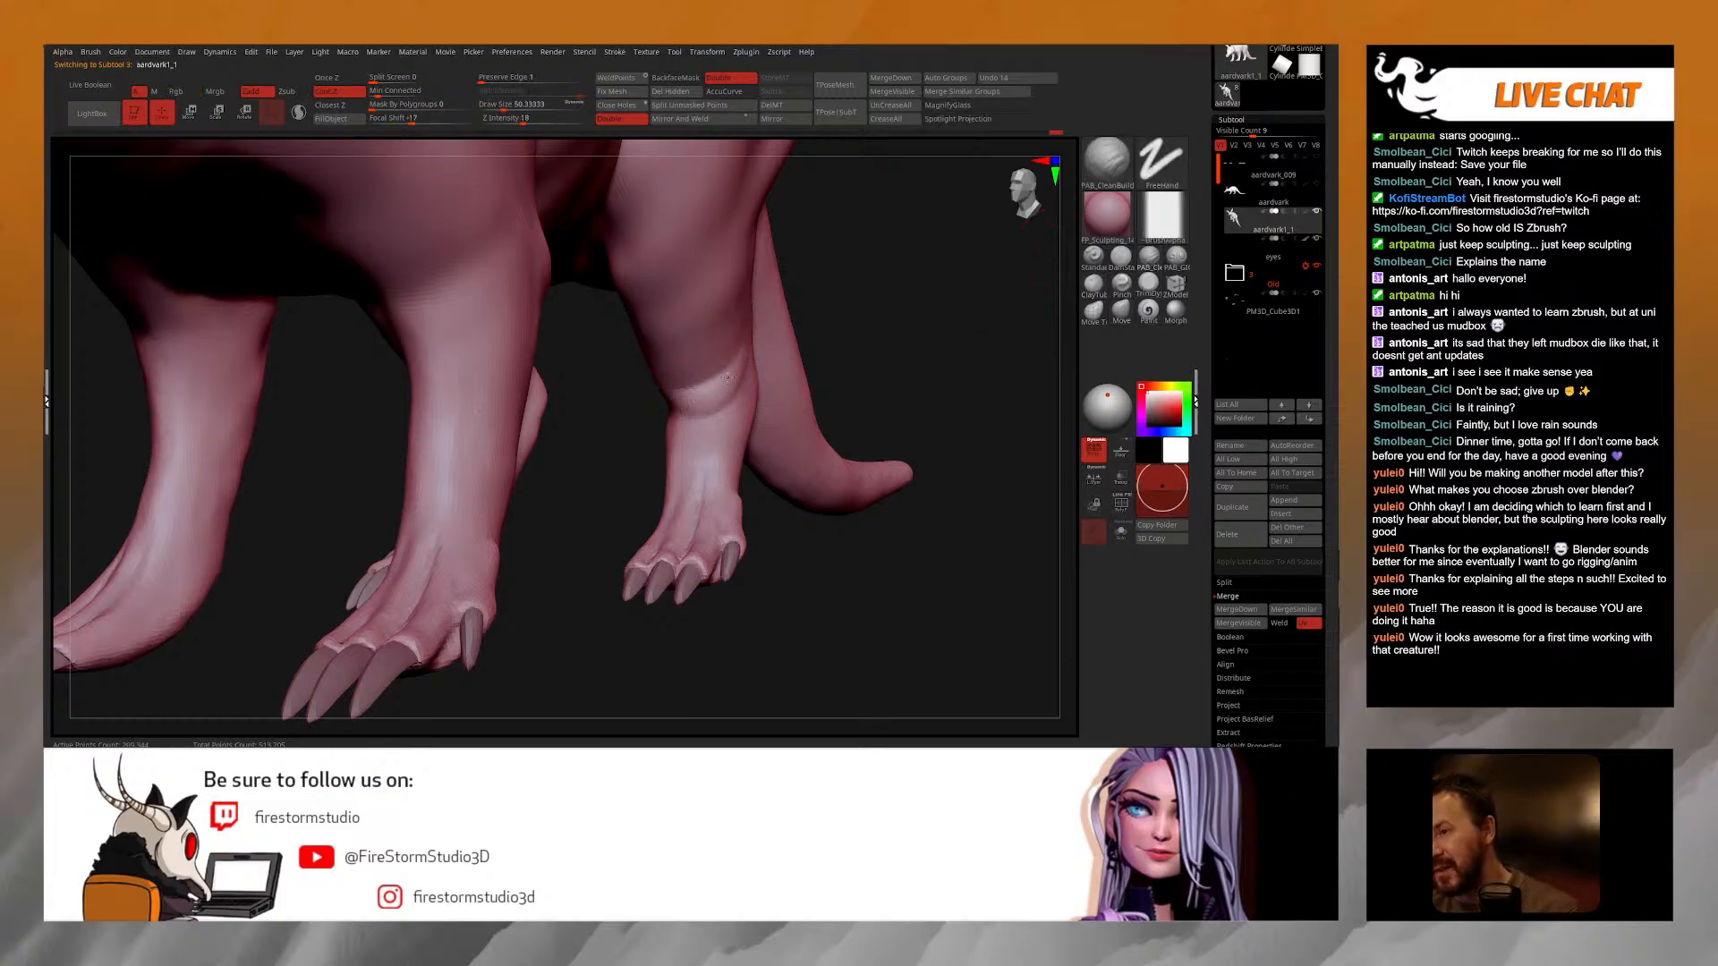
{"action": "right_click_drag", "start_coordinate": [709, 364], "coordinate": [713, 367]}
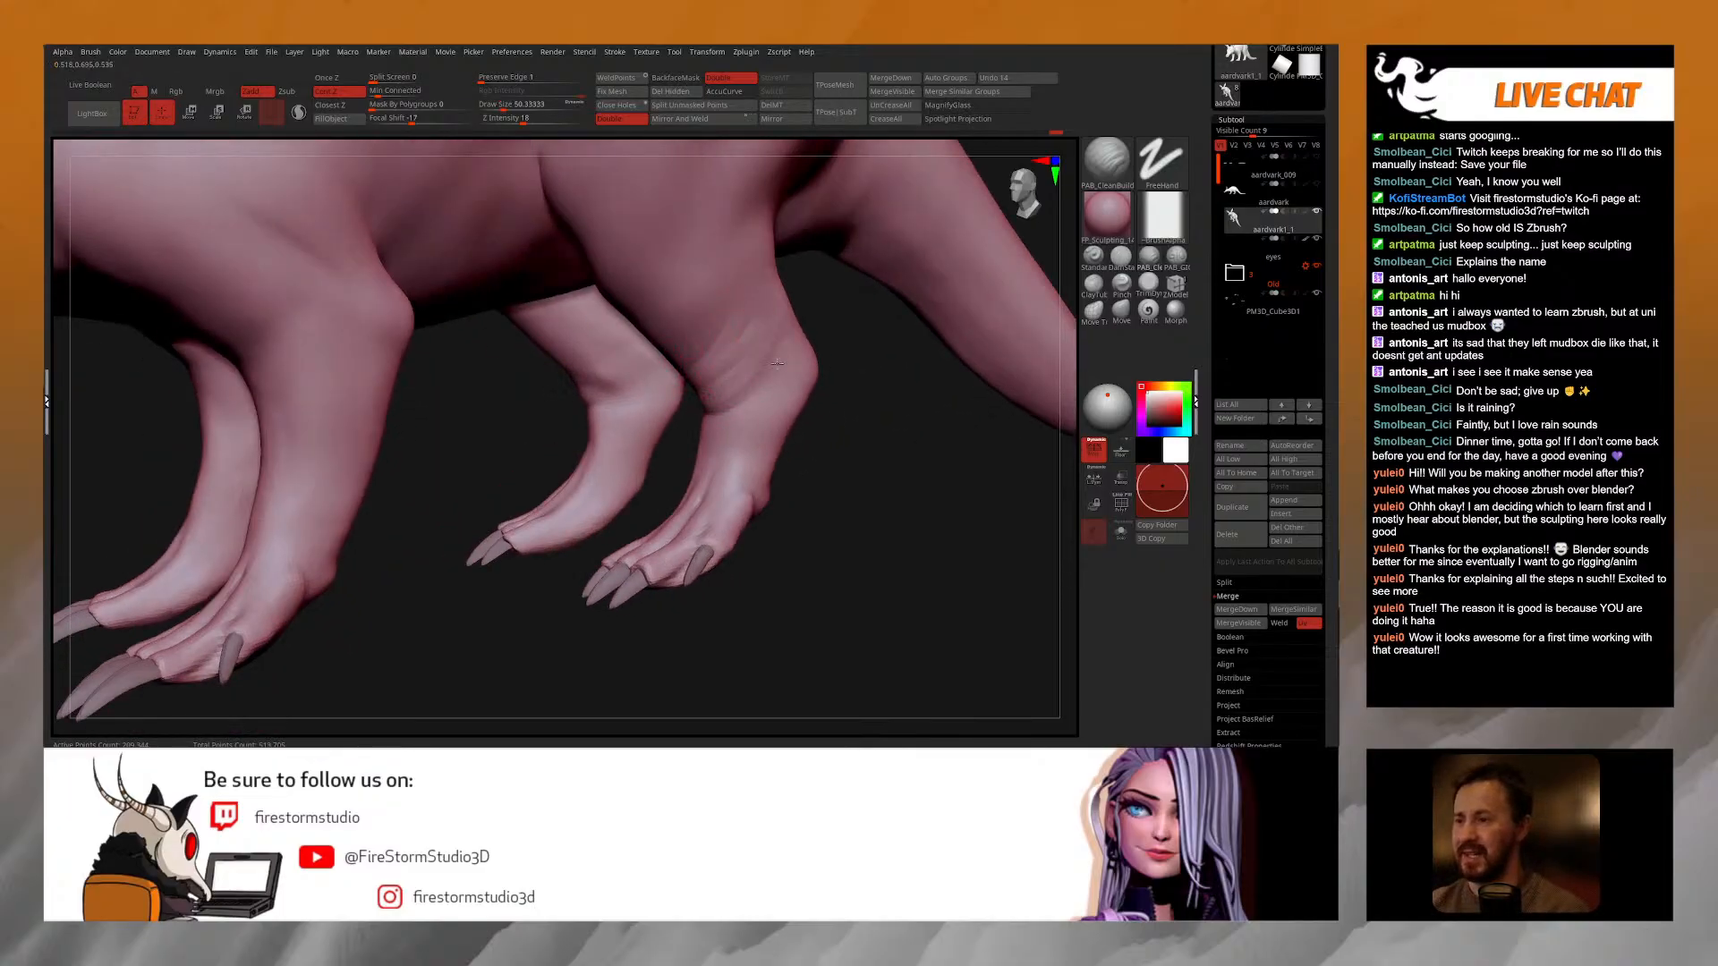
{"action": "key", "text": "shift"}
{"action": "right_click_drag", "start_coordinate": [723, 358], "coordinate": [692, 392]}
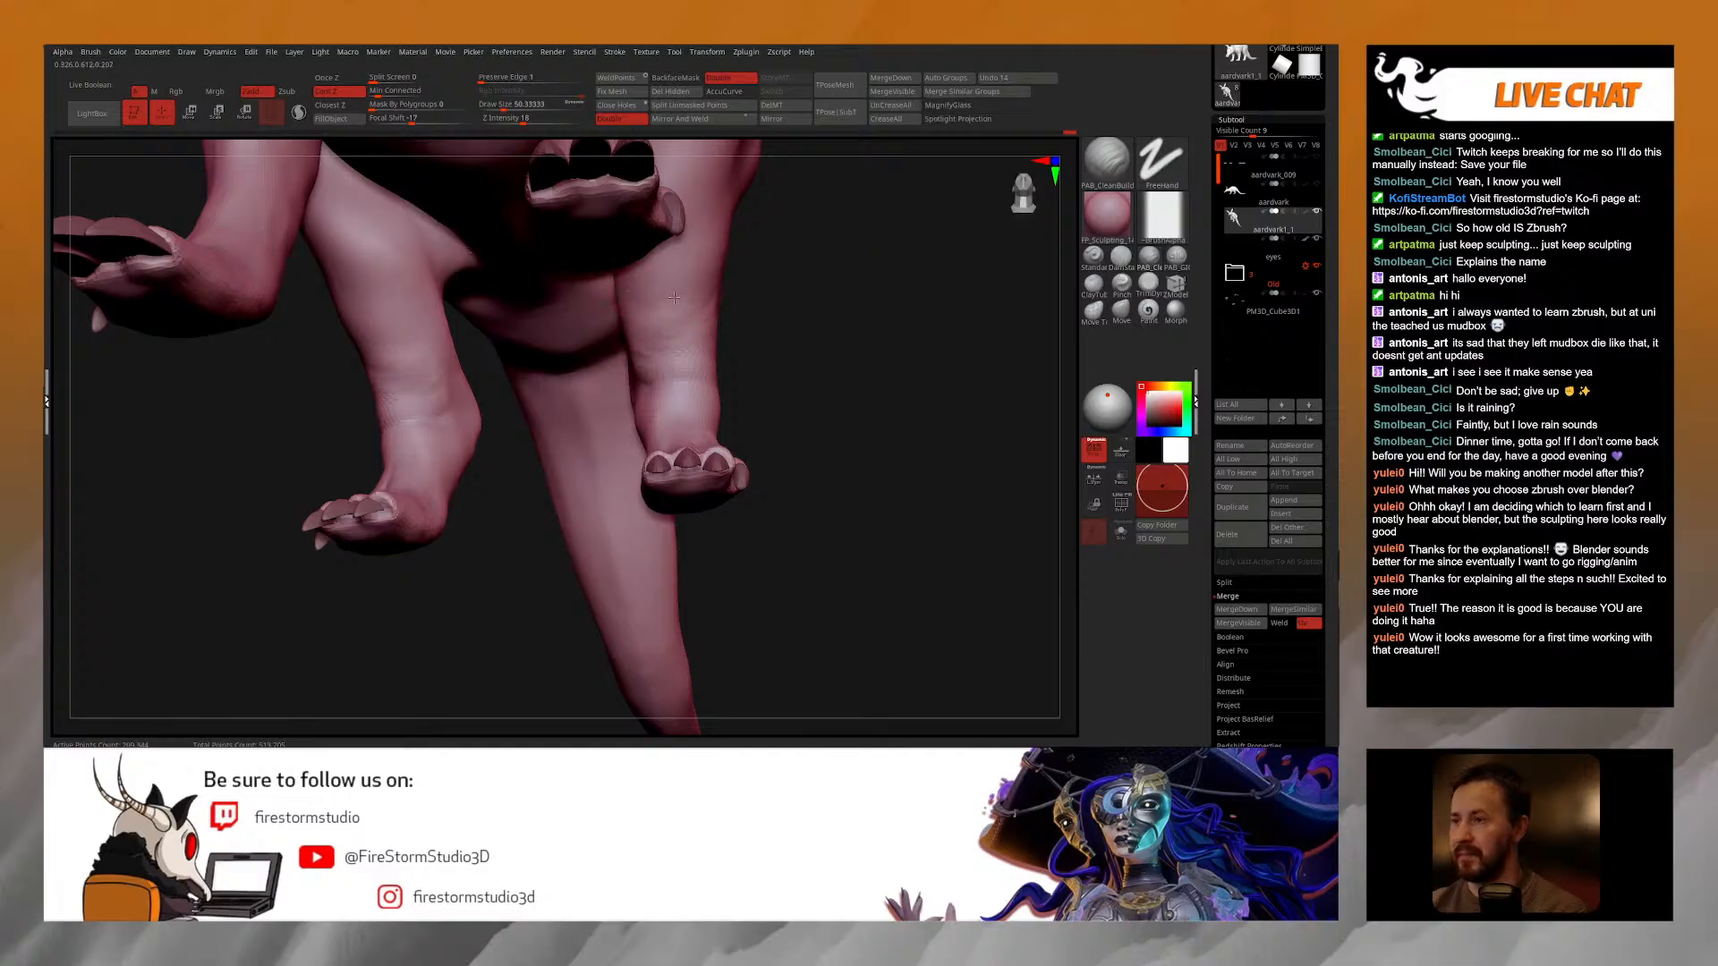
Step: Build up the front and inner side of the hind ankle with CleanBuild and smooth the folds
{"action": "right_click_drag", "start_coordinate": [640, 371], "coordinate": [652, 388]}
{"action": "key", "text": "shift"}
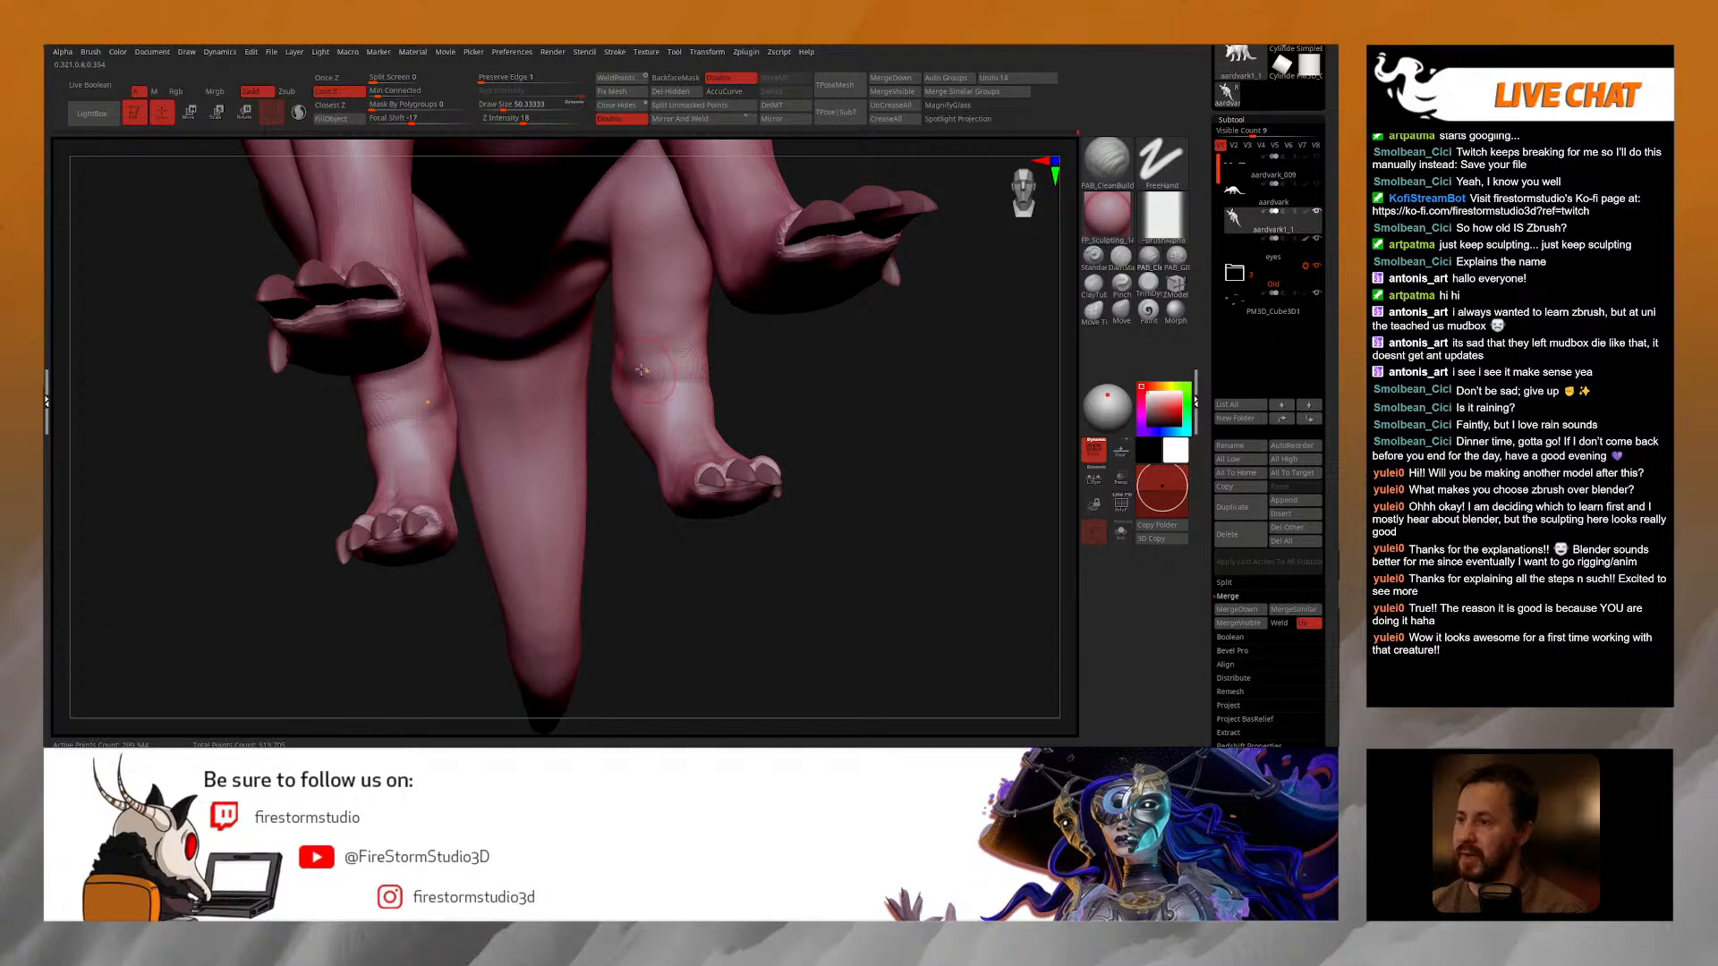
{"action": "right_click_drag", "start_coordinate": [650, 394], "coordinate": [680, 420]}
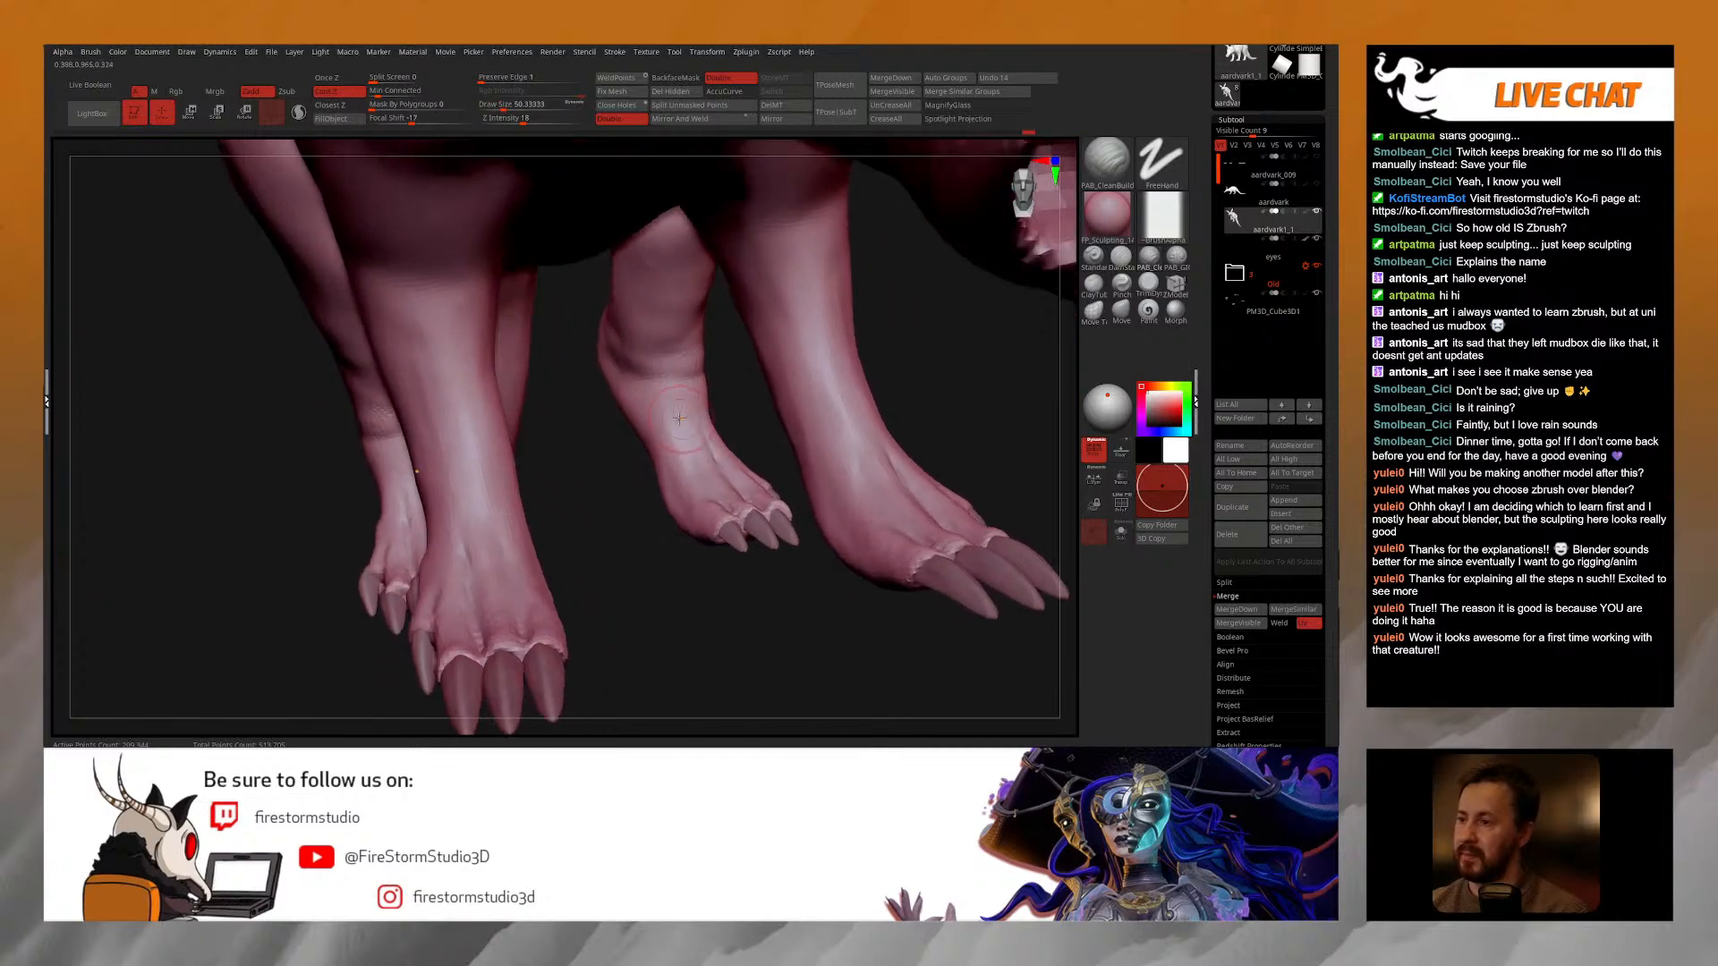
{"action": "key", "text": "shift"}
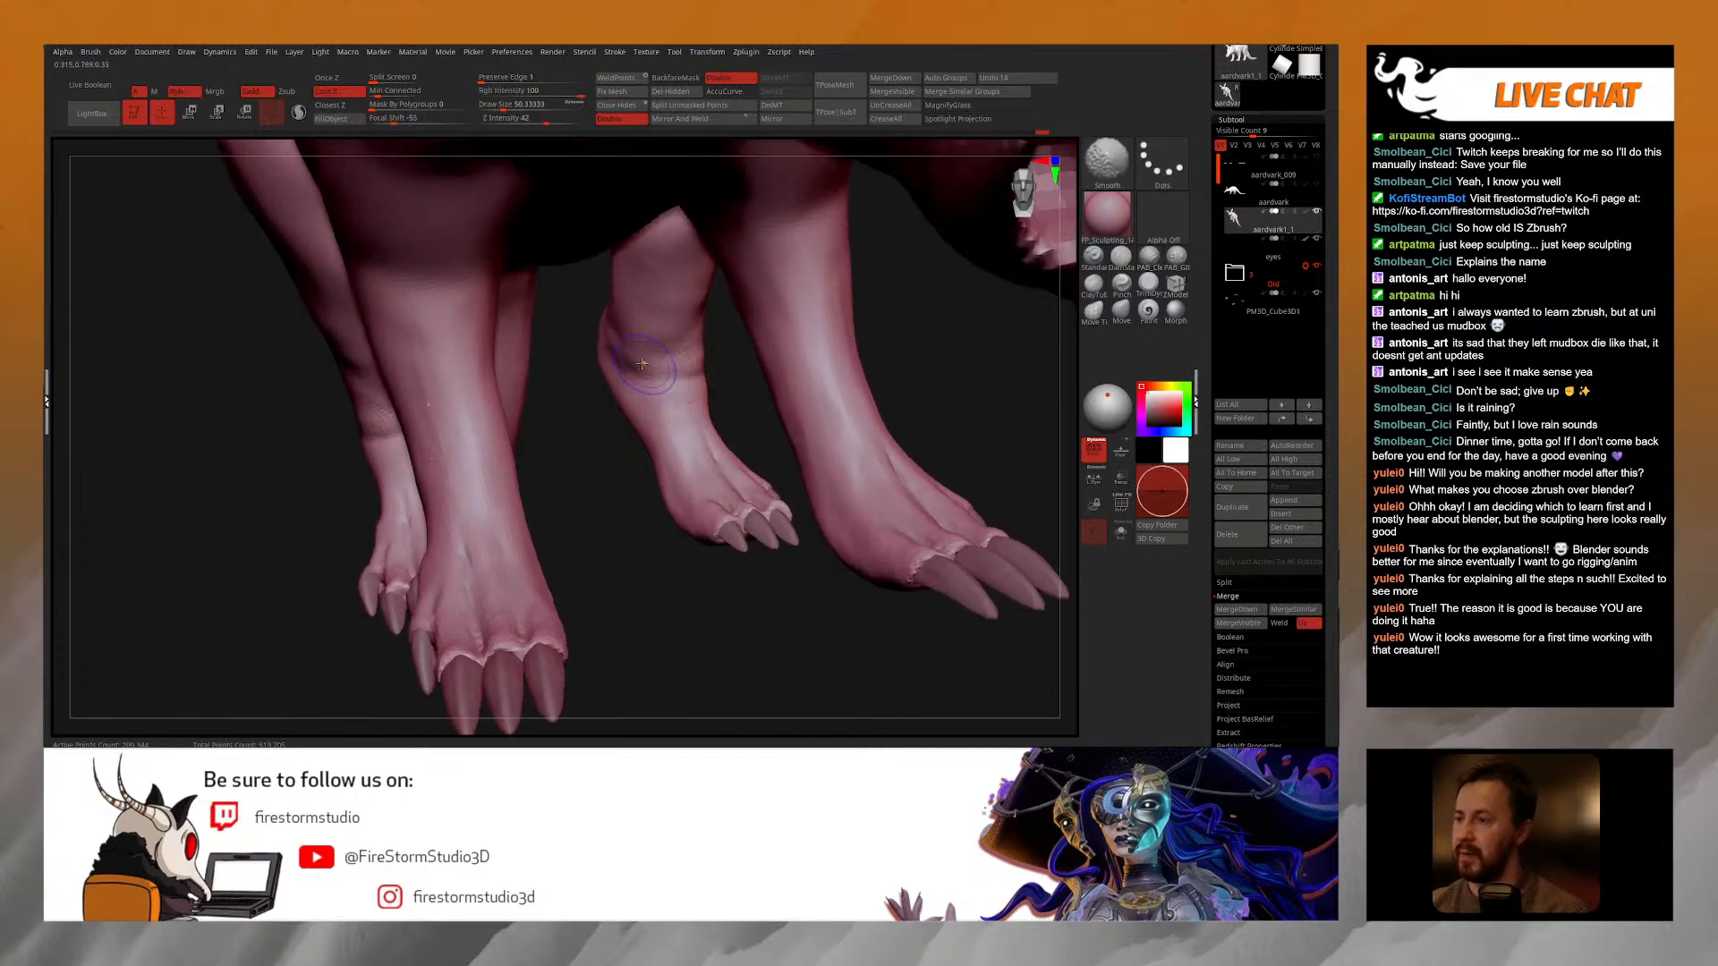
{"action": "mouse_move", "coordinate": [745, 396]}
{"action": "right_mouse_down"}
{"action": "mouse_move", "coordinate": [662, 381]}
{"action": "mouse_move", "coordinate": [657, 403]}
{"action": "mouse_move", "coordinate": [656, 374]}
{"action": "mouse_move", "coordinate": [632, 367]}
{"action": "right_mouse_up"}
{"action": "key", "text": "shift"}
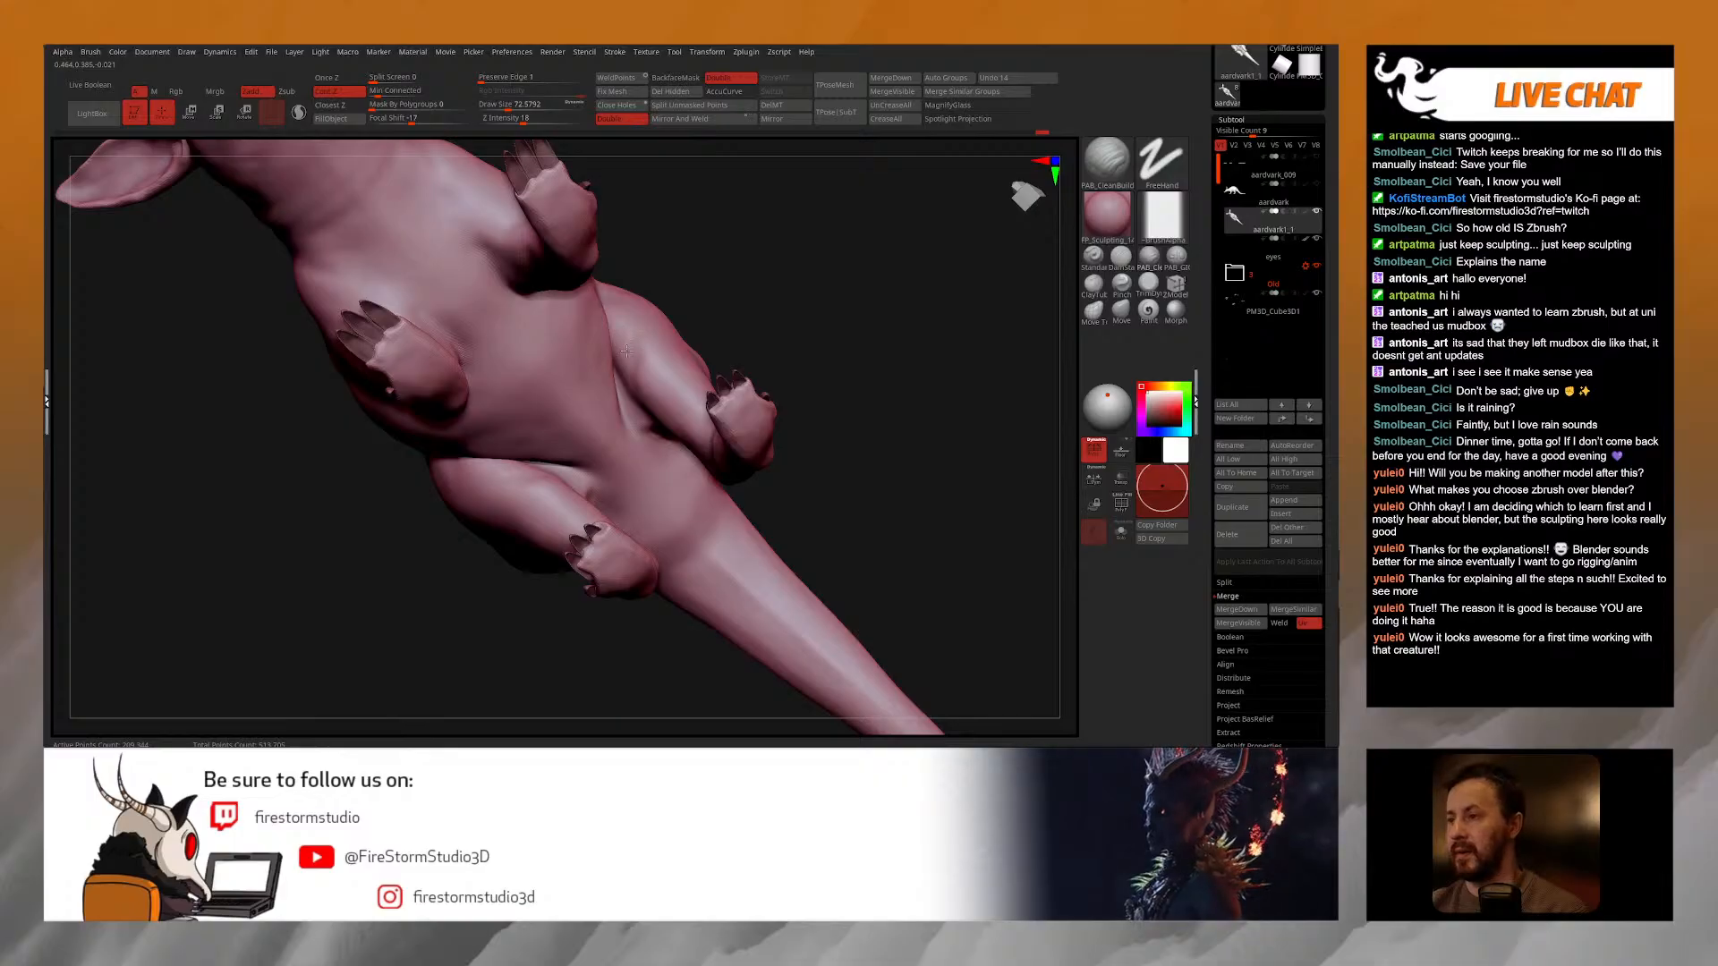
Step: Refine and smooth the shoulder and front of the thigh with CleanBuild at a draw size of about 73
{"action": "mouse_move", "coordinate": [623, 374]}
{"action": "right_mouse_down"}
{"action": "mouse_move", "coordinate": [632, 354]}
{"action": "mouse_move", "coordinate": [655, 368]}
{"action": "mouse_move", "coordinate": [452, 287]}
{"action": "right_mouse_up"}
{"action": "key", "text": "shift"}
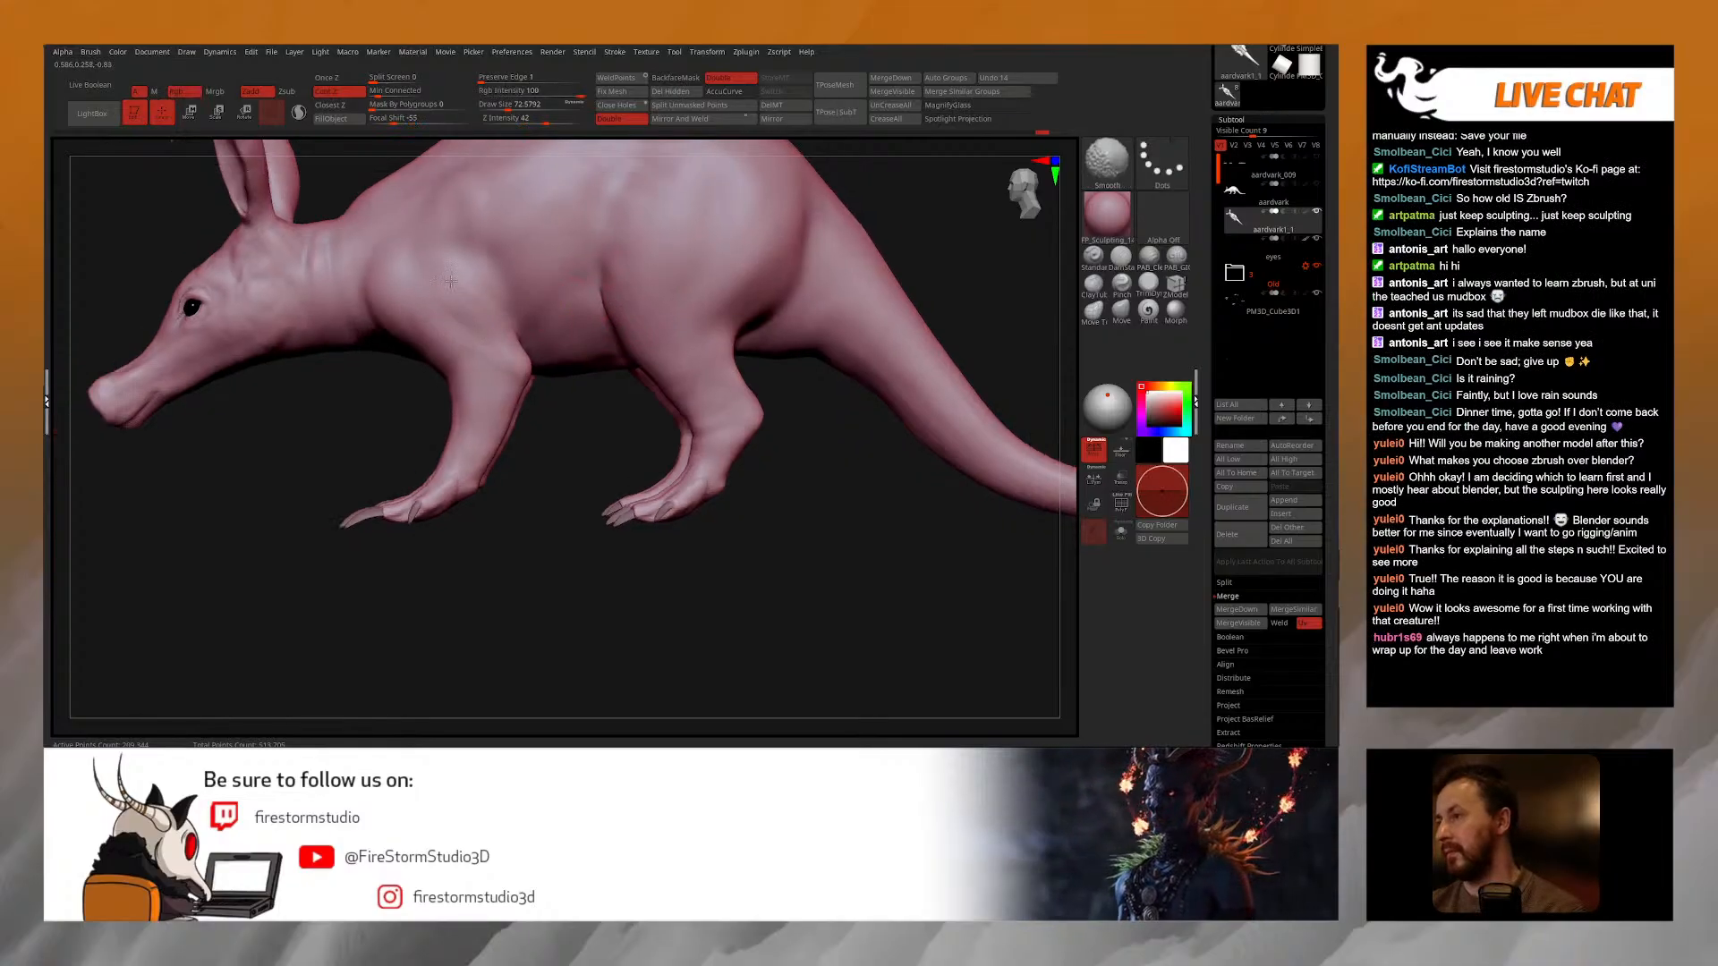
{"action": "mouse_move", "coordinate": [511, 346]}
{"action": "right_mouse_down", "text": "ctrl"}
{"action": "mouse_move", "coordinate": [572, 360]}
{"action": "mouse_move", "coordinate": [594, 386]}
{"action": "right_mouse_up", "text": "ctrl"}
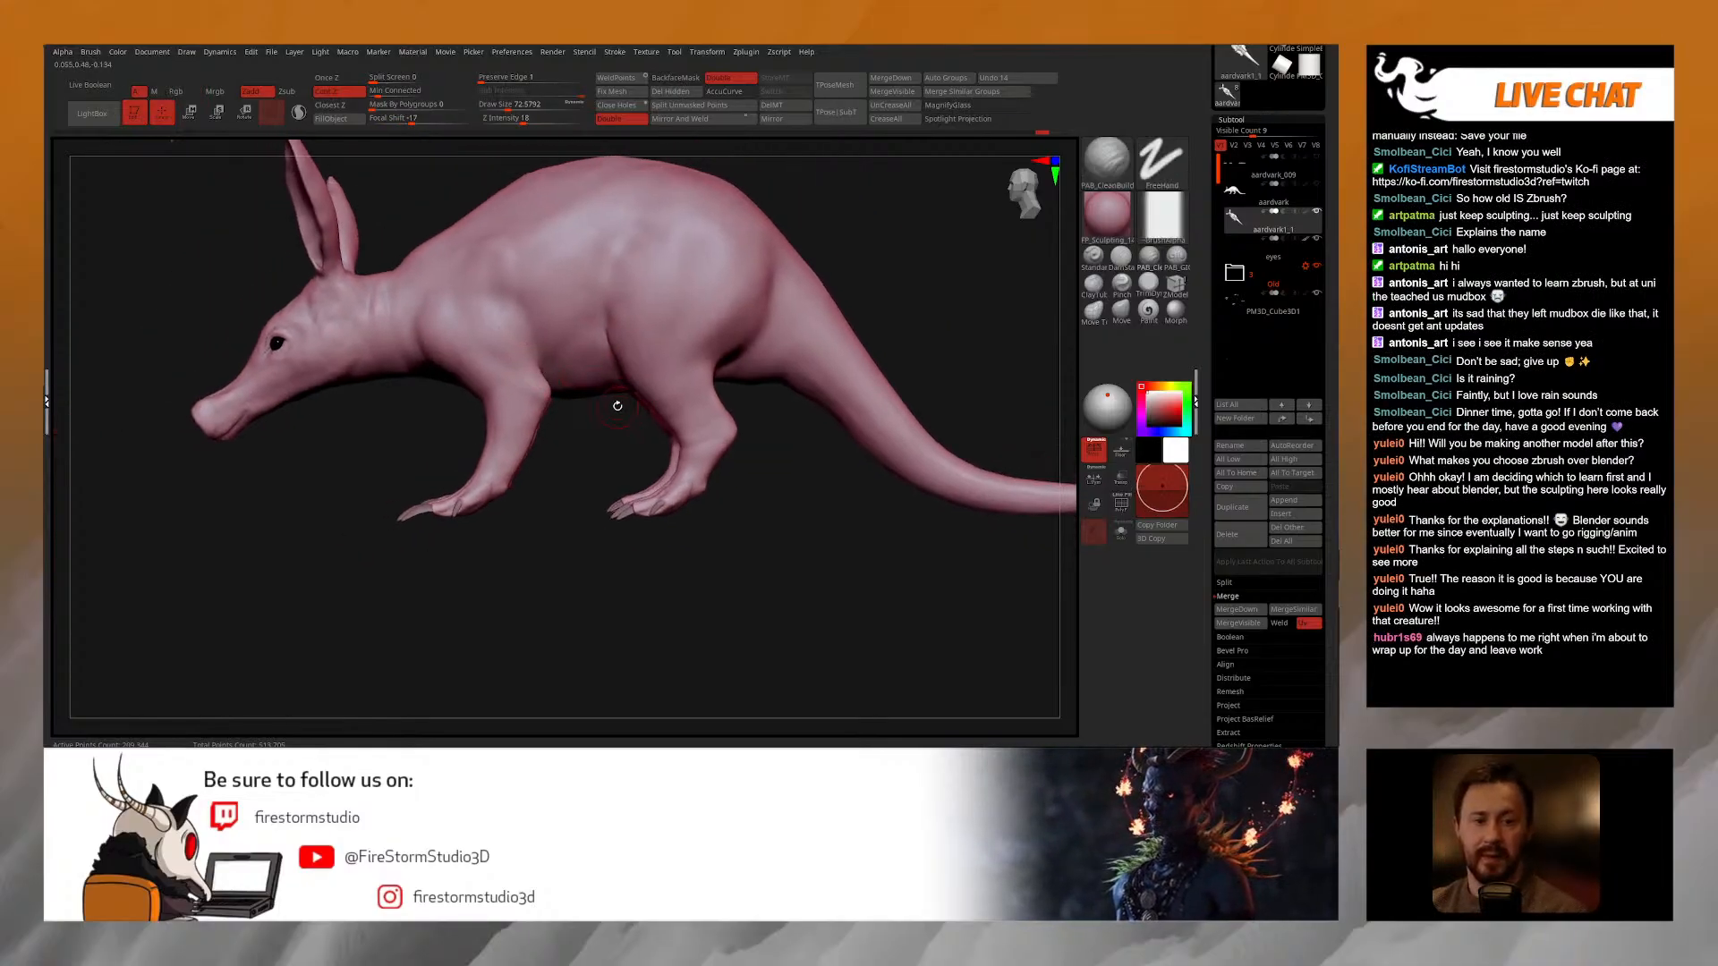
{"action": "mouse_move", "coordinate": [733, 397]}
{"action": "right_mouse_down", "text": "ctrl"}
{"action": "mouse_move", "coordinate": [735, 428]}
{"action": "mouse_move", "coordinate": [743, 400]}
{"action": "mouse_move", "coordinate": [690, 383]}
{"action": "right_mouse_up", "text": "ctrl"}
{"action": "right_click_drag", "start_coordinate": [886, 413], "coordinate": [838, 419], "text": "shift"}
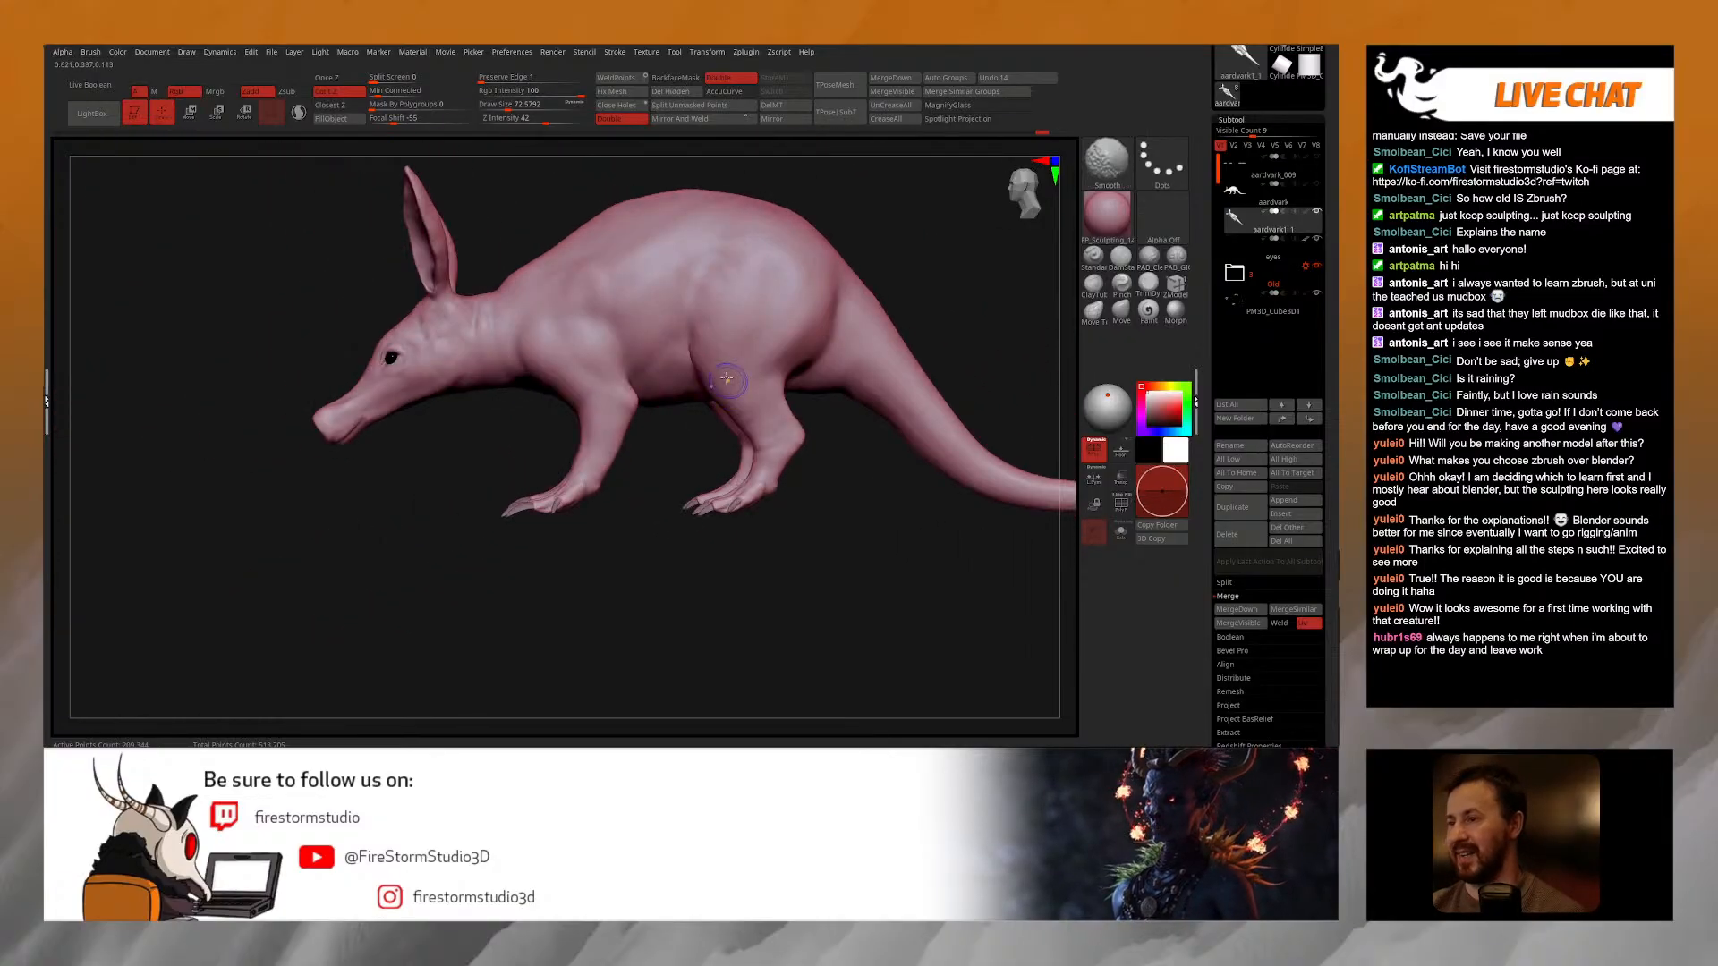
Step: Carve the crease between flank and thigh with DamStandard, and smooth it and the area behind the shoulder
{"action": "key", "text": "b"}
{"action": "key", "text": "d"}
{"action": "key", "text": "s"}
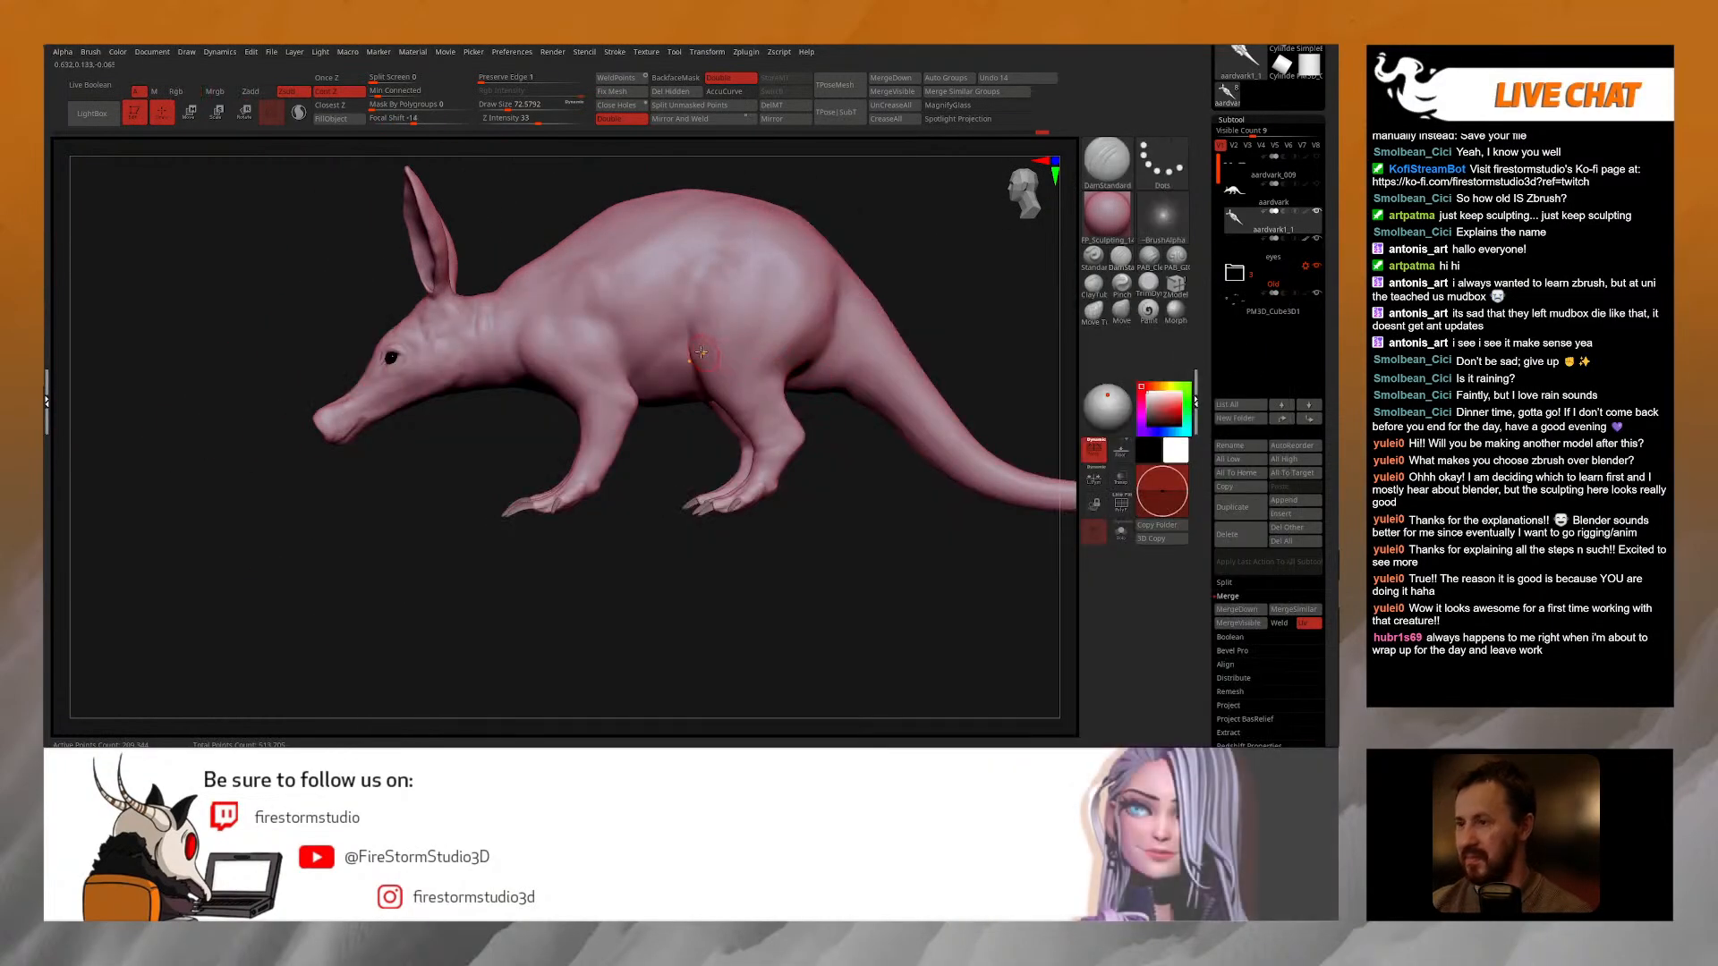
{"action": "right_click_drag", "start_coordinate": [774, 349], "coordinate": [780, 385], "text": "ctrl"}
{"action": "right_click_drag", "start_coordinate": [780, 384], "coordinate": [761, 378]}
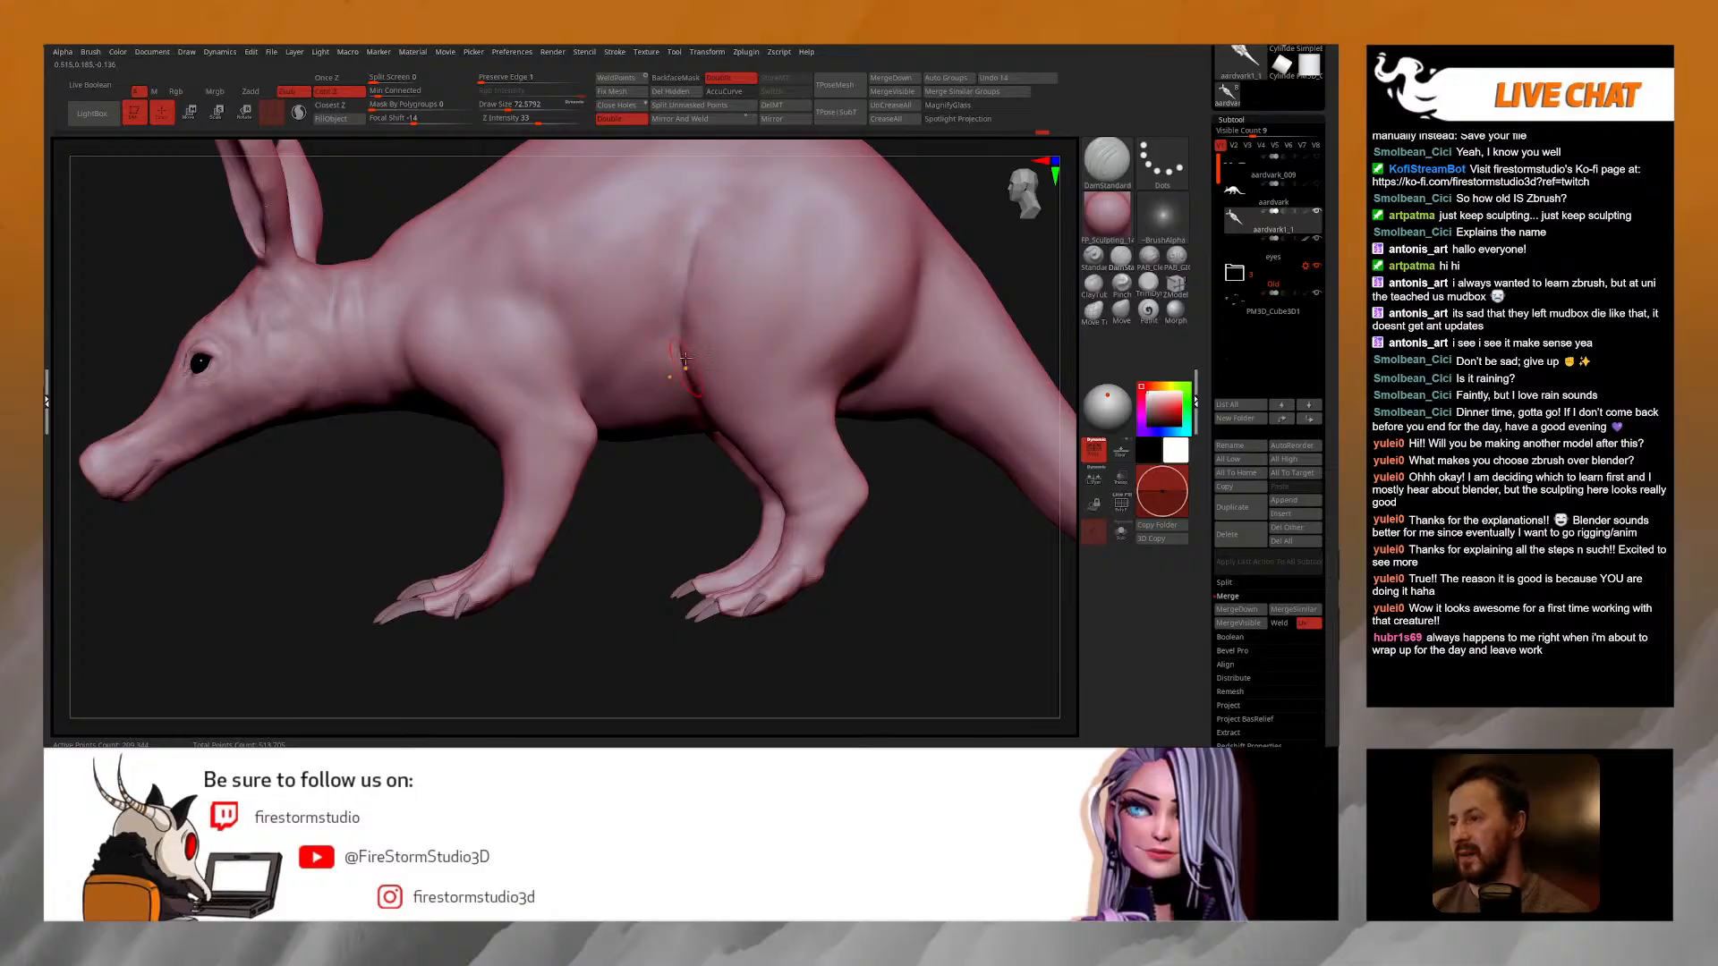
{"action": "key", "text": "shift"}
{"action": "left_click_drag", "start_coordinate": [686, 251], "coordinate": [686, 288], "text": "shift"}
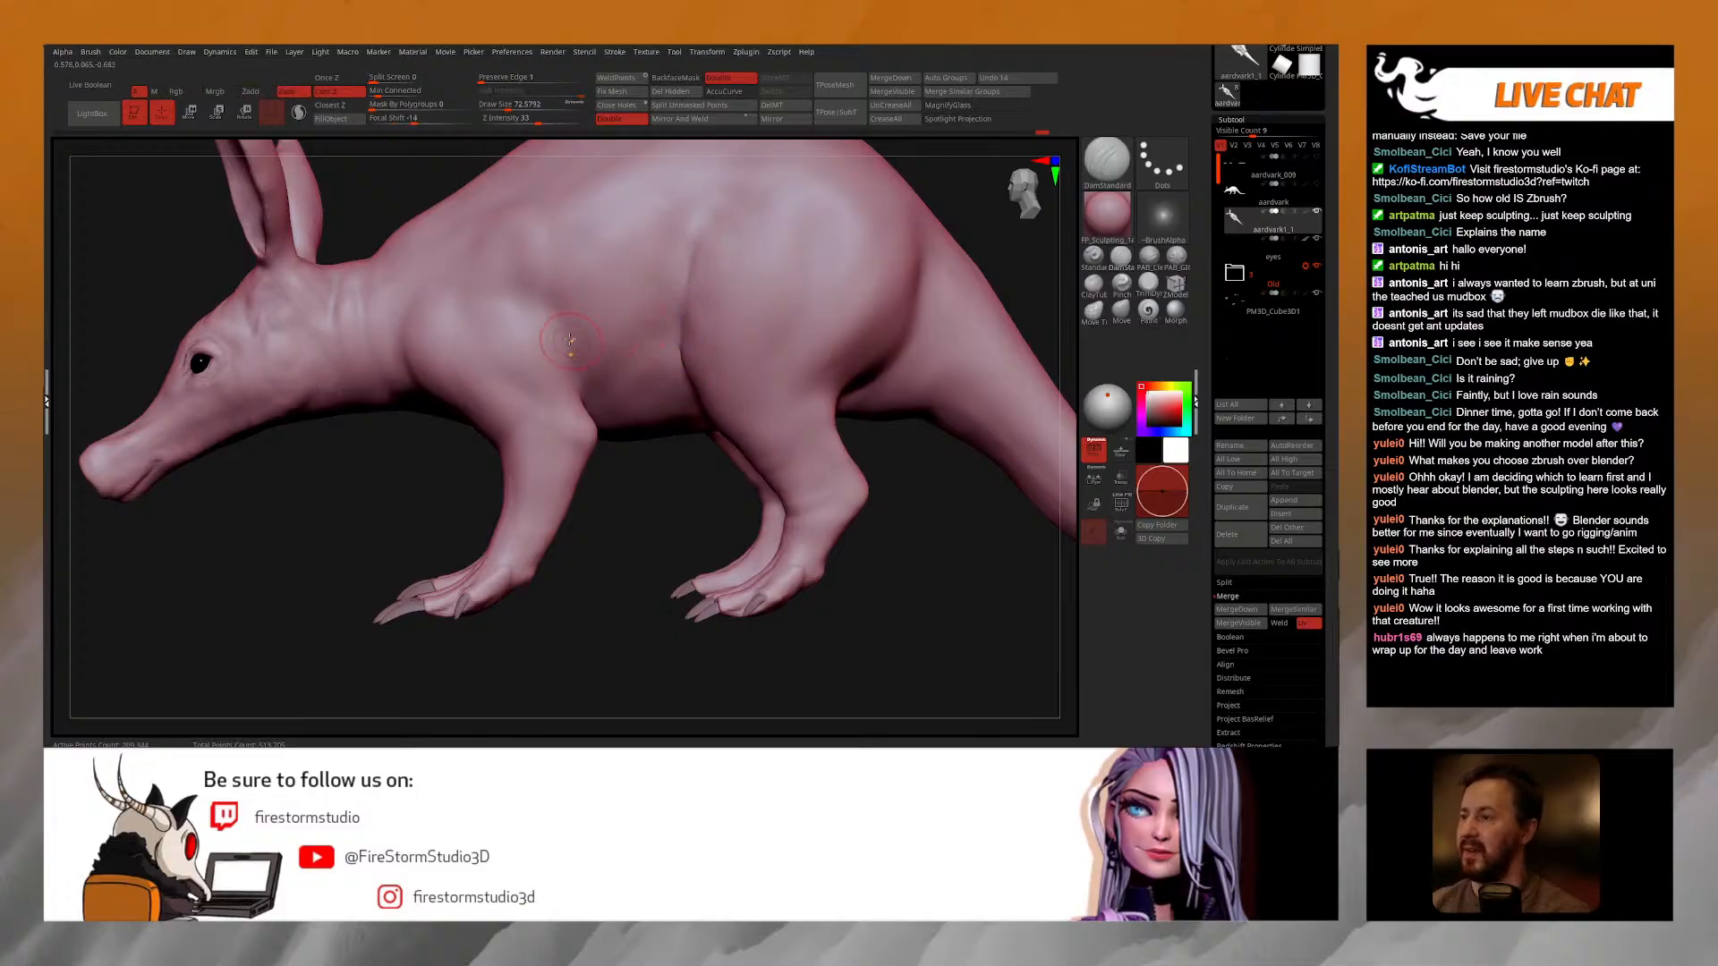
{"action": "mouse_move", "coordinate": [591, 357]}
{"action": "left_mouse_down", "text": "shift"}
{"action": "mouse_move", "coordinate": [579, 371]}
{"action": "mouse_move", "coordinate": [560, 304]}
{"action": "left_mouse_up", "text": "shift"}
Step: Carve folds behind the front leg and in front of the thigh with DamStandard at draw size about 57, then soften them
{"action": "right_click_drag", "start_coordinate": [546, 297], "coordinate": [582, 402]}
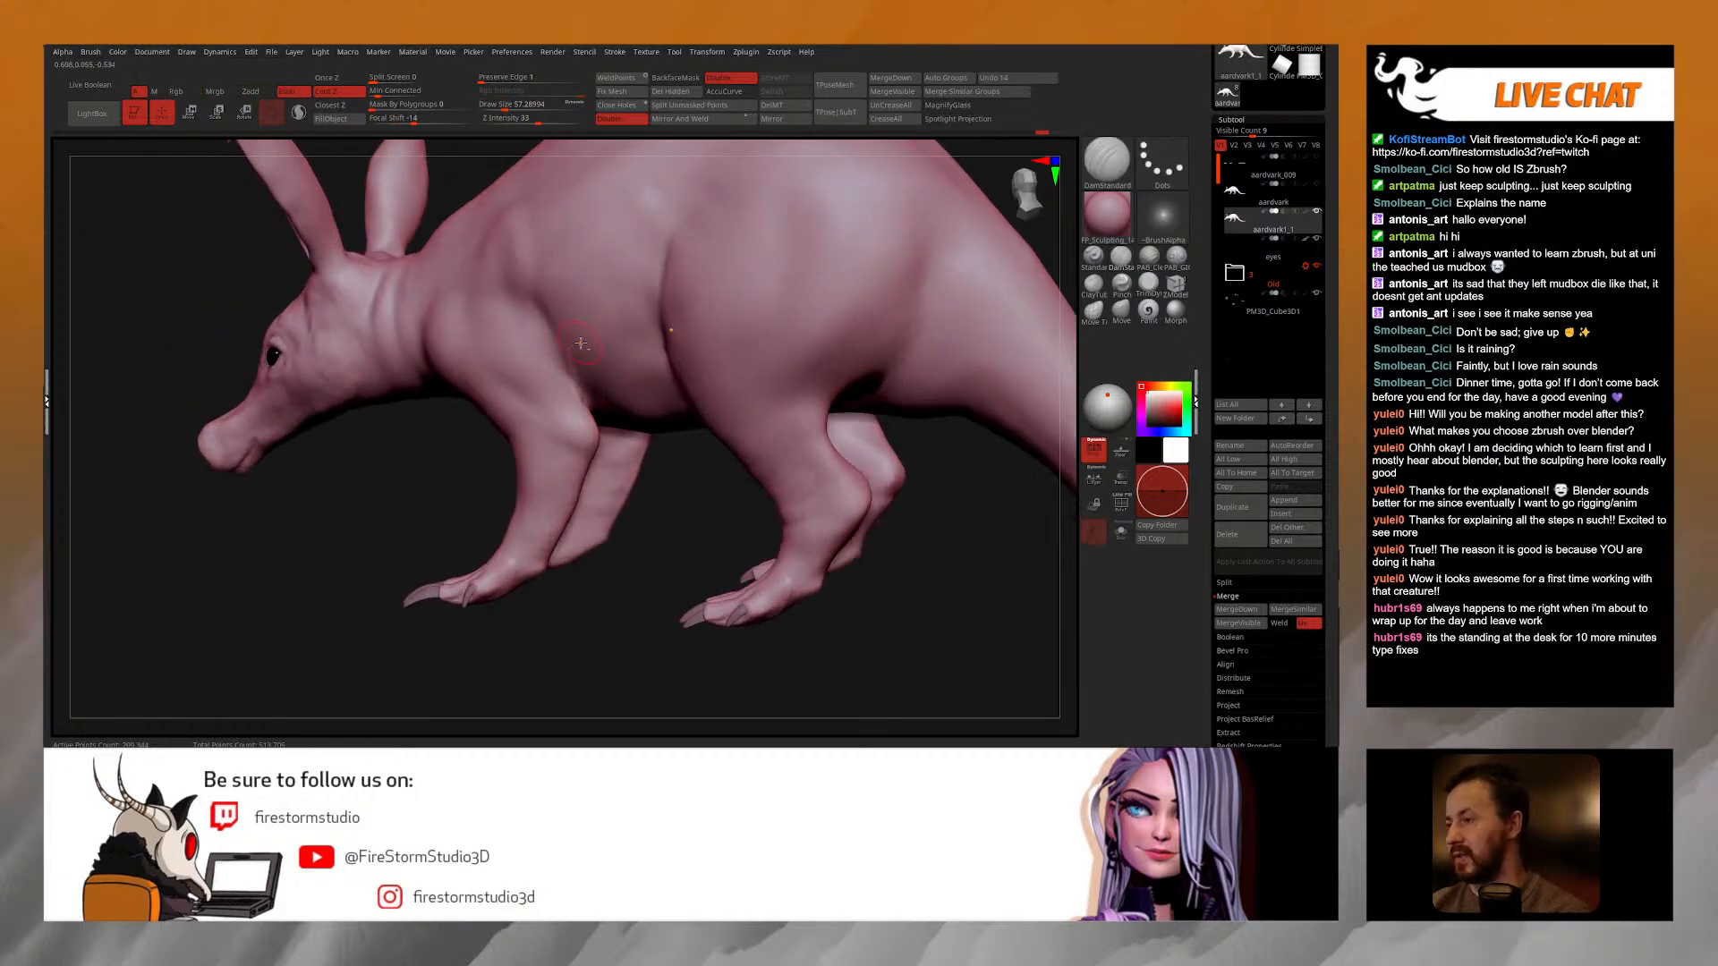
{"action": "right_click_drag", "start_coordinate": [579, 342], "coordinate": [582, 408]}
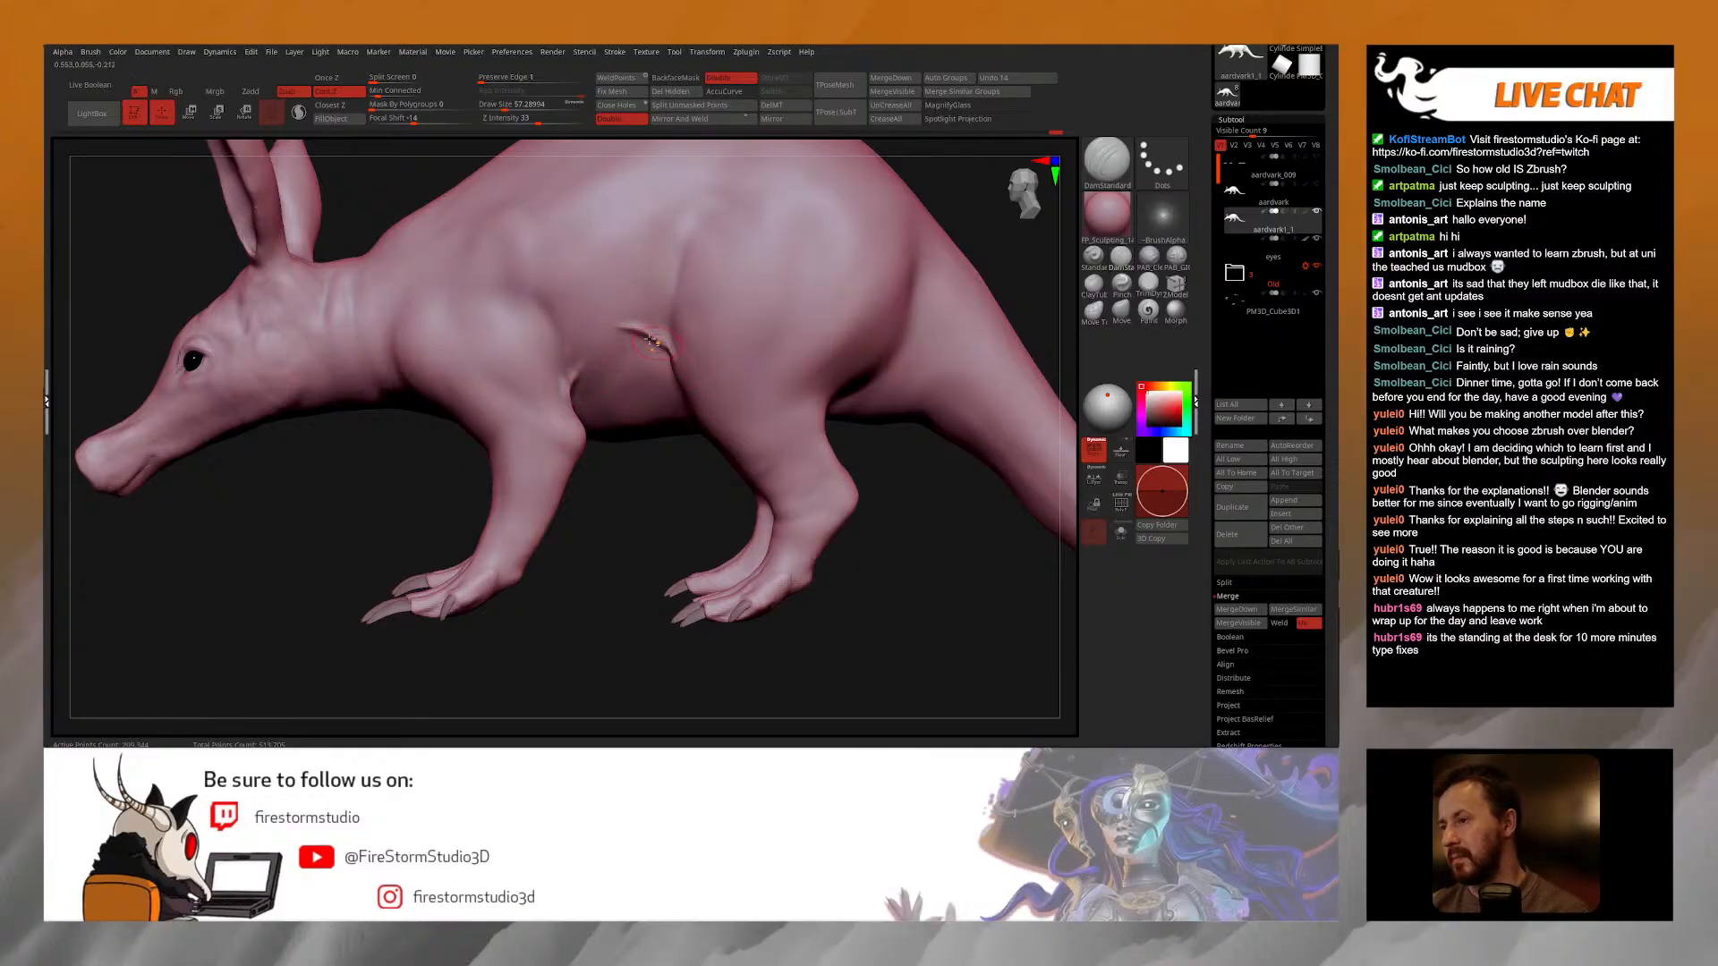
{"action": "key", "text": "shift"}
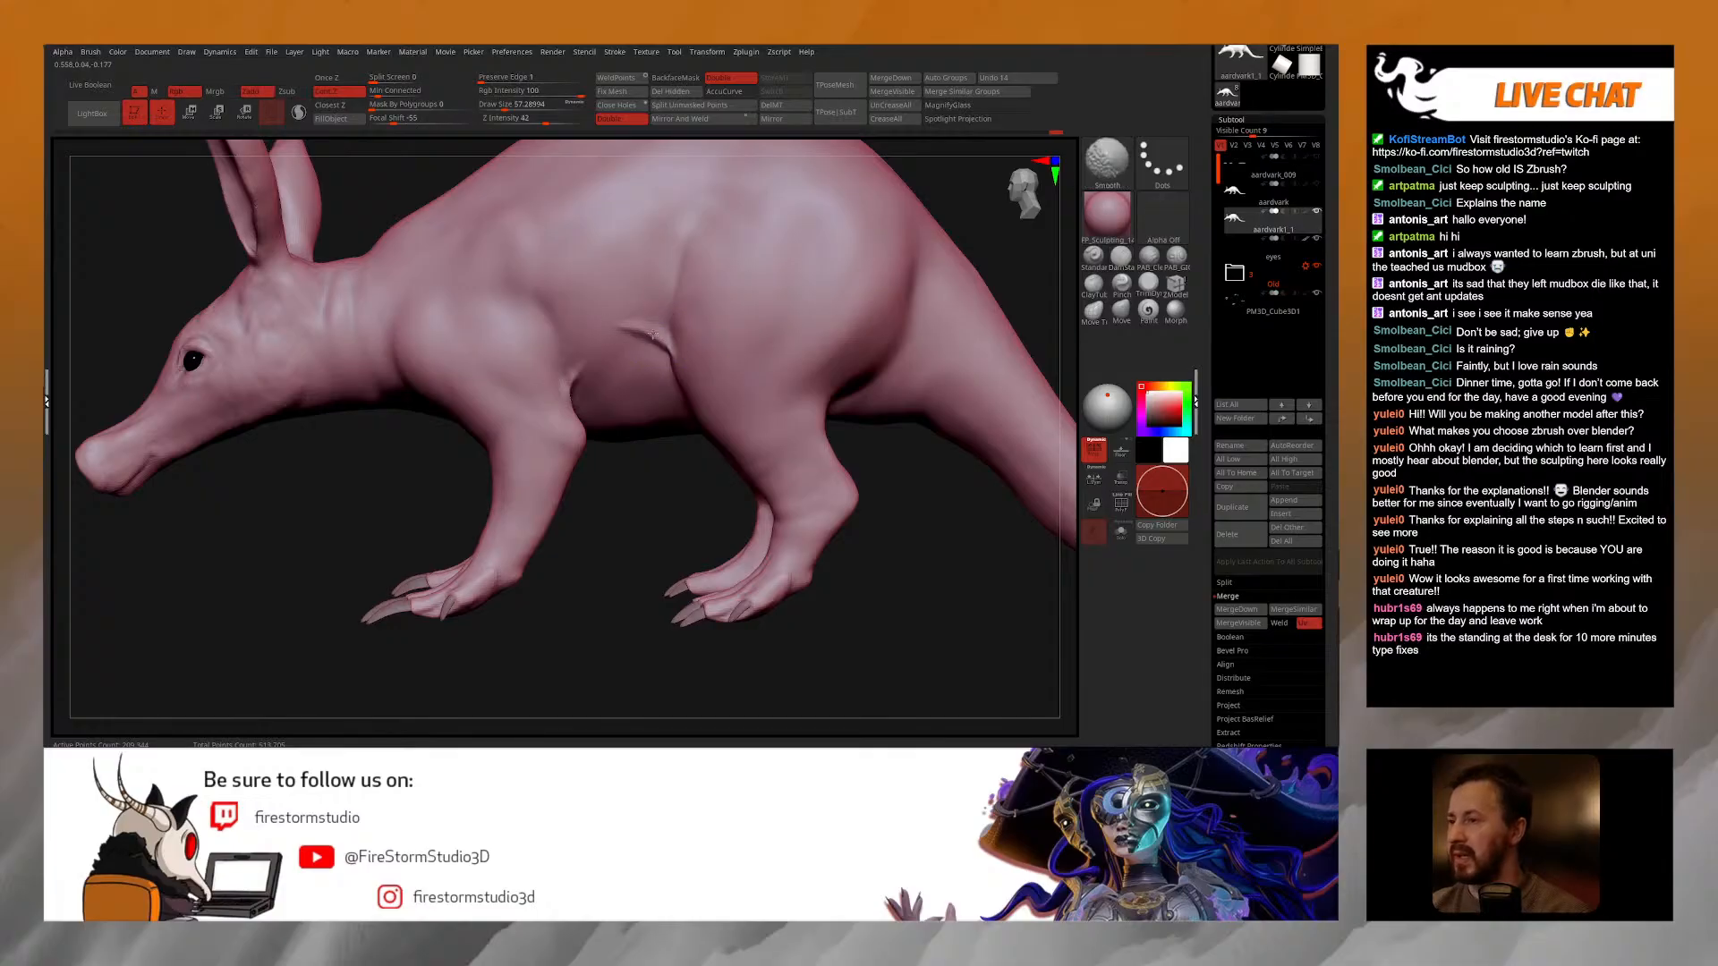
{"action": "left_click_drag", "start_coordinate": [569, 392], "coordinate": [577, 369], "text": "shift"}
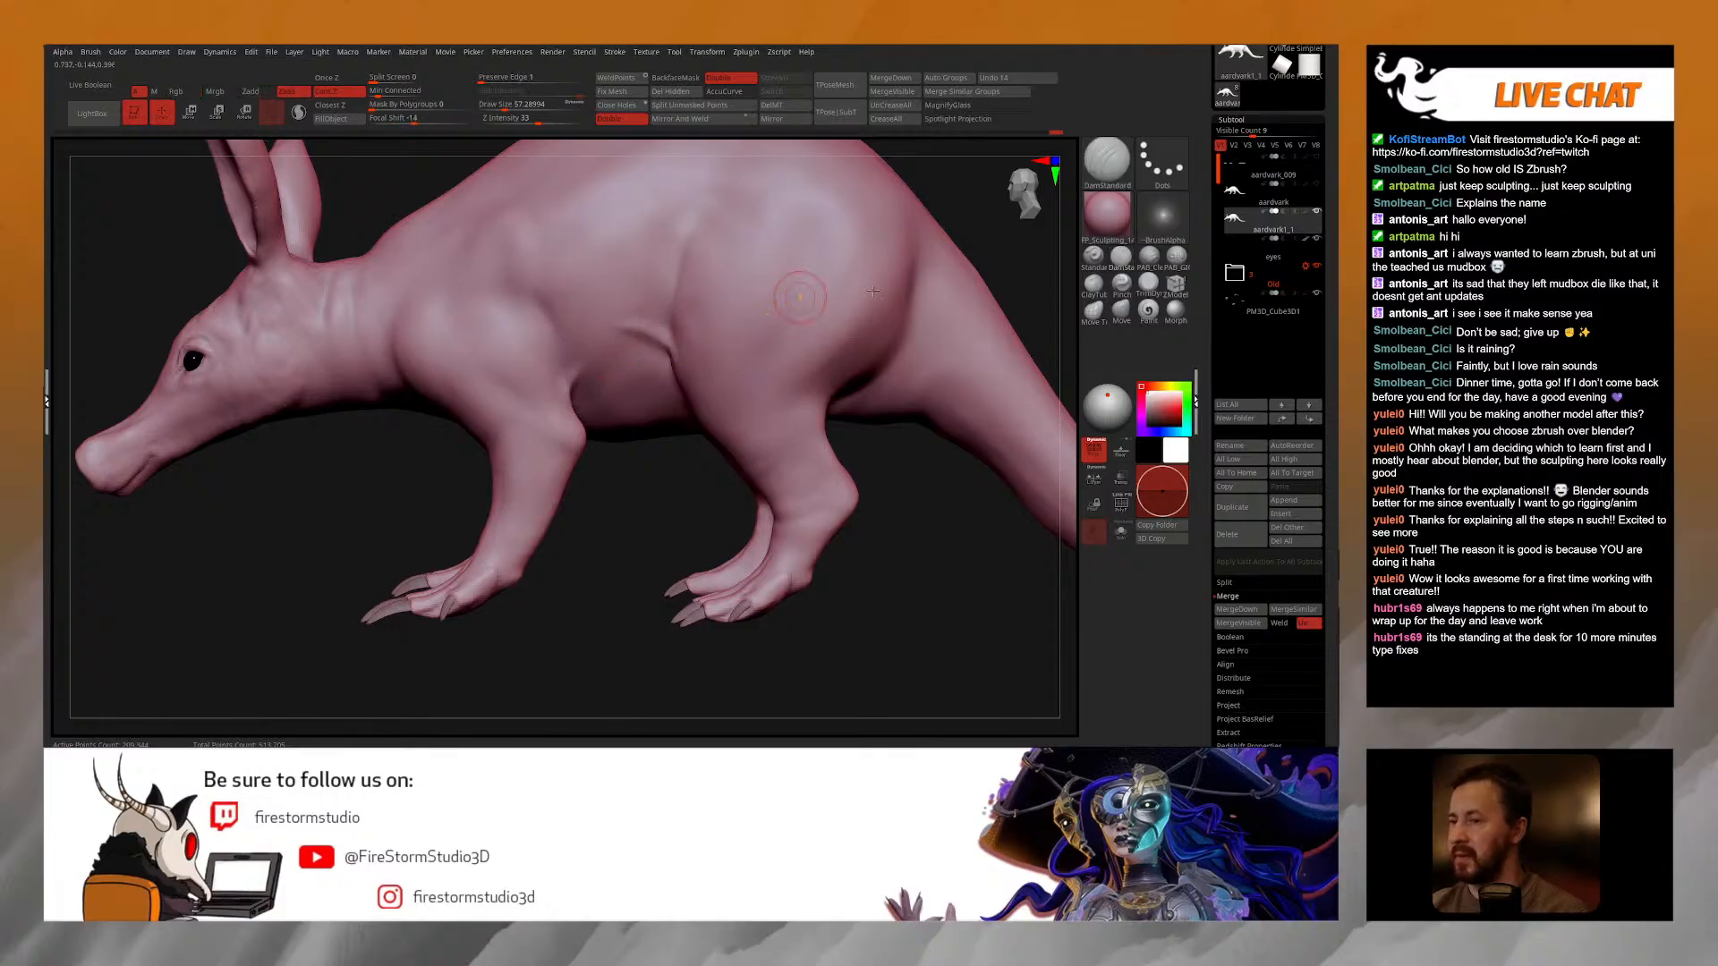
Step: Refine the folds behind the front leg and in front of the thigh with CleanBuild, and smooth the flank between them
{"action": "left_click", "coordinate": [1149, 256]}
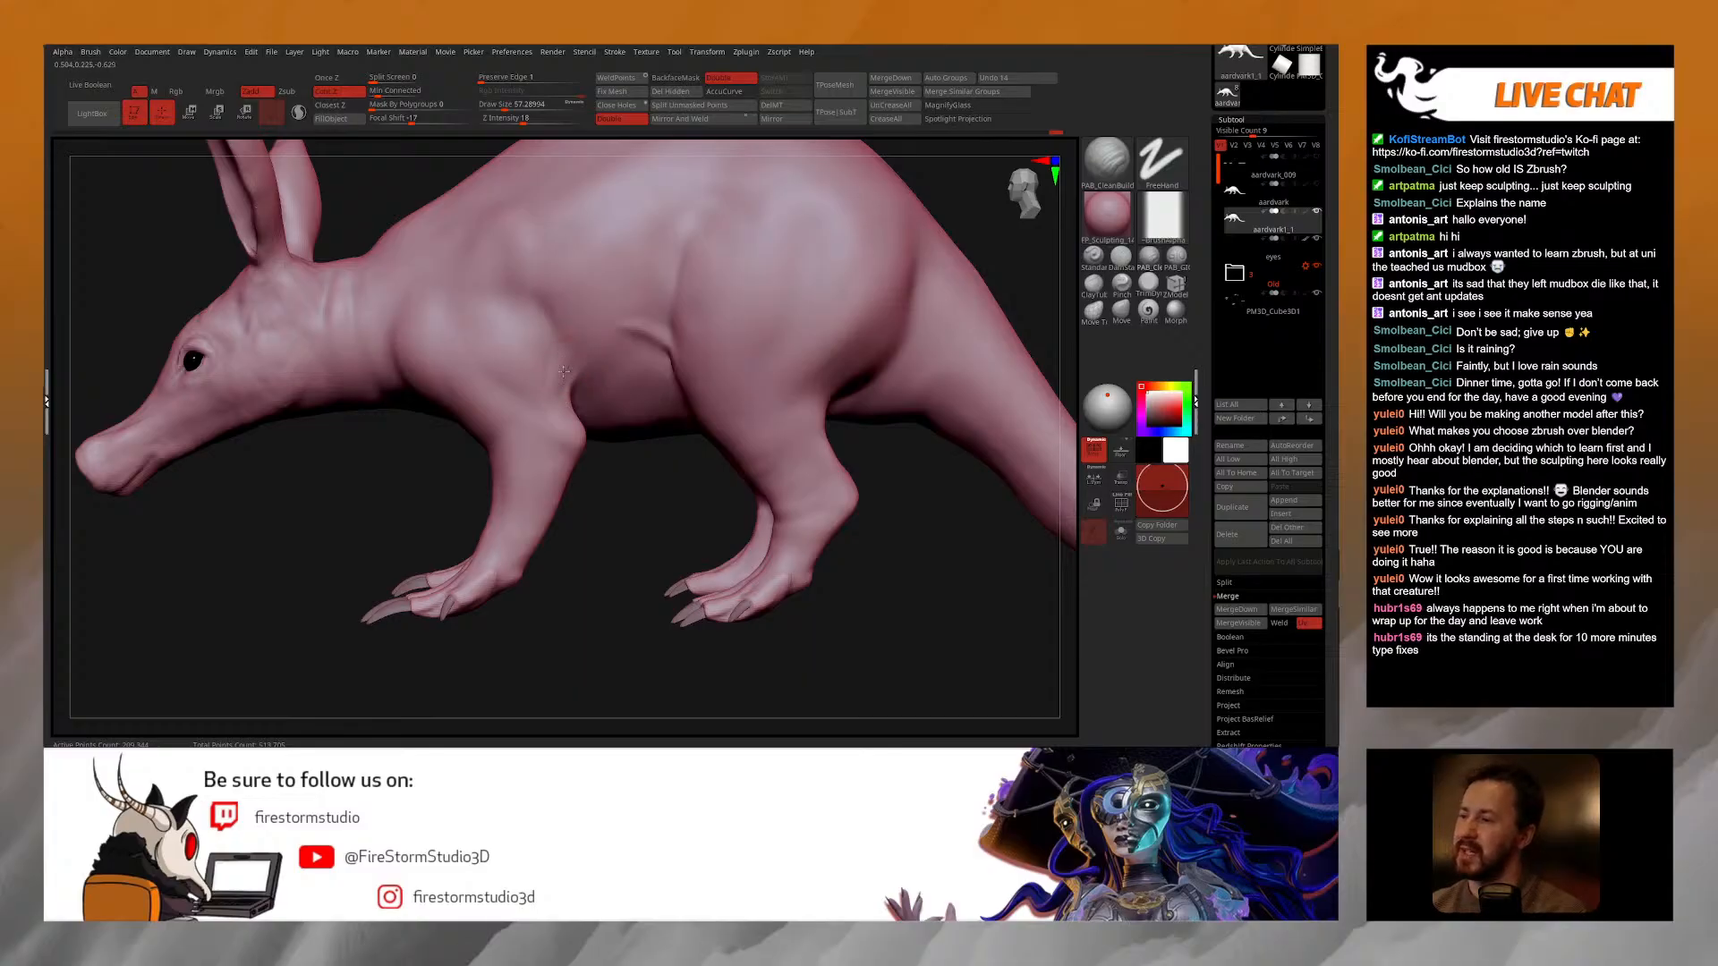
{"action": "right_click_drag", "start_coordinate": [566, 339], "coordinate": [579, 405]}
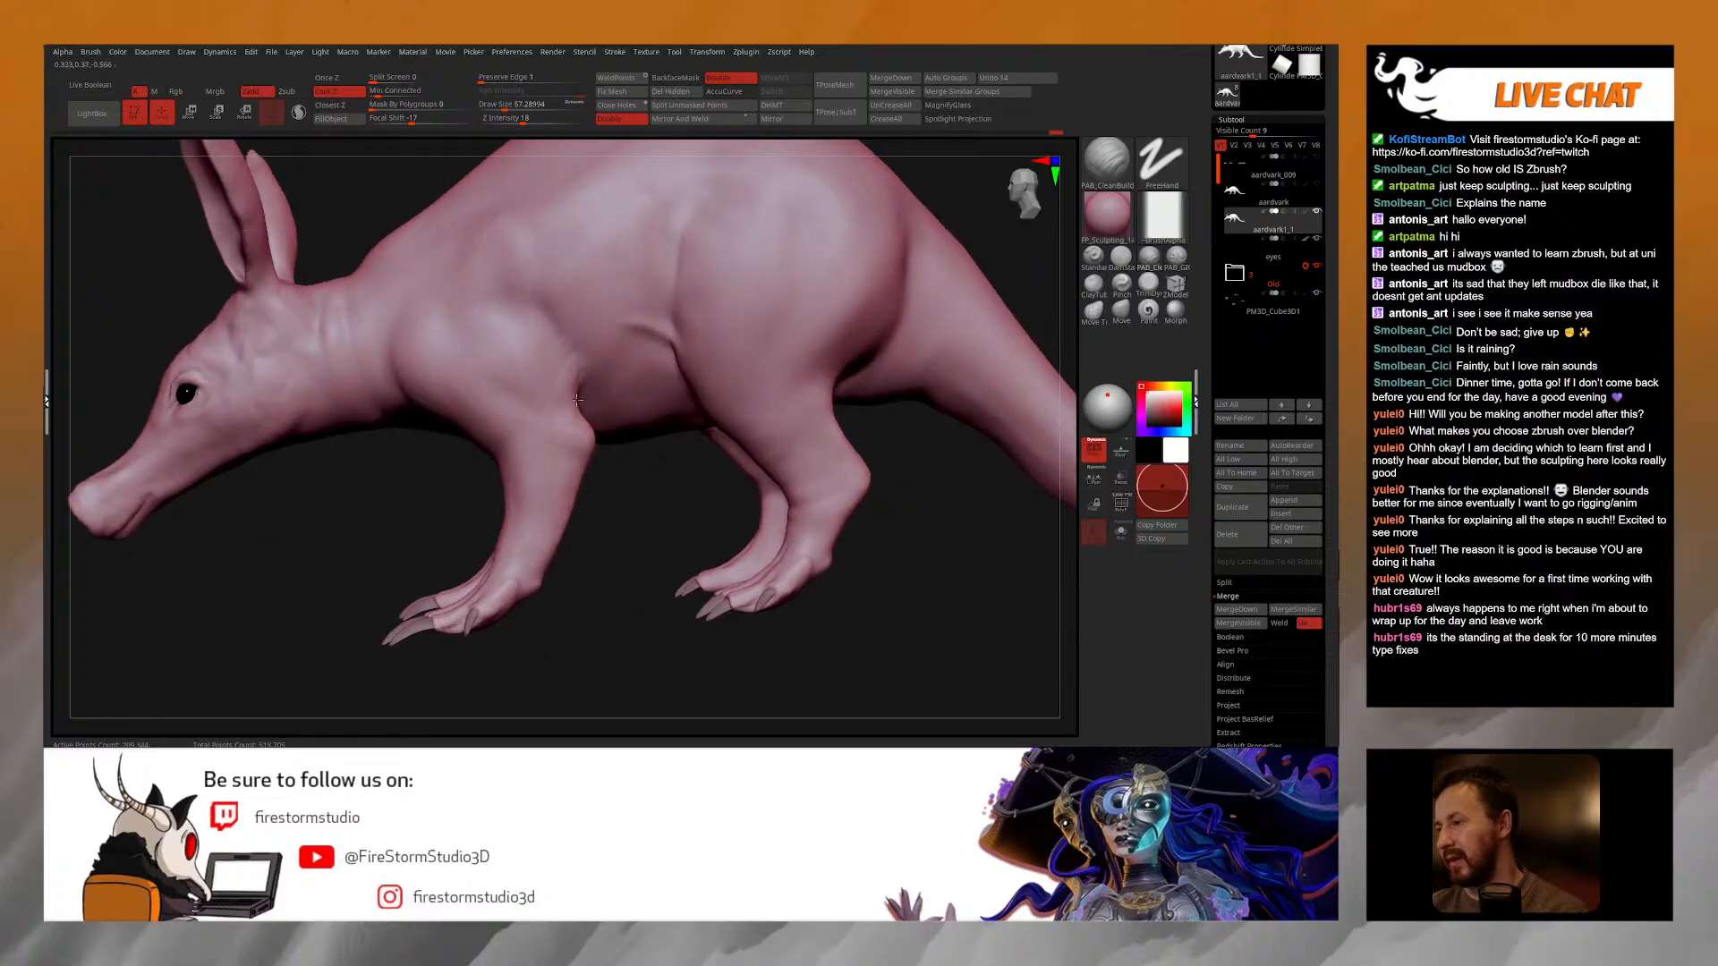
{"action": "key", "text": "shift"}
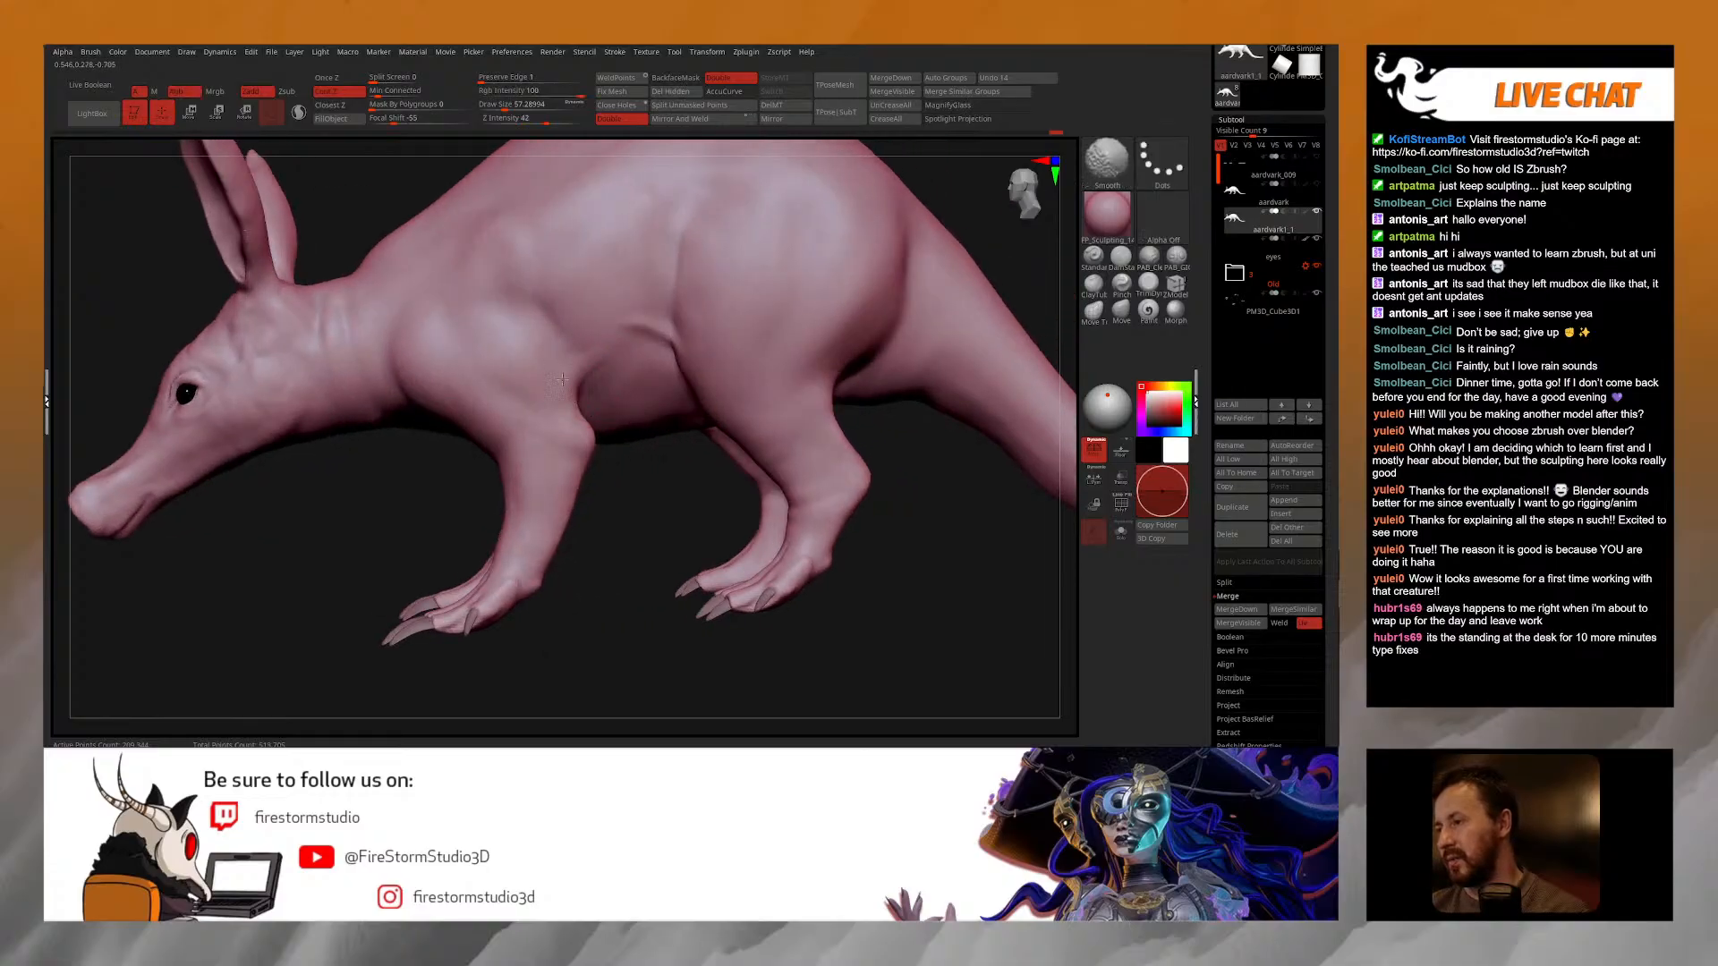
{"action": "right_click_drag", "start_coordinate": [566, 367], "coordinate": [606, 356]}
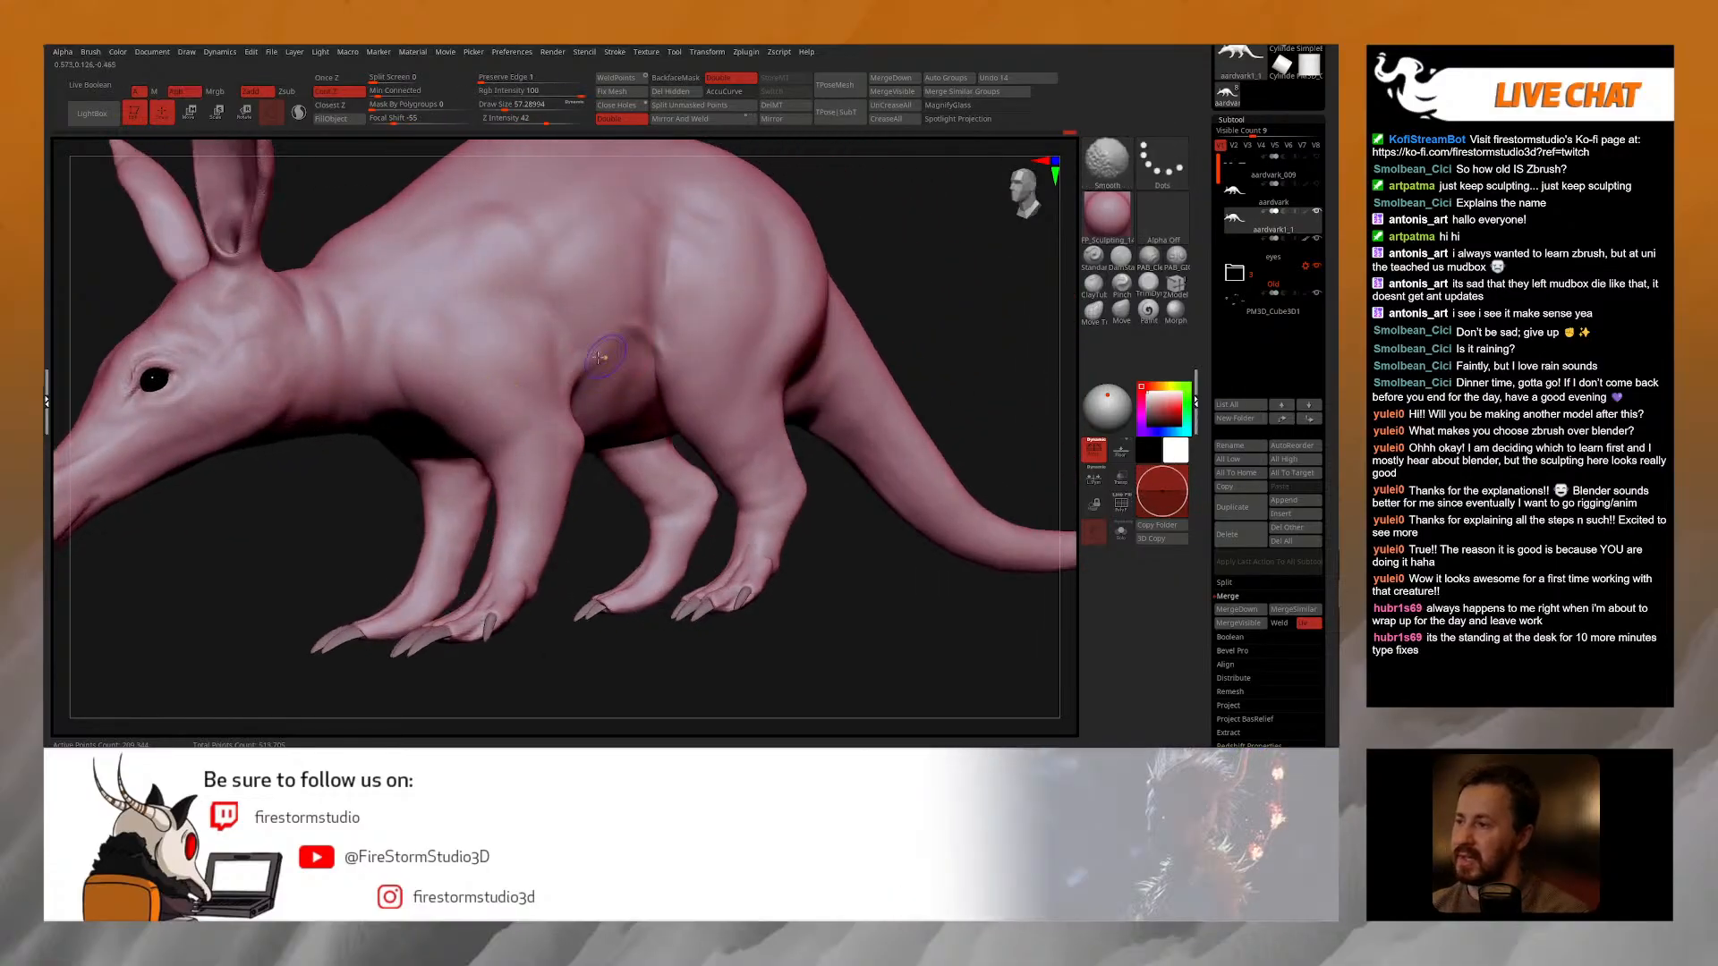
{"action": "left_click_drag", "start_coordinate": [659, 346], "coordinate": [638, 313]}
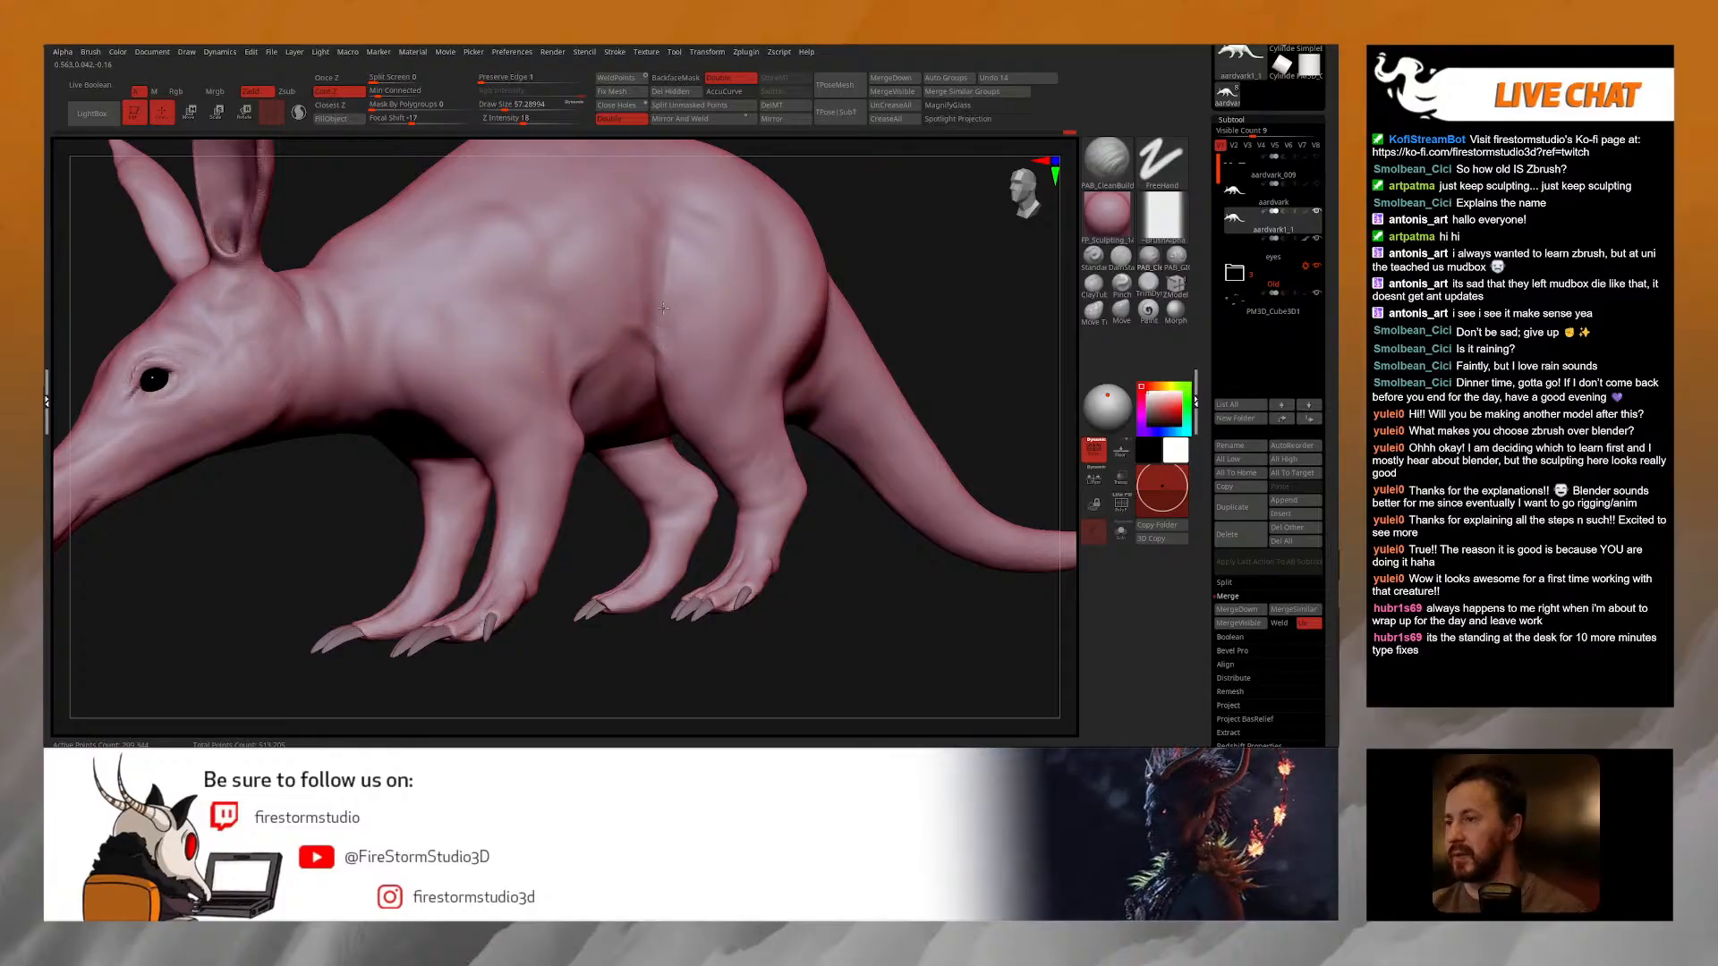
{"action": "right_click_drag", "start_coordinate": [651, 261], "coordinate": [627, 313]}
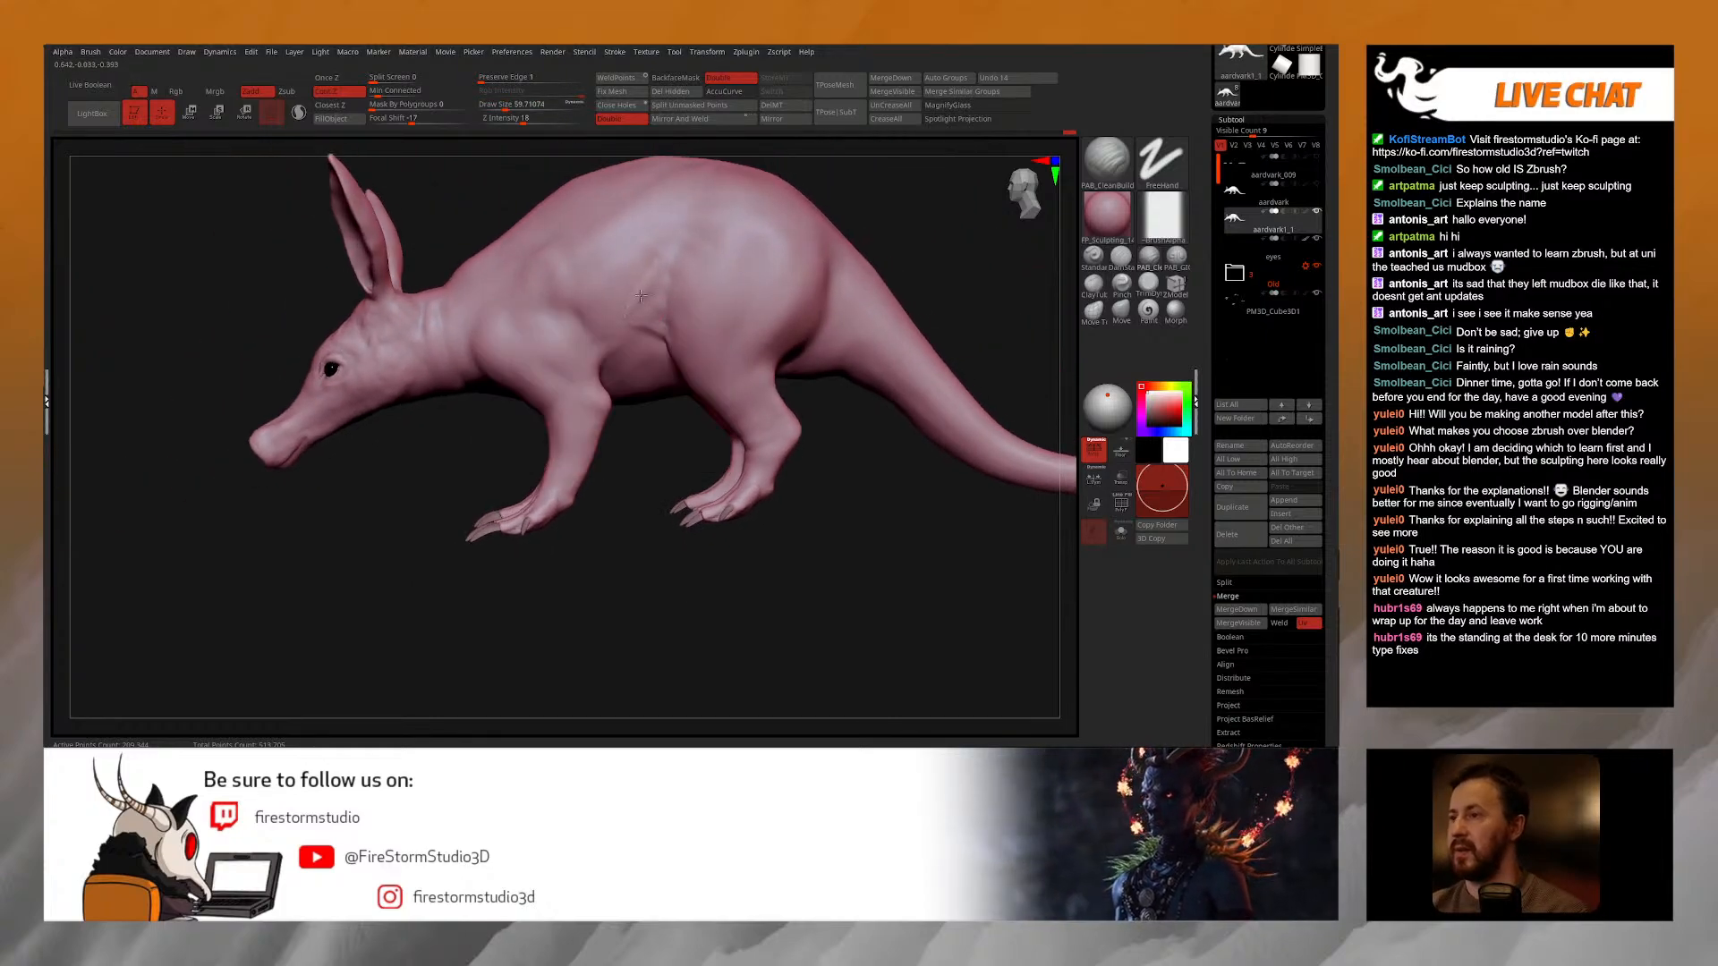
Step: Check the whole aardvark from both sides and save the tool as the new version aardvark_010
{"action": "mouse_move", "coordinate": [668, 331]}
{"action": "right_mouse_down"}
{"action": "mouse_move", "coordinate": [667, 286]}
{"action": "mouse_move", "coordinate": [646, 329]}
{"action": "mouse_move", "coordinate": [625, 308]}
{"action": "mouse_move", "coordinate": [690, 330]}
{"action": "right_mouse_up"}
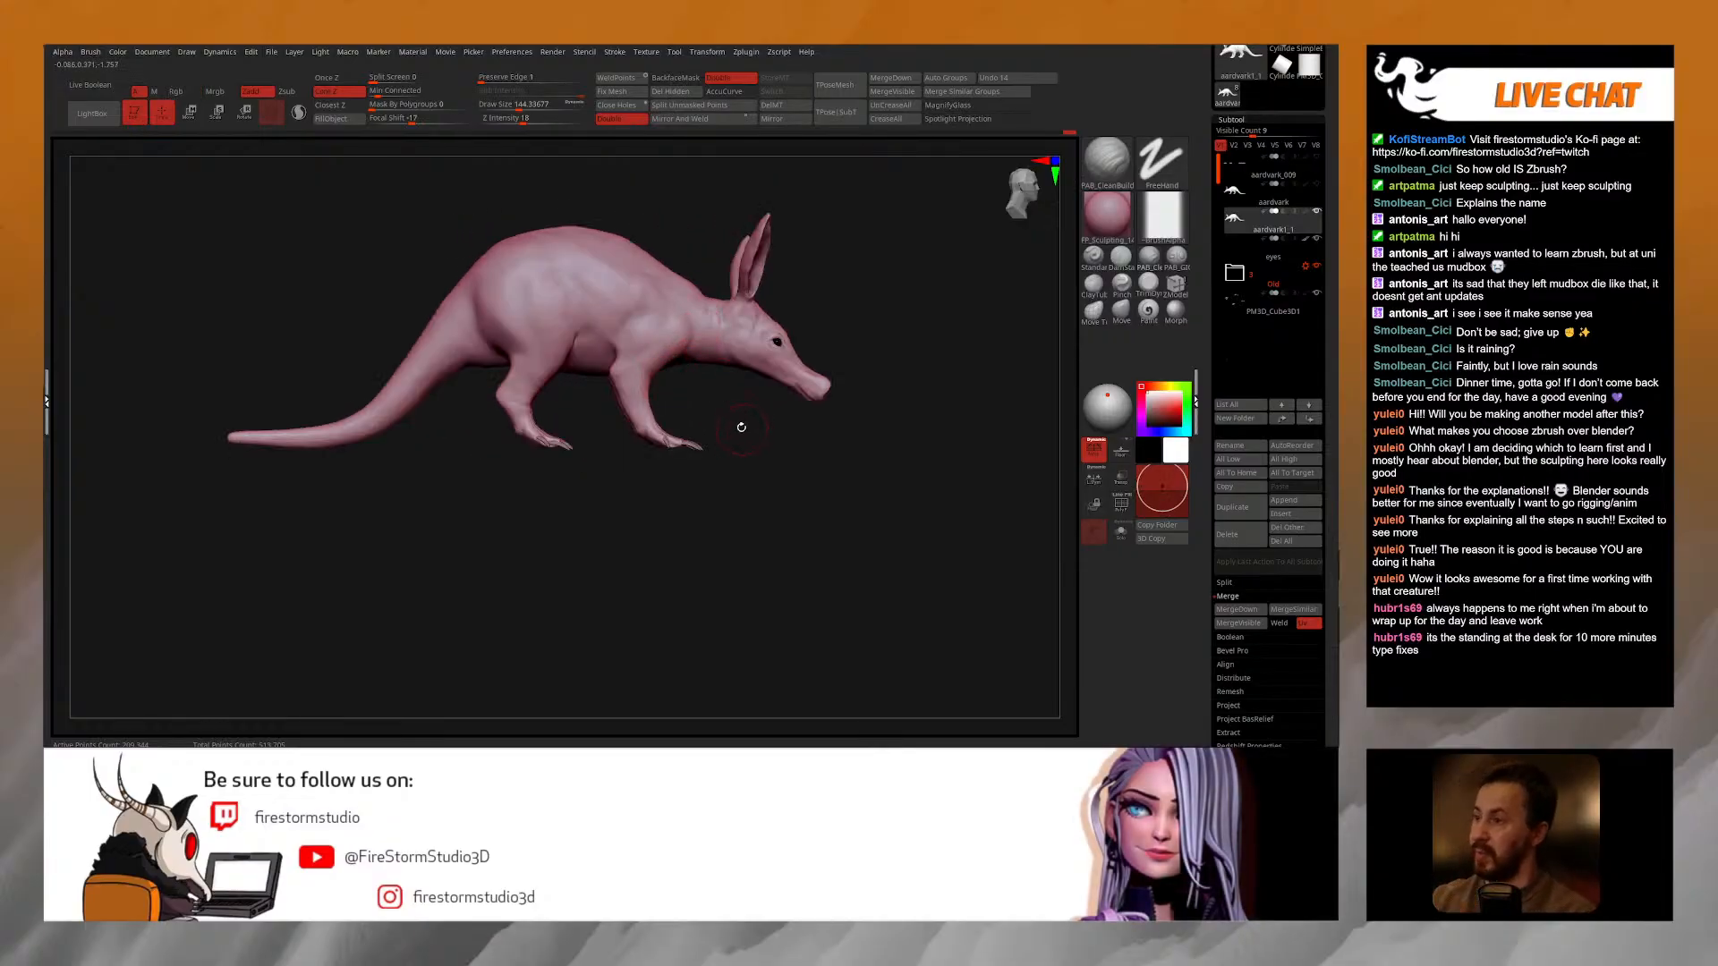
{"action": "right_click_drag", "start_coordinate": [736, 413], "coordinate": [688, 464]}
{"action": "mouse_move", "coordinate": [528, 374]}
{"action": "right_mouse_down"}
{"action": "mouse_move", "coordinate": [502, 355]}
{"action": "mouse_move", "coordinate": [676, 359]}
{"action": "right_mouse_up"}
{"action": "mouse_move", "coordinate": [895, 366]}
{"action": "right_mouse_down"}
{"action": "mouse_move", "coordinate": [858, 371]}
{"action": "mouse_move", "coordinate": [784, 459]}
{"action": "right_mouse_up"}
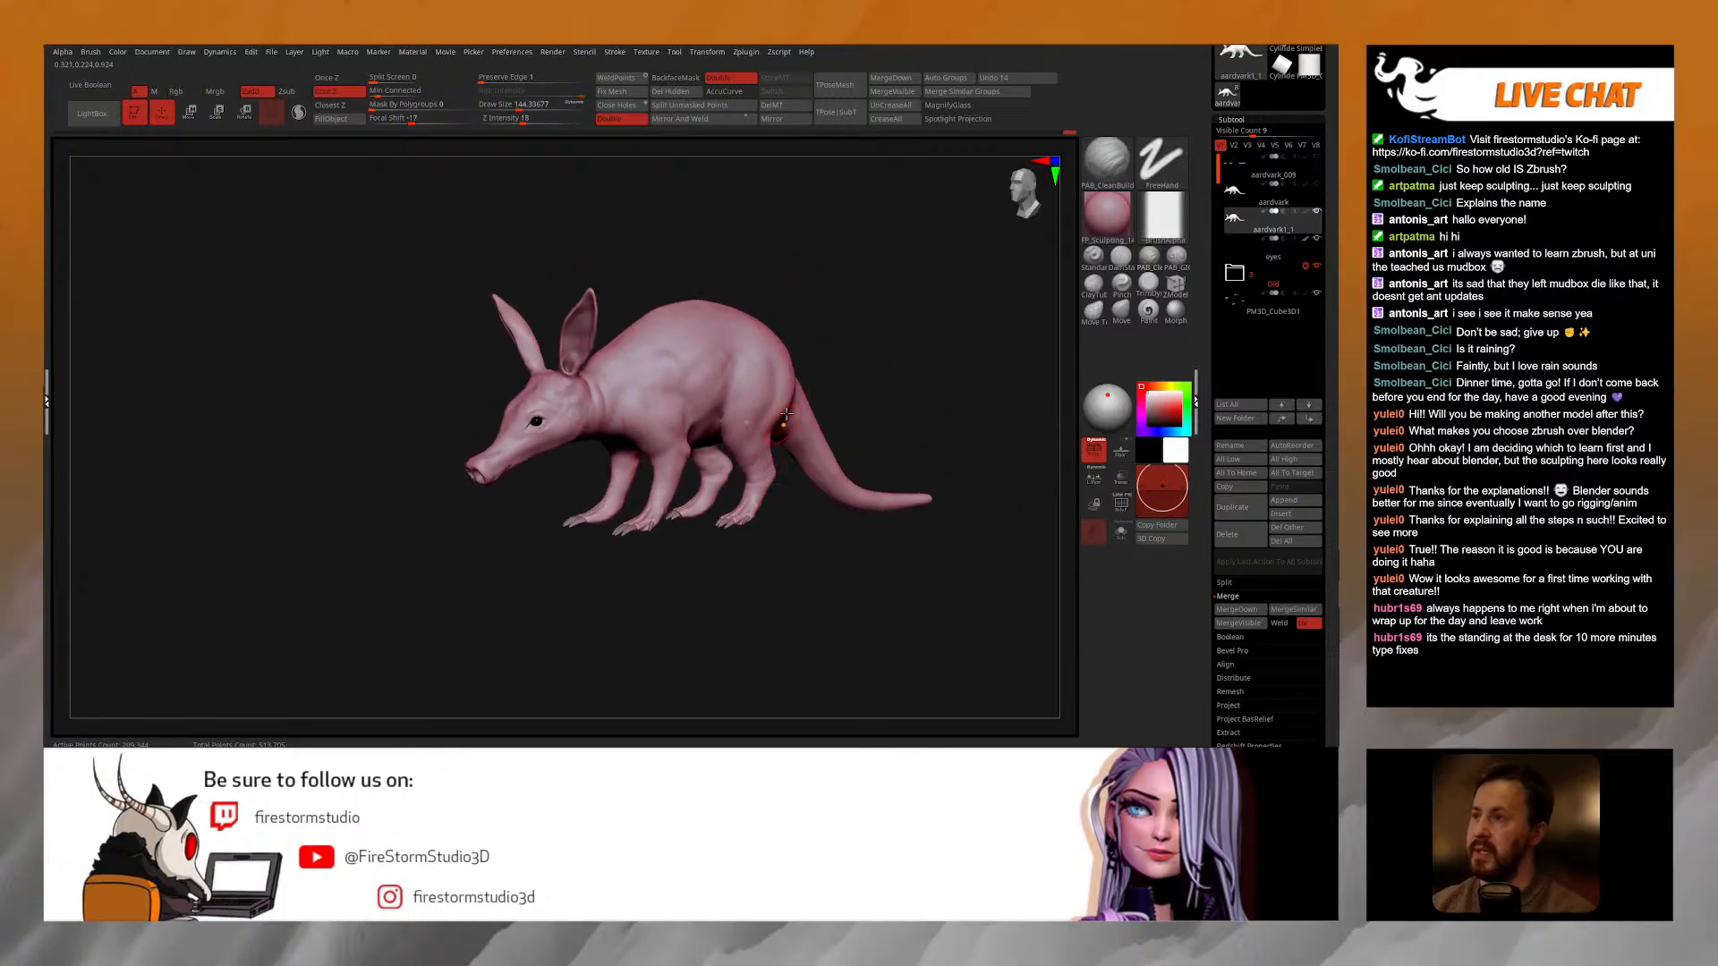
{"action": "left_click_drag", "start_coordinate": [1330, 204], "coordinate": [1331, 385]}
{"action": "left_click", "coordinate": [1294, 68]}
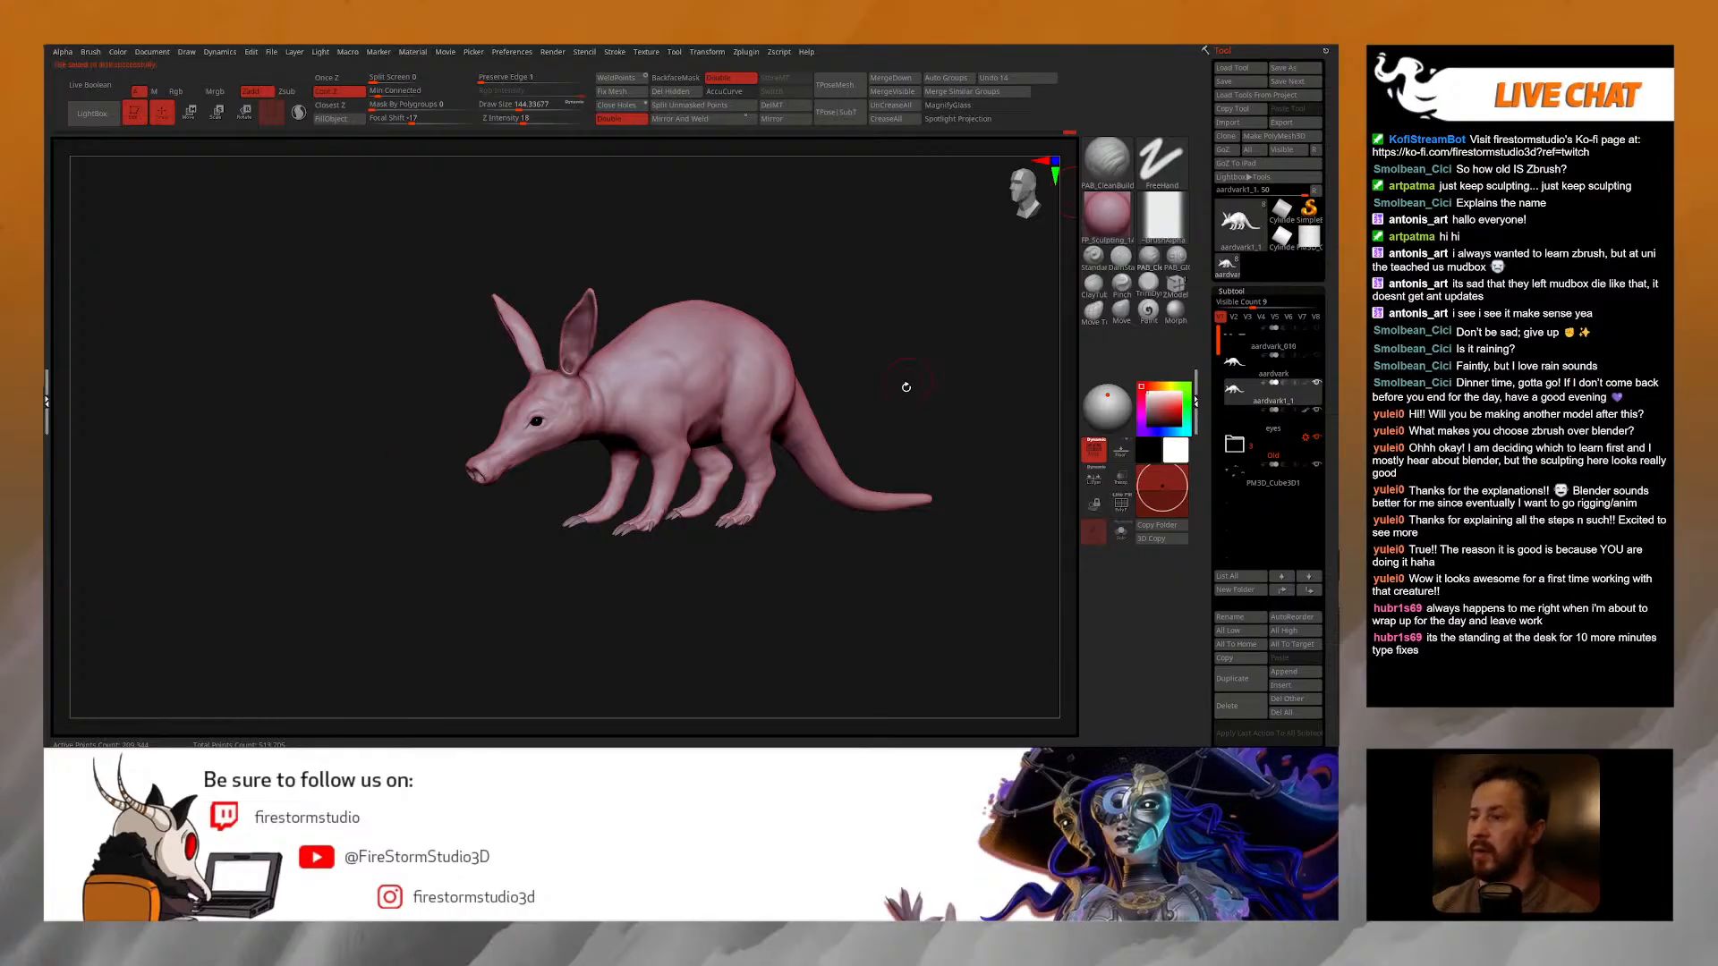
Step: Try to retopologize the aardvark1_1 body subtool with ZRemesher
{"action": "left_click", "coordinate": [1257, 391]}
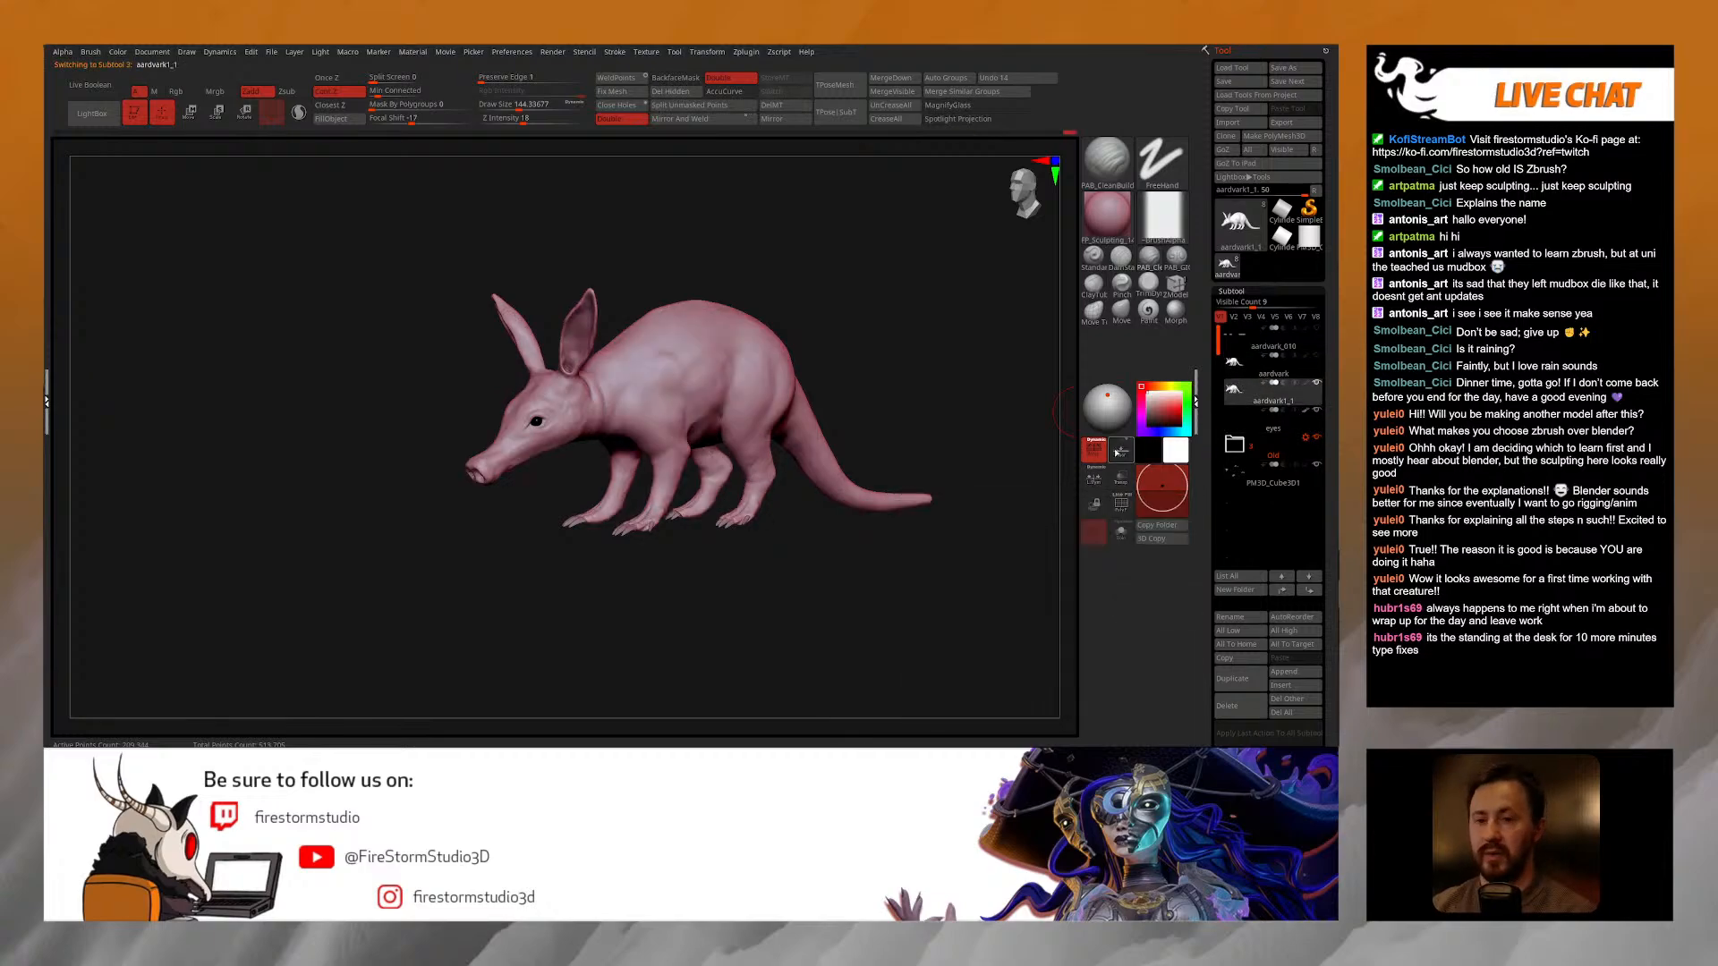
{"action": "mouse_move", "coordinate": [886, 422]}
{"action": "left_mouse_down"}
{"action": "mouse_move", "coordinate": [882, 404]}
{"action": "mouse_move", "coordinate": [878, 431]}
{"action": "left_mouse_up"}
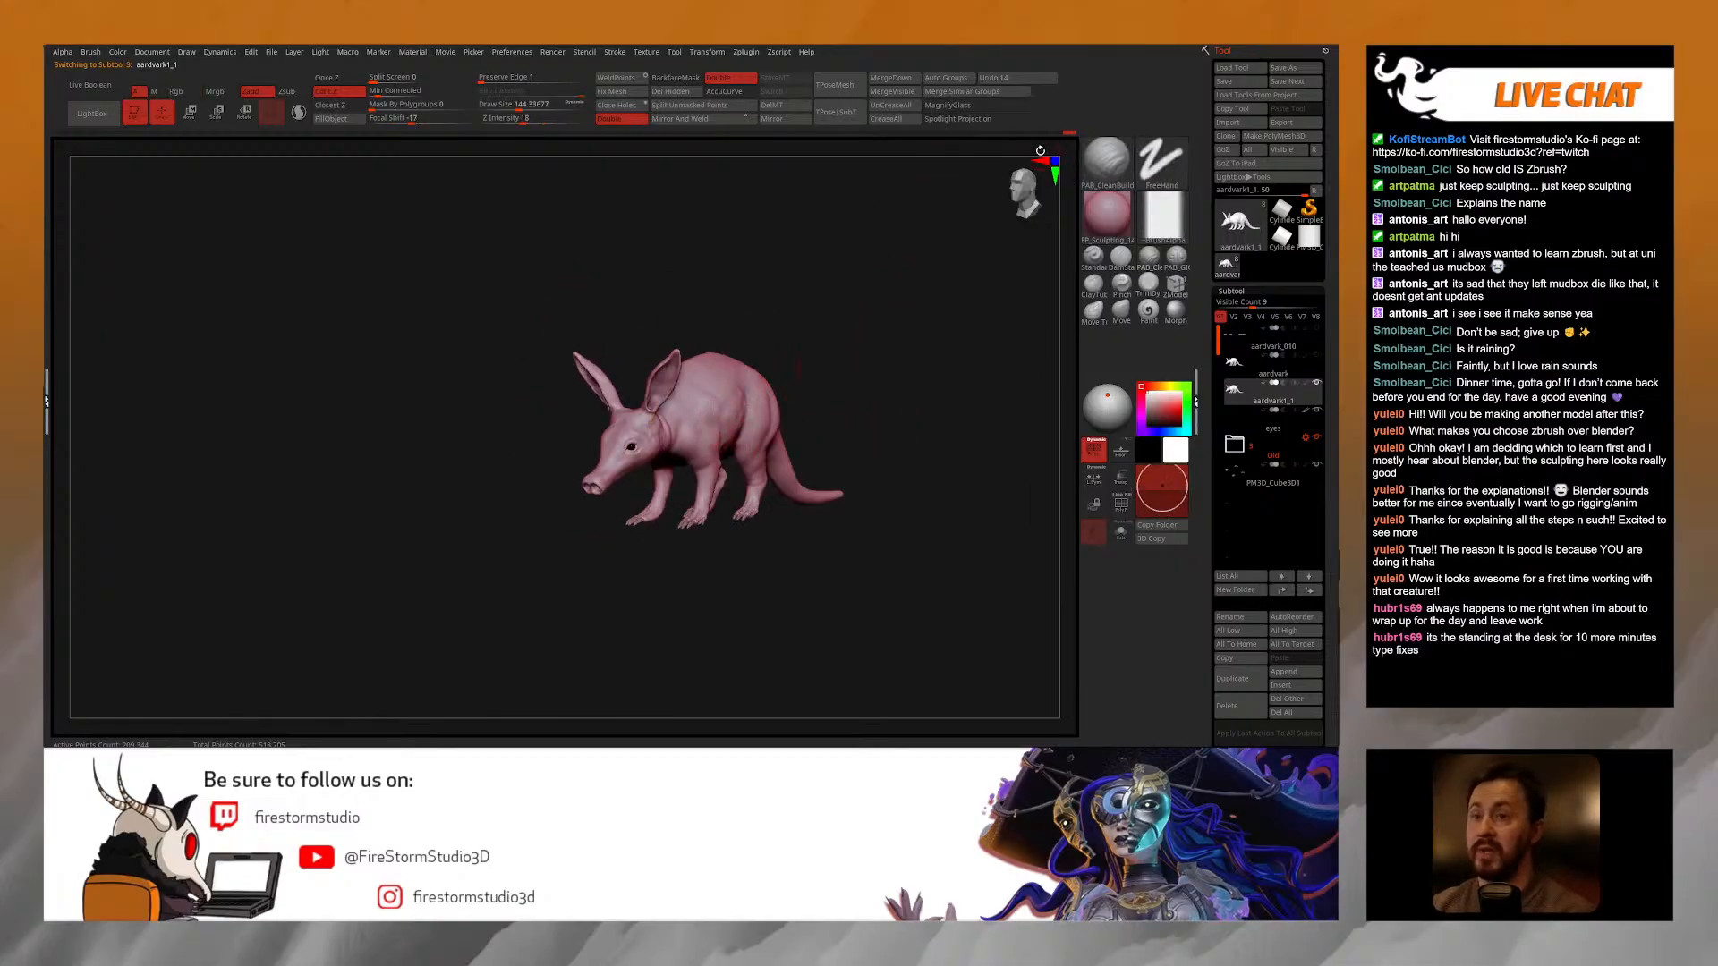
{"action": "key", "text": "ctrl"}
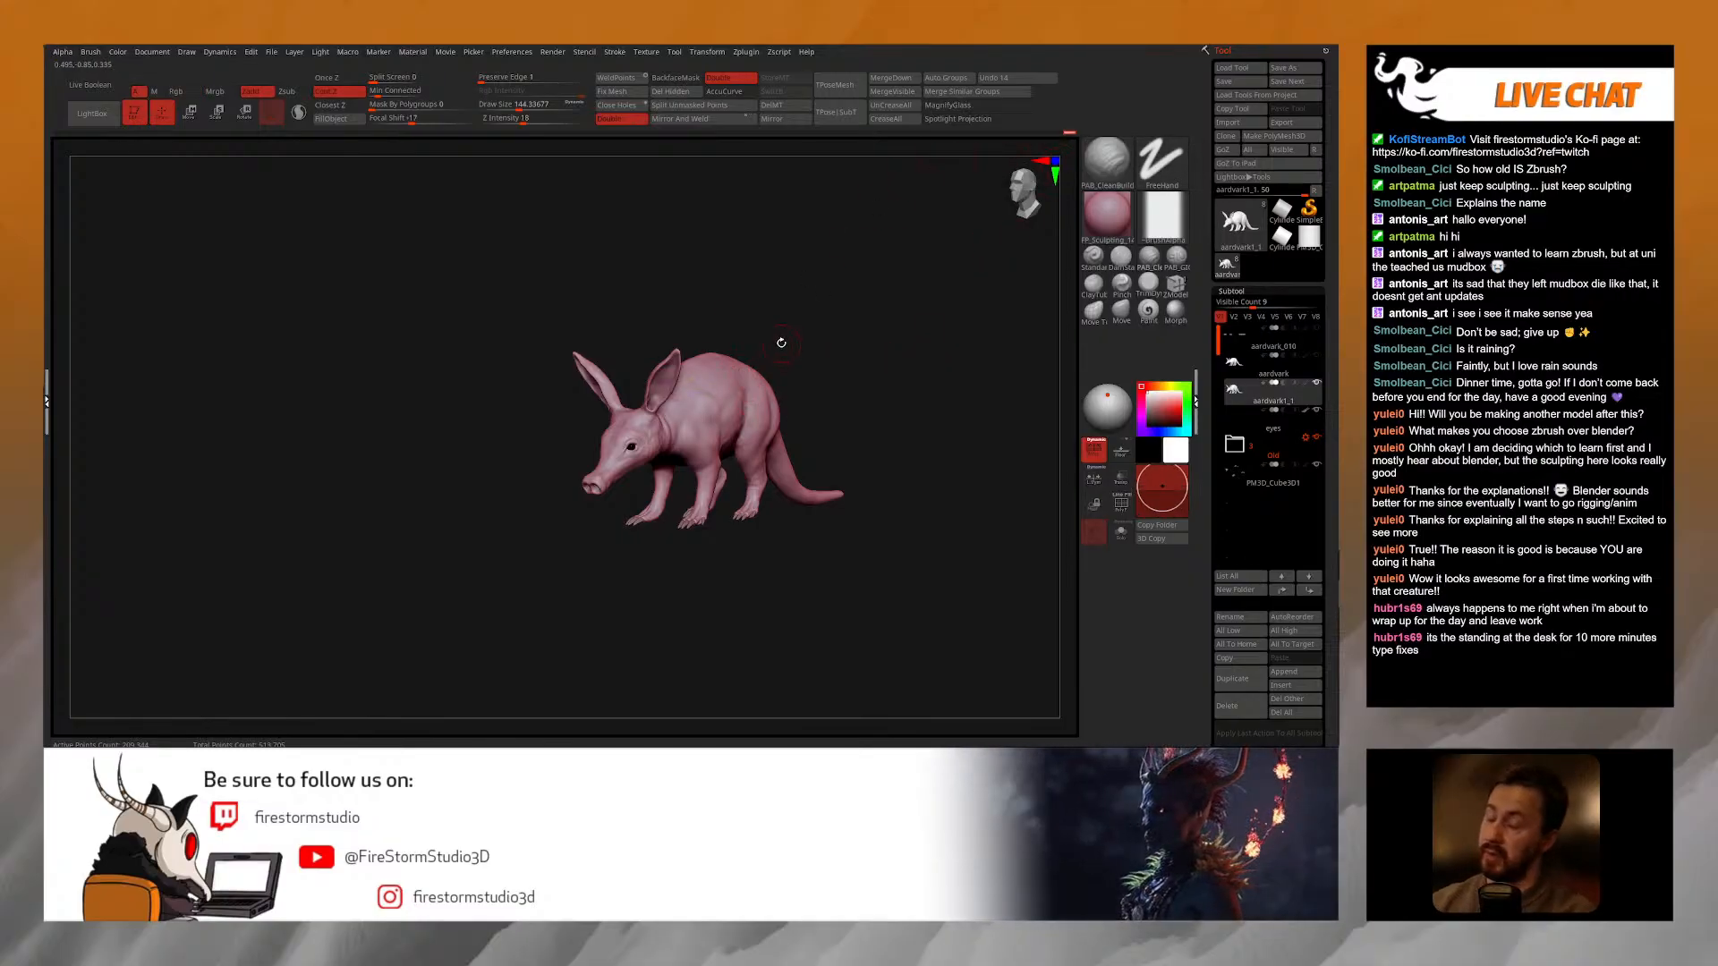
{"action": "left_click_drag", "start_coordinate": [817, 362], "coordinate": [838, 359]}
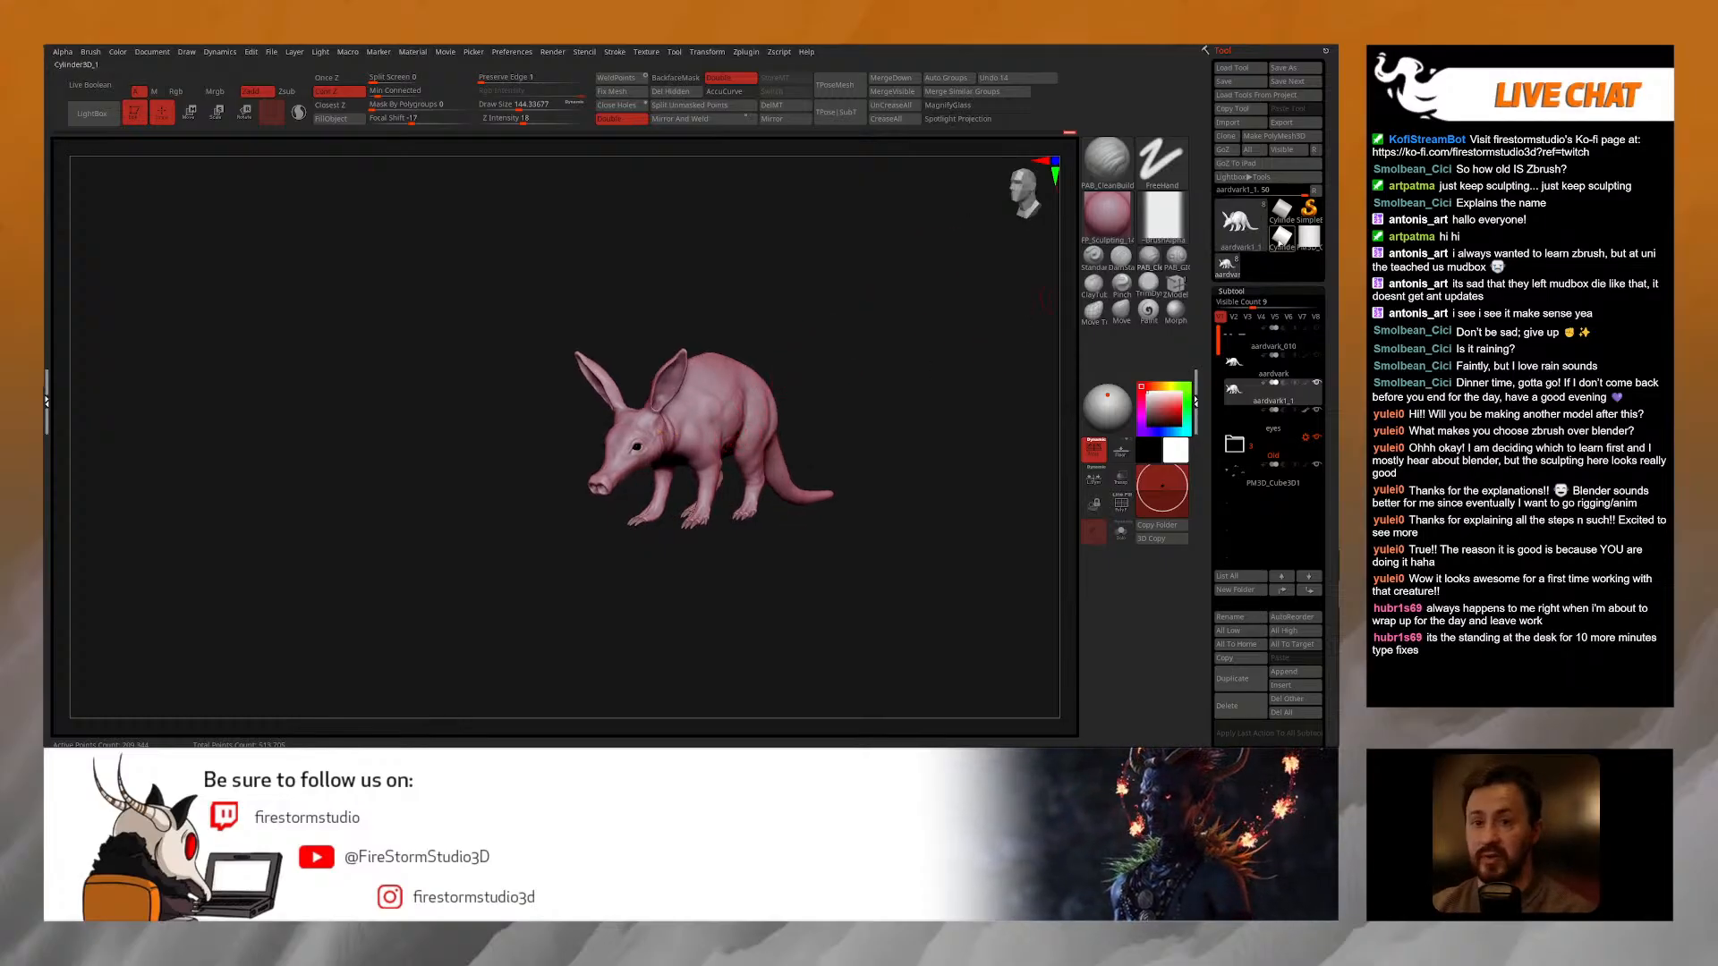
{"action": "left_click_drag", "start_coordinate": [1279, 291], "coordinate": [1280, 128]}
{"action": "left_click", "coordinate": [1235, 129]}
{"action": "left_click", "coordinate": [1236, 141]}
{"action": "left_click", "coordinate": [1236, 344]}
{"action": "left_click", "coordinate": [1236, 372]}
{"action": "left_click", "coordinate": [1252, 426]}
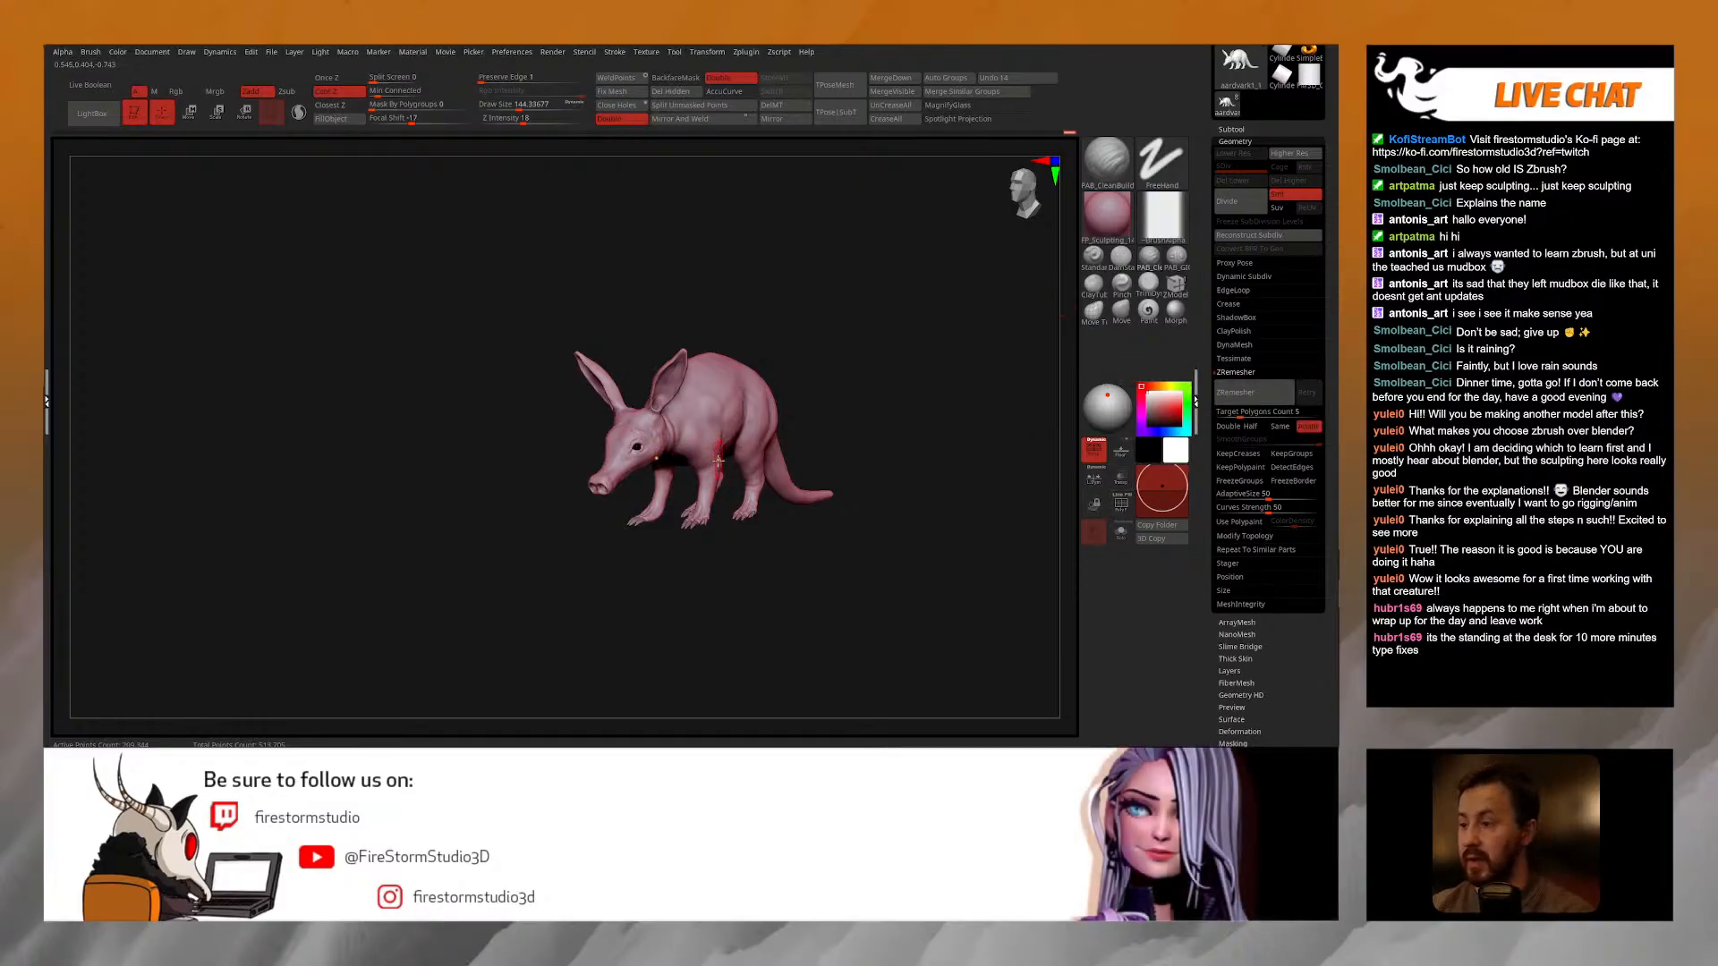
{"action": "left_click", "coordinate": [1253, 391]}
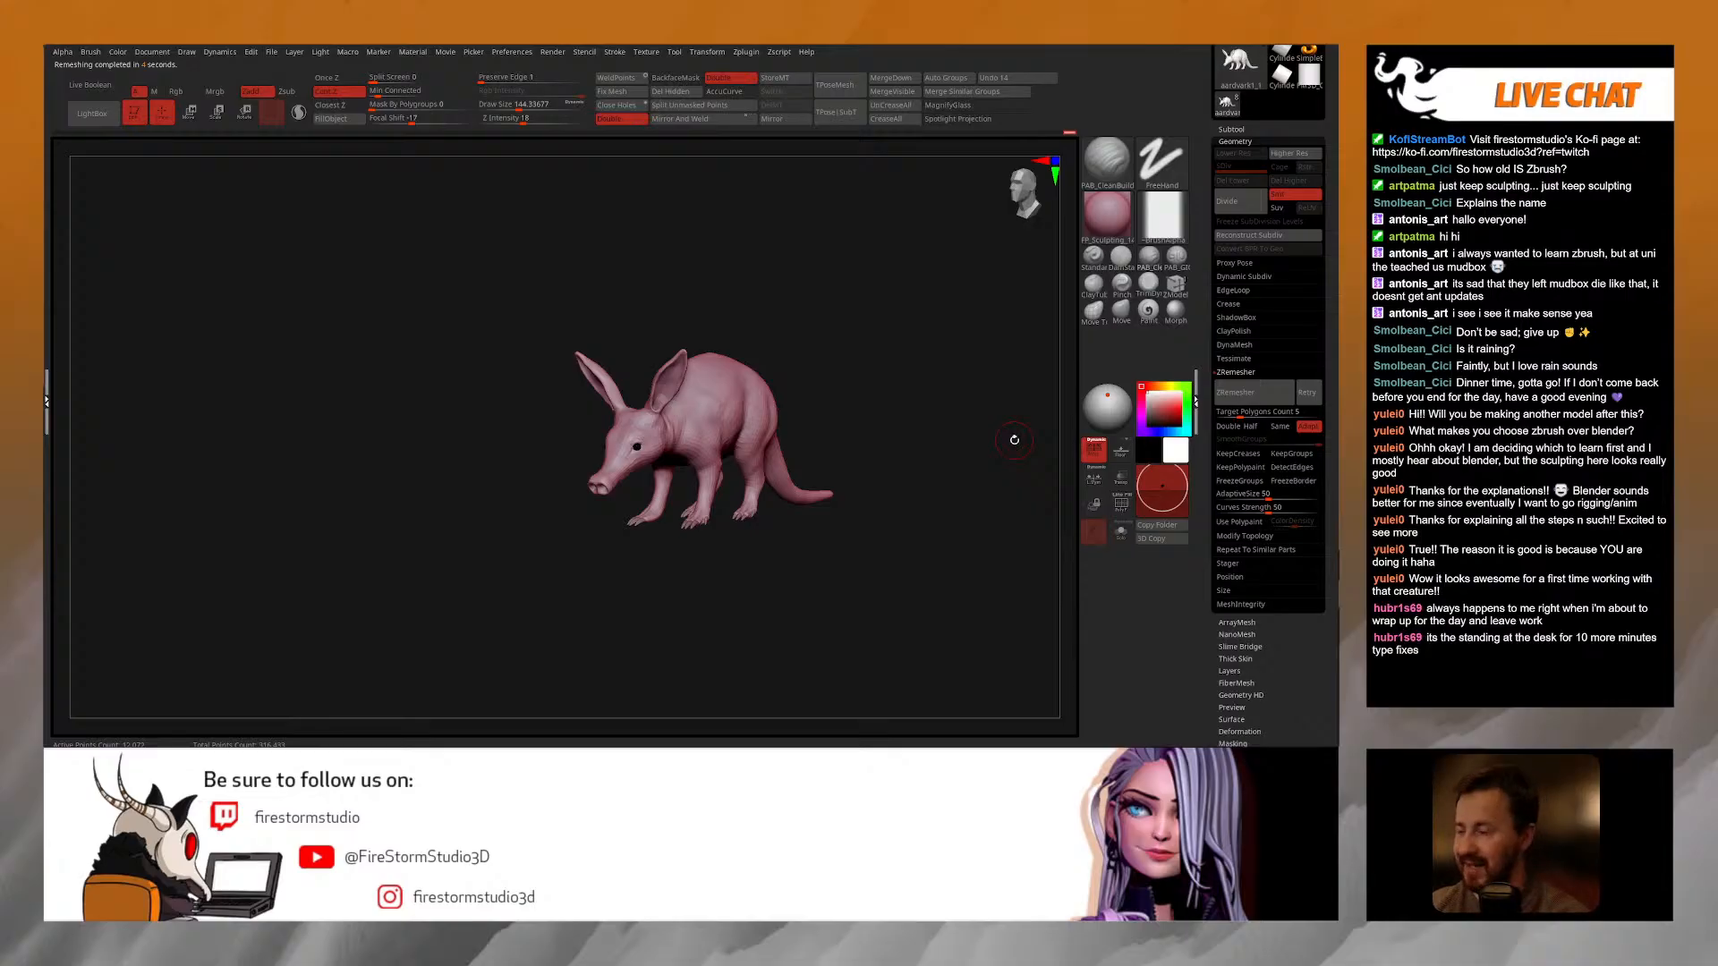
Step: Examine the remeshed body's wireframe from the side and front, hide the polyframe, and undo the remesh
{"action": "key", "text": "shift+f"}
{"action": "mouse_move", "coordinate": [841, 384]}
{"action": "right_mouse_down"}
{"action": "mouse_move", "coordinate": [690, 490]}
{"action": "mouse_move", "coordinate": [651, 573]}
{"action": "mouse_move", "coordinate": [729, 501]}
{"action": "mouse_move", "coordinate": [745, 508]}
{"action": "mouse_move", "coordinate": [660, 508]}
{"action": "mouse_move", "coordinate": [805, 517]}
{"action": "right_mouse_up"}
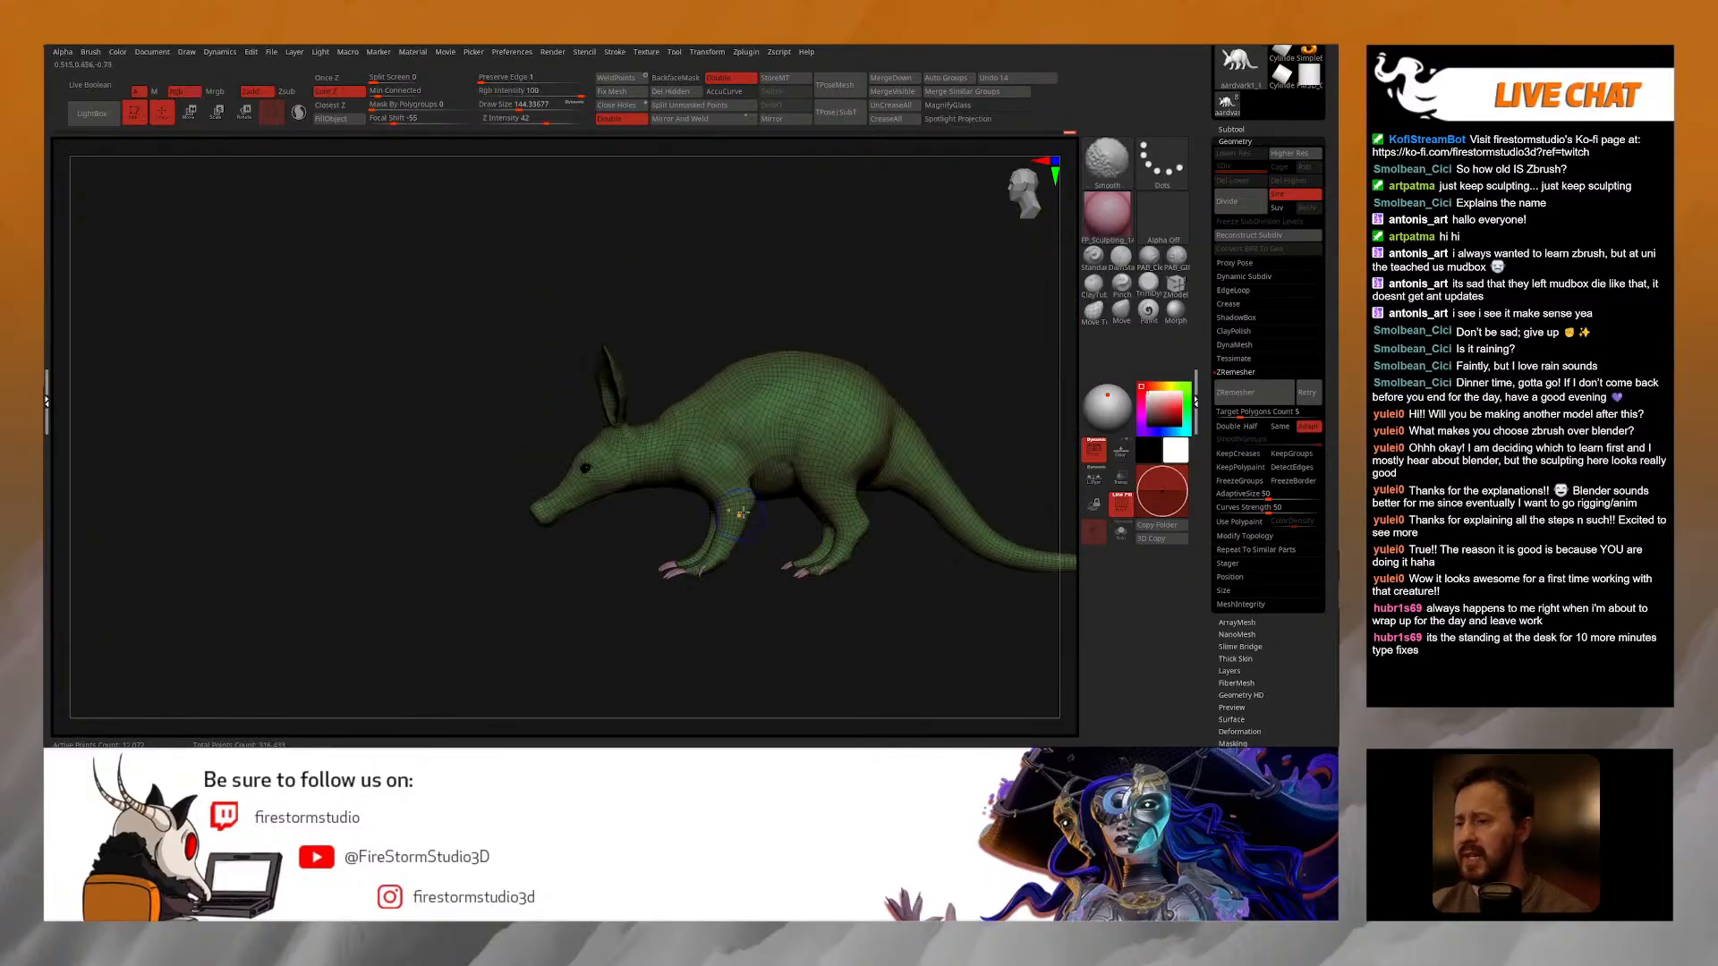
{"action": "mouse_move", "coordinate": [793, 600]}
{"action": "right_mouse_down"}
{"action": "mouse_move", "coordinate": [761, 618]}
{"action": "mouse_move", "coordinate": [722, 548]}
{"action": "mouse_move", "coordinate": [709, 588]}
{"action": "right_mouse_up"}
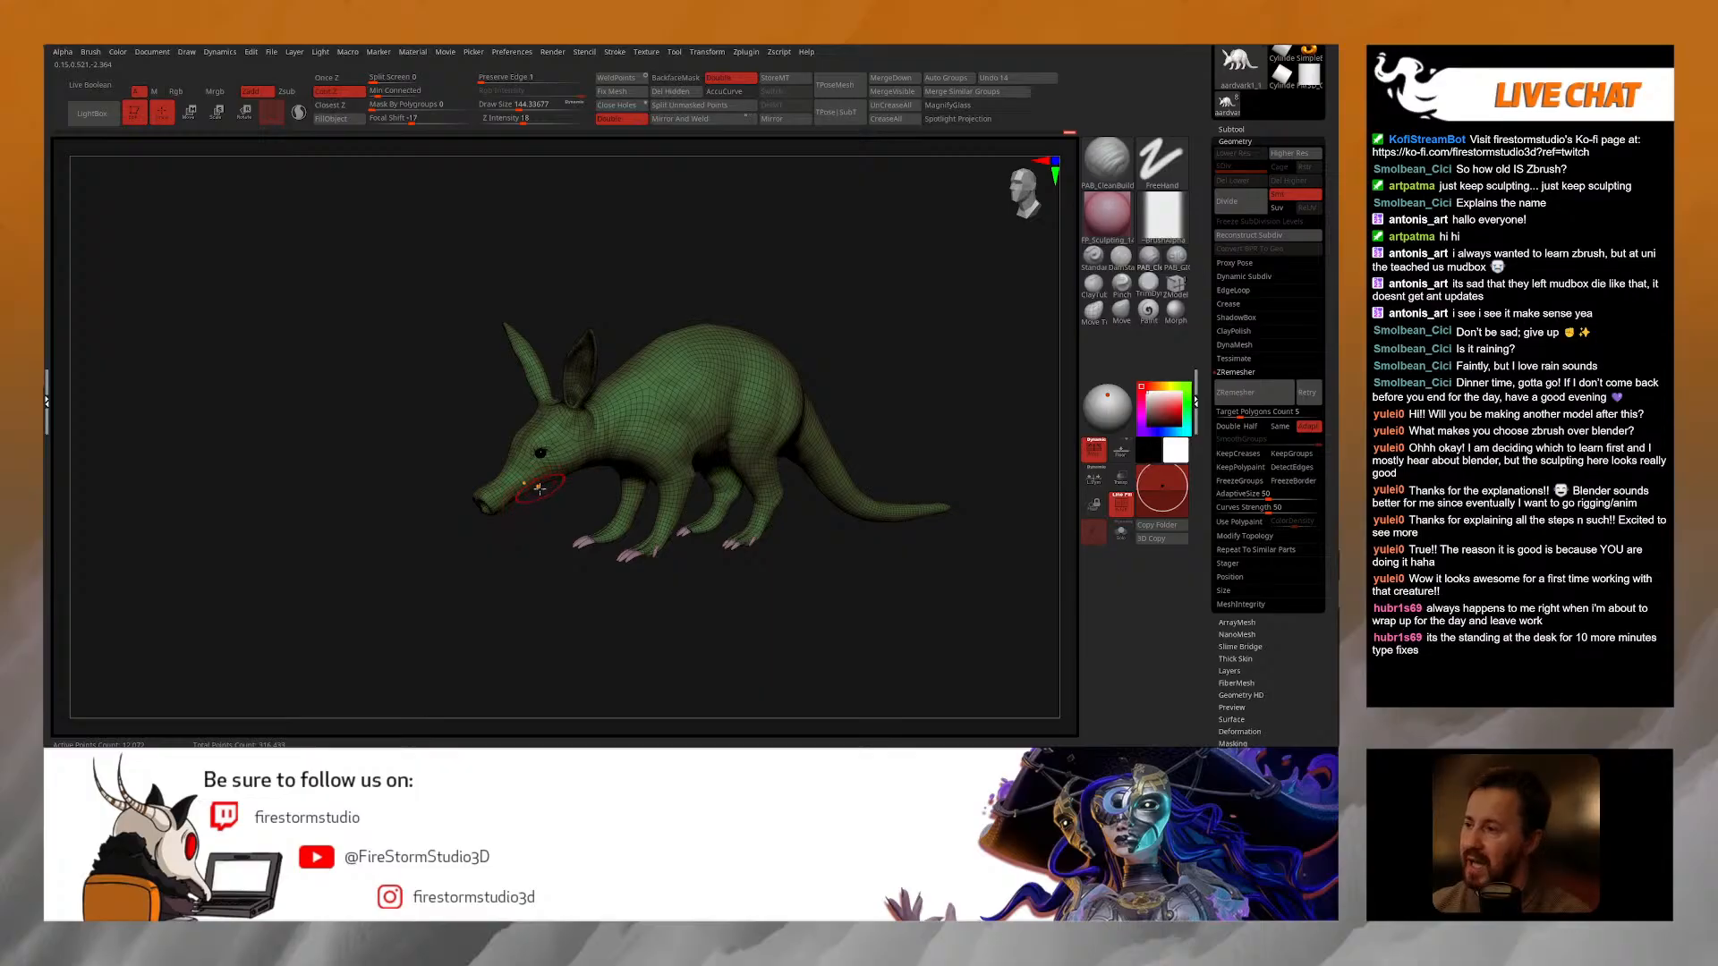
{"action": "key", "text": "shift+f"}
{"action": "key", "text": "ctrl"}
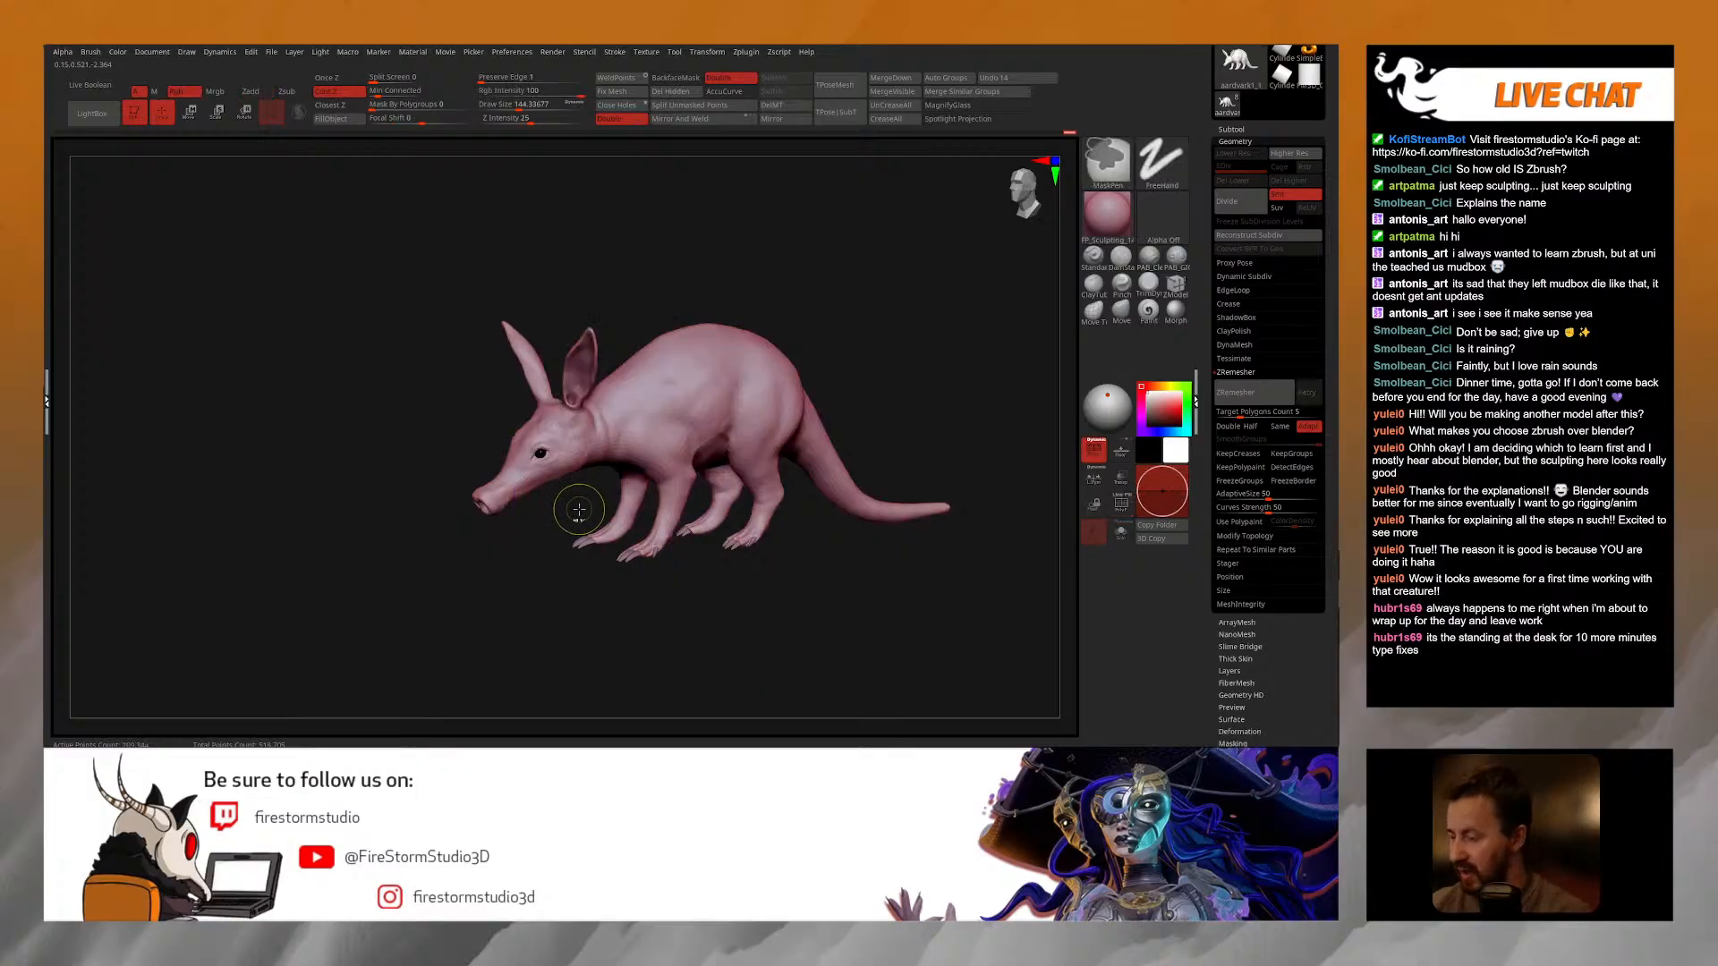
Step: Assign BasicMaterial to the aardvark and select the Paint brush for polypainting
{"action": "left_click", "coordinate": [1107, 214]}
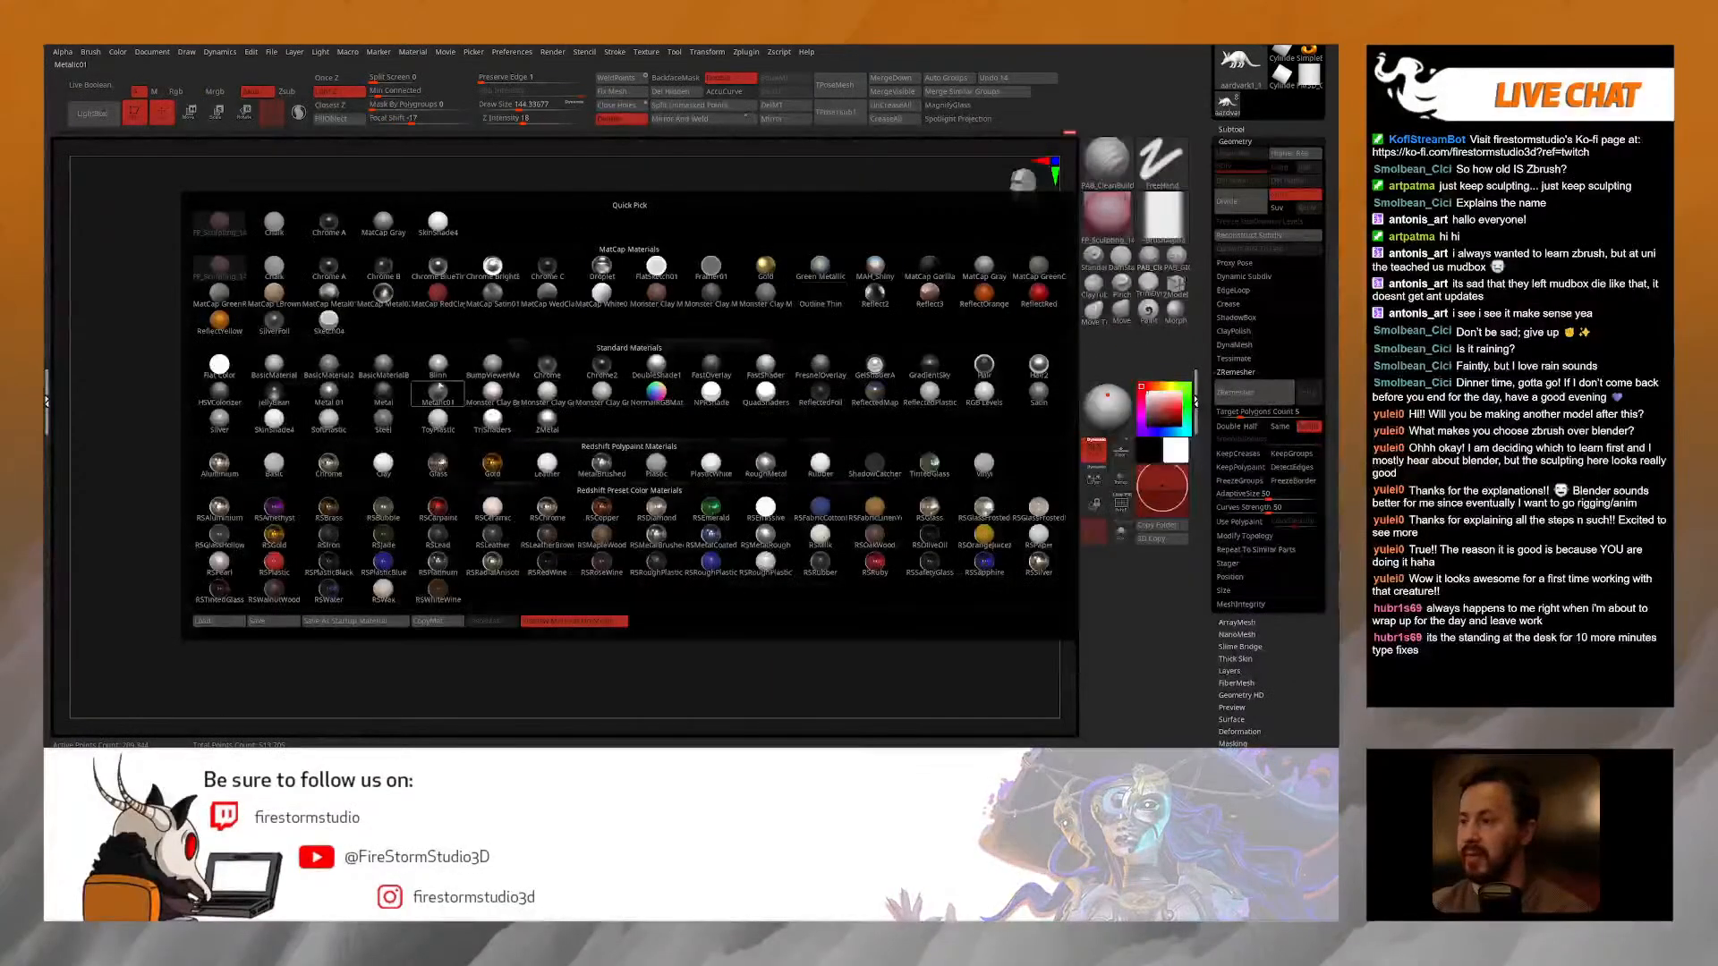
{"action": "left_click", "coordinate": [281, 364]}
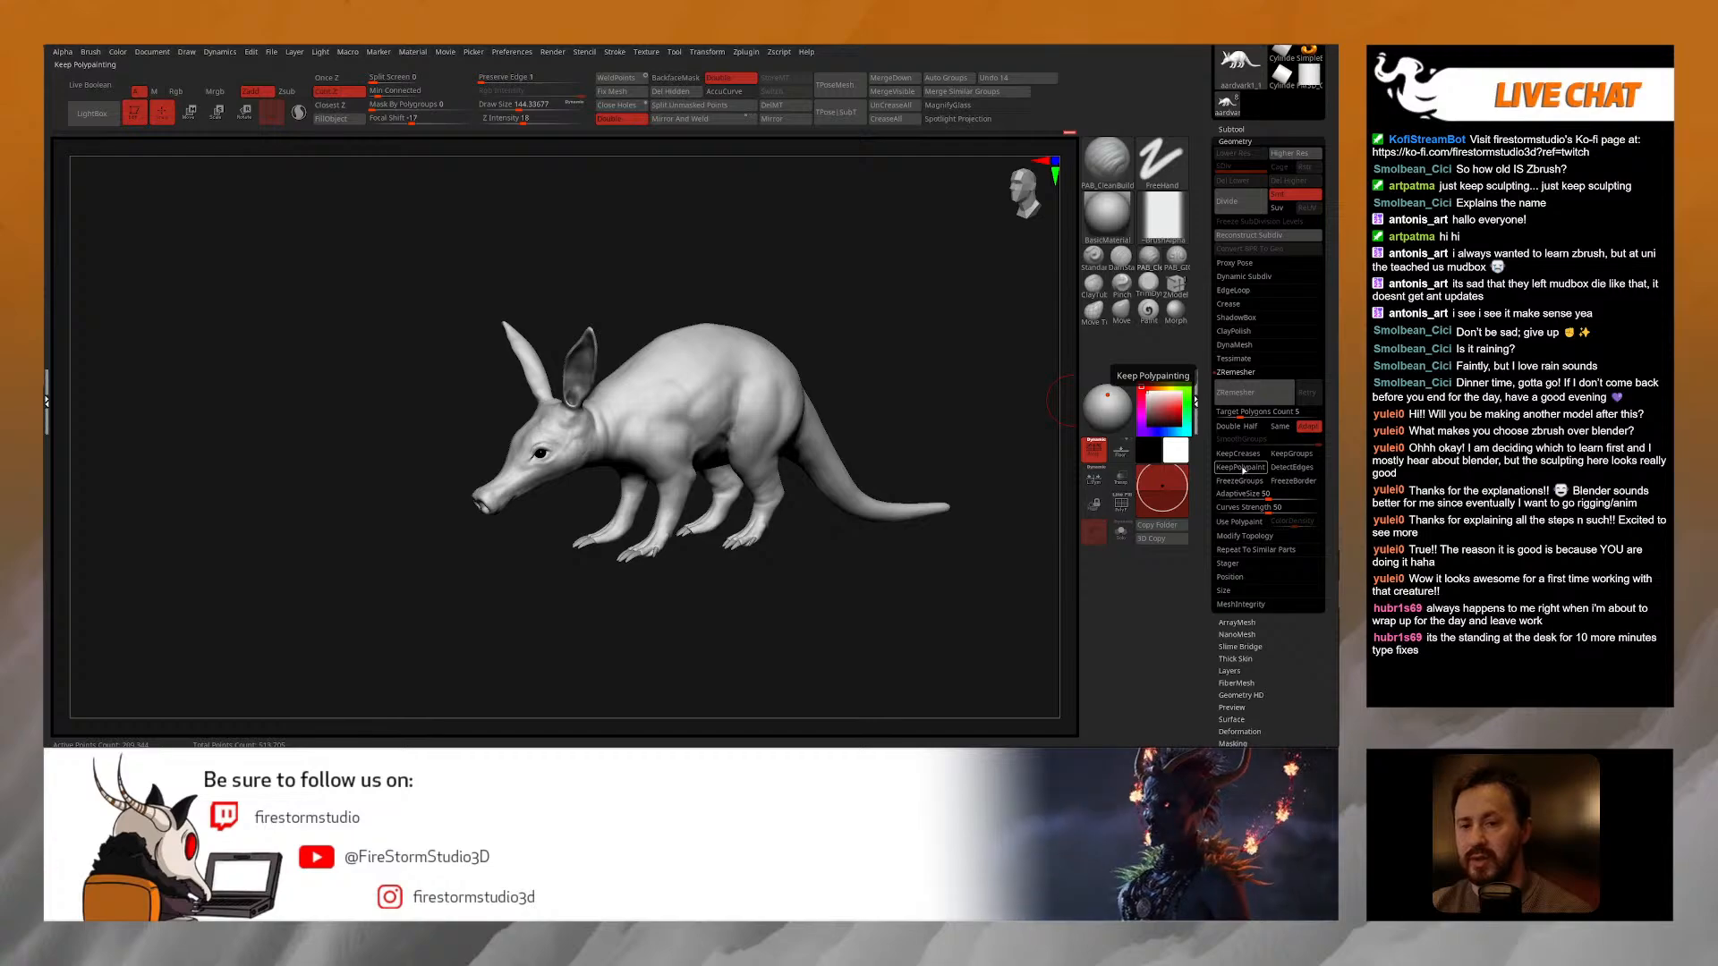
{"action": "left_click", "coordinate": [1241, 467]}
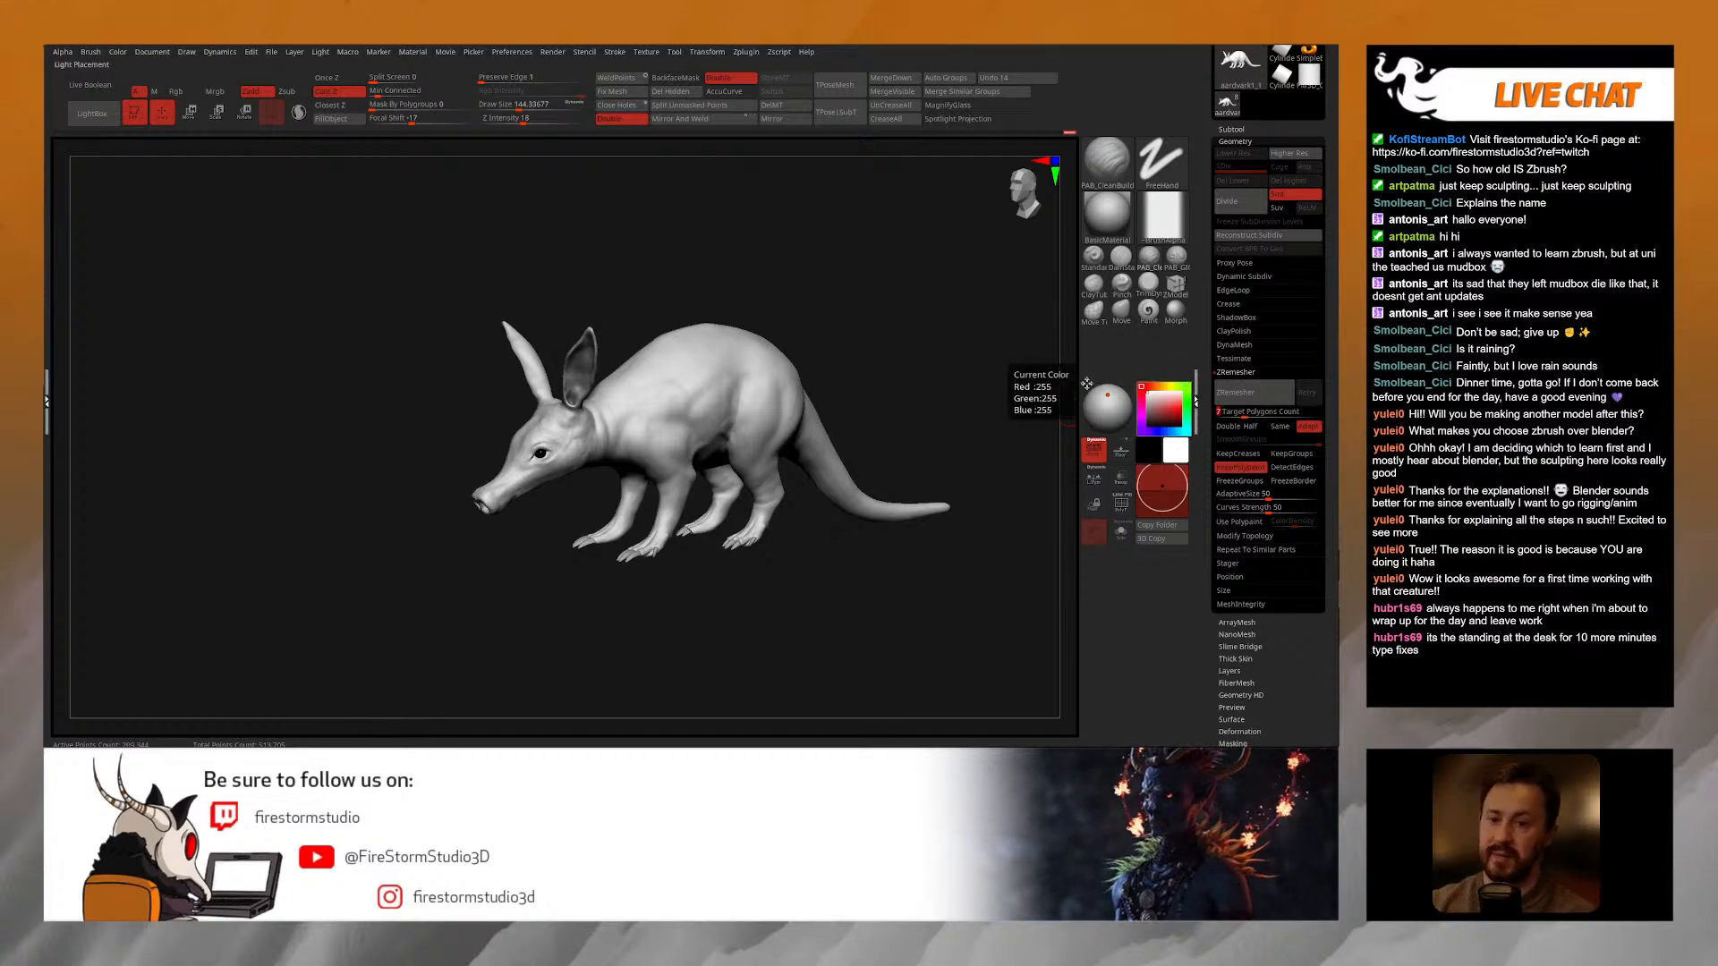
{"action": "right_click_drag", "start_coordinate": [687, 390], "coordinate": [731, 377], "text": "alt"}
{"action": "left_click", "coordinate": [1149, 309]}
Step: Set the ZRemesher target polygon count to 7, with KeepPolypaint off and Use Polypaint on
{"action": "mouse_move", "coordinate": [805, 421]}
{"action": "right_mouse_down"}
{"action": "mouse_move", "coordinate": [644, 433]}
{"action": "mouse_move", "coordinate": [680, 420]}
{"action": "right_mouse_up"}
{"action": "right_click_drag", "start_coordinate": [1011, 403], "coordinate": [1046, 416], "text": "ctrl"}
{"action": "left_click", "coordinate": [1255, 467]}
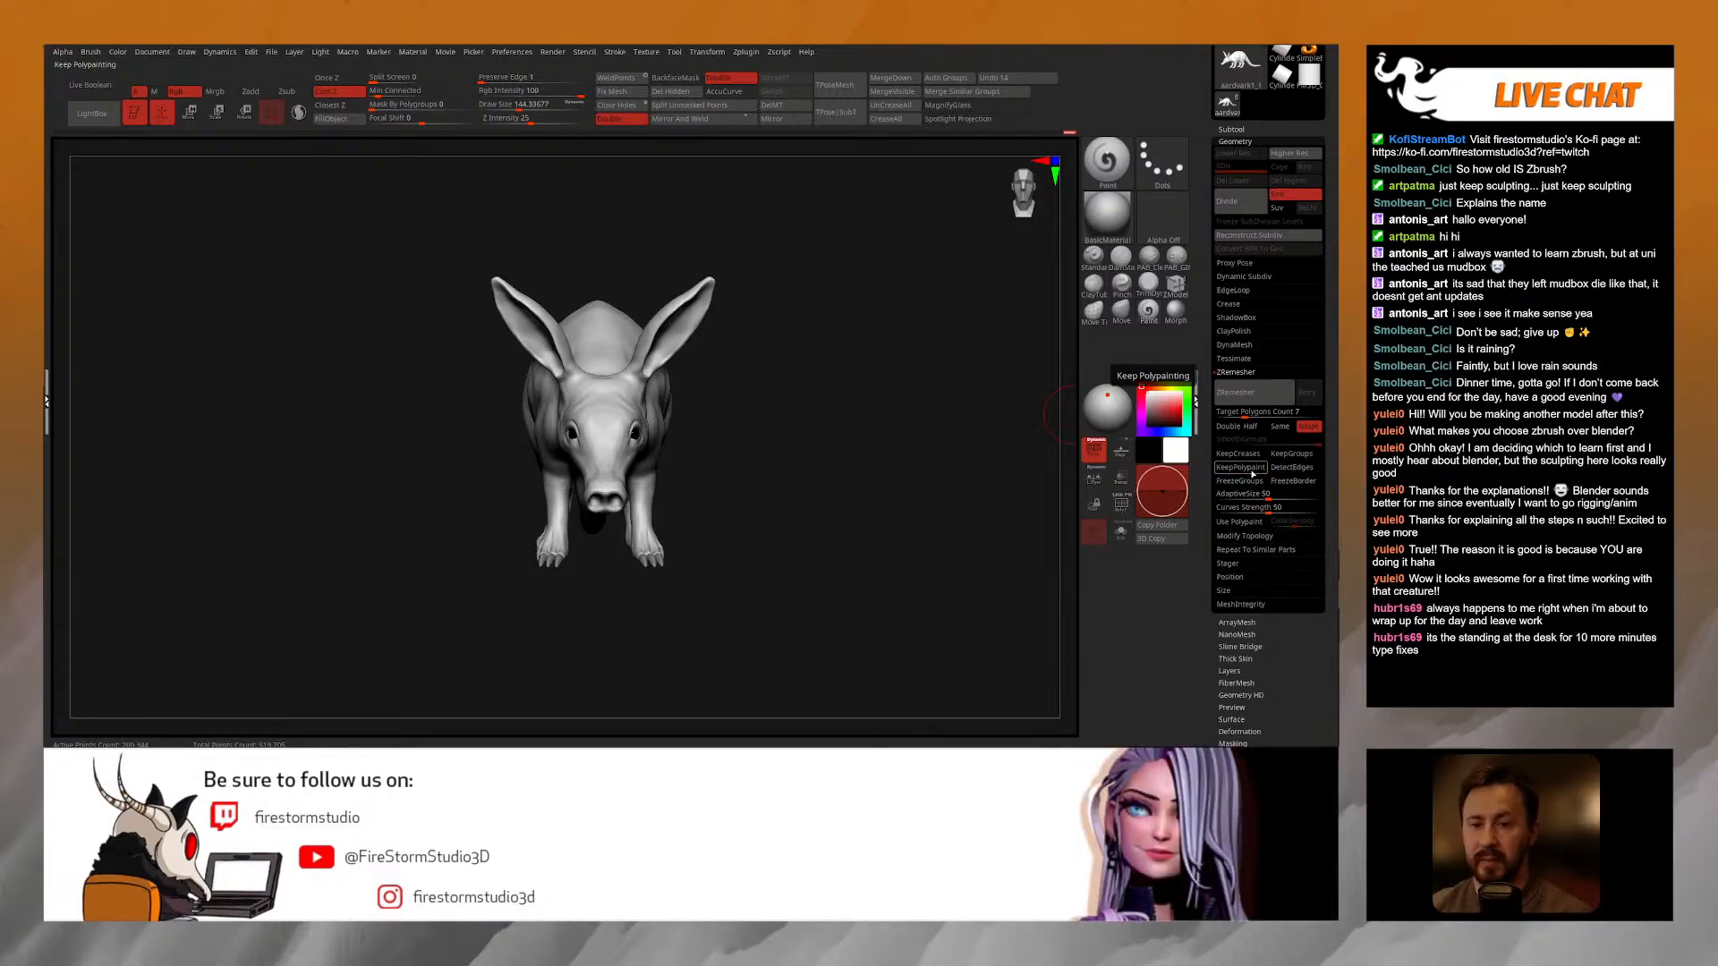
{"action": "left_click", "coordinate": [1240, 524]}
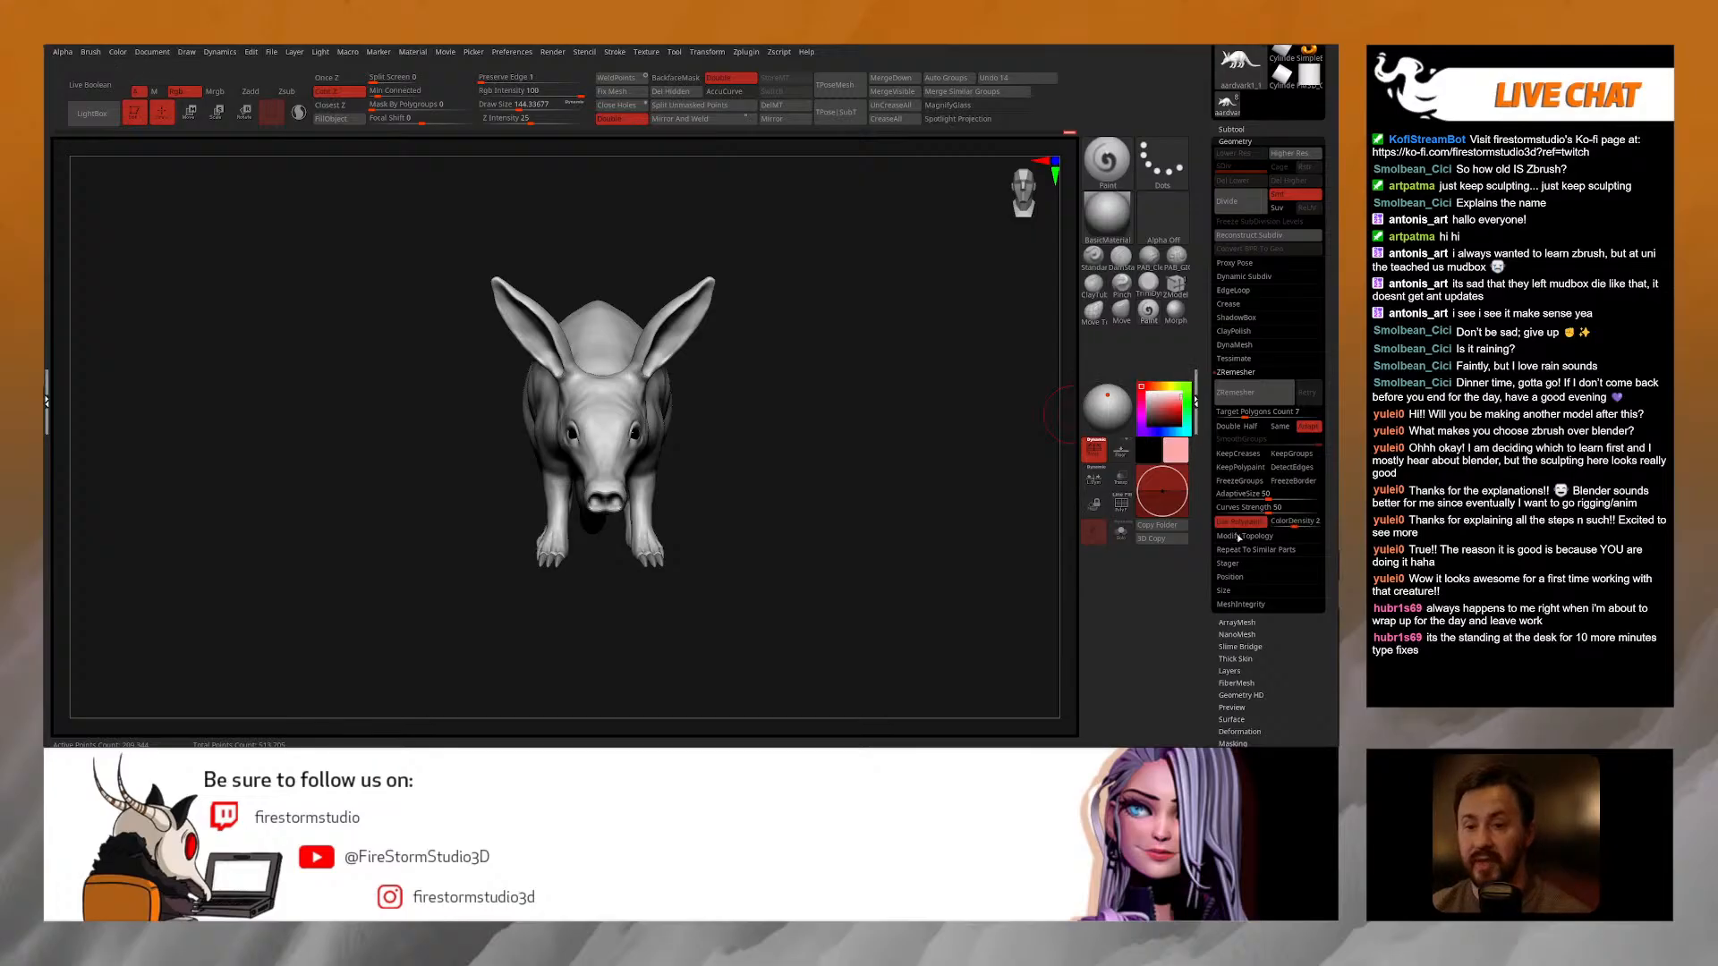
Step: Choose a light red density colour and paint the head and snout with it, keeping the body white
{"action": "left_click_drag", "start_coordinate": [840, 433], "coordinate": [759, 437]}
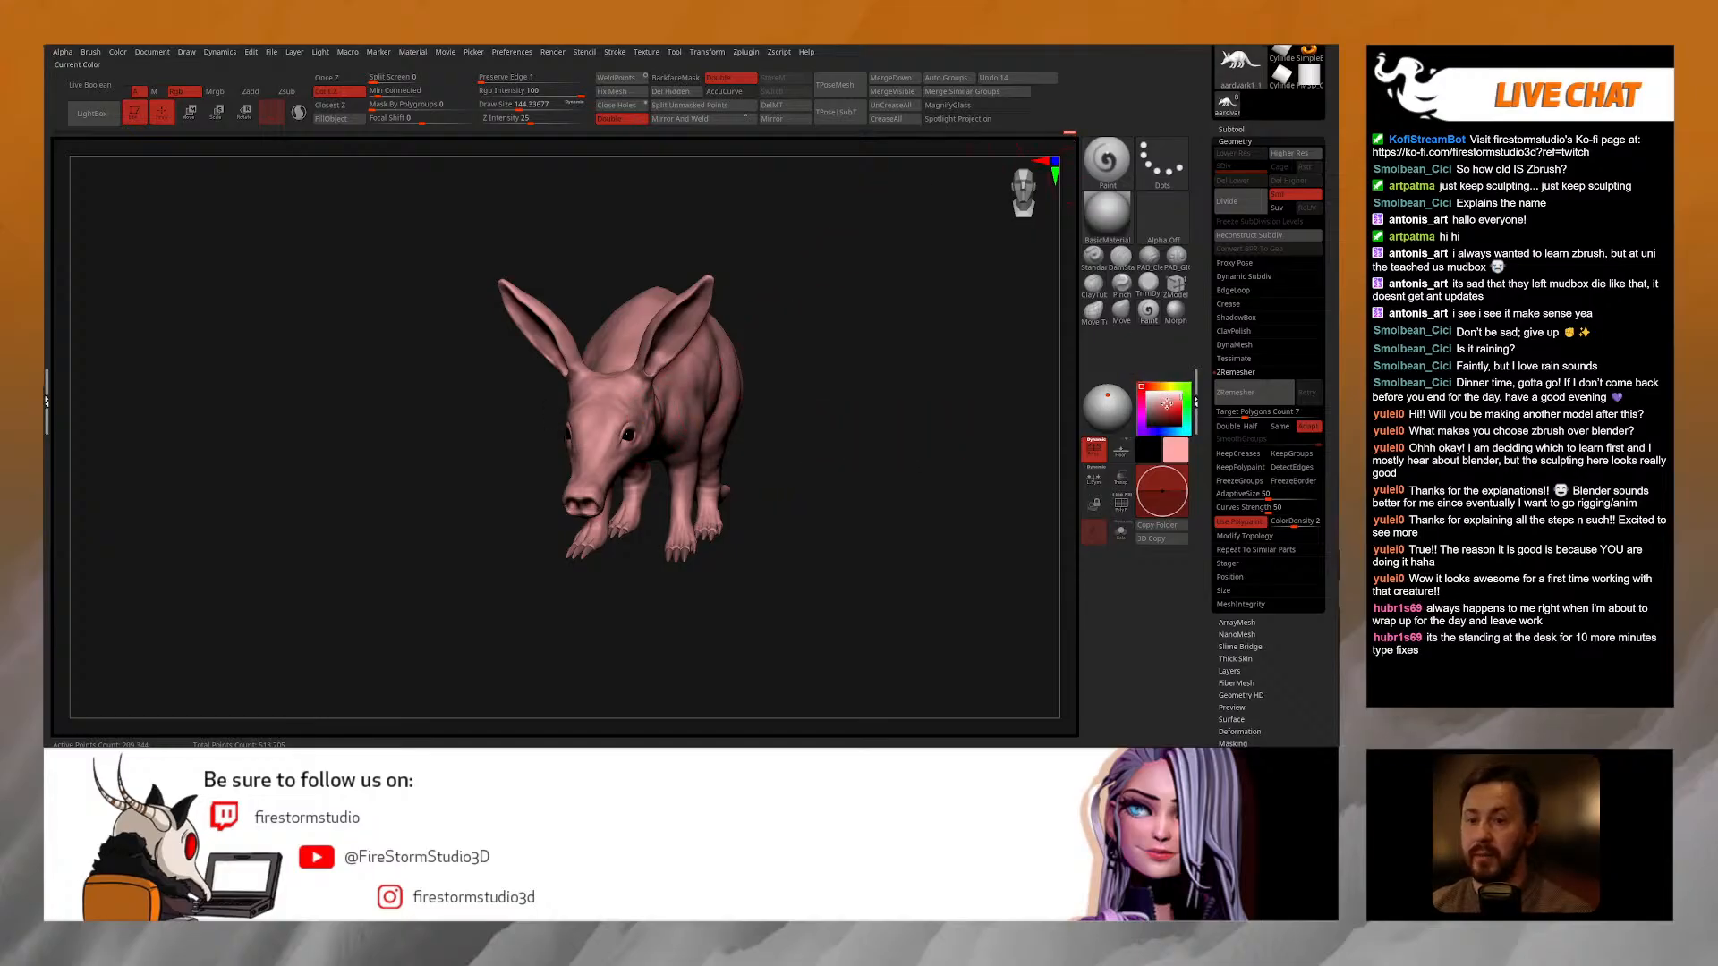
{"action": "left_click", "coordinate": [1144, 390]}
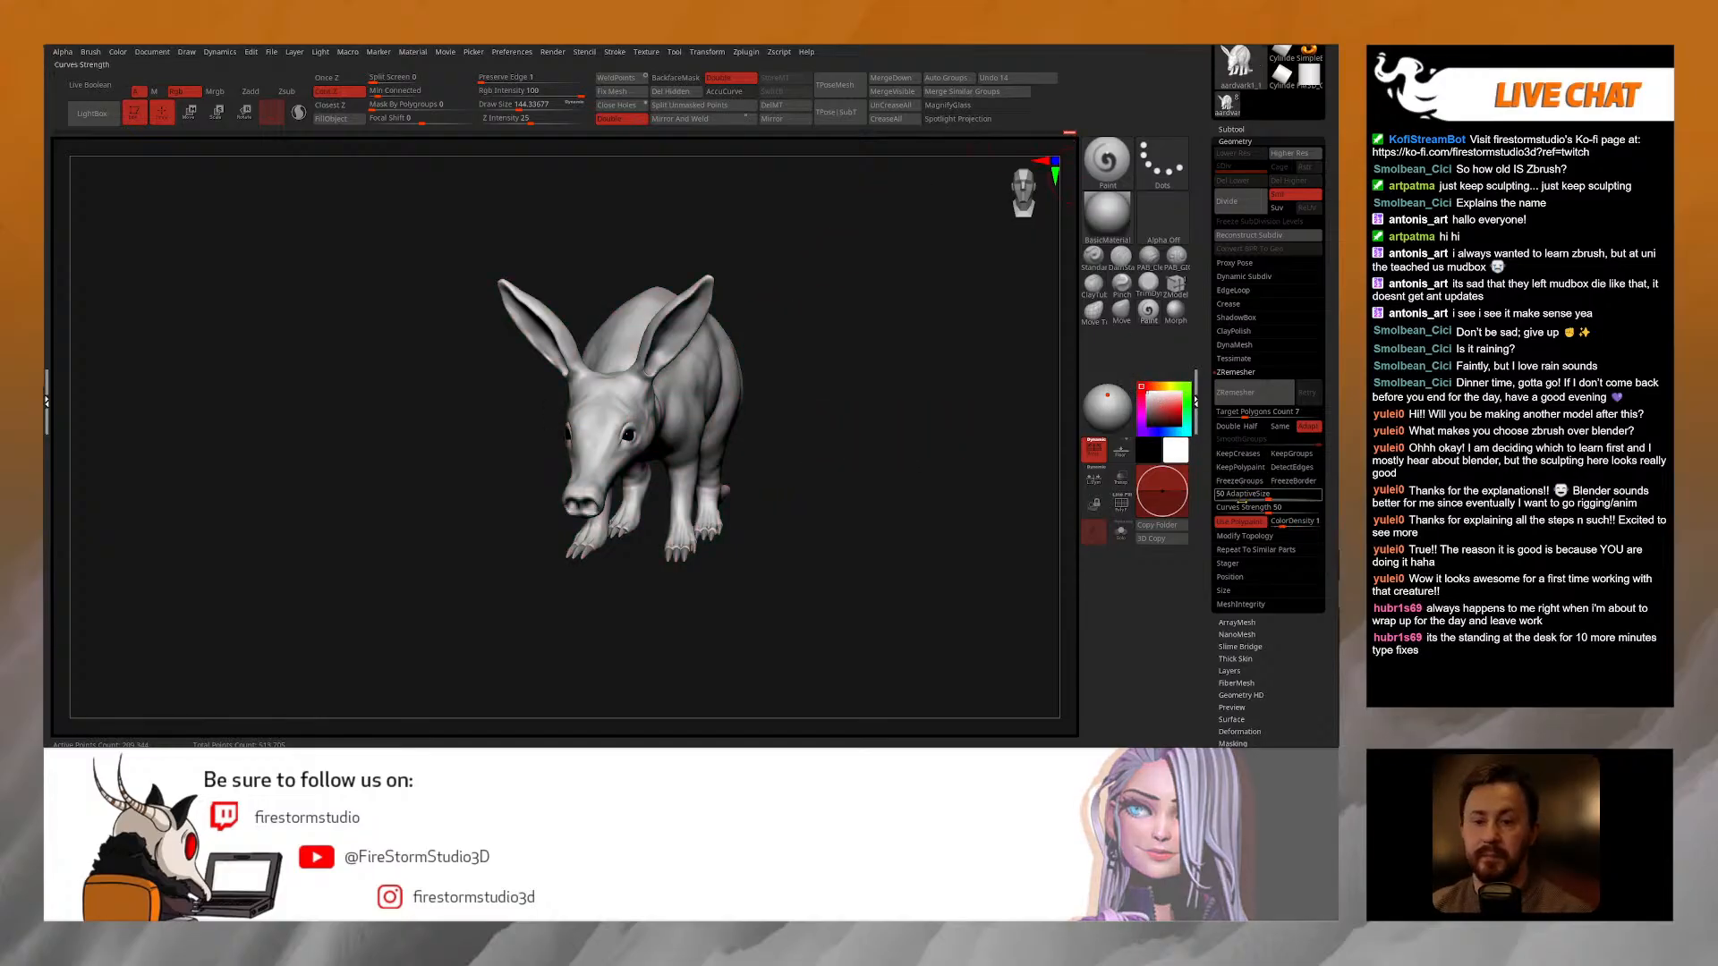
{"action": "left_click", "coordinate": [1152, 397]}
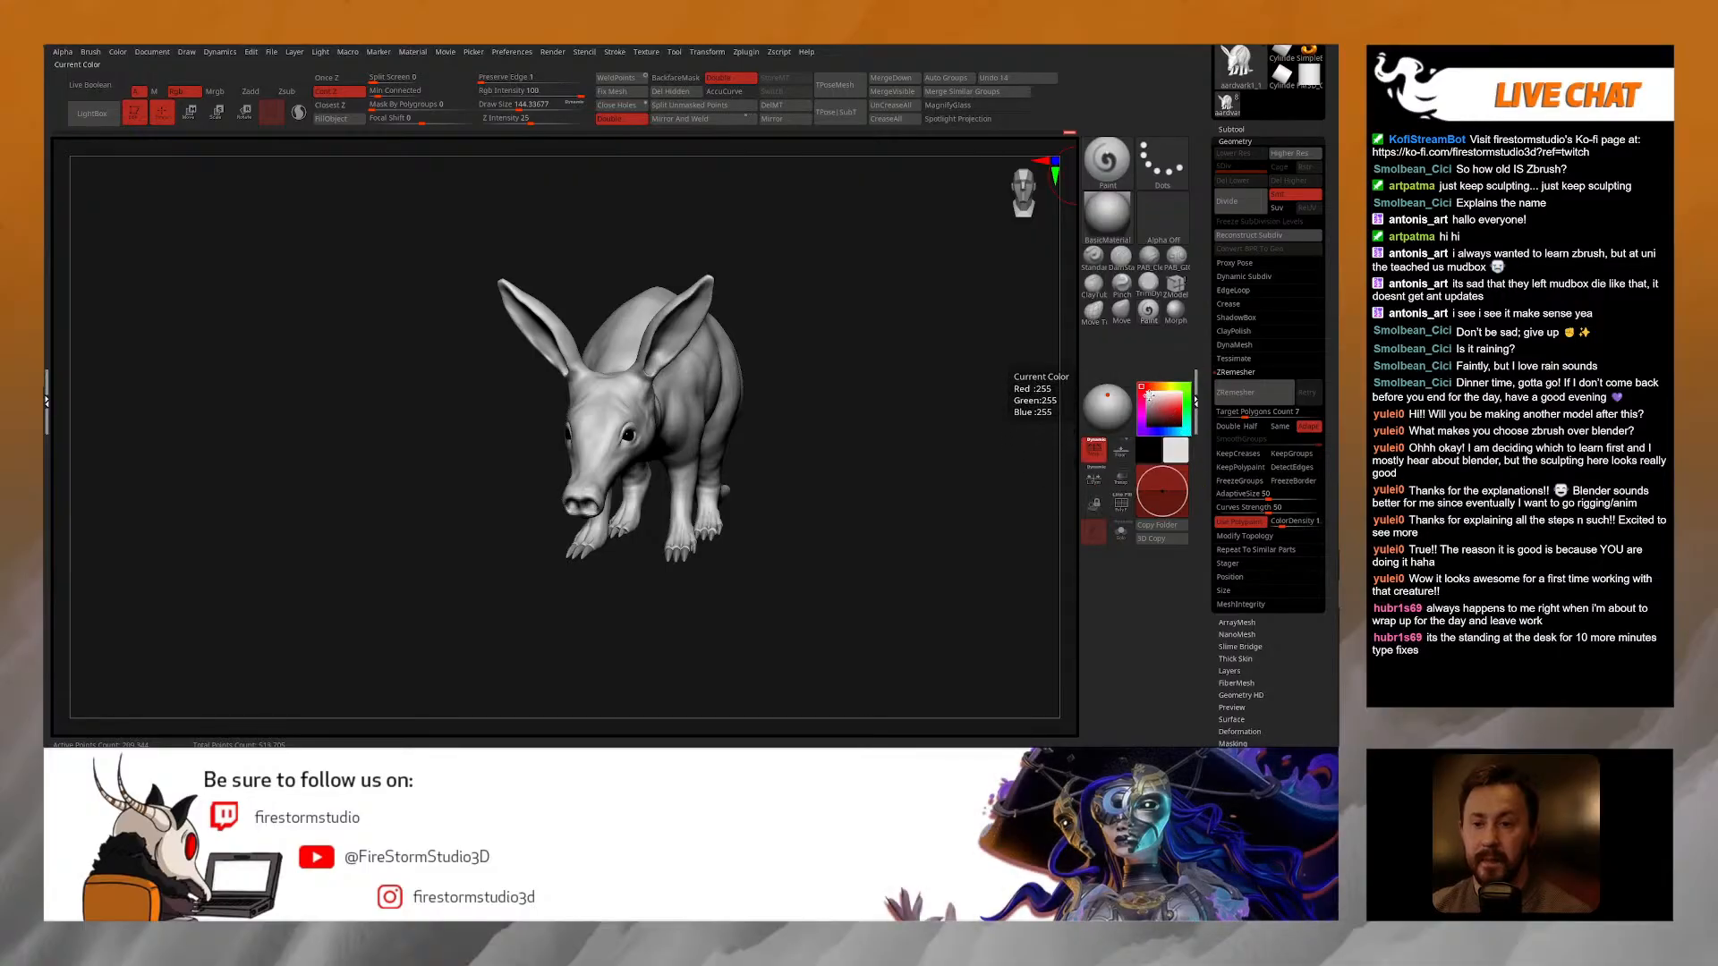
{"action": "mouse_move", "coordinate": [629, 435]}
{"action": "left_mouse_down"}
{"action": "mouse_move", "coordinate": [602, 435]}
{"action": "mouse_move", "coordinate": [628, 401]}
{"action": "left_mouse_up"}
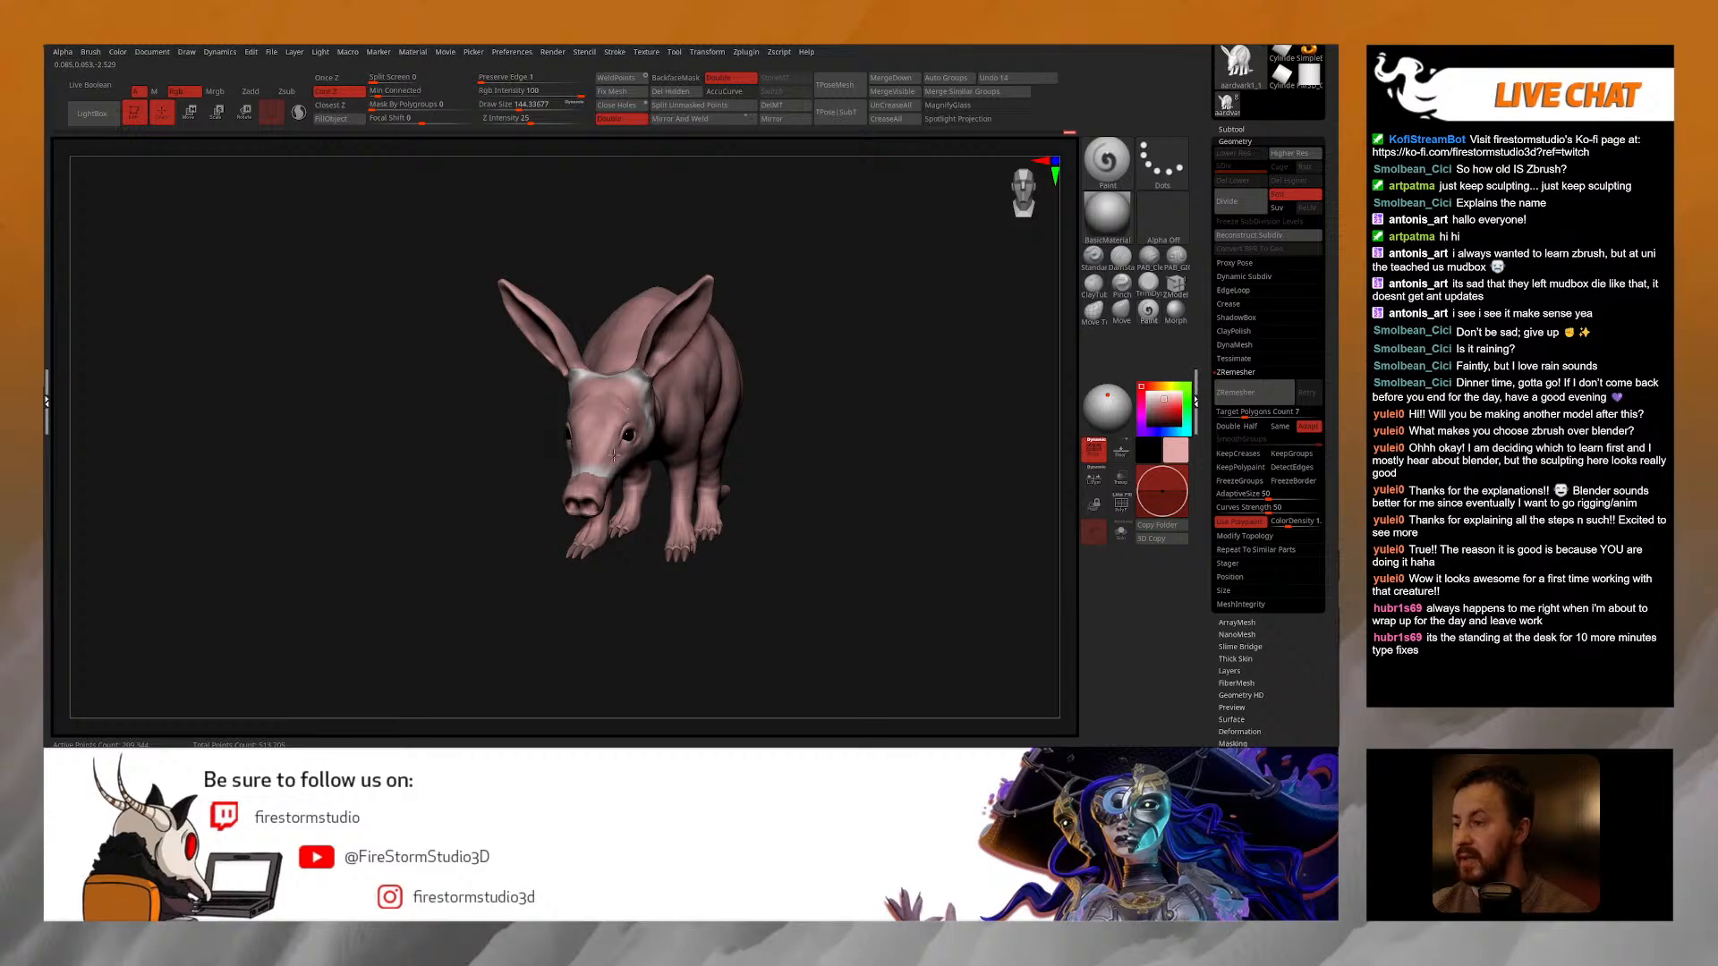
{"action": "right_click_drag", "start_coordinate": [586, 501], "coordinate": [604, 505]}
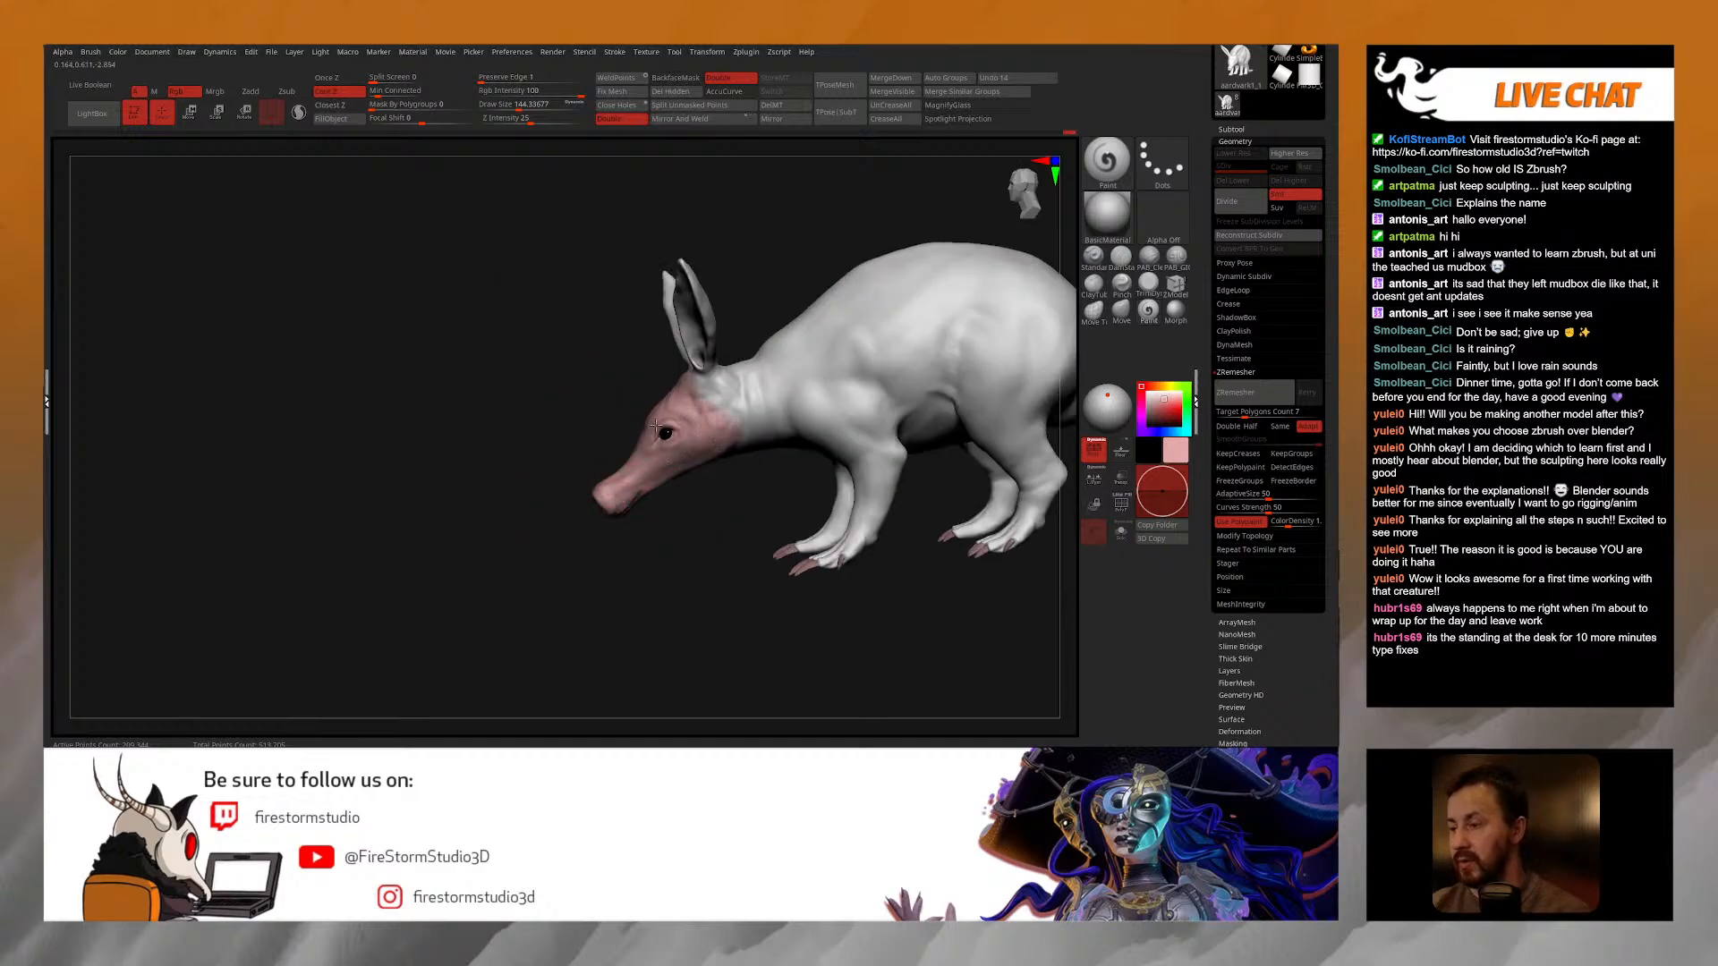
{"action": "right_click_drag", "start_coordinate": [620, 511], "coordinate": [732, 466]}
{"action": "right_click_drag", "start_coordinate": [895, 457], "coordinate": [782, 435], "text": "alt"}
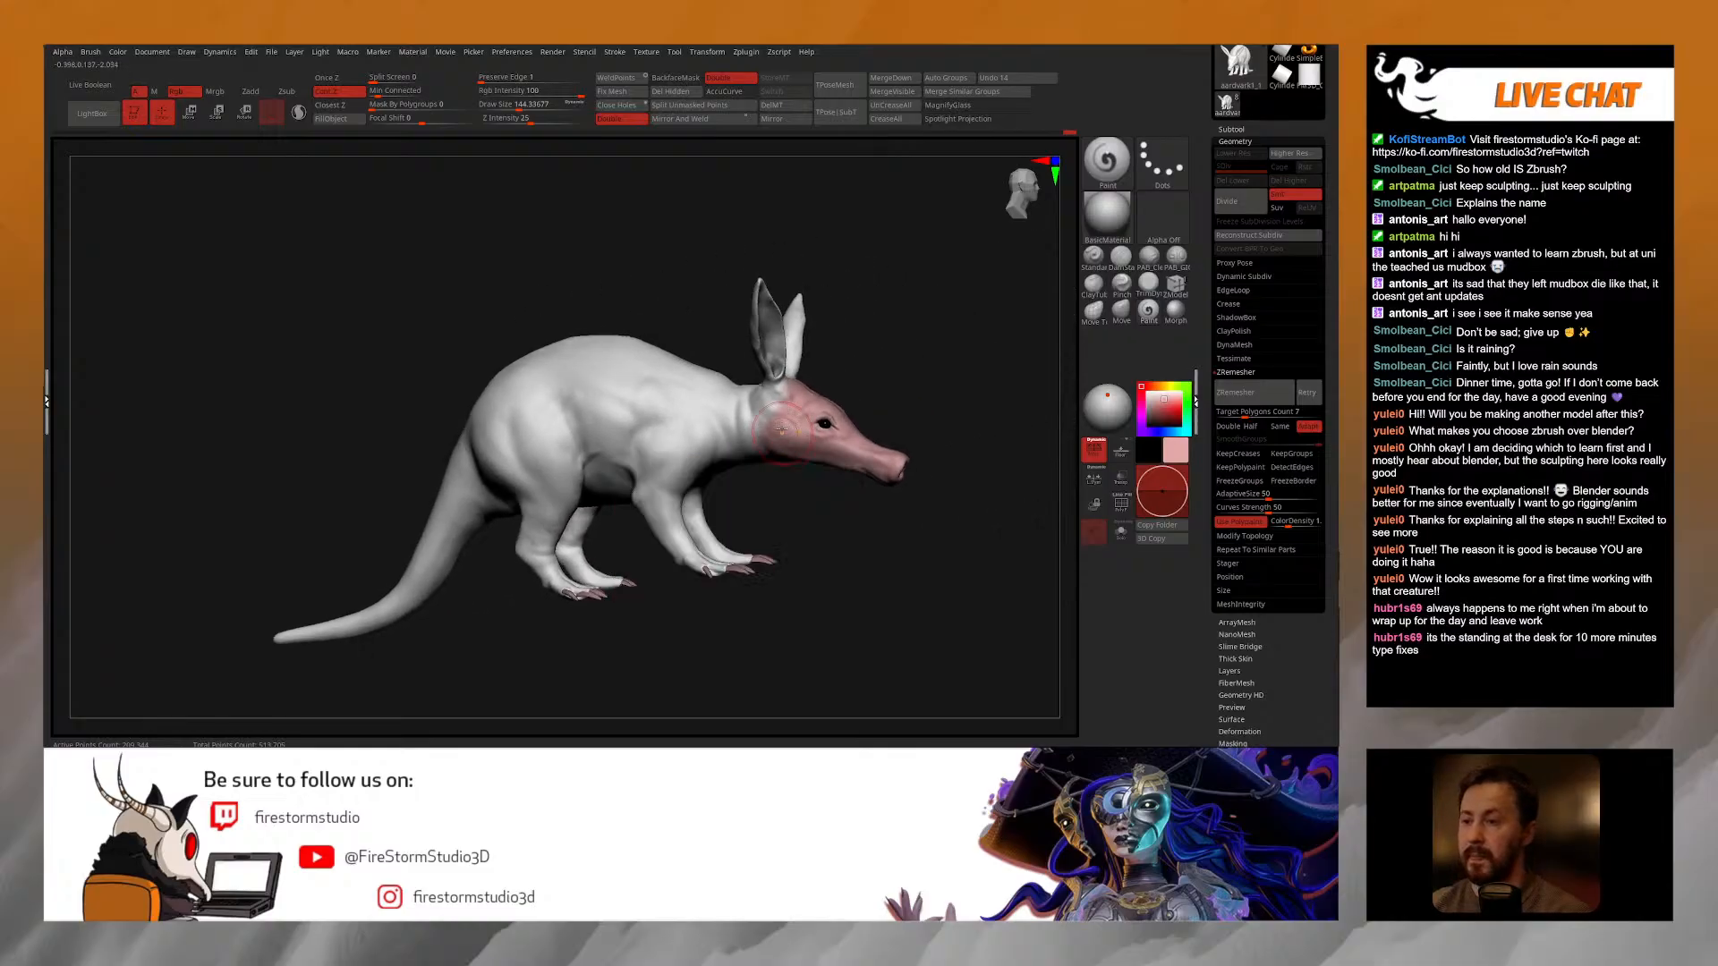
{"action": "mouse_move", "coordinate": [913, 424]}
{"action": "right_mouse_down"}
{"action": "mouse_move", "coordinate": [875, 449]}
{"action": "mouse_move", "coordinate": [729, 407]}
{"action": "right_mouse_up"}
Step: Paint the ears, the back of the head and the upper neck light red for higher density
{"action": "left_click_drag", "start_coordinate": [810, 376], "coordinate": [810, 285]}
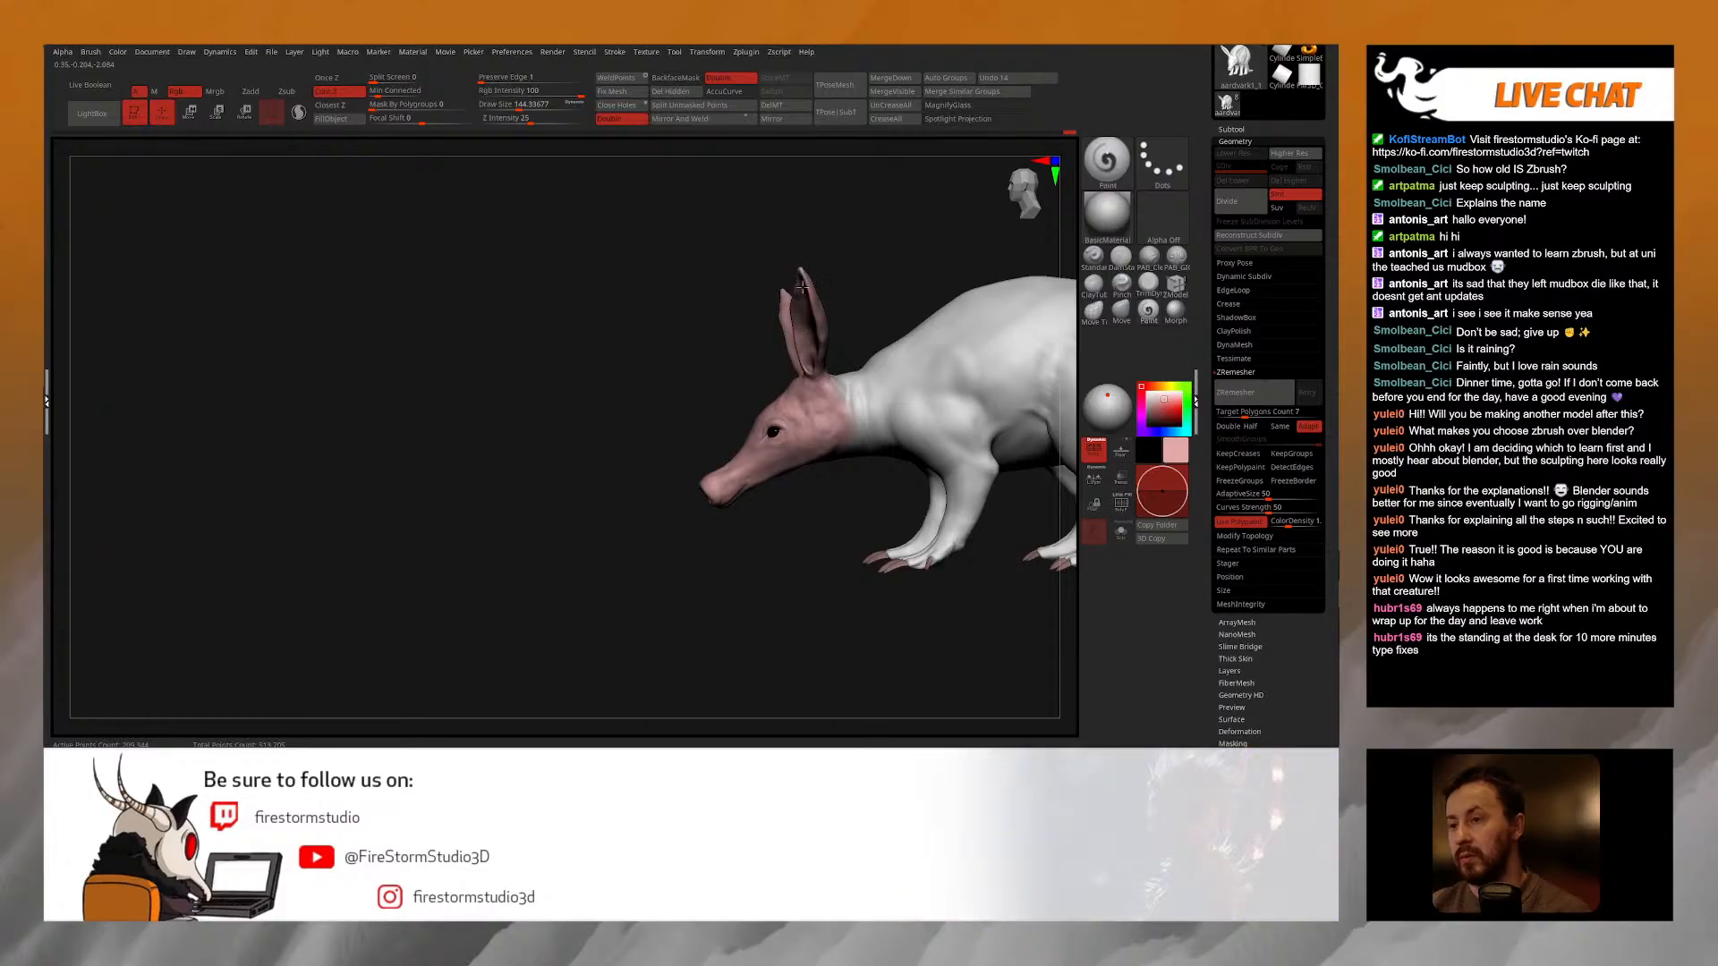
{"action": "right_click_drag", "start_coordinate": [832, 304], "coordinate": [807, 317]}
{"action": "mouse_move", "coordinate": [824, 373]}
{"action": "left_mouse_down"}
{"action": "mouse_move", "coordinate": [852, 379]}
{"action": "mouse_move", "coordinate": [843, 401]}
{"action": "left_mouse_up"}
{"action": "right_click_drag", "start_coordinate": [828, 429], "coordinate": [895, 413]}
{"action": "left_click_drag", "start_coordinate": [847, 407], "coordinate": [849, 448]}
{"action": "mouse_move", "coordinate": [845, 474]}
{"action": "right_mouse_down"}
{"action": "mouse_move", "coordinate": [826, 484]}
{"action": "mouse_move", "coordinate": [831, 465]}
{"action": "mouse_move", "coordinate": [780, 459]}
{"action": "right_mouse_up"}
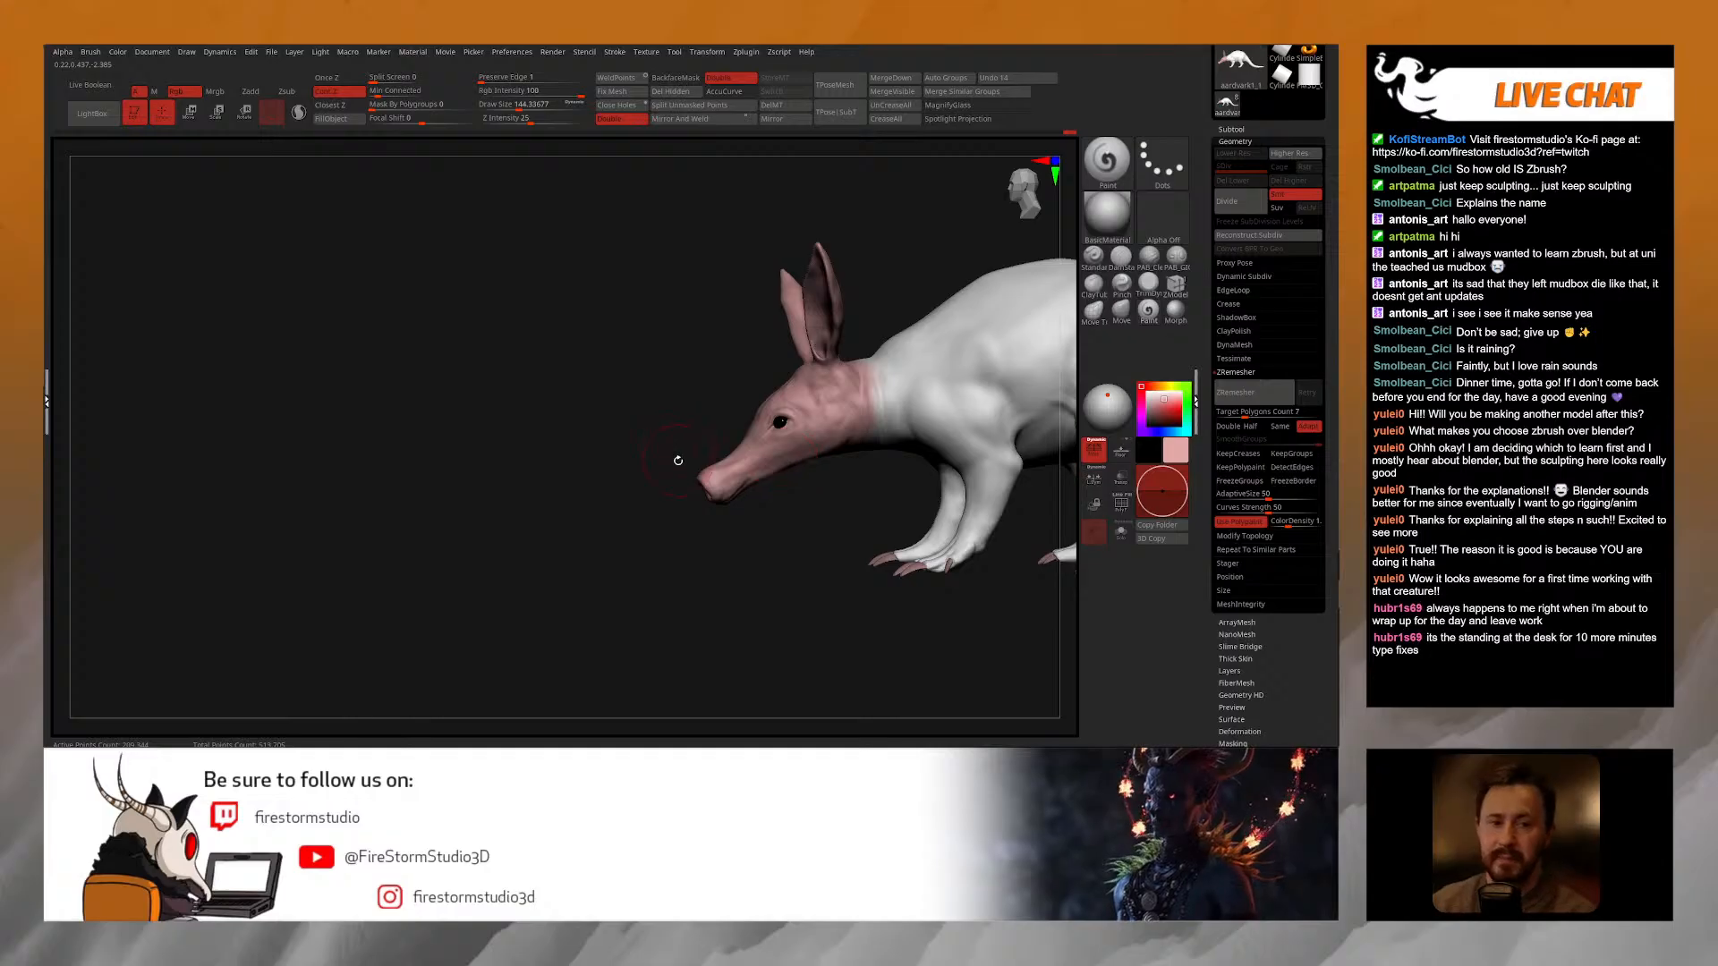
Step: Remesh the body with ZRemesher using the painted density, and examine the new wireframe around the head and front legs
{"action": "right_click_drag", "start_coordinate": [731, 546], "coordinate": [716, 489]}
{"action": "left_click", "coordinate": [1240, 391]}
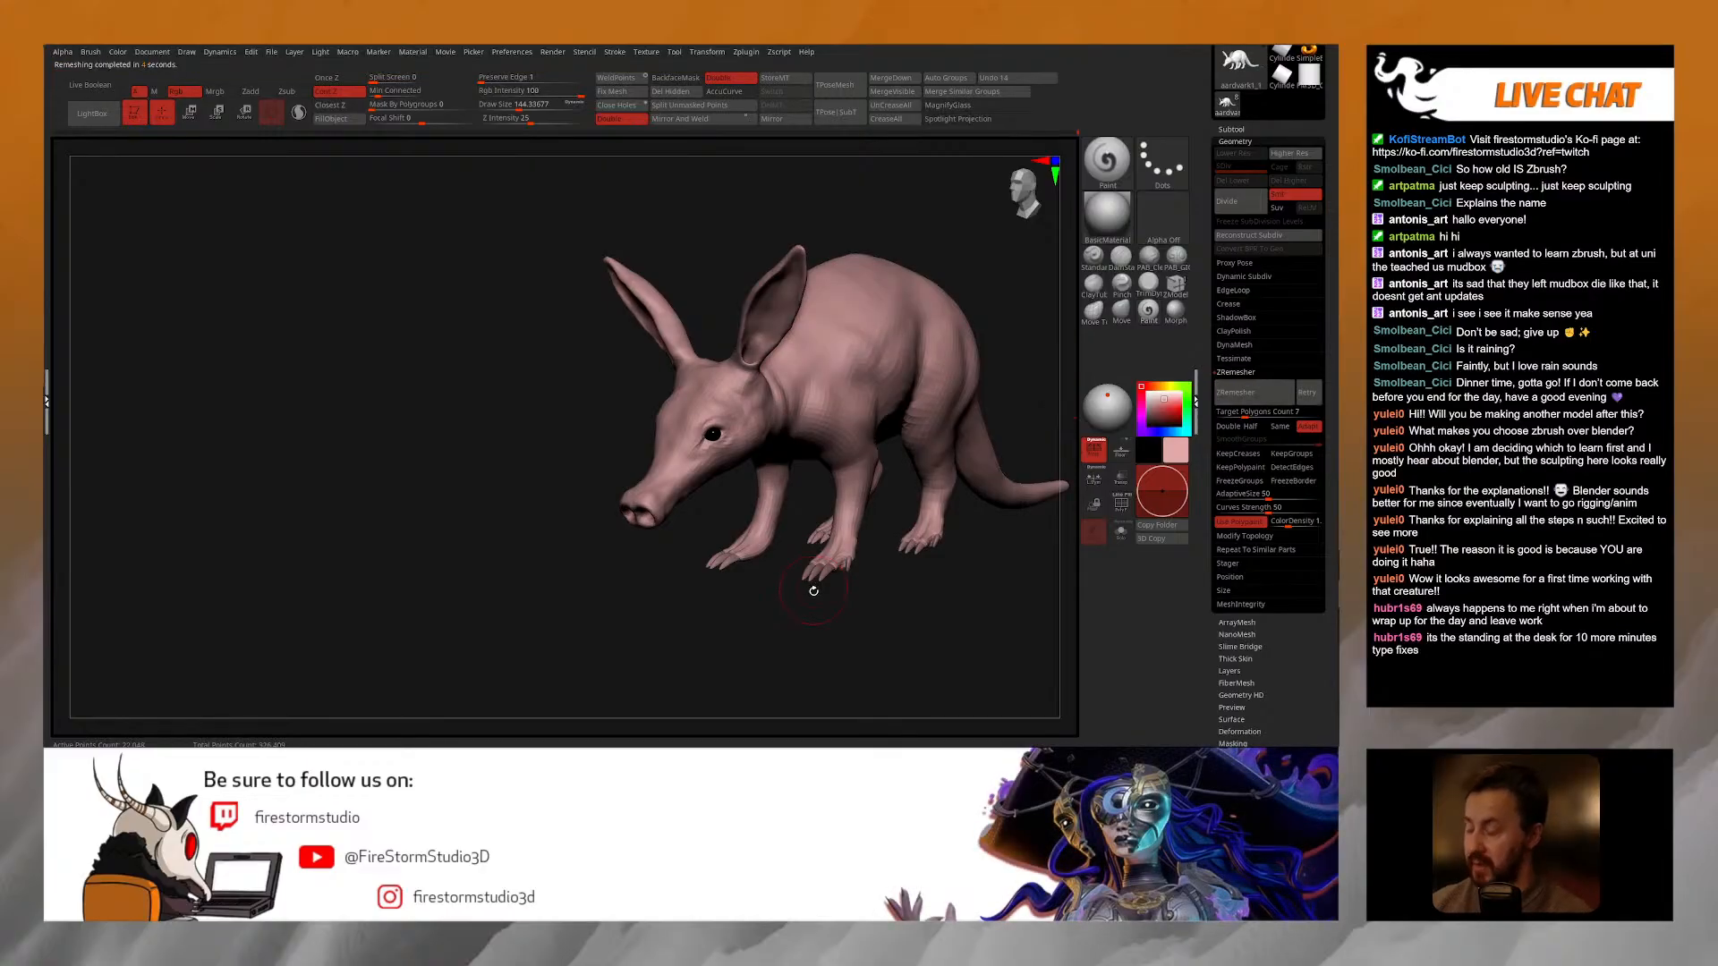
{"action": "key", "text": "shift+f"}
{"action": "mouse_move", "coordinate": [800, 582]}
{"action": "left_mouse_down"}
{"action": "mouse_move", "coordinate": [797, 502]}
{"action": "mouse_move", "coordinate": [763, 449]}
{"action": "left_mouse_up"}
{"action": "key", "text": "space"}
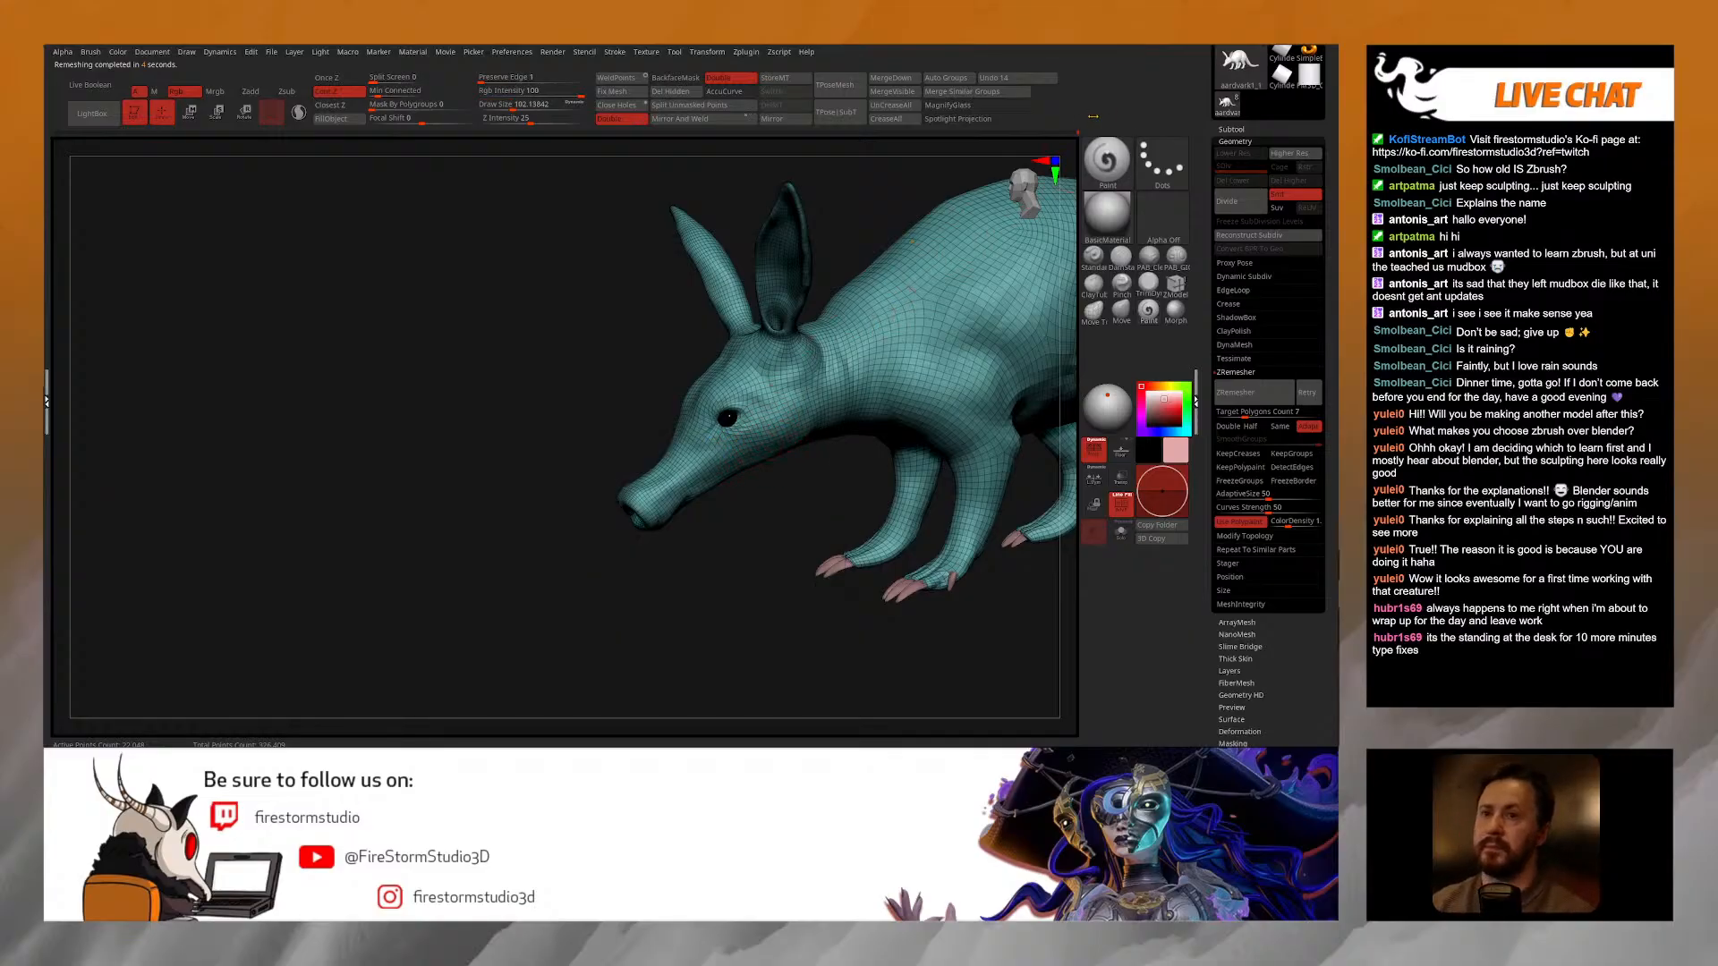
{"action": "left_click_drag", "start_coordinate": [1097, 116], "coordinate": [1091, 119], "text": "shift"}
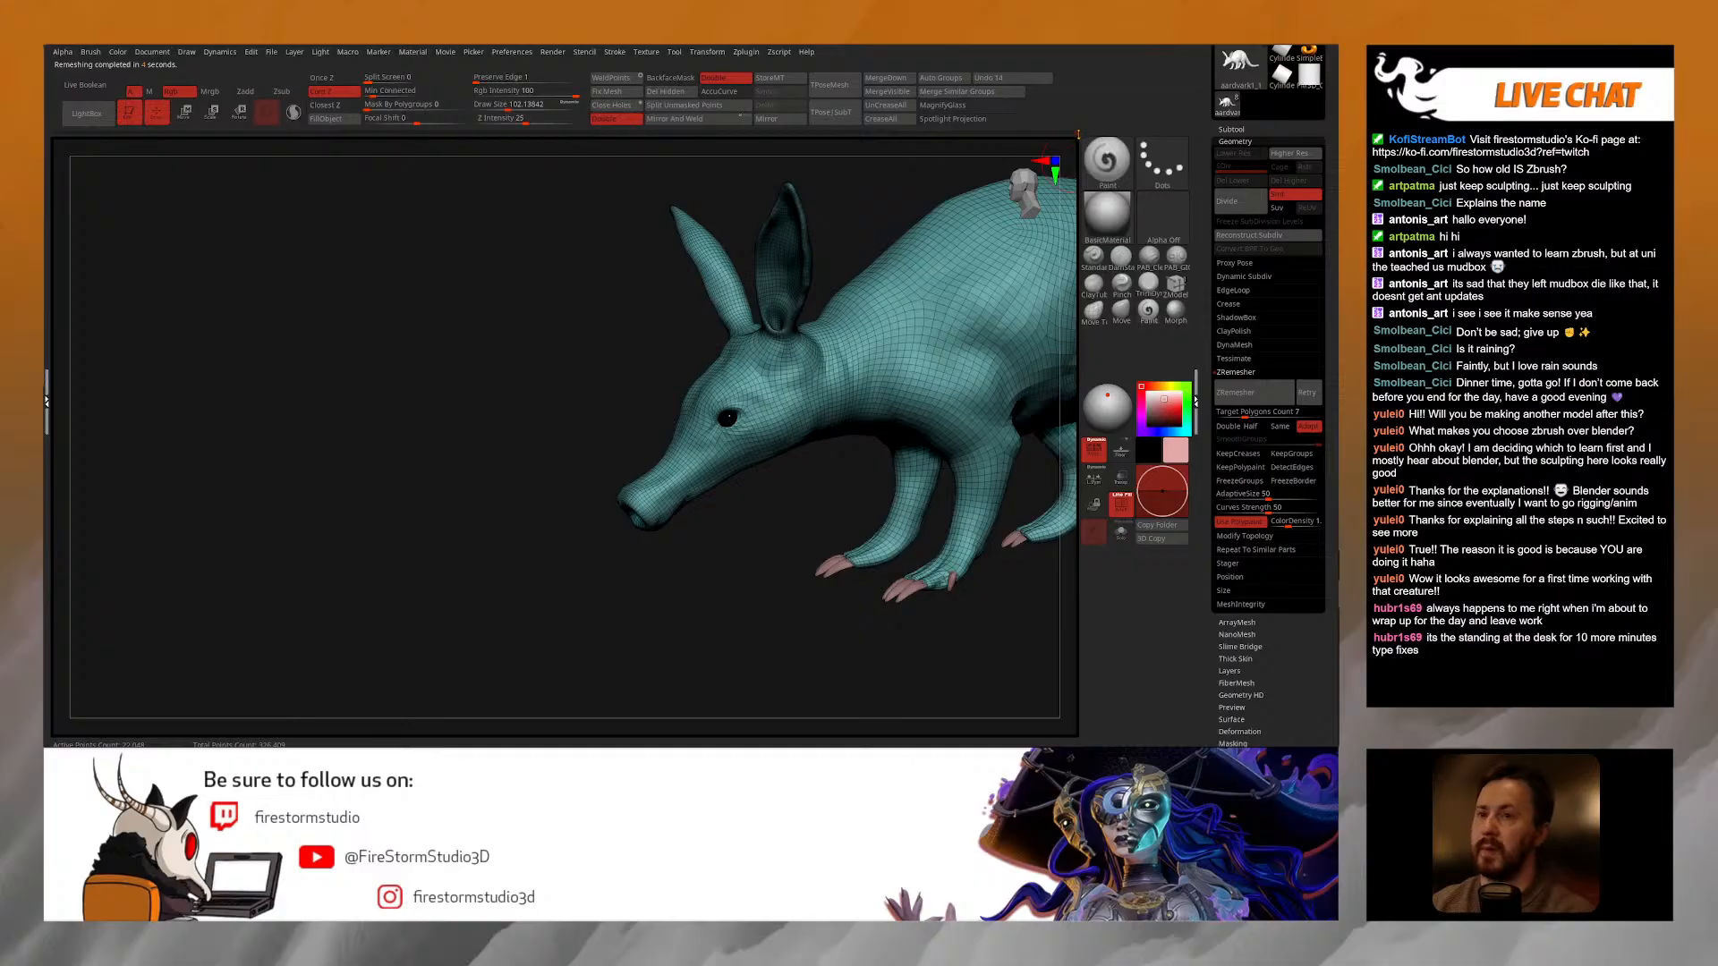
Step: Undo the polypaint-guided remesh, restore it for comparison, and undo it again
{"action": "key", "text": "ctrl+z"}
{"action": "key", "text": "ctrl+shift+z"}
{"action": "key", "text": "ctrl+z"}
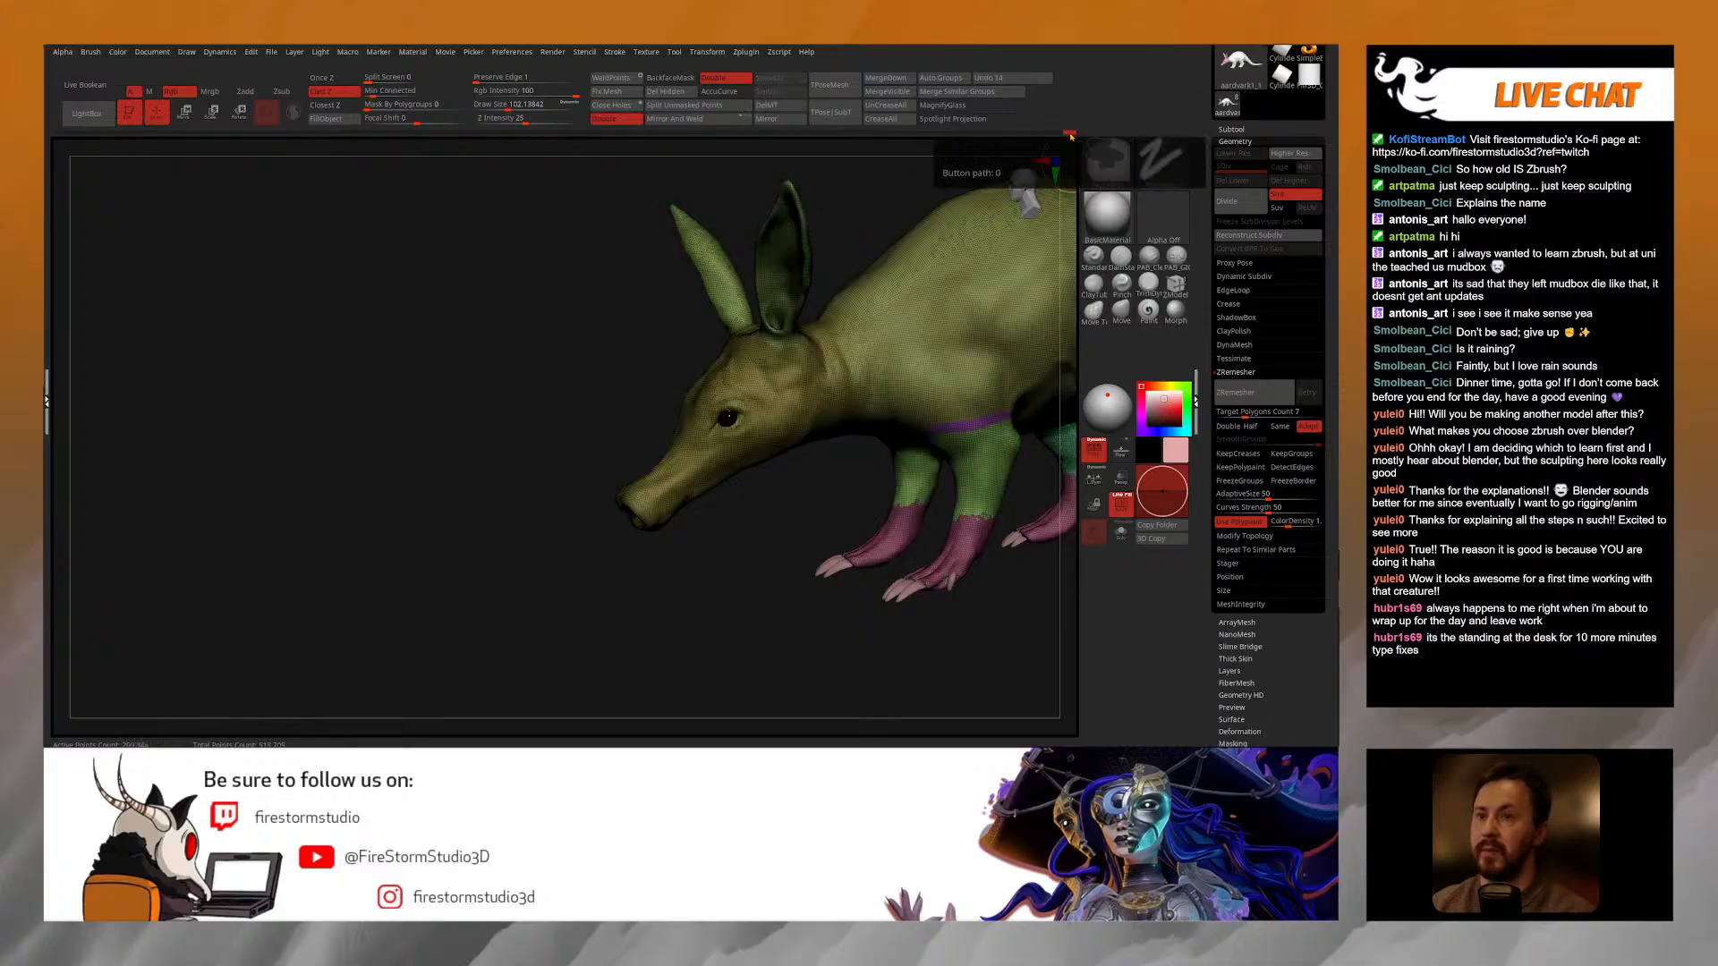
Step: Restore the polypaint-guided remesh of the body and turn off its wireframe display
{"action": "key", "text": "ctrl+shift+z"}
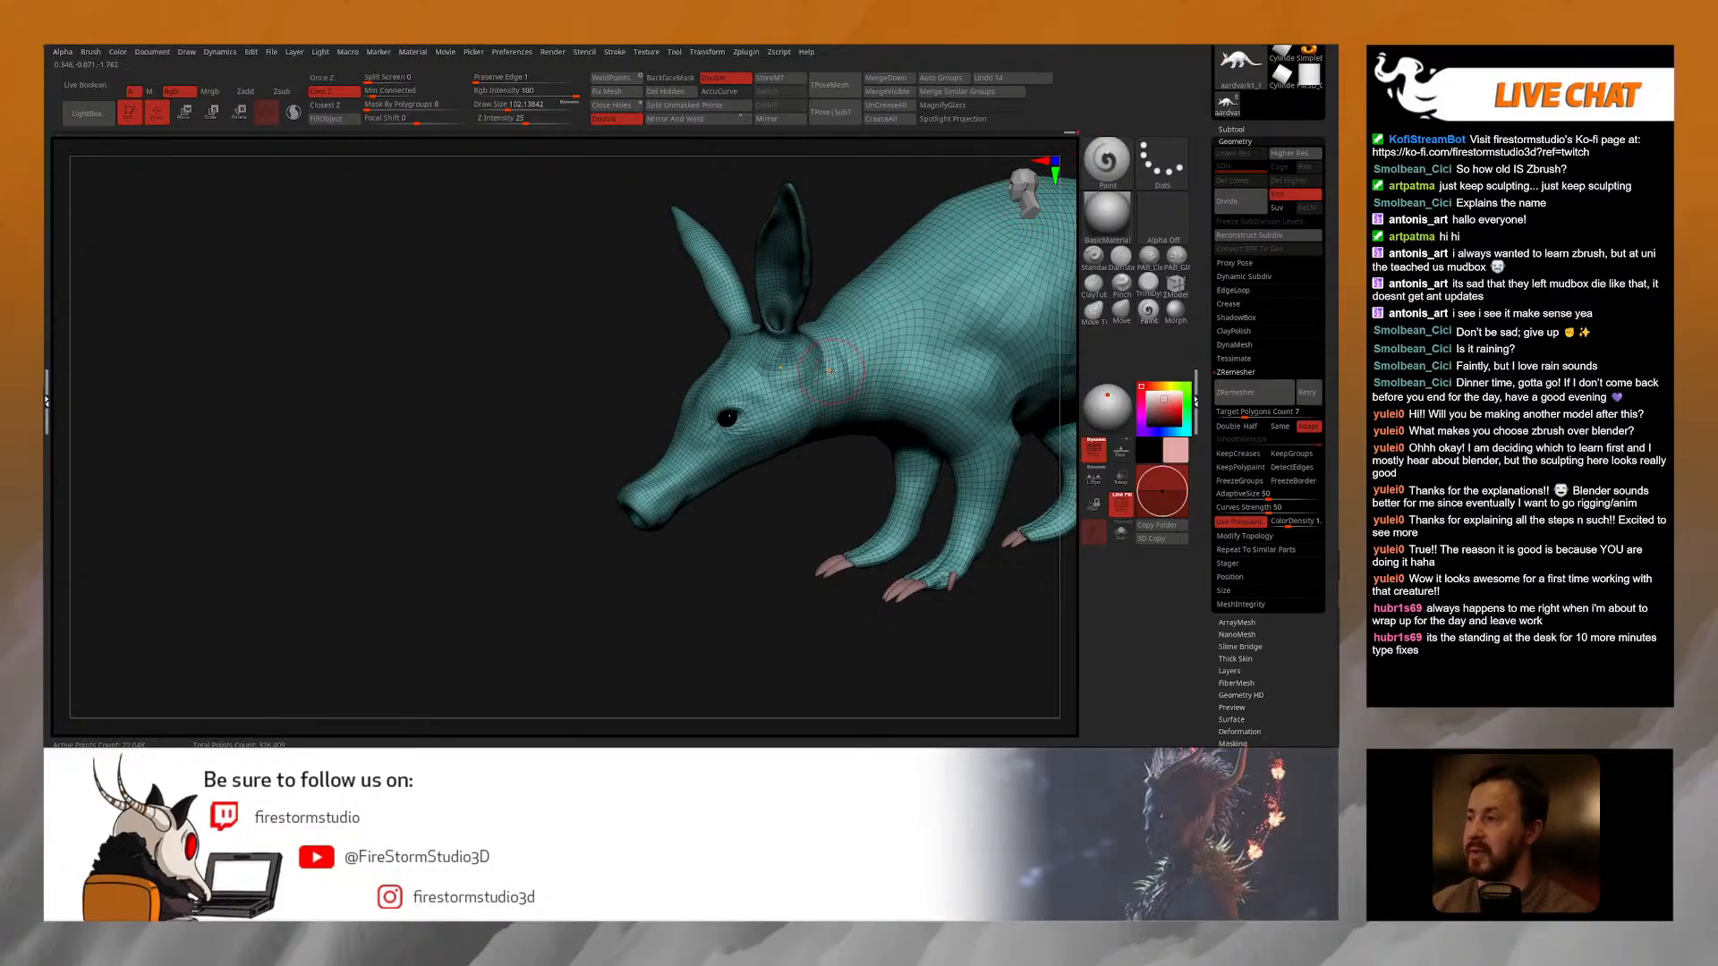
{"action": "key", "text": "shift+f"}
{"action": "mouse_move", "coordinate": [763, 537]}
{"action": "left_mouse_down", "text": "alt"}
{"action": "mouse_move", "coordinate": [505, 543]}
{"action": "mouse_move", "coordinate": [554, 527]}
{"action": "mouse_move", "coordinate": [701, 548]}
{"action": "mouse_move", "coordinate": [856, 511]}
{"action": "mouse_move", "coordinate": [802, 499]}
{"action": "mouse_move", "coordinate": [828, 484]}
{"action": "mouse_move", "coordinate": [771, 438]}
{"action": "mouse_move", "coordinate": [713, 498]}
{"action": "mouse_move", "coordinate": [655, 480]}
{"action": "left_mouse_up", "text": "alt"}
{"action": "key", "text": "shift+f"}
{"action": "key", "text": "shift+f"}
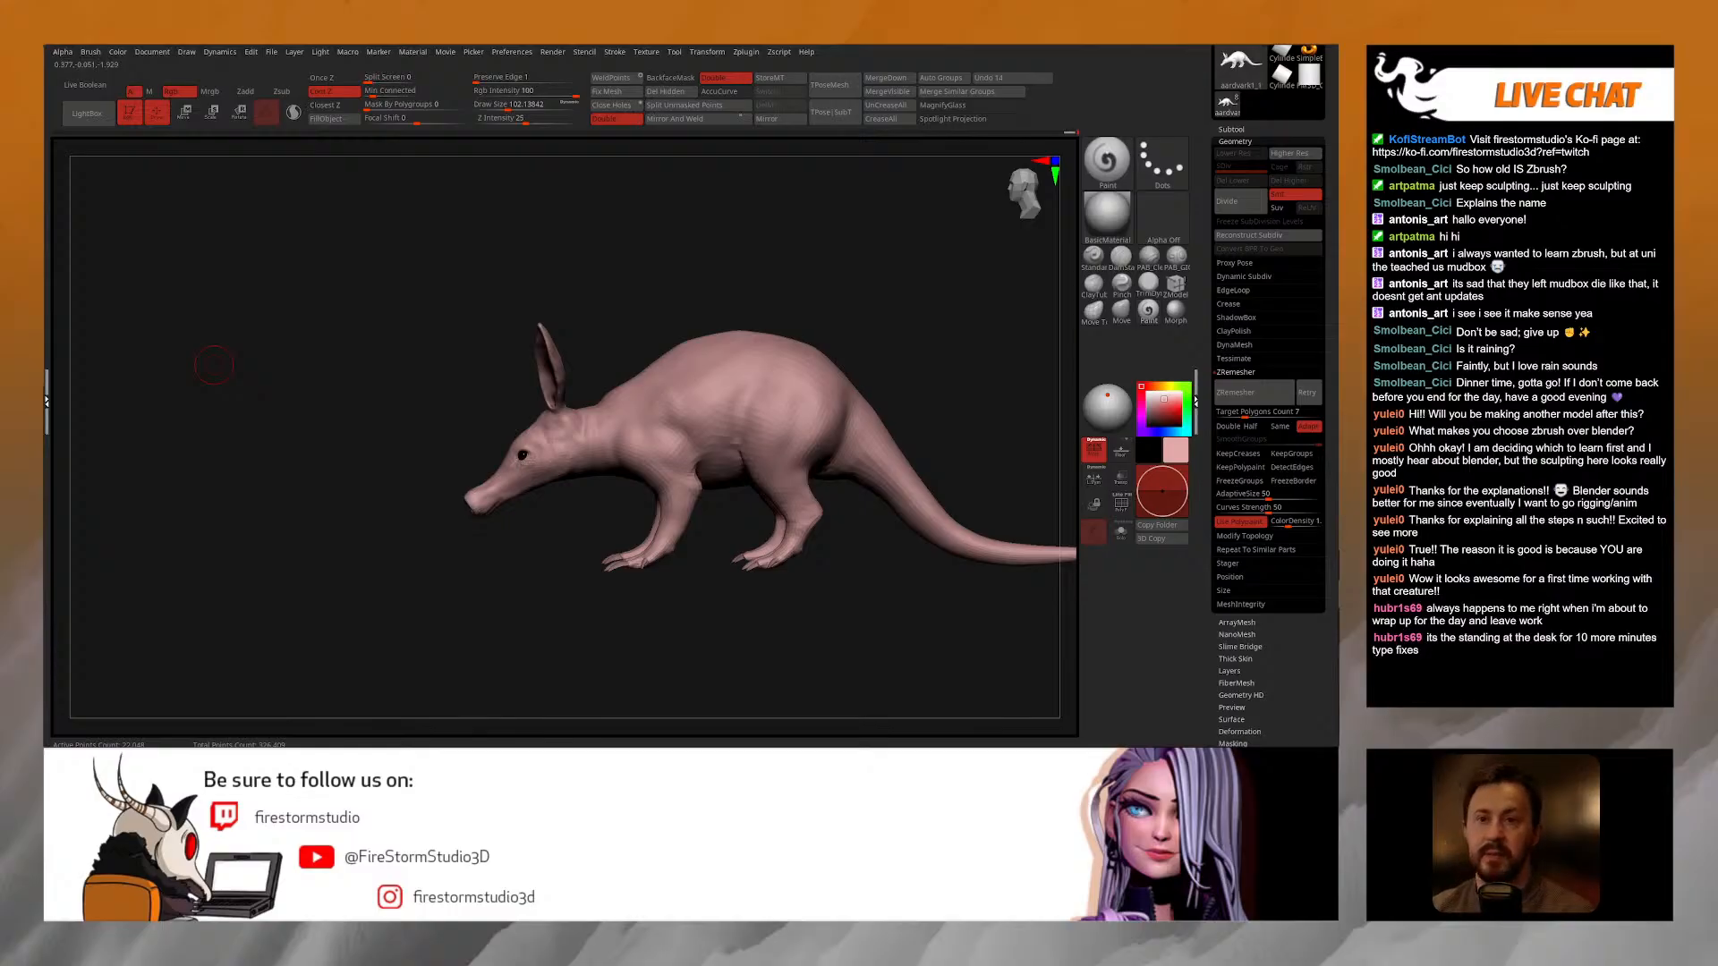
Step: Check the remeshed body subtool's polygon count and examine its wireframe and shape from a front three-quarter view
{"action": "left_click", "coordinate": [1231, 128]}
{"action": "mouse_move", "coordinate": [1248, 230]}
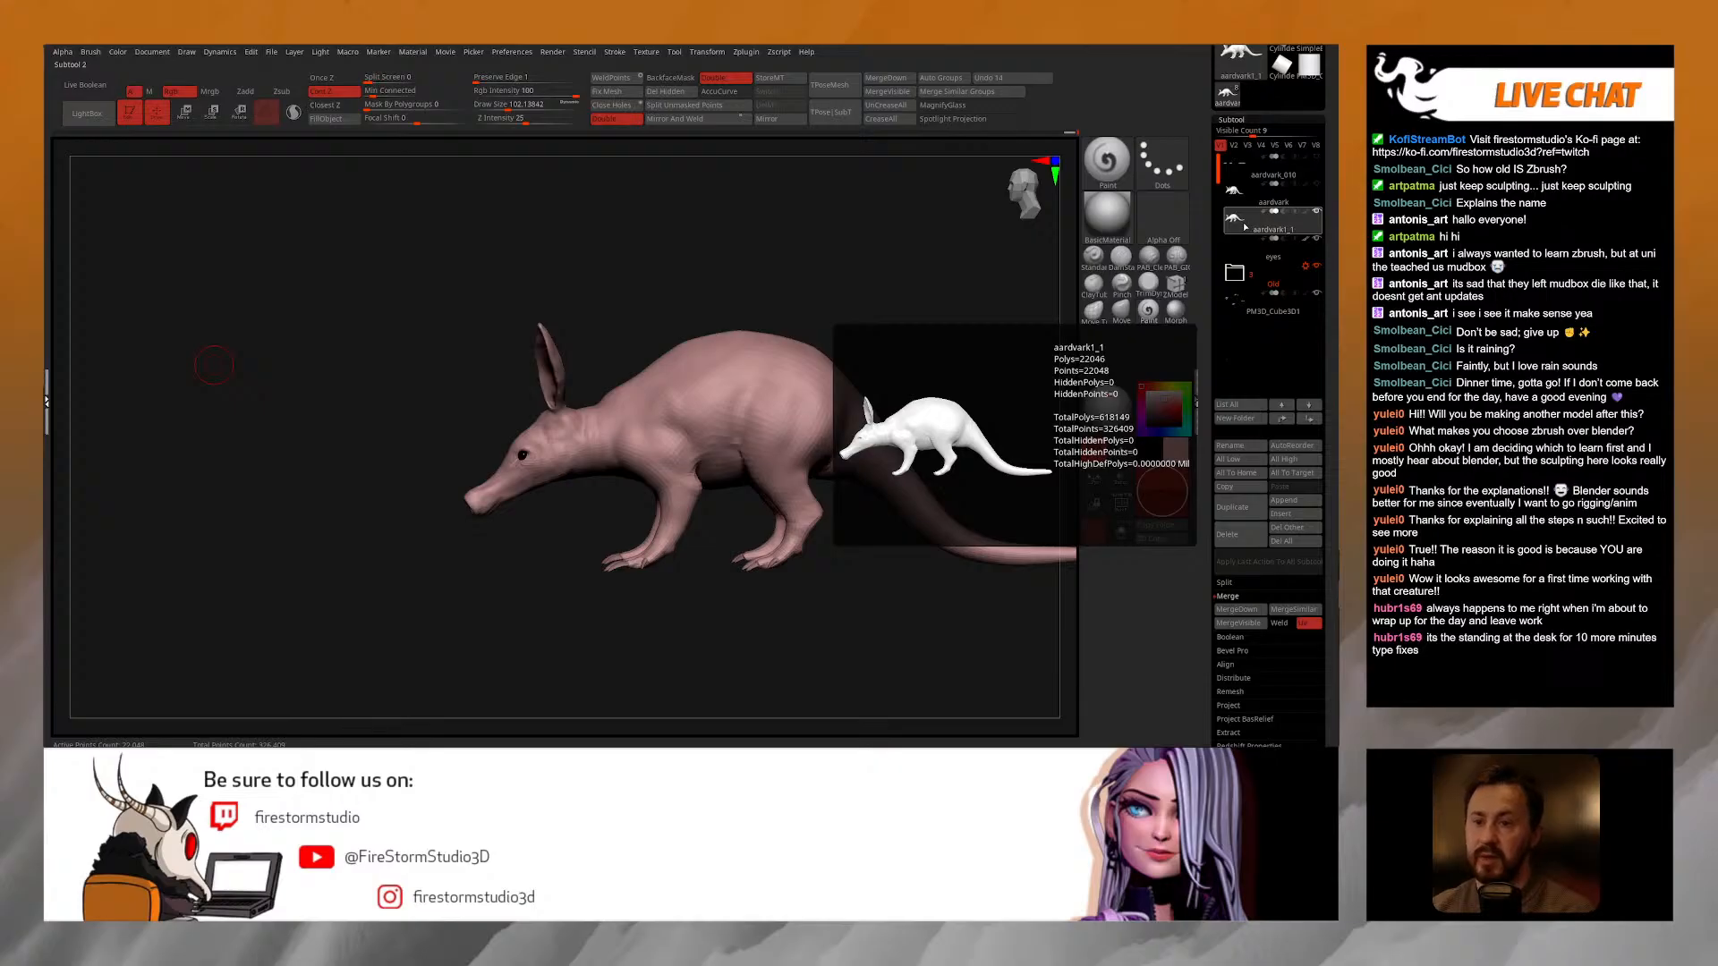
{"action": "left_click_drag", "start_coordinate": [864, 307], "coordinate": [939, 324]}
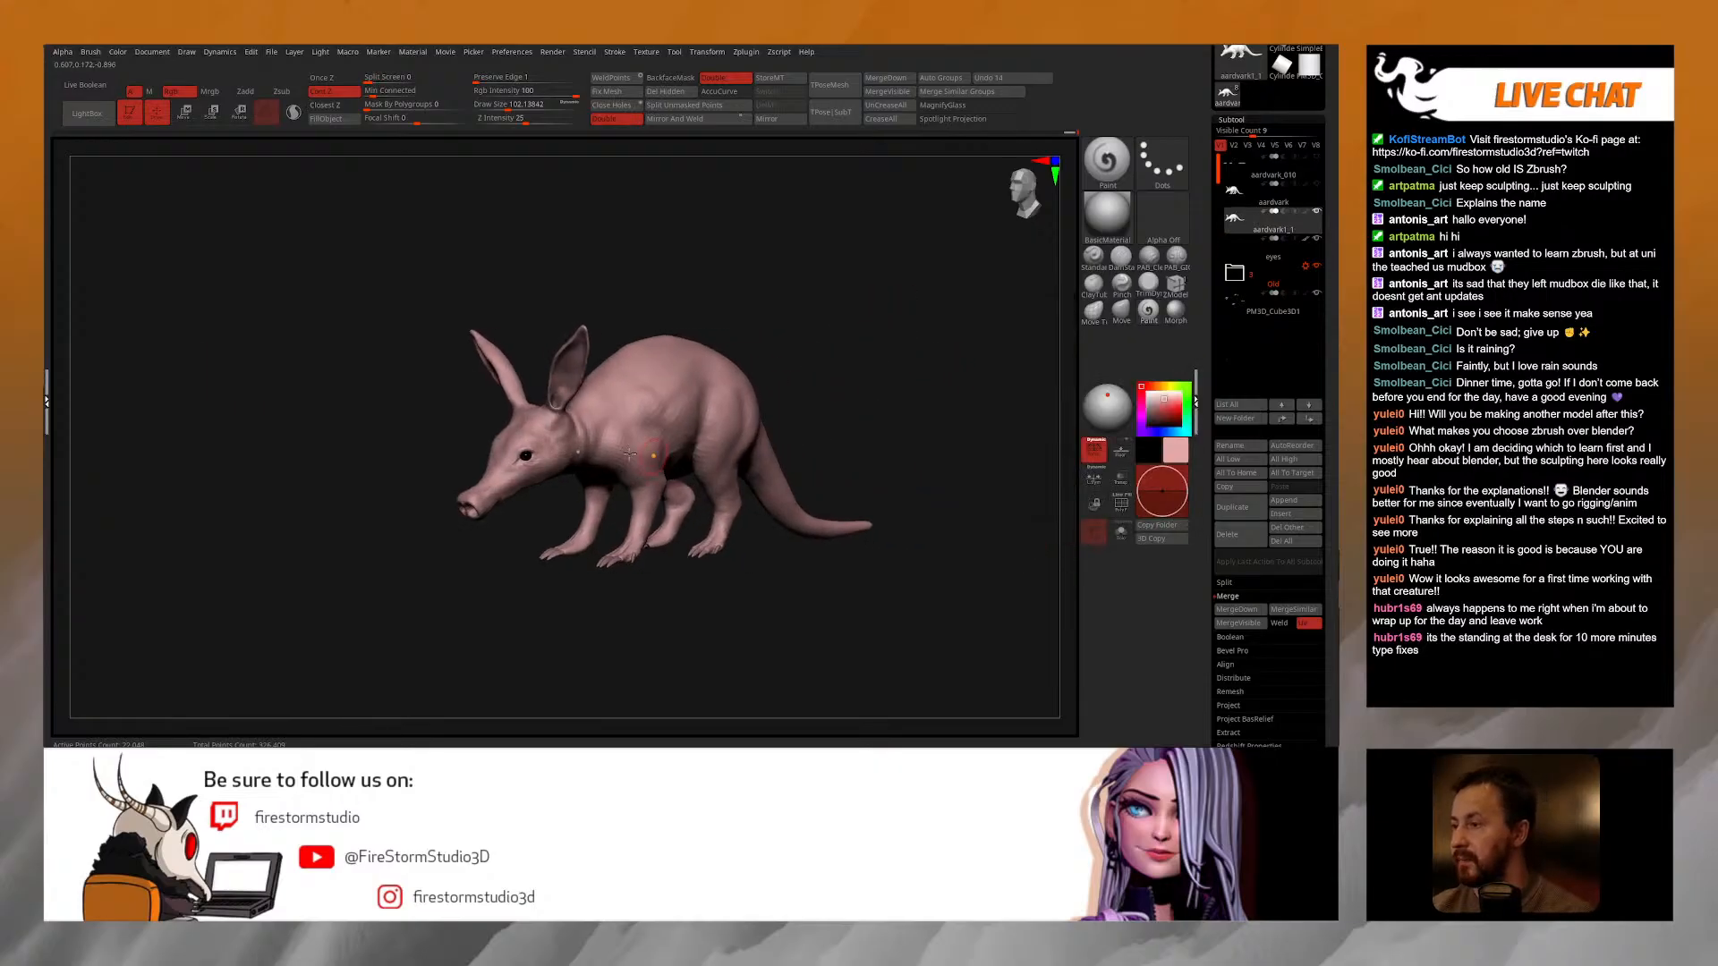
{"action": "key", "text": "shift+f"}
{"action": "left_click_drag", "start_coordinate": [792, 314], "coordinate": [841, 313]}
{"action": "key", "text": "shift+f"}
{"action": "key", "text": "shift+f"}
{"action": "key", "text": "shift+f"}
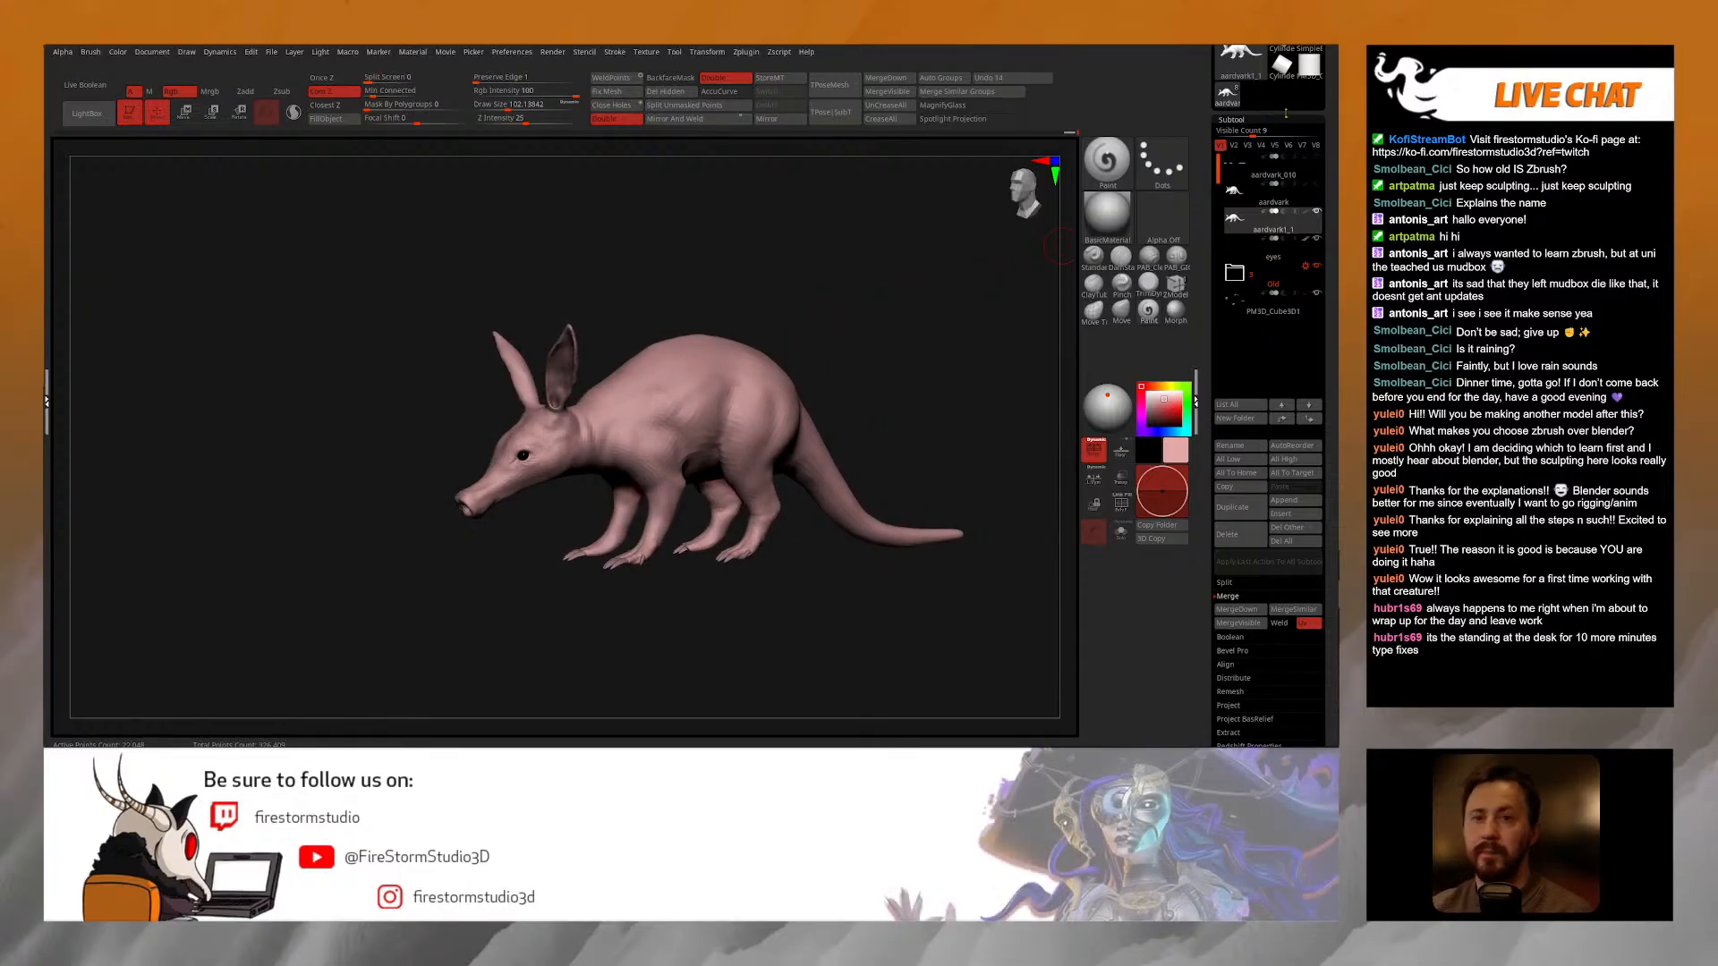
Step: Store a morph target of the remeshed body before subdividing it
{"action": "left_click", "coordinate": [1239, 120]}
{"action": "left_click", "coordinate": [1242, 314]}
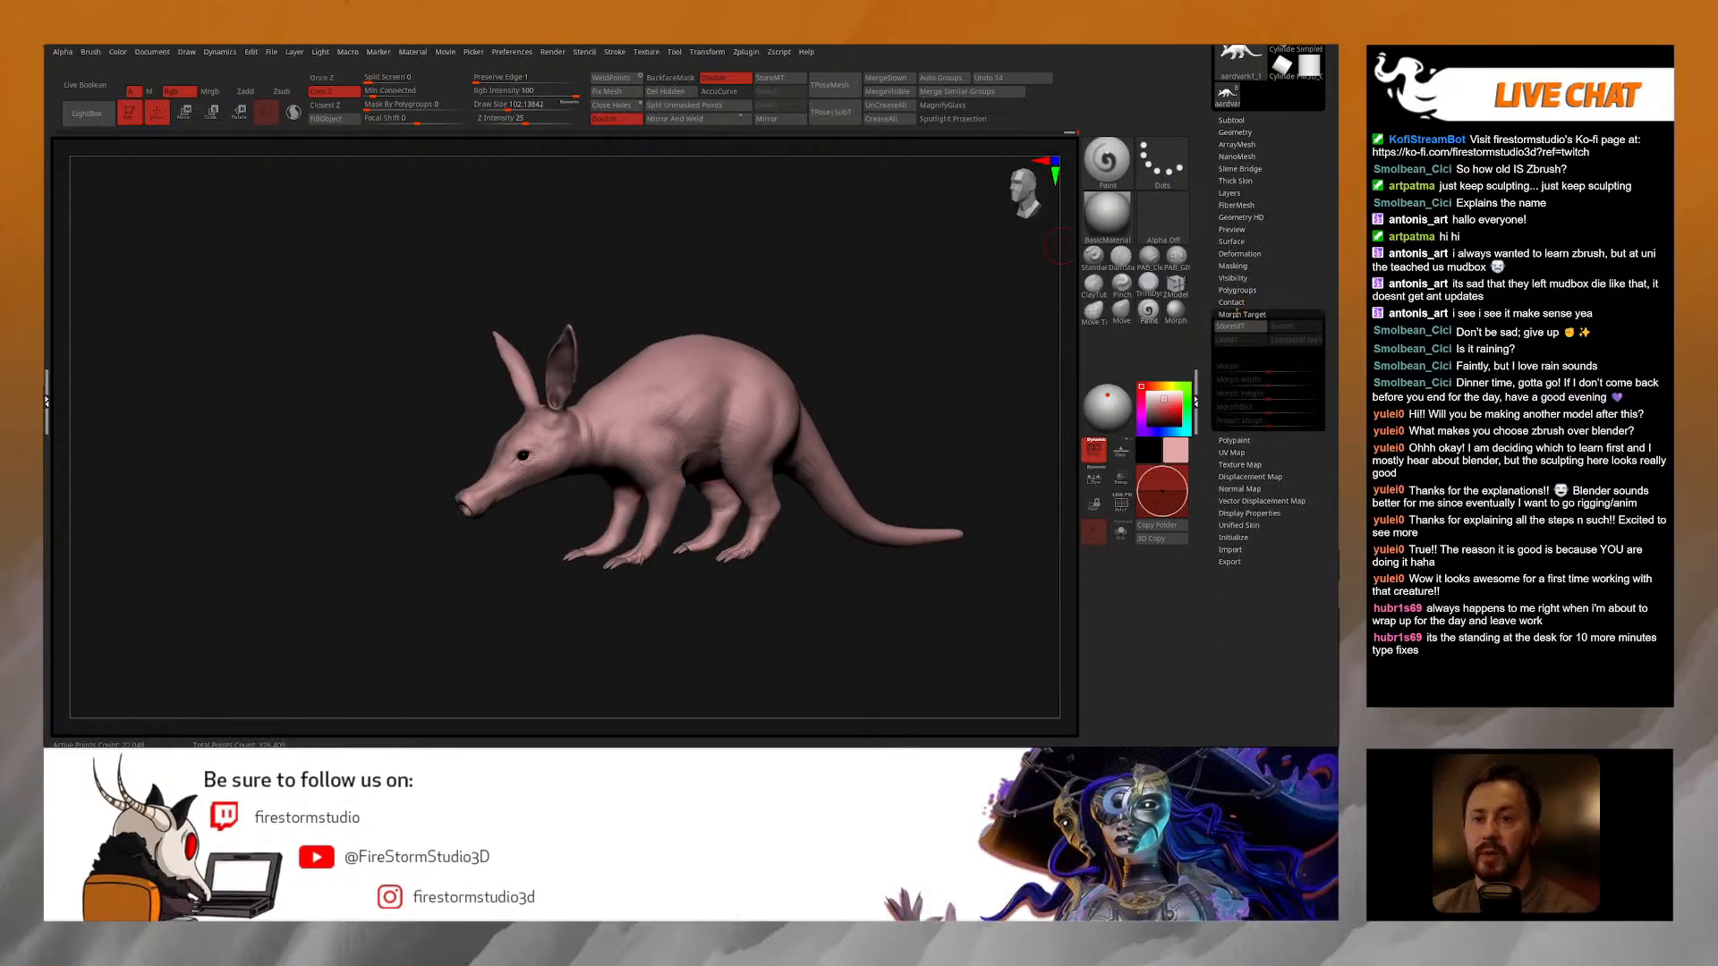
{"action": "left_click", "coordinate": [1231, 327]}
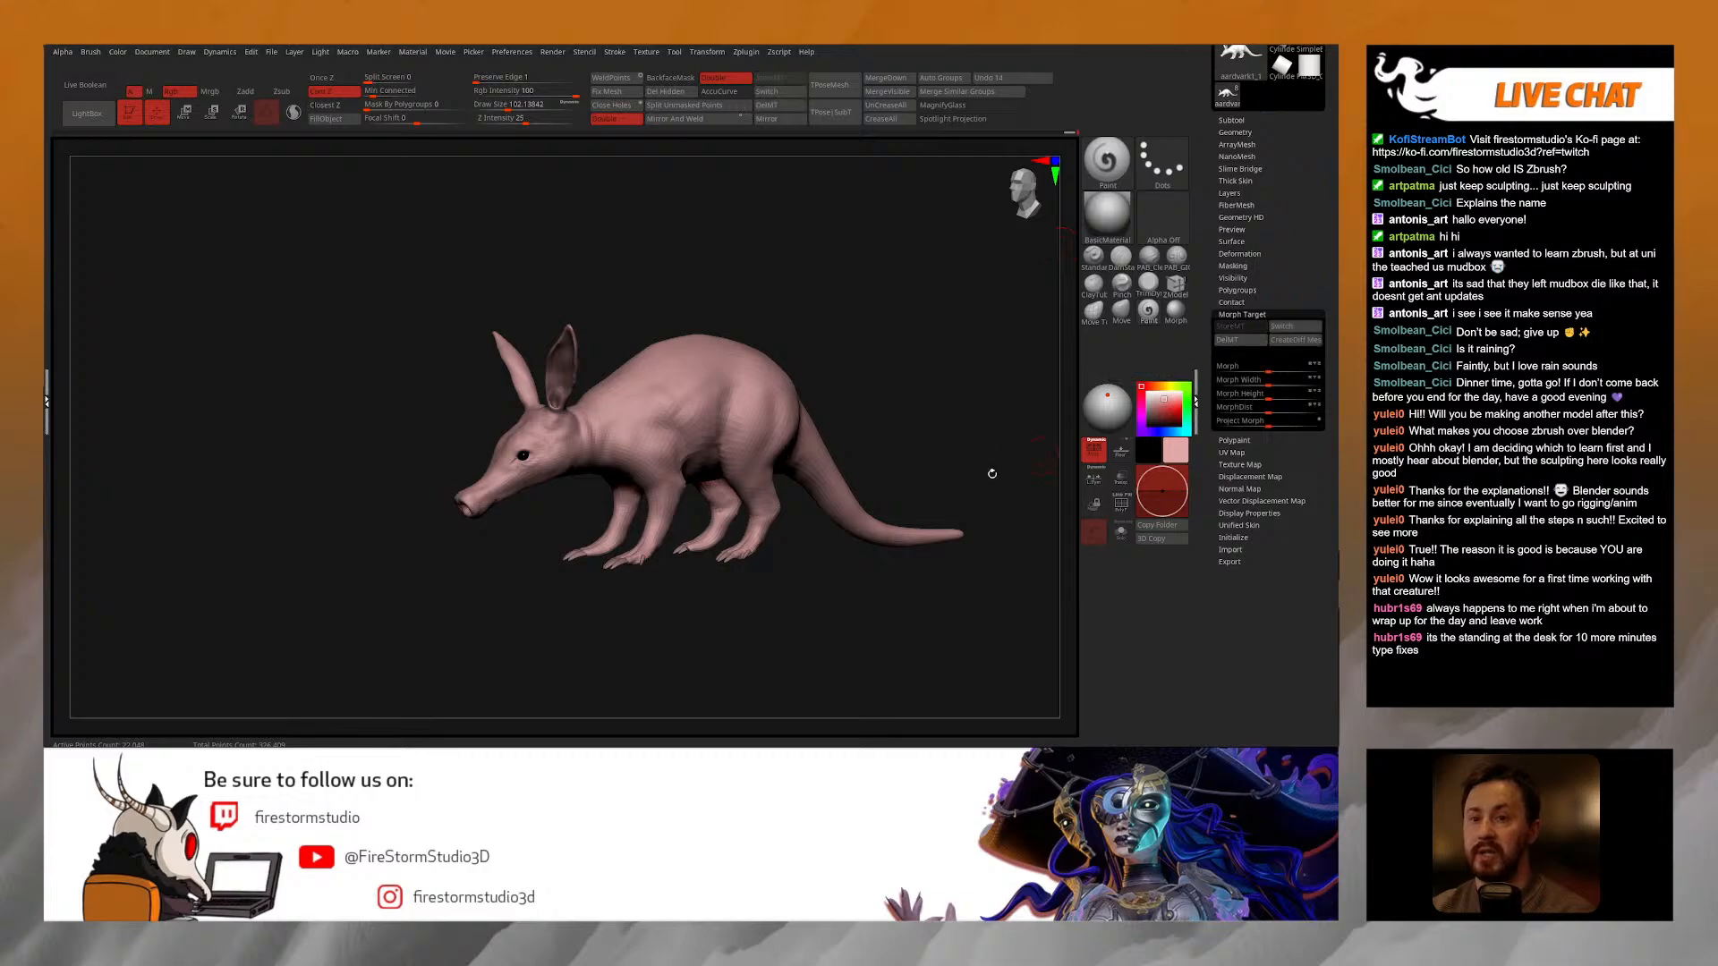
Step: Subdivide the remeshed body up to subdivision level 4 and check the level in the geometry settings
{"action": "key", "text": "ctrl"}
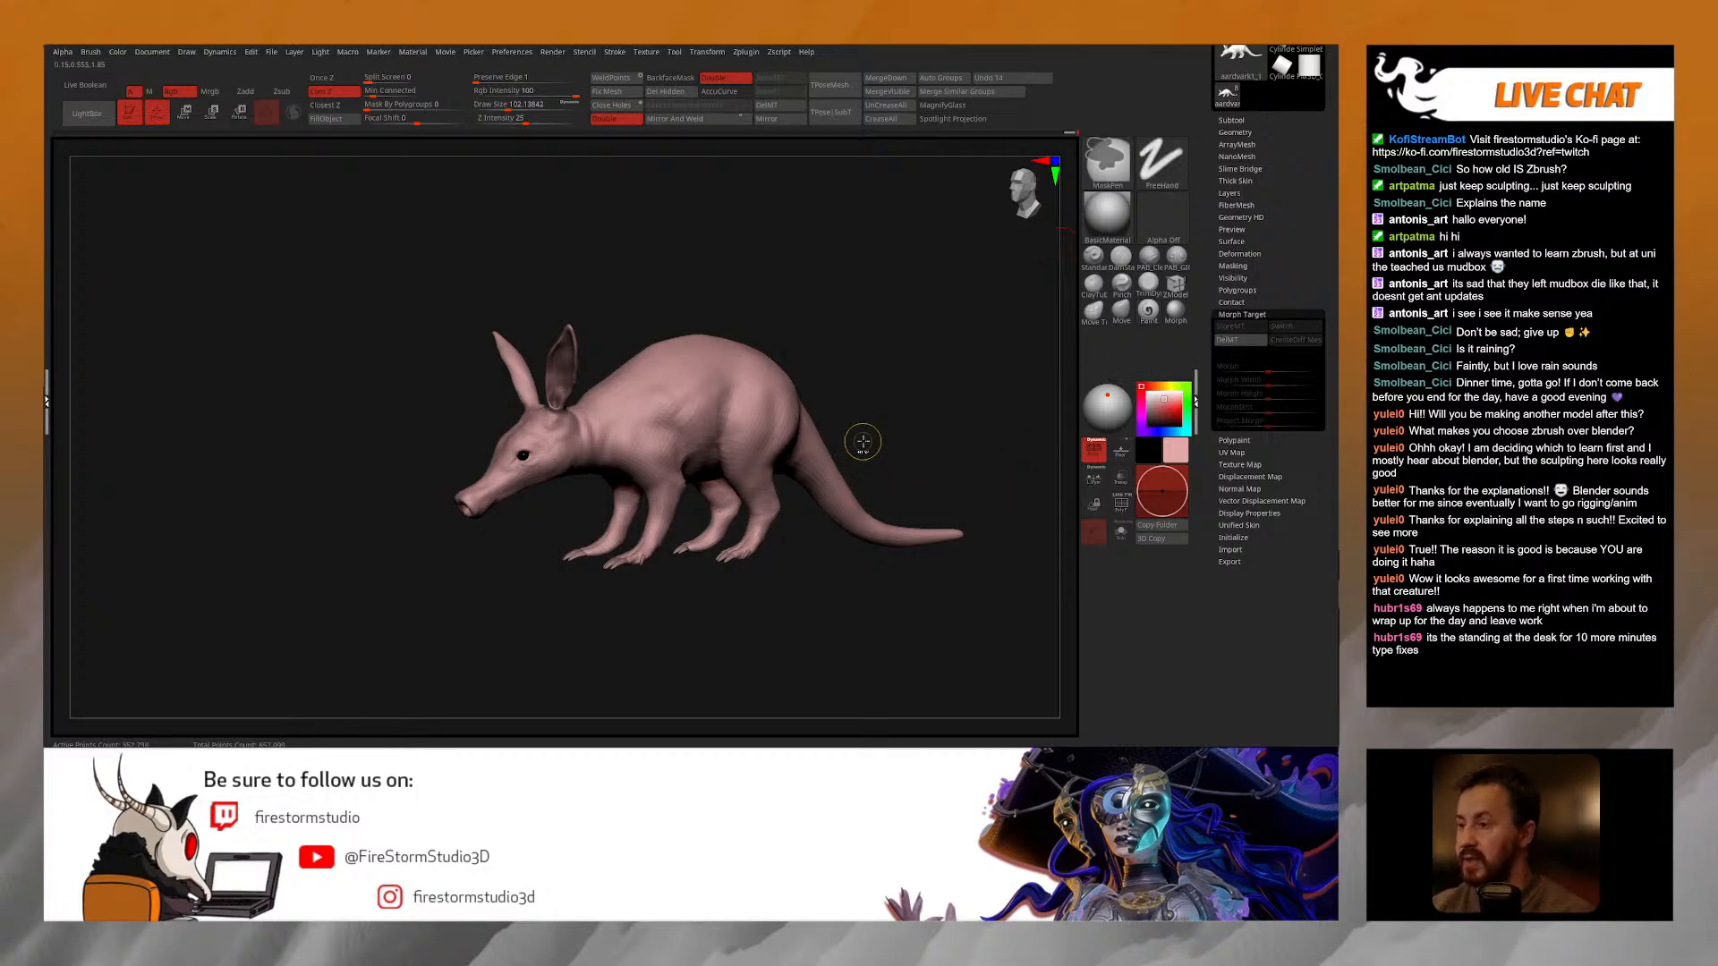
{"action": "key", "text": "ctrl+d"}
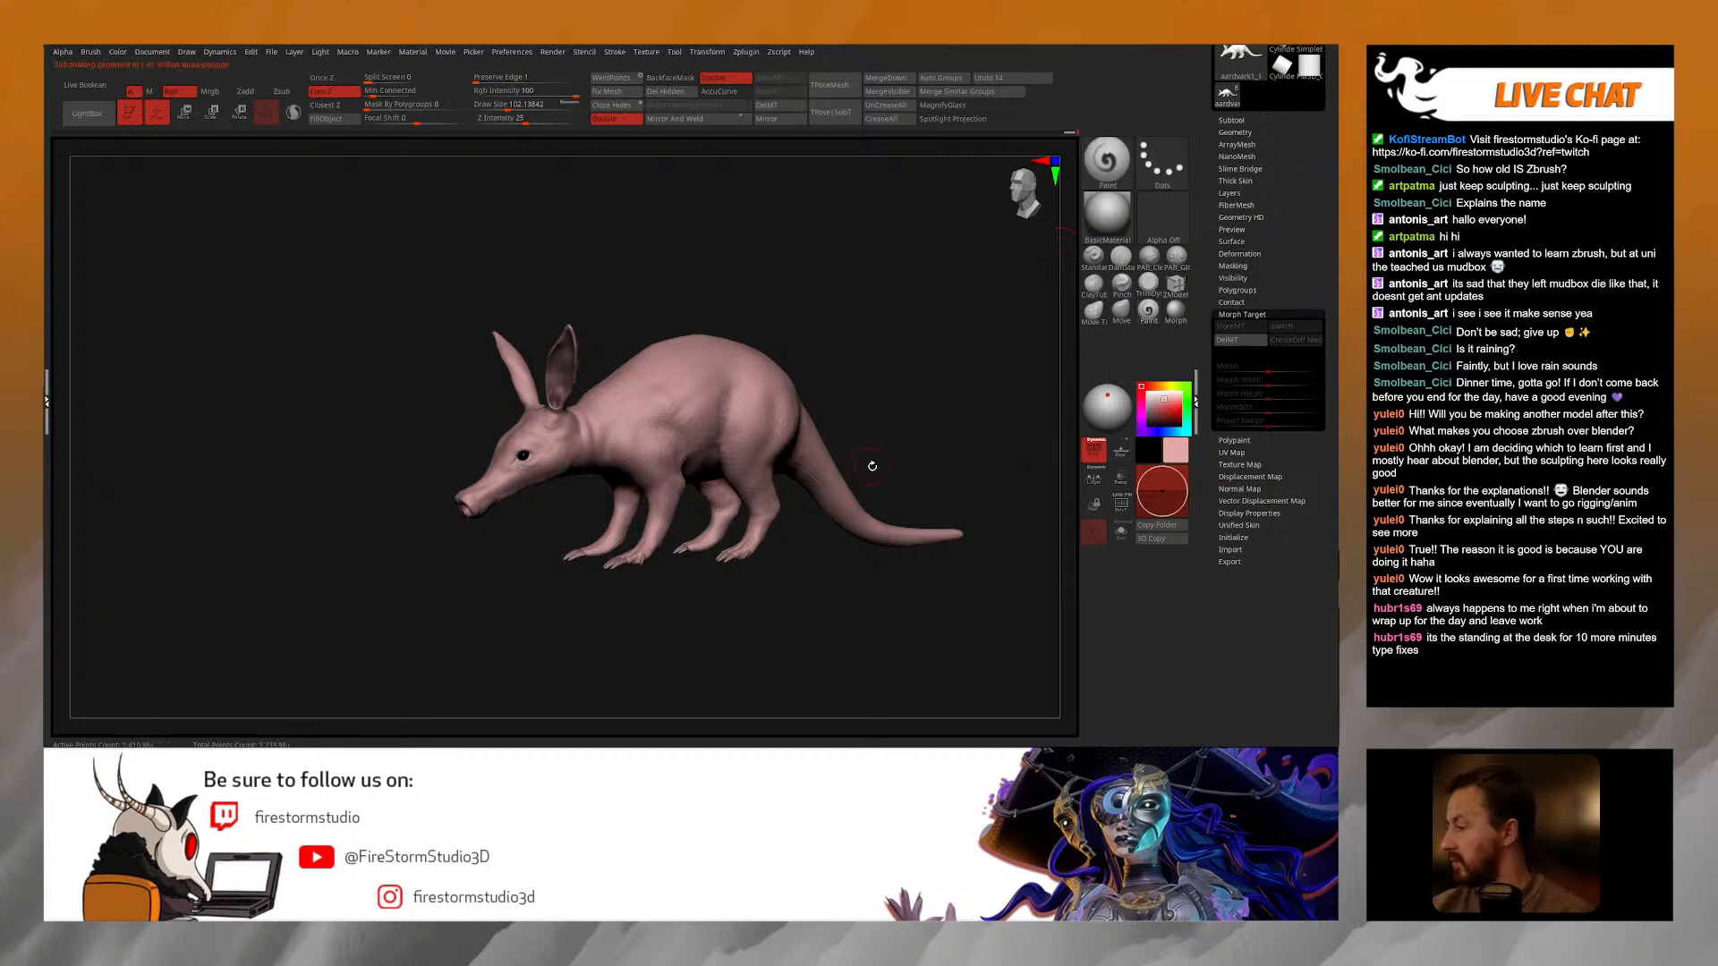
{"action": "left_click", "coordinate": [1238, 133]}
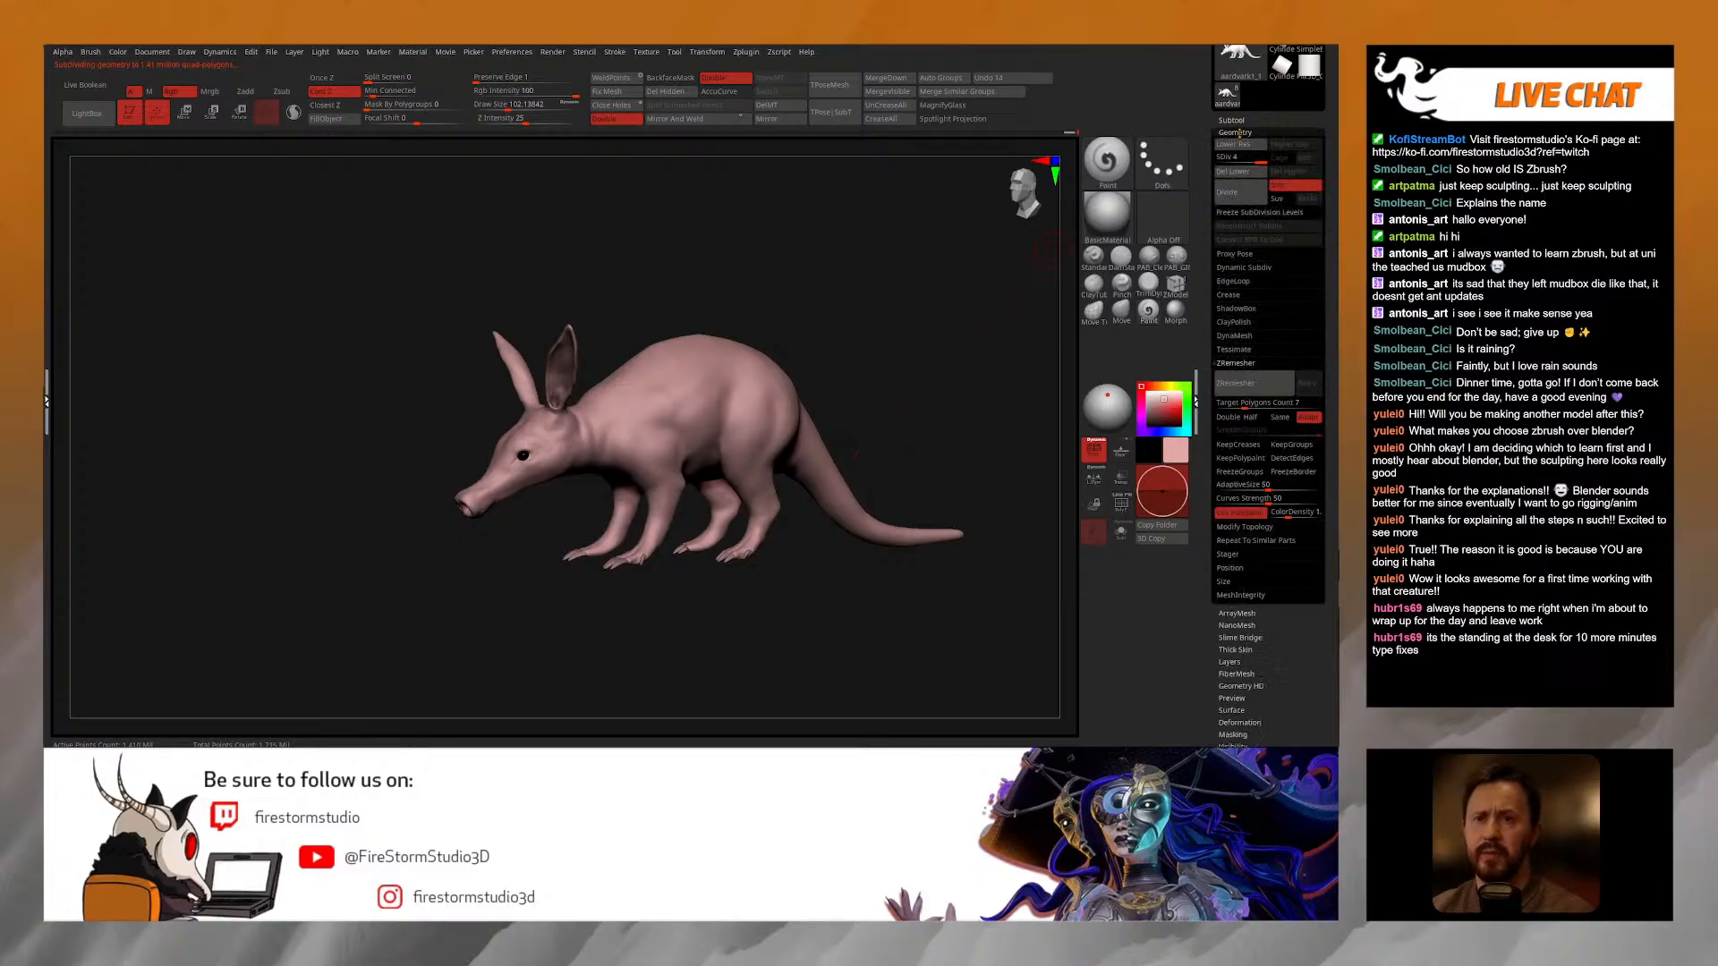
{"action": "left_click", "coordinate": [1237, 133]}
{"action": "left_click", "coordinate": [1240, 315]}
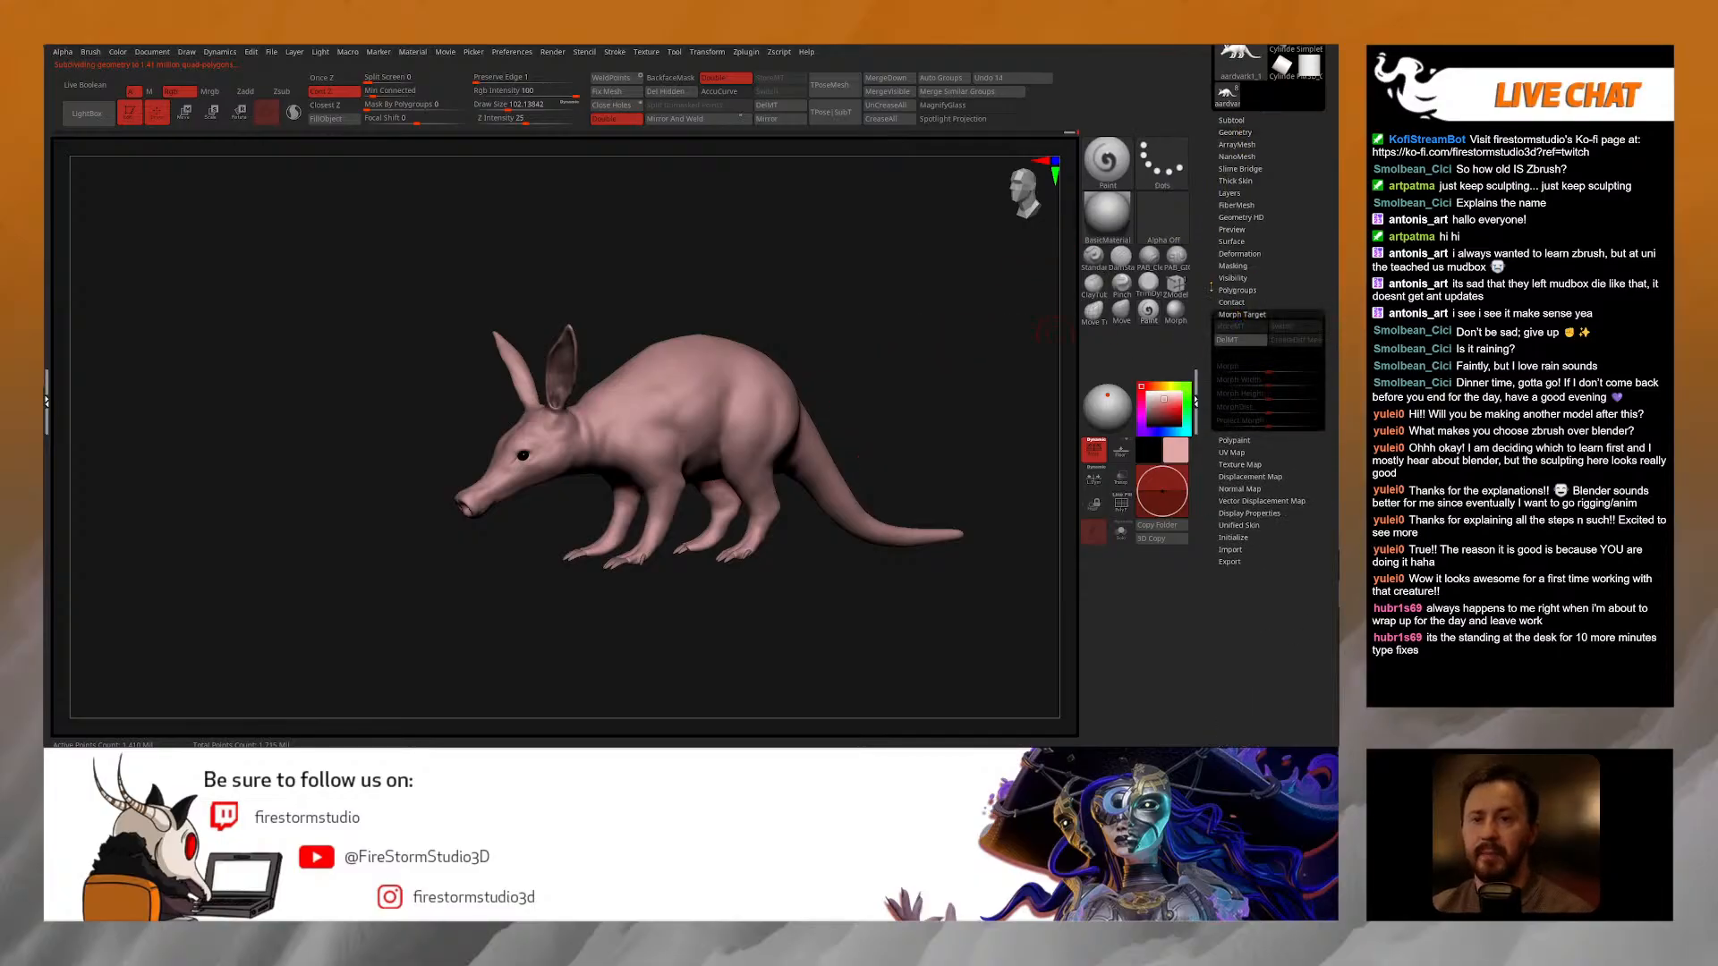
Step: Go down to the body's lowest subdivision level and back to the highest to check where the morph target is available
{"action": "key", "text": "shift+d"}
{"action": "key", "text": "shift+d"}
{"action": "key", "text": "shift+d"}
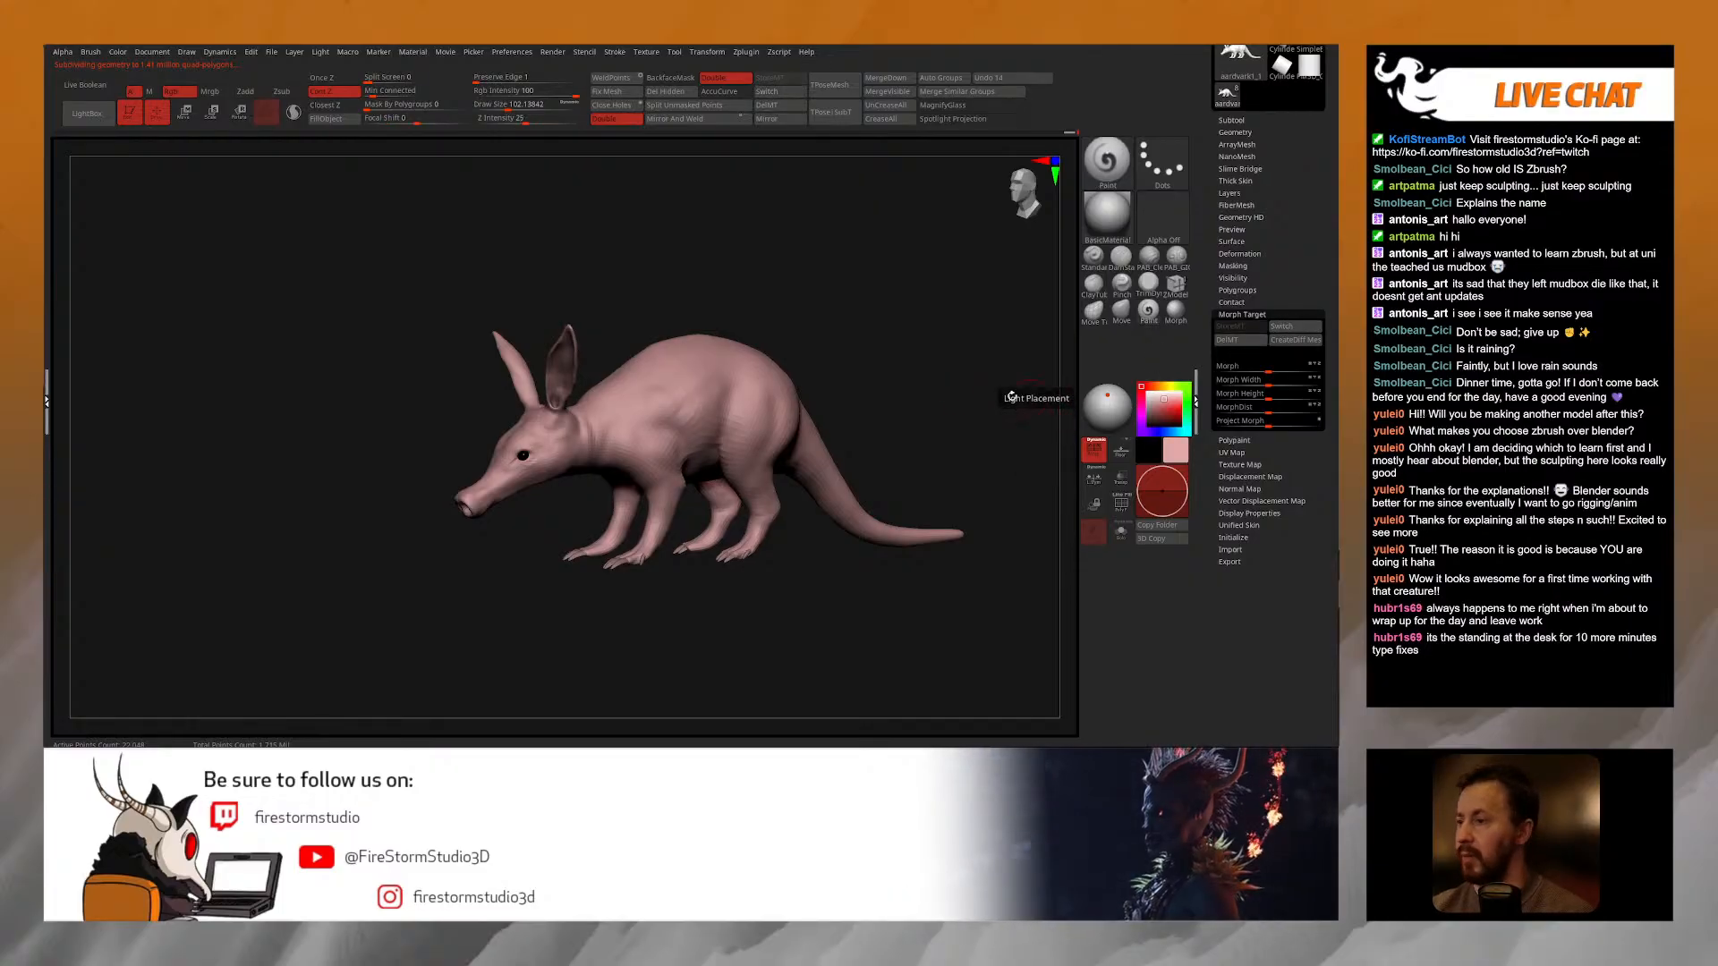
{"action": "key", "text": "d"}
{"action": "key", "text": "d"}
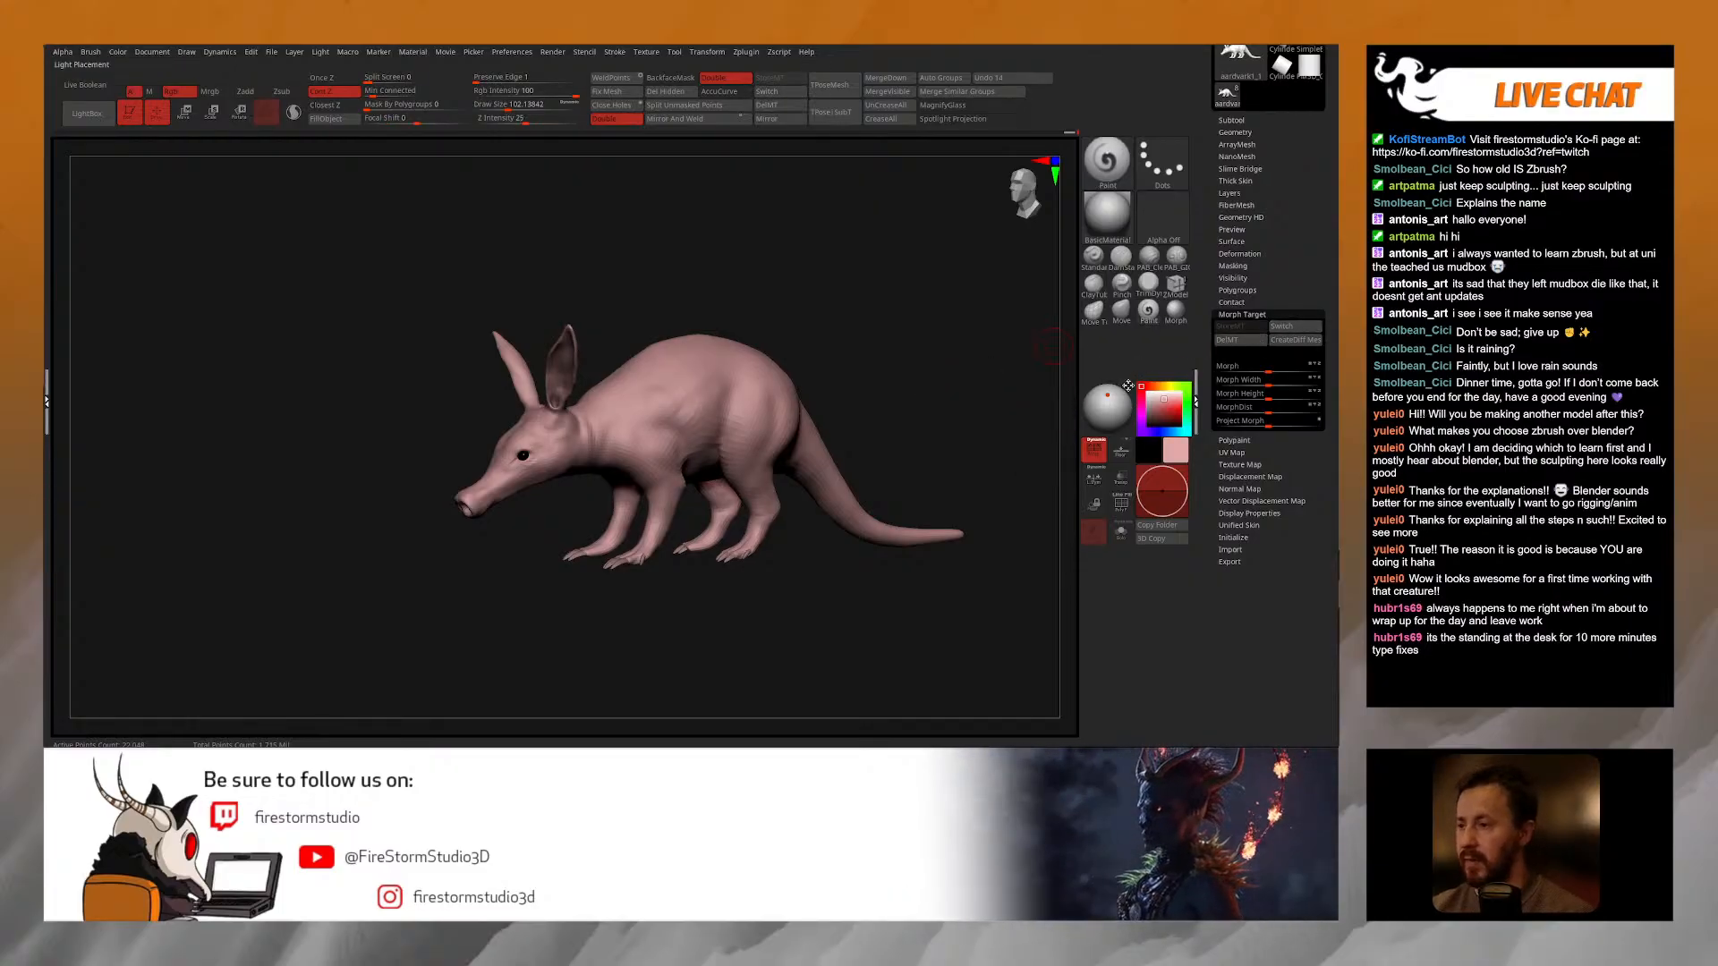
{"action": "key", "text": "d"}
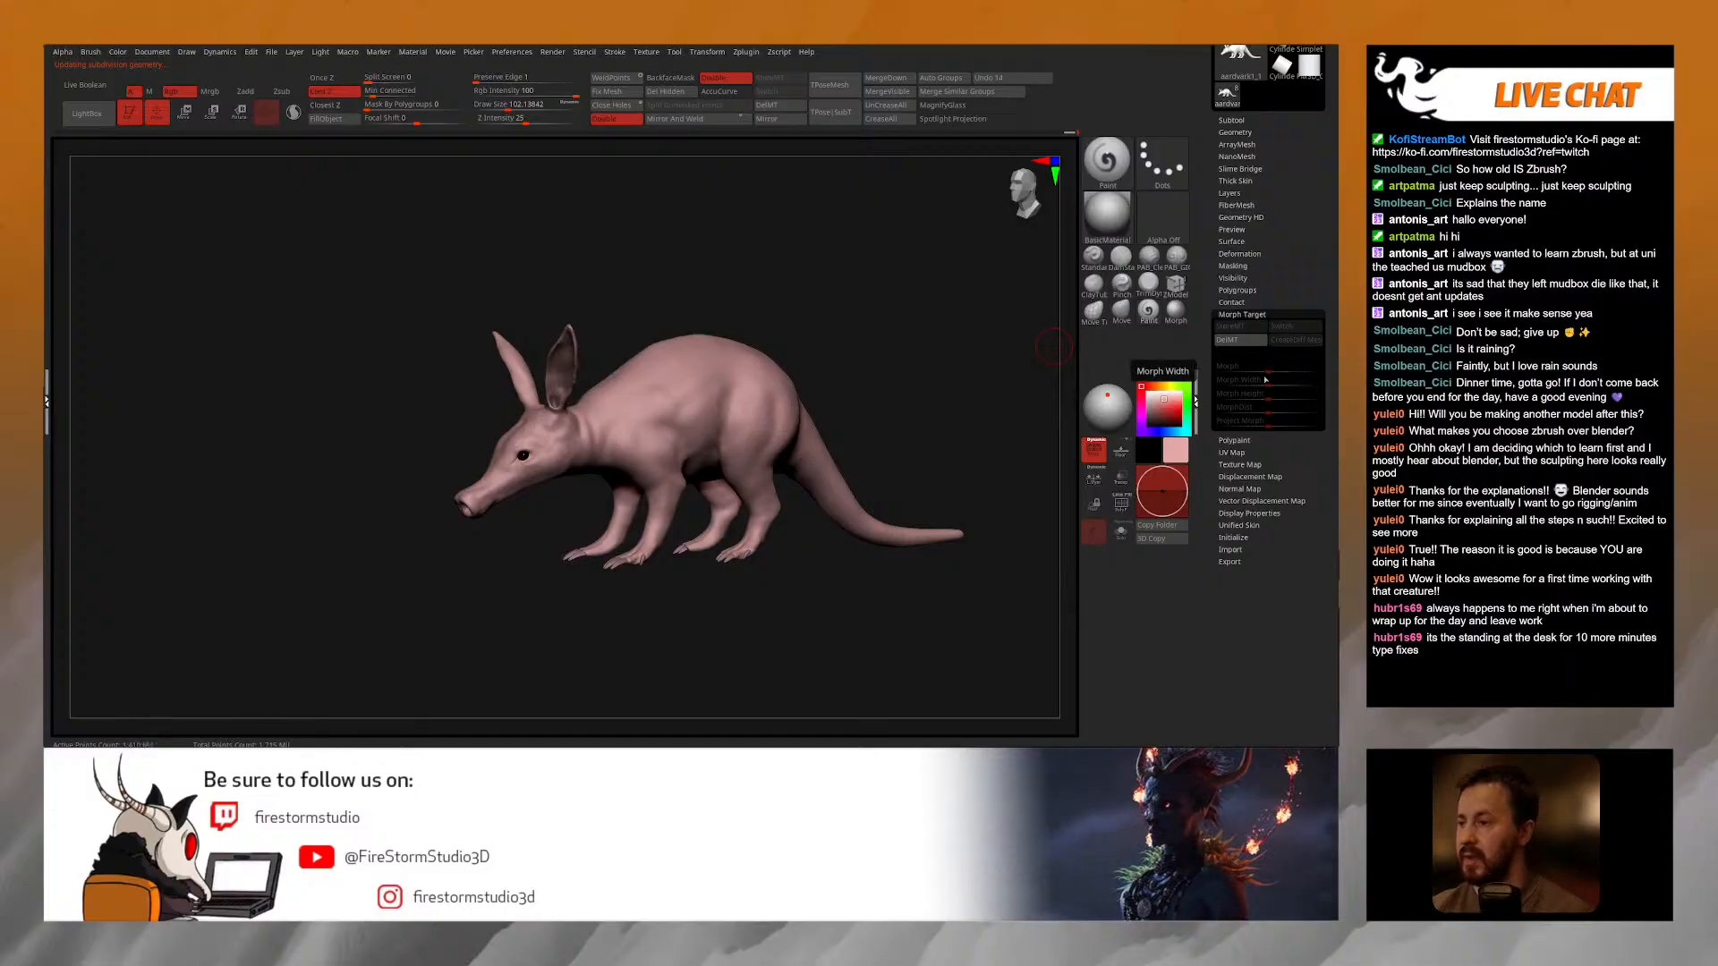
Step: Delete the existing morph target and store a new one at the body's highest subdivision level
{"action": "left_click", "coordinate": [1238, 343]}
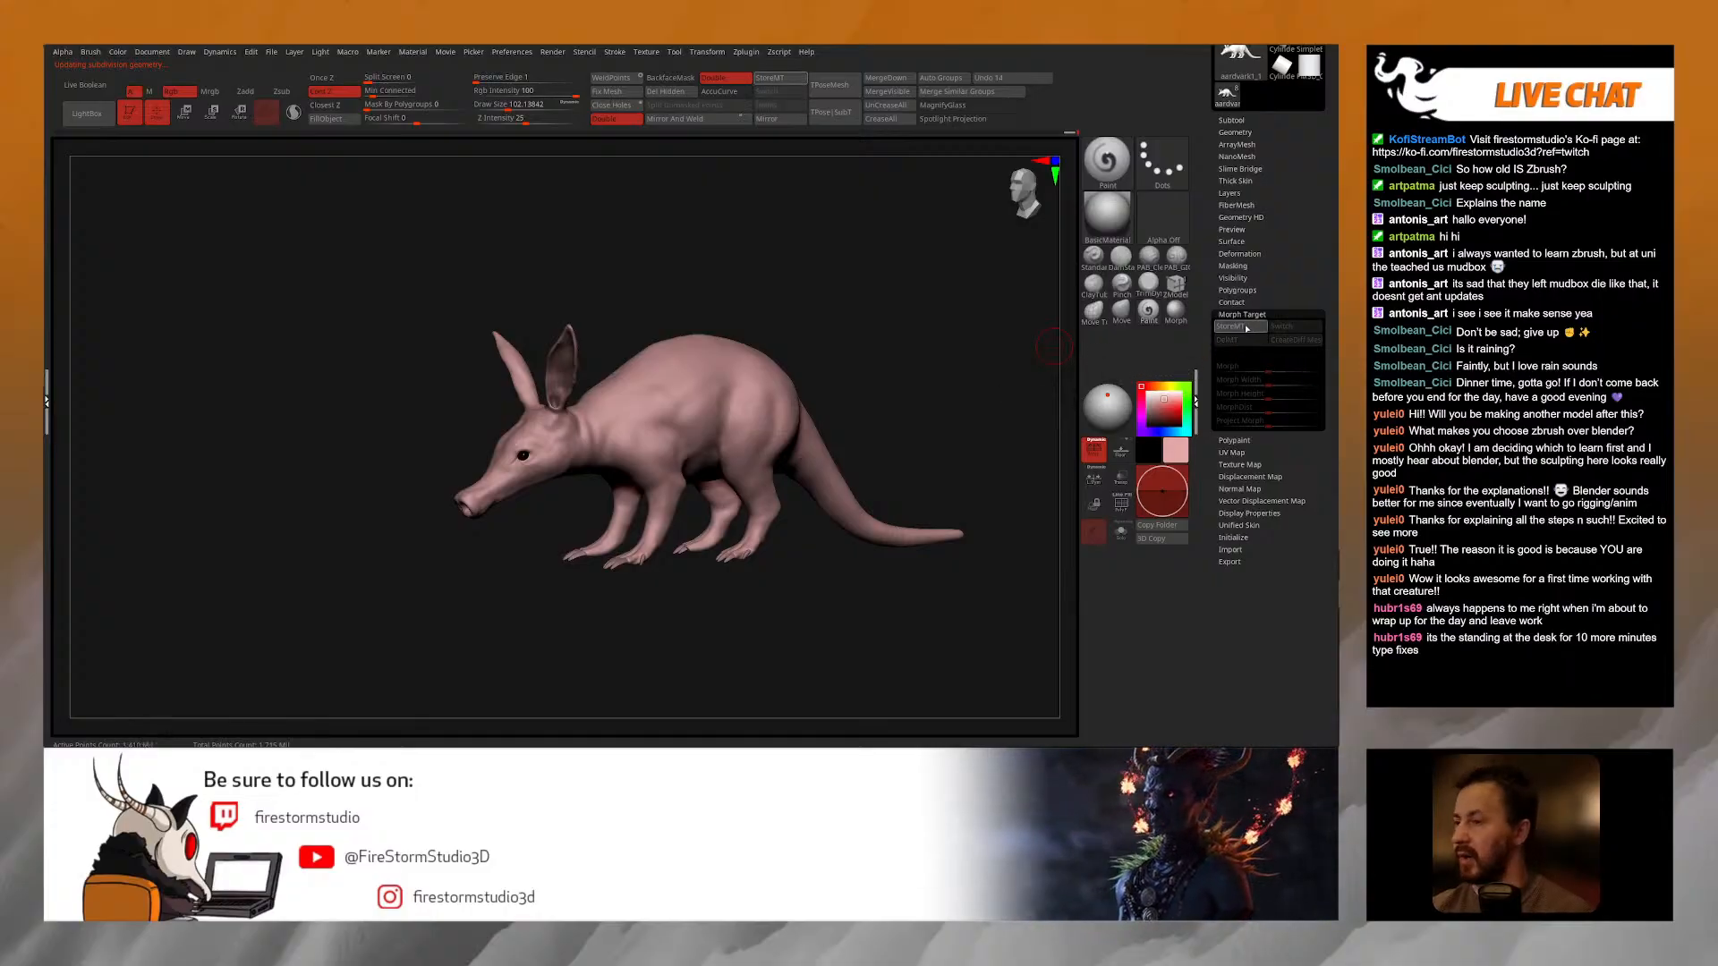
{"action": "left_click", "coordinate": [770, 78]}
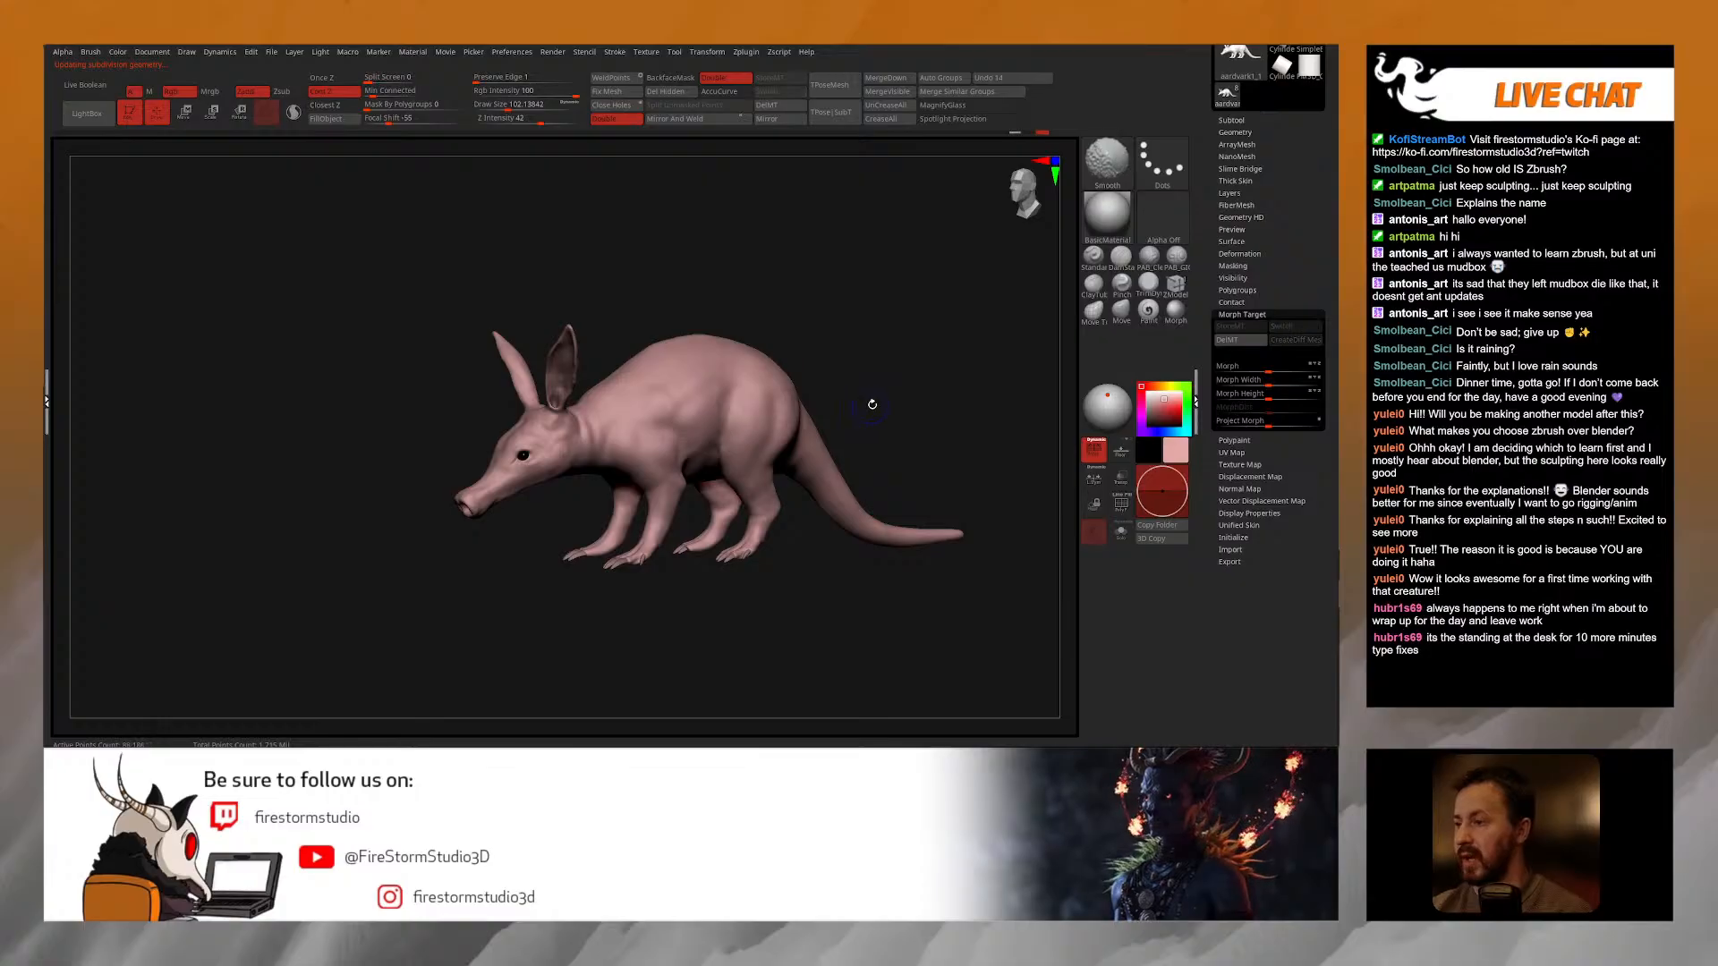
{"action": "key", "text": "shift"}
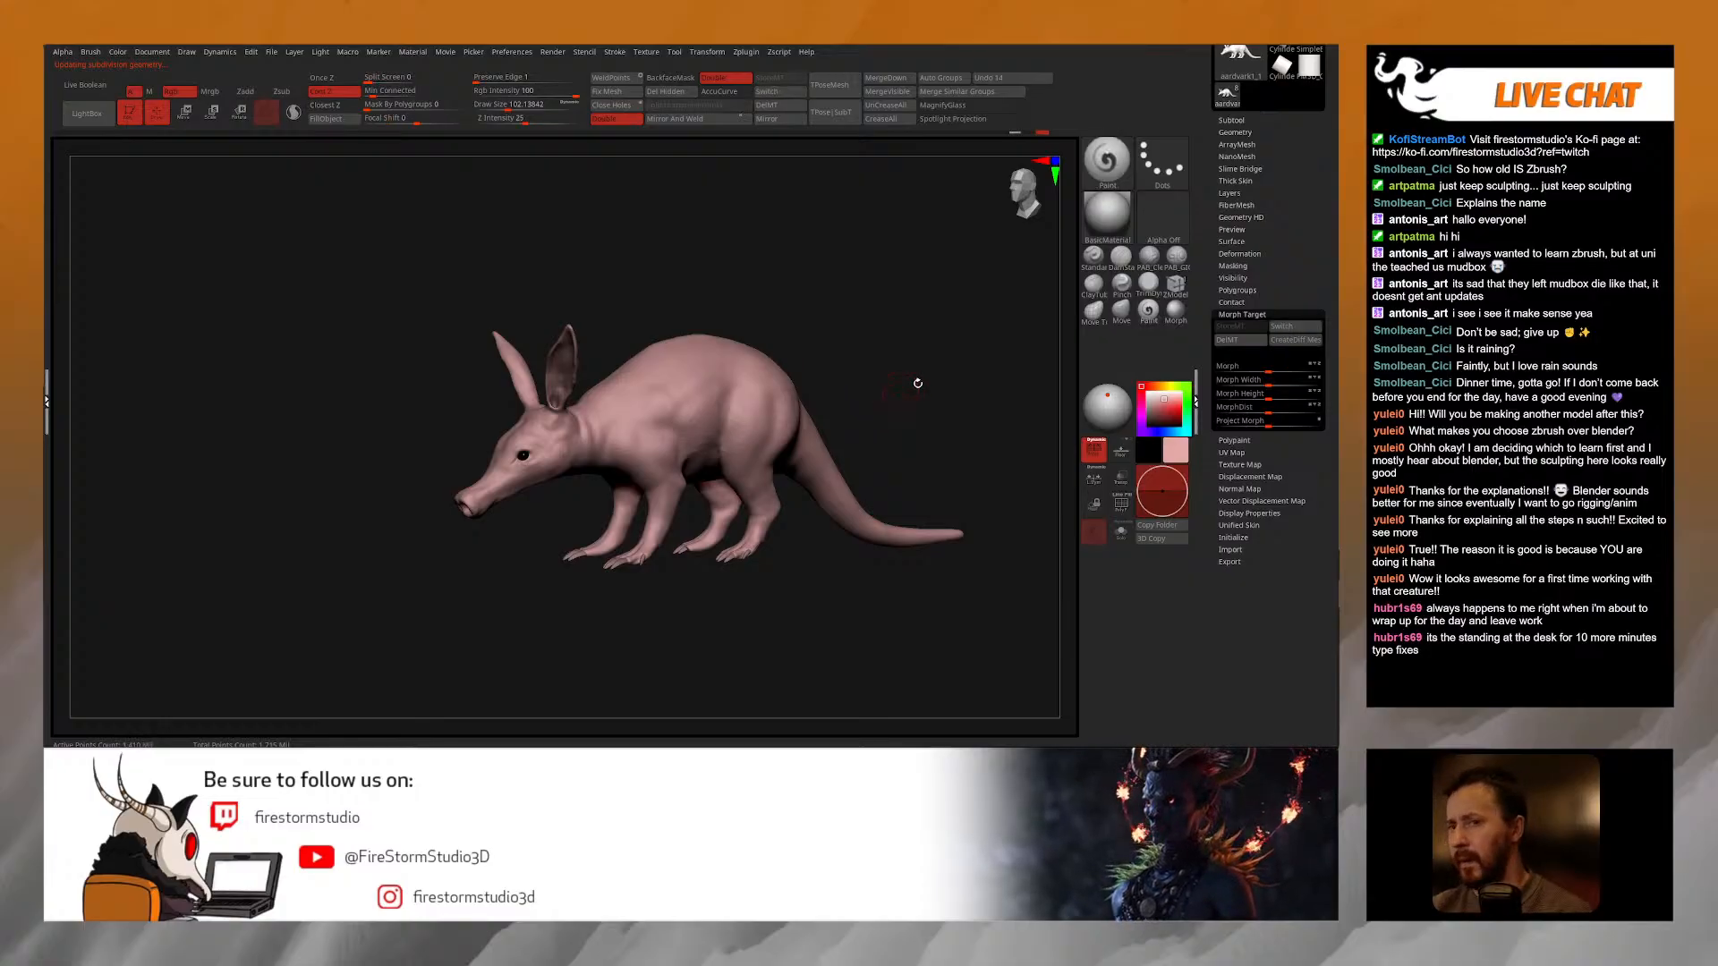
Step: Project the sculpted detail from the undo history onto the subdivided body with Project History
{"action": "left_click_drag", "start_coordinate": [859, 394], "coordinate": [692, 379]}
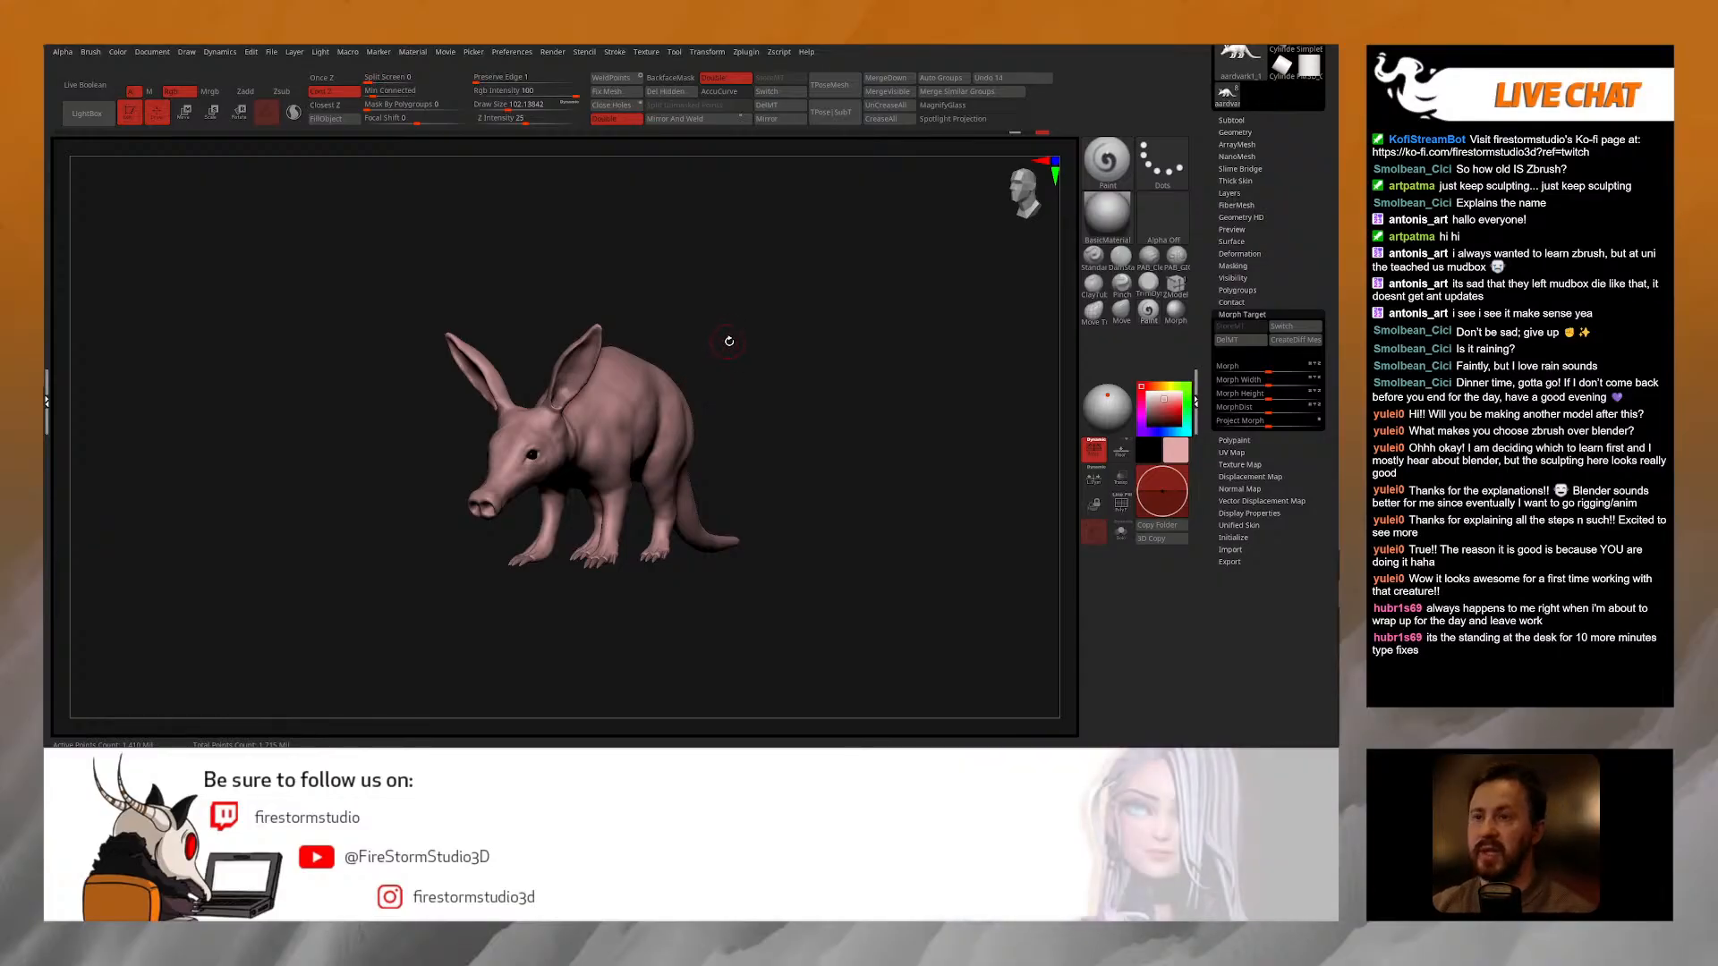
{"action": "left_click_drag", "start_coordinate": [728, 341], "coordinate": [809, 333]}
{"action": "left_click", "coordinate": [1243, 315]}
{"action": "left_click_drag", "start_coordinate": [1287, 233], "coordinate": [1287, 254]}
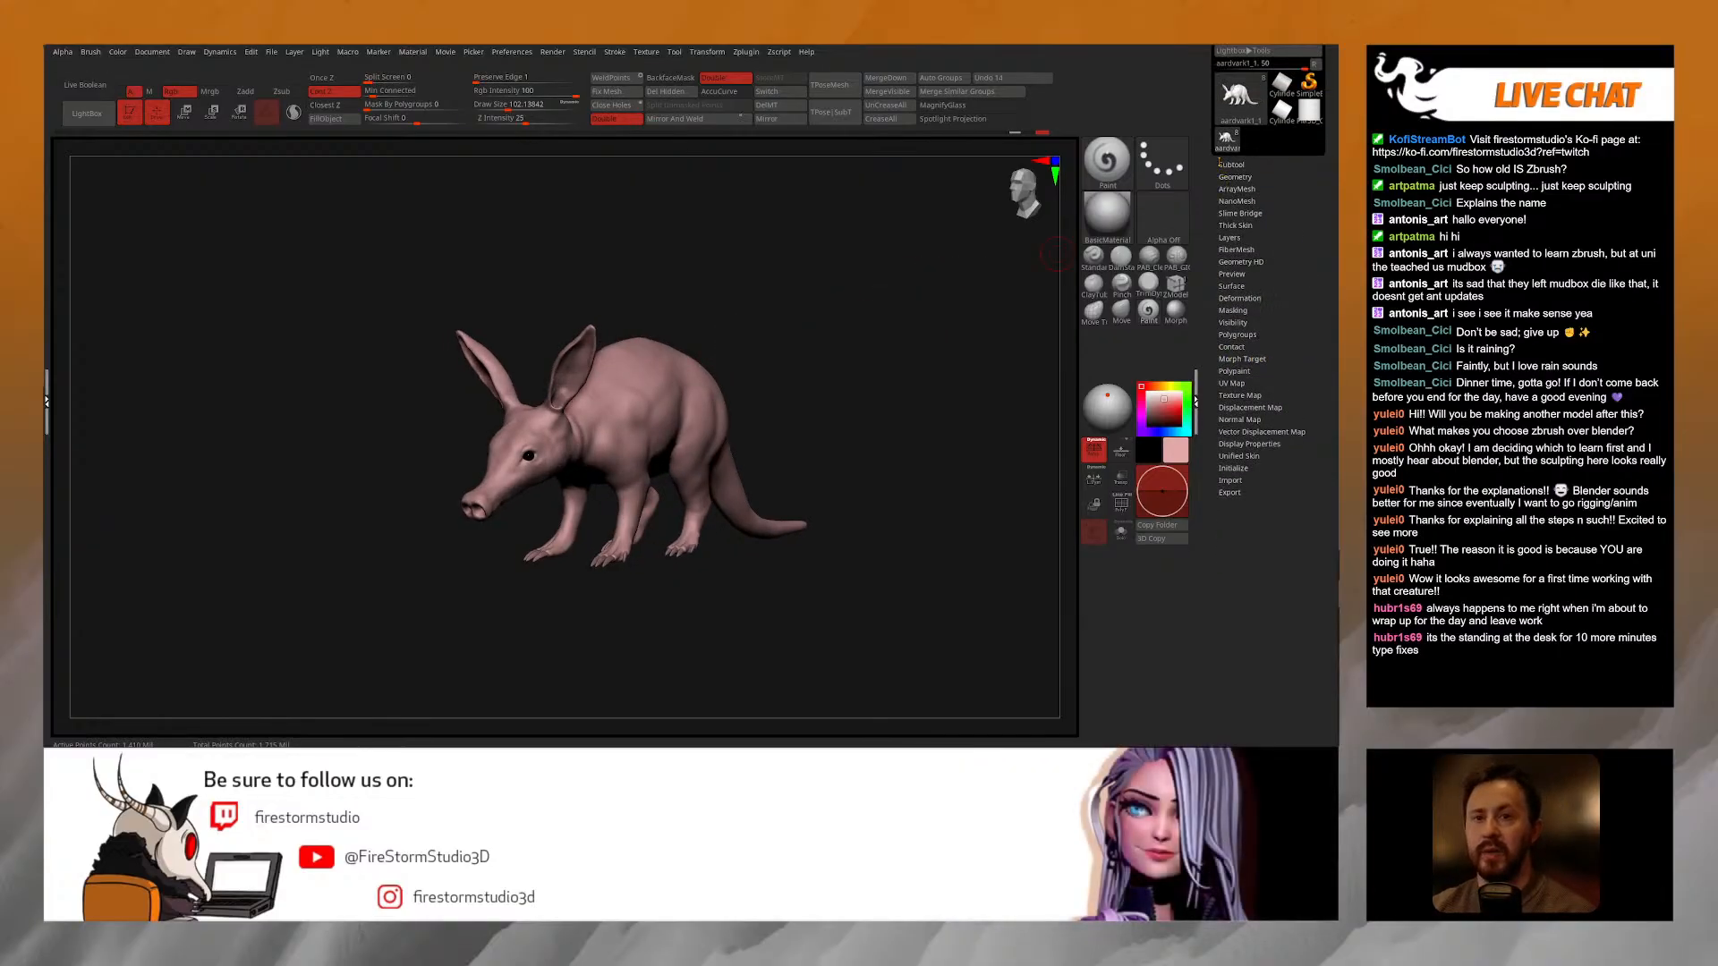
{"action": "left_click", "coordinate": [1233, 140]}
{"action": "left_click_drag", "start_coordinate": [1319, 503], "coordinate": [1319, 263]}
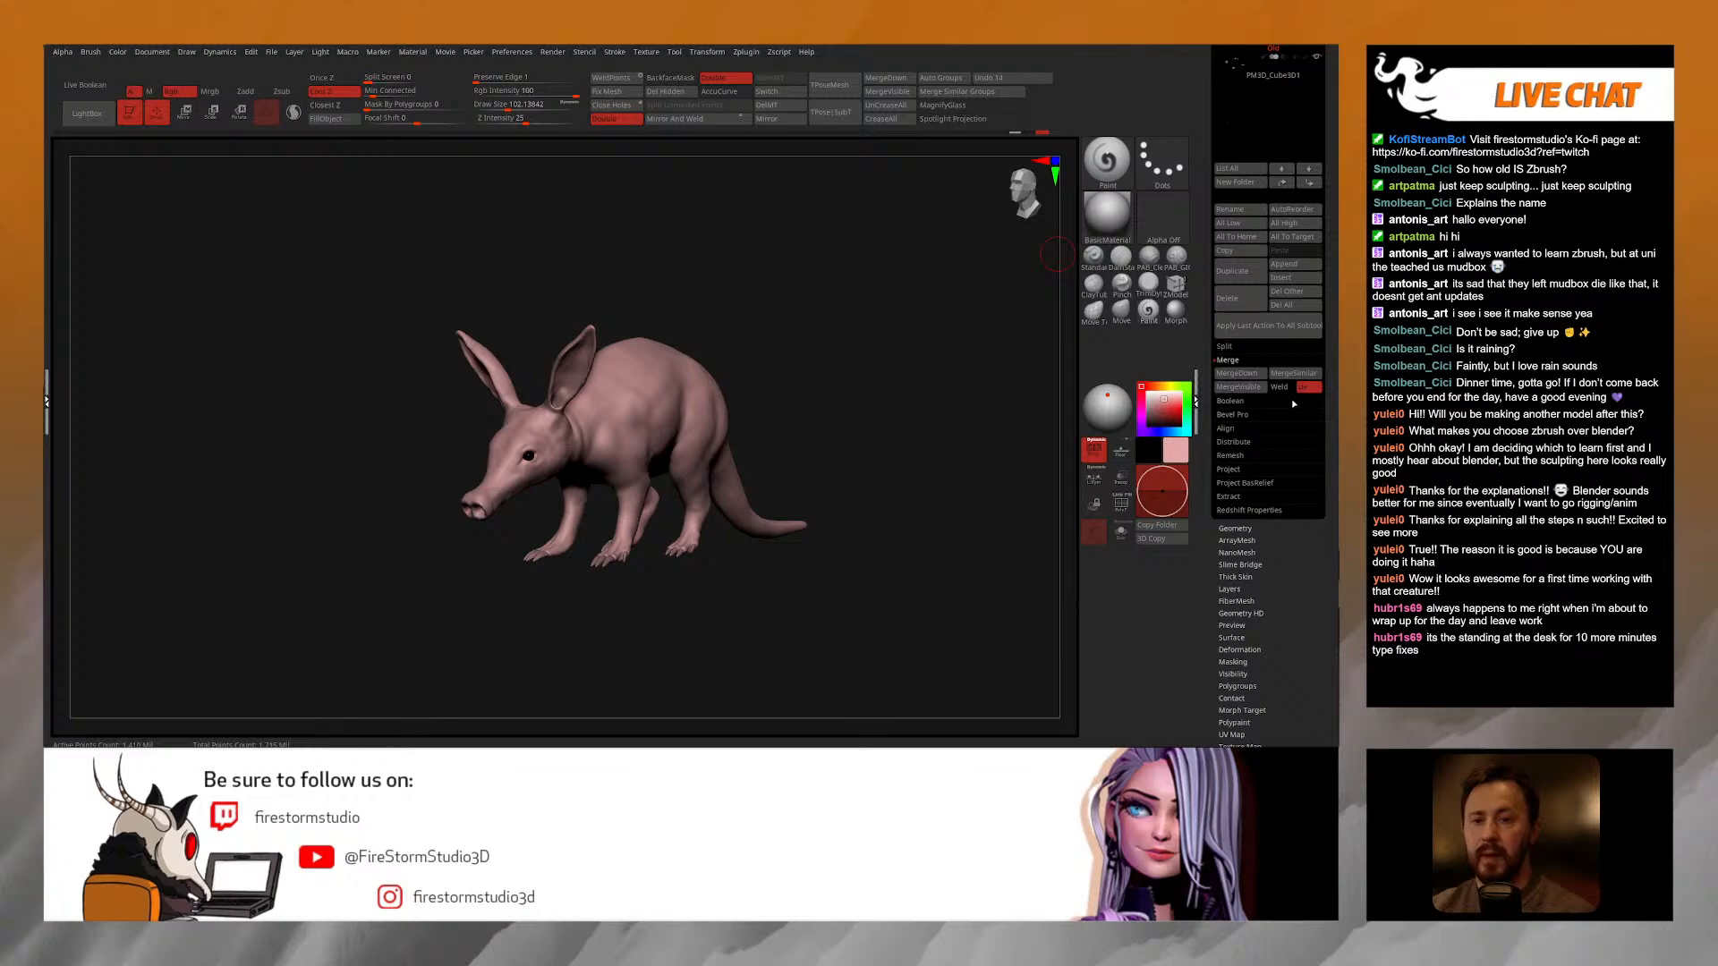
{"action": "left_click", "coordinate": [1240, 472]}
{"action": "left_click_drag", "start_coordinate": [1325, 484], "coordinate": [1325, 457]}
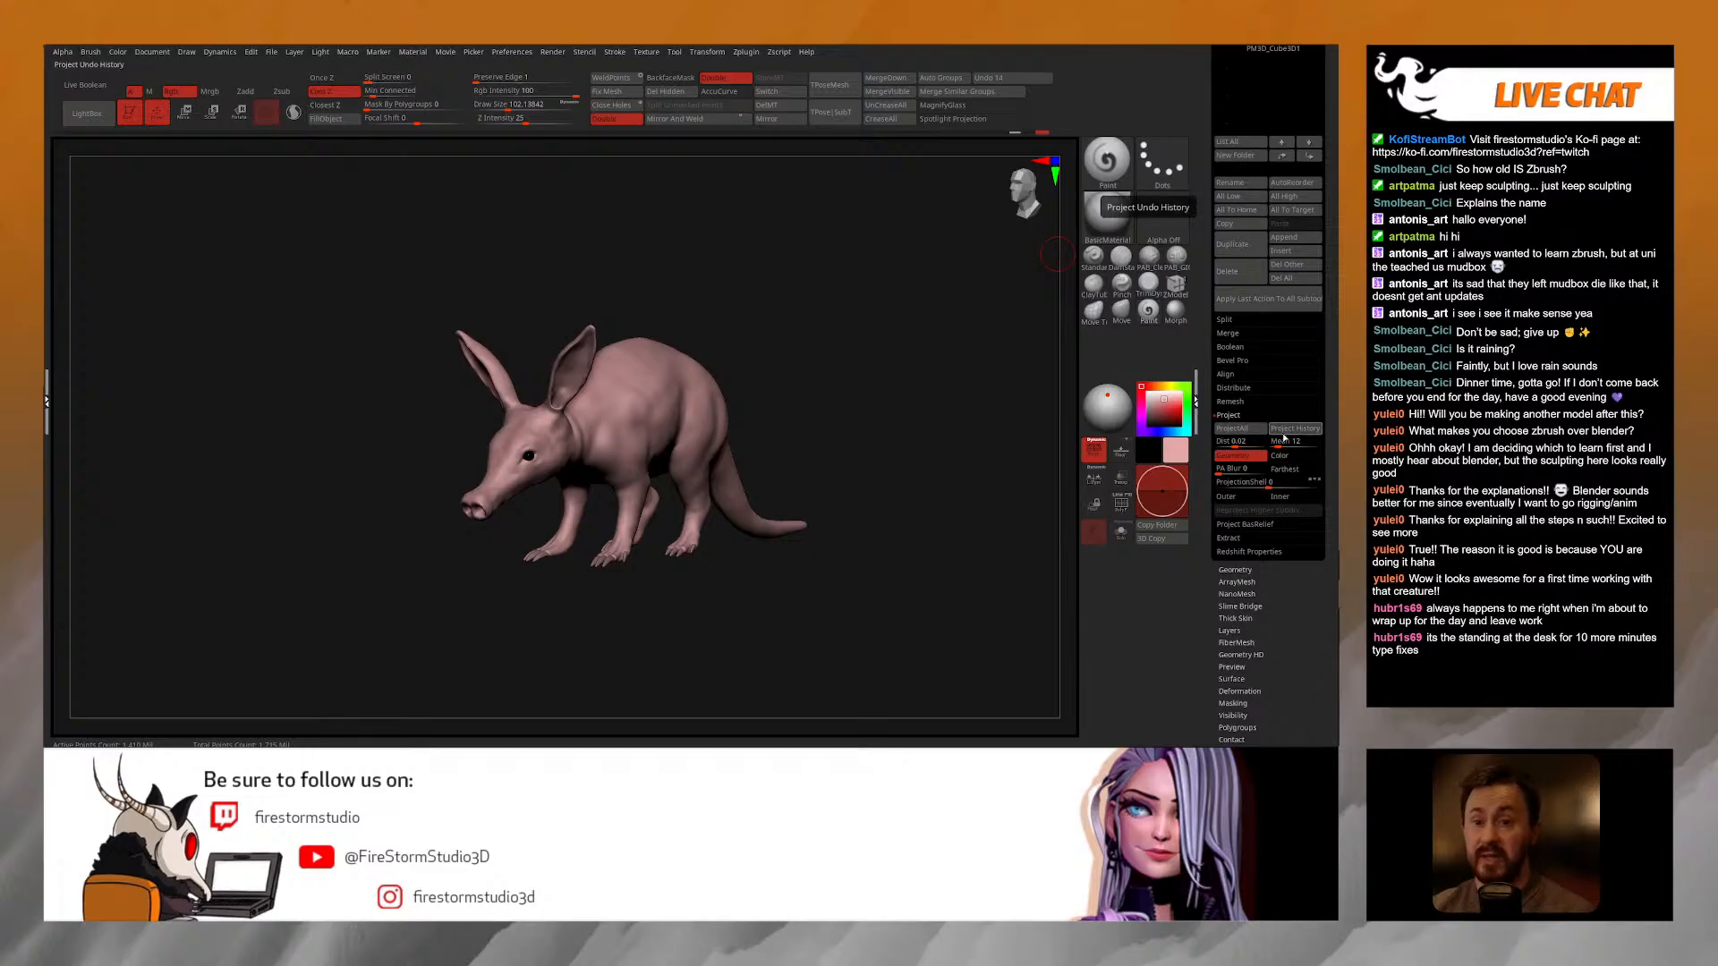
{"action": "left_click", "coordinate": [1287, 429]}
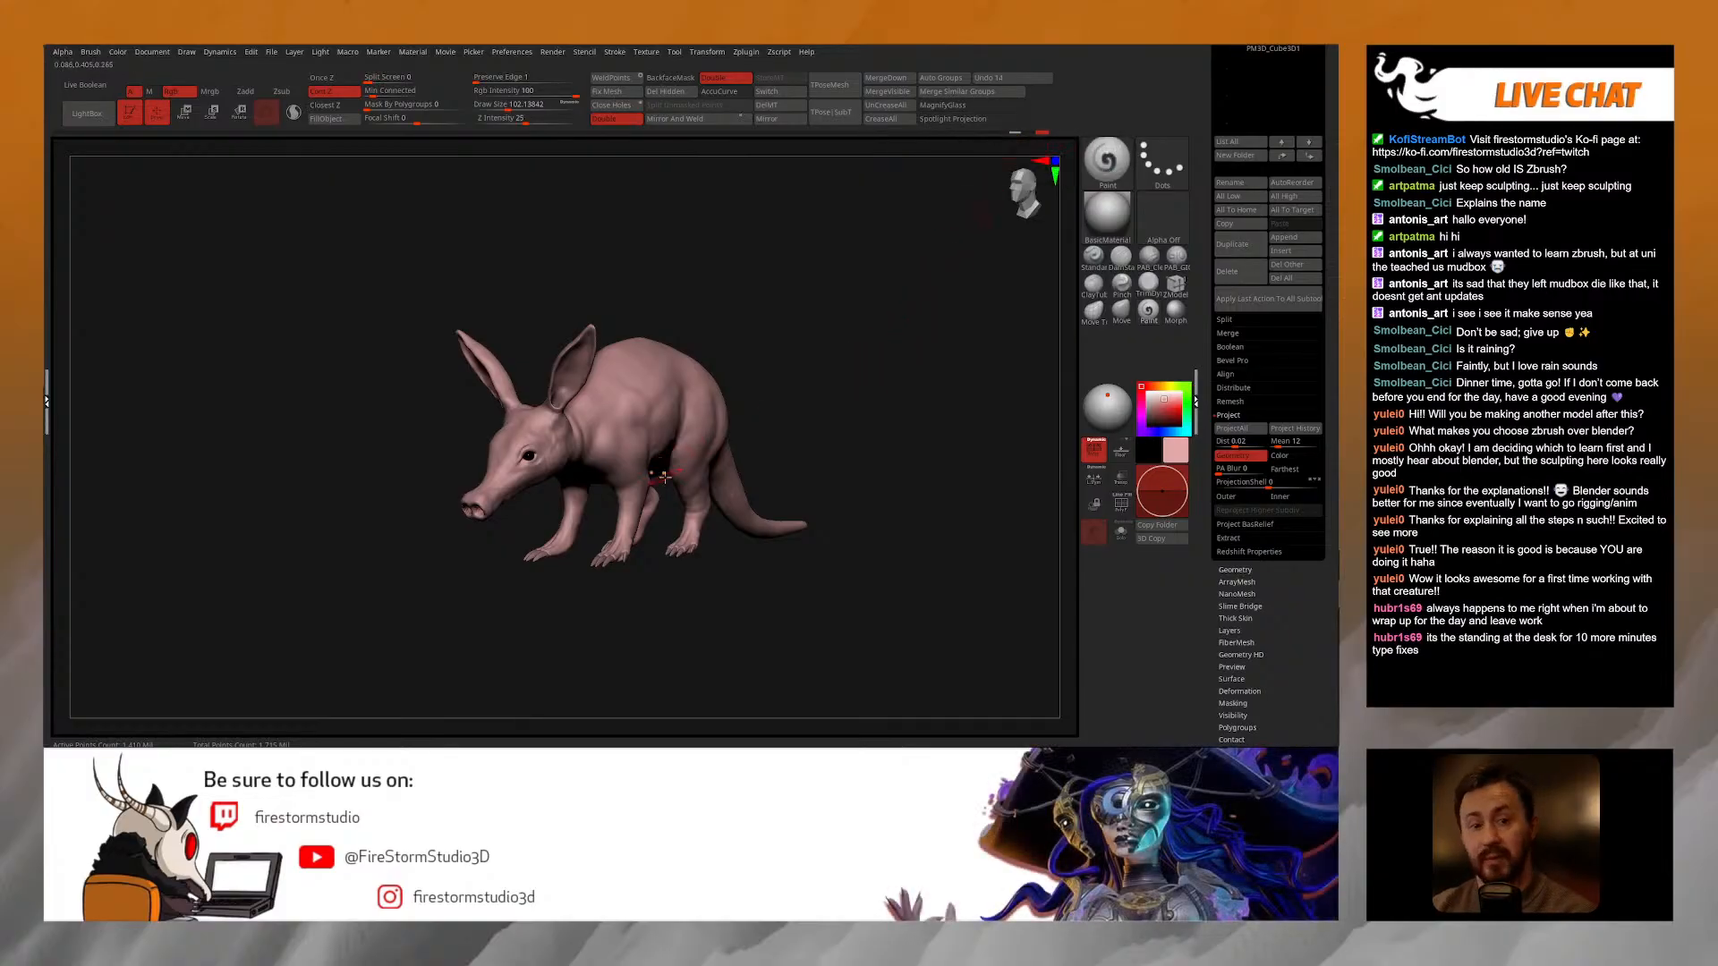
Step: Examine the projected detail on the head, ears, body and legs from both sides for projection errors
{"action": "left_click_drag", "start_coordinate": [849, 394], "coordinate": [827, 412]}
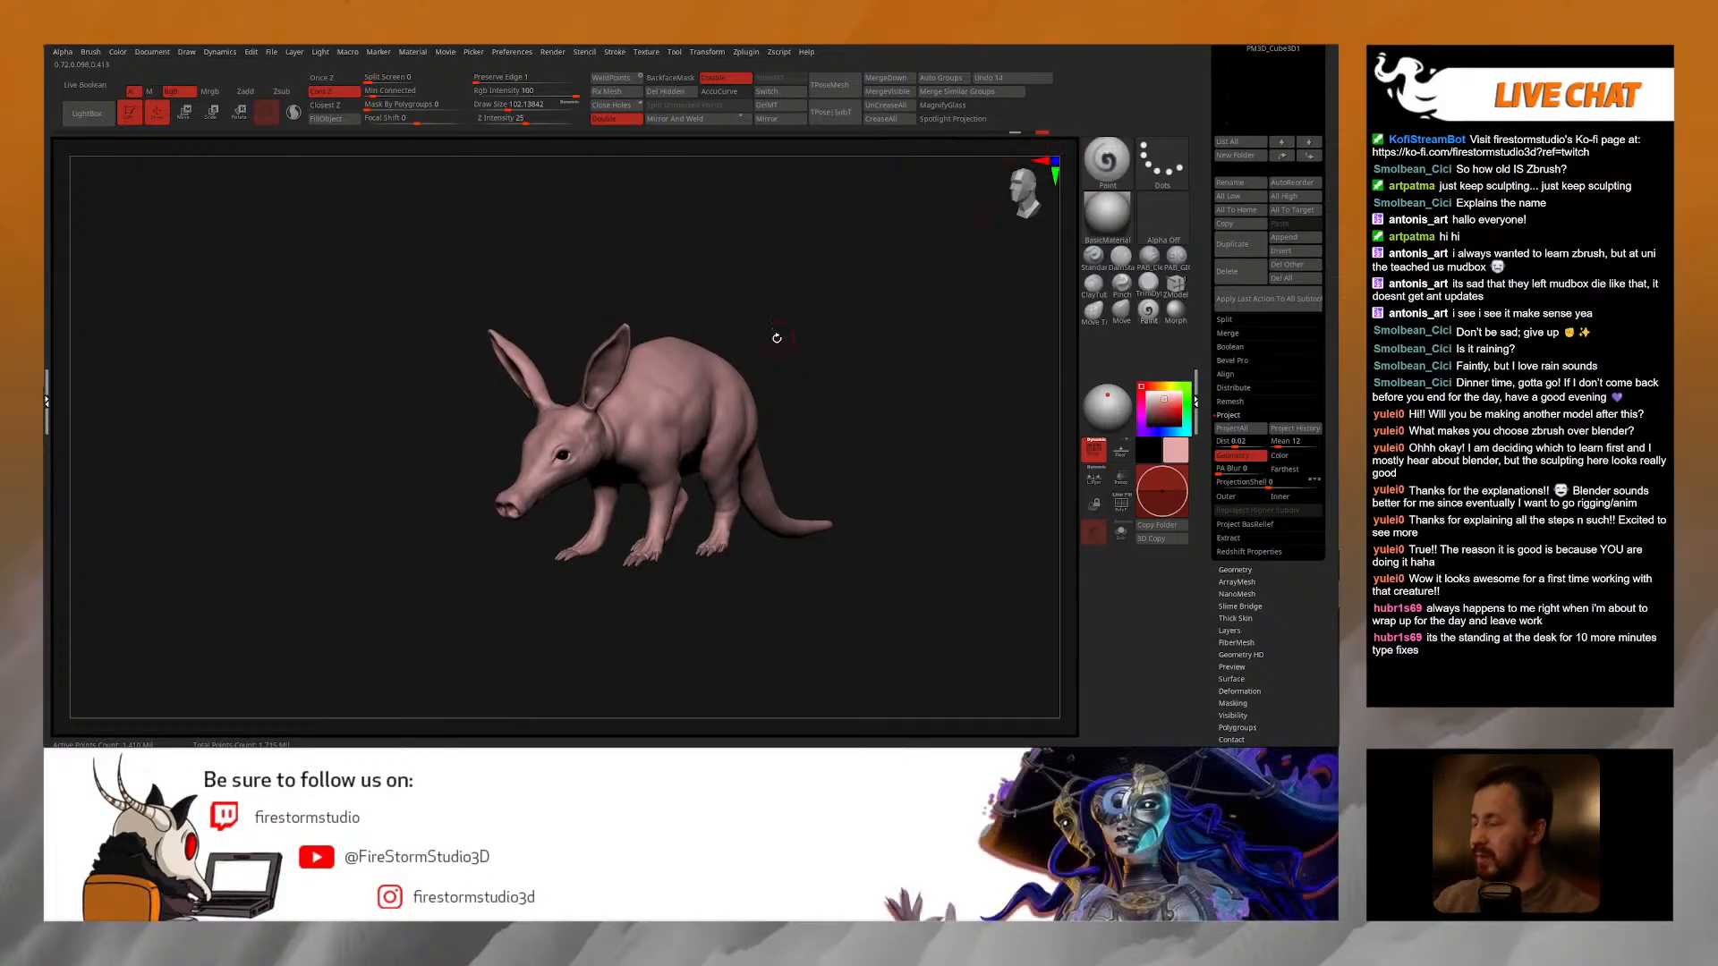
{"action": "left_click_drag", "start_coordinate": [857, 362], "coordinate": [896, 375]}
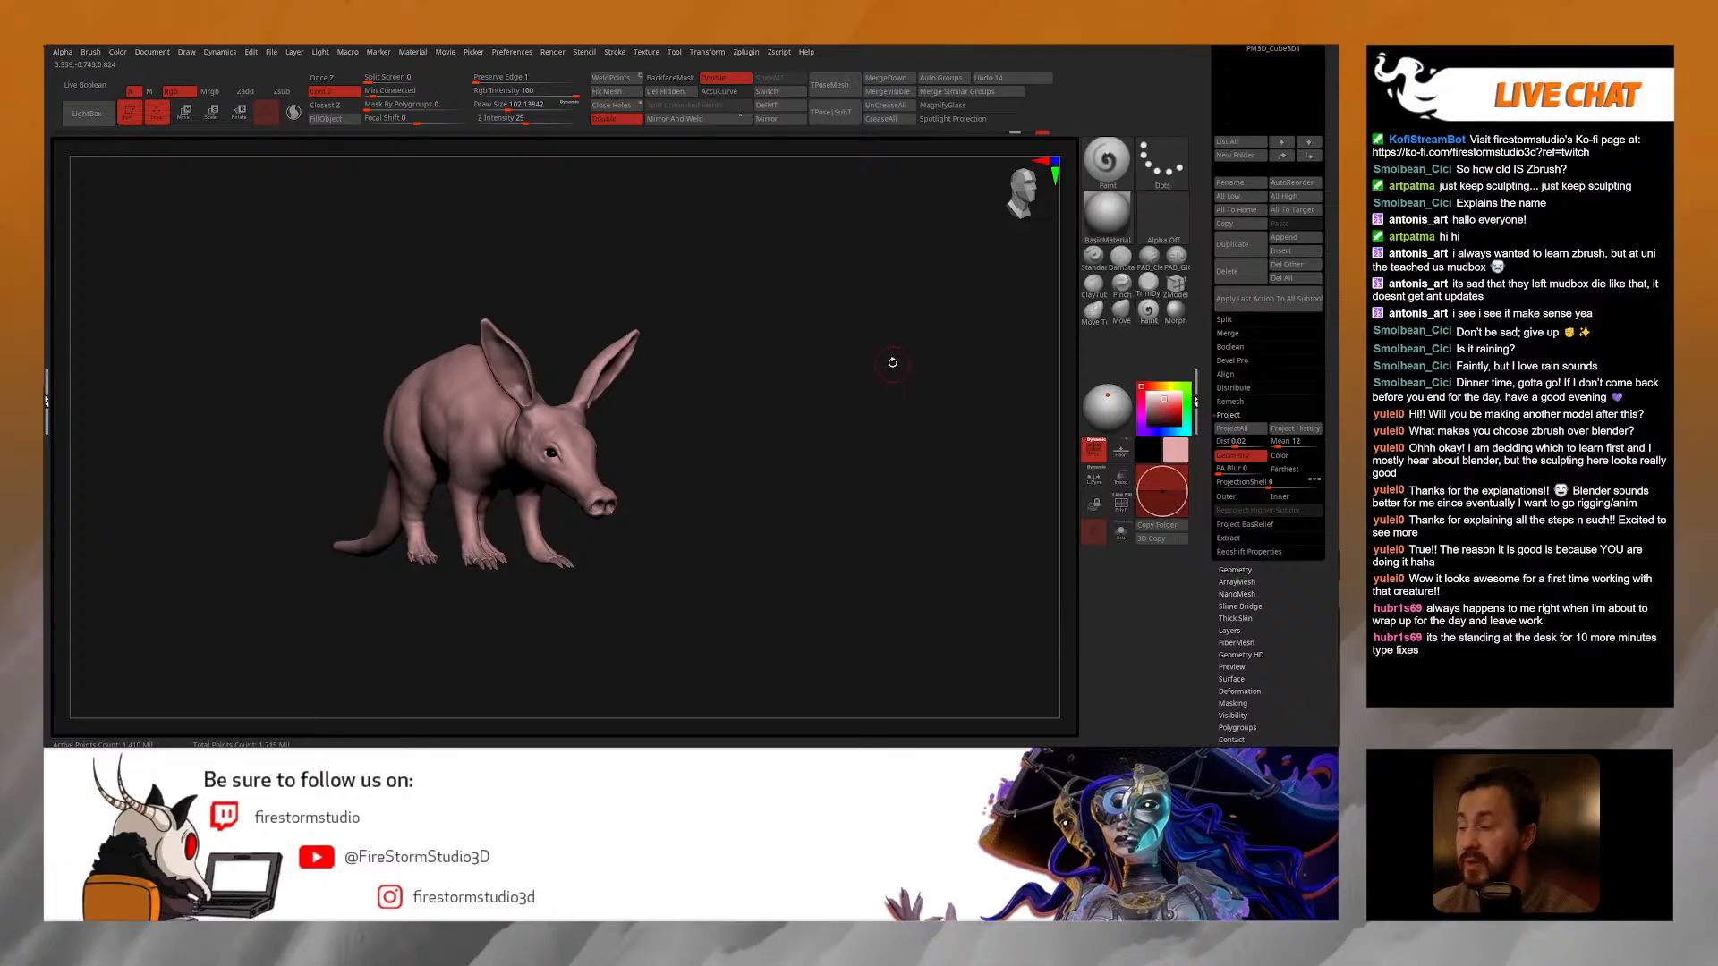
{"action": "left_click_drag", "start_coordinate": [788, 437], "coordinate": [763, 396]}
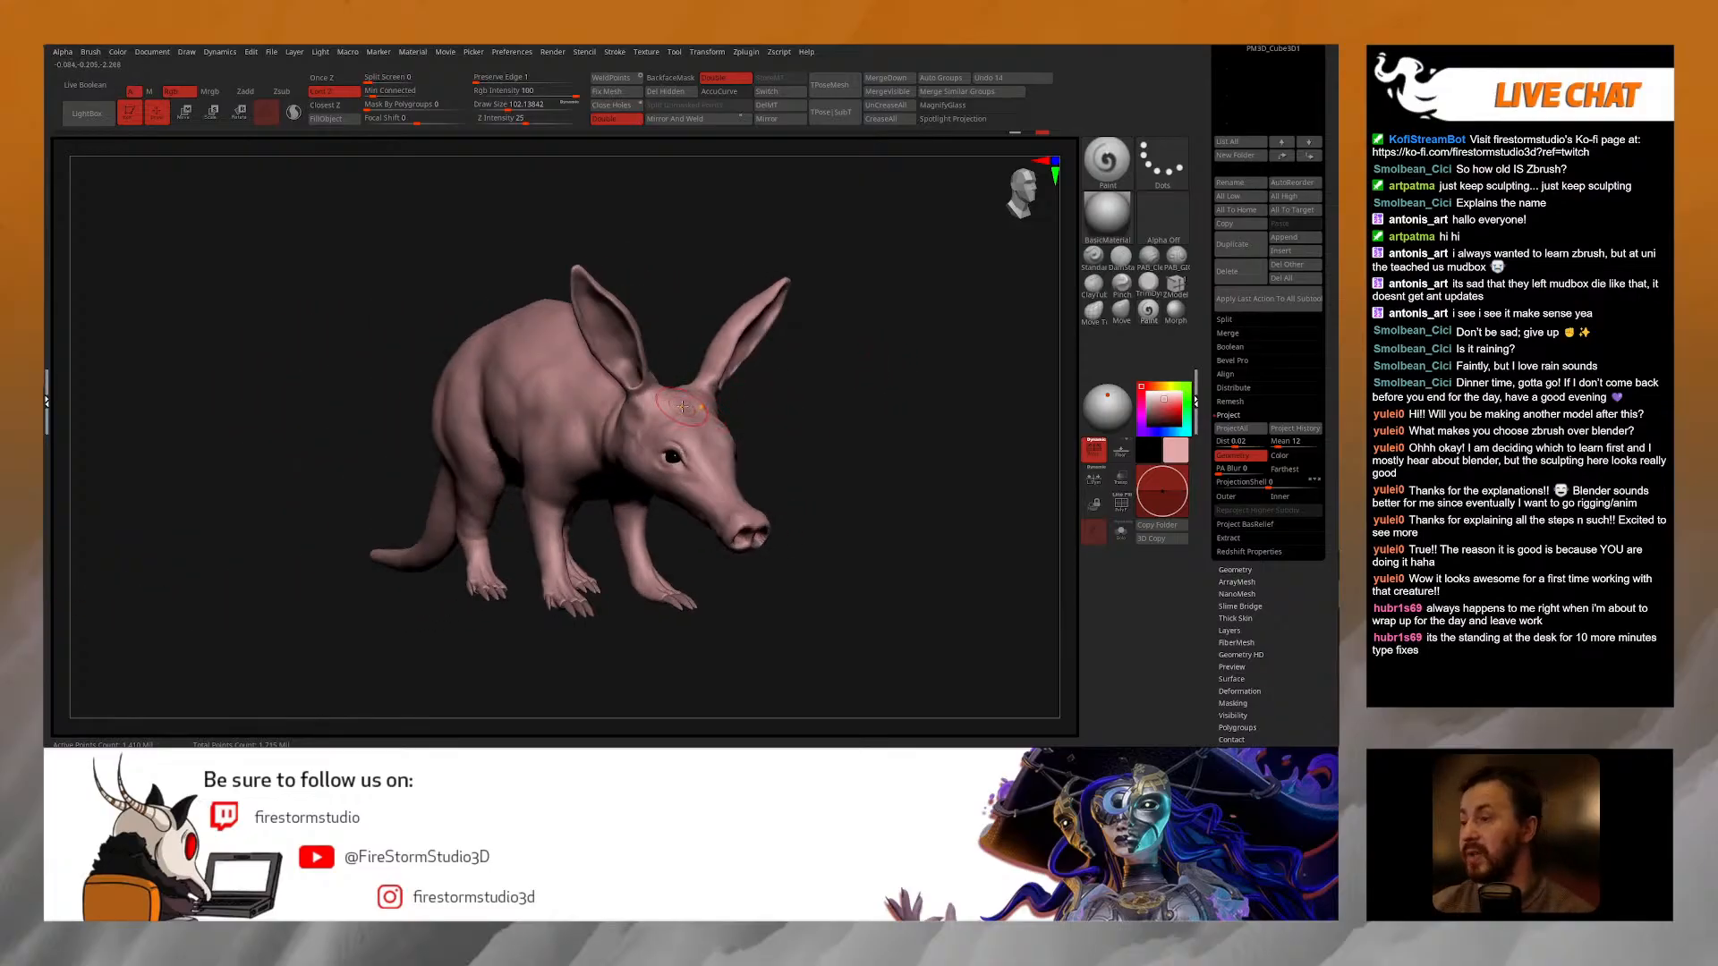
{"action": "mouse_move", "coordinate": [695, 412]}
{"action": "right_mouse_down"}
{"action": "mouse_move", "coordinate": [784, 404]}
{"action": "mouse_move", "coordinate": [817, 349]}
{"action": "mouse_move", "coordinate": [694, 398]}
{"action": "right_mouse_up"}
{"action": "right_click", "coordinate": [738, 422]}
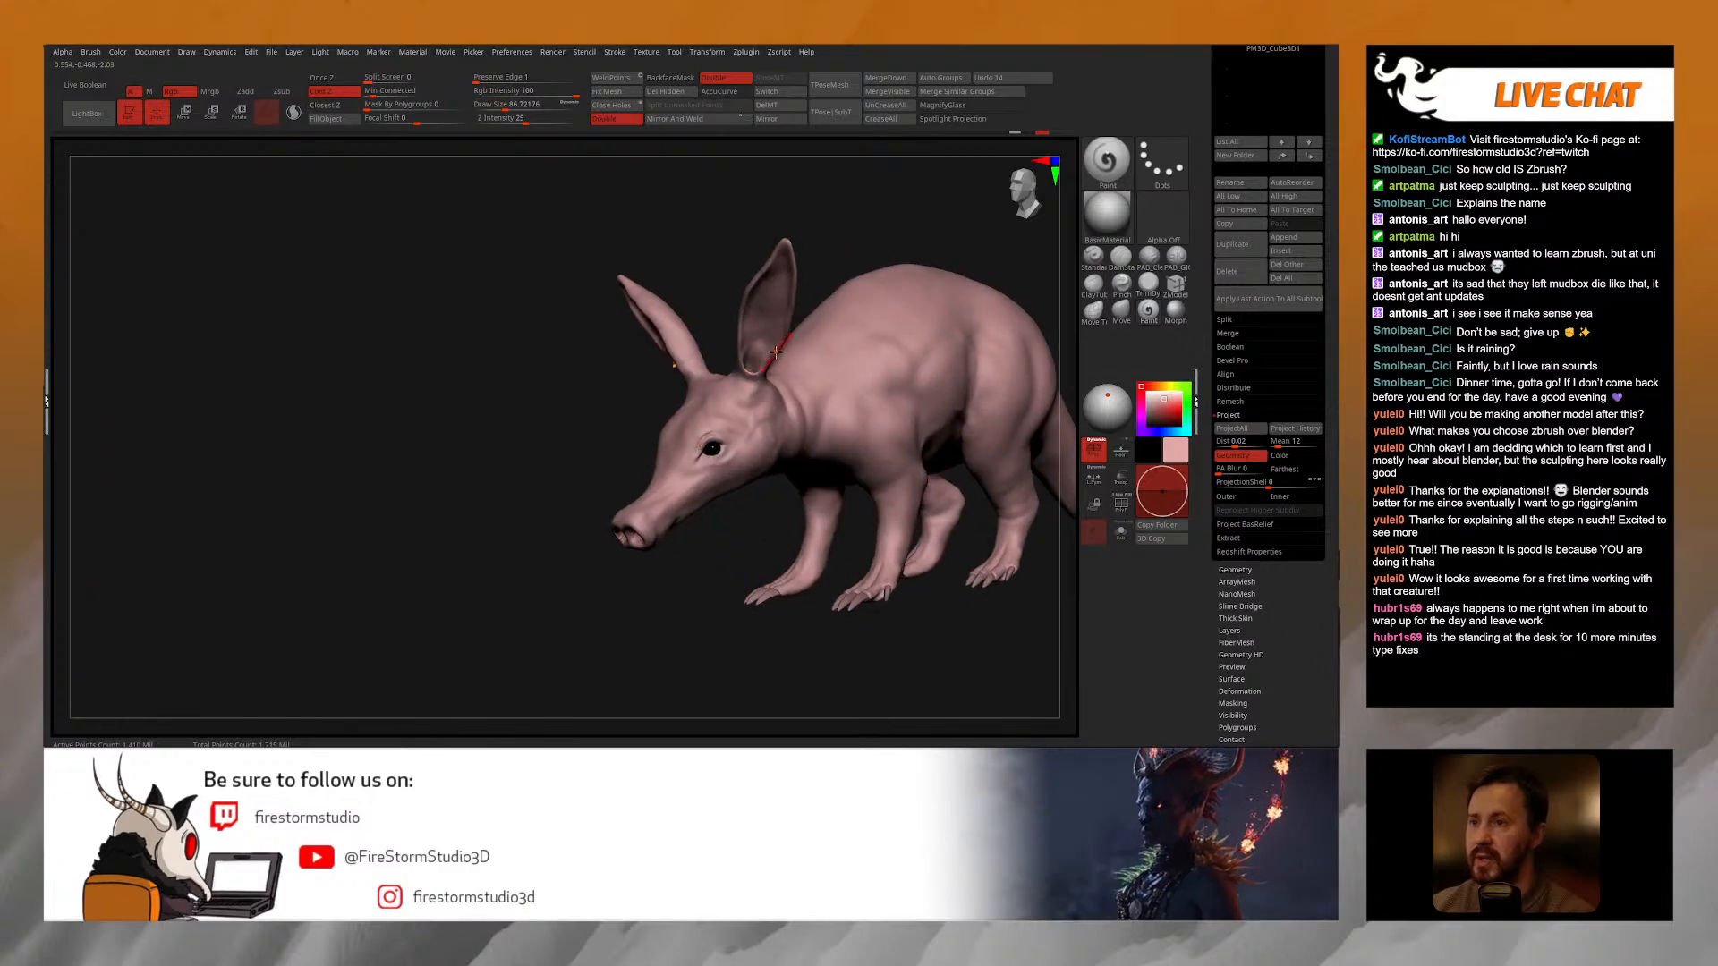
{"action": "scroll", "coordinate": [707, 411], "scroll_direction": "up", "scroll_amount": 3}
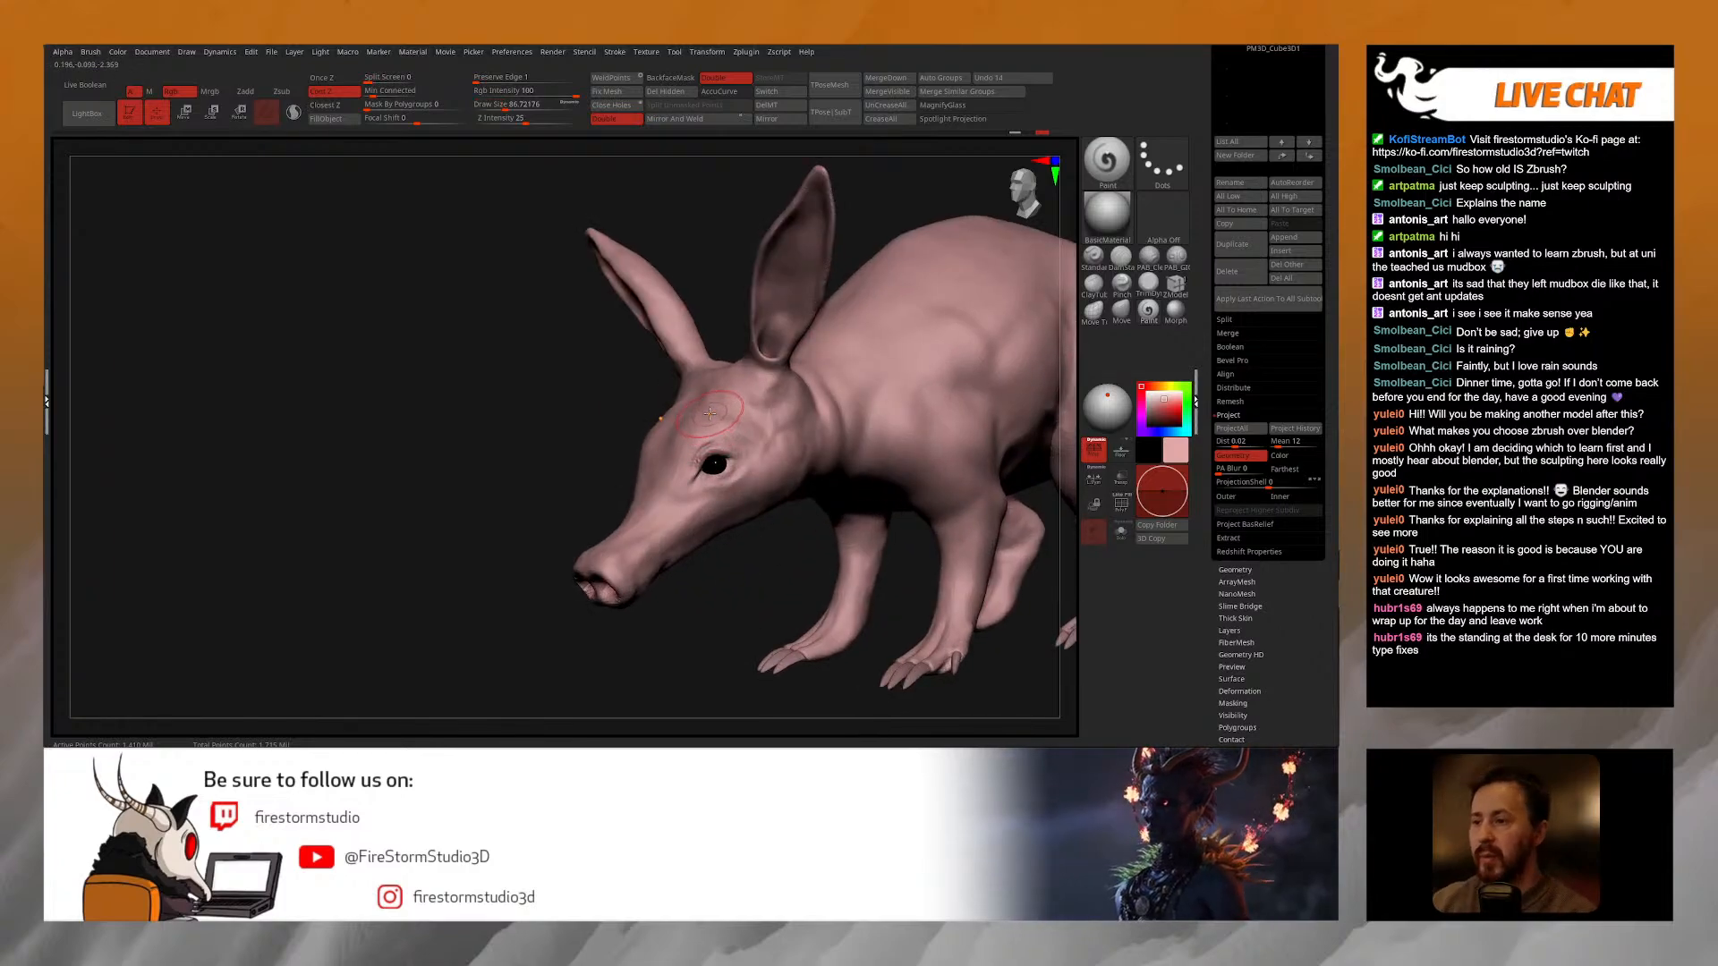
{"action": "mouse_move", "coordinate": [710, 413]}
{"action": "right_mouse_down"}
{"action": "mouse_move", "coordinate": [743, 444]}
{"action": "mouse_move", "coordinate": [727, 416]}
{"action": "right_mouse_up"}
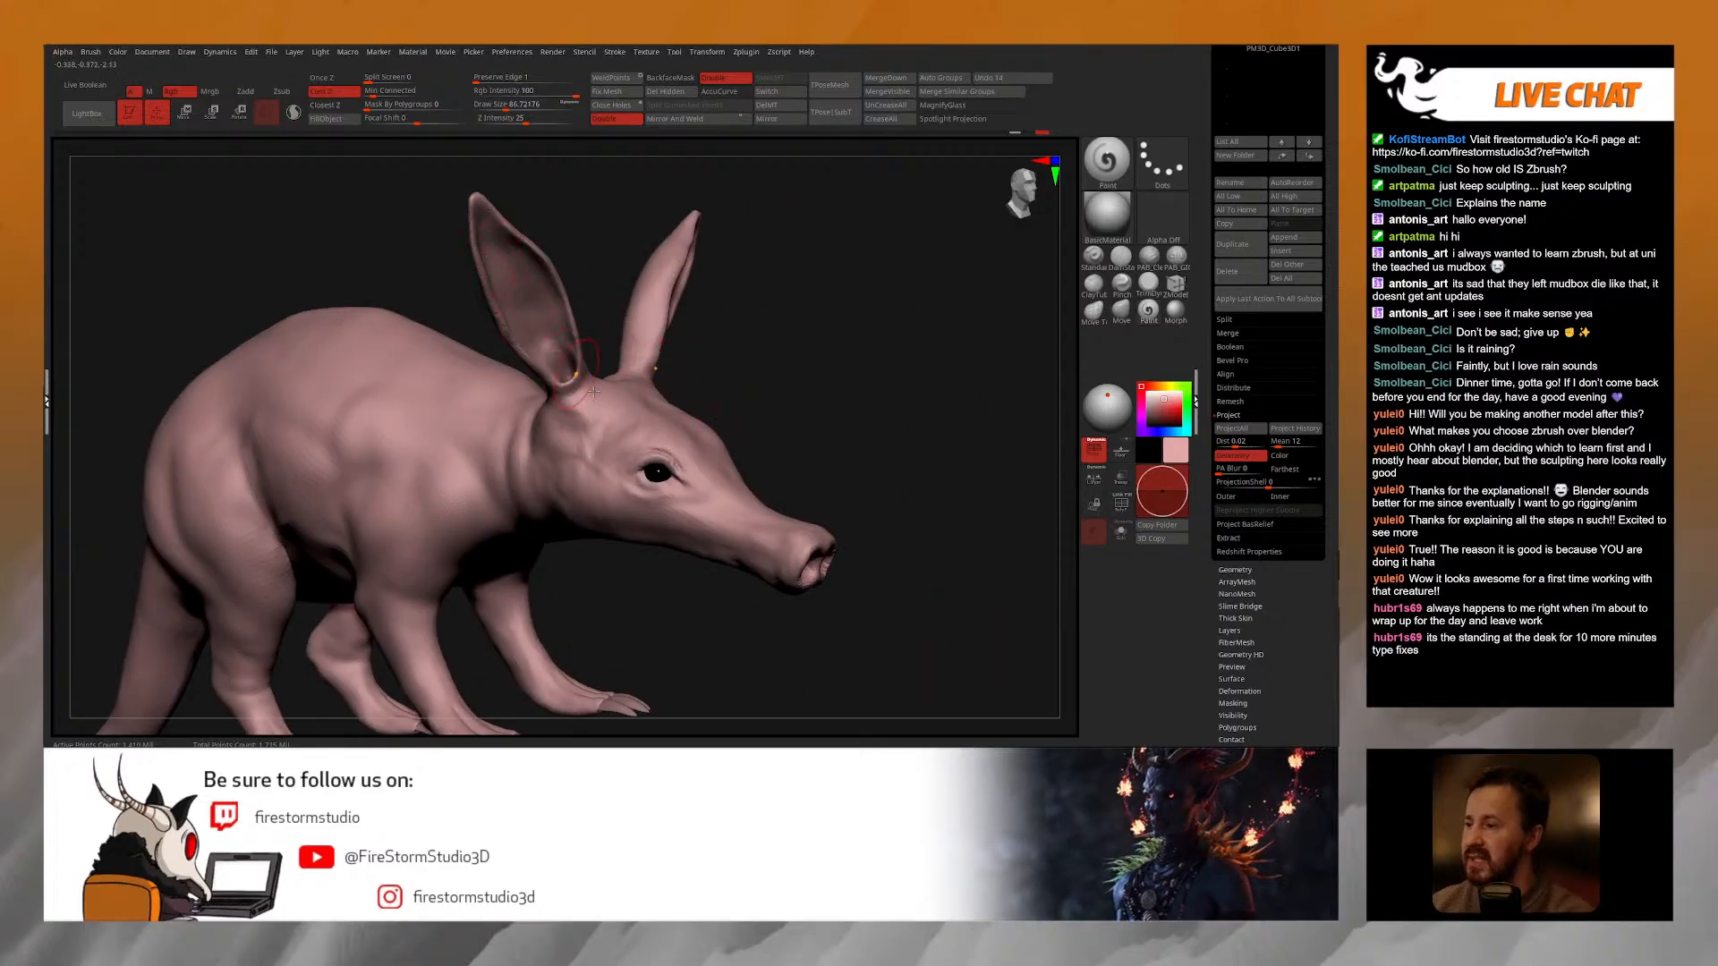
{"action": "right_click_drag", "start_coordinate": [617, 459], "coordinate": [688, 292]}
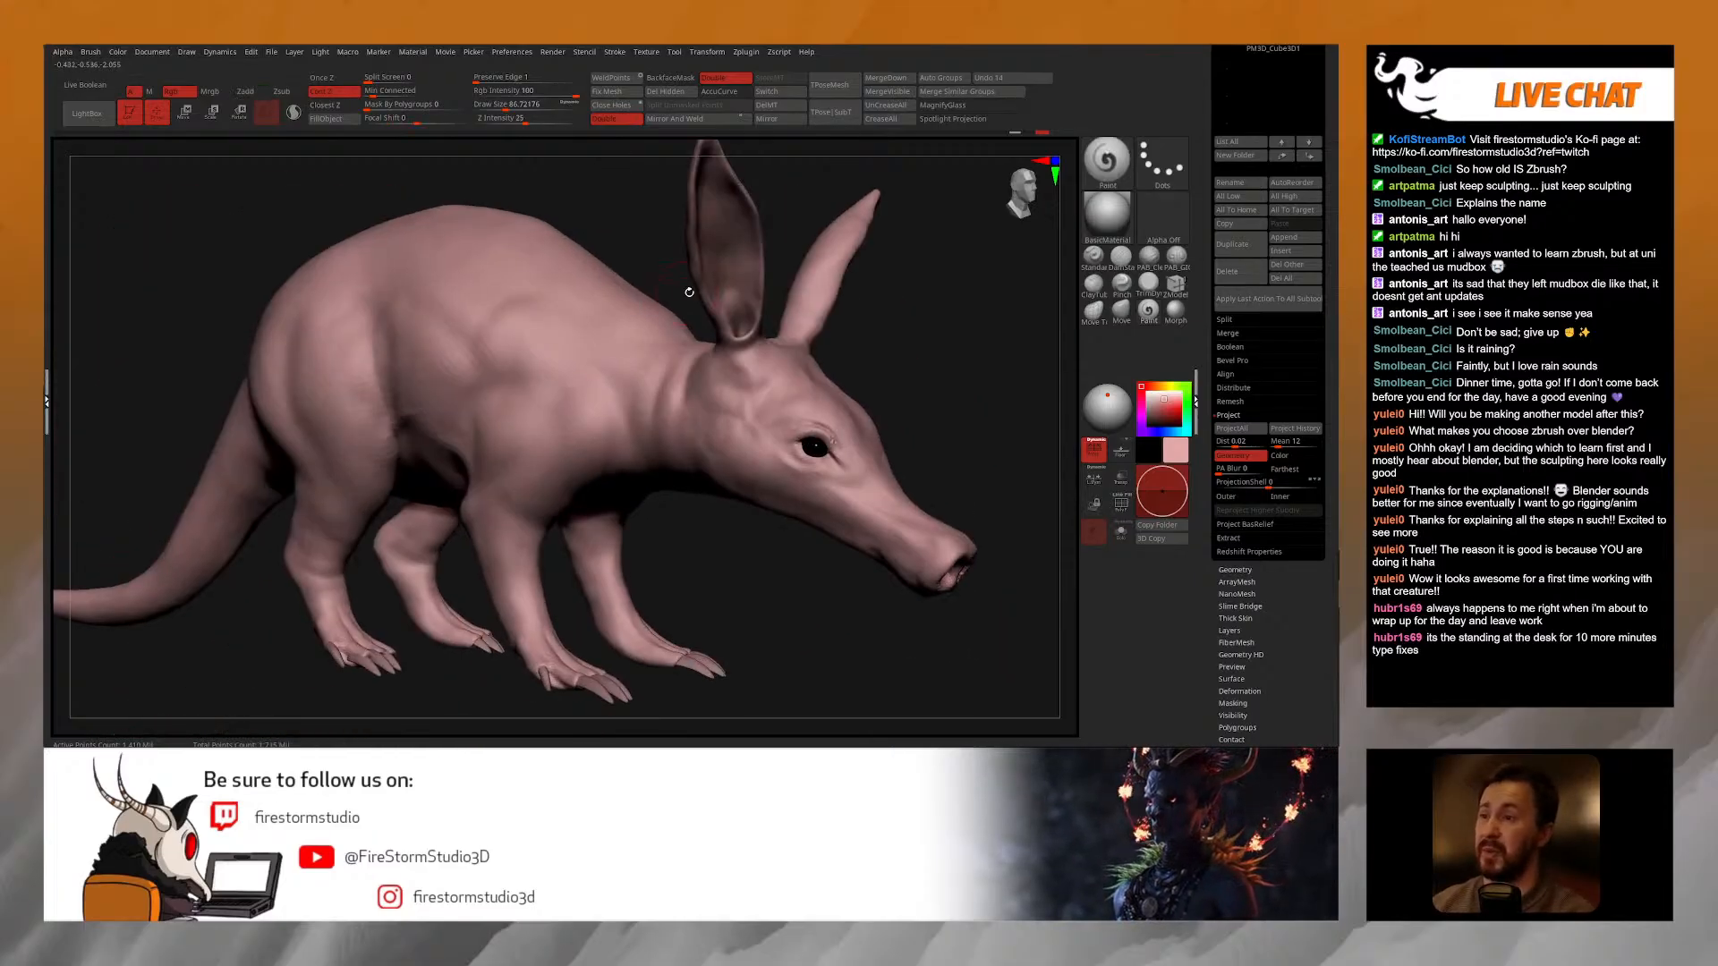
Step: Select the Morph brush for correcting projection errors and reduce its draw size over the head
{"action": "key", "text": "b"}
{"action": "key", "text": "m"}
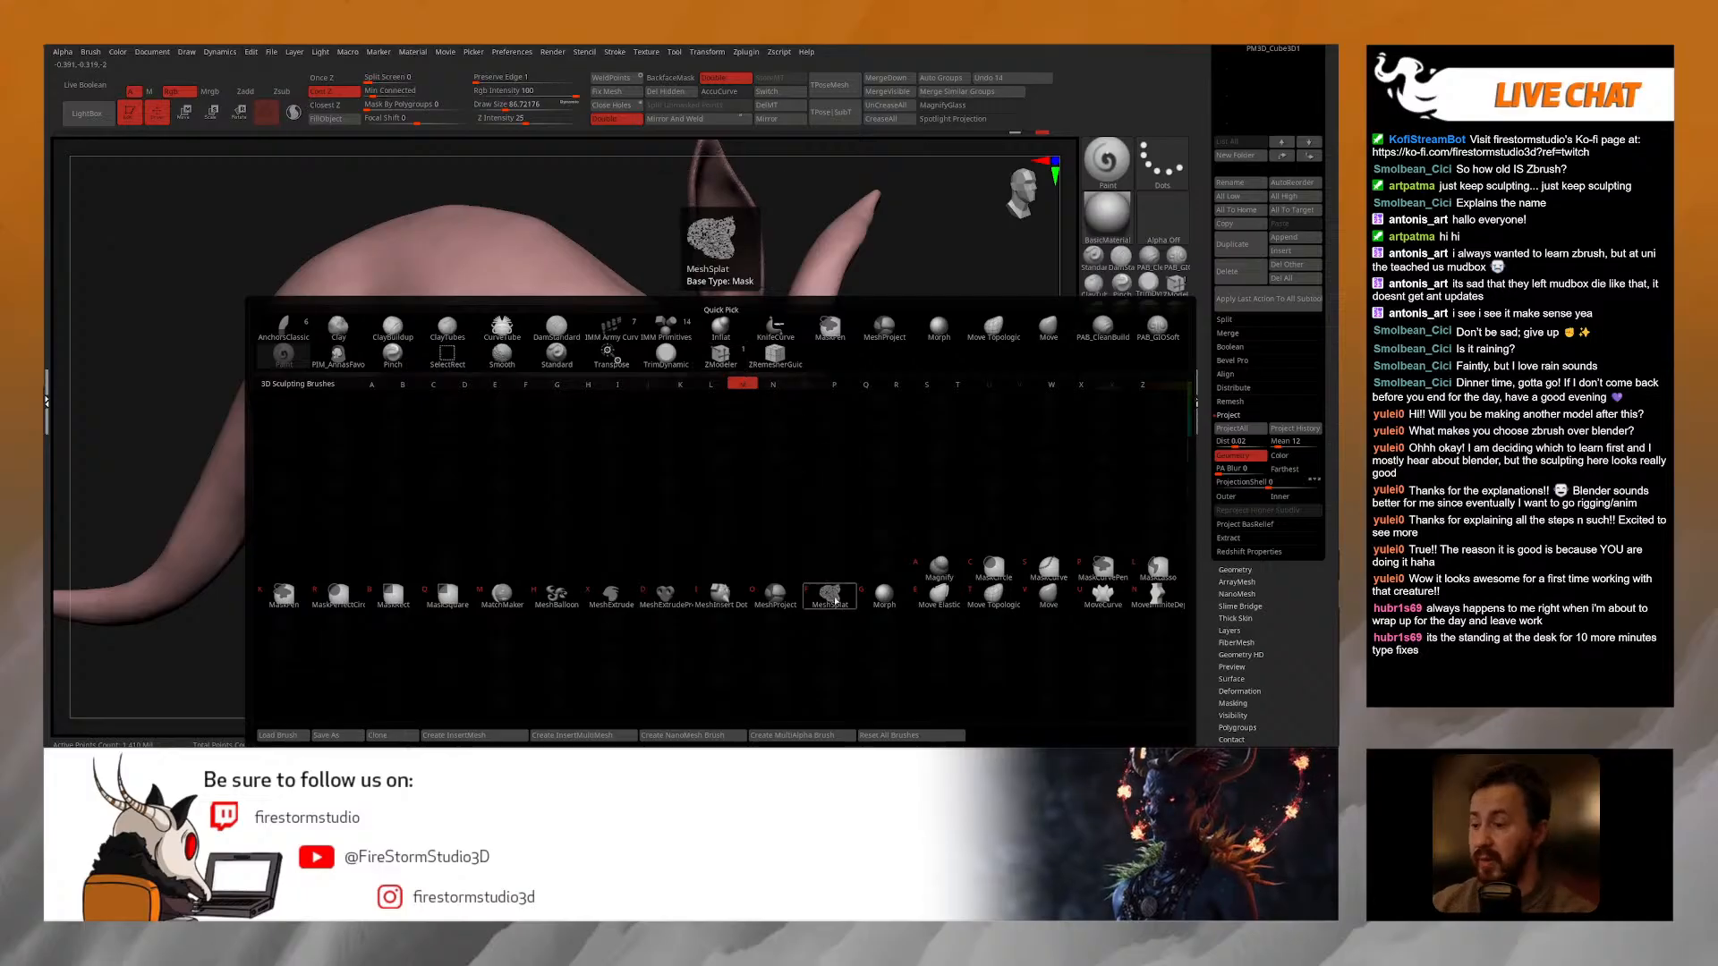
{"action": "left_click", "coordinate": [880, 594]}
{"action": "mouse_move", "coordinate": [675, 220]}
{"action": "right_mouse_down"}
{"action": "mouse_move", "coordinate": [637, 344]}
{"action": "mouse_move", "coordinate": [678, 276]}
{"action": "right_mouse_up"}
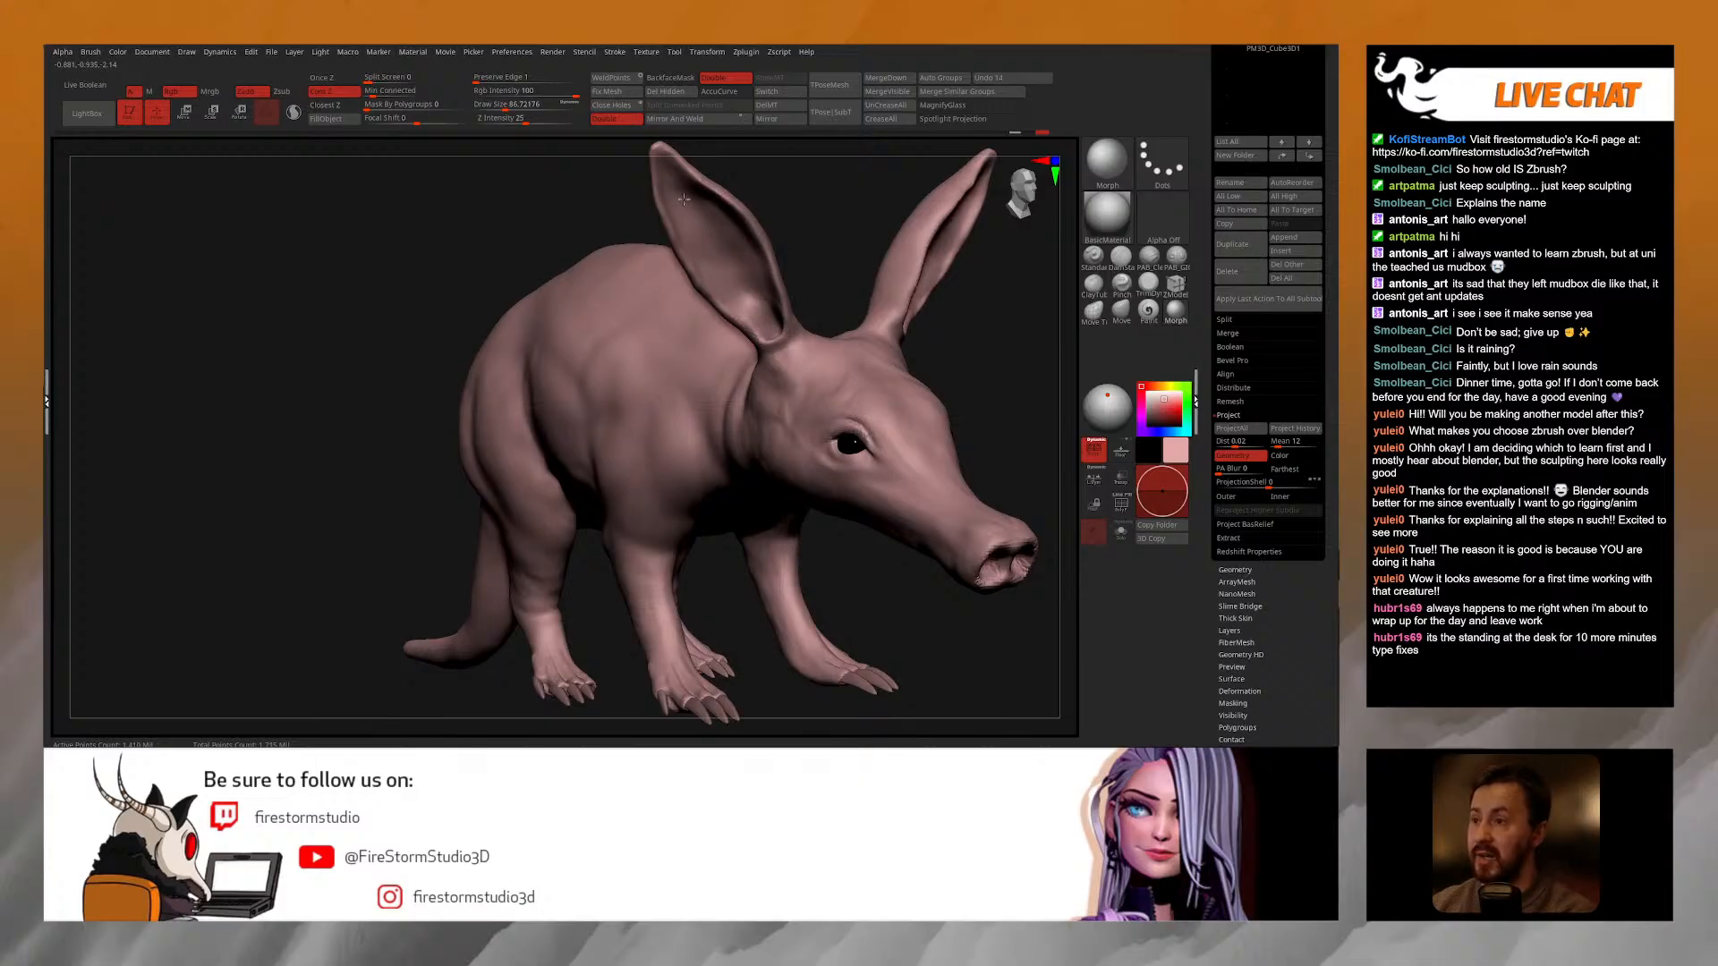
{"action": "mouse_move", "coordinate": [784, 295]}
{"action": "right_mouse_down"}
{"action": "mouse_move", "coordinate": [752, 323]}
{"action": "mouse_move", "coordinate": [796, 439]}
{"action": "right_mouse_up"}
{"action": "key", "text": "space"}
{"action": "left_click_drag", "start_coordinate": [810, 438], "coordinate": [798, 439]}
Step: Inspect the snout, nostrils and flank up close, and enlarge the Morph brush's draw size to about 93
{"action": "right_click_drag", "start_coordinate": [798, 425], "coordinate": [810, 388], "text": "ctrl"}
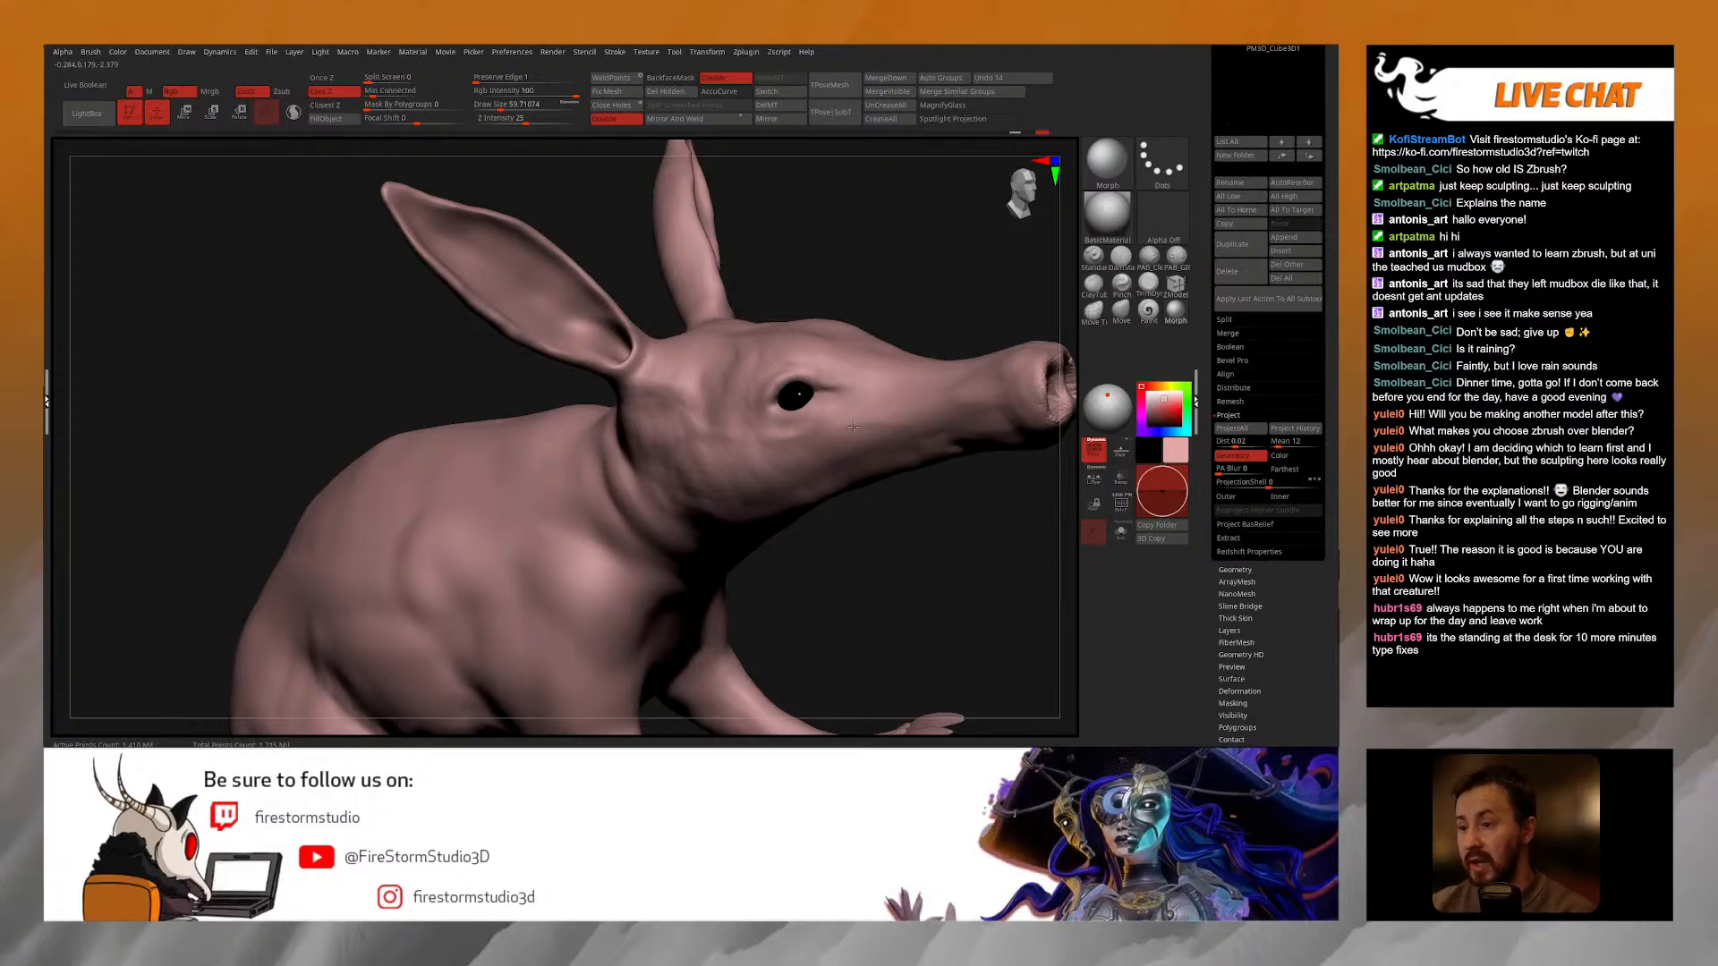
{"action": "right_click_drag", "start_coordinate": [989, 410], "coordinate": [678, 410]}
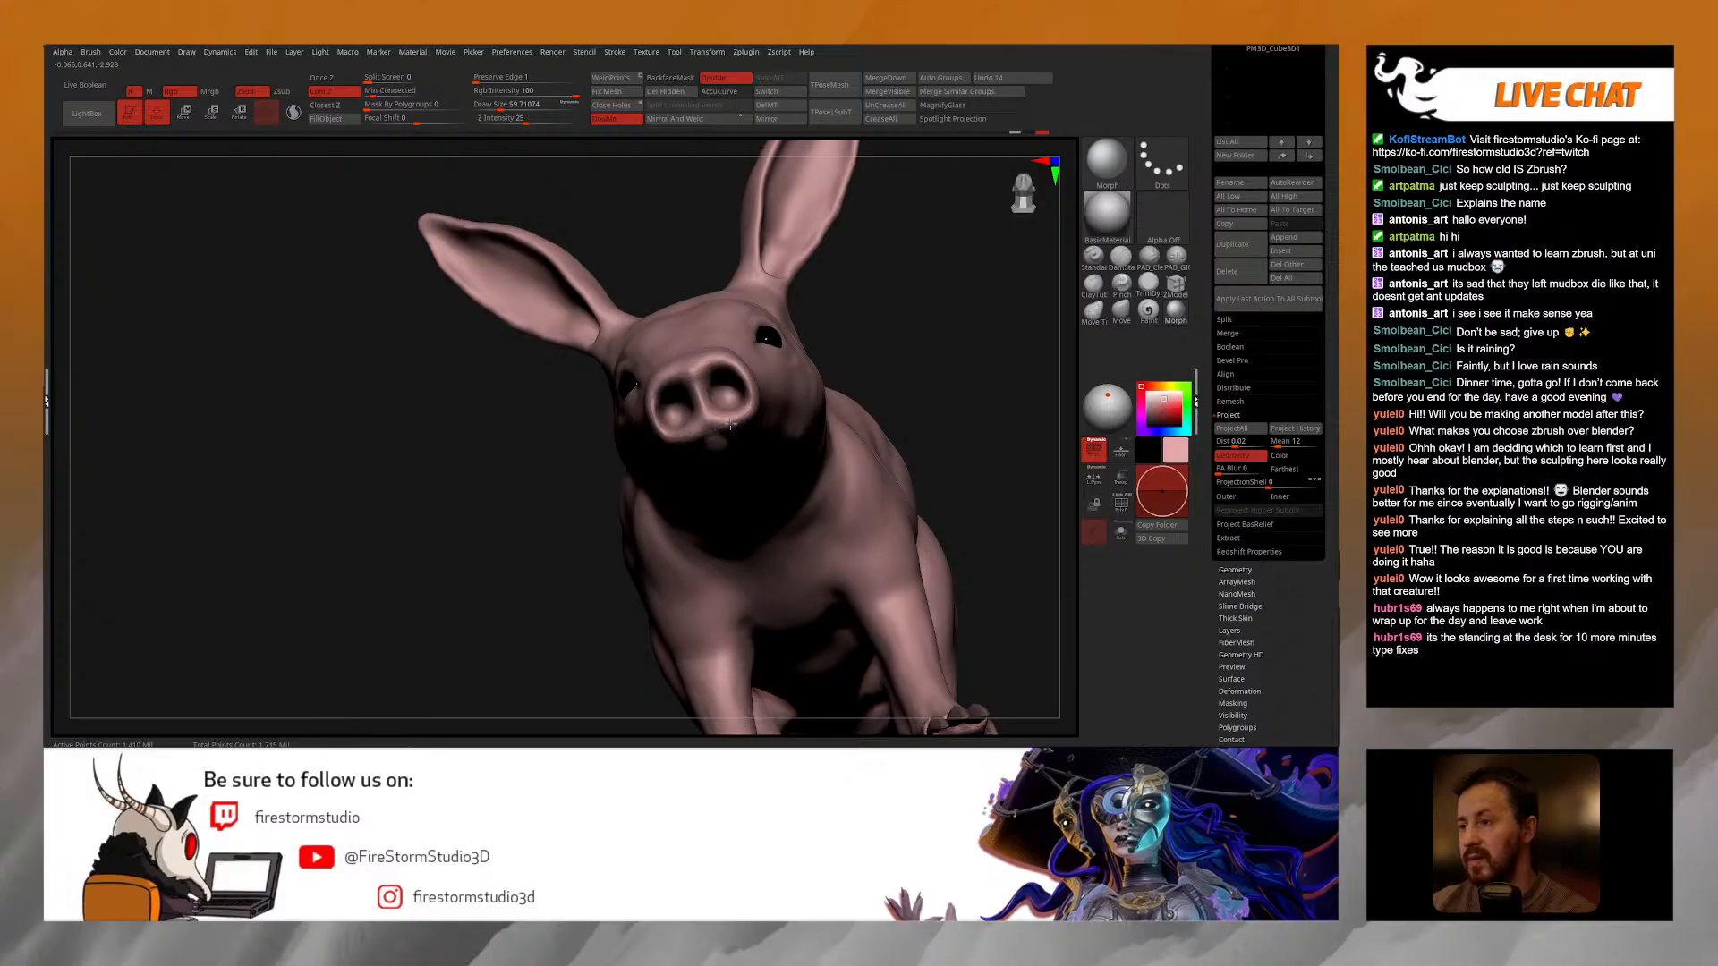
{"action": "right_click_drag", "start_coordinate": [685, 452], "coordinate": [659, 409]}
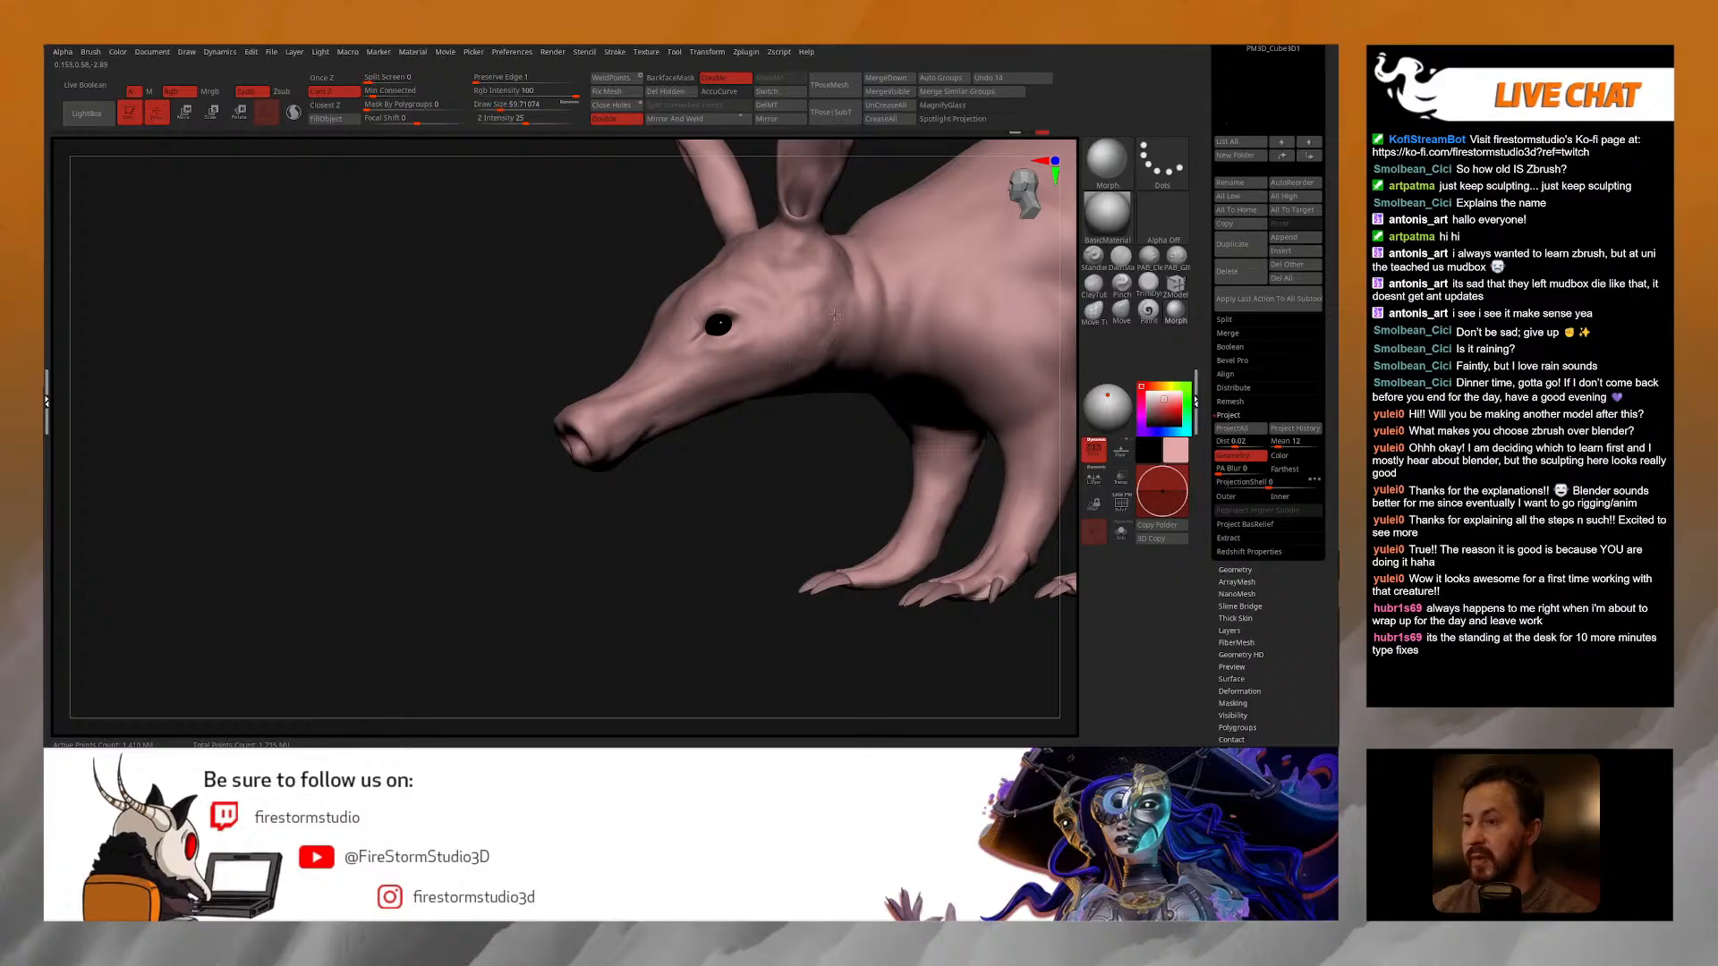
{"action": "mouse_move", "coordinate": [832, 318]}
{"action": "right_mouse_down", "text": "alt"}
{"action": "mouse_move", "coordinate": [674, 423]}
{"action": "mouse_move", "coordinate": [732, 397]}
{"action": "mouse_move", "coordinate": [593, 397]}
{"action": "right_mouse_up", "text": "alt"}
{"action": "key", "text": "space"}
{"action": "left_click_drag", "start_coordinate": [715, 439], "coordinate": [711, 439]}
{"action": "key", "text": "space"}
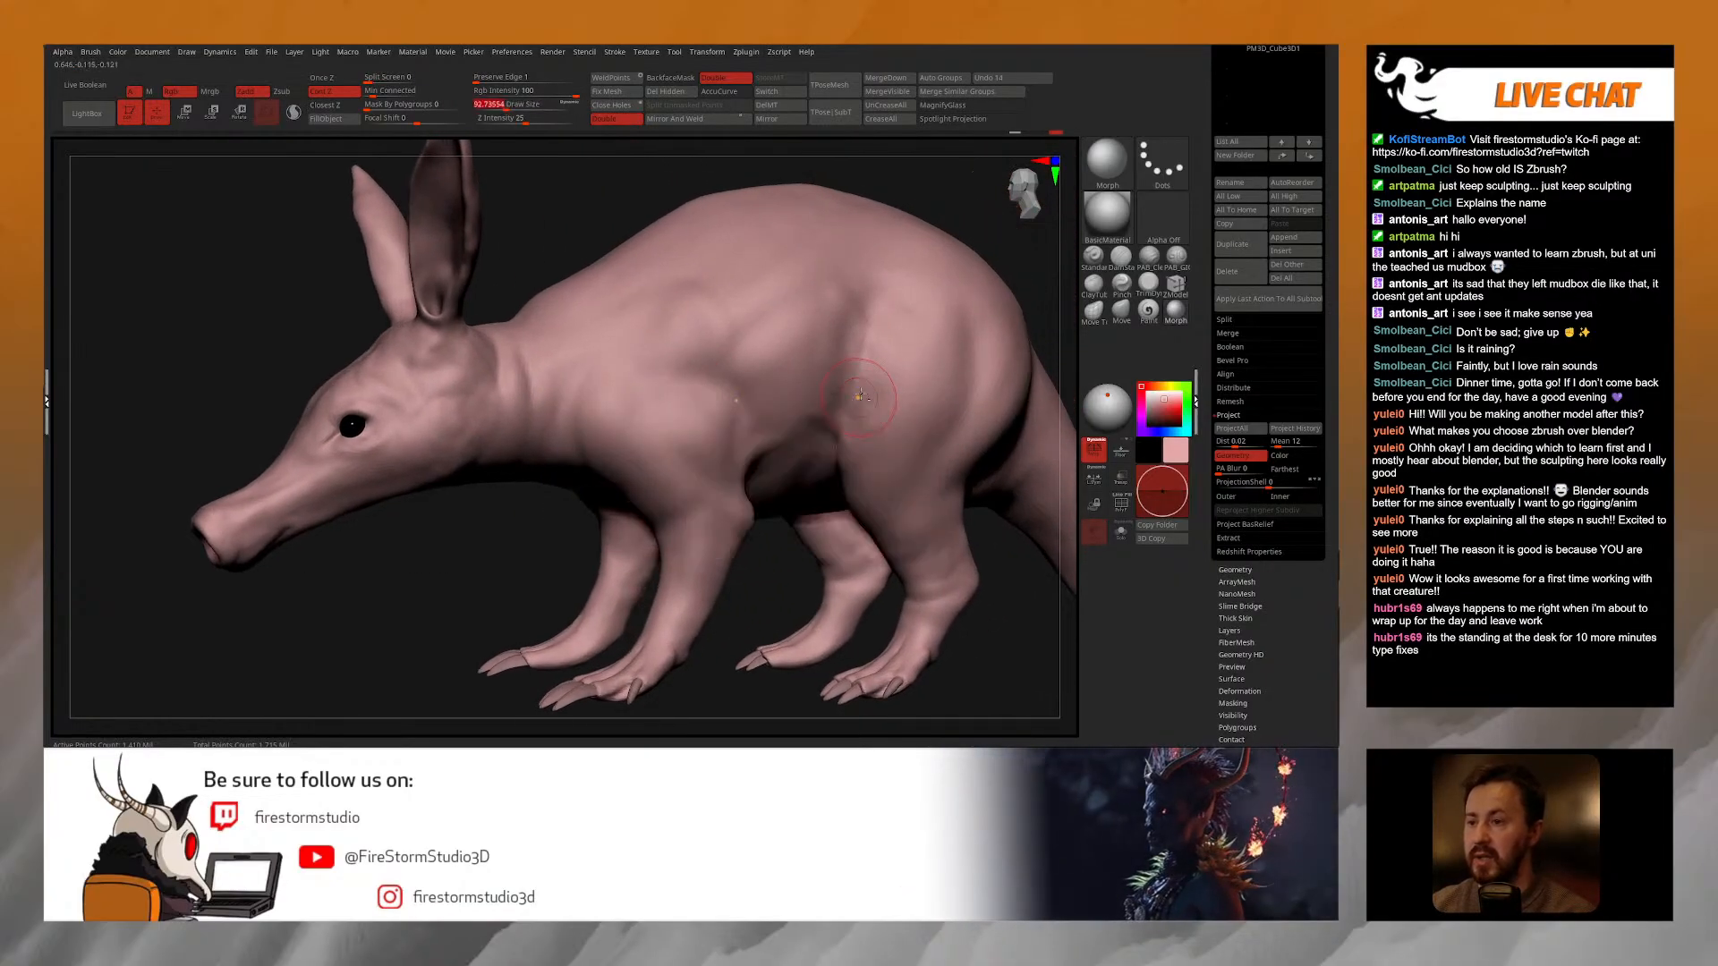
Step: Adjust the brush size and examine the projected body, legs, paws and tail from both sides and from behind
{"action": "right_click_drag", "start_coordinate": [842, 448], "coordinate": [846, 384], "text": "ctrl"}
{"action": "key", "text": "space"}
{"action": "left_click_drag", "start_coordinate": [770, 439], "coordinate": [791, 439]}
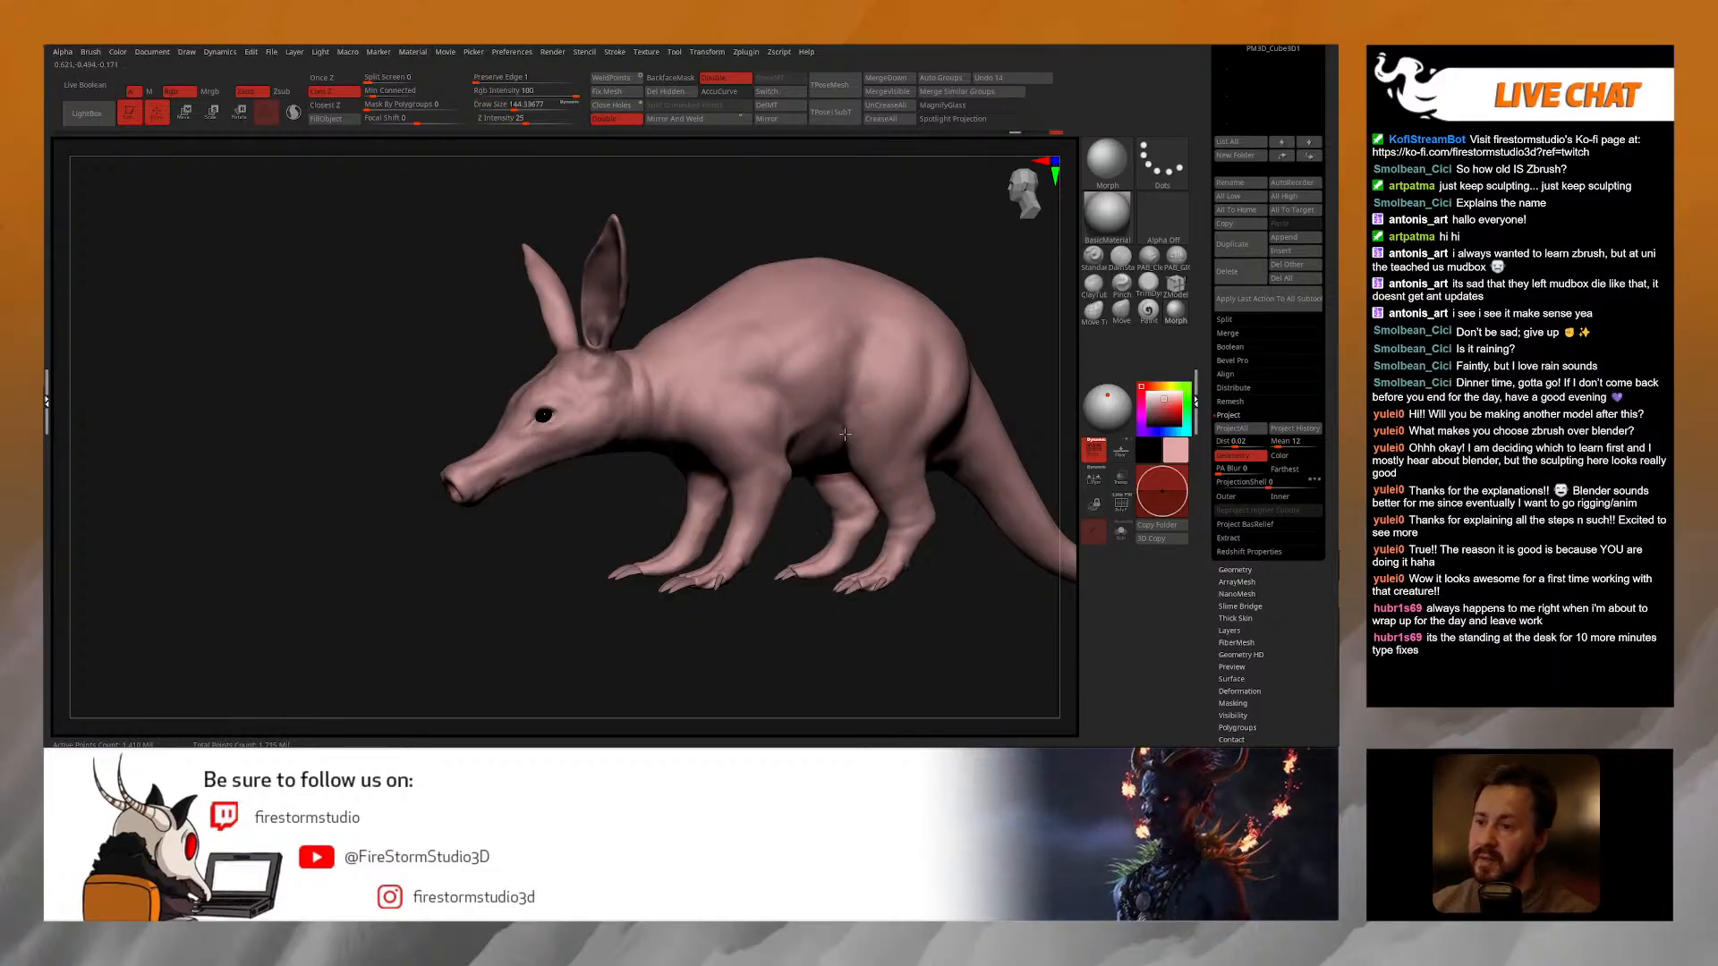
{"action": "left_click_drag", "start_coordinate": [859, 369], "coordinate": [853, 437]}
{"action": "mouse_move", "coordinate": [852, 437]}
{"action": "right_mouse_down"}
{"action": "mouse_move", "coordinate": [721, 452]}
{"action": "mouse_move", "coordinate": [853, 361]}
{"action": "right_mouse_up"}
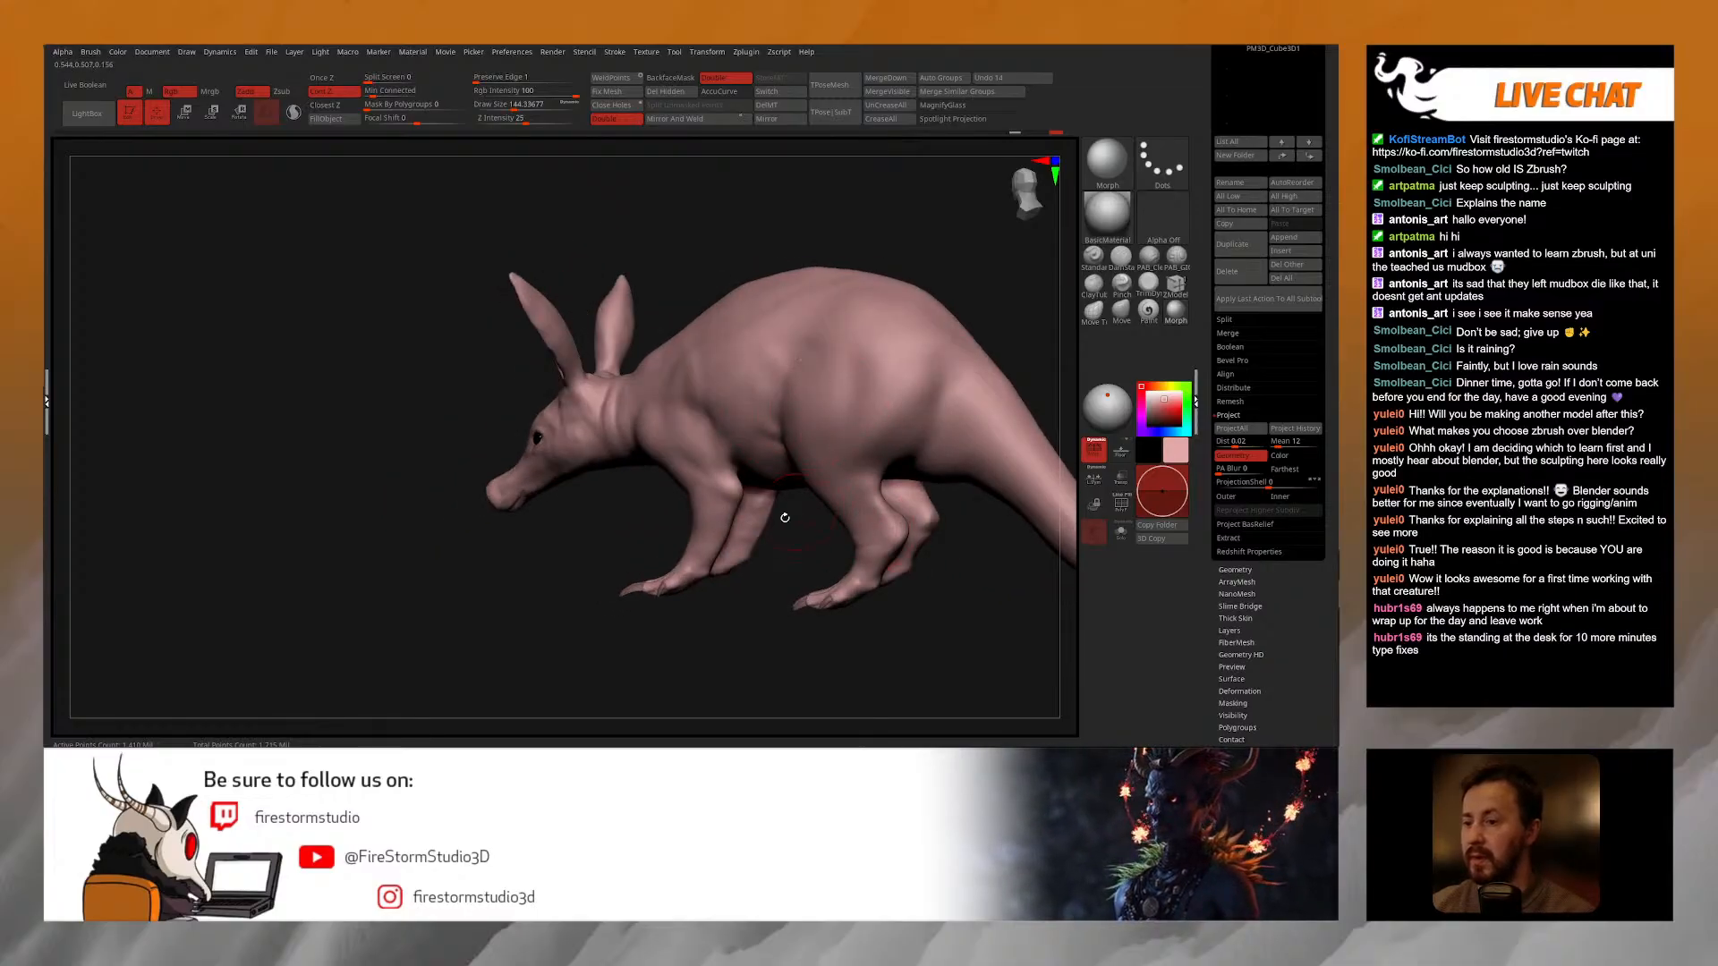
{"action": "mouse_move", "coordinate": [721, 548]}
{"action": "right_mouse_down"}
{"action": "mouse_move", "coordinate": [783, 533]}
{"action": "mouse_move", "coordinate": [796, 457]}
{"action": "mouse_move", "coordinate": [886, 546]}
{"action": "mouse_move", "coordinate": [810, 491]}
{"action": "mouse_move", "coordinate": [763, 488]}
{"action": "right_mouse_up"}
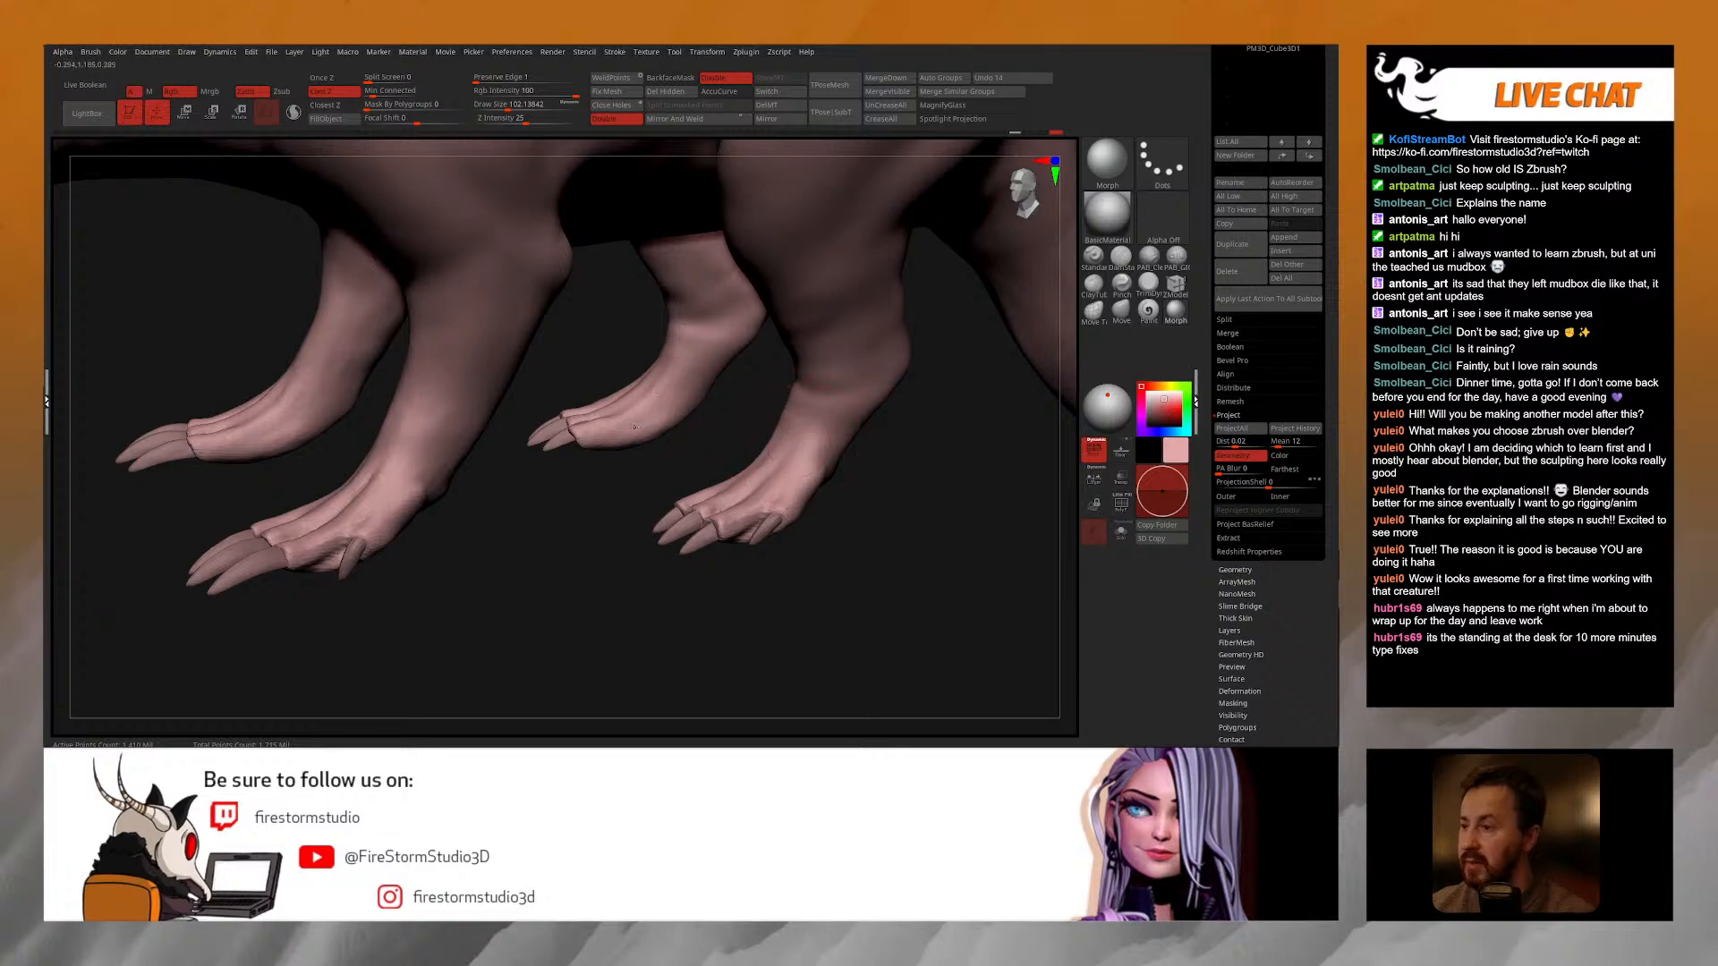
{"action": "right_click_drag", "start_coordinate": [728, 251], "coordinate": [765, 374]}
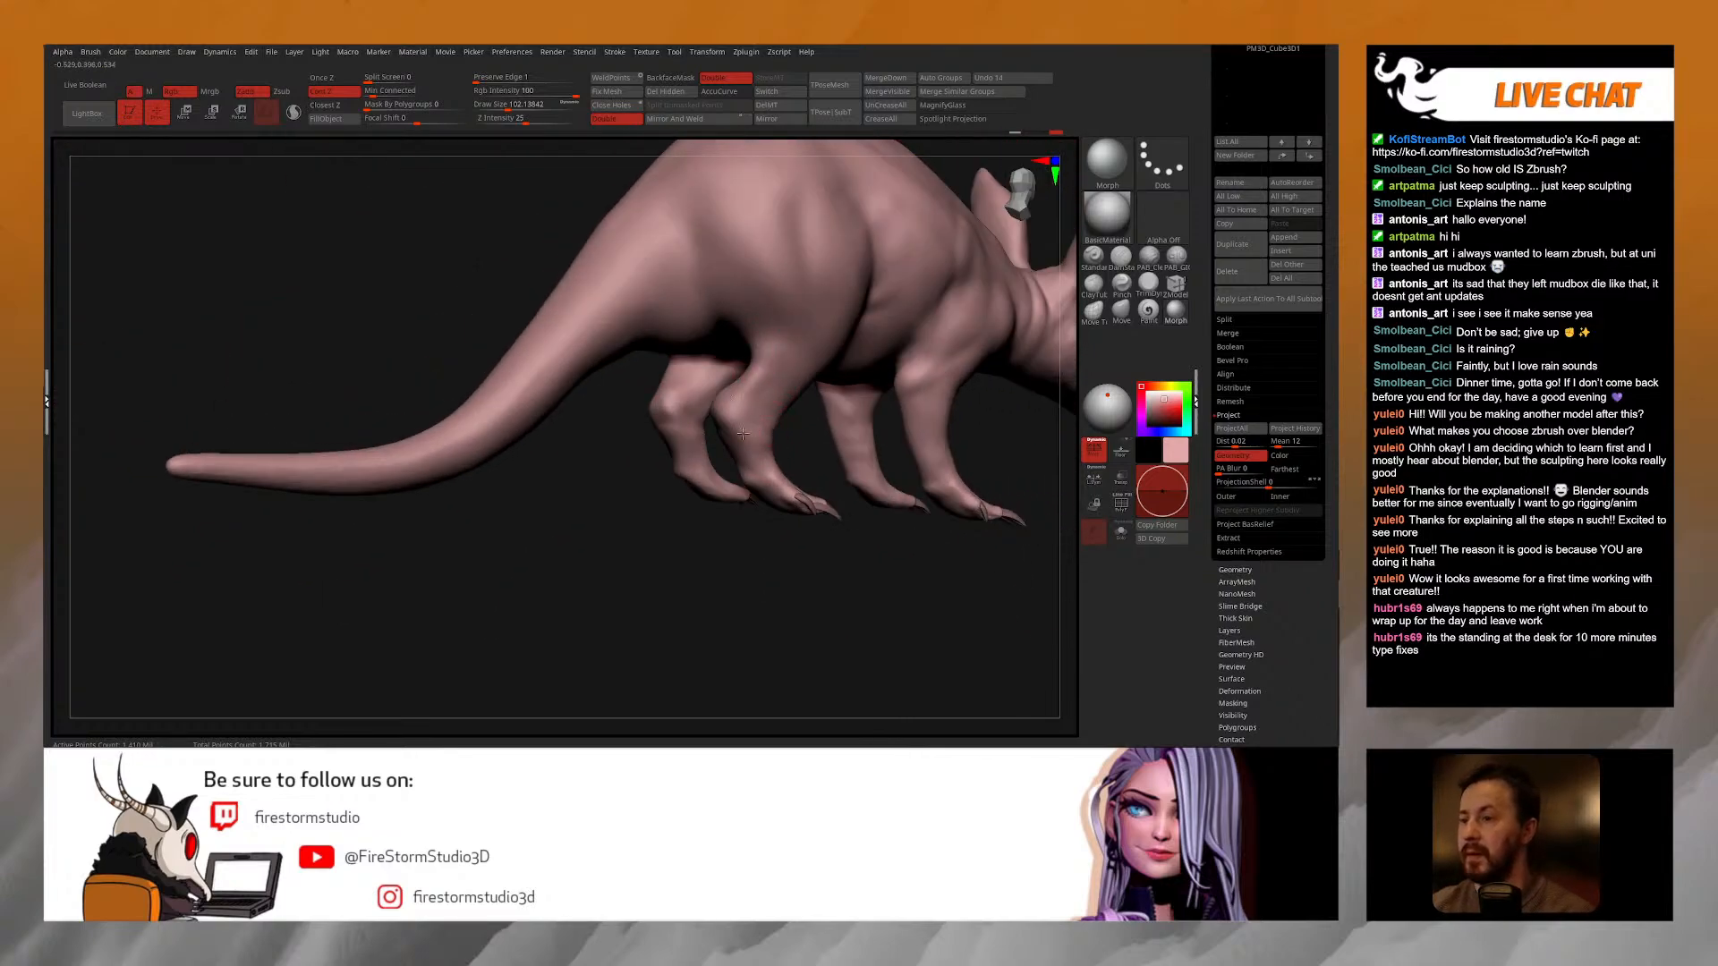
{"action": "right_click_drag", "start_coordinate": [710, 444], "coordinate": [617, 460]}
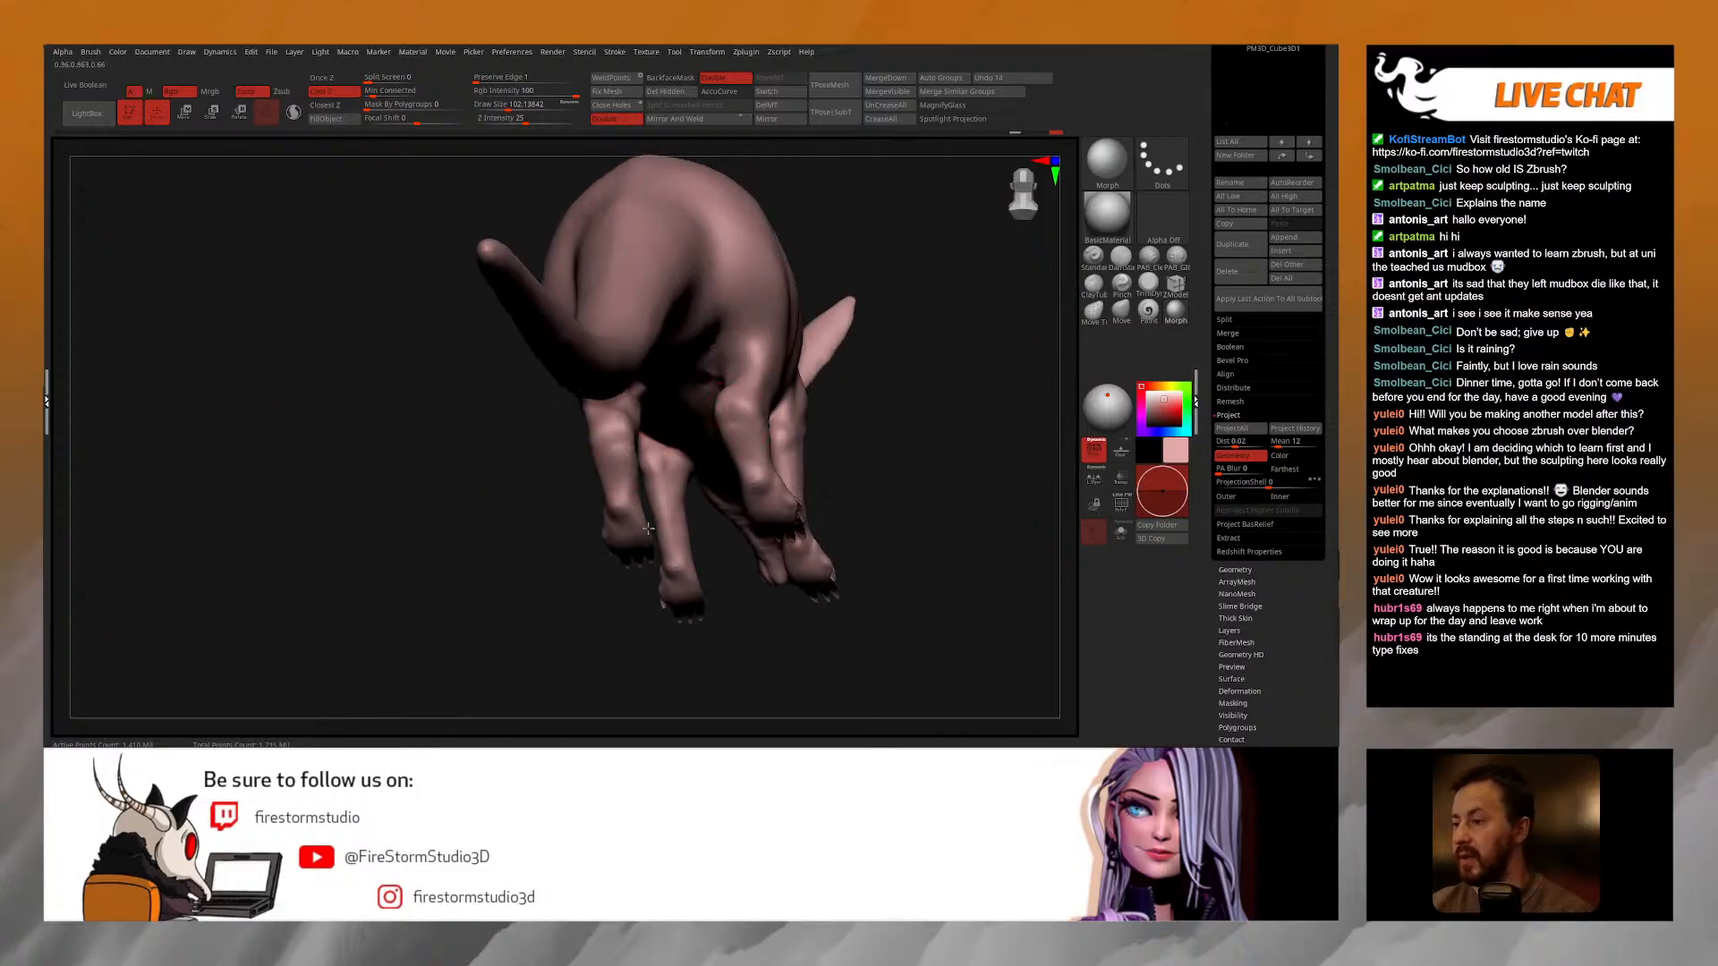
{"action": "right_click_drag", "start_coordinate": [651, 533], "coordinate": [624, 466]}
{"action": "mouse_move", "coordinate": [621, 372]}
{"action": "right_mouse_down"}
{"action": "mouse_move", "coordinate": [666, 376]}
{"action": "mouse_move", "coordinate": [647, 392]}
{"action": "right_mouse_up"}
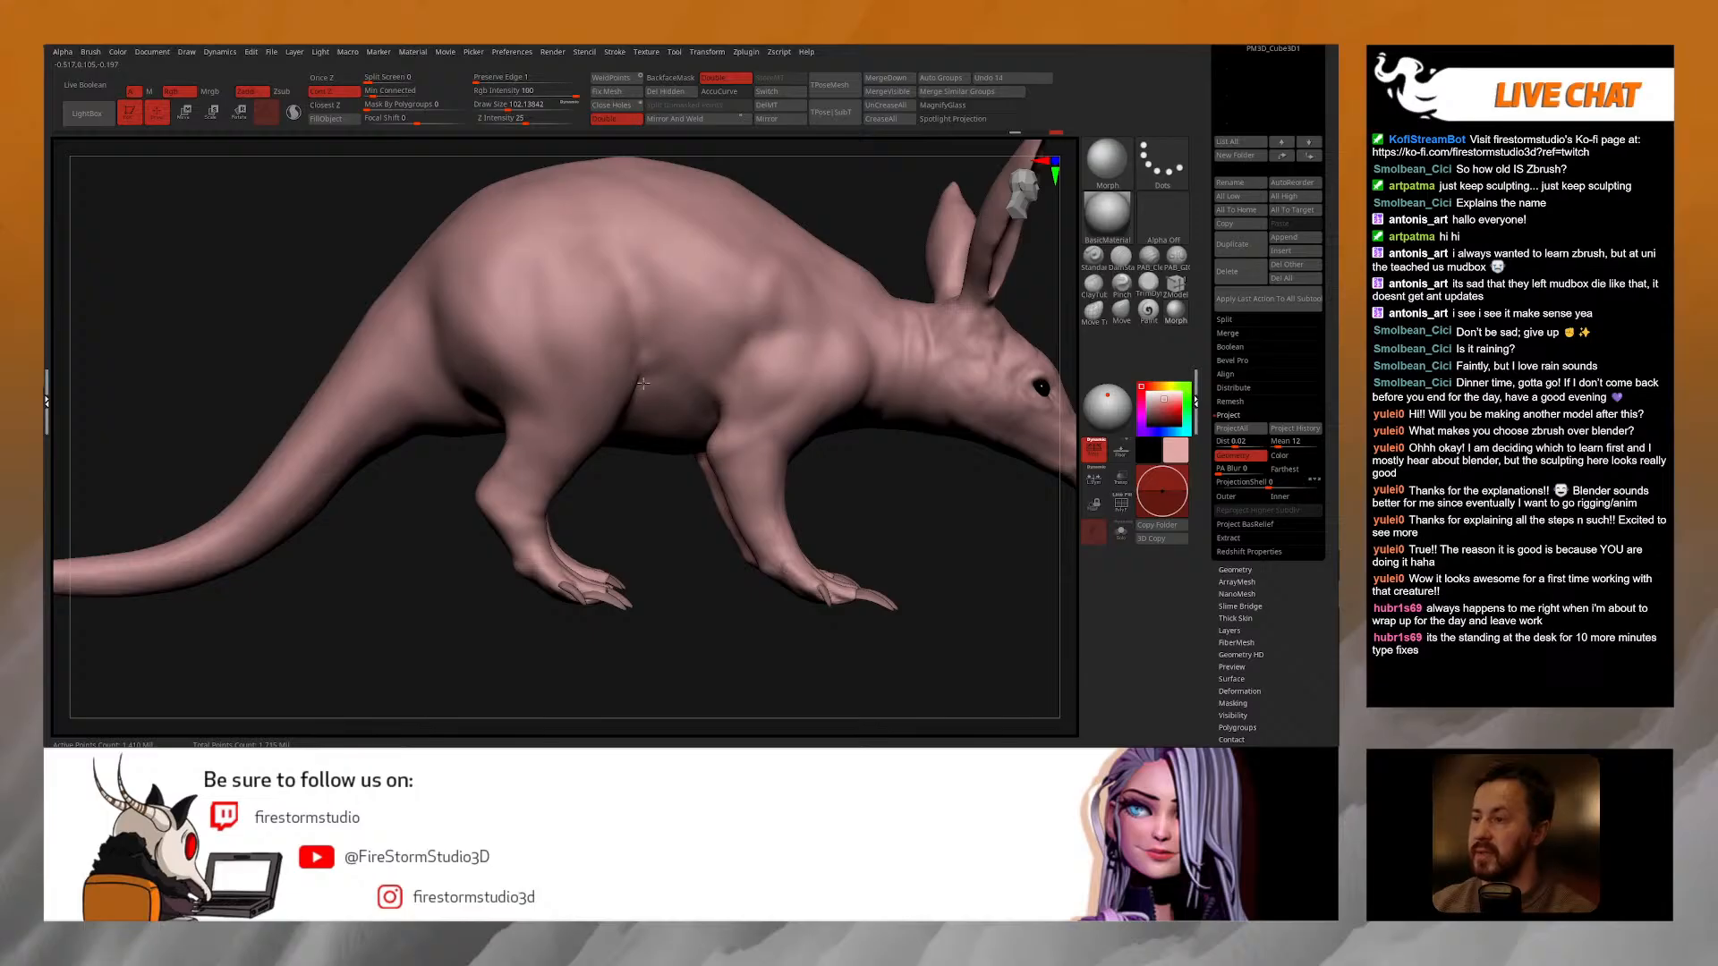
Step: Examine the front paws, belly, soles and underside of the tail for projection errors
{"action": "right_click_drag", "start_coordinate": [757, 536], "coordinate": [789, 534]}
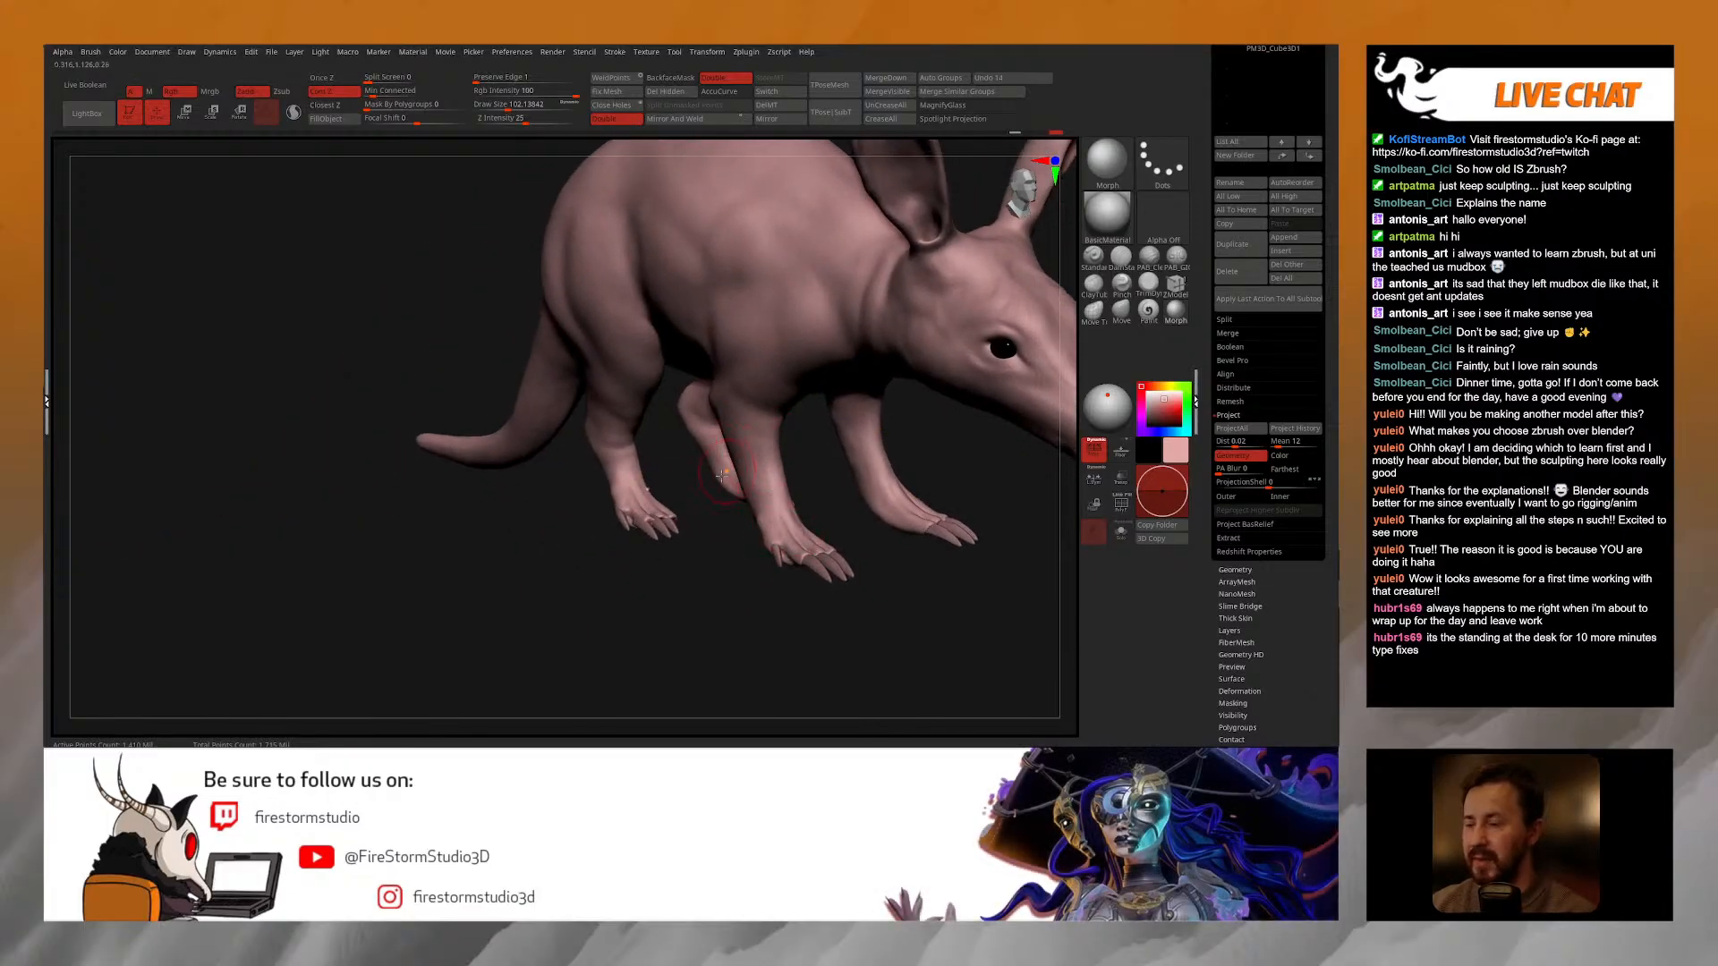
{"action": "right_click_drag", "start_coordinate": [729, 473], "coordinate": [697, 526]}
{"action": "mouse_move", "coordinate": [609, 474]}
{"action": "right_mouse_down"}
{"action": "mouse_move", "coordinate": [590, 411]}
{"action": "mouse_move", "coordinate": [631, 242]}
{"action": "right_mouse_up"}
{"action": "right_click_drag", "start_coordinate": [827, 429], "coordinate": [829, 469], "text": "shift"}
{"action": "right_click_drag", "start_coordinate": [797, 409], "coordinate": [641, 457], "text": "alt"}
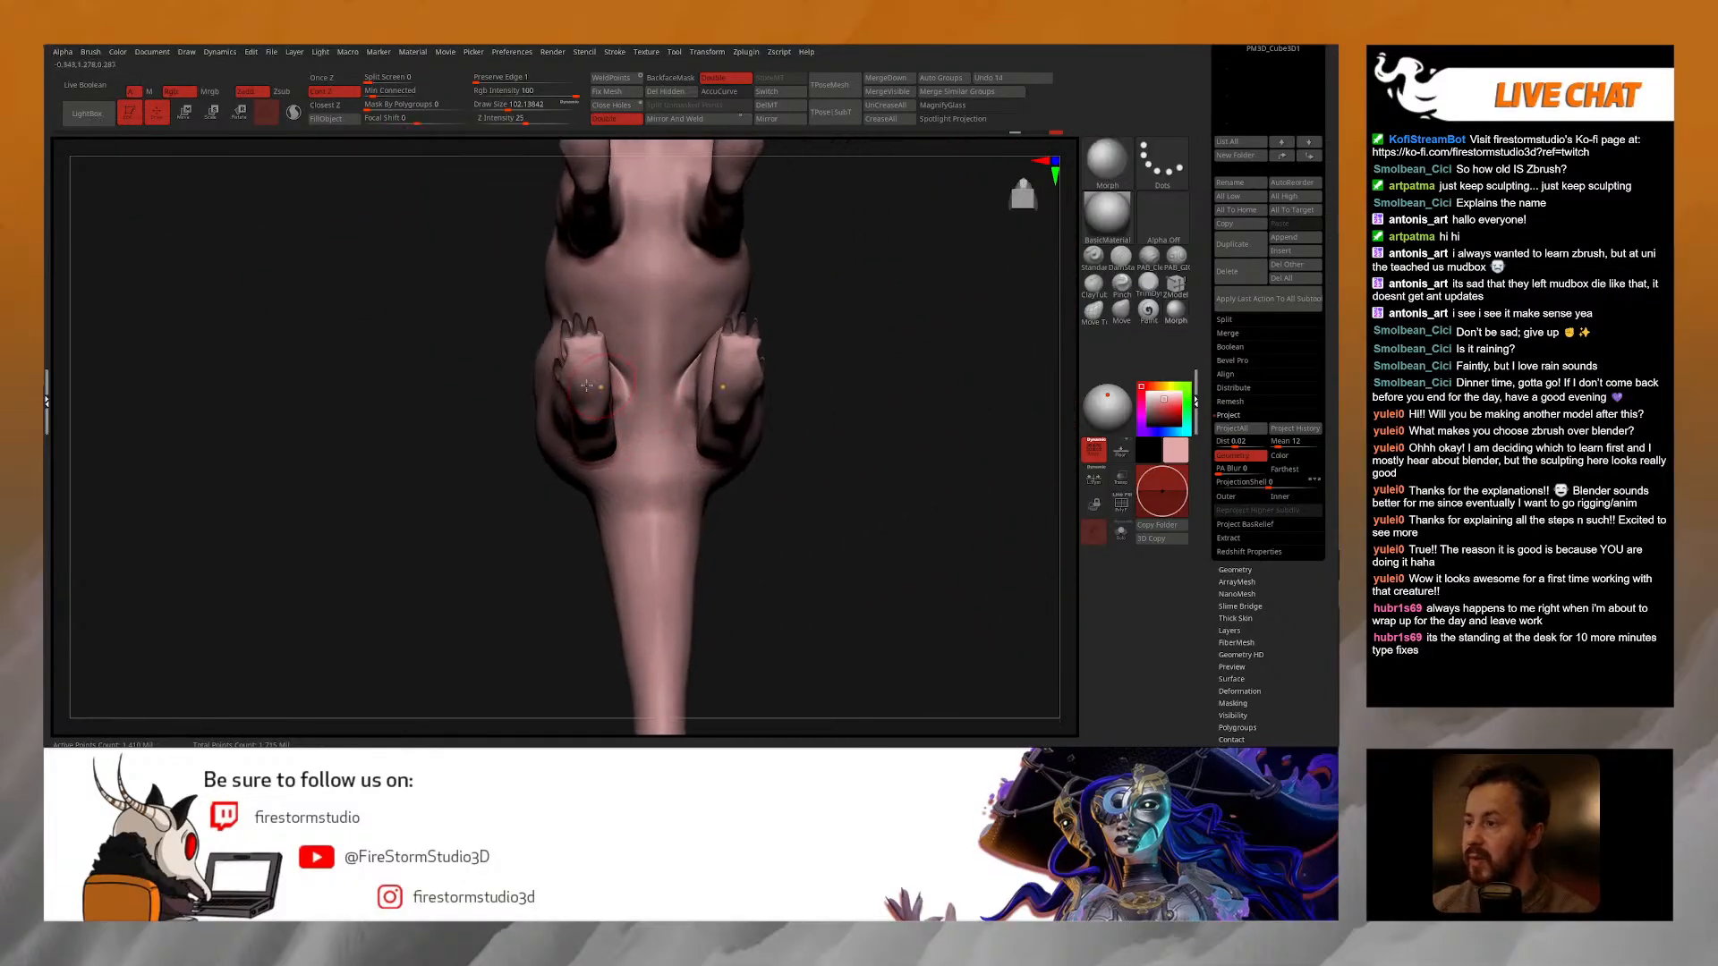
{"action": "right_click_drag", "start_coordinate": [599, 379], "coordinate": [552, 377], "text": "ctrl"}
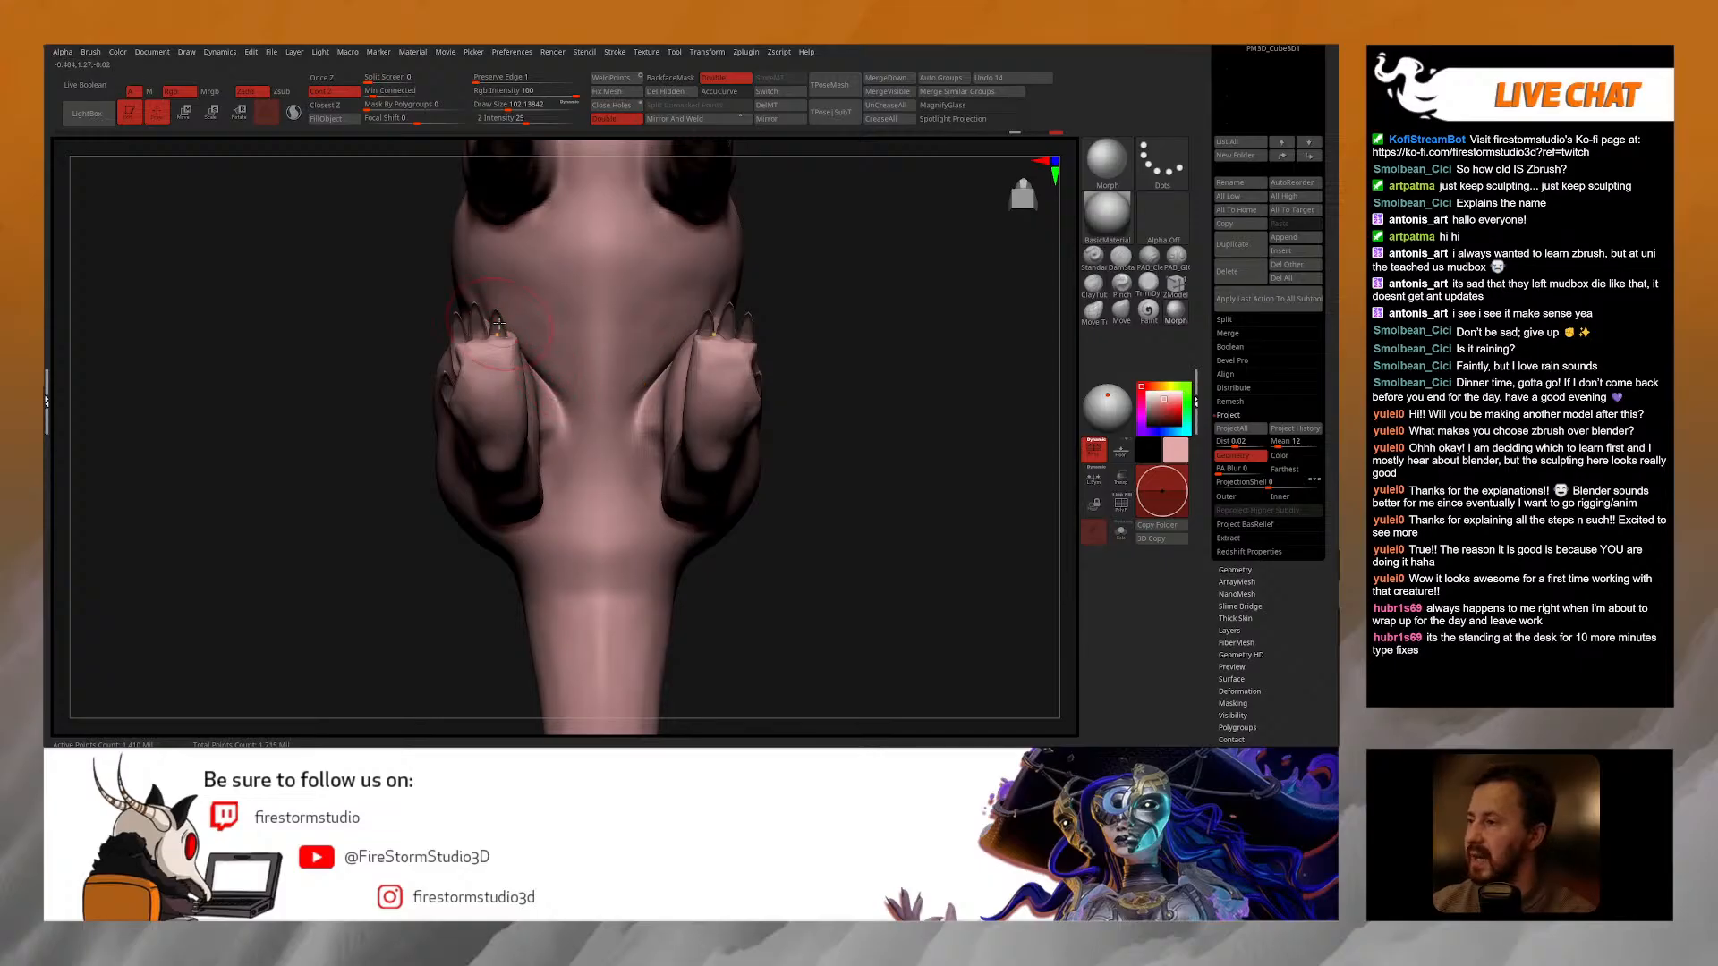
{"action": "left_click_drag", "start_coordinate": [518, 342], "coordinate": [524, 367]}
{"action": "mouse_move", "coordinate": [528, 374]}
{"action": "right_mouse_down", "text": "ctrl"}
{"action": "mouse_move", "coordinate": [581, 384]}
{"action": "mouse_move", "coordinate": [593, 447]}
{"action": "mouse_move", "coordinate": [646, 484]}
{"action": "right_mouse_up", "text": "ctrl"}
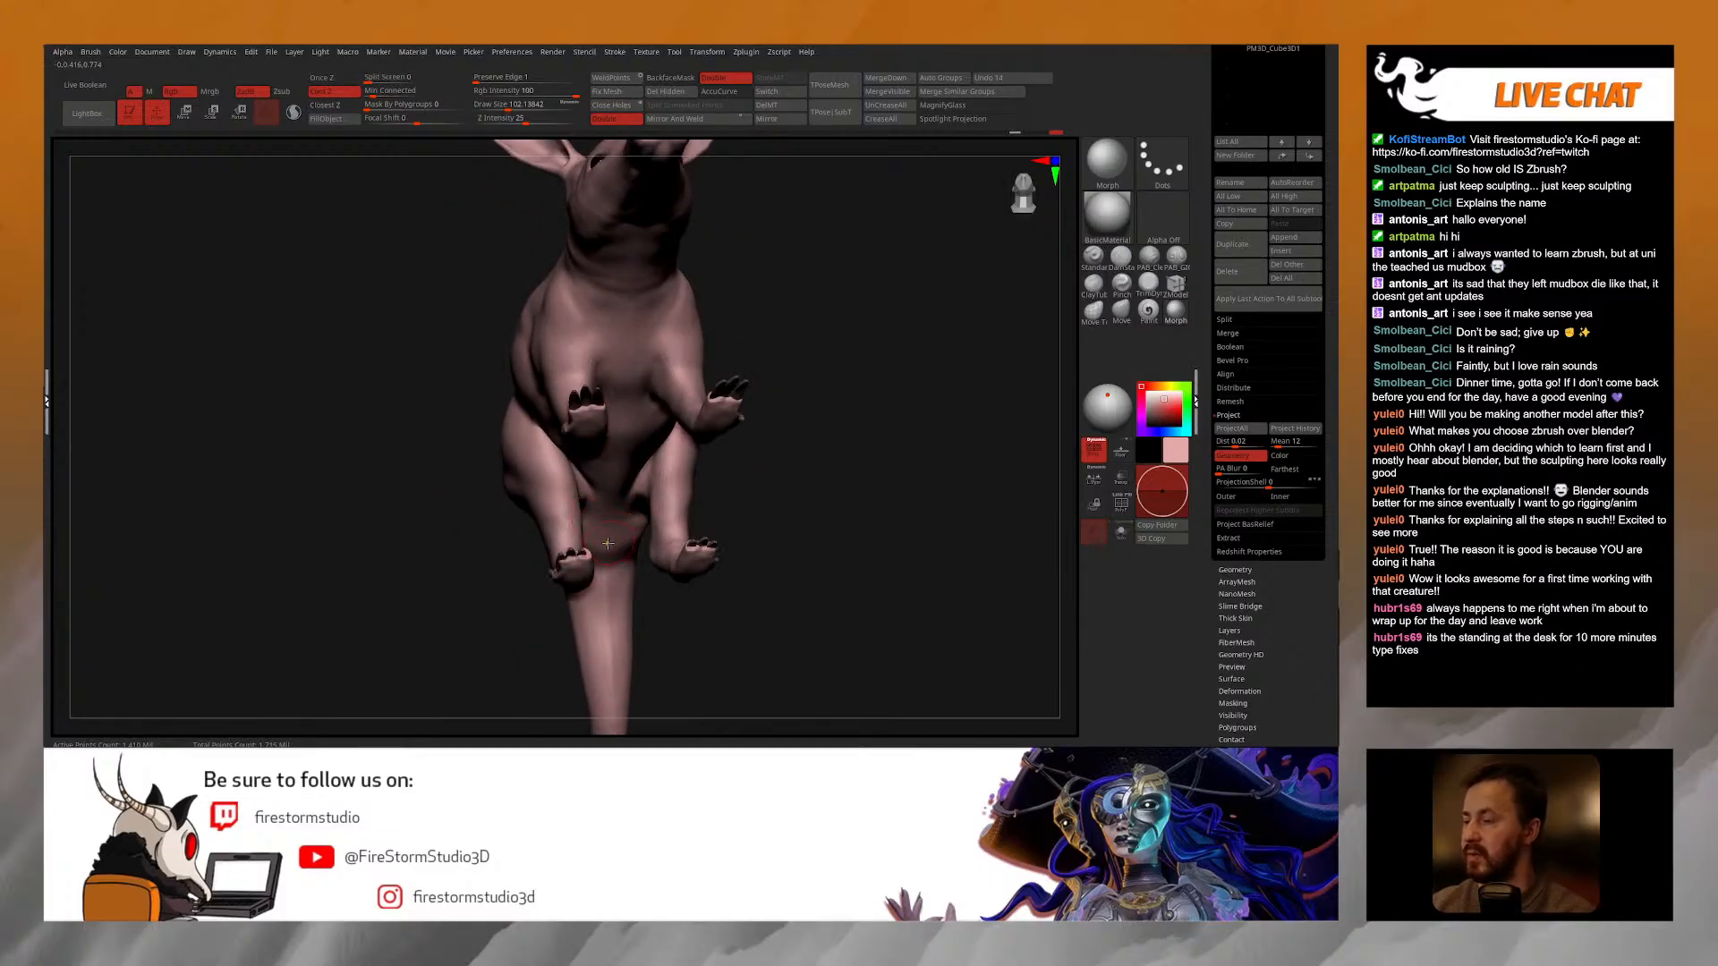
Step: Isolate the claws subtool, mask the rear claws and split the unmasked front claws into their own subtool
{"action": "left_click_drag", "start_coordinate": [1337, 100], "coordinate": [1338, 243]}
{"action": "left_click", "coordinate": [1273, 374]}
{"action": "mouse_move", "coordinate": [781, 477]}
{"action": "right_mouse_down"}
{"action": "mouse_move", "coordinate": [817, 533]}
{"action": "mouse_move", "coordinate": [789, 368]}
{"action": "right_mouse_up"}
{"action": "left_click", "coordinate": [776, 568]}
{"action": "right_click_drag", "start_coordinate": [780, 495], "coordinate": [757, 388]}
{"action": "left_click", "coordinate": [802, 430]}
{"action": "left_click", "coordinate": [853, 451]}
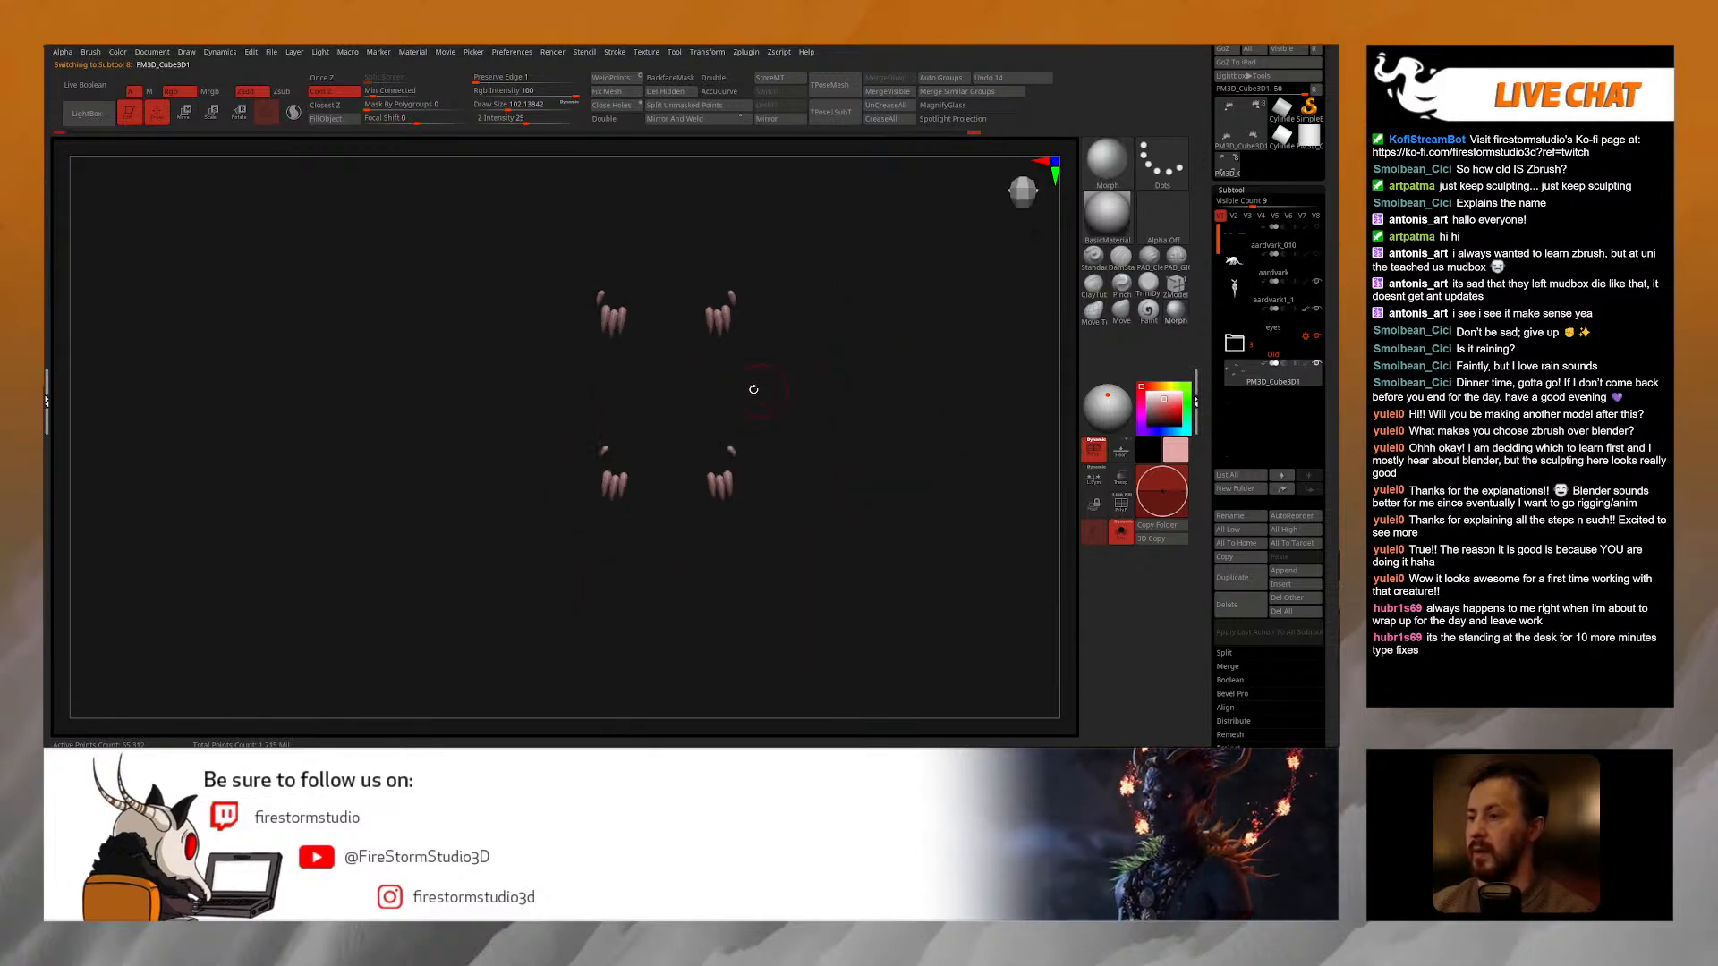
{"action": "left_click_drag", "start_coordinate": [549, 244], "coordinate": [777, 393], "text": "ctrl"}
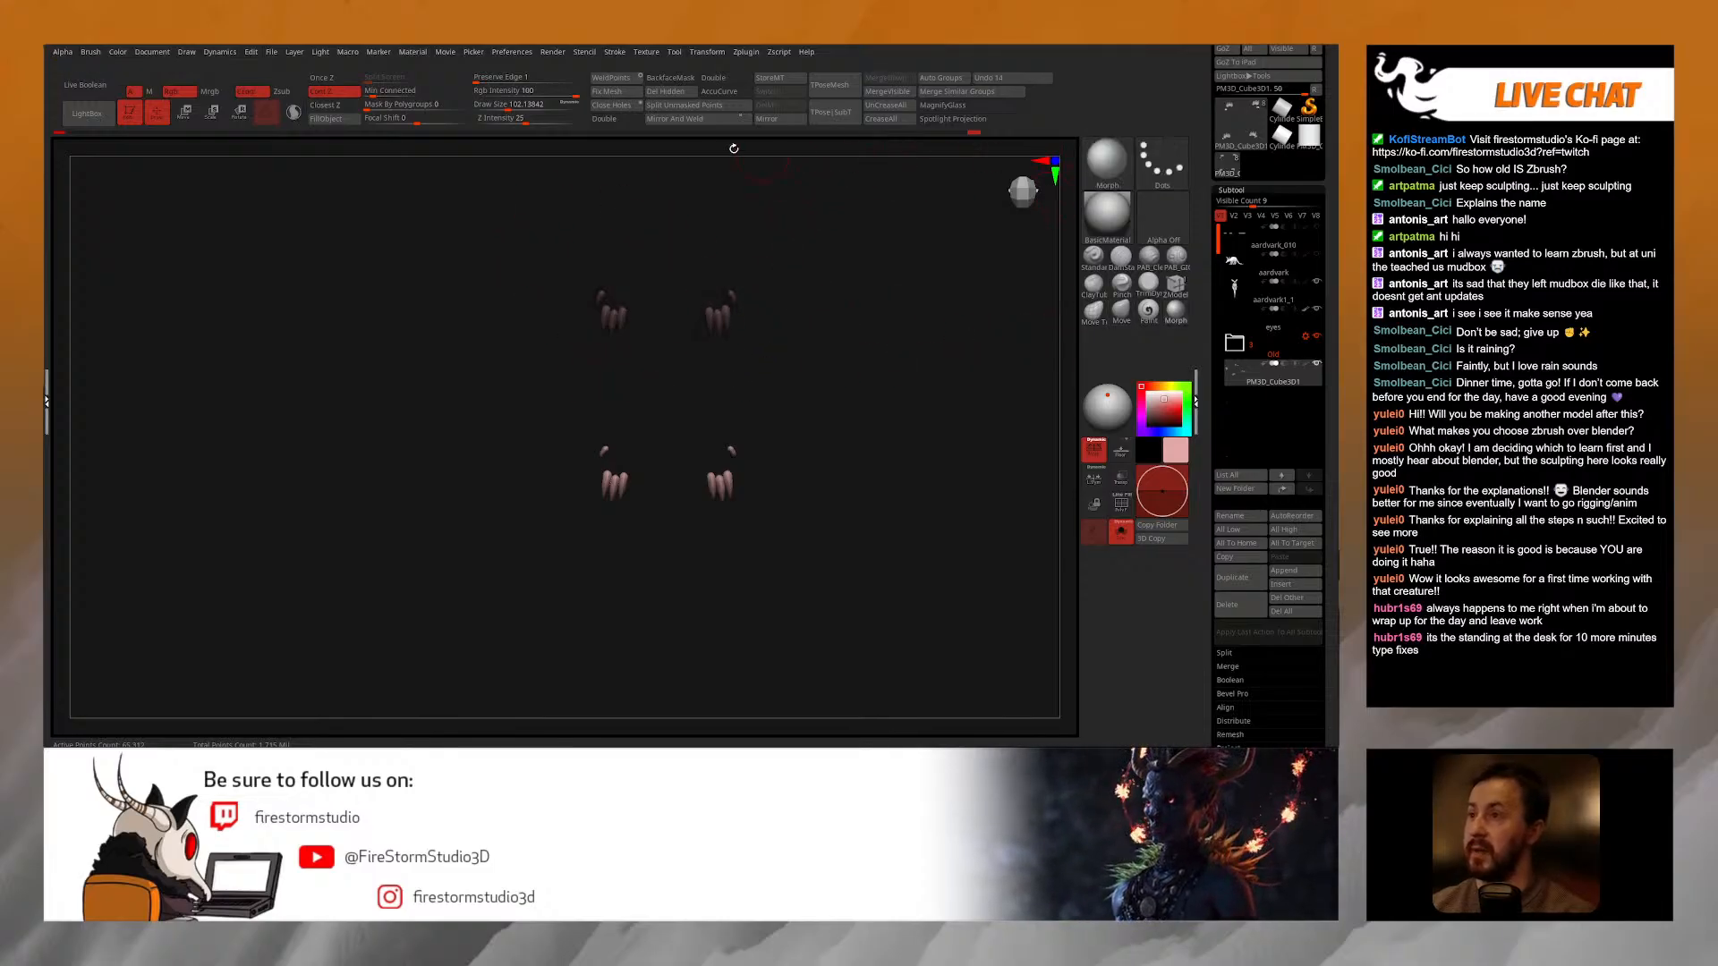
{"action": "left_click", "coordinate": [683, 105]}
{"action": "left_click", "coordinate": [1255, 410]}
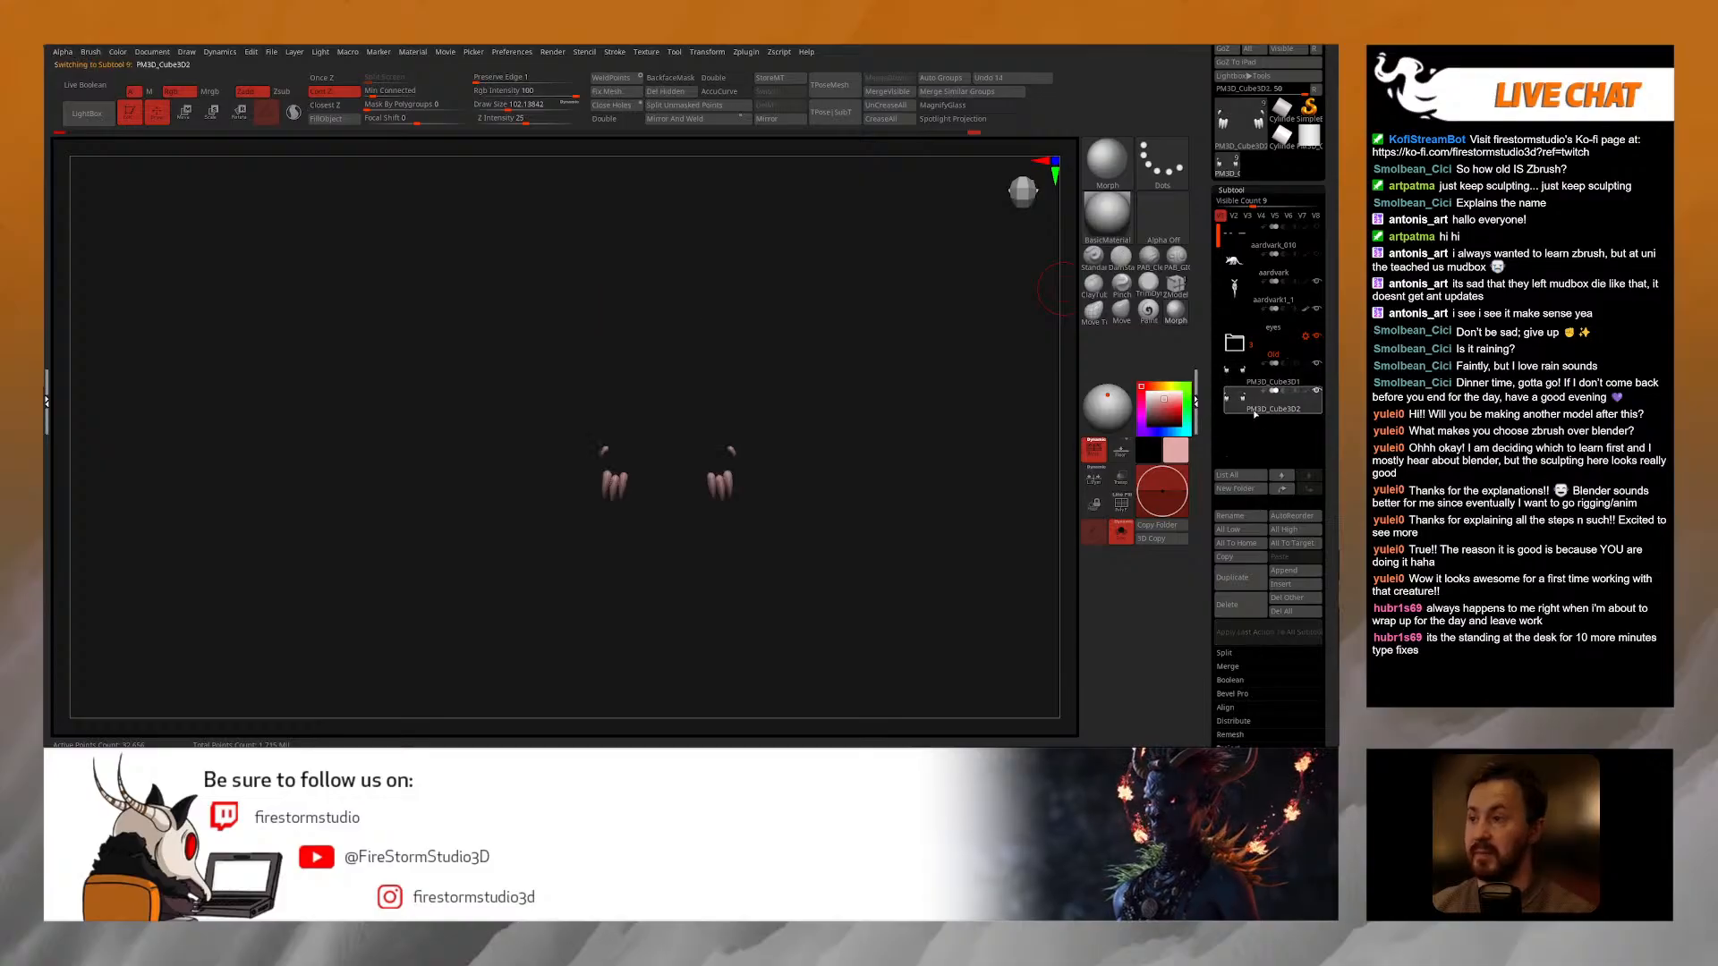
Step: Isolate the rear claws subtool, hide the claws of one foot and delete the hidden geometry
{"action": "left_click", "coordinate": [1271, 385]}
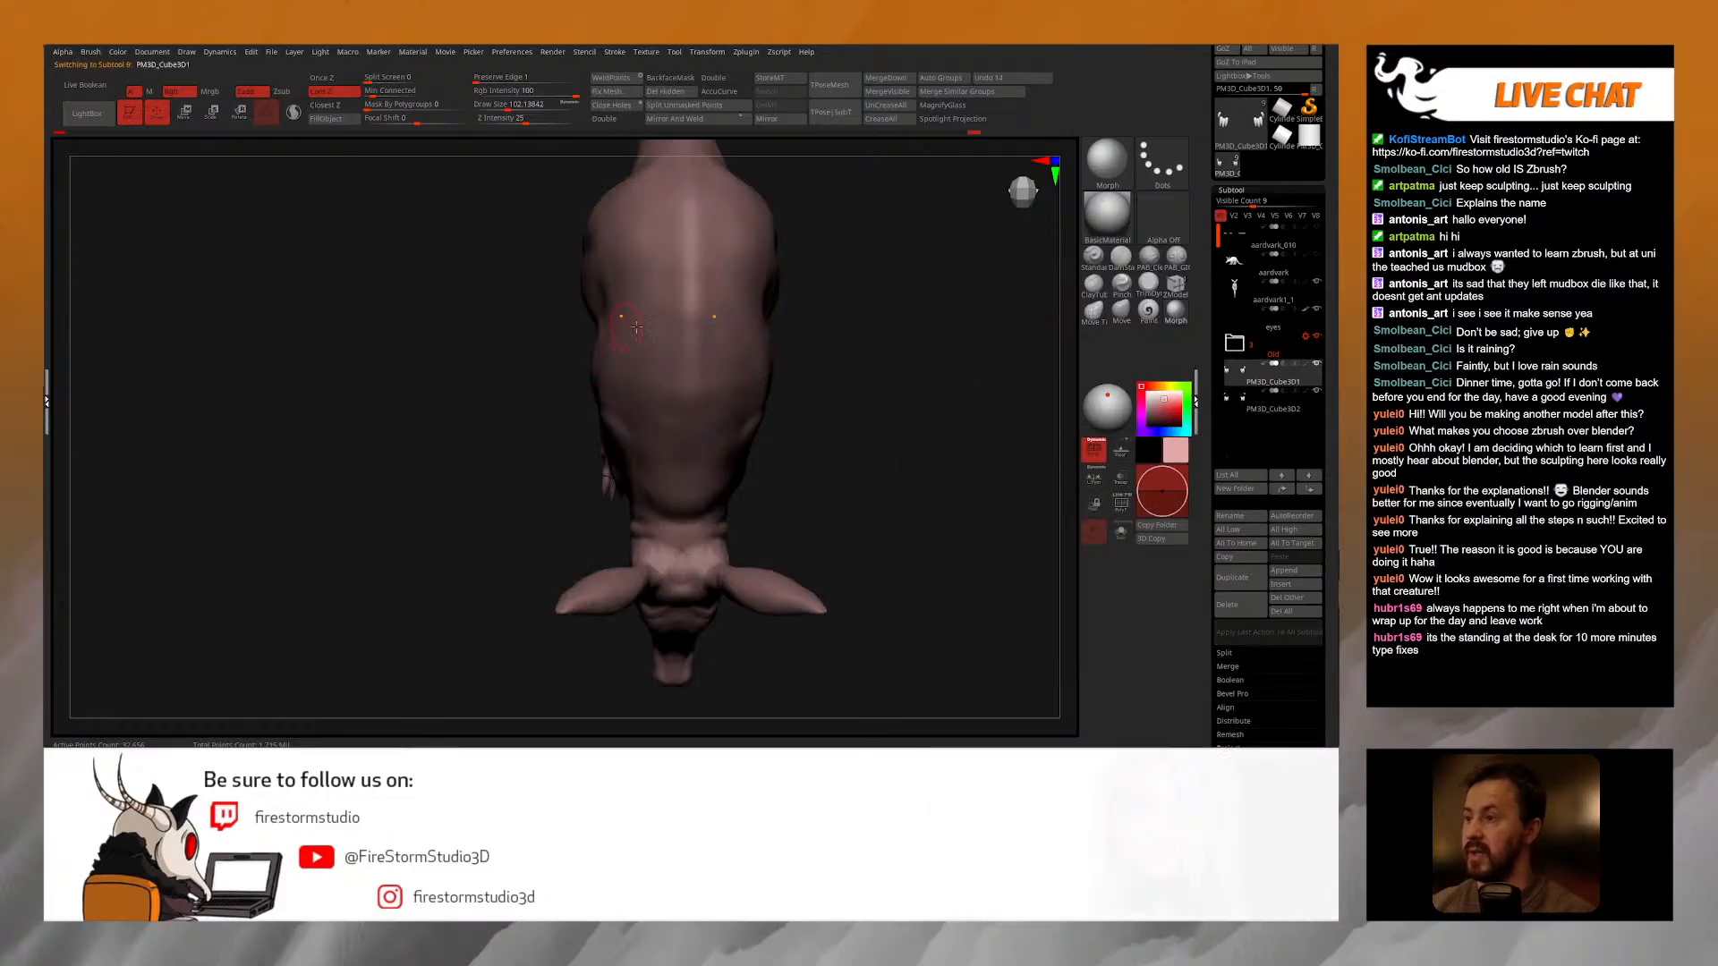
{"action": "left_click", "coordinate": [1122, 532]}
{"action": "left_click_drag", "start_coordinate": [564, 263], "coordinate": [654, 336], "text": "ctrl+alt+shift"}
{"action": "left_click_drag", "start_coordinate": [514, 249], "coordinate": [680, 408], "text": "ctrl+alt+shift"}
{"action": "left_click", "coordinate": [654, 105]}
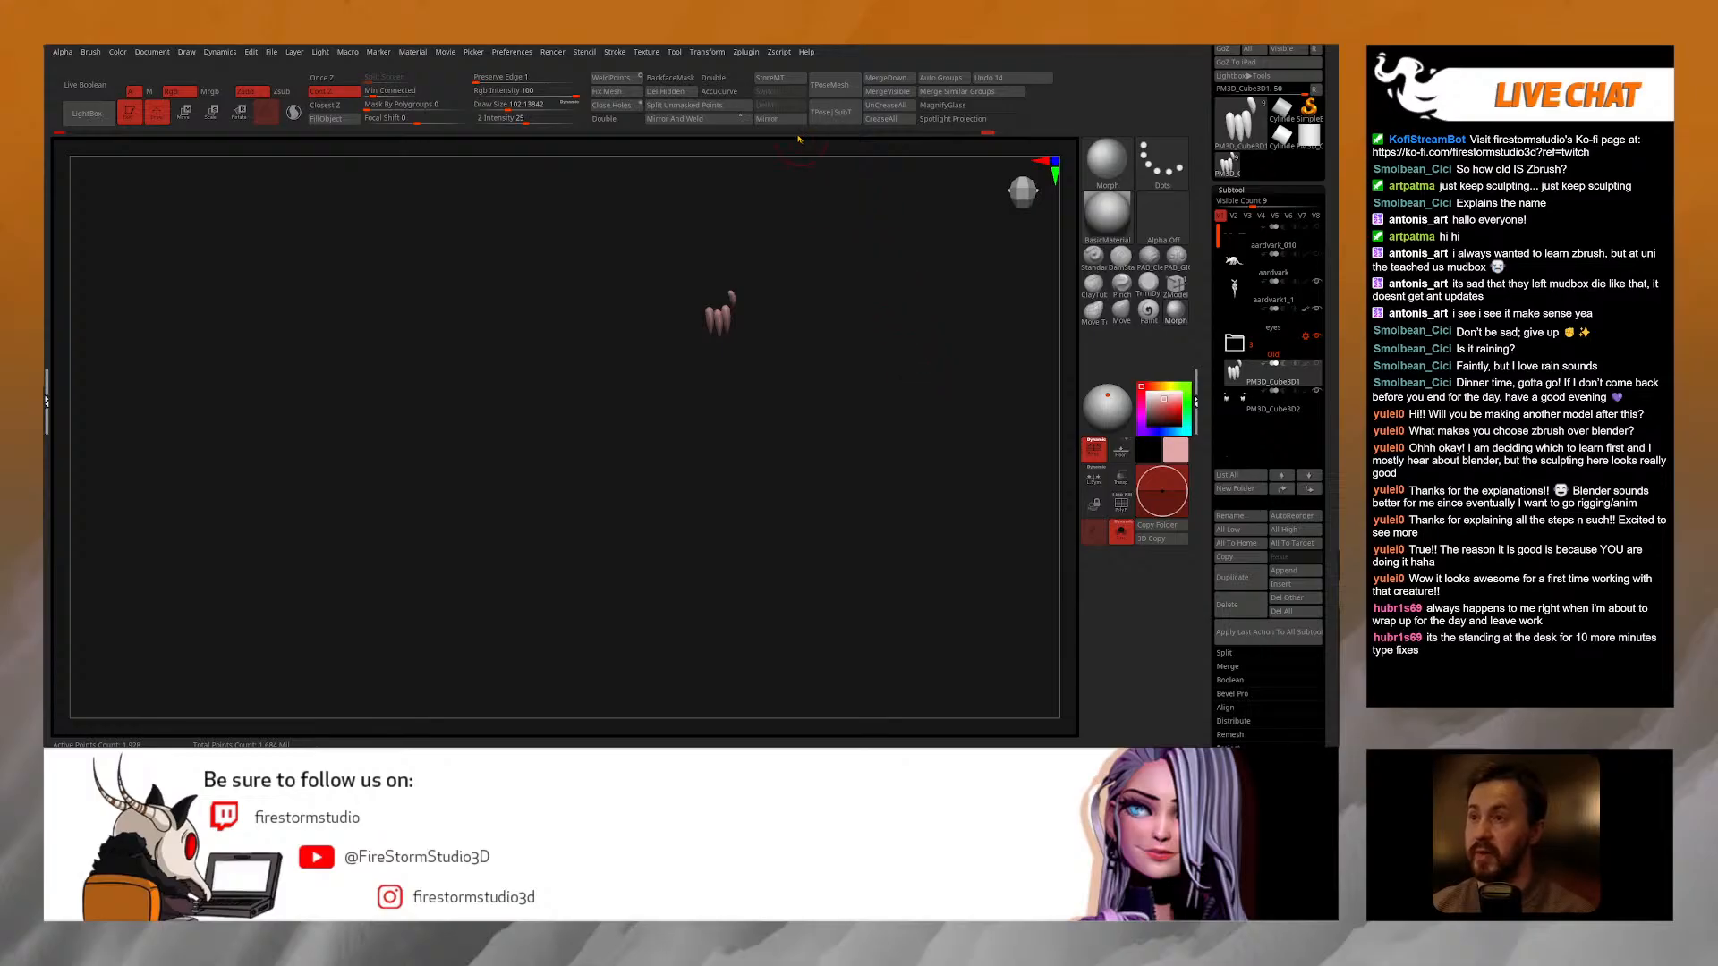
Step: Mirror the remaining rear claws across the X axis, merged into one subtool, and show the whole aardvark again
{"action": "left_click", "coordinate": [767, 118]}
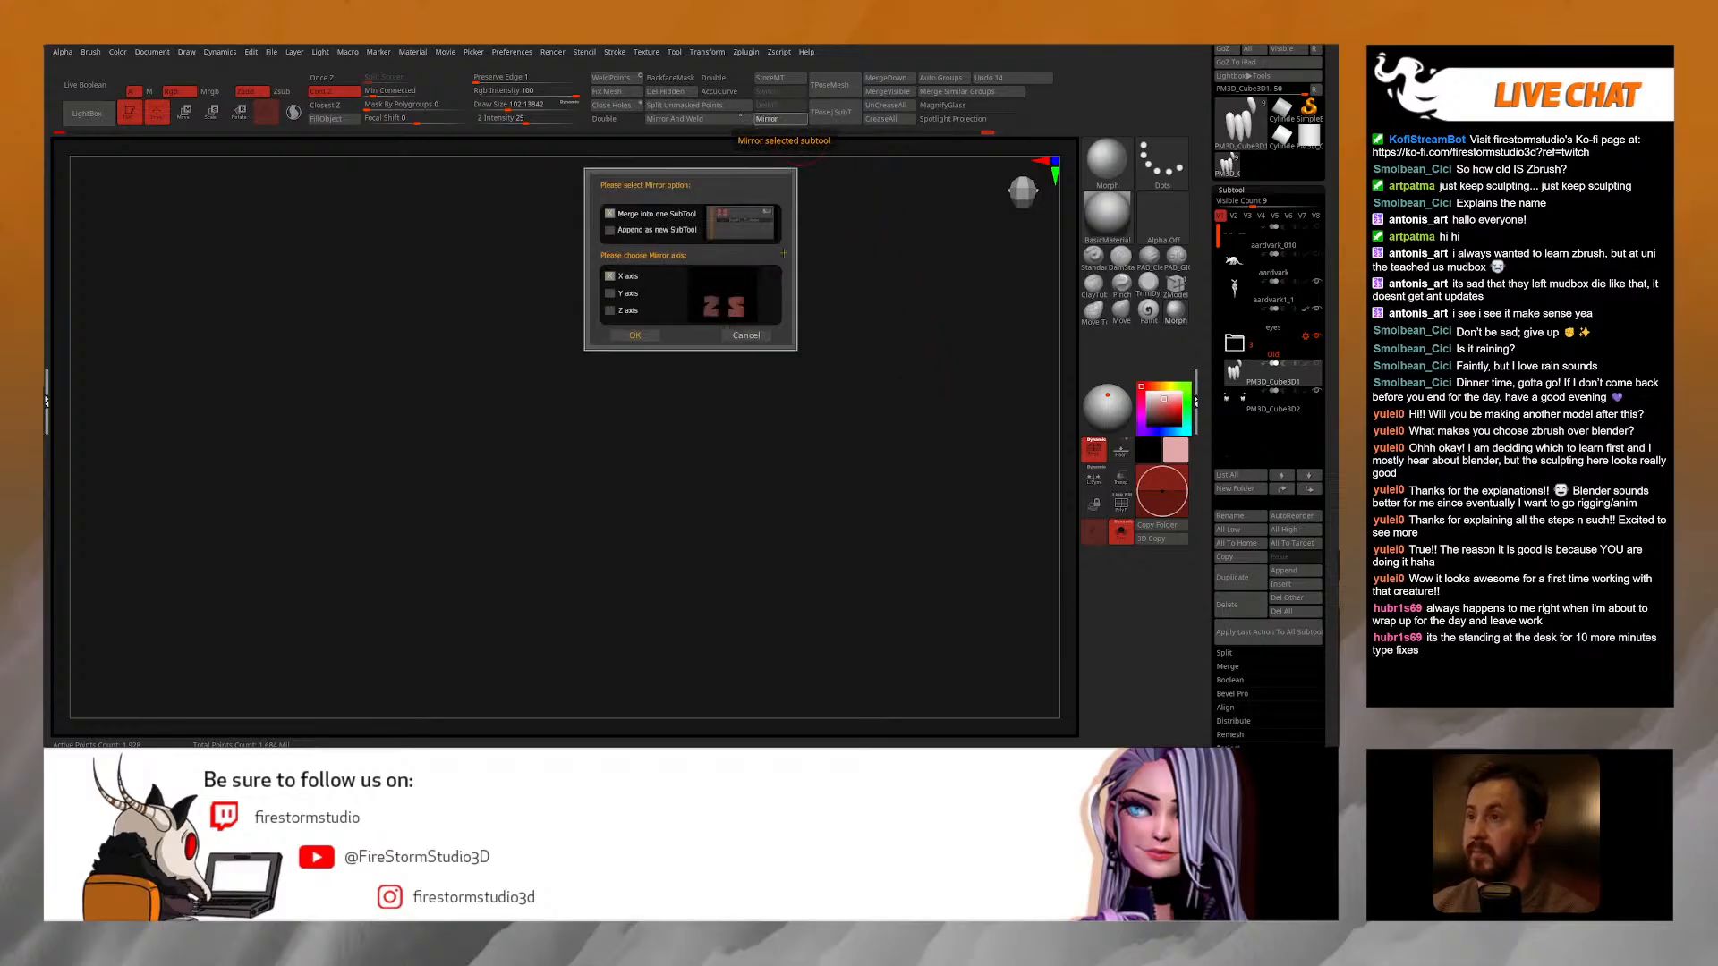
{"action": "left_click", "coordinate": [643, 335]}
{"action": "key", "text": "shift+alt+s"}
{"action": "left_click", "coordinate": [1318, 284]}
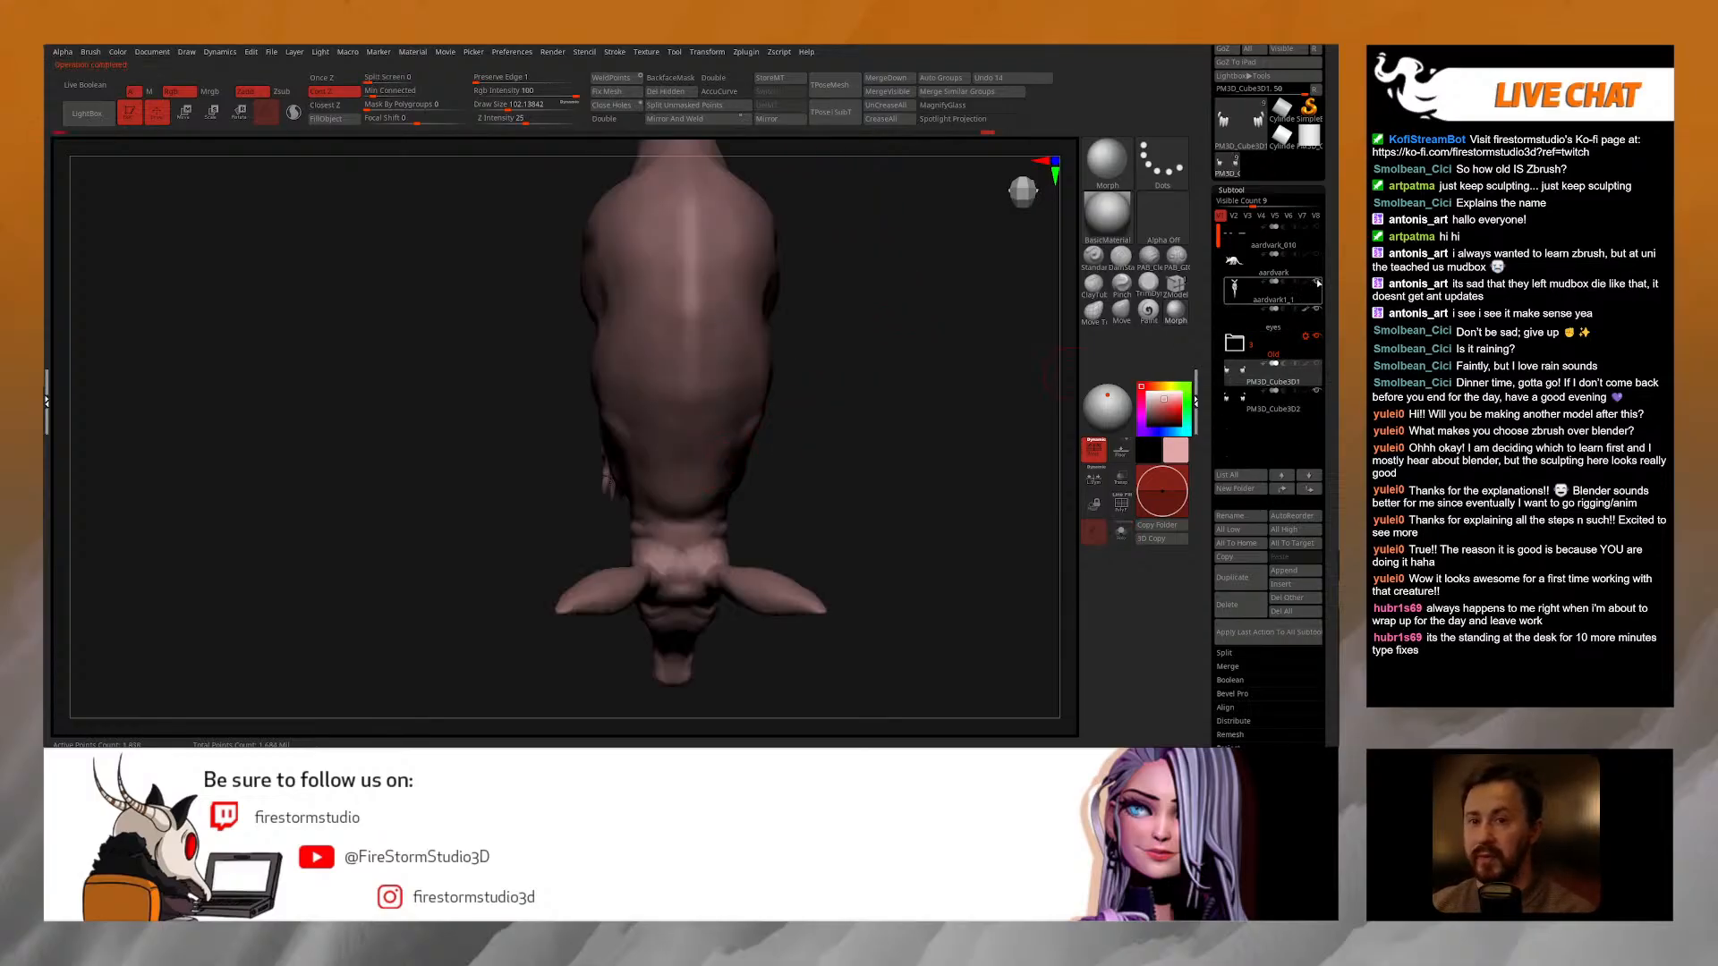
{"action": "left_click_drag", "start_coordinate": [906, 518], "coordinate": [909, 422]}
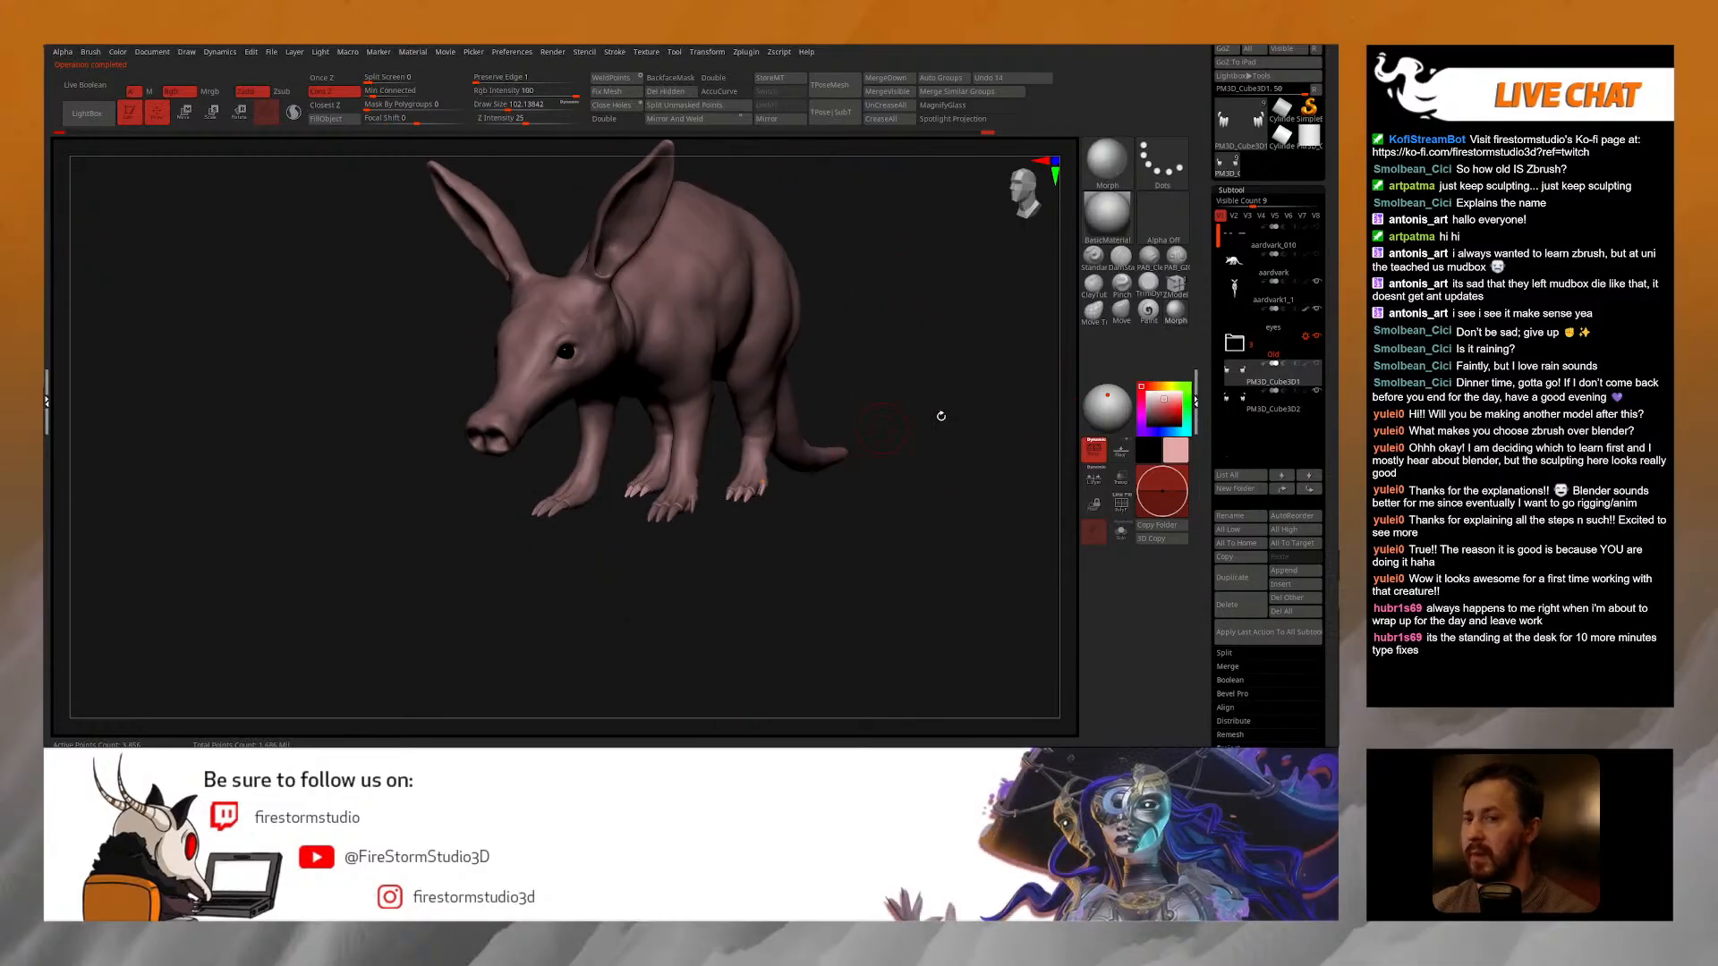
Step: Reorder both claw subtools above the Old folder and move the original aardvark body subtool into that folder
{"action": "left_click_drag", "start_coordinate": [1254, 374], "coordinate": [1255, 331]}
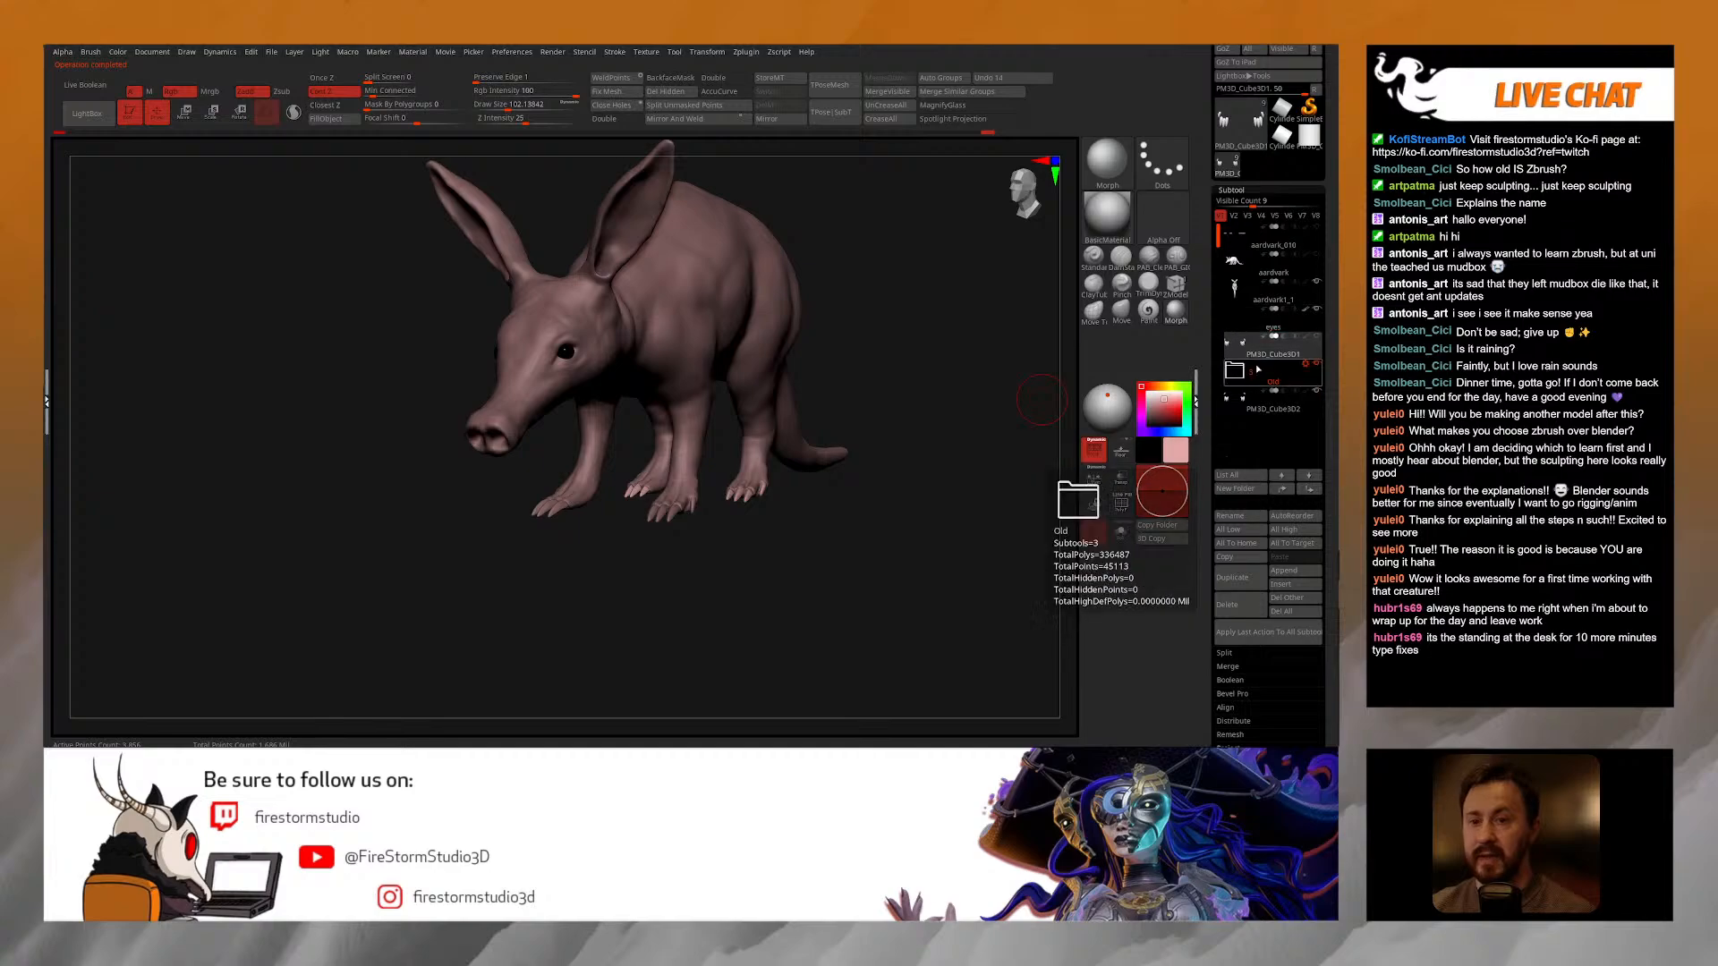
{"action": "mouse_move", "coordinate": [1254, 400]}
{"action": "left_mouse_down"}
{"action": "mouse_move", "coordinate": [1255, 354]}
{"action": "mouse_move", "coordinate": [1265, 409]}
{"action": "left_mouse_up"}
{"action": "left_click", "coordinate": [1255, 272]}
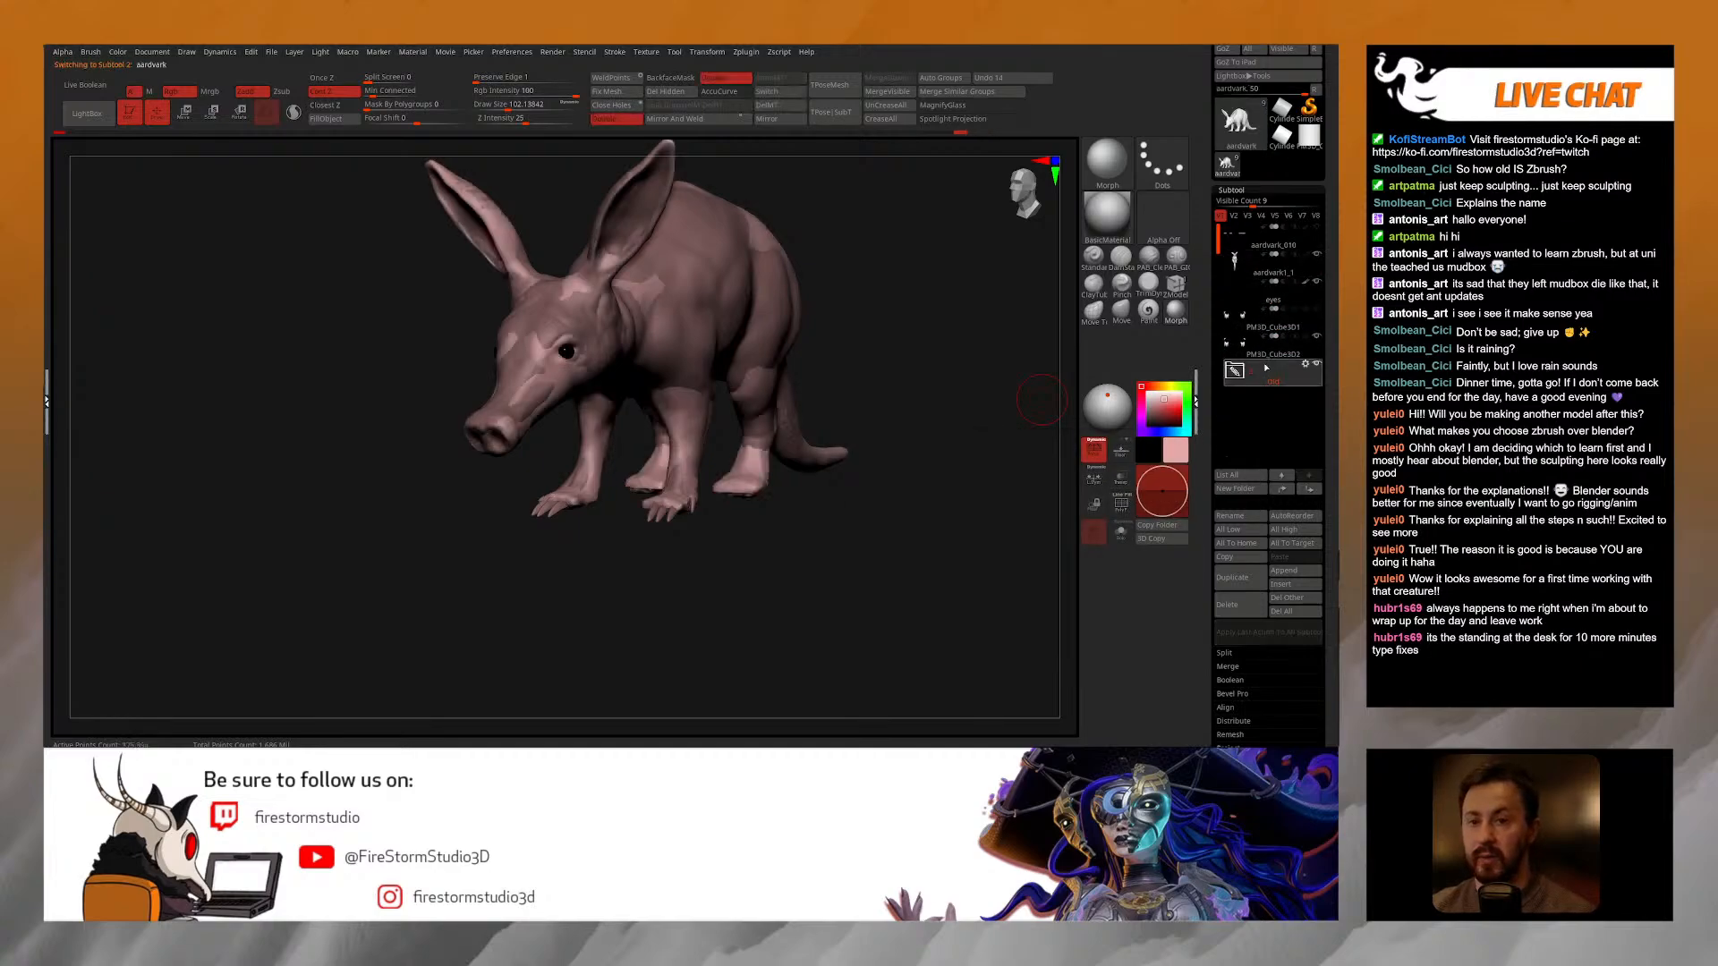
Step: Rename the retopologized body subtool aardvark1_1 to aardvark
{"action": "left_click", "coordinate": [1239, 516]}
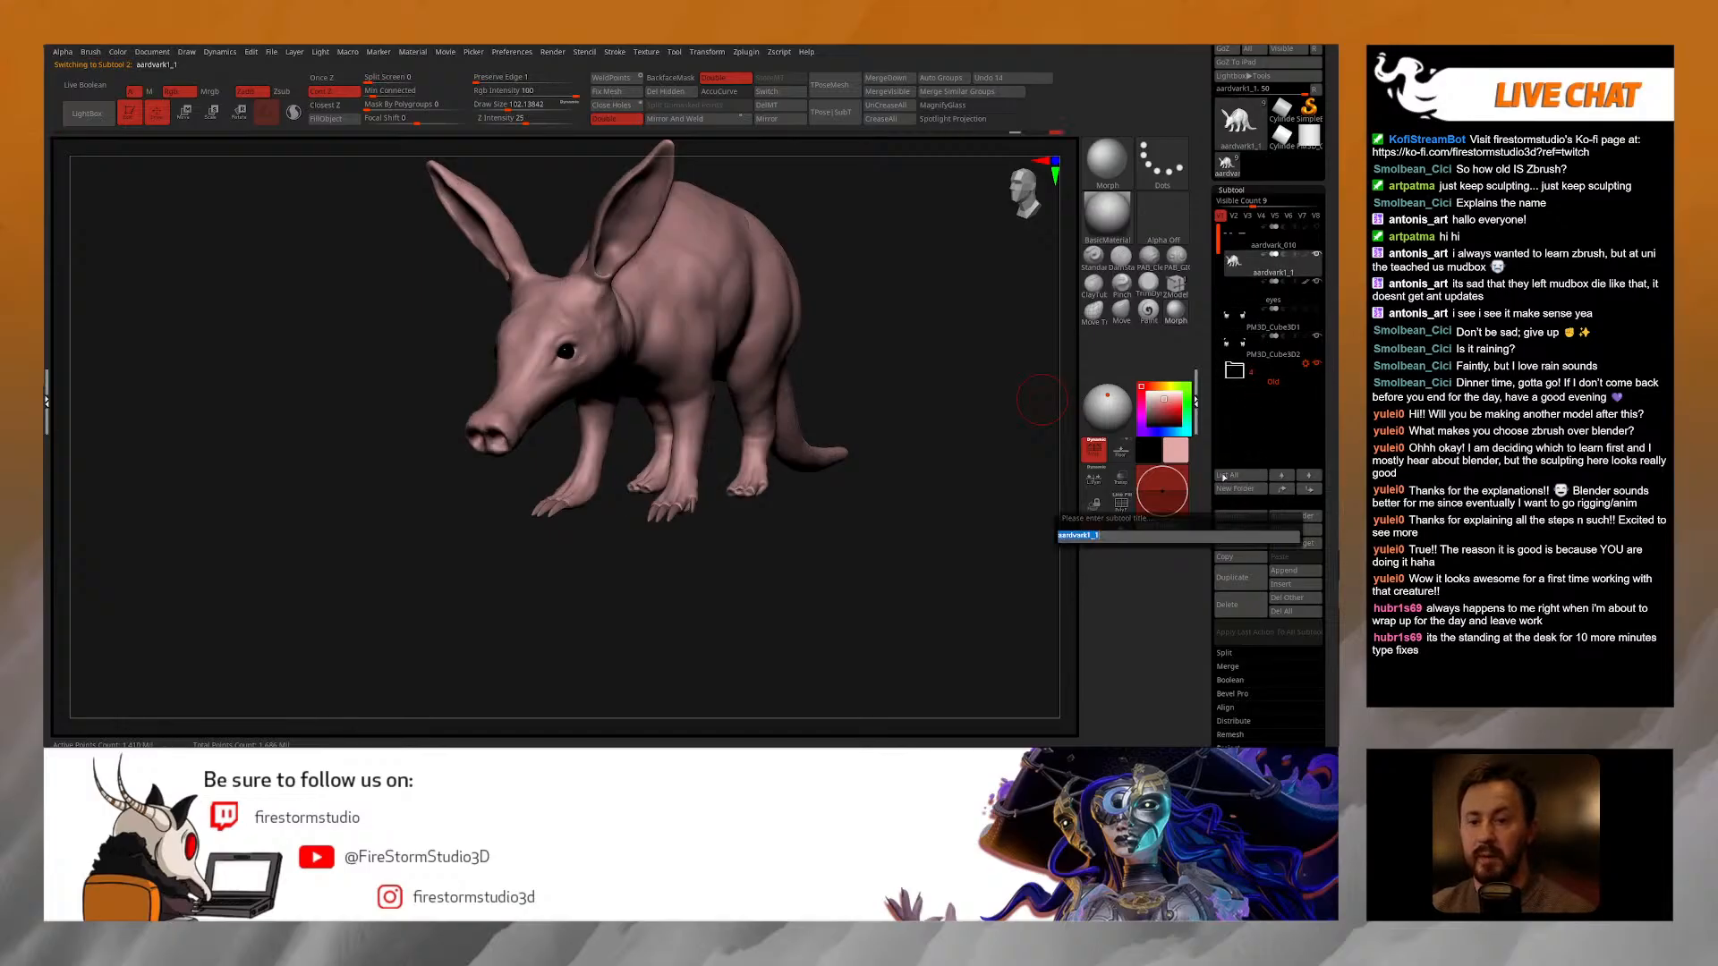
{"action": "key", "text": "BackSpace"}
{"action": "key", "text": "Return"}
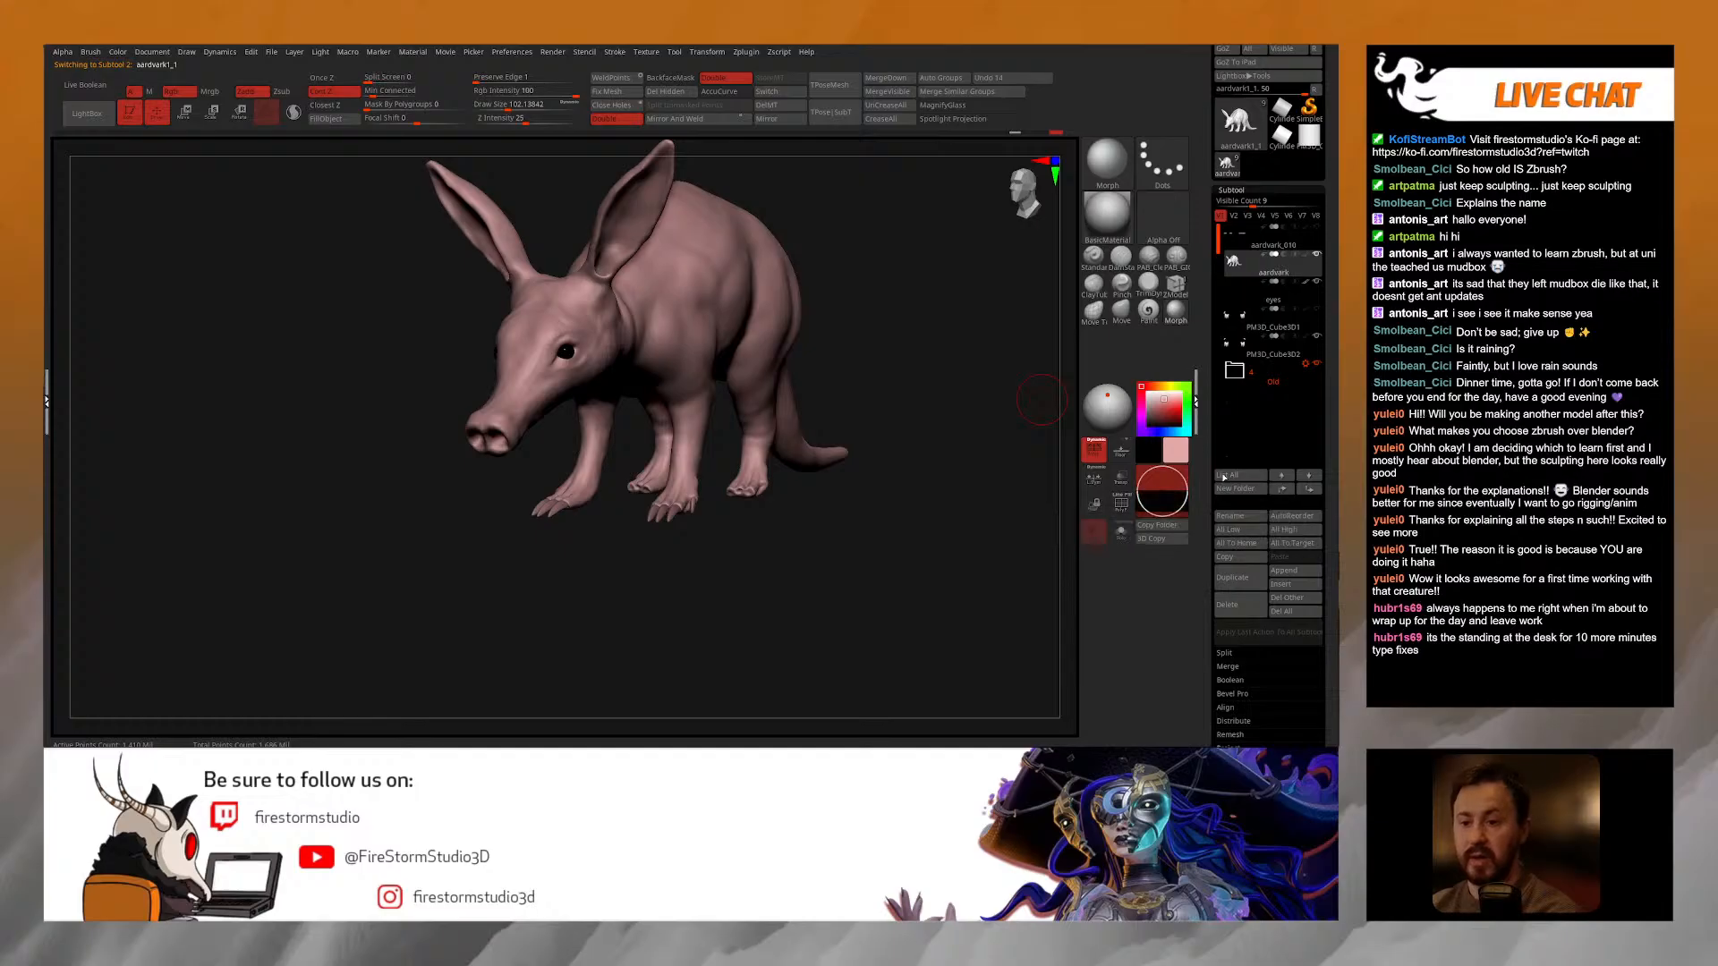
Step: Rename the rear claws subtool to rearClaws
{"action": "left_click", "coordinate": [1292, 307]}
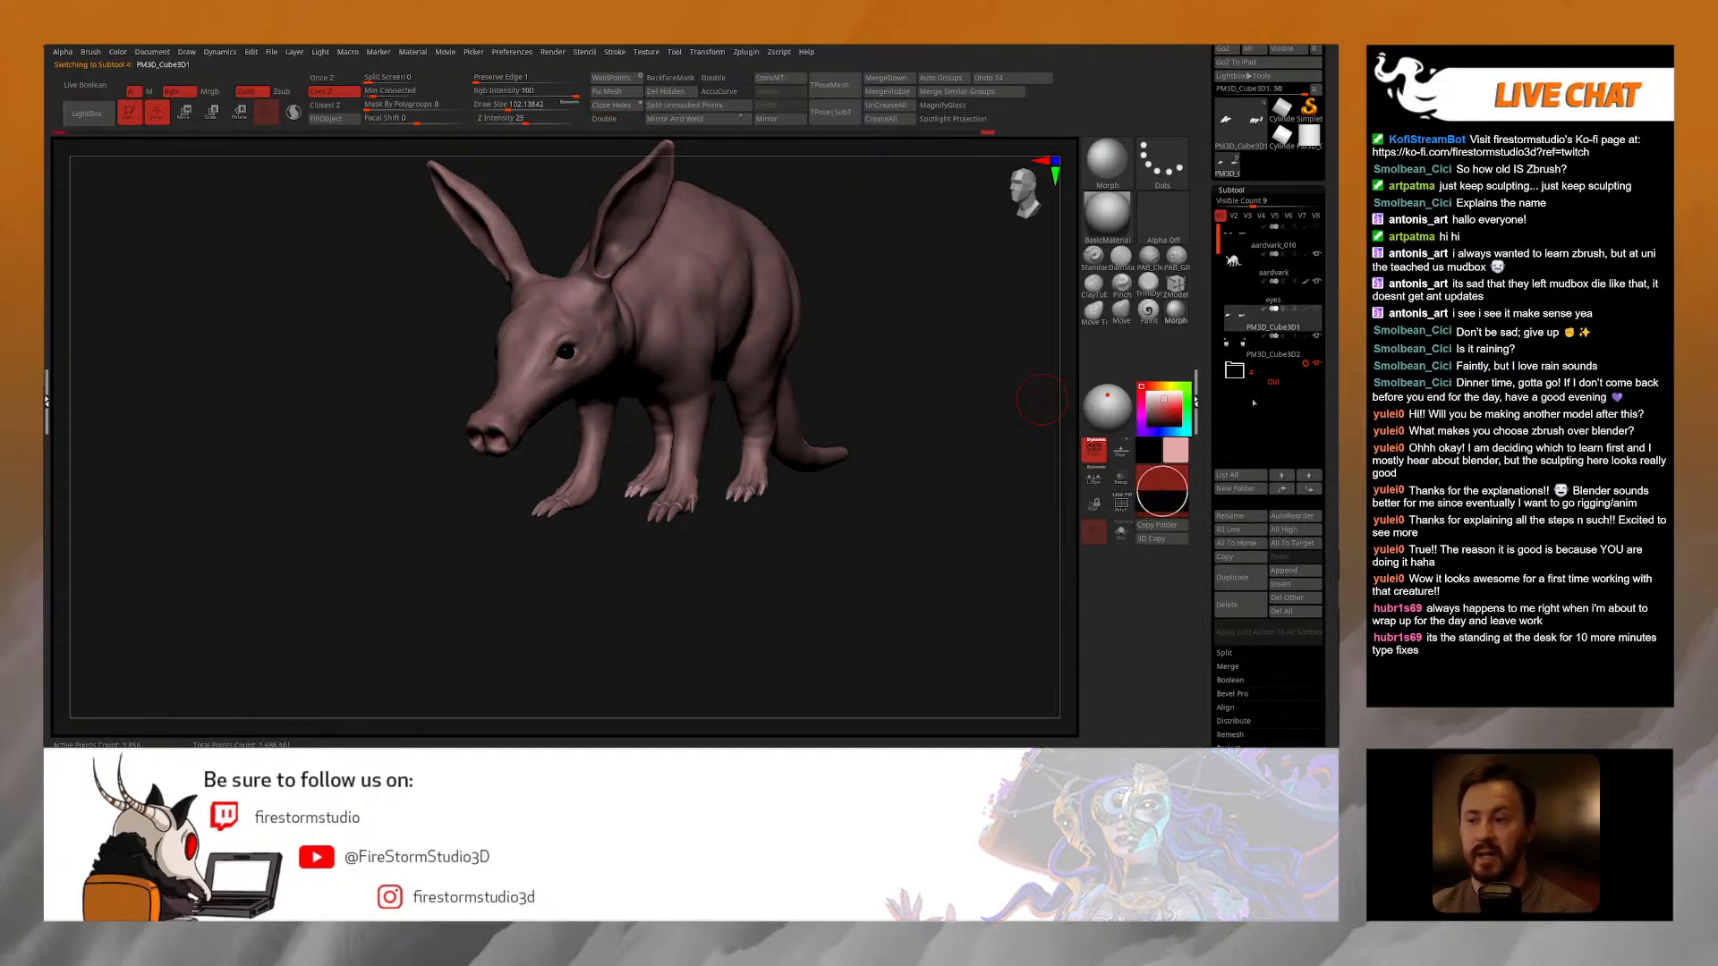
{"action": "left_click", "coordinate": [1121, 531]}
{"action": "left_click", "coordinate": [1121, 531]}
{"action": "left_click", "coordinate": [1236, 518]}
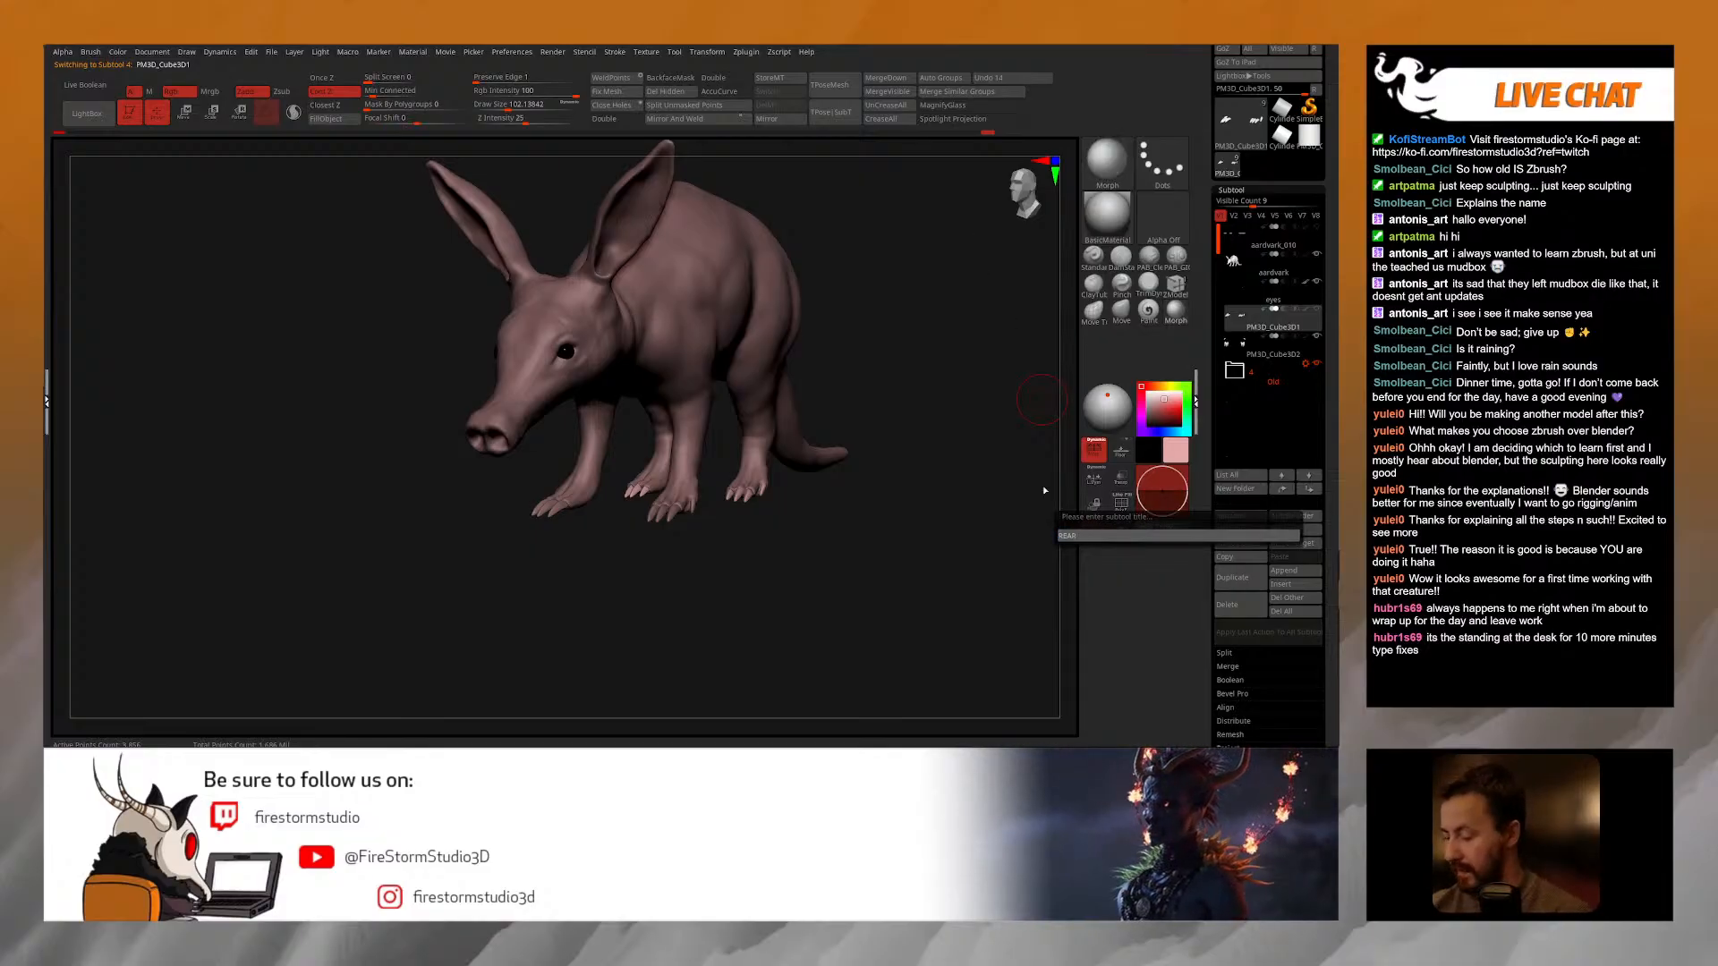
{"action": "double_click", "coordinate": [1070, 537]}
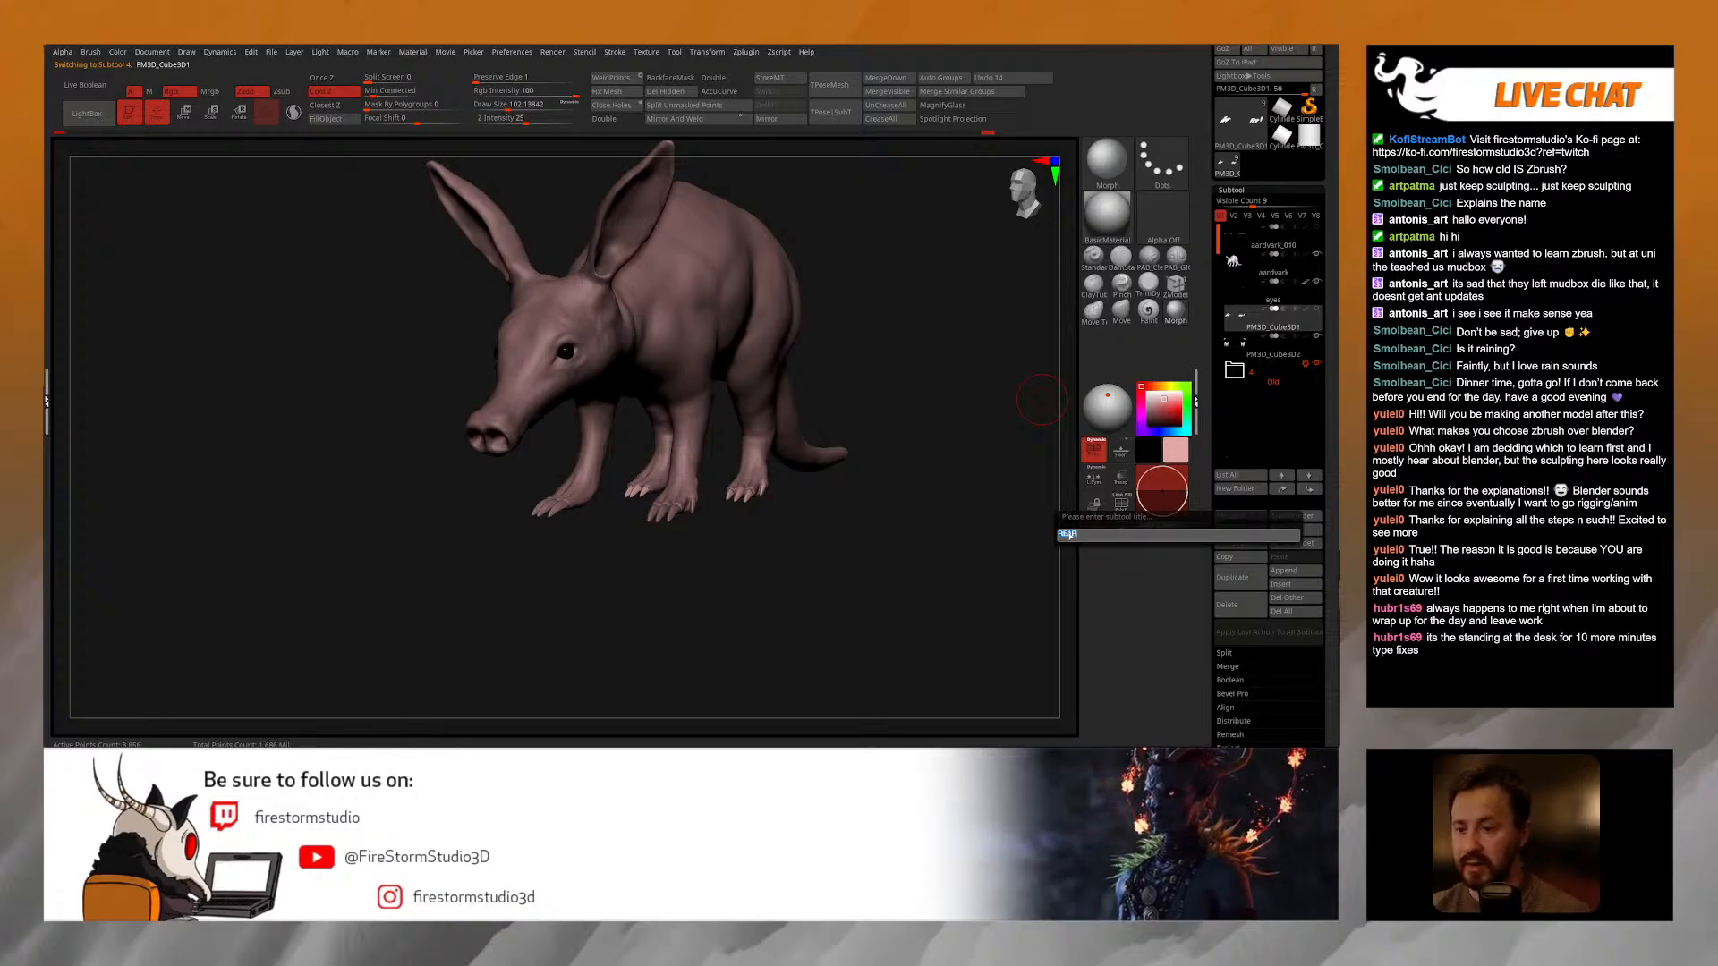
{"action": "key", "text": "BackSpace"}
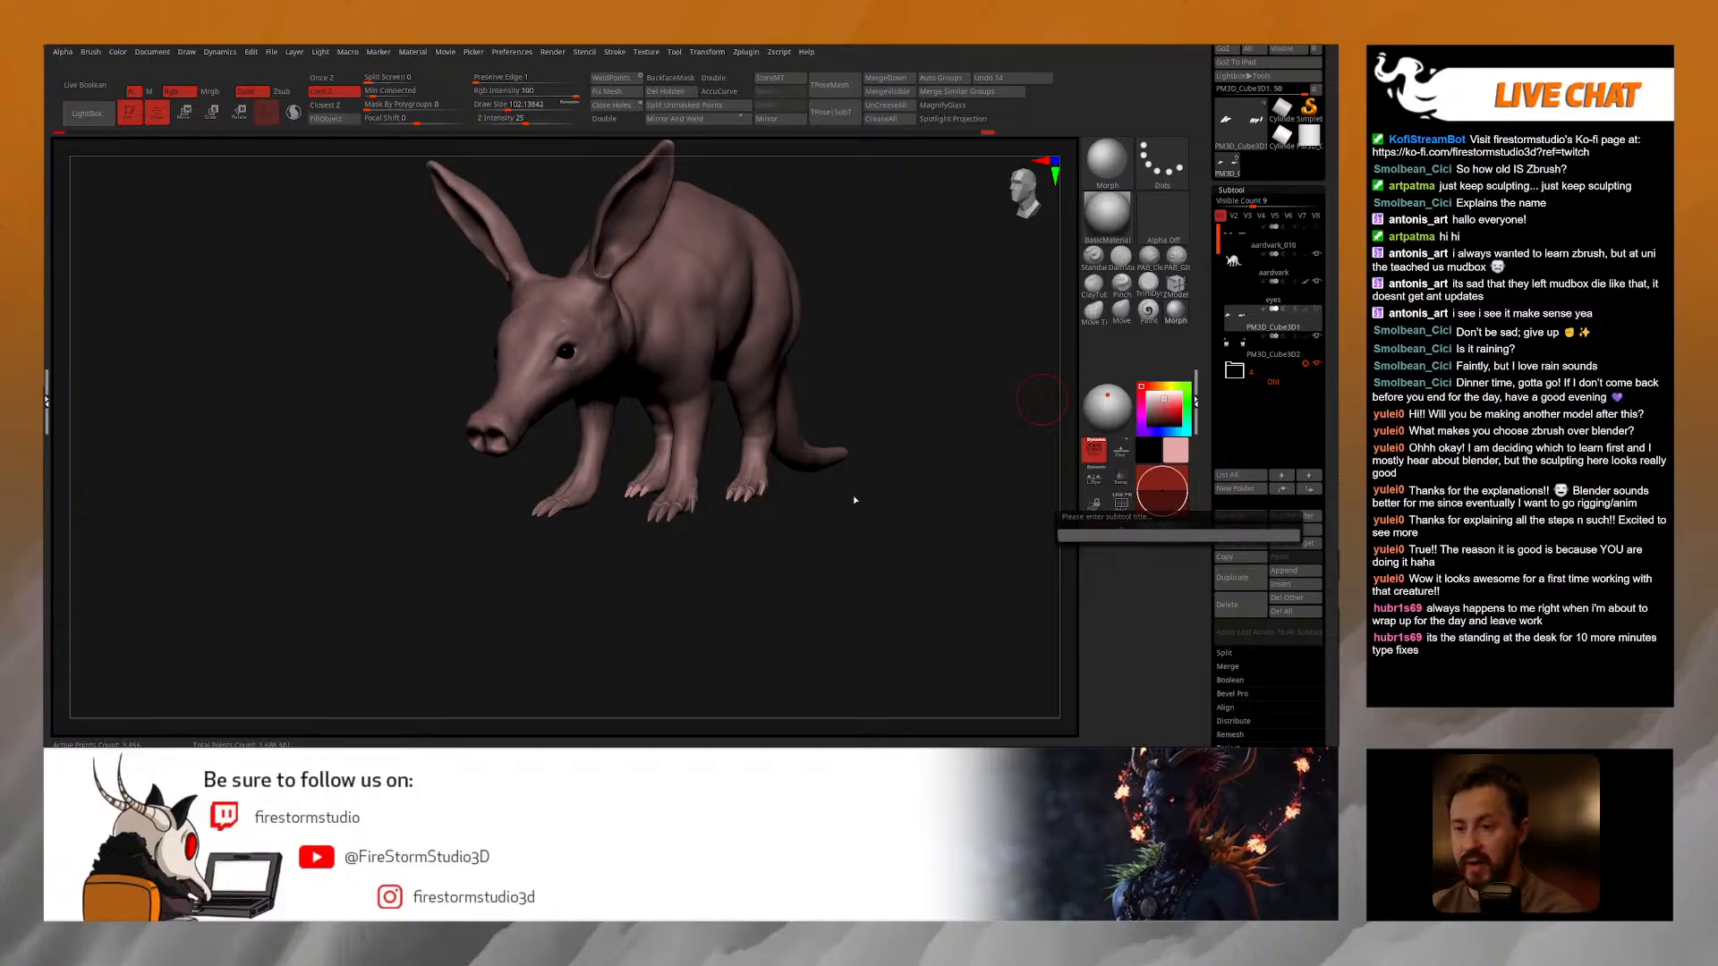
{"action": "type", "text": "rearl.l"}
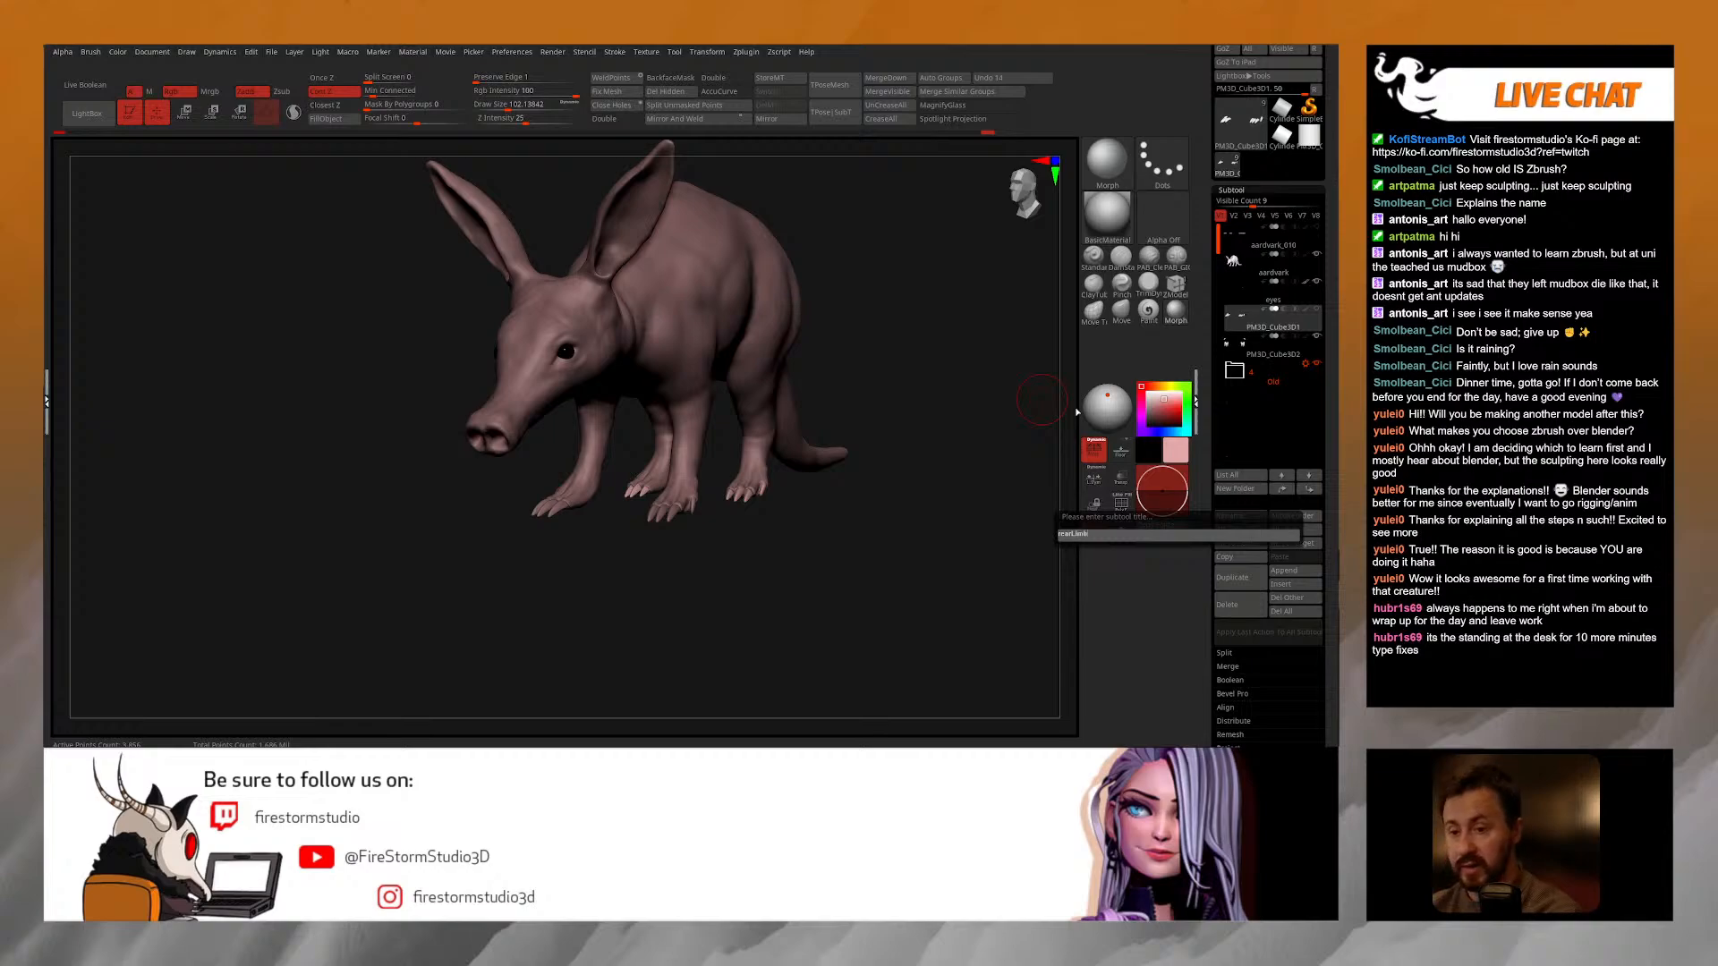
{"action": "type", "text": "w"}
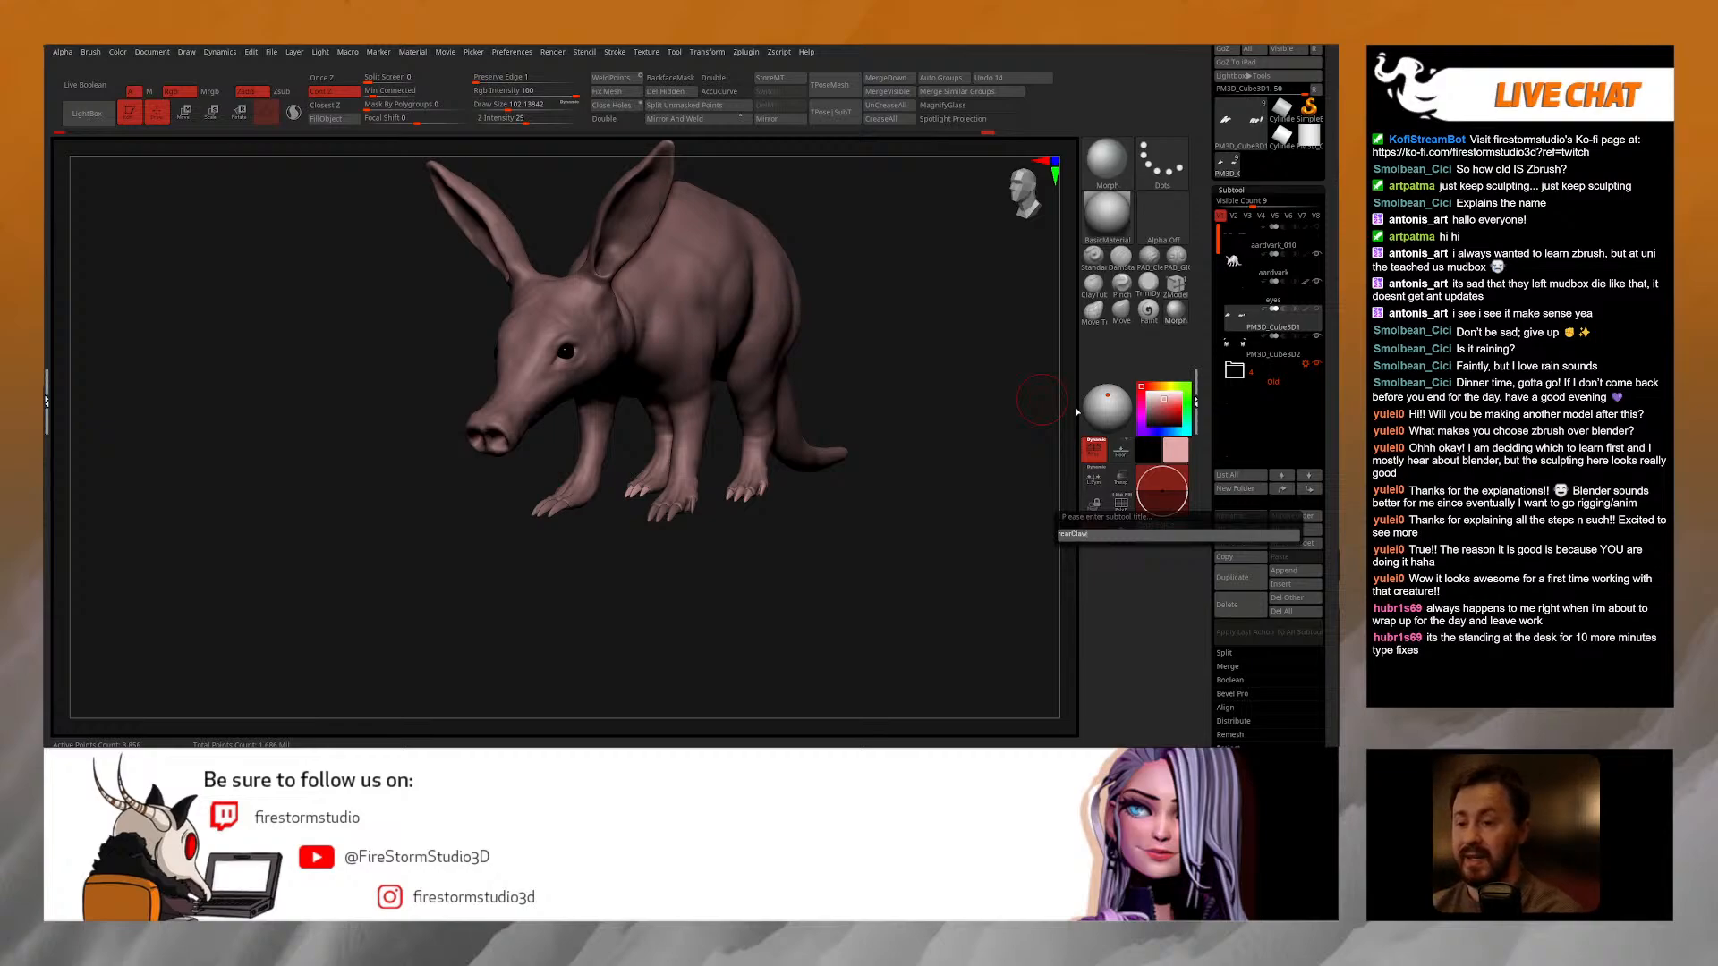
{"action": "type", "text": "s"}
{"action": "key", "text": "Return"}
Step: Rename the front claws subtool to foreClaws
{"action": "left_click", "coordinate": [1308, 354]}
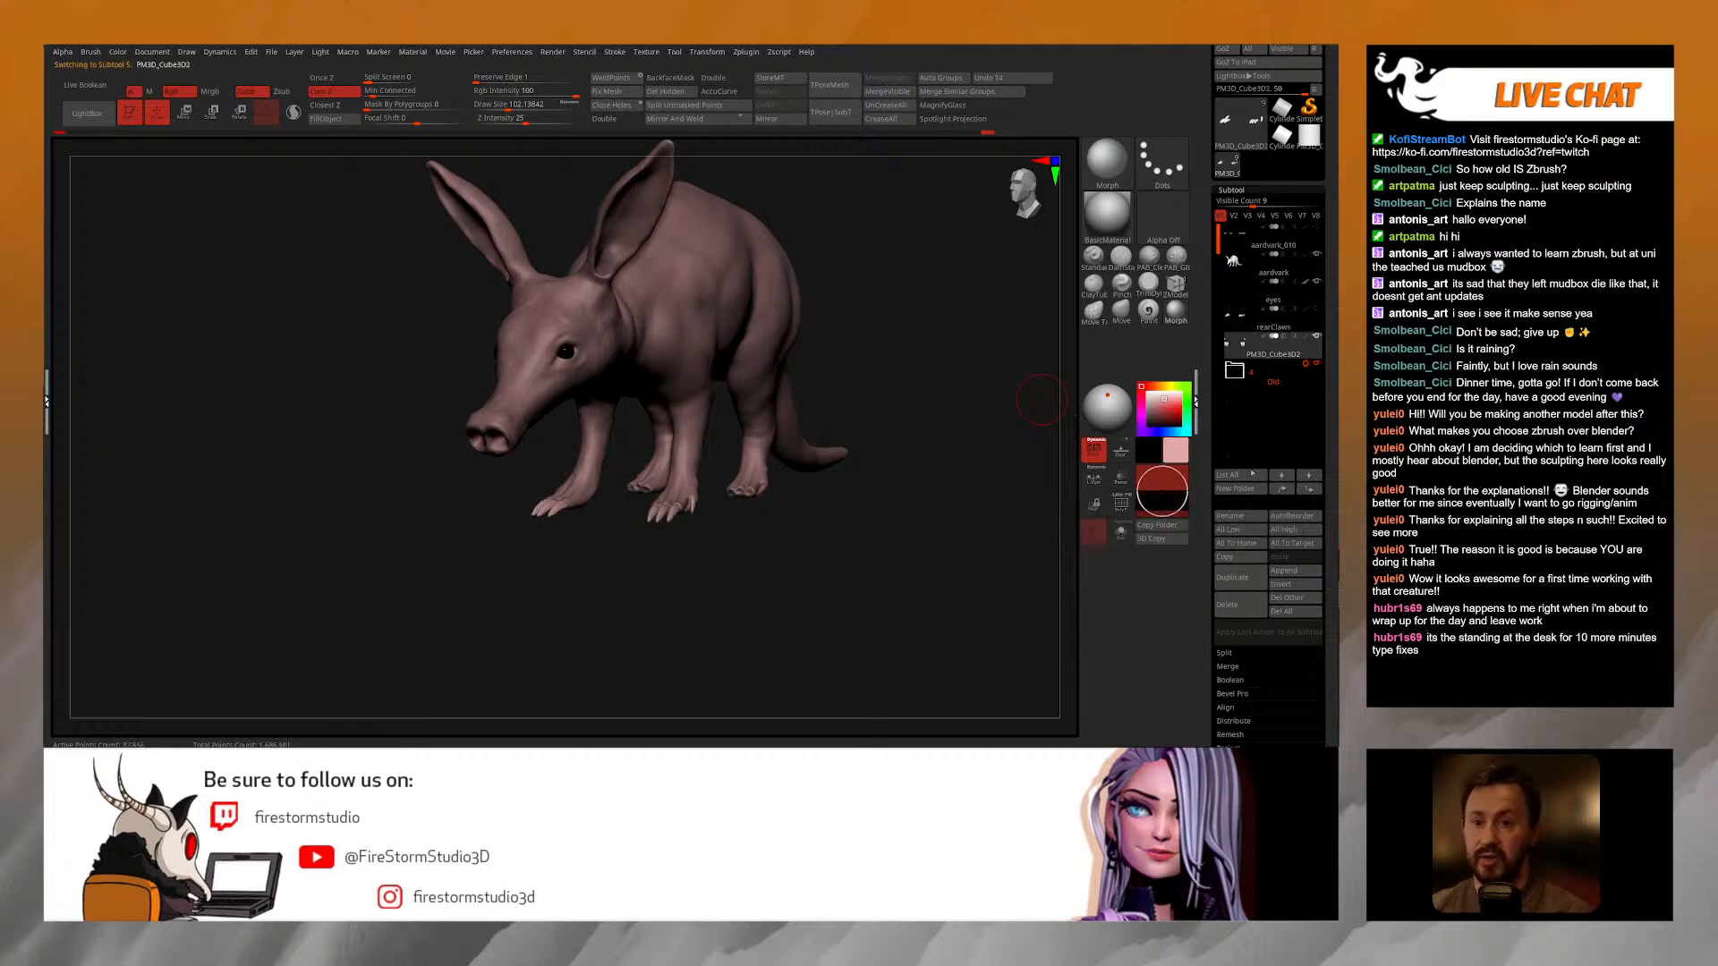
{"action": "left_click", "coordinate": [1233, 517]}
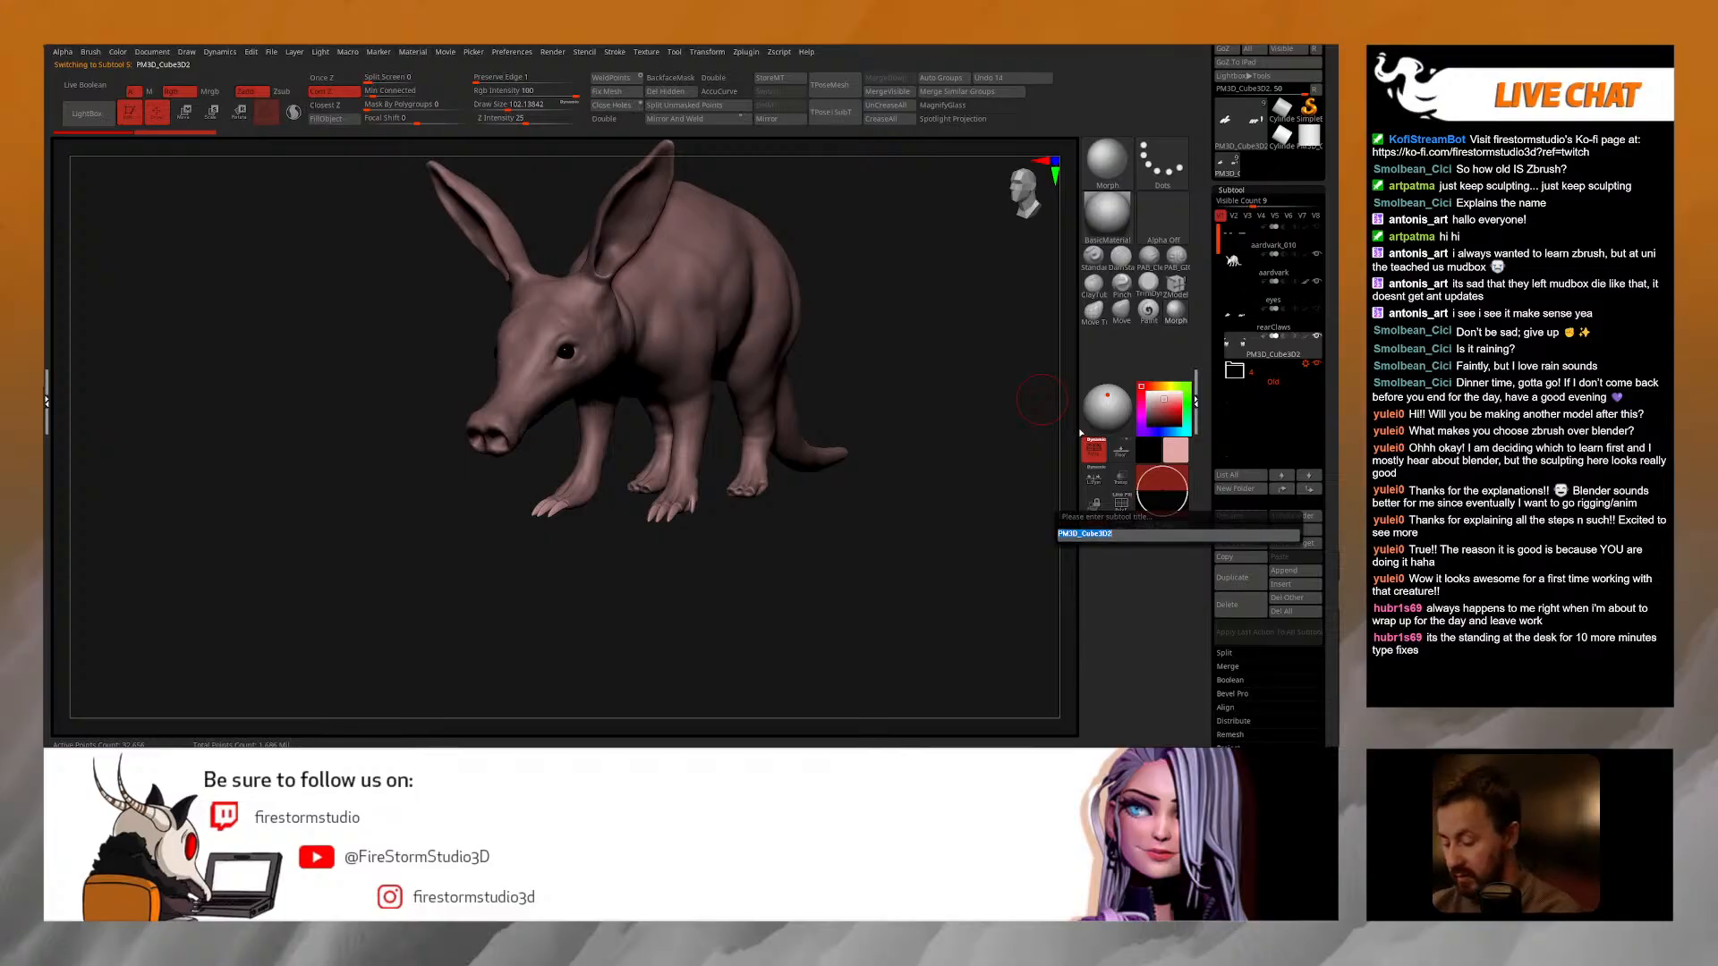
{"action": "type", "text": "foreClaws"}
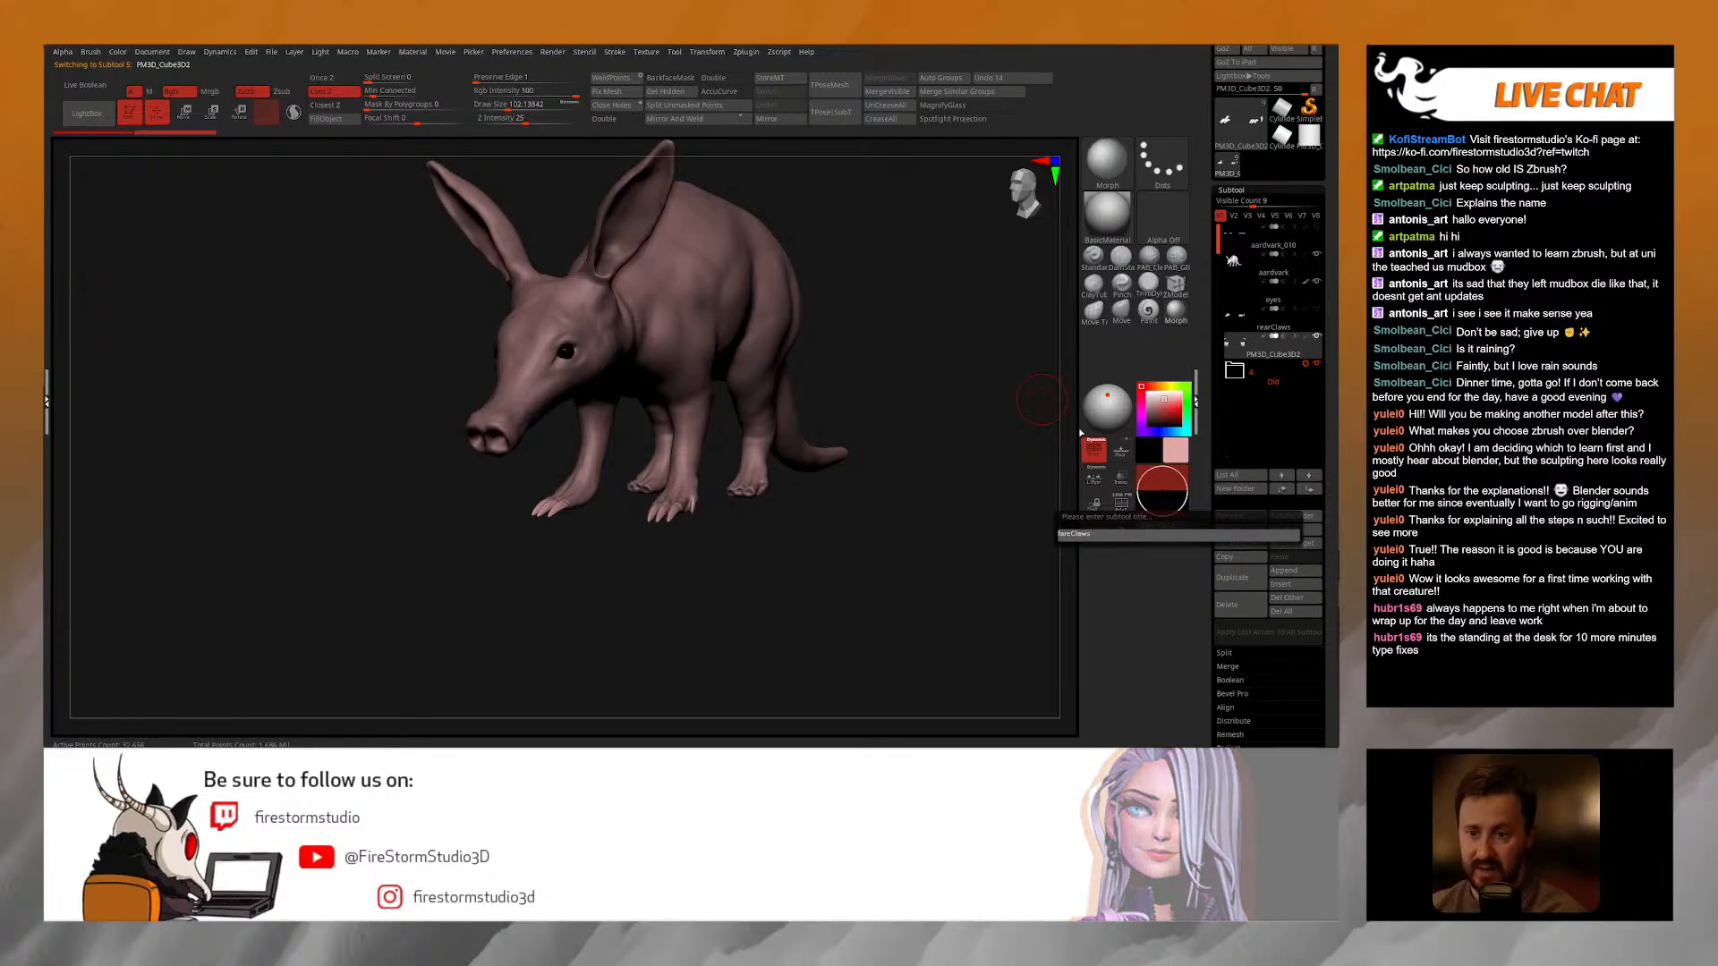
{"action": "key", "text": "Return"}
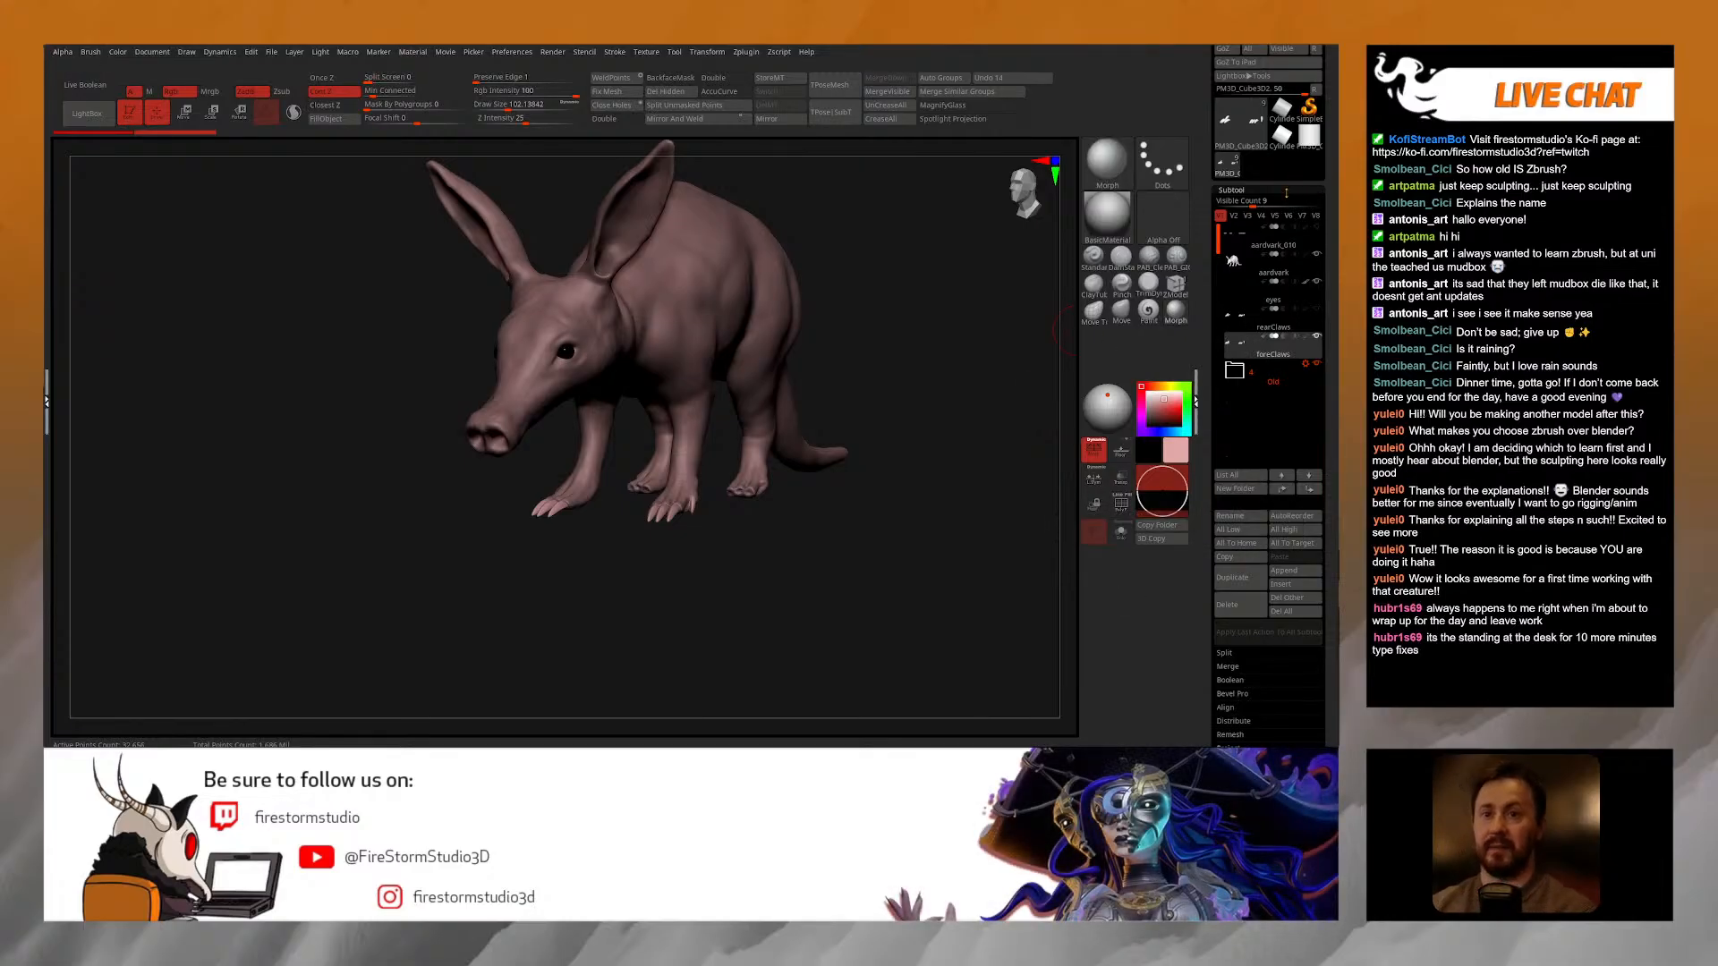
Step: Look through the subtool visibility sets, return to V1 and review the renamed subtools
{"action": "left_click", "coordinate": [1235, 217]}
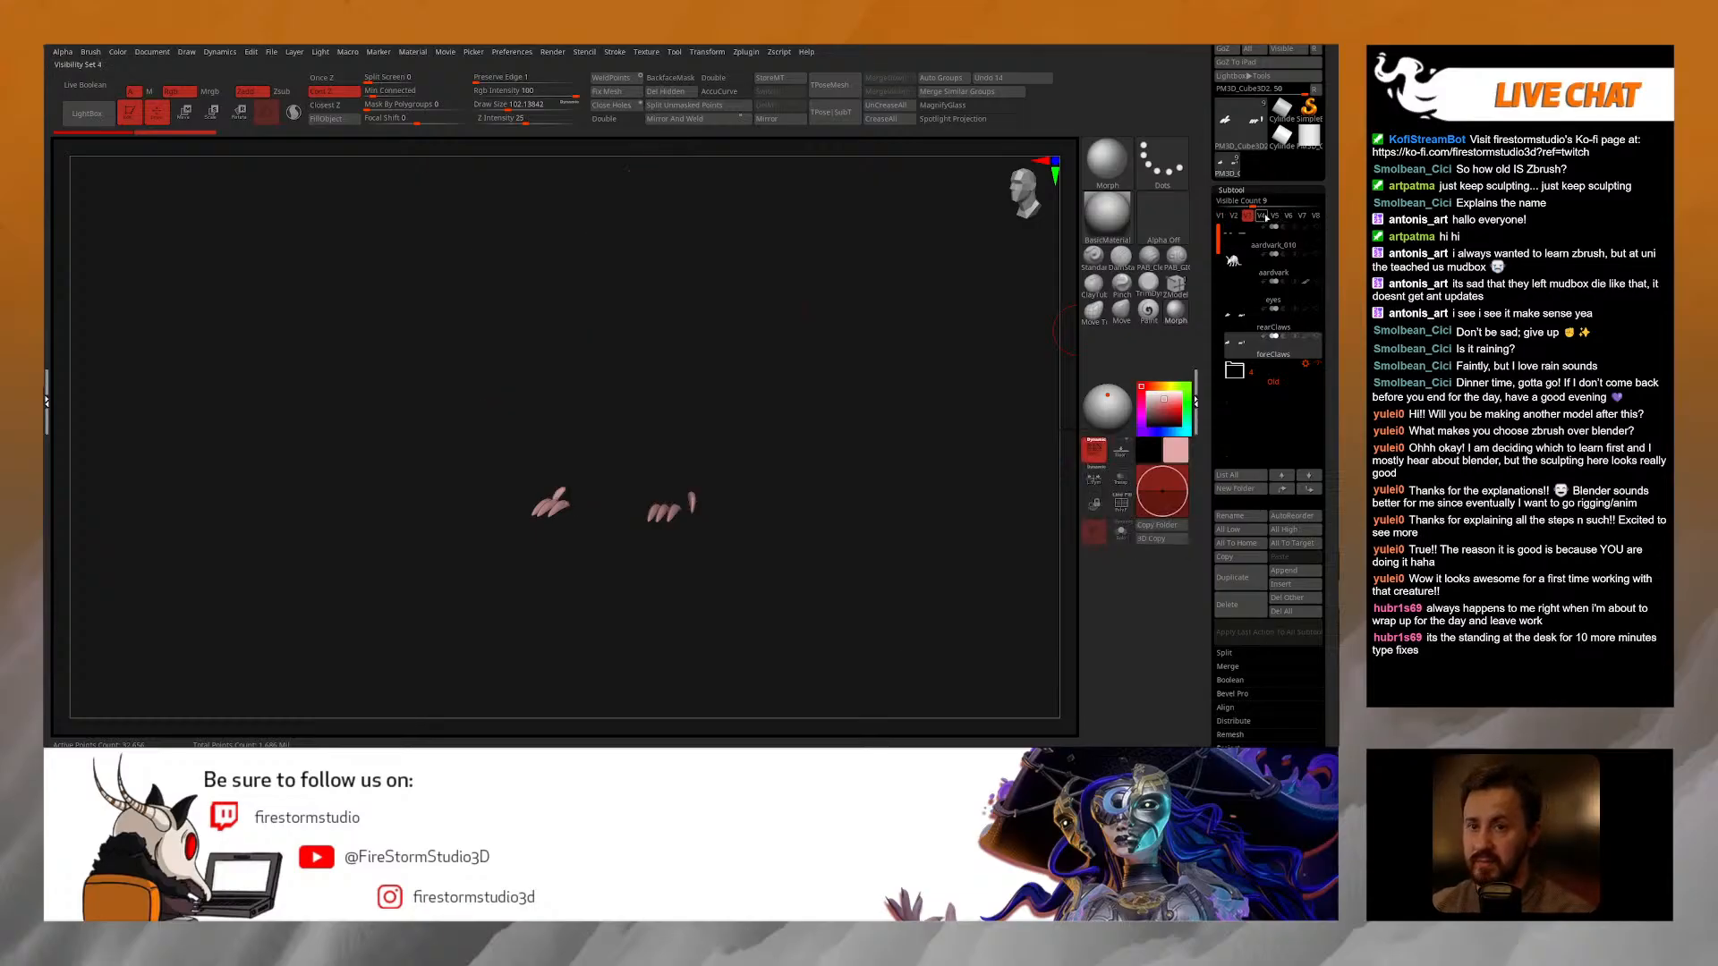
{"action": "left_click", "coordinate": [1220, 216]}
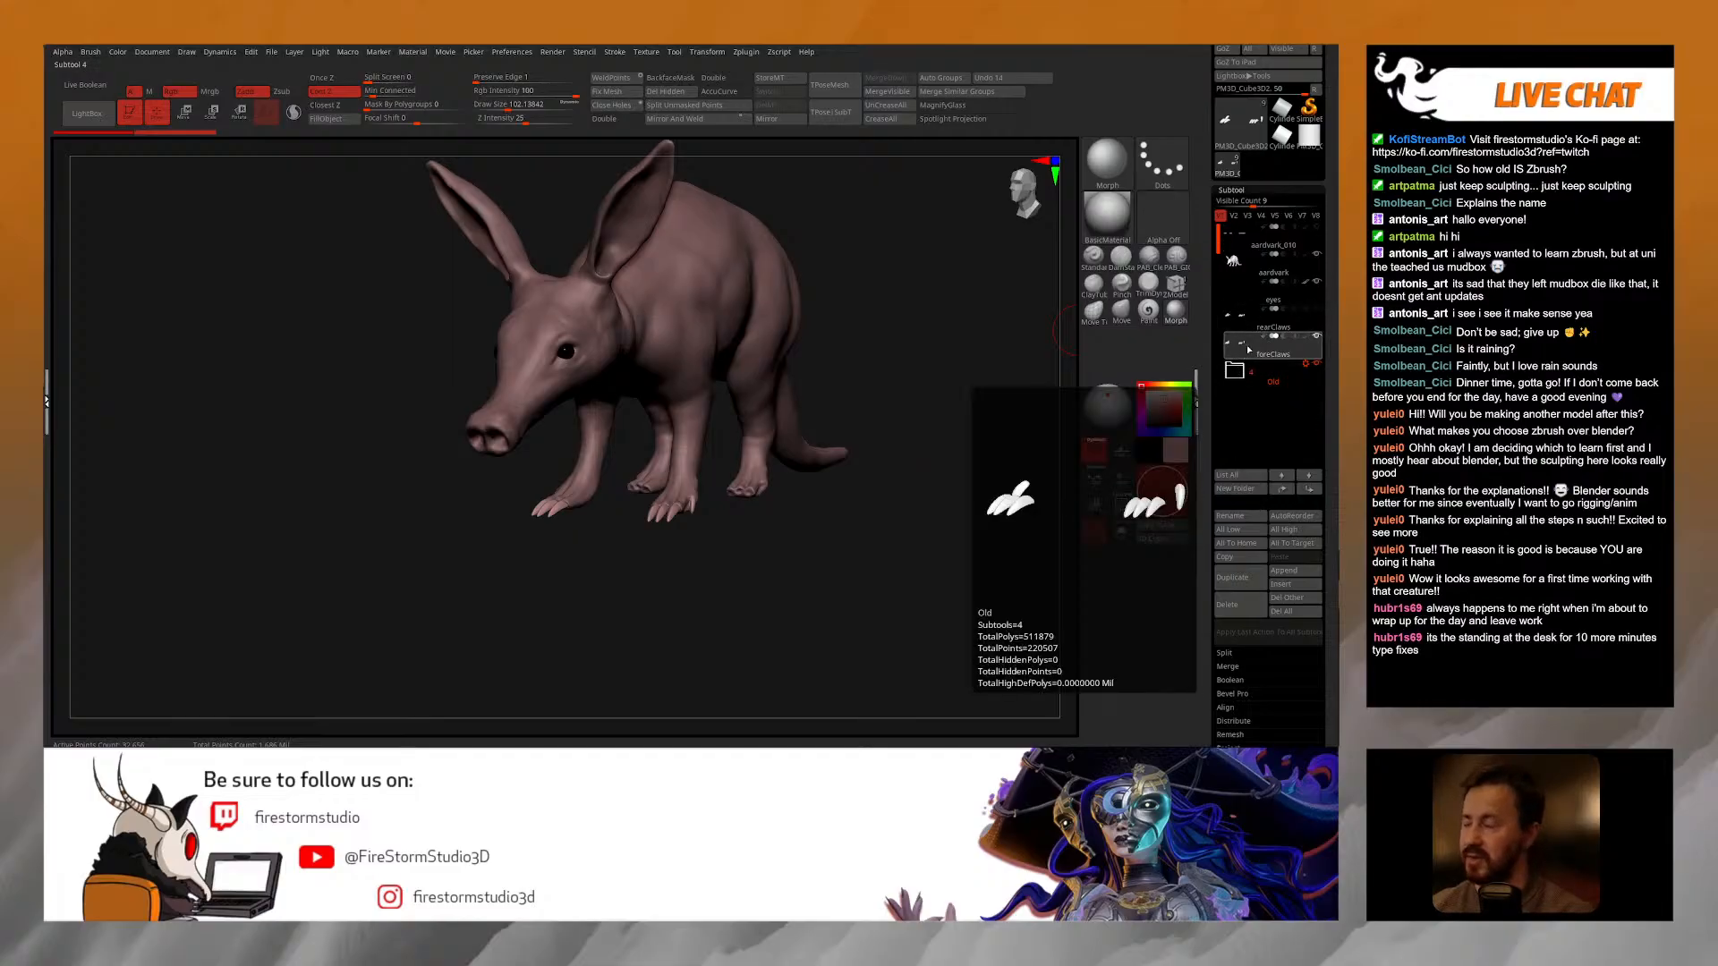
{"action": "left_click", "coordinate": [1261, 269]}
{"action": "left_click", "coordinate": [1242, 326]}
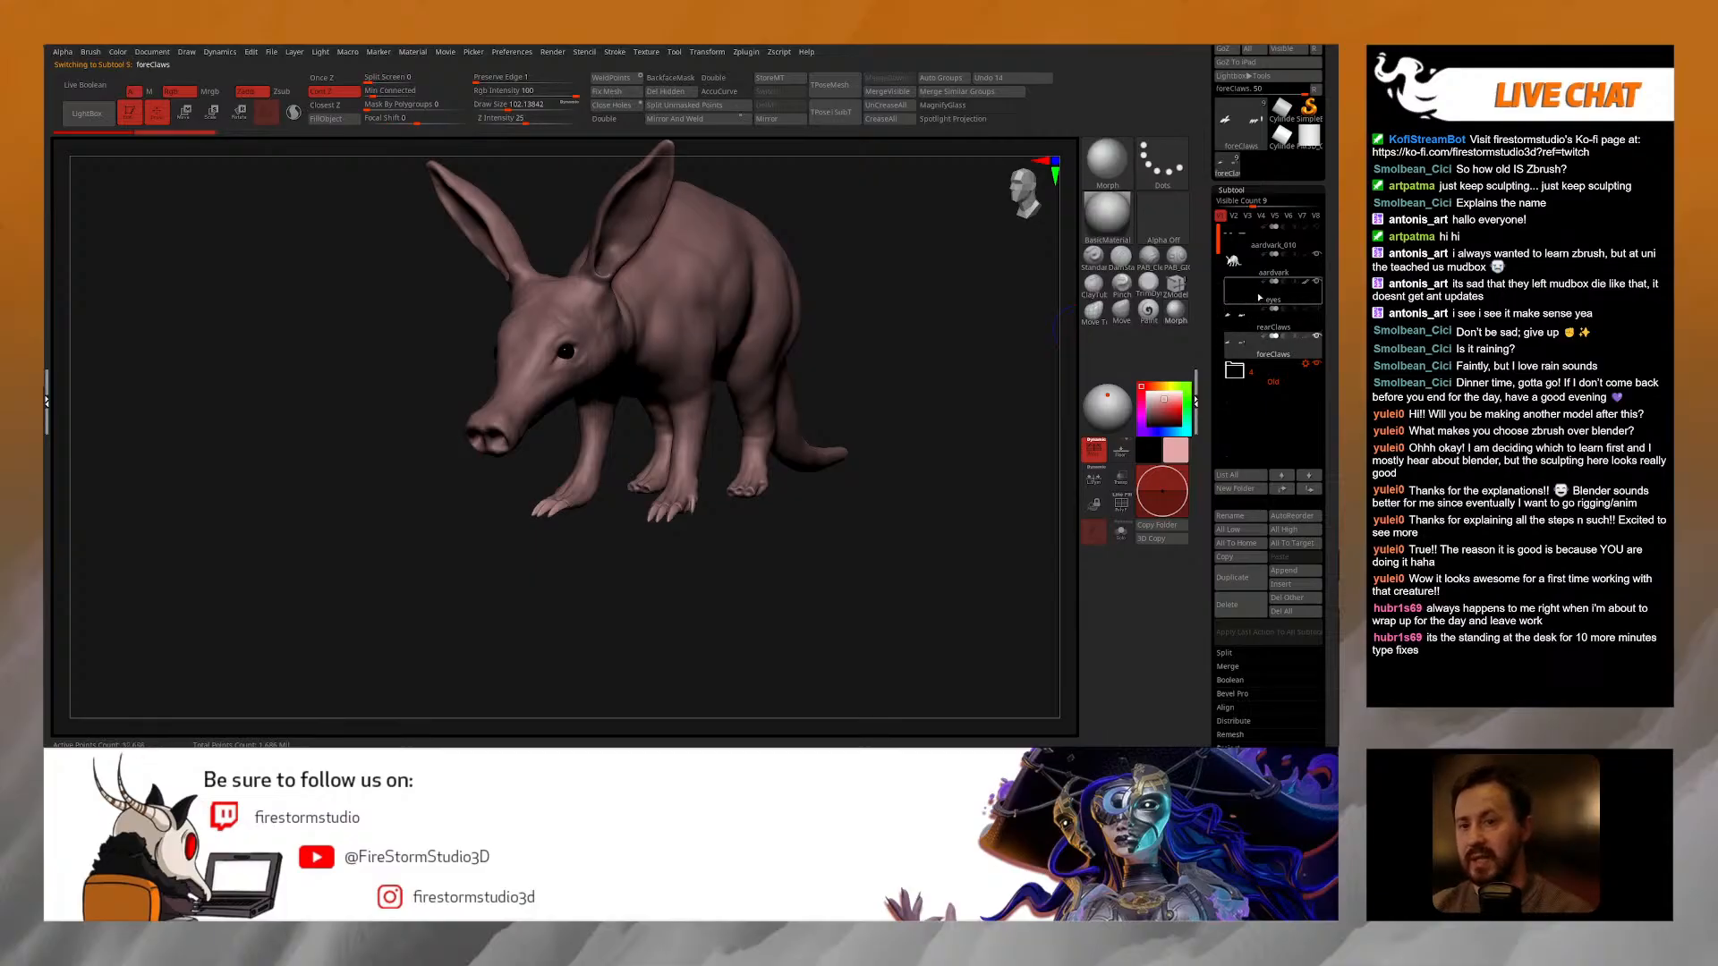
Step: Create a subtool folder named Parts and gather the eyes, rearClaws and foreClaws subtools in it
{"action": "mouse_move", "coordinate": [1248, 347]}
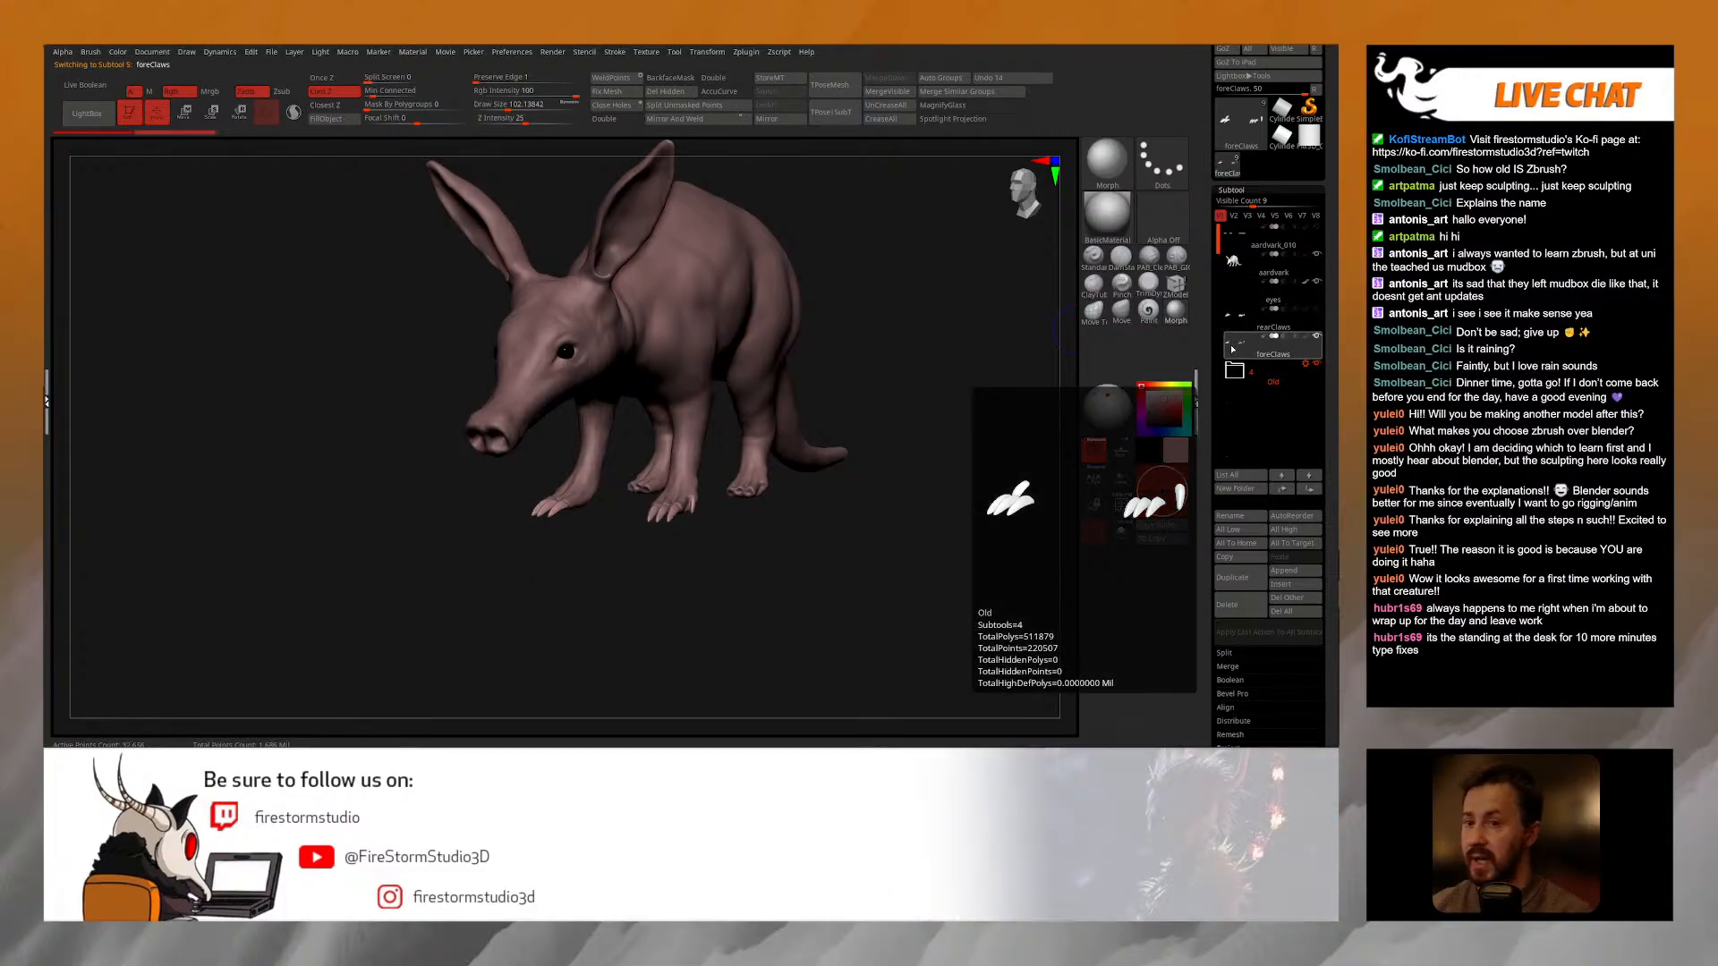
{"action": "left_click", "coordinate": [1251, 293]}
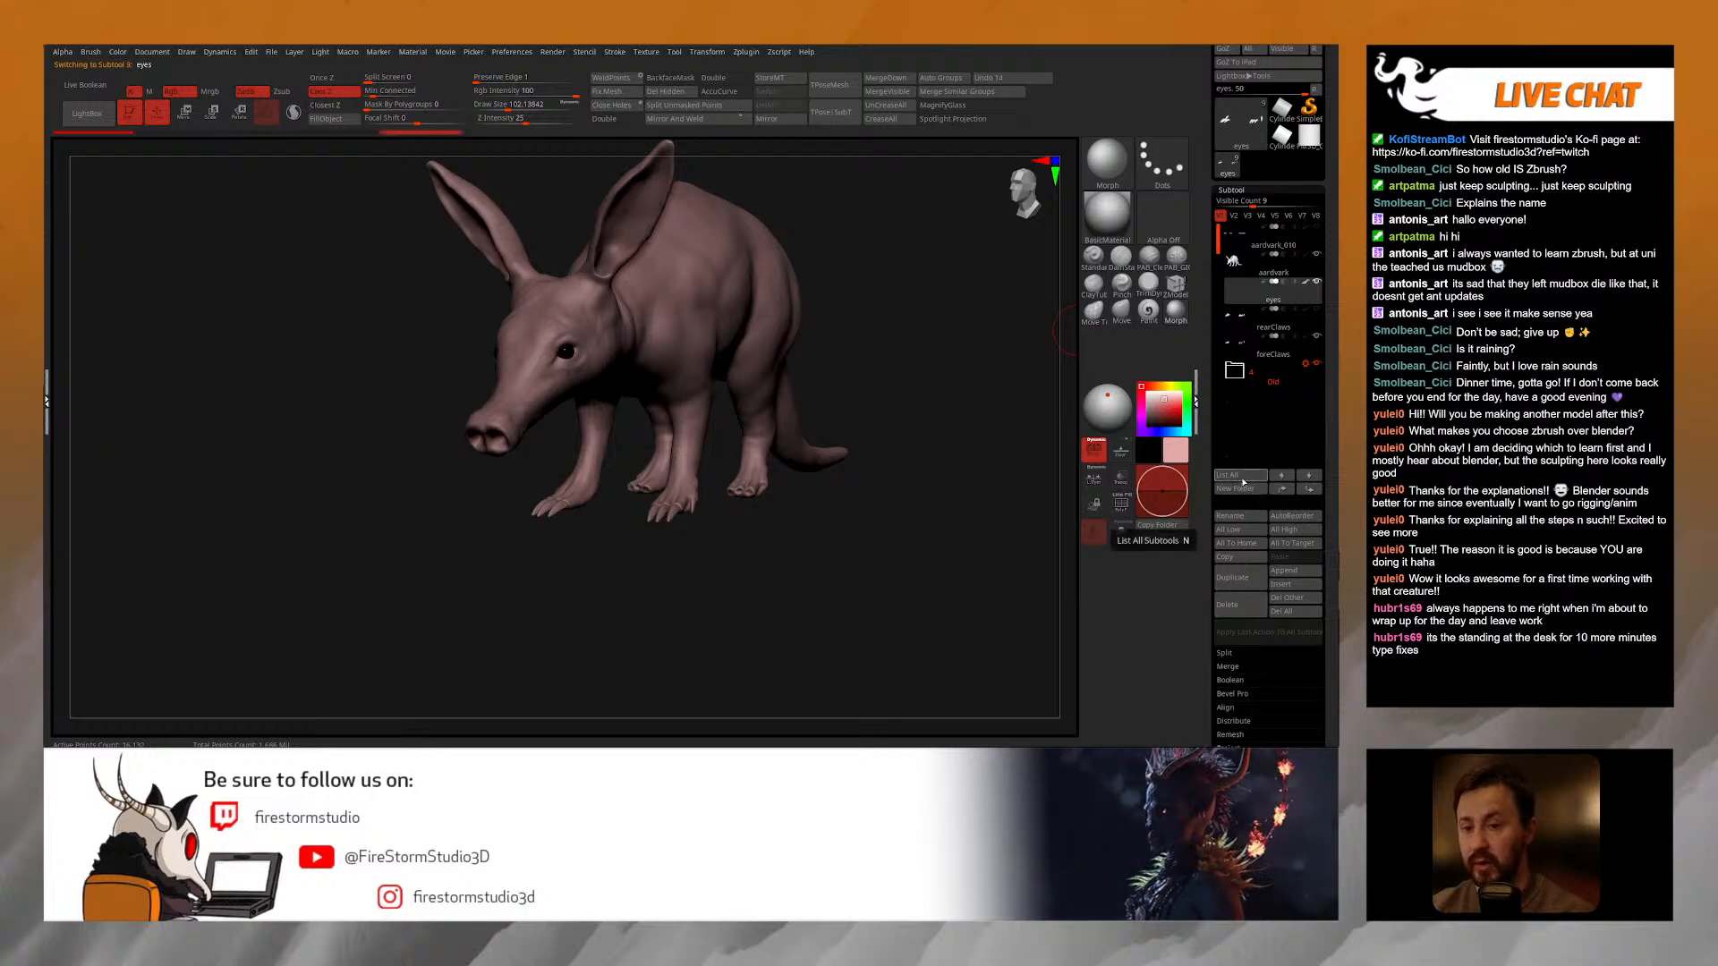
{"action": "left_click", "coordinate": [1235, 488]}
{"action": "type", "text": "Parts"}
{"action": "key", "text": "Return"}
{"action": "mouse_move", "coordinate": [1253, 345]}
{"action": "left_mouse_down"}
{"action": "mouse_move", "coordinate": [1254, 320]}
{"action": "mouse_move", "coordinate": [1251, 343]}
{"action": "left_mouse_up"}
{"action": "left_click", "coordinate": [1235, 291]}
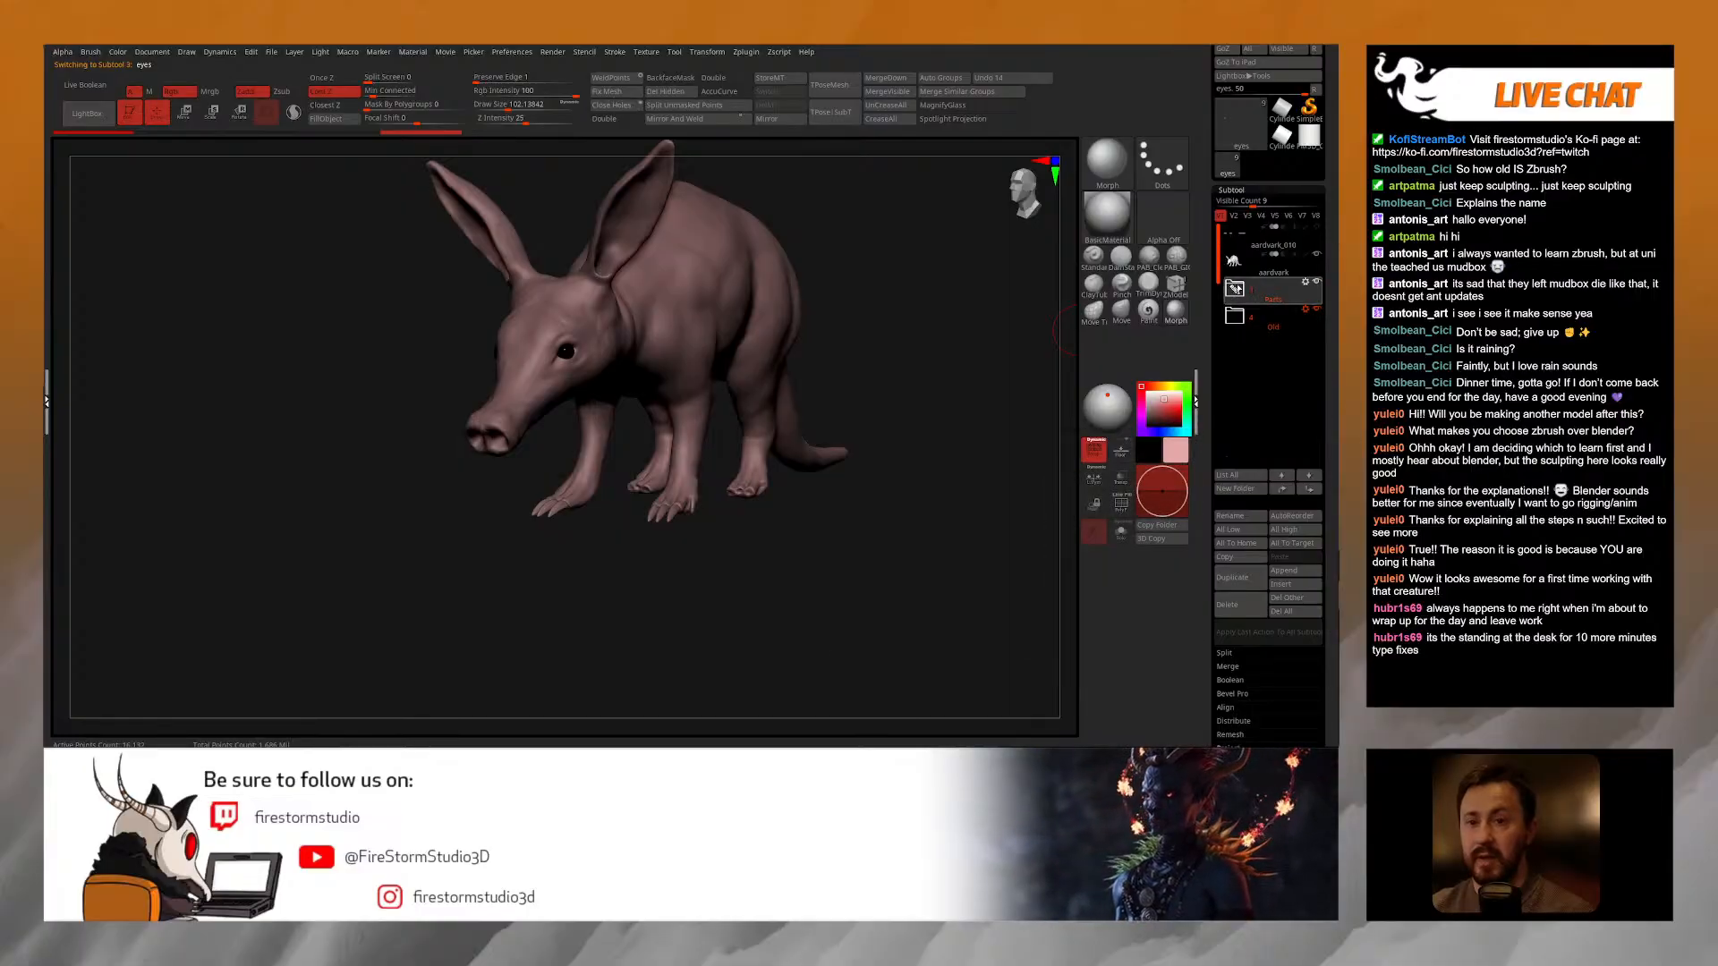
Step: Check the contents of the Old folder, collapse it, then select and show the ground platforms subtool
{"action": "left_click", "coordinate": [1235, 315]}
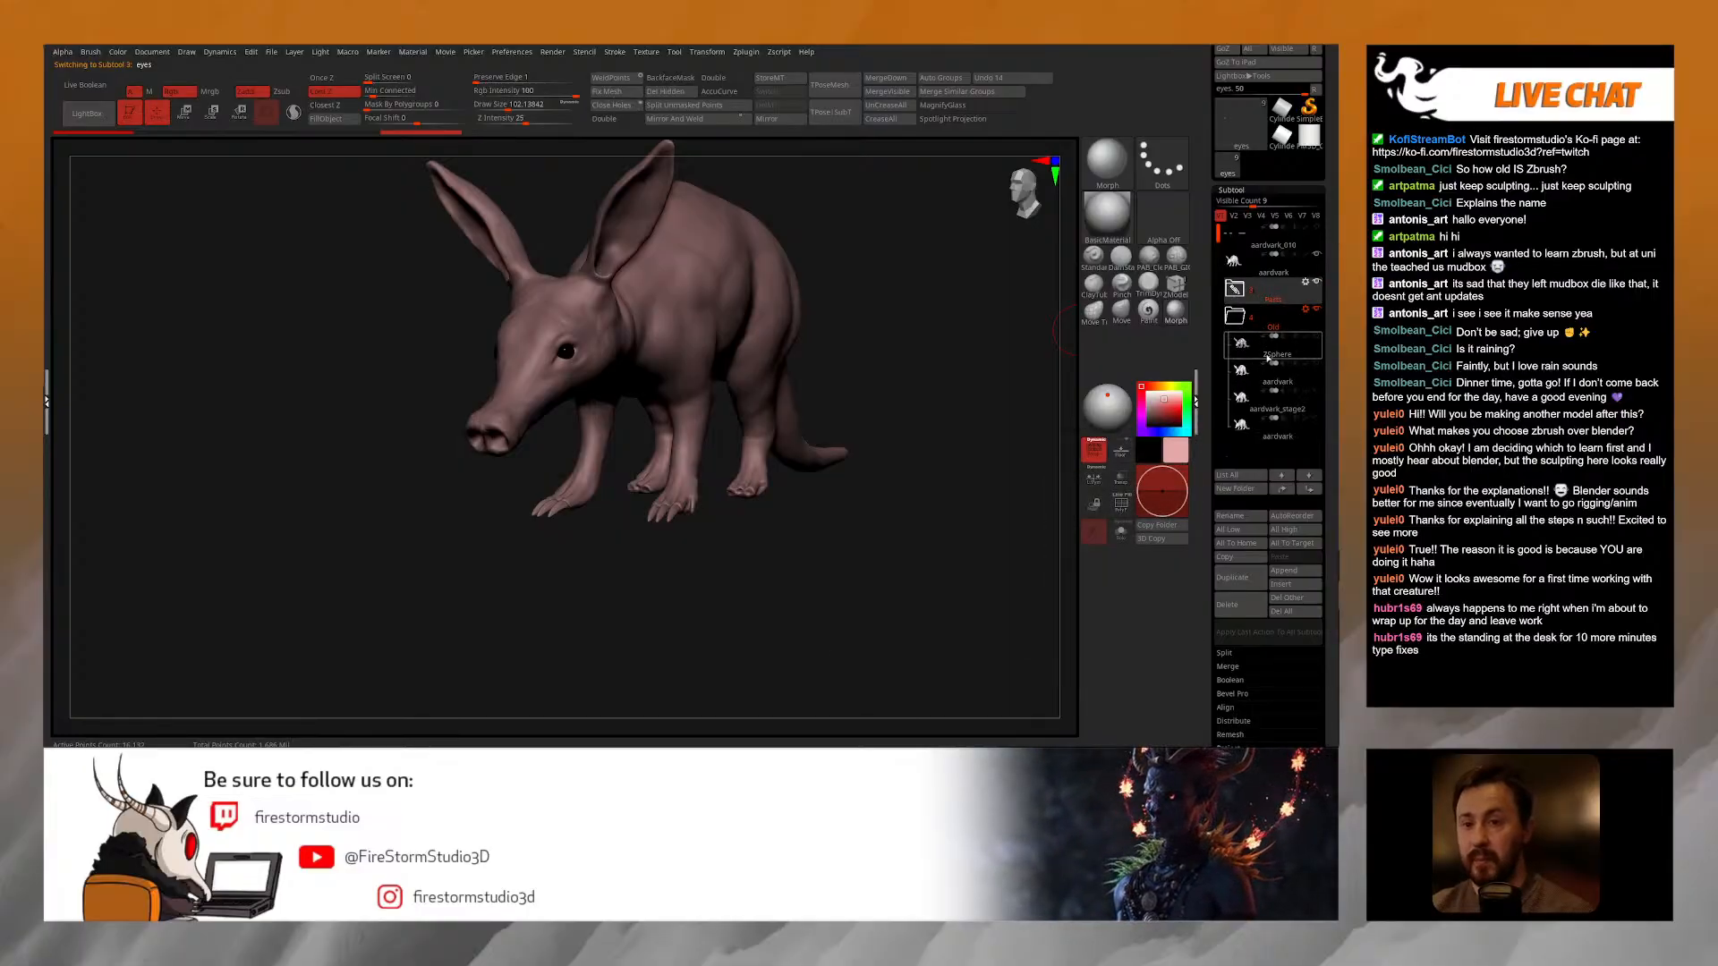
{"action": "left_click", "coordinate": [1236, 316]}
{"action": "left_click", "coordinate": [1265, 273]}
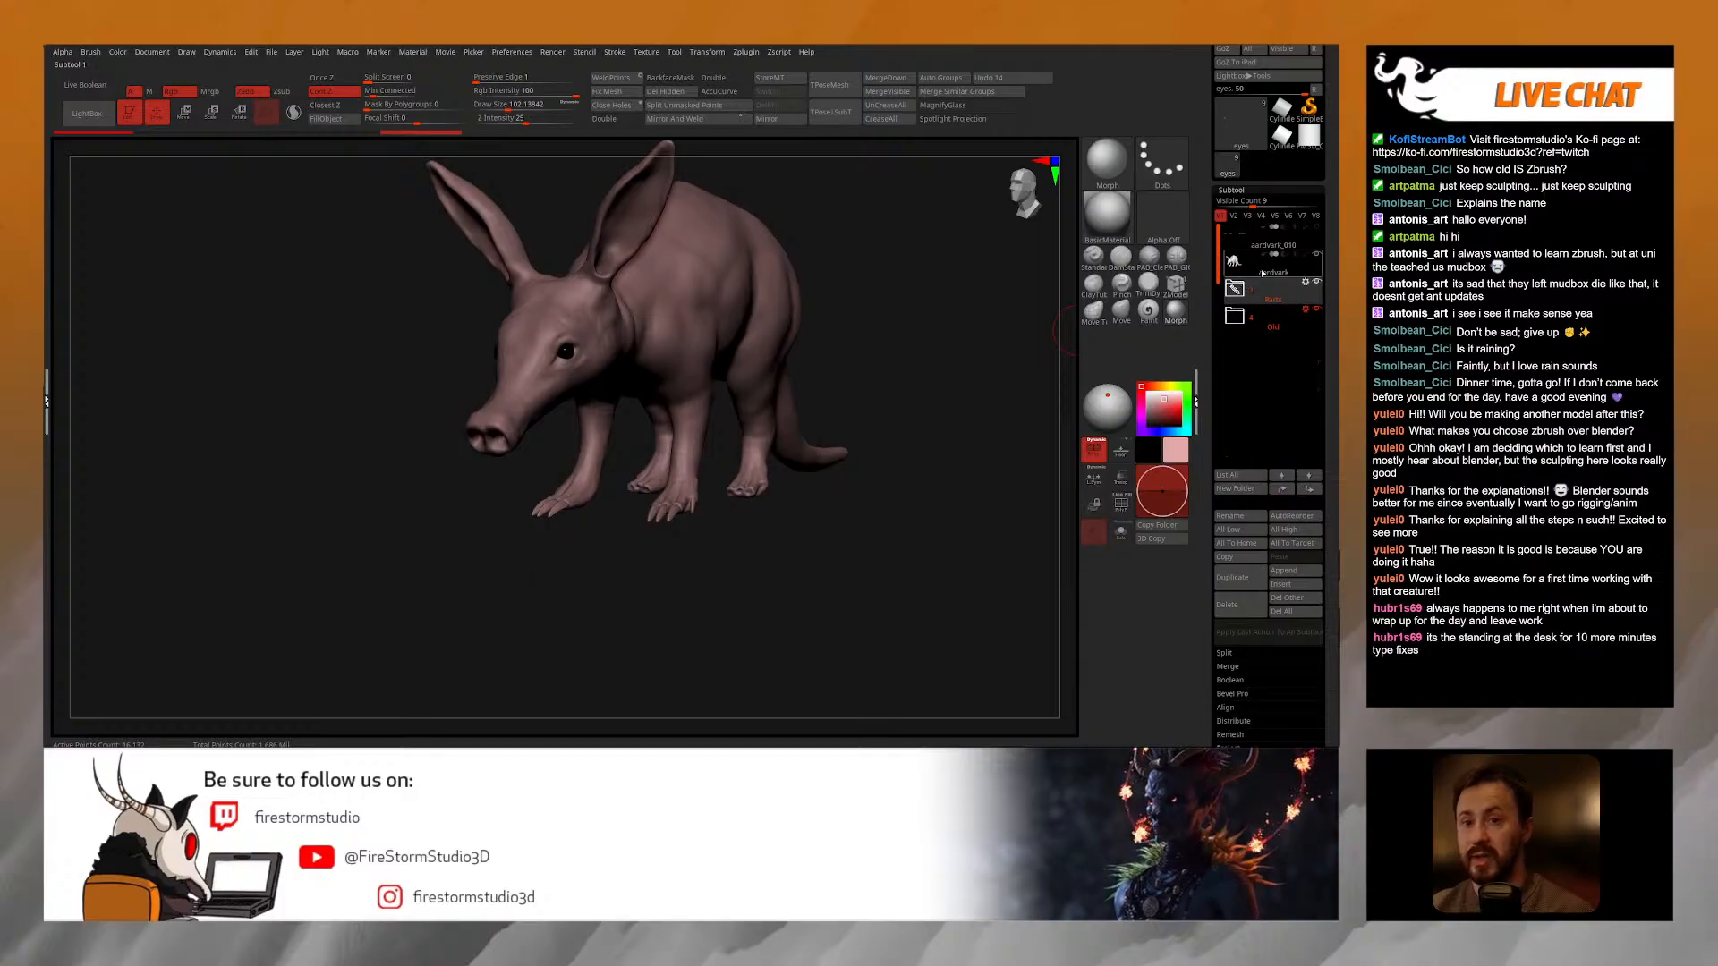
{"action": "left_click", "coordinate": [1281, 246]}
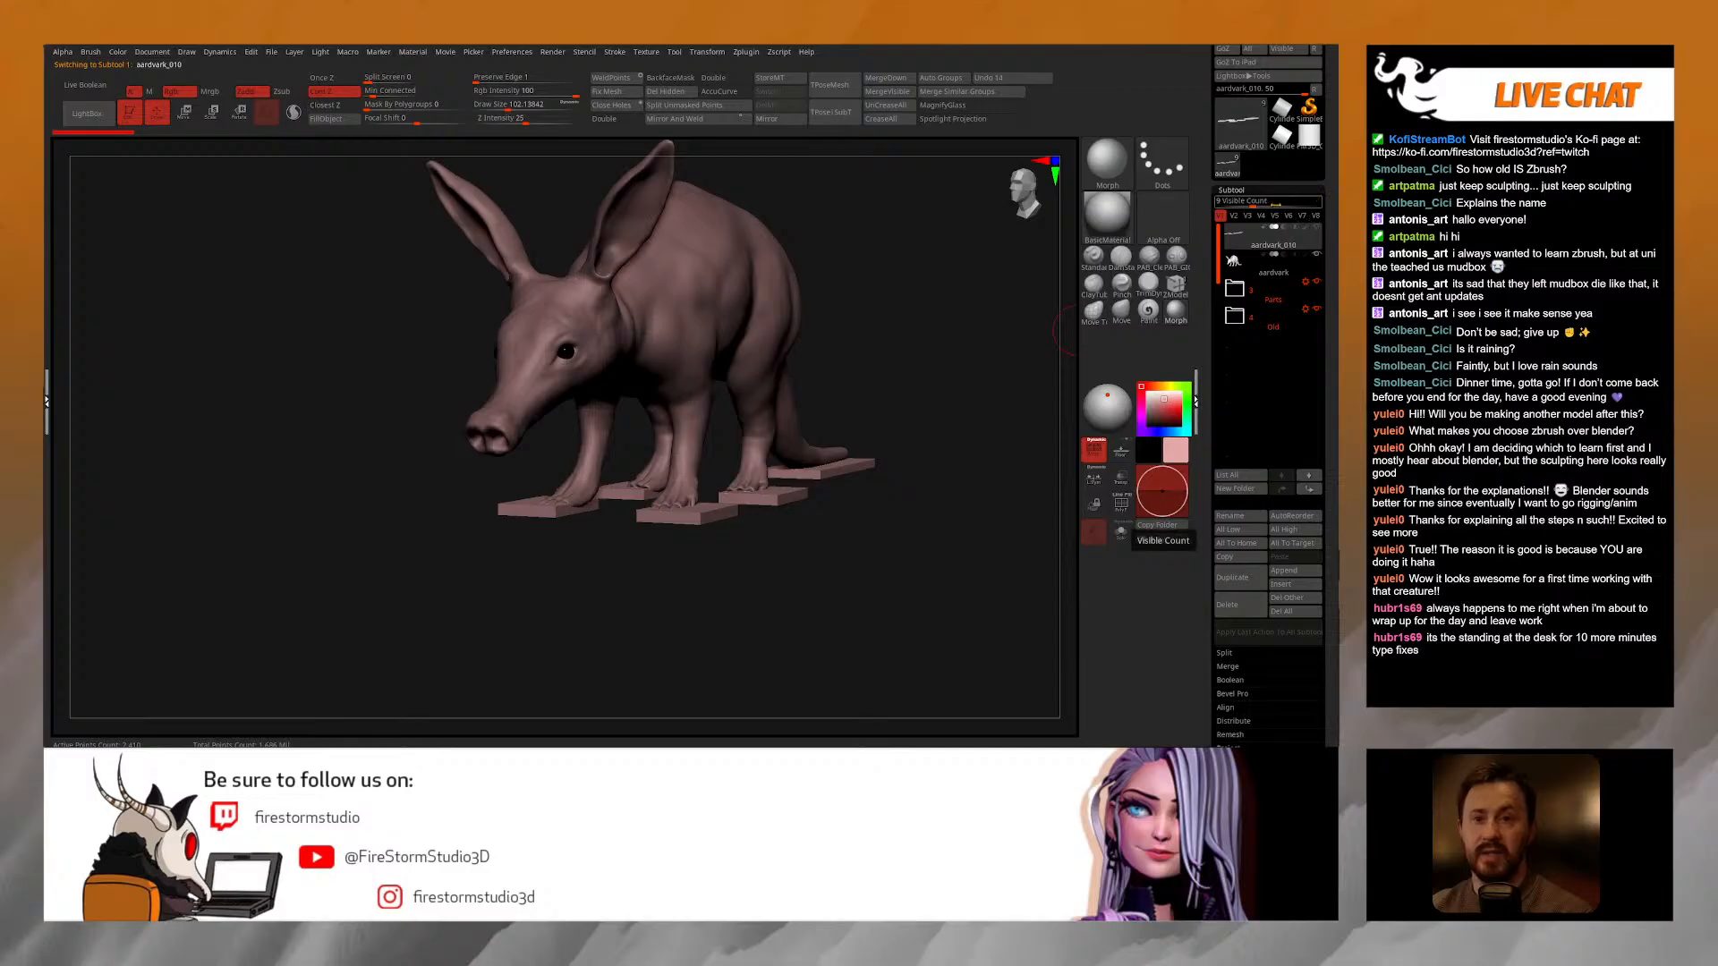
{"action": "scroll", "coordinate": [1336, 257], "scroll_direction": "up", "scroll_amount": 3}
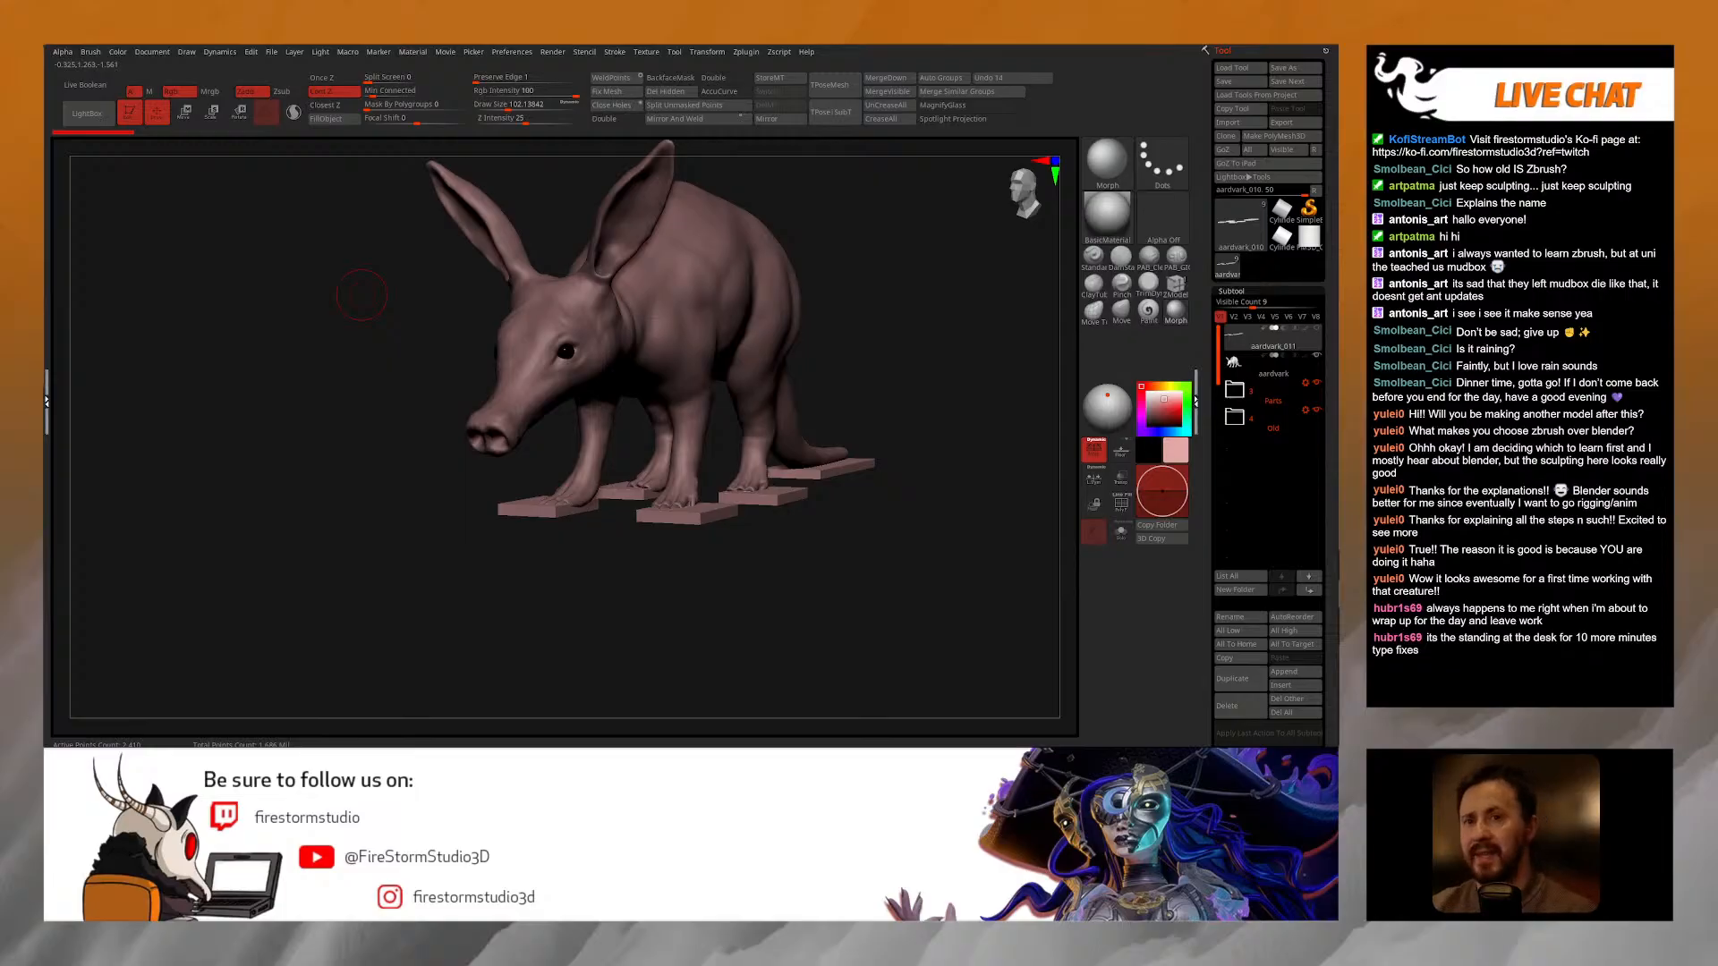
Step: Review the aardvark standing on its platforms and the subtools inside the Parts folder
{"action": "left_click_drag", "start_coordinate": [875, 460], "coordinate": [859, 476]}
{"action": "left_click_drag", "start_coordinate": [856, 413], "coordinate": [850, 410]}
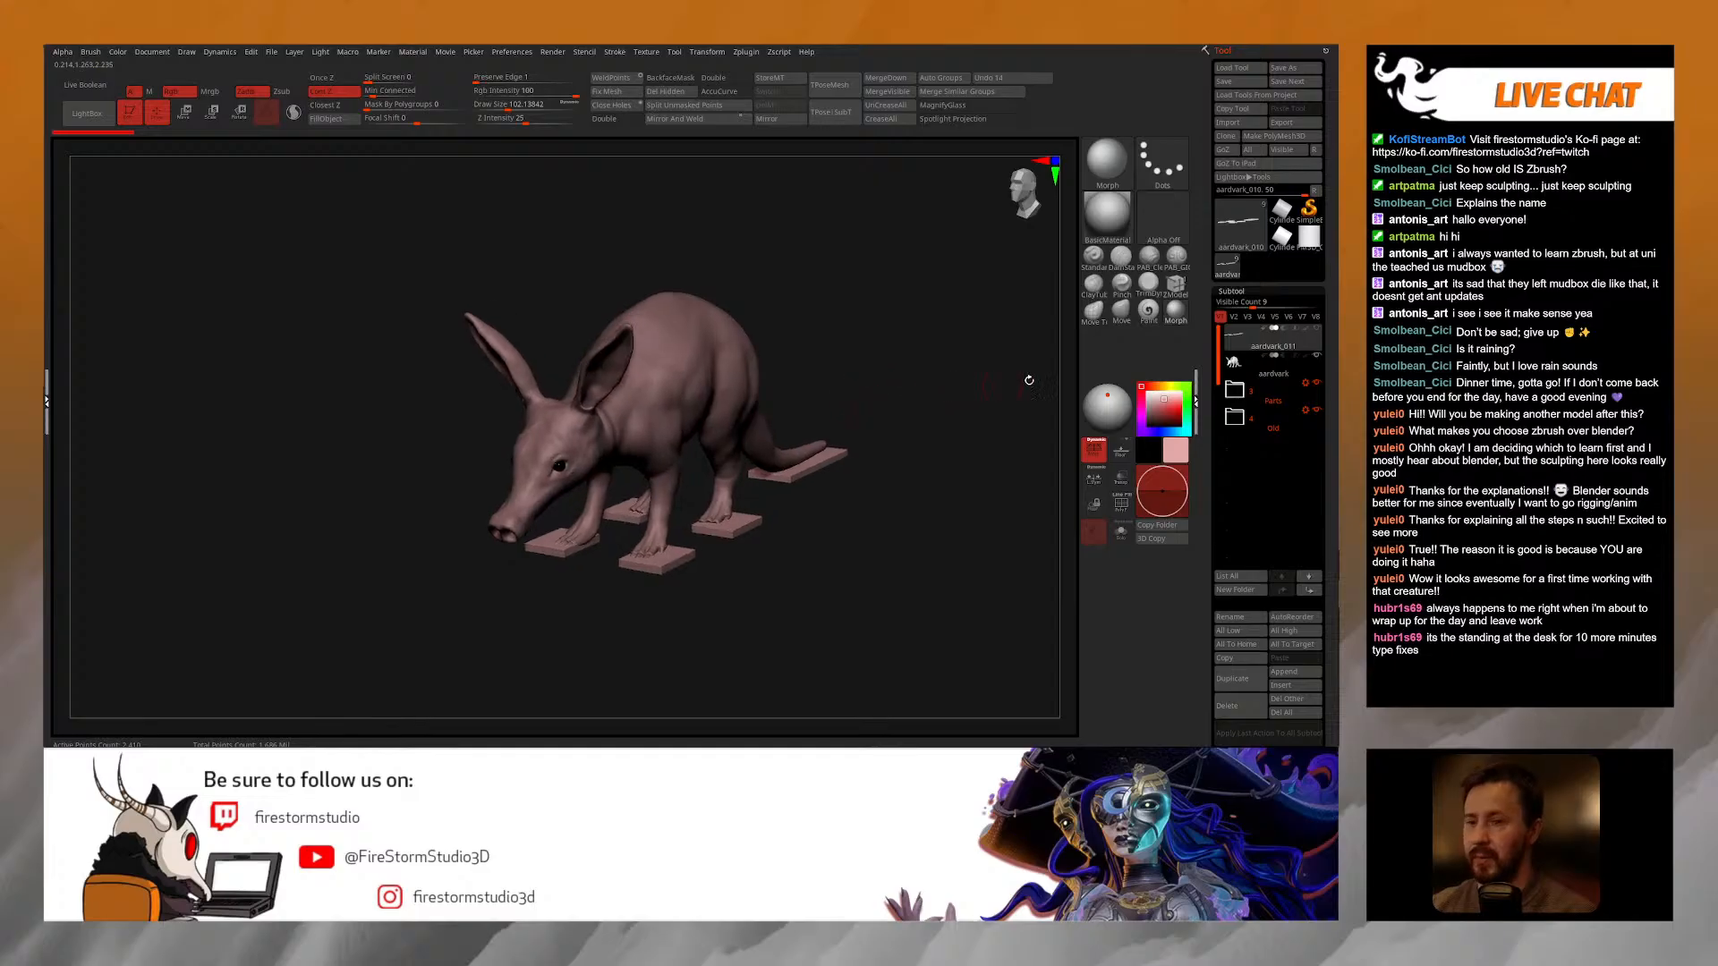
{"action": "left_click", "coordinate": [1246, 392]}
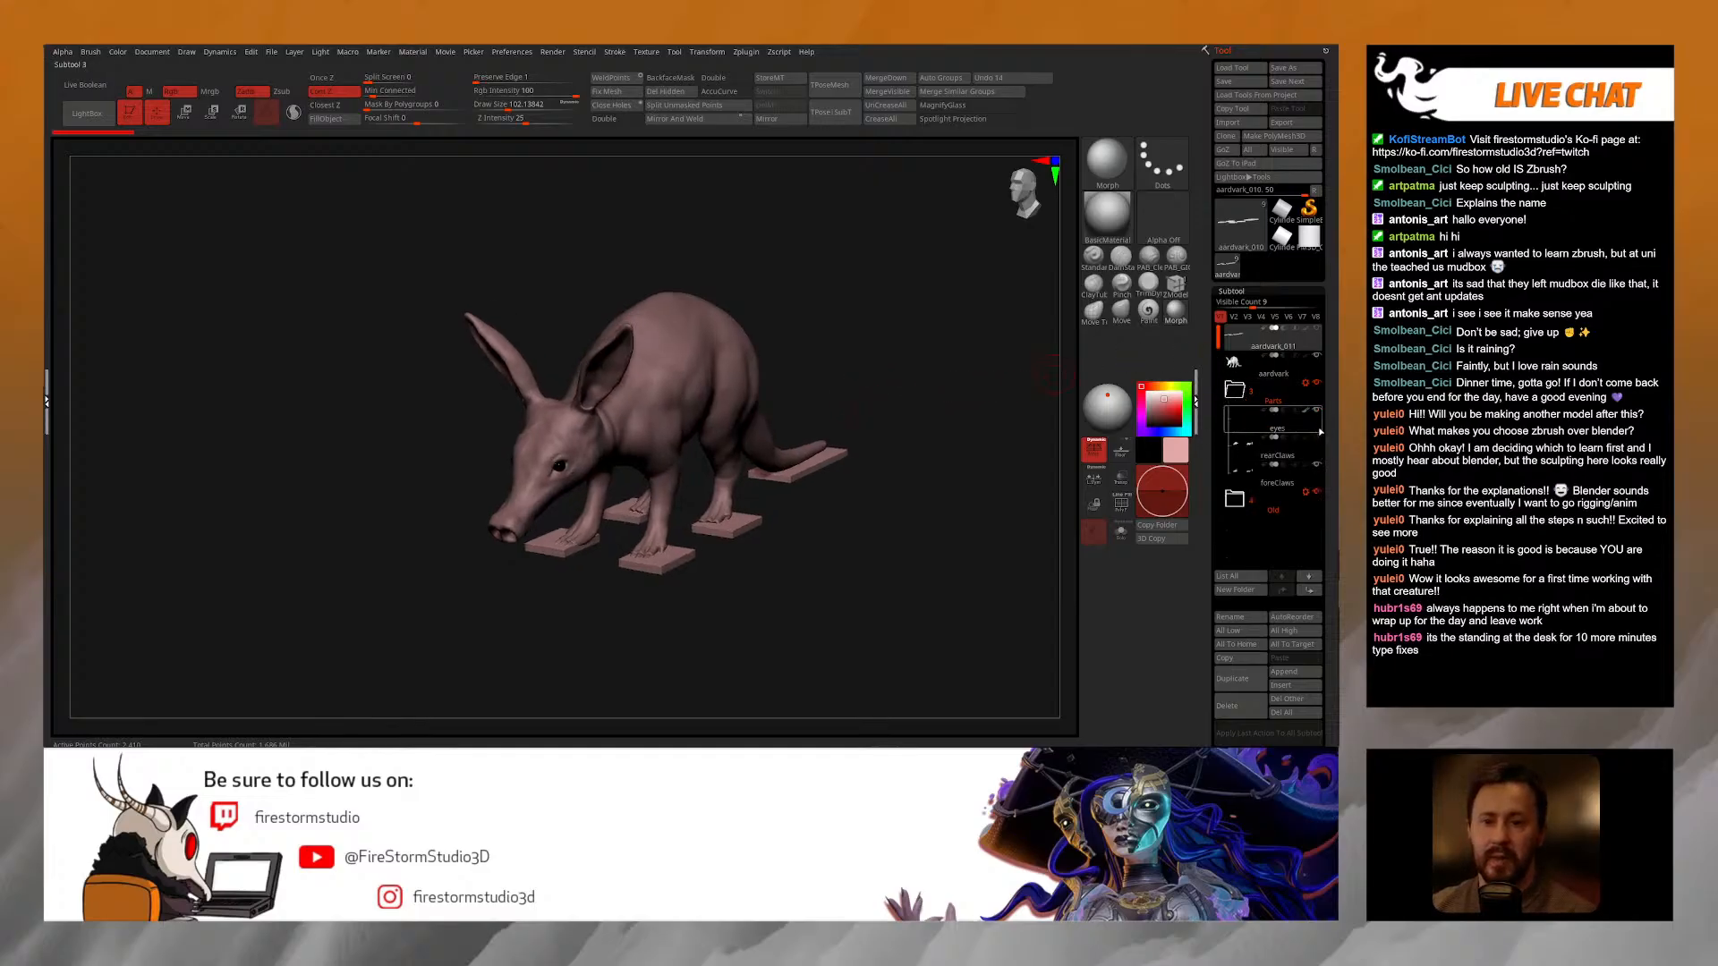
{"action": "mouse_move", "coordinate": [1008, 526]}
{"action": "left_mouse_down"}
{"action": "mouse_move", "coordinate": [1028, 502]}
{"action": "mouse_move", "coordinate": [995, 499]}
{"action": "left_mouse_up"}
{"action": "left_click", "coordinate": [1247, 392]}
Step: Nudge the ground platforms vertically by about 0.05 against the feet and tail, with perspective off in a side view
{"action": "key", "text": "w"}
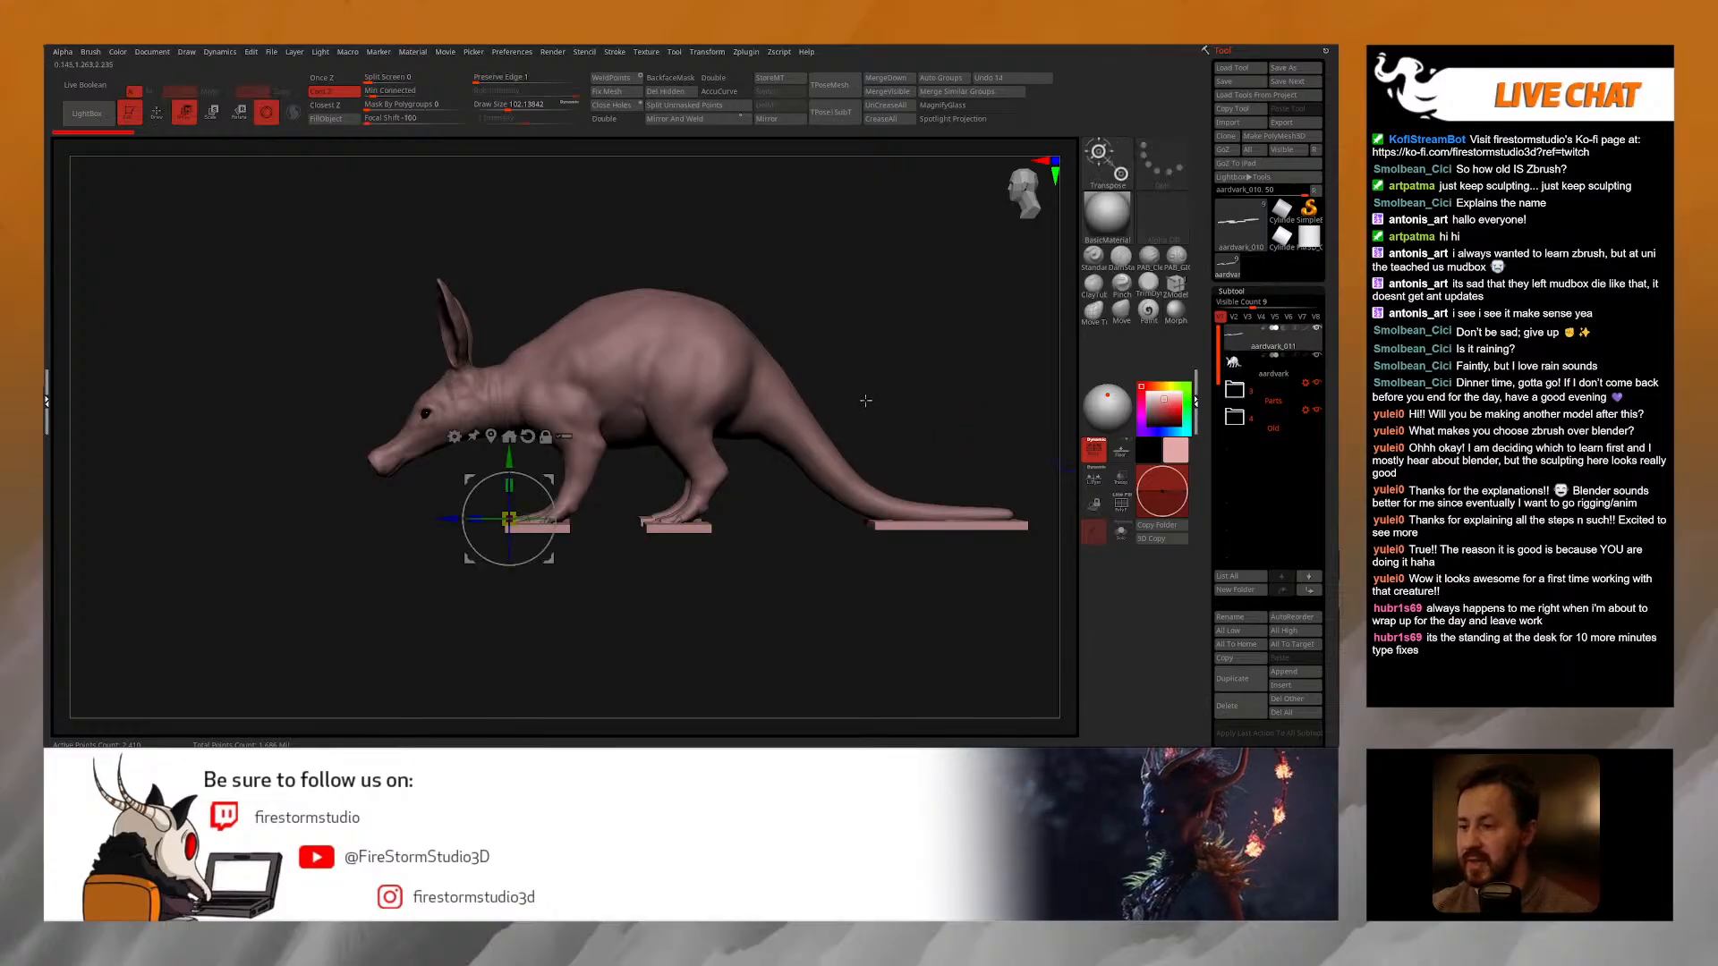
{"action": "key", "text": "p"}
{"action": "left_click", "coordinate": [1099, 452]}
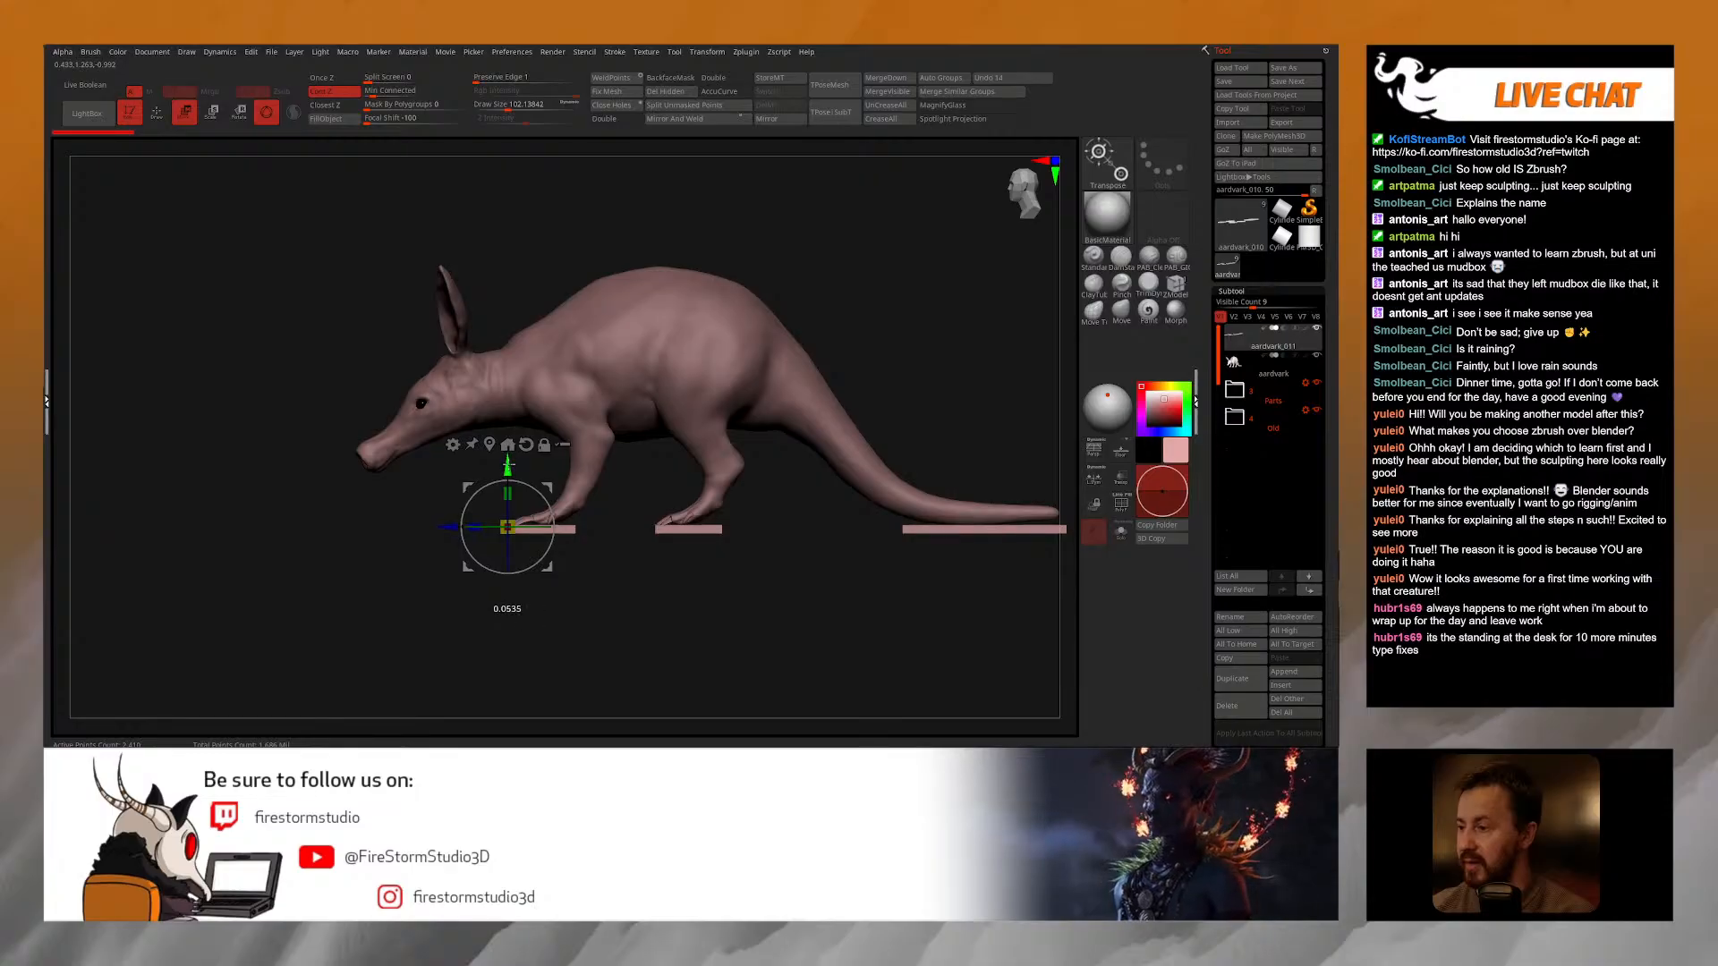
{"action": "key", "text": "q"}
{"action": "left_click_drag", "start_coordinate": [854, 380], "coordinate": [976, 357]}
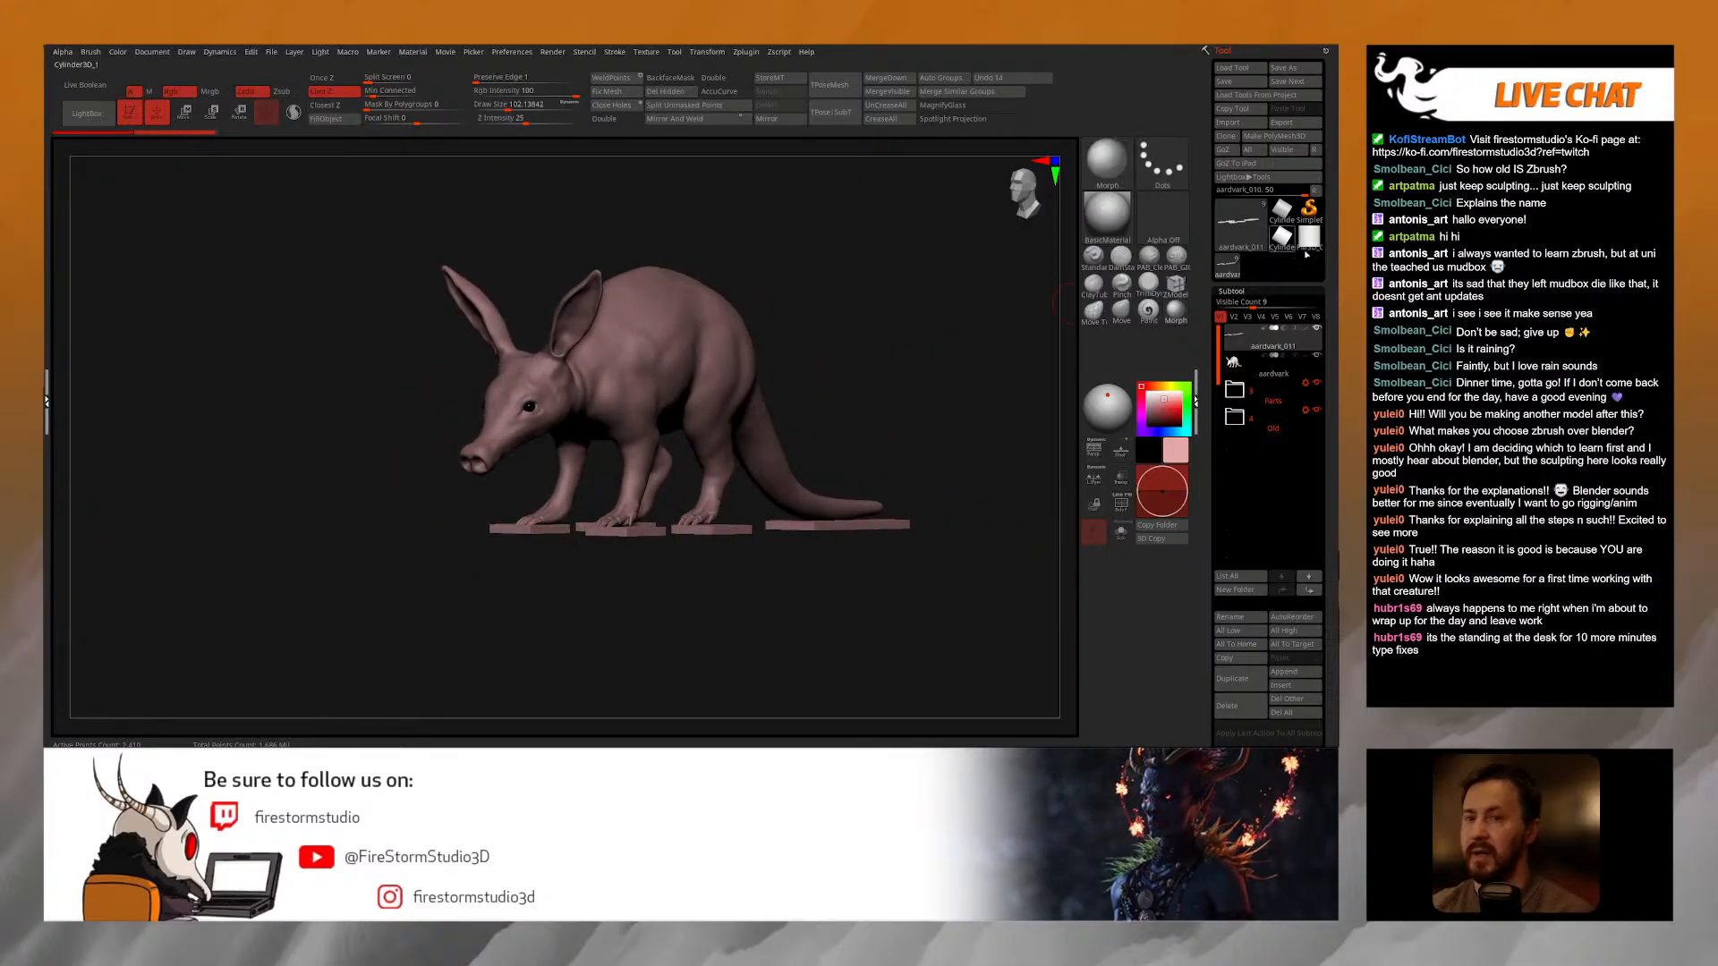
{"action": "left_click", "coordinate": [1095, 448]}
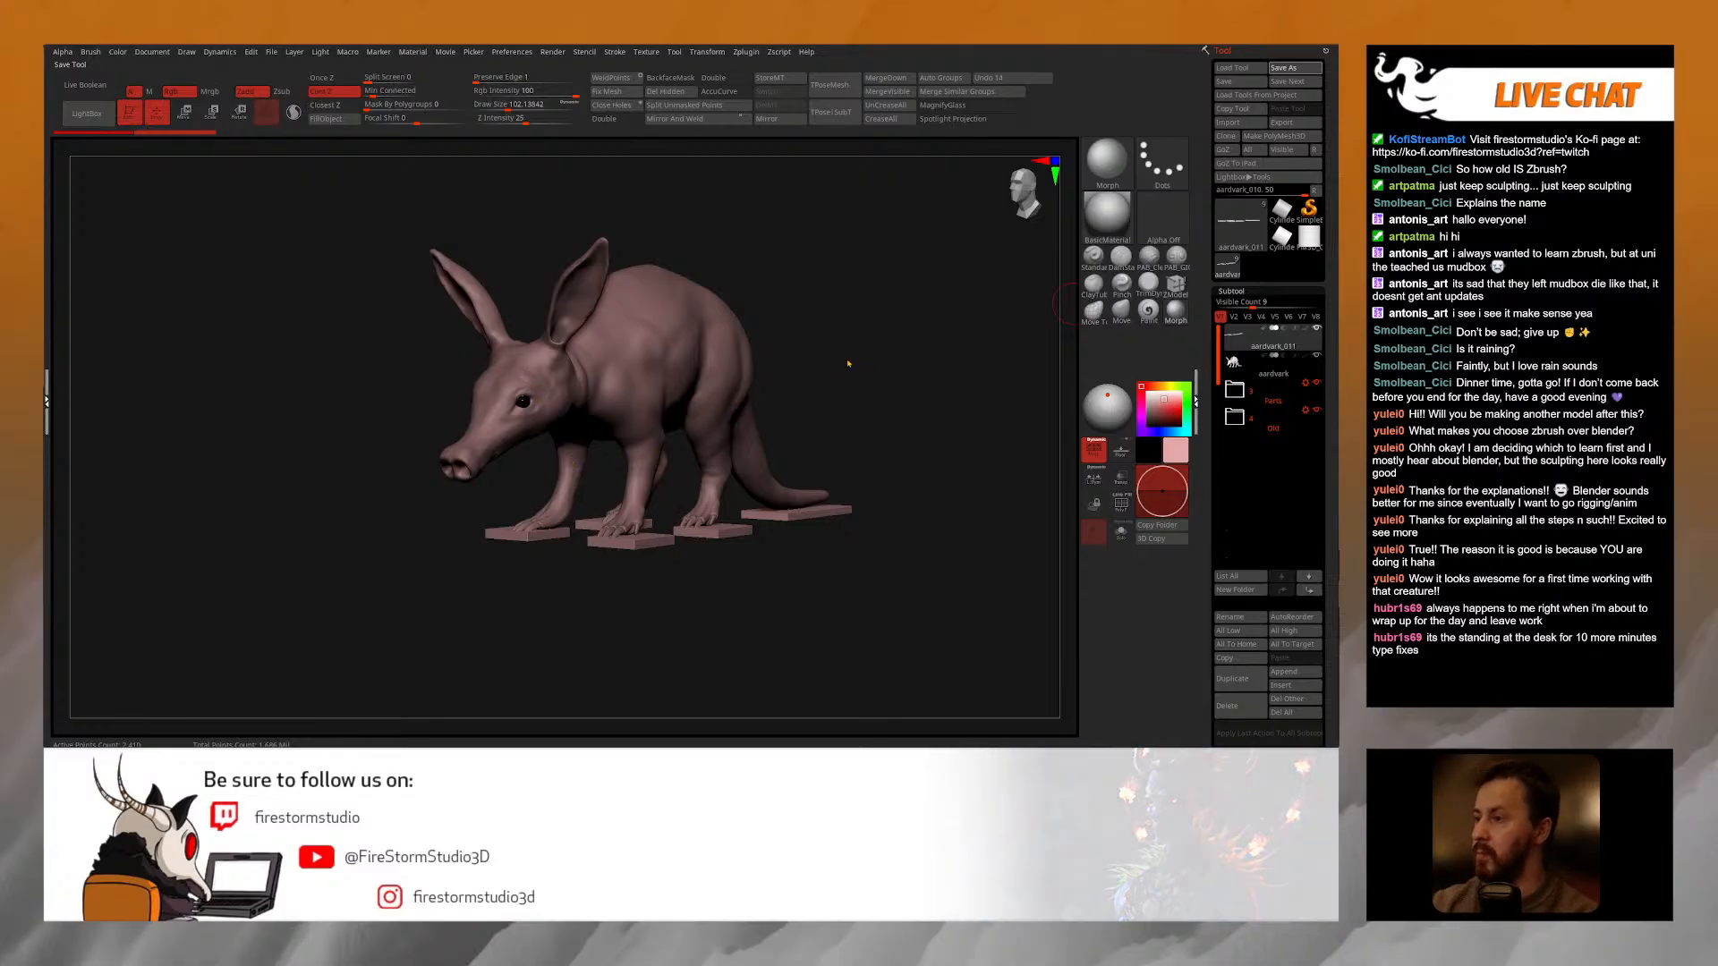
Step: Set the current colour to white and apply the PP_Sculpting_14 matcap material to the model
{"action": "left_click", "coordinate": [1149, 392]}
{"action": "left_click_drag", "start_coordinate": [857, 377], "coordinate": [858, 379]}
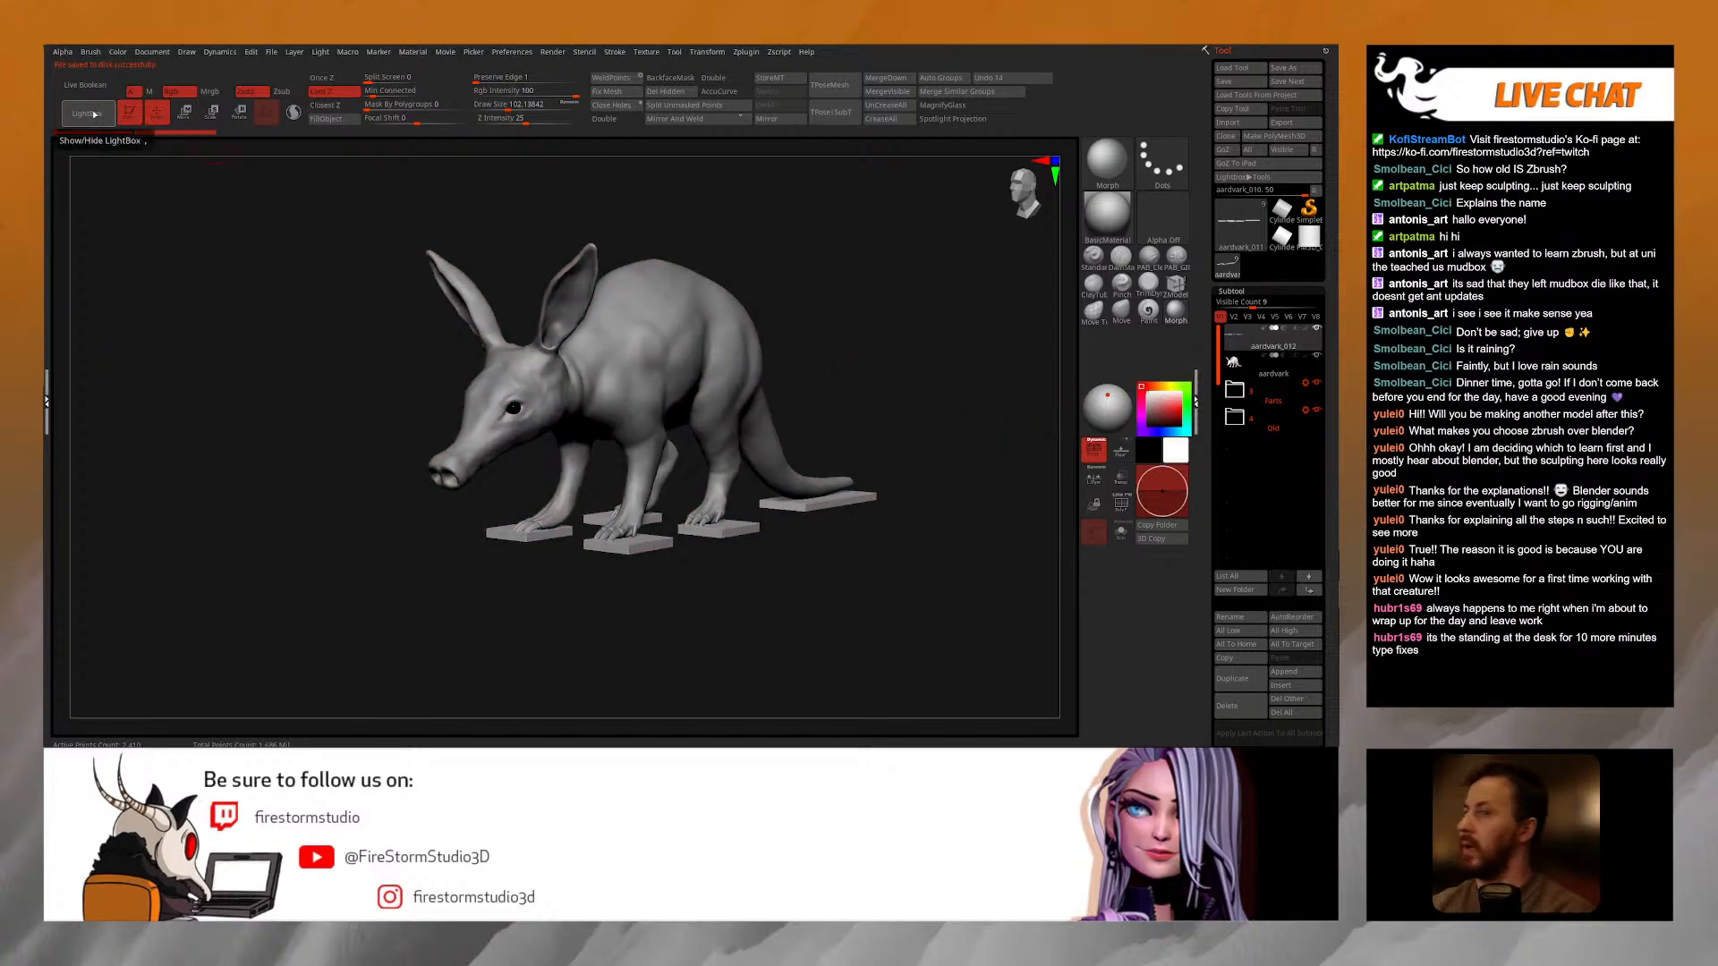
{"action": "left_click", "coordinate": [1110, 219]}
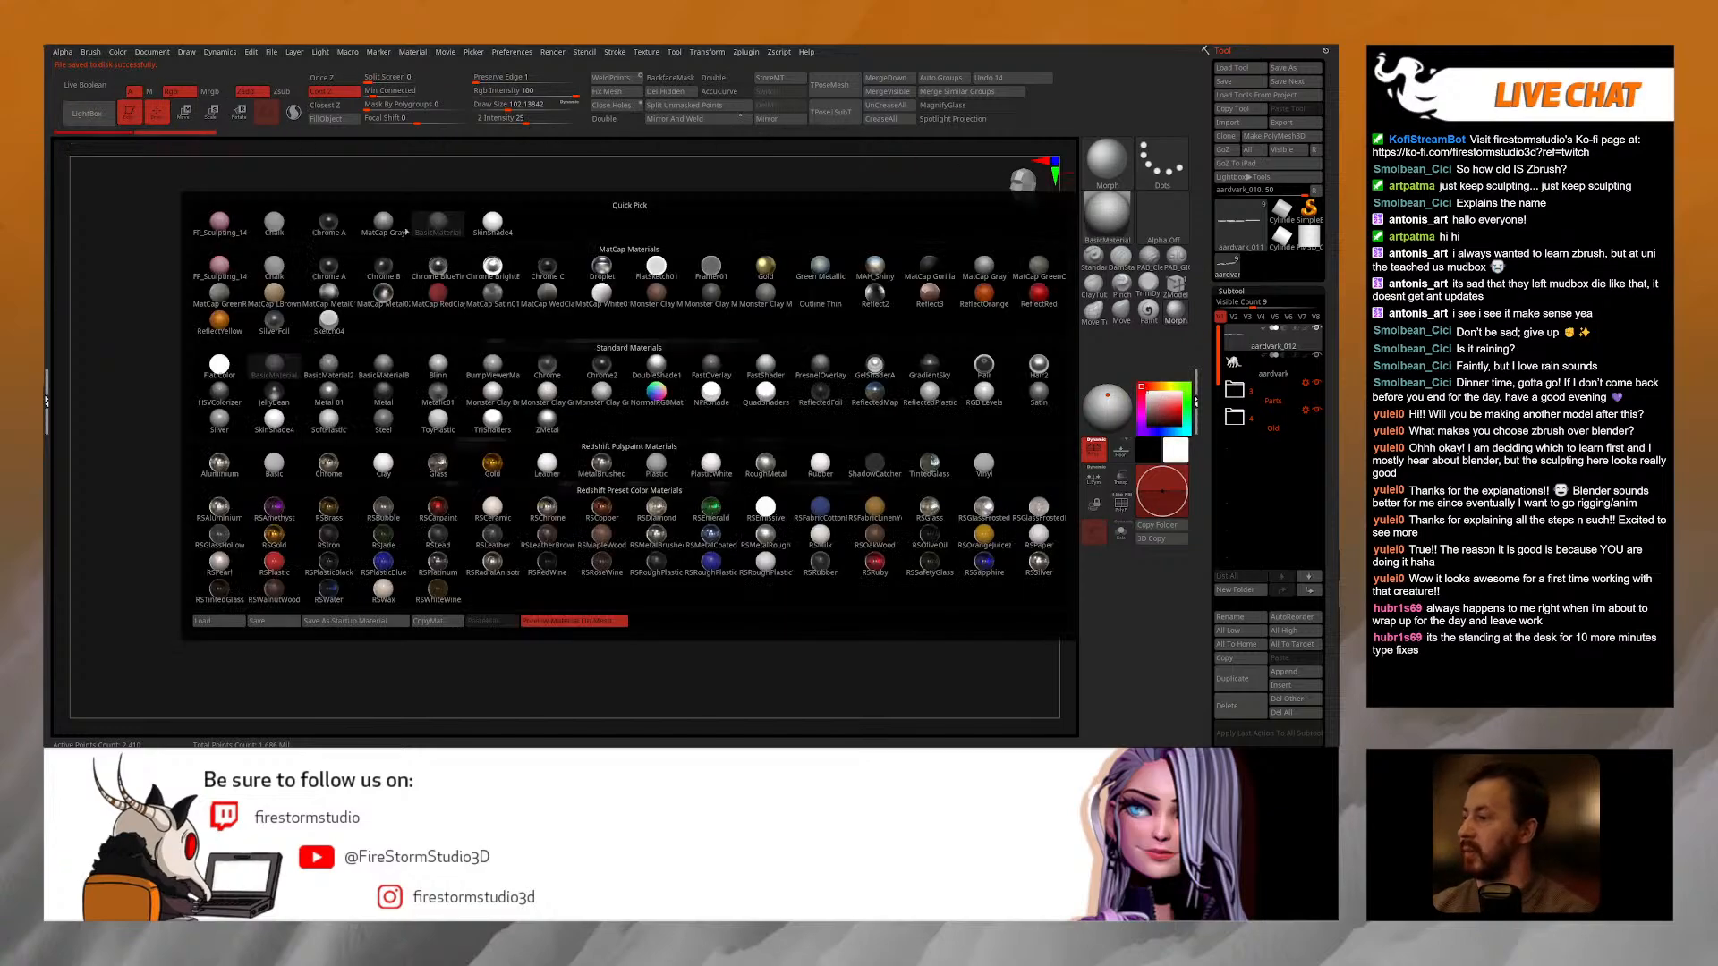
{"action": "left_click", "coordinate": [417, 231]}
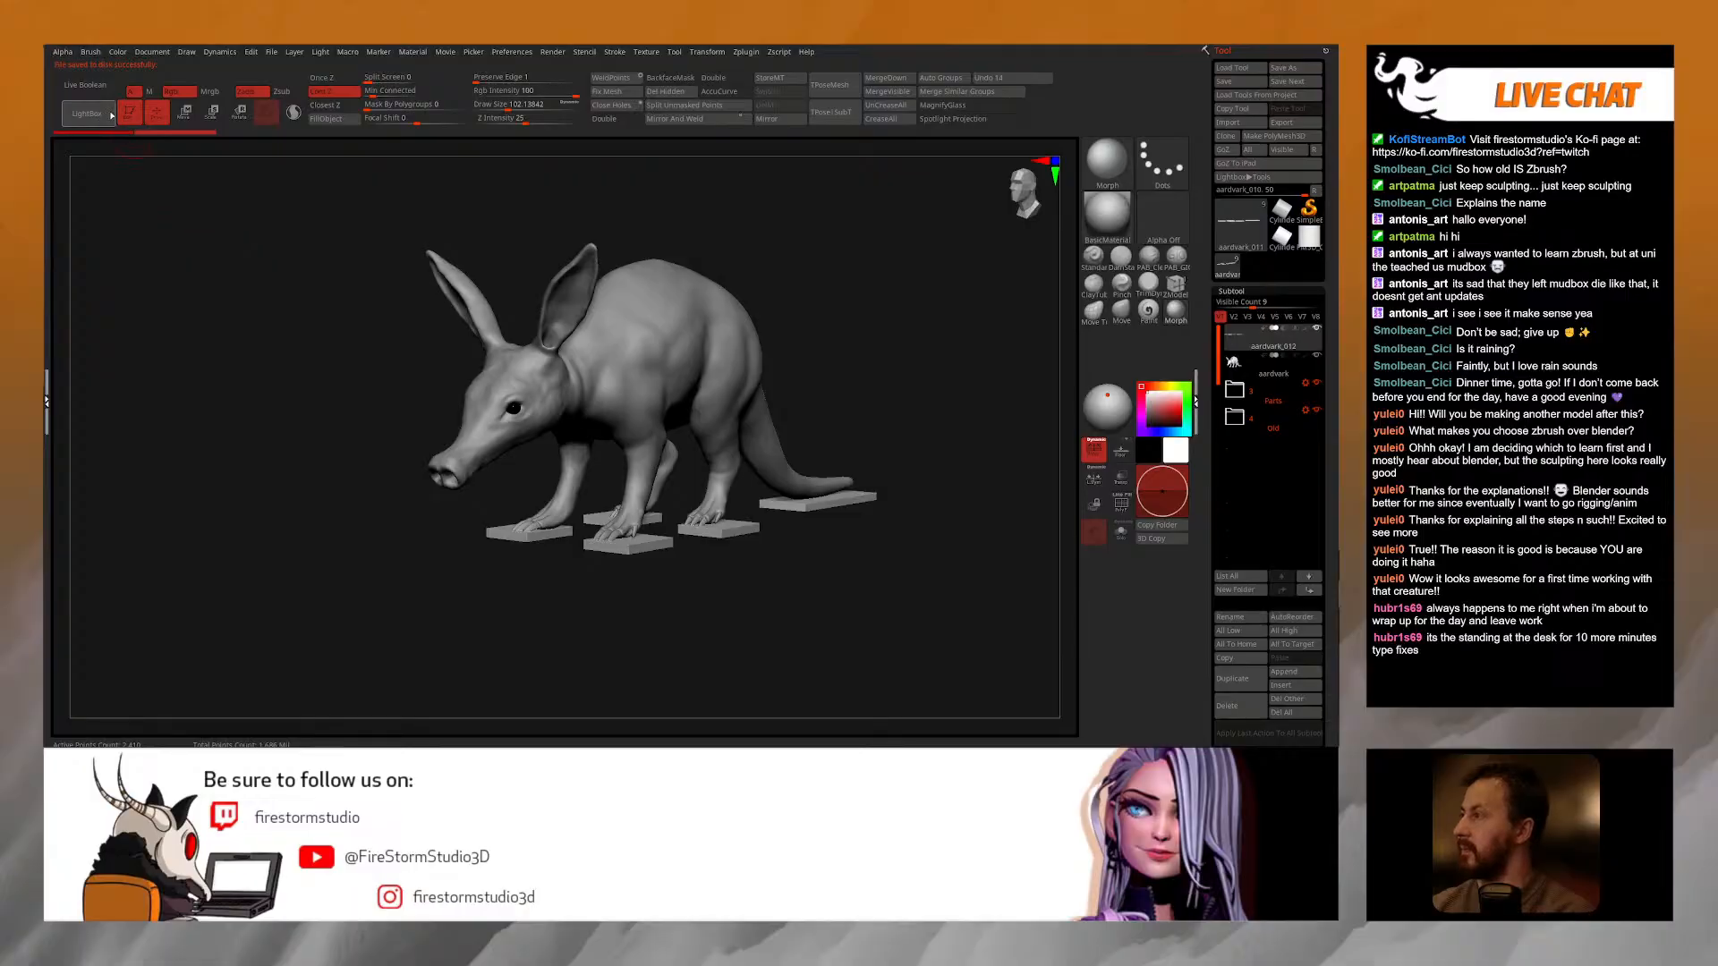
{"action": "left_click", "coordinate": [1106, 161]}
{"action": "left_click", "coordinate": [1107, 215]}
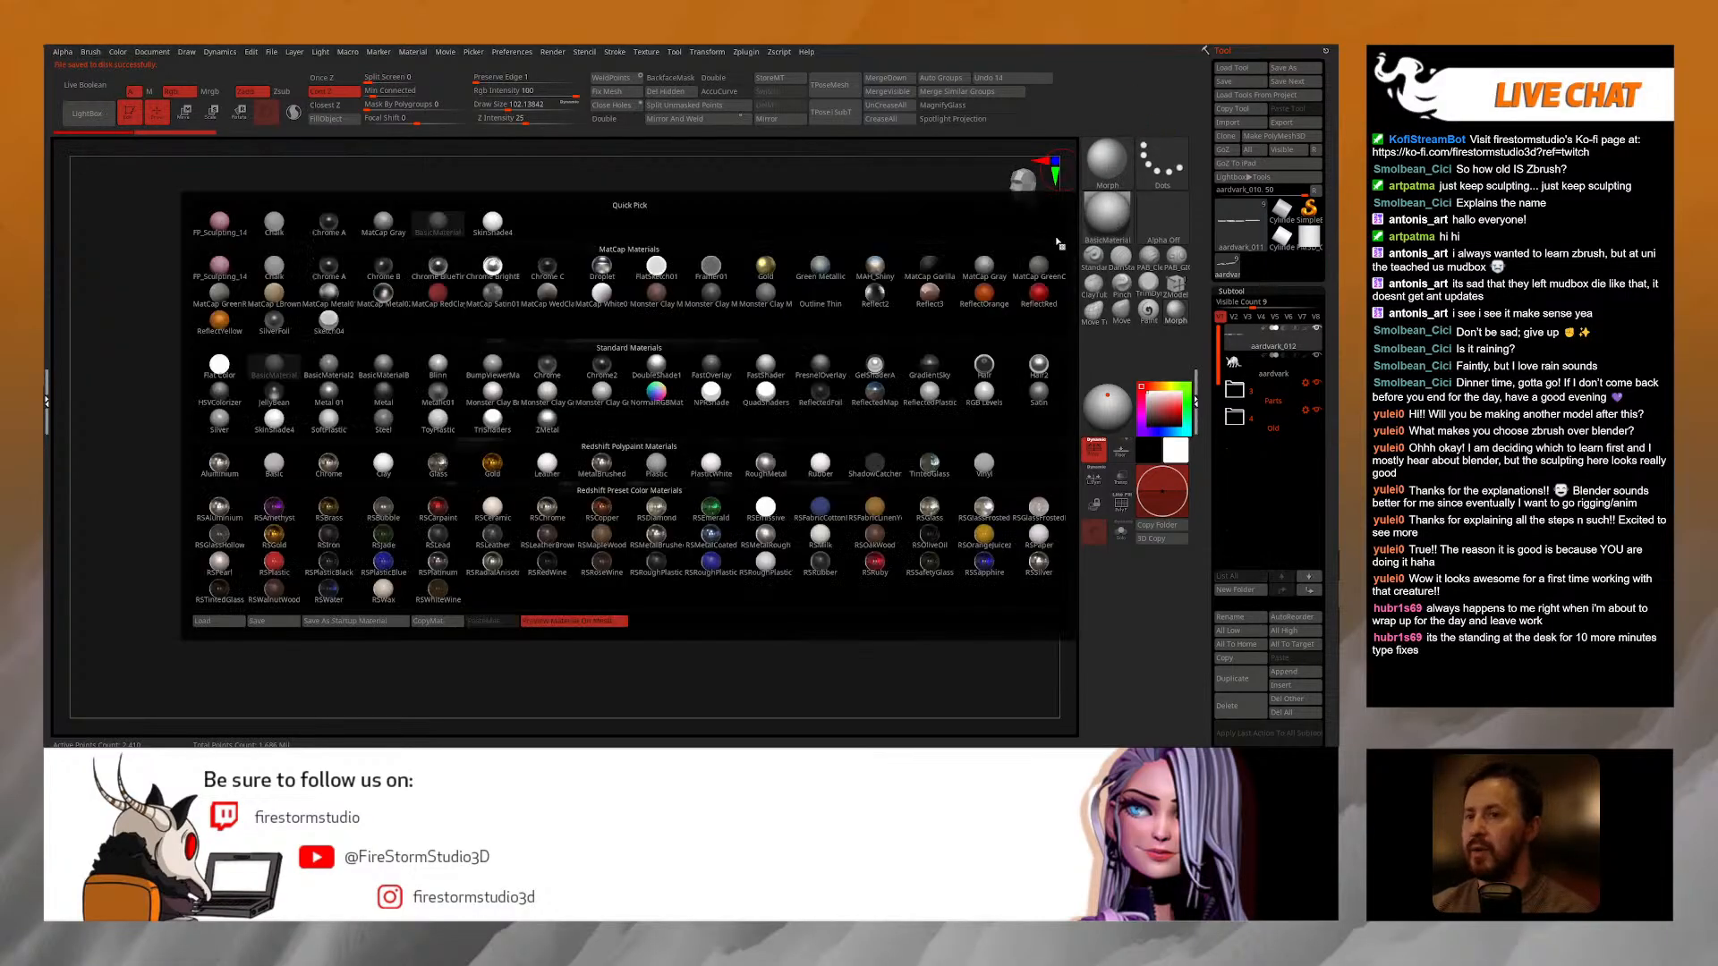
{"action": "left_click", "coordinate": [234, 264]}
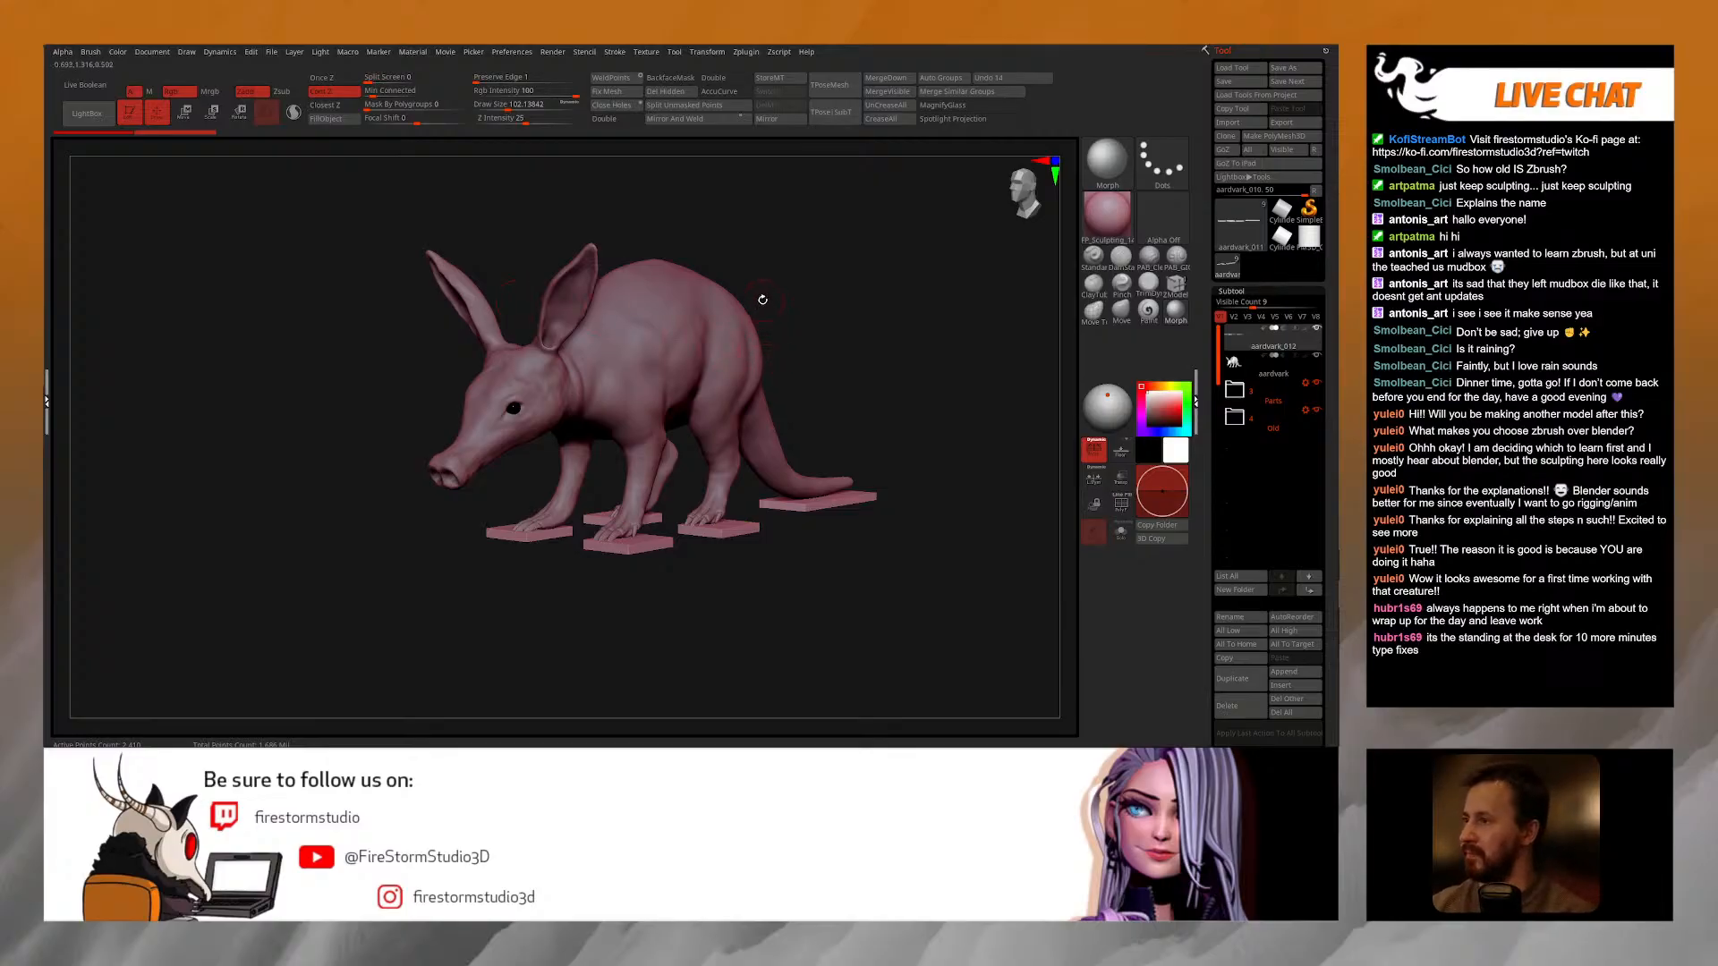
Step: Select the aardvark body subtool, switch to the clay buildup brush and set its draw size to about 126
{"action": "left_click", "coordinate": [709, 364], "text": "alt"}
{"action": "left_click_drag", "start_coordinate": [806, 305], "coordinate": [927, 340]}
{"action": "left_click_drag", "start_coordinate": [752, 233], "coordinate": [770, 291], "text": "shift"}
{"action": "left_click_drag", "start_coordinate": [515, 349], "coordinate": [1072, 332]}
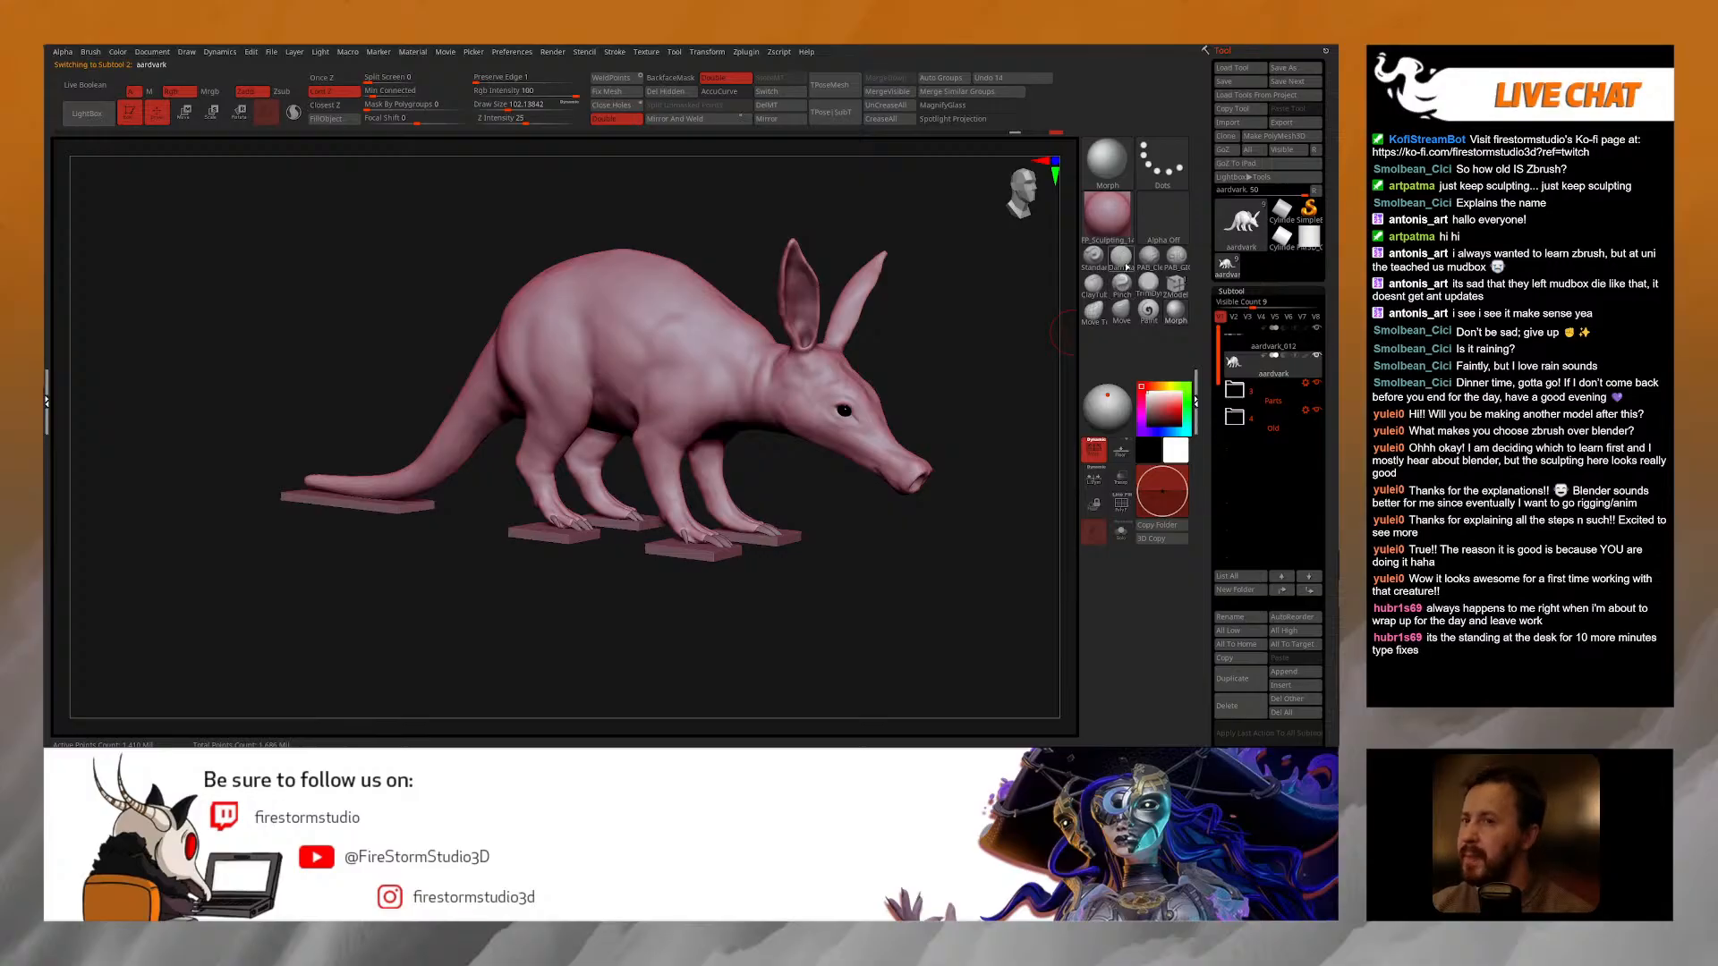
{"action": "left_click", "coordinate": [1152, 268]}
{"action": "right_click_drag", "start_coordinate": [501, 332], "coordinate": [569, 385]}
{"action": "key", "text": "space"}
{"action": "left_click_drag", "start_coordinate": [605, 344], "coordinate": [618, 343]}
Step: Compare the body's subdivision levels by going three levels down and back up again
{"action": "mouse_move", "coordinate": [559, 314]}
{"action": "right_mouse_down"}
{"action": "mouse_move", "coordinate": [652, 327]}
{"action": "mouse_move", "coordinate": [671, 341]}
{"action": "mouse_move", "coordinate": [537, 309]}
{"action": "mouse_move", "coordinate": [689, 370]}
{"action": "right_mouse_up"}
{"action": "key", "text": "shift+d"}
{"action": "key", "text": "shift+d"}
{"action": "key", "text": "shift+d"}
{"action": "right_click_drag", "start_coordinate": [881, 501], "coordinate": [716, 501]}
{"action": "key", "text": "d"}
{"action": "key", "text": "d"}
{"action": "key", "text": "d"}
{"action": "right_click_drag", "start_coordinate": [1011, 502], "coordinate": [945, 506]}
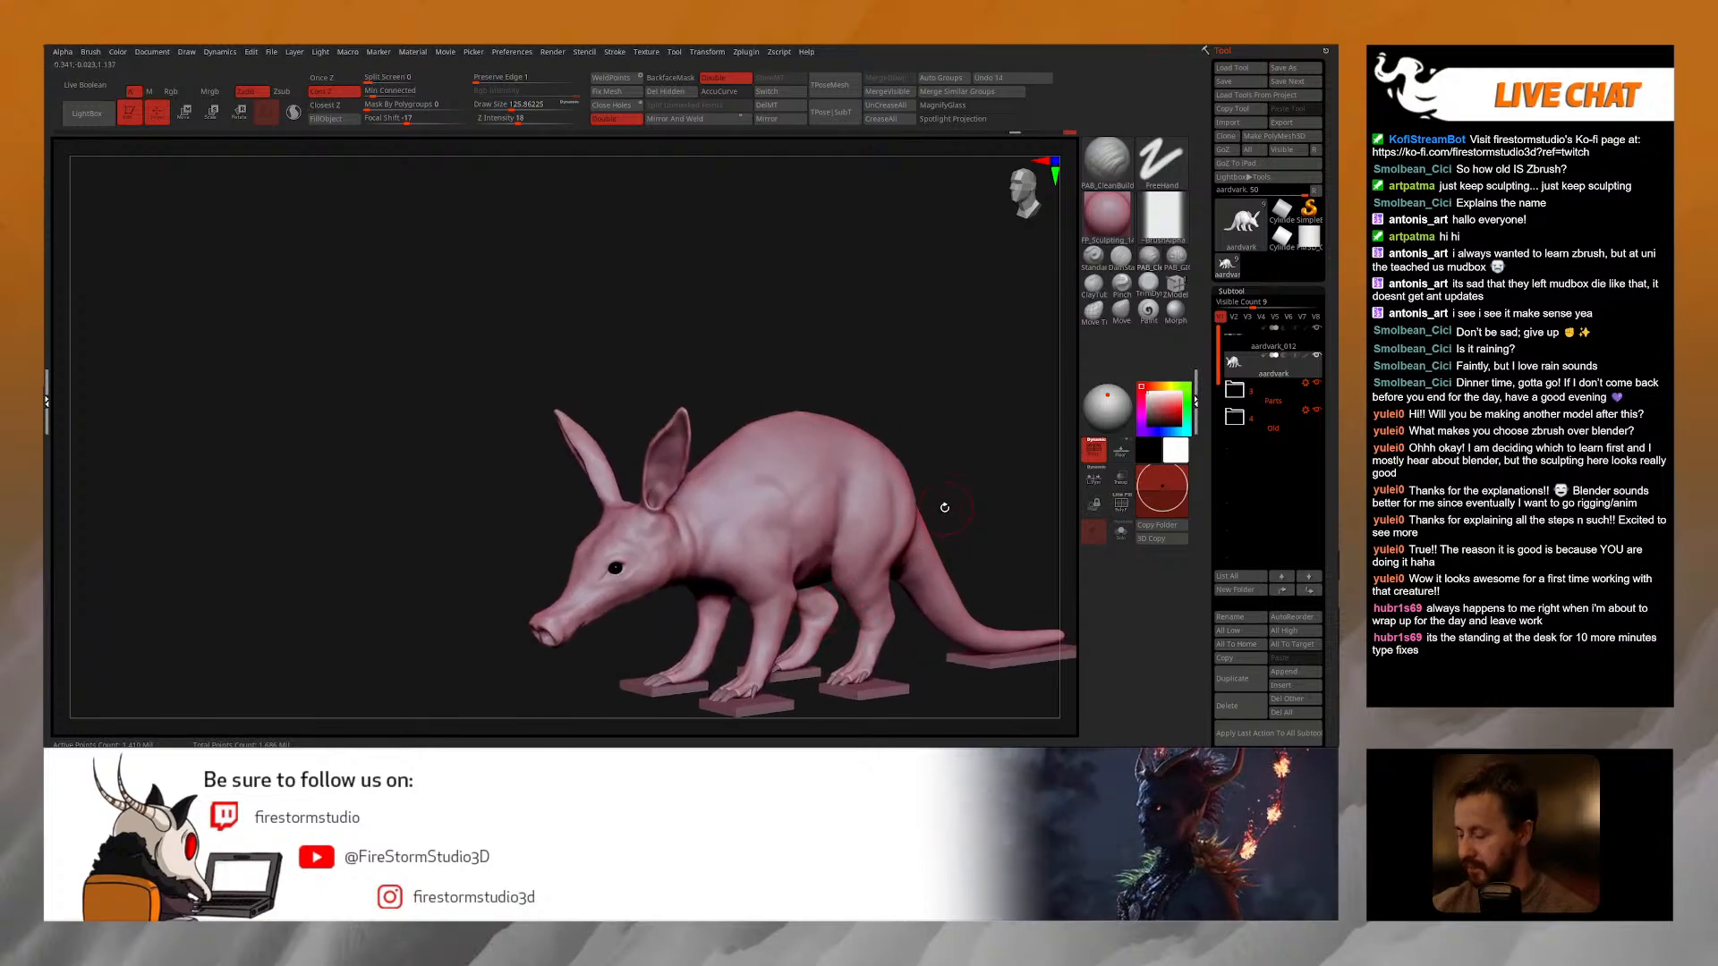
Step: Snapshot the finished aardvark on the canvas, then place the last aardvark version from the Old folder above it with the platforms hidden
{"action": "key", "text": "shift+s"}
{"action": "right_click_drag", "start_coordinate": [967, 444], "coordinate": [1002, 428]}
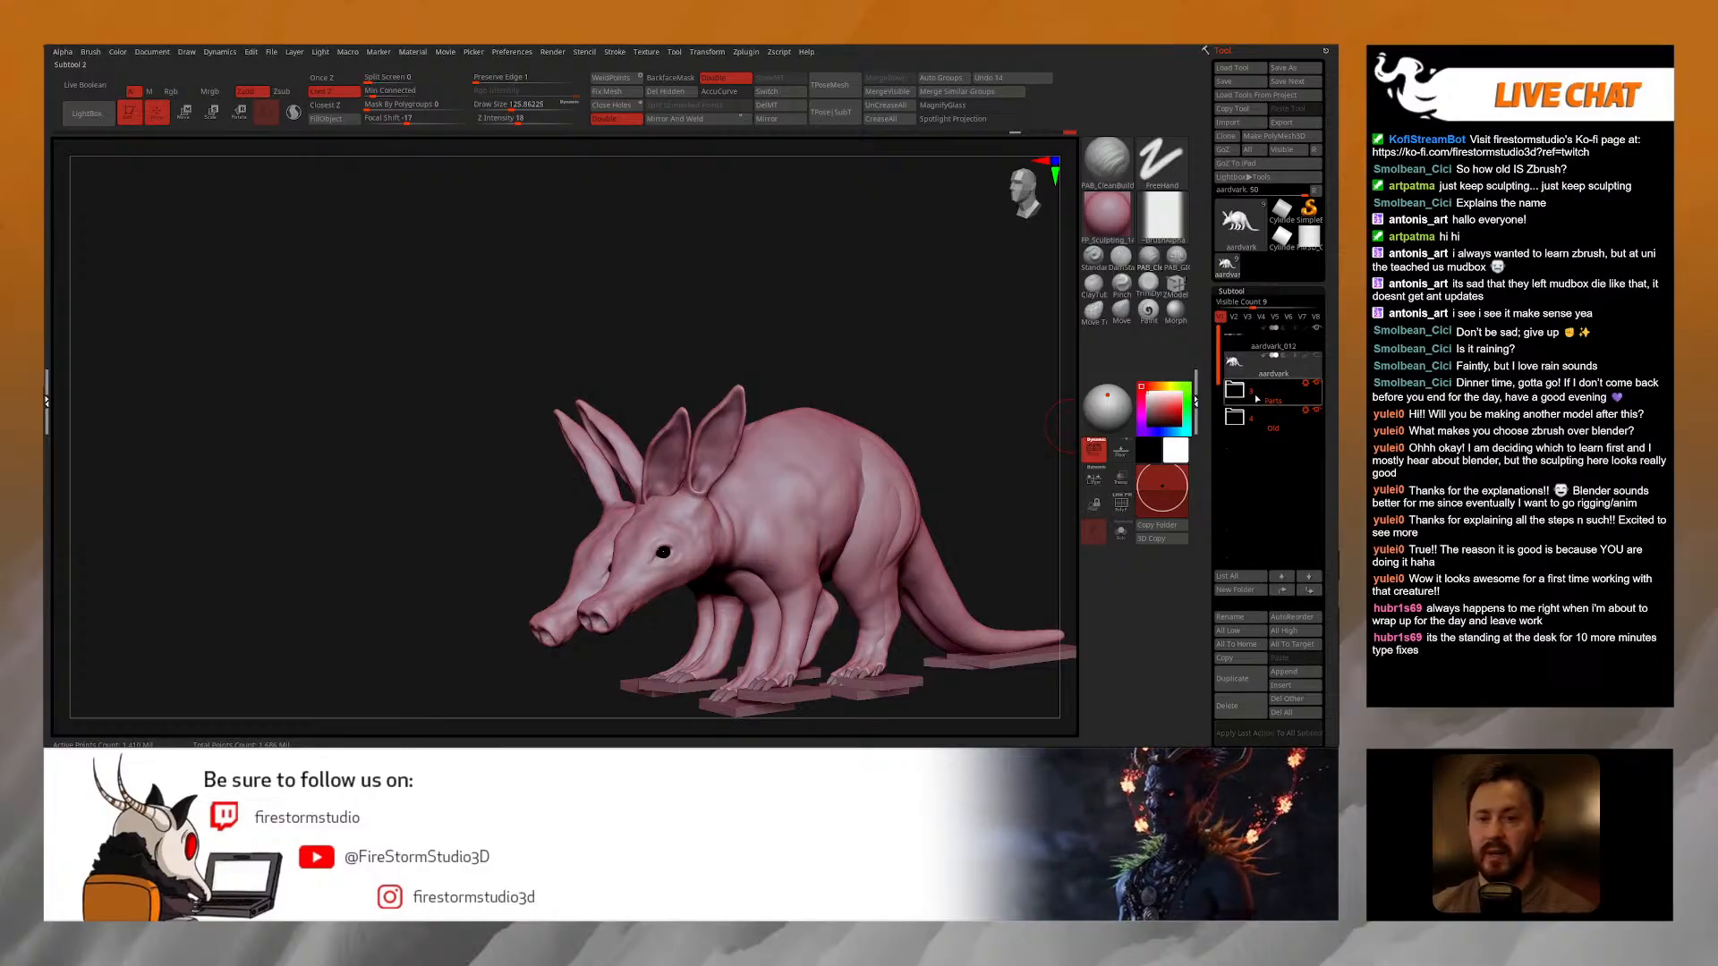
{"action": "left_click", "coordinate": [1235, 417]}
{"action": "left_click", "coordinate": [1273, 505]}
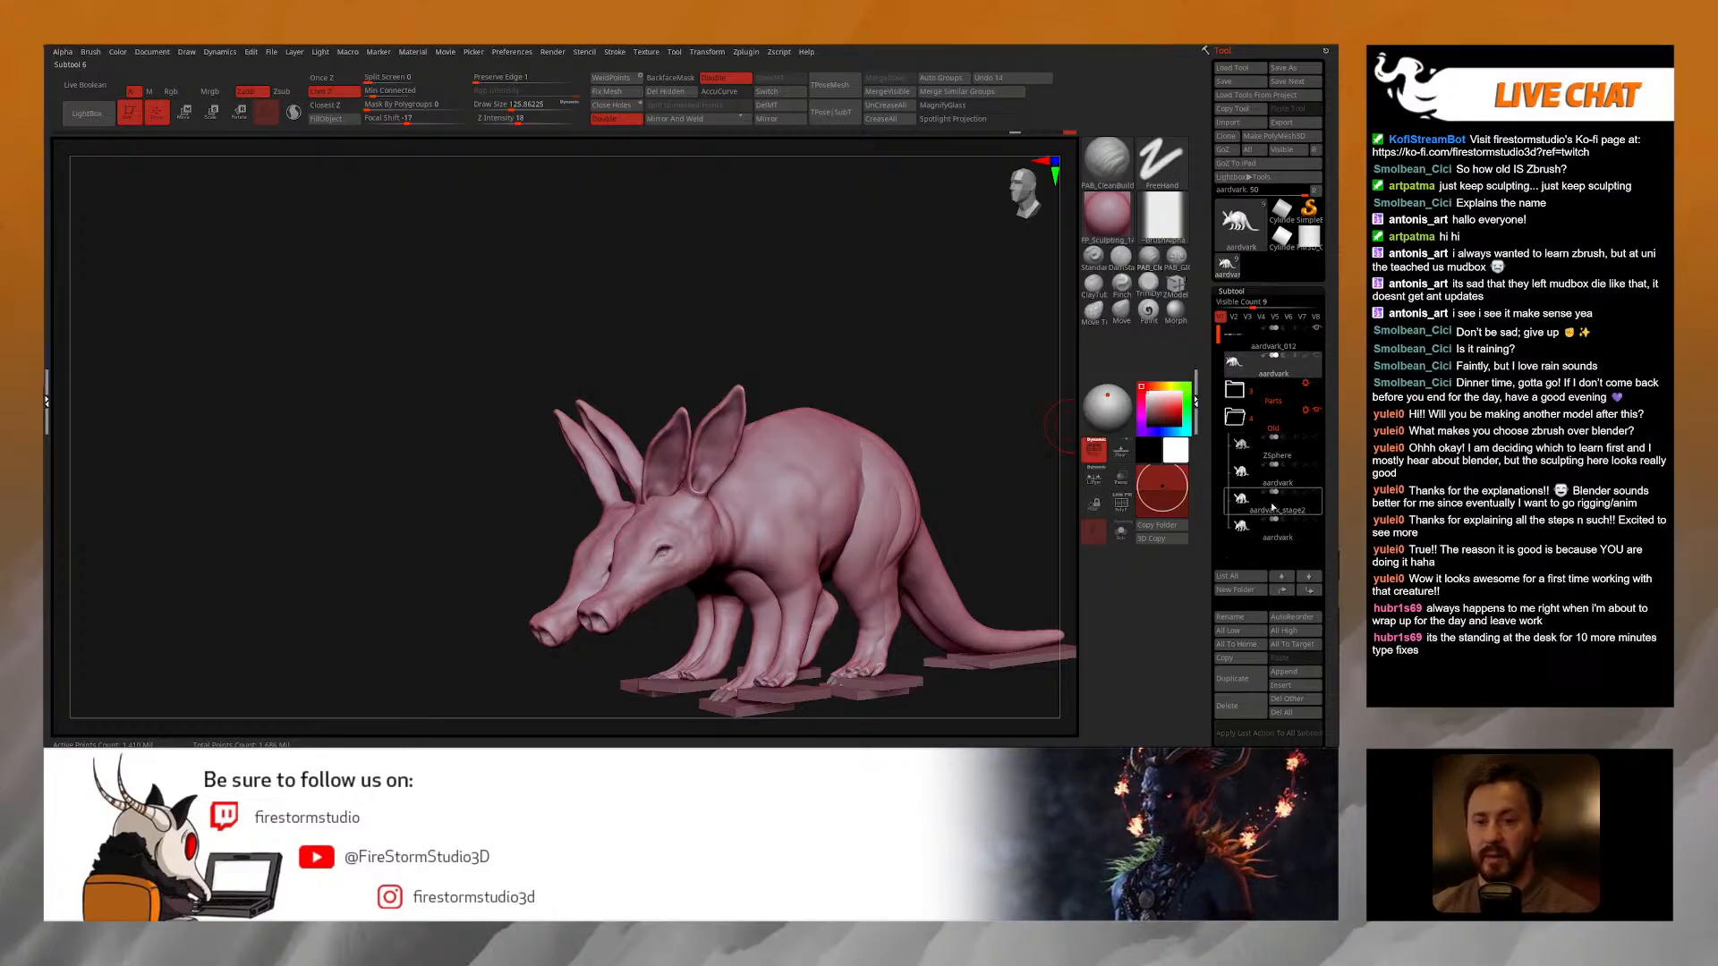
{"action": "left_click", "coordinate": [1274, 530]}
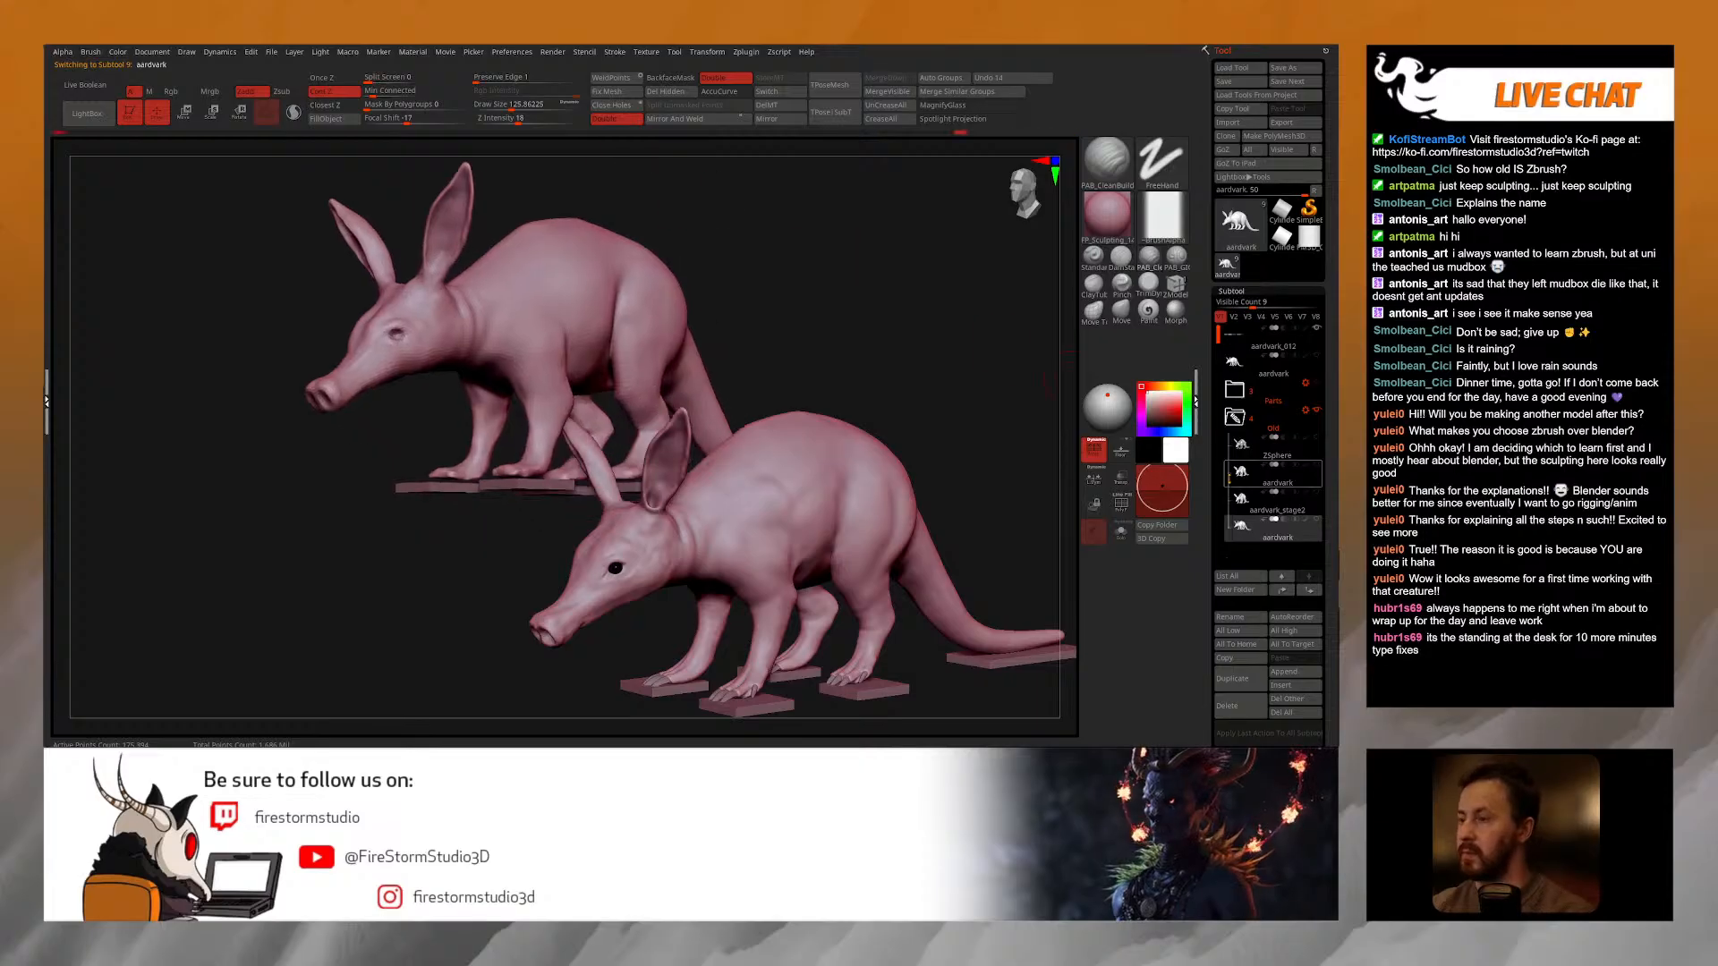
{"action": "left_click_drag", "start_coordinate": [1030, 410], "coordinate": [1006, 299]}
{"action": "left_click", "coordinate": [1320, 329]}
{"action": "left_click_drag", "start_coordinate": [899, 320], "coordinate": [935, 288]}
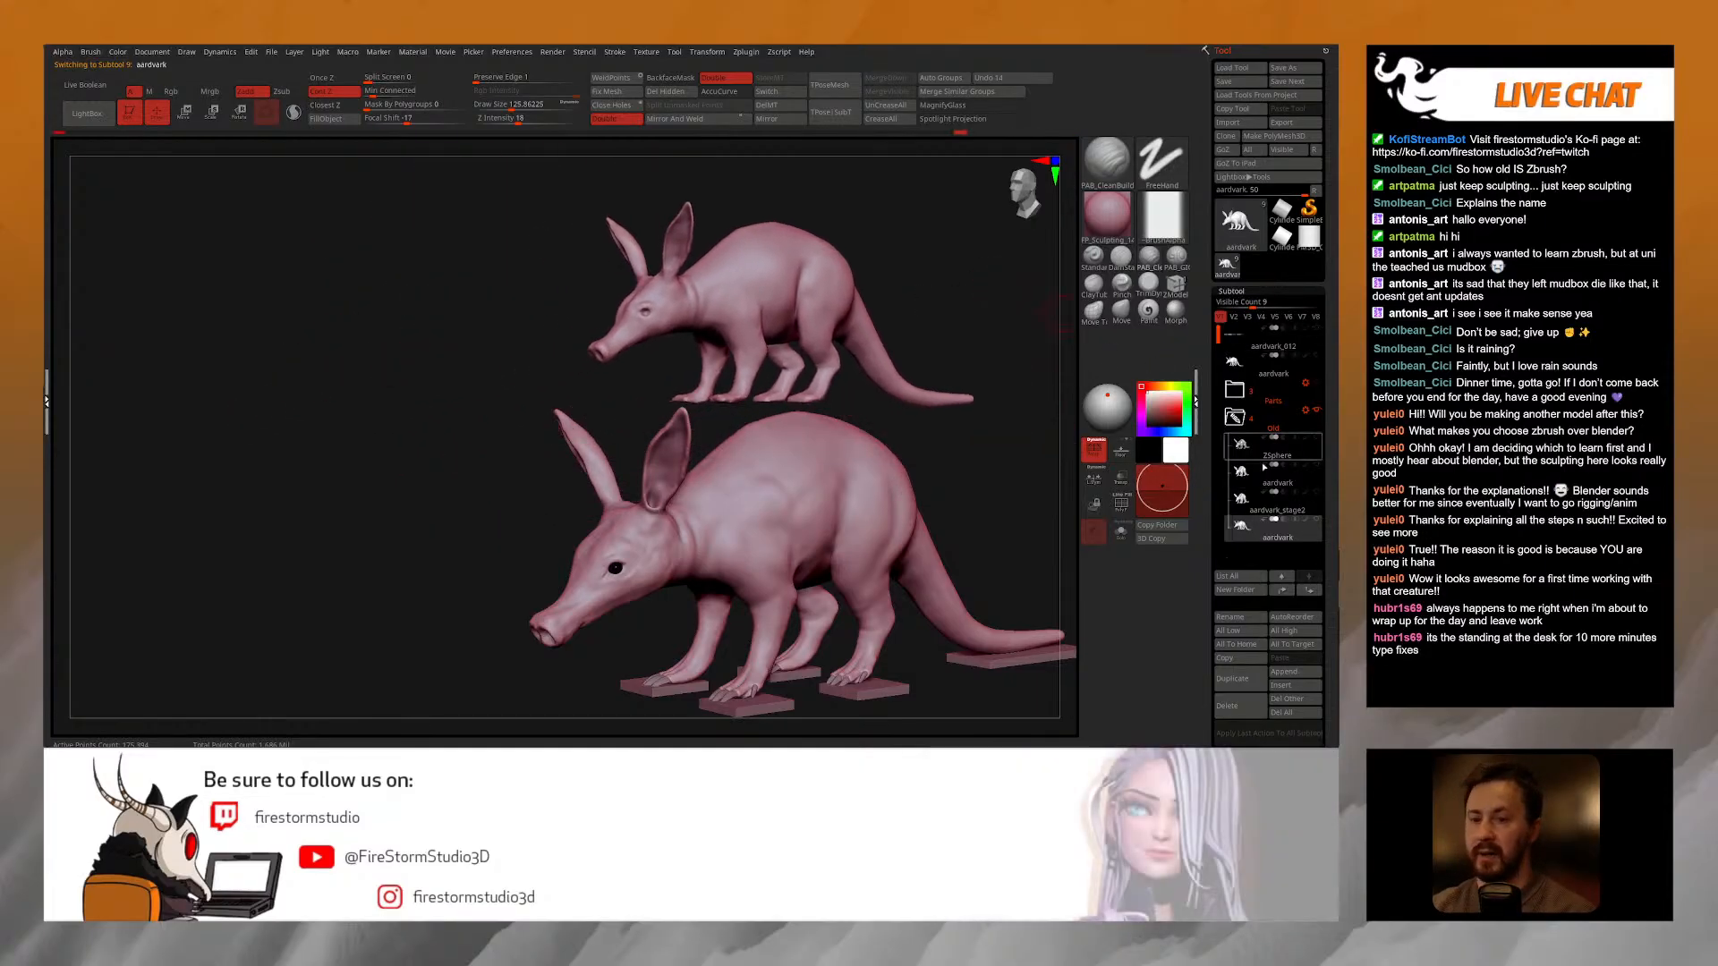
Step: Snapshot the last old aardvark version above the finished model and place an aardvark_stage2 snapshot in front of its snout
{"action": "left_click", "coordinate": [1269, 503]}
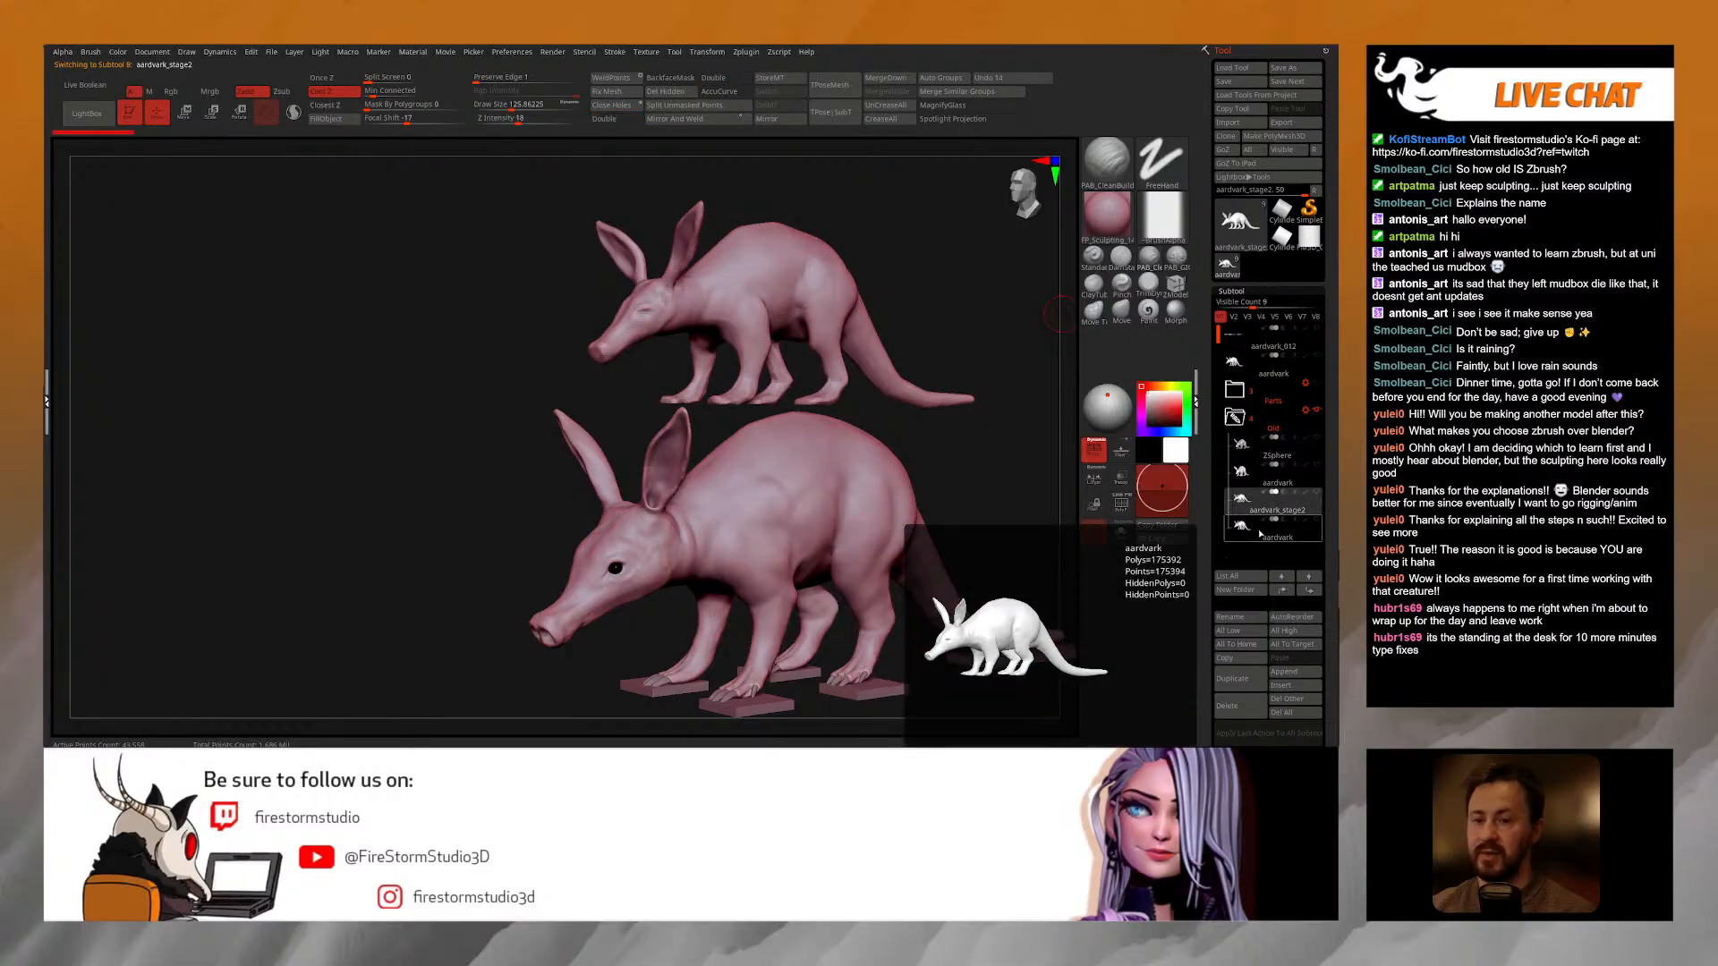
{"action": "left_click", "coordinate": [1260, 533]}
{"action": "left_click_drag", "start_coordinate": [957, 312], "coordinate": [468, 590], "text": "alt"}
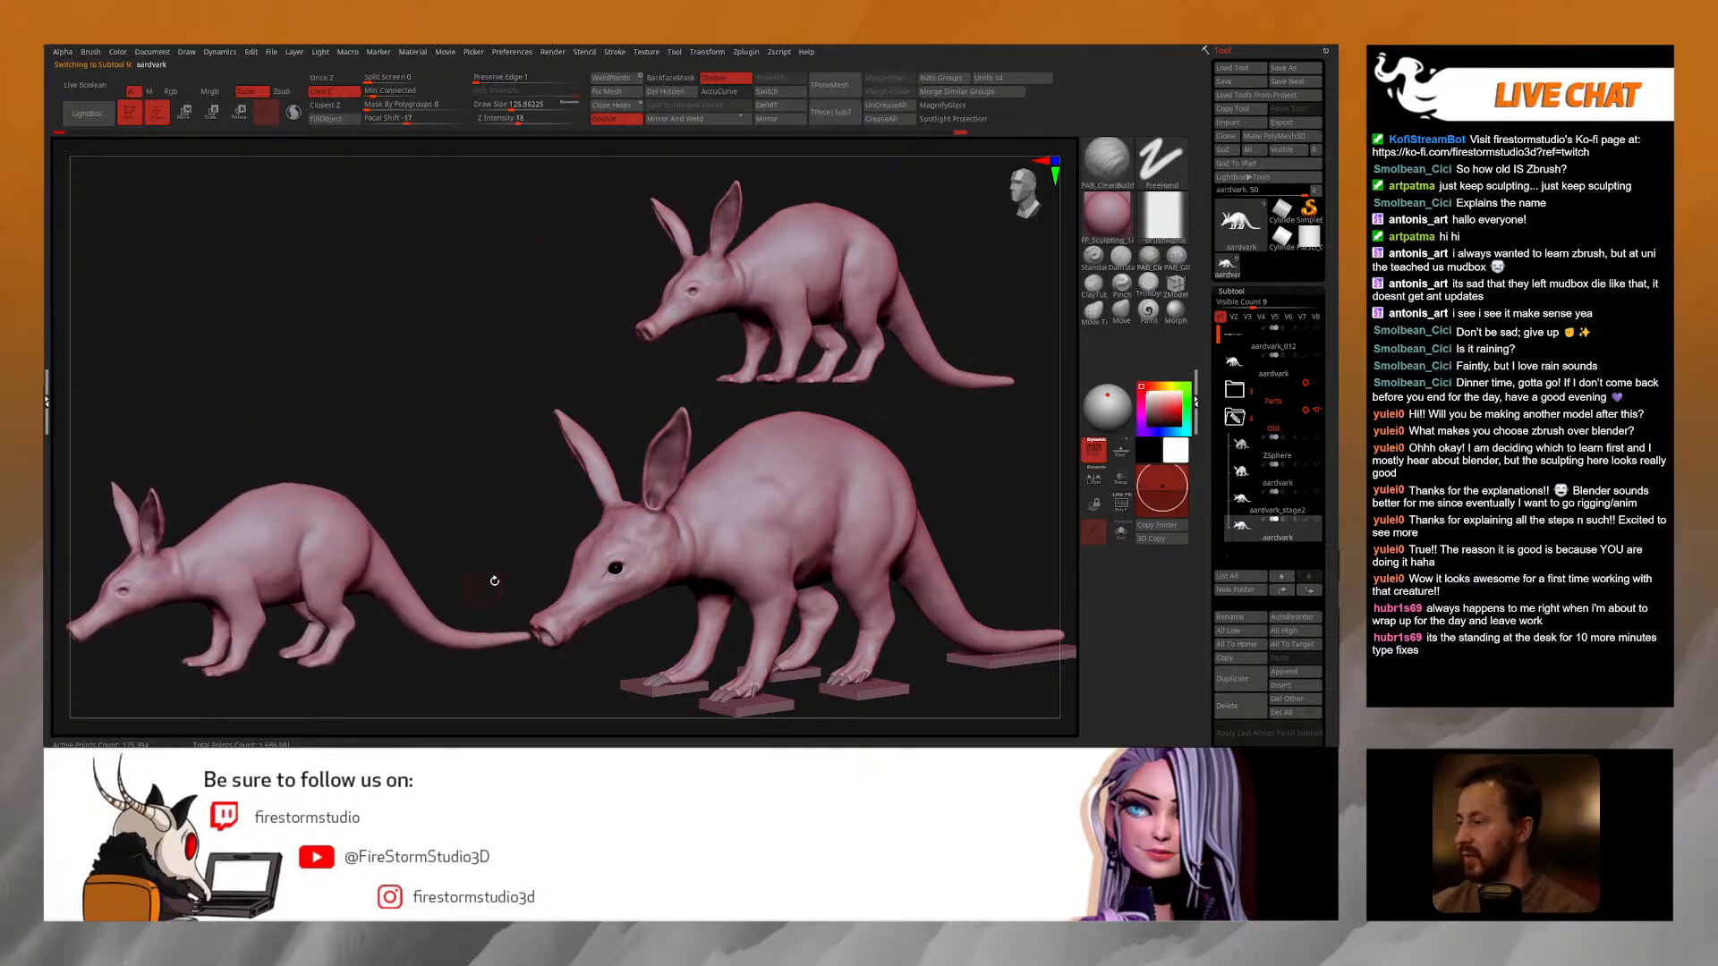
{"action": "left_click", "coordinate": [1246, 510]}
{"action": "left_click_drag", "start_coordinate": [462, 511], "coordinate": [479, 514]}
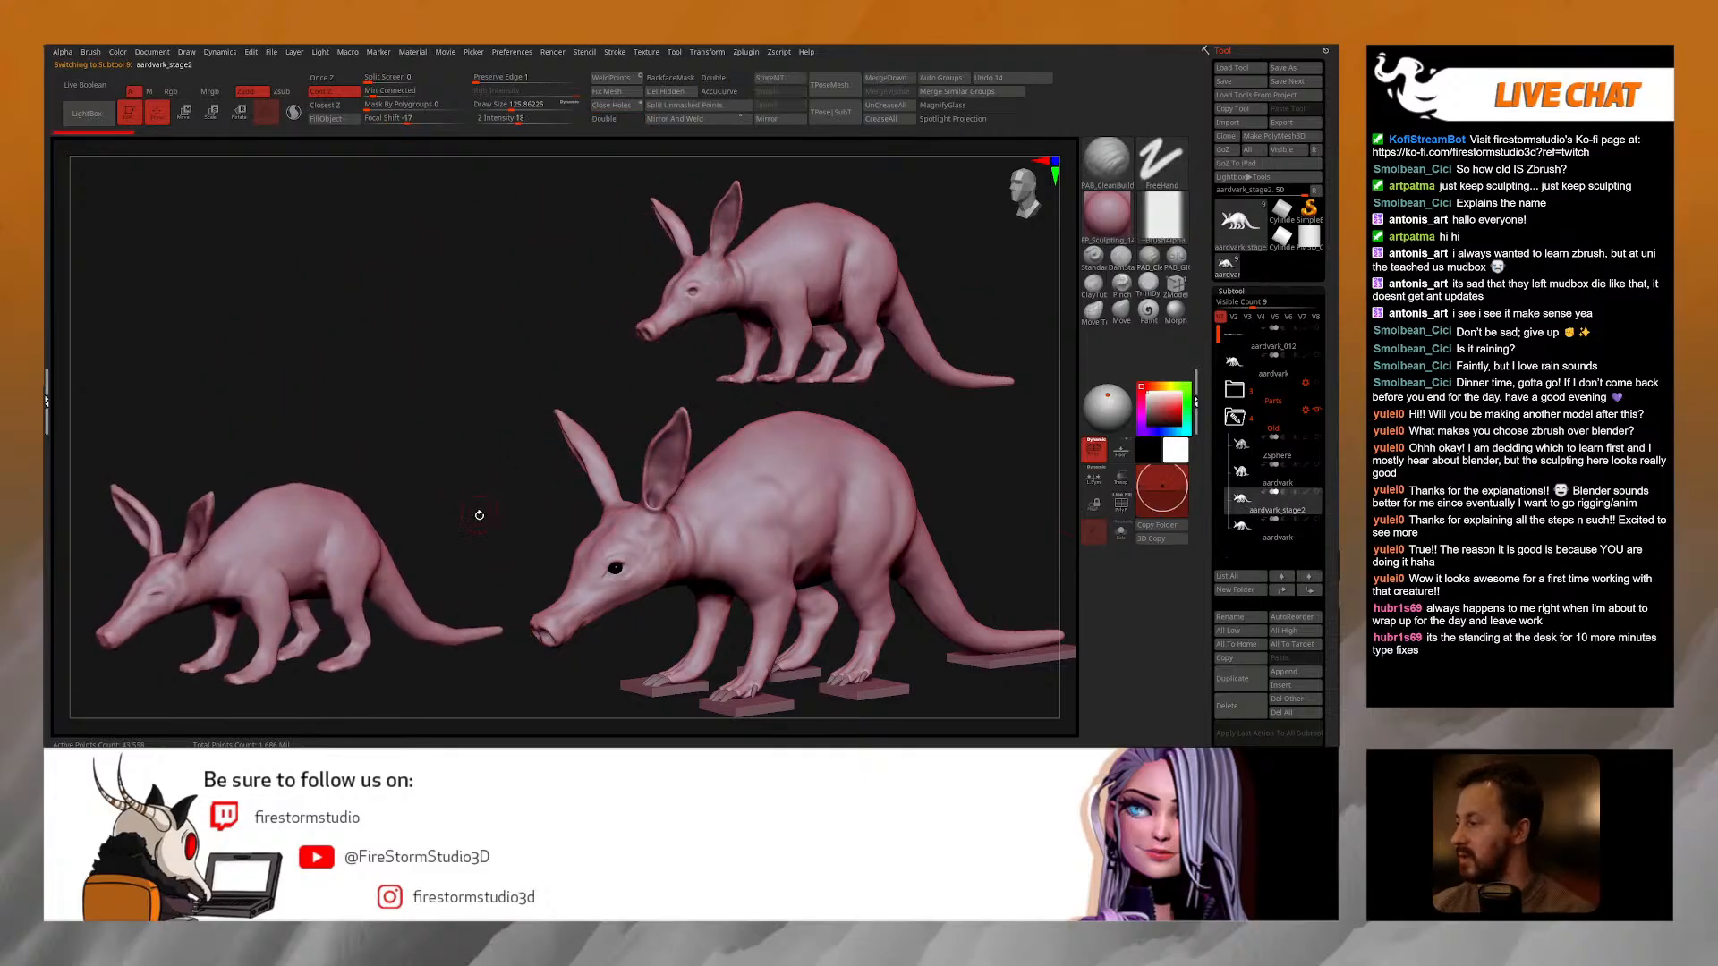
{"action": "key", "text": "shift"}
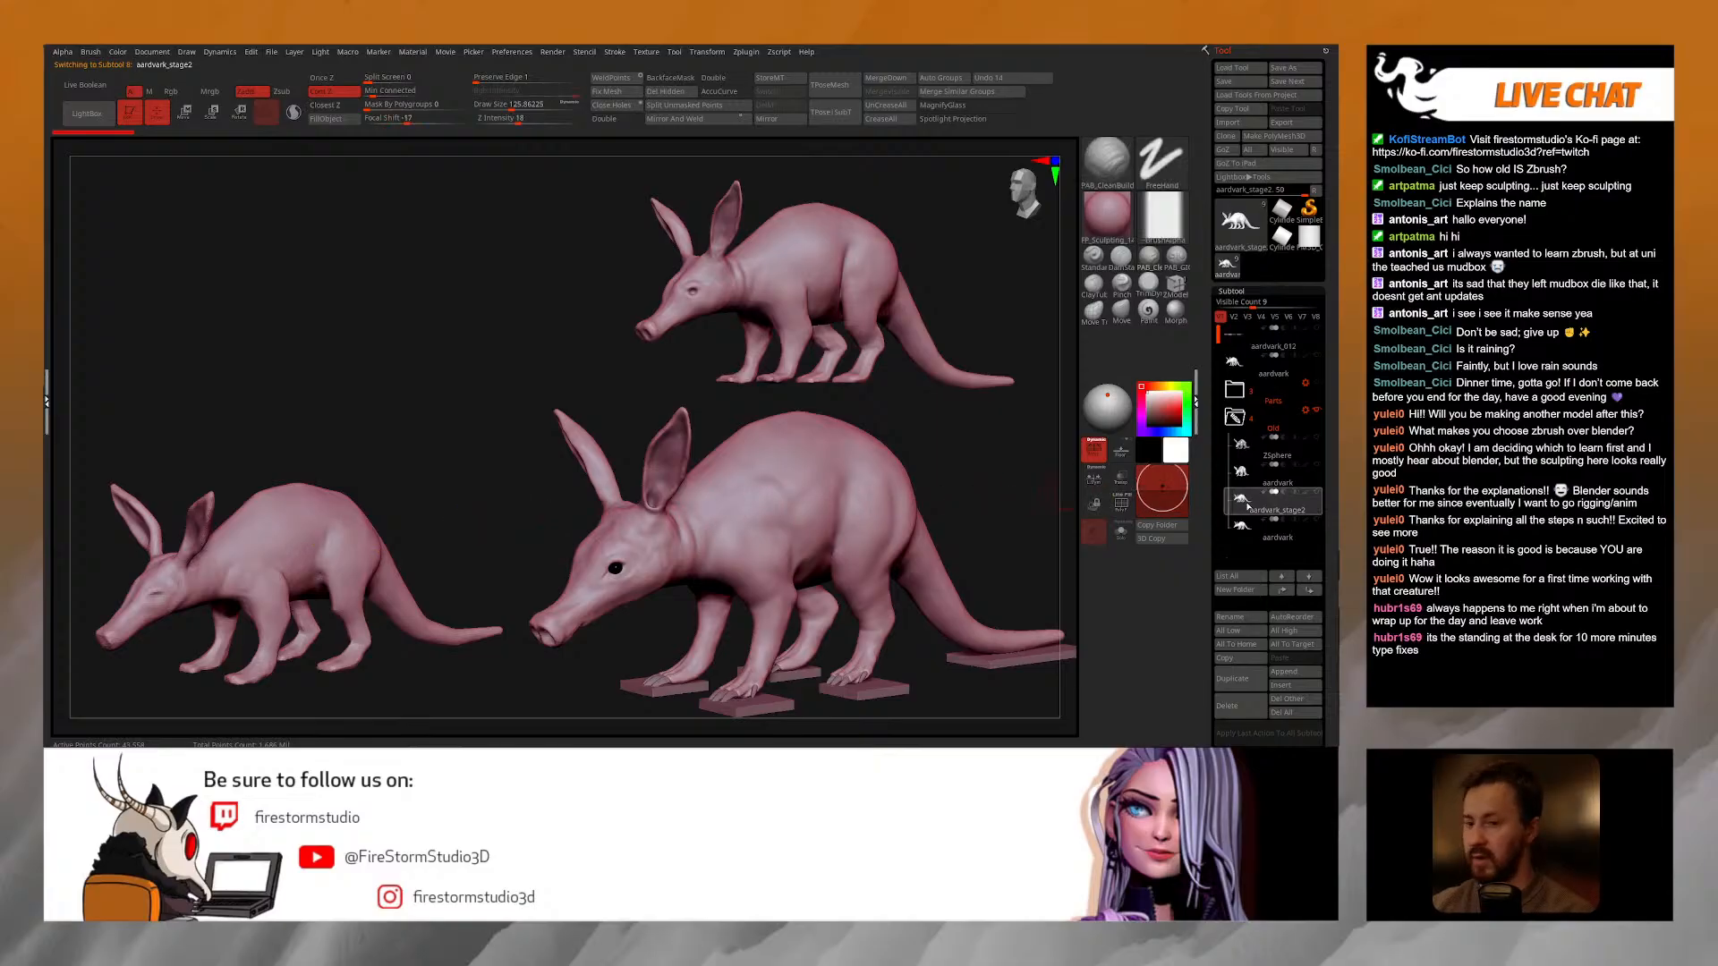
Step: Add a snapshot of the low-poly old aardvark above the stage2 version and place the ZSphere model beside it
{"action": "left_click", "coordinate": [1253, 475]}
{"action": "mouse_move", "coordinate": [472, 516]}
{"action": "left_mouse_down", "text": "alt"}
{"action": "mouse_move", "coordinate": [514, 372]}
{"action": "mouse_move", "coordinate": [605, 291]}
{"action": "mouse_move", "coordinate": [531, 364]}
{"action": "mouse_move", "coordinate": [568, 364]}
{"action": "mouse_move", "coordinate": [491, 379]}
{"action": "mouse_move", "coordinate": [653, 208]}
{"action": "mouse_move", "coordinate": [620, 245]}
{"action": "left_mouse_up", "text": "alt"}
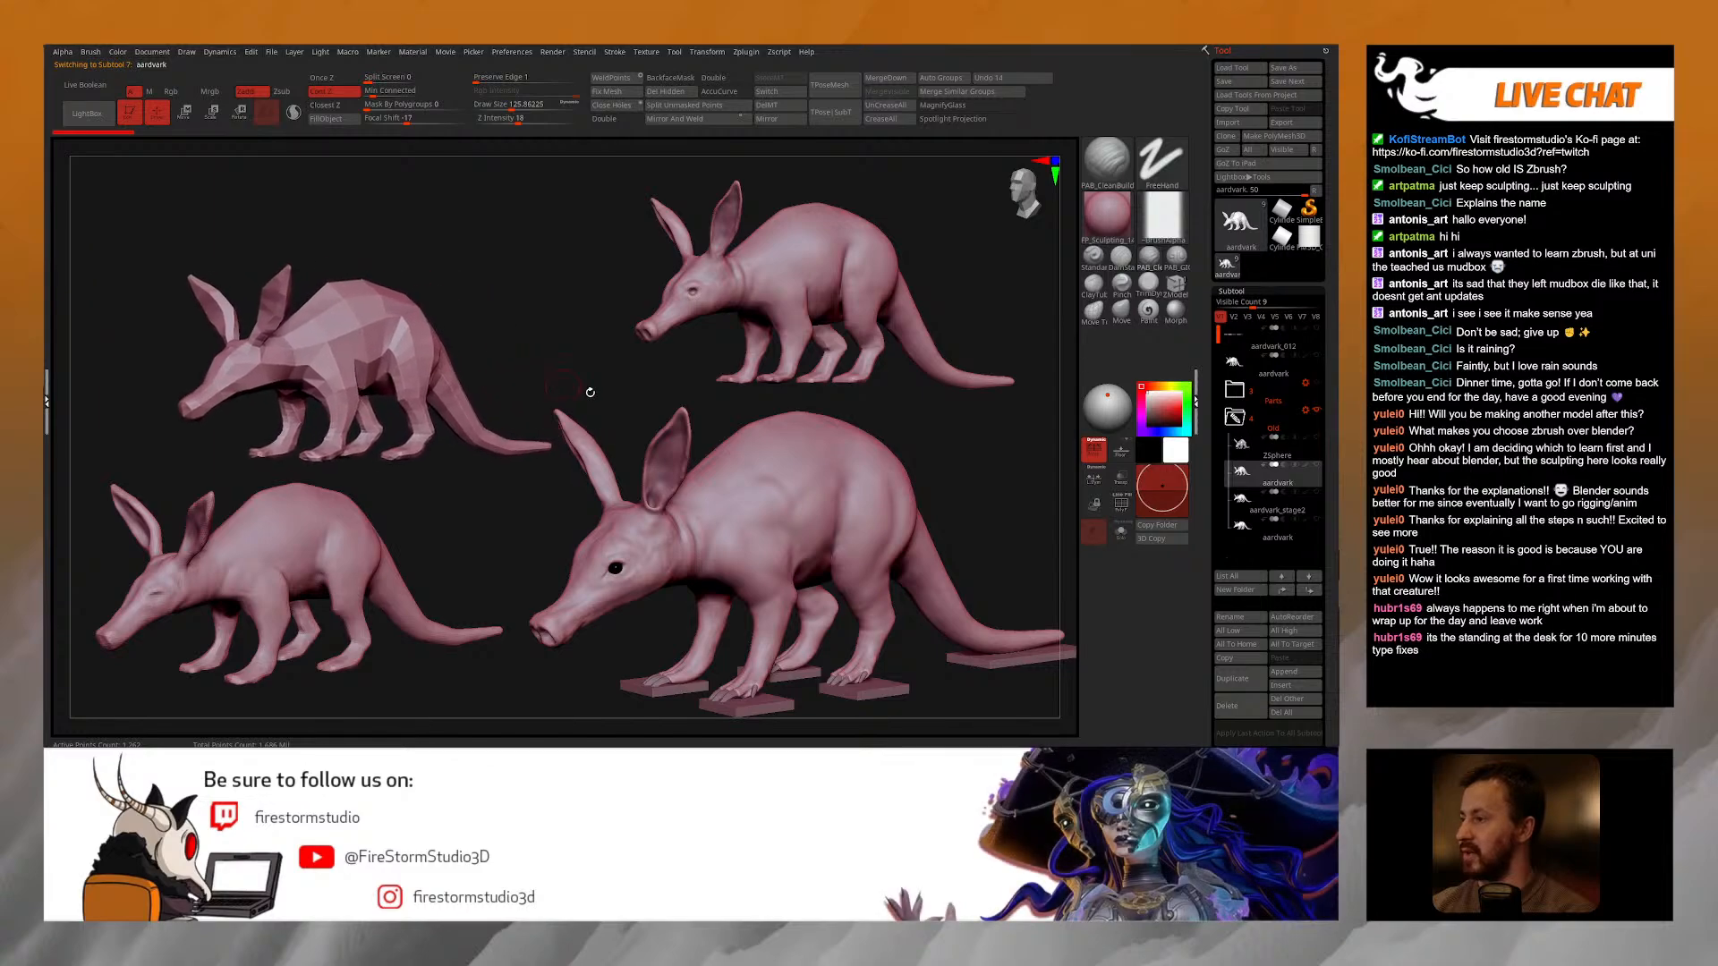
{"action": "key", "text": "shift"}
{"action": "key", "text": "shift+s"}
{"action": "left_click", "coordinate": [1254, 448]}
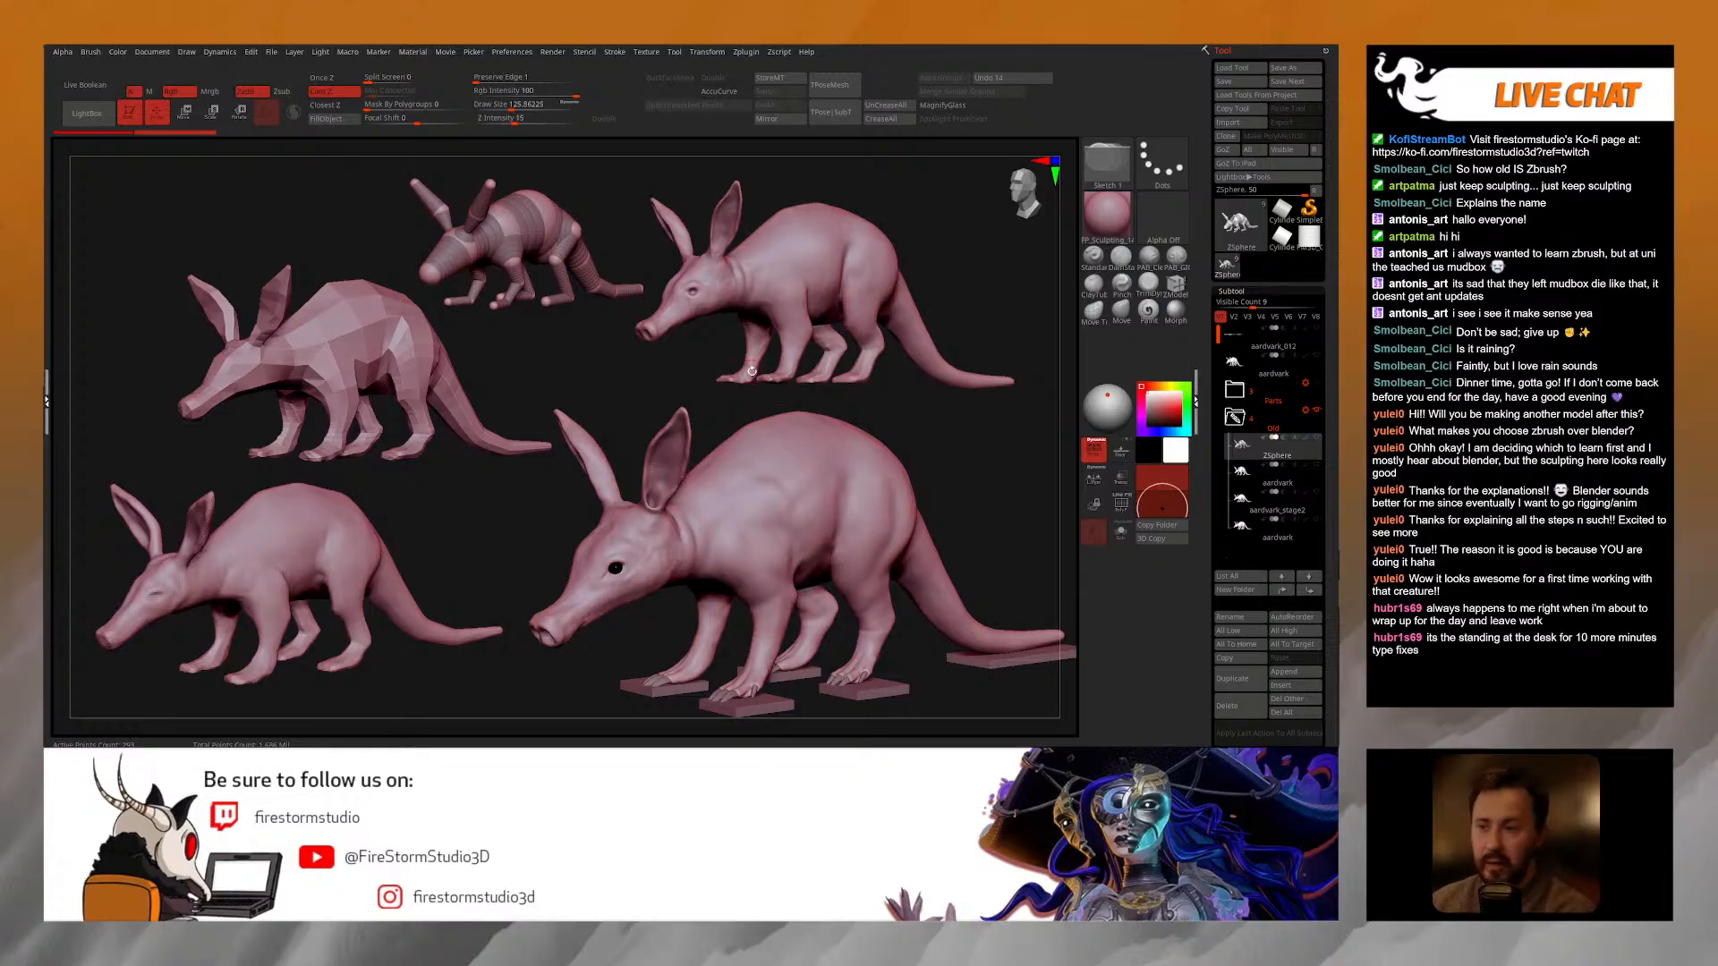
{"action": "left_click_drag", "start_coordinate": [934, 447], "coordinate": [949, 480]}
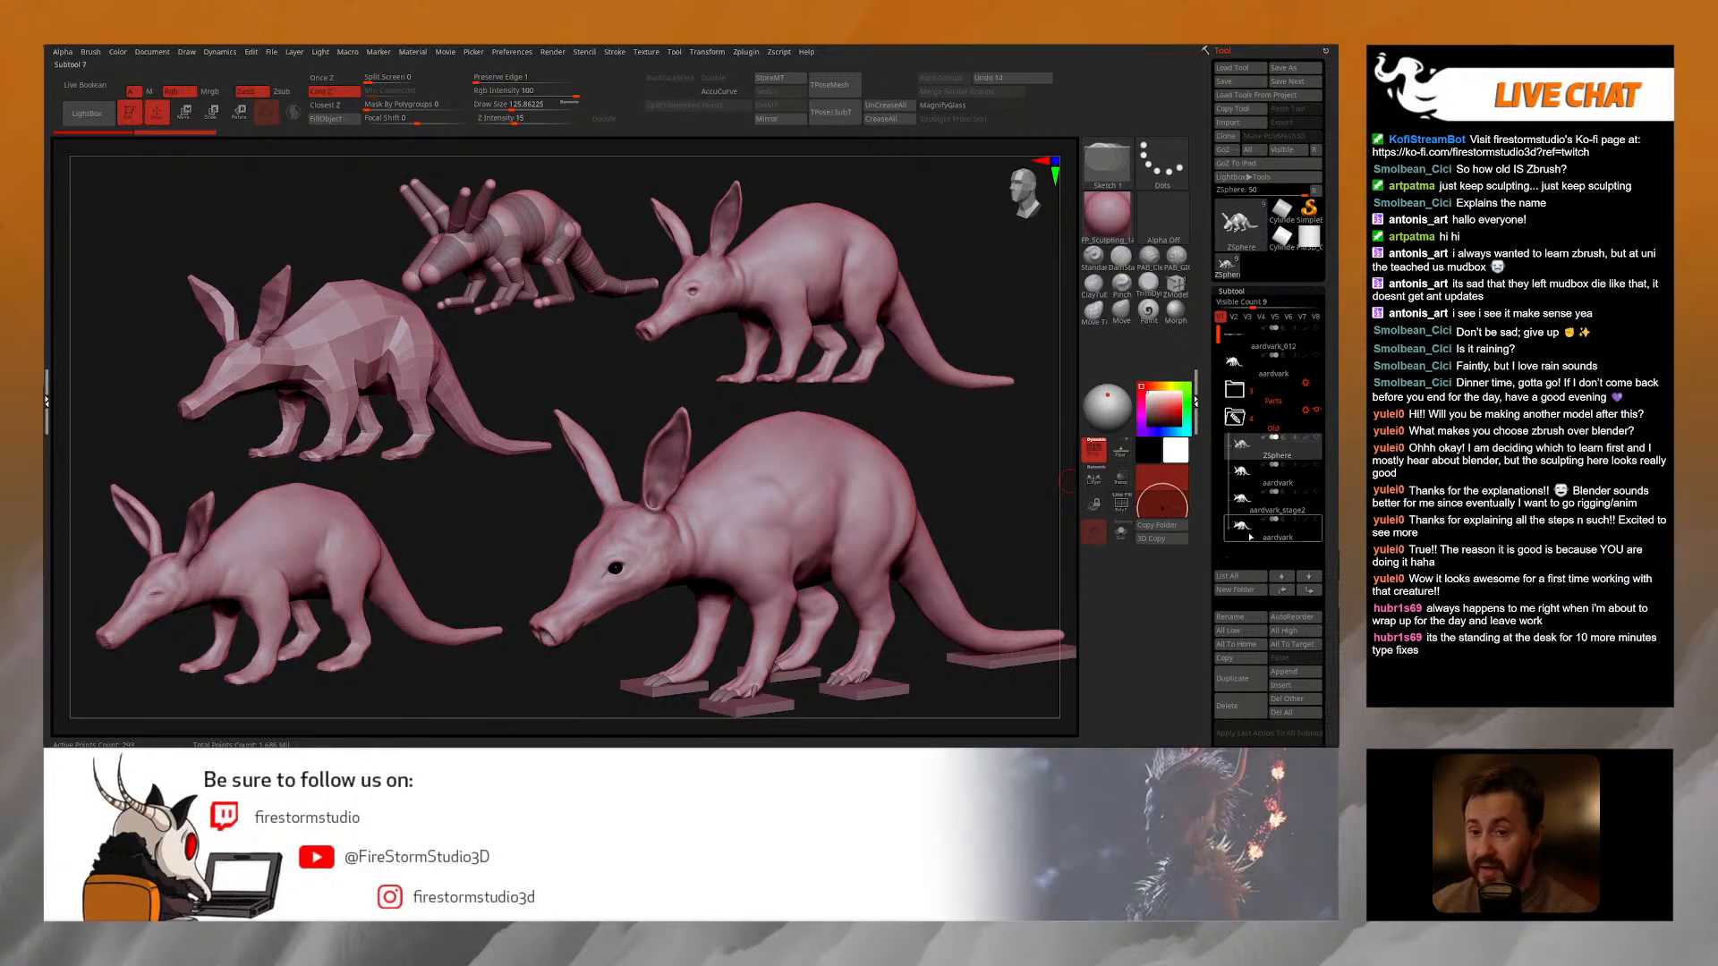
Step: Reselect the finished aardvark body, collapse the Old folder and clear all snapshots from the canvas
{"action": "left_click", "coordinate": [1236, 369]}
{"action": "left_click", "coordinate": [1239, 369]}
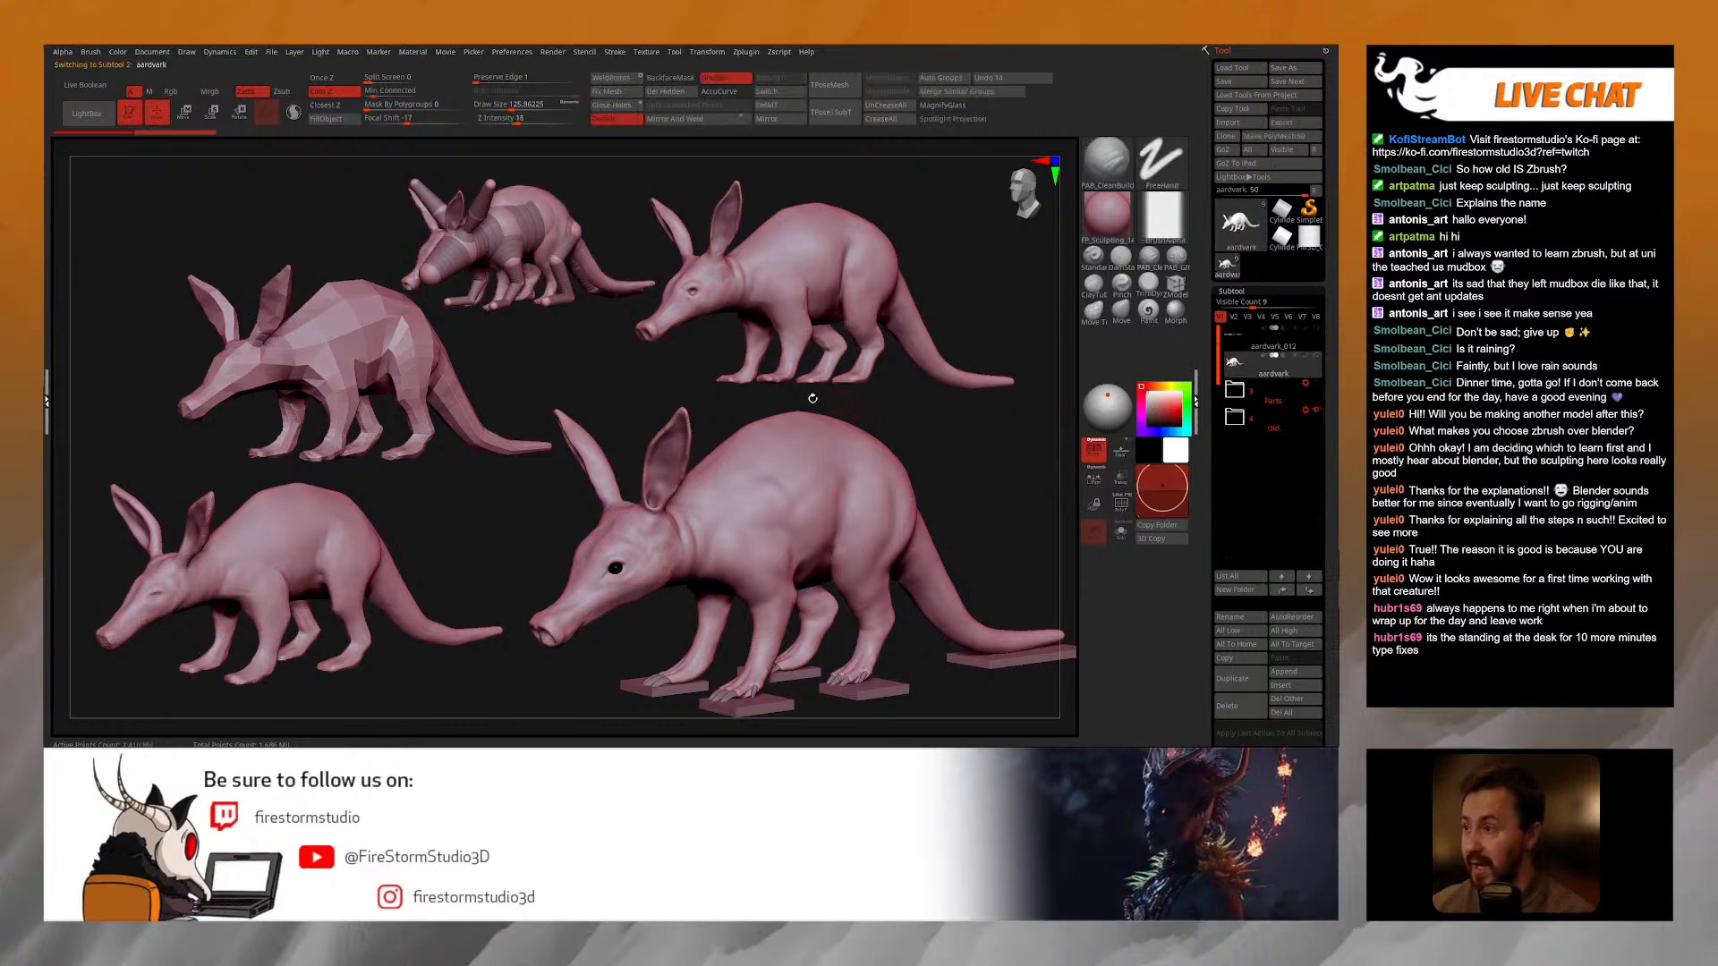
{"action": "key", "text": "ctrl+n"}
{"action": "left_click_drag", "start_coordinate": [671, 402], "coordinate": [866, 522], "text": "alt"}
Step: Turn off Solo mode and show the Parts folder and the ground platforms together with the aardvark body
{"action": "left_click", "coordinate": [1318, 383]}
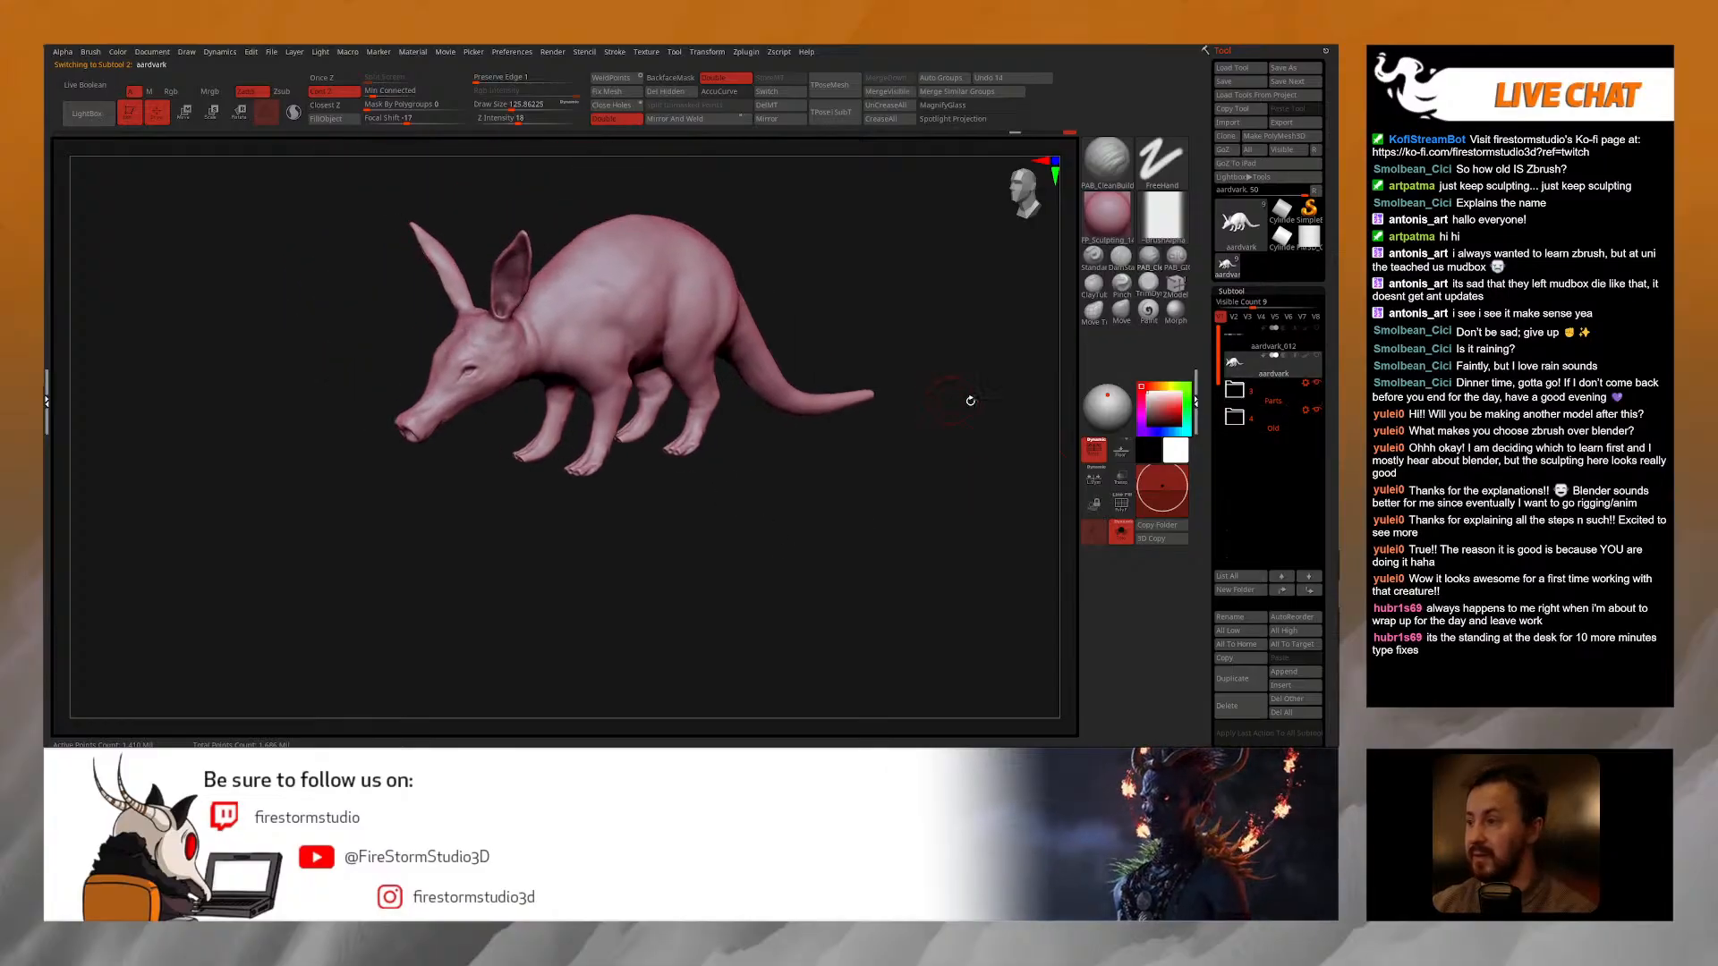
{"action": "left_click", "coordinate": [1121, 533]}
{"action": "left_click_drag", "start_coordinate": [922, 425], "coordinate": [841, 536]}
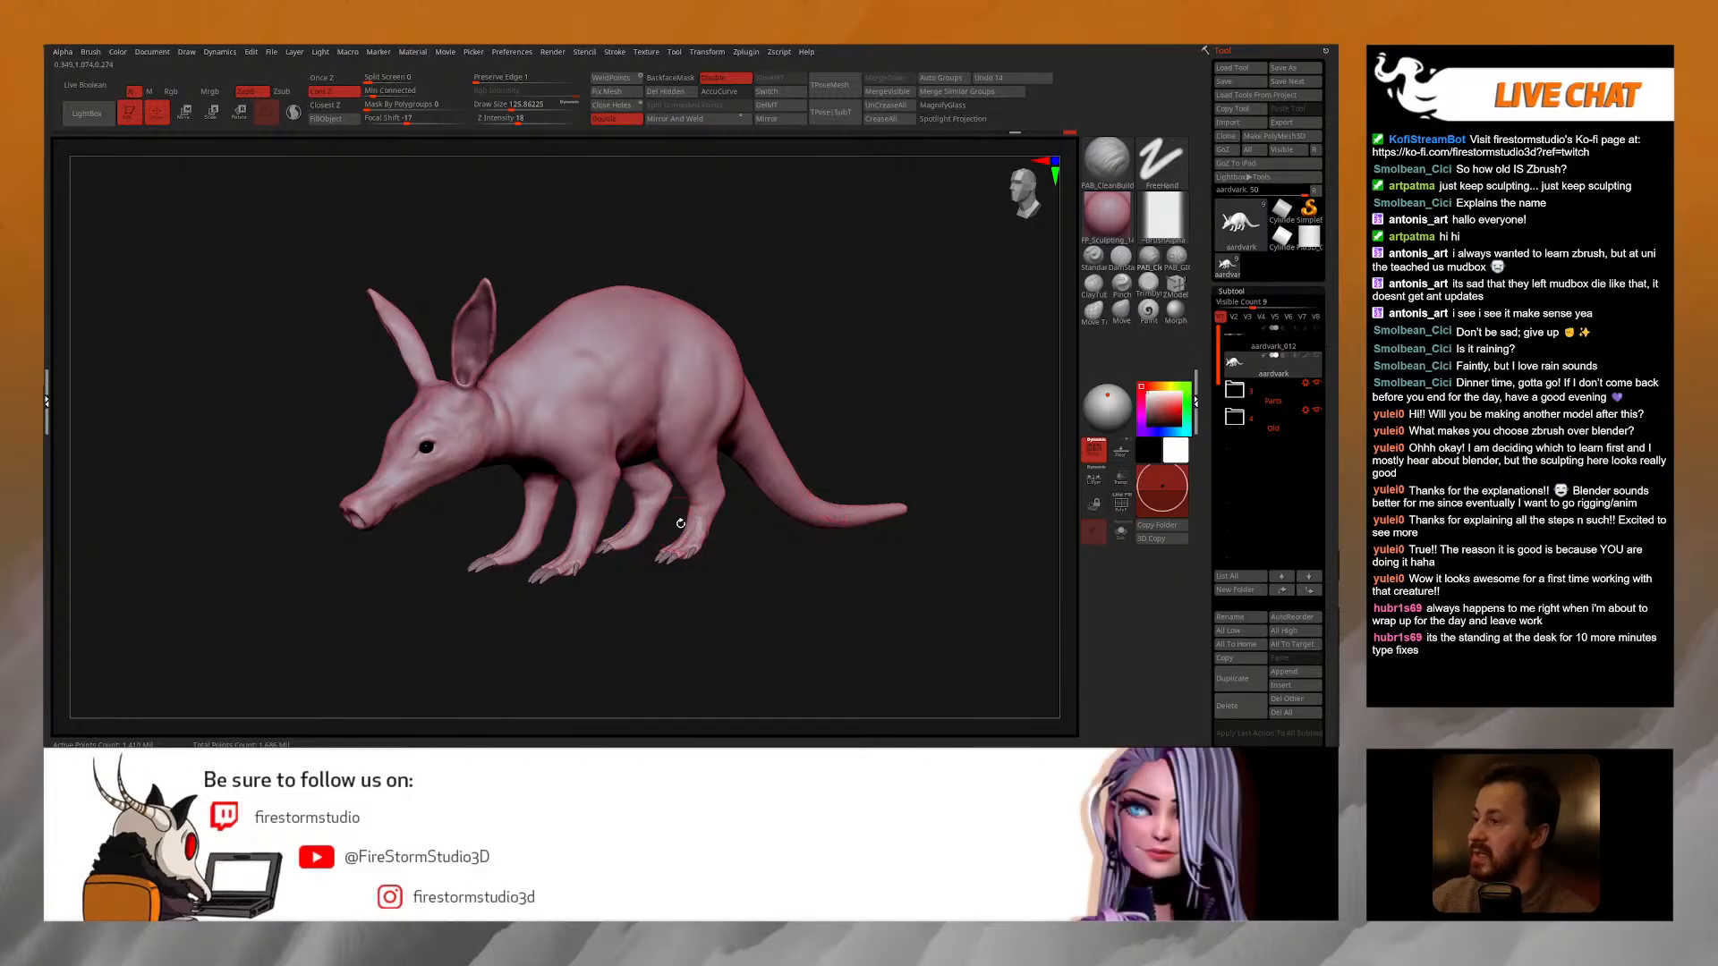
{"action": "mouse_move", "coordinate": [820, 391]}
{"action": "left_mouse_down"}
{"action": "mouse_move", "coordinate": [816, 454]}
{"action": "mouse_move", "coordinate": [886, 428]}
{"action": "mouse_move", "coordinate": [709, 470]}
{"action": "left_mouse_up"}
{"action": "left_click", "coordinate": [1316, 328]}
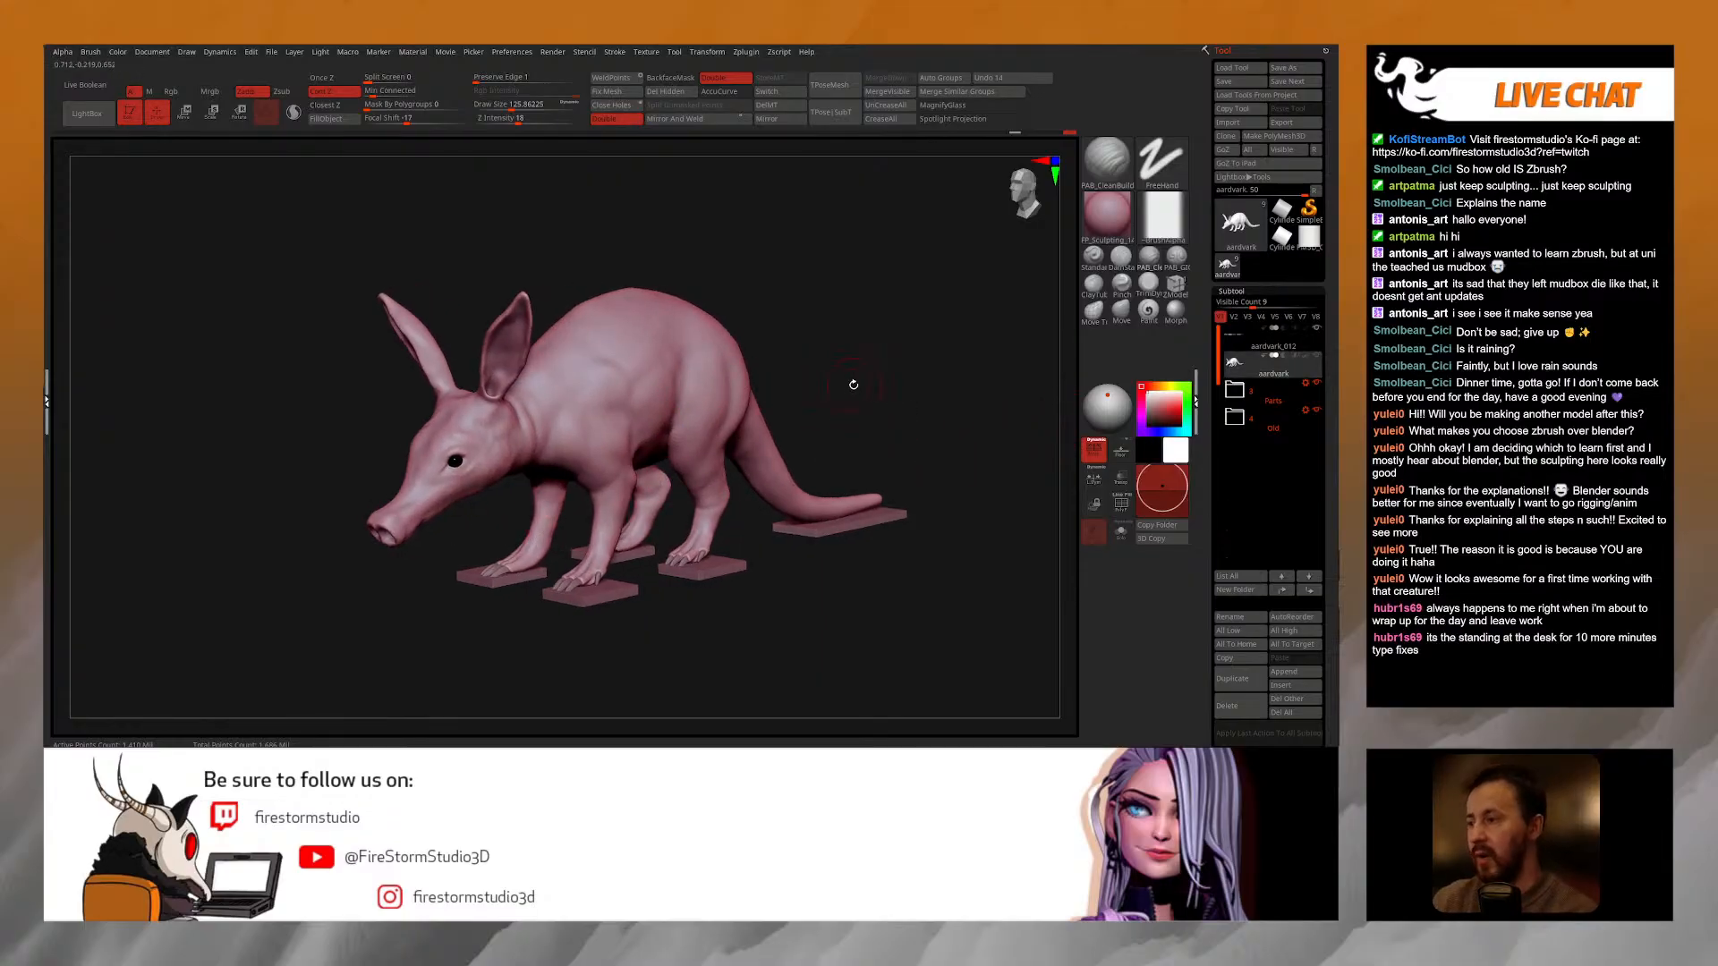
Step: Inspect the finished aardvark body and its ground platforms from front three-quarter and side angles
{"action": "mouse_move", "coordinate": [857, 385]}
{"action": "left_mouse_down"}
{"action": "mouse_move", "coordinate": [832, 418]}
{"action": "mouse_move", "coordinate": [839, 403]}
{"action": "left_mouse_up"}
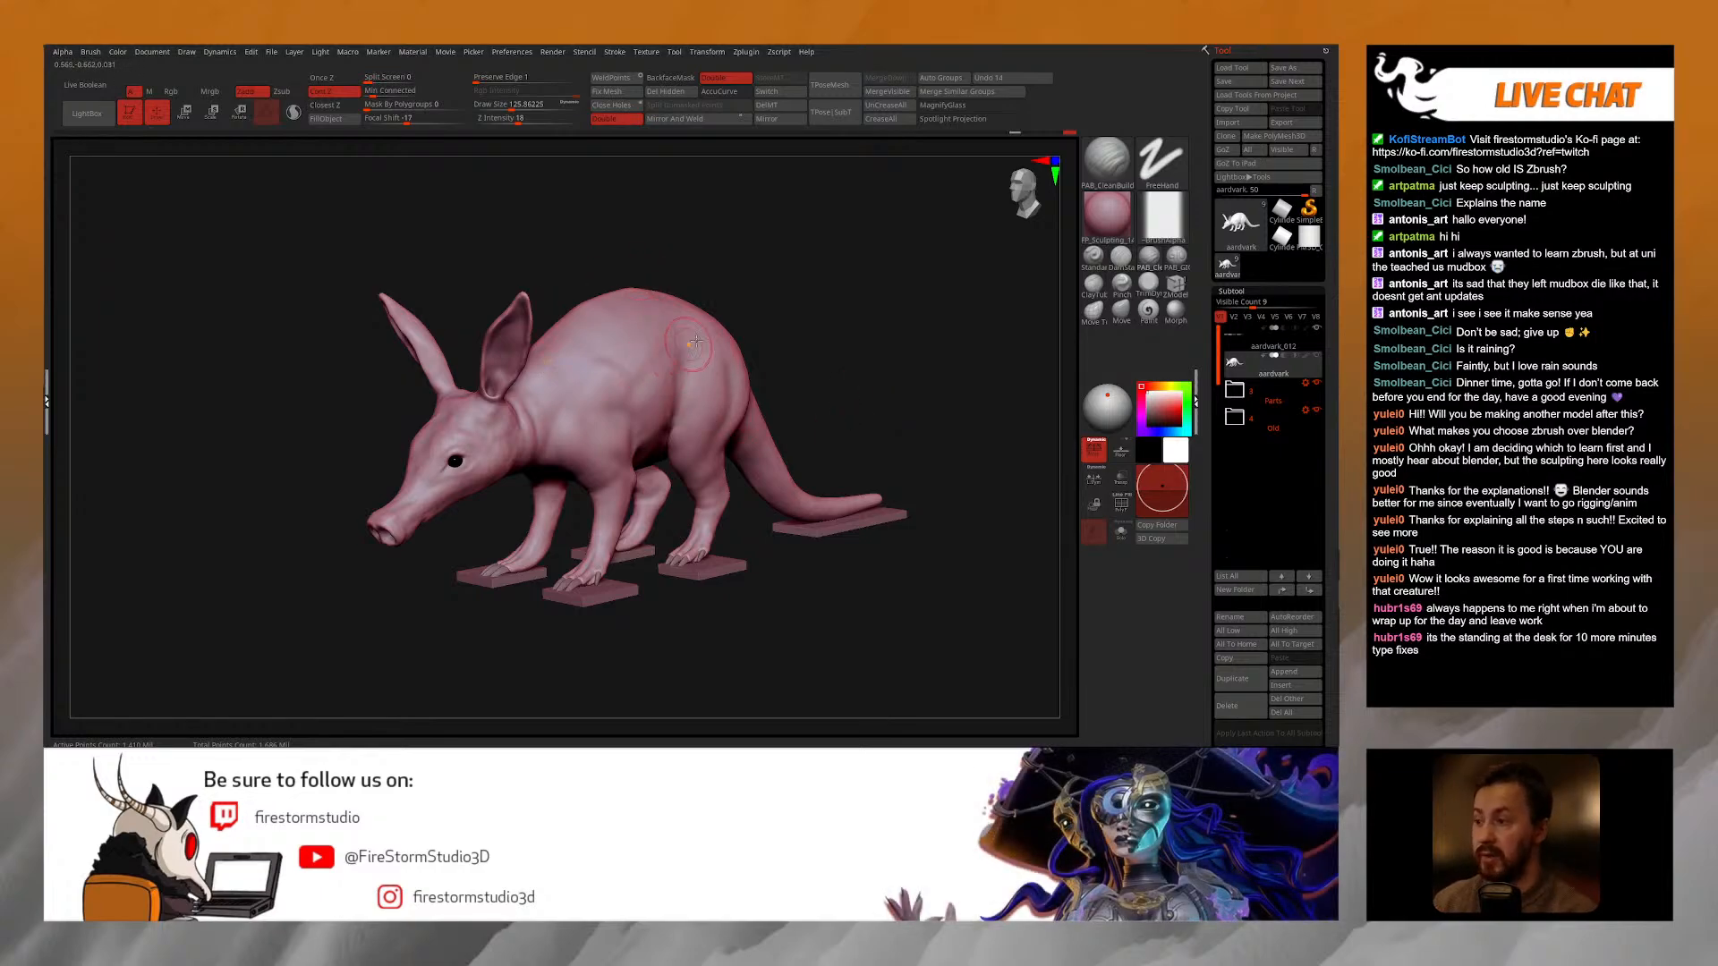
{"action": "left_click_drag", "start_coordinate": [767, 332], "coordinate": [762, 336]}
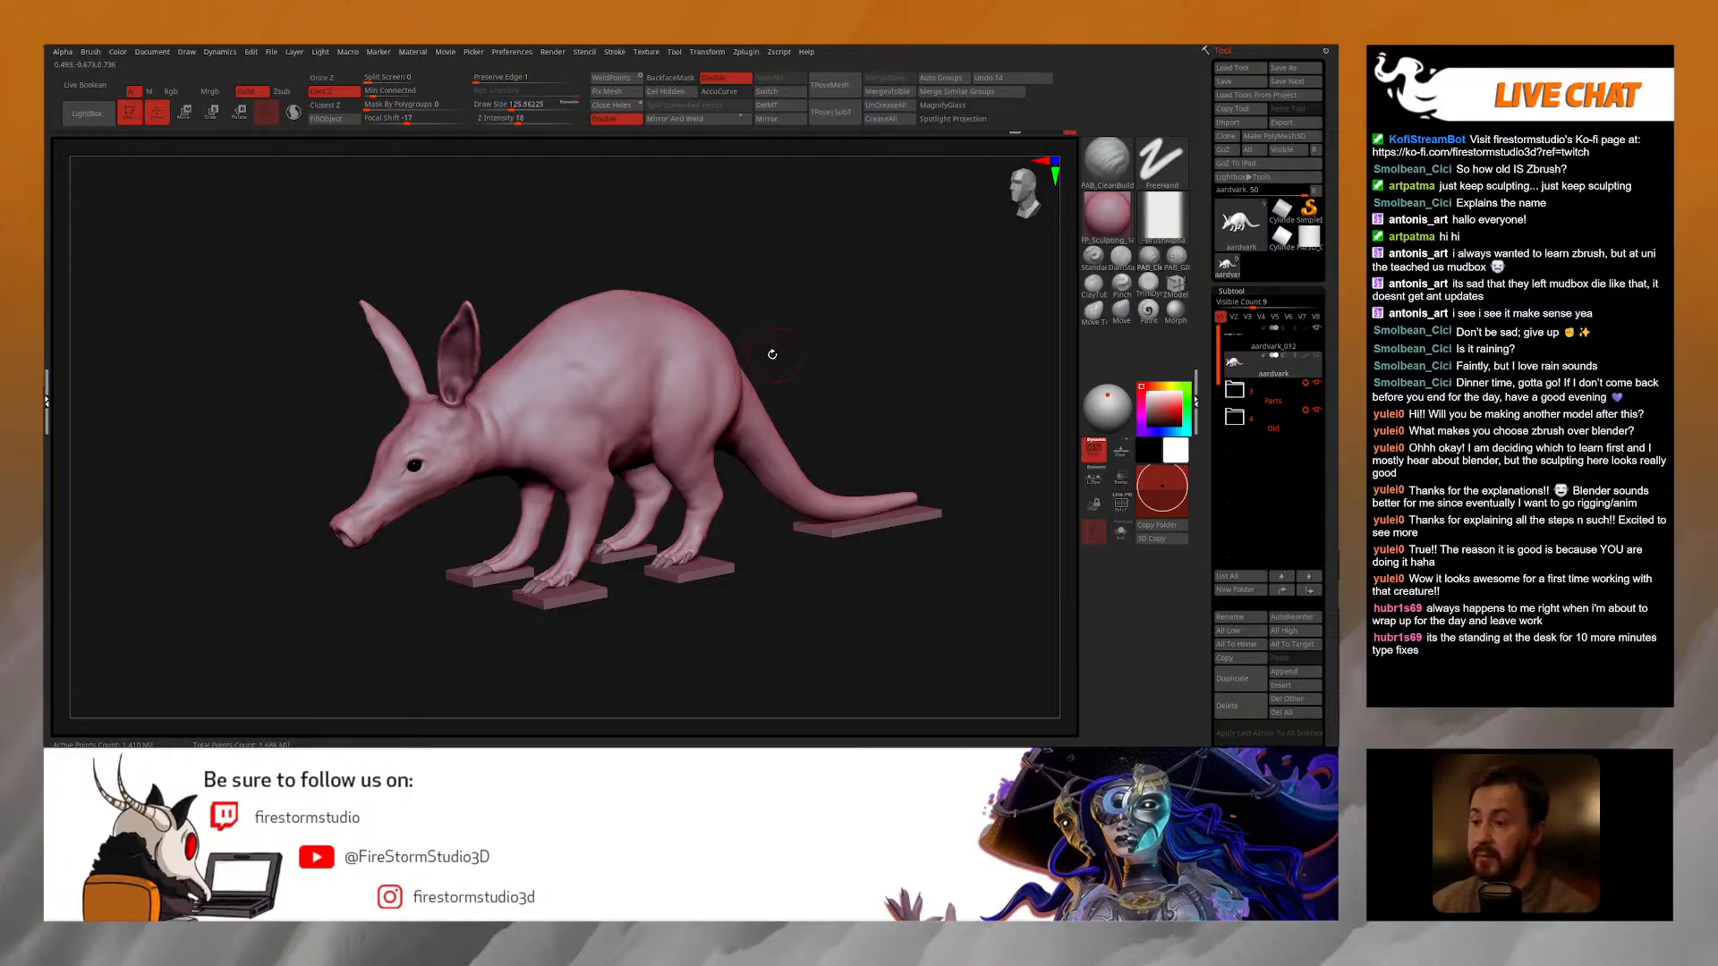
{"action": "left_click_drag", "start_coordinate": [776, 356], "coordinate": [799, 345]}
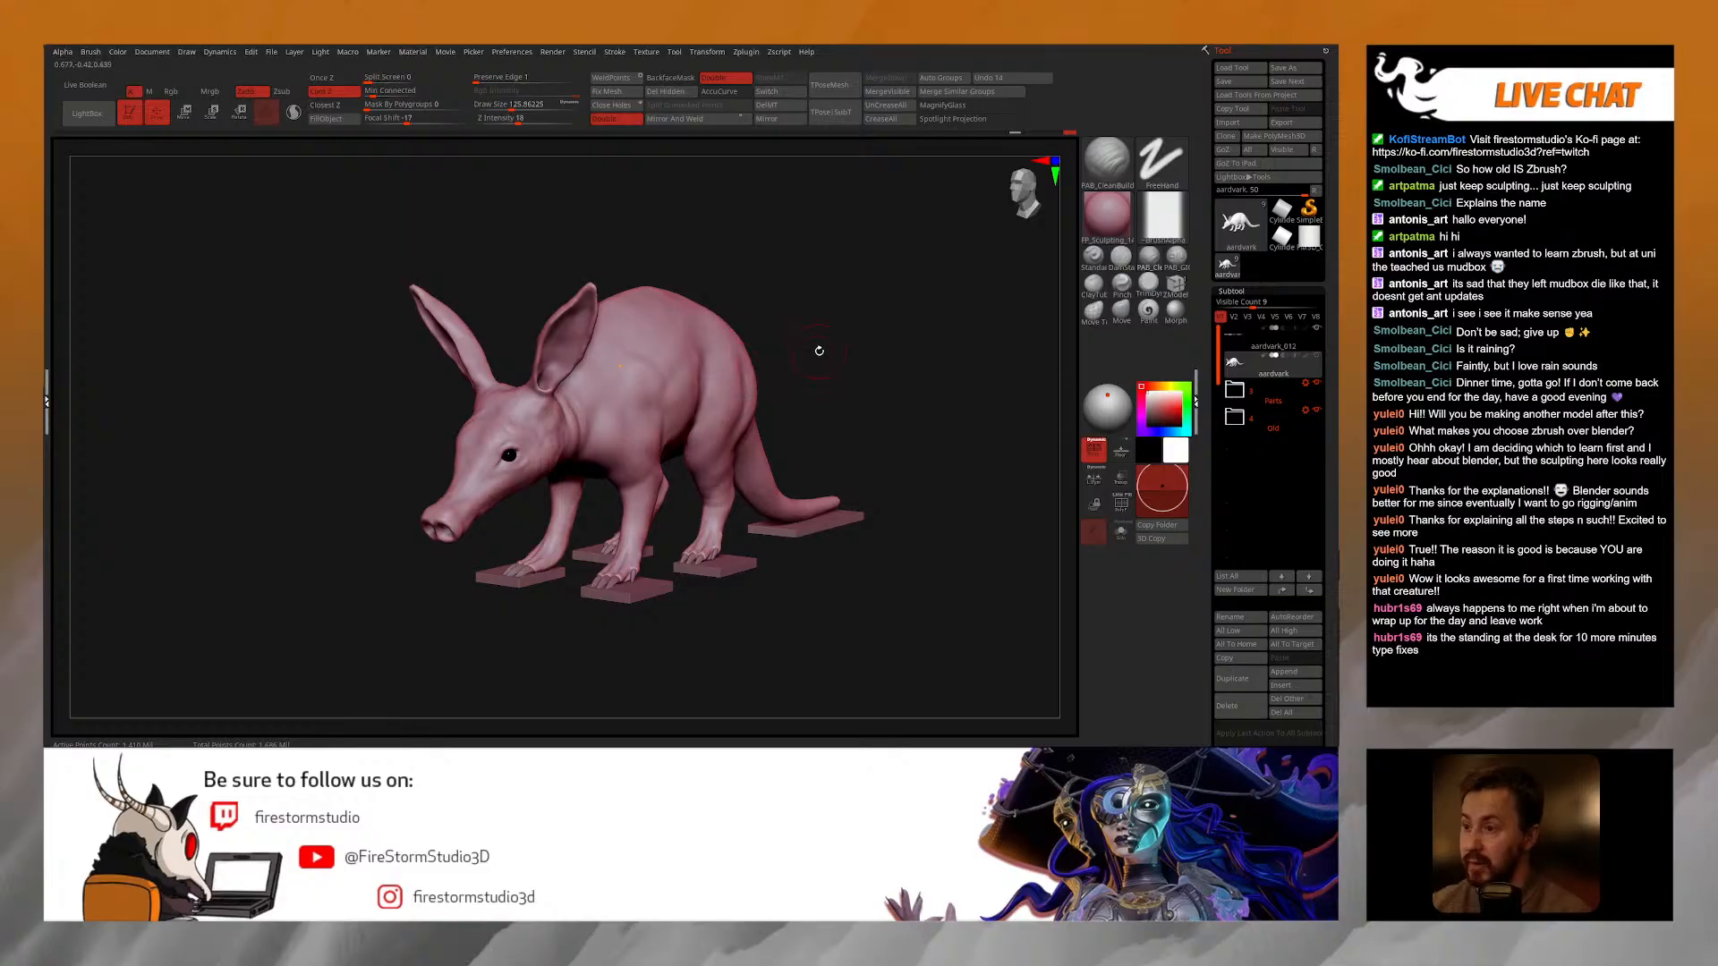
{"action": "left_click_drag", "start_coordinate": [799, 340], "coordinate": [799, 334]}
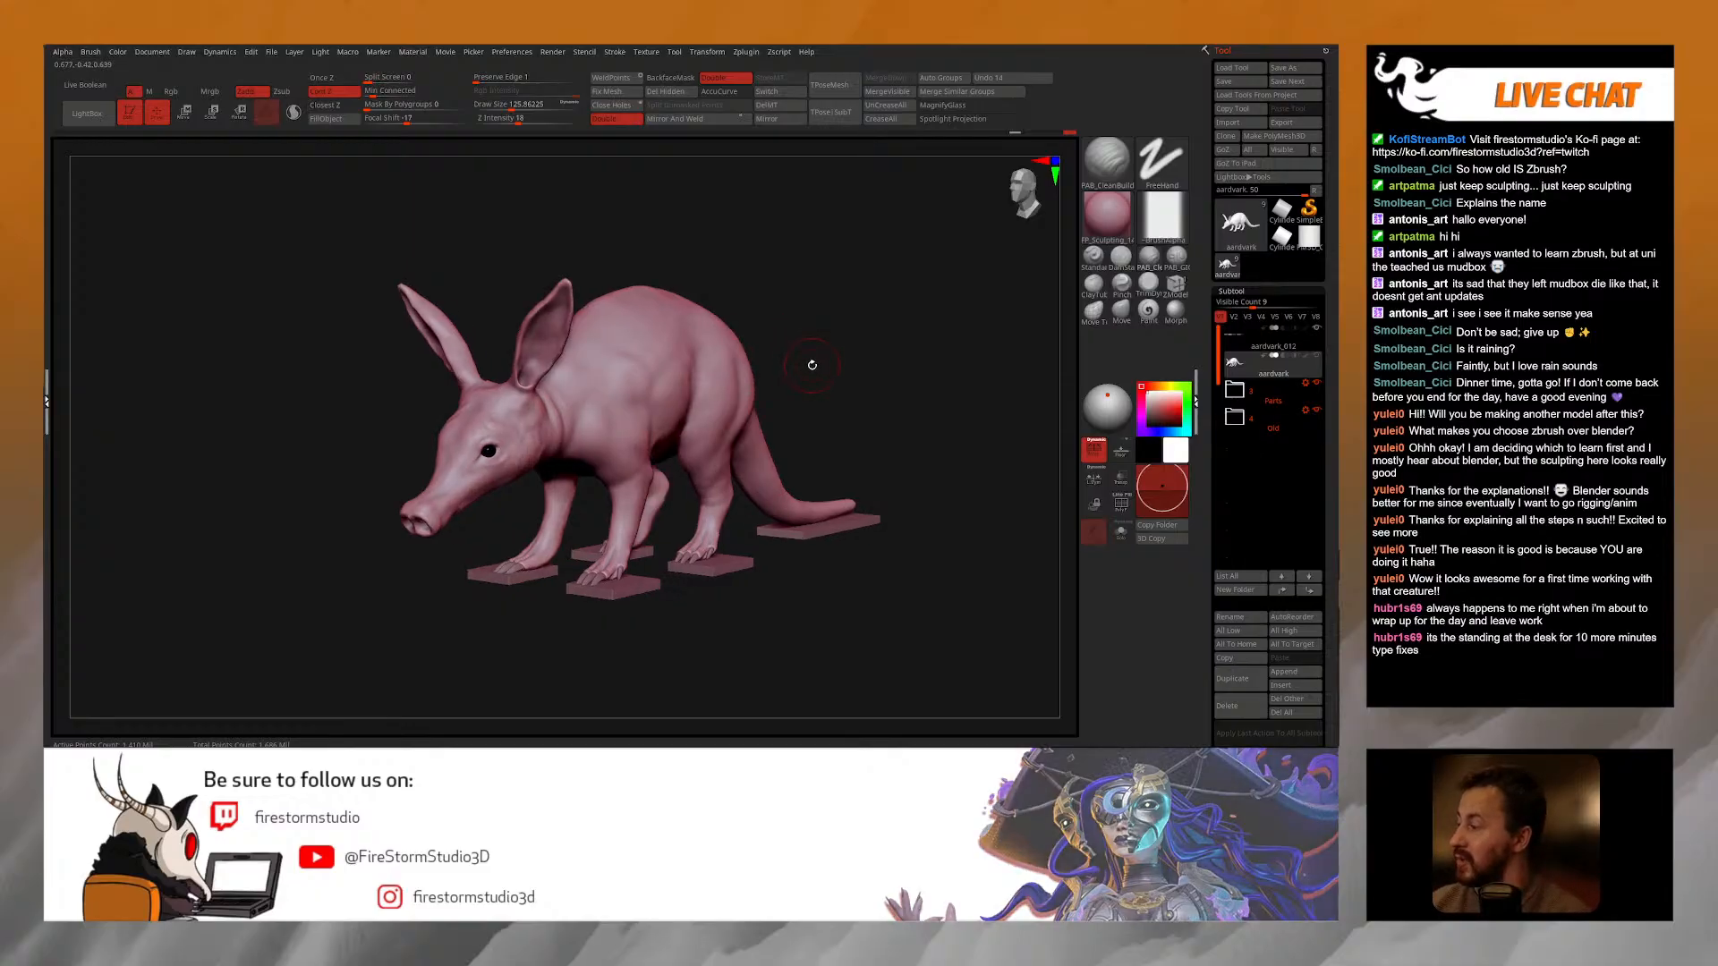
{"action": "mouse_move", "coordinate": [821, 368]}
{"action": "left_mouse_down"}
{"action": "mouse_move", "coordinate": [833, 379]}
{"action": "mouse_move", "coordinate": [815, 370]}
{"action": "left_mouse_up"}
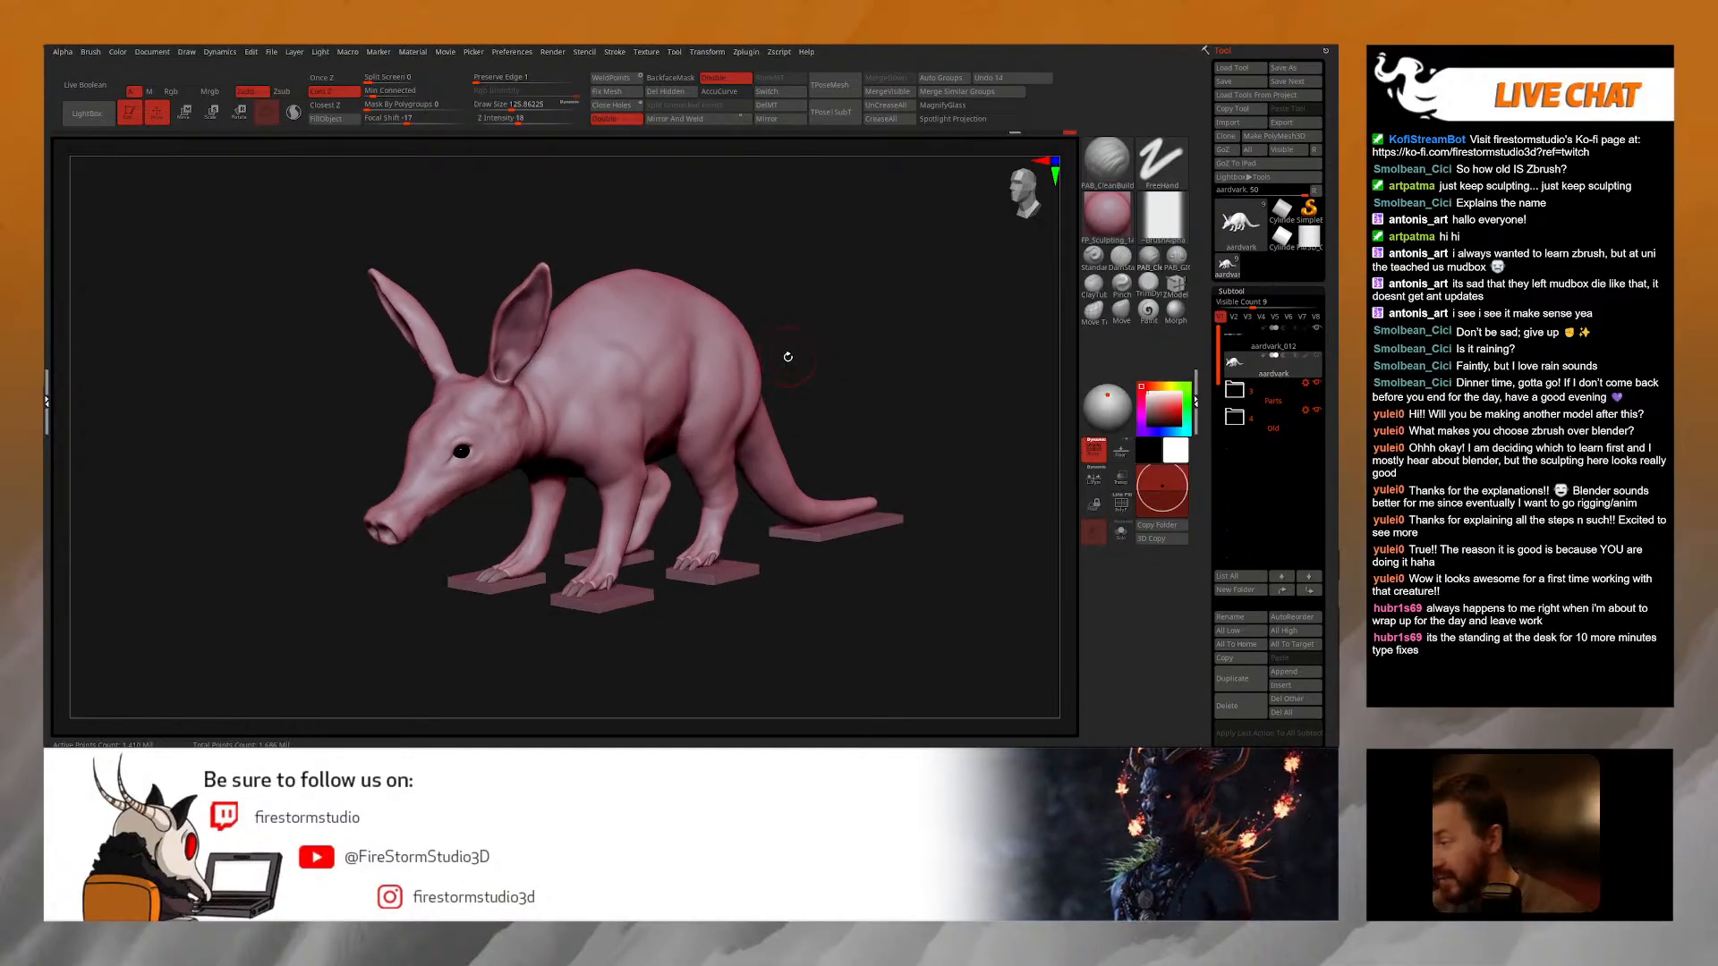
{"action": "left_click_drag", "start_coordinate": [815, 357], "coordinate": [815, 363]}
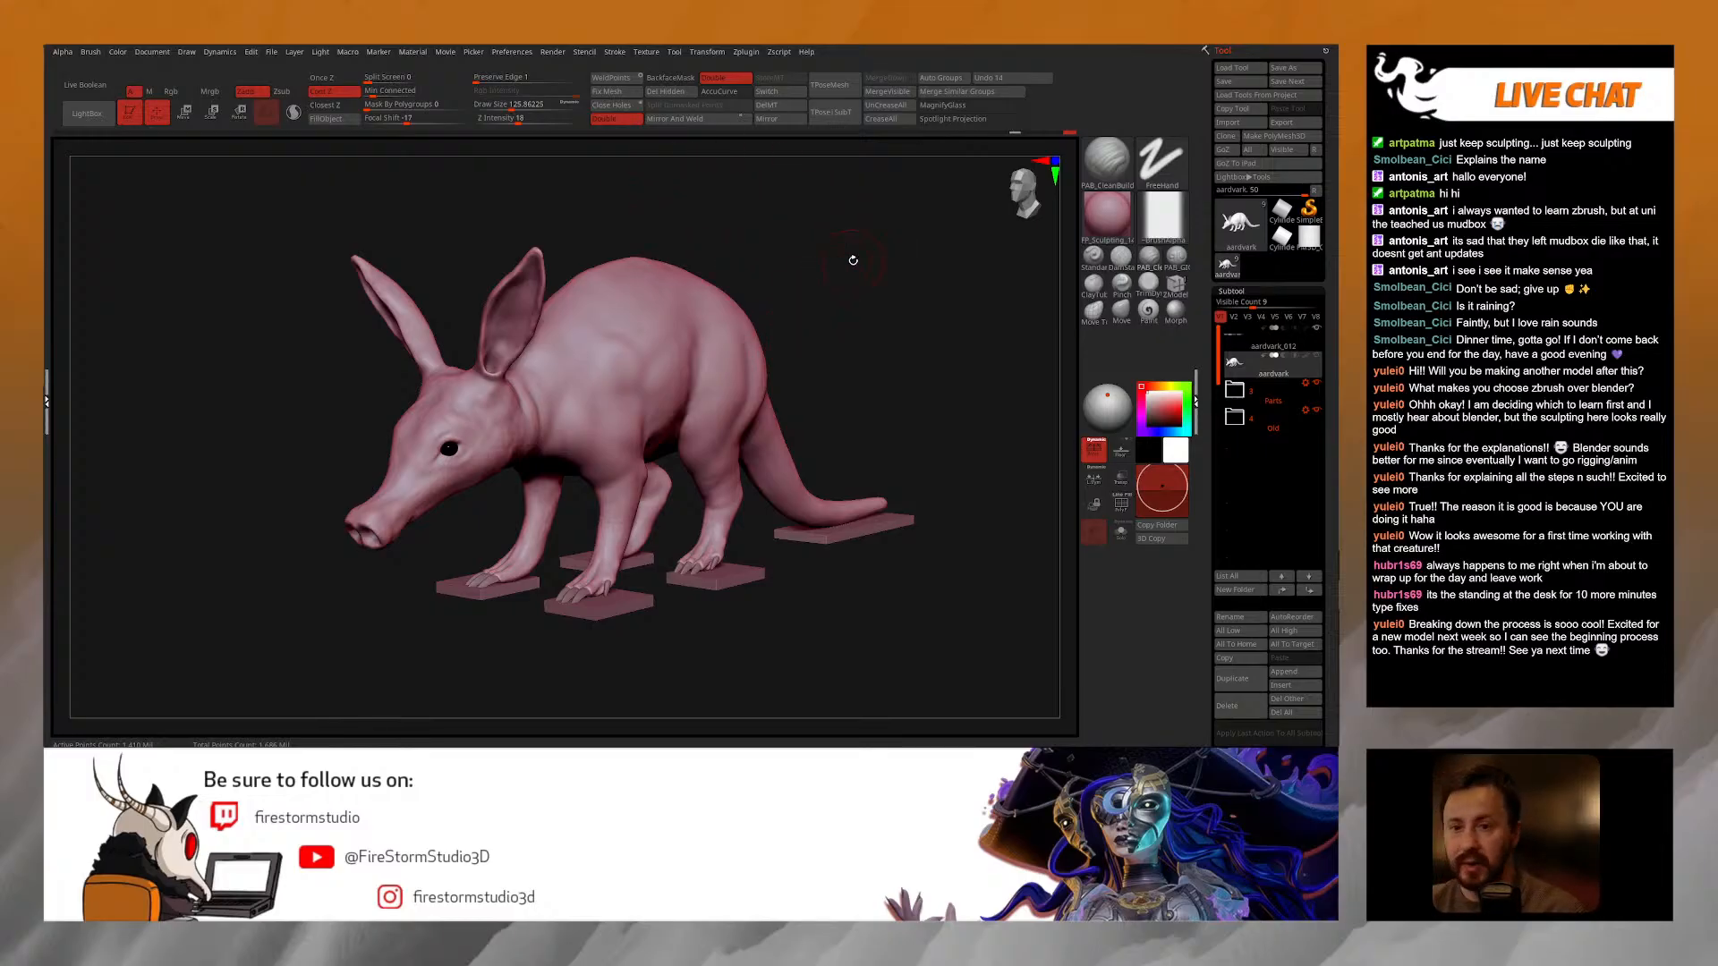
{"action": "left_click_drag", "start_coordinate": [846, 336], "coordinate": [864, 336]}
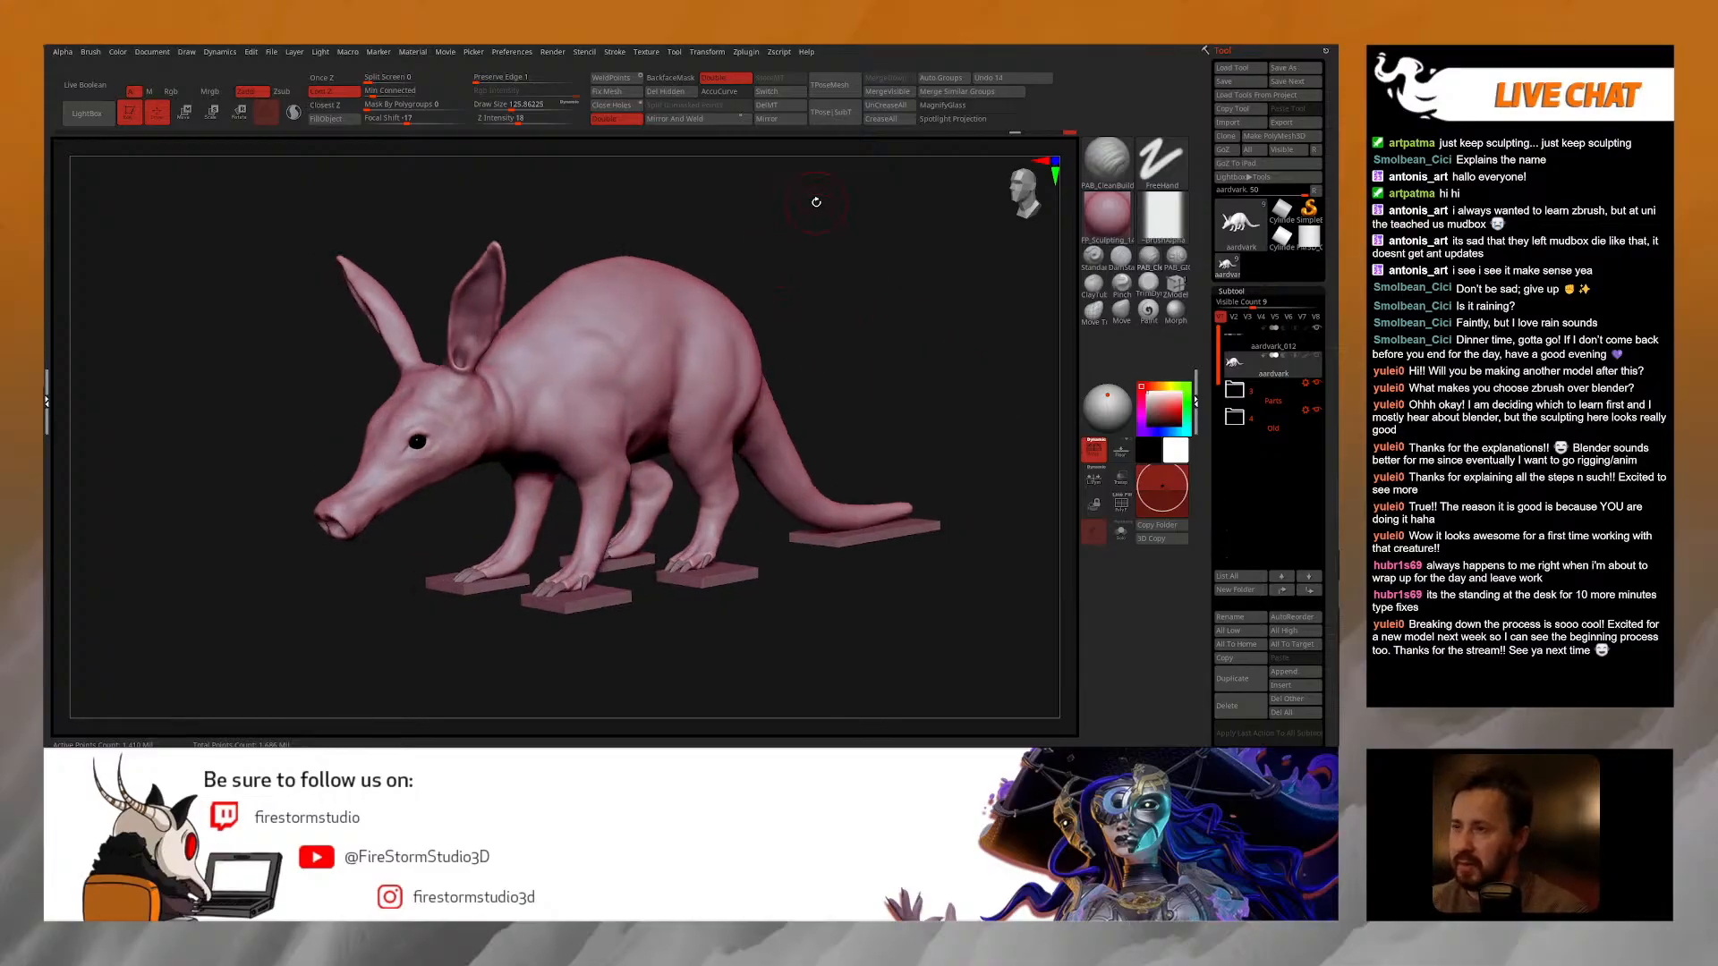
{"action": "left_click_drag", "start_coordinate": [891, 214], "coordinate": [742, 218]}
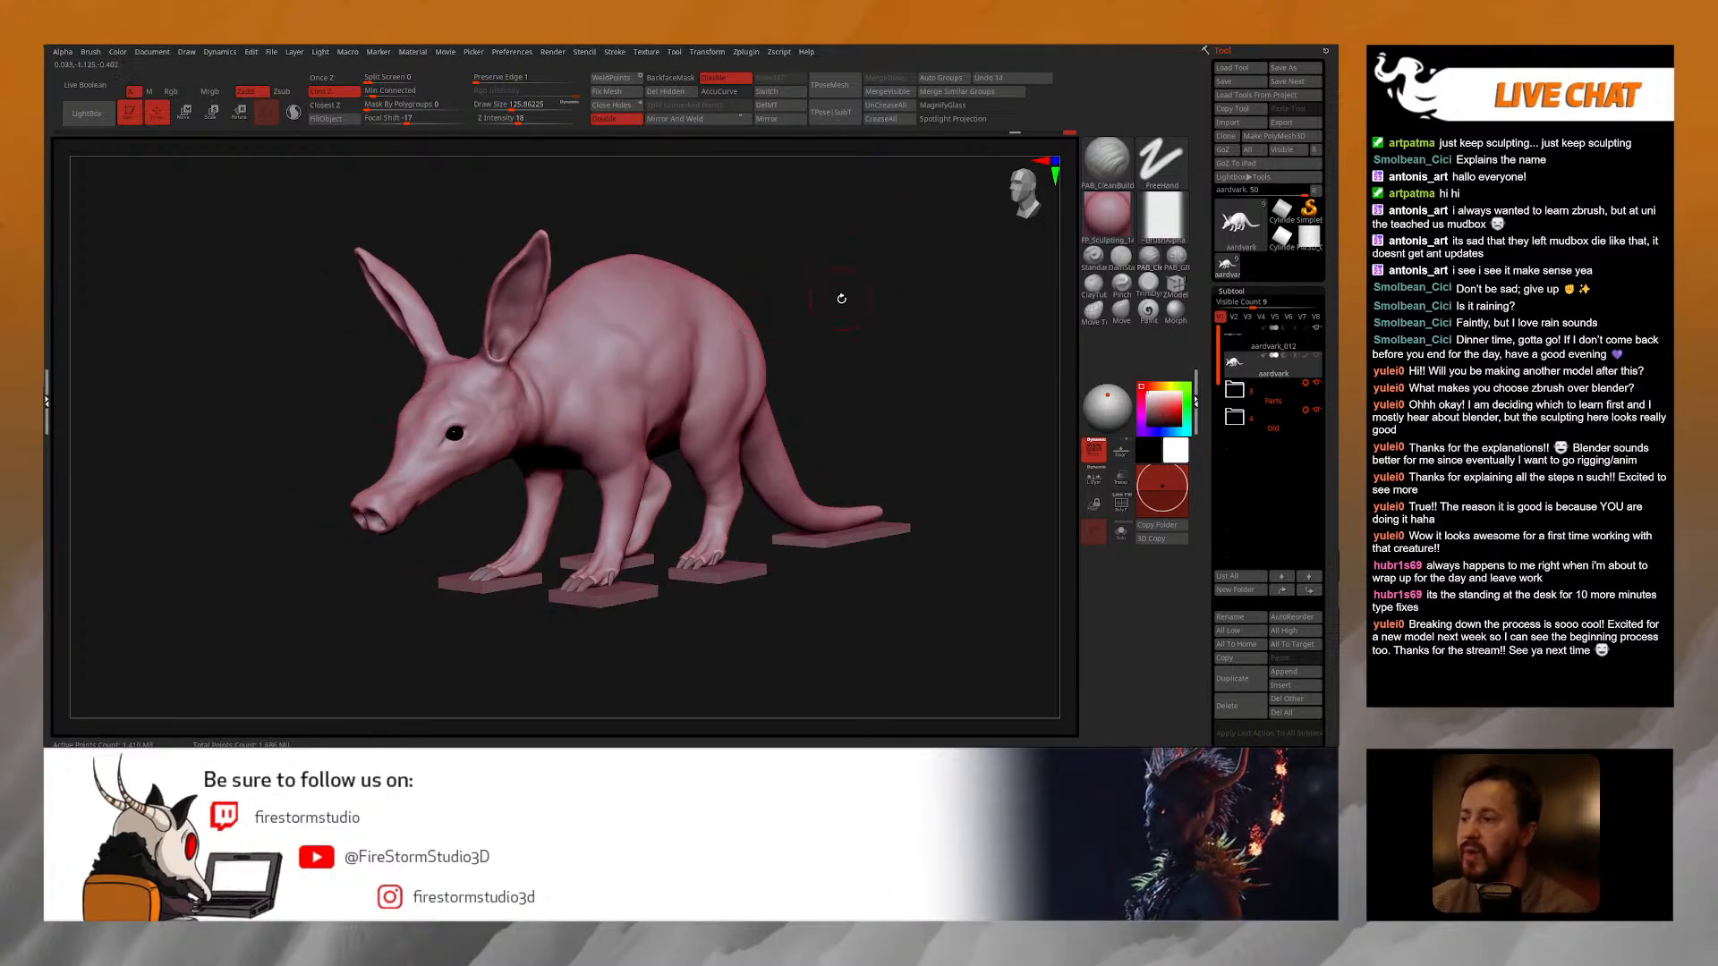
{"action": "left_click_drag", "start_coordinate": [742, 219], "coordinate": [836, 309]}
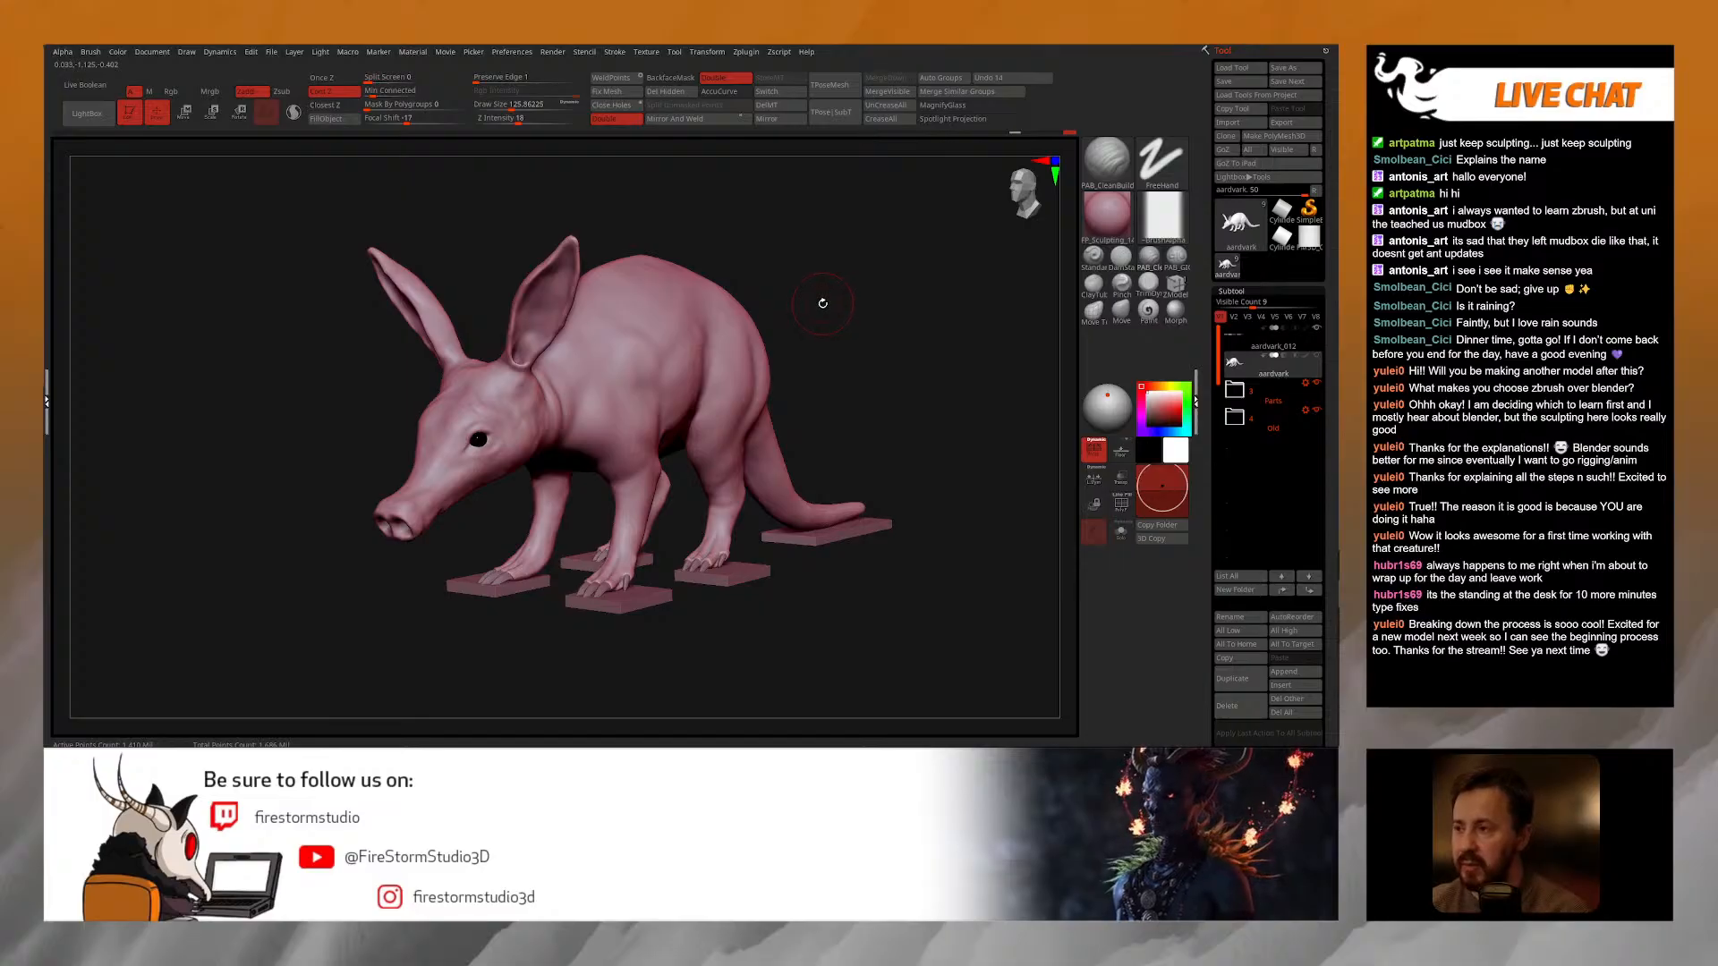
{"action": "left_click_drag", "start_coordinate": [824, 352], "coordinate": [792, 285]}
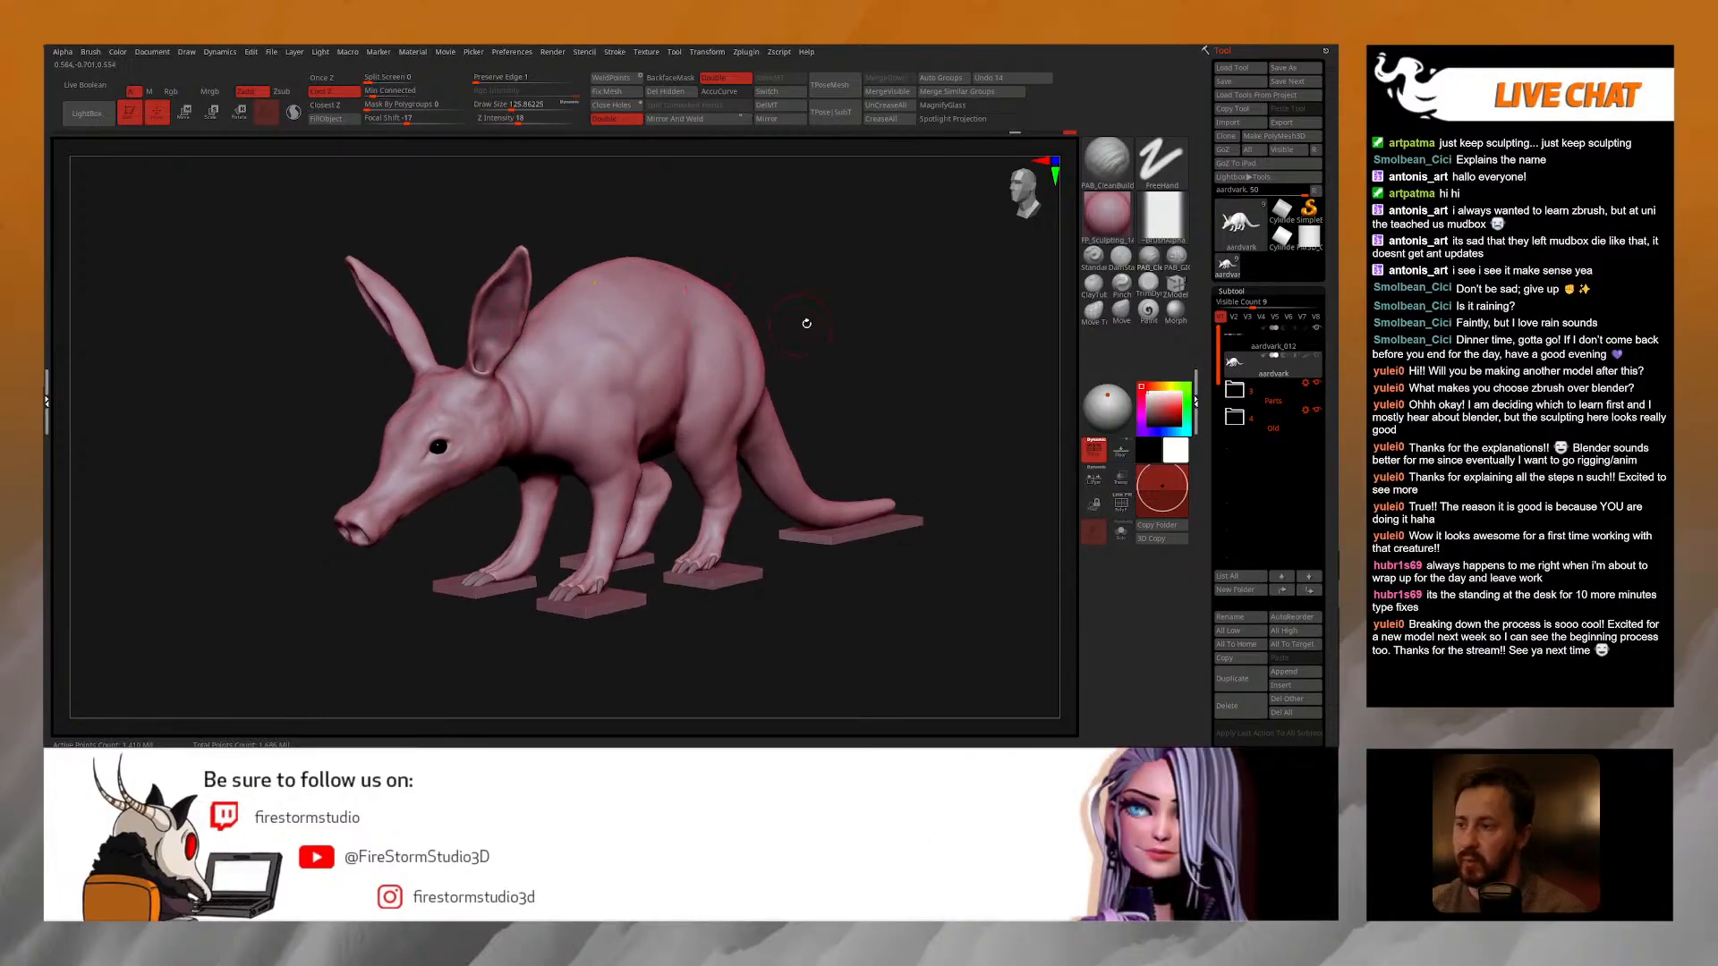
{"action": "left_click_drag", "start_coordinate": [808, 345], "coordinate": [809, 318], "text": "alt"}
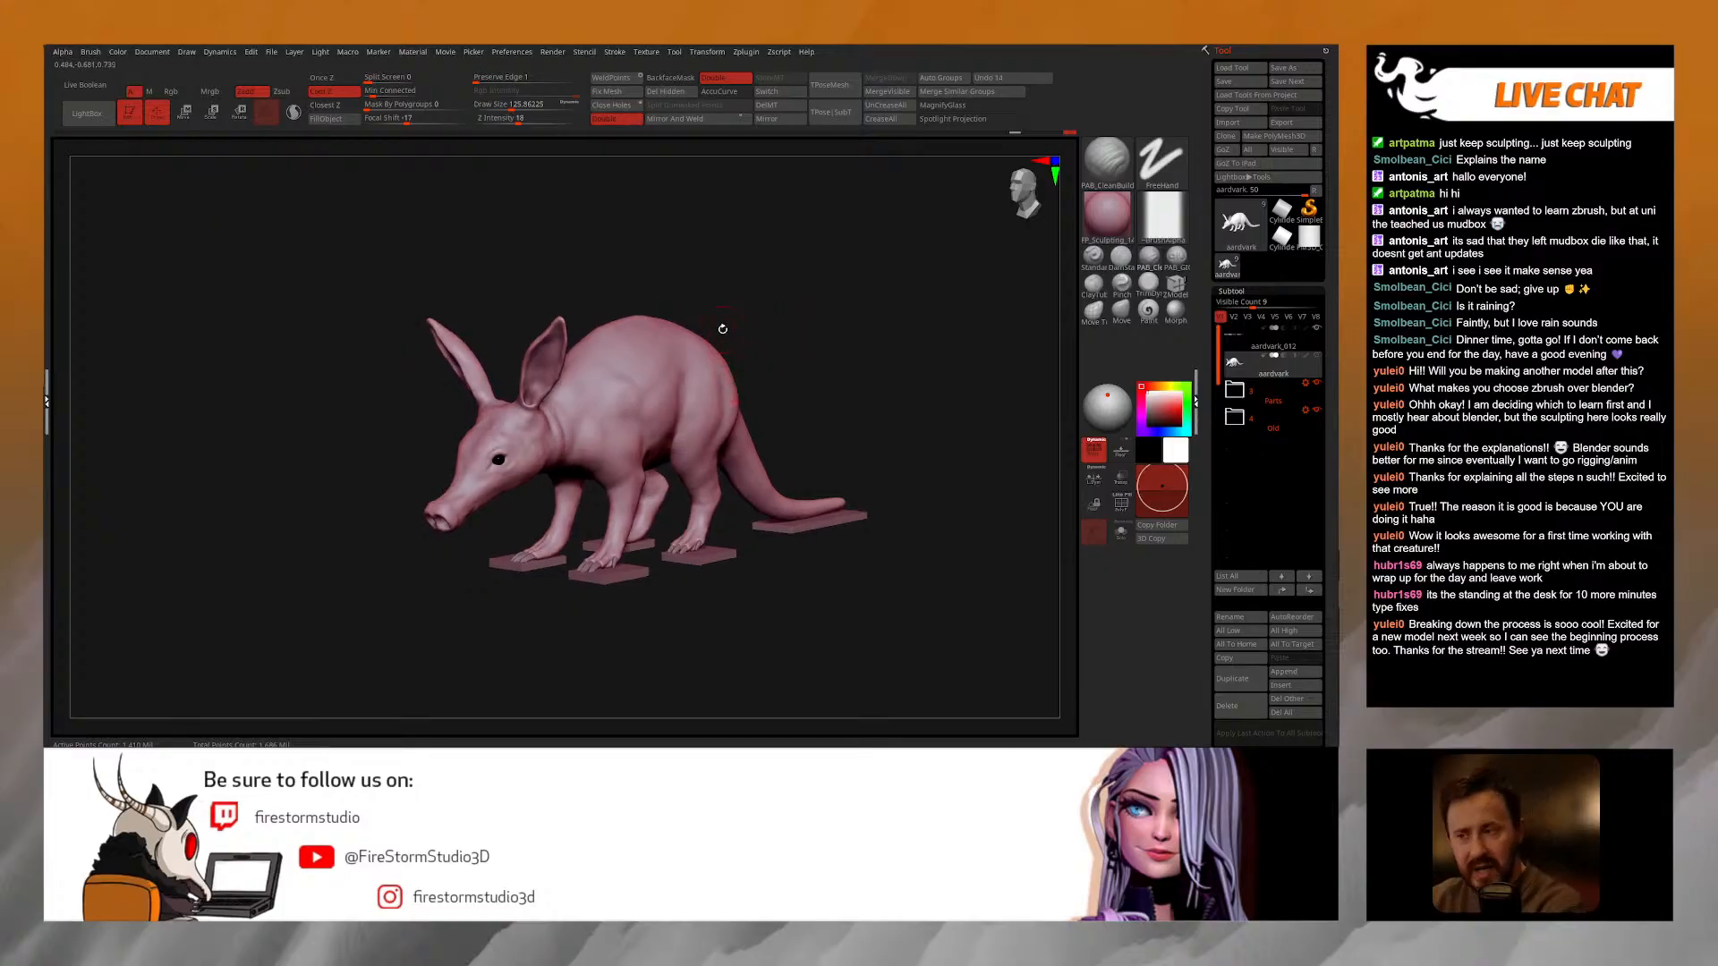
{"action": "left_click_drag", "start_coordinate": [723, 330], "coordinate": [783, 372]}
{"action": "left_click_drag", "start_coordinate": [520, 322], "coordinate": [607, 291]}
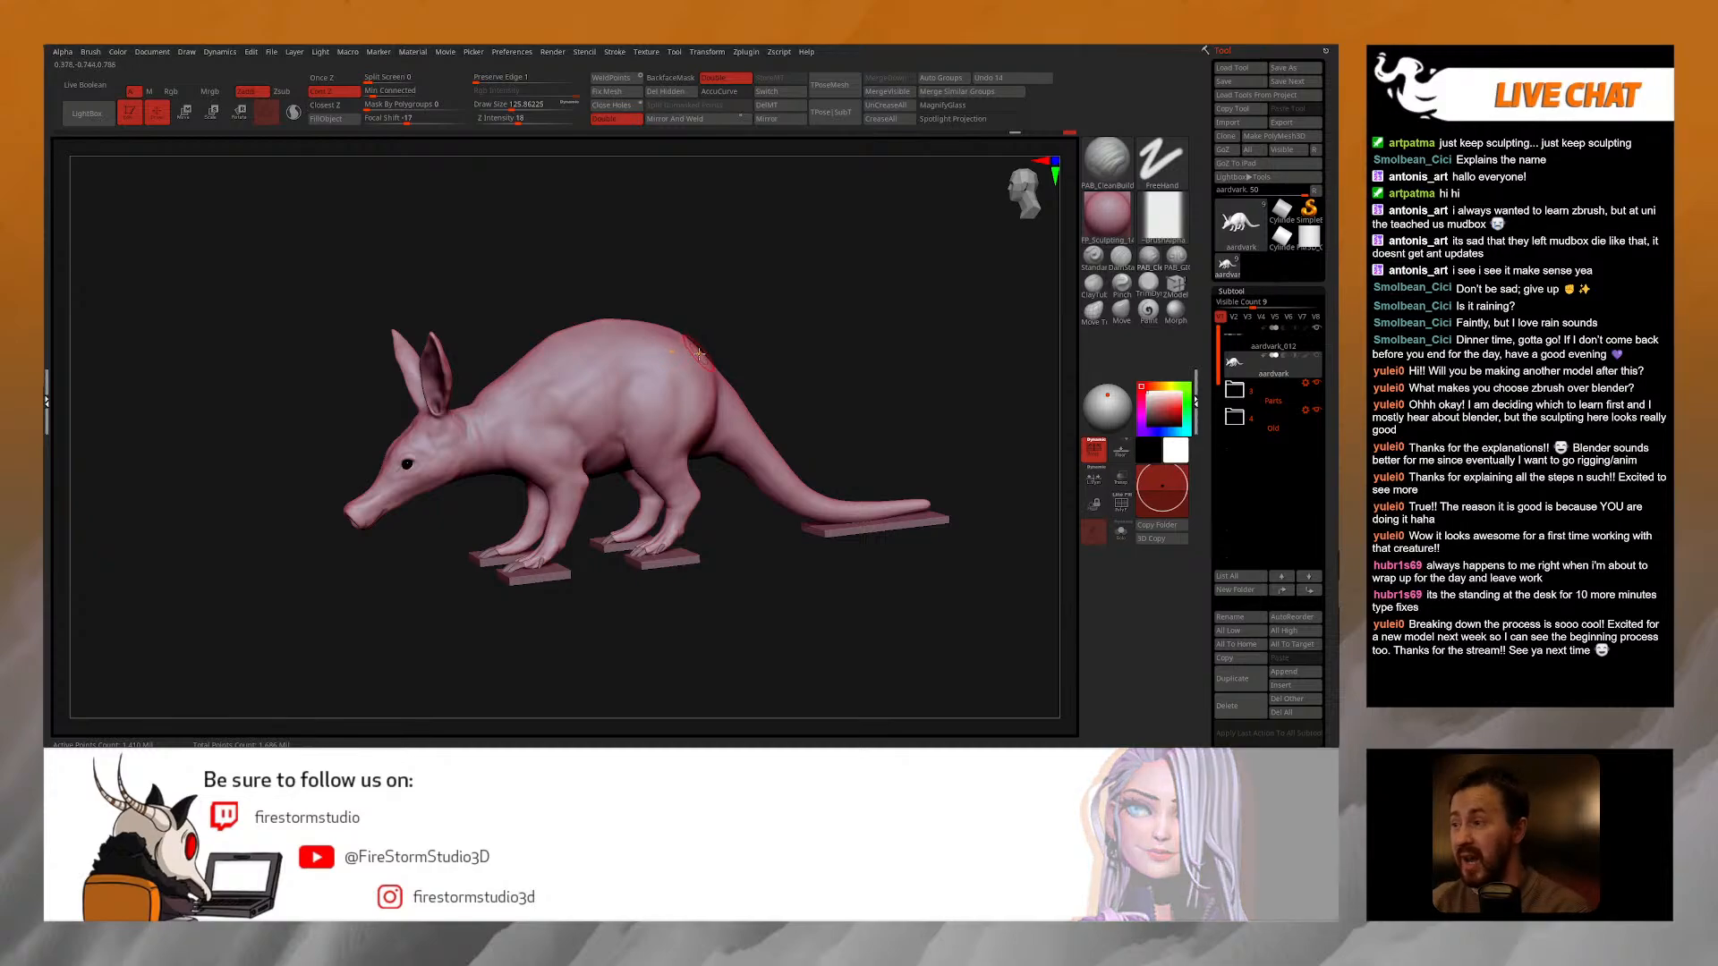
{"action": "left_click_drag", "start_coordinate": [704, 337], "coordinate": [826, 372]}
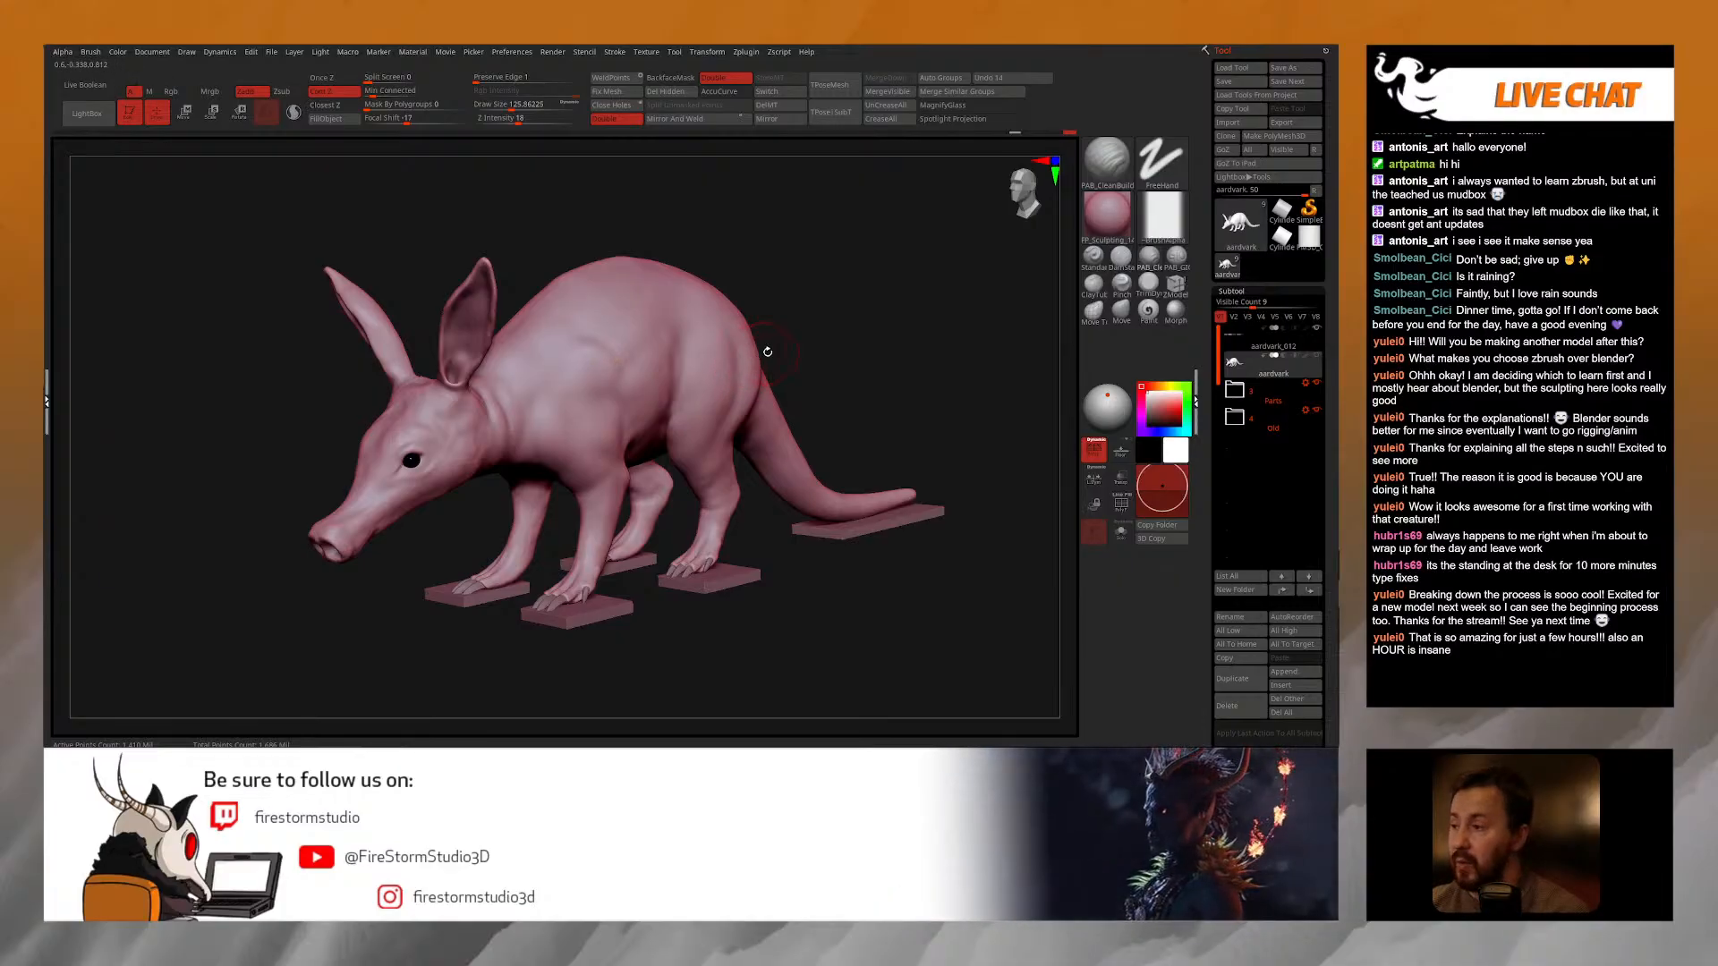
{"action": "left_click_drag", "start_coordinate": [794, 347], "coordinate": [790, 345]}
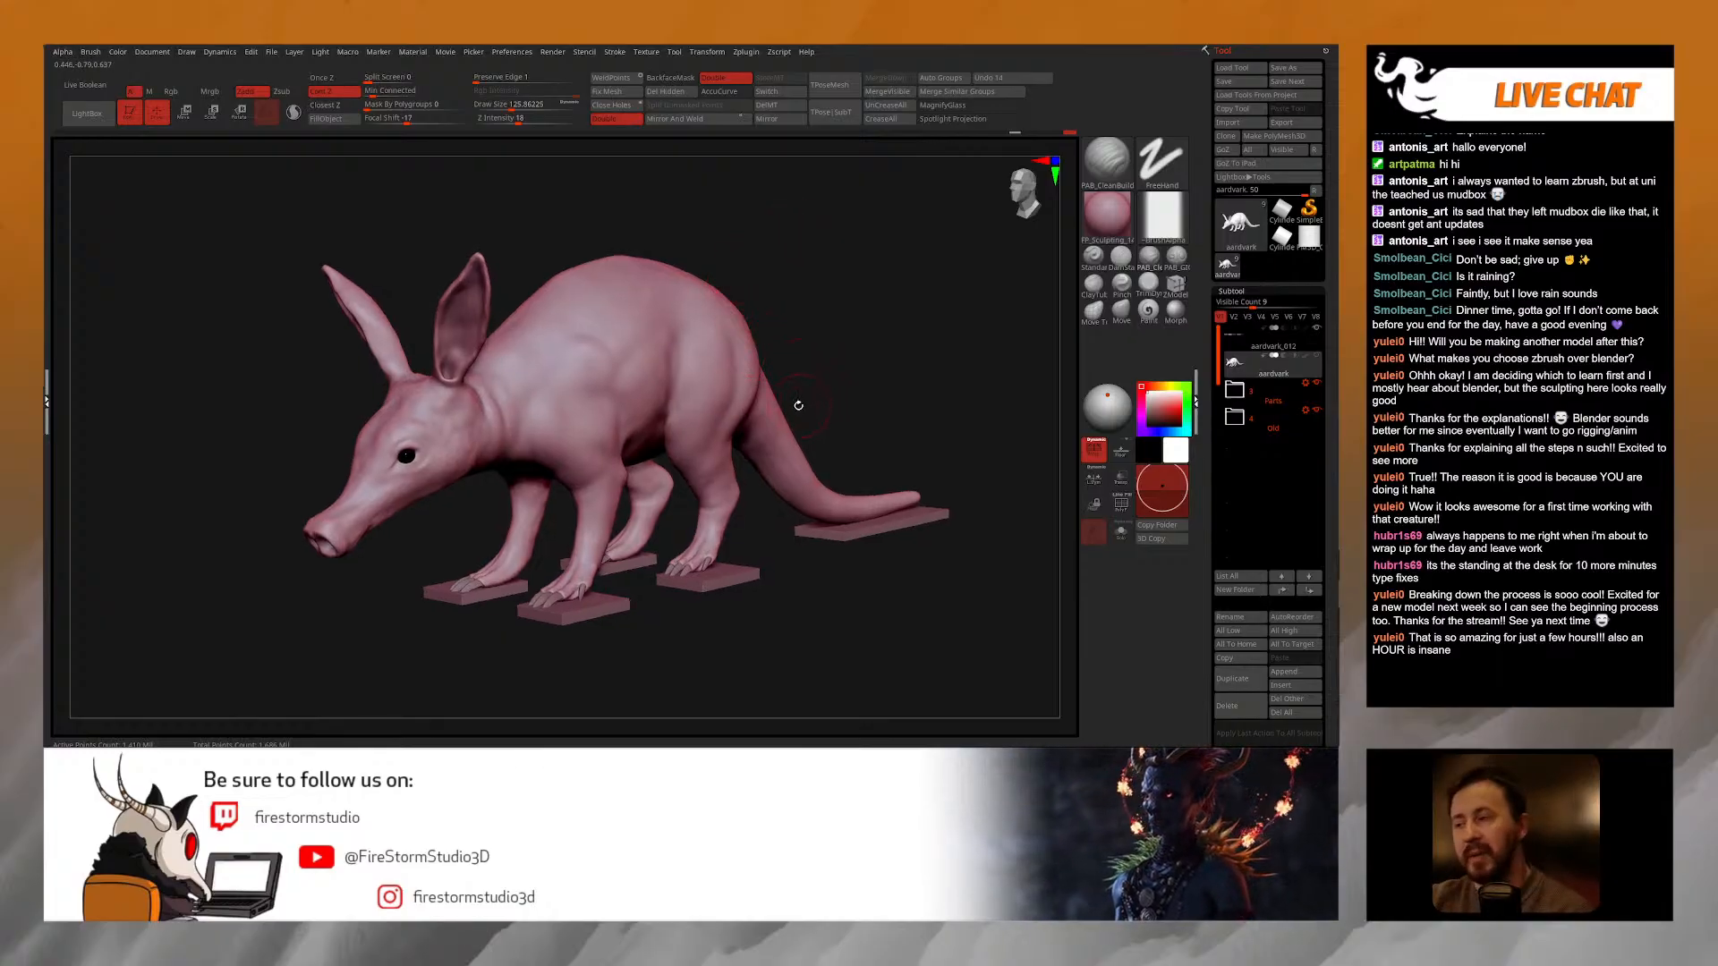
{"action": "left_click_drag", "start_coordinate": [812, 409], "coordinate": [823, 397]}
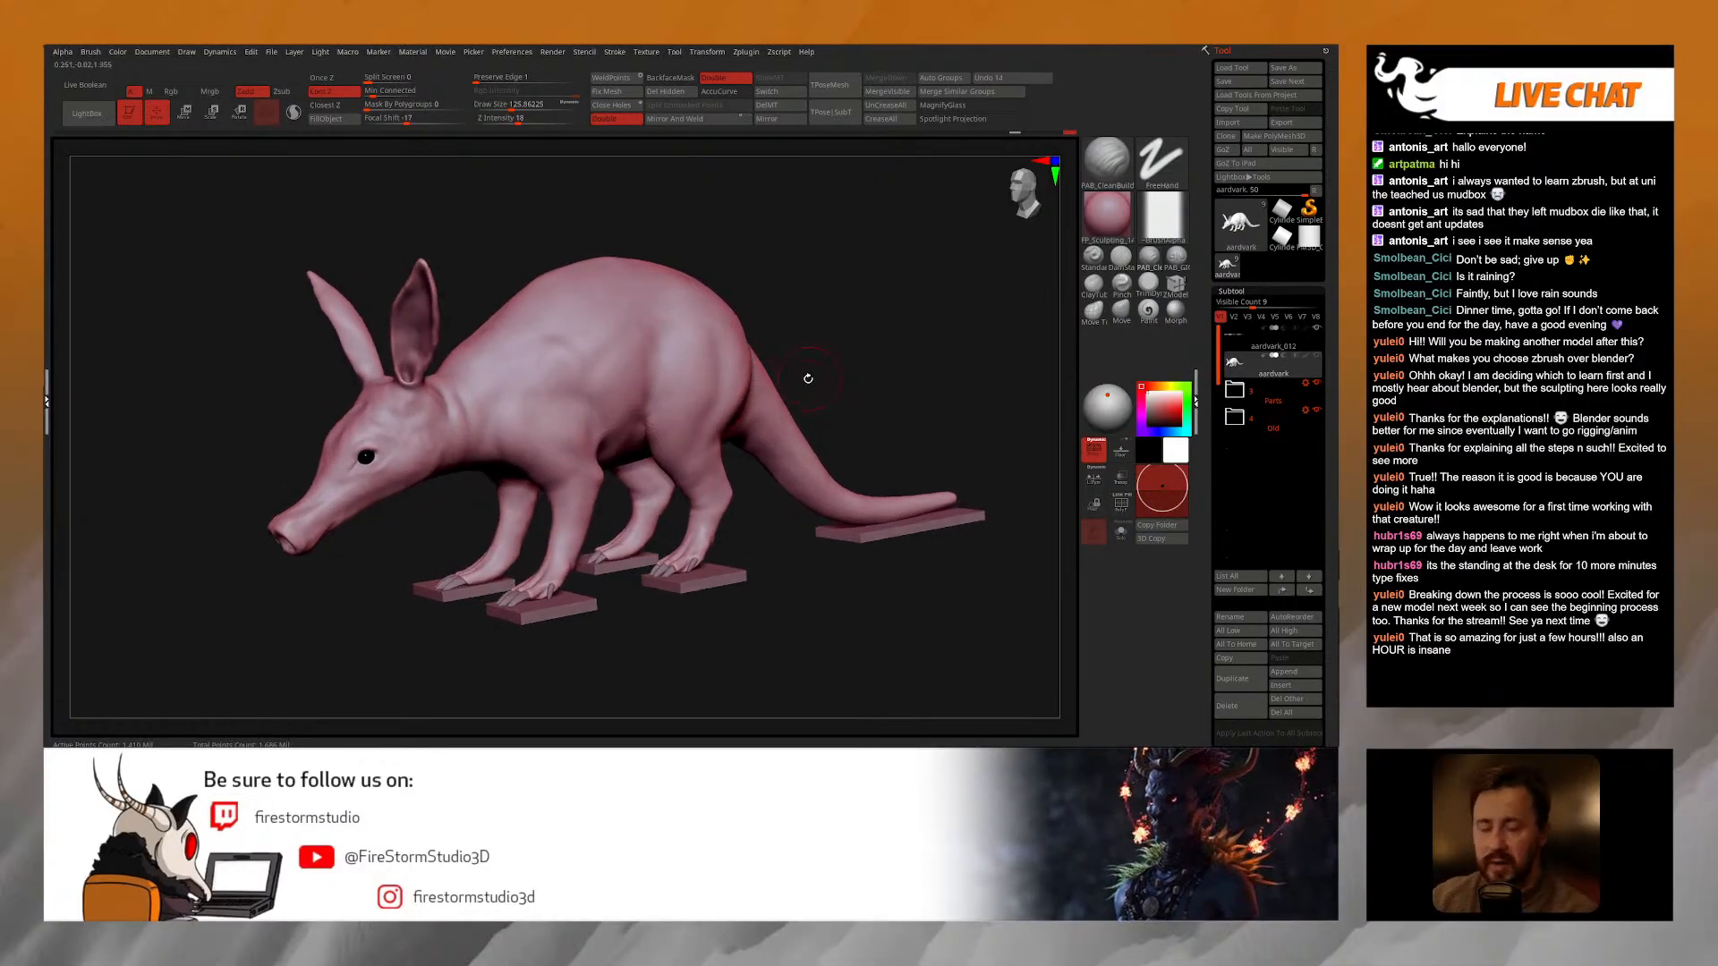
{"action": "left_click_drag", "start_coordinate": [799, 347], "coordinate": [814, 374]}
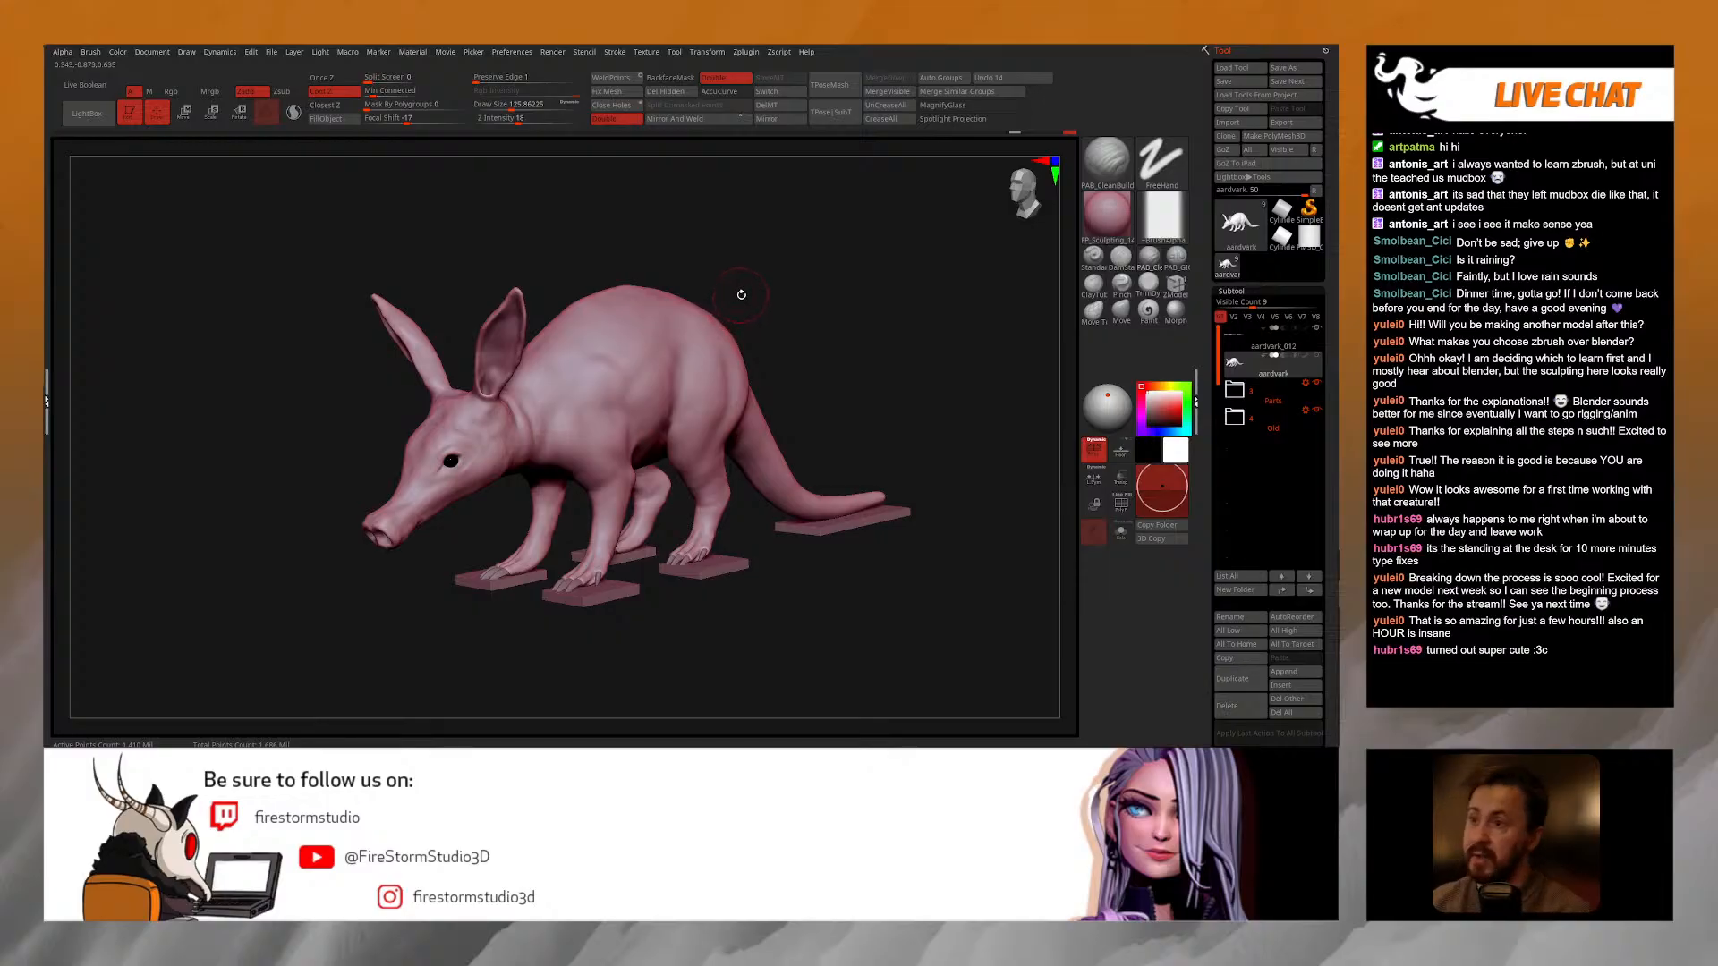
{"action": "mouse_move", "coordinate": [740, 292]}
{"action": "left_mouse_down"}
{"action": "mouse_move", "coordinate": [719, 314]}
{"action": "mouse_move", "coordinate": [755, 303]}
{"action": "left_mouse_up"}
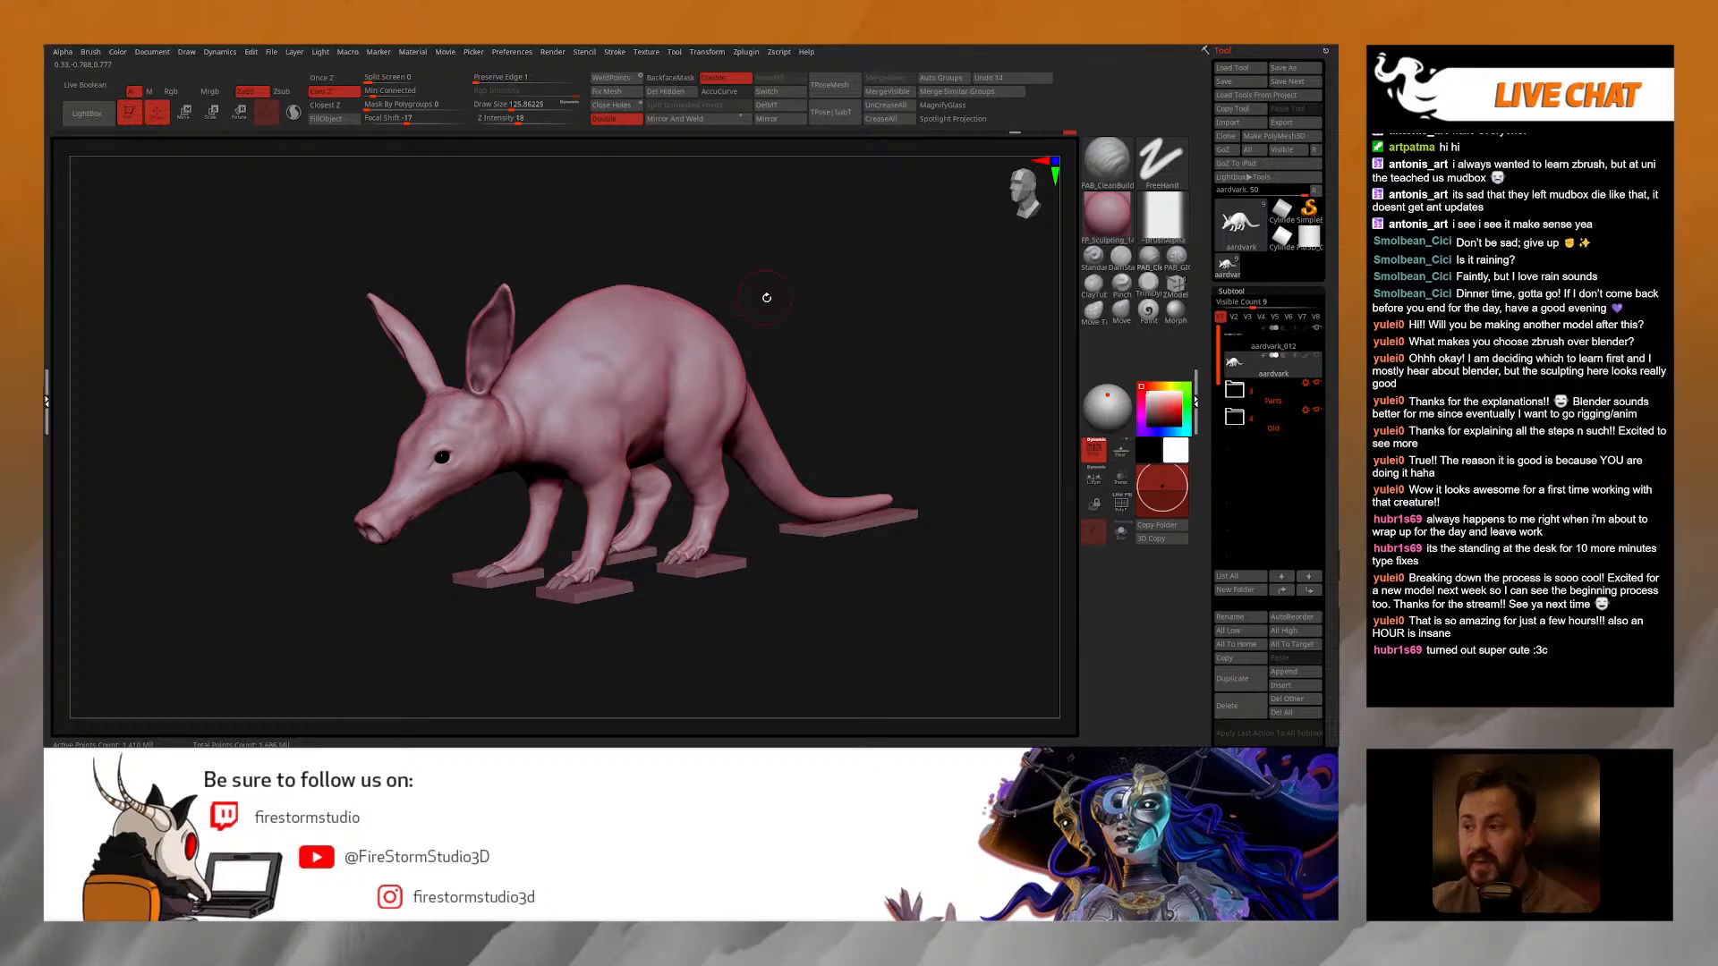
{"action": "left_click_drag", "start_coordinate": [766, 298], "coordinate": [761, 302]}
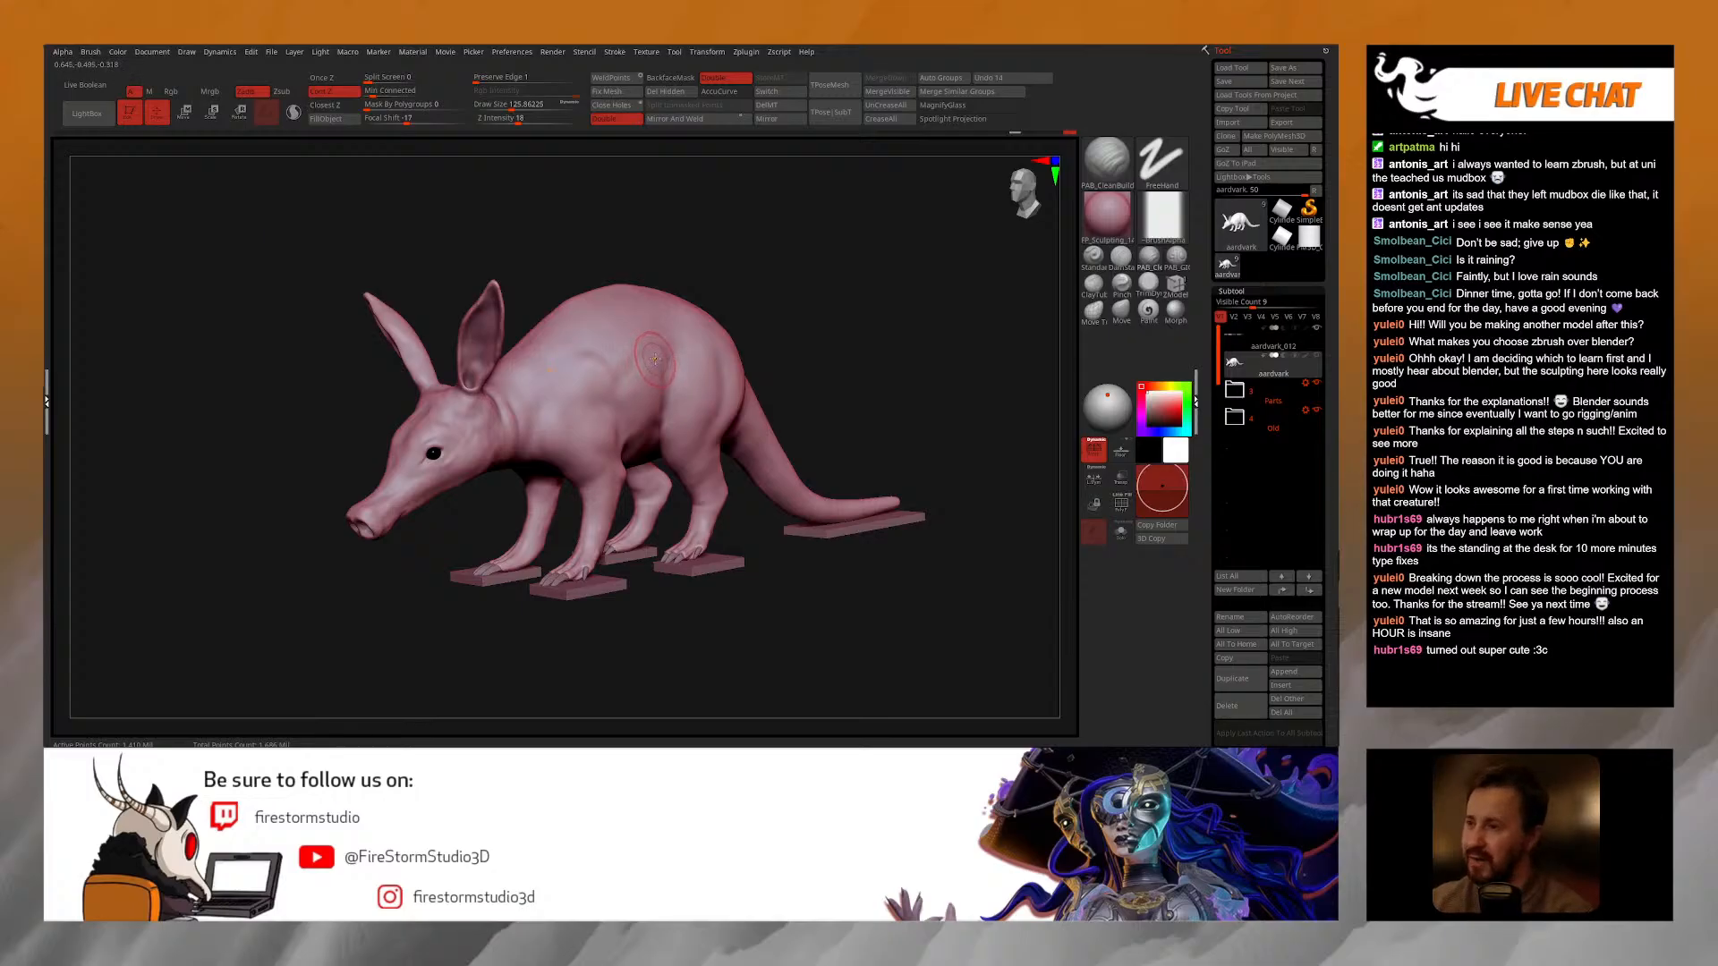
{"action": "left_click_drag", "start_coordinate": [757, 300], "coordinate": [741, 308]}
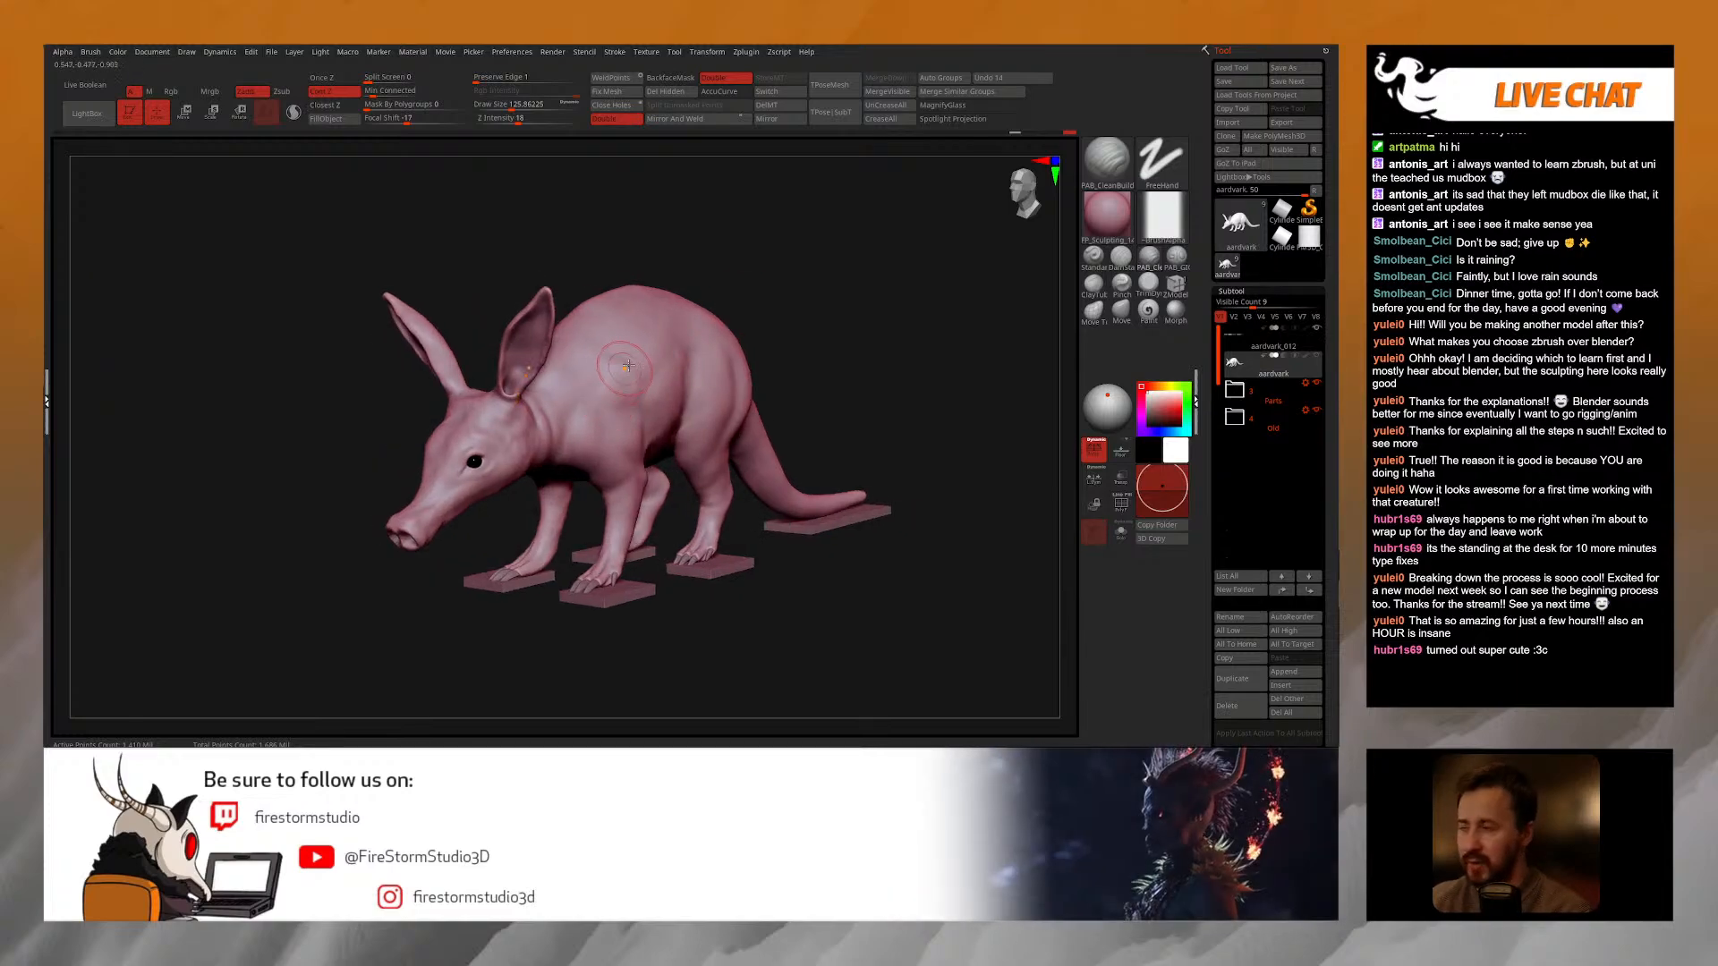
{"action": "mouse_move", "coordinate": [739, 301]}
{"action": "left_mouse_down"}
{"action": "mouse_move", "coordinate": [716, 309]}
{"action": "mouse_move", "coordinate": [738, 315]}
{"action": "left_mouse_up"}
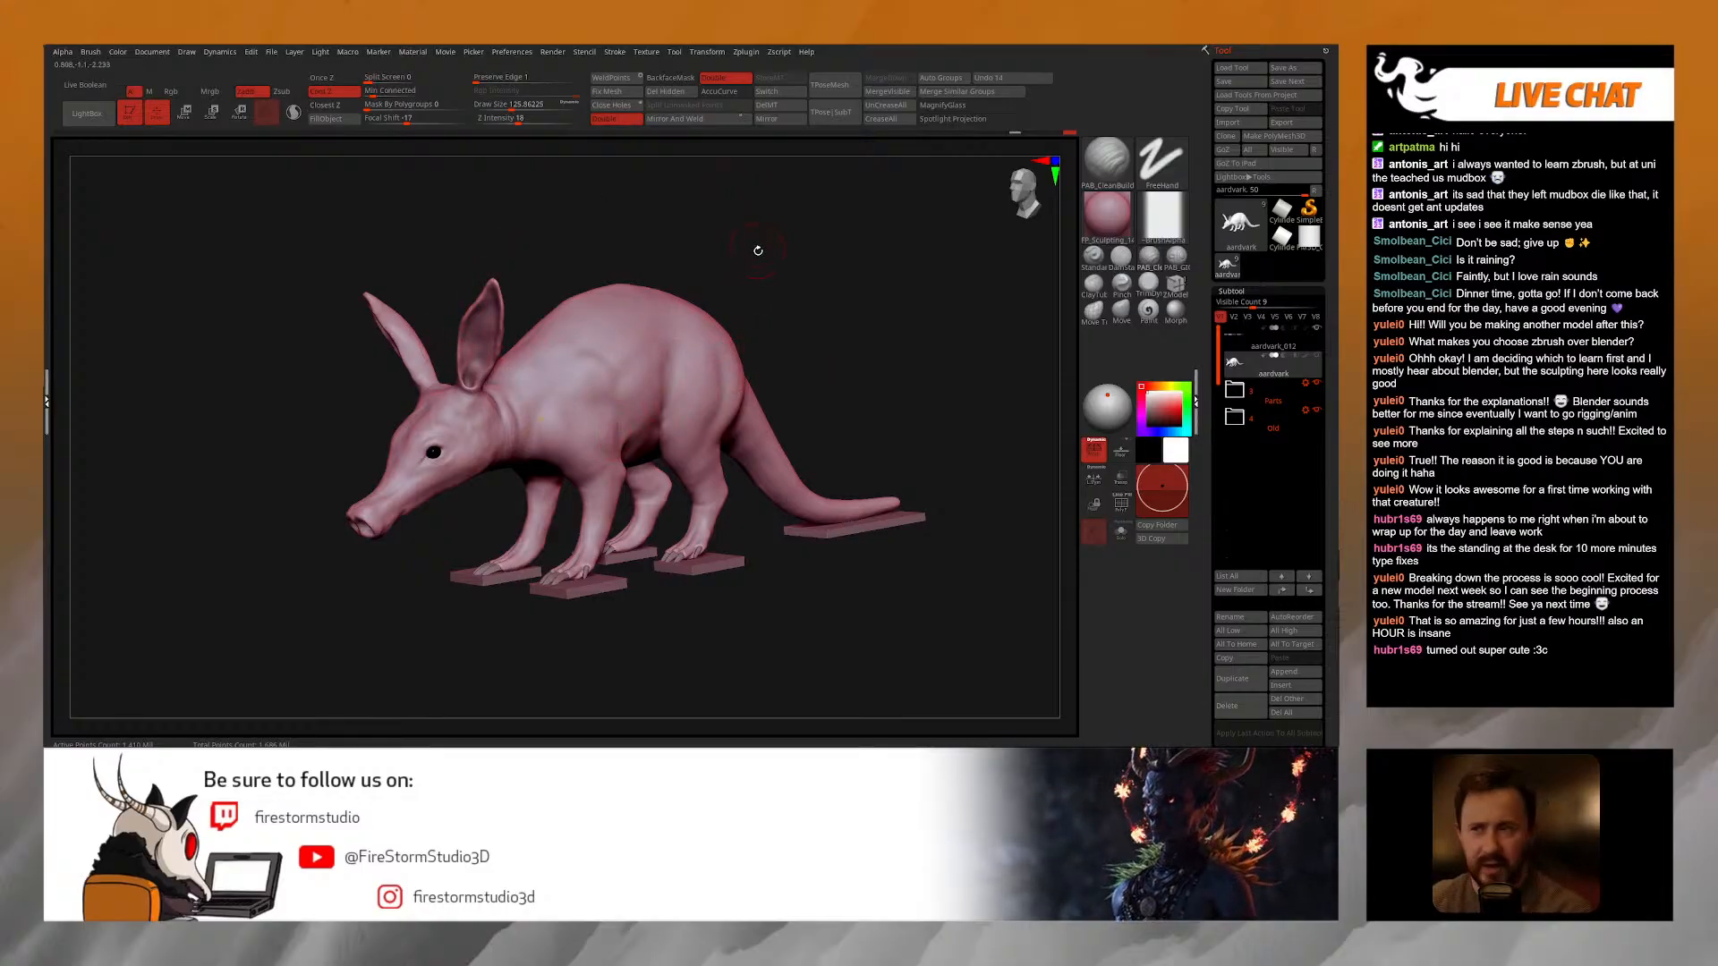
{"action": "left_click_drag", "start_coordinate": [730, 276], "coordinate": [713, 276]}
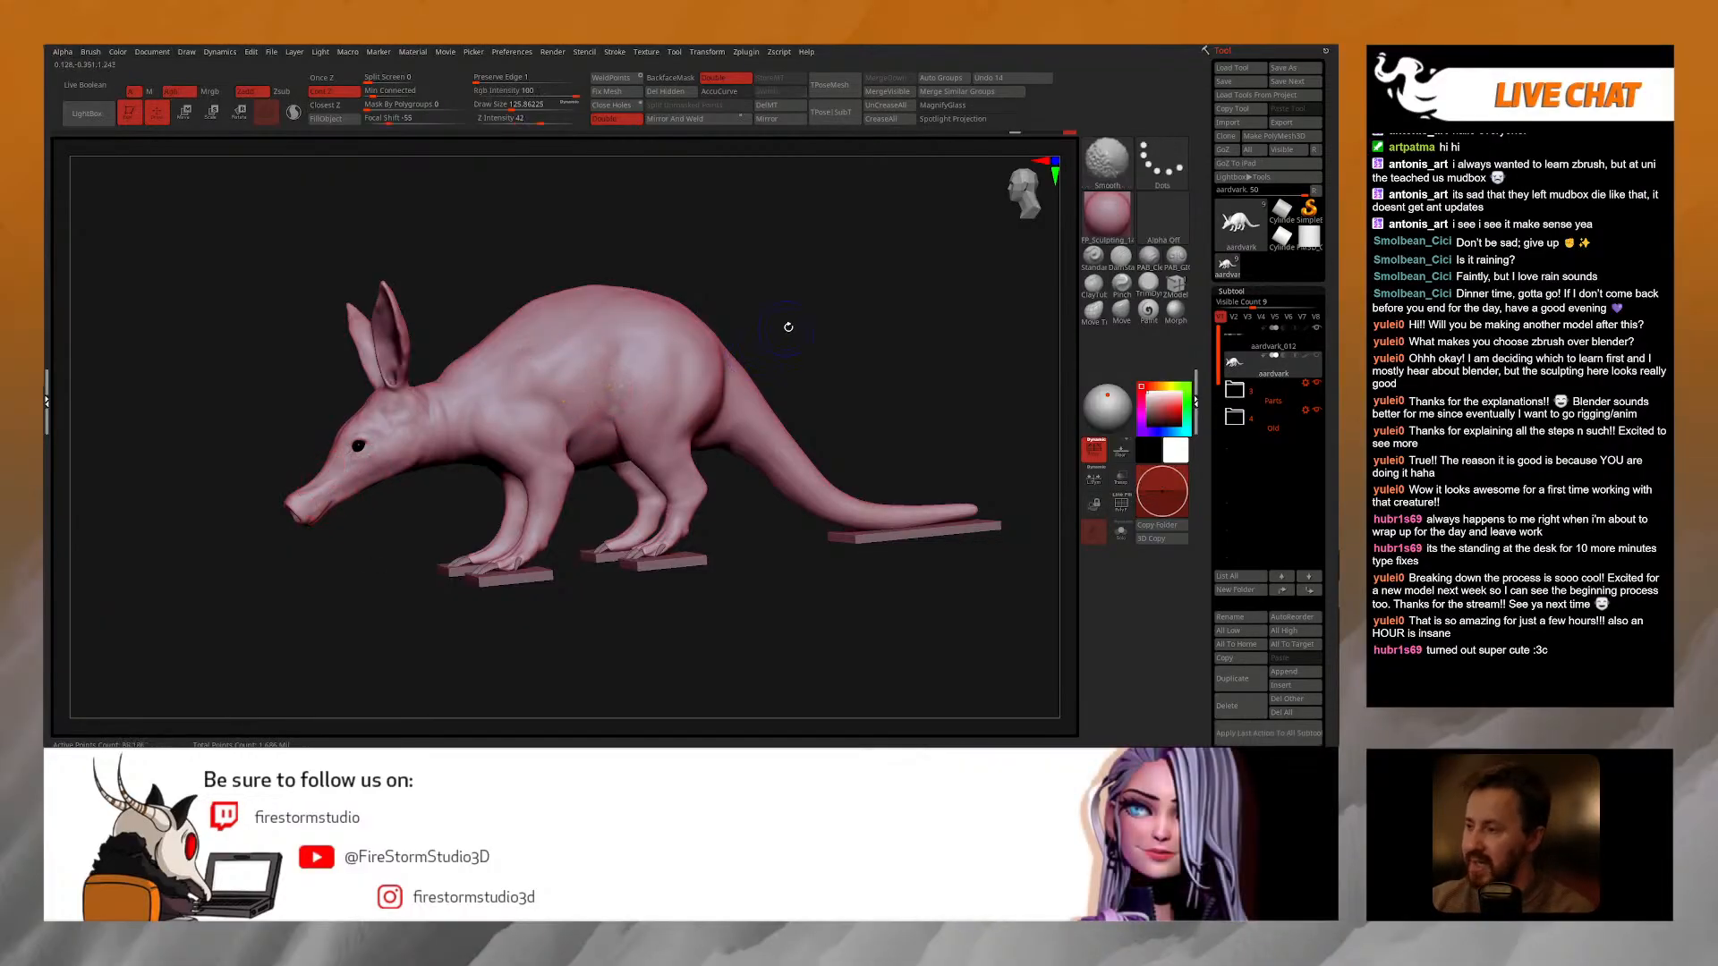
Step: Step the aardvark body down to a lower subdivision level while keeping the platforms shown
{"action": "left_click_drag", "start_coordinate": [792, 342], "coordinate": [800, 348], "text": "shift"}
{"action": "left_click_drag", "start_coordinate": [816, 350], "coordinate": [799, 354]}
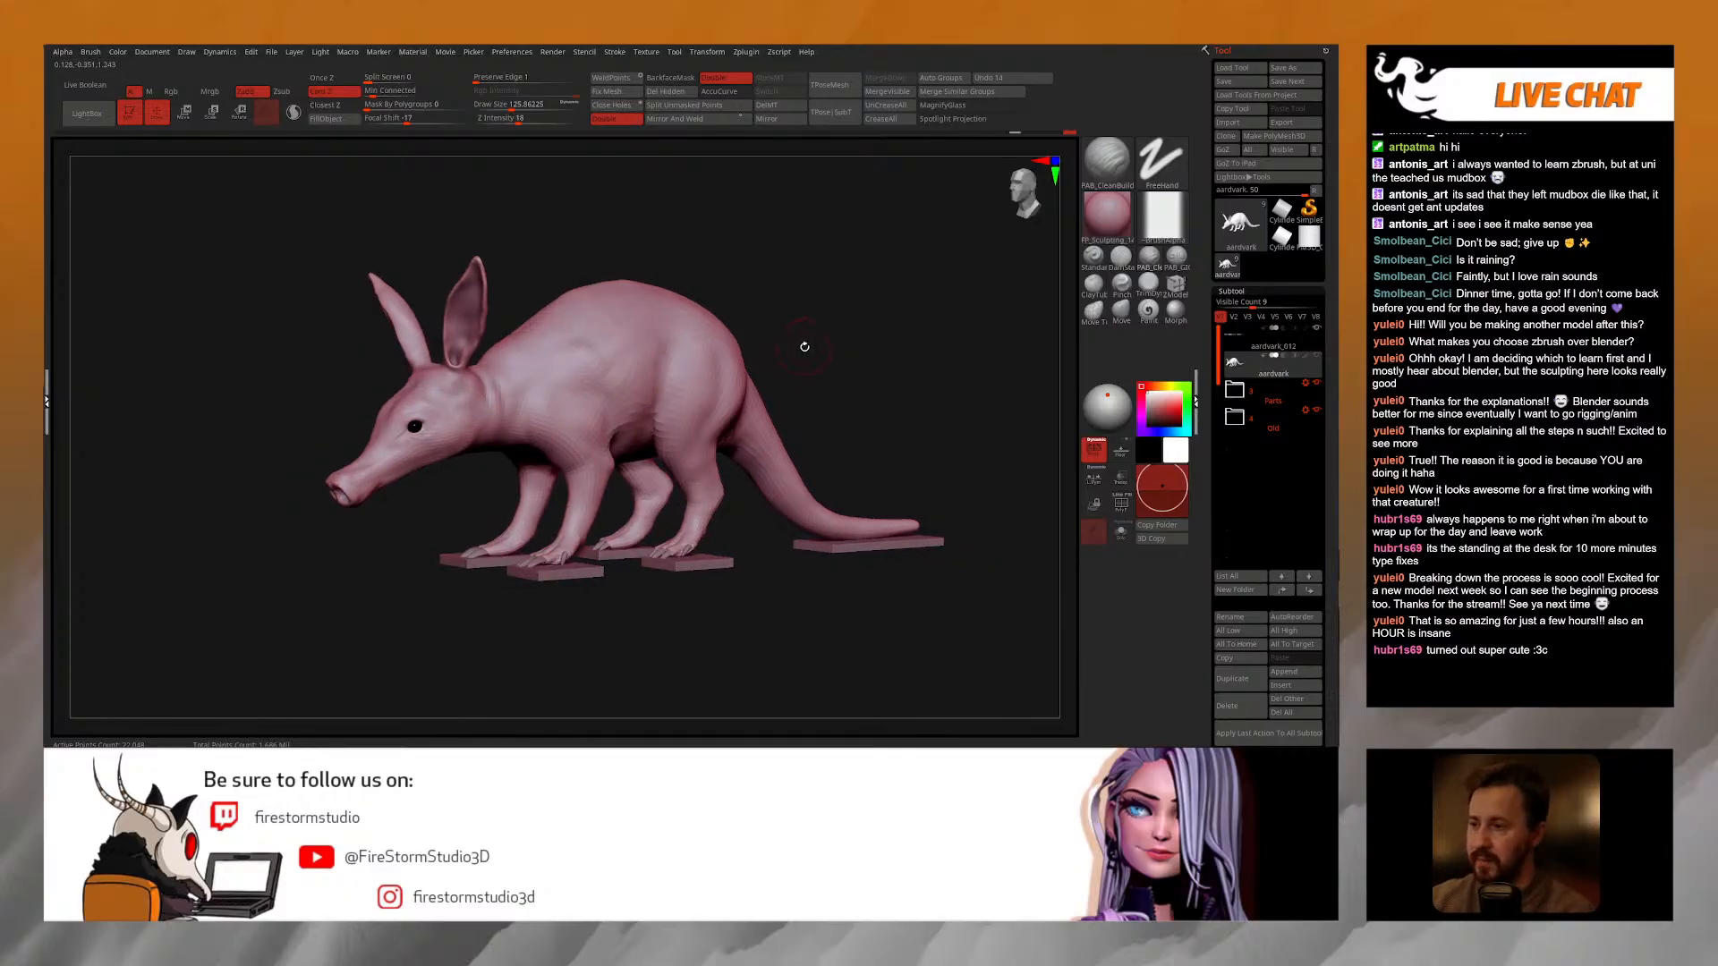
{"action": "left_click_drag", "start_coordinate": [792, 346], "coordinate": [794, 352]}
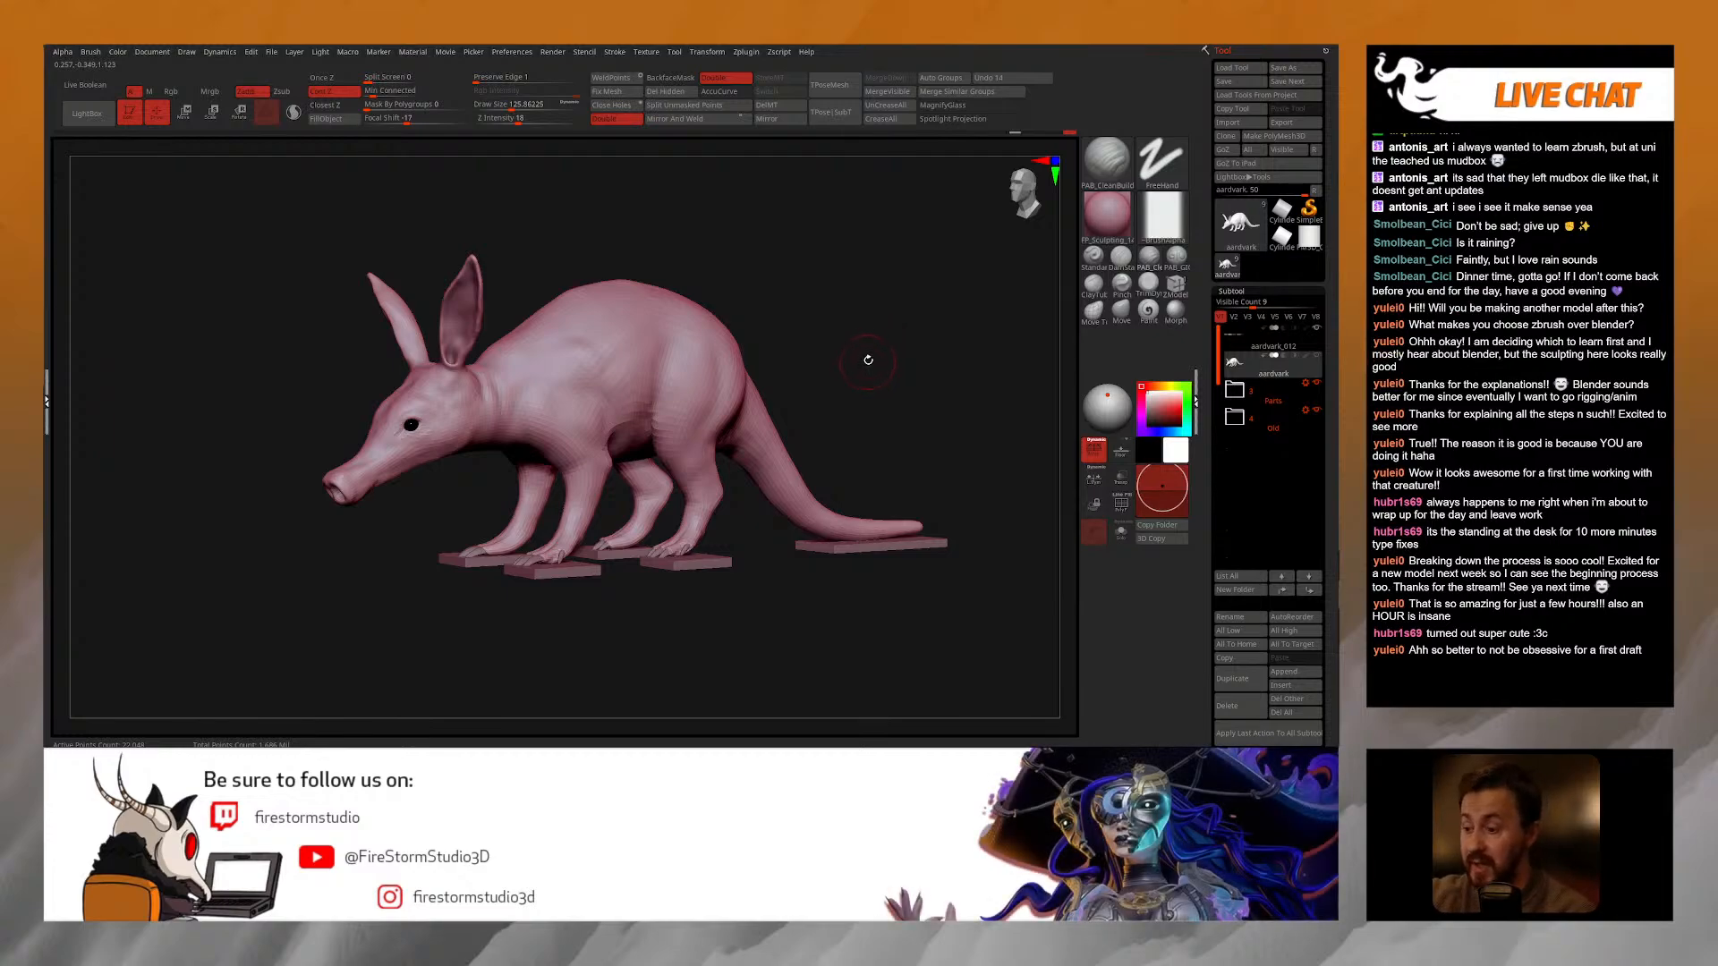
{"action": "left_click_drag", "start_coordinate": [878, 353], "coordinate": [862, 357]}
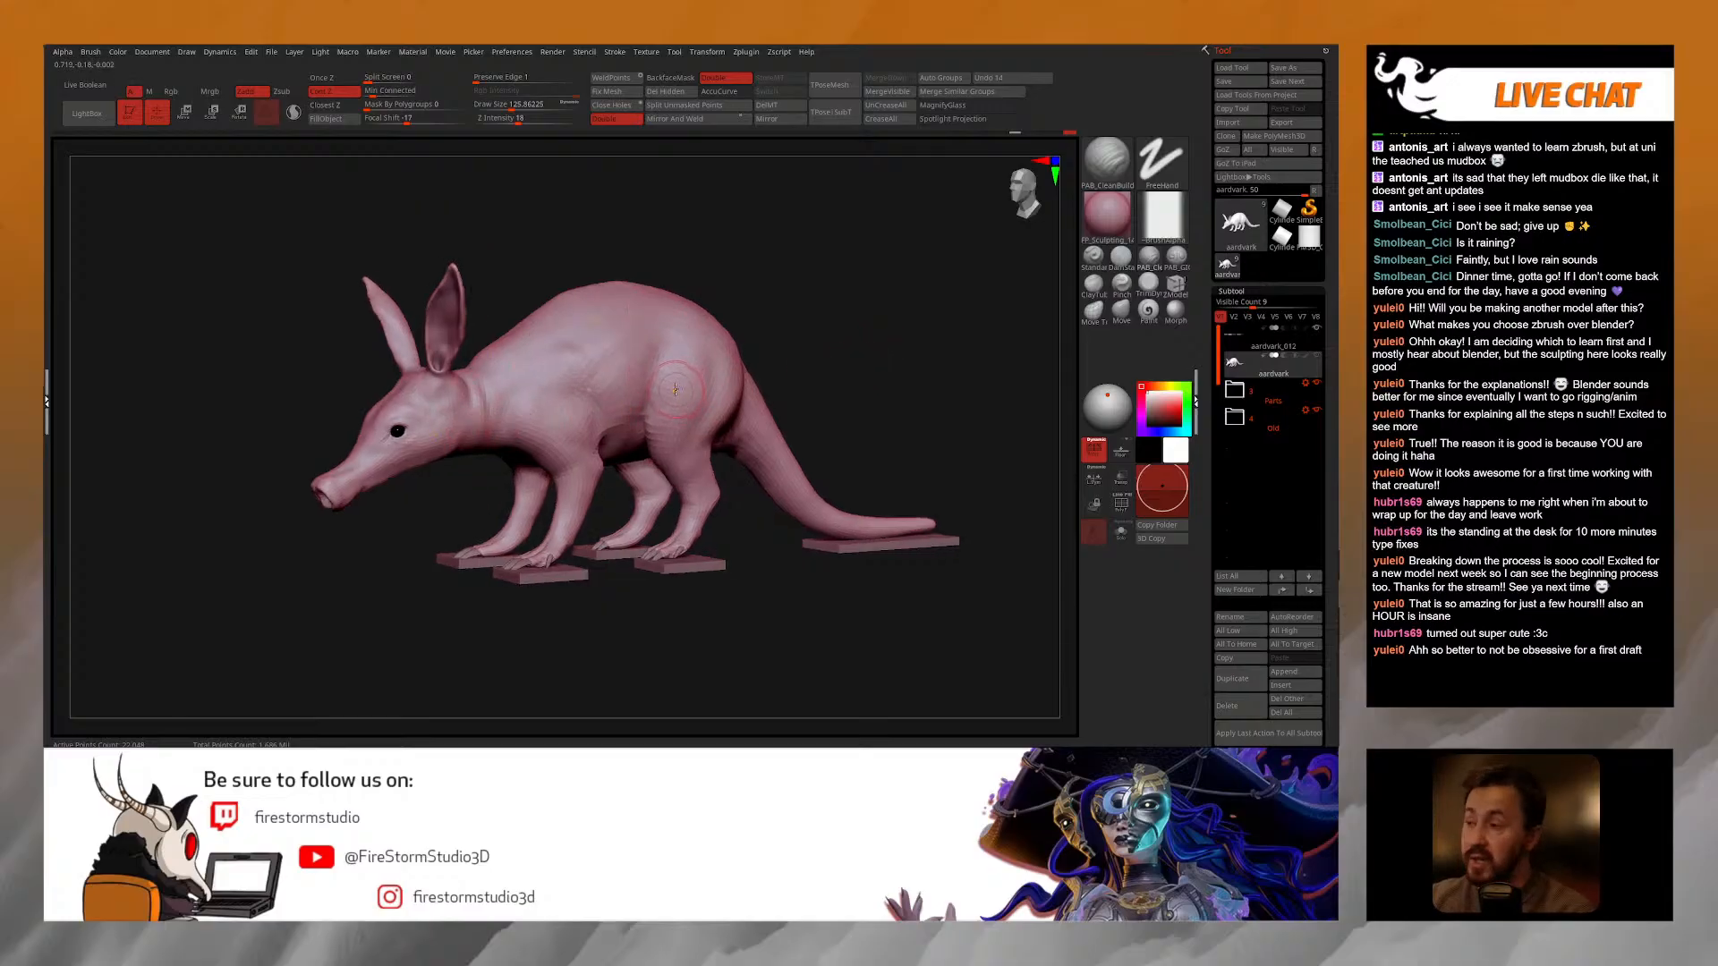
Step: Examine the lower-resolution aardvark body with and without its wireframe from several angles, and check its subtool polygon information
{"action": "key", "text": "shift+f"}
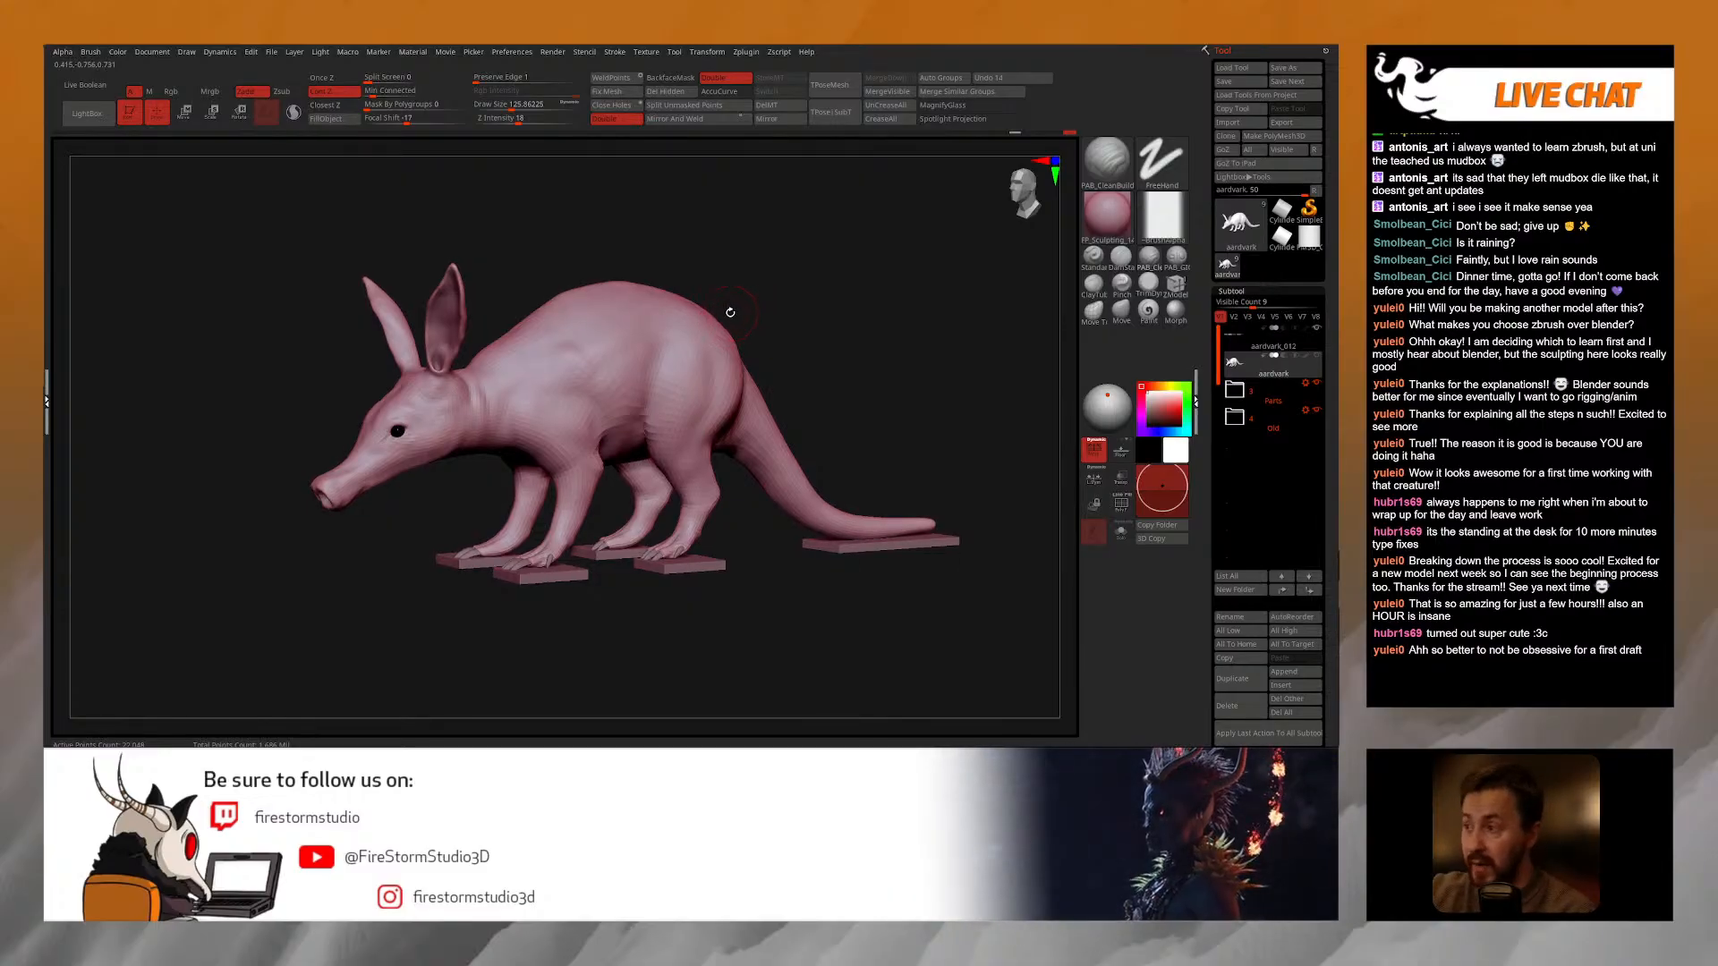
{"action": "left_click_drag", "start_coordinate": [795, 320], "coordinate": [771, 324]}
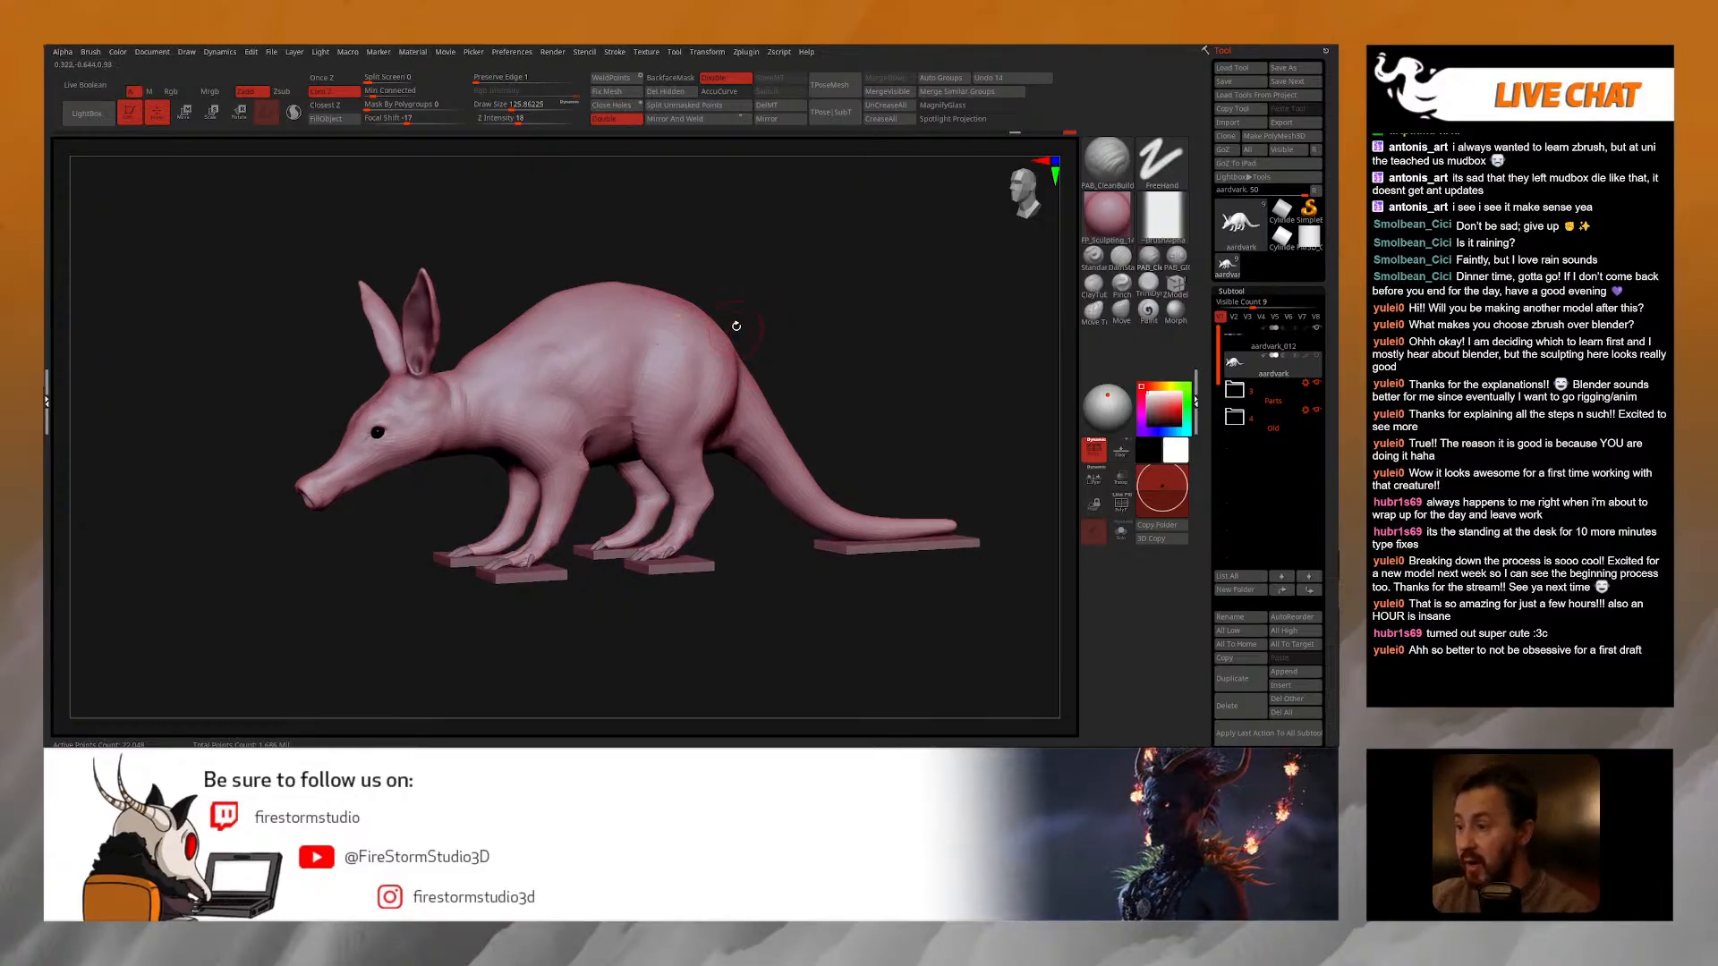
{"action": "left_click_drag", "start_coordinate": [769, 324], "coordinate": [778, 334]}
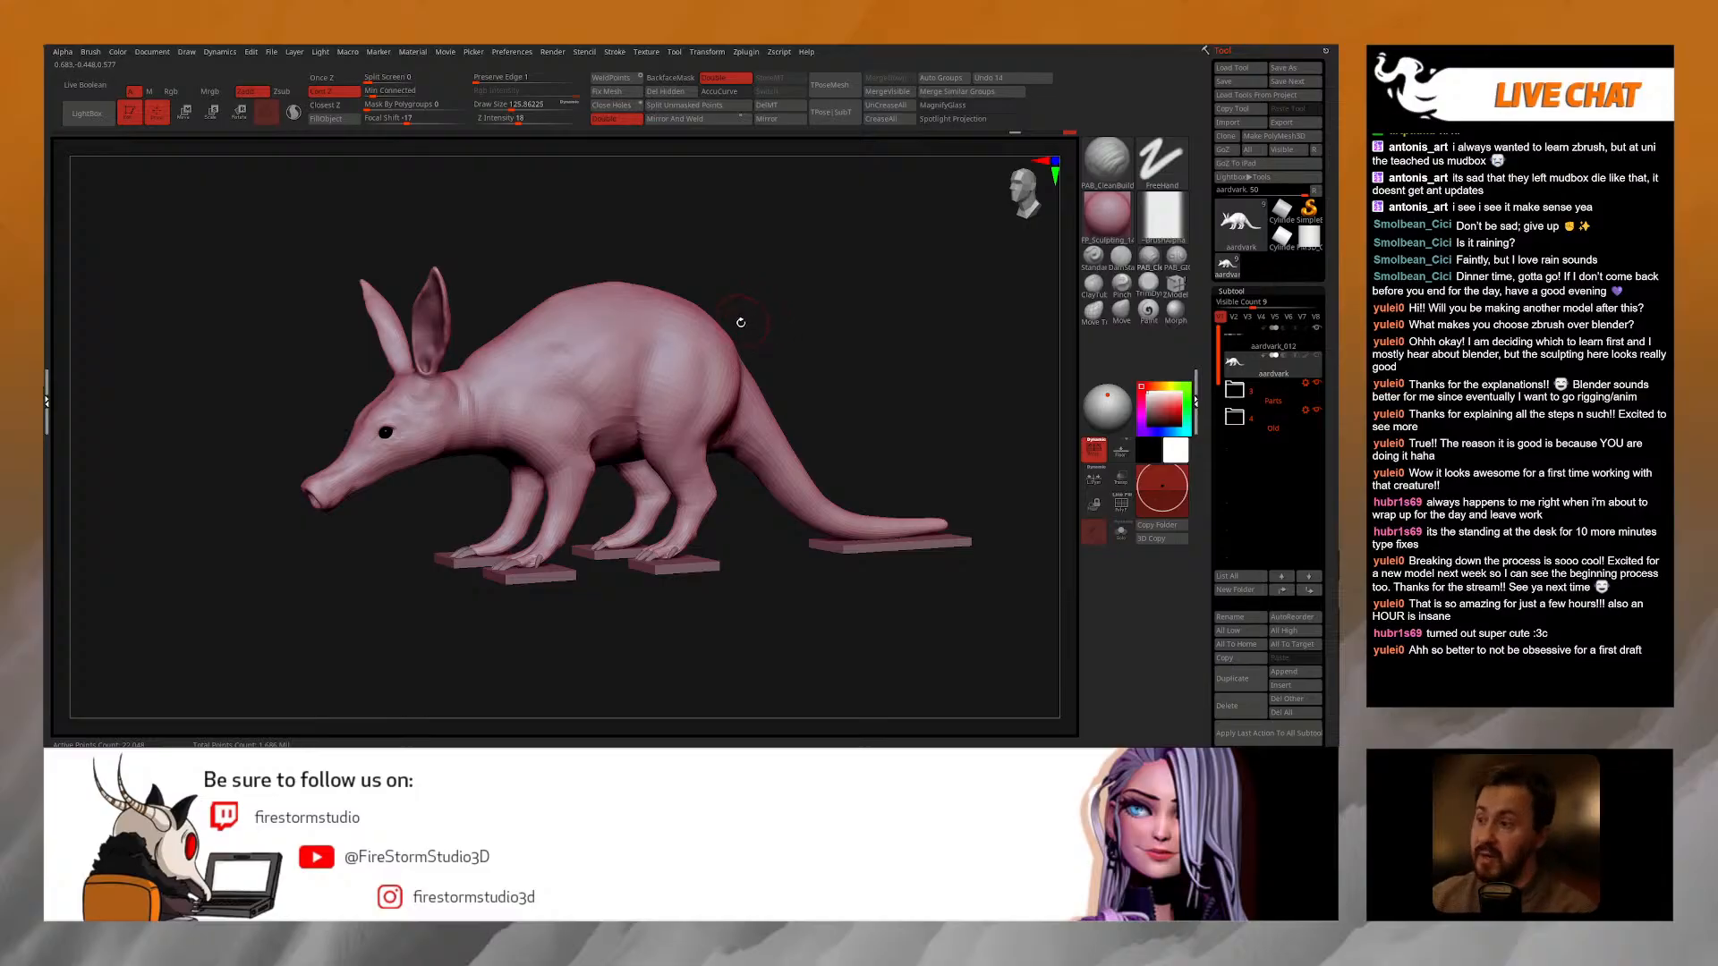
{"action": "left_click_drag", "start_coordinate": [792, 325], "coordinate": [773, 312]}
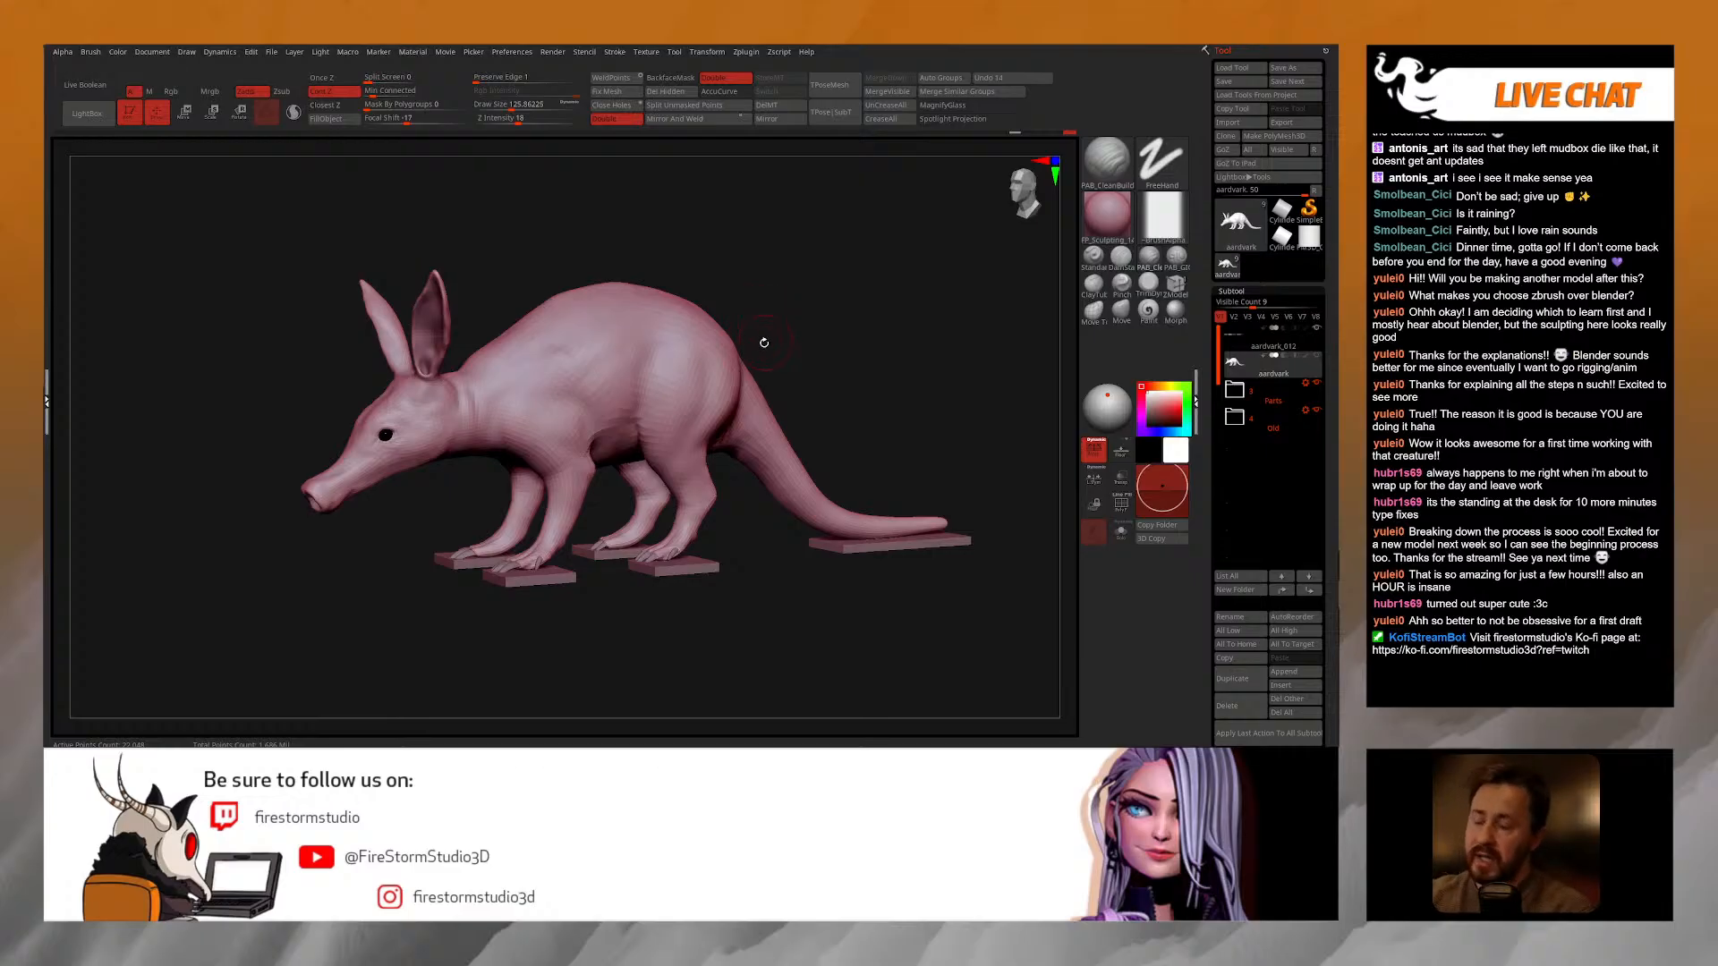
{"action": "left_click_drag", "start_coordinate": [801, 347], "coordinate": [711, 454]}
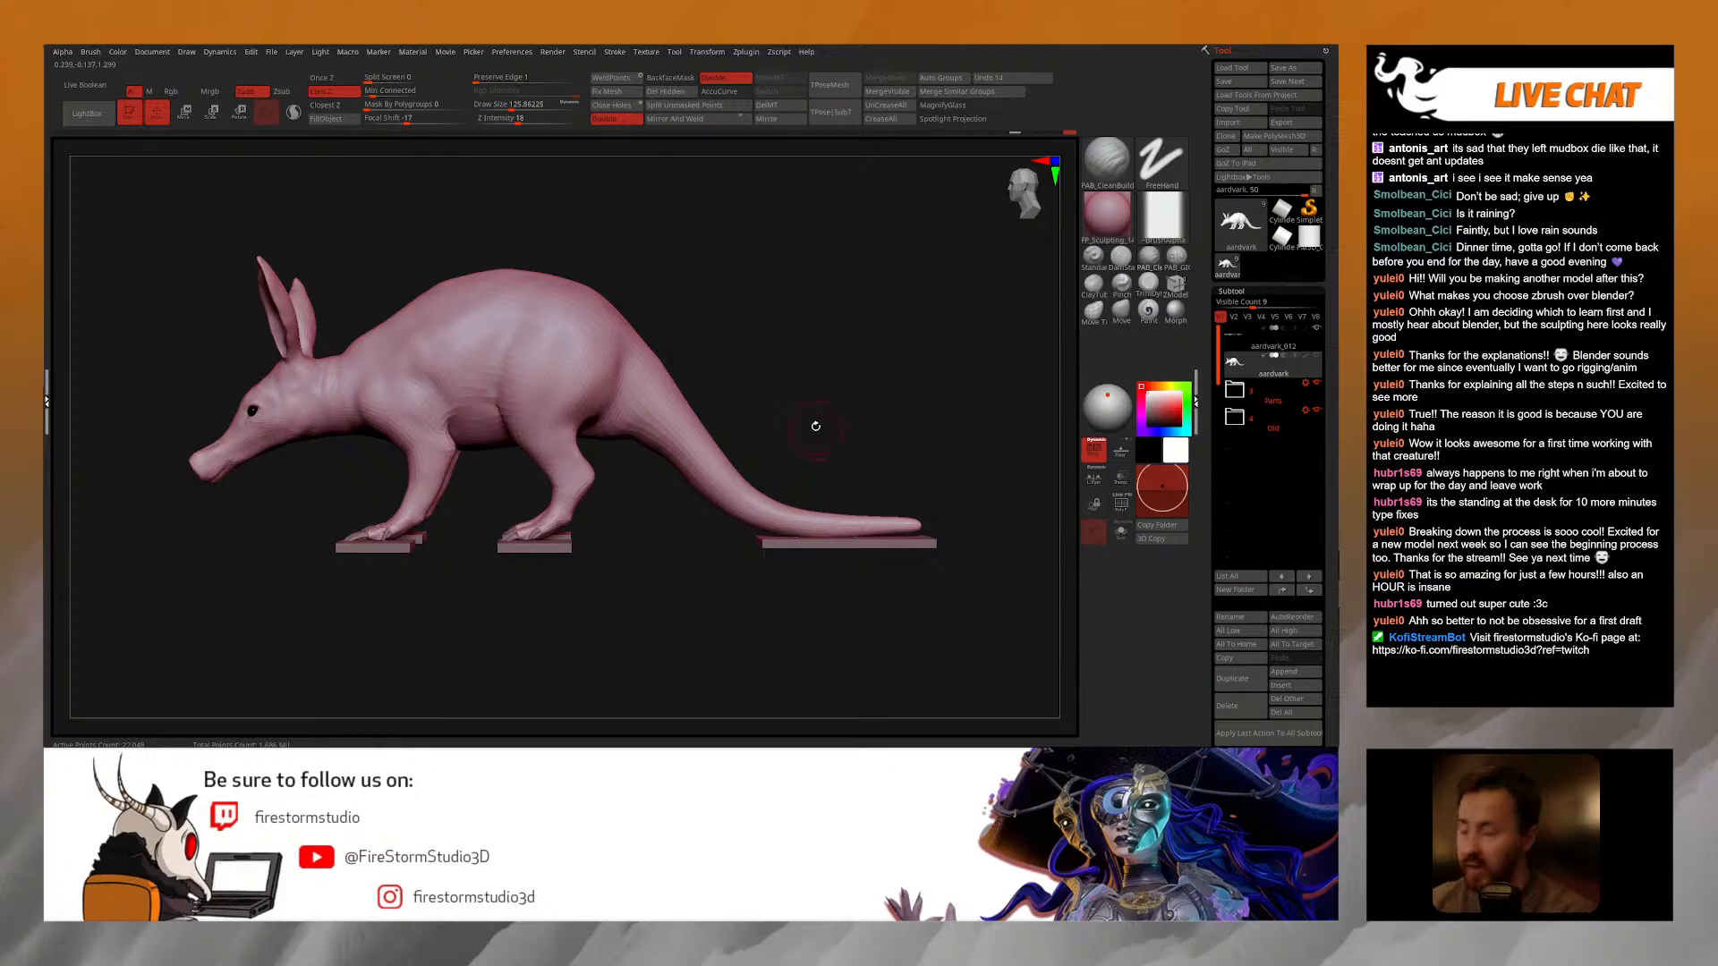
{"action": "left_click", "coordinate": [799, 450], "text": "ctrl"}
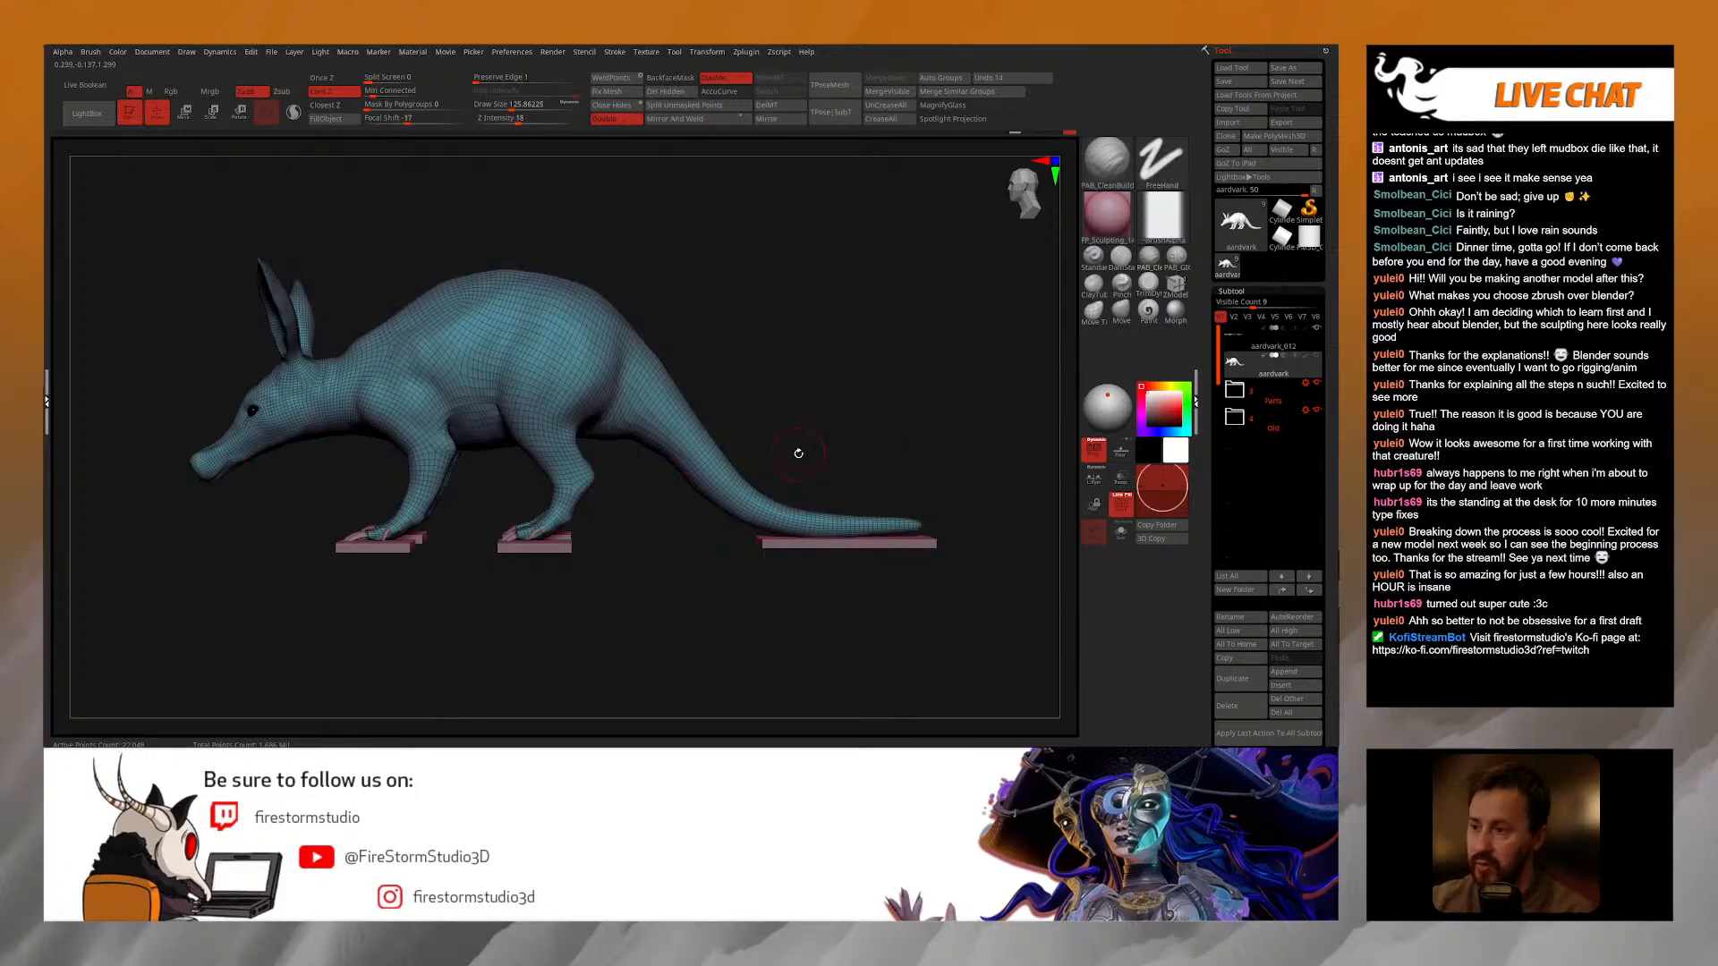
{"action": "left_click", "coordinate": [801, 453], "text": "ctrl"}
{"action": "left_click_drag", "start_coordinate": [729, 447], "coordinate": [803, 434]}
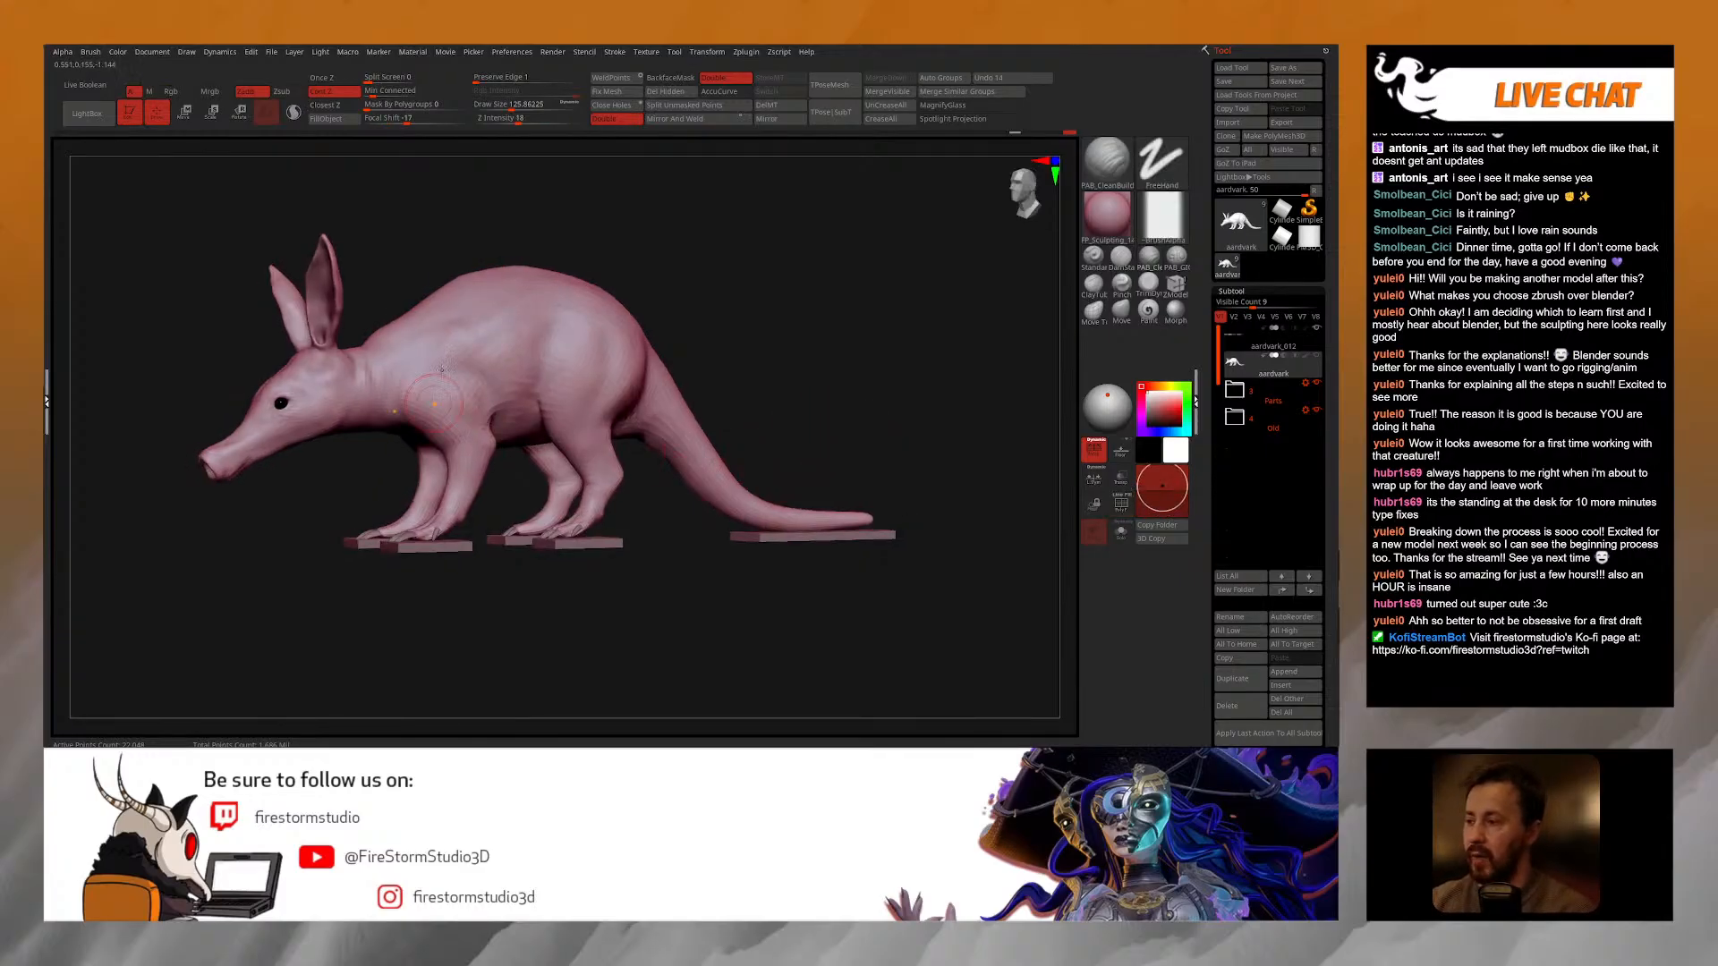
{"action": "left_click_drag", "start_coordinate": [631, 356], "coordinate": [729, 322]}
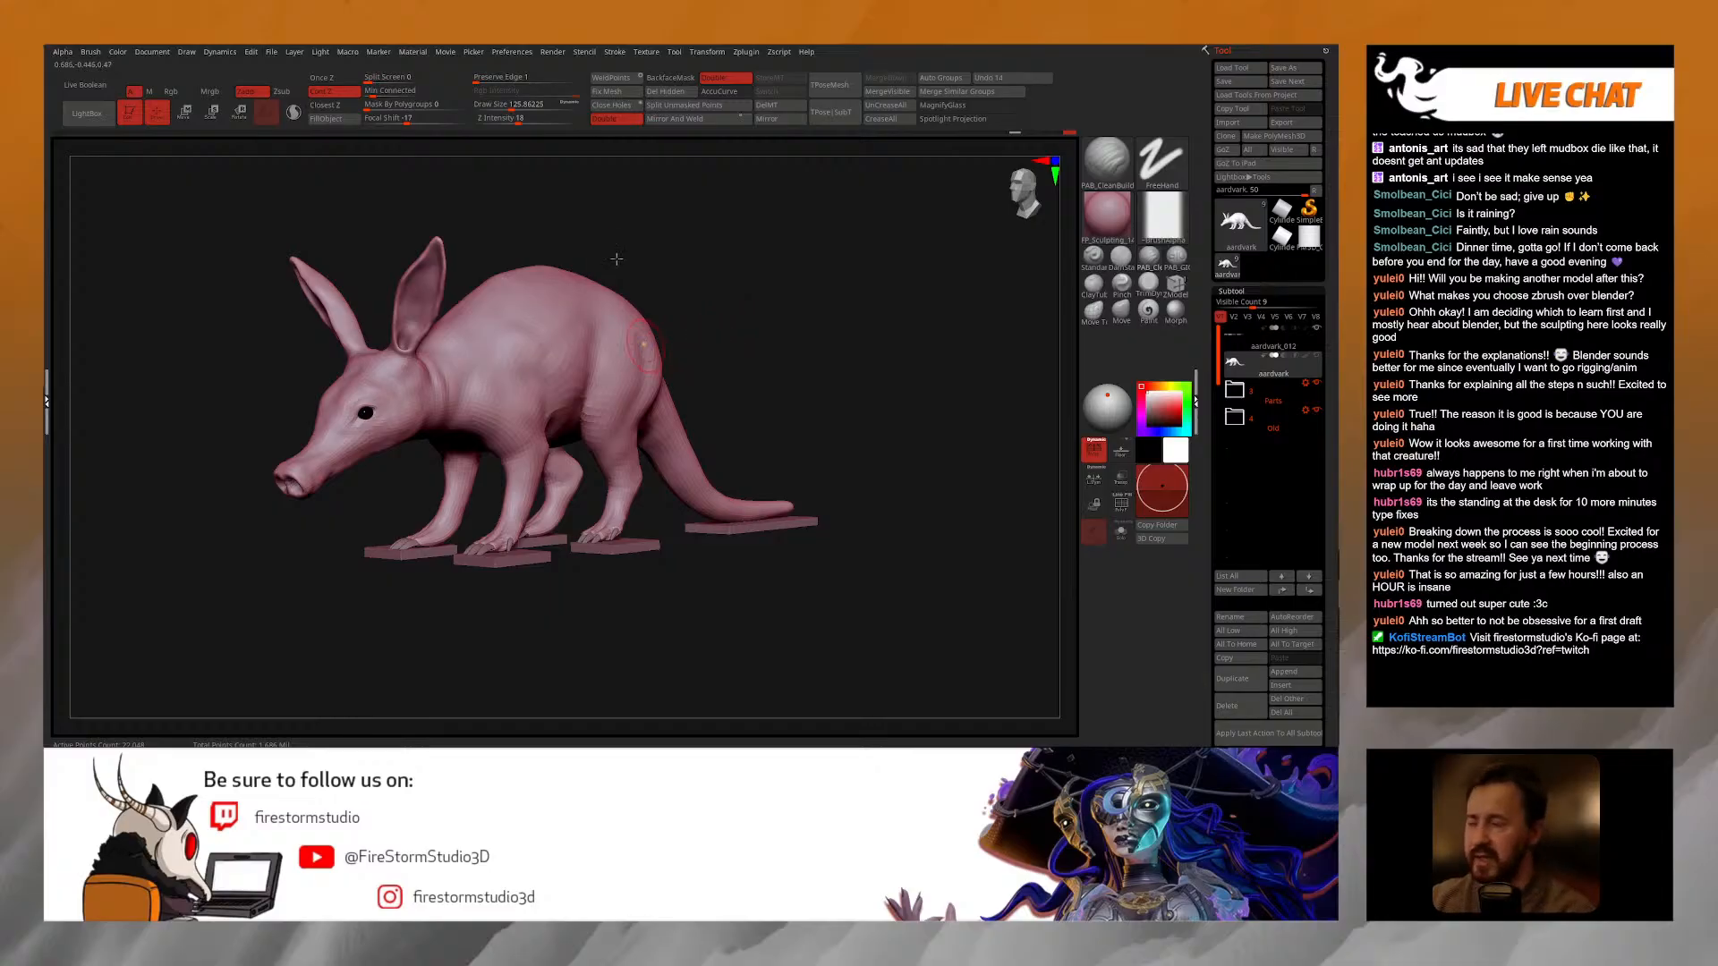
{"action": "mouse_move", "coordinate": [701, 334]}
{"action": "left_mouse_down"}
{"action": "mouse_move", "coordinate": [725, 354]}
{"action": "mouse_move", "coordinate": [770, 349]}
{"action": "mouse_move", "coordinate": [751, 372]}
{"action": "left_mouse_up"}
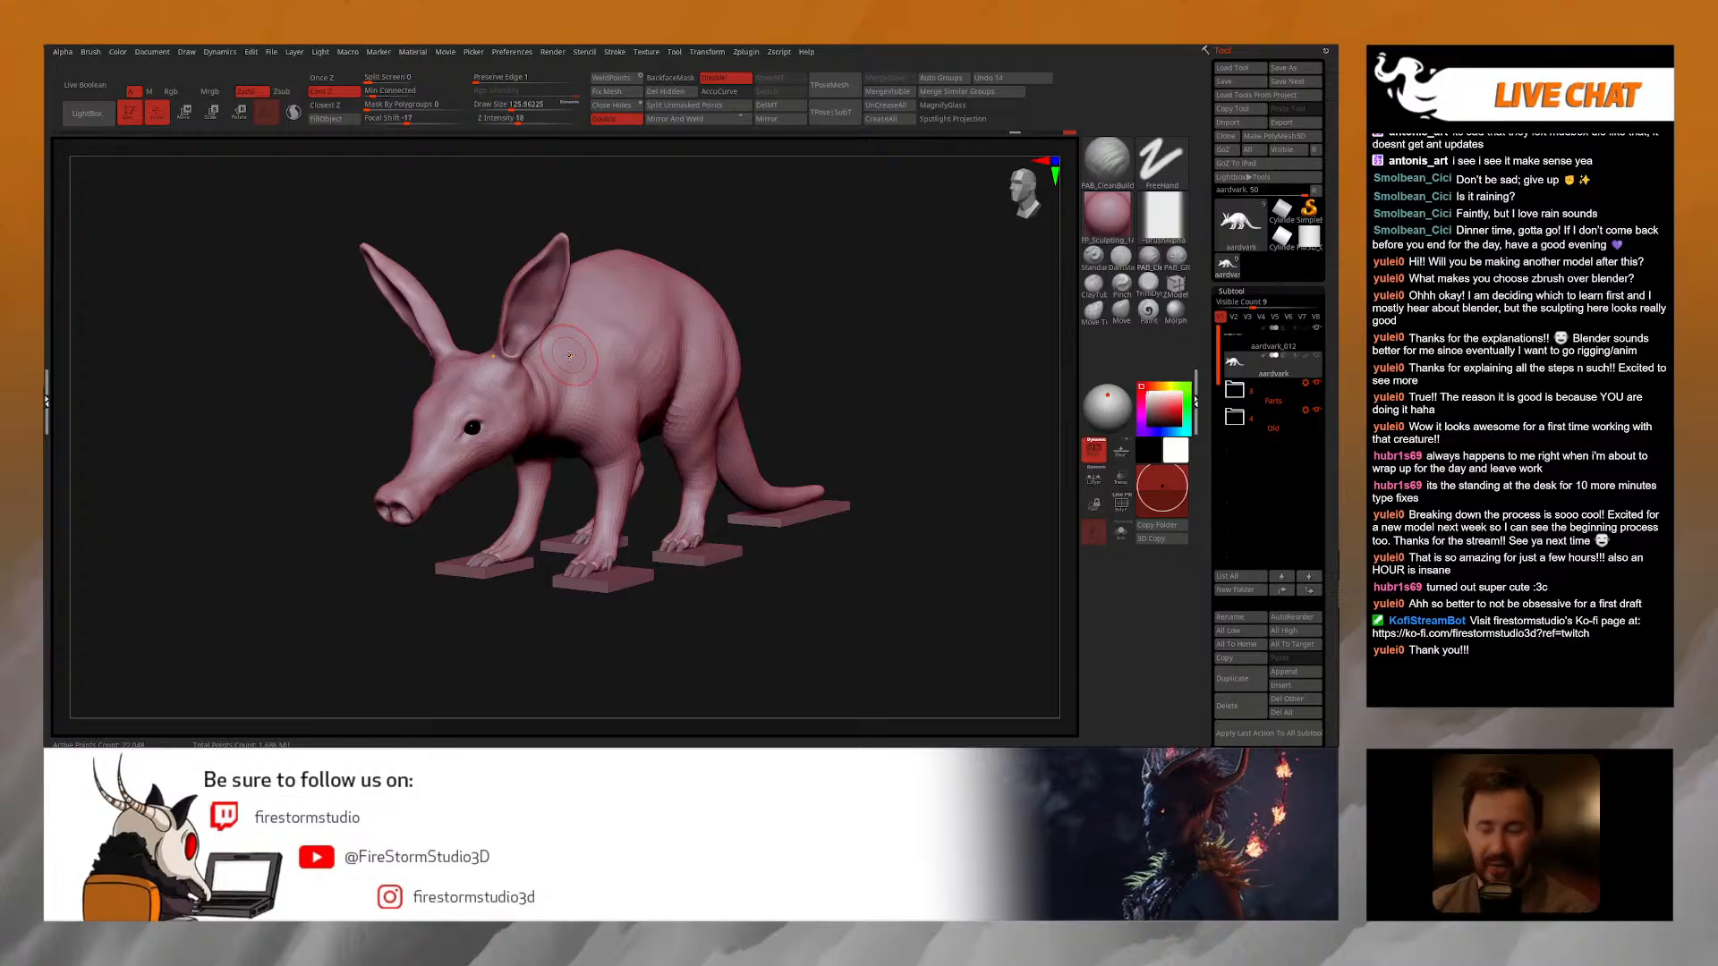
{"action": "mouse_move", "coordinate": [1266, 364]}
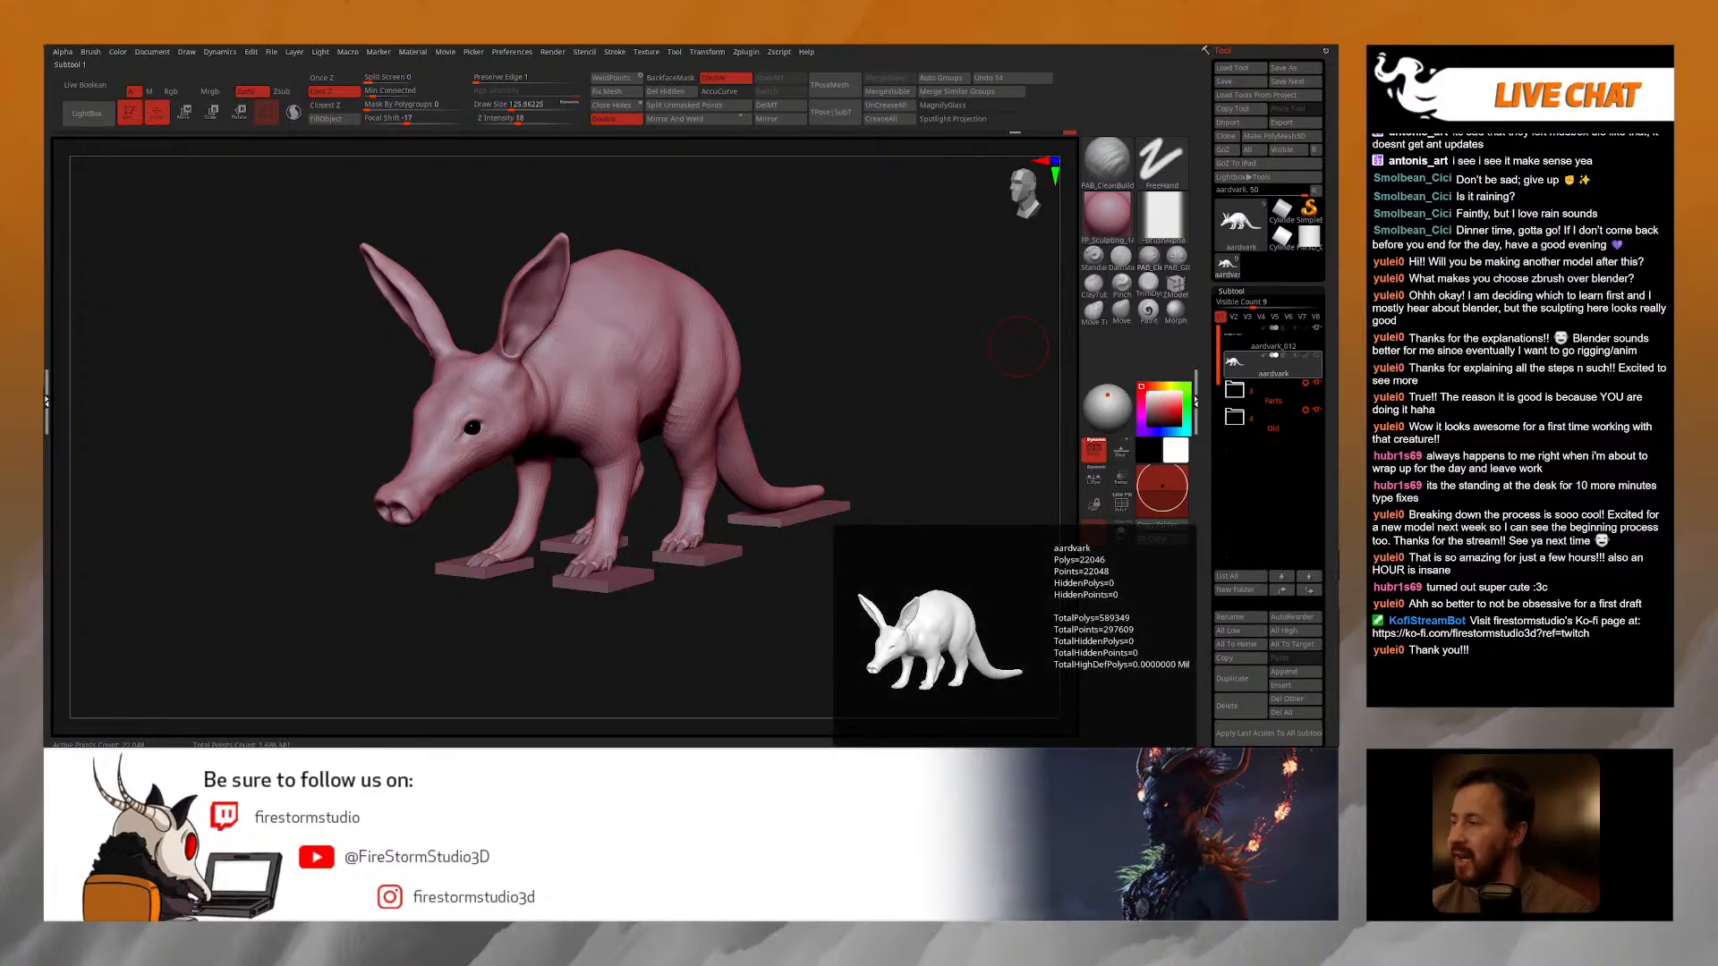